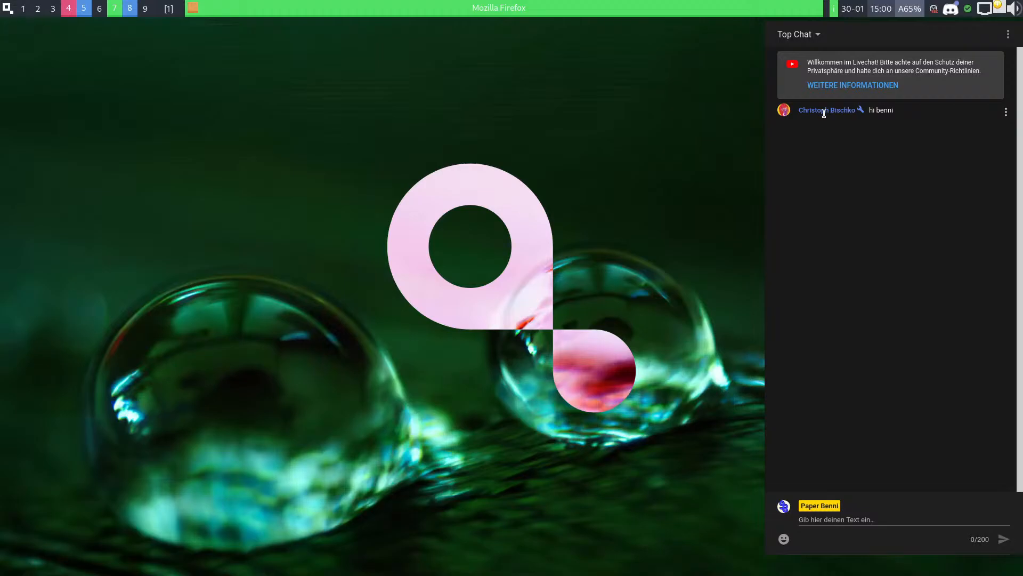
drag(798, 110, 898, 116)
click(898, 116)
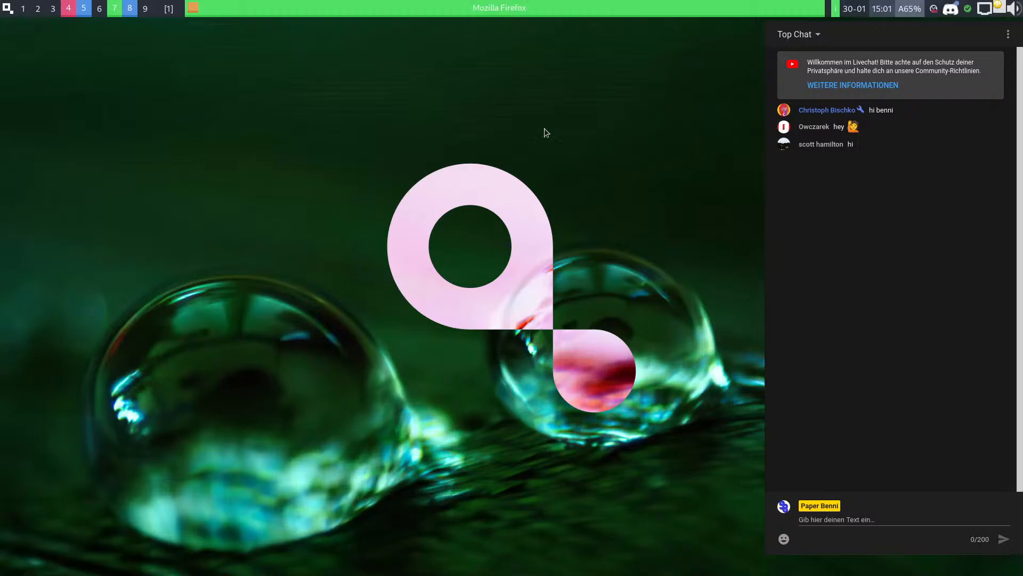
drag(800, 144, 840, 145)
click(848, 147)
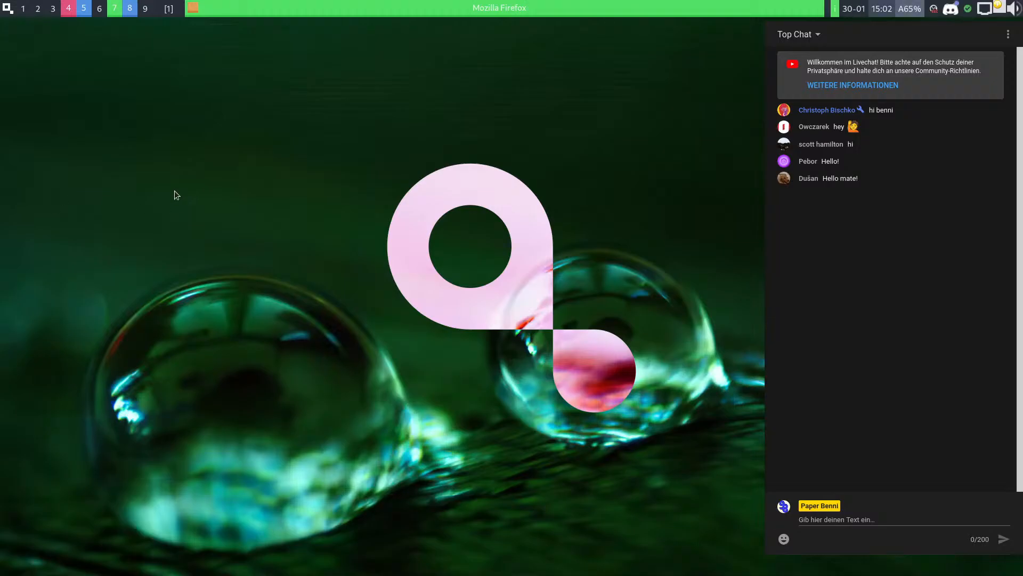
Open a terminal as an enlarged floating window over the desktop and close it again
click(73, 3)
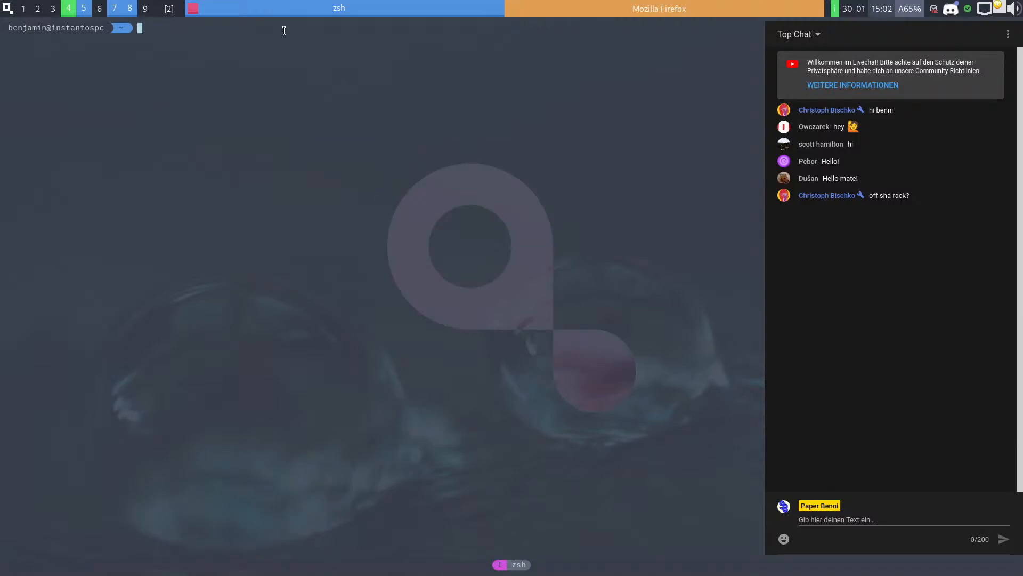
drag(286, 8, 423, 80)
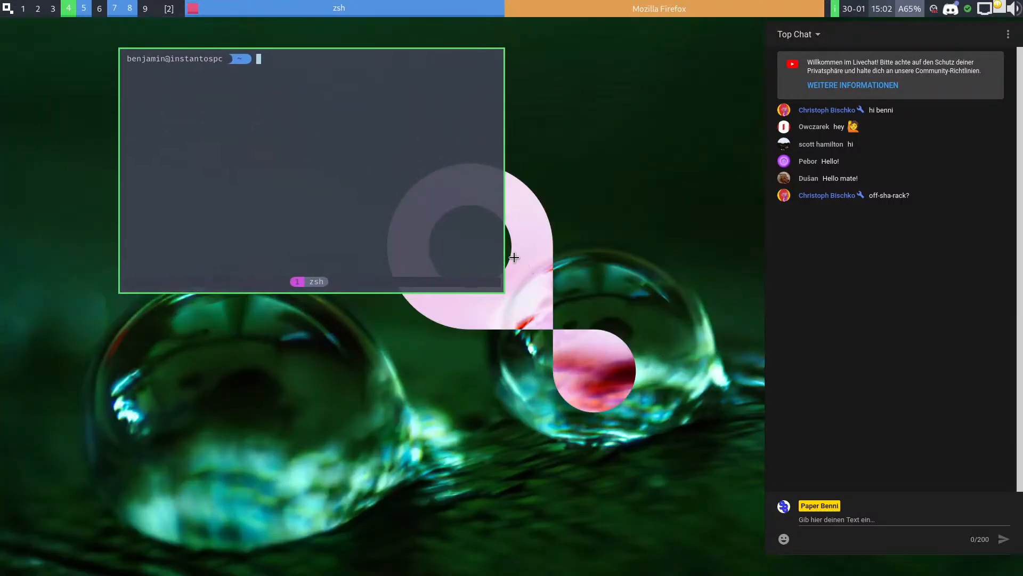
drag(505, 285, 643, 387)
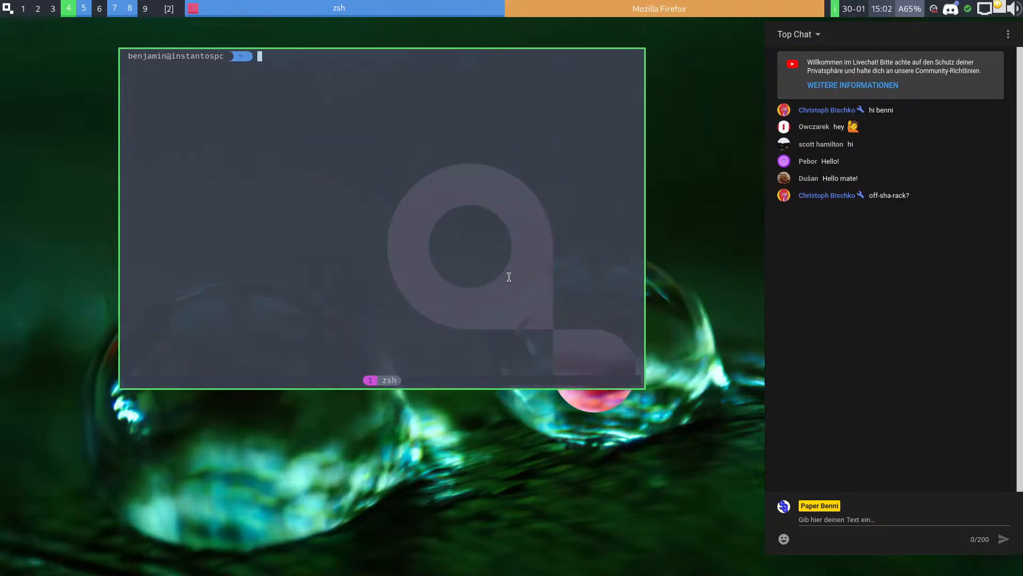
text(lsdadsad)
key(ctrl+u)
key(super+q)
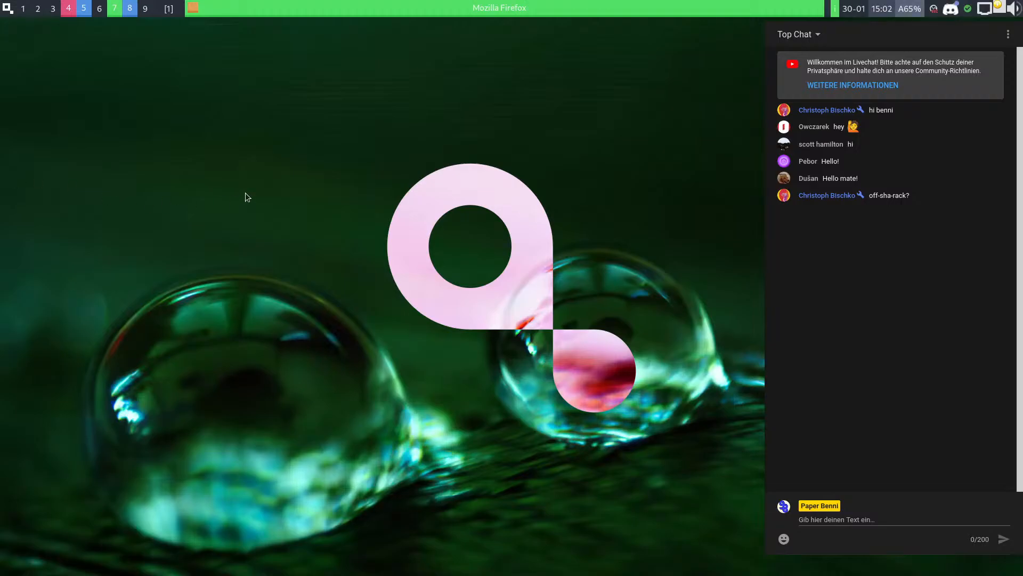
key(super+Return)
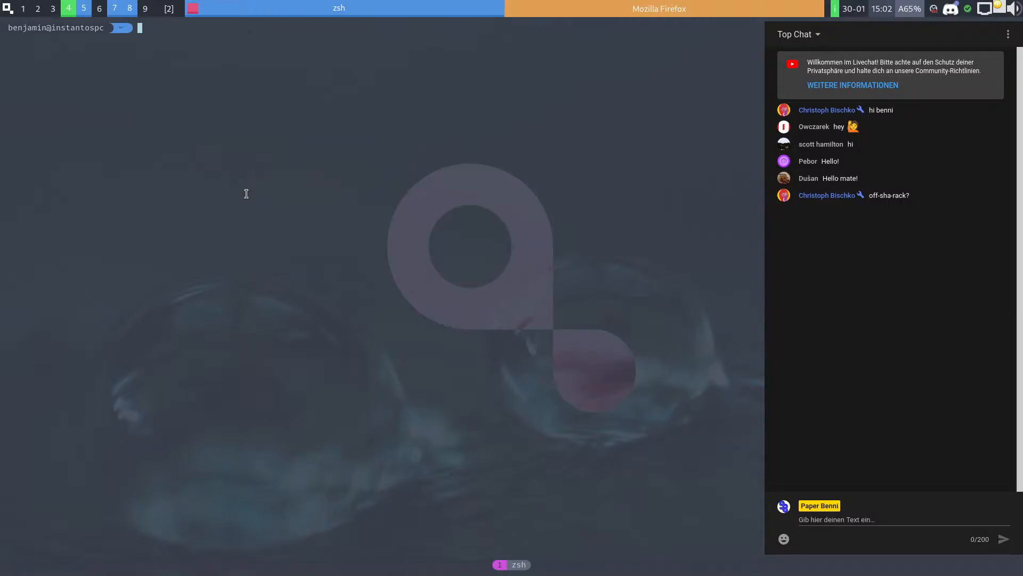
text(lslslslslslslslslslslslsslslslslslslslslsls)
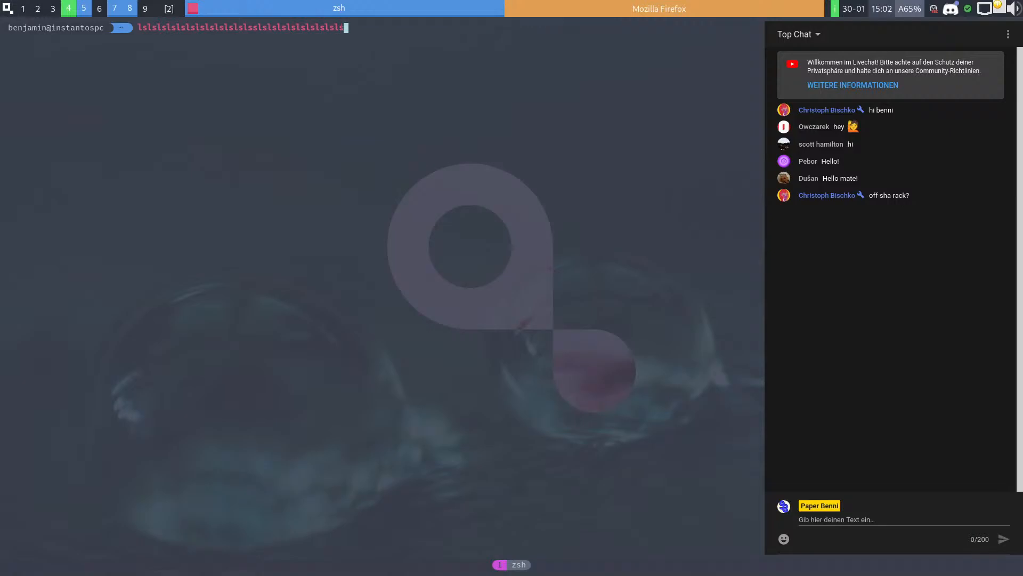
key(ctrl+u)
text(jkdshfkjsdhfkjsdf)
key(ctrl+u)
text(kjshfjkf)
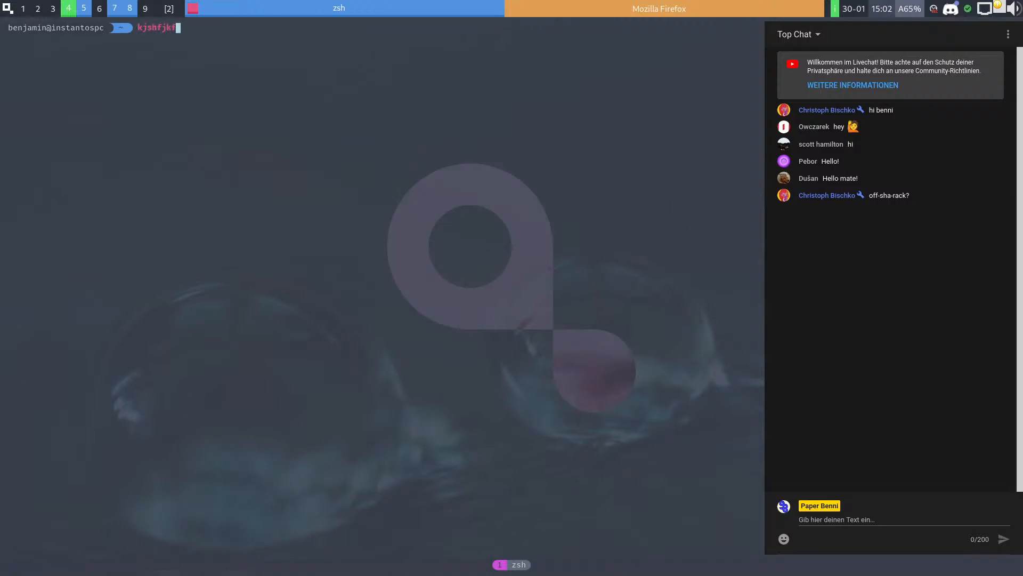
text(sdjfjskdfskjdf)
key(ctrl+u)
key(ctrl+d)
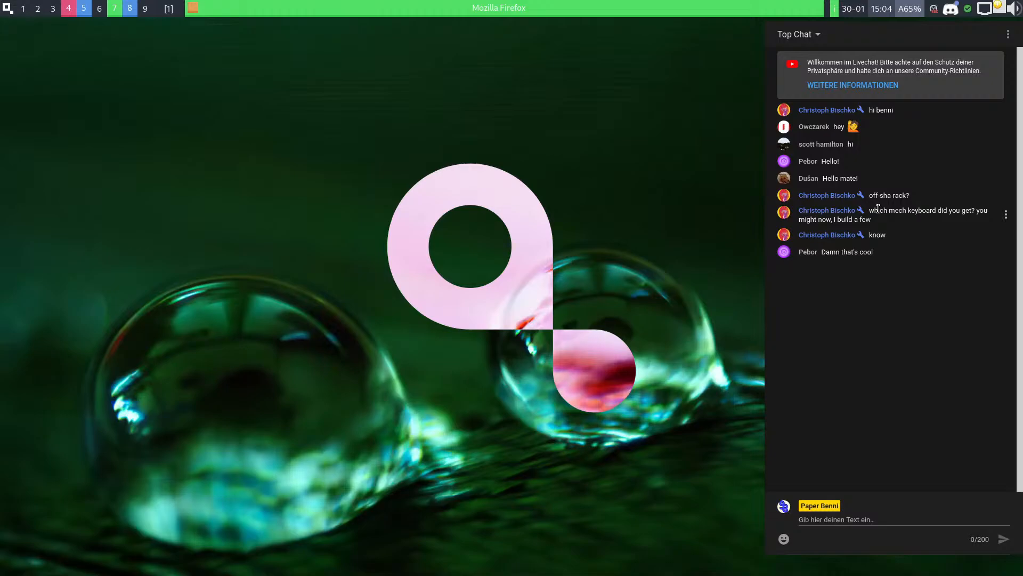
Widen the live chat window slightly towards the middle of the desktop
triple_click(861, 220)
click(860, 220)
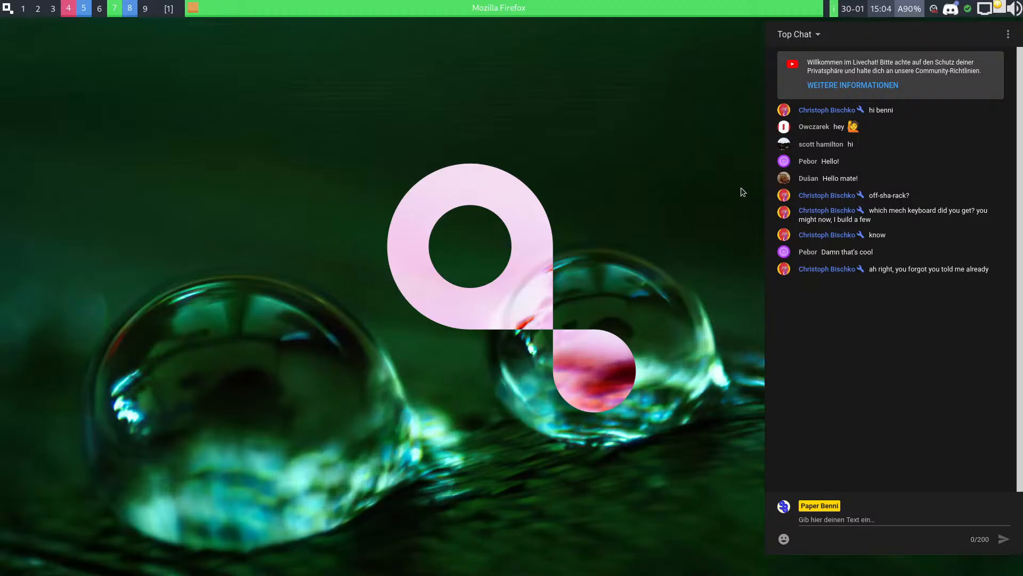
drag(762, 222, 758, 291)
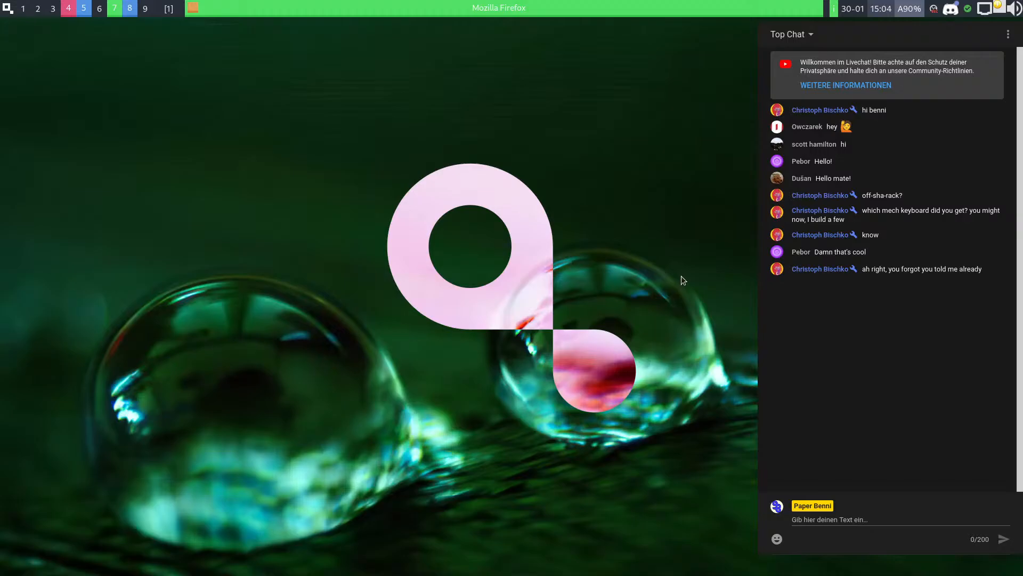
Open a new terminal and cycle through the keyboard layouts
key(super+Return)
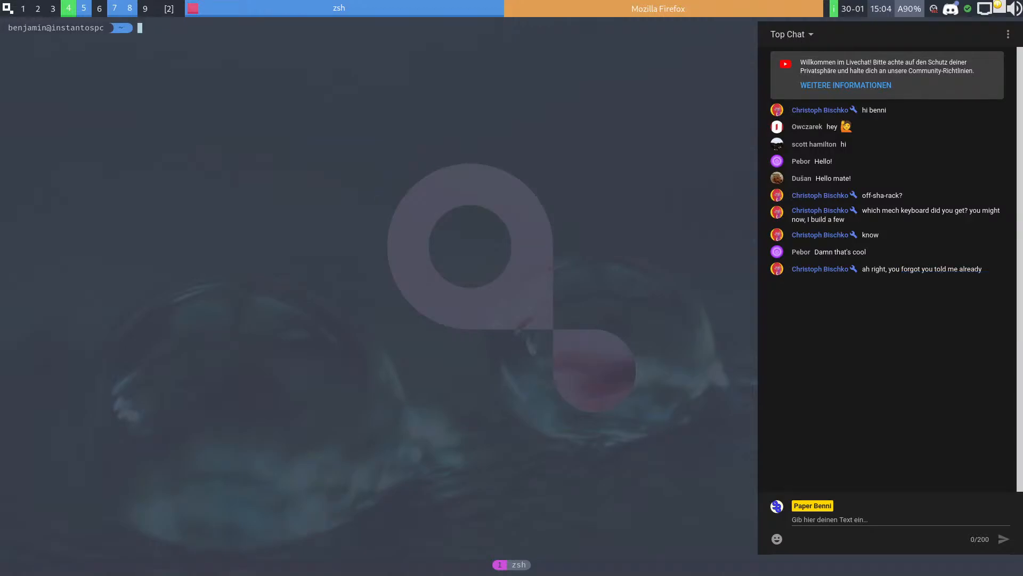
key(super+alt+space)
key(super+alt+space)
key(super+alt+space)
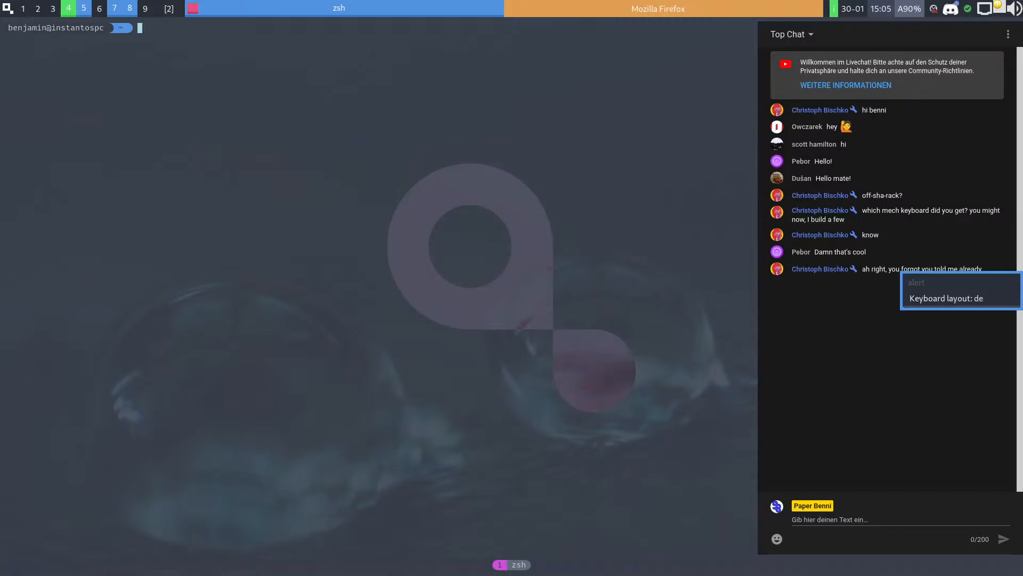
key(super+alt+space)
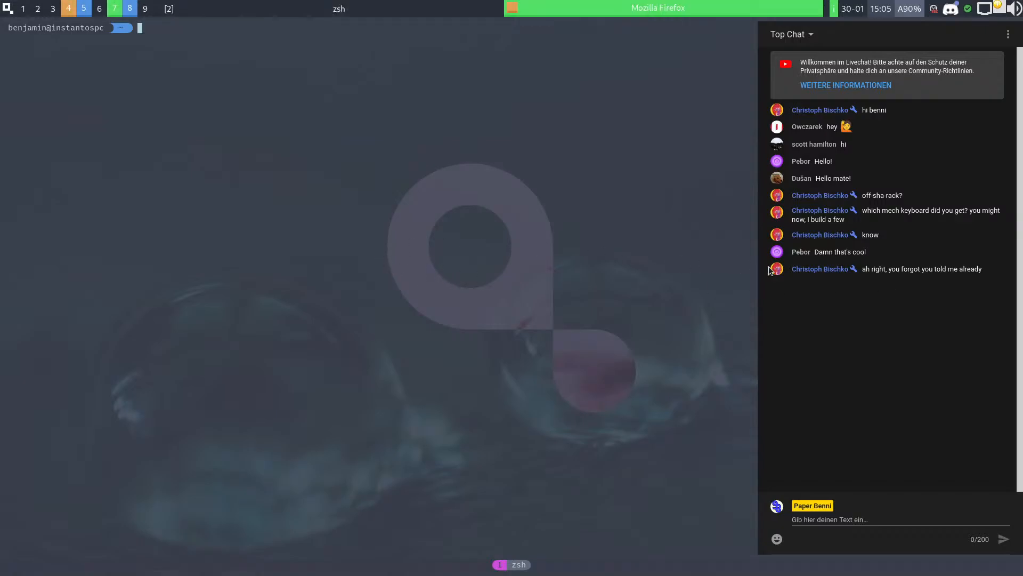
Extend the live chat window's inner edge a little further in two small adjustments
drag(758, 286, 756, 286)
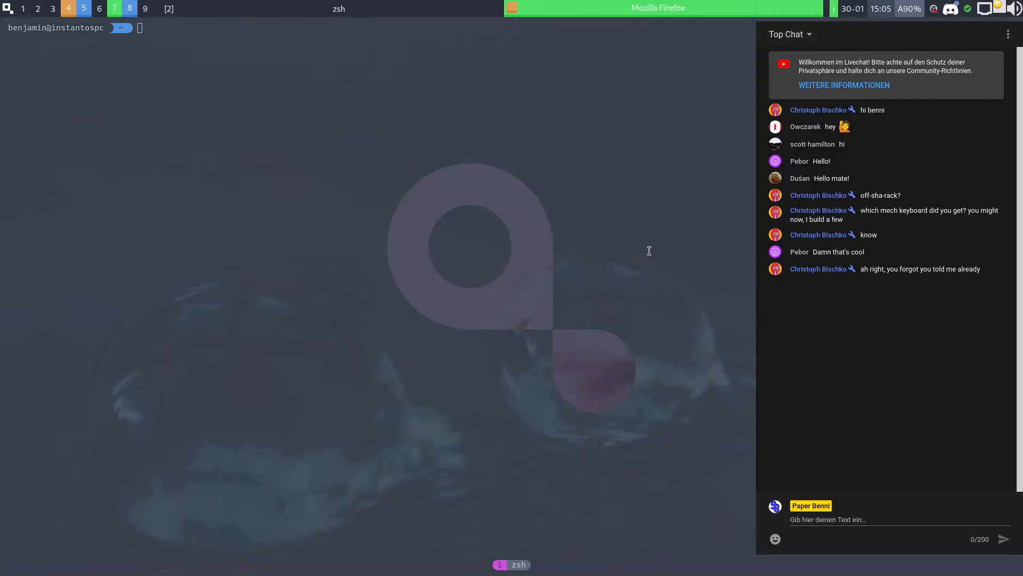
drag(755, 237, 754, 288)
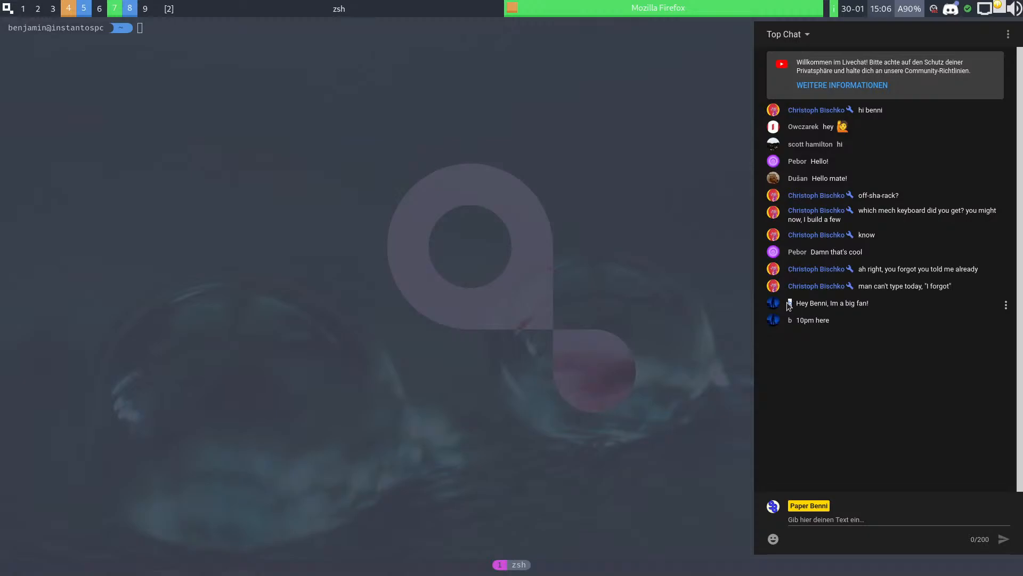
Read the newest viewer messages in the live chat, including the question about an Inkscape mockup
drag(792, 304, 876, 306)
click(877, 306)
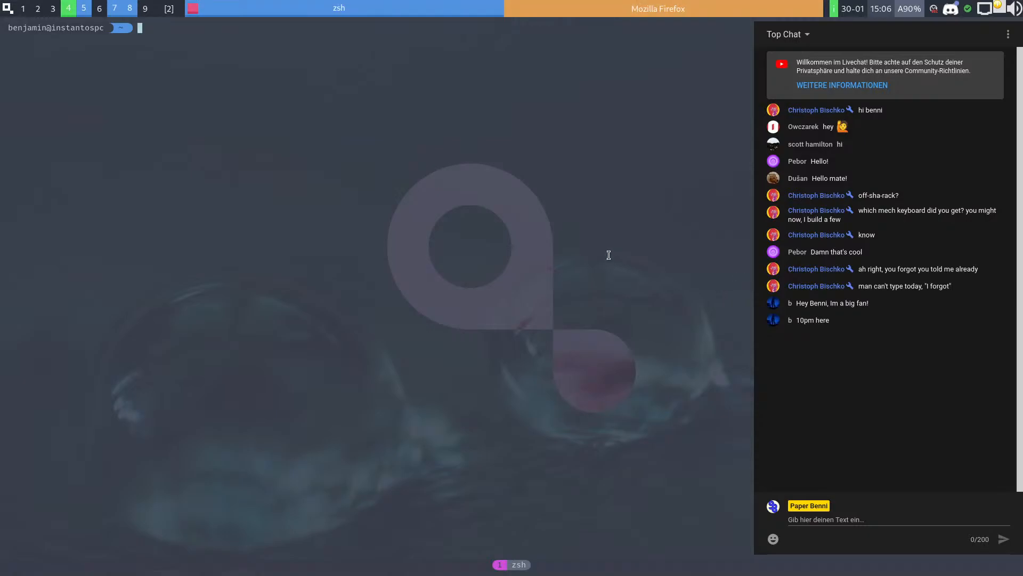
drag(798, 322, 829, 321)
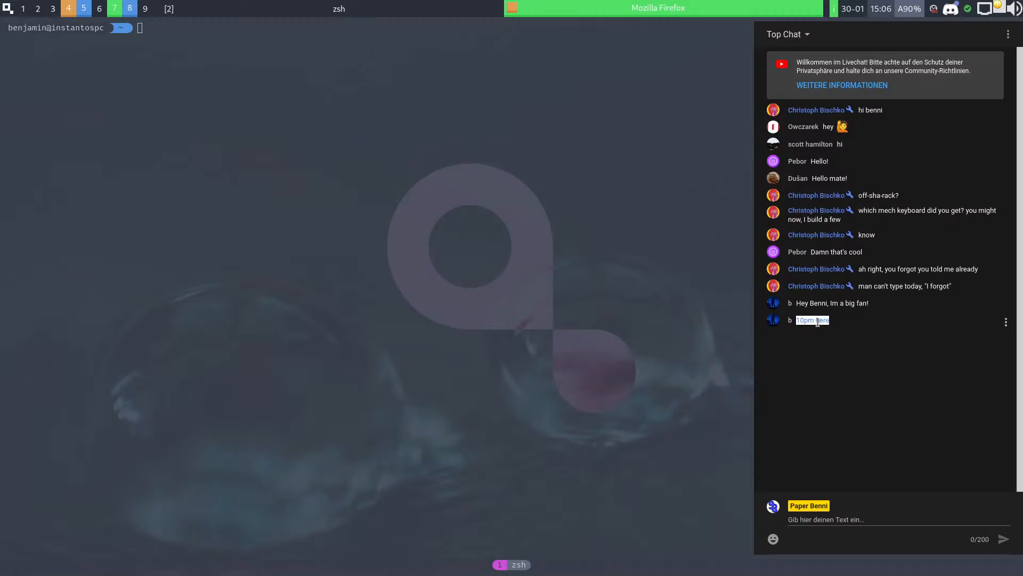
click(818, 324)
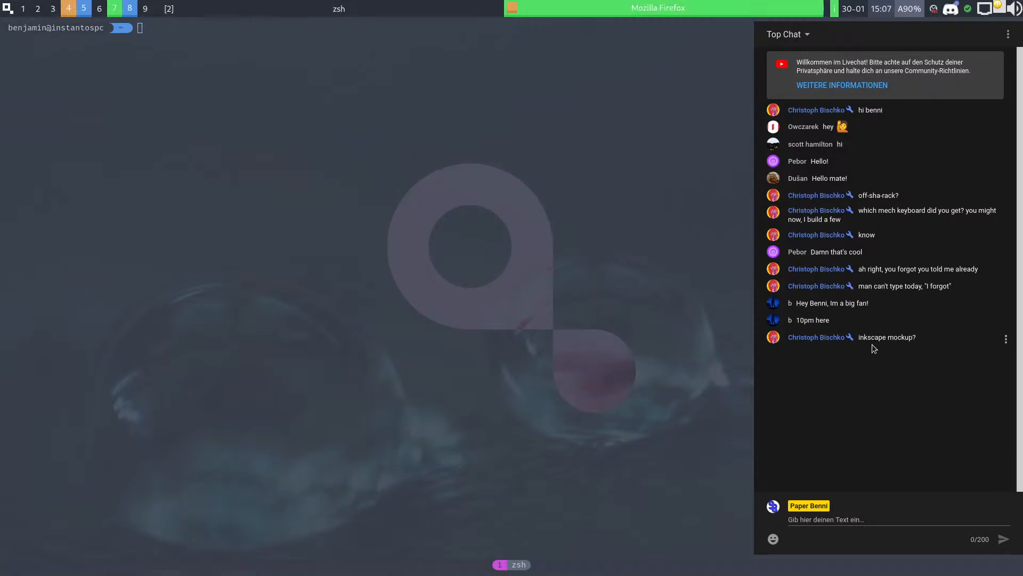
double_click(872, 341)
click(919, 343)
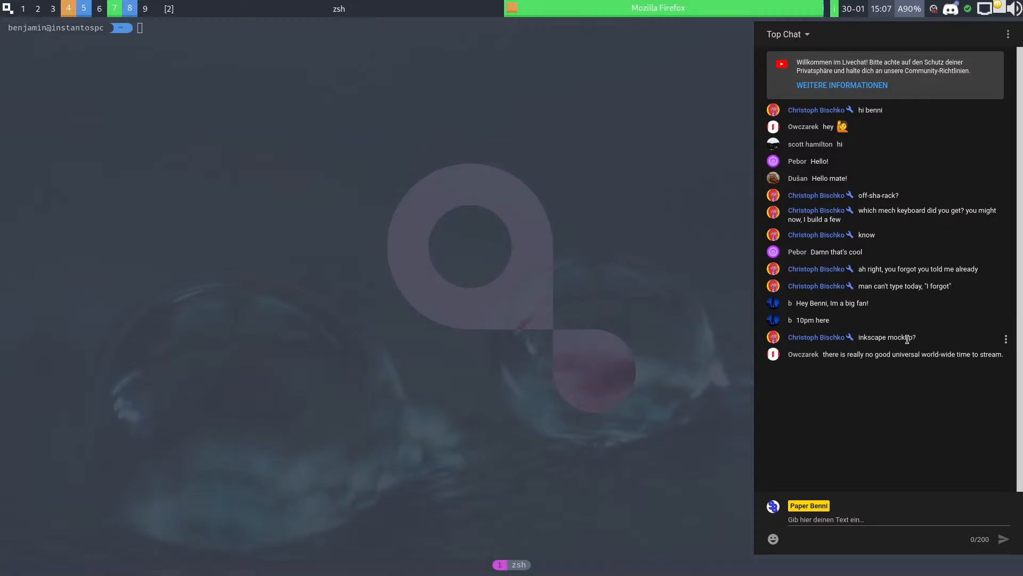
Widen the live chat window further over the terminal while reading the message about streaming times
drag(746, 240, 749, 286)
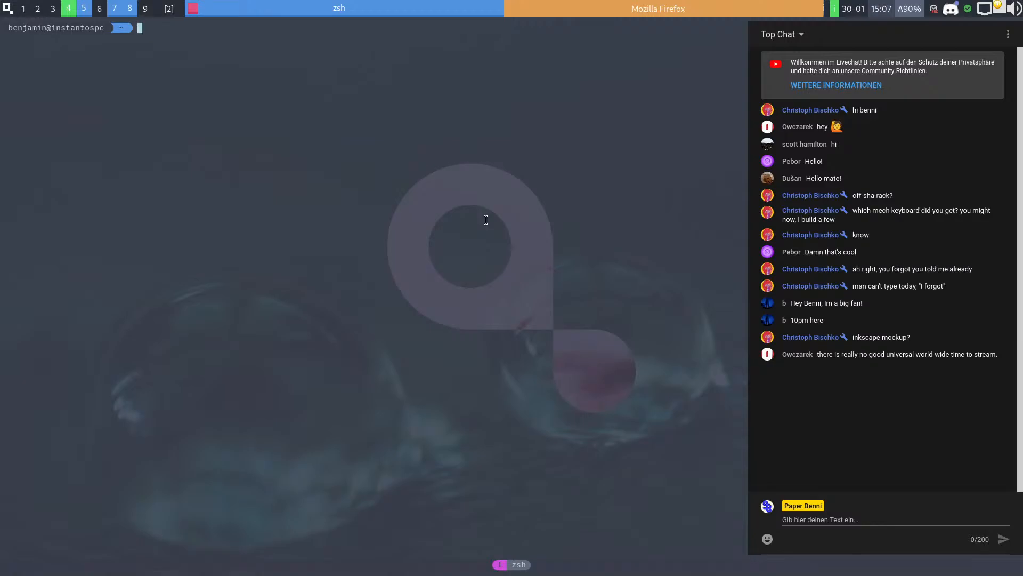
double_click(844, 354)
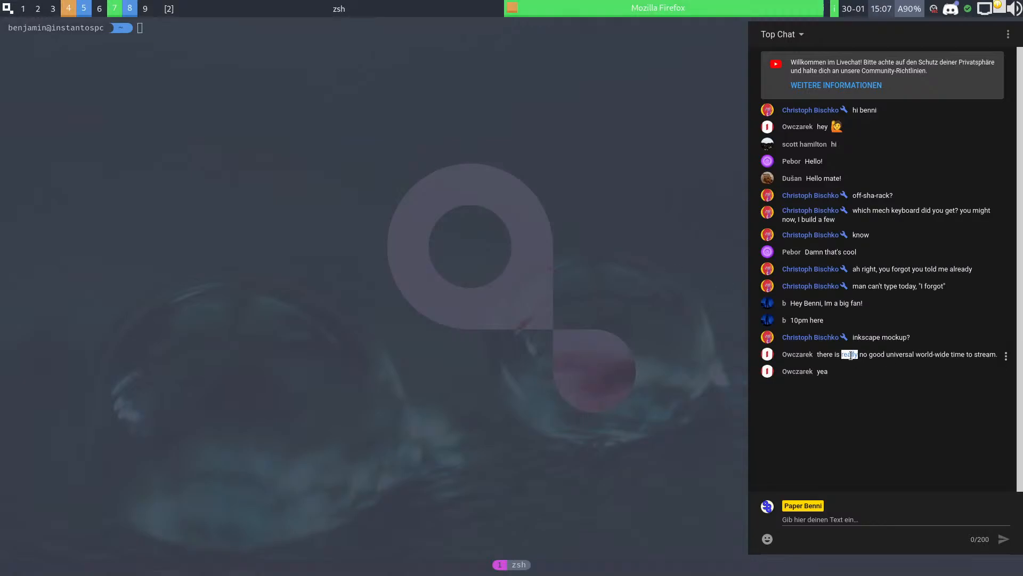
drag(851, 355, 922, 355)
click(922, 354)
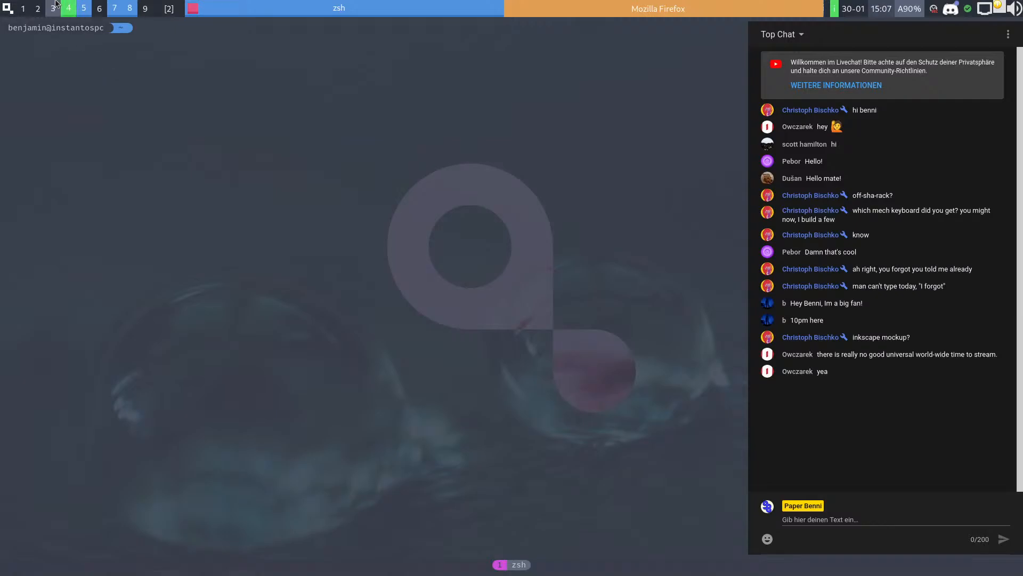
scroll(56, 4, up, 1)
scroll(56, 4, down, 1)
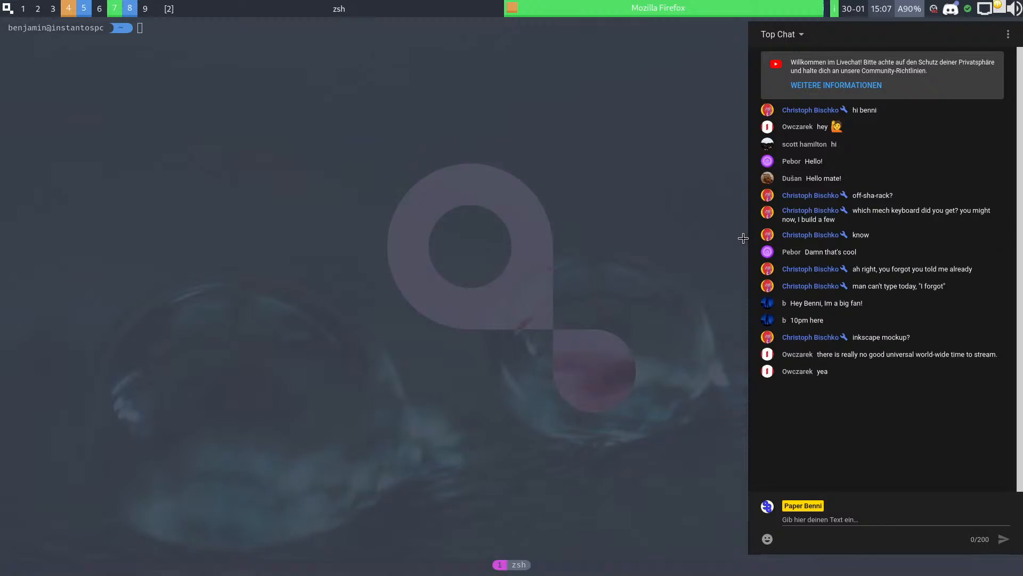
drag(743, 239, 738, 282)
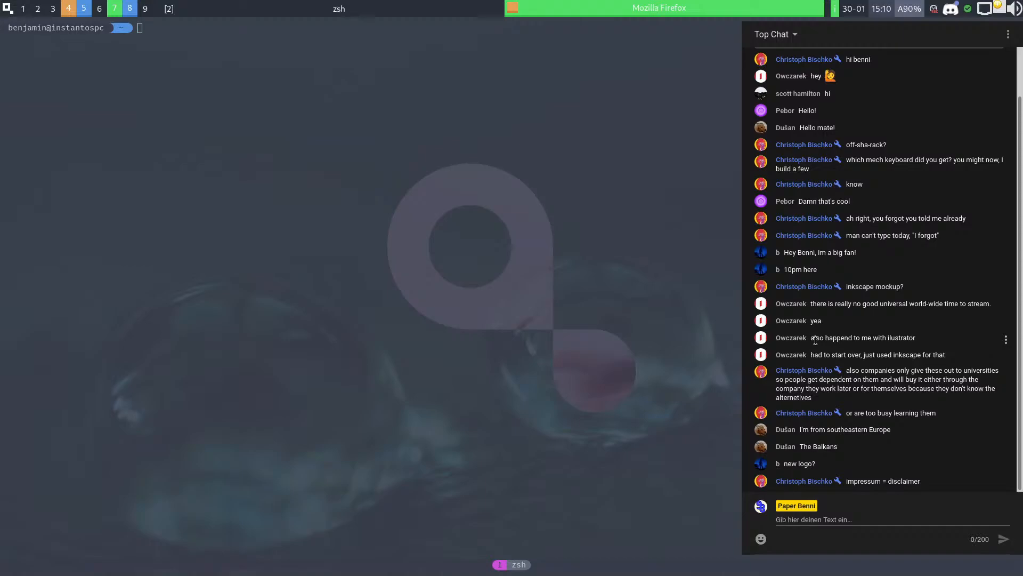
drag(818, 352, 944, 354)
click(934, 347)
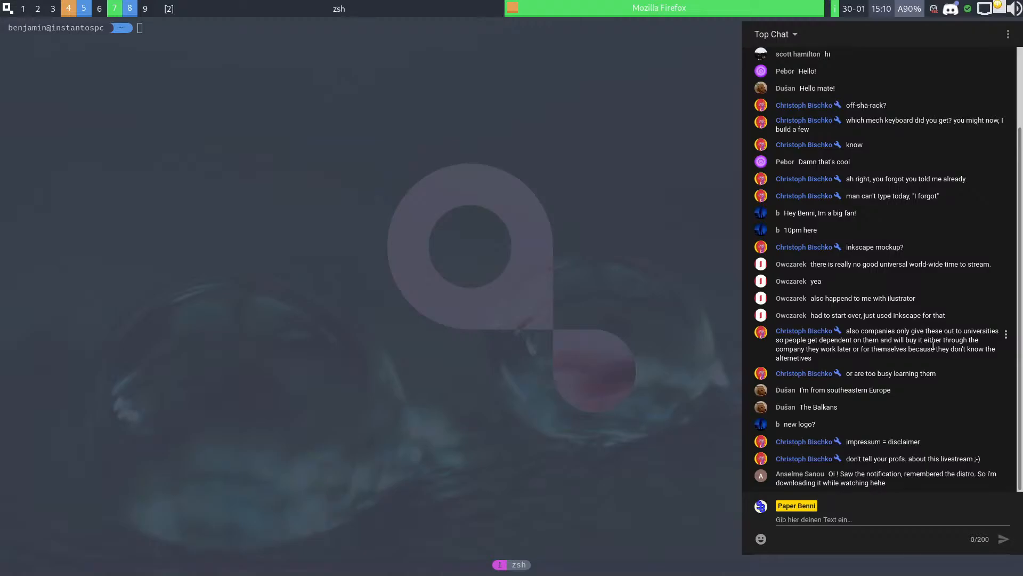
Switch to the instantosconcept.svg document in Inkscape and select the small logo mark beside the OS lettering
key(alt+Tab)
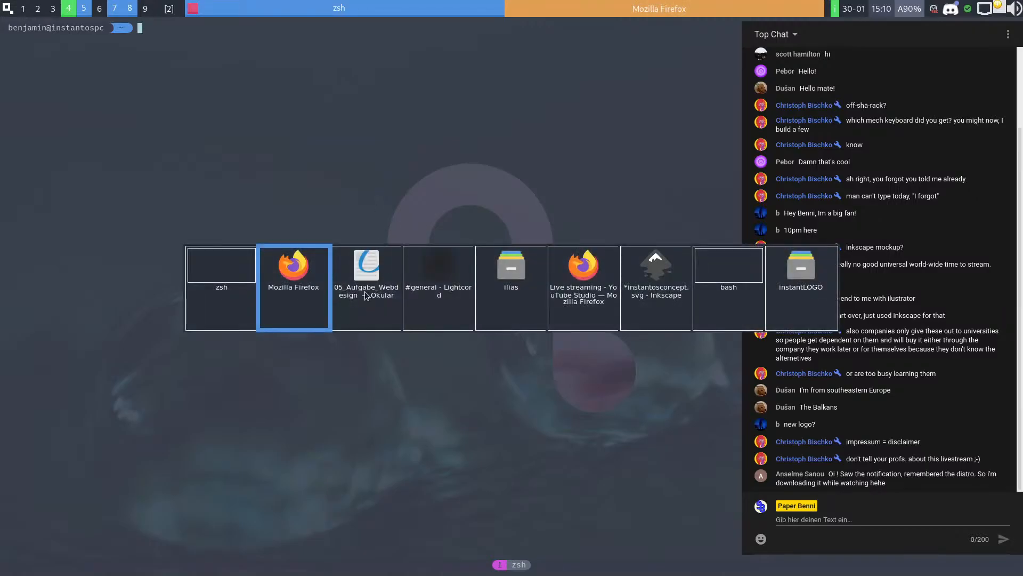
click(647, 291)
click(427, 370)
key(space)
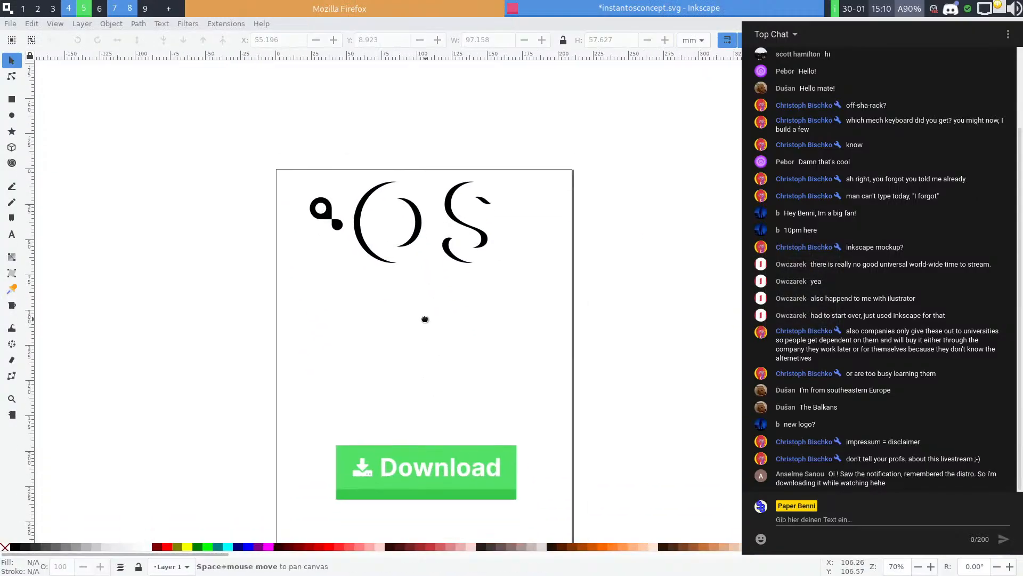
click(389, 261)
click(327, 221)
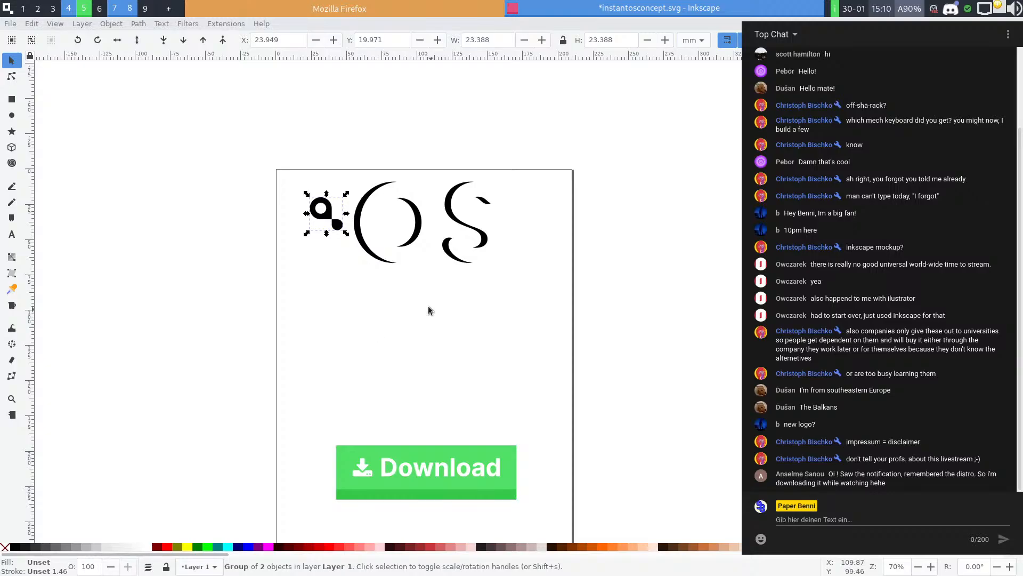
Move the OS lettering away from the logo mark to about X 66 mm, Y 27 mm and deselect it
key(space)
click(368, 245)
drag(344, 246, 346, 304)
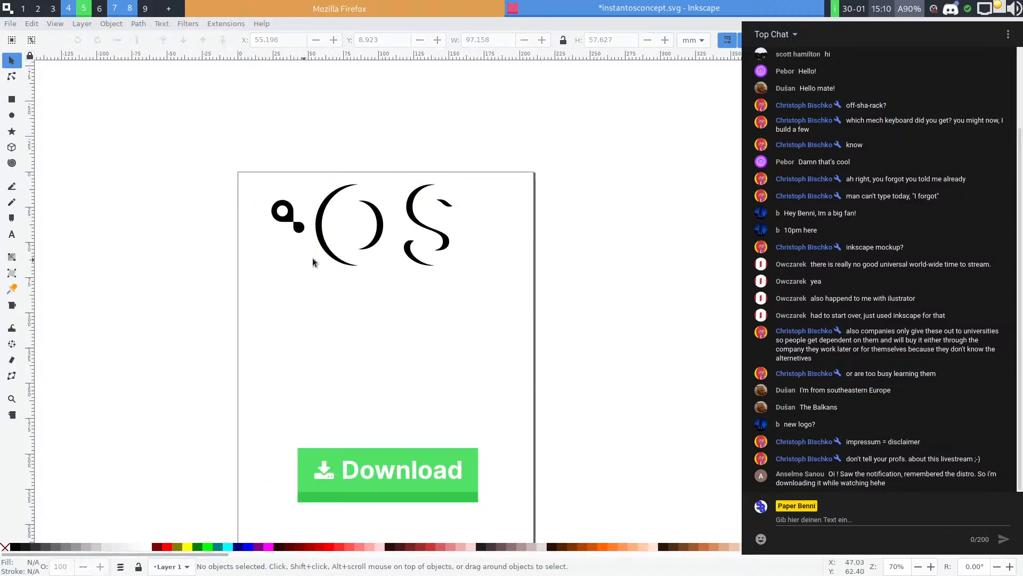
drag(326, 255, 342, 280)
click(364, 388)
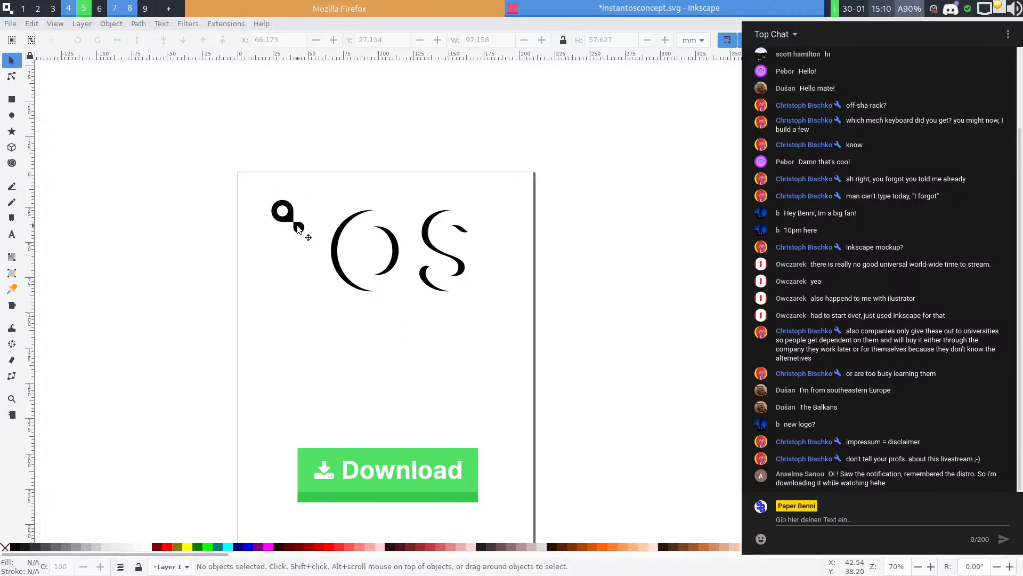
Clone the small logo mark and place the clone below the original at about X 23 mm, Y 60 mm
scroll(347, 384, up, 3)
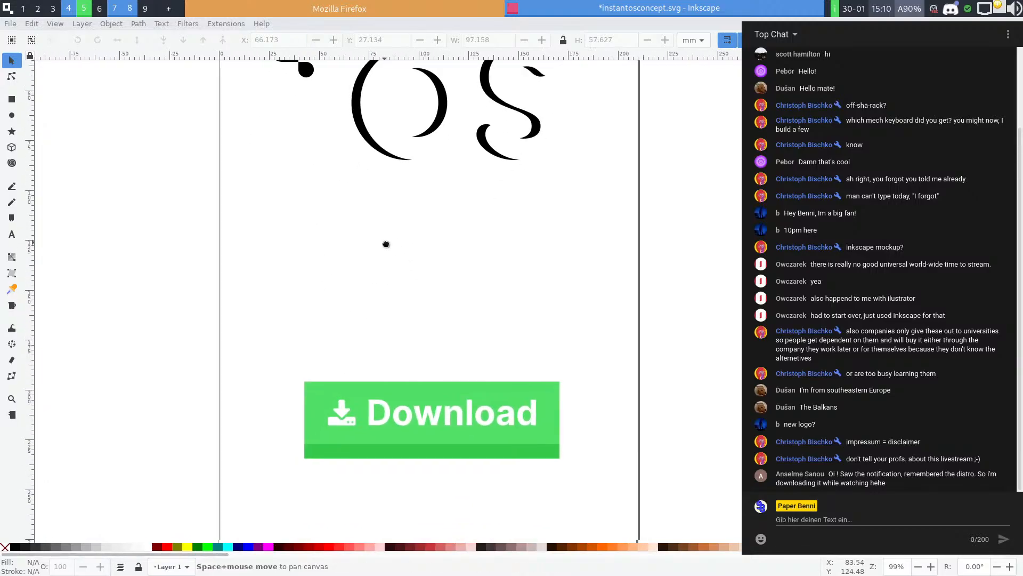
scroll(382, 293, down, 5)
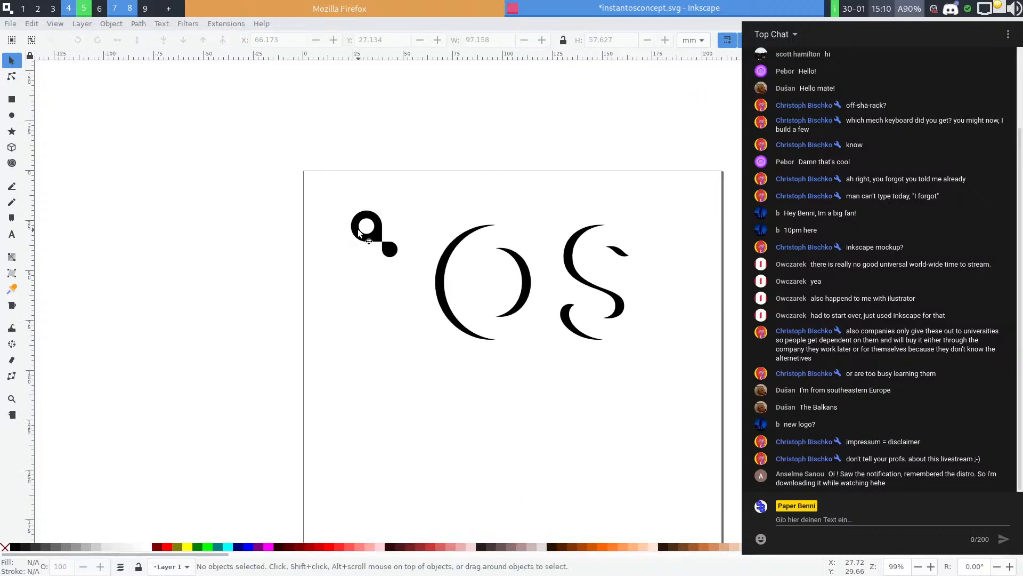
click(365, 249)
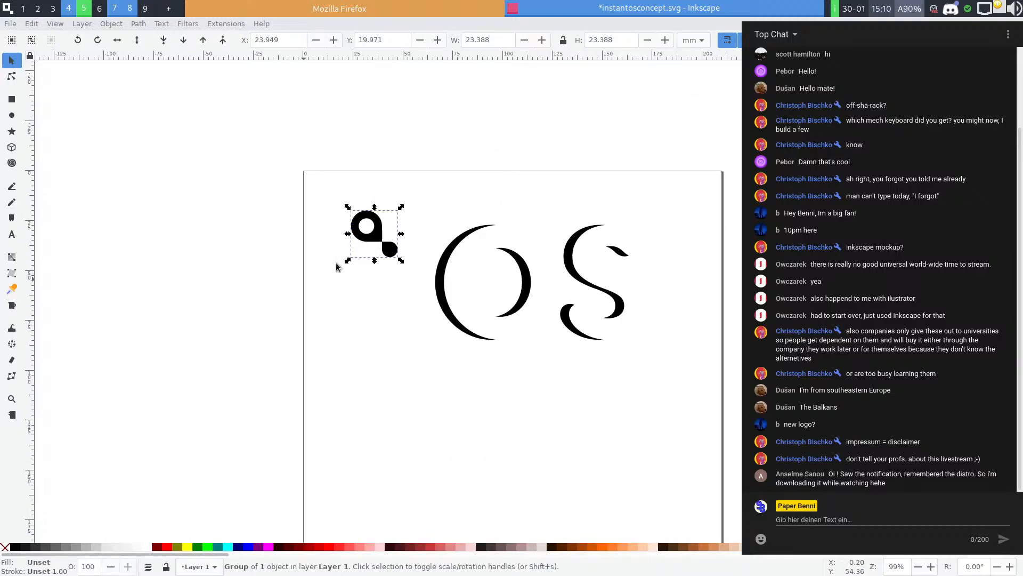
key(alt+d)
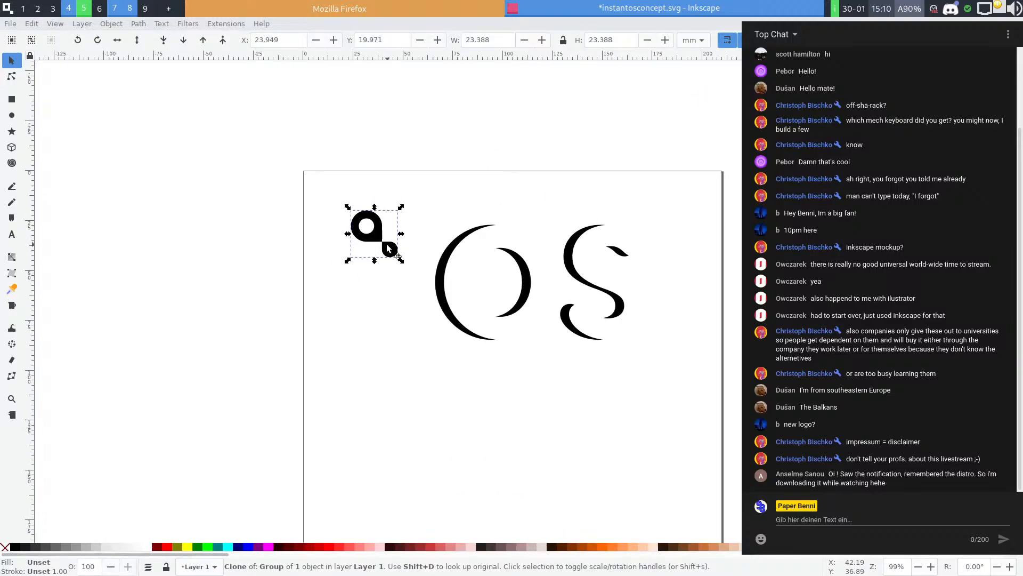
mouse_move(389, 250)
mouse_down()
mouse_move(389, 400)
mouse_move(391, 380)
mouse_up()
scroll(461, 392, up, 3)
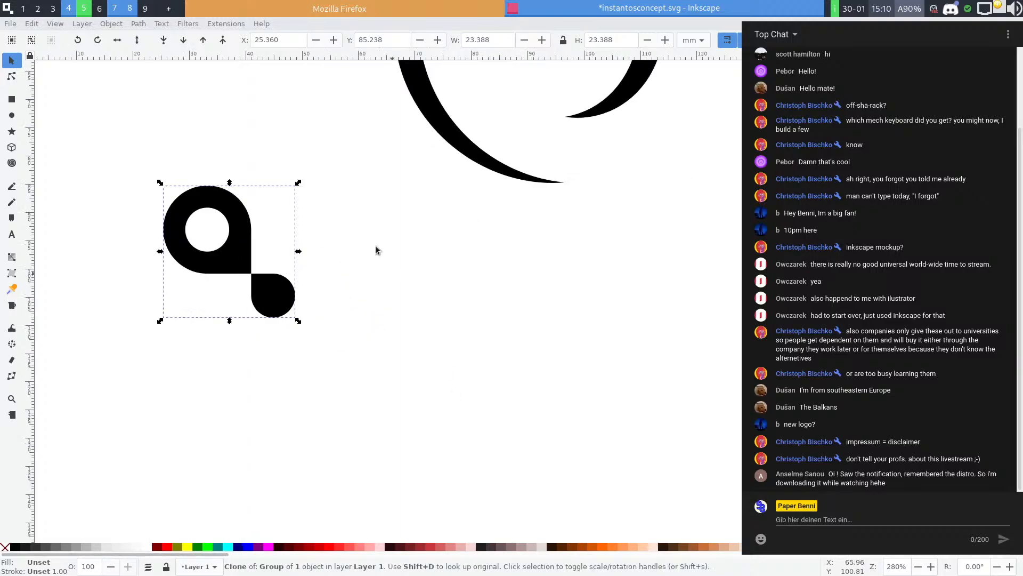
drag(361, 442, 348, 298)
Enter the original logo mark's group and move its small drop shape away from the ring to about X 34 mm, Y 42 mm
drag(377, 145, 378, 144)
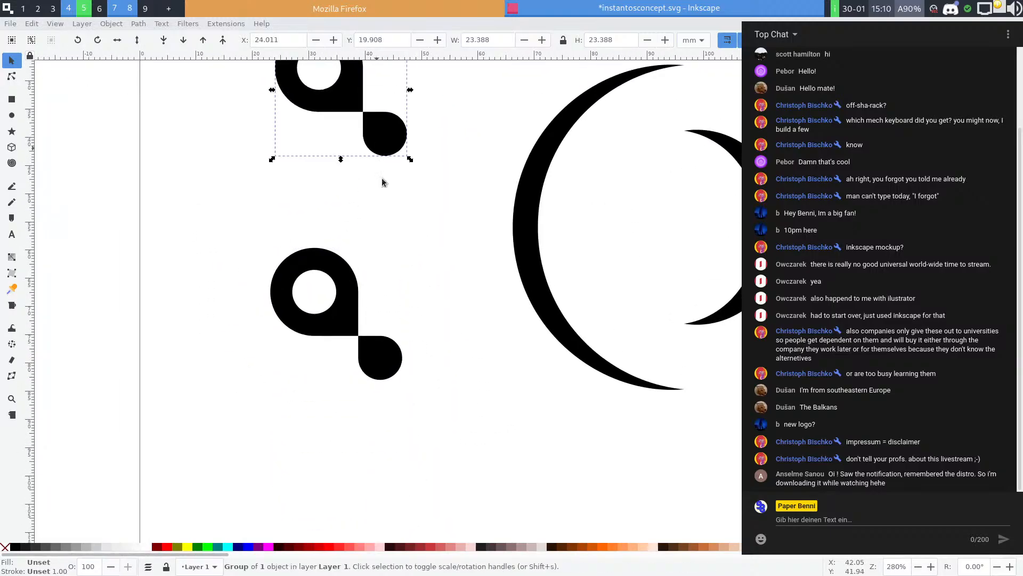
click(386, 180)
double_click(375, 126)
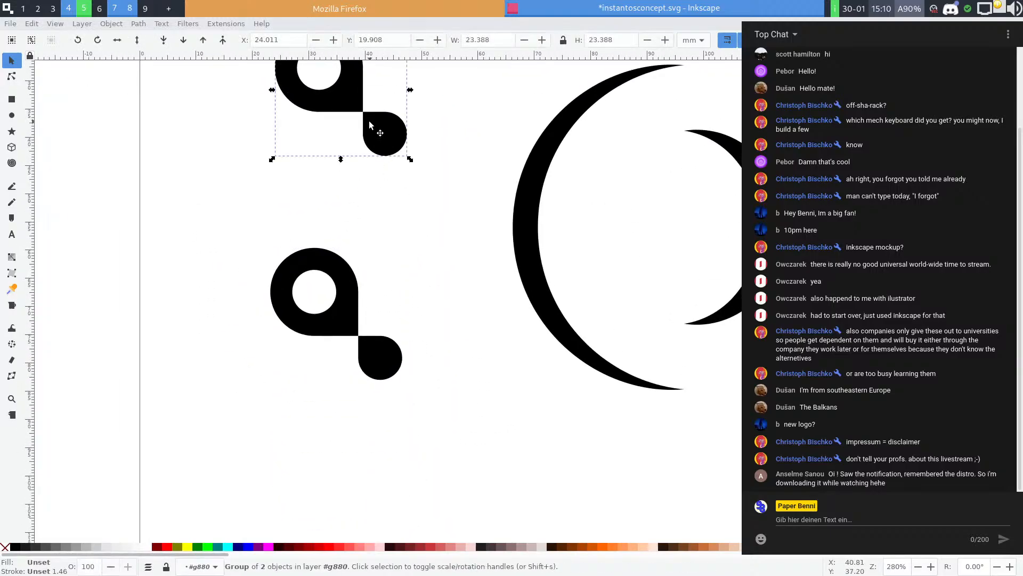
click(376, 129)
mouse_move(373, 133)
mouse_down()
mouse_move(320, 199)
mouse_move(340, 170)
mouse_up()
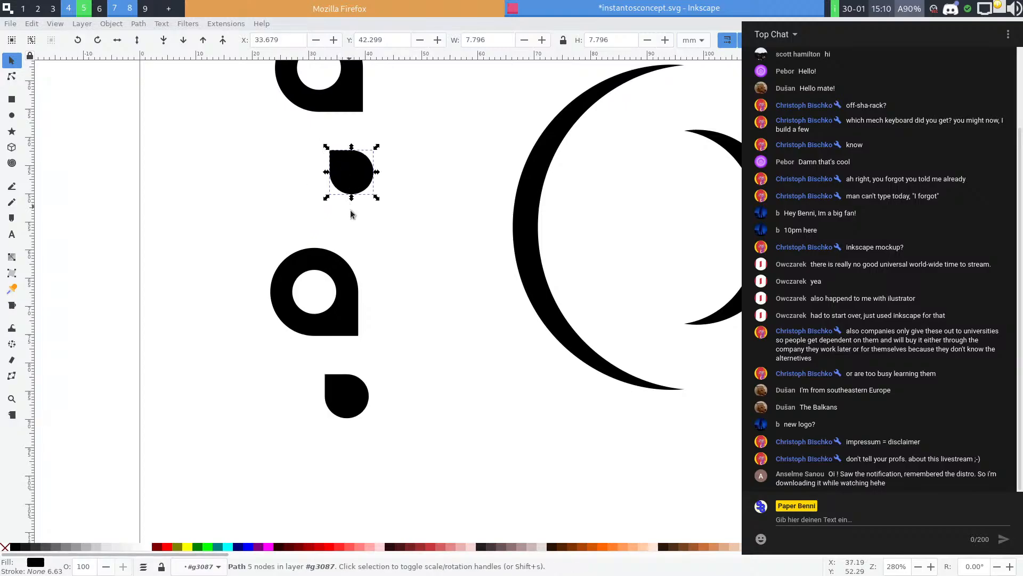
click(367, 231)
Move the cloned logo mark to about X 12 mm, Y 54 mm and leave it selected
click(326, 315)
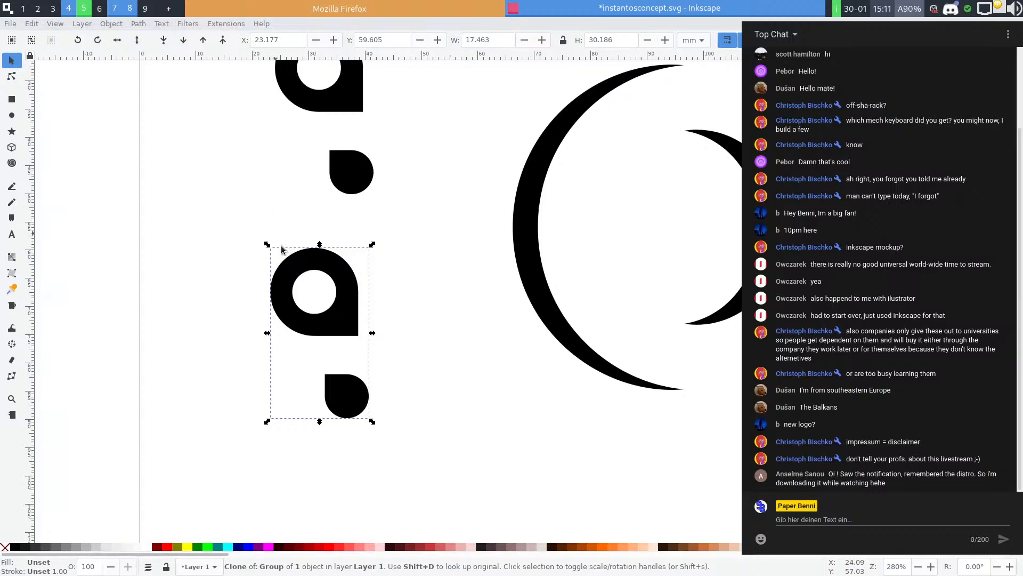
drag(318, 270, 316, 233)
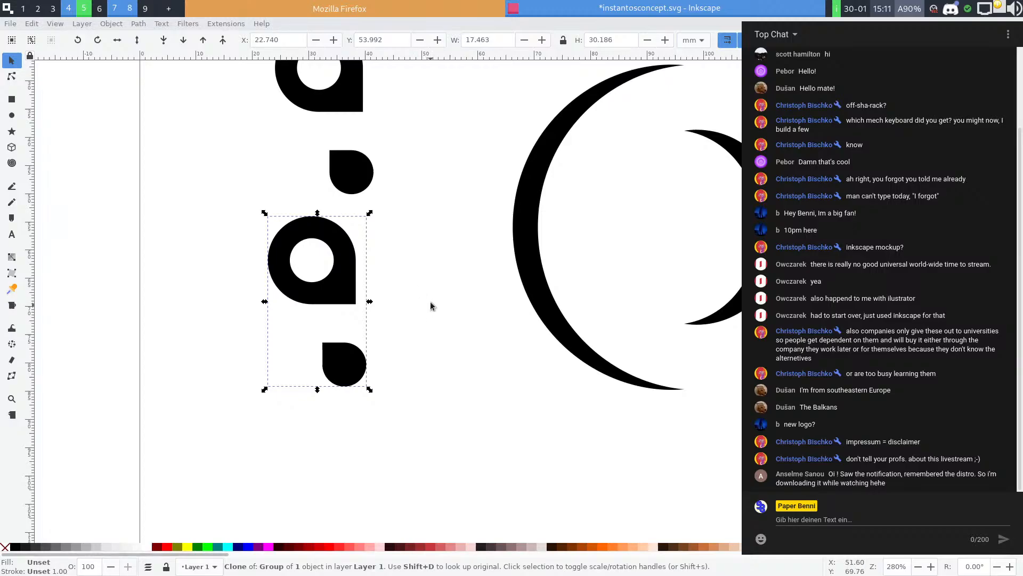
click(478, 258)
mouse_move(335, 366)
mouse_down()
mouse_move(332, 384)
mouse_move(270, 384)
mouse_up()
click(427, 320)
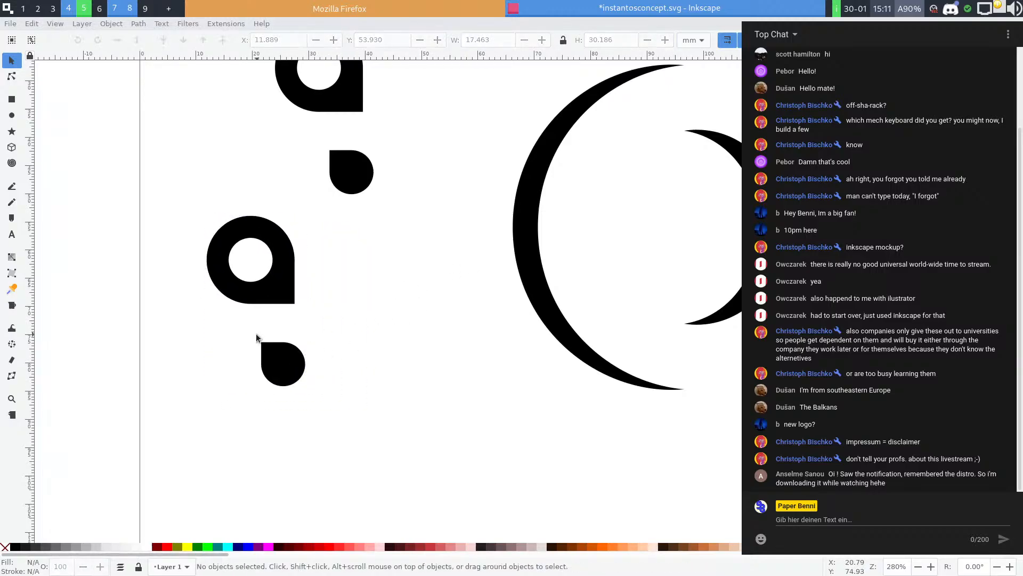
click(263, 347)
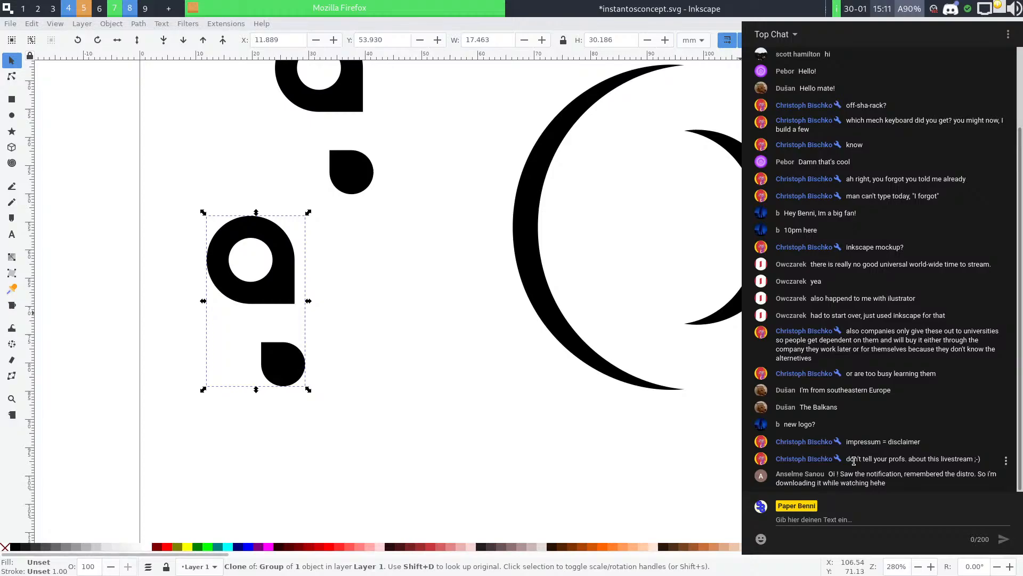
Read the chat message about not telling the professors about the livestream and deselect the cloned logo mark
drag(847, 459, 973, 458)
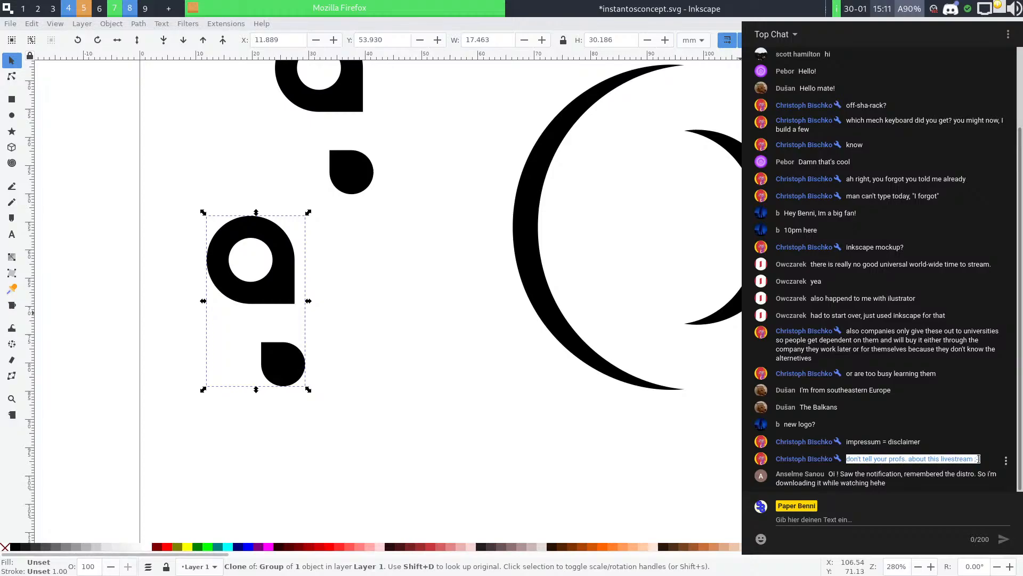
click(980, 454)
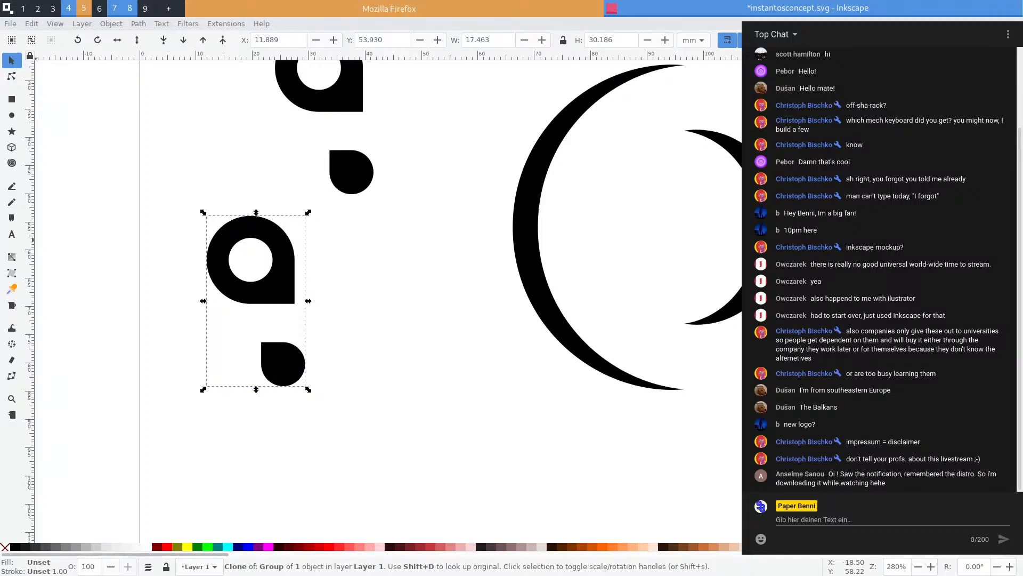
key(alt)
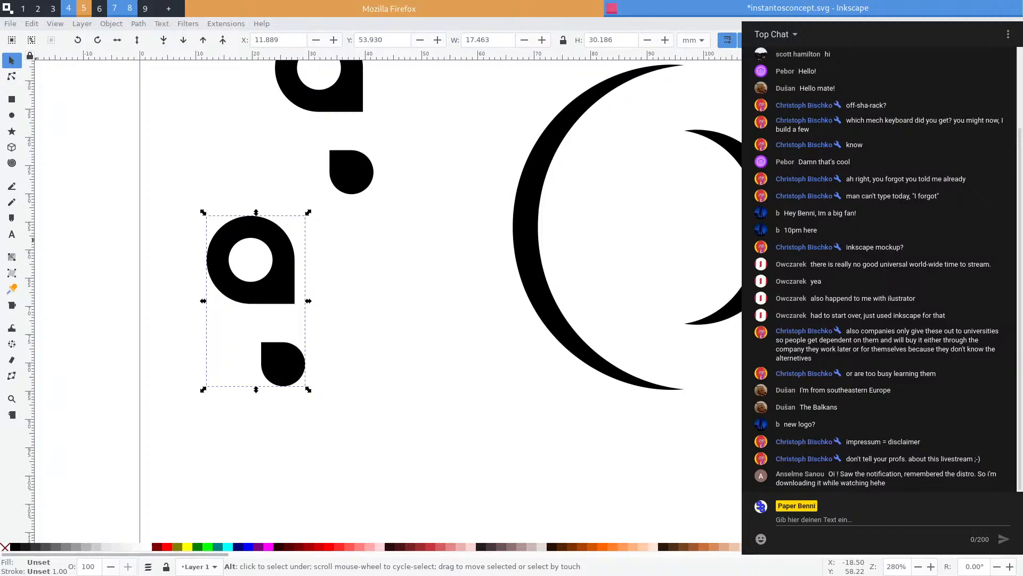
click(208, 171)
drag(208, 171, 203, 179)
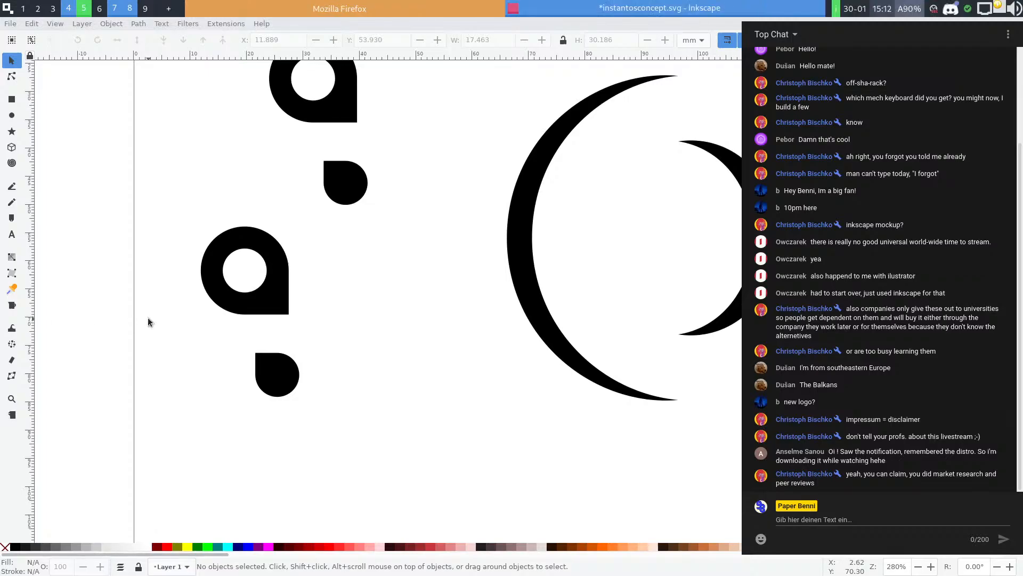
Read the chat message about claiming market research and peer reviews
drag(864, 473, 918, 474)
click(791, 484)
double_click(803, 483)
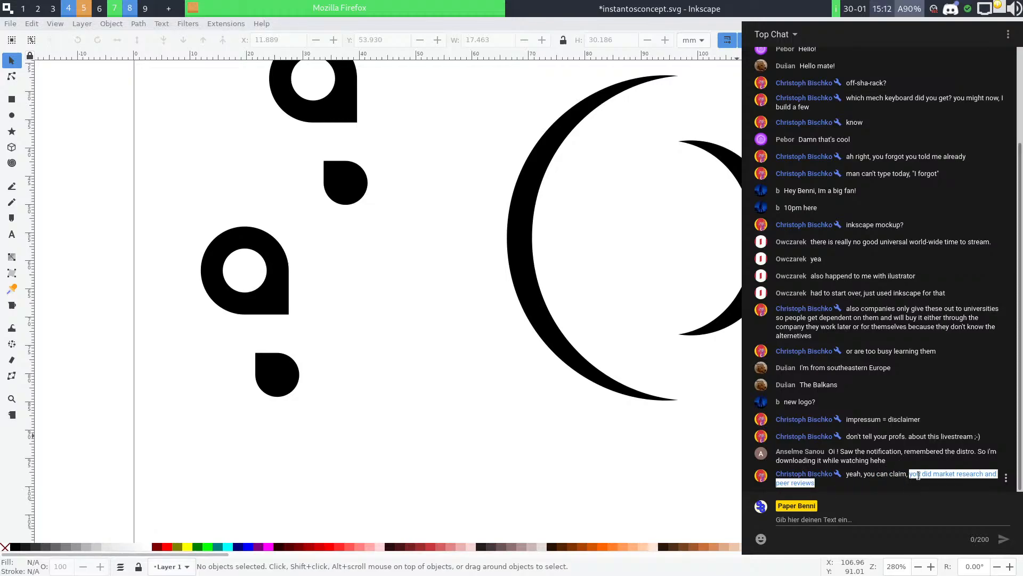
click(917, 475)
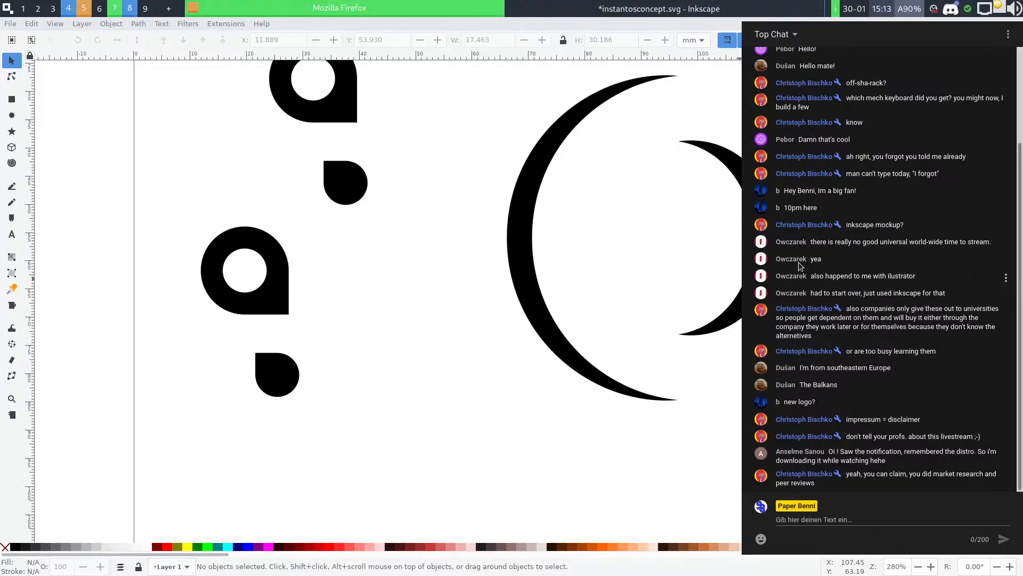
Switch to the terminal with the instantOS website redesign notes, keeping the live chat beside it
key(super+w)
key(super+e)
key(super+e)
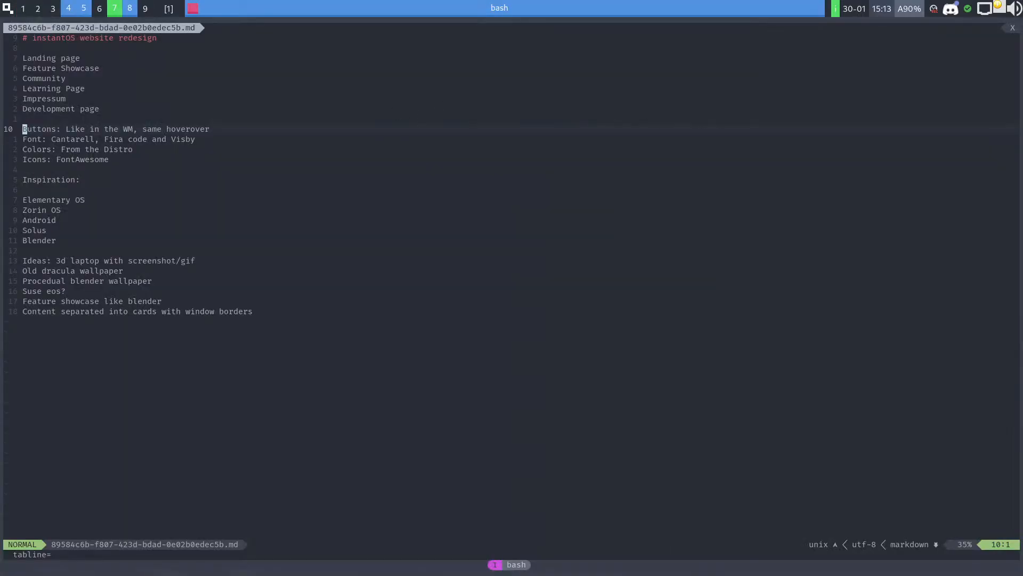
key(super+w)
Insert a blank line below "Landing page" in the website redesign notes
click(101, 62)
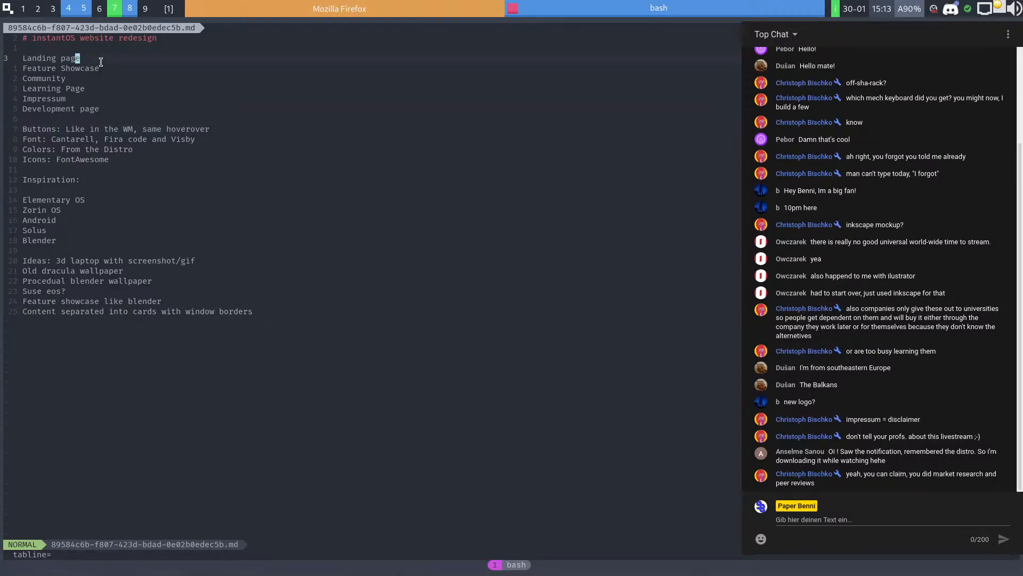
key(o)
key(Escape)
key(k)
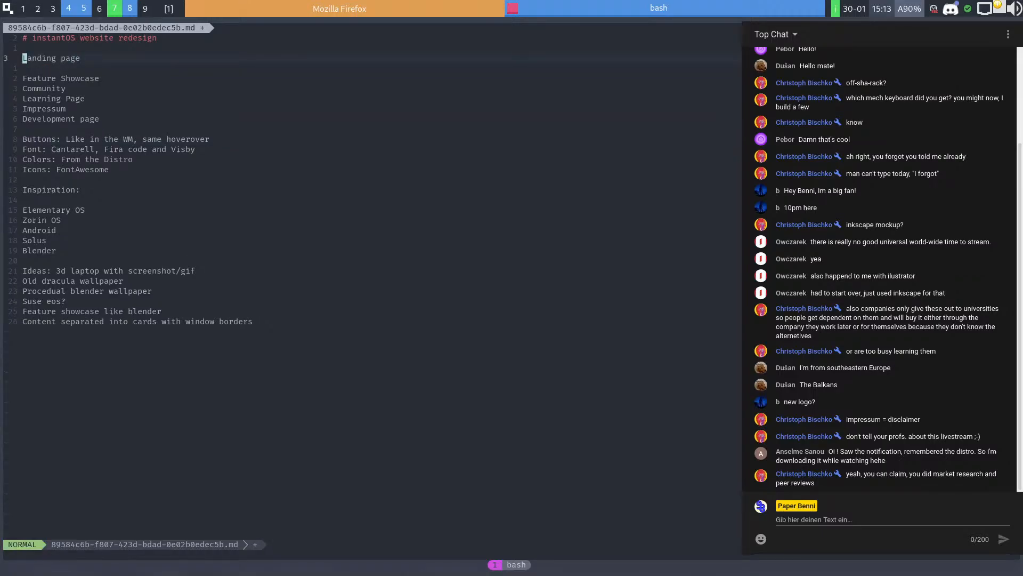
Move the "Impressum" line directly below "Landing page" in the notes
key(j)
key(j)
key(j)
key(j)
key(j)
key(d)
key(d)
key(k)
key(k)
key(k)
key(k)
key(k)
key(p)
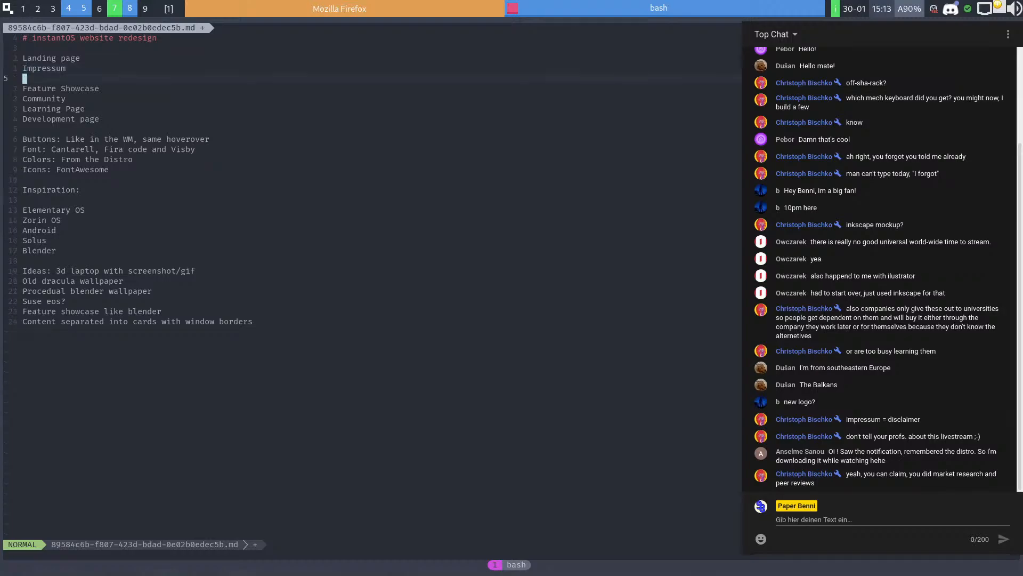
key(j)
key(j)
key(j)
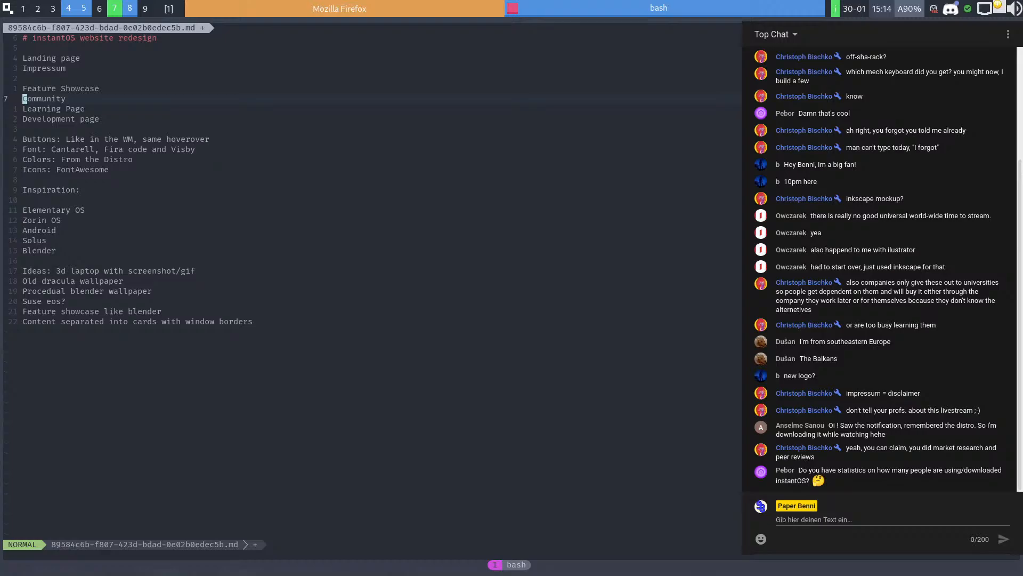
key(j)
key(k)
key(k)
key(j)
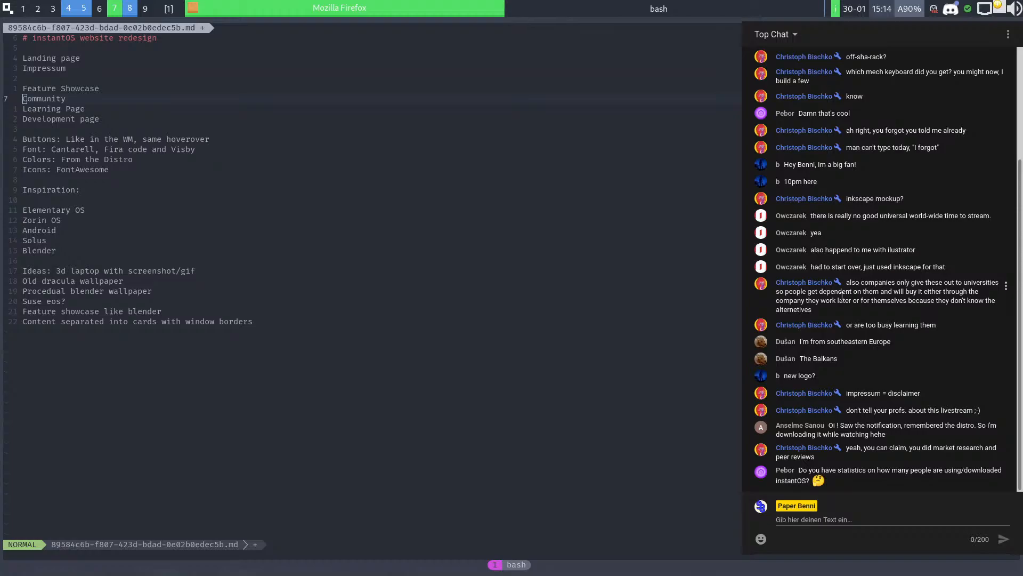
Read the viewers' chat messages, including the ones about usage statistics and switching to instantOS from i3
drag(836, 300, 894, 295)
click(894, 294)
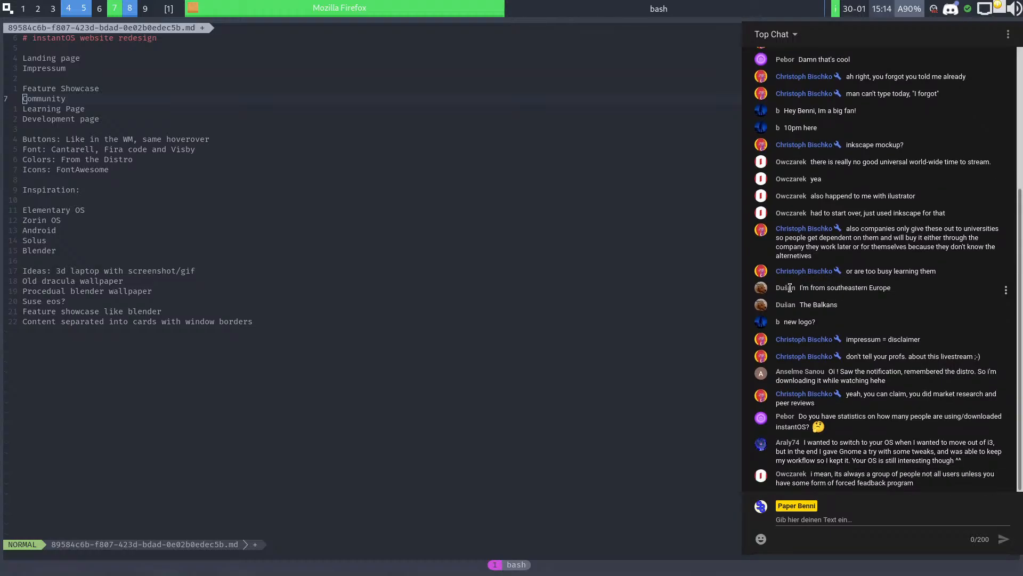
drag(777, 288, 887, 288)
click(886, 288)
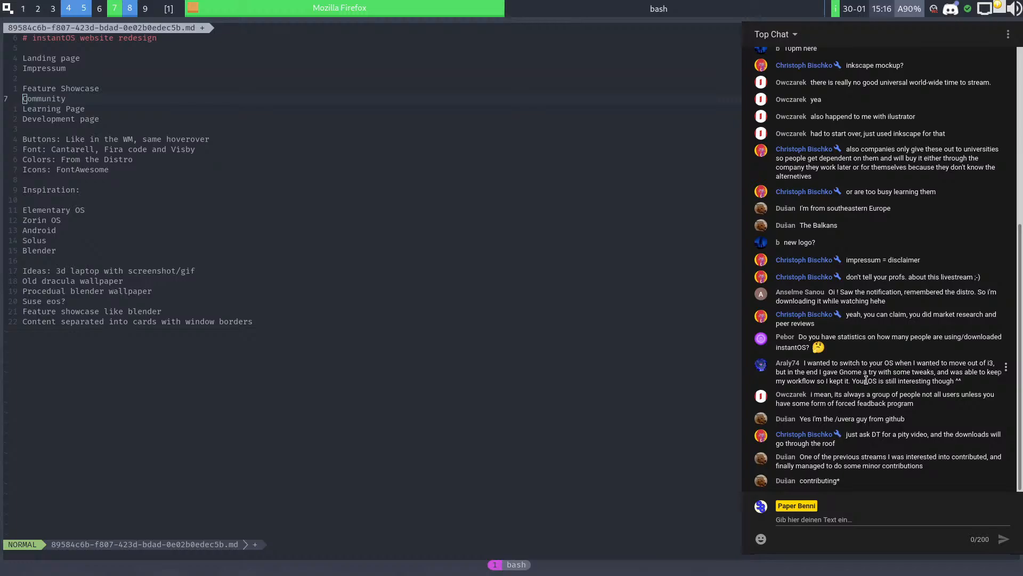
mouse_move(869, 379)
mouse_down()
mouse_move(899, 379)
mouse_move(875, 379)
mouse_up()
click(917, 379)
click(876, 379)
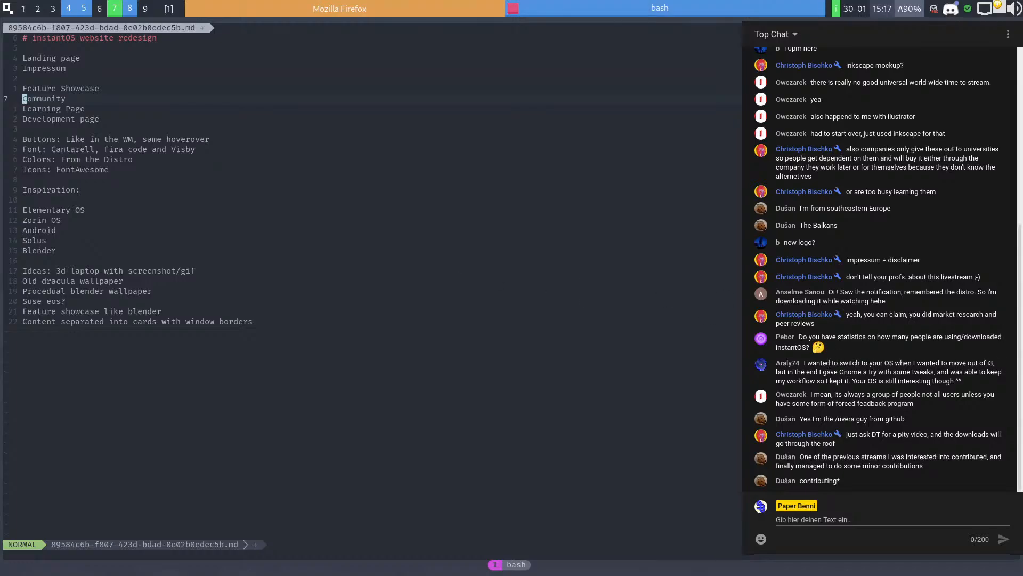
Open two tiled terminals on the empty workspace 2 and close both of them again
key(super+2)
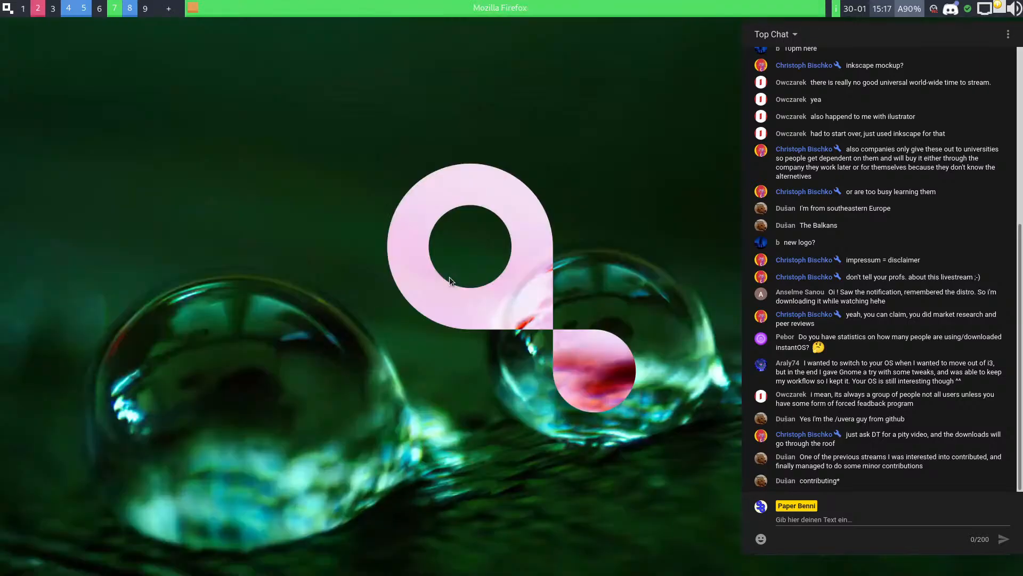
key(super+Return)
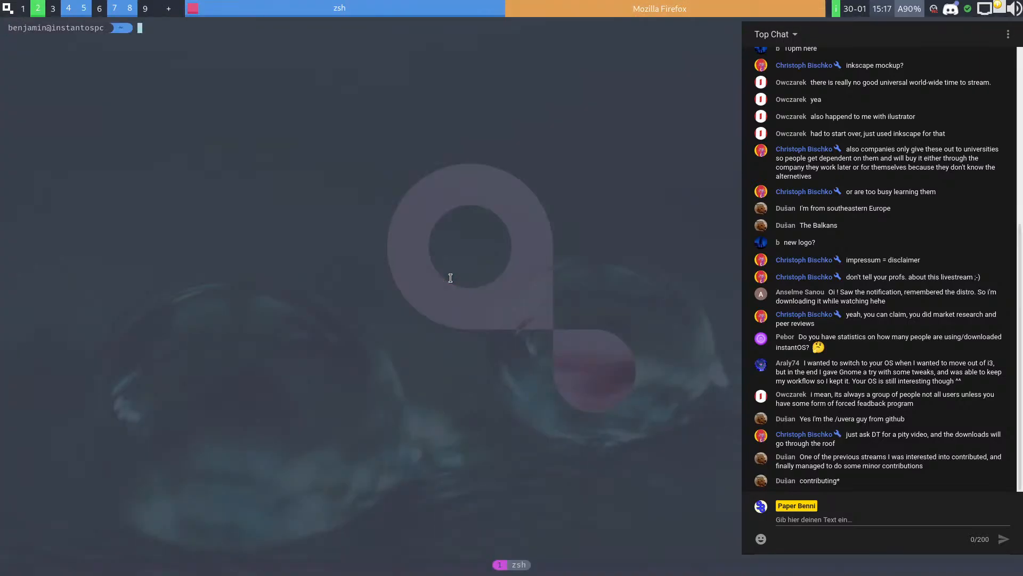
key(super+Return)
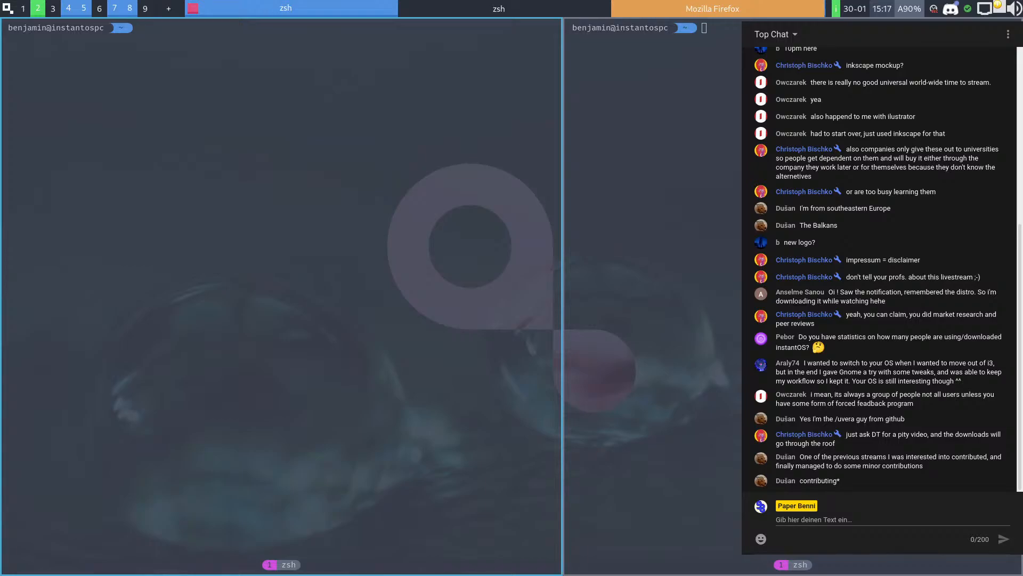
key(super+q)
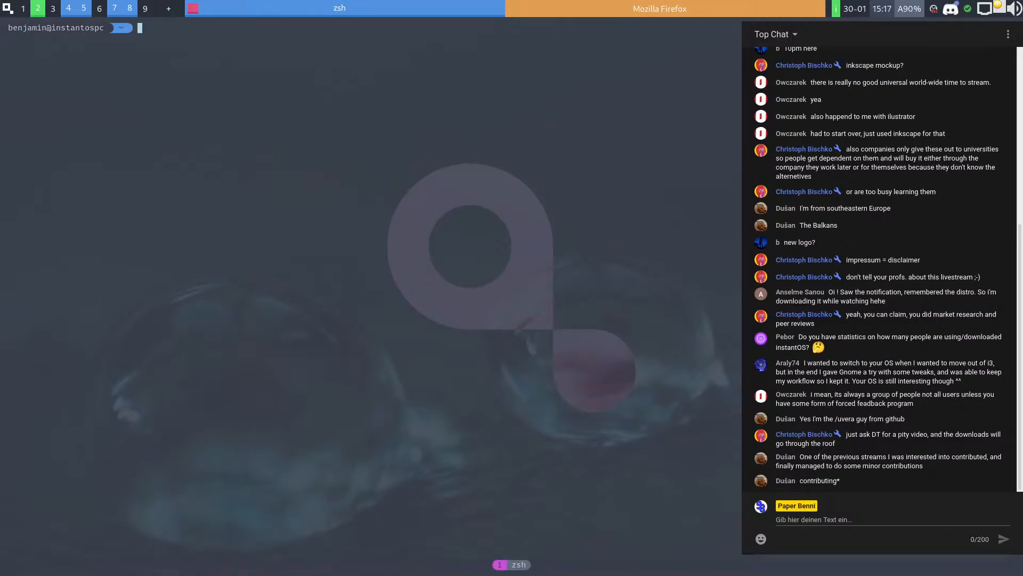
key(super+q)
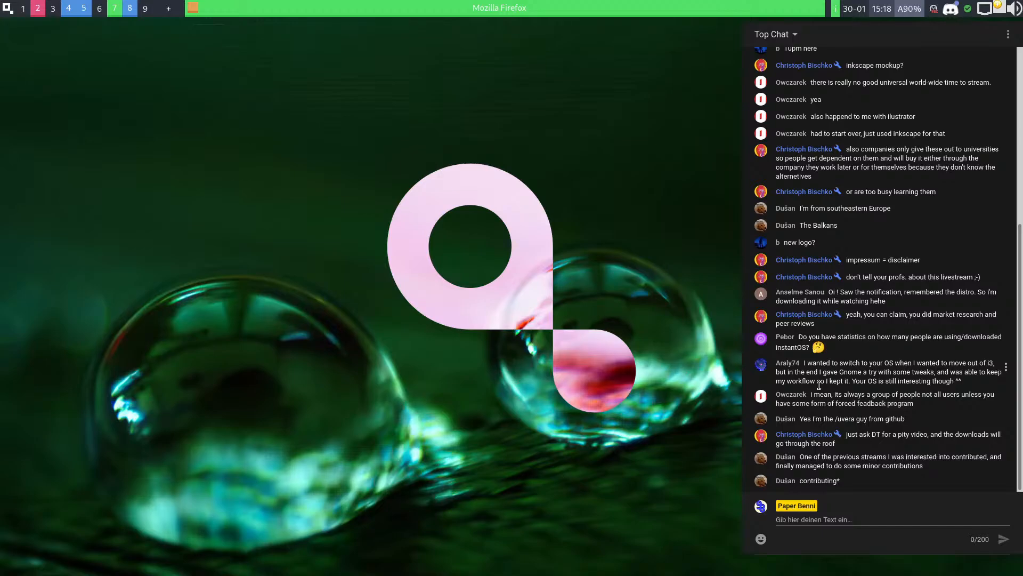
Read the chat message suggesting to ask DT for a video so the downloads go up
drag(859, 434, 954, 434)
click(952, 434)
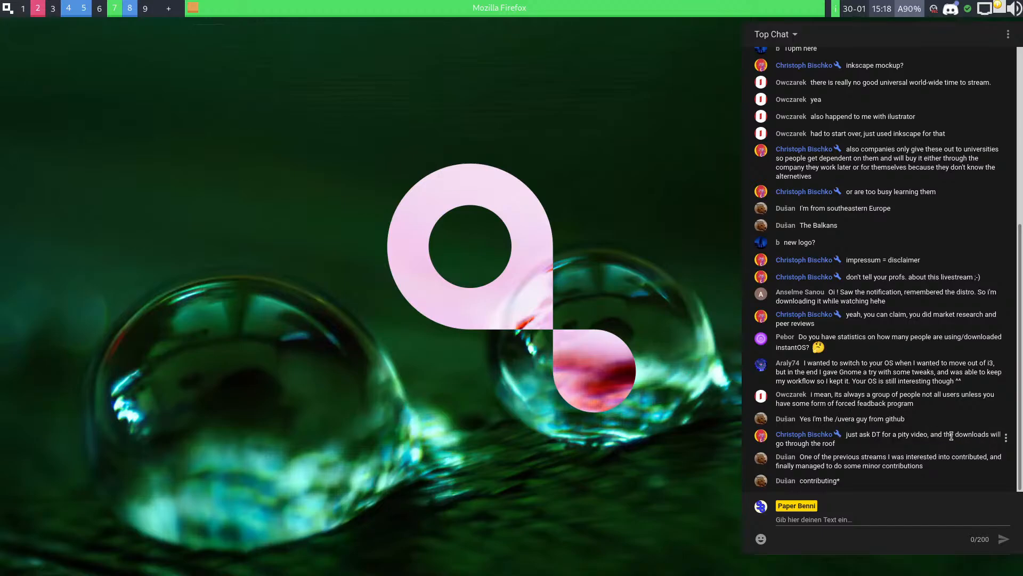
double_click(877, 434)
drag(877, 434, 818, 445)
click(811, 443)
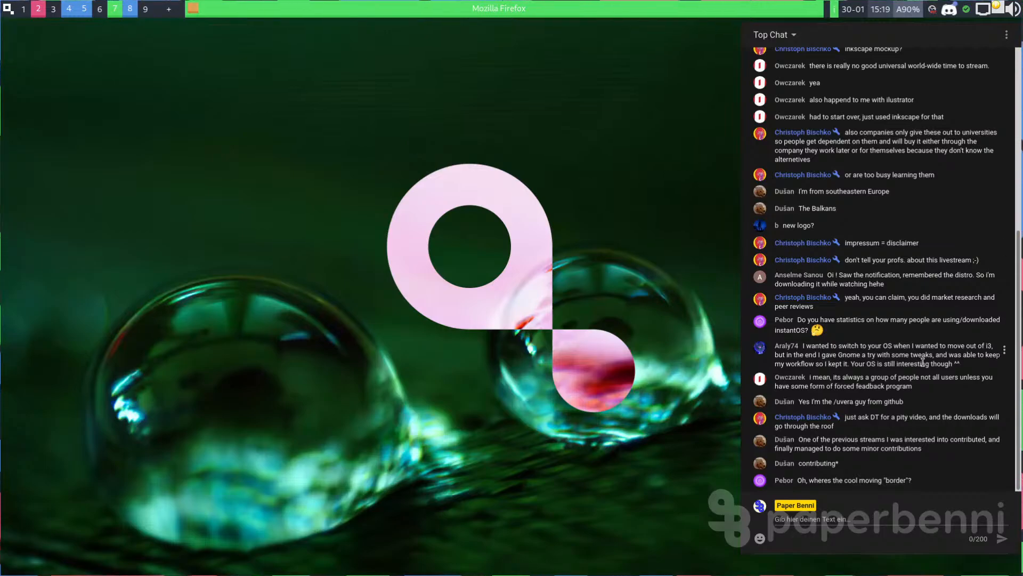
Open the list of assistant shortcuts in a terminal on workspace 2
key(super+2)
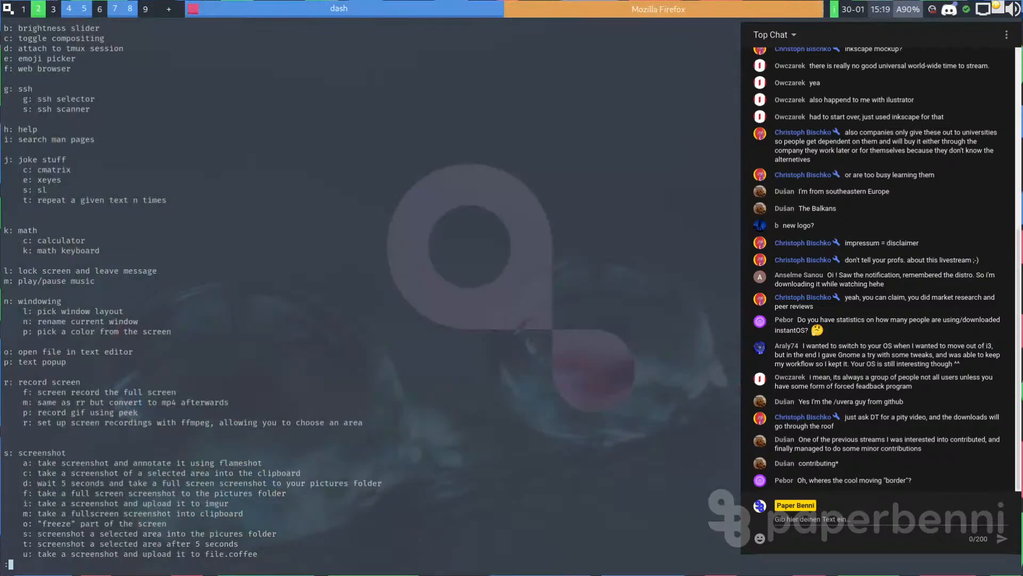
Search the assistant shortcut list for "xe" to find the xeyes entry and its group in the joke stuff section
text(xe)
key(Return)
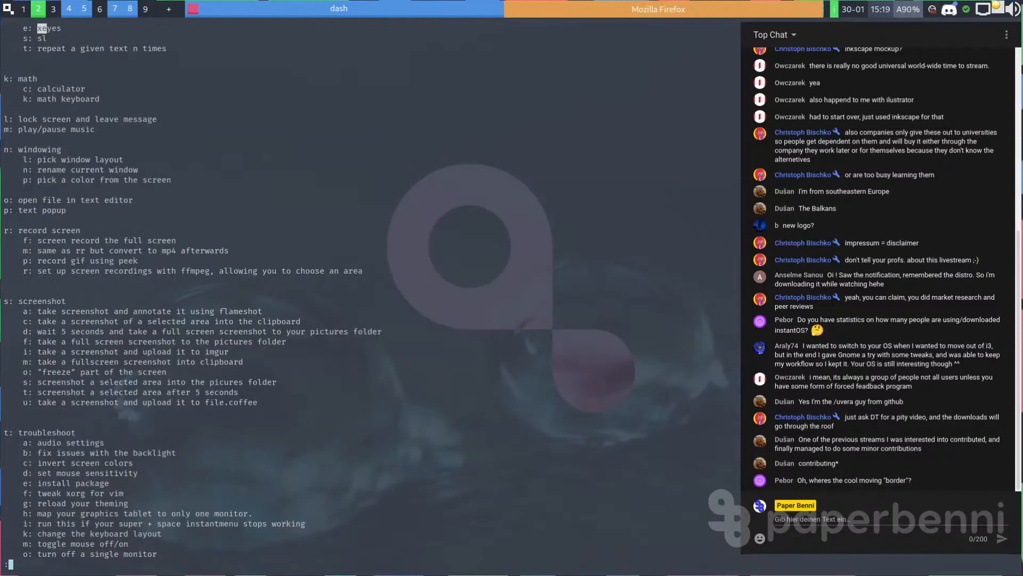
key(Up)
key(Up)
key(Up)
key(Up)
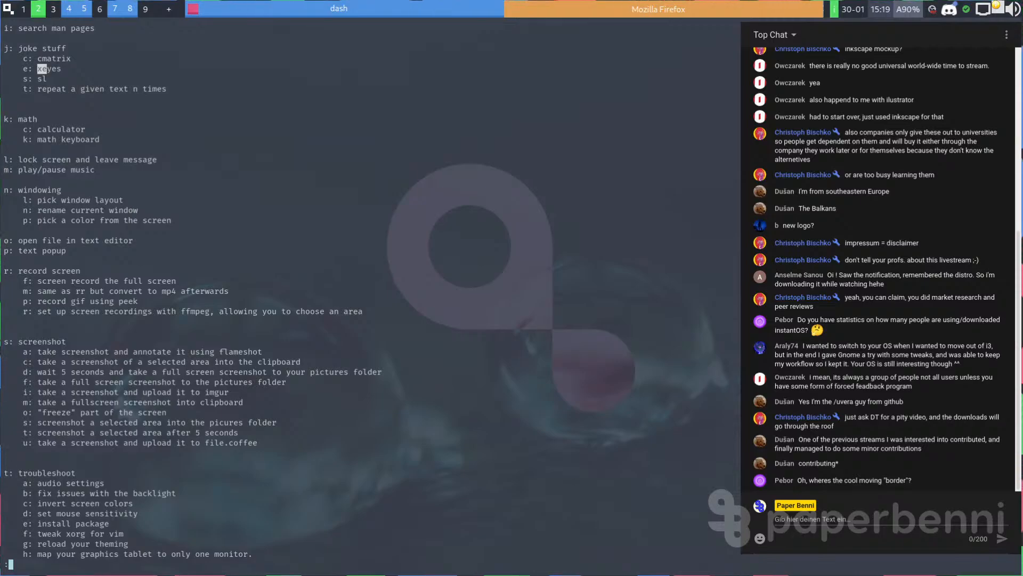
Launch xeyes through the assistant, close the shortcut list, and float the eyes as a small window beside the chat overlay
key(j)
key(e)
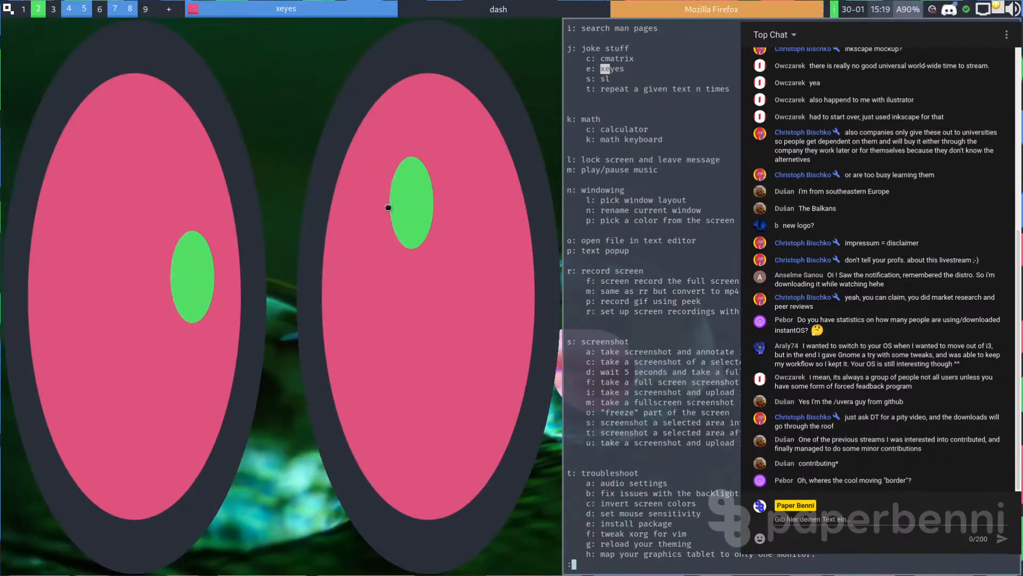
key(q)
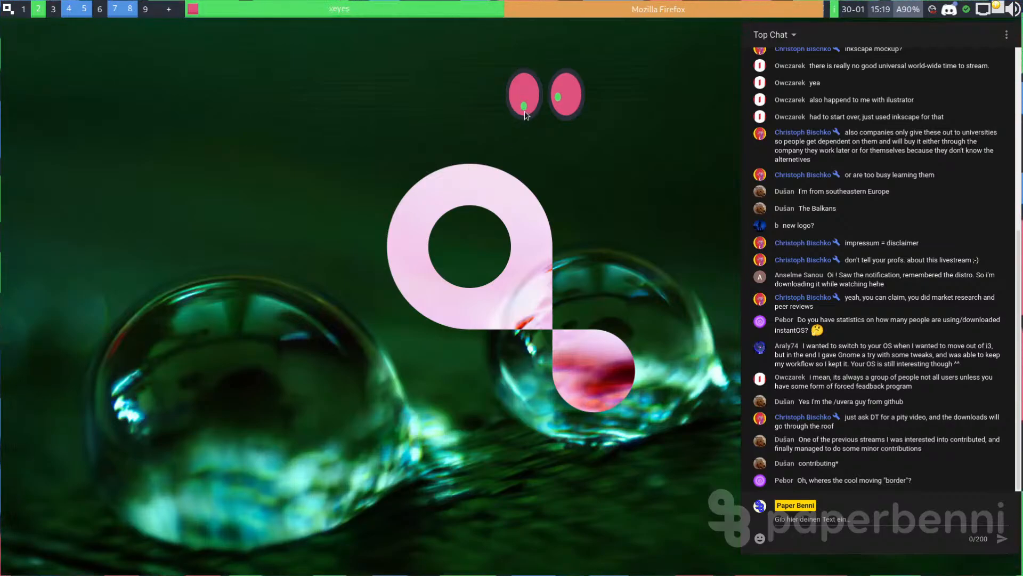
drag(524, 110, 628, 44)
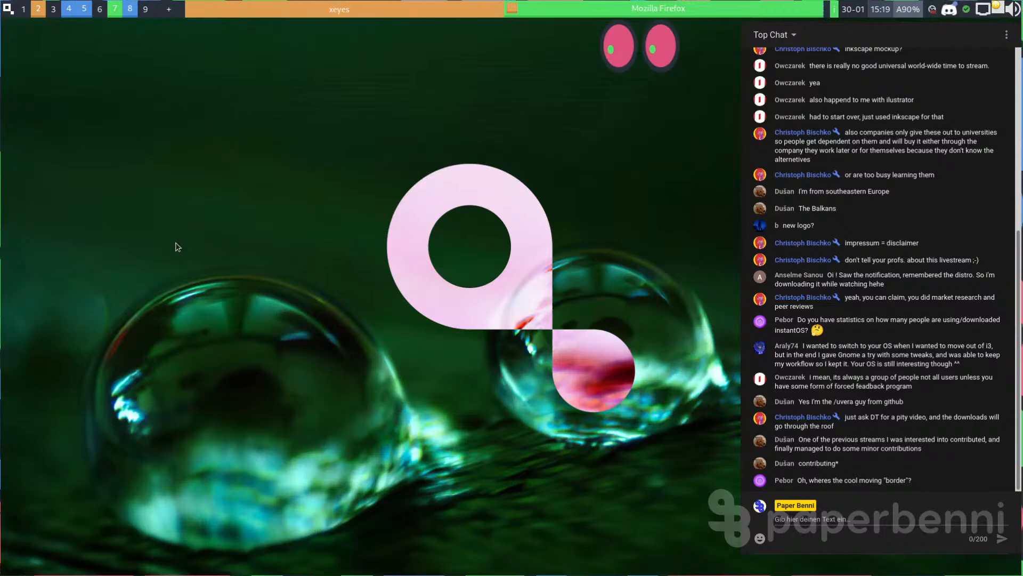
Open the instantosconcept.svg drawing from the overview of all windows and look at the whole page
key(super+Tab)
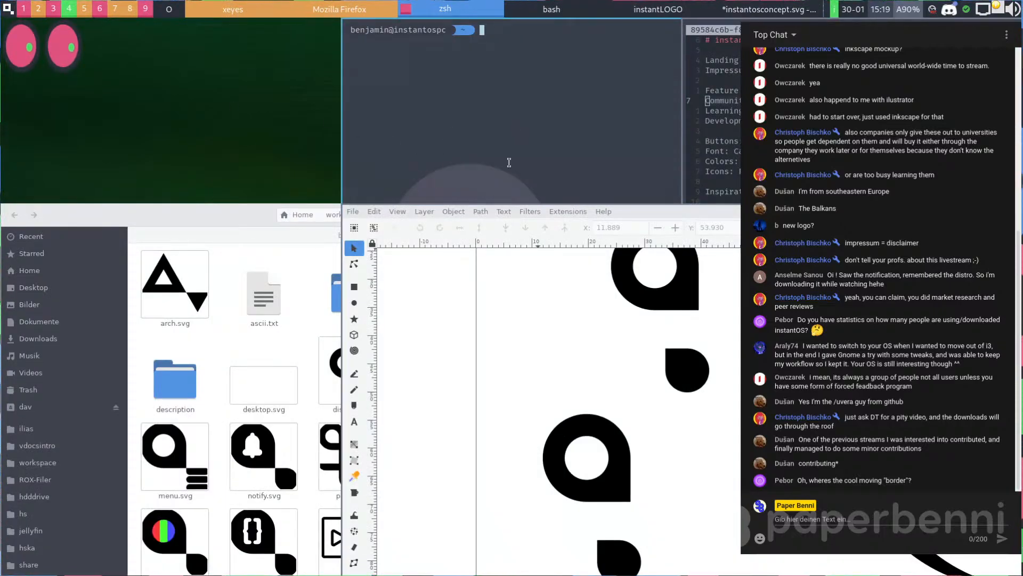
click(440, 360)
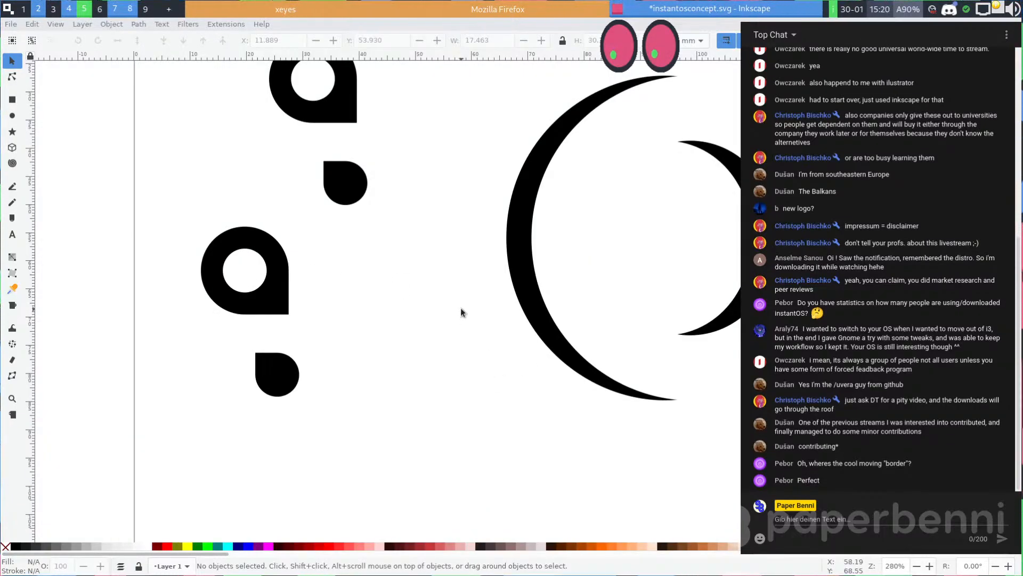
drag(460, 308, 368, 374)
key(5)
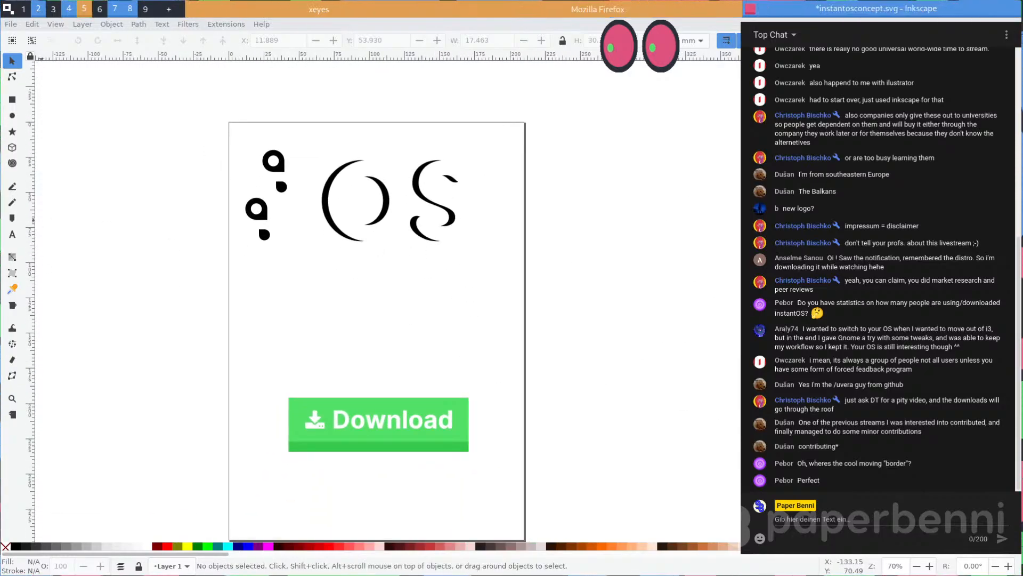
Switch to the instantOS website redesign notes through the window overview and dismiss the menus opened over them
key(super+e)
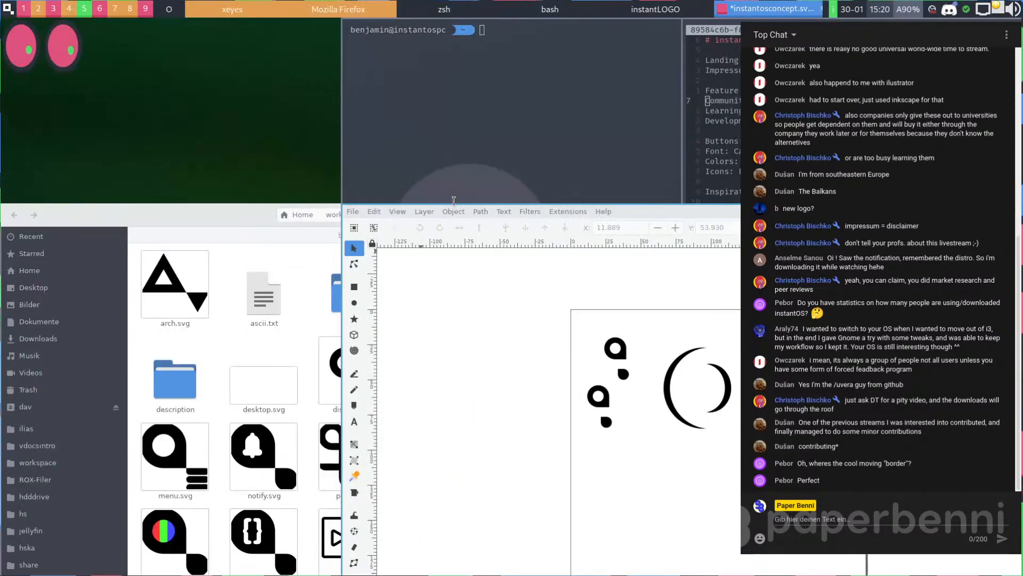
key(super+e)
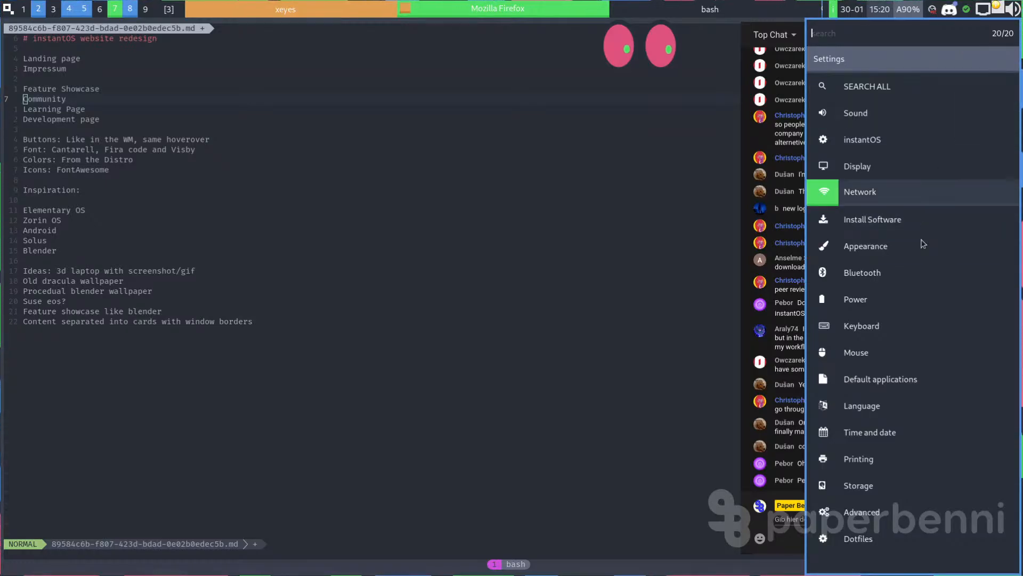
key(Escape)
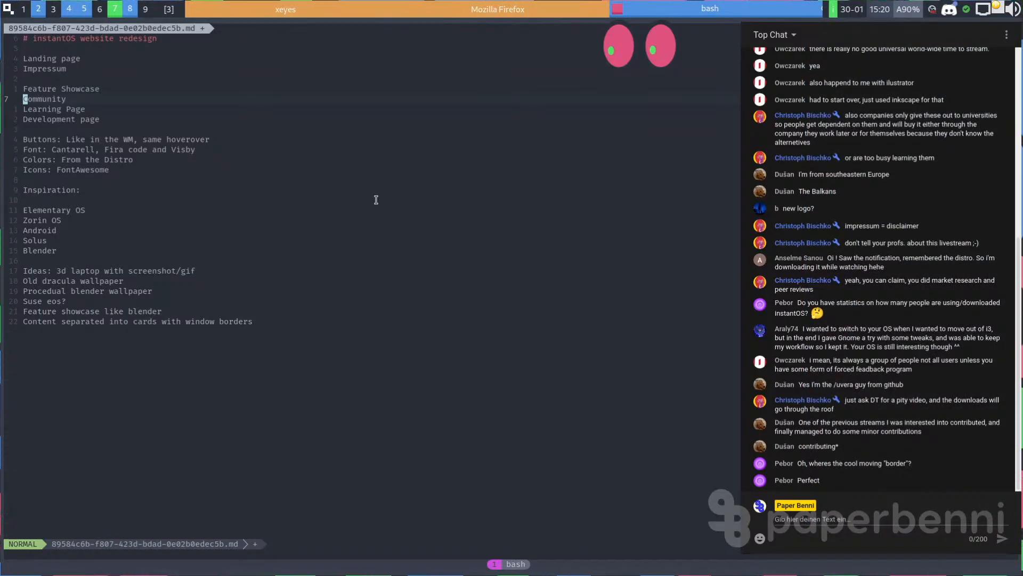
key(super+space)
key(Escape)
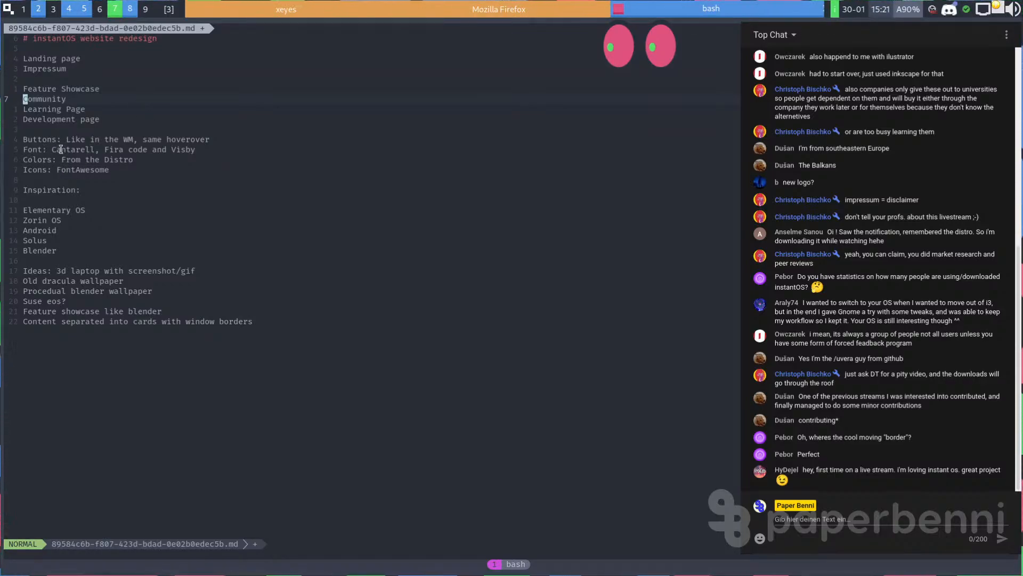
Insert "Inter, " before Cantarell in the Font line of the website redesign notes
drag(52, 149, 82, 150)
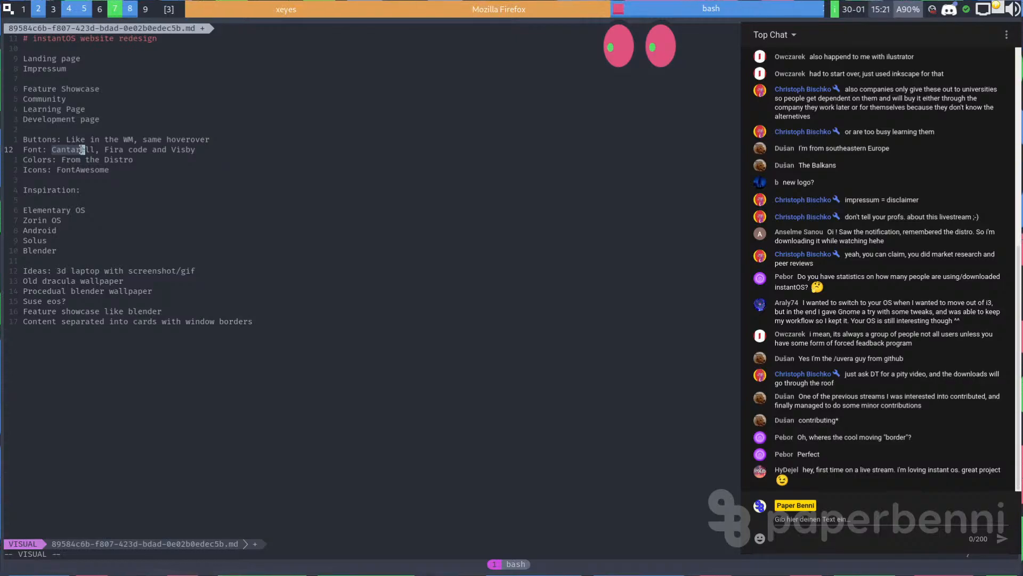
key(Escape)
text(bi)
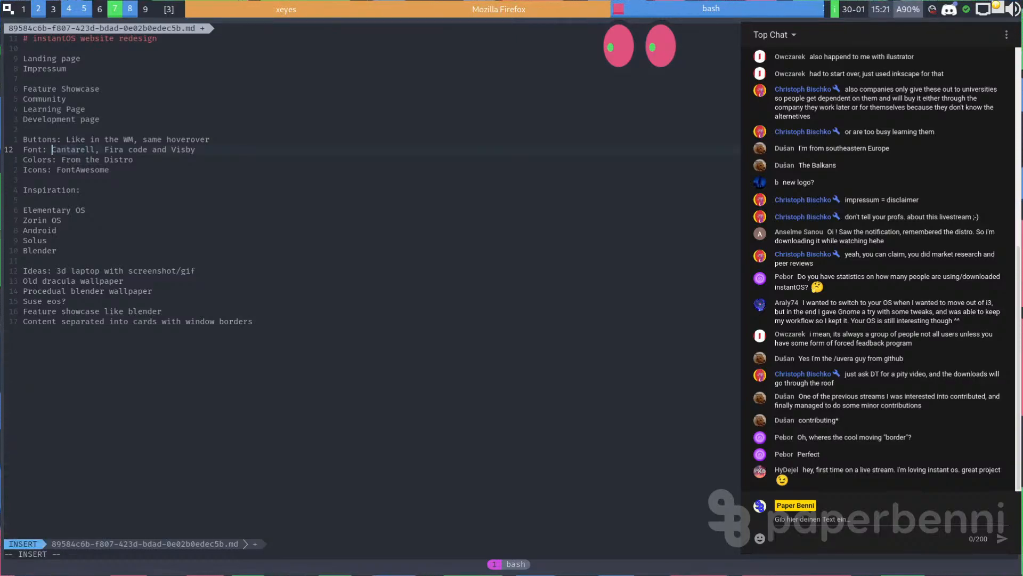
text(Inter,)
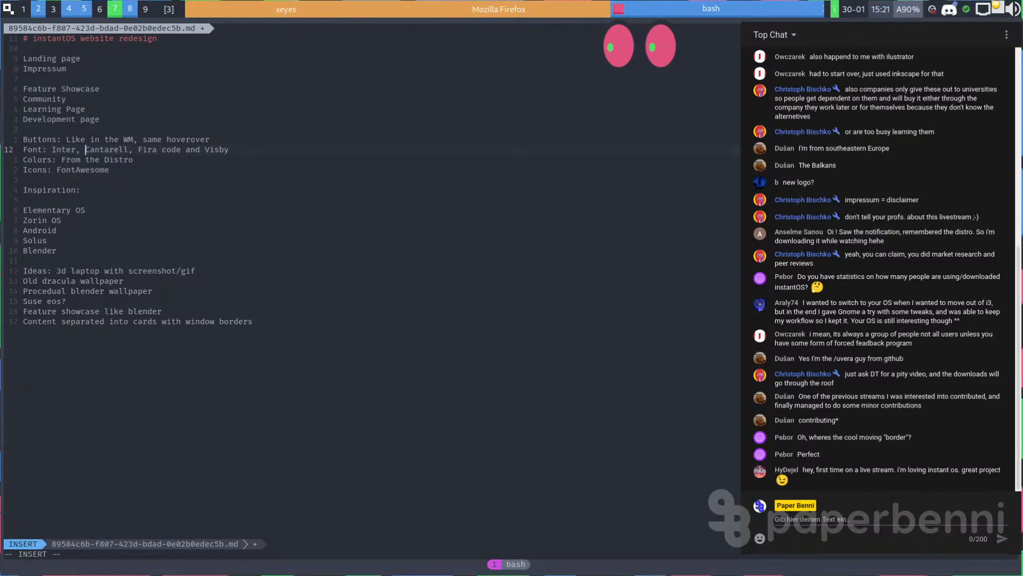
key(Escape)
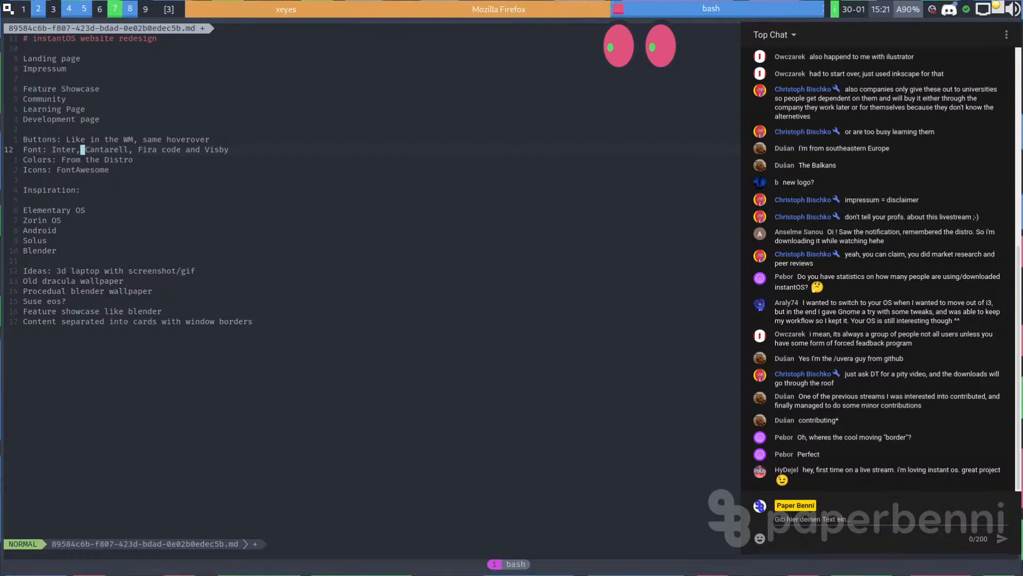
Go through the remaining fonts, colors and icons in the redesign notes down to the Inspiration heading
key(w)
key(w)
key(w)
key(w)
key(b)
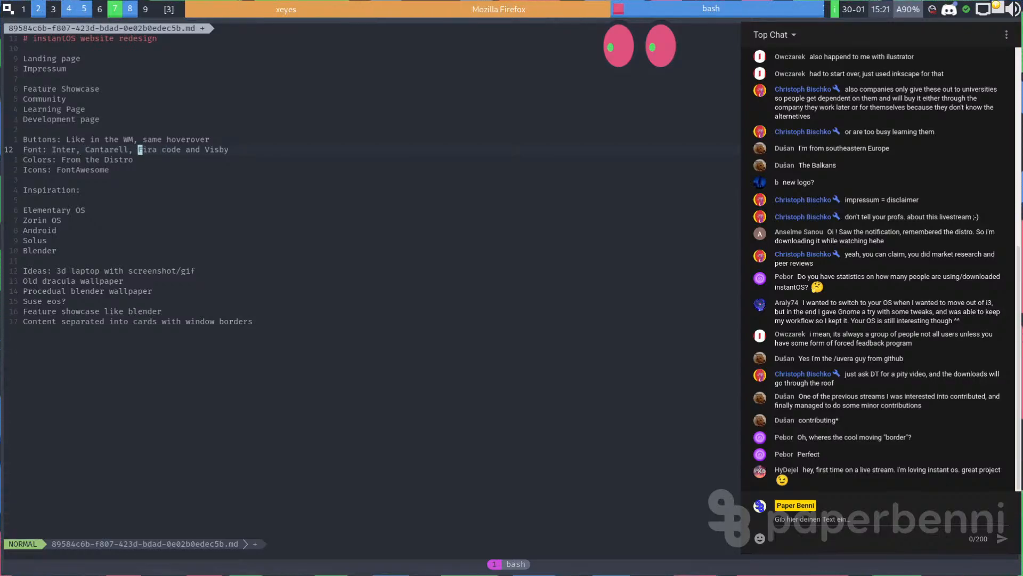
key(v)
key(w)
key(w)
key(Escape)
key(w)
key(w)
key(ctrl+super+c)
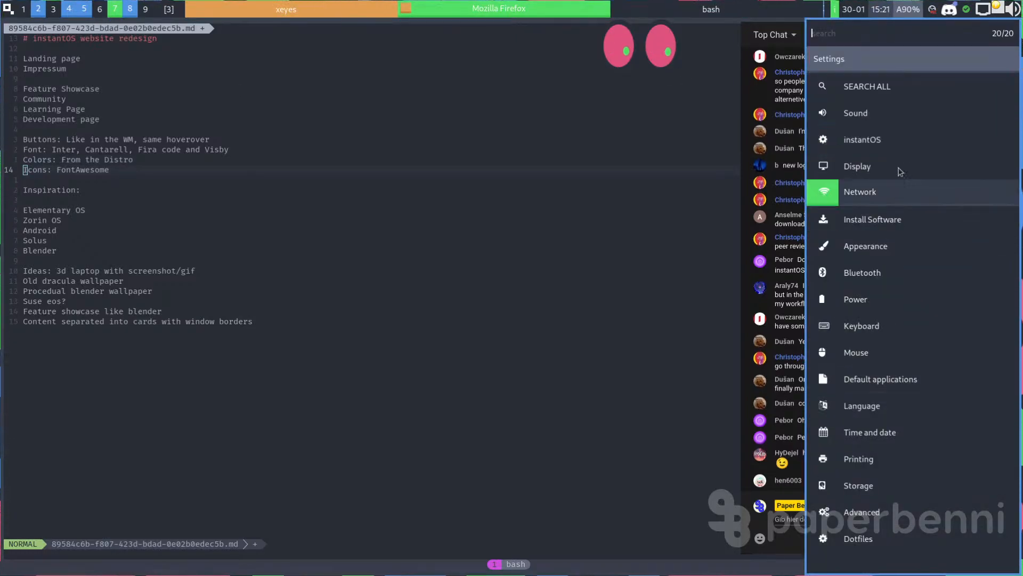
key(Escape)
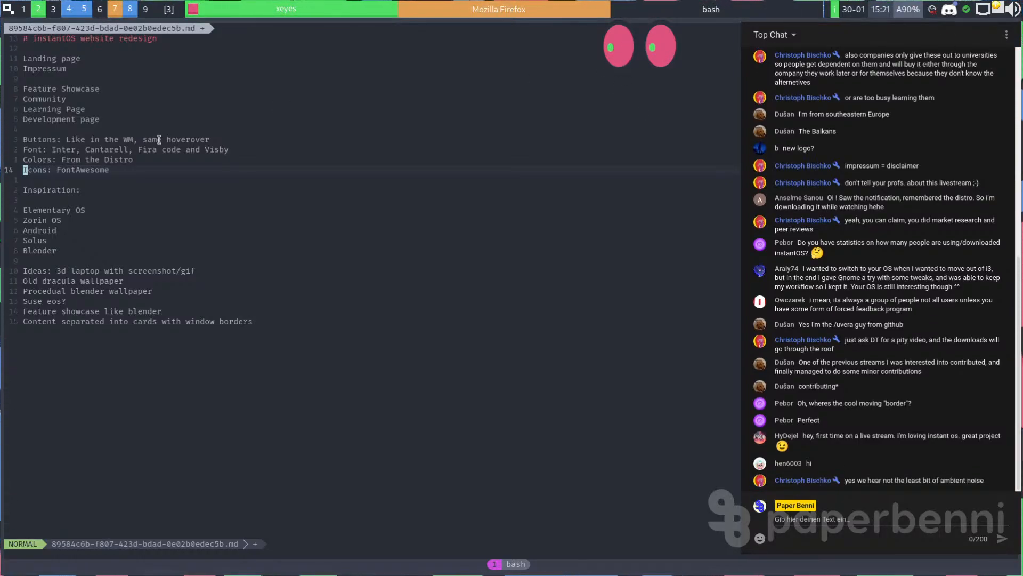
key(j)
key(j)
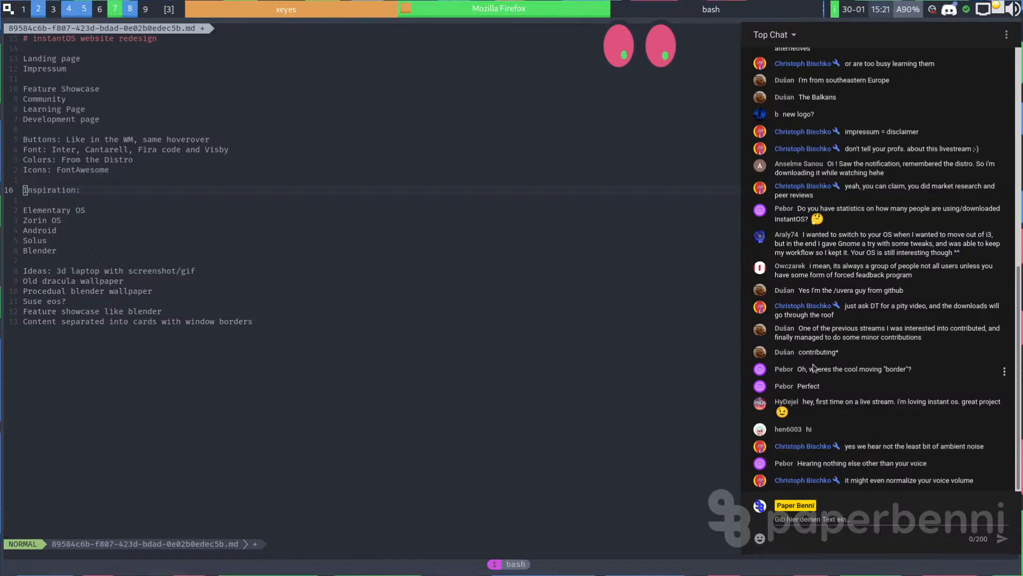
Read the newest chat messages, including the first-time viewer's greeting and the suggestion of Source Sans Pro or Lato as fonts
drag(803, 402, 892, 405)
click(809, 409)
click(895, 409)
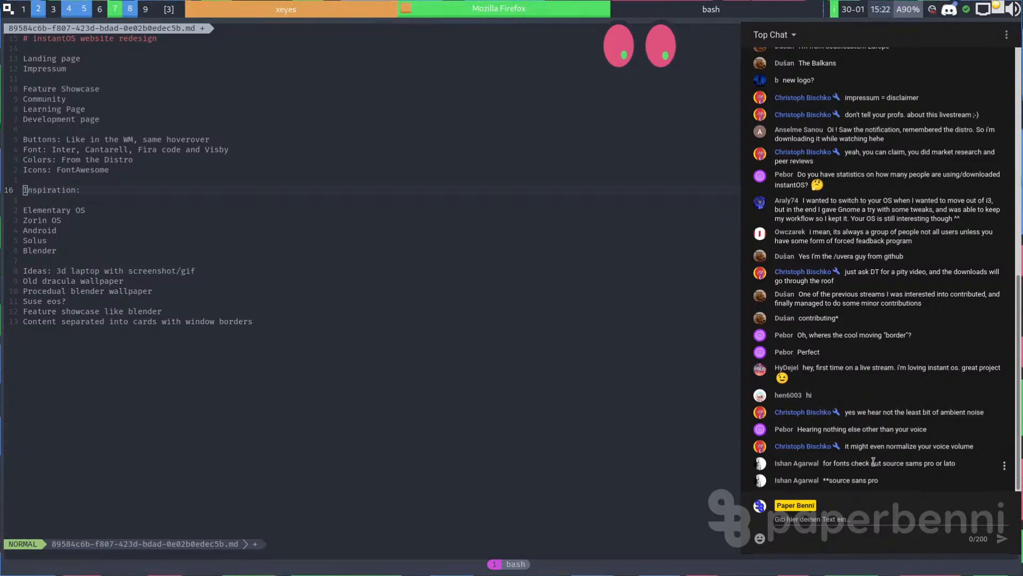
drag(884, 463, 934, 463)
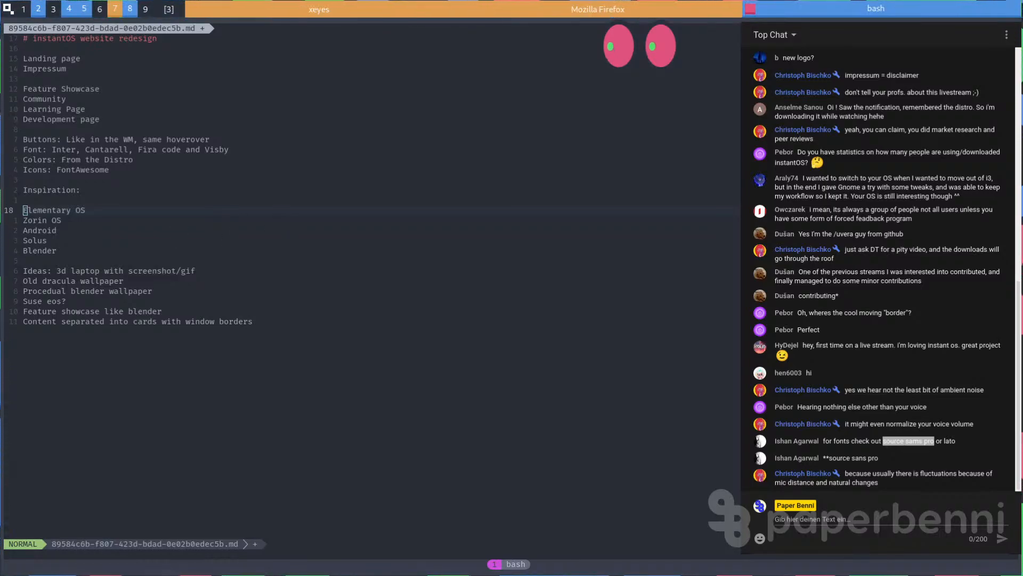
Open a private Firefox window, float it over the redesign notes, and load elementary.io
key(super+ctrl+v)
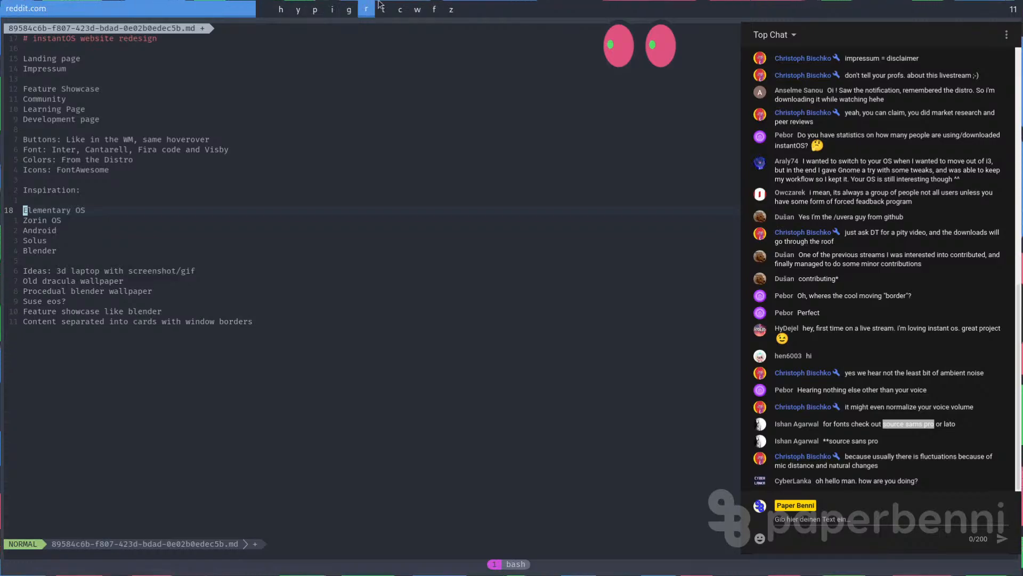
click(418, 11)
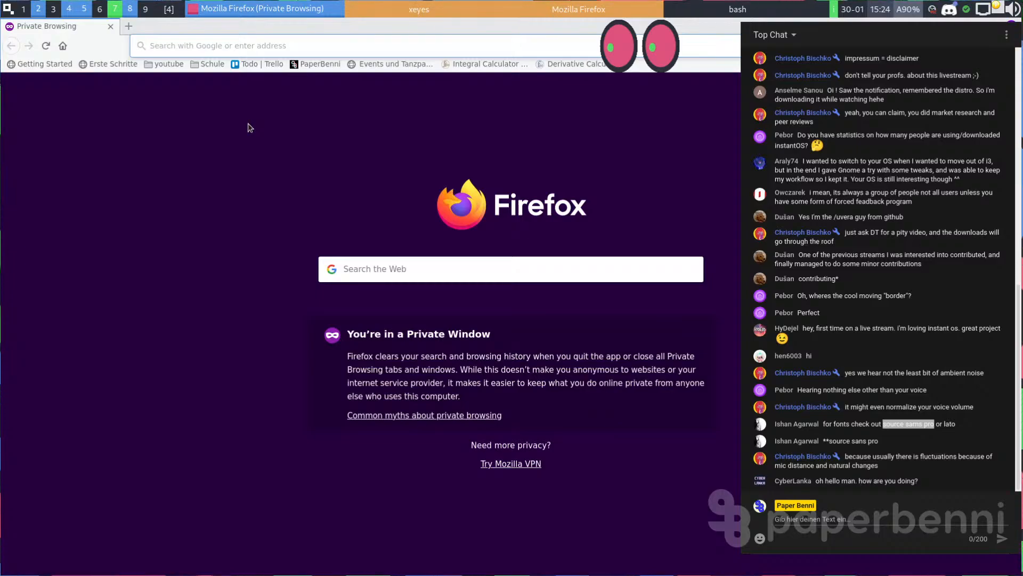
drag(253, 128, 484, 112)
text(elementary.io/)
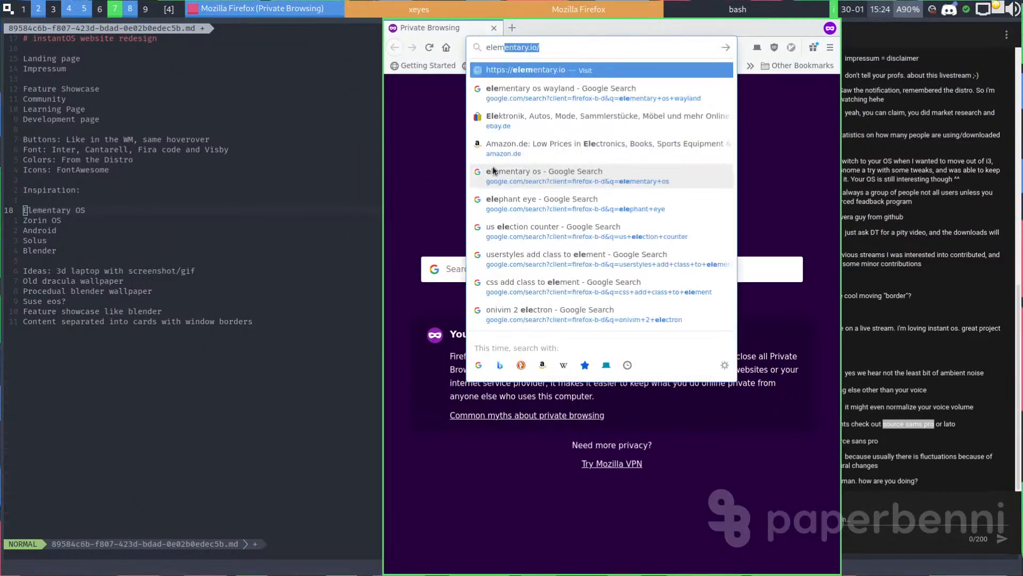
key(Return)
Open the Zorin OS website, zorinos.com, in a new tab and look through its landing page
key(ctrl+t)
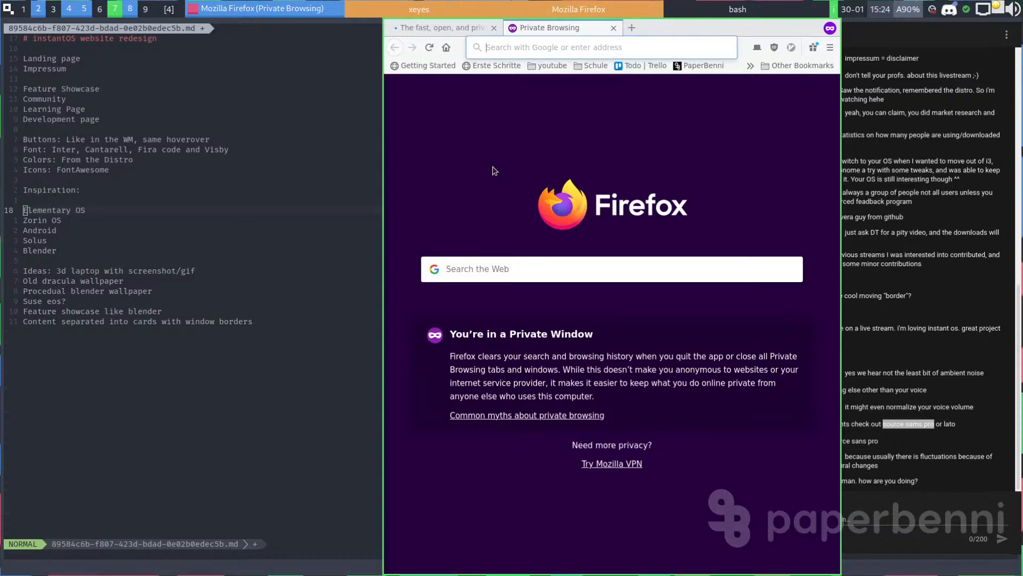
text(zorin)
key(Down)
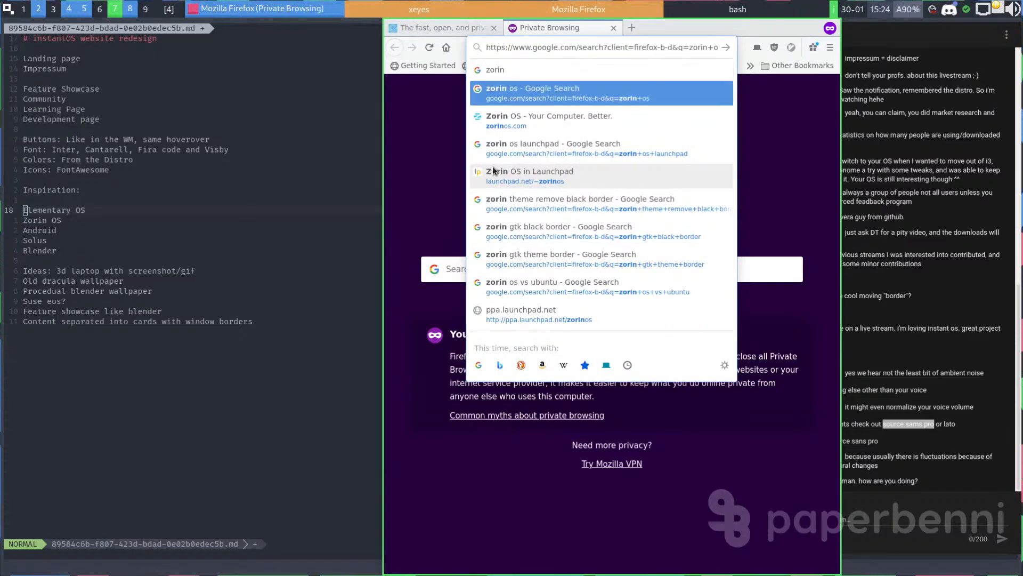
key(Down)
key(Return)
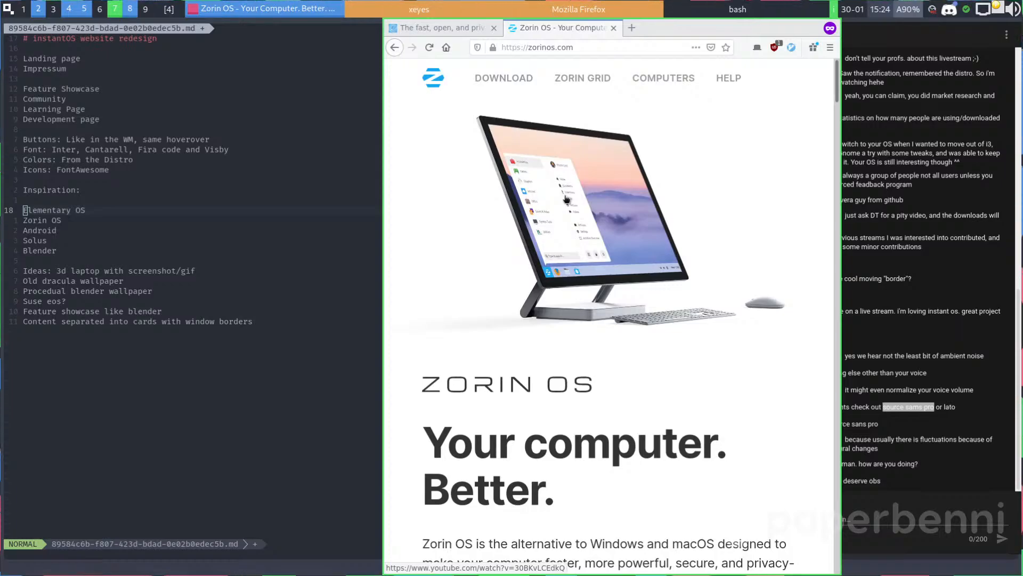
scroll(578, 256, down, 4)
scroll(580, 253, down, 5)
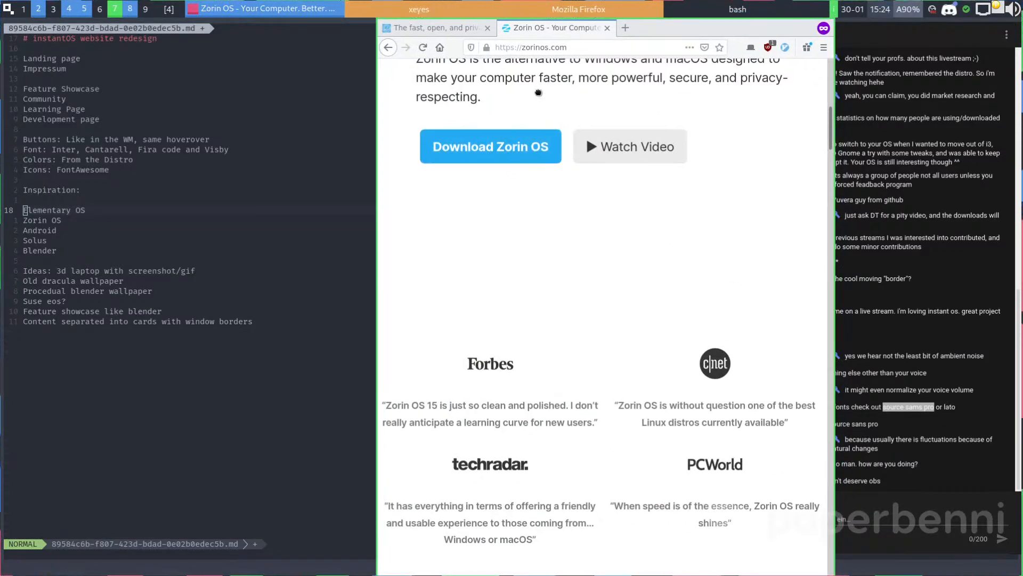
Move the browser window off the chat and read the message about not deserving OBS
drag(586, 136, 344, 178)
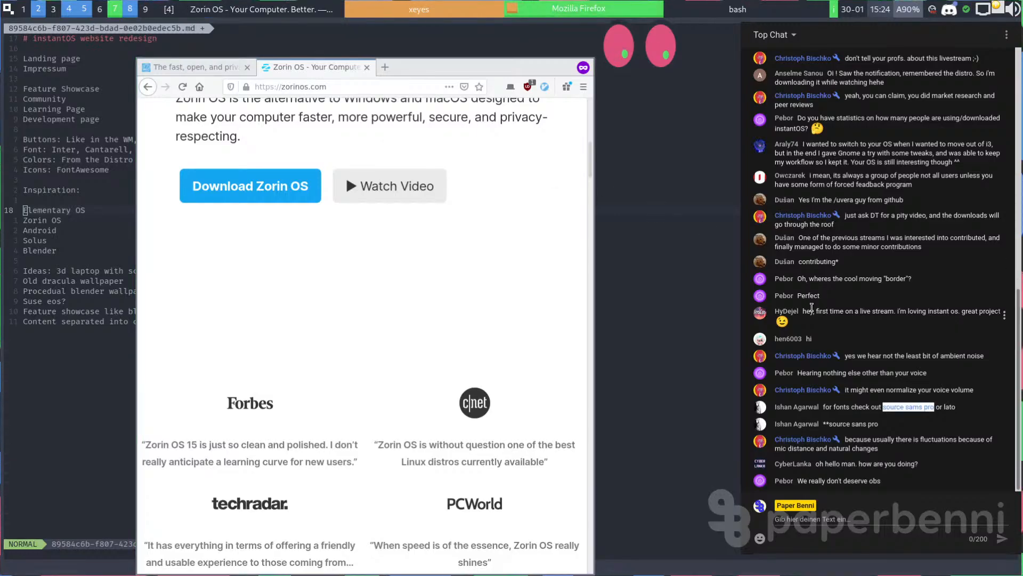
drag(840, 480, 870, 480)
click(869, 480)
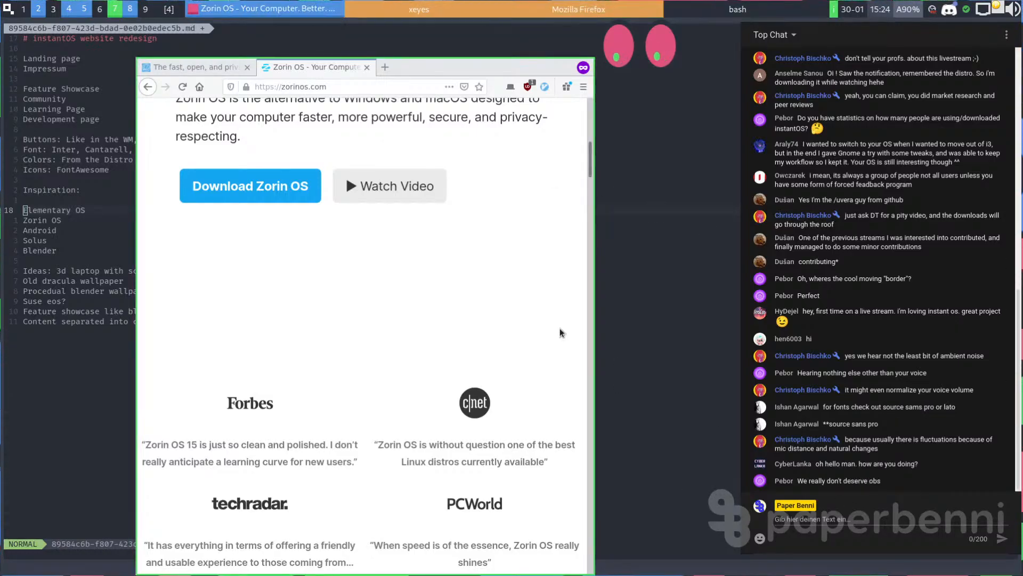
Move the private Firefox window to workspace 6 and hide the chat overlay to view the full Zorin OS landing page
drag(539, 333, 1, 224)
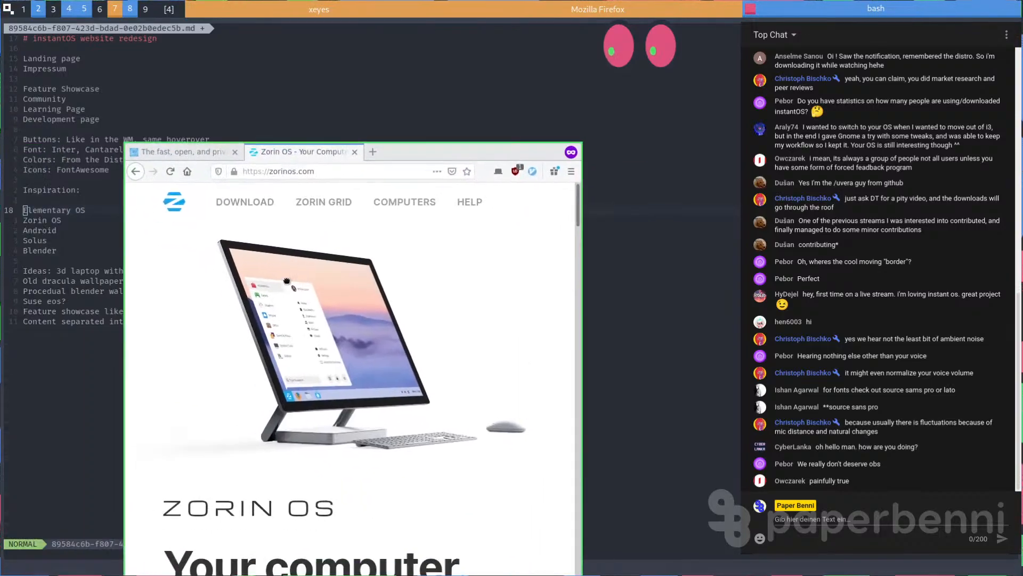
drag(277, 141, 101, 9)
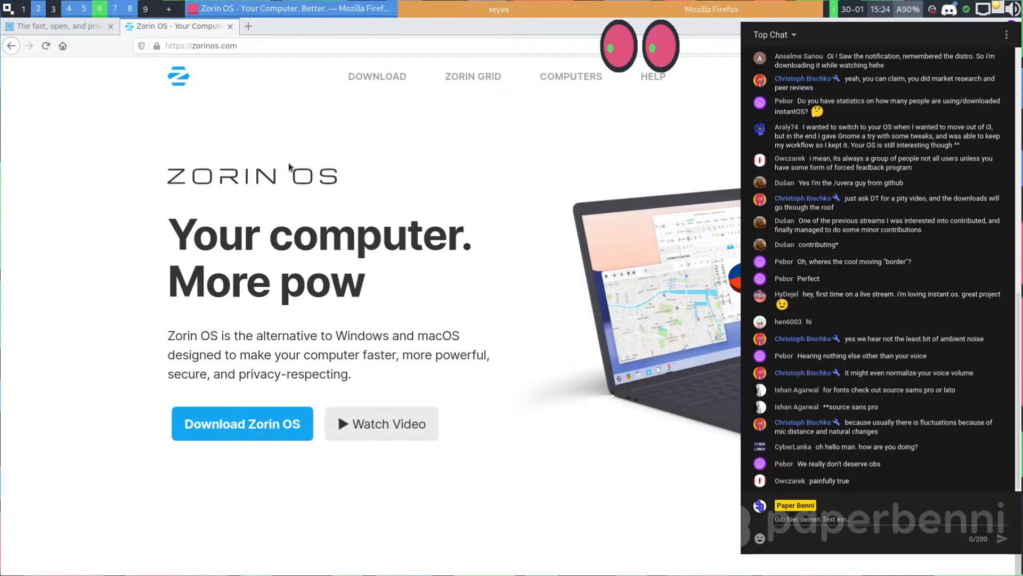
key(super+w)
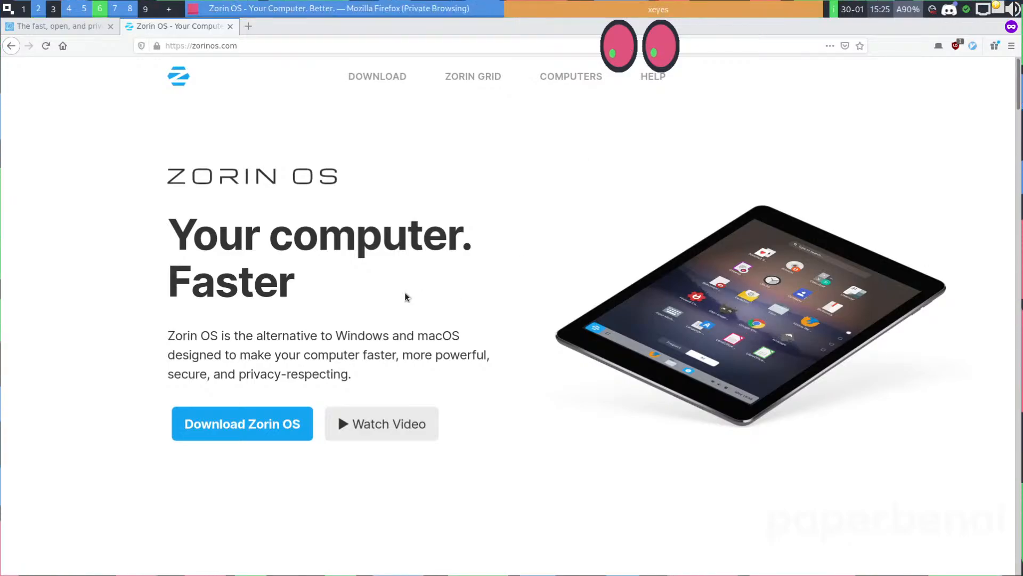
scroll(295, 290, down, 3)
scroll(298, 192, up, 3)
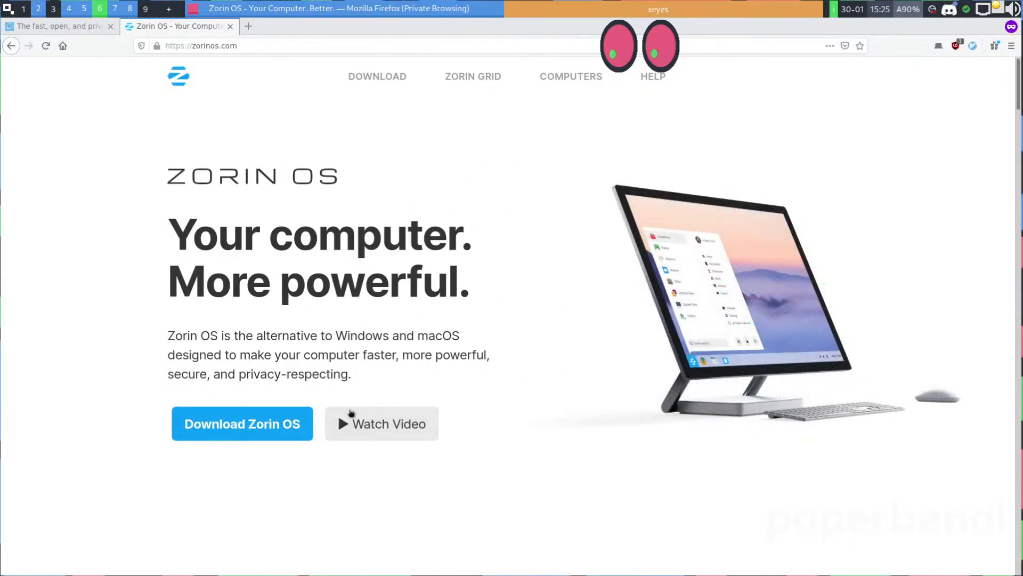
Load instantos.github.io in a new tab and compare its home page with the Zorin OS landing page
key(ctrl+t)
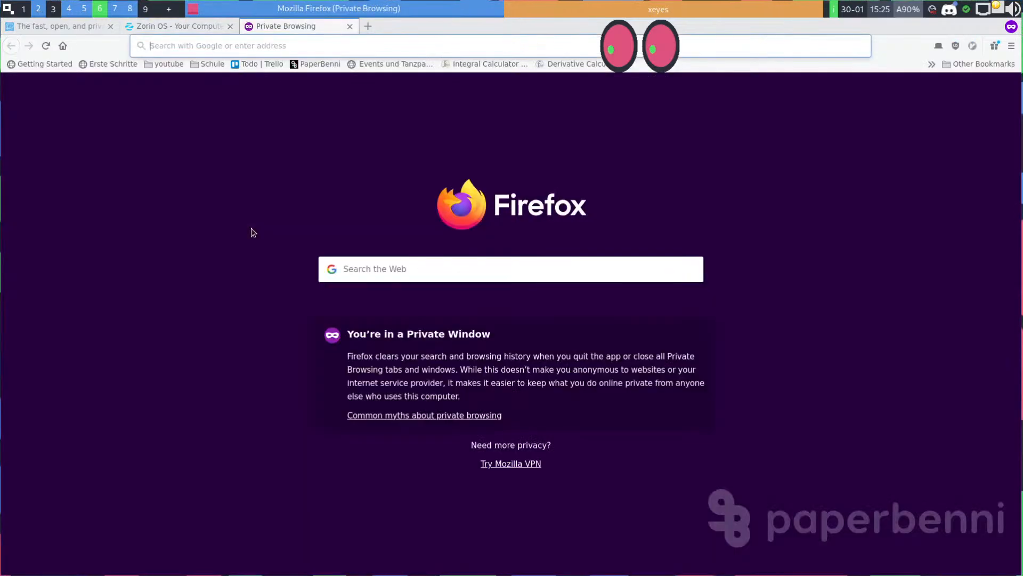
text(instantos.github.io/)
key(Return)
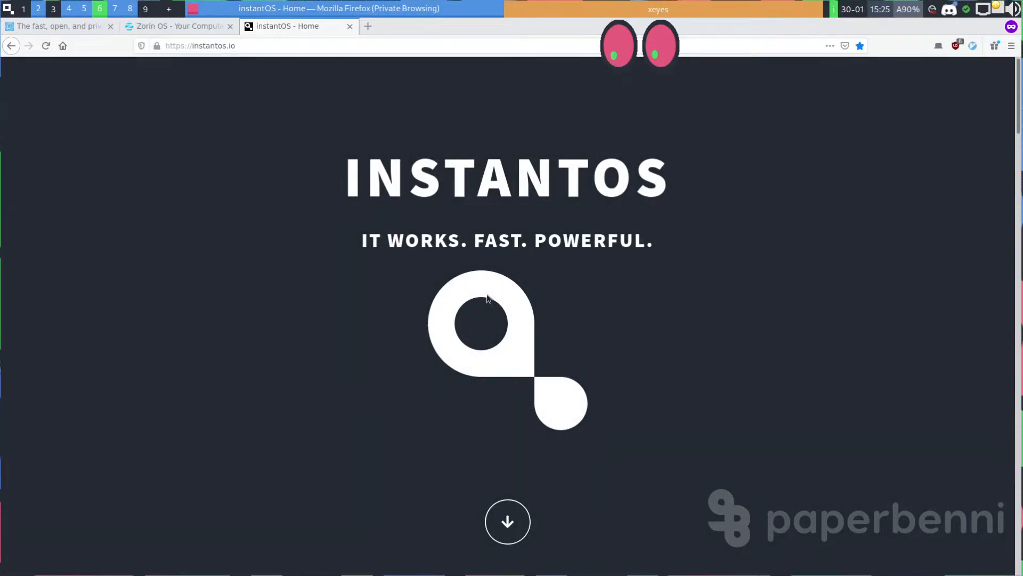
scroll(481, 305, down, 6)
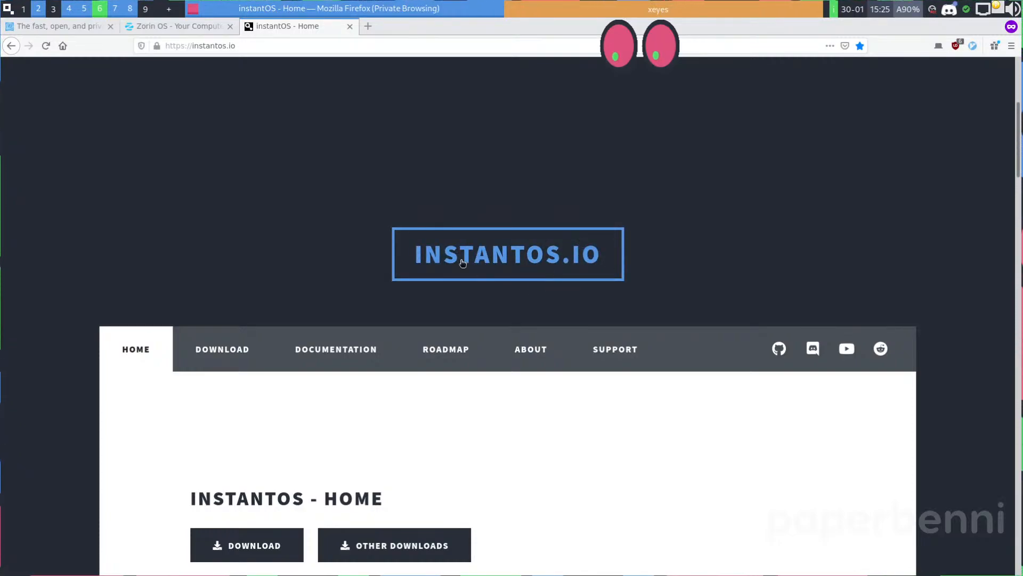
click(557, 230)
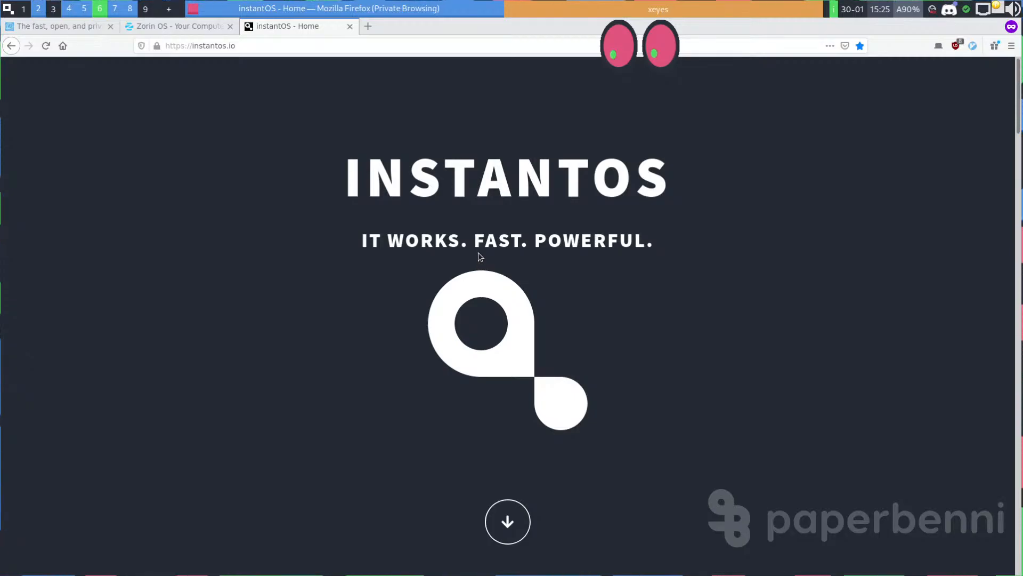
scroll(456, 206, down, 3)
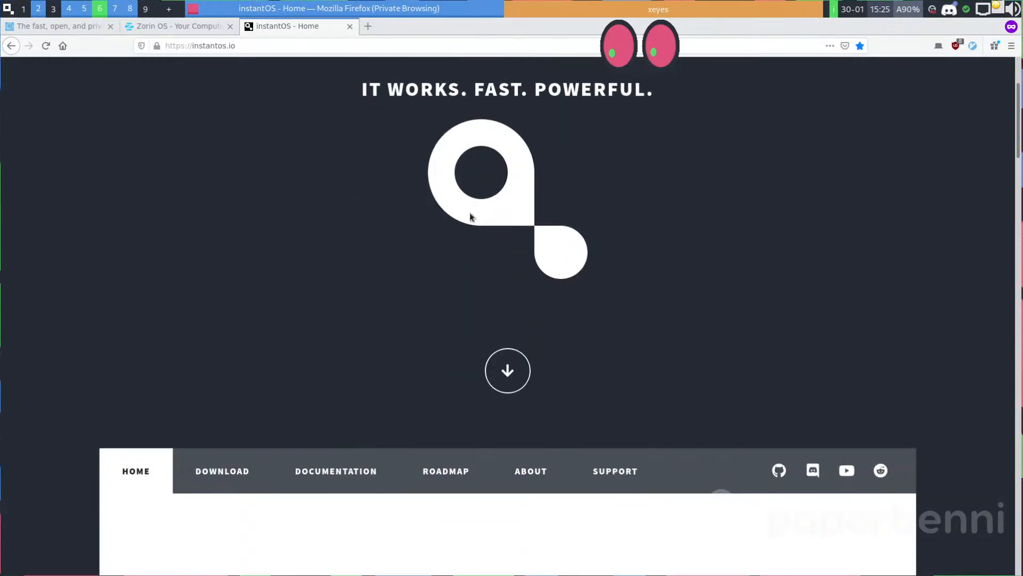
scroll(471, 217, down, 8)
scroll(245, 247, down, 5)
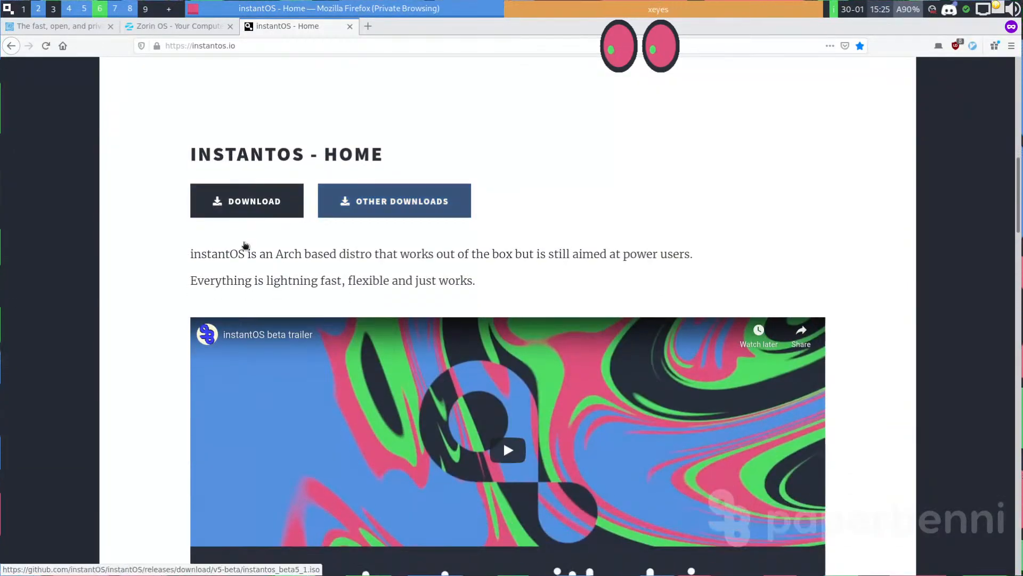
key(ctrl+shift+Tab)
scroll(250, 168, down, 15)
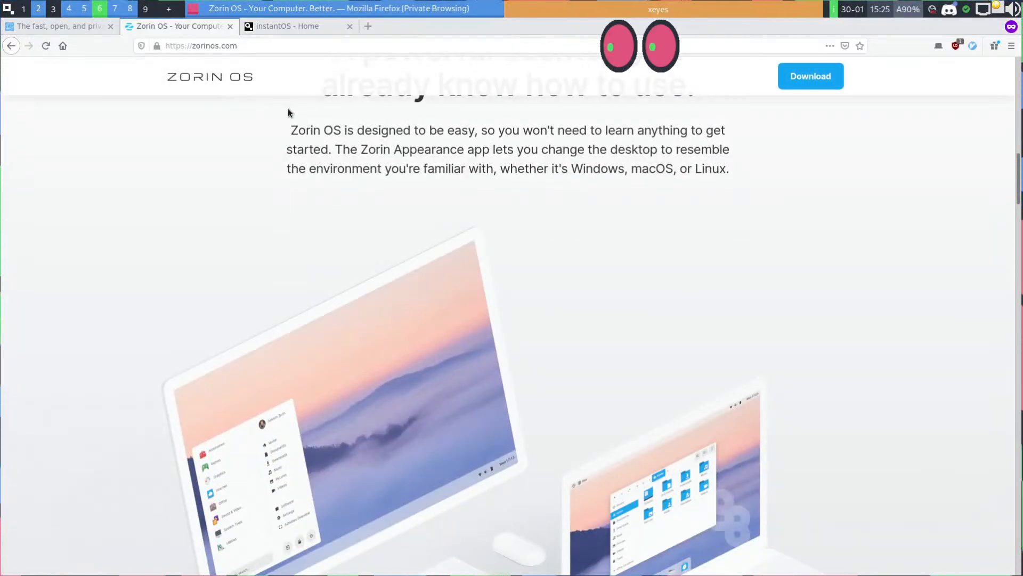
Return to the redesign notes, read the chat message about the Bootswatch Lumen Theme, and go to Android in the inspiration list
key(super+7)
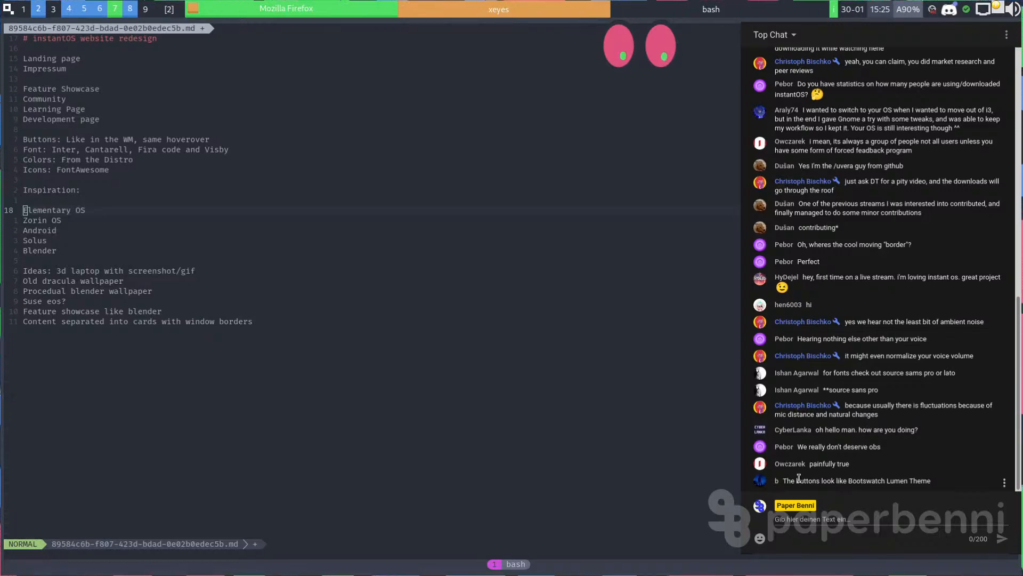
drag(864, 479, 931, 480)
click(932, 480)
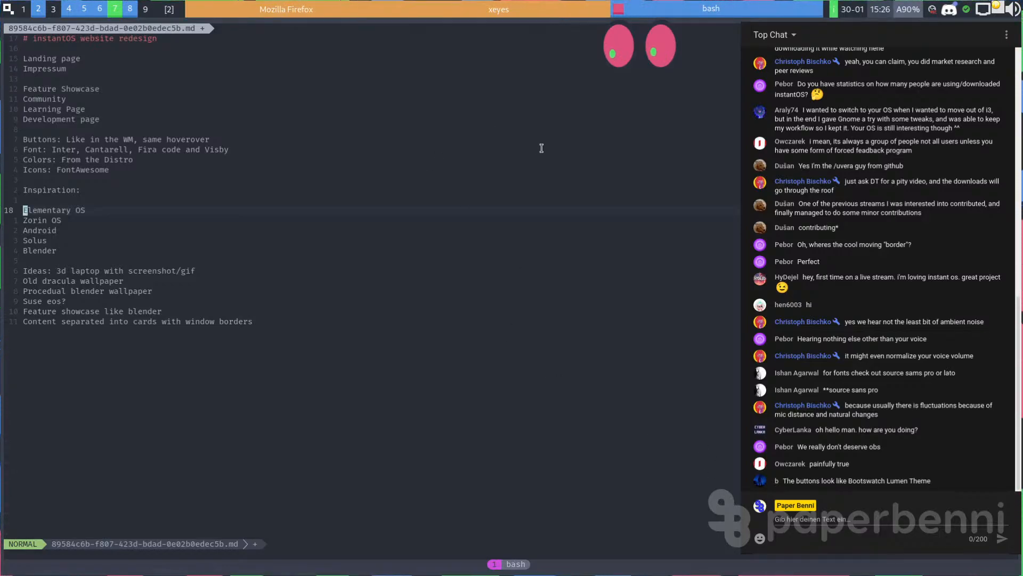
key(j)
key(j)
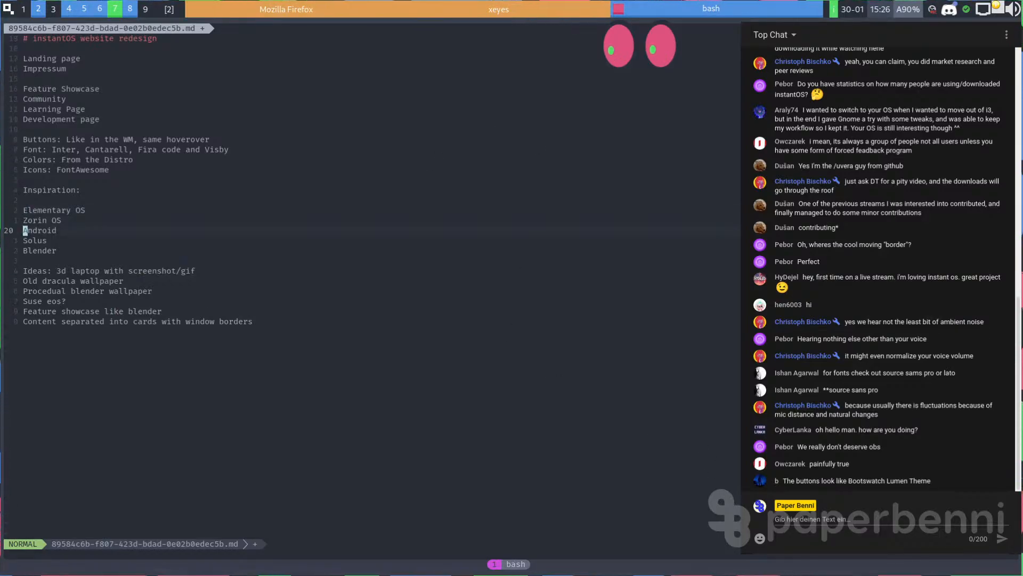
Search Google for android in a new tab of the private Firefox window and accept the consent notice
key(alt+Tab)
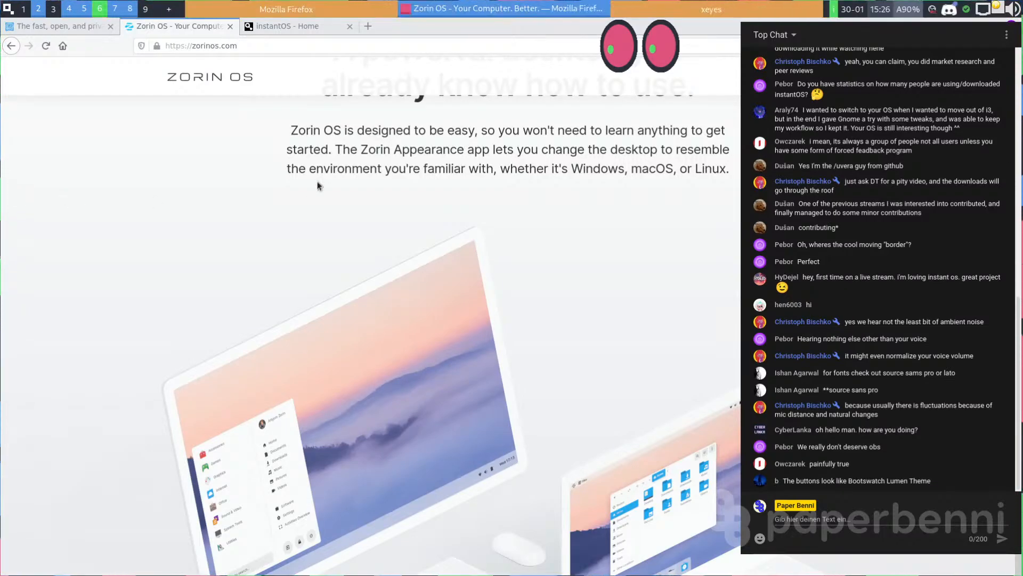
key(ctrl+shift+p)
text(android)
key(Return)
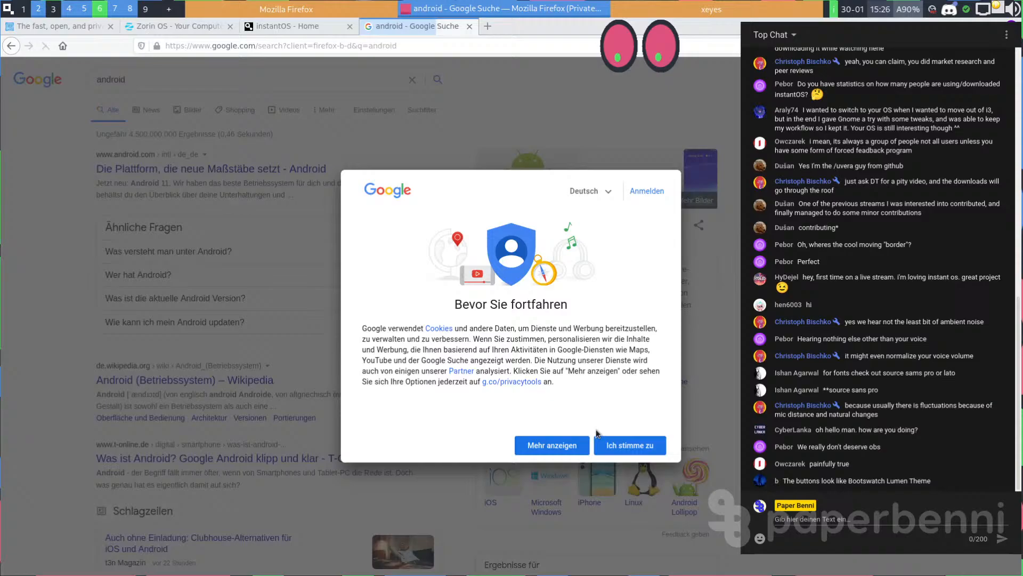
click(599, 442)
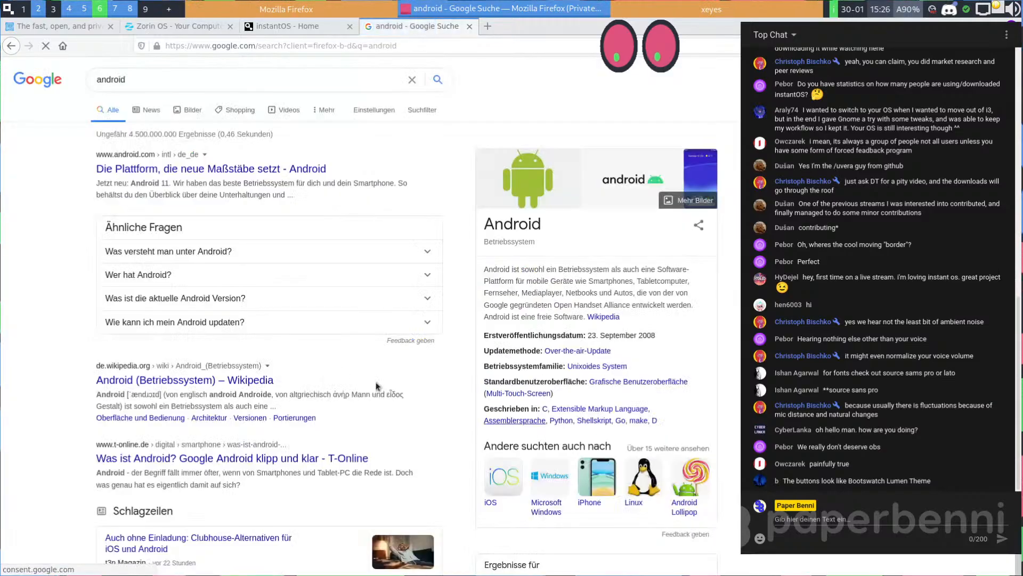
middle_click(187, 162)
click(485, 24)
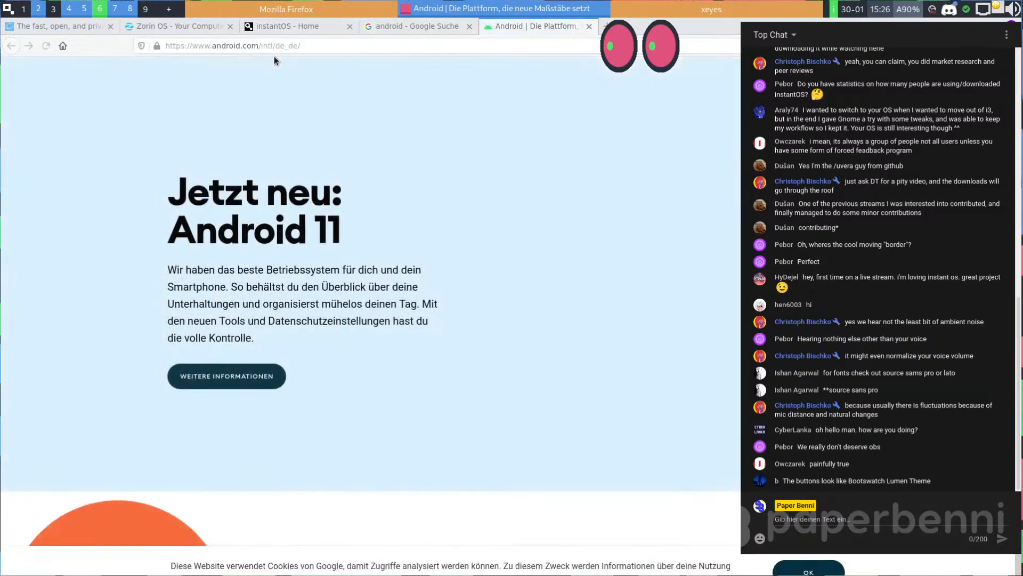
double_click(274, 55)
key(BackSpace)
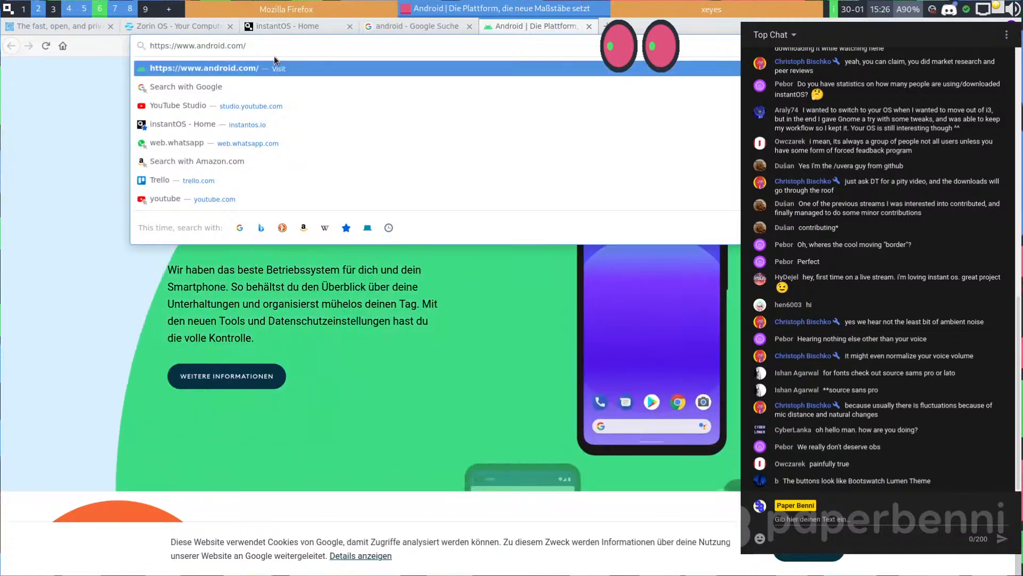
key(Return)
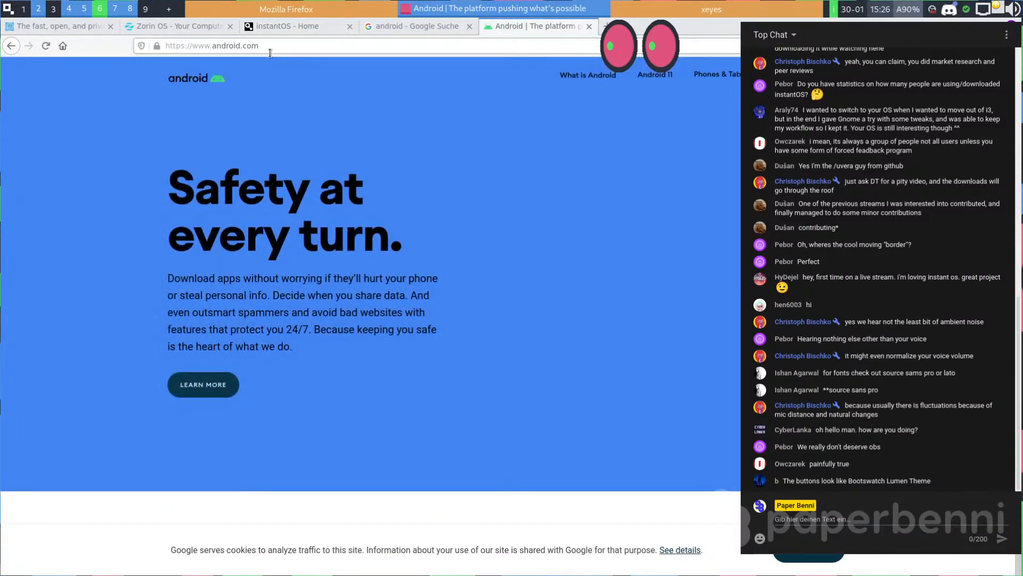
Hide the chat overlay, accept the site's cookie notice, and look through the android.com landing page down to its footer
key(super+w)
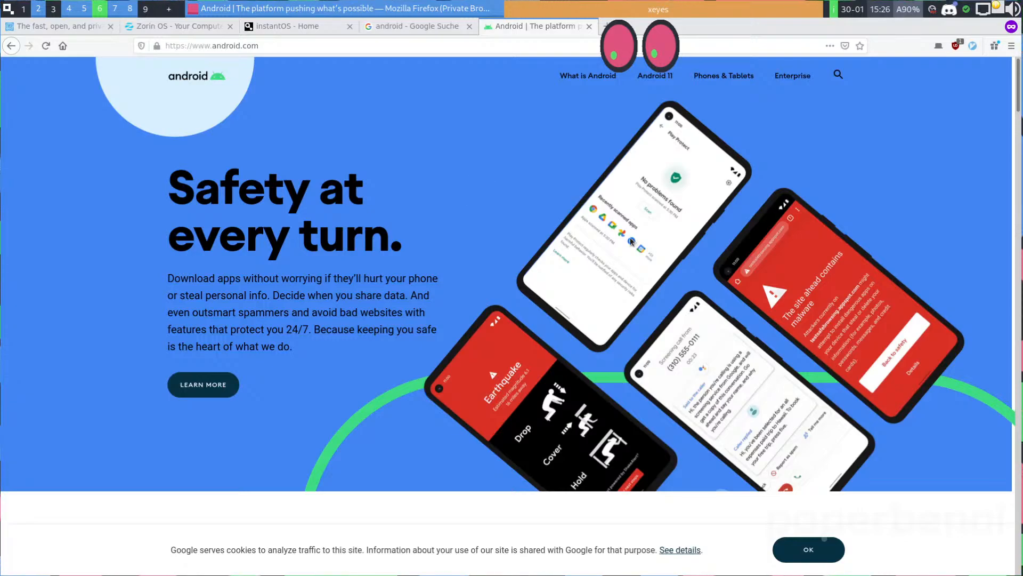
click(809, 549)
scroll(354, 246, down, 5)
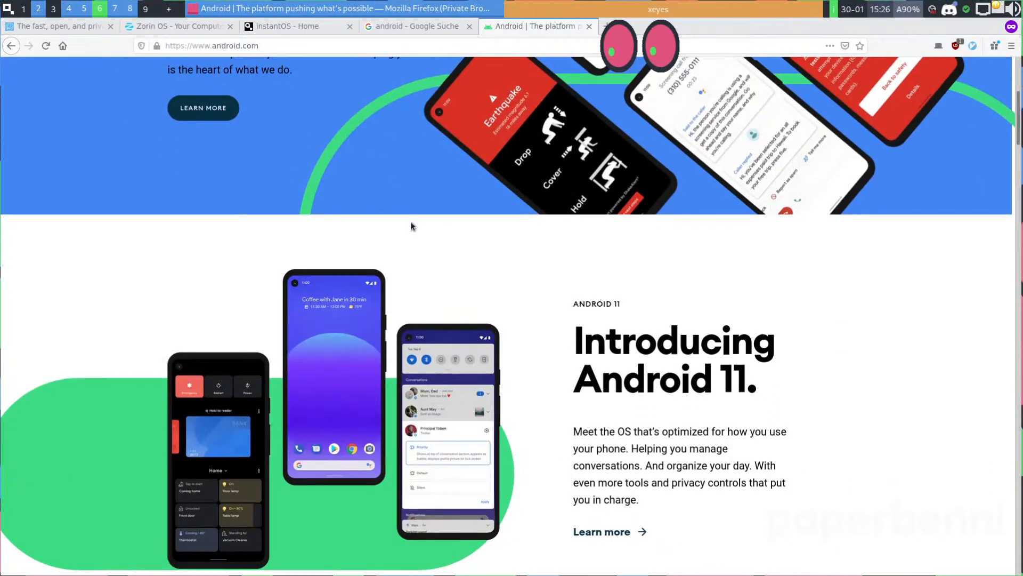
scroll(410, 222, down, 3)
scroll(453, 202, down, 12)
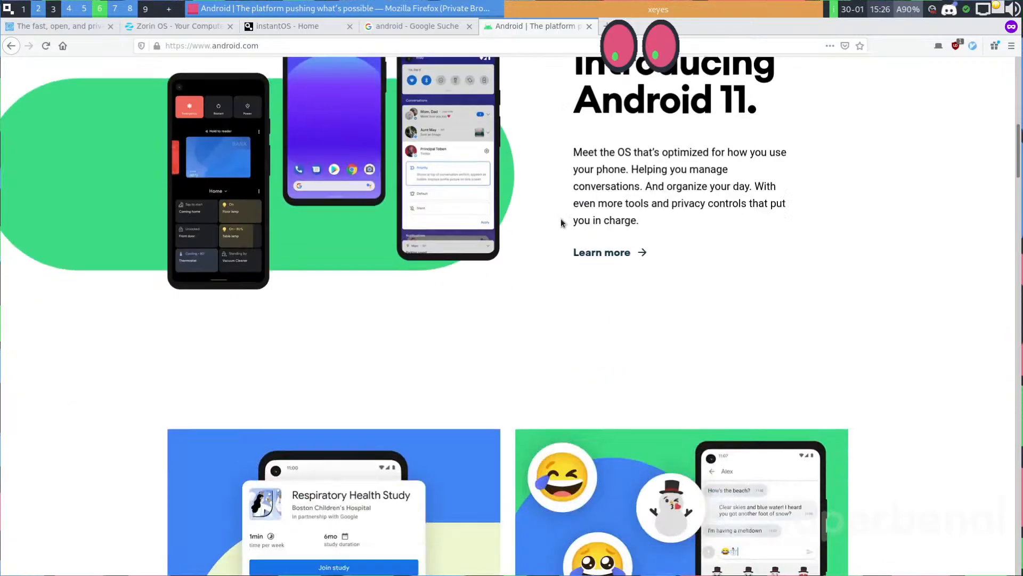
scroll(298, 219, down, 3)
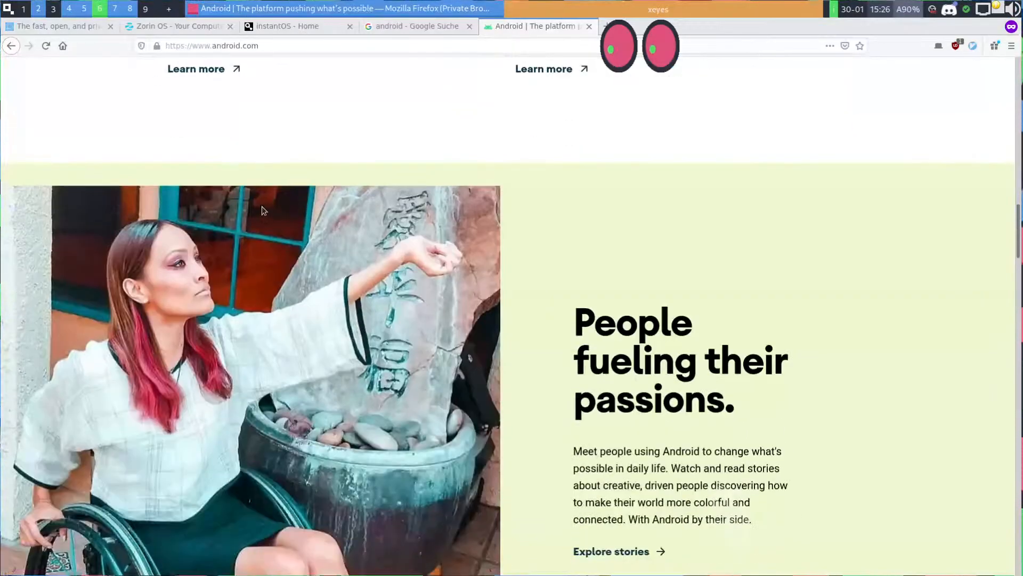
scroll(375, 196, down, 9)
scroll(376, 196, down, 15)
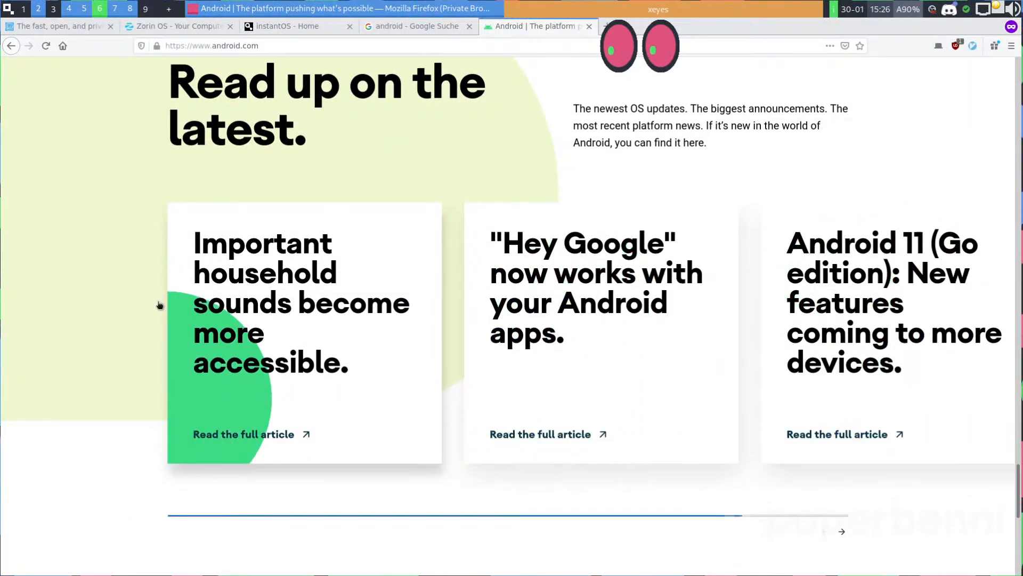
scroll(133, 293, down, 5)
scroll(160, 271, up, 6)
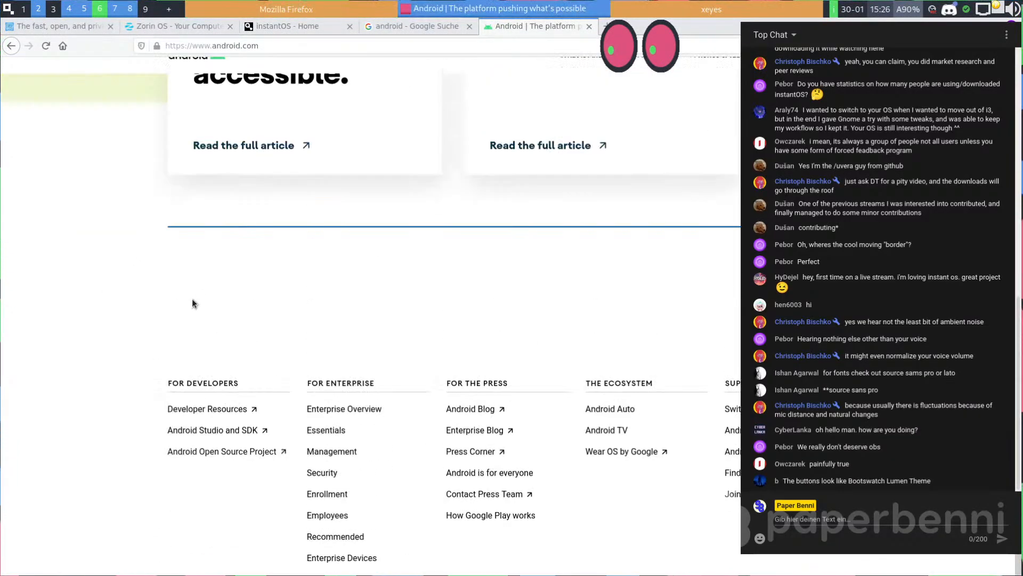
middle_click(102, 376)
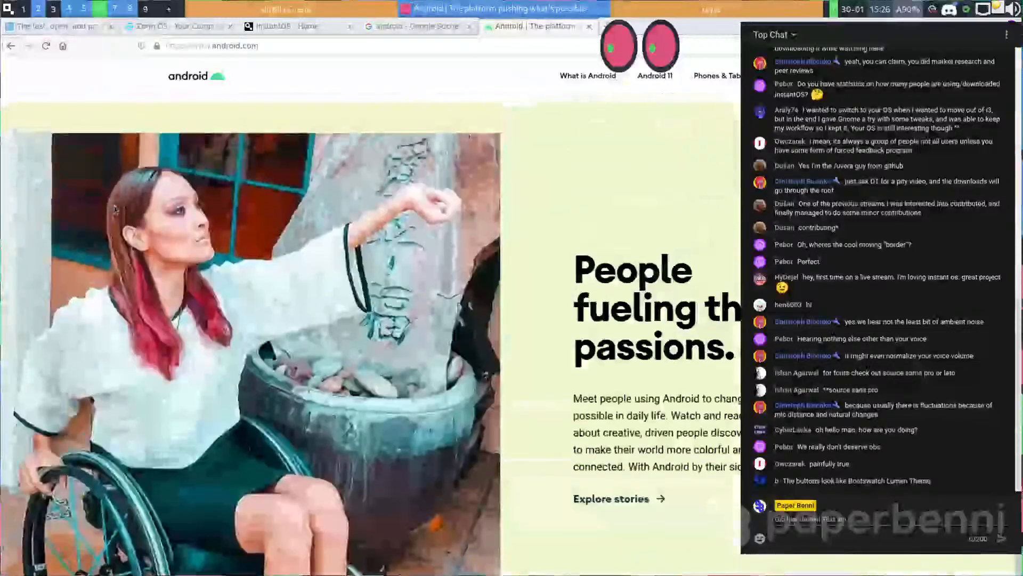
Go back to the redesign notes on workspace 7 and walk through the inspiration list from Android to Blender
key(ctrl+shift+Tab)
key(ctrl+shift+Tab)
key(super+7)
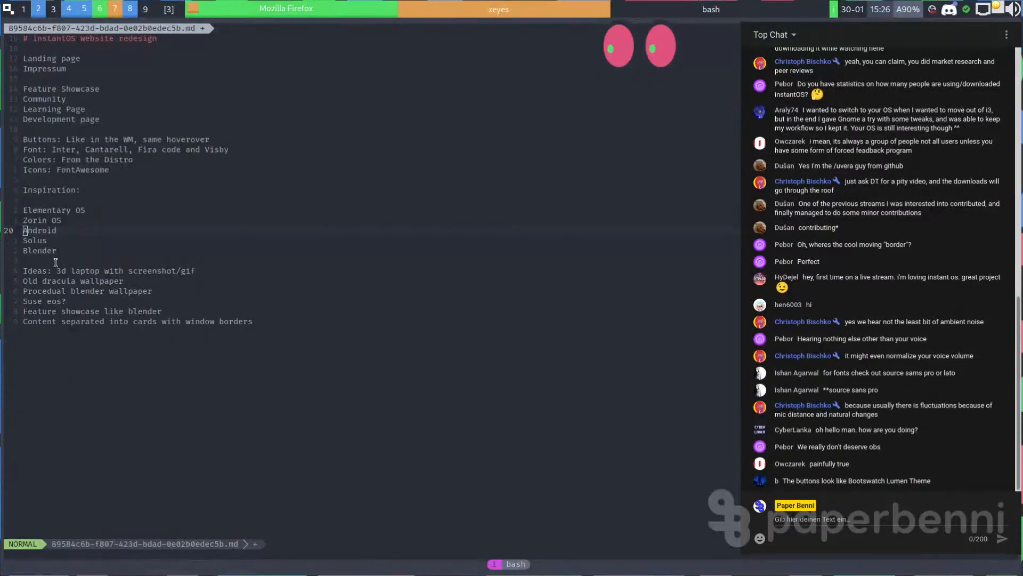
click(118, 207)
click(70, 228)
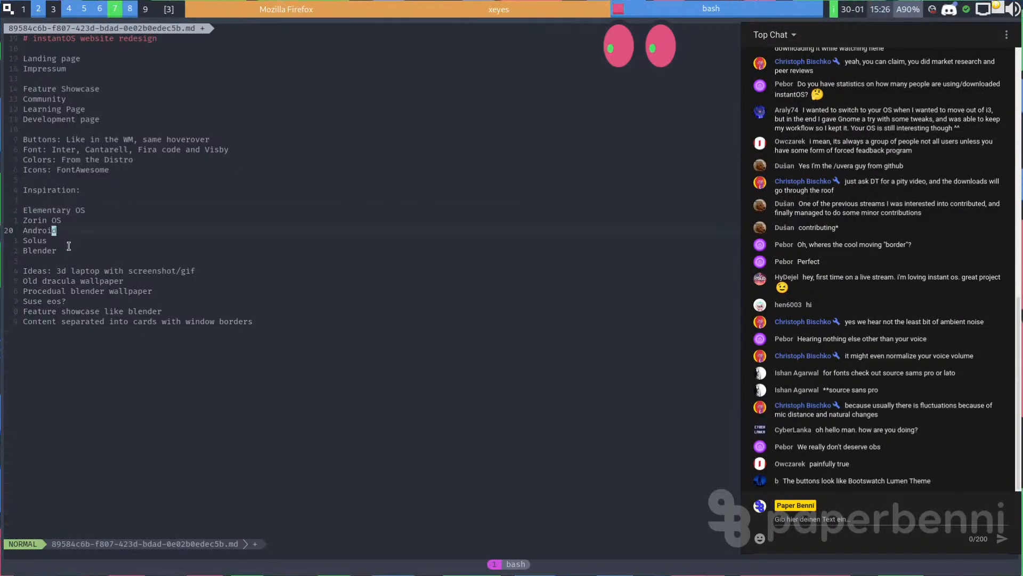
click(75, 240)
click(91, 248)
Return to the private Firefox window on workspace 6 and load blender.org in a new tab
key(super+6)
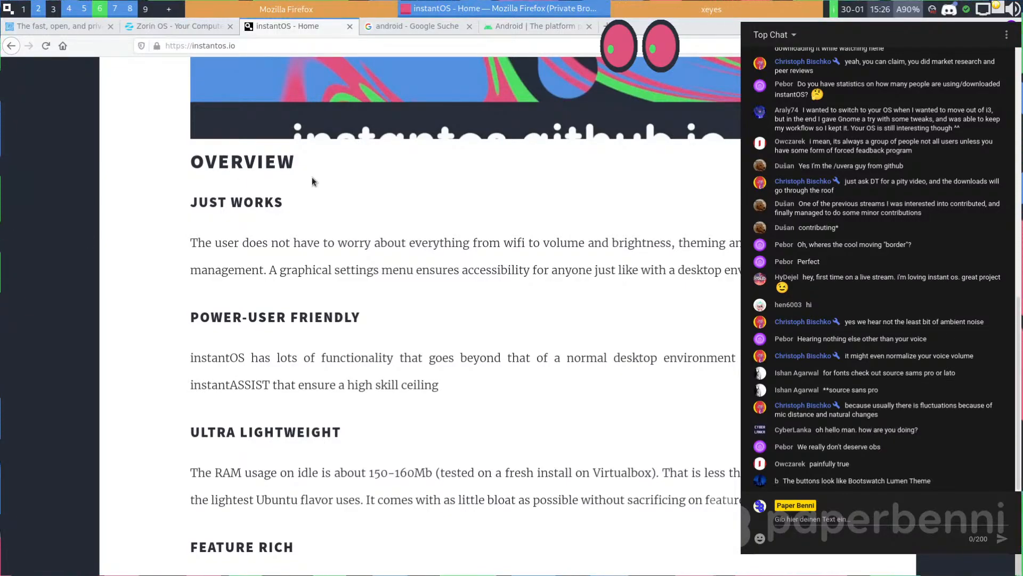
key(ctrl+t)
text(mo)
key(BackSpace)
key(BackSpace)
key(BackSpace)
text(blen)
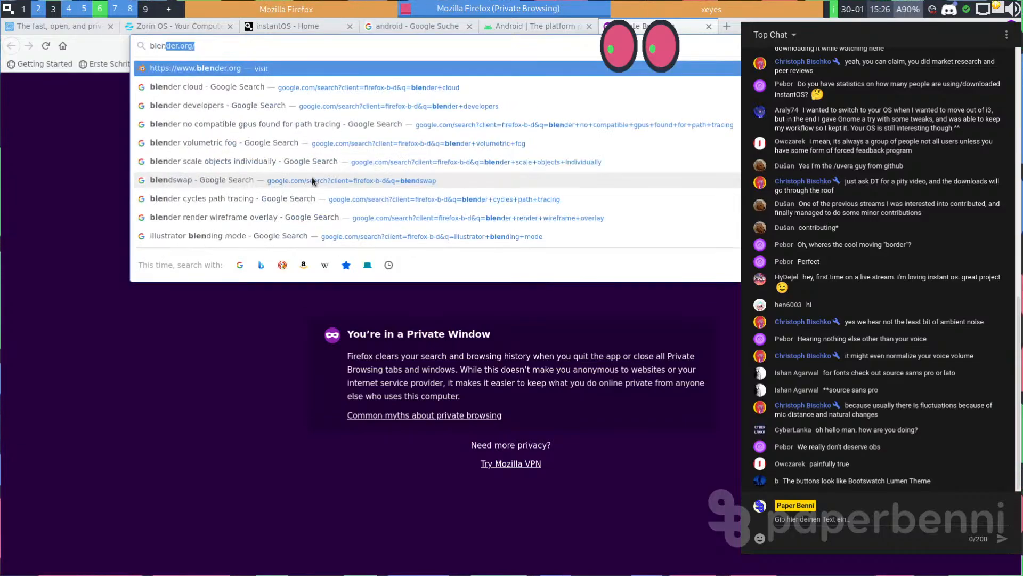
key(Return)
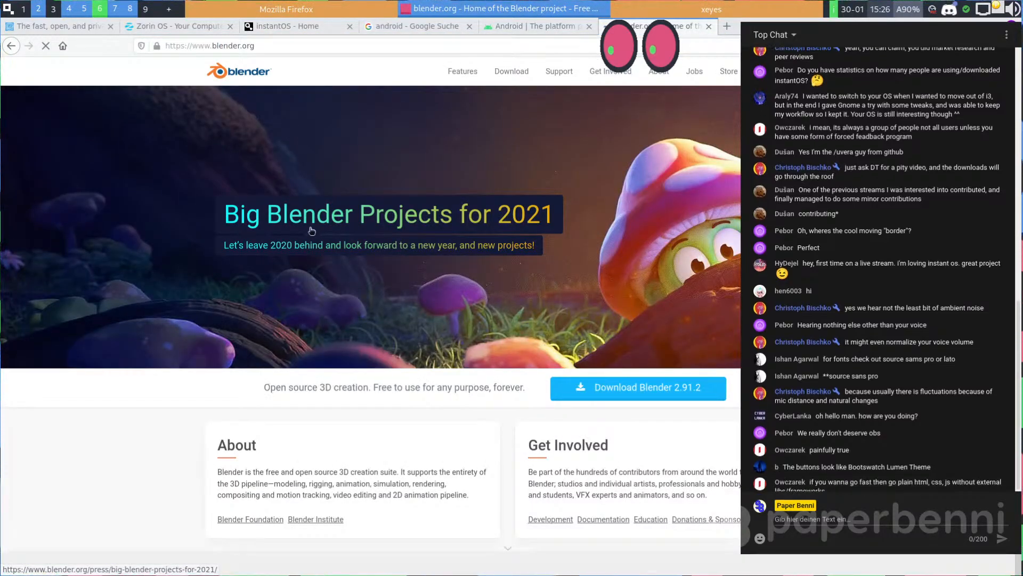
Hide the chat overlay and examine how the blender.org home page presents its features under Everything You Need
scroll(407, 213, down, 5)
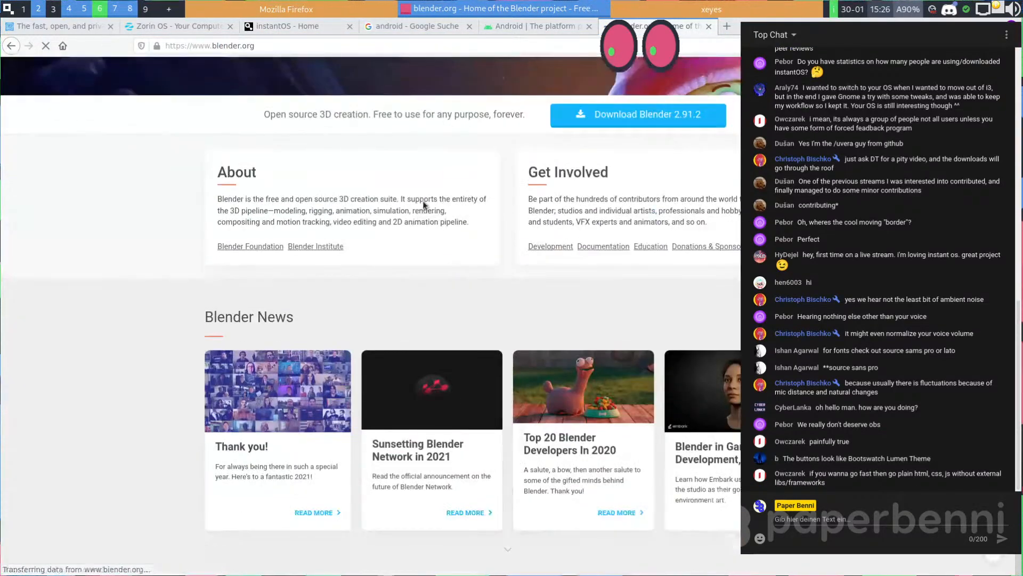
scroll(421, 202, up, 5)
key(super+q)
scroll(449, 189, down, 6)
scroll(616, 207, down, 10)
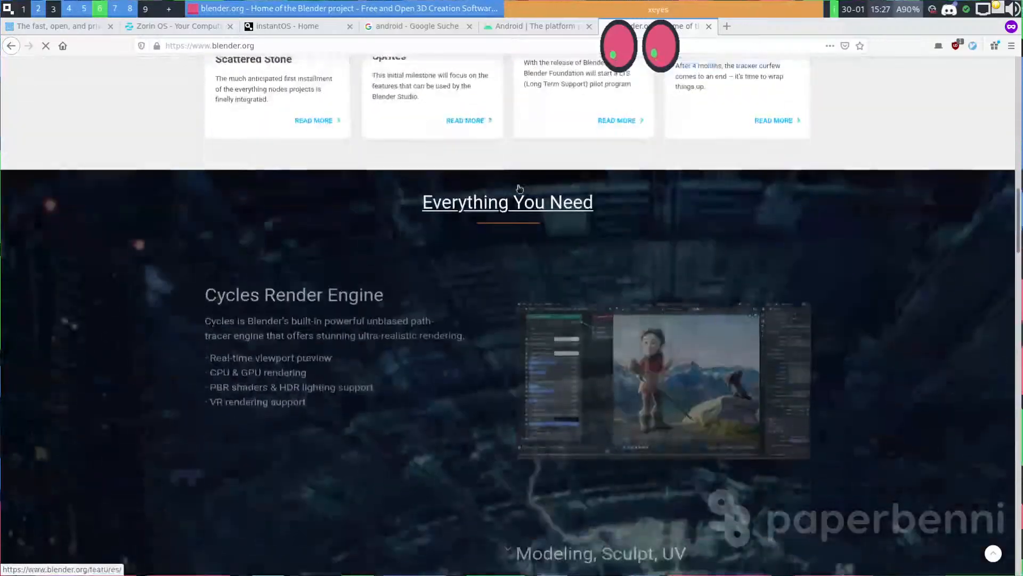
scroll(267, 178, up, 3)
triple_click(242, 221)
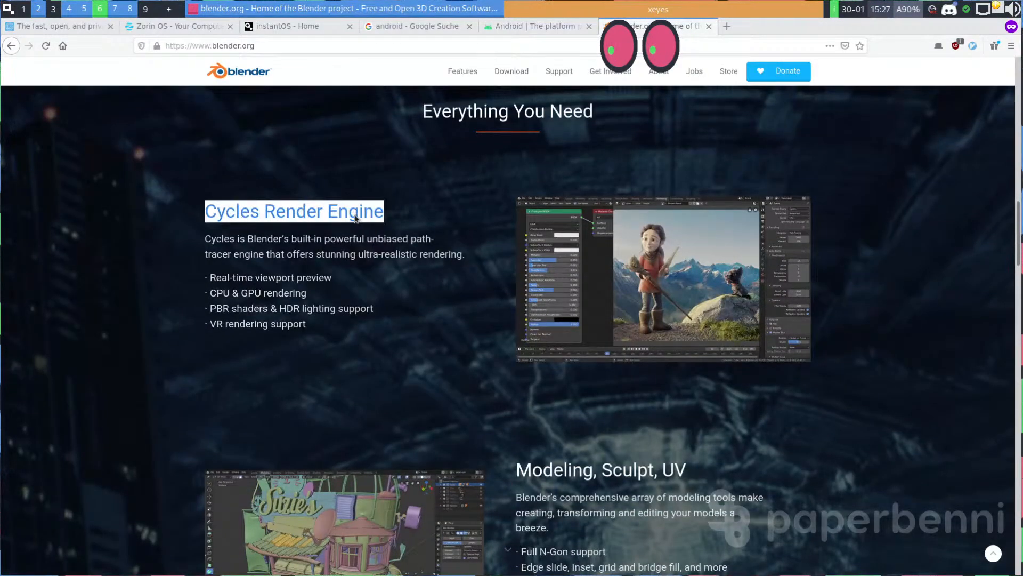
click(313, 233)
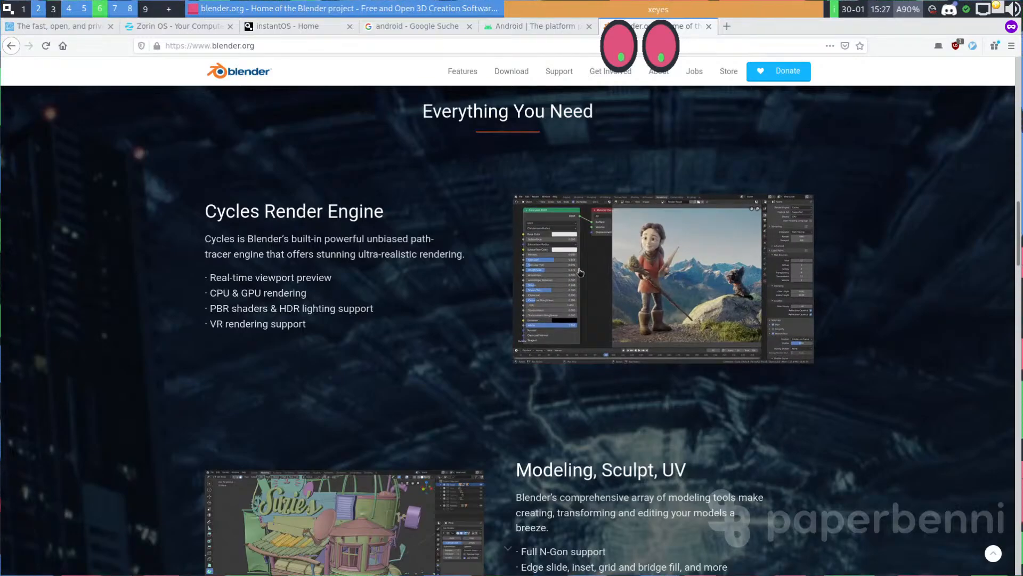
scroll(288, 200, down, 5)
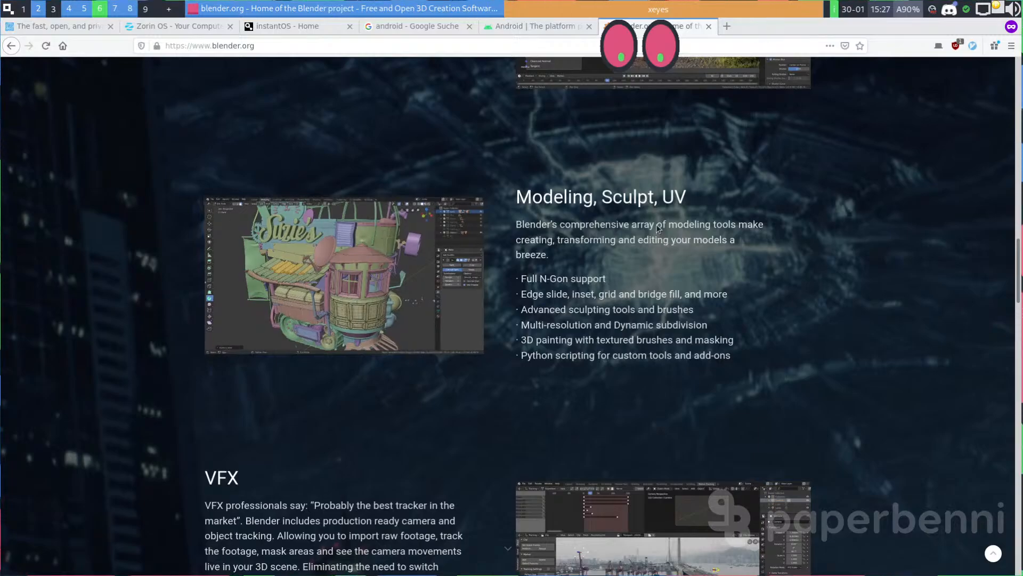
scroll(513, 224, down, 9)
scroll(512, 224, down, 4)
Switch back to the Zorin OS tab and look through its feature sections to the one about speed on old computers
key(ctrl+2)
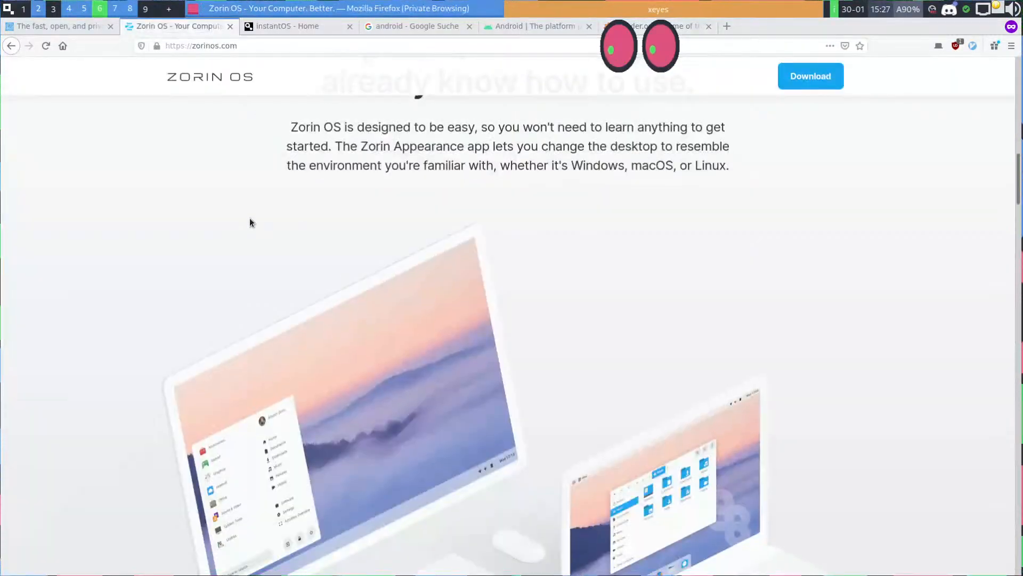
scroll(217, 165, down, 10)
scroll(213, 133, down, 8)
scroll(468, 296, up, 5)
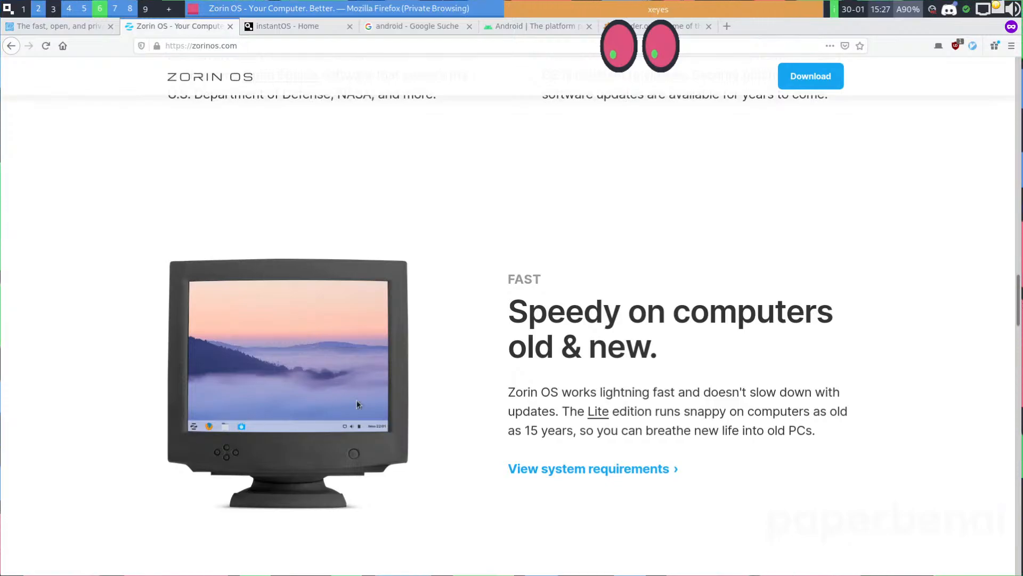
Open the system requirements page linked under Speedy on computers old & new in a new tab
drag(547, 320, 757, 314)
scroll(740, 281, down, 5)
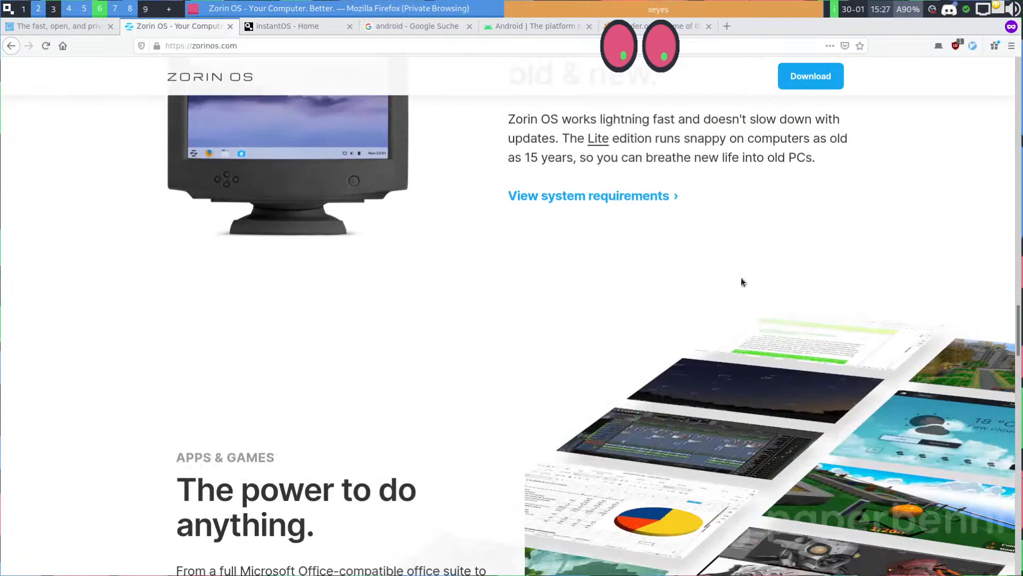
shift+click(714, 169)
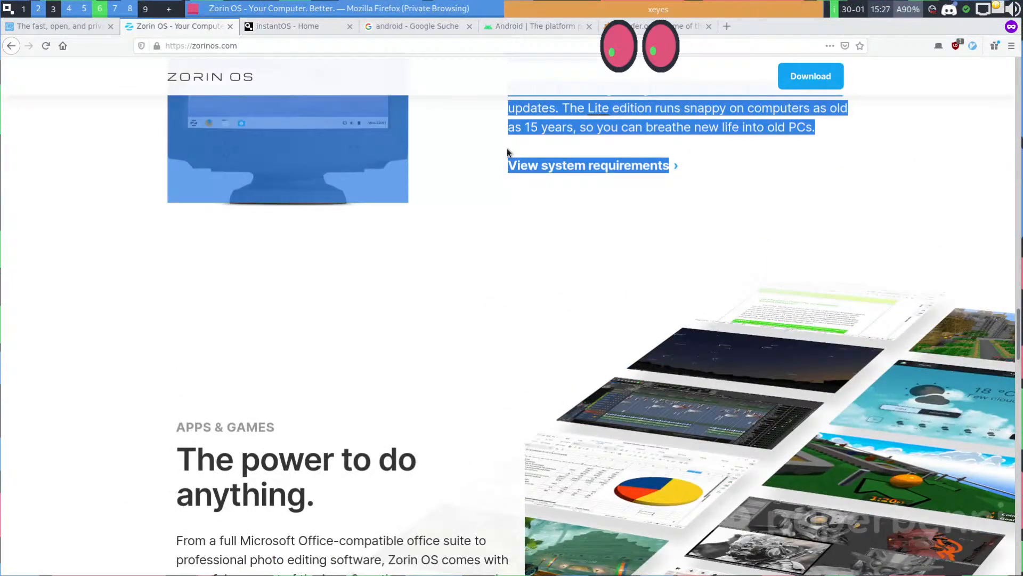
click(559, 170)
scroll(441, 271, down, 5)
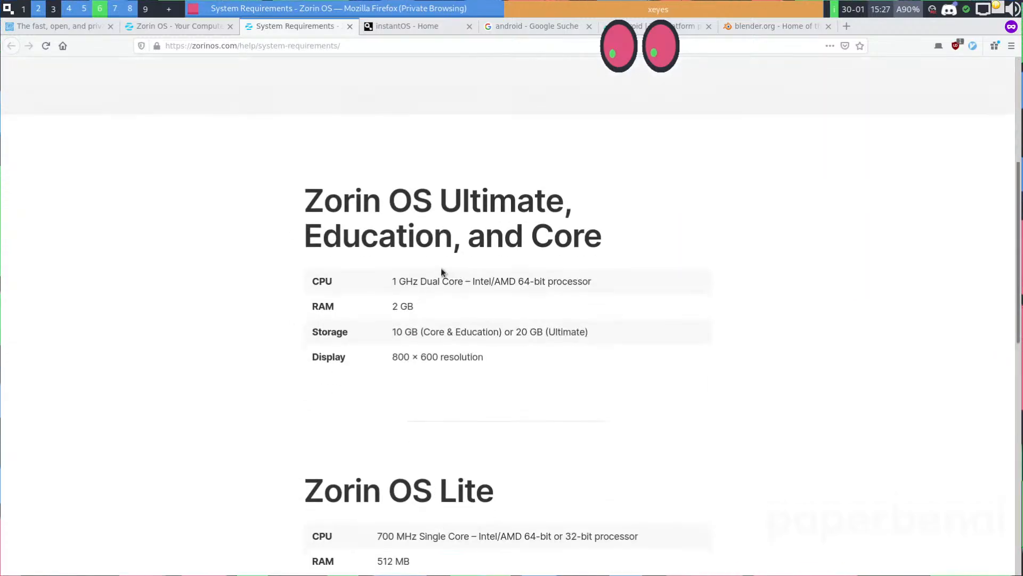
Read the CPU and RAM requirements for Zorin OS Ultimate, Education, and Core
drag(396, 281, 590, 282)
click(591, 282)
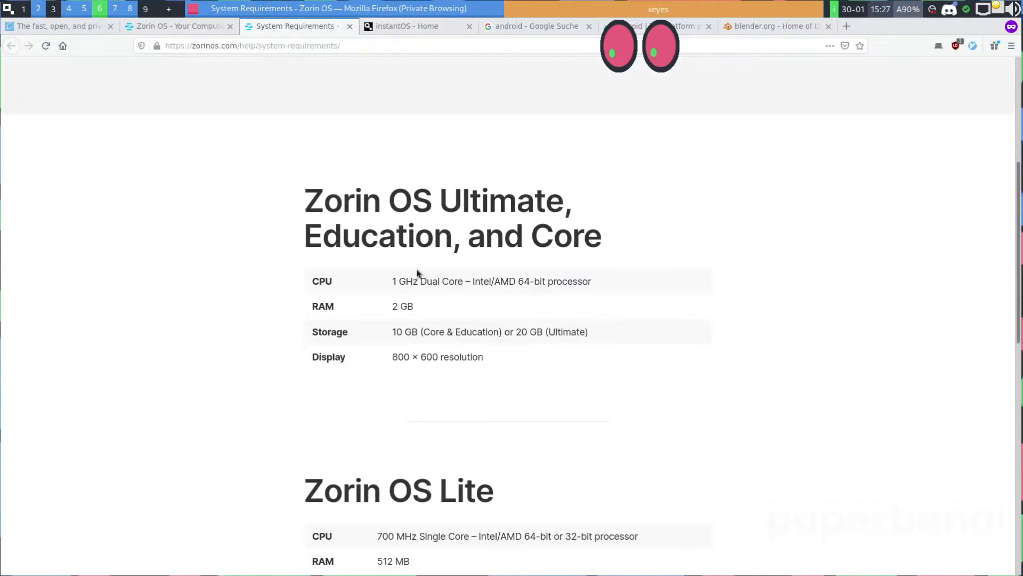
drag(392, 281, 493, 283)
click(404, 304)
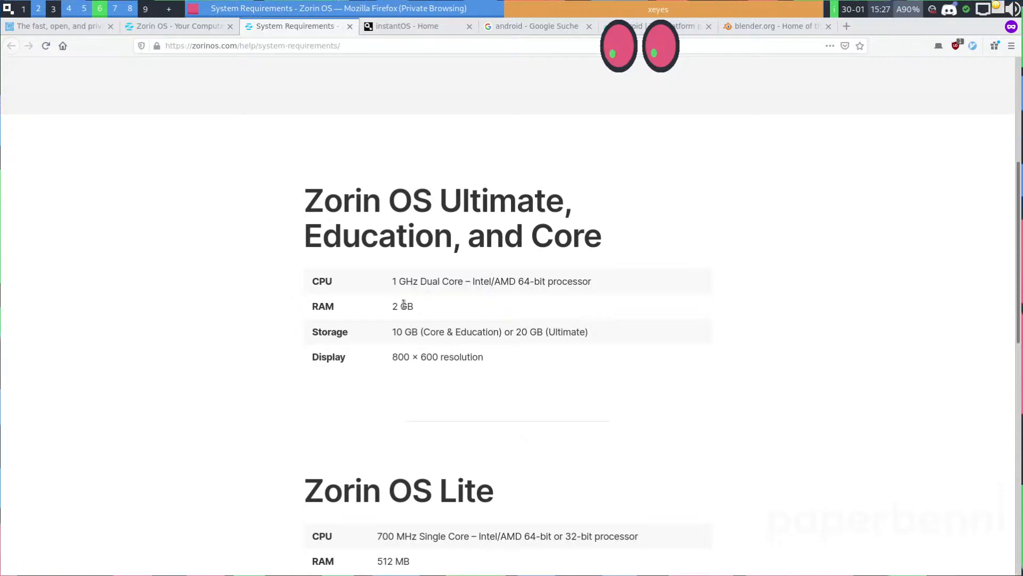
drag(395, 305, 418, 305)
click(417, 305)
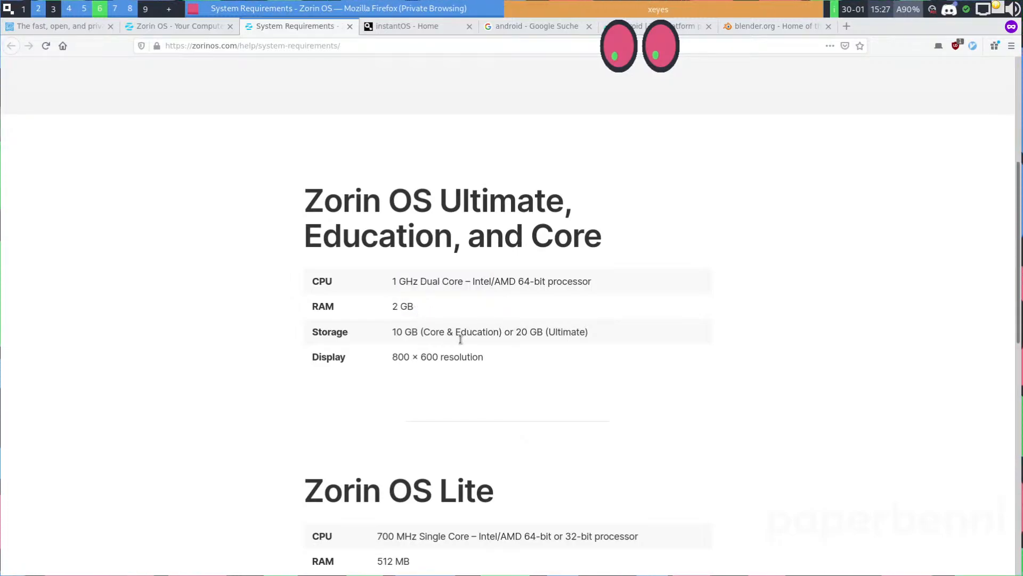
scroll(277, 187, up, 5)
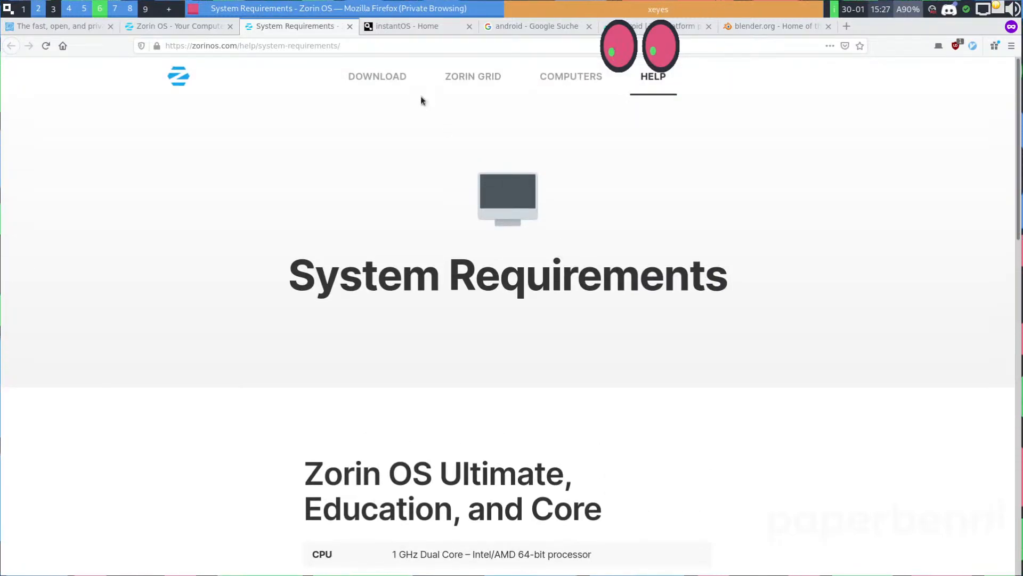
Go back to the Zorin OS home page and look through its remaining sections, including Compatible, Flexible and Accessible
click(190, 27)
click(320, 320)
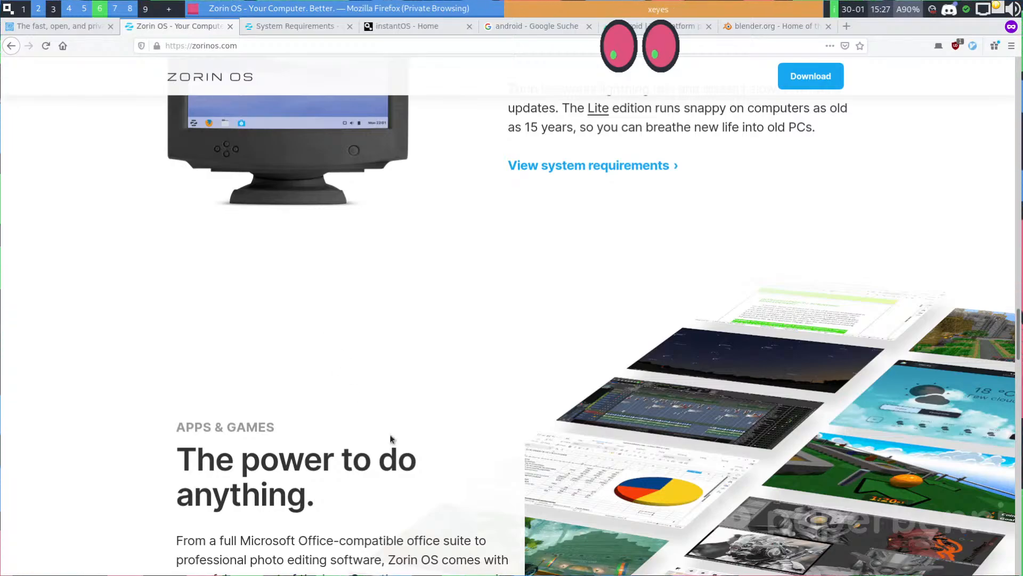
scroll(389, 427, down, 10)
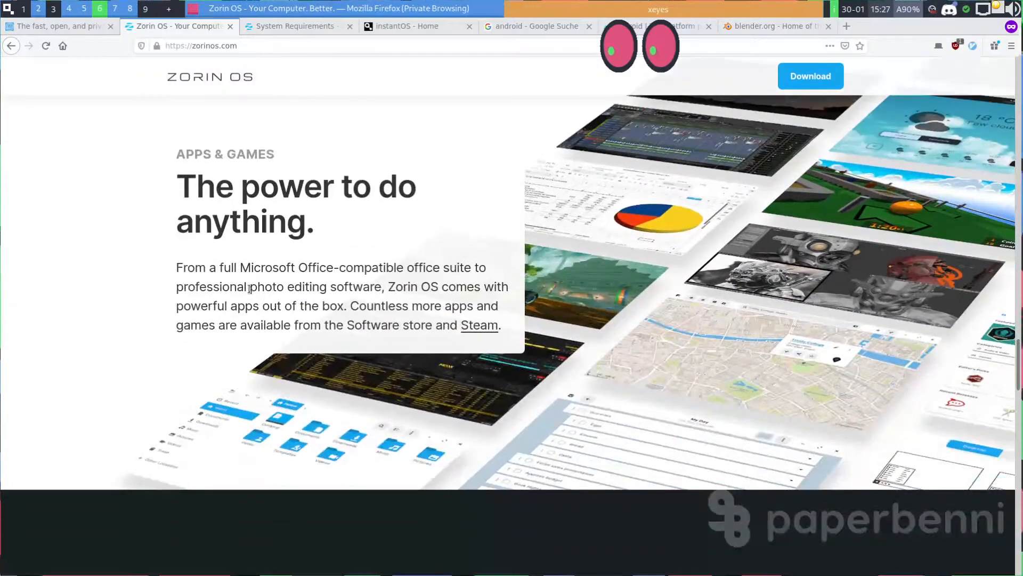
scroll(315, 192, down, 15)
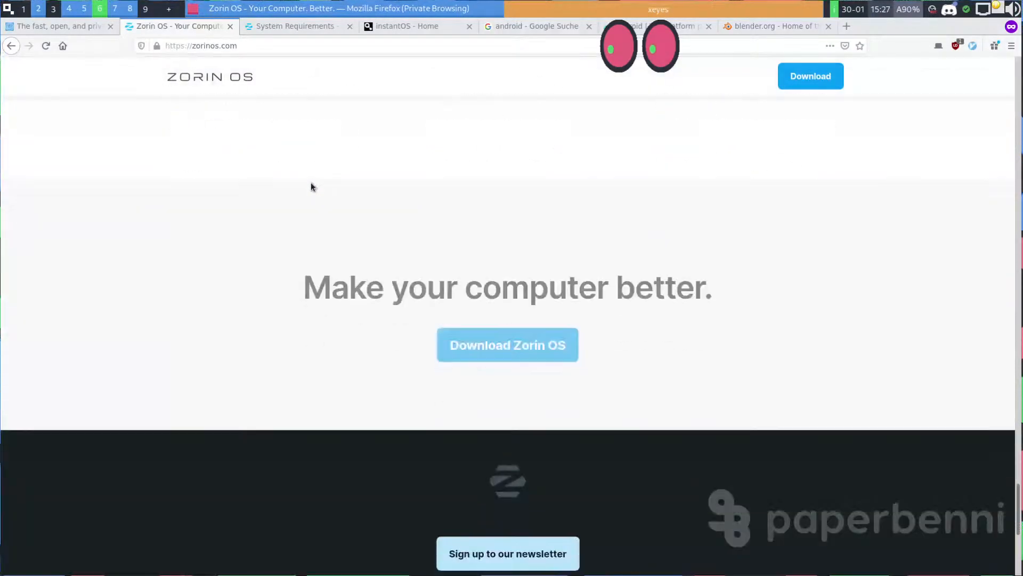
scroll(309, 203, up, 3)
scroll(307, 208, up, 5)
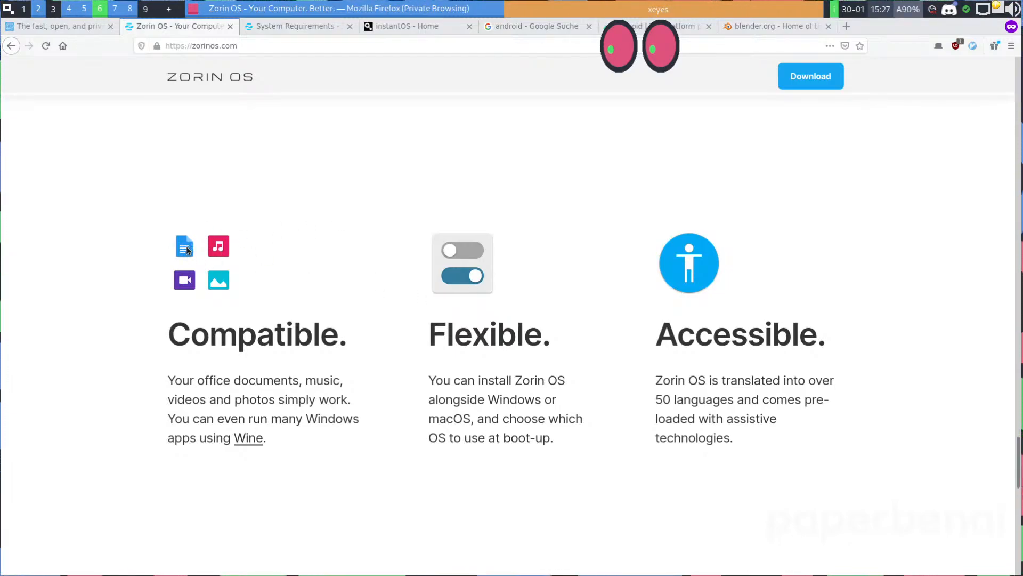
Switch to the elementary OS tab and review its home page from the laptop banner through AppCenter to 3 Ways to Explore
click(83, 28)
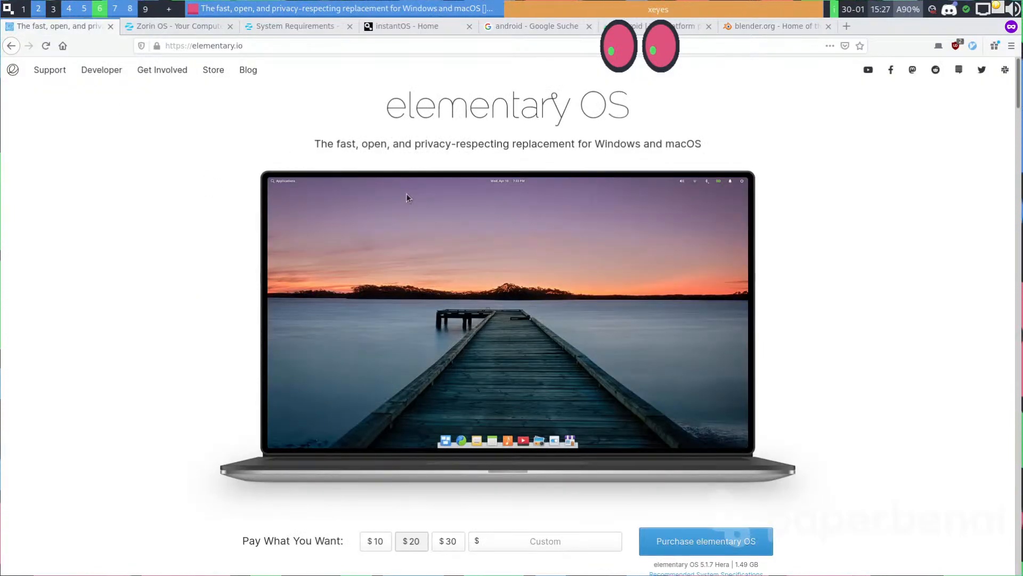
scroll(437, 207, down, 5)
scroll(474, 203, down, 6)
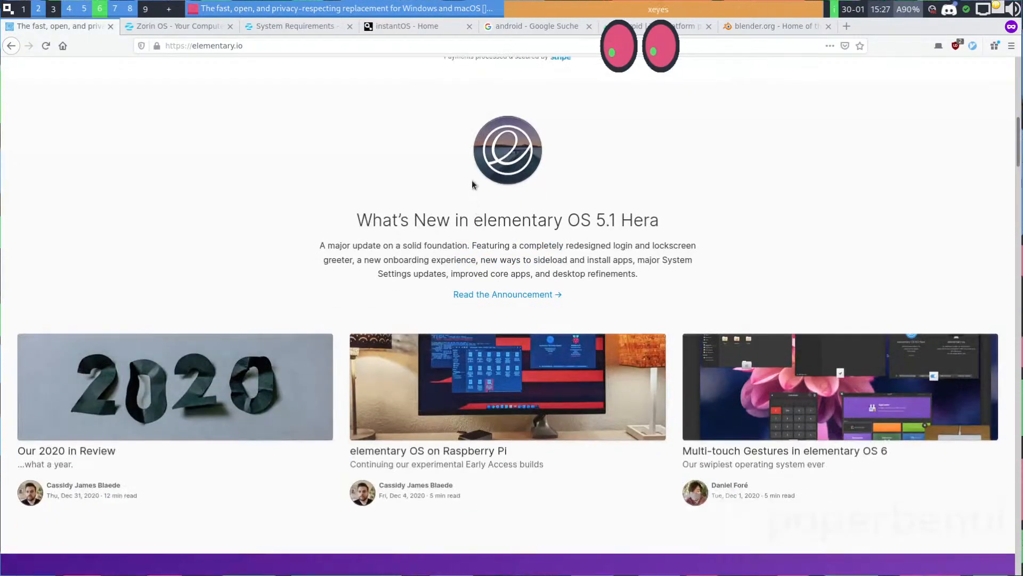
scroll(330, 147, down, 7)
scroll(444, 213, down, 6)
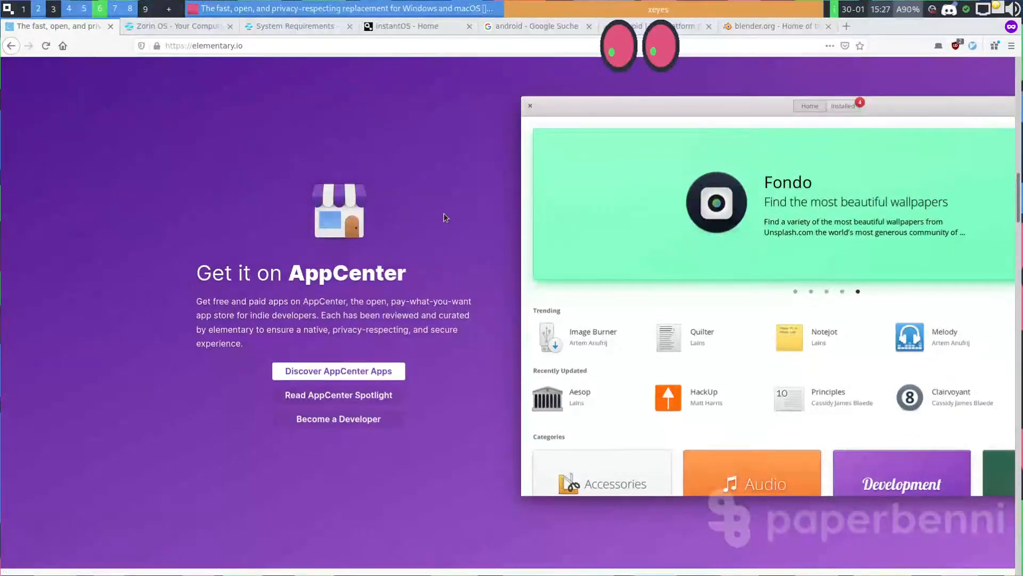
scroll(635, 267, up, 6)
scroll(819, 232, down, 2)
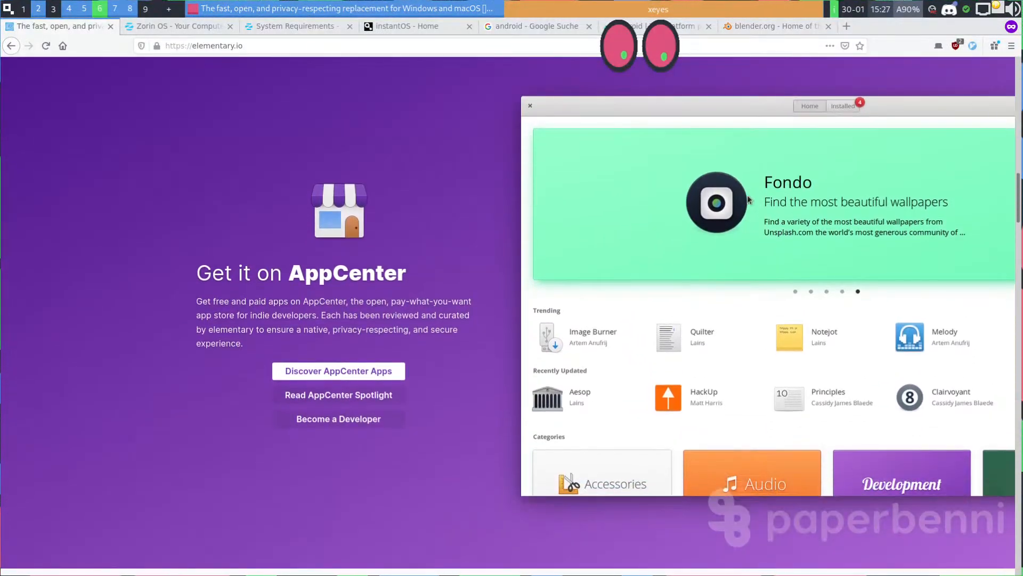
scroll(285, 301, down, 6)
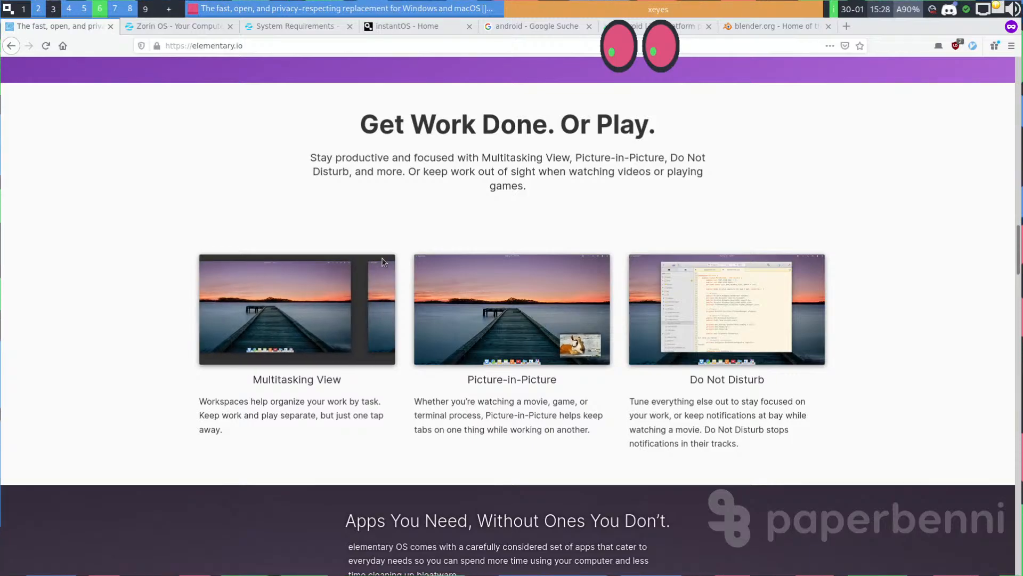
scroll(373, 267, down, 12)
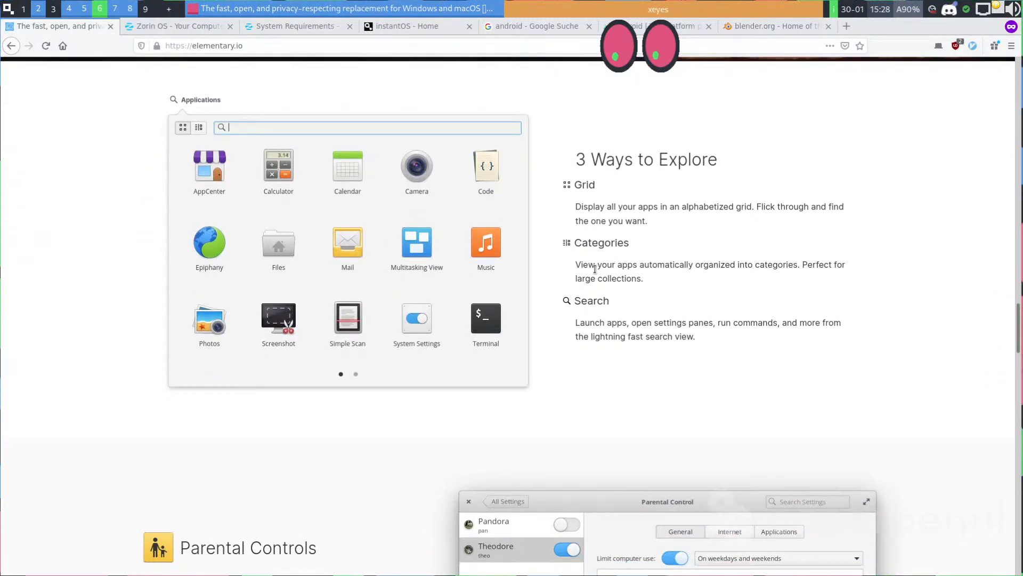
Try out the app showcase under Apps You Need, Without Ones You Don't, including the Camera page, and return to the app grid
scroll(487, 160, up, 4)
click(352, 175)
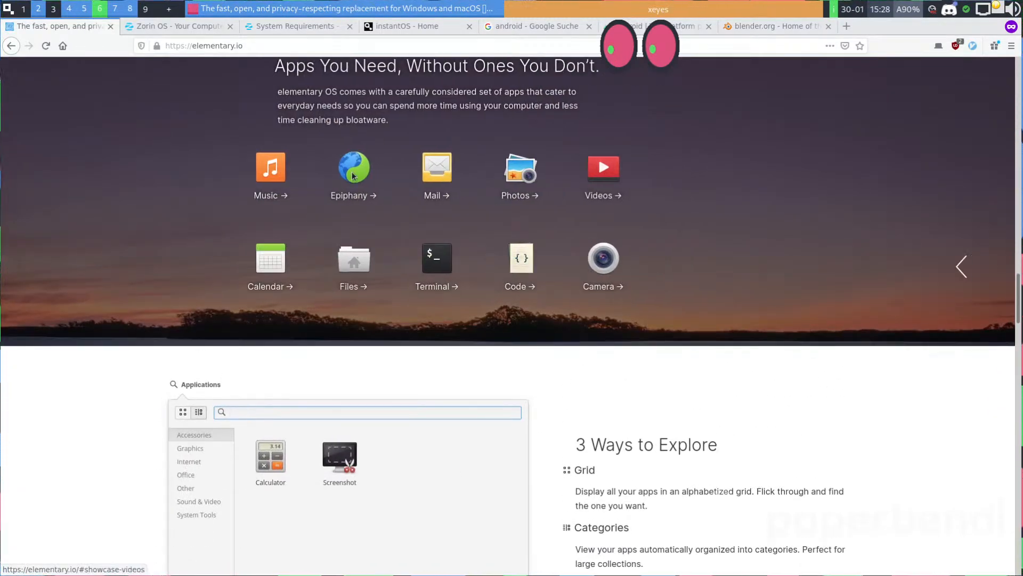
click(23, 270)
click(682, 276)
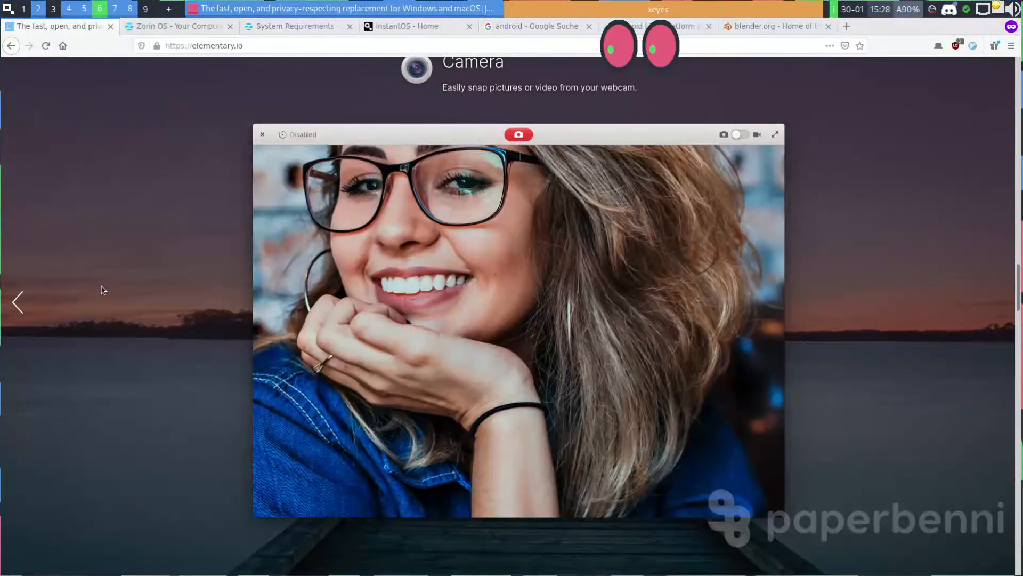
click(29, 304)
Look through the elementary OS sections on app browsing, parental controls, open source and privacy
scroll(388, 238, down, 4)
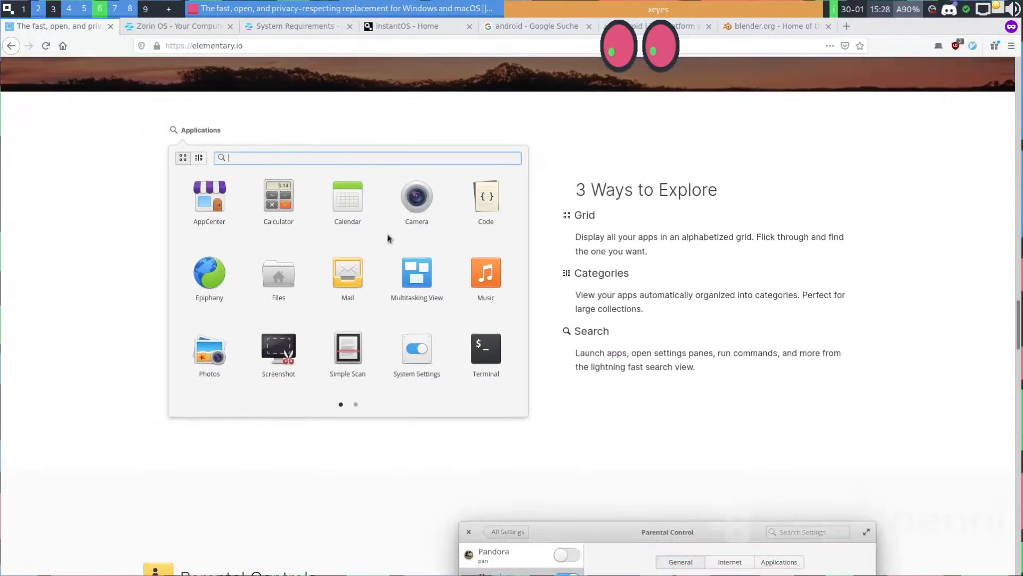
scroll(611, 195, down, 3)
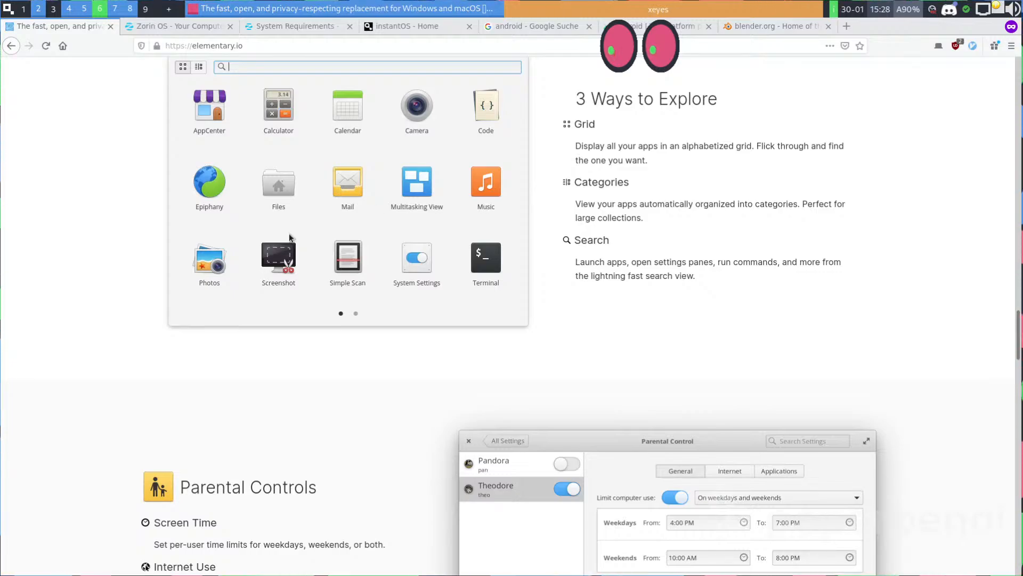
scroll(270, 251, down, 2)
scroll(270, 251, down, 10)
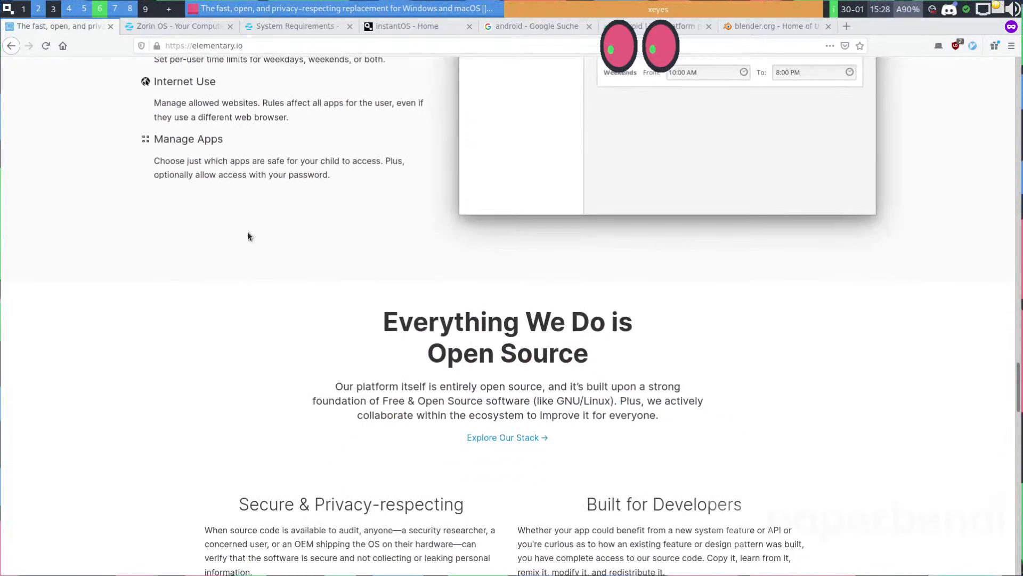
scroll(252, 229, down, 9)
Show the chat overlay, open the Imgur link a viewer posted, and enlarge the instantOS website screenshot
key(super+w)
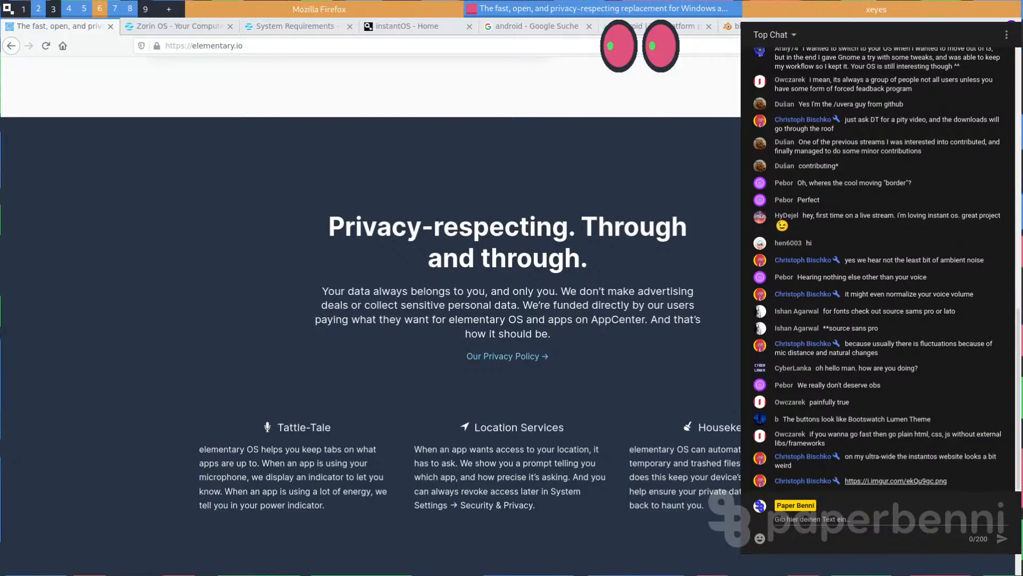
drag(0, 241, 52, 6)
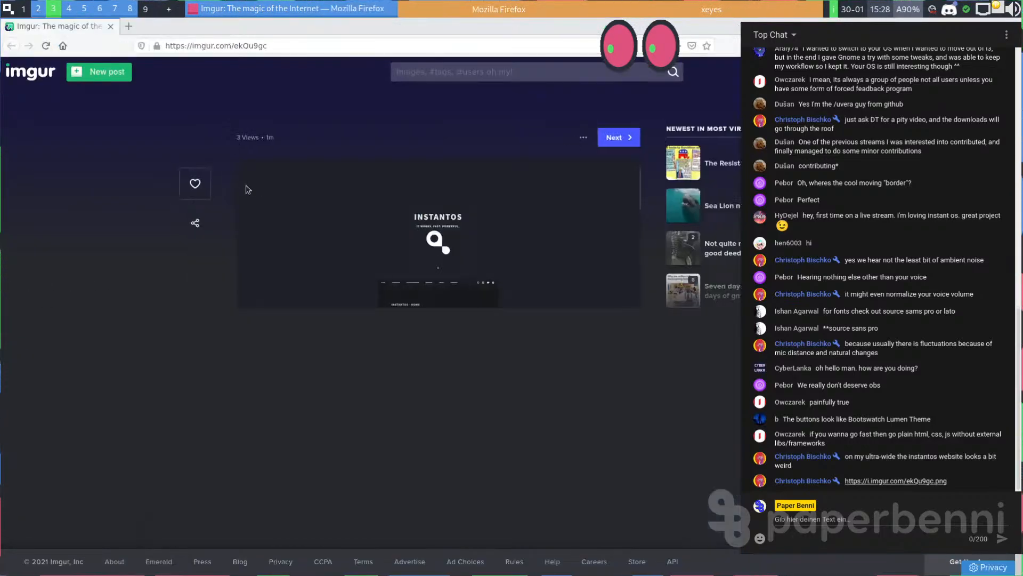
click(434, 246)
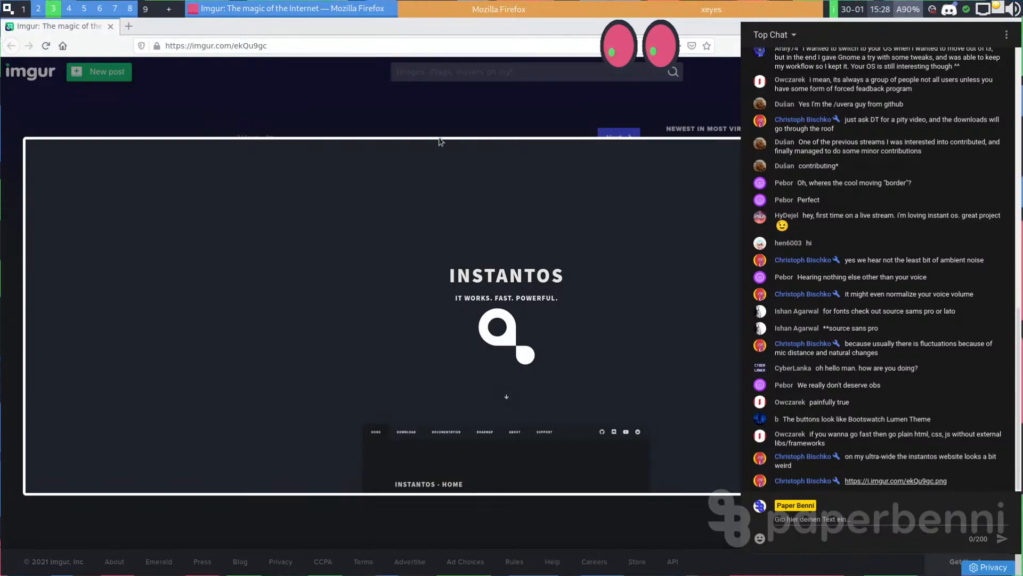
Hide the chat overlay and examine the enlarged ultra-wide screenshot of the instantOS home page
key(super+w)
key(super+w)
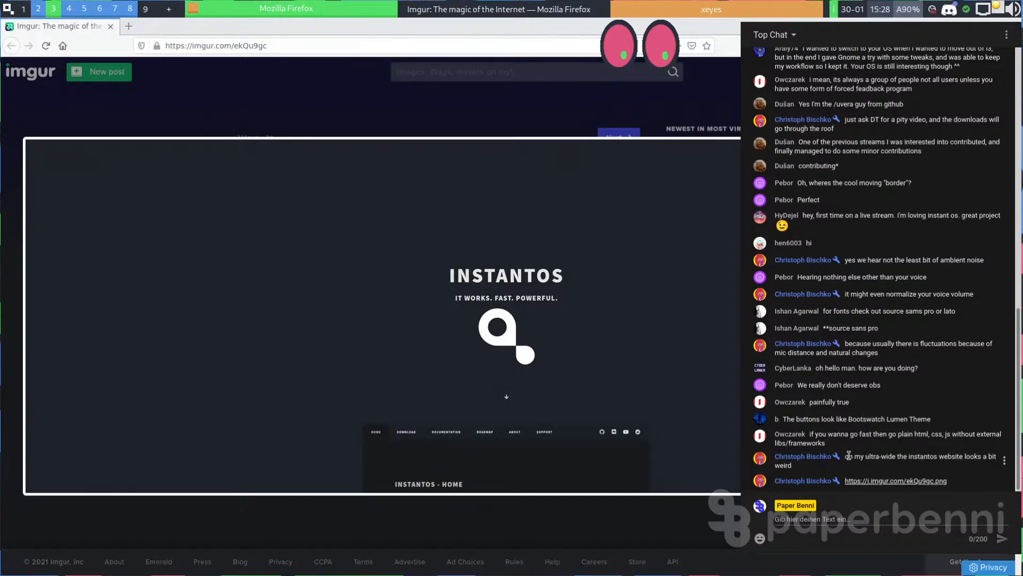
key(super+w)
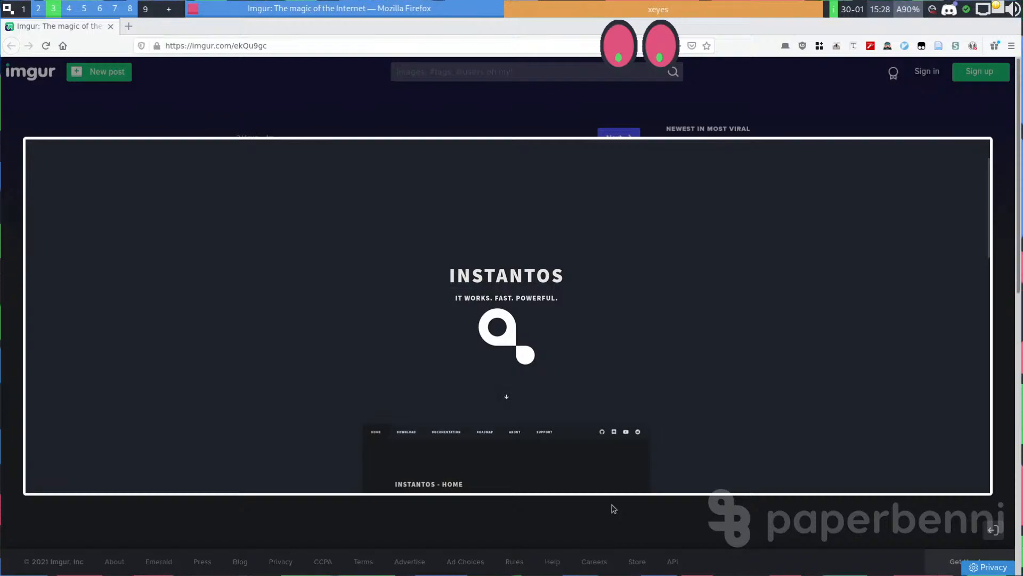
click(616, 519)
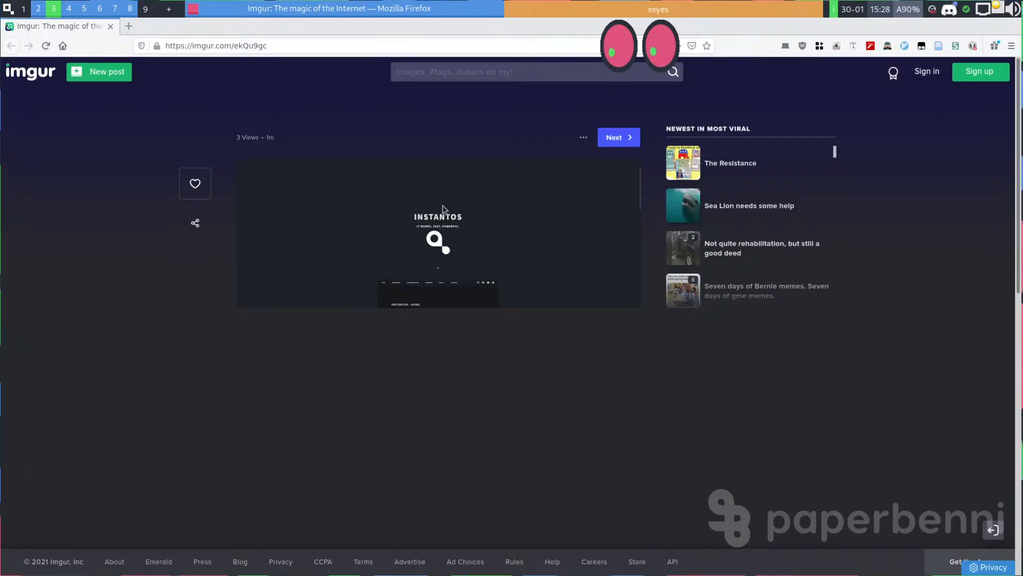
click(447, 219)
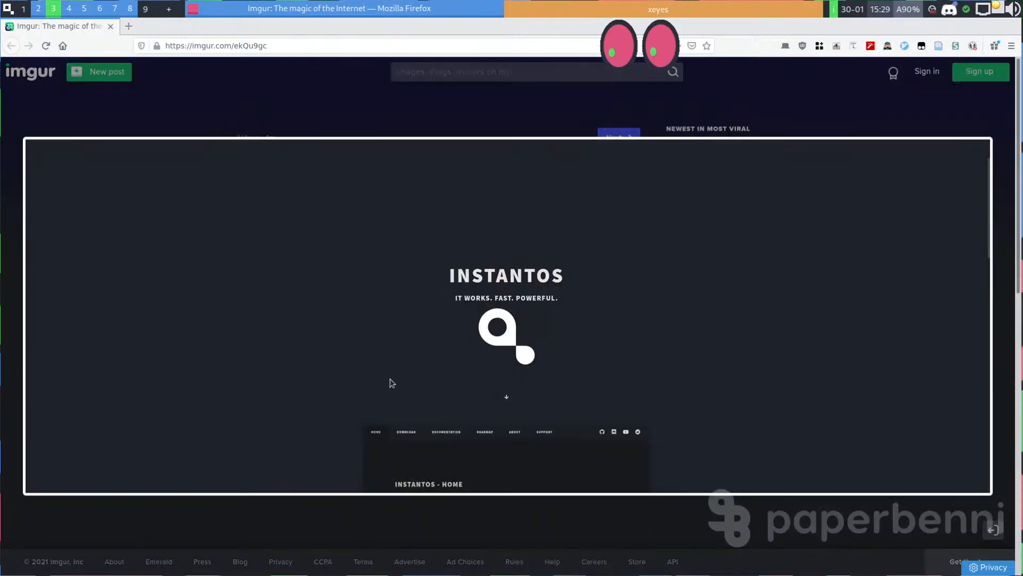
click(389, 383)
Load elementary.io in a new tab of the Firefox window on workspace 3
key(ctrl+t)
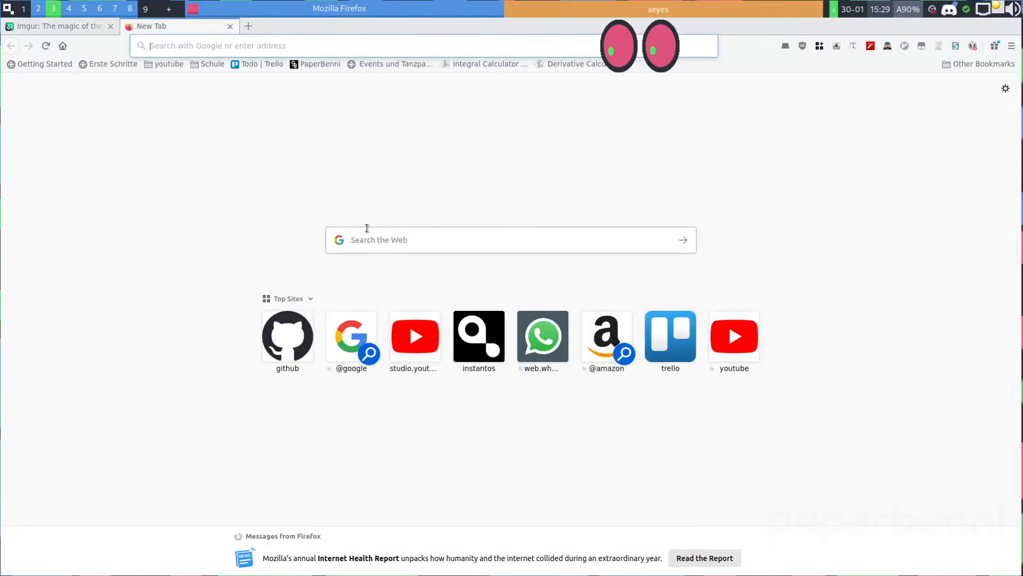
text(elementary.io)
key(Return)
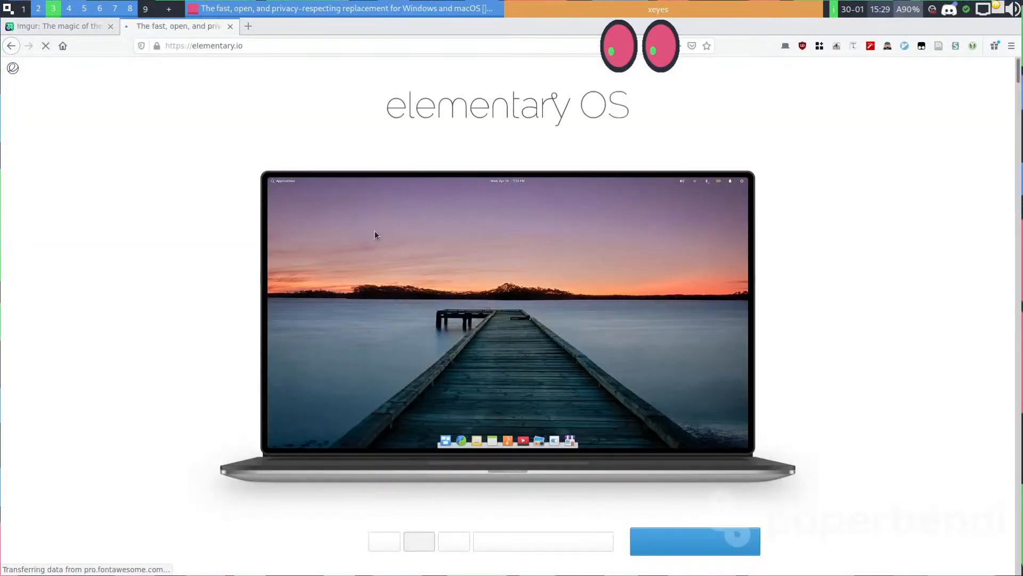
Extend the Firefox window past the screen edge to simulate an ultra-wide display and look through elementary OS's page down to the developer section
key(super+shift+Left)
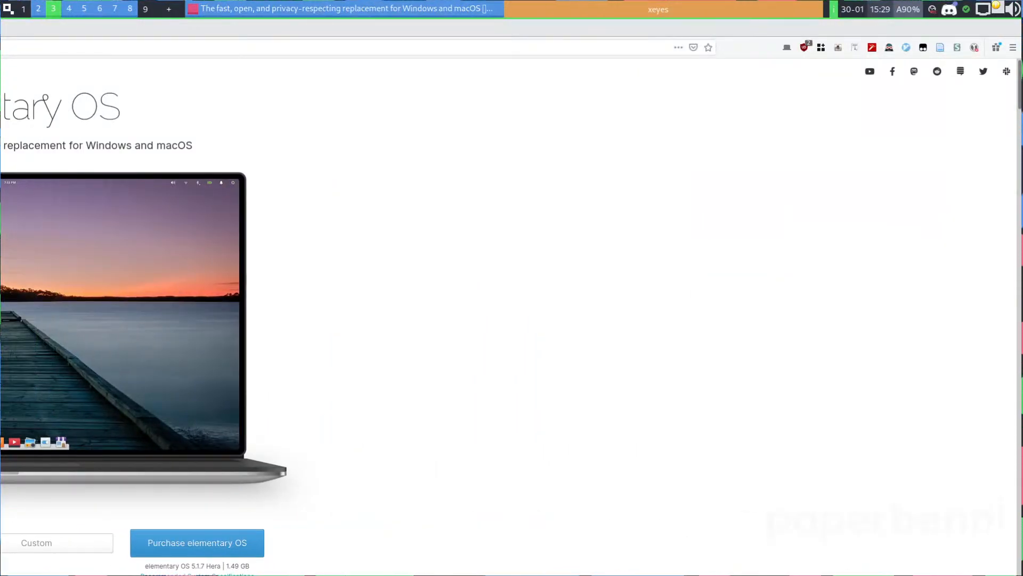
scroll(406, 311, down, 8)
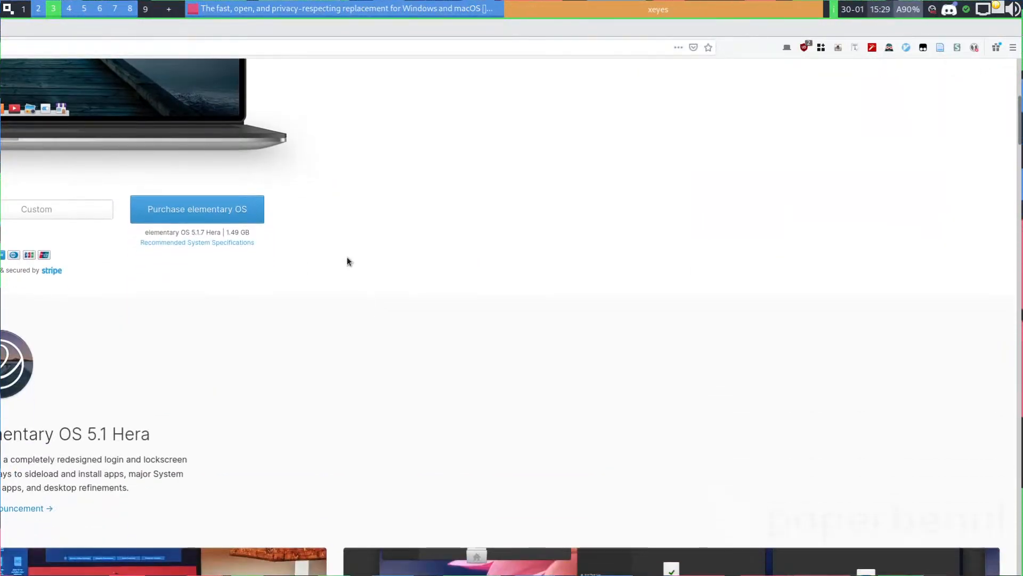
middle_click(337, 244)
scroll(314, 293, up, 10)
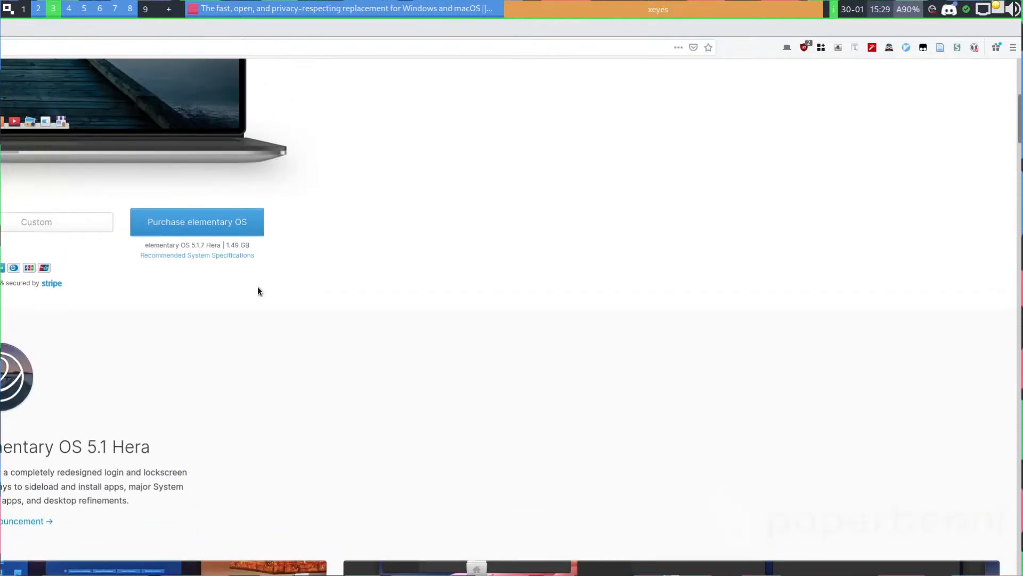
scroll(351, 267, down, 15)
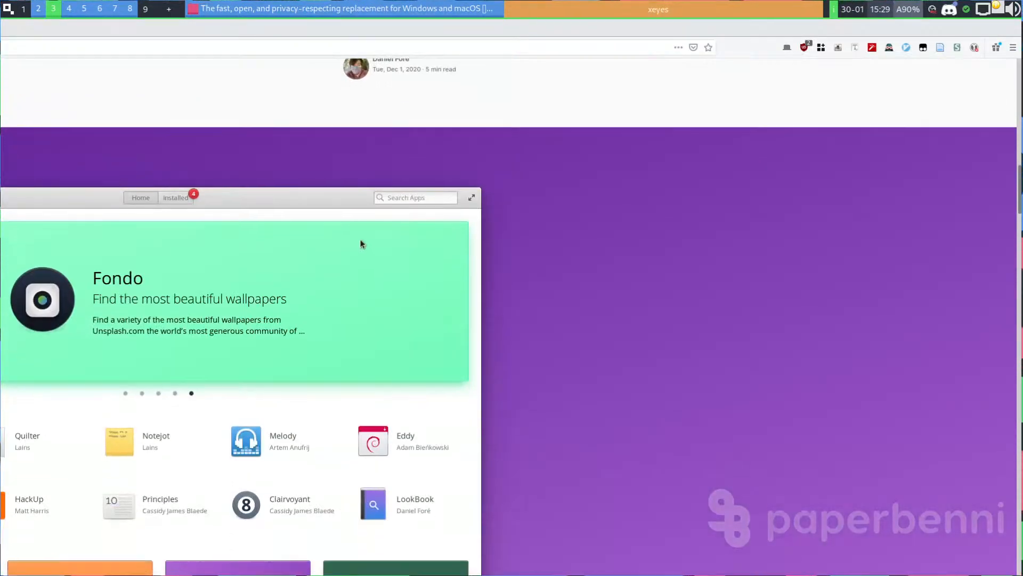
scroll(474, 321, down, 6)
scroll(485, 318, down, 10)
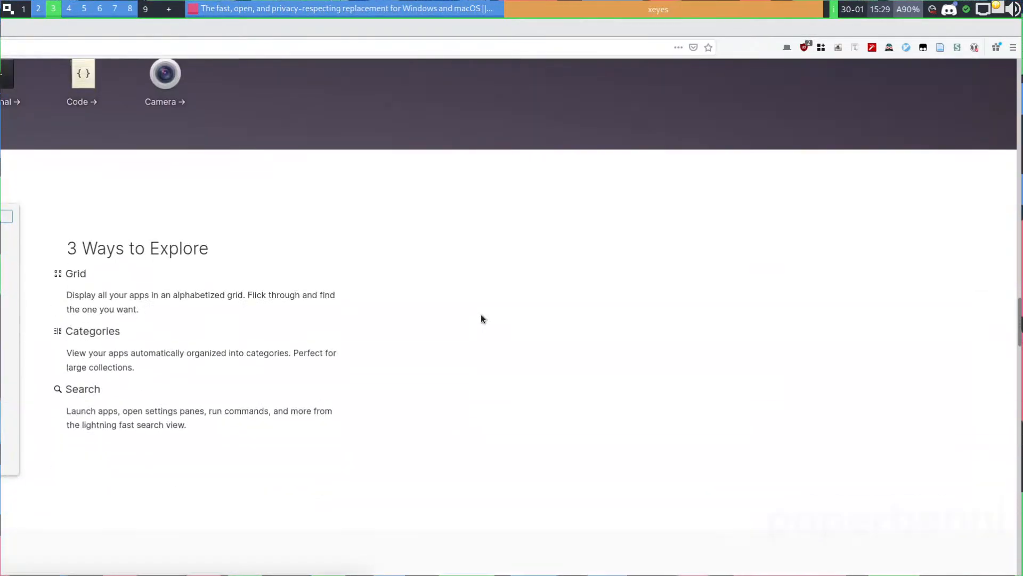
scroll(480, 312, down, 15)
scroll(693, 331, up, 4)
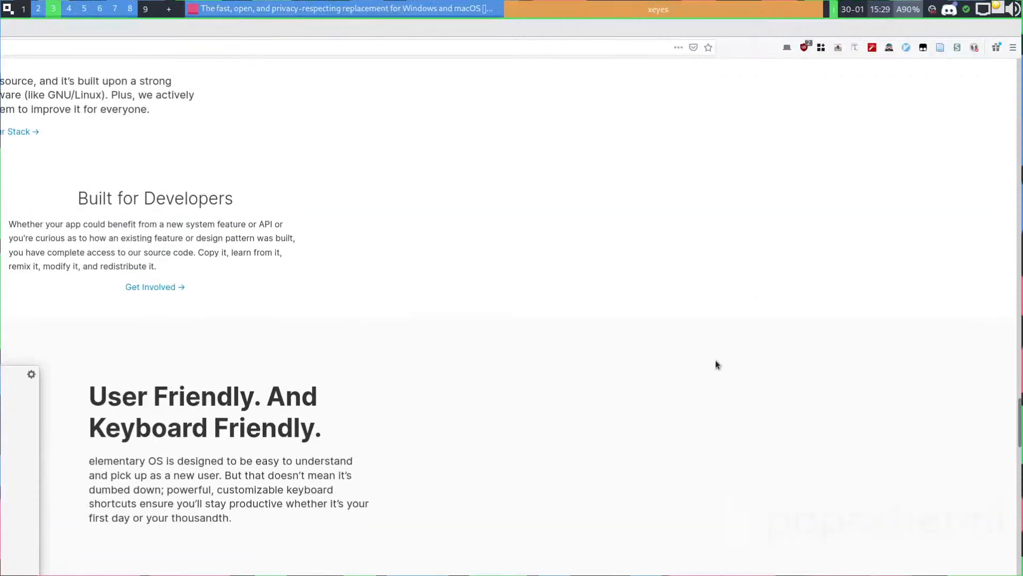
Look through the widened elementary OS page from the privacy section to the footer and return to its beginning
middle_click(612, 235)
scroll(618, 310, down, 15)
scroll(495, 190, up, 5)
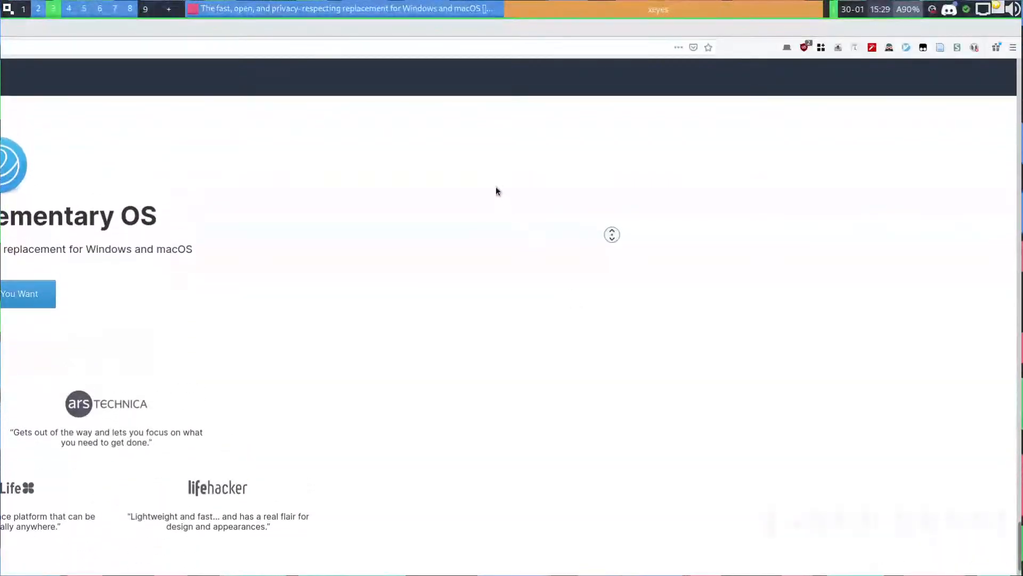
scroll(501, 194, up, 3)
scroll(485, 235, down, 5)
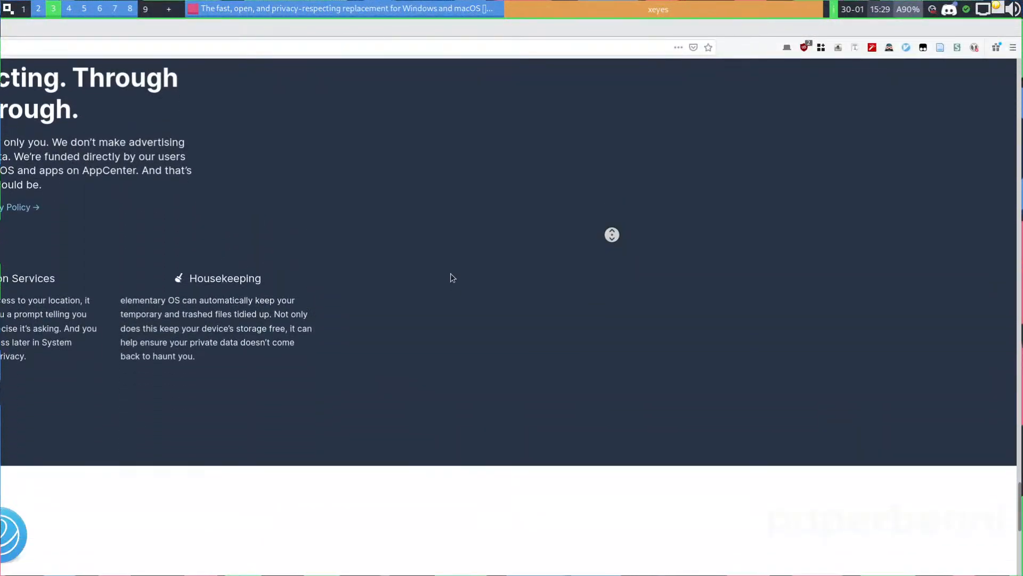
scroll(454, 274, down, 10)
click(408, 357)
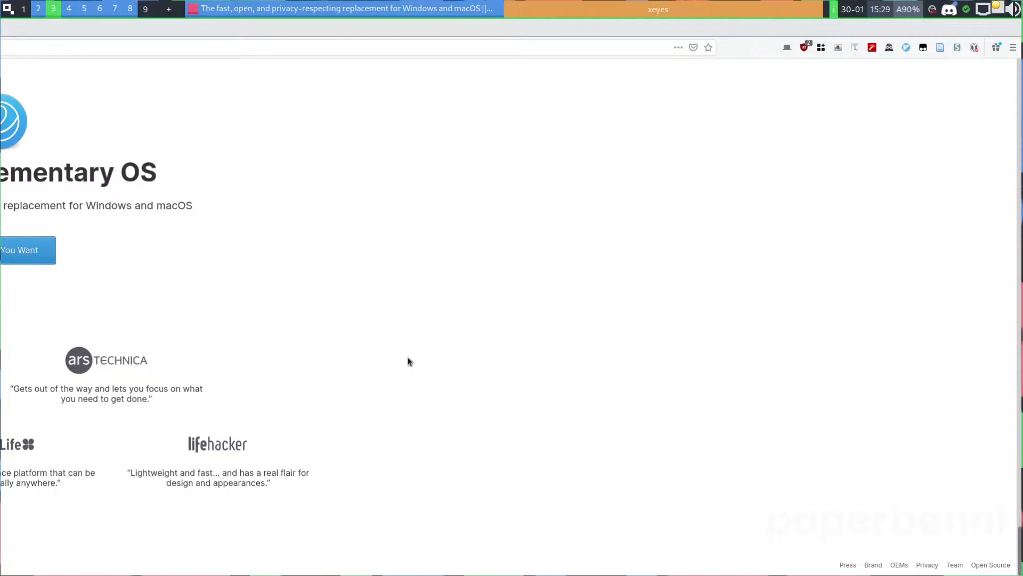
middle_click(665, 454)
scroll(498, 267, up, 20)
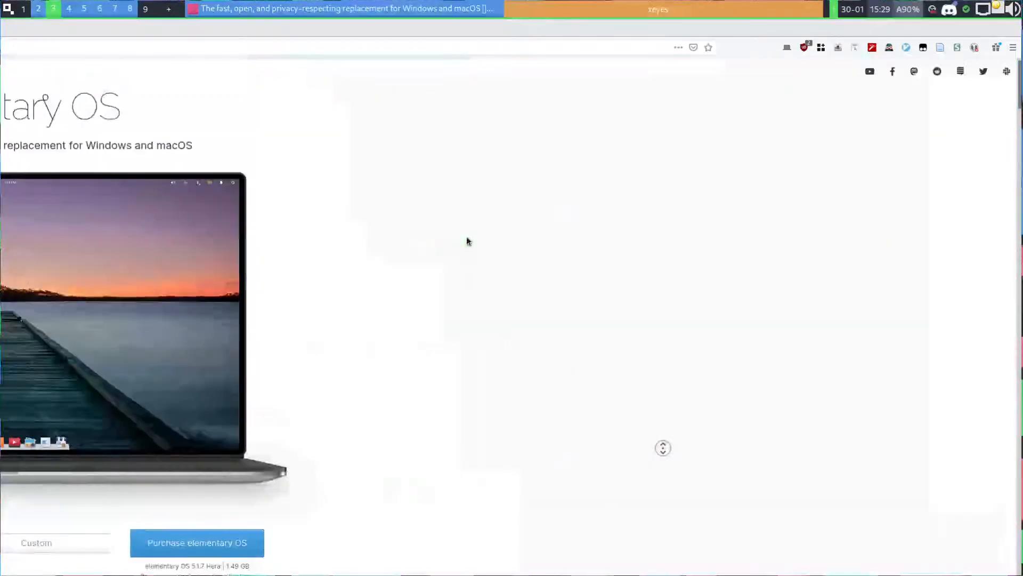
click(446, 225)
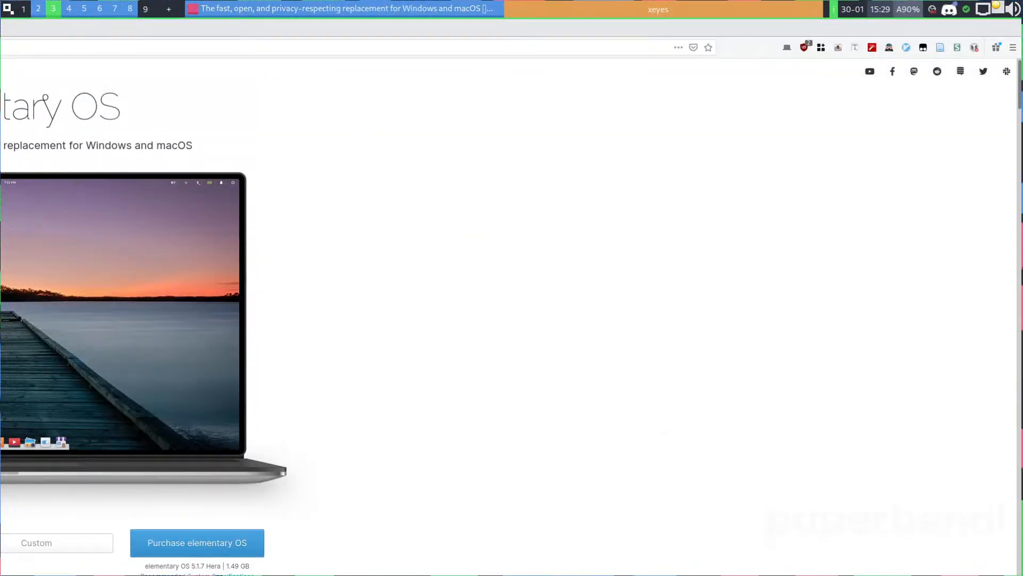
Close the elementary OS and Imgur tabs on workspace 3 and show the chat overlay
key(ctrl+w)
key(ctrl+w)
key(super+w)
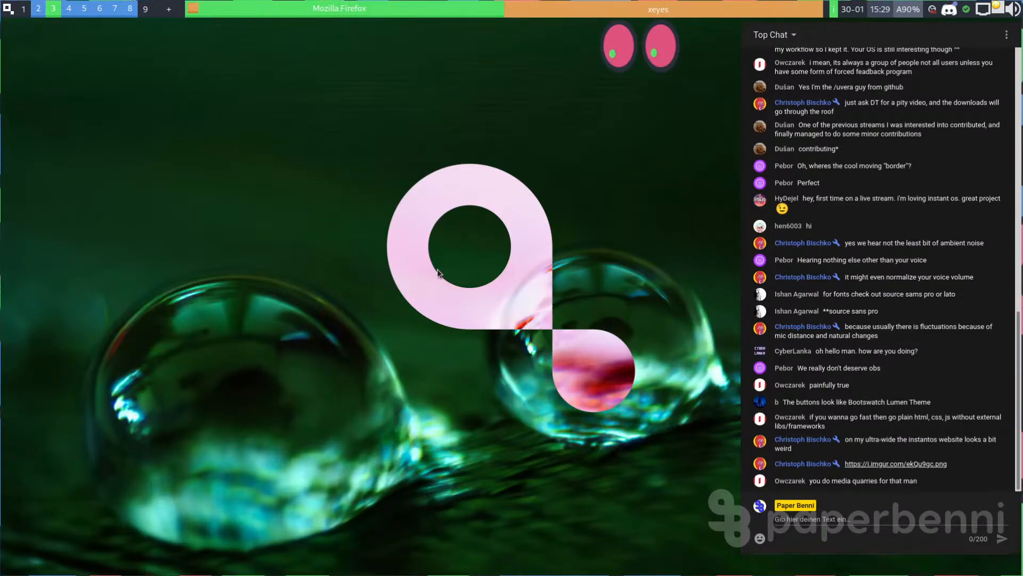
Read the viewer comments about media queries and about using plain HTML, CSS and JS without frameworks
drag(813, 480, 874, 486)
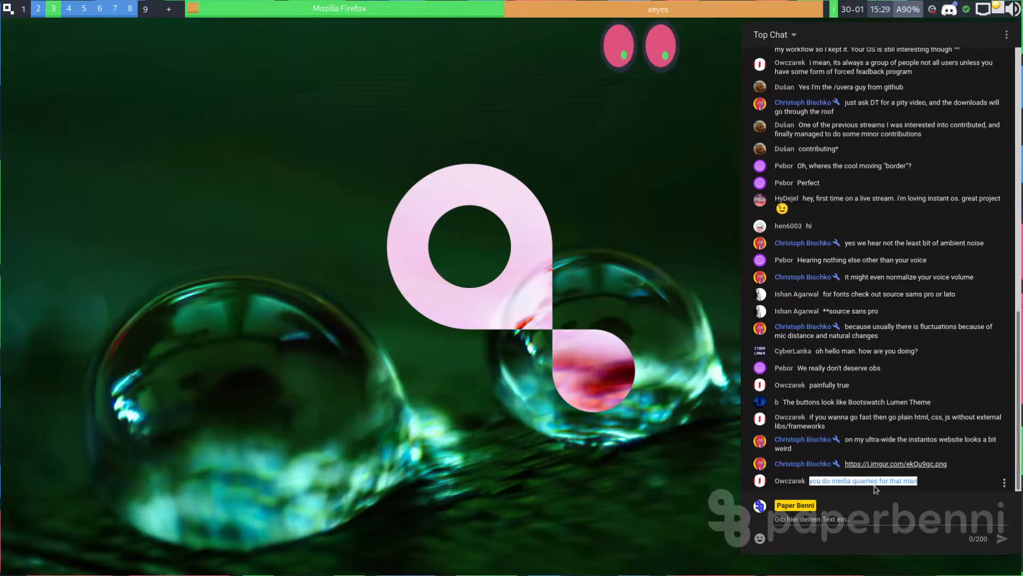
click(874, 486)
drag(821, 417, 922, 419)
click(921, 419)
triple_click(922, 419)
click(928, 419)
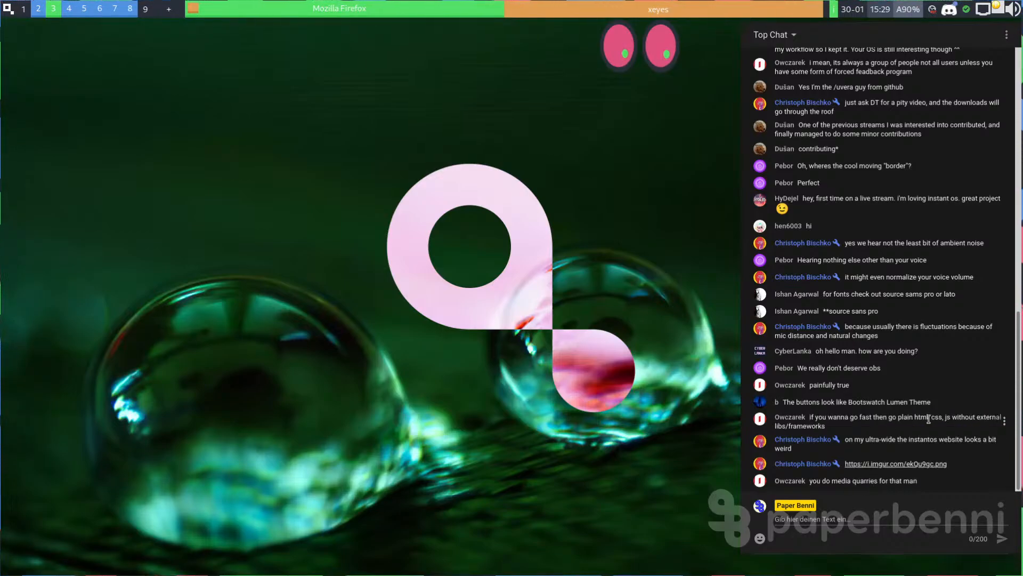
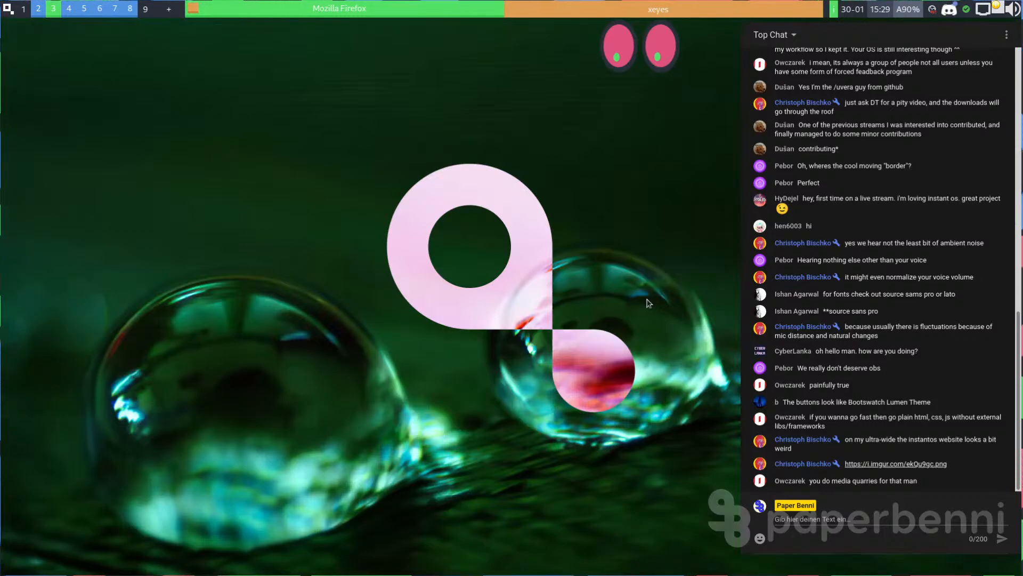
Close the remaining elementary OS browser window from the overview of all windows and switch to the instantosconcept.svg drawing in Inkscape
mouse_move(619, 47)
mouse_down()
mouse_move(582, 60)
mouse_move(557, 95)
mouse_move(629, 52)
mouse_up()
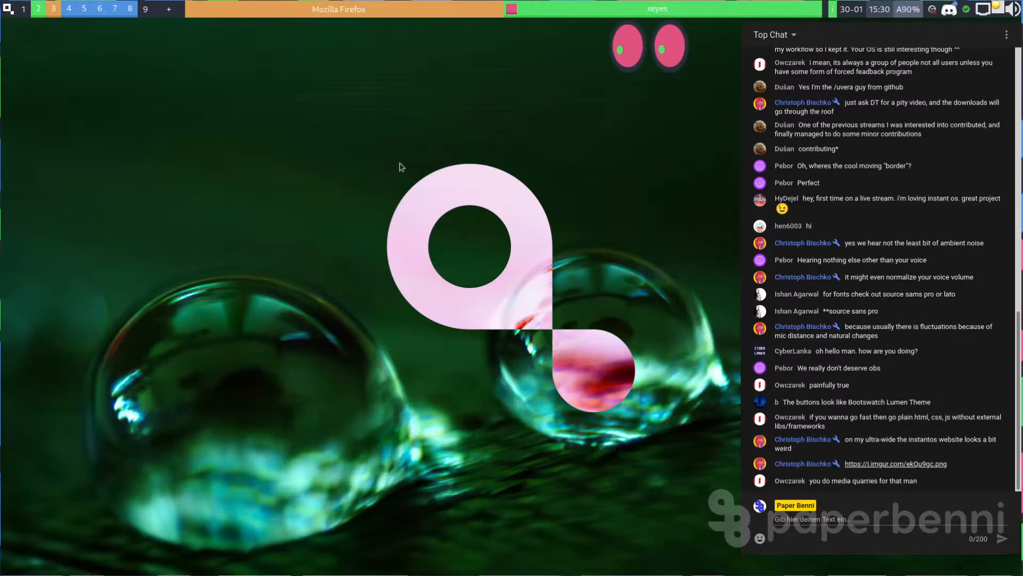
key(super+e)
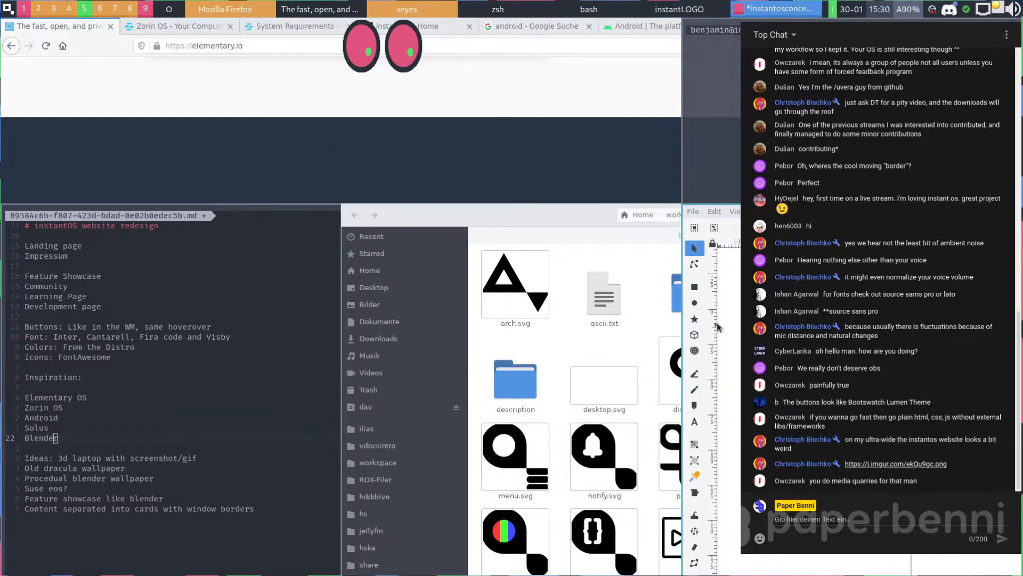
key(super+e)
key(super+e)
key(super+e)
drag(366, 115, 2, 320)
key(super+e)
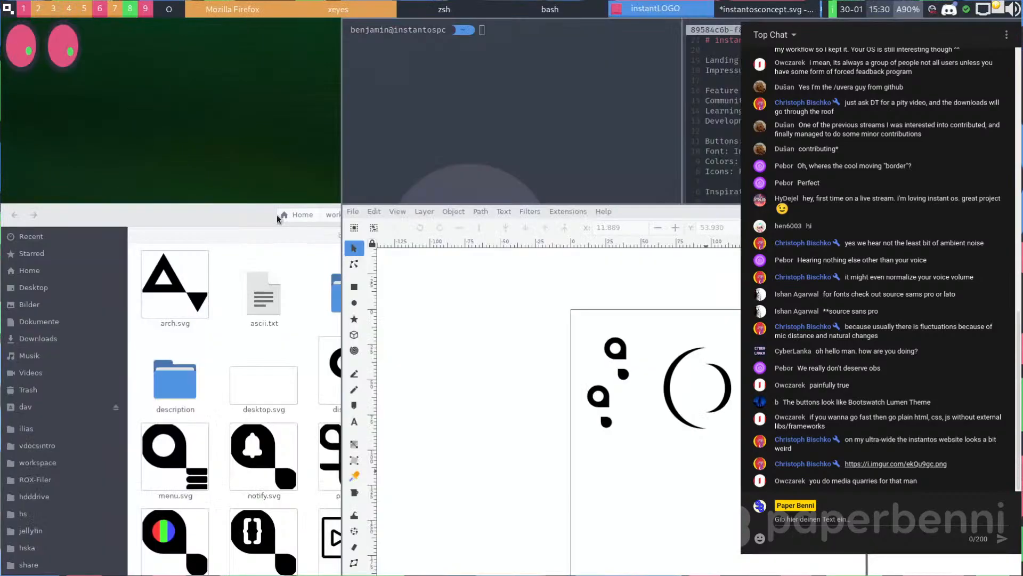
key(super+e)
Delete the small logo shapes beside the OS lettering and scale the lettering down to about 60 by 36 mm
mouse_move(421, 265)
mouse_down()
mouse_move(210, 216)
mouse_move(296, 299)
mouse_up()
key(Delete)
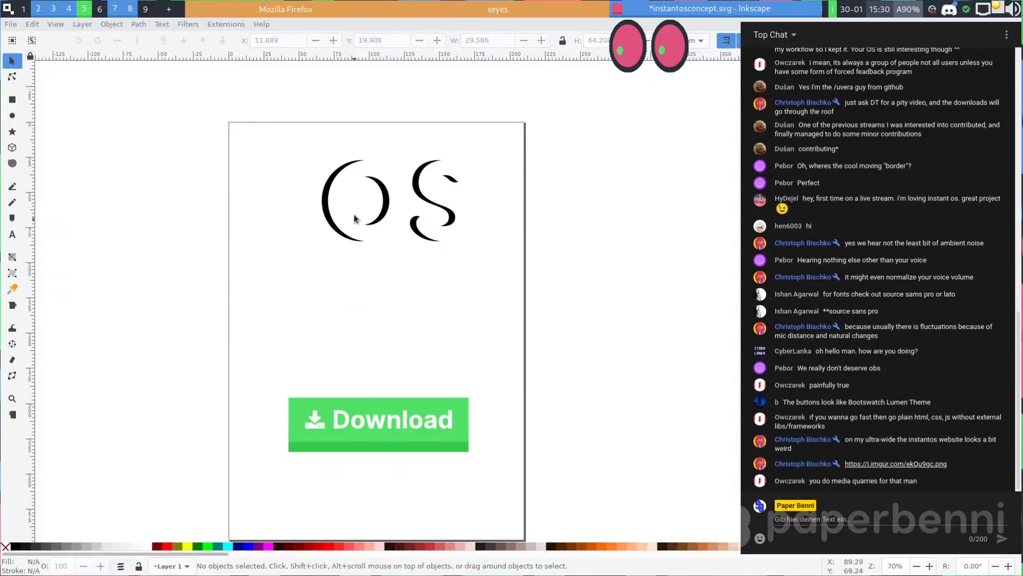
click(331, 229)
drag(461, 250, 440, 233)
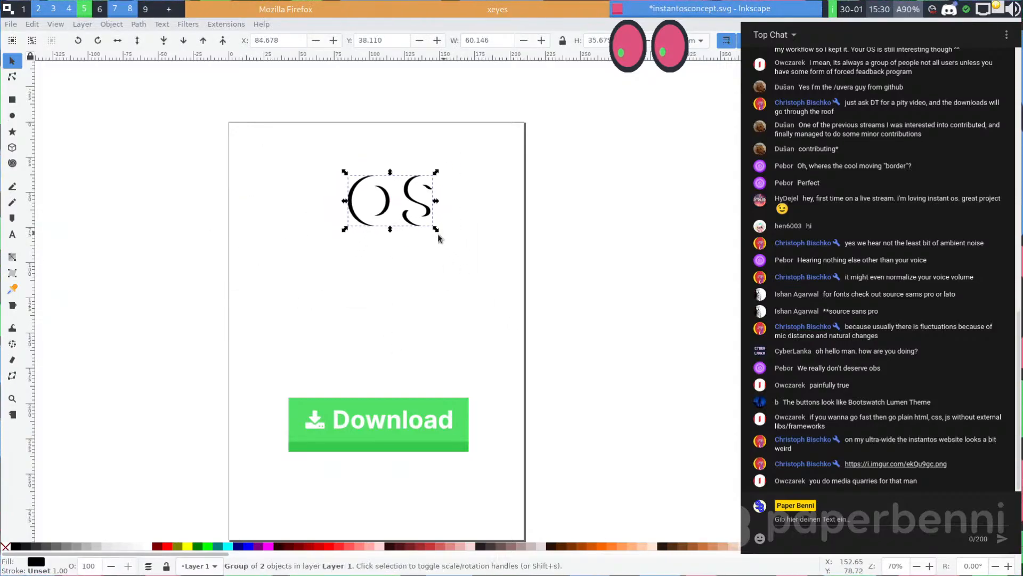
Switch to the website redesign notes, insert a blank line above "Content separated into cards with window borders" and save the file
key(super+Tab)
key(super+e)
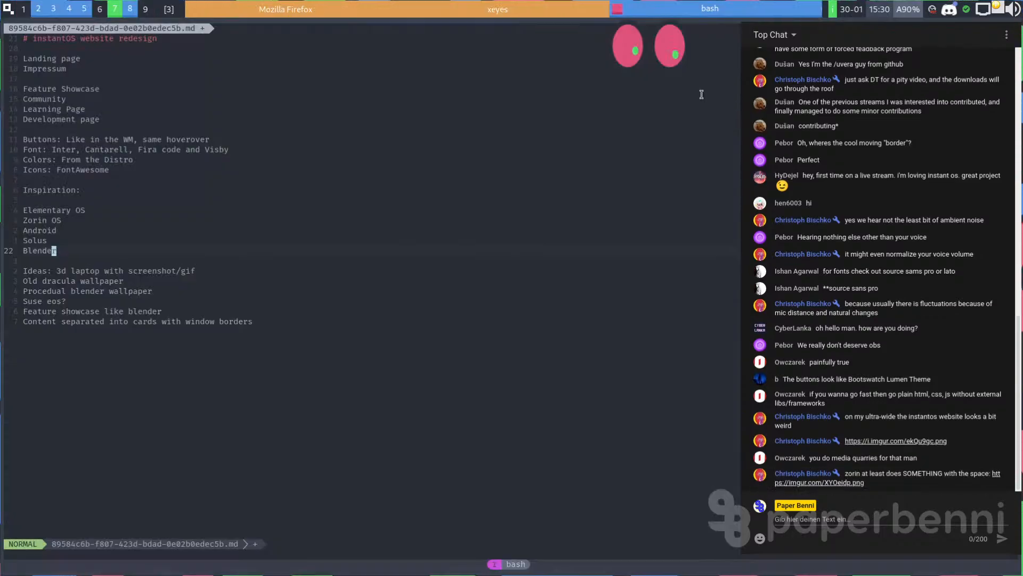
click(92, 321)
key(k)
key(k)
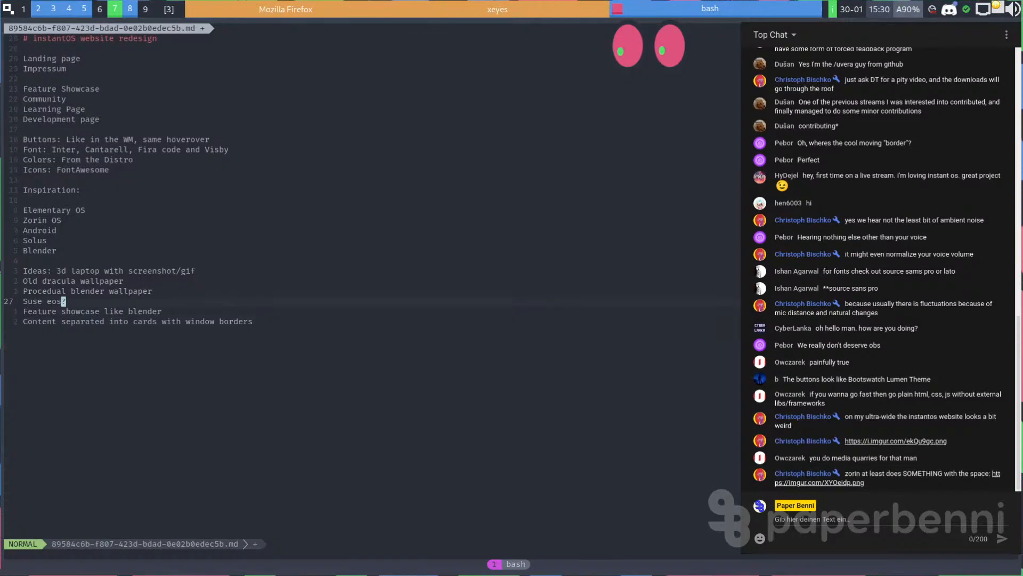
key(j)
key(j)
key(O)
key(Escape)
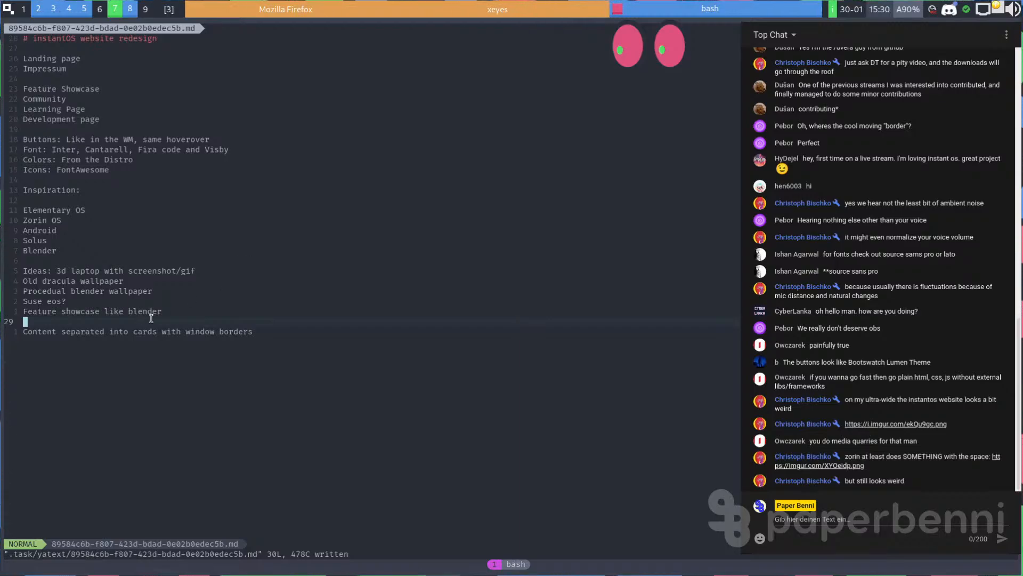
click(192, 330)
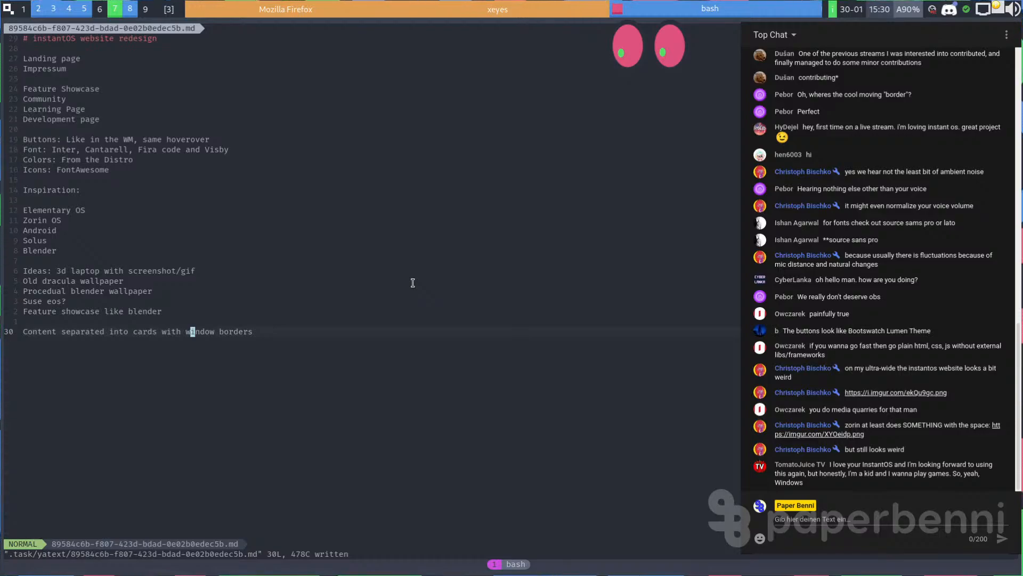
Read the viewer comments on Zorin's use of space and on gaming in Windows, and go to workspace 3
drag(884, 407, 954, 408)
click(881, 419)
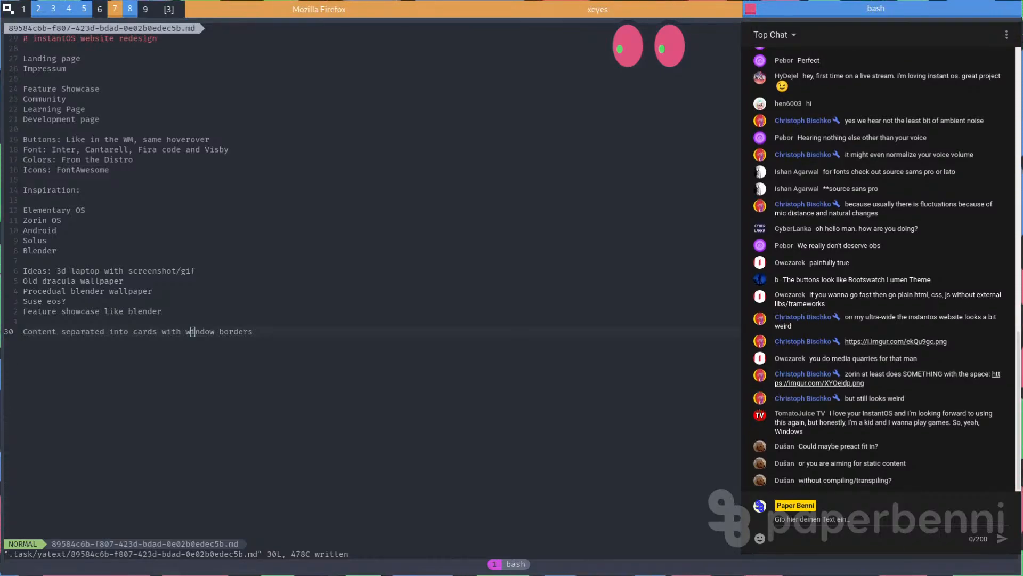
click(65, 6)
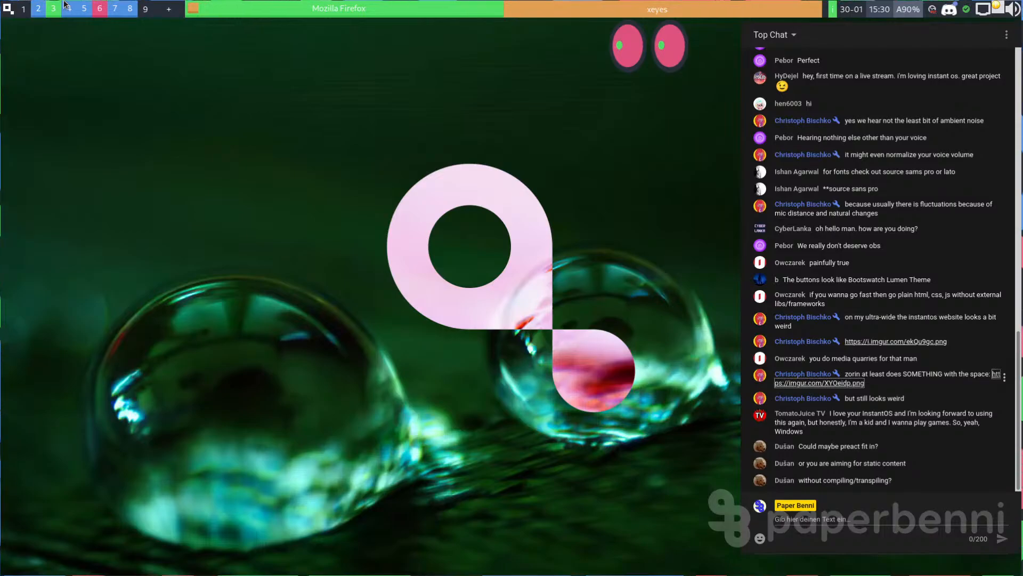
Open a new Firefox window on workspace 6 and load the Zorin OS website by searching for "zorin os"
key(super+a)
click(122, 241)
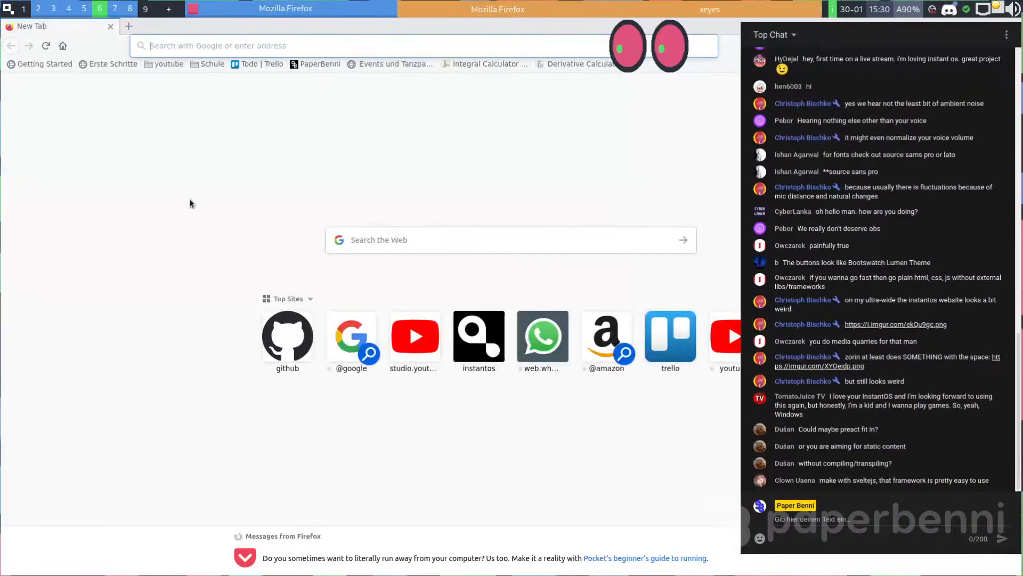
text(zorin os)
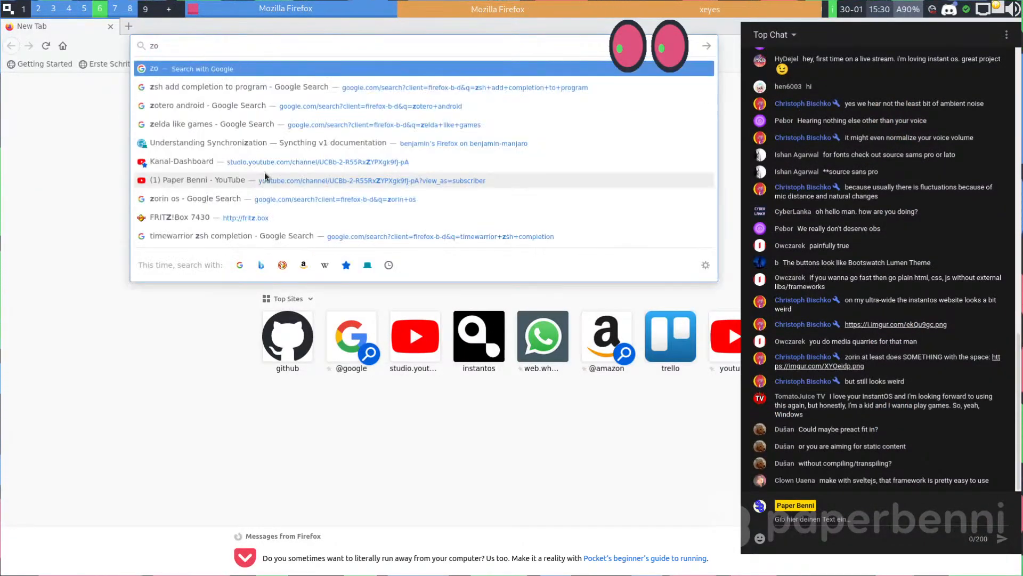
key(Return)
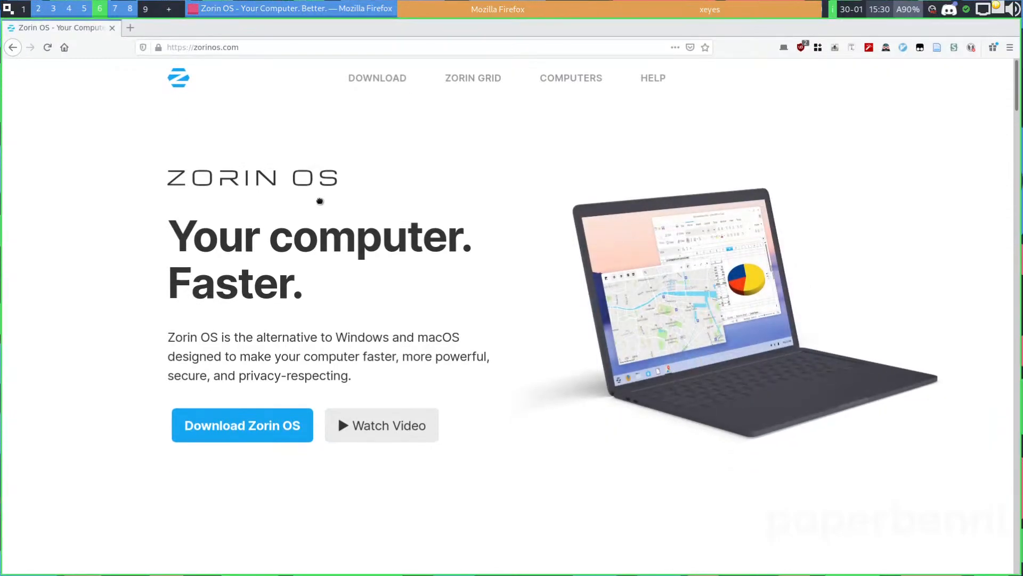
Extend the Zorin OS window past the screen edge to examine its ultra-wide layout, and return to the end of the redesign notes
drag(2, 298, 0, 297)
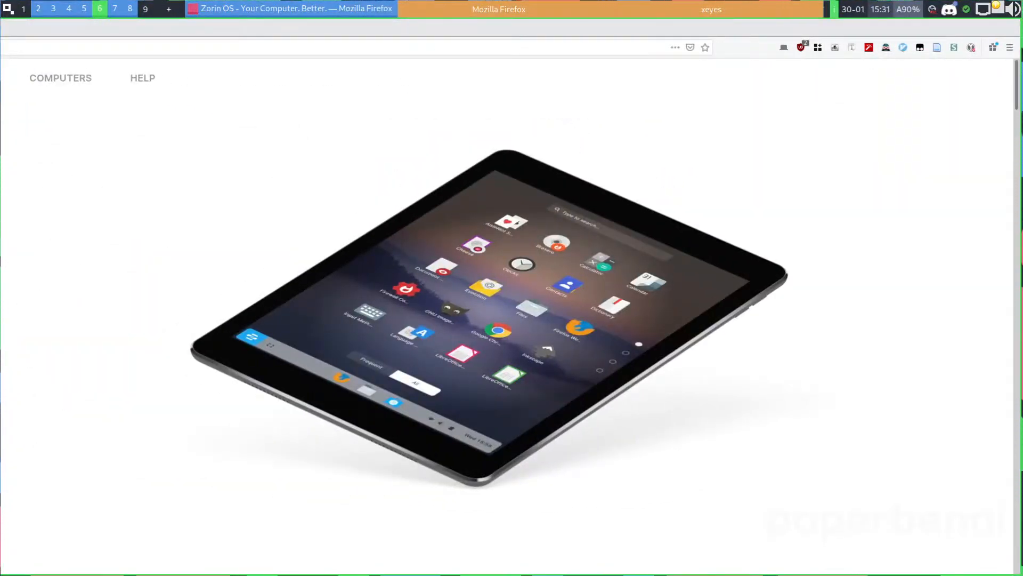
drag(0, 239, 220, 133)
key(super+3)
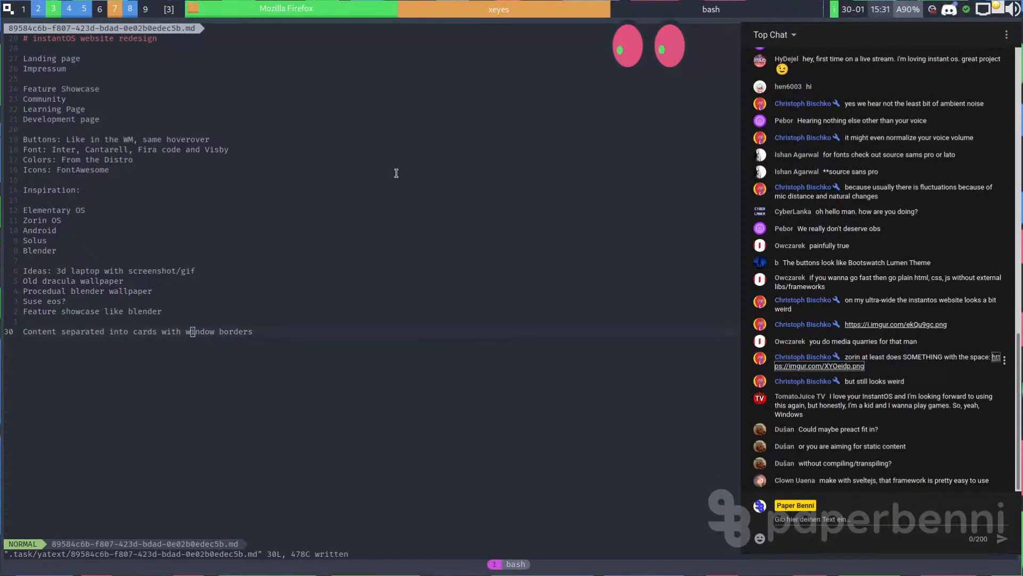
drag(262, 323, 268, 325)
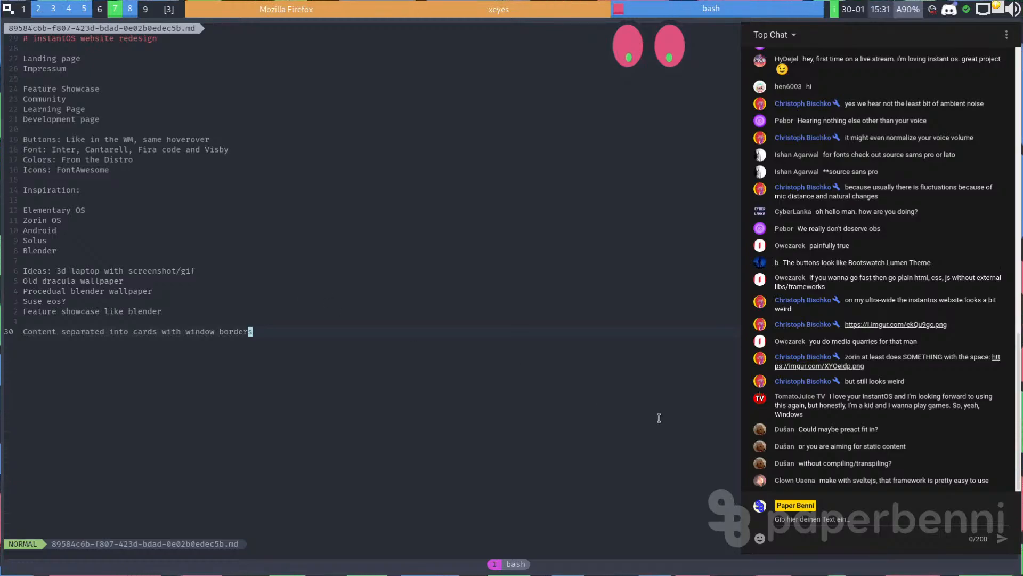
Read the viewer comments recommending sveltejs and praising instantOS as the best looking lightweight distro
double_click(862, 480)
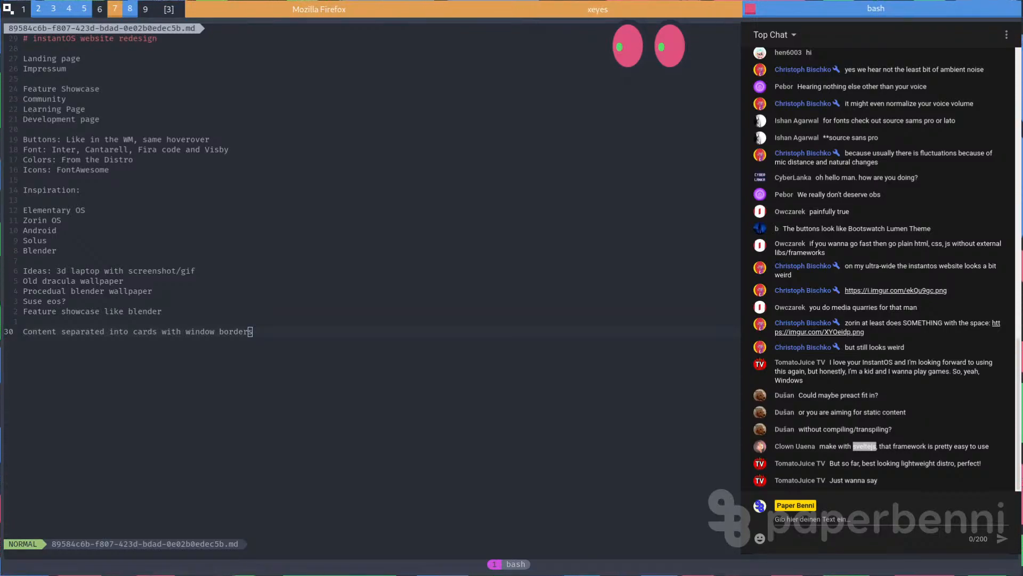
double_click(797, 462)
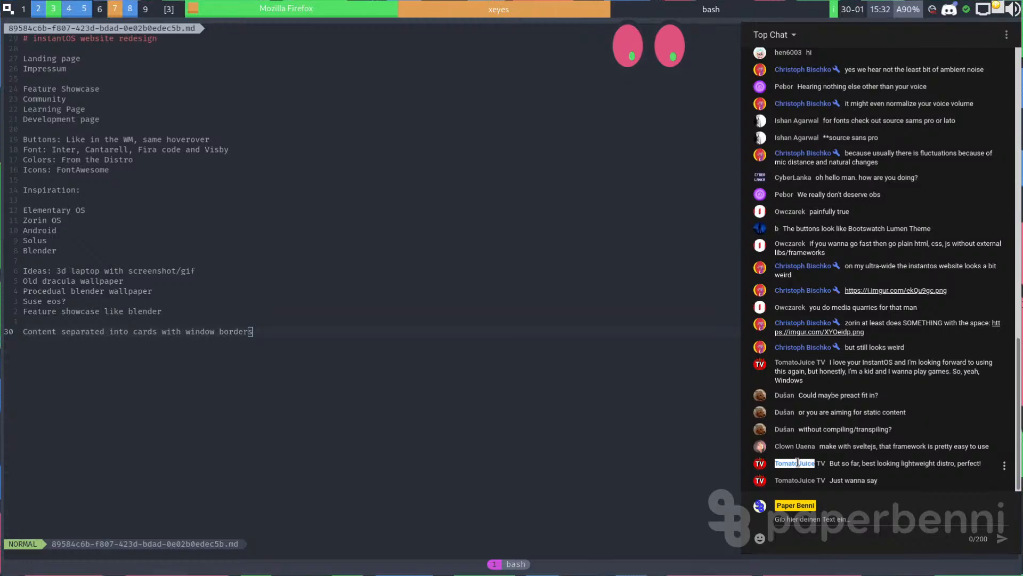
drag(830, 463, 971, 462)
click(971, 462)
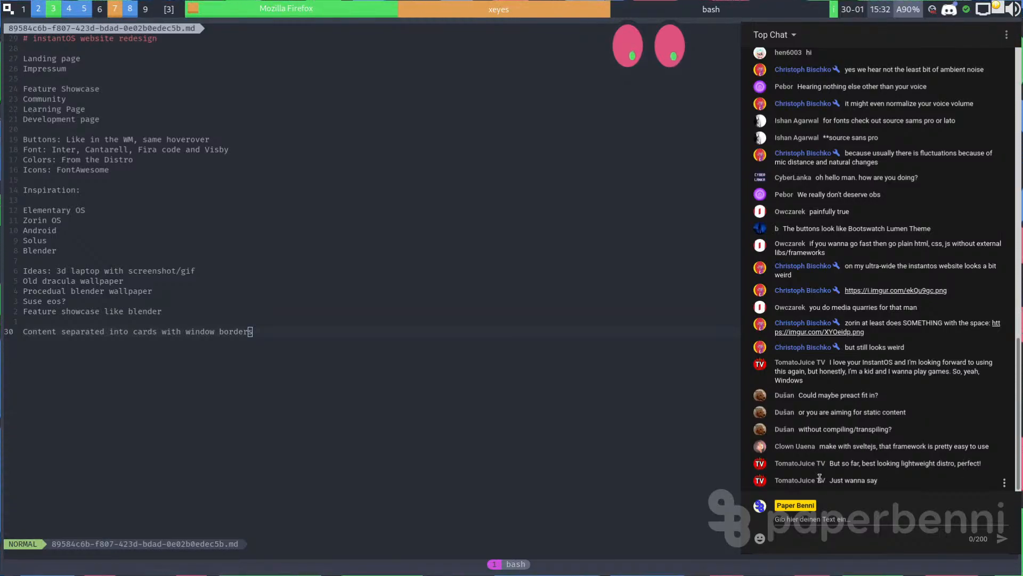
Read the viewer's latest "Just wanna say" comment and return to the end of the redesign notes
drag(832, 481, 878, 479)
click(878, 481)
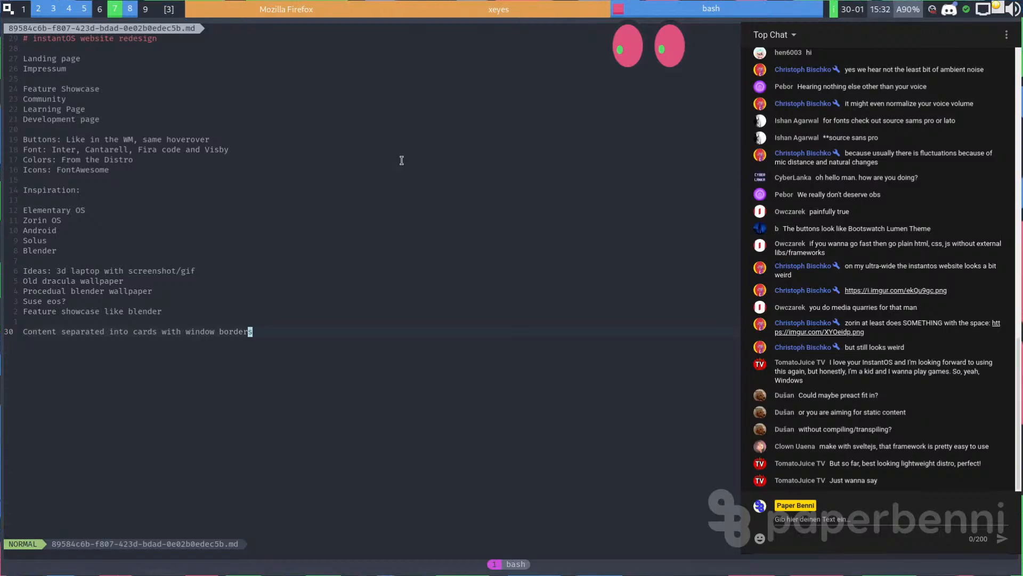
key(j)
key(dollar)
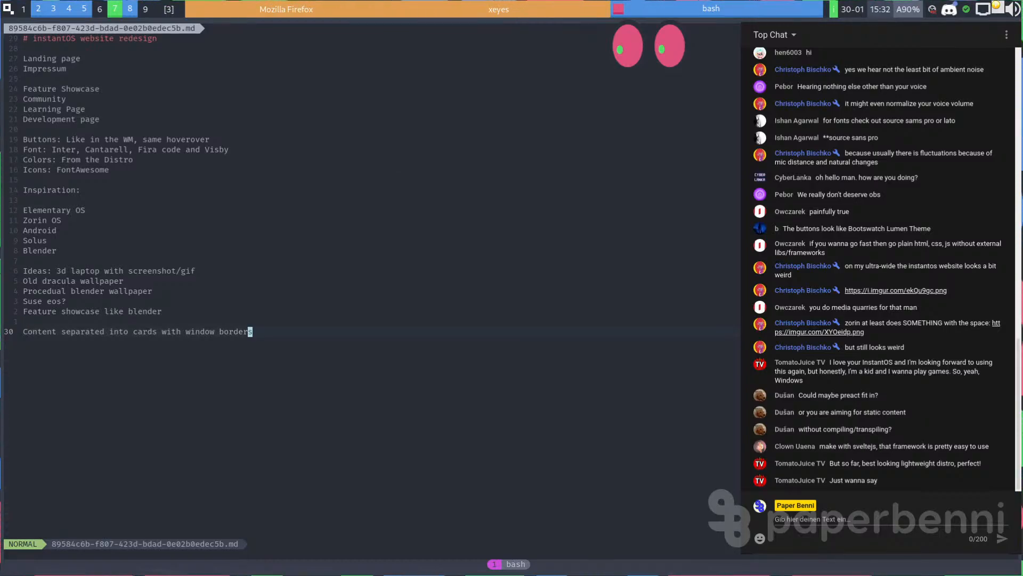
Switch to Inkscape on workspace 5, move the OS logo group up against the page's upper edge and hide the chat
key(super+5)
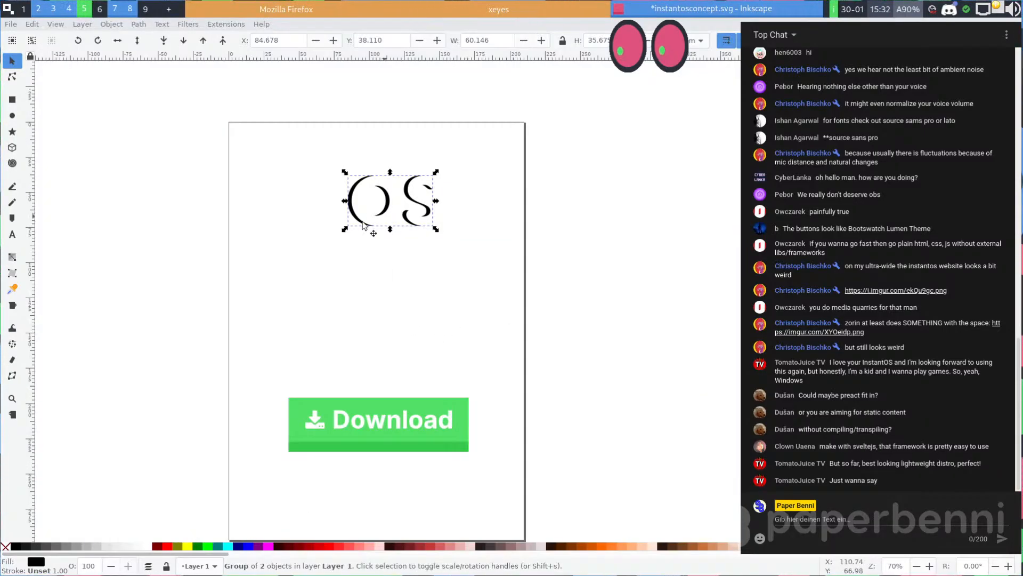
drag(369, 222, 355, 167)
key(super+w)
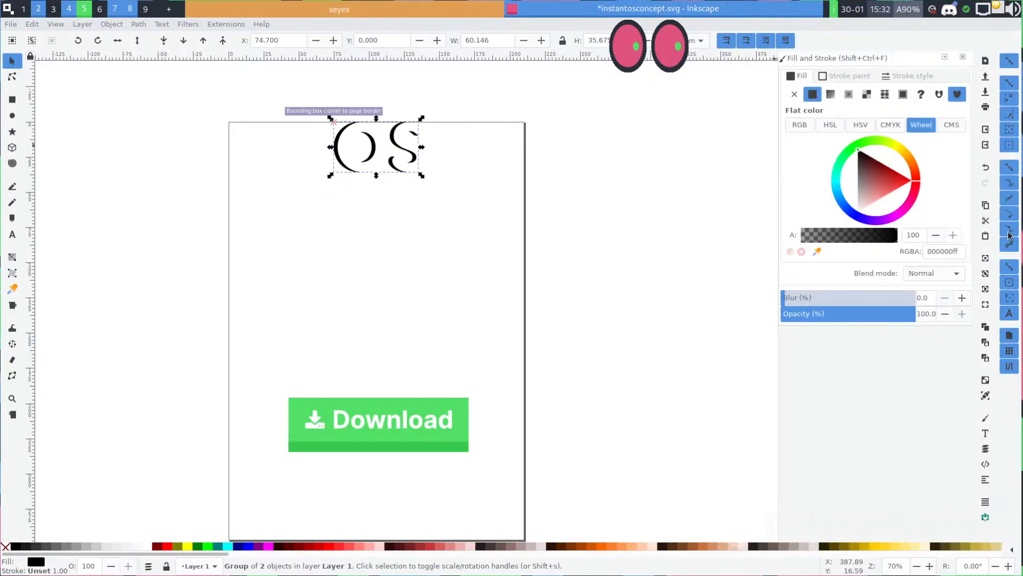
click(91, 157)
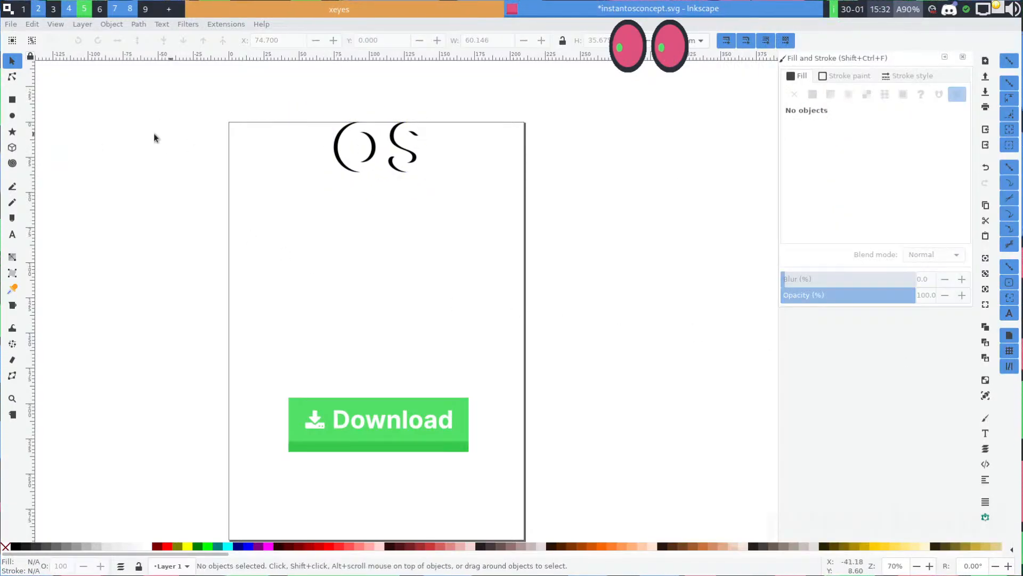
Bring up the blank Inkscape document and open its document properties
key(super+shift+space)
key(super+minus)
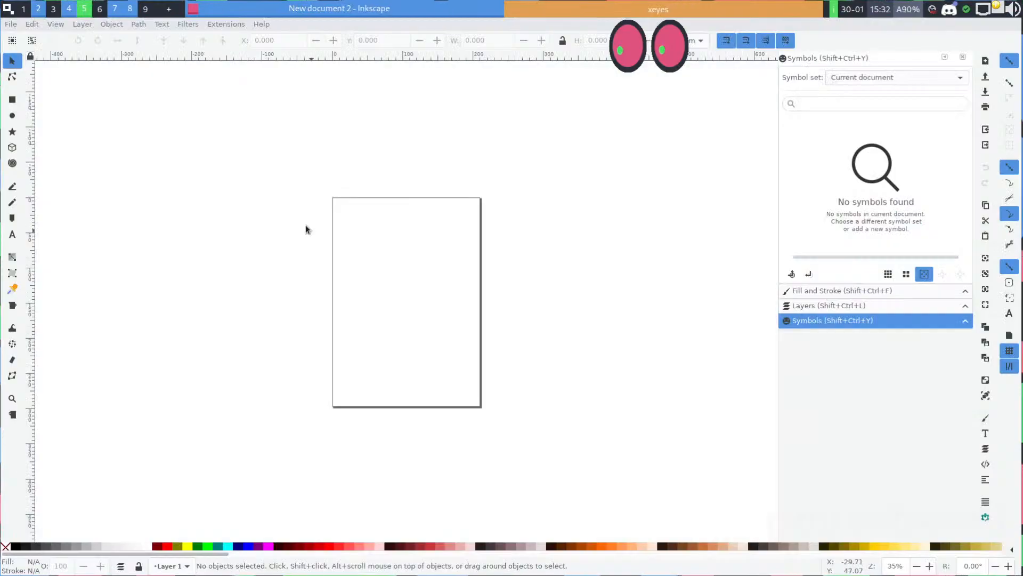
click(11, 24)
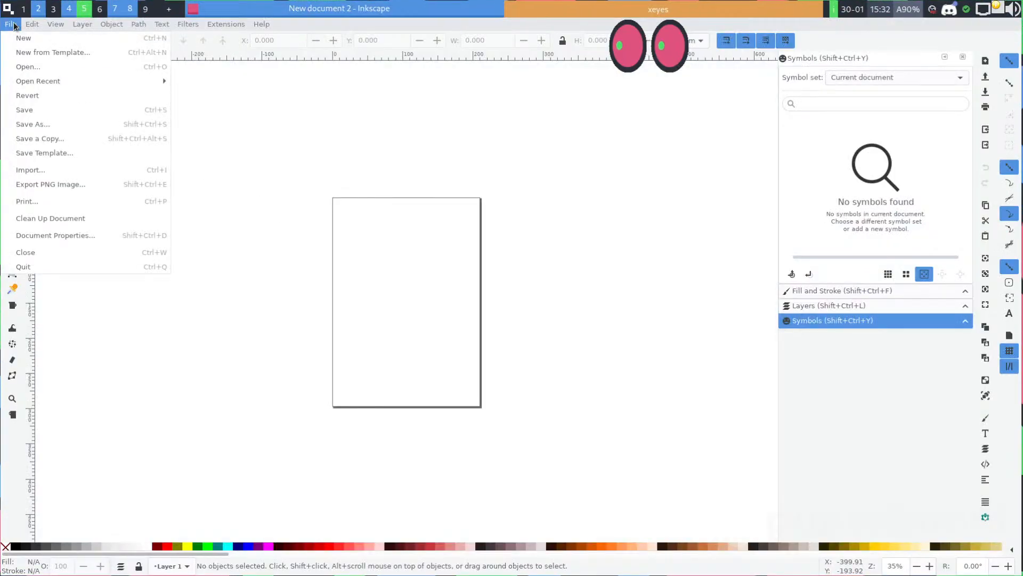
click(46, 239)
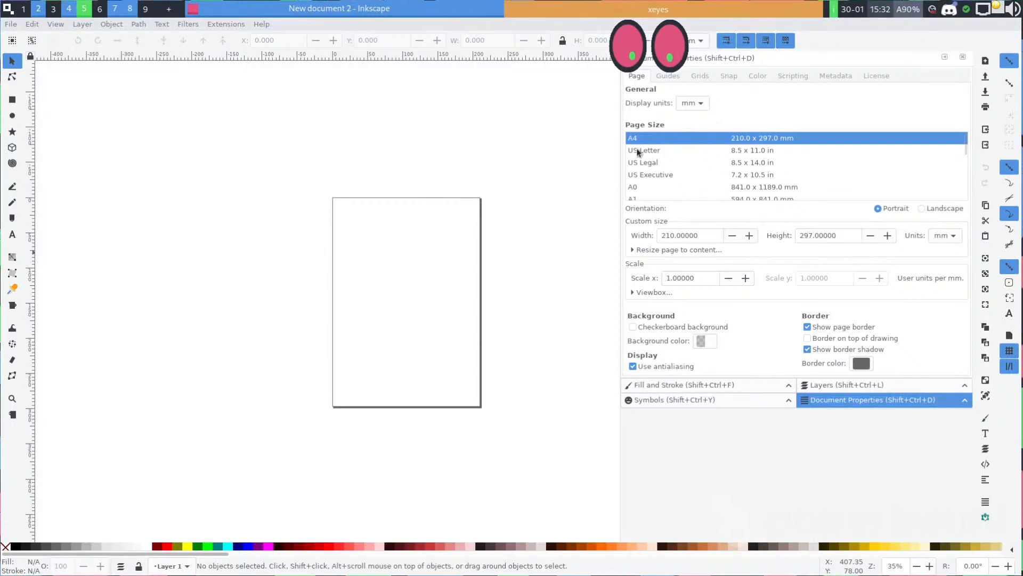
Widen the document properties area, look through the guide and grid settings, and return to the page settings
drag(622, 149, 541, 145)
click(577, 73)
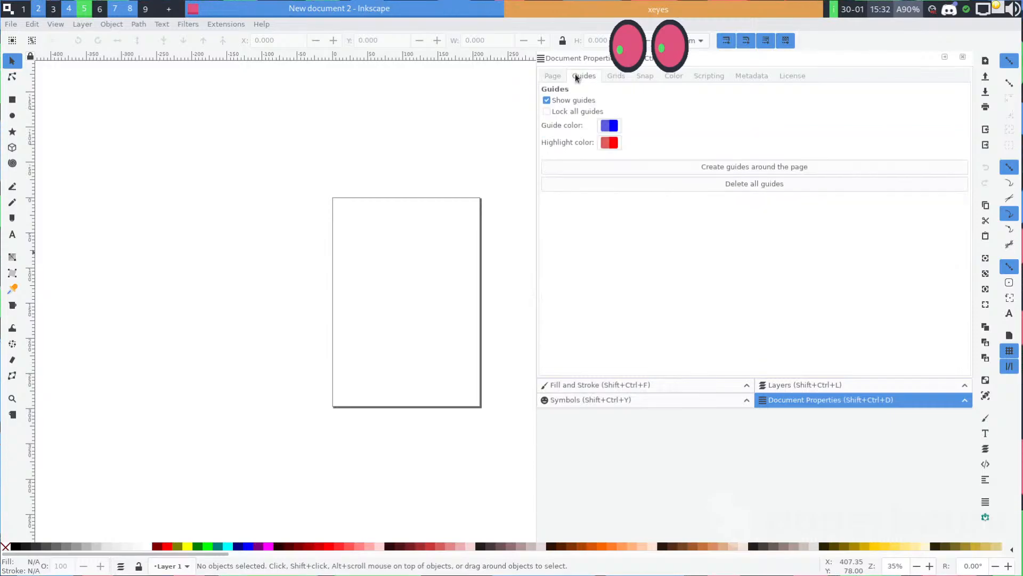
click(616, 76)
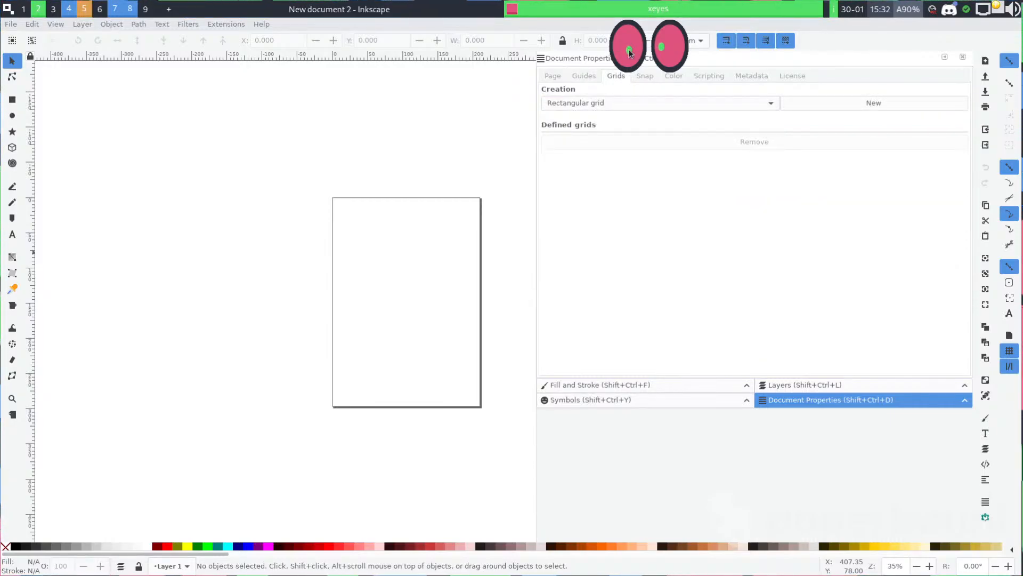
click(554, 77)
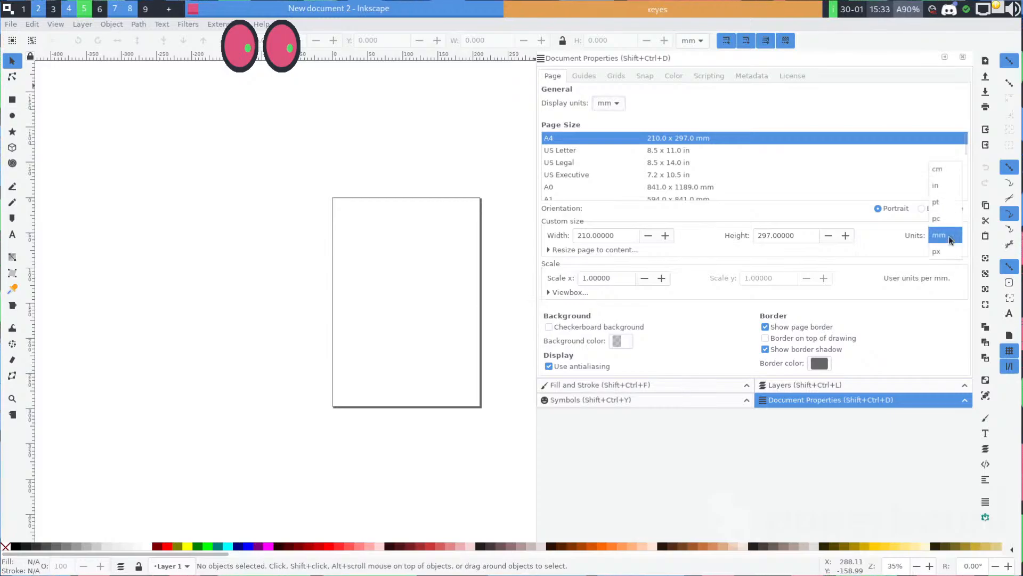
Switch the custom page size units to px and set the page width to 960 px
click(940, 236)
click(939, 250)
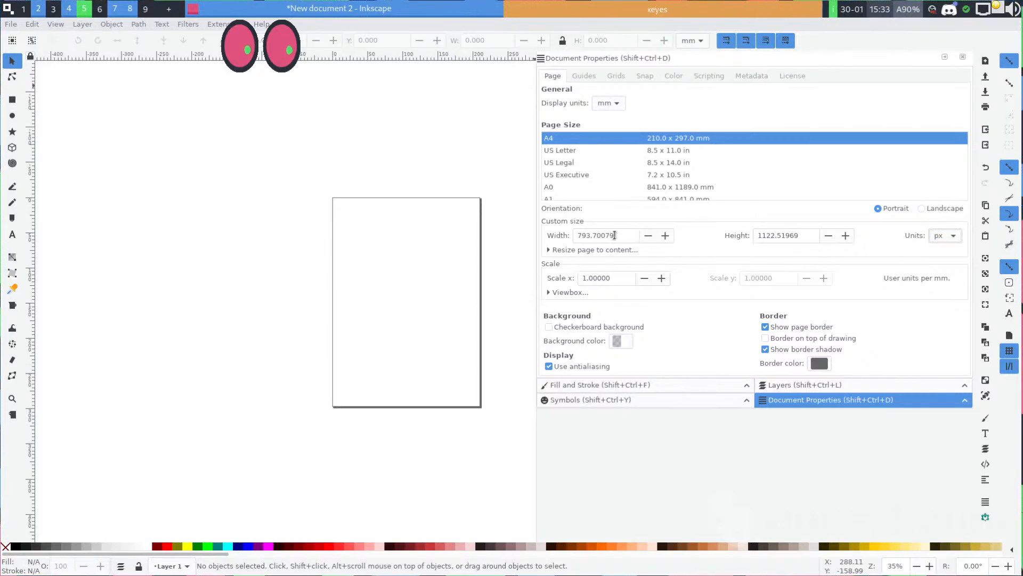
double_click(622, 235)
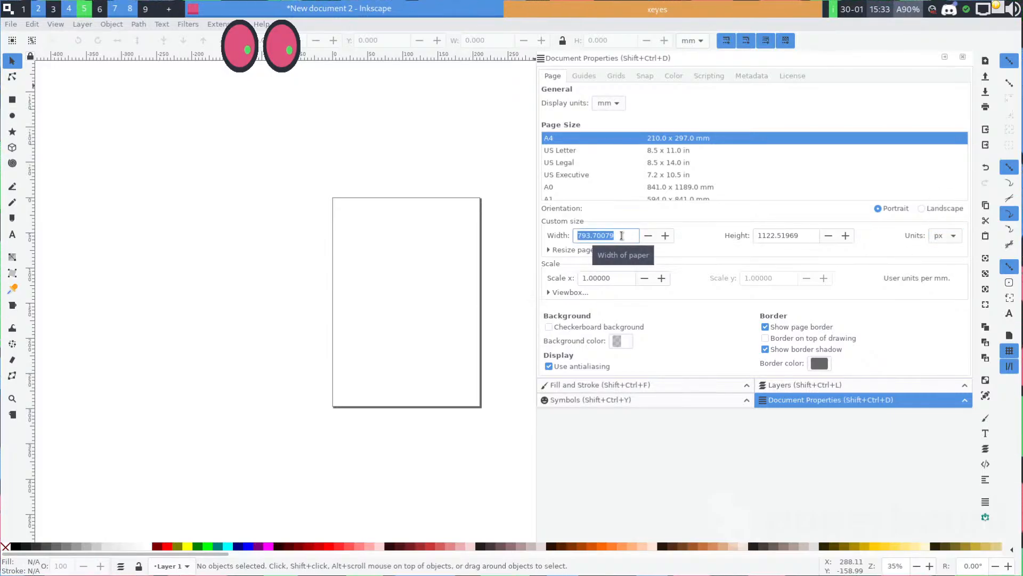
text(960)
key(Return)
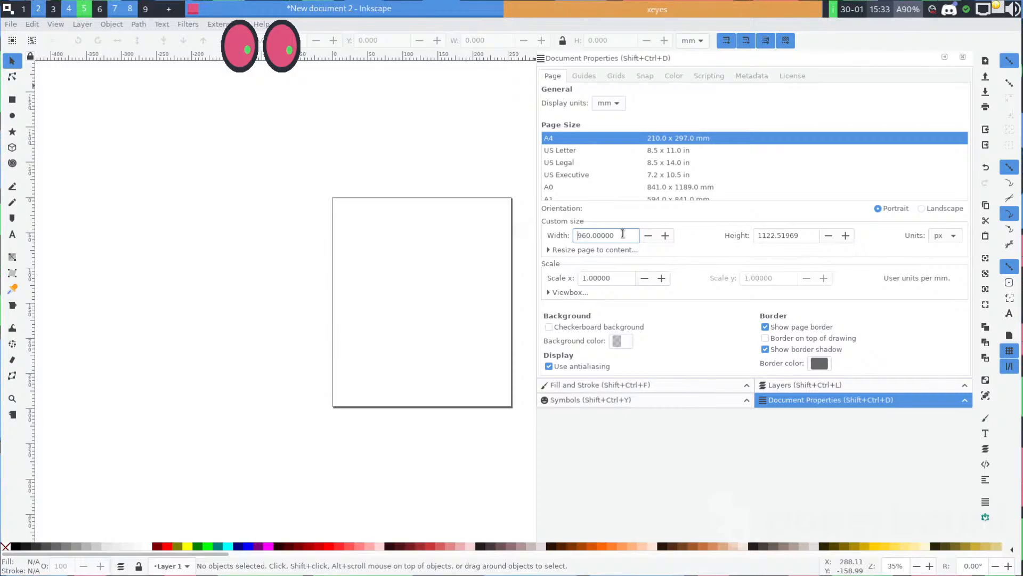
Set the page height to 1500 px
double_click(802, 236)
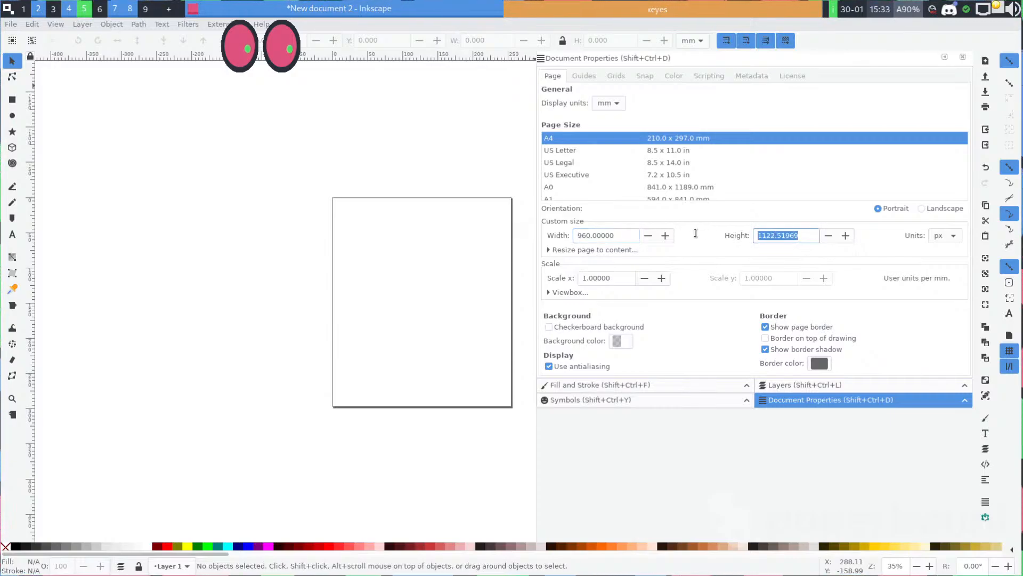
click(844, 235)
drag(844, 236, 713, 237)
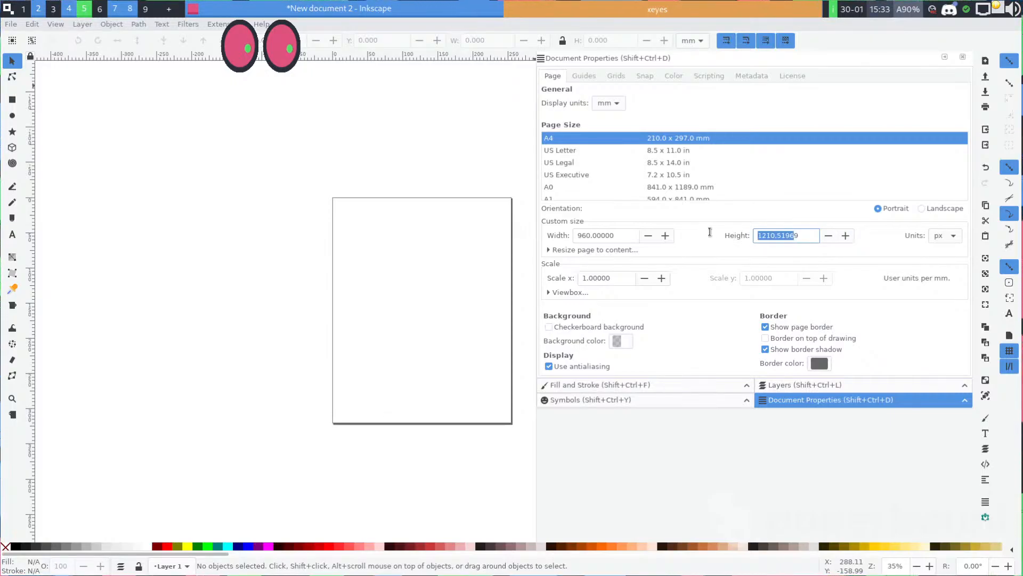
key(Left)
key(Right)
key(shift+Right)
key(shift+Right)
key(shift+Right)
key(shift+Right)
key(shift+Right)
key(shift+Right)
key(shift+Right)
key(shift+Right)
key(shift+Right)
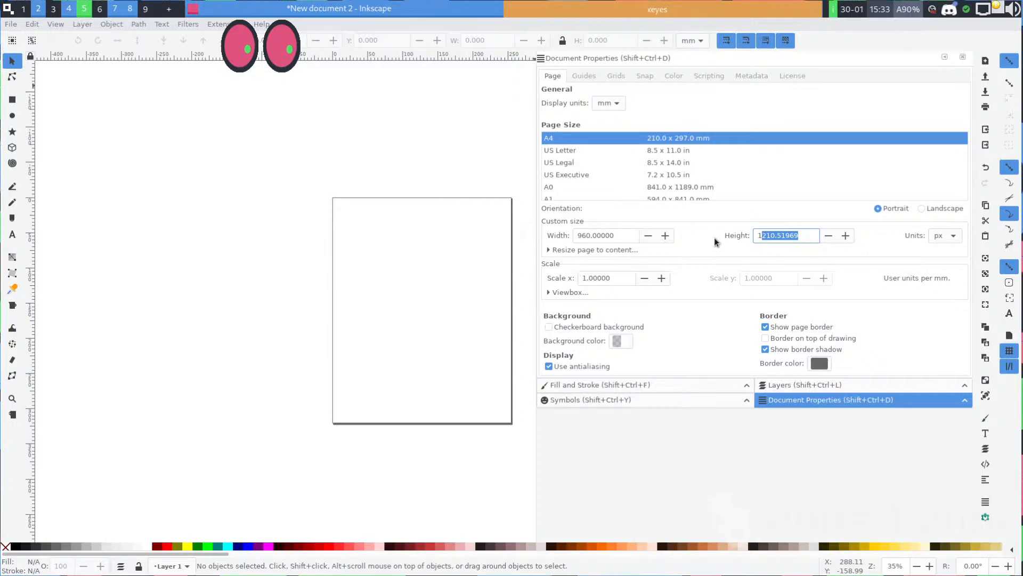
text(500)
key(Return)
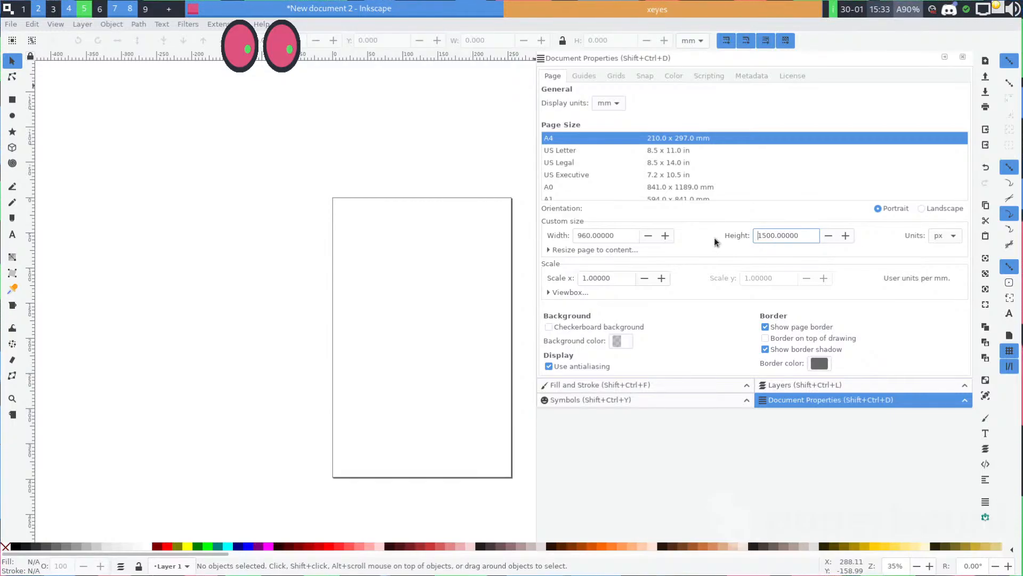
Set the page height to 6000 px
double_click(803, 233)
text(6)
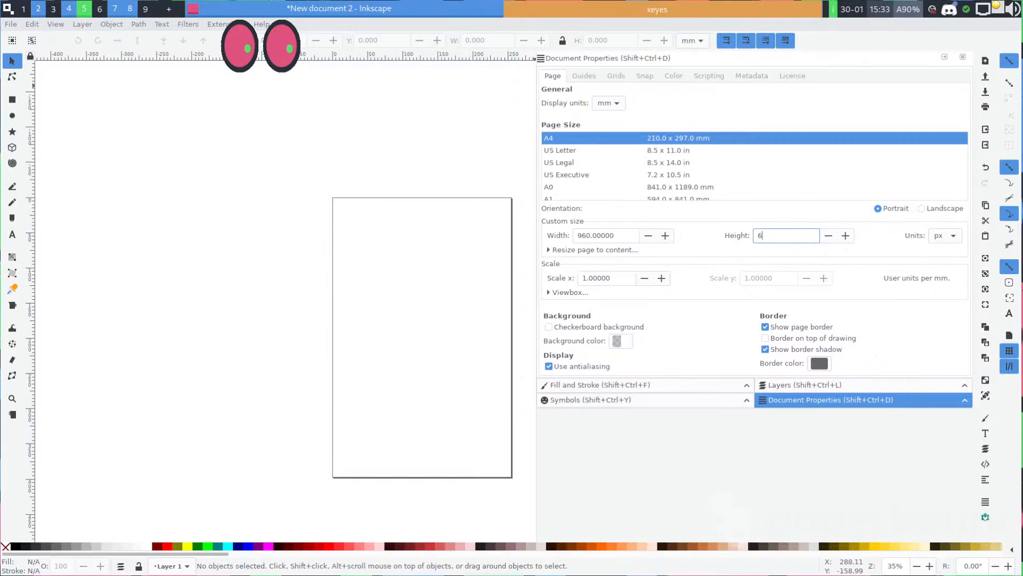
text(000)
key(Return)
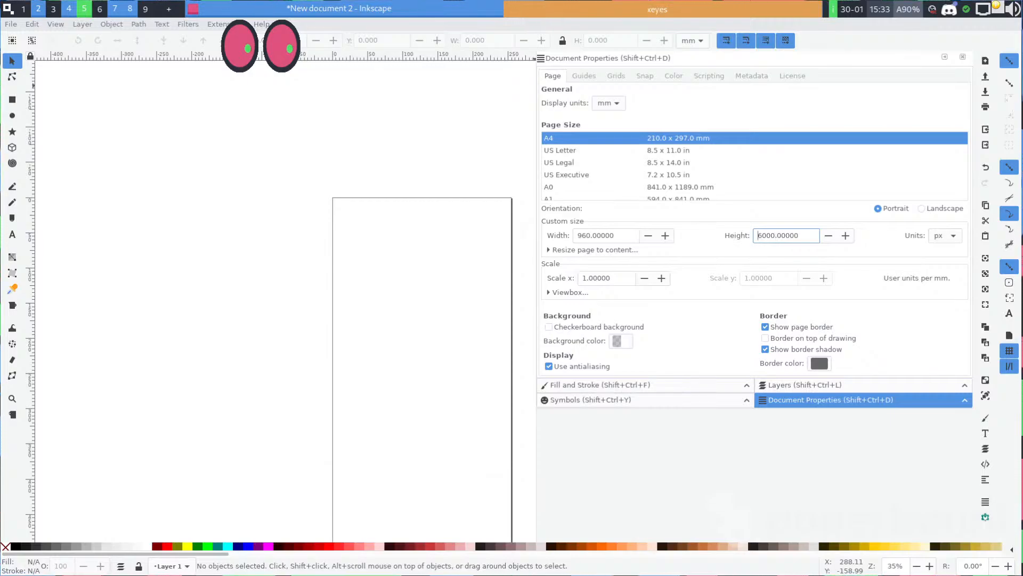
key(space)
drag(377, 385, 304, 339)
Set the page height to 3000 px
click(767, 237)
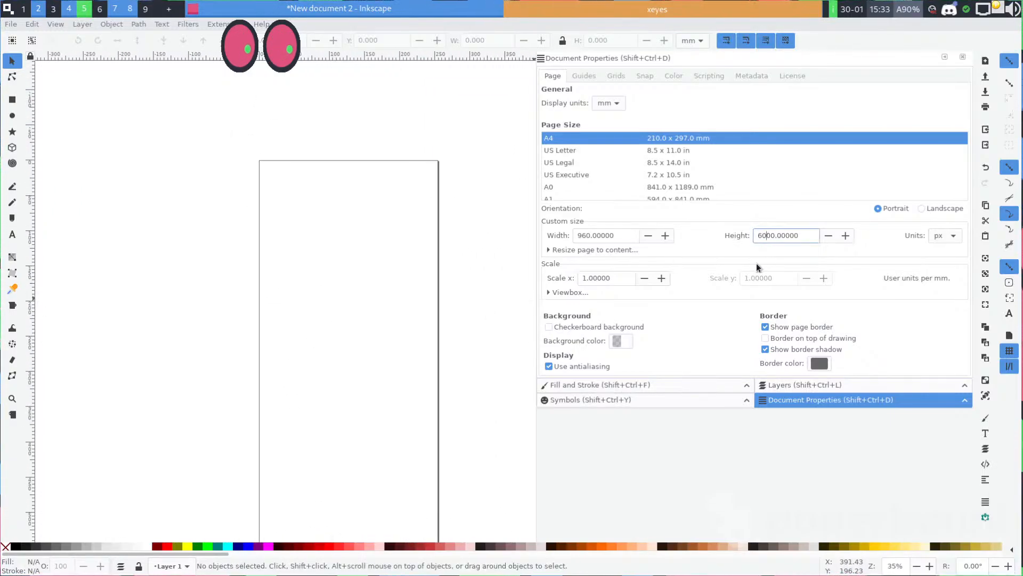
text(3)
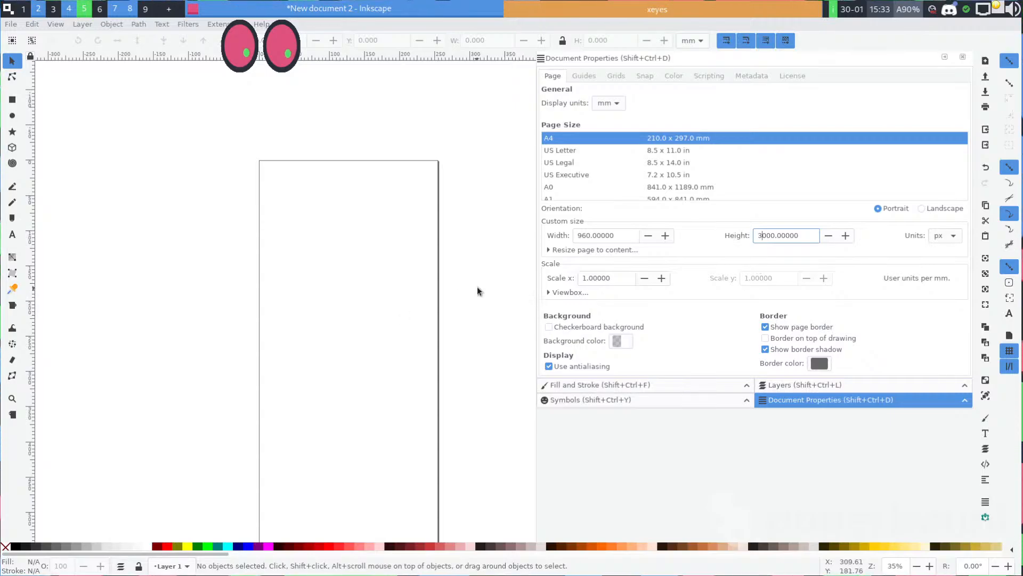
click(425, 247)
key(space)
drag(378, 316, 375, 391)
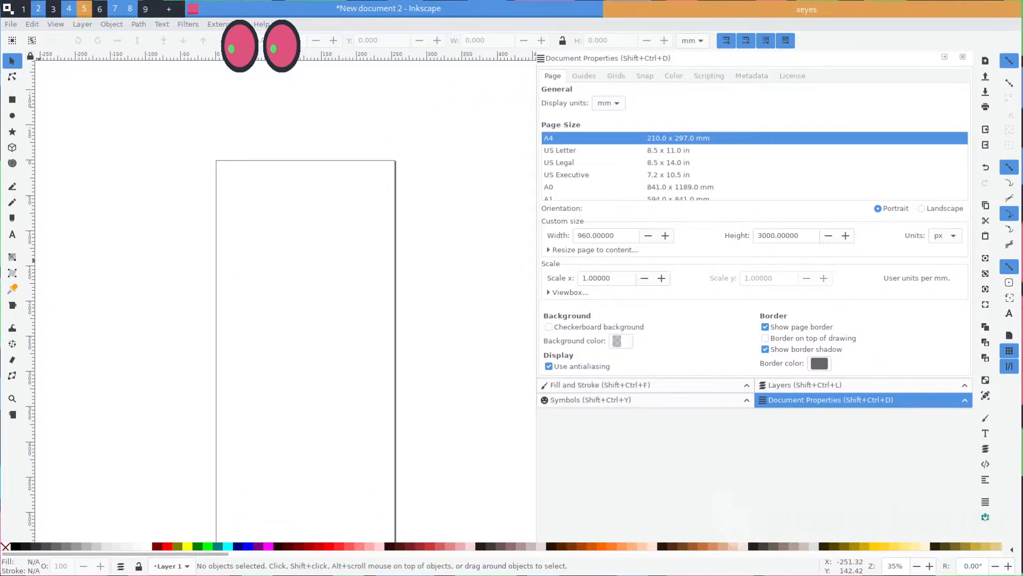
Show the chat, read the viewer comments on the stylized "OS" logo and the single core laptop, and hide it again
key(super+w)
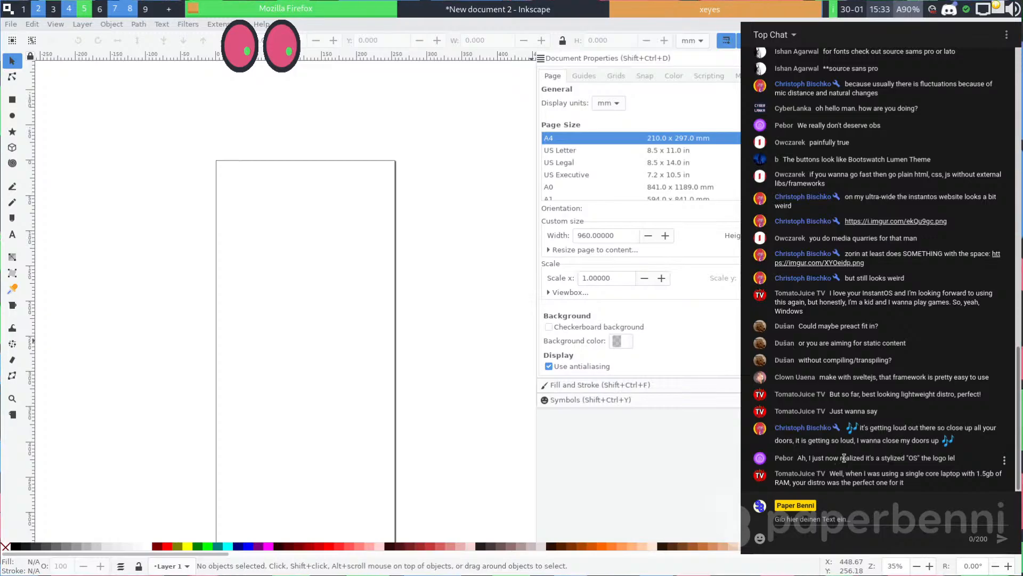
drag(844, 458, 927, 458)
key(super+w)
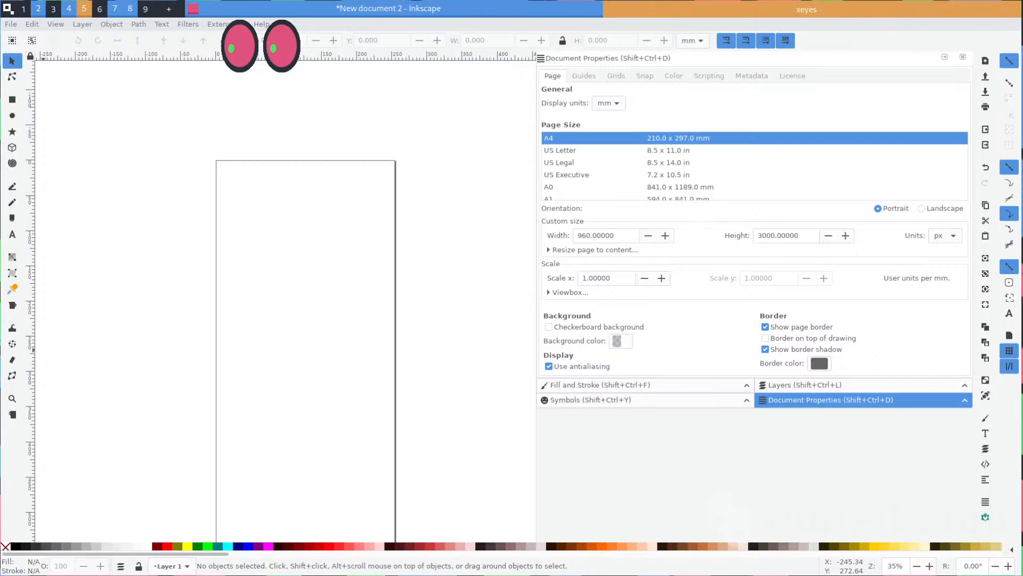
Paste the OS logo into the new document and place it about 27 mm below the page's upper edge
key(ctrl+v)
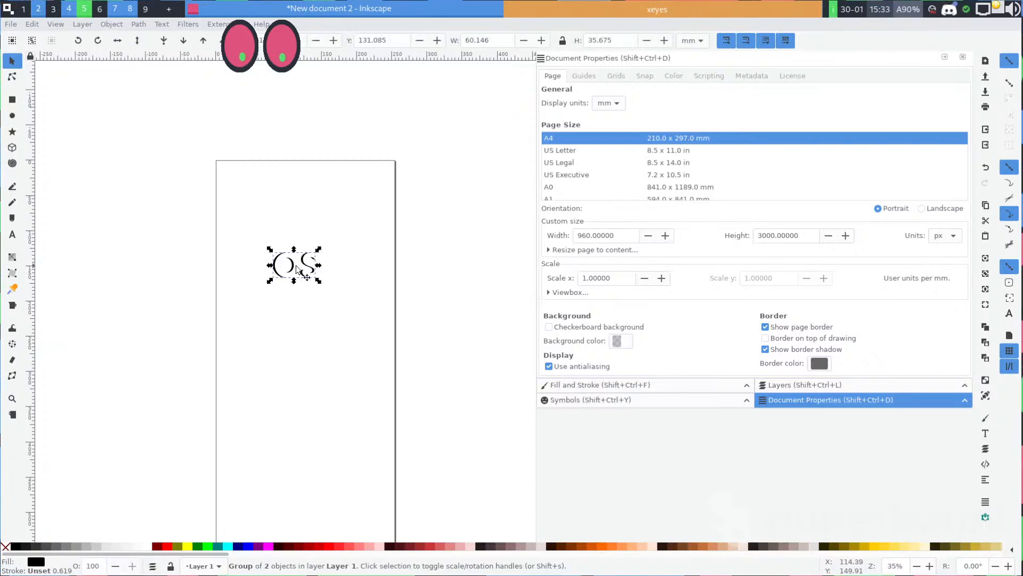
drag(289, 275, 292, 202)
scroll(318, 219, up, 3)
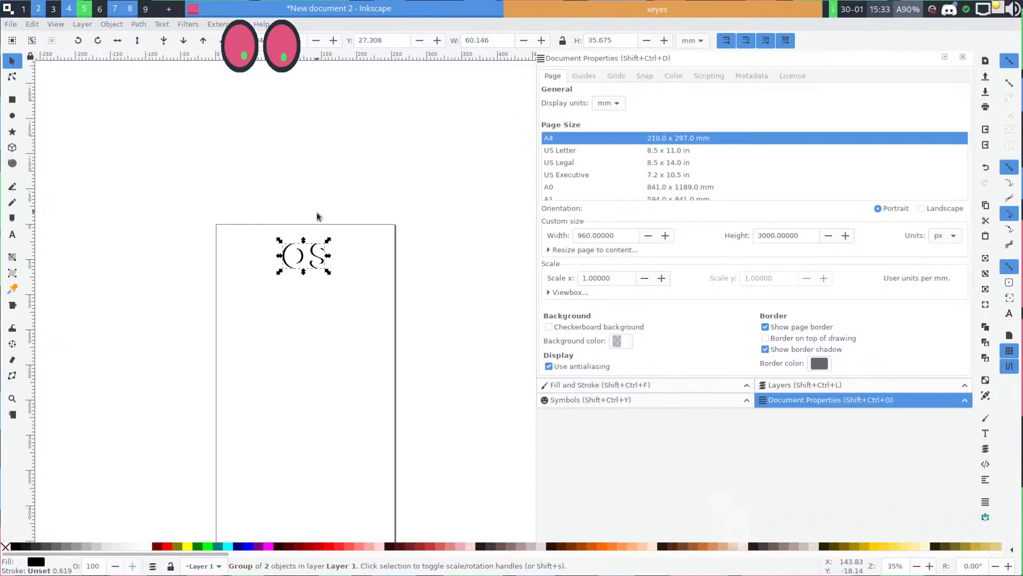
scroll(318, 242, up, 5)
scroll(317, 242, up, 3)
scroll(427, 118, down, 3)
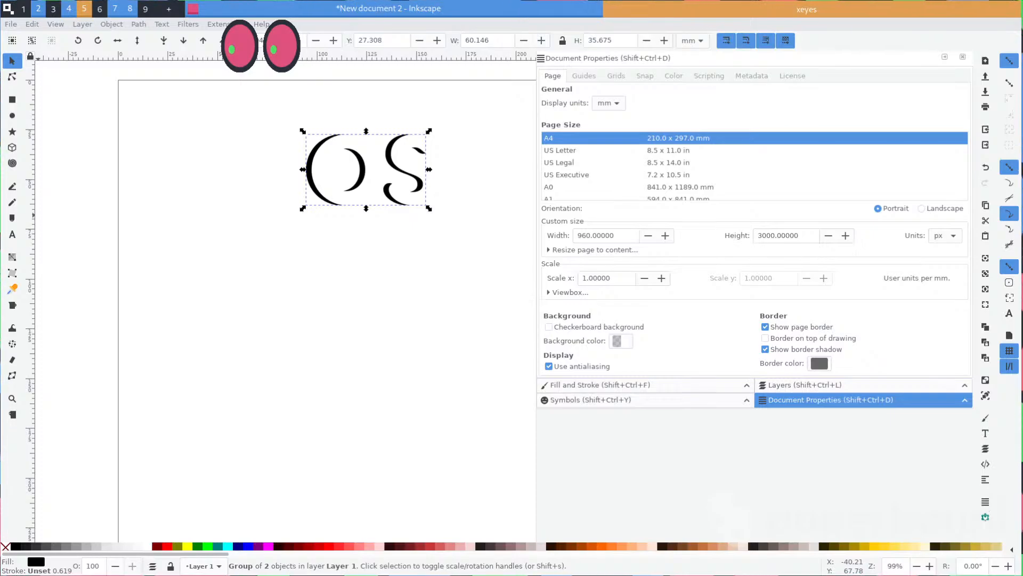
Paste the green Download button and place it on the page beneath the OS logo
key(ctrl+v)
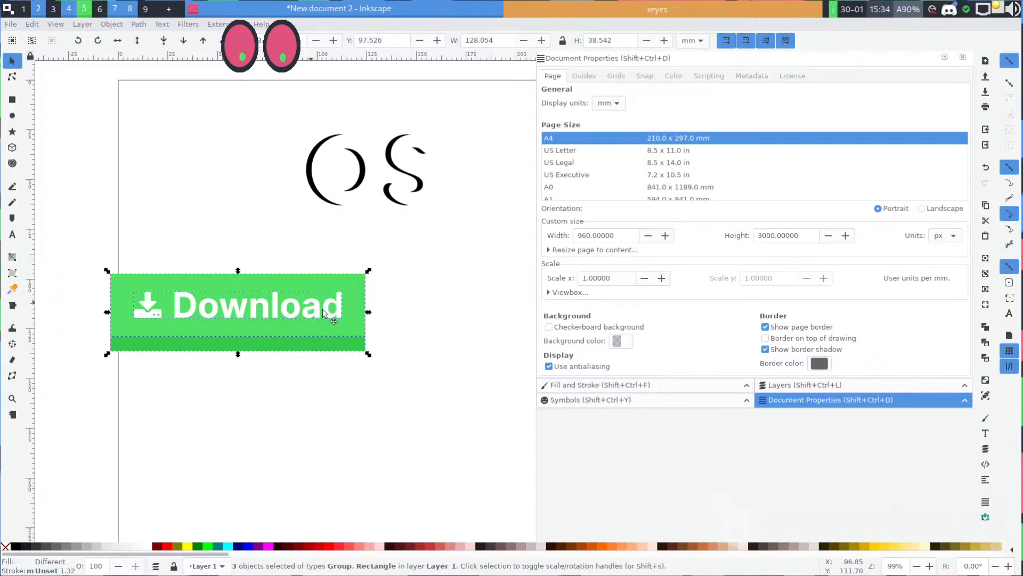
drag(323, 312, 430, 365)
scroll(251, 352, right, 5)
scroll(252, 351, up, 2)
scroll(282, 340, down, 1)
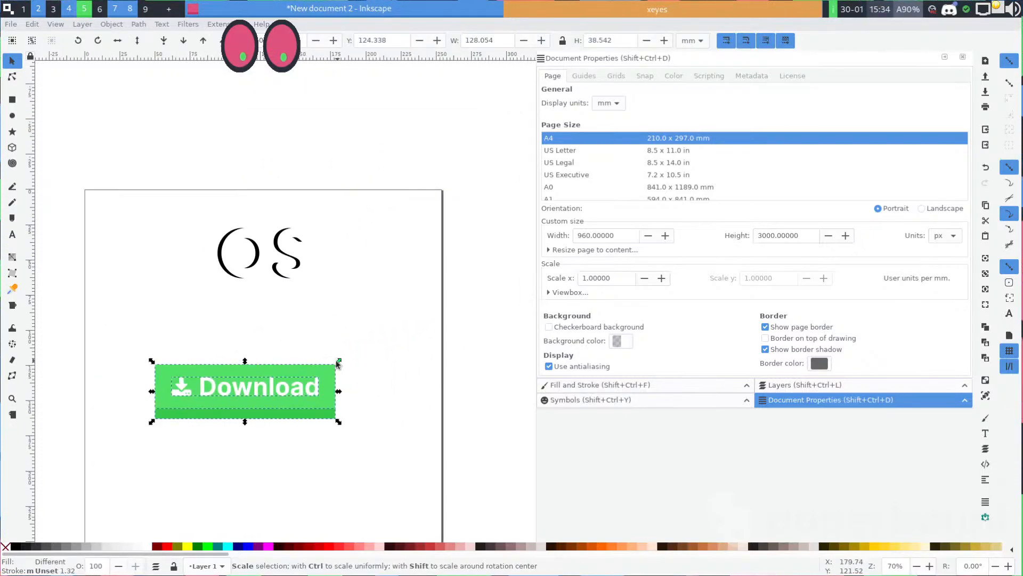
Scale the Download button down to about 73 by 22 mm and deselect it
drag(337, 362, 300, 373)
scroll(373, 293, left, 4)
scroll(373, 292, down, 2)
click(186, 180)
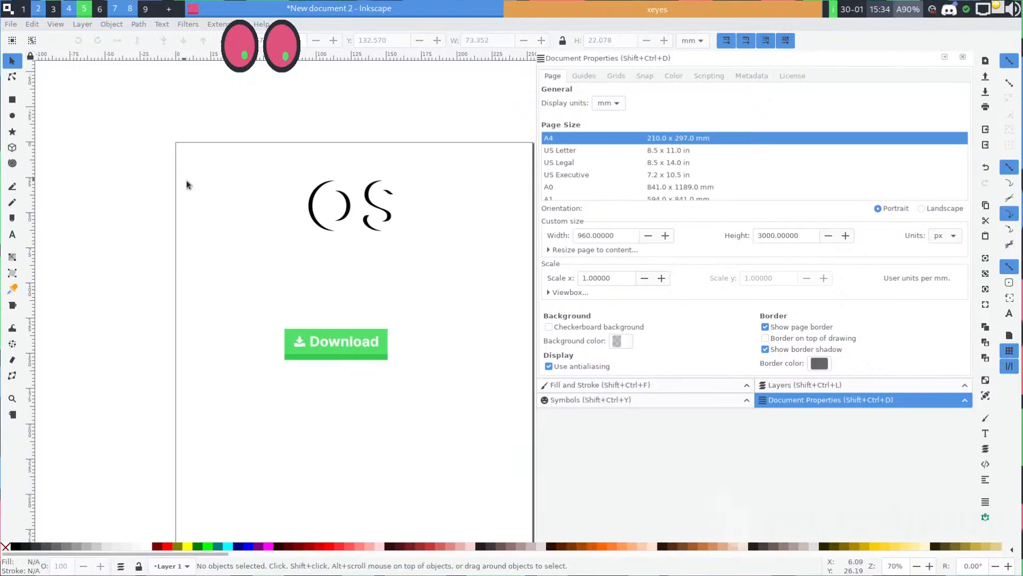
Add vertical guides just inside both side edges of the page and a horizontal guide just above the Download button
drag(30, 104, 199, 136)
key(space)
scroll(198, 136, right, 3)
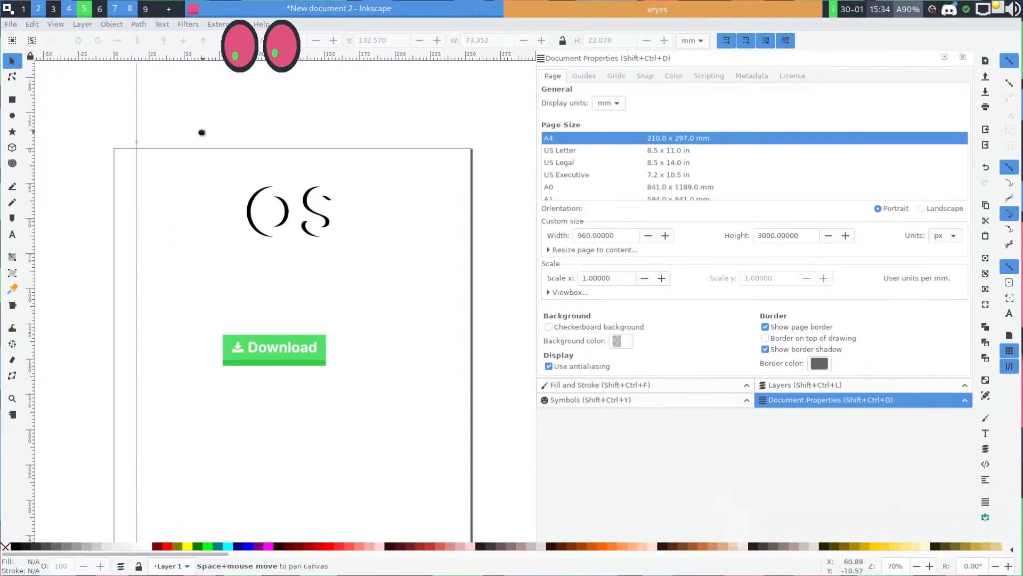
drag(31, 145, 437, 149)
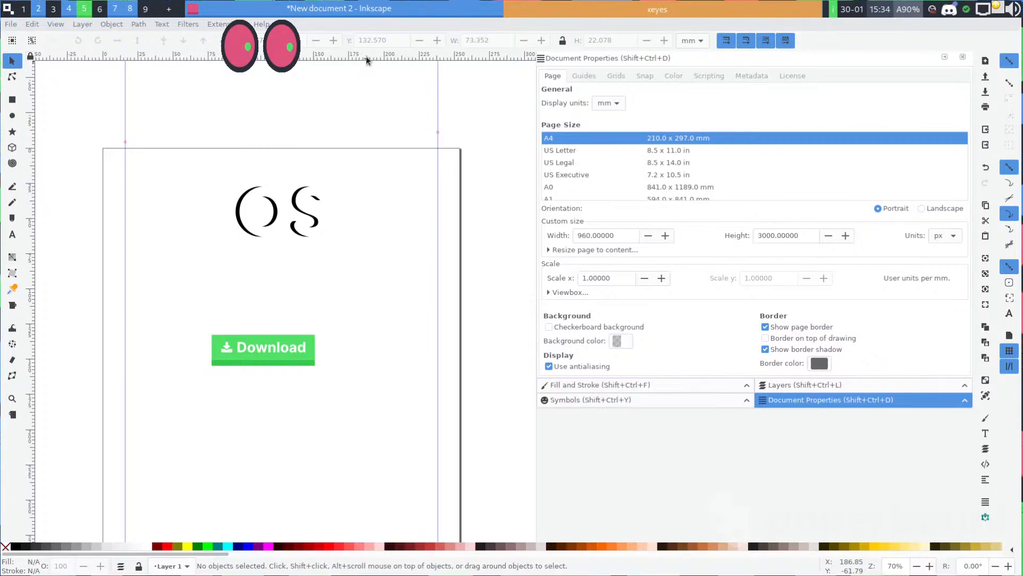
drag(367, 60, 369, 314)
click(257, 332)
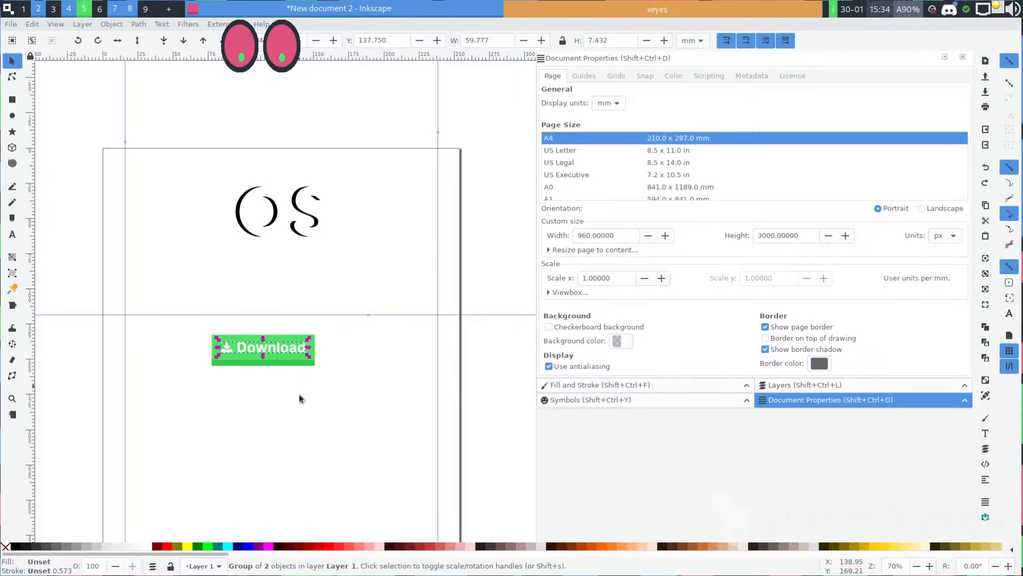
ctrl+scroll(299, 394, up, 3)
scroll(285, 324, left, 4)
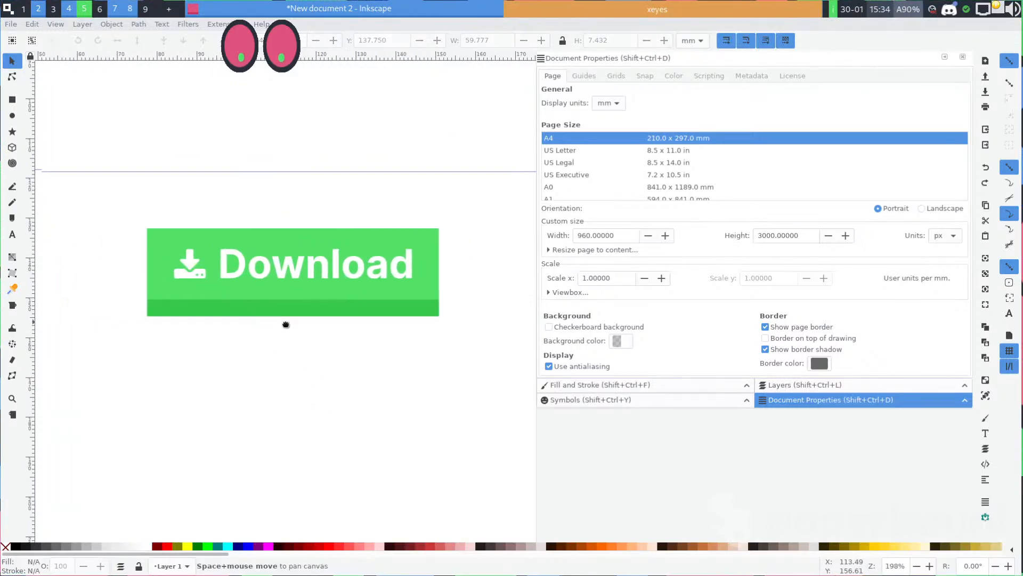
double_click(270, 275)
click(264, 279)
double_click(264, 280)
key(ctrl+a)
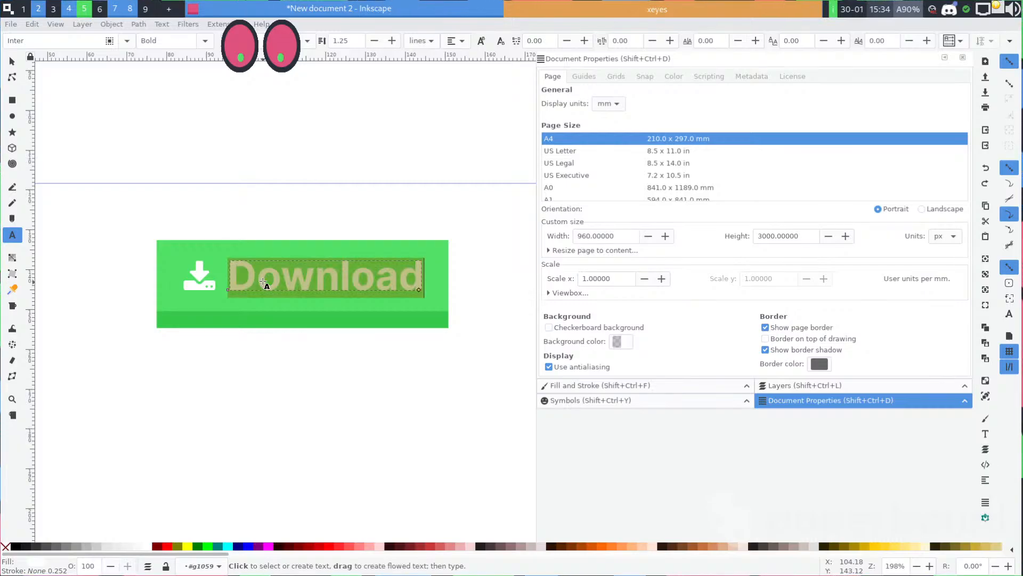
key(Escape)
key(s)
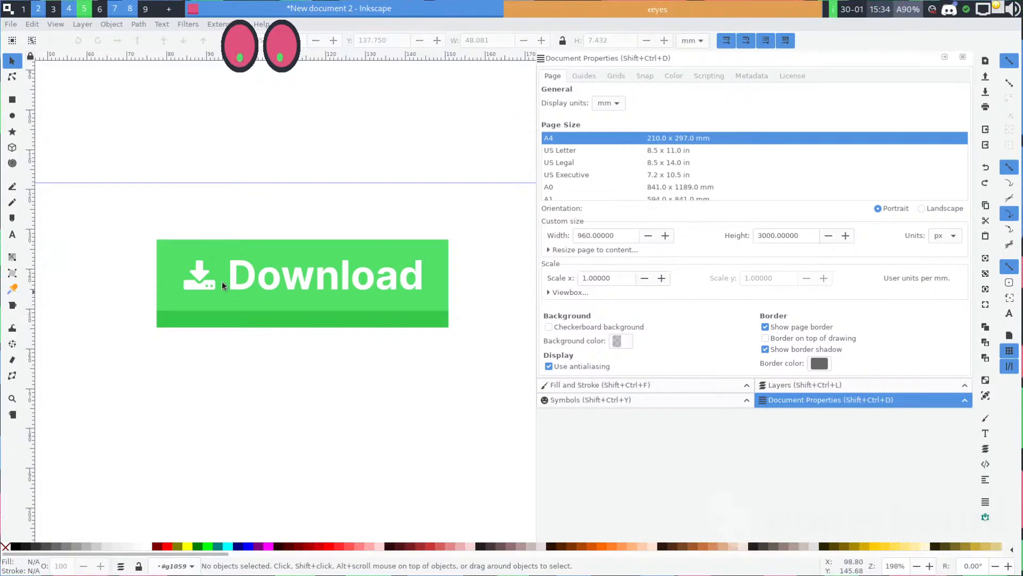
Select all the parts of the Download button and group them into one object
click(193, 273)
drag(106, 216, 490, 432)
key(ctrl+g)
Narrow the docked dialogs and minimize them so the canvas gets the full window width
scroll(430, 314, up, 2)
scroll(430, 314, right, 2)
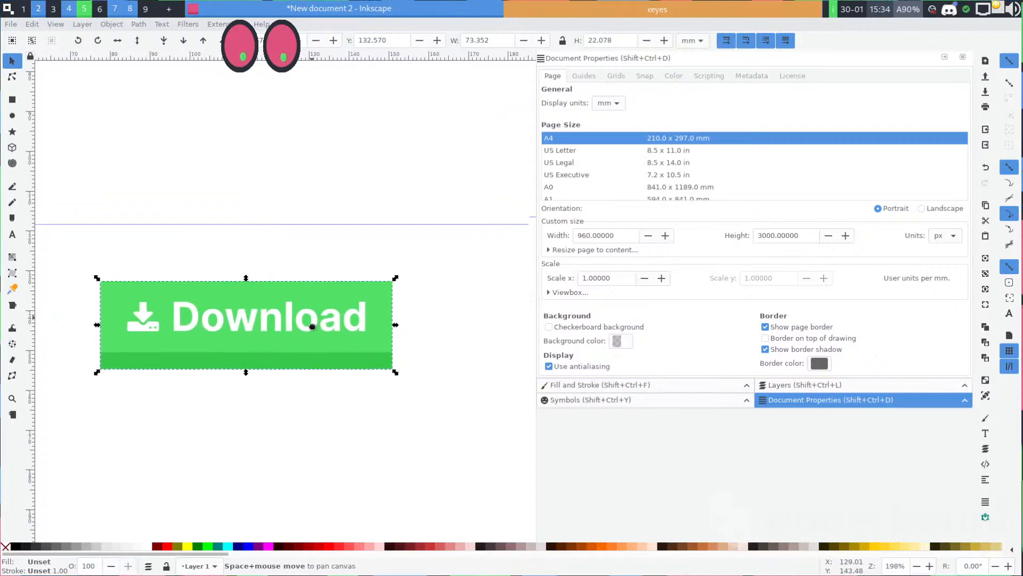
drag(538, 152, 713, 151)
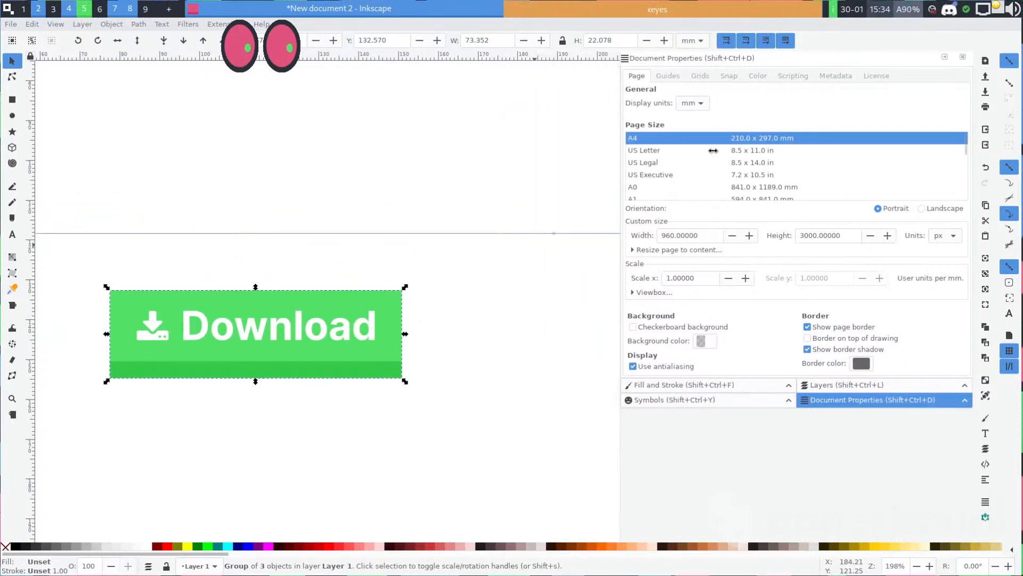
click(945, 57)
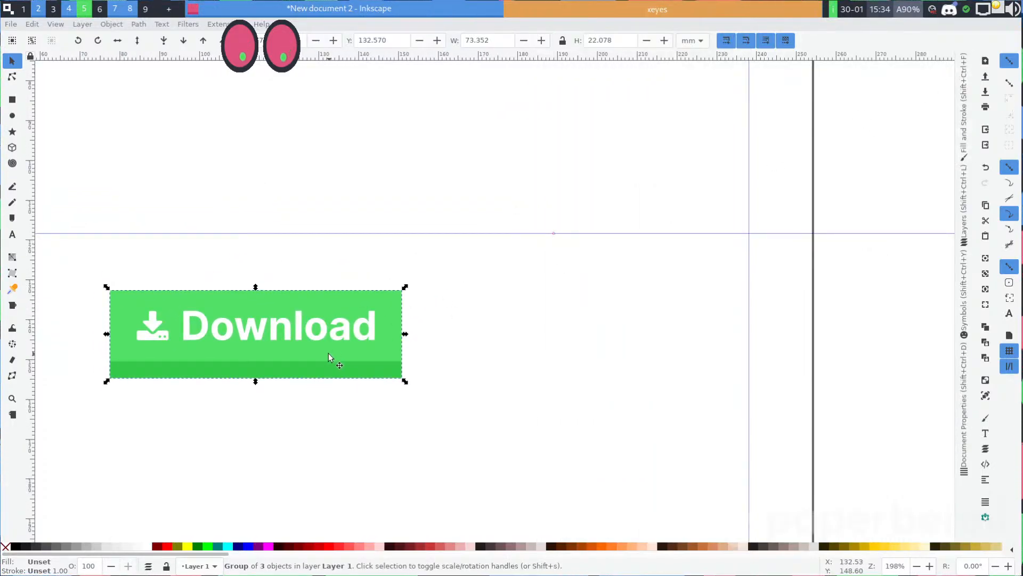
Scale the grouped Download button down to about 55 by 16 mm and snap its upper edge to the horizontal guide
click(324, 202)
scroll(327, 222, down, 2)
drag(328, 223, 356, 331)
scroll(527, 242, down, 2)
scroll(532, 235, up, 3)
scroll(432, 351, down, 2)
scroll(432, 351, up, 1)
click(434, 363)
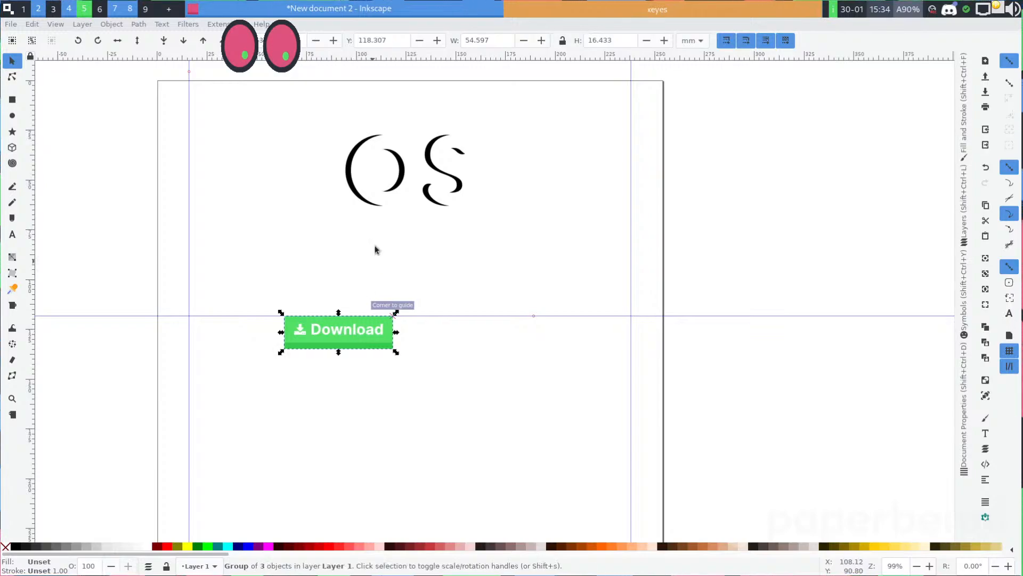
Add a vertical guide near the page's horizontal middle, about 130 mm from the left edge, and deselect the Download button
scroll(363, 274, up, 3)
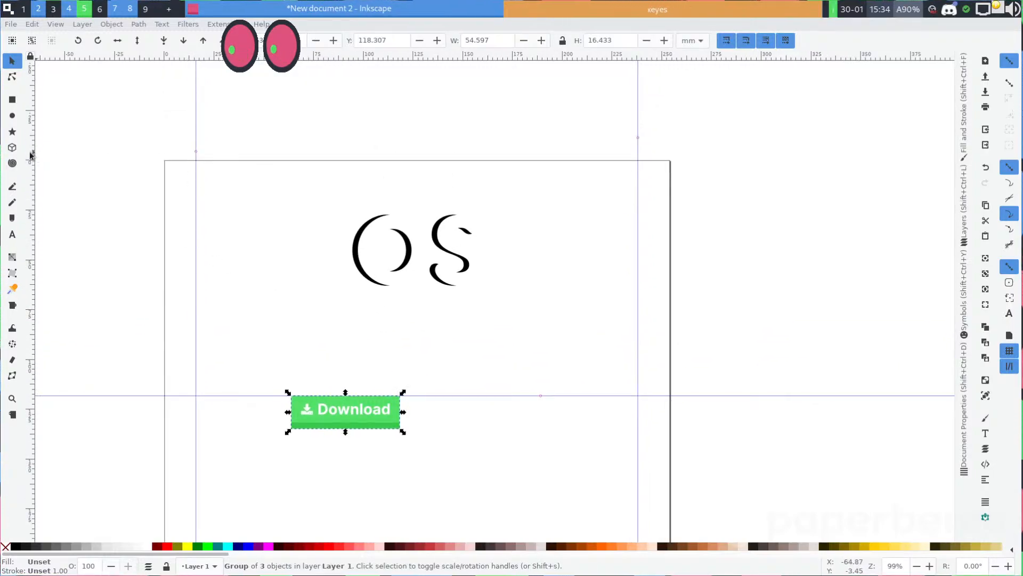
drag(32, 155, 422, 167)
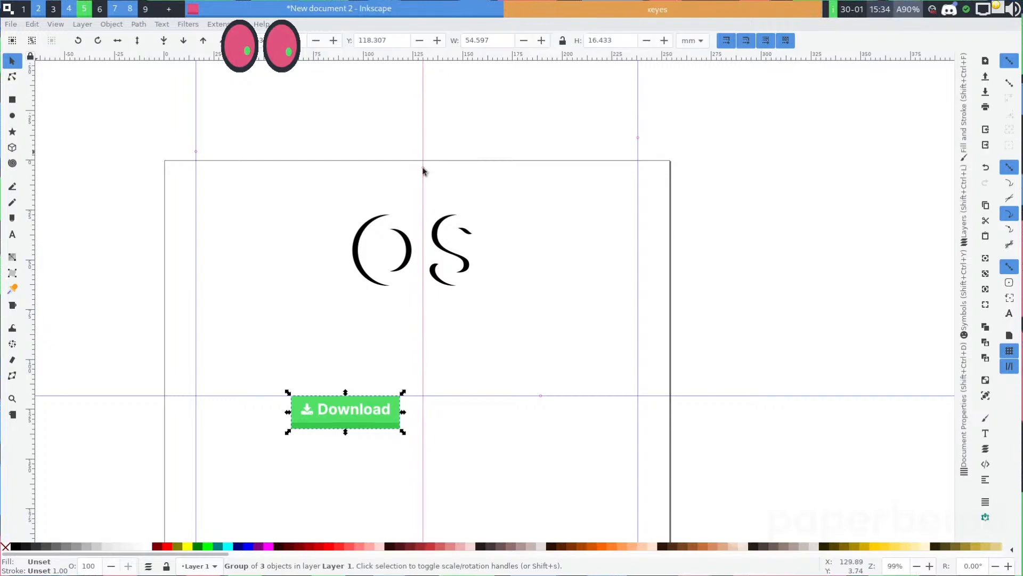
click(240, 210)
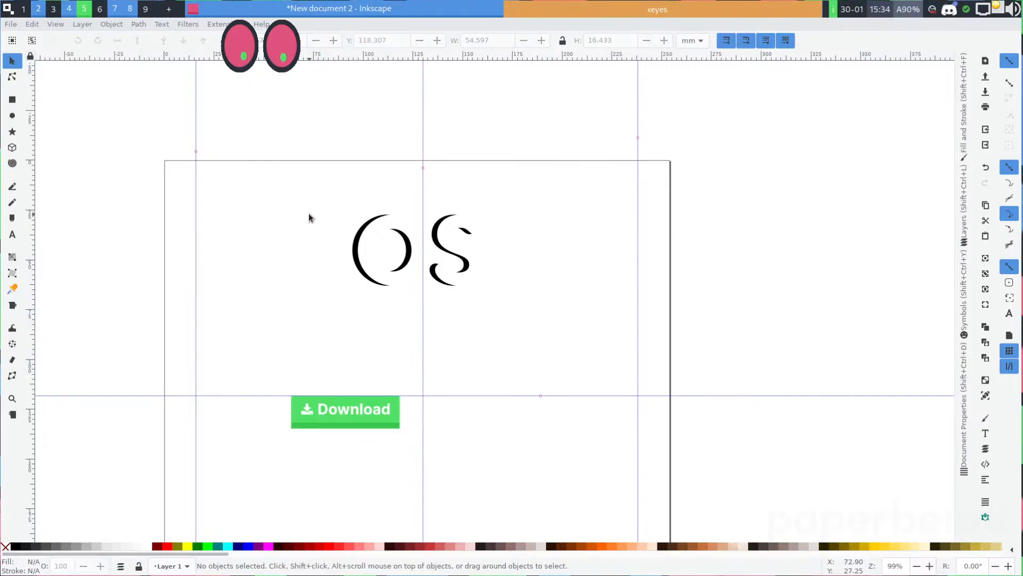
Enable all the remaining snapping options for bounding boxes, paths, midpoints, object and rotation centers, text baselines and the page border
key(r)
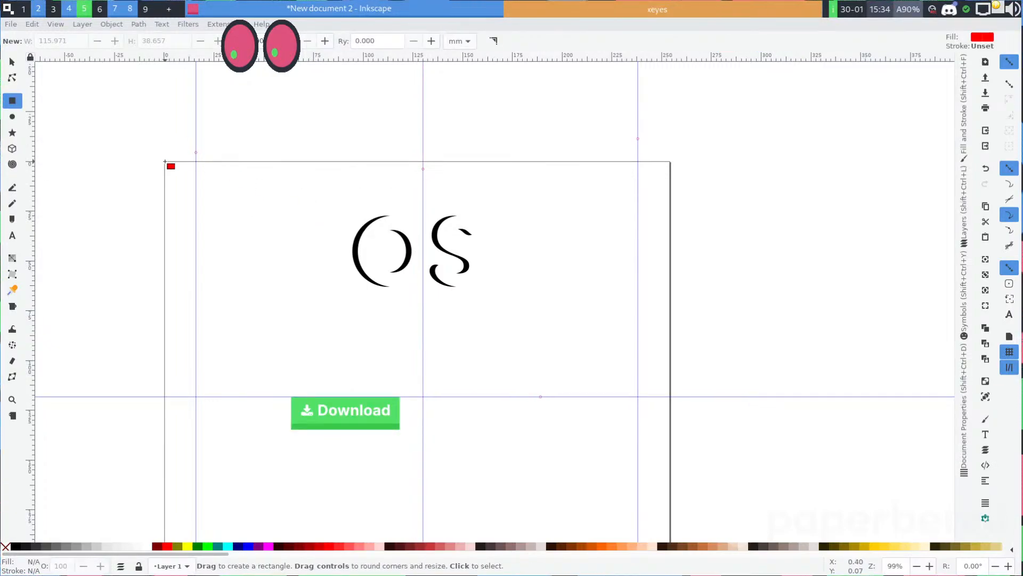
click(1008, 100)
click(1007, 115)
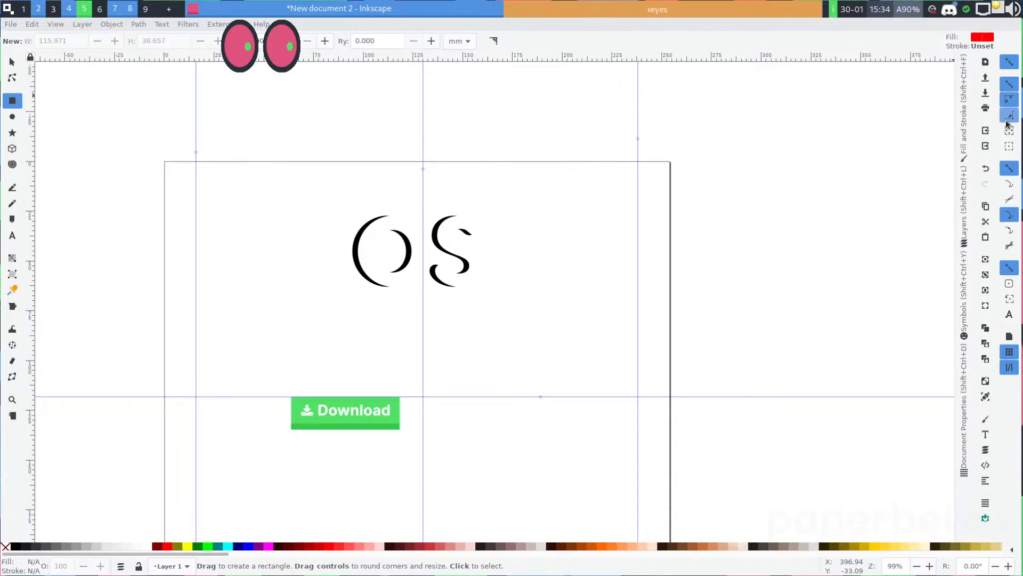
click(1008, 131)
click(1009, 183)
click(1009, 199)
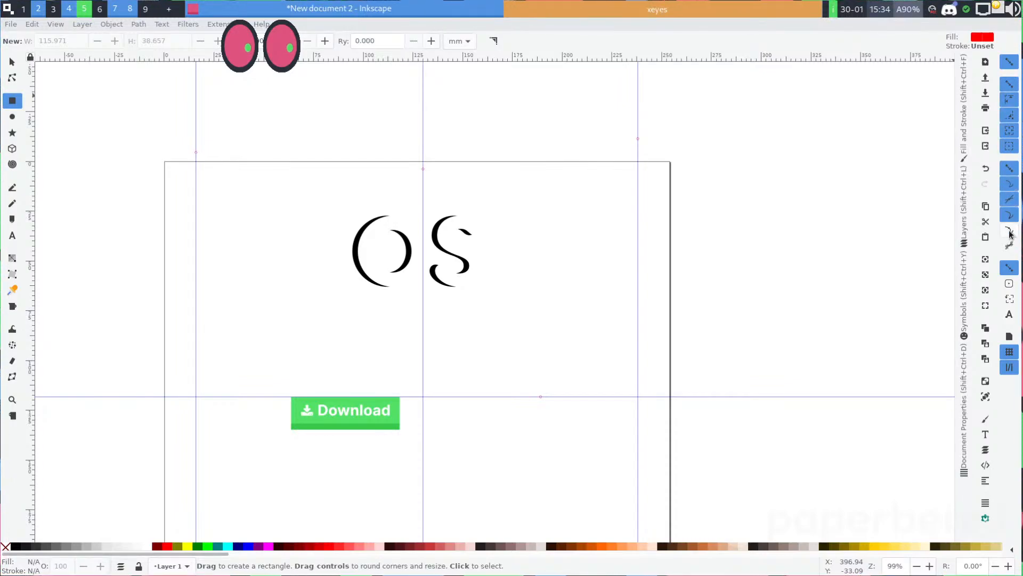
click(1009, 284)
click(1008, 299)
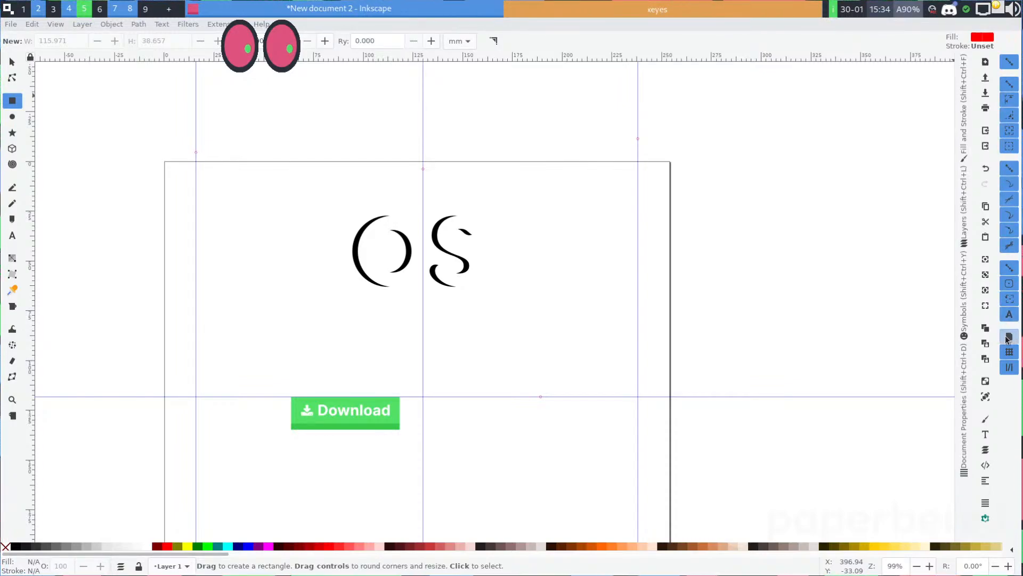
click(1007, 337)
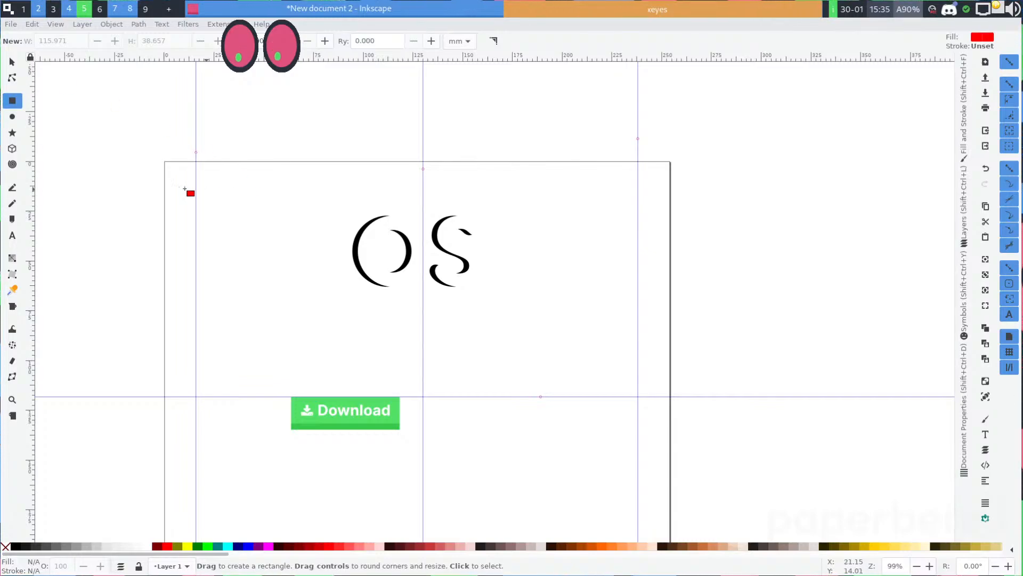
Try to snap a new vertical guide to the centre of a temporary page-wide rectangle about 70 mm tall, and delete the rectangle
mouse_move(165, 162)
mouse_down()
mouse_move(586, 288)
mouse_move(669, 300)
mouse_up()
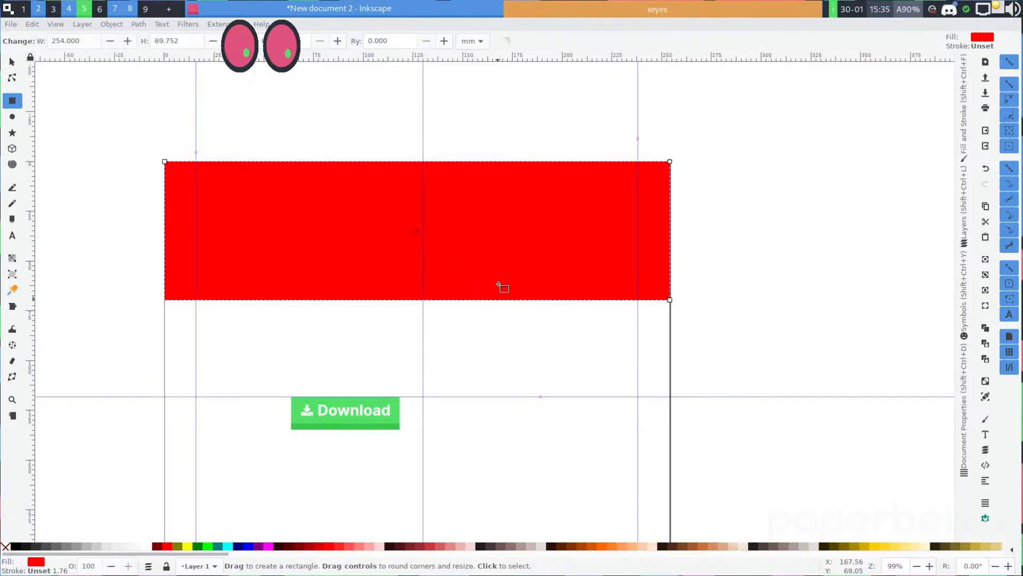
key(s)
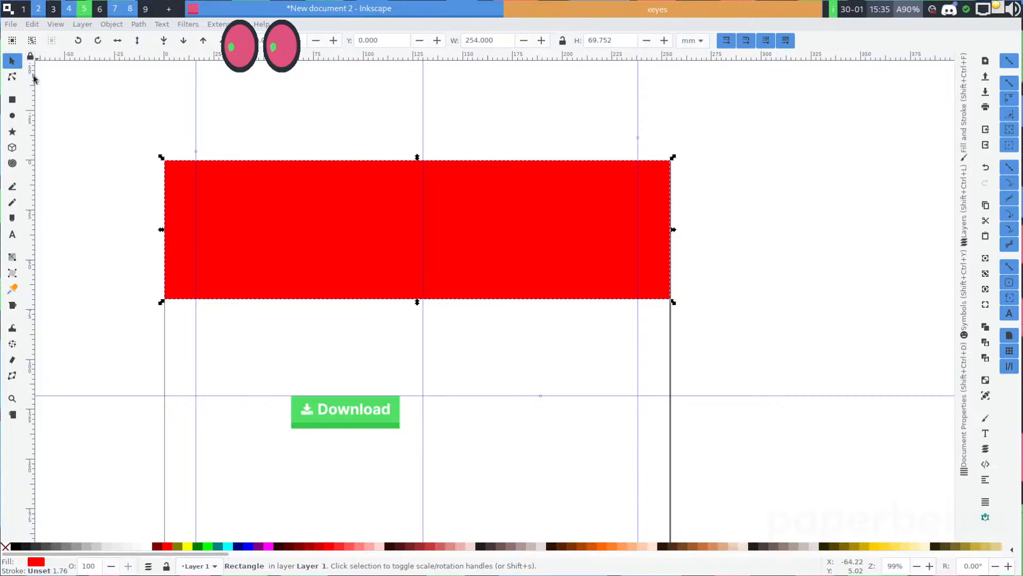
drag(34, 78, 216, 119)
key(ctrl+z)
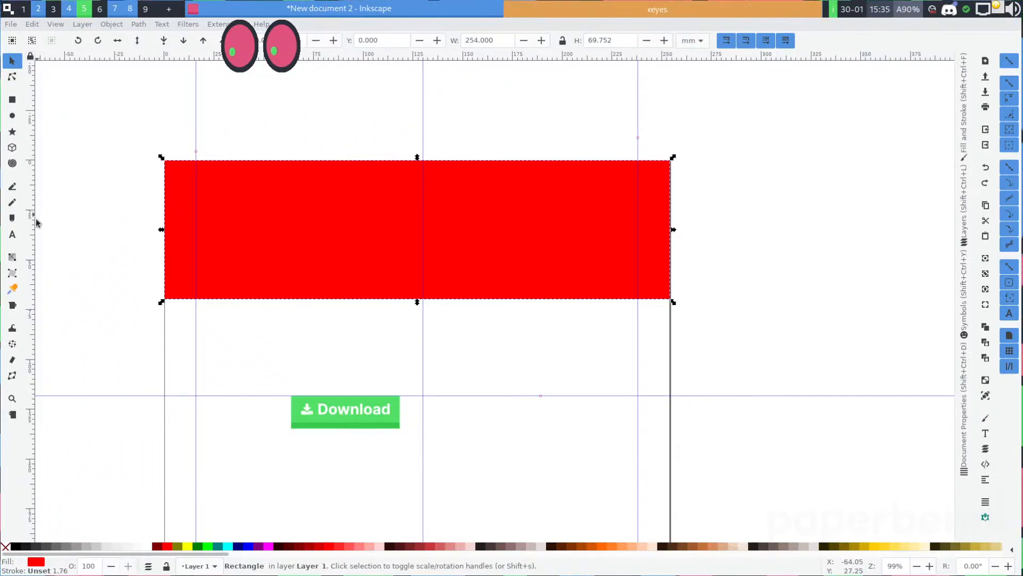
drag(35, 222, 390, 226)
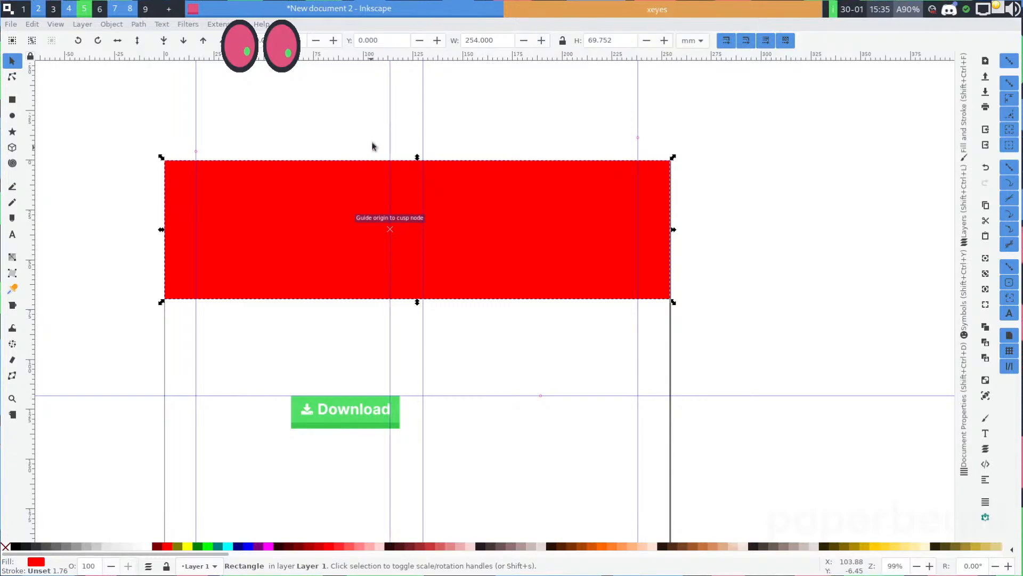
key(Delete)
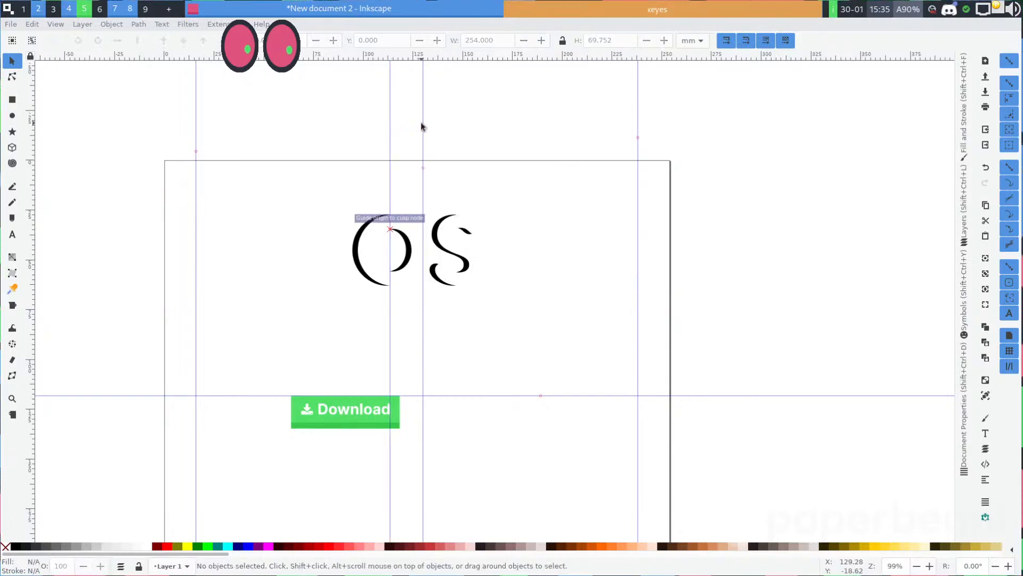
Remove the misplaced vertical guide crossing the O of the OS logo
right_click(390, 156)
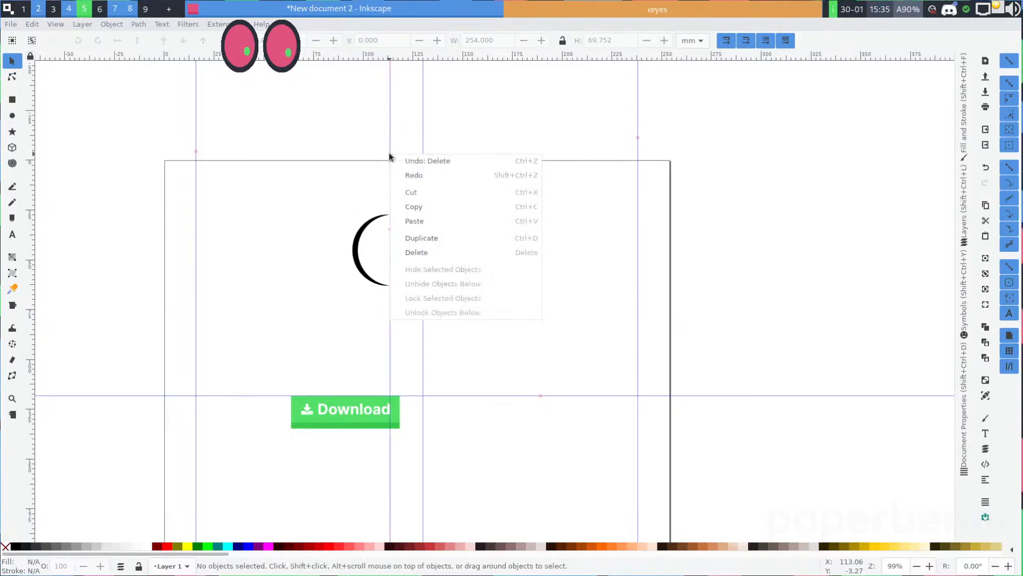
click(425, 249)
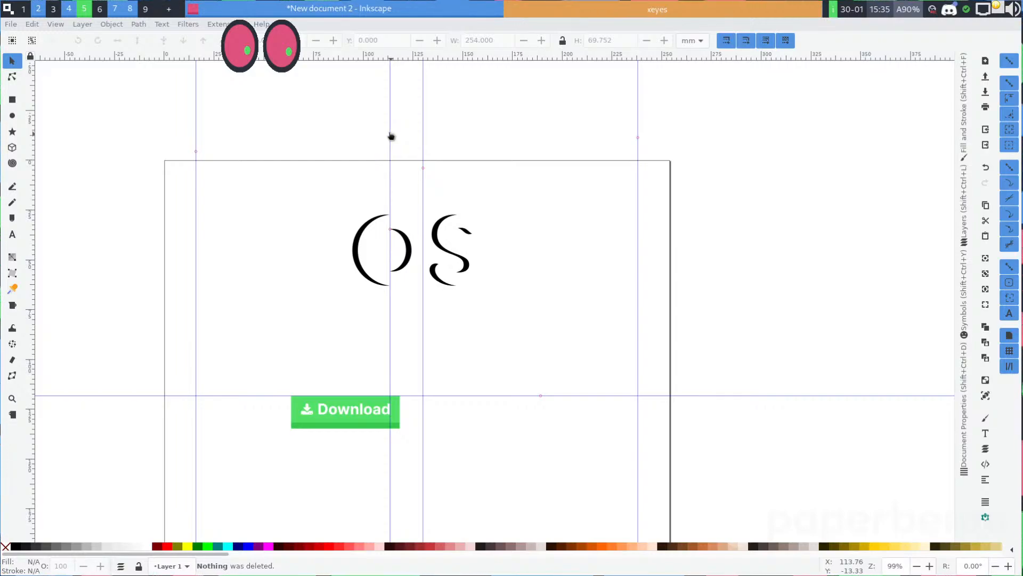
drag(391, 136, 14, 162)
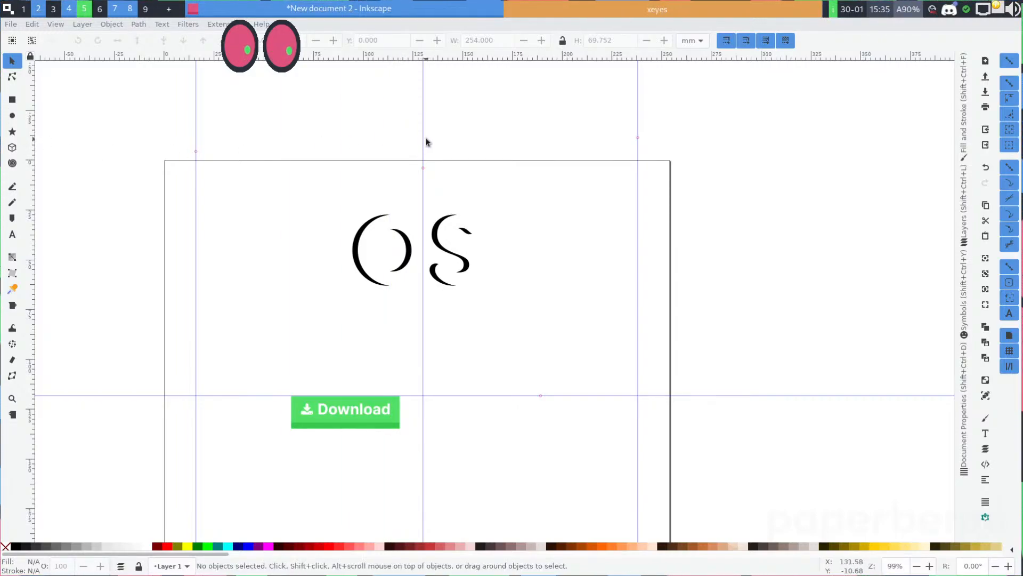
Snap the middle vertical guide to the centre of a temporary page-wide rectangle about 83 mm tall, and delete the rectangle
drag(425, 141, 422, 377)
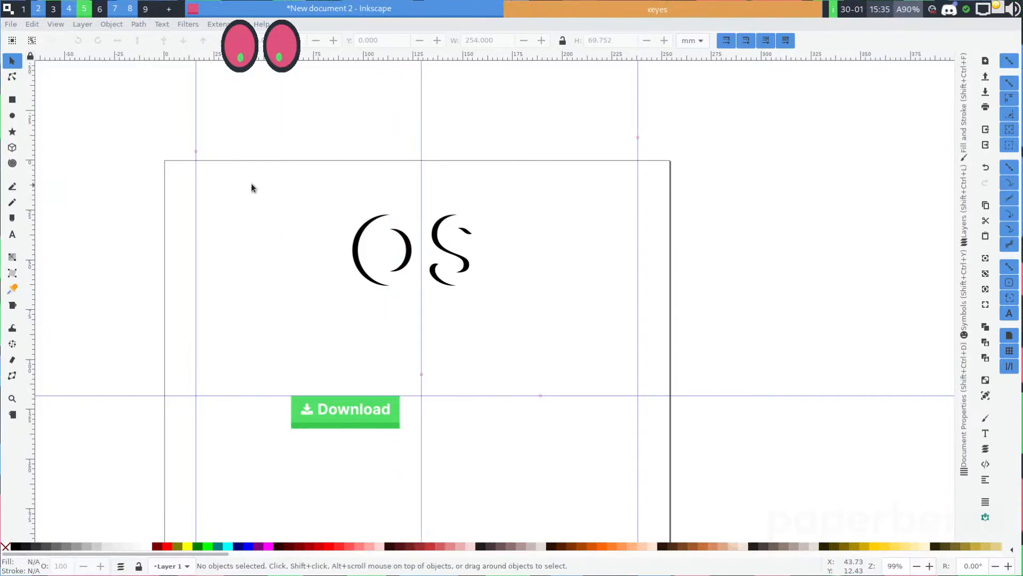
key(r)
drag(164, 159, 670, 325)
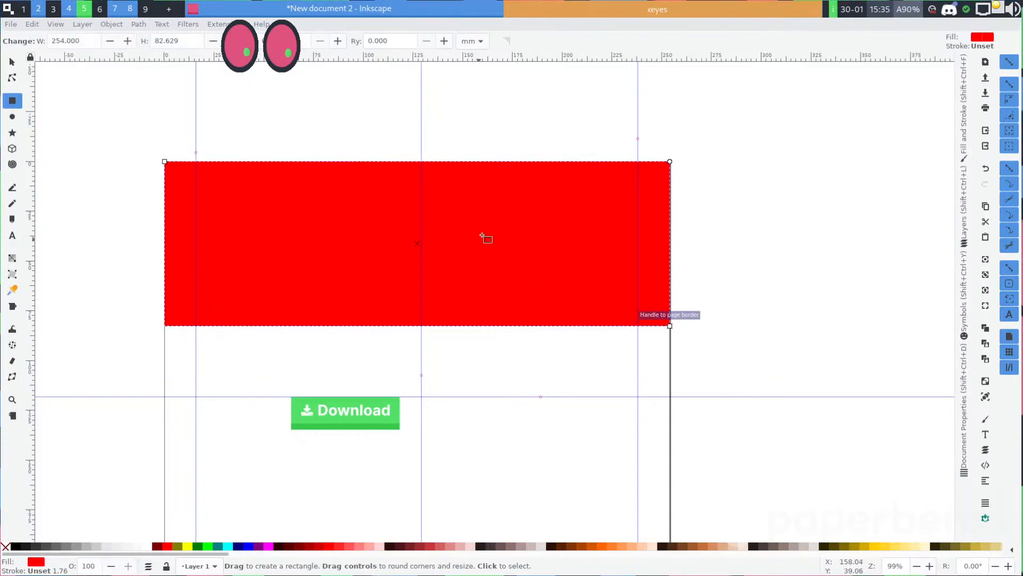
key(s)
drag(422, 129, 422, 242)
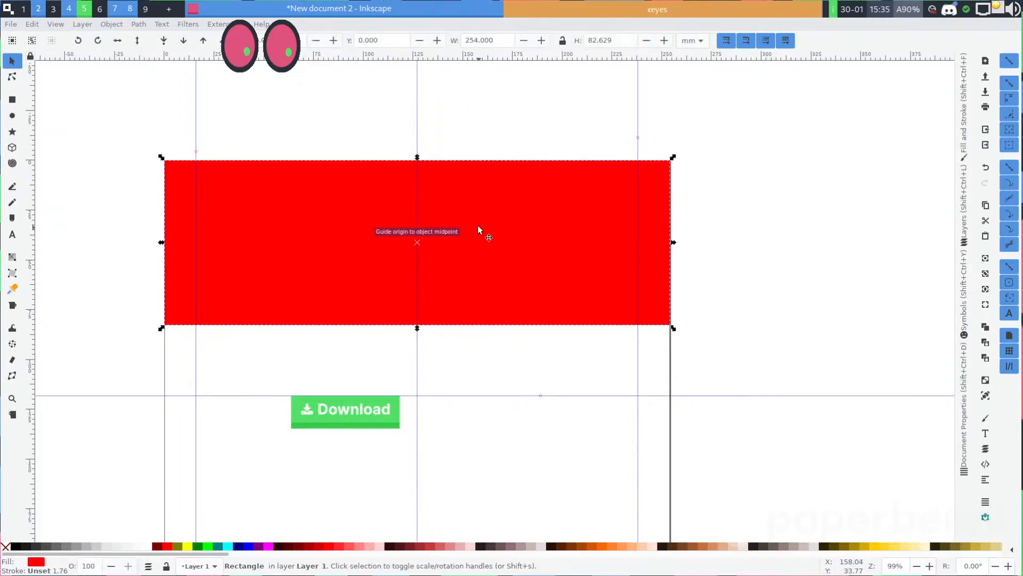
key(Delete)
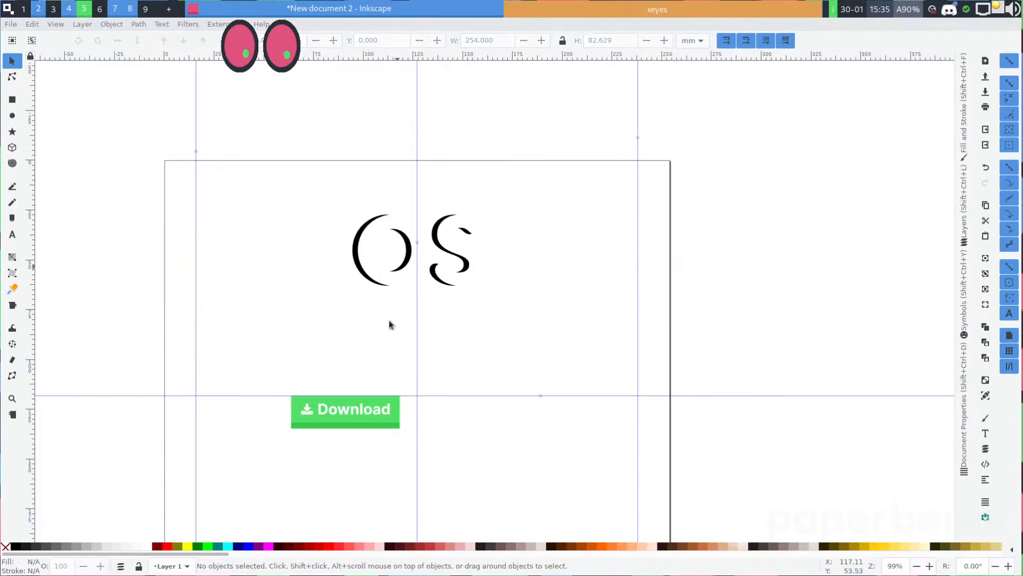
Draw a red rectangle about 19 by 32 mm centred on the middle guide, with its base on the horizontal guide
drag(437, 347, 423, 279)
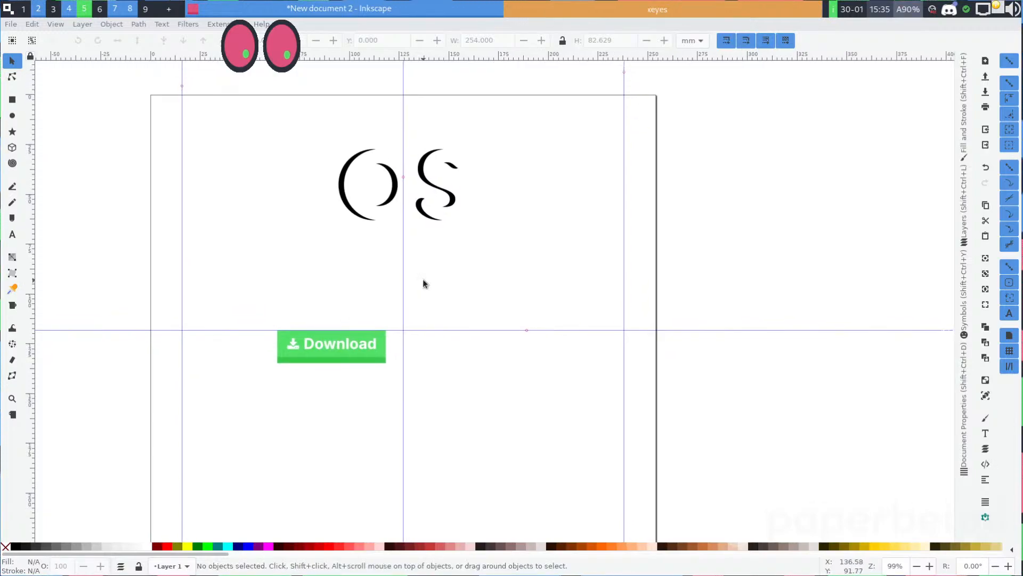
key(r)
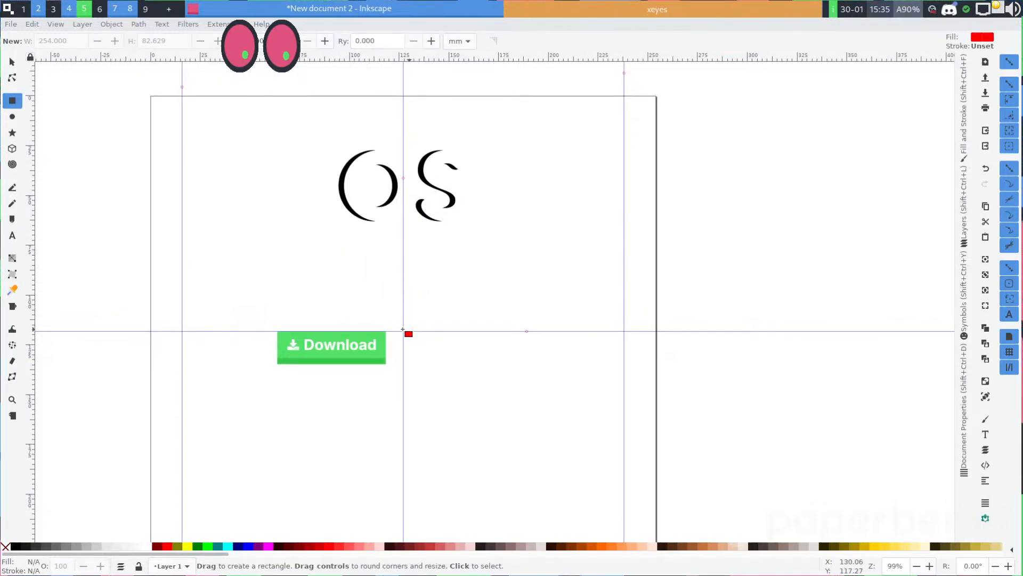
drag(394, 268, 429, 340)
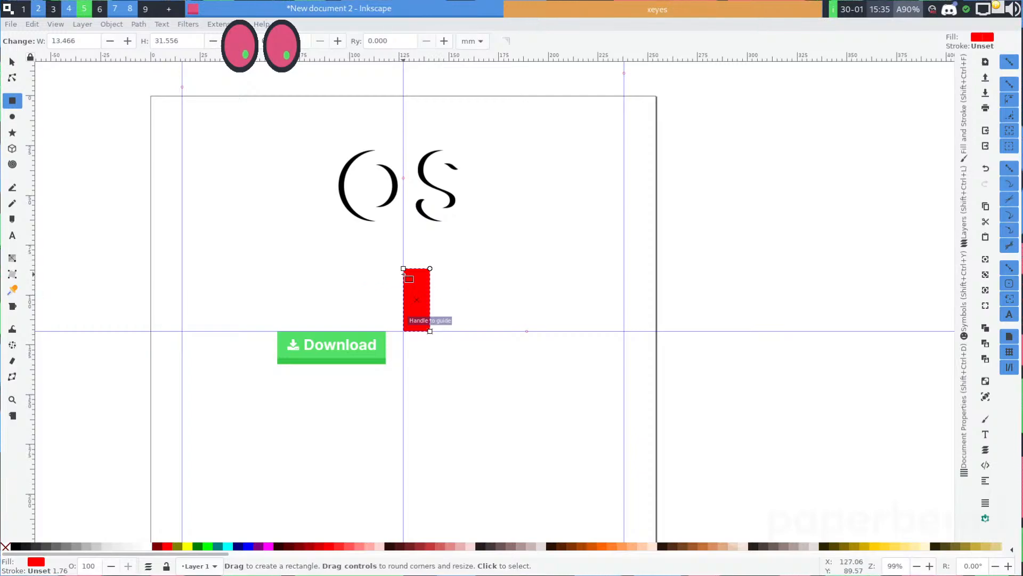
key(s)
mouse_move(421, 305)
mouse_down()
mouse_move(405, 299)
mouse_move(436, 299)
mouse_move(427, 292)
mouse_up()
click(421, 366)
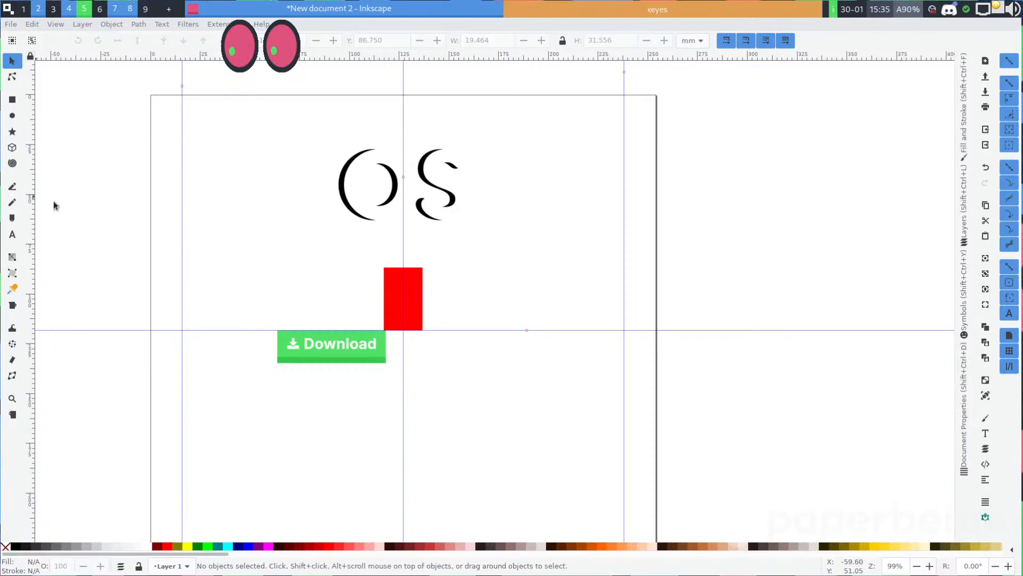
Add vertical guides along both side edges of the small red rectangle and select the rectangle
drag(30, 205, 384, 298)
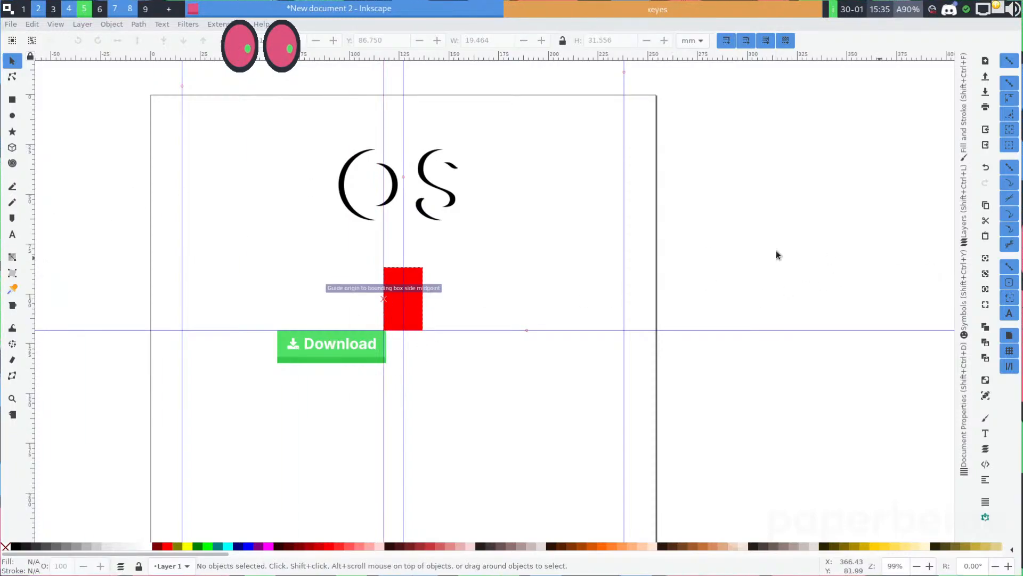
drag(31, 268, 423, 299)
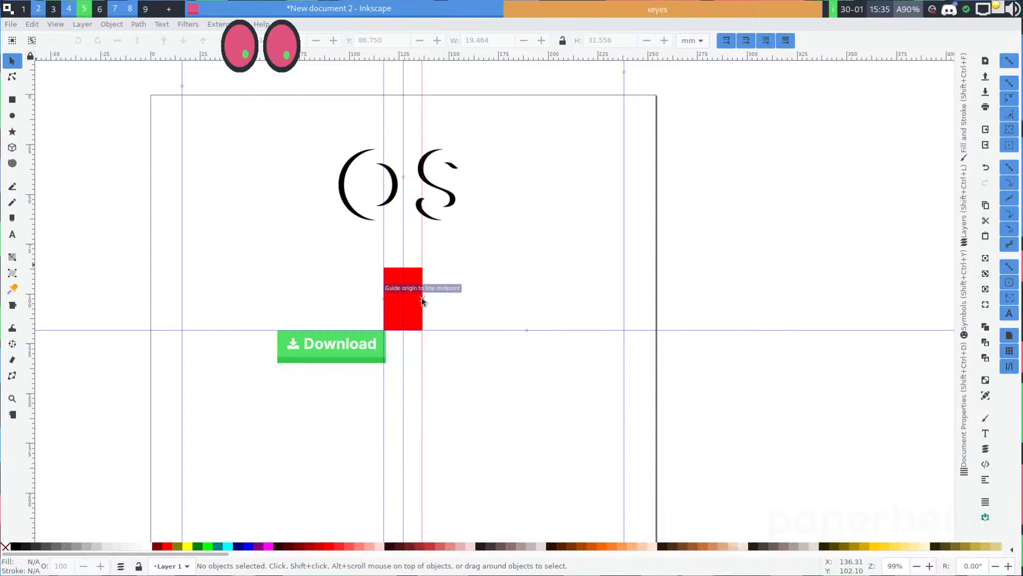
click(408, 309)
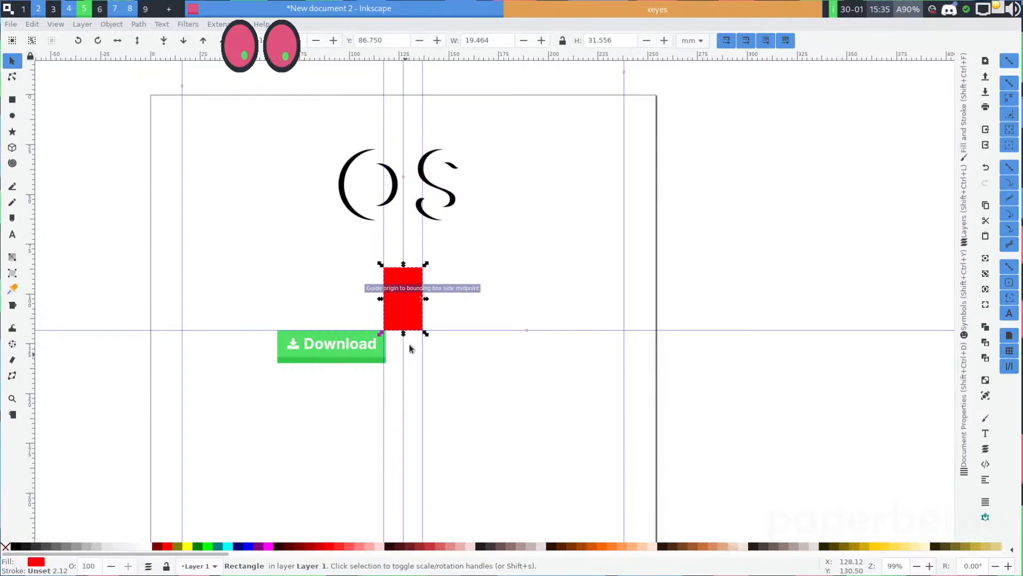
Delete the red rectangle and snap the Download button's upper right corner to the intersection of the horizontal and first inner vertical guides
key(Delete)
click(361, 356)
drag(361, 355, 353, 359)
click(317, 388)
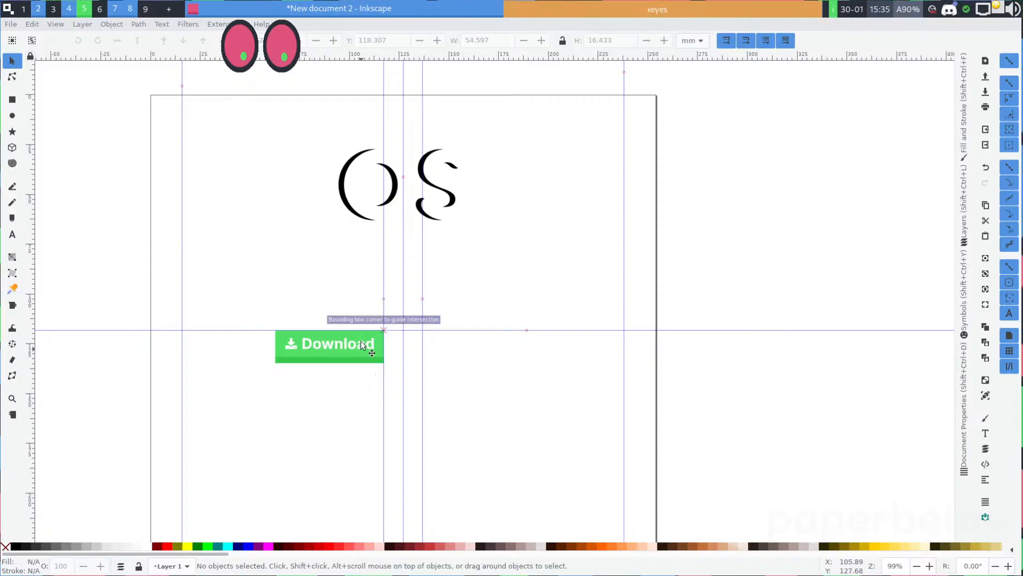
Move the OS logo straight down to a Y position of about 40 mm and deselect it
click(366, 208)
drag(388, 197, 388, 223)
click(74, 235)
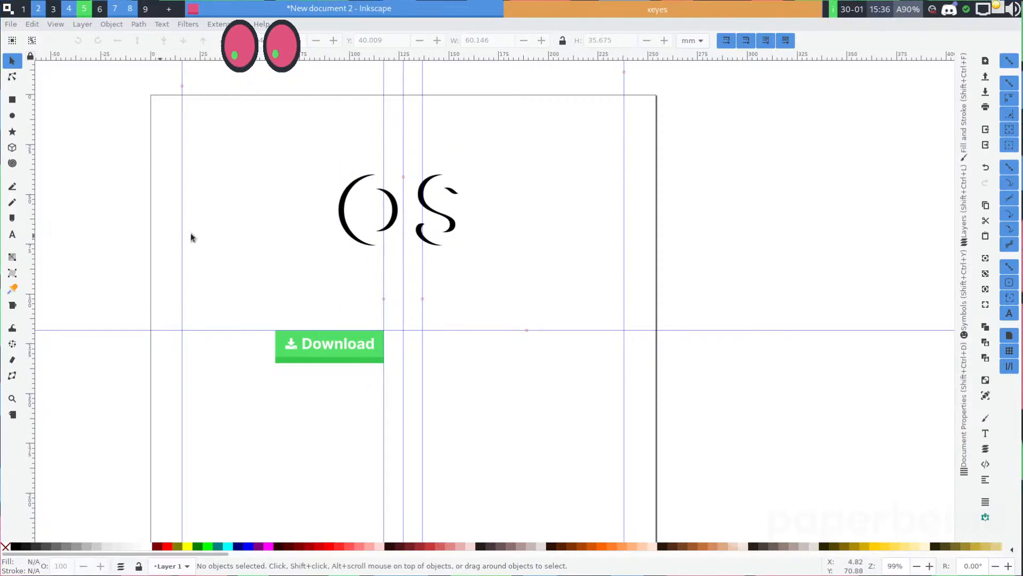
Check the live stream chat window and the website design checklist page in Firefox
key(super+w)
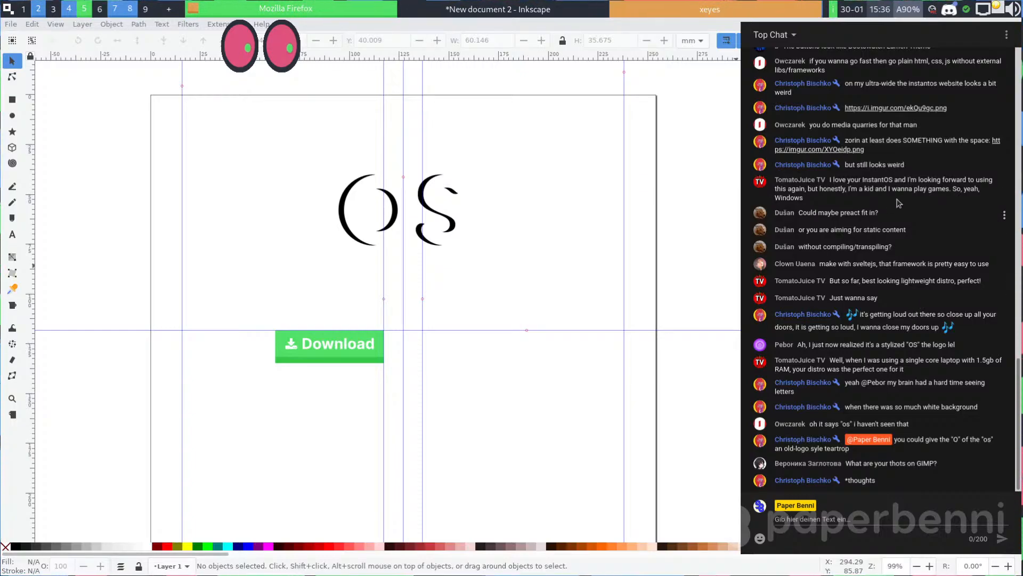
key(super+ctrl+w)
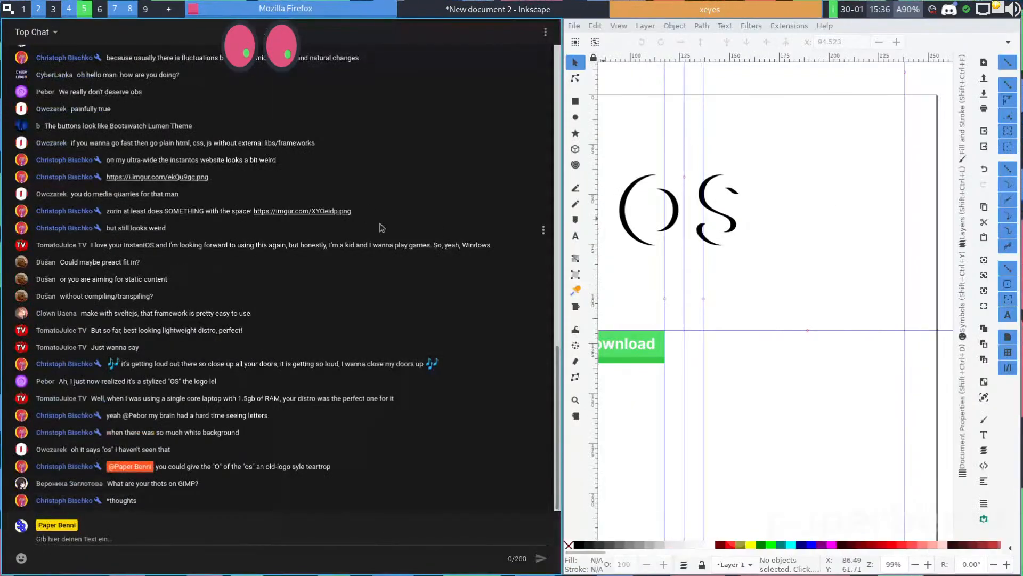
drag(382, 226, 6, 72)
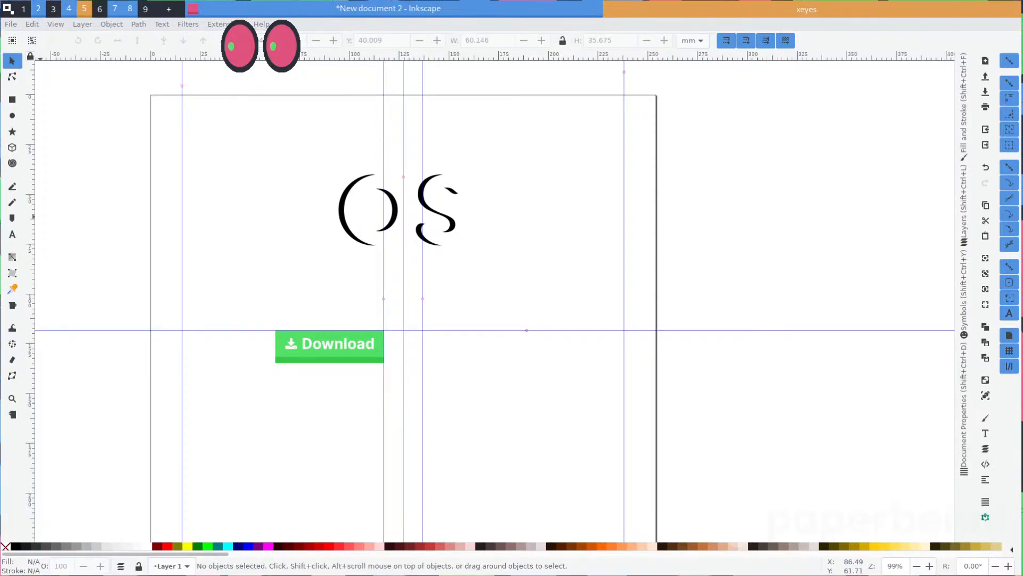
key(super+w)
key(super+w)
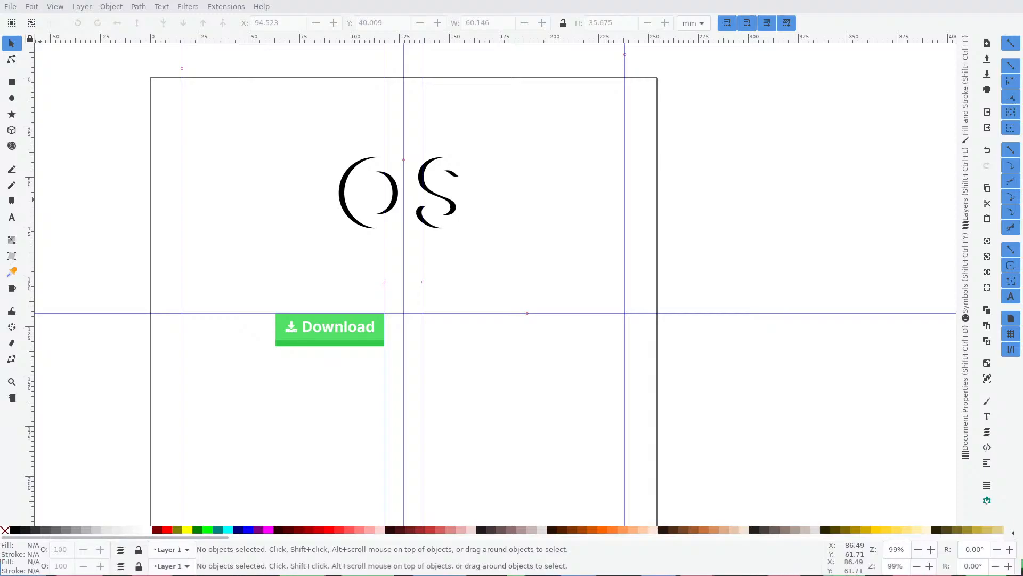
key(alt+Tab)
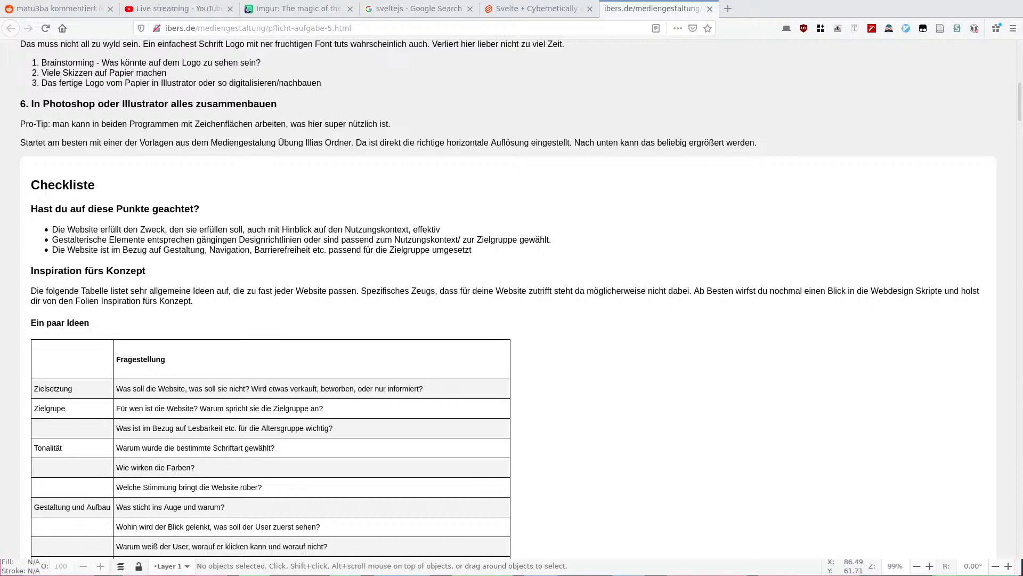
key(alt+Tab)
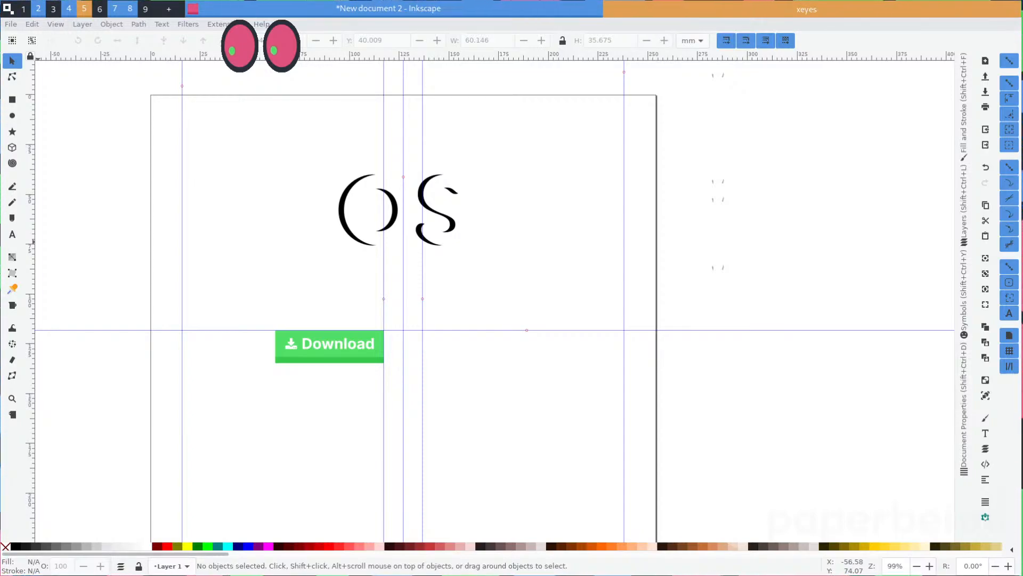
Float the live chat over the drawing and read the viewer's suggestion about an old-logo style teardrop
click(96, 5)
scroll(93, 2, up, 1)
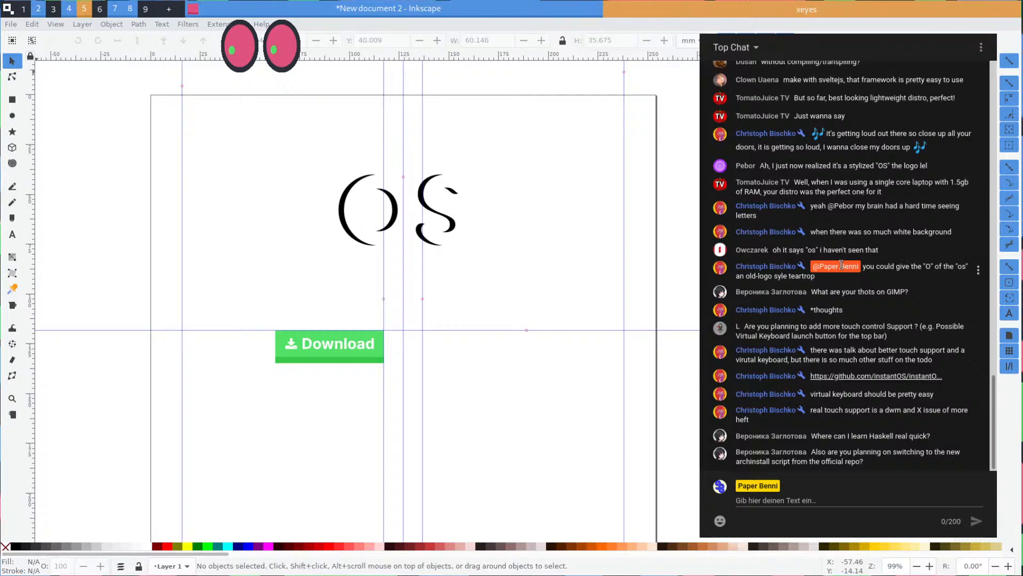
drag(761, 276, 792, 280)
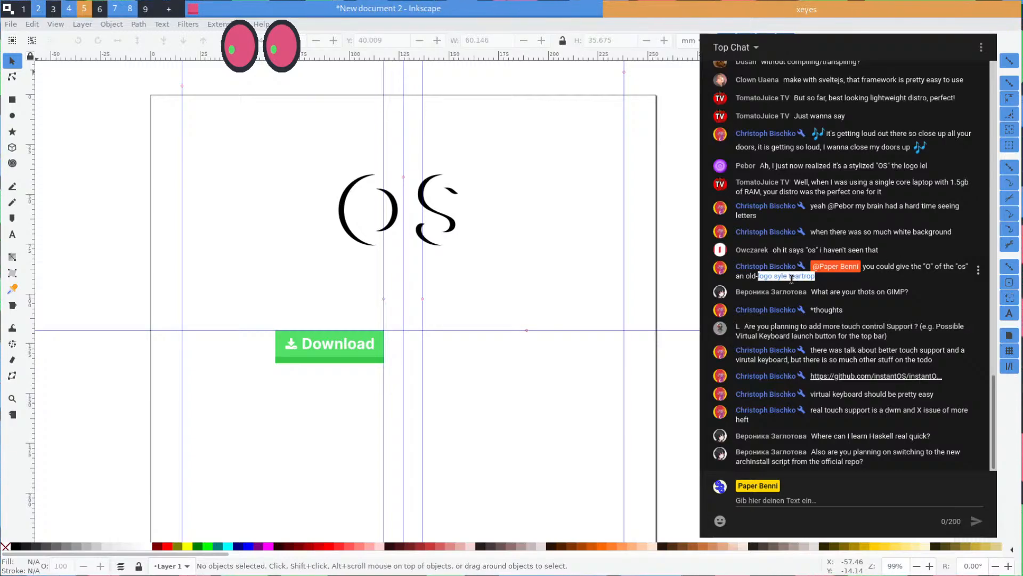
click(792, 279)
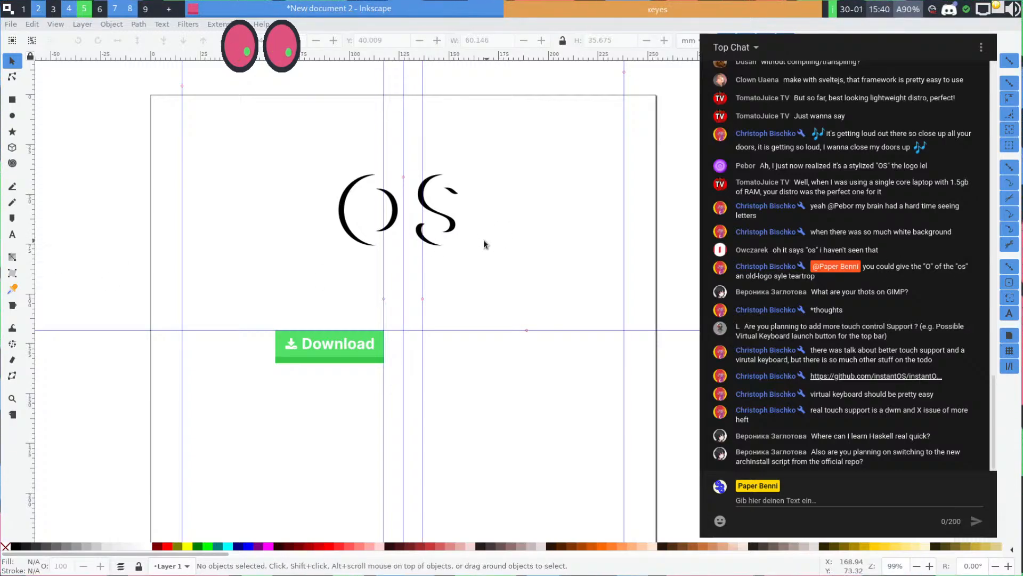
Examine the OS logo up close and read the chat question about GIMP
ctrl+scroll(483, 241, up, 2)
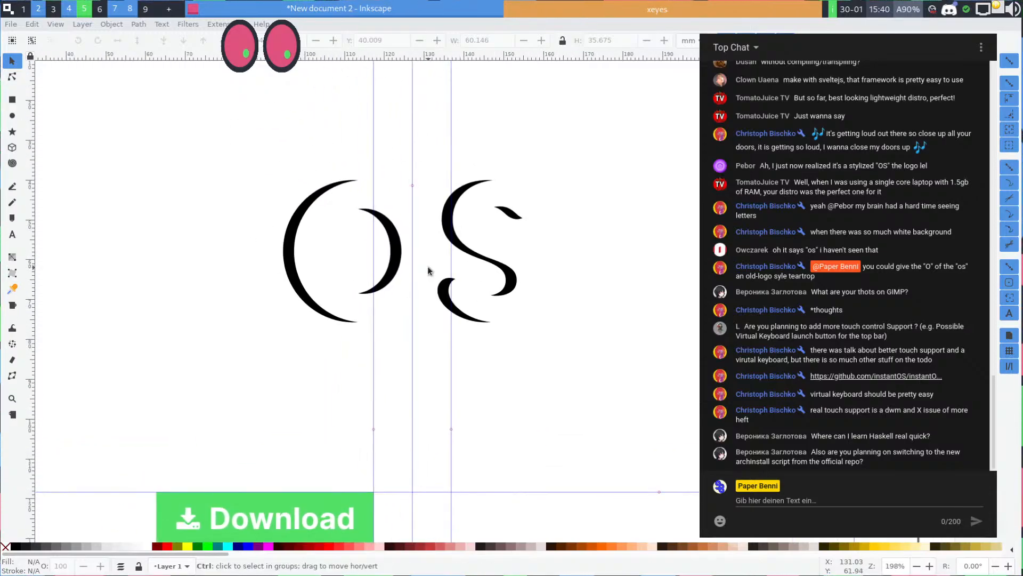
ctrl+scroll(431, 271, up, 1)
drag(376, 301, 358, 253)
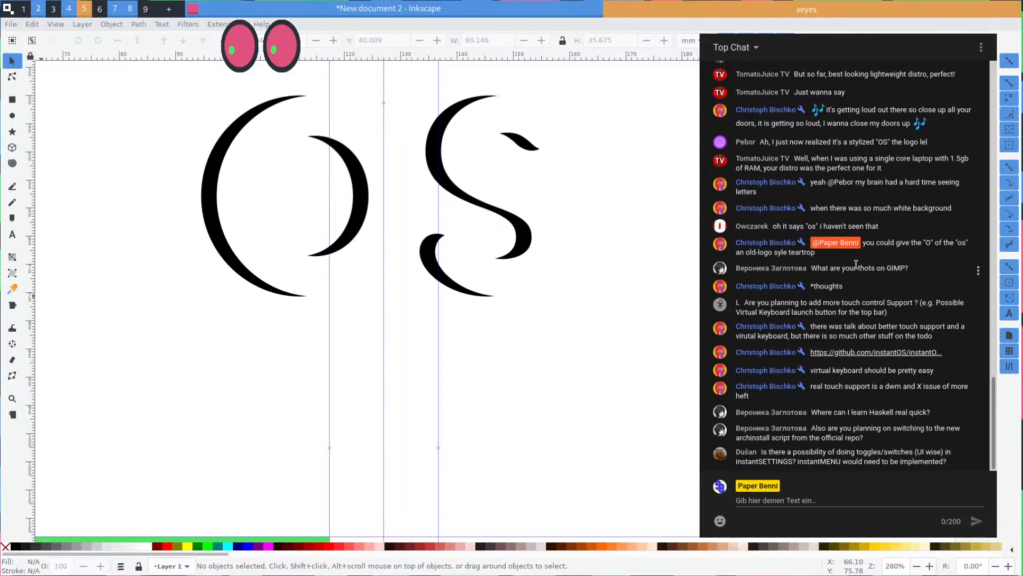
drag(837, 269, 880, 269)
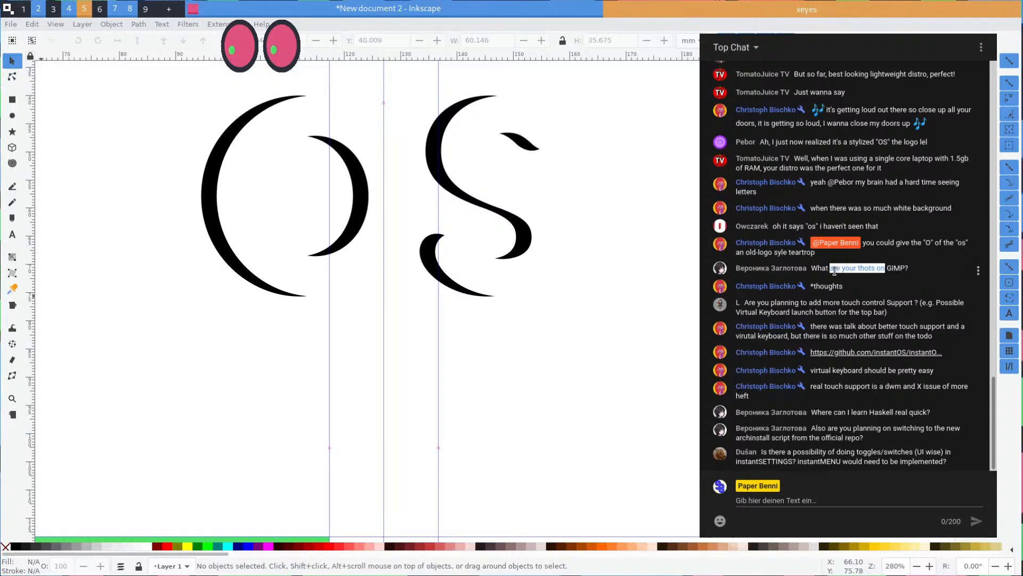
drag(835, 270, 860, 268)
double_click(849, 269)
click(849, 269)
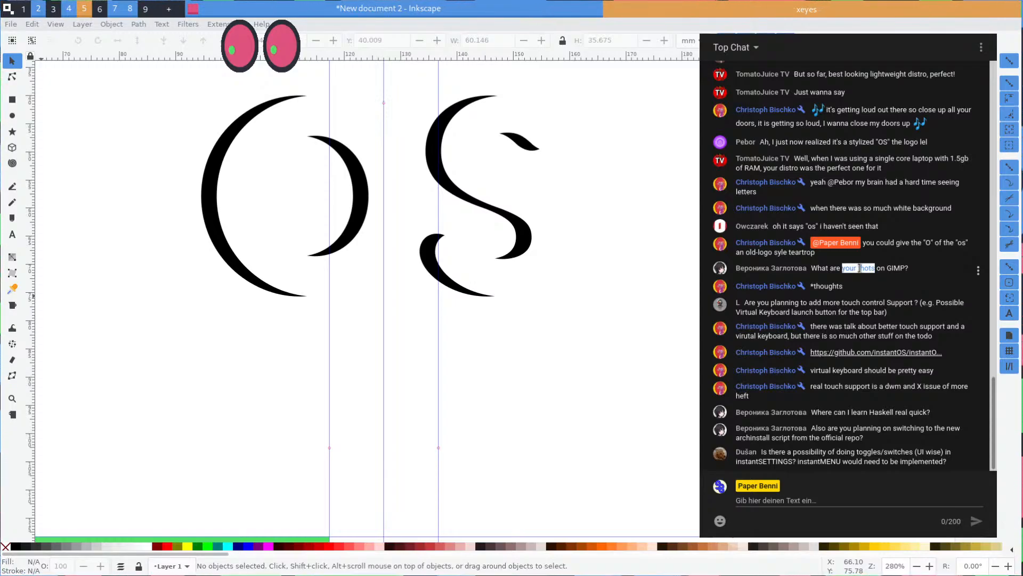
click(859, 268)
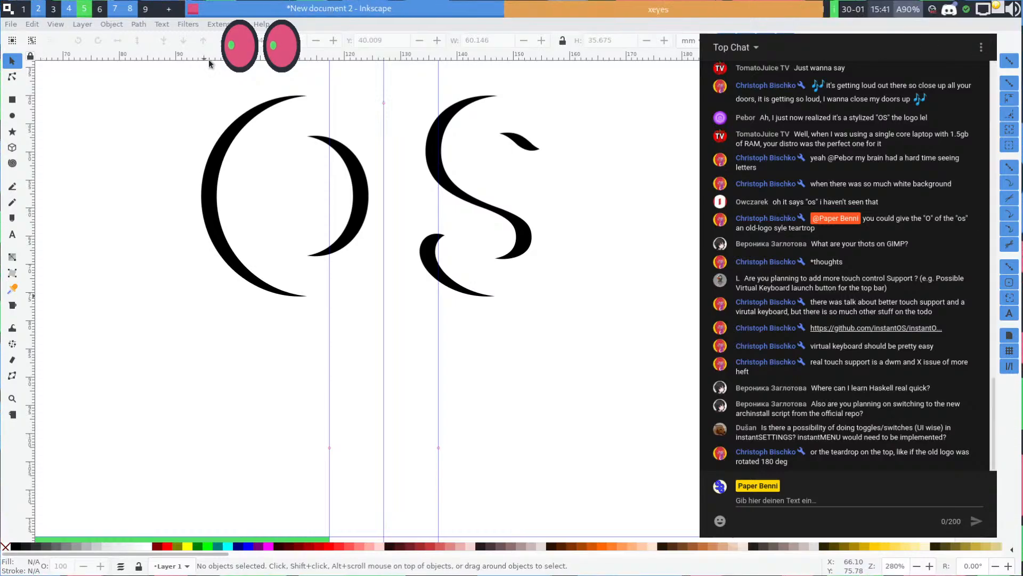
Show the Onboard virtual keyboard on workspace 6, move it around the desktop, and close it
key(super+6)
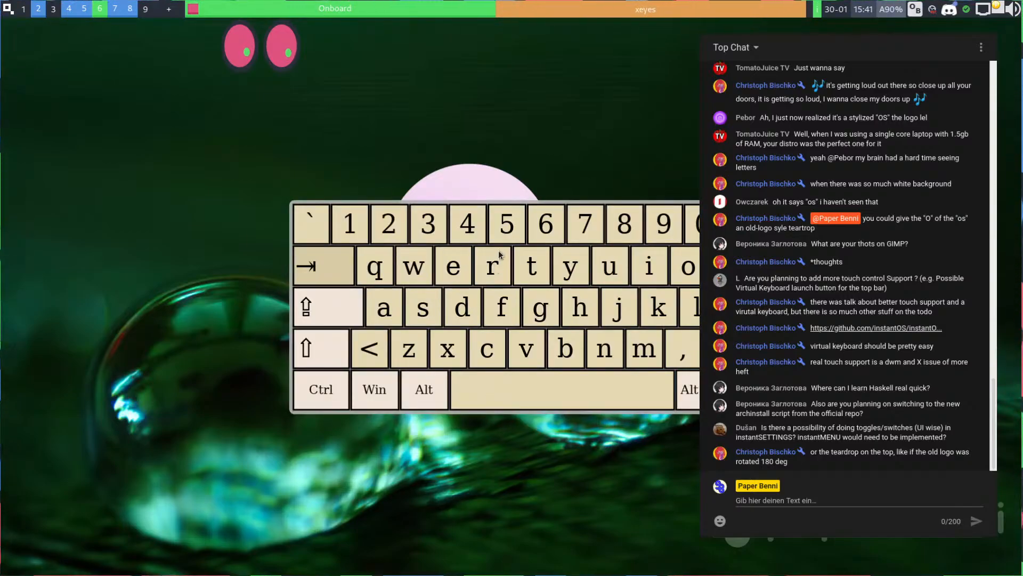
drag(618, 206, 407, 230)
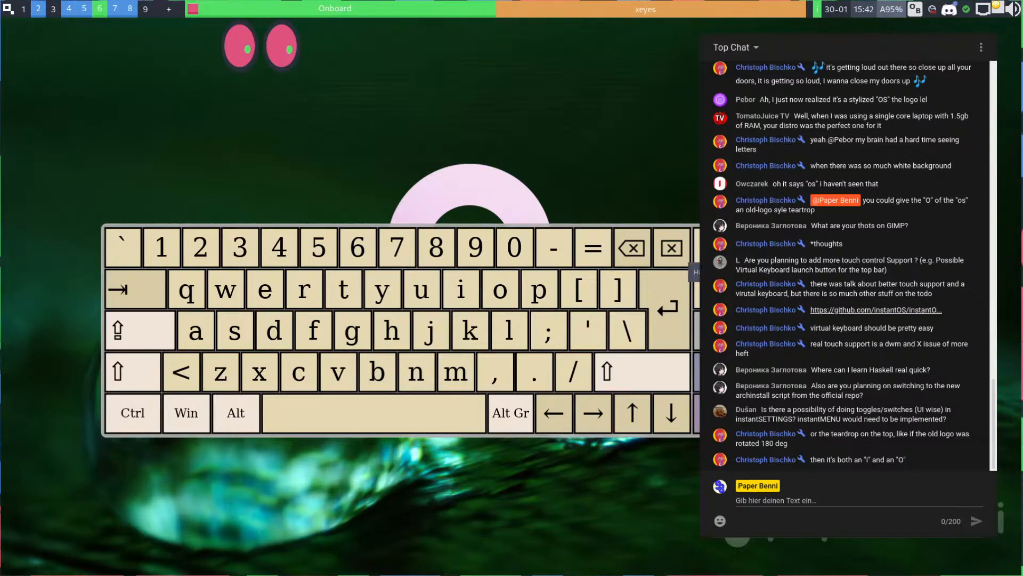
drag(389, 231, 525, 266)
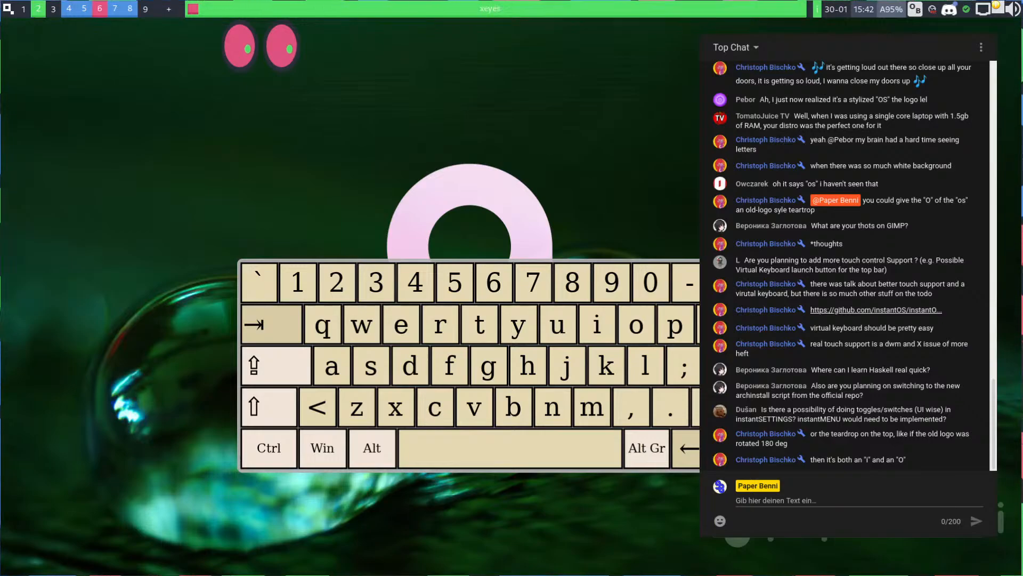
key(super+q)
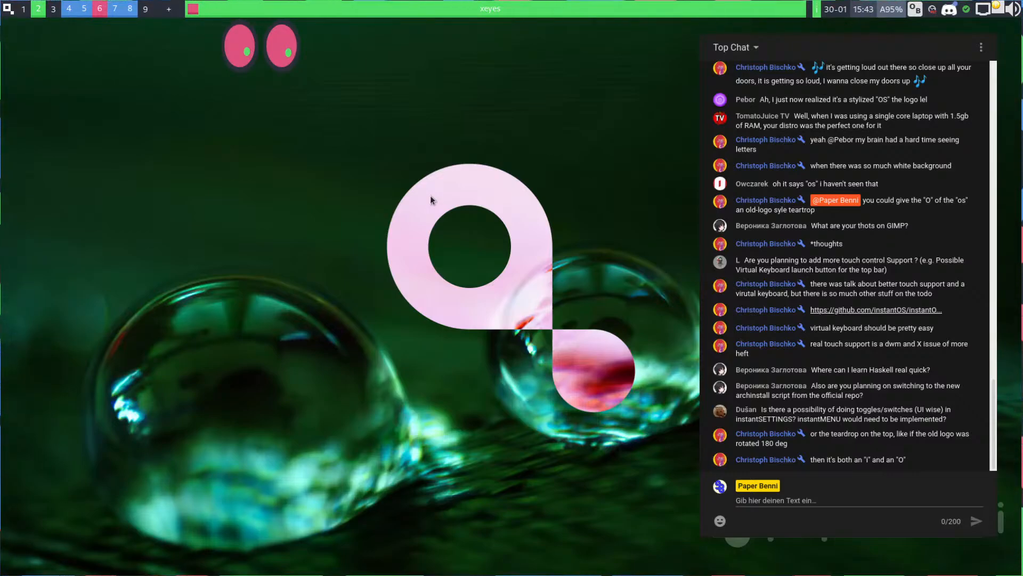
Sketch a red teardrop above the O on a screen capture of the Inkscape OS logo, and discard the capture
key(super+5)
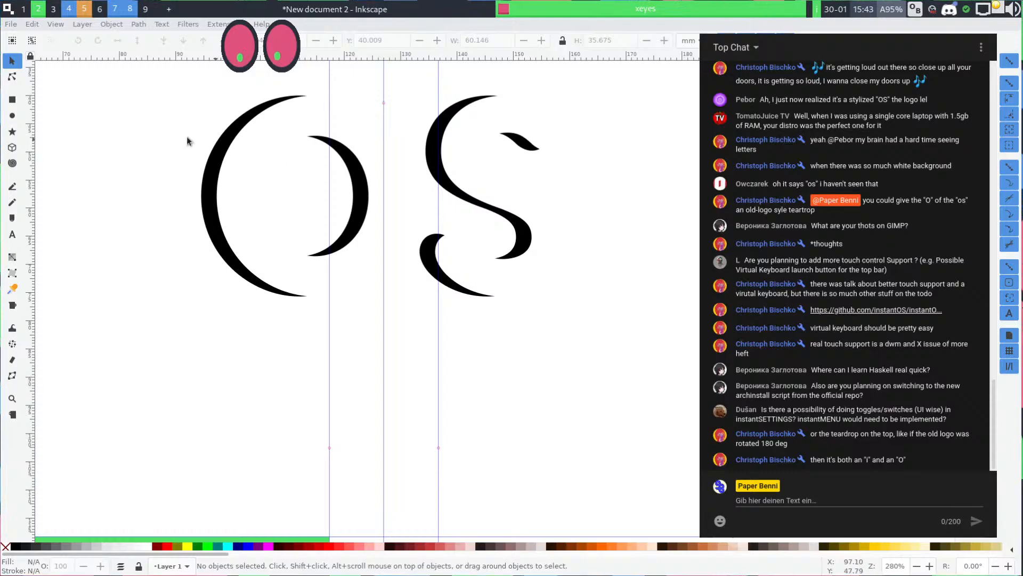
scroll(187, 141, up, 5)
scroll(206, 221, left, 2)
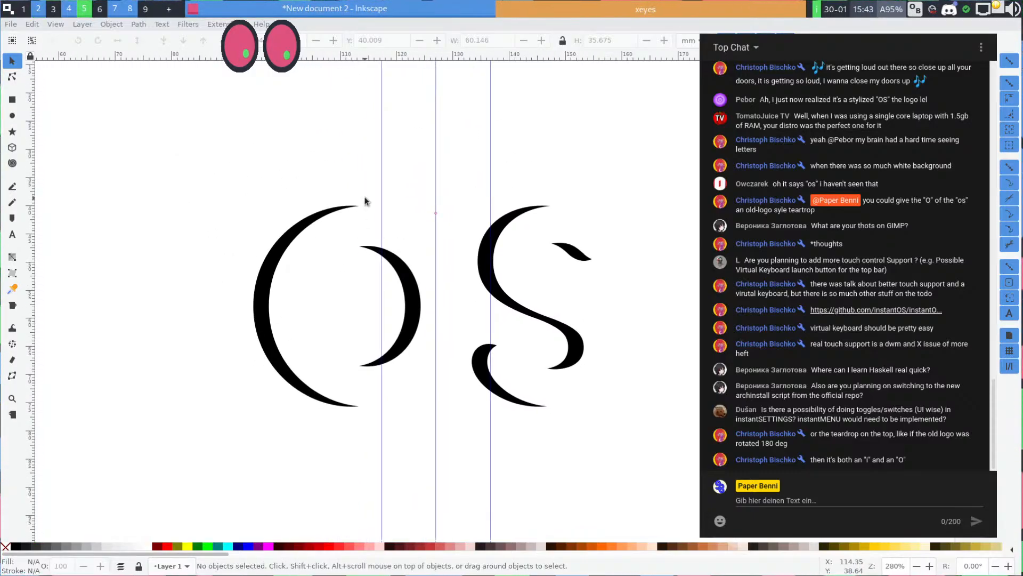
key(Print)
drag(173, 146, 700, 499)
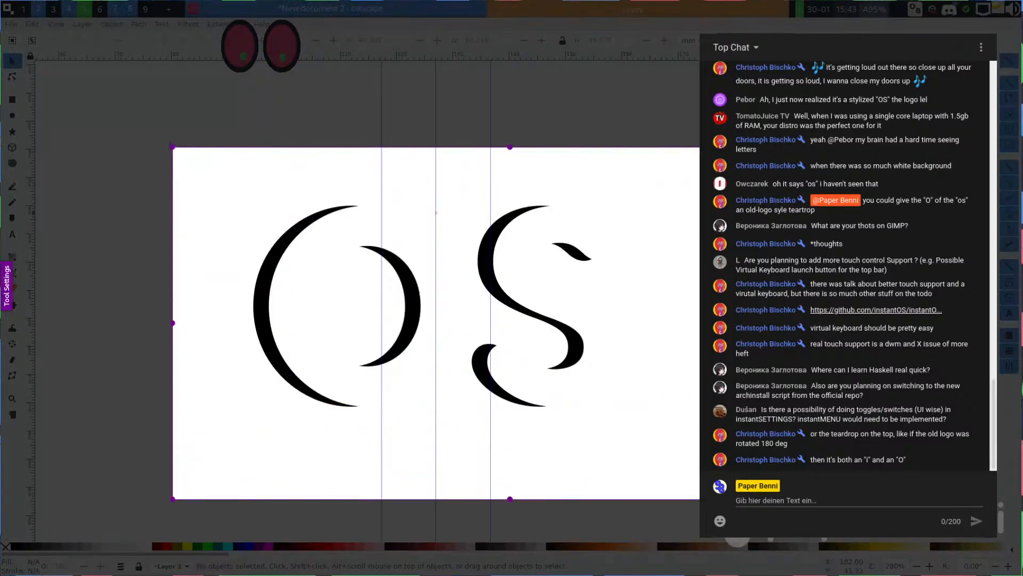
drag(847, 499, 828, 506)
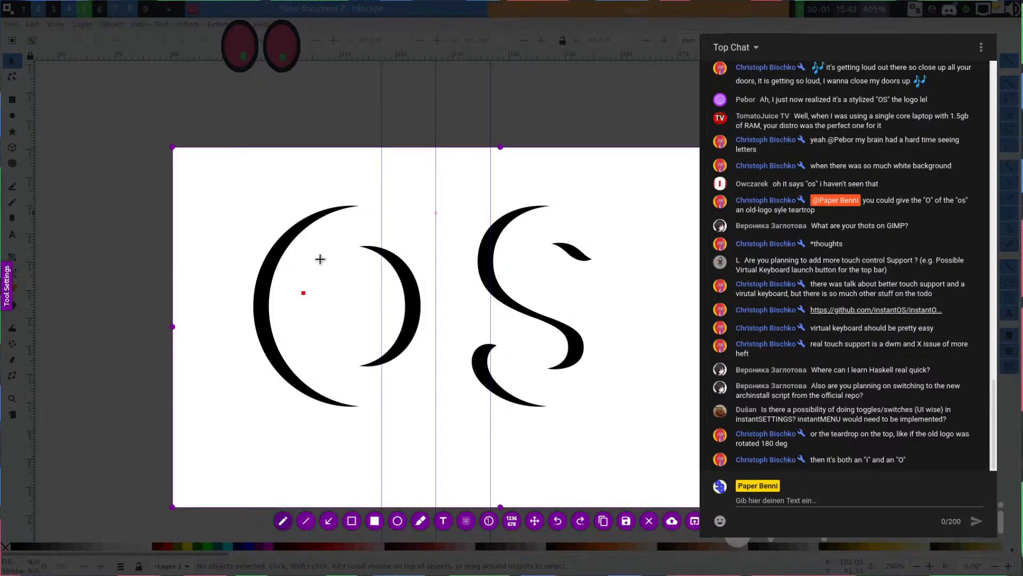
mouse_move(366, 204)
mouse_down()
mouse_move(454, 187)
mouse_move(420, 155)
mouse_move(399, 207)
mouse_up()
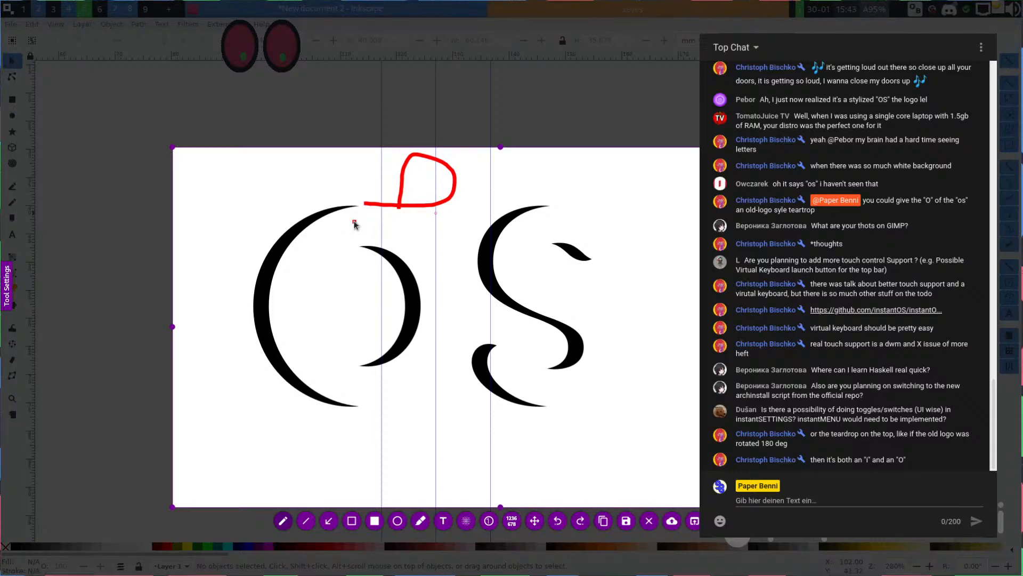
key(Escape)
Switch to the instantOS website redesign notes in the terminal editor, append the line "Logo teardrop", and save the file
key(alt+Tab)
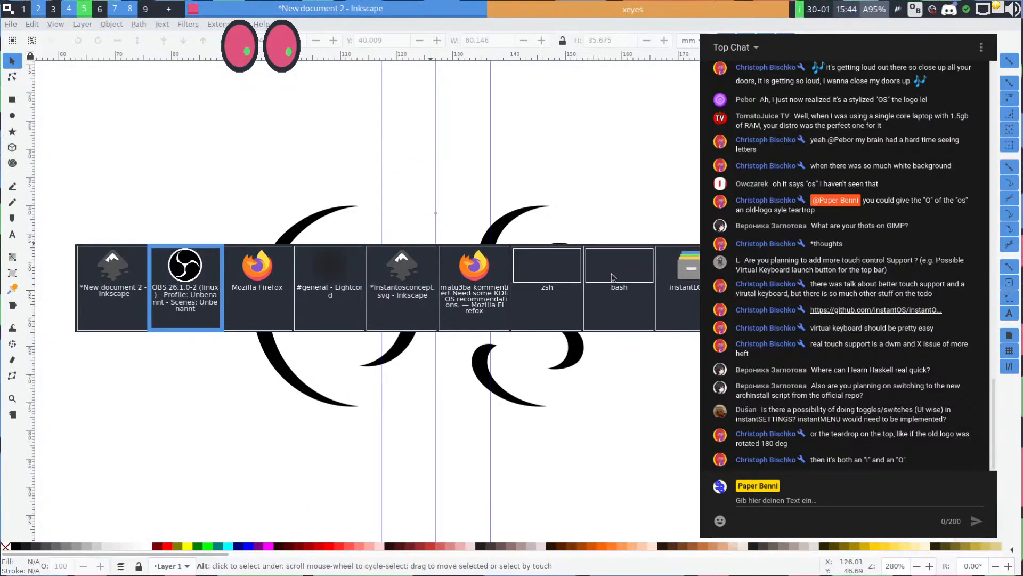
key(alt+Tab)
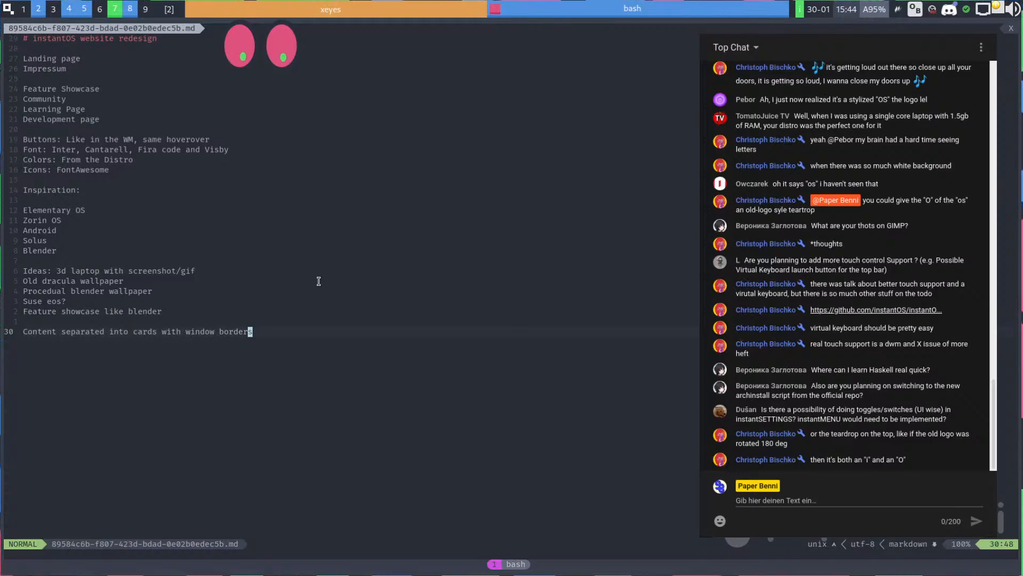
text(oLogo tea)
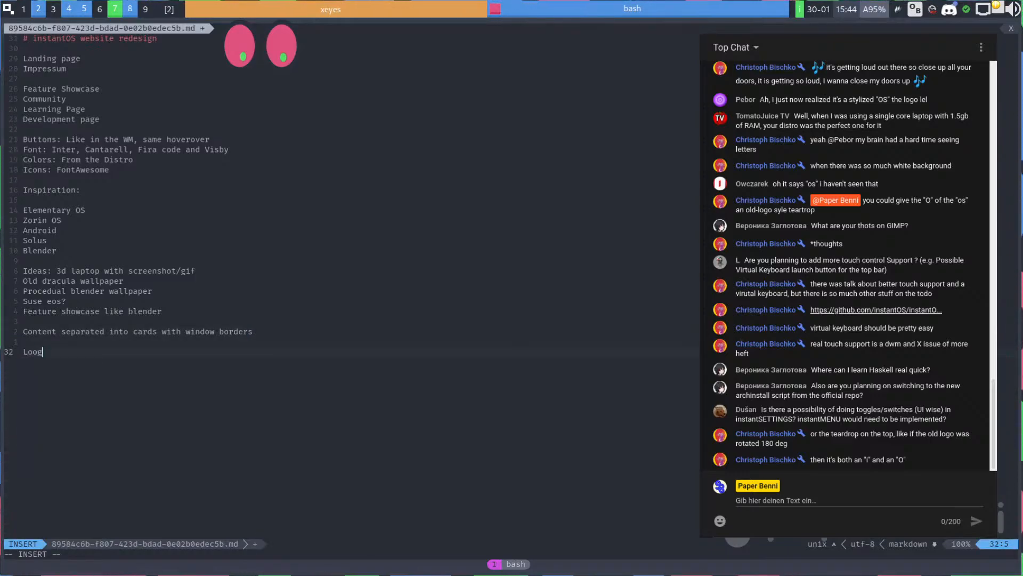
text(rdrop)
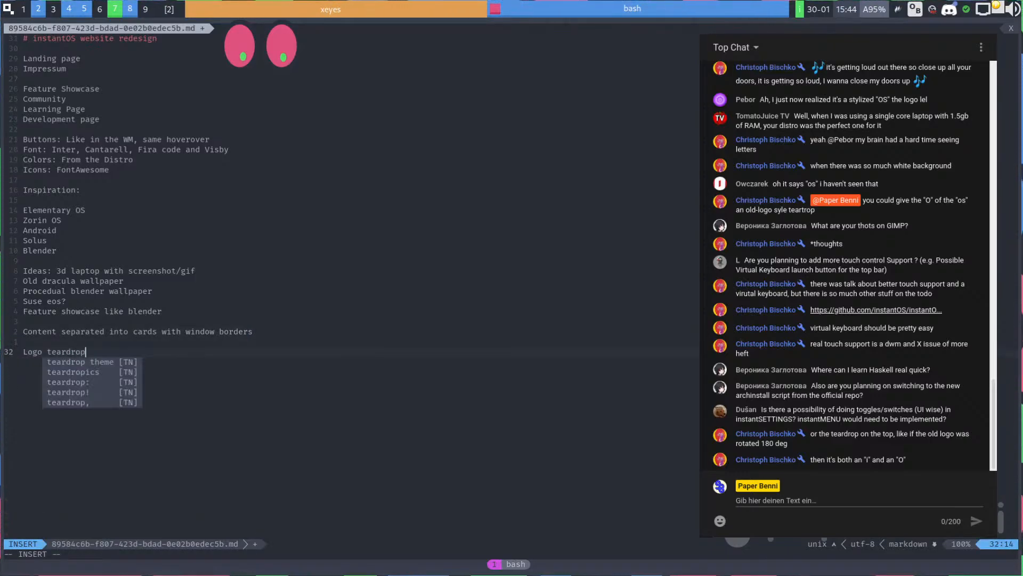
key(Escape)
text(:w)
key(Return)
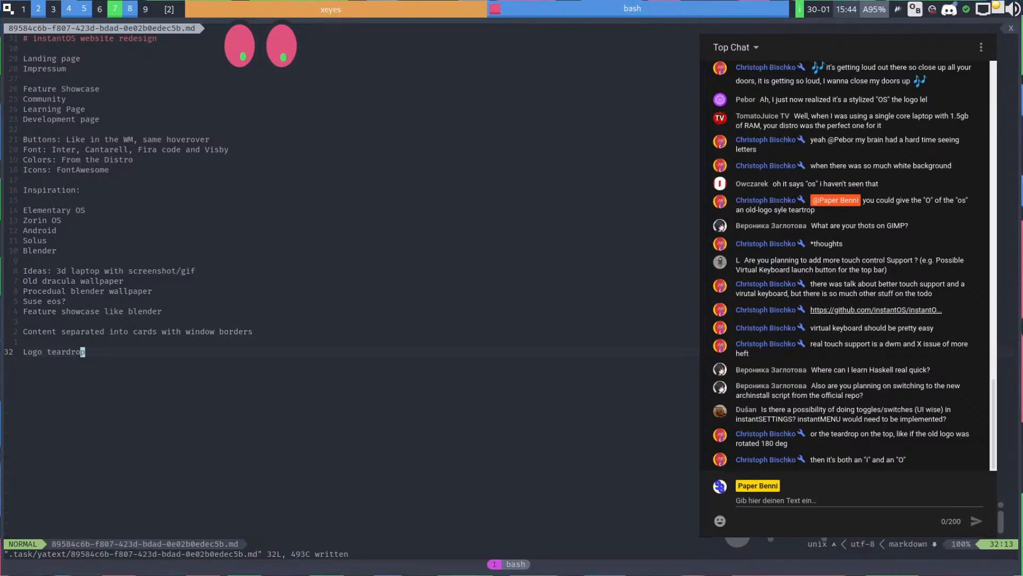
Switch to the Inkscape mockup and add the text "It works. Fast. Powerful" just below the OS logo
key(super+5)
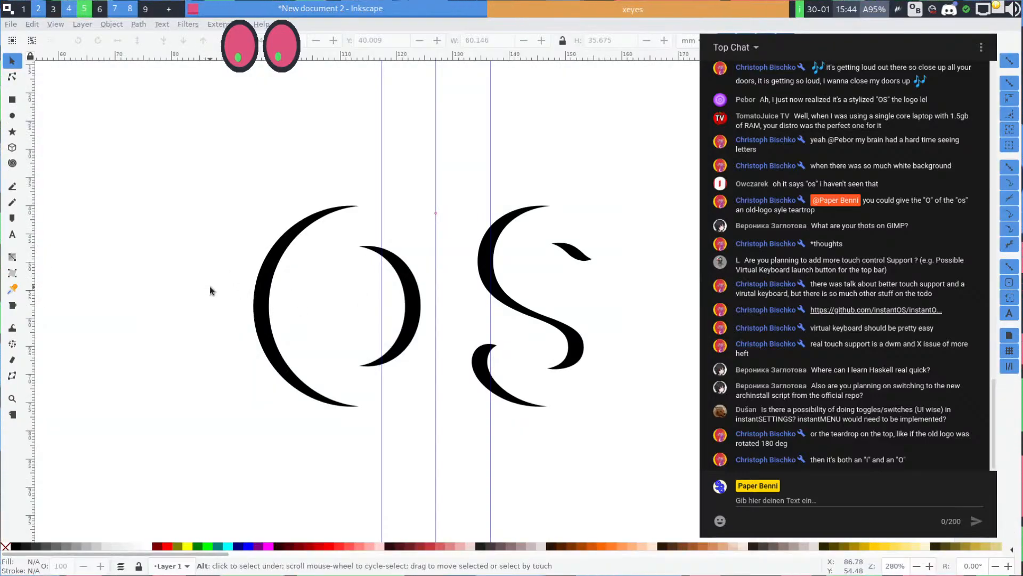
scroll(324, 408, down, 2)
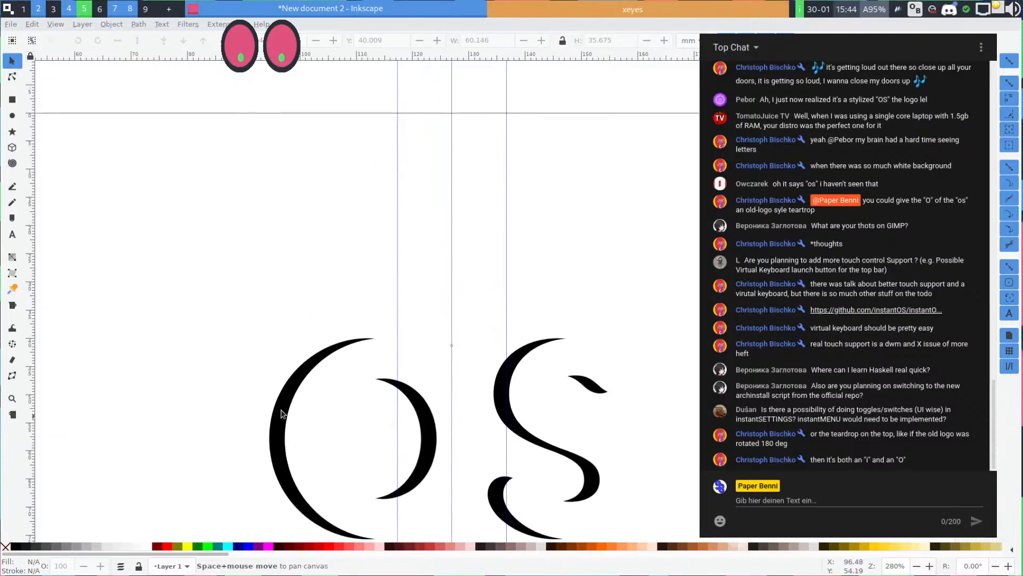
drag(324, 407, 333, 261)
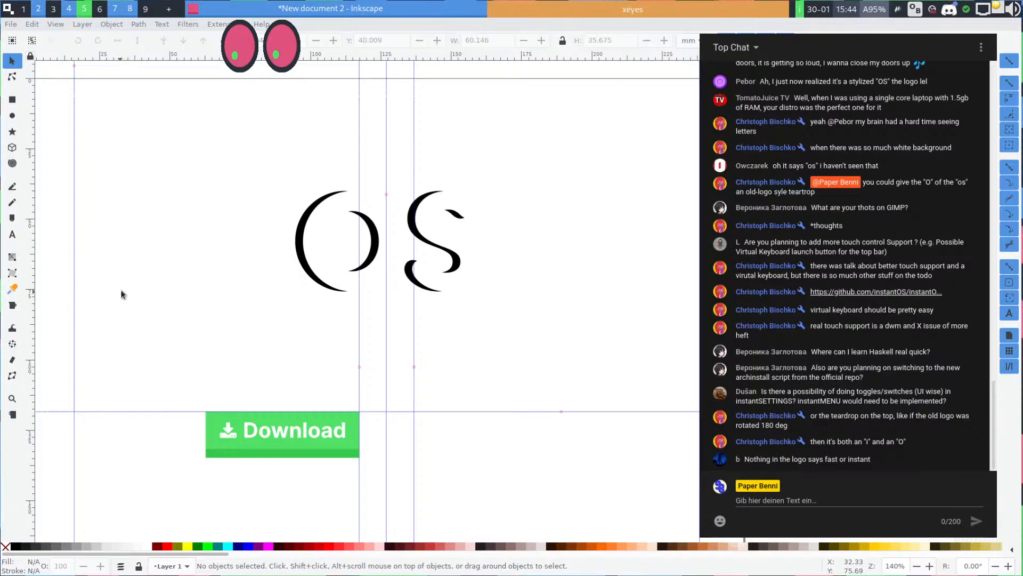
key(t)
click(204, 322)
text(It )
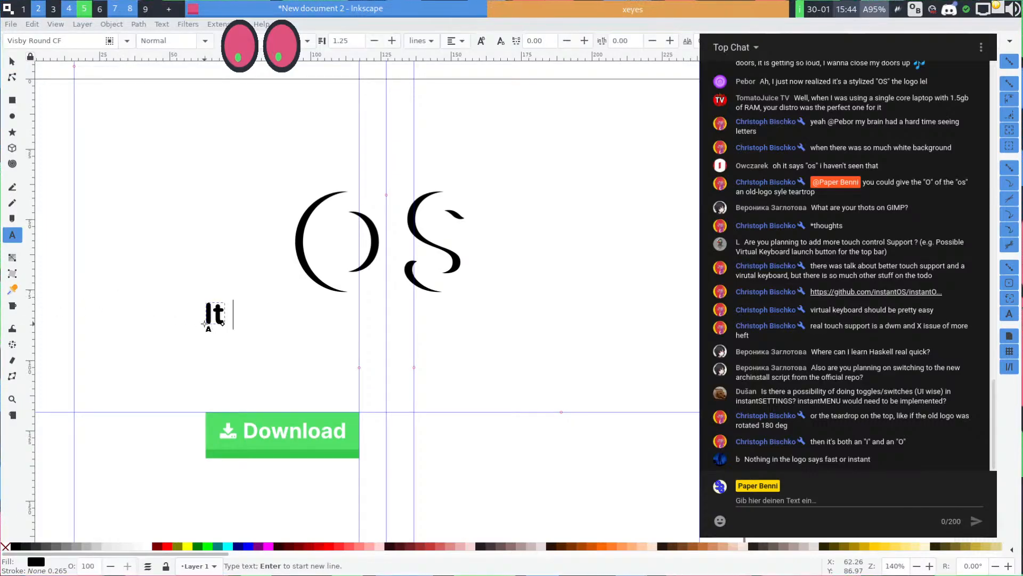
text(works. )
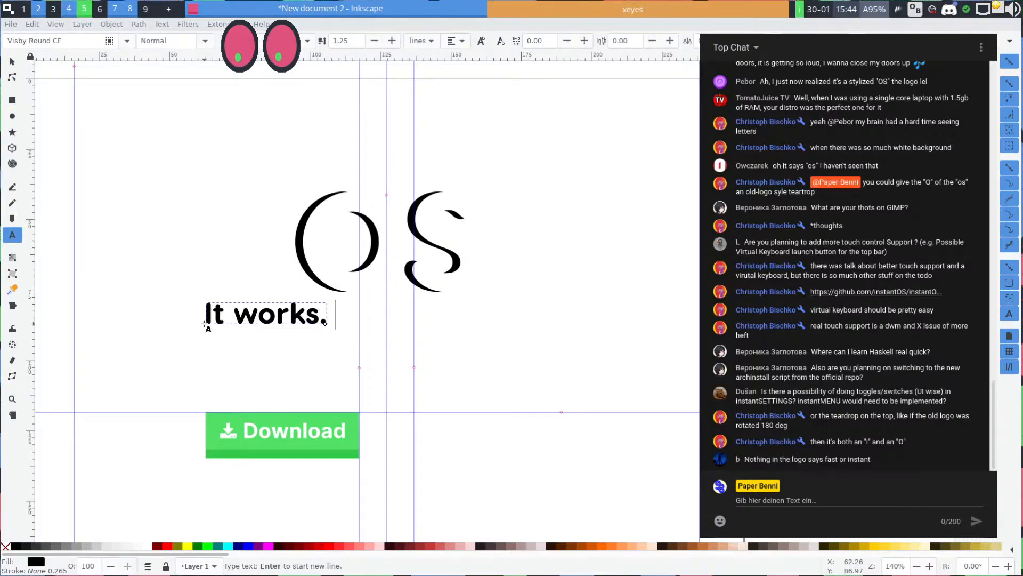
text(Fast. Powre)
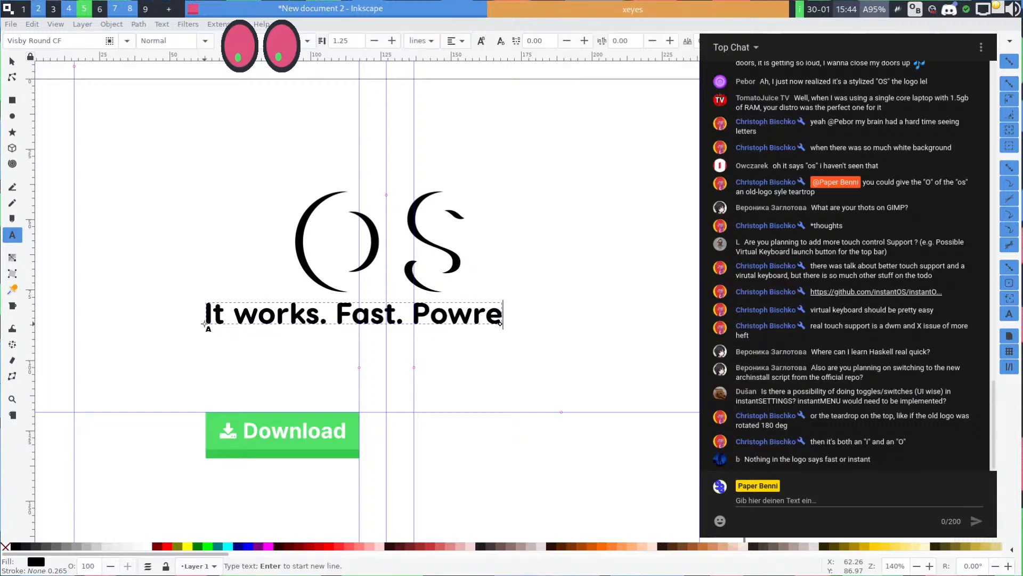
key(BackSpace)
key(BackSpace)
text(erwul)
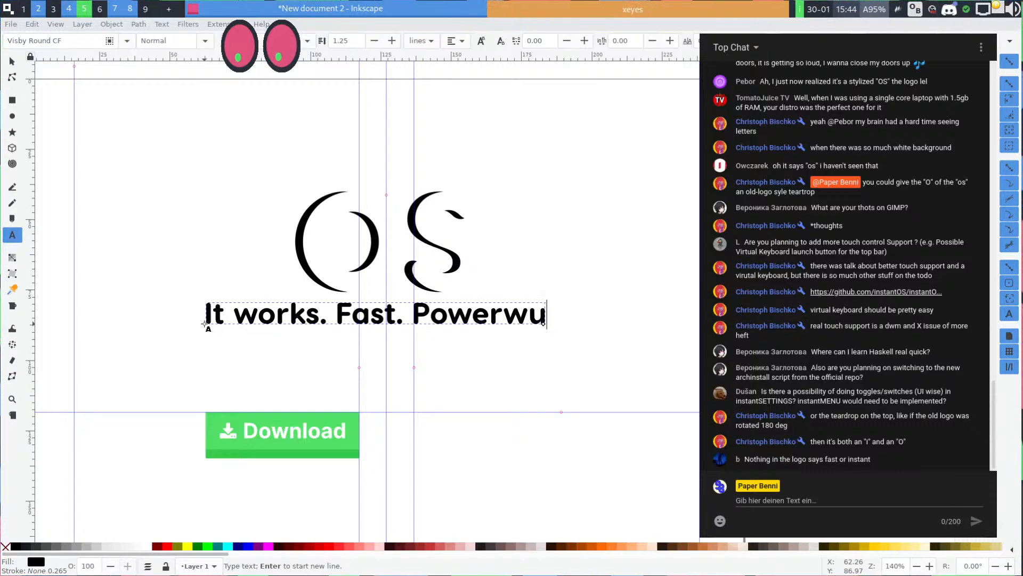
key(BackSpace)
key(BackSpace)
key(BackSpace)
text(fukl)
key(BackSpace)
key(BackSpace)
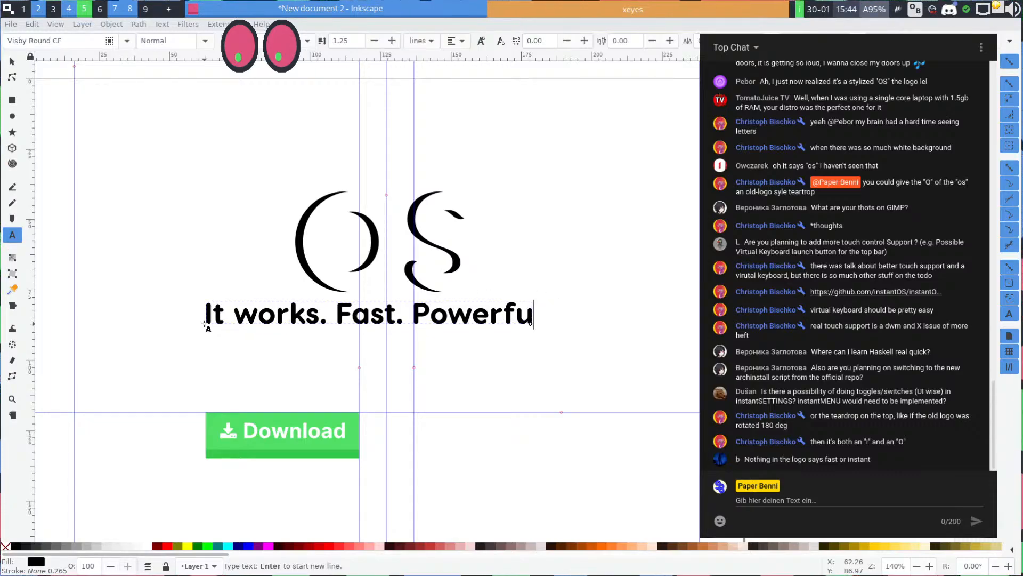
text(l)
Set the whole tagline to the Inter font in the Bold style
key(ctrl+a)
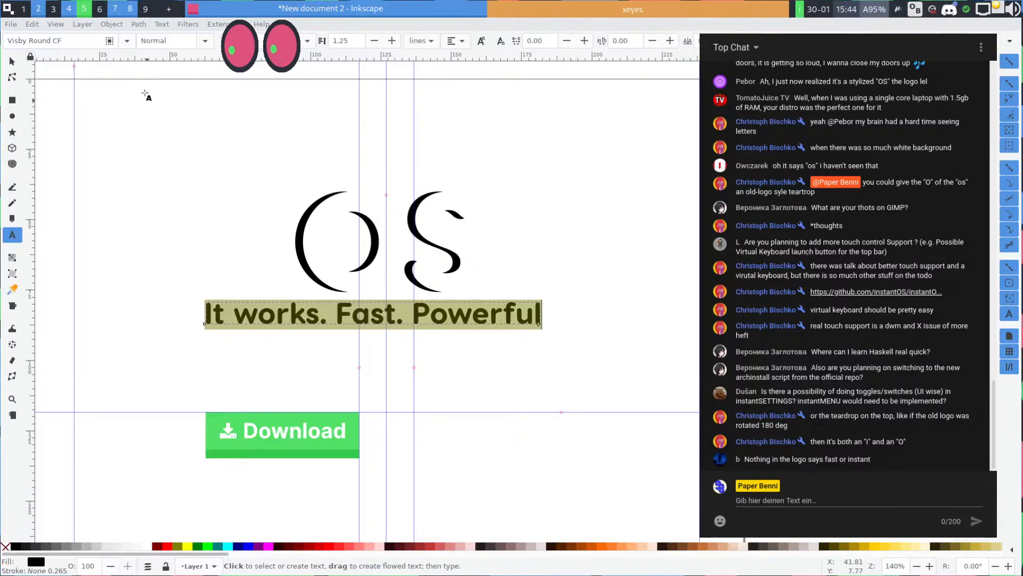
click(67, 41)
key(ctrl+a)
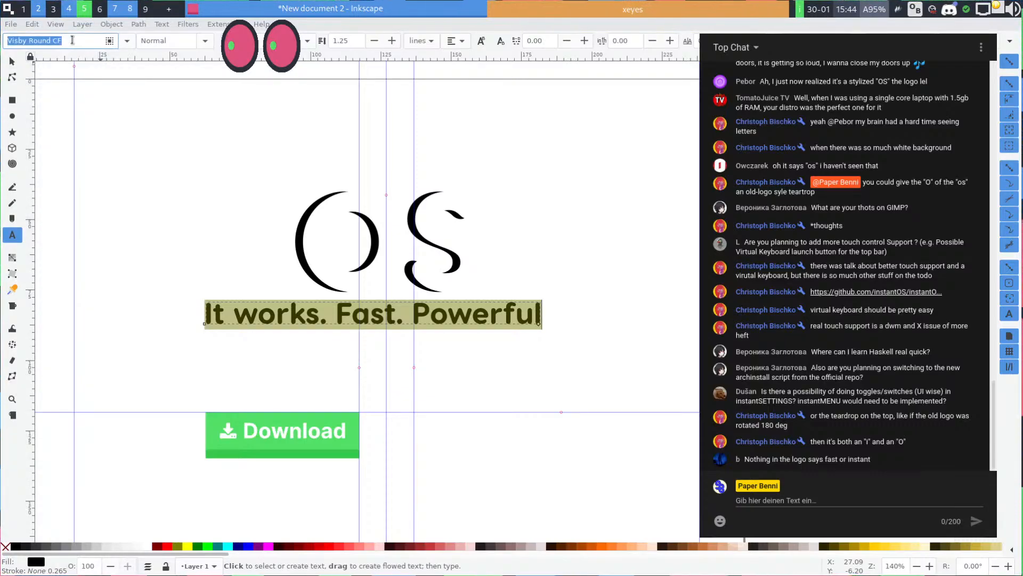
text(Inter)
key(Return)
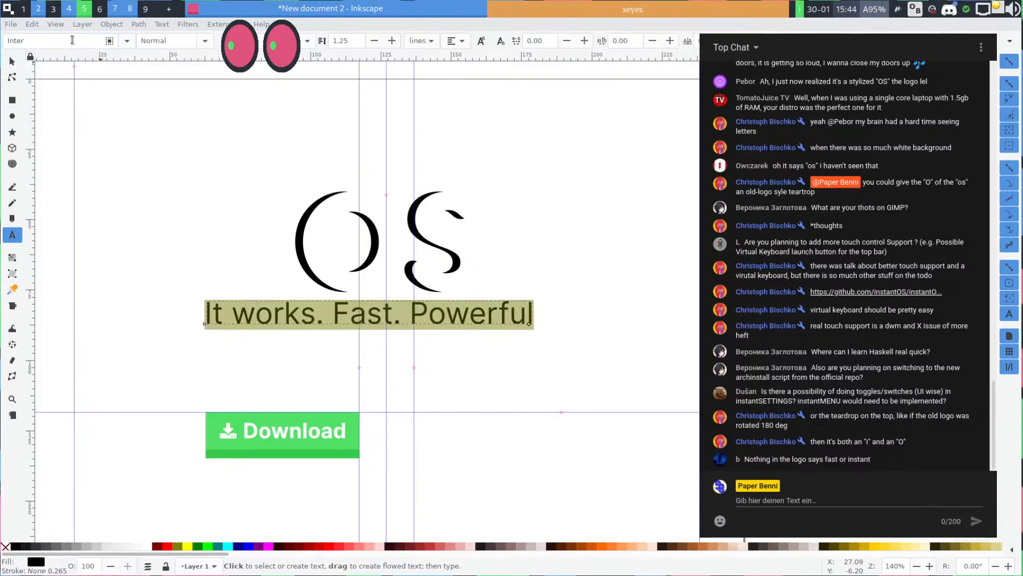
click(205, 40)
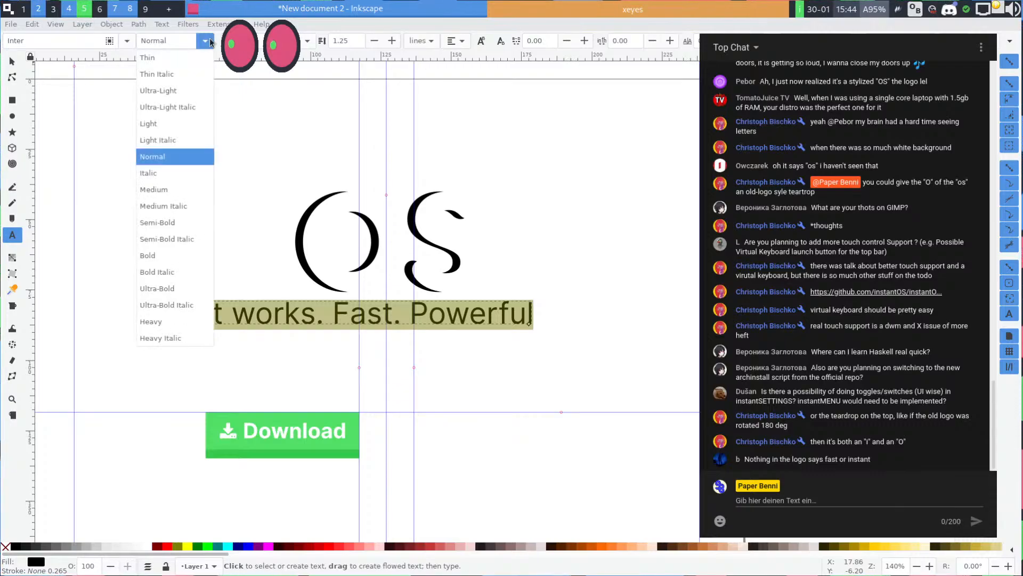
click(166, 257)
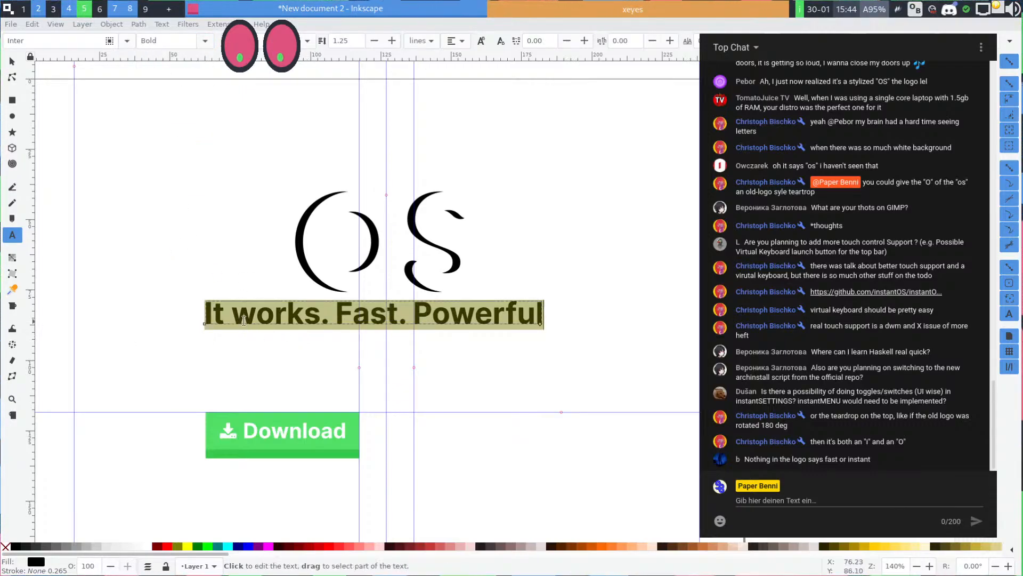
Centre the tagline beneath the OS logo and move the xeyes window away from the top bar
key(Escape)
key(s)
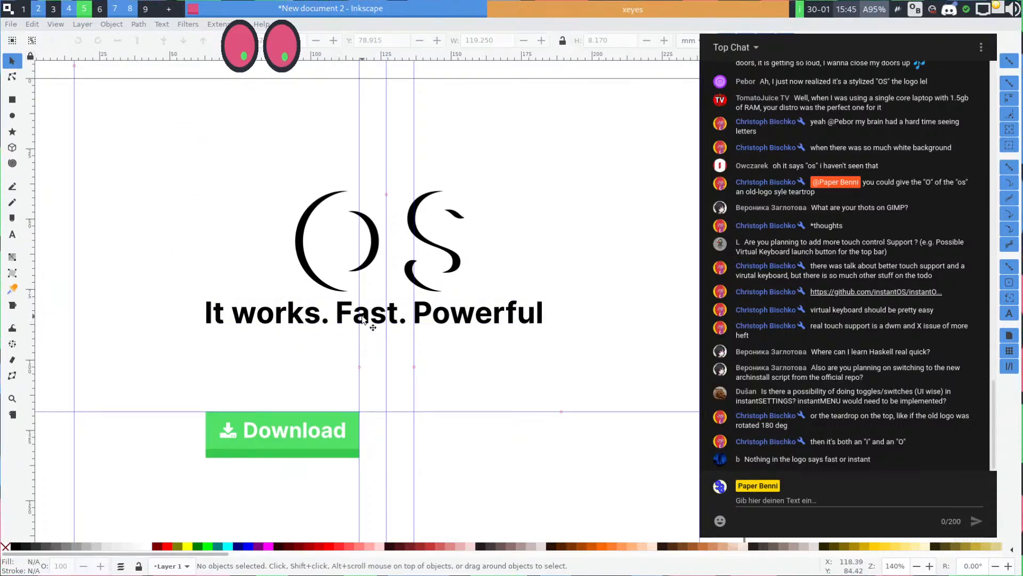
mouse_move(385, 321)
mouse_down()
mouse_move(400, 352)
mouse_move(402, 327)
mouse_up()
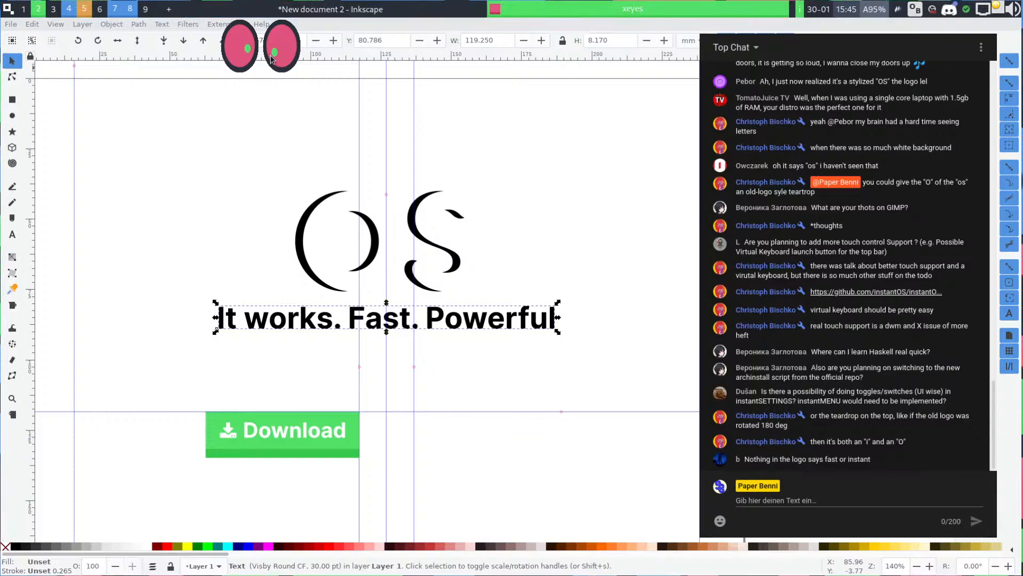
drag(281, 56, 190, 98)
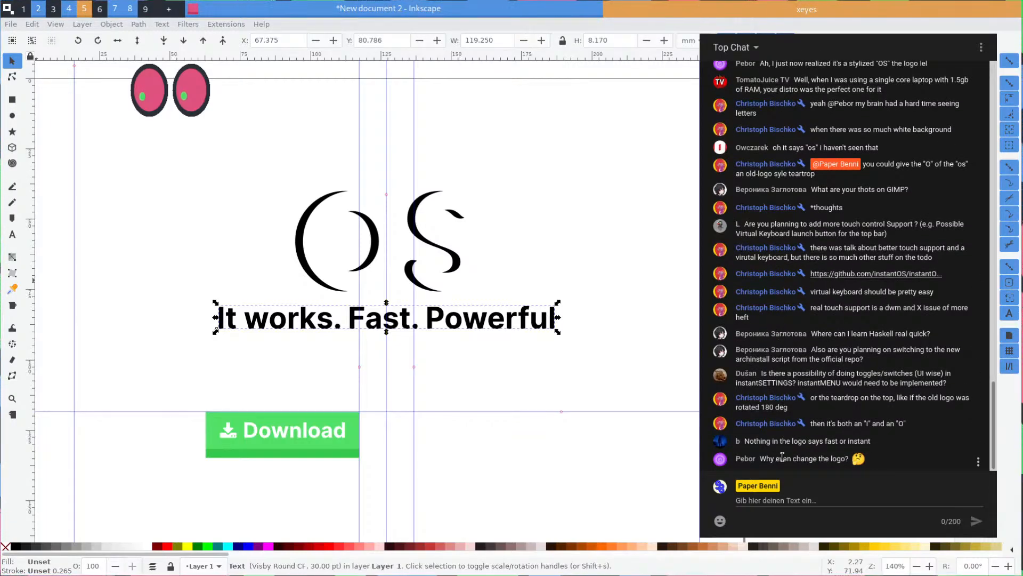
Read the chat comments on the logo and system tray, and examine the tray's DavMail settings and screenshot tool, closing both
drag(777, 457, 829, 458)
click(827, 457)
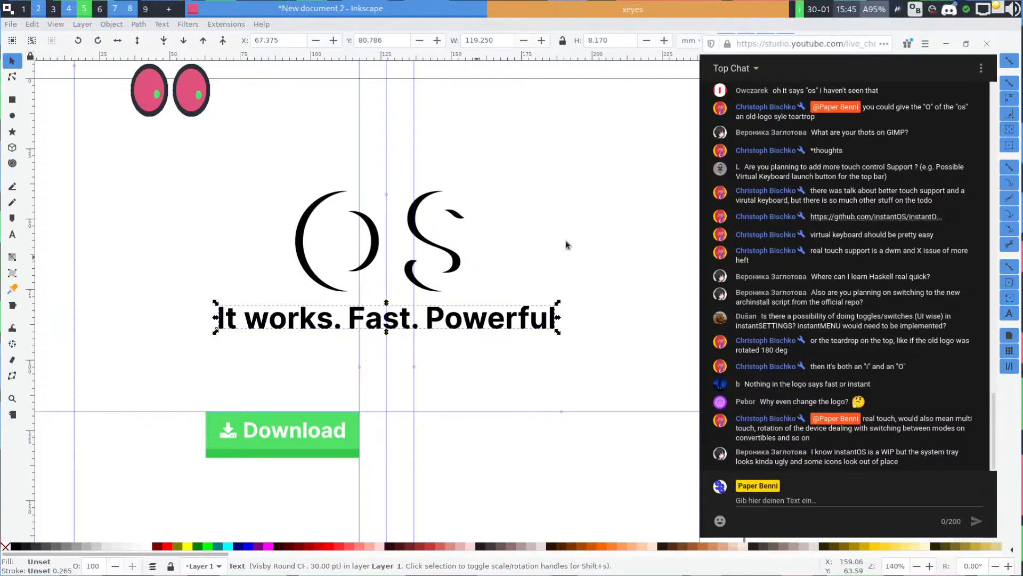
mouse_move(934, 8)
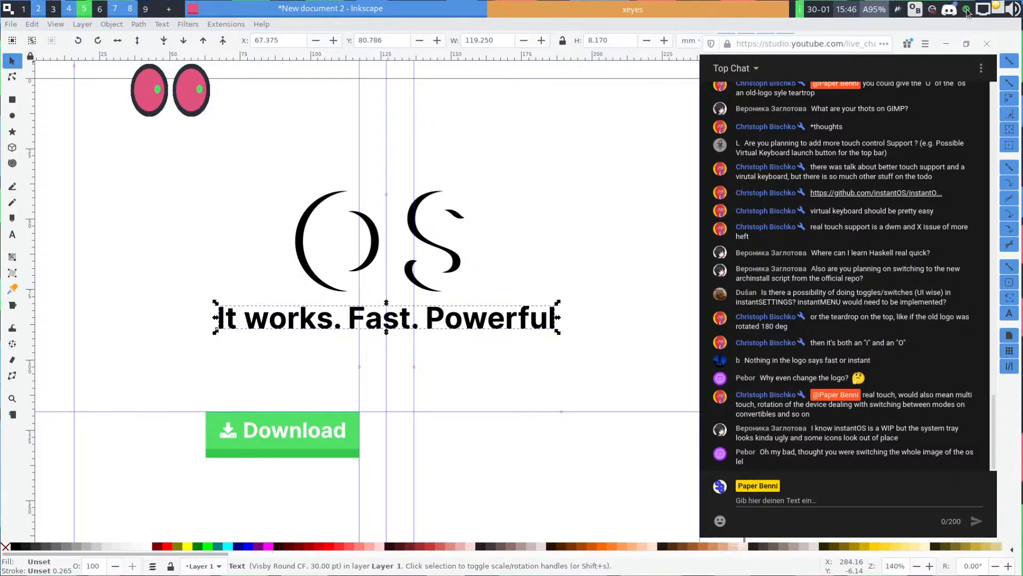
click(997, 9)
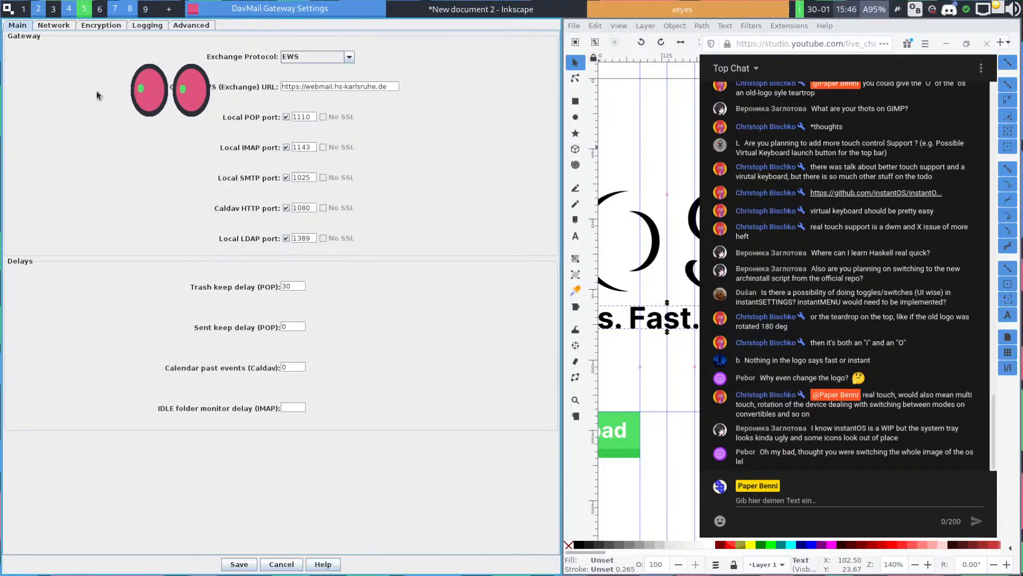
key(super+q)
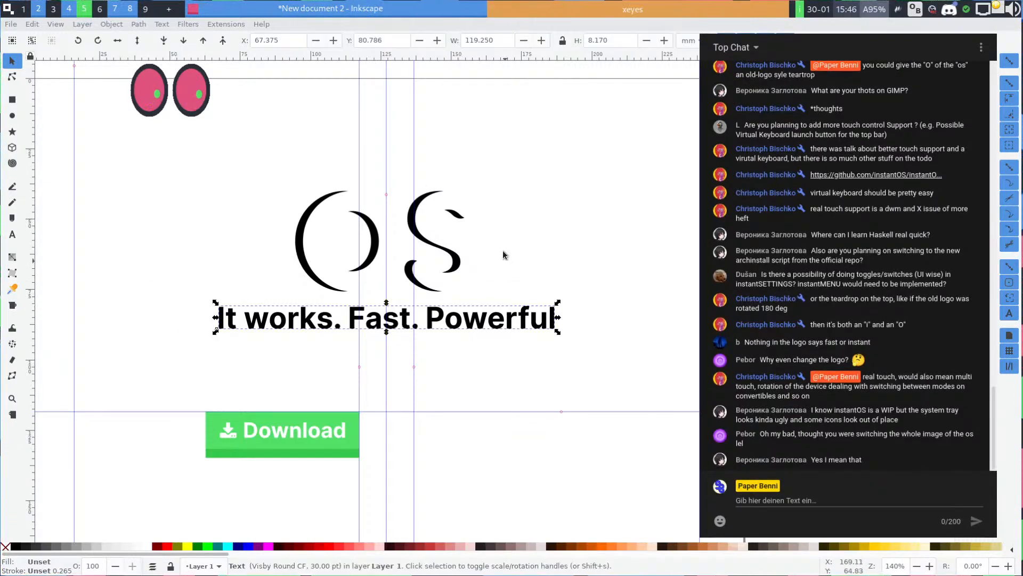
click(657, 140)
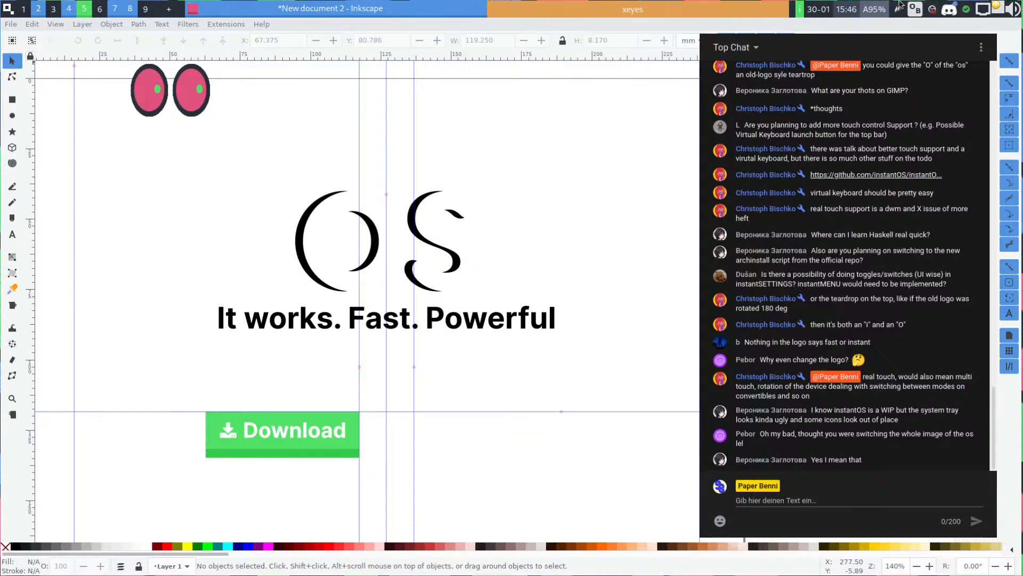
click(899, 4)
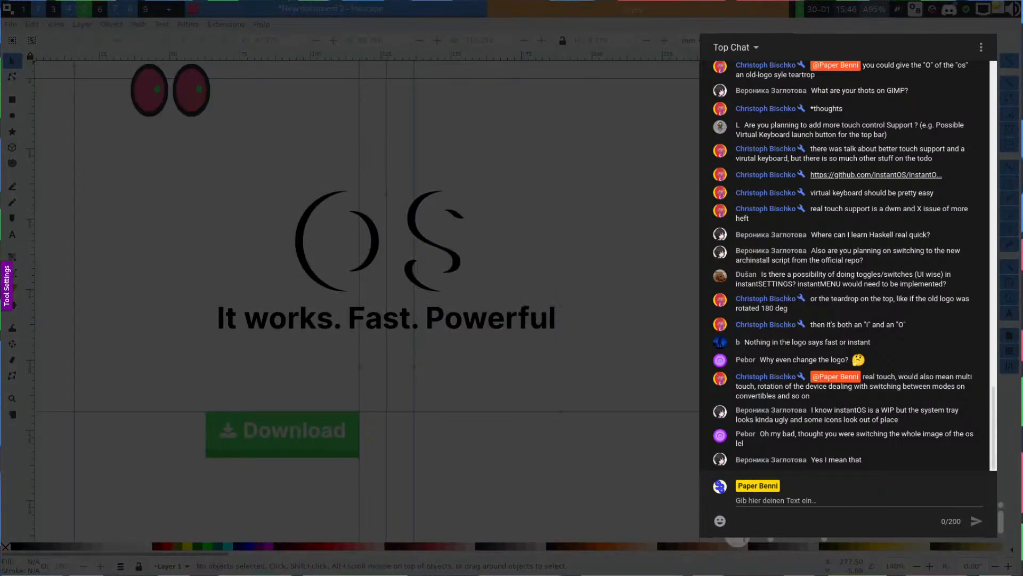
key(Escape)
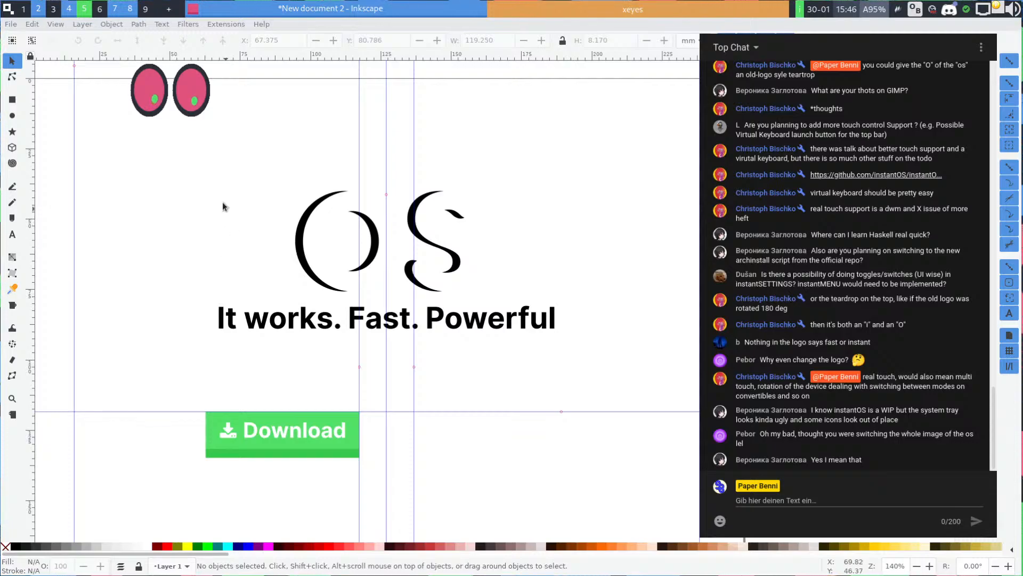
Move the xeyes window farther from the OS logo and make it smaller, leaving the Download button unselected
drag(211, 116, 143, 120)
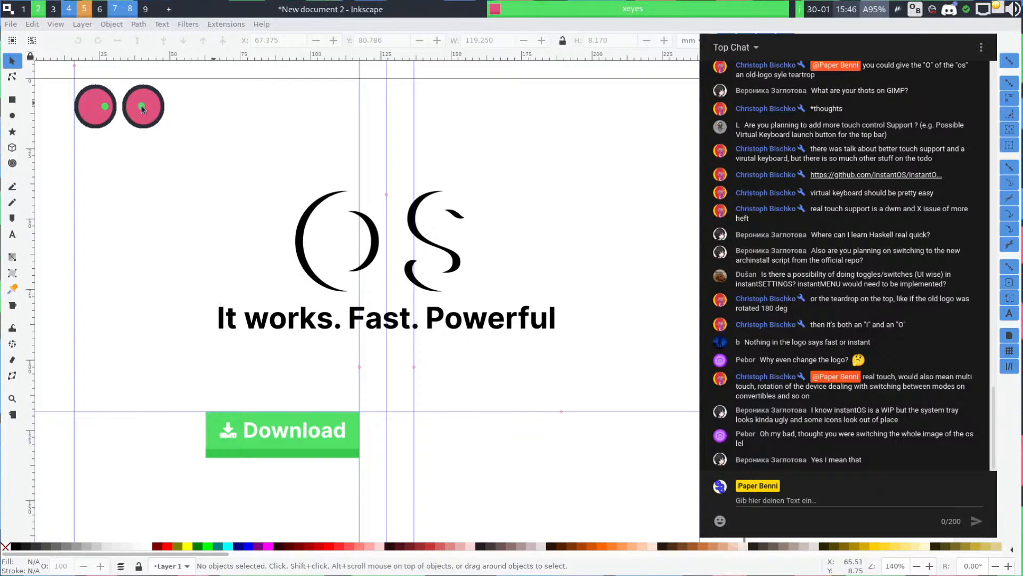
click(308, 427)
click(262, 373)
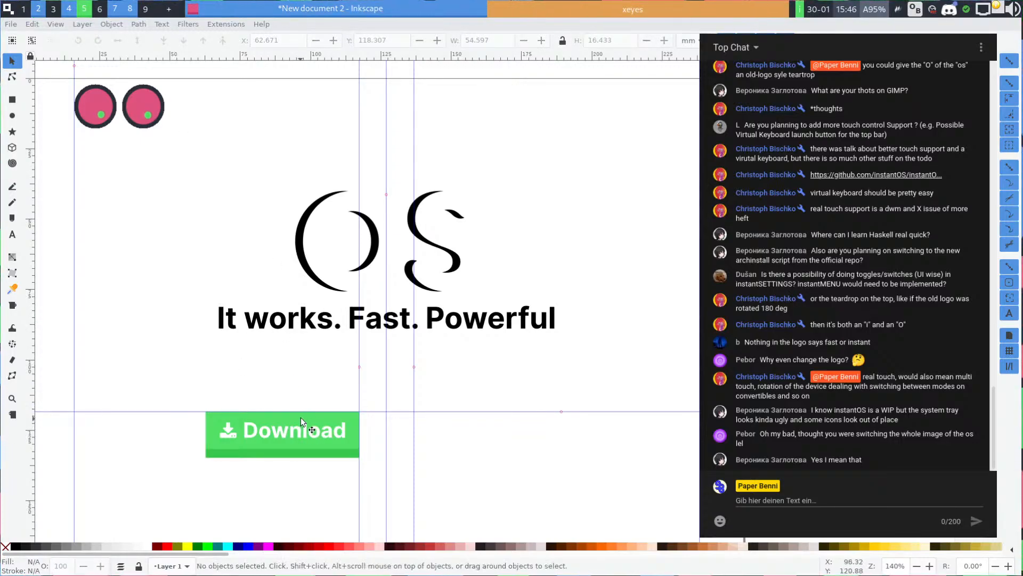
Open the page settings in the document properties and open the background colour for editing
scroll(300, 417, down, 3)
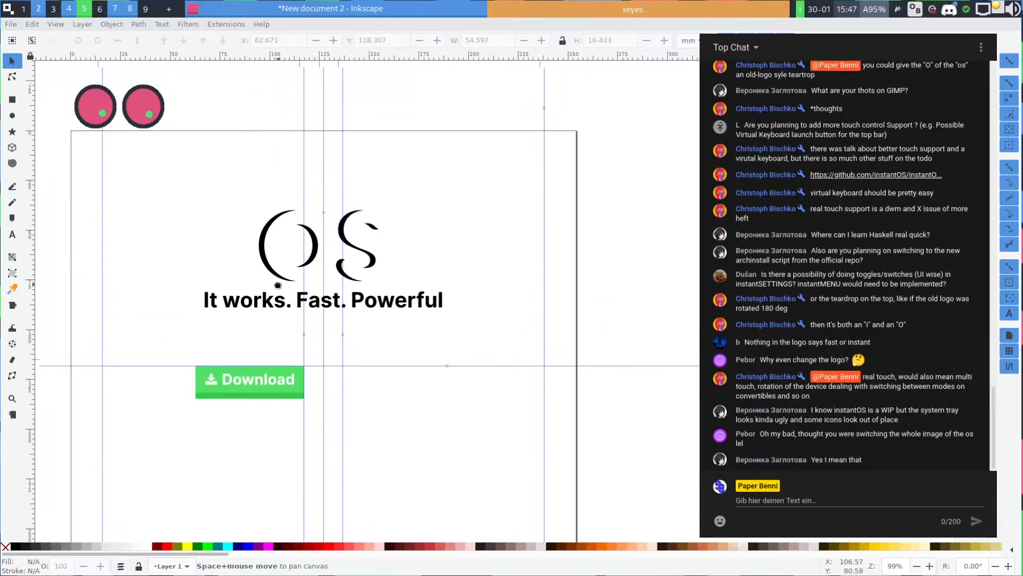
drag(277, 285, 356, 309)
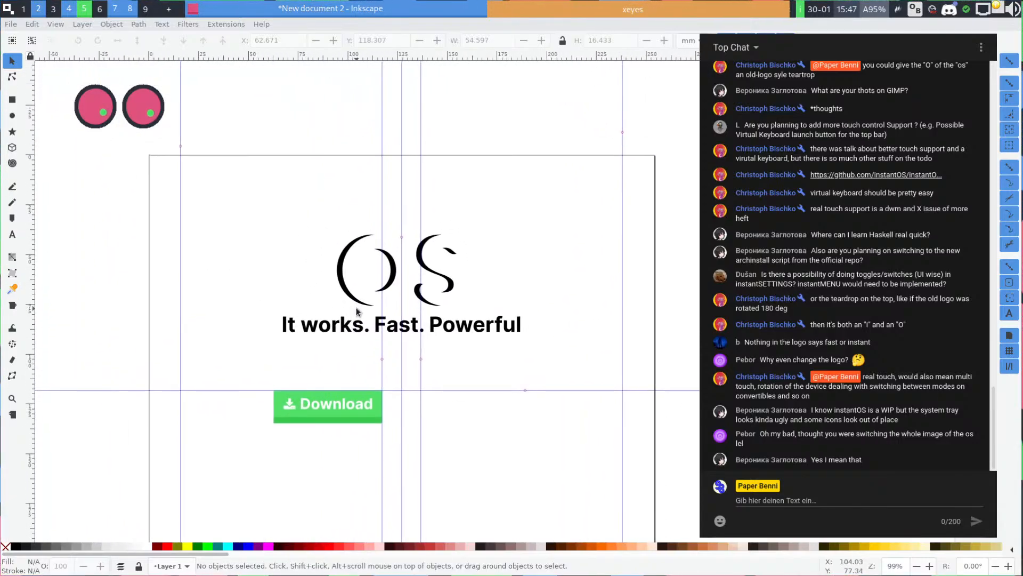
click(32, 24)
mouse_move(10, 24)
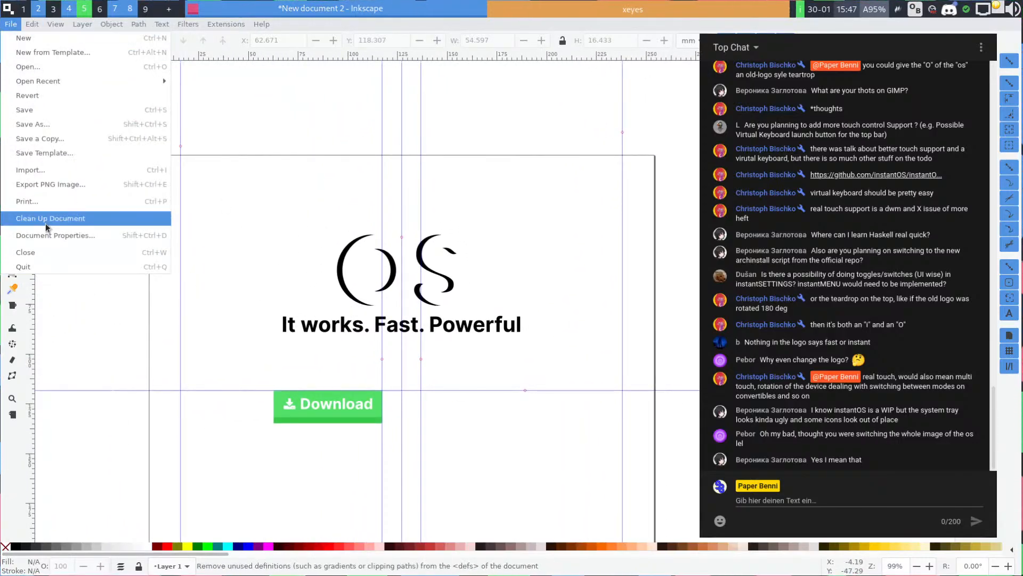
click(43, 237)
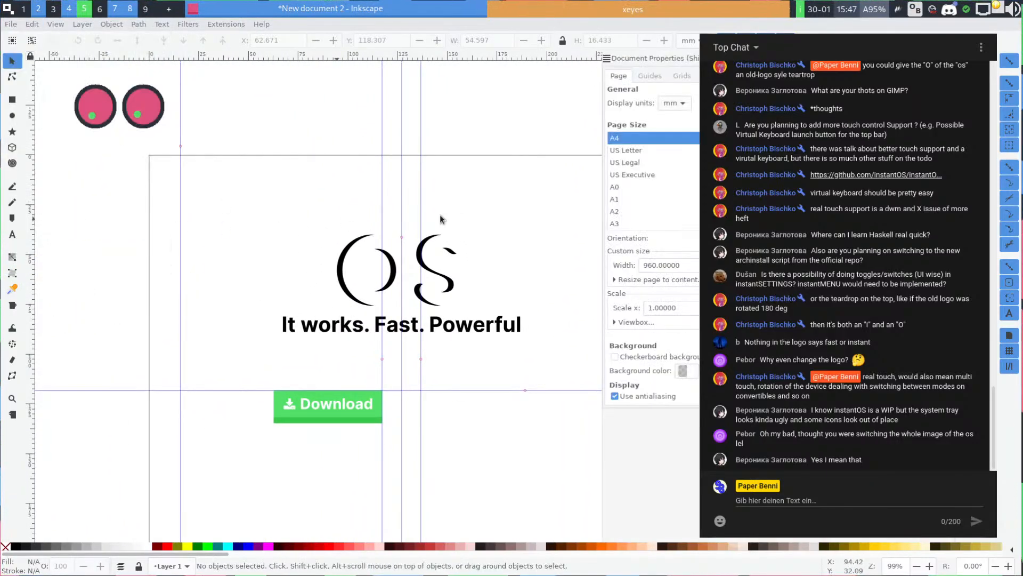
click(649, 78)
scroll(650, 77, down, 6)
scroll(650, 78, up, 3)
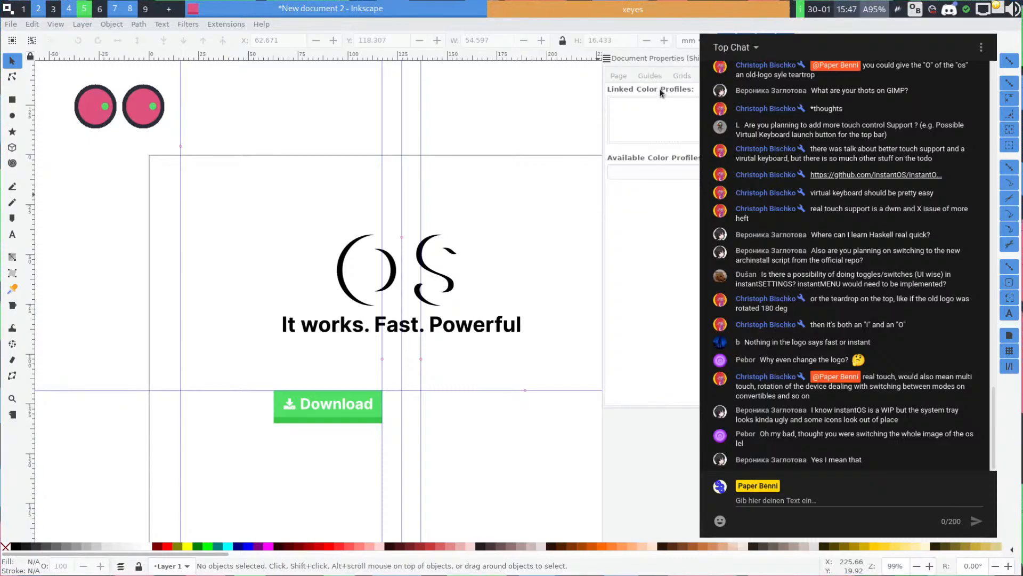
scroll(650, 76, up, 3)
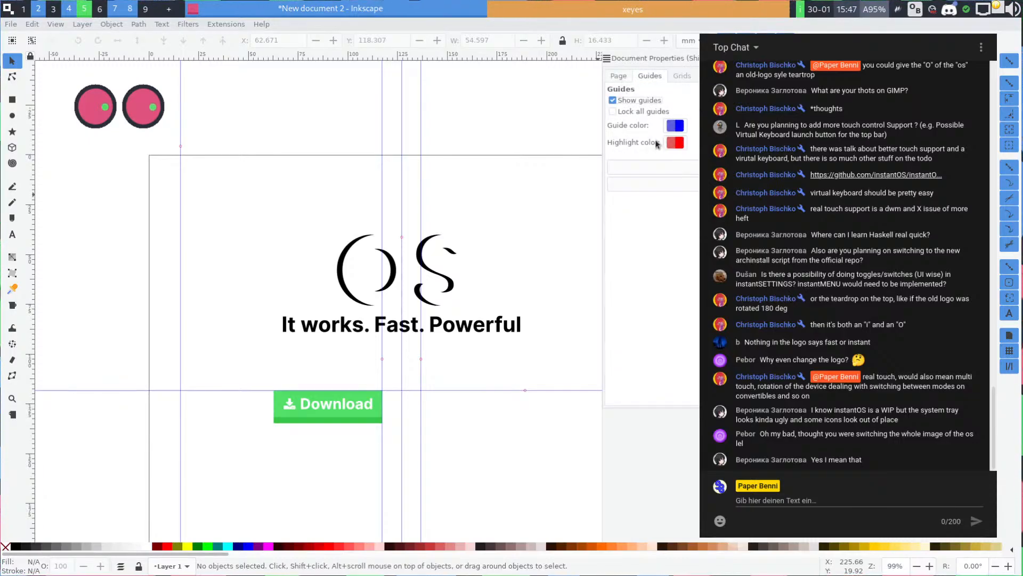
click(618, 76)
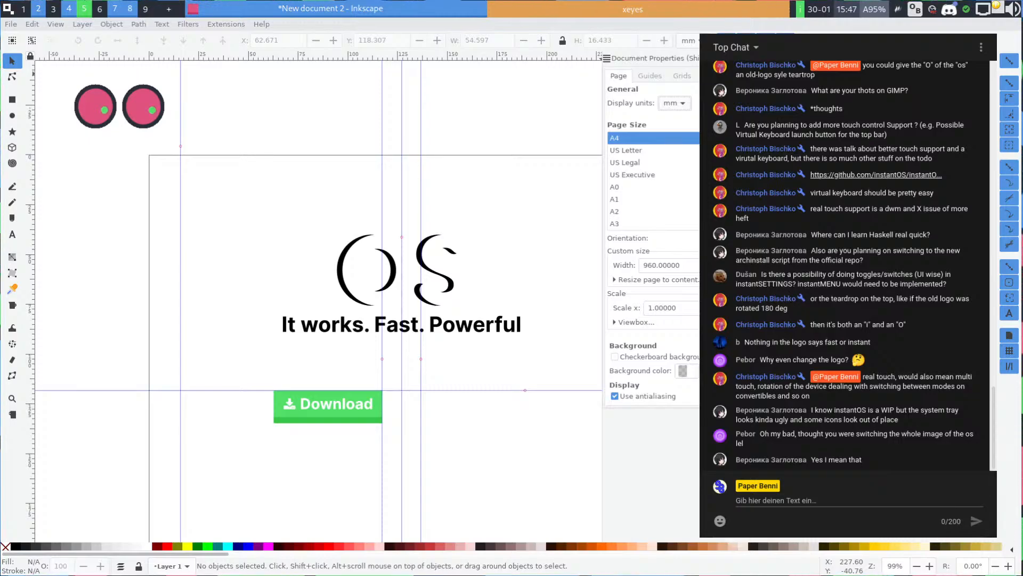
click(682, 370)
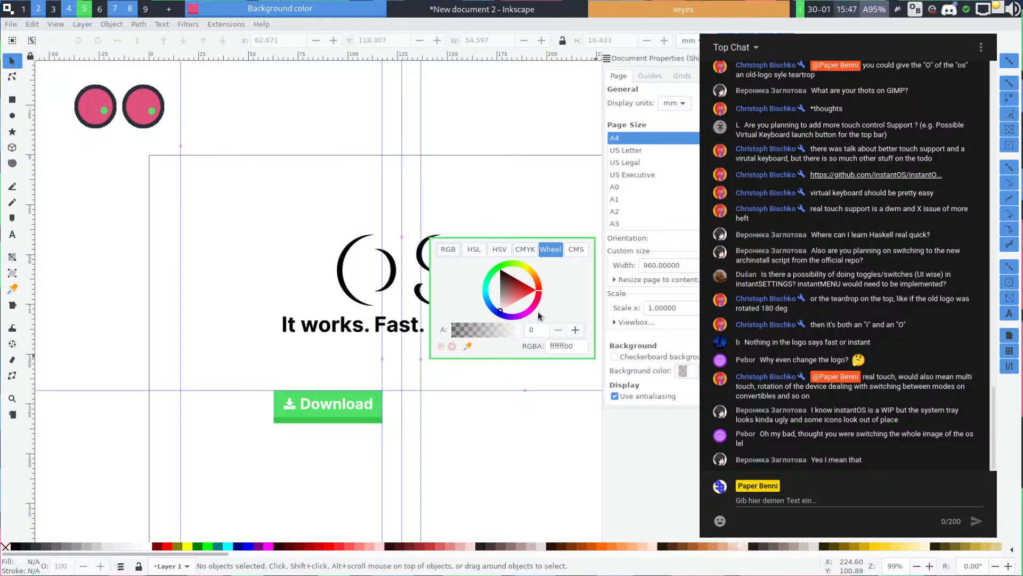
Open Gpick as a smaller window and sample the dark #292F3A colour of the top bar into its palette
key(super+space)
text(gpick)
key(Return)
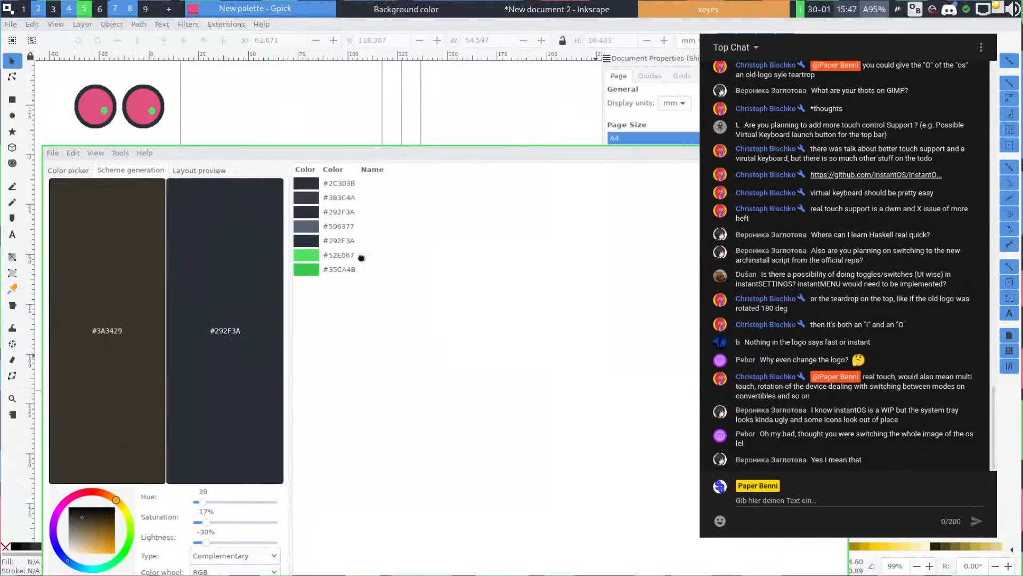
drag(436, 369, 389, 353)
click(398, 352)
click(381, 12)
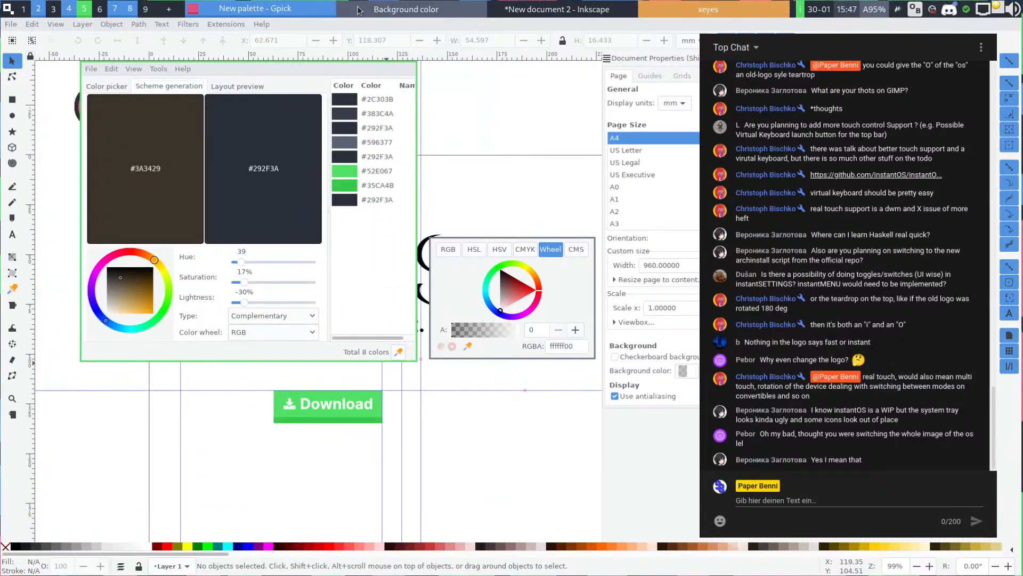
Set the page background colour to the sampled 292F3A
click(387, 201)
triple_click(552, 346)
text(292F3A)
key(Return)
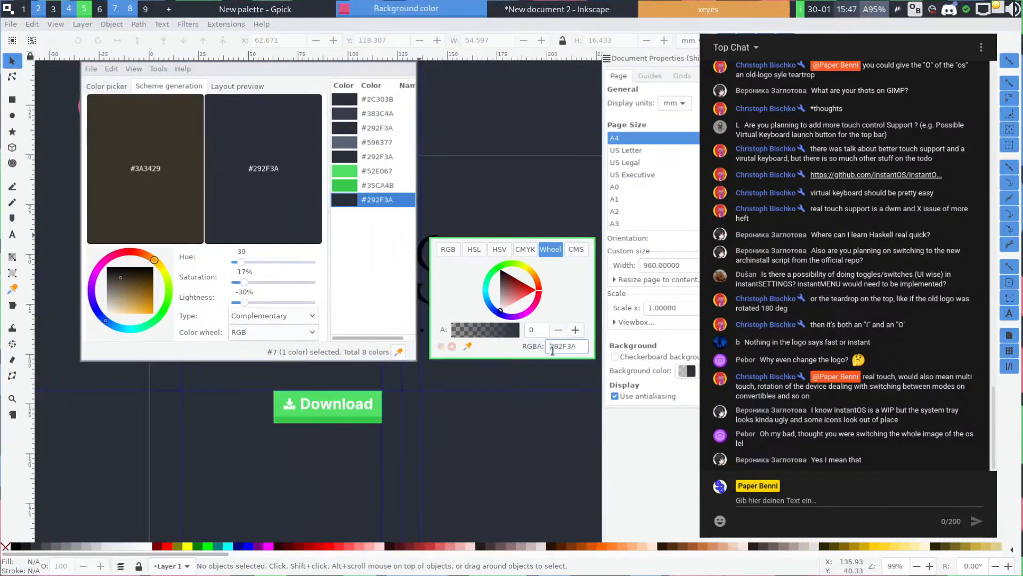
Cancel closing the unsaved document, and close Gpick and the background colour window
key(ctrl+w)
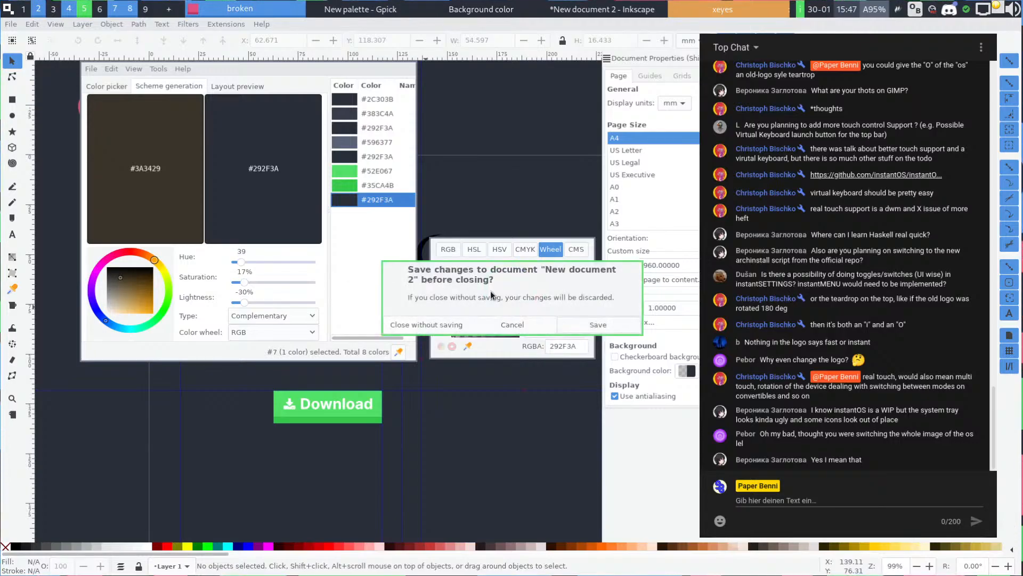
click(522, 325)
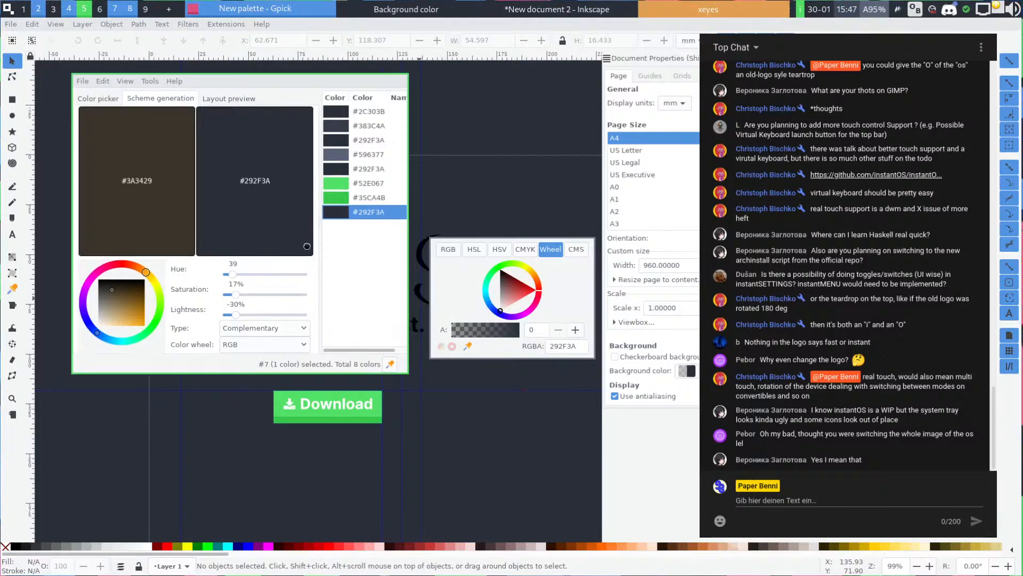
key(super+q)
mouse_move(519, 308)
mouse_down()
mouse_move(596, 327)
mouse_move(527, 291)
mouse_up()
key(Escape)
key(super+q)
key(Escape)
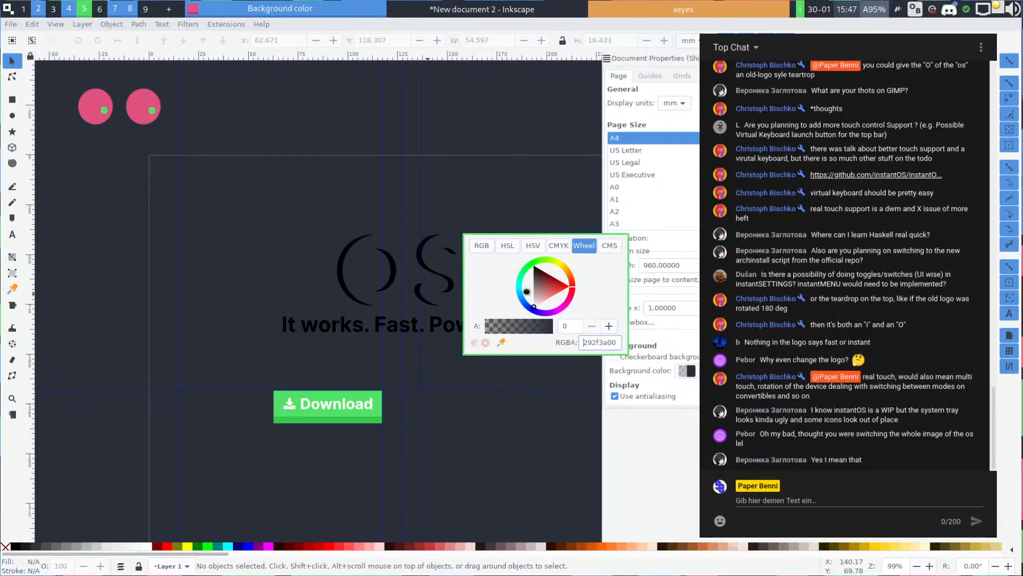
key(super+q)
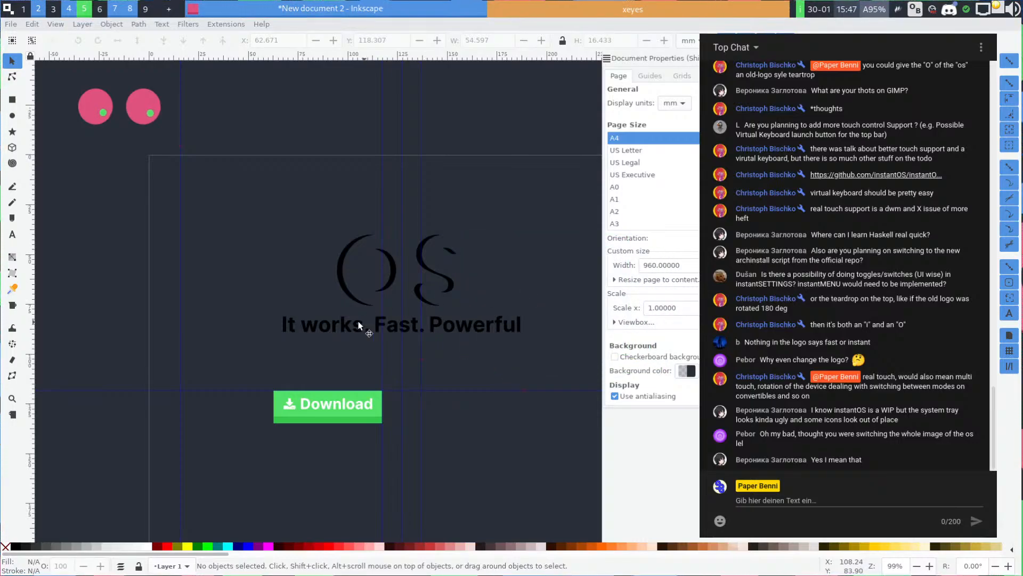
Fill the tagline and the OS logo with white
click(296, 324)
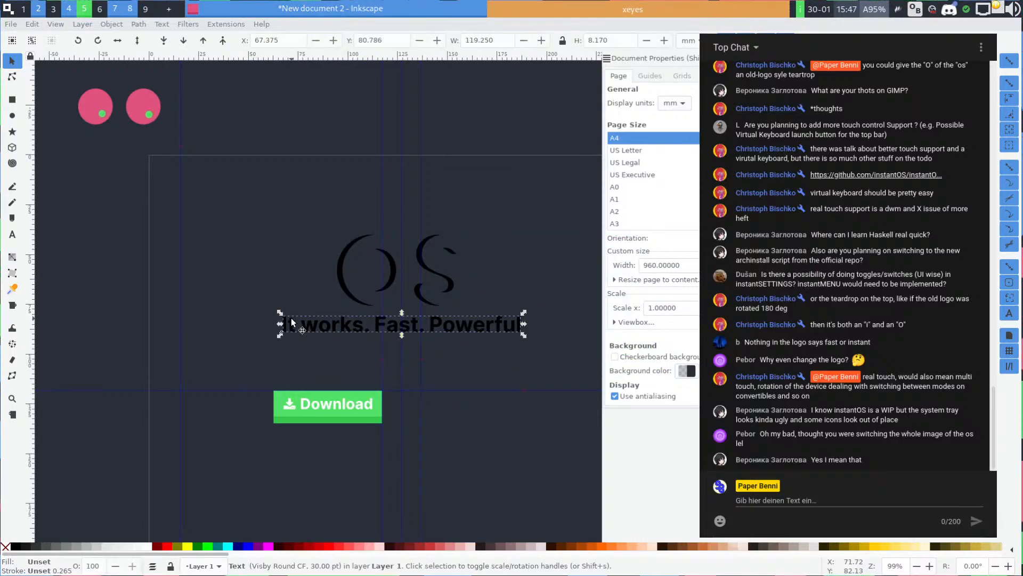
click(150, 547)
click(349, 287)
click(148, 547)
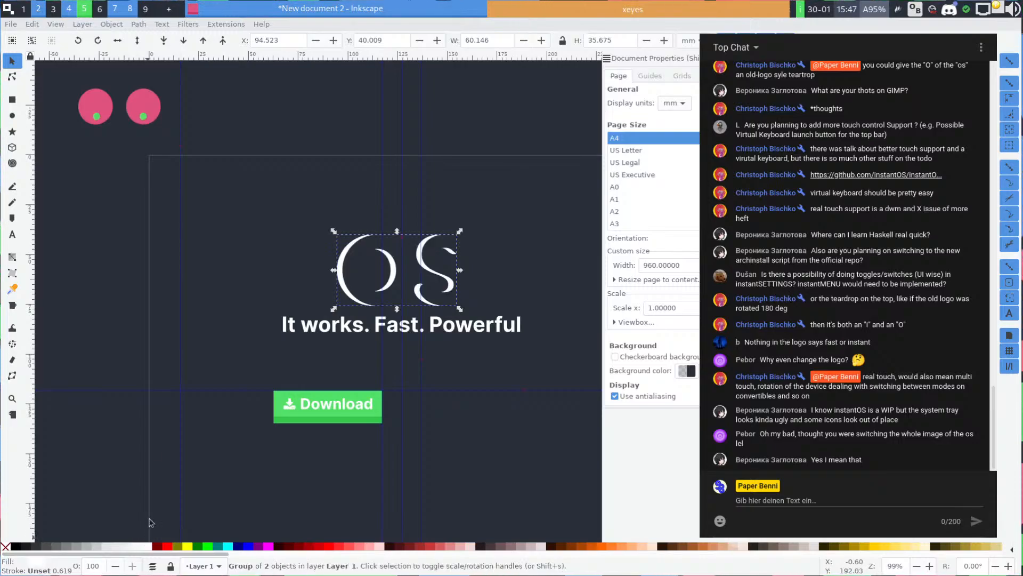
Raise the OS logo by about 18 mm and the tagline by about 8 mm, leaving nothing selected
click(245, 273)
drag(270, 273, 212, 243)
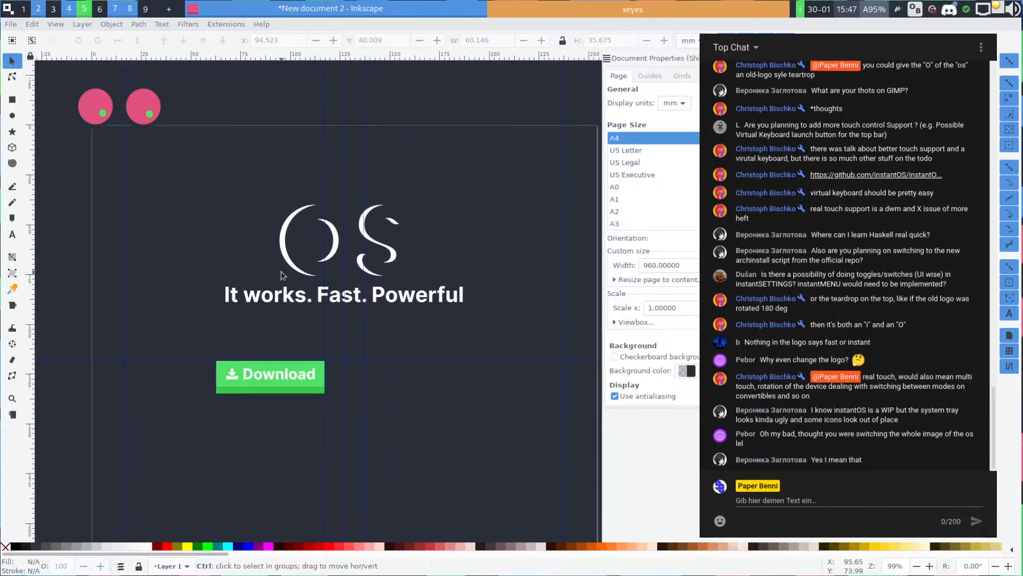
scroll(315, 245, up, 1)
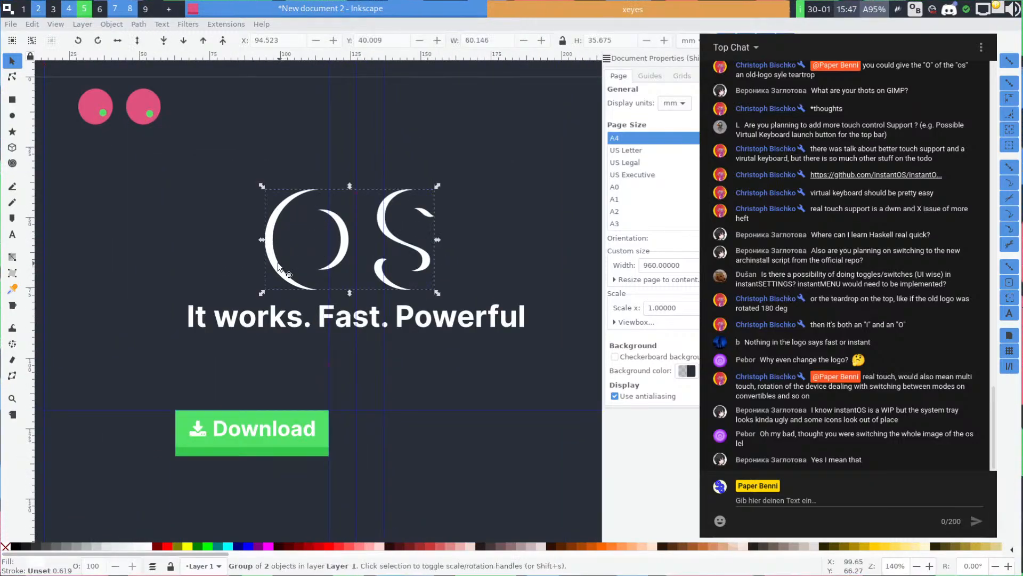
scroll(284, 265, up, 4)
click(266, 332)
drag(266, 330, 259, 288)
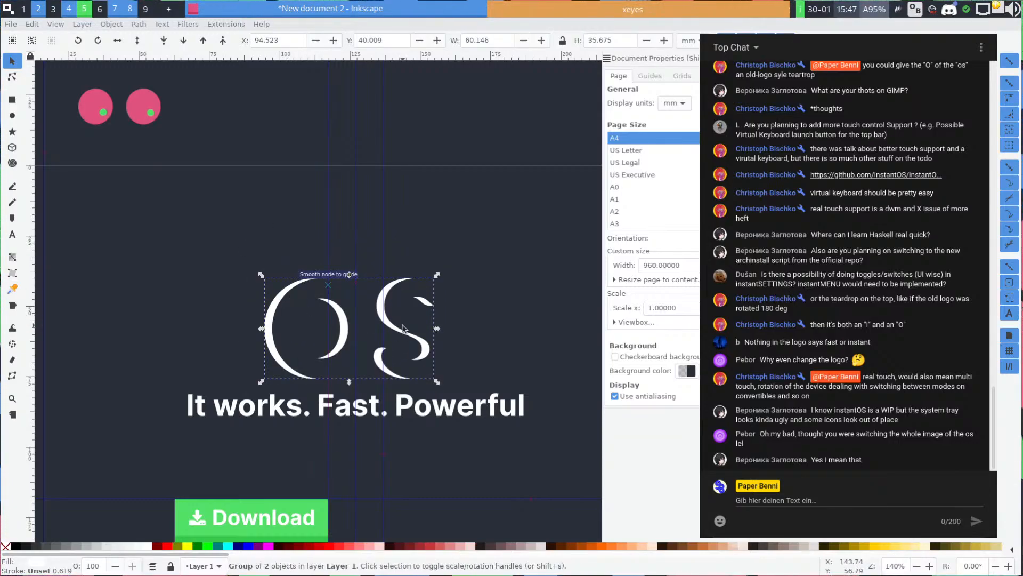
drag(401, 326, 402, 277)
drag(421, 403, 421, 382)
key(Escape)
Lower the Download button below its guide and move the tagline down about 19 mm
scroll(422, 496, down, 3)
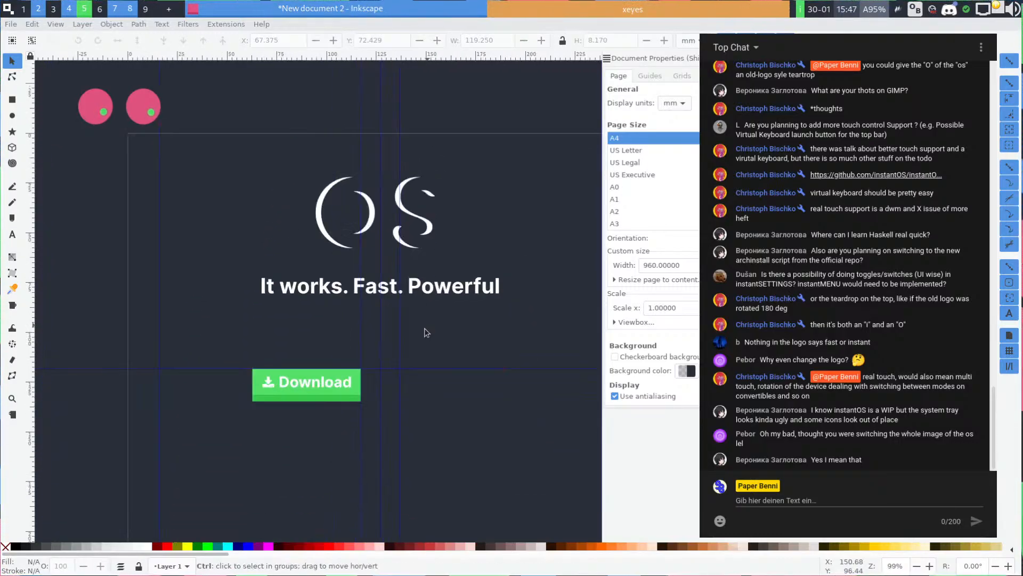
scroll(331, 361, up, 2)
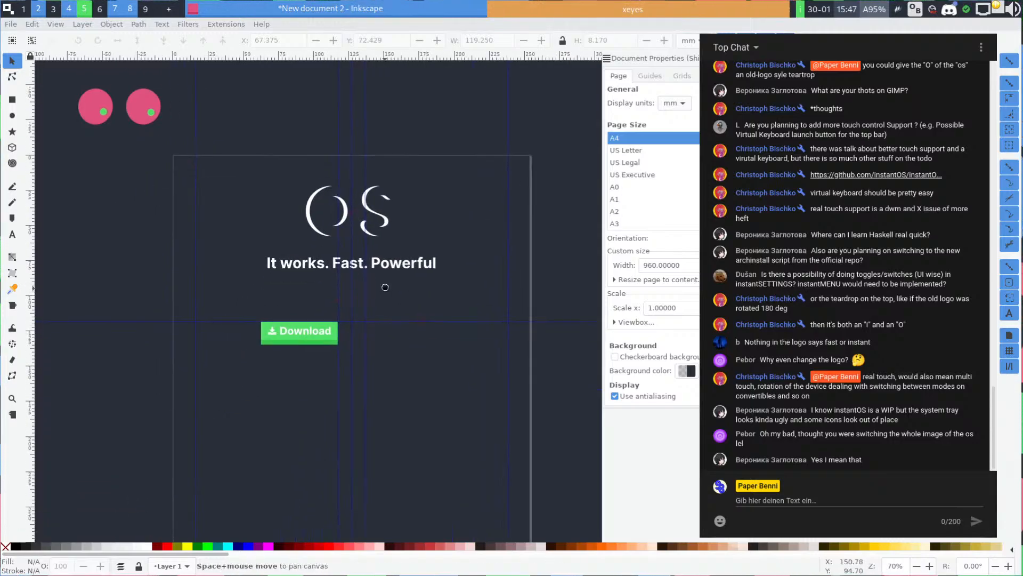
scroll(349, 361, down, 1)
key(space)
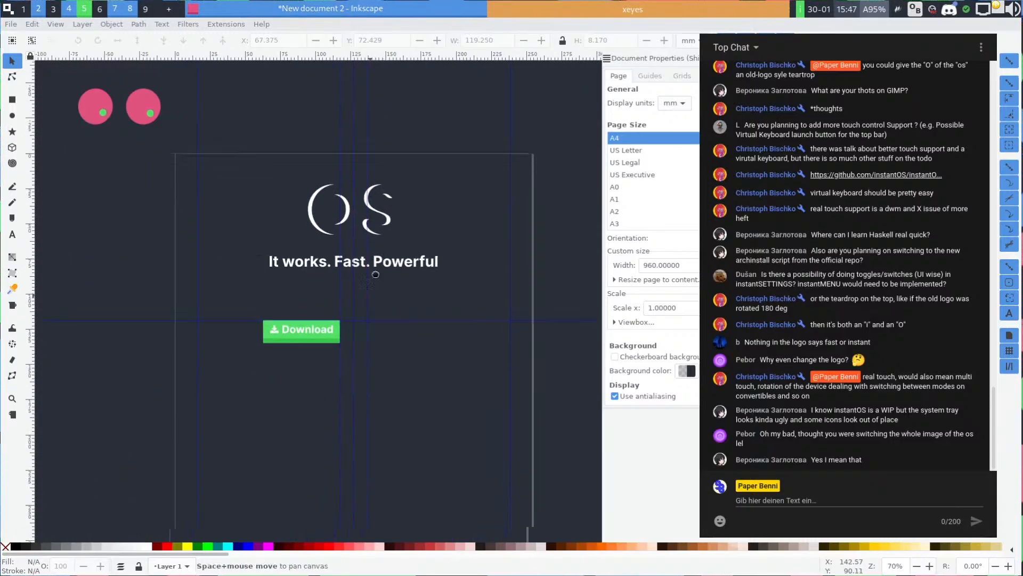
click(314, 297)
drag(314, 297, 320, 326)
drag(328, 228, 325, 252)
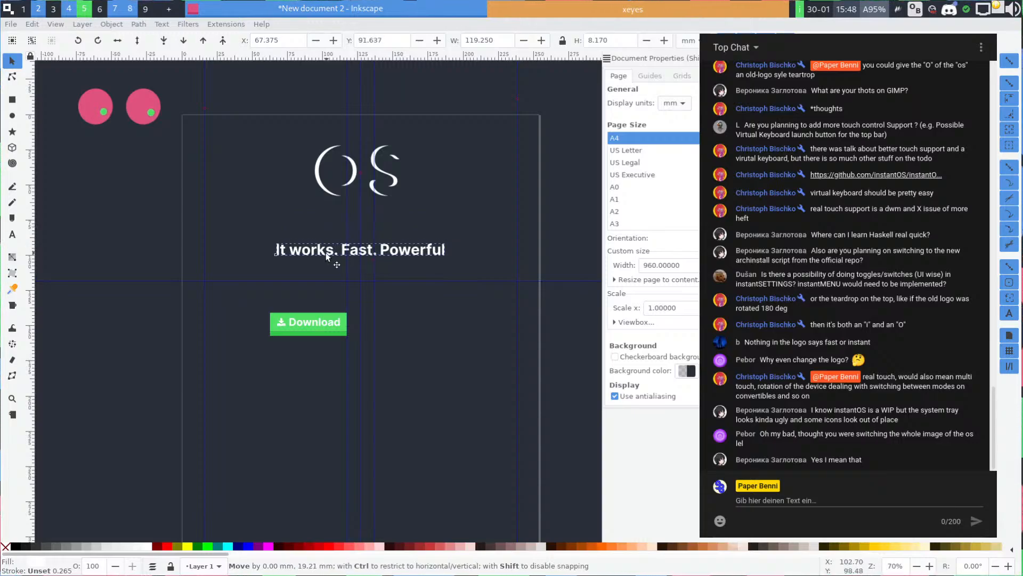
Try moving the O inside the logo group, and undo the recent moves of the logo, tagline and Download button
click(325, 189)
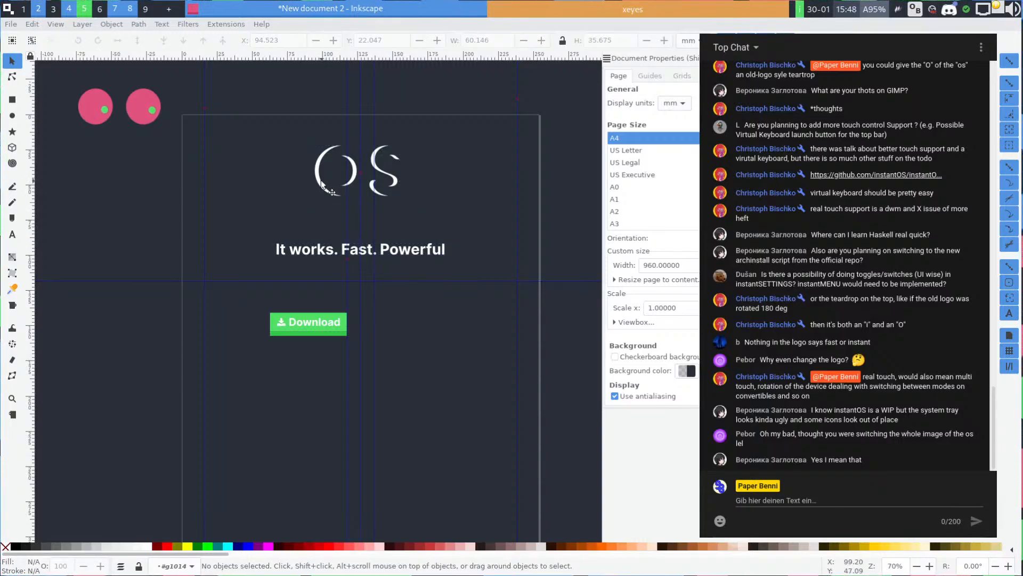
double_click(322, 186)
drag(323, 187, 318, 209)
key(ctrl+z)
key(ctrl+z)
key(ctrl+z)
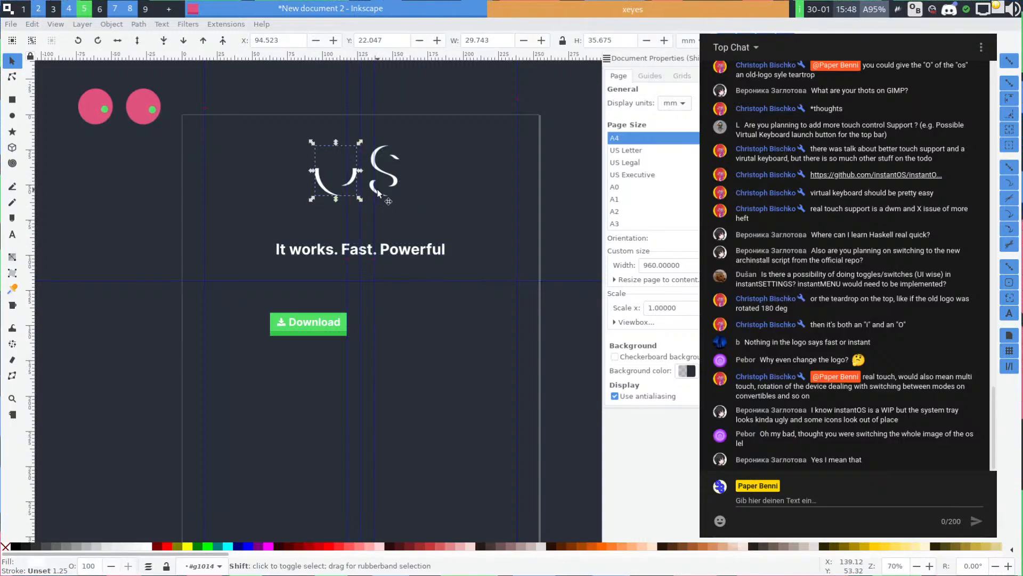
key(ctrl+z)
key(ctrl+z)
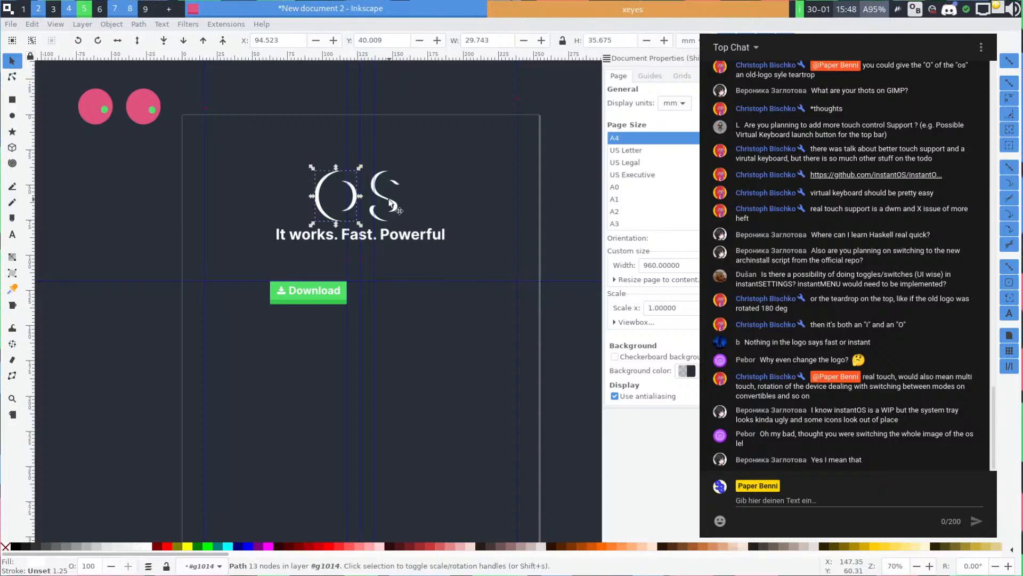
Raise the whole OS logo by about 16 mm and the tagline by about 5.5 mm, leaving both unselected
click(437, 179)
click(389, 203)
click(397, 236)
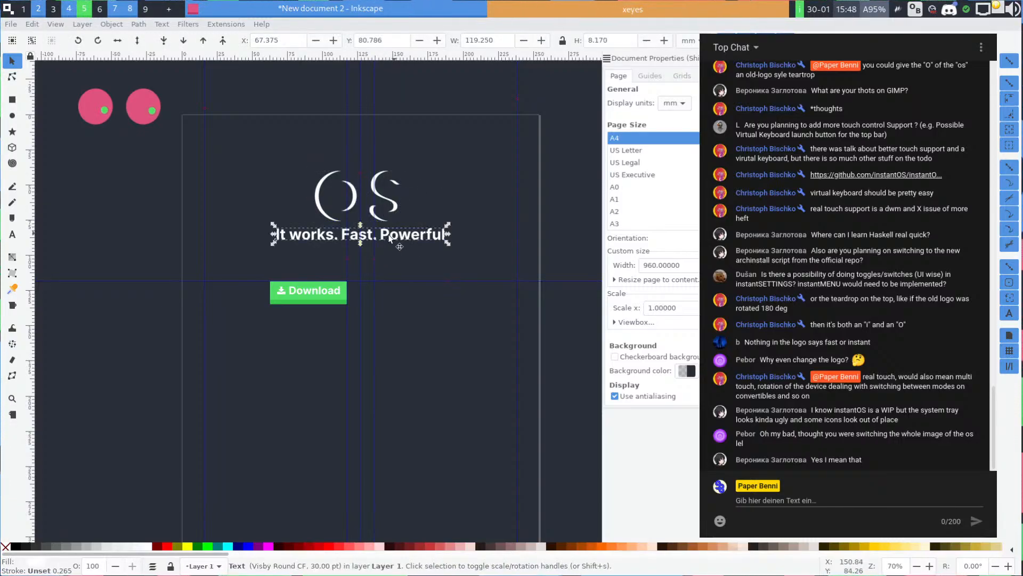
click(394, 217)
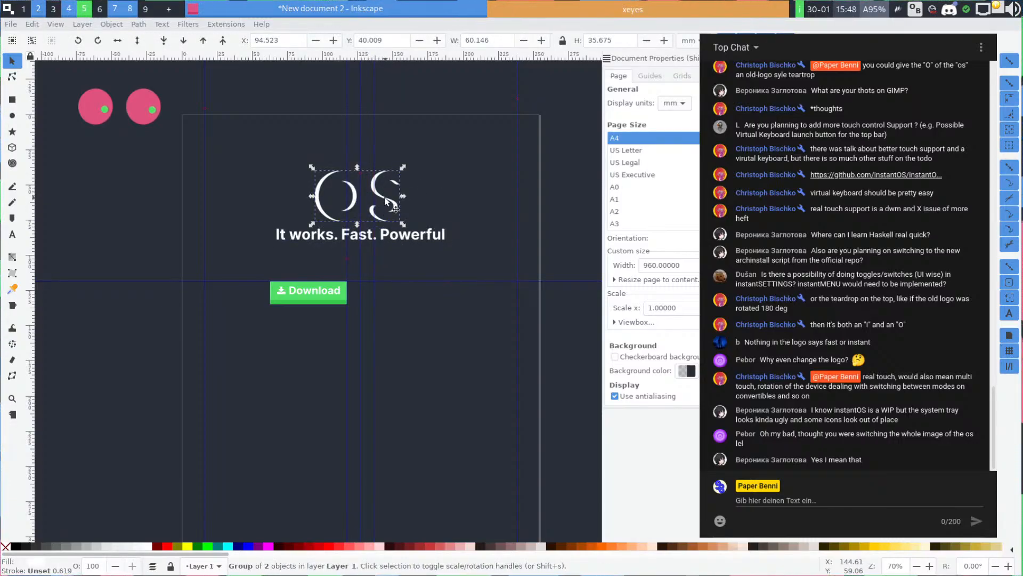
click(390, 203)
click(435, 201)
click(406, 232)
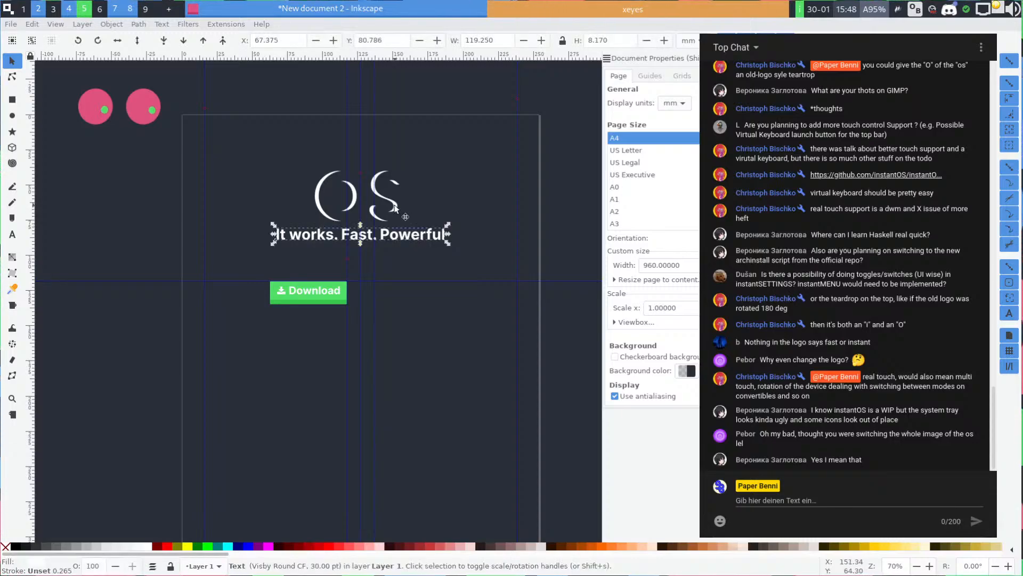
drag(394, 207, 394, 183)
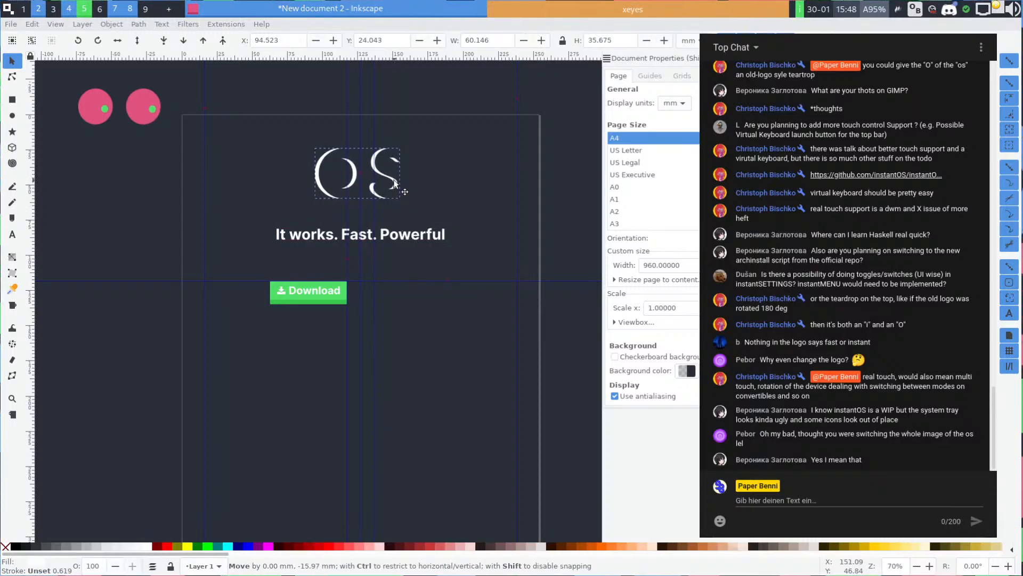
click(399, 234)
drag(399, 234, 399, 224)
click(410, 248)
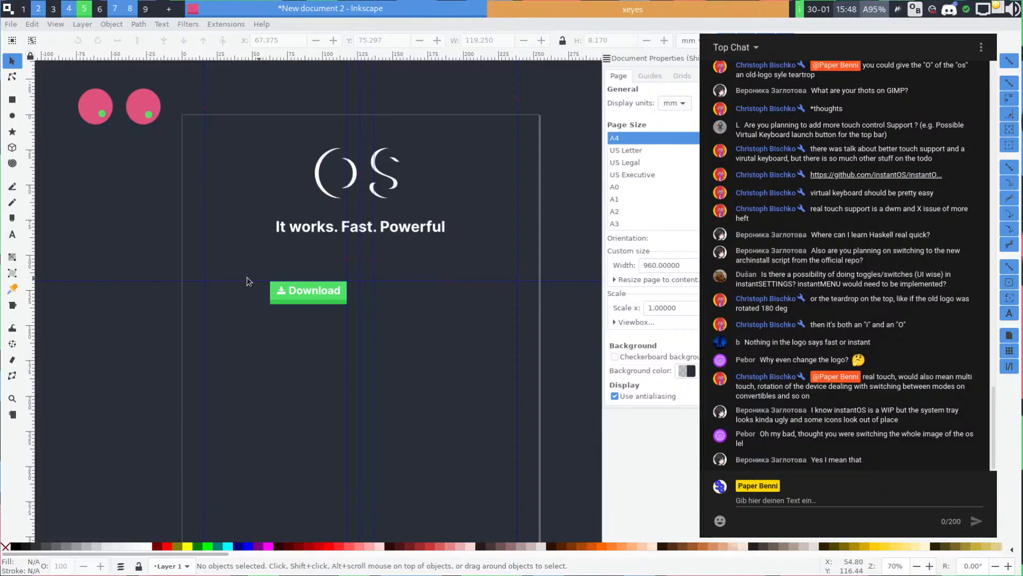
Move the horizontal guide up to about 105 mm and snap the Download button's top edge to it
drag(247, 281, 249, 264)
drag(308, 298, 308, 283)
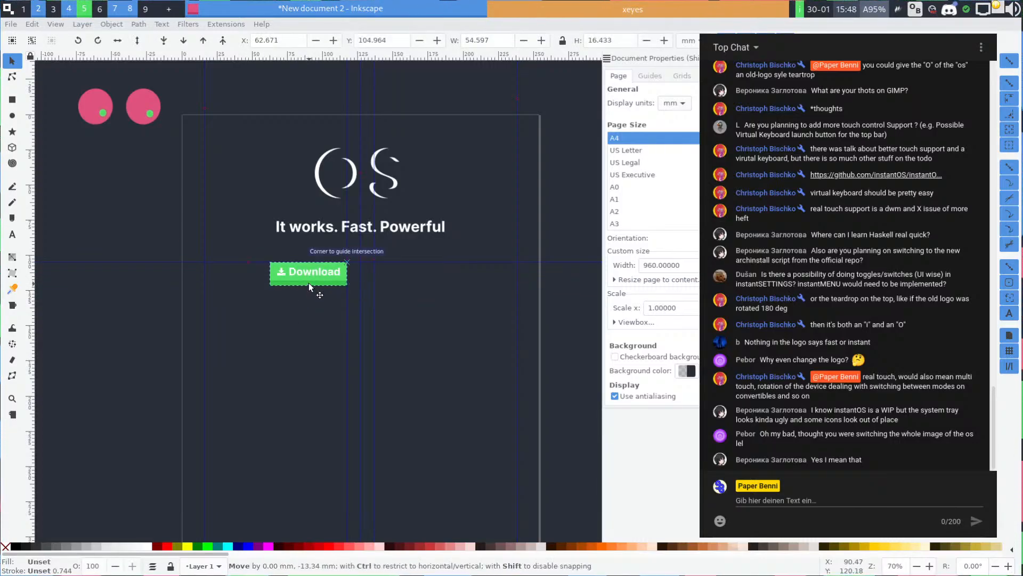
scroll(388, 346, up, 4)
scroll(388, 283, down, 3)
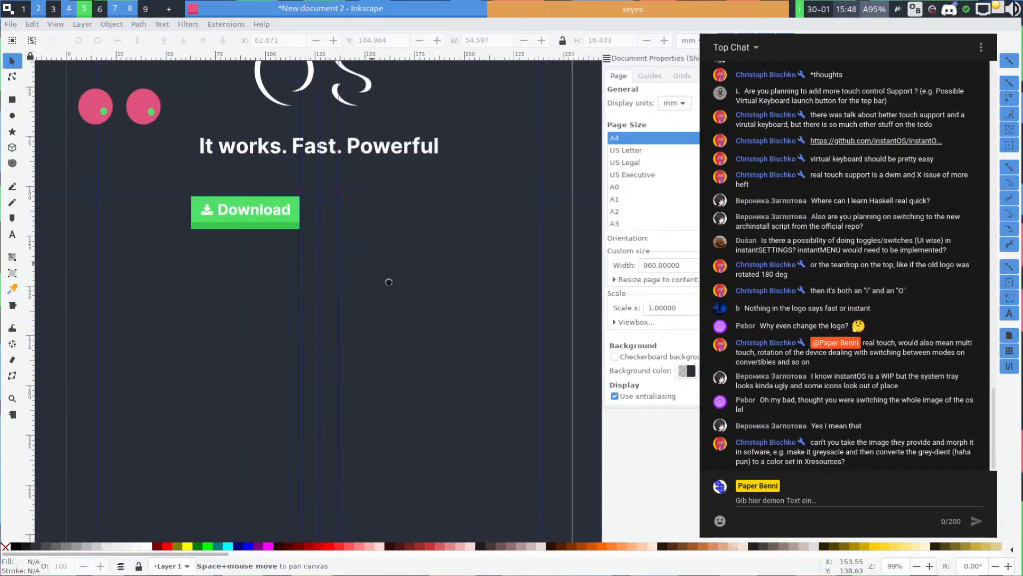
click(299, 279)
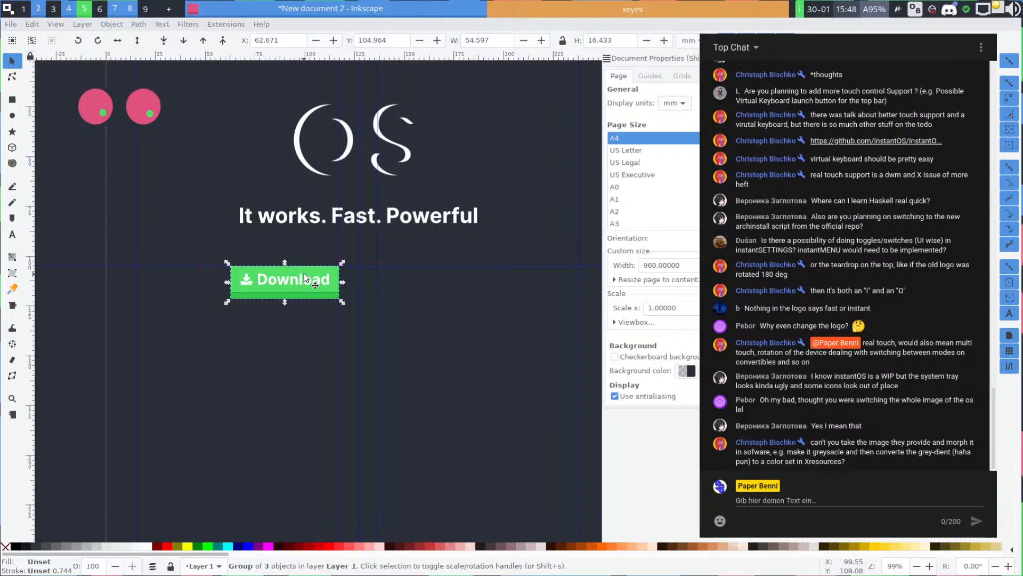
click(314, 332)
scroll(360, 331, down, 3)
scroll(360, 331, up, 3)
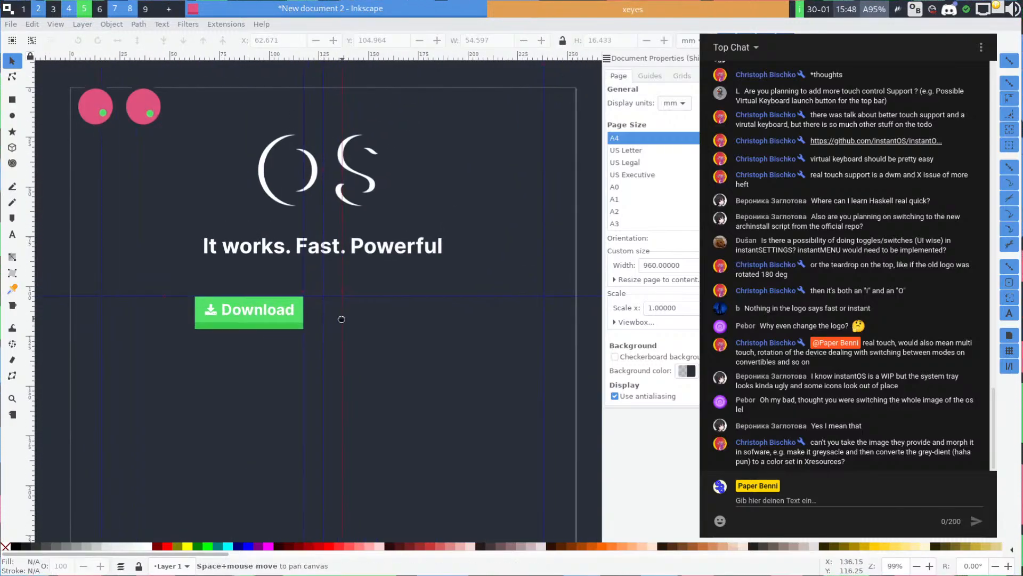
Read the latest chat comment about the system tray and examine the mockup layout with the Download button unselected
click(288, 315)
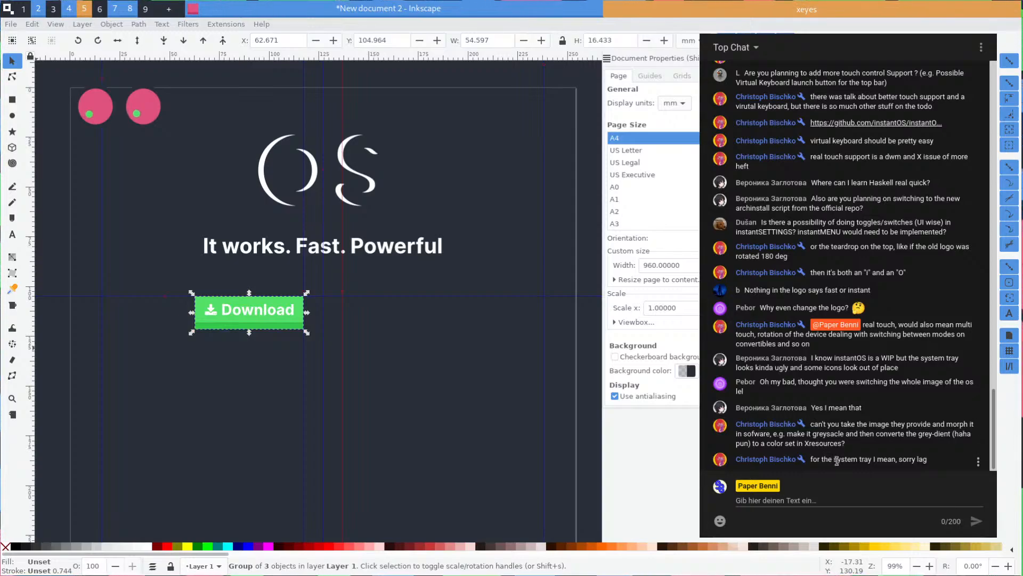
drag(834, 460, 903, 461)
click(902, 461)
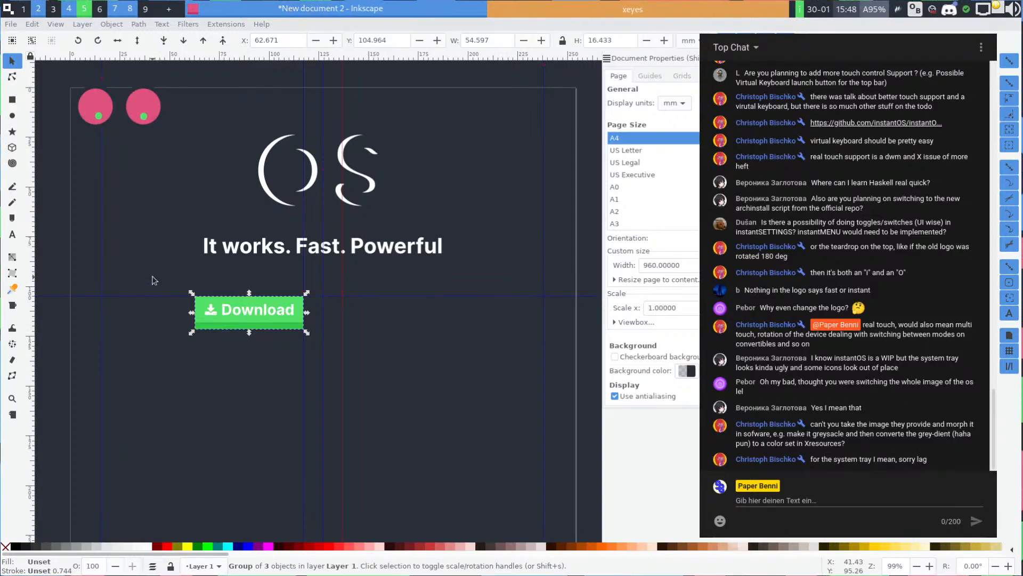
click(319, 319)
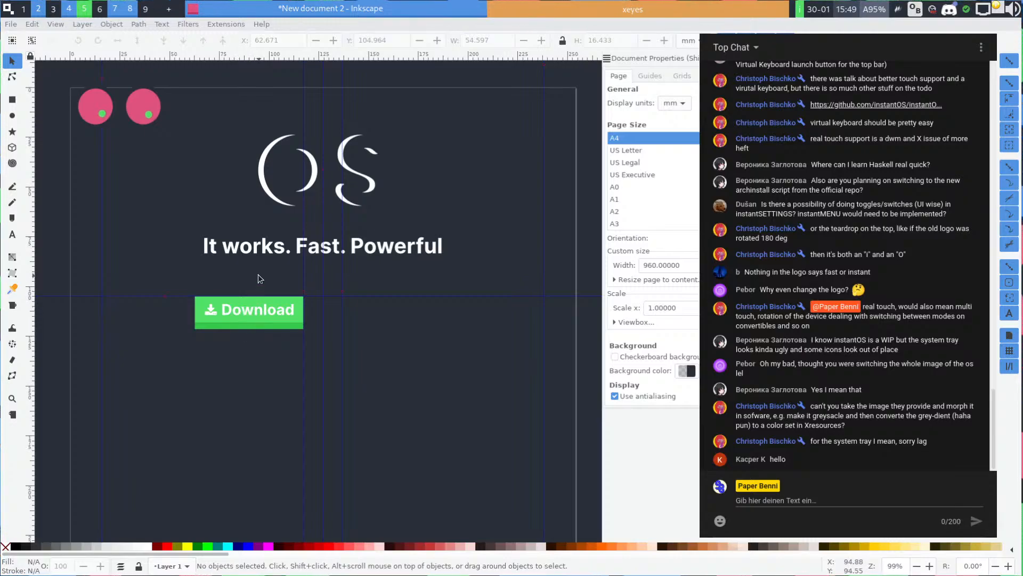
drag(275, 333, 265, 351)
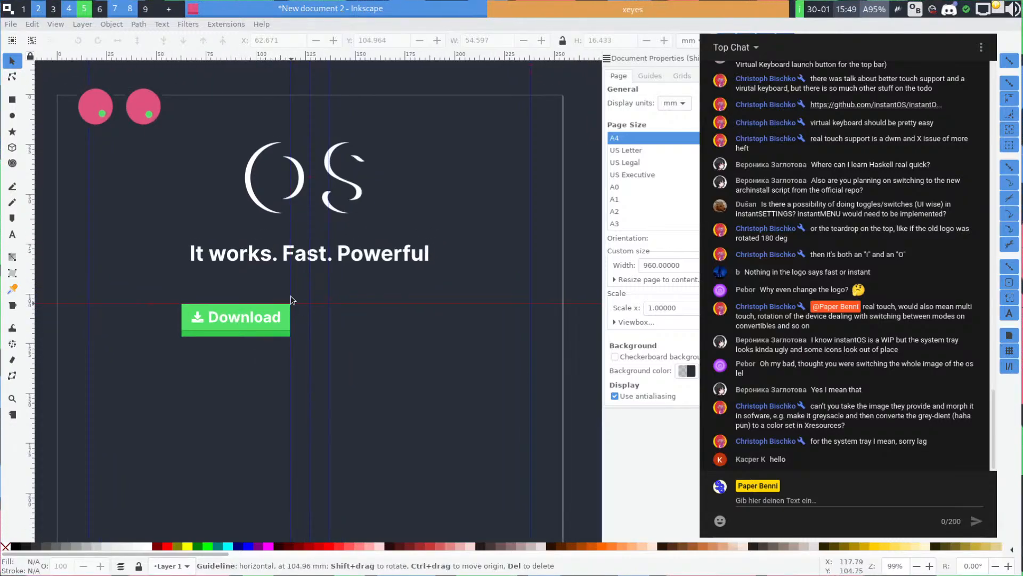
Duplicate the green Download button and place the copy beside it, aligned with the horizontal guide and the vertical guide right of centre
drag(270, 293, 266, 318)
click(248, 350)
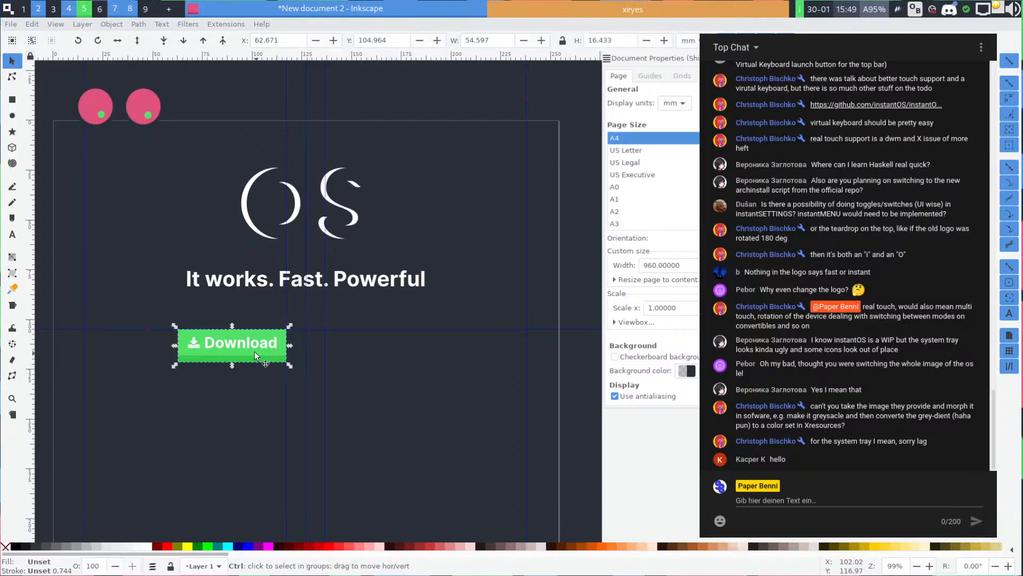
key(ctrl+d)
drag(254, 350, 405, 348)
click(396, 415)
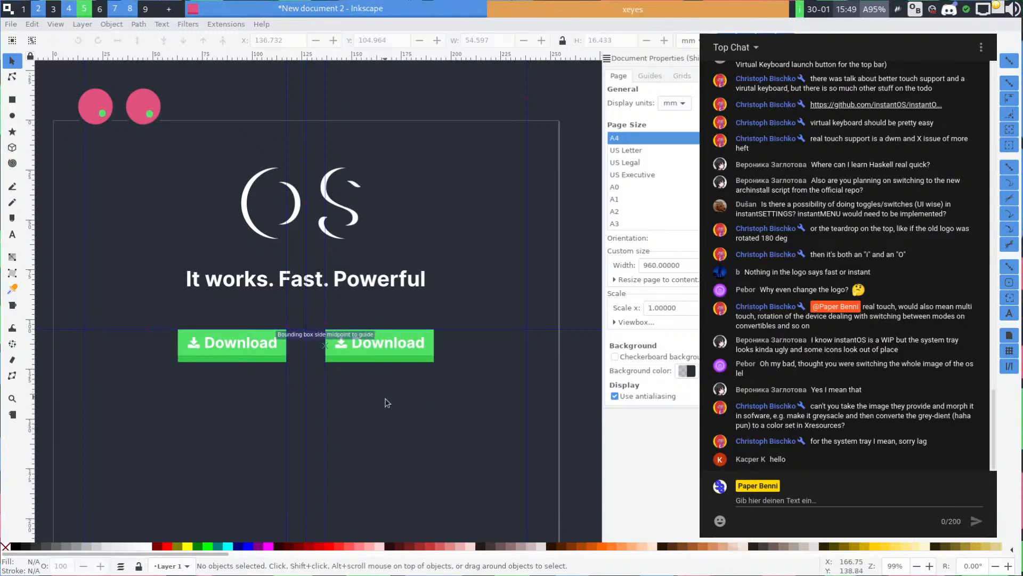
Recolor the main rectangle of the duplicated button with a flat blue fill
scroll(380, 399, up, 1)
scroll(380, 376, up, 2)
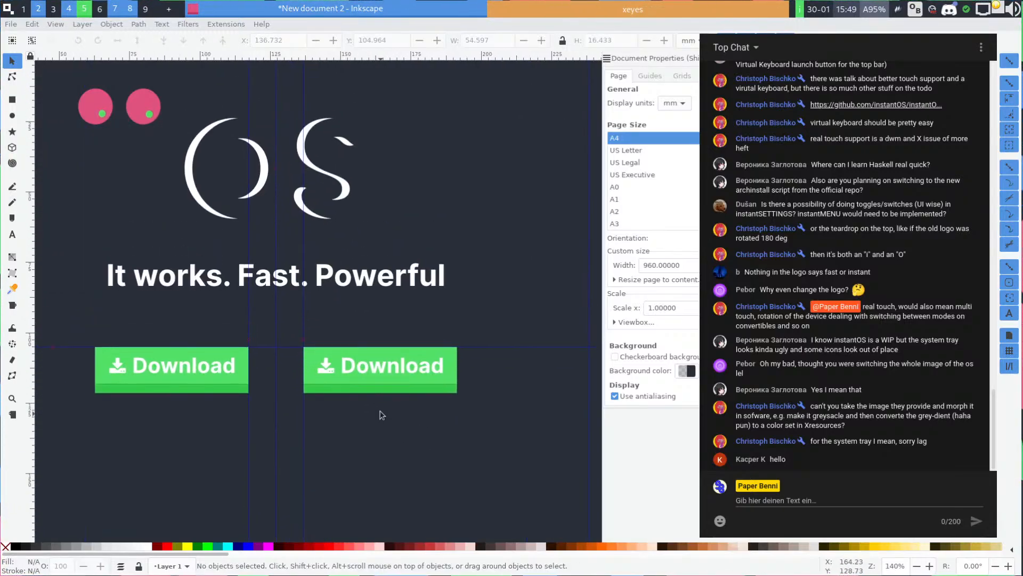
click(386, 384)
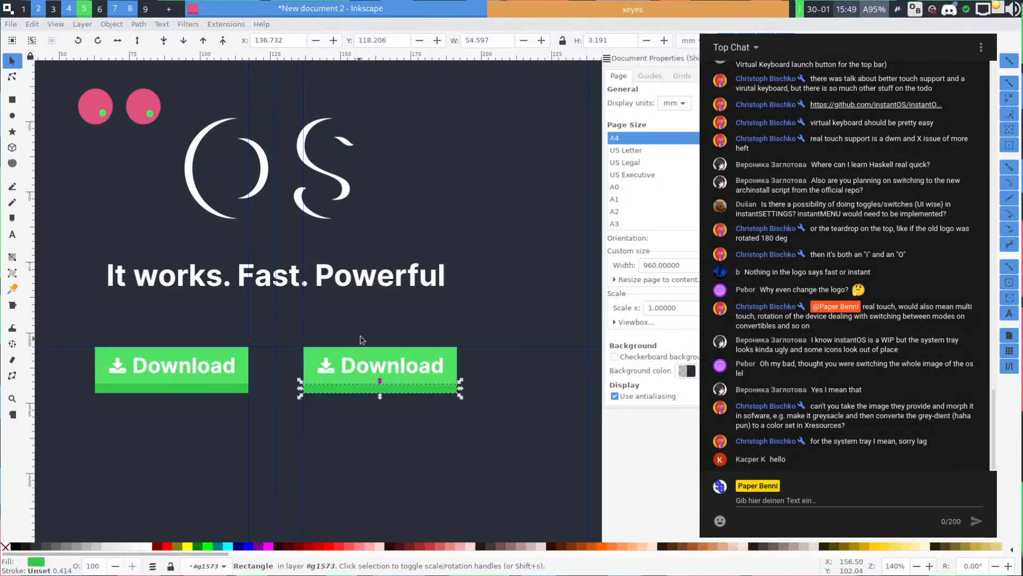
key(alt+Tab)
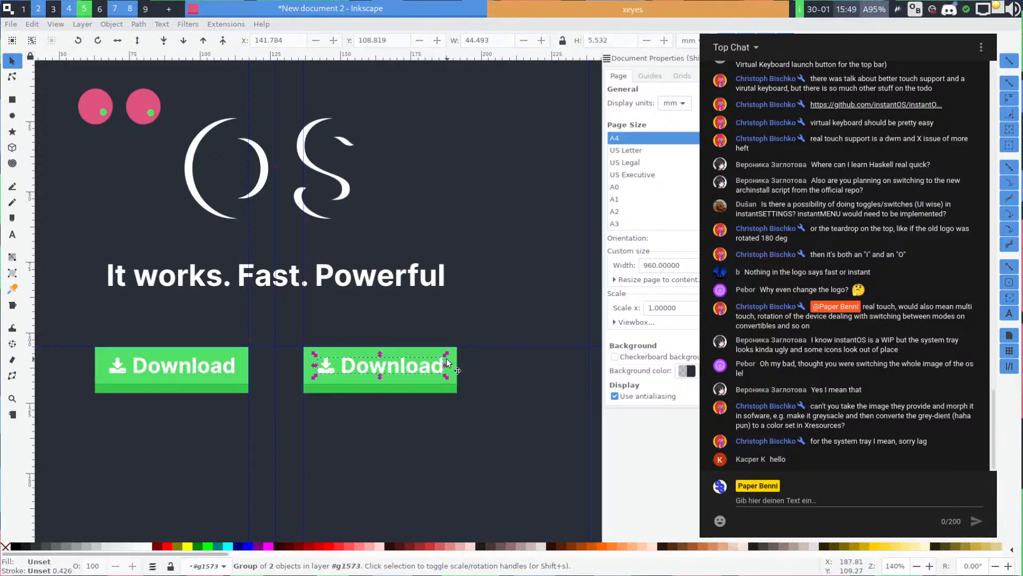
click(451, 356)
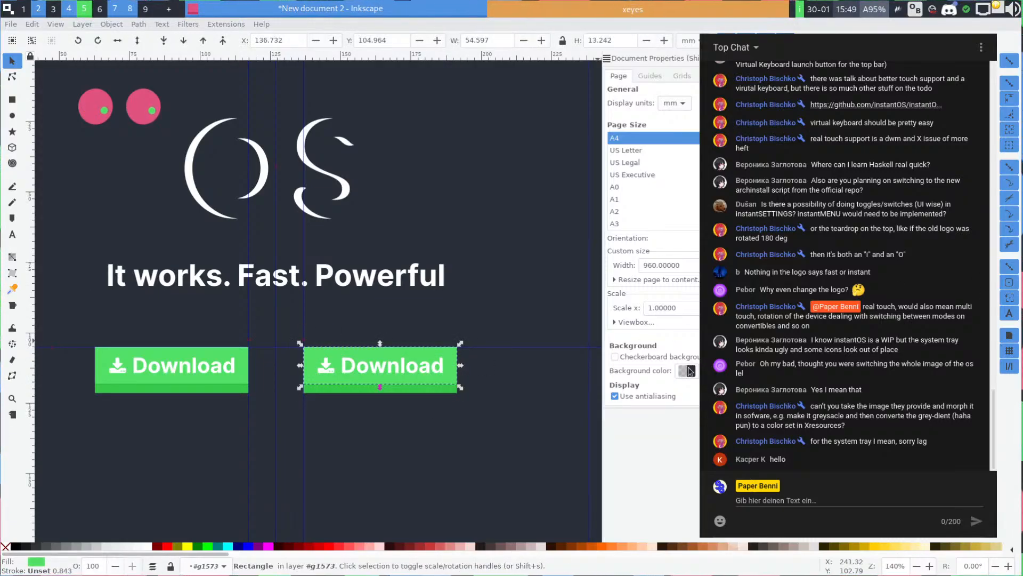
key(shift+ctrl+f)
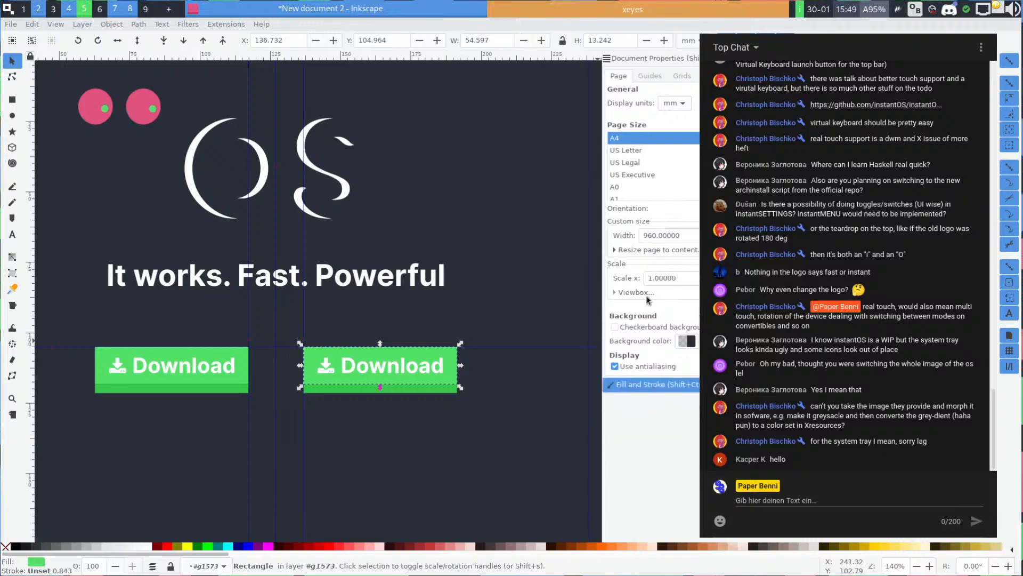
click(988, 58)
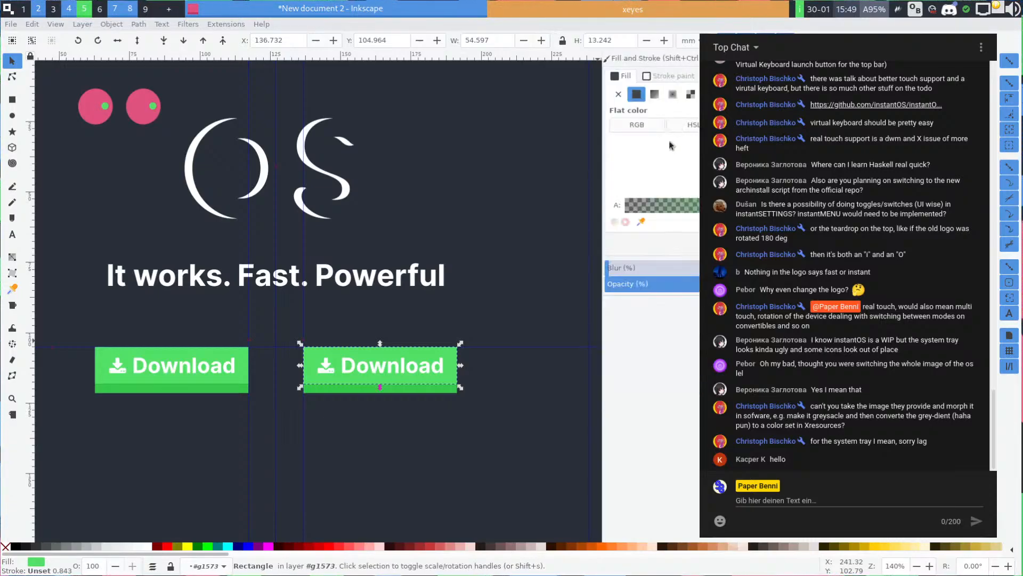
key(ctrl+v)
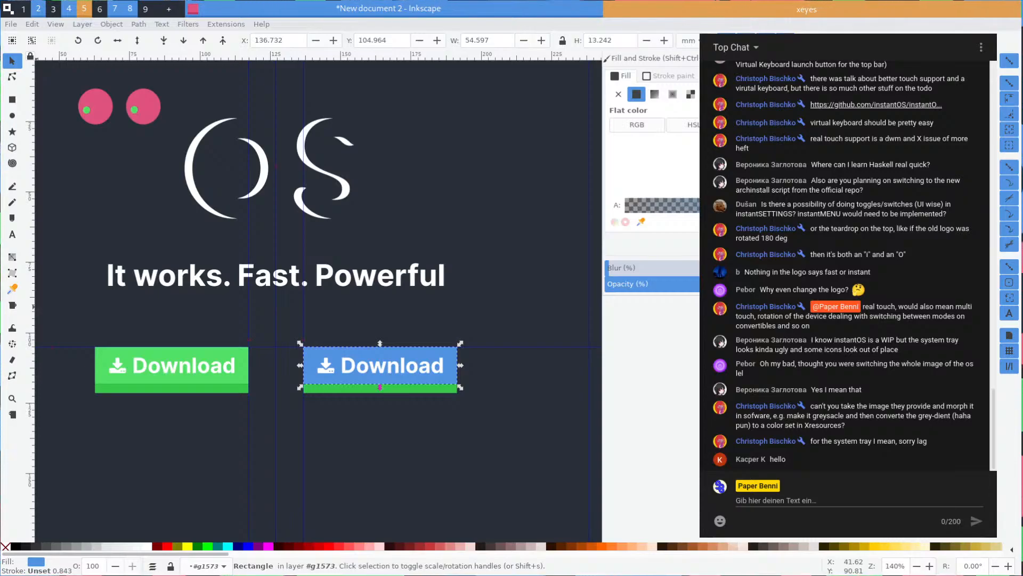
Recolor the lower strip of the duplicated button with a darker blue fill
click(430, 388)
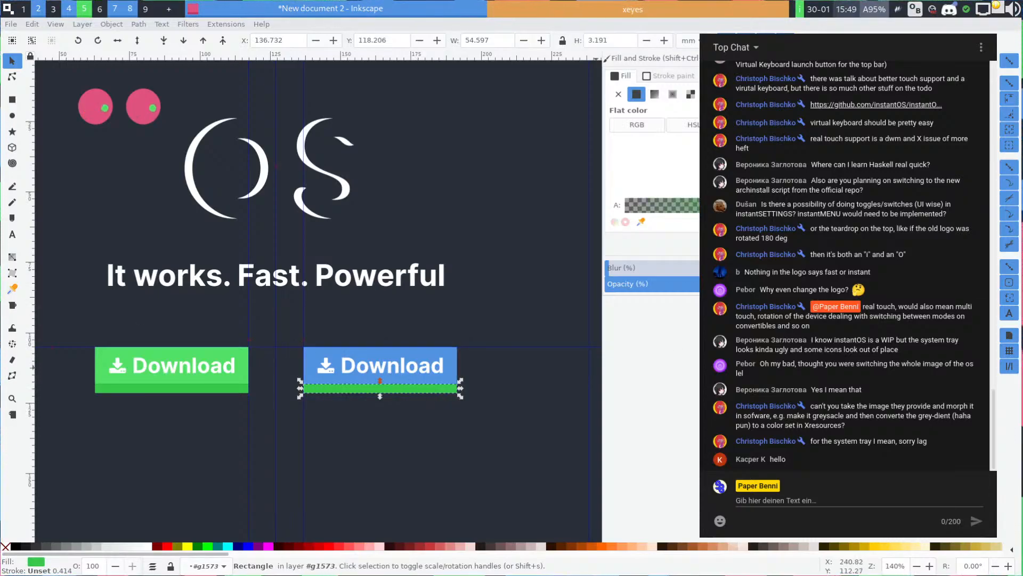
key(ctrl+shift+v)
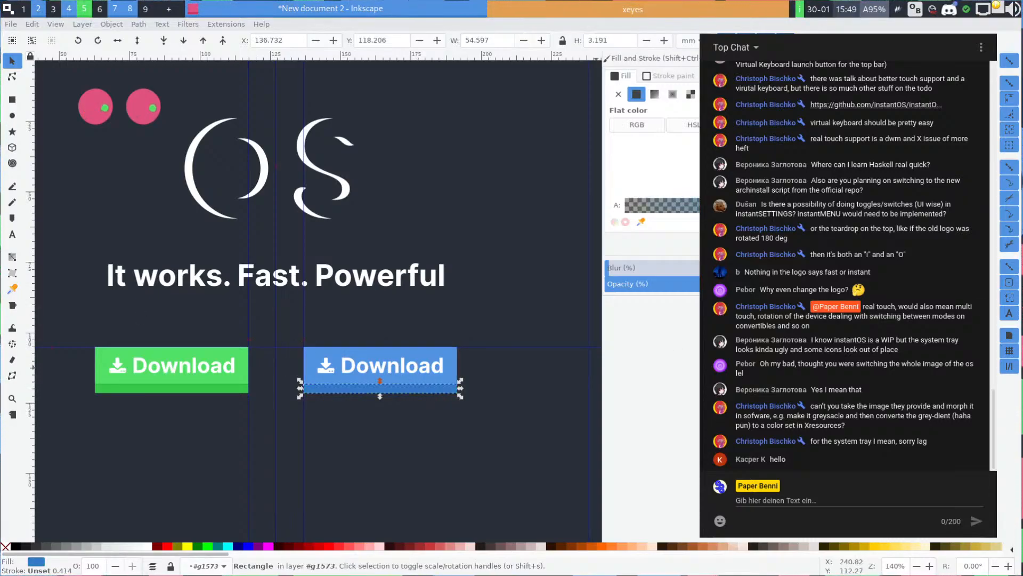
click(521, 343)
scroll(343, 317, down, 4)
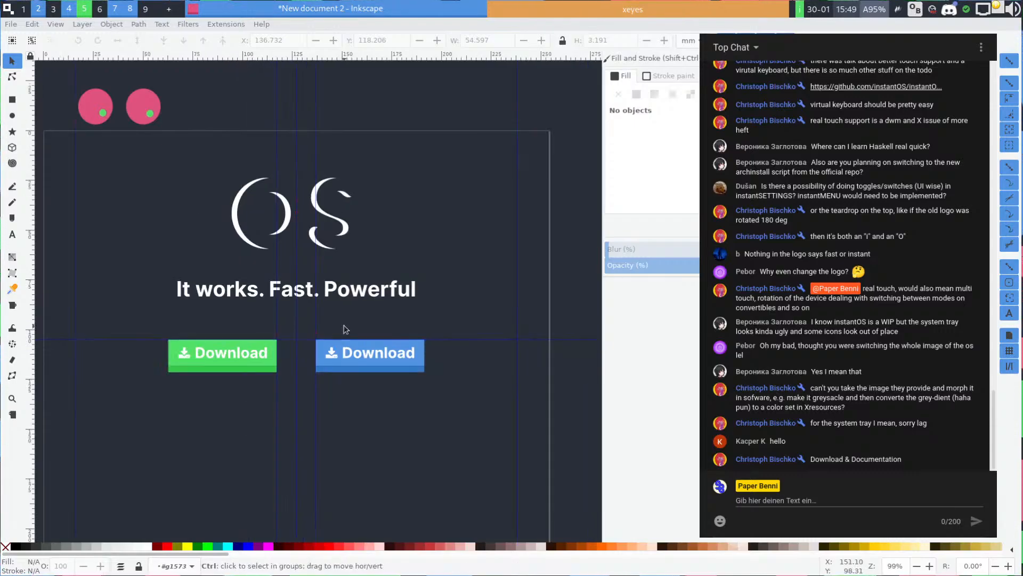
Draw a narrow vertical rectangle about 5.7 mm wide and 22.9 mm high in the empty area below the buttons
scroll(334, 287, up, 1)
scroll(335, 287, up, 5)
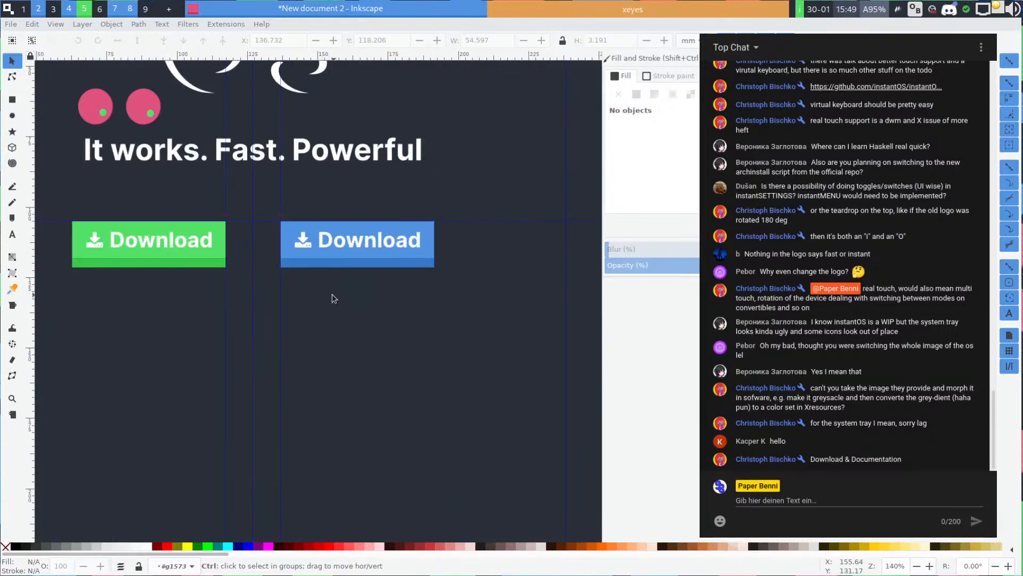
key(r)
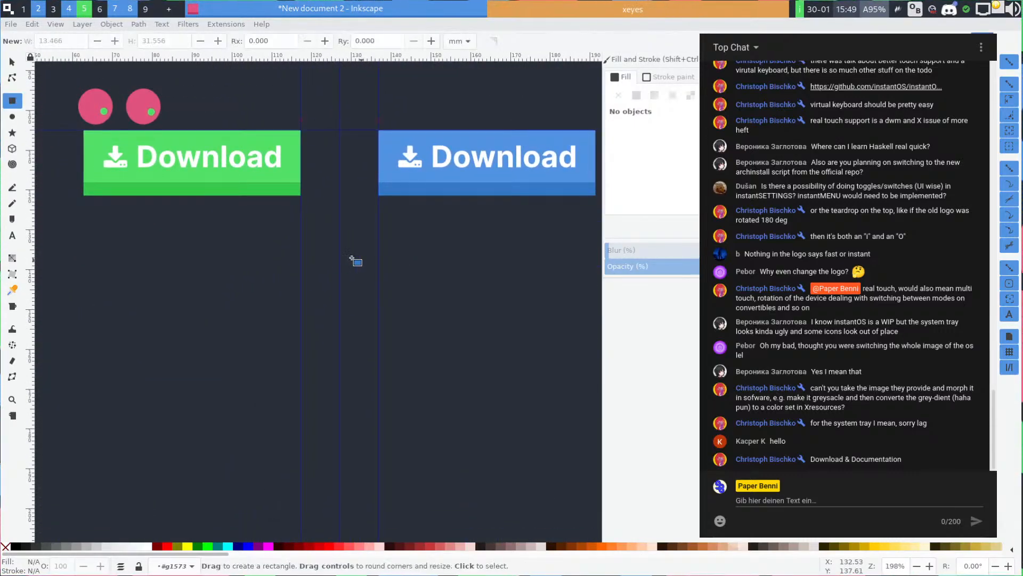
drag(264, 254, 288, 347)
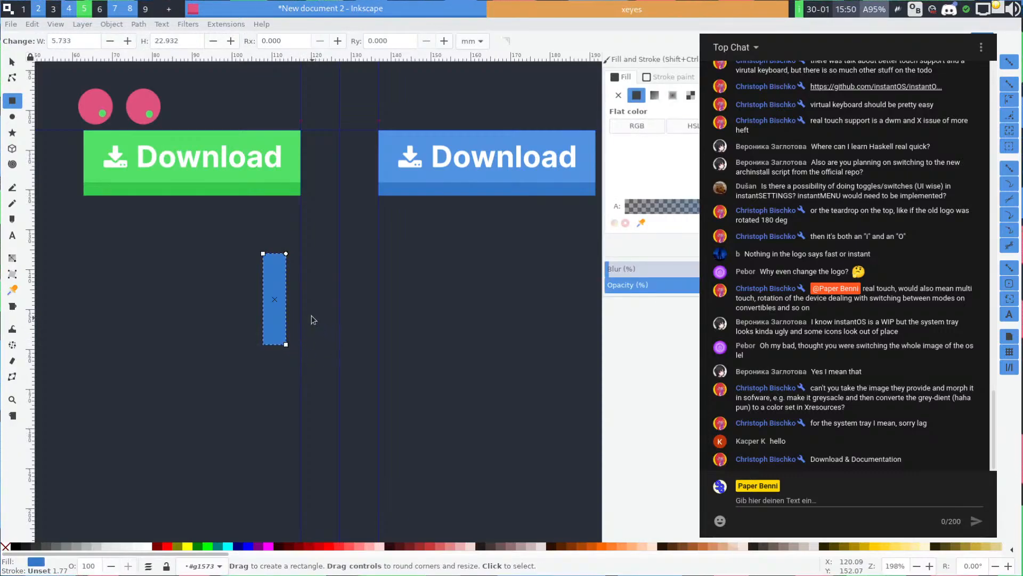
Rotate a copy of the rectangle 90°, align the two bars at their upper-left corner and unite them into one path
key(s)
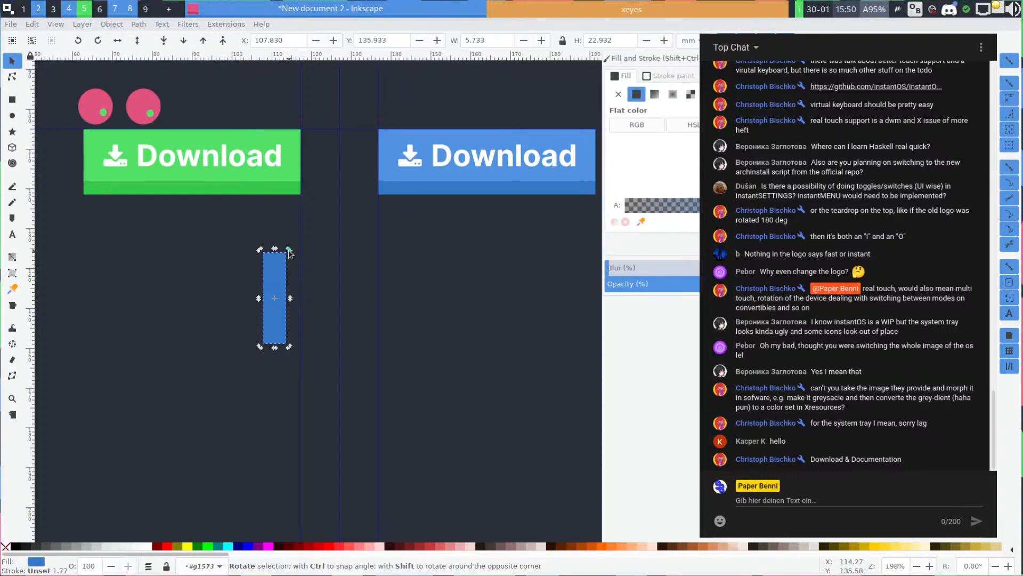
drag(288, 250, 326, 312)
drag(335, 268, 288, 264)
shift+click(277, 299)
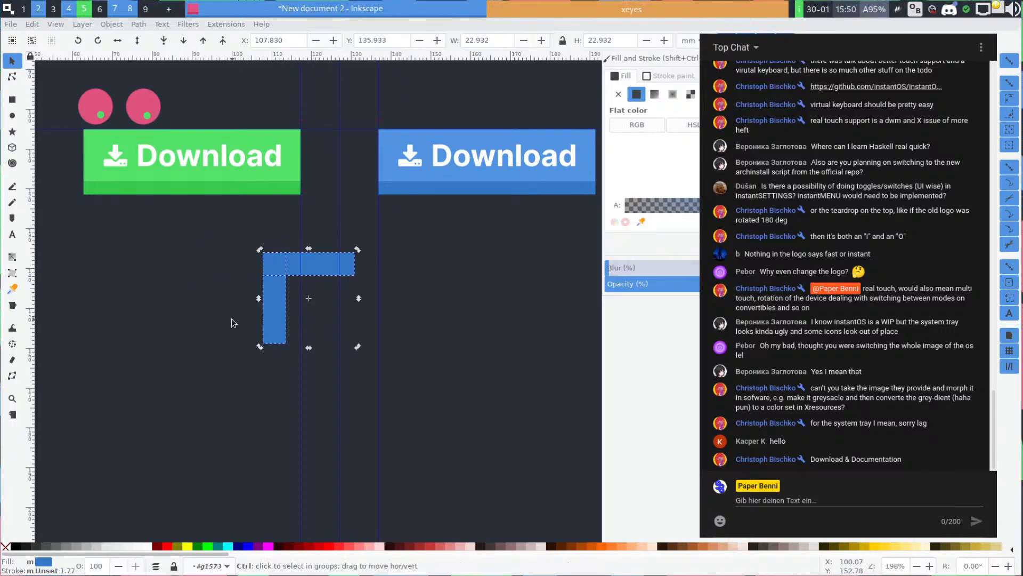
click(269, 299)
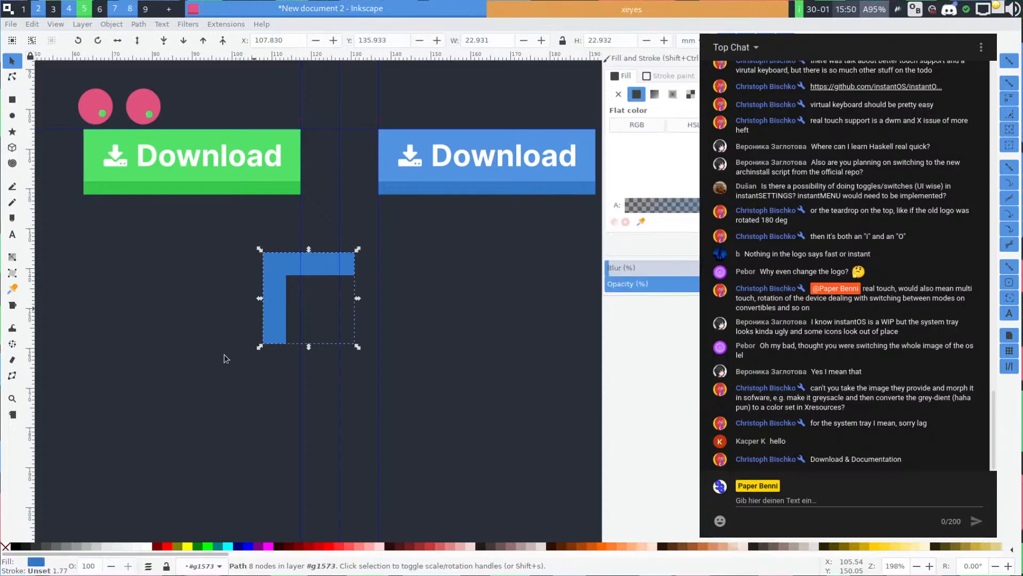
Fill the corner shape white and rotate it so that it forms a chevron pointing straight down
click(142, 545)
click(349, 264)
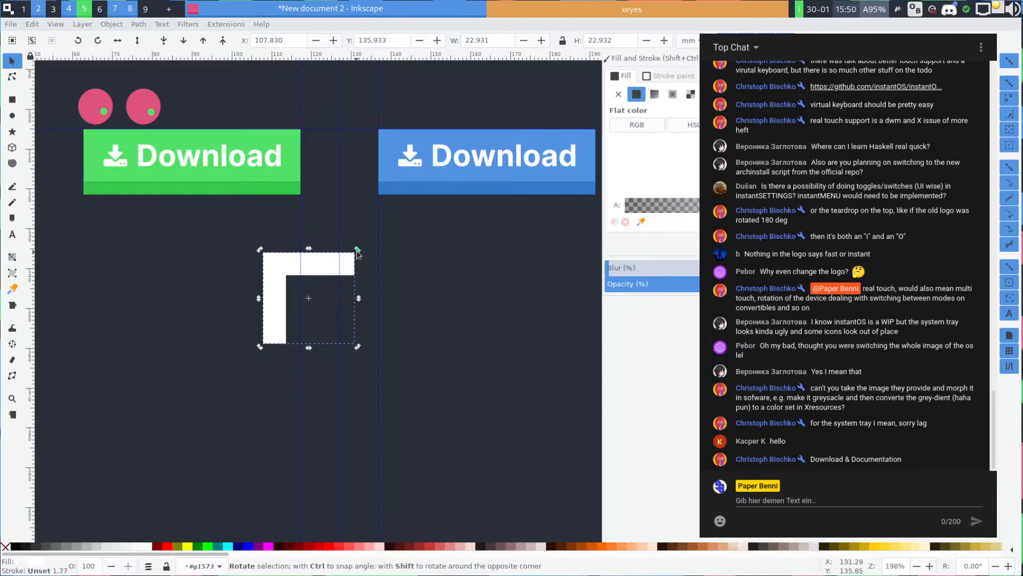
drag(358, 249, 258, 304)
click(258, 303)
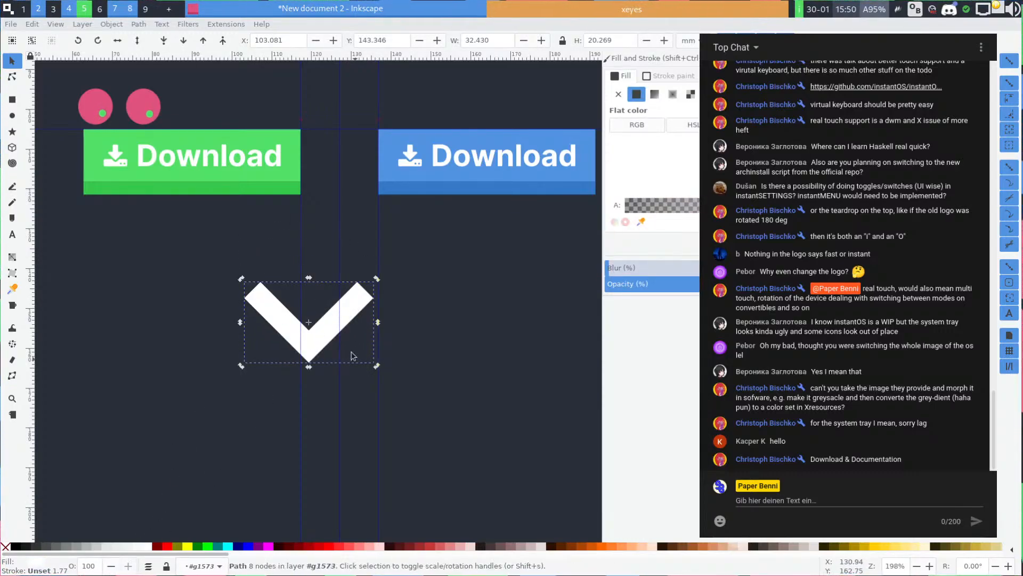
Scale the chevron down to about 20 mm wide and center it on the middle guide just below the two buttons
mouse_move(377, 366)
mouse_down()
mouse_move(344, 347)
mouse_move(375, 357)
mouse_up()
scroll(372, 370, down, 4)
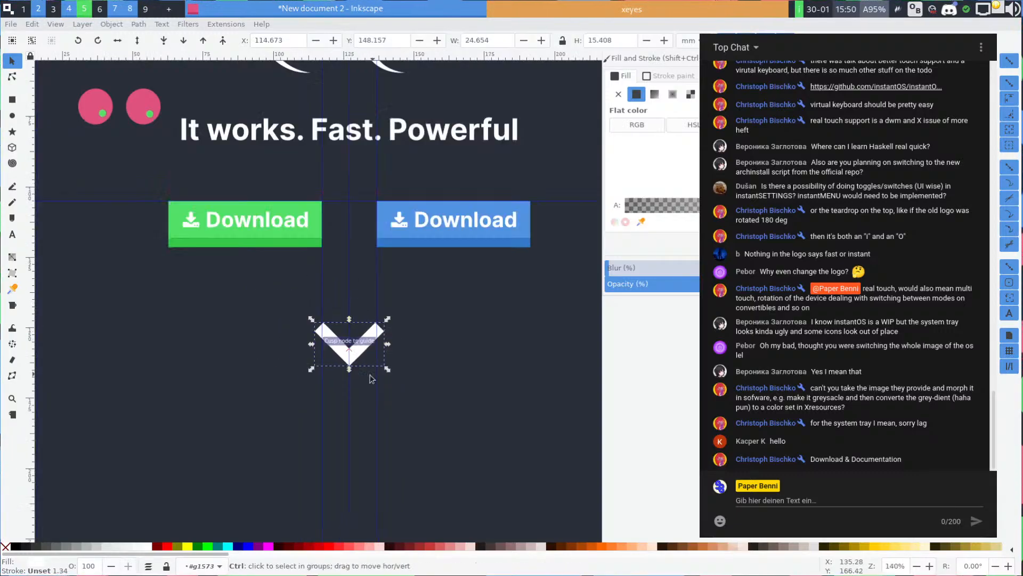
scroll(337, 356, up, 3)
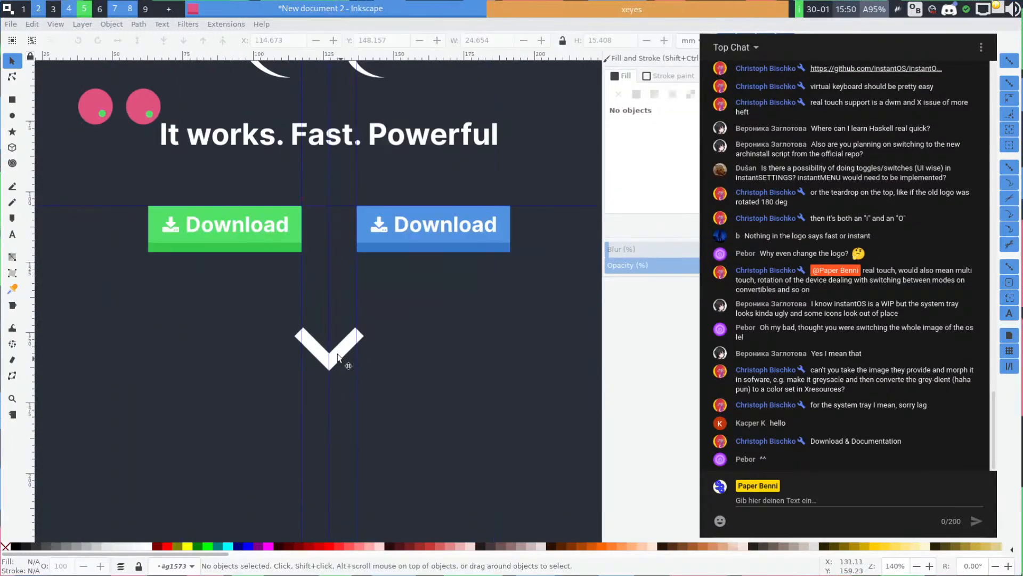
drag(367, 375, 351, 305)
click(343, 352)
scroll(424, 367, down, 3)
key(Escape)
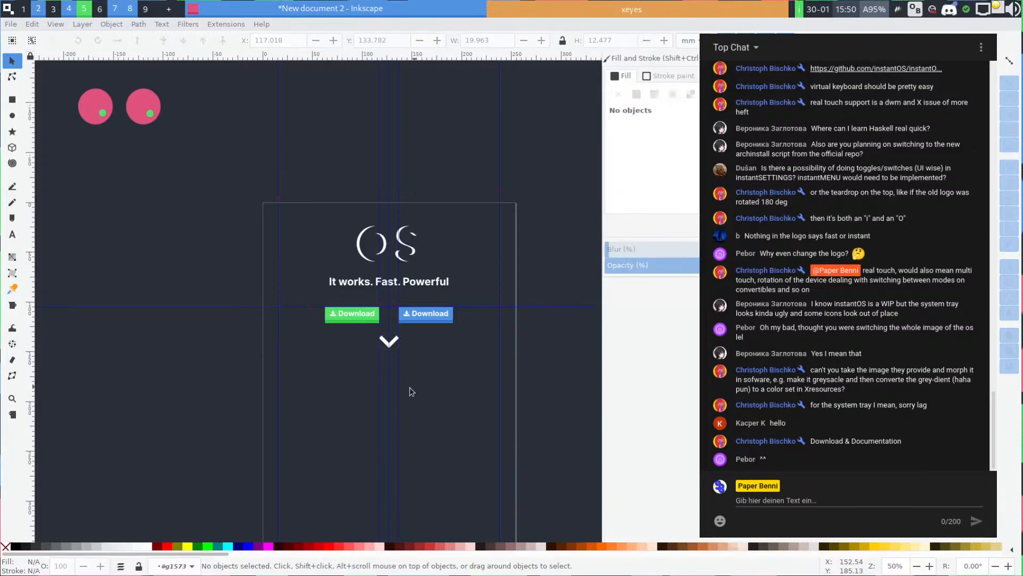
Shrink the chevron slightly to about 19.4 mm wide and move it down to about Y 137.5 mm on the middle guide
drag(411, 388, 329, 344)
scroll(322, 308, up, 2)
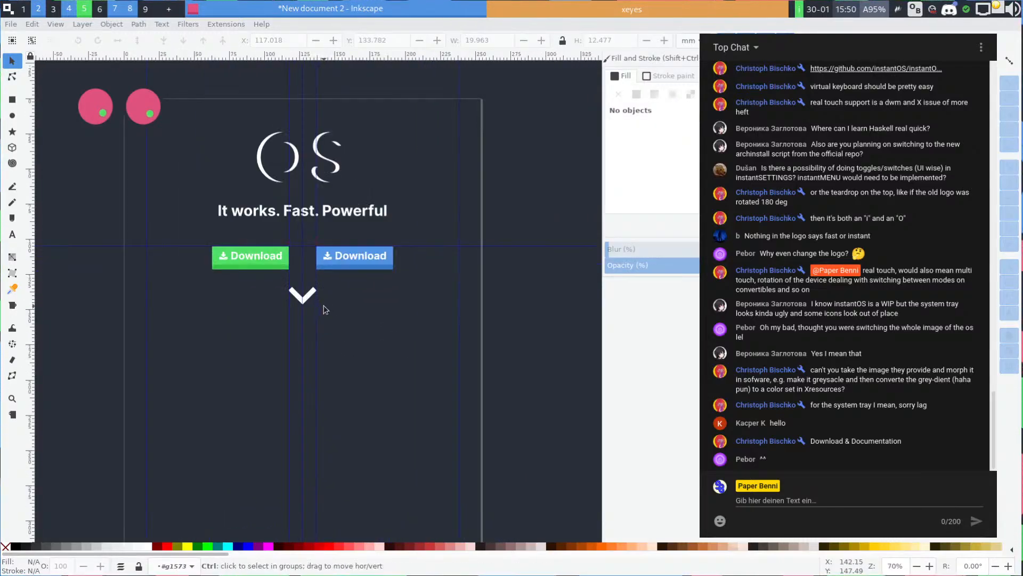
click(304, 293)
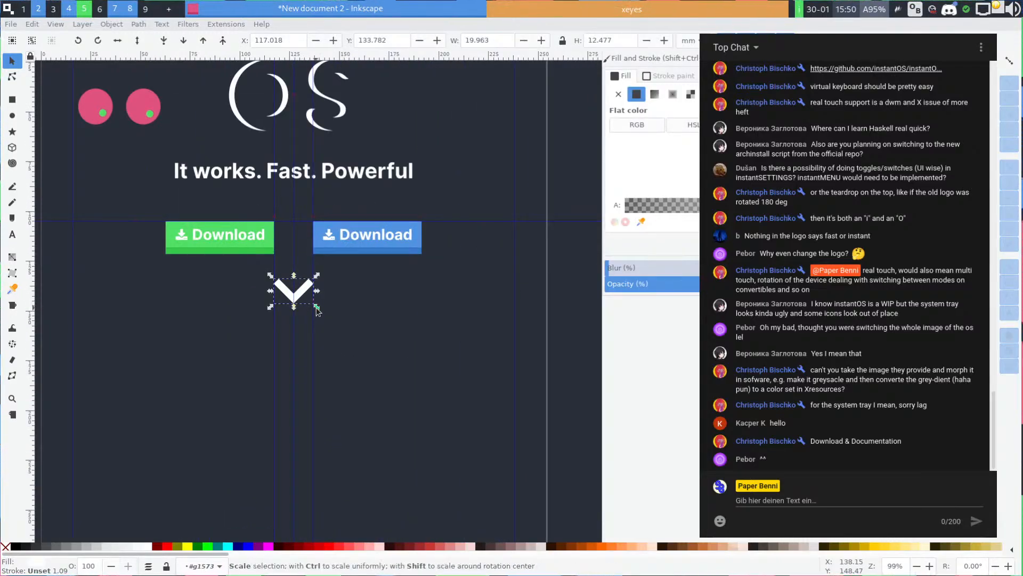
drag(314, 304, 304, 298)
key(Escape)
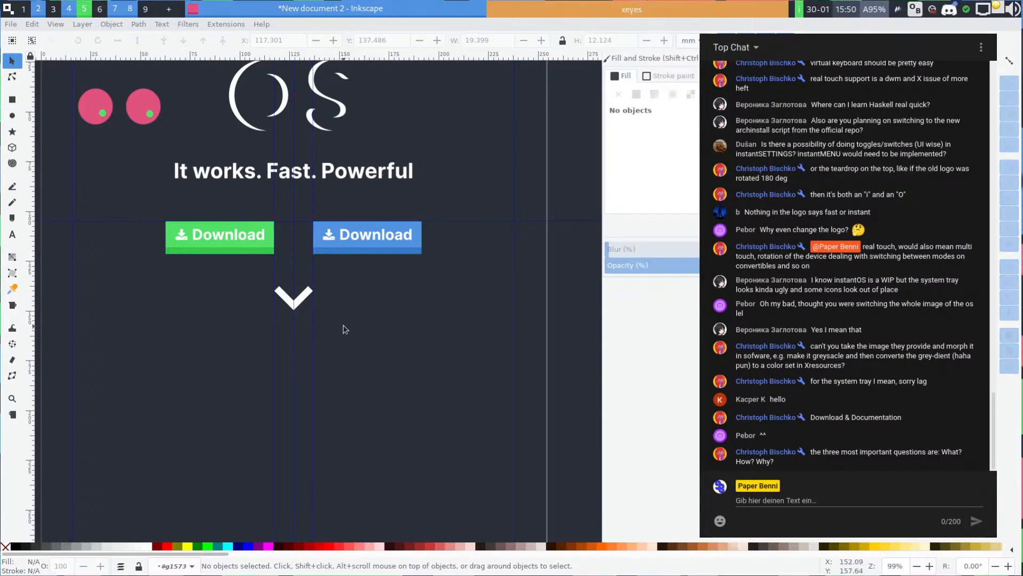
Replace the blue button's label text with "Documentation"
click(366, 233)
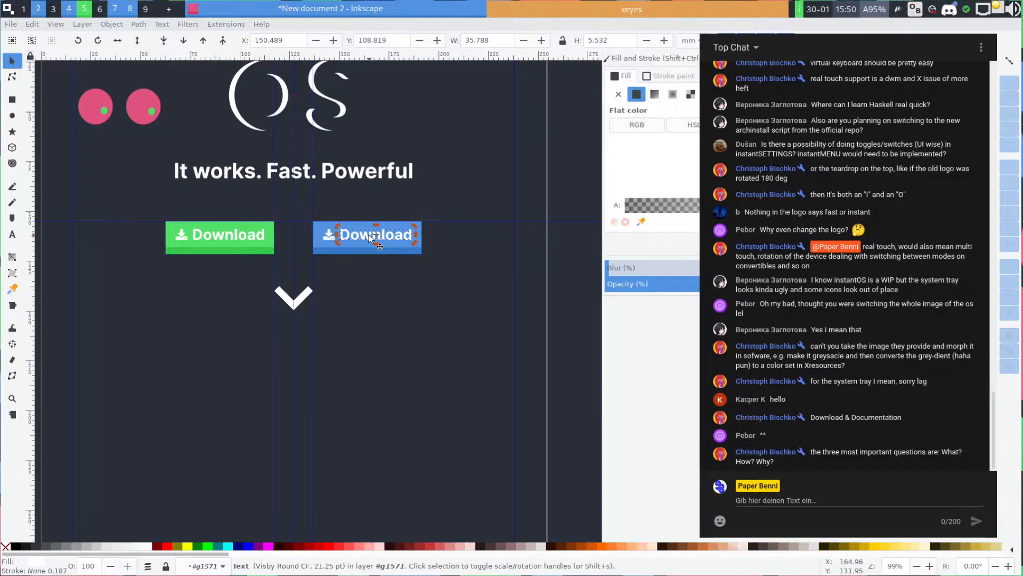
double_click(360, 236)
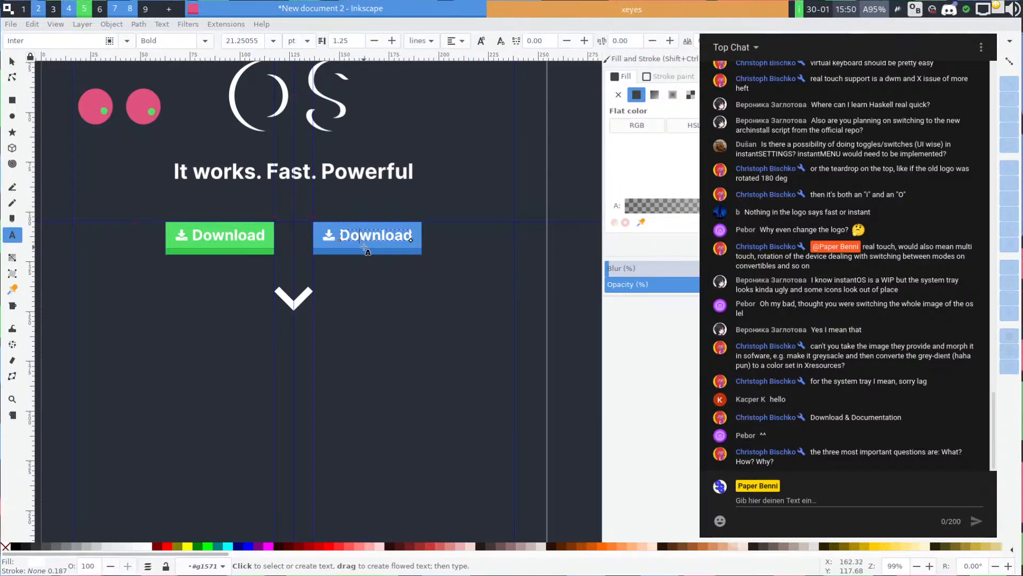
key(ctrl+a)
text(D)
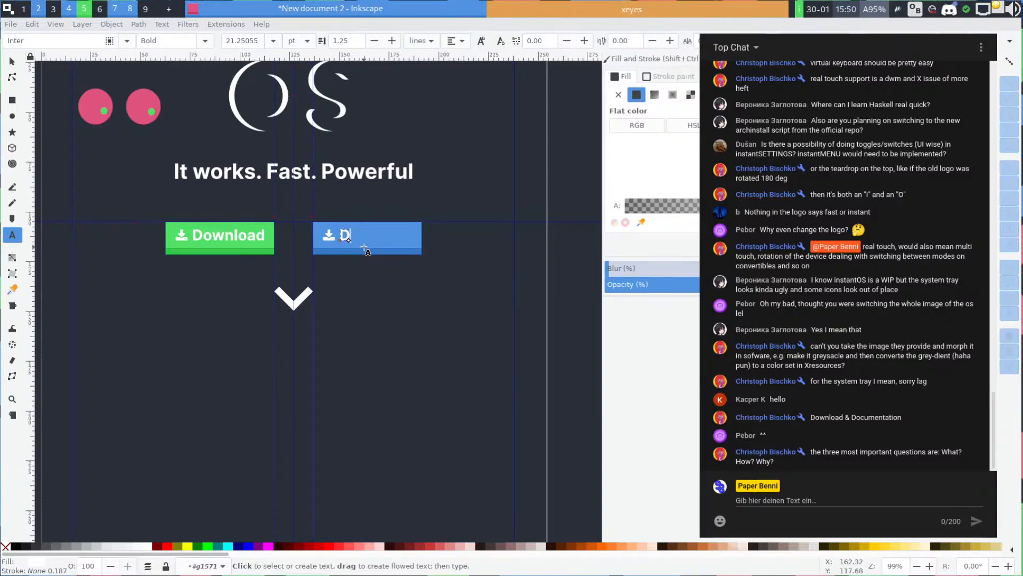
text(ocumentation)
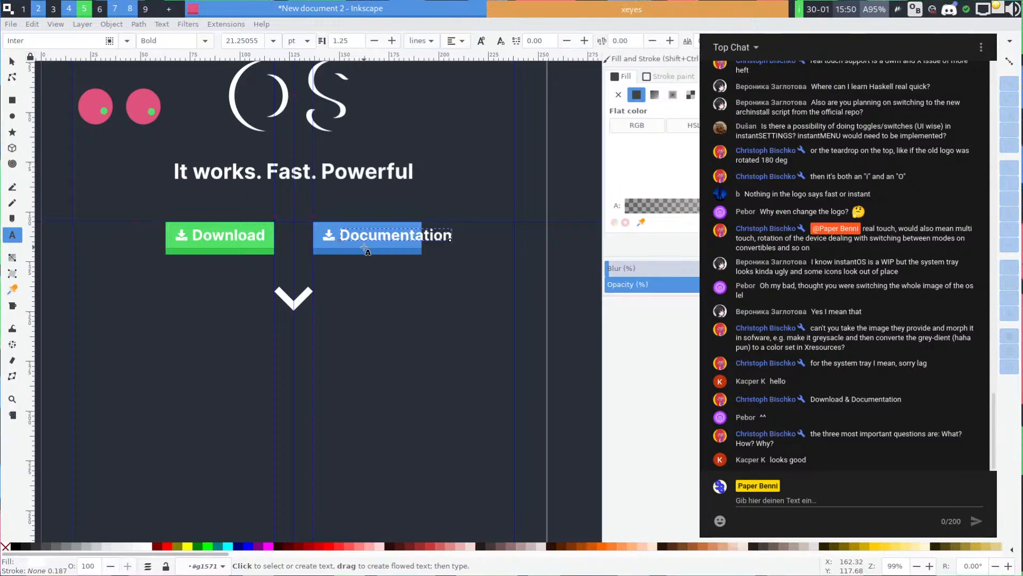
key(Escape)
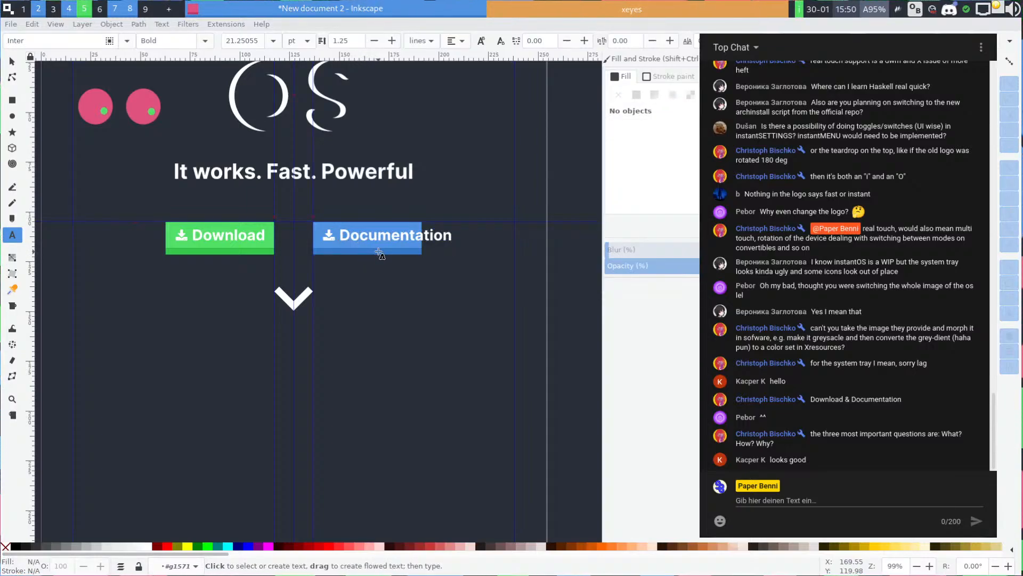
key(s)
click(380, 253)
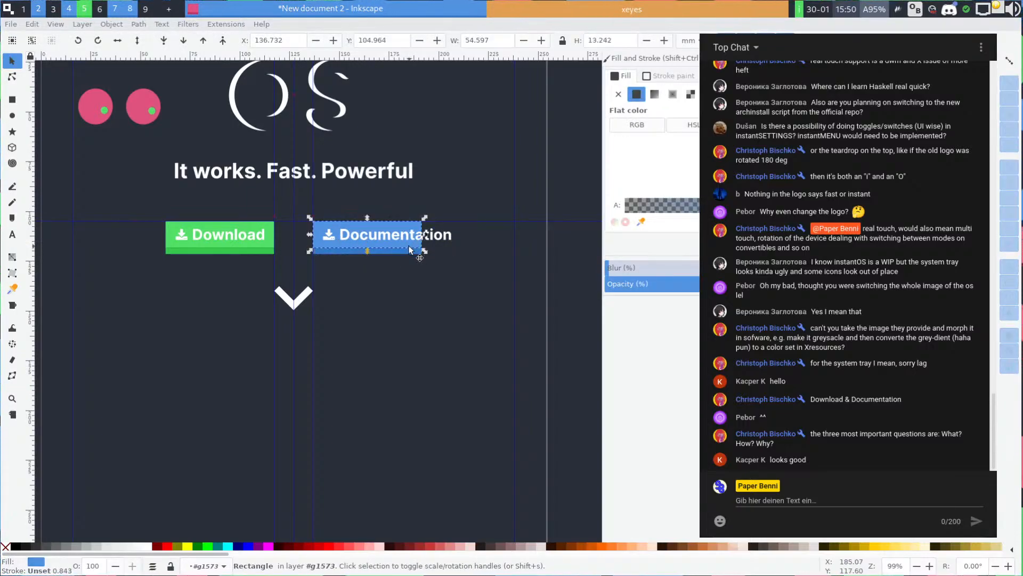
click(409, 250)
key(Escape)
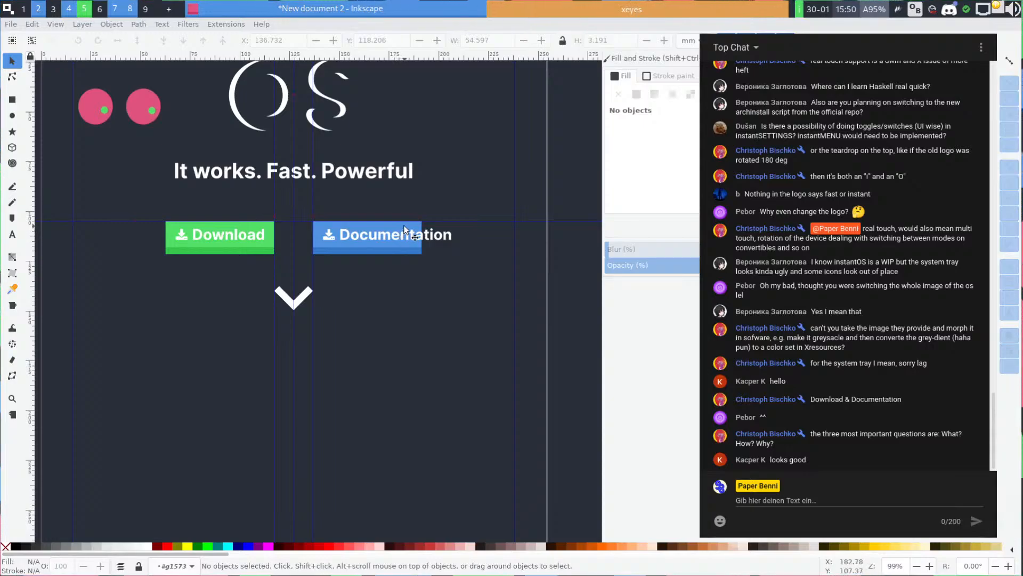
click(405, 230)
key(Escape)
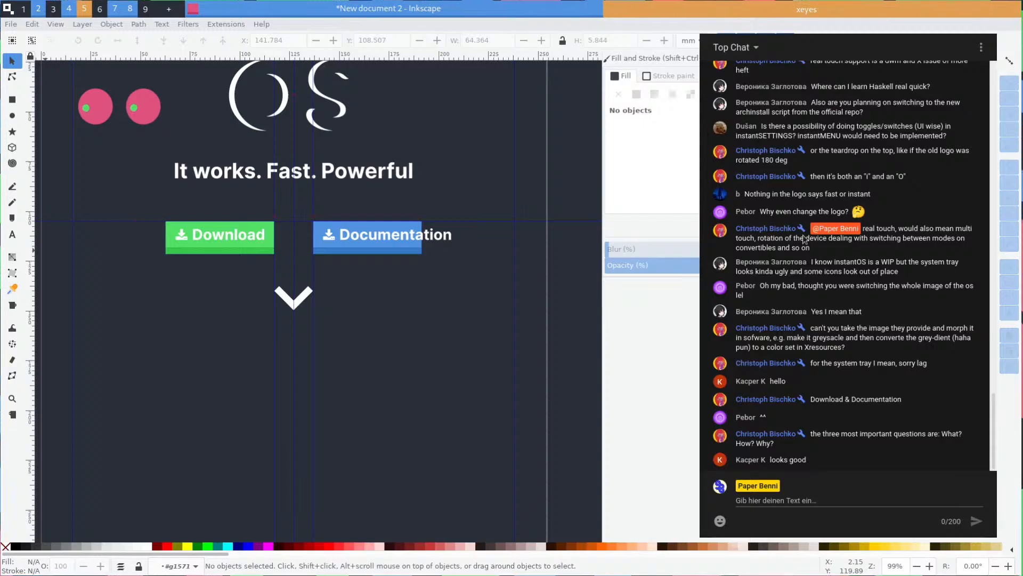
Replace the download icon on the blue button with a book icon and move it slightly away from the label
double_click(332, 236)
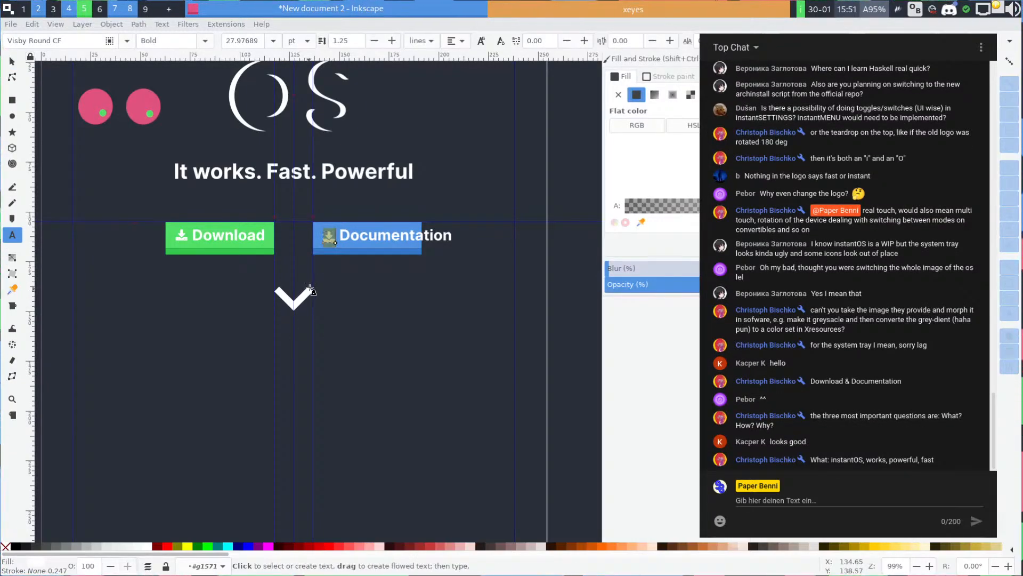
key(super+v)
key(Escape)
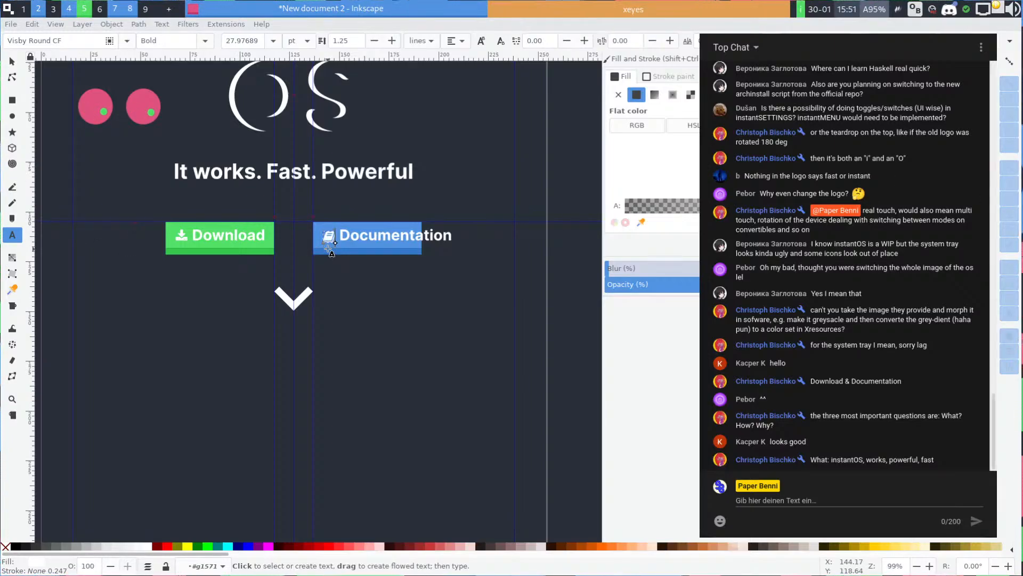
key(Escape)
key(s)
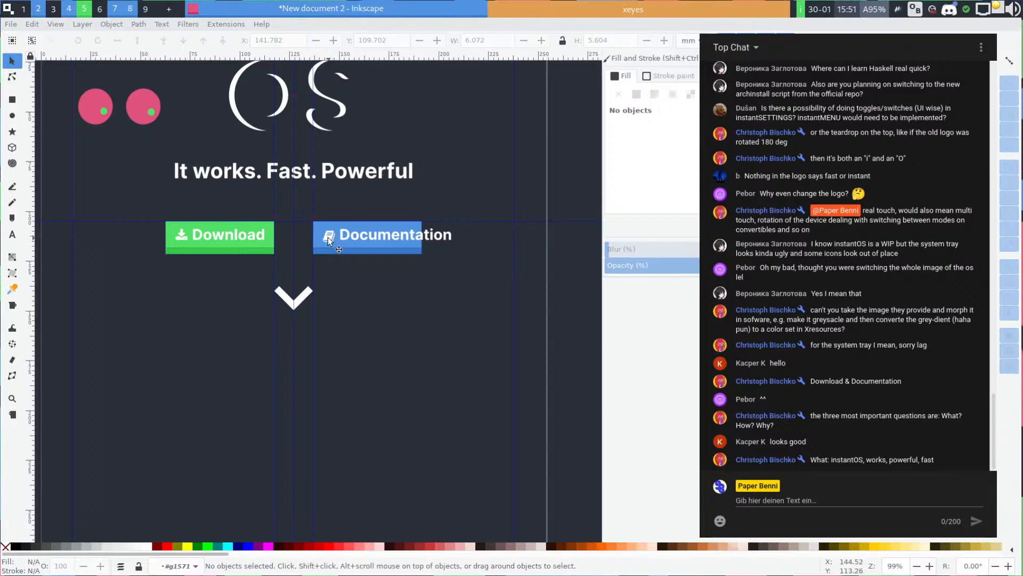
click(329, 238)
scroll(331, 238, up, 1)
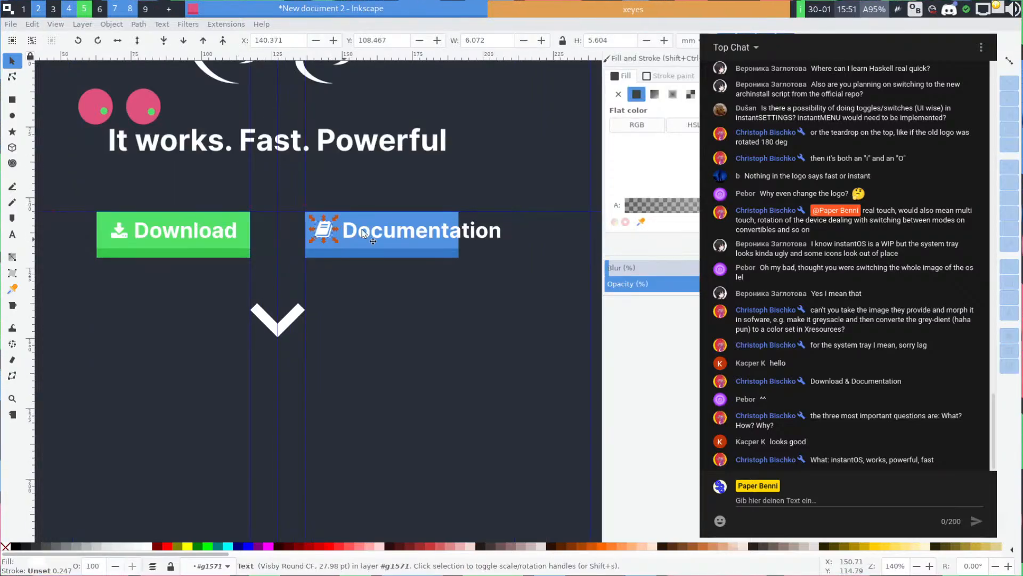
mouse_move(324, 233)
mouse_down()
mouse_move(312, 238)
mouse_move(324, 234)
mouse_up()
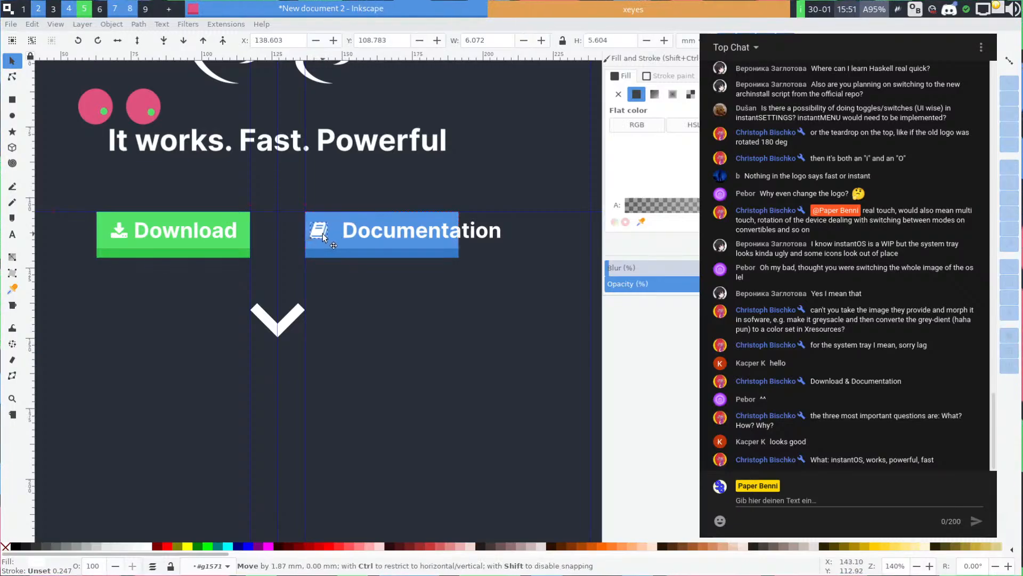
Widen both rectangles of the blue button to about 73.3 mm so they enclose the Documentation label
click(392, 237)
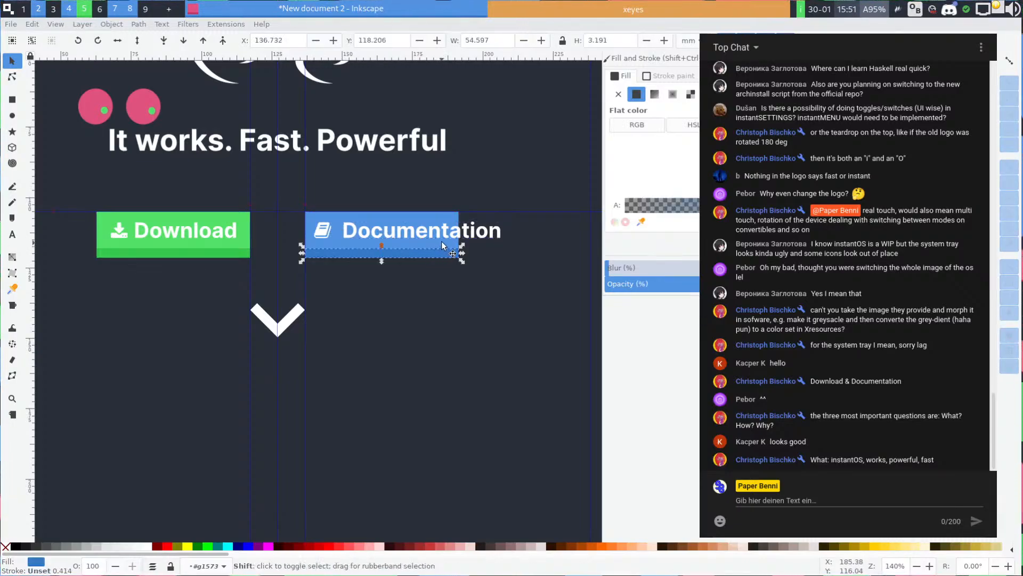
click(451, 248)
drag(462, 235, 512, 232)
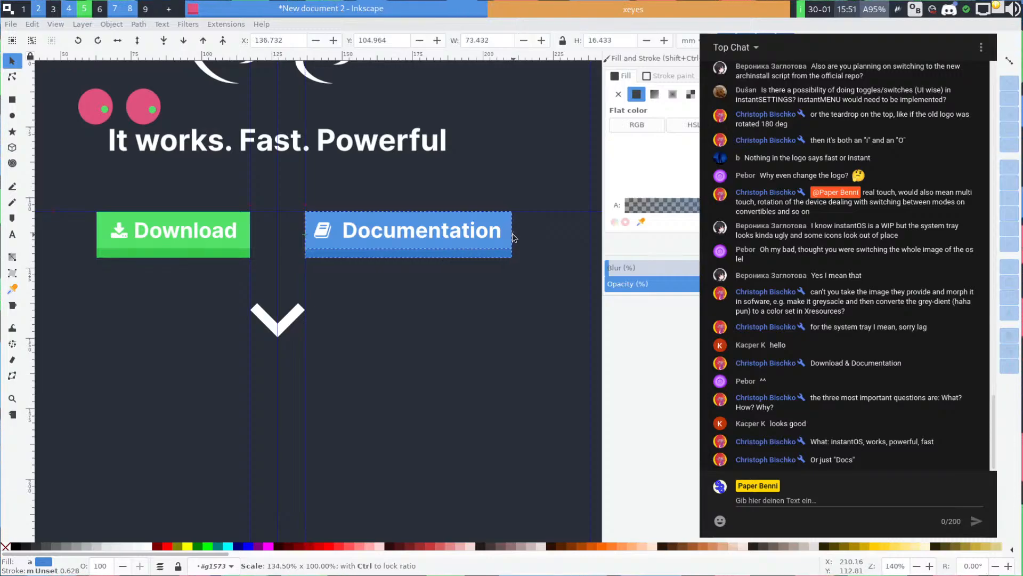
scroll(486, 273, down, 3)
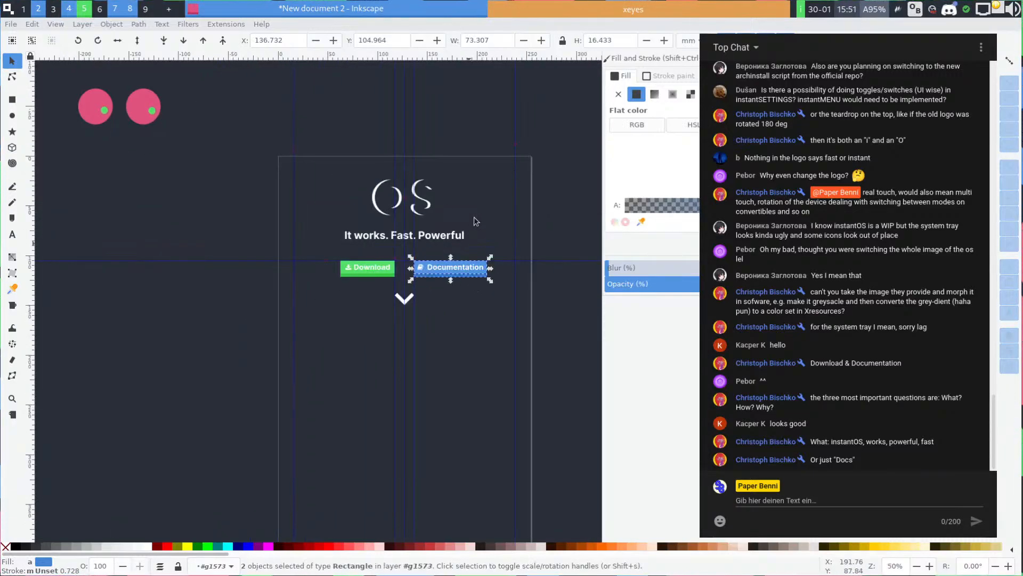
click(180, 268)
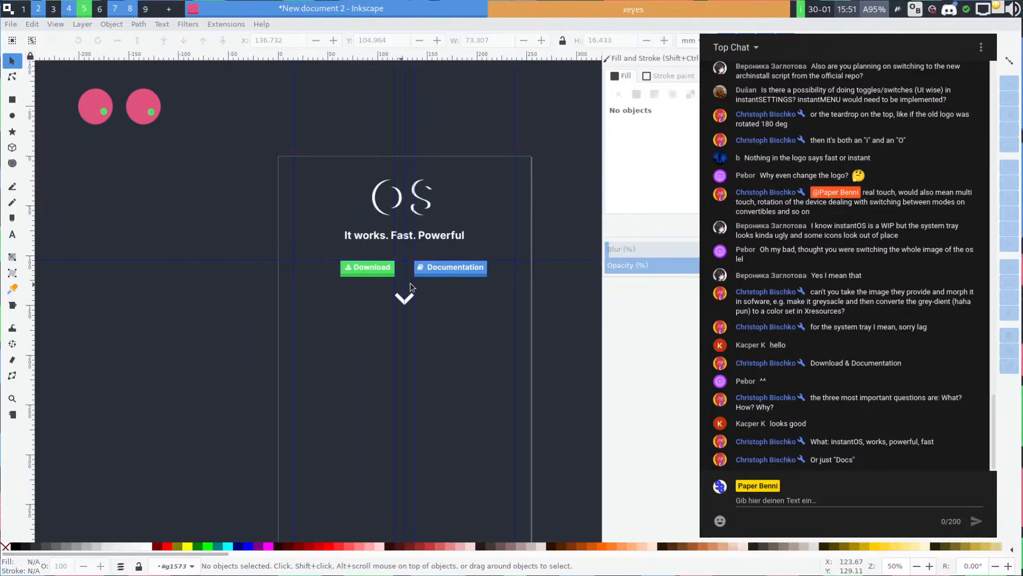
scroll(426, 283, up, 2)
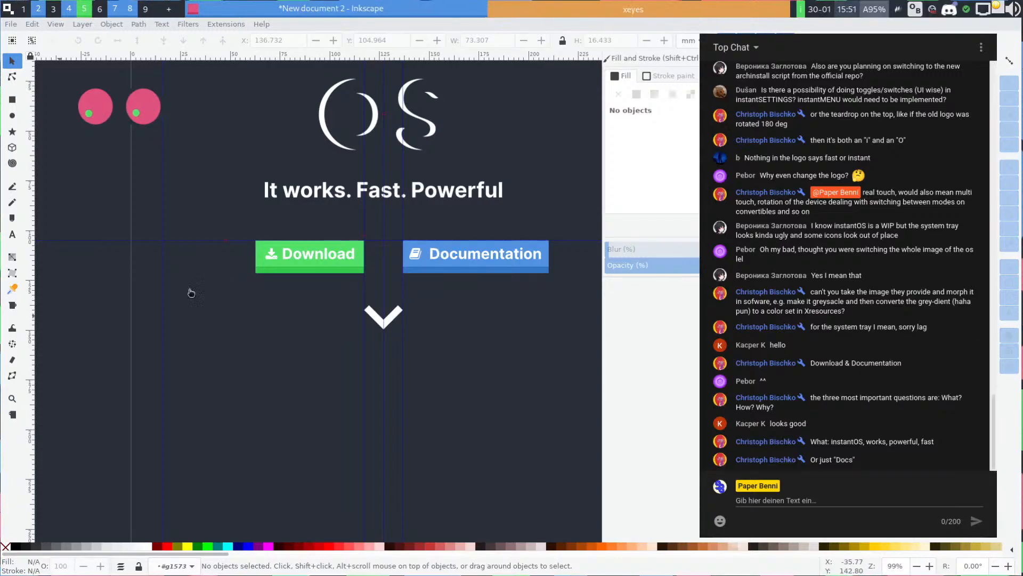
Replace the blue button's label text with "Docs"
double_click(465, 256)
double_click(474, 253)
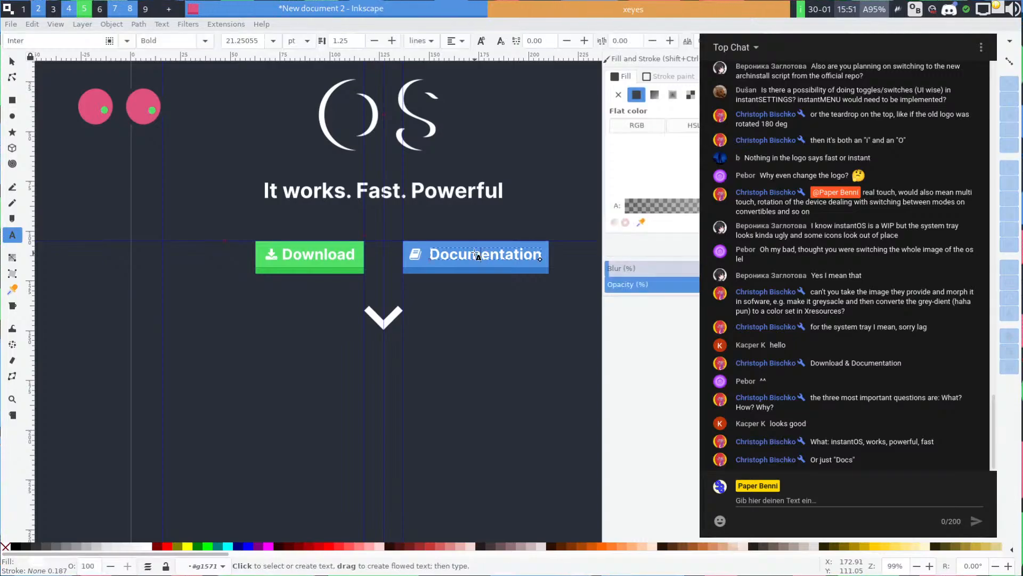
key(ctrl+a)
text(Le)
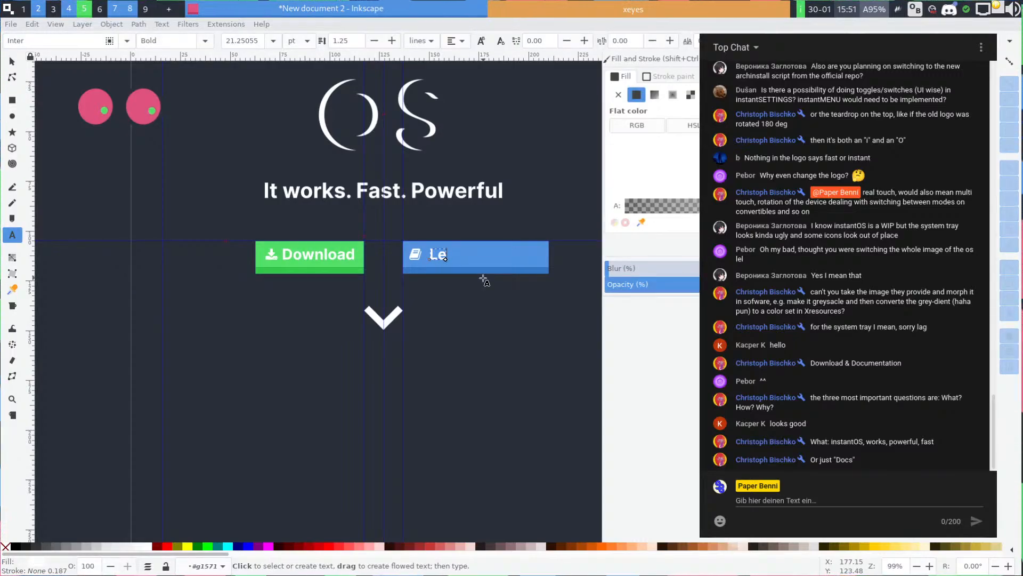
key(BackSpace)
key(BackSpace)
text(Docs)
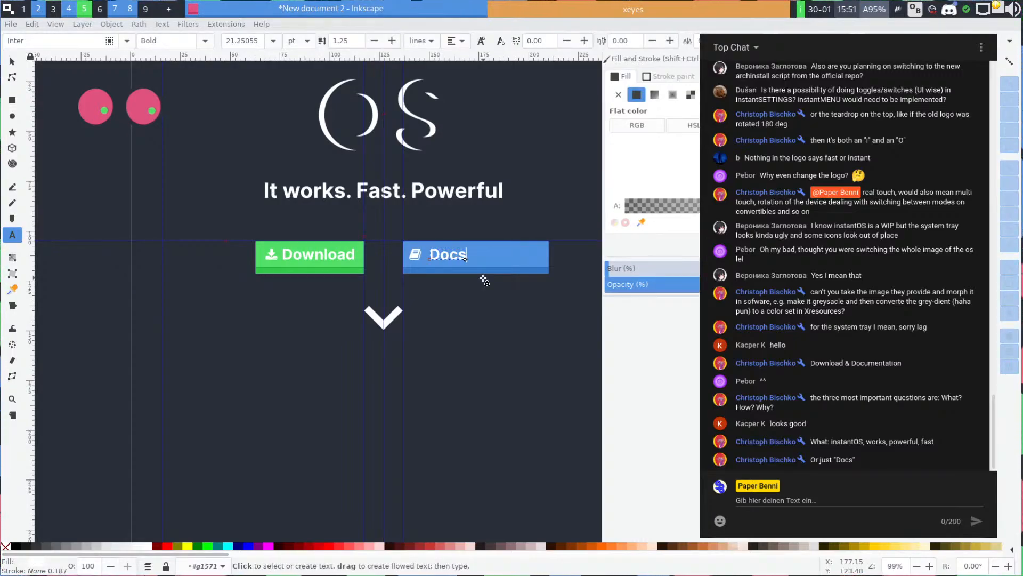
key(Escape)
key(s)
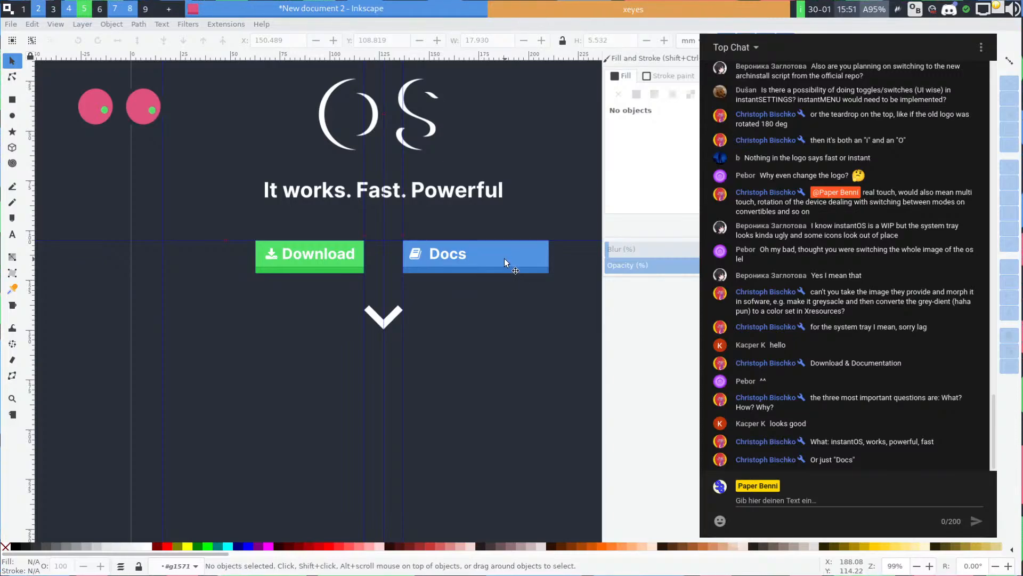
Try to replace the Docs button's blue rectangles with a copy of the green Download button's background
click(503, 258)
click(436, 259)
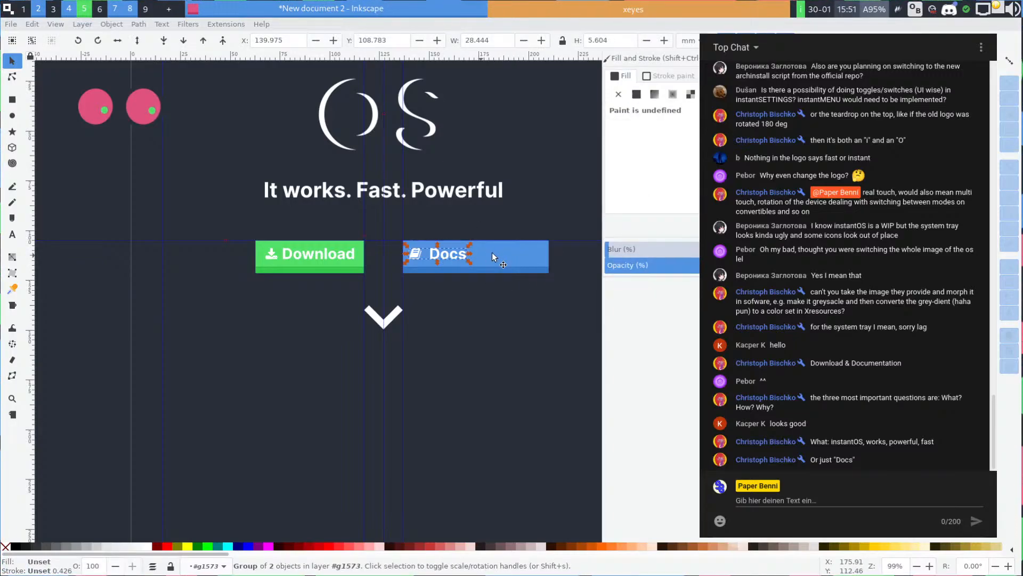
click(353, 258)
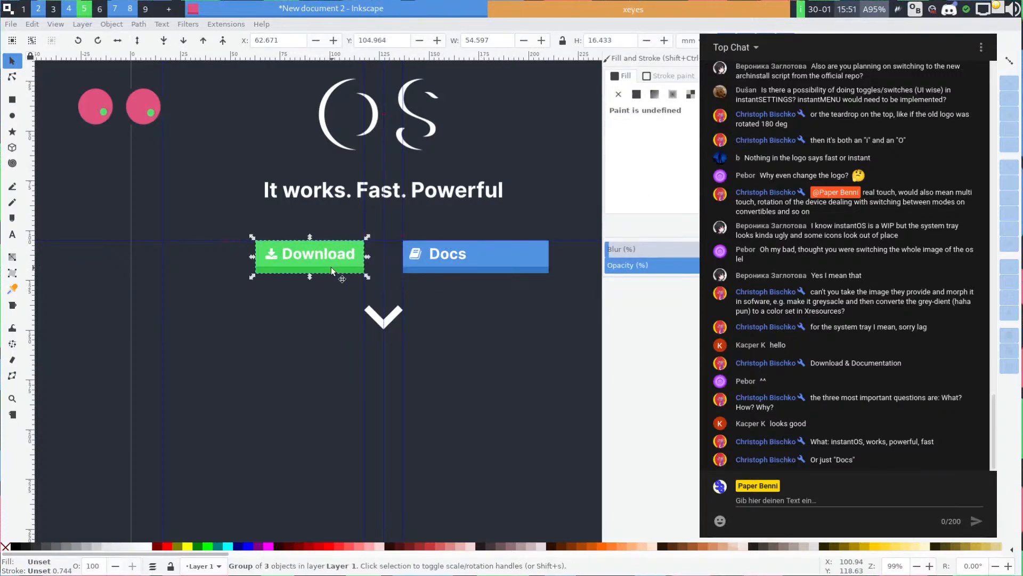
double_click(340, 266)
click(342, 268)
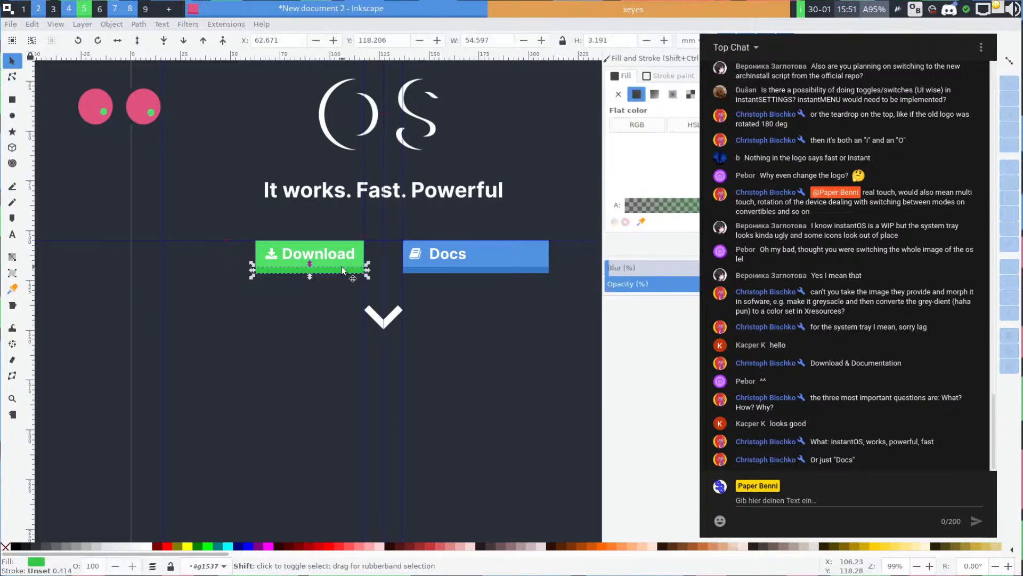
drag(327, 259, 451, 325)
click(507, 251)
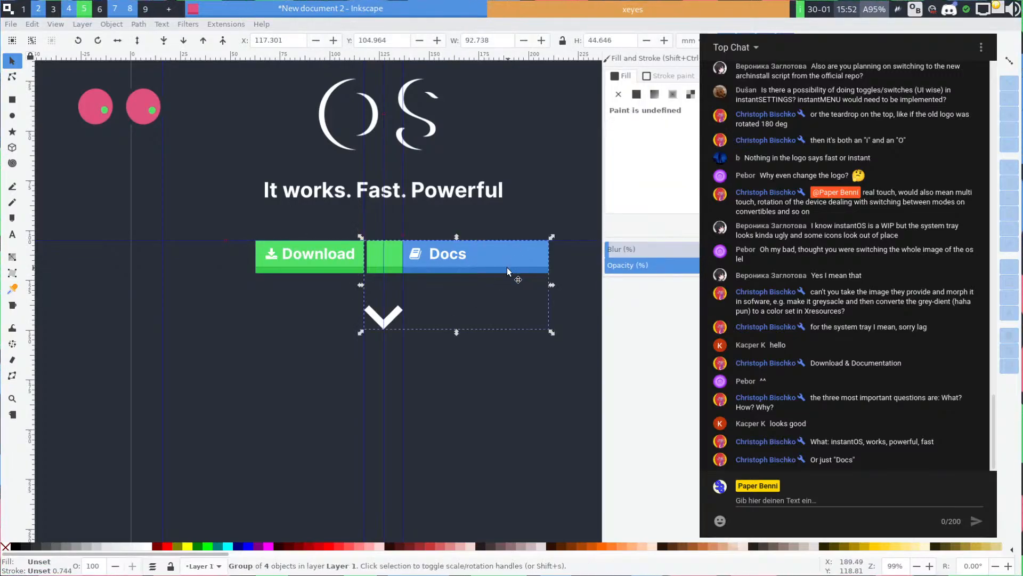
double_click(490, 258)
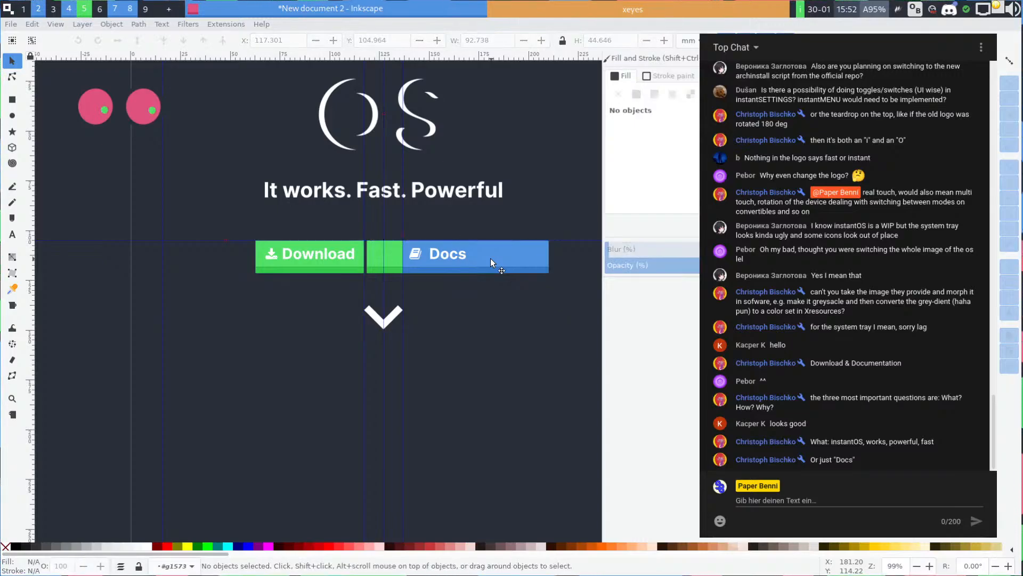
click(491, 258)
key(Delete)
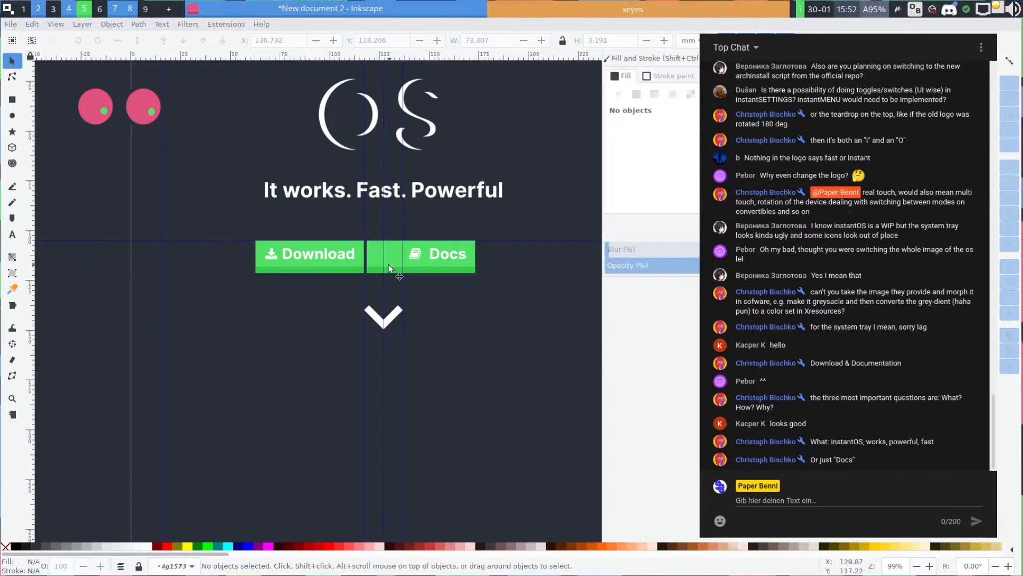
click(392, 263)
drag(400, 262, 403, 259)
Undo the background replacement on the Docs button and restore the blue rectangles
key(ctrl+z)
key(ctrl+z)
key(ctrl+z)
key(ctrl+z)
key(ctrl+z)
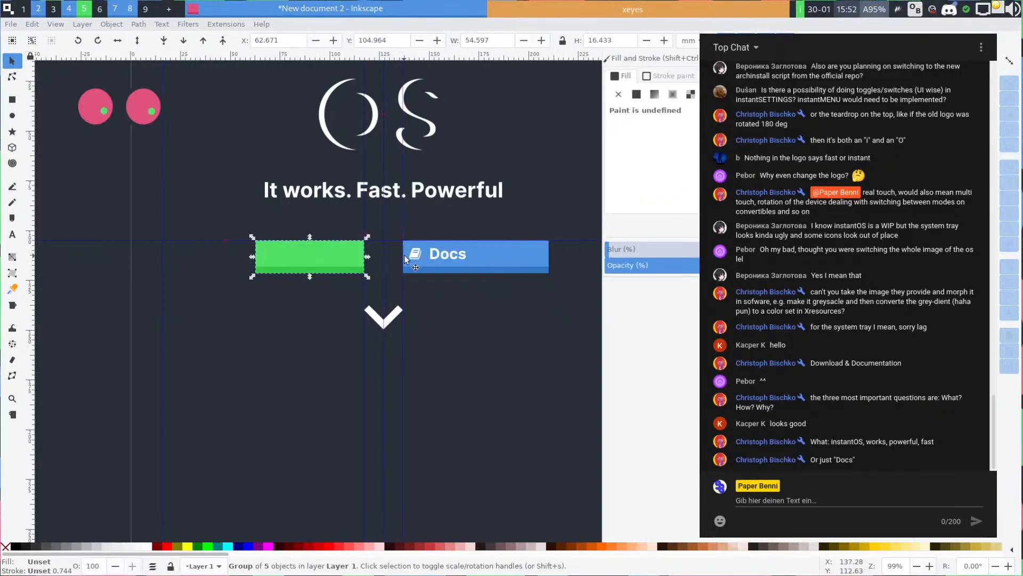
click(434, 310)
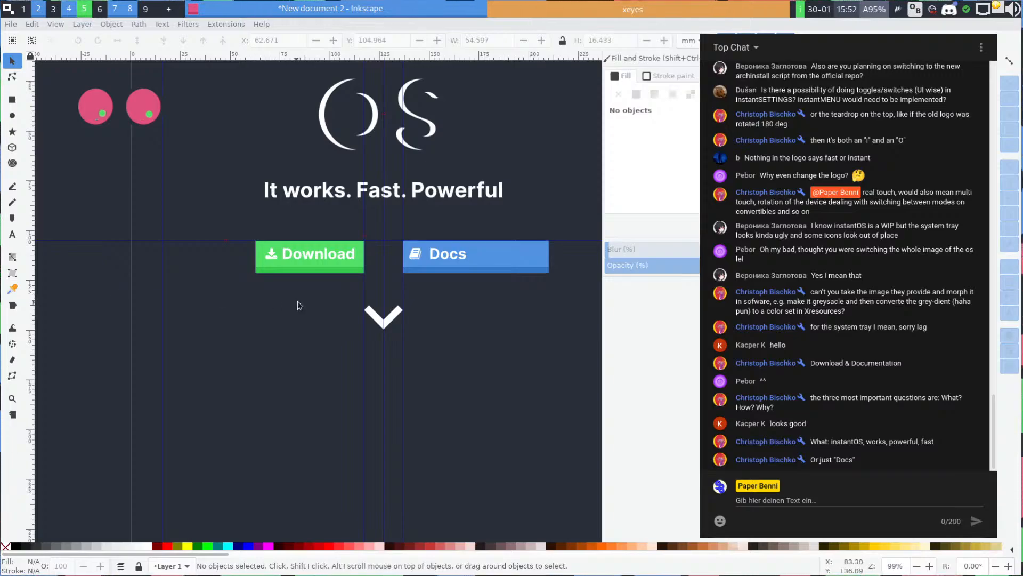
Draw two rectangles over the Download button, about 54.6 by 13.2 mm for its face and 54.6 by 3.2 mm for its lower strip
key(r)
key(shift)
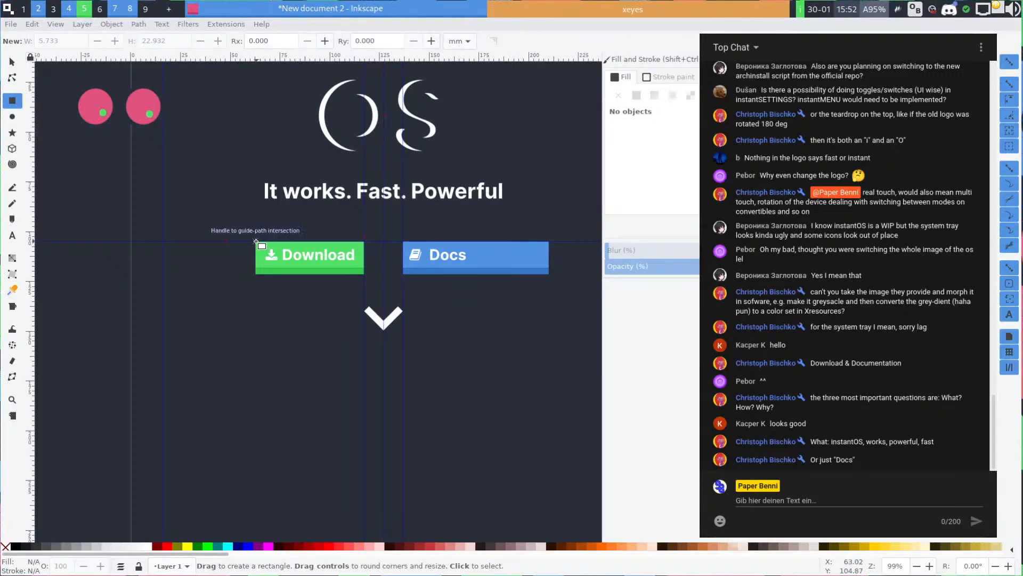
drag(256, 241, 364, 268)
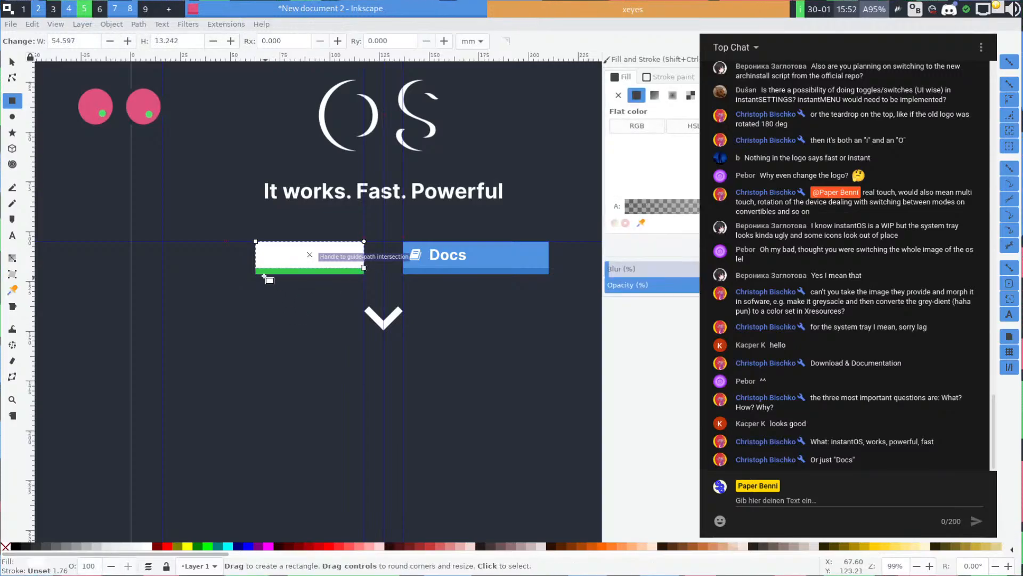
drag(256, 273, 364, 274)
key(s)
click(312, 263)
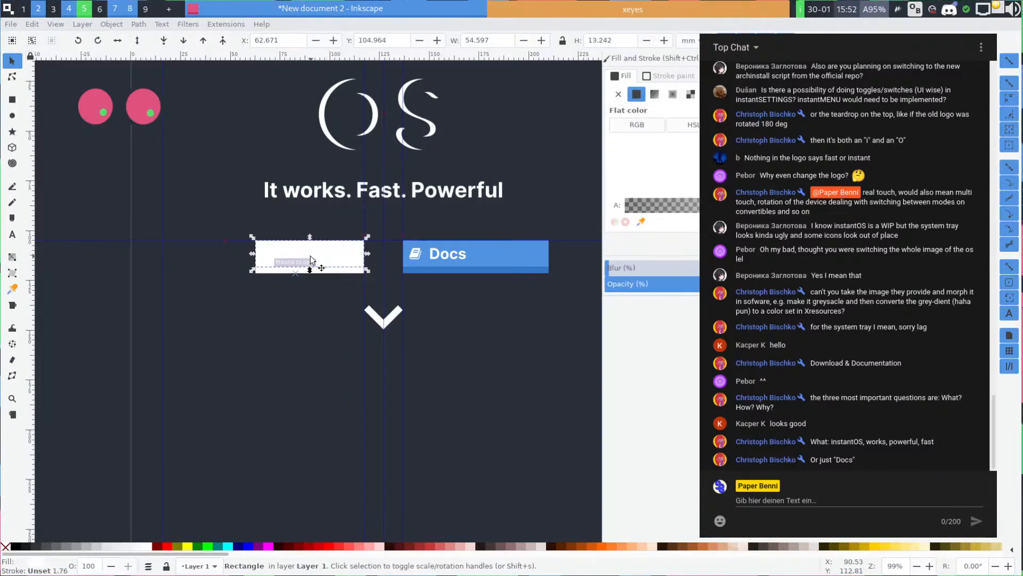
key(Escape)
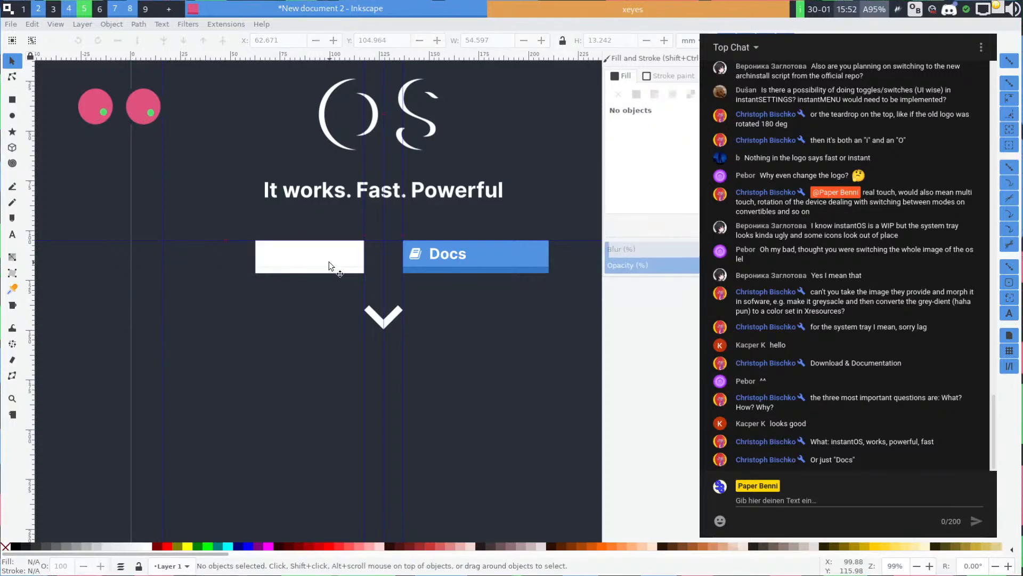
Fill the new face rectangle with the Docs button's light blue and the lower strip with its darker blue
click(333, 262)
key(p)
key(Escape)
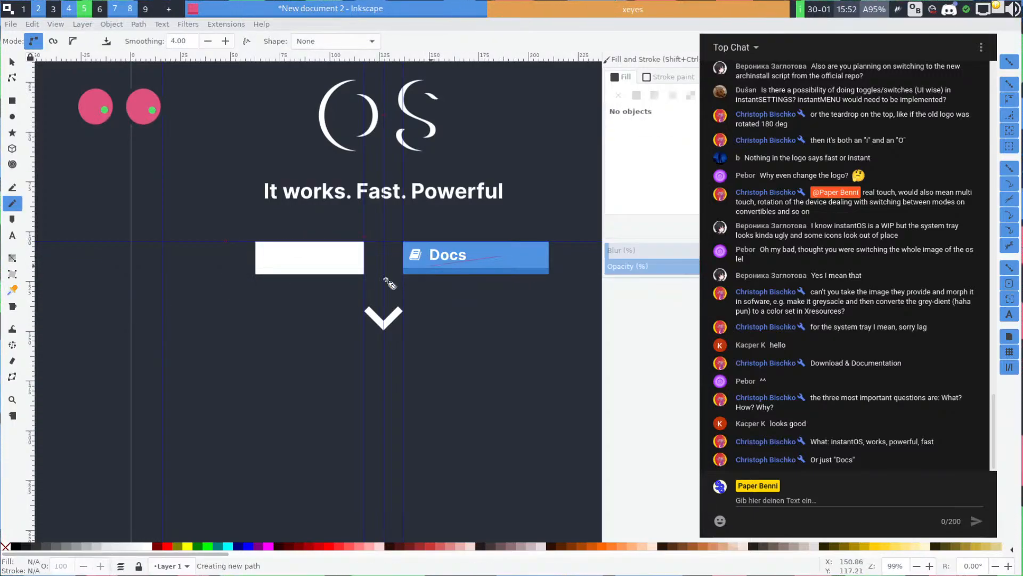
key(s)
click(352, 251)
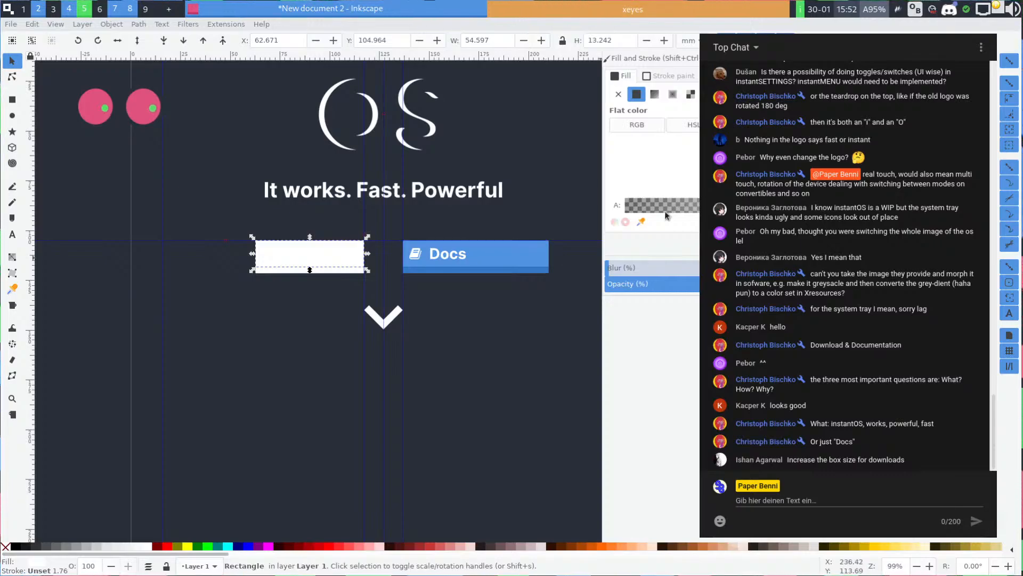
click(641, 223)
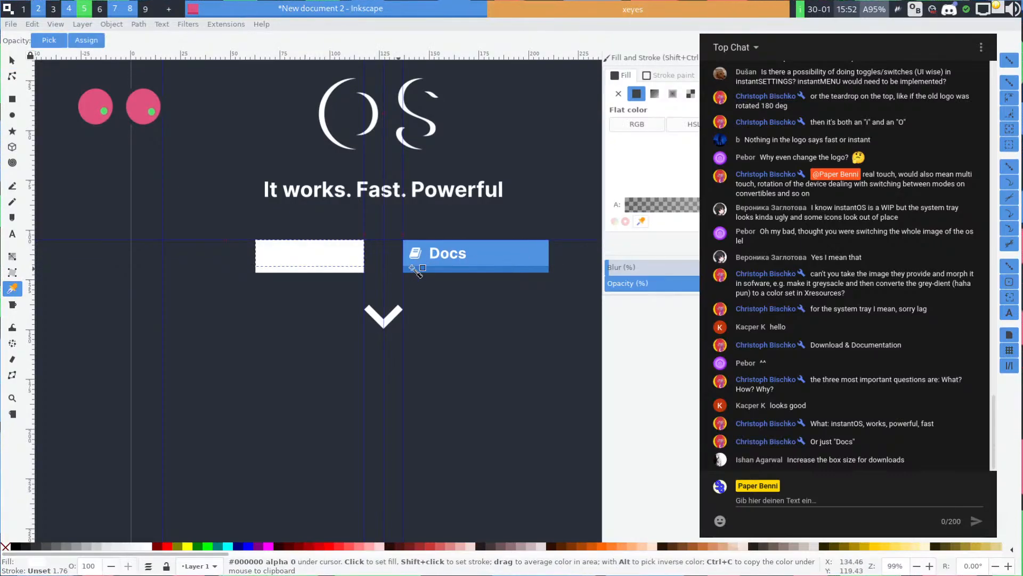
click(488, 261)
click(330, 271)
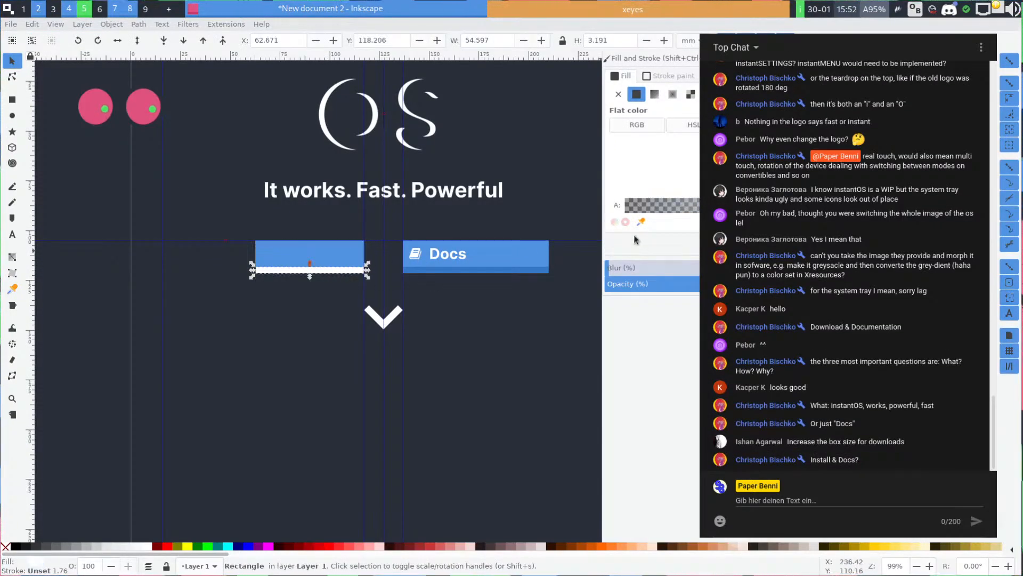
click(641, 222)
click(481, 270)
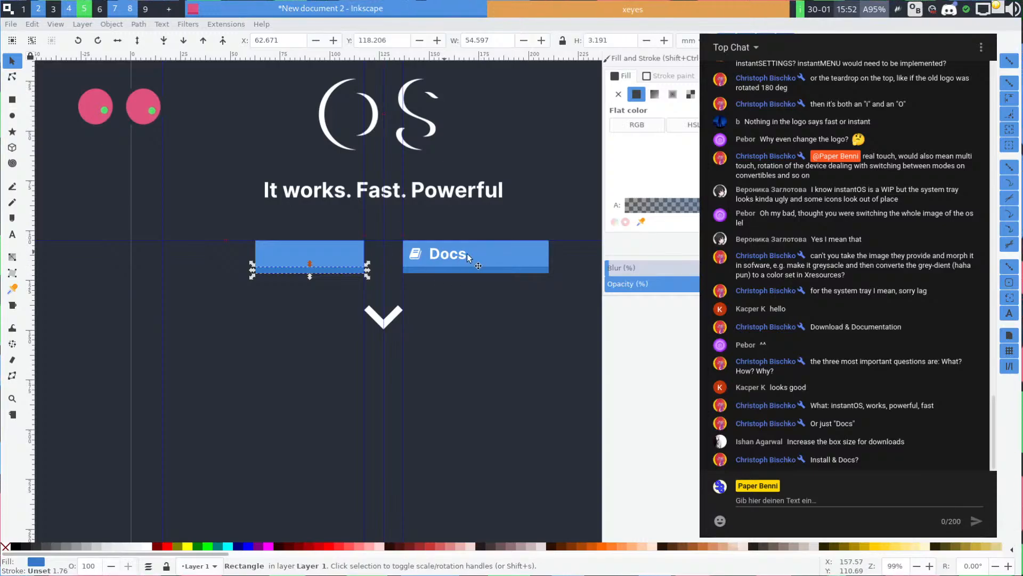
Delete the old Docs button group including the chevron, and move the two new blue rectangles into its place at about X 136.7, Y 105 mm
click(484, 260)
key(Delete)
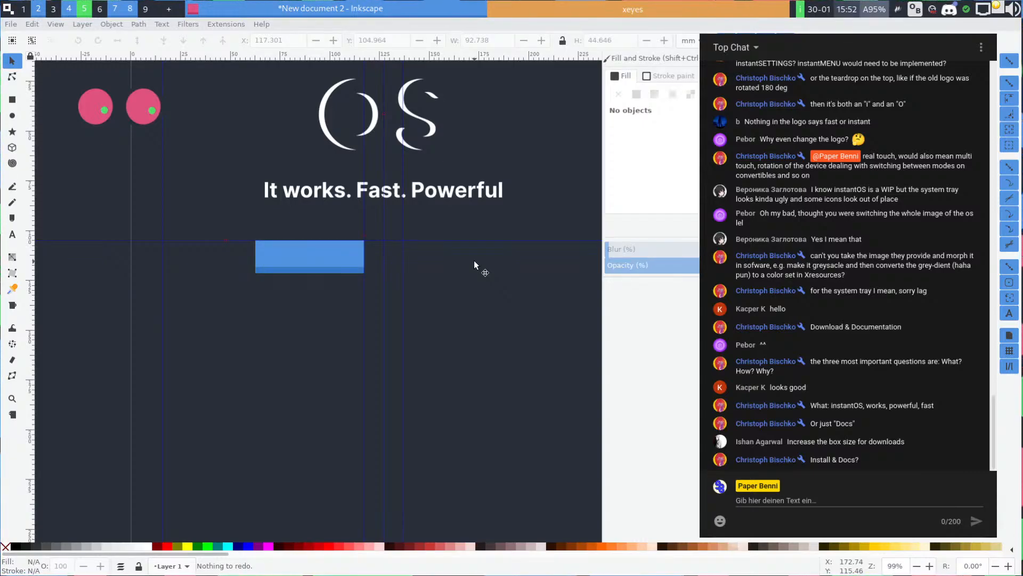
click(331, 267)
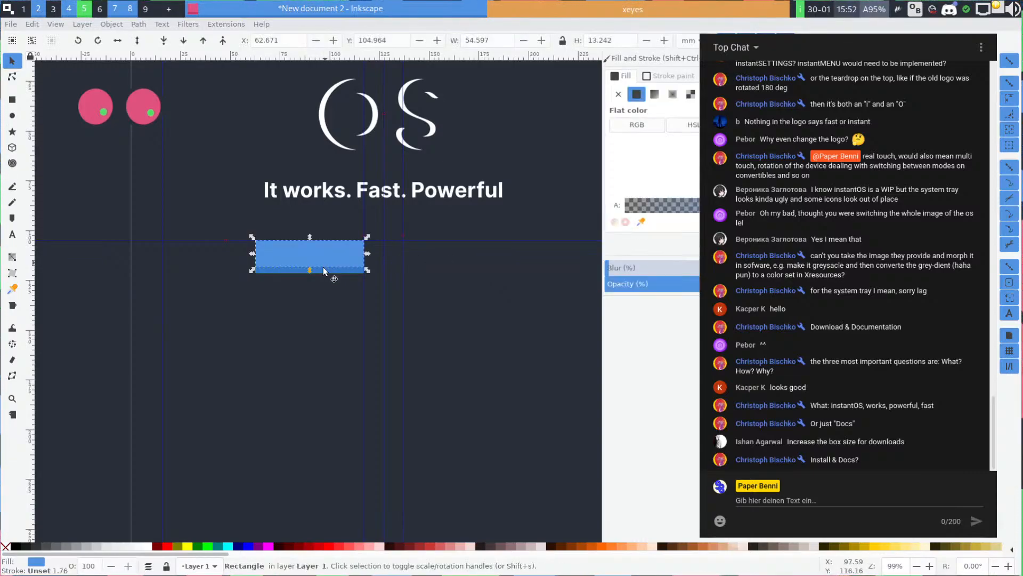
drag(325, 261, 481, 258)
click(222, 274)
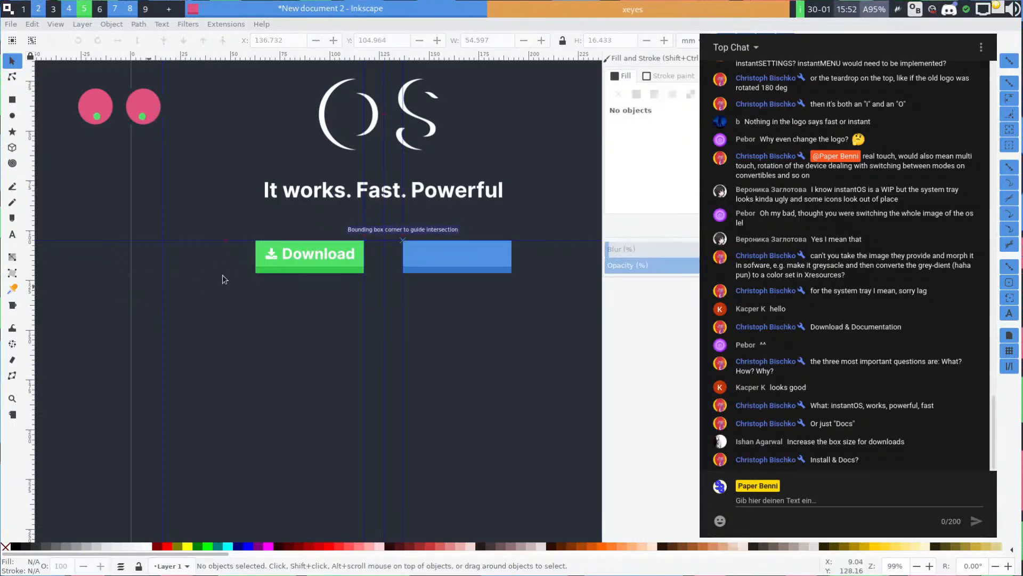
Copy the Download button's icon and label onto the blue button and lower the two blue rectangles beneath them
click(312, 255)
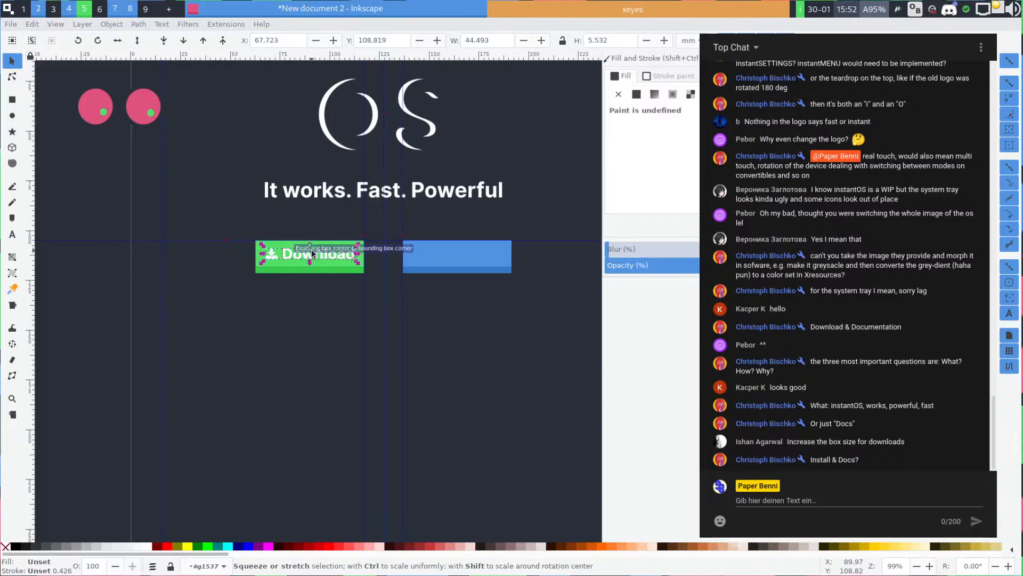
drag(313, 256, 463, 257)
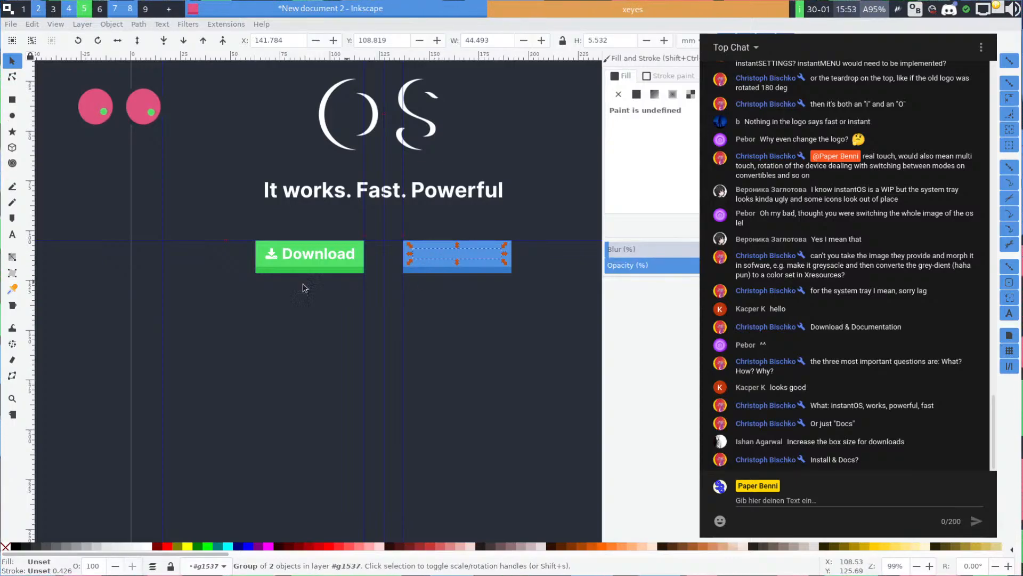
click(477, 270)
shift+click(480, 268)
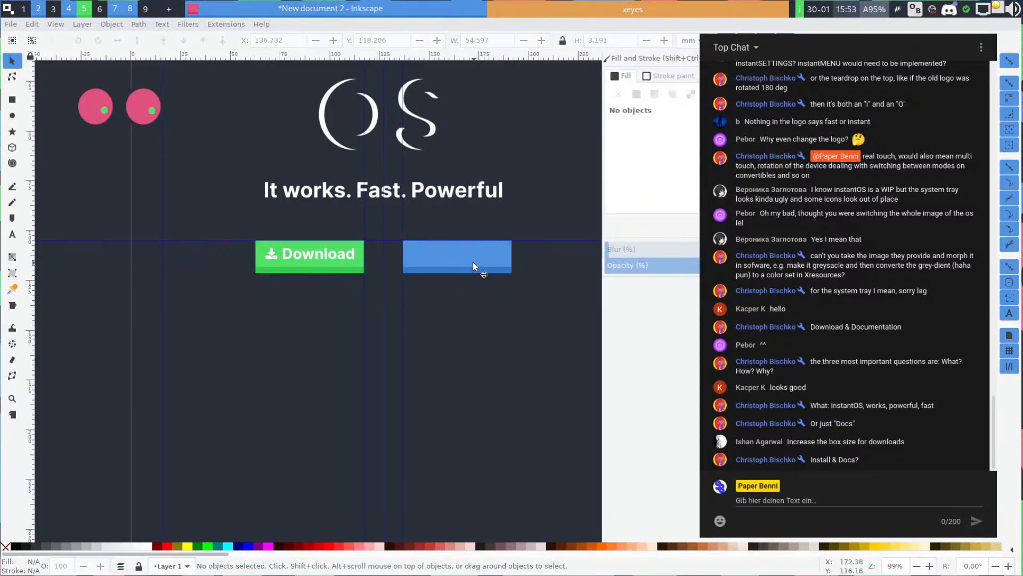
click(469, 259)
shift+click(475, 270)
key(Page_Down)
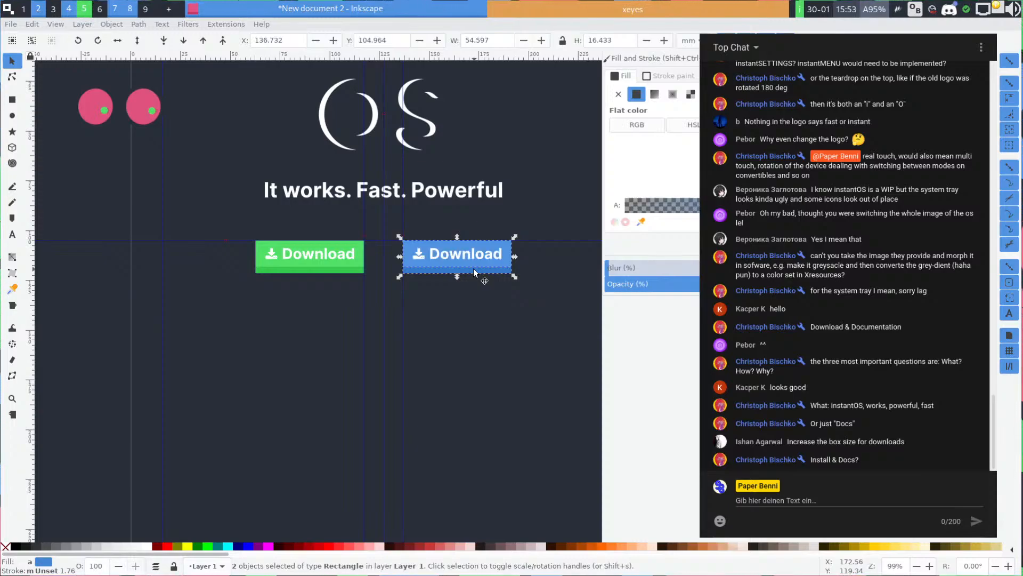
Change the copied label text on the blue button to "Docs"
click(95, 306)
double_click(475, 253)
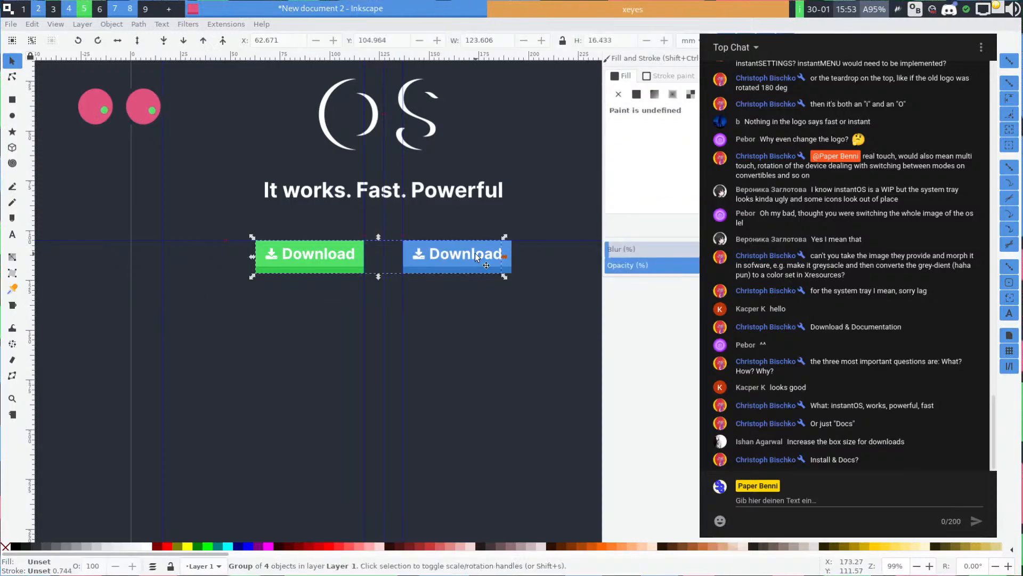
click(475, 253)
click(475, 253)
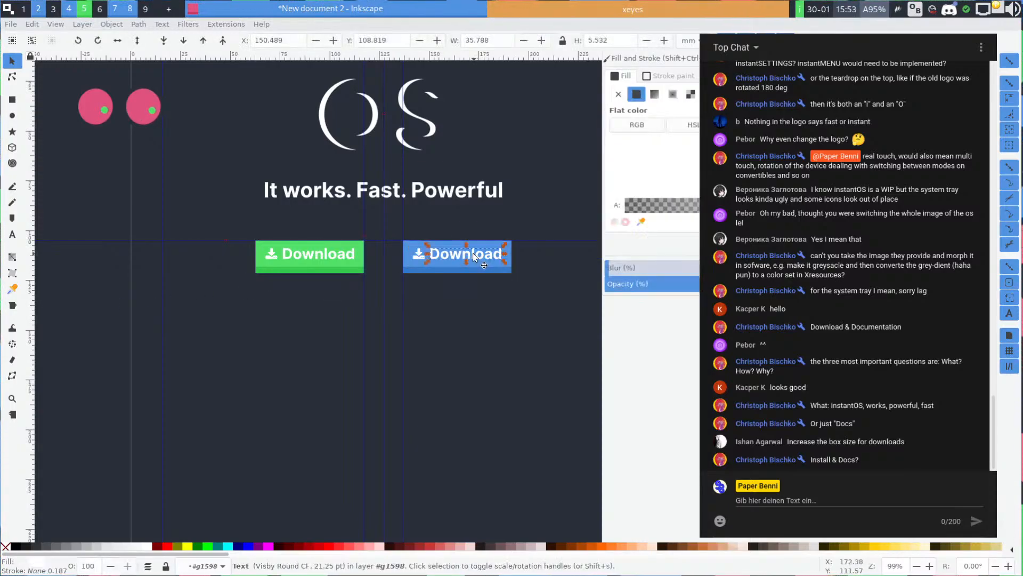
double_click(463, 255)
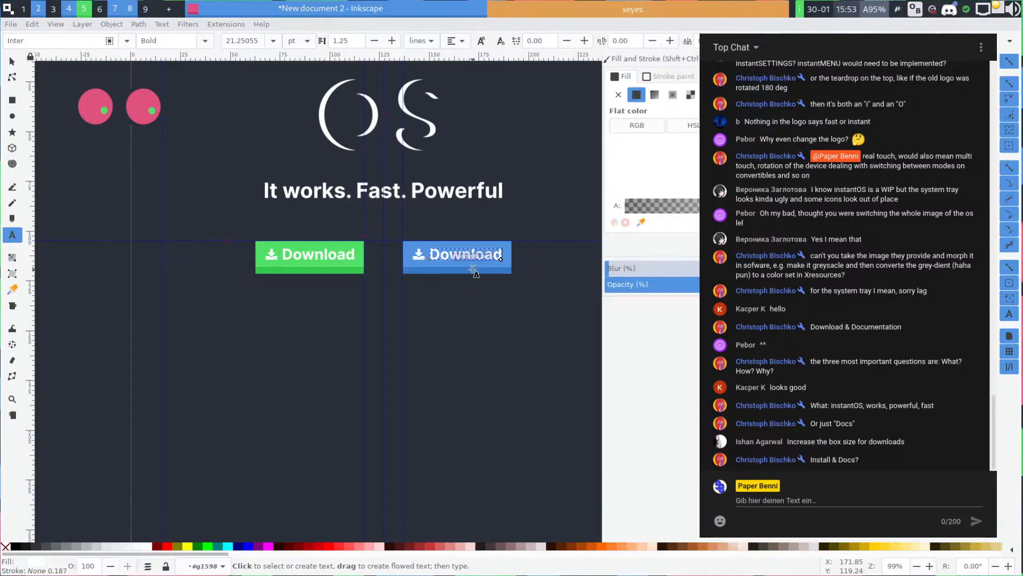
key(ctrl+a)
text(Docs)
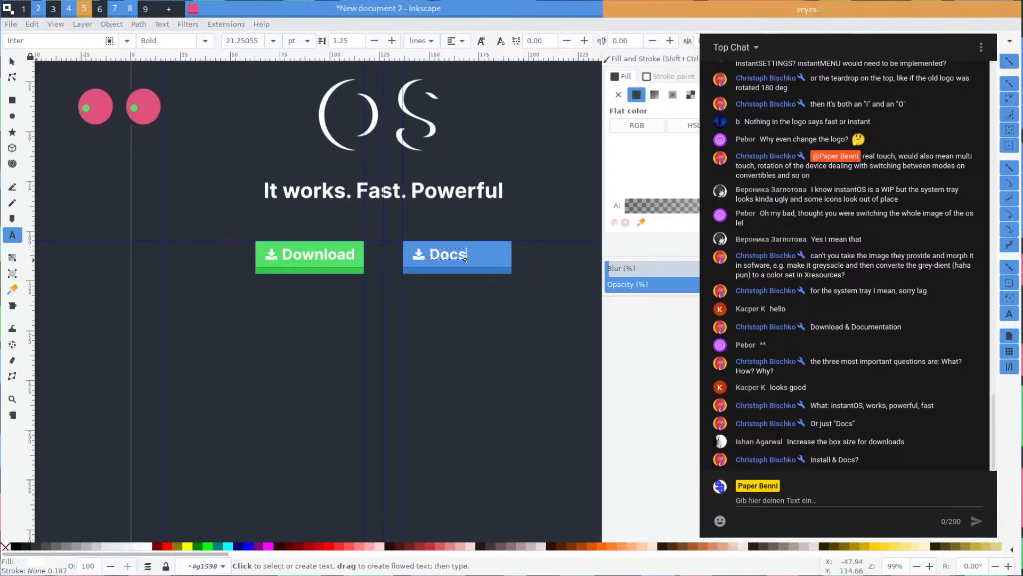
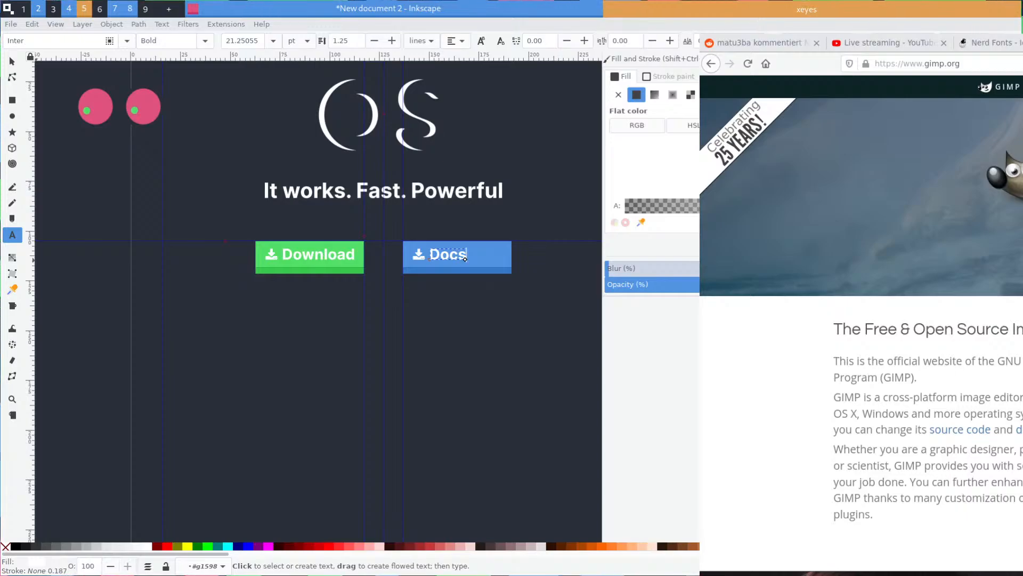
Replace the blue button's label with "Learn more"
scroll(1021, 410, down, 15)
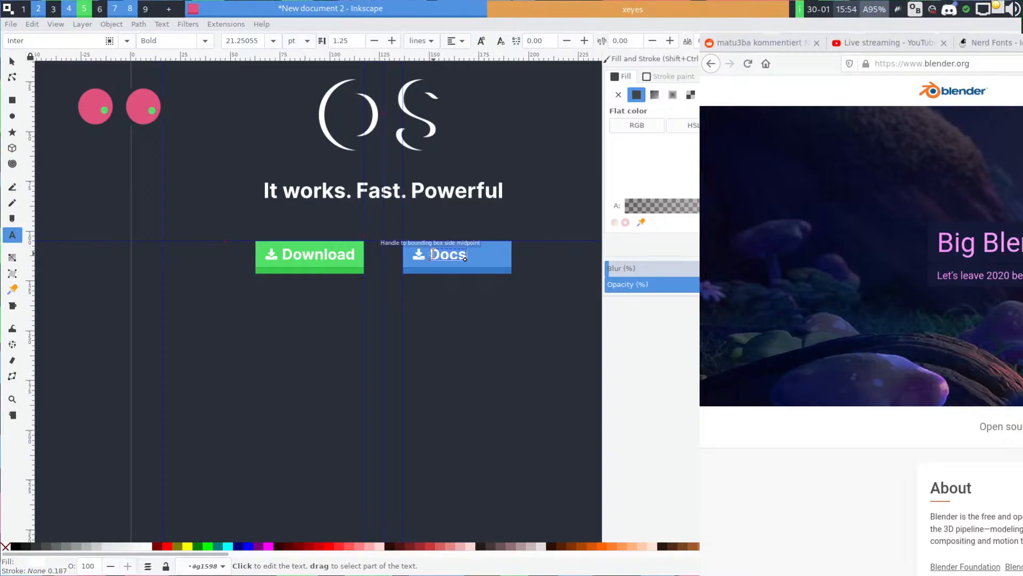
drag(430, 254, 465, 254)
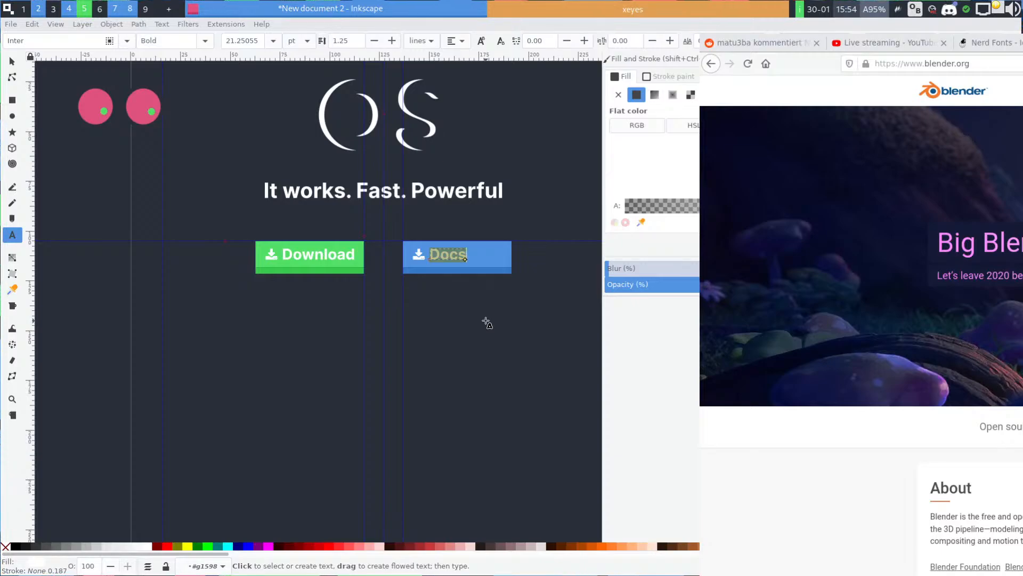
key(BackSpace)
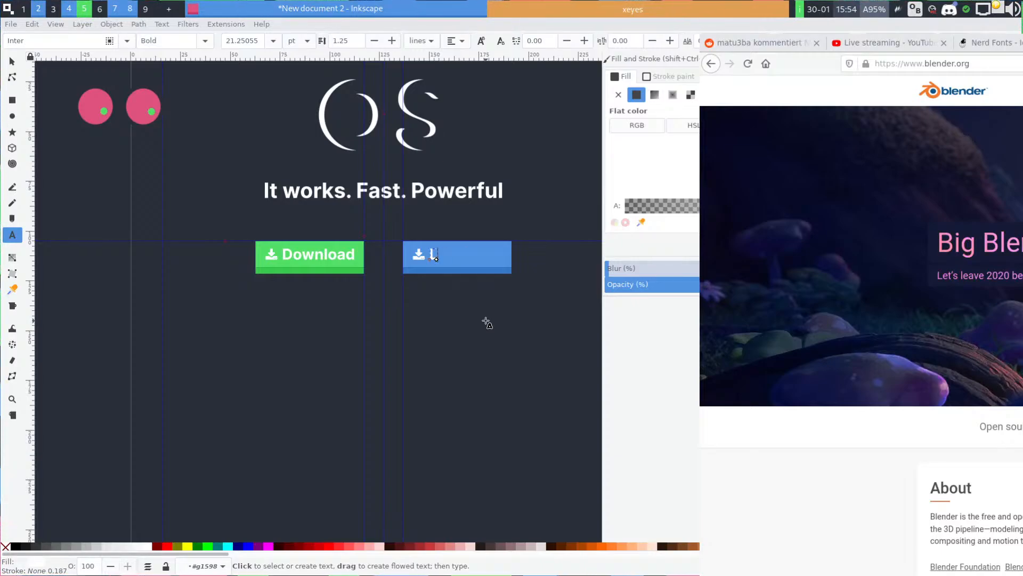
text(Learn more)
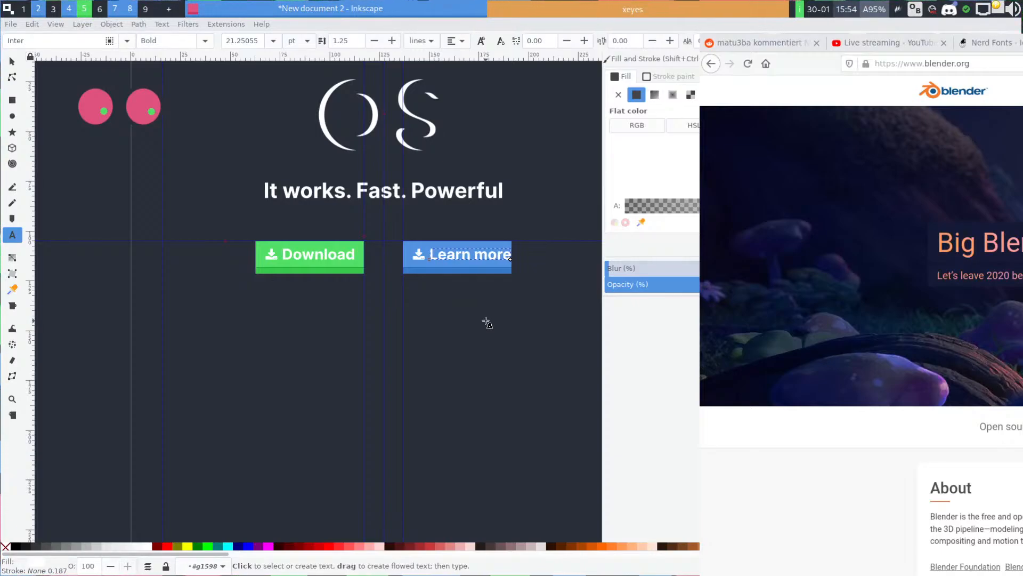
Clear the blue button's label and rewrite it as "Documentation"
key(BackSpace)
key(BackSpace)
key(BackSpace)
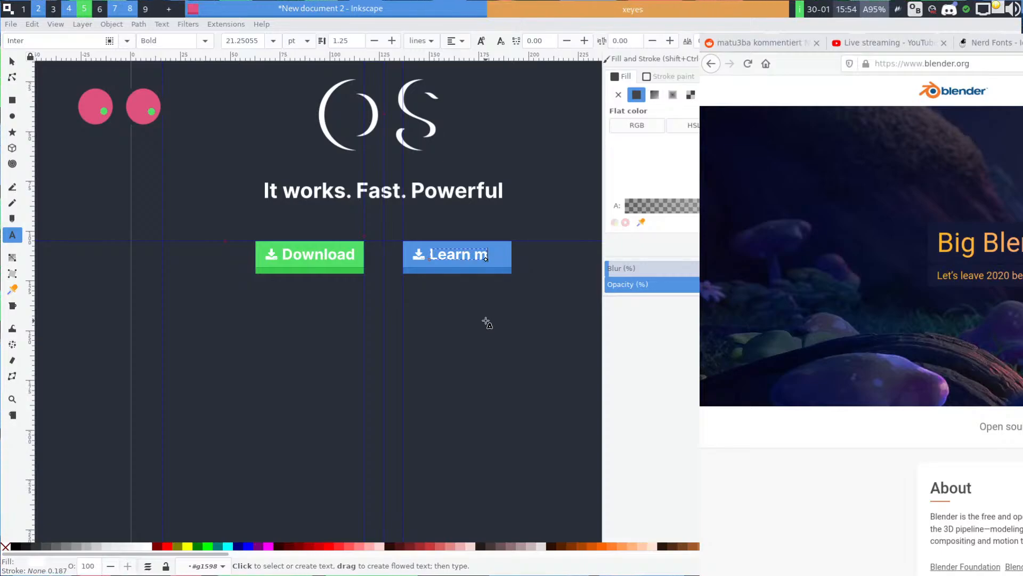
text(D)
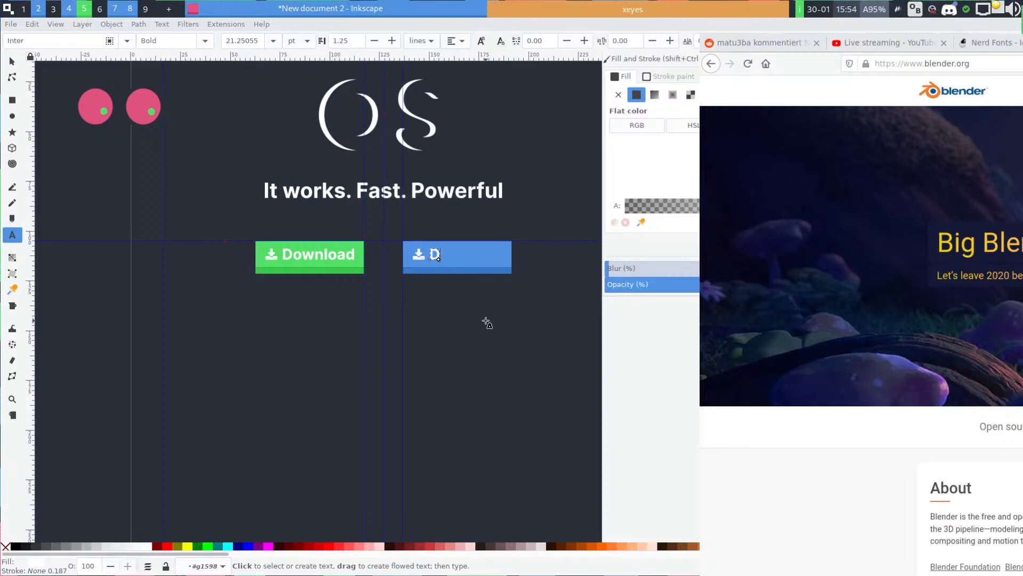
text(ocumen)
key(BackSpace)
key(BackSpace)
key(BackSpace)
key(BackSpace)
text(s)
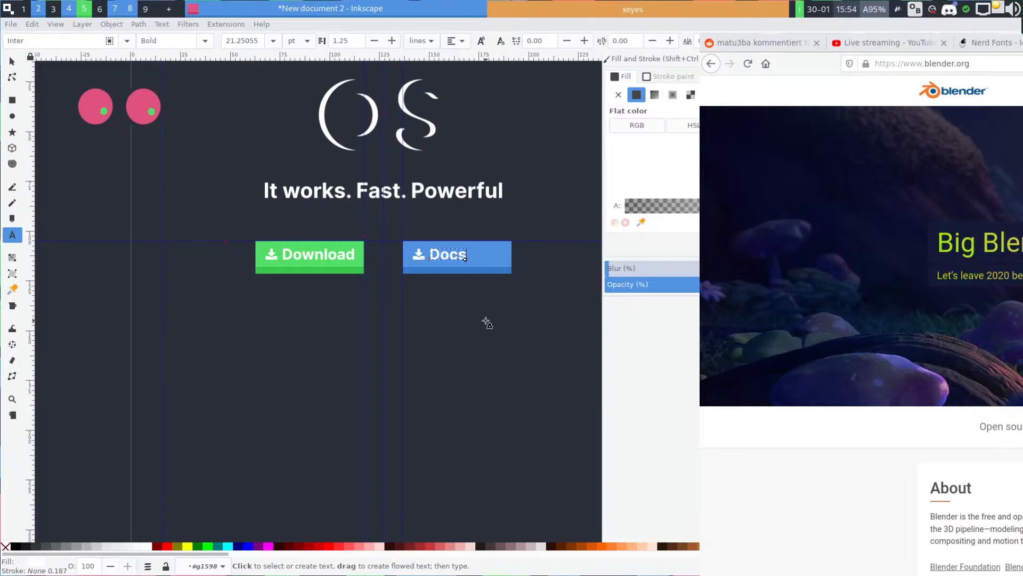
key(BackSpace)
text(umentation)
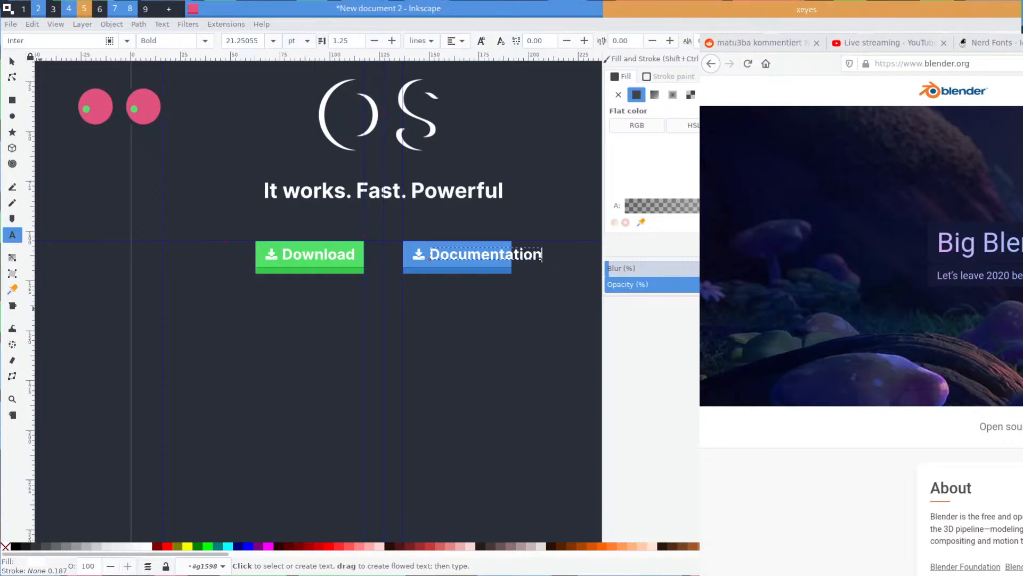
Switch to Firefox, open the Rust website in a new tab and bring the page in front of the drawing
key(ctrl+t)
text(rust)
key(Return)
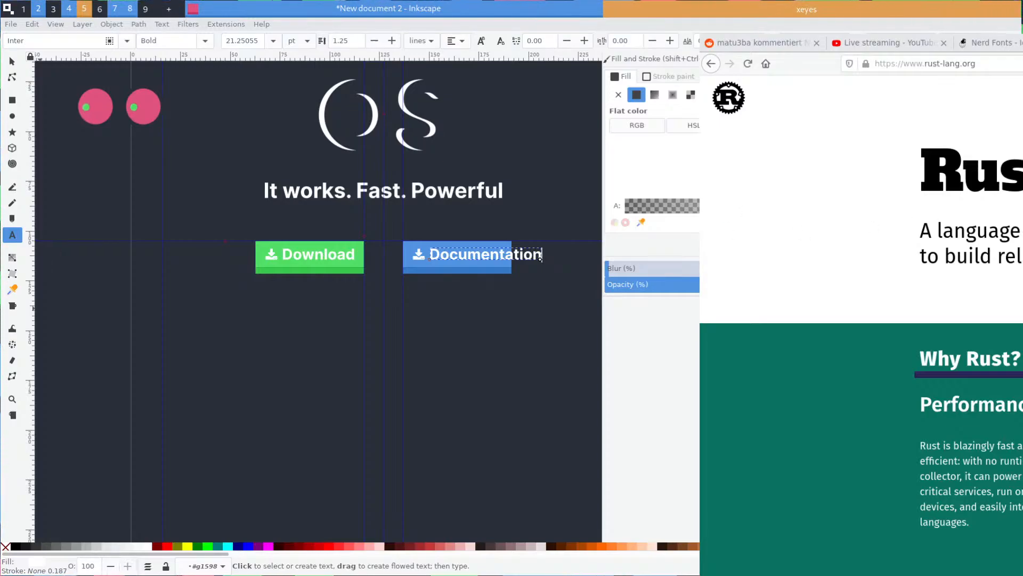
scroll(861, 325, down, 4)
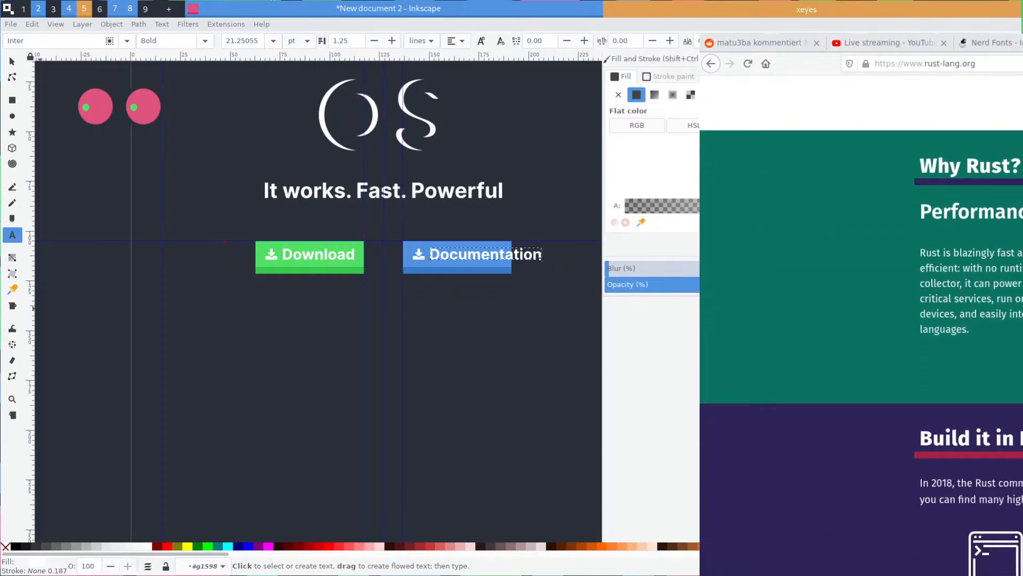
scroll(861, 325, down, 2)
scroll(862, 325, down, 3)
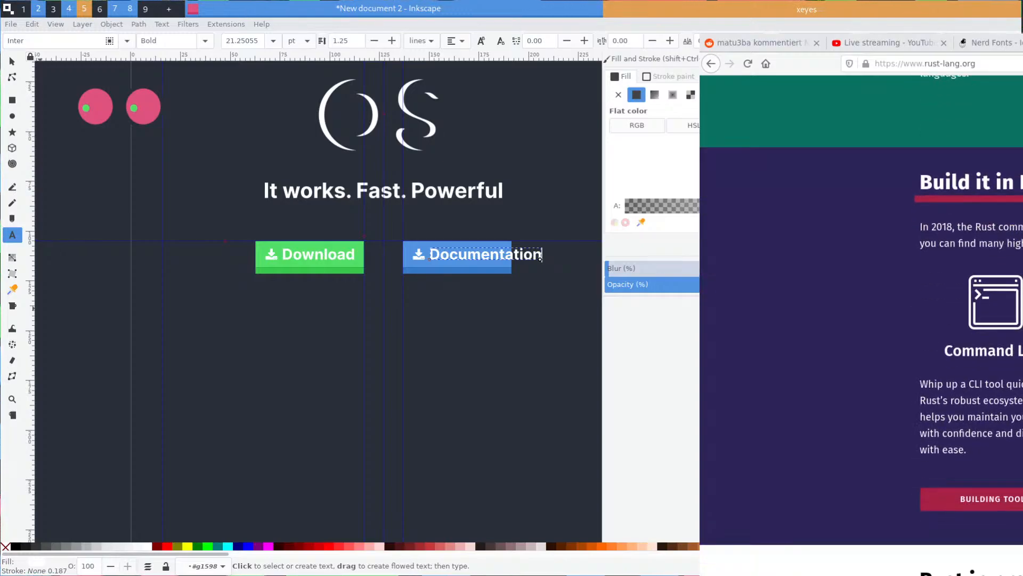
scroll(861, 325, down, 3)
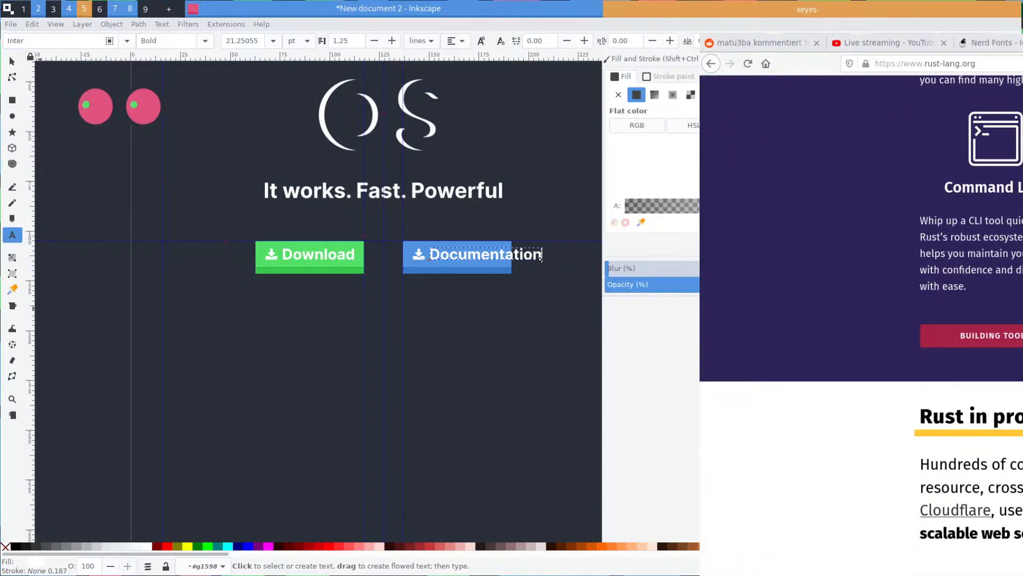
drag(0, 213, 641, 206)
middle_click(636, 331)
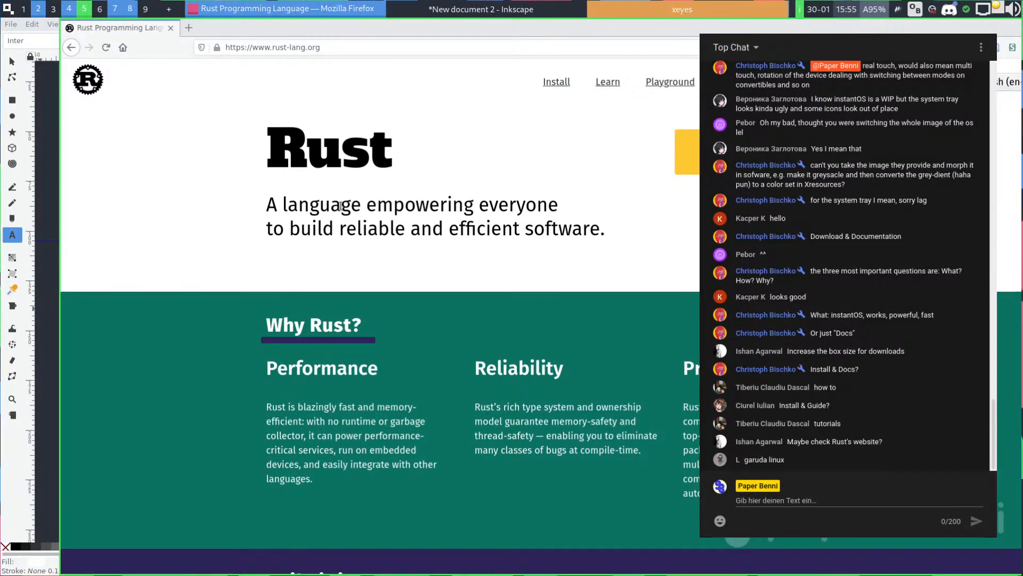
Examine the Rust landing page's sections, buttons and footer links for layout and wording ideas
scroll(346, 177, down, 8)
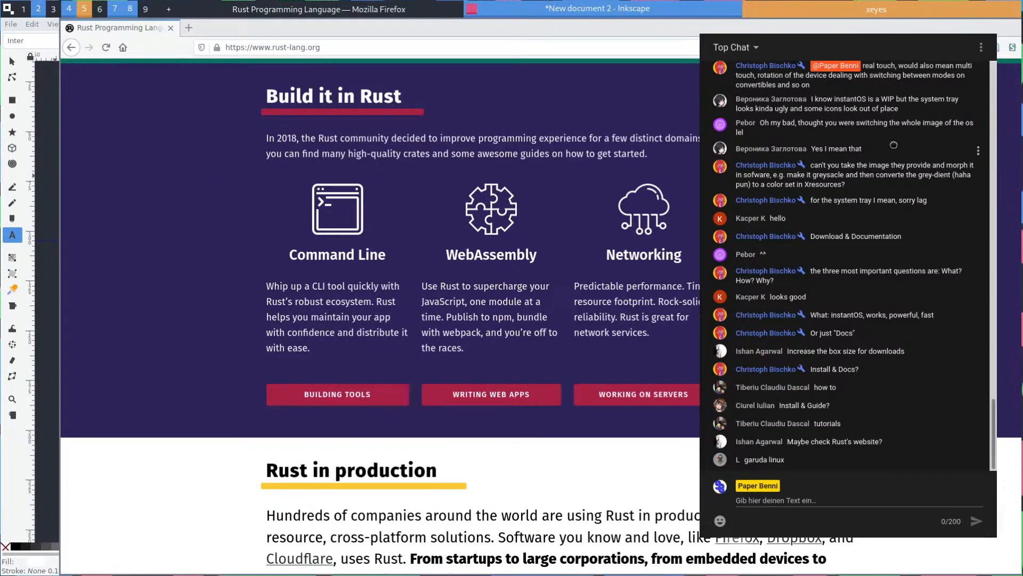
scroll(217, 185, down, 12)
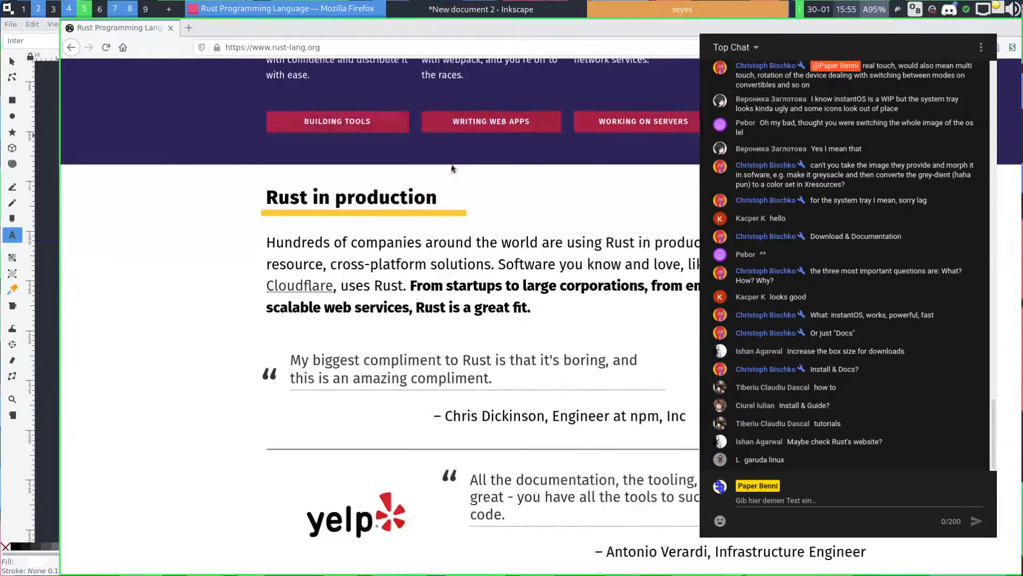
scroll(217, 186, down, 6)
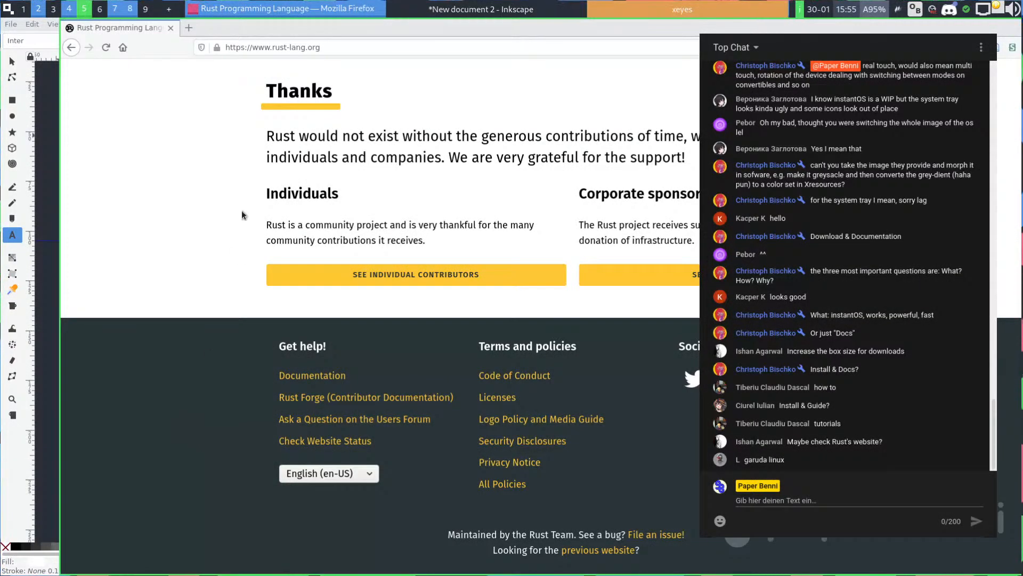
scroll(569, 276, up, 7)
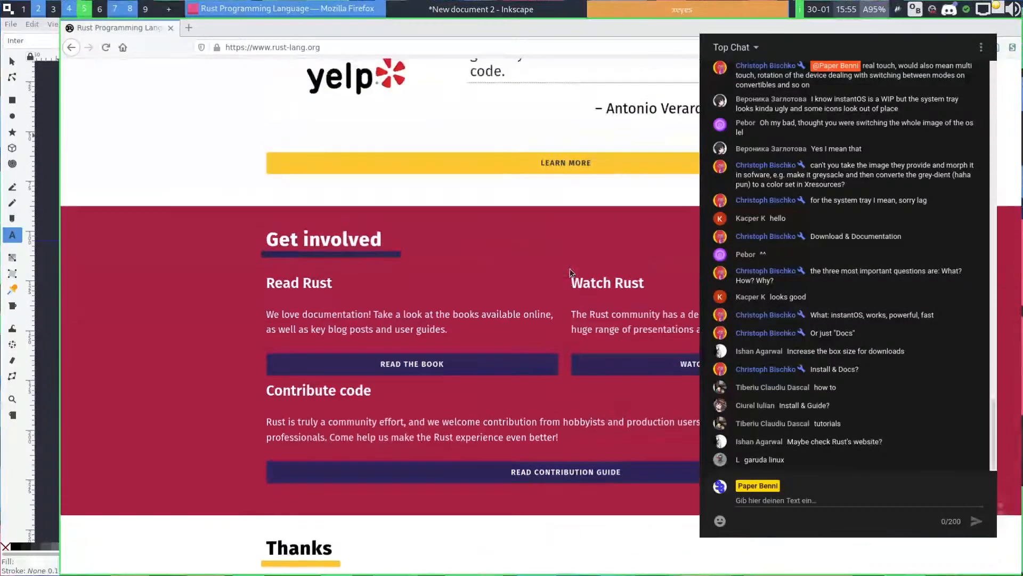
scroll(565, 362, down, 5)
scroll(576, 320, up, 6)
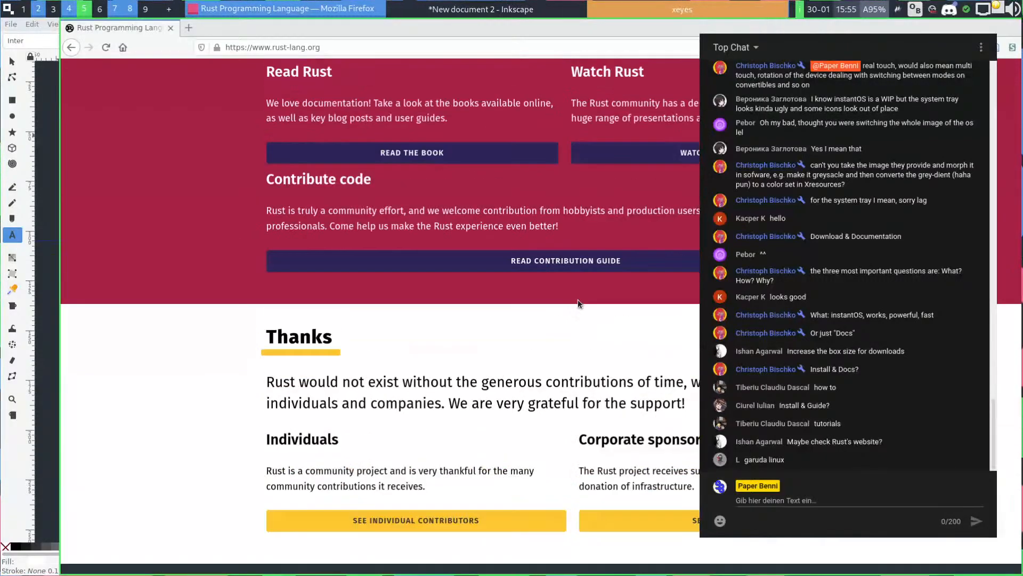
scroll(569, 346, up, 10)
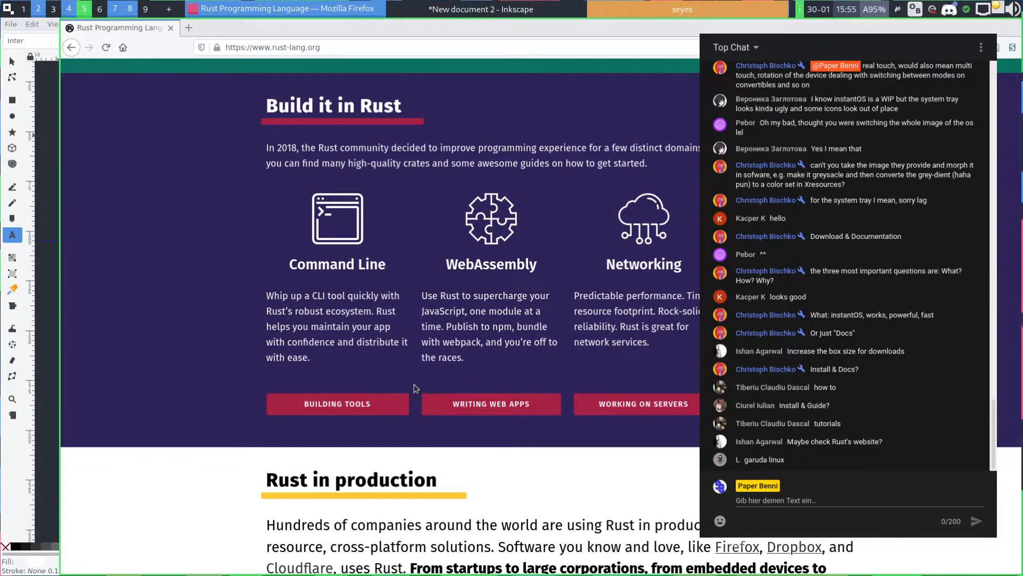
scroll(585, 289, up, 8)
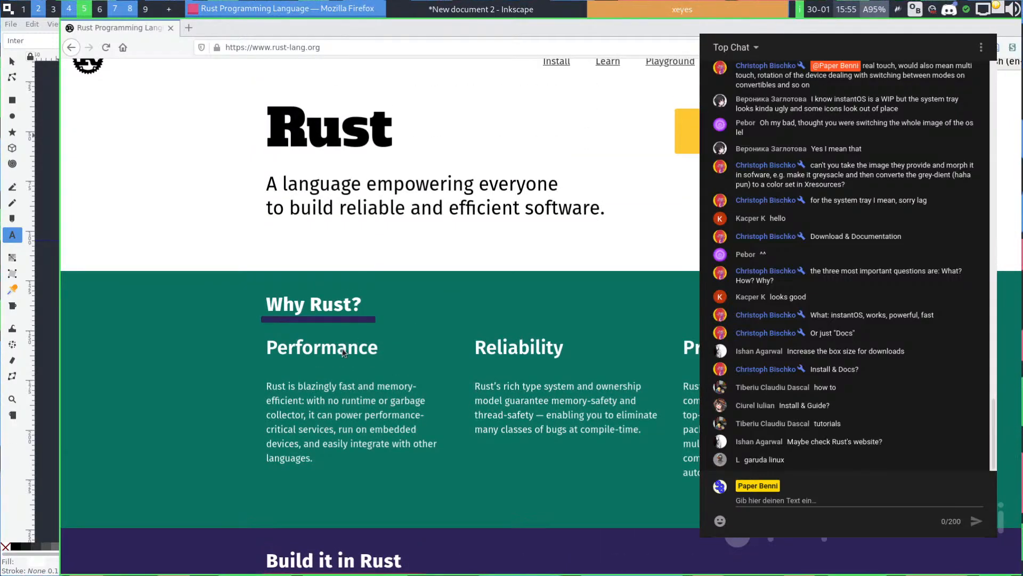
scroll(344, 353, down, 15)
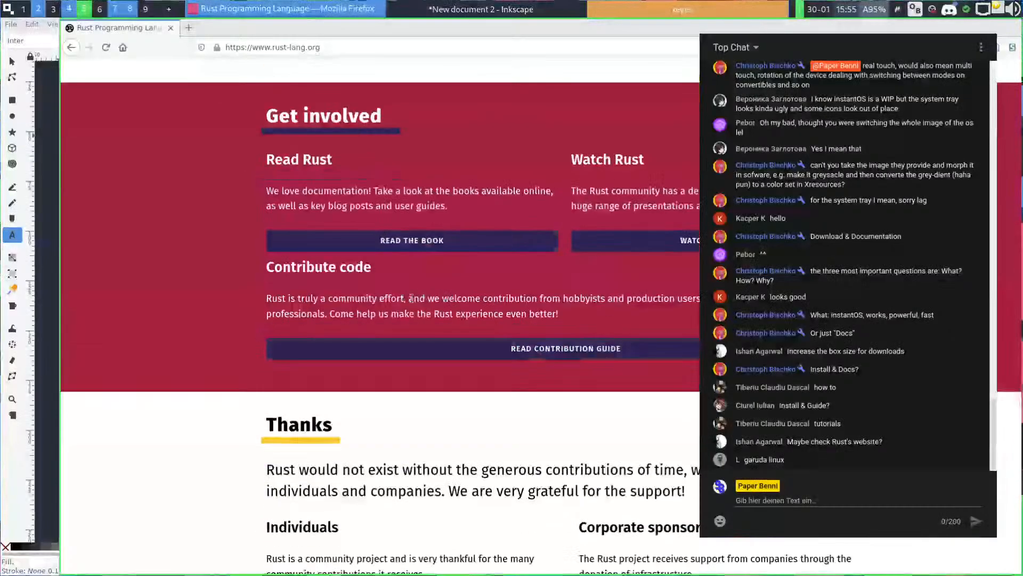
scroll(217, 291, down, 6)
scroll(288, 247, up, 4)
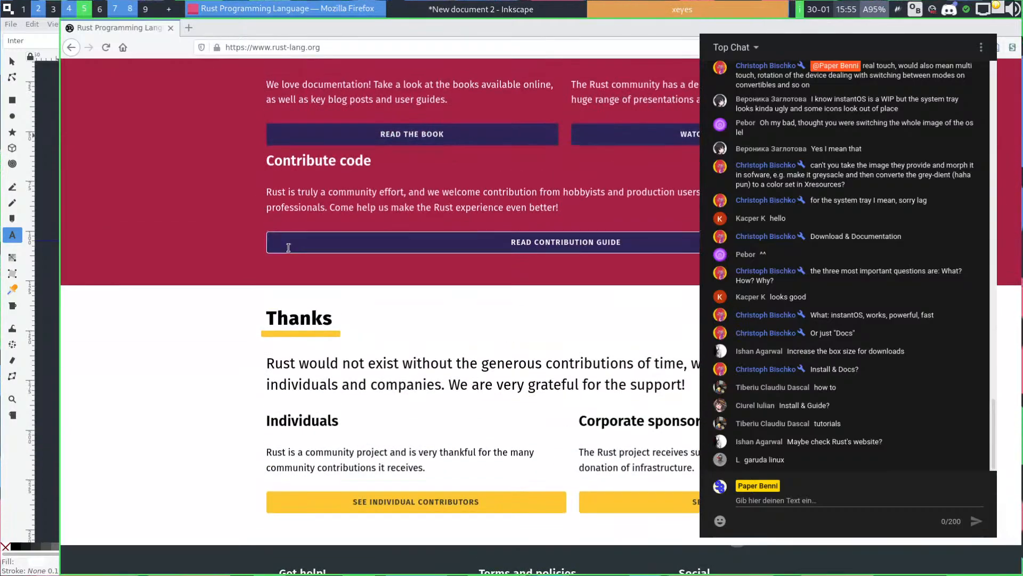
scroll(288, 248, up, 10)
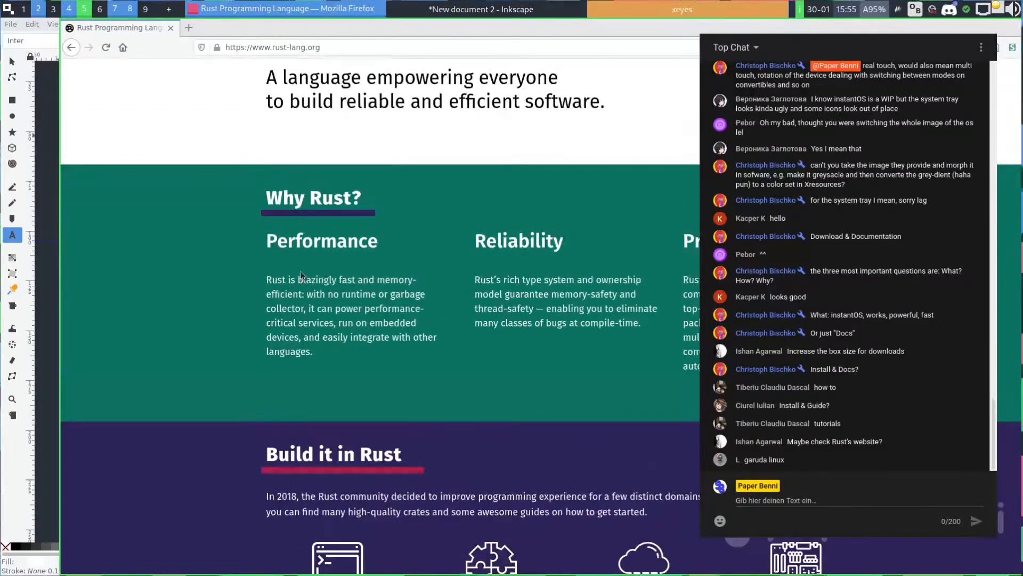
drag(302, 273, 578, 312)
click(578, 312)
scroll(576, 311, up, 3)
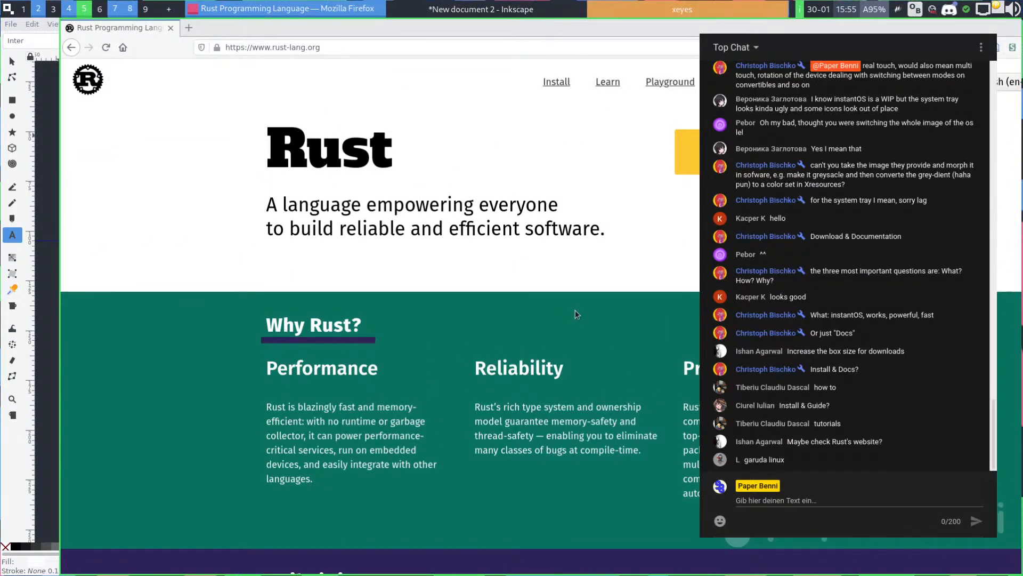
Open the Rust site's Install page and look through its installation notes
click(557, 87)
scroll(283, 160, down, 4)
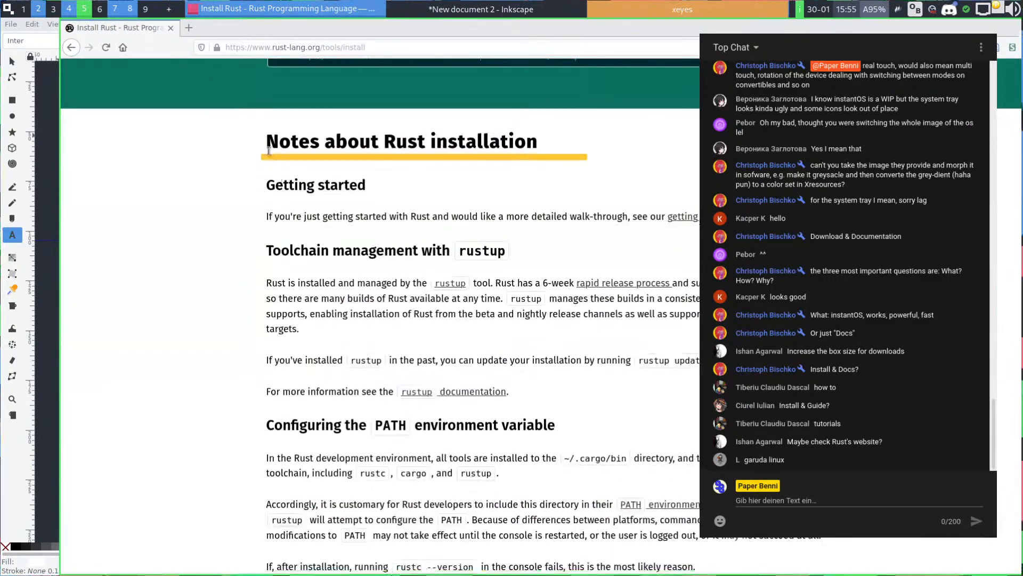
middle_click(213, 336)
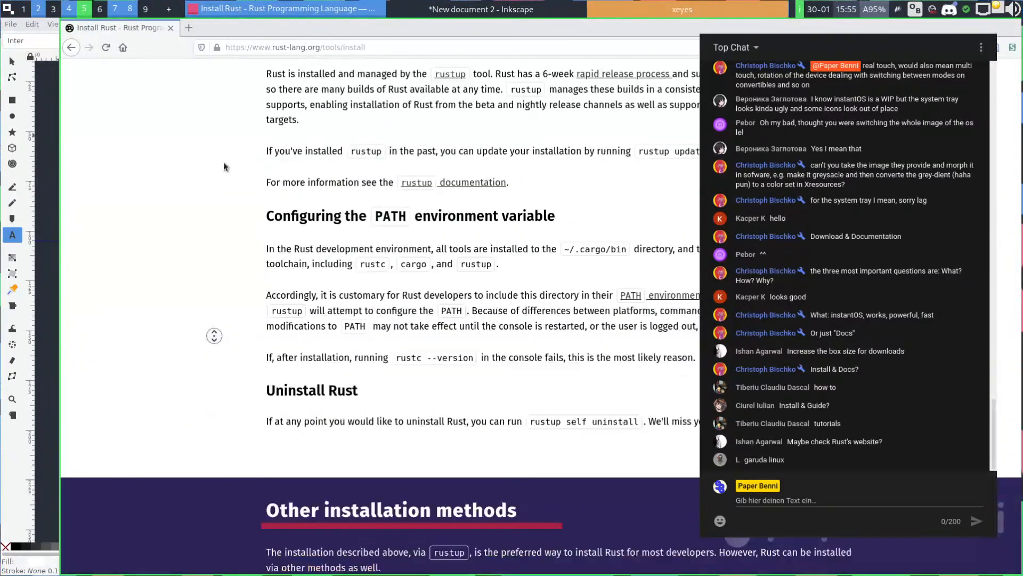
Copy "garuda linux" from the live chat, search the web for it in a new tab and open the Garuda Linux home page
double_click(756, 460)
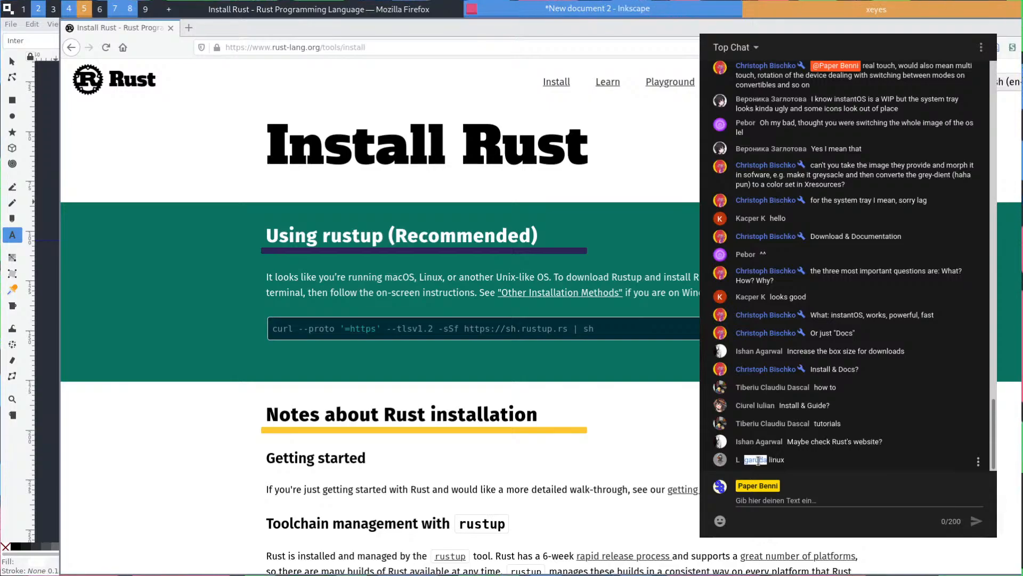
drag(758, 460, 783, 457)
key(ctrl+c)
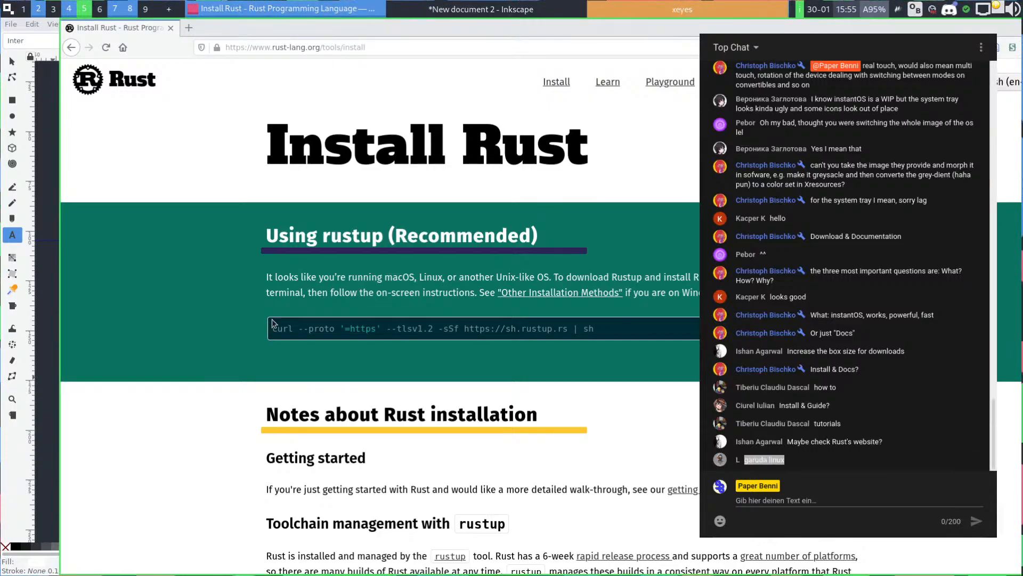
key(ctrl+t)
key(ctrl+v)
key(Return)
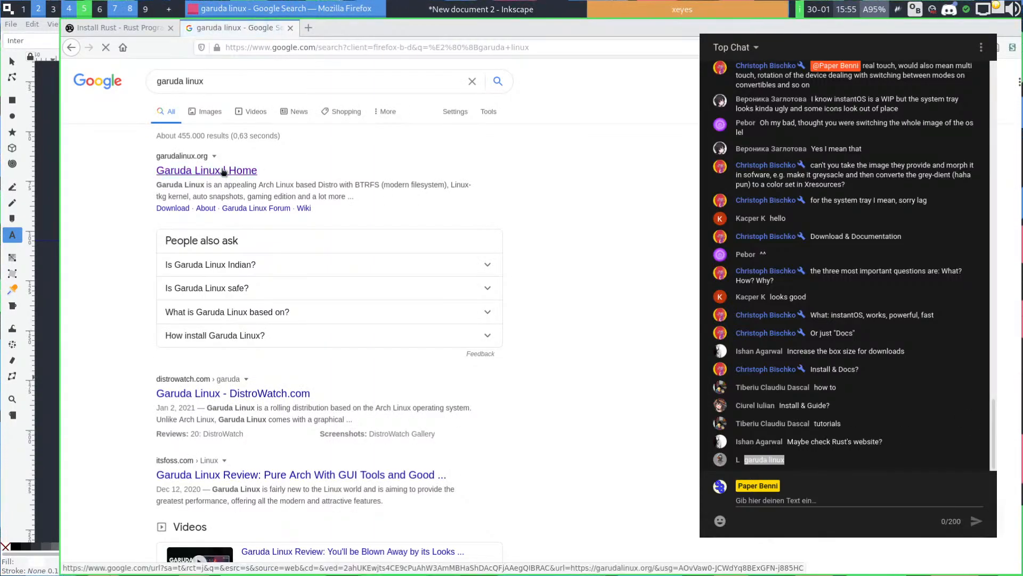
click(224, 170)
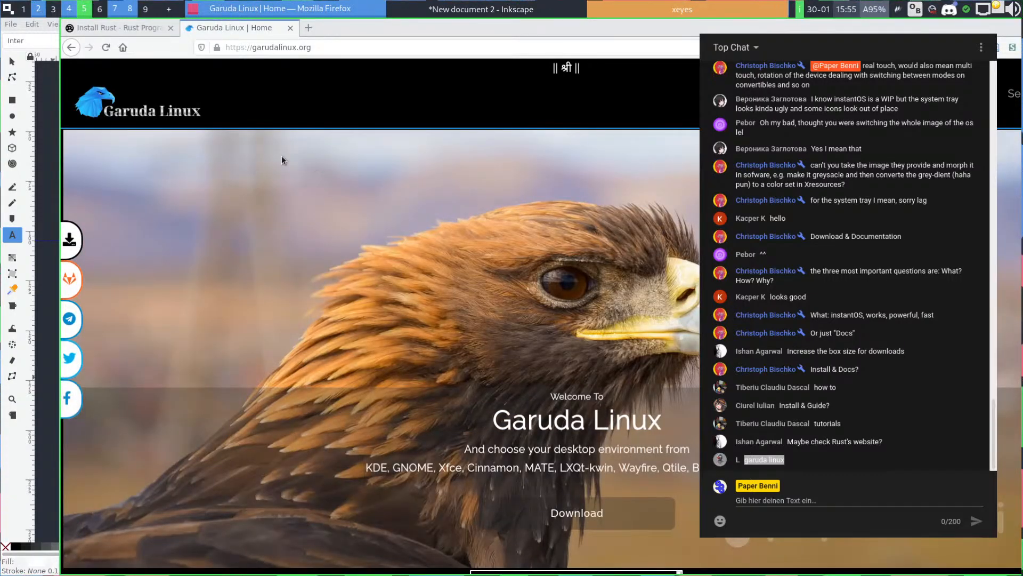
Split the Rust tab into its own window, close it, and put the Garuda Linux window on workspace 9
click(148, 28)
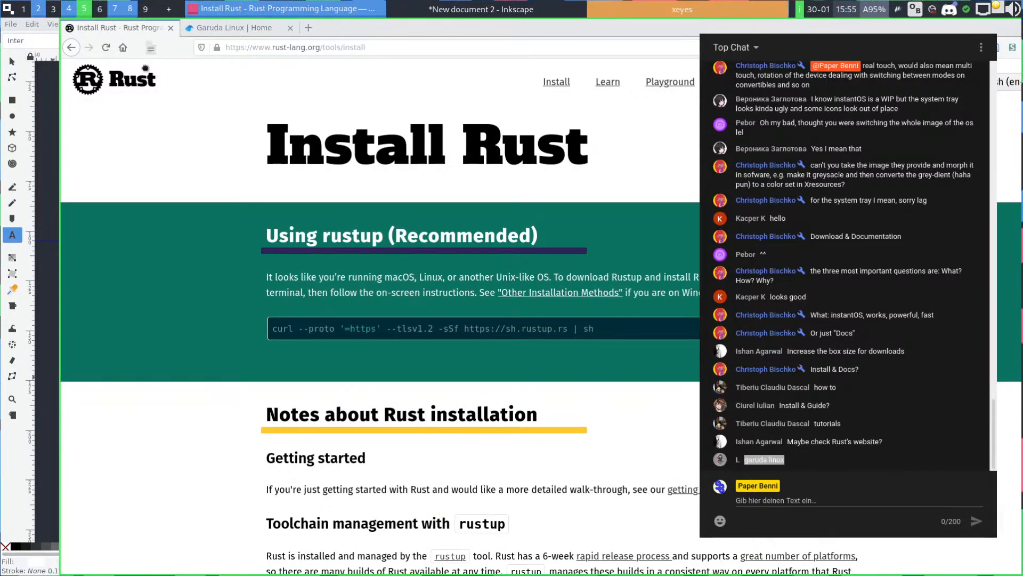
drag(145, 68, 158, 133)
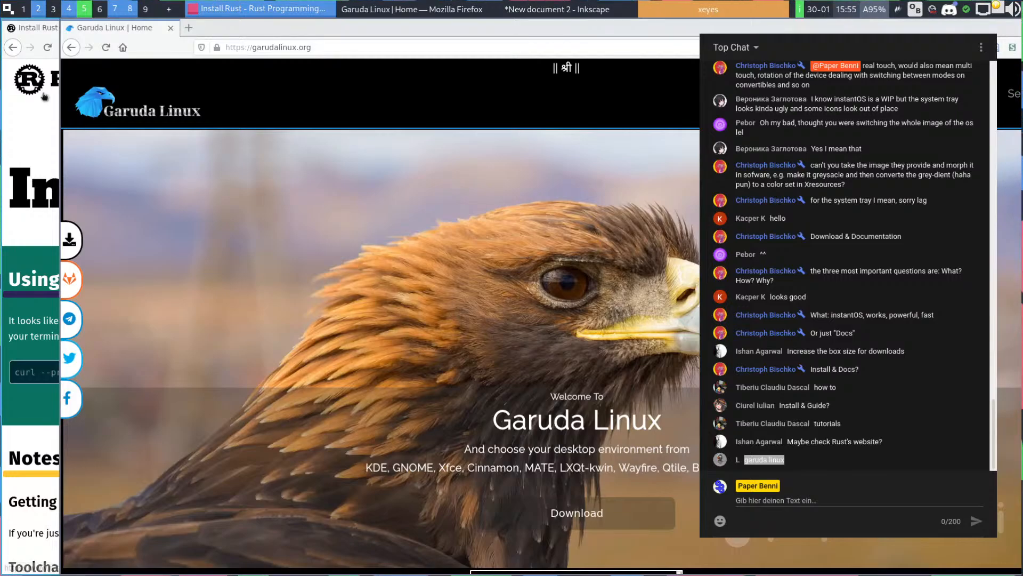
key(super+q)
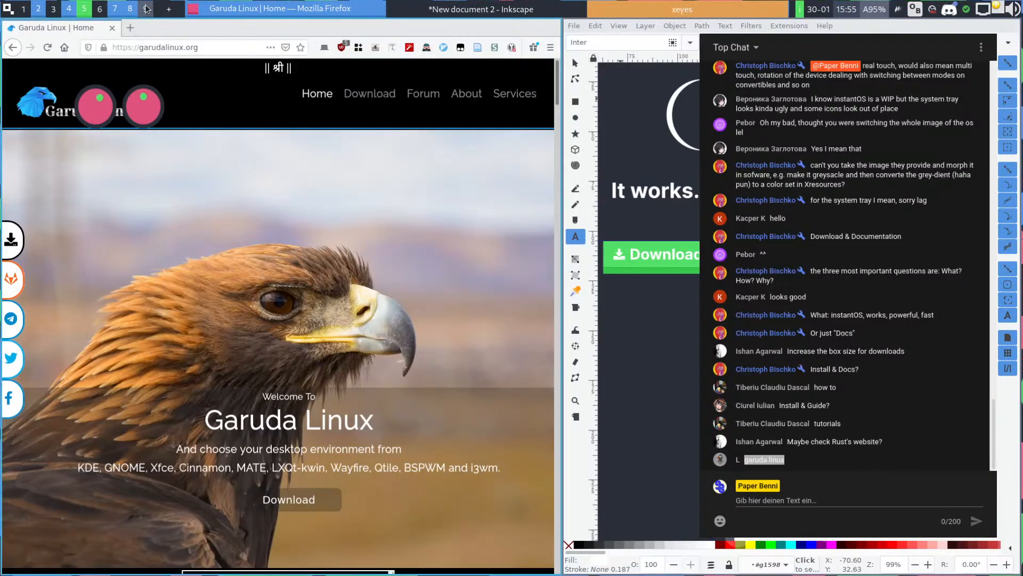
click(146, 9)
Examine the Garuda Linux home page's sections on the installer, BTRFS, snapshots and graphical tools for layout ideas
scroll(446, 258, down, 10)
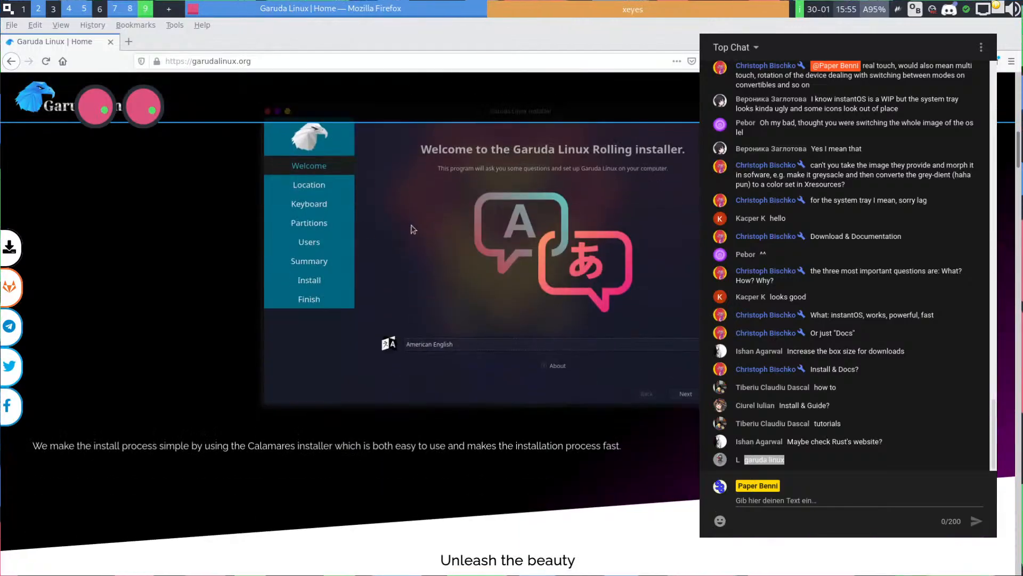
scroll(238, 267, down, 15)
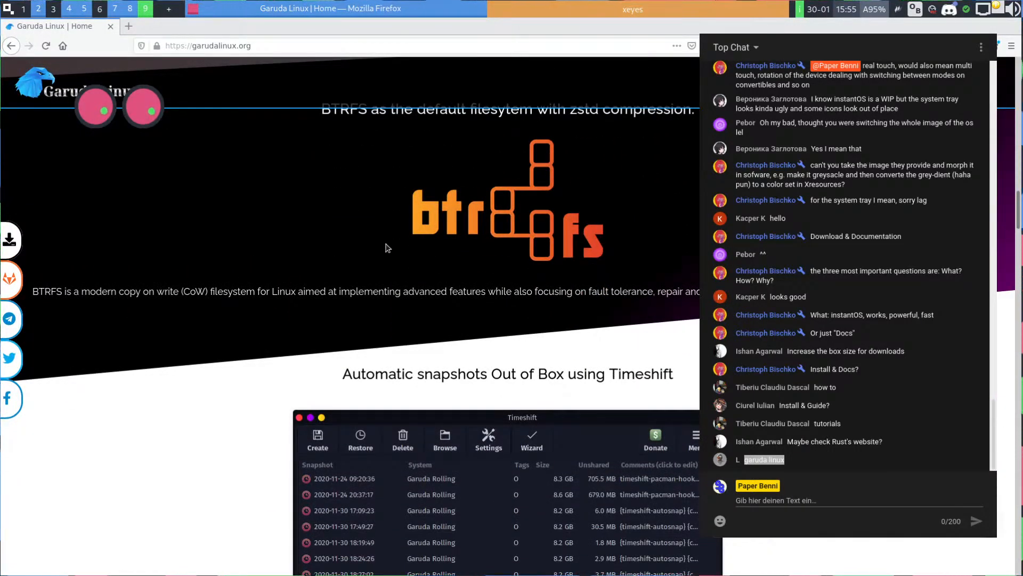
scroll(375, 249, down, 1)
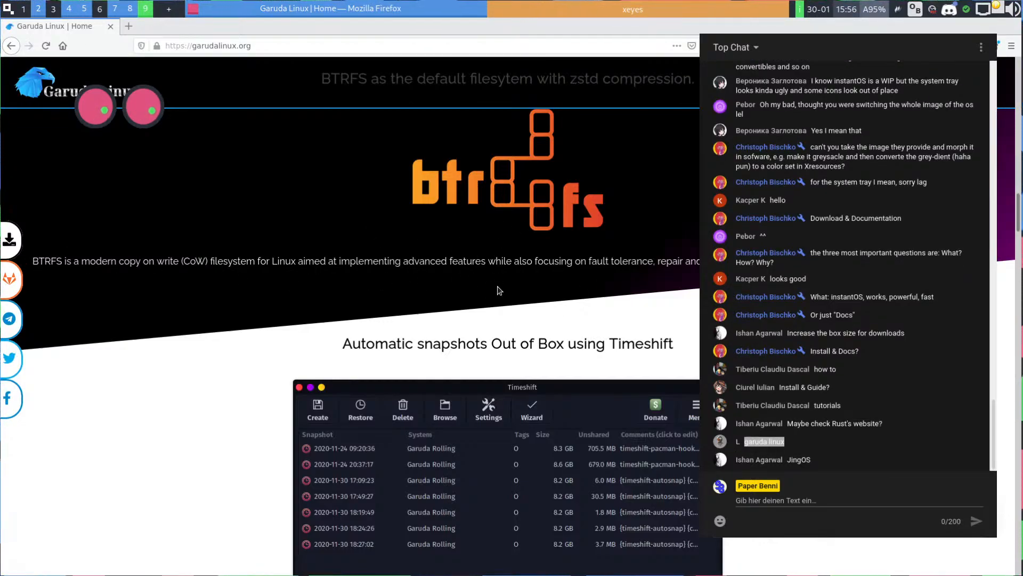
scroll(456, 255, down, 7)
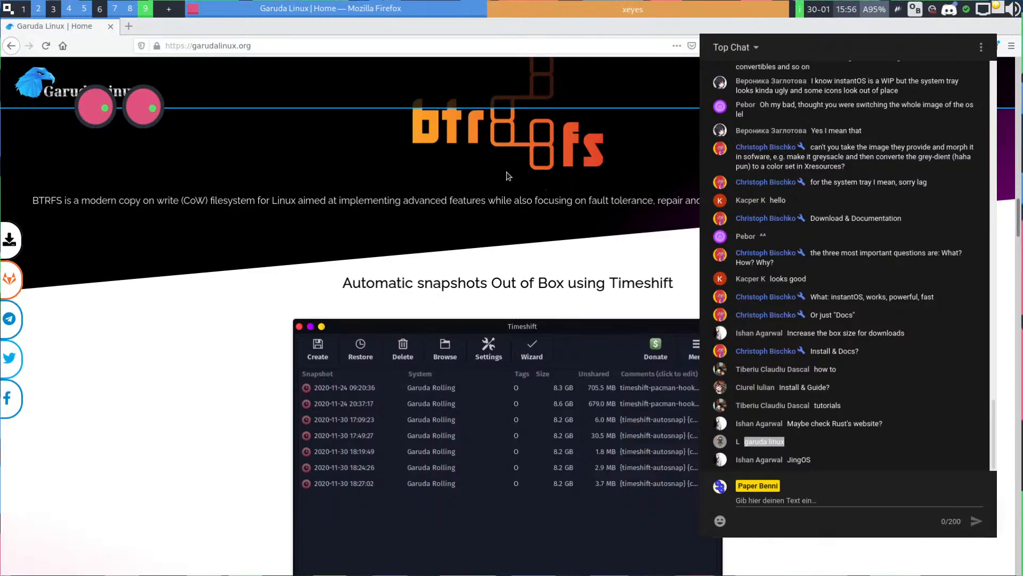
scroll(457, 151, down, 5)
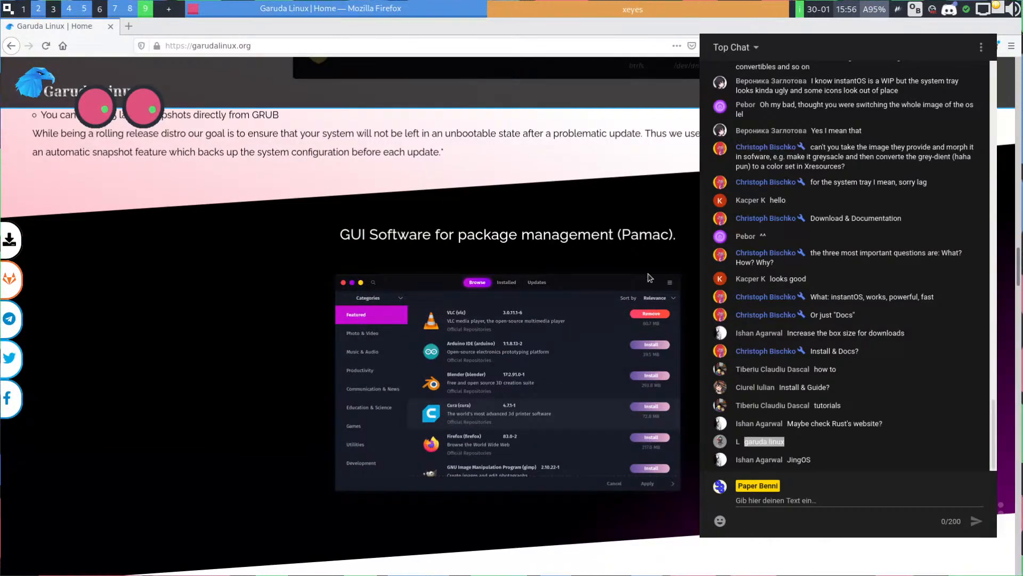
scroll(649, 277, down, 10)
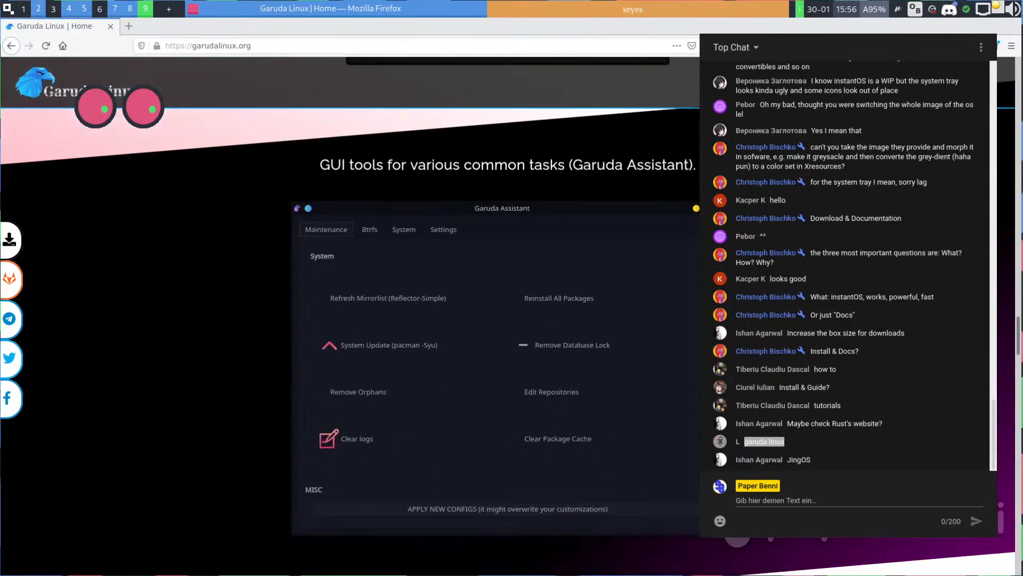
scroll(375, 296, down, 20)
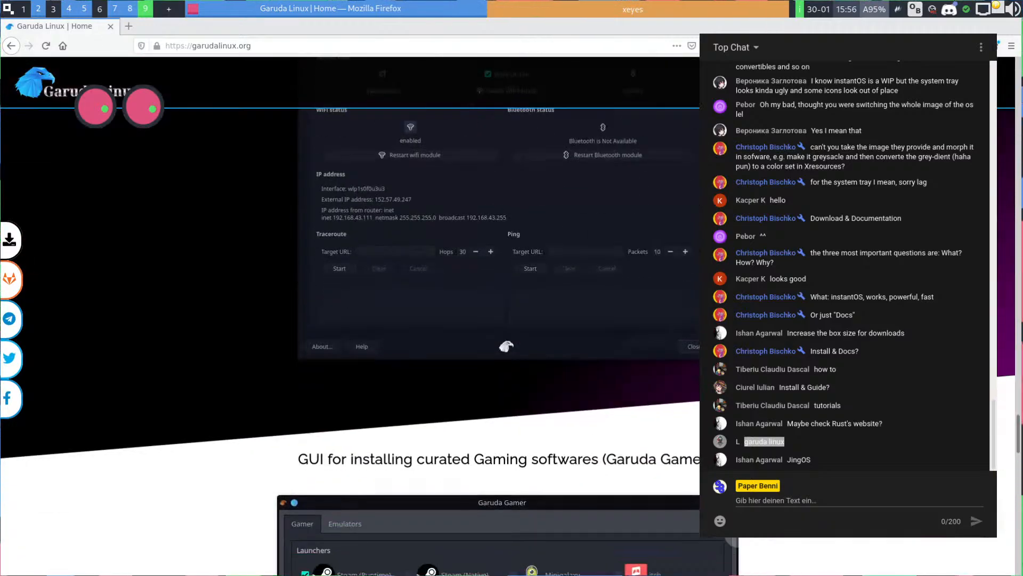
scroll(376, 296, down, 15)
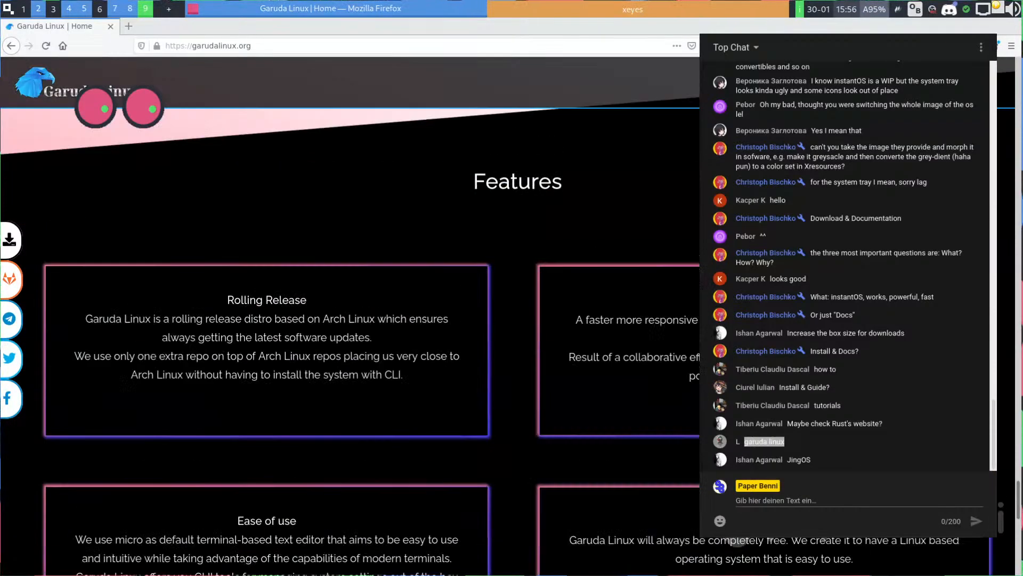
Look over the Garuda Gamer heading, the Features cards and the footer, ending back at the page's hero banner
scroll(376, 296, up, 8)
drag(608, 306, 709, 306)
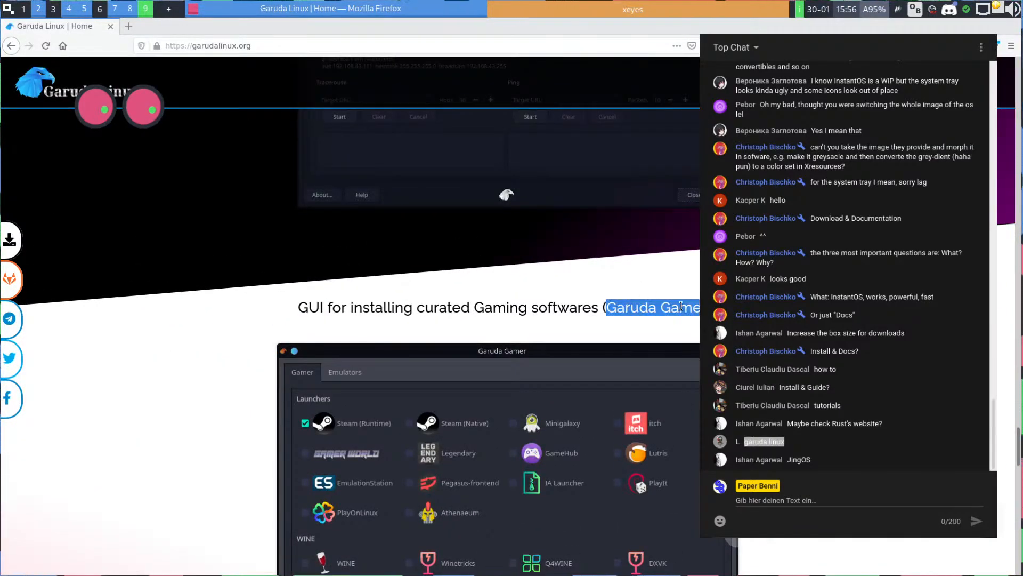
click(682, 306)
scroll(635, 290, down, 10)
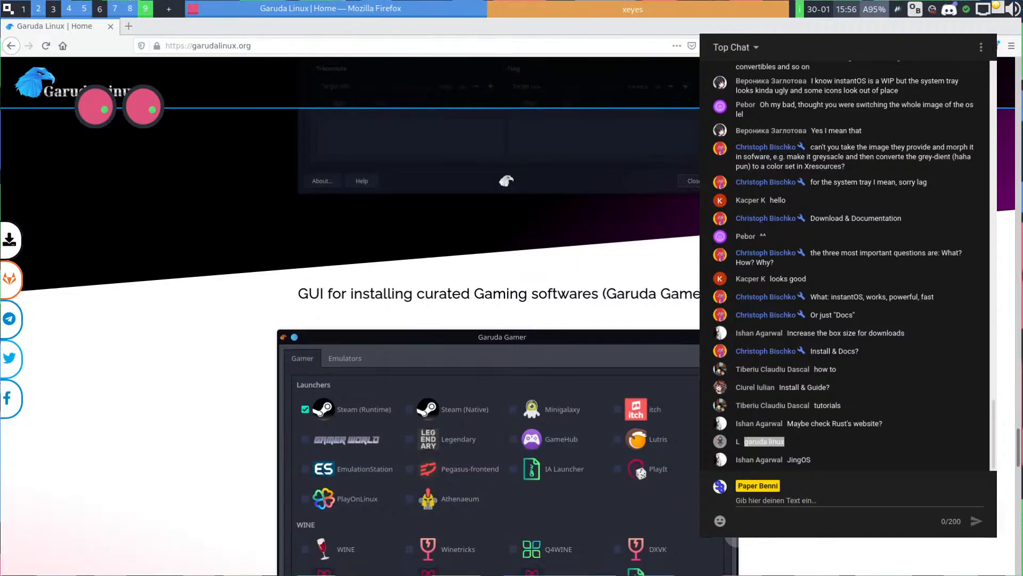
scroll(385, 294, down, 10)
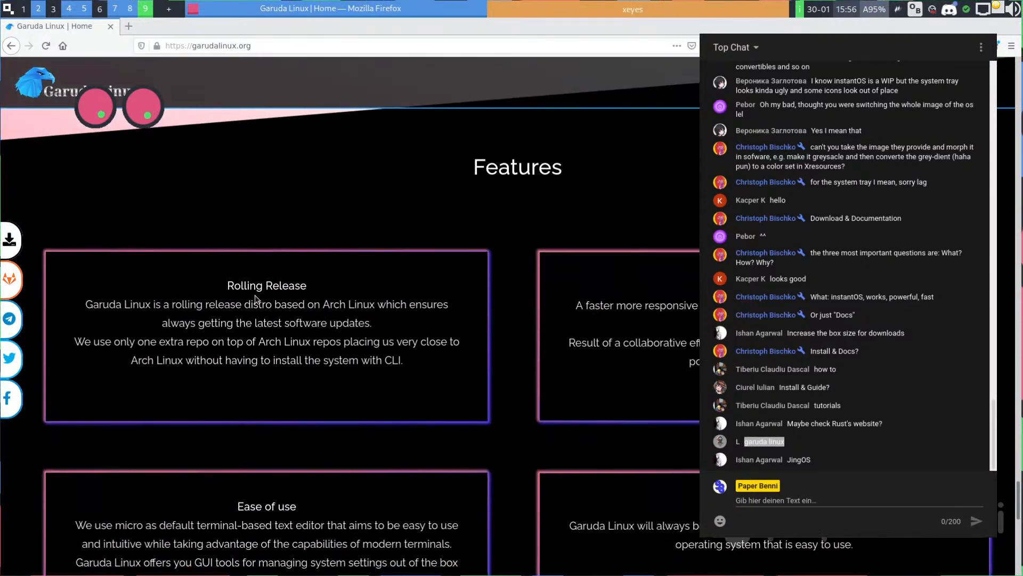
scroll(376, 243, up, 4)
scroll(376, 242, down, 5)
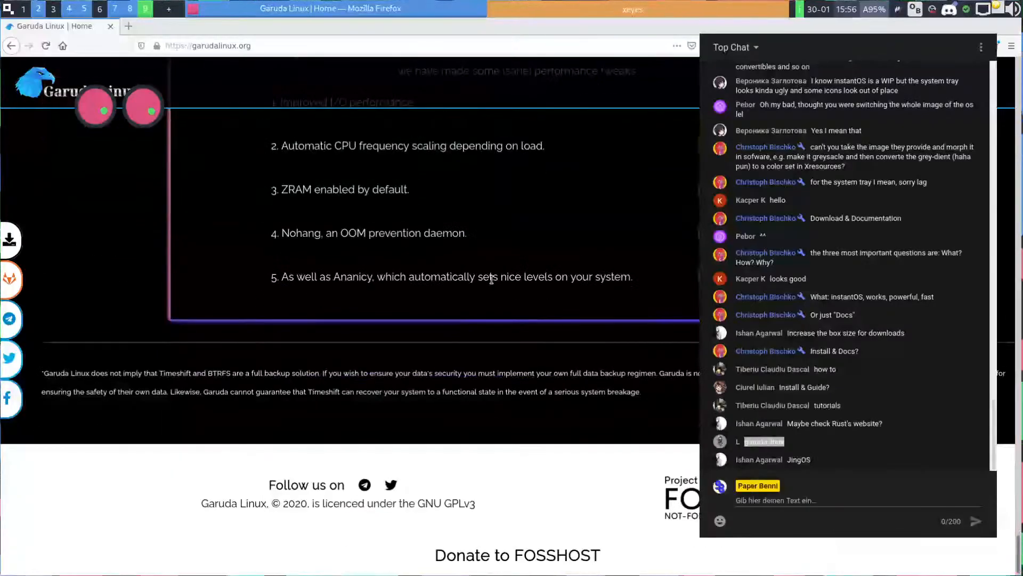
scroll(376, 242, up, 10)
scroll(510, 277, up, 10)
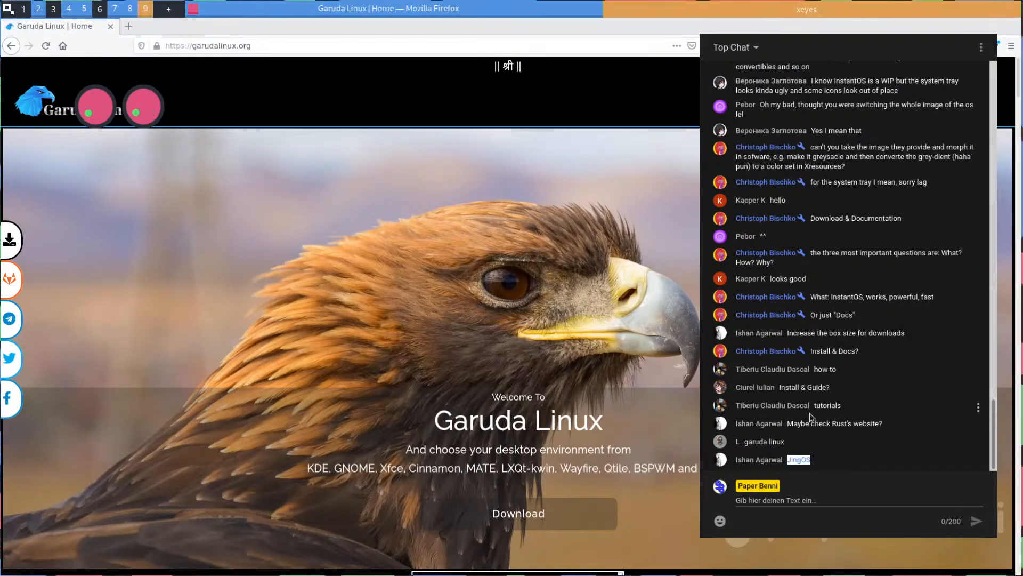
Search for JingOS in a new tab, shift the xeyes window aside and open the JingOS website
key(ctrl+t)
text(JingOS)
key(Return)
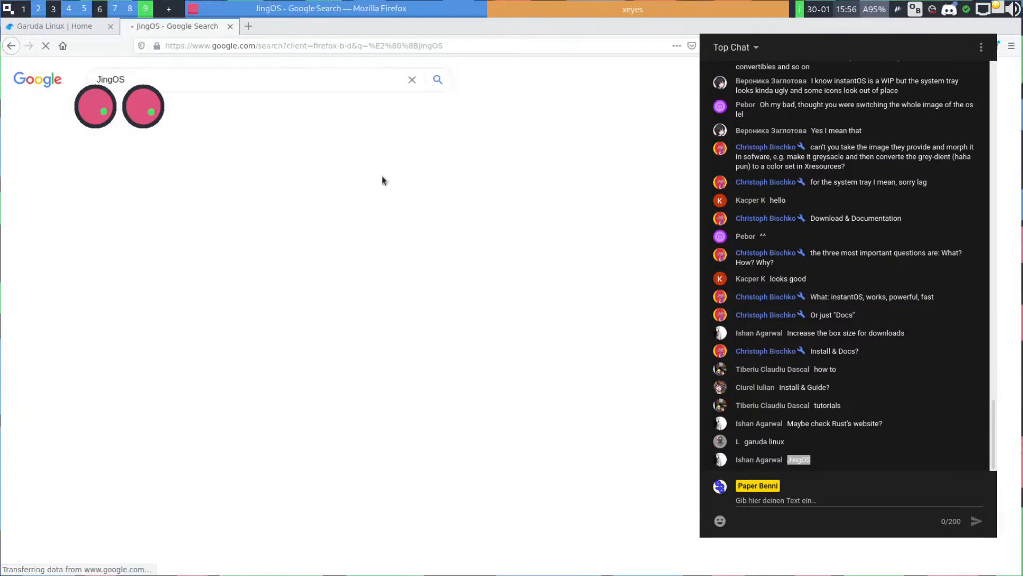
drag(140, 100, 695, 129)
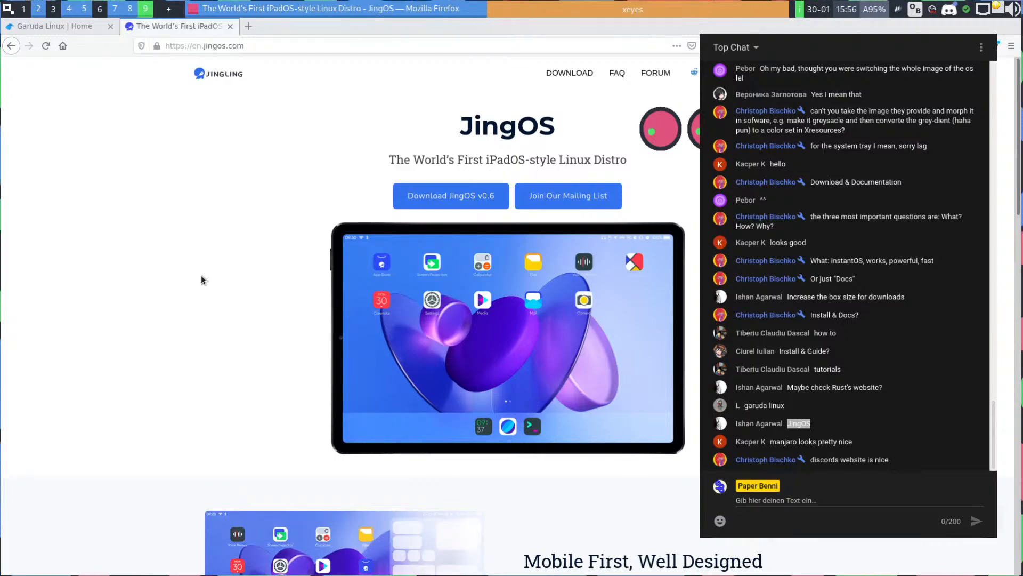
Open manjaro.org in a new tab and examine its hero section, intro text and buttons for landing page ideas
key(ctrl+t)
text(manjaro.org)
key(Return)
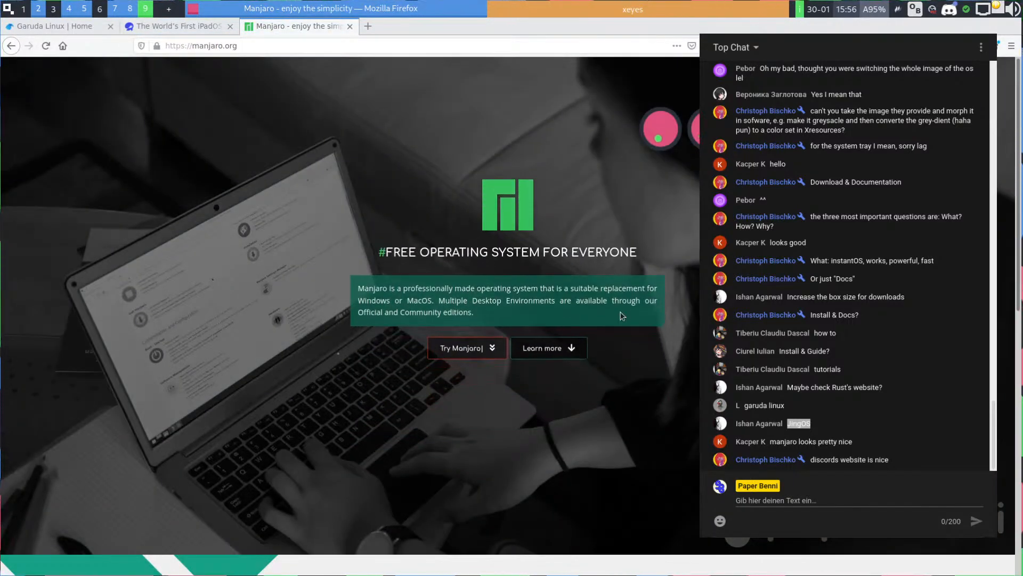
scroll(648, 330, down, 8)
scroll(642, 324, up, 4)
scroll(644, 323, up, 4)
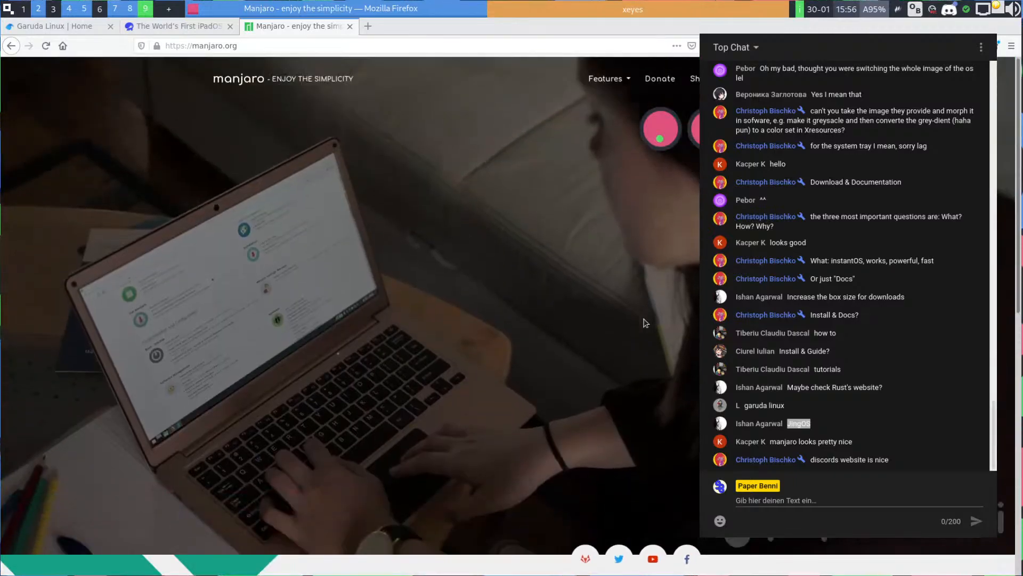
drag(397, 284, 542, 288)
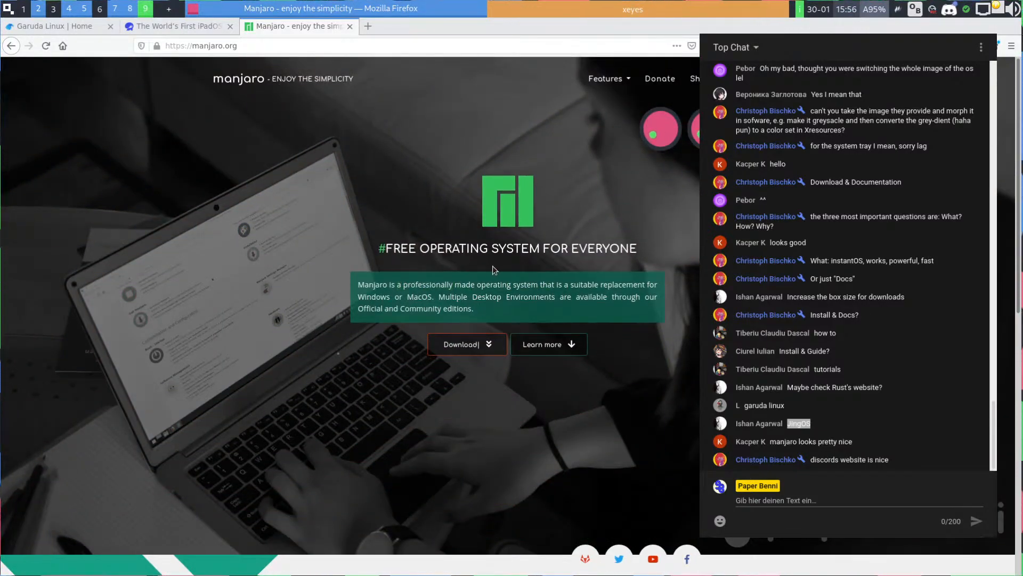
scroll(516, 270, down, 6)
scroll(520, 267, up, 6)
Open discord.com in a new tab
key(ctrl+t)
text(di)
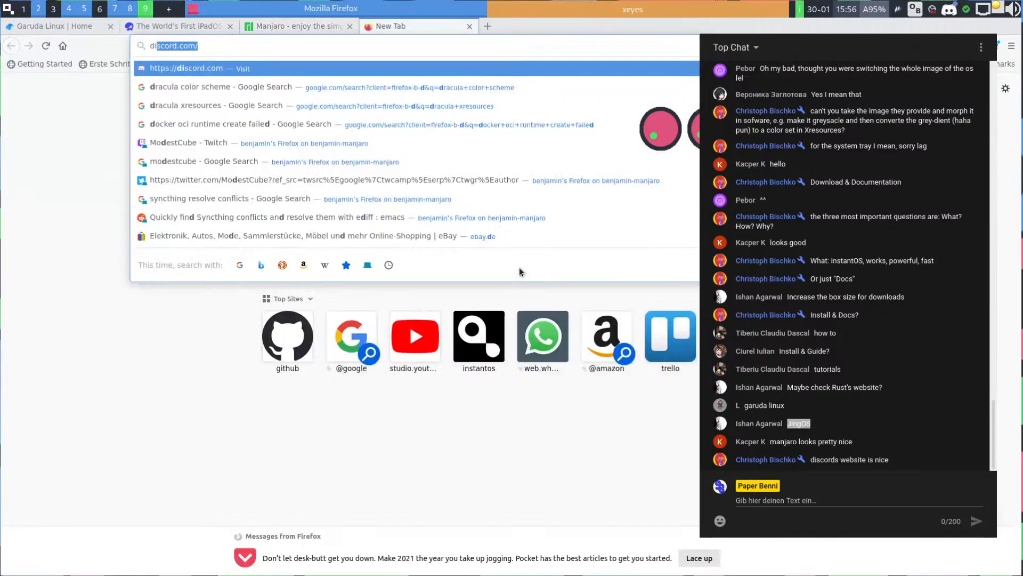
key(Return)
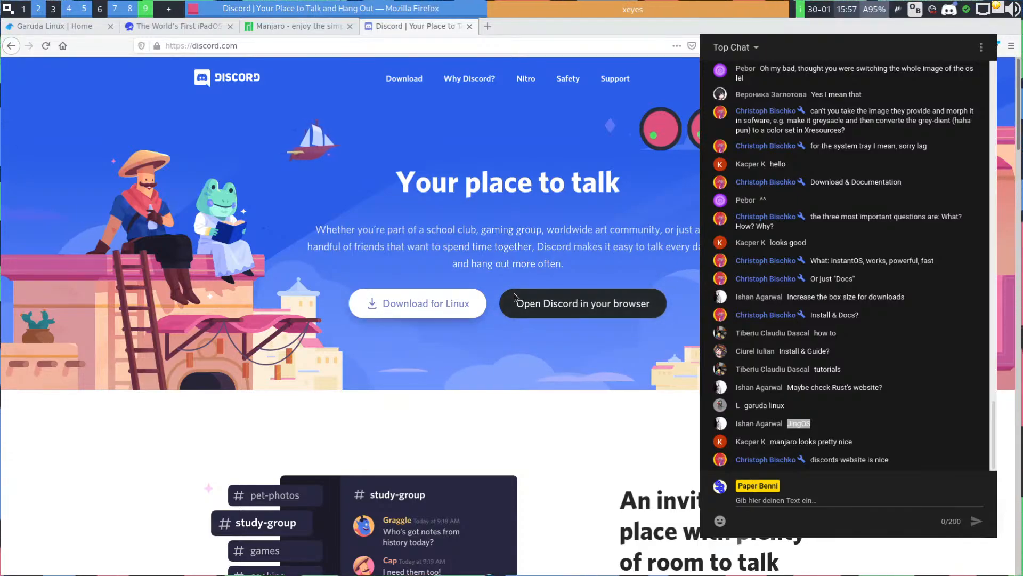
Examine the Discord landing page's hero buttons, illustrated sections, closing "Ready to start your journey?" call to action and footer
scroll(452, 298, down, 5)
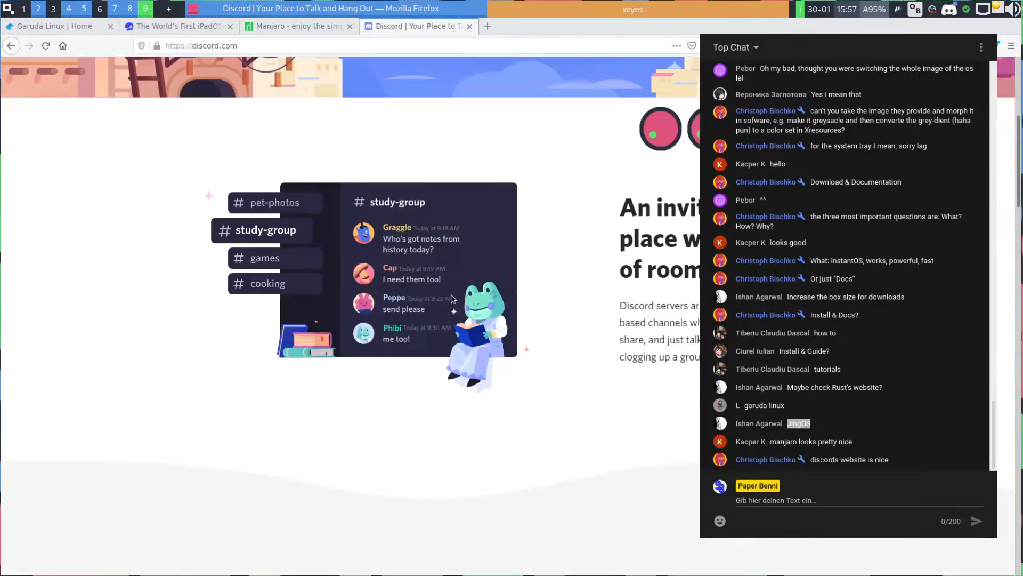
scroll(452, 299, down, 15)
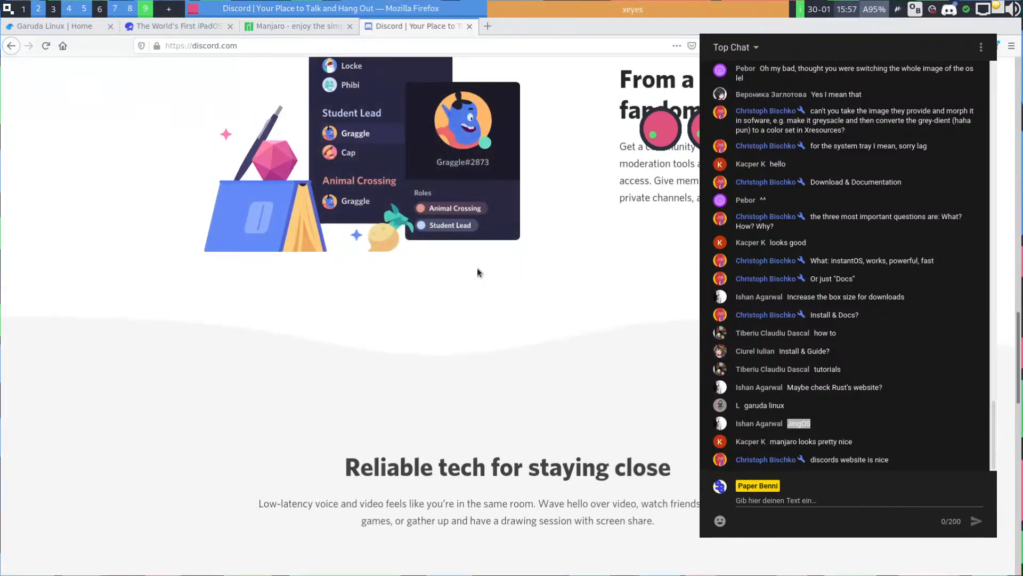
scroll(476, 267, down, 7)
scroll(464, 262, down, 3)
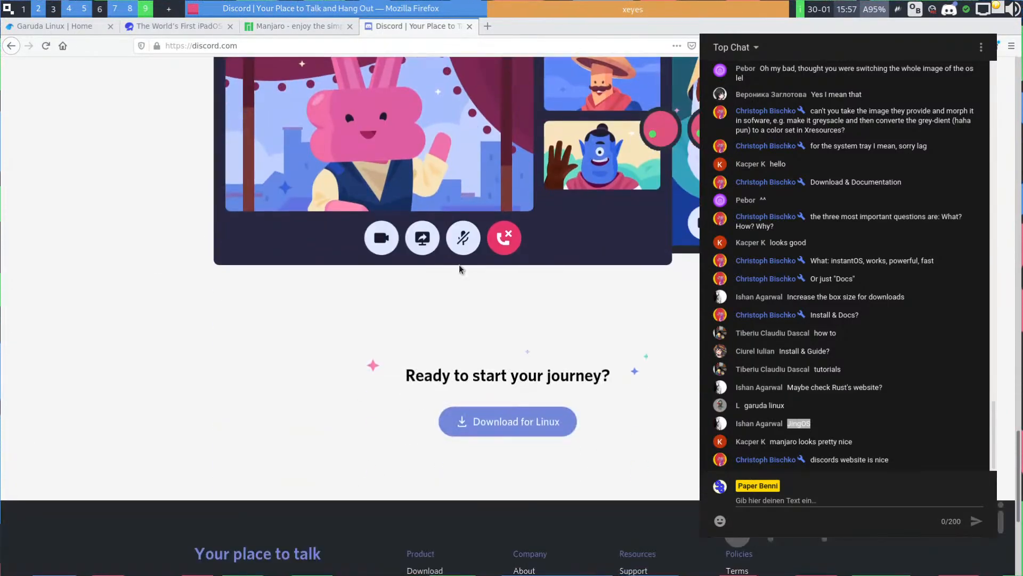
scroll(460, 266, down, 5)
scroll(445, 258, up, 20)
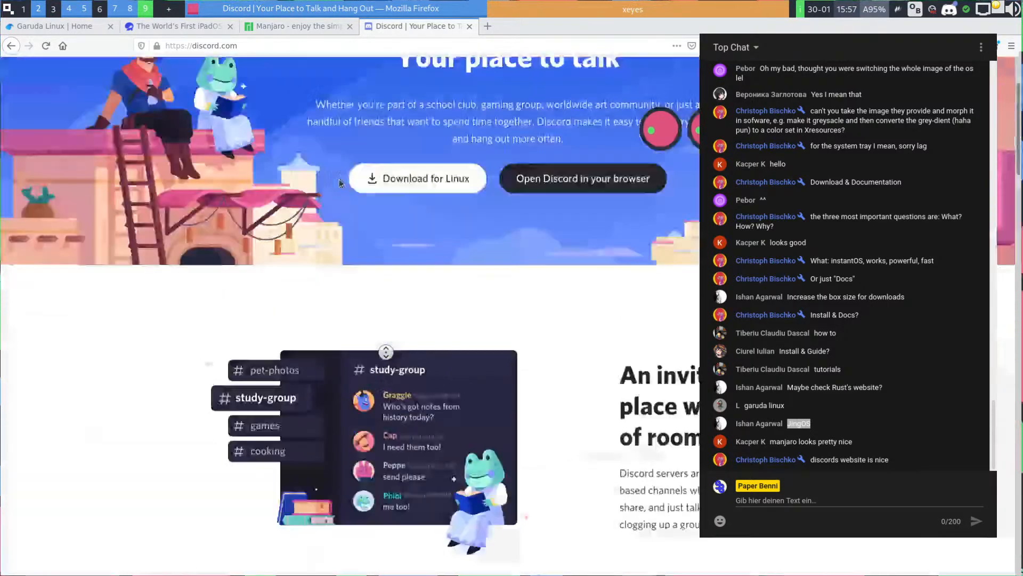
scroll(339, 178, up, 3)
scroll(341, 240, down, 20)
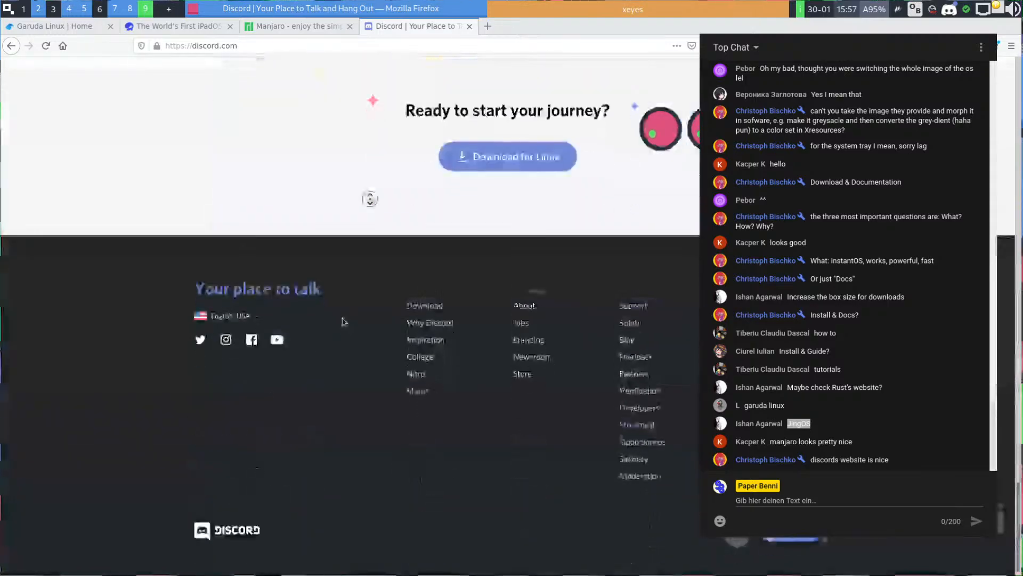
scroll(435, 213, up, 4)
drag(406, 323, 601, 316)
click(600, 315)
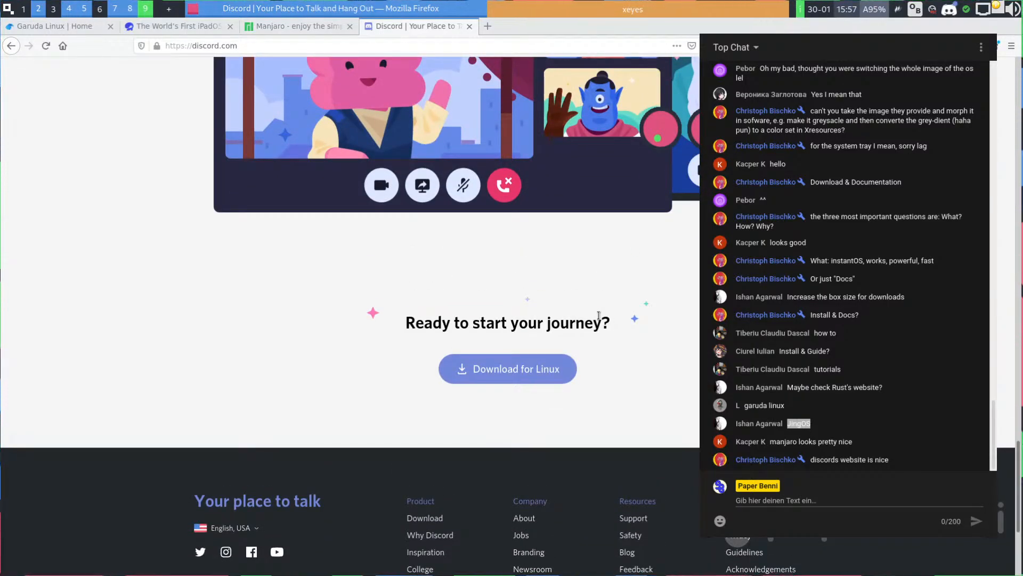
Switch back to Inkscape and group the label and box parts of the green hero Download button
key(super+5)
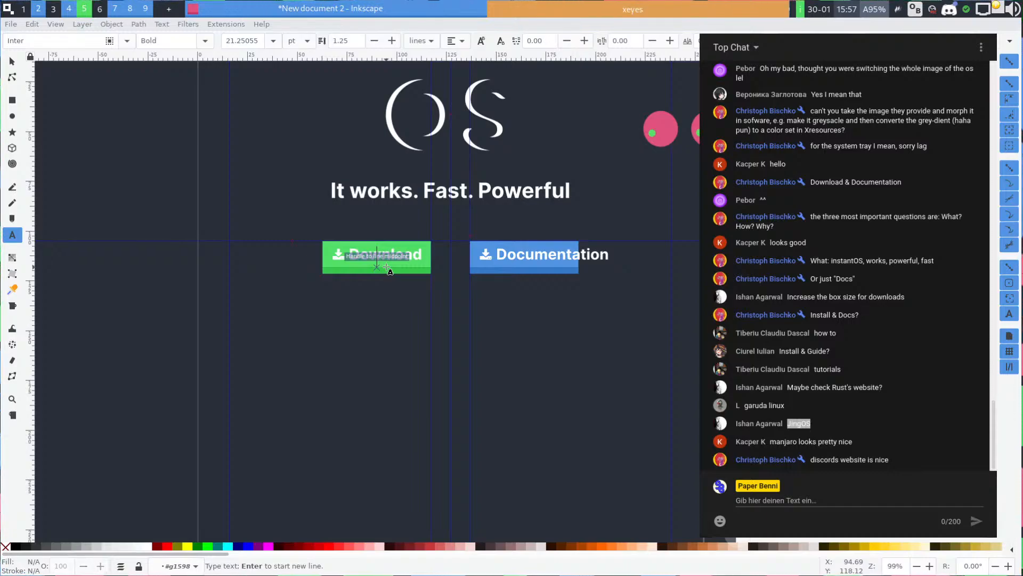
key(Escape)
key(s)
click(372, 256)
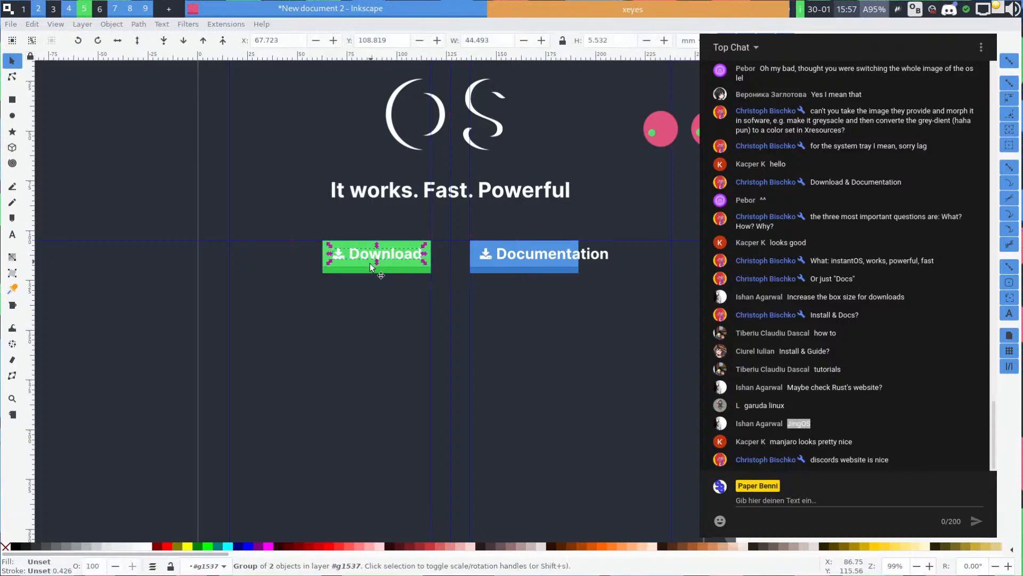
shift+click(370, 264)
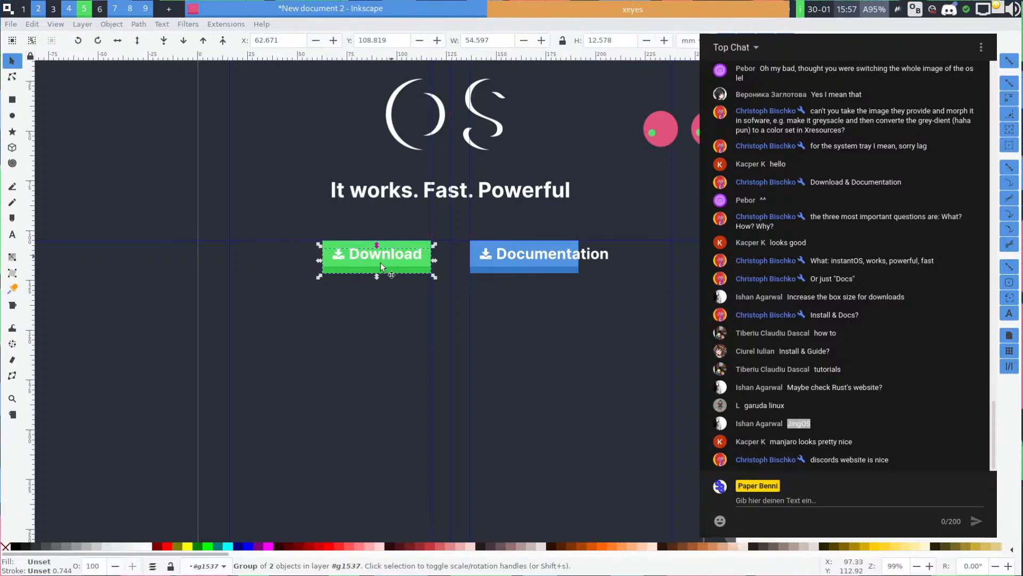
click(181, 272)
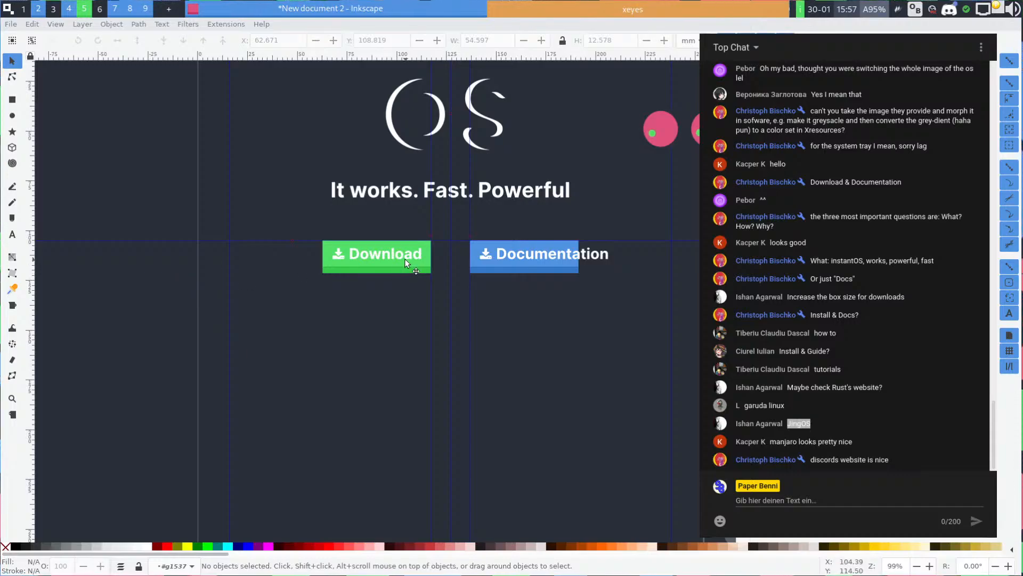
drag(404, 257, 378, 259)
key(Escape)
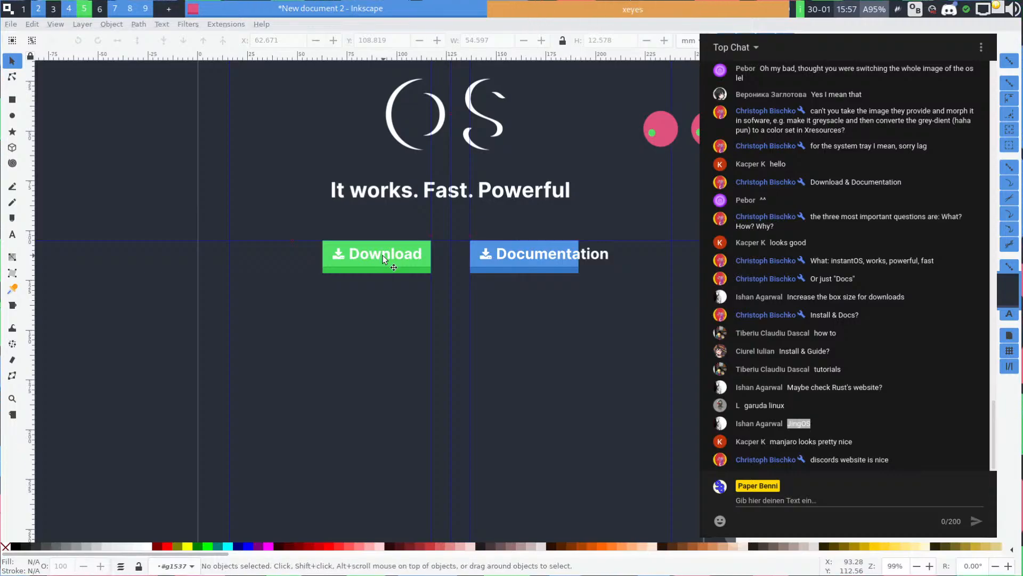
click(373, 261)
click(397, 268)
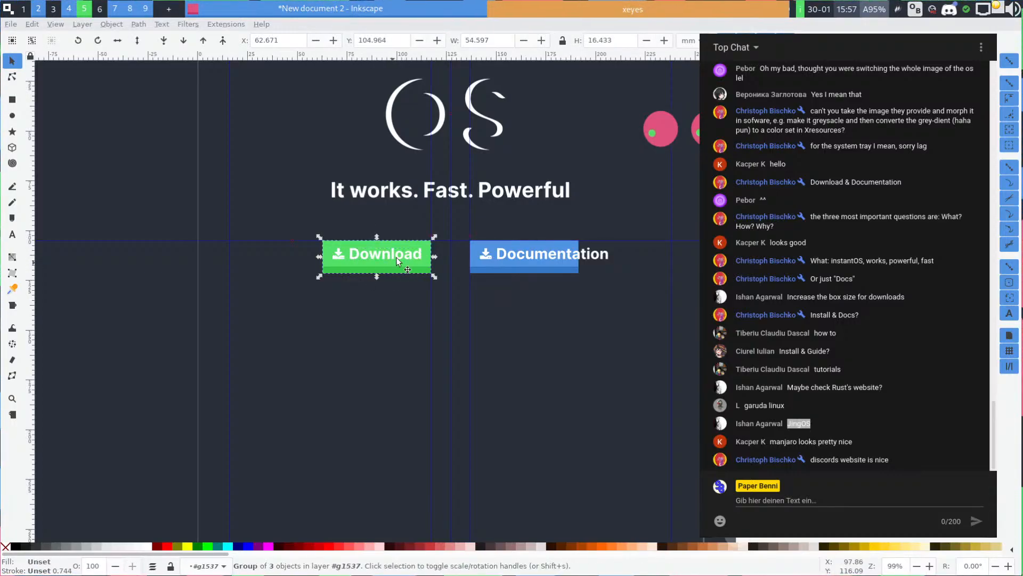
Clone the grouped Download button and place the copy below the hero buttons, centred on the middle vertical guide
drag(402, 260, 497, 418)
scroll(392, 262, down, 2)
scroll(399, 261, up, 3)
scroll(498, 418, down, 5)
scroll(496, 169, down, 5)
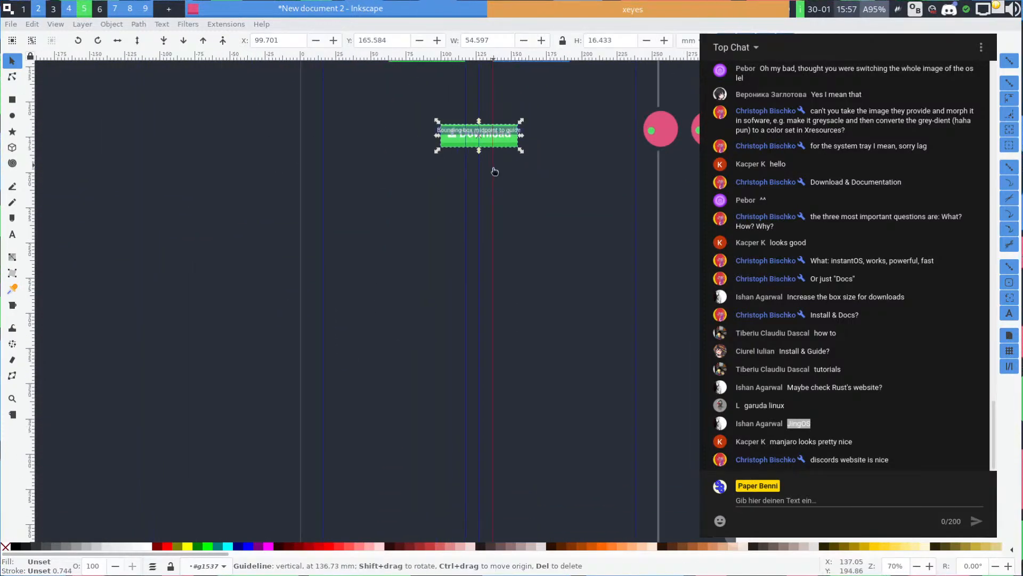
scroll(497, 145, up, 1)
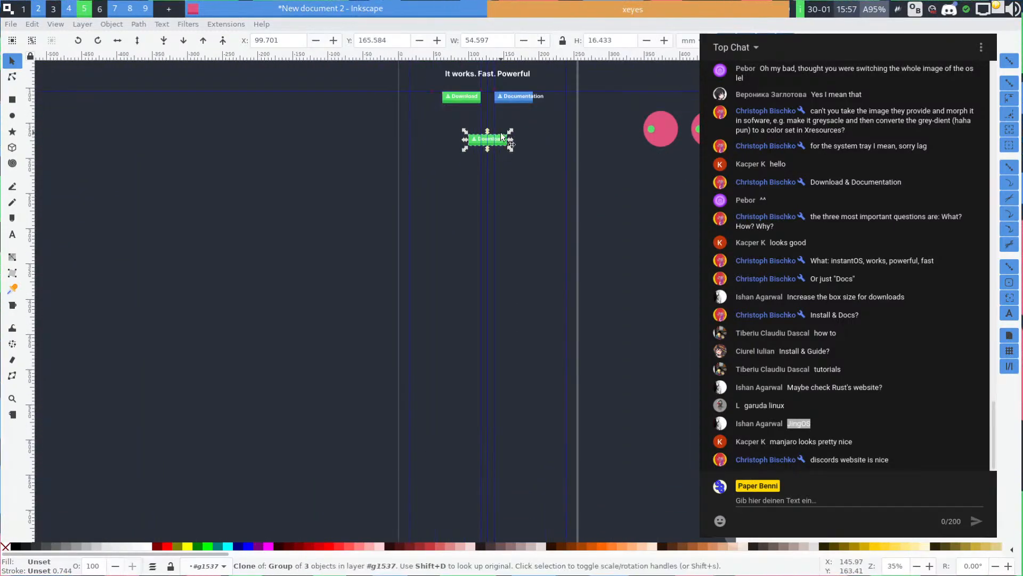
Move the cloned Download button down to the page's lower end at about Y 752 mm, centred on the middle guide
drag(498, 145, 478, 238)
scroll(495, 287, up, 5)
drag(368, 191, 487, 243)
drag(411, 180, 413, 398)
drag(413, 399, 456, 310)
scroll(540, 334, down, 3)
scroll(459, 286, up, 2)
click(542, 251)
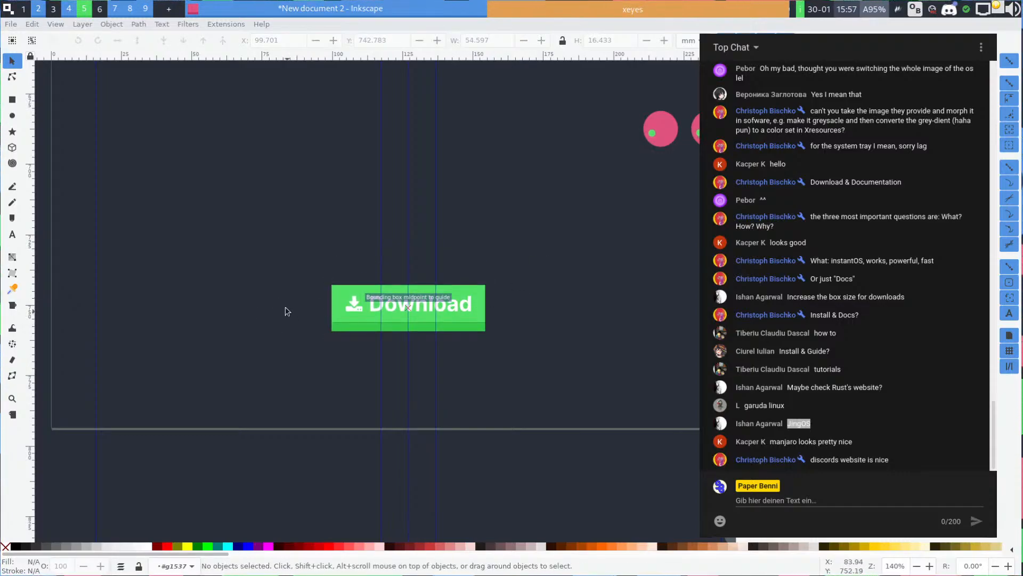
drag(429, 287, 462, 328)
click(494, 251)
scroll(494, 255, up, 3)
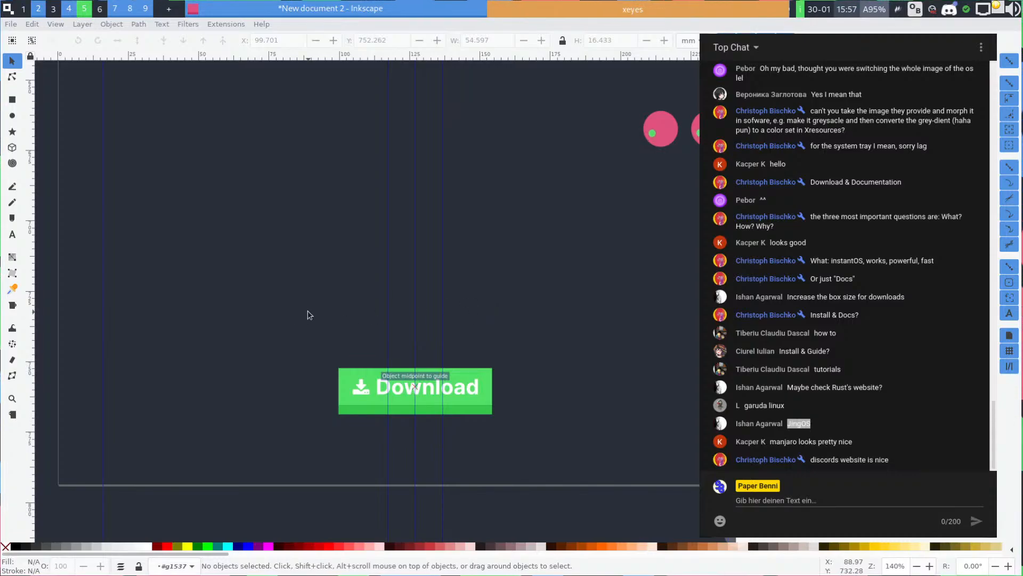
Start a text object above the lower Download button and set its font to Inter Bold
key(t)
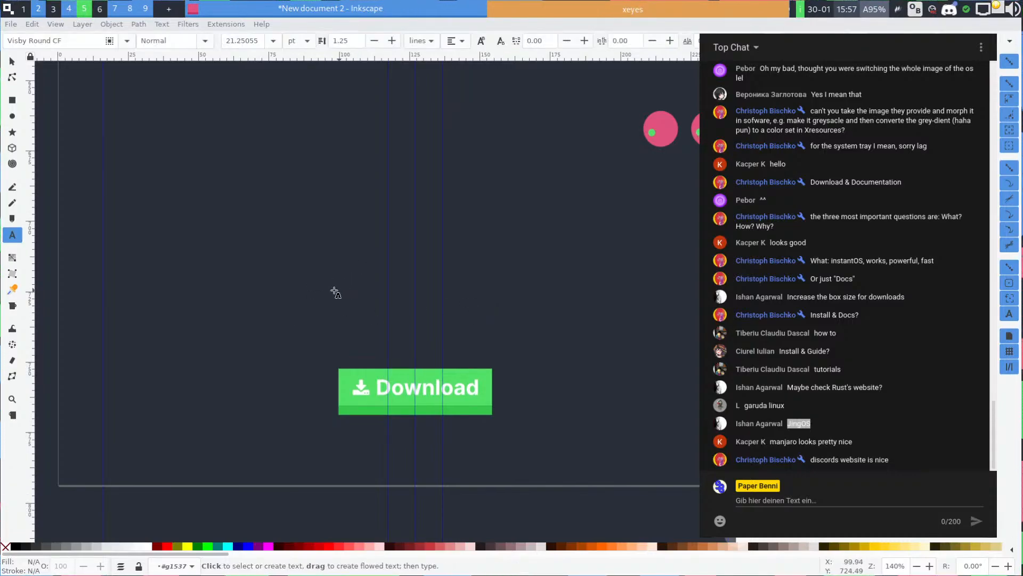
click(336, 290)
text(Read)
key(ctrl+a)
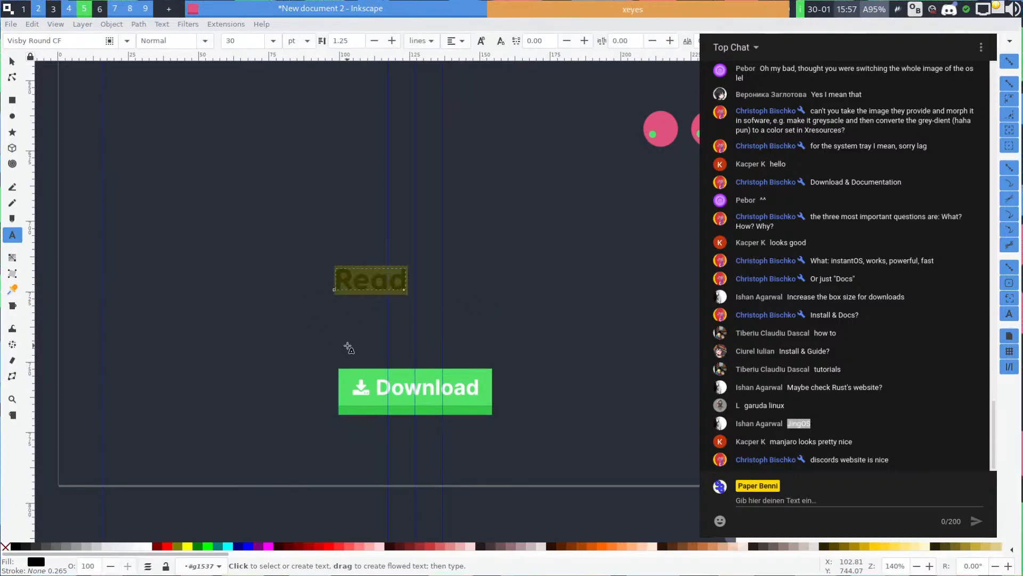
key(BackSpace)
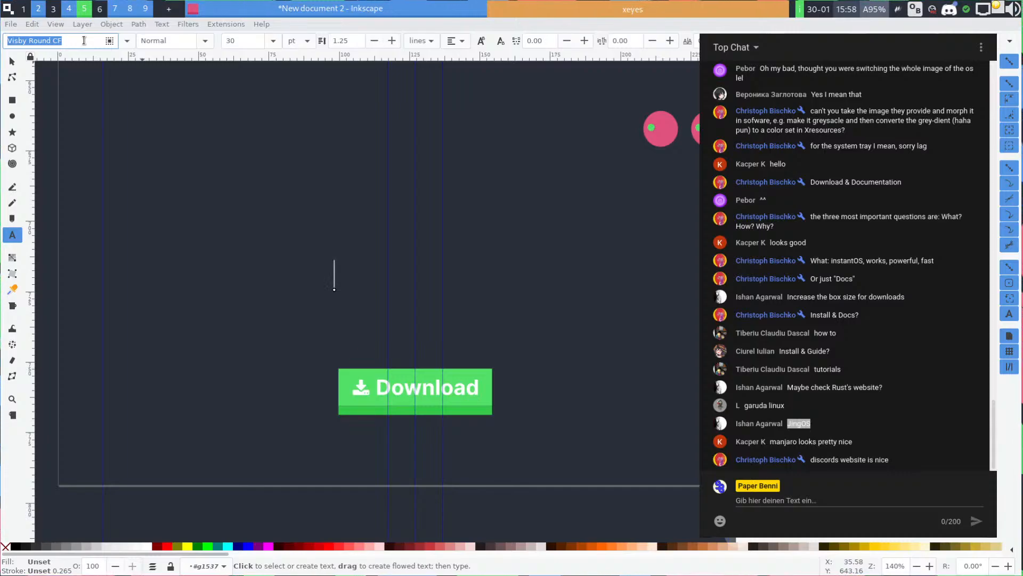
text(Inter)
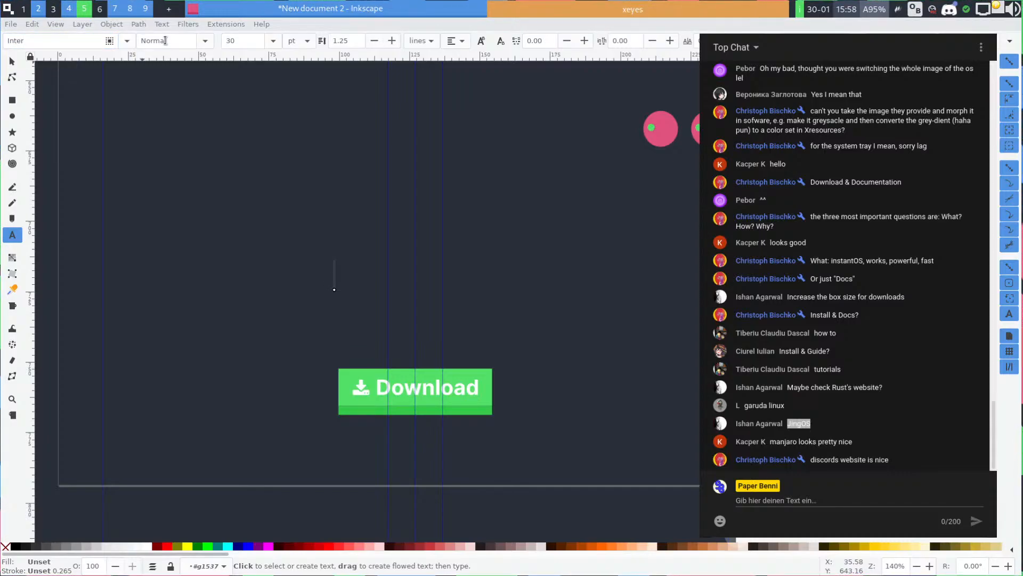
click(205, 41)
click(181, 254)
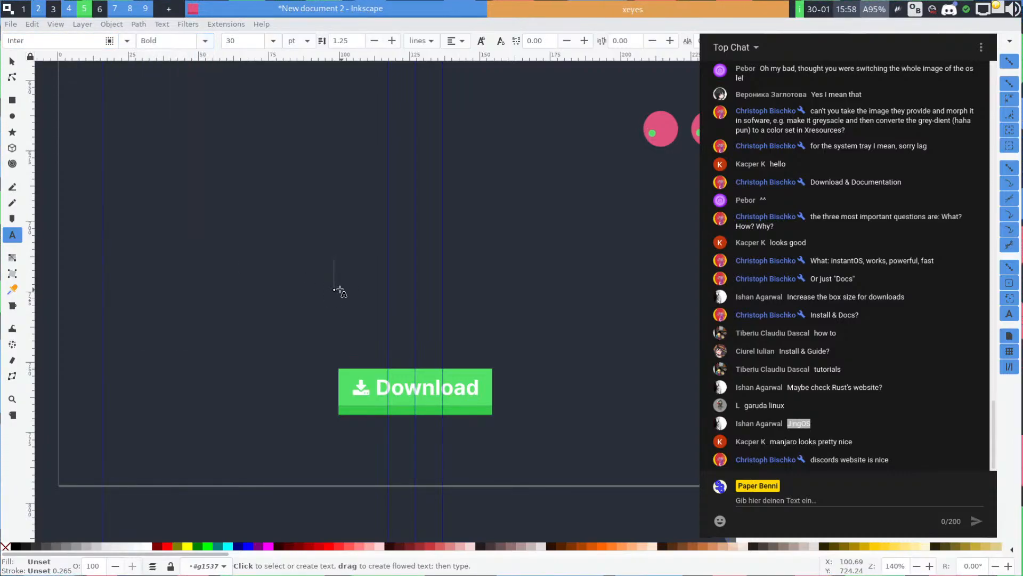
Enter the heading "Ready to leve up your Computer?" above the lower Download button
text(Read)
key(ctrl+a)
key(BackSpace)
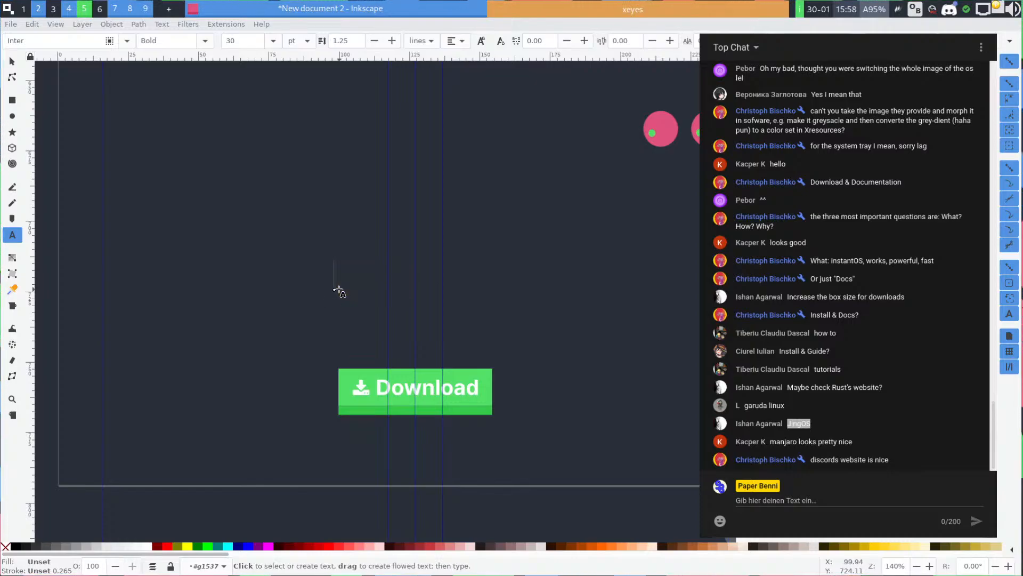
text(Read)
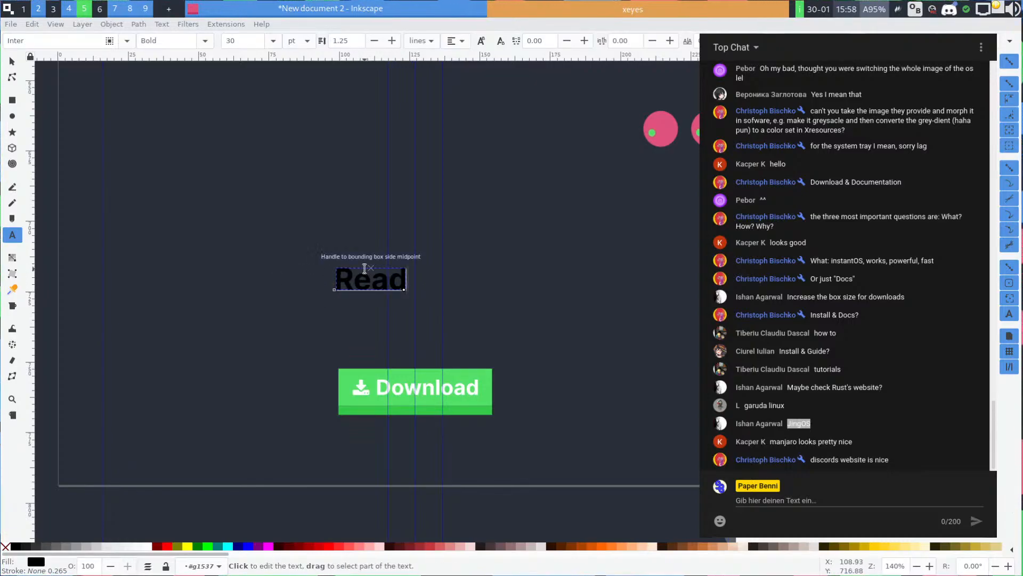
text(y to )
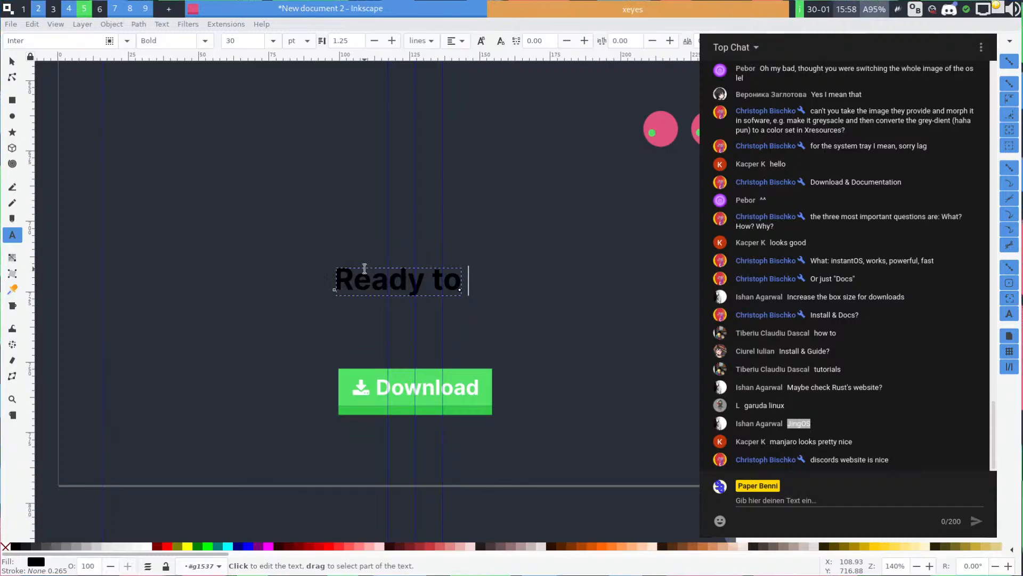
text(leve up)
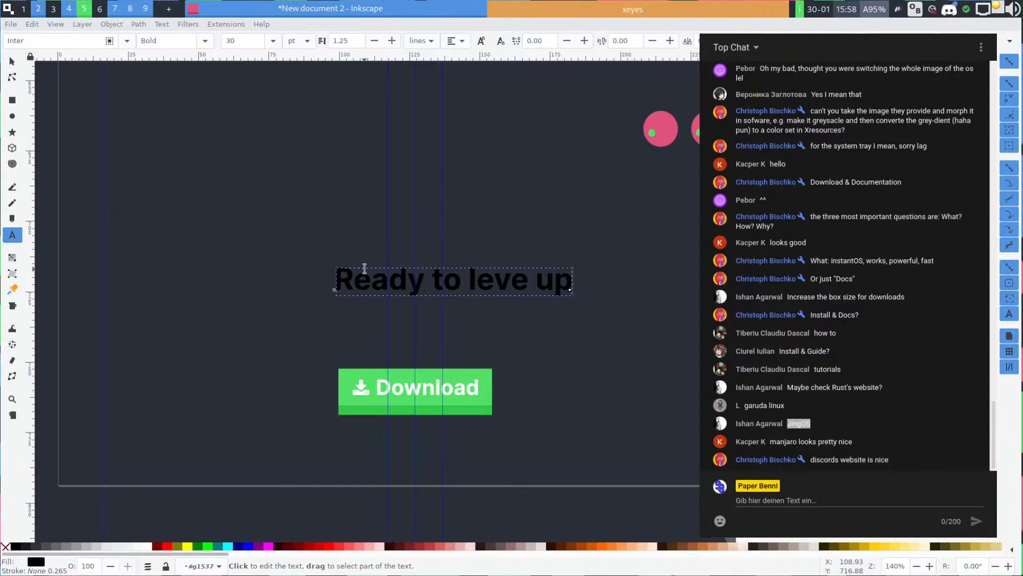
text( your compu)
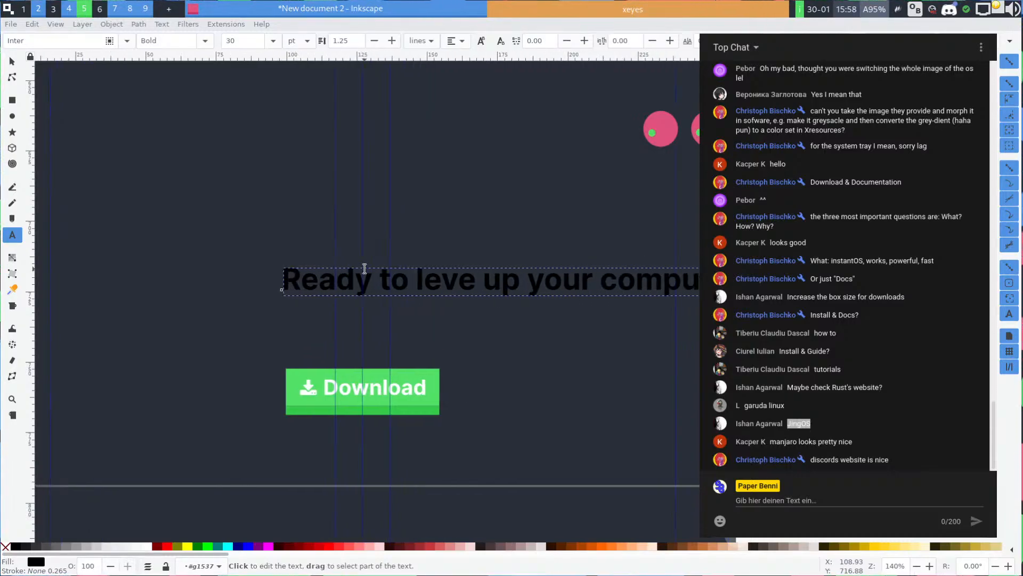
text(te)
key(Delete)
text(C)
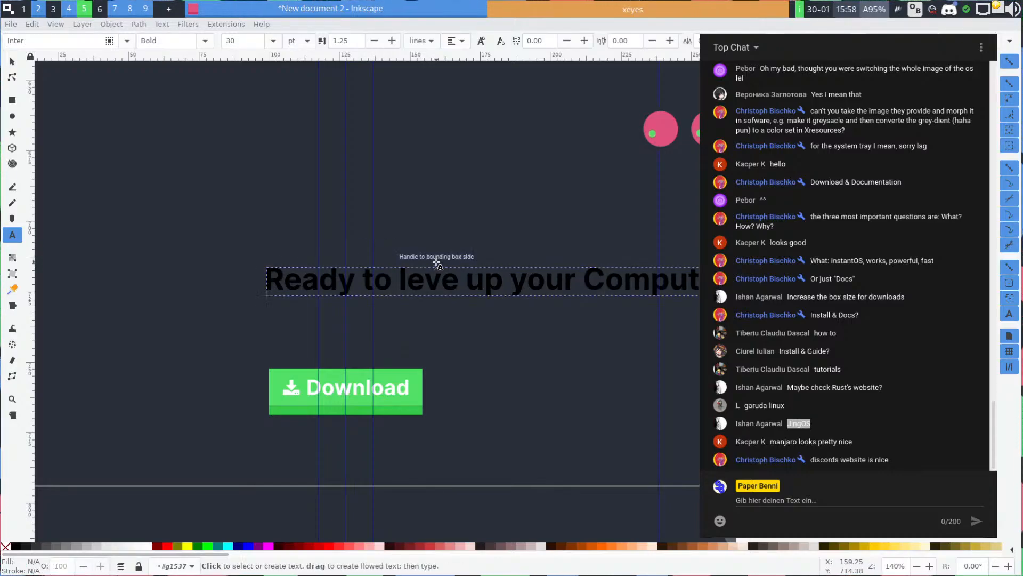
Colour the closing heading white and centre it above the lower Download button on the middle guide
key(Escape)
key(s)
click(372, 287)
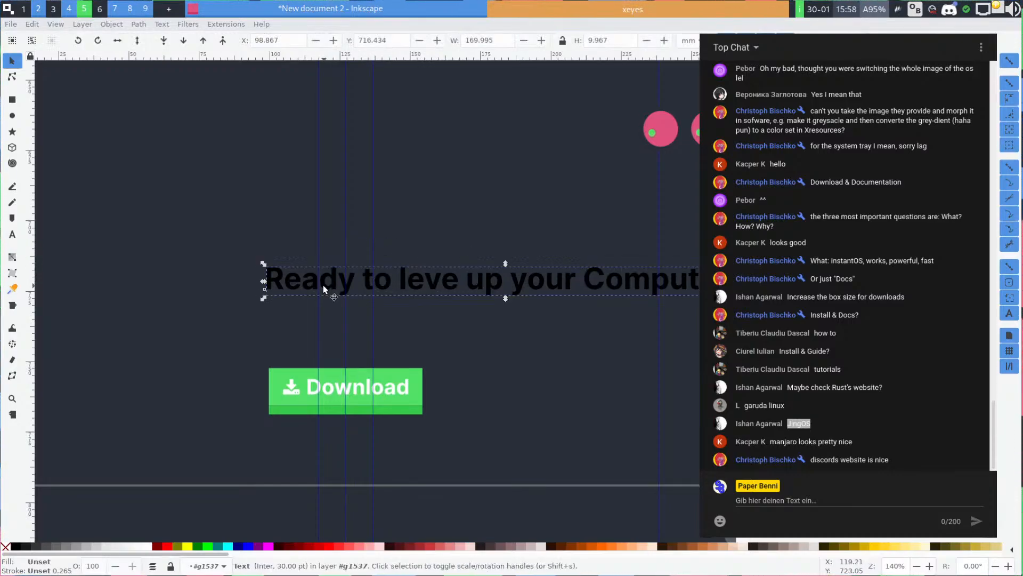
click(150, 549)
drag(536, 279, 378, 311)
mouse_move(459, 329)
mouse_down()
mouse_move(582, 326)
mouse_move(464, 344)
mouse_up()
scroll(504, 334, down, 1)
key(Escape)
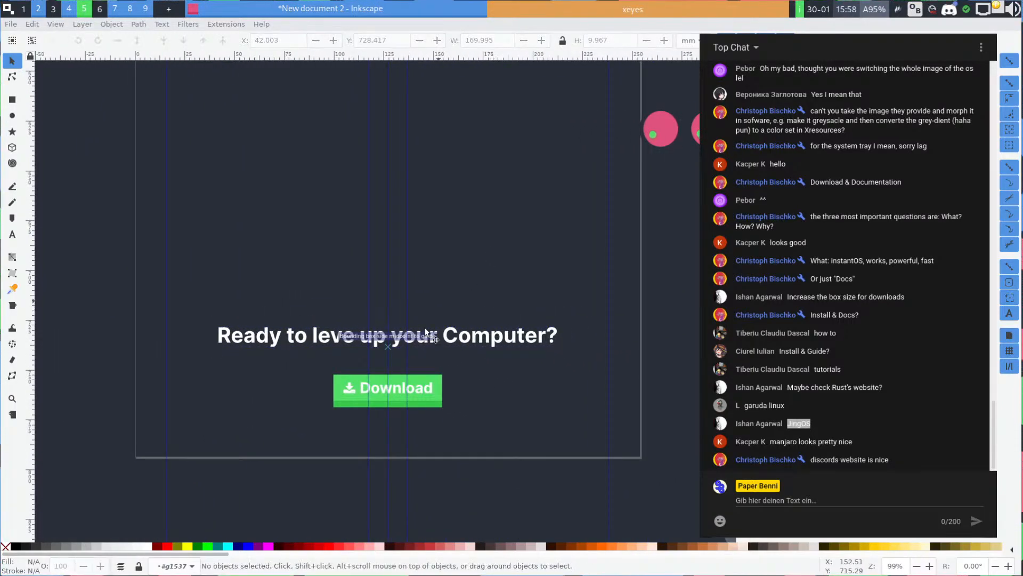
Shift the lower Download button slightly up towards the heading, to about Y 751 mm
click(421, 393)
drag(423, 395, 424, 390)
key(Escape)
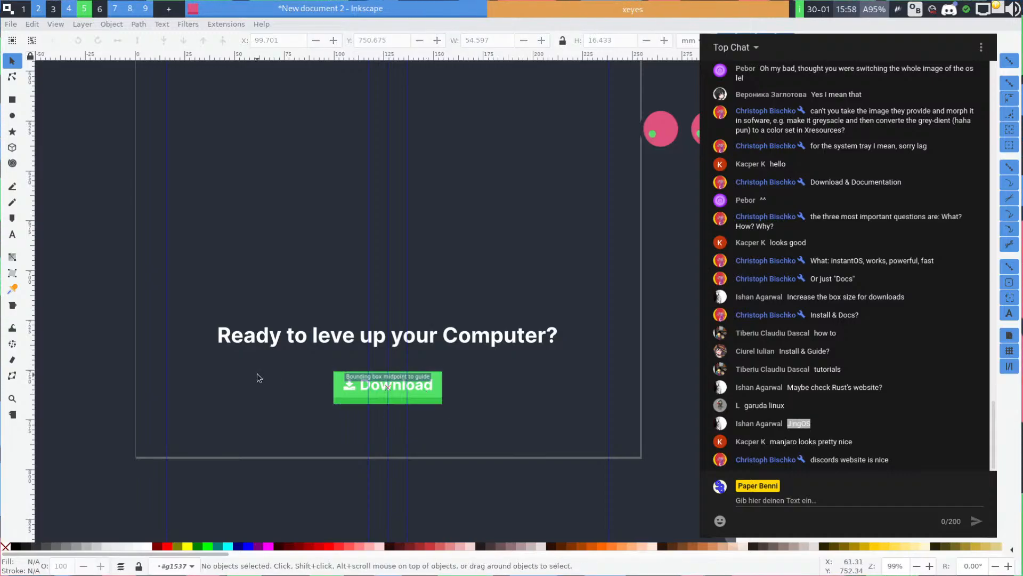
key(alt+Tab)
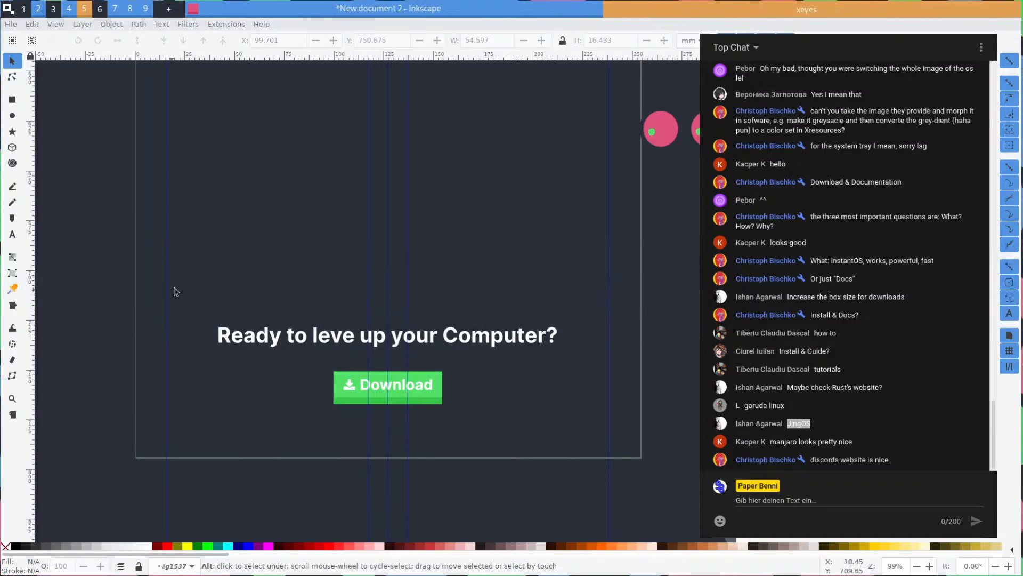
key(alt+Tab)
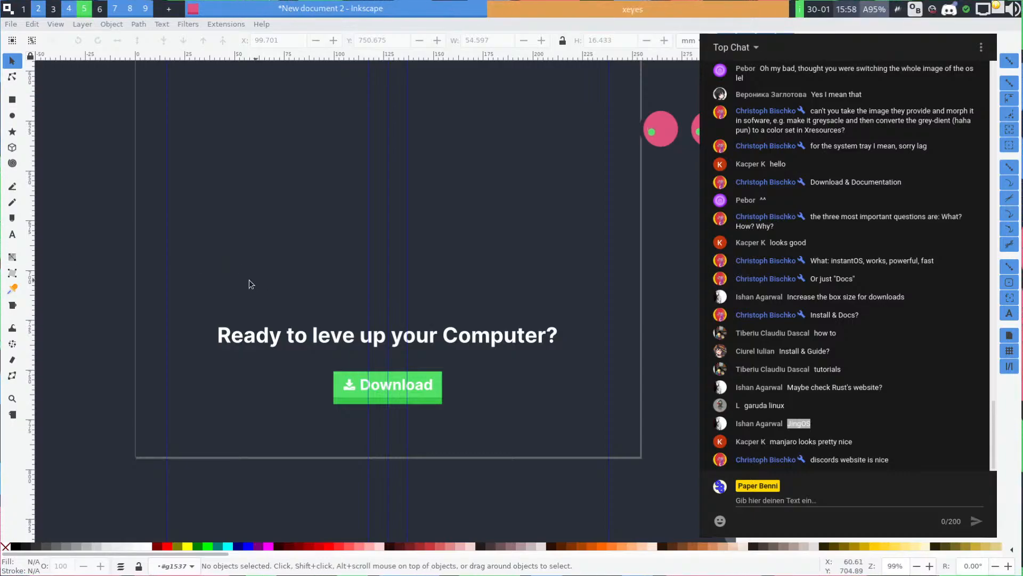
Correct "leve" to "level" in the closing heading
double_click(354, 348)
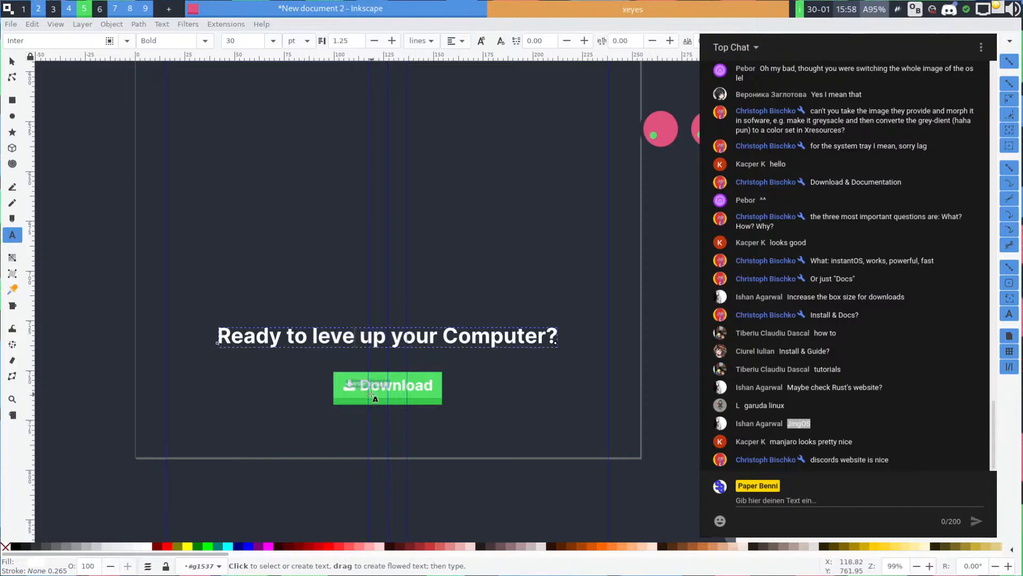
text(l)
key(Escape)
key(s)
click(337, 342)
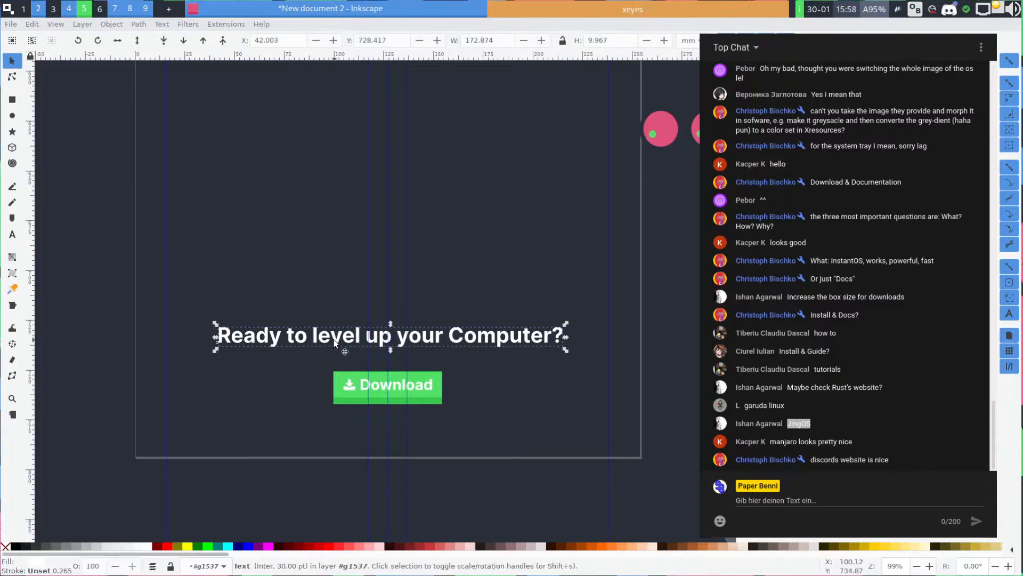
click(284, 382)
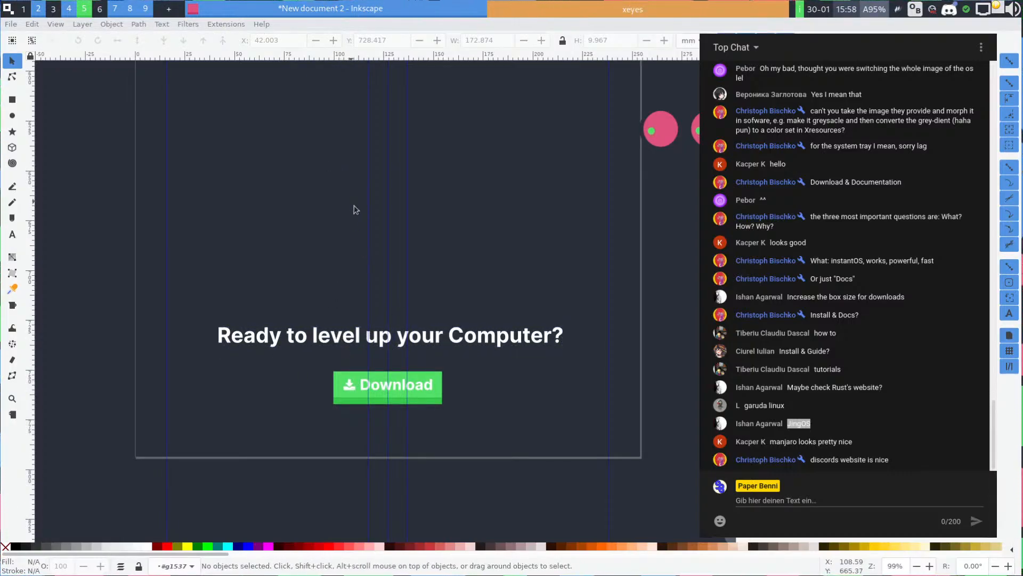
Scale the closing heading down slightly and proportionally about its centre, to about 172 mm wide
click(469, 340)
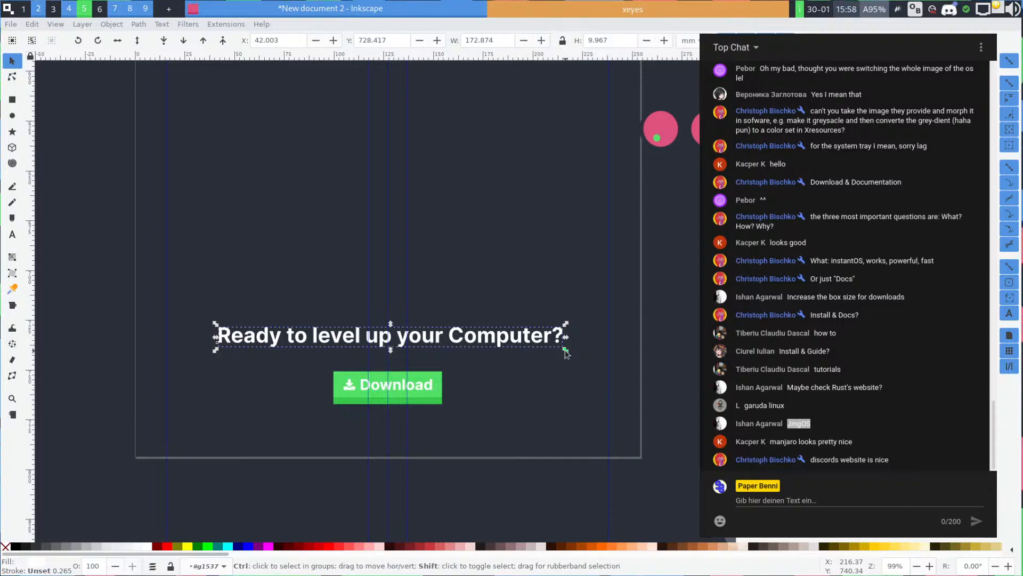
drag(565, 352, 564, 350)
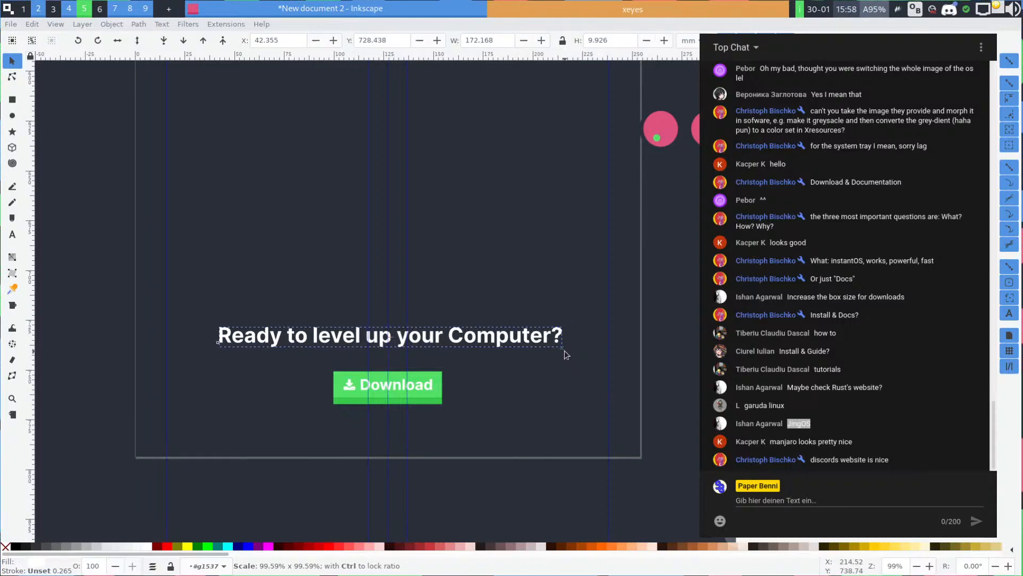
click(565, 392)
Look over the page from the closing call to action back up to the tagline and hero buttons
key(space)
key(space)
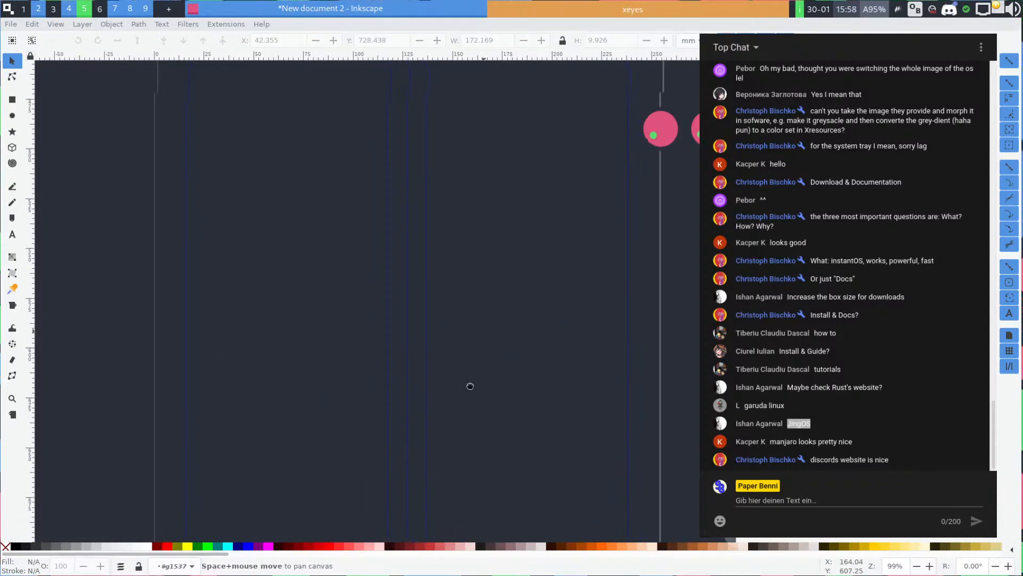
scroll(459, 388, down, 2)
key(space)
key(space)
scroll(443, 345, up, 2)
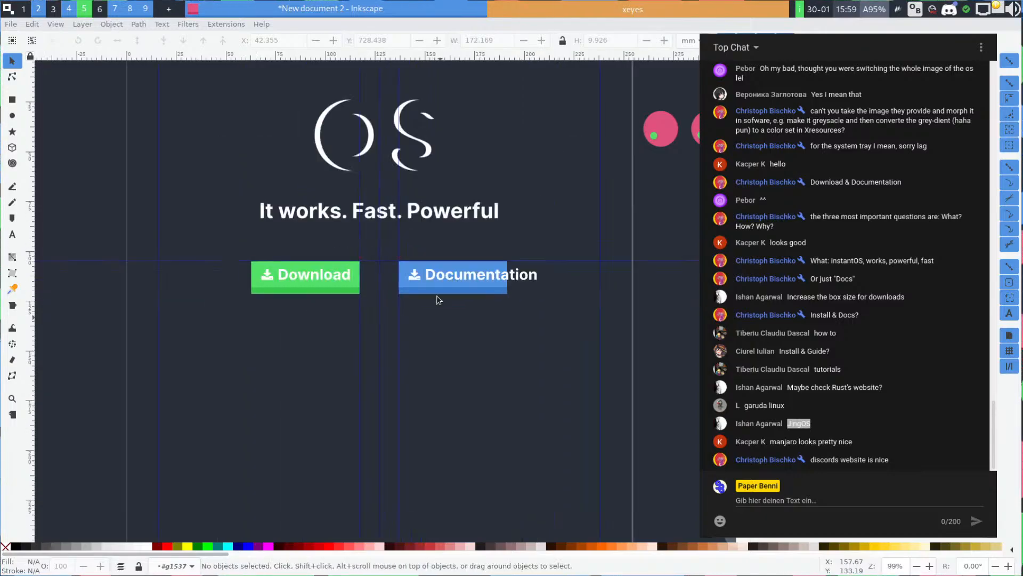
key(space)
scroll(340, 276, down, 4)
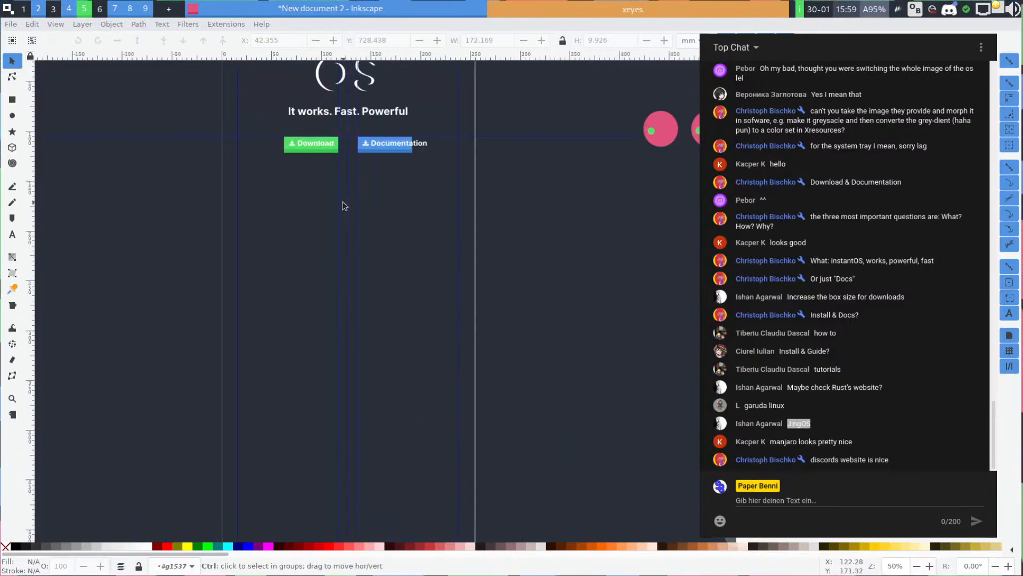
scroll(384, 192, down, 3)
scroll(407, 364, up, 4)
scroll(407, 364, up, 1)
key(space)
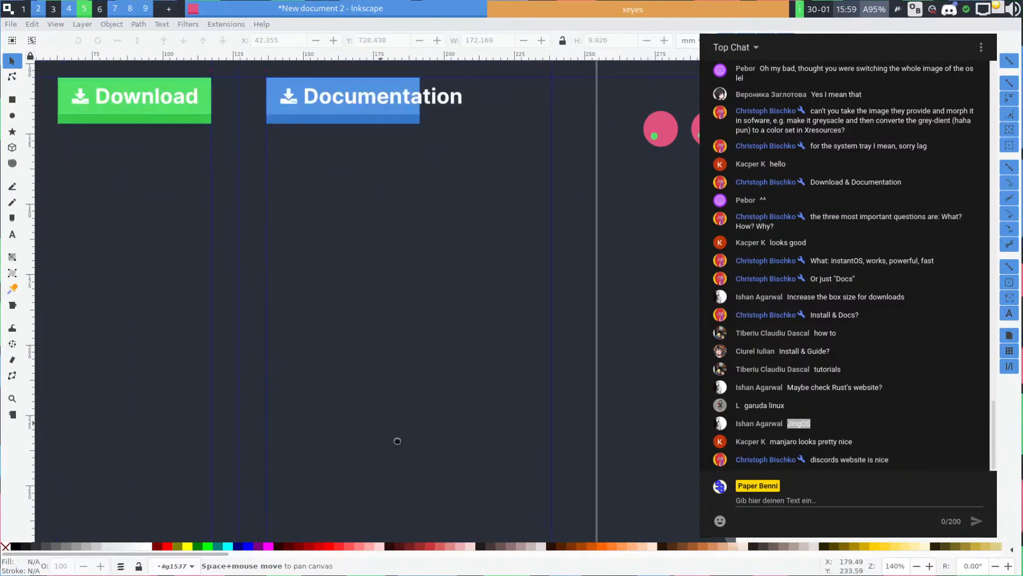
key(space)
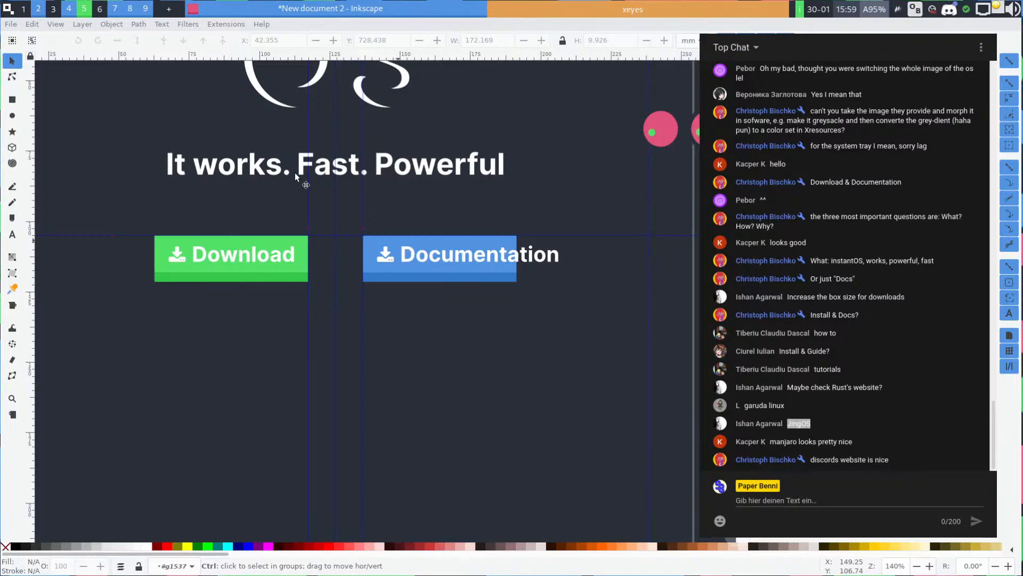
Save the drawing as startingpage.svg in the website-redesign folder inside workspace
key(ctrl+s)
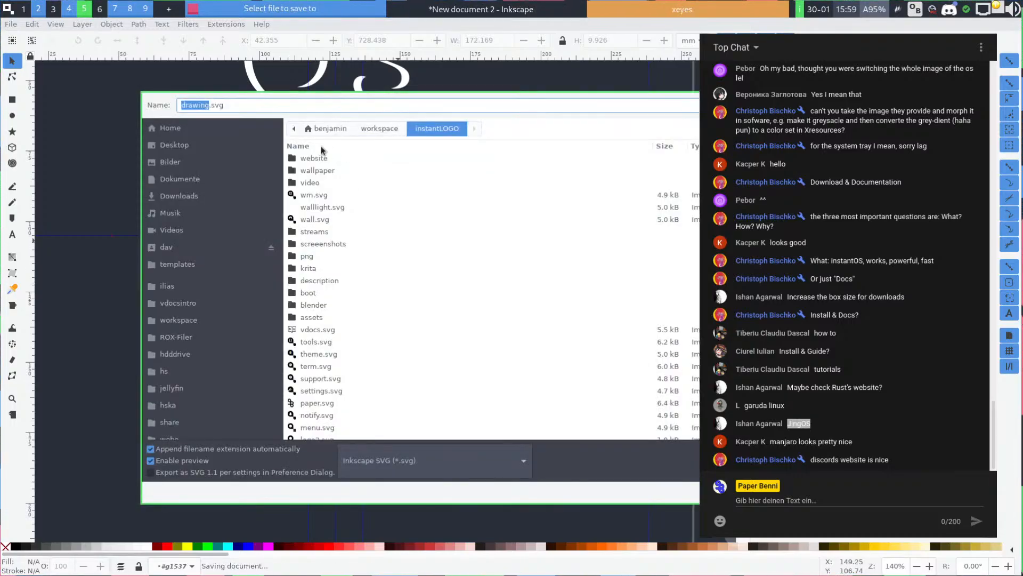
click(193, 320)
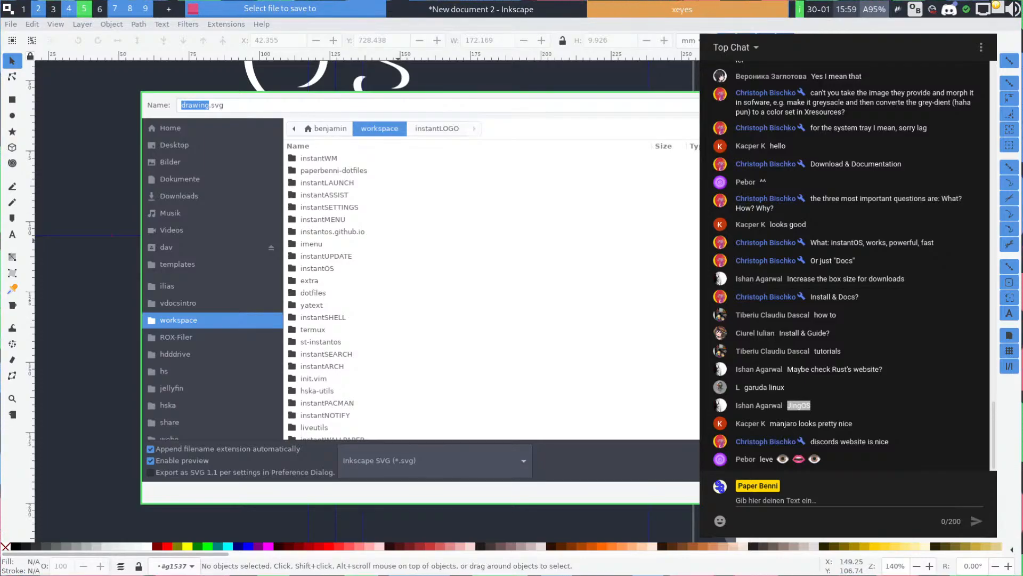
click(261, 106)
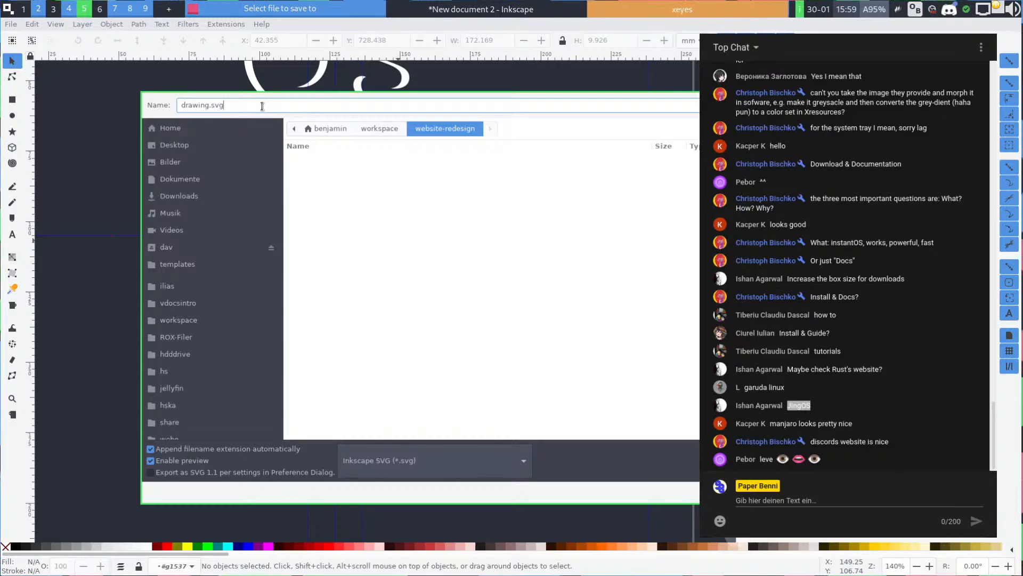
key(ctrl+a)
text(s)
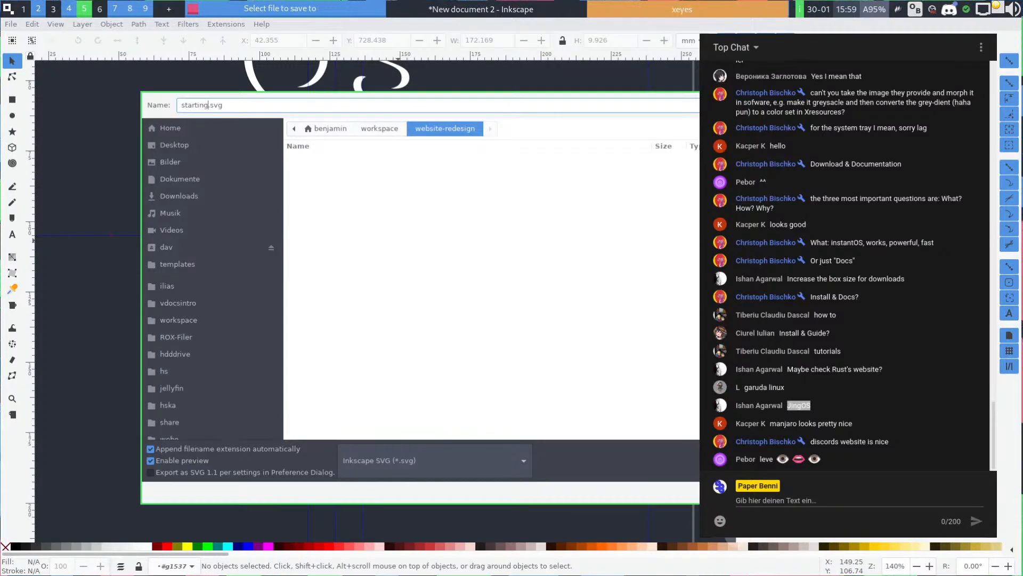
key(Return)
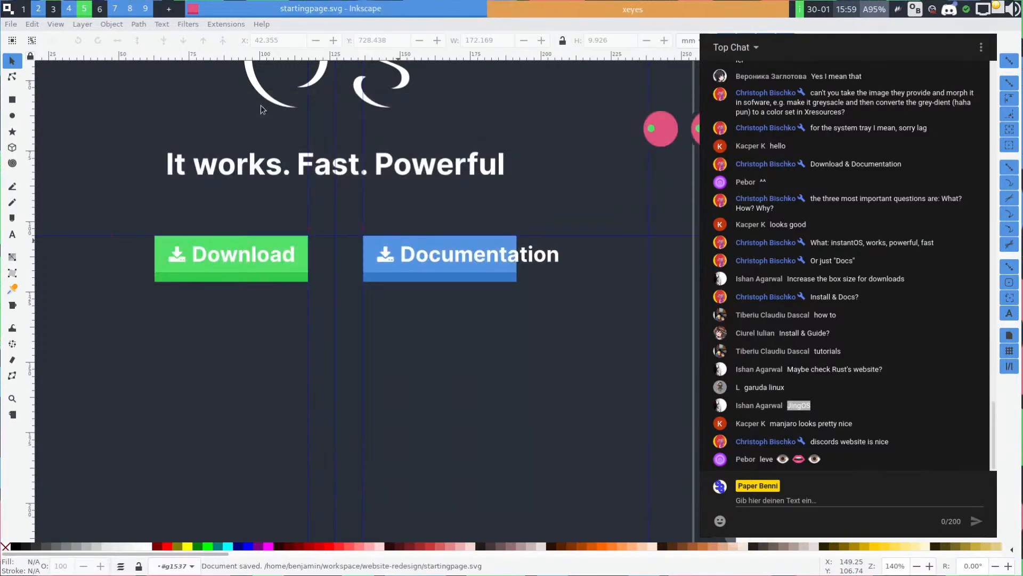
key(ctrl+shift+s)
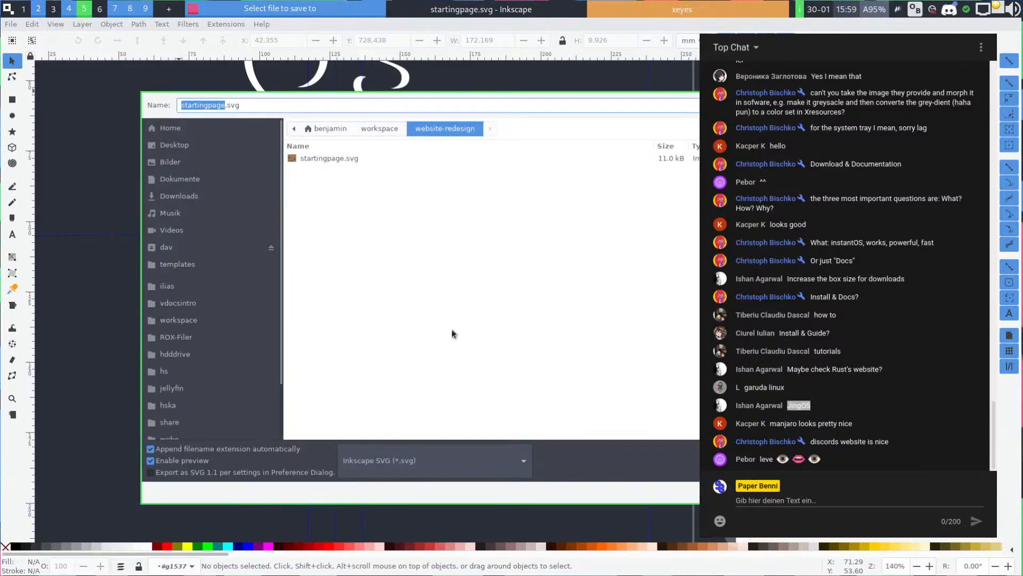
key(Escape)
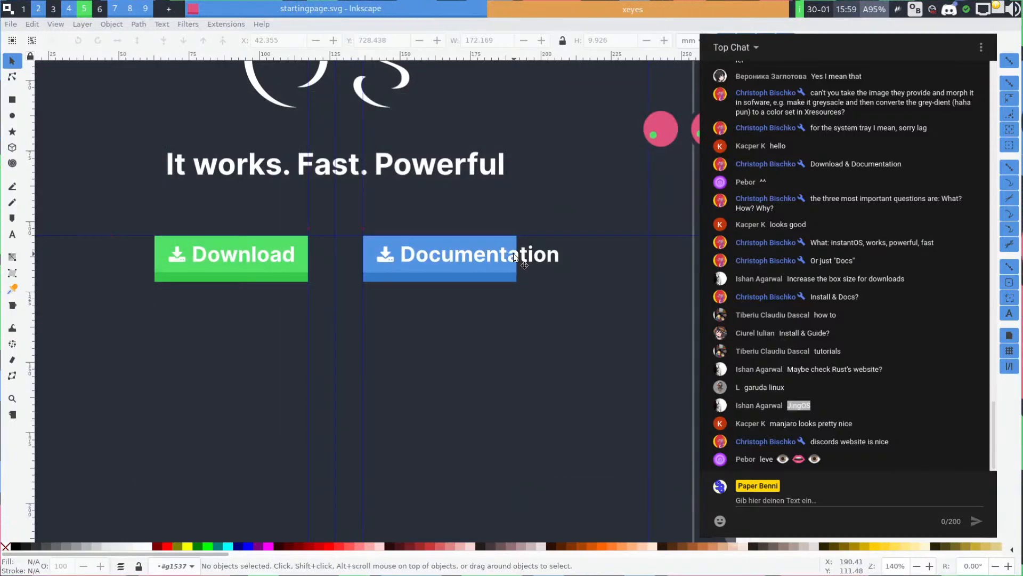
Stretch both blue rectangles of the Documentation button to about 72 mm wide so they enclose the label
click(507, 272)
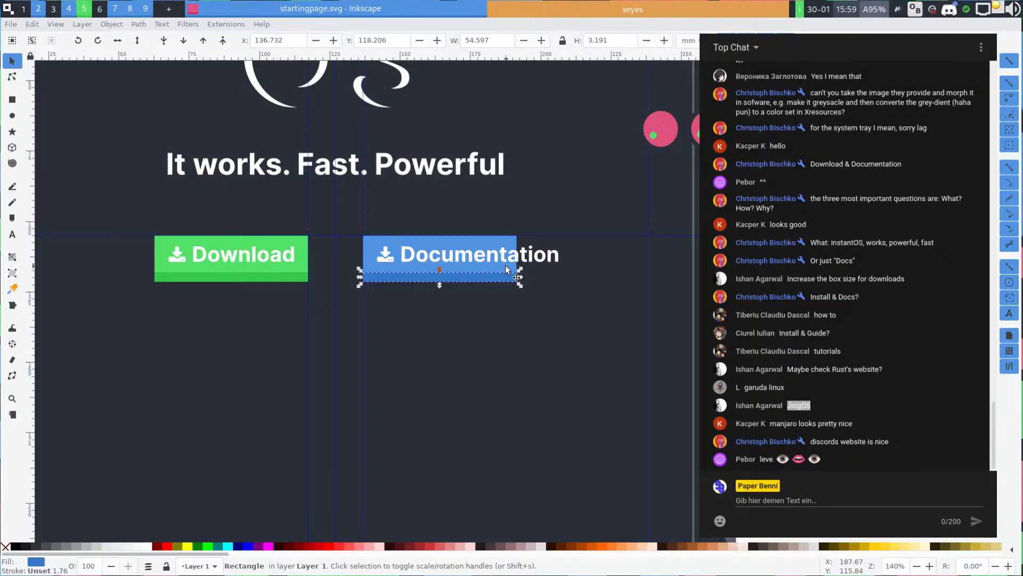
shift+click(506, 269)
drag(526, 259, 569, 258)
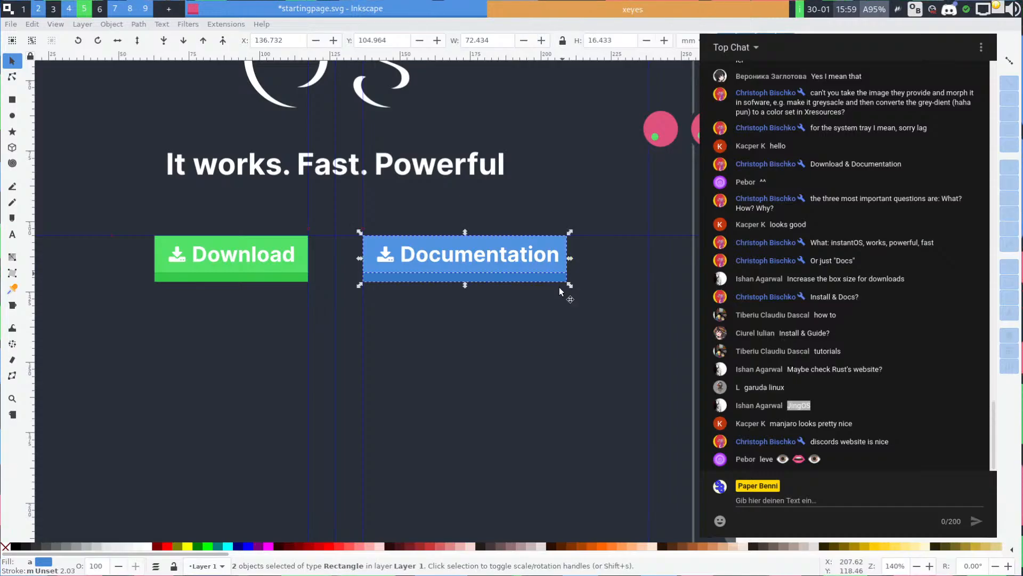
click(474, 289)
click(504, 253)
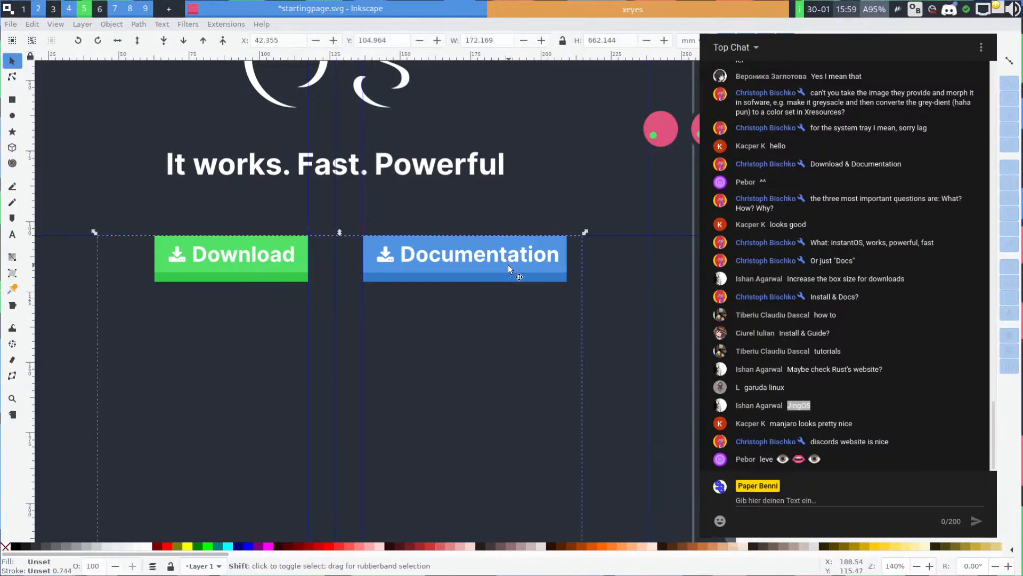
click(612, 286)
click(506, 261)
scroll(516, 315, down, 5)
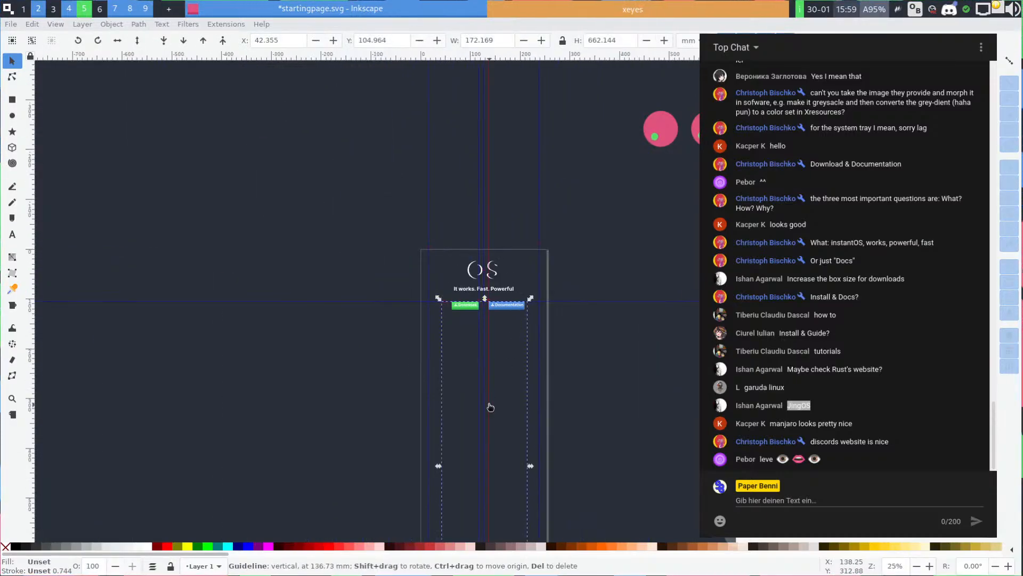
key(space)
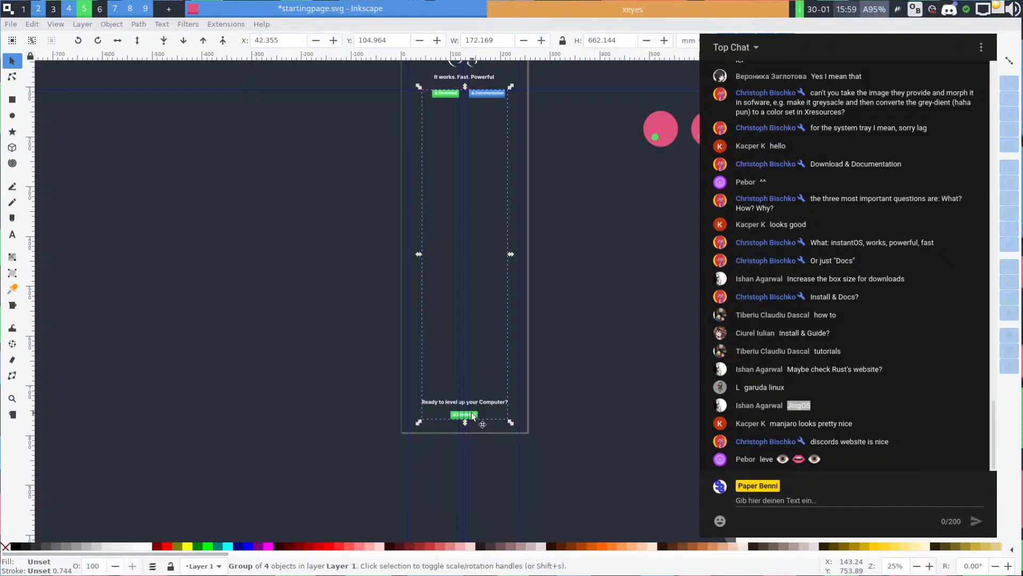
drag(477, 399, 486, 399)
key(ctrl+z)
key(space)
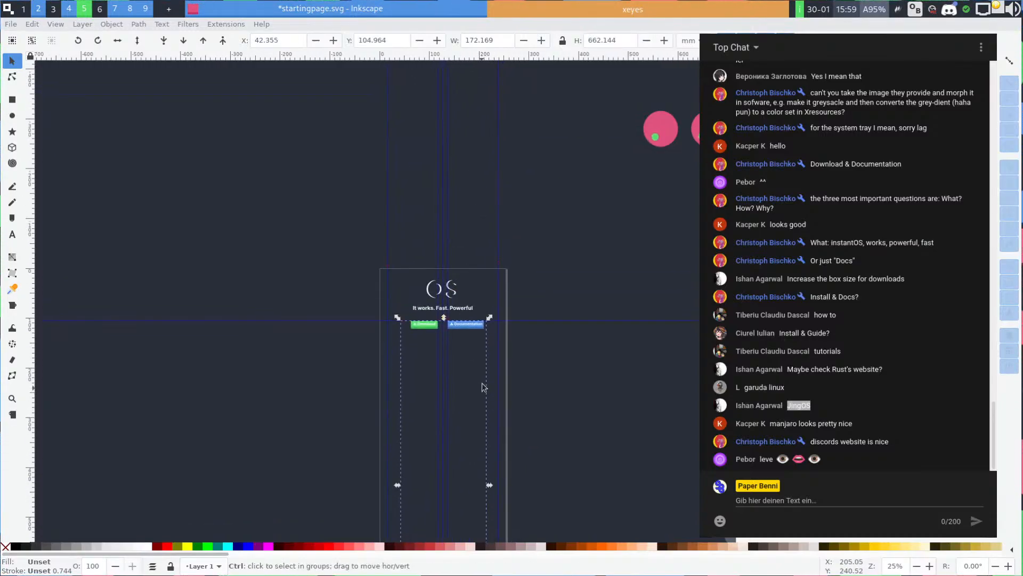
Group the Documentation label and icon with the two blue rectangles behind them into one button
scroll(485, 379, down, 1)
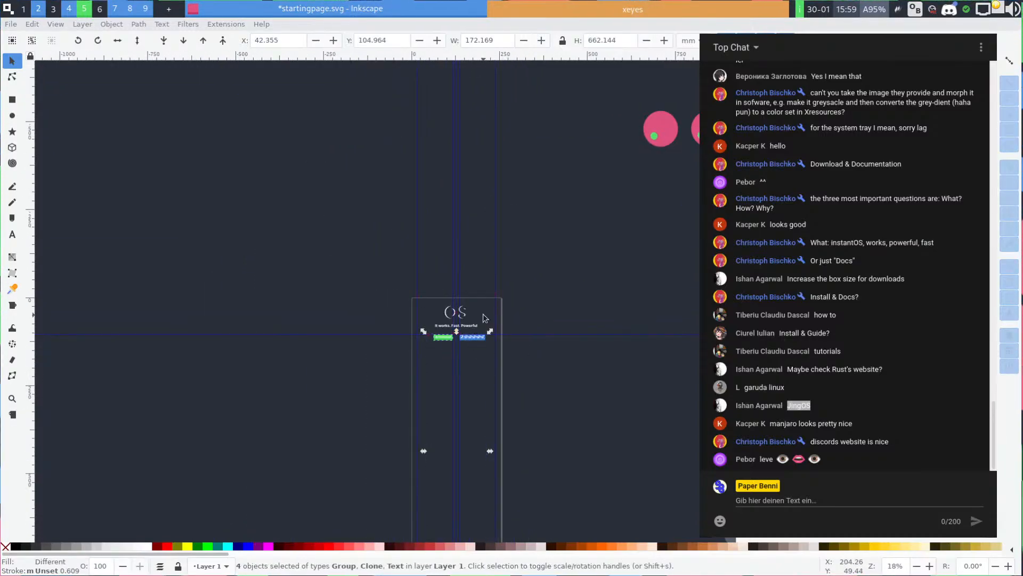
scroll(483, 314, up, 4)
click(483, 352)
click(445, 309)
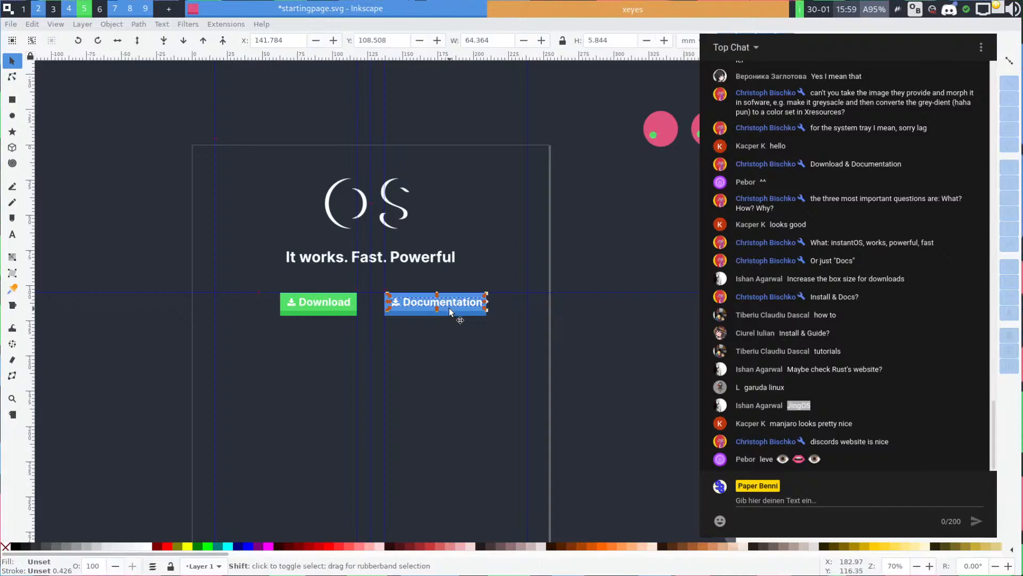
shift+click(448, 308)
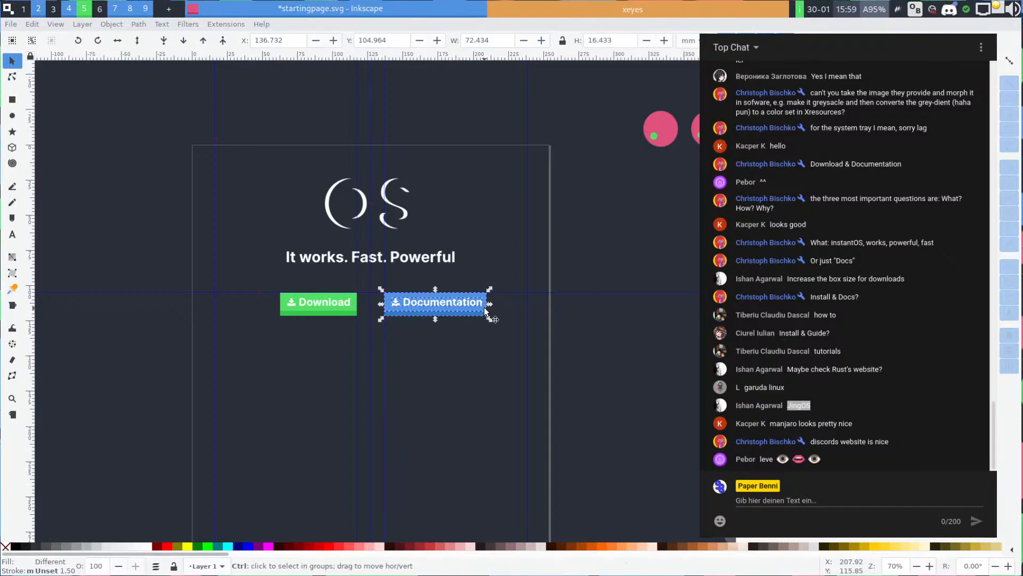
Review the page from the hero buttons down to the closing heading and its Download button
click(322, 301)
scroll(373, 351, down, 10)
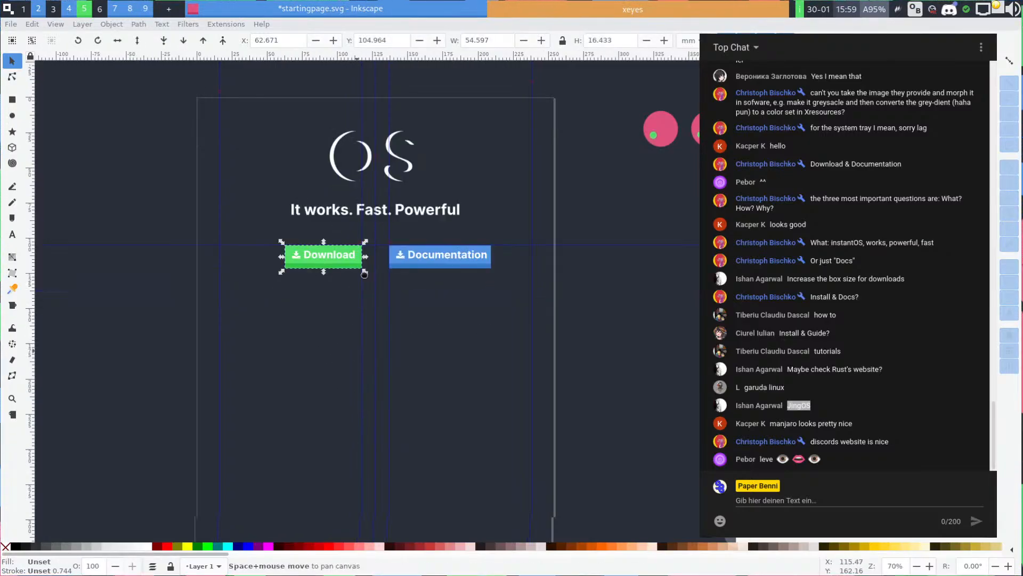
scroll(416, 349, left, 2)
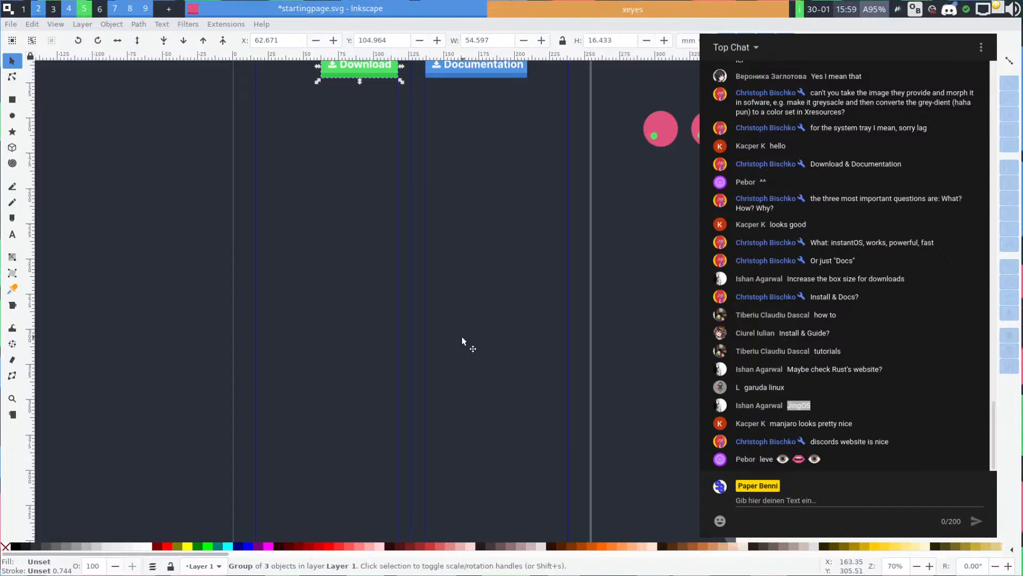
scroll(462, 339, down, 4)
drag(432, 439, 422, 327)
scroll(422, 326, up, 4)
drag(469, 427, 361, 237)
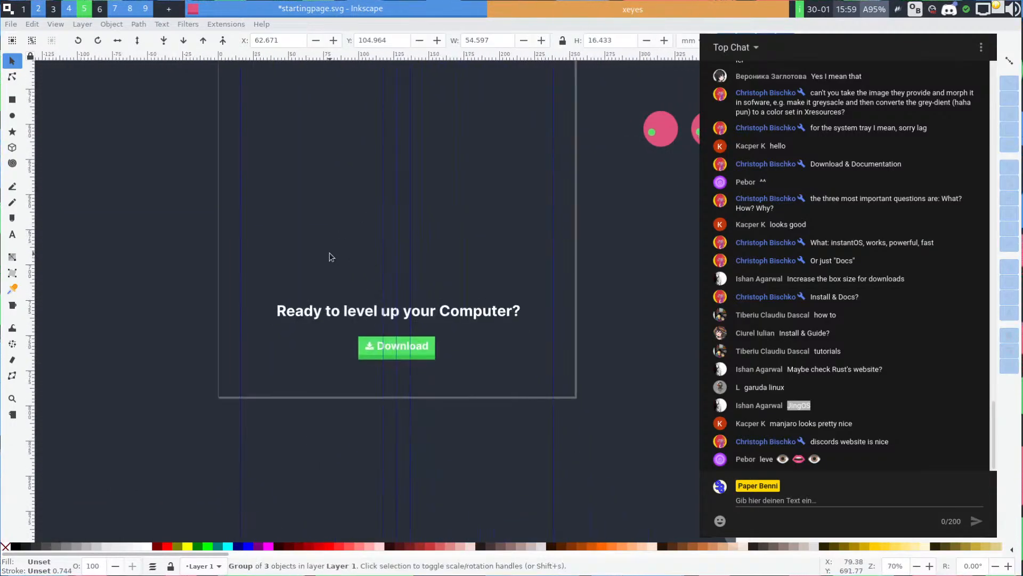
click(387, 219)
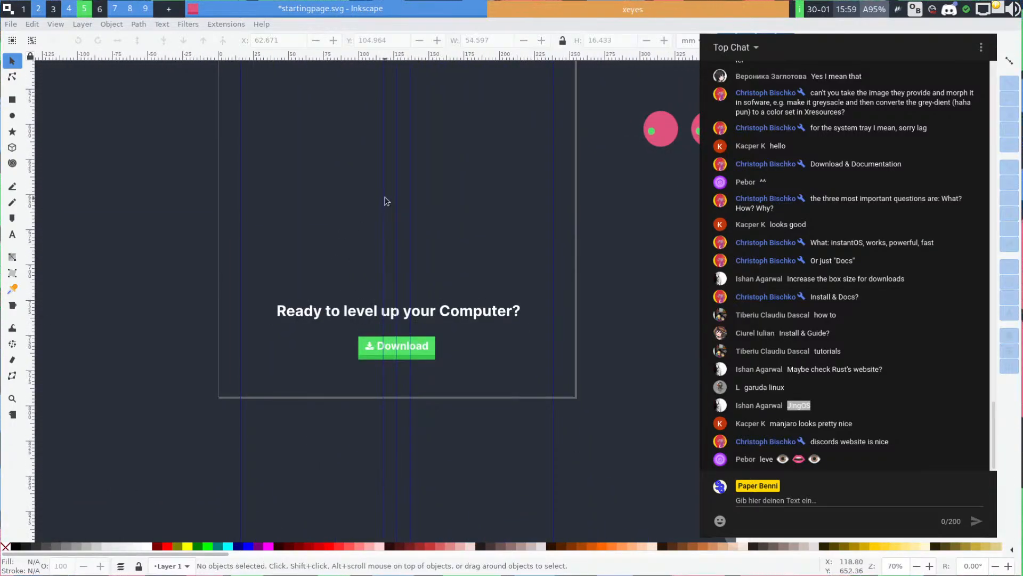
scroll(424, 196, up, 5)
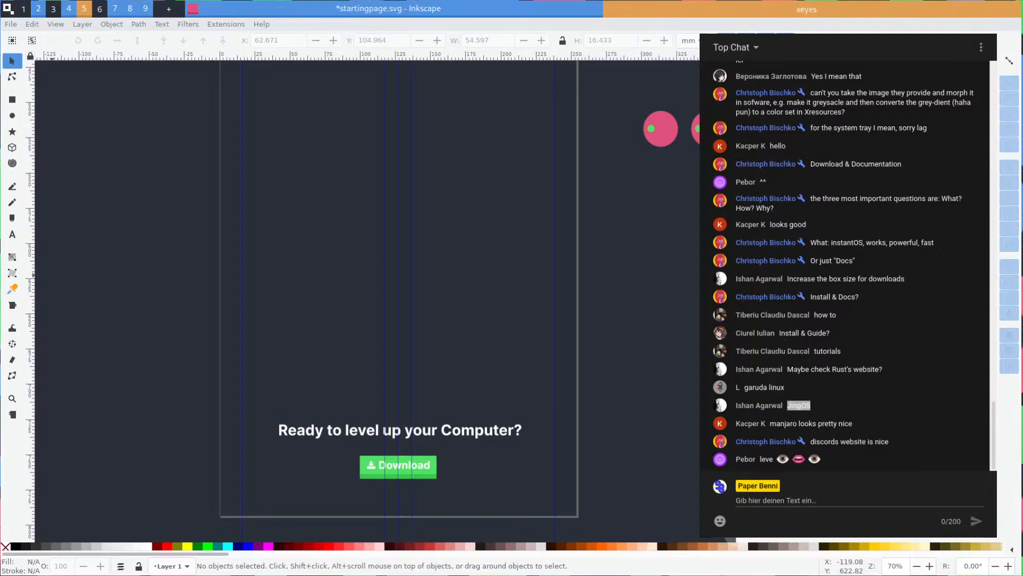
Inspect the empty middle section between the closing call to action and the hero buttons
mouse_move(852, 39)
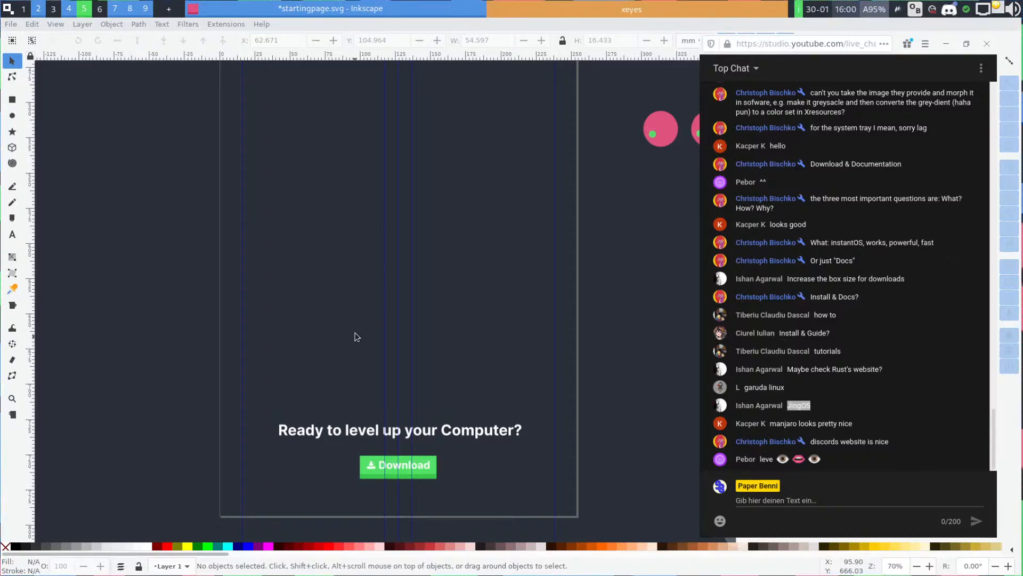
drag(354, 331, 329, 264)
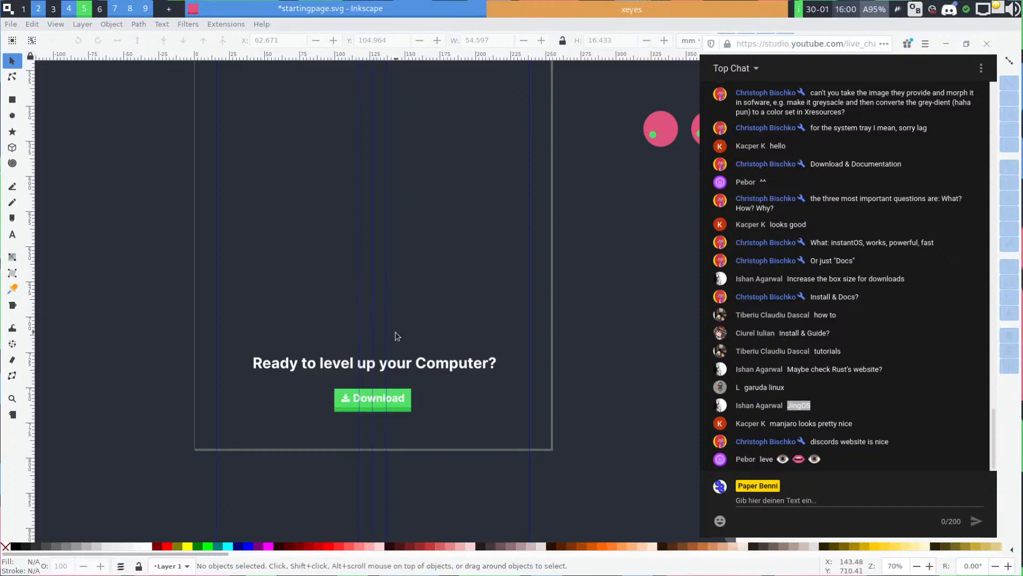
scroll(373, 287, up, 2)
scroll(385, 309, down, 2)
drag(421, 201, 420, 221)
drag(432, 184, 444, 495)
drag(446, 155, 450, 408)
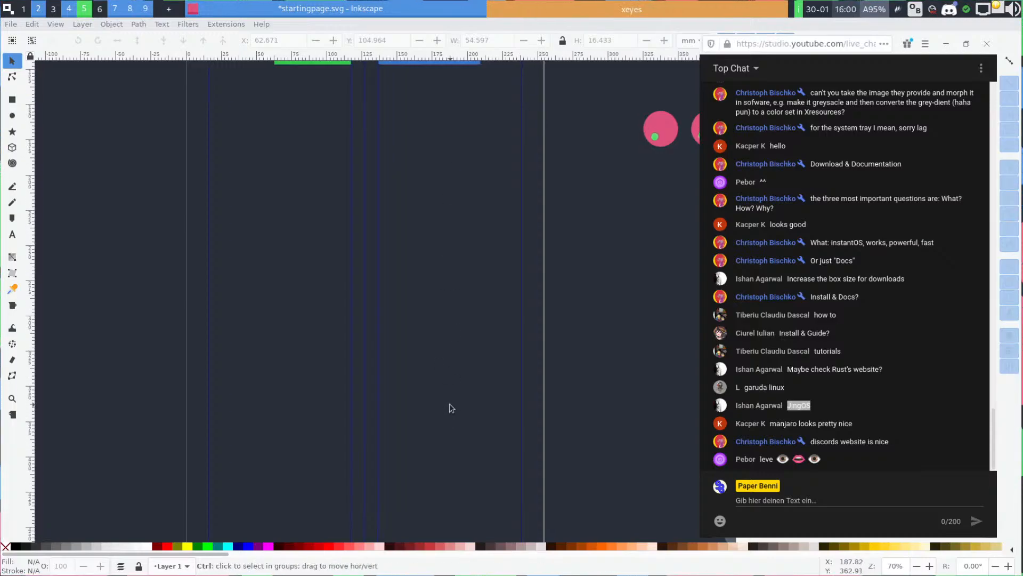
scroll(450, 409, down, 4)
drag(426, 295, 424, 357)
scroll(423, 358, up, 6)
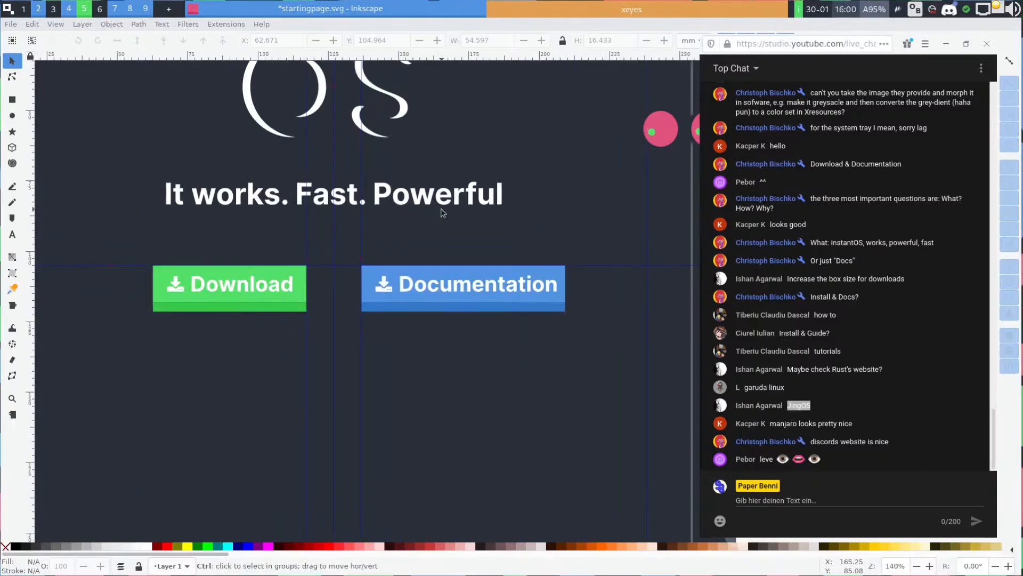
Replace the download icon on the Documentation button with the book icon from the clipboard history
double_click(383, 288)
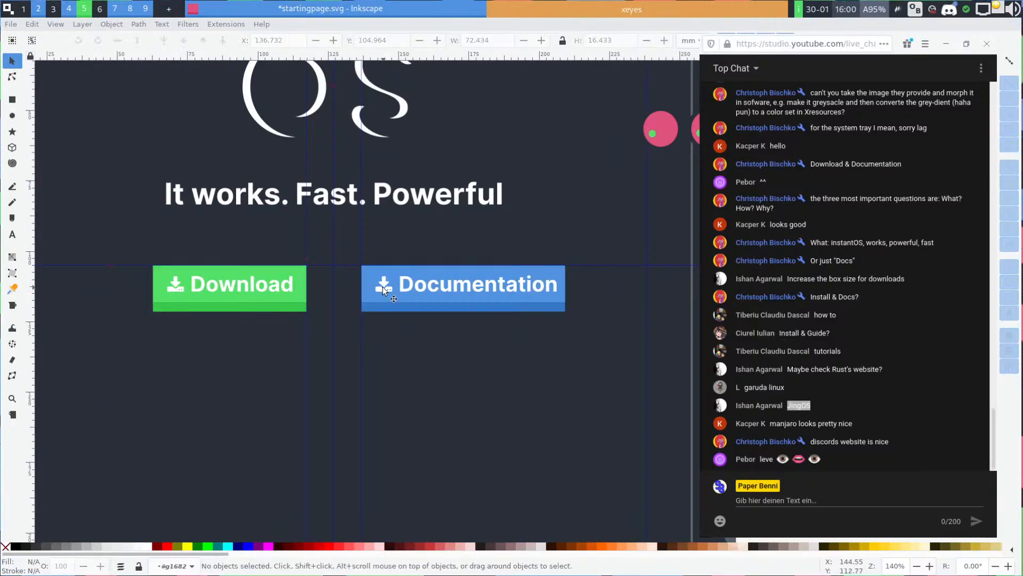
click(383, 287)
double_click(383, 288)
click(383, 288)
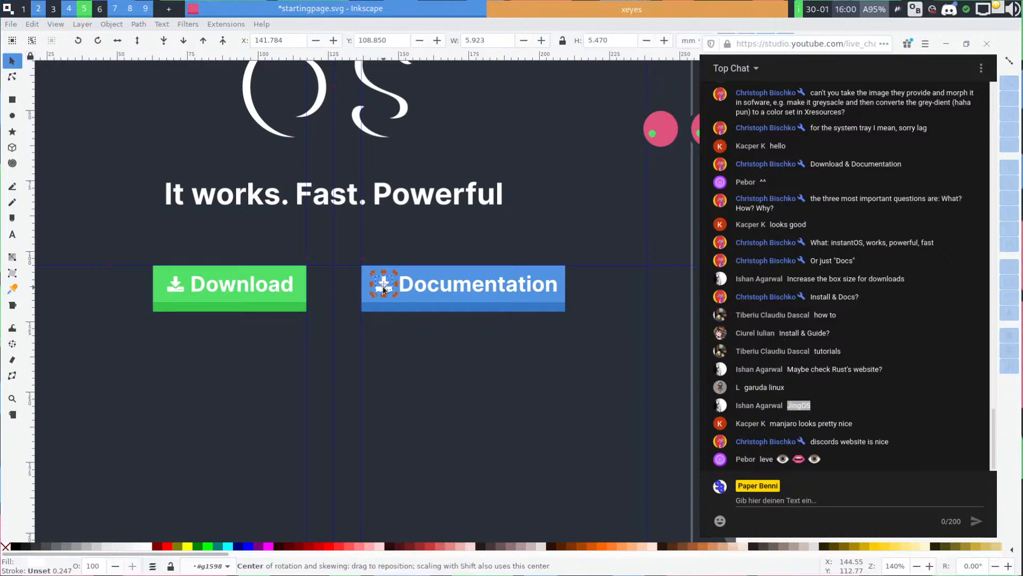
double_click(390, 289)
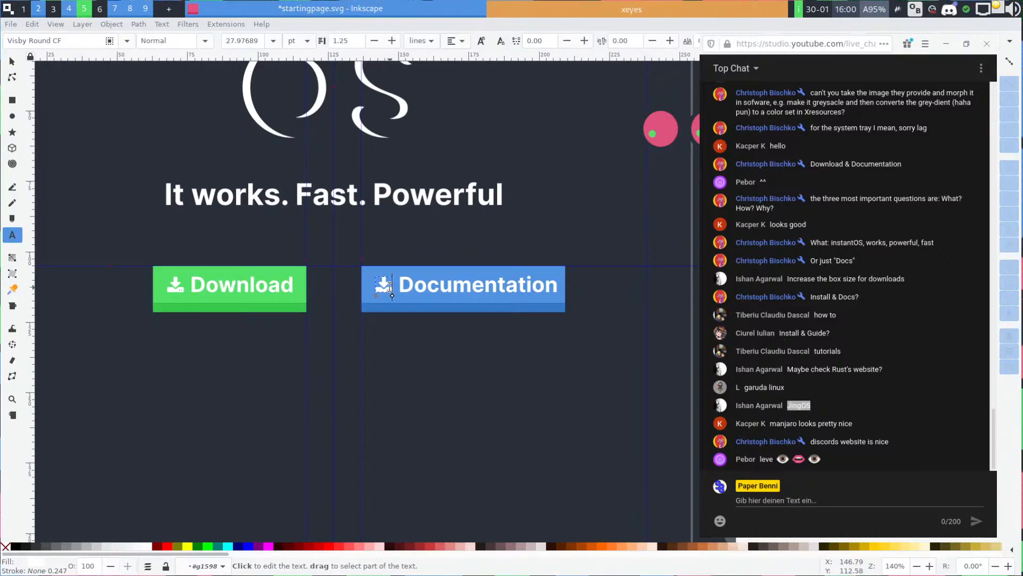
key(ctrl+a)
key(super+v)
key(Down)
key(Down)
key(Down)
key(Down)
key(Down)
key(Down)
key(Down)
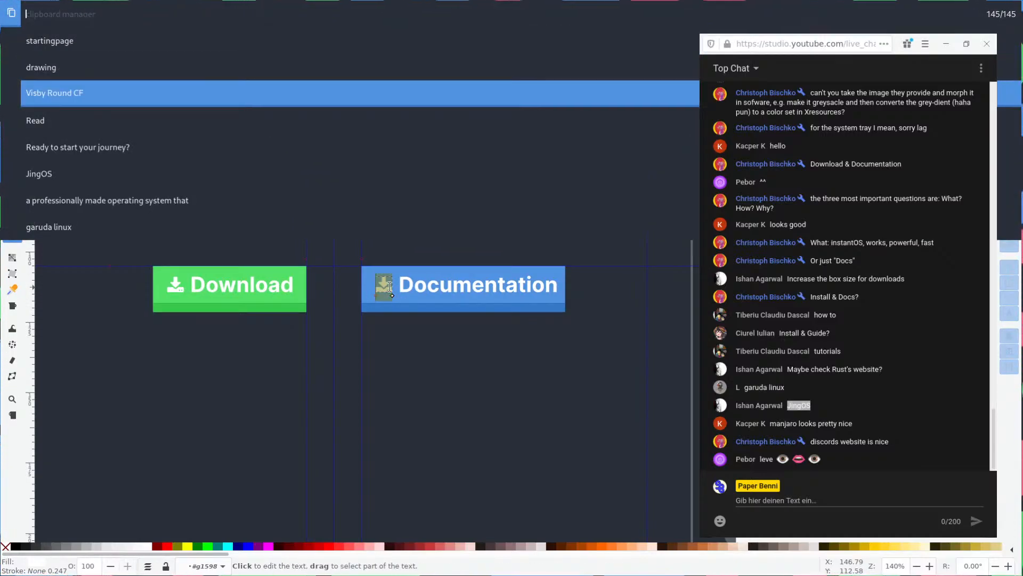
key(Down)
key(Down)
key(Down)
key(Down)
key(Down)
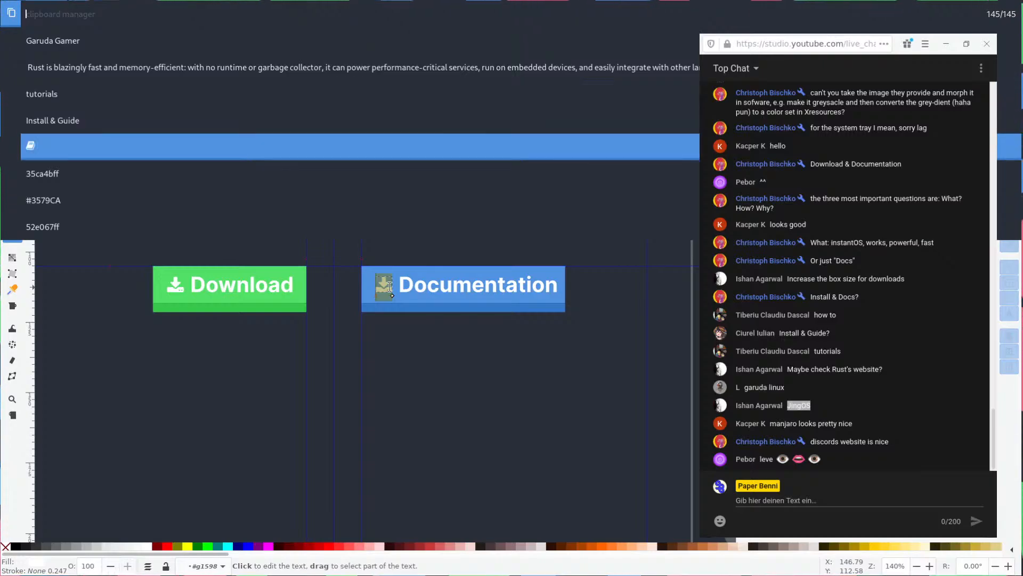
key(Return)
key(ctrl+v)
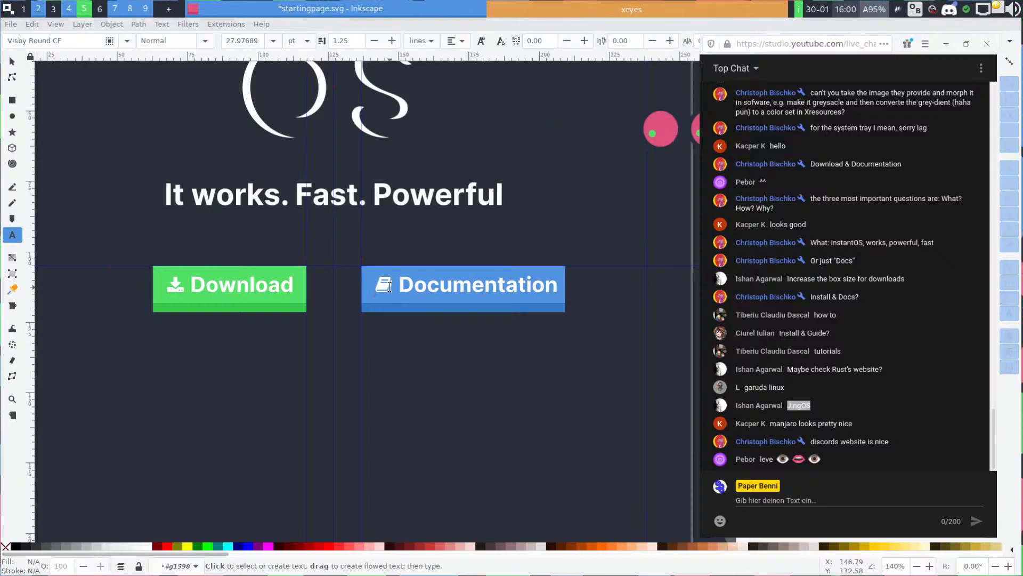
key(s)
click(389, 286)
drag(388, 284, 356, 283)
scroll(393, 288, up, 4)
scroll(364, 285, down, 5)
click(645, 286)
scroll(567, 324, down, 1)
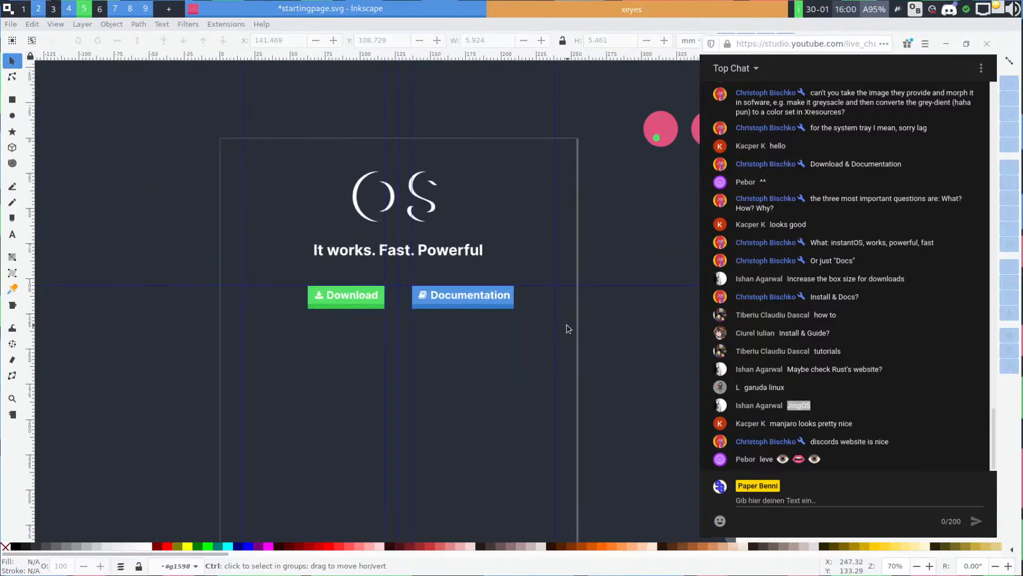
key(space)
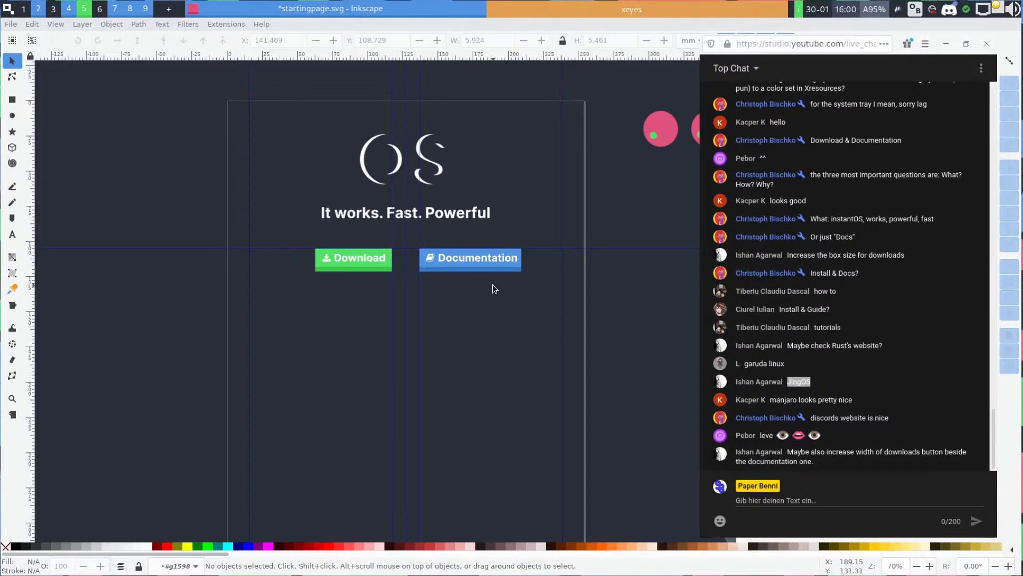
Try to extend the two green rectangles inside the Download button group toward the Documentation button
scroll(354, 261, up, 2)
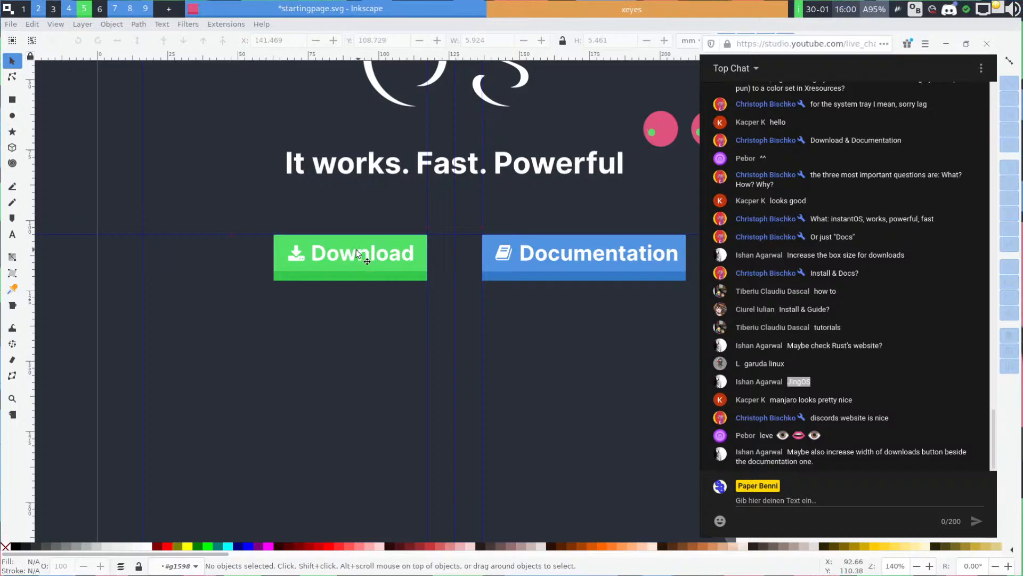
scroll(346, 255, up, 1)
click(355, 284)
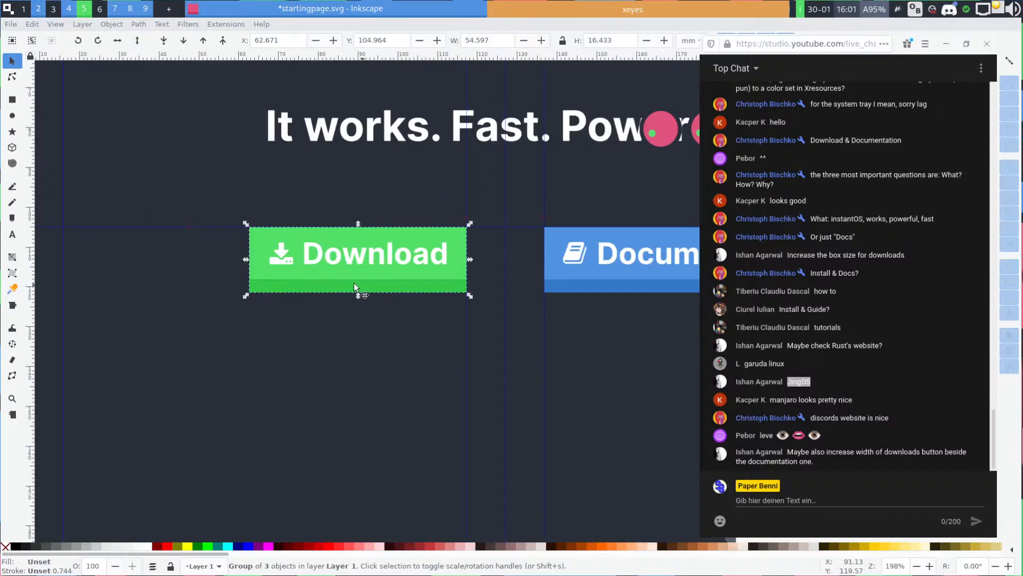
ctrl+click(265, 270)
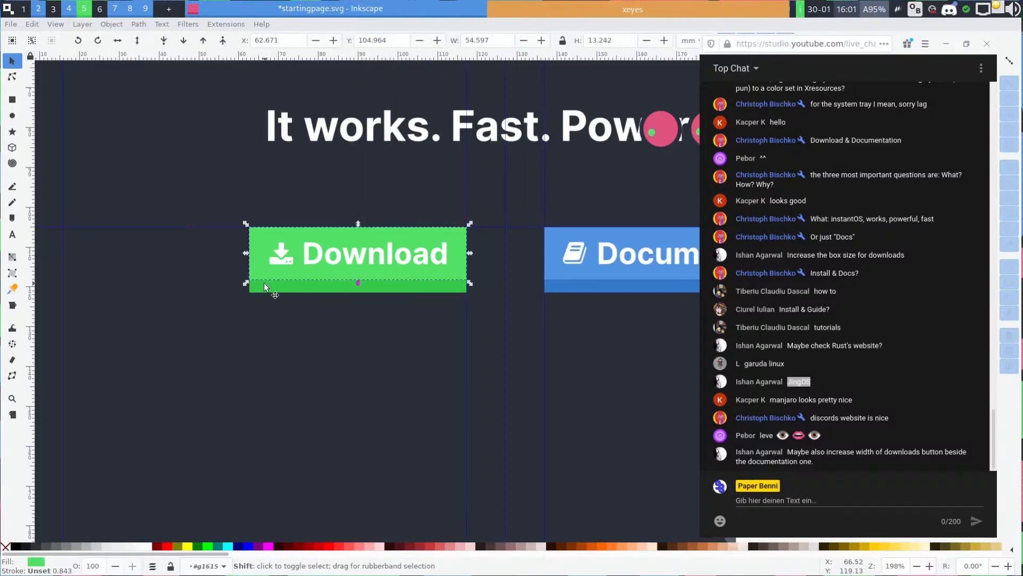
ctrl+shift+click(264, 282)
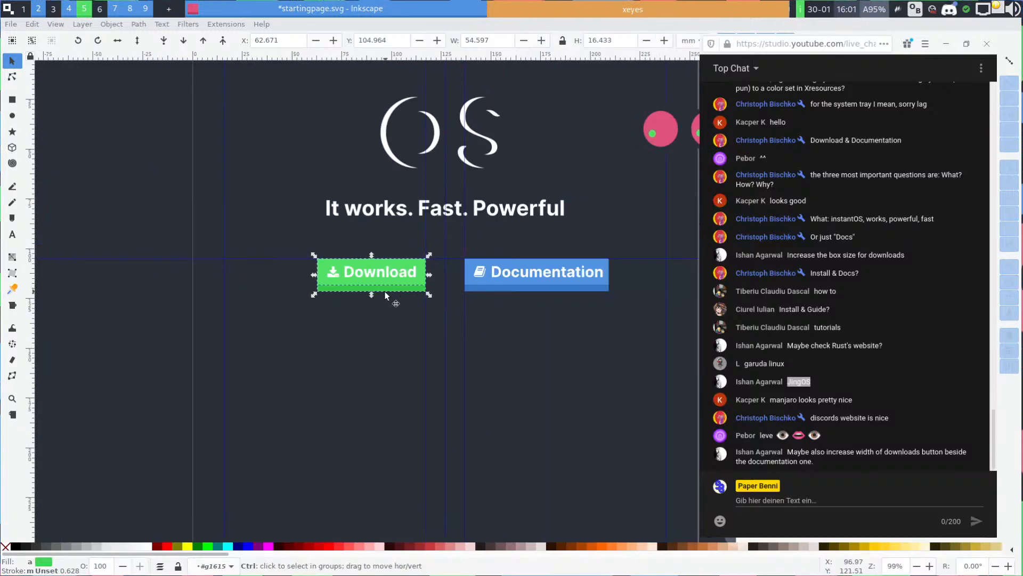
scroll(376, 290, down, 2)
scroll(315, 297, right, 4)
drag(291, 294, 525, 280)
key(ctrl+z)
key(ctrl+z)
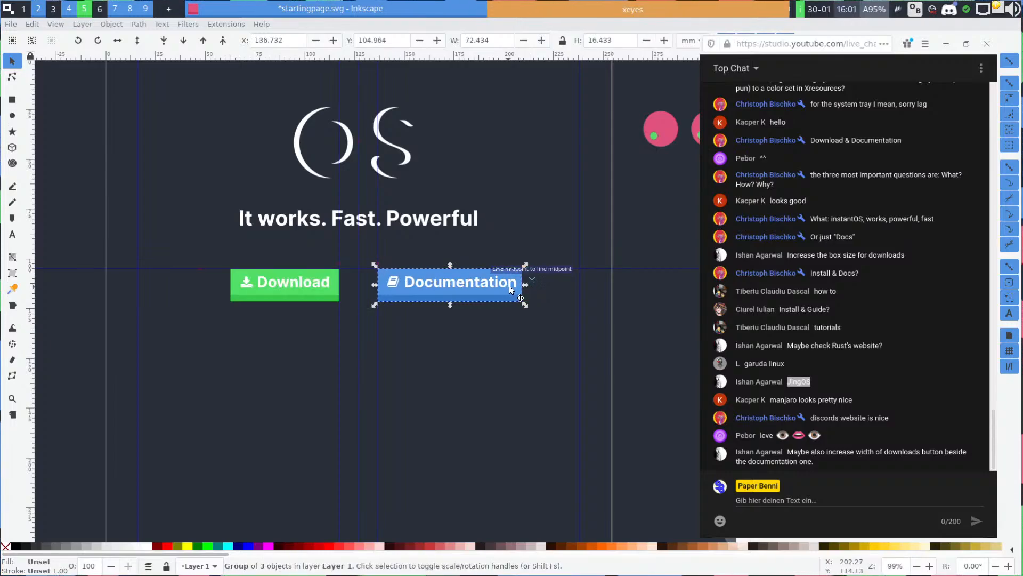
Try to overlay the whole Download button on the Documentation button and stretch it wider
click(304, 296)
drag(305, 296, 465, 292)
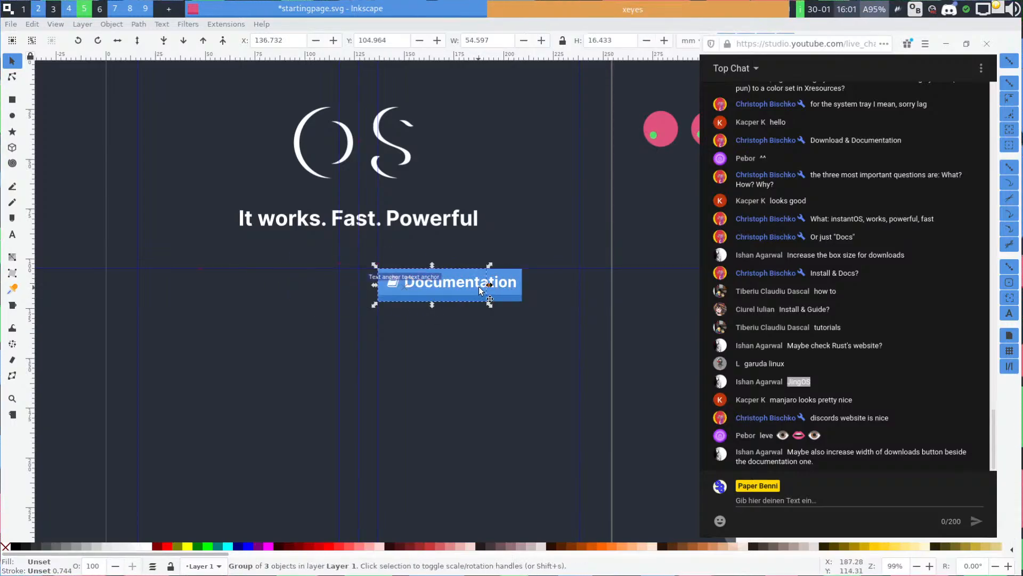
drag(375, 285, 274, 288)
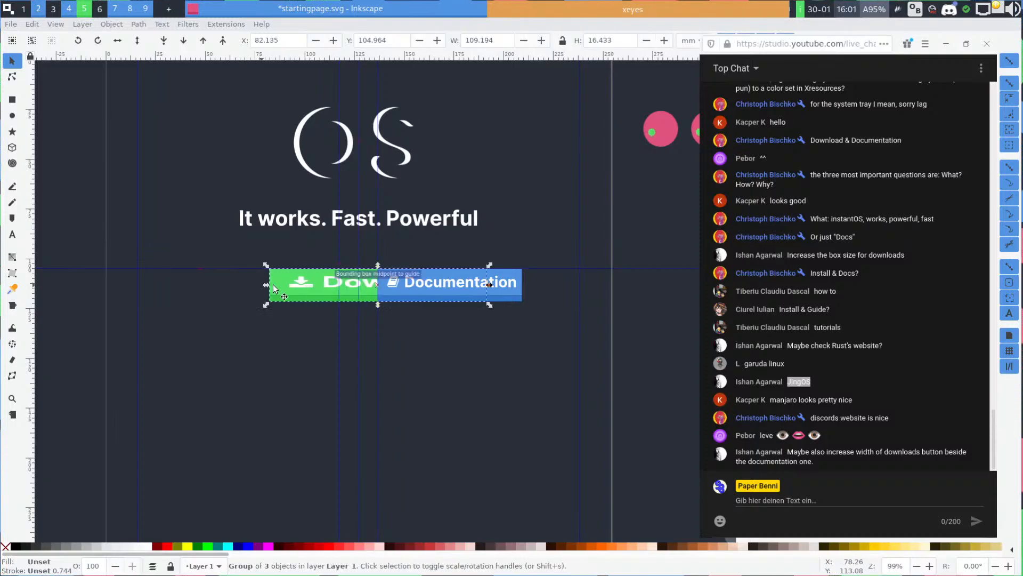
drag(338, 291, 204, 284)
key(ctrl+z)
key(ctrl+z)
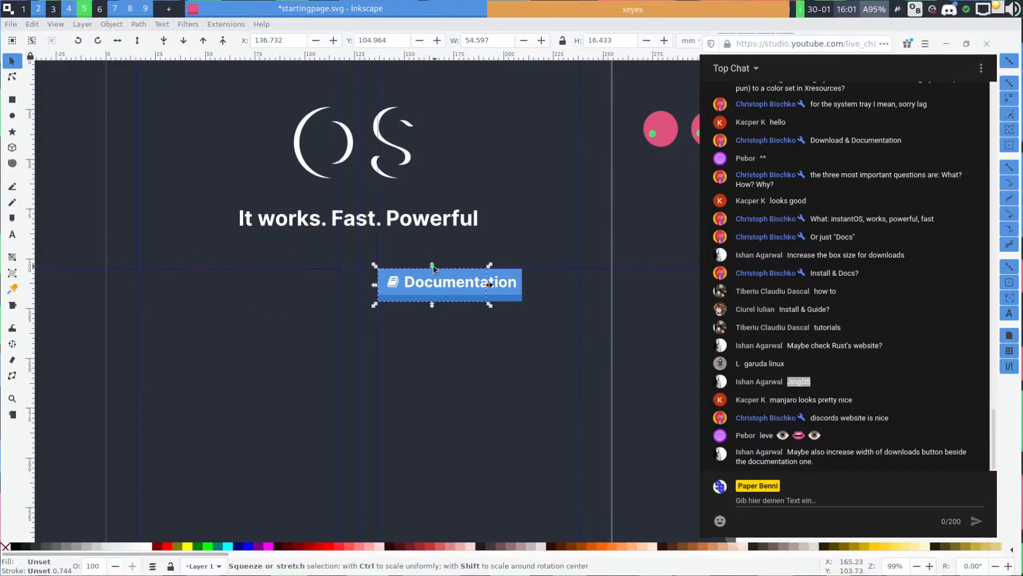
drag(431, 271, 302, 286)
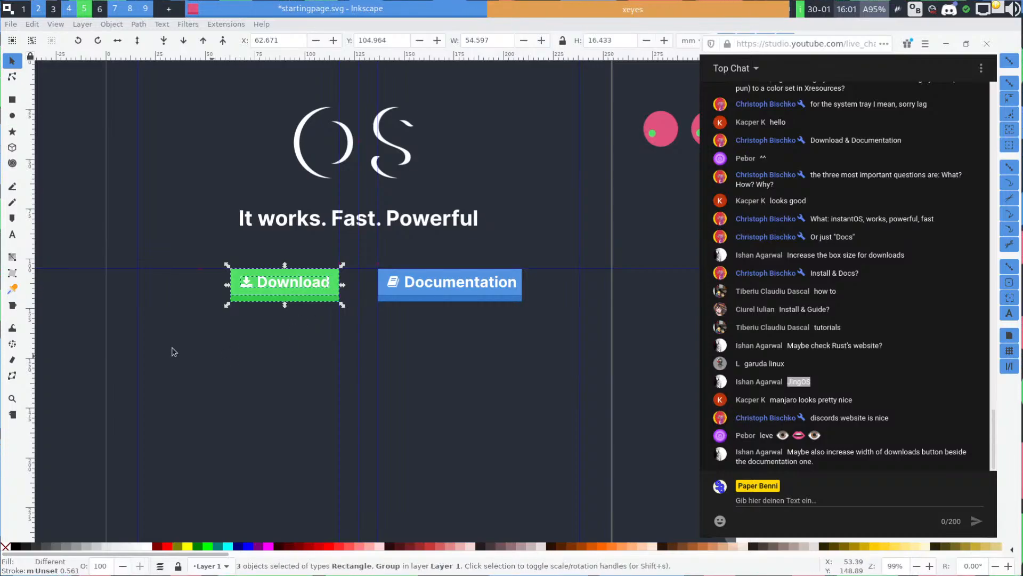
Ungroup the Download button and stretch its two green rectangles to about 72 mm wide, matching the Documentation button
click(171, 348)
click(300, 295)
shift+click(318, 290)
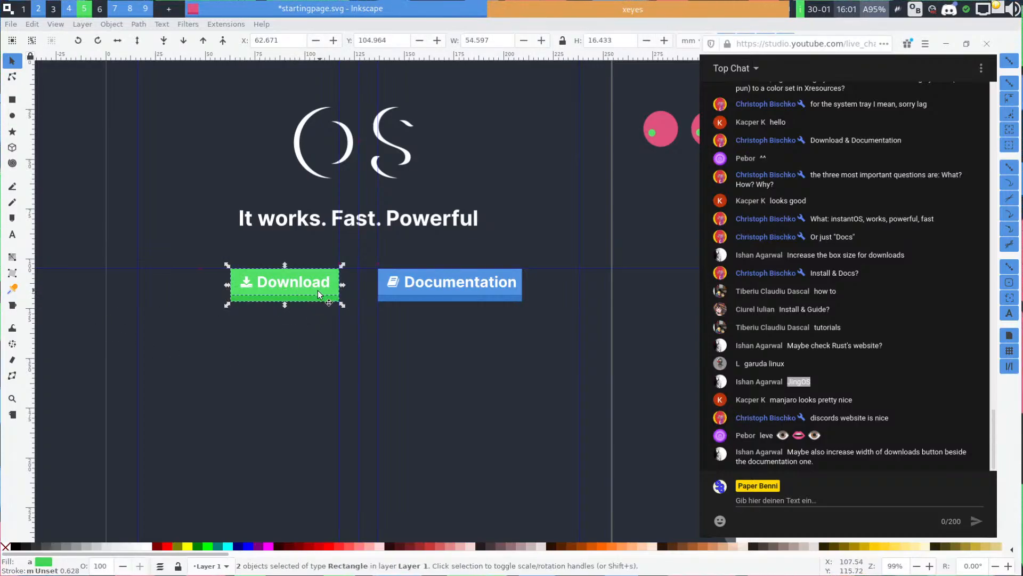
drag(318, 291, 527, 285)
Move the two widened green rectangles left from the Documentation button toward the Download label
key(Left)
key(Left)
key(Left)
key(Left)
key(Left)
key(Left)
key(Left)
key(Left)
key(Left)
key(Left)
key(Left)
key(Left)
key(Left)
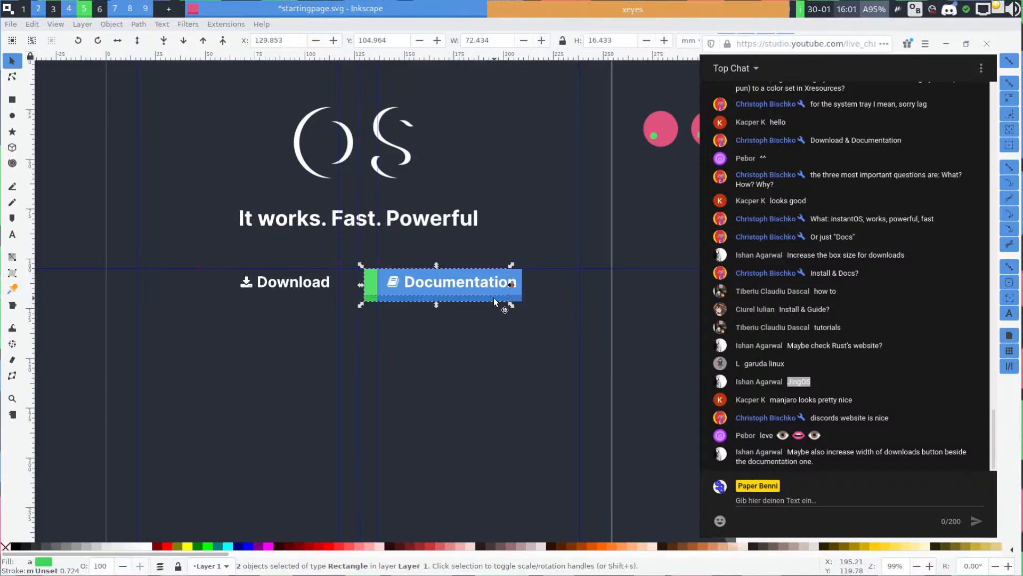
key(Left)
key(Left)
key(Left)
key(Left)
key(Left)
key(Left)
key(Left)
key(Left)
key(Left)
key(Left)
key(Left)
key(Left)
key(Left)
key(Left)
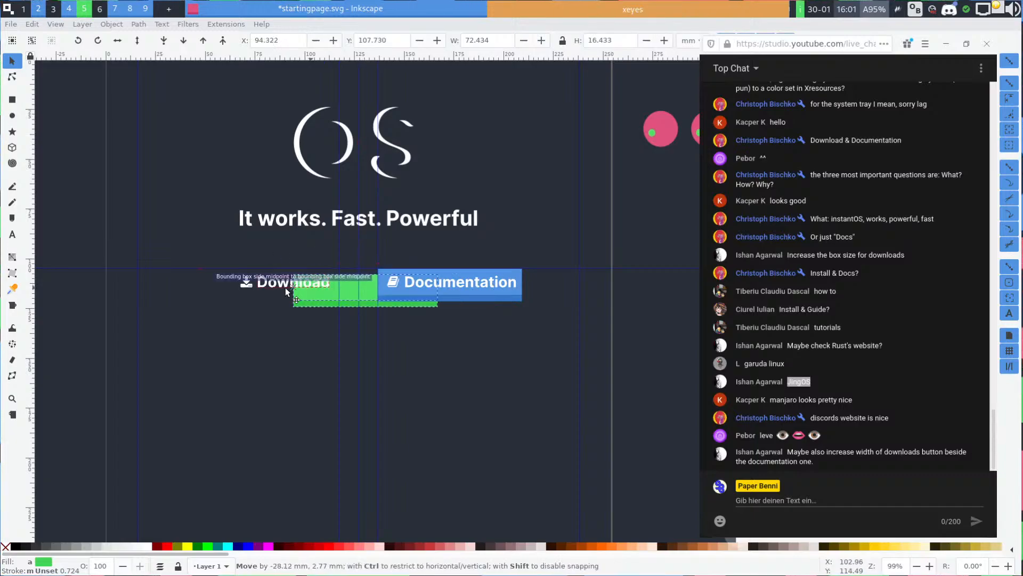
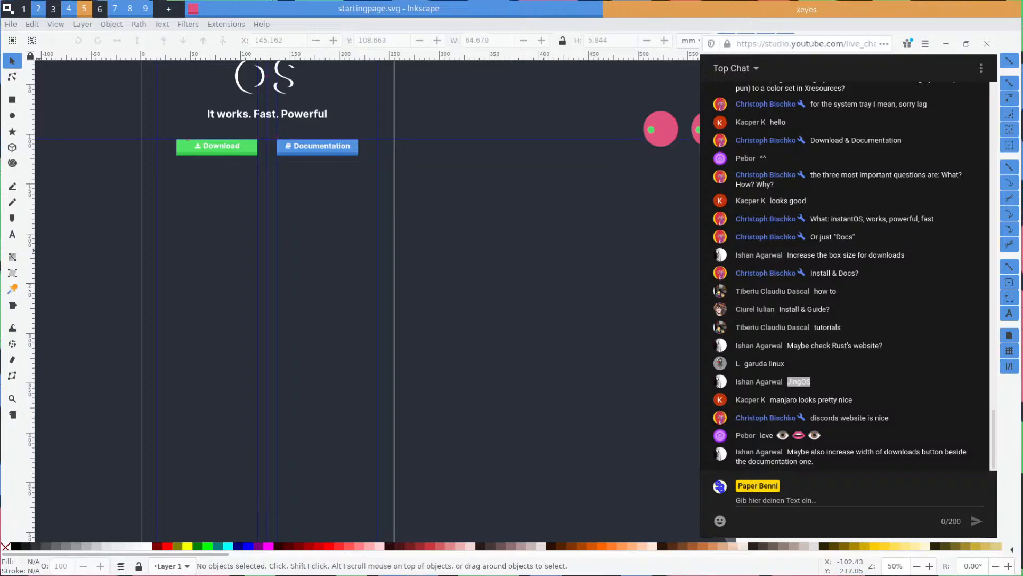
Try to create a flowed text frame just below the Download button
ctrl+scroll(302, 249, up, 4)
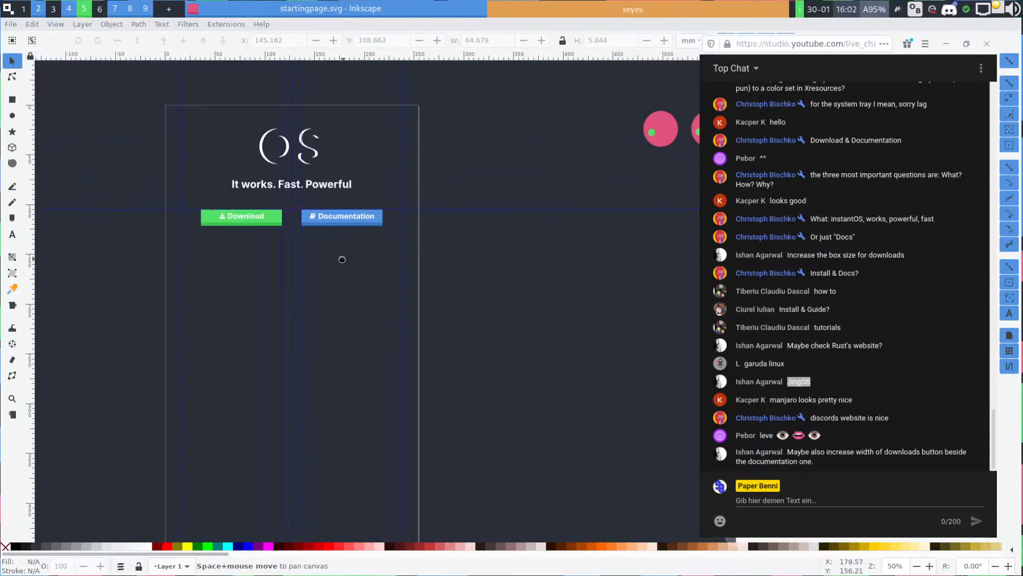
ctrl+scroll(454, 393, down, 3)
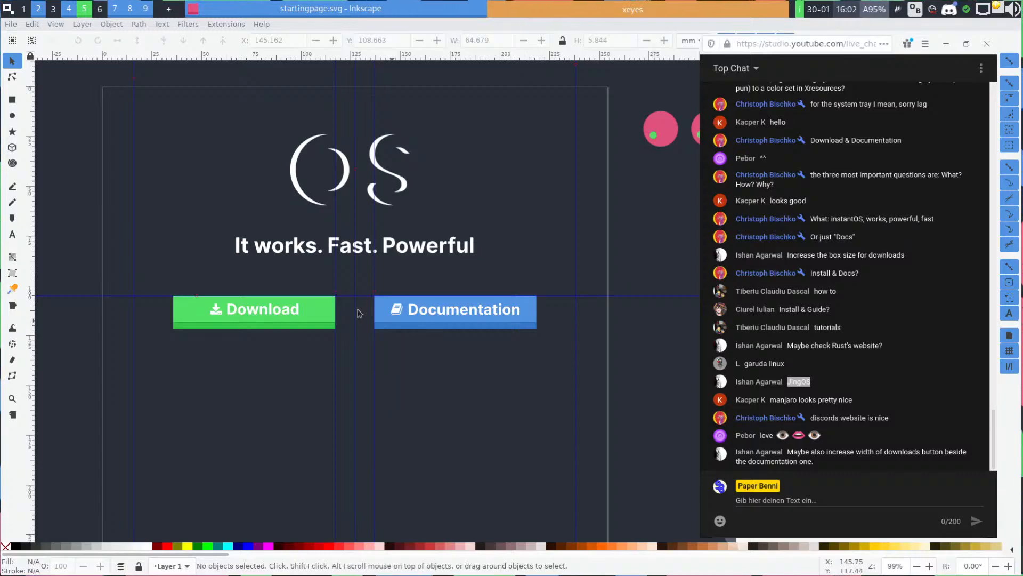
ctrl+scroll(253, 343, up, 2)
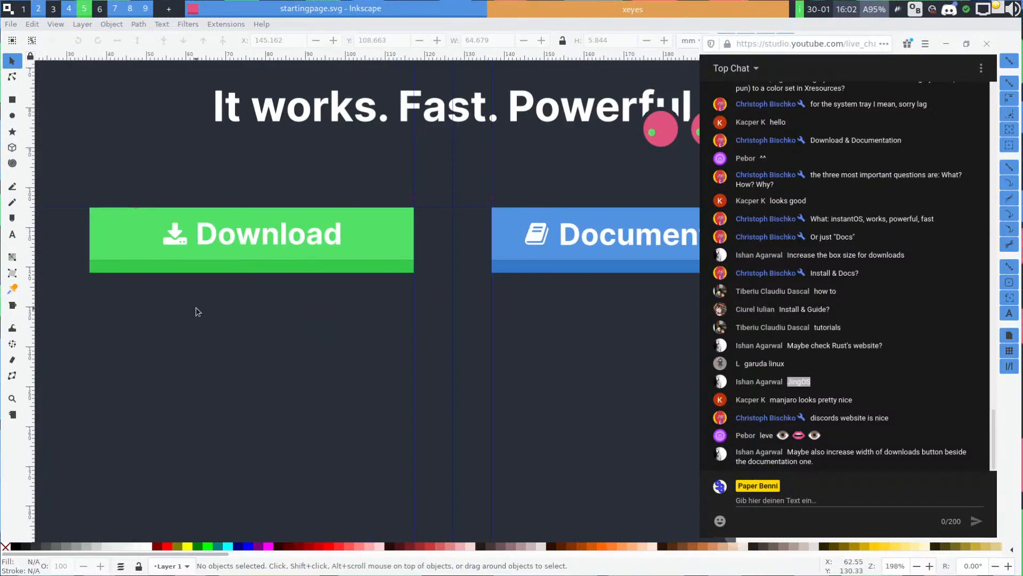
key(t)
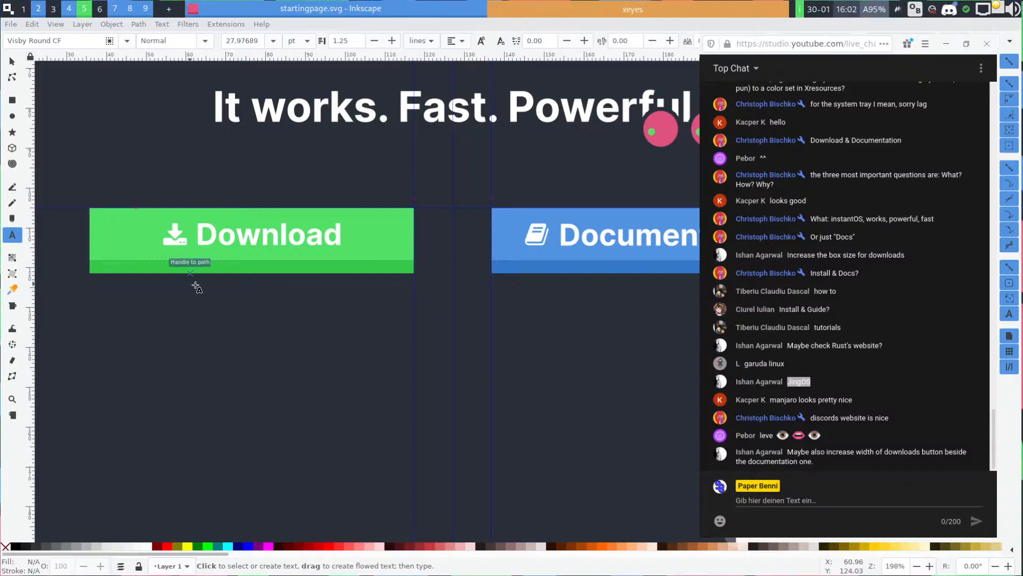
drag(196, 287, 265, 327)
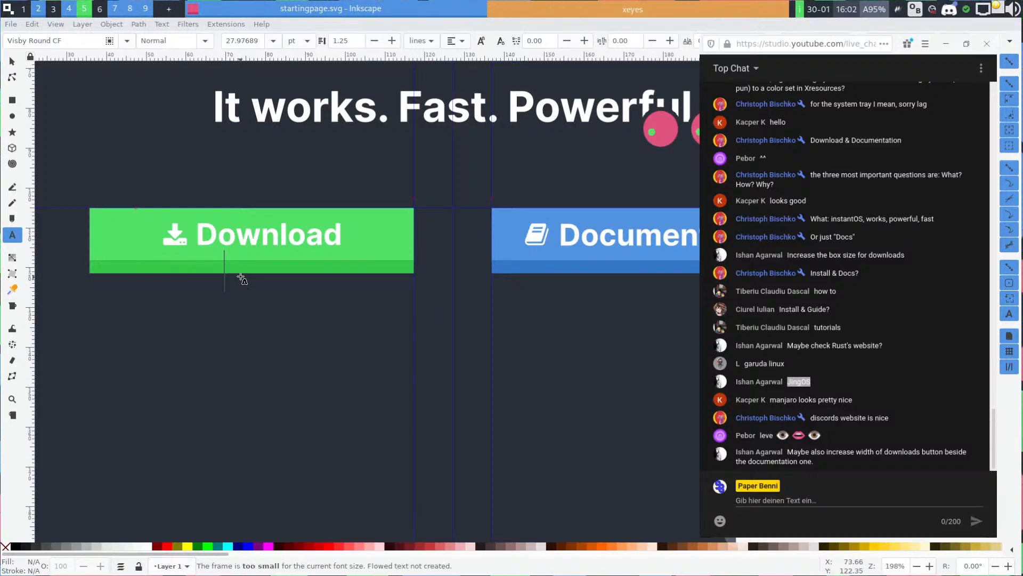
key(Escape)
key(s)
Look through the document properties, including the page, guide and color profile settings
click(20, 23)
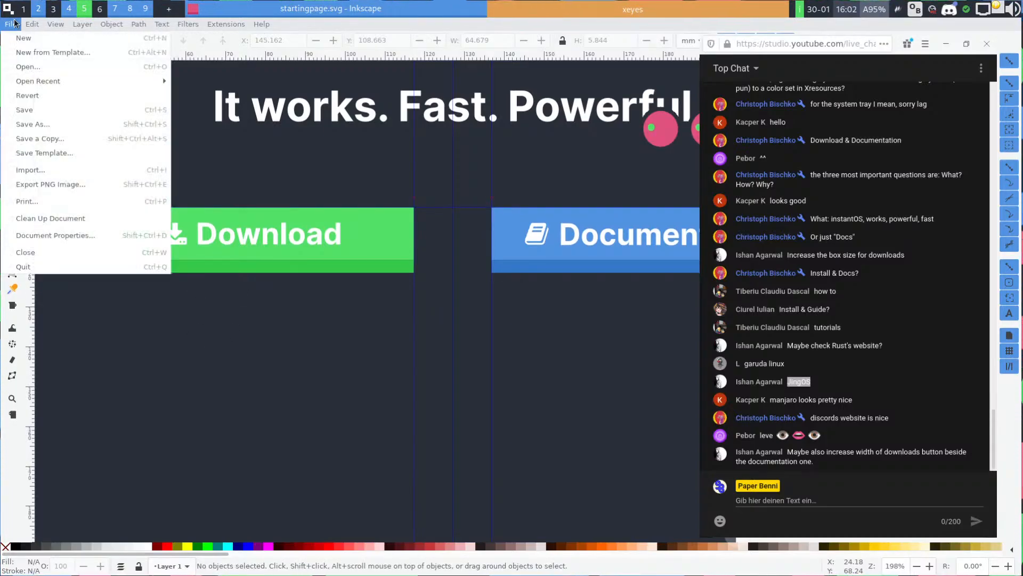
click(32, 236)
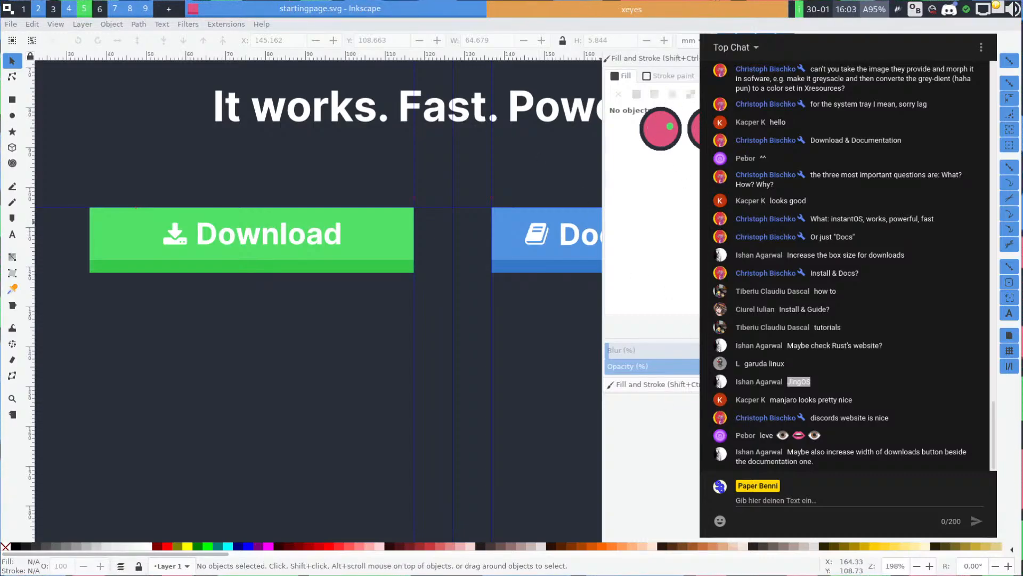
key(ctrl+shift+d)
drag(708, 128, 482, 206)
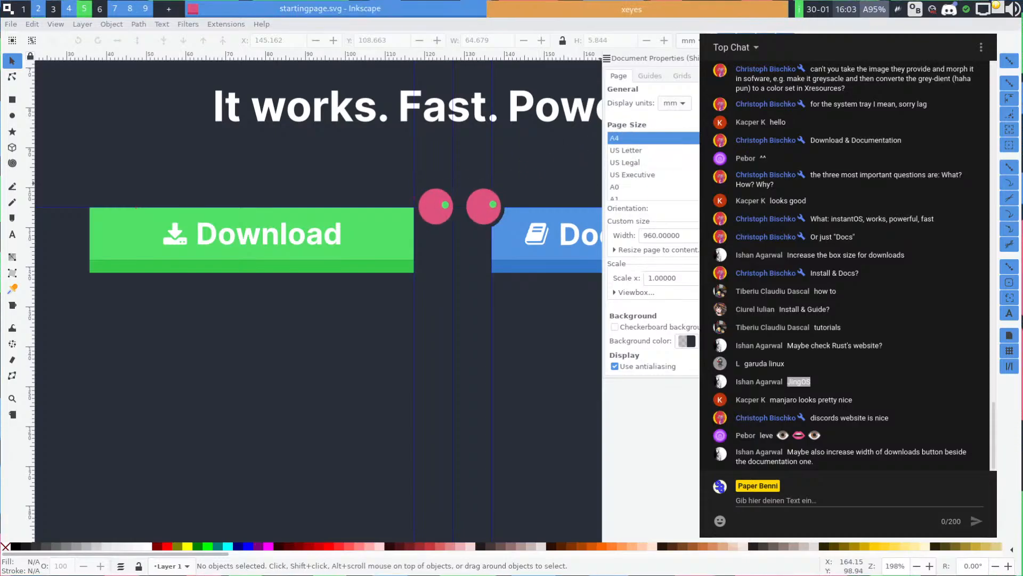
scroll(685, 79, down, 7)
scroll(685, 79, up, 7)
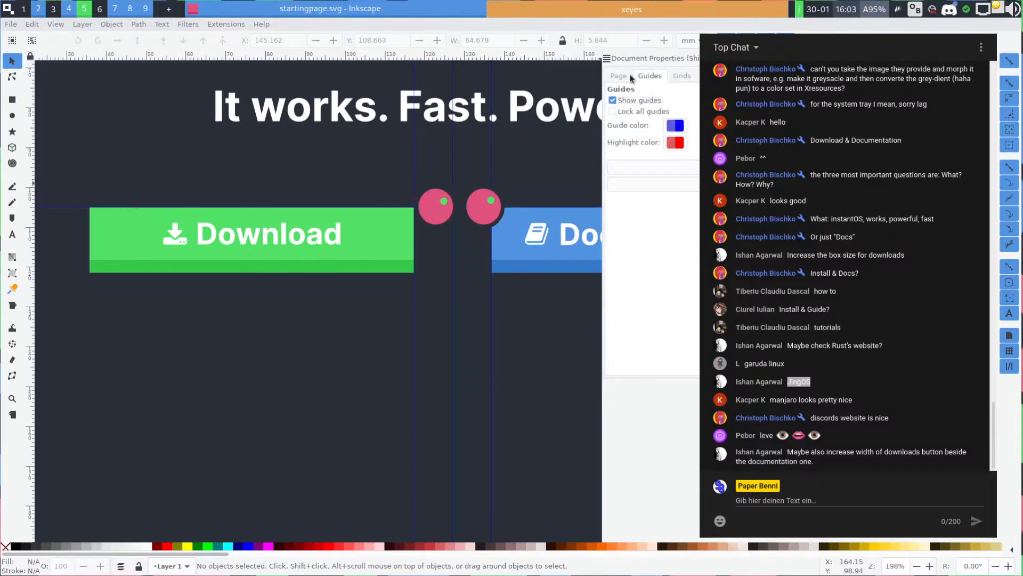
click(682, 75)
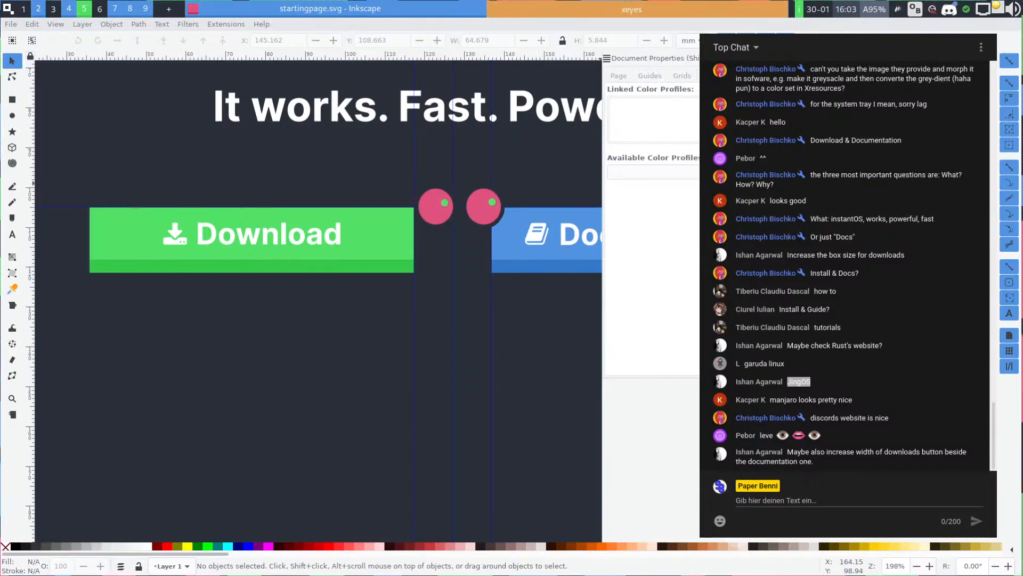
Set the interface's GTK theme to Arc-Dark in the preferences
click(25, 27)
click(64, 419)
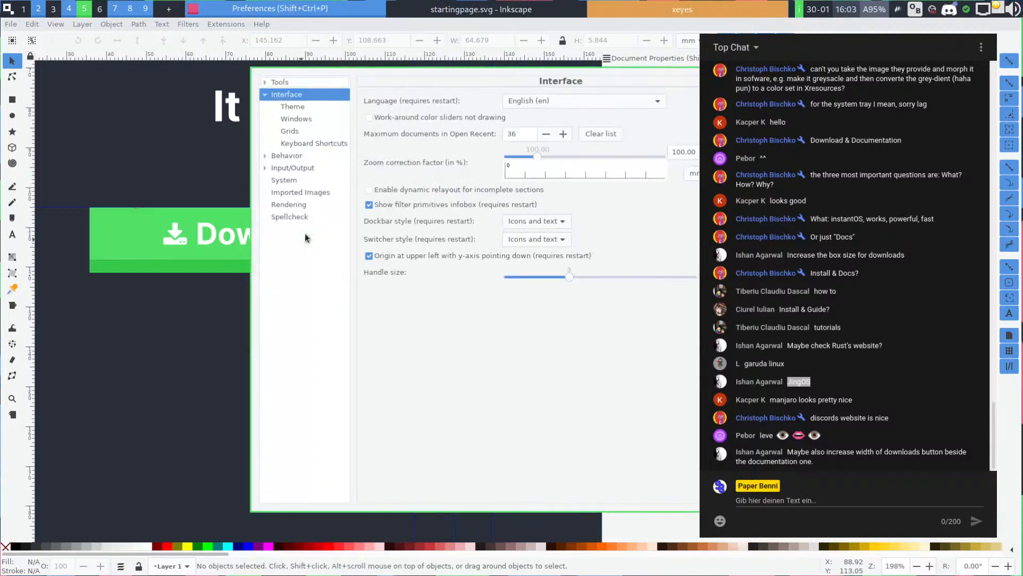
click(265, 170)
click(264, 155)
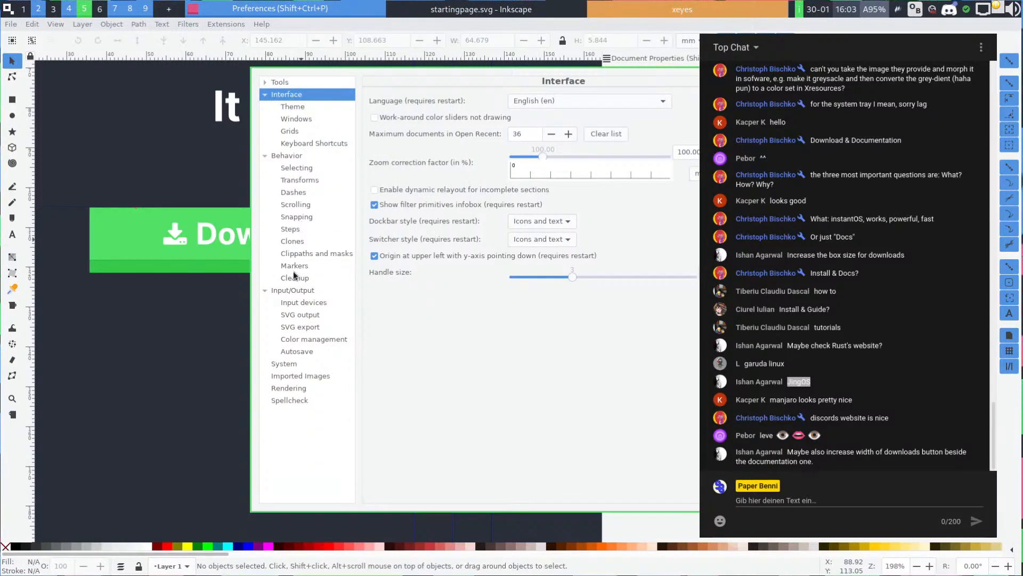
click(312, 106)
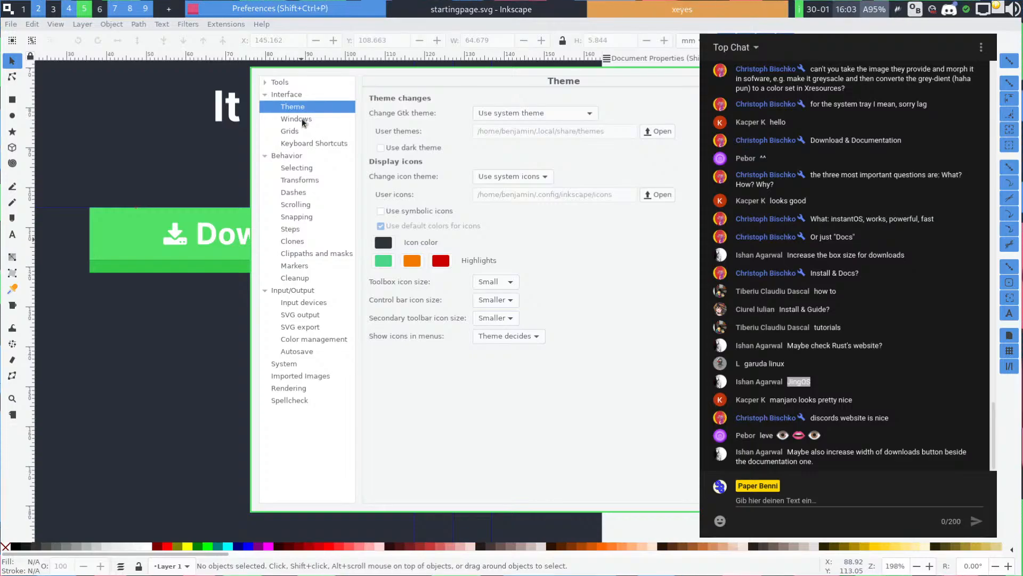
click(302, 119)
click(305, 109)
click(517, 113)
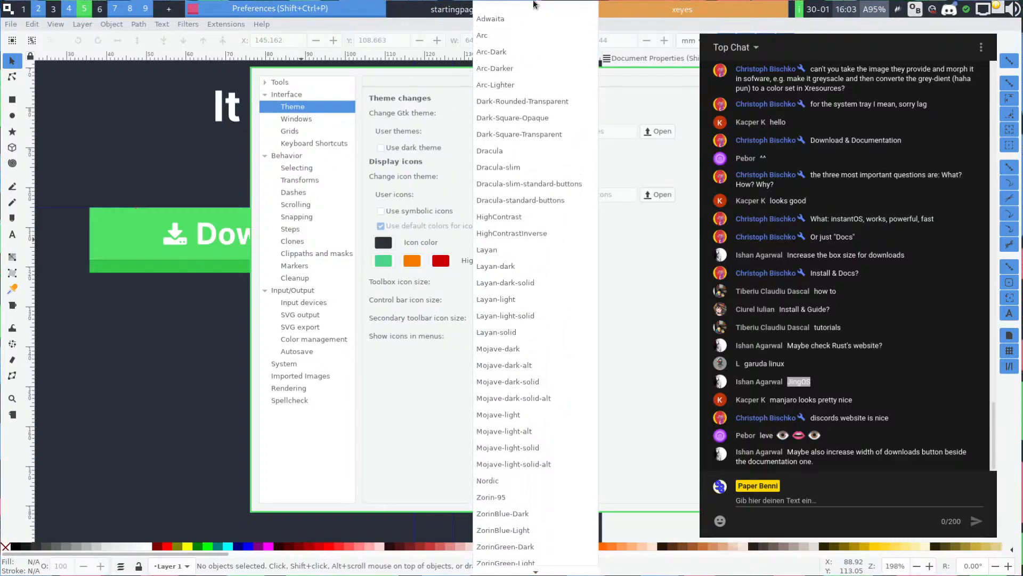
click(509, 53)
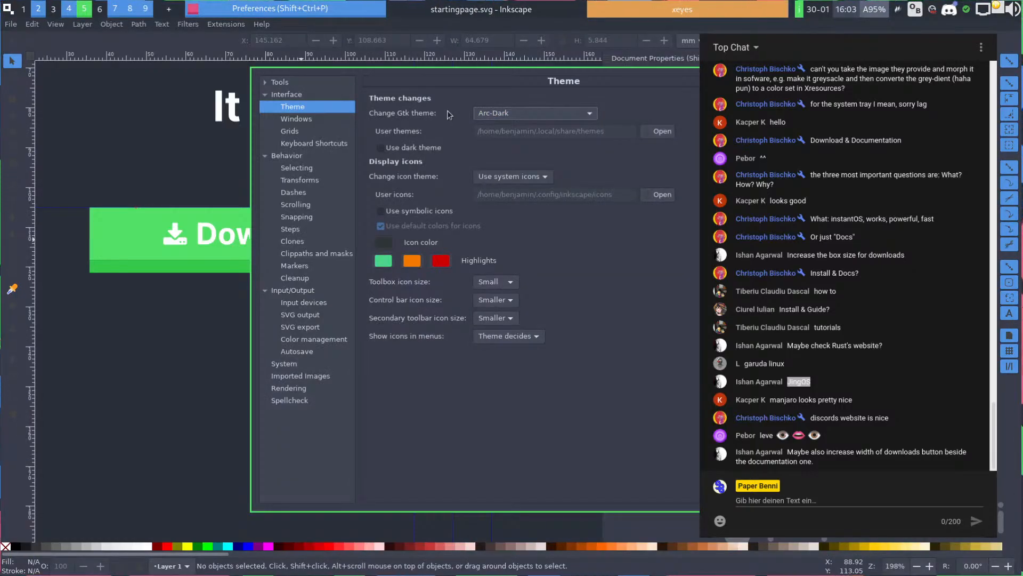
Try the Tango, multicolor and hicolor icon themes, and return to the system icons
click(513, 177)
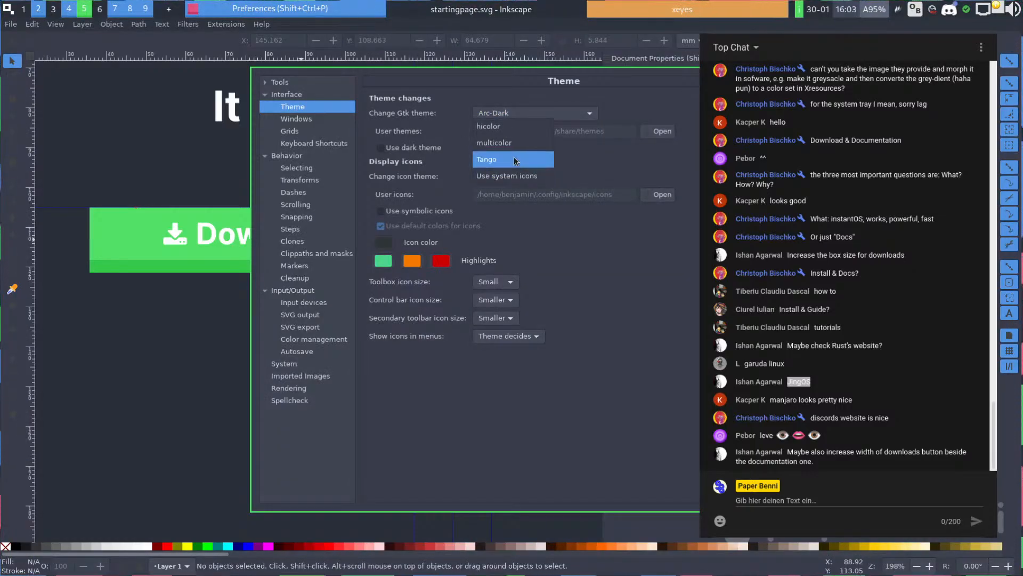
click(515, 159)
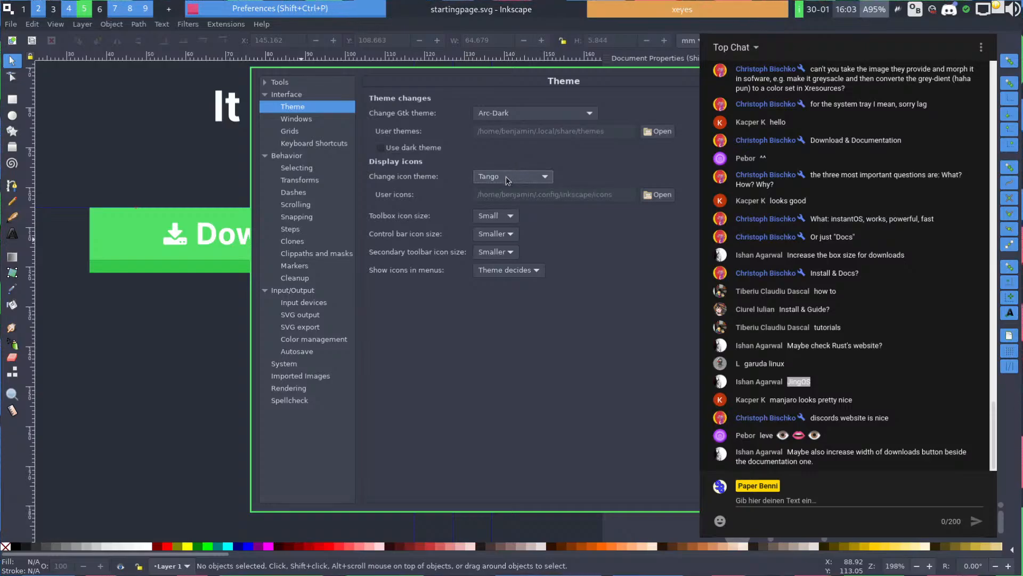
click(506, 177)
click(512, 161)
click(507, 177)
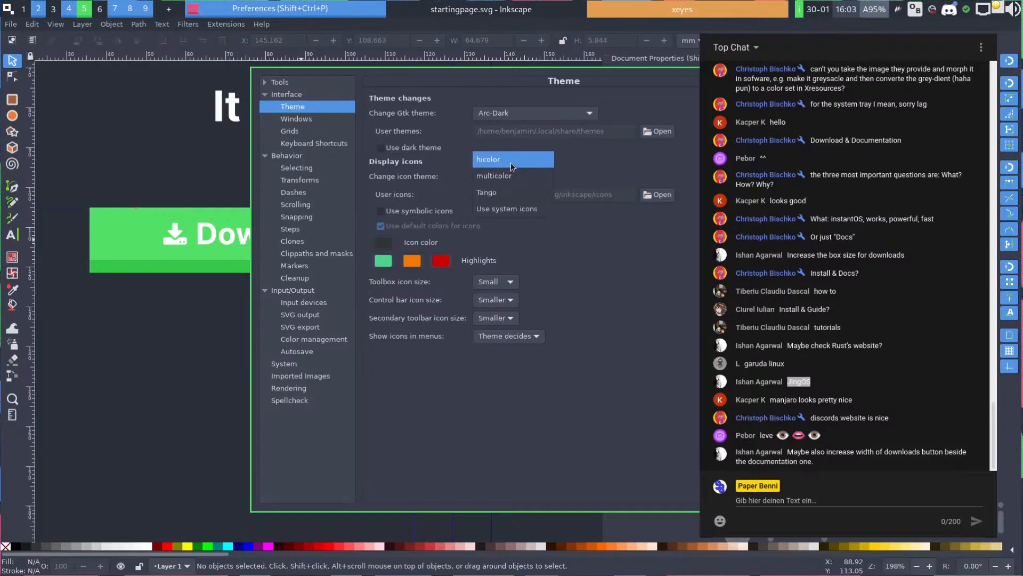
click(511, 158)
click(508, 176)
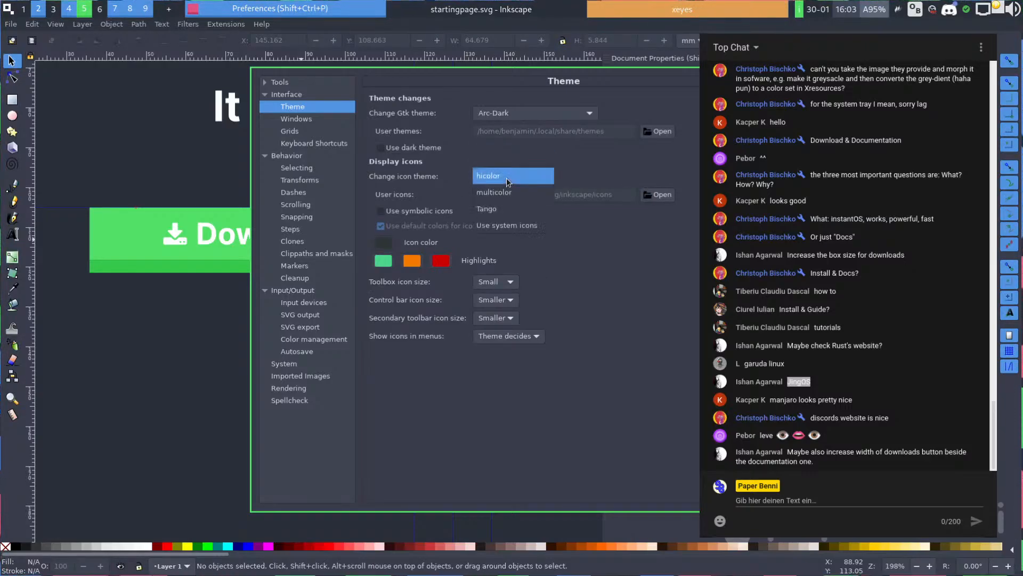
click(501, 221)
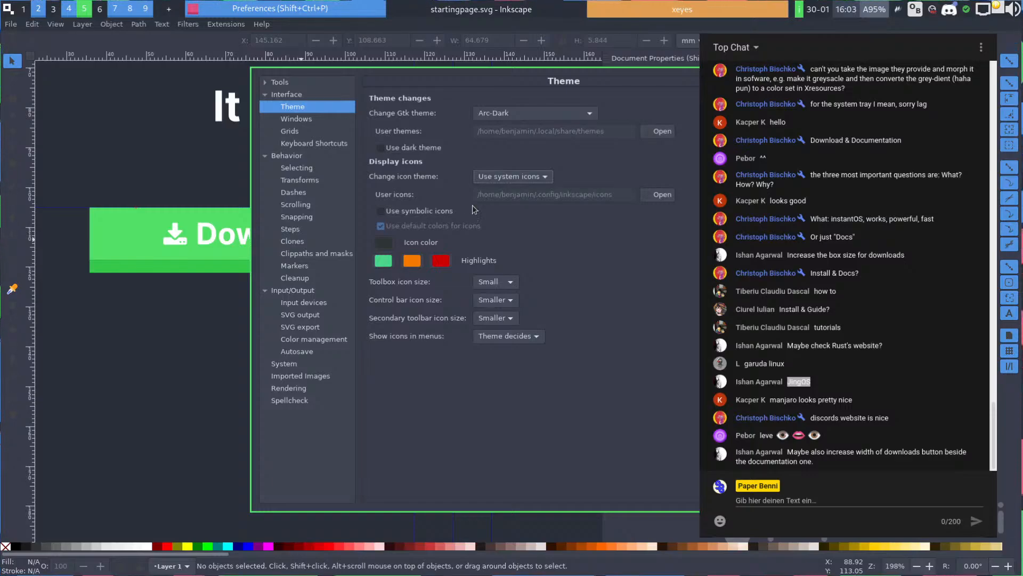
Enable symbolic icons for the interface and close the preferences
click(429, 212)
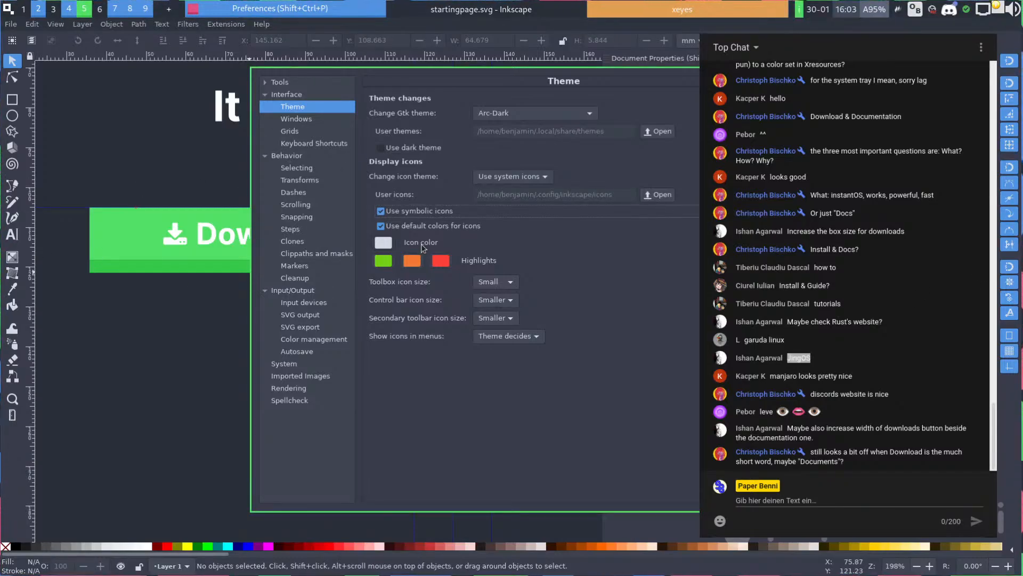
key(super+q)
Replace the Documentation label on the blue button with "Get Started"
drag(489, 214, 225, 272)
click(393, 305)
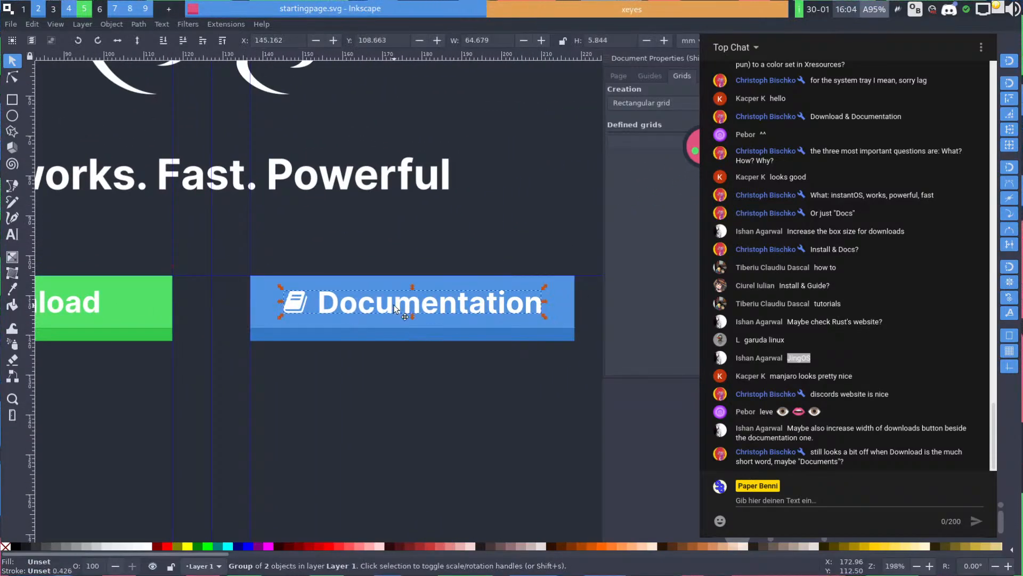
double_click(393, 305)
double_click(394, 305)
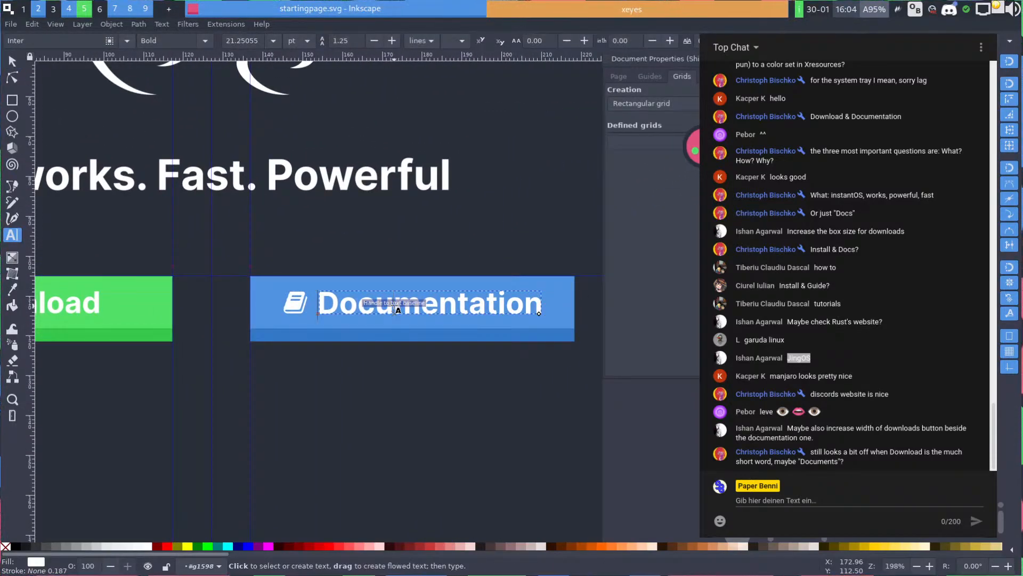
key(ctrl+a)
text(g)
key(BackSpace)
text(Get )
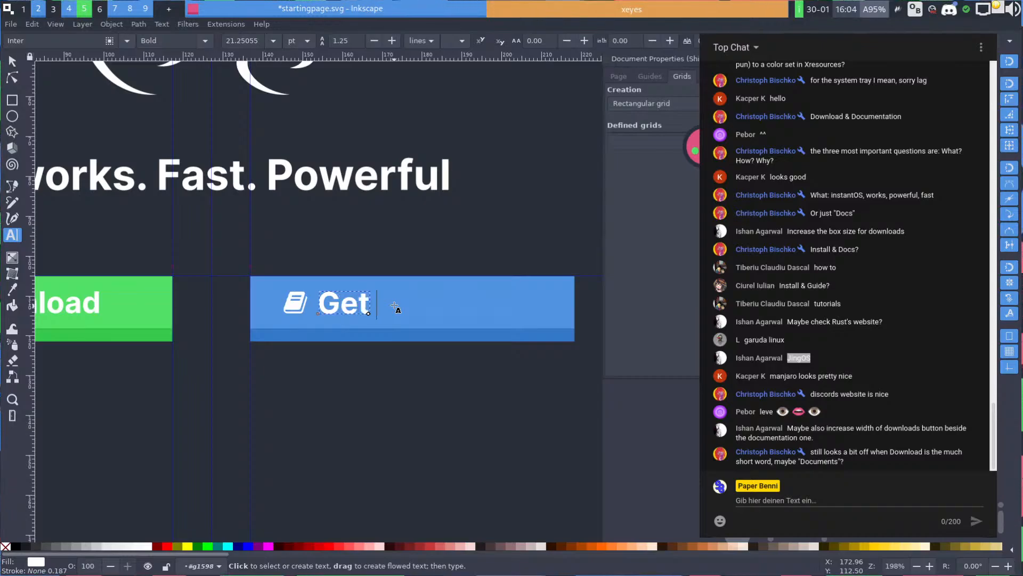
text(strart)
key(BackSpace)
key(BackSpace)
key(BackSpace)
key(BackSpace)
key(BackSpace)
key(BackSpace)
text(St)
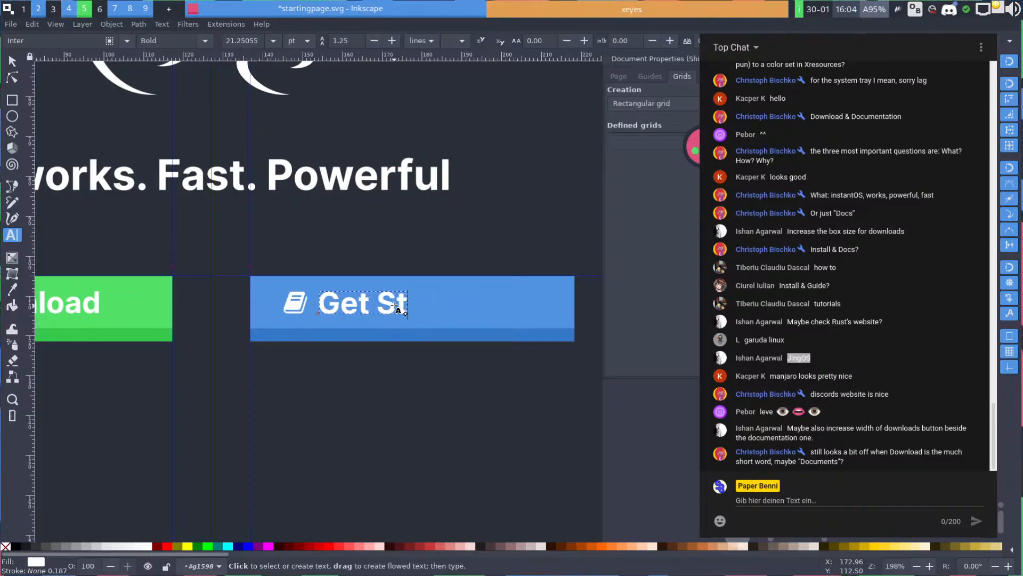
text(arted)
key(Escape)
key(s)
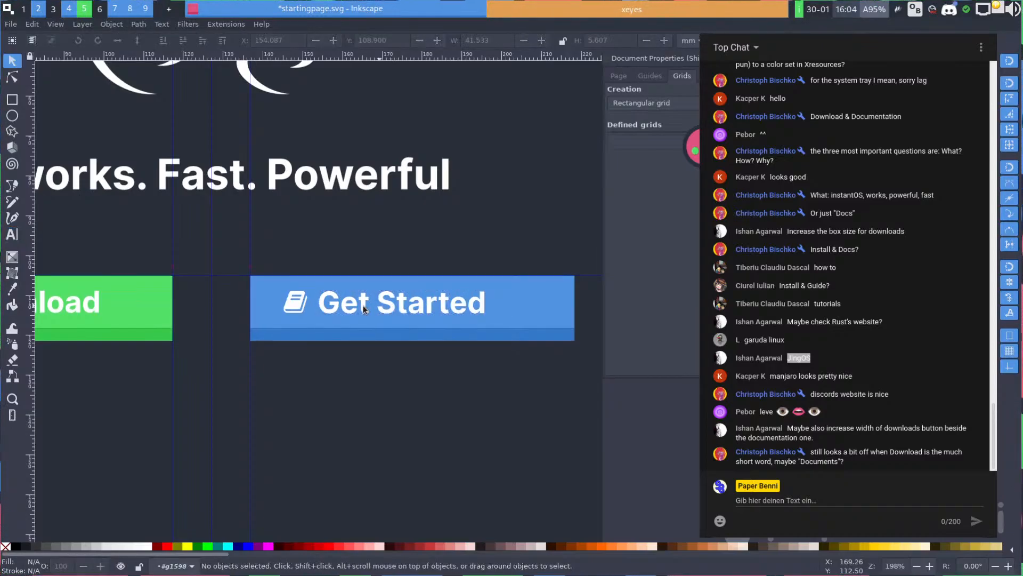
Move the book icon and Get Started label together to the horizontal centre of the blue button
click(364, 306)
shift+click(292, 307)
key(Escape)
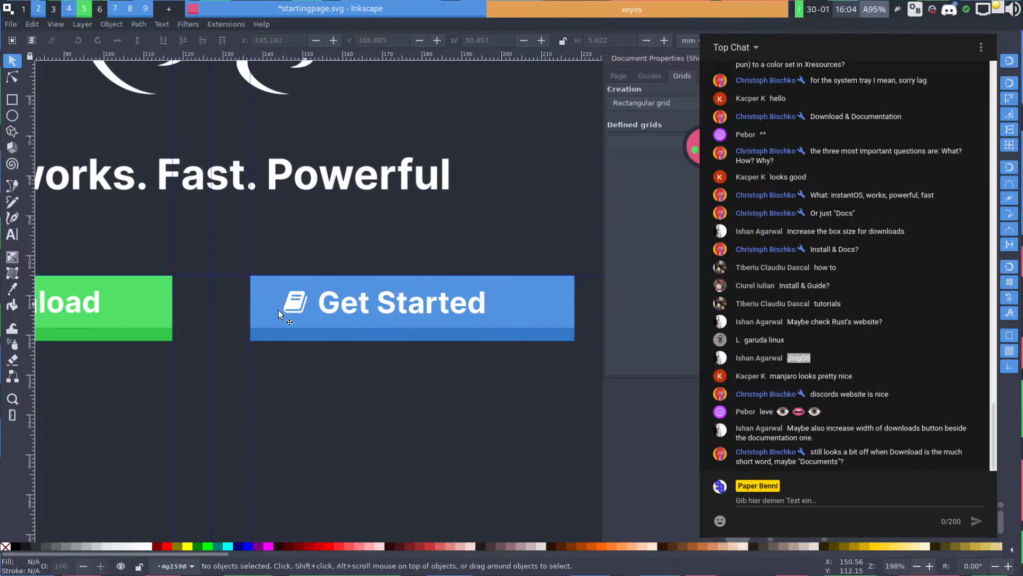
click(289, 303)
shift+click(342, 308)
key(ctrl+g)
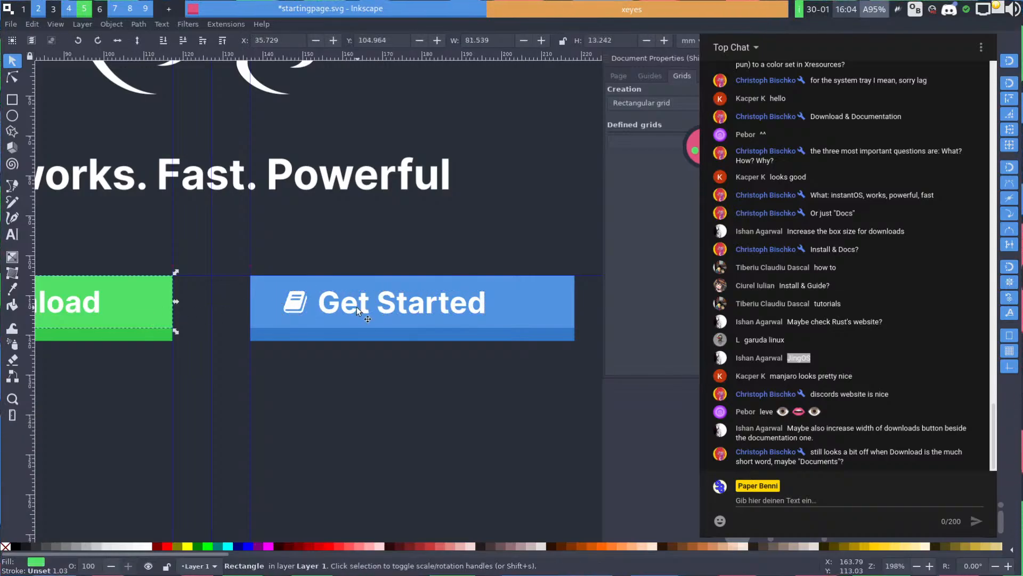
drag(342, 308, 389, 309)
key(Escape)
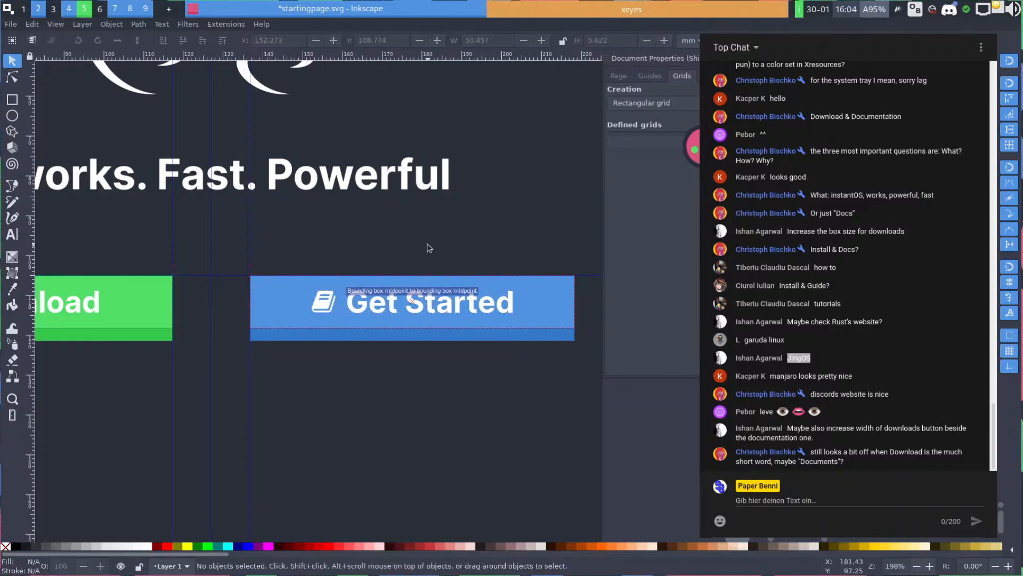
Save the startingpage.svg document and review the whole hero section
scroll(429, 272, down, 2)
scroll(429, 288, down, 1)
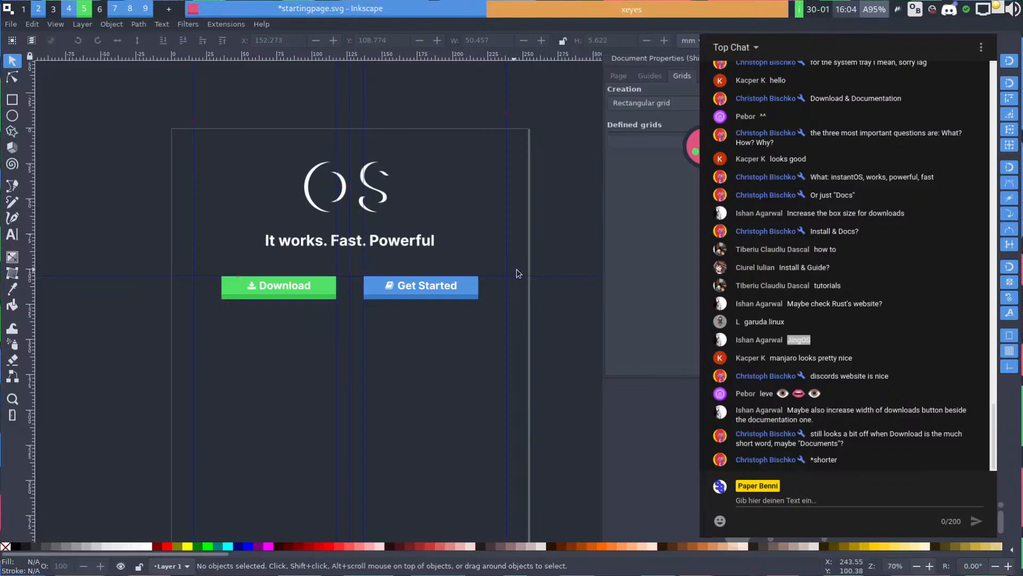
key(space)
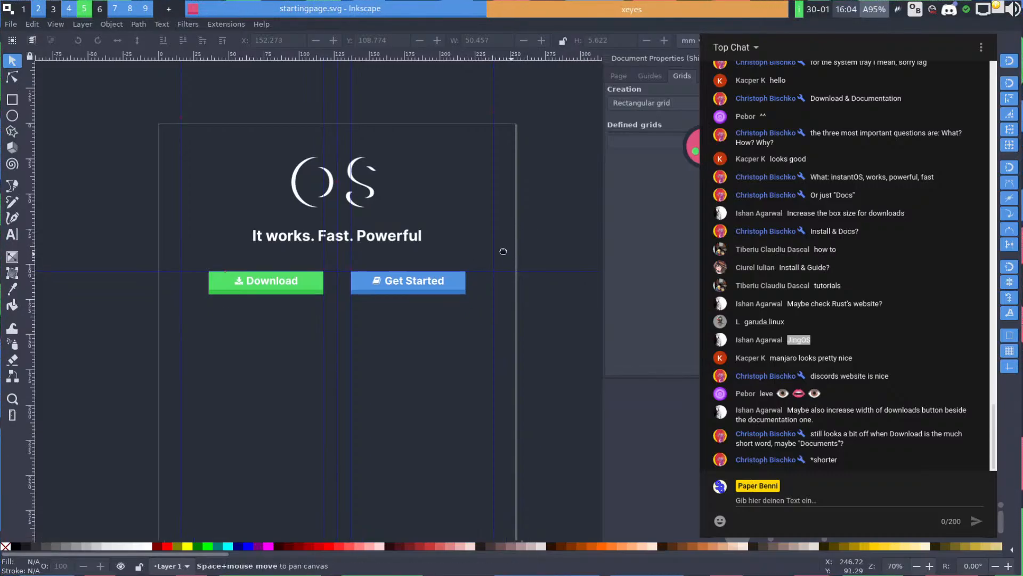
key(space)
scroll(408, 257, down, 1)
key(space)
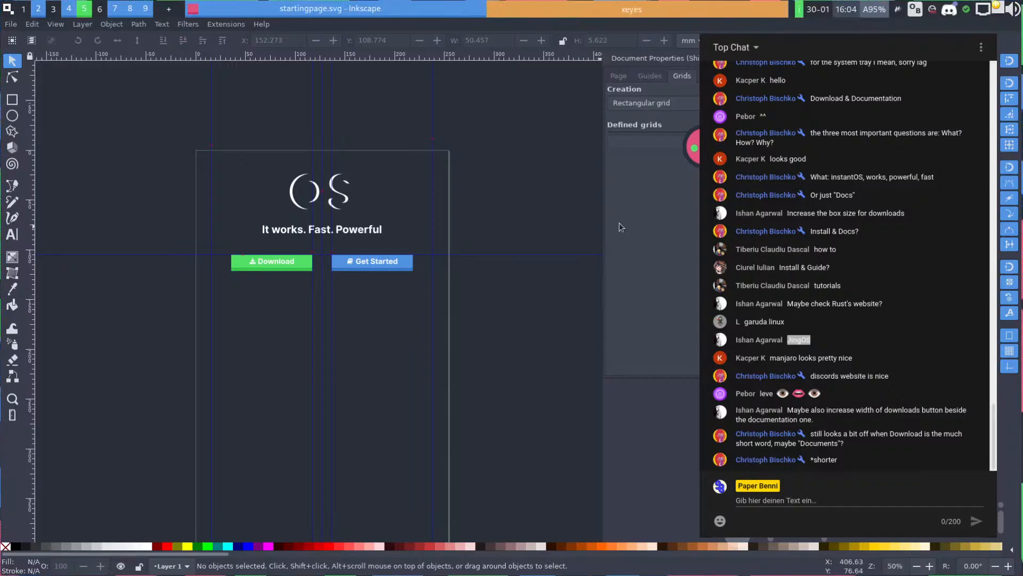
Switch to Firefox, search the web for "archcraft" and open the Archcraft home page
key(alt+Tab)
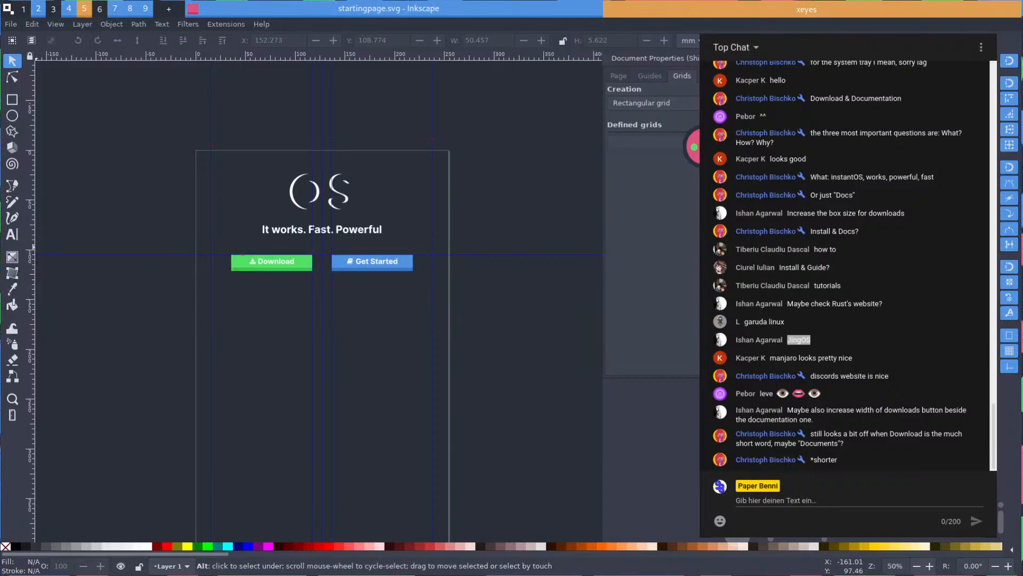
key(super+e)
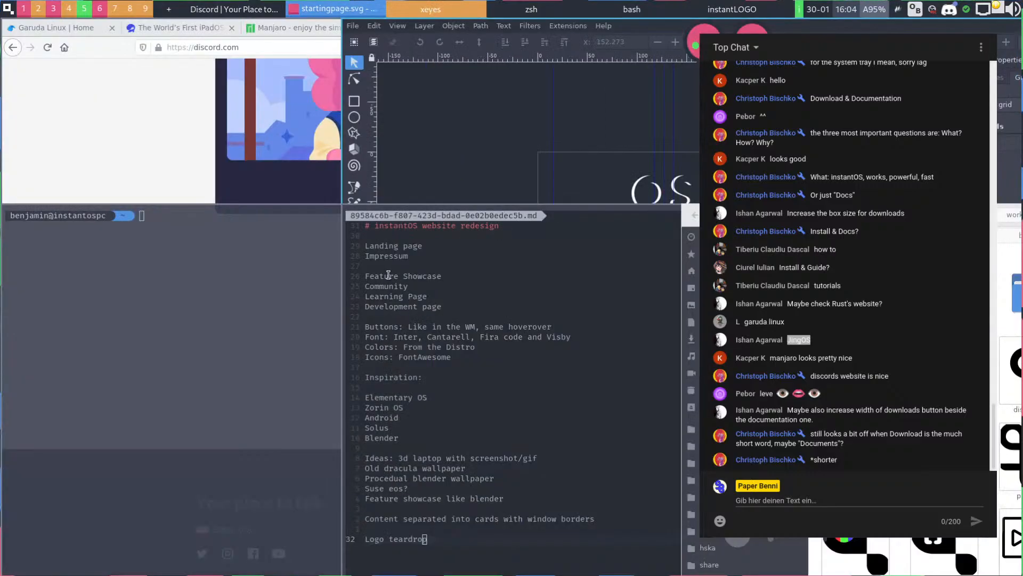
click(368, 259)
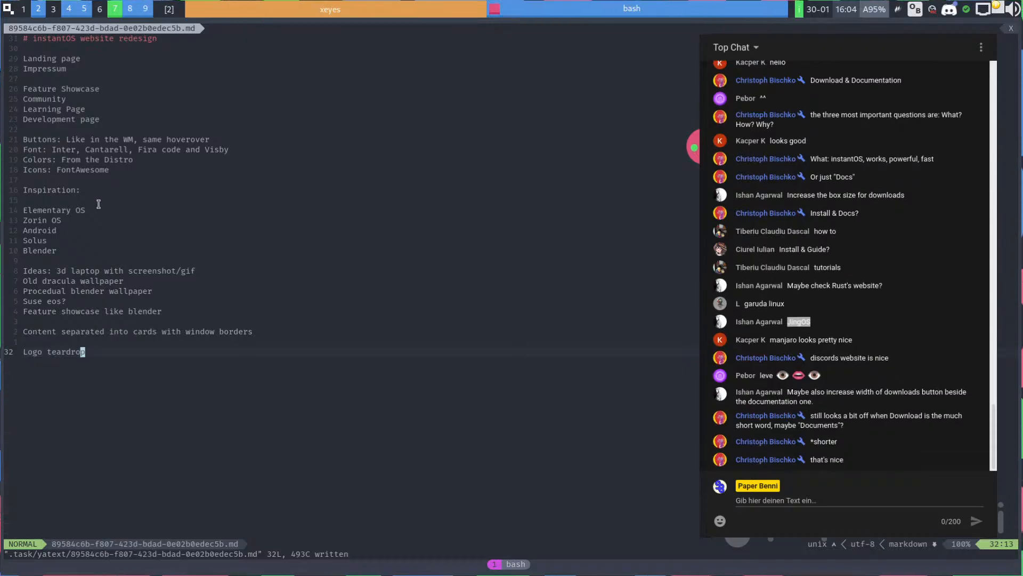
key(super+e)
click(256, 137)
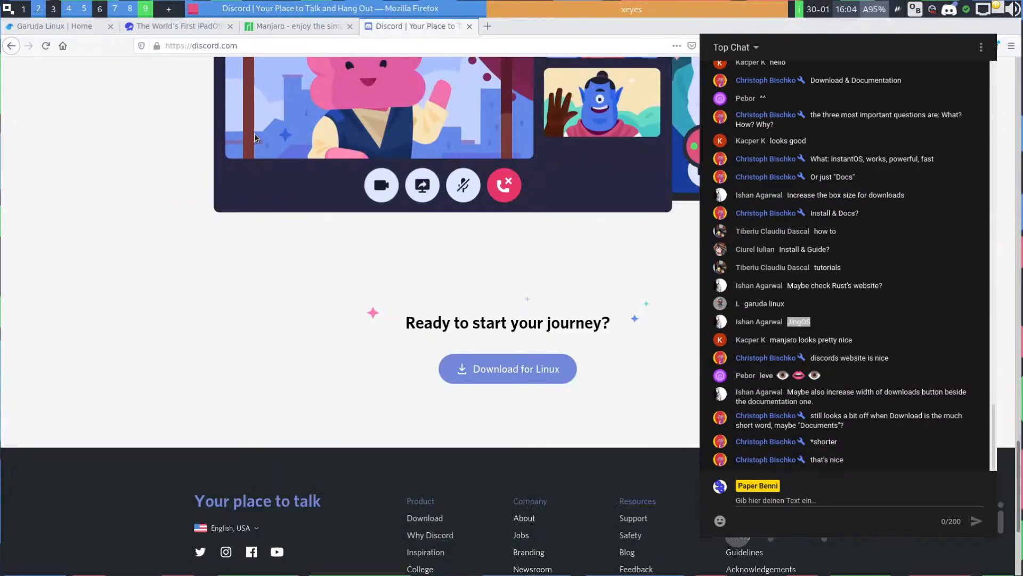
key(ctrl+t)
text(arch)
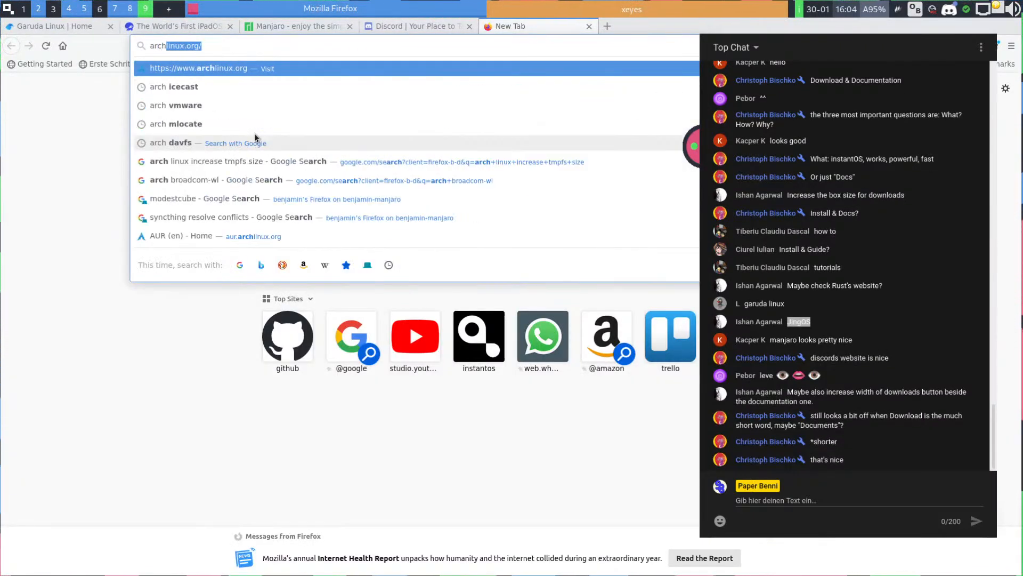
text(craft)
key(Return)
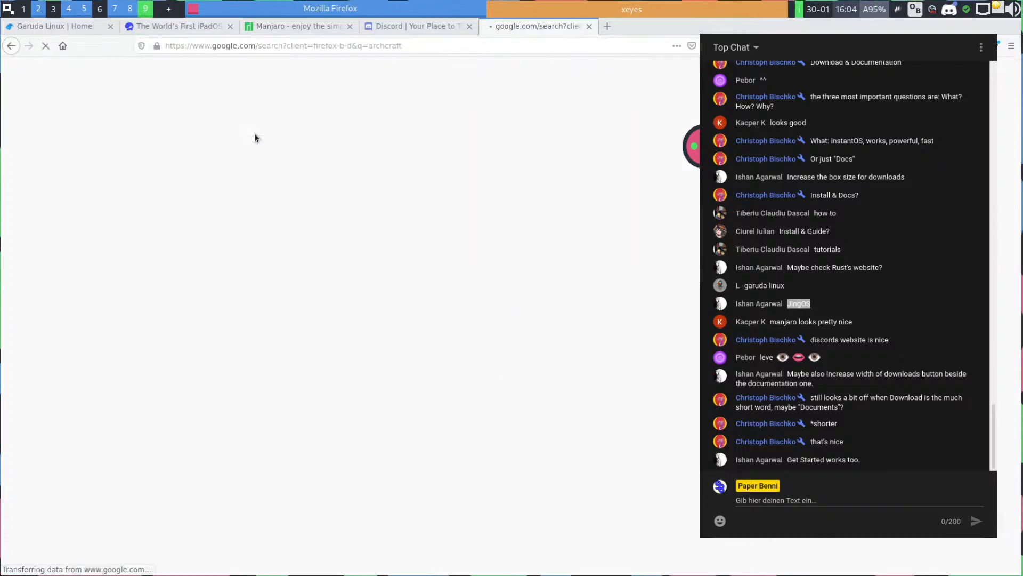
click(136, 168)
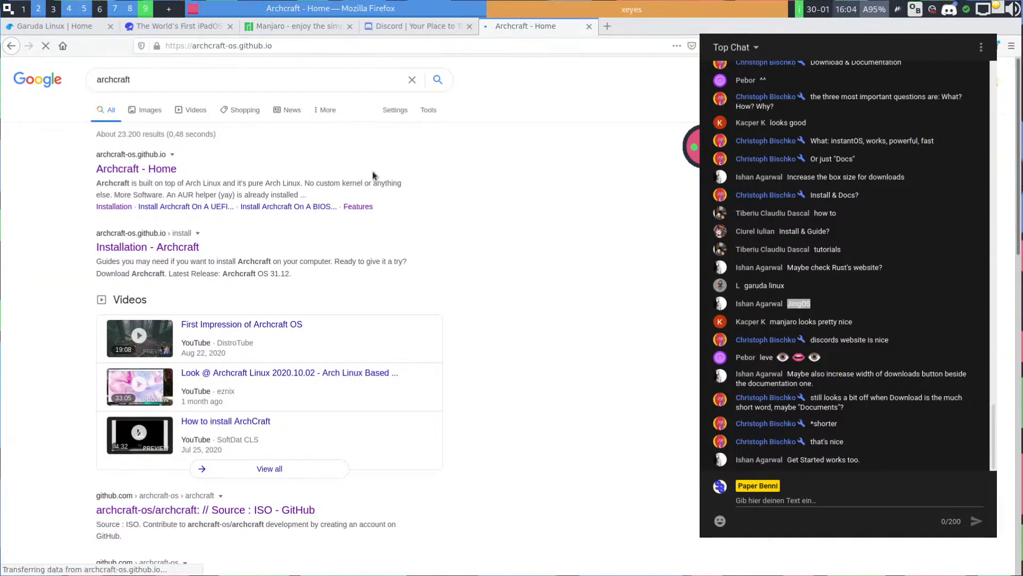
Open the laptop showcase image from the Archcraft home page on its own and copy it
scroll(434, 201, down, 5)
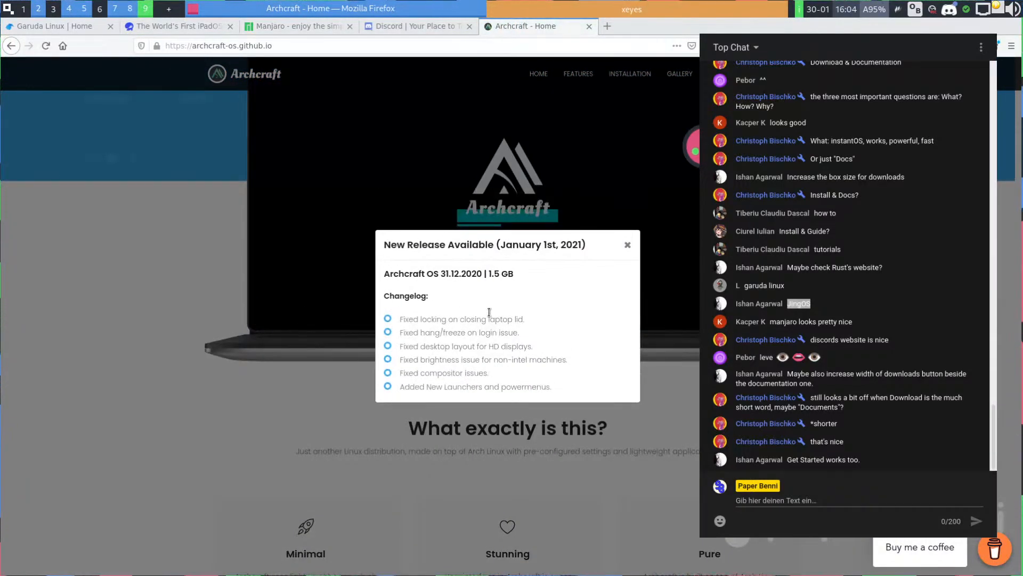
click(627, 244)
scroll(258, 462, up, 2)
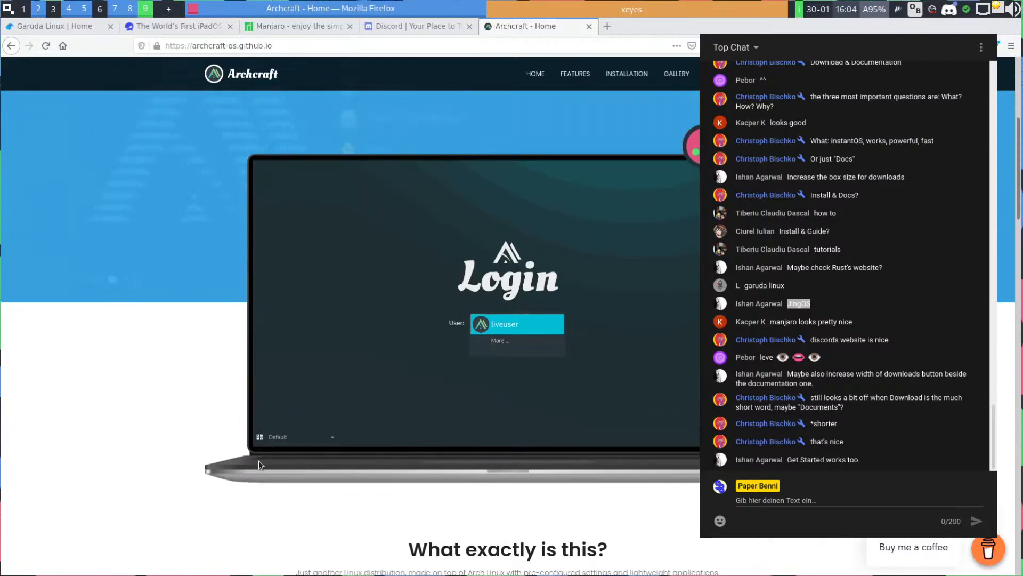
click(299, 453)
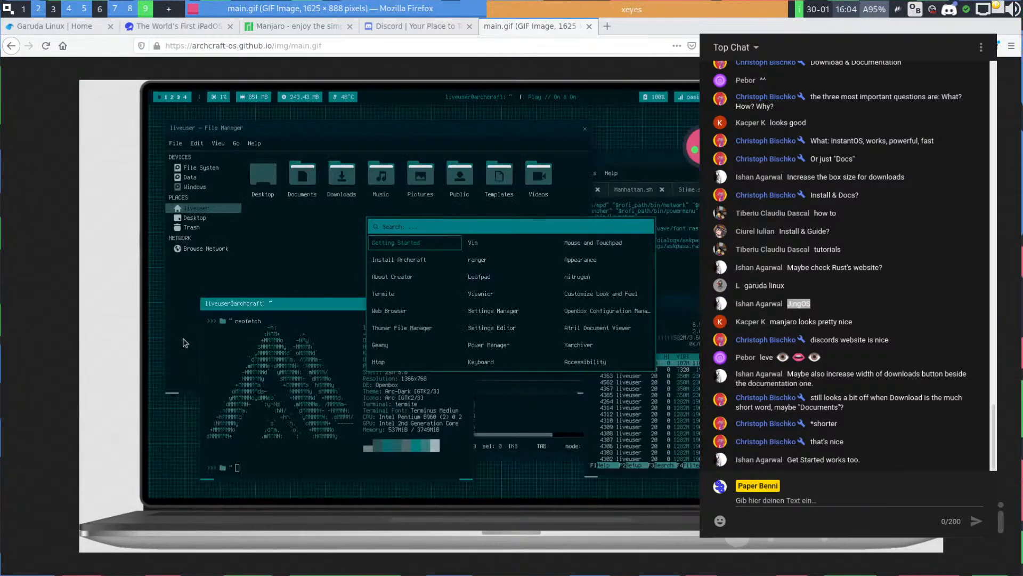
right_click(185, 340)
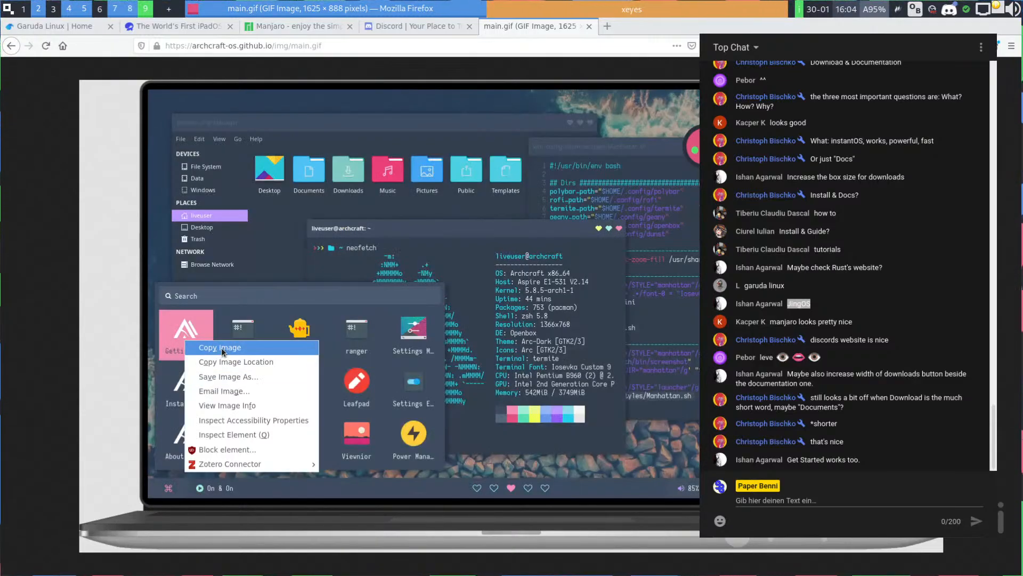
click(228, 350)
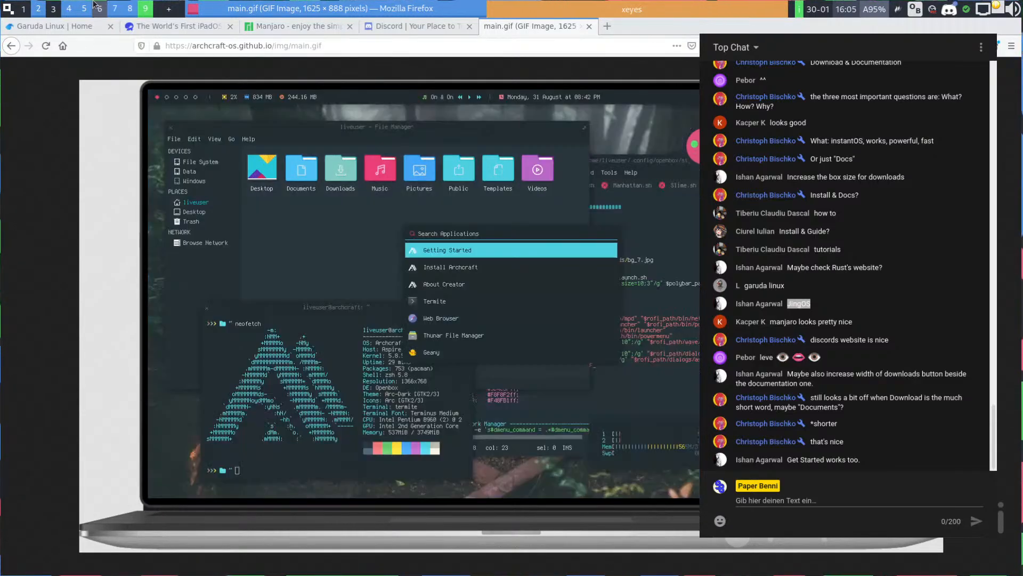
Switch to the empty workspace 6 and launch Krita
click(101, 6)
key(super+space)
text(kri)
key(Return)
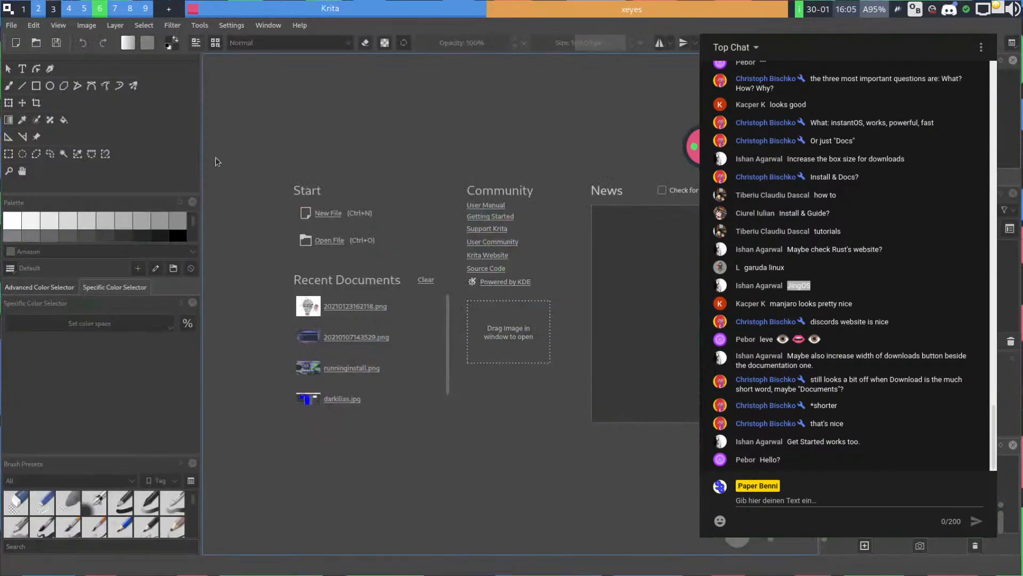
Create a new 1625 × 888 px document from the copied clipboard image, interpreting its colours as web (sRGB), and inspect the laptop frame
click(323, 211)
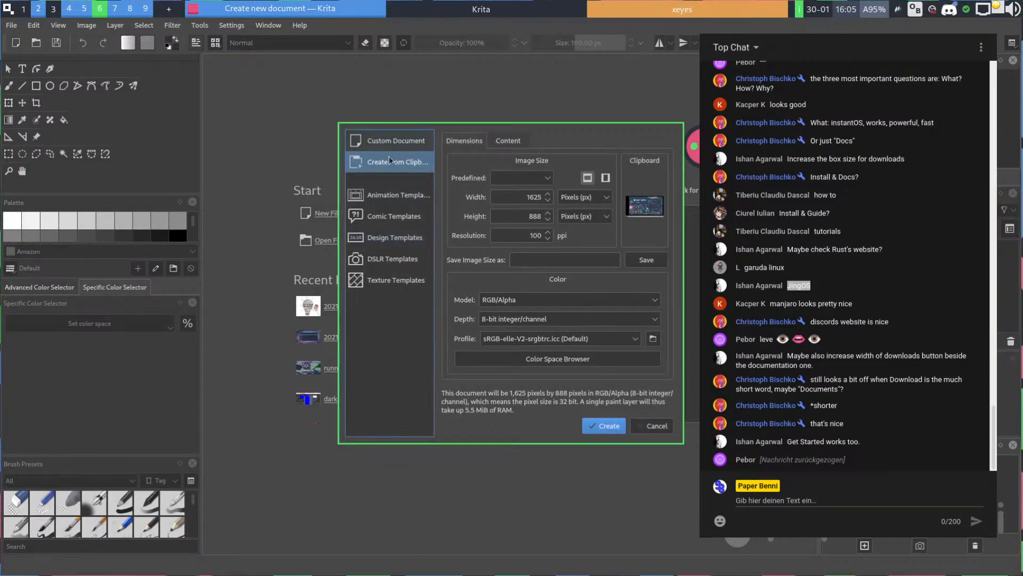
click(604, 430)
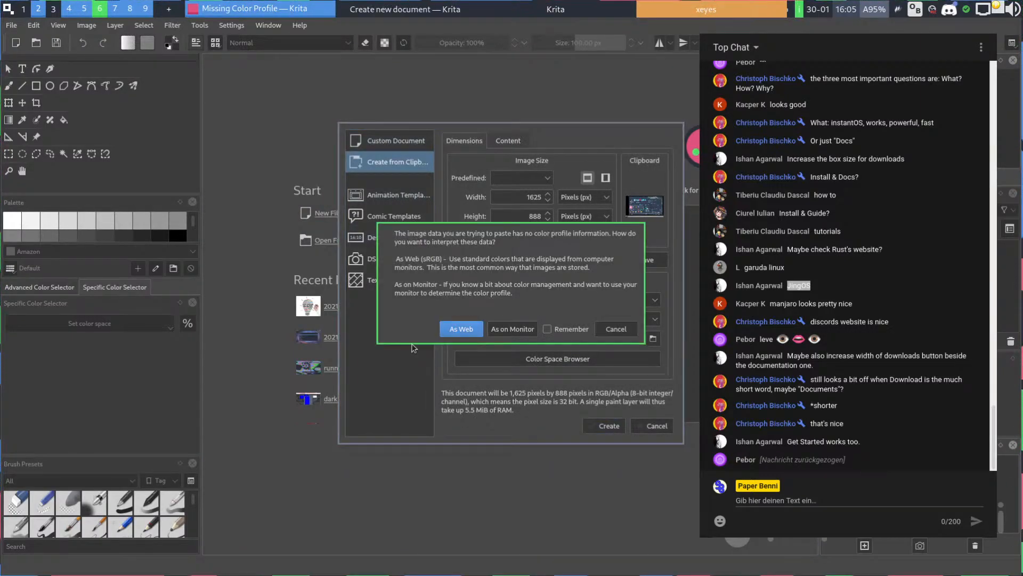
click(462, 328)
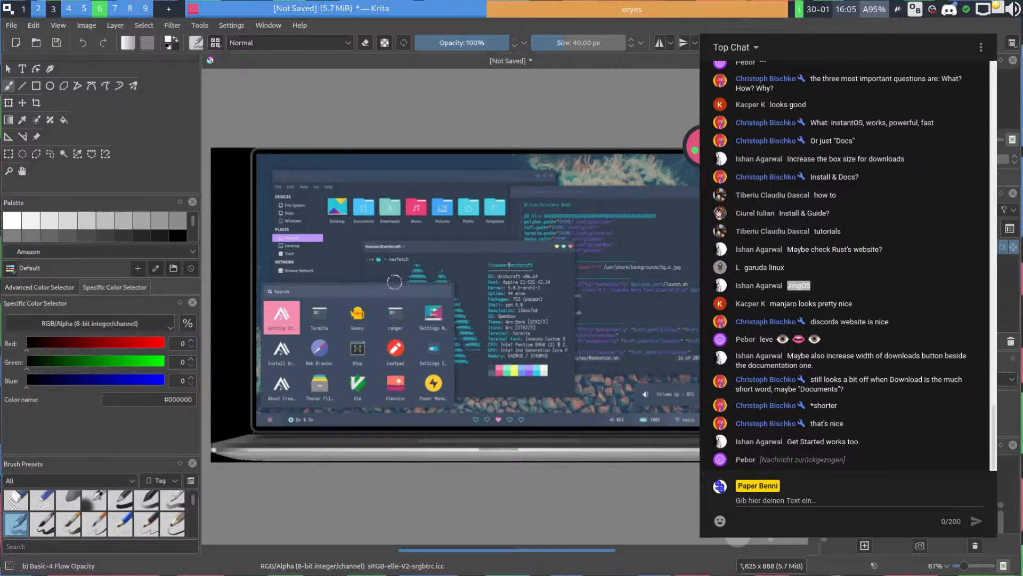
scroll(394, 282, up, 4)
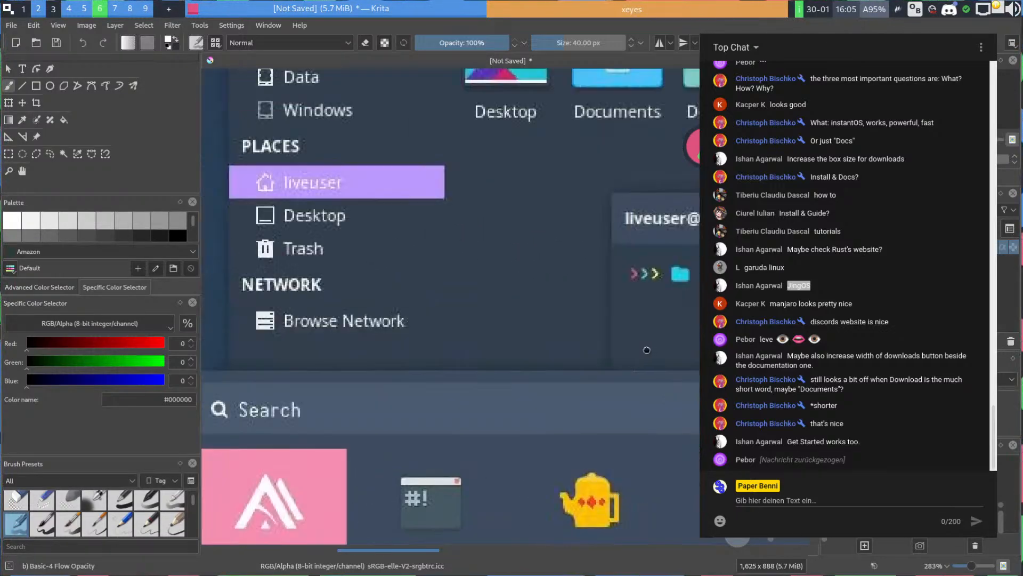
scroll(393, 311, down, 3)
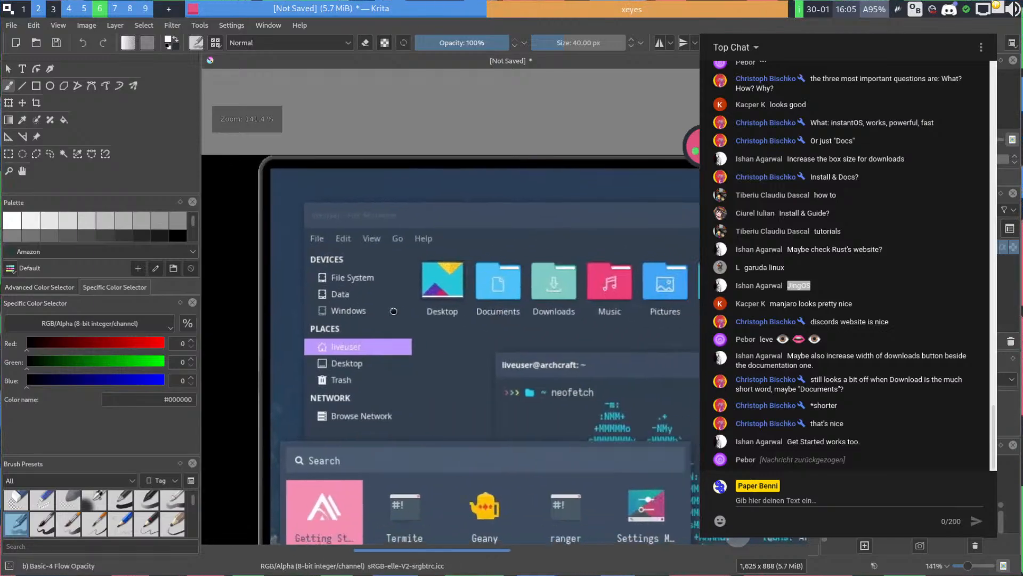
scroll(393, 311, down, 2)
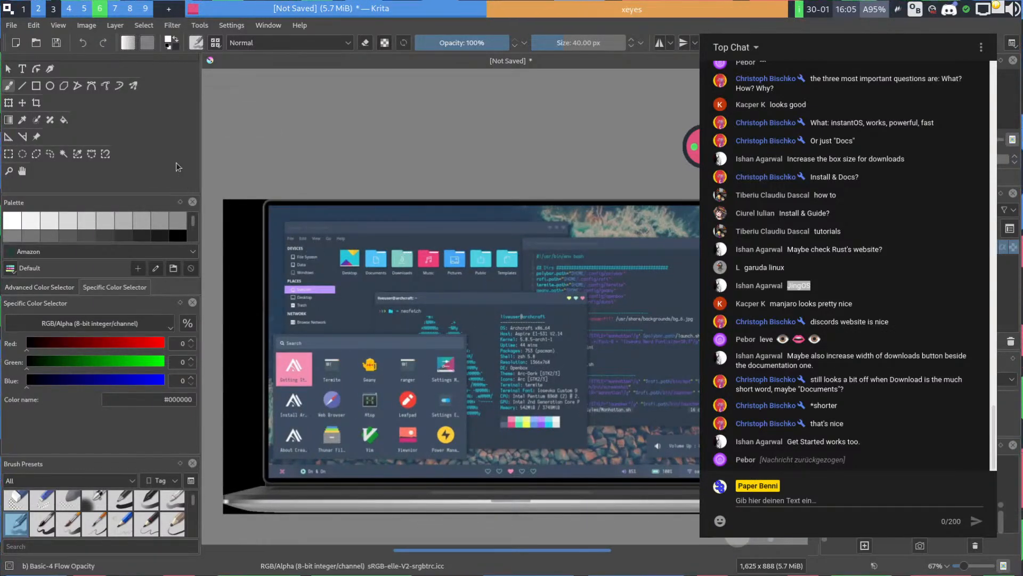
Switch to Firefox, dismiss the release notice on the Archcraft home page, view the laptop showcase image on its own again and return
key(alt+Tab)
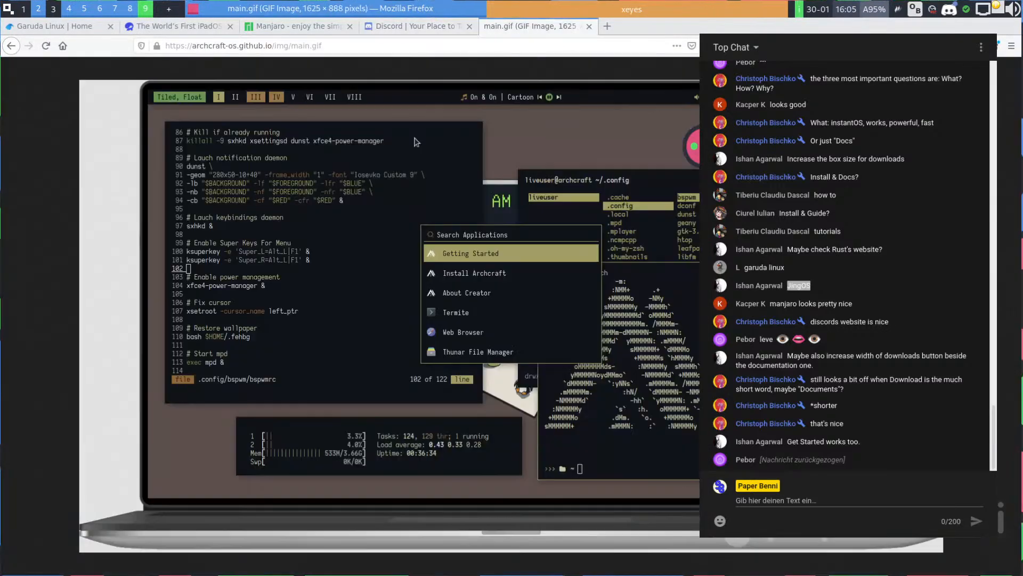
key(alt+Left)
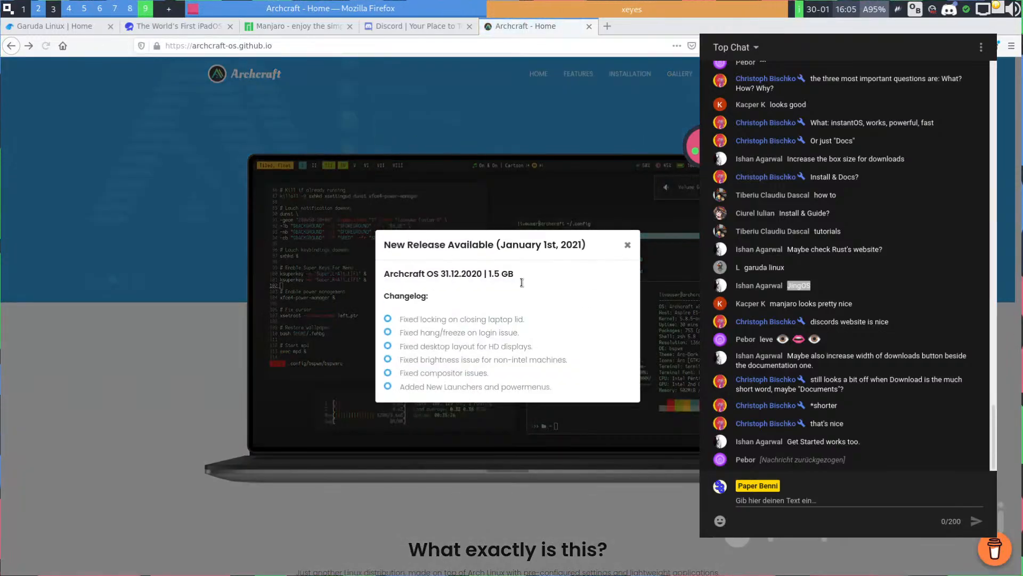
click(628, 245)
scroll(610, 324, down, 5)
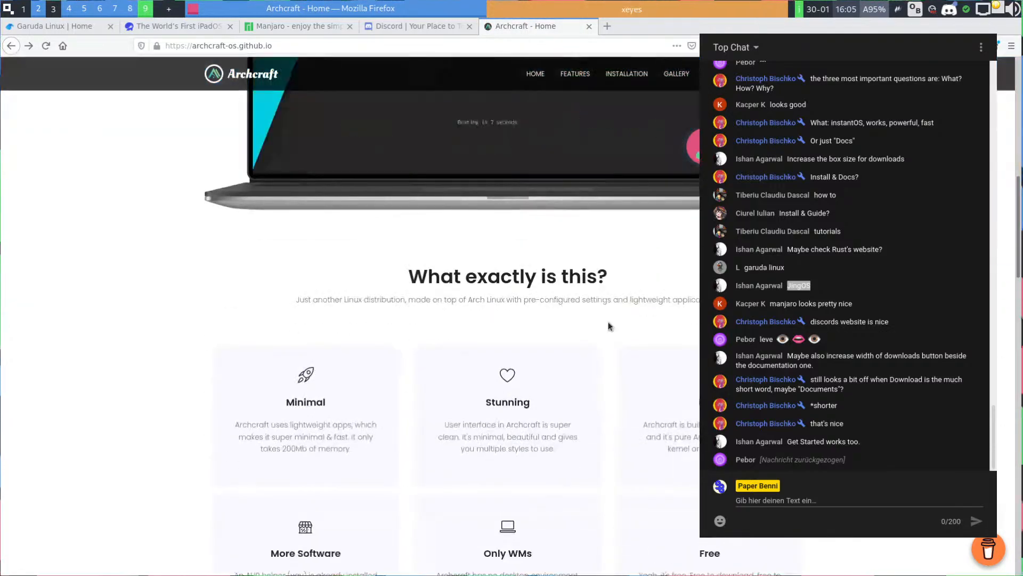
scroll(470, 266, up, 3)
right_click(297, 270)
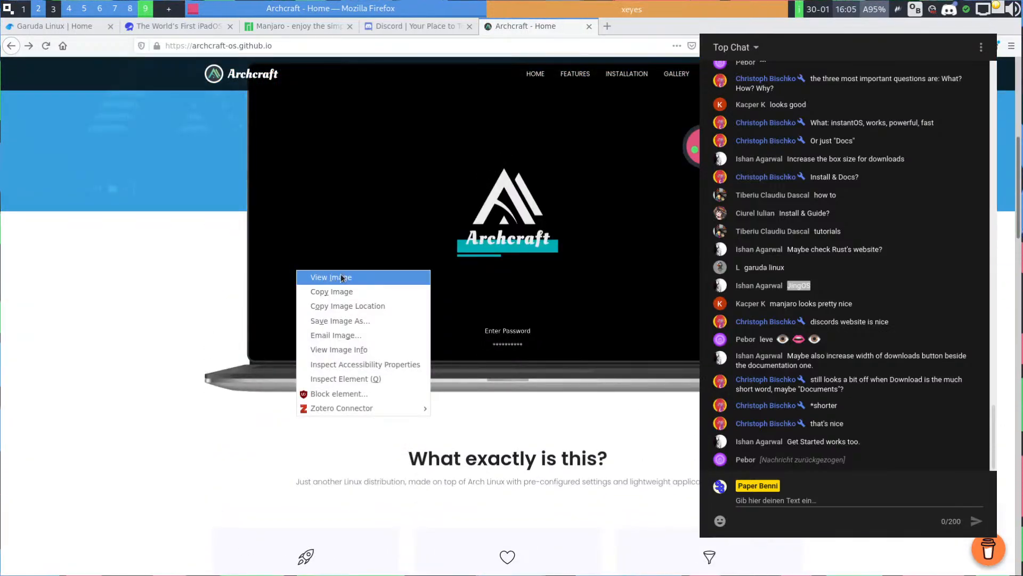
click(341, 277)
right_click(405, 210)
click(435, 218)
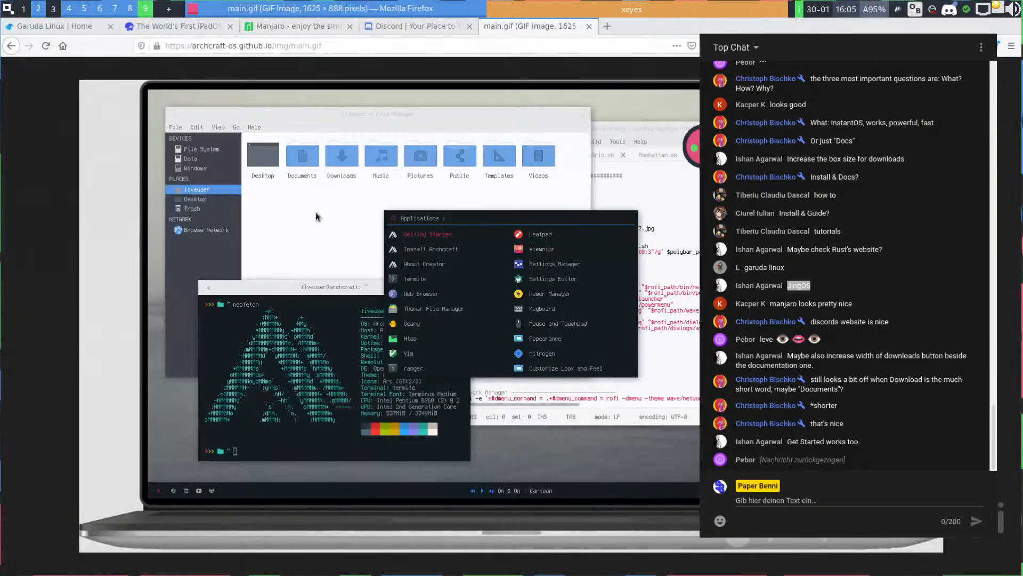
key(alt+Left)
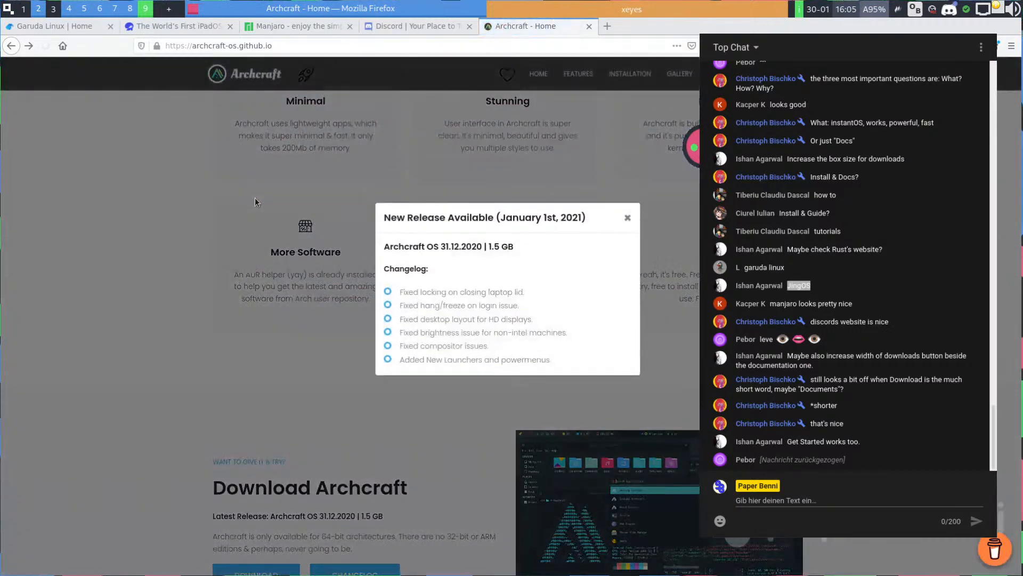
Search the web for "empty laptop screen" in a separate browser window
key(ctrl+t)
text(empt)
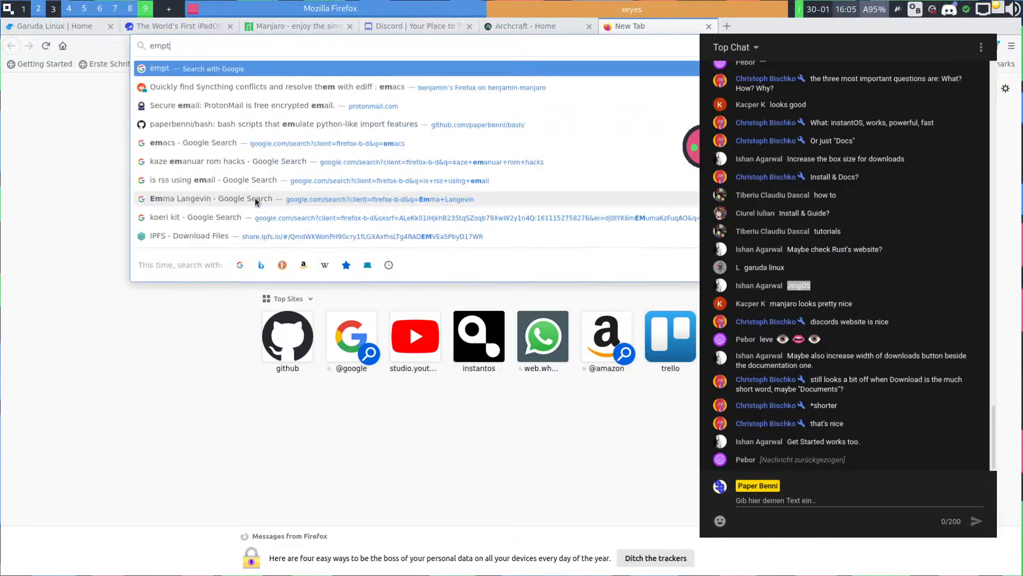
text(y laptop)
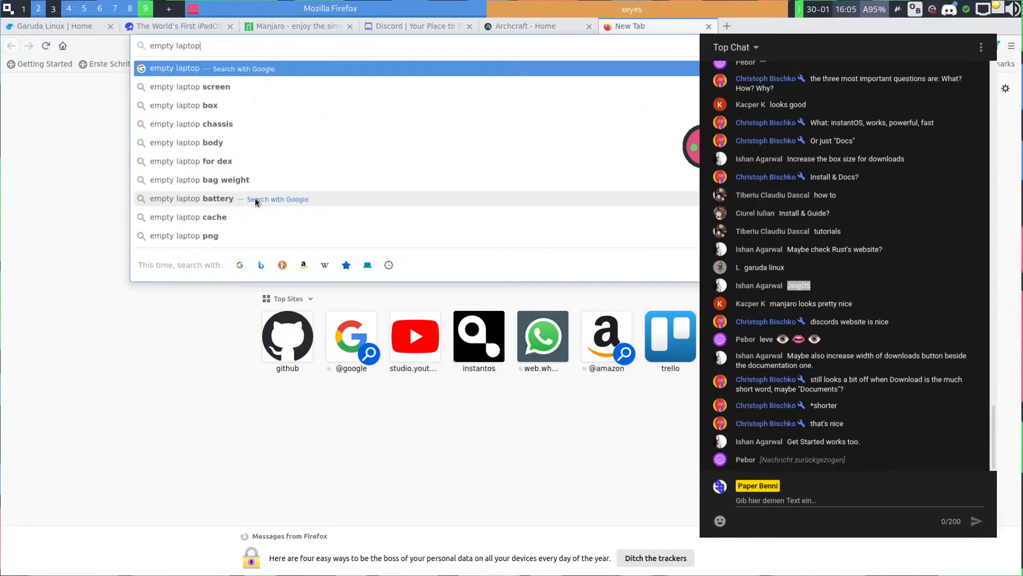
key(Down)
key(shift+Return)
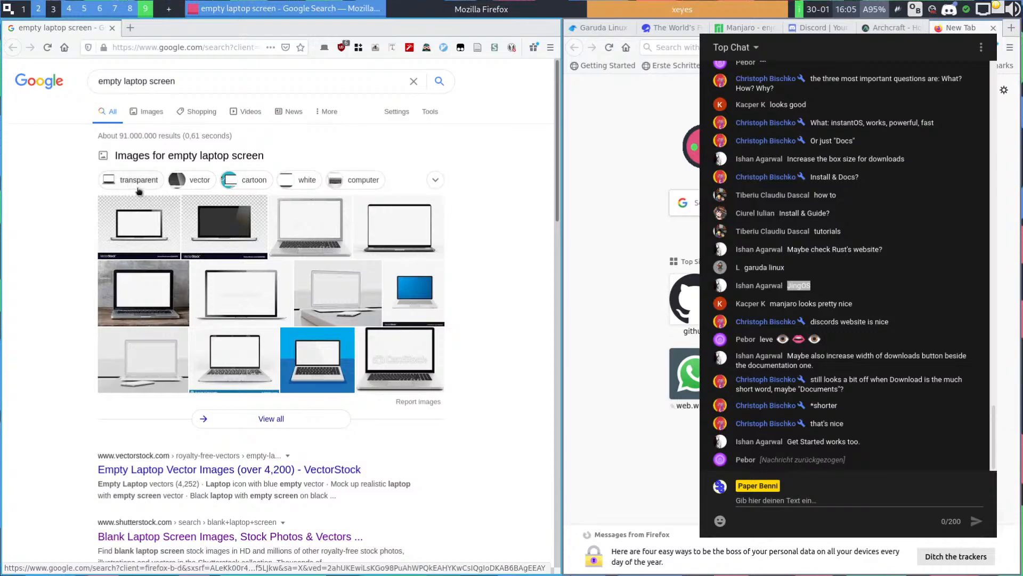
Browse the empty laptop screen image results and preview several blank-screen laptops, ending with the Shutterstock one
click(139, 223)
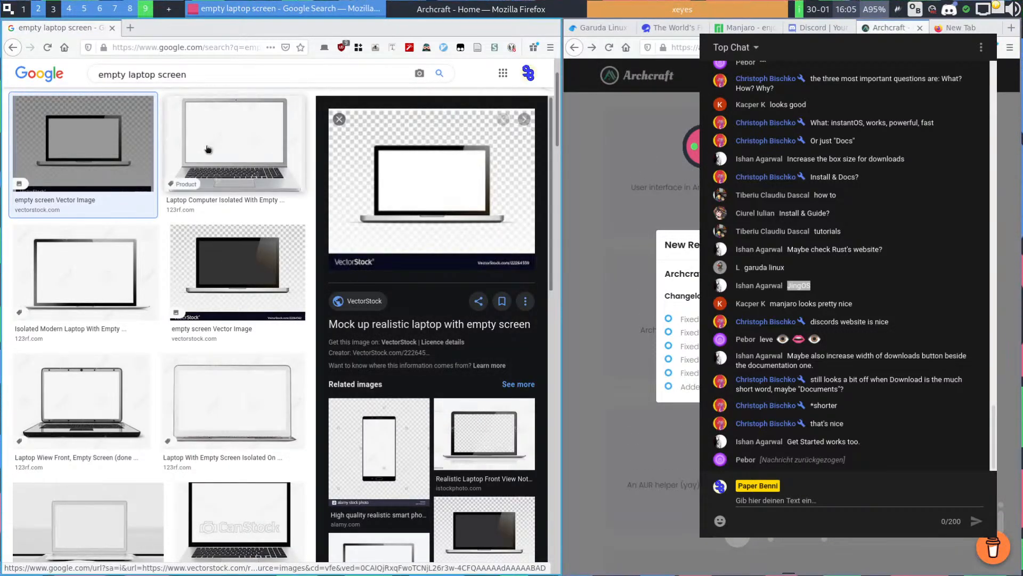
click(89, 270)
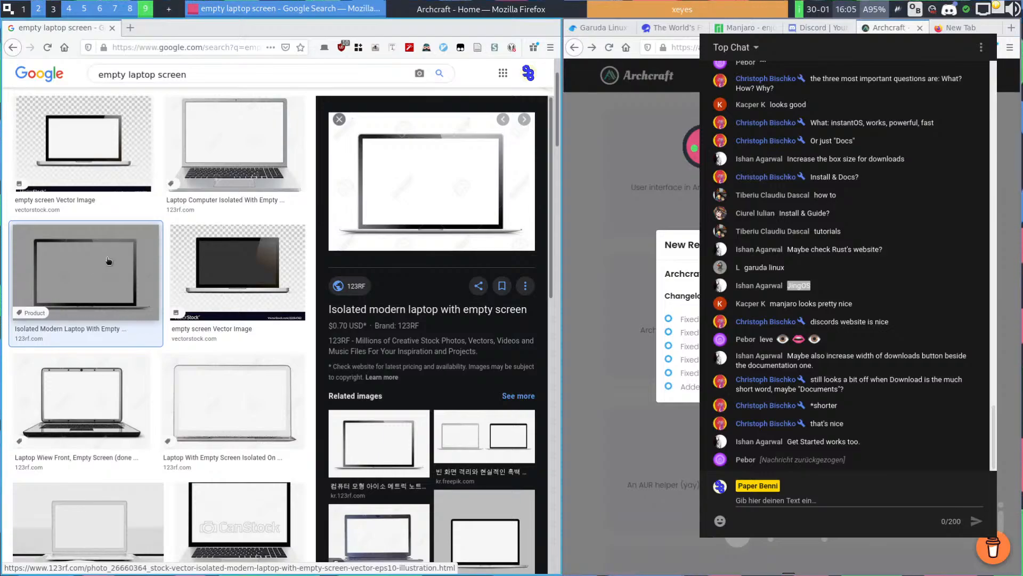
click(410, 187)
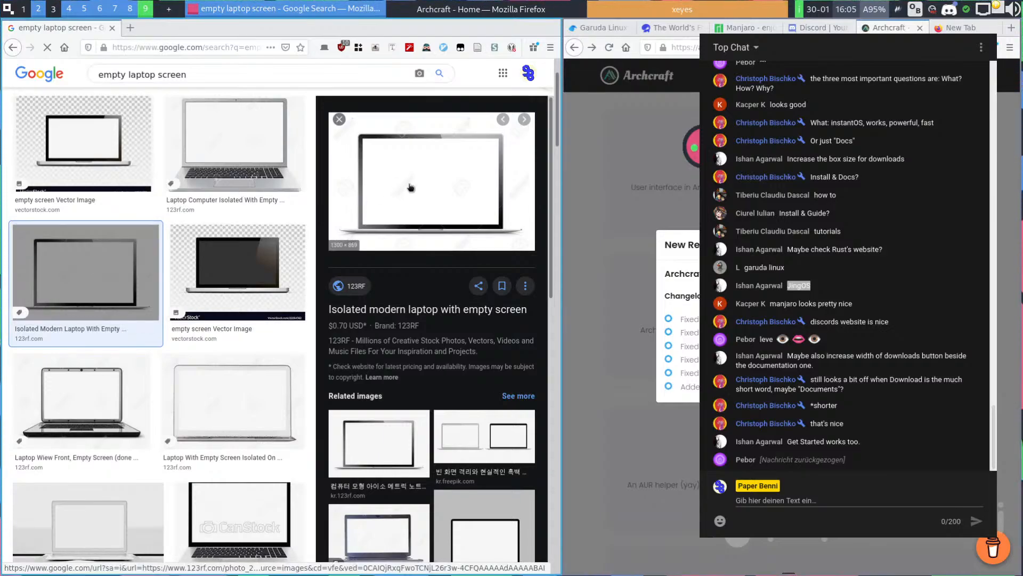
click(233, 282)
click(253, 140)
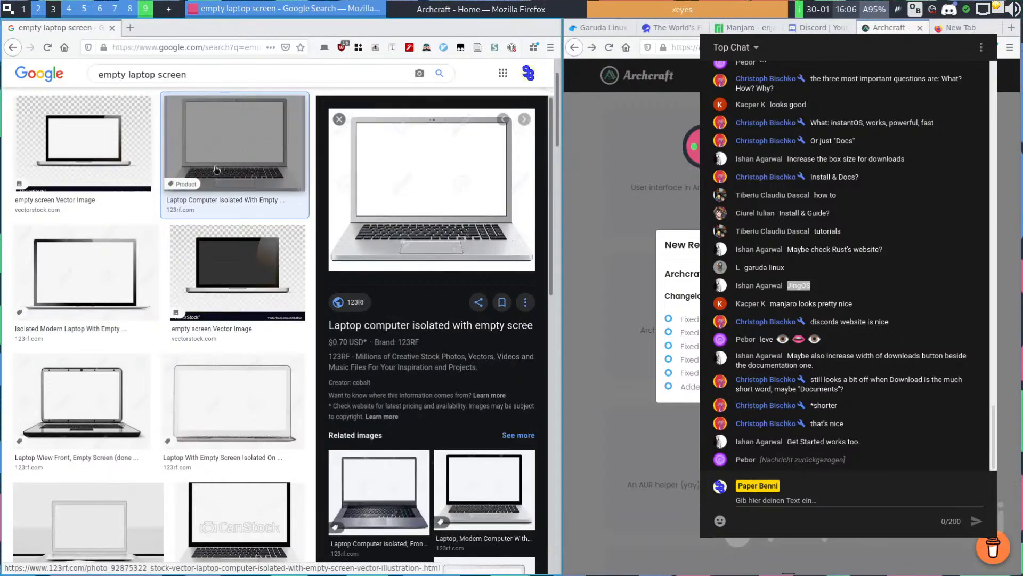
click(117, 272)
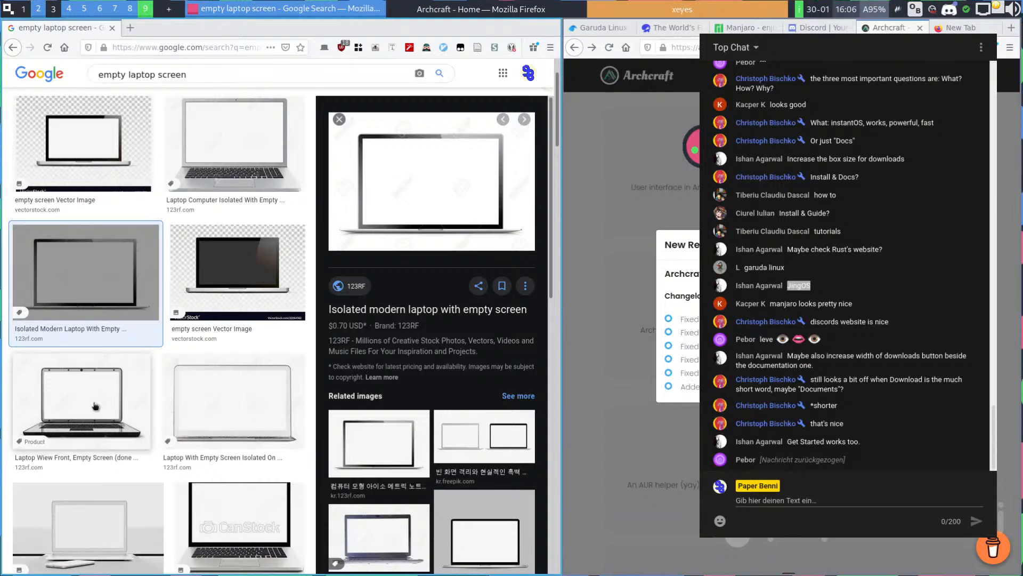
scroll(126, 227, down, 8)
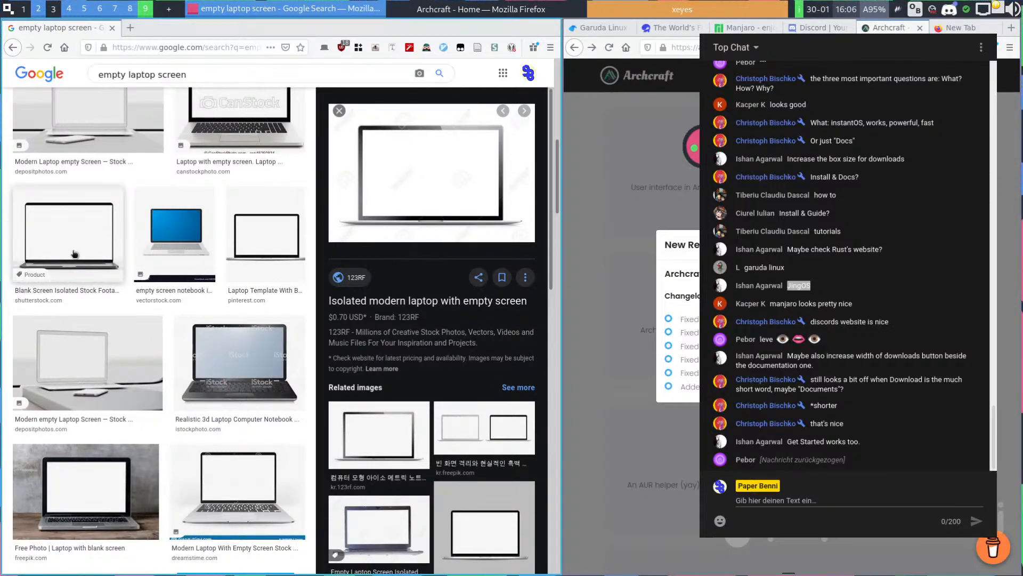
scroll(74, 254, up, 4)
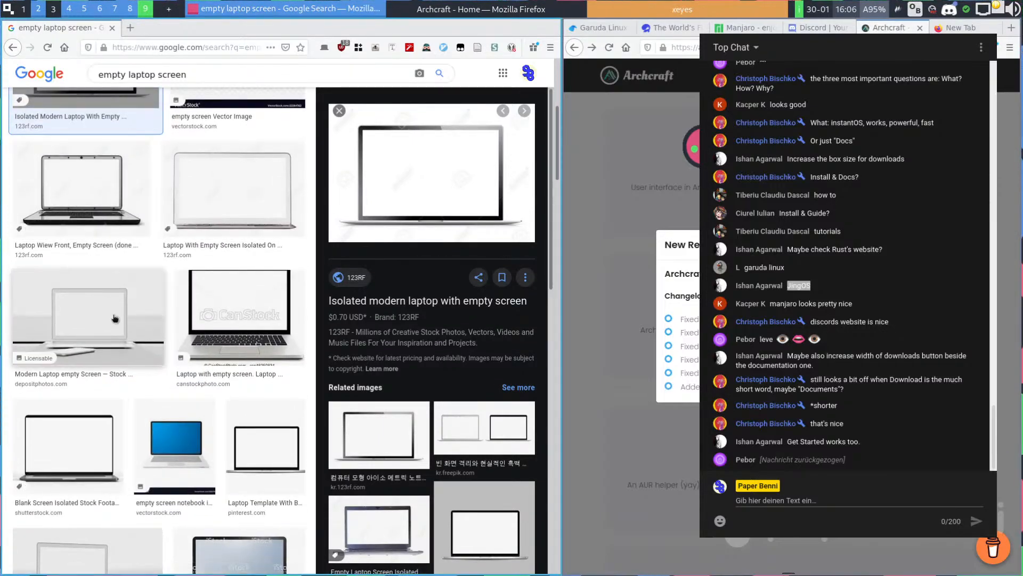
scroll(115, 318, down, 3)
click(77, 309)
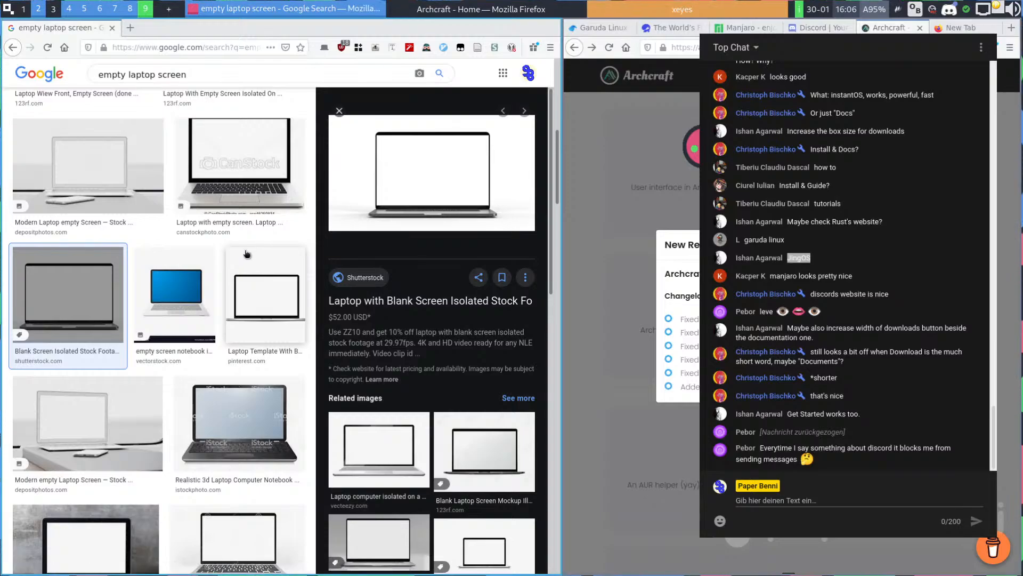
Find Pexels through a web search in a new tab and open its home page
key(ctrl+t)
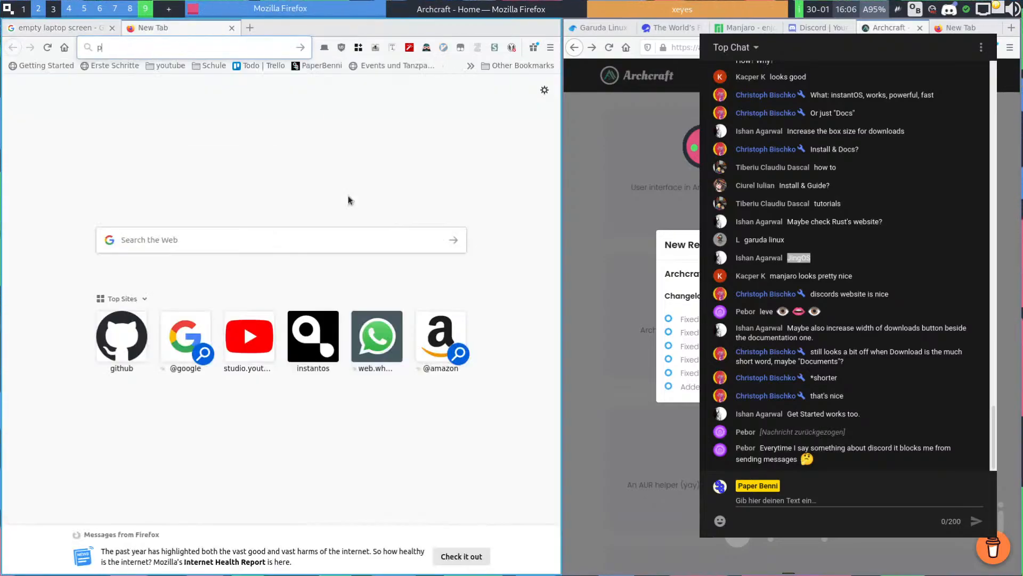
text(pexels)
key(Return)
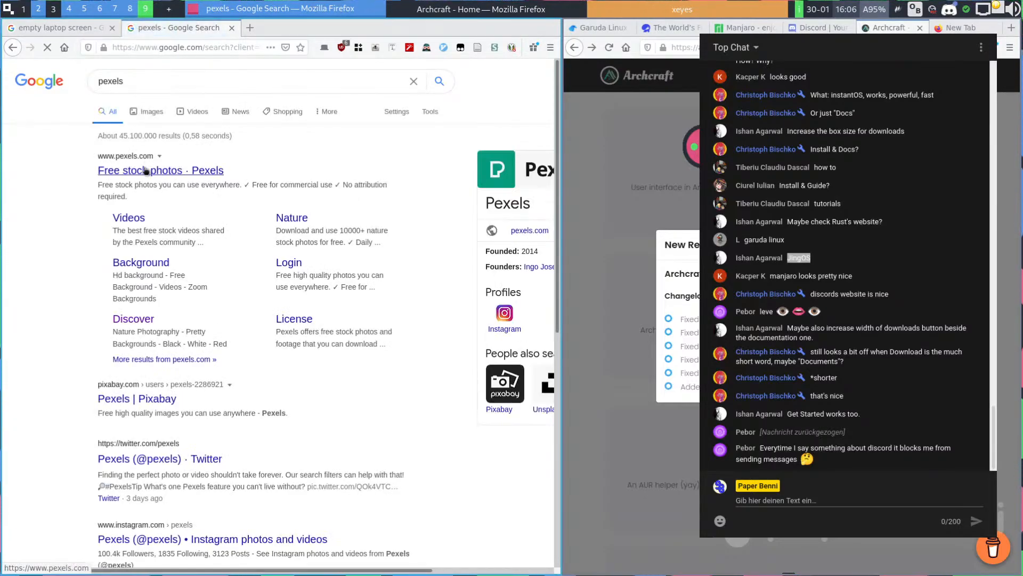
click(150, 169)
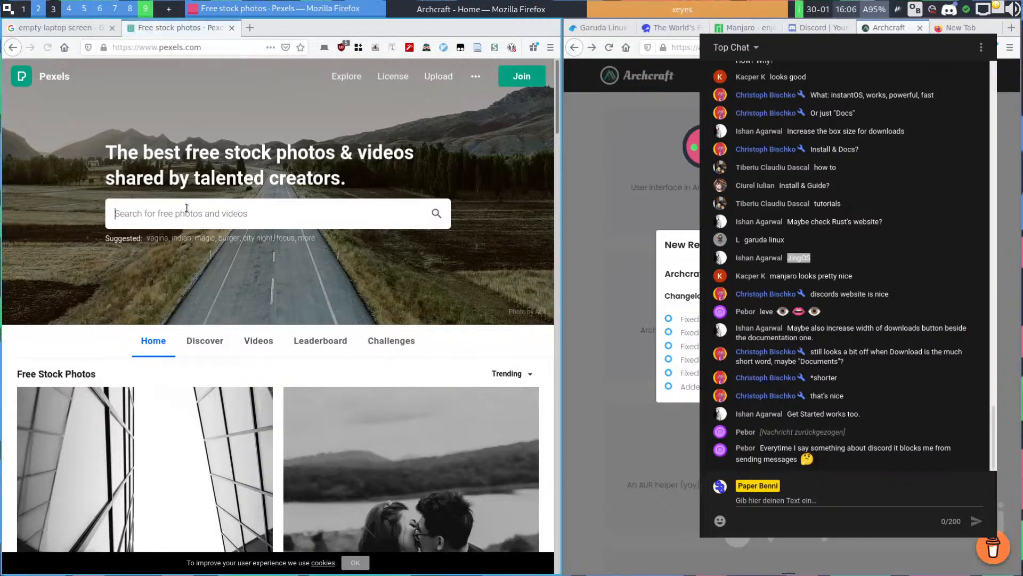
Search Pexels for "laptop" and refine the query to "laptop screeen"
click(186, 211)
text(laptop)
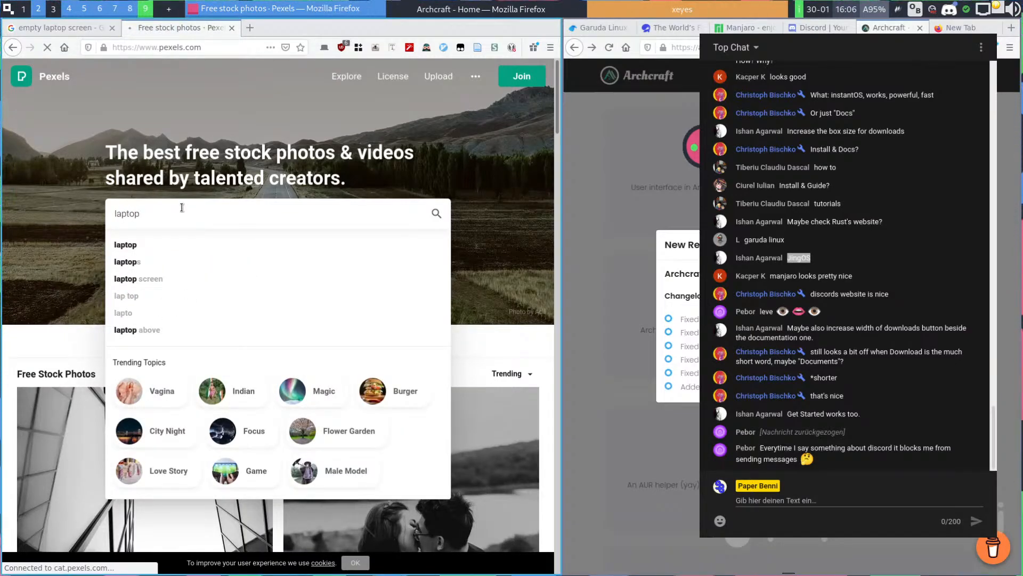
key(Return)
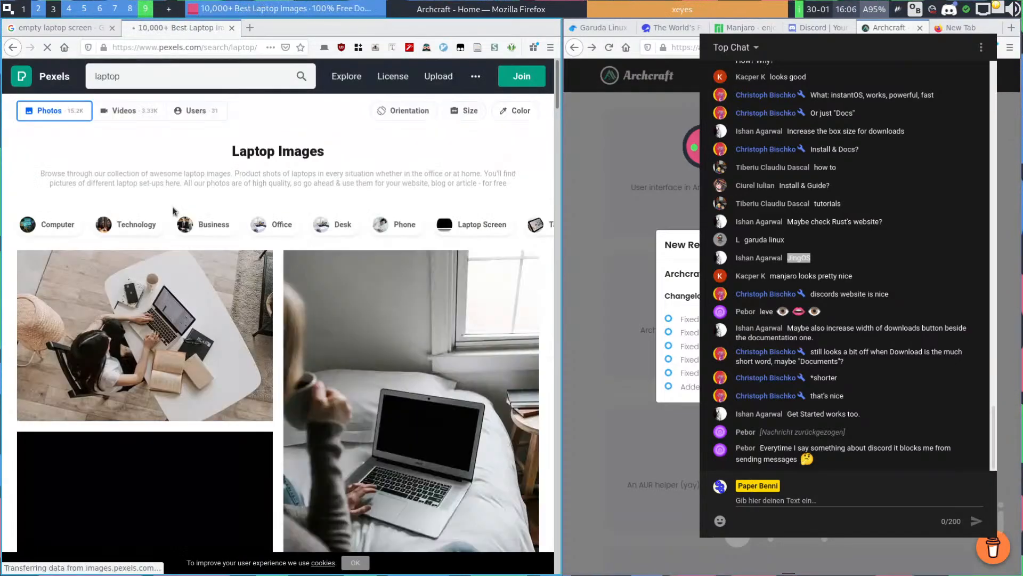
click(188, 80)
text(screeen)
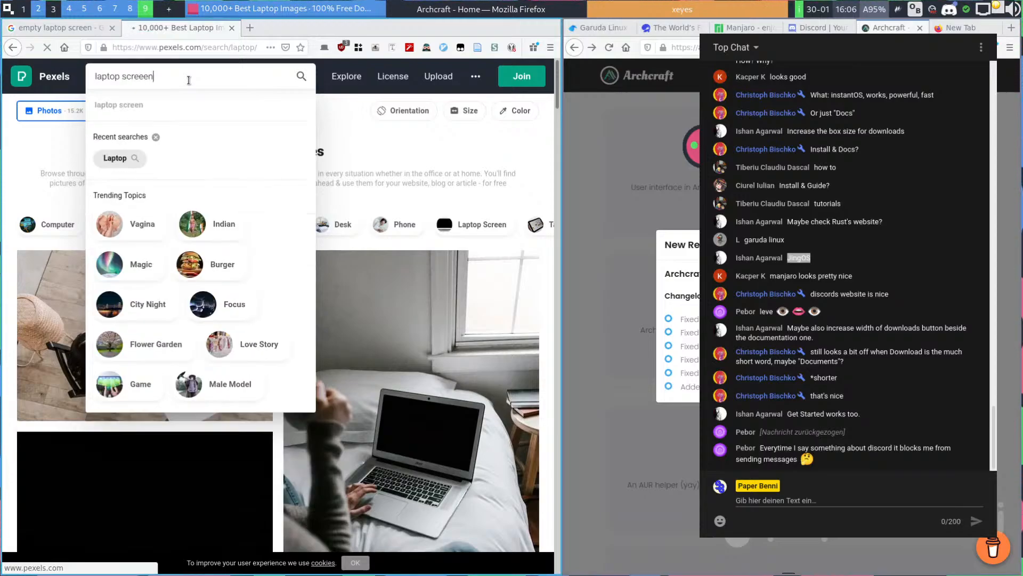
Search the web for "pixabay" in a new tab and open the Pixabay home page in another tab
key(ctrl+t)
text(pixabay)
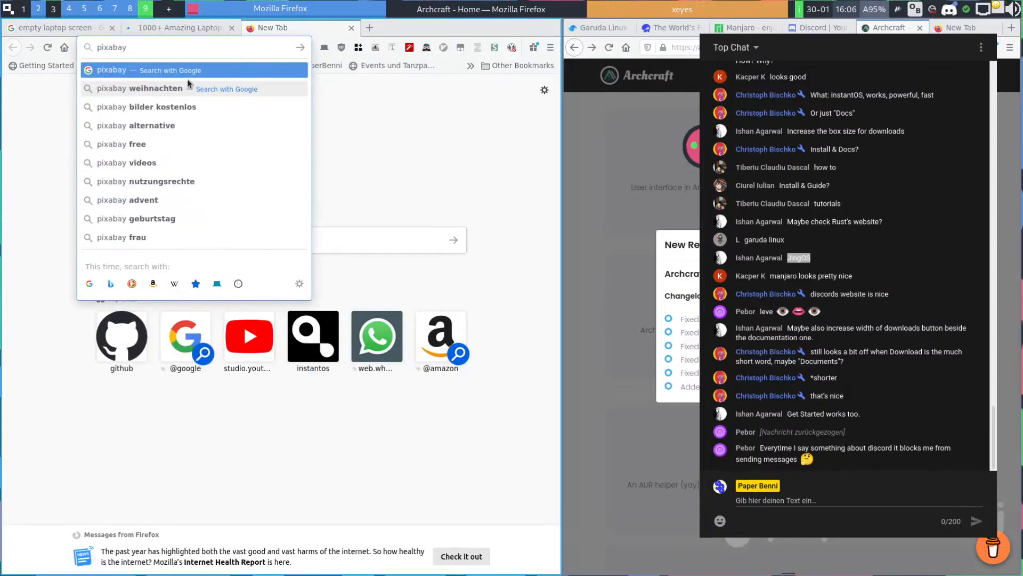
key(Return)
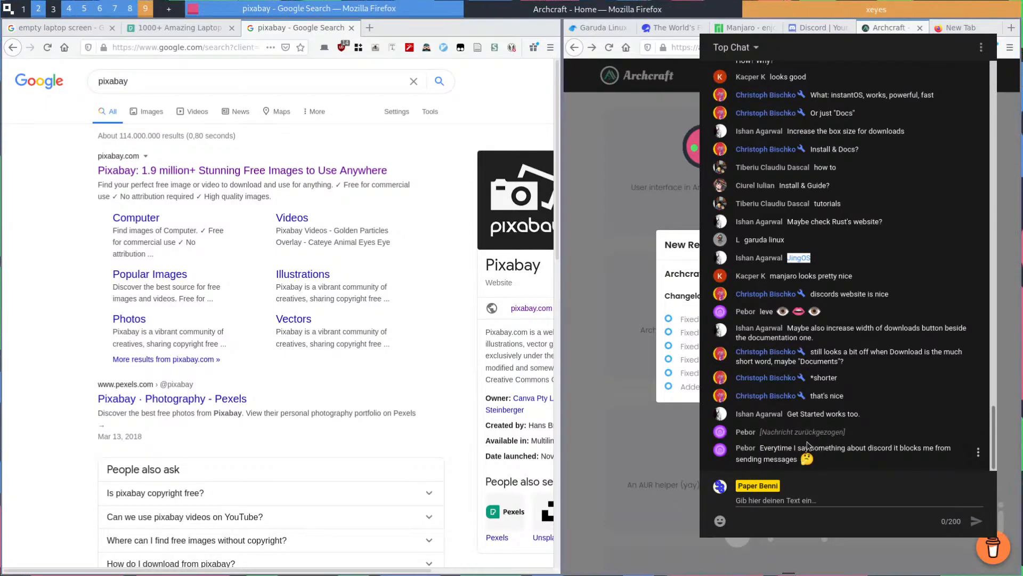
middle_click(186, 168)
click(423, 27)
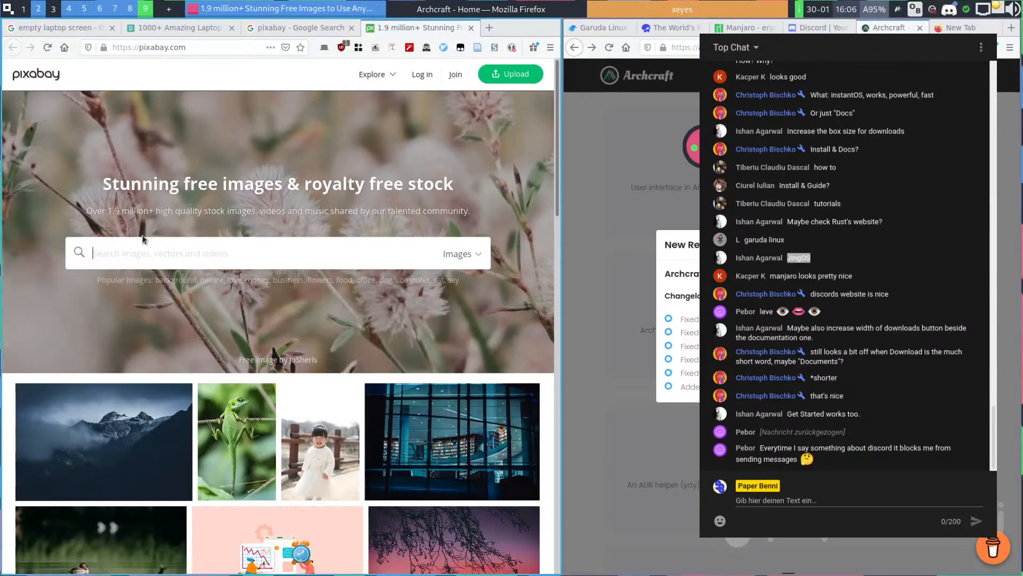
Search Pixabay for "laptop screen", check the sponsored iStock blank-screen laptop and return to the results
click(143, 238)
text(laptop screen)
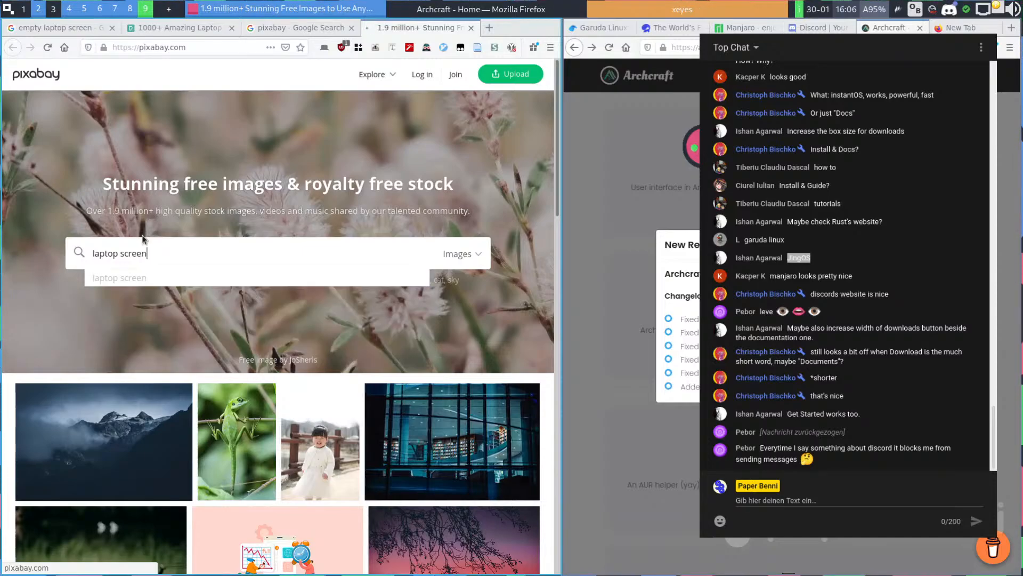
key(Return)
click(183, 189)
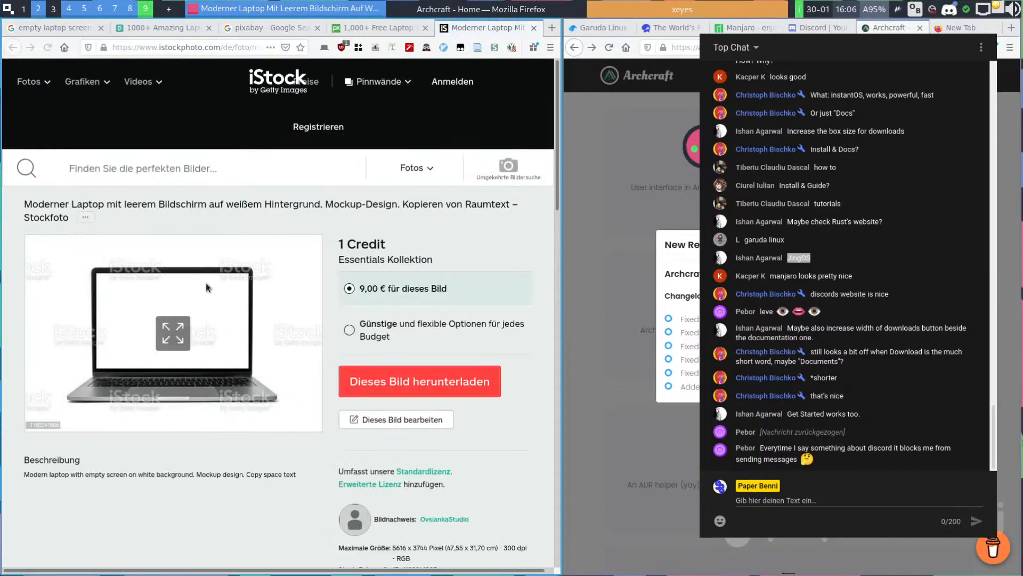
key(ctrl+Page_Up)
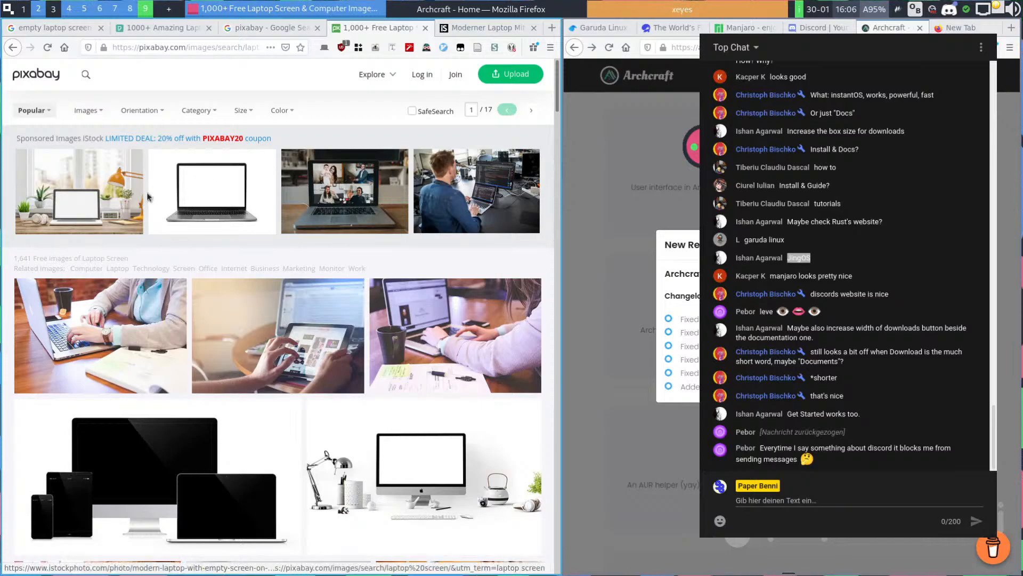
Browse the first page of Pixabay's "laptop screen" results for a usable blank-screen laptop image
scroll(168, 215, down, 10)
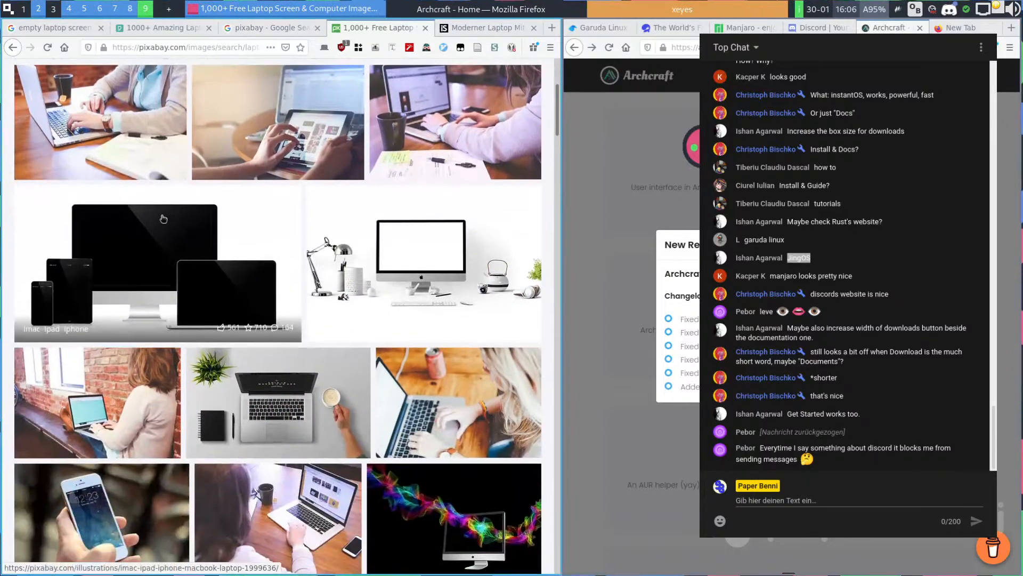
scroll(168, 215, down, 8)
scroll(174, 189, down, 8)
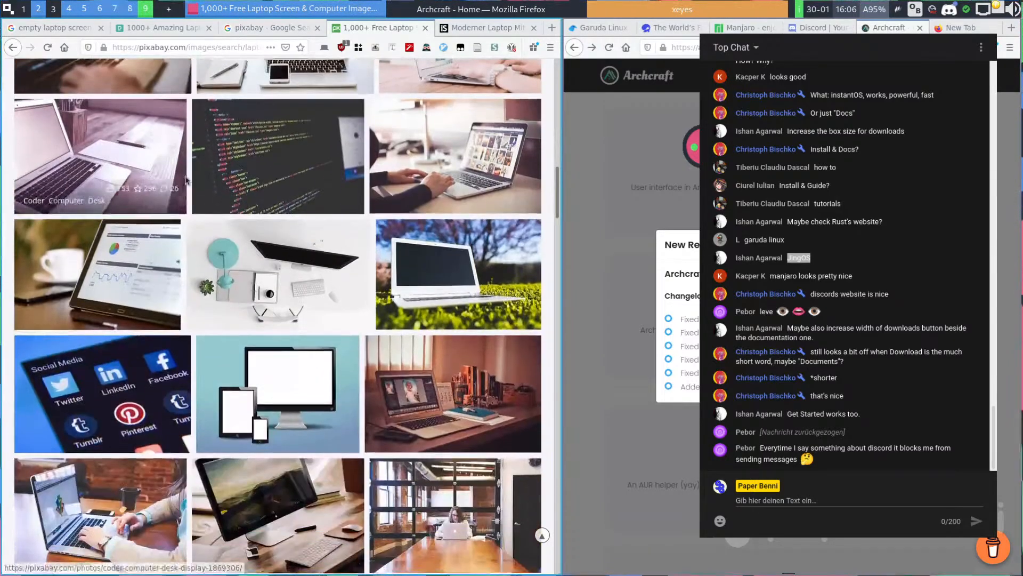
scroll(357, 280, down, 18)
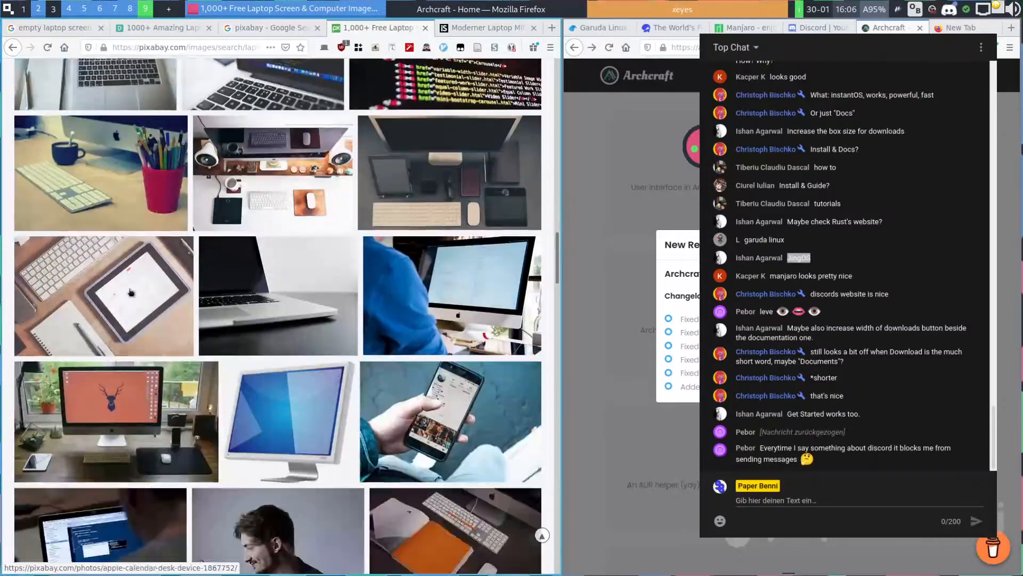
scroll(148, 267, down, 15)
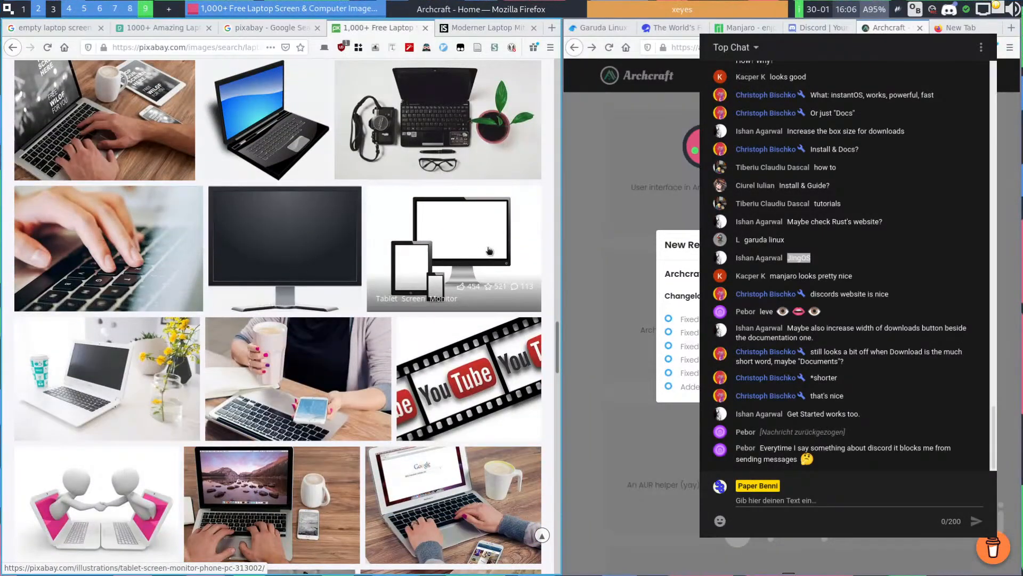
scroll(203, 244, down, 3)
scroll(216, 225, down, 5)
scroll(216, 225, down, 5)
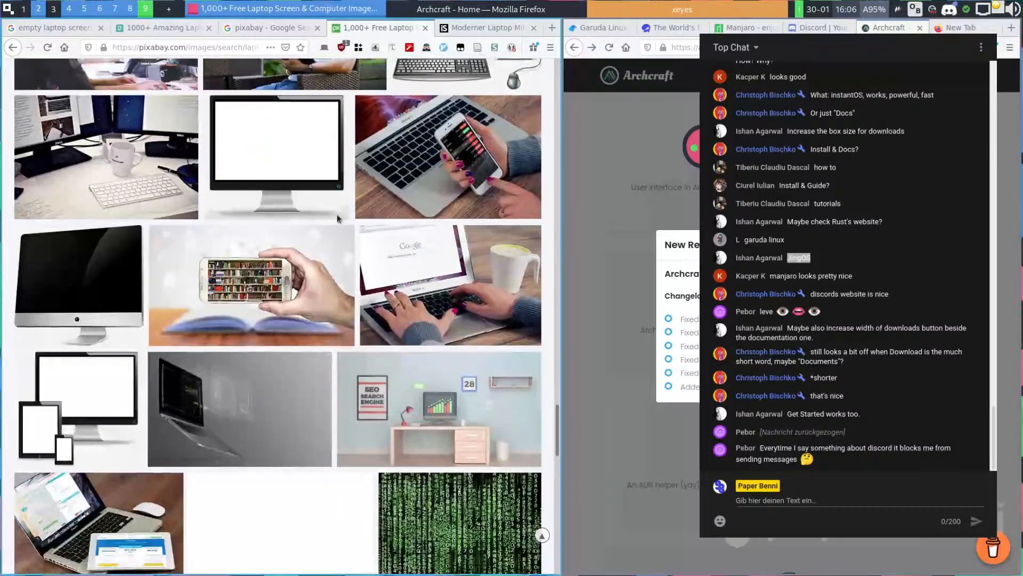
scroll(165, 239, down, 2)
scroll(166, 240, down, 2)
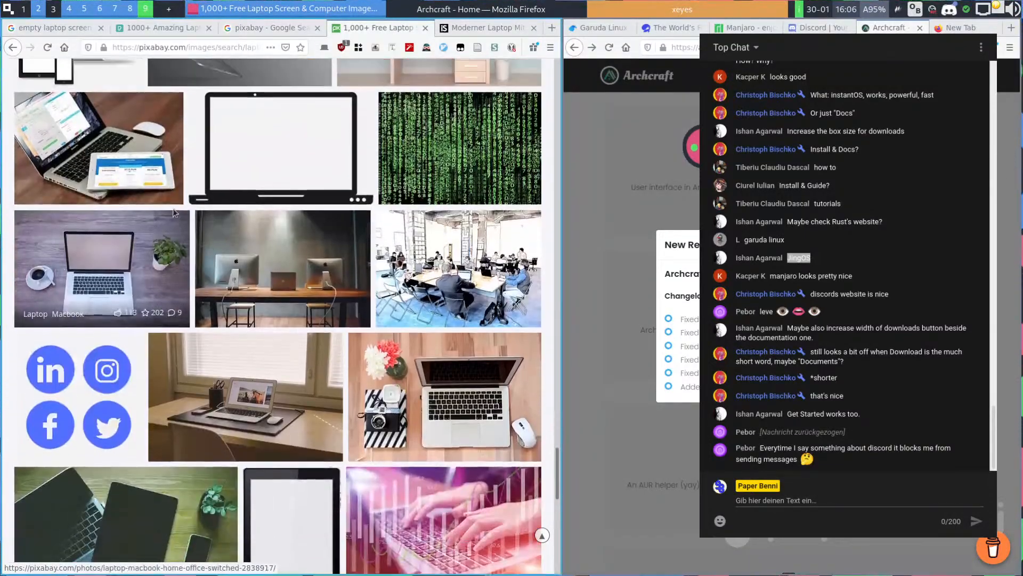
scroll(160, 309, down, 1)
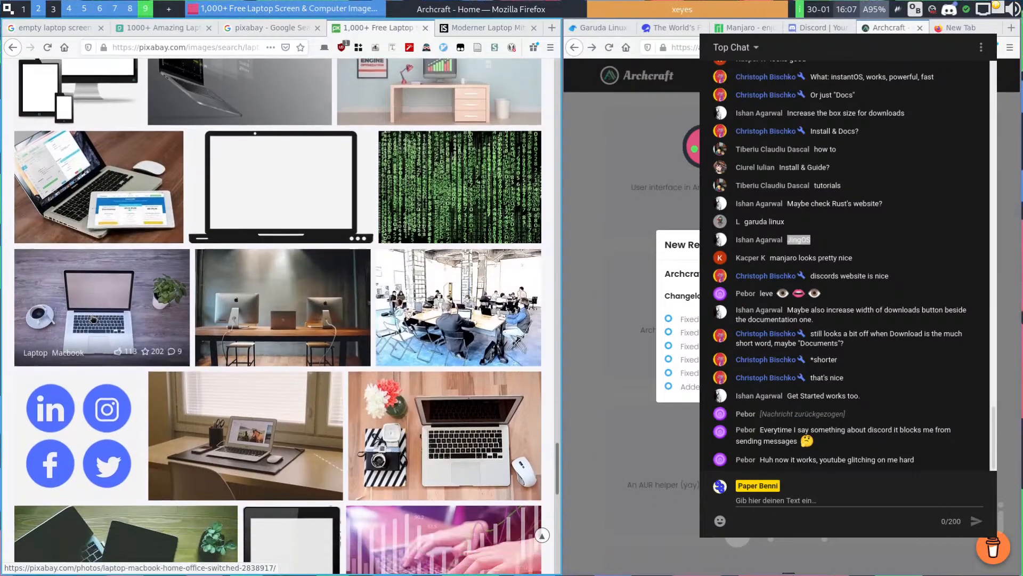
scroll(236, 351, down, 4)
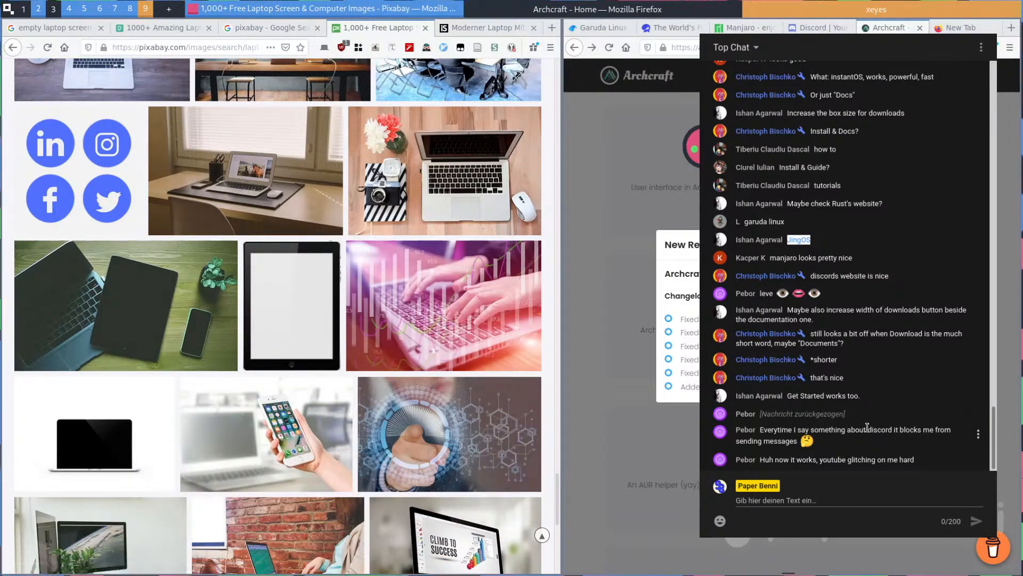
click(899, 431)
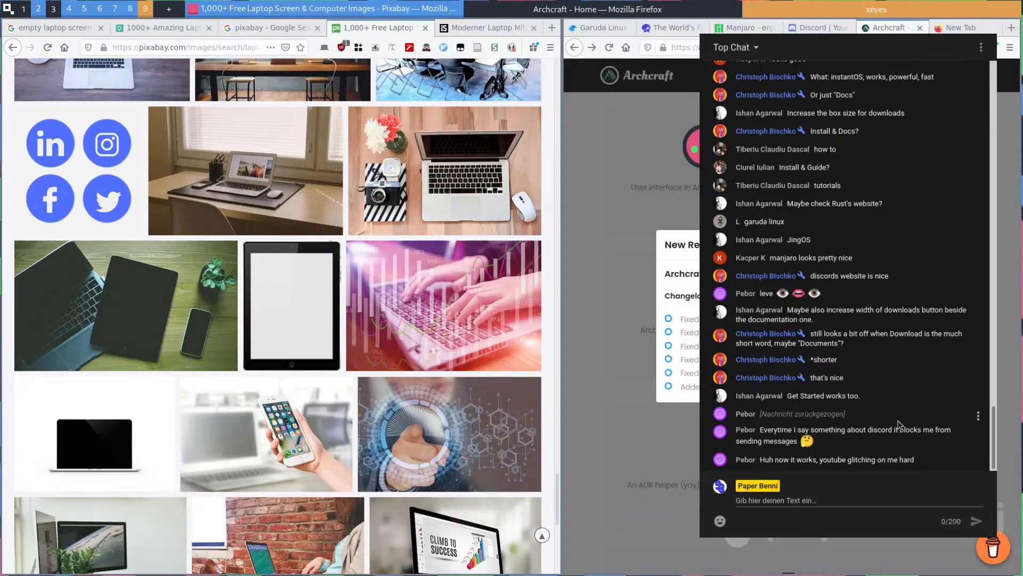
scroll(338, 206, down, 7)
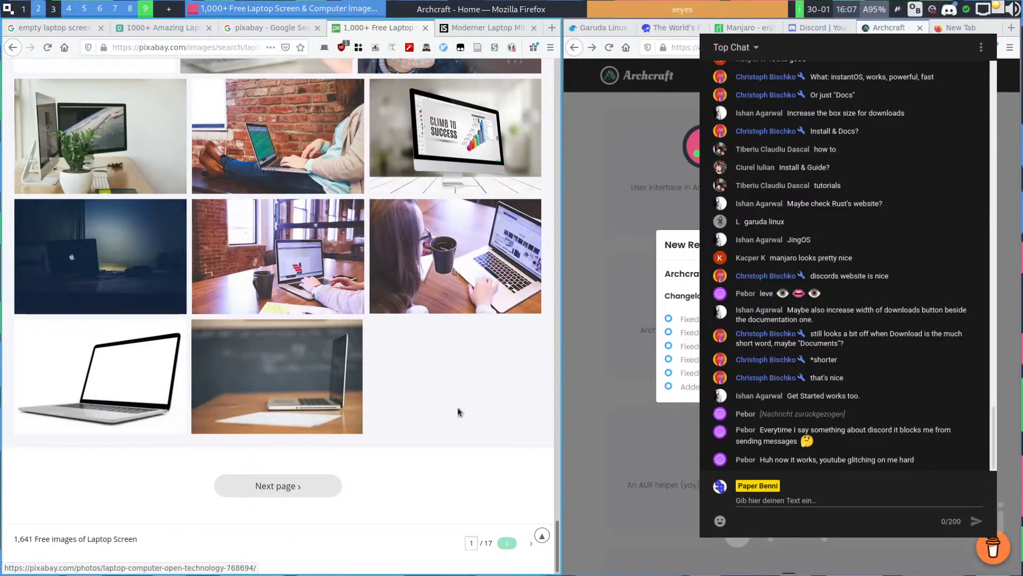
middle_click(456, 406)
Return to the Pexels "laptop screeen" results and look through the photos for a blank-screen laptop
key(ctrl+Page_Up)
key(ctrl+Page_Up)
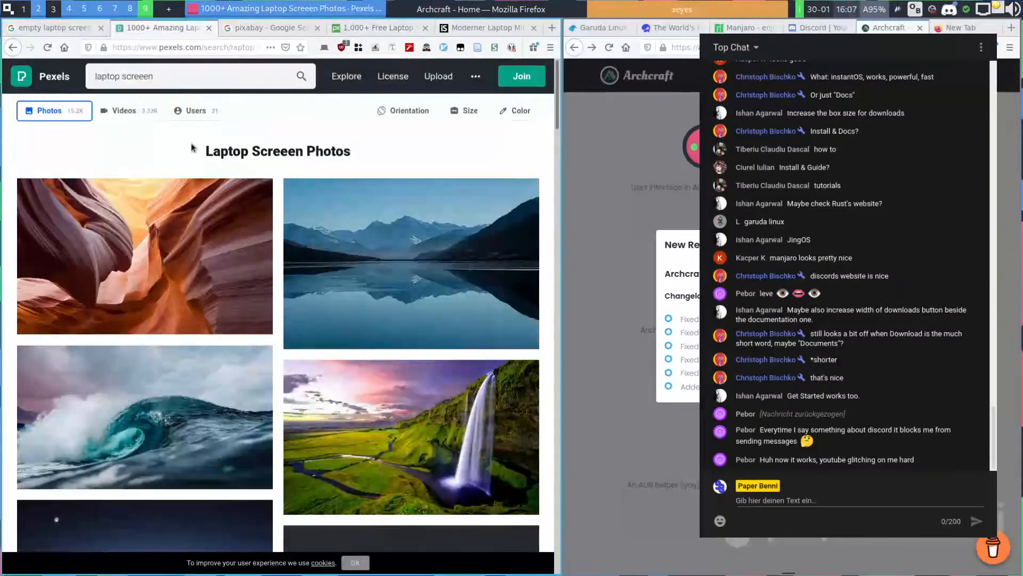
scroll(213, 208, down, 10)
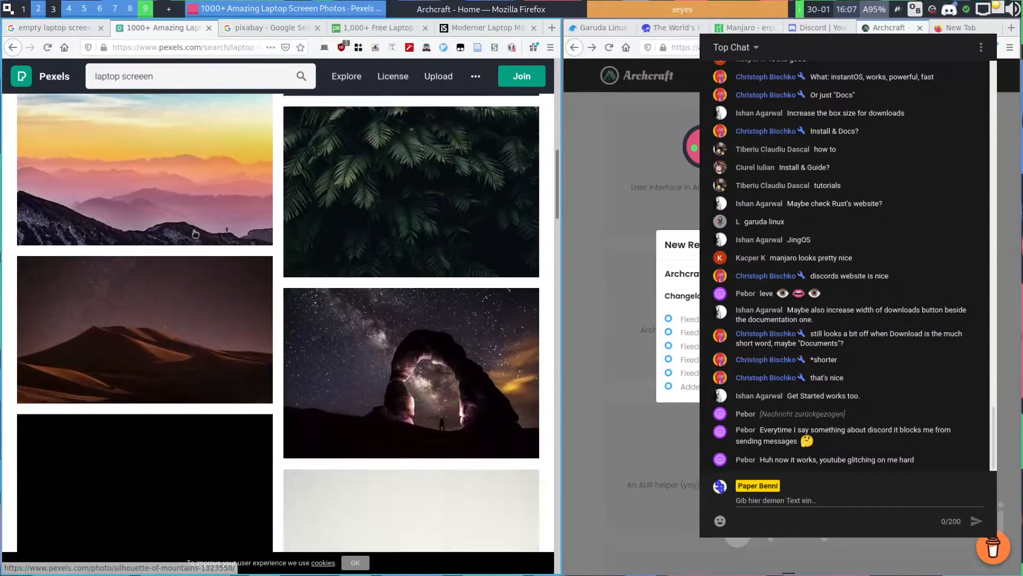
scroll(213, 208, up, 4)
scroll(214, 208, up, 6)
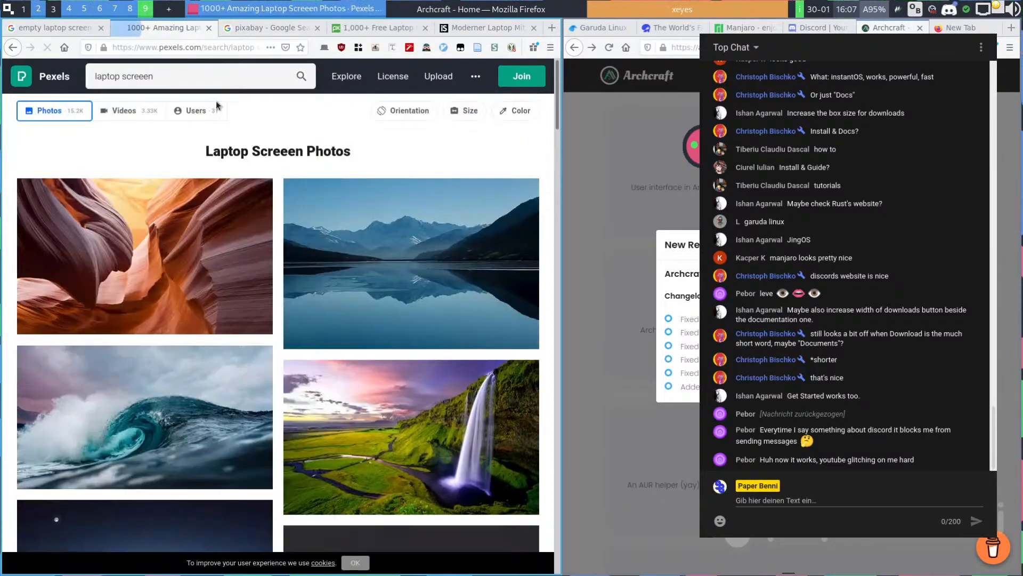
scroll(342, 228, down, 10)
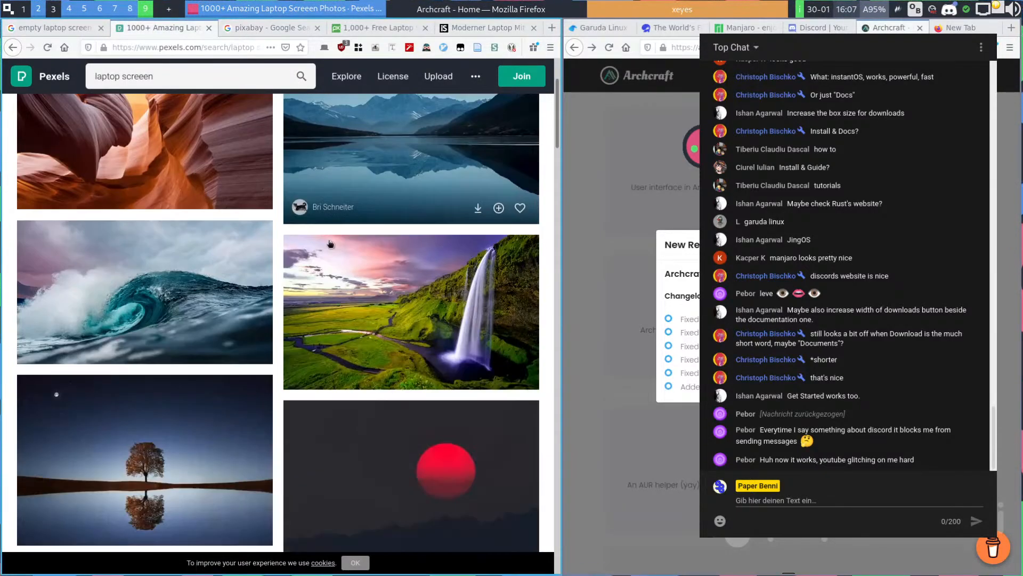
scroll(343, 228, down, 10)
scroll(207, 208, up, 5)
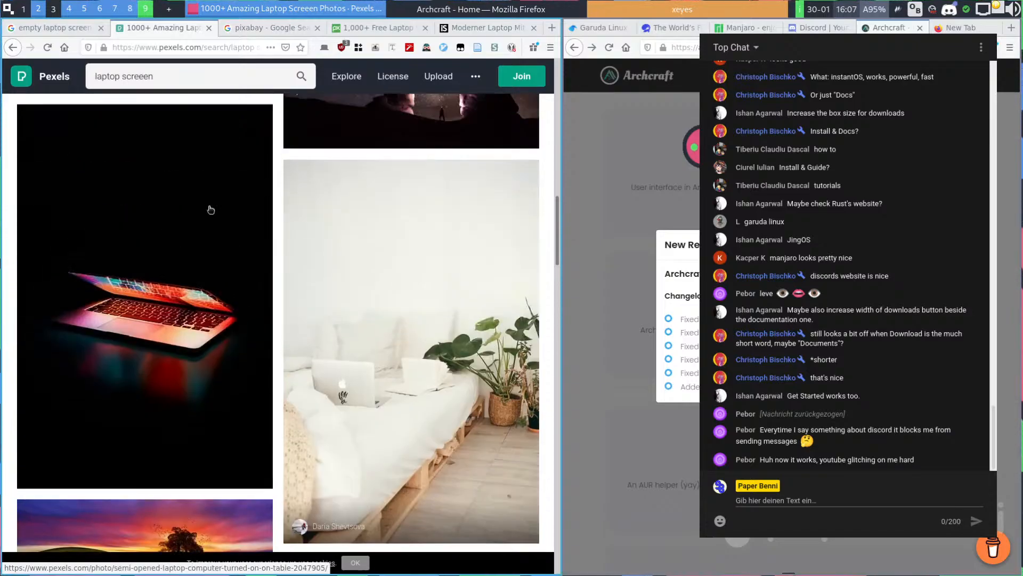
scroll(411, 227, down, 10)
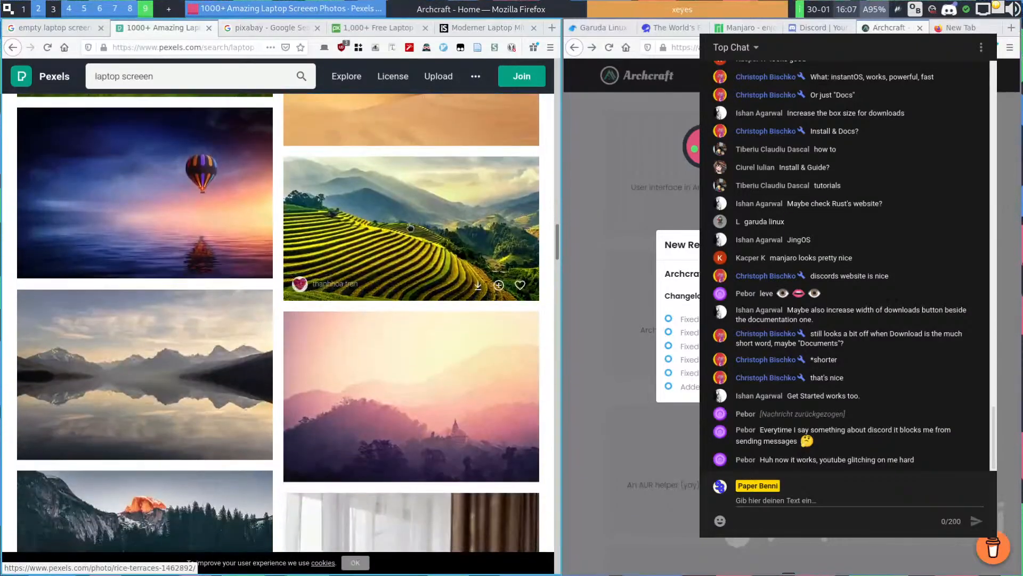
scroll(410, 227, down, 10)
Return to the "empty laptop screen" image results and open the Depositphotos modern laptop picture's source page in a new tab
click(52, 28)
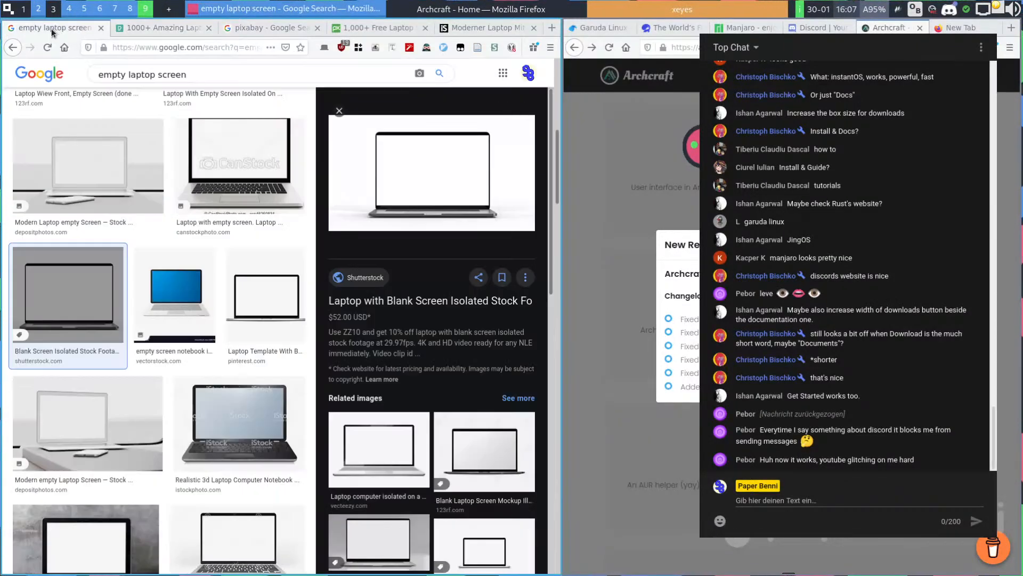
click(105, 171)
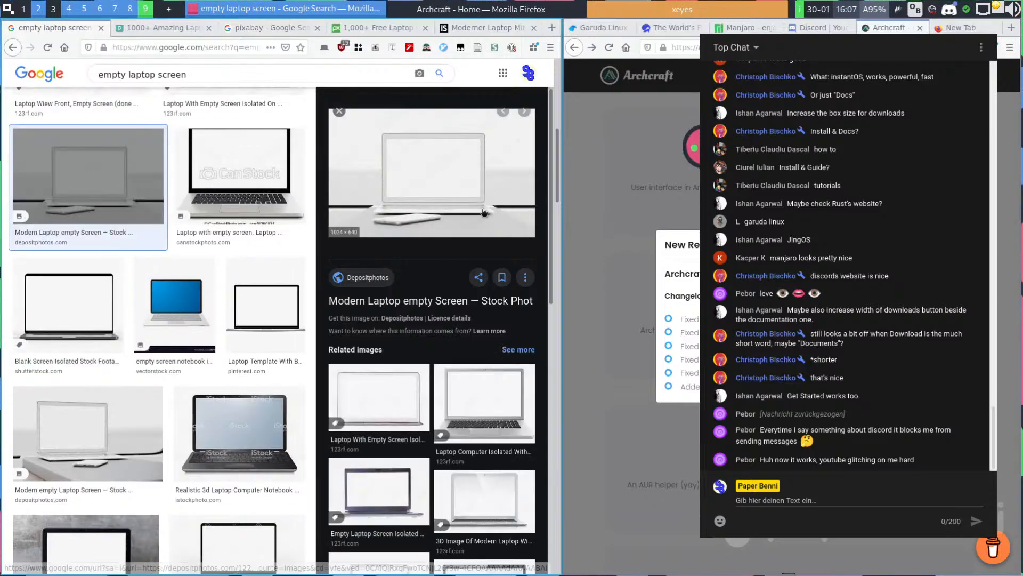
click(409, 233)
click(34, 28)
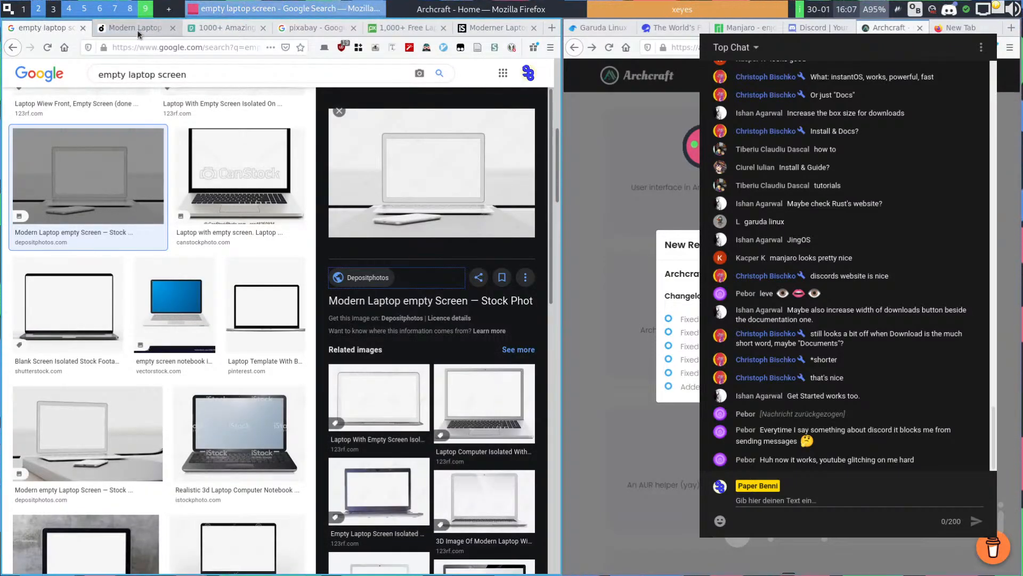
scroll(245, 235, down, 2)
Preview the Pinterest "Laptop Template With Blank Screen" image and follow its pin to the pafpic.com template page
click(245, 234)
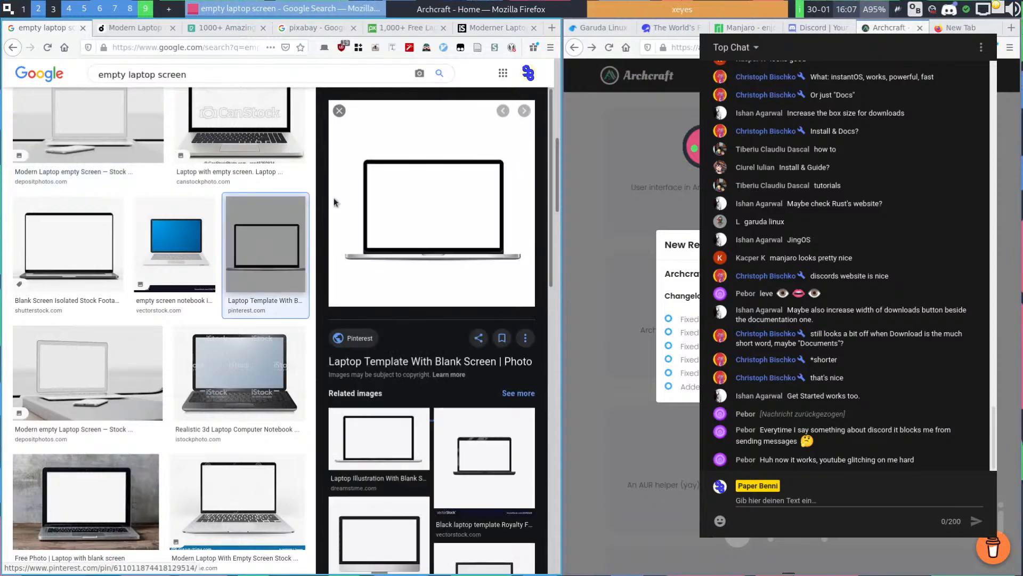
click(406, 190)
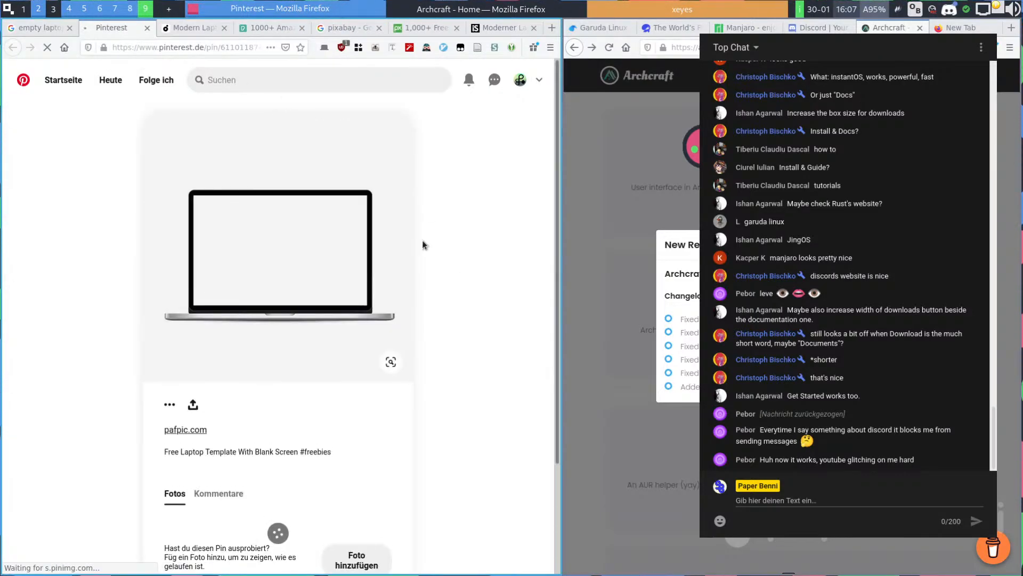
scroll(273, 232, down, 2)
middle_click(184, 295)
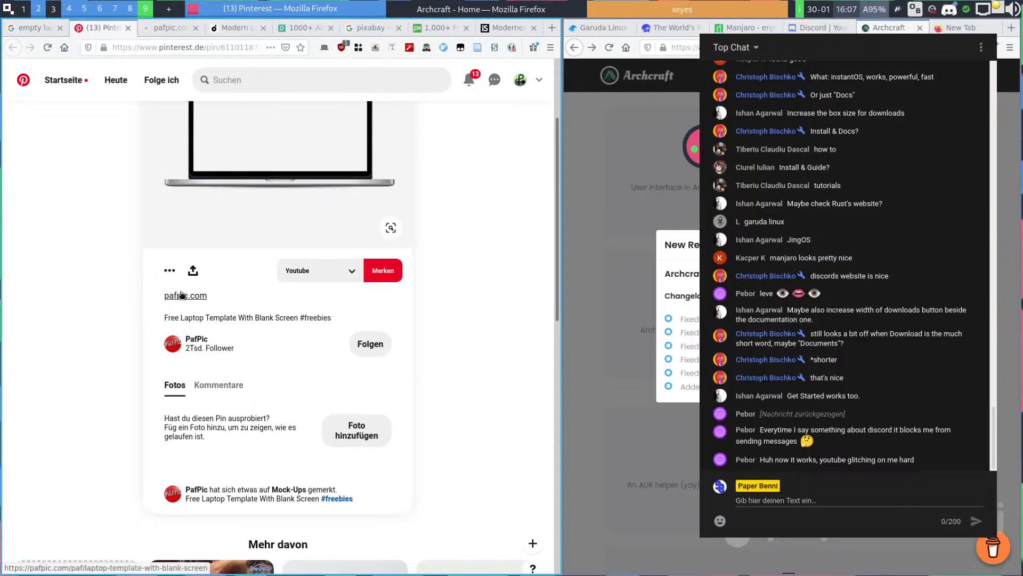
click(169, 28)
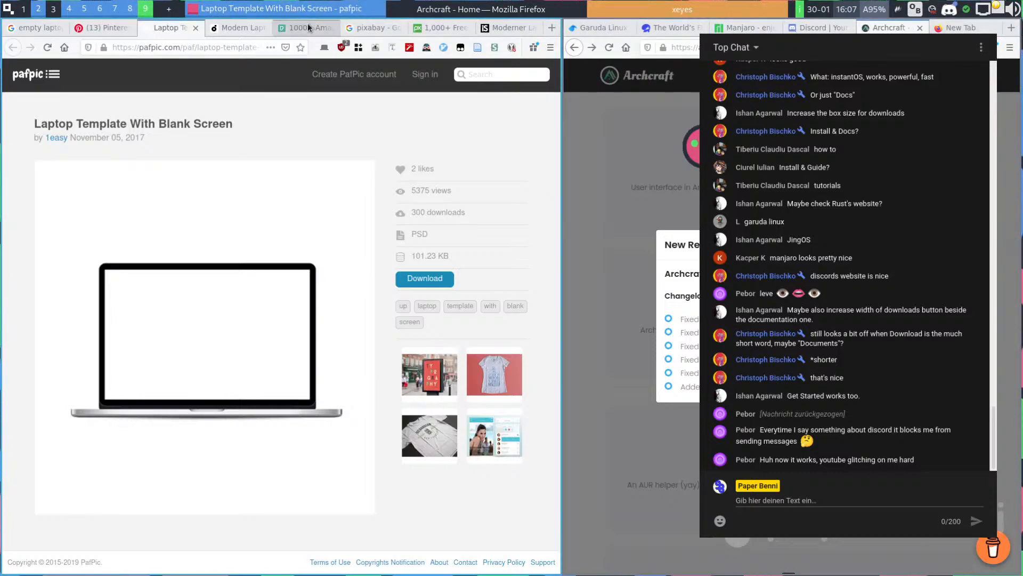
Search the web for "archcraft" in the other browser window and open the Archcraft home page for comparison
click(972, 29)
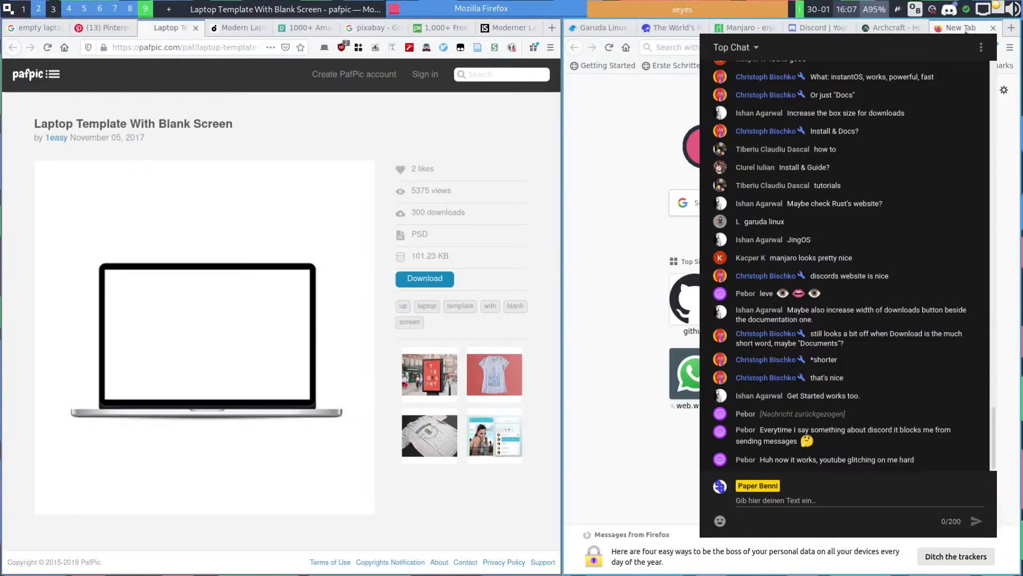
text(archcraft)
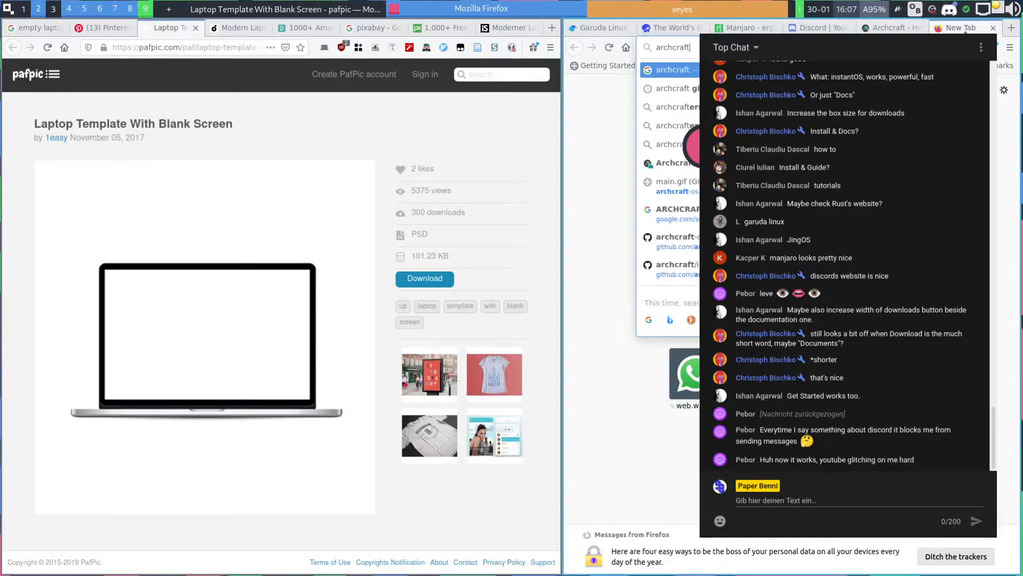
key(Return)
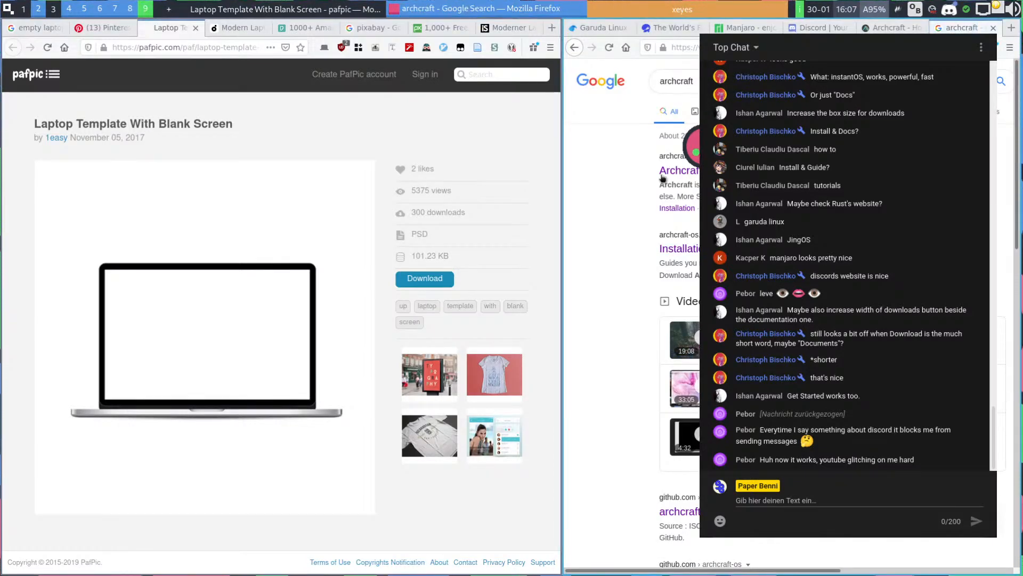
click(662, 171)
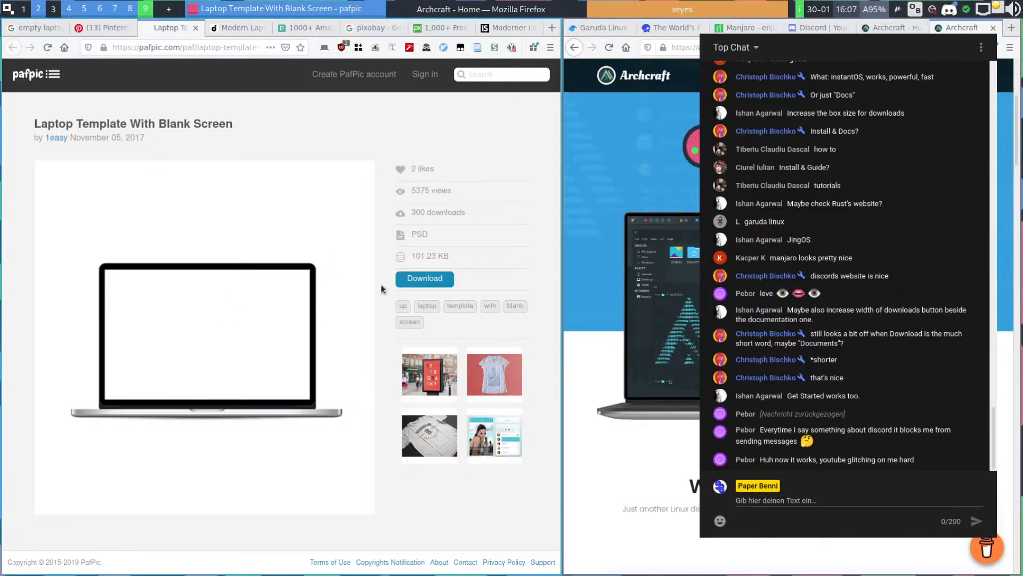
Unlock the blank-screen laptop template's free download with a Facebook like, abandoning the Facebook share, and start the download
click(408, 278)
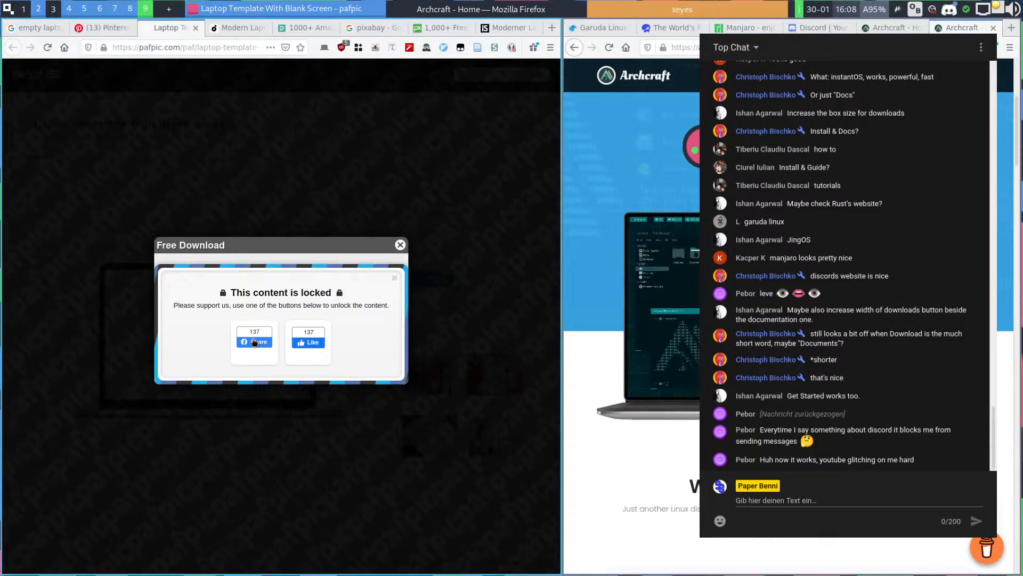
click(255, 341)
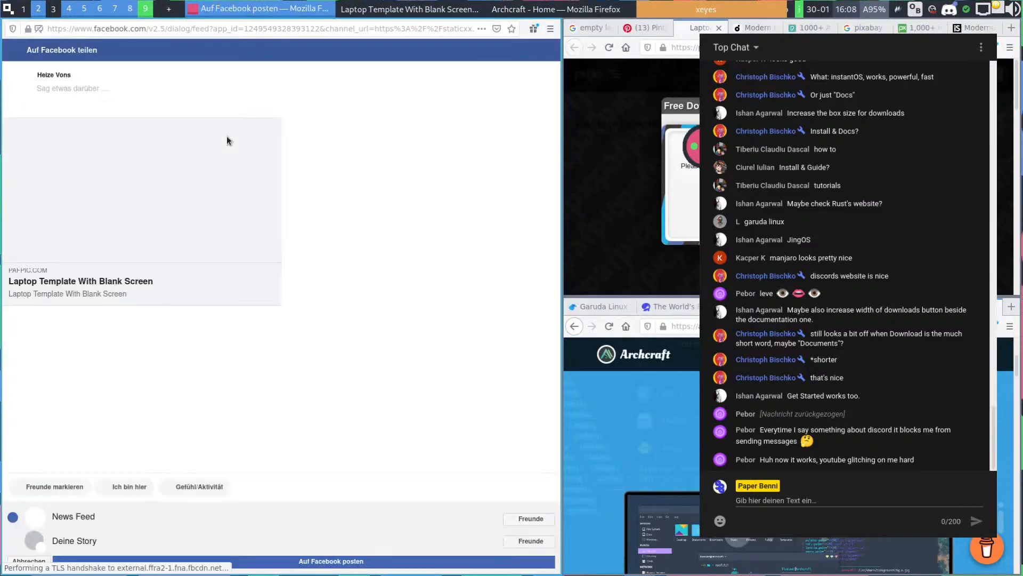
key(super+q)
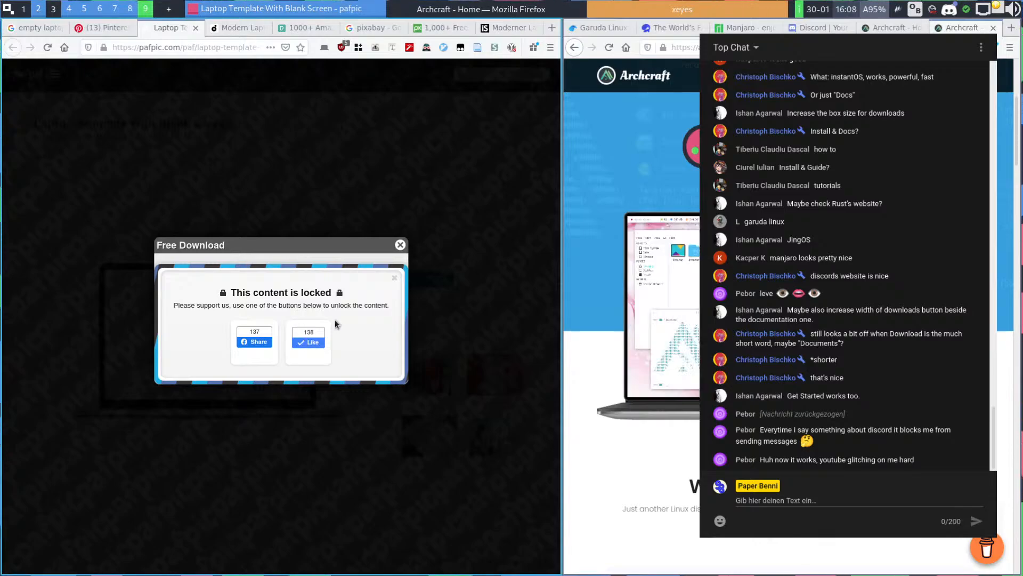
click(395, 280)
click(267, 320)
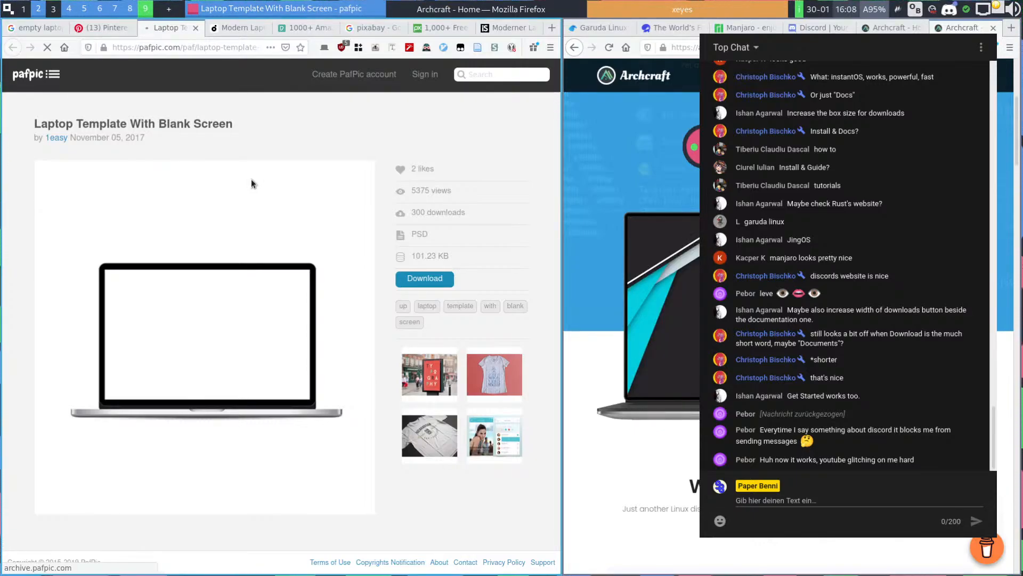
Request the blank-screen laptop template's free download again and open its preview image in a new tab
click(425, 279)
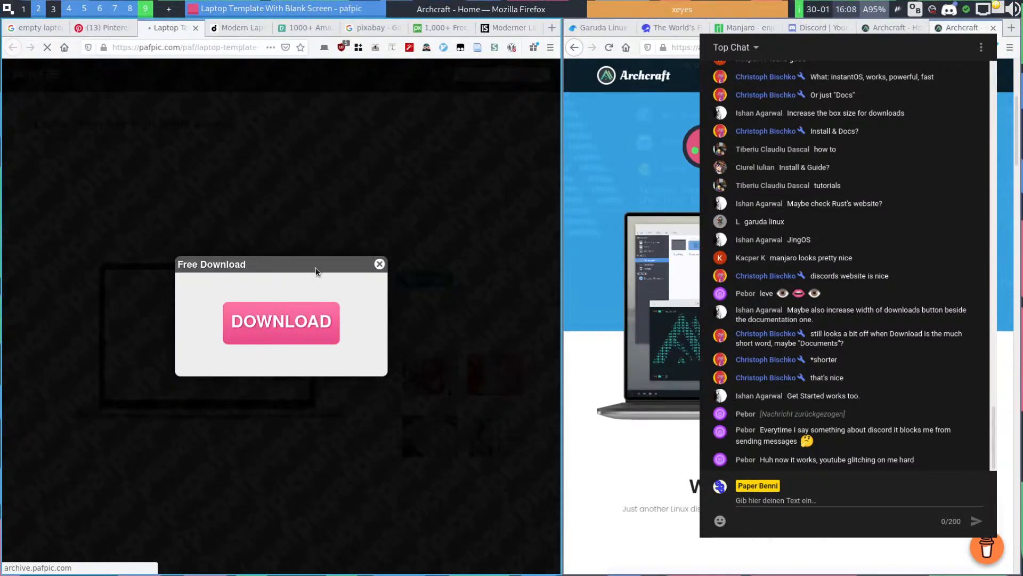
click(275, 322)
click(54, 7)
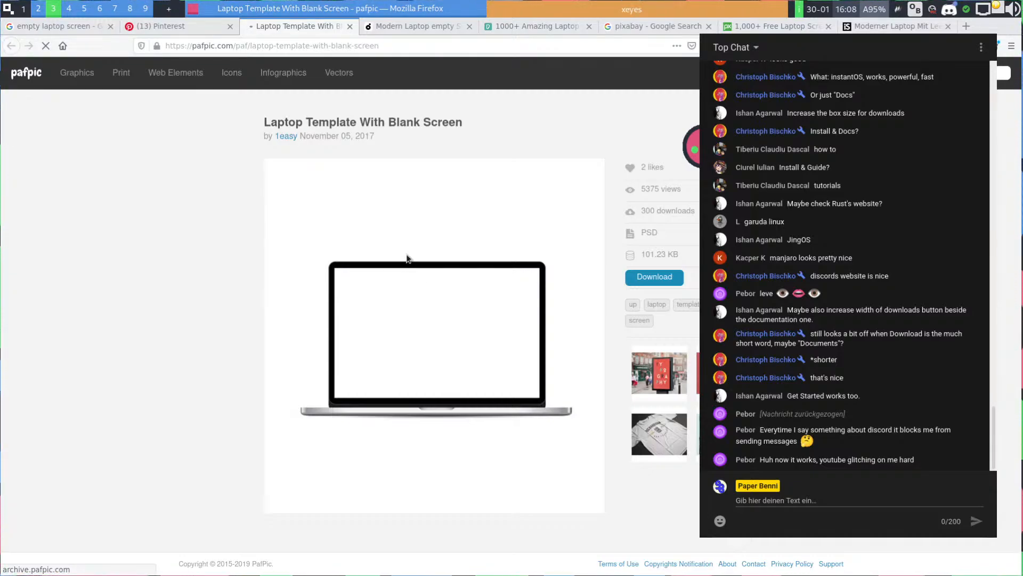
click(640, 273)
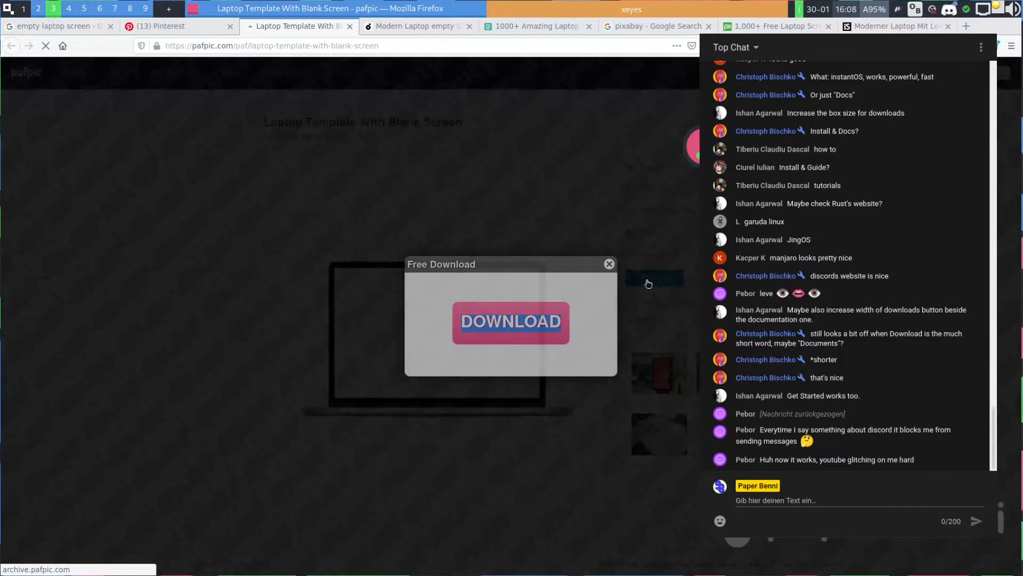
click(647, 283)
click(666, 272)
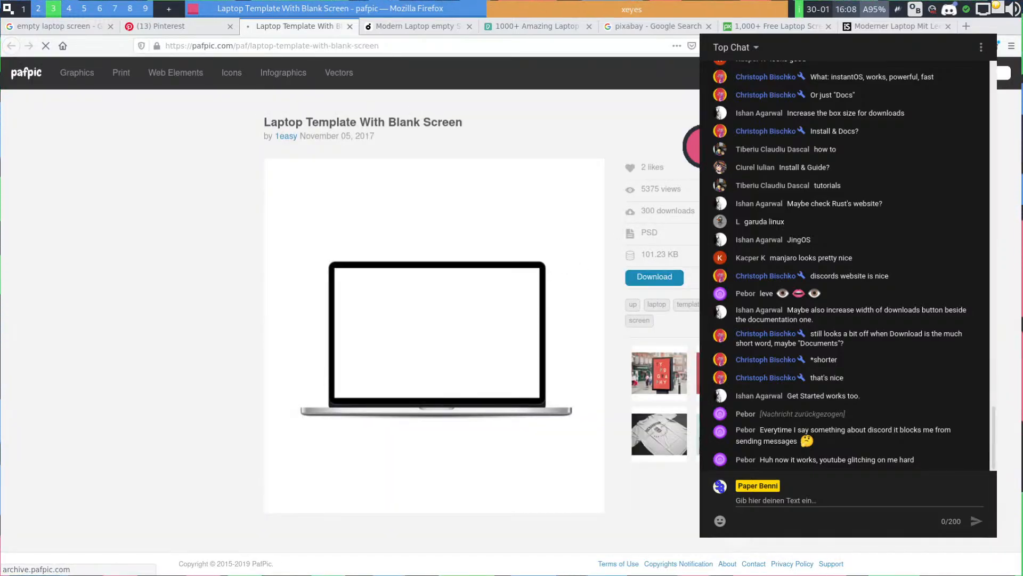
click(633, 318)
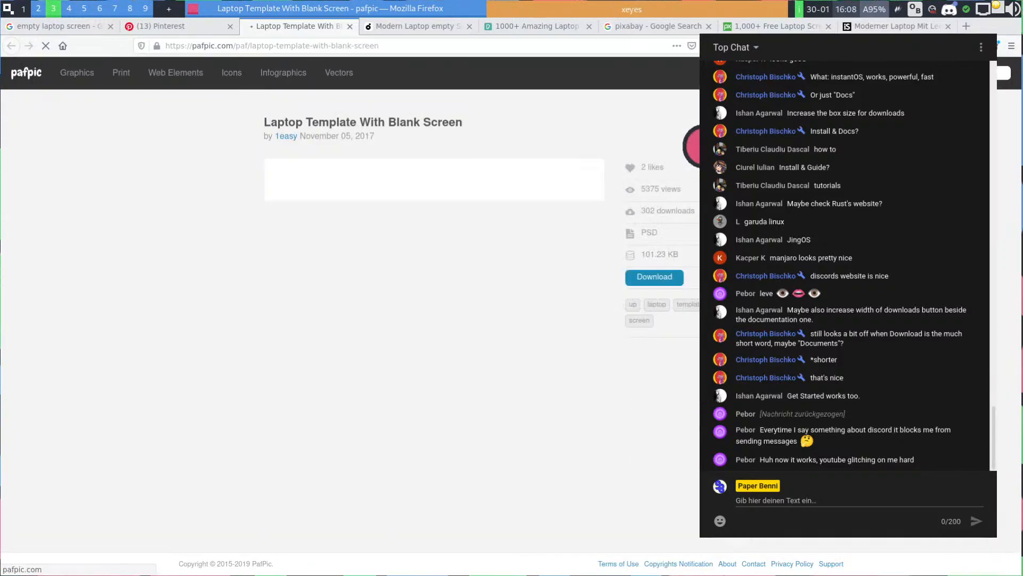
click(649, 280)
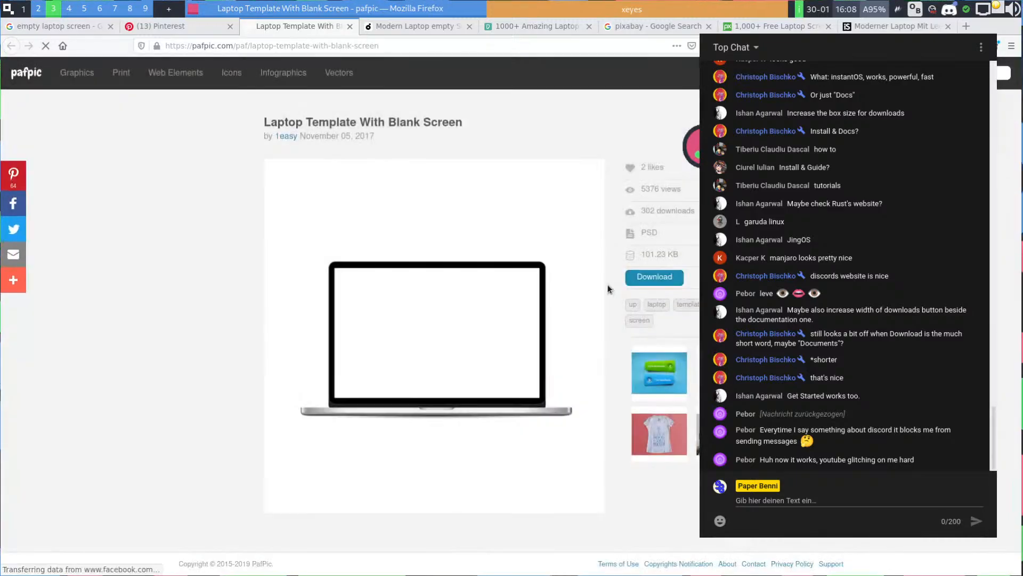
click(649, 276)
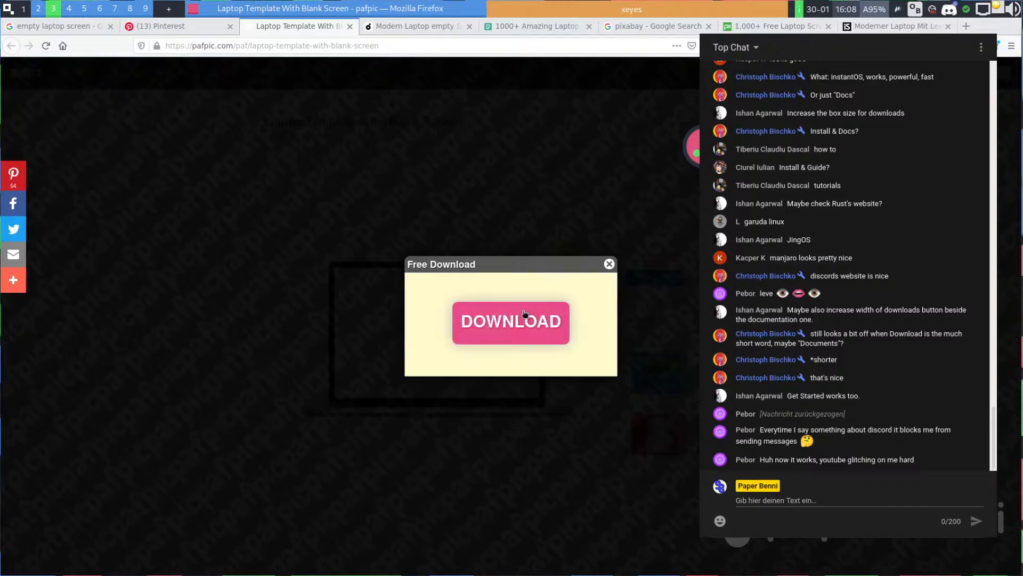
click(524, 314)
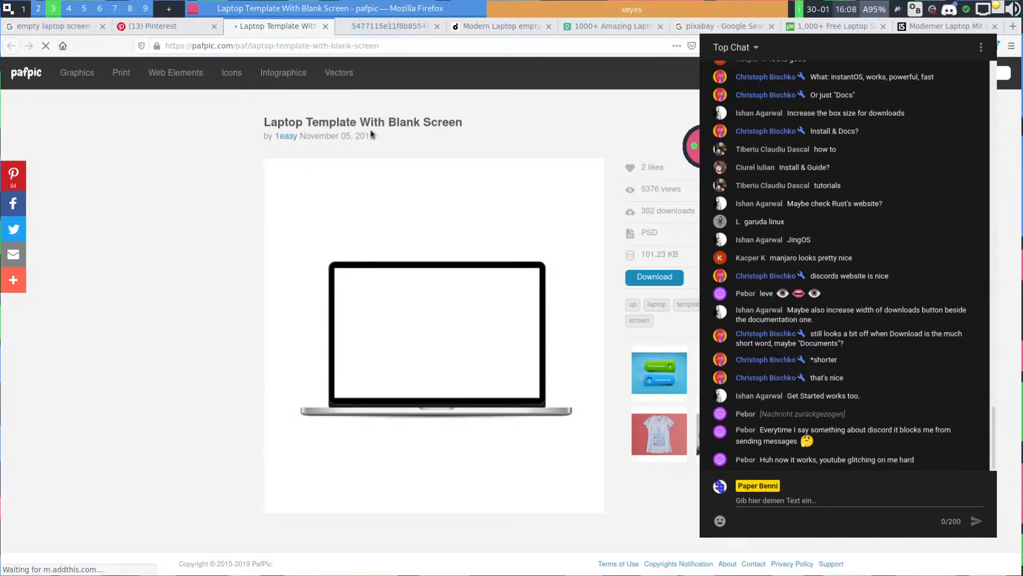
Search the web for "yandex" in a new tab, open the Yandex home page and place its tab beside the laptop image
key(ctrl+t)
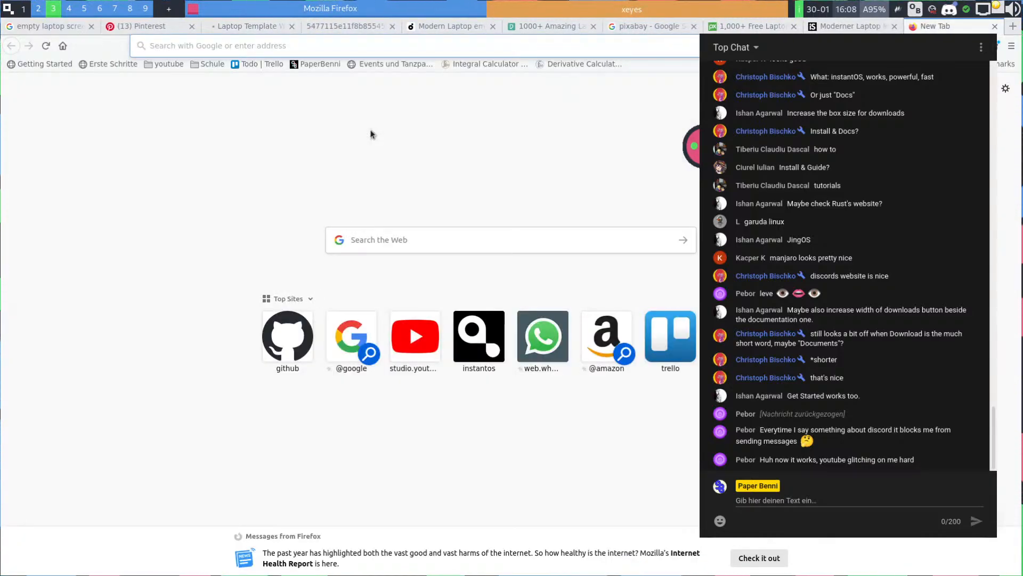
text(yandex)
key(Return)
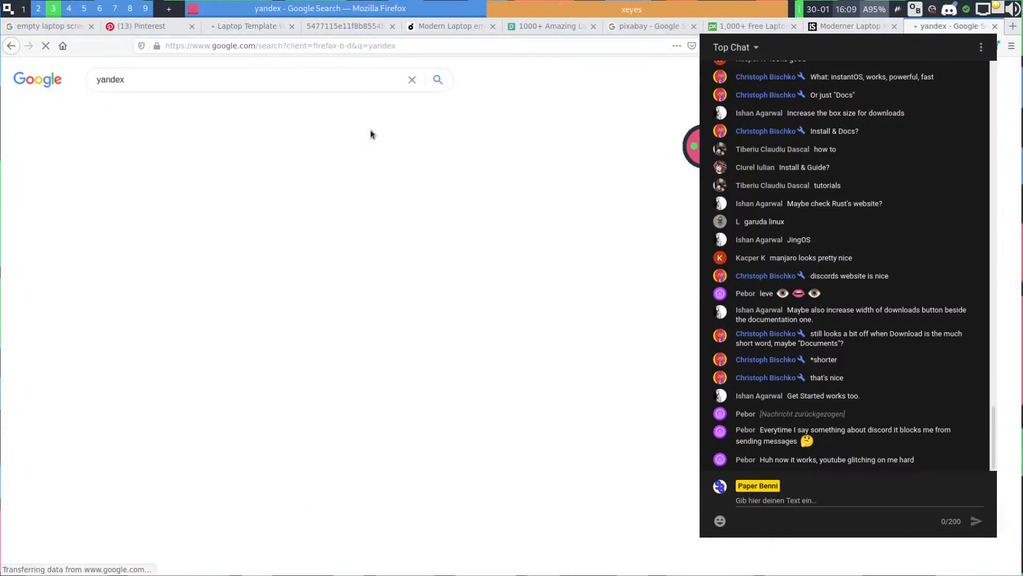
click(295, 169)
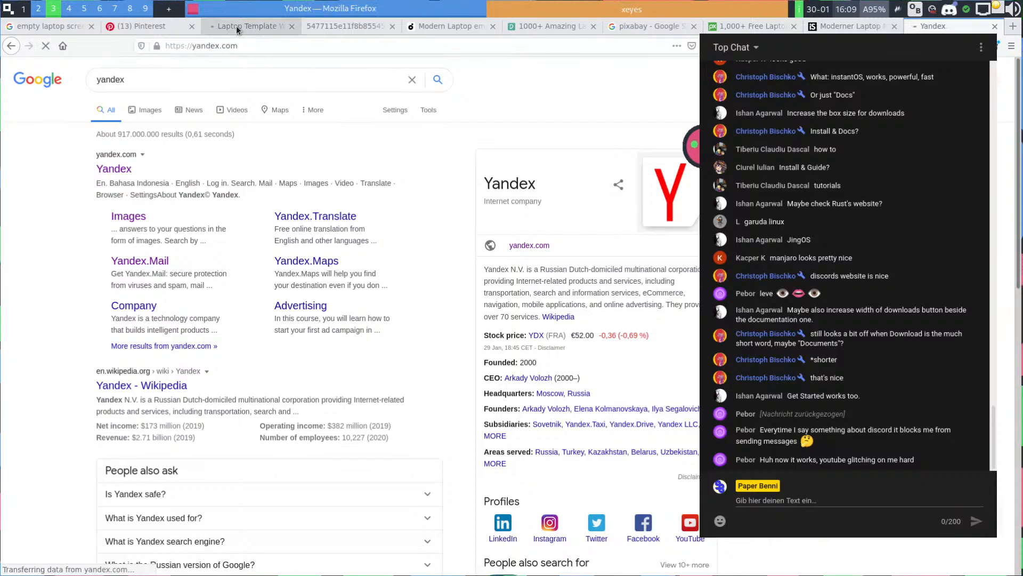
drag(495, 40, 417, 35)
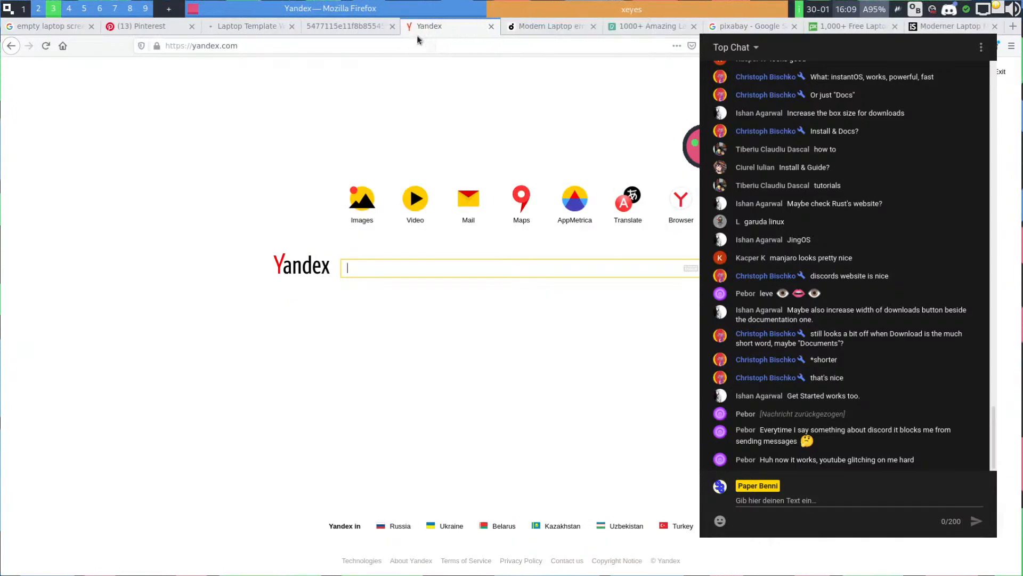
click(356, 36)
drag(421, 238, 375, 270)
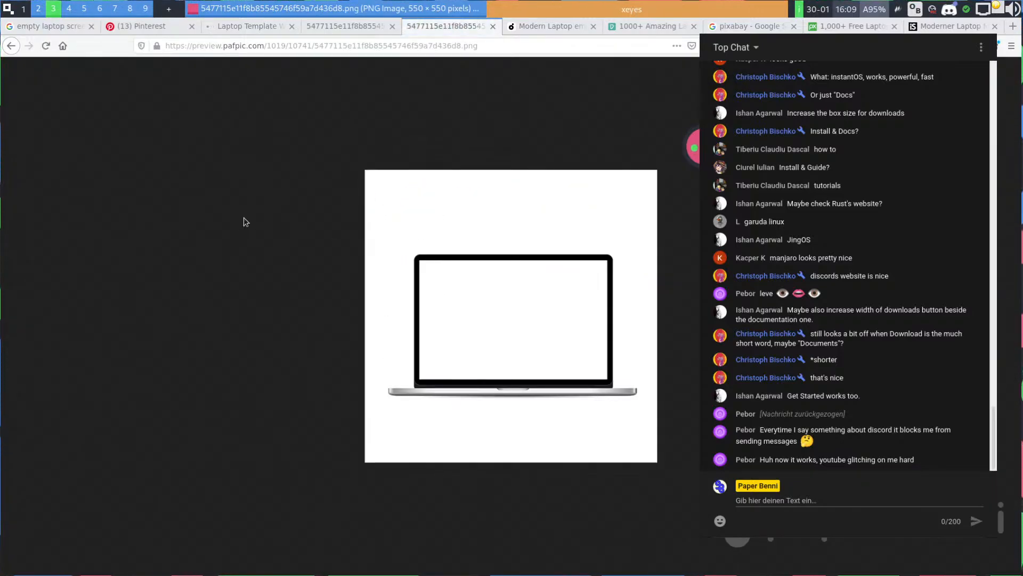
key(alt+Left)
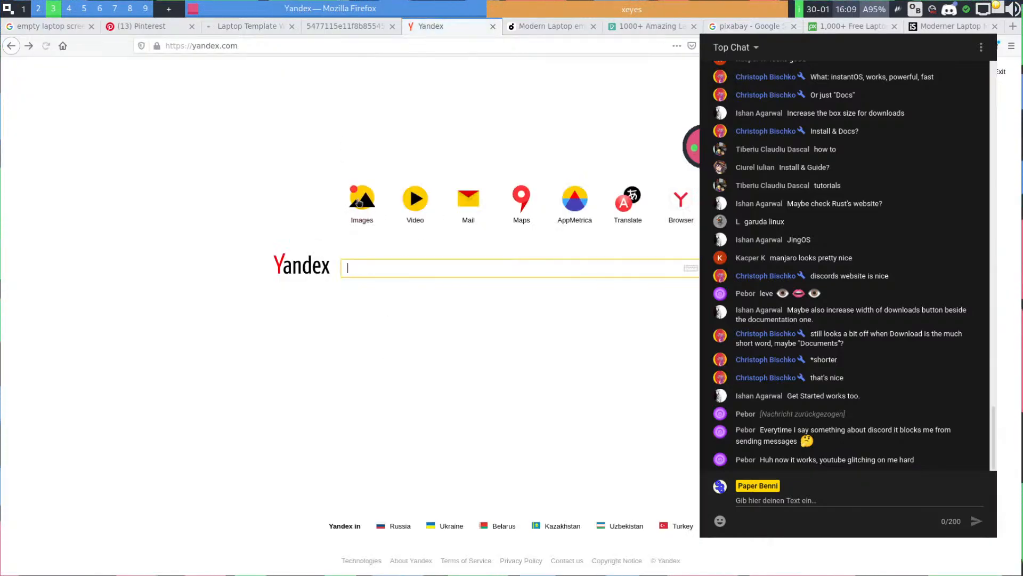
Open Yandex Images and run a reverse image search with the blank-screen laptop picture
click(368, 206)
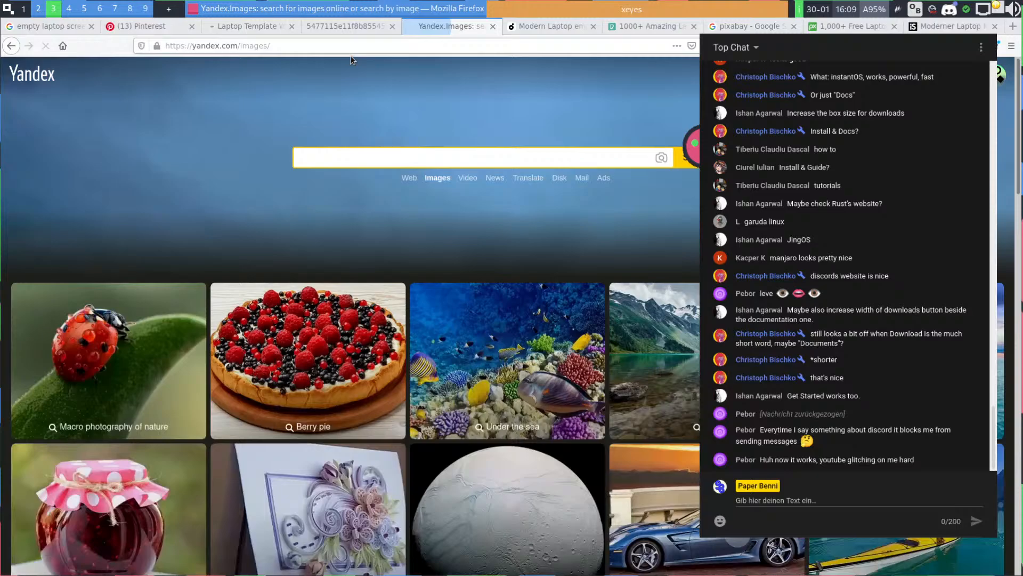
click(322, 28)
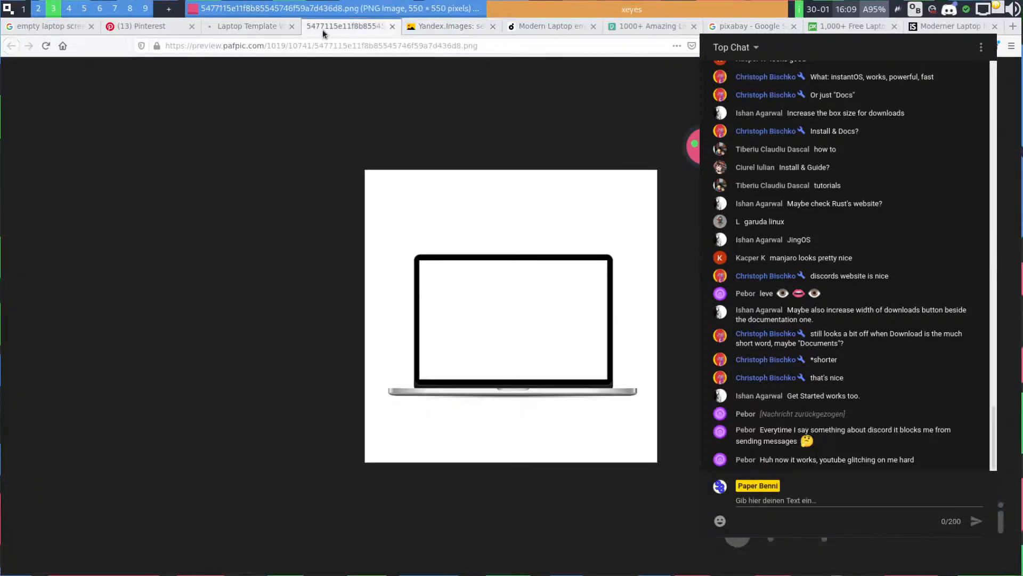
drag(470, 305, 442, 126)
drag(415, 138, 205, 69)
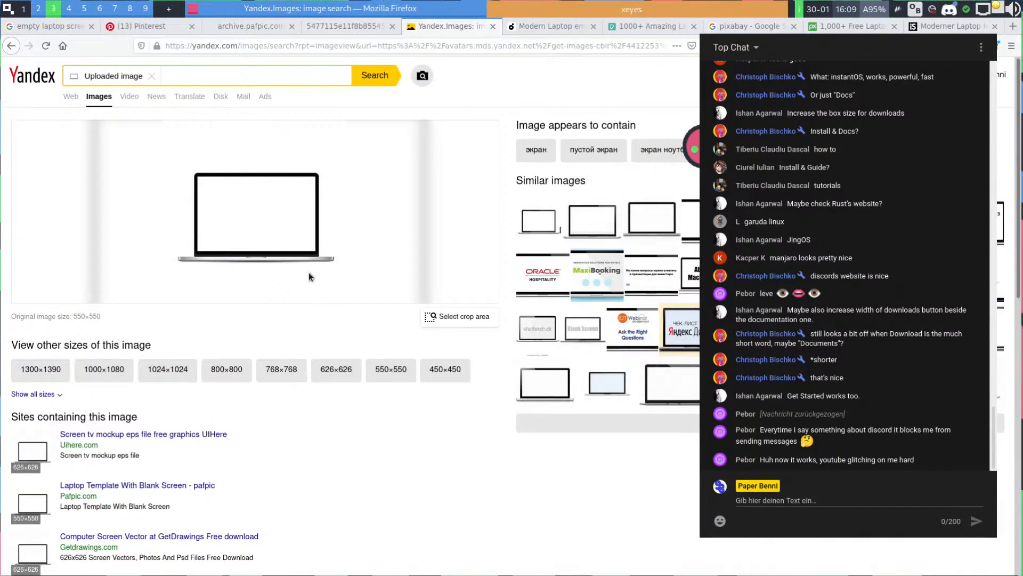
View the 1300×1390 version of the laptop picture, and preview one of the similar blank-screen laptop images
click(41, 370)
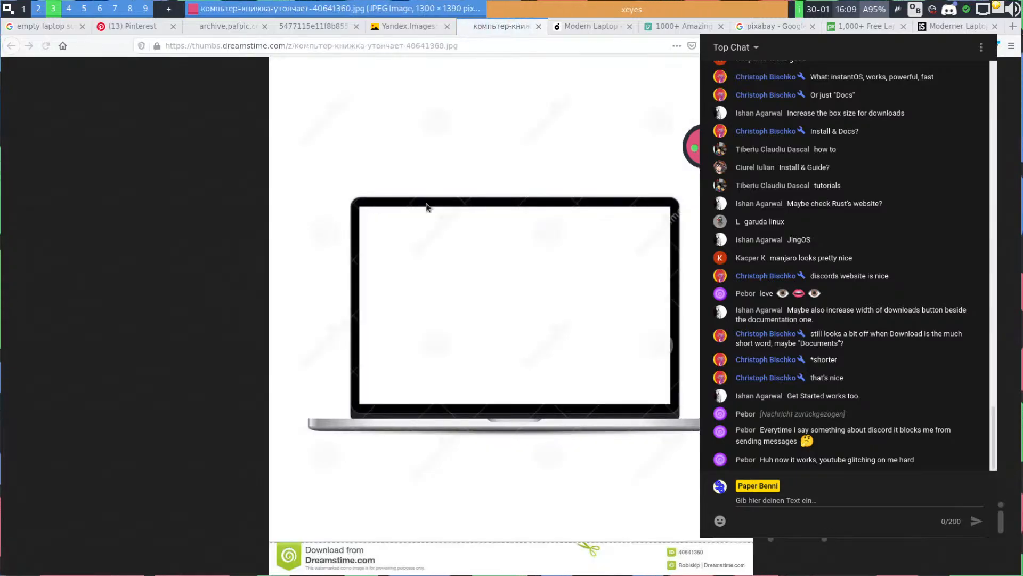
click(431, 30)
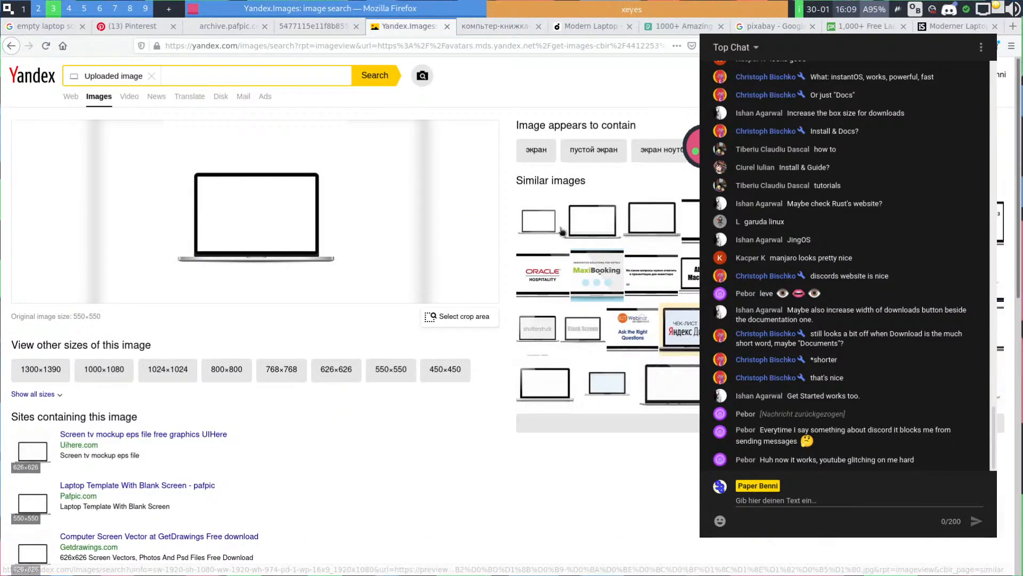
click(608, 232)
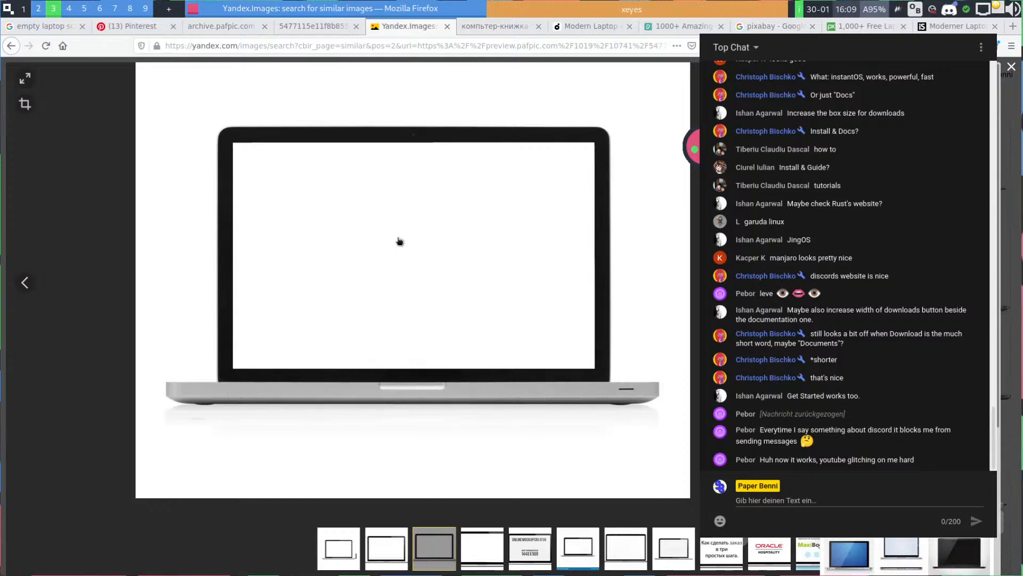
click(1011, 66)
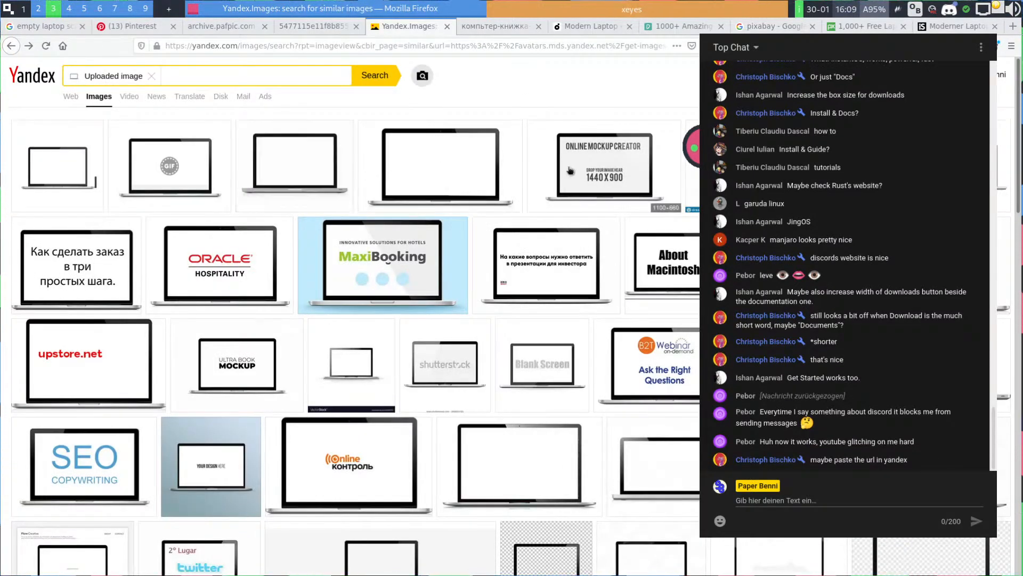
Open the similar "Online Mockup Creator" laptop image at full size, and open its source article on improving screenshots
mouse_move(617, 168)
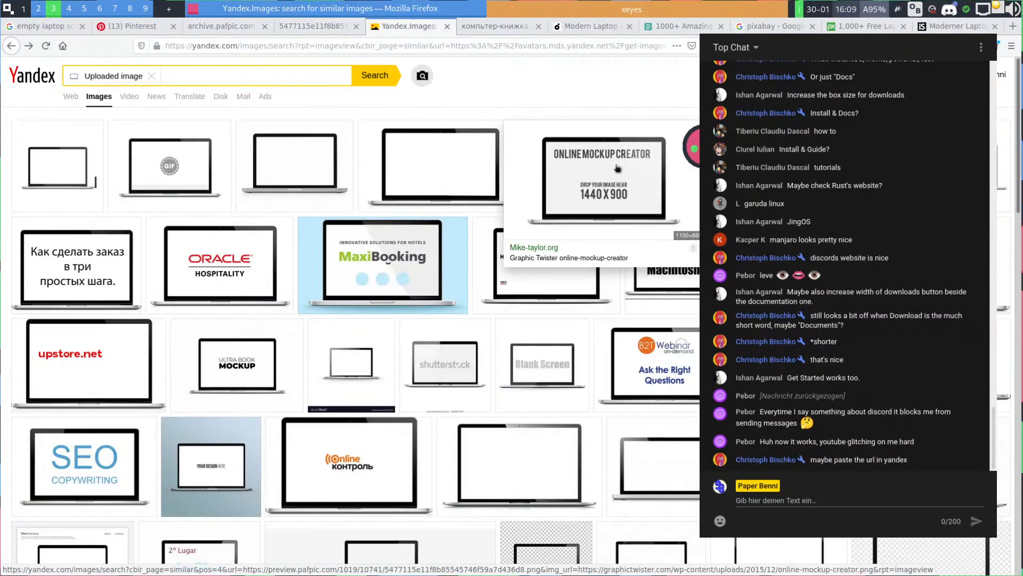
click(564, 162)
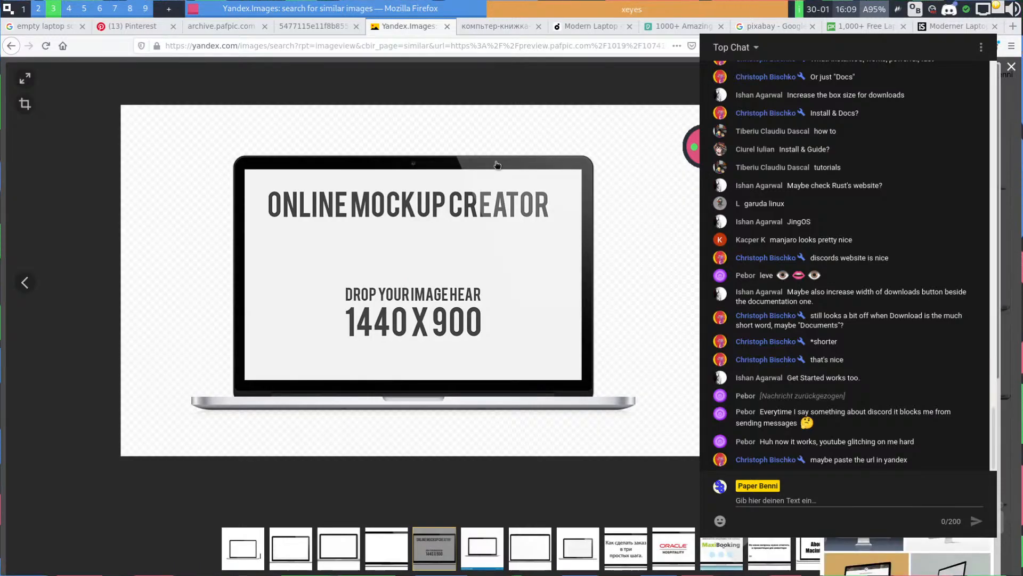
click(570, 162)
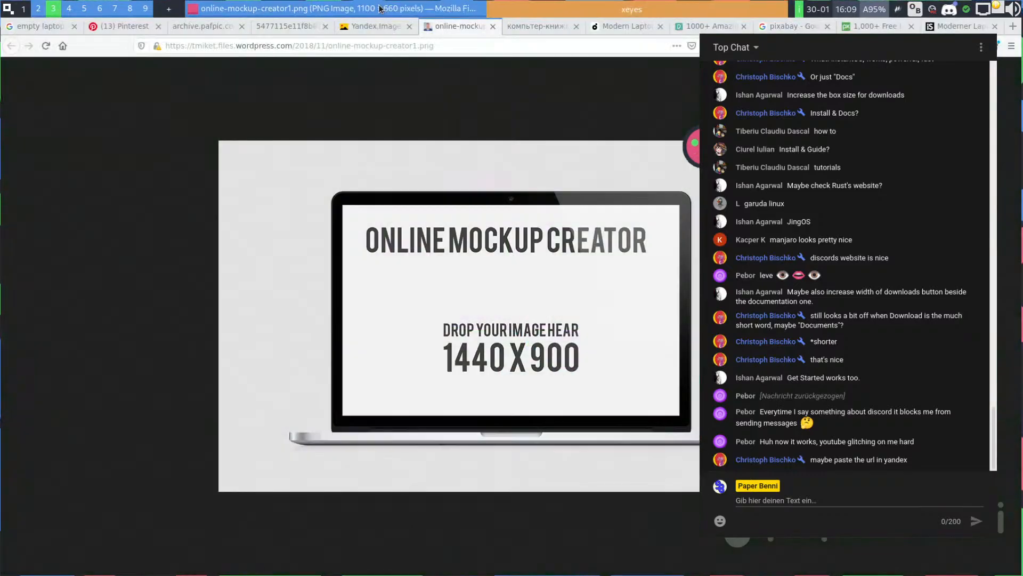
click(380, 26)
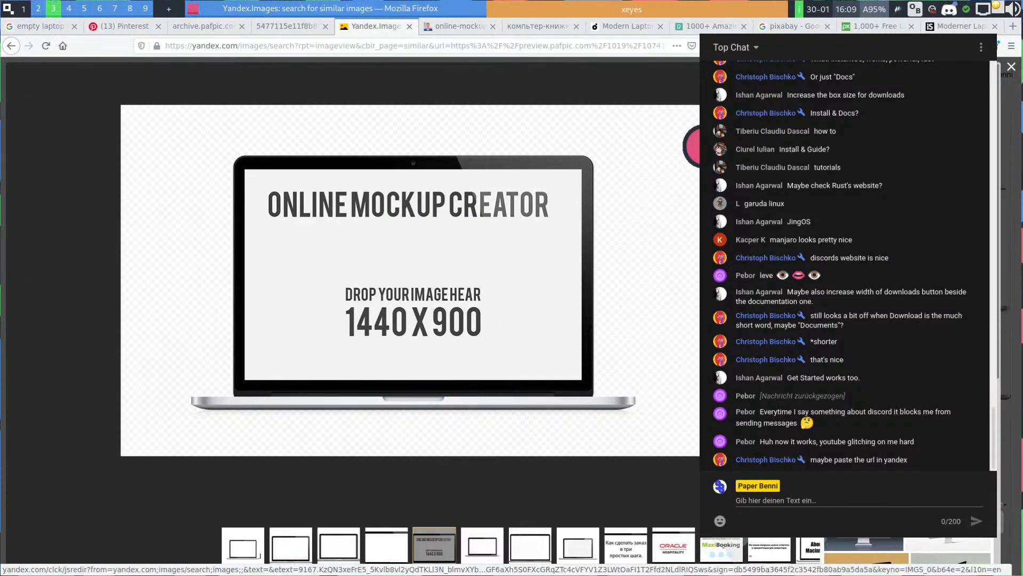
click(351, 130)
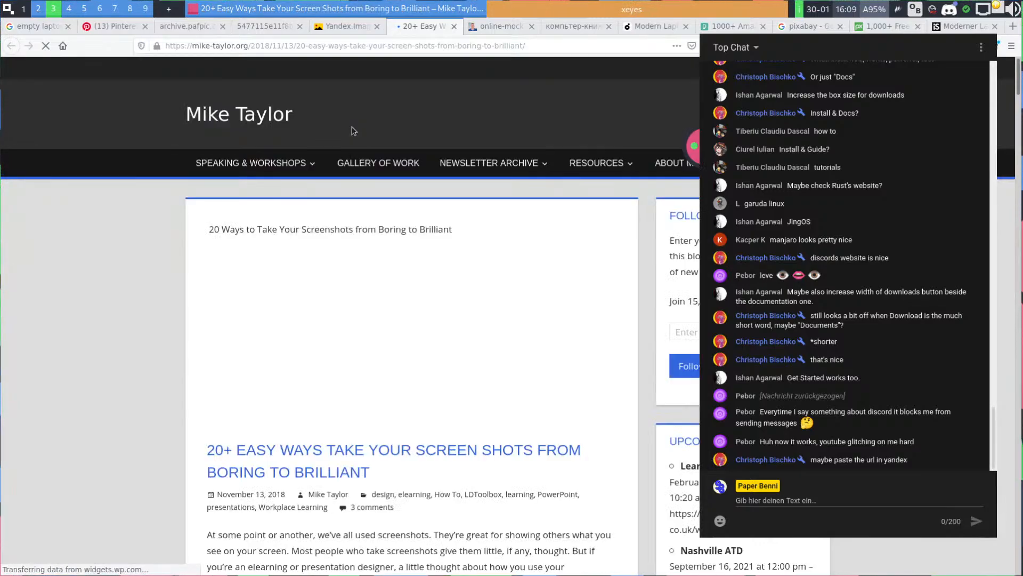
Search the web for "laptop mockup free"
key(ctrl+l)
text(l)
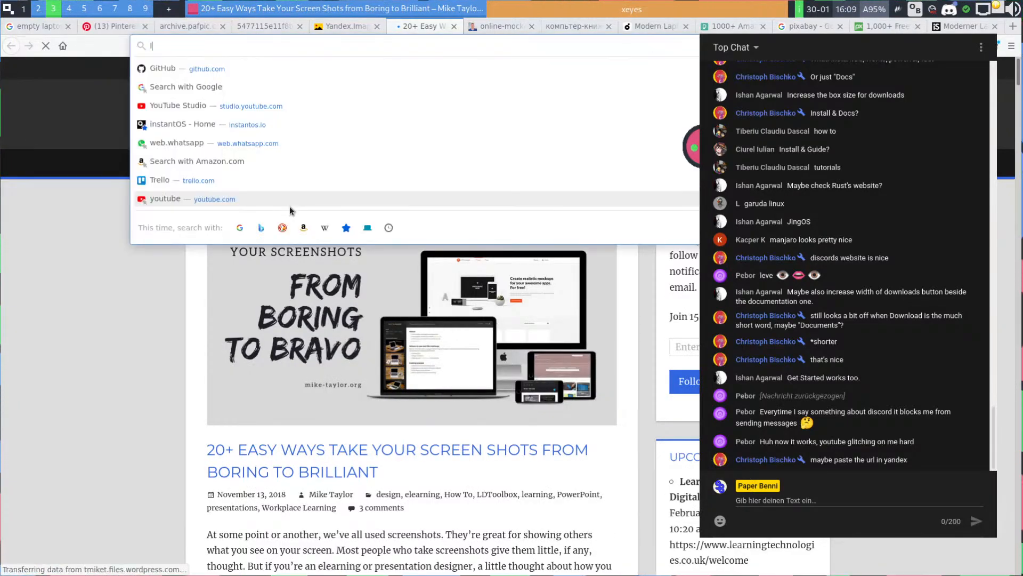
text(aptop mockup s)
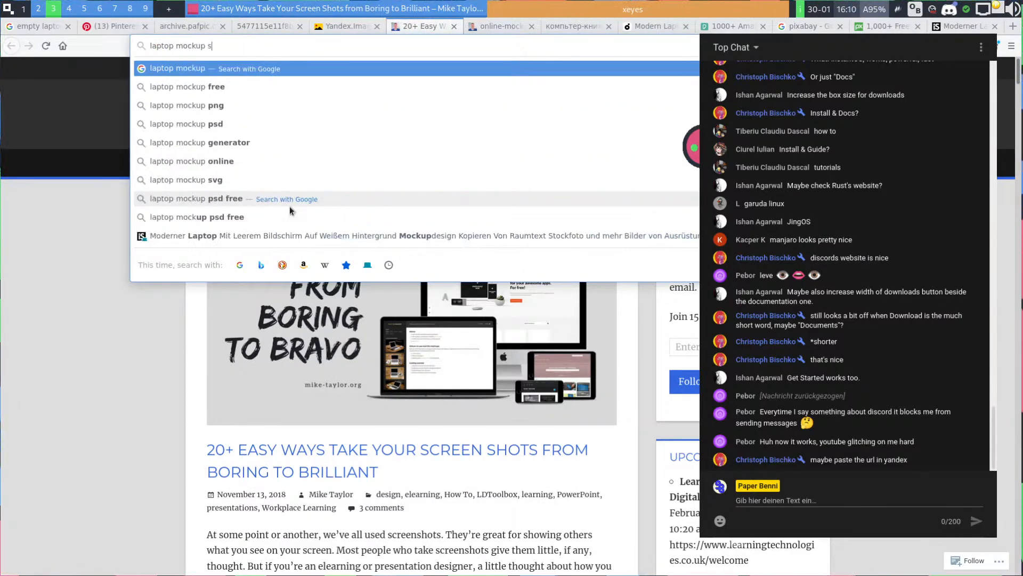
key(BackSpace)
text(free)
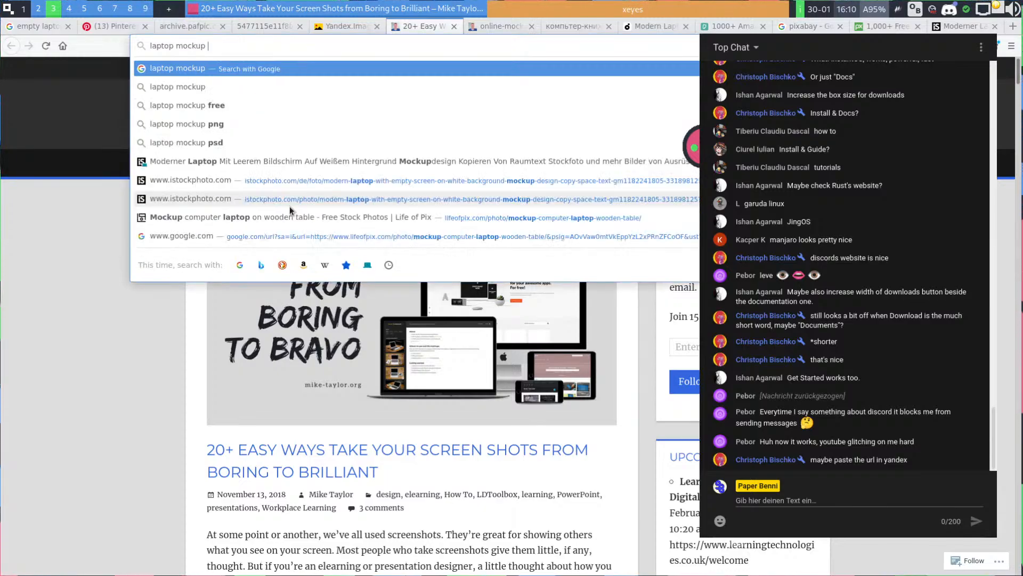
key(Return)
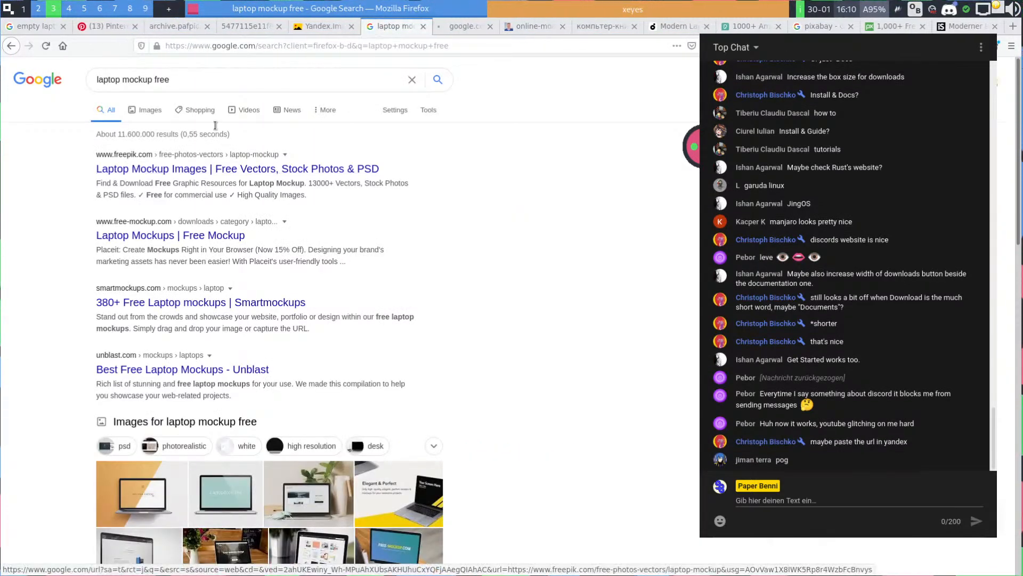
Change the web search to "laptop mockup generator" and open Mockuper's free laptop mockups
double_click(240, 88)
key(Down)
key(Down)
key(Return)
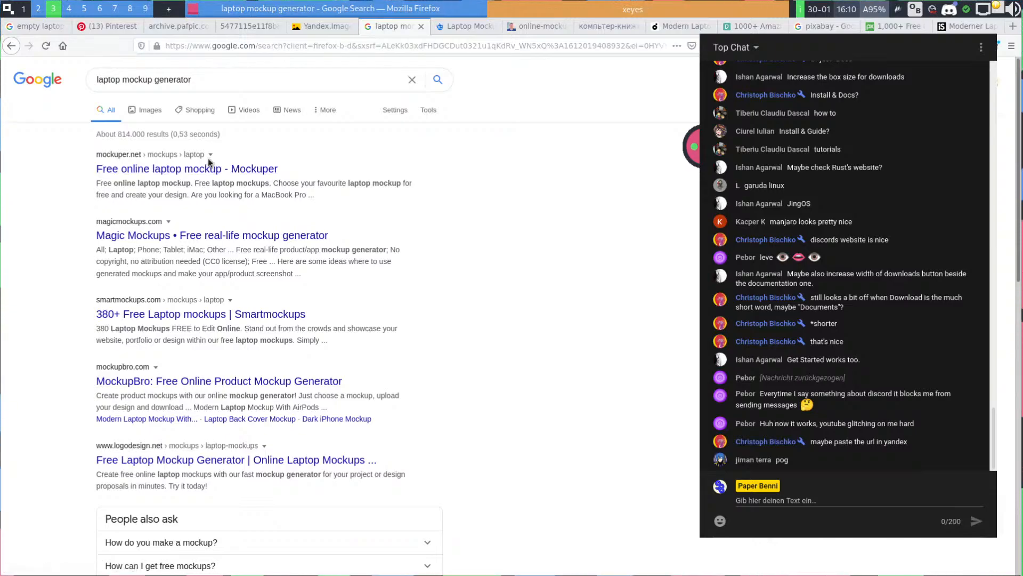
click(447, 14)
click(445, 16)
scroll(272, 164, down, 5)
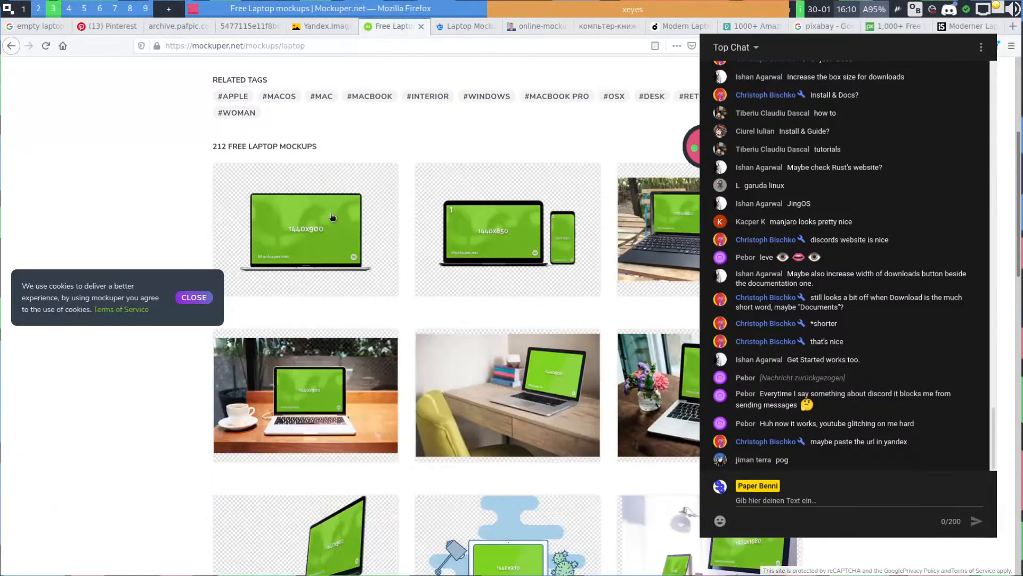
Open the MacBook Pro 16 mockup in Mockuper's generator without subscribing, and try to download it
click(285, 163)
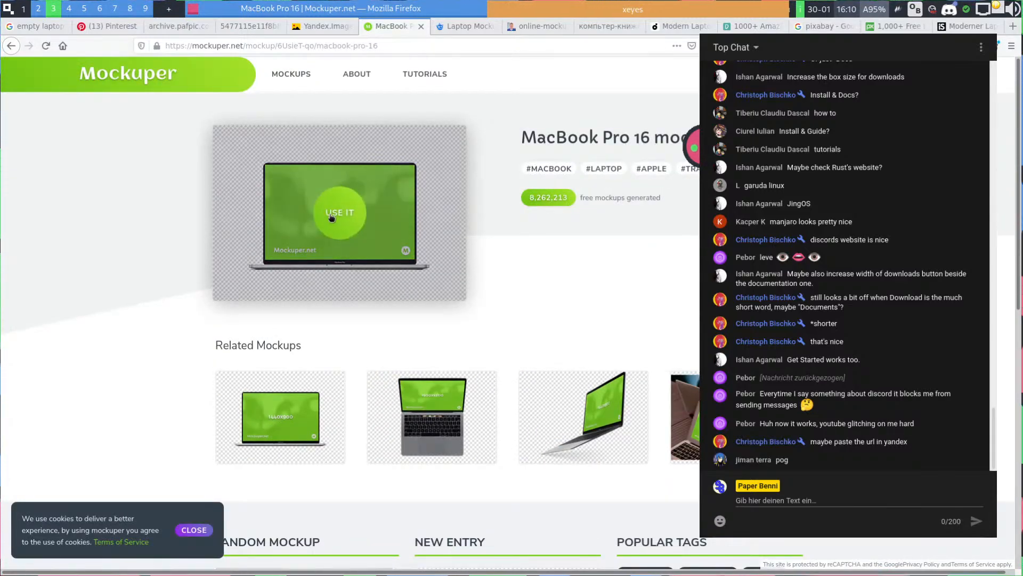
click(336, 214)
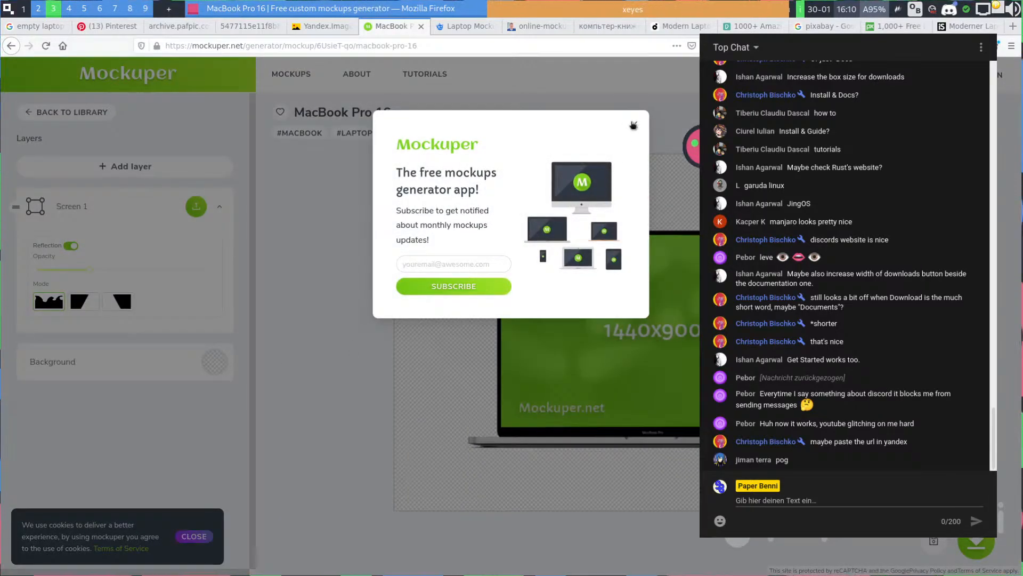
click(633, 125)
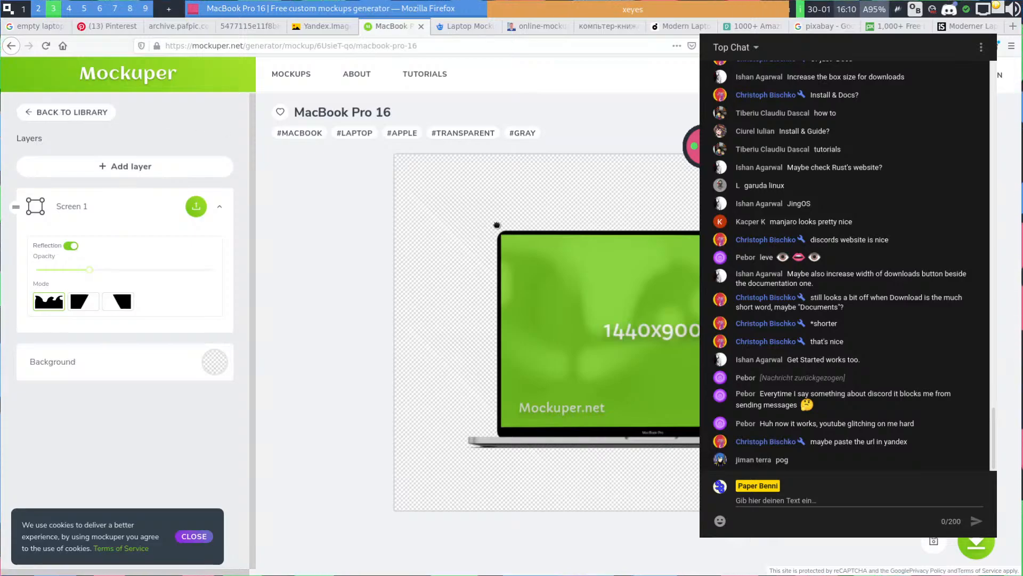
click(976, 535)
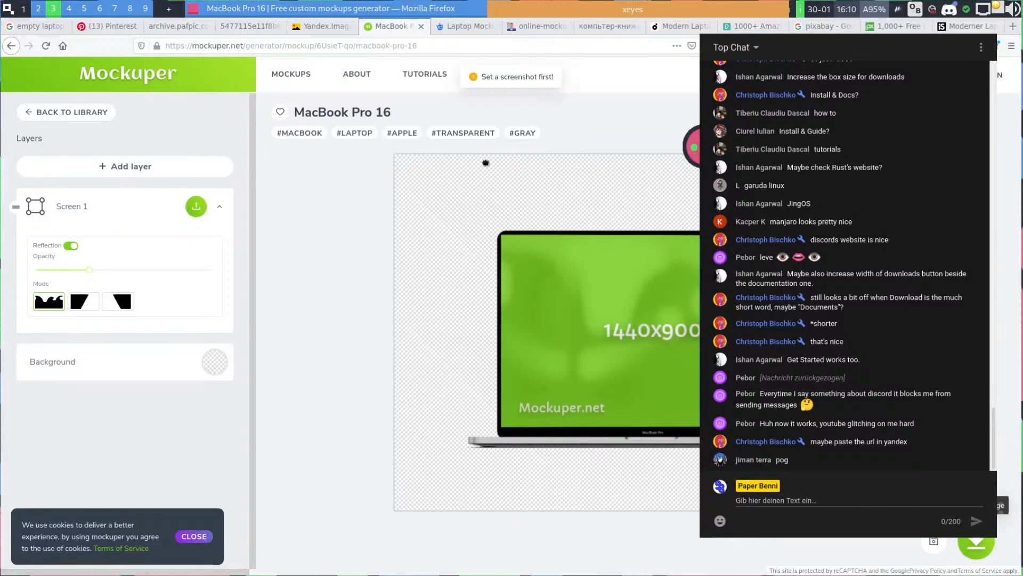
Open the screen editor for the MacBook Pro 16 mockup and capture a rectangular area of the display as a screenshot
click(513, 255)
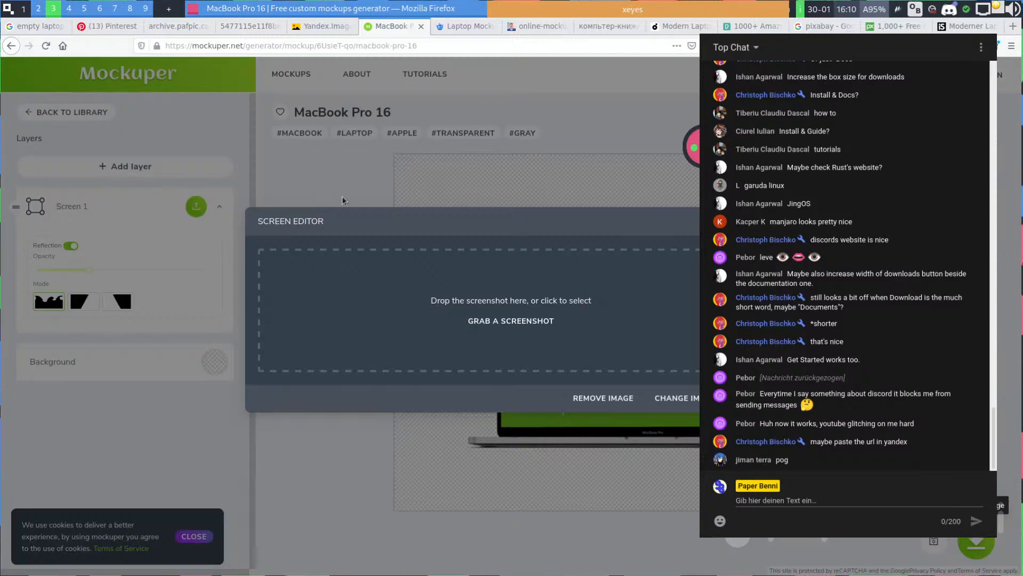
key(s)
key(s)
drag(142, 131, 688, 438)
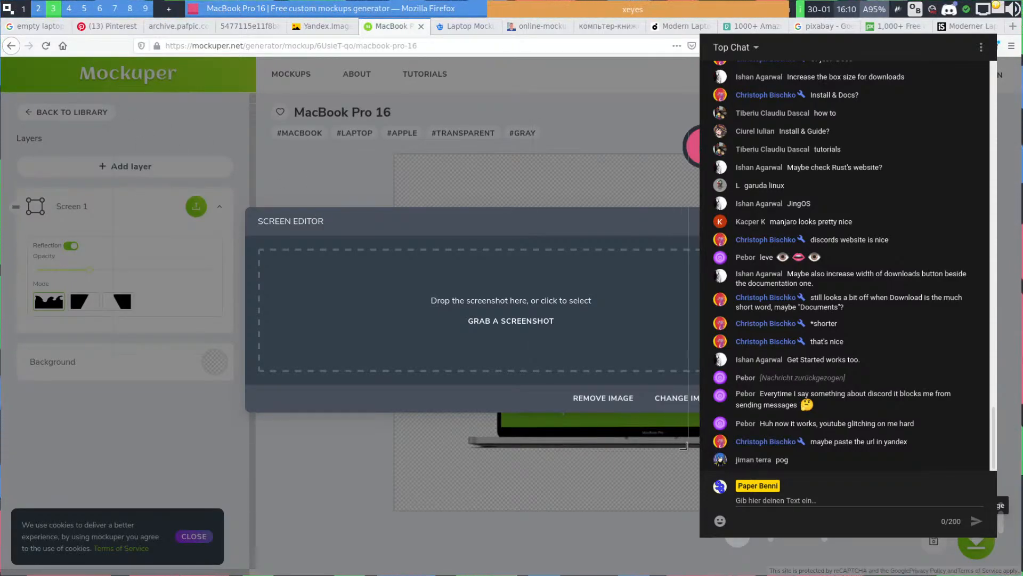
Grab a screenshot of the browser window as the image for the MacBook Pro 16 mockup's screen and apply it
click(536, 315)
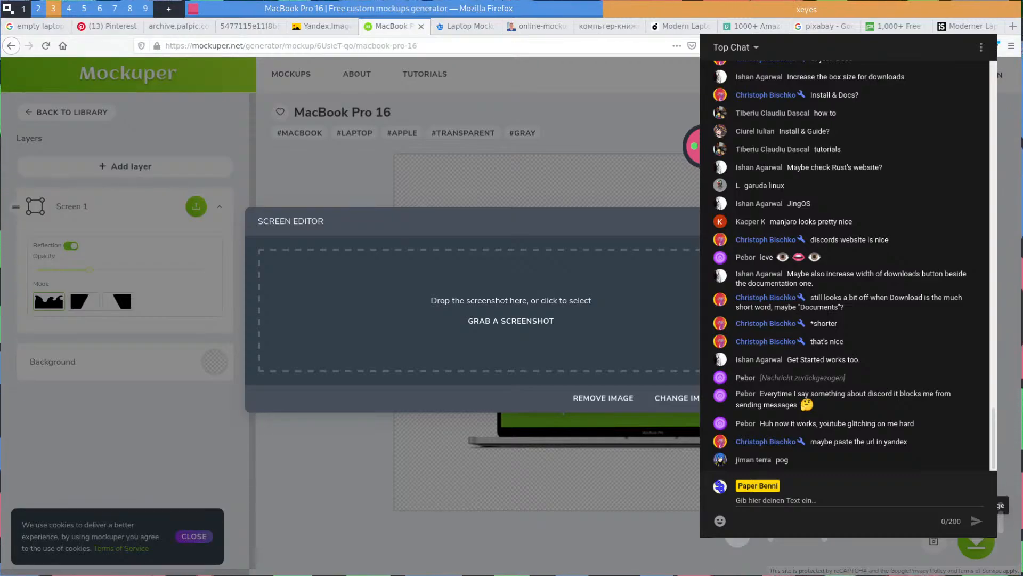
drag(0, 301, 531, 292)
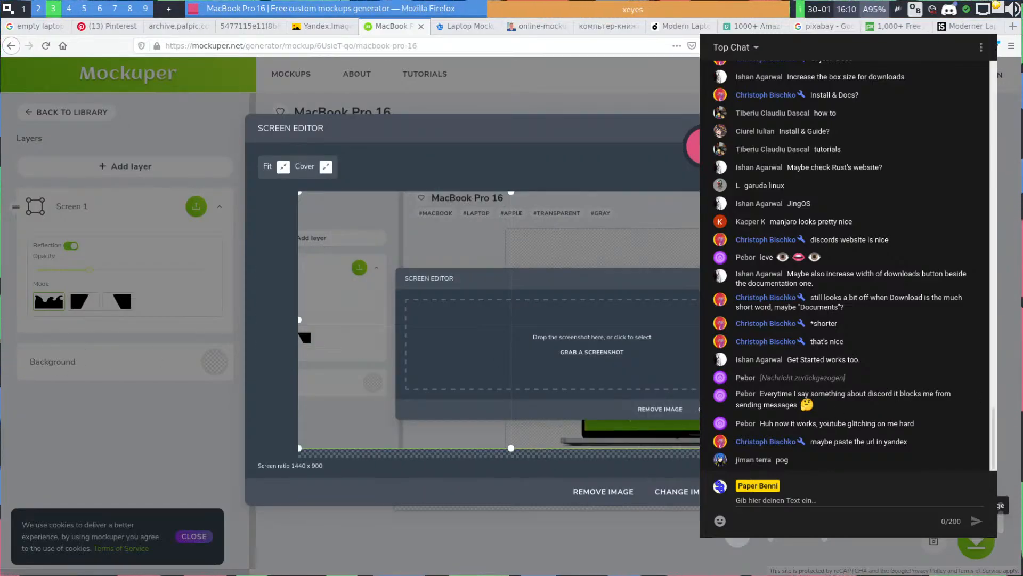
click(750, 492)
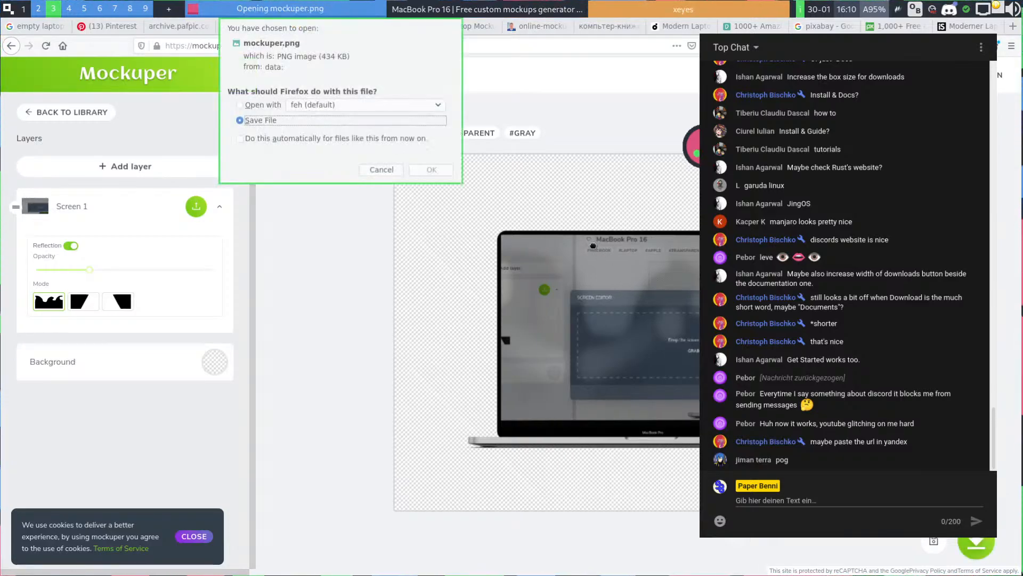
Save the rendered mockup as mockuper.png, then close its image preview and the download list
click(435, 168)
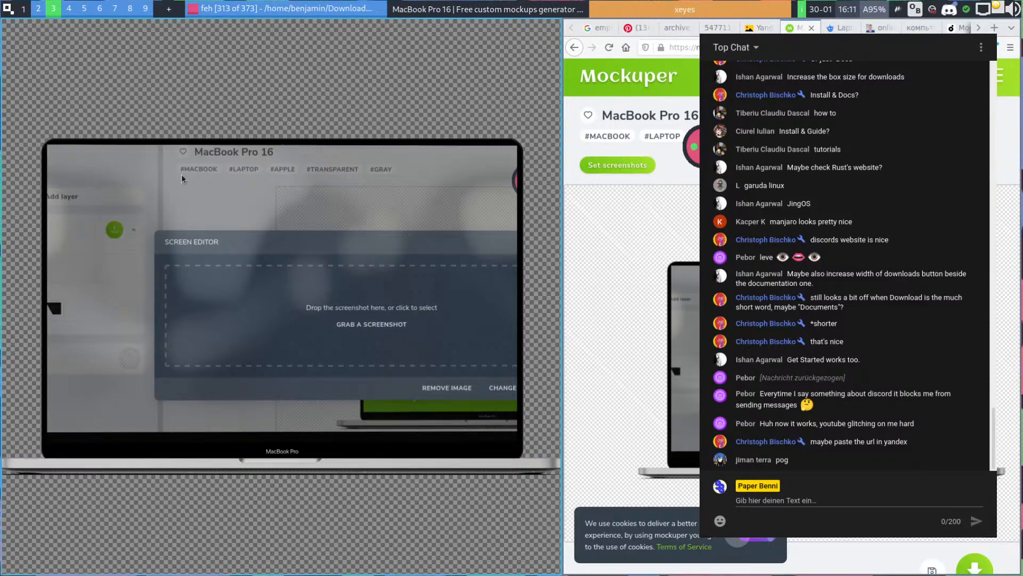
key(q)
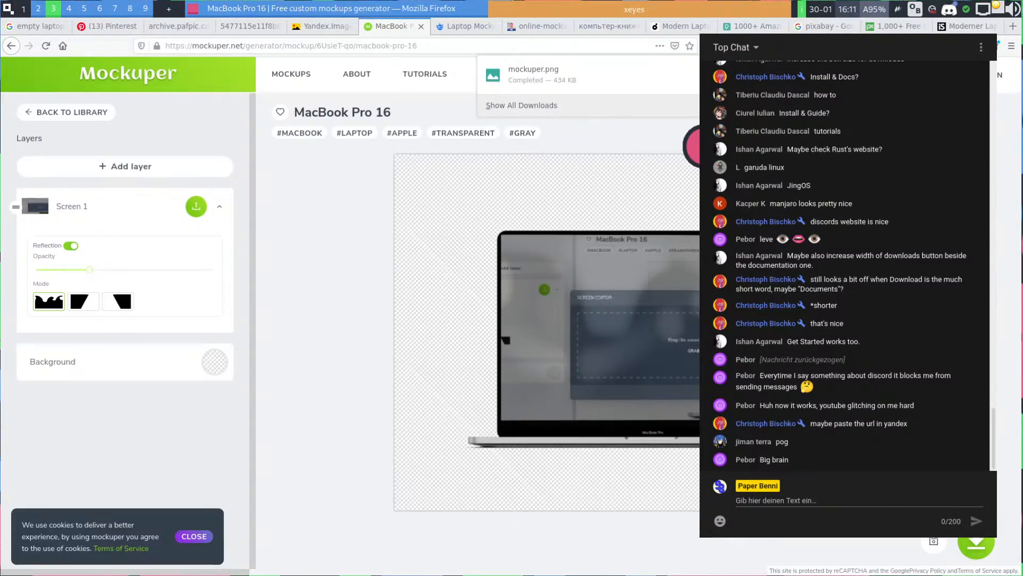
key(Escape)
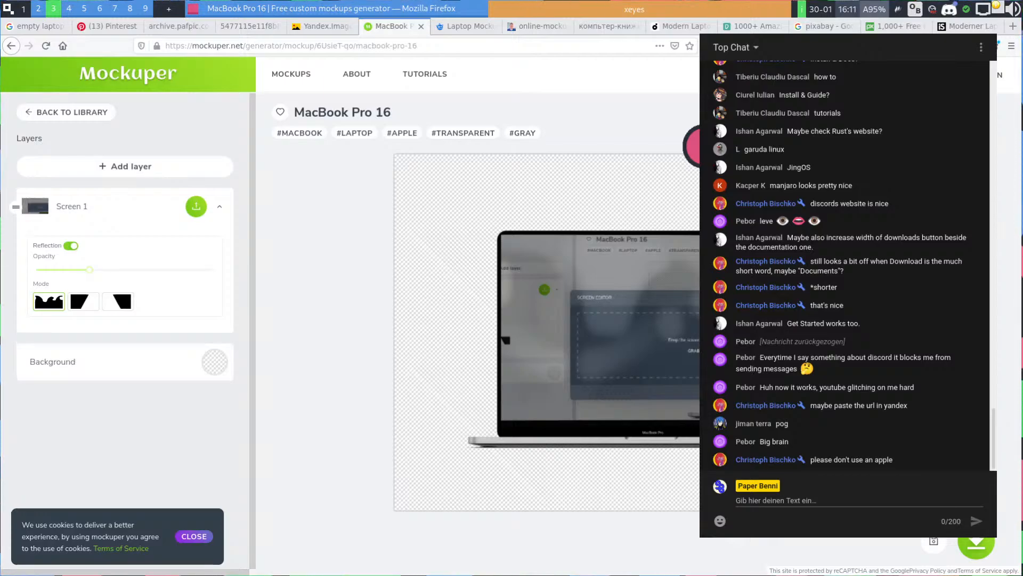
Leave the mockup's screen editor and close the Mockuper and Freepik laptop mockup tabs
click(622, 342)
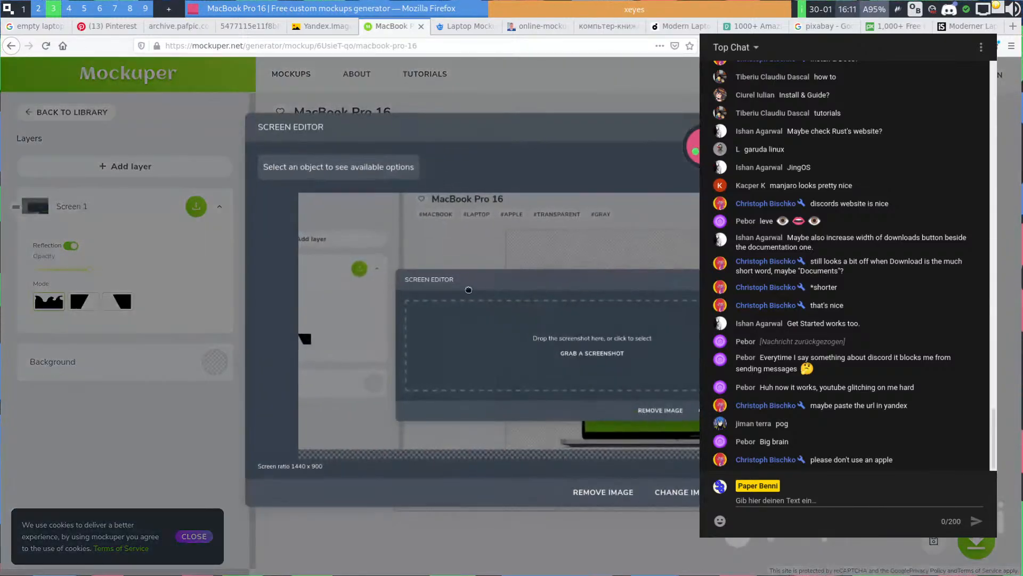
key(Escape)
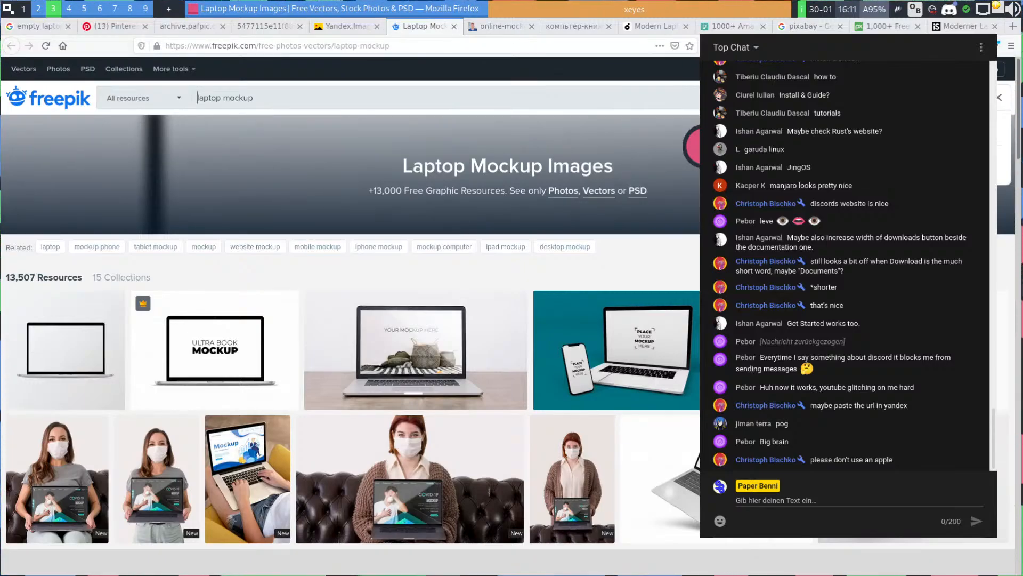
key(ctrl+w)
key(ctrl+w)
Switch to Krita and open the downloaded mockuper.png as a new document
key(alt+Tab)
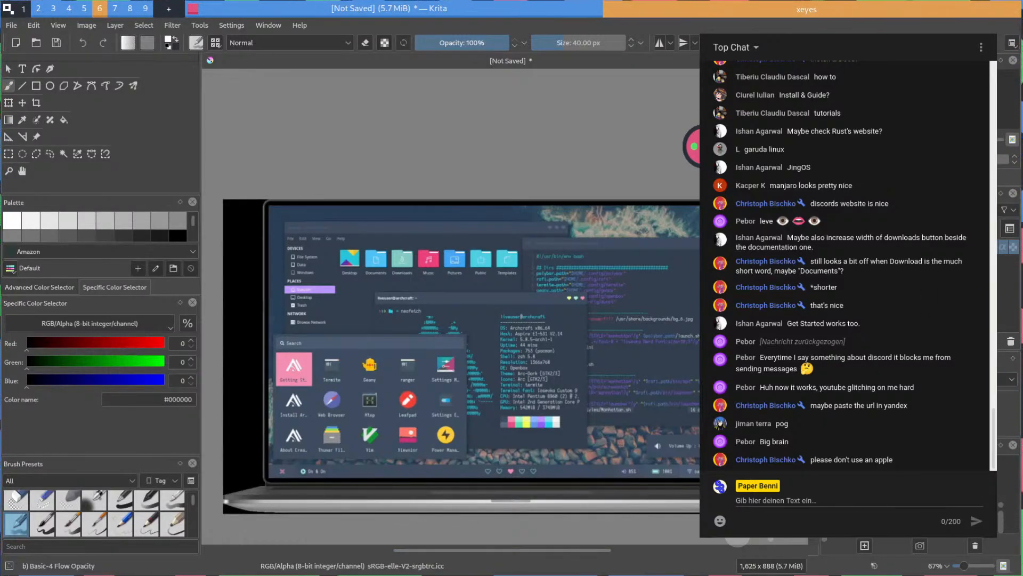
drag(128, 249, 566, 284)
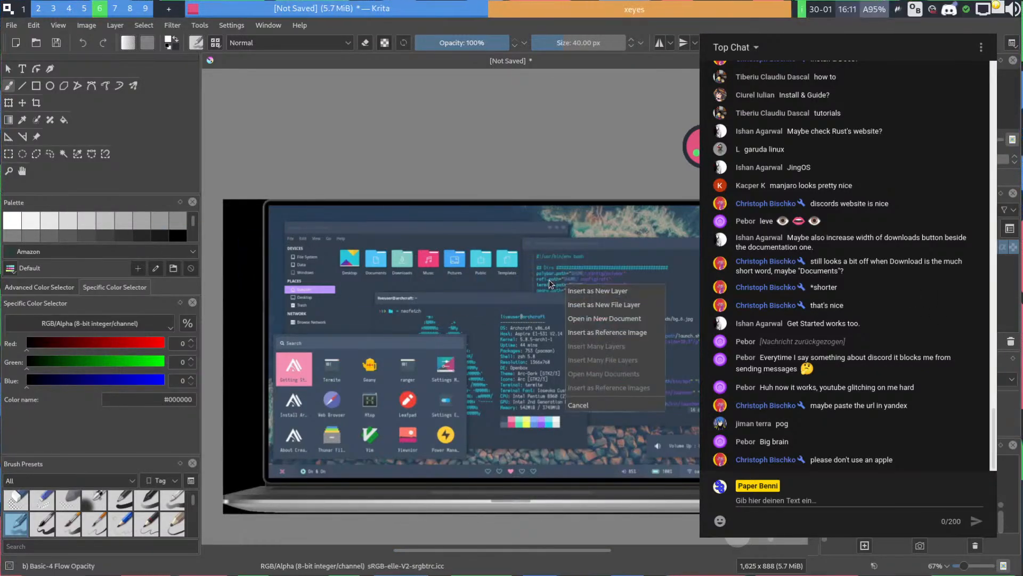
click(610, 319)
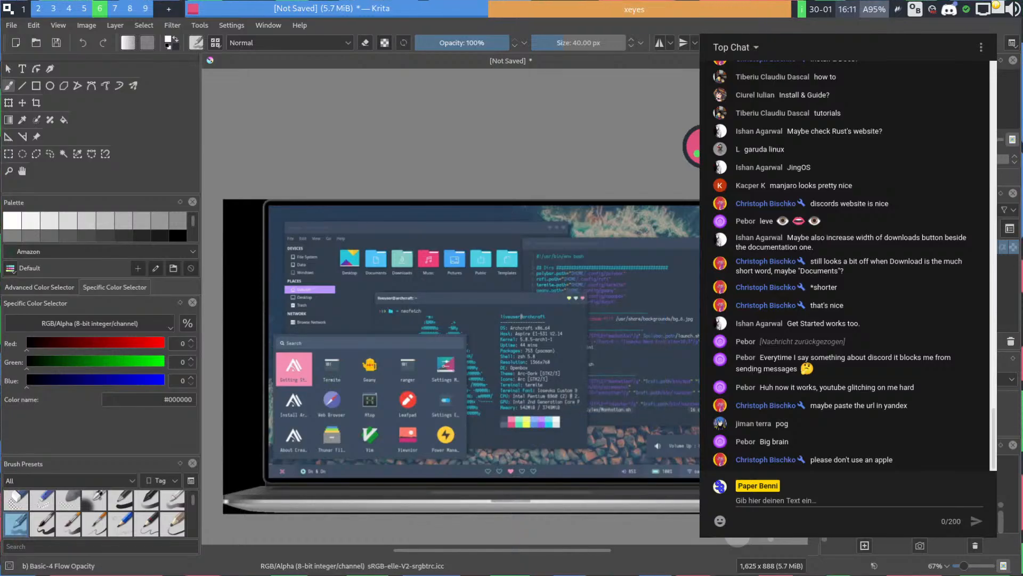
scroll(417, 291, up, 5)
scroll(417, 290, down, 3)
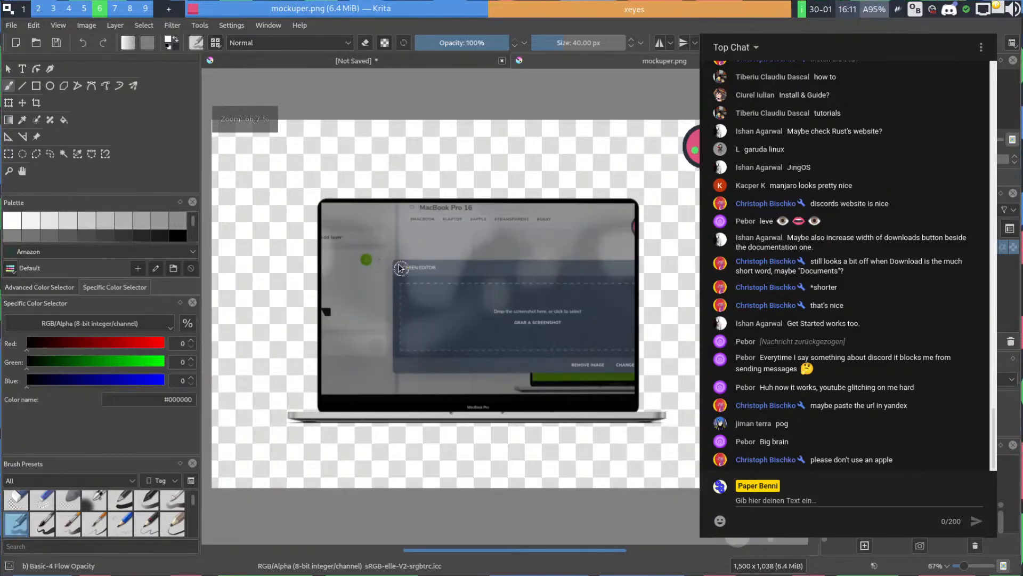
Paint over the "MacBook Pro" label on the lower bezel in black with a brush of about 10.83 px
drag(468, 287, 556, 323)
scroll(555, 325, up, 3)
drag(585, 427, 505, 219)
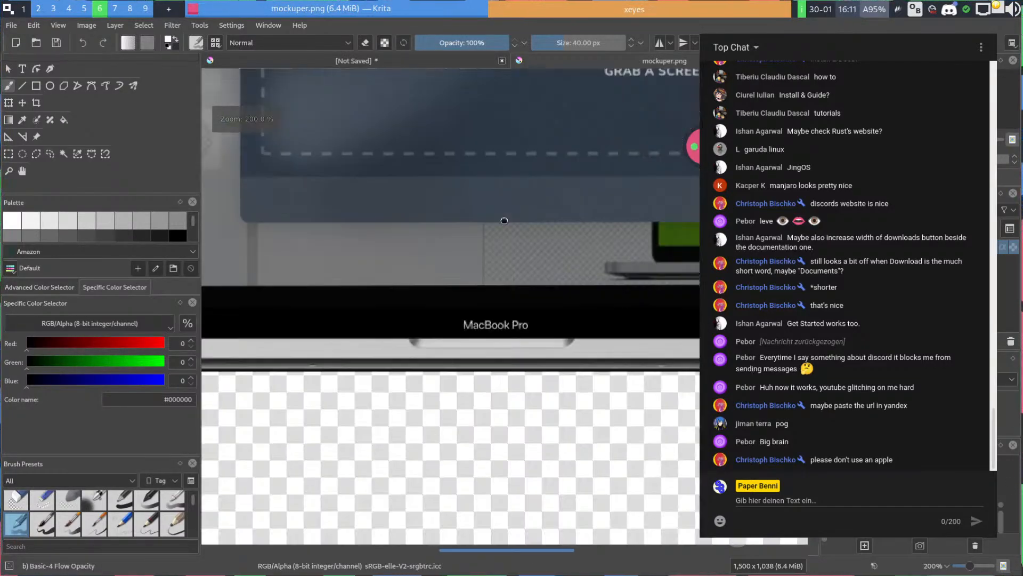
drag(546, 353, 580, 418)
scroll(484, 325, up, 3)
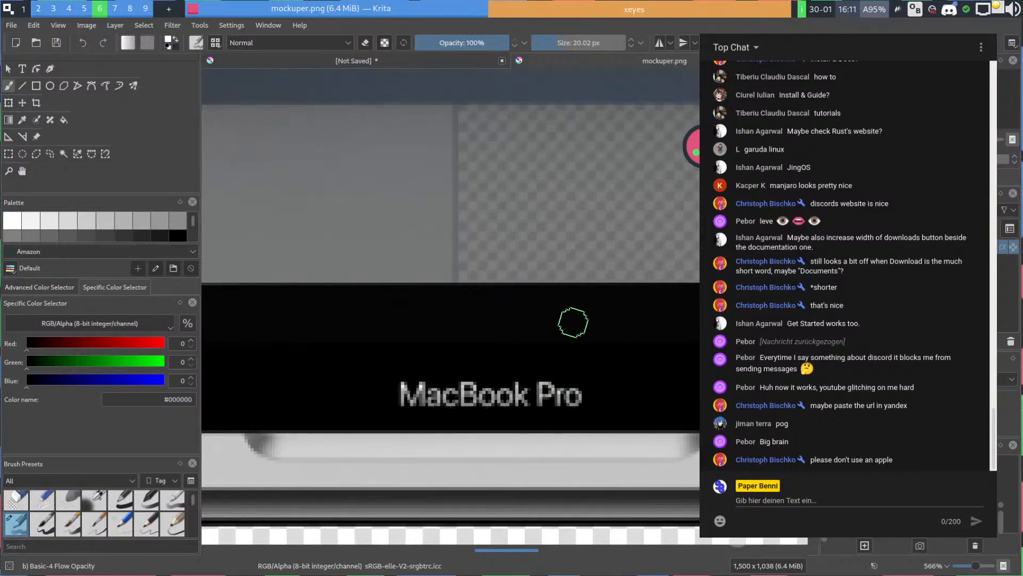
right_click(573, 319)
click(570, 318)
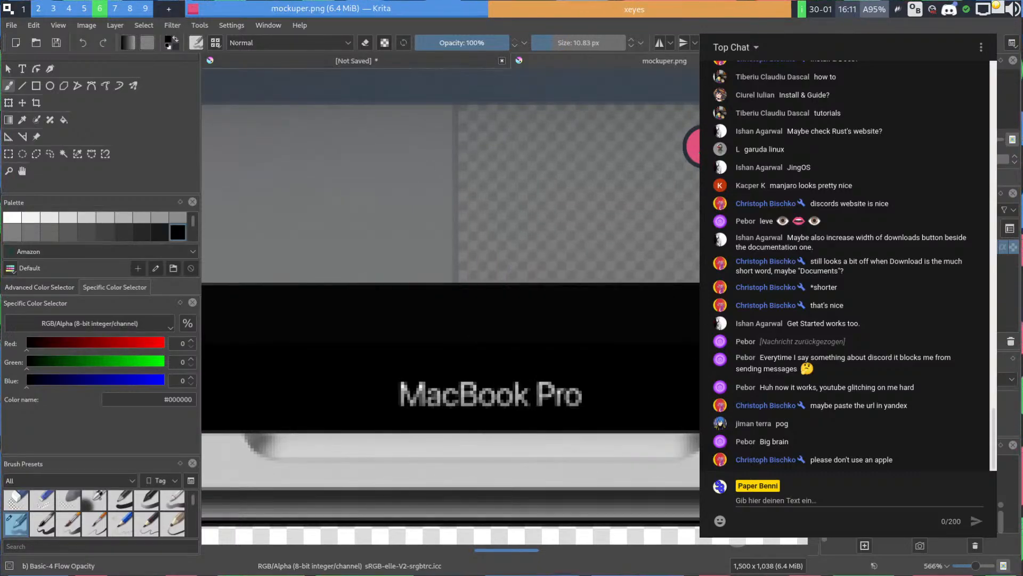
mouse_move(580, 395)
mouse_down()
mouse_move(547, 388)
mouse_move(491, 402)
mouse_move(454, 393)
mouse_move(402, 400)
mouse_up()
Paint the inner upper corners of the laptop's screen black with the same brush
scroll(472, 347, down, 6)
scroll(288, 159, up, 3)
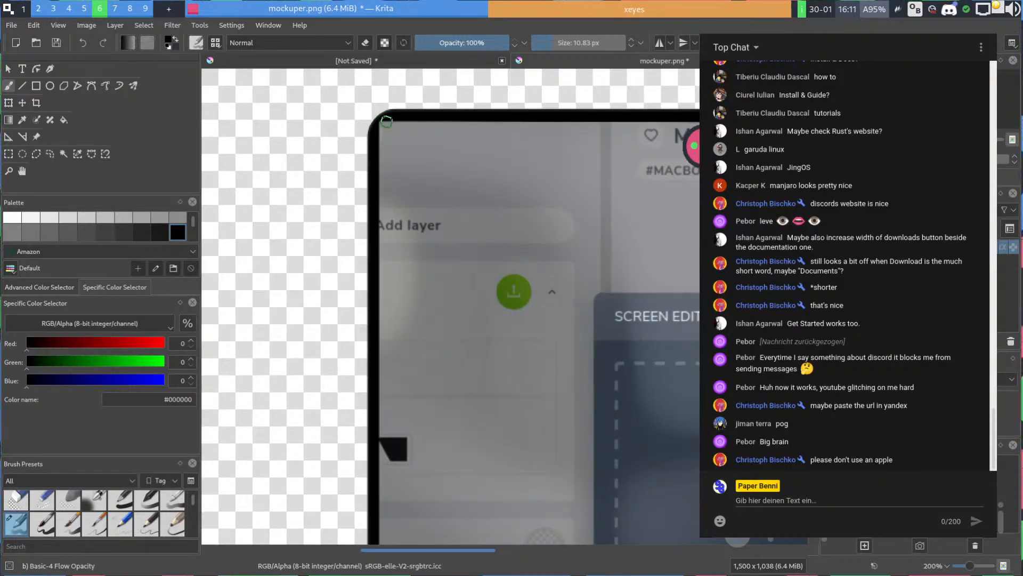
scroll(379, 137, down, 3)
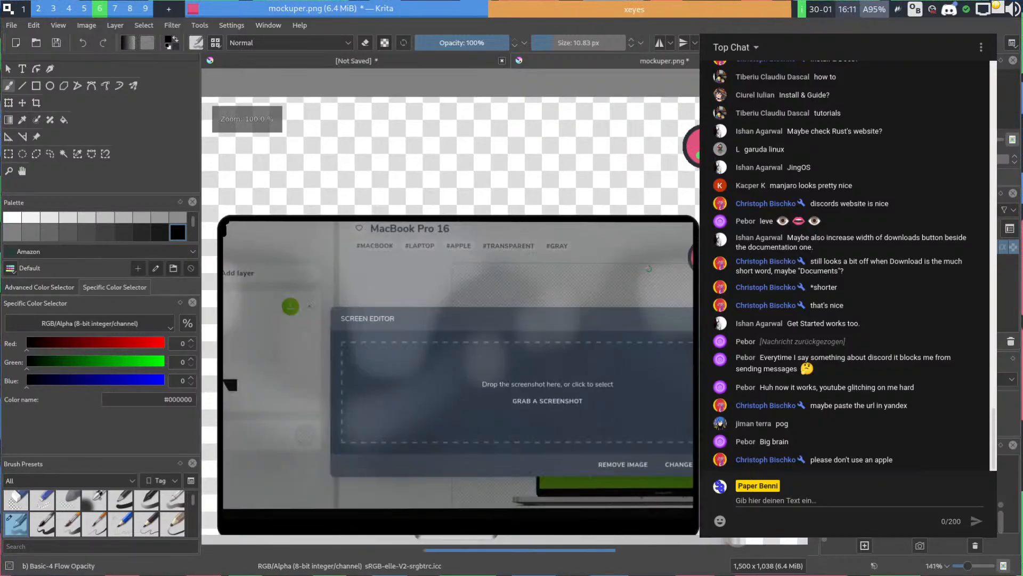
scroll(532, 249, up, 3)
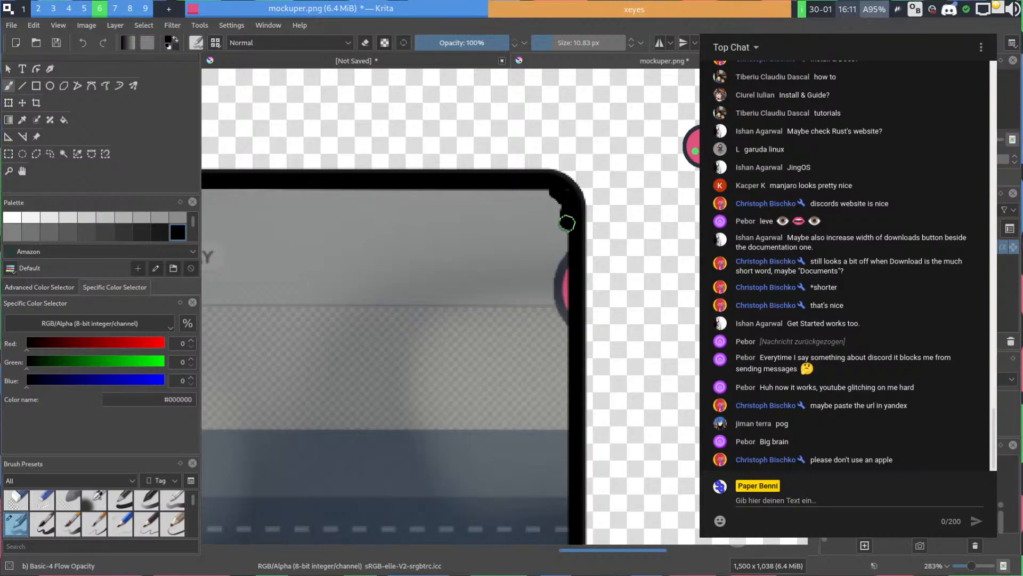
mouse_move(567, 223)
mouse_down()
mouse_move(552, 195)
mouse_move(567, 241)
mouse_move(556, 299)
mouse_up()
scroll(533, 304, down, 4)
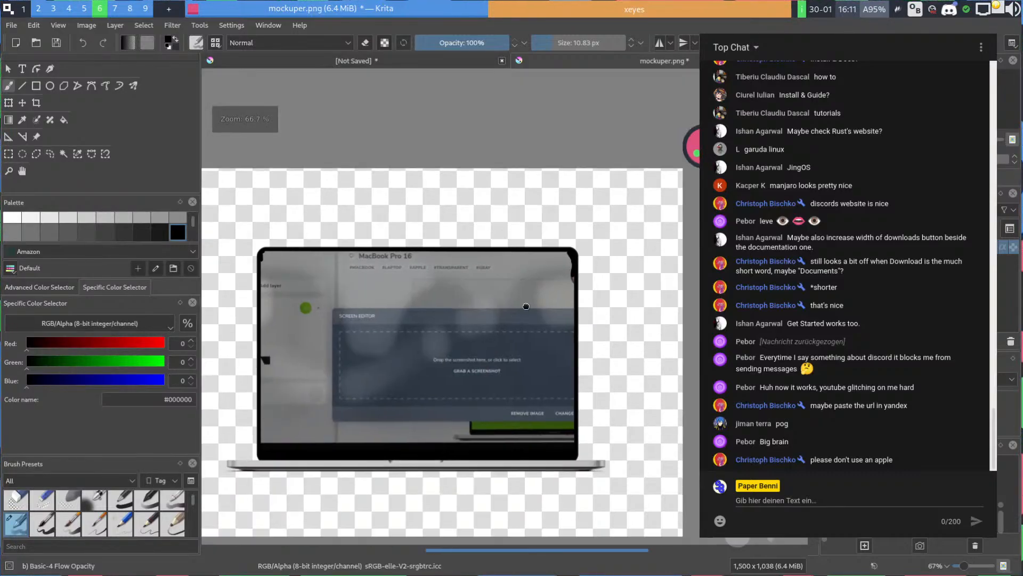
Select the laptop's screen area with a rectangle, clear its contents and fill it with black
key(ctrl+r)
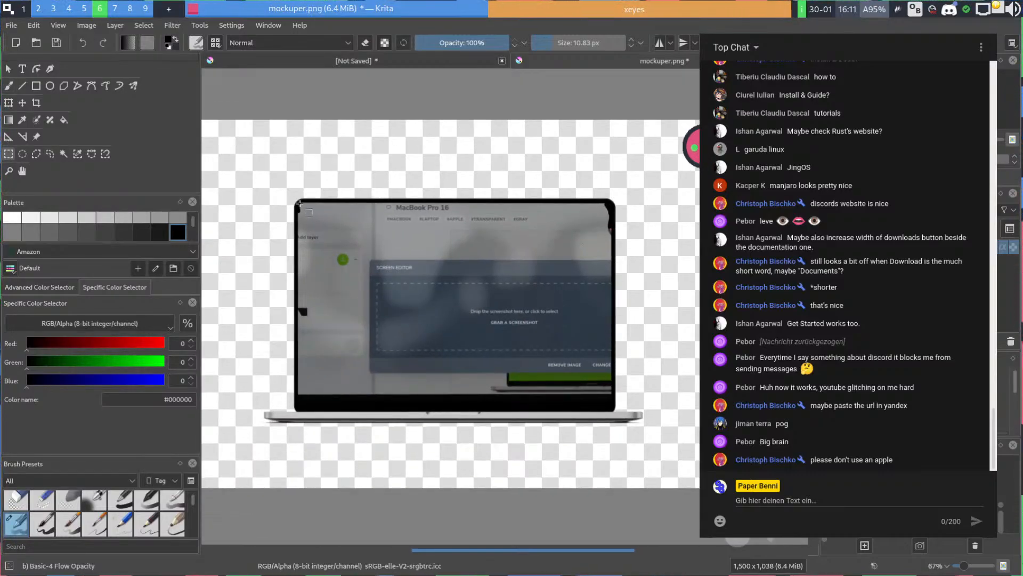
drag(299, 203, 611, 396)
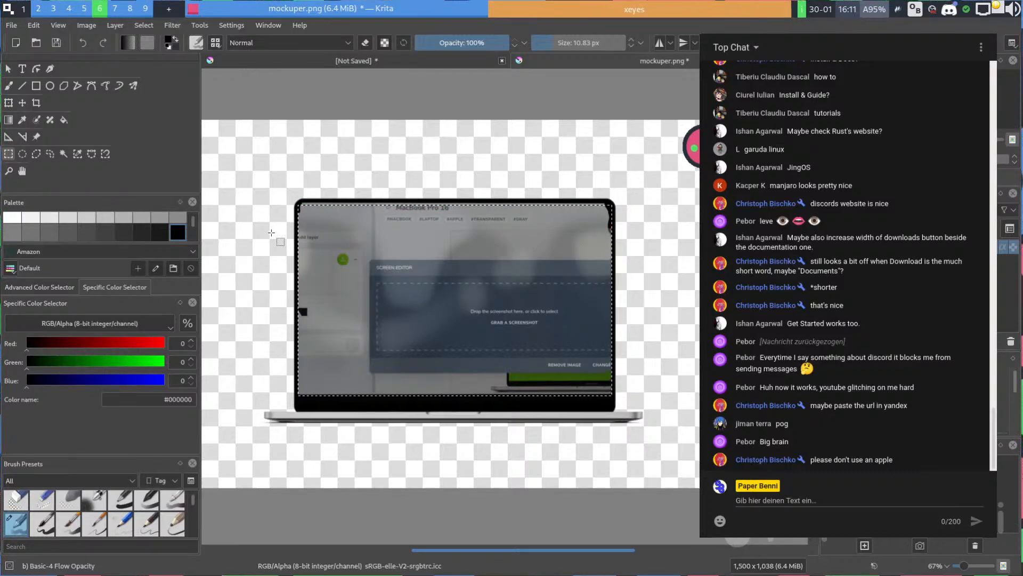
key(Delete)
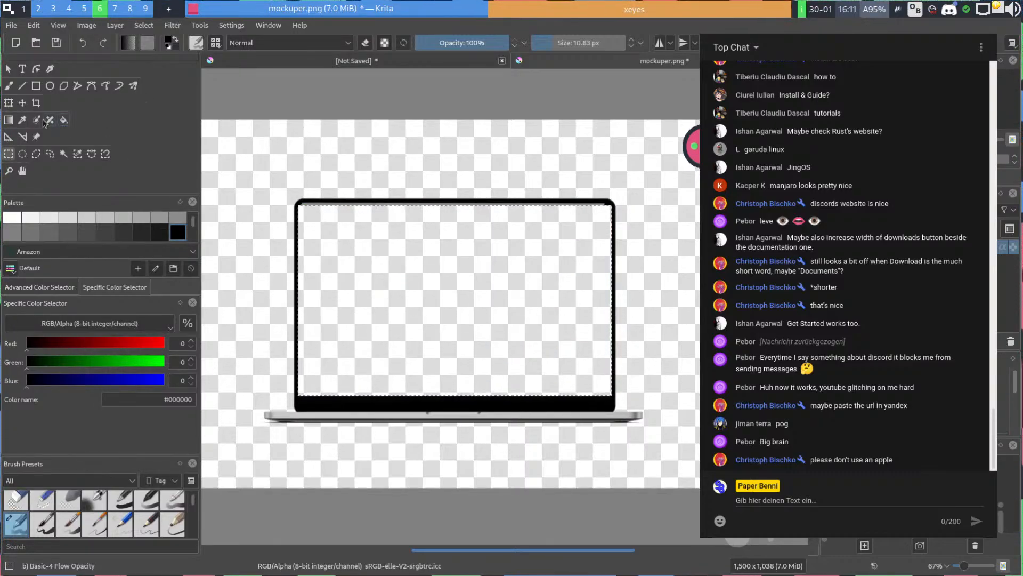
click(63, 119)
click(395, 309)
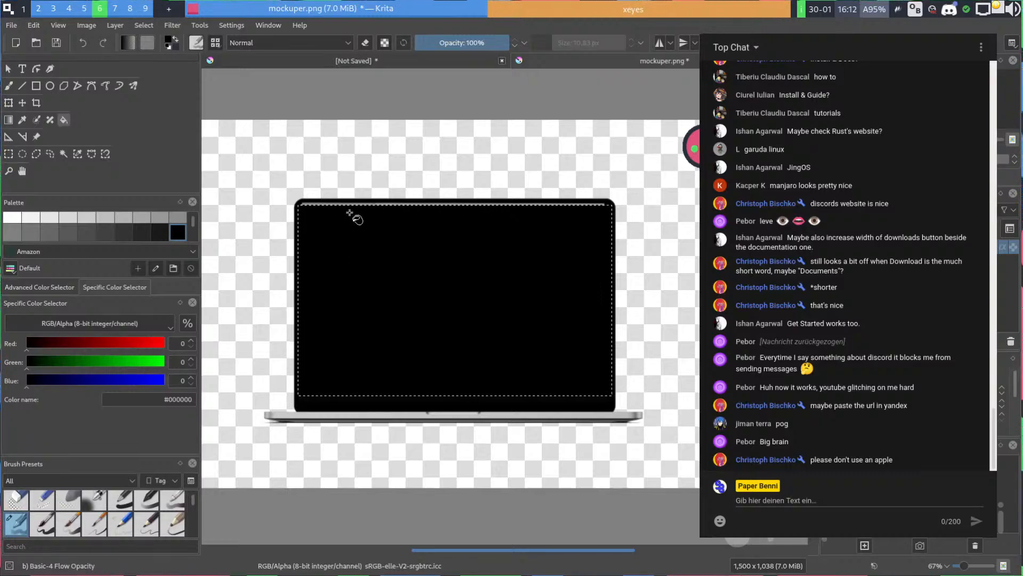
Select the leftover grey strip along the screen's upper edge with rectangular selections, clear it and fill it with black
scroll(325, 201, up, 5)
scroll(325, 221, down, 2)
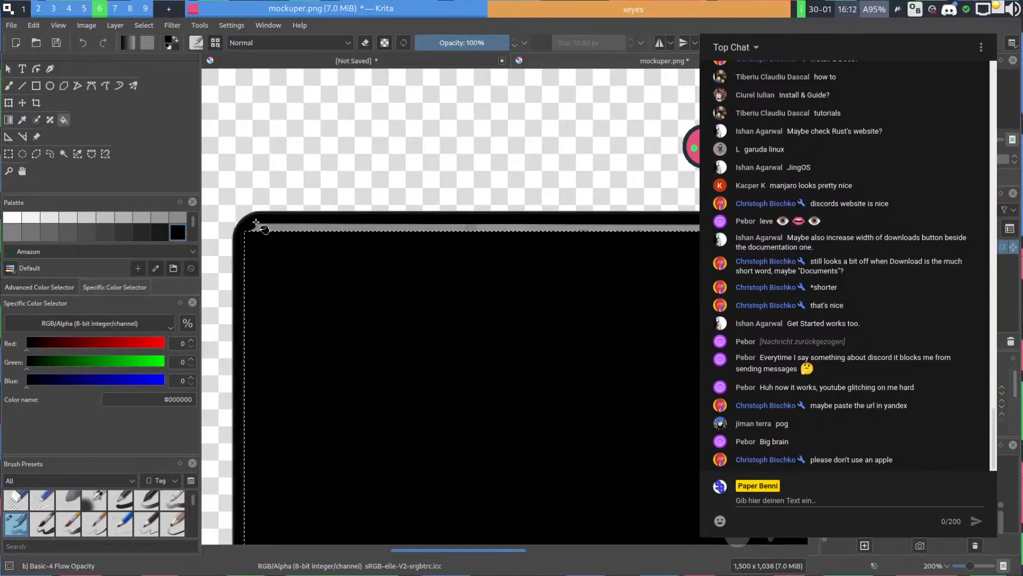
key(ctrl+r)
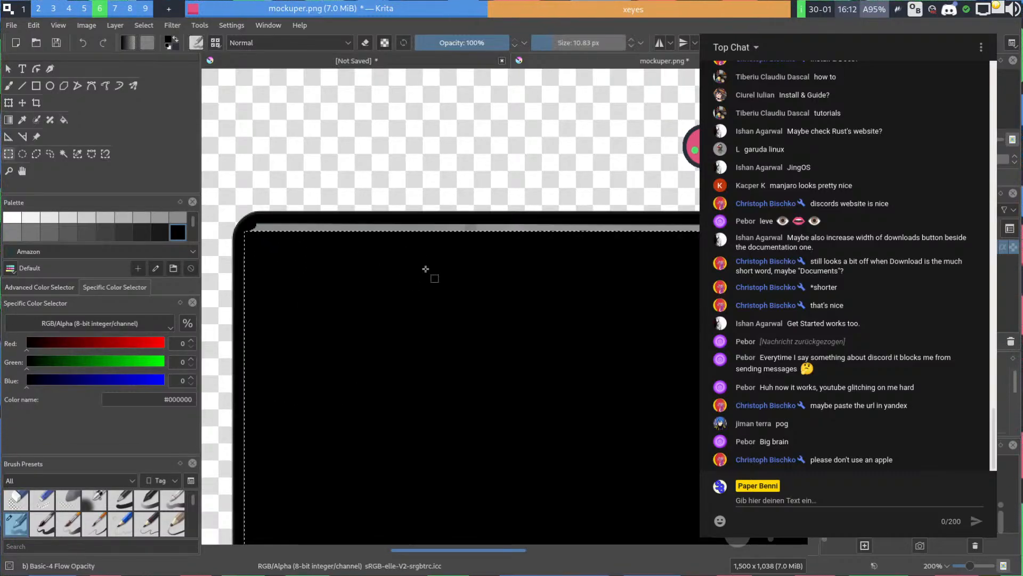
drag(248, 217, 256, 324)
drag(595, 257, 475, 320)
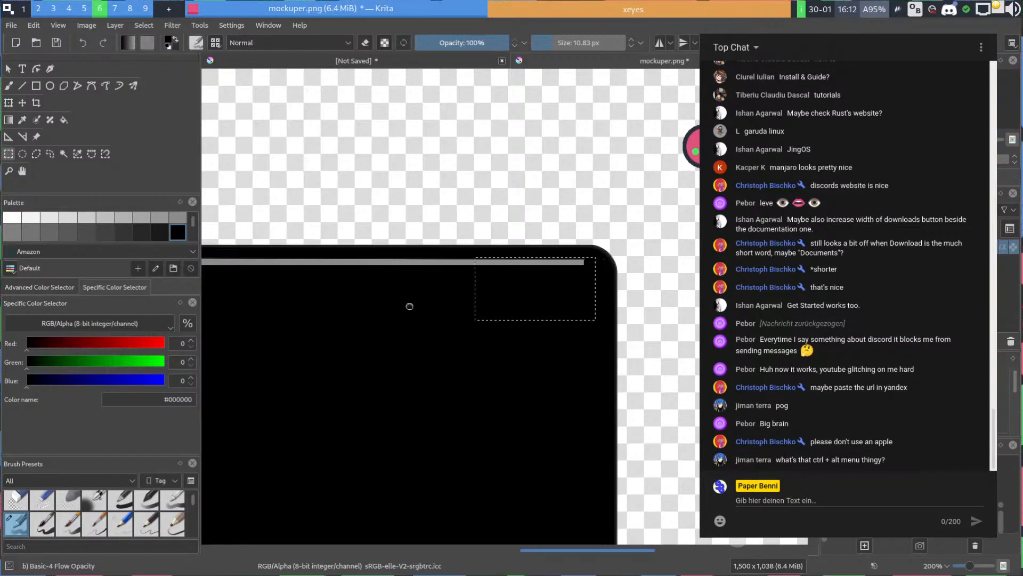
scroll(622, 290, down, 2)
mouse_move(244, 265)
mouse_down()
mouse_move(393, 279)
mouse_move(408, 295)
mouse_move(665, 265)
mouse_up()
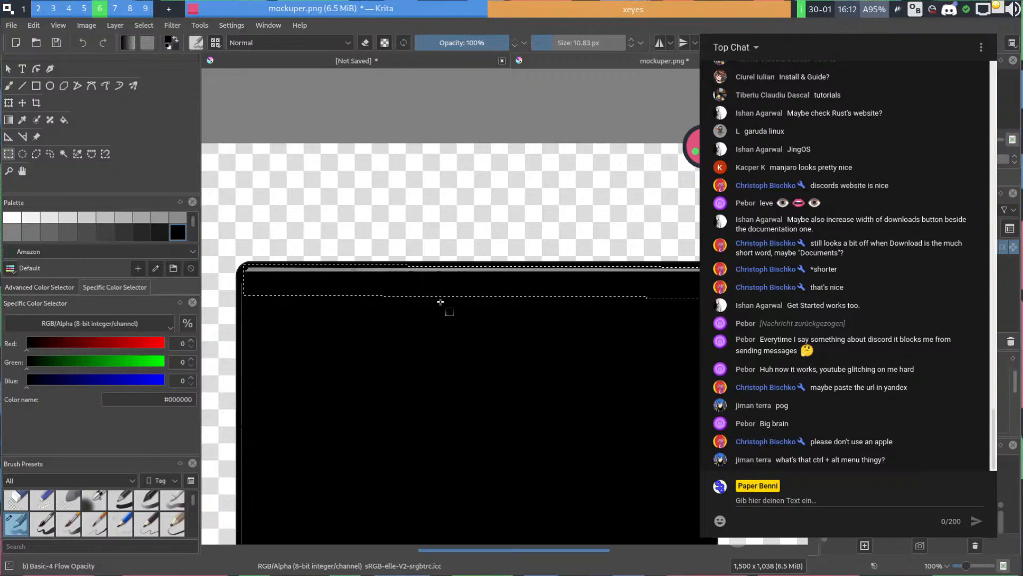
key(Delete)
click(64, 119)
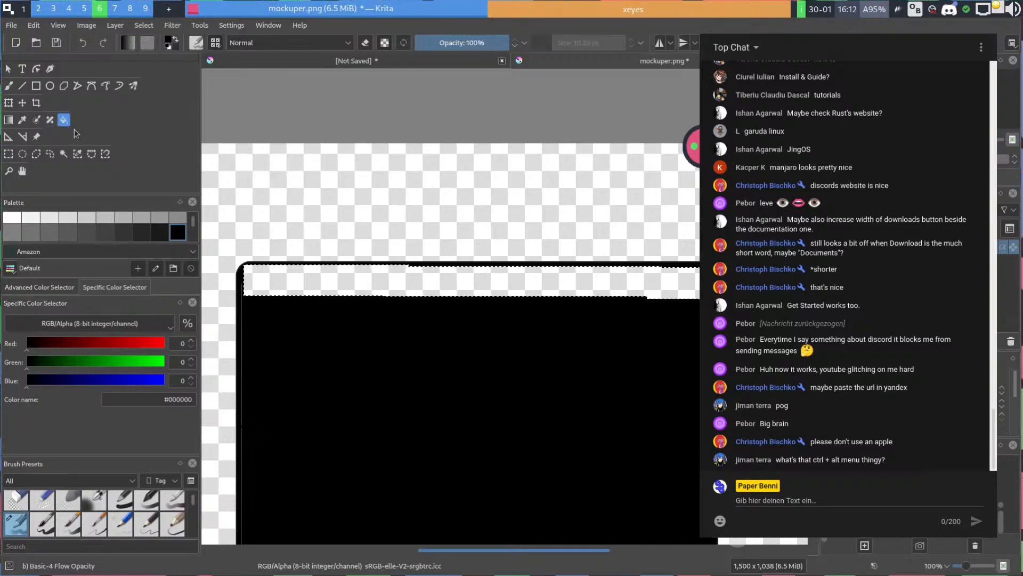
click(299, 278)
Select a tall strip along the screen's left edge, clear it and fill it with black
drag(270, 346, 348, 242)
key(ctrl+r)
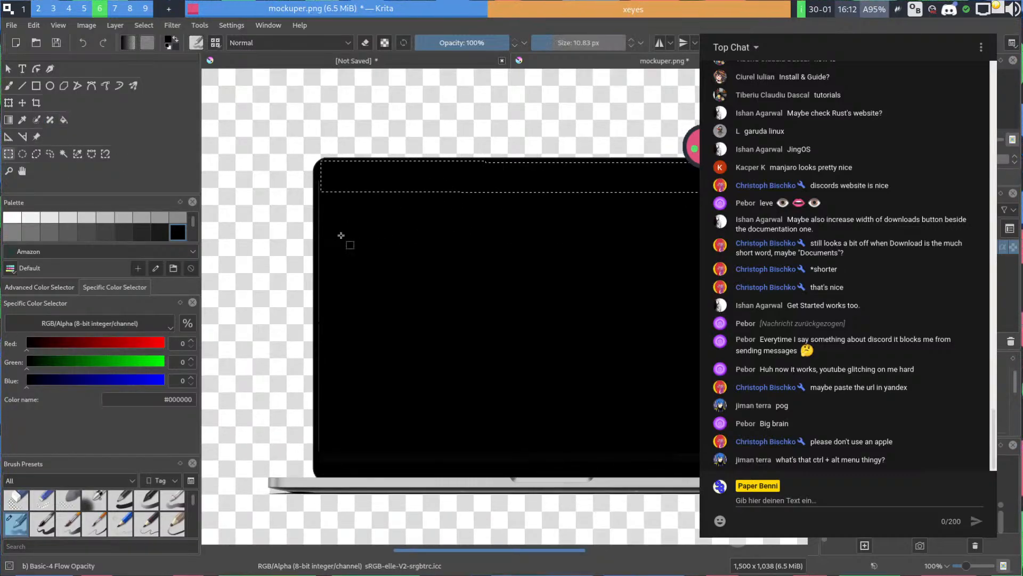
drag(315, 174, 371, 458)
key(Delete)
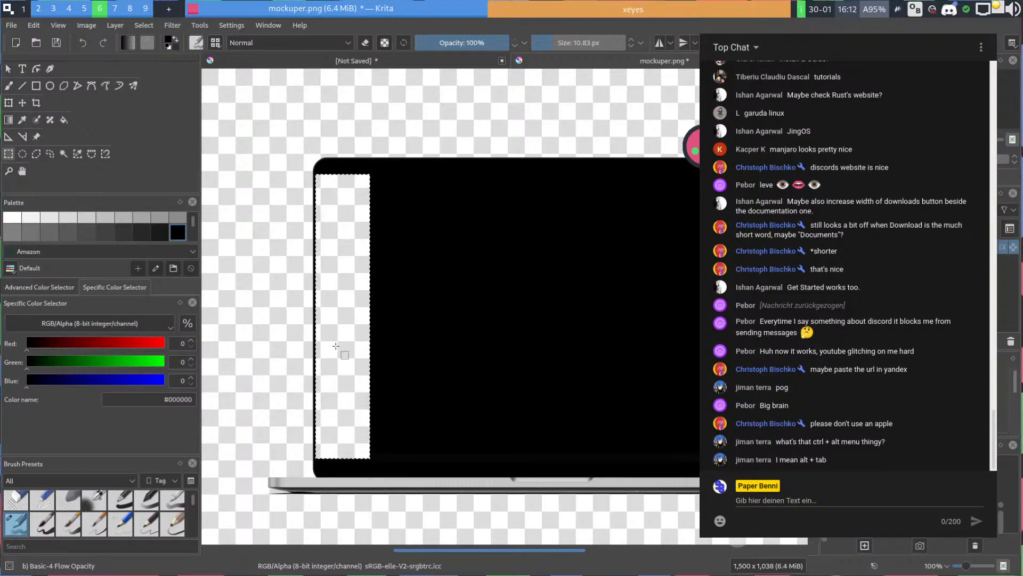
key(f)
click(341, 251)
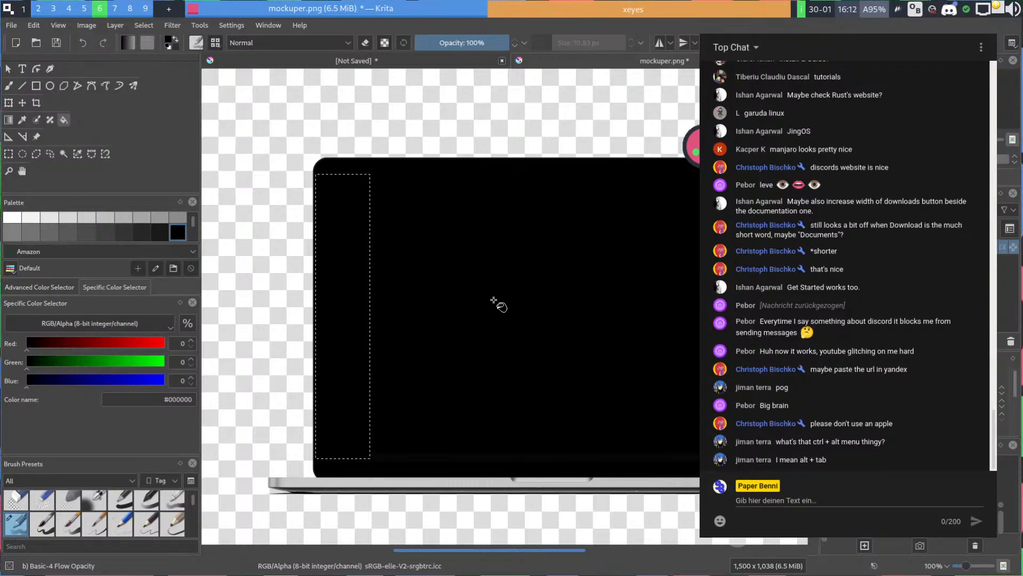
scroll(498, 303, up, 6)
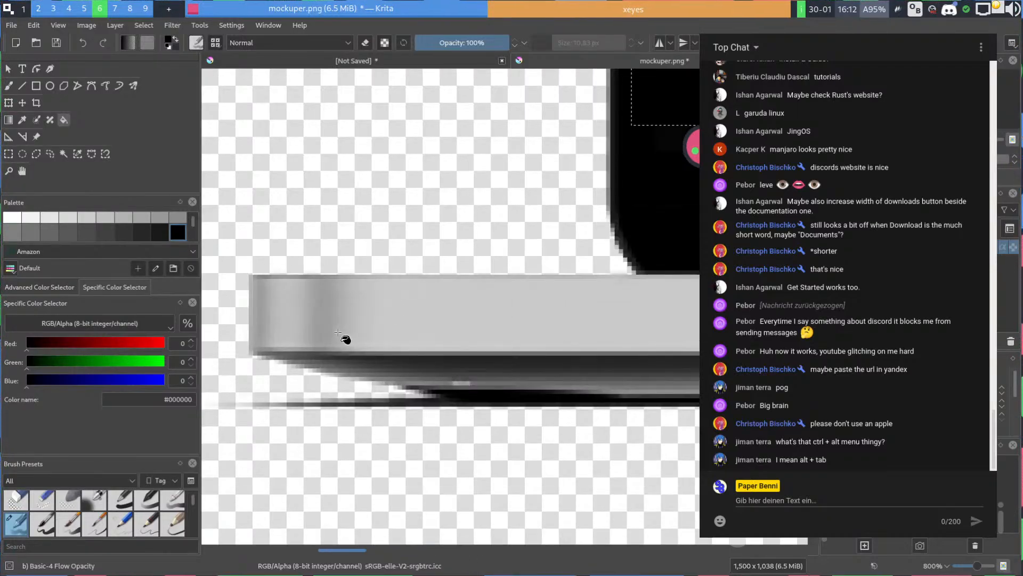
scroll(391, 302, down, 5)
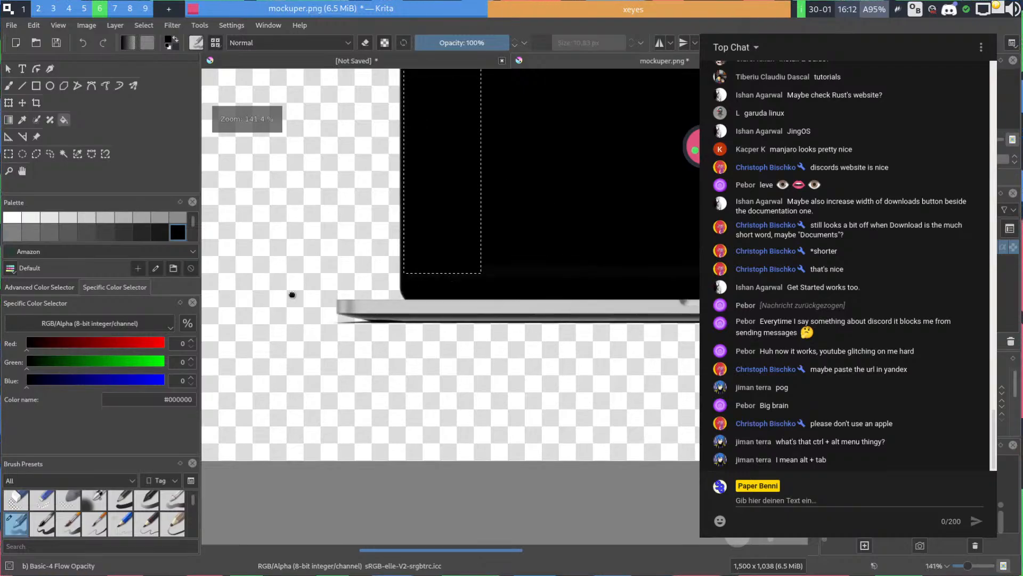
drag(678, 249, 292, 295)
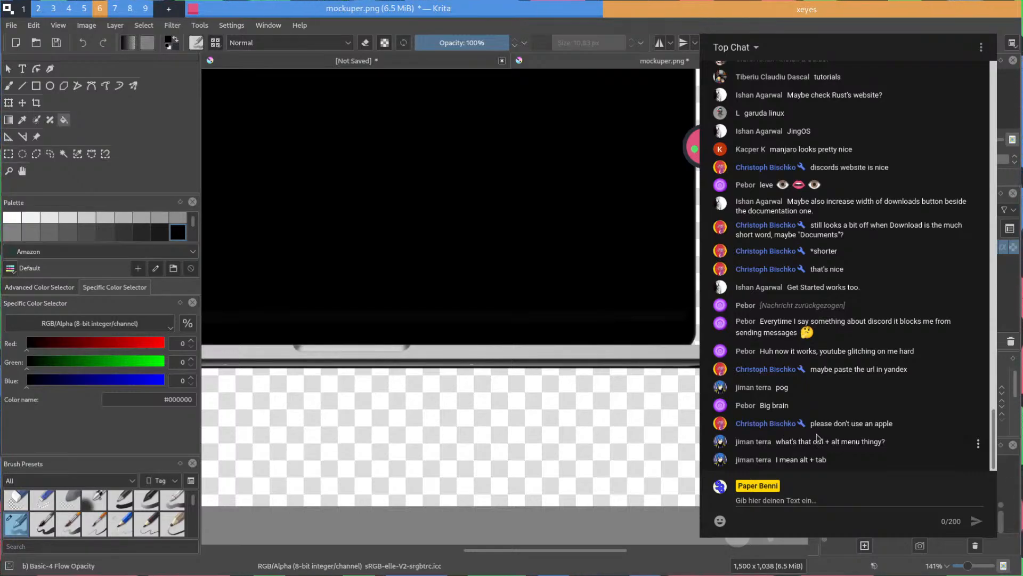
Try out the window switcher, filter the list of open windows by "krit", and return to the mockup image
key(alt+Tab)
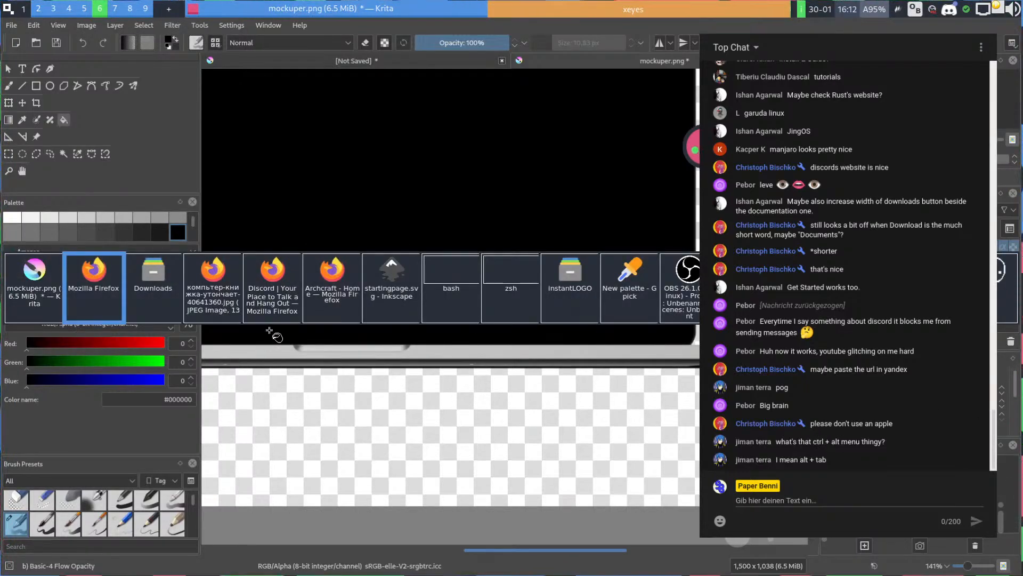
key(alt+shift+Tab)
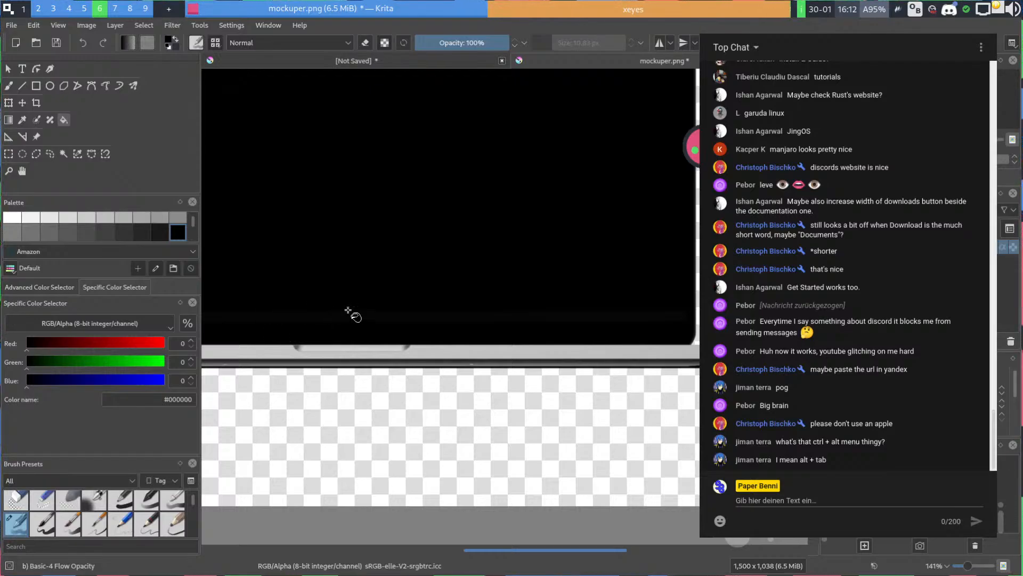
key(super+ctrl+c)
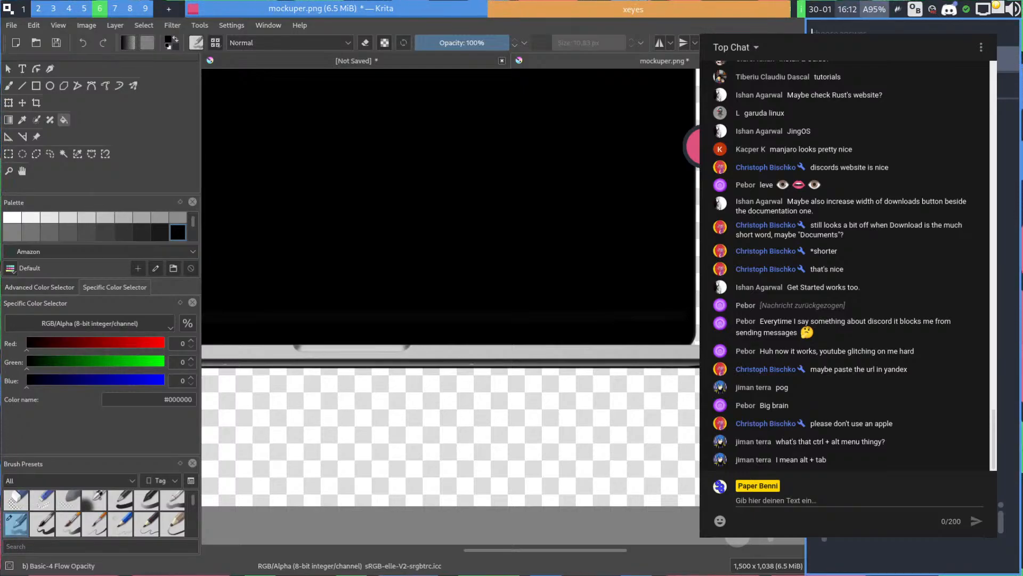
key(super+ctrl+c)
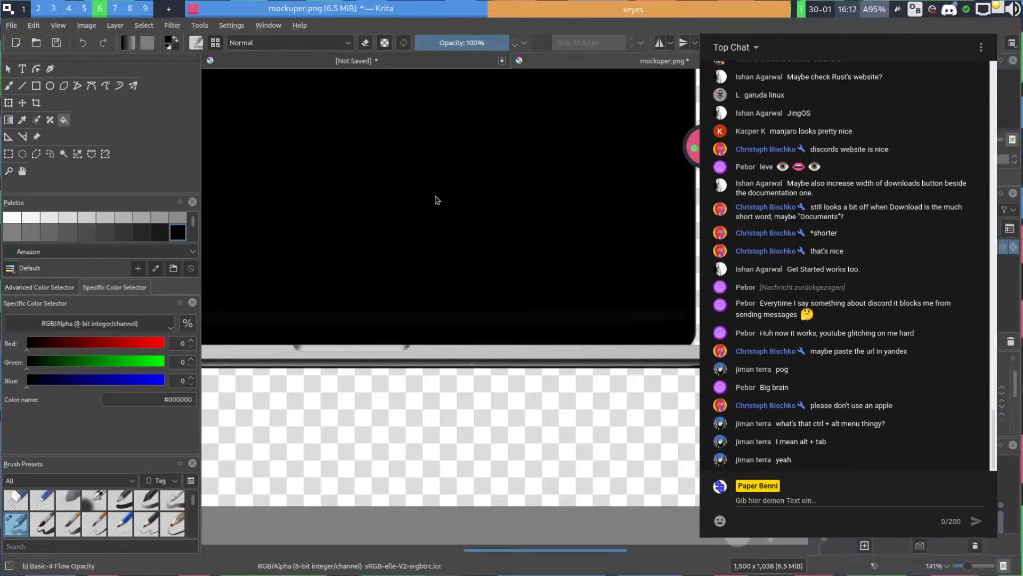
key(alt+Tab)
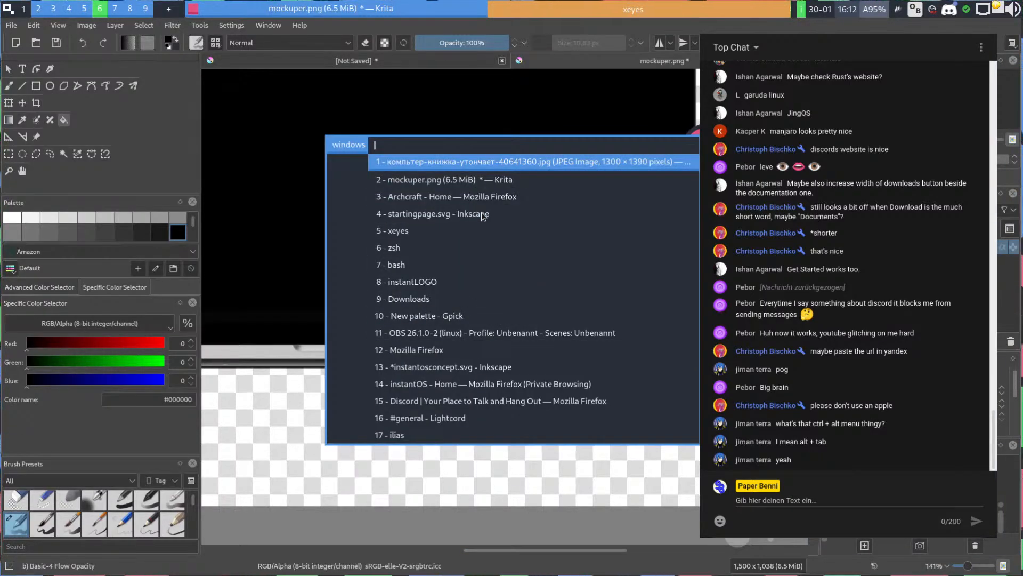
text(krit)
key(Return)
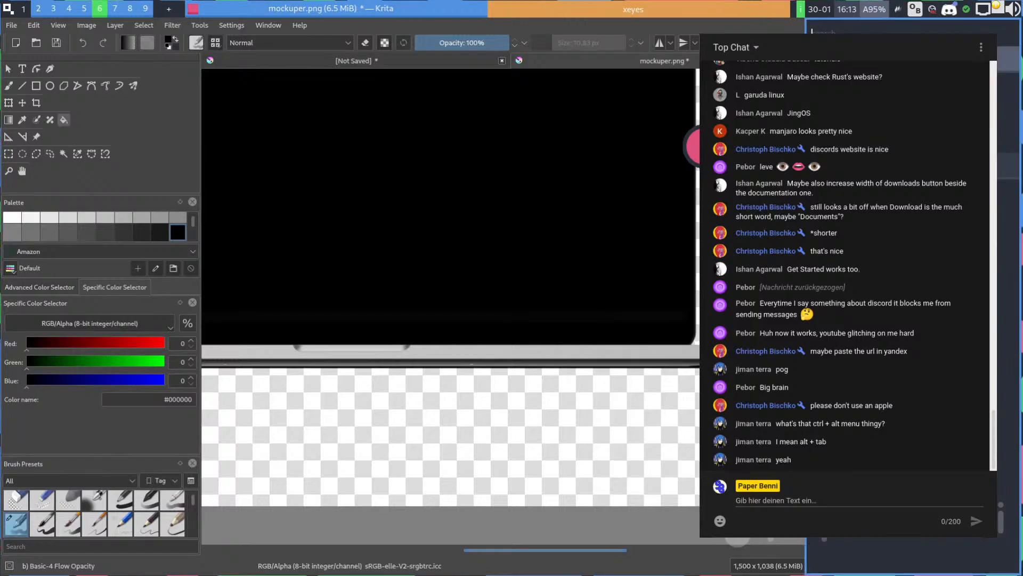
key(Escape)
key(alt+Tab)
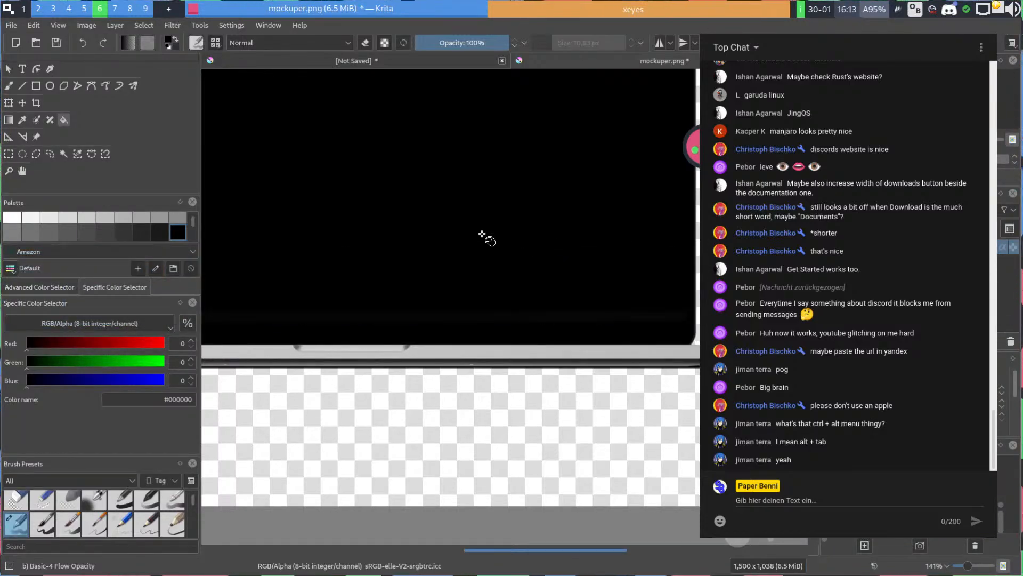
Clear the selection of the strip along the laptop screen's left edge and check the whole mockup
scroll(481, 221, down, 3)
drag(419, 184, 453, 226)
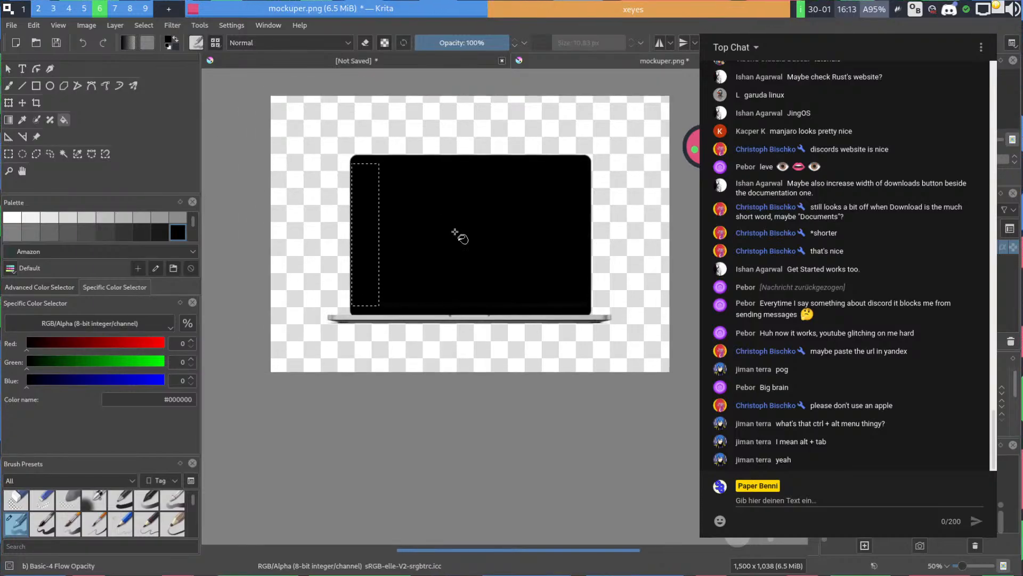
key(ctrl+shift+a)
key(ctrl+a)
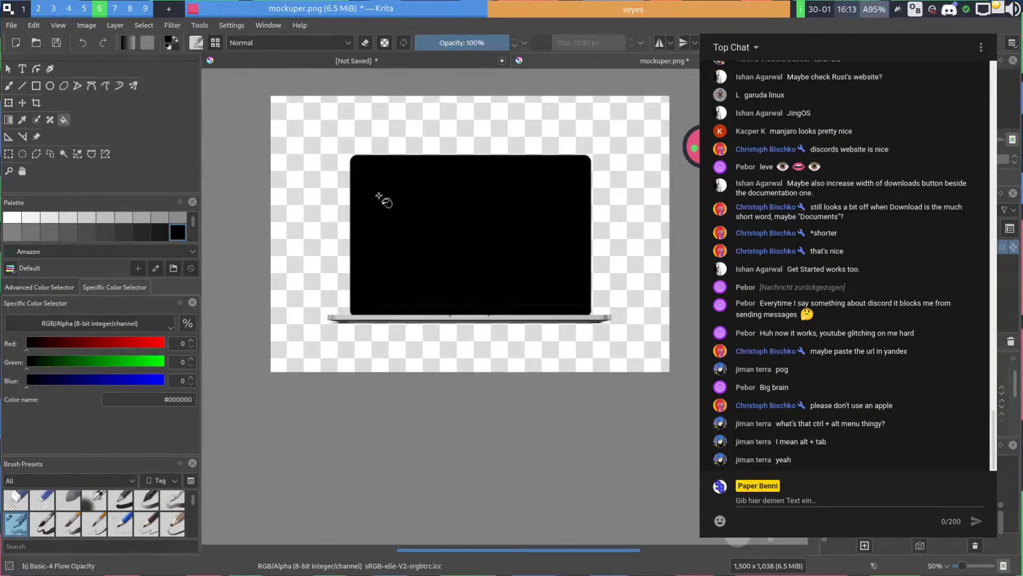
scroll(395, 203, up, 2)
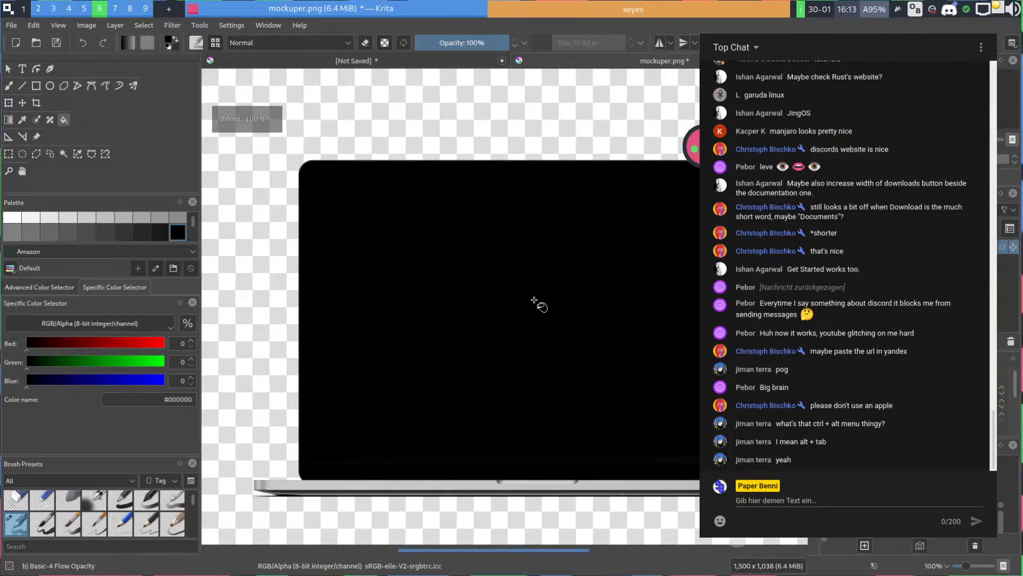
scroll(468, 249, down, 2)
scroll(529, 244, down, 1)
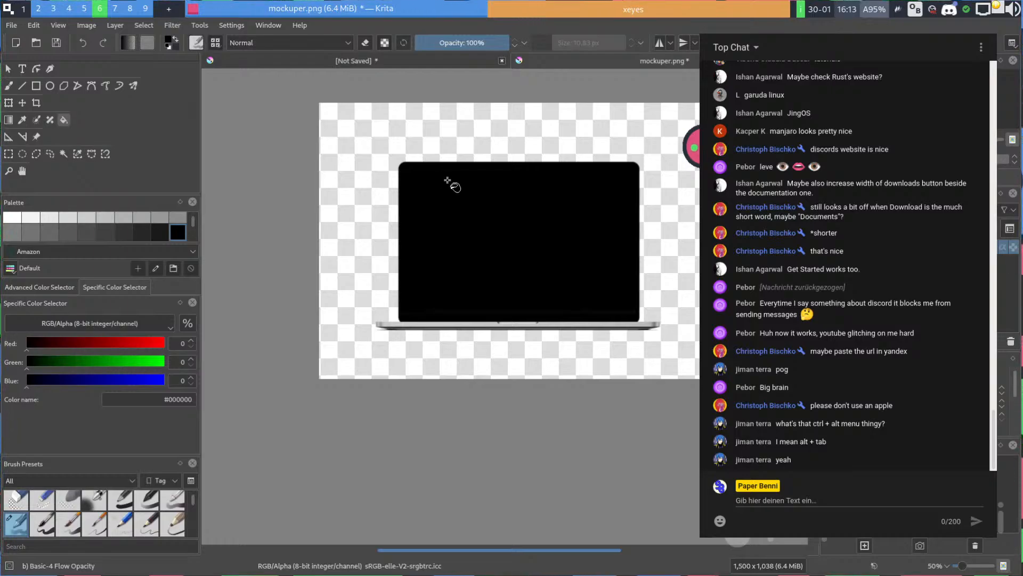
Start exporting the mockup as a PNG image and choose the workspace/website-redesign folder as its destination
click(11, 25)
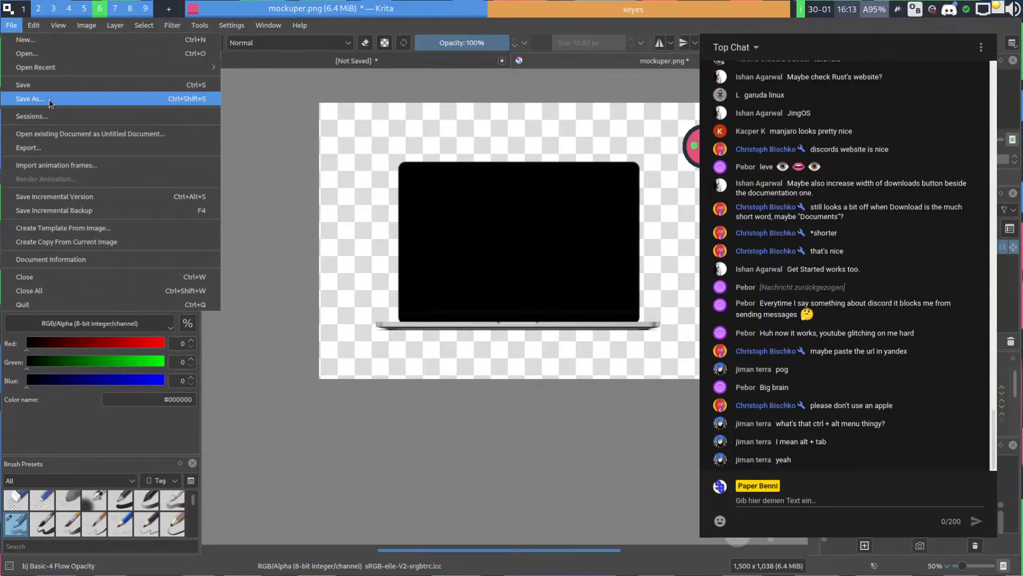
click(50, 144)
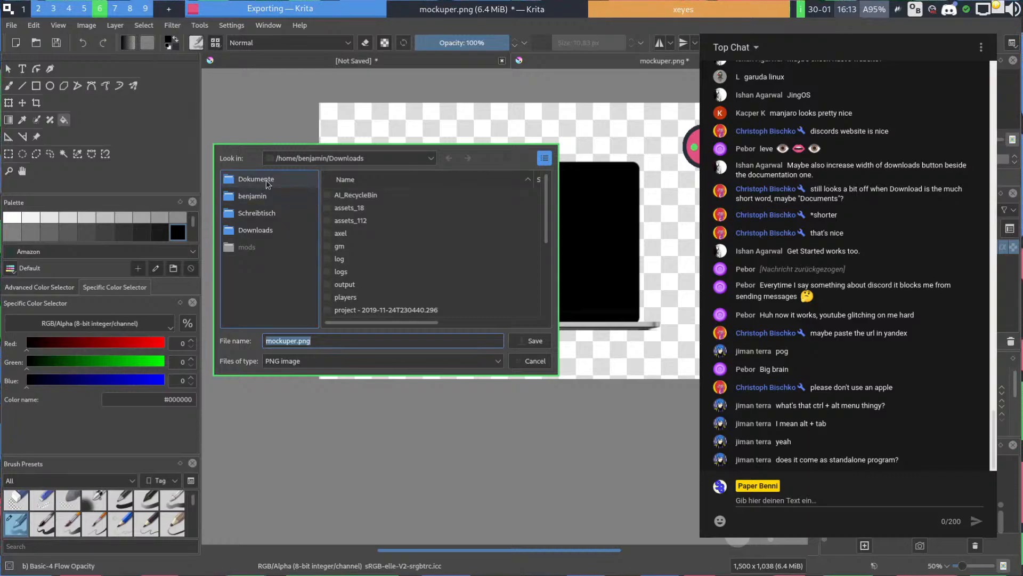
click(250, 194)
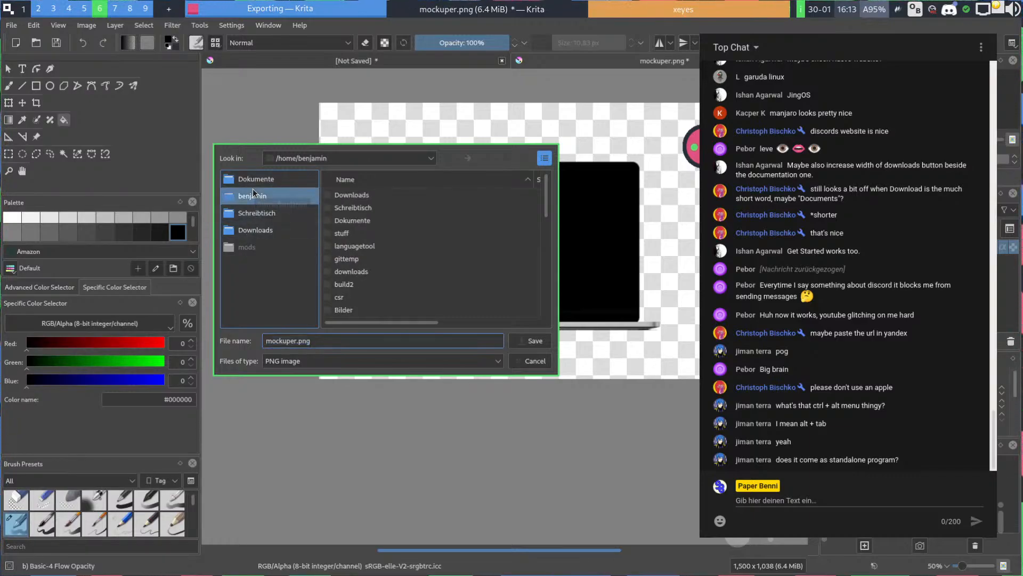
click(366, 219)
key(w)
key(w)
key(w)
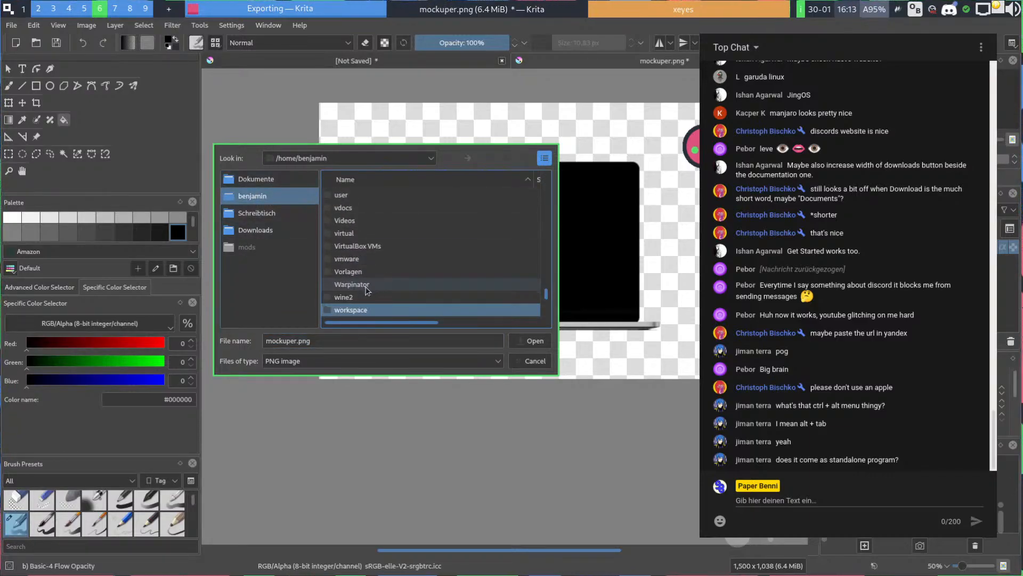
double_click(350, 311)
click(352, 236)
key(w)
key(w)
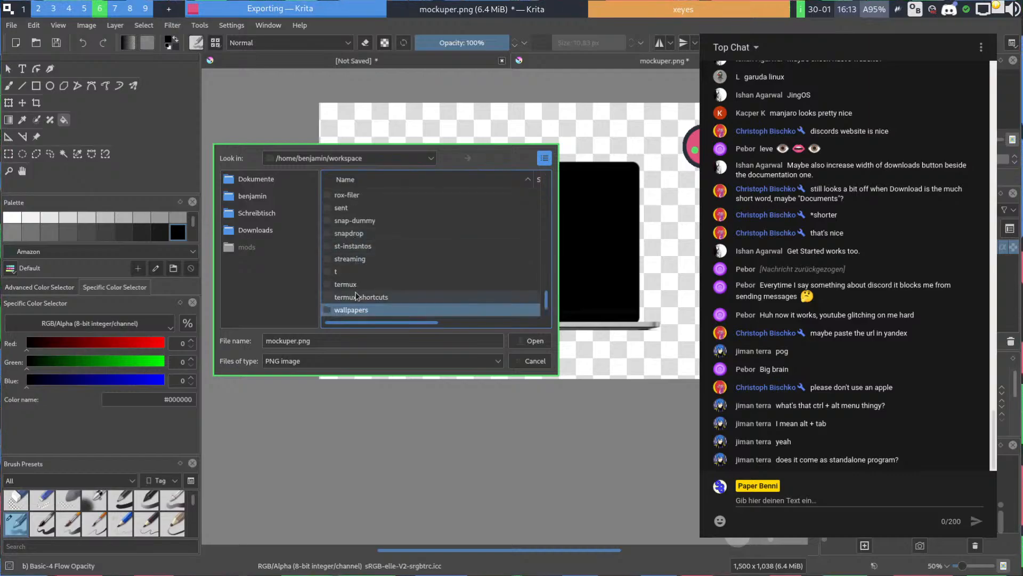
double_click(363, 308)
Name the exported file laptop.png and complete the export
triple_click(319, 338)
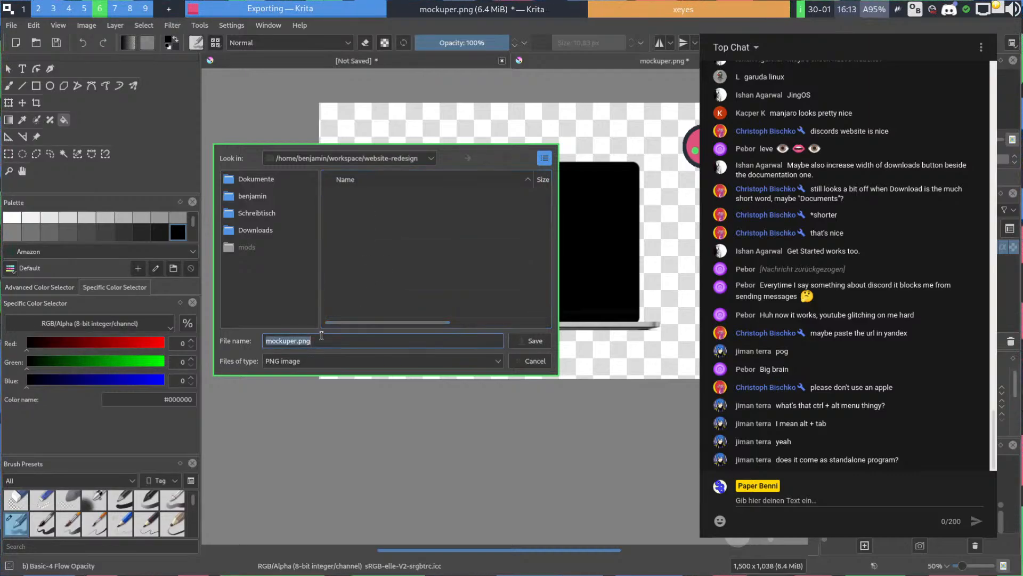
text(laptop.png)
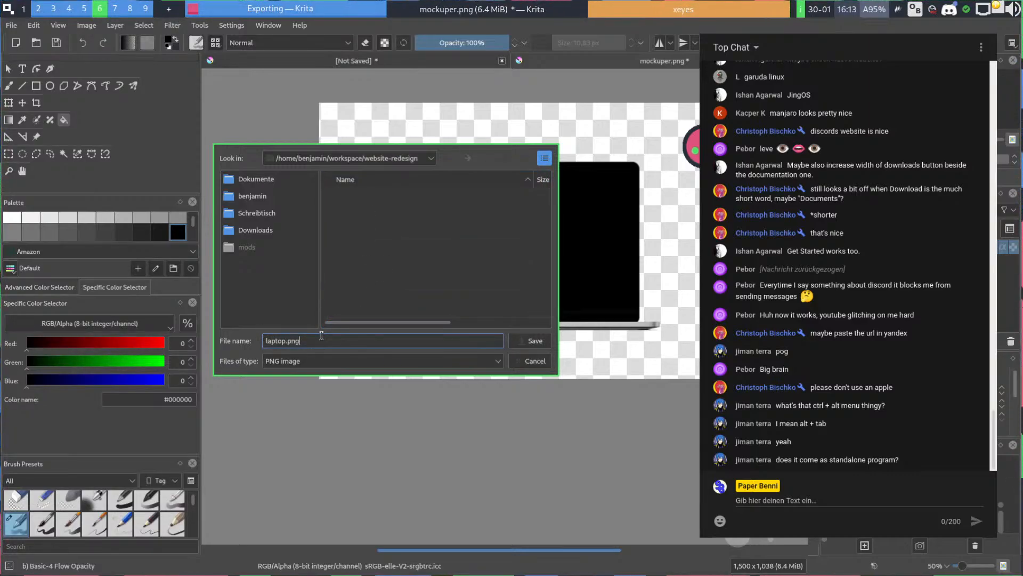
key(Return)
click(193, 205)
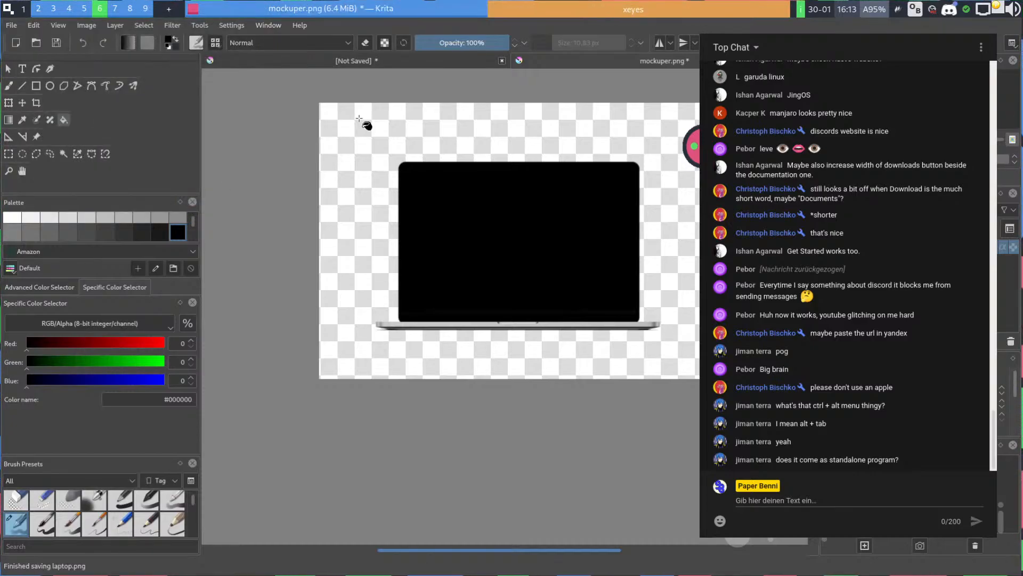
Close Krita, discarding the changes in both the untitled document and mockuper.png
key(ctrl+w)
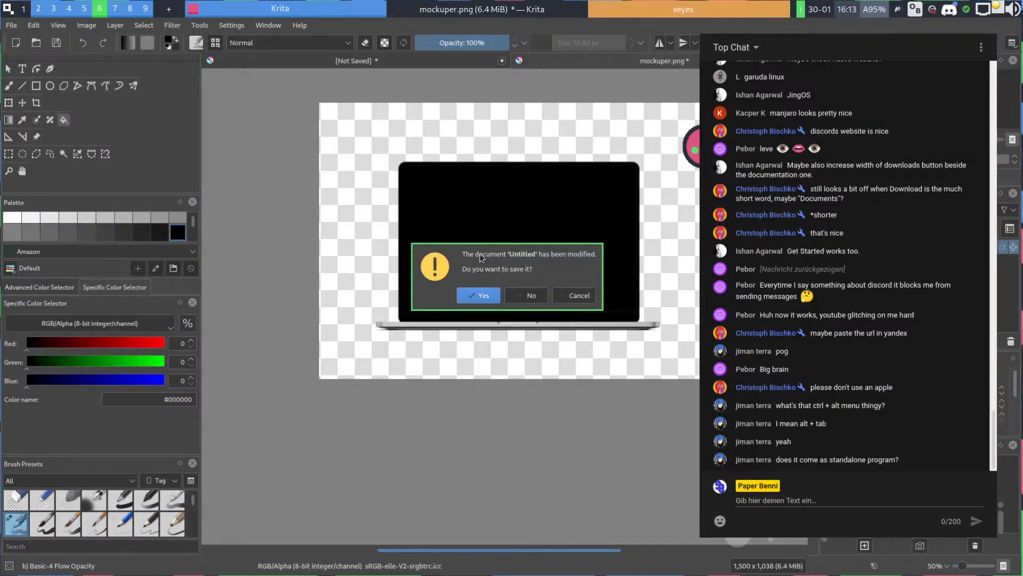
click(513, 293)
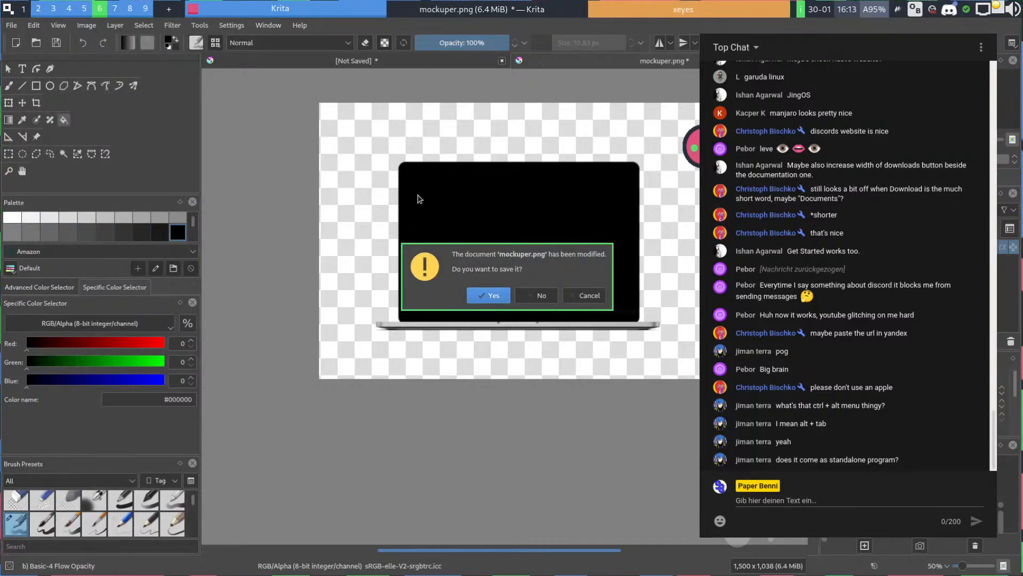
click(537, 295)
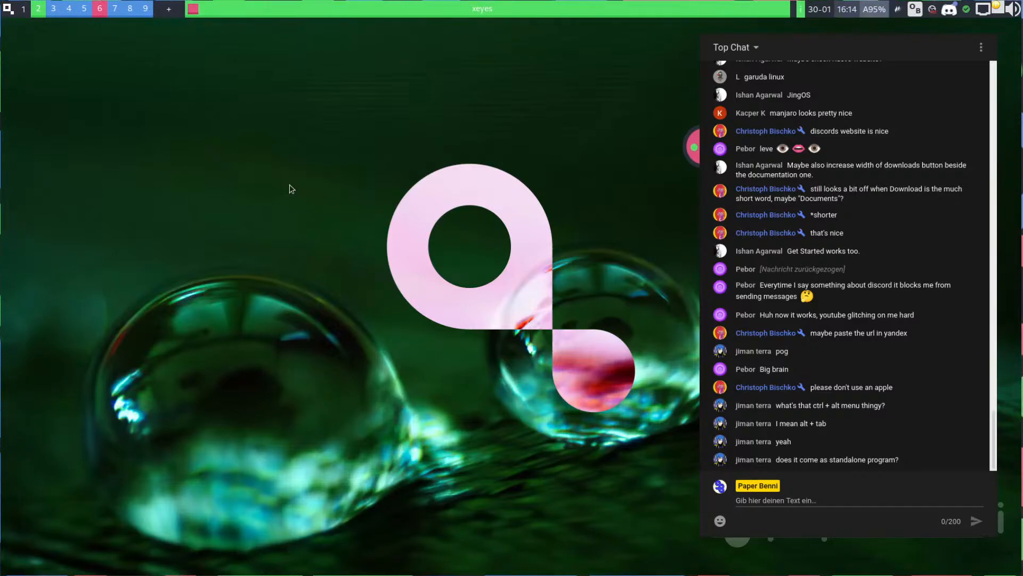
Open a terminal, look up the alttab package with yay alttab, and close the terminal without installing anything
key(super+Return)
text(yay alttab)
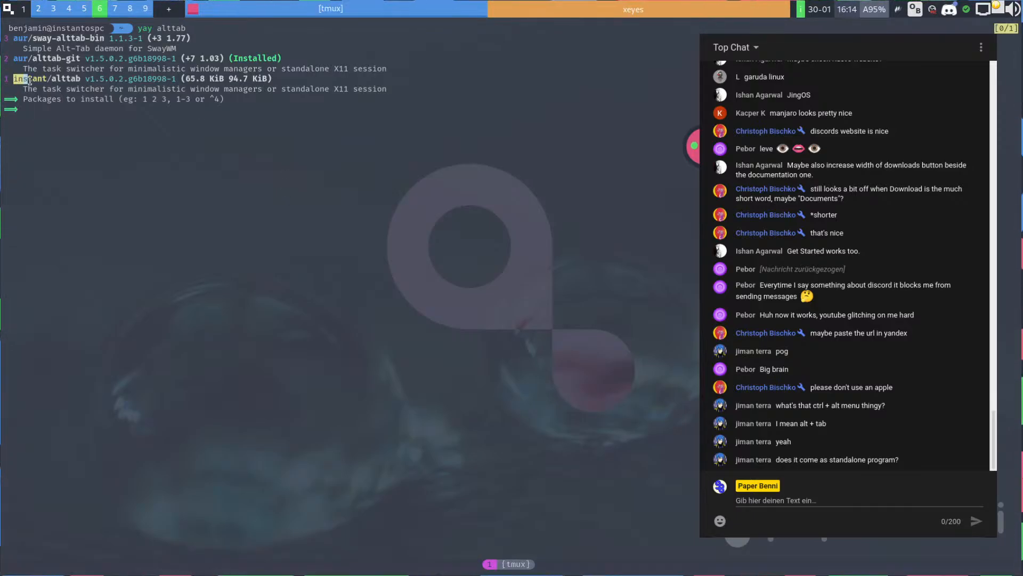
drag(29, 79, 382, 66)
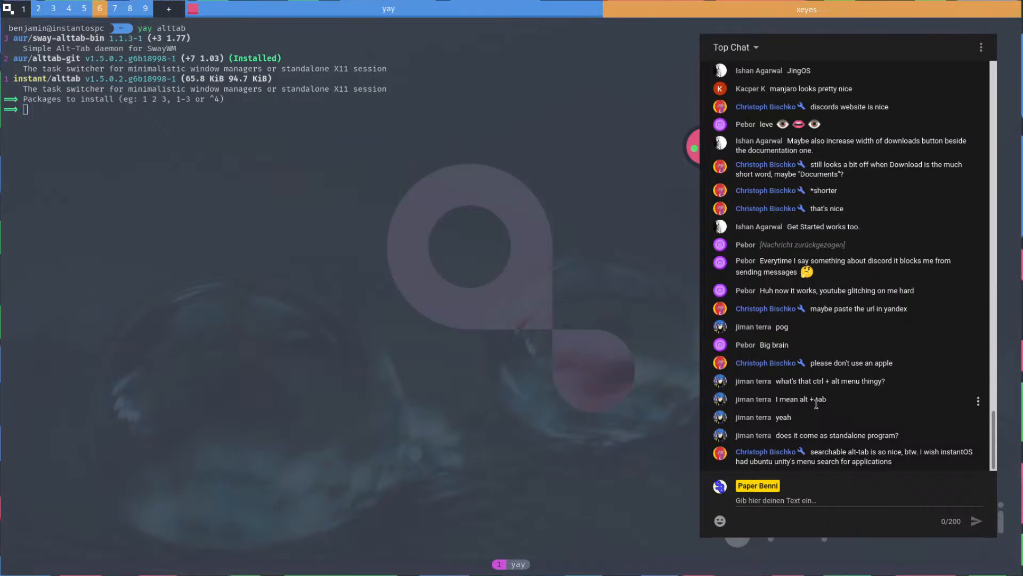
drag(820, 461, 882, 463)
click(880, 465)
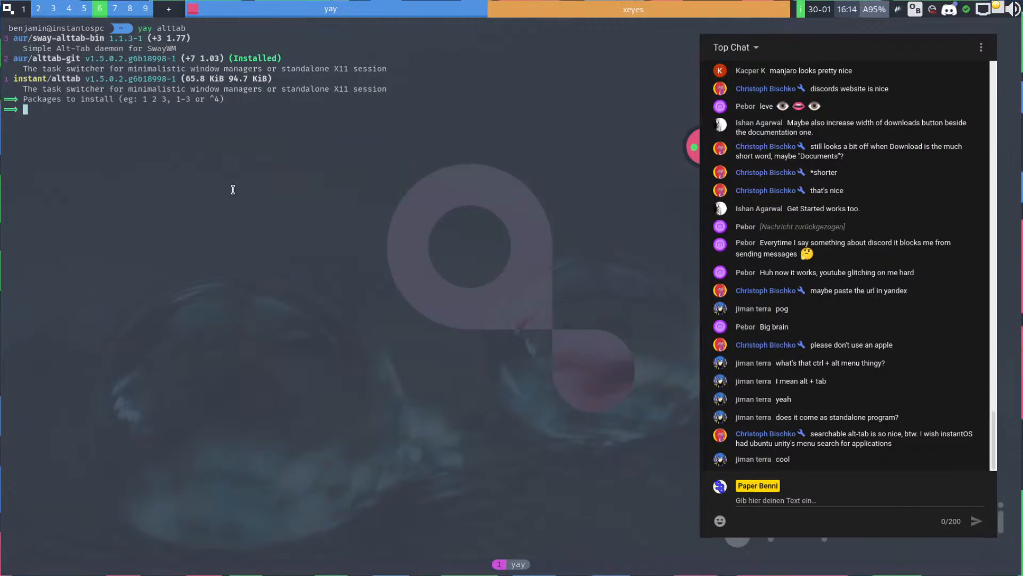
key(ctrl+c)
key(ctrl+d)
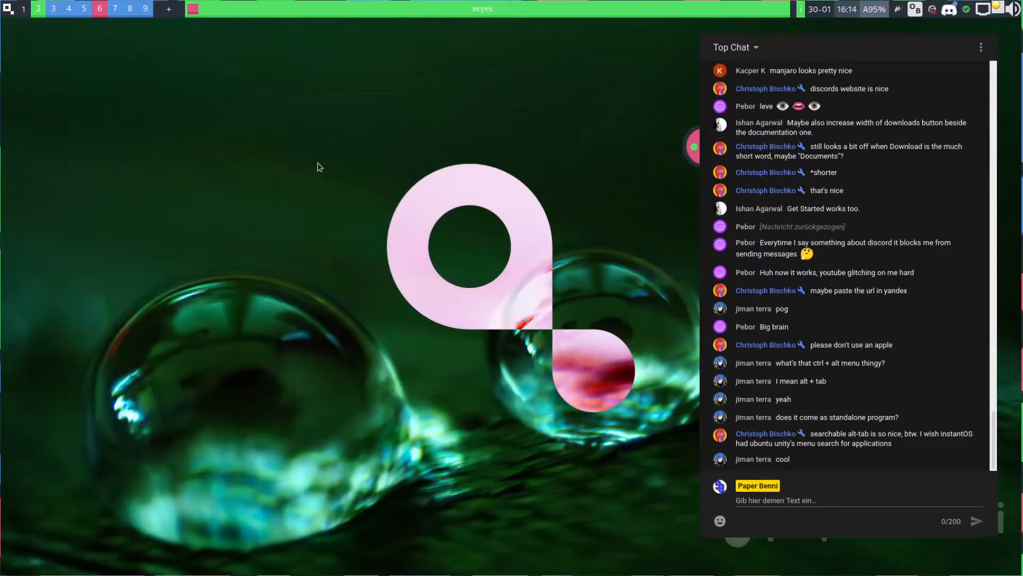
Switch to startingpage.svg in Inkscape and import the laptop image over the download buttons, embedded with DPI from file and rendering mode None (auto)
key(alt+Tab)
click(305, 294)
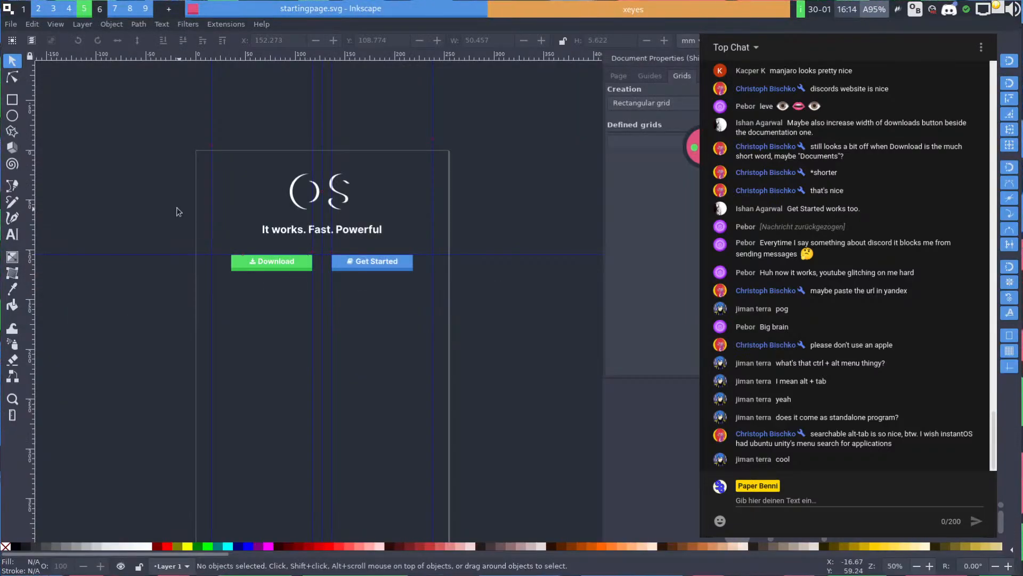
key(space)
key(space)
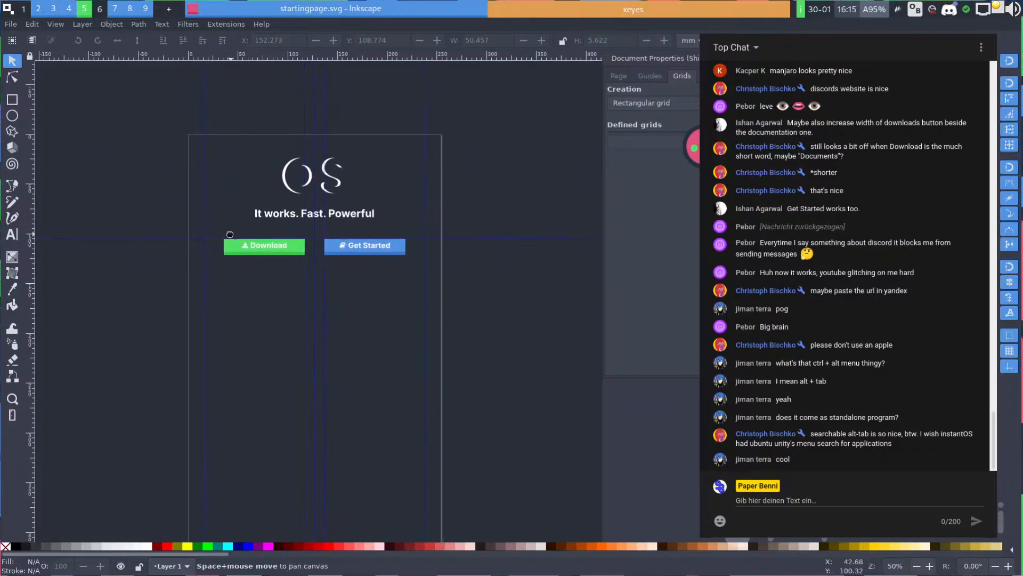
key(space)
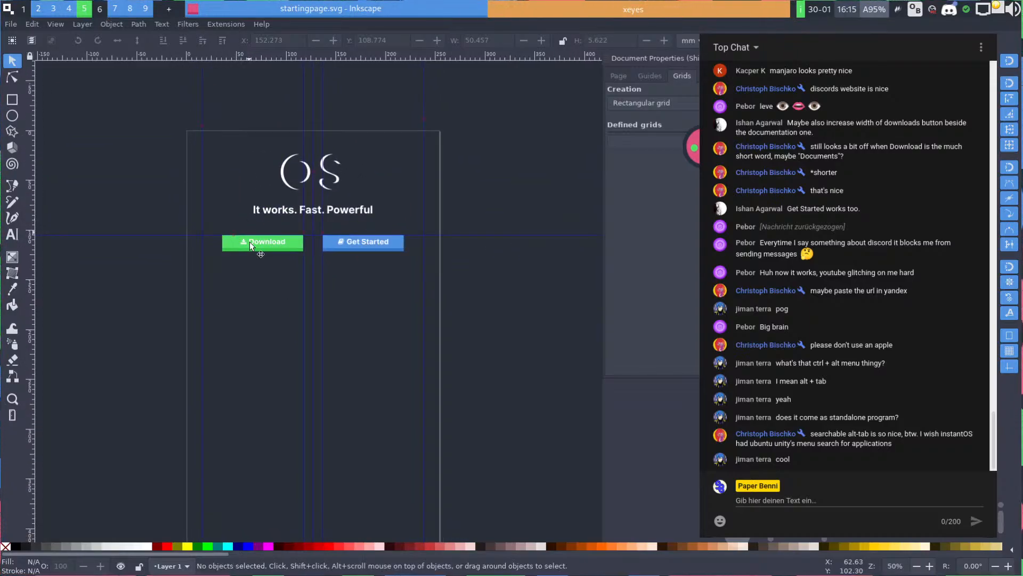
key(space)
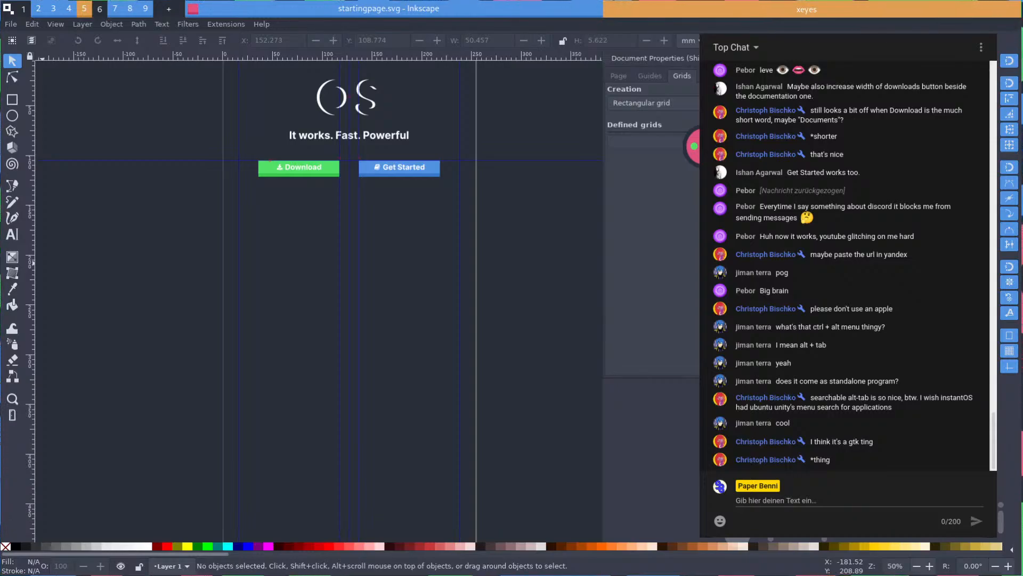
drag(1, 149, 355, 240)
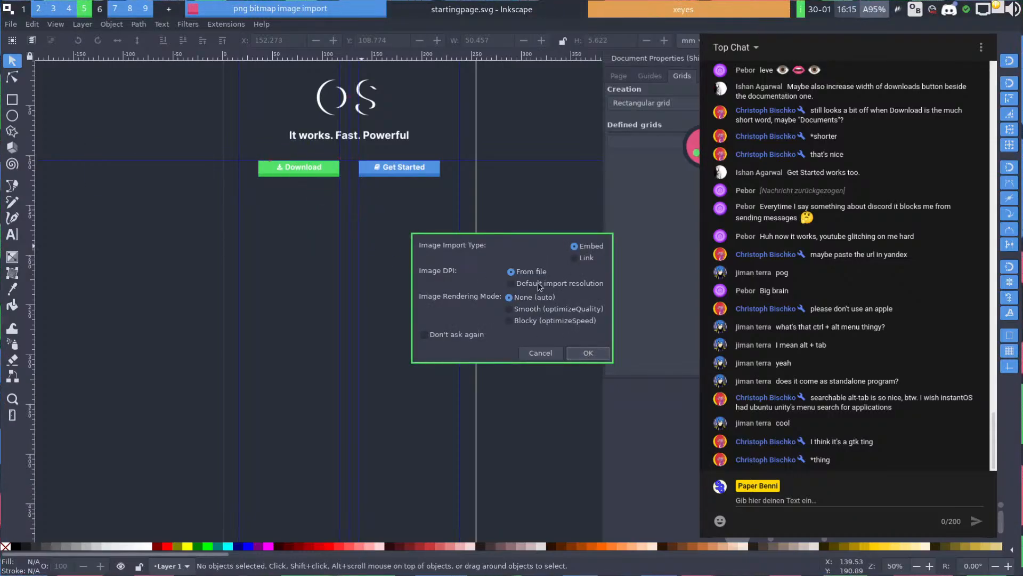
click(587, 352)
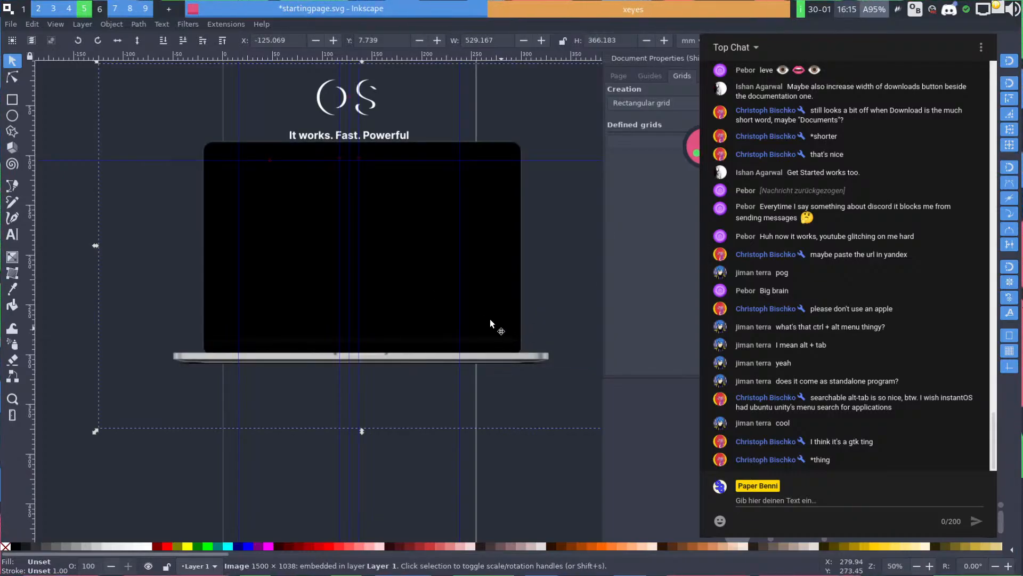
Scale the imported laptop image down to about 170 × 118 mm and center it below the Download and Get Started buttons
scroll(433, 277, down, 2)
drag(537, 177, 442, 233)
scroll(446, 254, up, 3)
drag(351, 282, 334, 286)
click(482, 248)
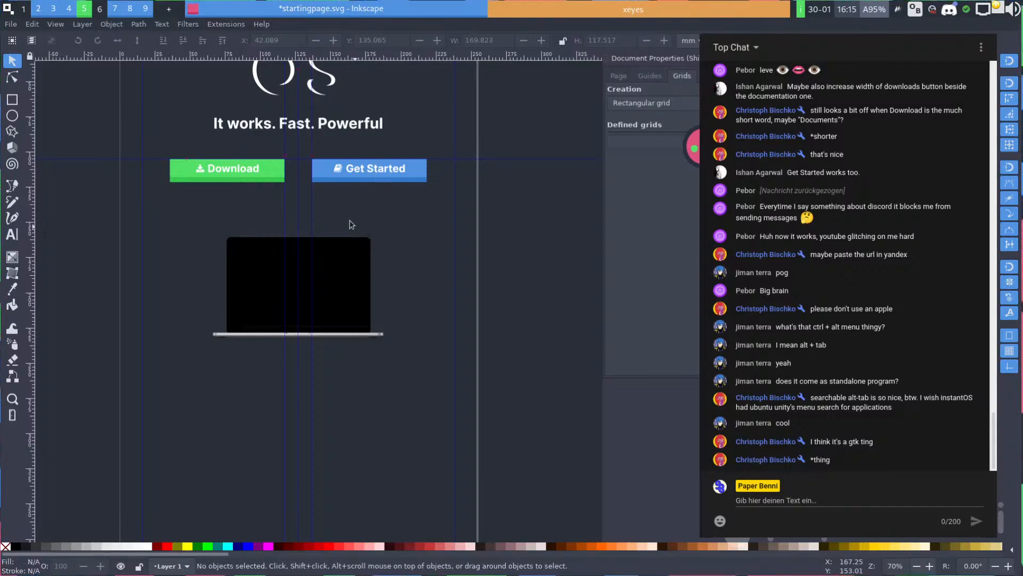
Move the laptop image straight up toward the buttons, to a Y position of about 131 mm, and deselect it
key(alt+Tab)
click(170, 284)
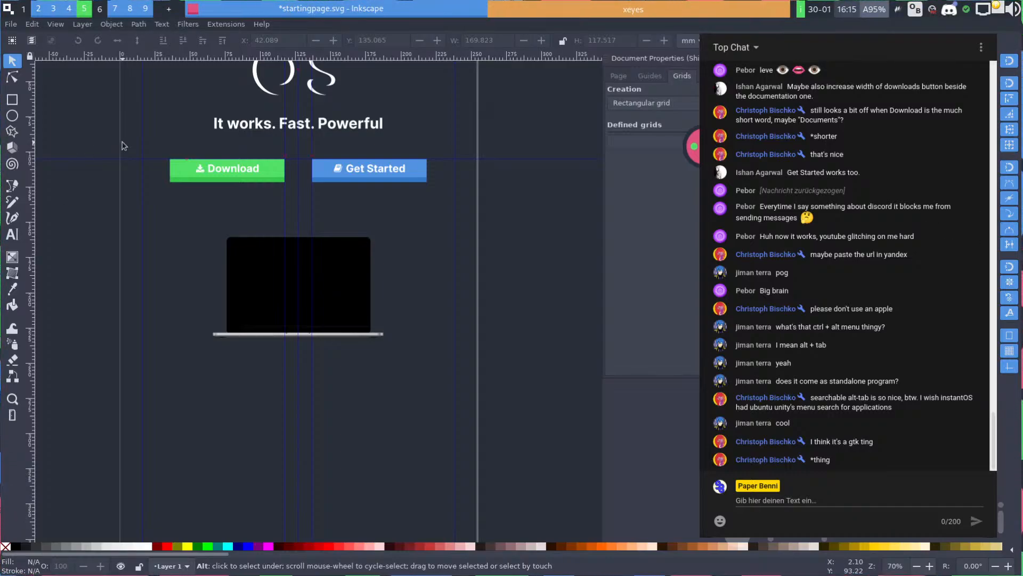
drag(276, 278, 261, 259)
click(207, 237)
click(106, 248)
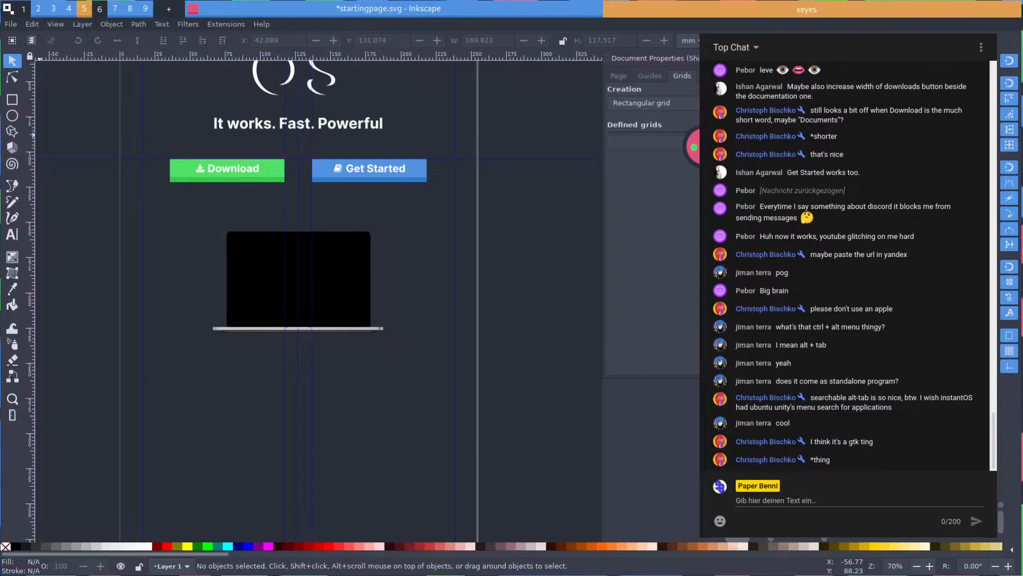
Paste the instantOS desktop screenshot, scale it to about 98 × 55 mm and center it on the laptop's black screen
key(ctrl)
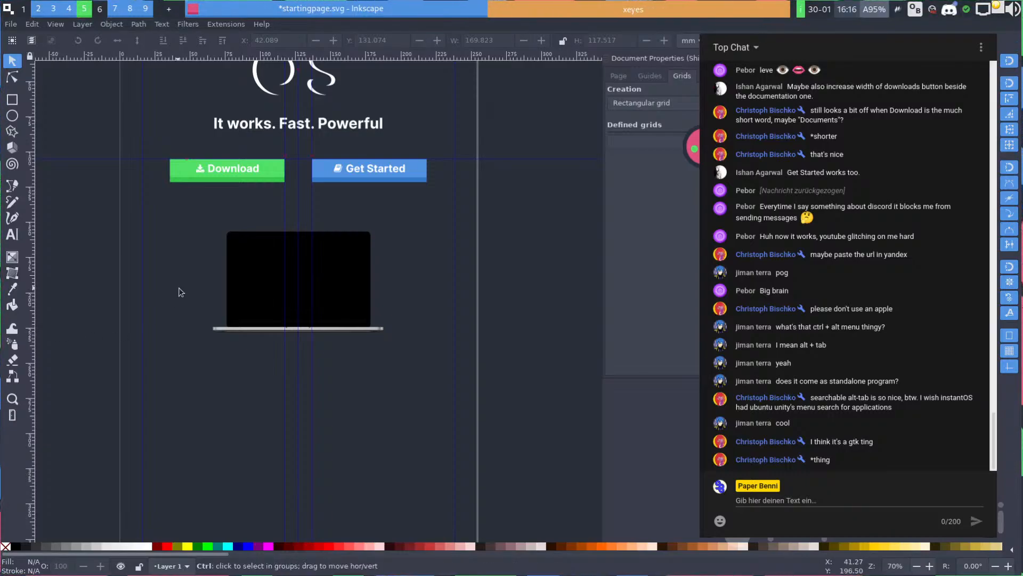
key(ctrl+v)
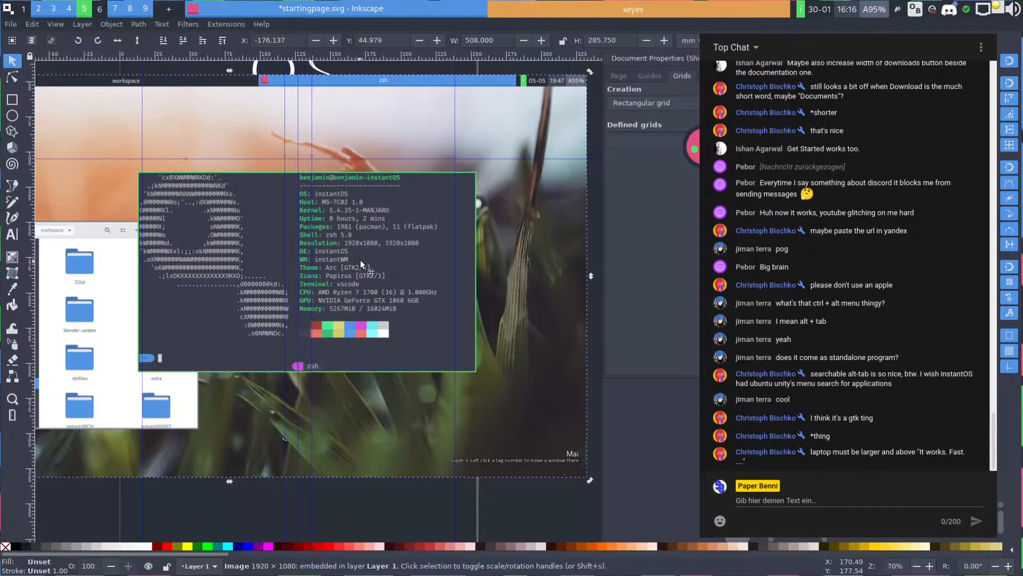
scroll(360, 260, down, 2)
drag(478, 167, 344, 255)
scroll(341, 259, up, 5)
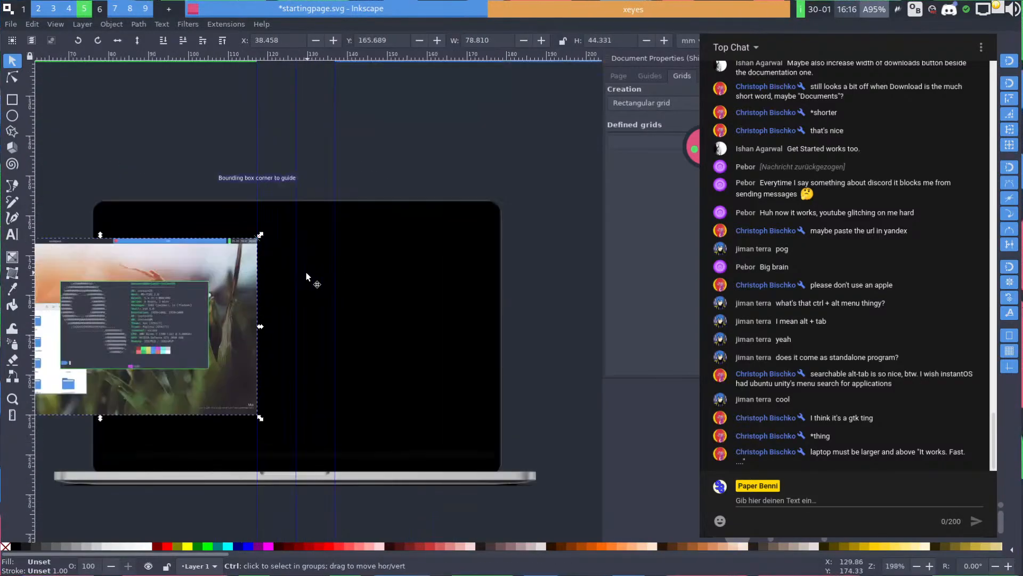
drag(216, 297, 407, 302)
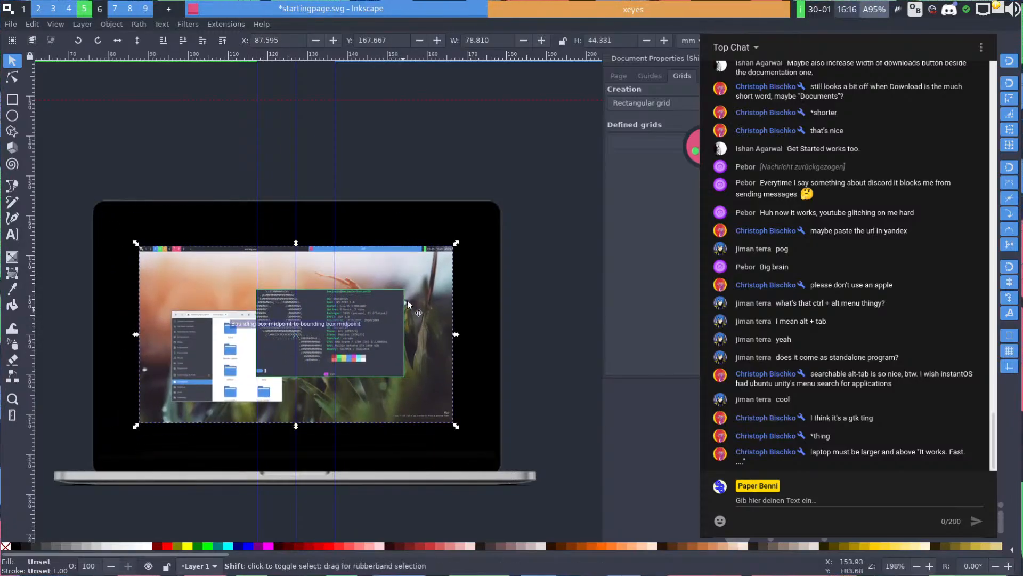
drag(456, 426, 494, 468)
mouse_move(459, 403)
mouse_down()
mouse_move(461, 417)
mouse_move(465, 405)
mouse_up()
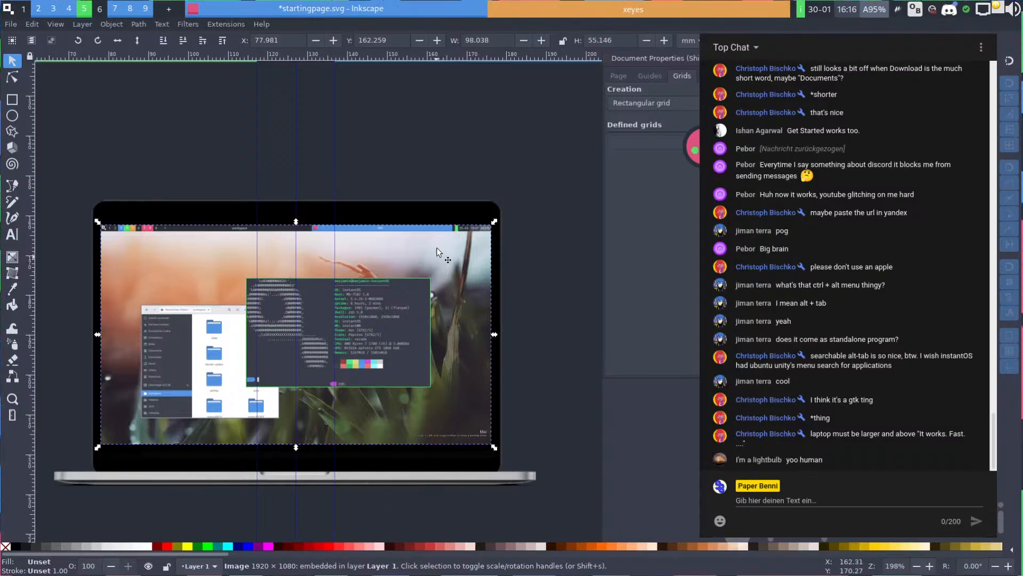
Switch to the empty workspace 6 and launch Krita
key(alt+Tab)
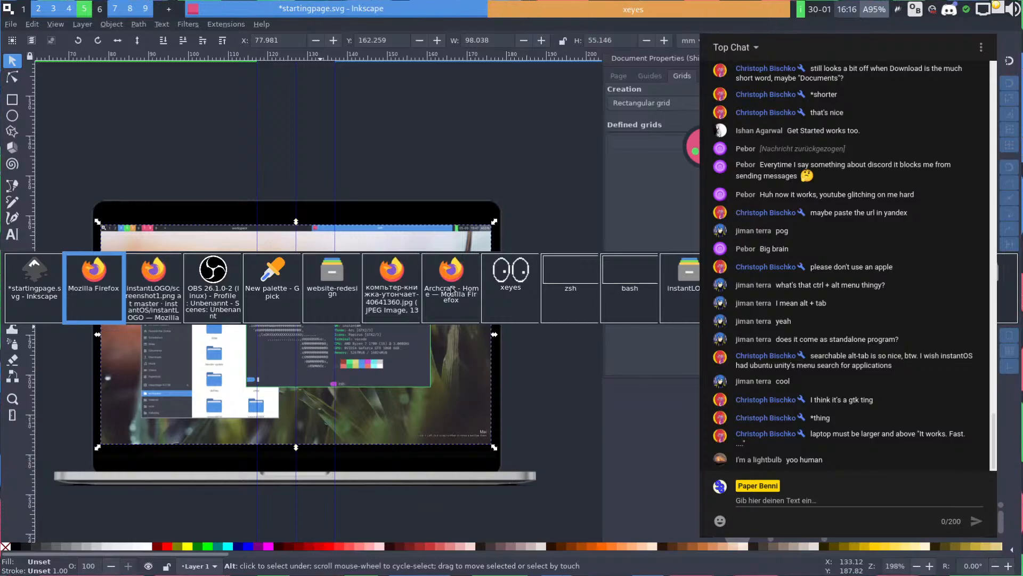
click(109, 9)
click(109, 10)
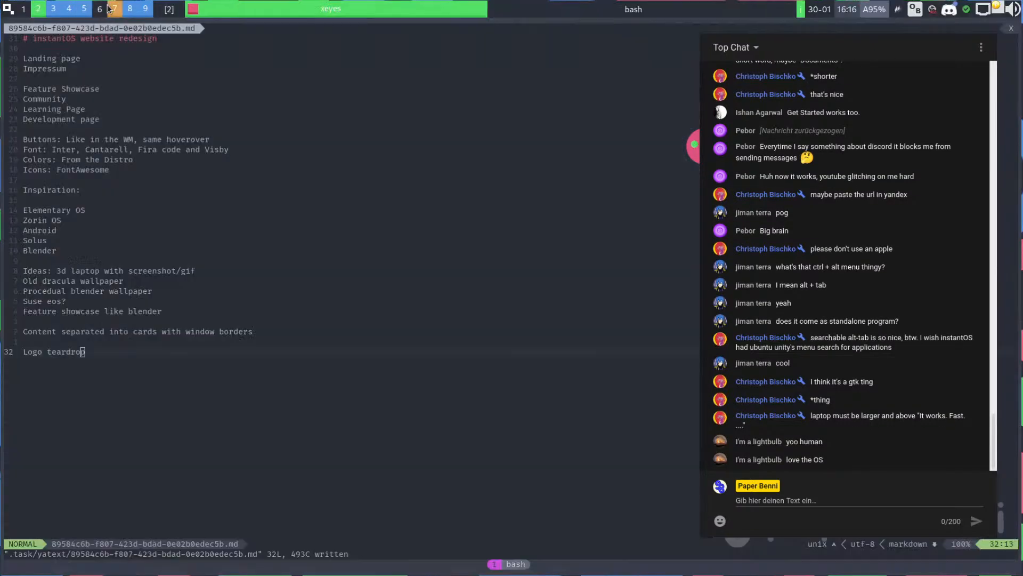
click(100, 9)
key(super+space)
text(k)
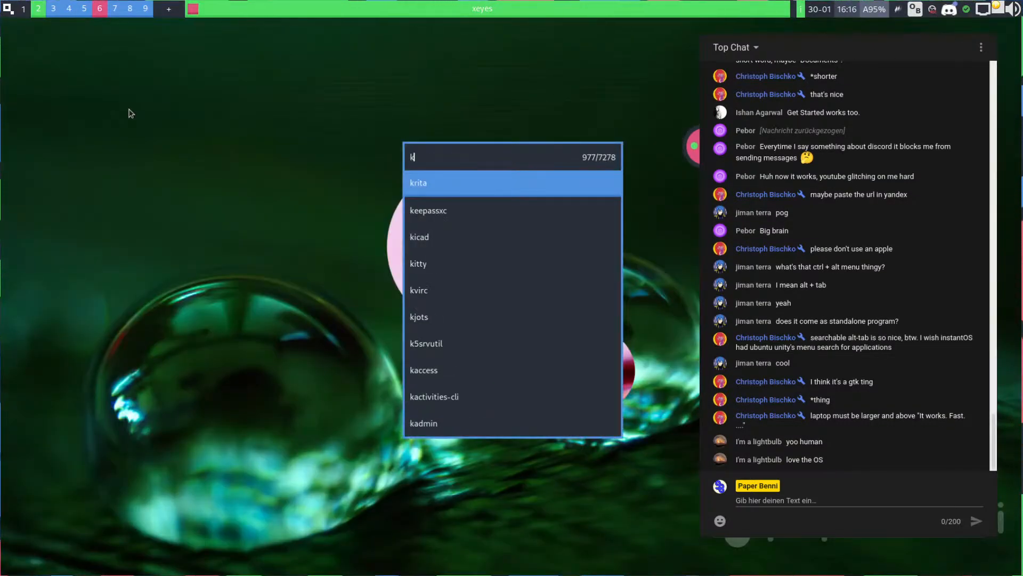
key(Return)
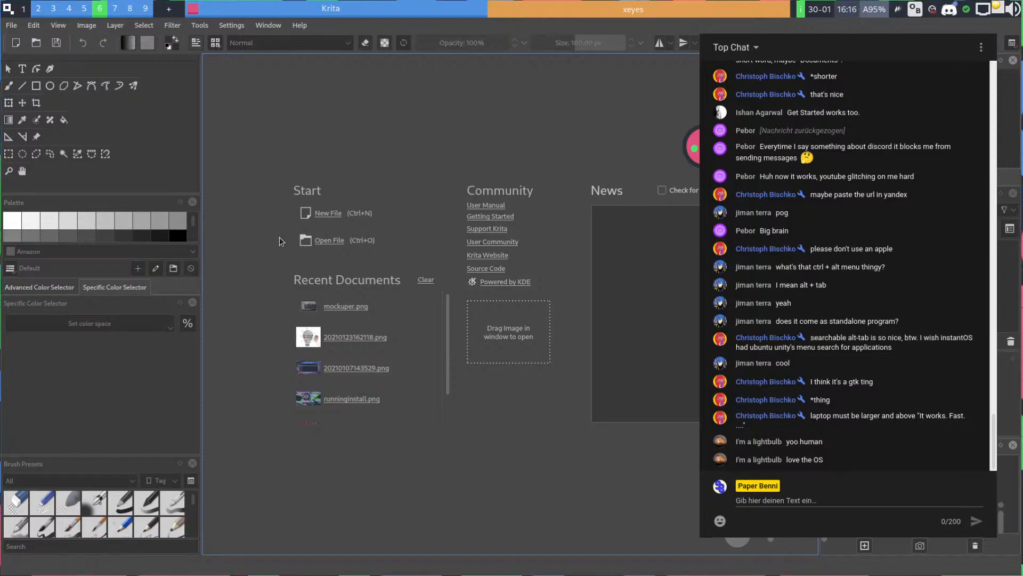
Open laptop.png from the workspace/website-redesign folder in the home directory
key(ctrl+o)
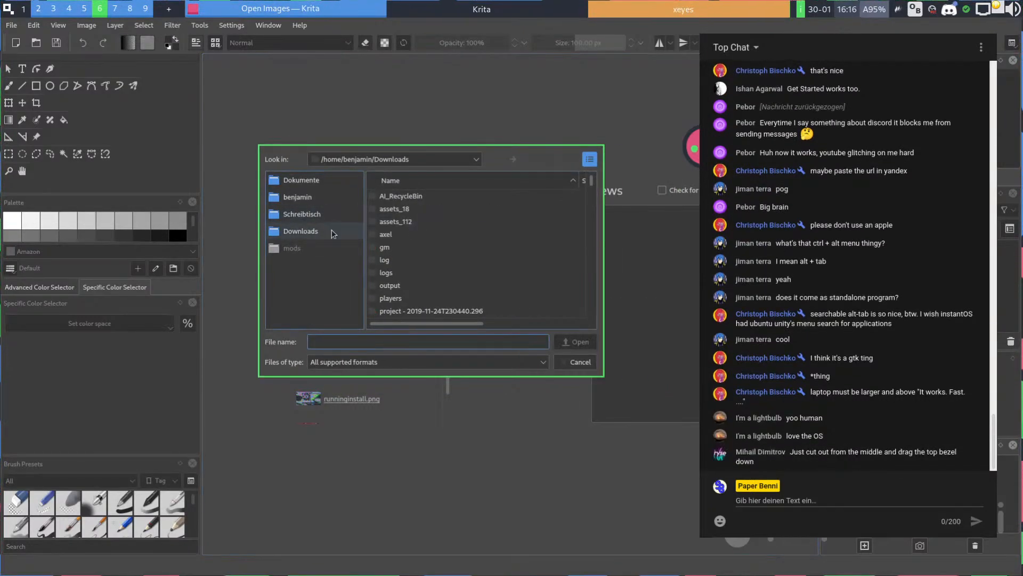
click(297, 197)
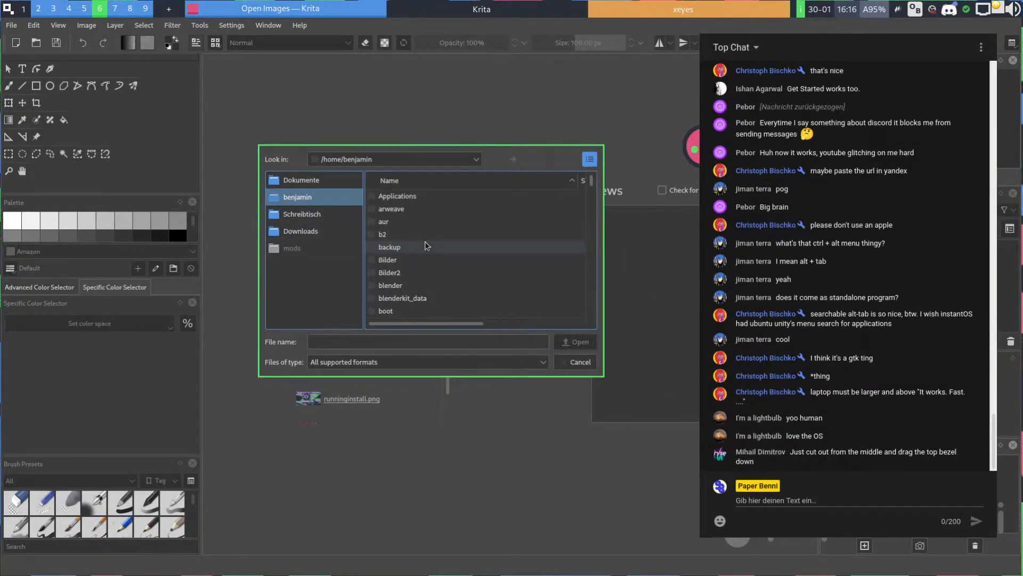
click(389, 233)
key(w)
key(Down)
key(Down)
key(Down)
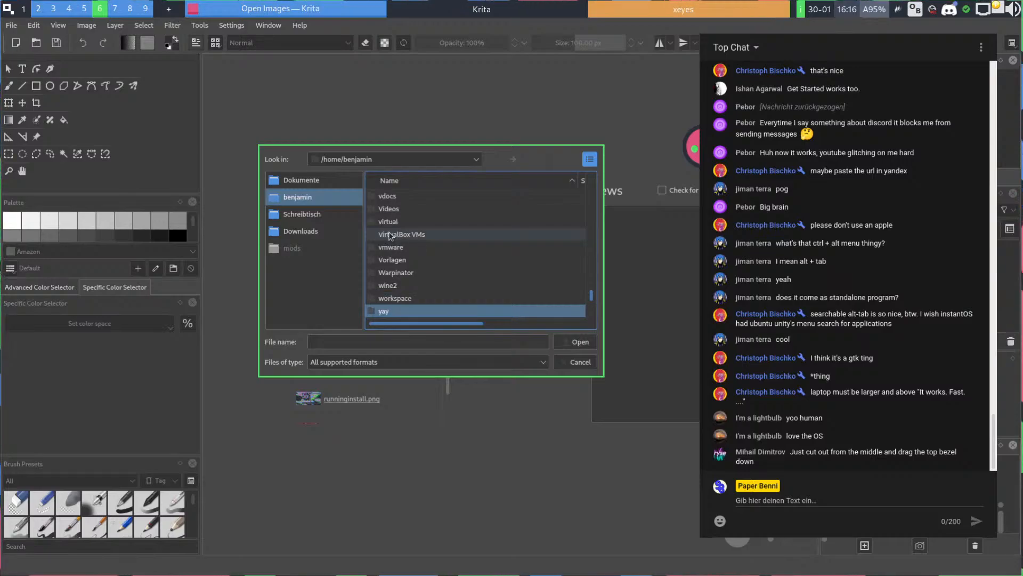
key(Up)
key(Return)
key(w)
key(Down)
double_click(399, 311)
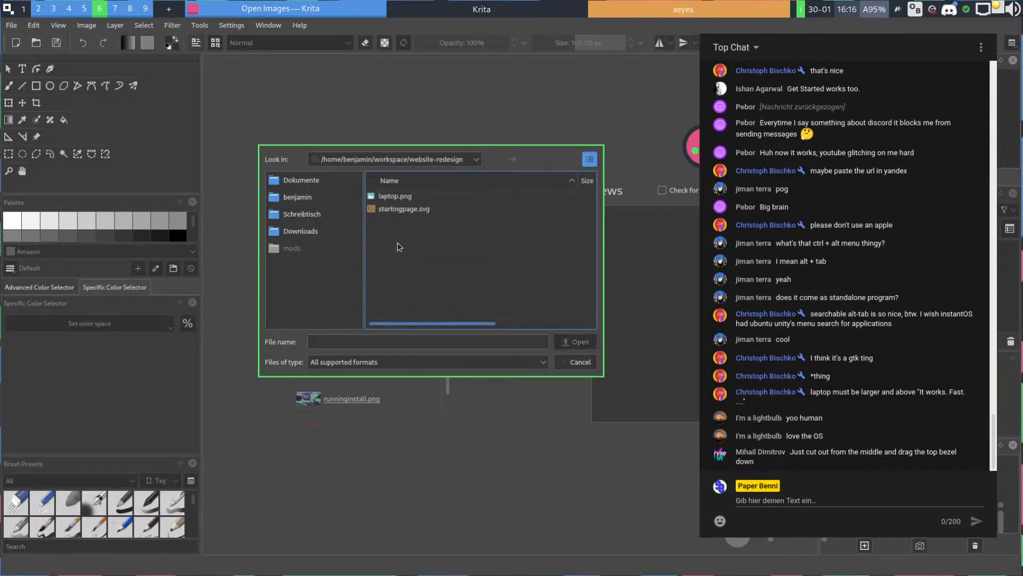
key(Down)
key(Return)
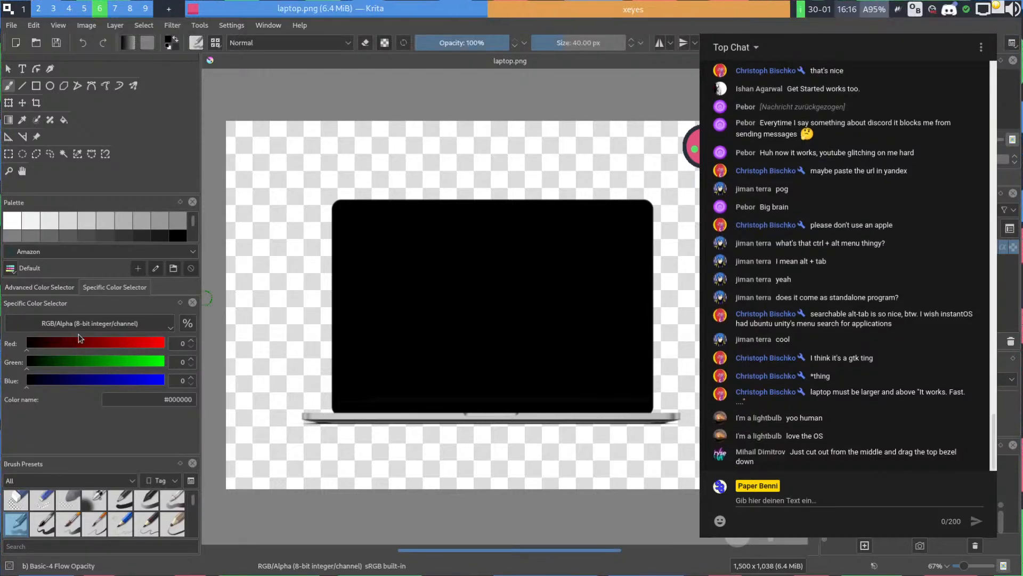
Paste the desktop screenshot into laptop.png, interpreting its colors As Web (sRGB)
key(ctrl+v)
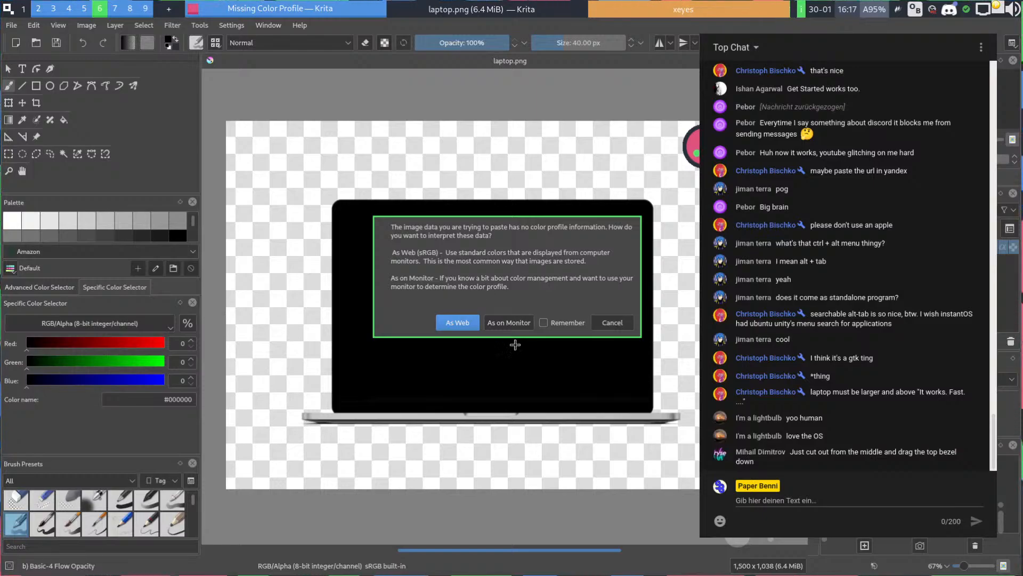
click(462, 321)
scroll(534, 277, down, 2)
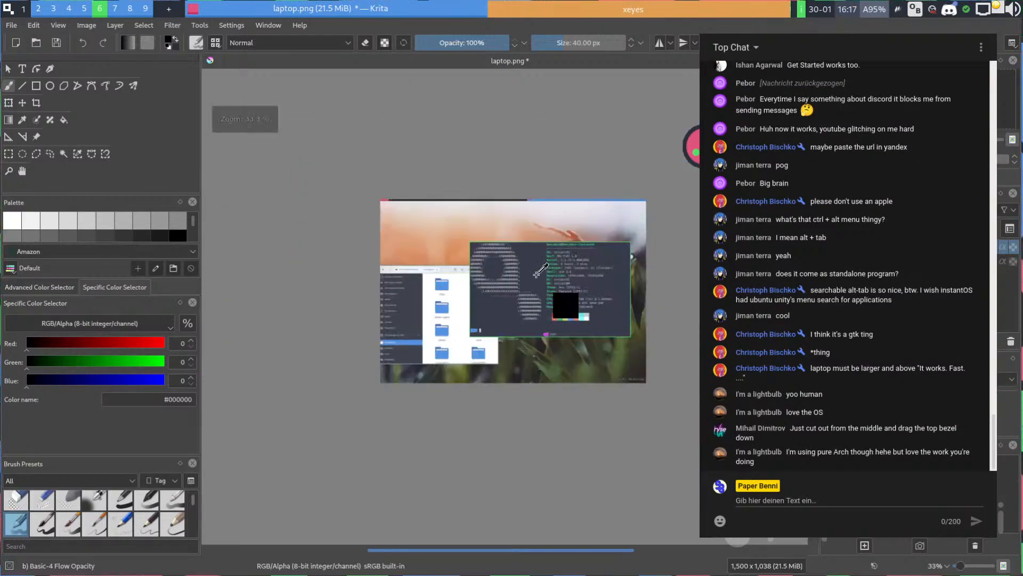
Transform the pasted screenshot to span the laptop screen's width between thin side bezels, set low so the extra black stays above it
key(ctrl+t)
drag(684, 197, 560, 282)
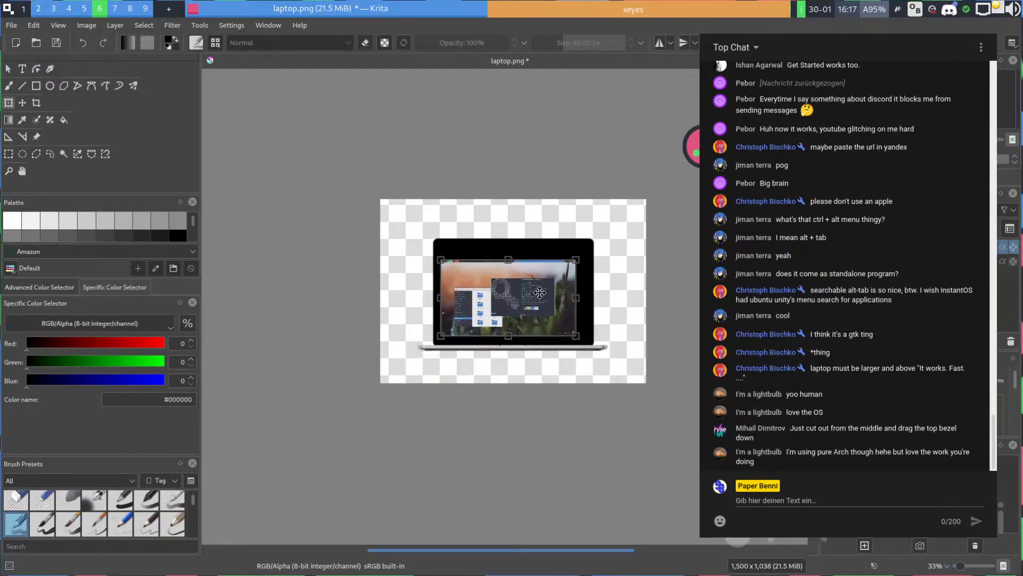
scroll(536, 297, up, 3)
mouse_move(530, 339)
mouse_down()
mouse_move(519, 361)
mouse_move(518, 350)
mouse_up()
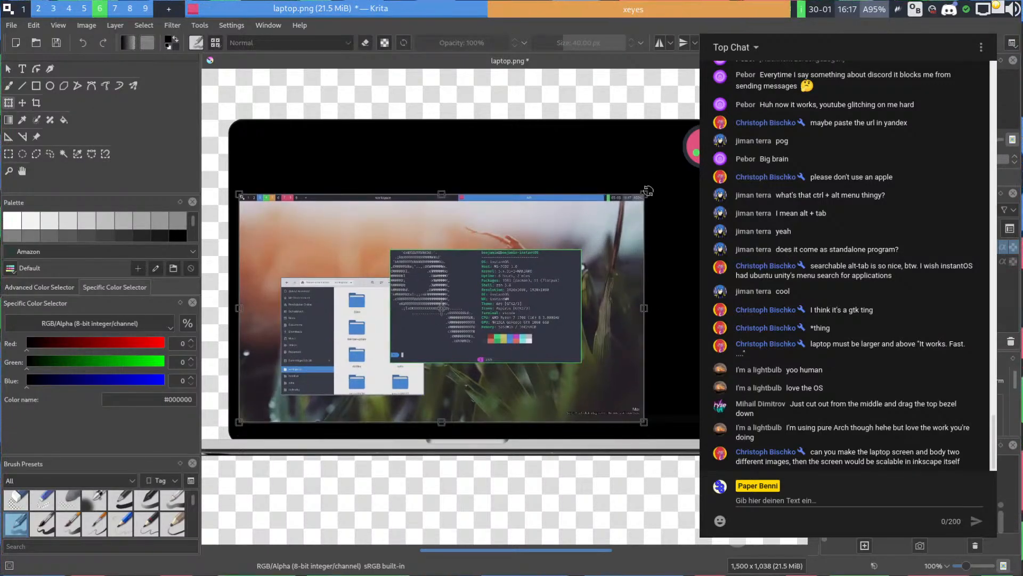
drag(643, 196, 696, 161)
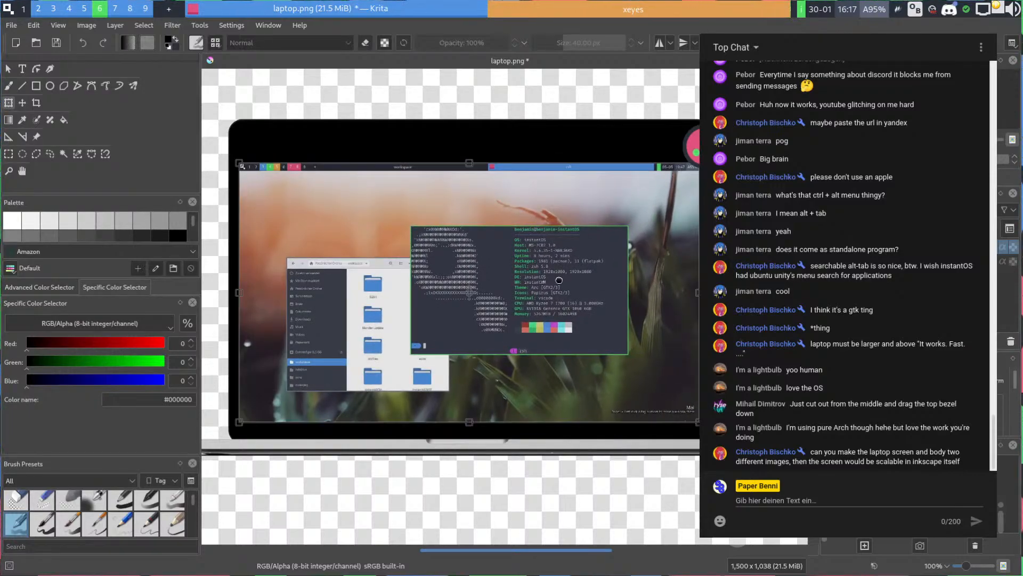
key(Return)
Try to cut a horizontal strip out of the thick top bezel and shift the bezel's upper part down, and undo these edits
scroll(547, 252, down, 1)
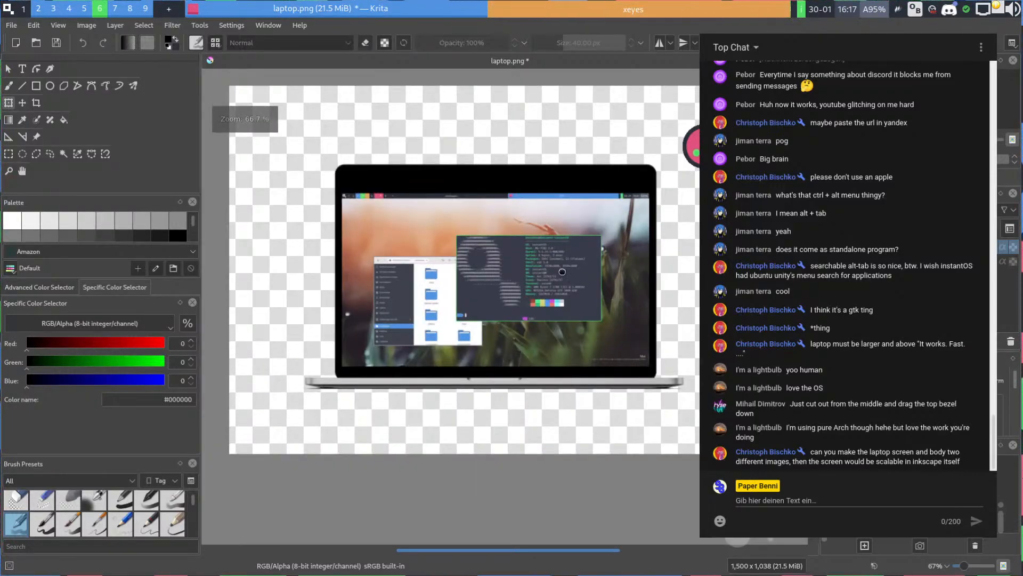
scroll(486, 182, up, 1)
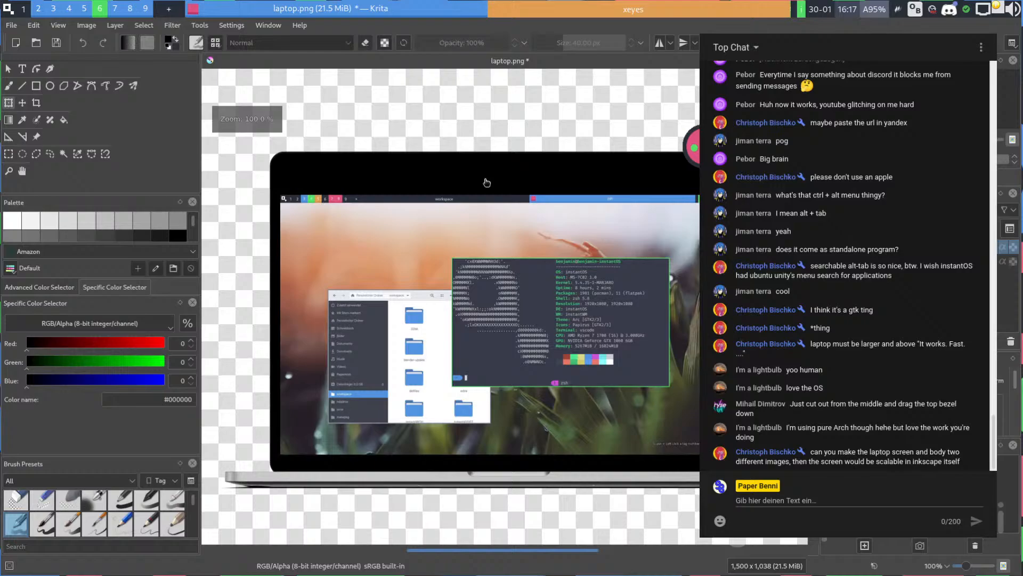
drag(487, 183, 481, 199)
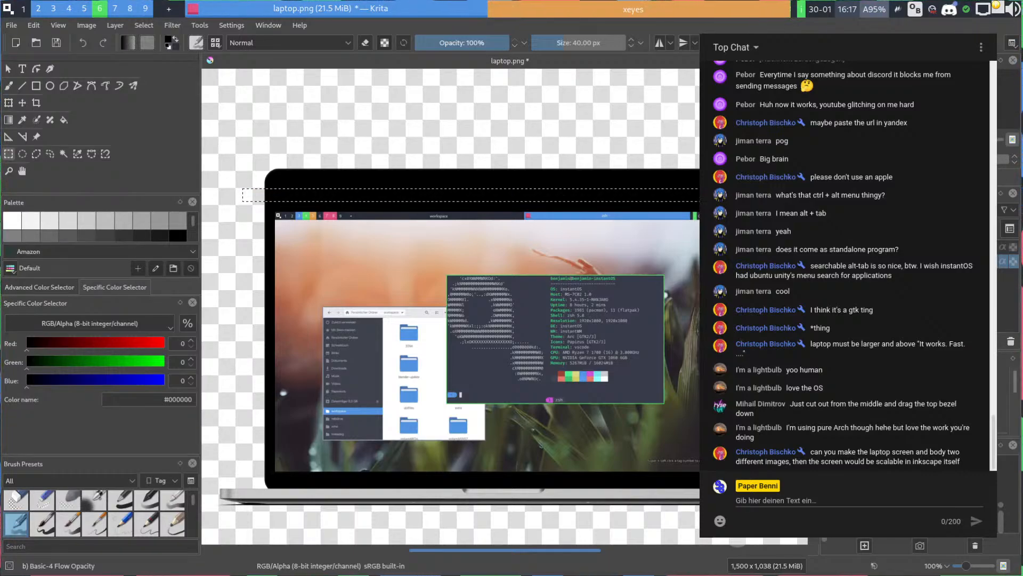
drag(244, 144, 757, 192)
key(t)
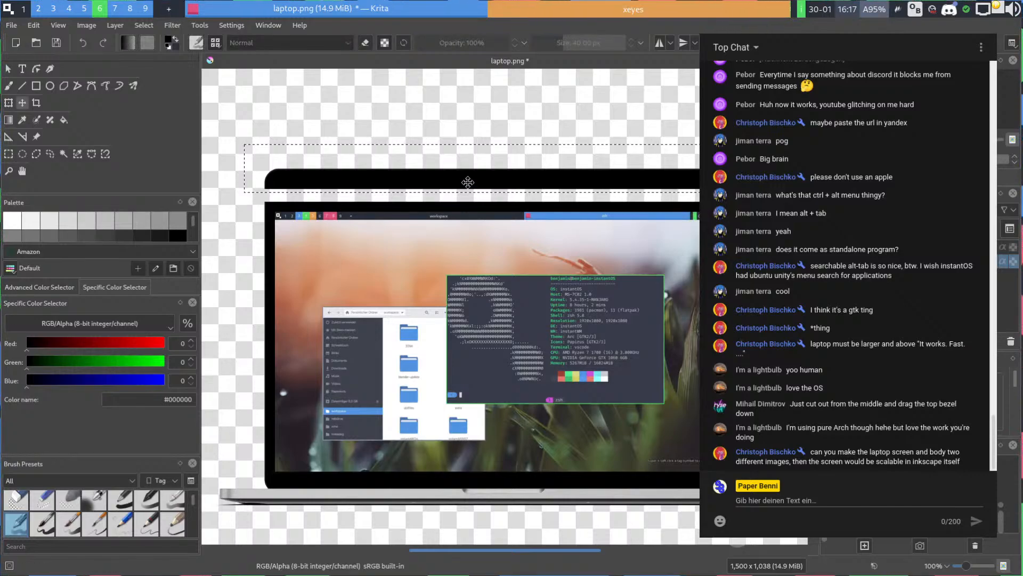
drag(466, 181, 467, 186)
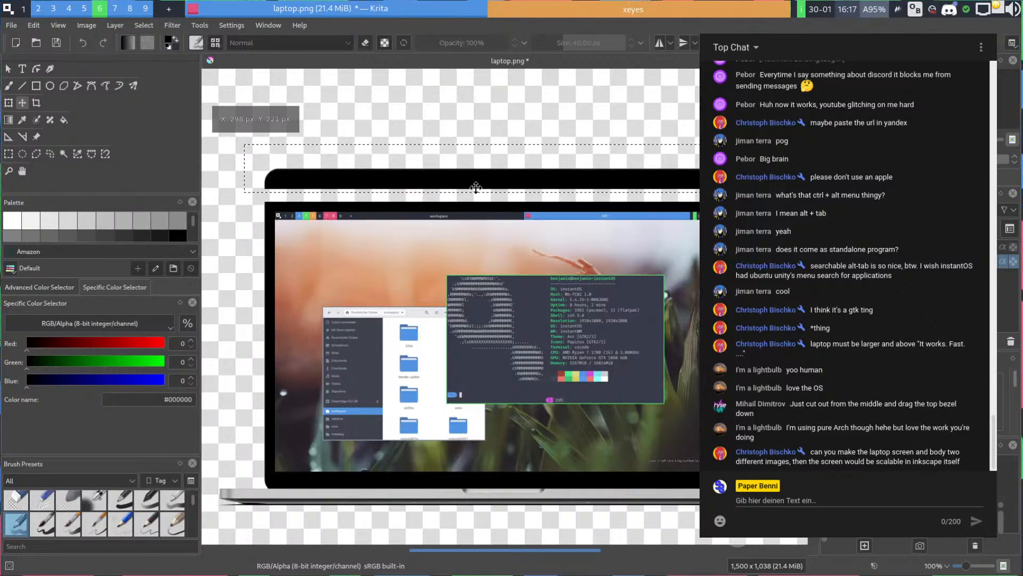
key(ctrl+z)
key(ctrl+z)
key(ctrl+z)
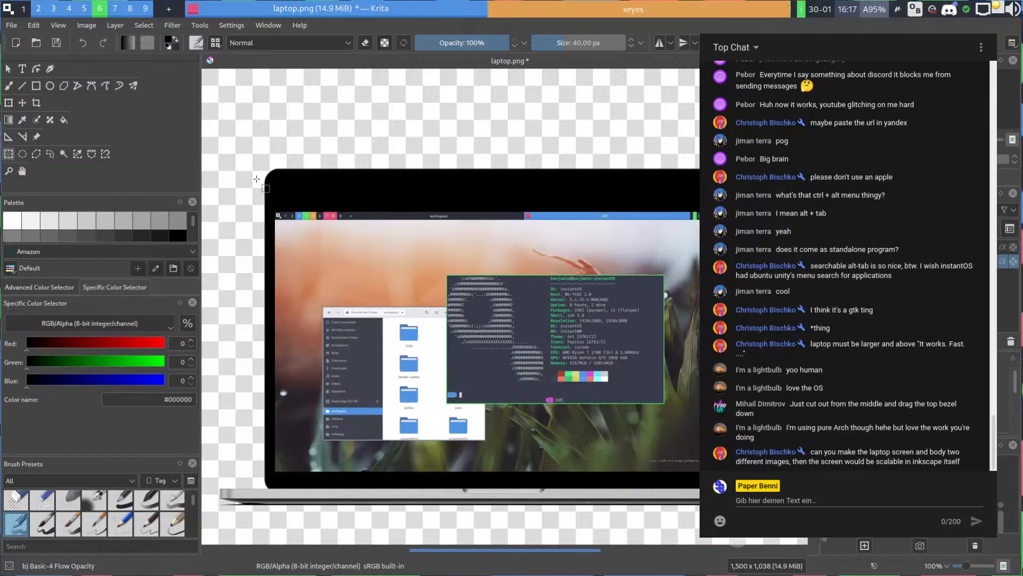
Delete a thin full-width horizontal strip from the black top bezel, between its rounded upper edge and the screenshot
drag(651, 201, 256, 179)
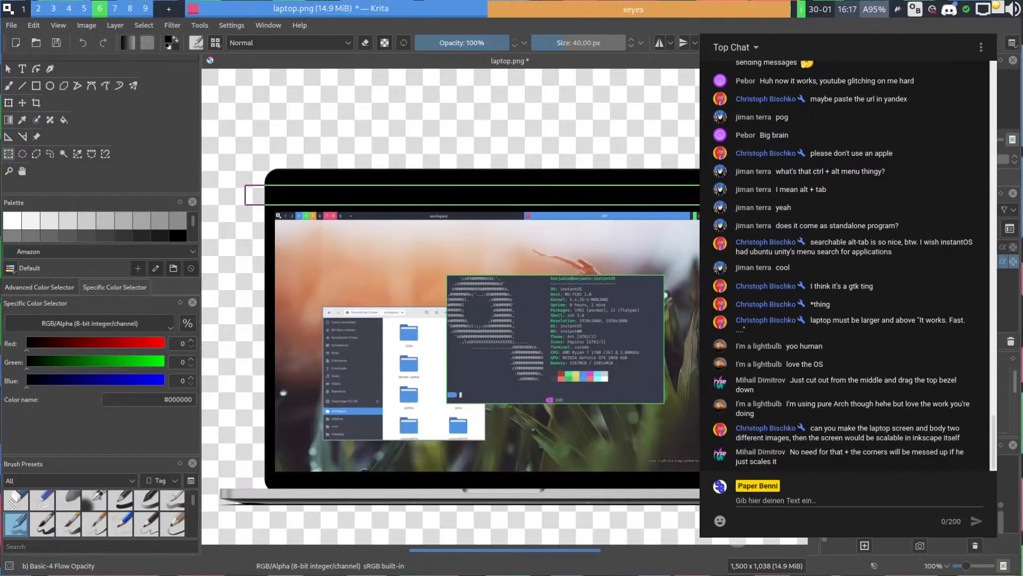
drag(762, 205, 246, 187)
key(Delete)
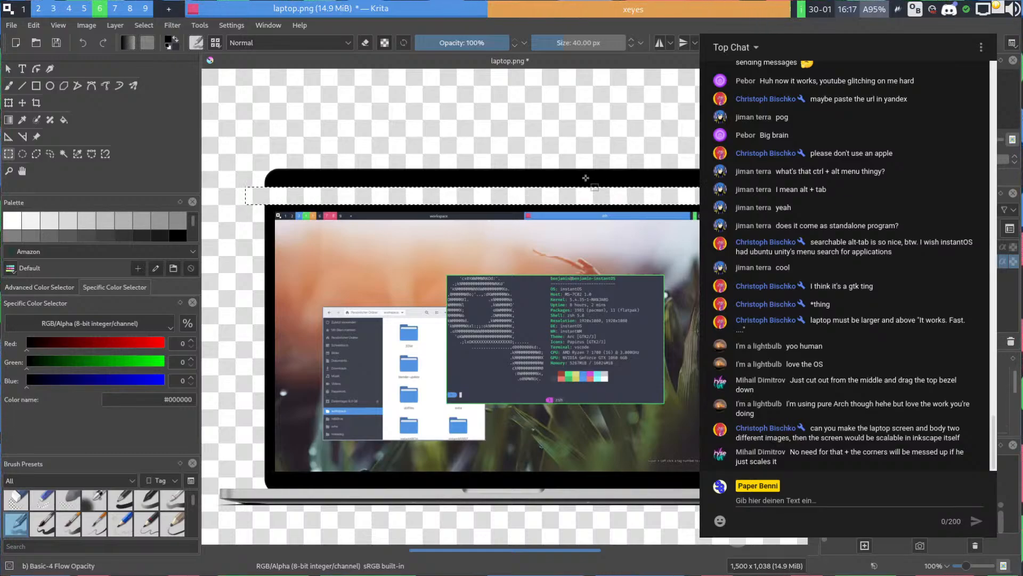
Select the separated rounded upper part of the bezel and move it down to close the gap above the screenshot
drag(247, 146, 709, 195)
key(t)
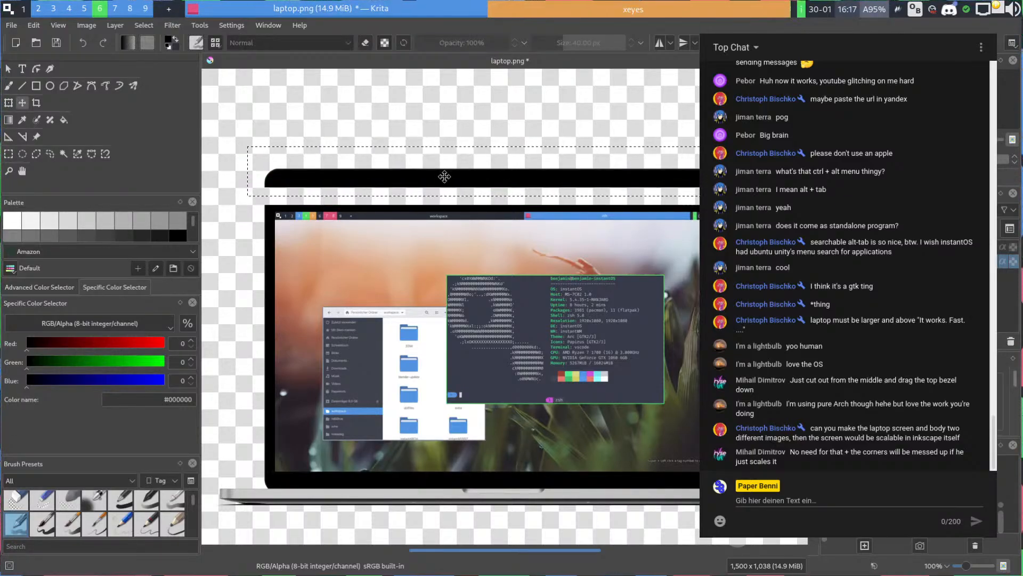
drag(445, 175, 448, 193)
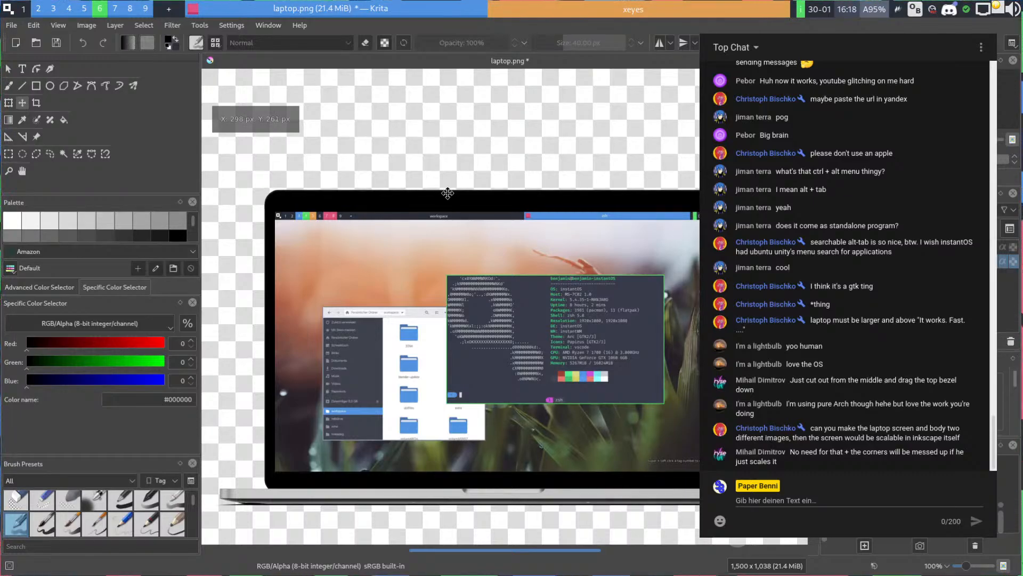
Clear the selection and save laptop.png, accepting the default export options
key(ctrl+shift+a)
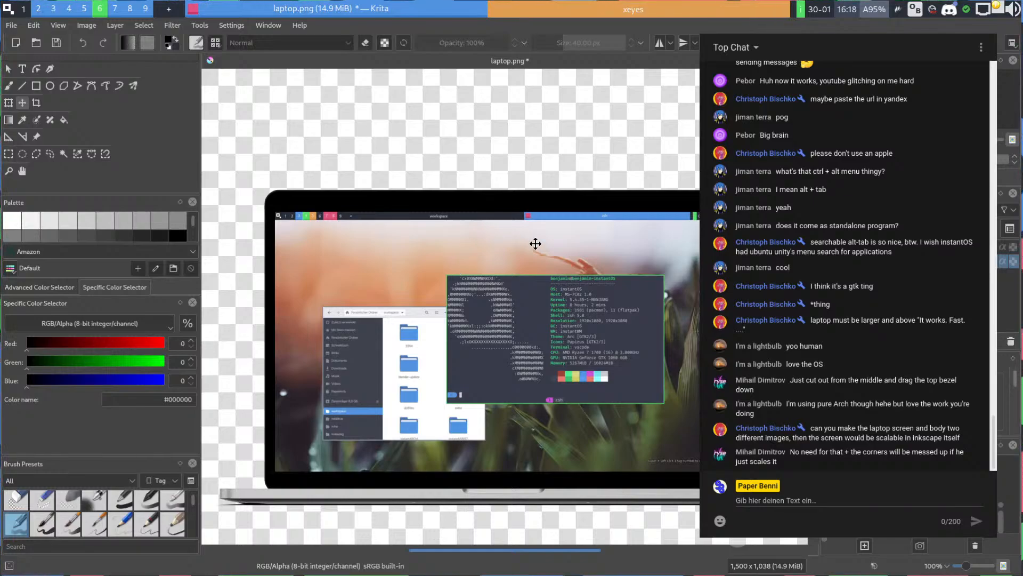
scroll(532, 241, down, 1)
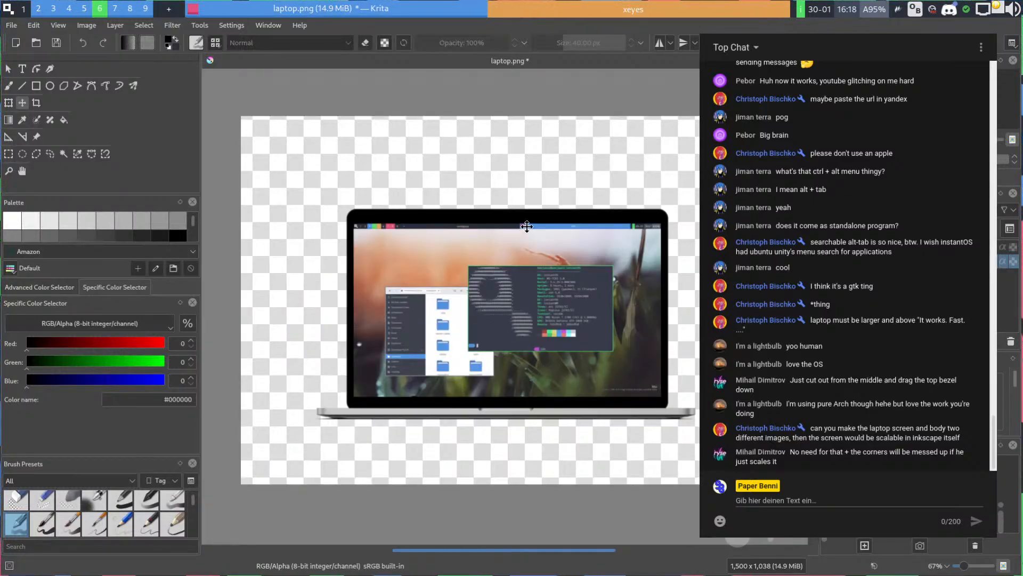
key(ctrl+s)
key(Return)
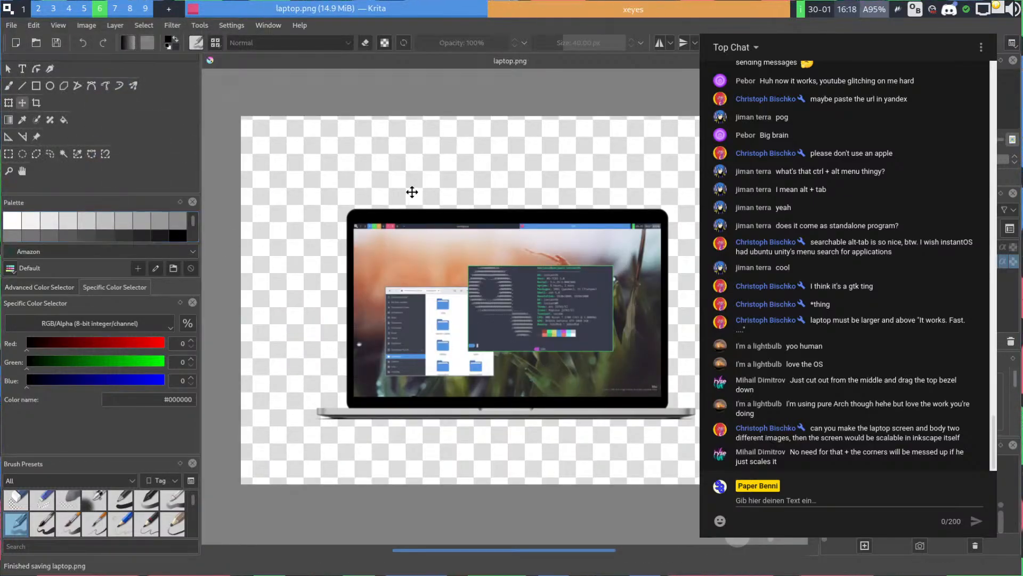
Switch to startingpage.svg in Inkscape and delete the old desktop screenshot and the blank laptop image
key(alt+Tab)
click(356, 282)
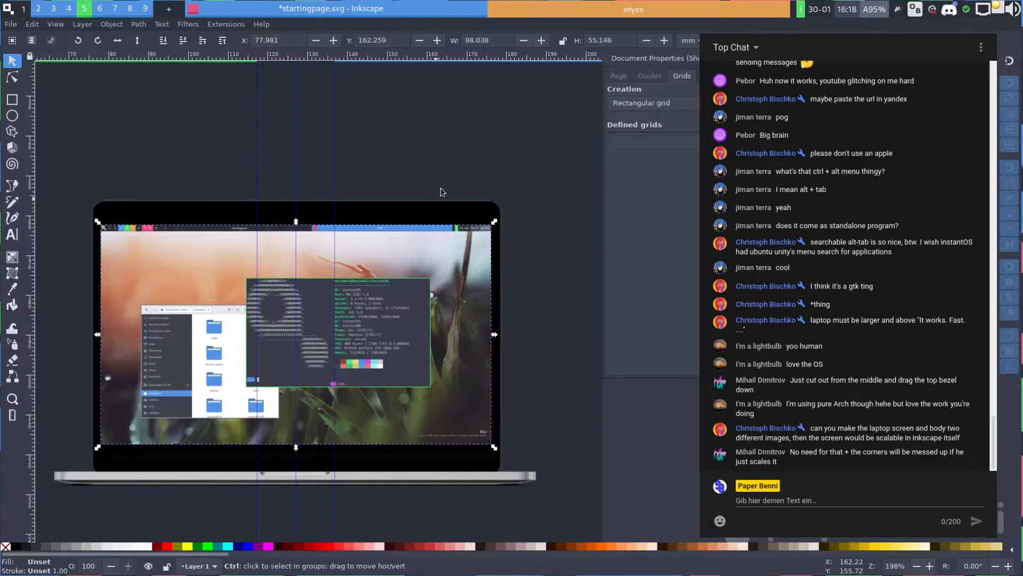
scroll(468, 188, down, 1)
key(Delete)
click(428, 268)
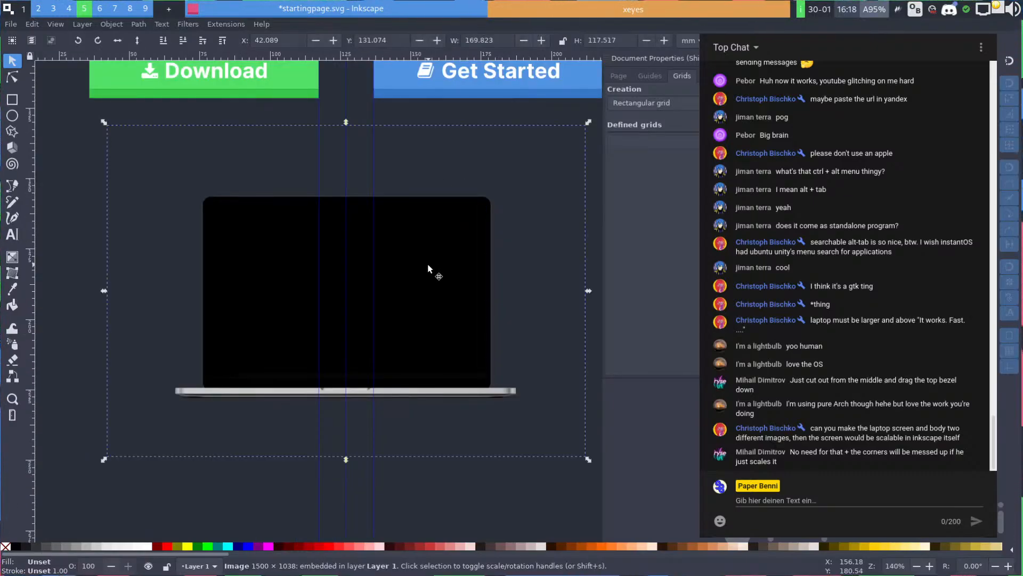
key(Delete)
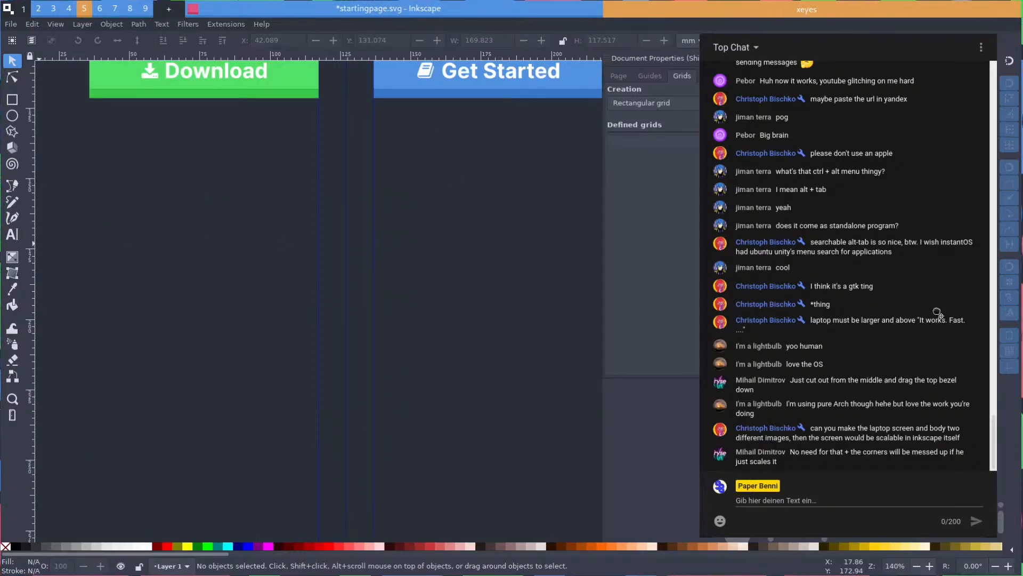
Import the edited laptop picture into the page as an embedded image with its resolution taken from the file
drag(937, 312, 340, 282)
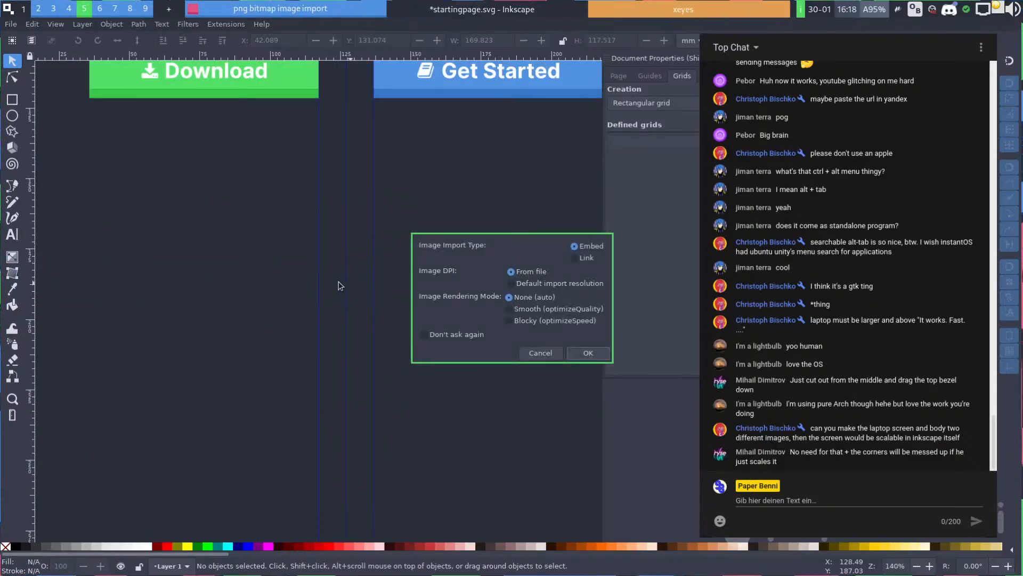
click(587, 352)
scroll(401, 298, down, 3)
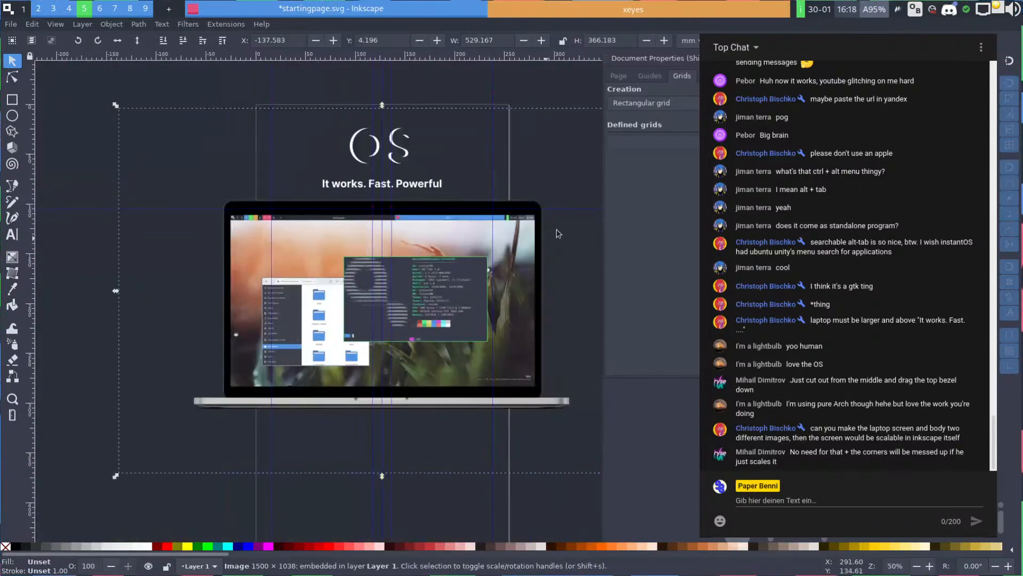
Scale the laptop image to about 198 mm wide and place it centred just below the Download and Get Started buttons
scroll(495, 217, down, 4)
drag(537, 192, 491, 235)
scroll(490, 235, up, 7)
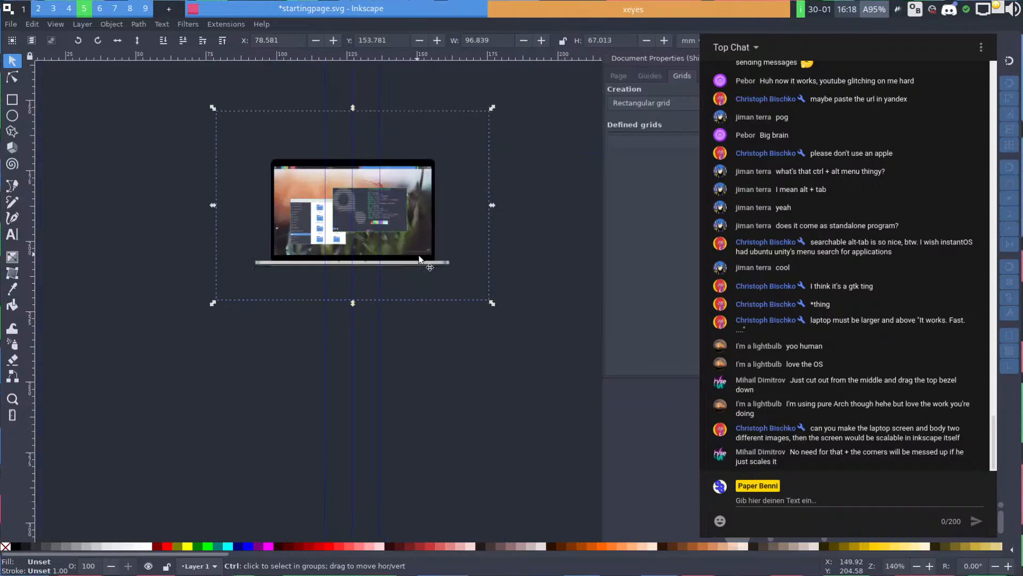
drag(492, 303, 560, 369)
scroll(532, 336, down, 2)
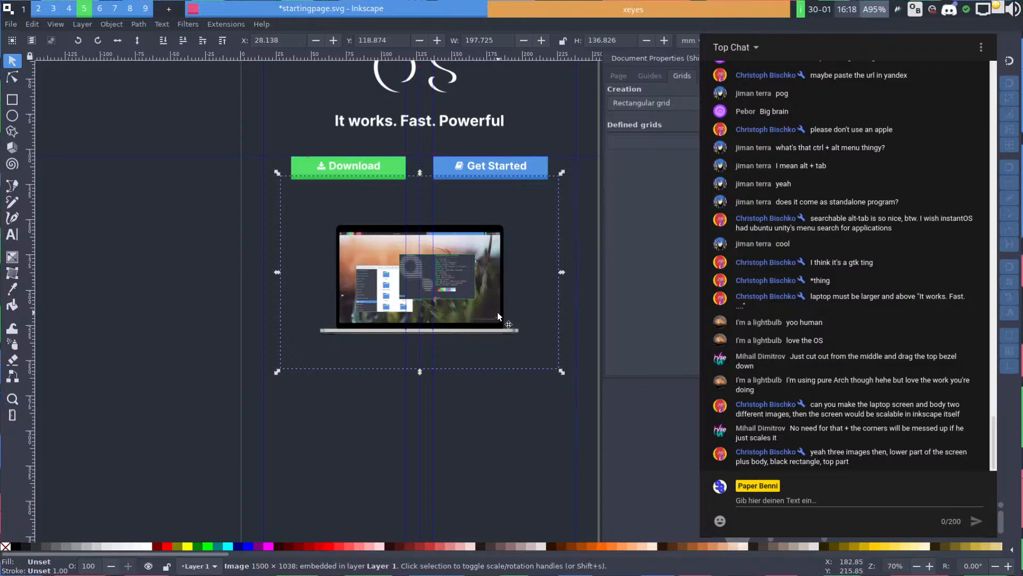
drag(497, 312, 497, 298)
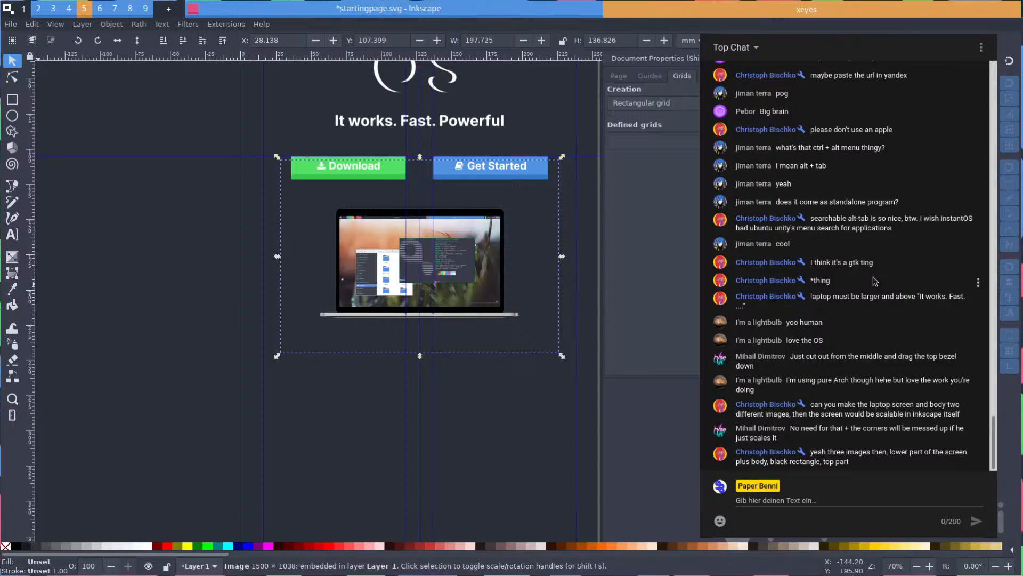
Try the laptop image over the OS logo above the buttons and move it back below them
scroll(428, 237, up, 5)
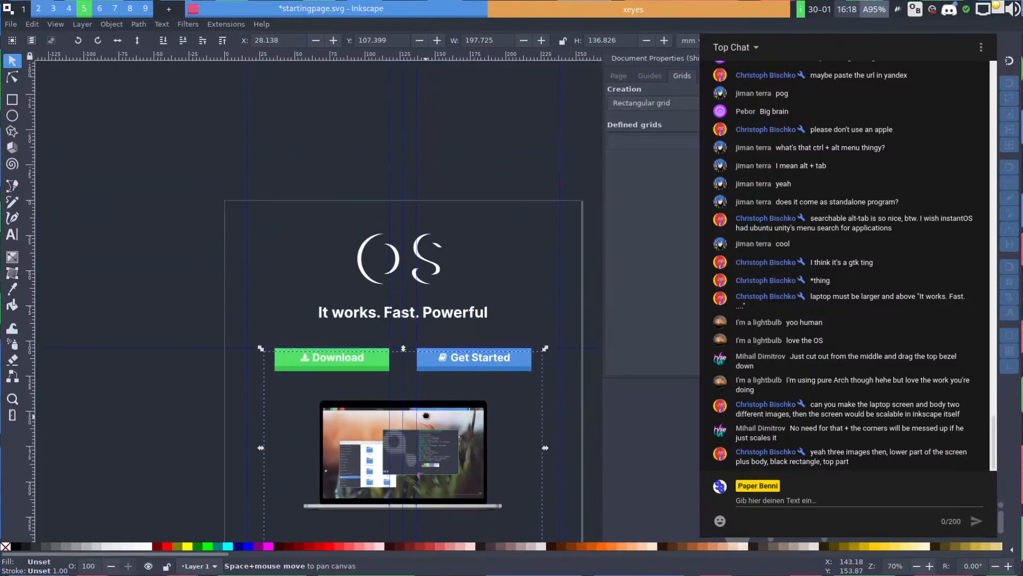
click(433, 277)
click(424, 445)
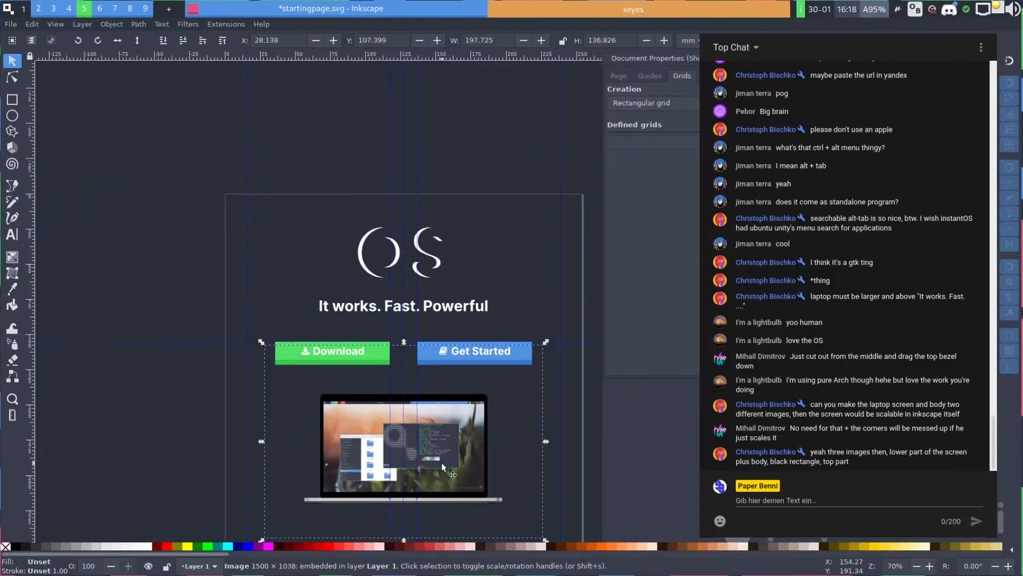
drag(441, 460, 436, 281)
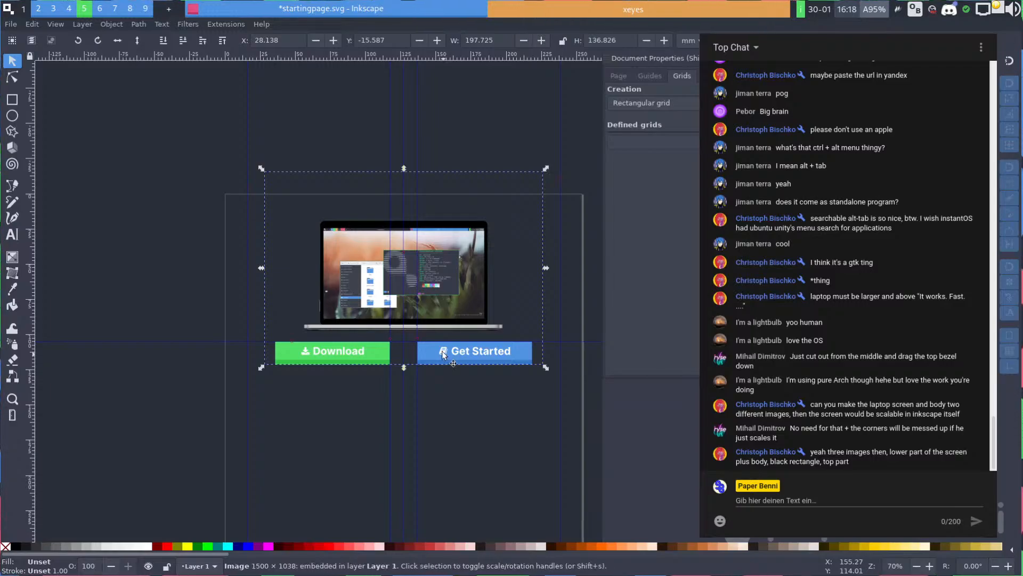
drag(433, 353, 439, 456)
key(Escape)
Move the "It works. Fast. Powerful" text below the laptop and the OS logo off the page beside its left edge
scroll(442, 287, down, 4)
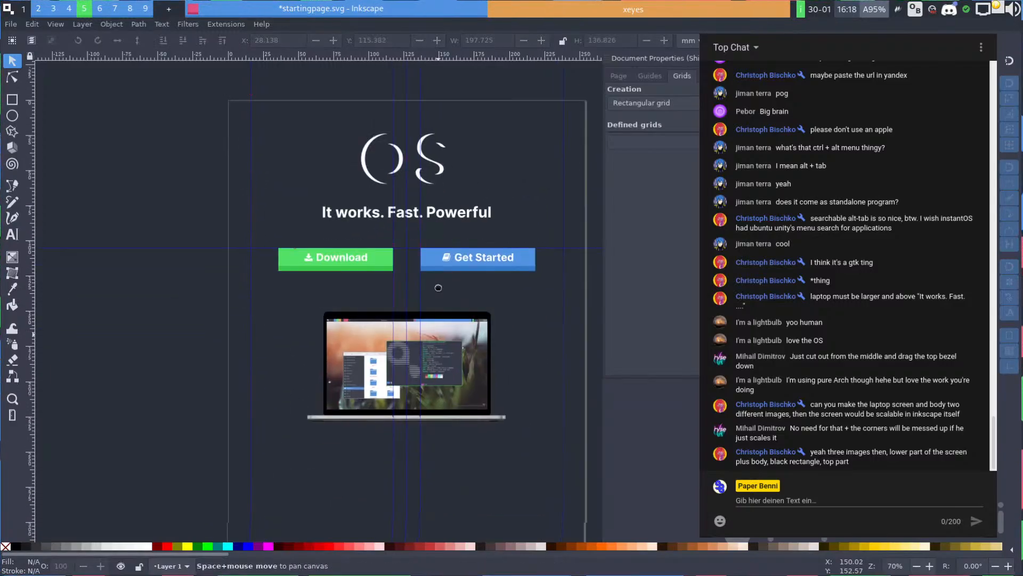
drag(457, 161, 457, 393)
scroll(426, 288, up, 2)
scroll(426, 288, left, 1)
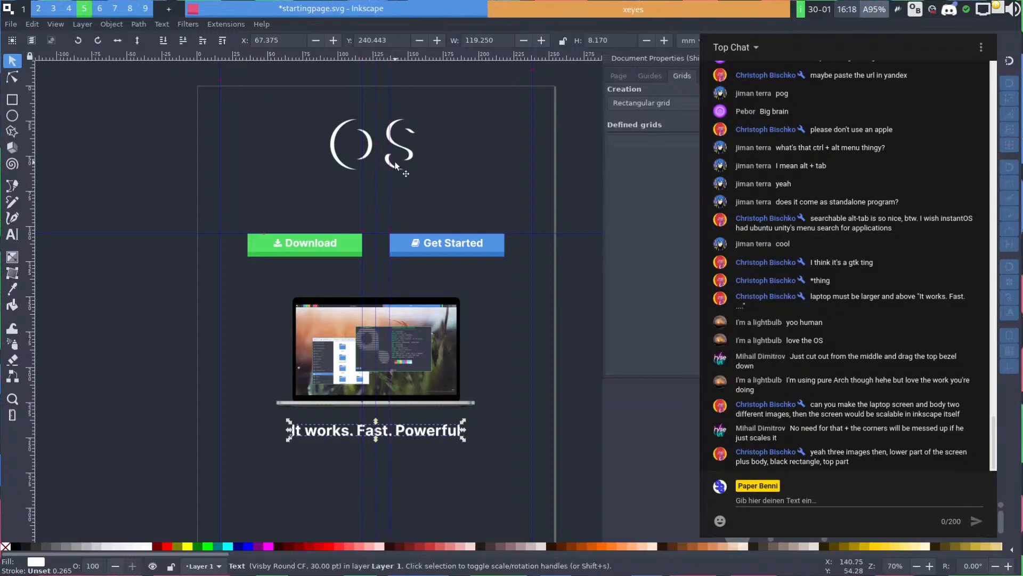
click(396, 165)
drag(396, 165, 122, 284)
Move the laptop image above the buttons near the page's upper edge and lower the horizontal guide to 137.10 mm
click(274, 327)
click(331, 347)
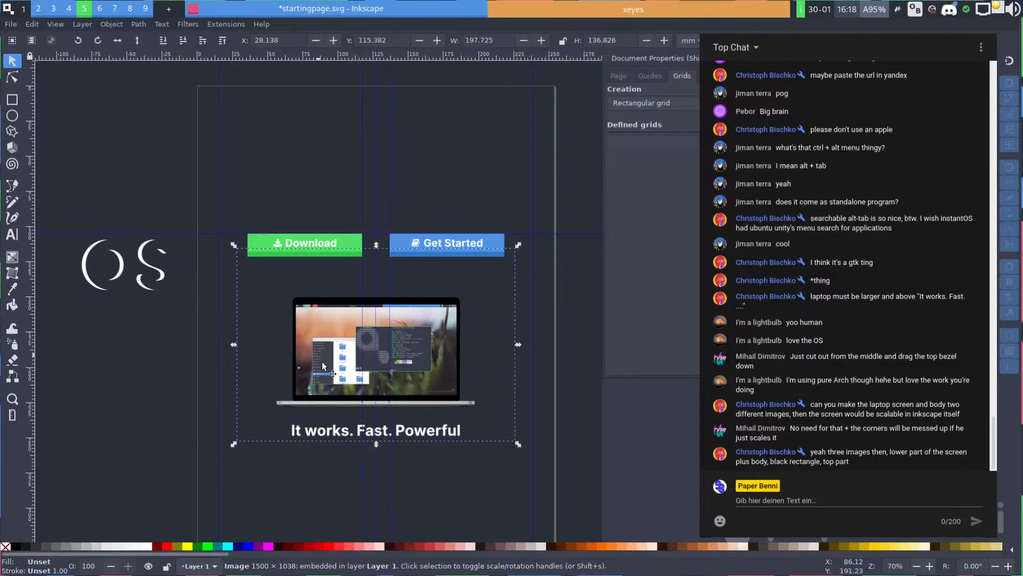
drag(330, 348, 328, 148)
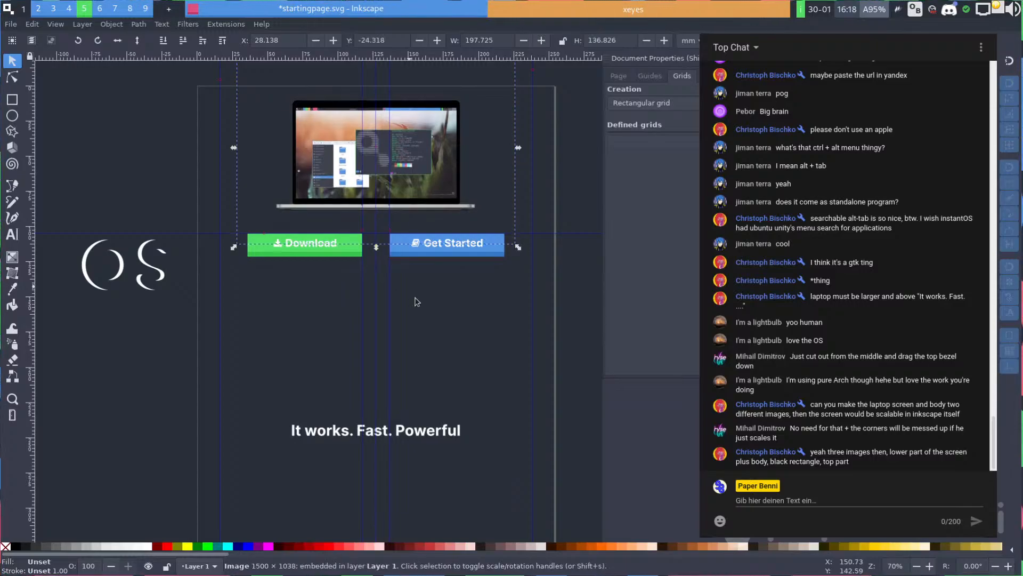
click(416, 300)
drag(537, 233, 545, 280)
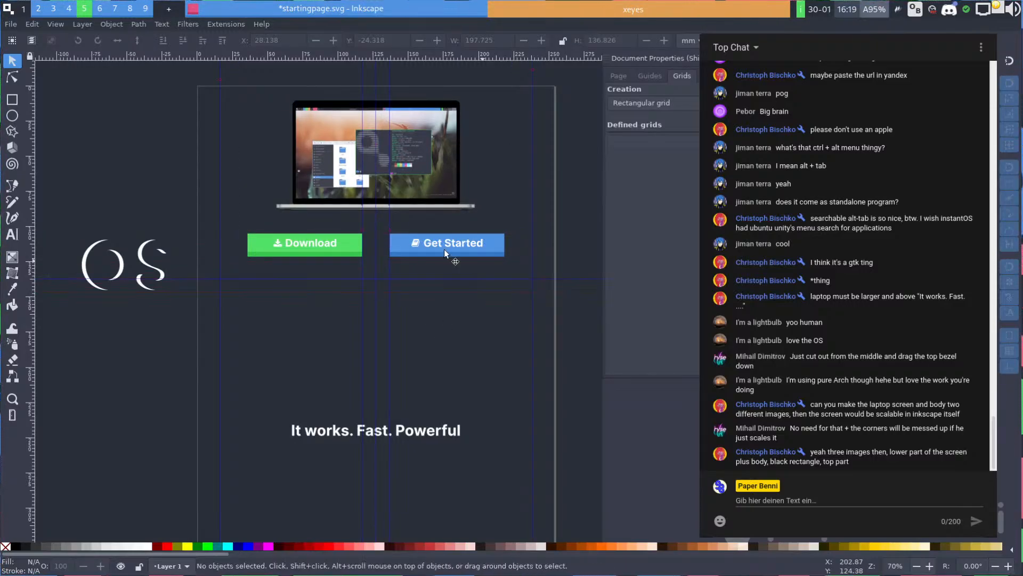
Group the label, rectangle and darker lower strip of the Get Started button
click(444, 249)
shift+click(450, 251)
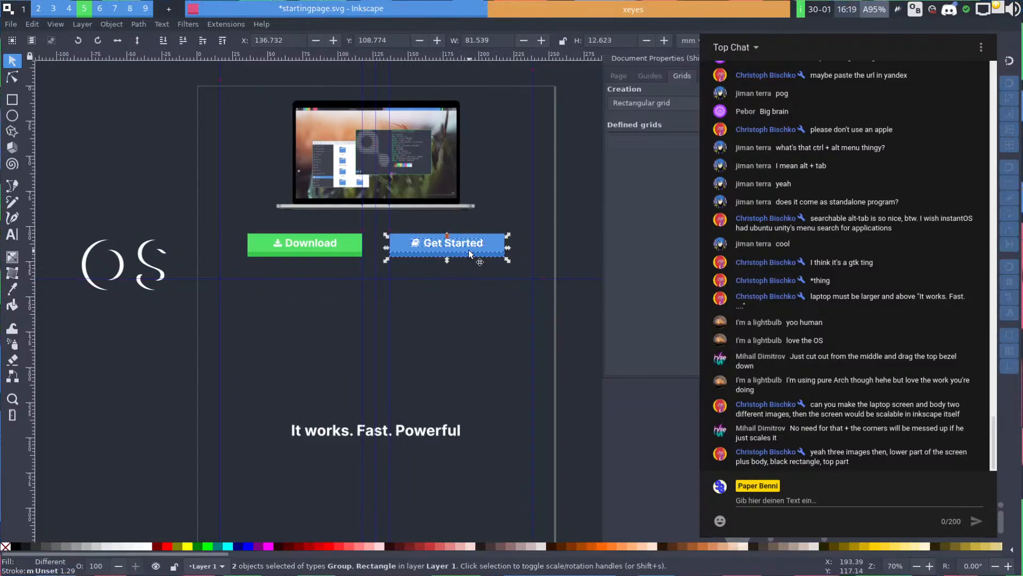
click(474, 333)
click(489, 254)
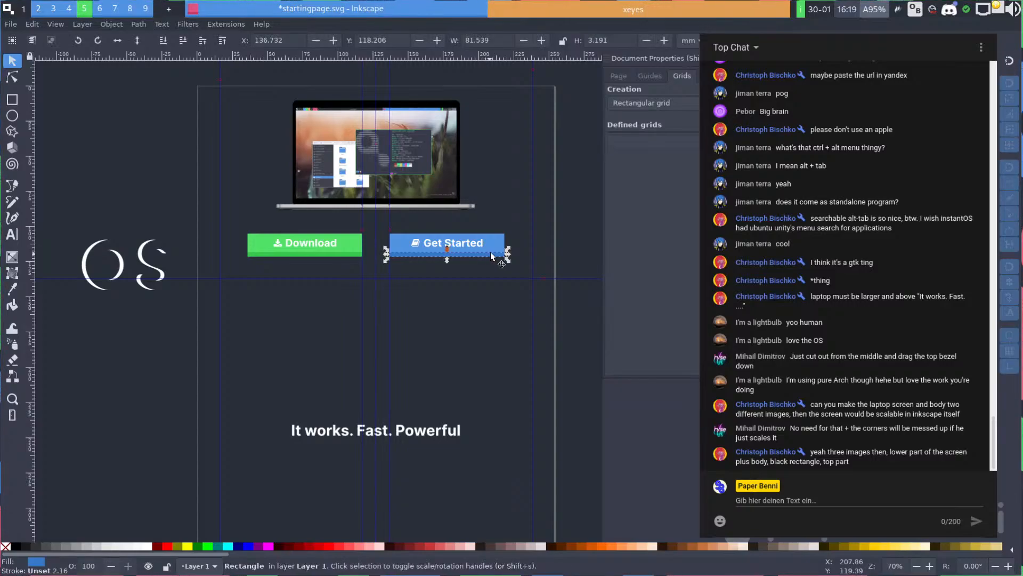
shift+click(484, 247)
key(ctrl+g)
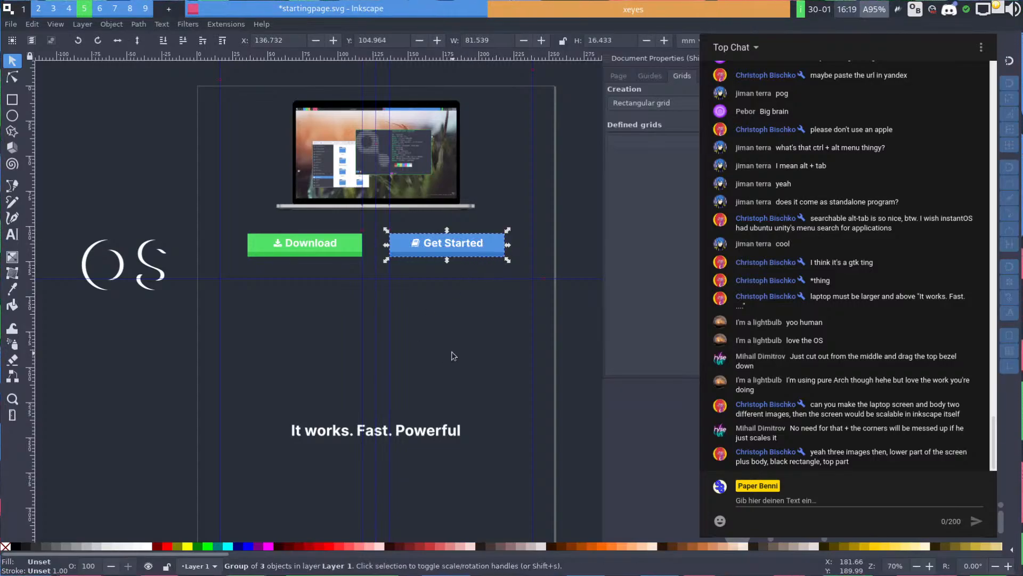
Group the label, rectangle and darker lower strip of the Download button
click(452, 352)
click(284, 254)
shift+click(270, 245)
shift+click(290, 244)
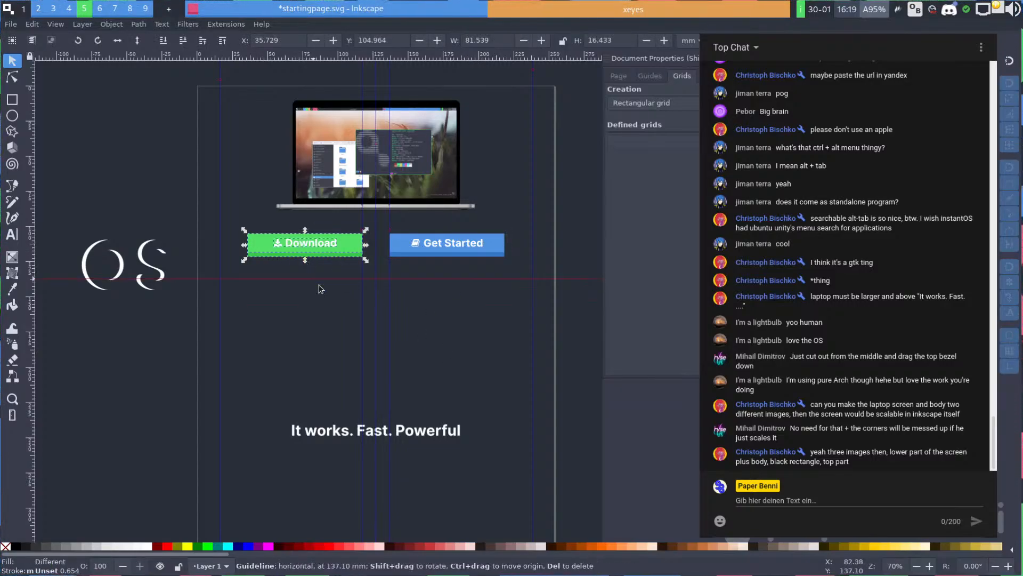
key(ctrl+g)
click(436, 281)
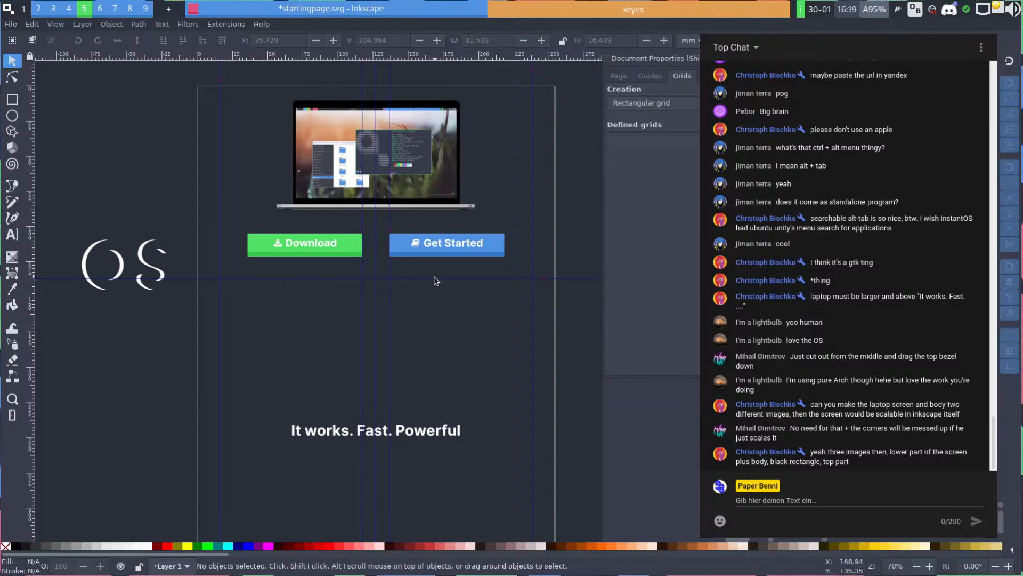
Move both buttons down so their upper edges lie on the horizontal guide, and centre the laptop slightly lower above them
mouse_move(436, 252)
mouse_down()
mouse_move(436, 276)
mouse_move(448, 258)
mouse_up()
drag(307, 242, 314, 261)
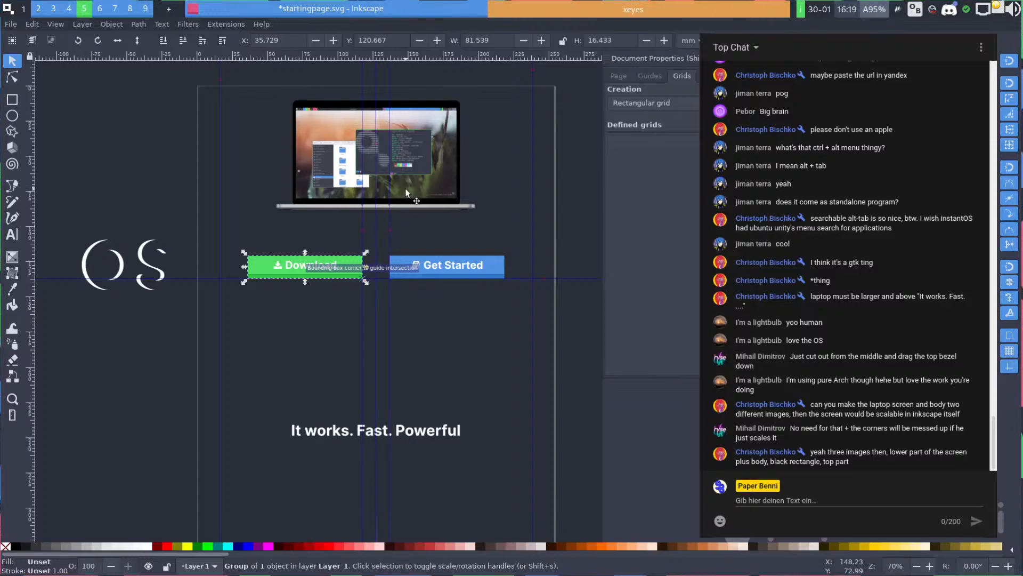
drag(405, 188, 415, 200)
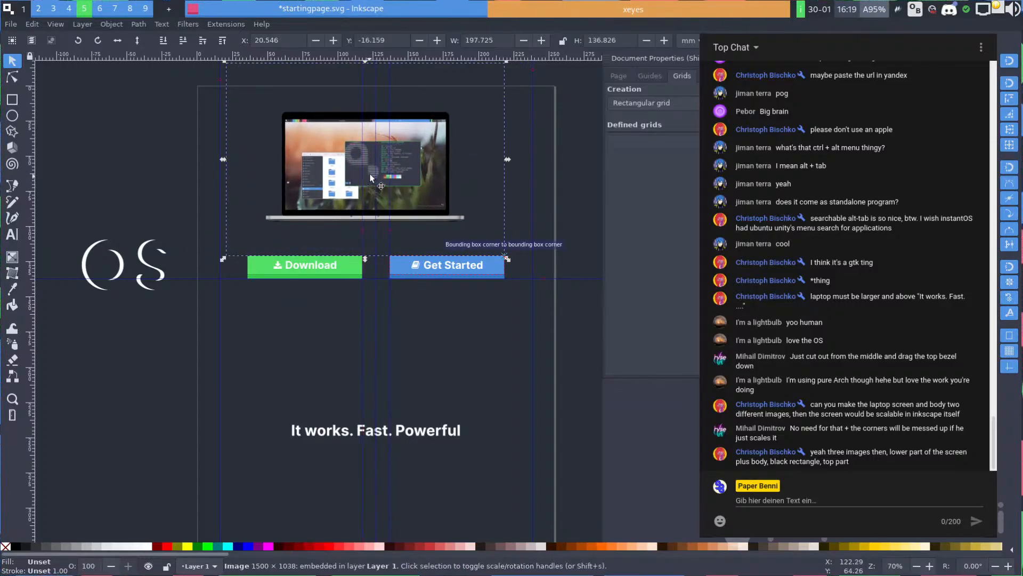
drag(370, 171, 380, 167)
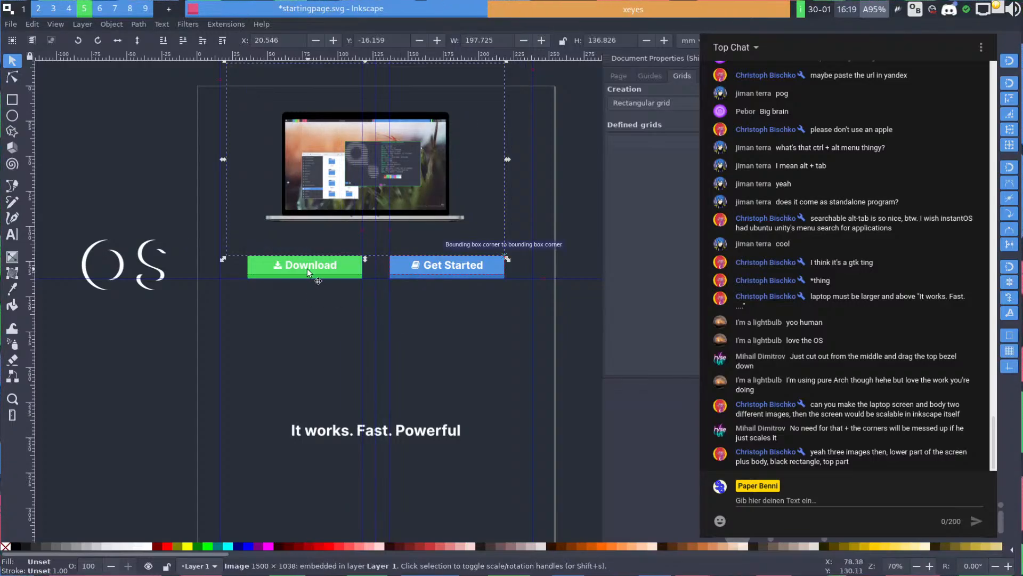
drag(309, 271, 314, 296)
drag(453, 270, 445, 293)
drag(433, 181, 434, 185)
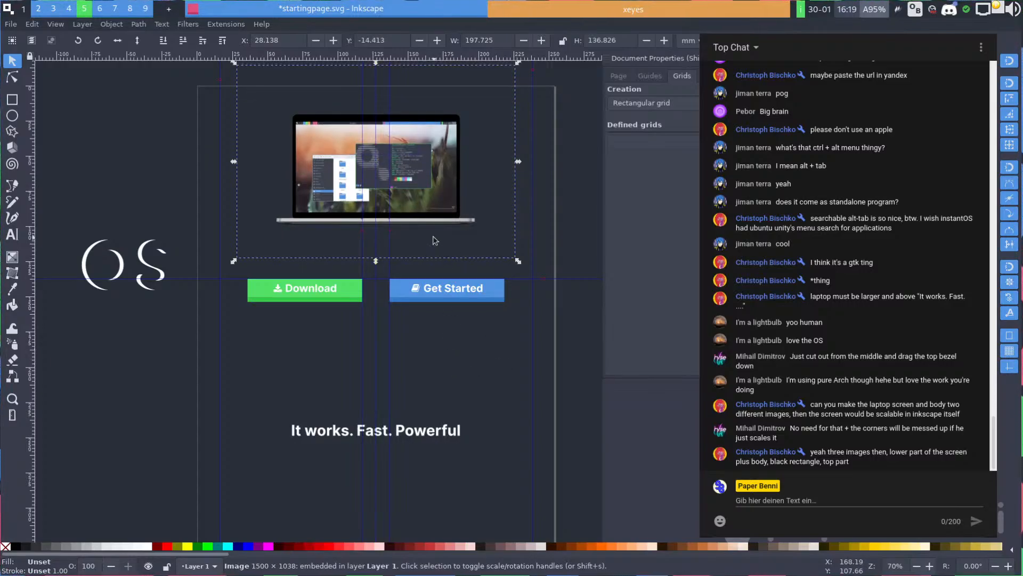
Move the "It works. Fast. Powerful" text between the laptop and the buttons, and save the document
drag(423, 436, 424, 255)
click(442, 366)
scroll(442, 366, down, 2)
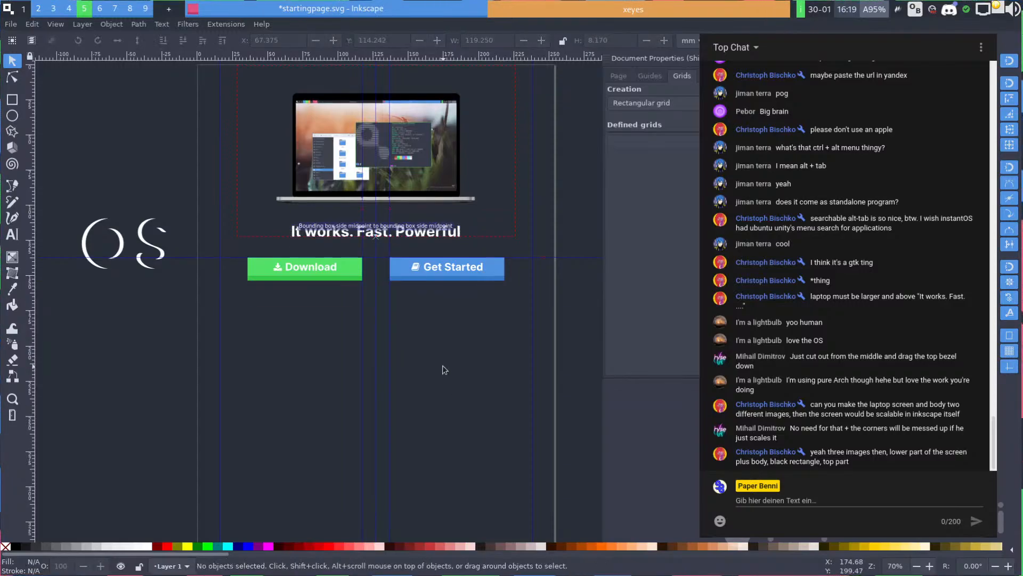
scroll(387, 363, down, 4)
scroll(291, 322, up, 3)
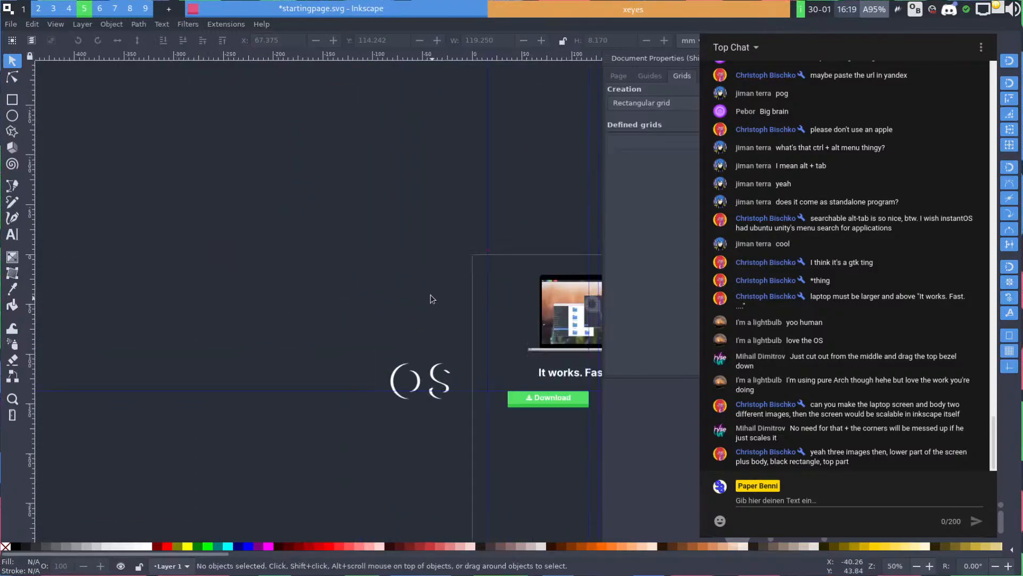
scroll(171, 172, right, 5)
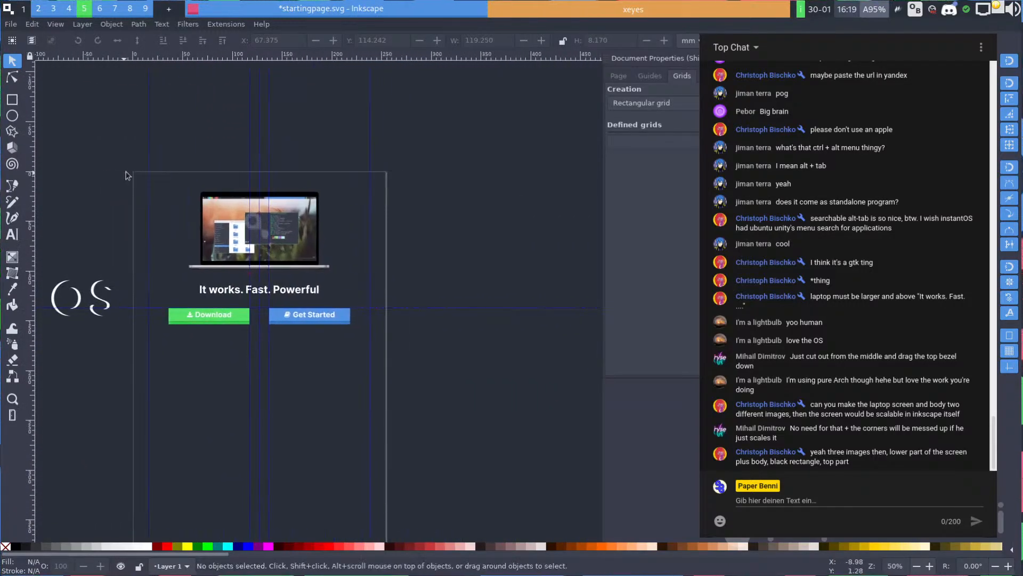
key(ctrl+s)
Hide the guides to review the page layout without them, and show them again
click(56, 24)
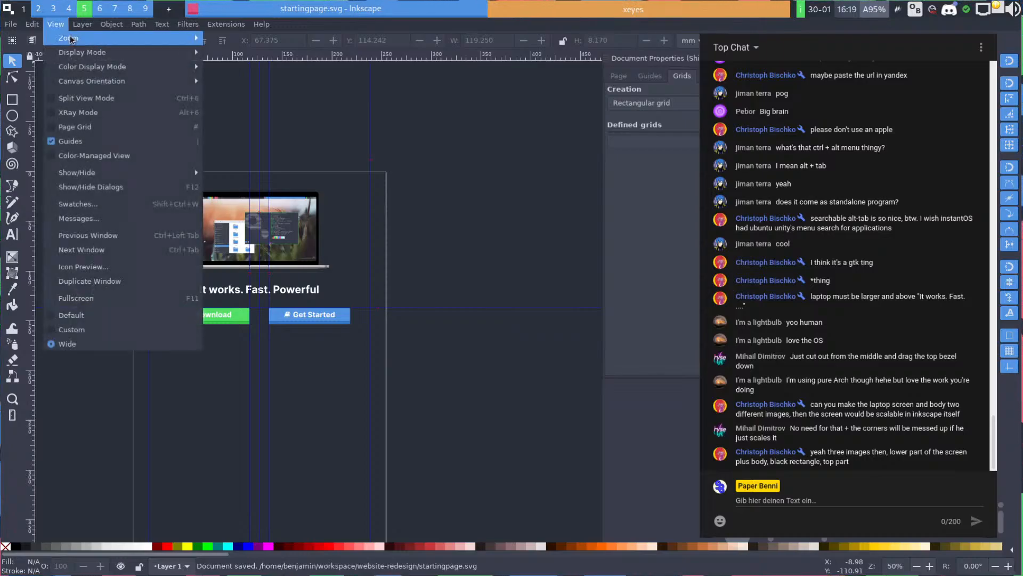
click(480, 146)
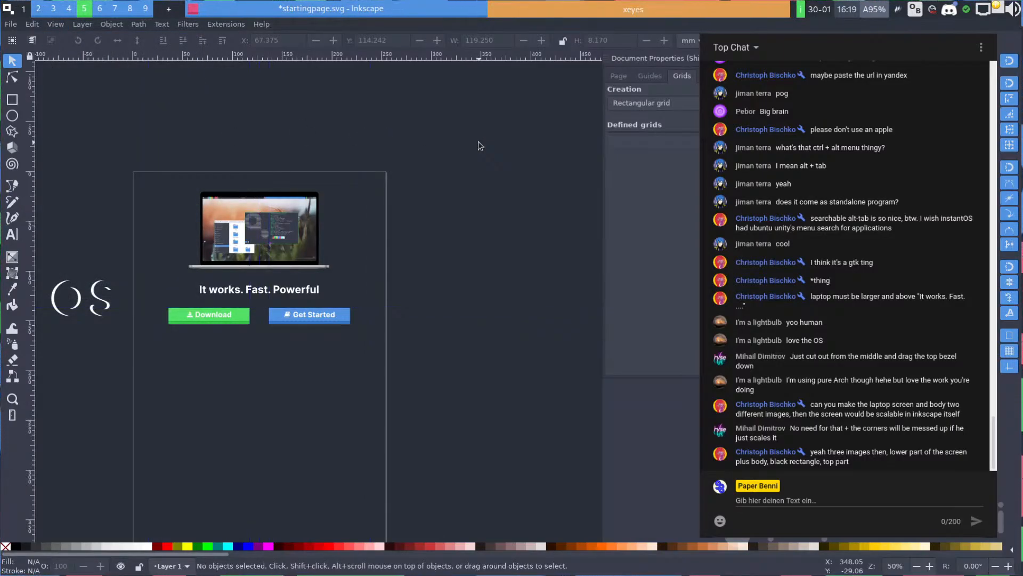
scroll(293, 283, up, 3)
scroll(292, 295, down, 4)
scroll(293, 299, up, 1)
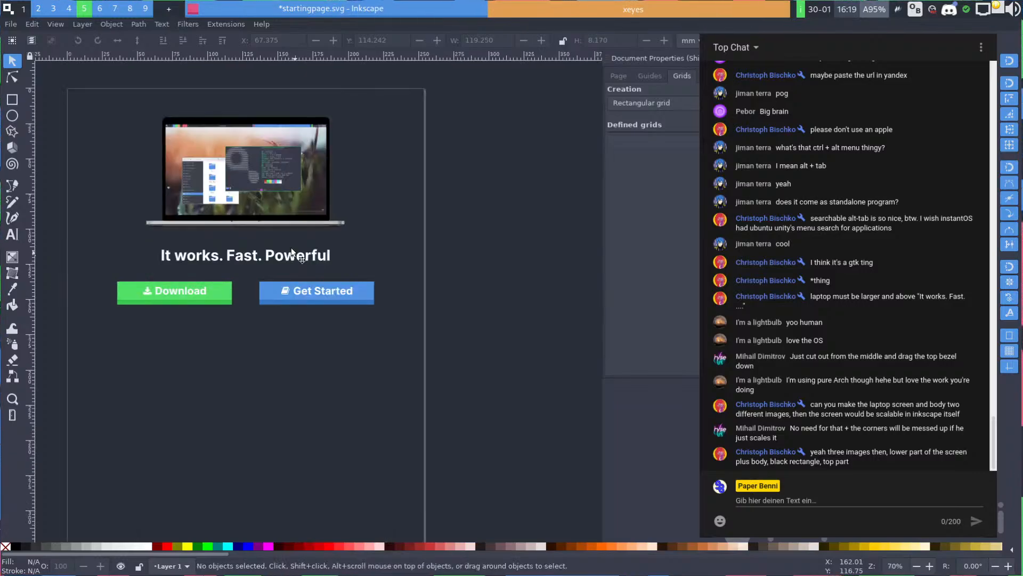
scroll(410, 376, up, 1)
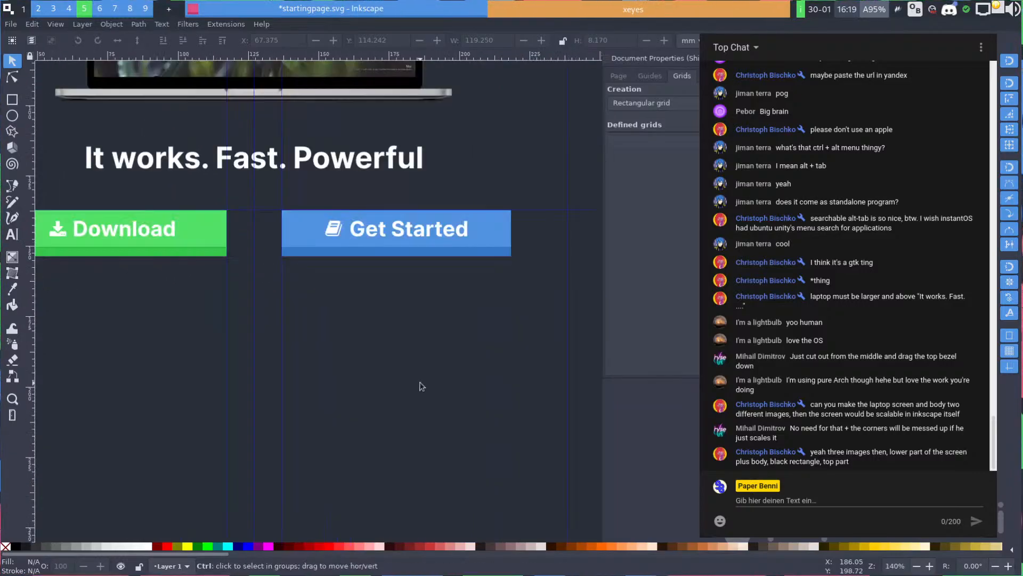
Draw a white rectangle about 33 by 6.7 mm below the buttons and move it under the Download button
scroll(408, 247, up, 1)
key(r)
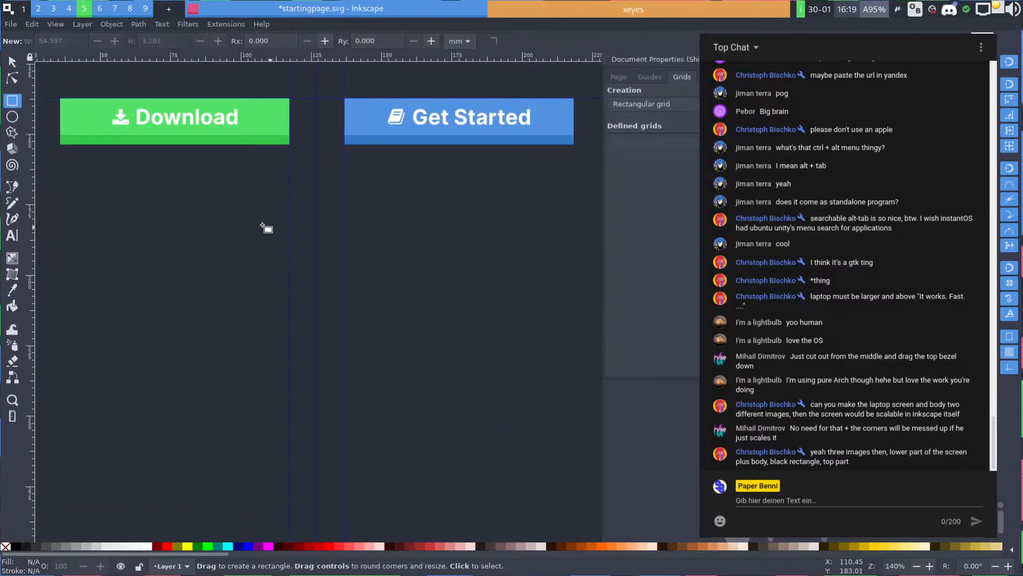
drag(251, 221, 345, 240)
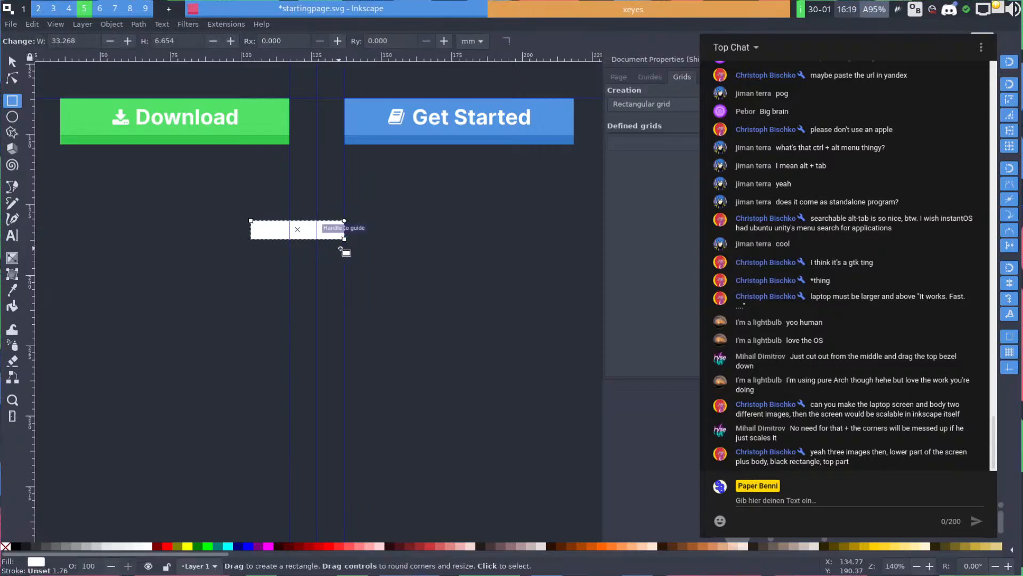
key(s)
drag(280, 234, 337, 269)
scroll(171, 233, up, 2)
key(r)
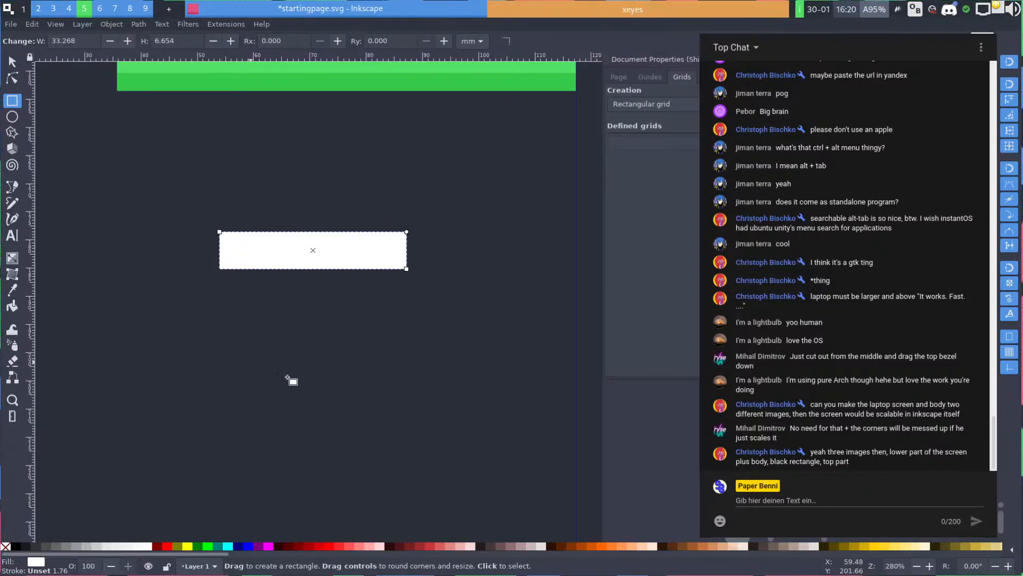
Duplicate the white rectangle, rotate the copy 90 degrees so both meet corner to corner, and unite them into one L-shaped path
key(s)
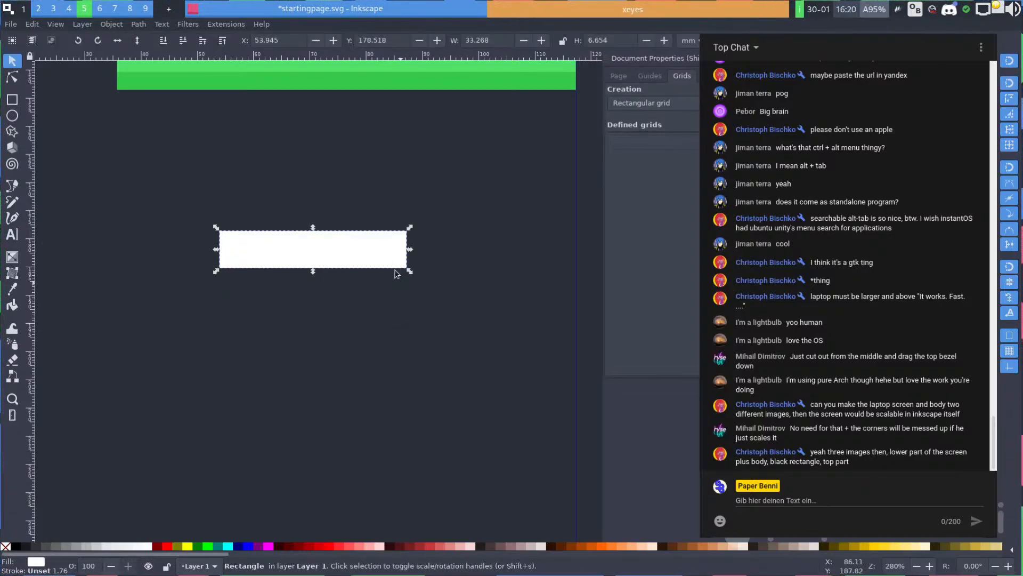
click(365, 251)
drag(409, 227, 297, 159)
drag(321, 200, 398, 276)
shift+click(308, 234)
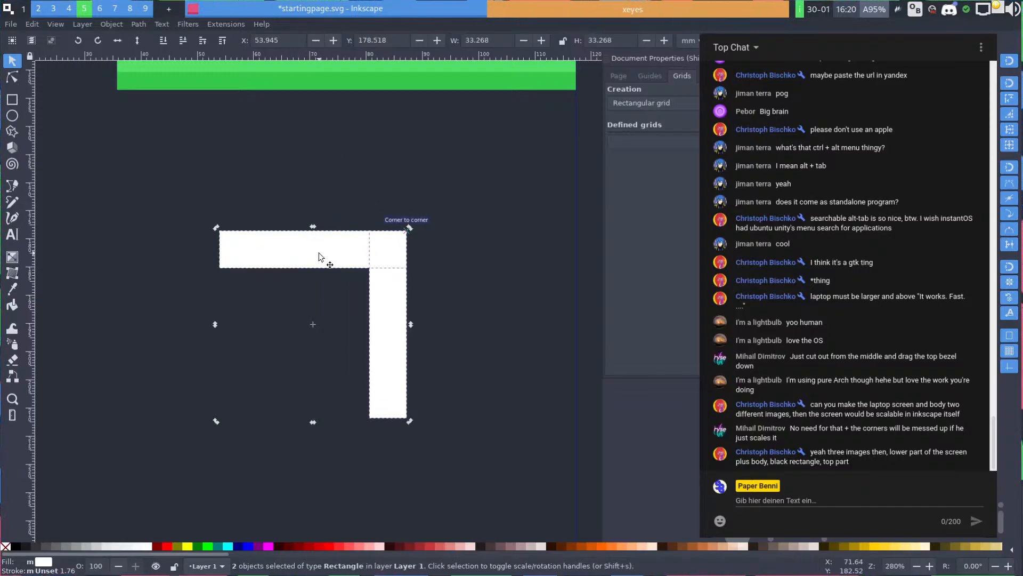
click(323, 256)
scroll(463, 266, down, 3)
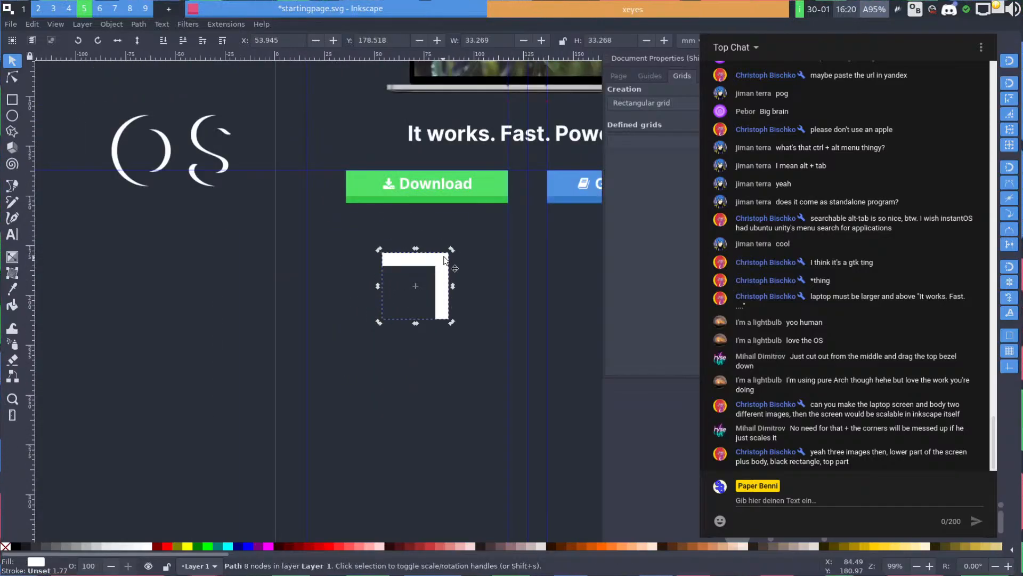
Rotate the L-shaped path into a downward-pointing chevron, scale it to about 24.7 by 14.8 mm, and place it below the gap between the buttons
drag(449, 255, 419, 370)
key(ctrl+plus)
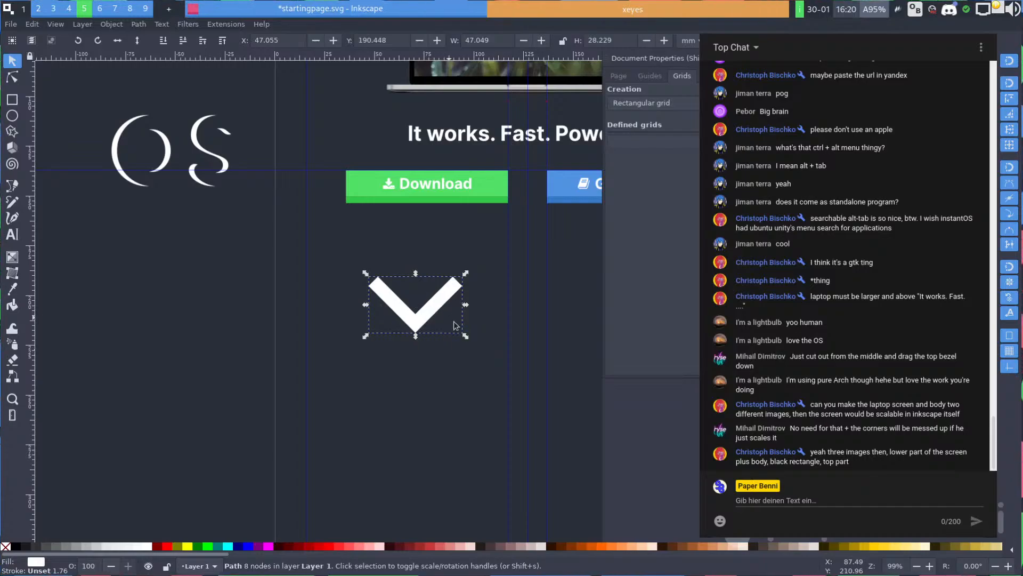
drag(465, 337, 548, 247)
drag(396, 293, 389, 326)
scroll(388, 326, up, 3)
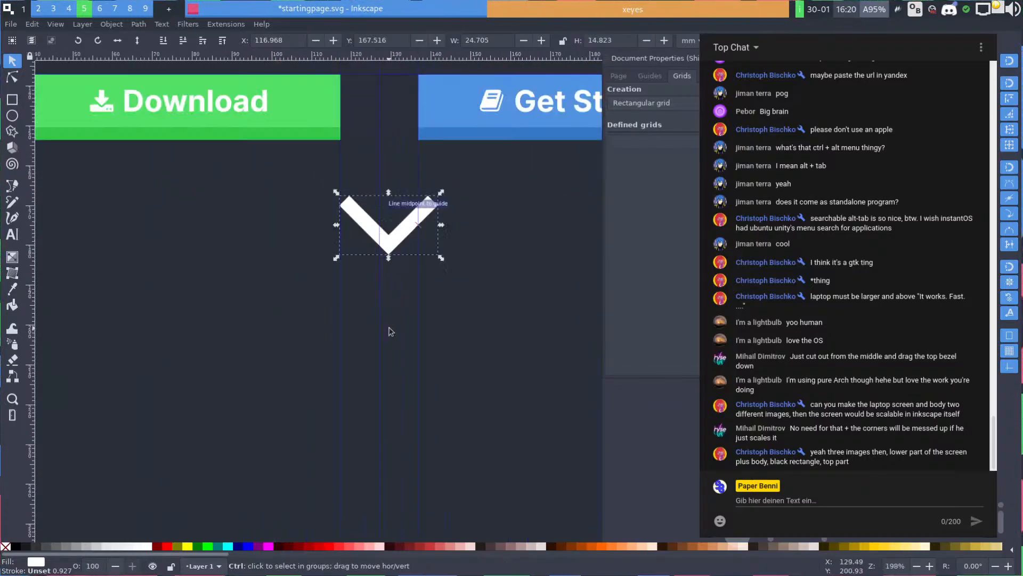
Centre the chevron on the middle vertical guide and scale it down to about 19.5 by 11.7 mm
drag(400, 206, 387, 212)
scroll(386, 213, down, 2)
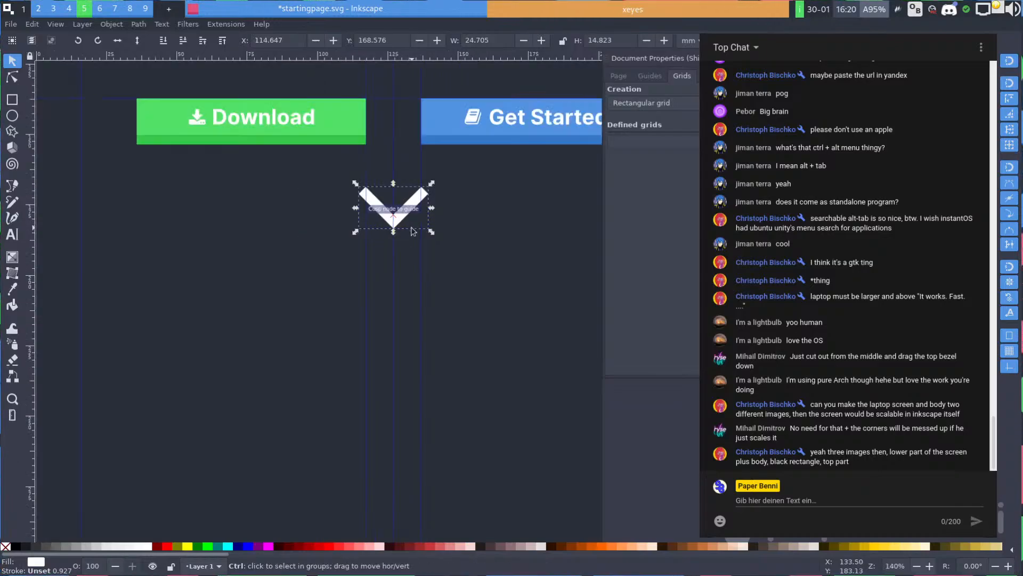
scroll(427, 277, up, 2)
drag(430, 281, 404, 334)
scroll(466, 276, down, 3)
click(514, 309)
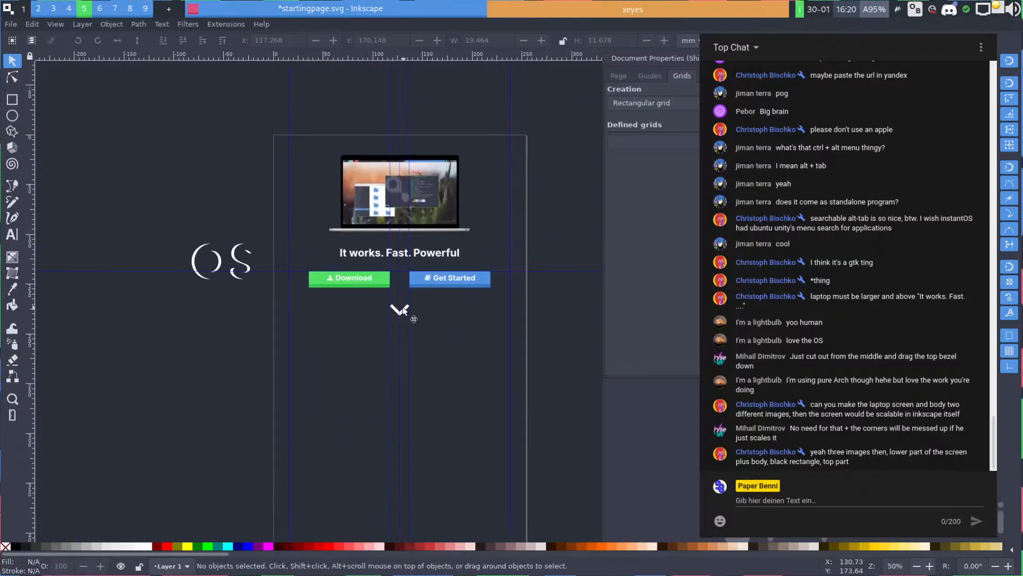
Select all objects and move them straight down by about 13.4 mm
drag(298, 145, 532, 322)
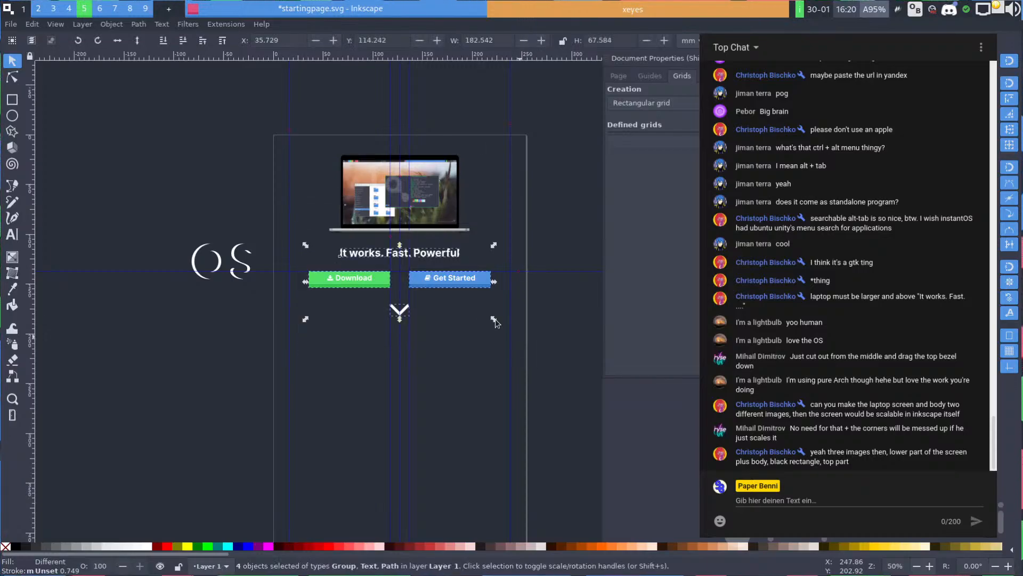
key(ctrl+a)
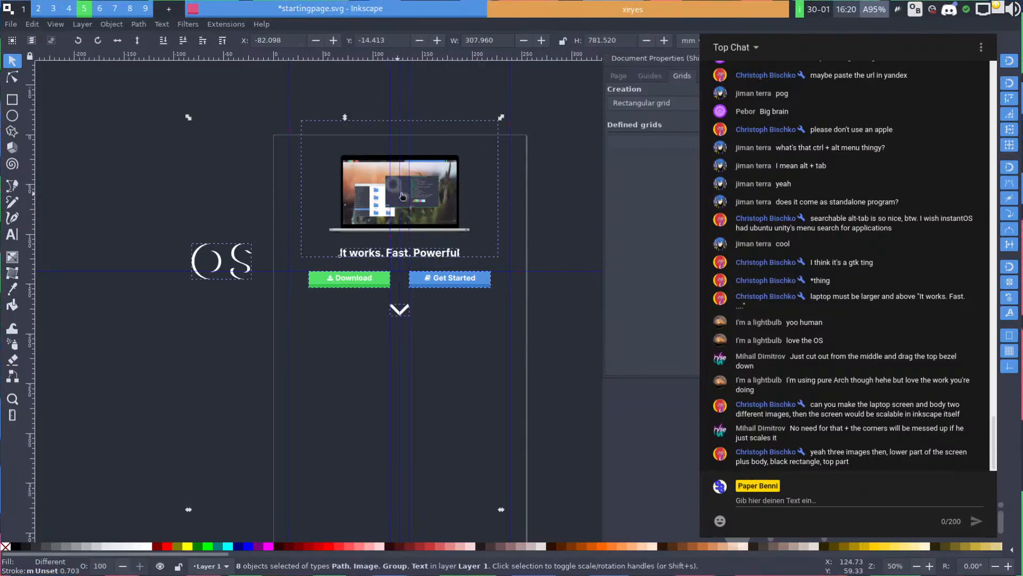
drag(437, 198, 439, 209)
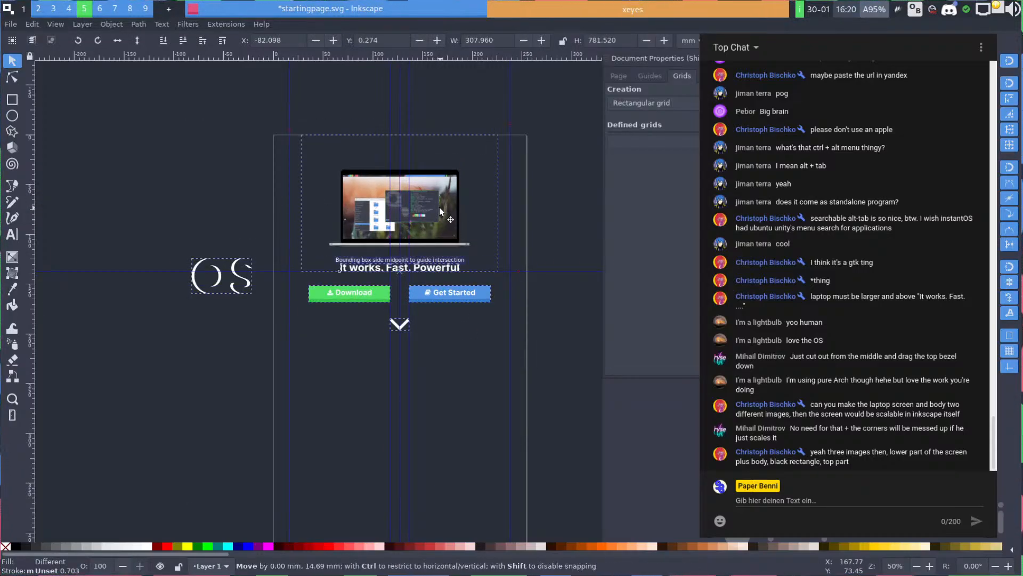
key(Escape)
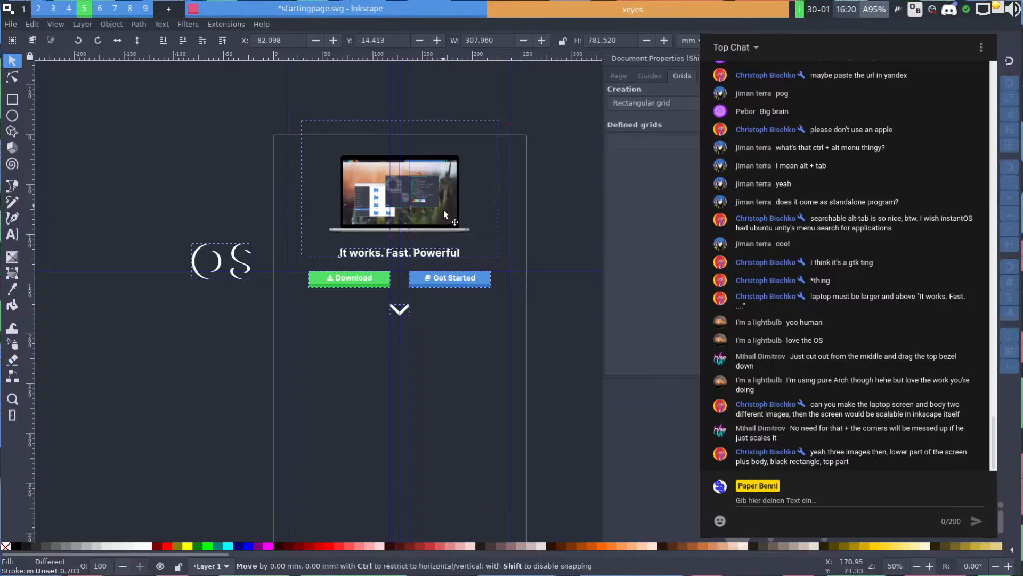
drag(444, 211, 443, 218)
click(202, 224)
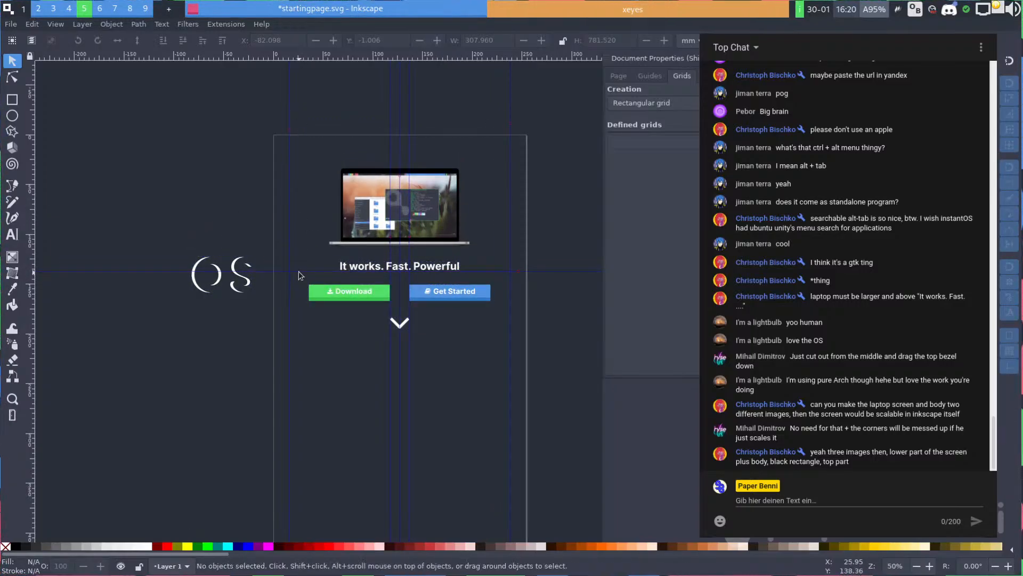
Move the horizontal guide down to the buttons' upper edges and snap the Download and Get Started buttons to it
drag(298, 271, 302, 286)
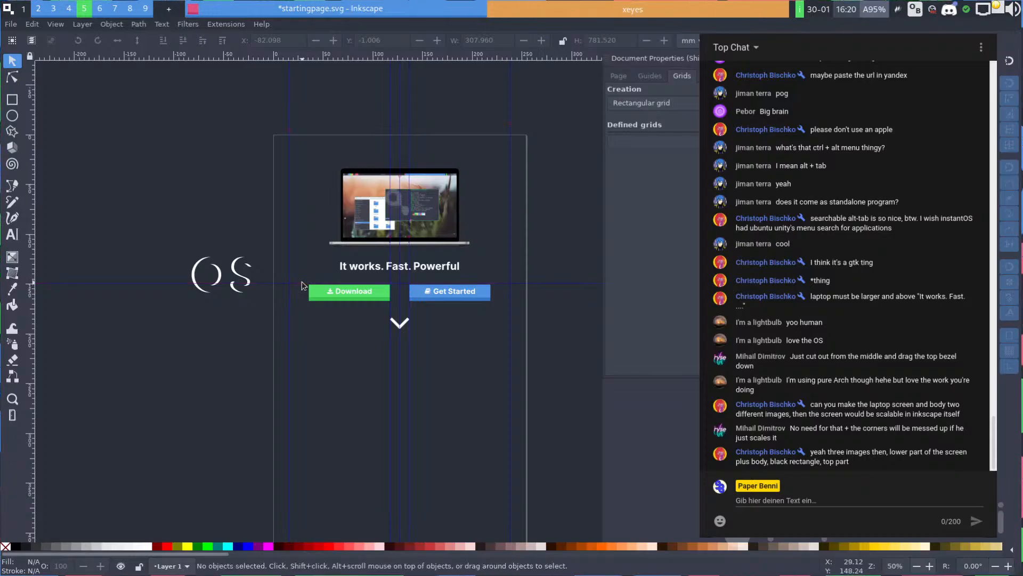
scroll(302, 286, up, 4)
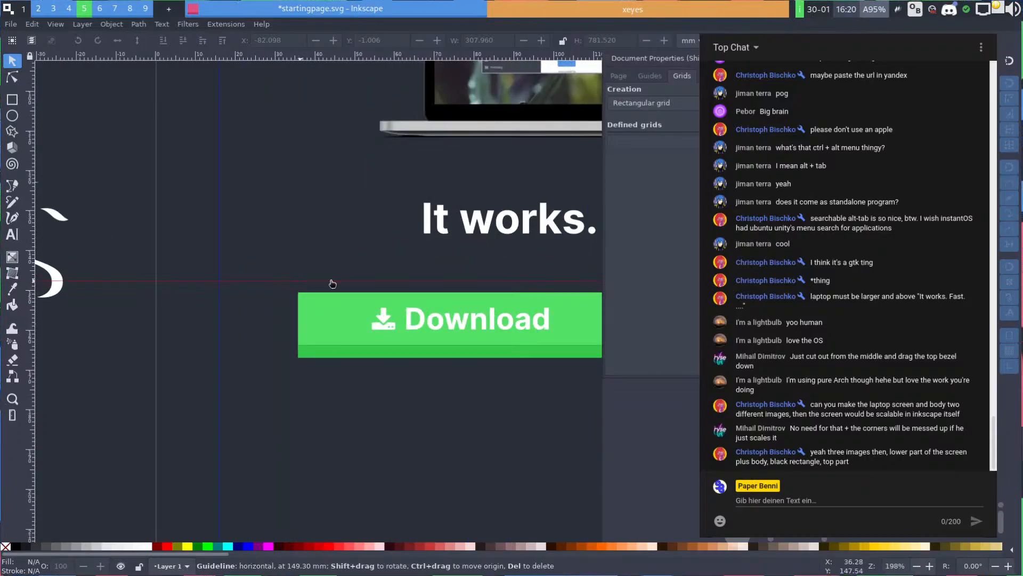
drag(474, 285, 258, 278)
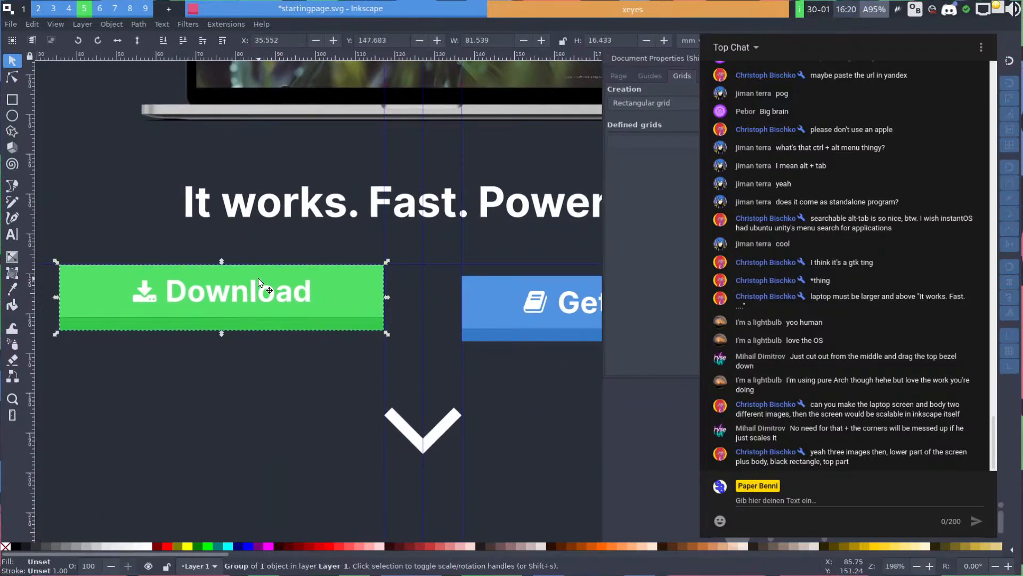
drag(325, 287, 329, 286)
drag(490, 302, 343, 284)
click(387, 410)
scroll(429, 378, down, 3)
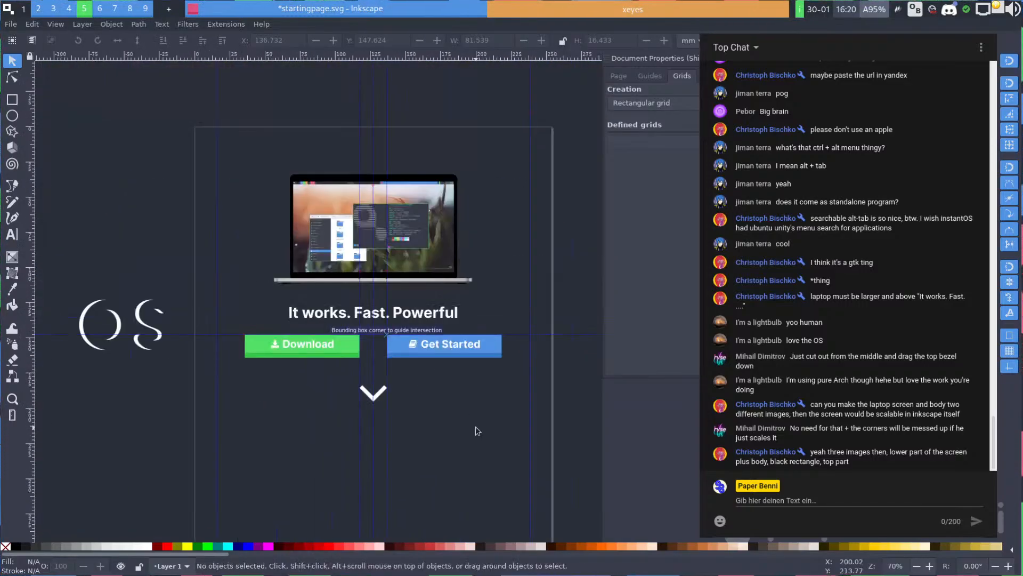
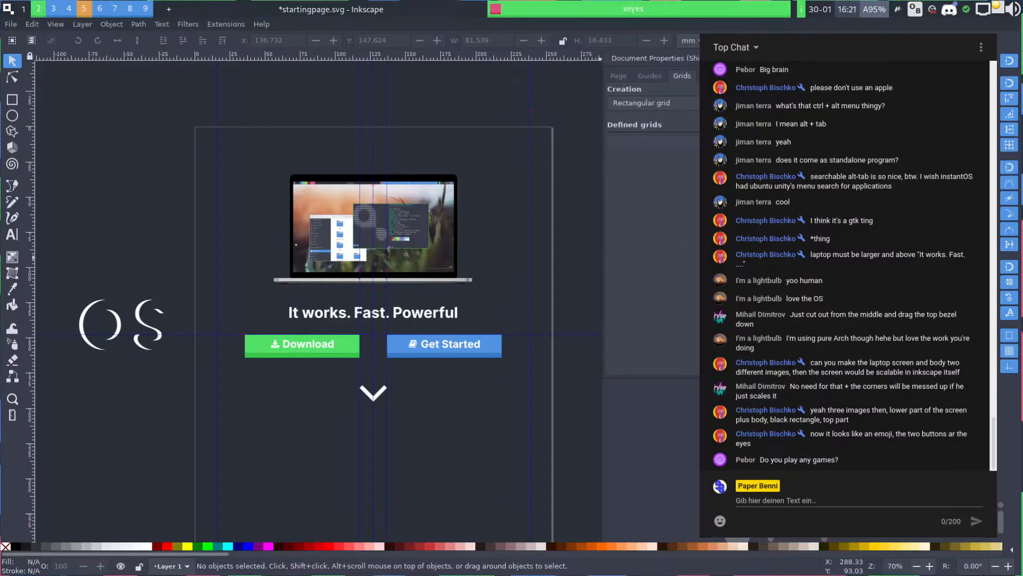
drag(624, 10, 360, 354)
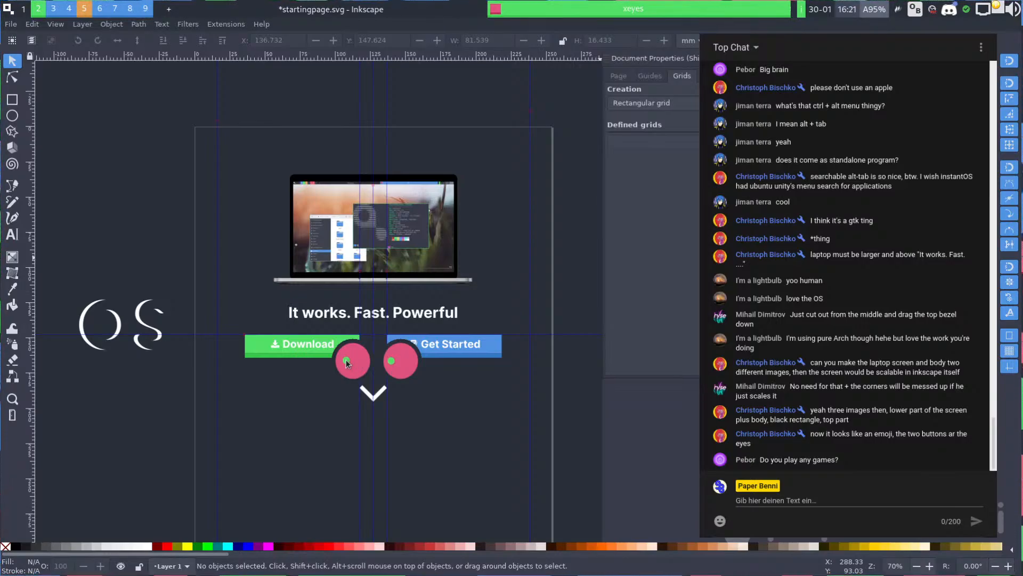
drag(345, 363, 1022, 133)
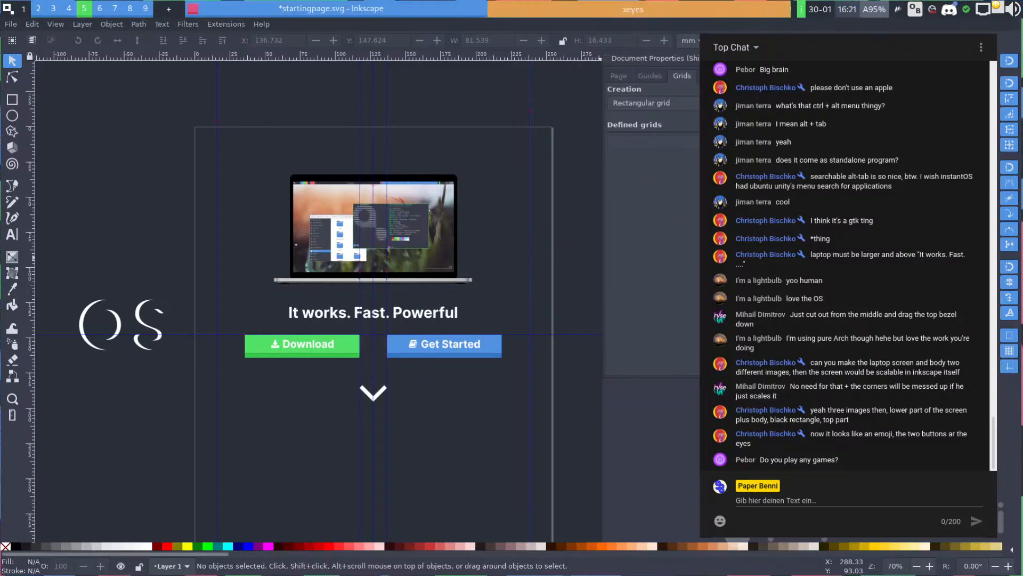
mouse_move(786, 459)
mouse_down()
mouse_move(836, 459)
mouse_move(784, 460)
mouse_up()
click(817, 457)
click(791, 462)
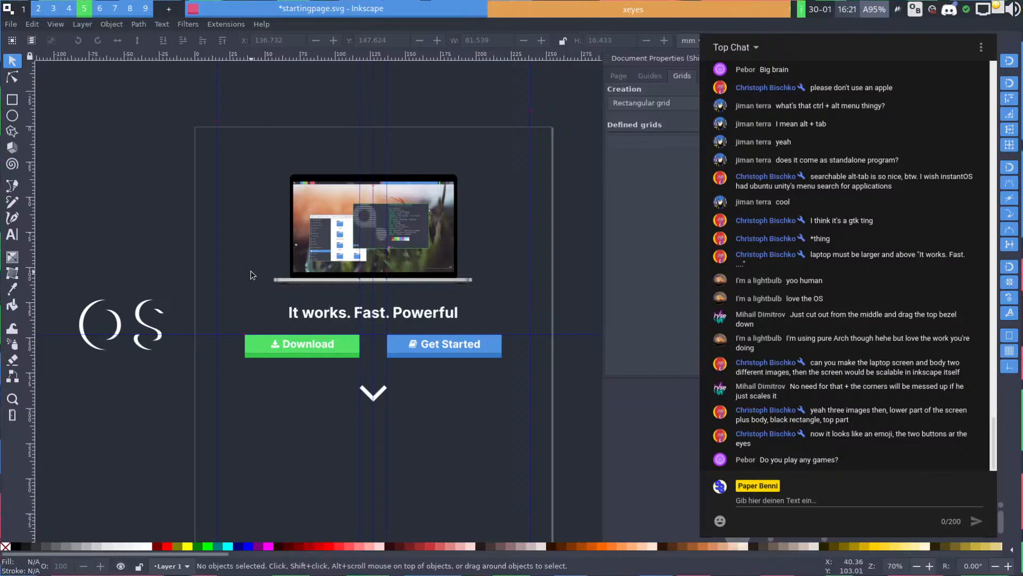
Move the OS logo to the page's upper edge, centred above the laptop, and hide the guides
scroll(249, 283, up, 3)
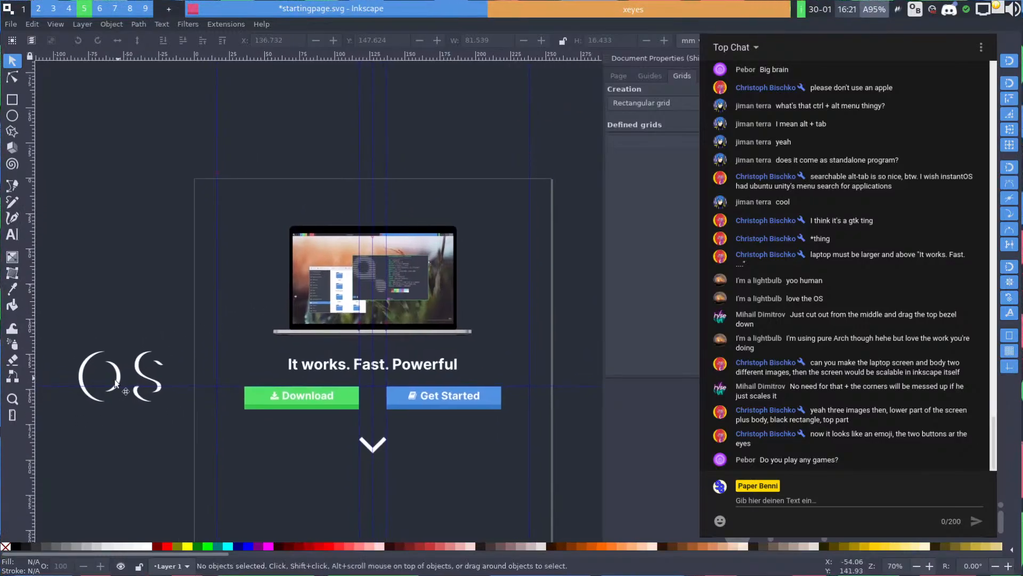
drag(115, 382, 417, 196)
key(Escape)
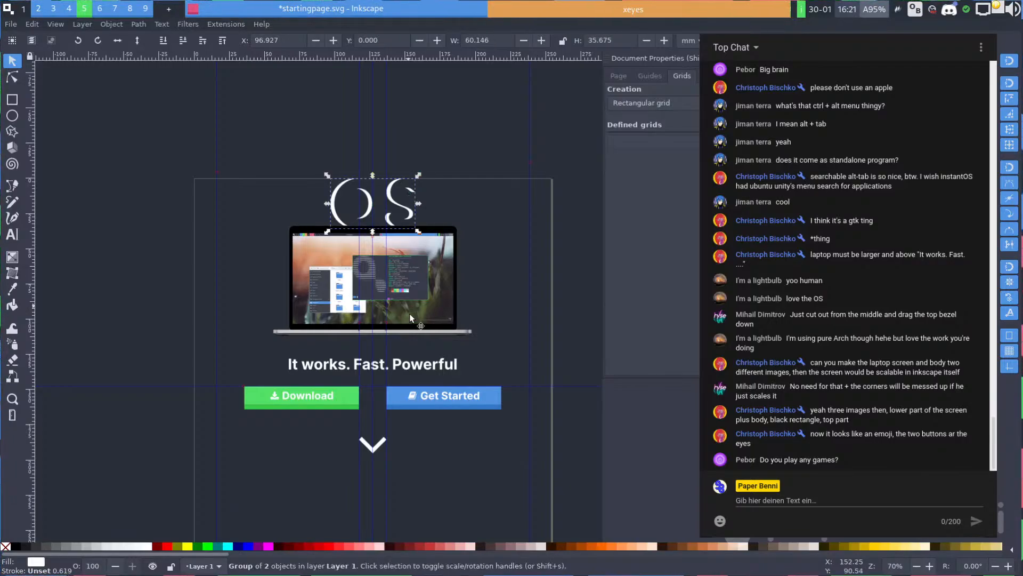
scroll(428, 245, up, 2)
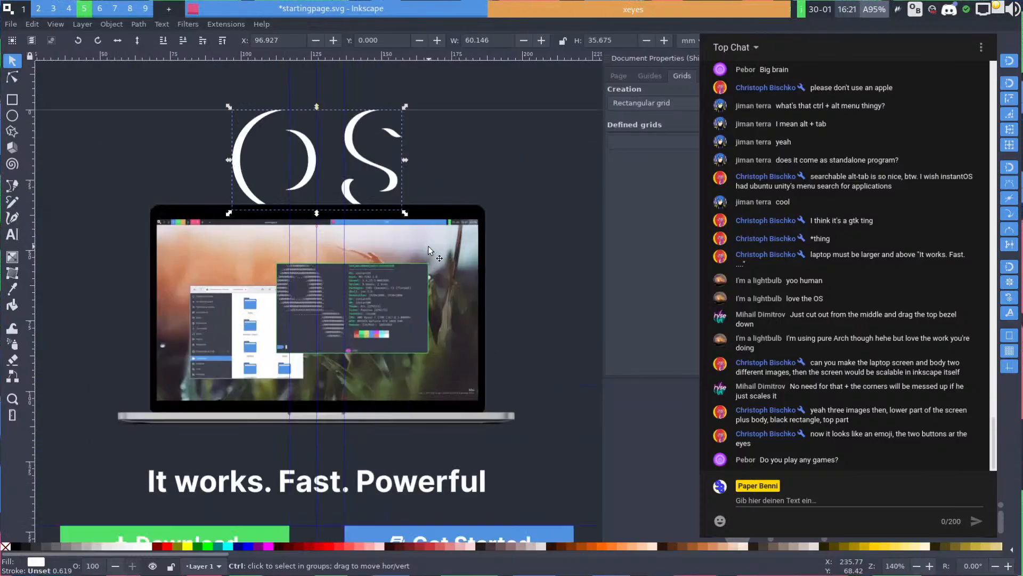
drag(356, 238, 452, 295)
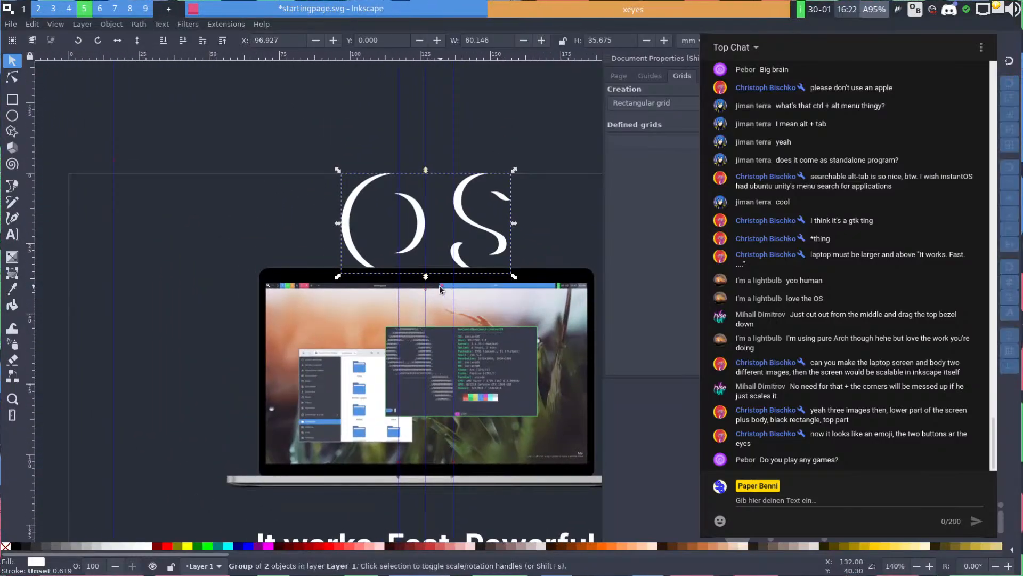
scroll(367, 300, down, 3)
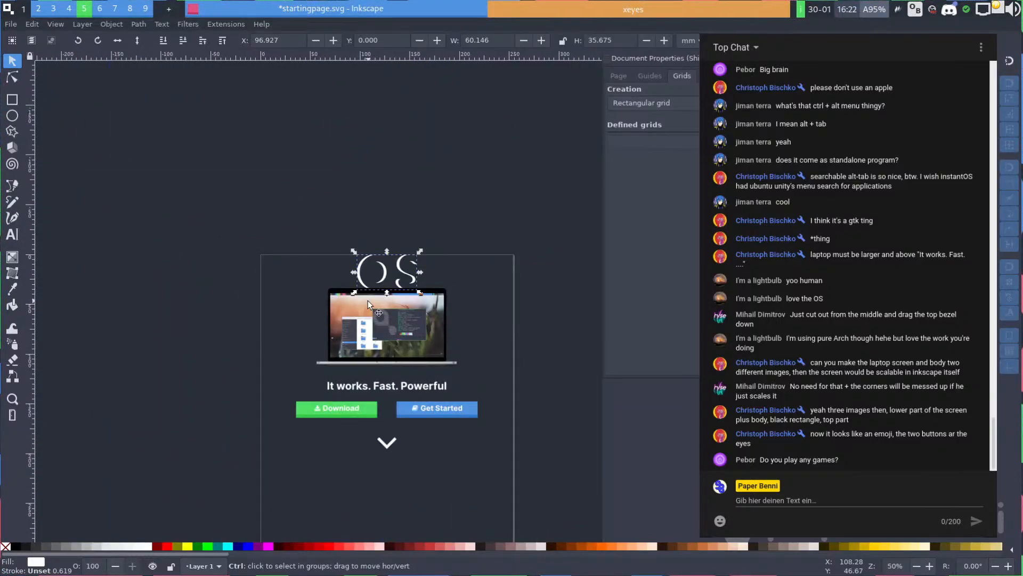
click(262, 290)
drag(262, 291, 149, 270)
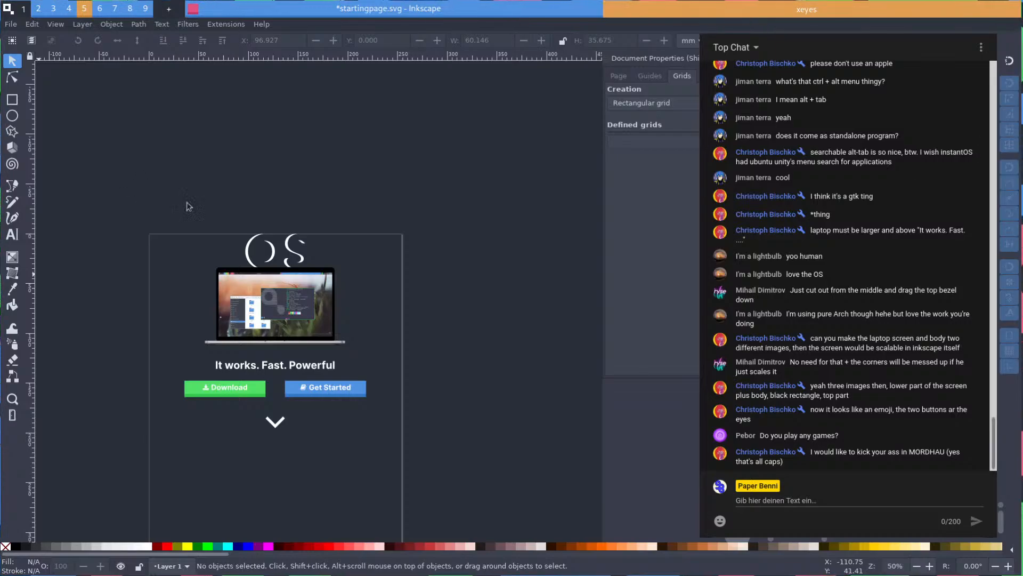
scroll(296, 271, up, 1)
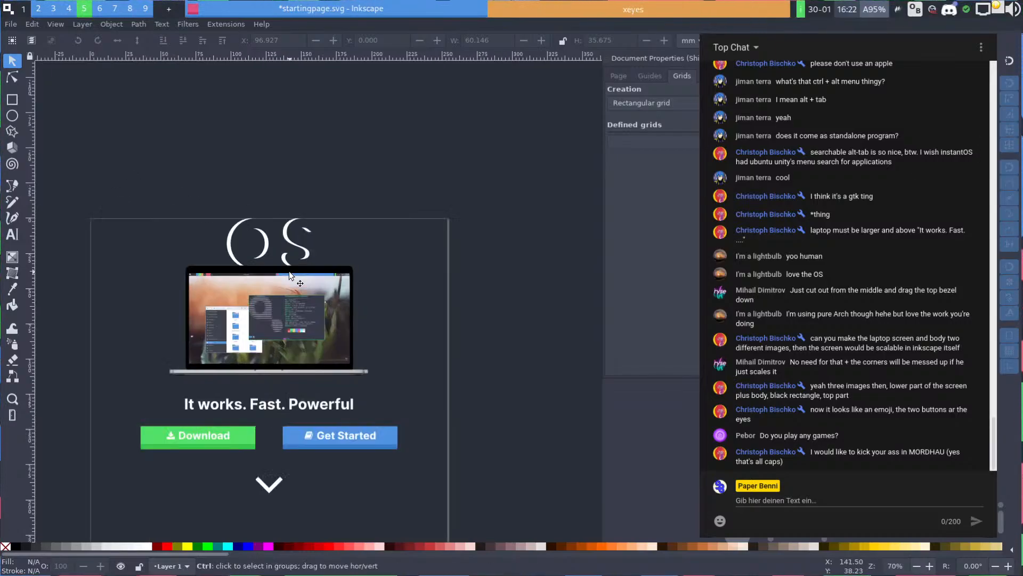
Scale the OS logo down to about 21.5 by 12.7 mm and place it in the page's upper-left corner
click(227, 242)
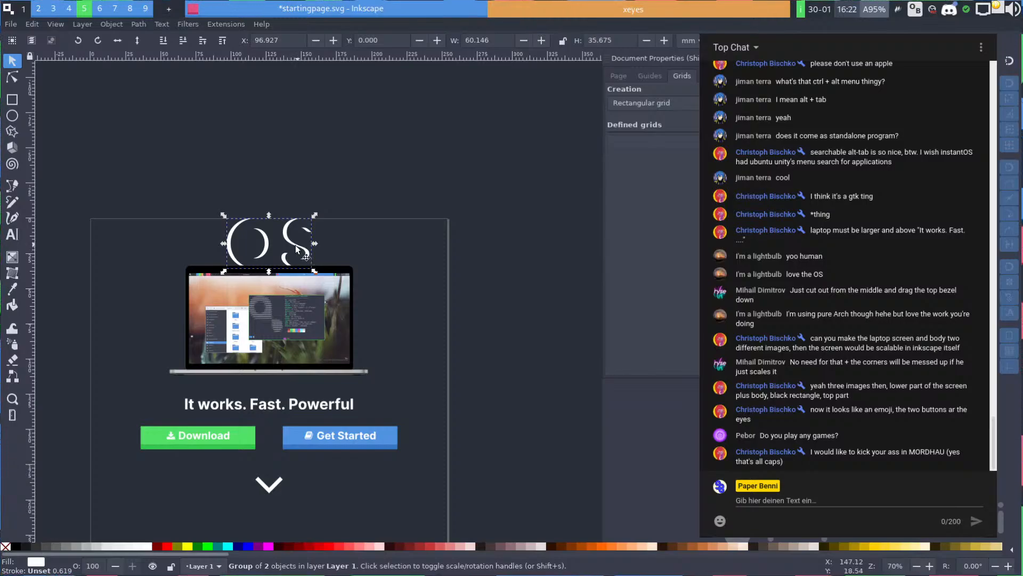
drag(314, 271, 120, 242)
scroll(128, 246, up, 2)
click(267, 241)
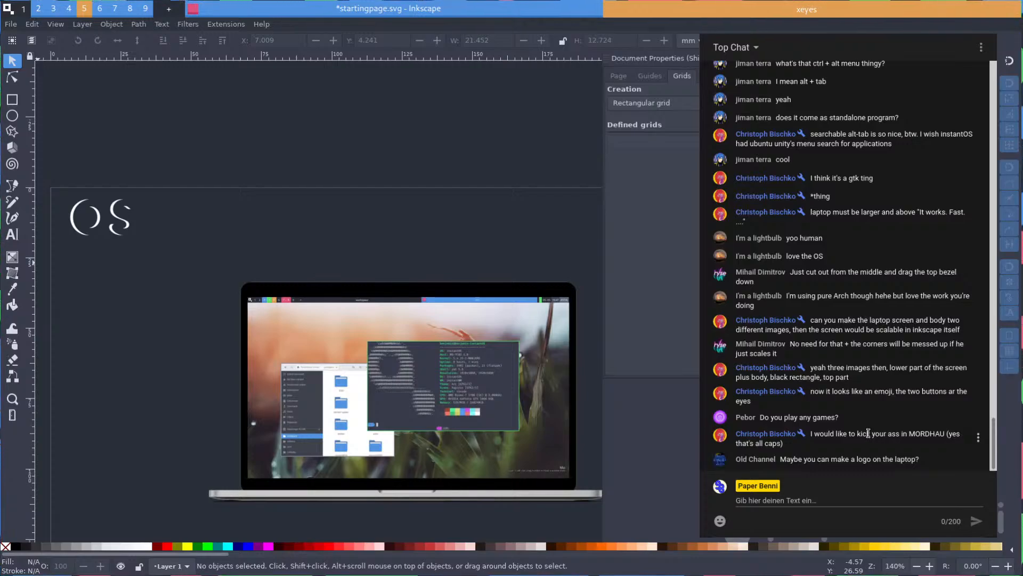
double_click(919, 434)
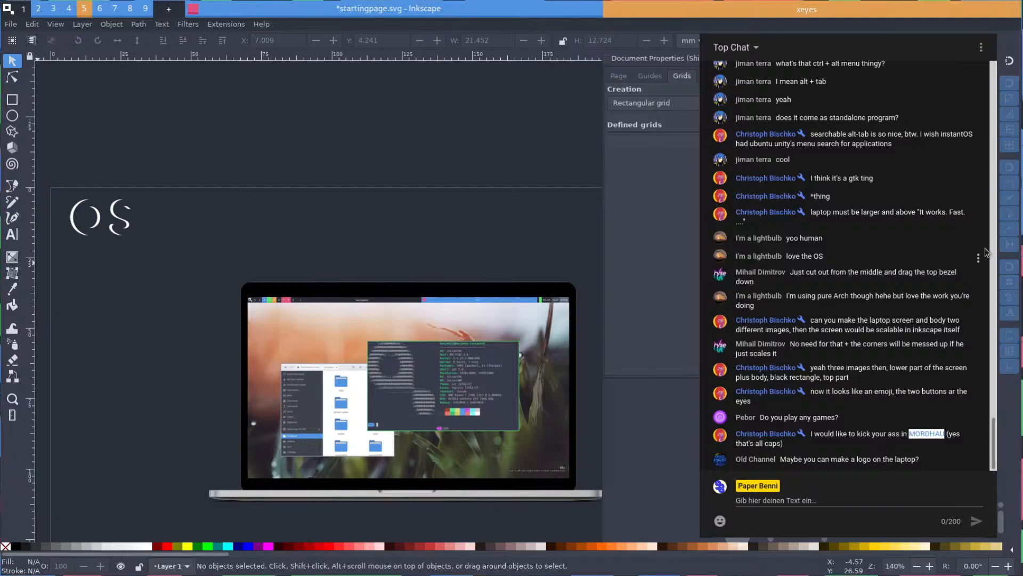
Move the OS logo onto the middle of the laptop screen and enlarge it slightly
click(113, 232)
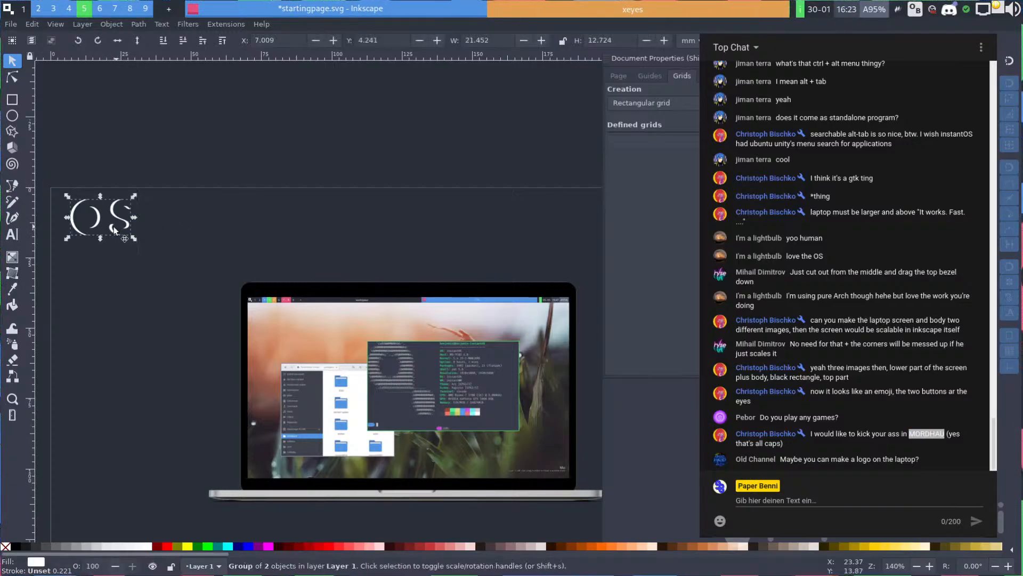
drag(113, 232, 447, 406)
click(207, 360)
Draw a white circle about 37.7 mm across over the OS logo on the laptop screen, and open its fill and stroke settings
key(e)
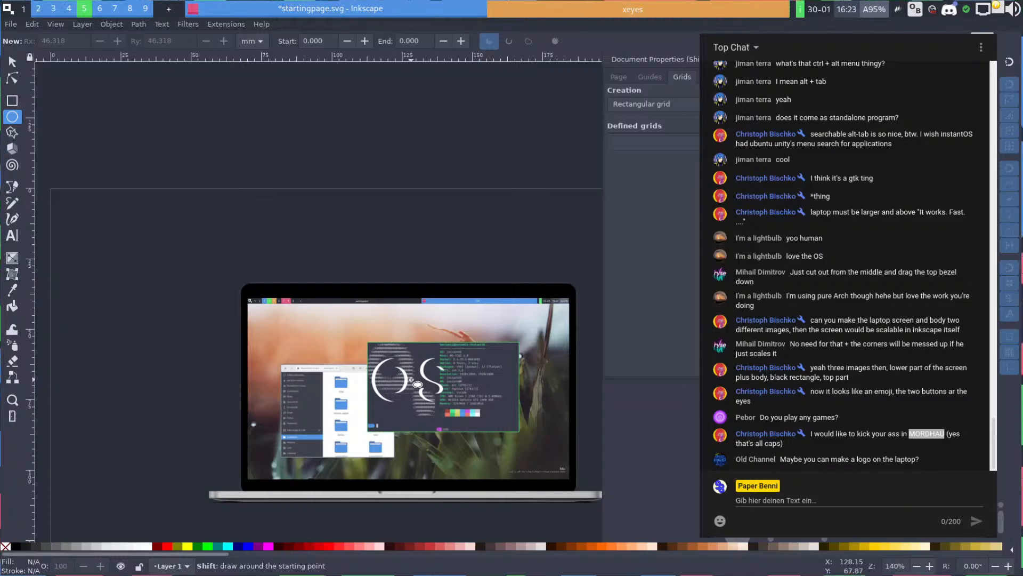
mouse_move(411, 380)
mouse_down()
mouse_move(478, 442)
mouse_move(461, 431)
mouse_up()
key(s)
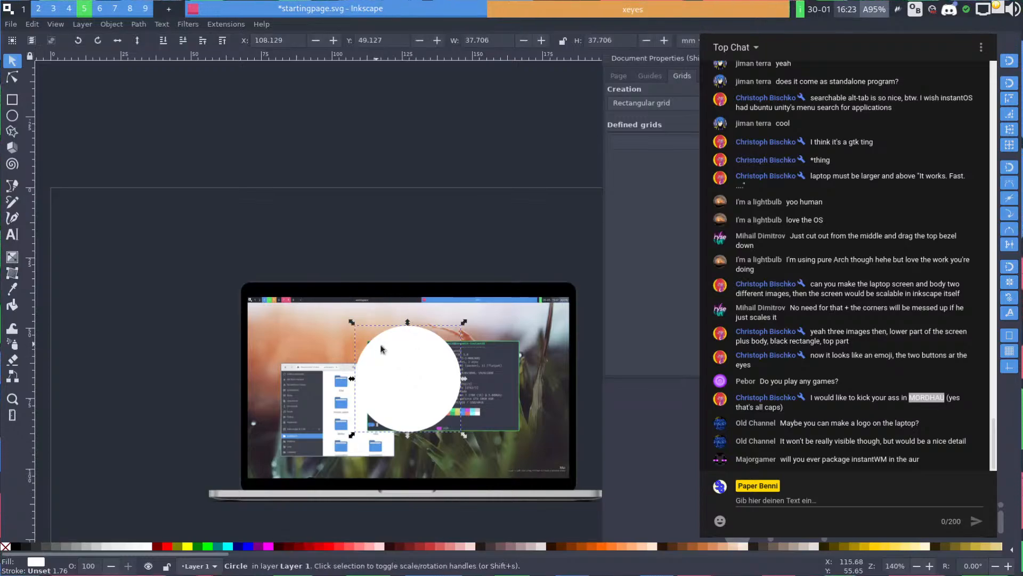
key(p)
key(s)
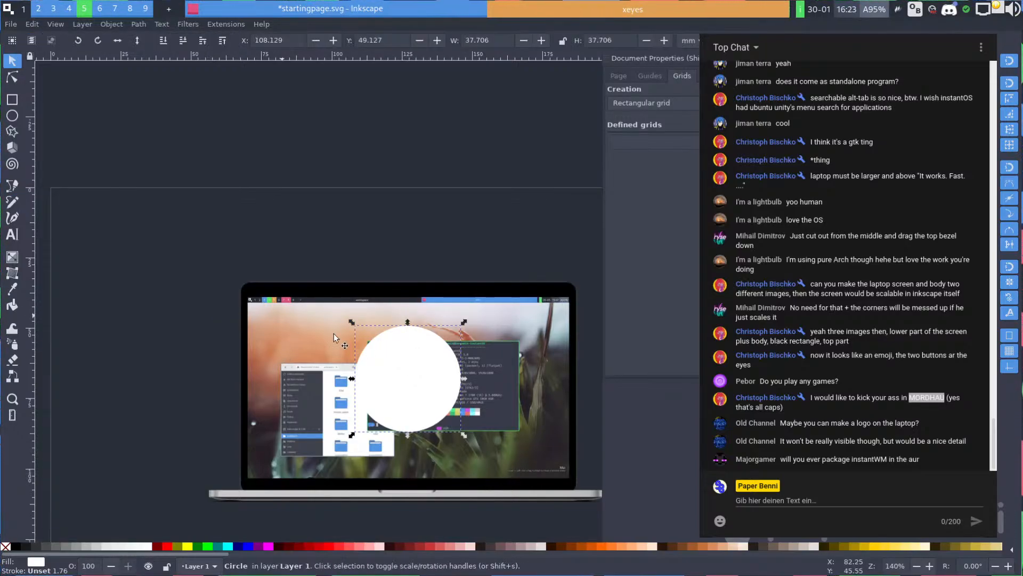
key(ctrl+shift+f)
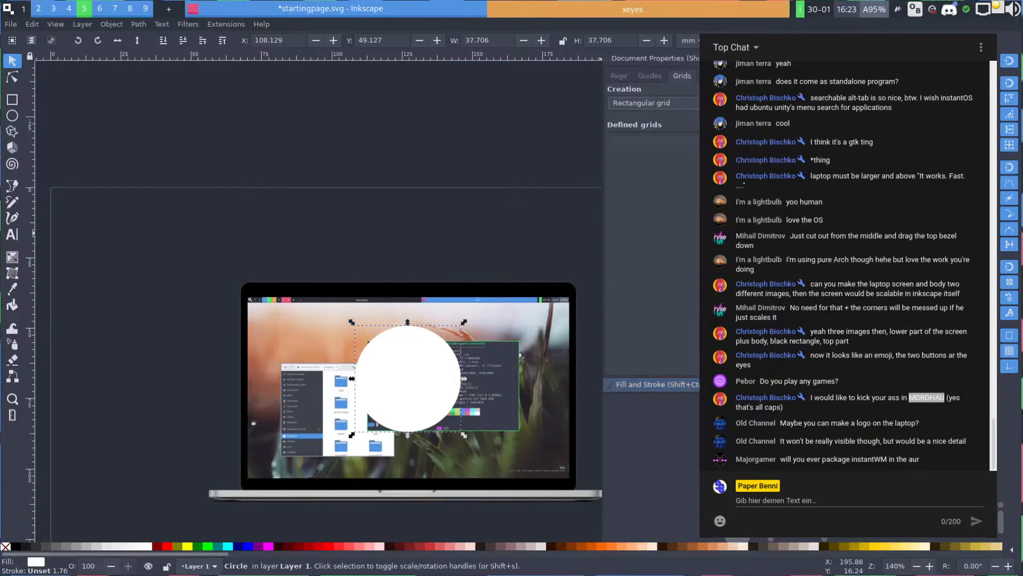
Sample the dark page background as the circle's fill colour and make the fill fully opaque behind the OS logo
click(641, 304)
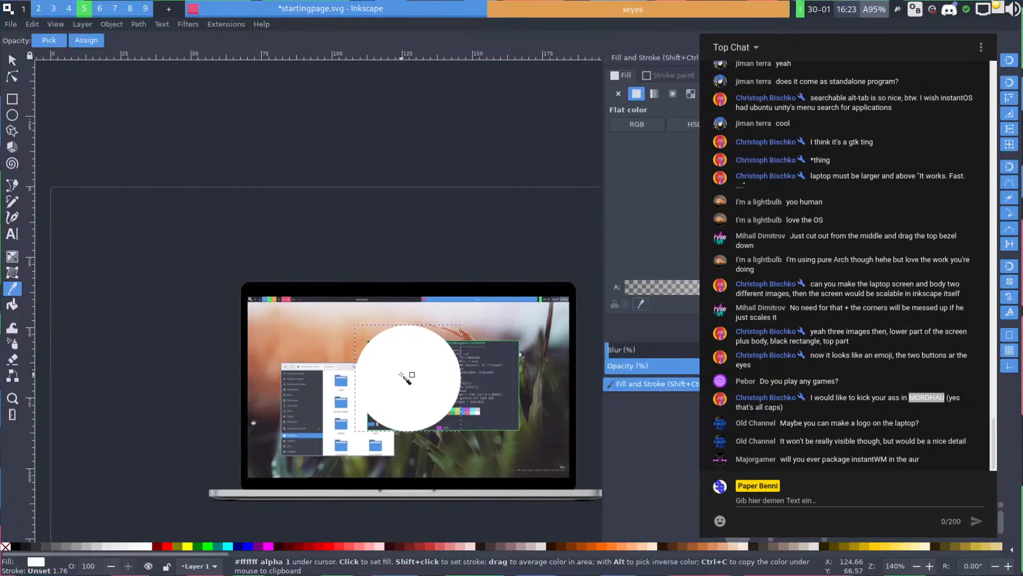
click(333, 327)
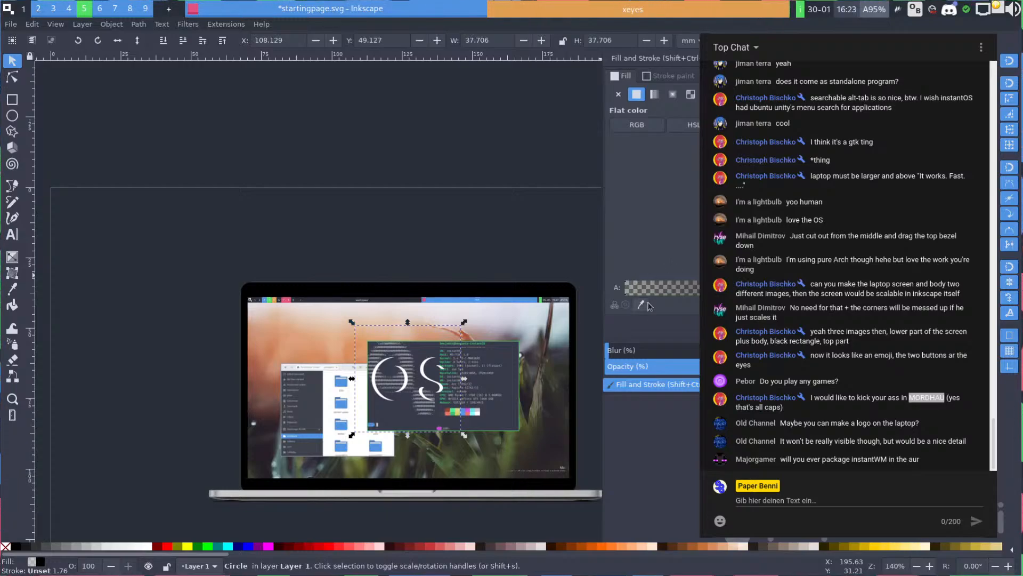
scroll(433, 352, down, 4)
scroll(433, 352, up, 2)
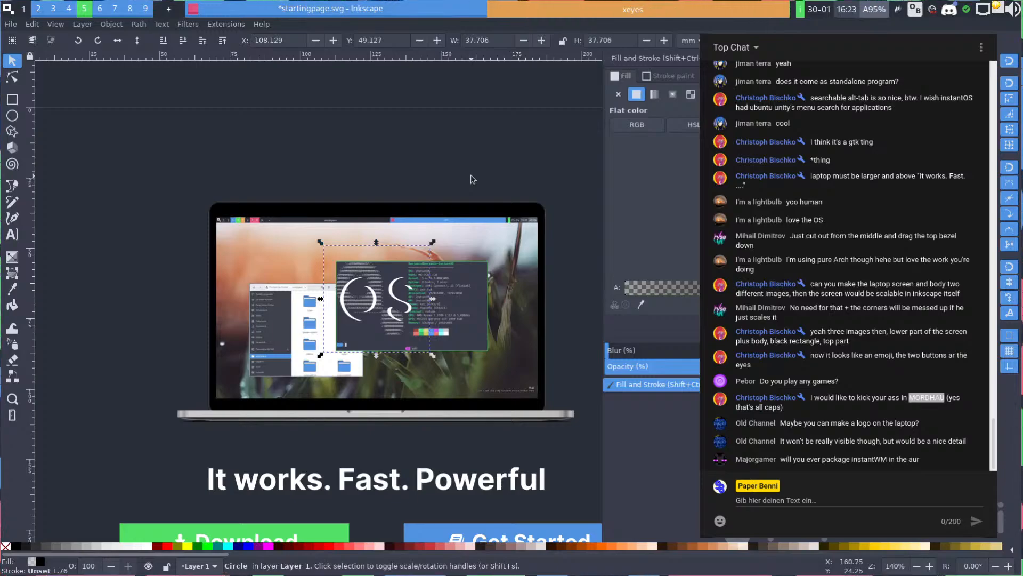
key(super+s)
key(super+s)
key(alt+Tab)
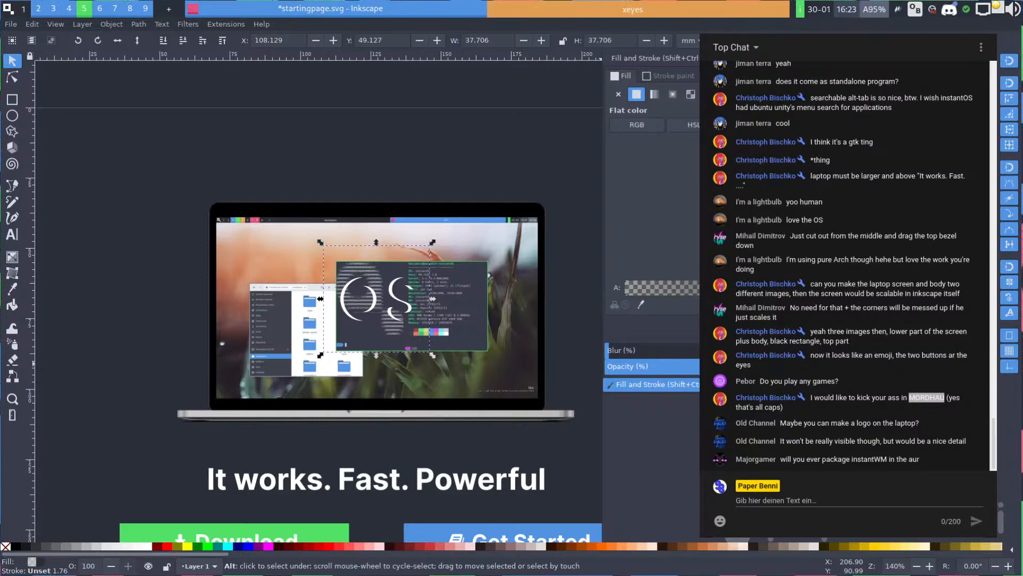
drag(683, 290, 927, 290)
key(Page_Down)
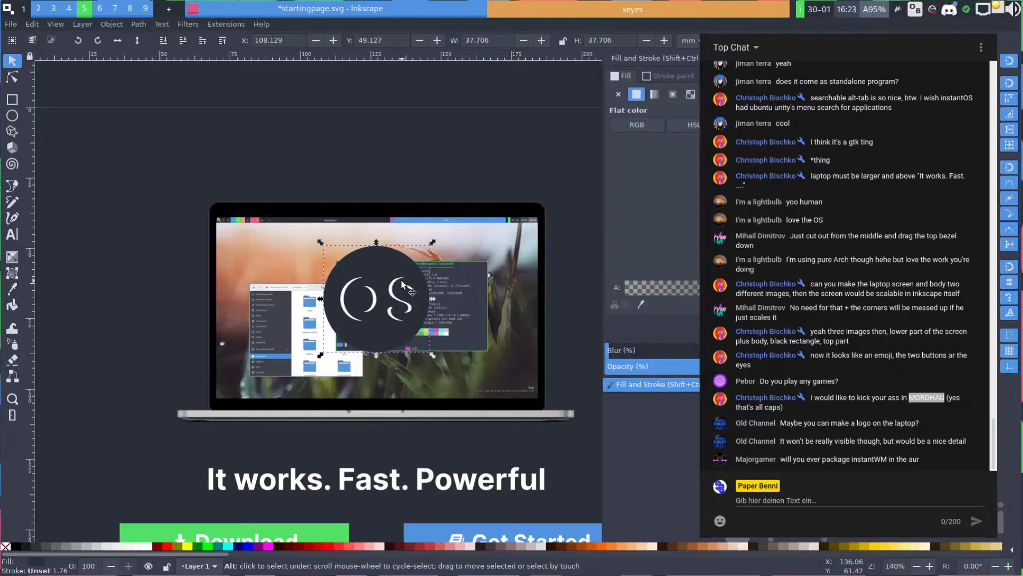
click(295, 93)
Examine the OS logo and its dark circle over the laptop screen against the whole page layout
scroll(377, 174, down, 1)
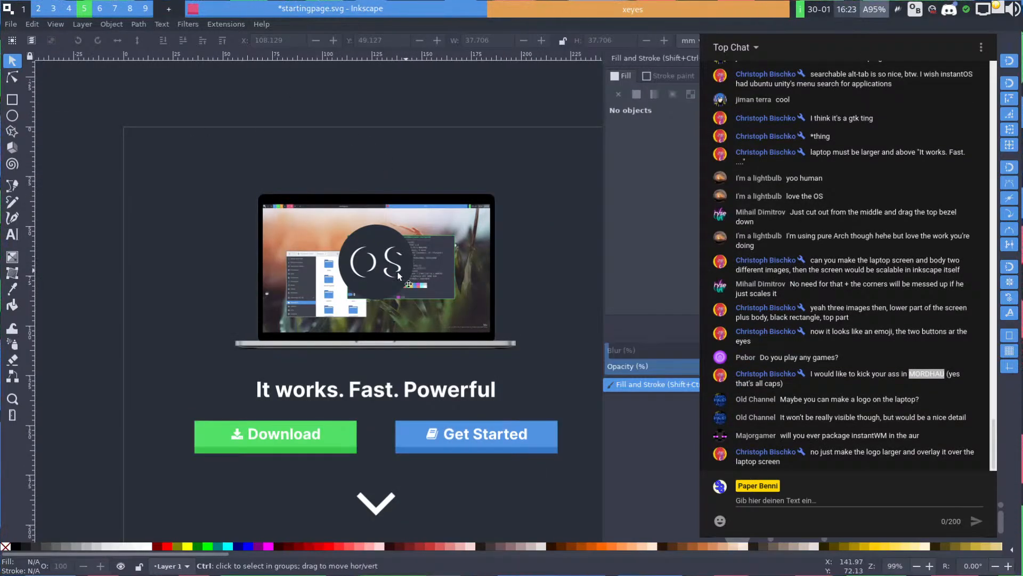
scroll(386, 273, up, 3)
scroll(399, 270, down, 1)
drag(420, 299, 344, 285)
scroll(344, 288, down, 2)
scroll(337, 344, up, 1)
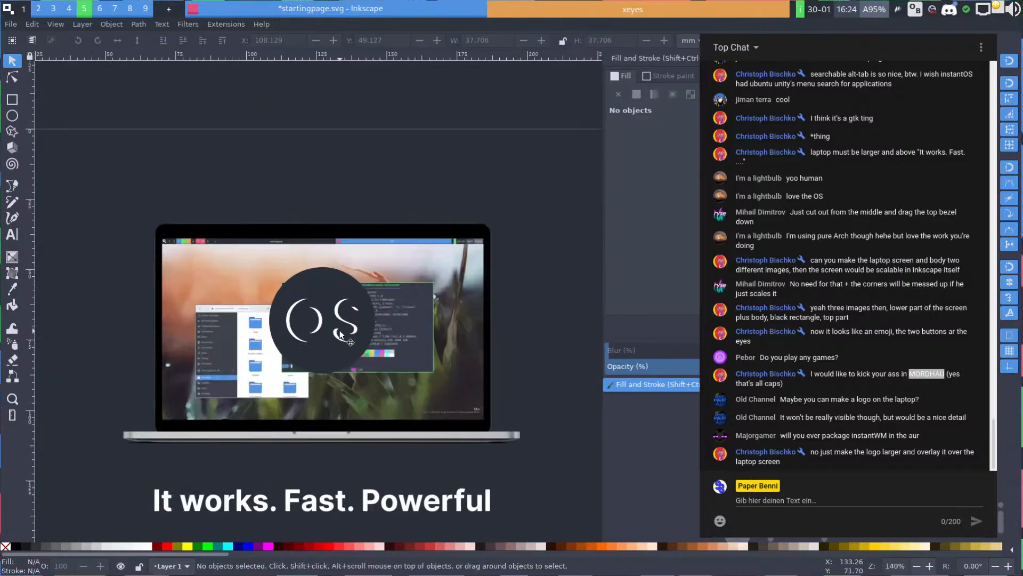
scroll(338, 342, down, 2)
click(332, 334)
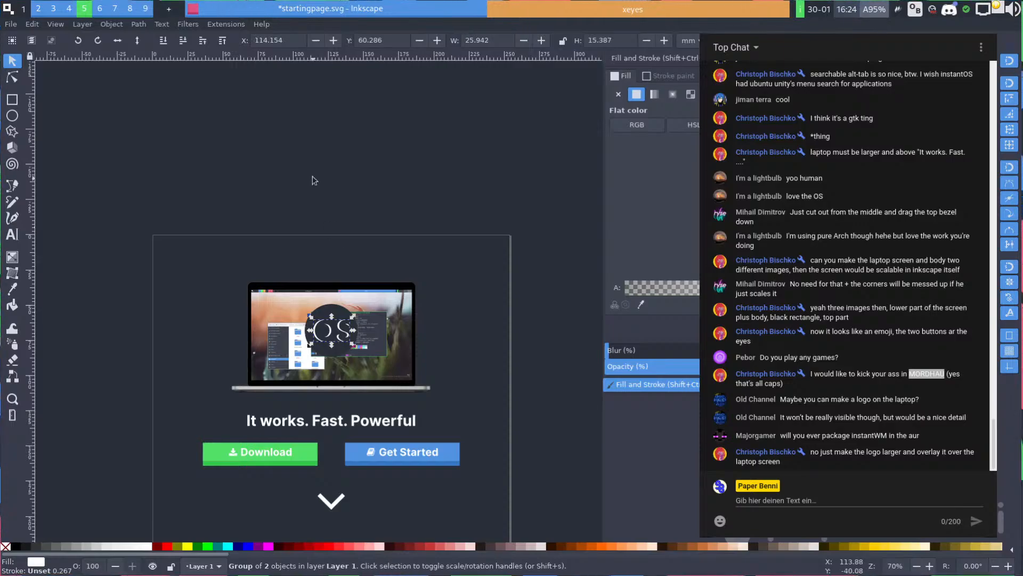
click(331, 251)
scroll(330, 252, up, 1)
scroll(340, 525, down, 4)
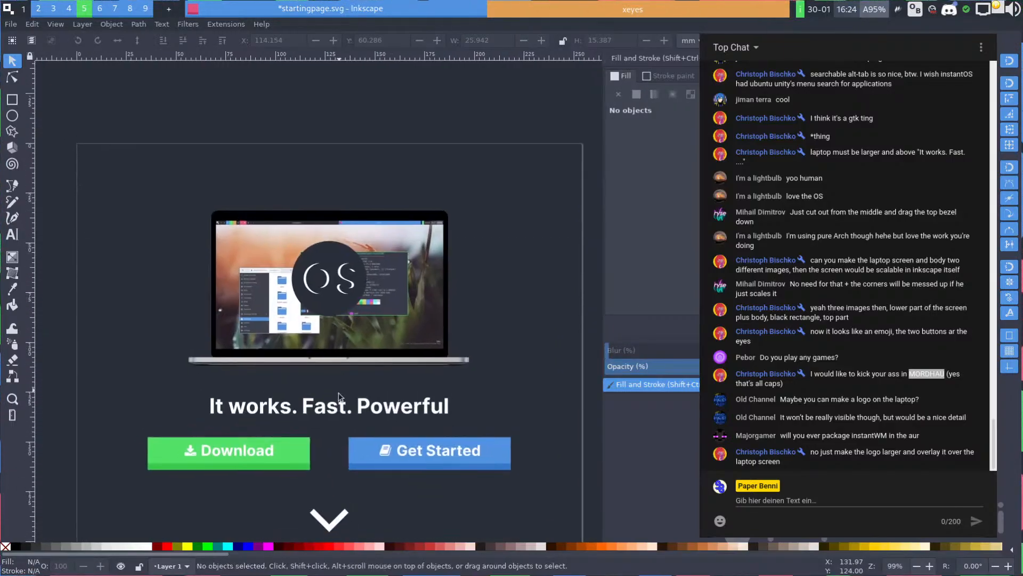
Duplicate the tagline, place the copy above the laptop and change its text to "instantOS"
click(339, 414)
key(ctrl+d)
drag(339, 415, 336, 182)
double_click(337, 181)
text(instantOS)
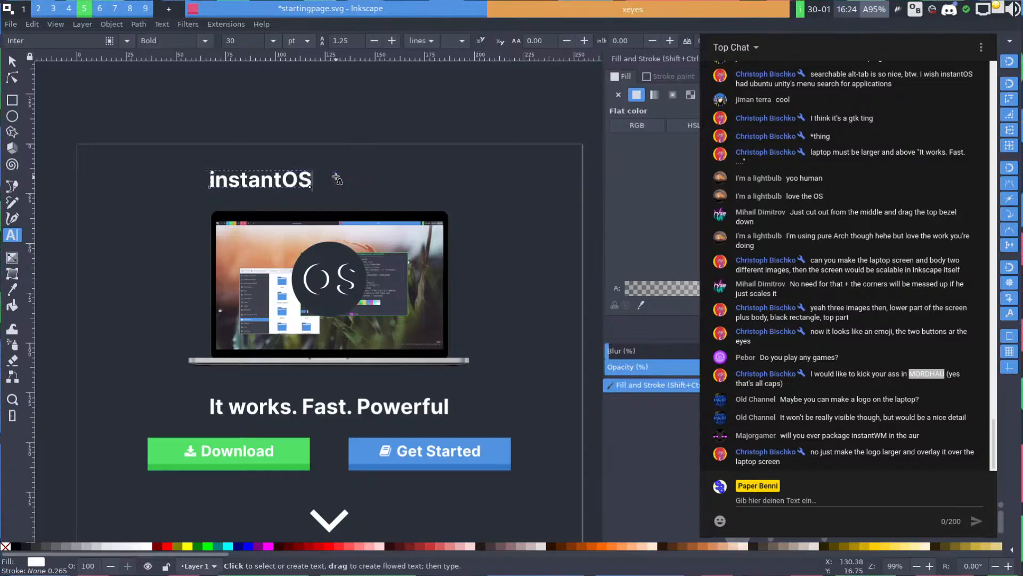
key(Escape)
key(F1)
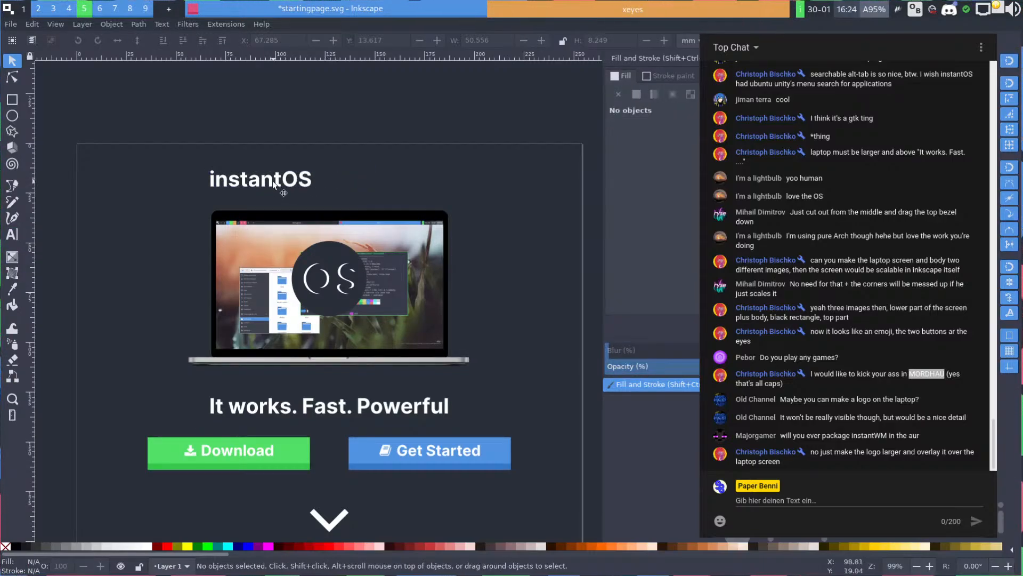
Shift the instantOS title right and move the OS logo with its circle off the laptop screen to the title's left
drag(278, 189, 407, 191)
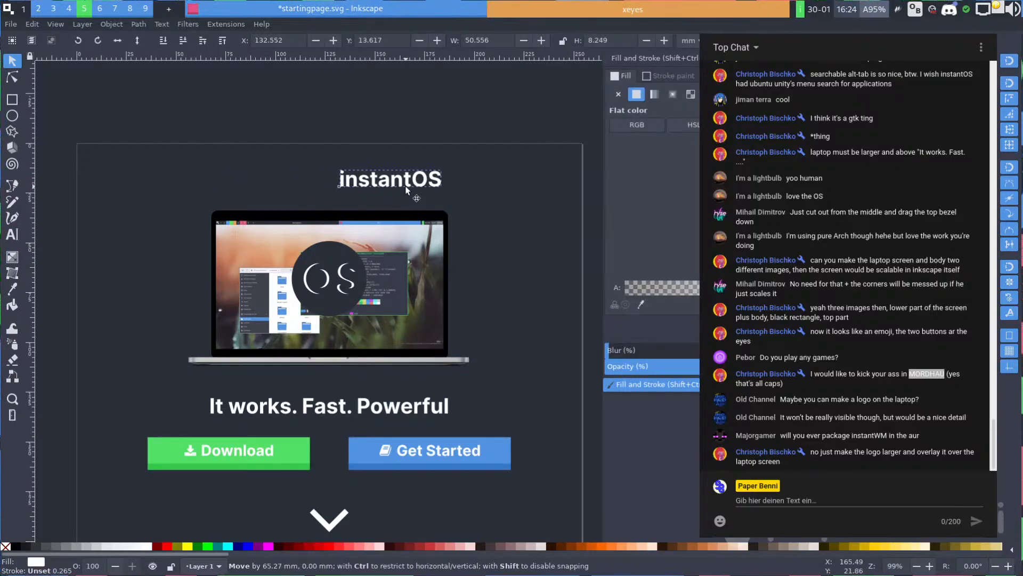
click(323, 285)
shift+click(337, 251)
drag(336, 251, 251, 154)
key(Escape)
Fill the logo circle with the blue sampled from the Get Started button
click(260, 211)
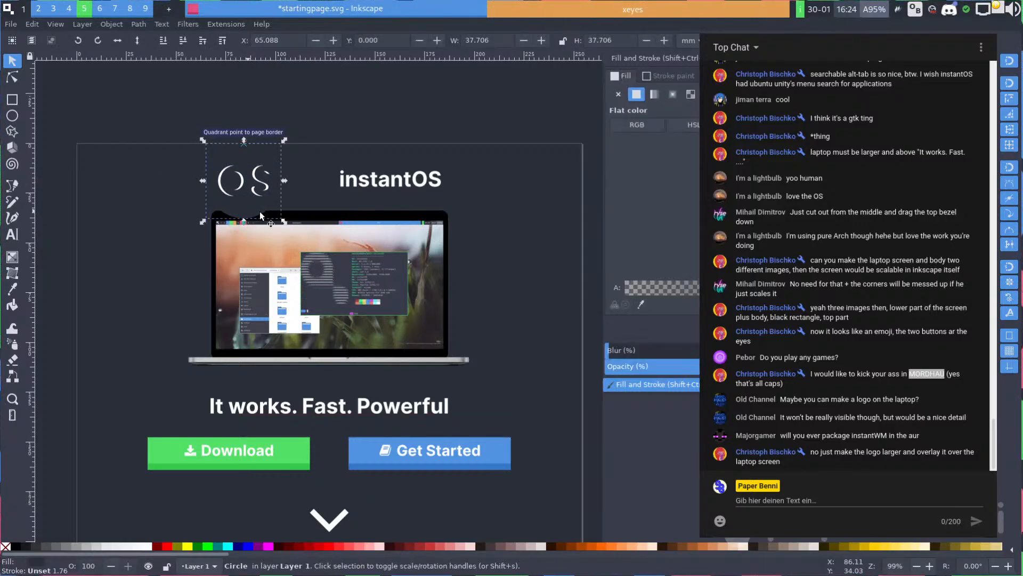
key(d)
click(500, 463)
key(d)
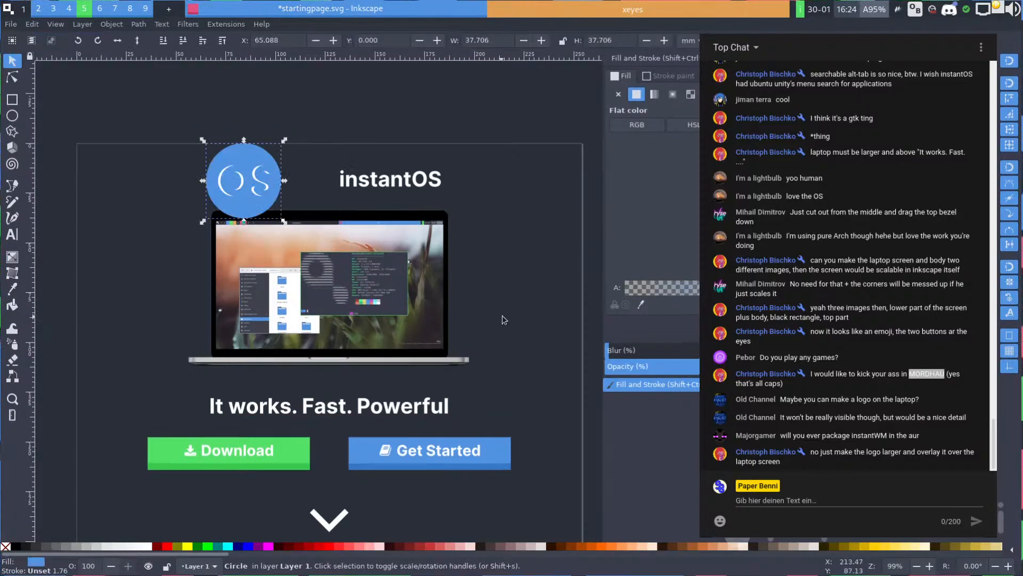
Group the OS logo with its blue circle, scale the badge to about 18.7 mm and place it above the laptop's left edge
click(261, 200)
shift+click(262, 201)
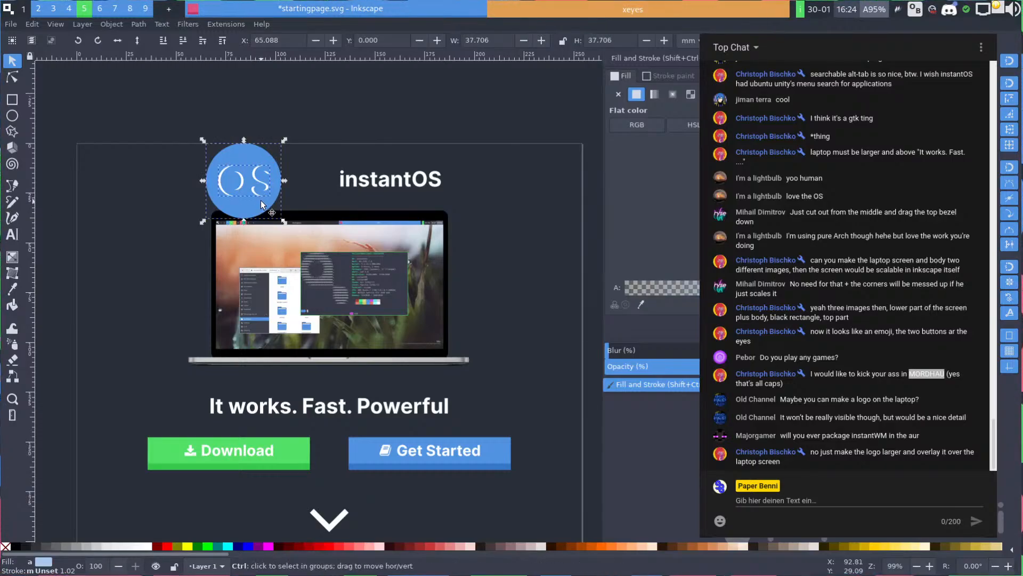
drag(284, 222, 267, 205)
scroll(297, 205, up, 1)
drag(221, 181, 208, 176)
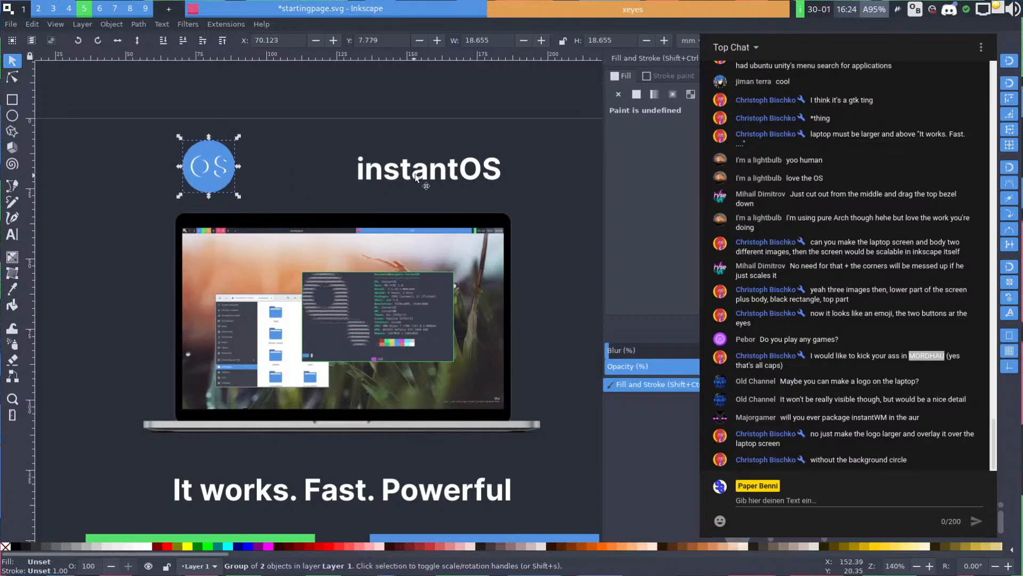
Centre the instantOS title above the laptop and move the OS badge to the page's upper-left corner
drag(416, 178, 287, 169)
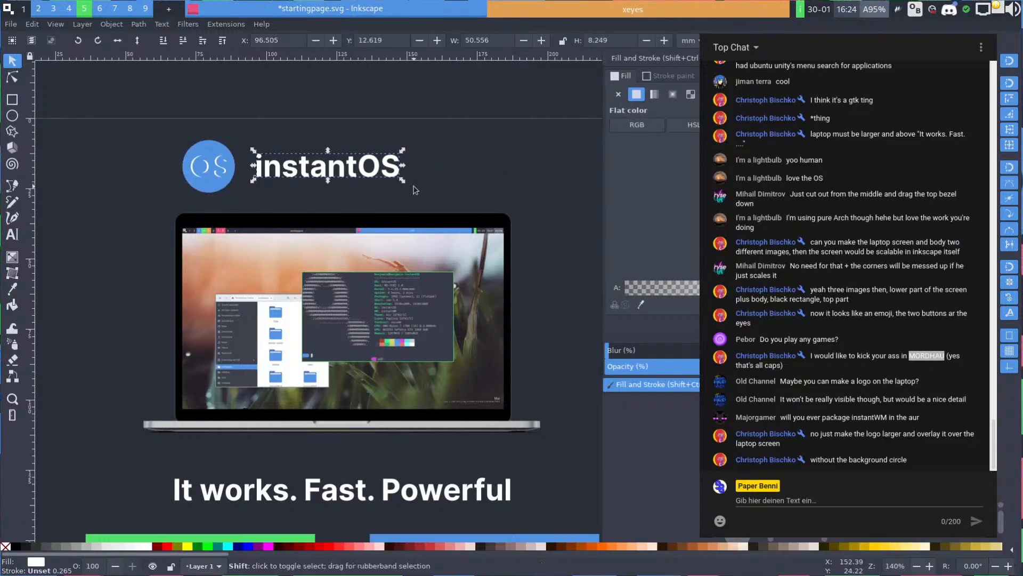
drag(360, 171, 382, 170)
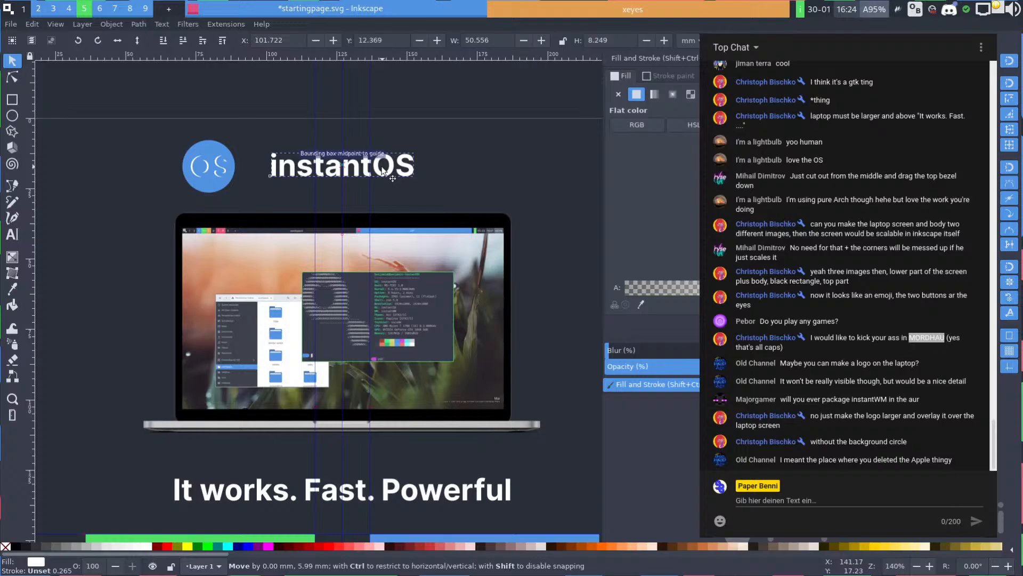
click(202, 171)
drag(203, 170, 222, 165)
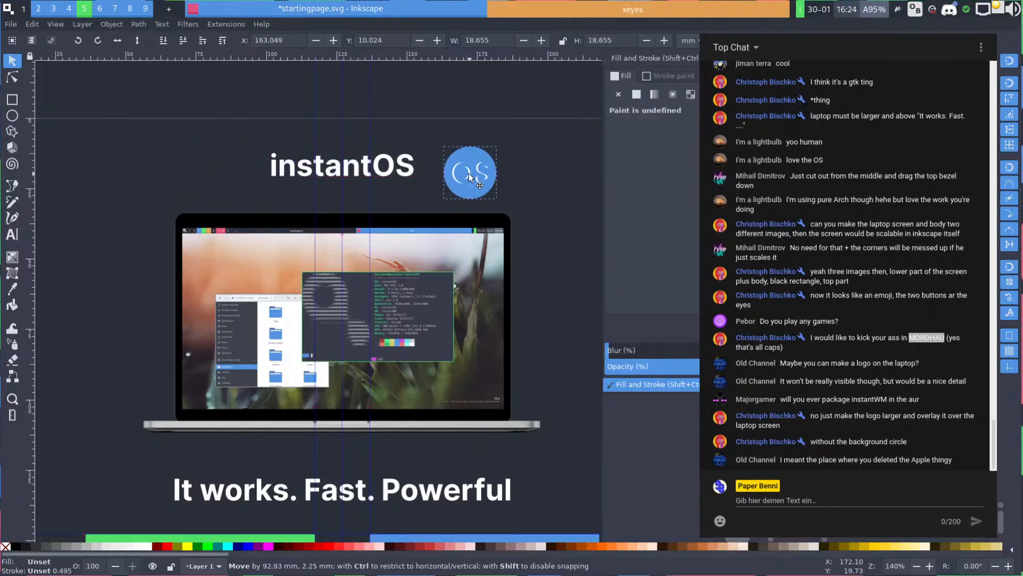
drag(460, 162, 119, 173)
scroll(172, 165, down, 2)
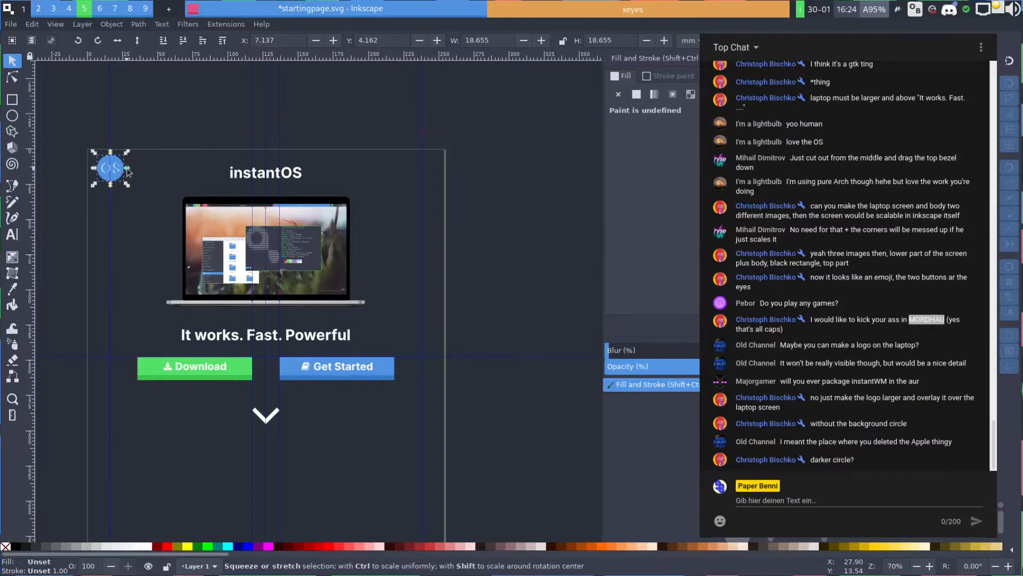
Try a clone of the OS badge over the "OS" of the title, enlarged to about 31.2 mm
drag(128, 168, 331, 177)
key(ctrl+z)
scroll(331, 177, up, 3)
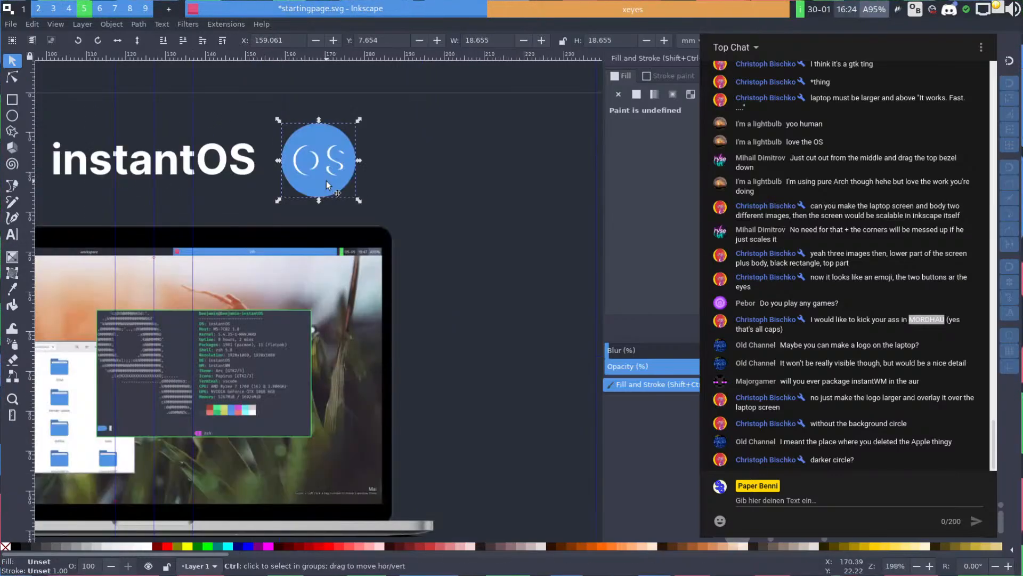
key(space)
drag(380, 204, 292, 202)
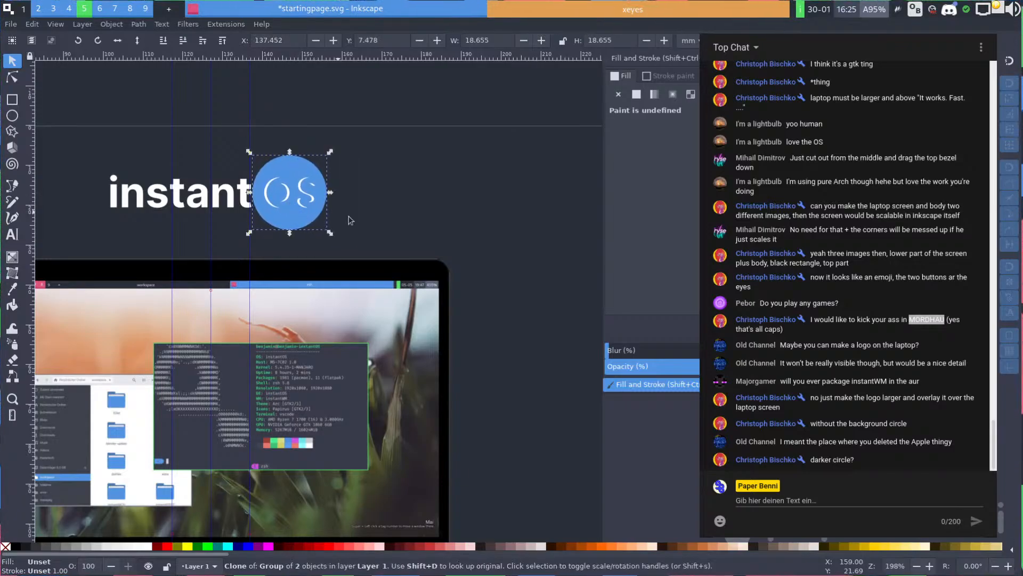
mouse_move(331, 236)
mouse_down()
mouse_move(317, 227)
mouse_move(377, 251)
mouse_move(335, 224)
mouse_up()
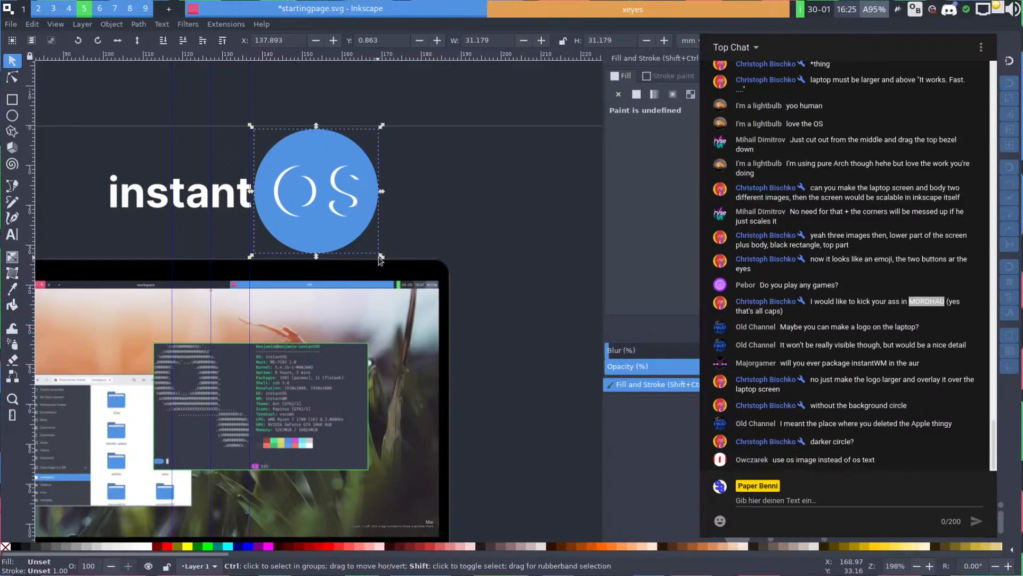
Try the cloned badge at about 21.5 mm to the left of the instantOS title, and delete the clone
drag(382, 257, 372, 230)
drag(307, 202, 99, 202)
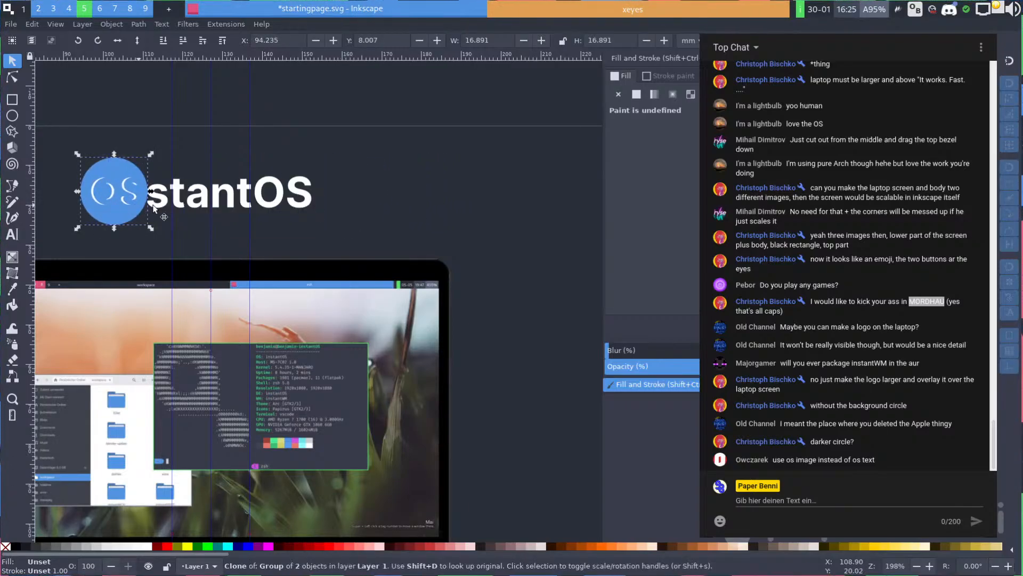
scroll(385, 202, left, 10)
drag(386, 203, 337, 237)
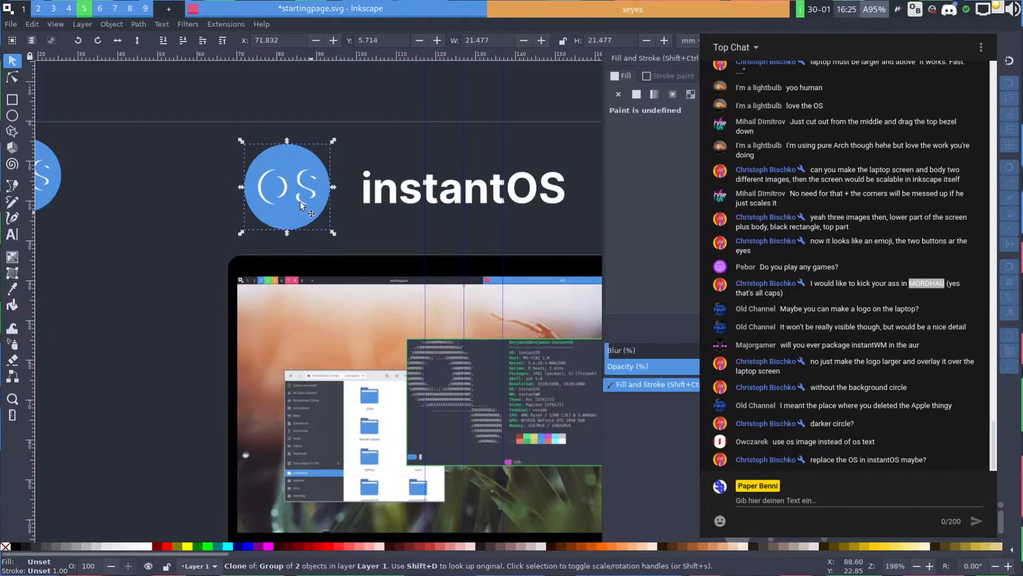
key(Delete)
scroll(318, 205, down, 3)
scroll(319, 205, up, 2)
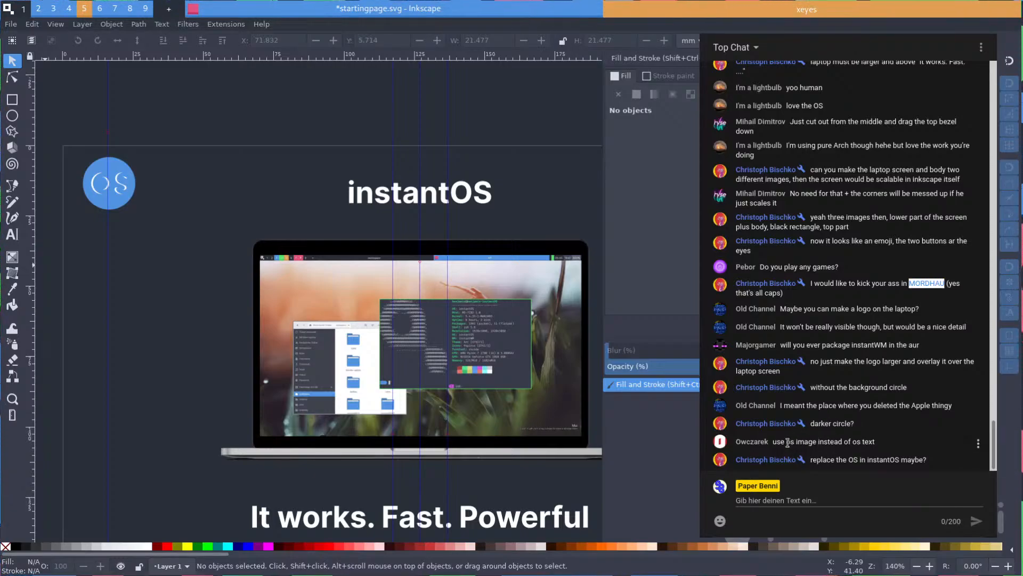
drag(788, 443, 852, 439)
click(852, 438)
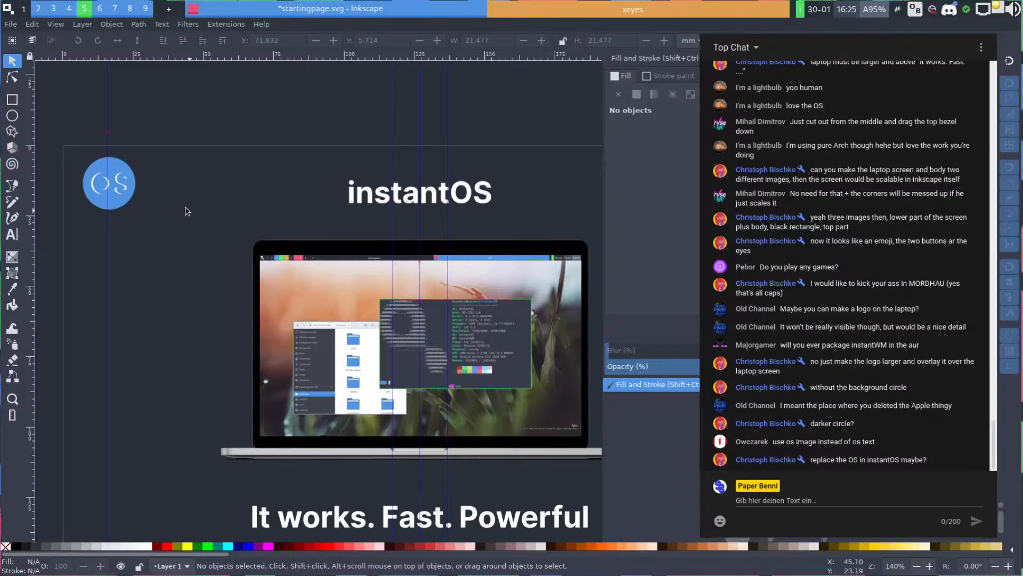
Move the OS badge from the page's upper-left corner rightwards, closer to the title
click(119, 183)
key(space)
drag(138, 226, 225, 218)
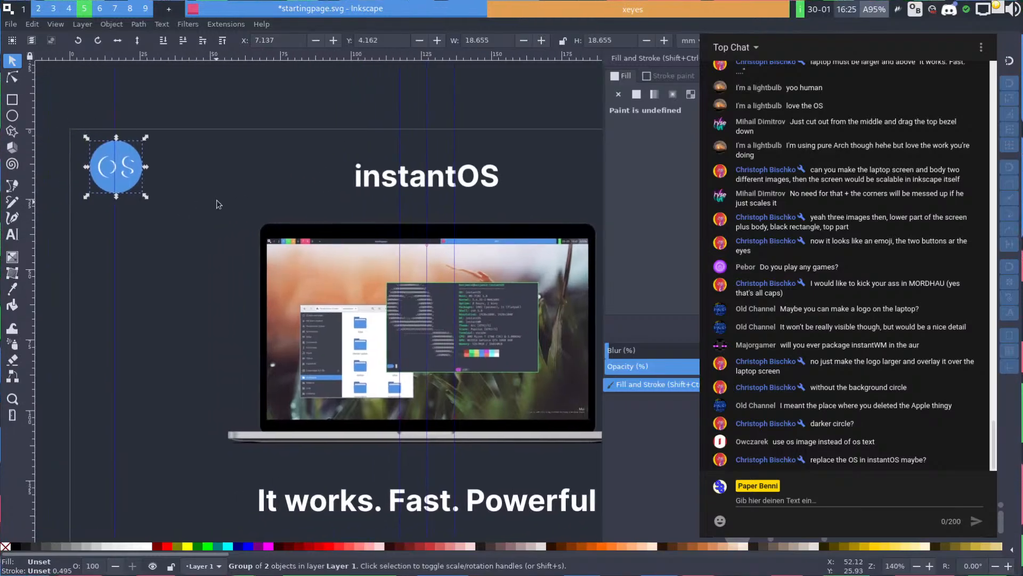
drag(127, 175, 205, 178)
Shorten the title text above the laptop to "instant"
double_click(471, 176)
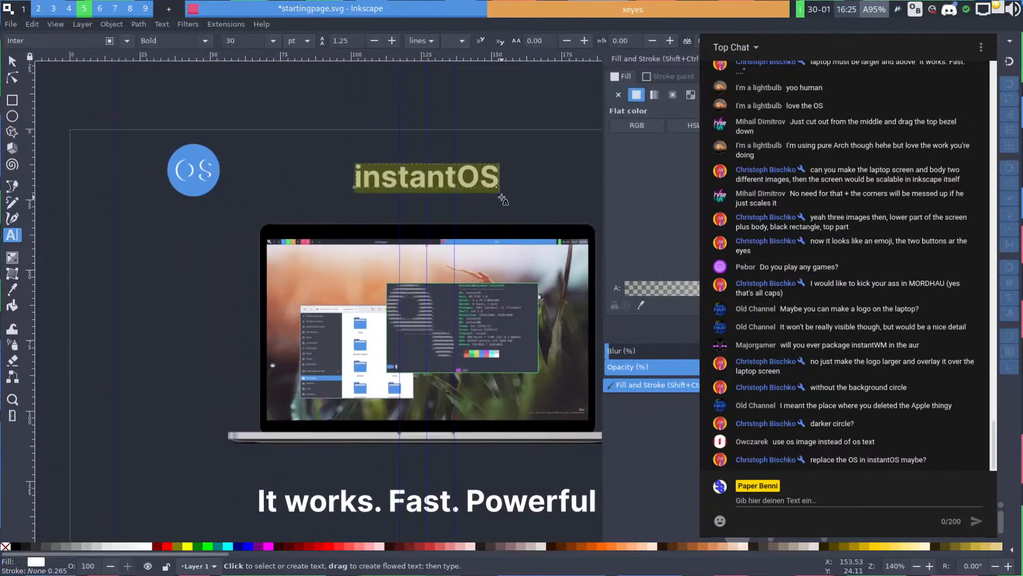
key(BackSpace)
key(BackSpace)
key(Escape)
key(s)
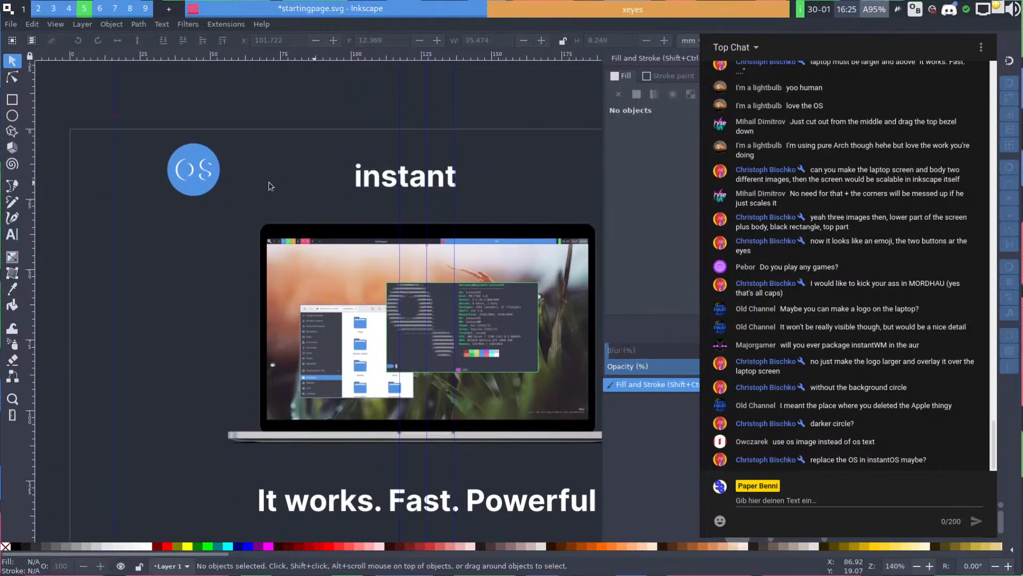
Enlarge the OS badge to about 29.4 mm and place it directly after the word "instant" in the title
click(194, 174)
drag(193, 175, 270, 173)
drag(321, 201, 299, 177)
scroll(286, 171, up, 2)
drag(373, 193, 483, 194)
scroll(483, 194, down, 4)
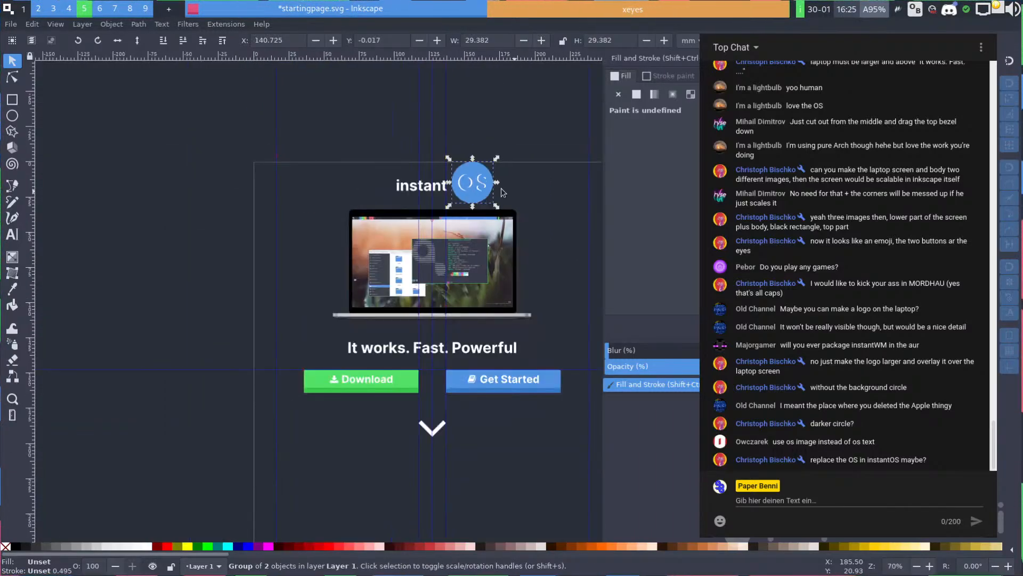
key(Escape)
Select all objects and move the whole layout down about 6.5 mm from the page's upper edge
drag(427, 248, 347, 258)
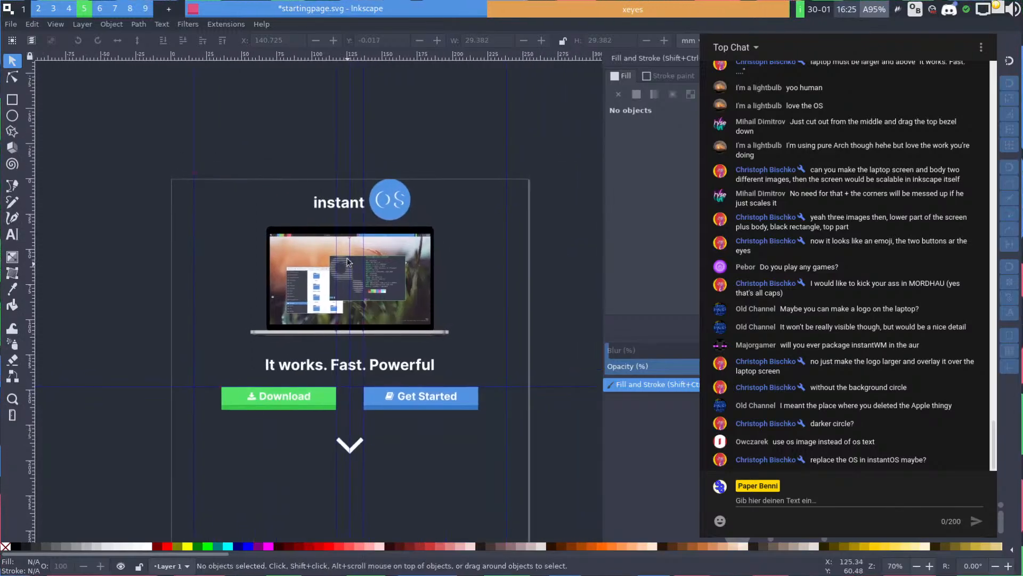
scroll(282, 106, down, 2)
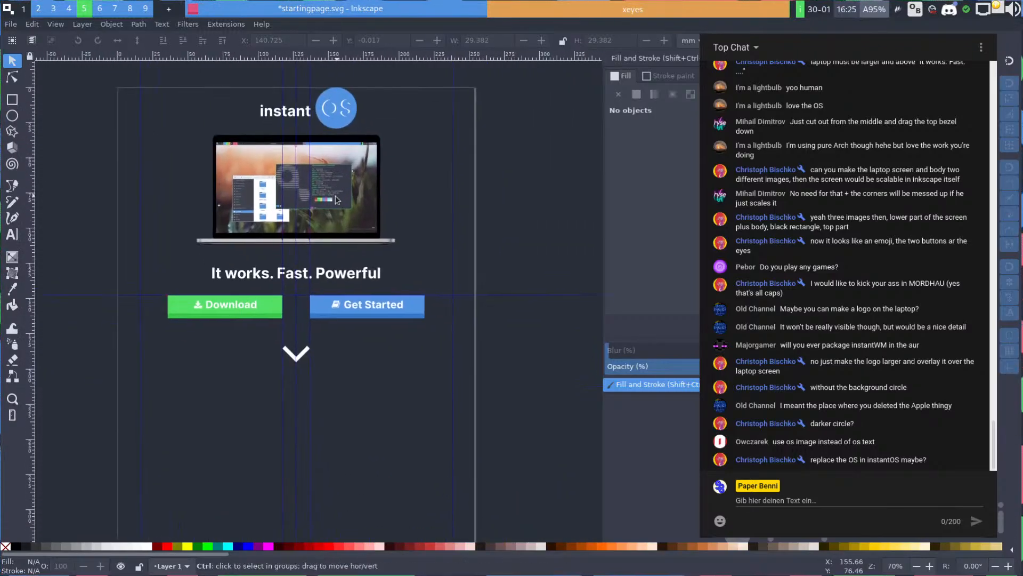
drag(202, 246, 202, 250)
key(ctrl+a)
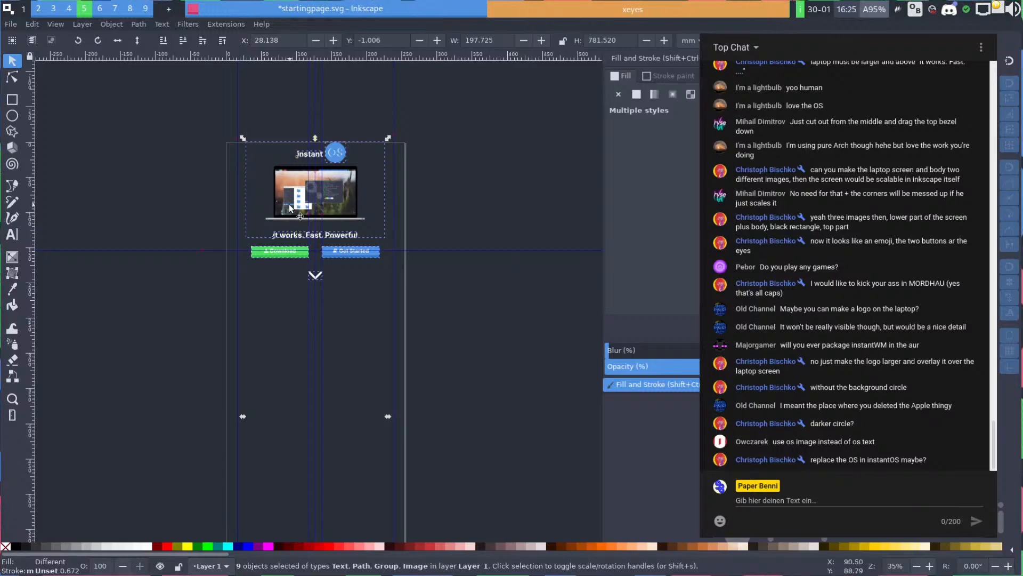
scroll(298, 215, up, 2)
drag(303, 193, 303, 206)
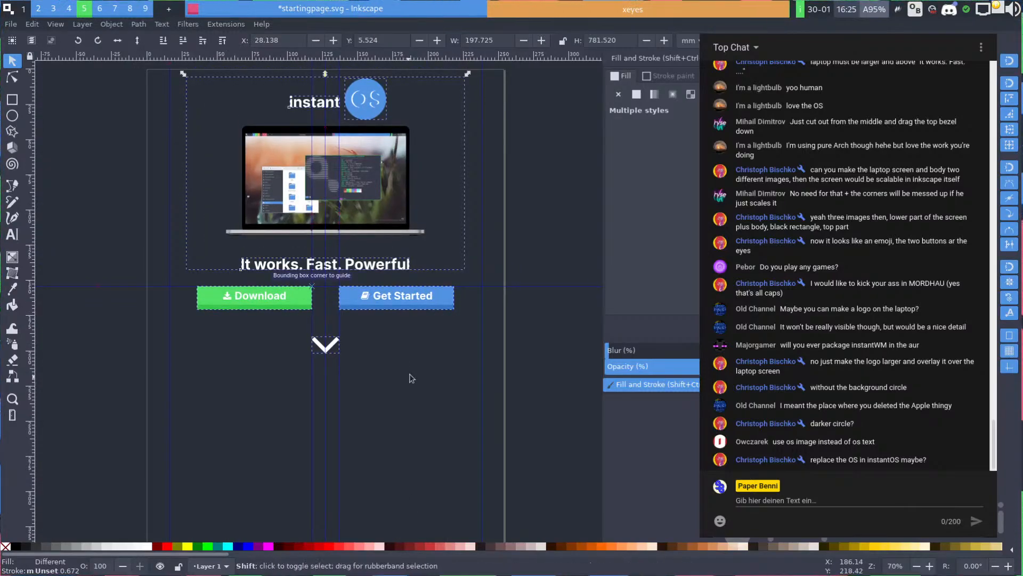
click(205, 178)
scroll(250, 213, up, 3)
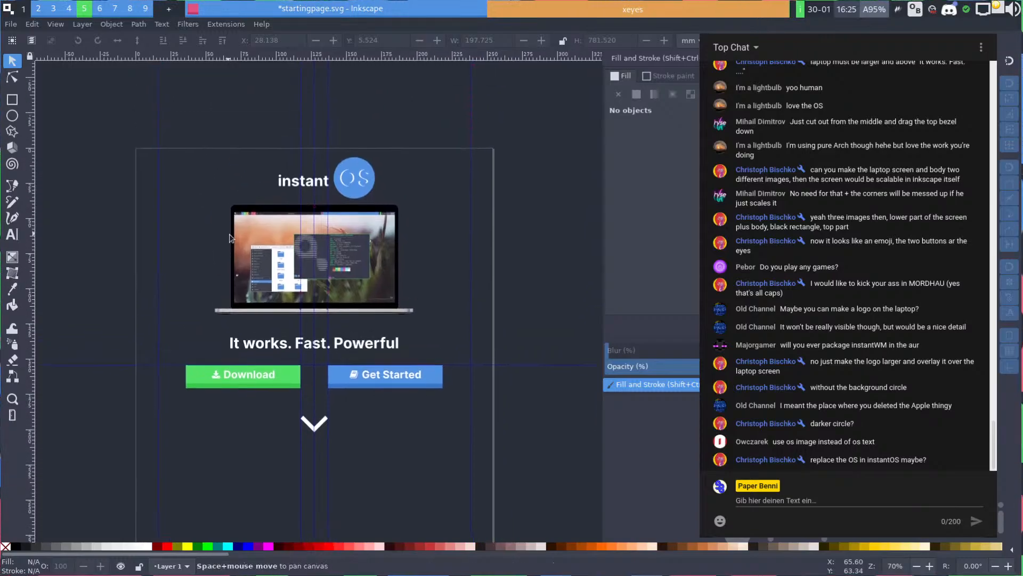
scroll(298, 242, up, 1)
scroll(306, 223, up, 2)
scroll(306, 224, right, 3)
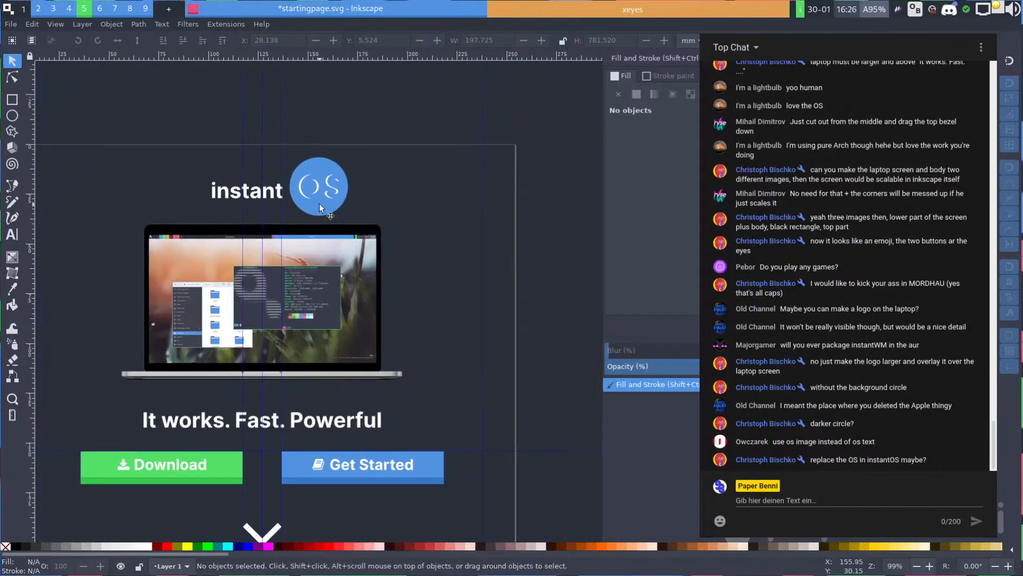
click(319, 204)
key(Delete)
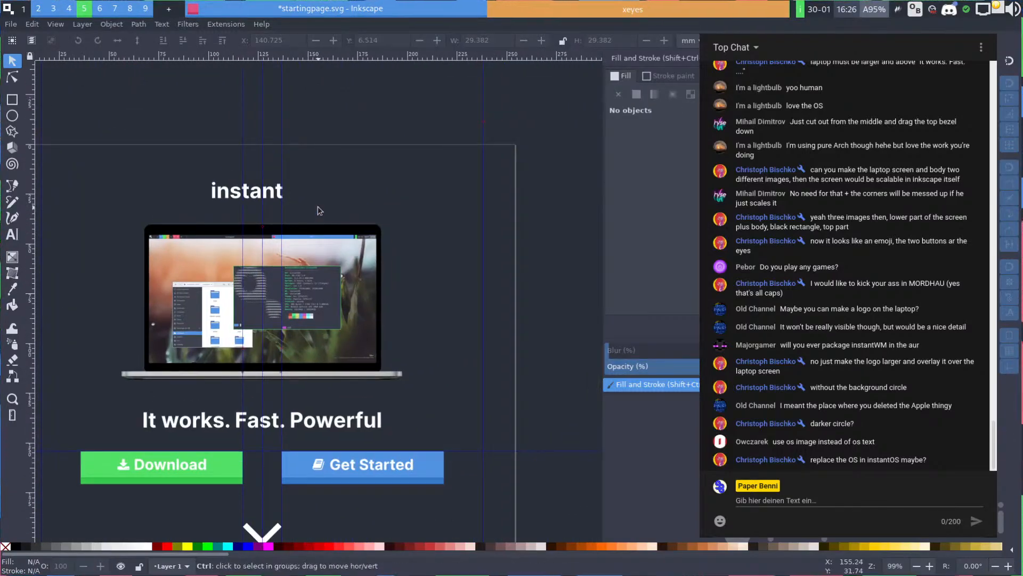
key(ctrl+z)
Ungroup the OS badge beside the title and delete its blue background circle
click(323, 200)
key(ctrl+shift+g)
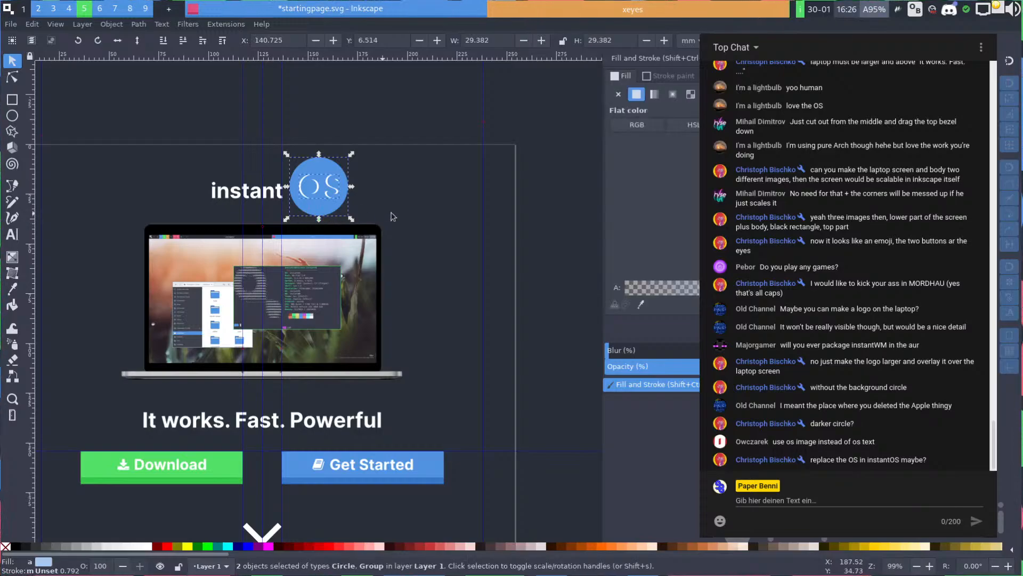
key(Escape)
click(327, 212)
key(Delete)
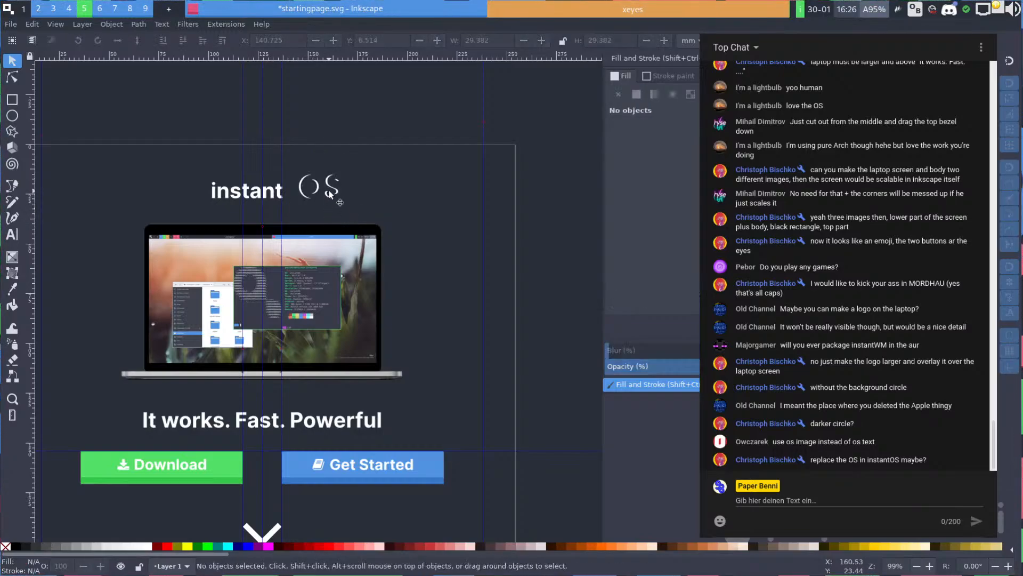
Enlarge the white OS lettering to about 31.5 mm wide and place it directly after the word "instant"
click(328, 190)
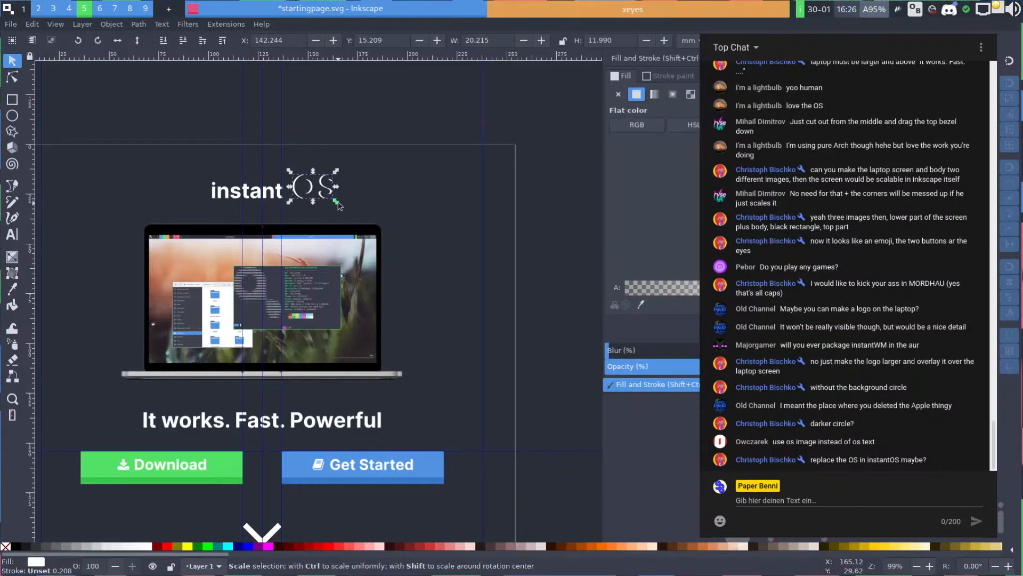
drag(342, 202, 254, 178)
scroll(272, 215, up, 2)
drag(337, 146, 404, 147)
click(484, 182)
scroll(513, 251, down, 4)
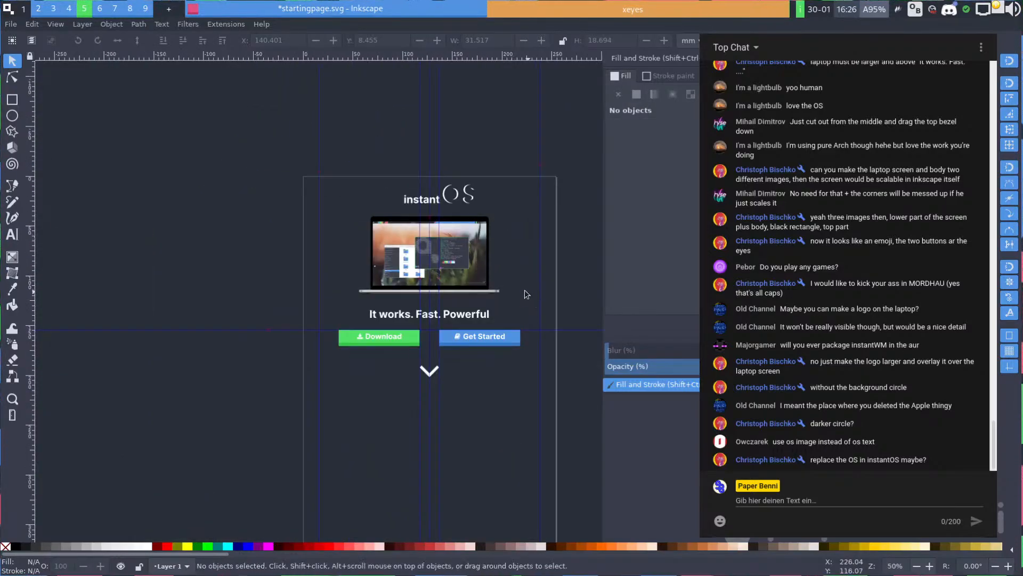
Stack the title above the laptop by moving "instant" up and placing the OS lettering beneath it
scroll(480, 277, right, 5)
scroll(480, 277, up, 2)
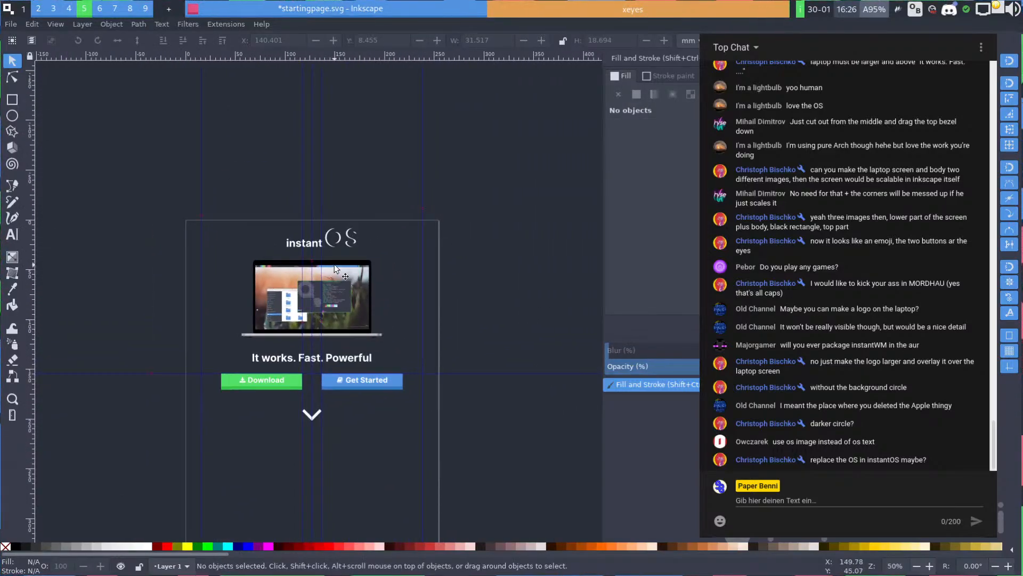
scroll(335, 268, up, 3)
click(292, 217)
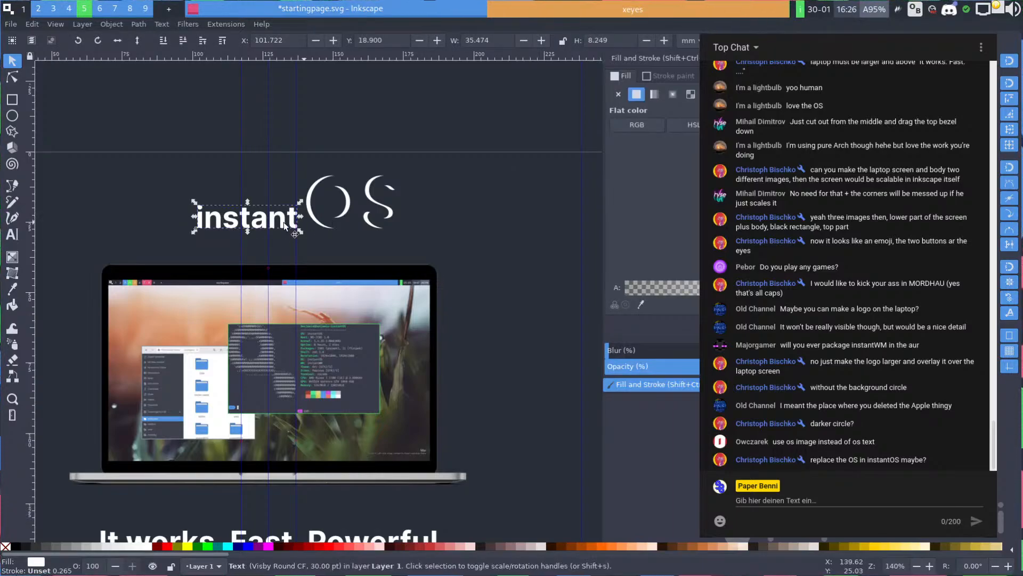
drag(288, 227, 319, 185)
drag(385, 218, 295, 246)
drag(292, 181, 296, 182)
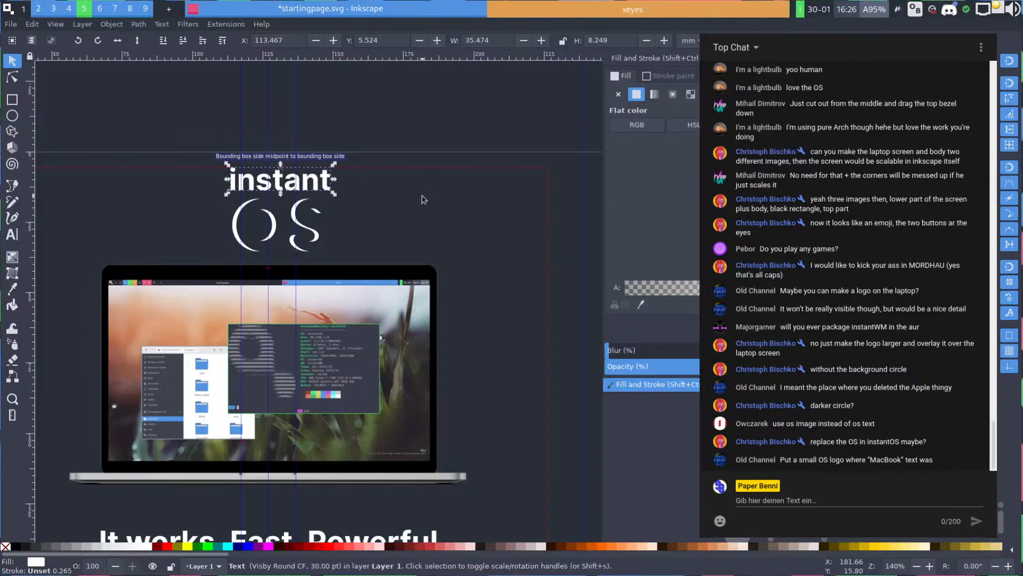
key(Escape)
scroll(425, 243, down, 2)
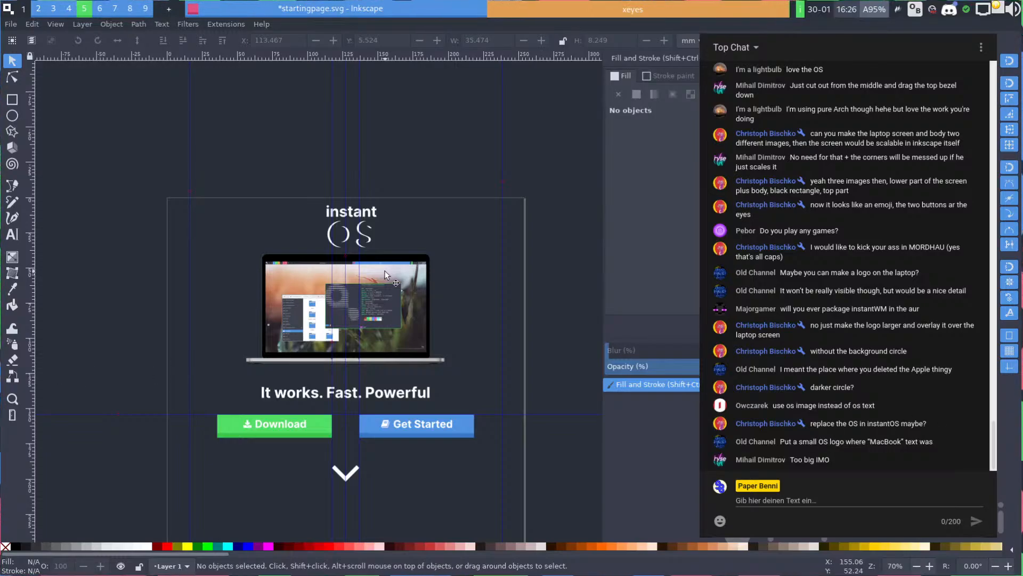
Duplicate the OS lettering onto the laptop screen and shrink the copy to about 5.7 mm wide
scroll(384, 275, up, 3)
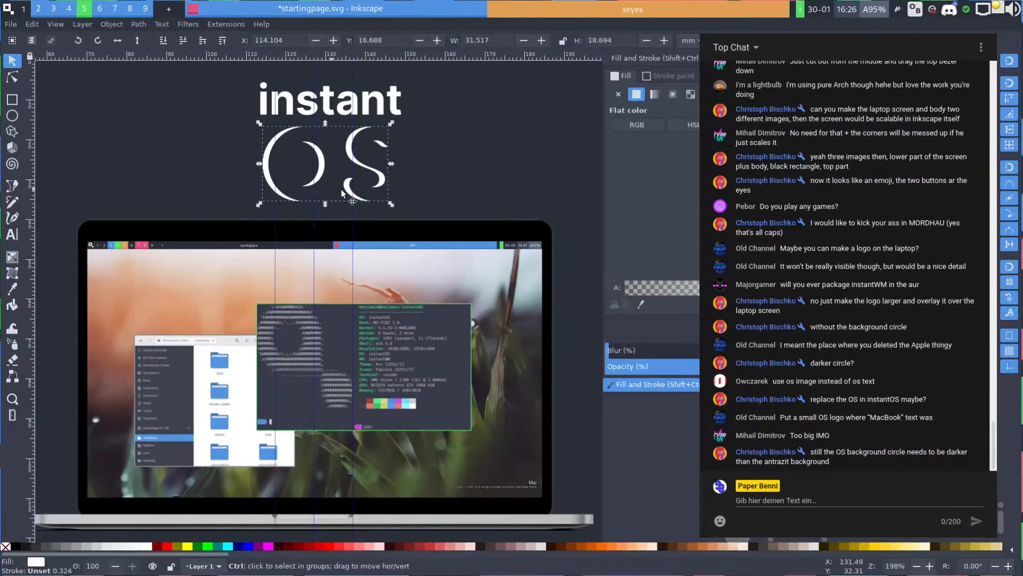
click(349, 197)
drag(372, 170, 360, 450)
scroll(430, 198, down, 5)
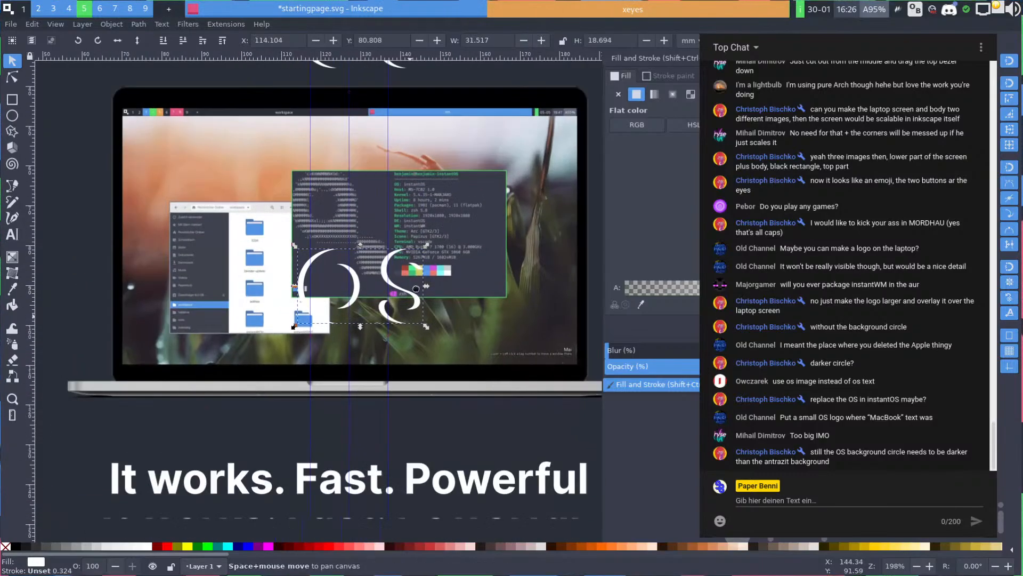
drag(434, 208, 382, 239)
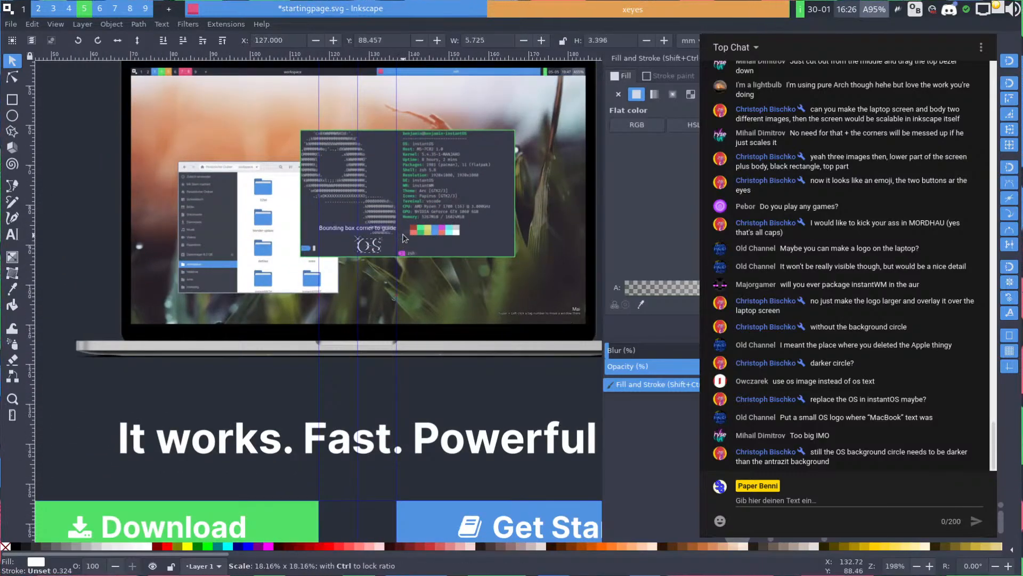
scroll(384, 275, up, 3)
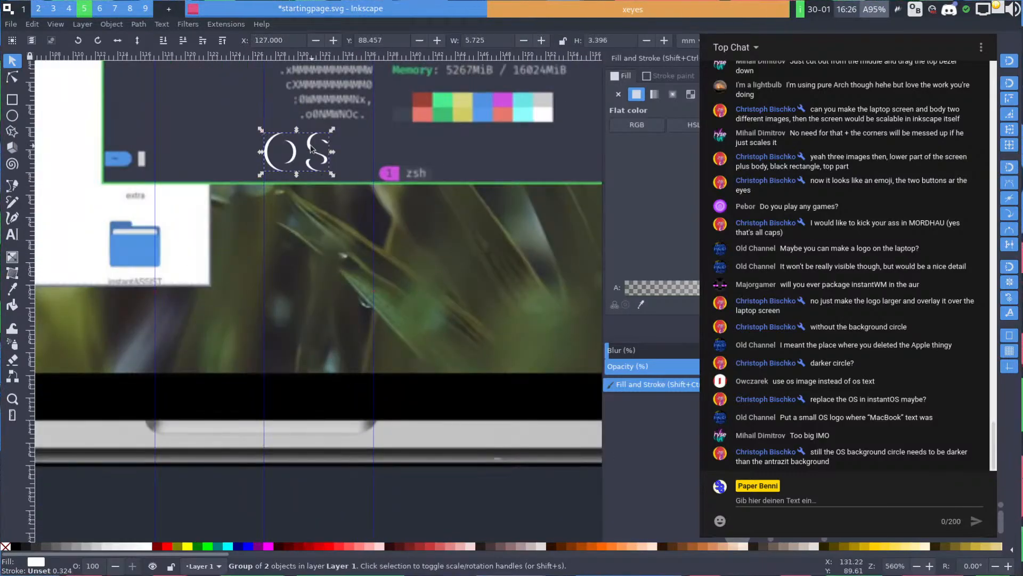
Move the small OS copy onto the black bezel below the laptop screen, centred on the vertical middle guide
drag(311, 152, 278, 397)
scroll(298, 427, up, 2)
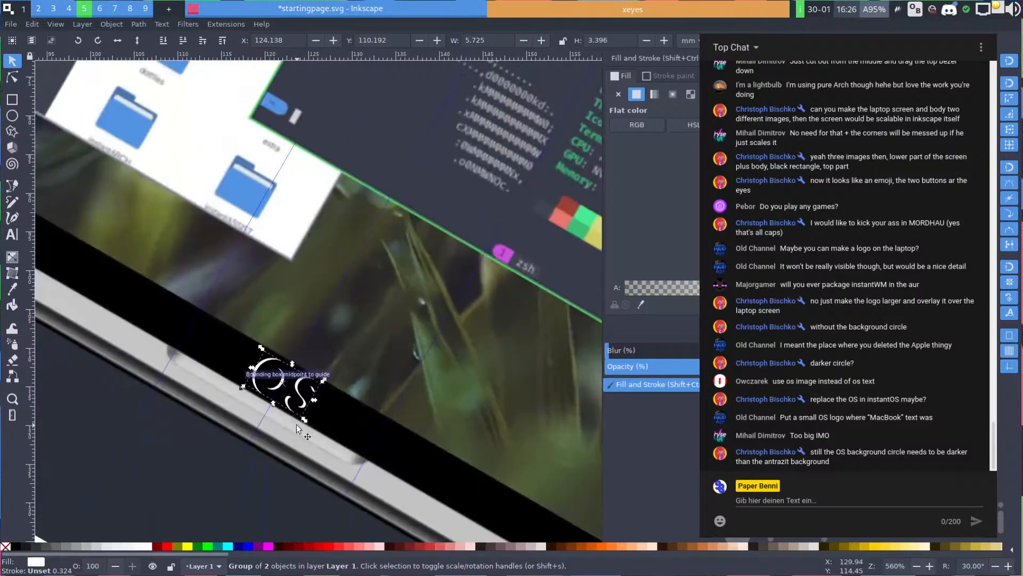
scroll(307, 427, down, 2)
scroll(308, 424, up, 2)
scroll(308, 425, down, 2)
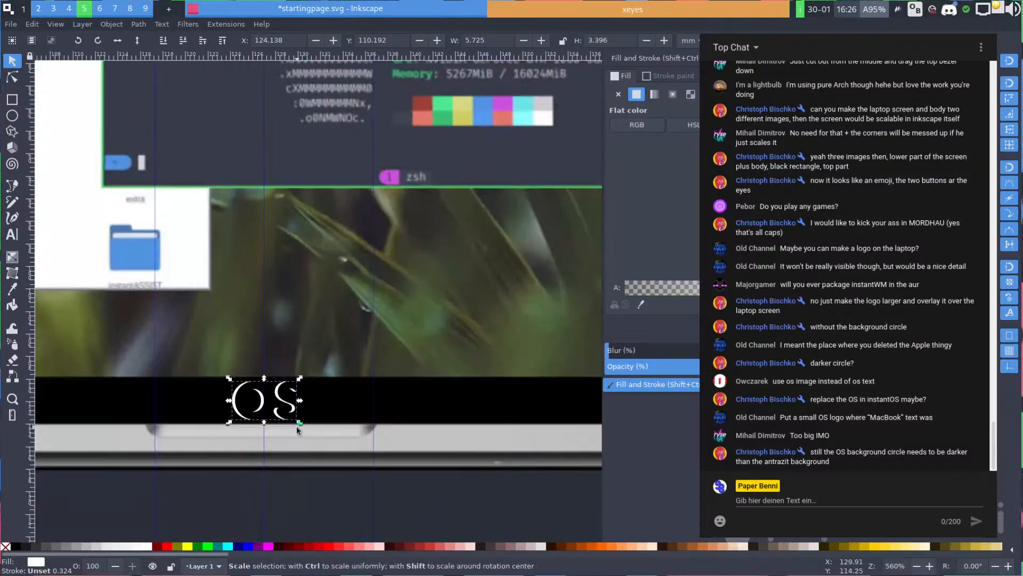
Resize the small OS logo to about 4.8 mm wide and centre it within the laptop's lower bezel
drag(302, 424, 272, 409)
scroll(272, 410, up, 6)
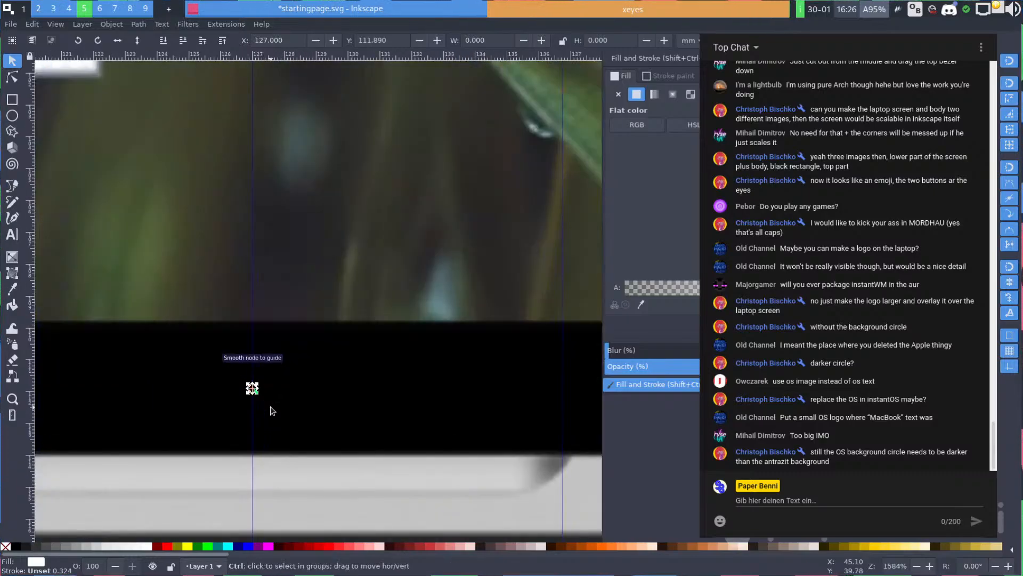
drag(224, 360, 489, 505)
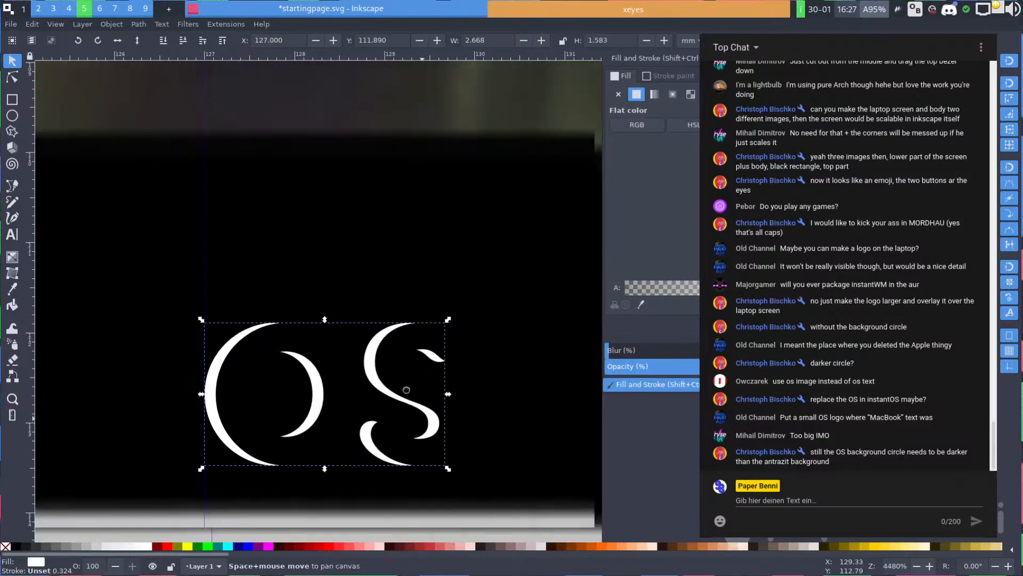
scroll(400, 299, down, 4)
drag(400, 318, 374, 308)
scroll(395, 330, down, 4)
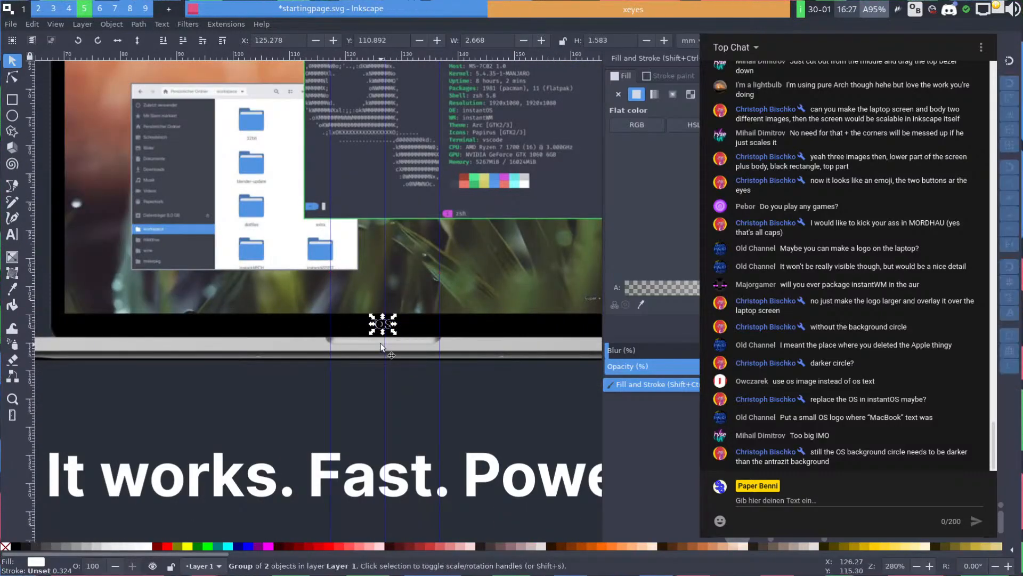
drag(395, 332, 399, 338)
scroll(396, 329, down, 5)
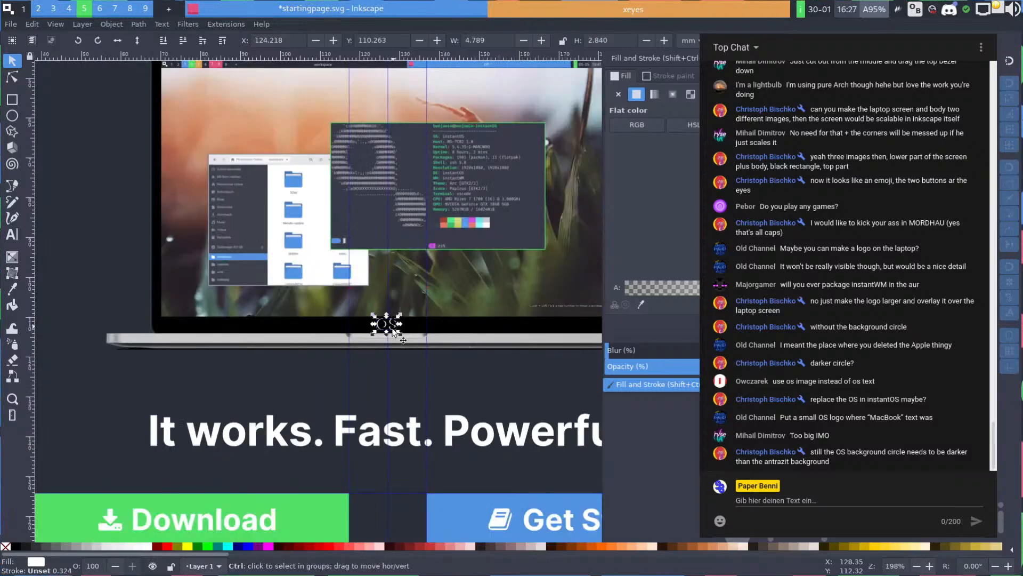
Examine how the small OS logo sits on the laptop bezel relative to the title and the rest of the mockup
click(230, 330)
scroll(229, 331, up, 4)
key(space)
drag(461, 337, 82, 360)
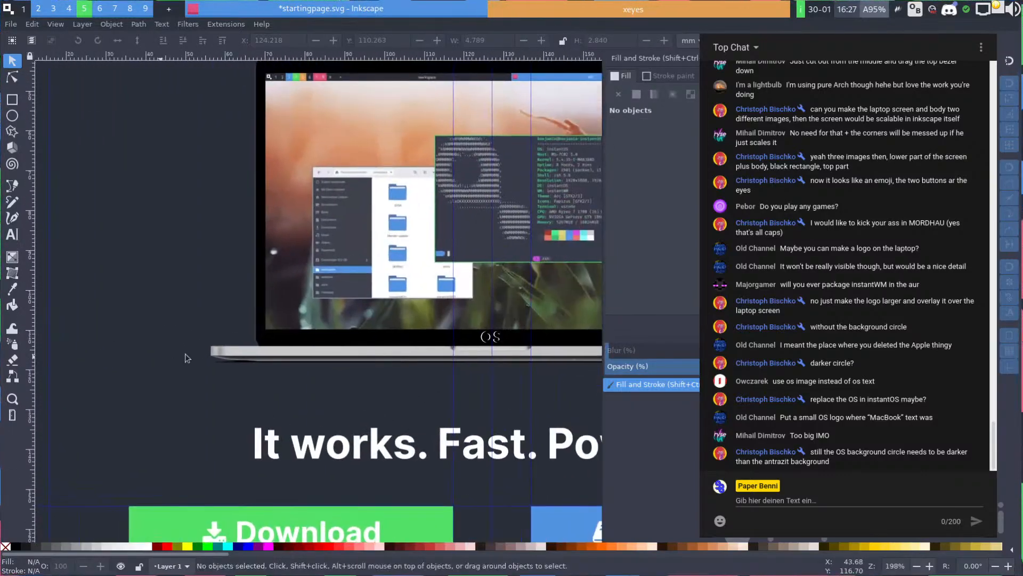
key(space)
drag(395, 322, 289, 326)
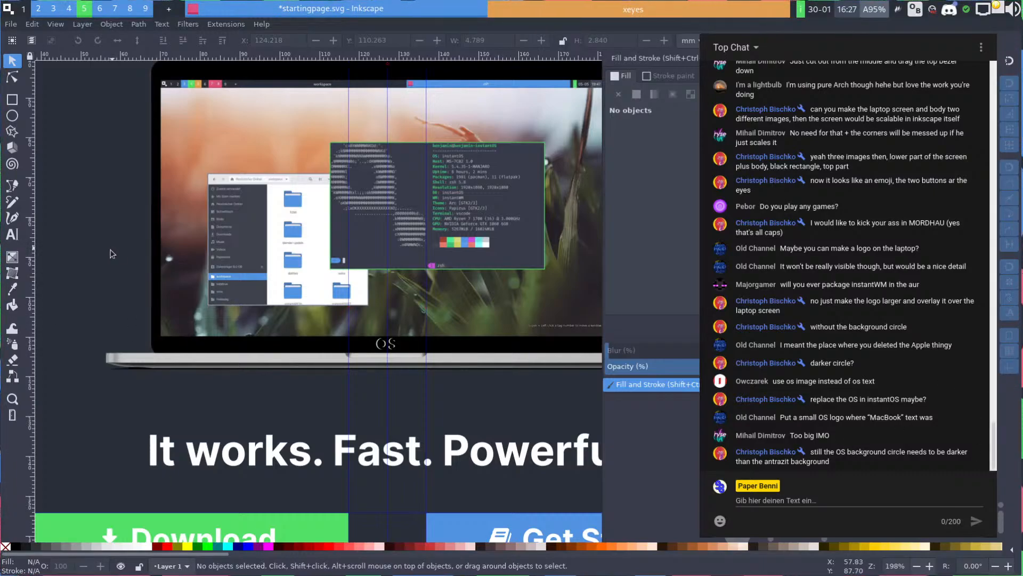
key(space)
drag(131, 238, 117, 364)
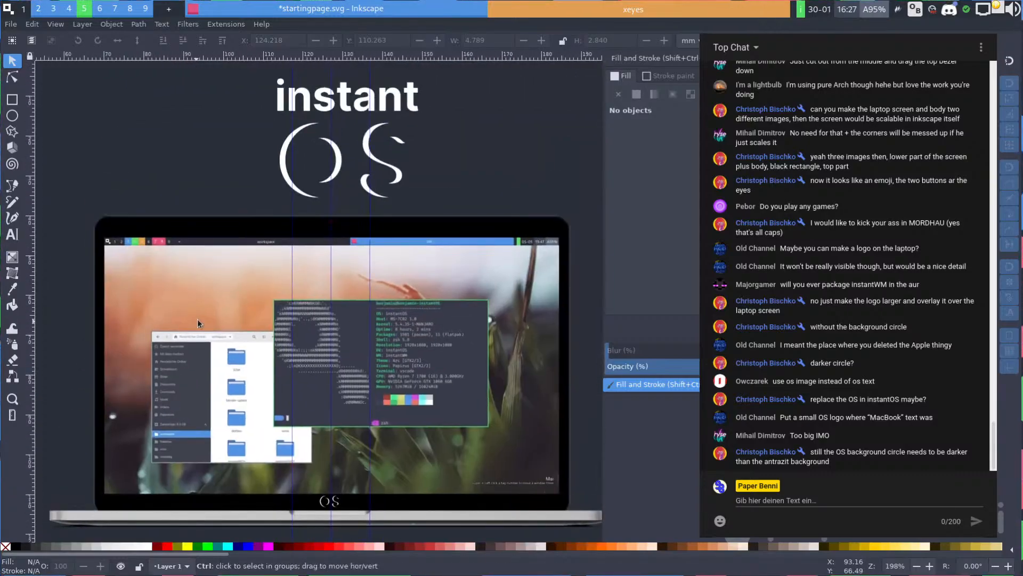
Nudge the large OS lettering under "instant" down about 0.9 mm
scroll(197, 319, down, 1)
click(320, 212)
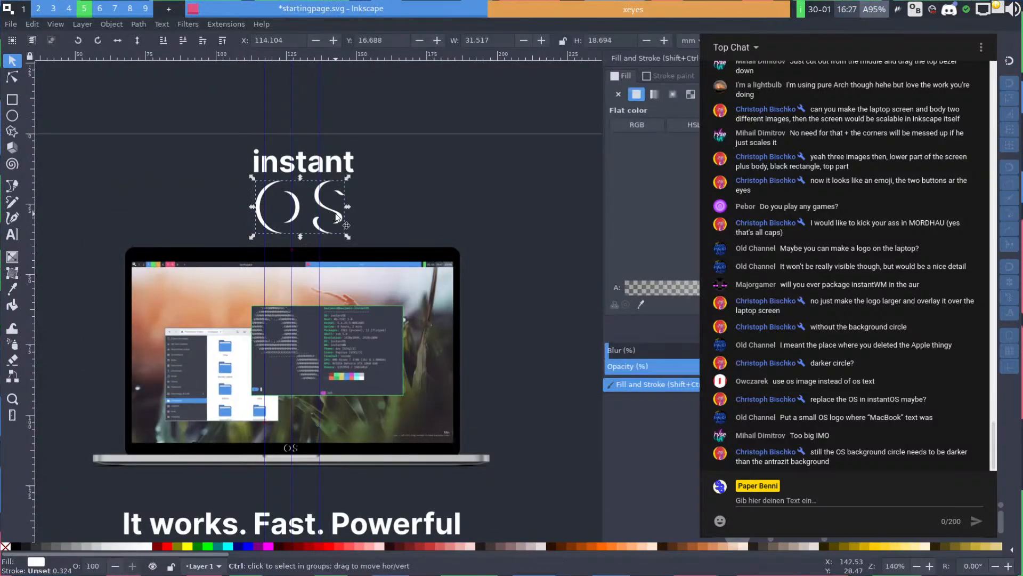
click(405, 221)
scroll(389, 222, down, 2)
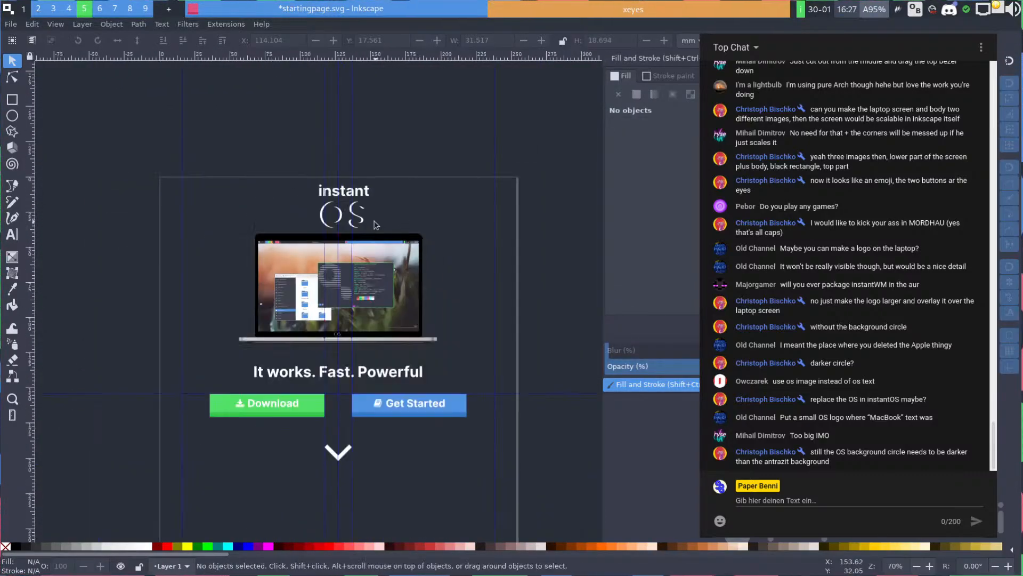
Clone the large OS lettering, move the clone near the page's upper-left corner and shrink it to about 25.6 mm wide
scroll(401, 268, down, 1)
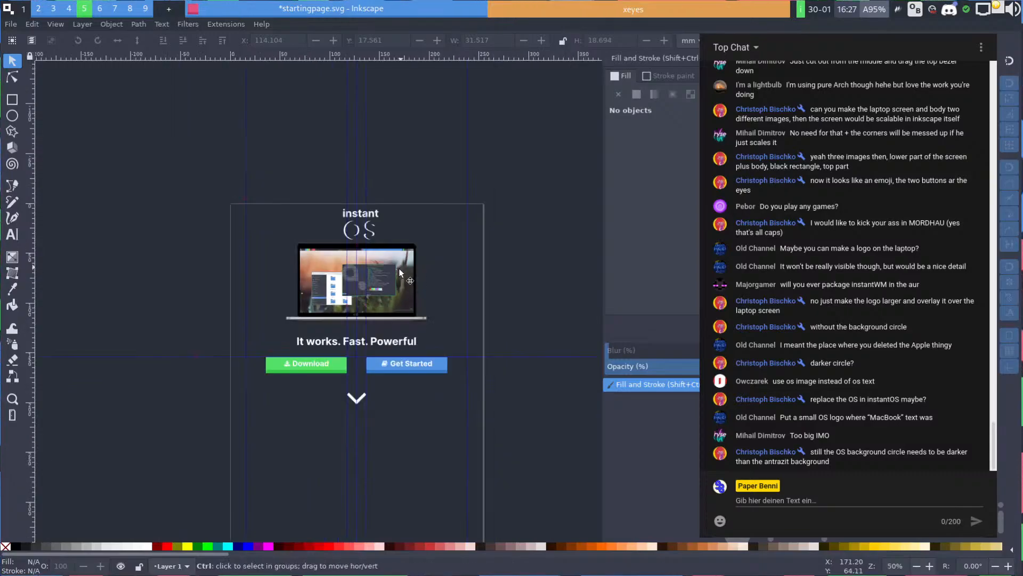
scroll(404, 294, up, 1)
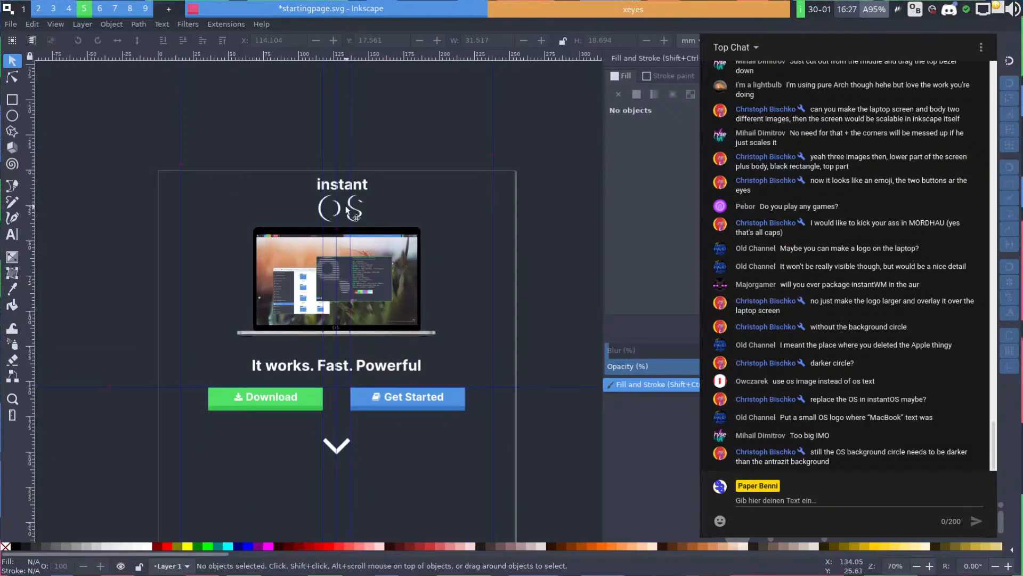
click(329, 218)
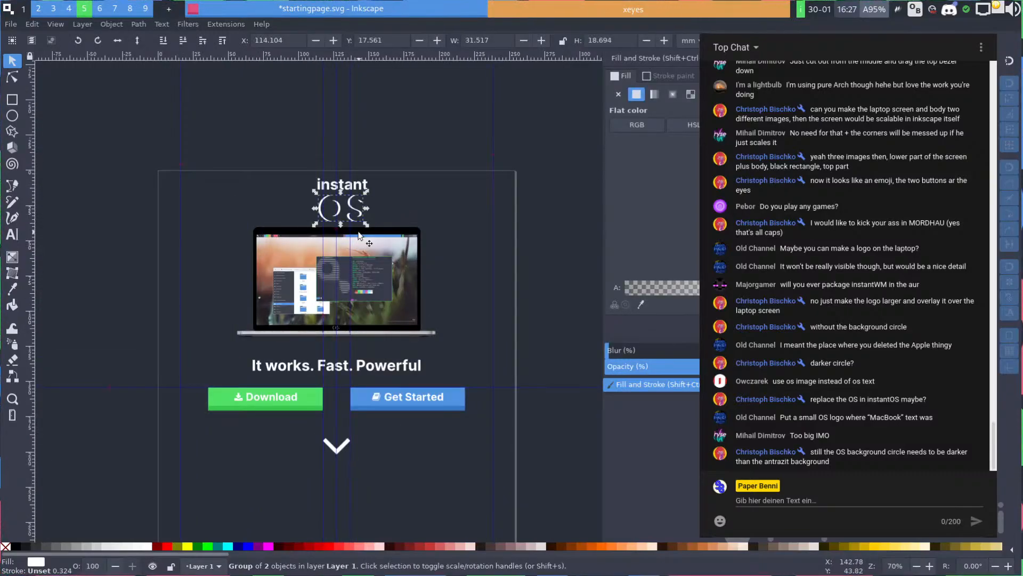
key(alt+d)
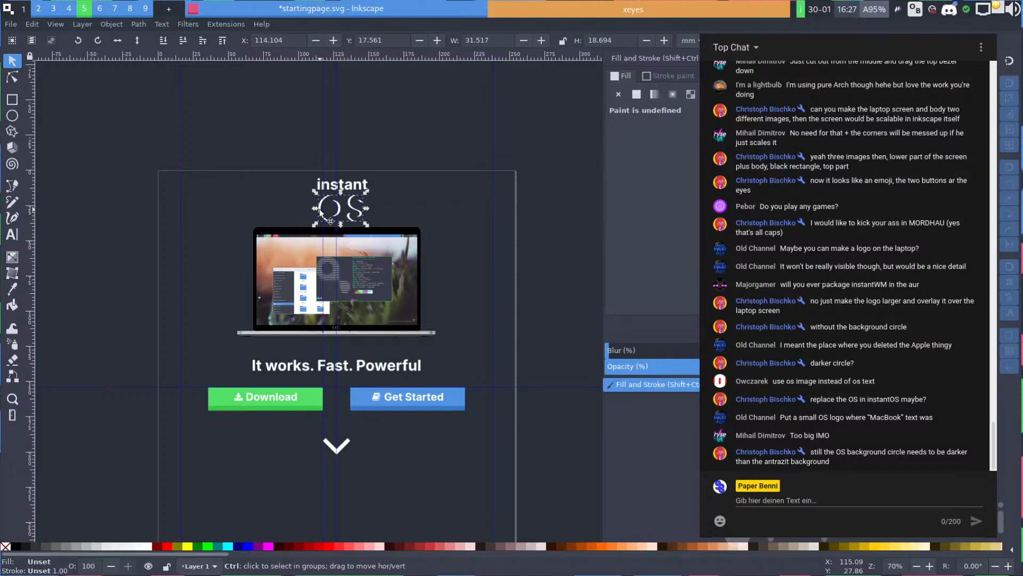
drag(334, 214, 191, 212)
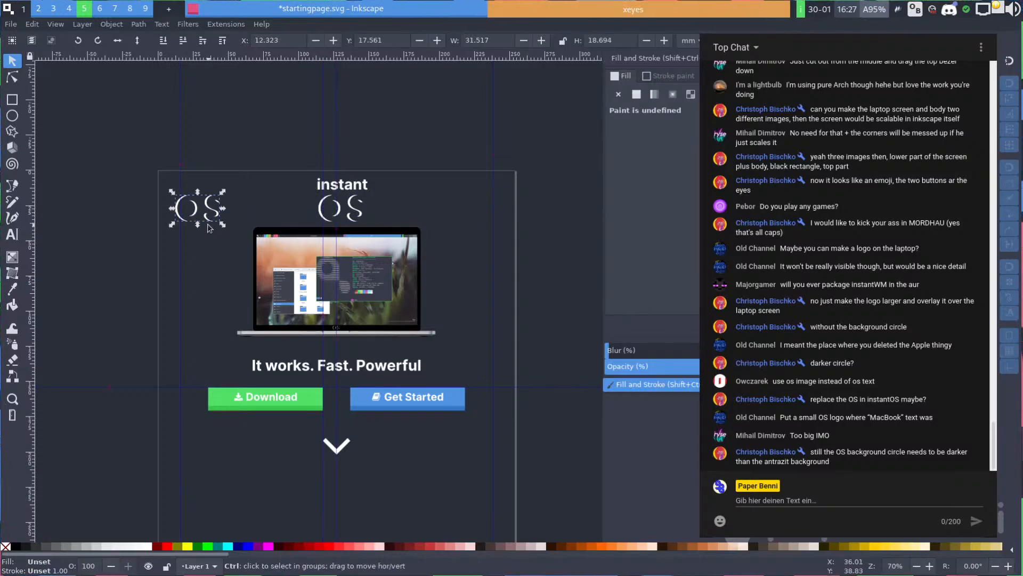
scroll(203, 224, up, 3)
drag(300, 281, 286, 271)
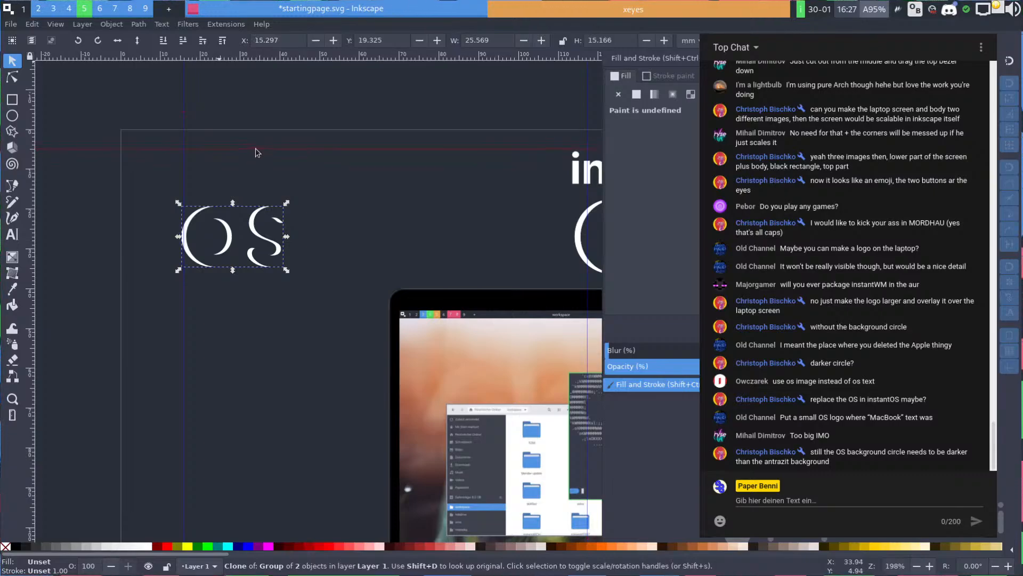
Turn on snapping and align the OS clone's top edge with the "instant" title at about X 15.4, Y 5.5 mm
mouse_move(218, 219)
mouse_down()
mouse_move(232, 166)
mouse_move(234, 182)
mouse_up()
key(shift+5)
click(251, 117)
scroll(323, 190, down, 2)
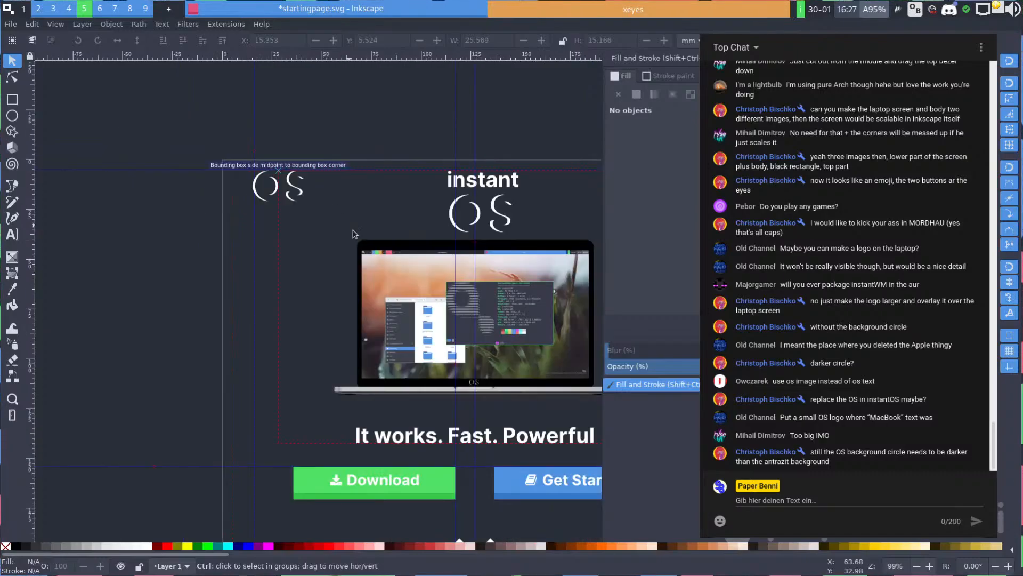
scroll(352, 234, down, 1)
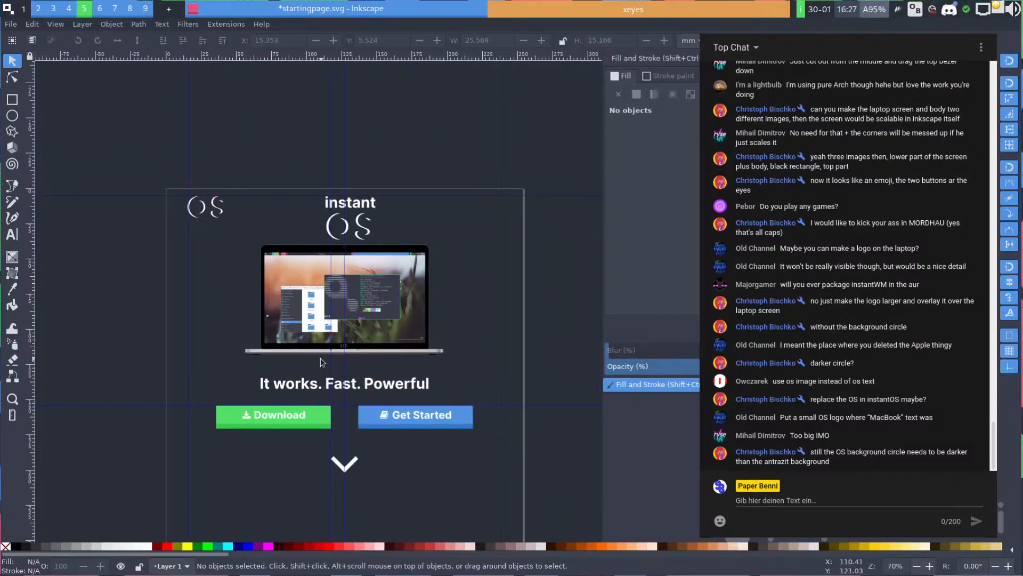
drag(322, 346, 332, 145)
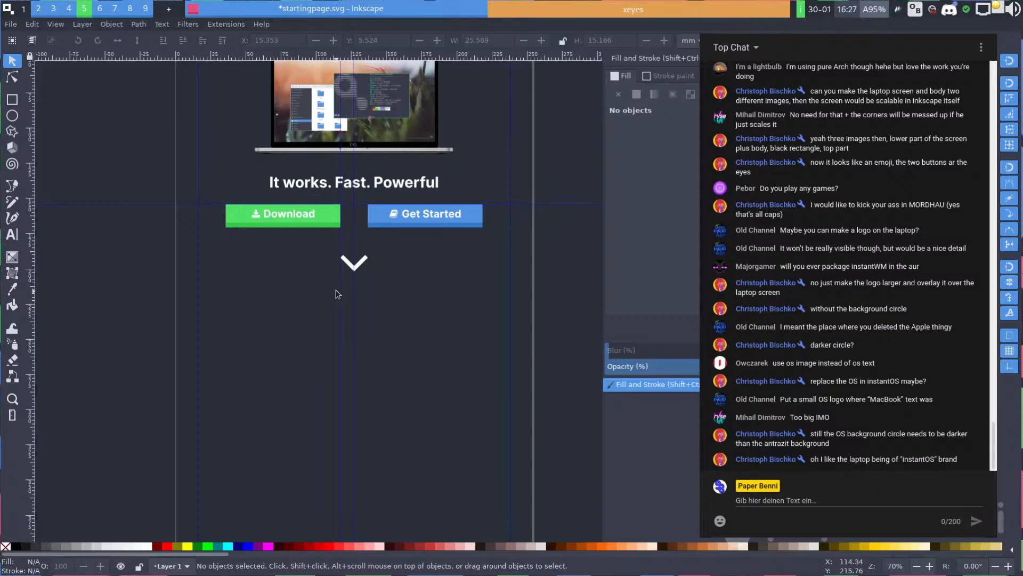
Add a vertical guide snapped to the left edge of the Get Started button
drag(365, 347, 377, 258)
scroll(366, 252, up, 2)
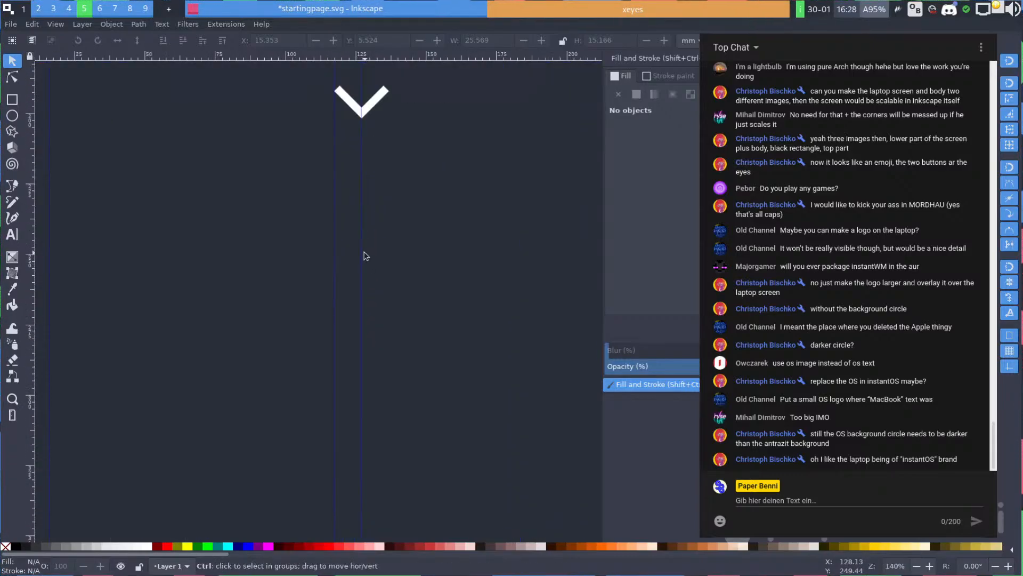
drag(380, 198, 323, 327)
scroll(323, 331, down, 3)
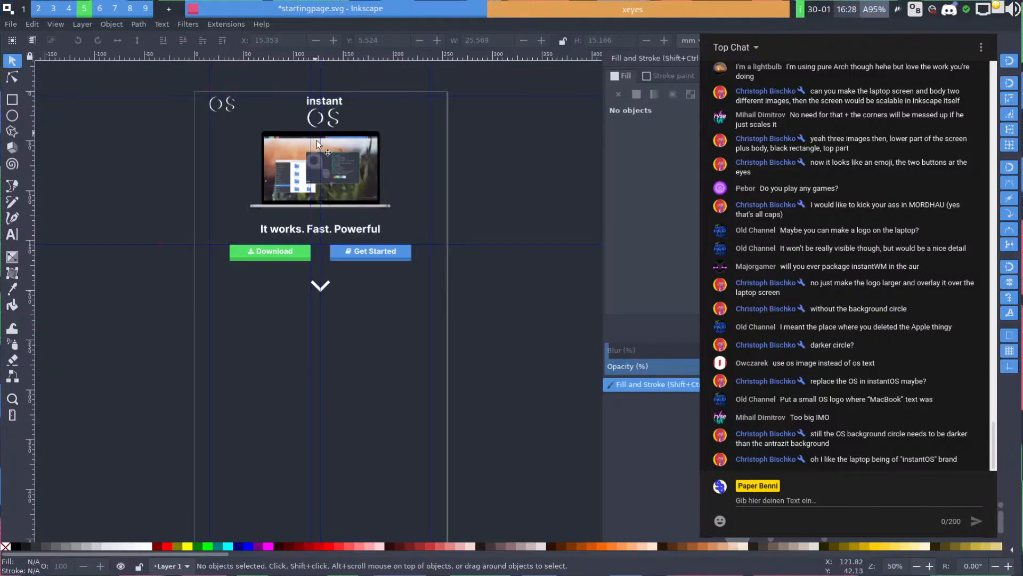
drag(300, 286, 322, 254)
scroll(337, 242, up, 2)
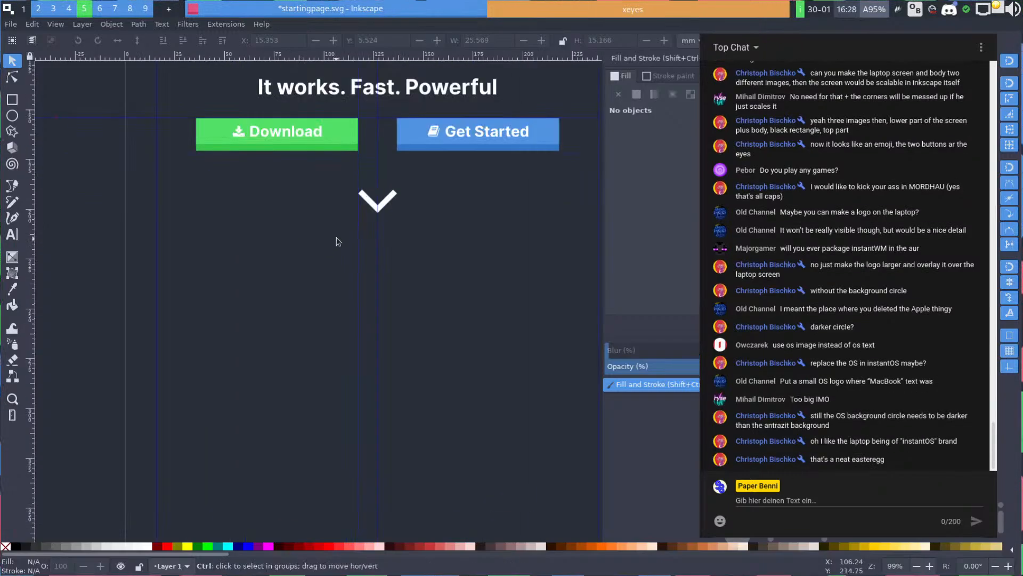
drag(405, 165, 288, 319)
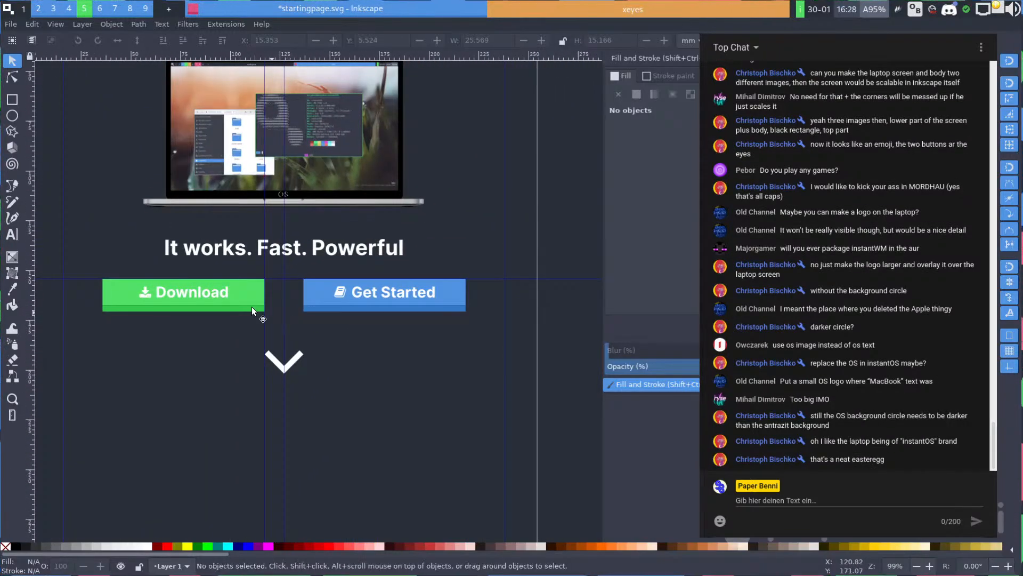
drag(30, 201, 302, 305)
click(309, 308)
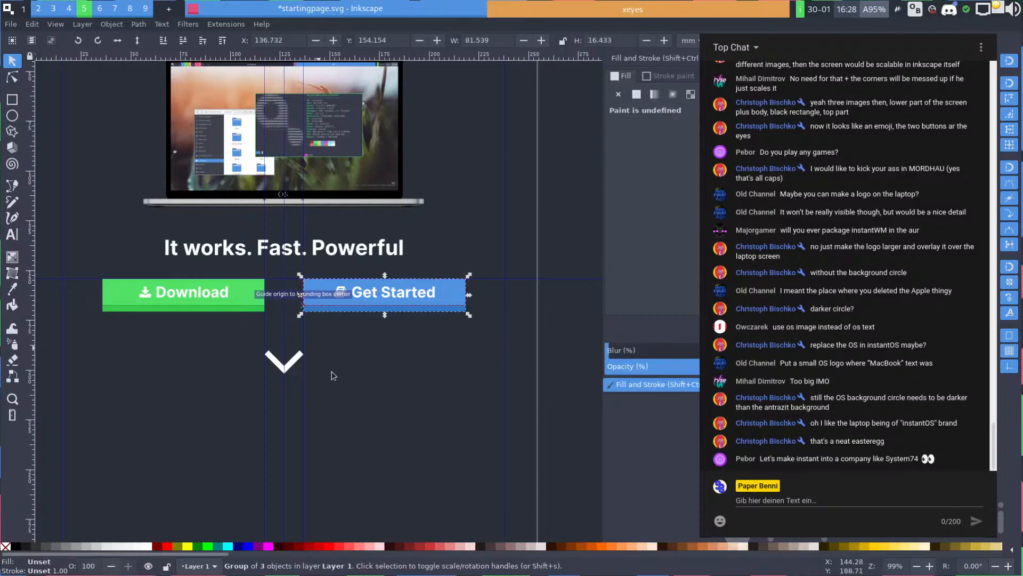
click(331, 374)
Check the chevron's width and centring against the guides at the inner edges of the two buttons
drag(360, 441, 419, 376)
scroll(367, 325, up, 3)
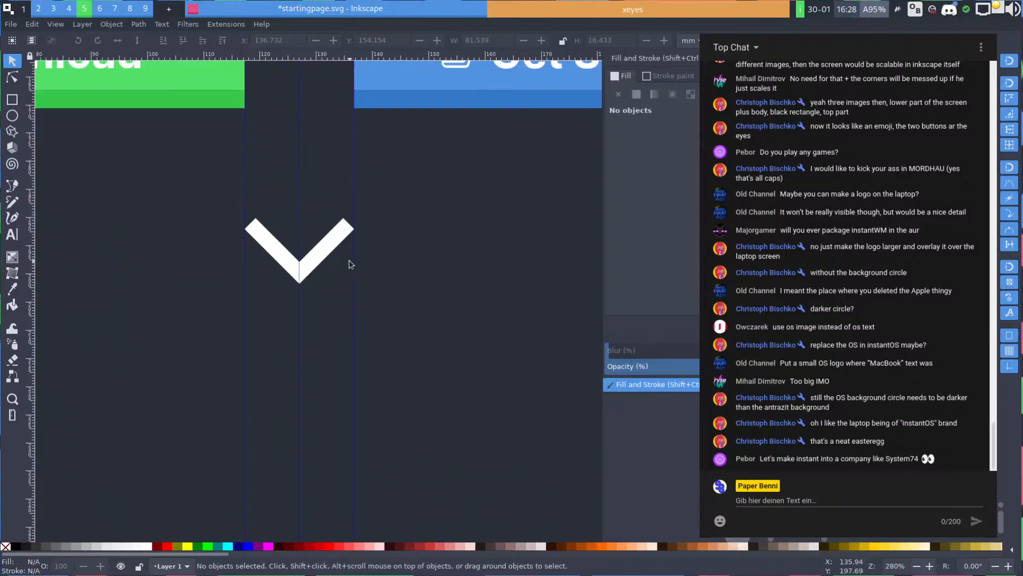
scroll(350, 264, down, 4)
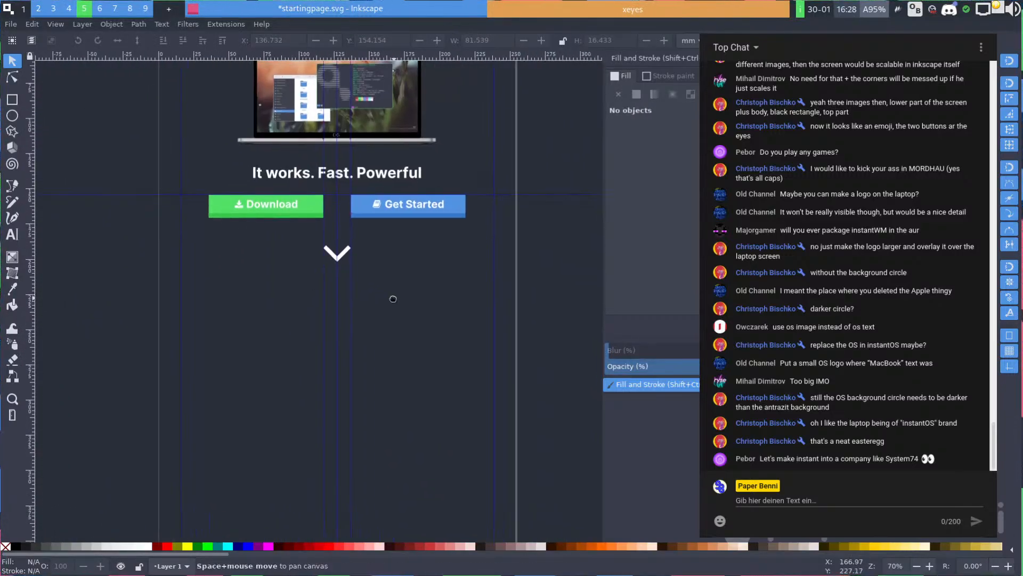
scroll(384, 288, up, 2)
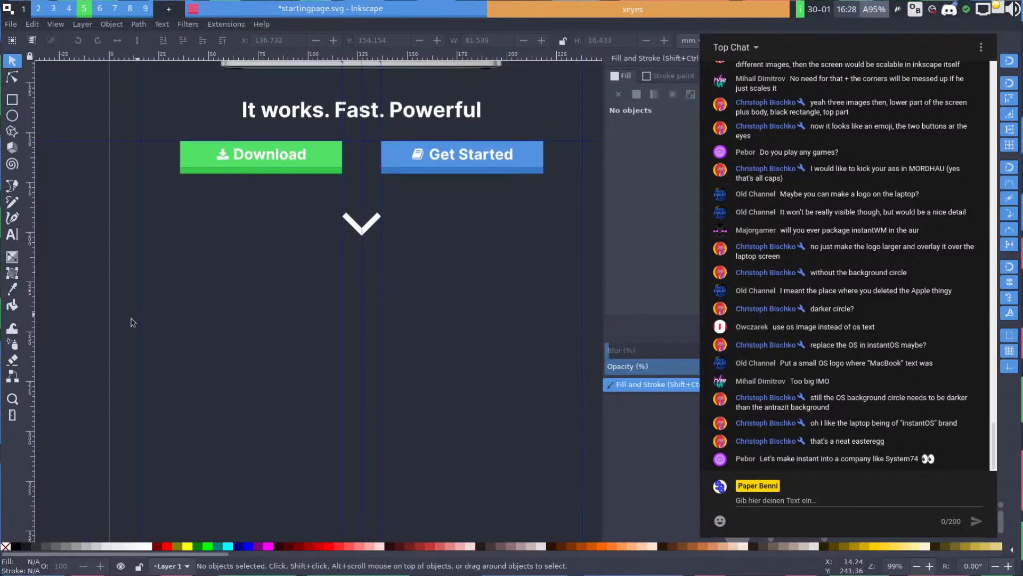
drag(783, 461, 832, 459)
click(937, 352)
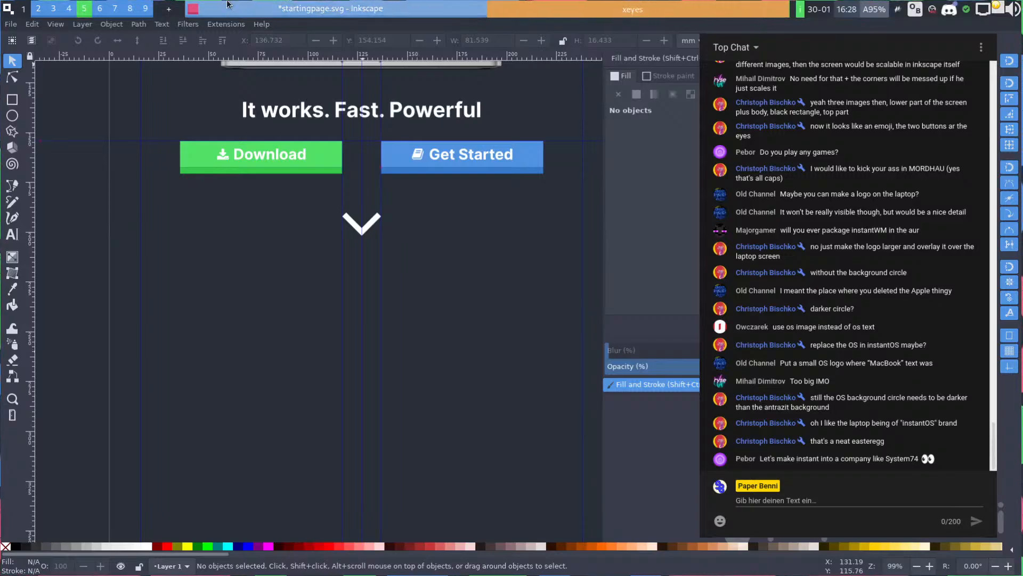
Switch to Firefox on another workspace, search the web for "pop os" and open the Pop!_OS by System76 page
click(30, 4)
click(166, 153)
text(fire)
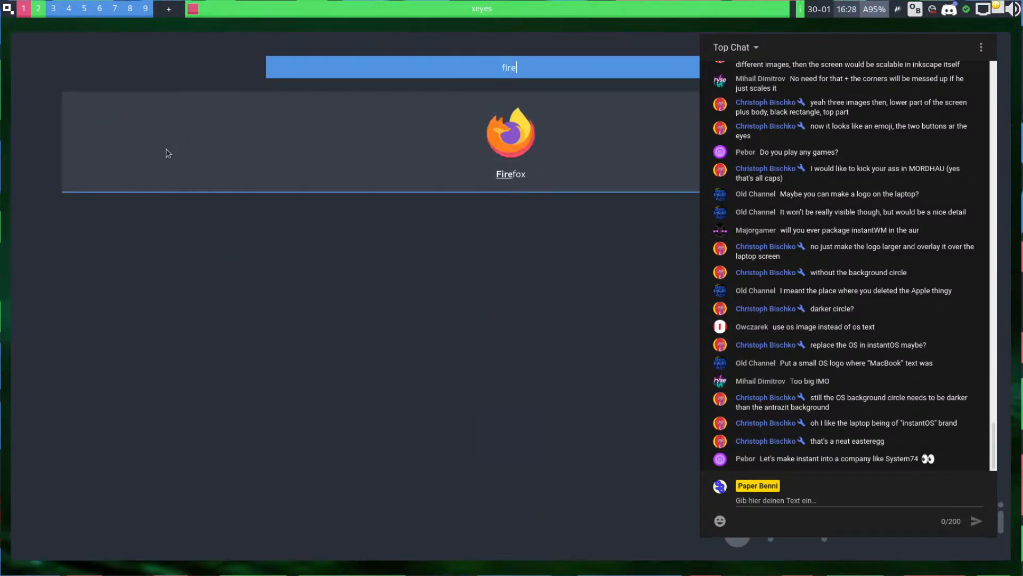
key(Return)
text(pop os)
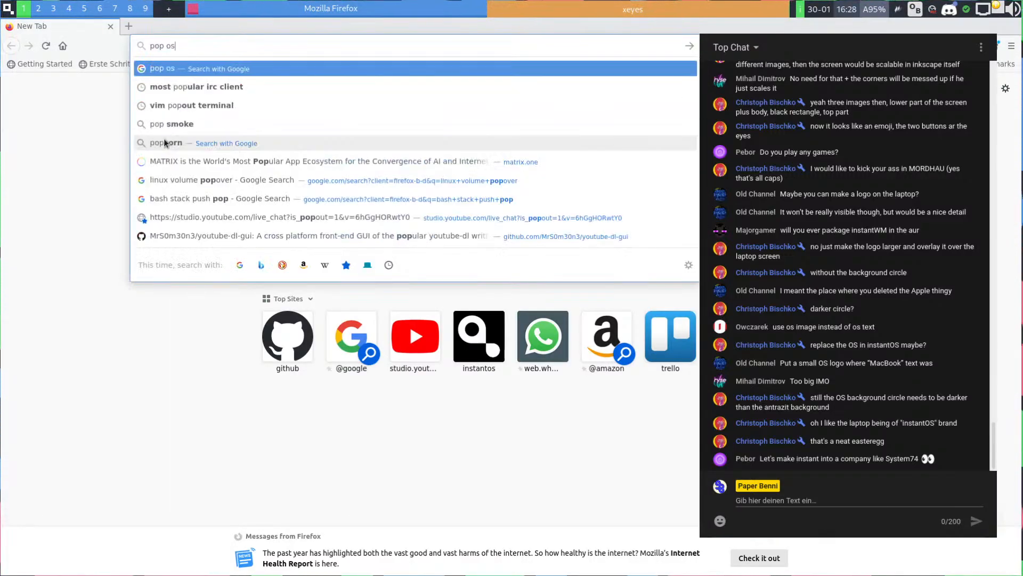
key(Return)
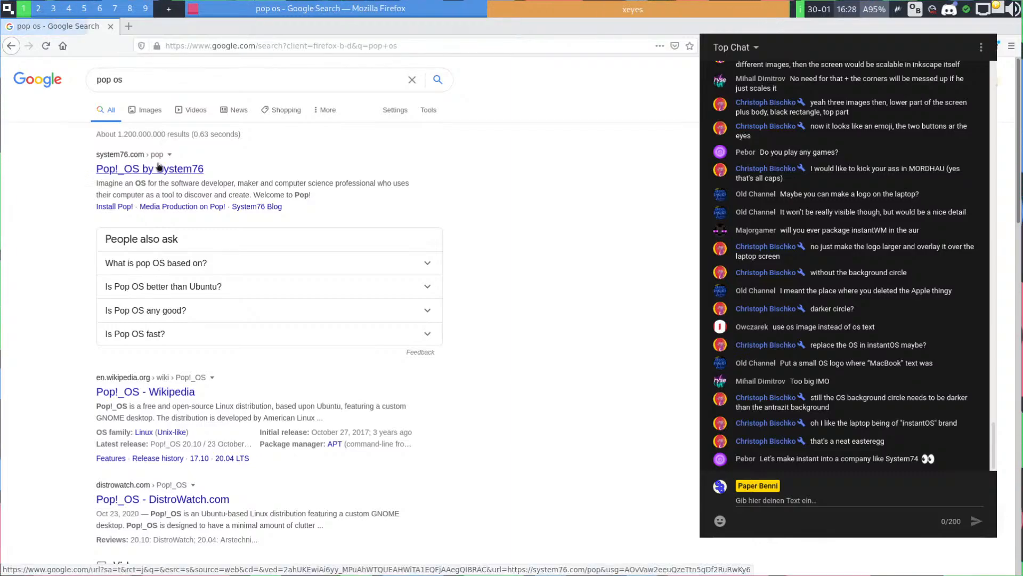
click(163, 167)
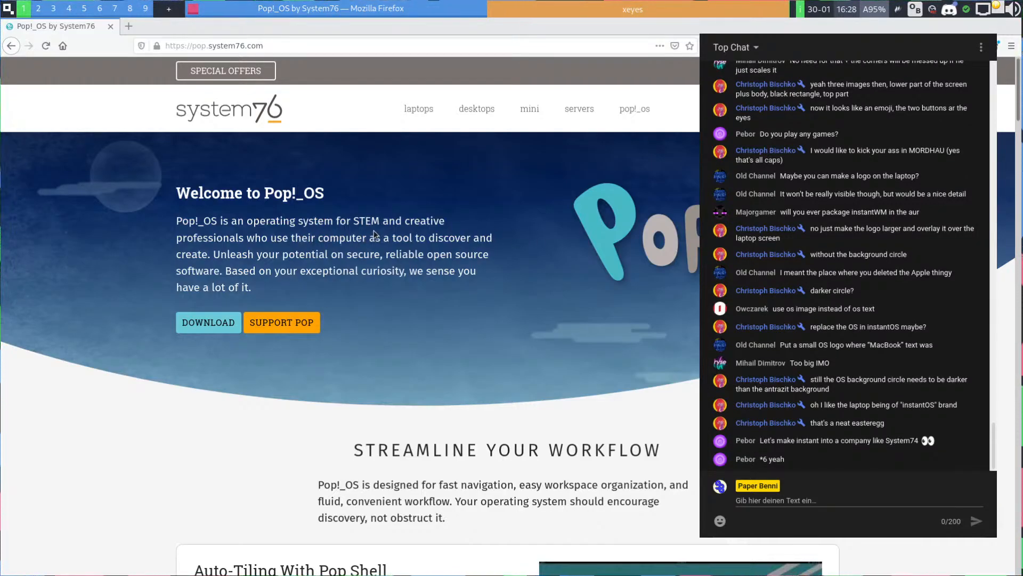
Examine the Pop!_OS page's welcome banner, its two call-to-action buttons and the start of the workflow section
scroll(371, 231, down, 2)
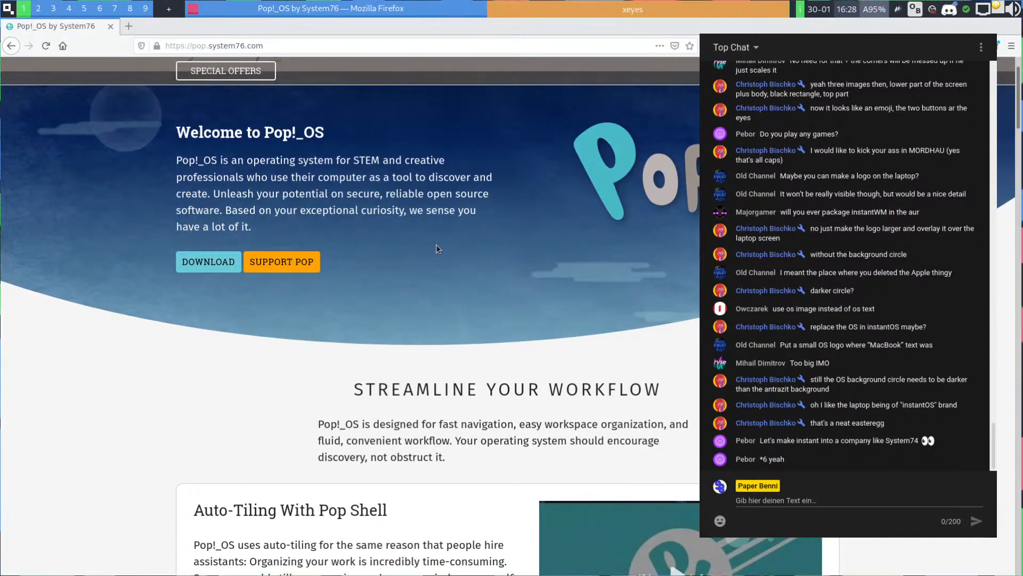
scroll(439, 248, down, 2)
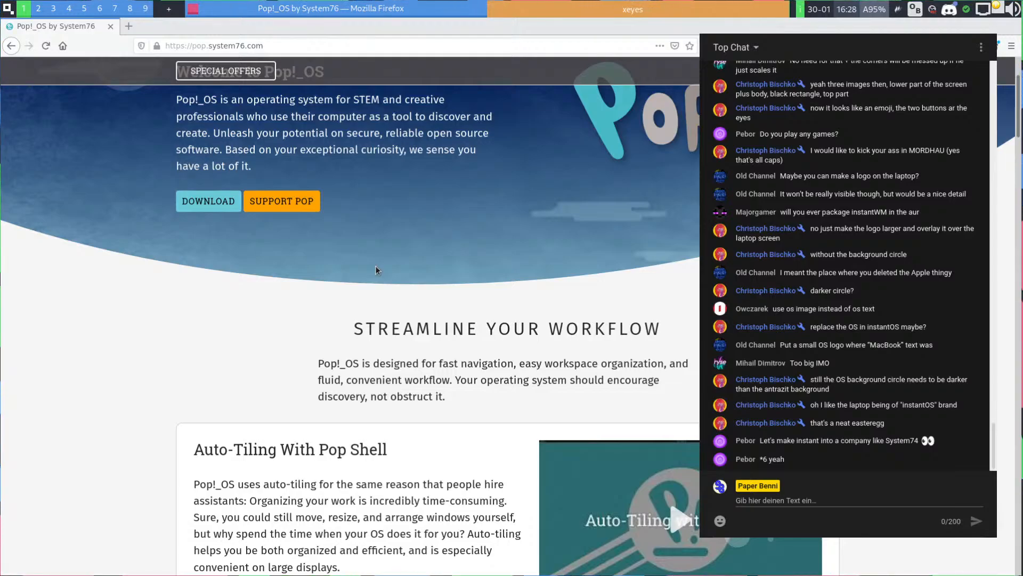
triple_click(912, 441)
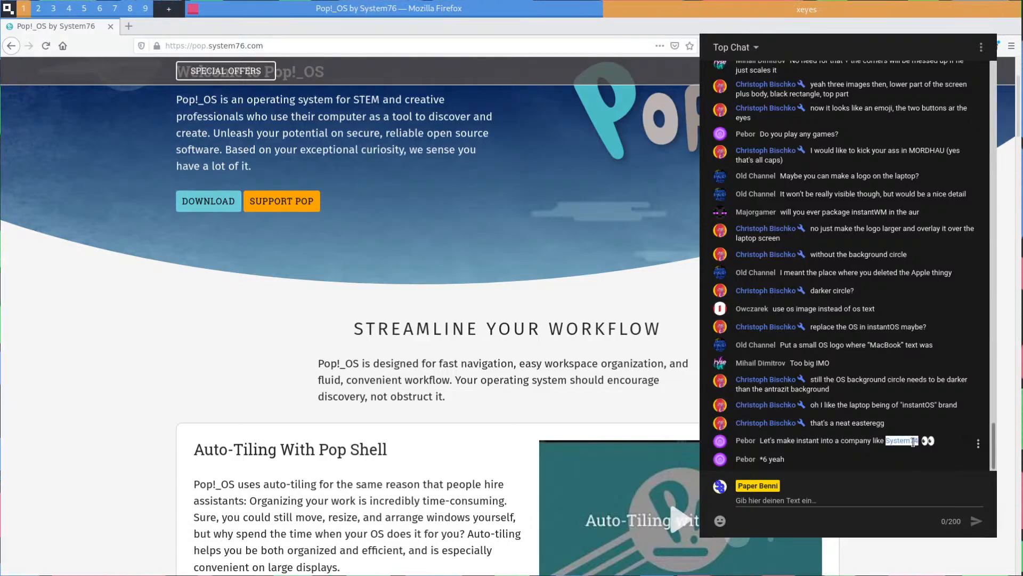
click(825, 453)
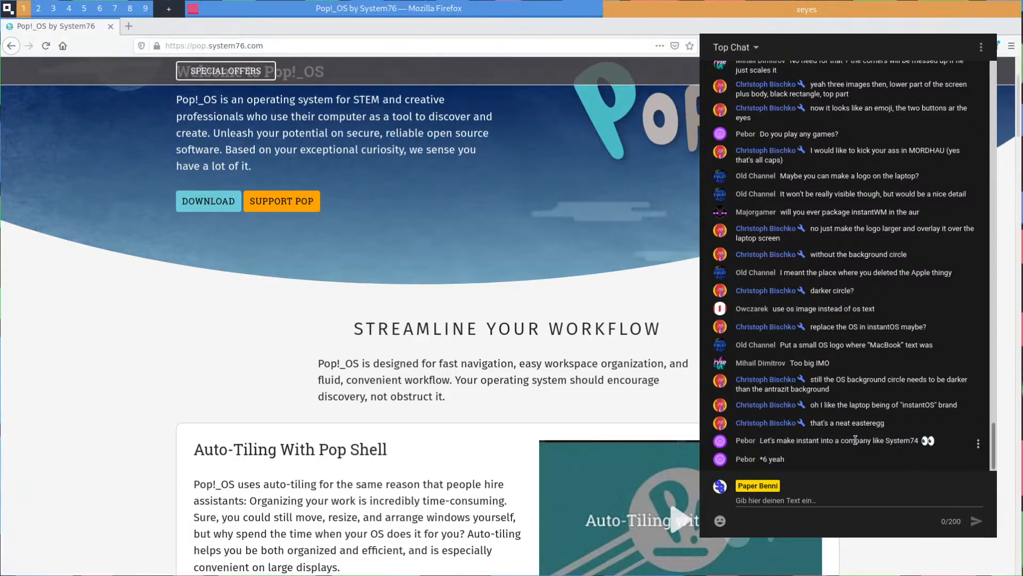
scroll(538, 298, down, 3)
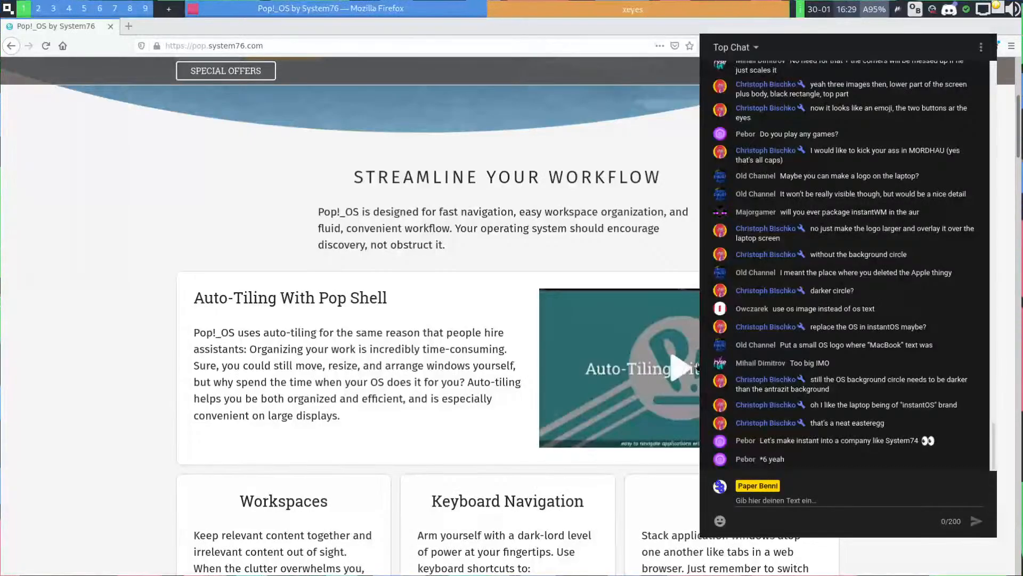
Watch parts of the Auto-Tiling With Pop Shell tutorial video and close its player
click(541, 294)
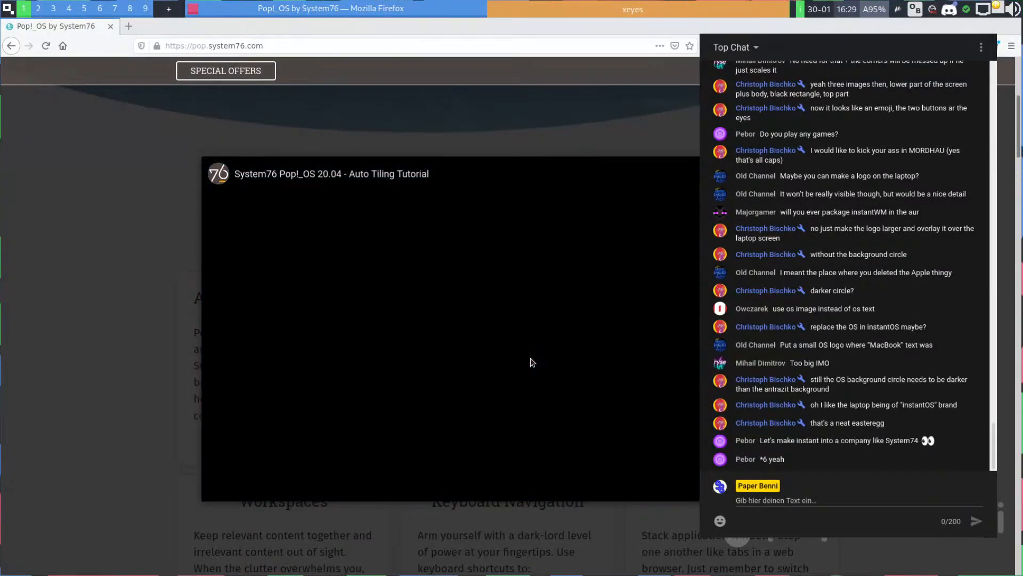
click(517, 324)
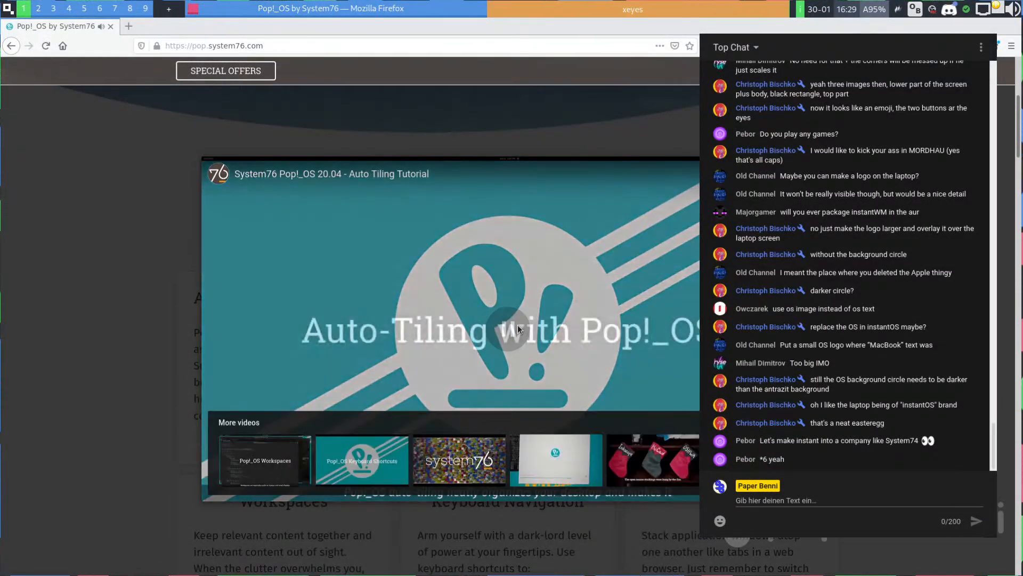
key(Down)
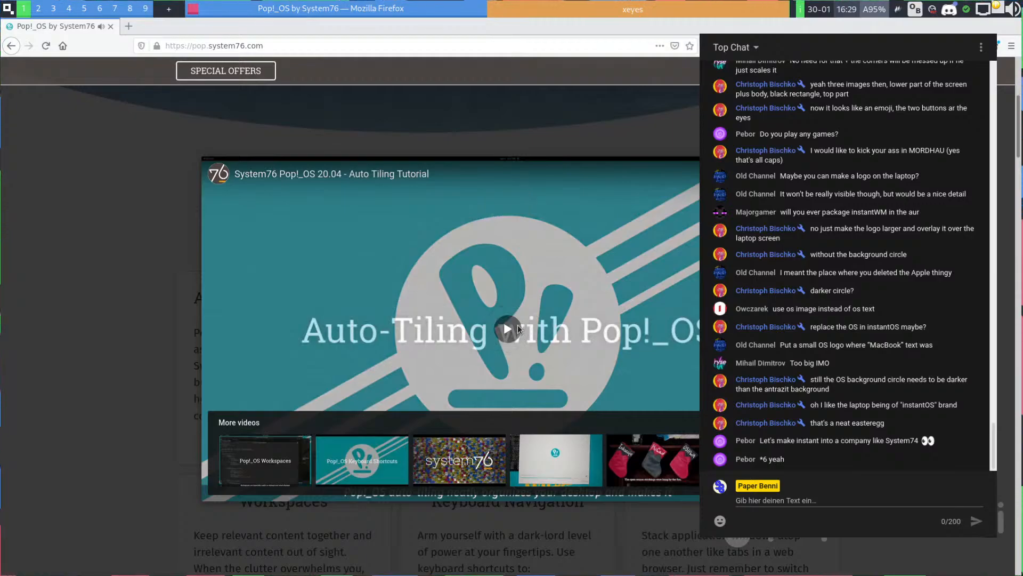
click(517, 324)
key(Down)
key(Down)
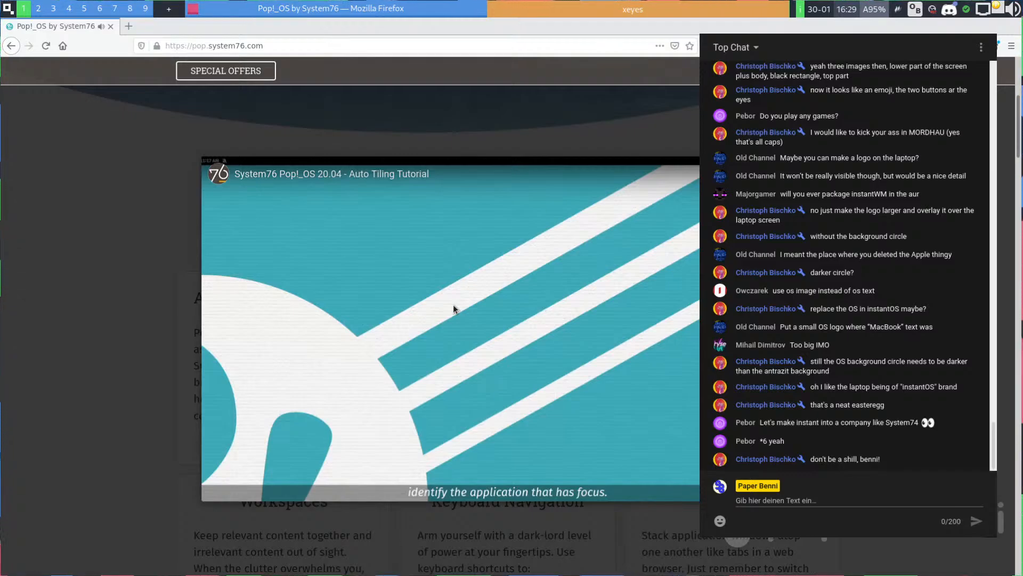
click(411, 336)
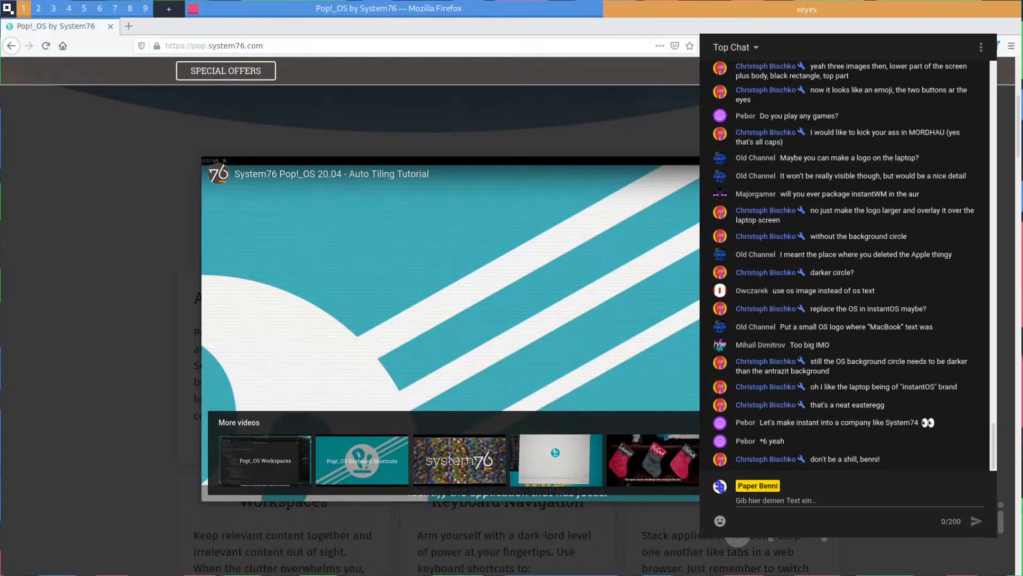
click(350, 350)
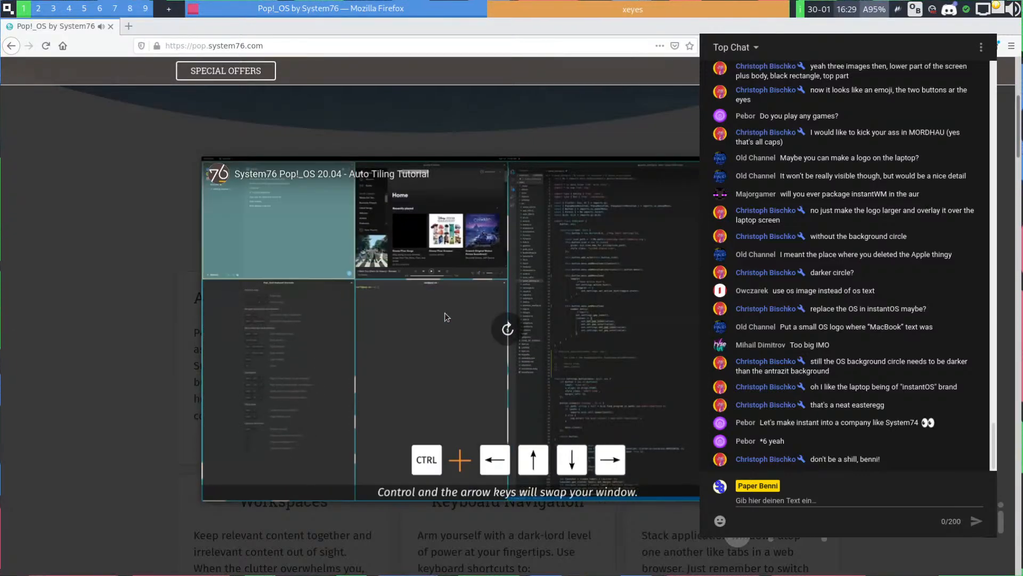
key(Escape)
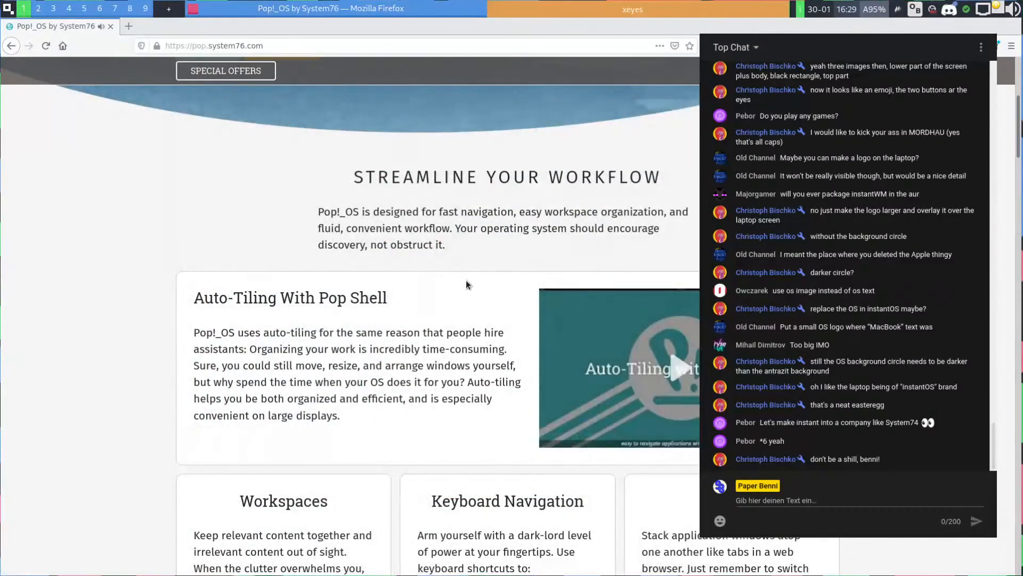
Review how the Workspaces and Keyboard Navigation cards present features, continuing down to the development toolkits section
scroll(383, 243, down, 4)
scroll(320, 257, down, 3)
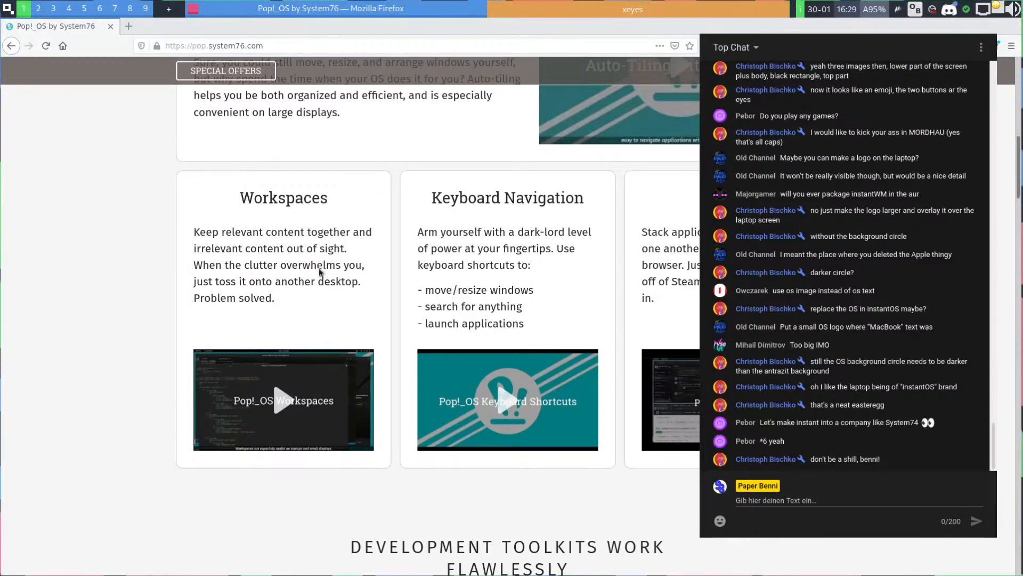
scroll(276, 266, down, 5)
scroll(276, 265, up, 12)
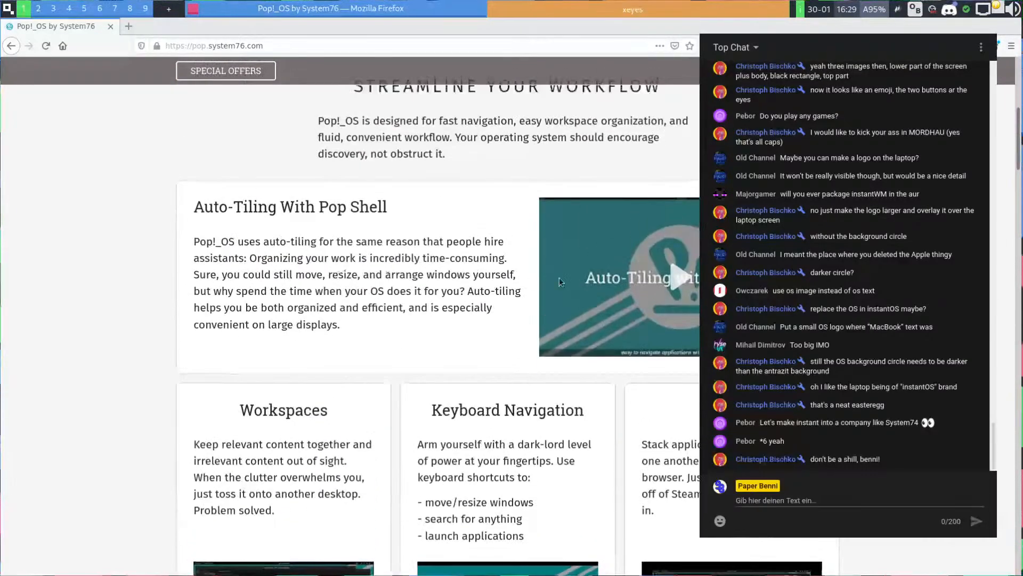
scroll(354, 301, down, 4)
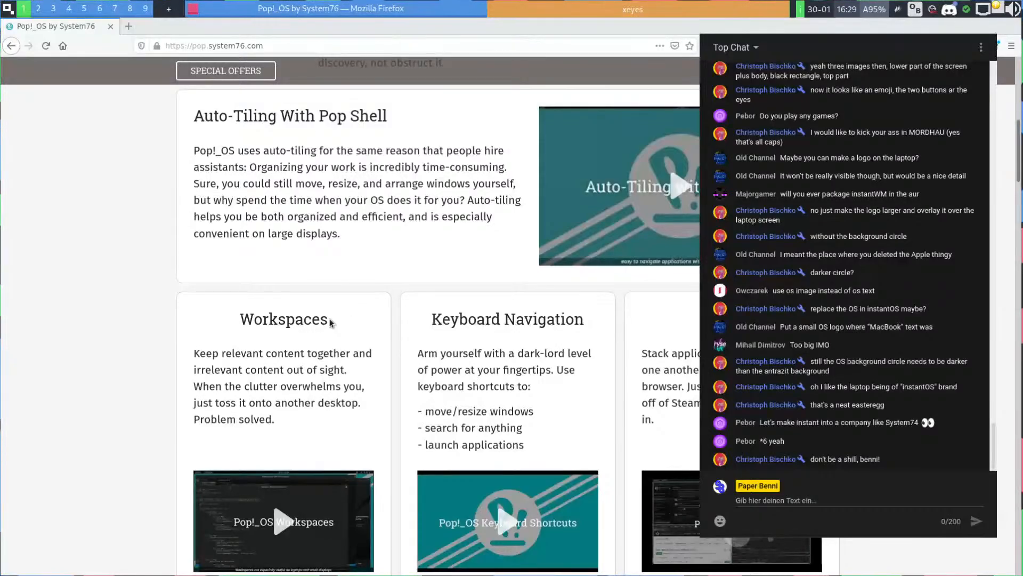
drag(311, 320, 241, 320)
click(243, 322)
drag(467, 320, 568, 320)
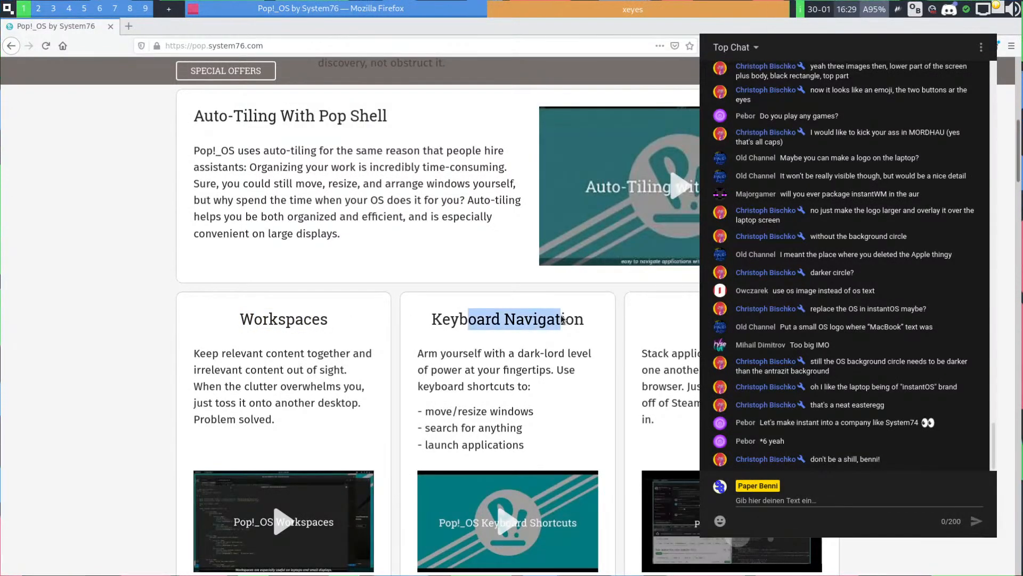
click(564, 323)
scroll(250, 276, down, 13)
scroll(382, 233, down, 6)
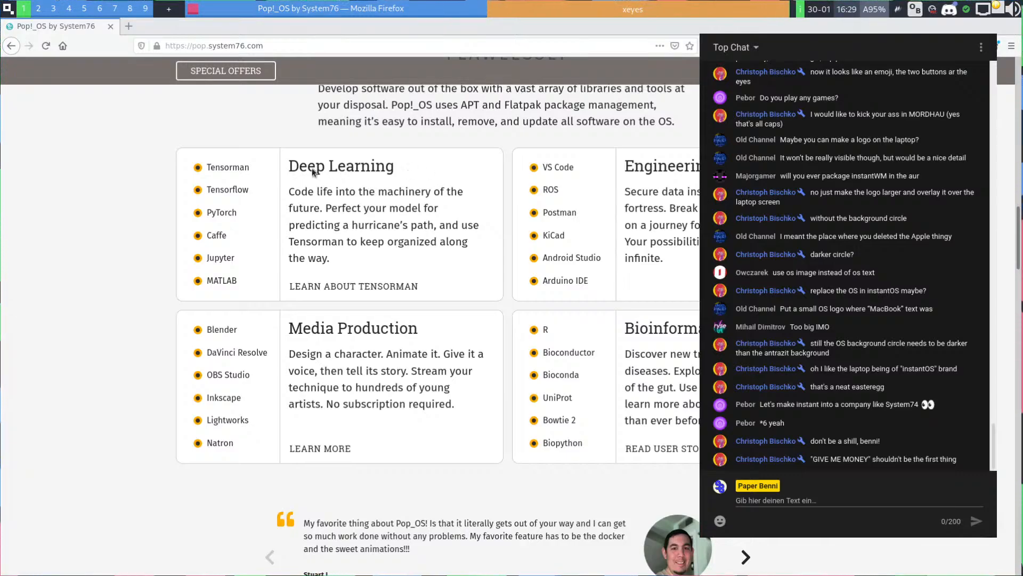
Examine the development toolkits section, especially the Deep Learning card's heading, text and tool list
drag(289, 167, 394, 171)
click(436, 232)
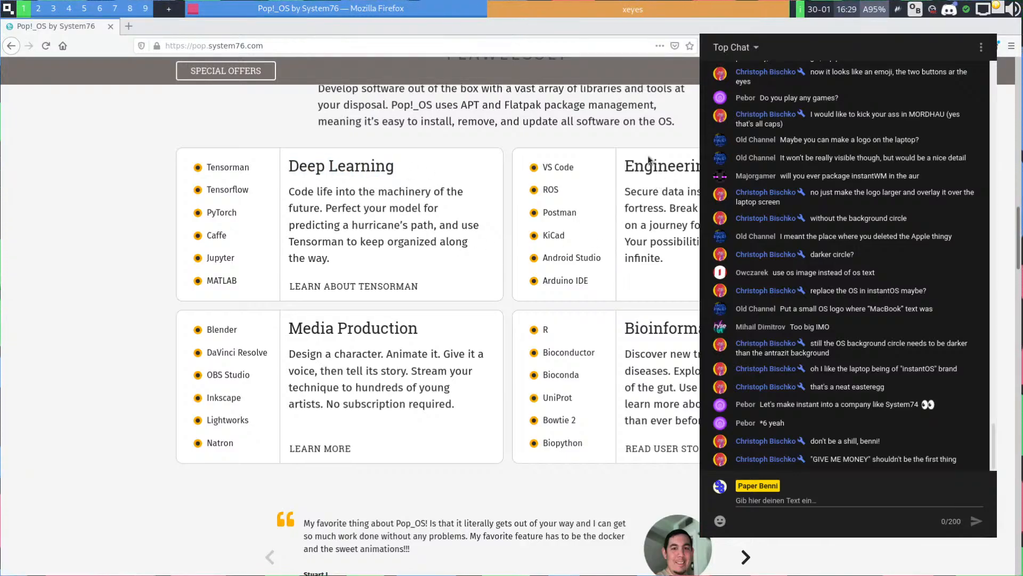
scroll(442, 274, up, 4)
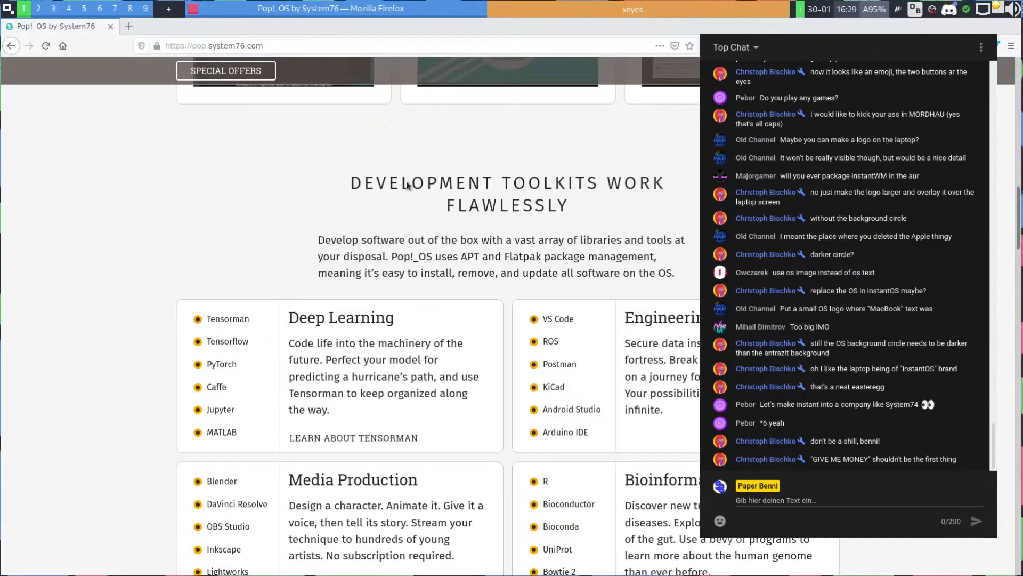
scroll(407, 183, down, 2)
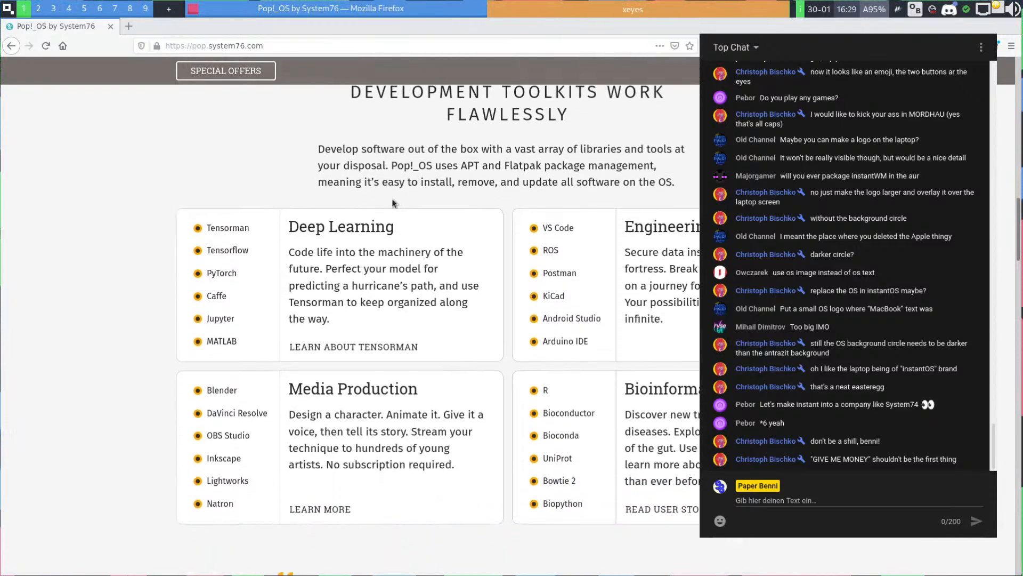
triple_click(305, 229)
click(298, 254)
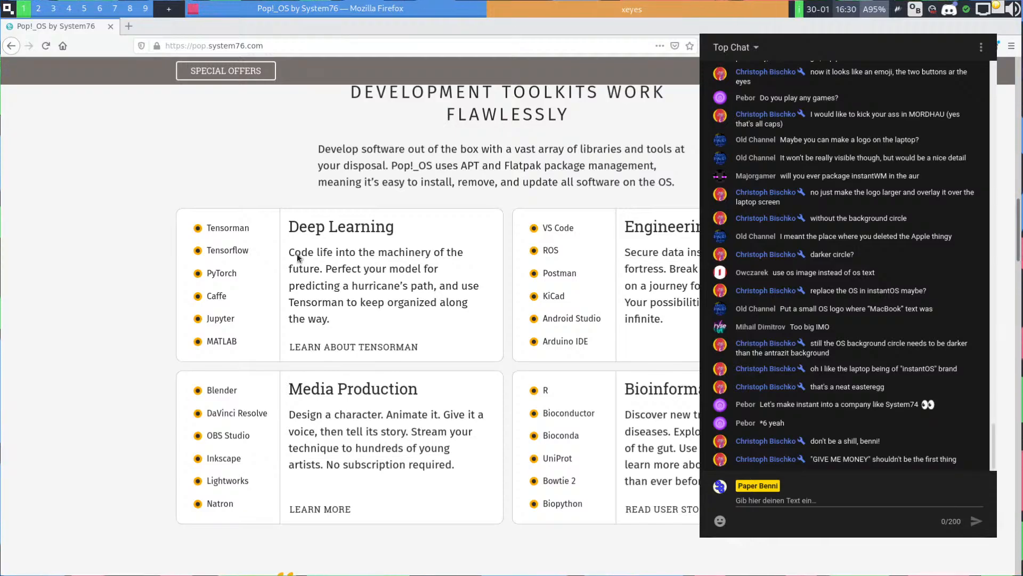
drag(813, 459, 867, 458)
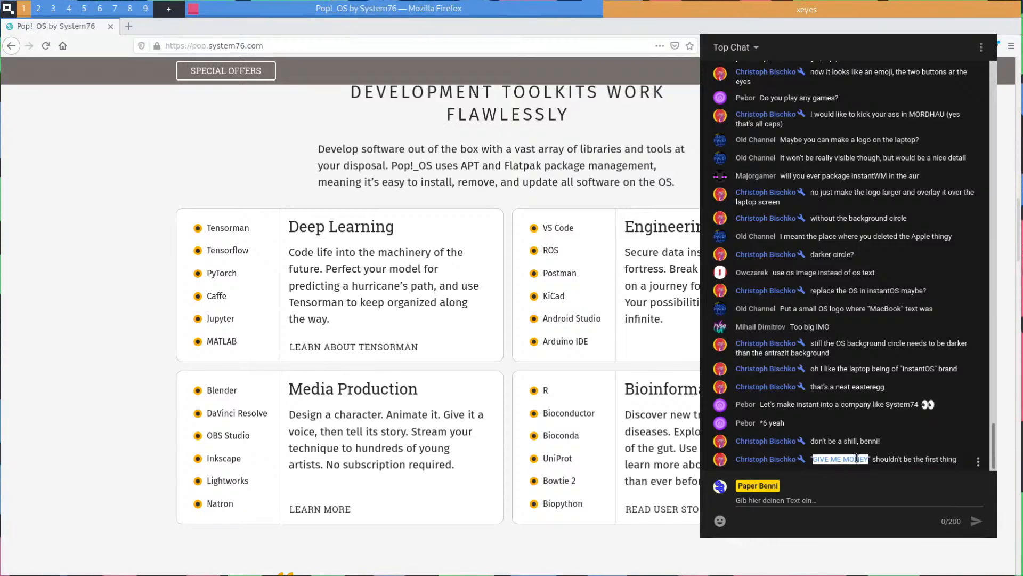
Reread the introductory text of the development toolkits section on the Pop!_OS page
click(240, 219)
middle_click(162, 30)
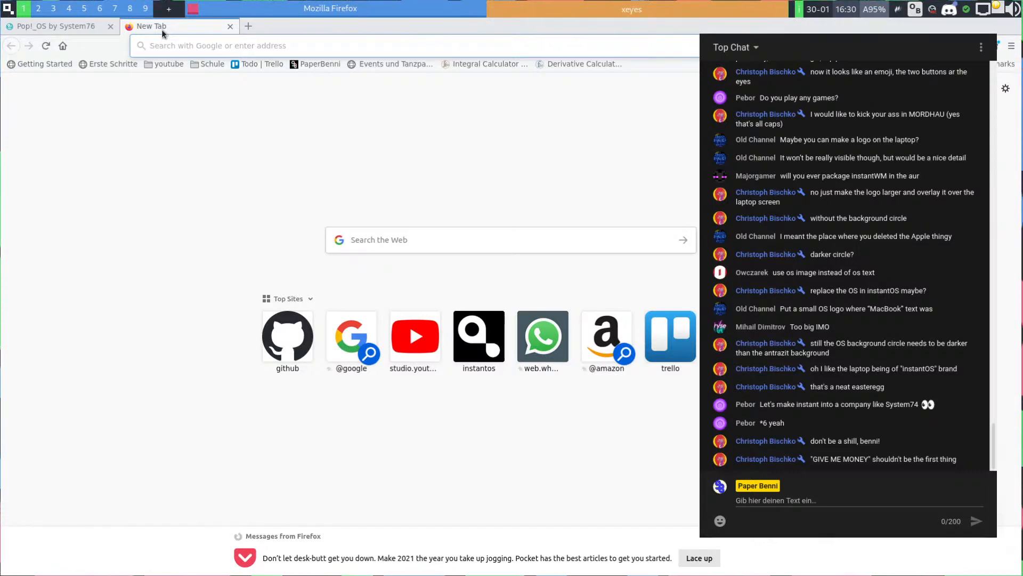
middle_click(163, 28)
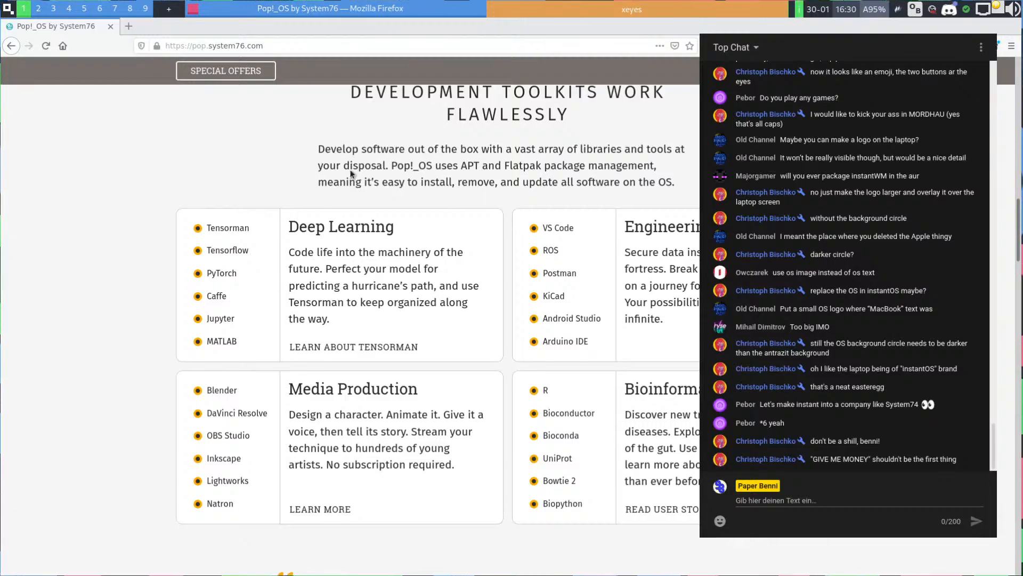
drag(317, 149, 587, 167)
click(331, 135)
scroll(310, 136, up, 4)
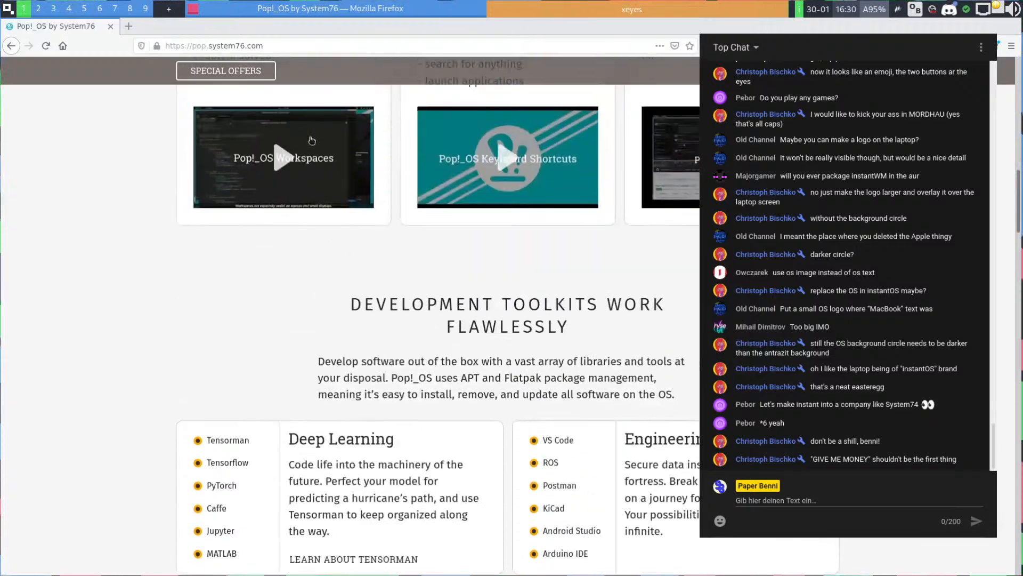
Open instantos.github.io in a new browser tab and review the homepage's overview, support/community and link button sections
key(ctrl+t)
text(https://instantos.github.io)
key(Return)
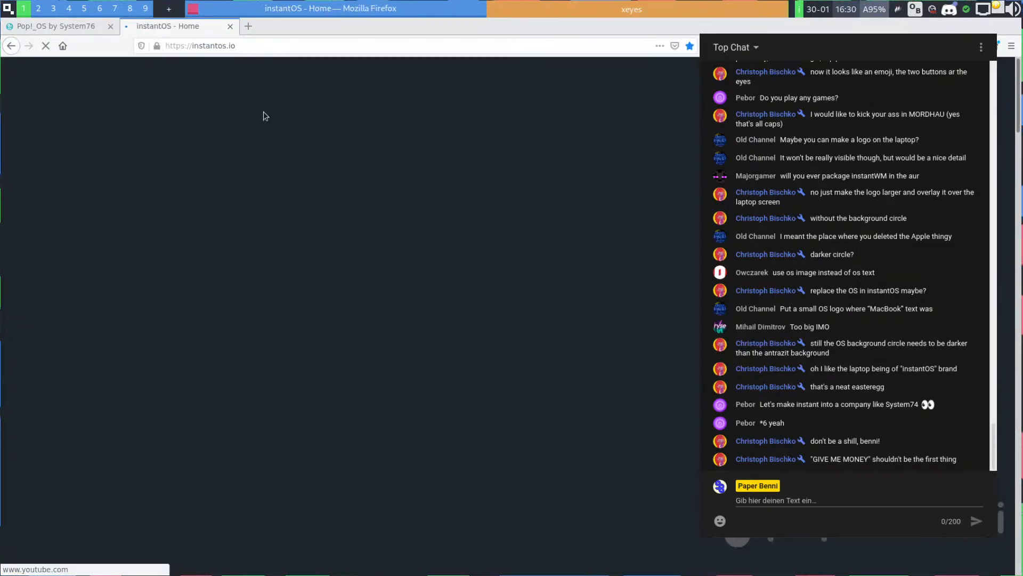
scroll(280, 144, down, 8)
scroll(282, 168, down, 15)
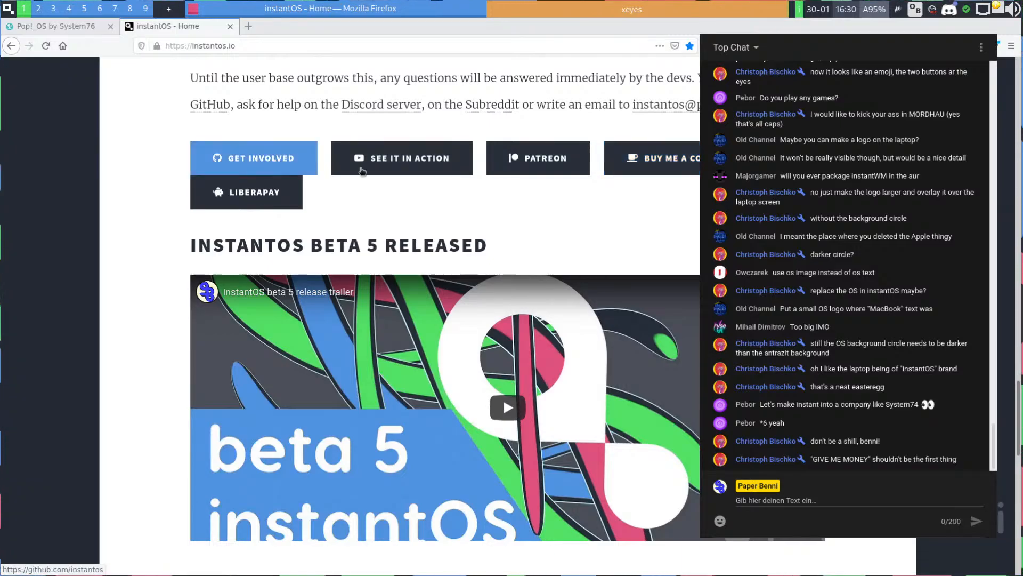
scroll(236, 235, up, 7)
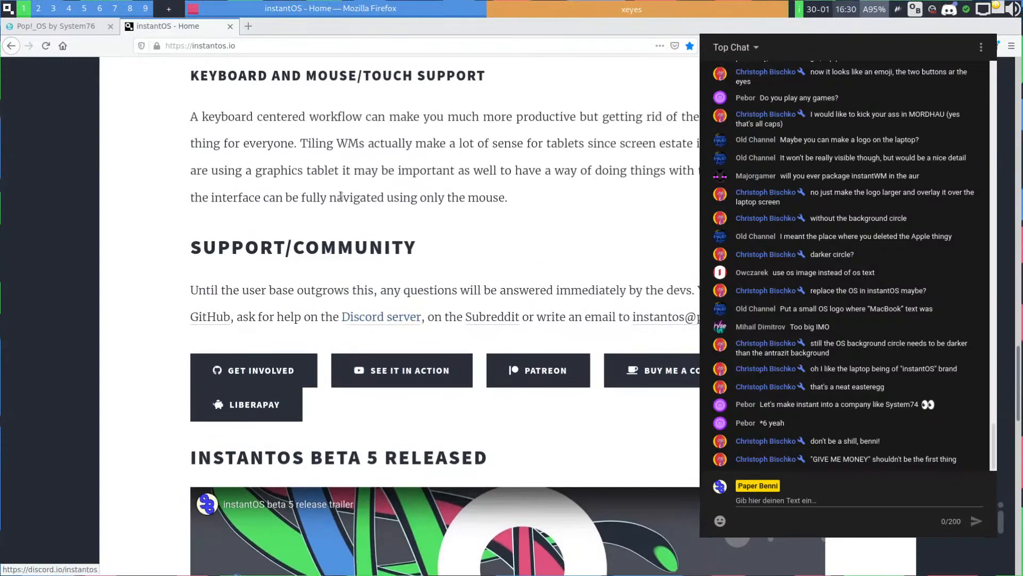
scroll(237, 236, up, 11)
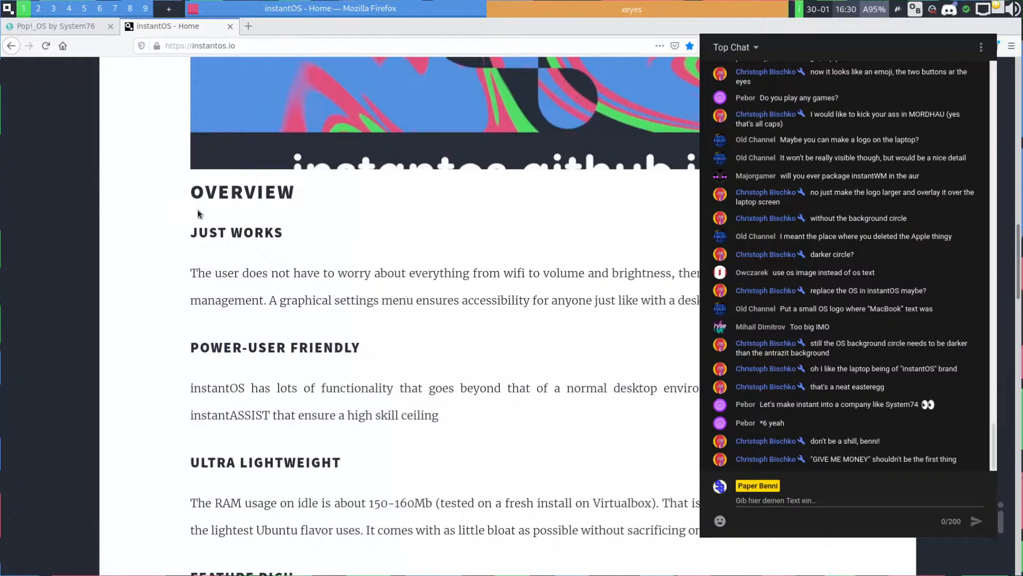
middle_click(170, 228)
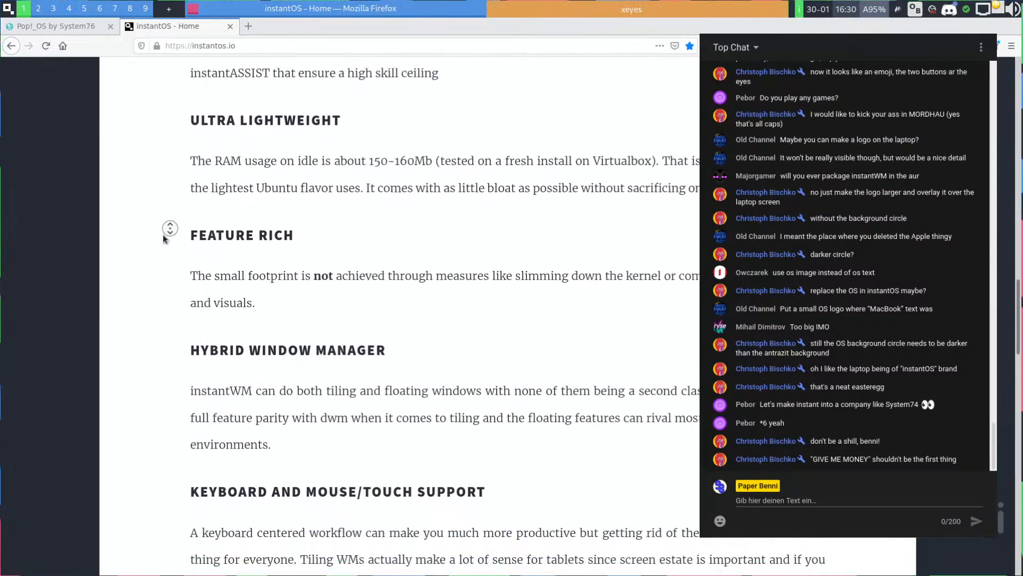
scroll(164, 232, down, 3)
scroll(167, 205, down, 8)
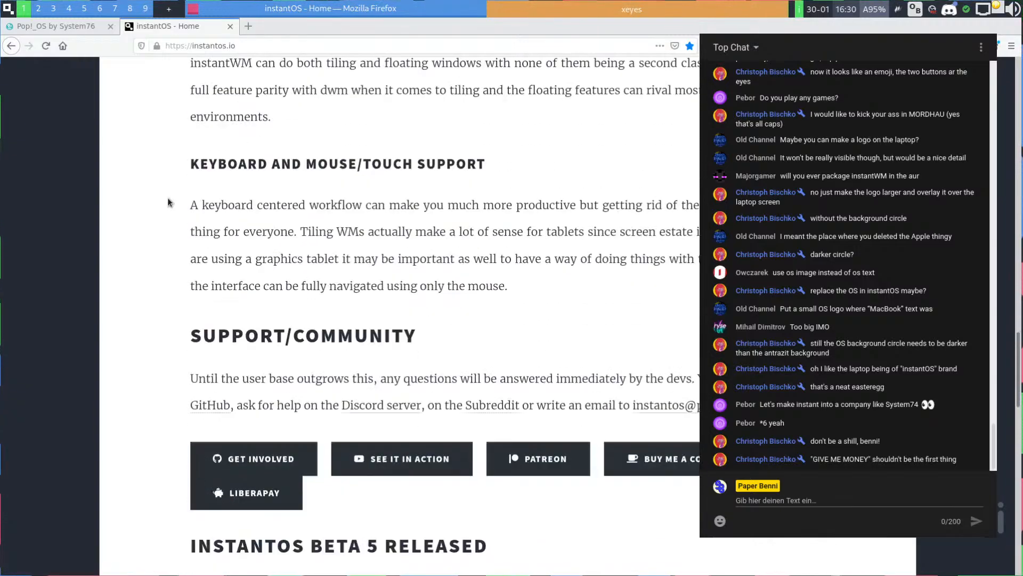
scroll(171, 181, up, 4)
Switch to Inkscape and try replacing the blue button's "Get Started" label with "ME MONEY YEEE"
key(alt+Tab)
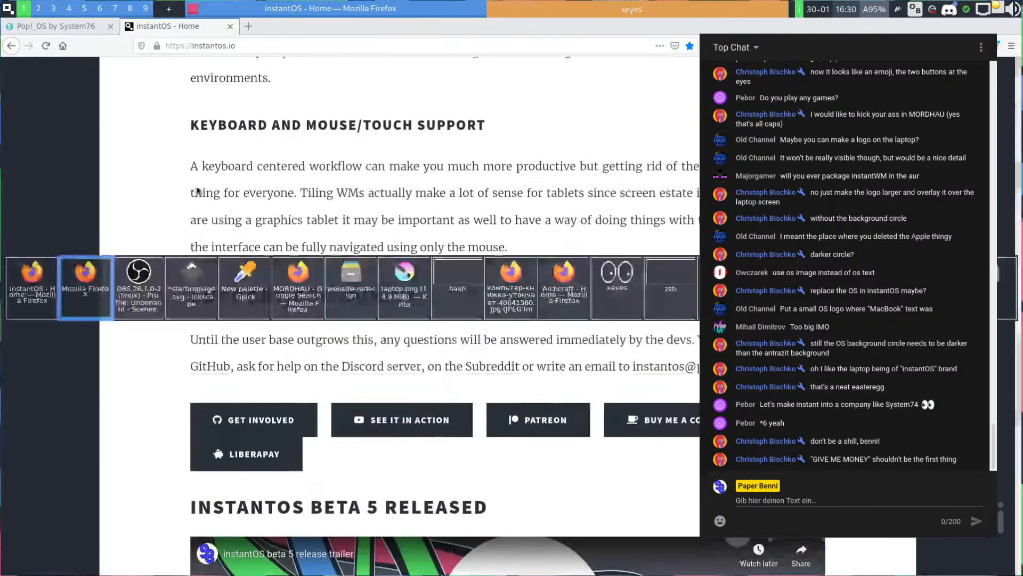
click(173, 277)
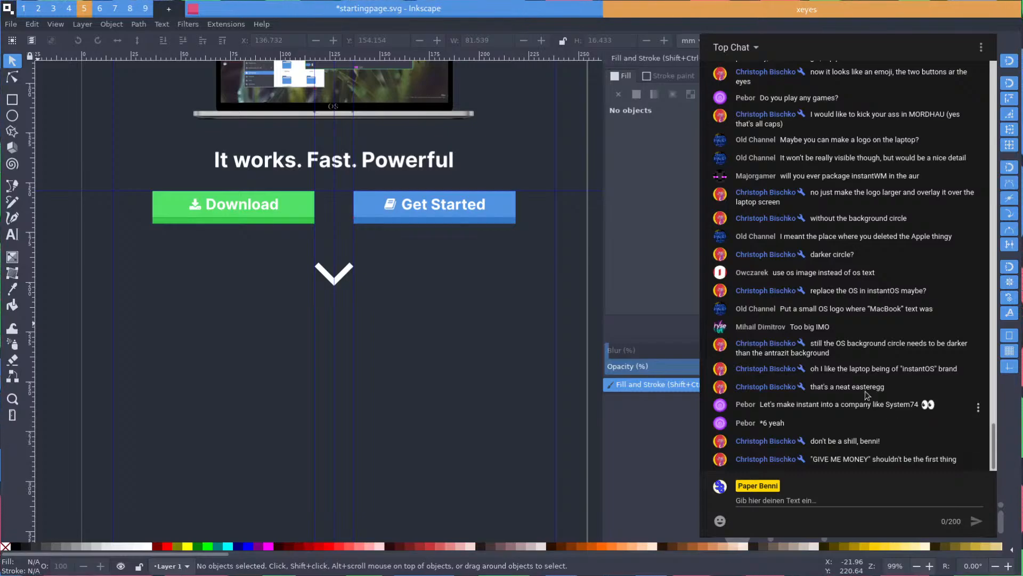
click(453, 214)
double_click(451, 209)
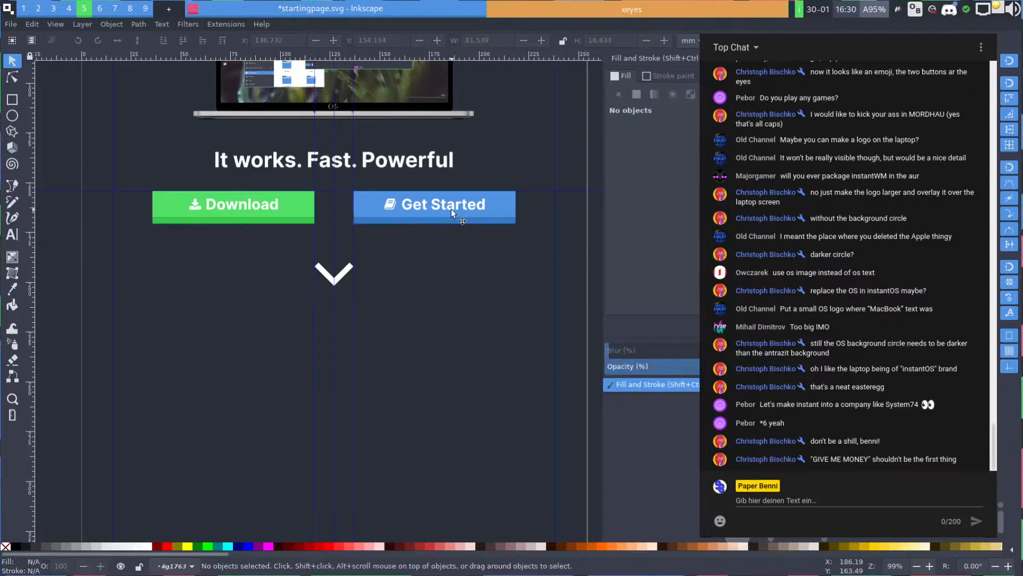
click(451, 209)
double_click(452, 208)
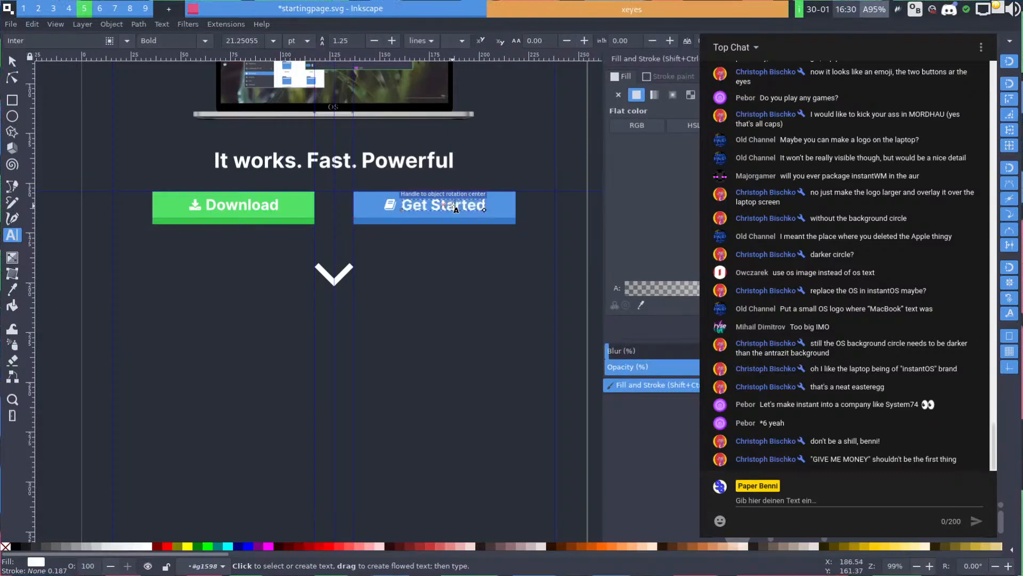
key(ctrl+a)
text(ME)
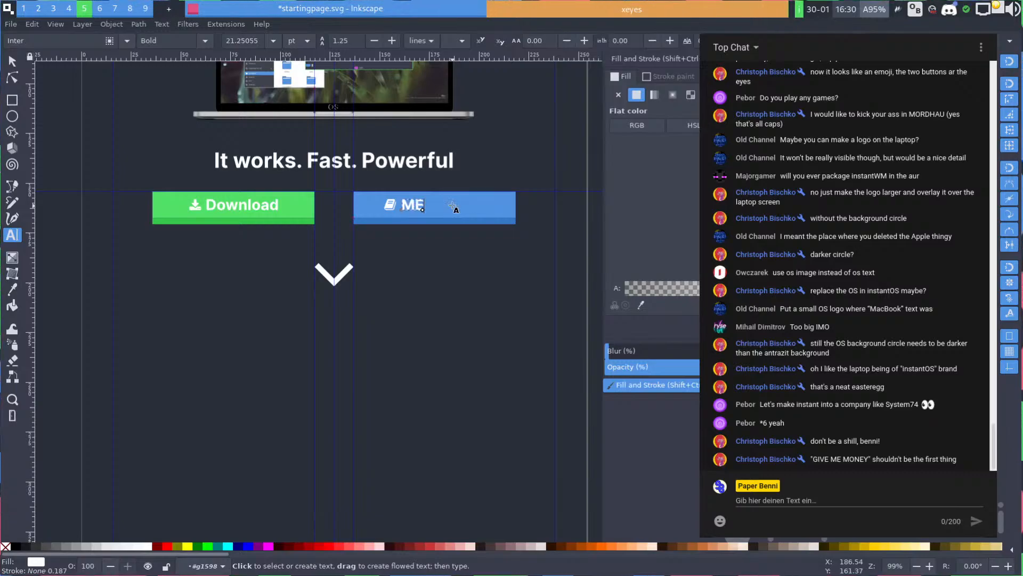
text( MONEY)
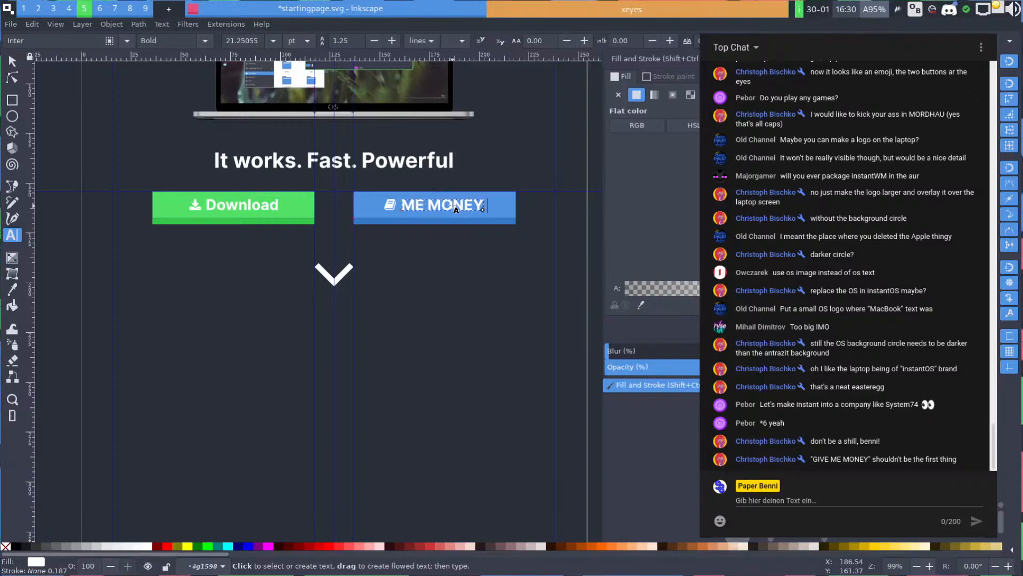
text( YEEES)
Remove the joke text from the blue button and restore its "Get Started" label
key(BackSpace)
key(BackSpace)
key(BackSpace)
key(BackSpace)
key(BackSpace)
key(BackSpace)
key(BackSpace)
key(BackSpace)
key(BackSpace)
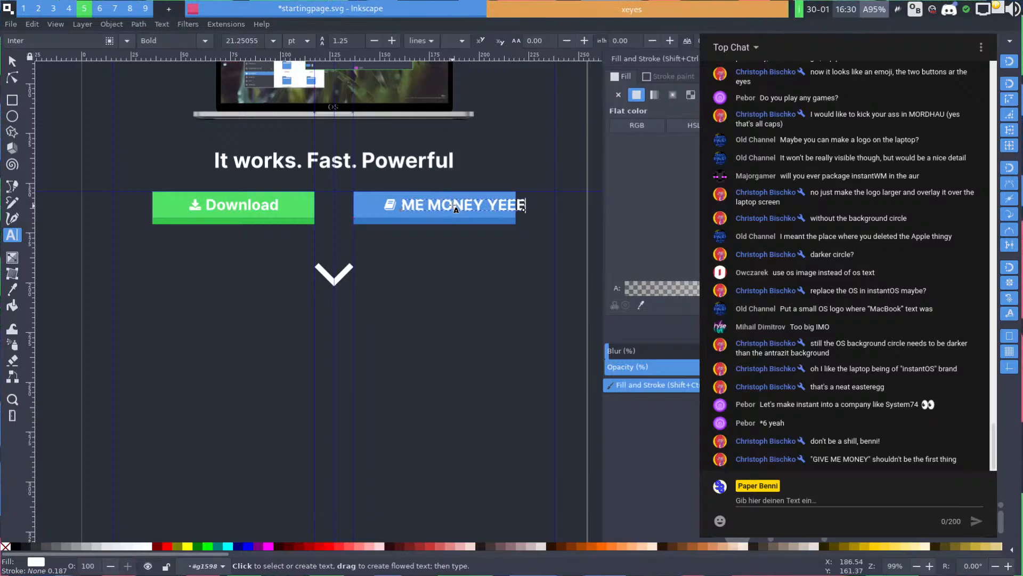
key(BackSpace)
key(BackSpace)
key(BackSpace)
key(BackSpace)
key(BackSpace)
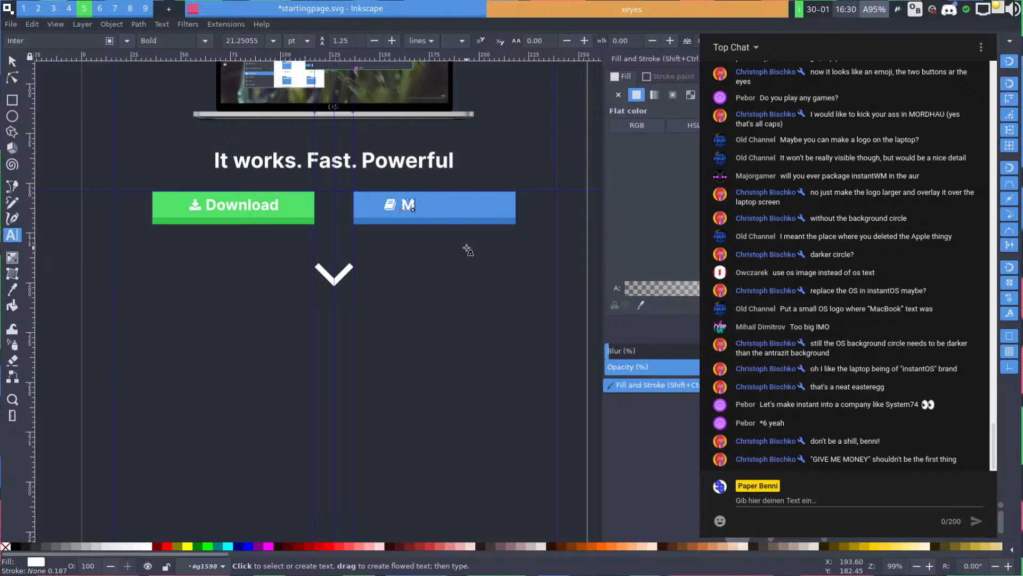
key(ctrl+z)
key(Escape)
key(s)
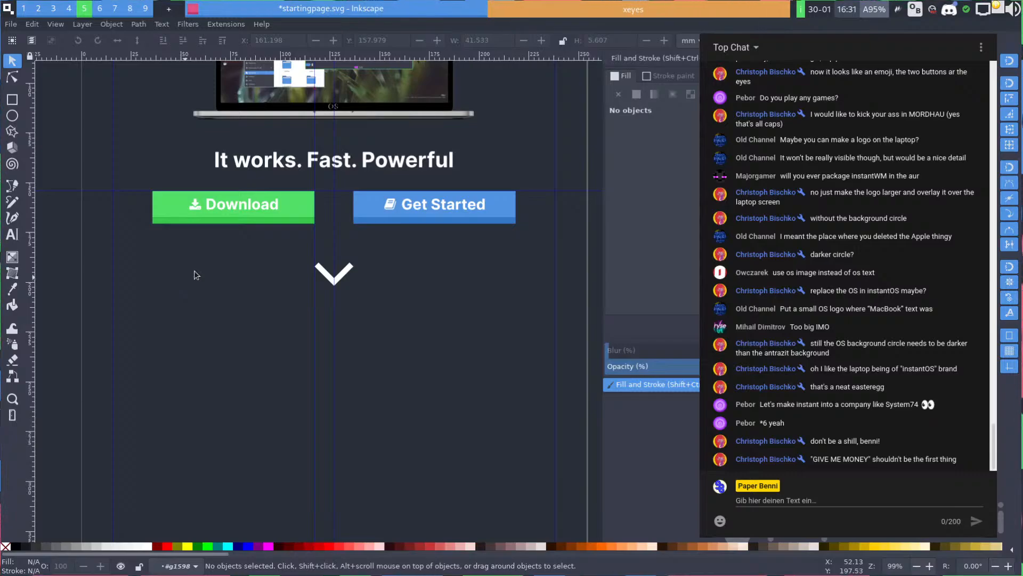
Switch back to the instantOS homepage in Firefox and examine its title banner, navigation bar and Overview section
key(alt+Tab)
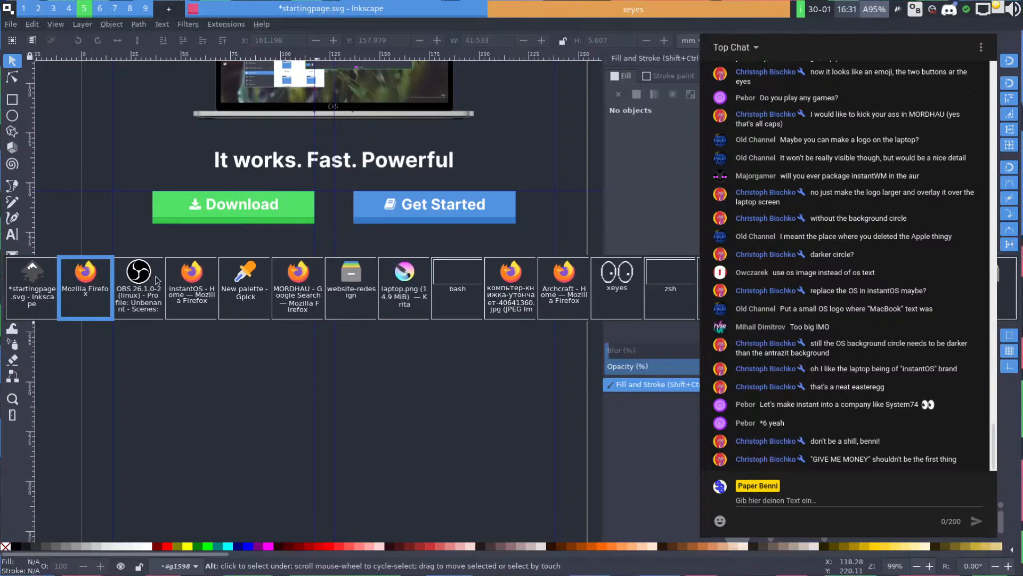
scroll(305, 294, down, 6)
scroll(305, 293, up, 3)
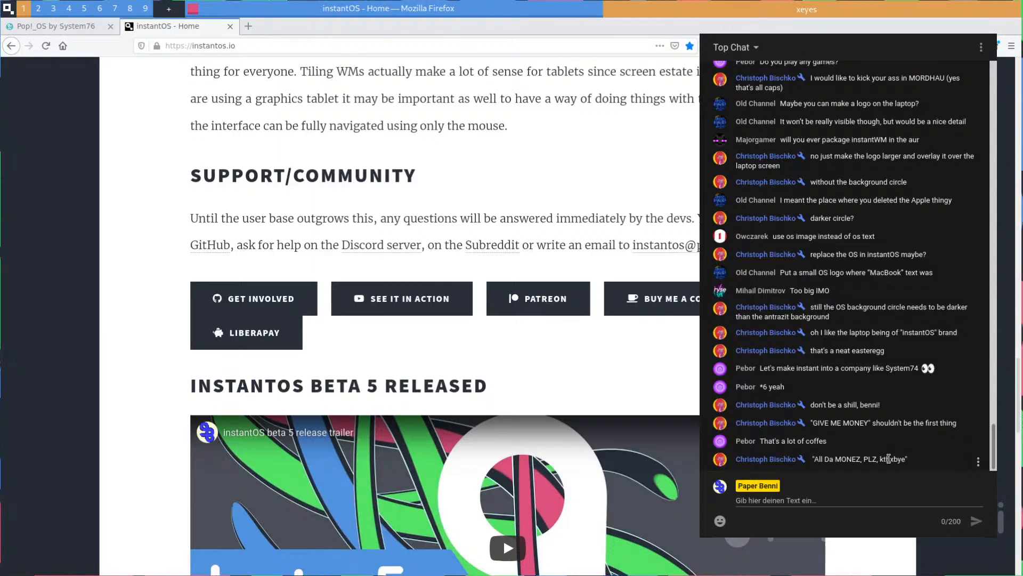
middle_click(662, 199)
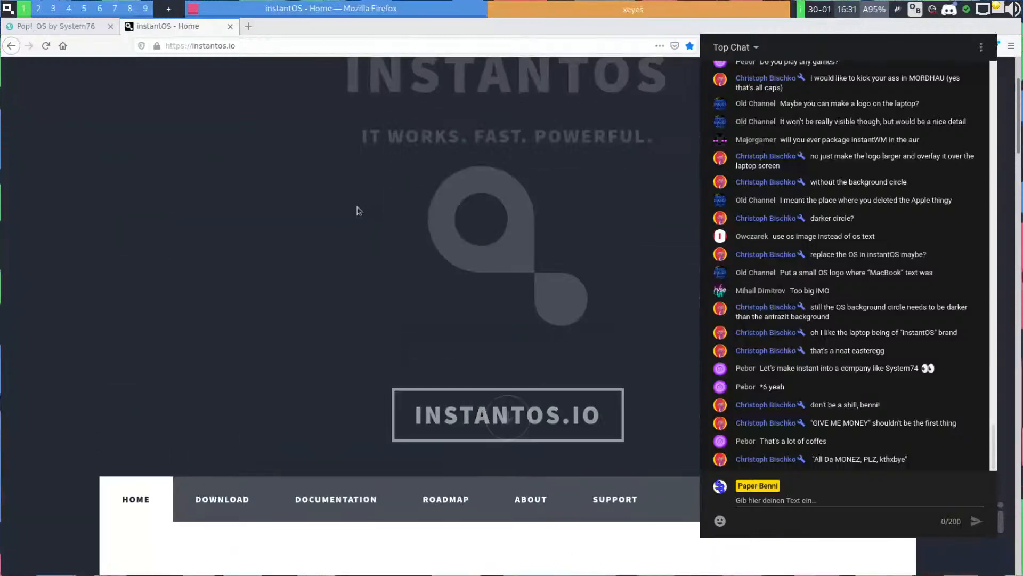
scroll(351, 199, down, 5)
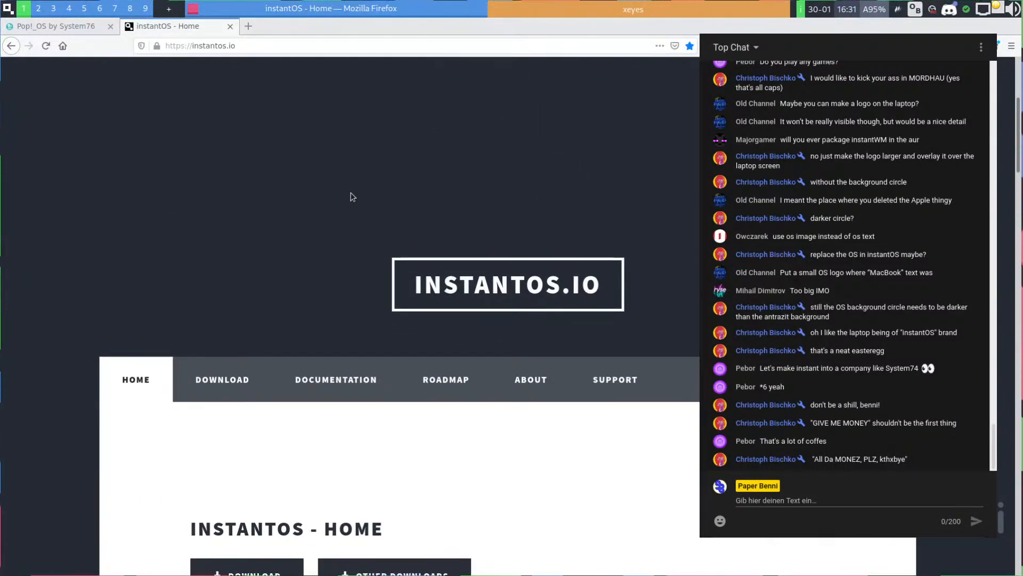
scroll(352, 197, down, 12)
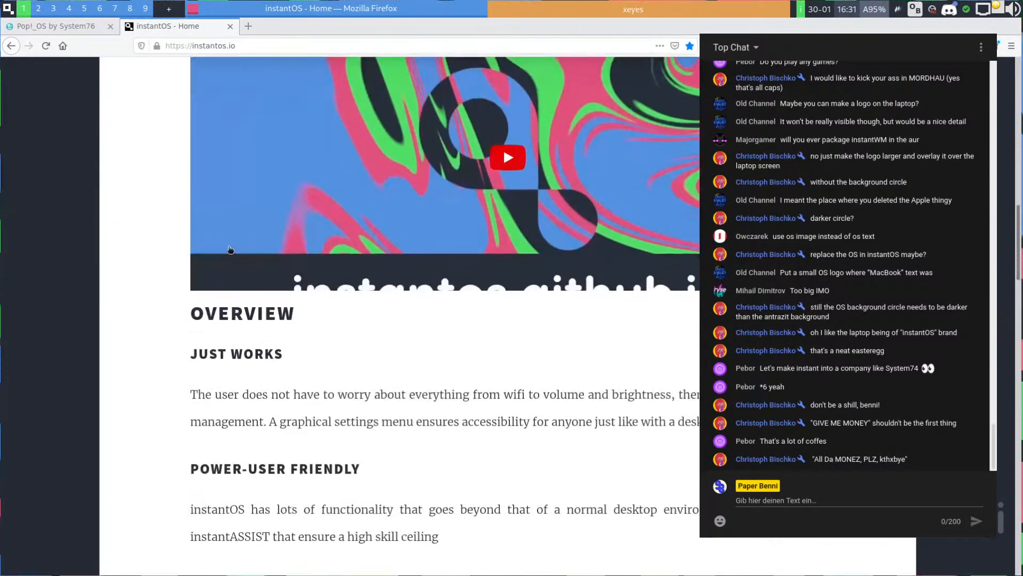
double_click(249, 316)
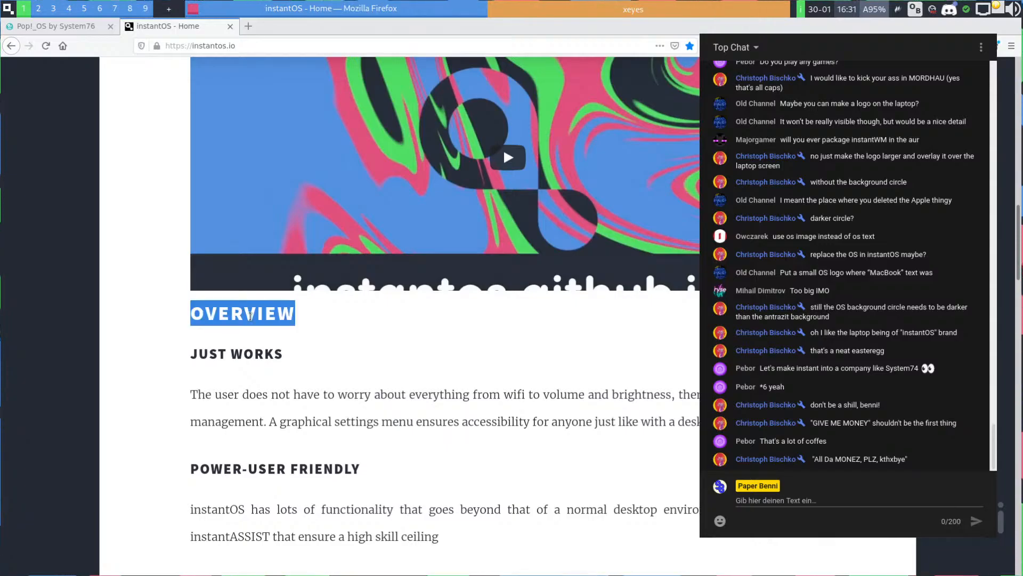
click(250, 316)
scroll(160, 165, up, 15)
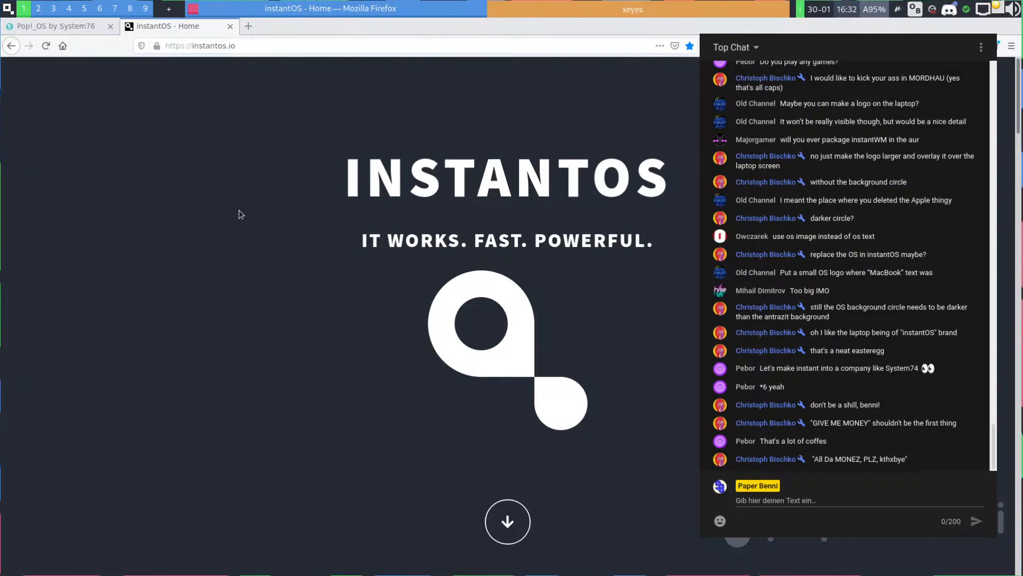
scroll(388, 281, down, 6)
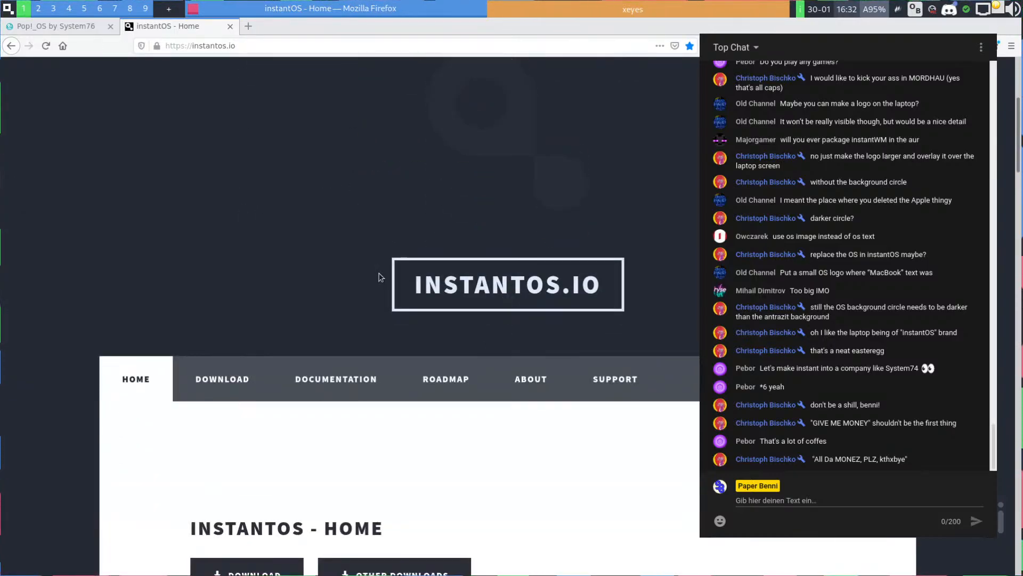
scroll(360, 246, up, 6)
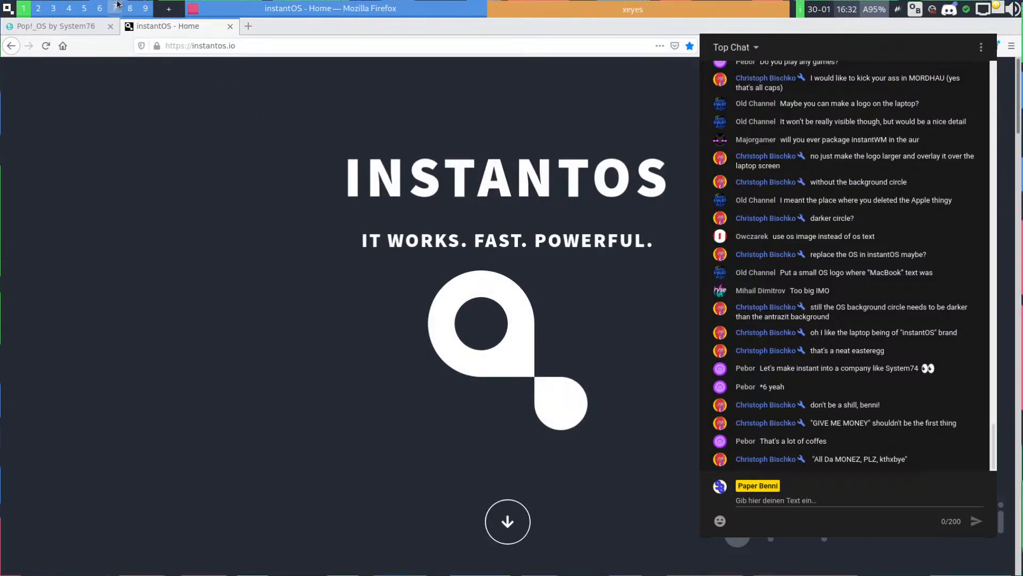
Close all the leftover laptop image search tabs in the browser window on workspace 3
key(super+3)
key(ctrl+w)
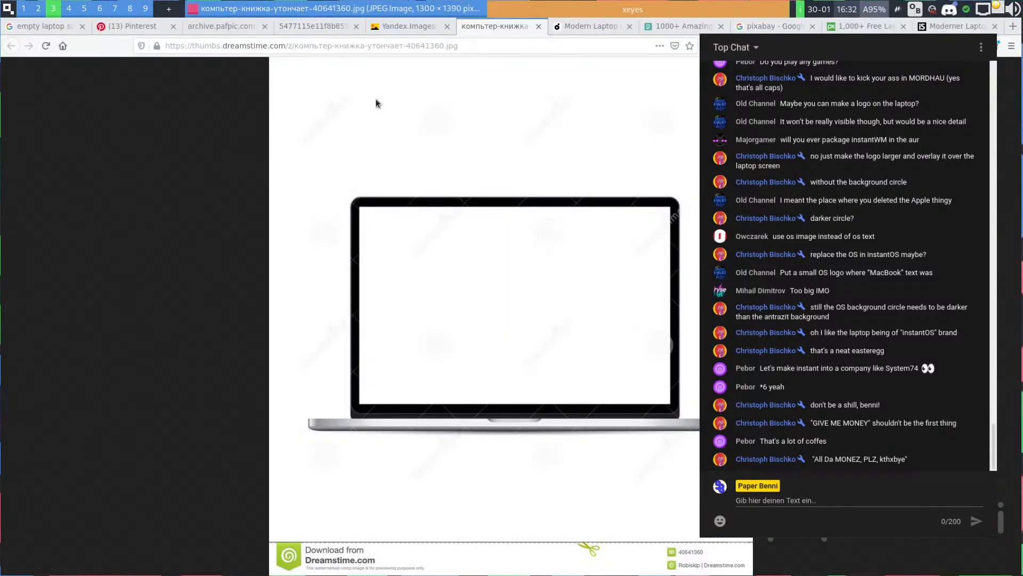
key(ctrl+w)
key(ctrl+w)
key(ctrl+w)
key(ctrl+w)
key(ctrl+w)
key(ctrl+w)
key(ctrl+w)
key(ctrl+w)
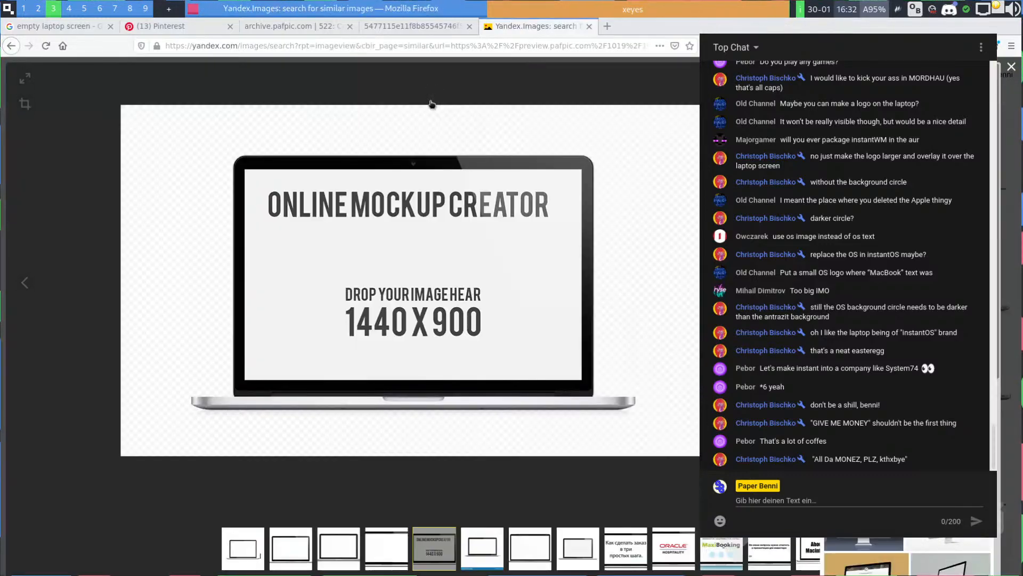
key(ctrl+w)
key(ctrl+w)
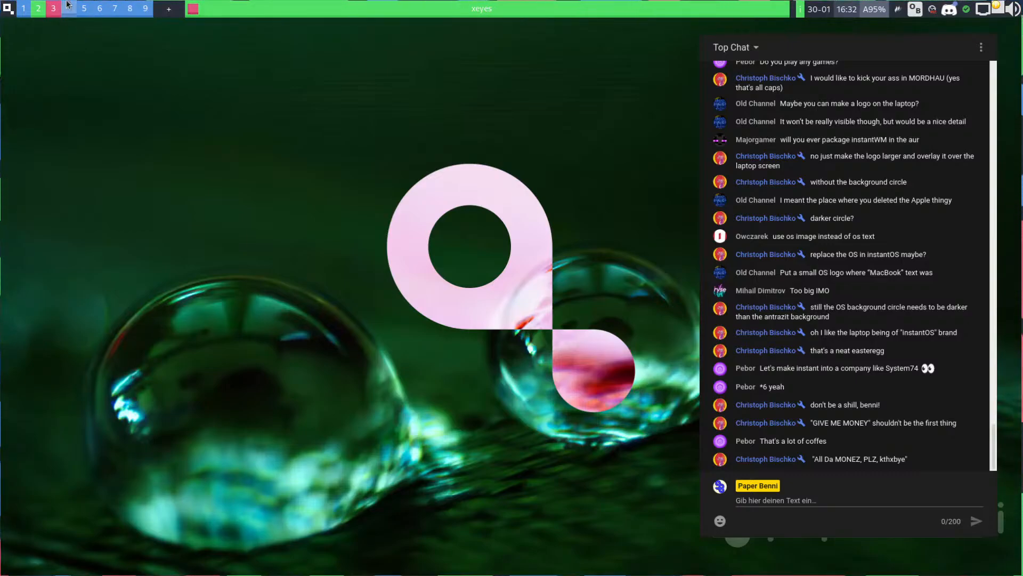
key(super+Return)
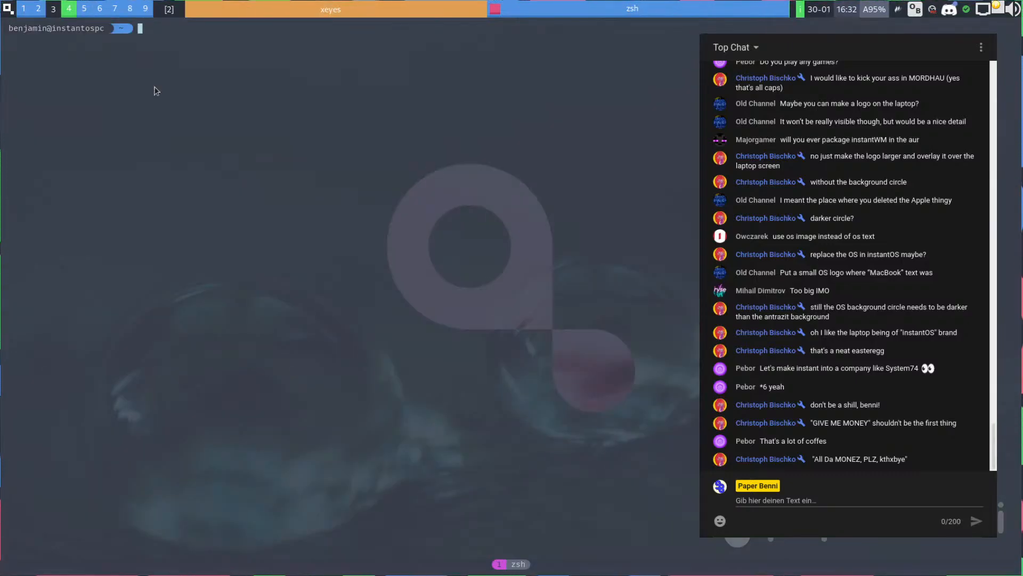
key(super+q)
Switch to startingpage.svg in Inkscape and extend the "instant" title above the laptop to read "instantOS"
key(alt+Tab)
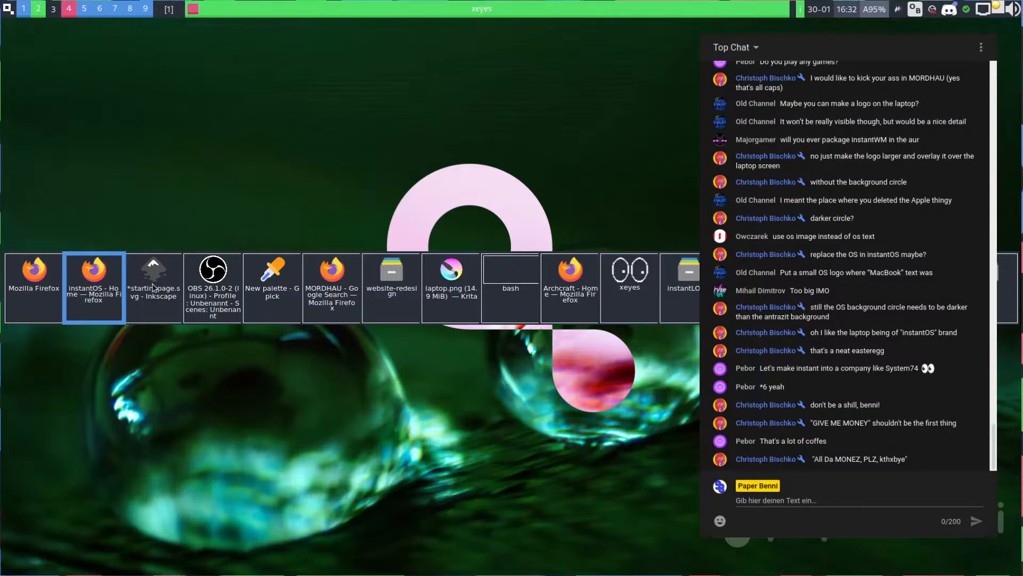
click(153, 286)
drag(228, 252, 228, 350)
scroll(216, 307, down, 2)
scroll(217, 307, up, 1)
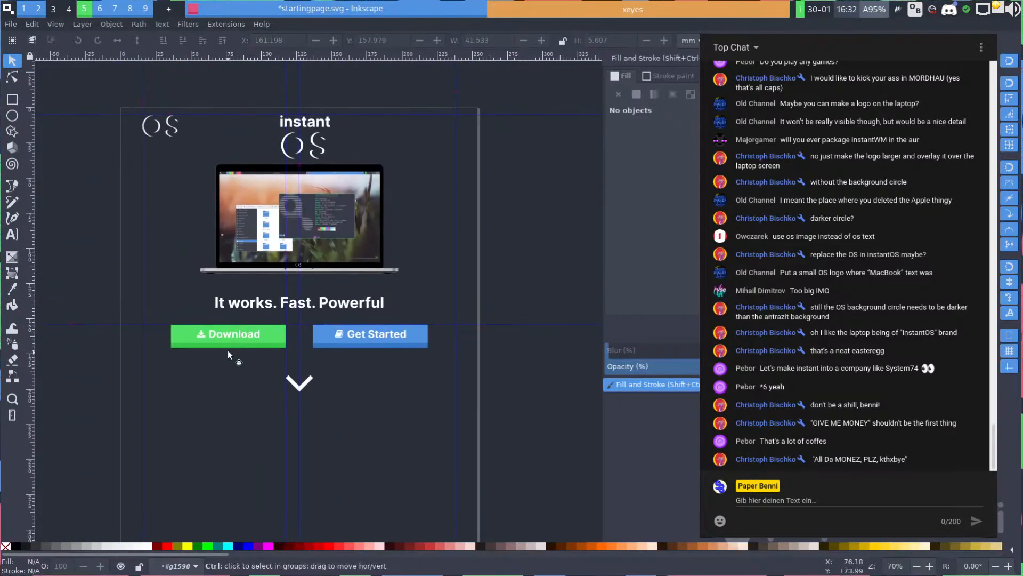
double_click(305, 123)
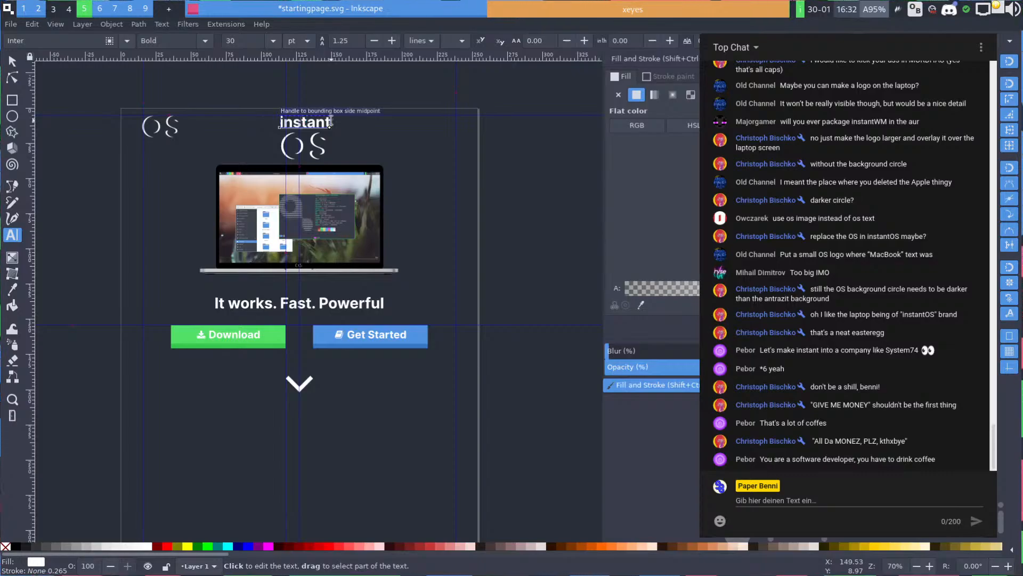
text(OS)
key(Escape)
key(s)
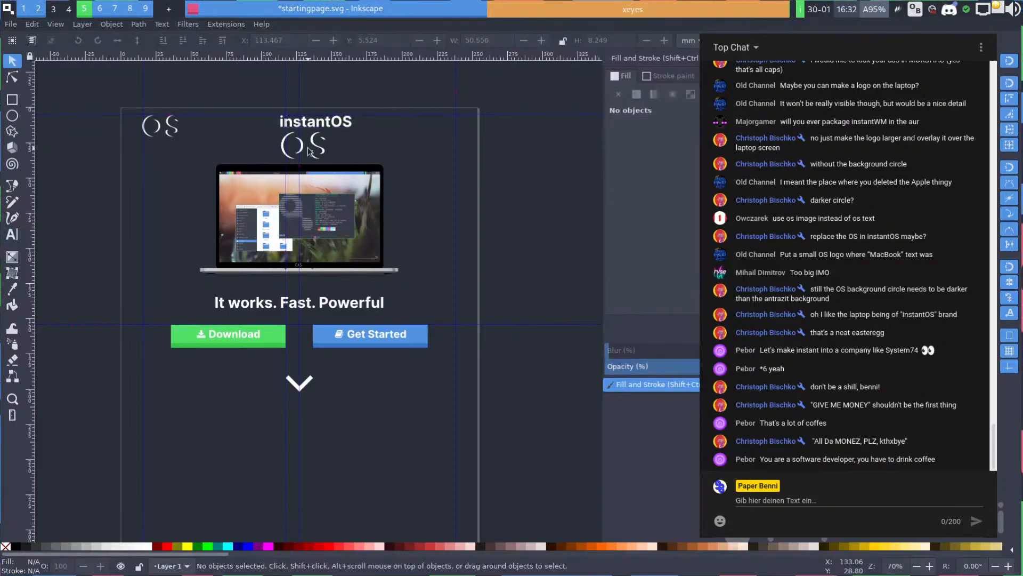
Centre the "instantOS" title roughly above the laptop, and switch to the Pop!_OS page in Firefox to view its welcome banner
drag(340, 123, 319, 130)
key(alt+Tab)
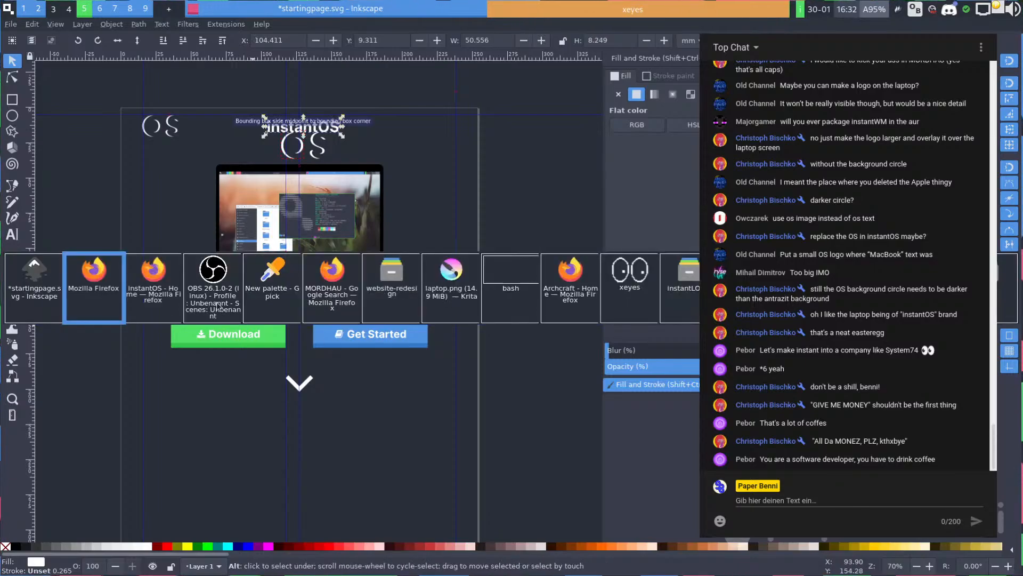
key(ctrl+Tab)
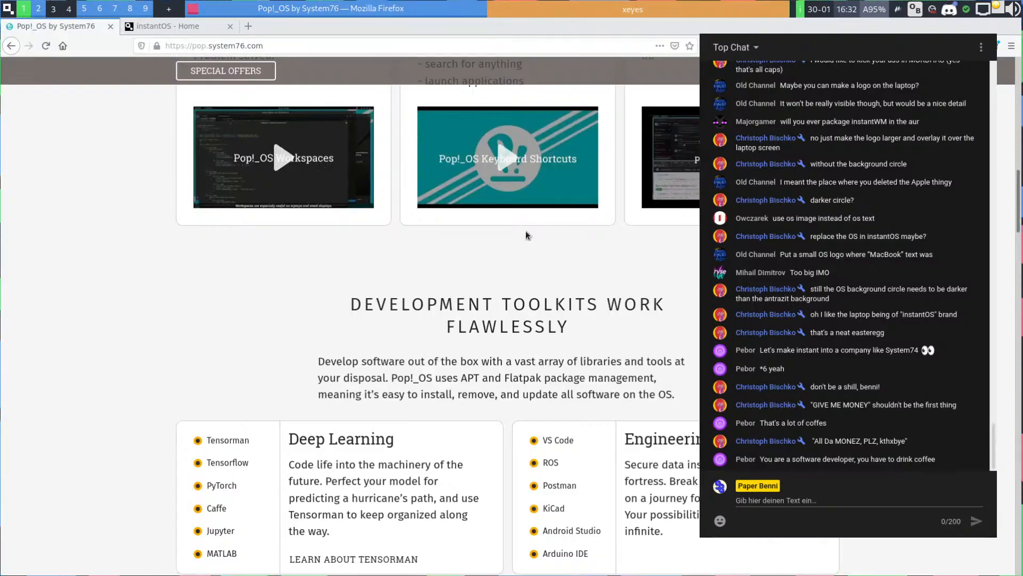
scroll(527, 235, up, 15)
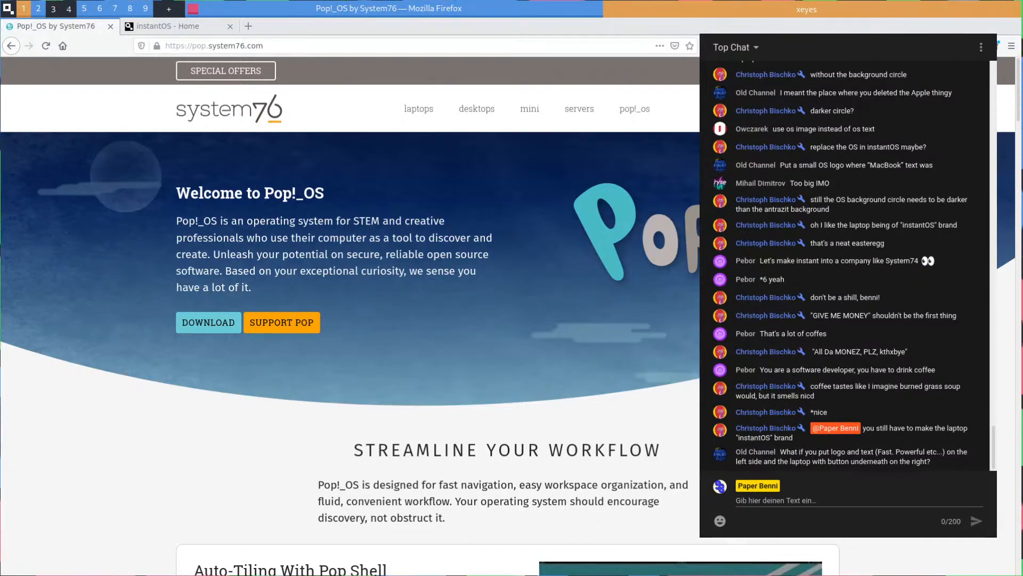
Switch back to startingpage.svg in Inkscape and move all page objects down together to about Y 19.9 mm
key(alt+Tab)
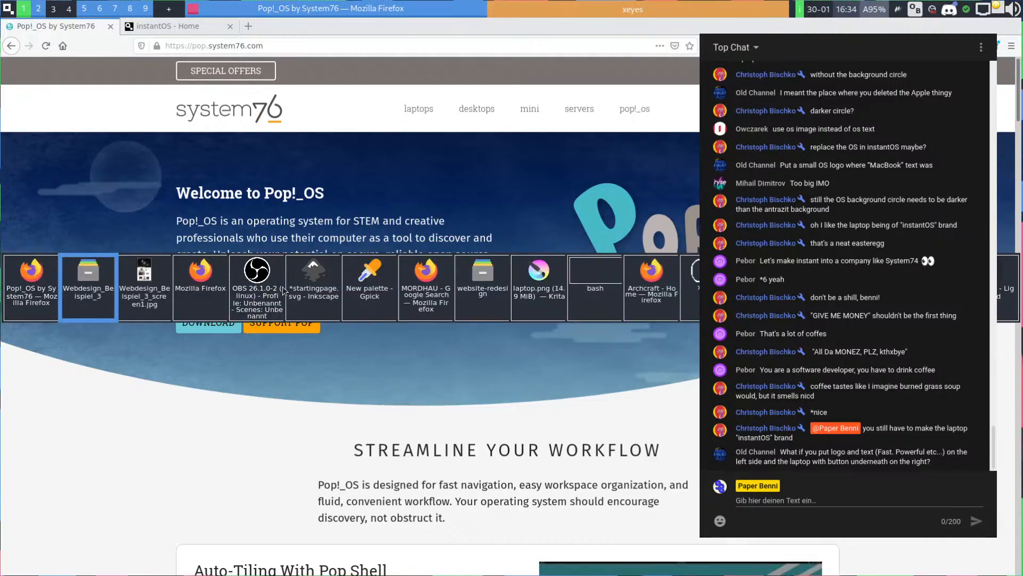
click(315, 288)
click(166, 167)
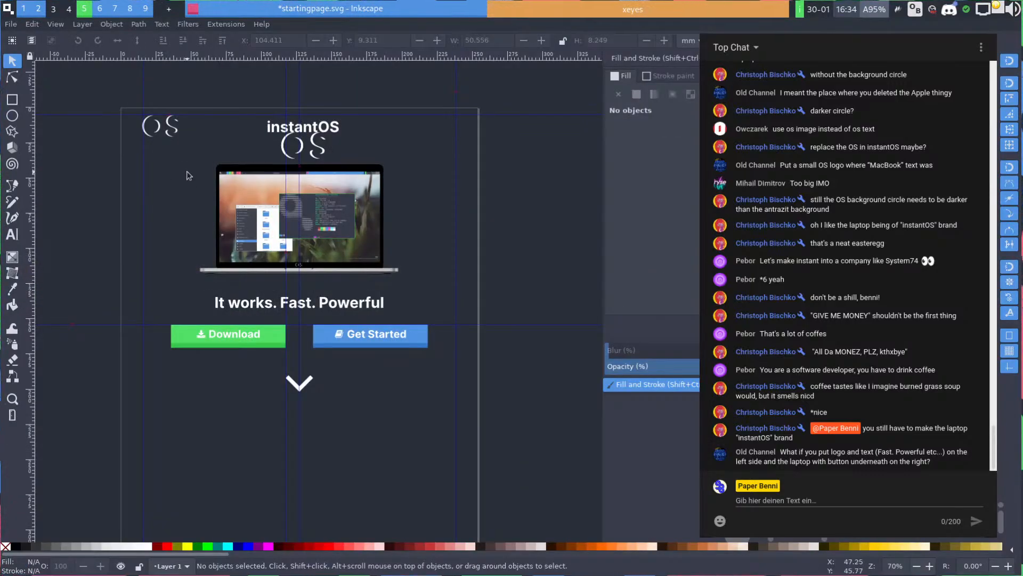
scroll(258, 175, down, 1)
scroll(232, 215, up, 3)
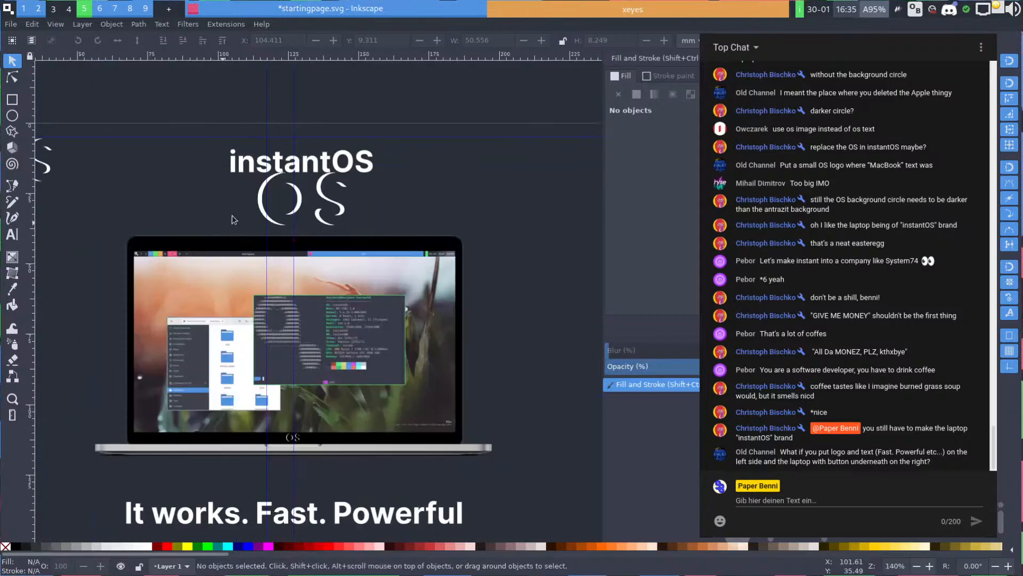
scroll(289, 255, down, 3)
scroll(289, 256, down, 2)
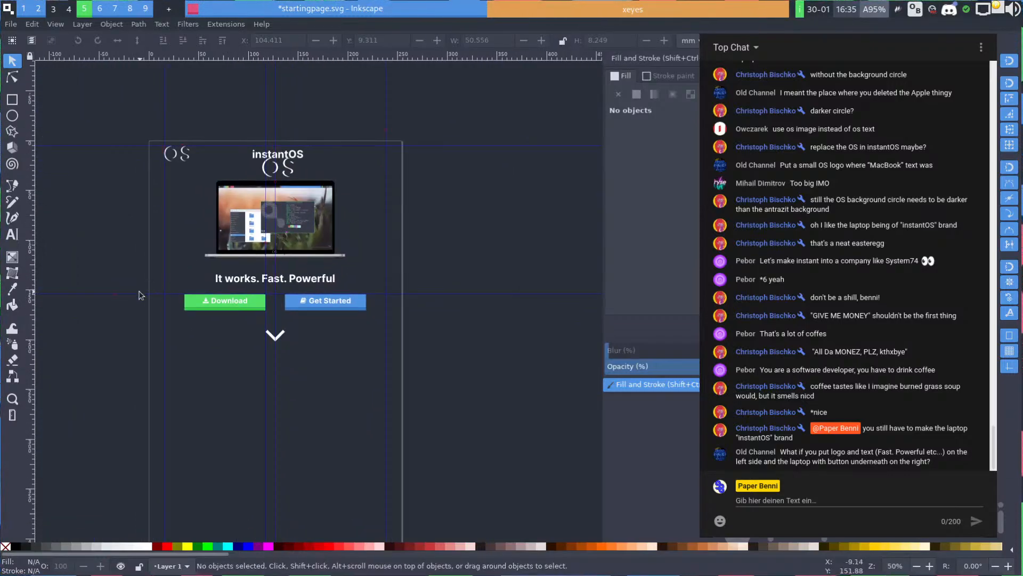
key(ctrl+a)
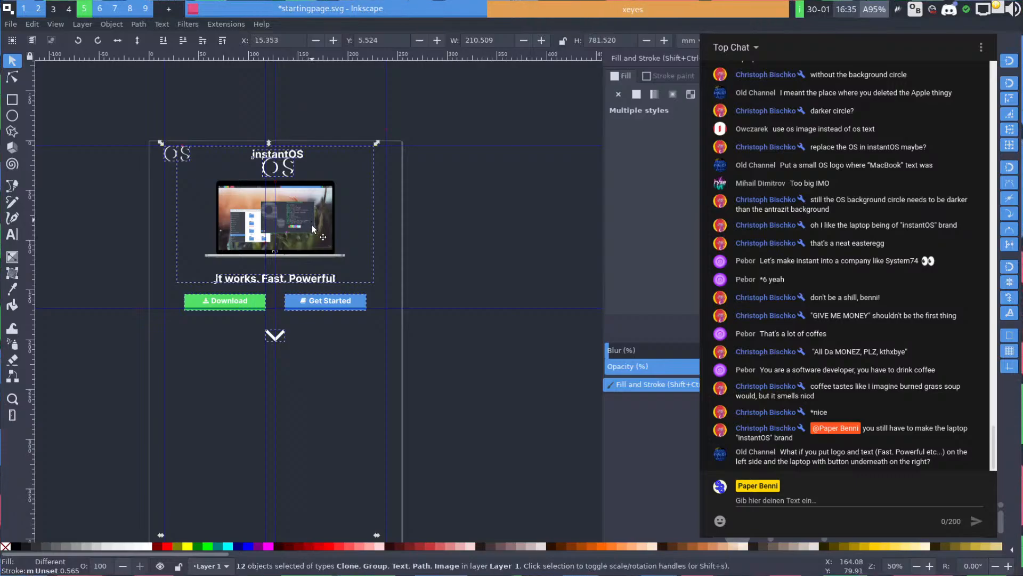
drag(313, 236, 312, 235)
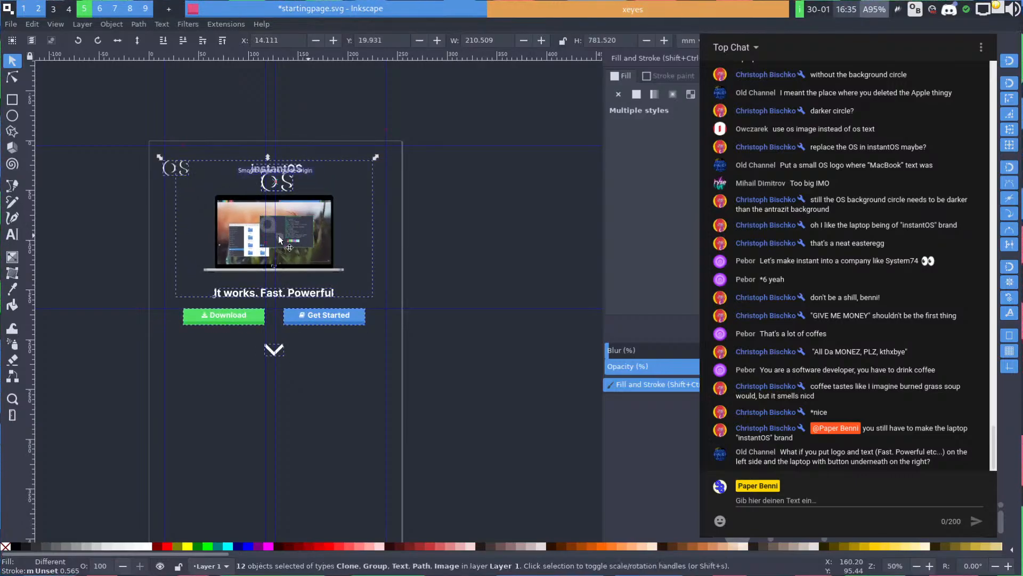
Move the "instantOS" title up to about Y 19.9 mm, clear of the OS logo beneath it
click(104, 228)
scroll(231, 222, up, 3)
drag(272, 145, 262, 294)
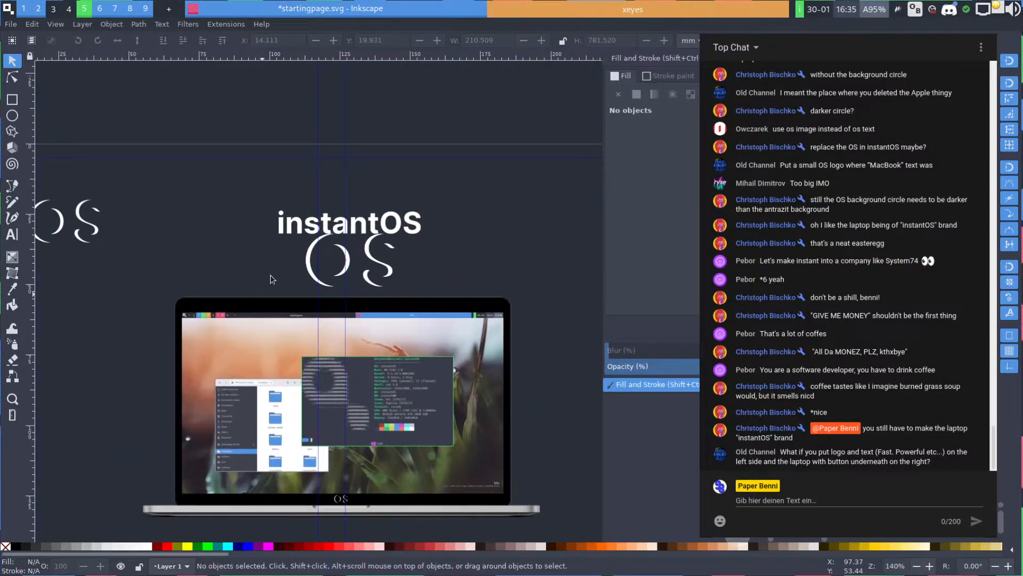
click(319, 224)
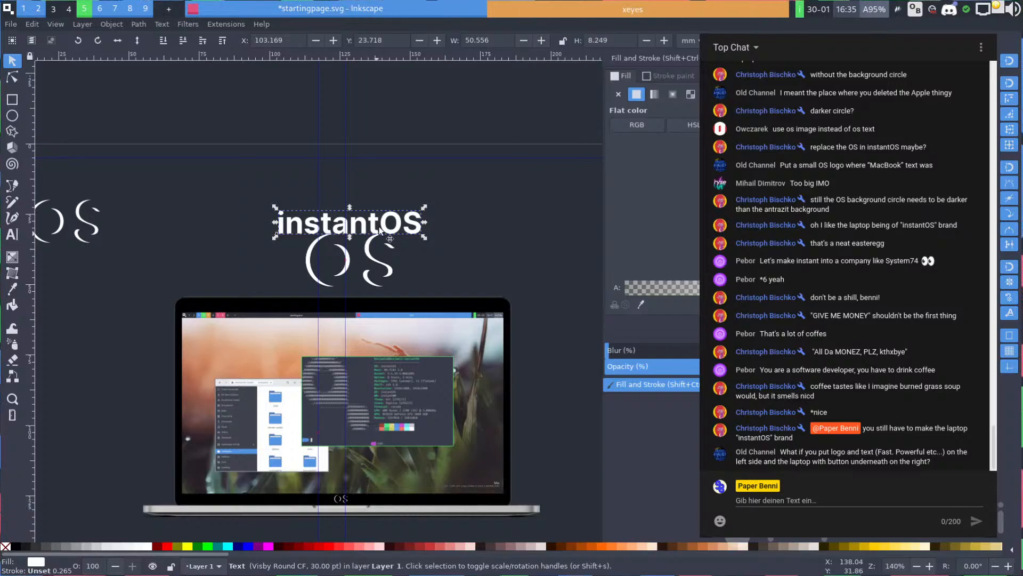
drag(396, 228, 387, 208)
click(373, 269)
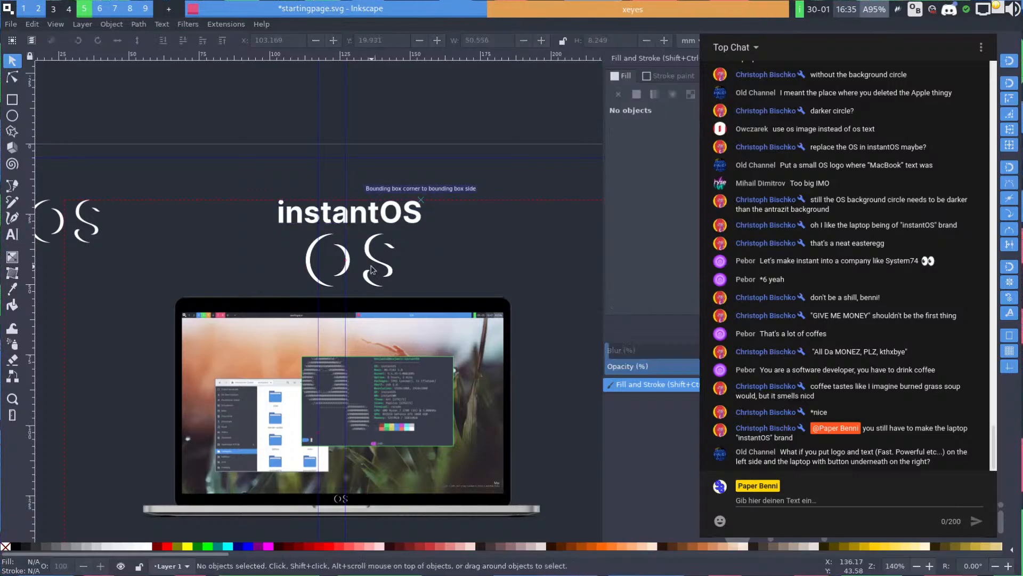
Draw a circle of about 17.3 mm radius centred on the OS logo in the page's upper-left corner, filled grey-blue
drag(140, 256, 327, 224)
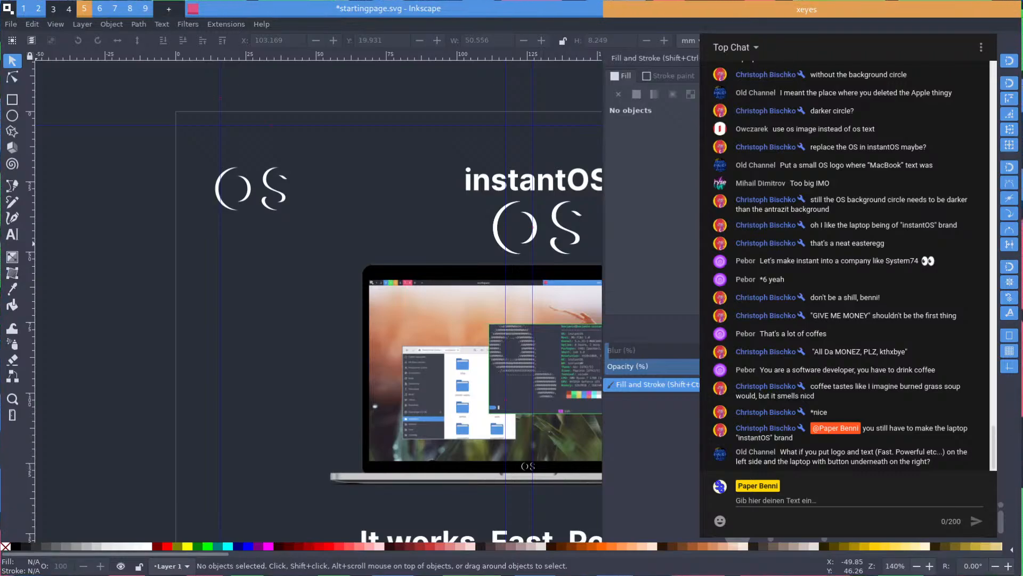
drag(310, 227, 216, 241)
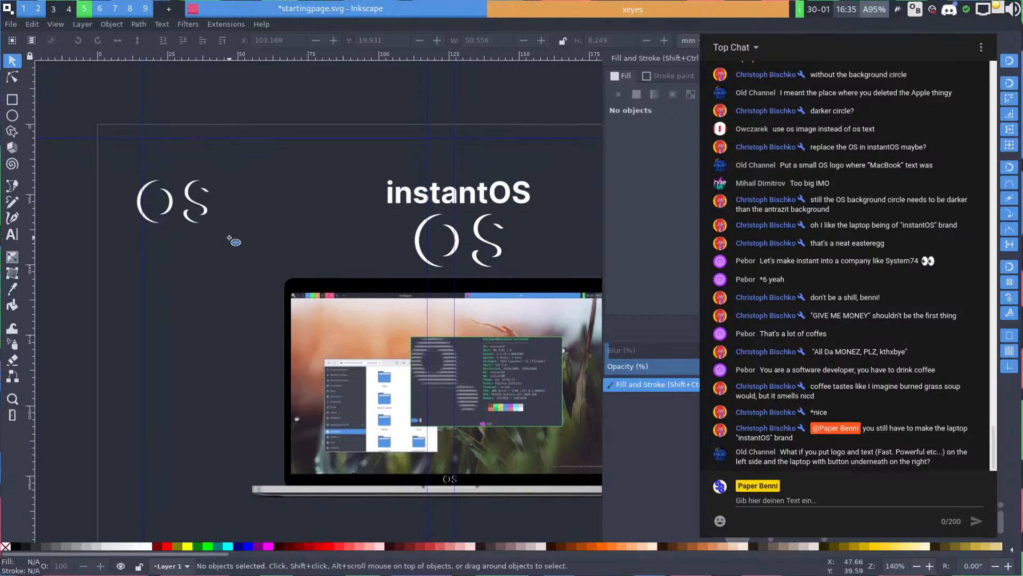
key(e)
drag(173, 202, 226, 255)
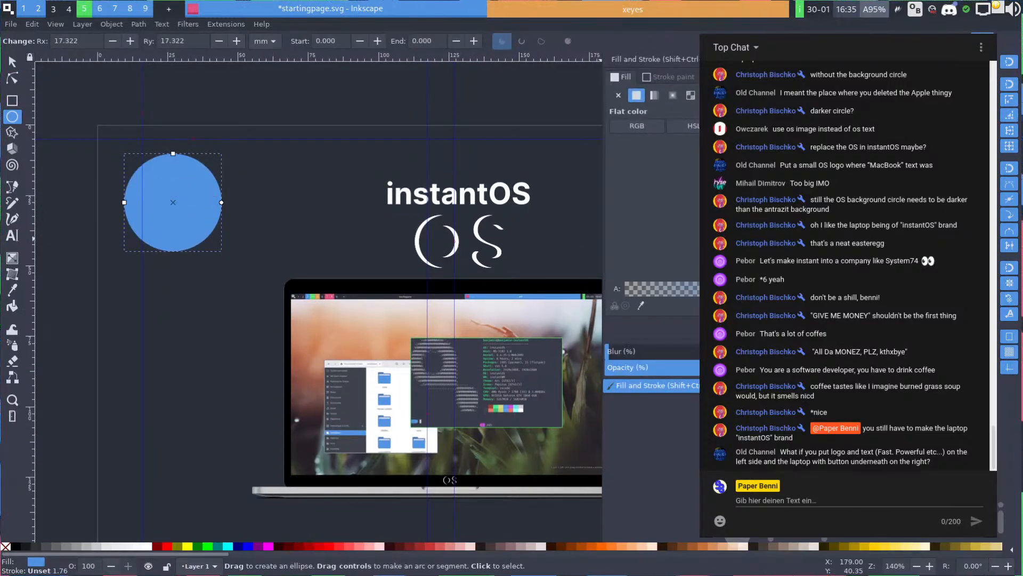
click(815, 207)
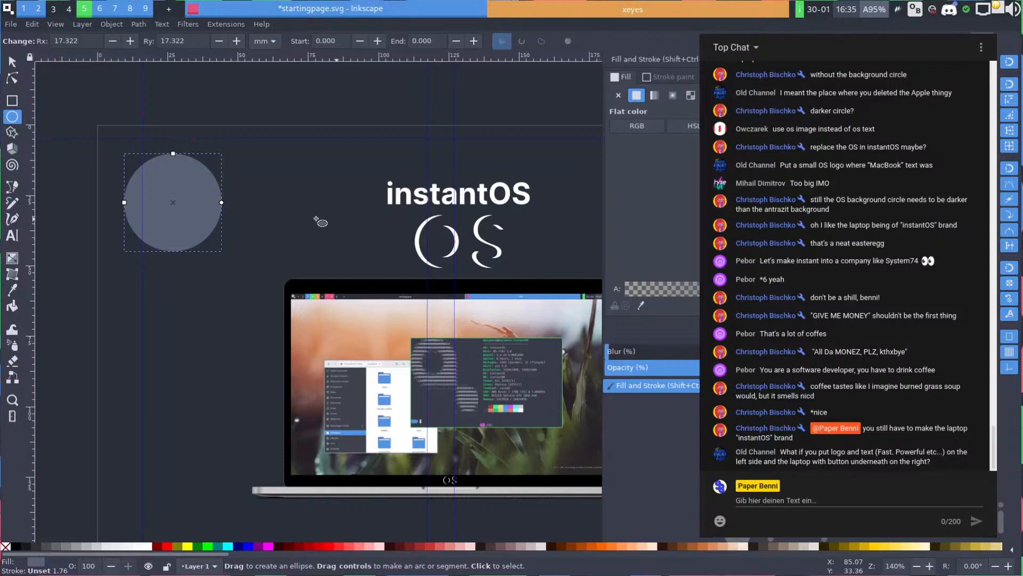
Lower the new circle to the bottom so it sits behind the upper-left OS logo
key(s)
key(Escape)
click(198, 220)
key(End)
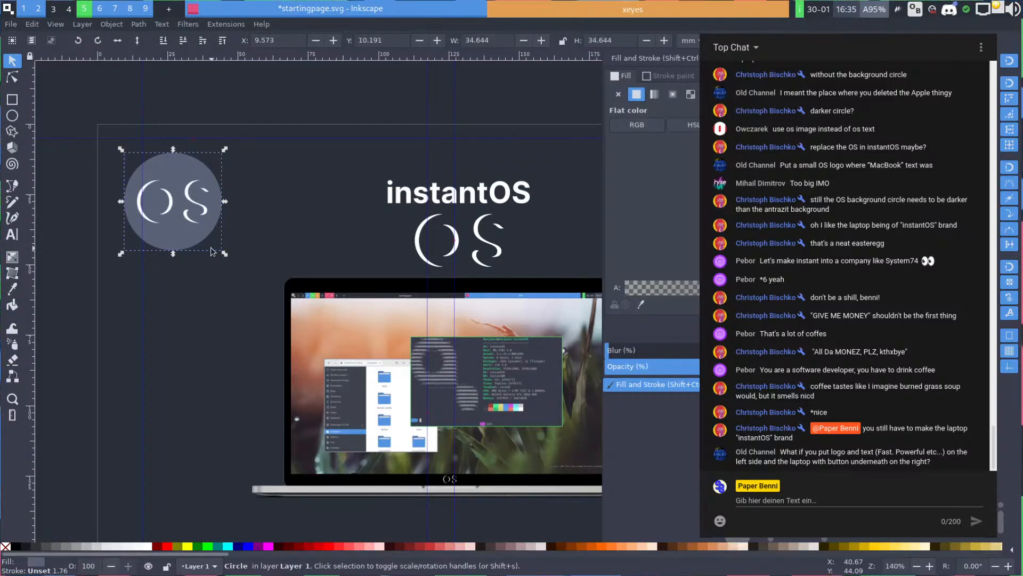
click(191, 308)
scroll(211, 270, down, 2)
scroll(211, 270, up, 2)
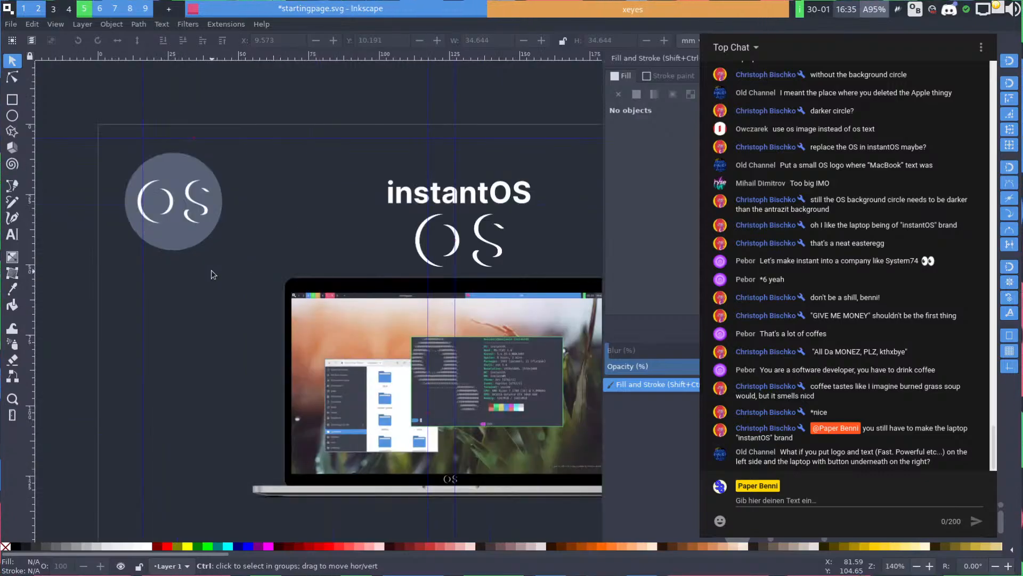
scroll(203, 266, up, 1)
Try deleting the background circle behind the upper-left OS logo
click(194, 260)
key(Delete)
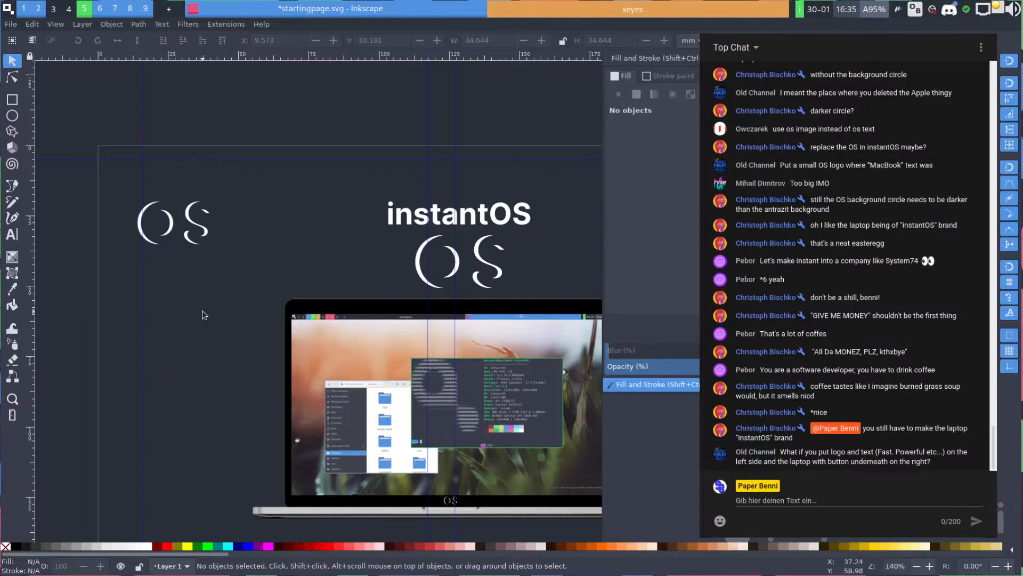
key(ctrl+z)
Fill the background circle behind the upper-left OS logo with the light blue used for the page's accents
click(175, 258)
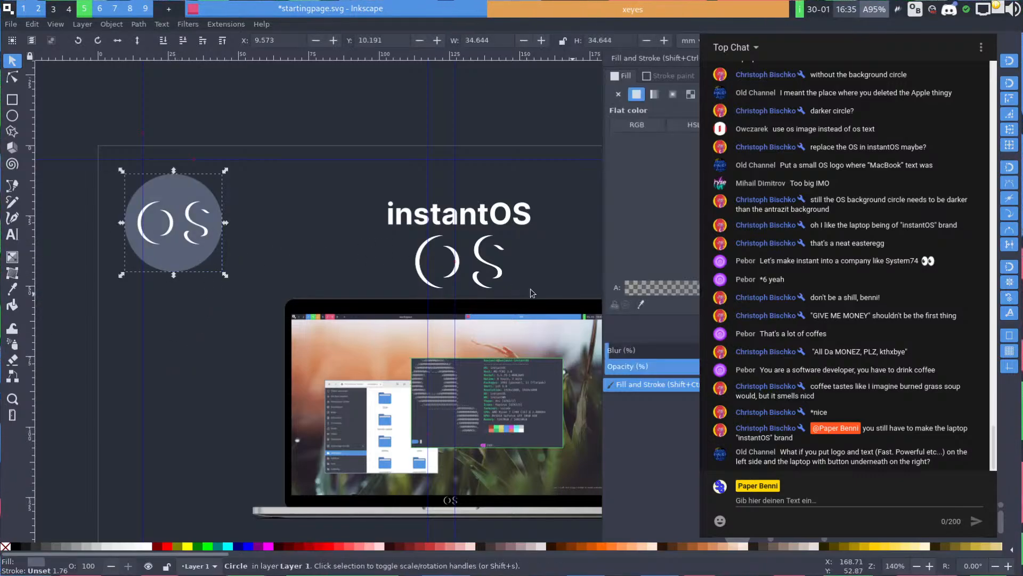
click(779, 230)
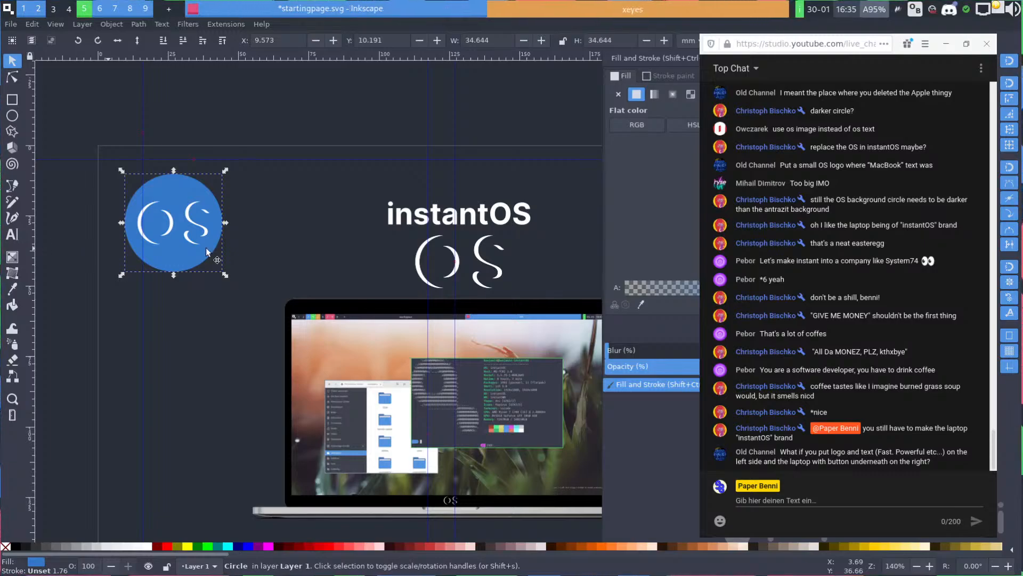
key(ctrl+z)
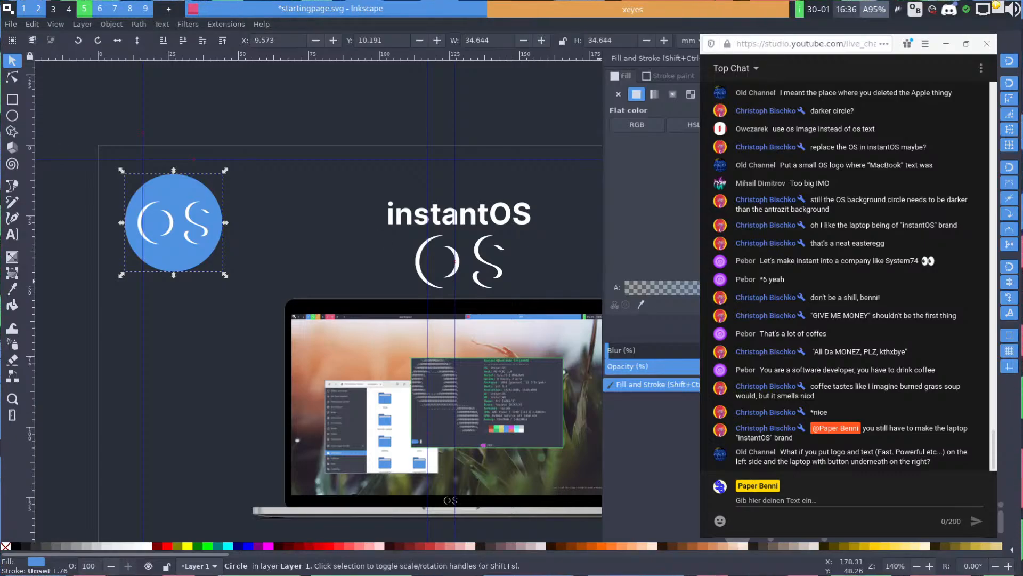
click(258, 212)
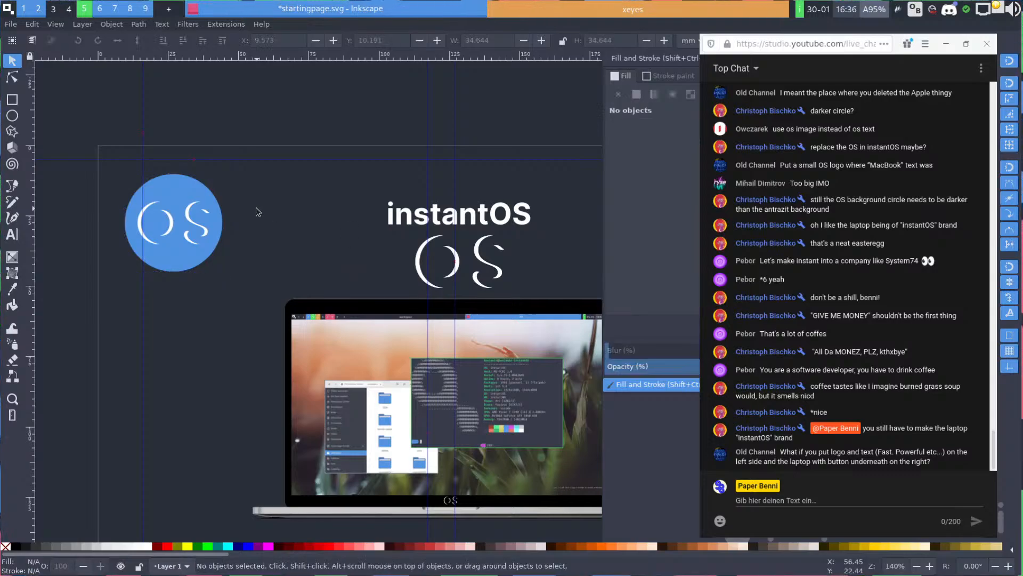
Examine the small OS logo on the laptop's lower bezel and the page layout with the blue logo circle
scroll(202, 251, down, 3)
scroll(231, 245, up, 3)
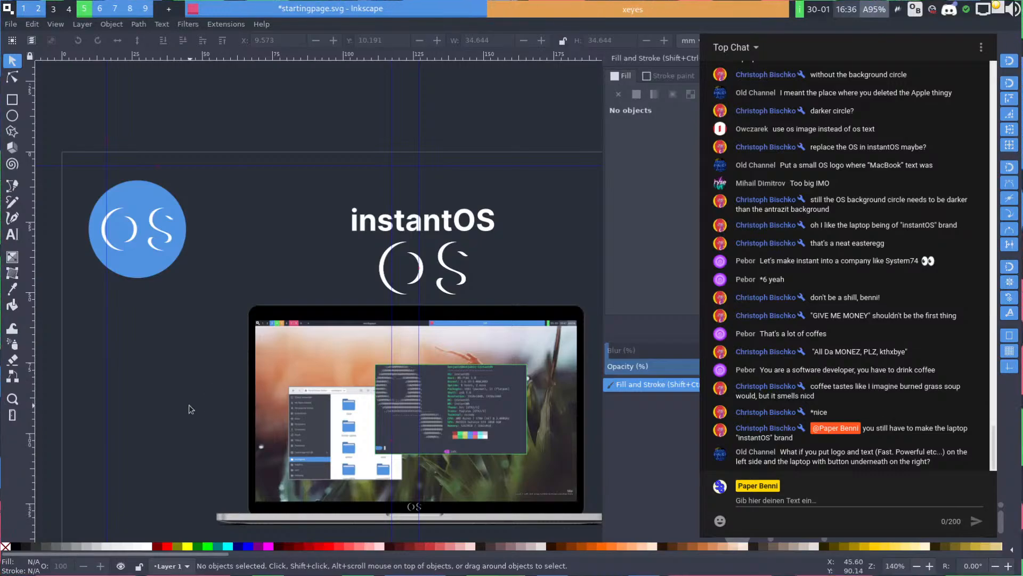
scroll(192, 373, down, 3)
scroll(194, 275, up, 8)
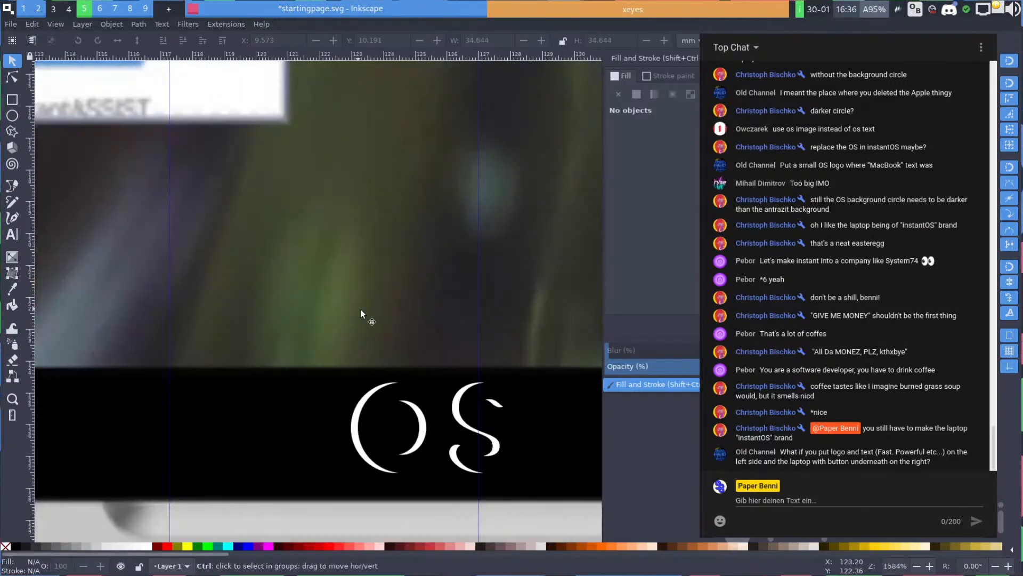
scroll(361, 314, down, 5)
scroll(361, 313, right, 5)
key(5)
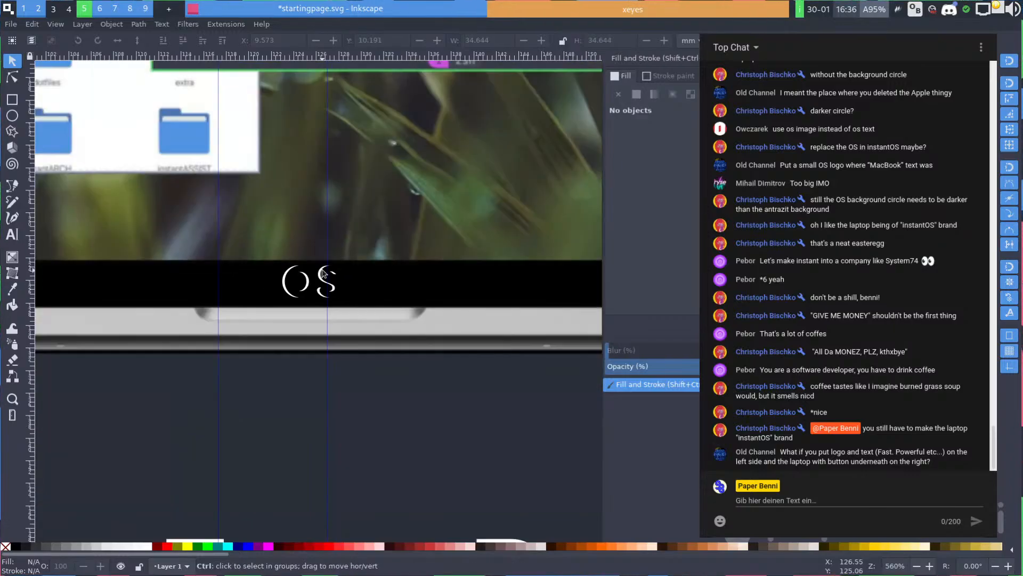
scroll(334, 262, up, 2)
scroll(451, 271, up, 1)
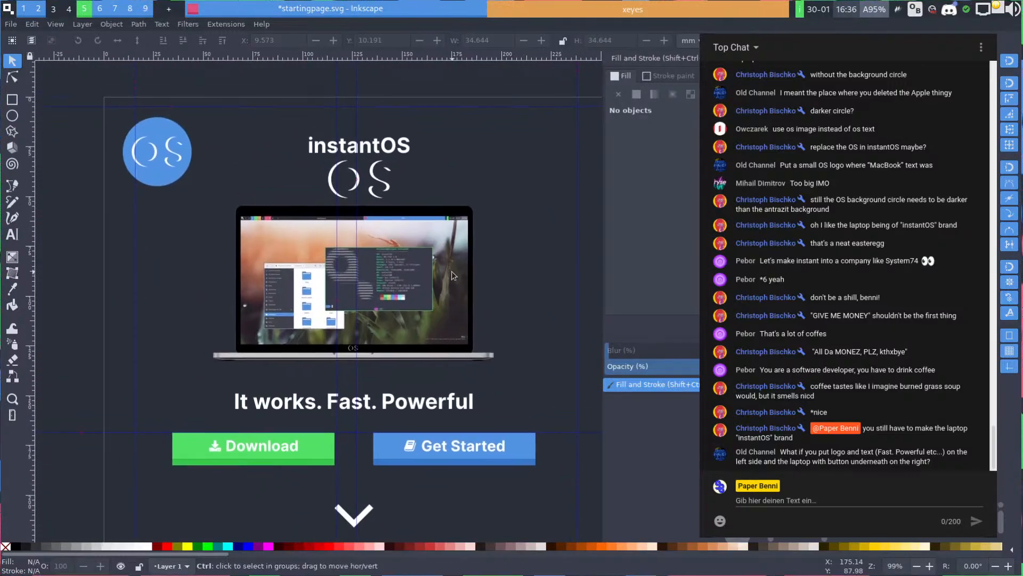
scroll(312, 239, up, 1)
scroll(261, 223, up, 2)
scroll(261, 223, left, 2)
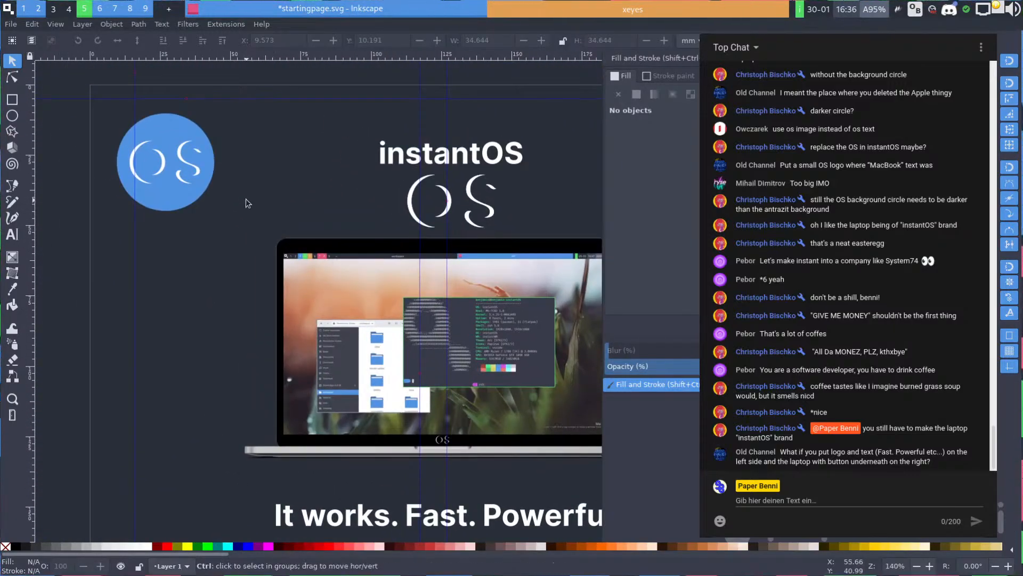
Move the OS logo and its blue circle together to the upper-left guide intersection at X 15.875, Y 4.945 mm
scroll(223, 189, up, 2)
click(154, 172)
mouse_move(154, 171)
mouse_down()
mouse_move(324, 280)
mouse_move(341, 260)
mouse_move(337, 226)
mouse_up()
key(ctrl+z)
shift+click(286, 193)
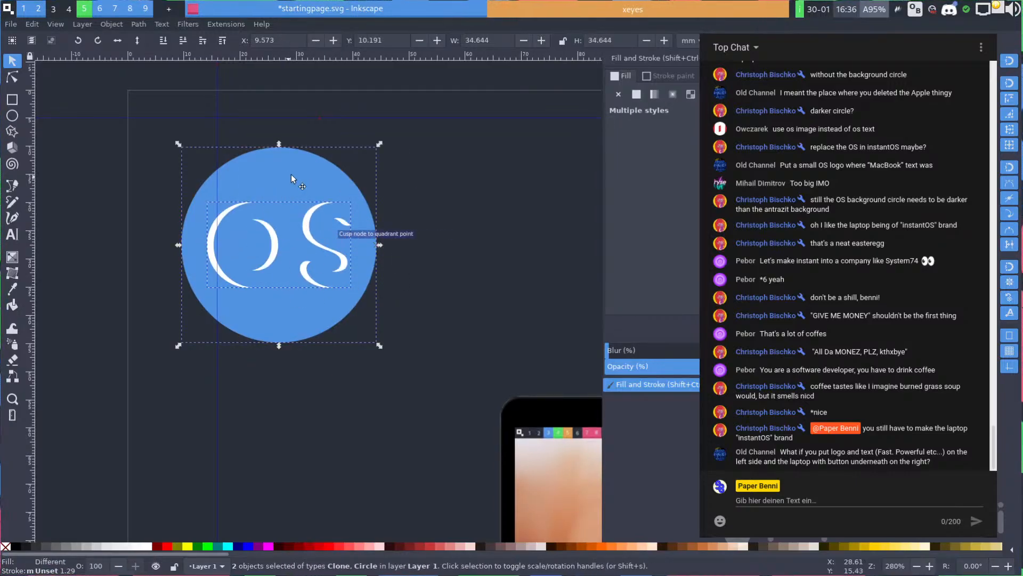
drag(291, 176, 322, 143)
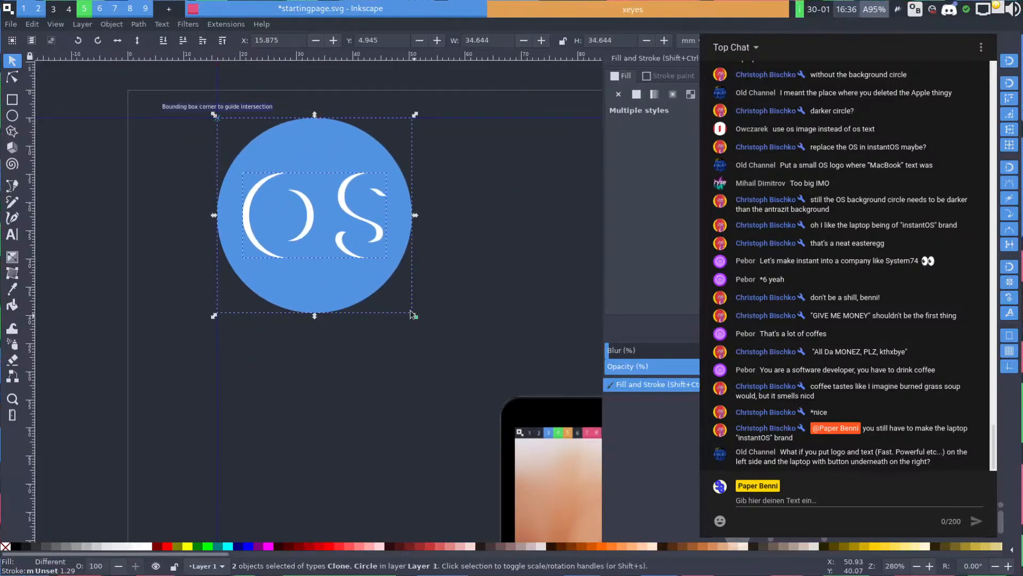
Scale the OS logo and its blue circle down together to about 24.3 mm wide and high
drag(415, 316, 355, 259)
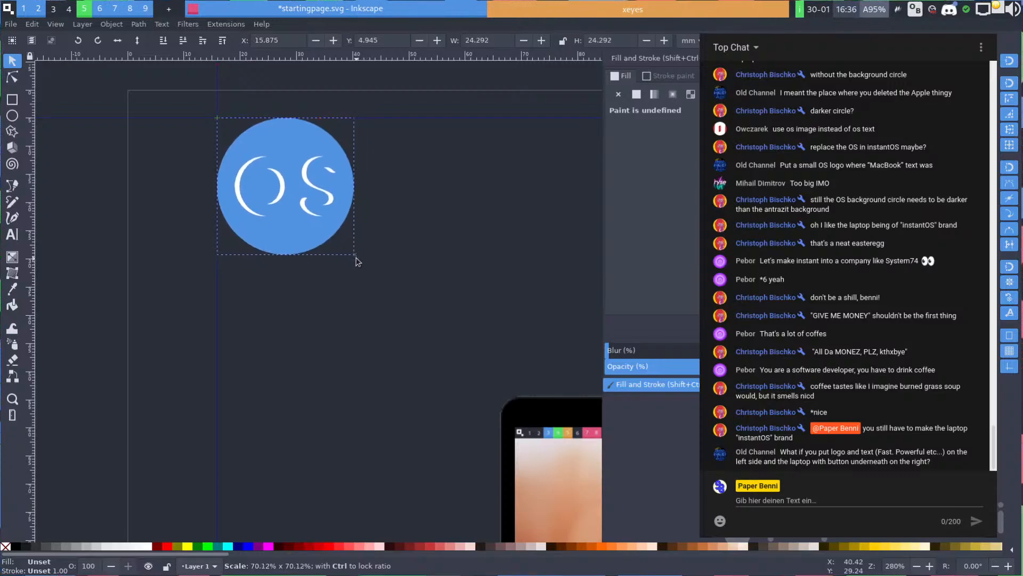
click(411, 324)
drag(411, 309, 222, 286)
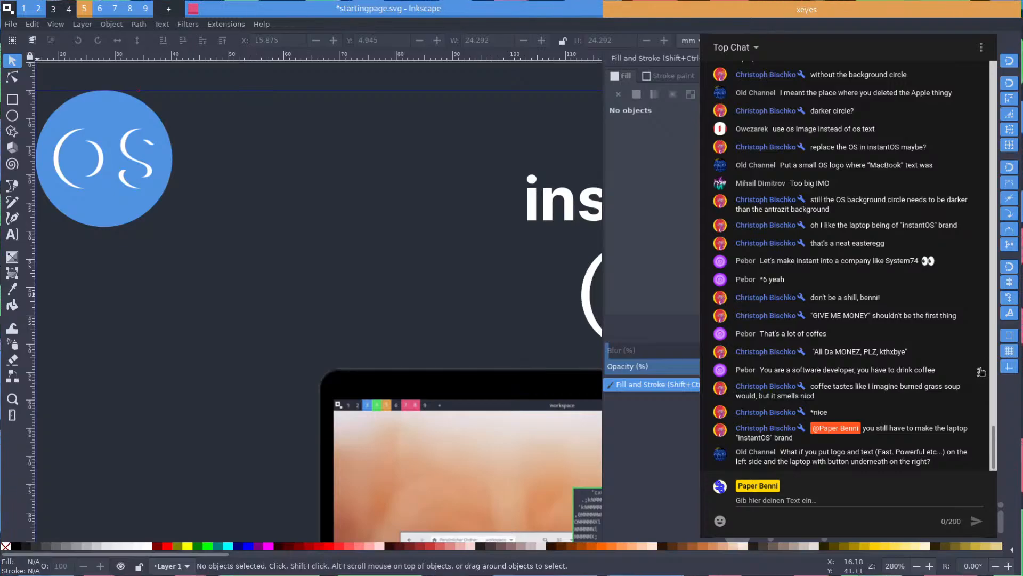
scroll(291, 255, down, 4)
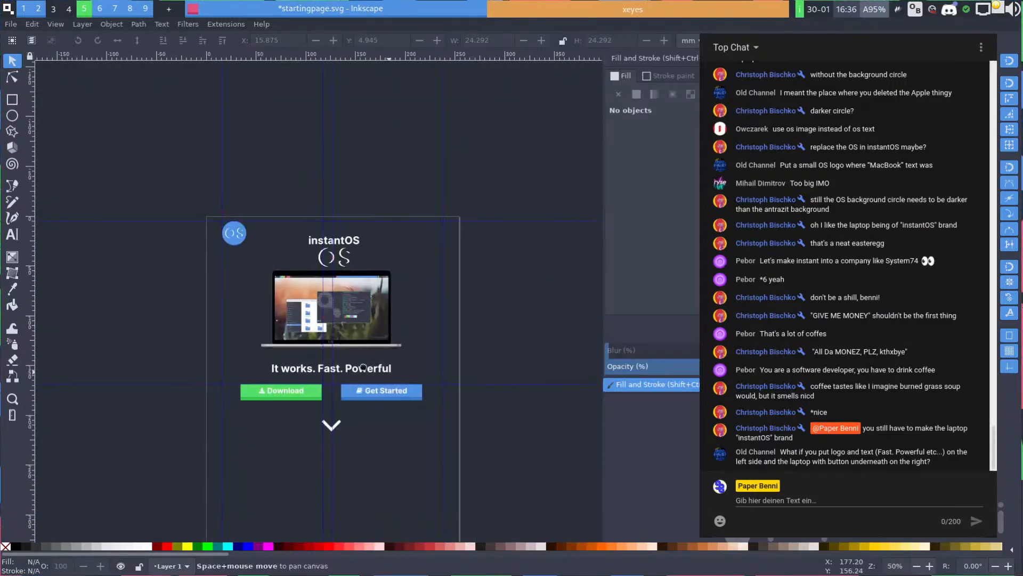
Move the tagline "It works. Fast. Powerful" straight up toward the laptop, to Y 142.723 mm
scroll(316, 357, up, 2)
scroll(316, 358, left, 2)
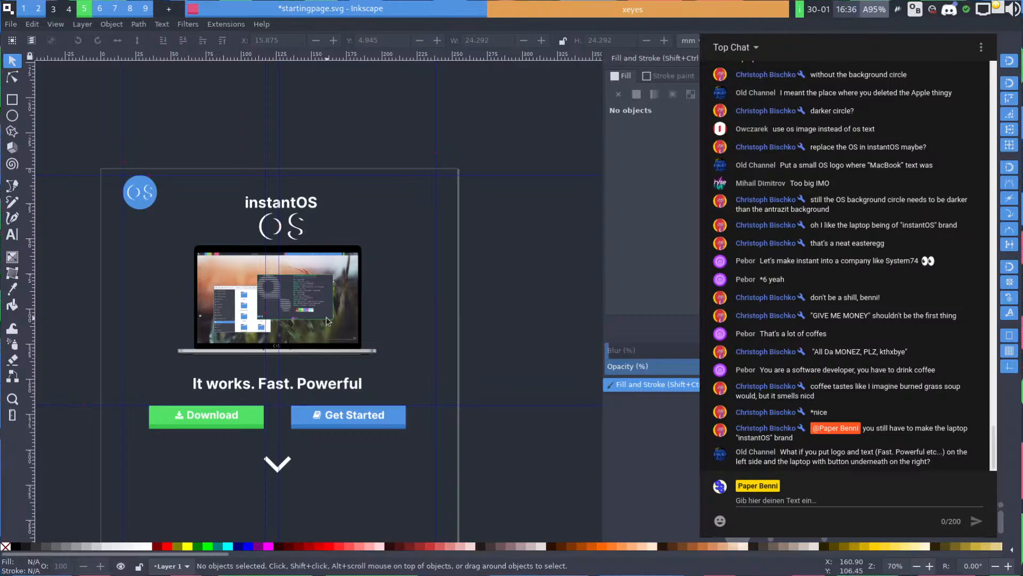
ctrl+click(307, 380)
ctrl+scroll(314, 384, up, 2)
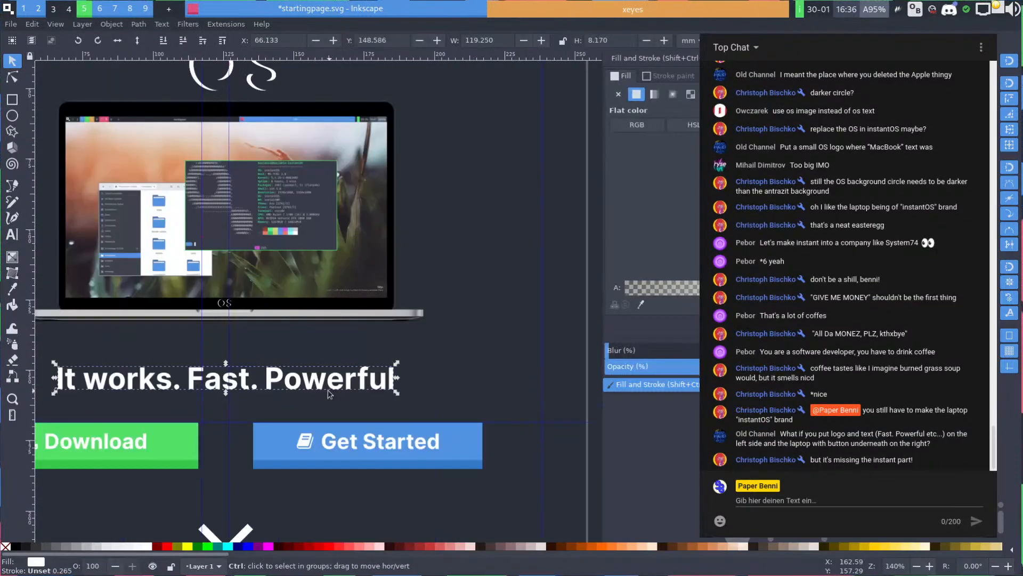
drag(310, 381, 311, 365)
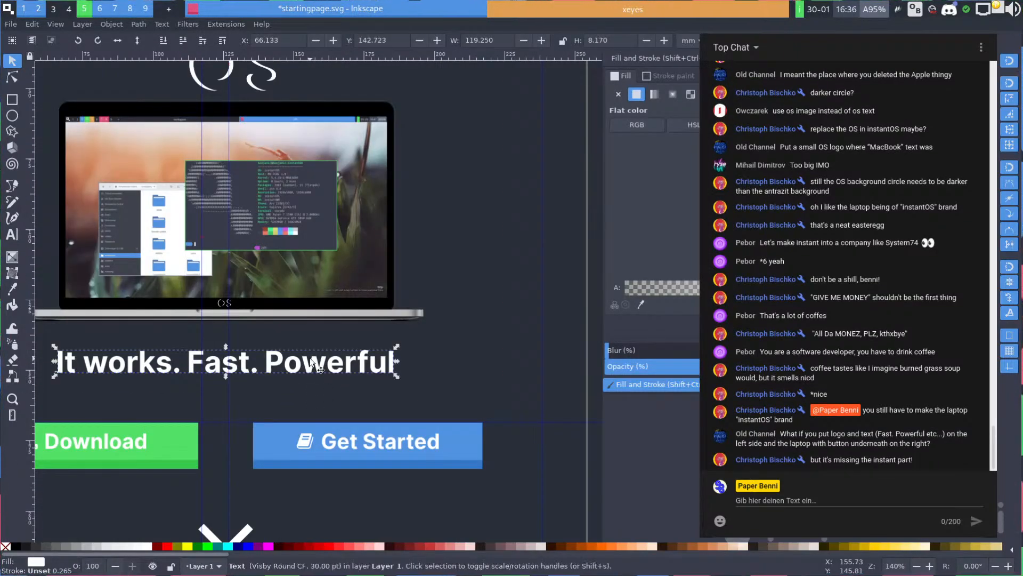
click(474, 312)
Move the instantOS title straight up by about 4.1 mm, to Y 15.806 mm
scroll(416, 330, up, 6)
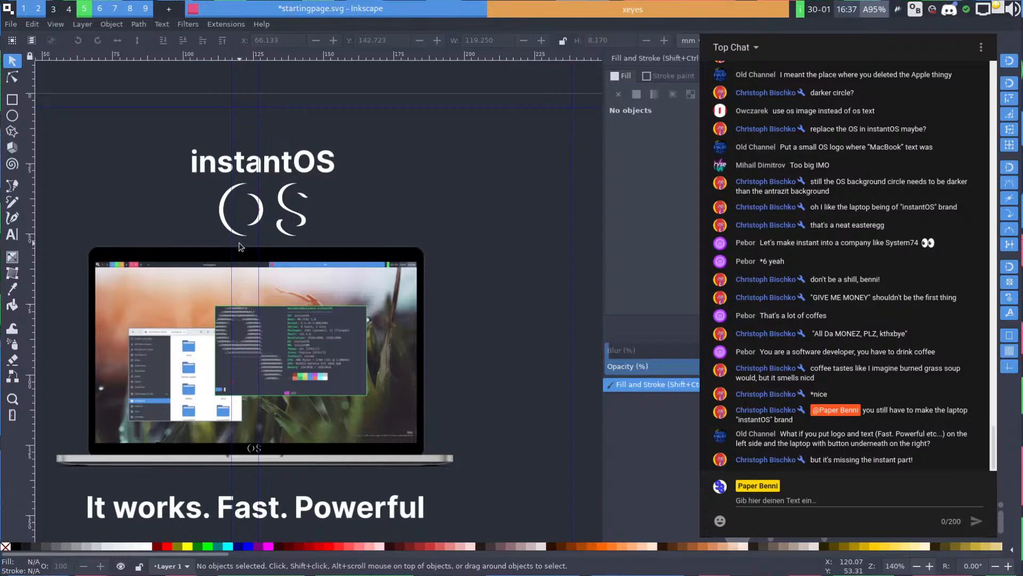
drag(315, 168, 316, 155)
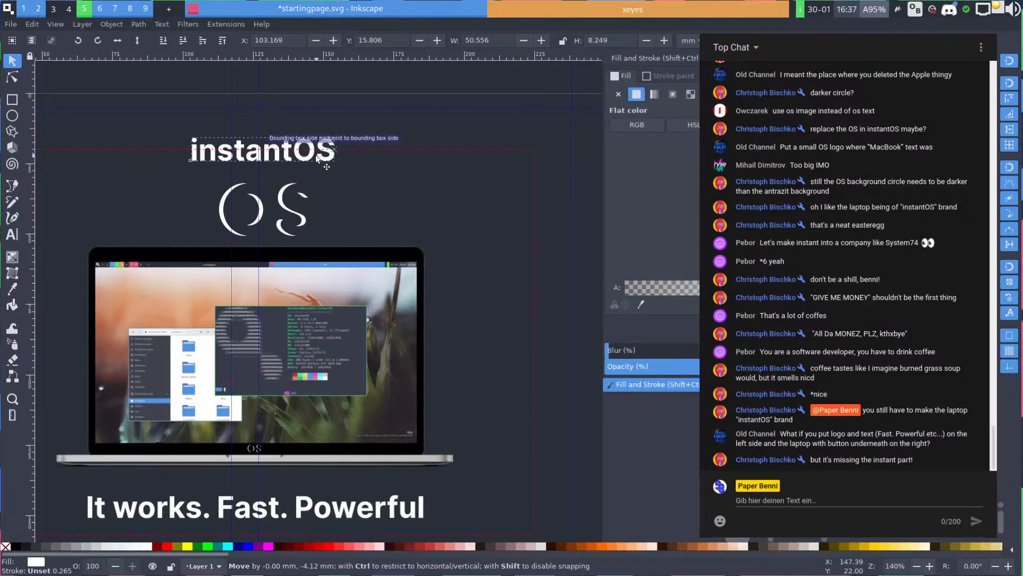
click(381, 229)
Try moving the large OS logo up toward the instantOS title, then try deleting it, undoing both changes
drag(290, 210, 289, 205)
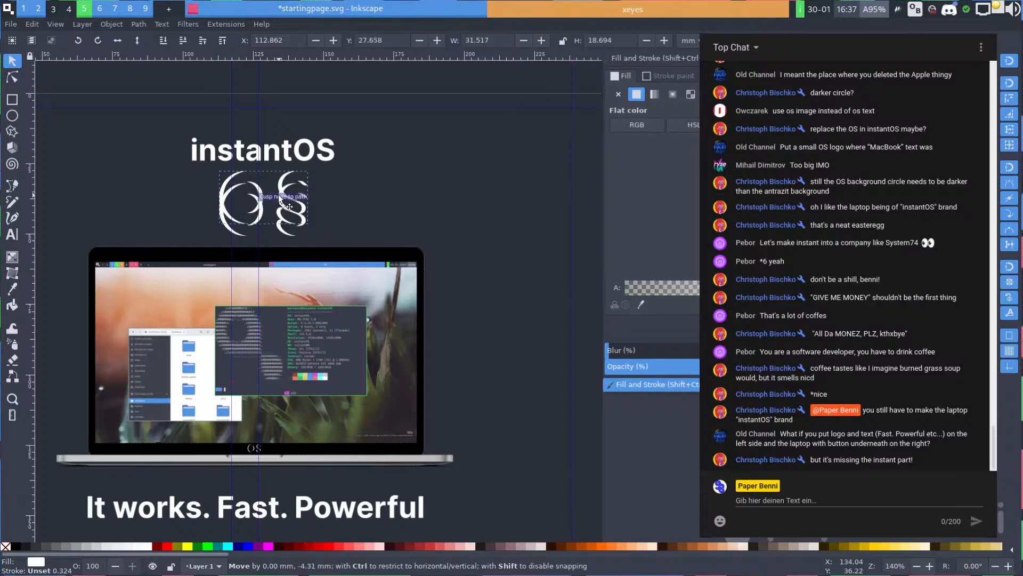
key(ctrl+z)
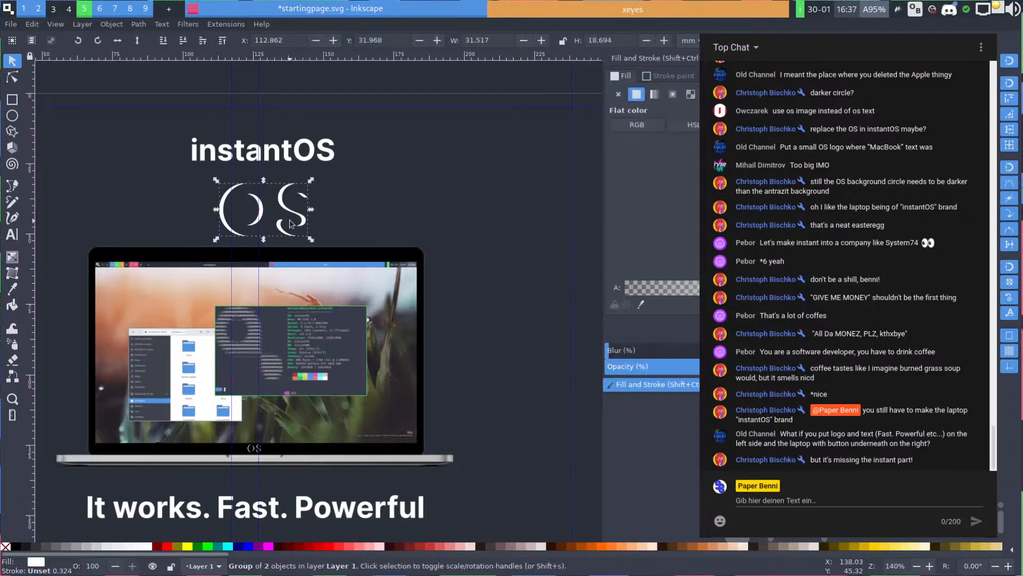
key(Delete)
key(ctrl+z)
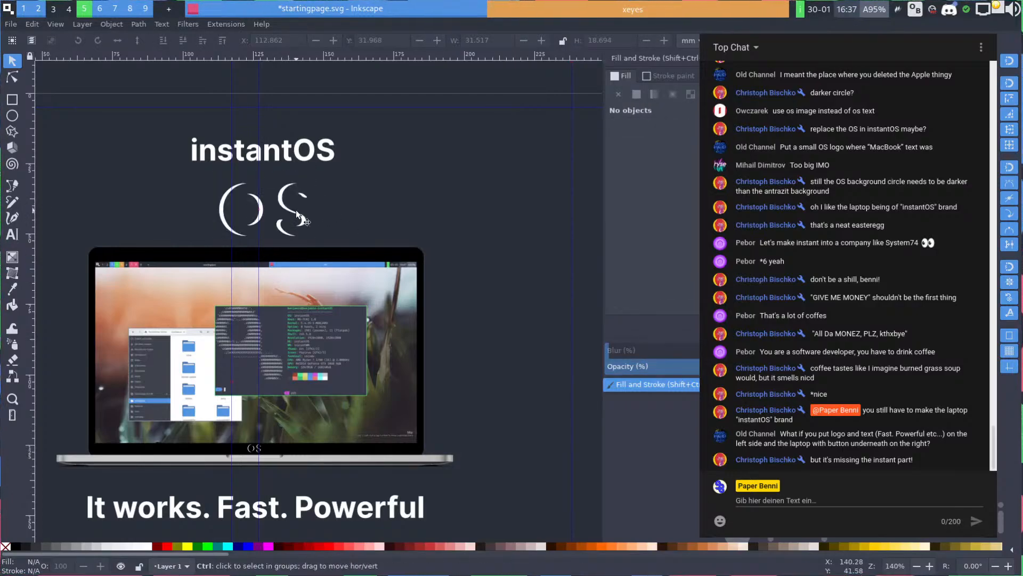
Try raising only the S of the large OS logo, then try shifting the whole logo sideways, undoing both moves
ctrl+click(293, 209)
drag(292, 210, 293, 197)
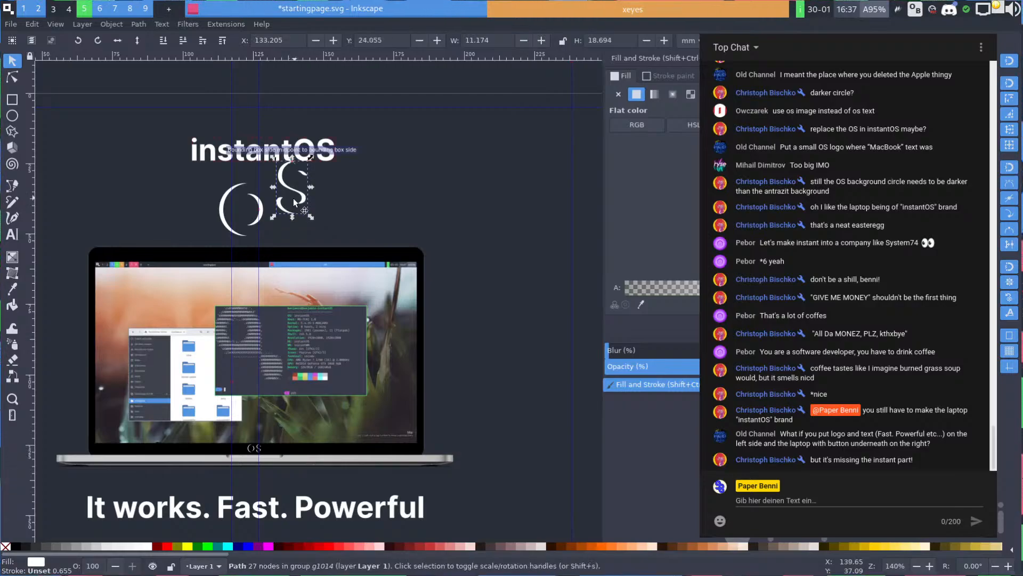
key(ctrl+z)
click(358, 186)
click(287, 207)
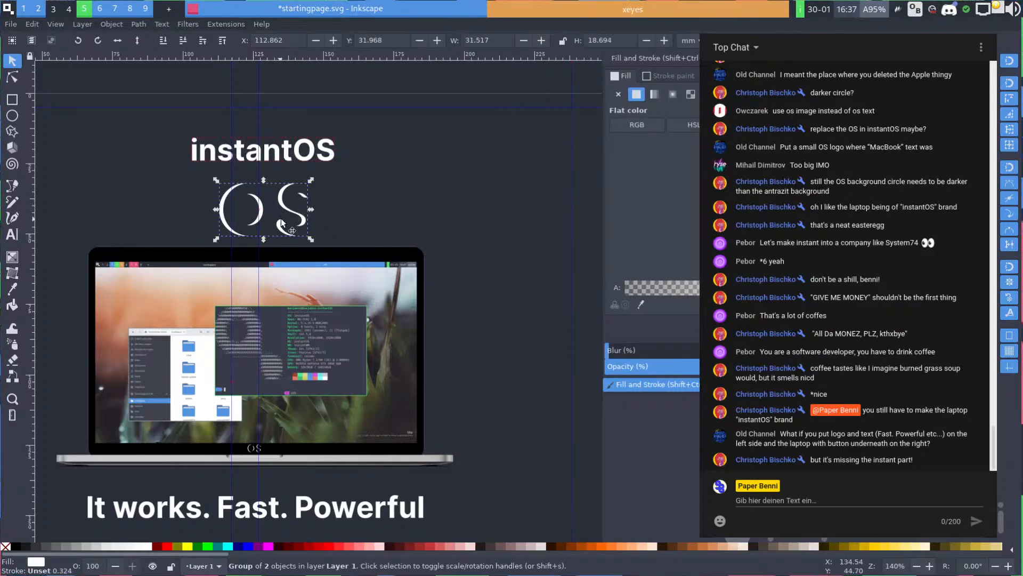
drag(286, 224, 361, 223)
key(ctrl+z)
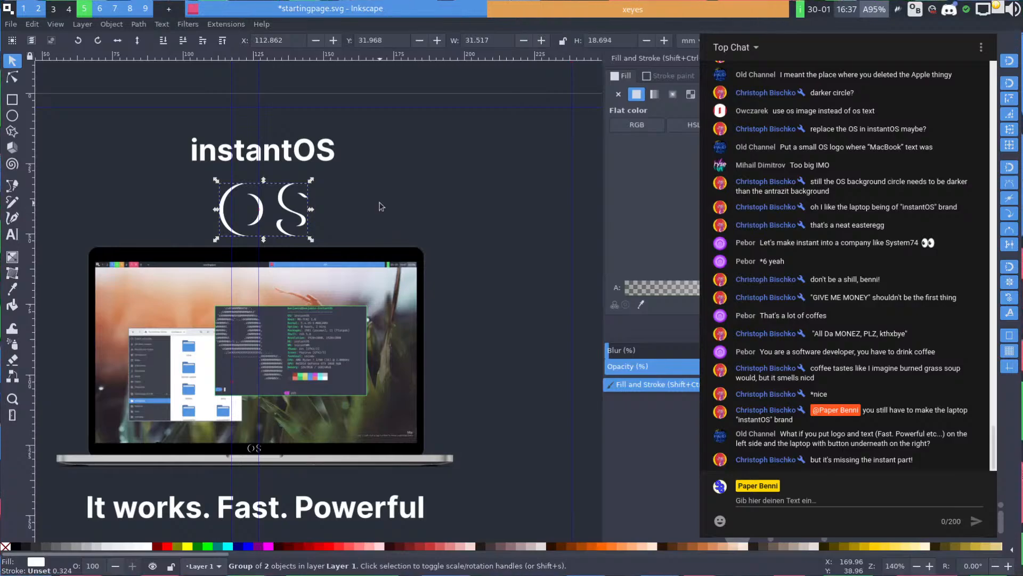
Swap the large OS logo and the instantOS title, with the logo on top and the title at X 101.722, Y 37.190 mm
key(Escape)
scroll(371, 176, down, 3)
scroll(372, 176, up, 3)
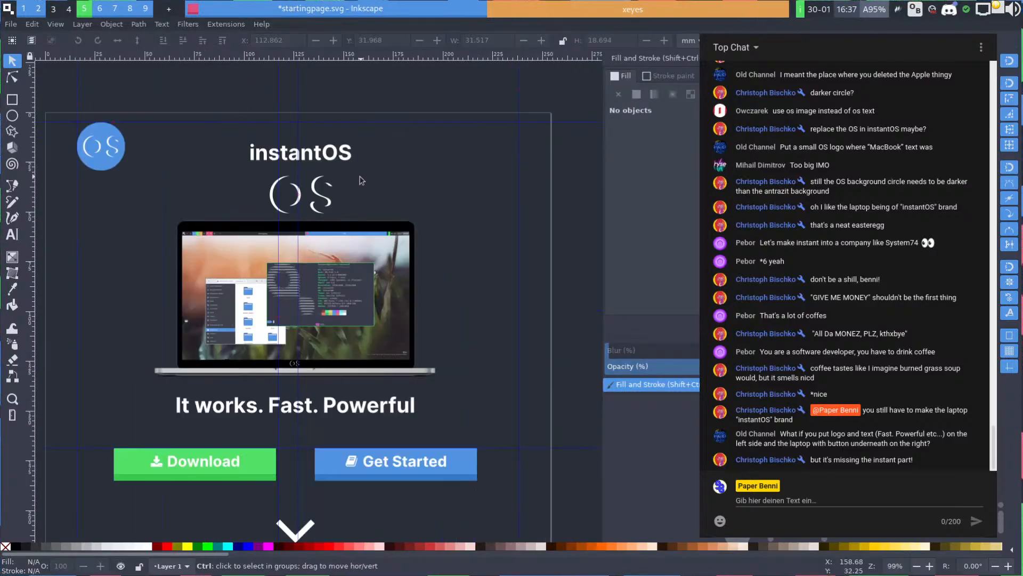
click(312, 217)
drag(313, 217, 421, 192)
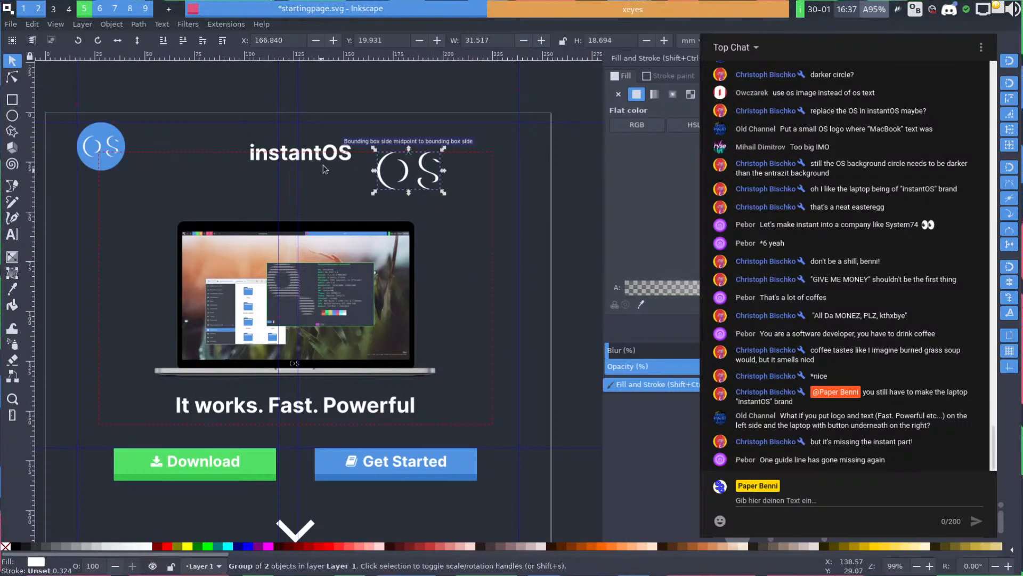
key(Escape)
drag(333, 158, 283, 200)
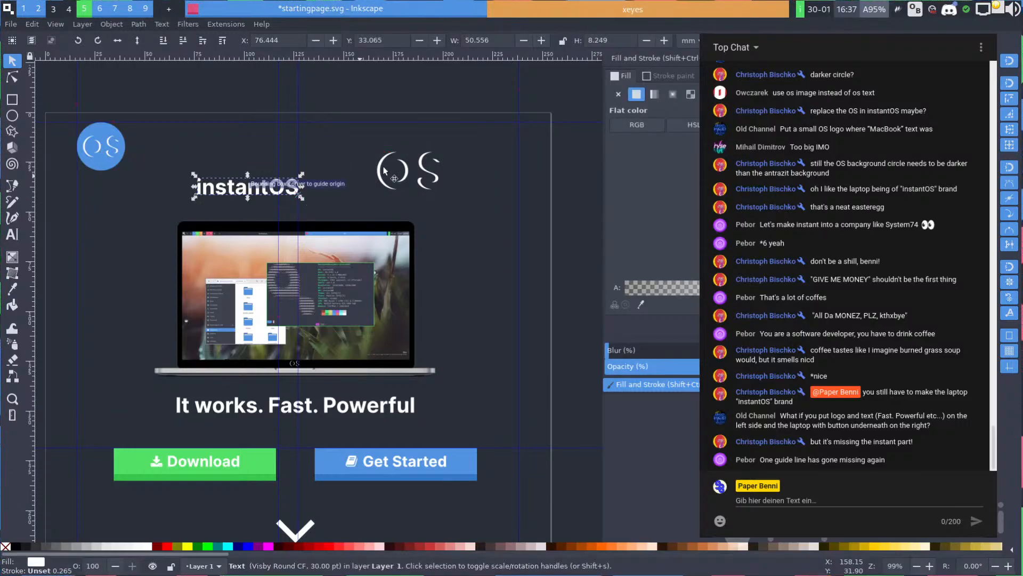
drag(384, 172, 263, 151)
drag(250, 188, 300, 197)
click(392, 168)
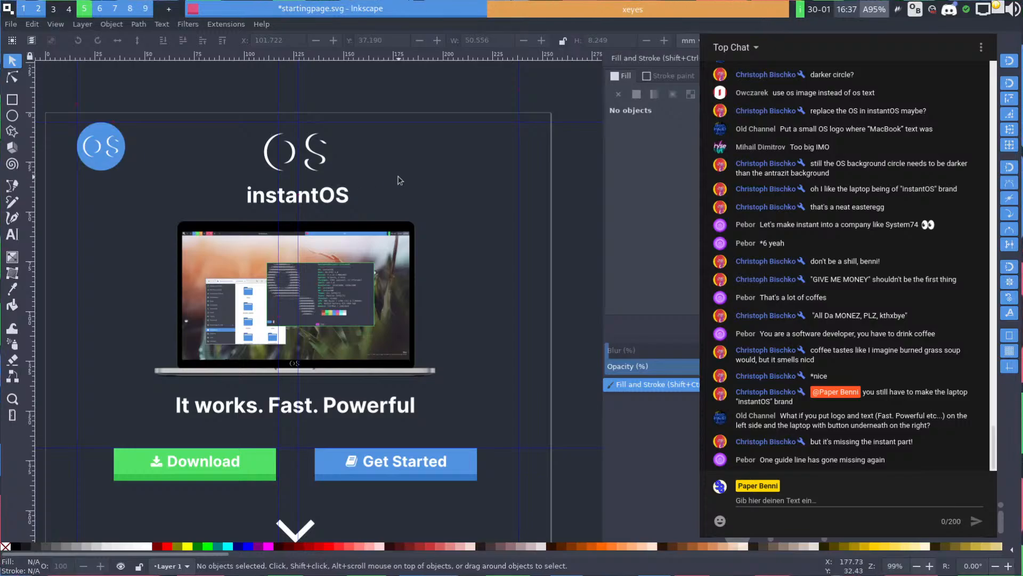
Select all objects on the page and shift them together to X 17.117, Y 4.849 mm
drag(405, 400, 463, 69)
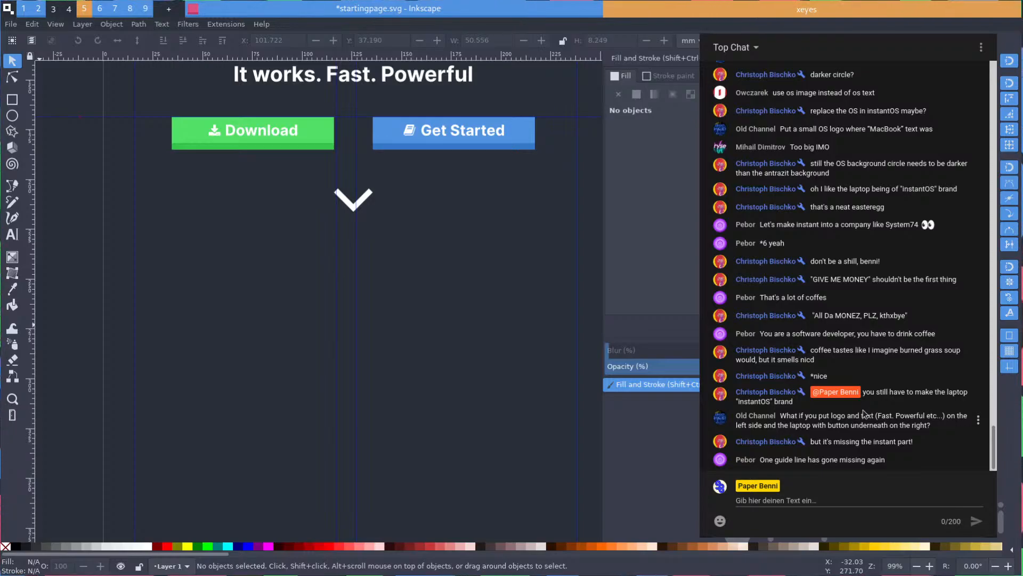
drag(438, 208, 378, 365)
scroll(392, 359, down, 1)
scroll(350, 373, up, 3)
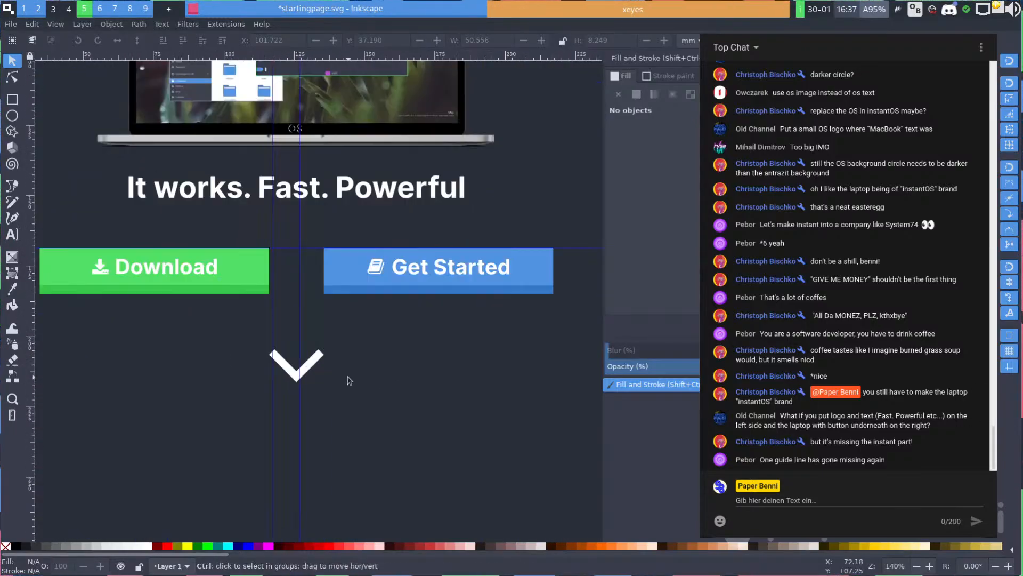
scroll(339, 304, down, 5)
key(ctrl+a)
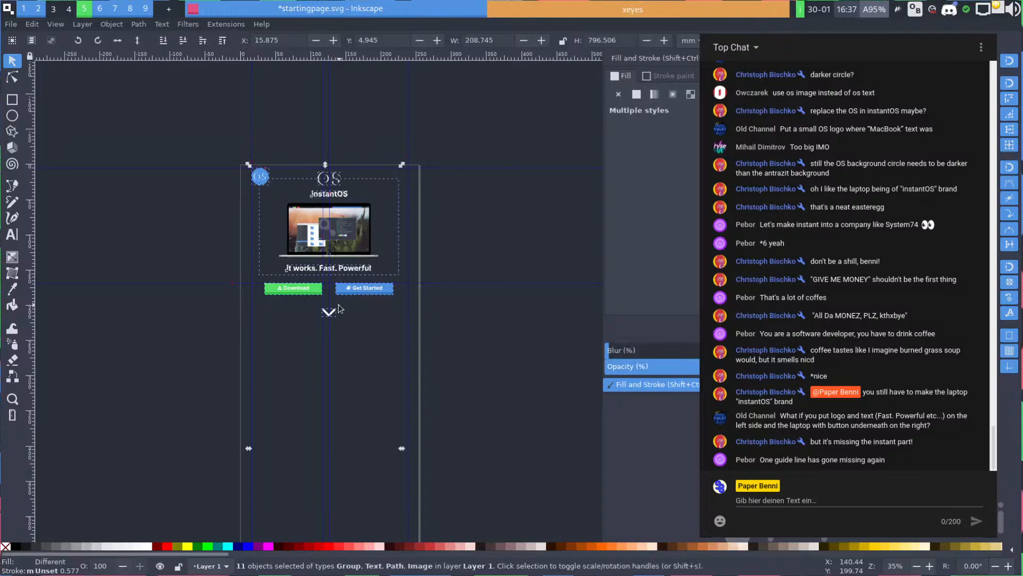
scroll(343, 308, up, 3)
drag(329, 253, 334, 257)
click(371, 383)
Snap the blue circled OS logo back to the upper-left guide intersection at X 15.875, Y 4.945 mm
scroll(376, 354, down, 1)
key(space)
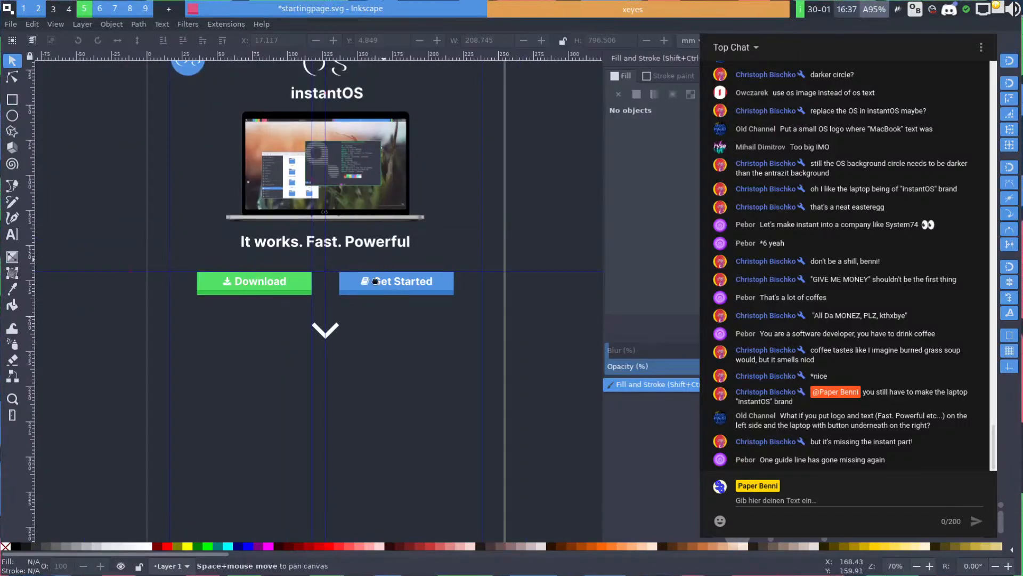
scroll(220, 251, up, 2)
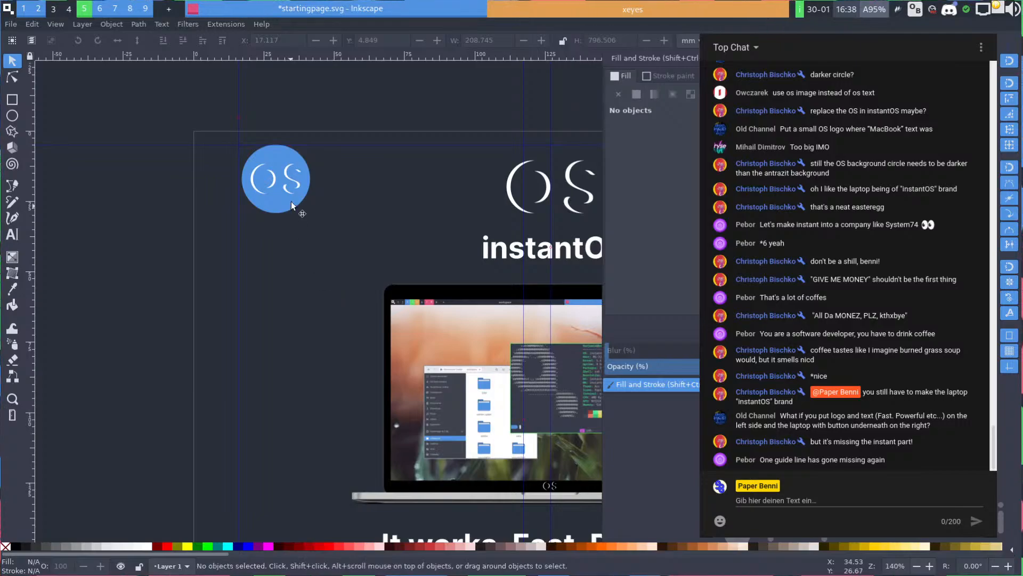
drag(291, 202, 279, 208)
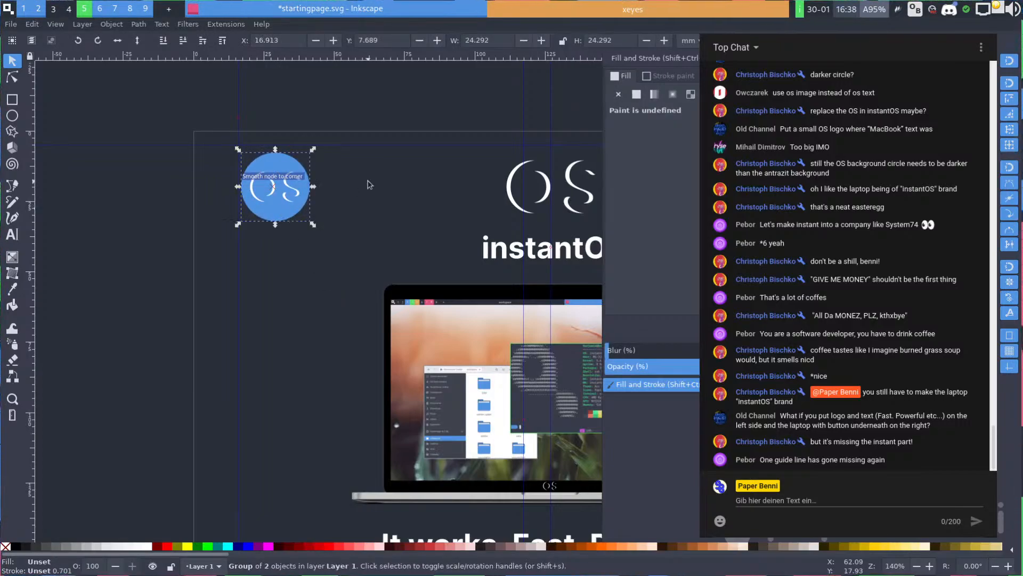
scroll(341, 213, up, 3)
drag(327, 239, 324, 230)
scroll(324, 230, down, 5)
click(213, 218)
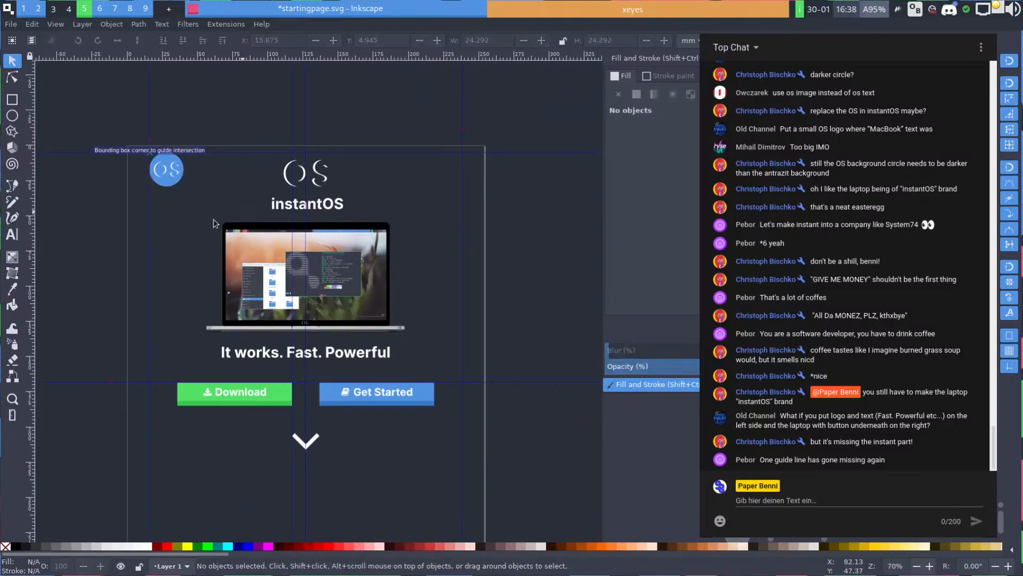
Place the missing vertical guide on the left edge of the Get Started button
drag(316, 259, 319, 395)
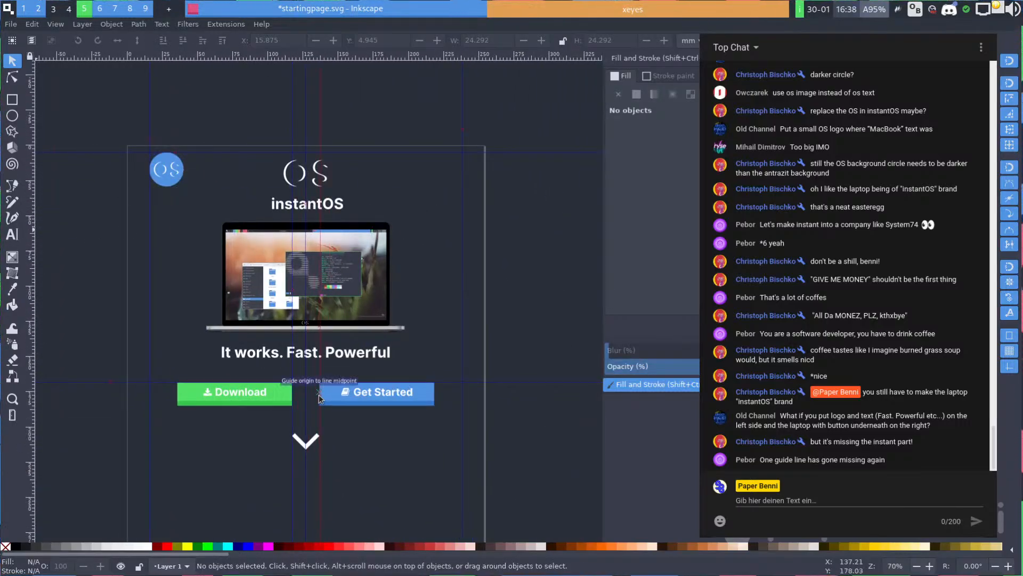
scroll(360, 360, up, 2)
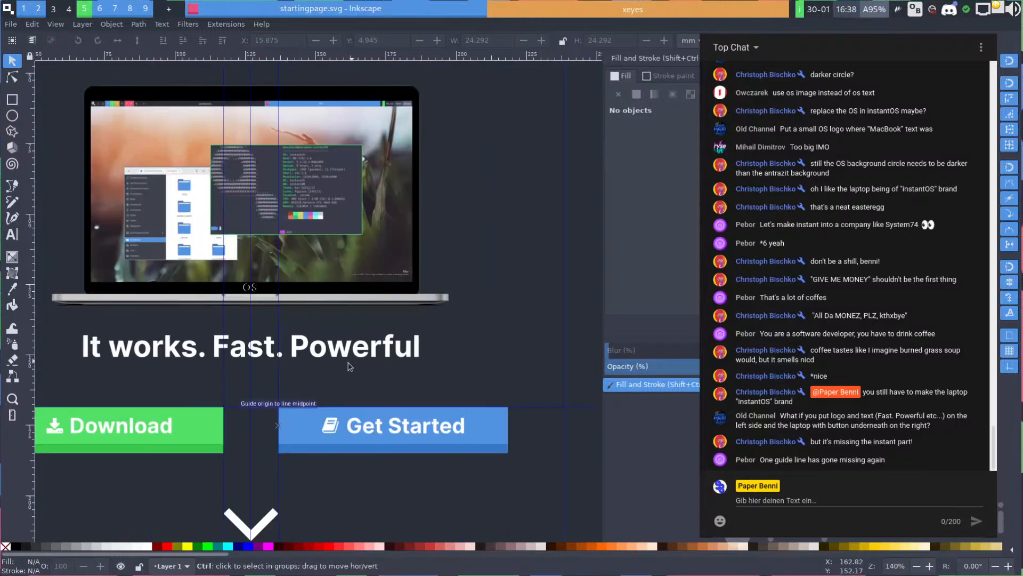
Examine the page layout from the logo header down to the empty area below the arrow
key(space)
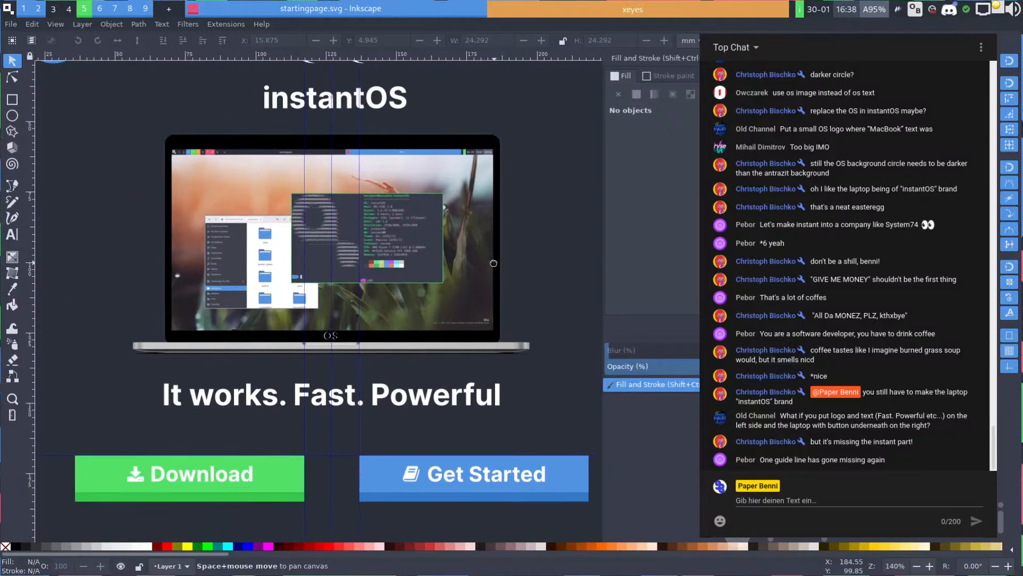
scroll(465, 402, down, 2)
key(space)
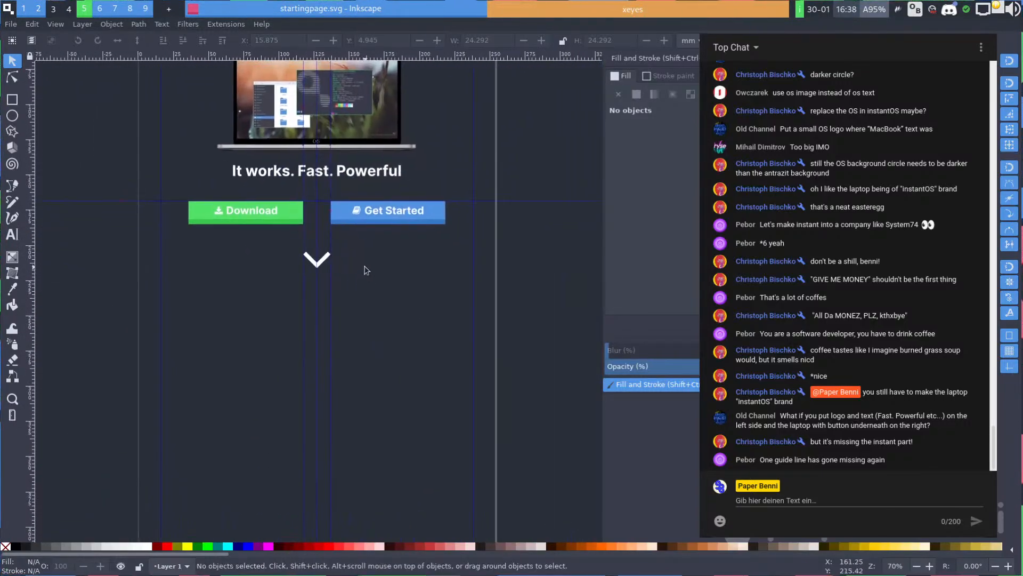
scroll(365, 288, up, 1)
key(space)
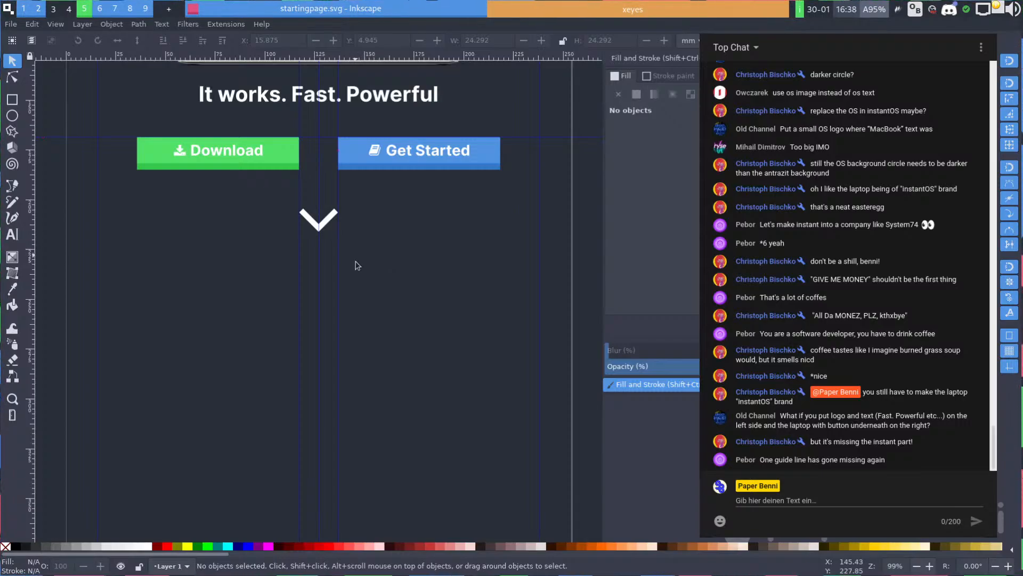
key(space)
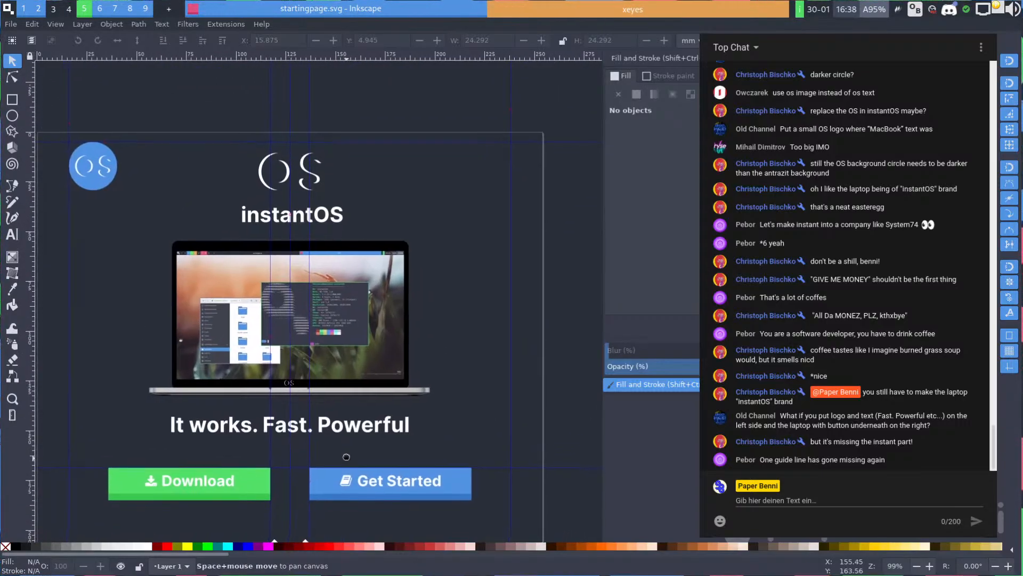
key(space)
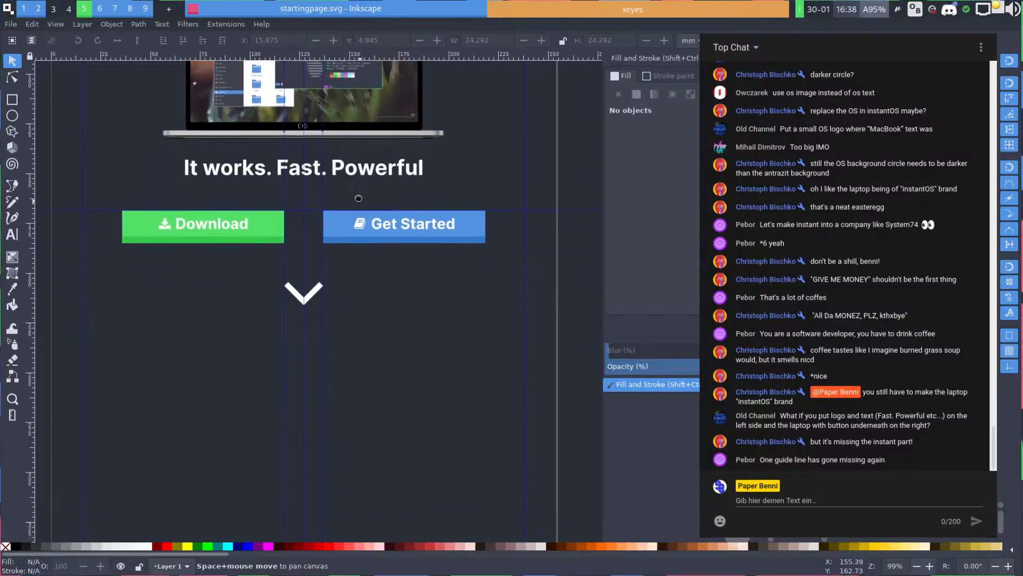
key(space)
key(space)
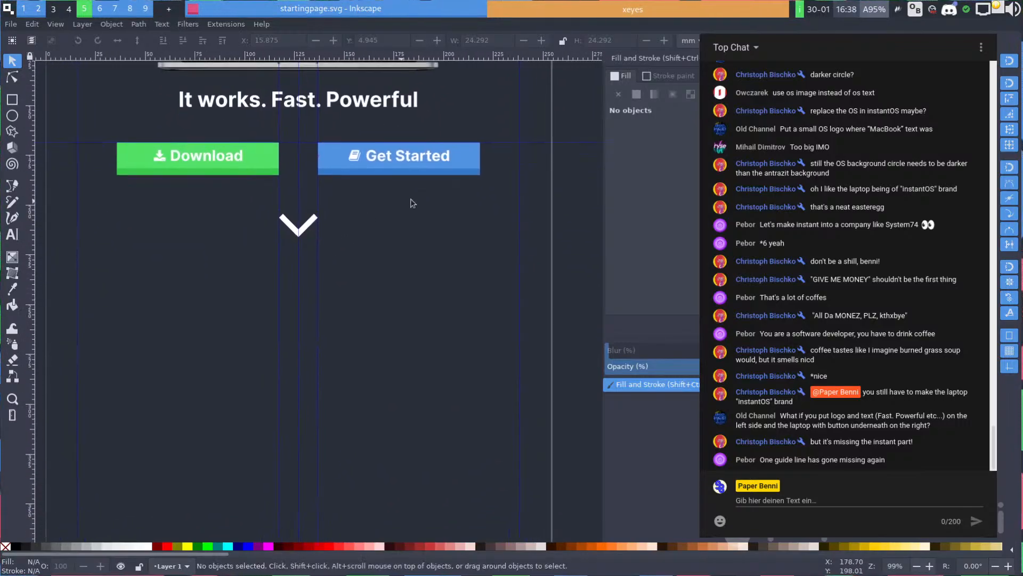
key(space)
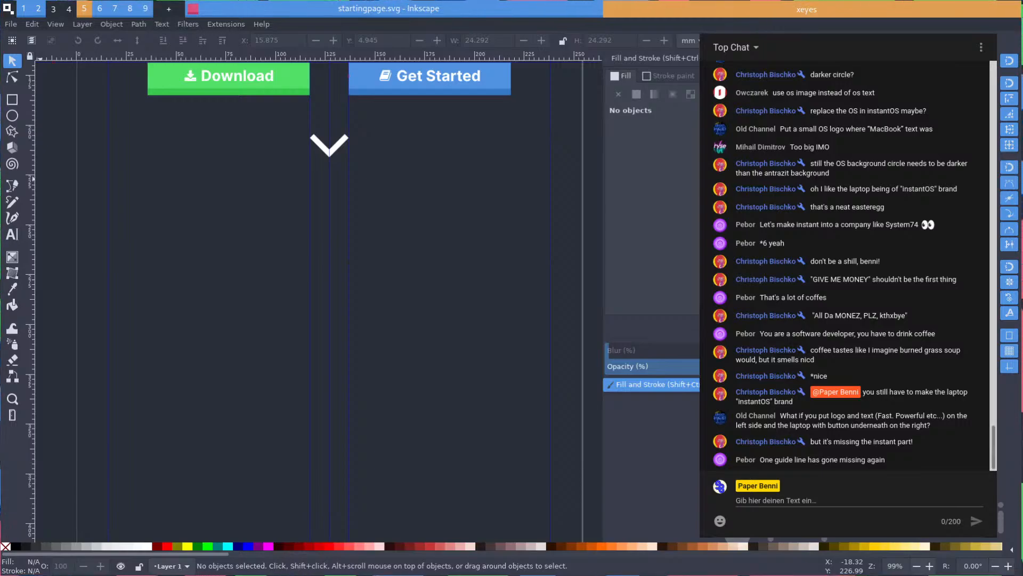
Switch to Firefox, examine the instantOS home page for reference, and return to the Inkscape drawing
key(super+1)
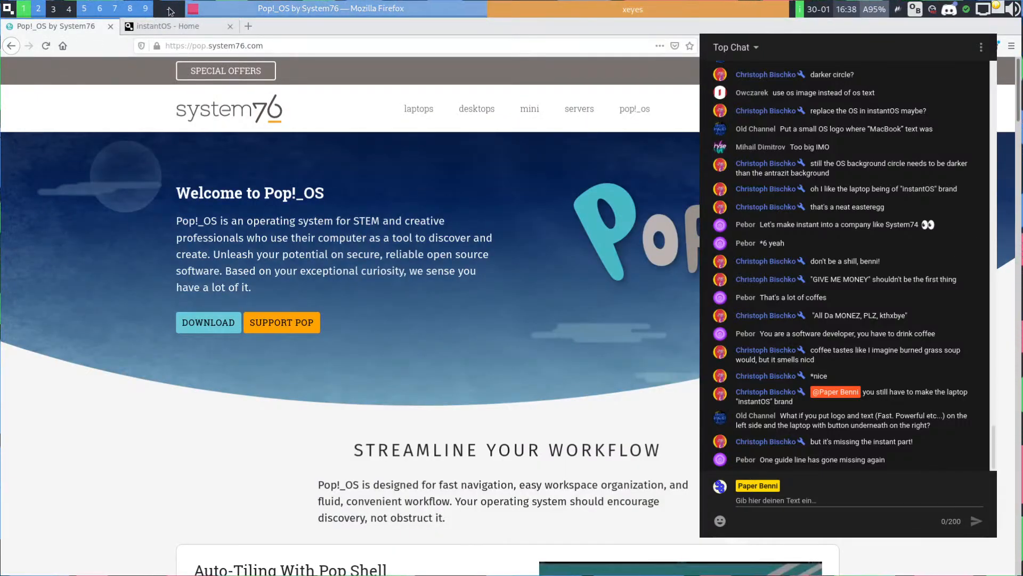
click(167, 22)
scroll(364, 201, down, 5)
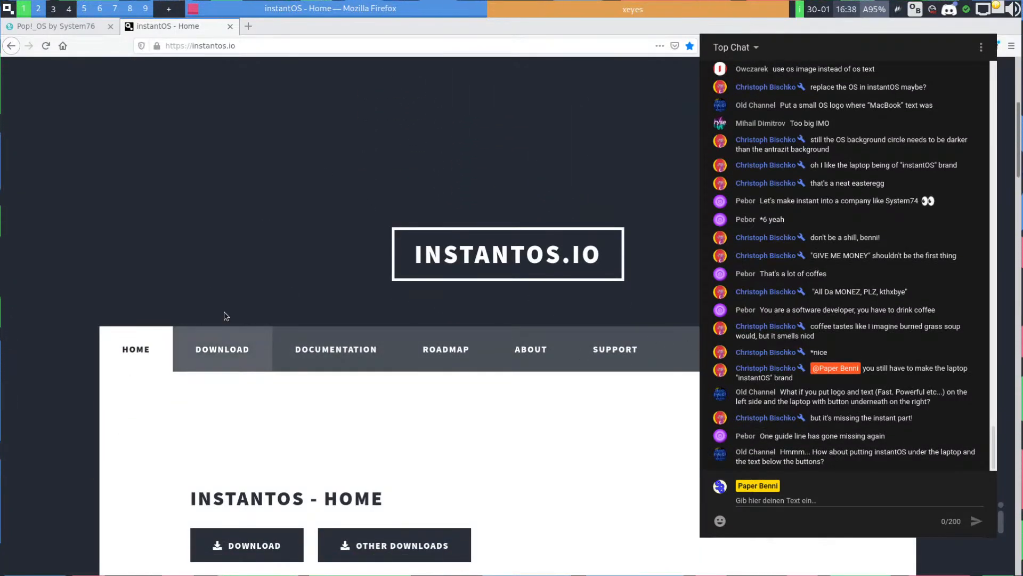
key(super+2)
Draw a blue rectangle about 53 by 20 mm starting on the left margin guide, below the buttons and arrow
scroll(281, 241, up, 4)
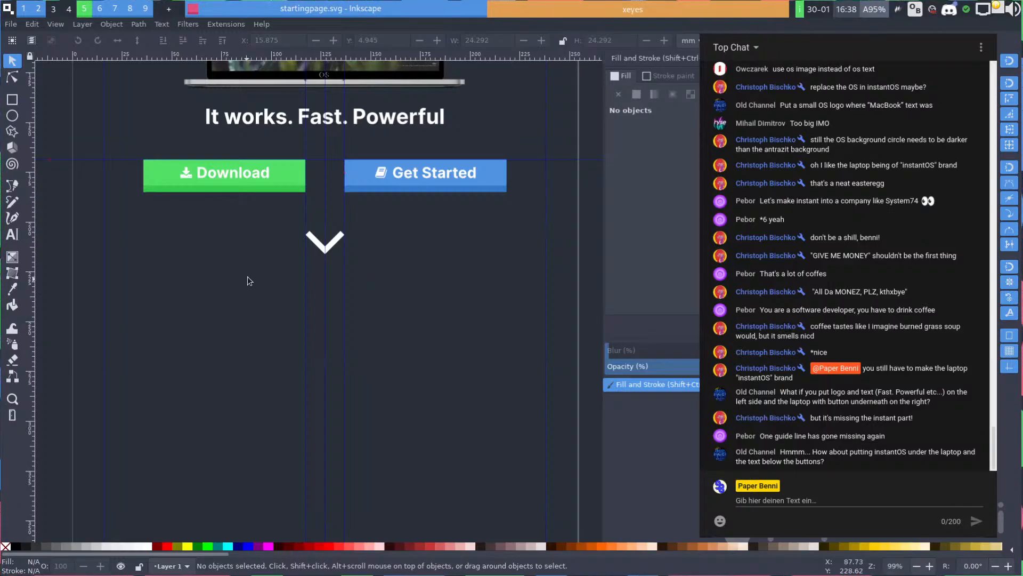
drag(264, 153, 244, 223)
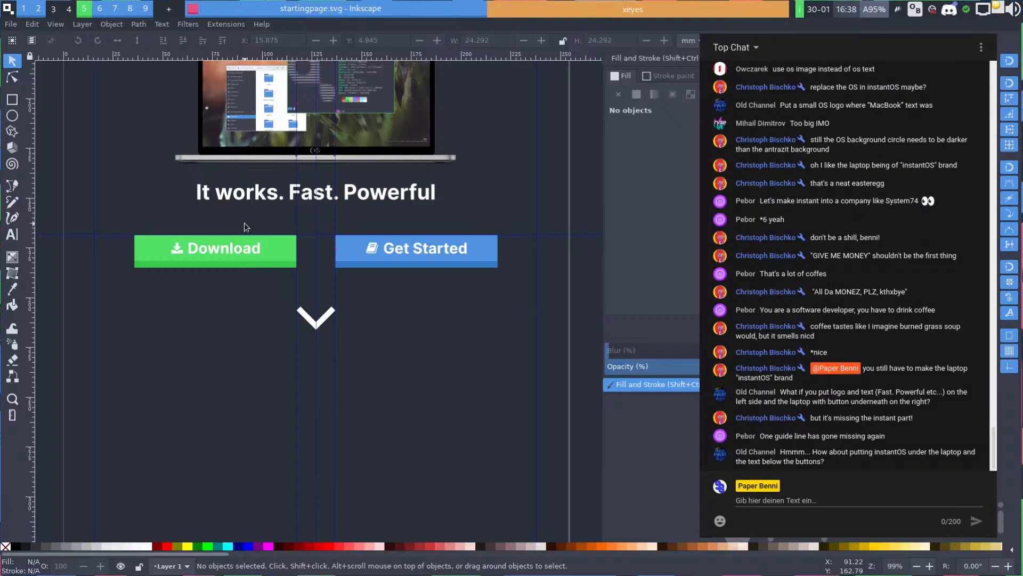
scroll(277, 232, up, 7)
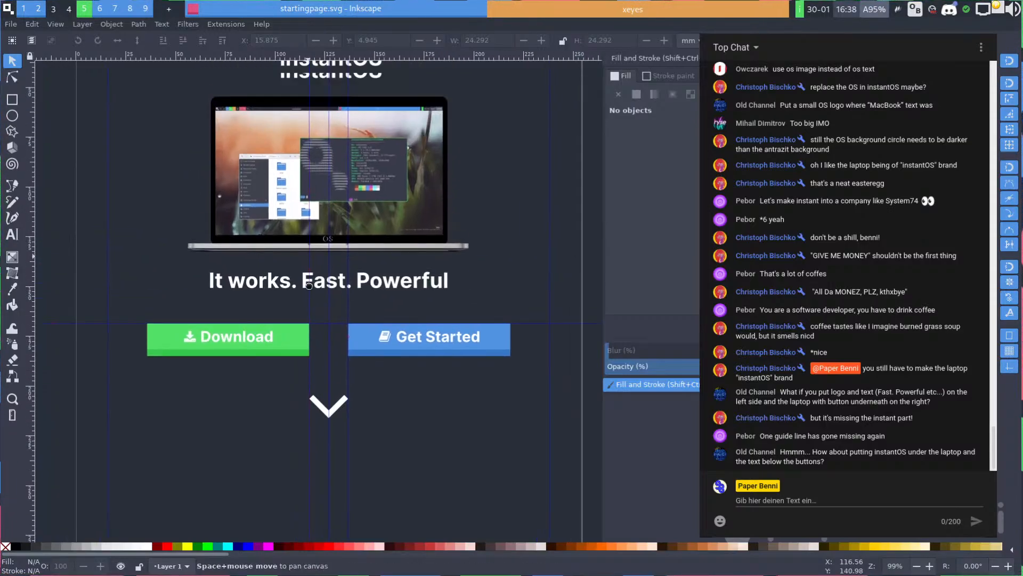
scroll(330, 224, down, 8)
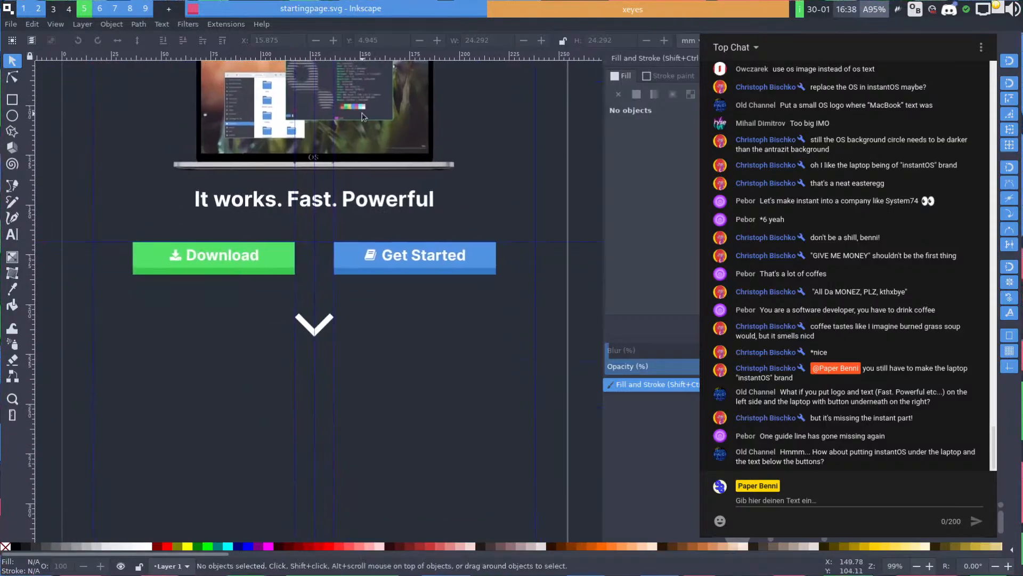
drag(383, 165, 342, 92)
drag(338, 164, 399, 160)
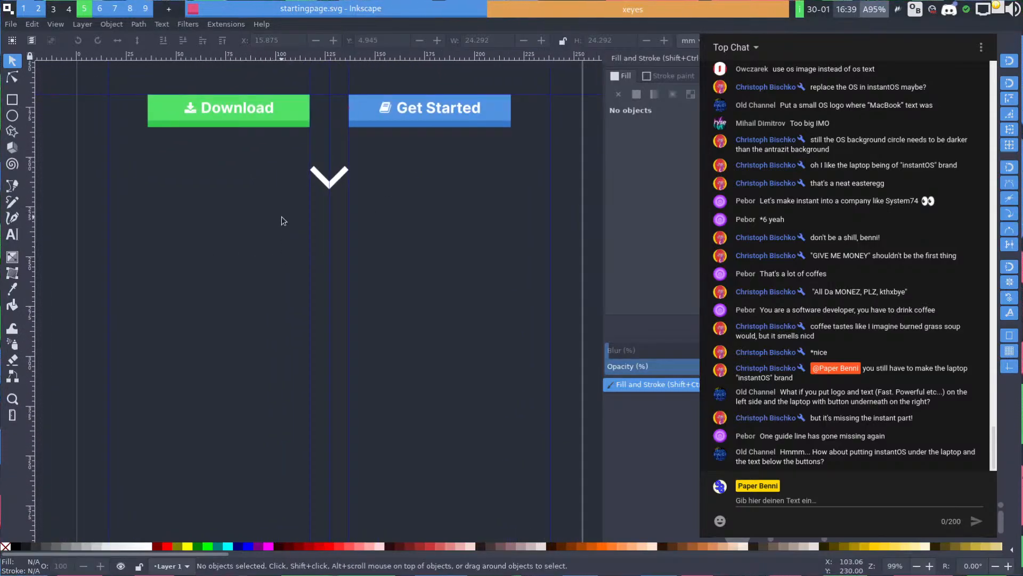
key(e)
key(r)
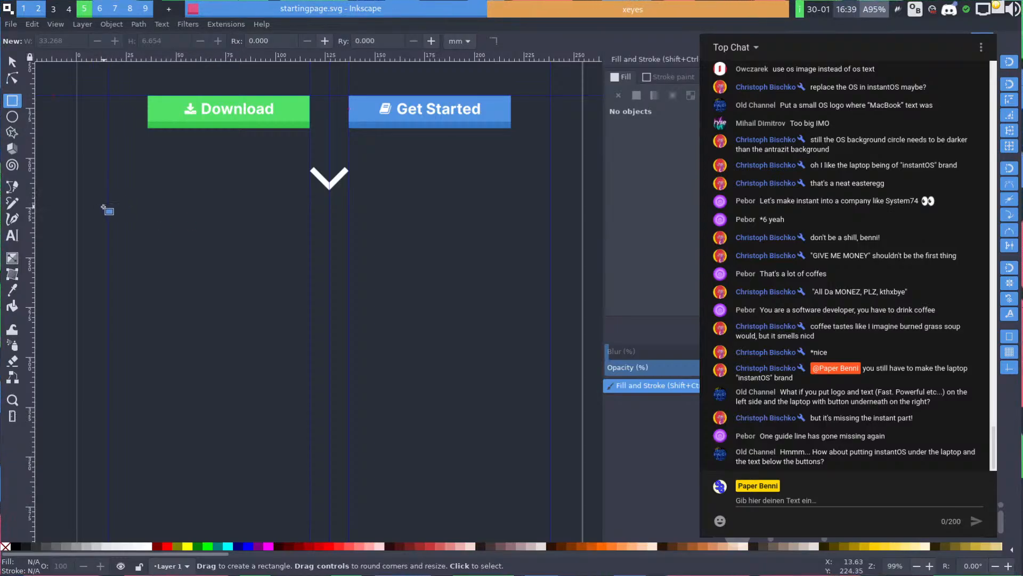
mouse_move(109, 209)
mouse_down()
mouse_move(220, 257)
mouse_move(213, 247)
mouse_up()
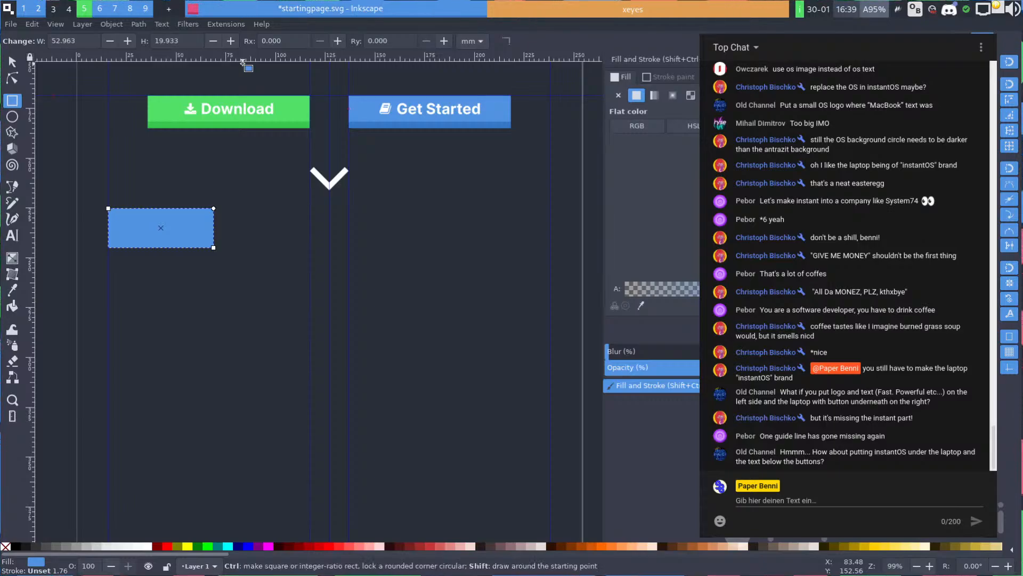
Open the Symbols dialog and return to the Selector tool
key(shift+ctrl+y)
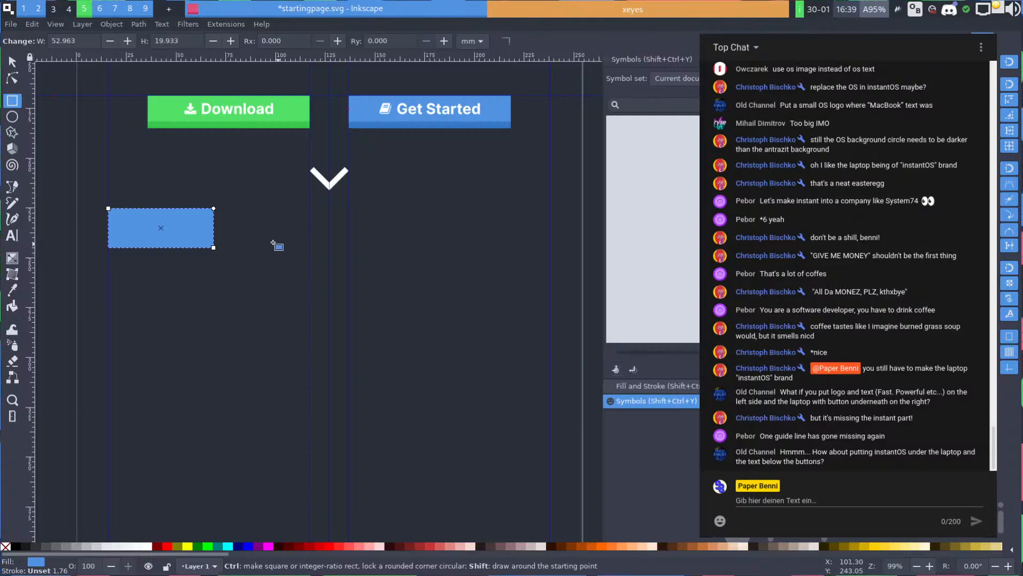
key(s)
scroll(226, 235, up, 1)
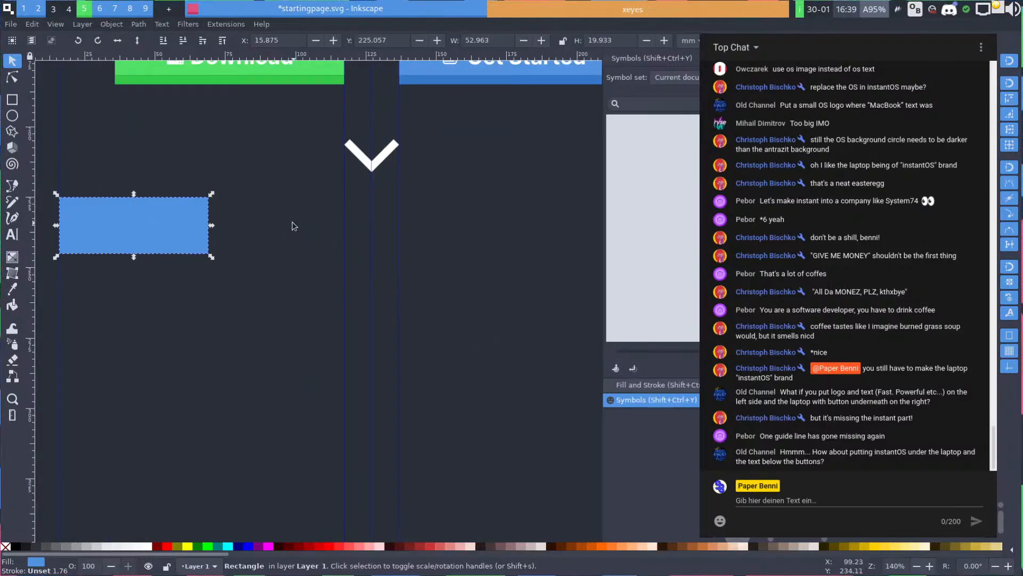
Place a copy of the Get Started button below the Download button and delete the copy's icon and label
drag(292, 222, 375, 280)
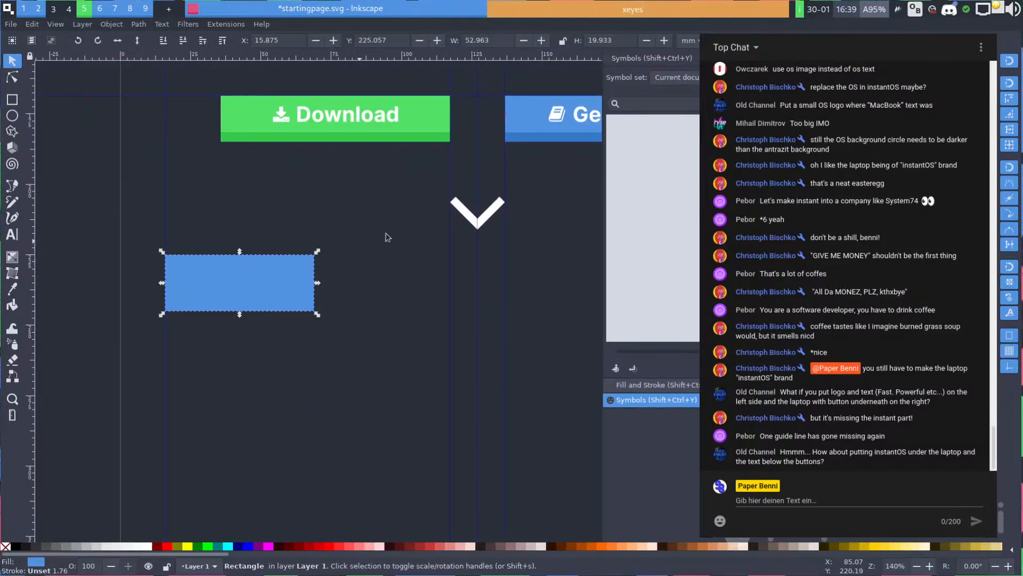
scroll(316, 232, right, 8)
scroll(316, 233, up, 3)
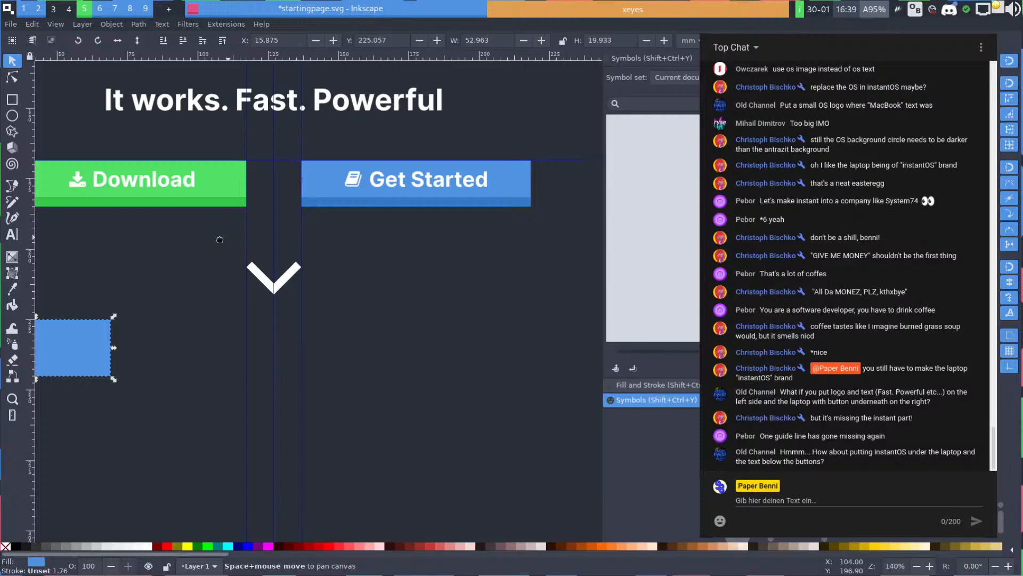
click(320, 183)
key(space)
drag(332, 182, 277, 305)
drag(249, 261, 278, 330)
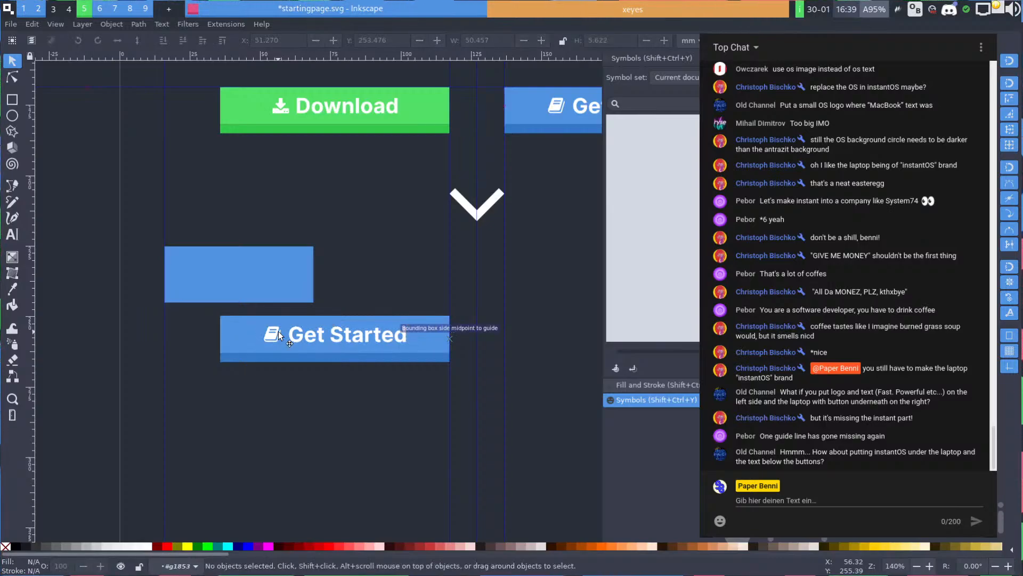
double_click(278, 331)
key(Delete)
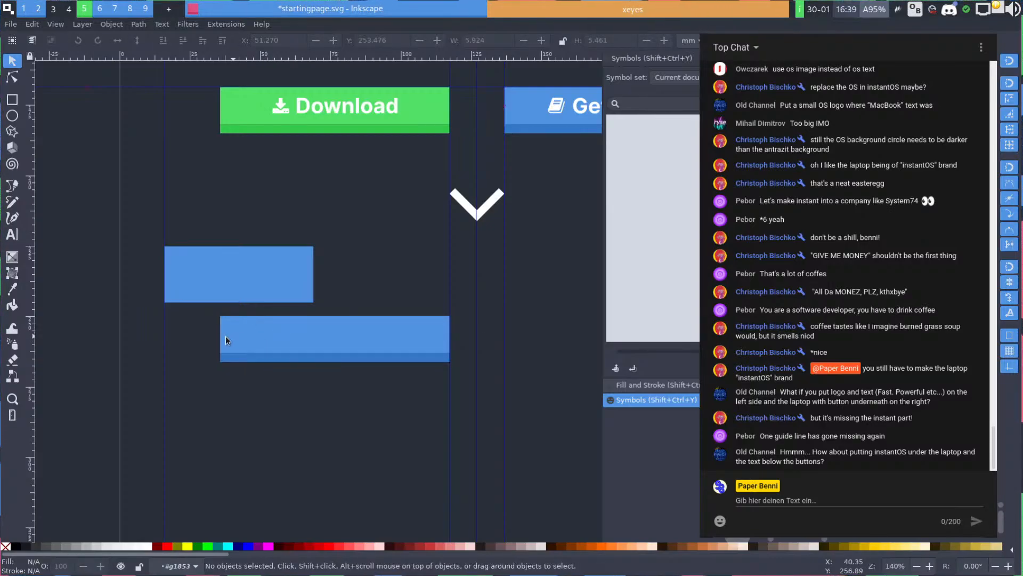
Ungroup the blank button copy into its two rectangles and move them slightly left, to X about 24.9 mm
click(260, 337)
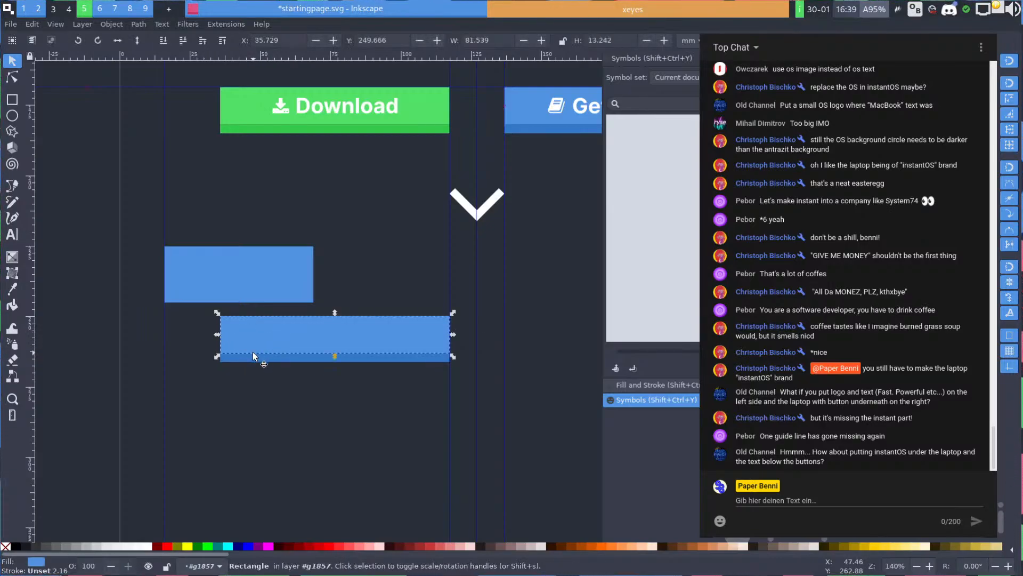
key(Escape)
click(244, 261)
click(287, 334)
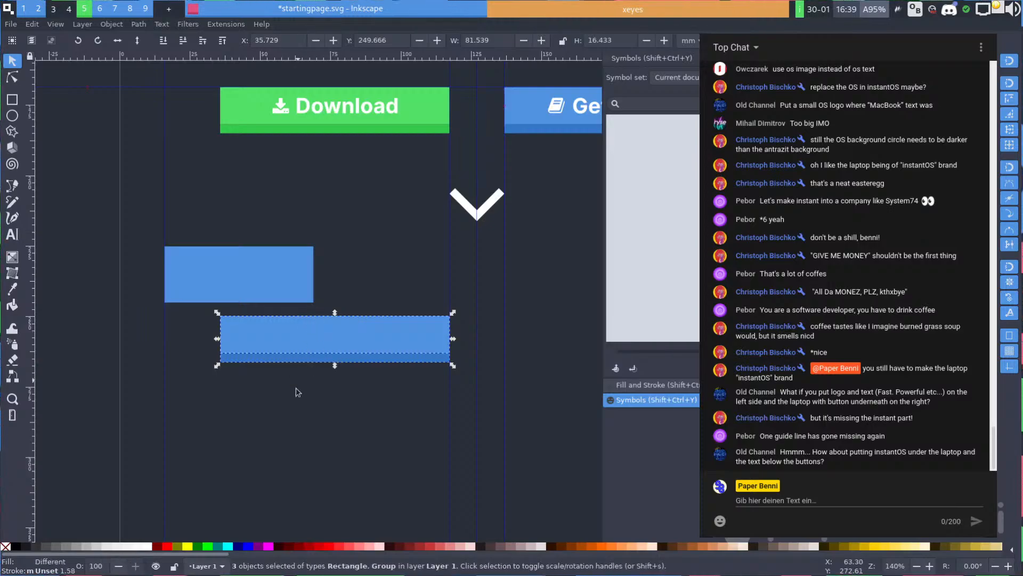
click(296, 388)
click(277, 347)
drag(270, 359, 257, 341)
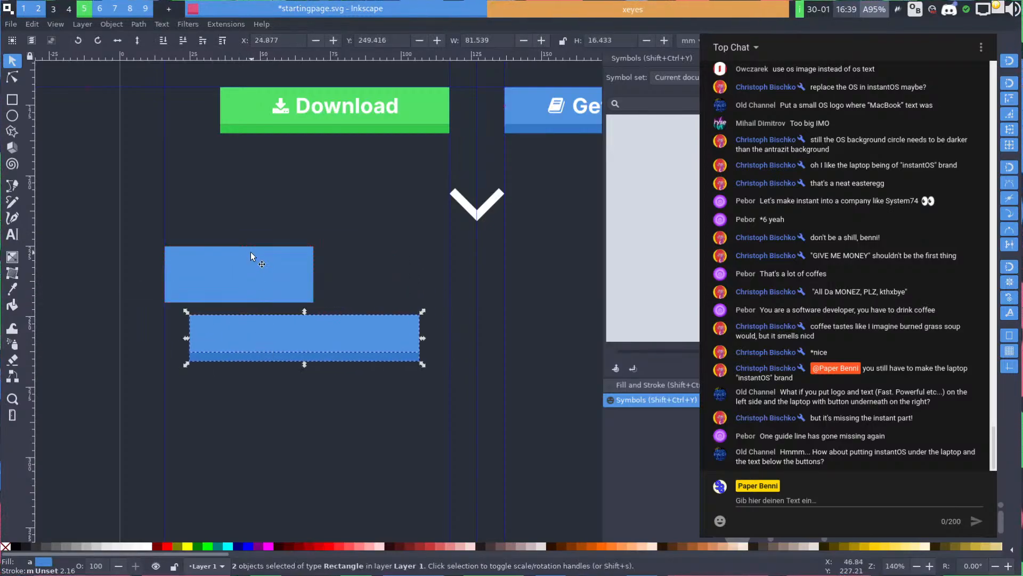
Delete the plain blue rectangle above the blank button
click(250, 252)
mouse_move(434, 184)
mouse_down()
mouse_move(140, 343)
mouse_move(474, 205)
mouse_move(439, 202)
mouse_up()
key(Delete)
Group the two blank button rectangles, narrow the group to about 59 mm and align its left edge with the left margin guide
click(319, 360)
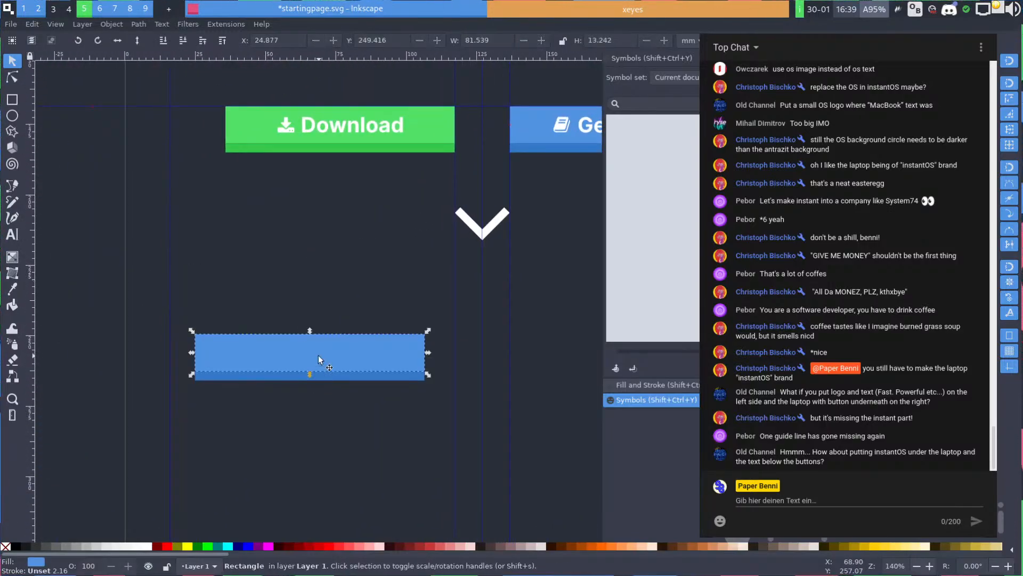
shift+click(405, 375)
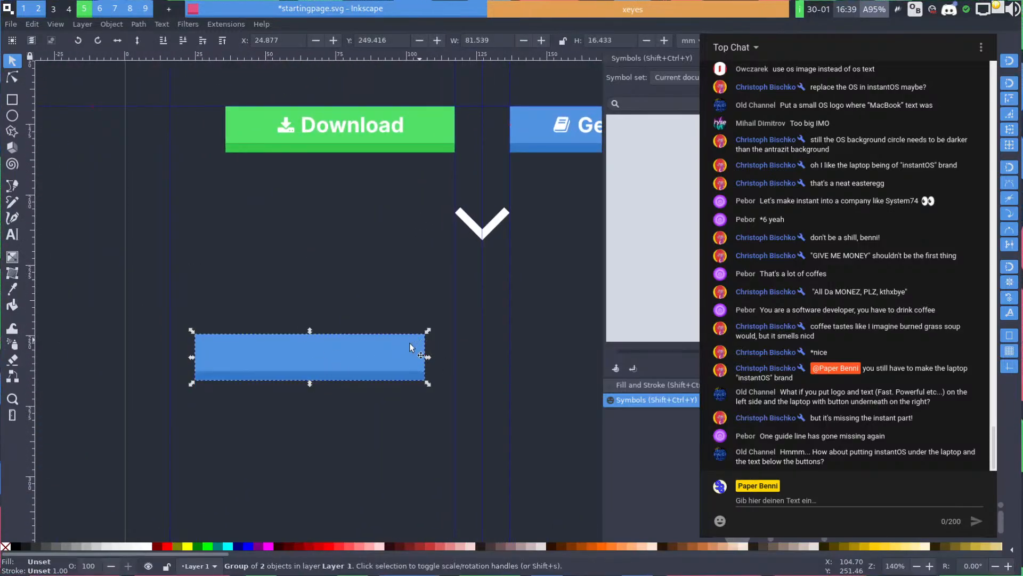
drag(428, 358, 354, 325)
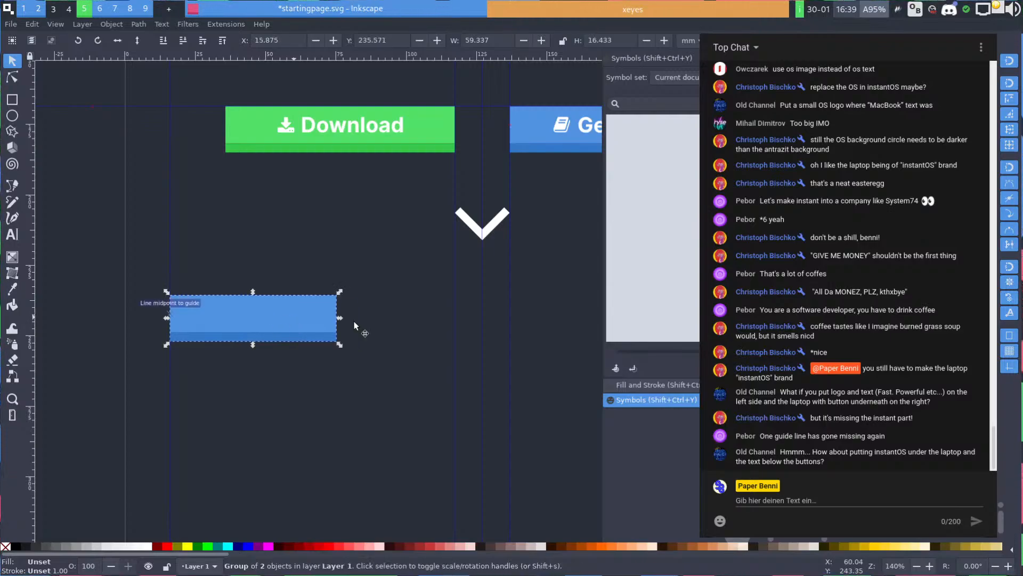
Convert the blank button group into a symbol of the current document and delete the original from the canvas
click(616, 367)
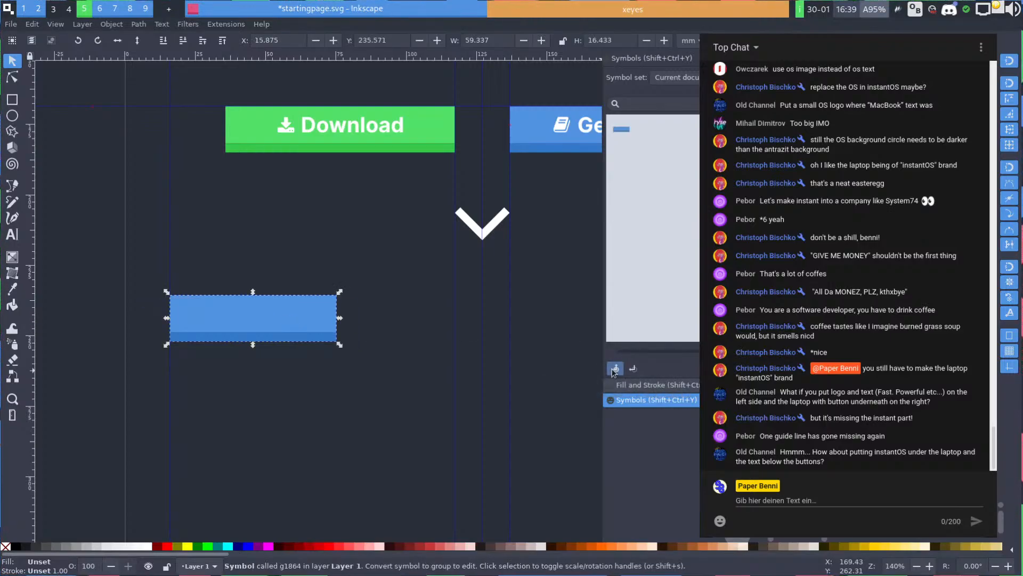
click(377, 291)
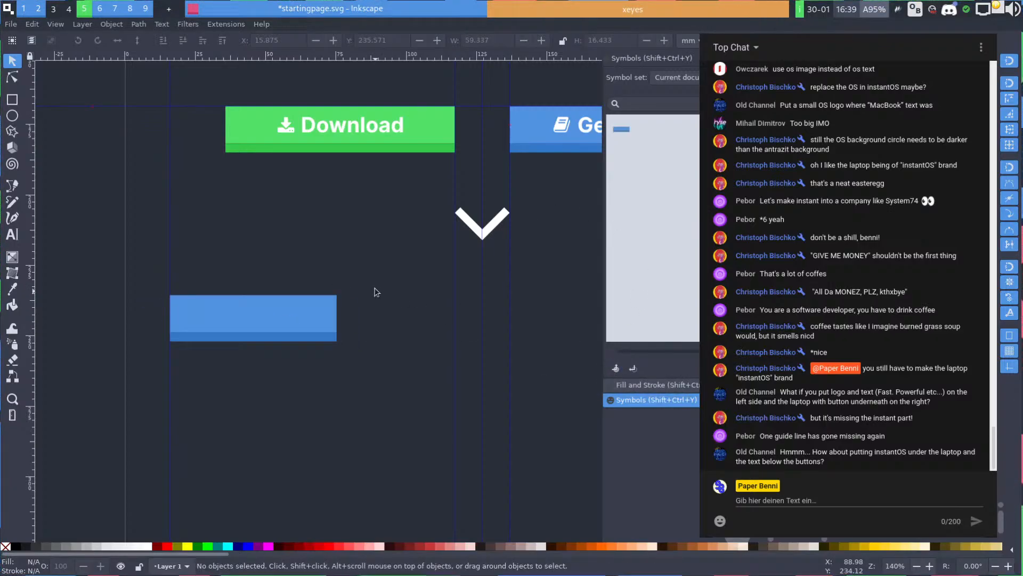
click(312, 326)
key(Delete)
Try out an instance of the button symbol on the left margin guide below the arrow, and remove it
drag(621, 129, 186, 336)
click(211, 292)
click(178, 341)
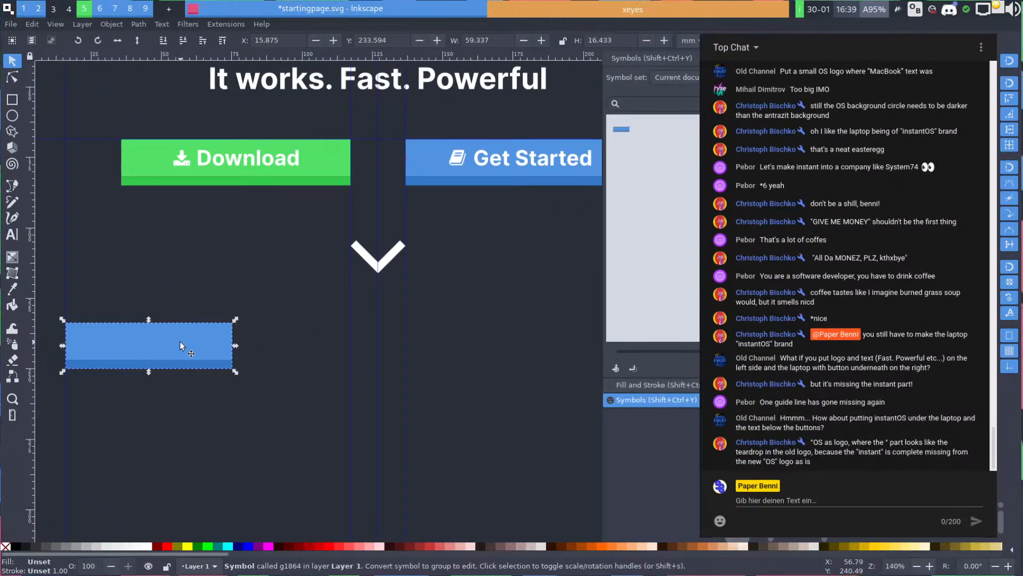
key(Delete)
Duplicate the green Download button to the left margin guide below the arrow and remove the copy's icon and text label
click(153, 168)
scroll(158, 178, up, 3)
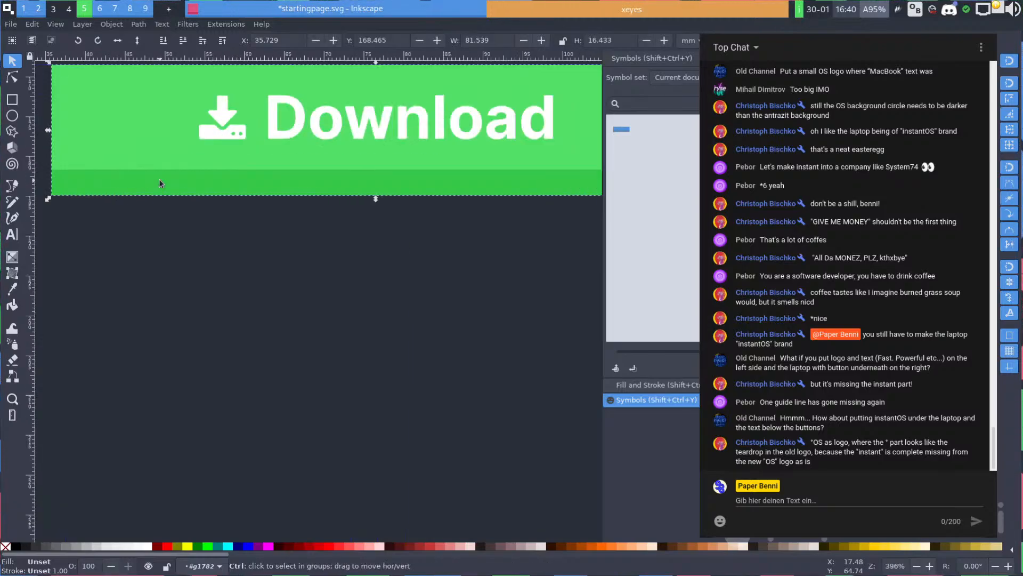
scroll(159, 178, down, 2)
scroll(299, 316, up, 3)
scroll(300, 314, down, 3)
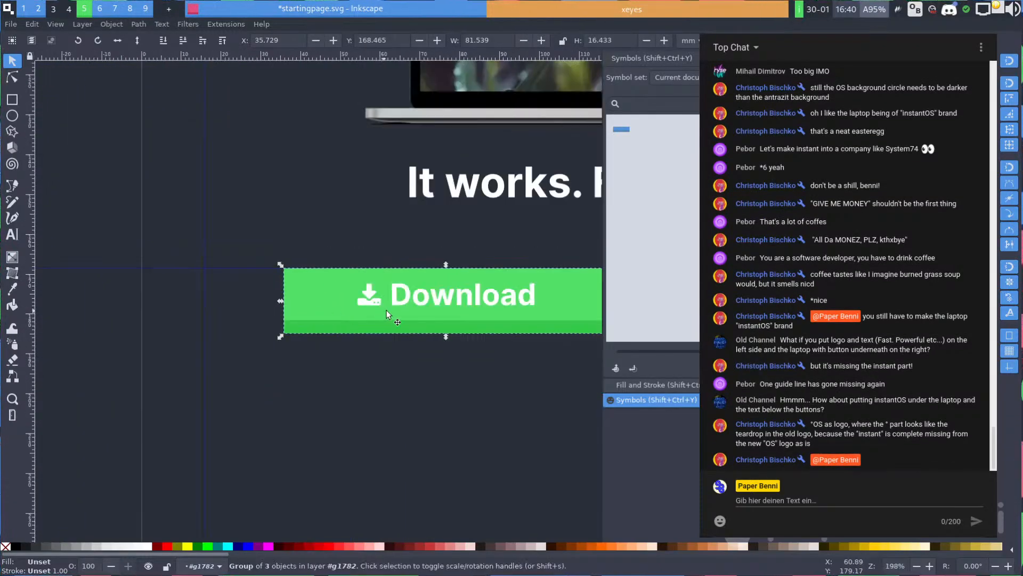
drag(387, 314, 219, 277)
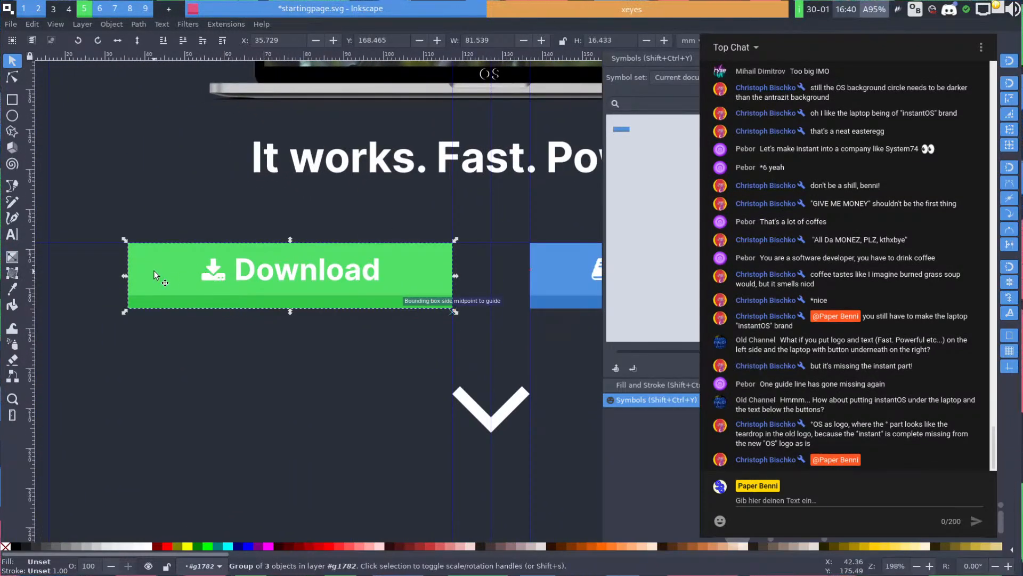
scroll(456, 125, down, 2)
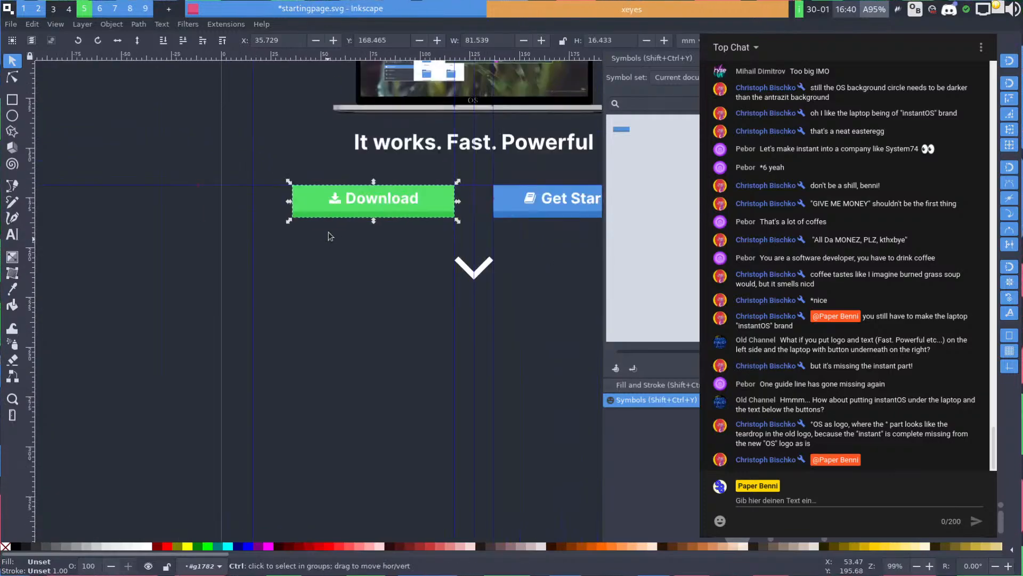
drag(329, 207, 302, 314)
key(Escape)
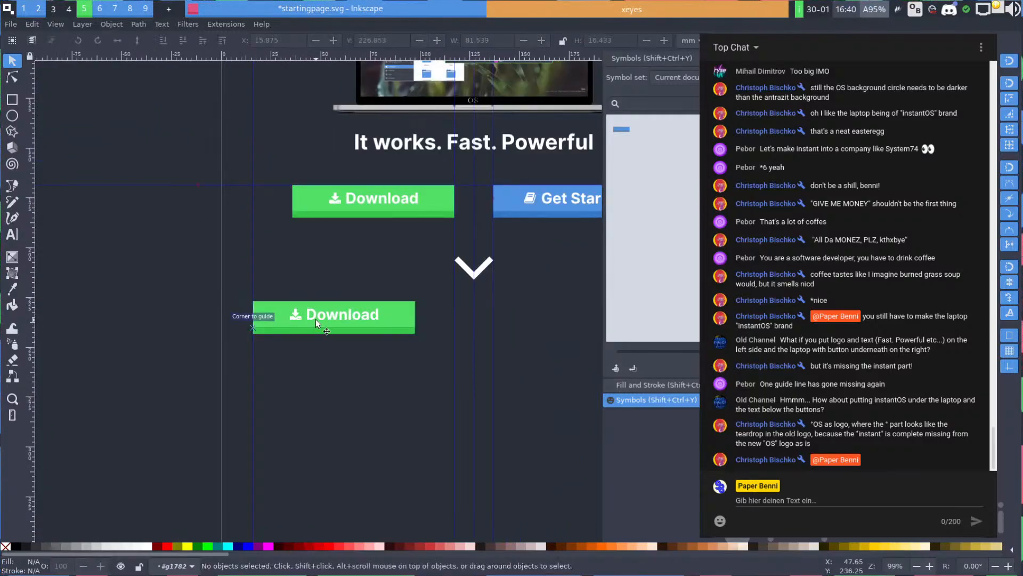
key(Delete)
key(ctrl+a)
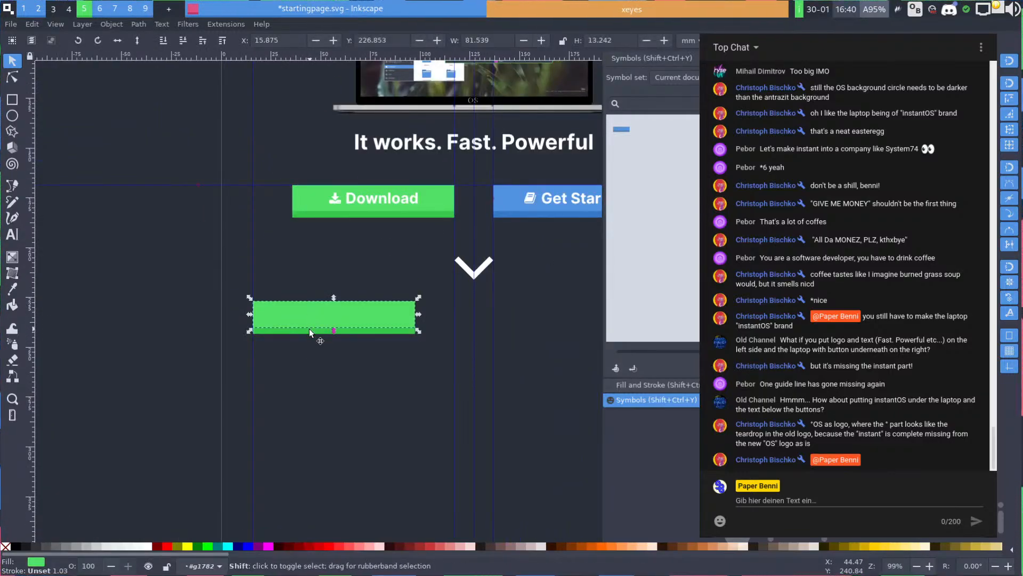
Convert the blank green button into a symbol of the current document and delete the original from the canvas
click(616, 367)
key(Delete)
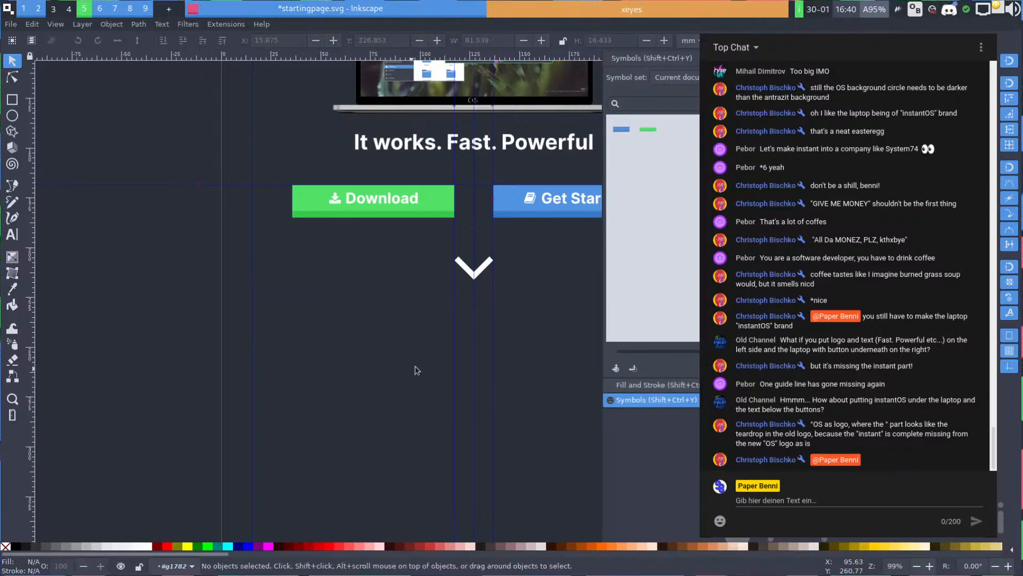
scroll(299, 291, right, 5)
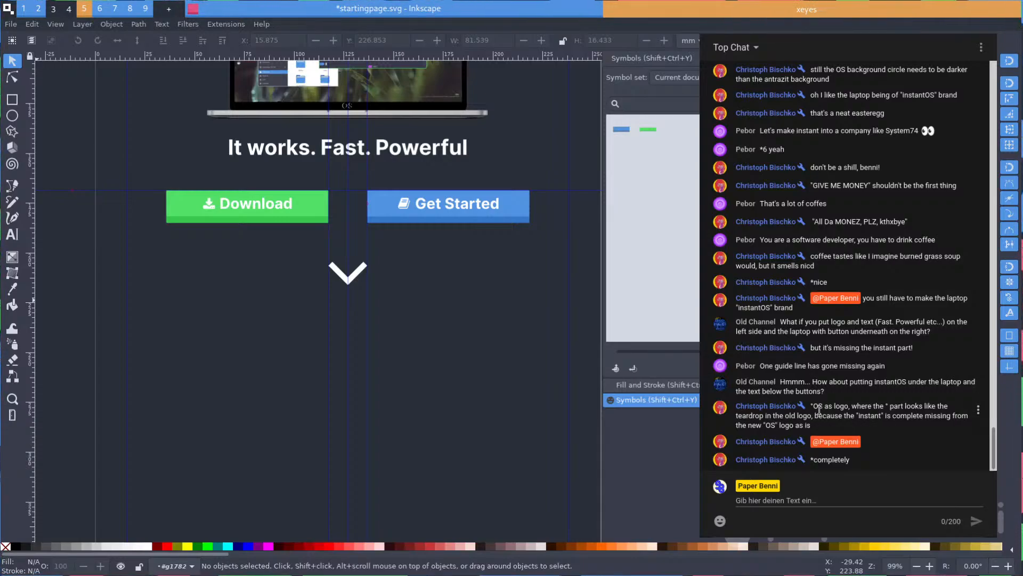
Read the chat suggestion about the OS logo and examine the logo and heading at the top of the mockup
drag(813, 408, 921, 403)
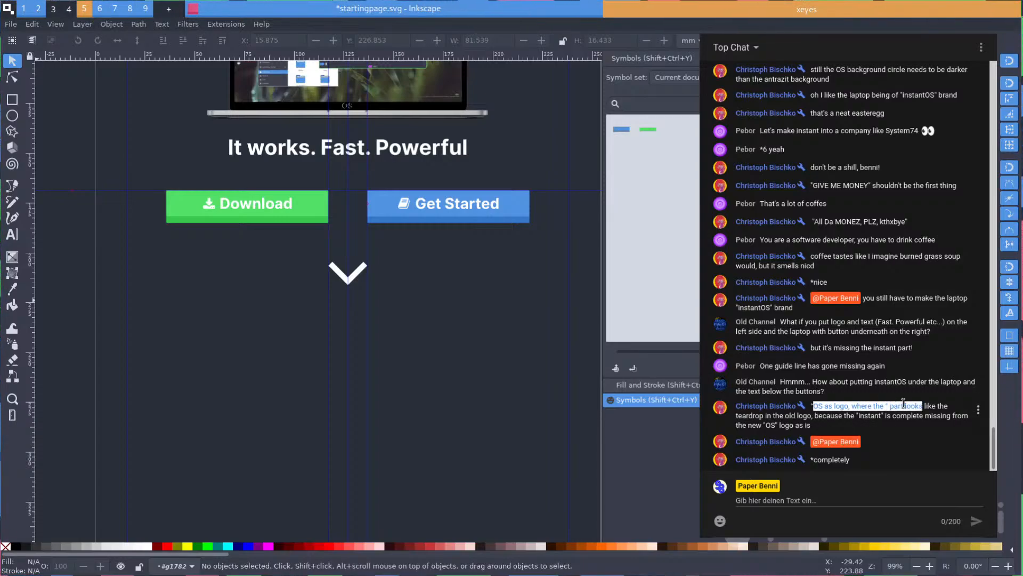
click(918, 403)
drag(773, 424, 895, 415)
click(894, 415)
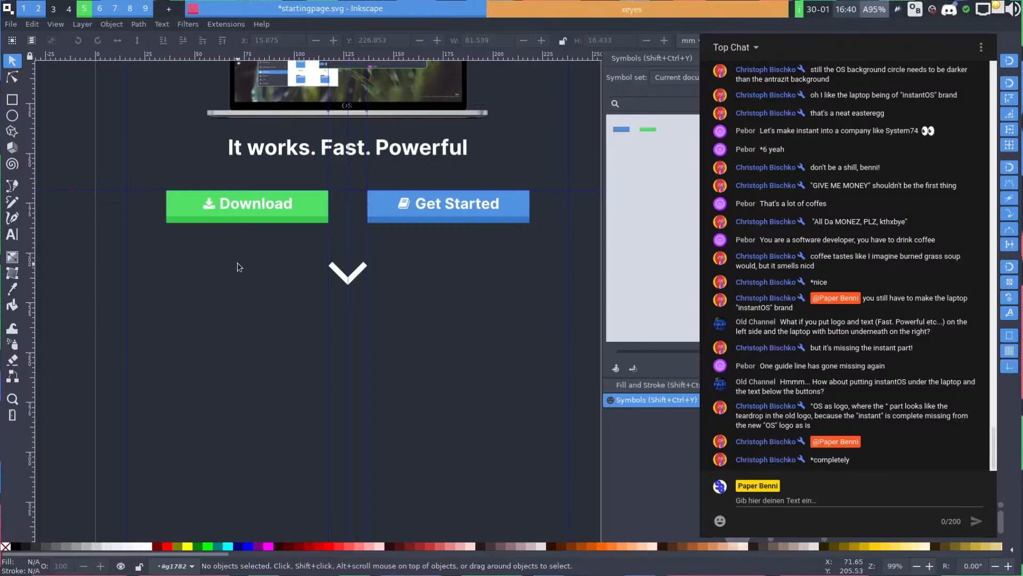
scroll(274, 193, up, 10)
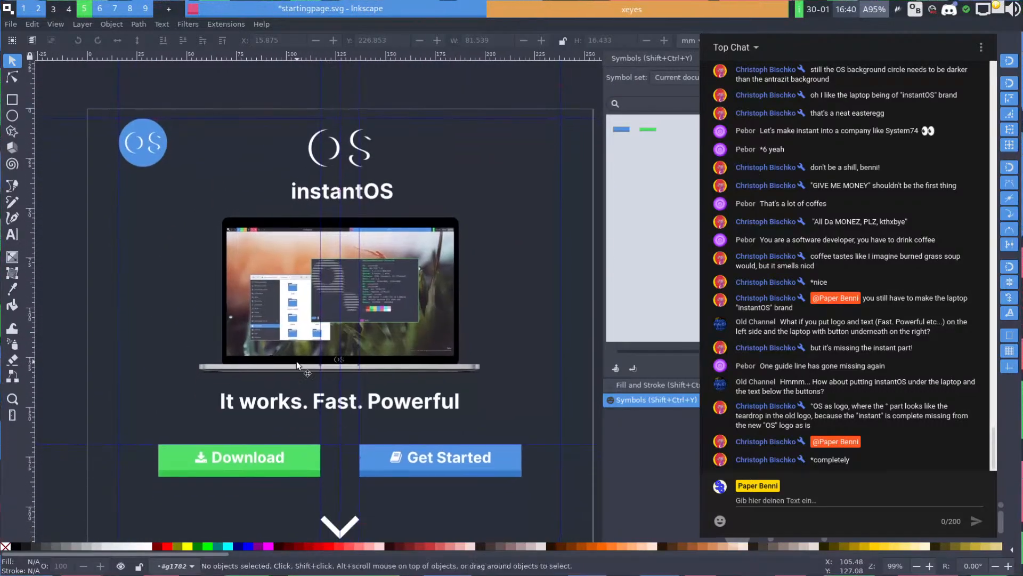
drag(334, 247, 352, 318)
scroll(340, 242, up, 2)
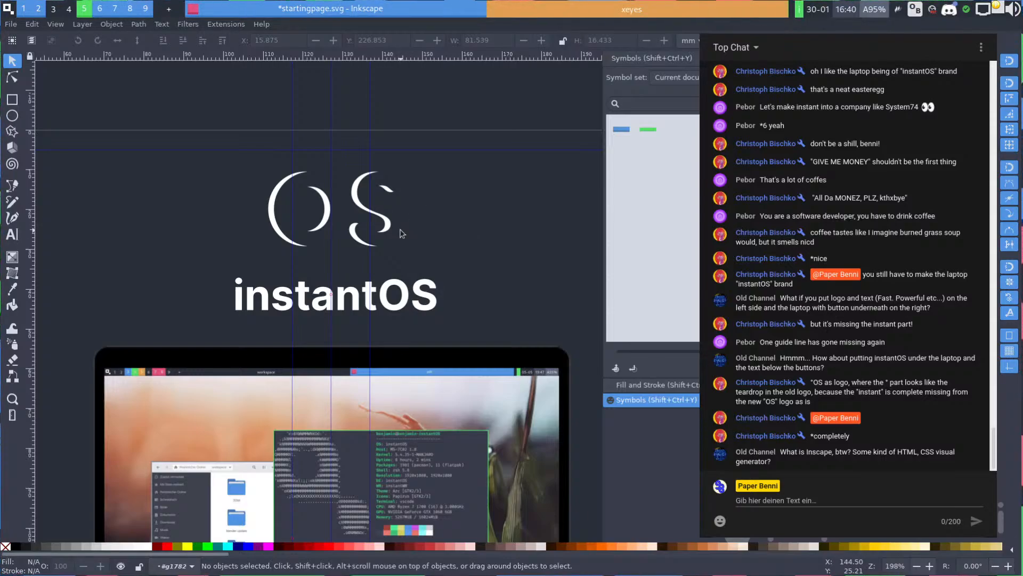
key(space)
scroll(426, 197, down, 2)
key(space)
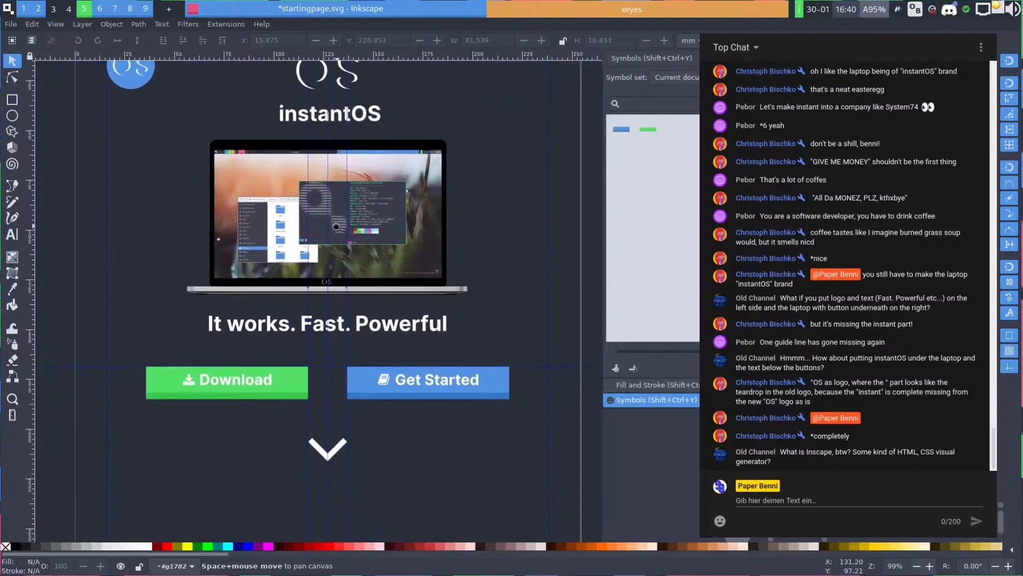
scroll(336, 226, down, 1)
scroll(270, 388, up, 2)
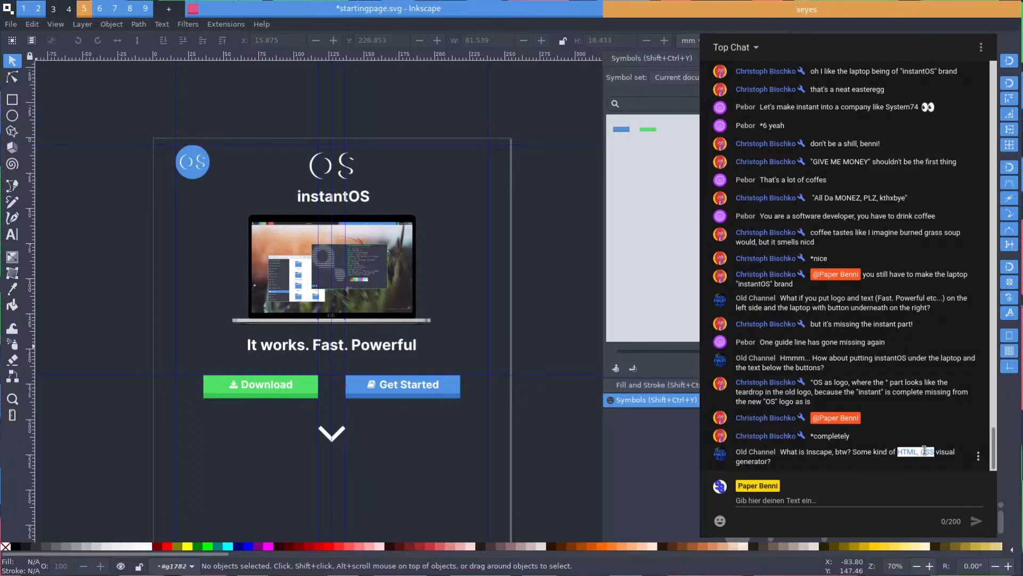
Read the chat question about HTML and CSS visual generators and look over the page mockup from the logo to the arrow
drag(759, 463, 932, 448)
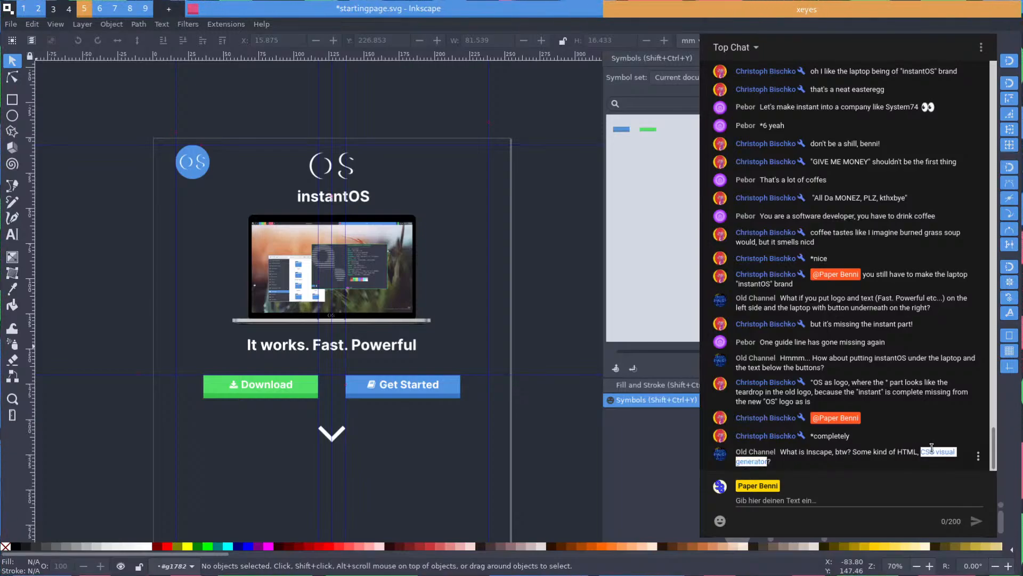
click(884, 454)
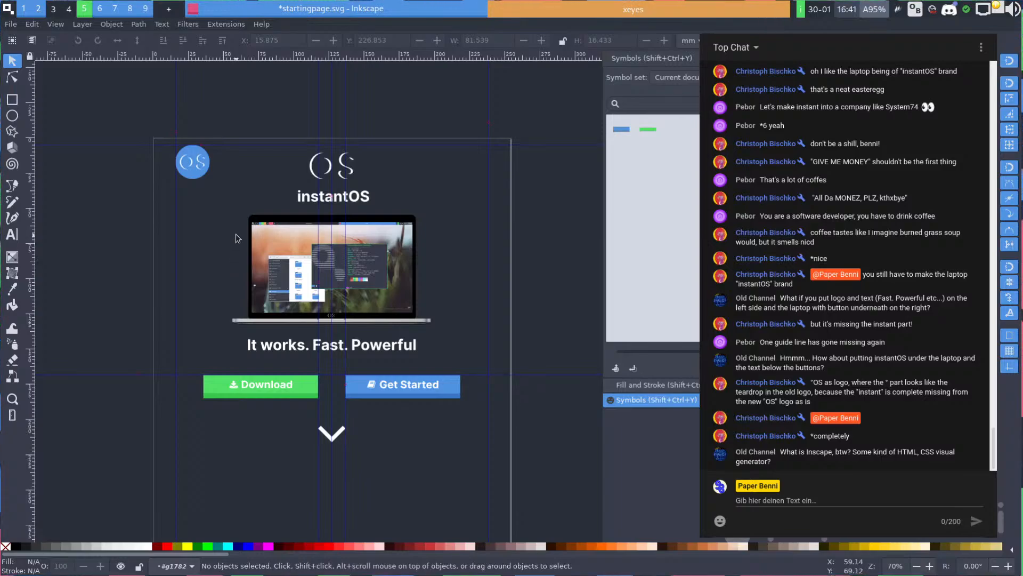
drag(248, 319, 265, 200)
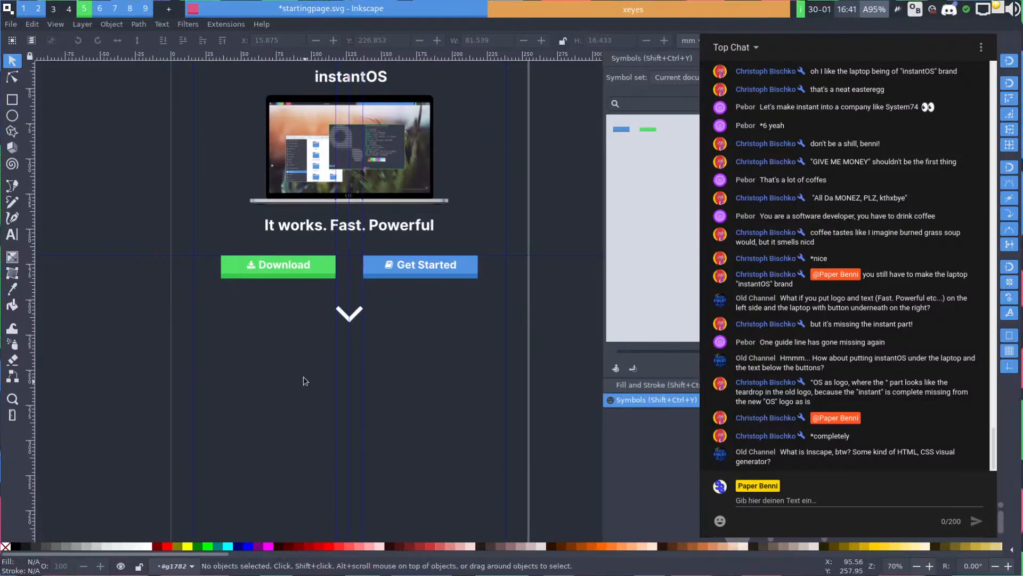
drag(304, 377, 294, 303)
scroll(294, 301, up, 2)
drag(299, 266, 256, 437)
scroll(292, 358, down, 2)
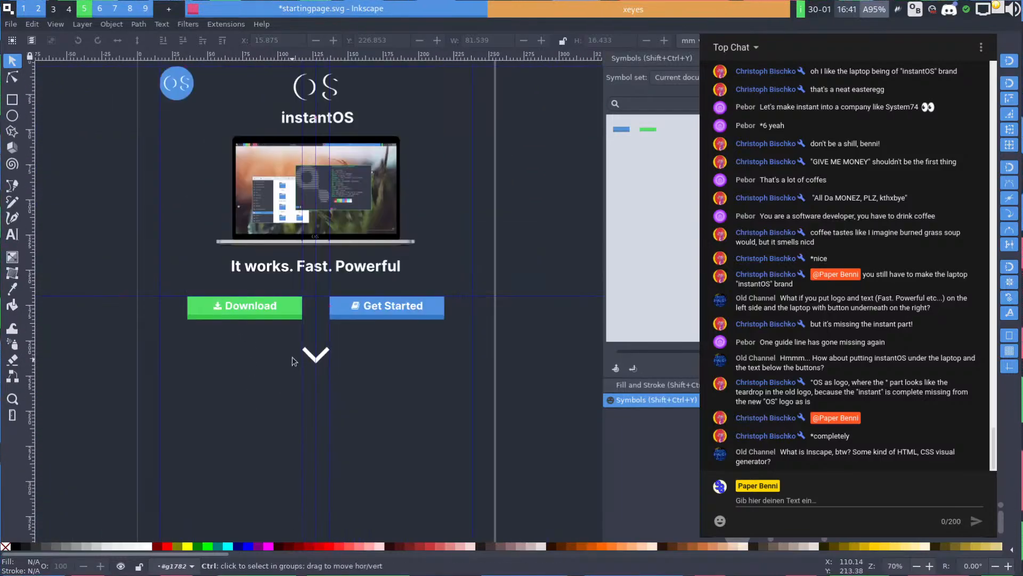
scroll(293, 361, down, 1)
drag(293, 320, 327, 222)
scroll(306, 292, up, 2)
drag(306, 292, 250, 502)
scroll(264, 316, up, 2)
scroll(343, 261, down, 2)
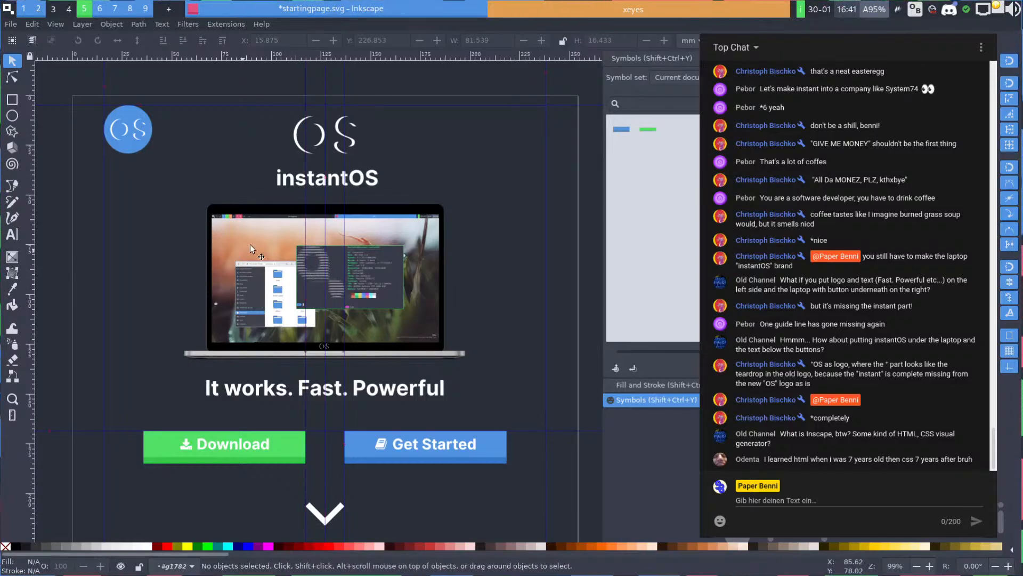
Switch to Firefox, search for emacs in a new tab and open the GNU Emacs project page
key(alt+Tab)
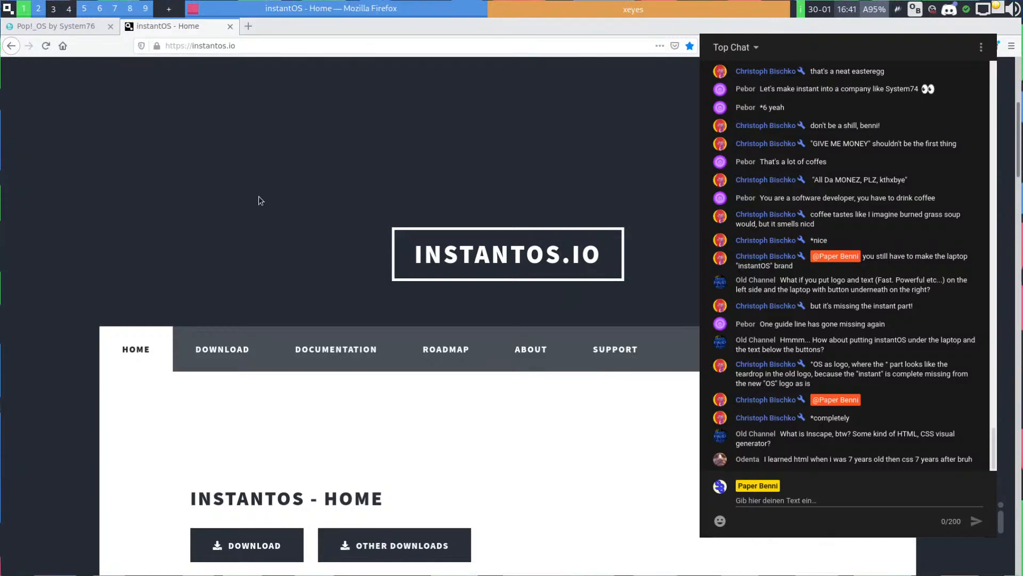
key(ctrl+t)
text(emam)
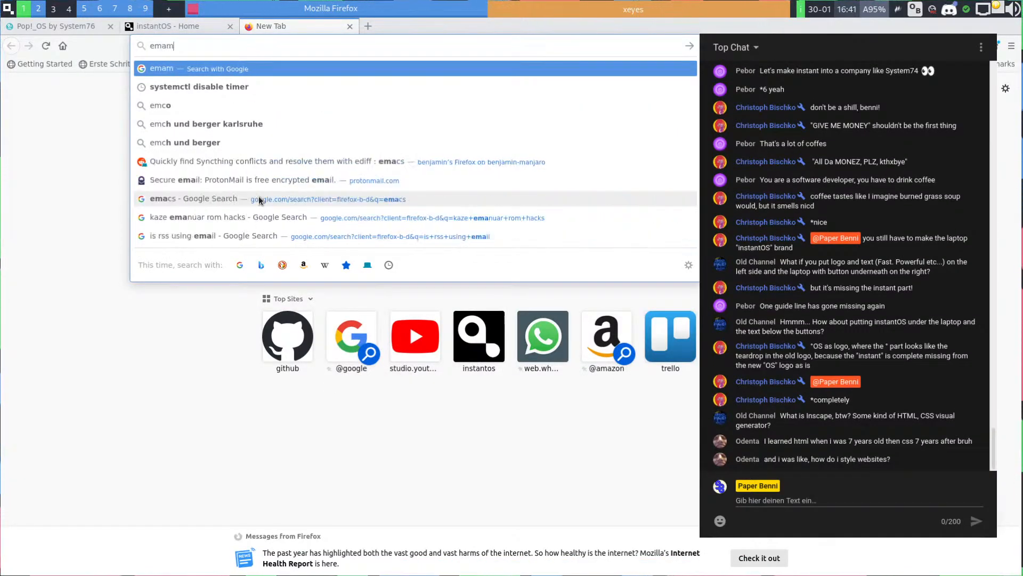
key(BackSpace)
text(cs)
key(Return)
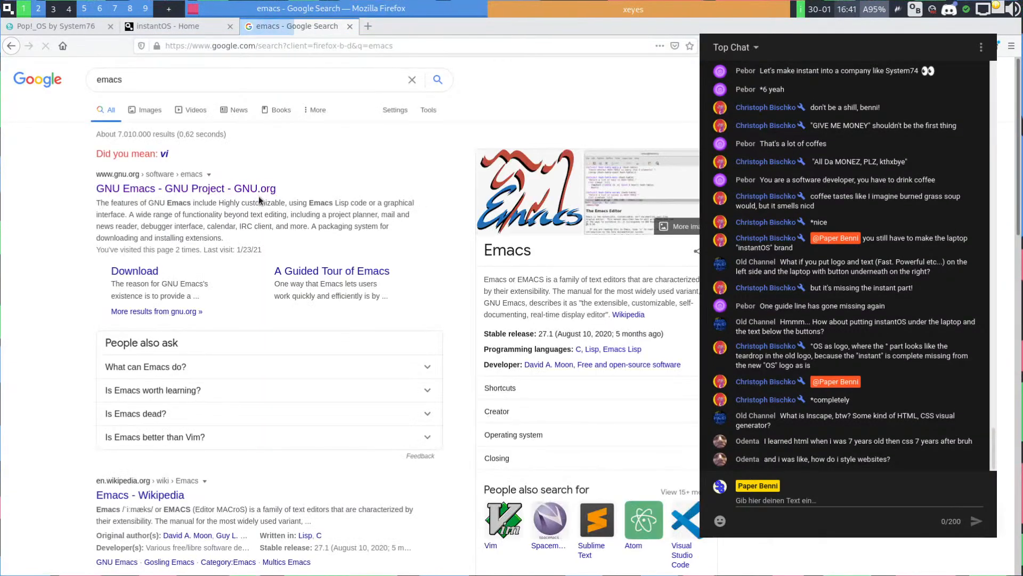
click(257, 190)
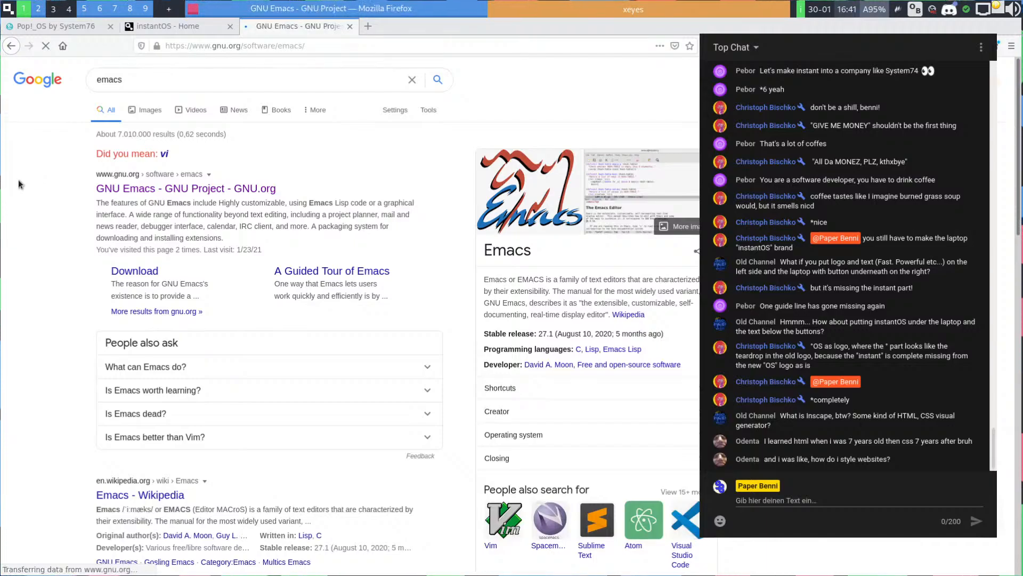
Search the web for "good looking software websites" in a new tab
key(ctrl+t)
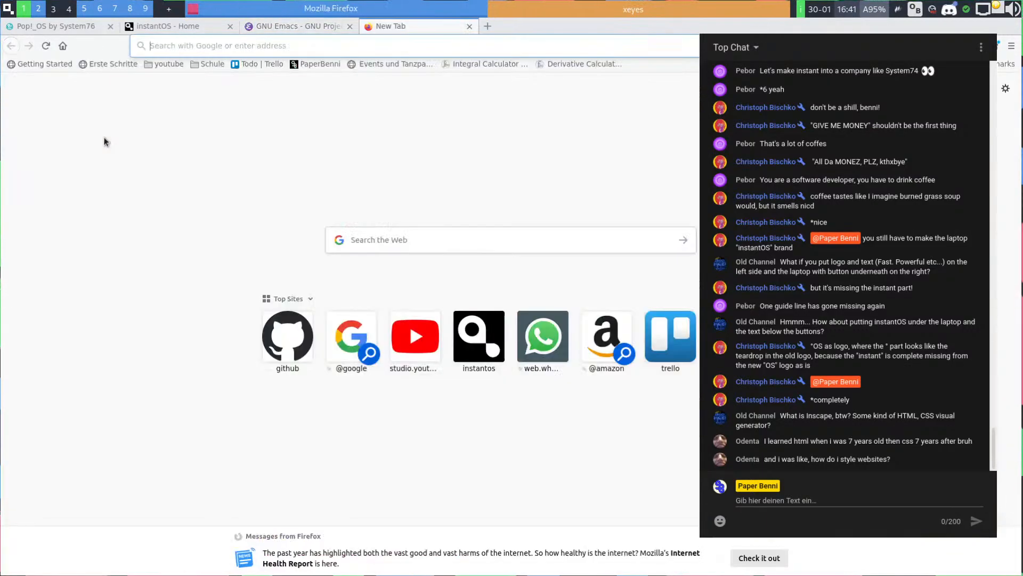
text(good l)
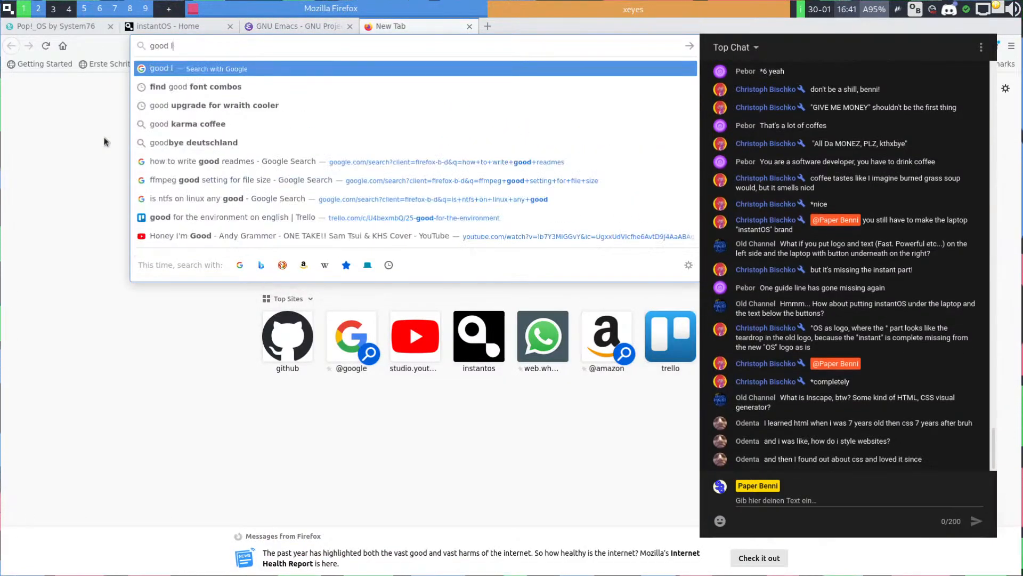
text(ooking soft)
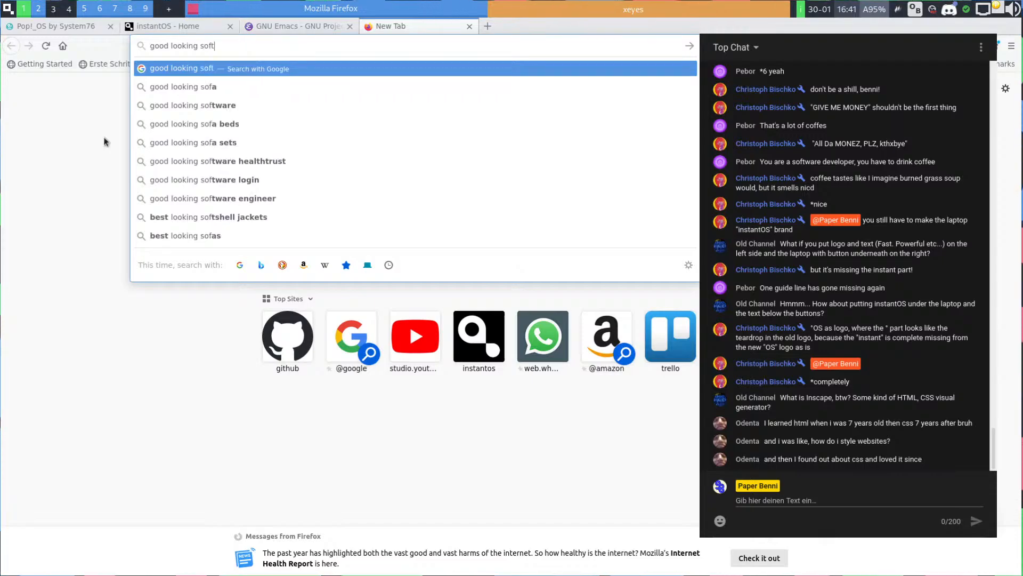
text(ware websites)
key(Return)
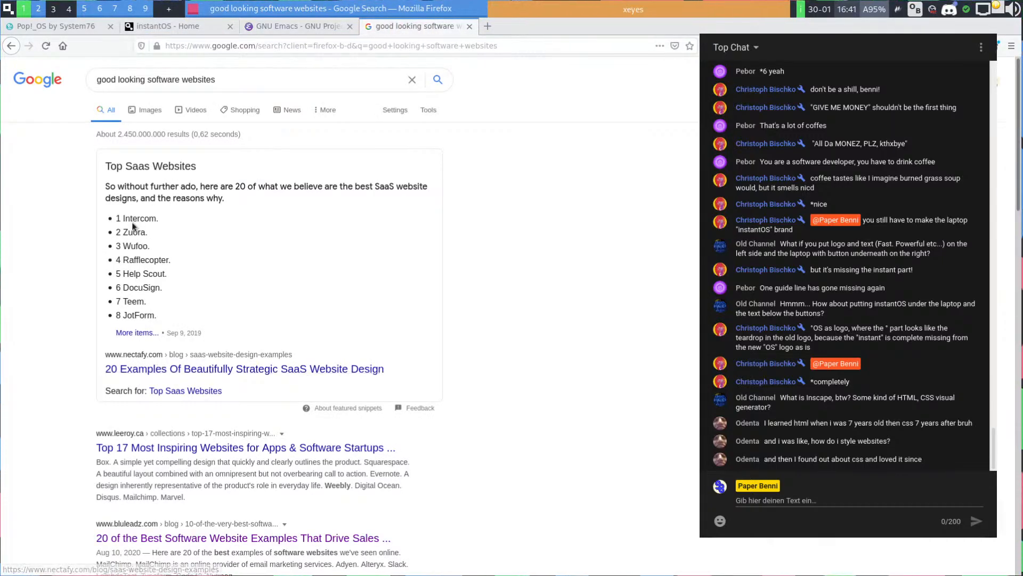
Look up Intercom, the first site in the Top Saas Websites list, in a separate tab
double_click(133, 223)
key(ctrl+c)
key(ctrl+t)
key(ctrl+v)
key(Return)
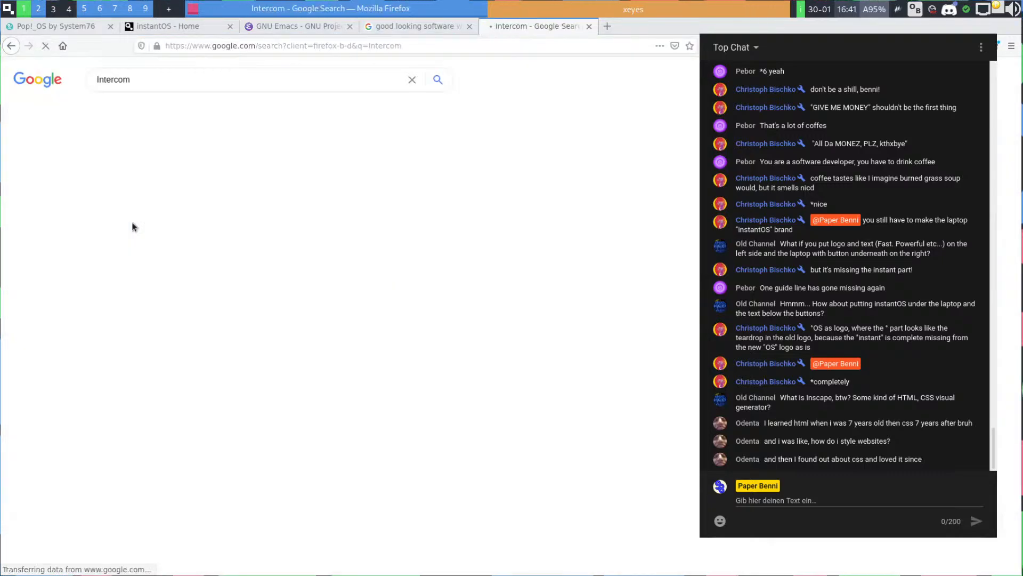
Search for bootstrap in a new tab, open the getbootstrap.com home page and add another empty tab
key(ctrl+t)
text(bootstrap)
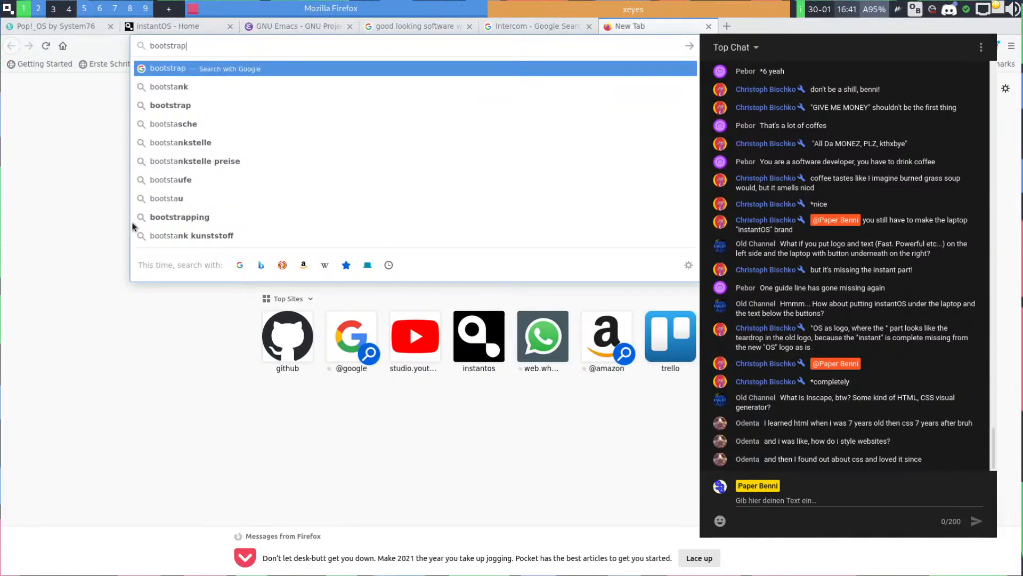
key(Return)
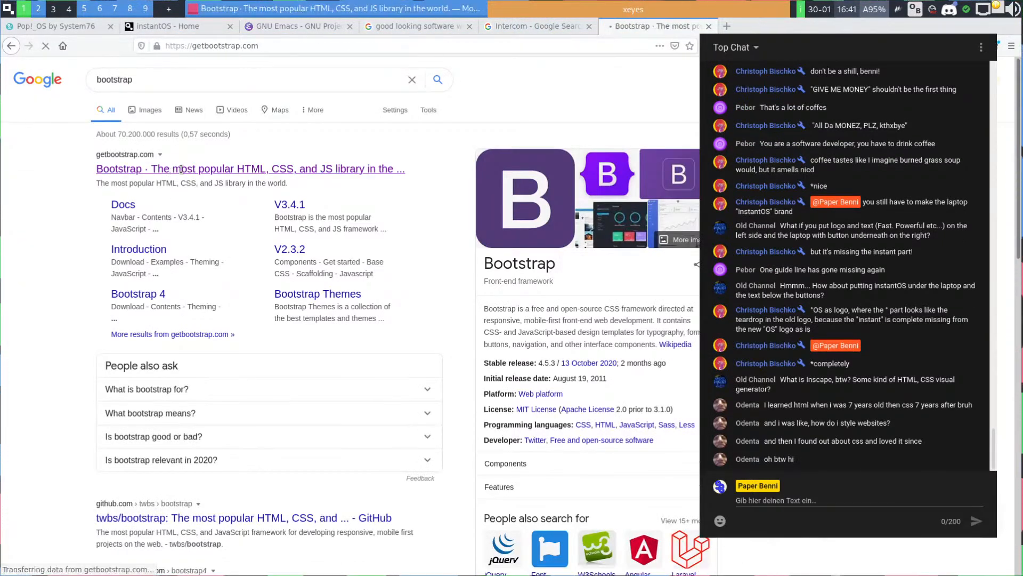
key(ctrl+t)
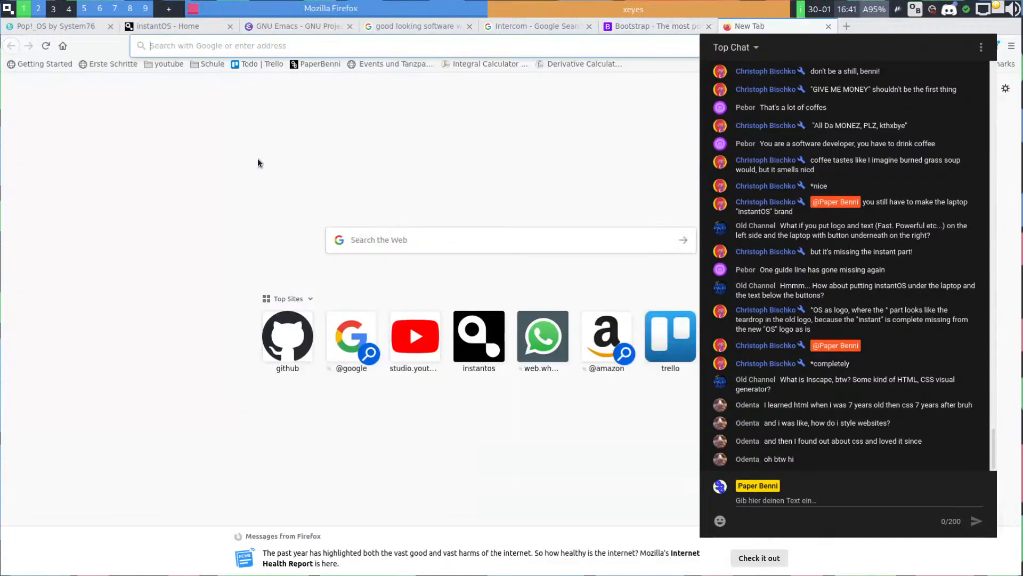
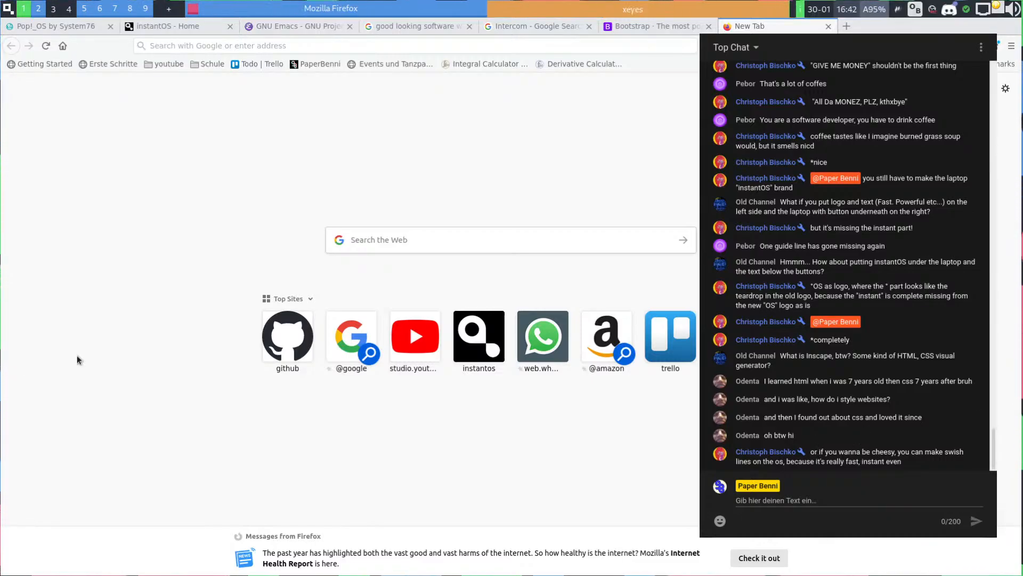
Examine the layout of the Bootstrap home page as a design reference
key(ctrl+Page_Up)
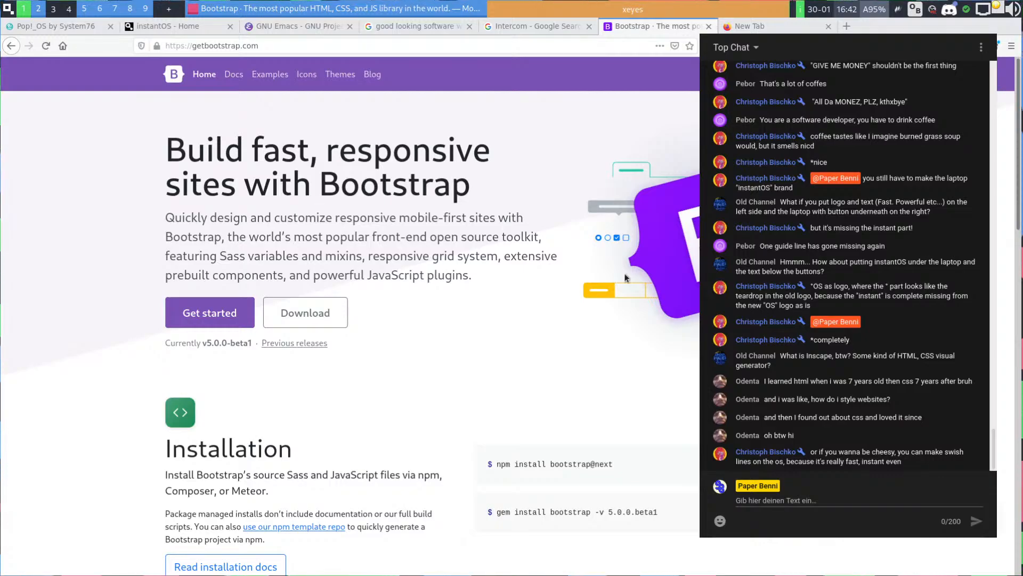
scroll(568, 255, down, 3)
scroll(568, 255, down, 5)
scroll(491, 180, up, 10)
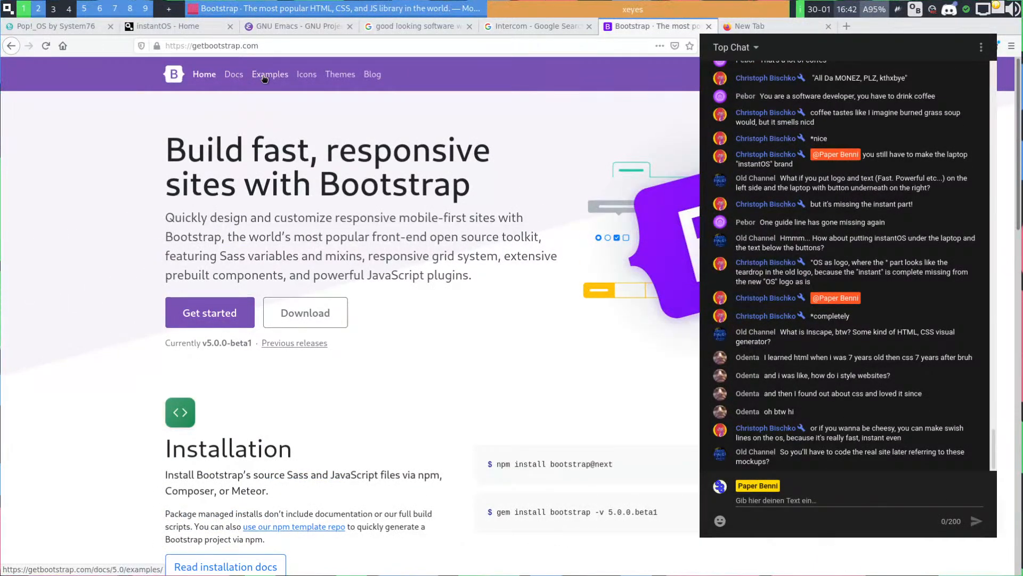
Search the web for "best jekyll websites" in the empty tab
key(ctrl+Page_Down)
key(ctrl+l)
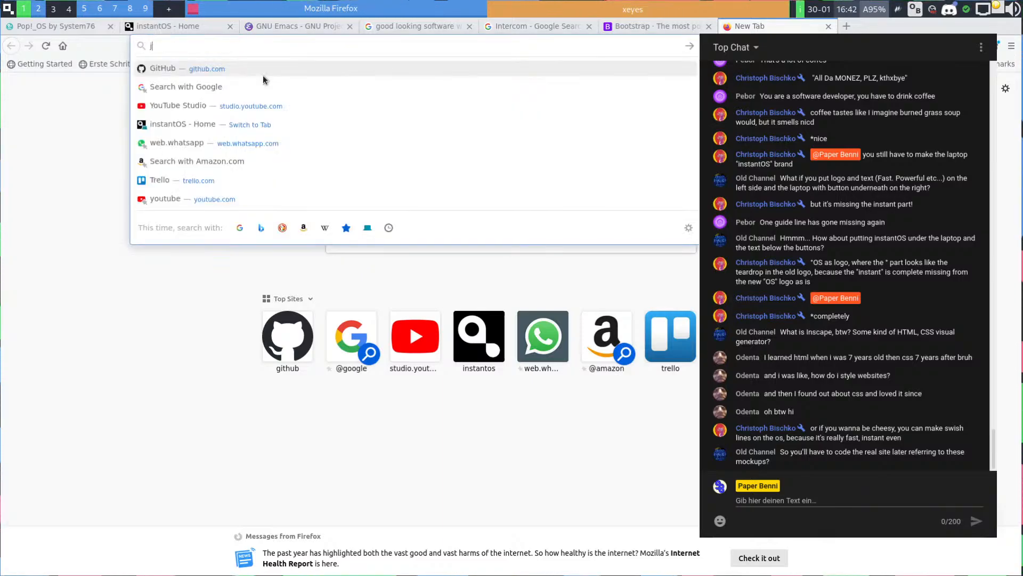
text(jely)
key(BackSpace)
key(BackSpace)
text(ku)
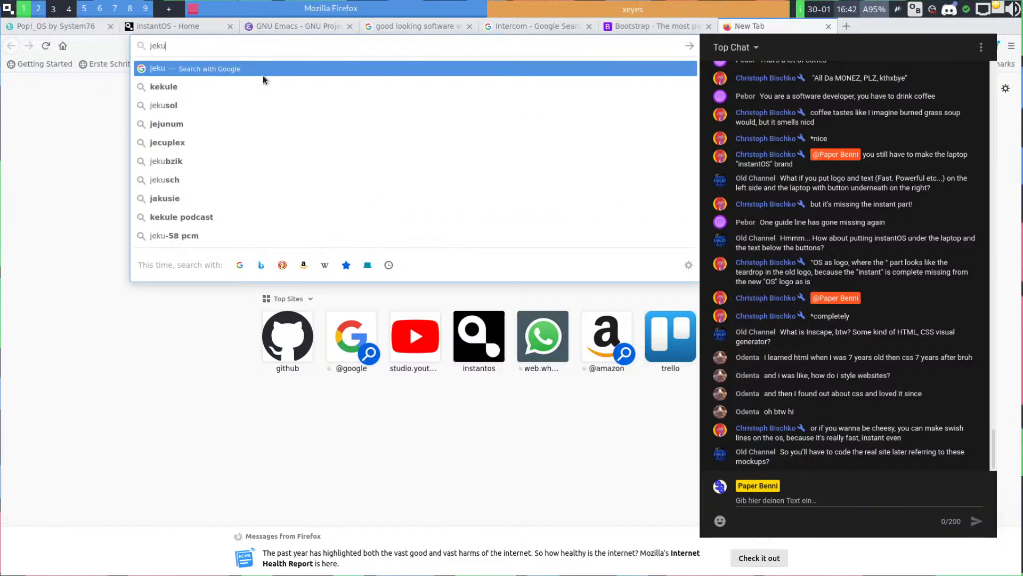
key(BackSpace)
text(yll)
key(Down)
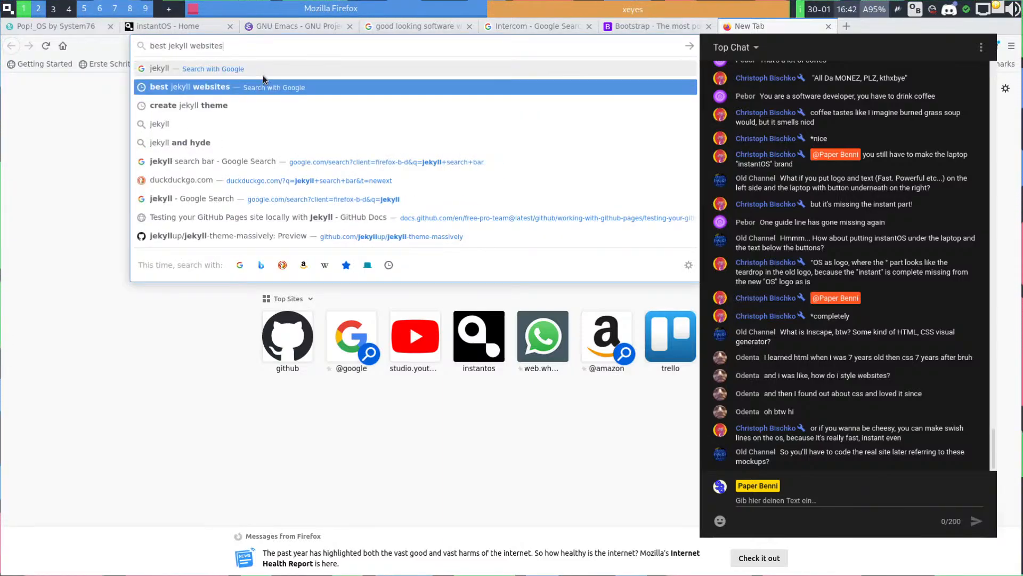
key(Return)
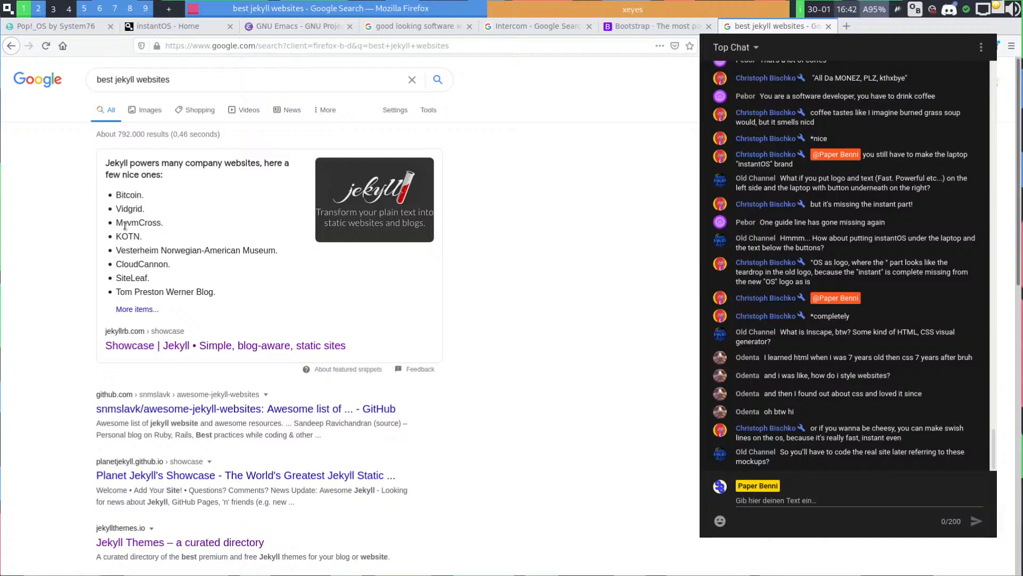
Open the Jekyll Showcase page from the results and view its Ionic Framework entry in a separate tab
click(163, 347)
scroll(511, 251, down, 5)
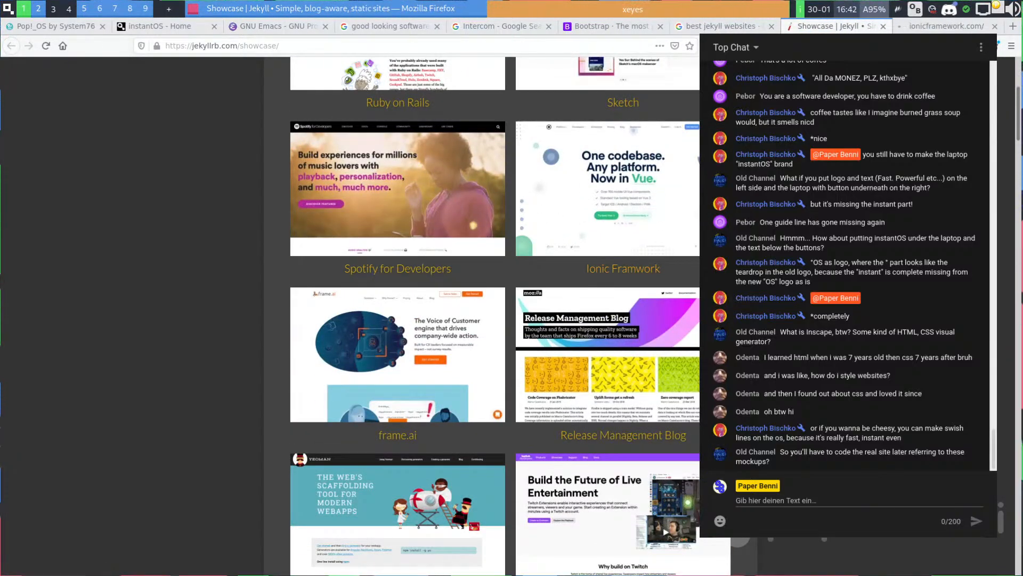
scroll(512, 274, down, 4)
key(ctrl+Tab)
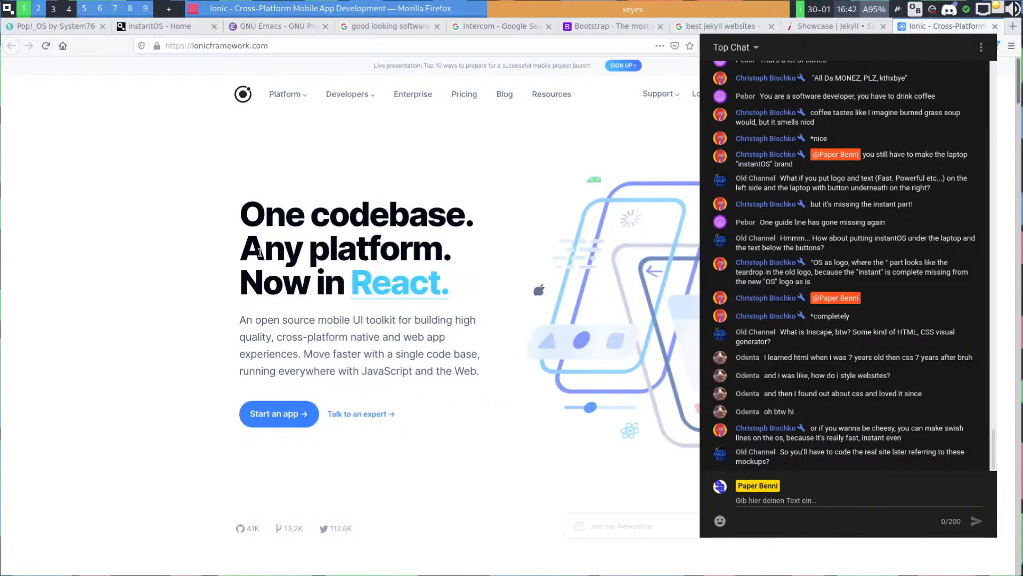
Examine the layout of the Ionic home page and its content sections as a design reference
scroll(226, 220, down, 8)
scroll(224, 207, up, 8)
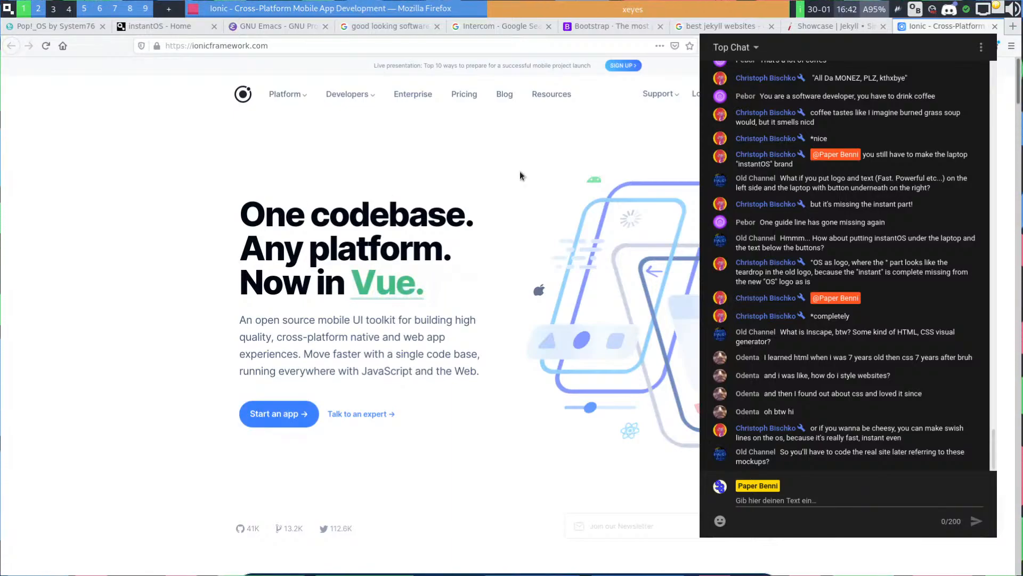
scroll(582, 164, down, 12)
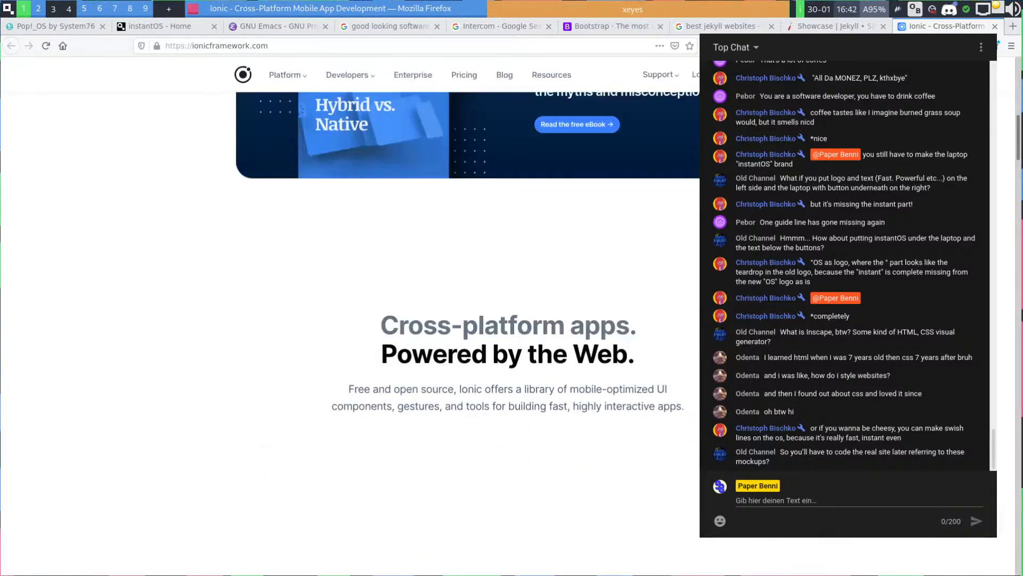
scroll(581, 160, down, 10)
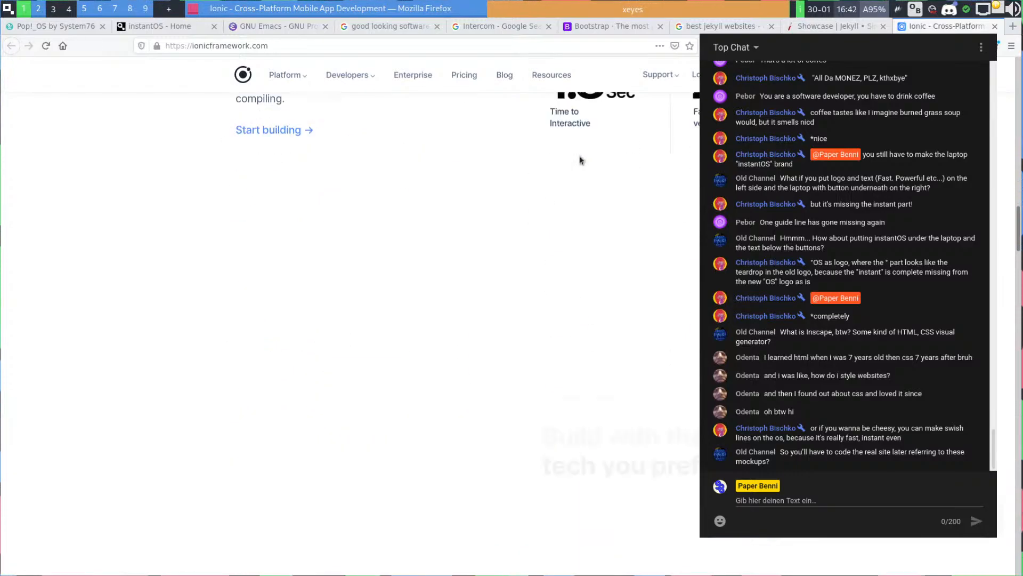
Switch to Inkscape and move all the starting page elements down to about Y 46 mm, freeing space at the page's upper edge
key(alt+Tab)
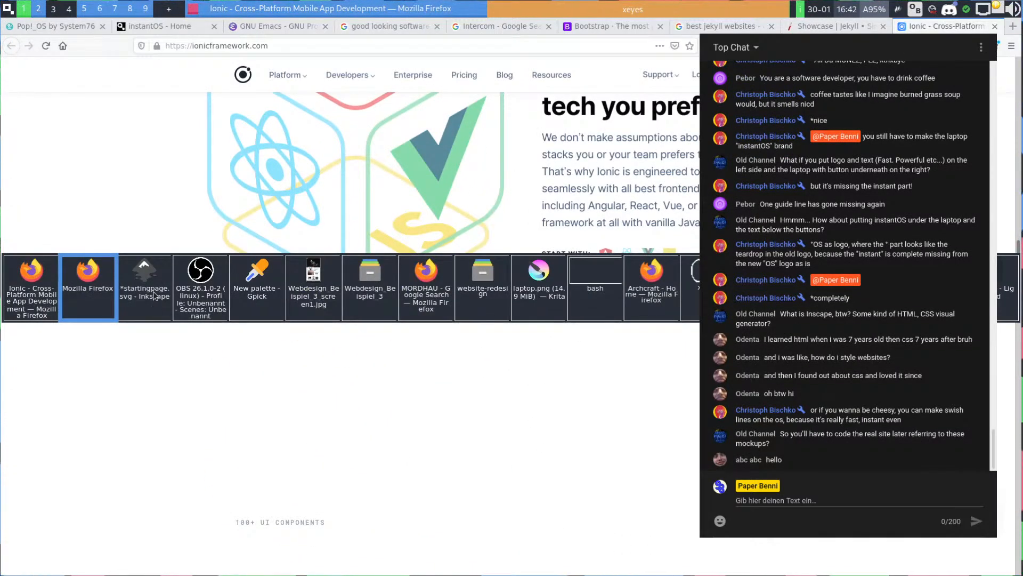
key(Tab)
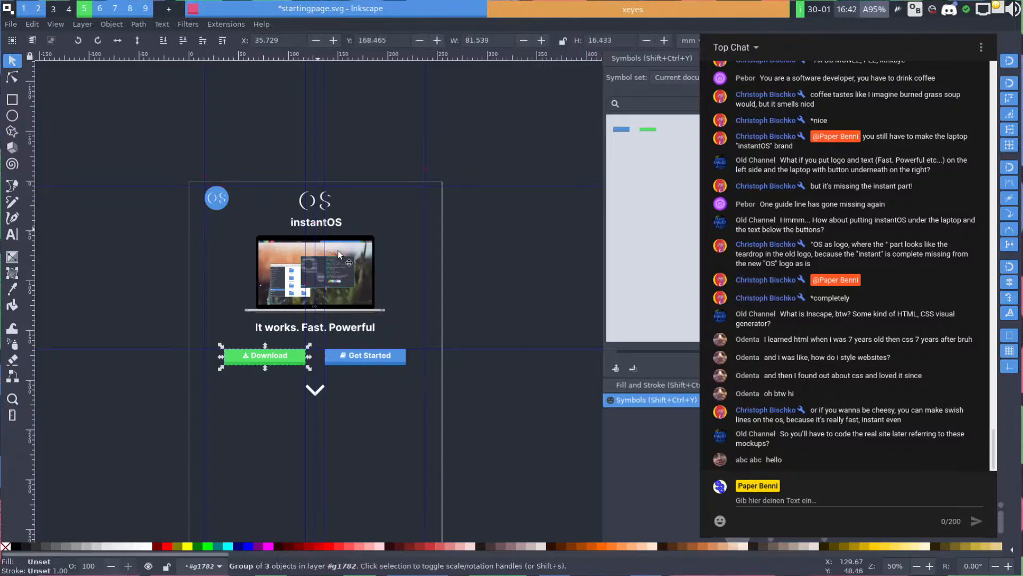
click(290, 310)
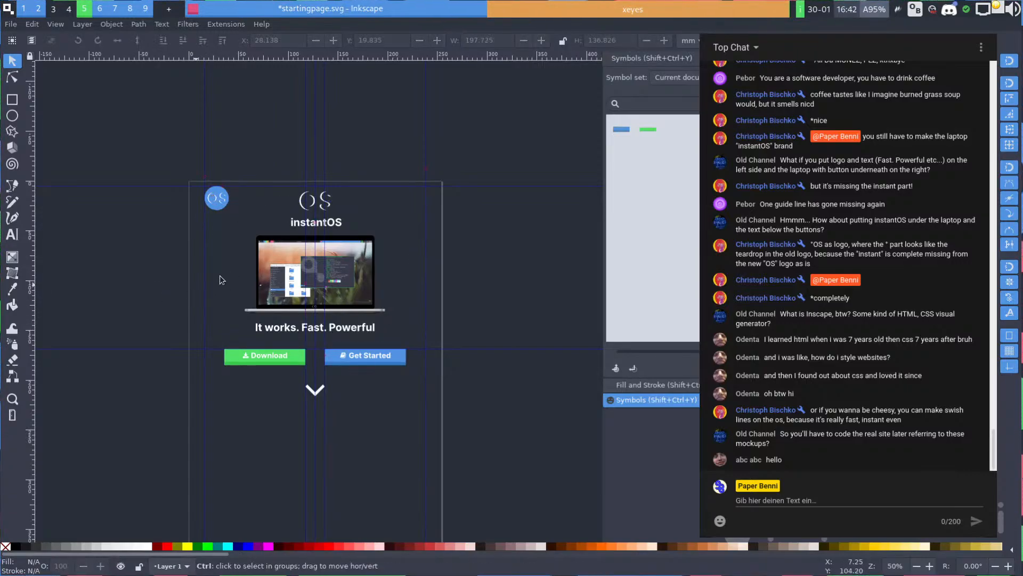
key(ctrl+a)
drag(356, 250, 364, 292)
click(373, 231)
key(space)
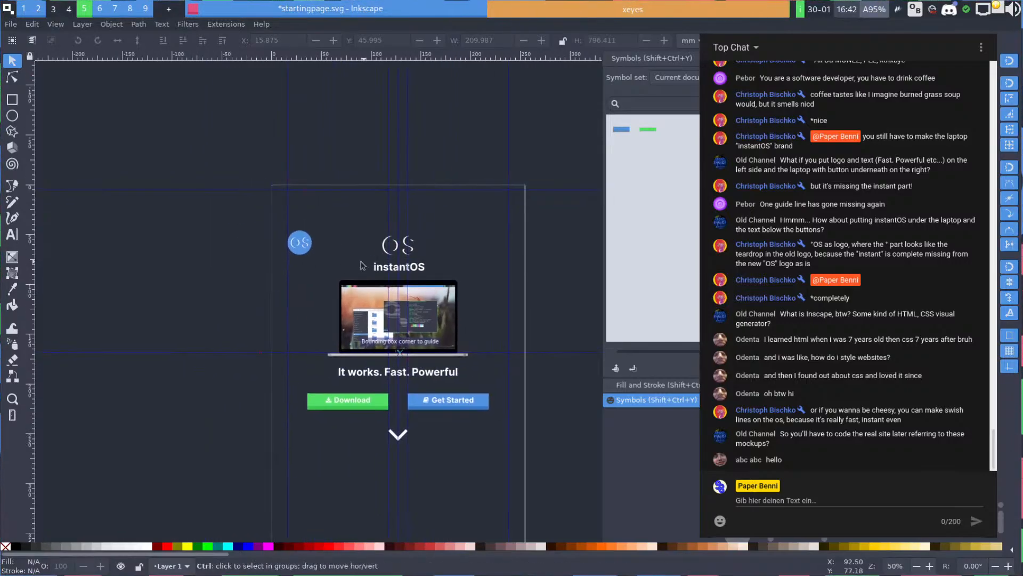
Move the round OS logo back up to the guide near the page's upper edge, at Y 4.945 mm
scroll(345, 260, up, 3)
click(228, 211)
key(space)
drag(265, 359, 263, 234)
click(389, 257)
key(space)
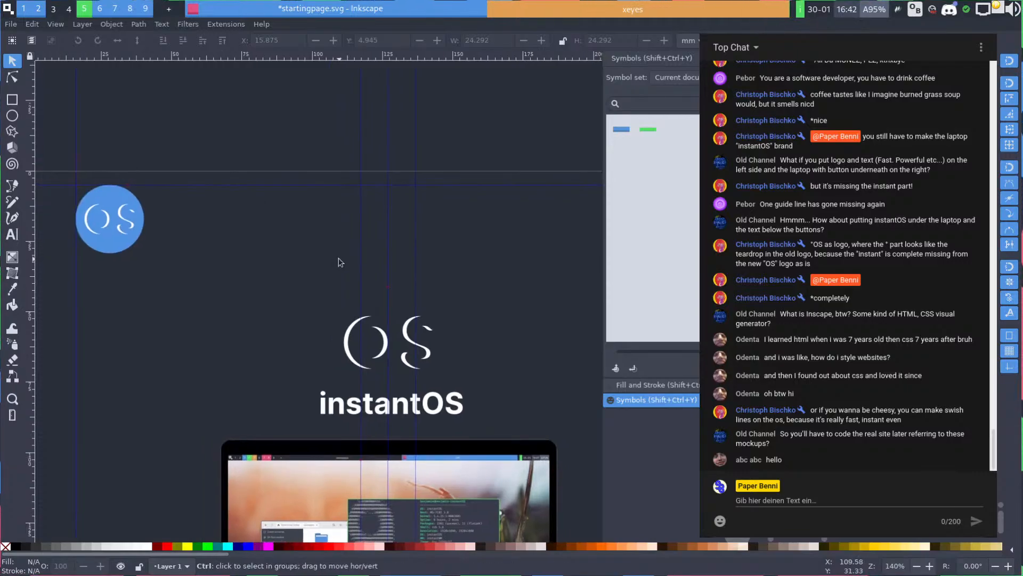
Place a blank blue button symbol beside the round OS logo, at about X 50 mm, Y 12 mm
scroll(531, 252, down, 3)
scroll(336, 237, up, 3)
key(space)
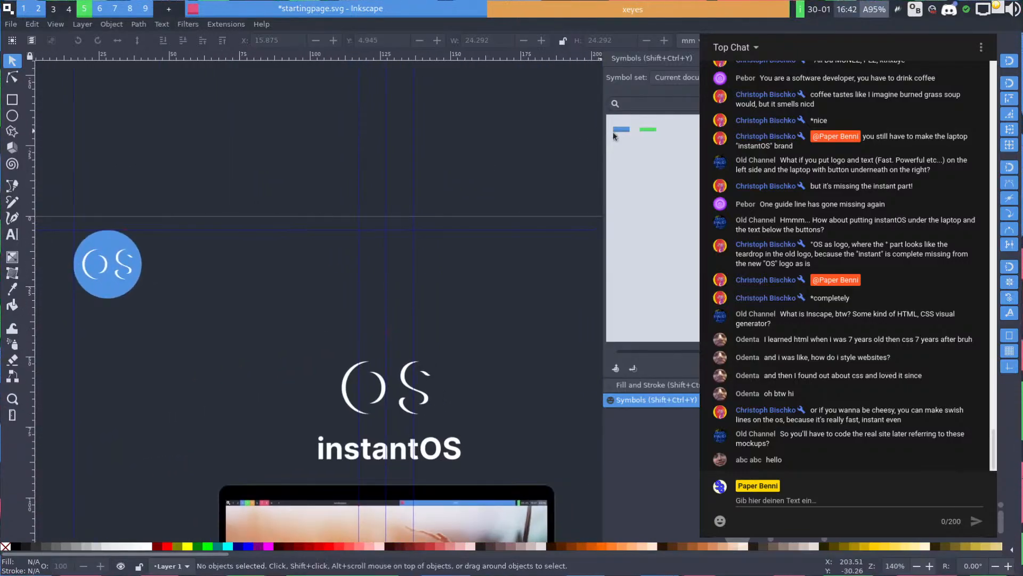
drag(621, 129, 285, 273)
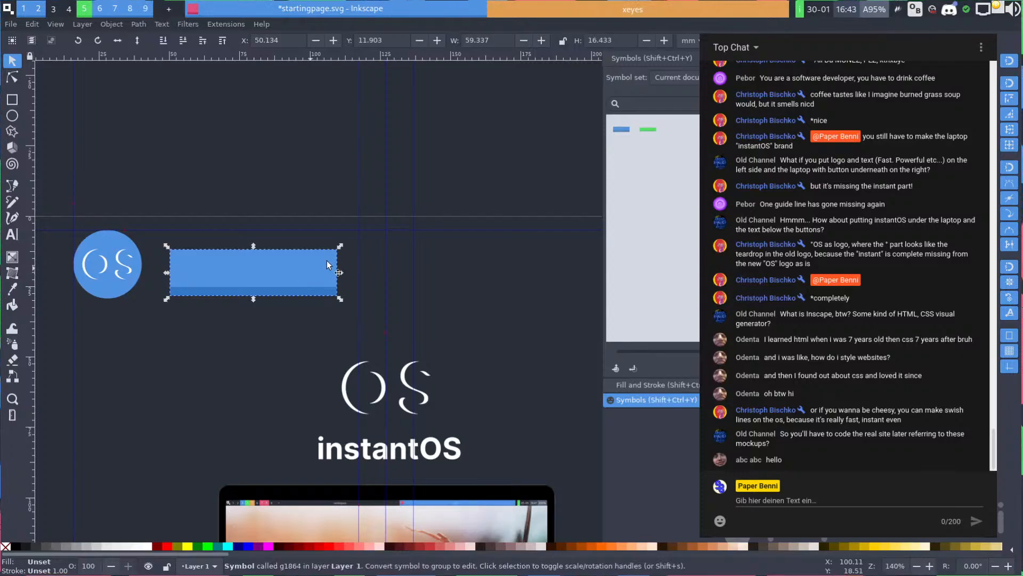
Consult the Ionic home page again and snap the blank blue button to the upper guide at X 57.931, Y 4.945 mm
key(alt+Tab)
key(Escape)
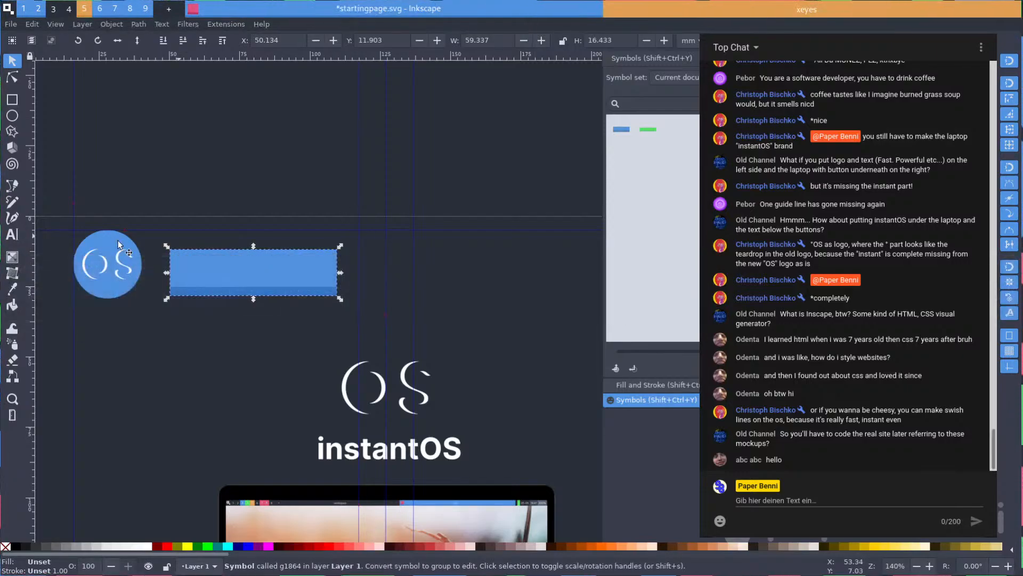
key(alt+Tab)
scroll(358, 226, up, 10)
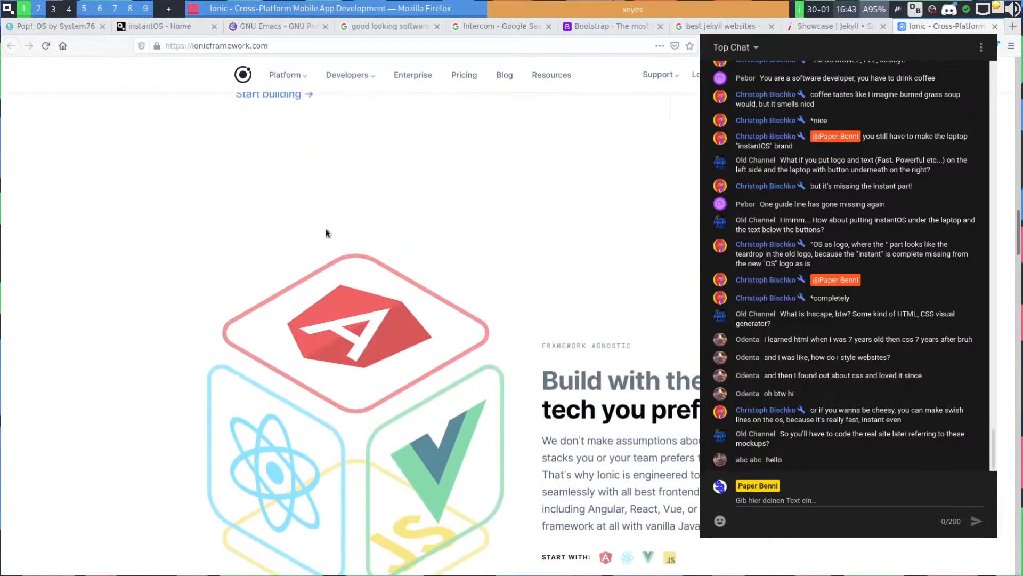
key(alt+Tab)
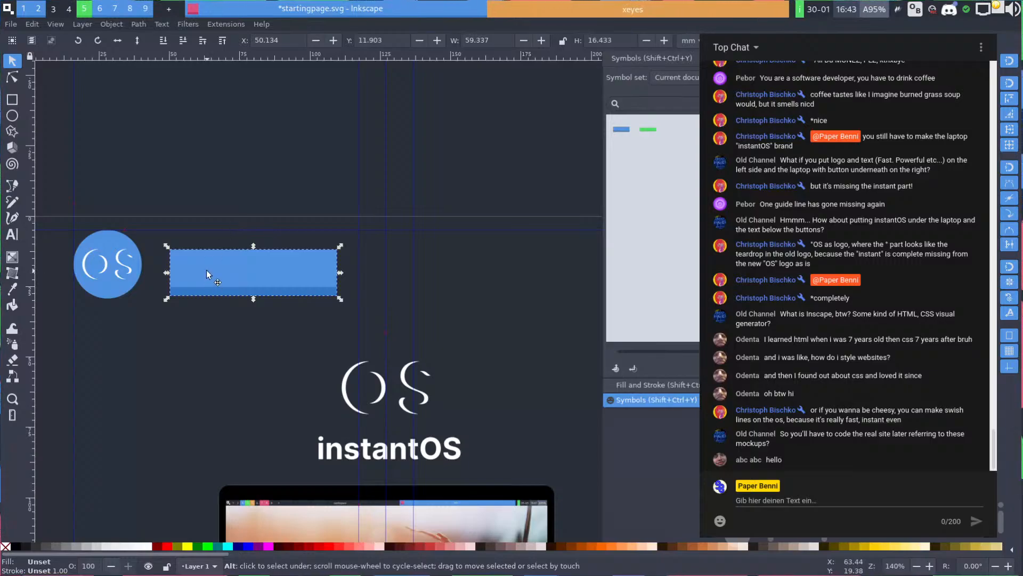
drag(210, 276, 269, 269)
mouse_move(188, 284)
mouse_down()
mouse_move(178, 286)
mouse_move(195, 281)
mouse_up()
Consult the instantOS website redesign notes in the terminal editor and return to the mockup
key(alt+Tab)
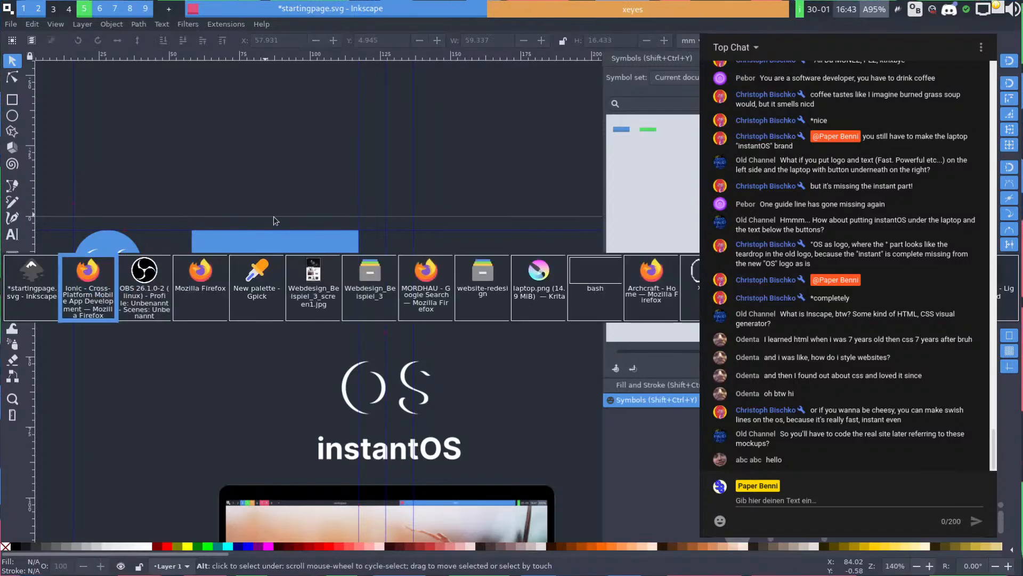
key(super+e)
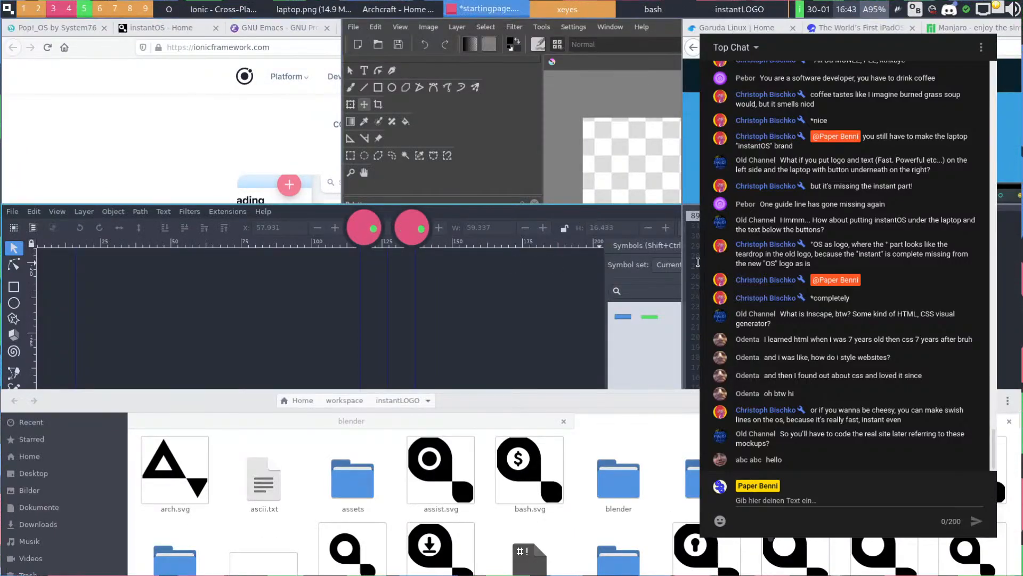
key(super+7)
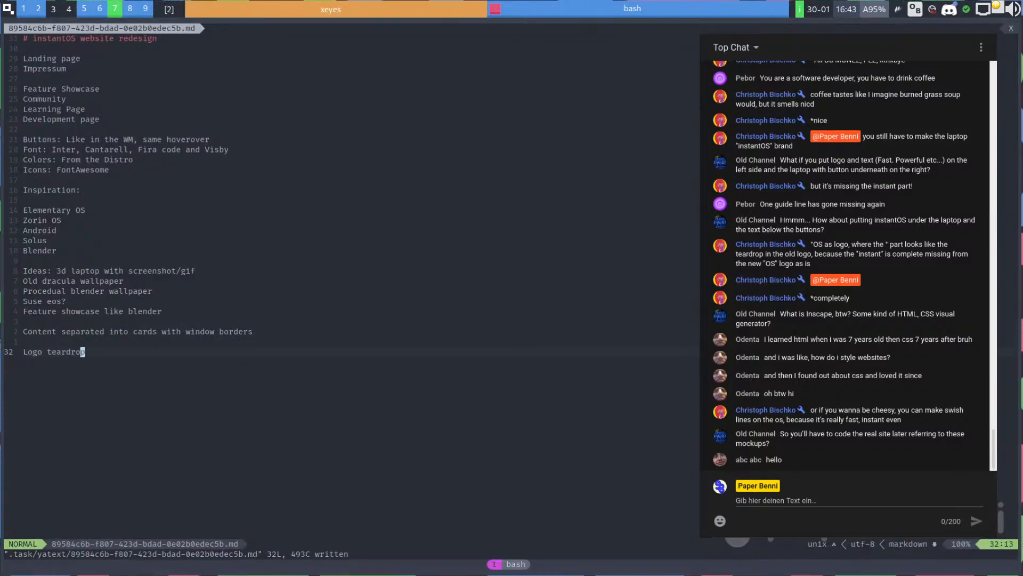
key(super+5)
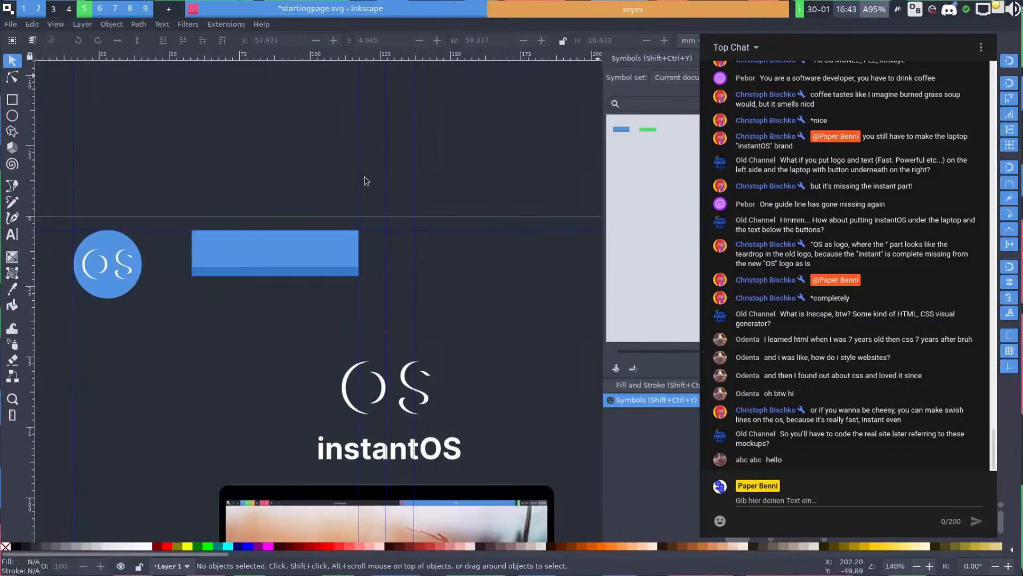
Place a copy of the instantOS title on the blank blue button and change its text to "Home"
click(287, 258)
key(Escape)
click(280, 255)
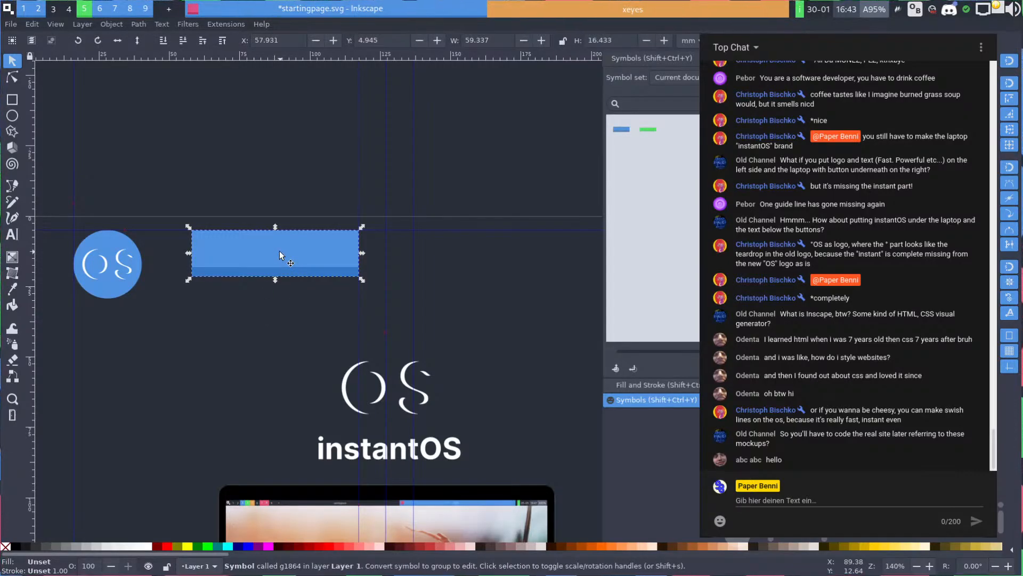
click(344, 456)
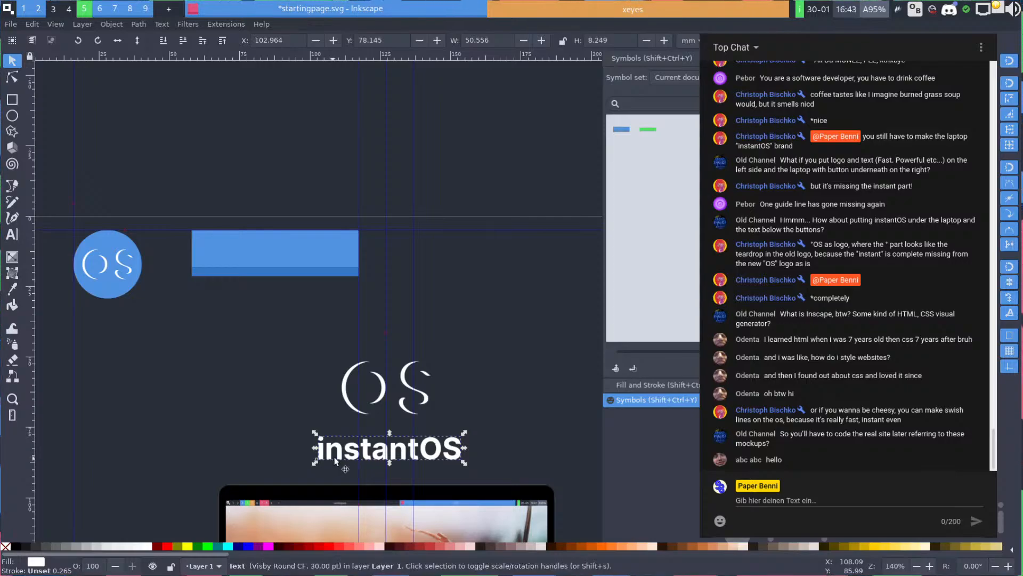
drag(348, 447, 237, 248)
double_click(259, 246)
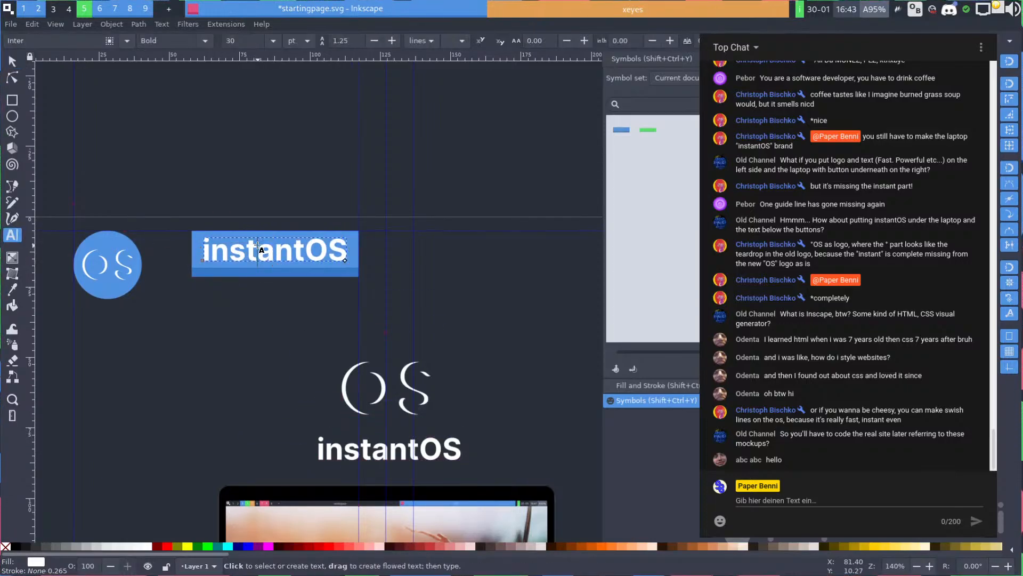
double_click(258, 246)
text(Home)
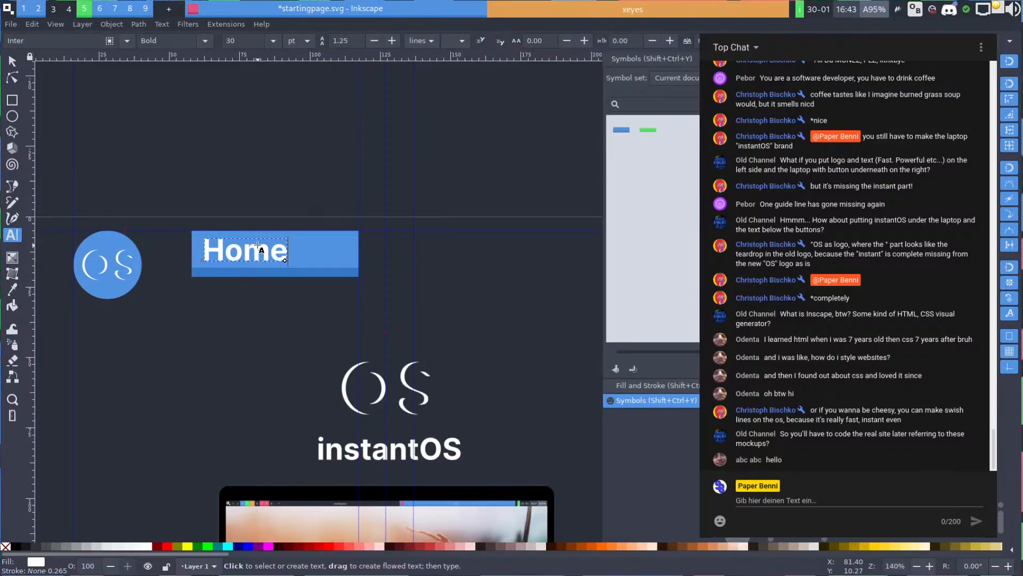
Center the Home label horizontally on the blue button
key(F1)
drag(254, 248, 279, 249)
click(263, 184)
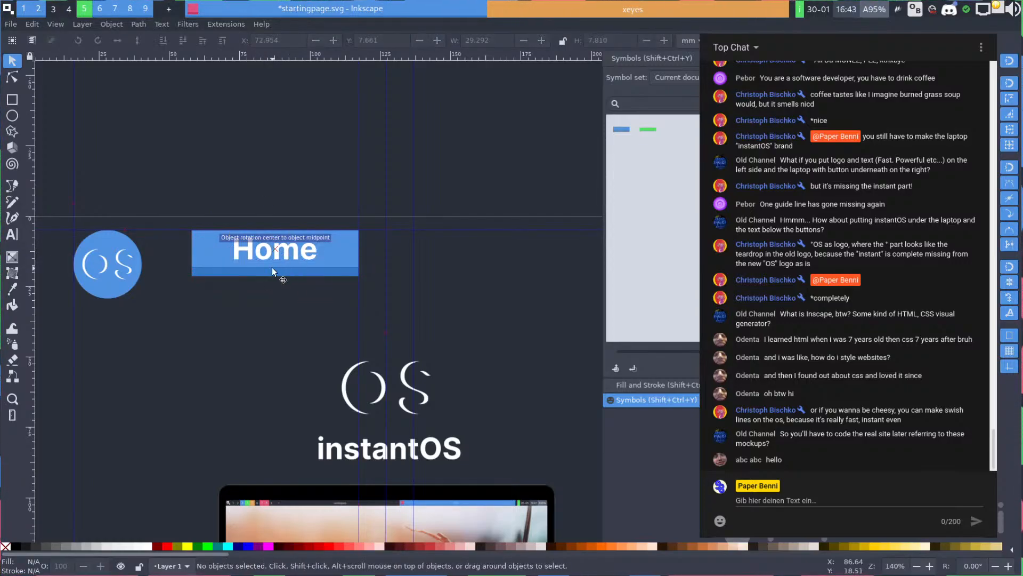
Duplicate the blue button with its Home label and place the copy flush beside the original, at X 117.268 mm
key(space)
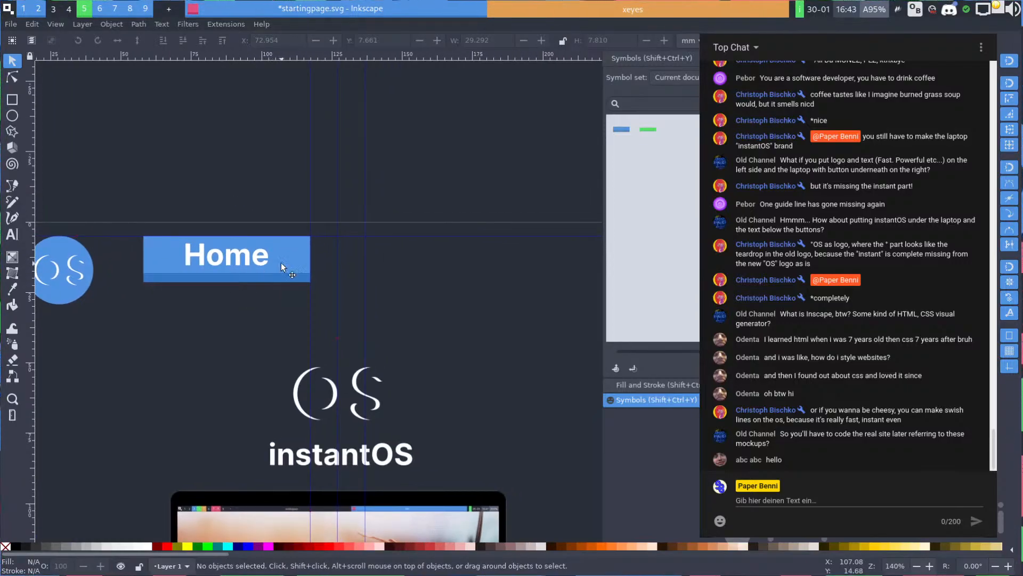
shift+click(255, 261)
key(ctrl+d)
drag(250, 258, 404, 251)
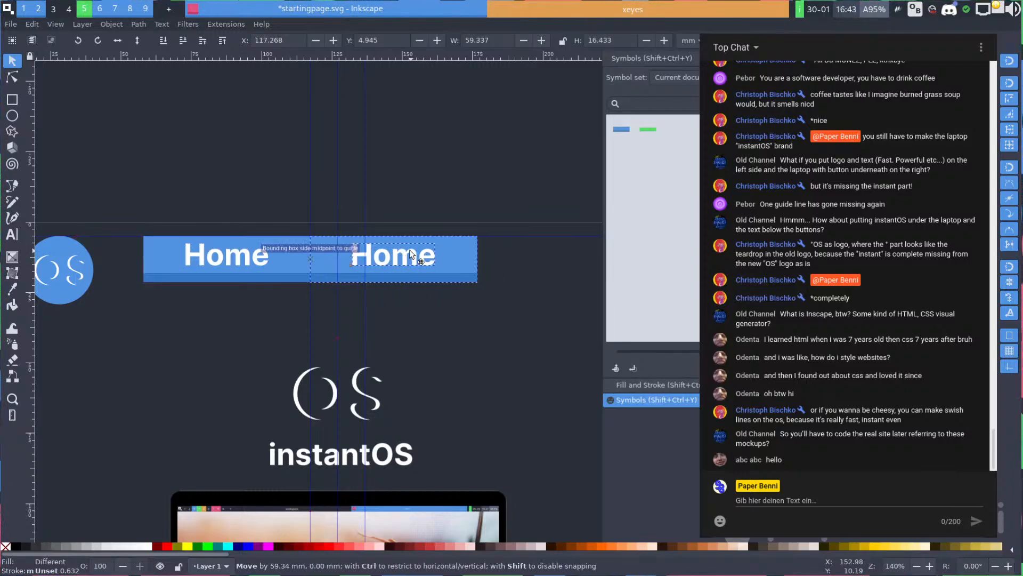
Delete the blue background of the duplicated button and open its remaining Home label for text editing
key(Delete)
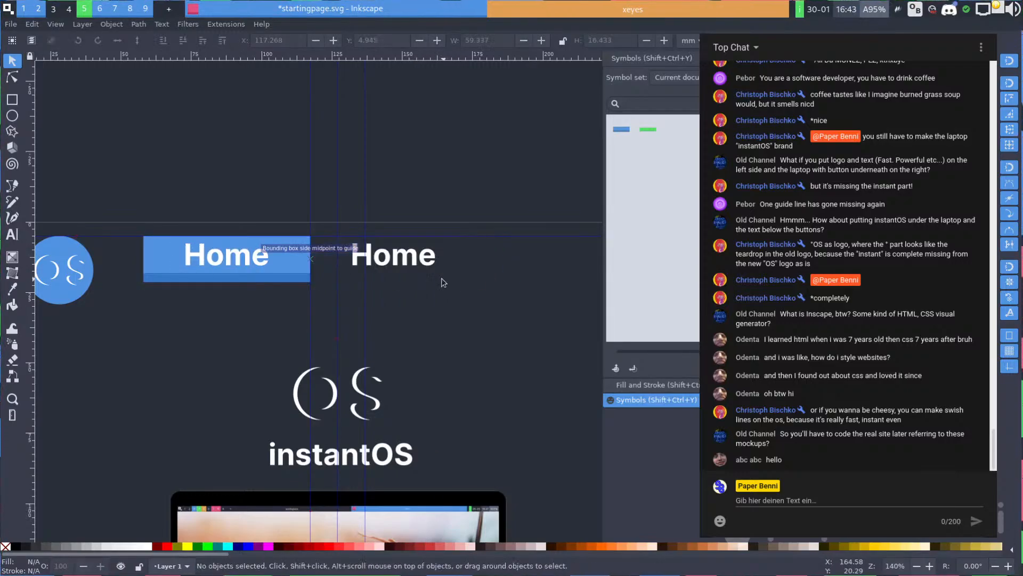
click(413, 258)
scroll(417, 302, down, 1)
click(425, 313)
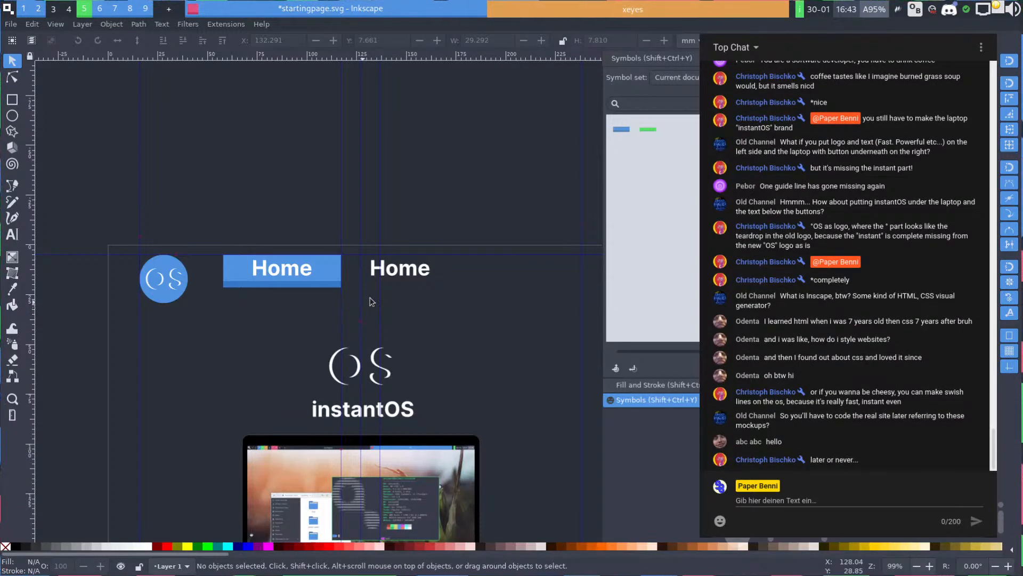
double_click(408, 272)
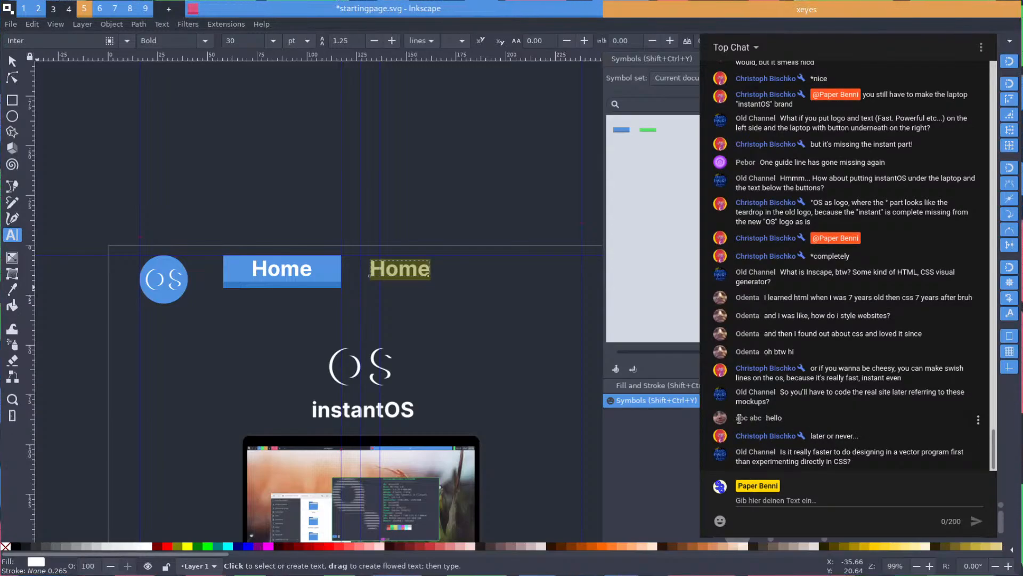
drag(736, 418, 799, 421)
click(799, 420)
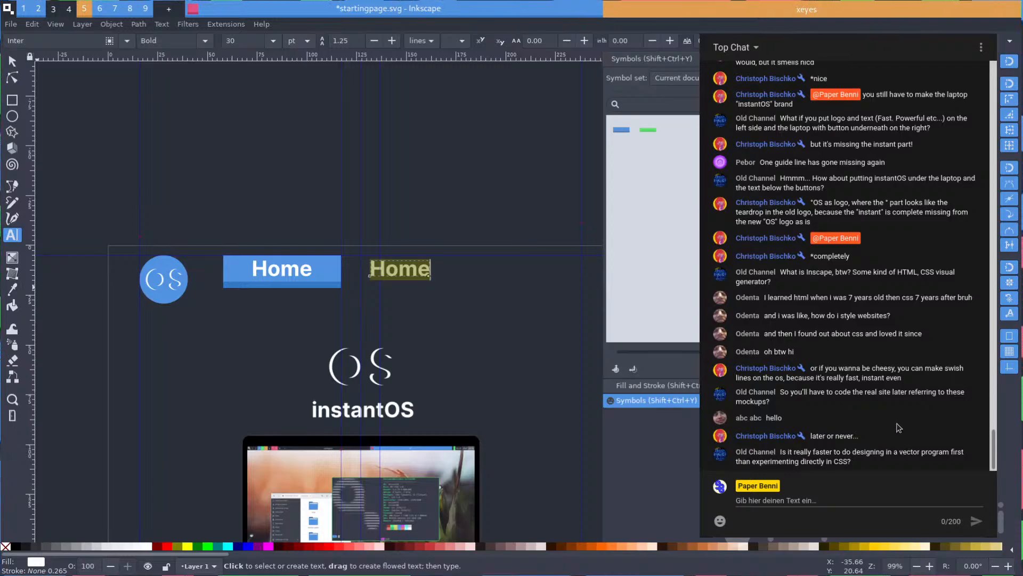
double_click(901, 392)
drag(900, 392, 869, 398)
click(865, 397)
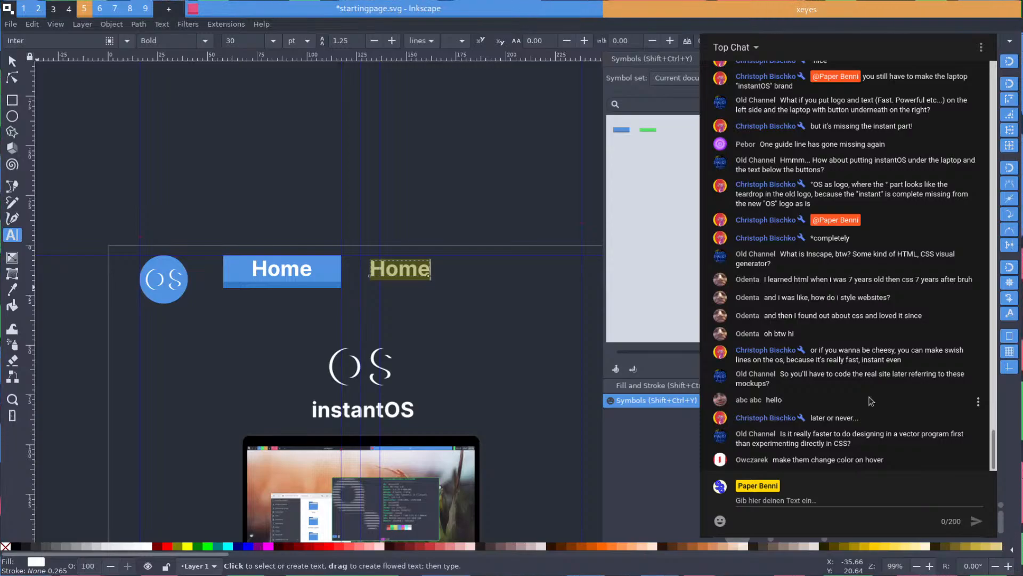
Leave the Home label's text editing and delete the round blue OS logo from the header
key(Escape)
key(s)
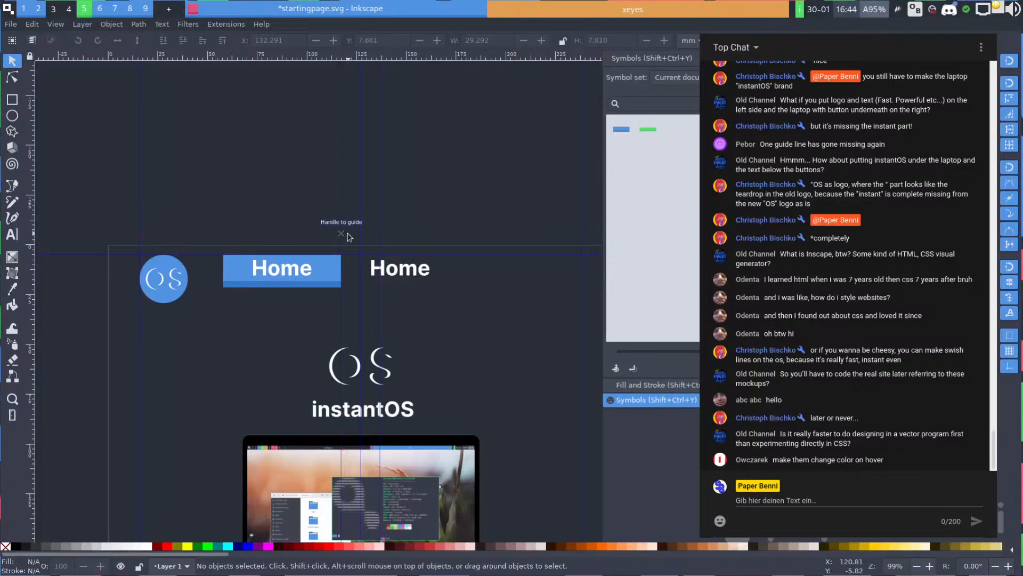
click(417, 277)
scroll(407, 308, up, 1)
drag(415, 292, 476, 315)
click(342, 297)
click(153, 296)
key(Delete)
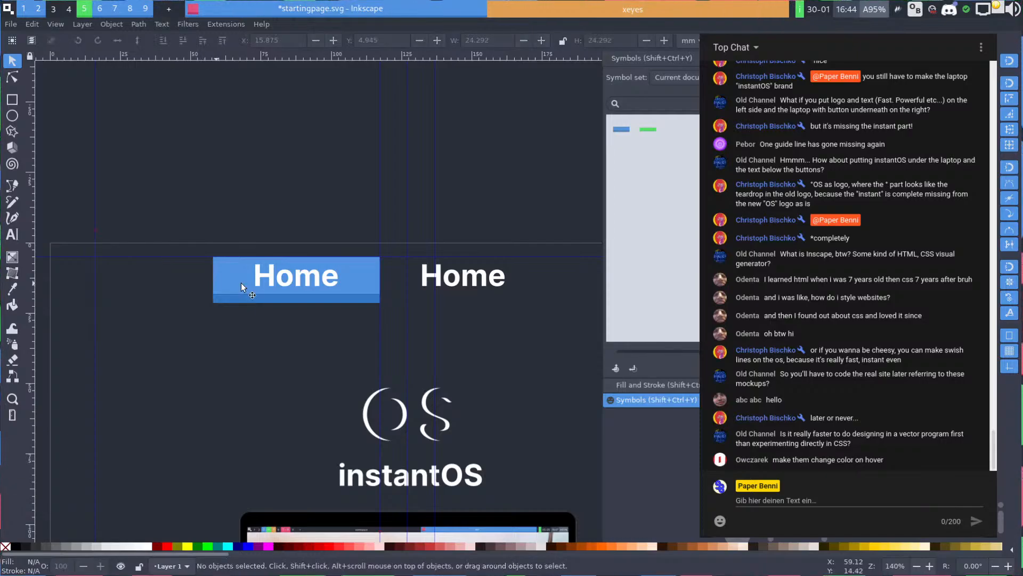
click(336, 281)
drag(284, 302, 367, 308)
key(alt+Tab)
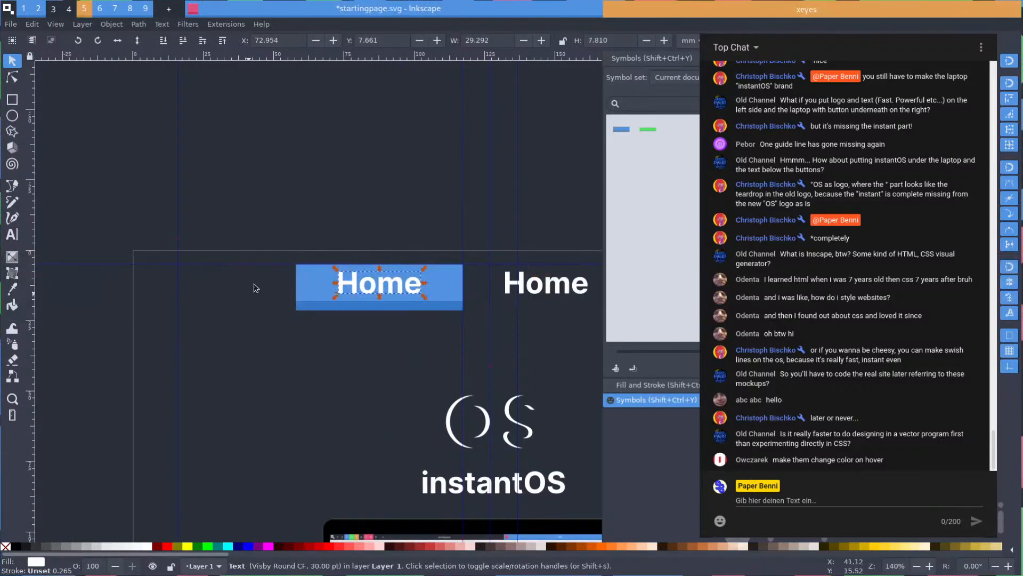
key(alt+Tab)
key(alt+Tab)
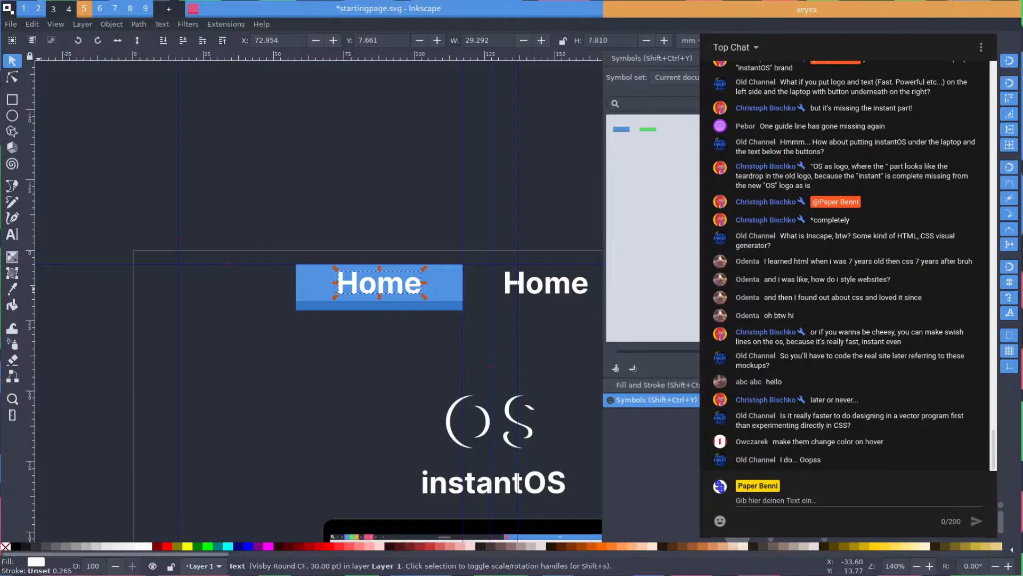
click(329, 339)
key(space)
scroll(211, 333, down, 1)
key(space)
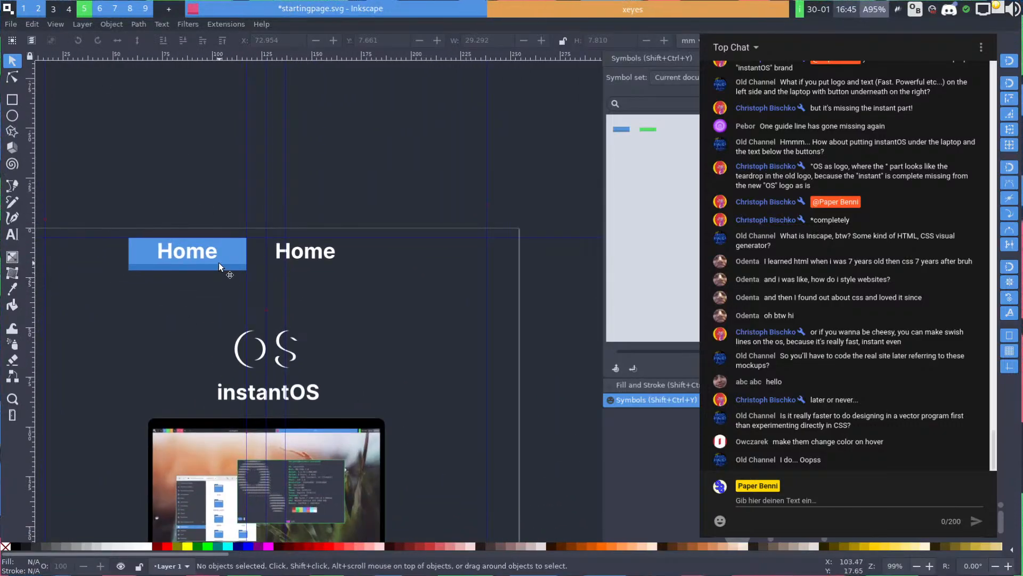
scroll(218, 259, up, 1)
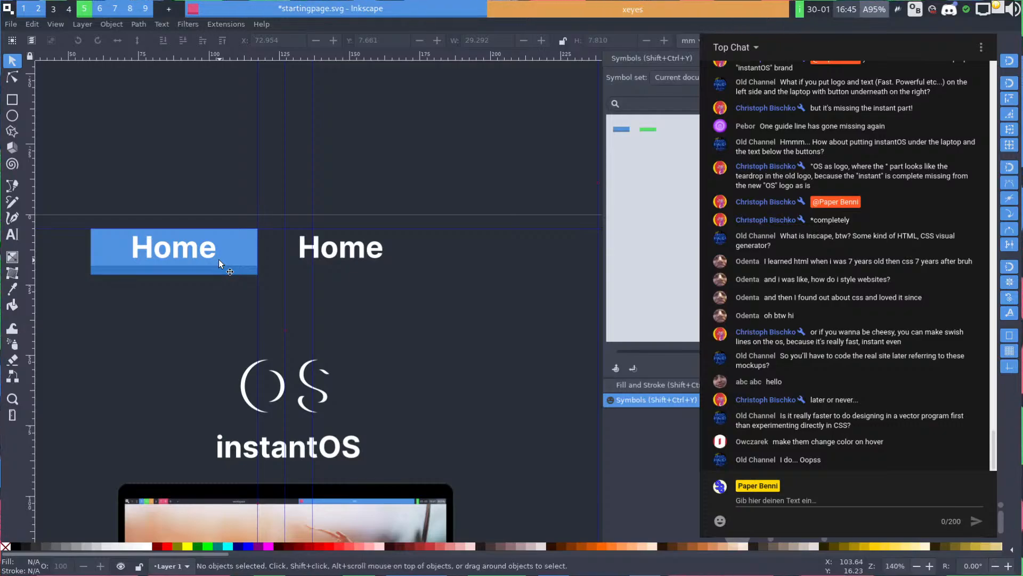
scroll(270, 275, down, 2)
scroll(270, 274, up, 2)
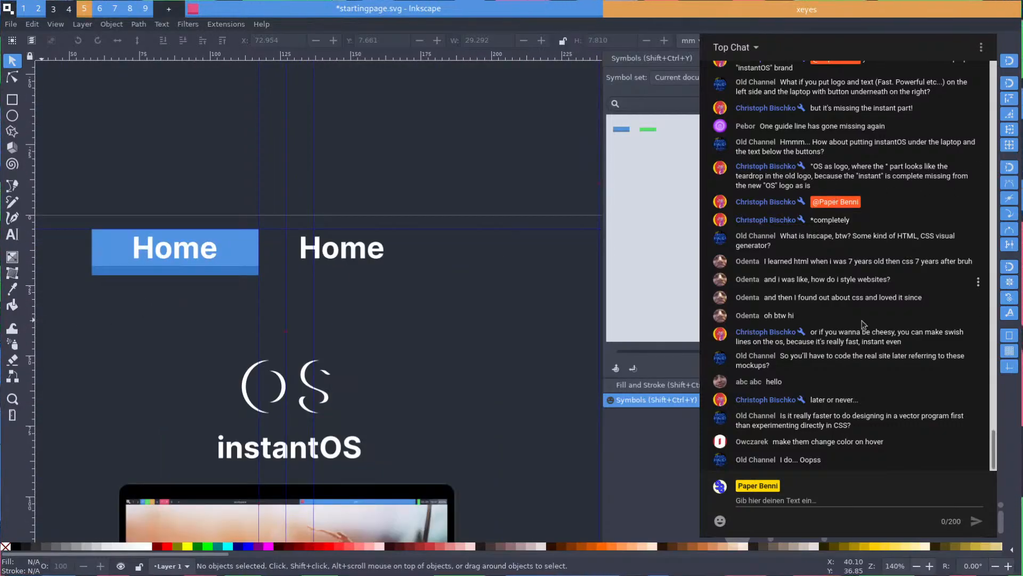
Read the latest live chat messages with suggestions and questions about the header buttons and the mockup
drag(844, 536, 844, 552)
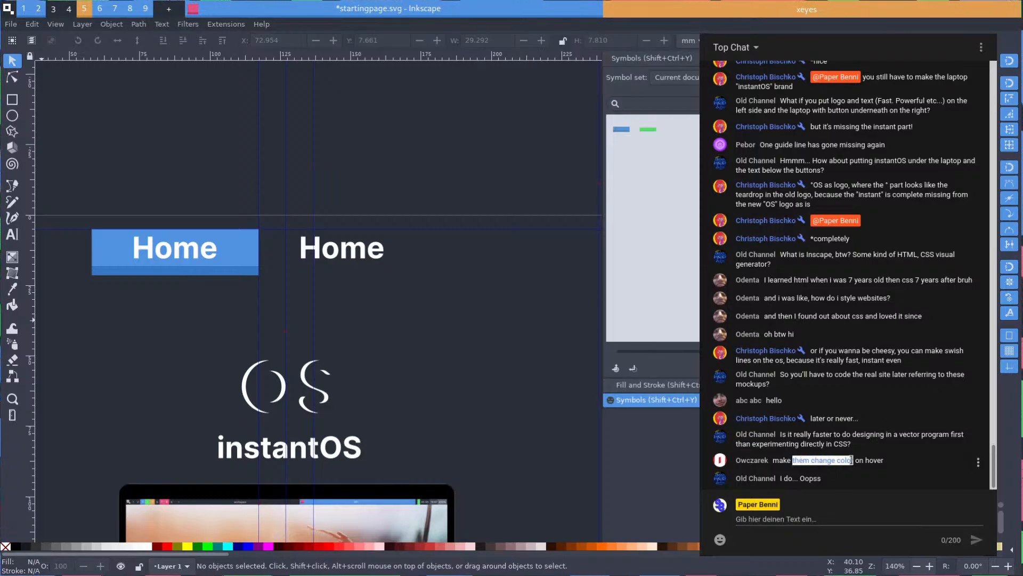
drag(482, 286, 546, 271)
scroll(338, 258, up, 1)
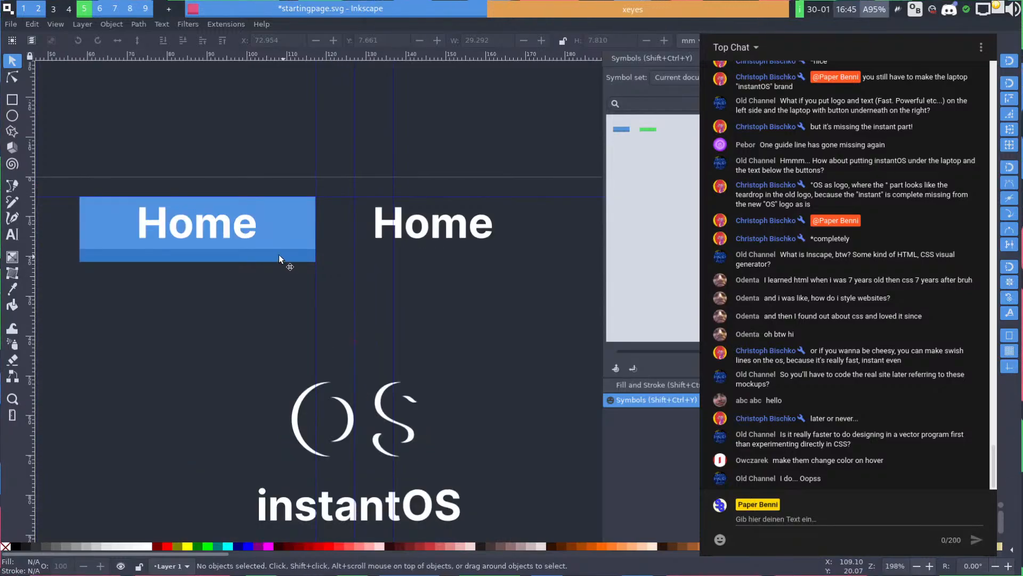
scroll(456, 287, down, 2)
drag(410, 288, 328, 267)
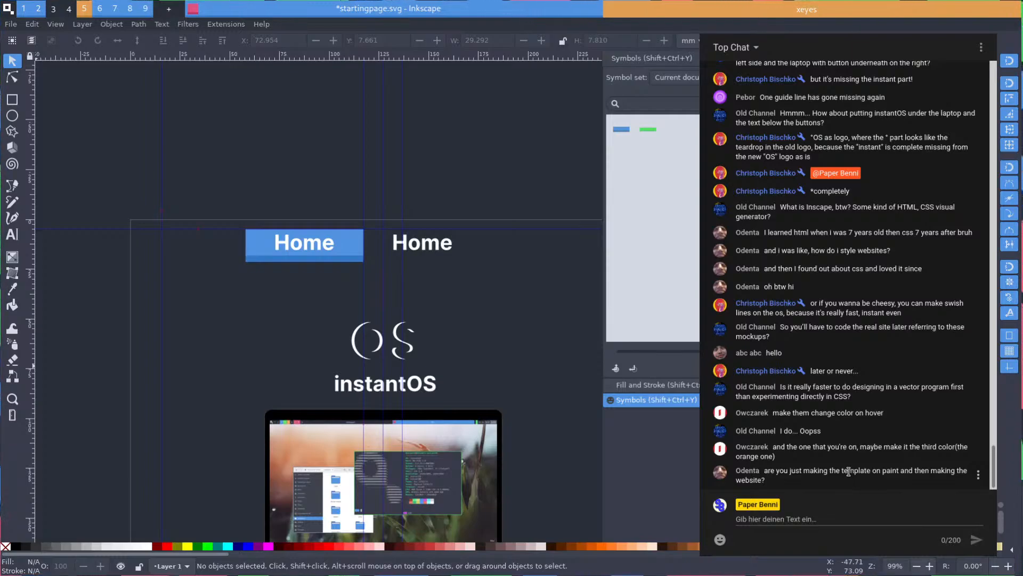
drag(849, 471, 918, 466)
click(916, 466)
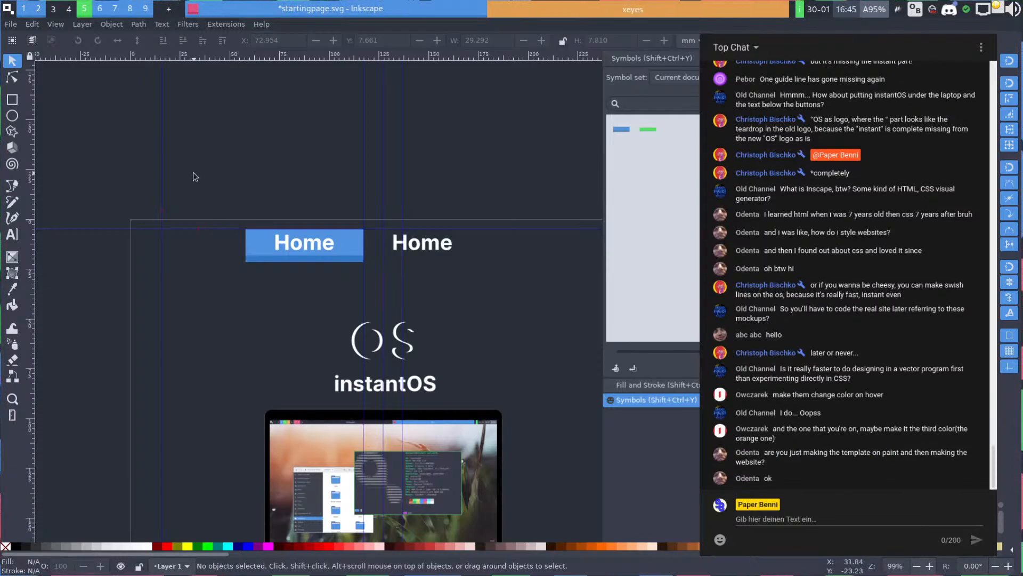
drag(194, 160, 287, 115)
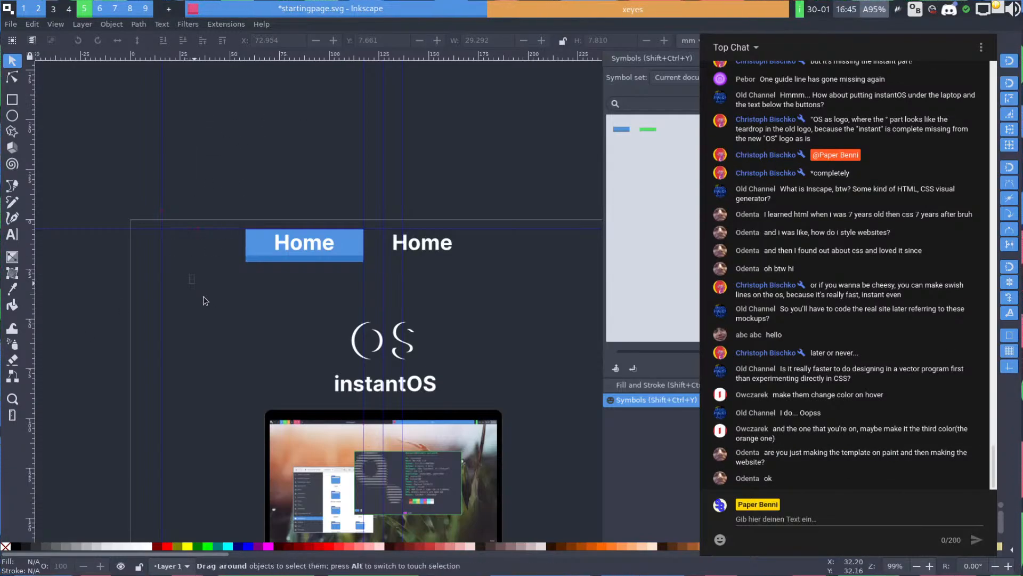
drag(203, 296, 245, 343)
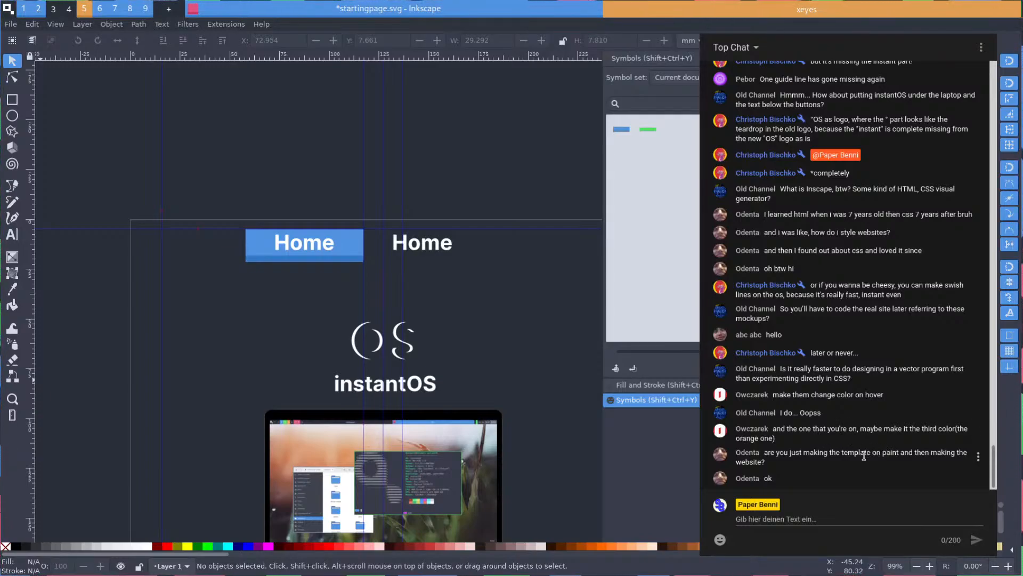
drag(864, 456, 936, 452)
click(921, 451)
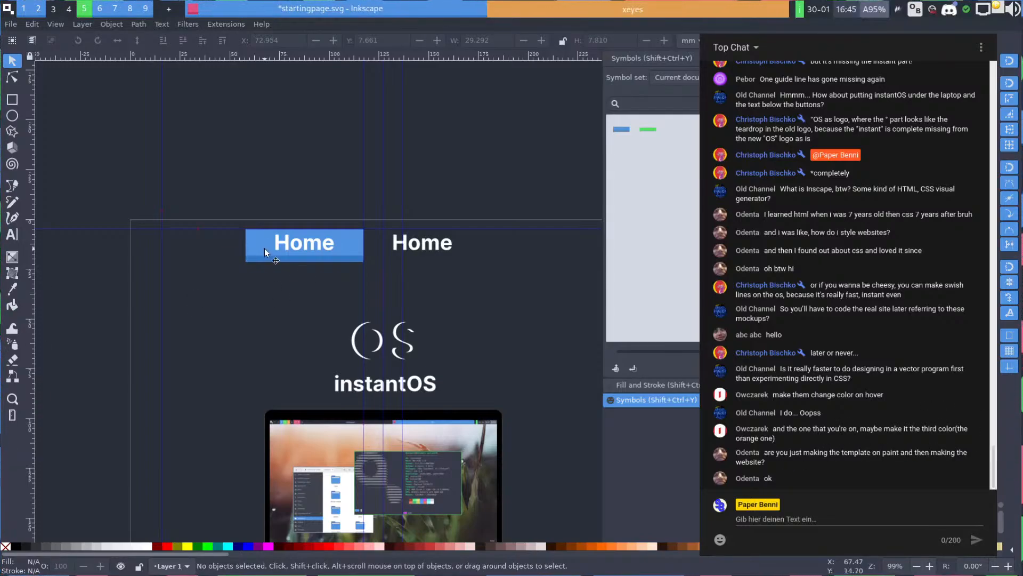
Scale the blue header button and its Home label down together to 45.616 mm wide and 12.633 mm high
scroll(256, 295, down, 1)
scroll(276, 282, up, 2)
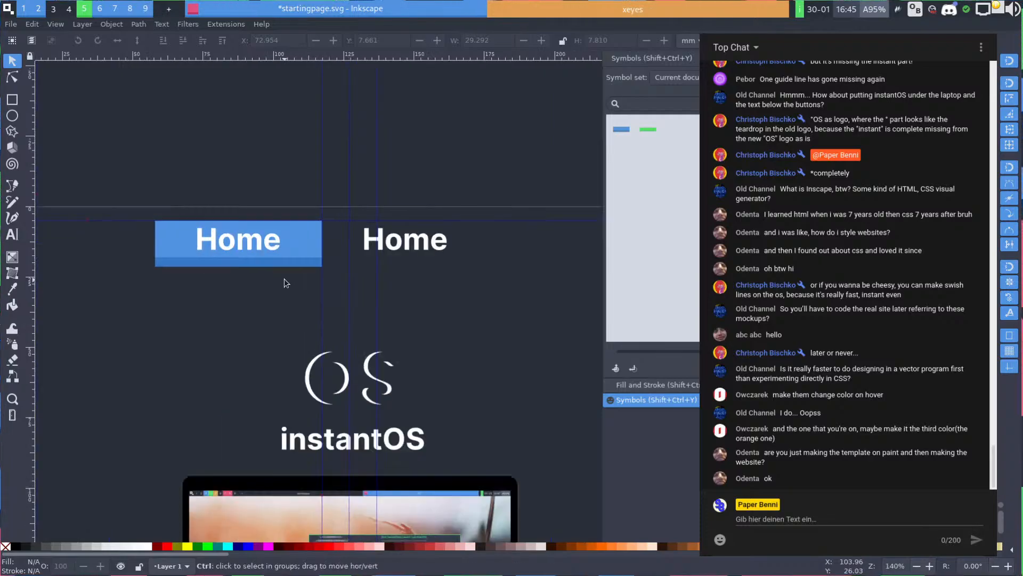
scroll(258, 235, up, 2)
click(269, 243)
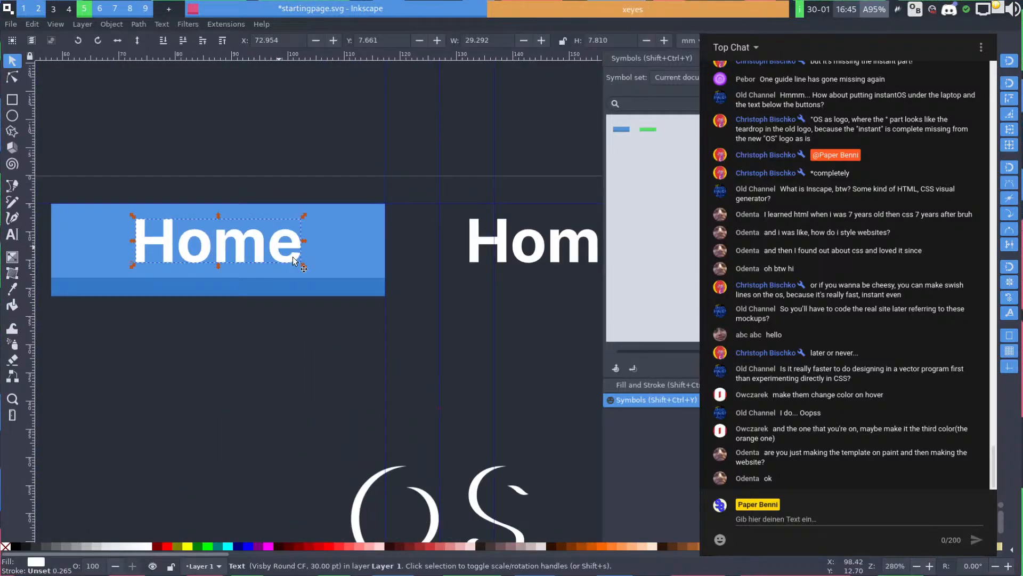
shift+click(328, 263)
drag(389, 300, 308, 290)
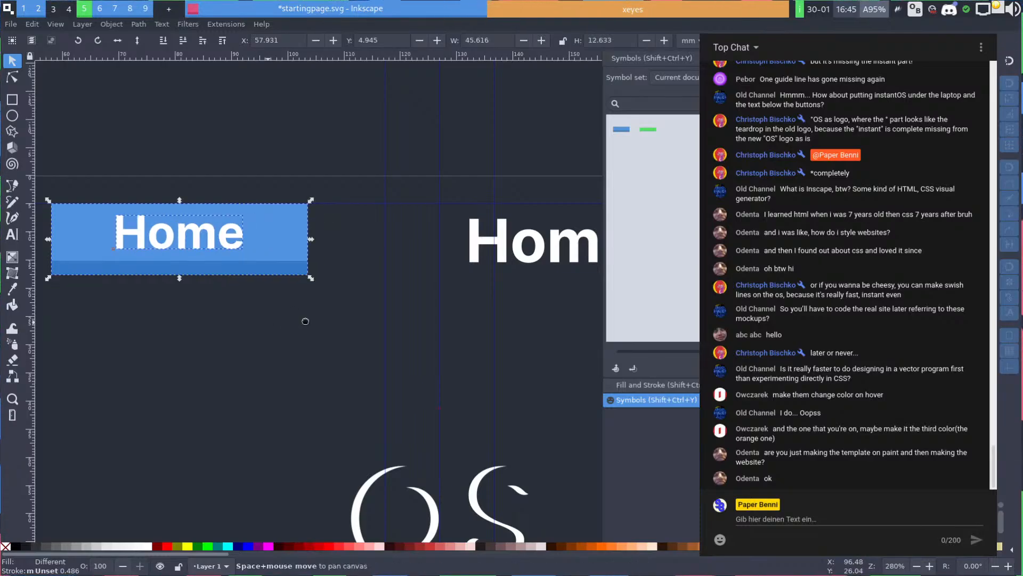
Shrink the blue header button and its Home label further to 37.973 mm wide and 10.516 mm high
scroll(407, 304, down, 4)
key(space)
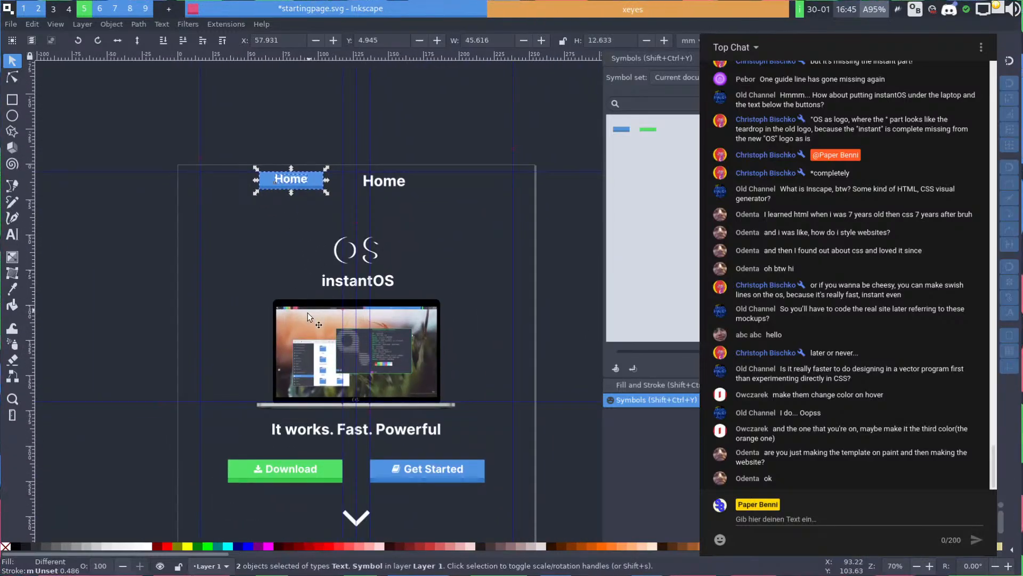
key(space)
key(space)
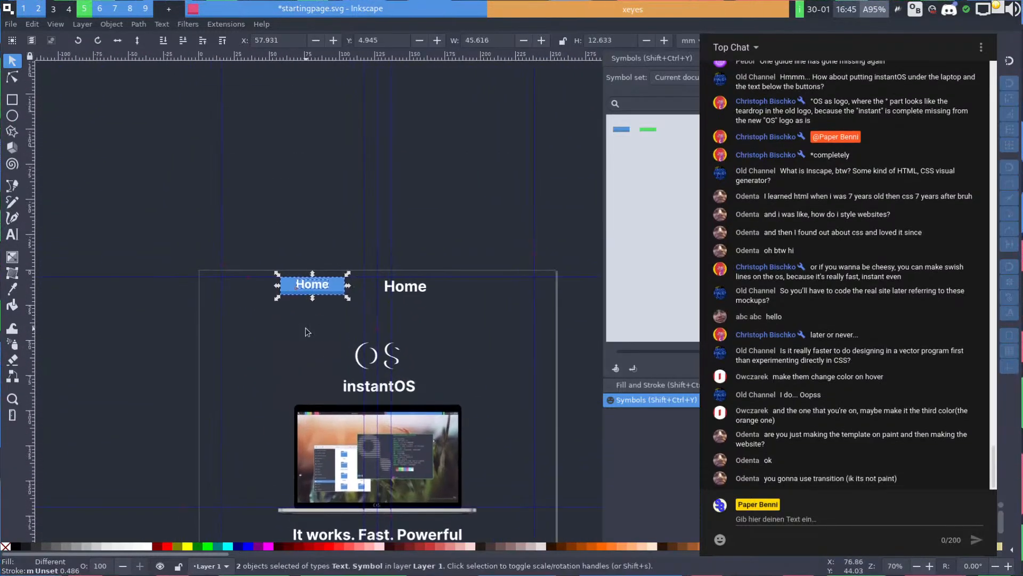
scroll(306, 326, up, 3)
drag(418, 235, 387, 227)
click(377, 278)
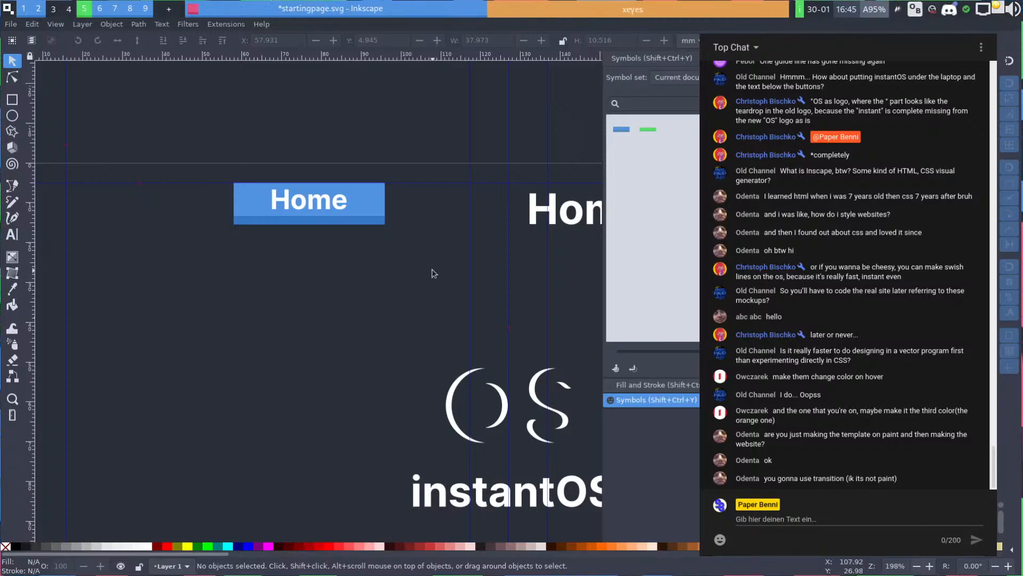
Check the font settings of the Home label on the scaled-down blue button
key(space)
scroll(422, 308, up, 1)
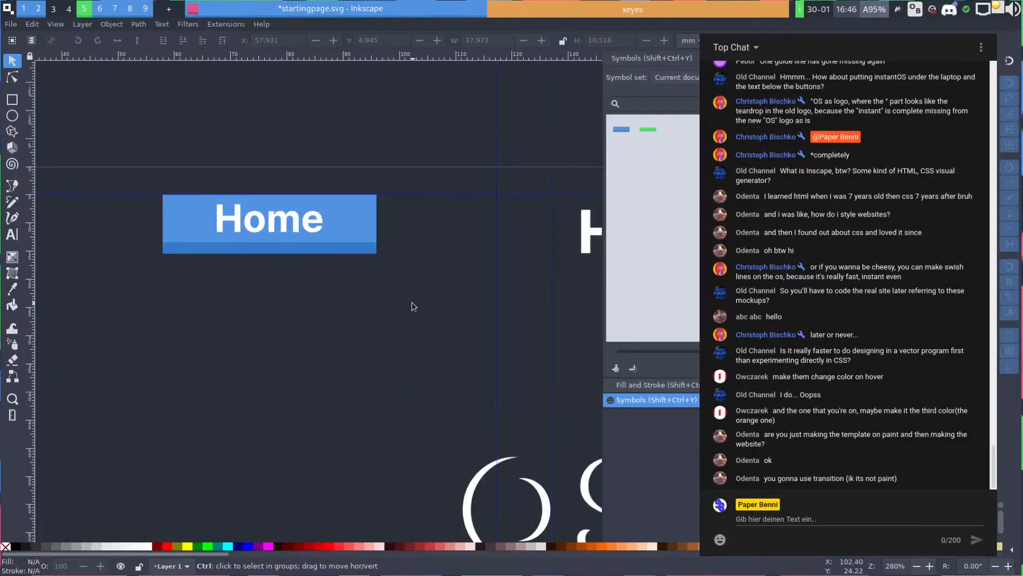
scroll(411, 304, down, 2)
click(343, 263)
scroll(394, 283, up, 2)
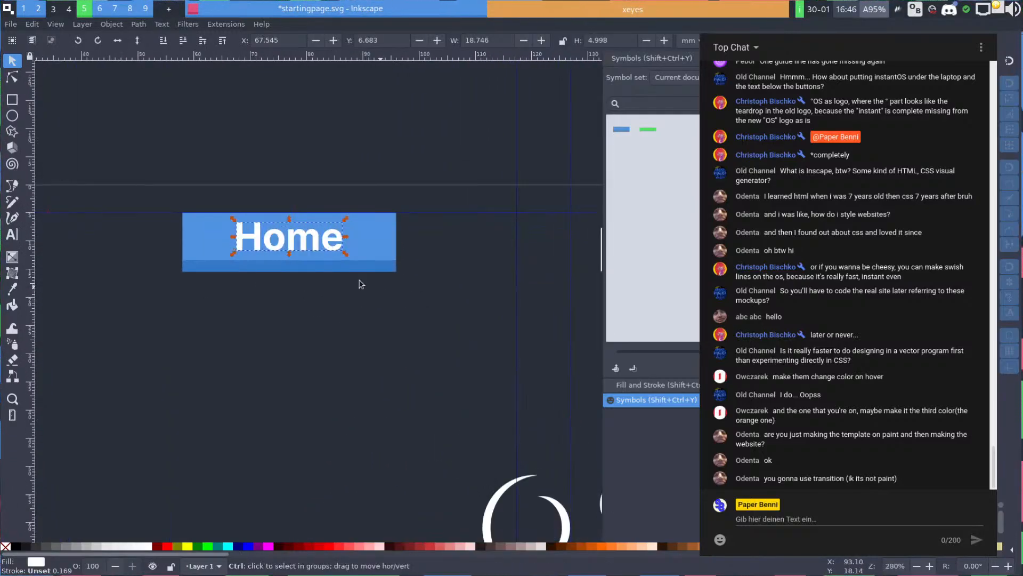
key(t)
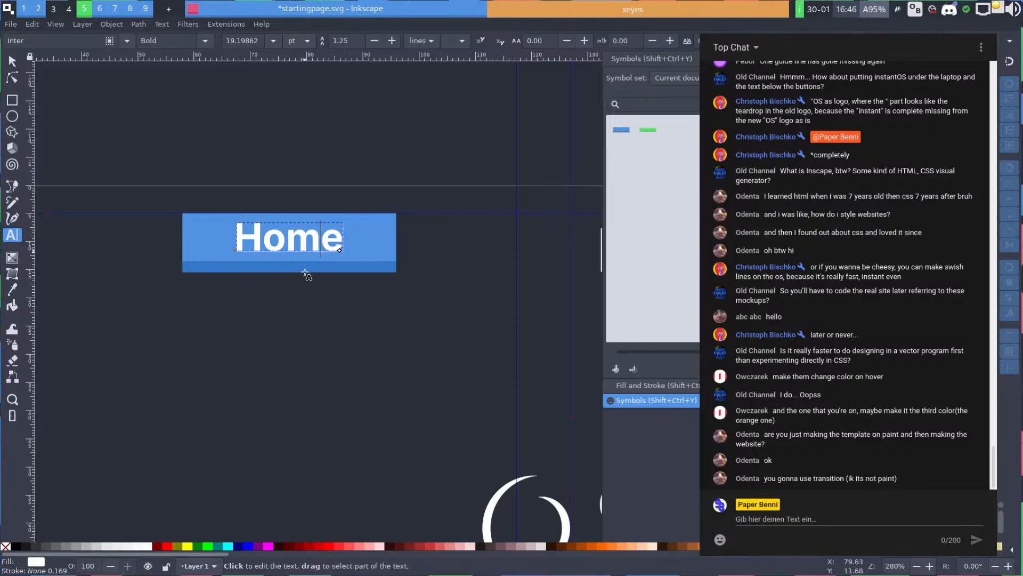
key(Escape)
key(s)
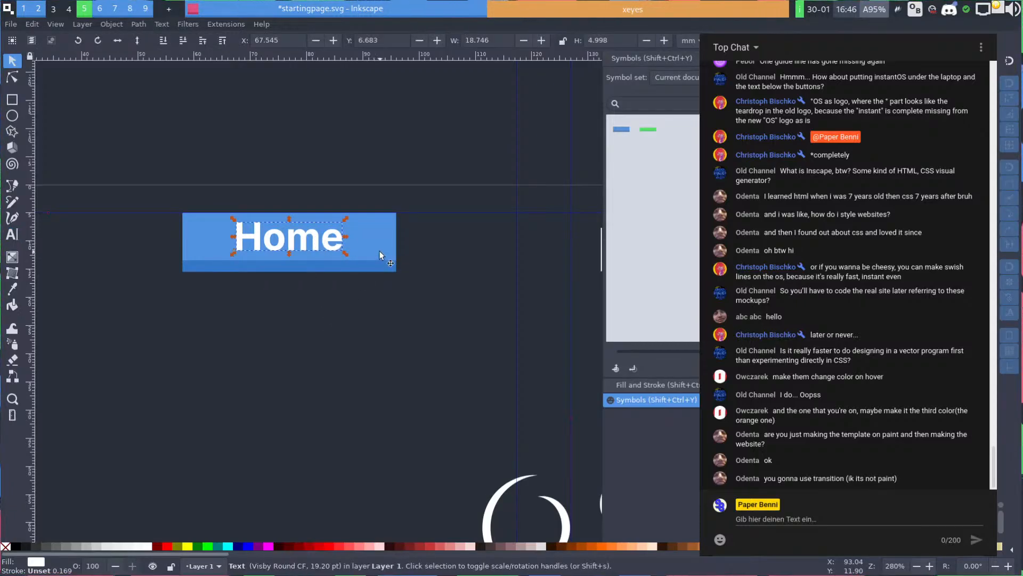
Move the blue button with its Home label to X 36.142, Y 16.571 mm and add a horizontal guide along its upper edge
click(380, 250)
scroll(373, 291, right, 2)
scroll(354, 284, down, 3)
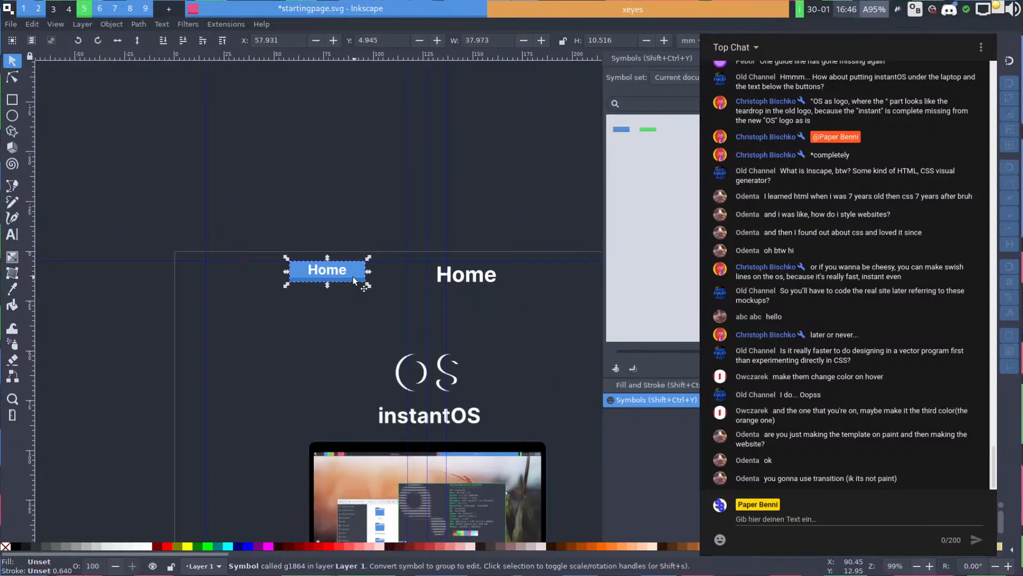
ctrl+click(345, 276)
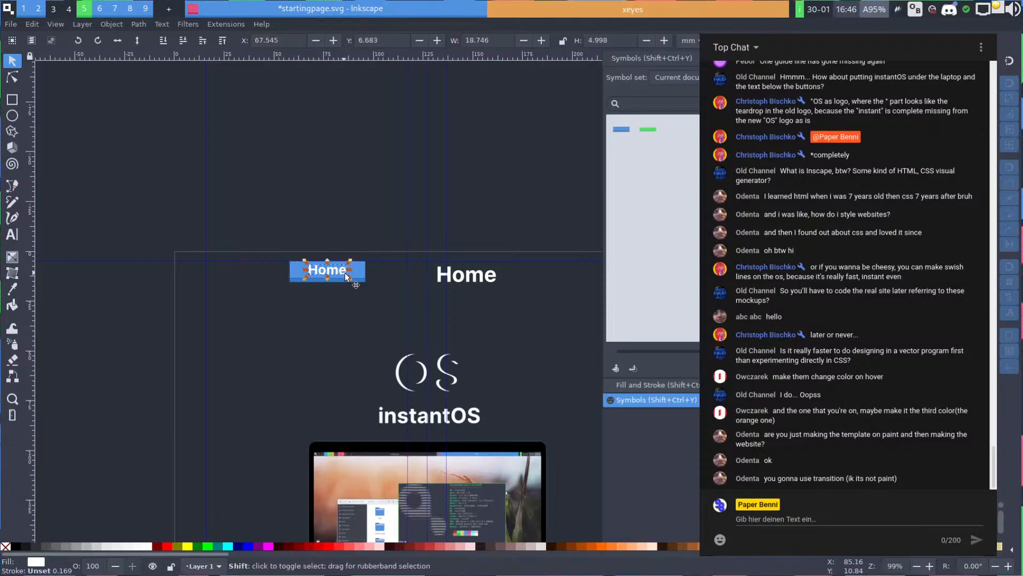
drag(360, 274, 308, 301)
drag(286, 57, 311, 291)
scroll(307, 302, up, 3)
scroll(335, 302, down, 3)
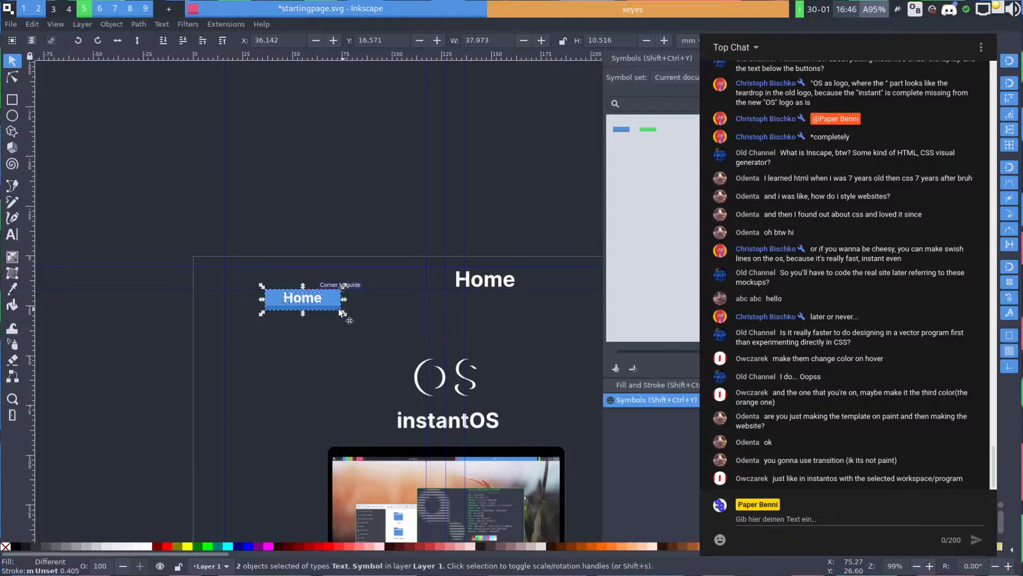
scroll(411, 312, down, 2)
key(Escape)
Duplicate the small blue button with its Home label and place the copy flush beside the original, at X 74.115 mm
key(space)
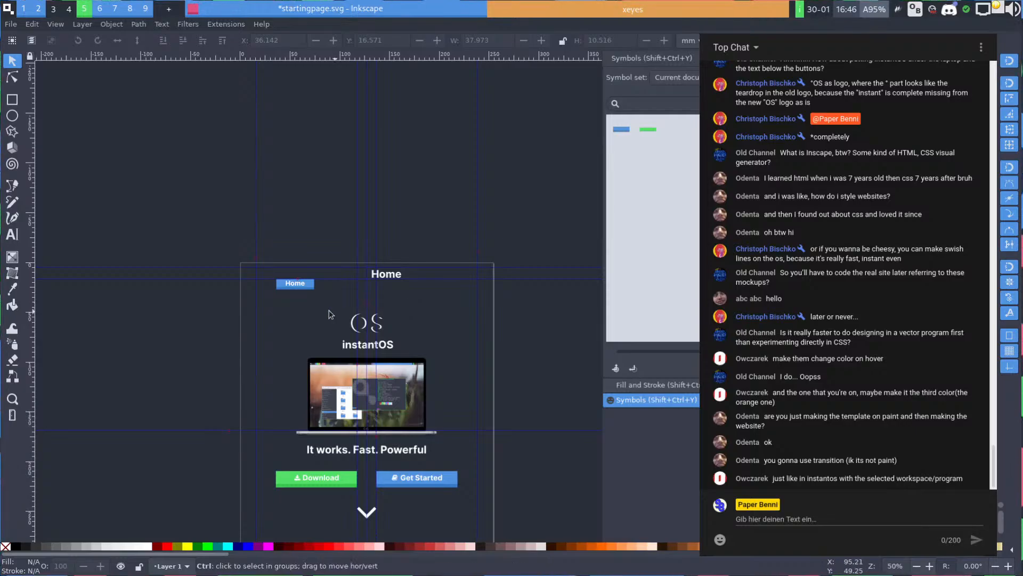
scroll(327, 309, up, 4)
click(199, 207)
shift+click(247, 218)
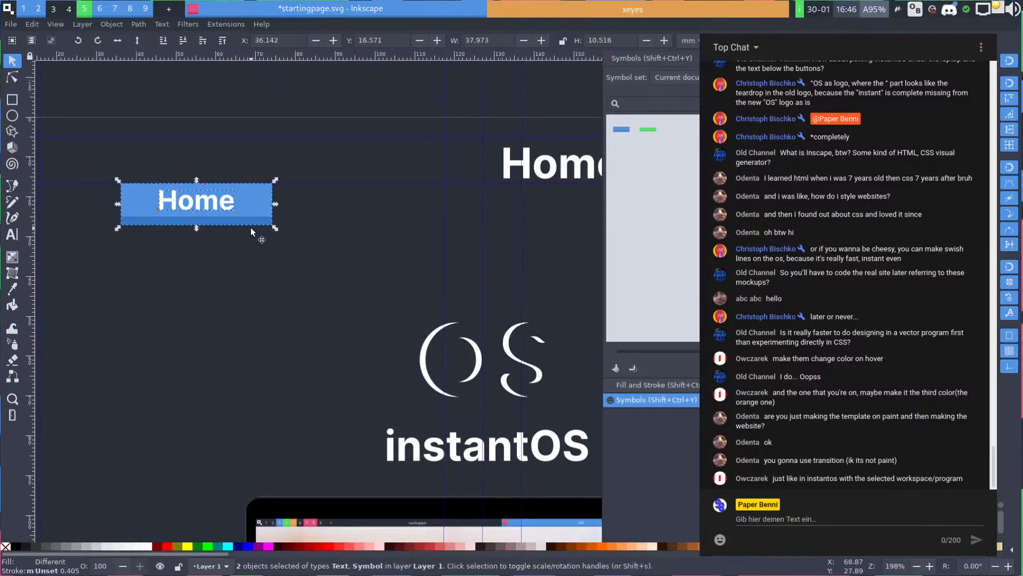
key(ctrl+d)
drag(251, 221, 395, 217)
click(304, 236)
click(297, 211)
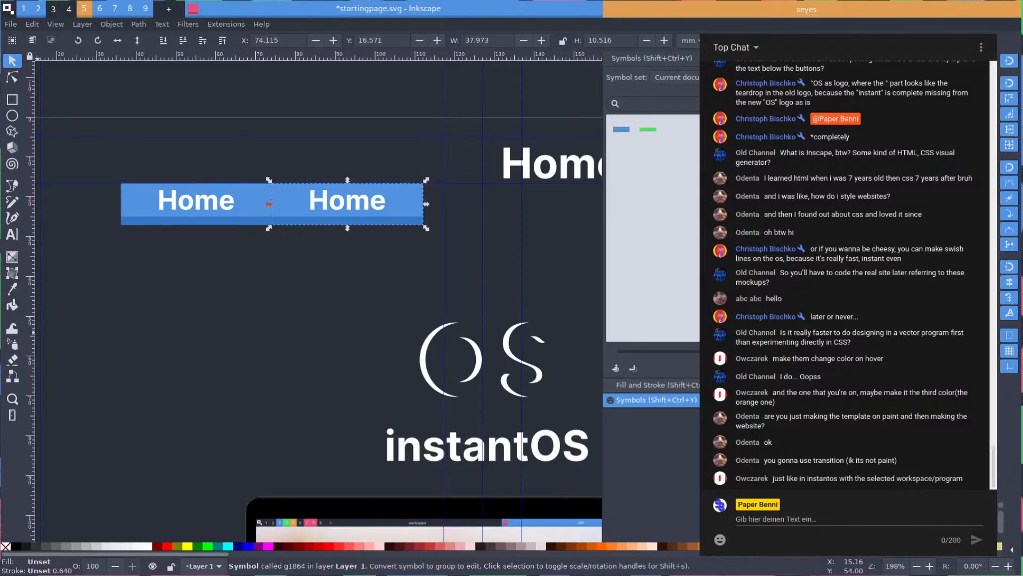
Switch to the file manager showing the instantLOGO folder, close it, return to the Inkscape mockup and deselect the duplicated button
key(super+8)
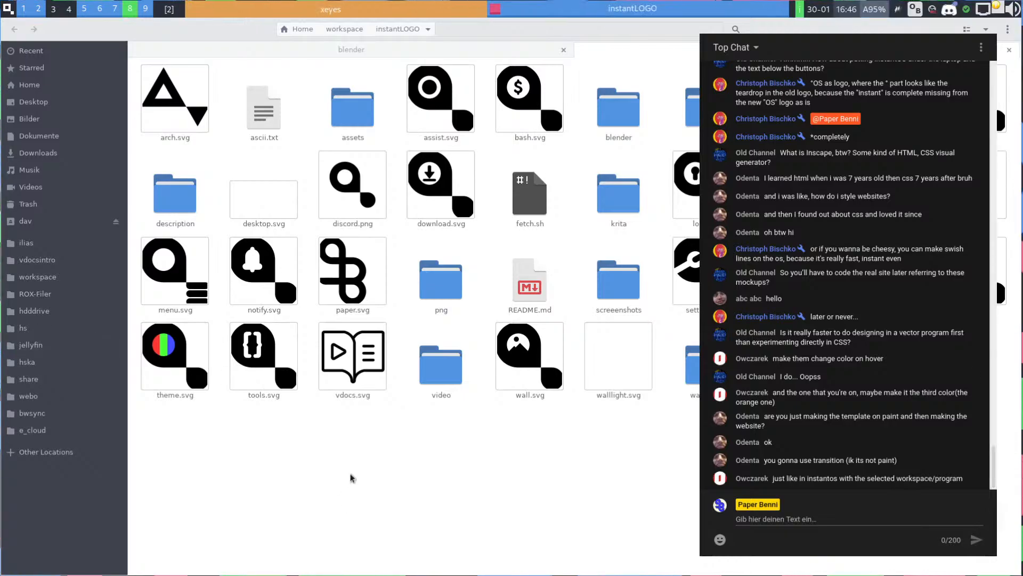
key(super+q)
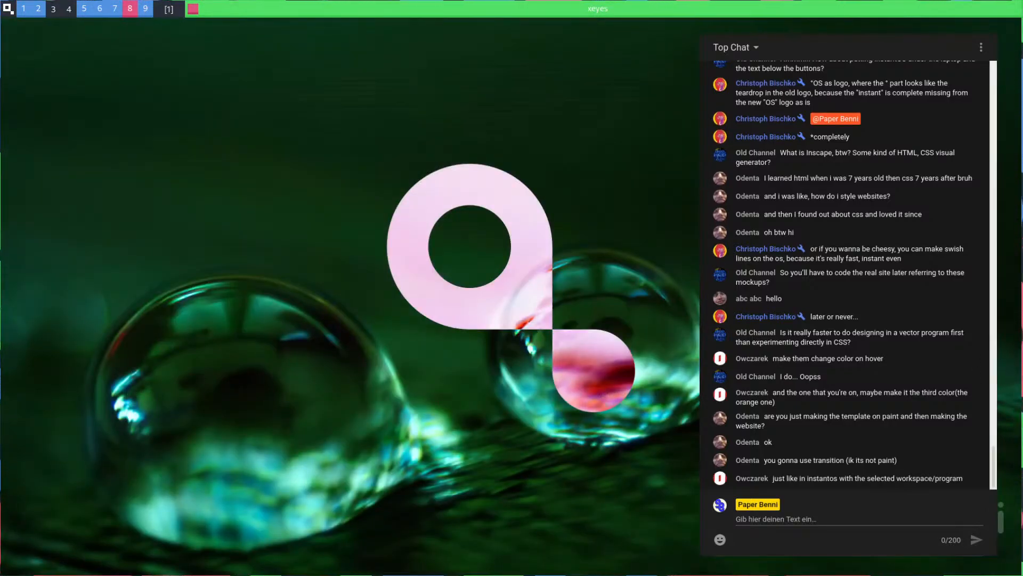
key(super+5)
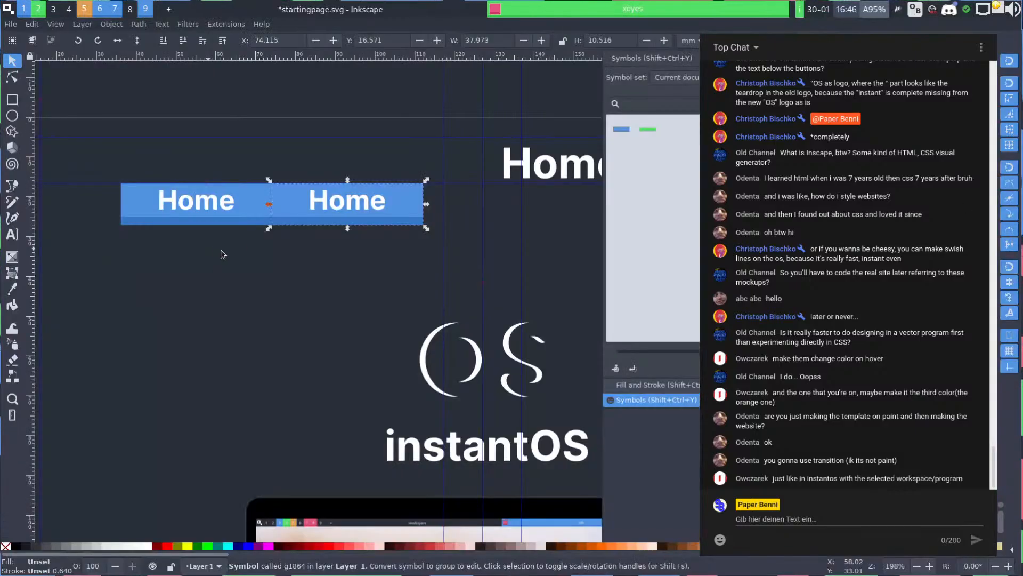
click(289, 199)
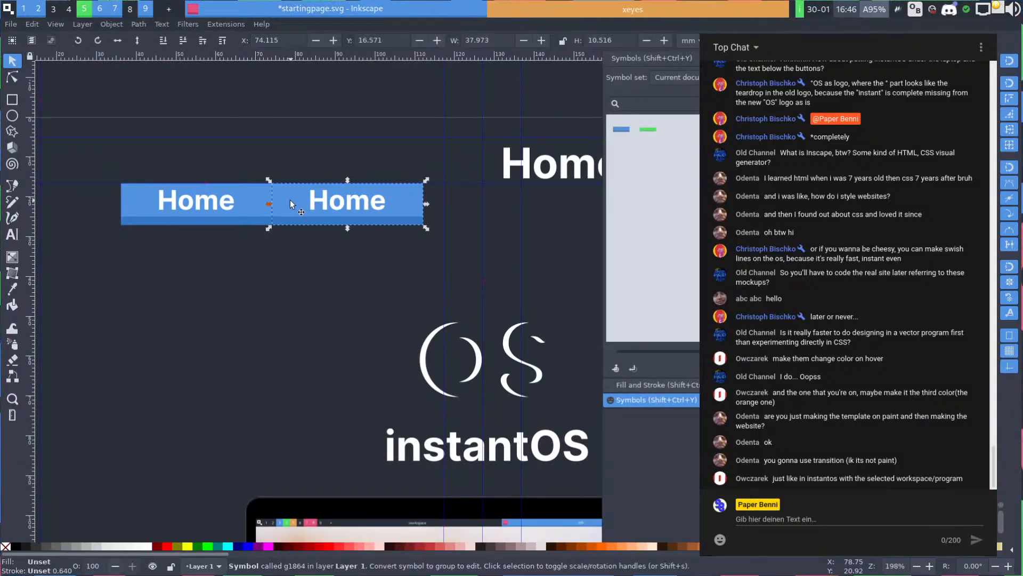
click(298, 249)
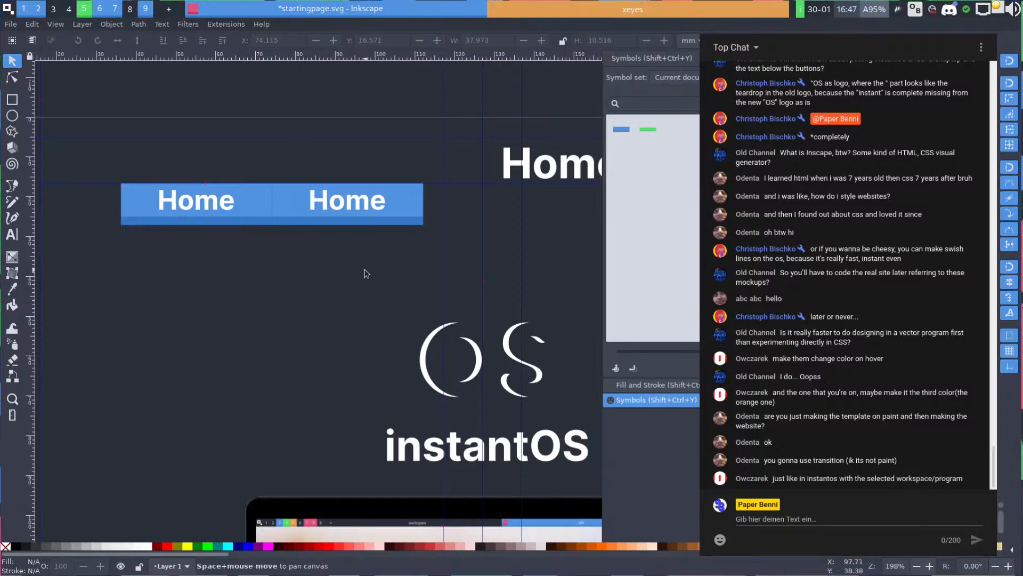
Delete the blue button symbol behind the second Home label, keeping the label text
mouse_move(365, 269)
mouse_down()
mouse_move(254, 281)
mouse_move(359, 281)
mouse_up()
click(270, 224)
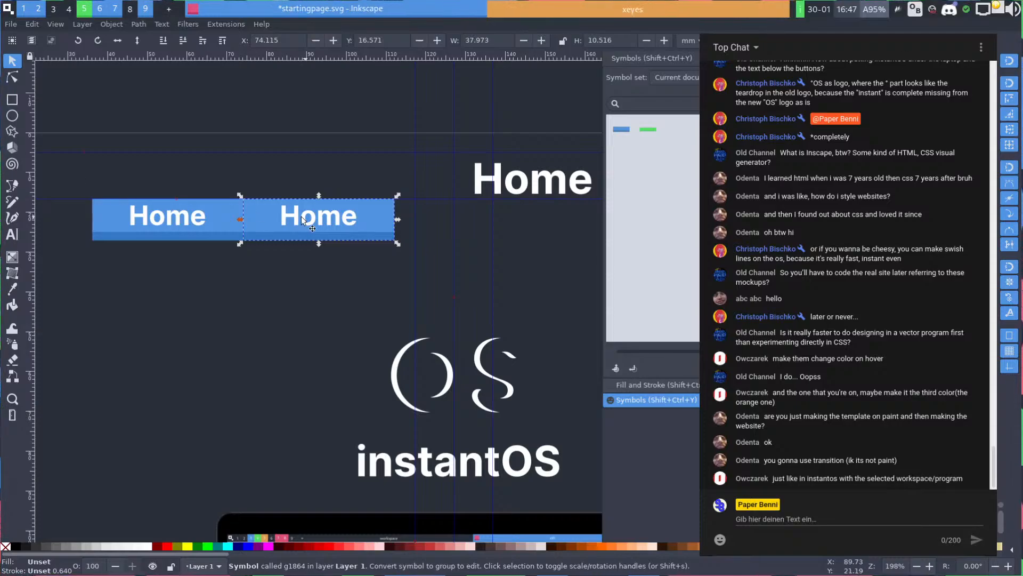
key(Escape)
click(257, 217)
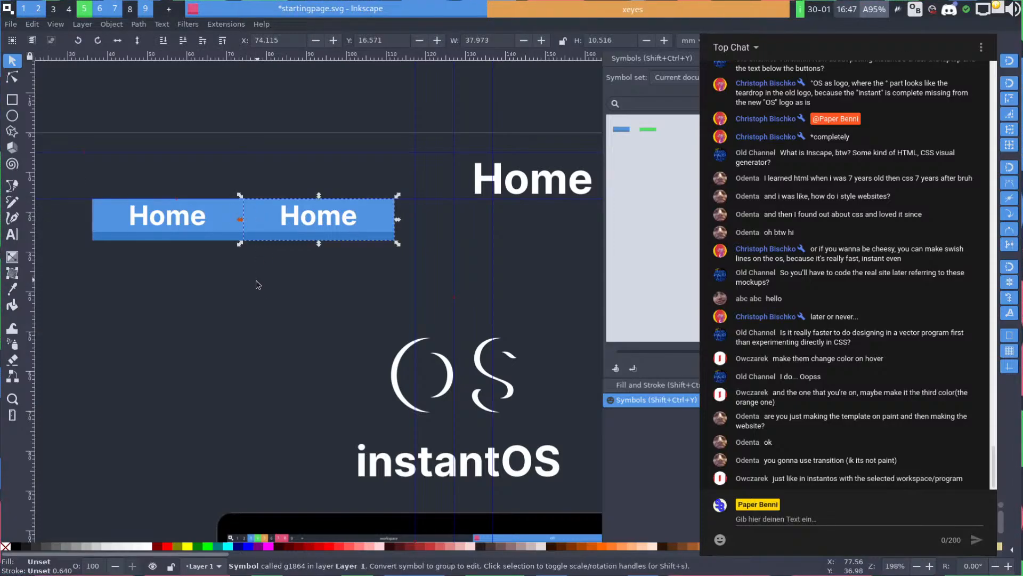
click(280, 255)
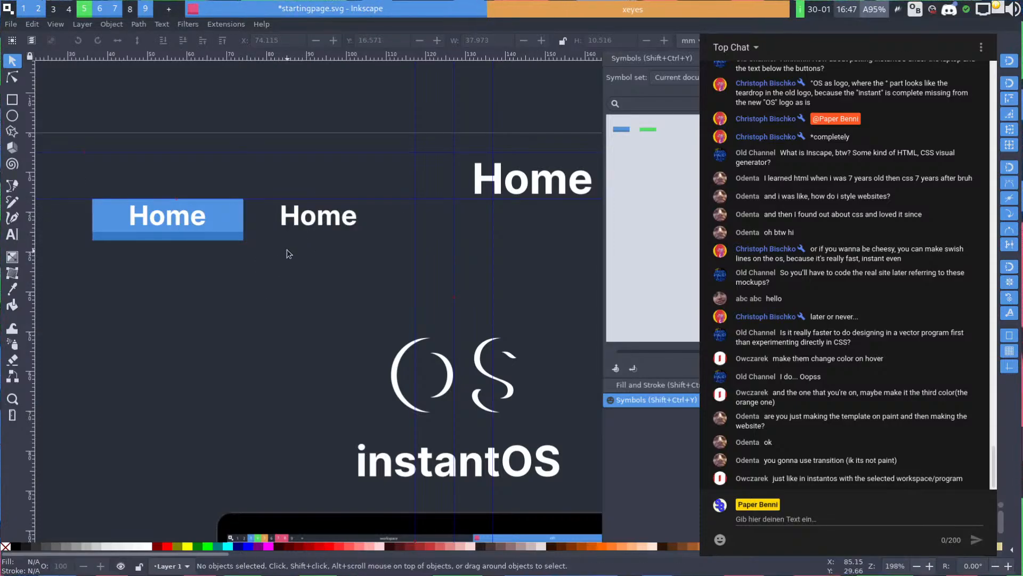
Draw a 37.973 × 8.474 mm rectangle over the second Home label, flush with the blue button, and fill it with grey
key(r)
drag(93, 200, 345, 219)
key(s)
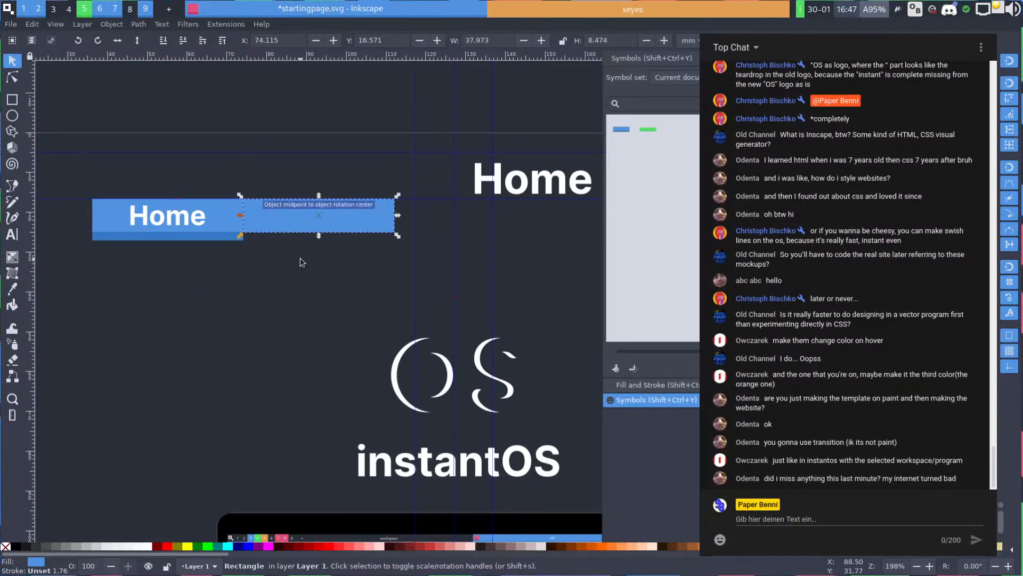
key(ctrl+shift+f)
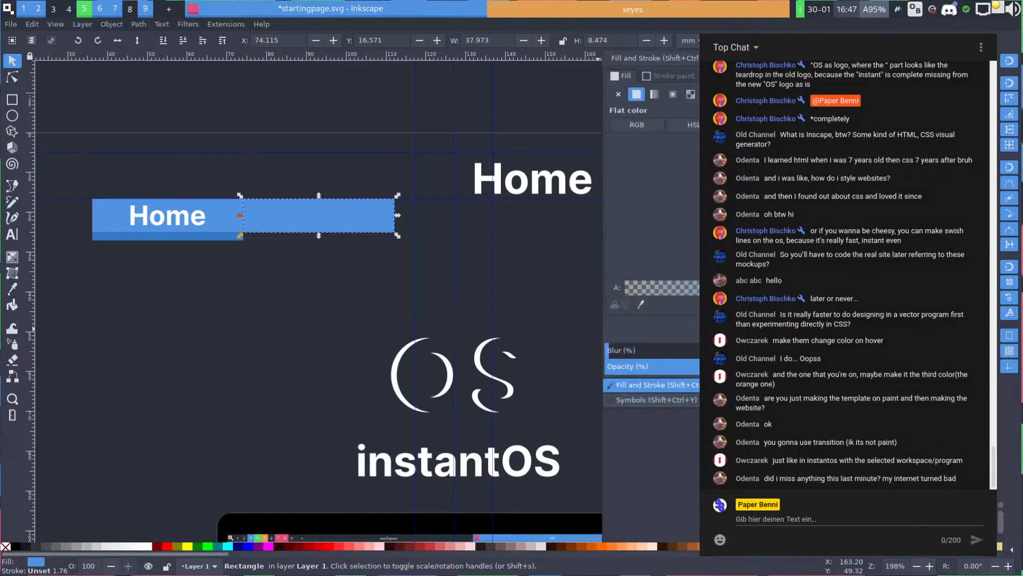
click(811, 192)
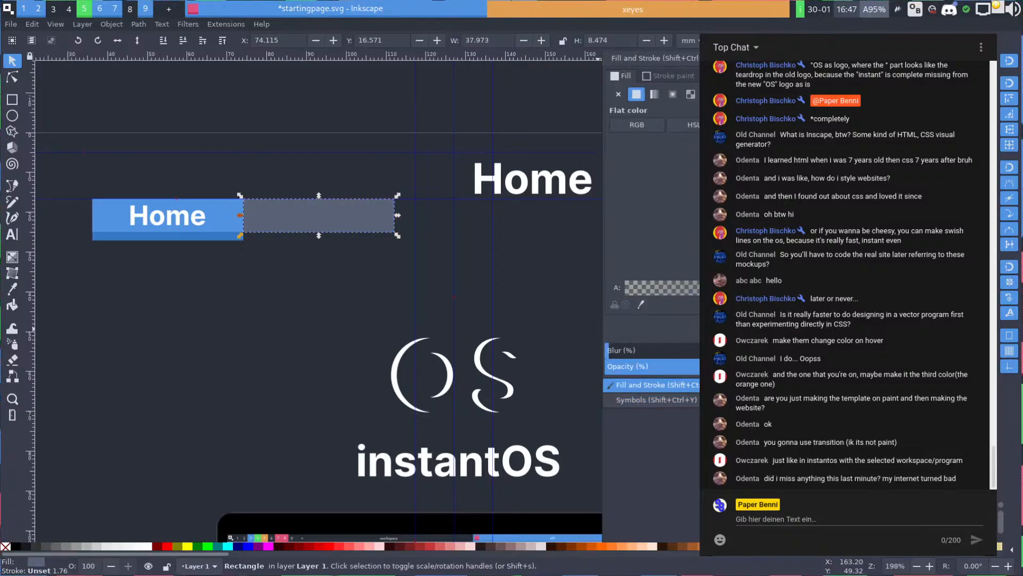
Lower the grey rectangle behind the second Home label and centre the label within it
click(320, 342)
click(339, 230)
key(Page_Down)
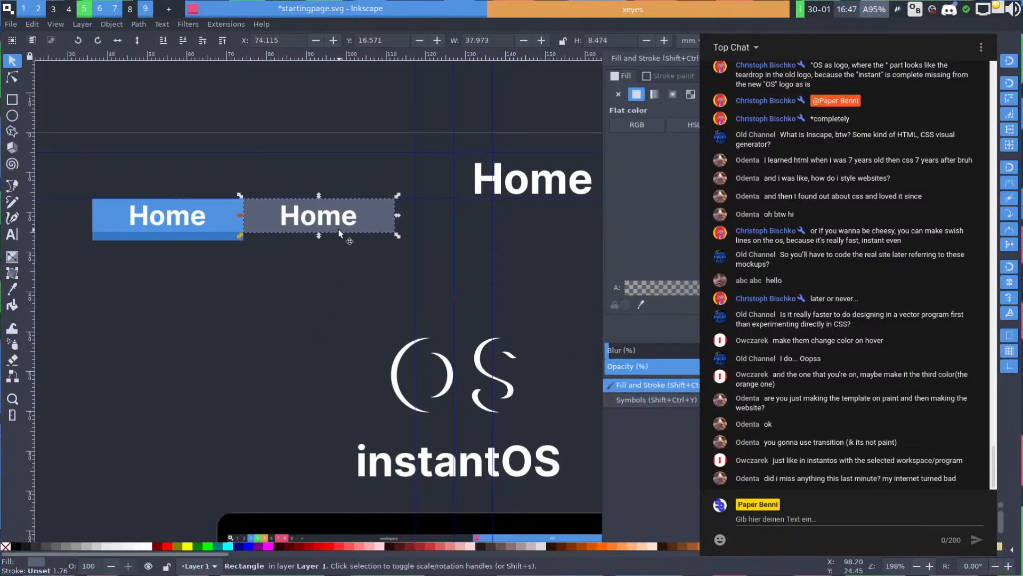
click(315, 272)
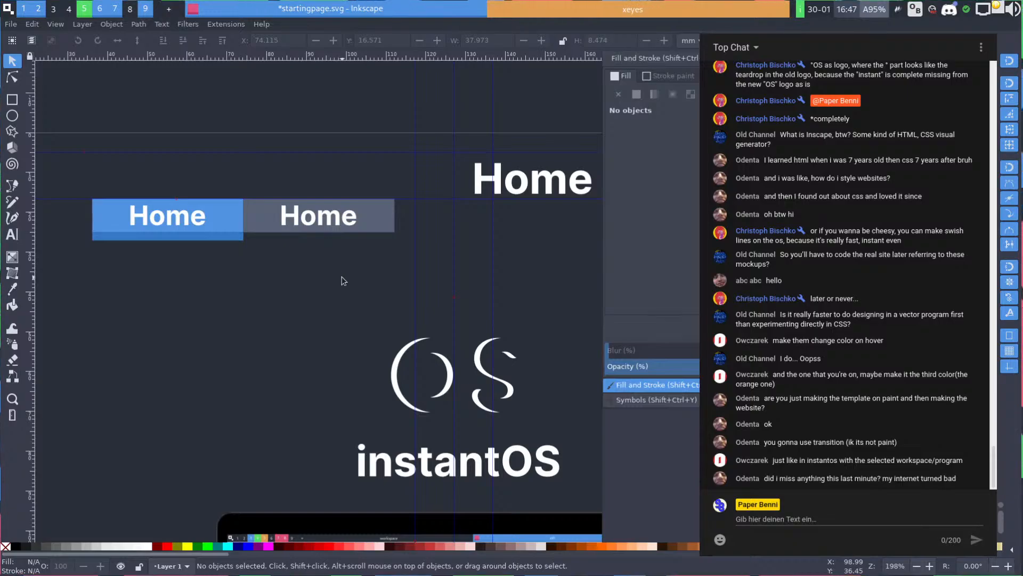
click(373, 215)
scroll(365, 249, up, 2)
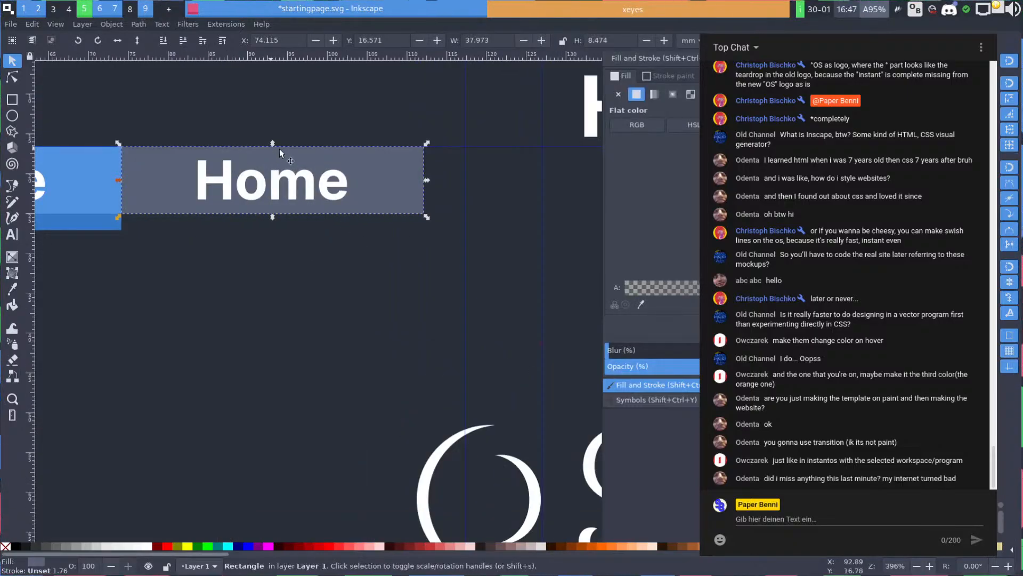
mouse_move(280, 153)
mouse_down()
mouse_move(283, 170)
mouse_move(284, 155)
mouse_up()
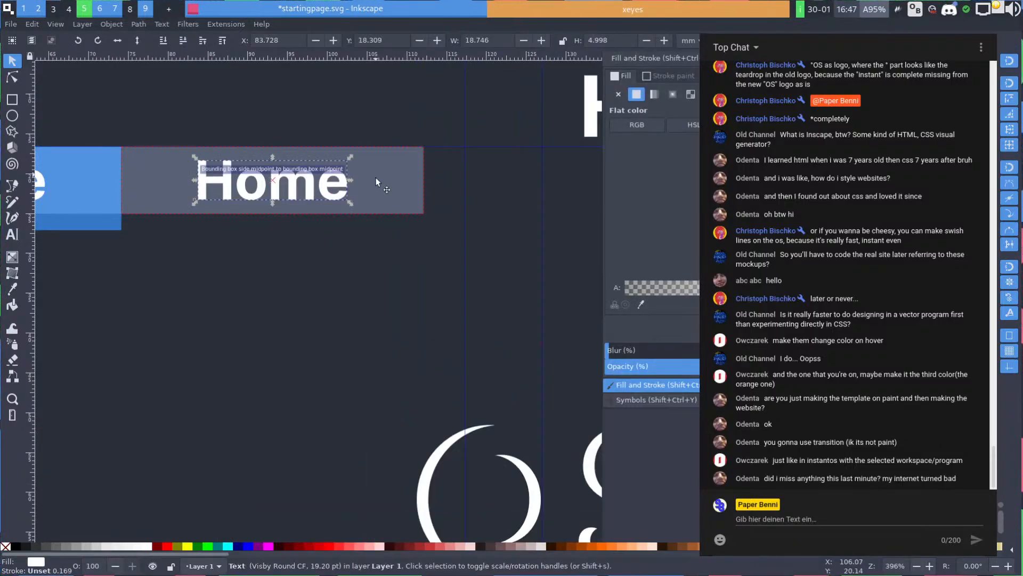
Place the grey rectangle on the first button's dark lower edge and reduce it to a 2.042 mm high strip
drag(376, 177, 287, 240)
scroll(269, 270, up, 3)
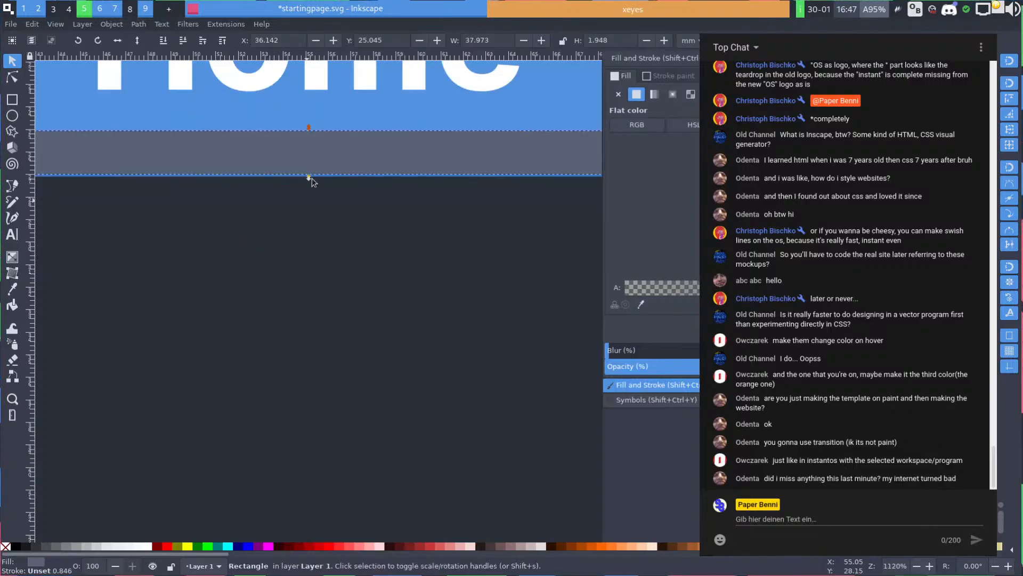
drag(119, 300, 118, 310)
scroll(119, 309, down, 3)
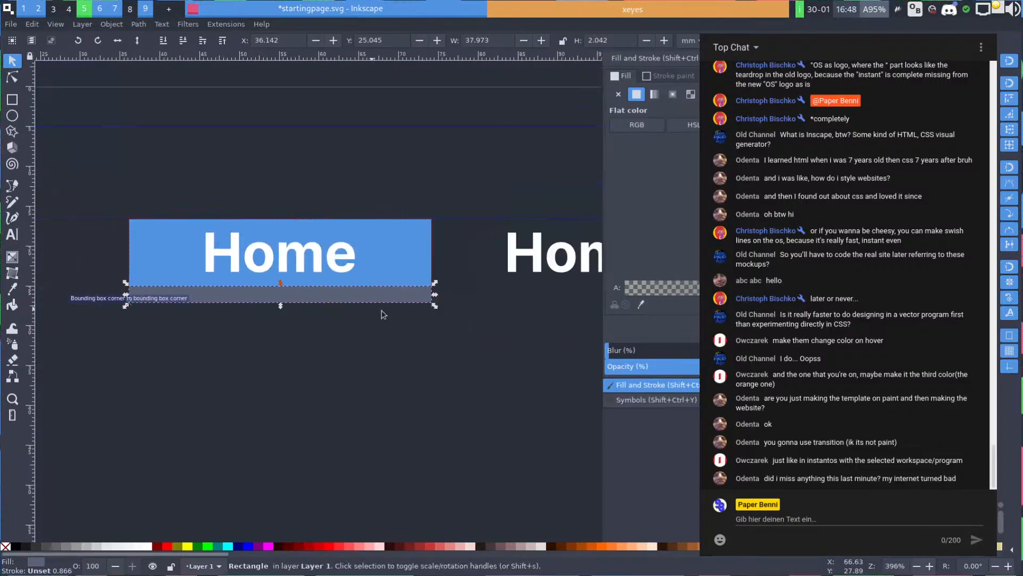
Move the grey strip beneath the second Home label, snapped to the blue button's edge at X 74.115 mm
drag(223, 299, 520, 294)
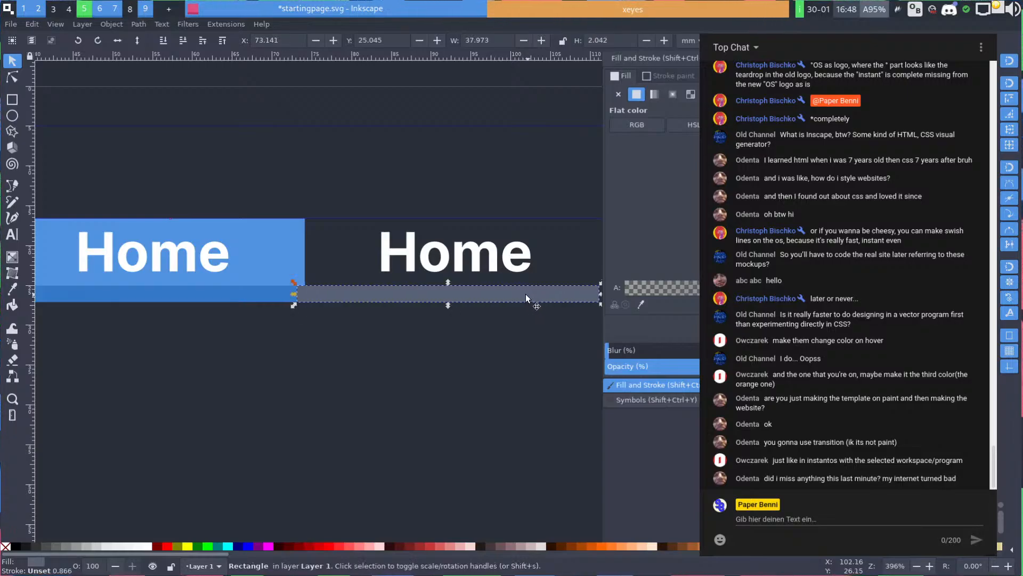
click(397, 354)
drag(370, 356, 196, 363)
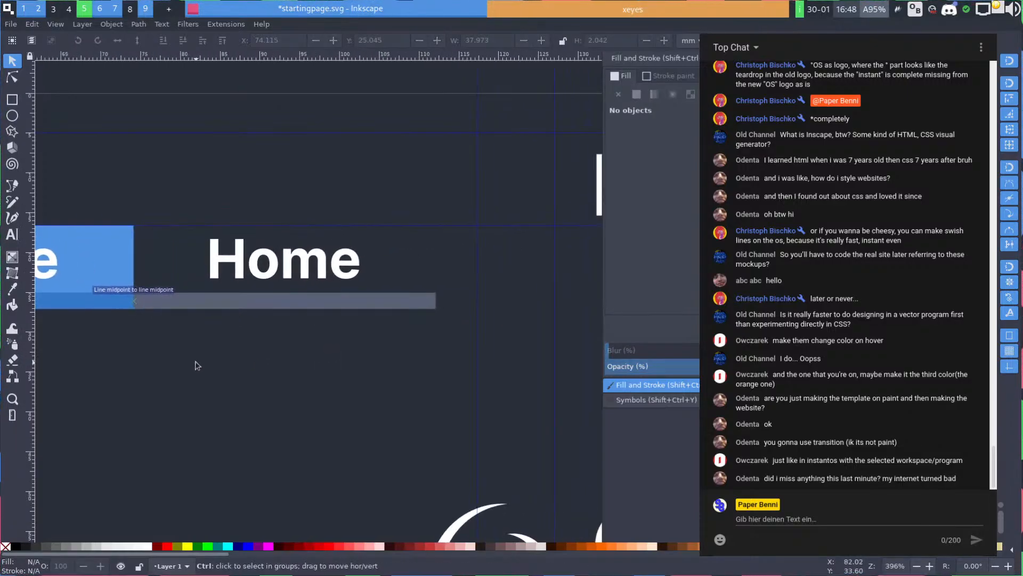
scroll(197, 362, down, 2)
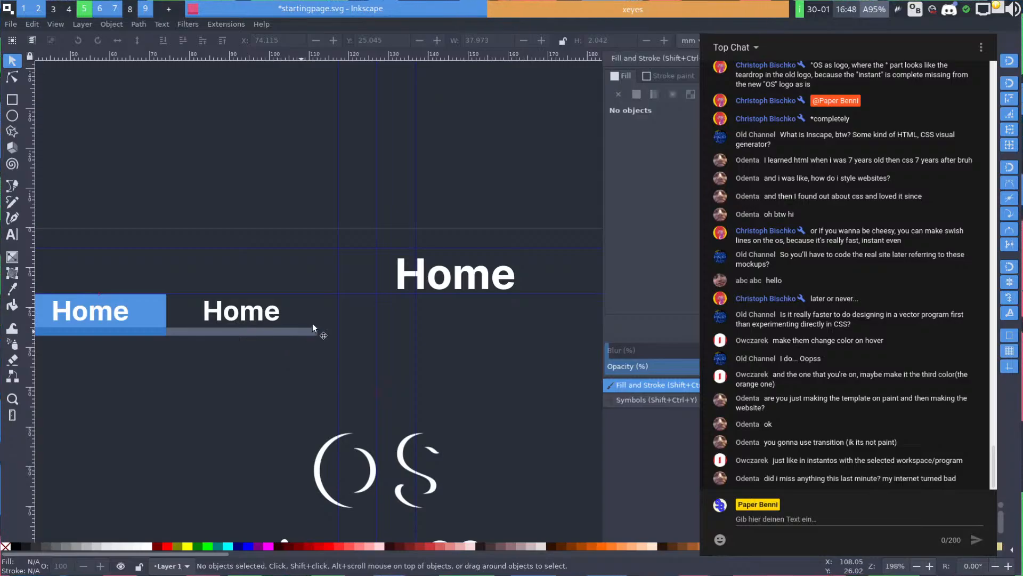
Move the second Home label and its grey strip together away from the blue button, to X 75.967 mm
click(227, 315)
shift+click(228, 330)
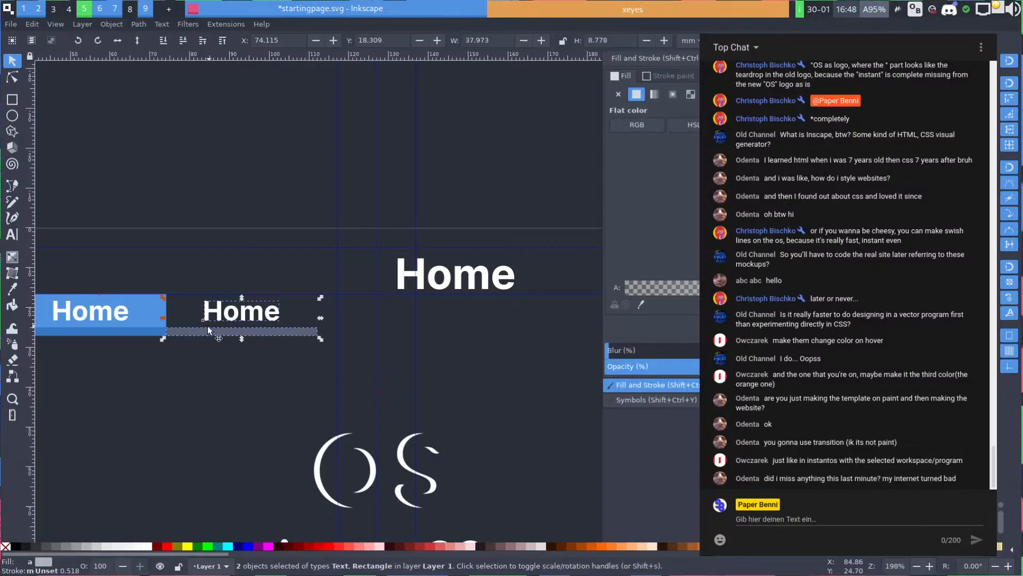
drag(210, 331, 332, 325)
click(188, 363)
scroll(330, 326, up, 4)
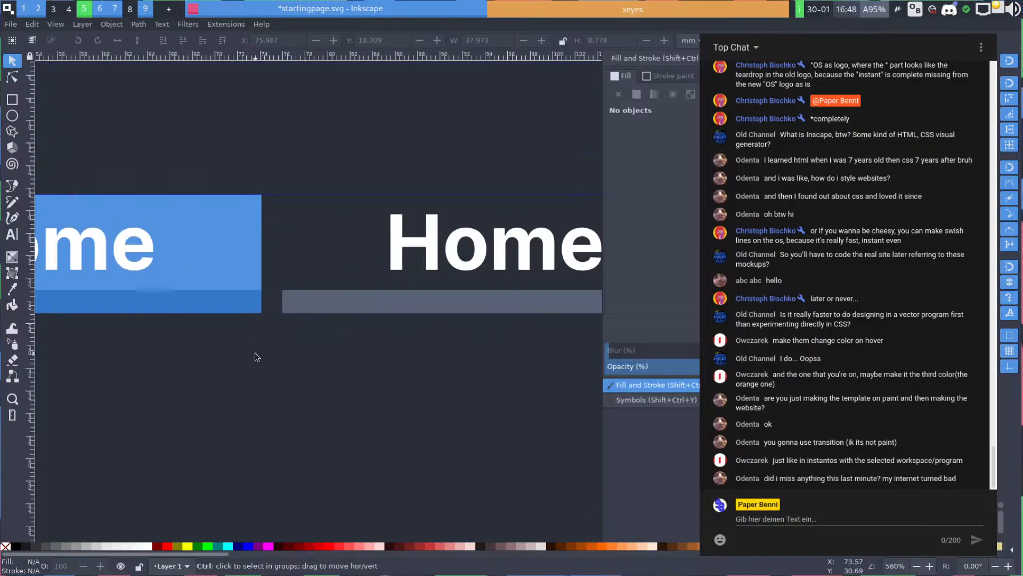
Space the label and strip 2.045 mm from the blue button using a temporary square of that size, and remove the square
key(r)
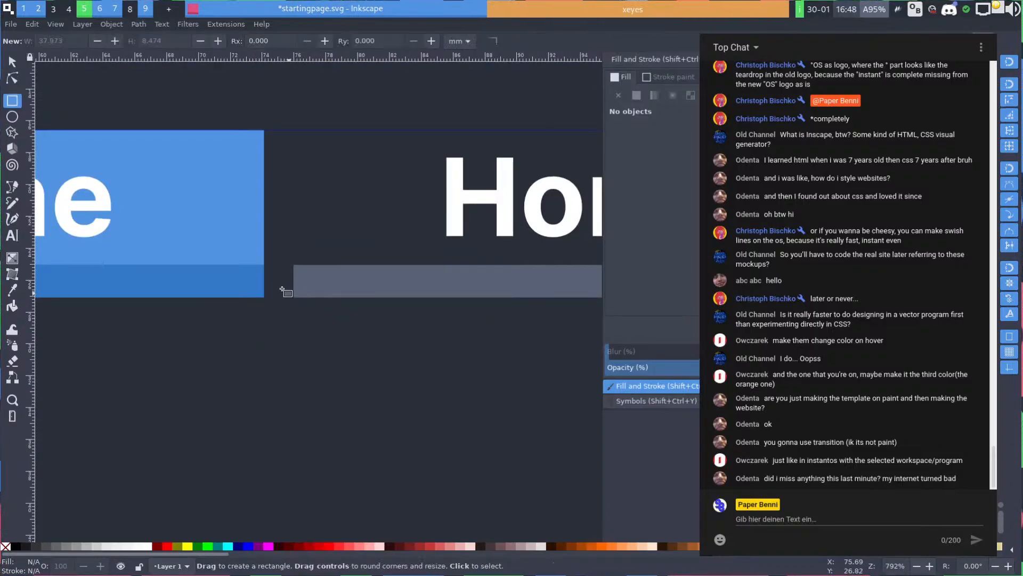
drag(263, 264, 321, 294)
key(s)
key(space)
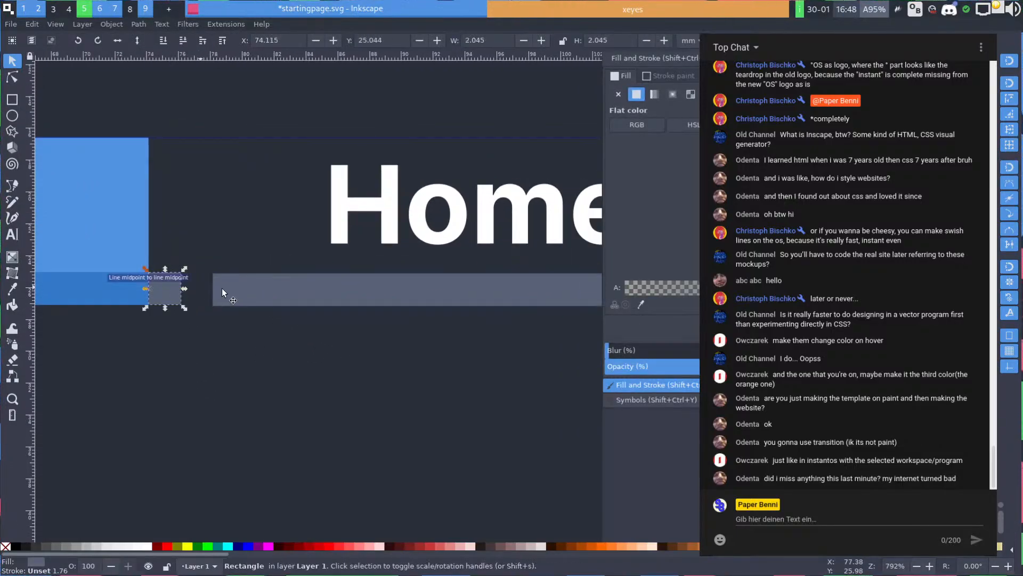
drag(221, 288, 172, 298)
click(308, 360)
click(276, 325)
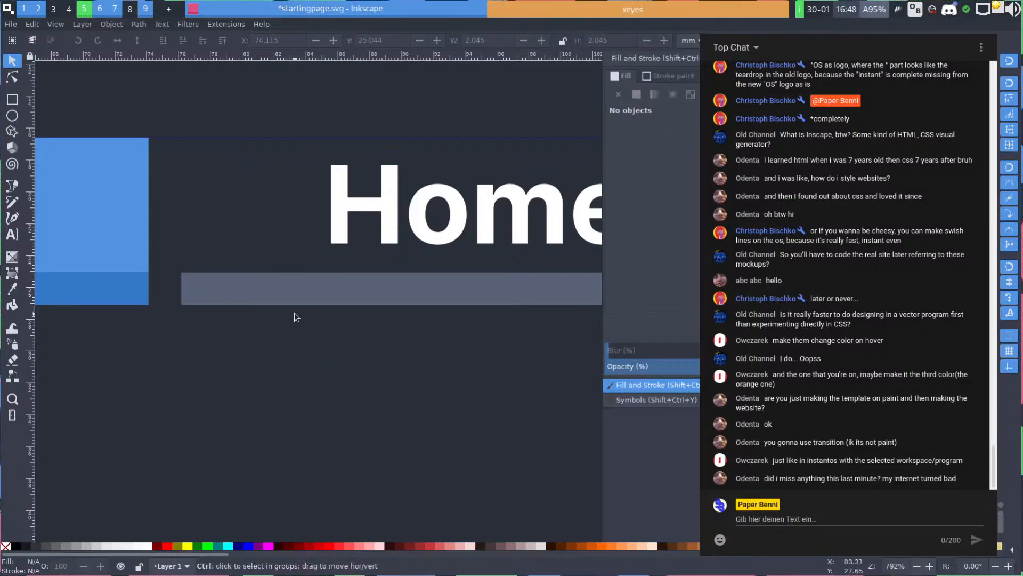
Replace the text of the second Home label above the grey strip with "Do"
scroll(294, 313, down, 3)
drag(294, 312, 195, 327)
scroll(195, 326, down, 2)
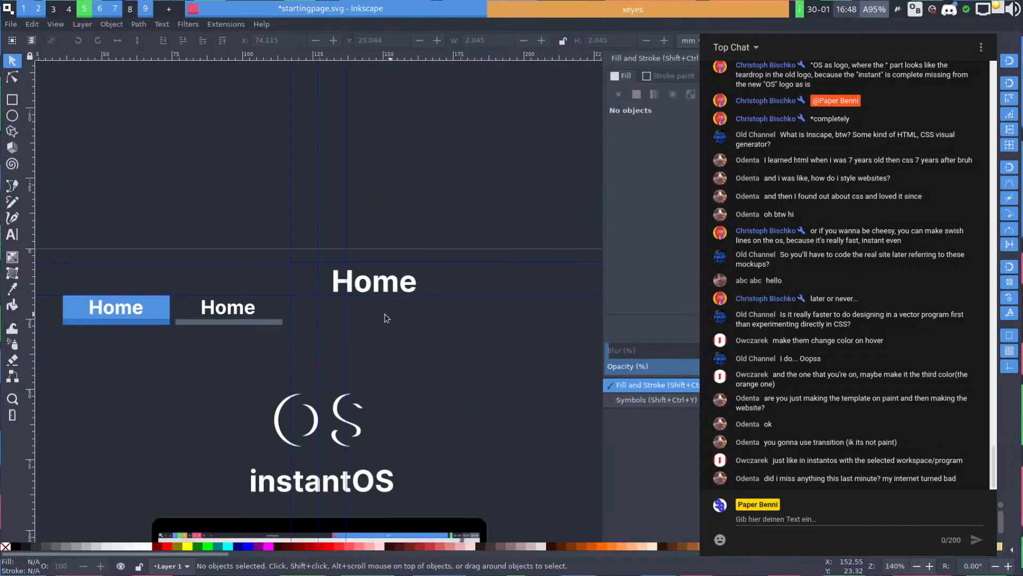
scroll(373, 322, up, 1)
drag(197, 333, 287, 315)
click(285, 310)
double_click(281, 290)
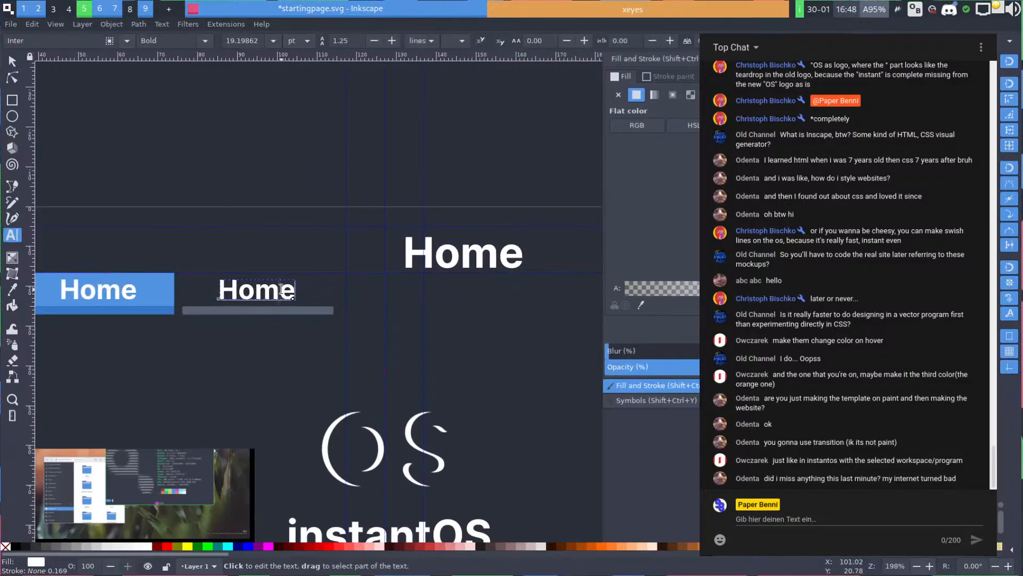
key(ctrl+a)
text(Doiwn)
key(BackSpace)
key(BackSpace)
key(BackSpace)
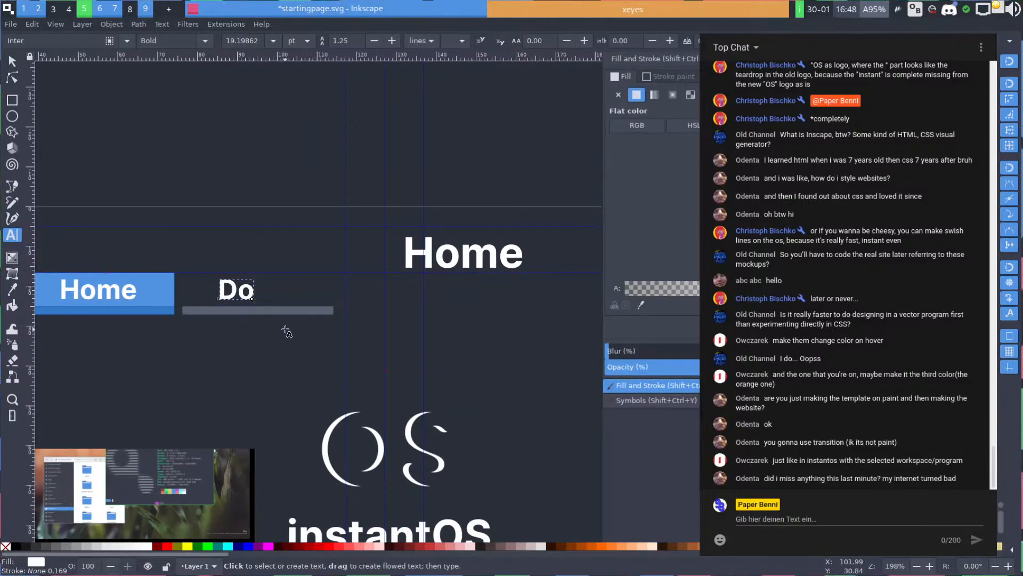
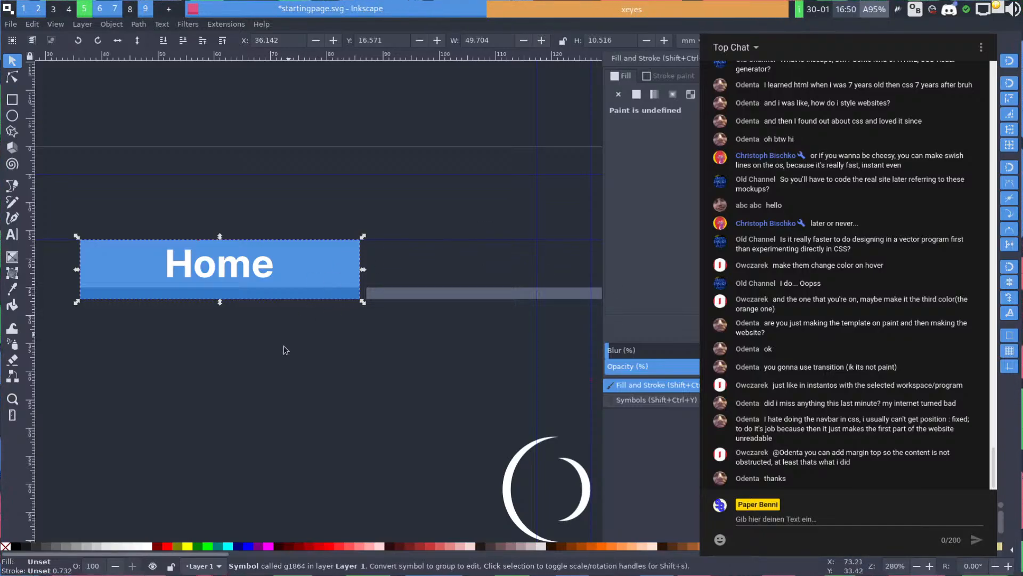
Draw a 49.704 × 8.474 mm grey rectangle covering the light blue face of the first Home button
key(Escape)
scroll(430, 350, left, 5)
scroll(429, 349, up, 1)
key(e)
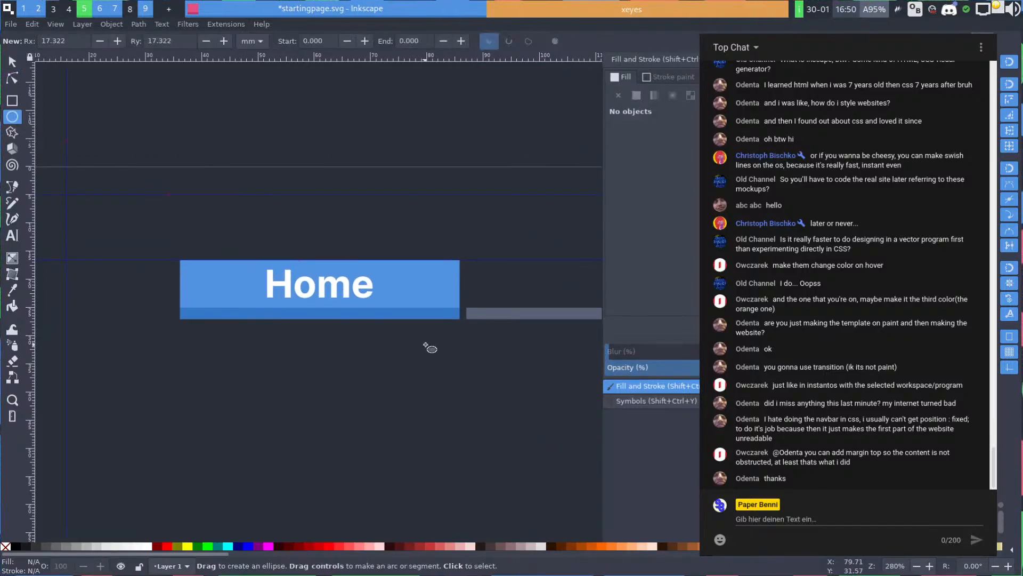
key(r)
drag(180, 261, 452, 307)
key(s)
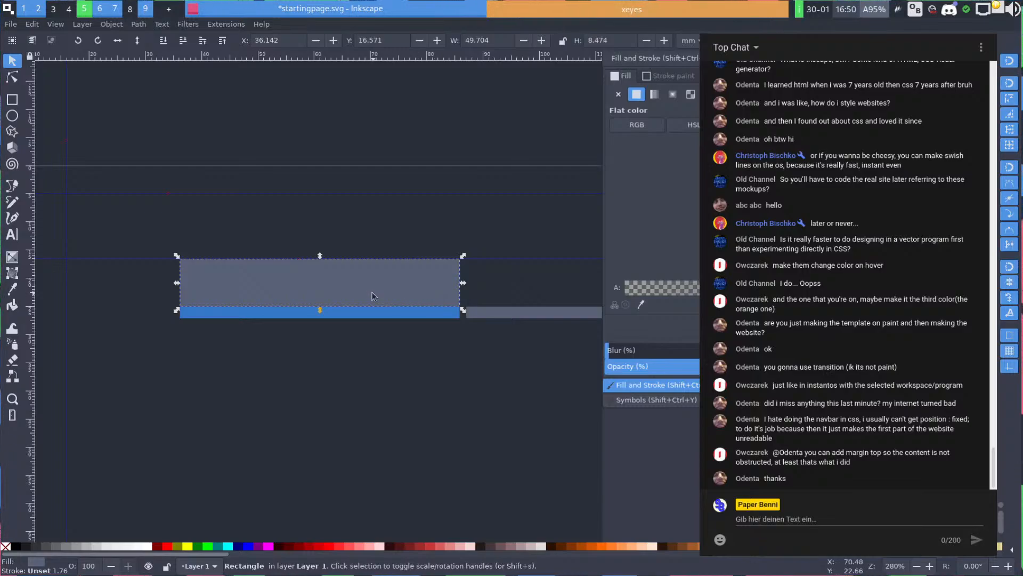
Duplicate the grey rectangle and fit the copy to the button's lower edge as a 2.042 mm high strip at Y 25.045 mm
drag(376, 297, 372, 309)
drag(318, 268, 322, 316)
key(Escape)
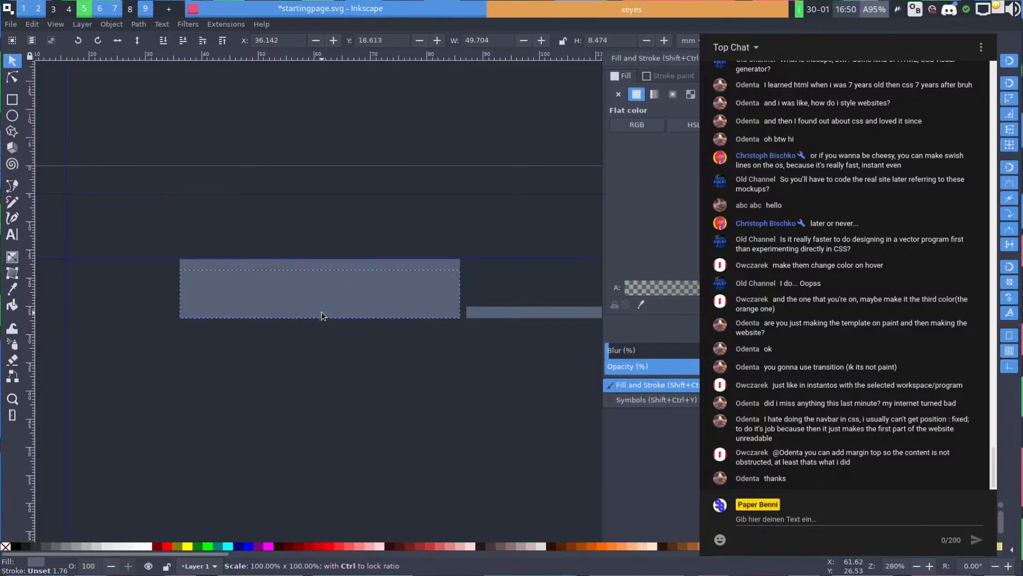
scroll(495, 308, up, 2)
scroll(442, 296, right, 3)
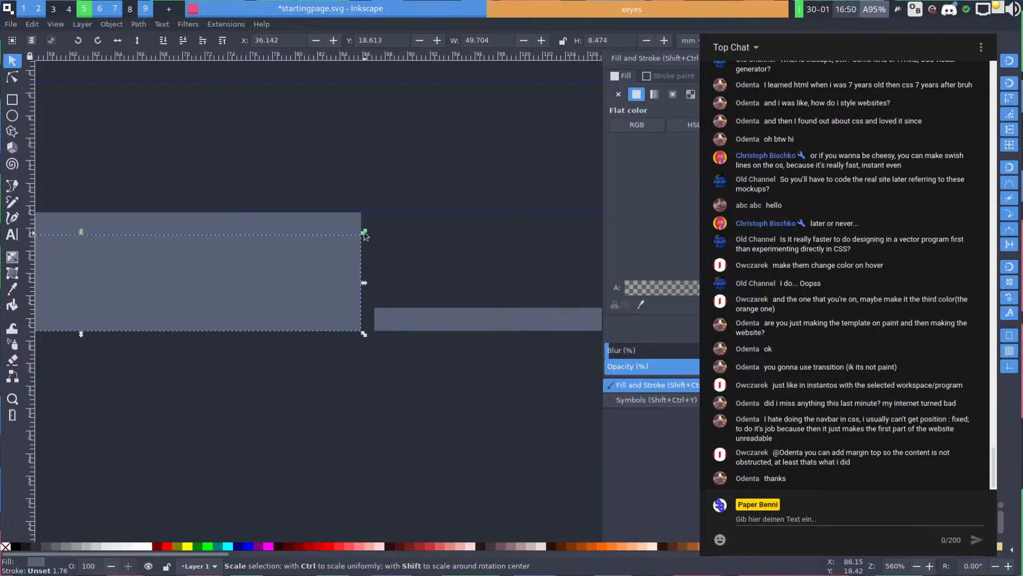
drag(364, 231, 364, 309)
key(Escape)
key(Escape)
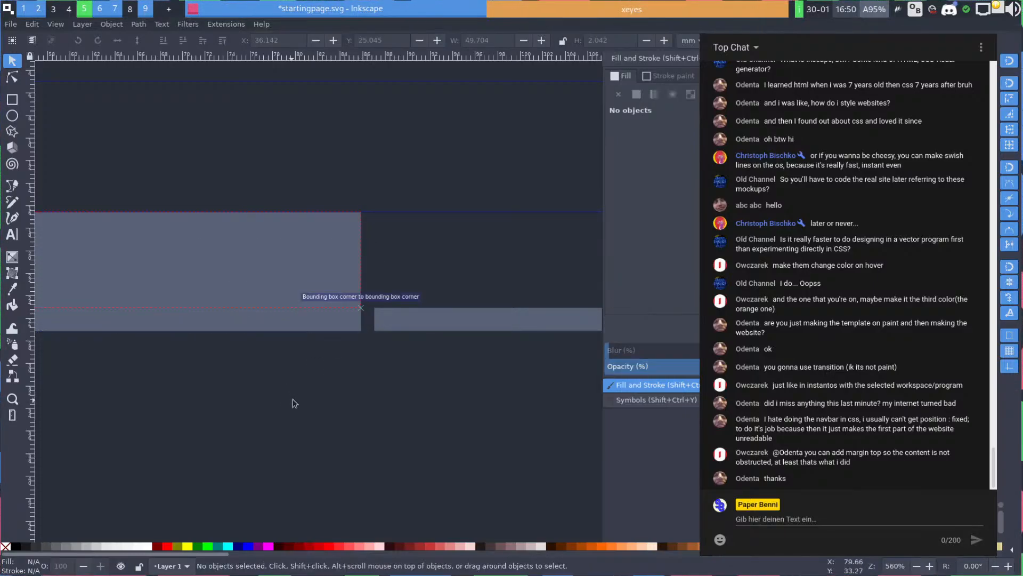
Fill the upper 8.474 mm high rectangle with the page's dark background colour
scroll(496, 392, left, 3)
scroll(349, 343, down, 2)
click(392, 303)
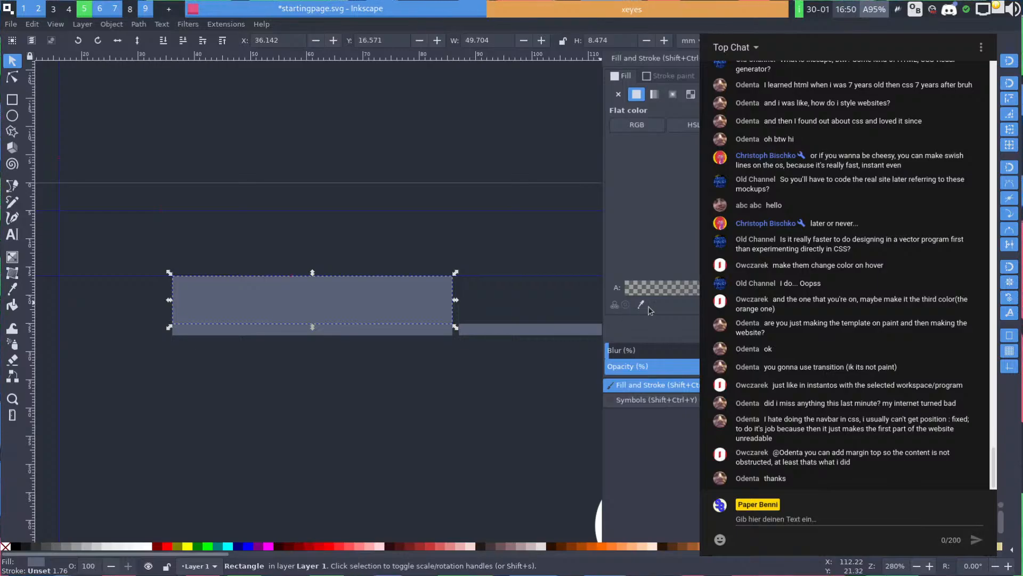
scroll(254, 262, right, 5)
scroll(255, 262, down, 3)
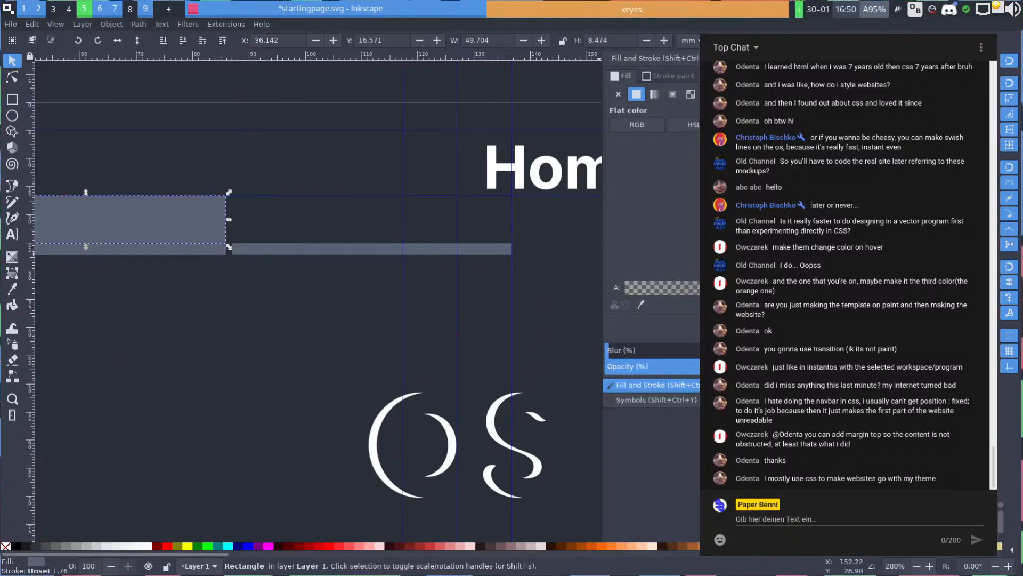
click(285, 338)
scroll(421, 294, left, 10)
Group the dark rectangle with its grey strip and add the group to the current document's symbols
click(344, 234)
shift+click(346, 248)
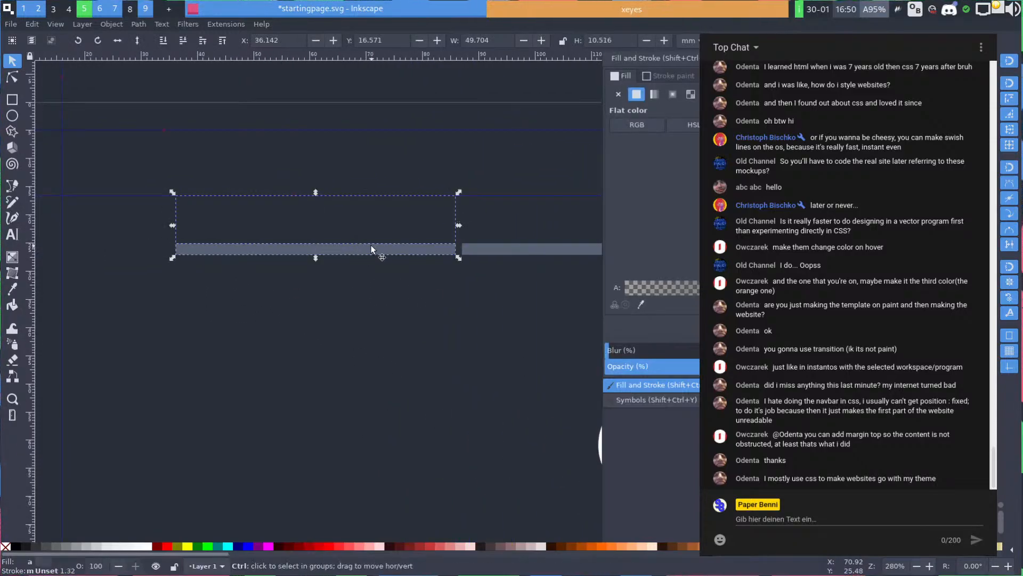
key(ctrl+g)
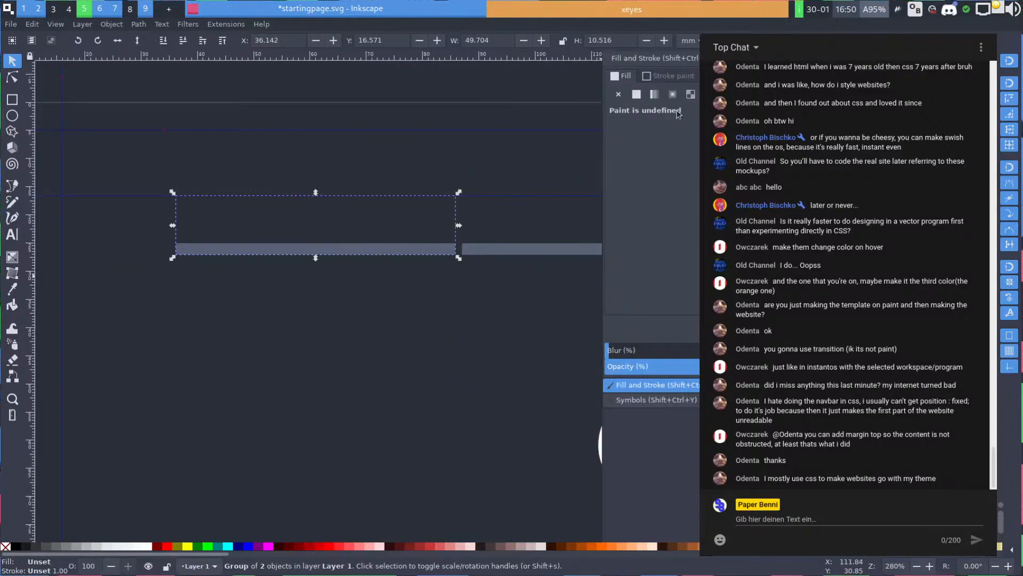
key(shift+ctrl+y)
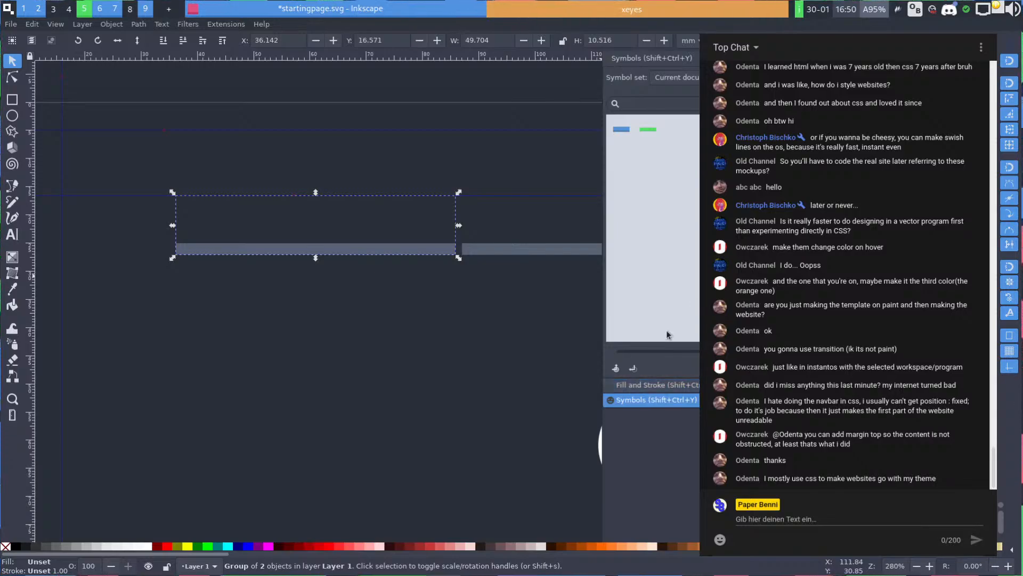
click(616, 367)
click(437, 360)
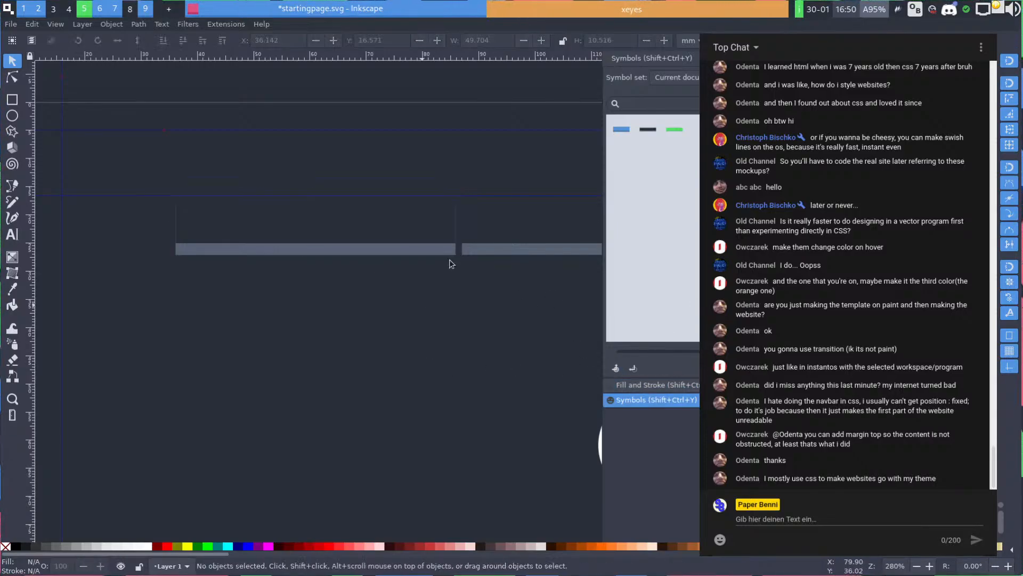
Delete the leftover inactive button group covering the blue Home button and the spare grey strip beside it
click(382, 231)
key(Delete)
click(508, 250)
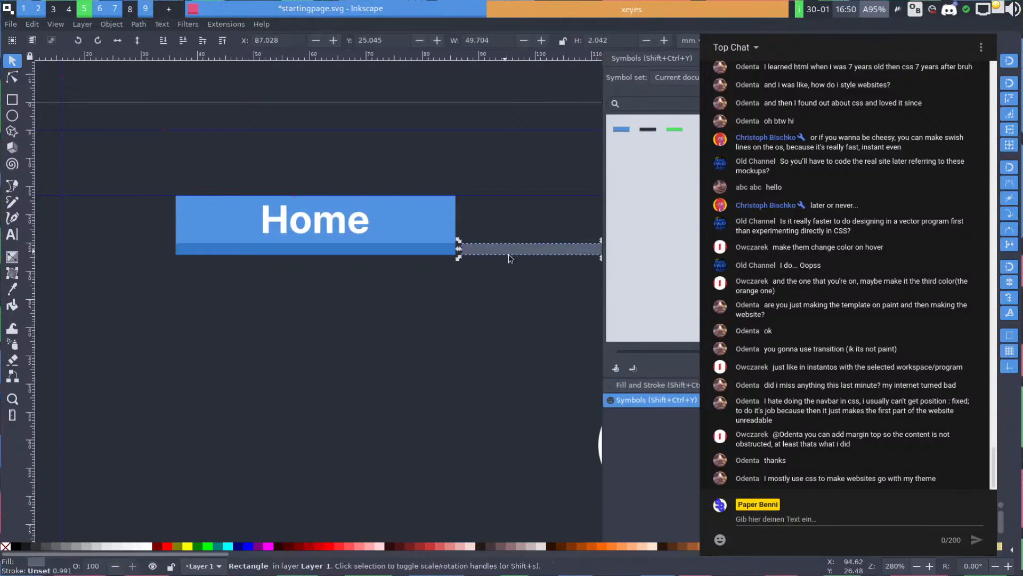
key(Delete)
Place the dark grey-underlined button symbol flush against the blue Home button's right edge at X 85.845 mm, Y 16.571 mm
scroll(509, 253, right, 5)
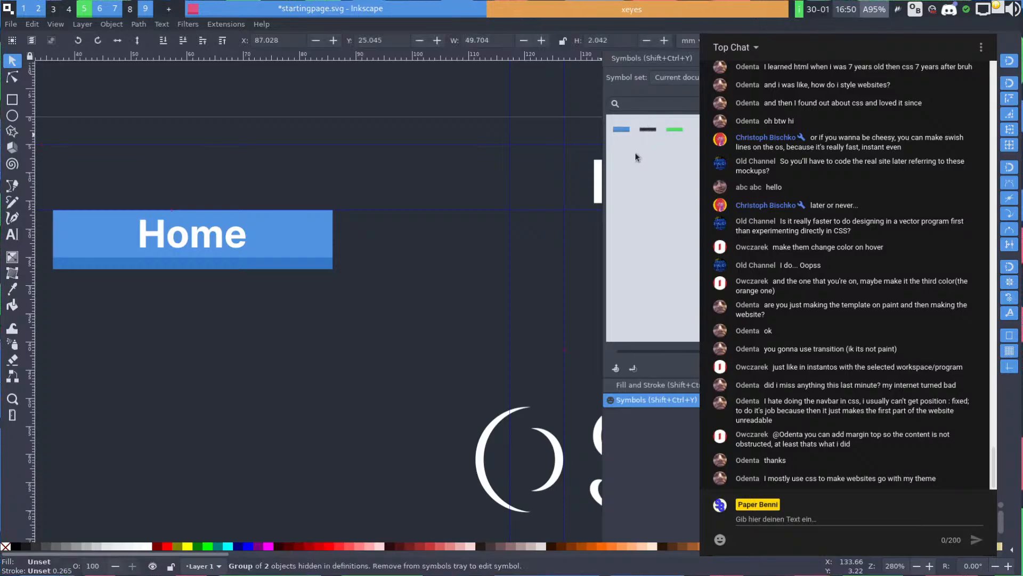
drag(648, 128, 317, 254)
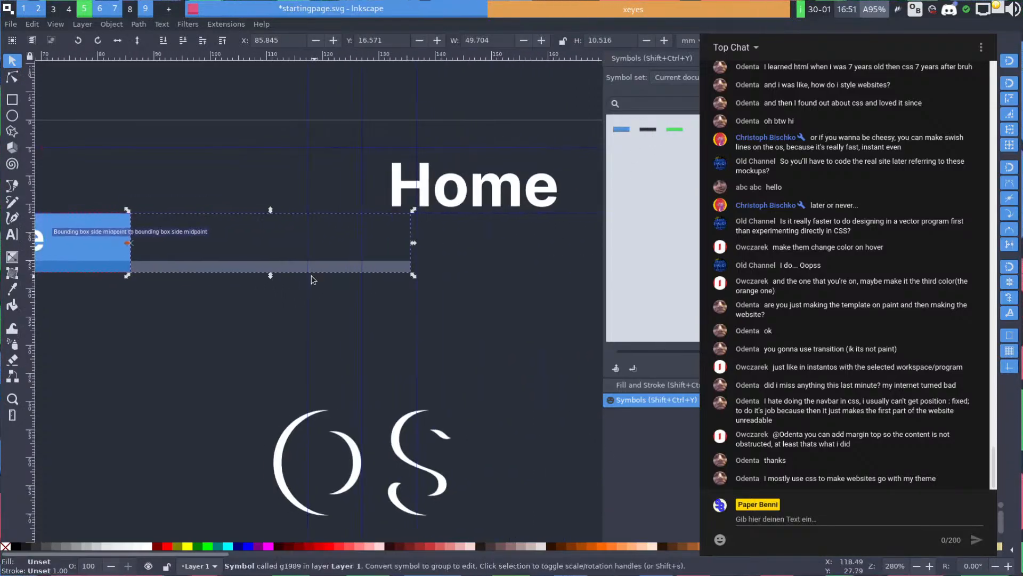
drag(217, 261, 334, 263)
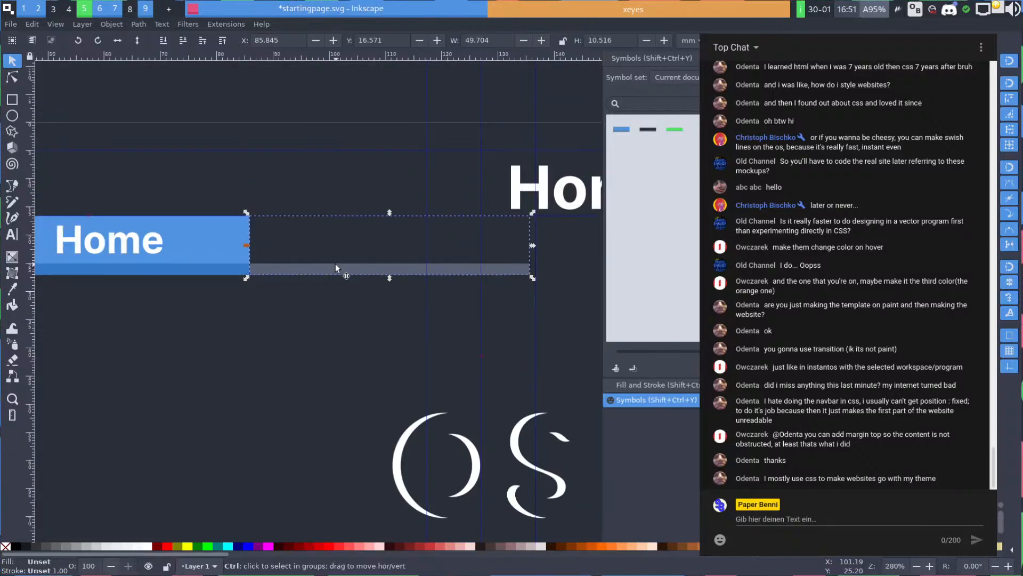
Examine how the two header buttons sit relative to the rest of the page layout
scroll(333, 263, down, 5)
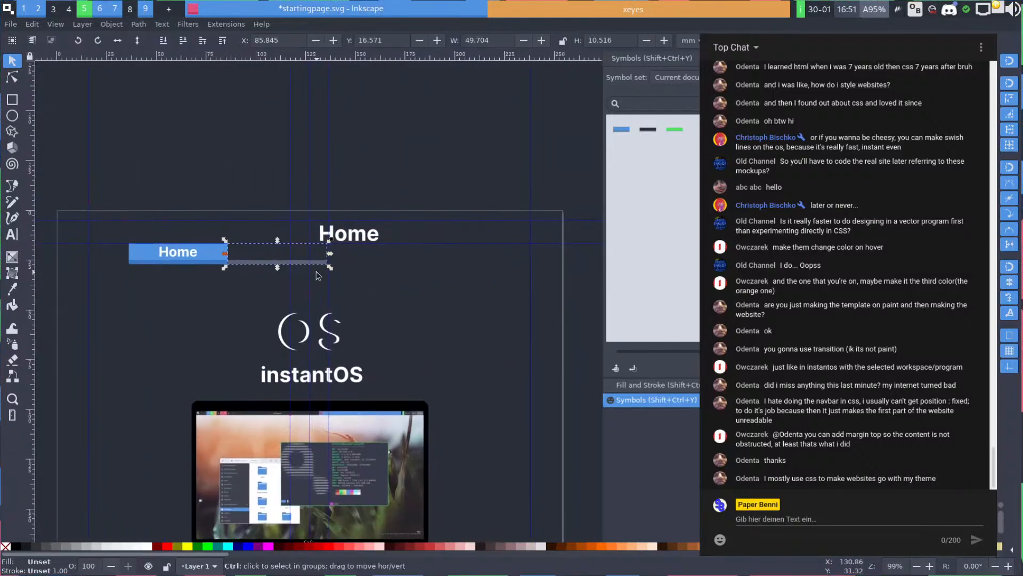
scroll(327, 274, up, 4)
scroll(315, 273, down, 2)
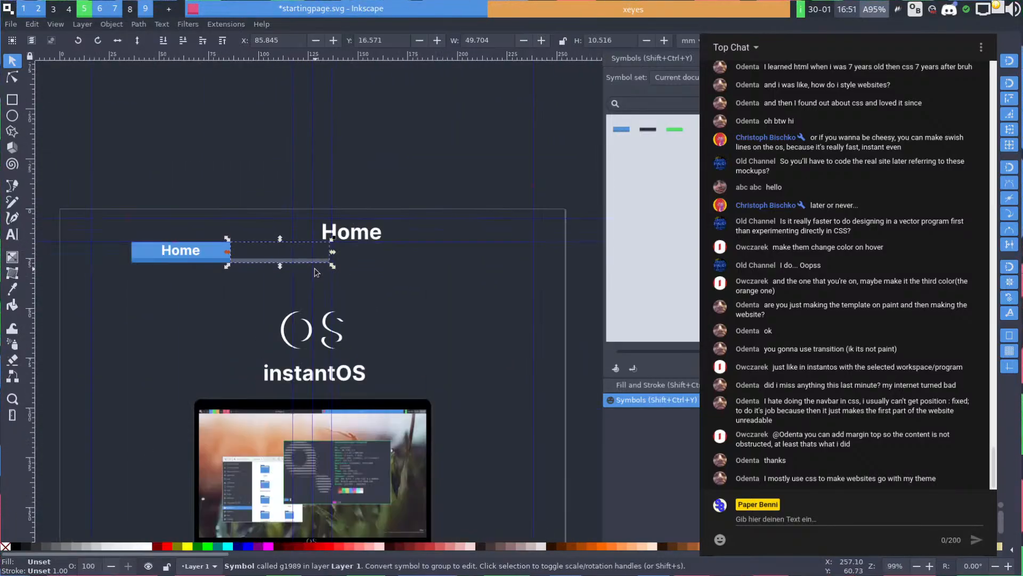
scroll(315, 273, down, 2)
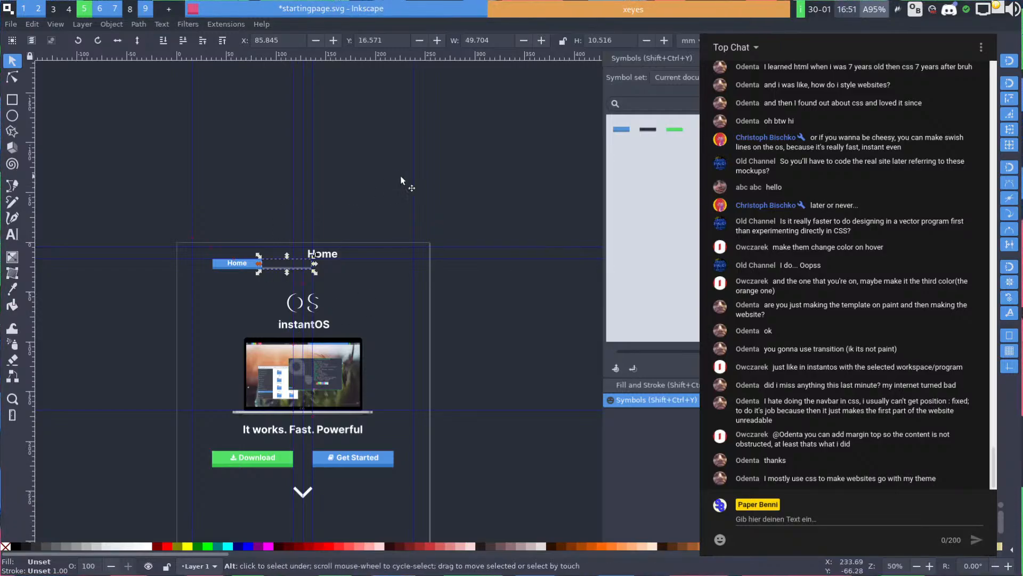
scroll(303, 250, up, 3)
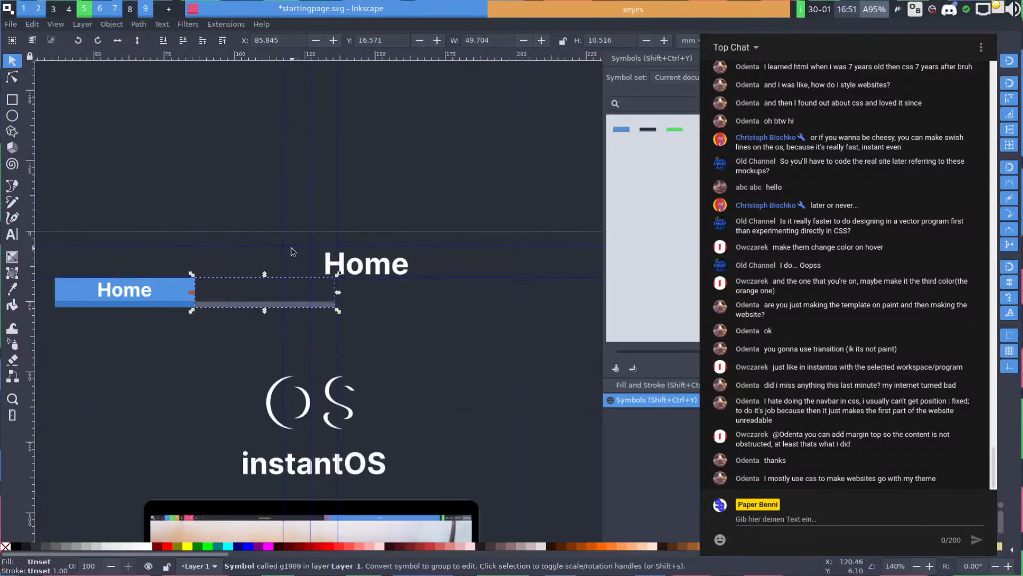
click(381, 291)
drag(472, 285, 367, 281)
drag(239, 301, 401, 266)
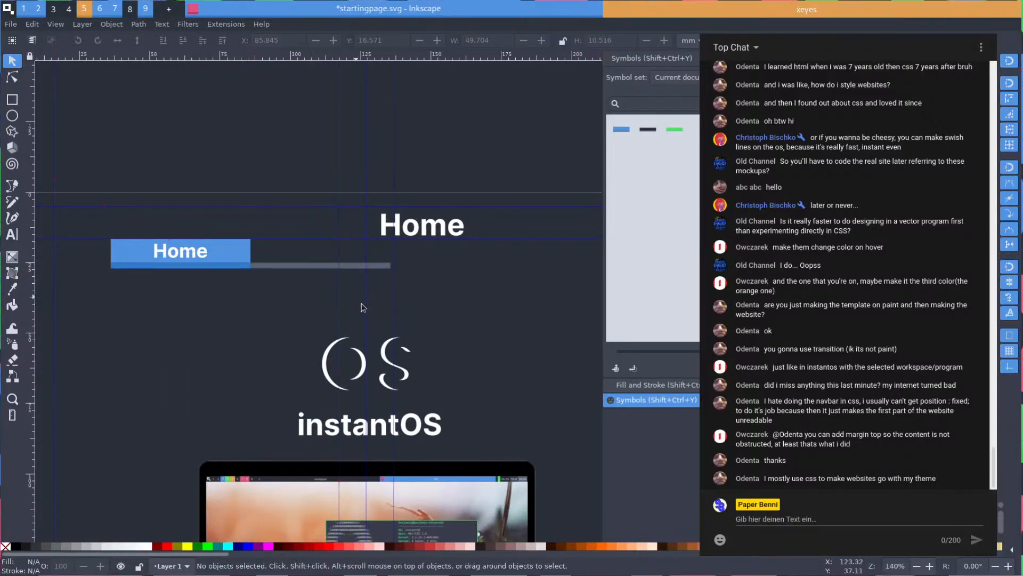
scroll(250, 332, down, 3)
drag(237, 292, 378, 234)
drag(343, 179, 310, 433)
drag(291, 187, 286, 317)
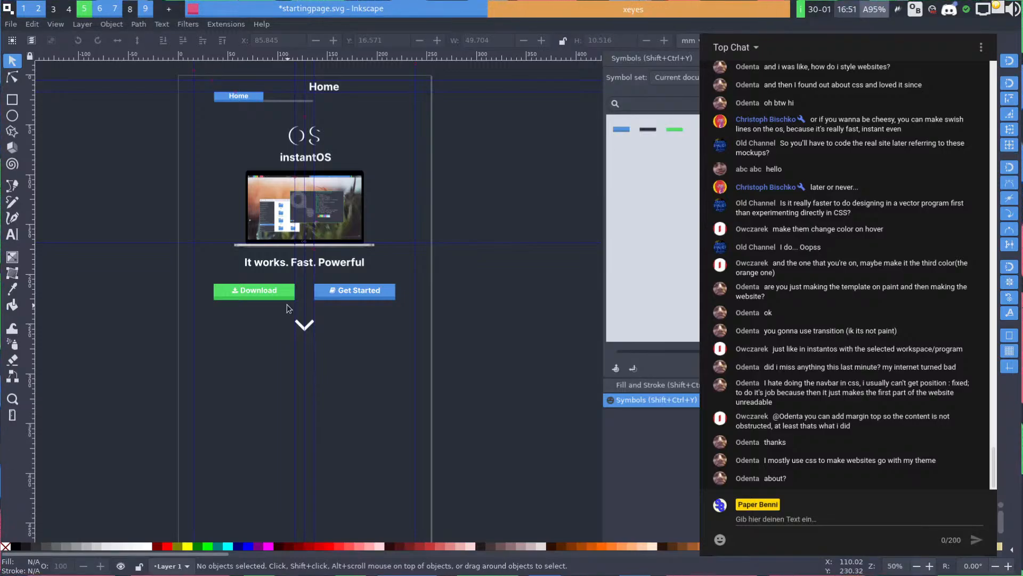
scroll(342, 187, up, 3)
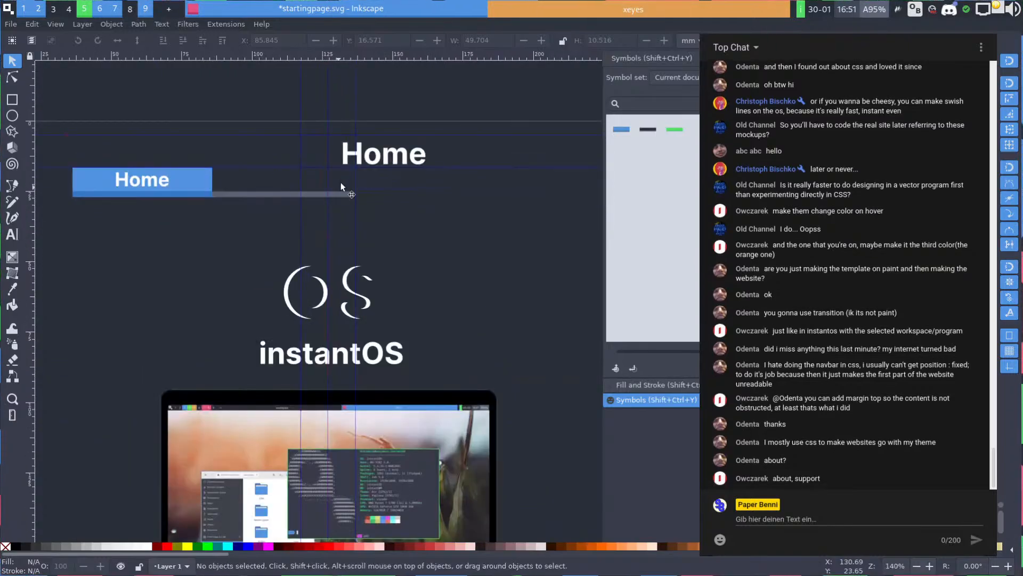
scroll(341, 186, up, 4)
Move the loose white Home text above the inactive button, to X 92.501 mm, Y 4.945 mm
click(401, 245)
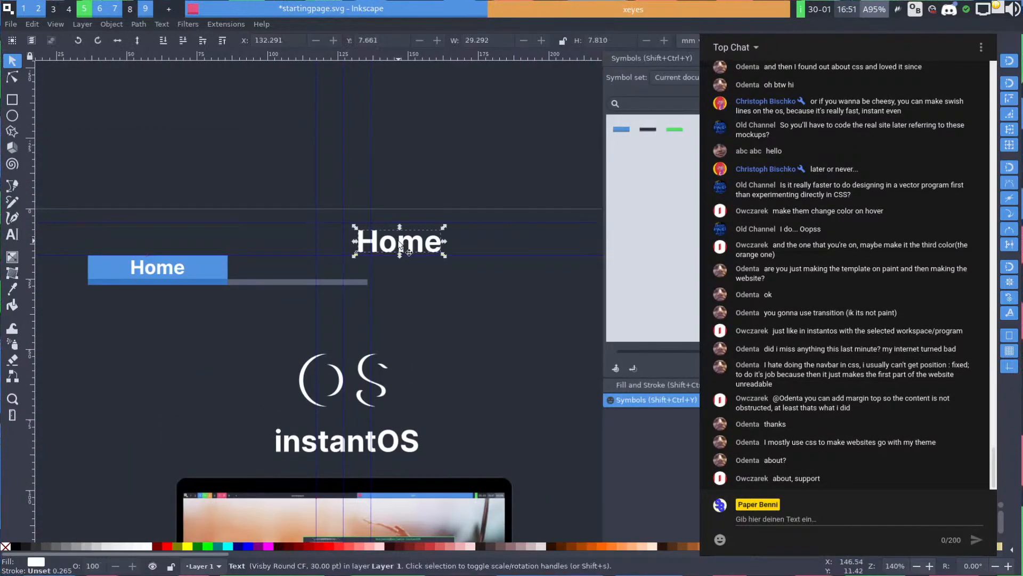
drag(400, 245, 309, 265)
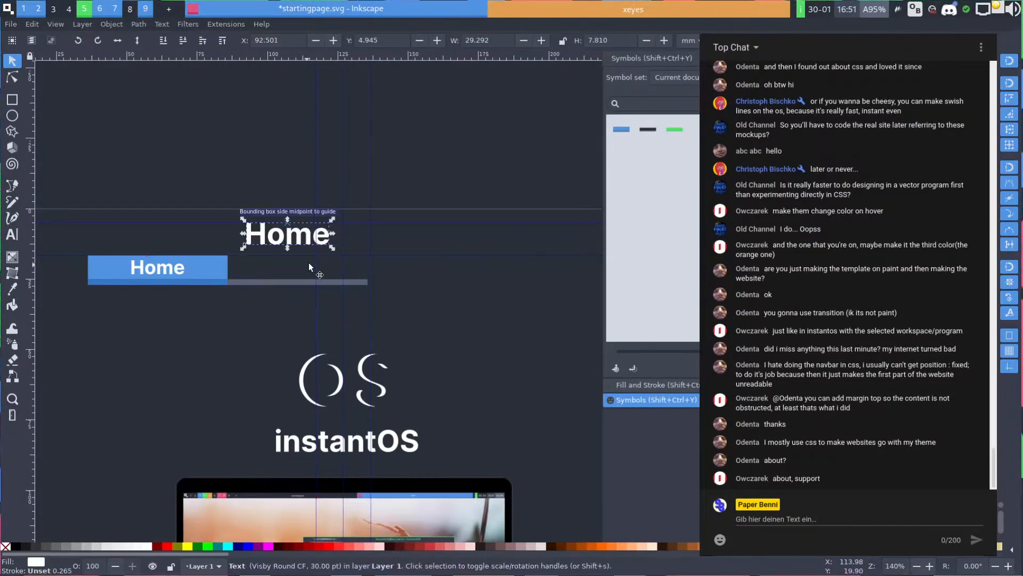
scroll(247, 296, down, 3)
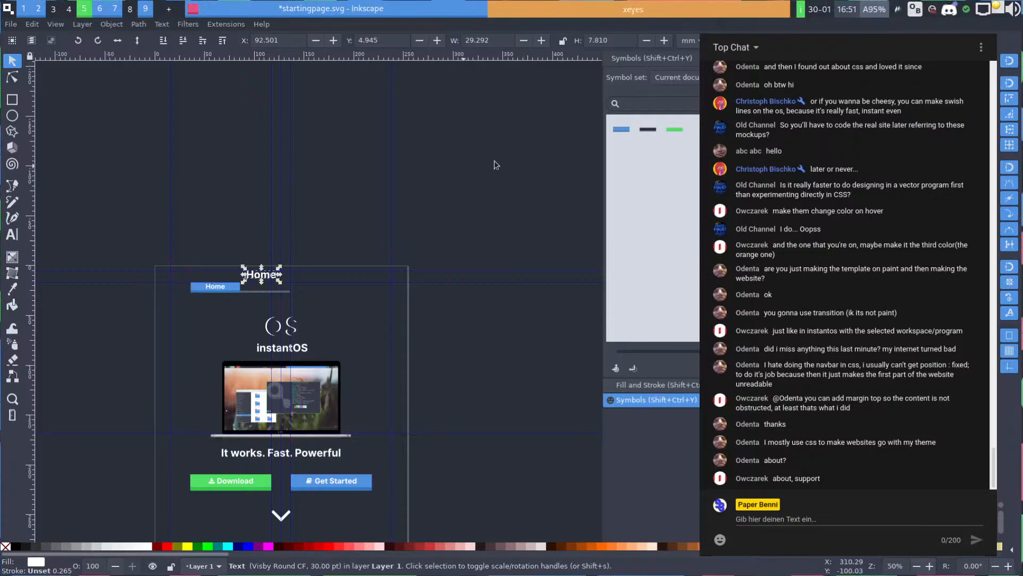
click(535, 152)
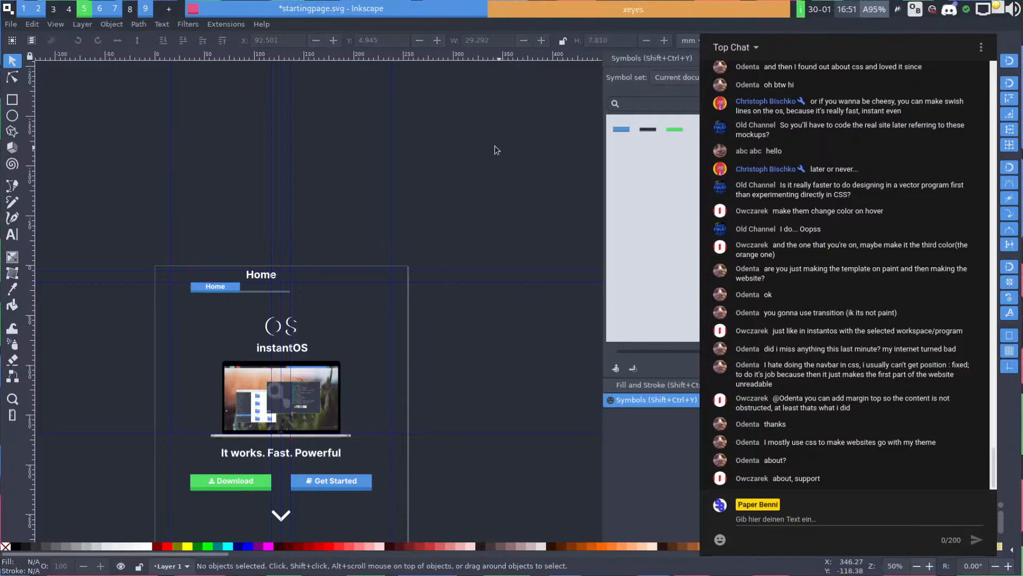
Add a layer named Current above Layer 1
click(55, 24)
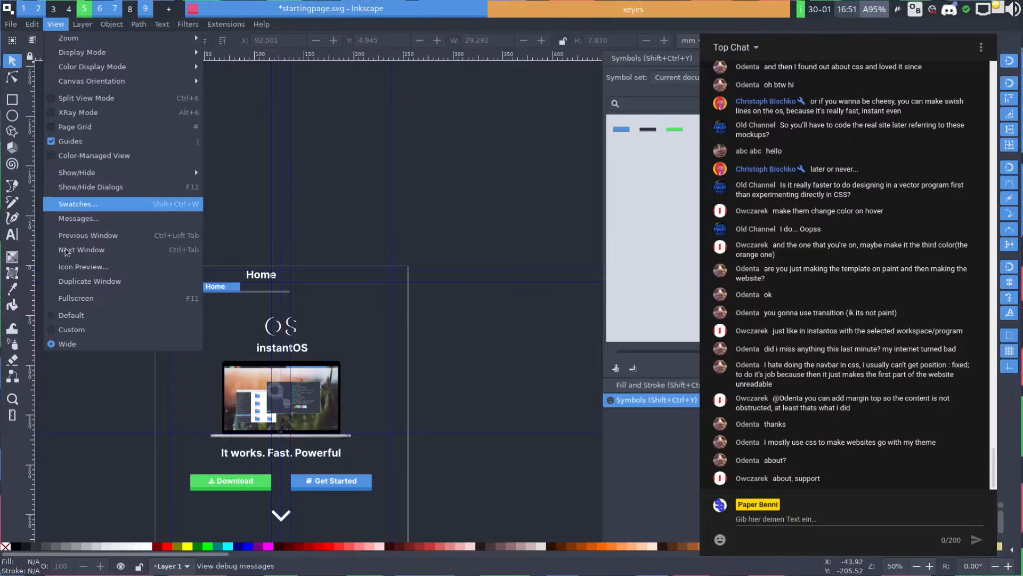
click(504, 149)
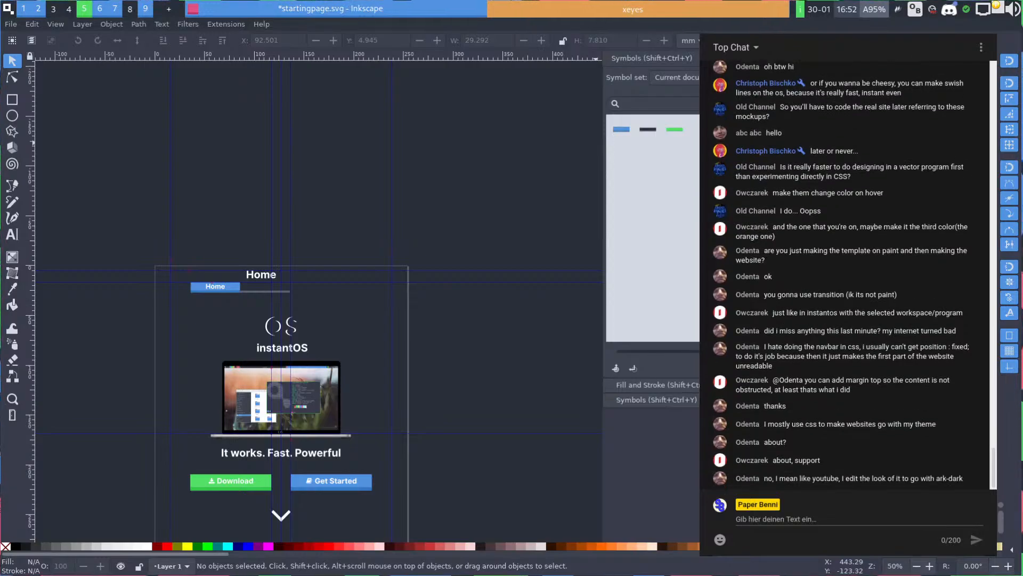
key(ctrl+shift+l)
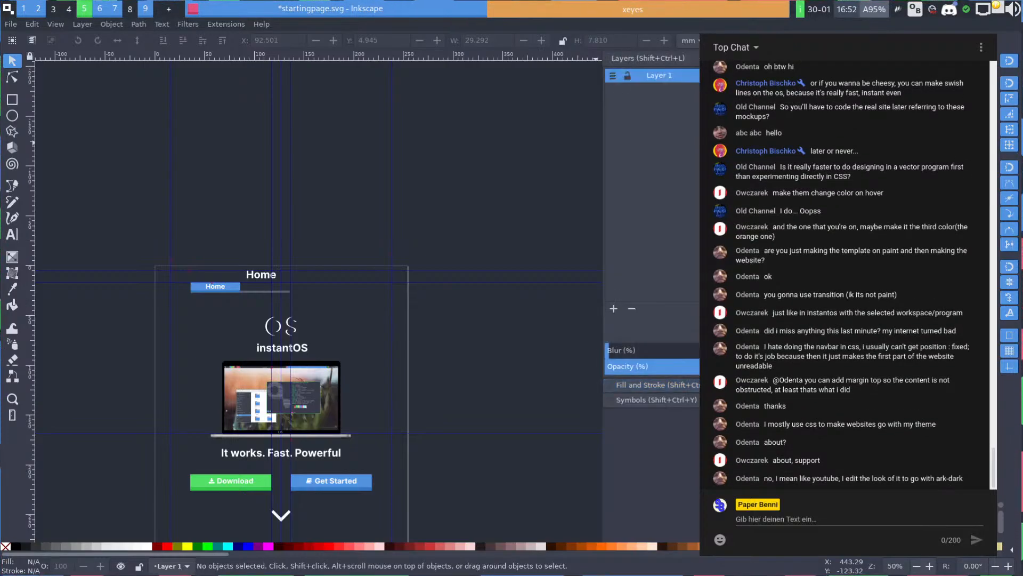
click(614, 308)
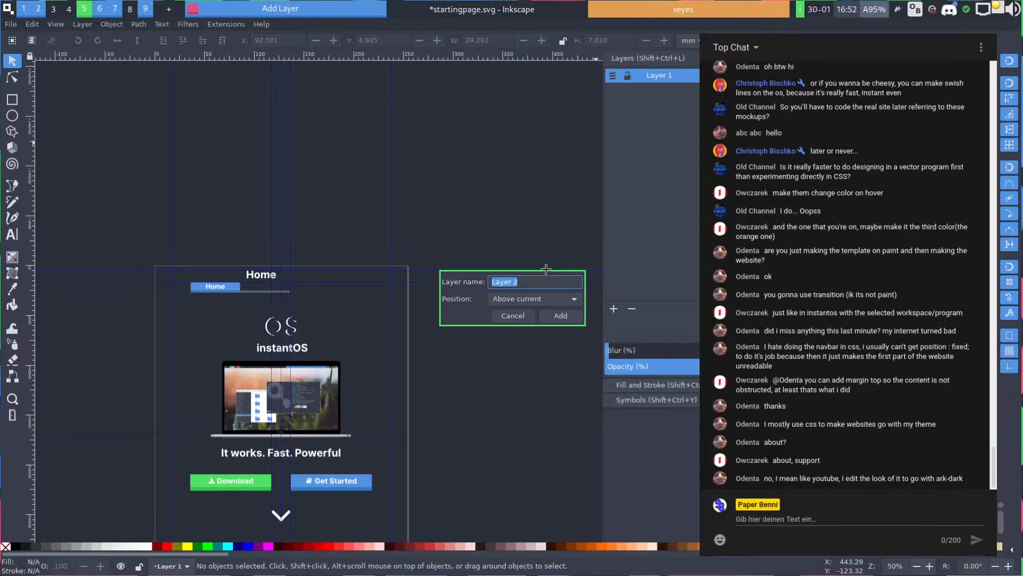
text(Current)
key(Return)
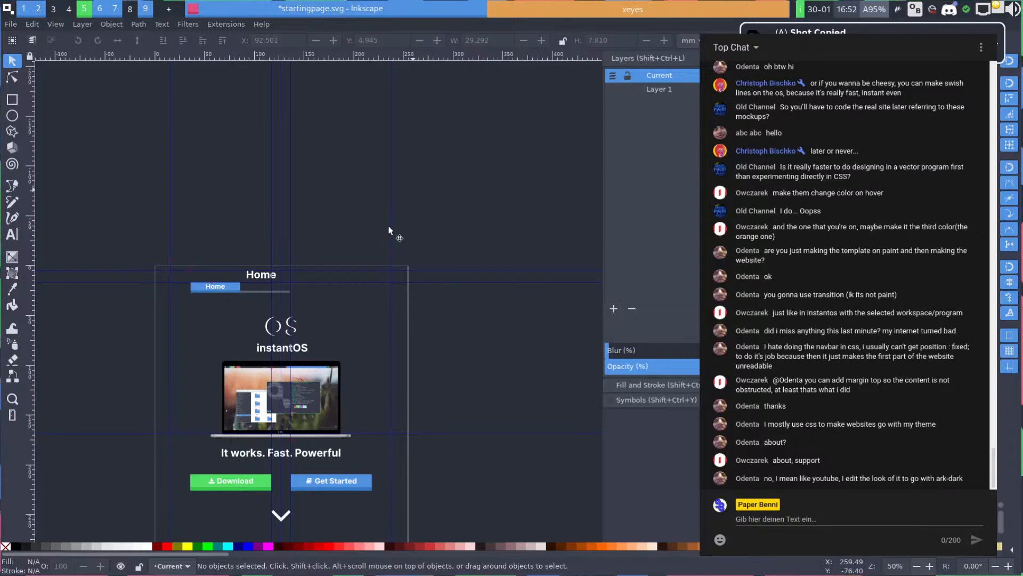
Paste the copied full-page screenshot of the existing instantOS website into the Current layer and save the document
key(ctrl+v)
ctrl+scroll(395, 231, down, 1)
ctrl+scroll(403, 229, down, 2)
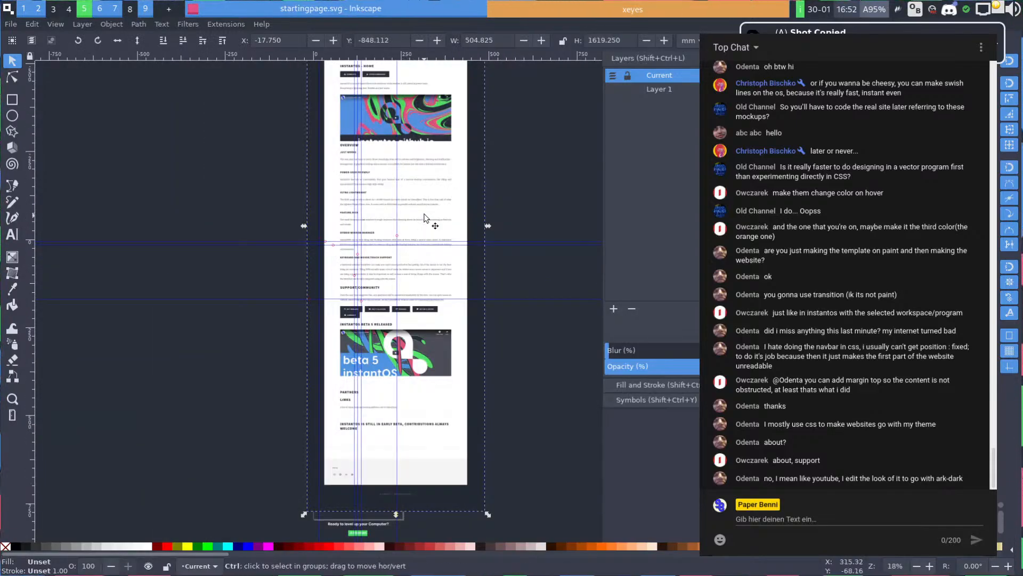
ctrl+scroll(421, 218, down, 2)
key(ctrl+s)
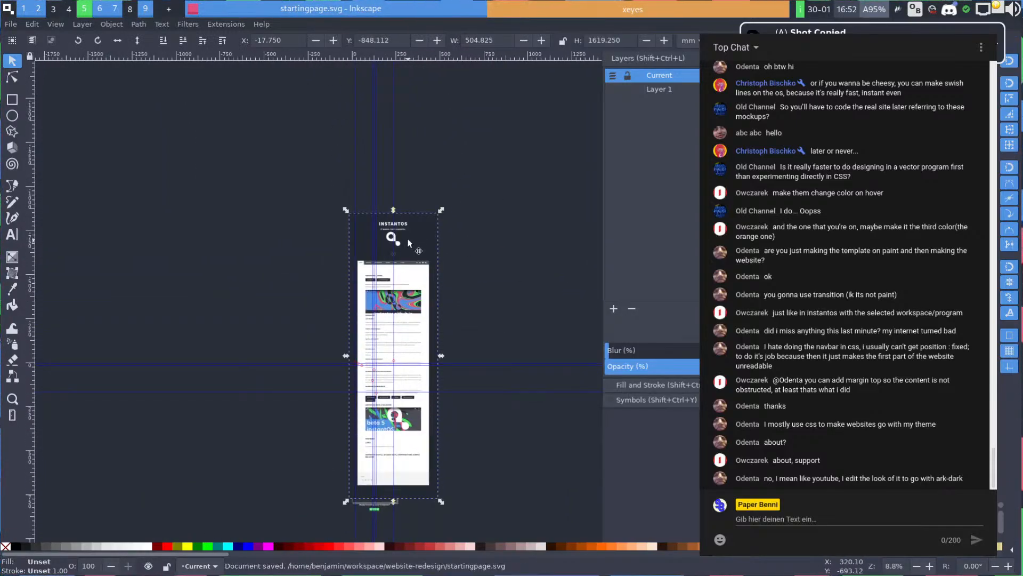
Scale the pasted website screenshot to 357.709 × 1147.369 mm and position it at X 59.271 mm, Y -11.339 mm
drag(412, 231, 450, 234)
ctrl+scroll(420, 347, up, 3)
ctrl+scroll(433, 263, up, 2)
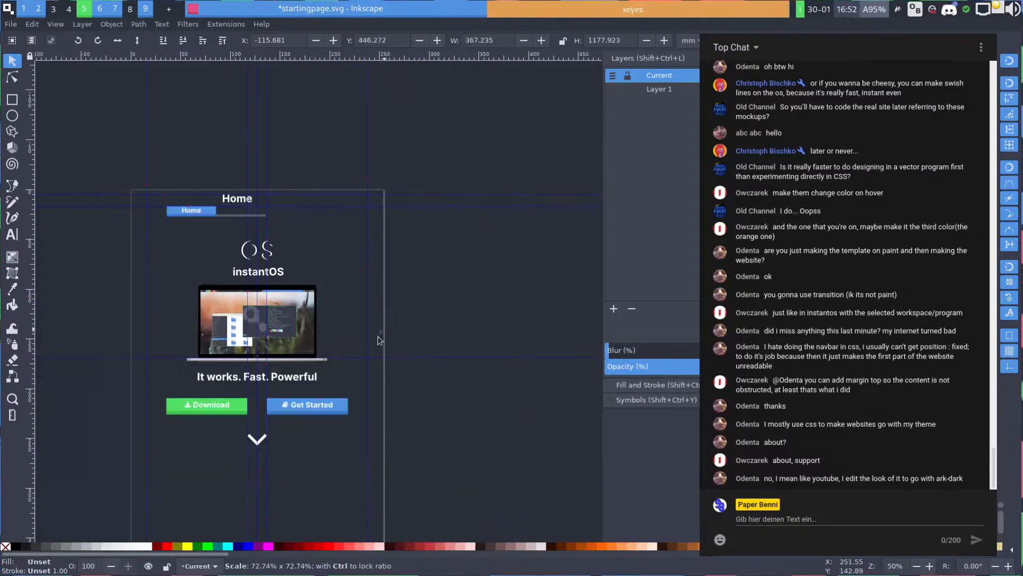
ctrl+scroll(376, 342, down, 5)
drag(377, 342, 409, 296)
ctrl+scroll(409, 296, up, 4)
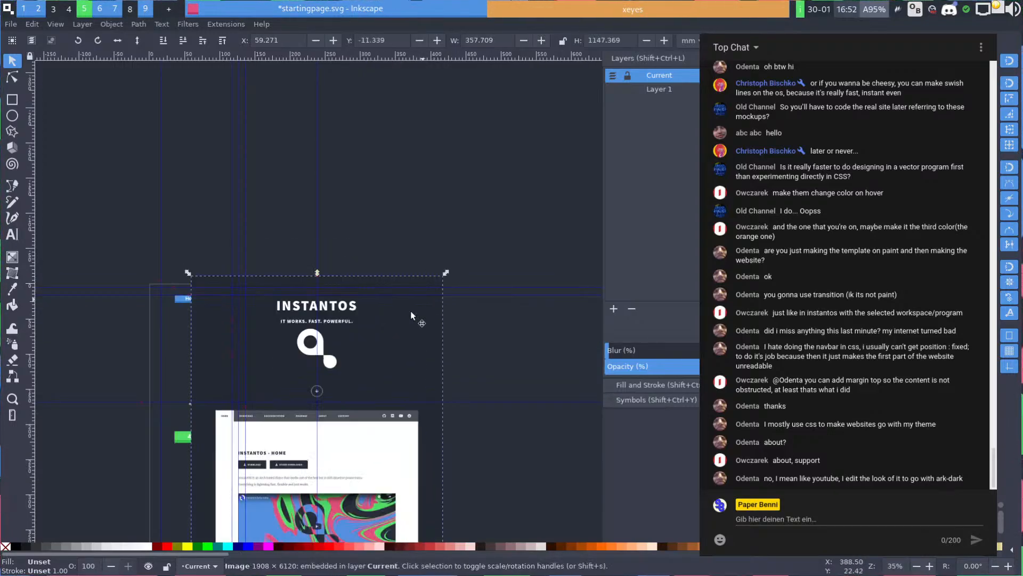
Try to fit the website screenshot to the page's left edge at X 0 by resizing it, and delete it
key(space)
mouse_move(303, 300)
mouse_down()
mouse_move(289, 323)
mouse_move(292, 301)
mouse_up()
drag(351, 260, 274, 325)
scroll(285, 336, up, 2)
key(space)
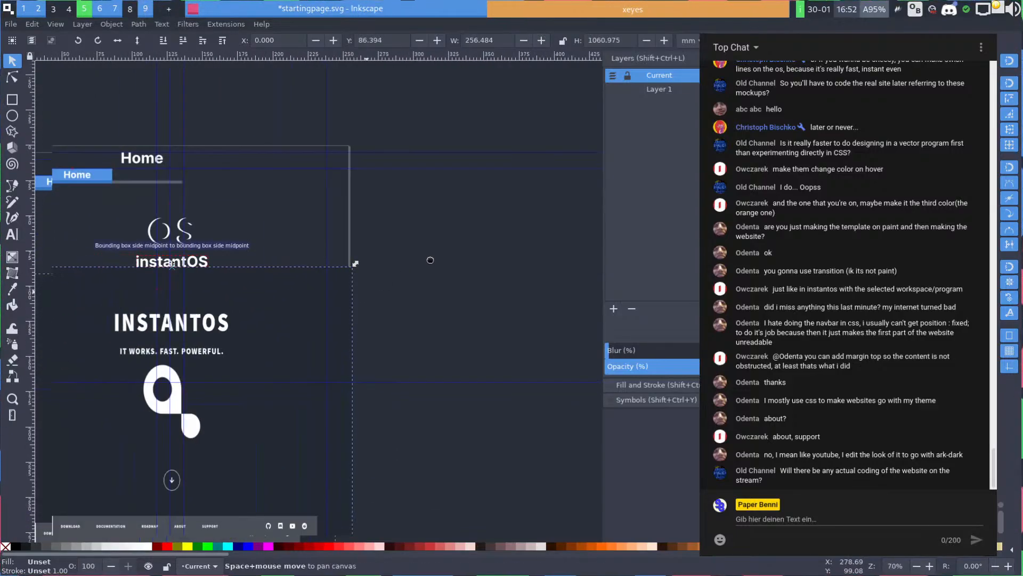
scroll(512, 202, down, 2)
scroll(513, 205, down, 2)
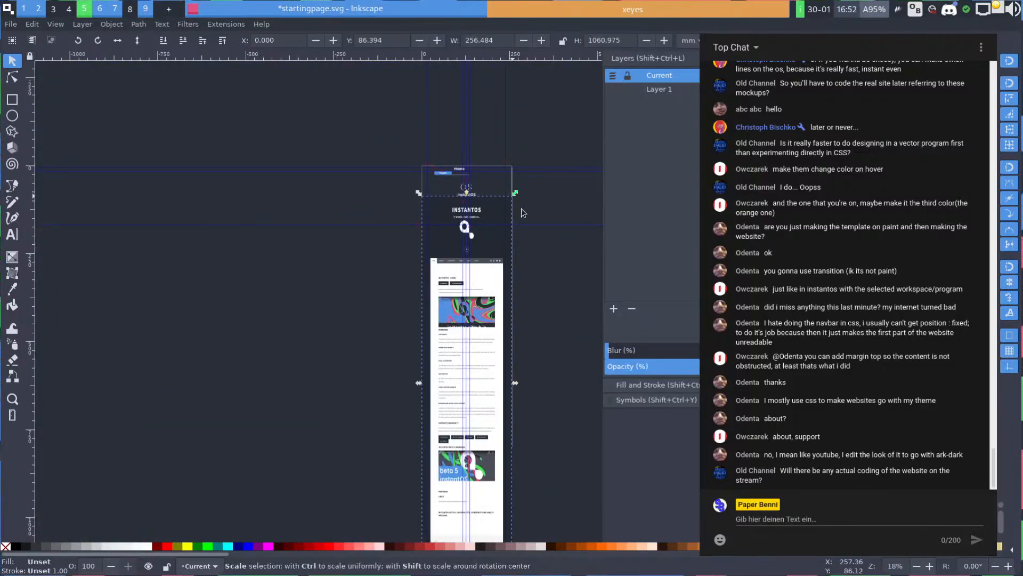
drag(513, 195, 555, 186)
key(space)
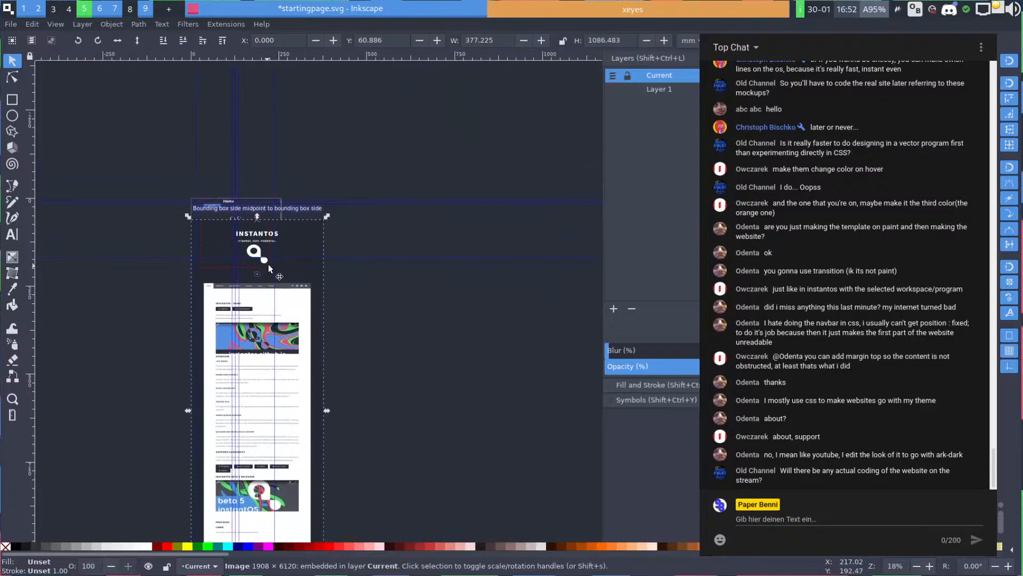
key(Delete)
Switch to Krita and create a 1908 × 6120 px document from the clipboard
key(alt+Tab)
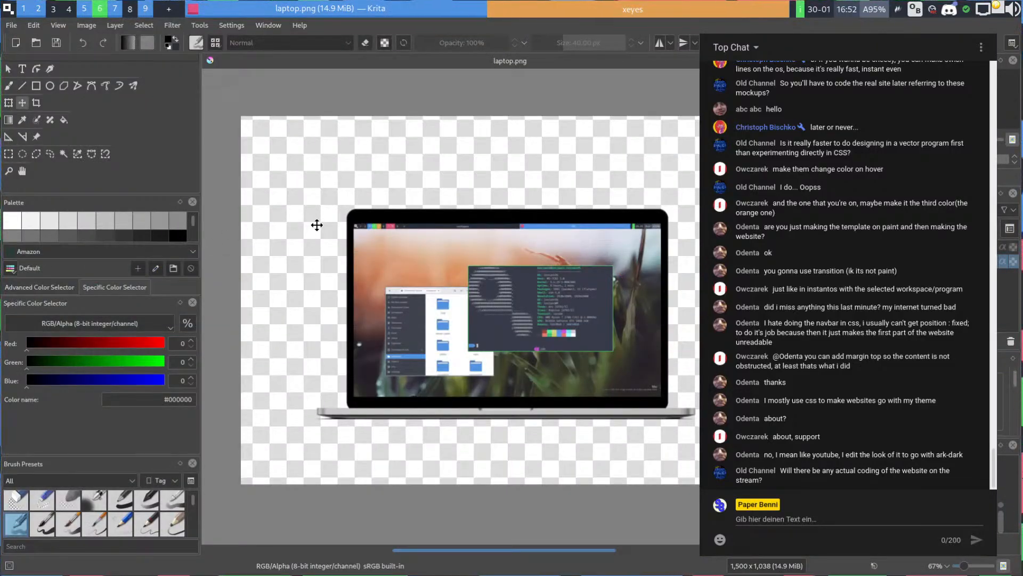
key(ctrl+n)
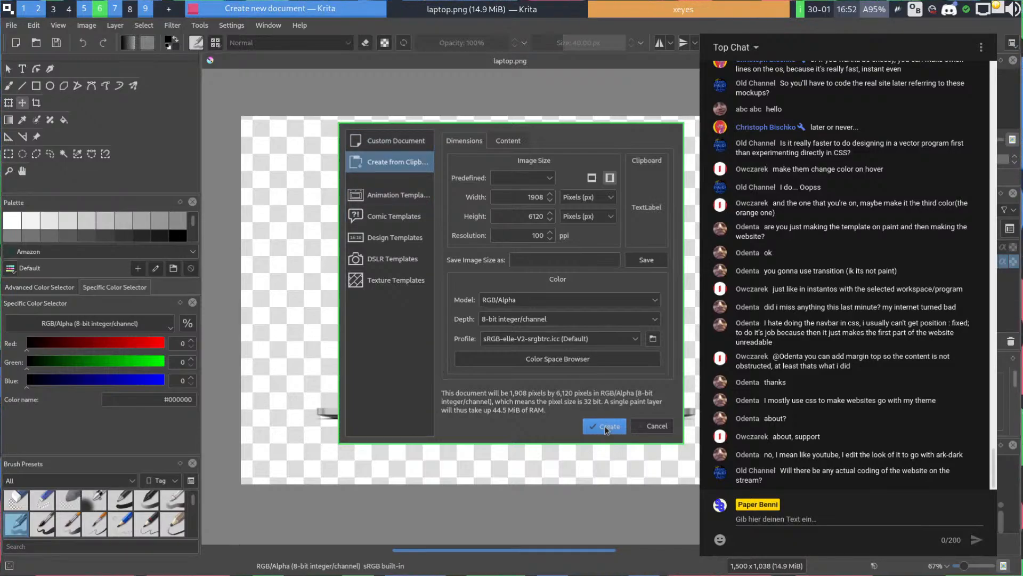
key(Return)
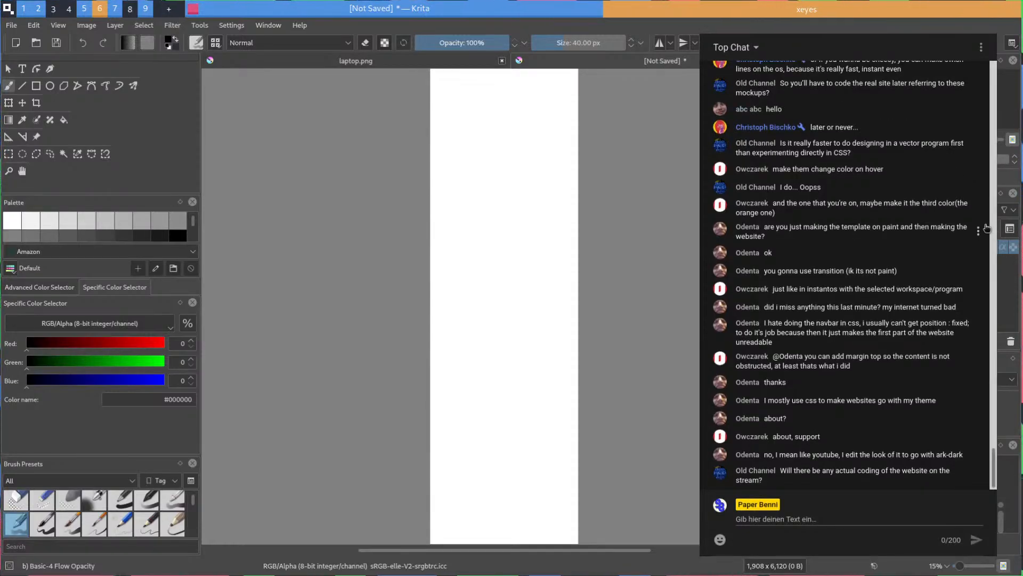
key(super+2)
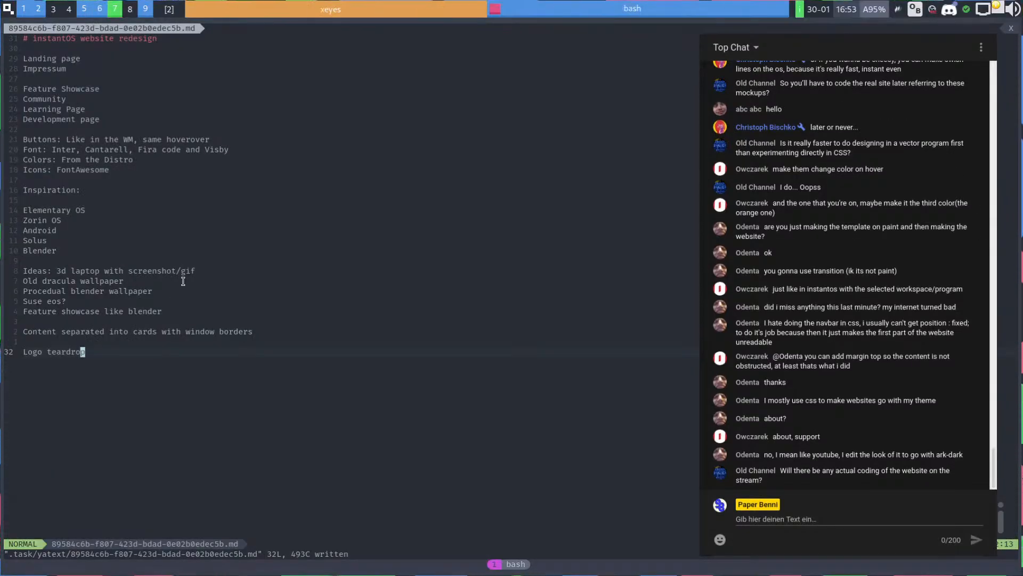
key(super+6)
scroll(534, 137, down, 2)
scroll(515, 133, up, 1)
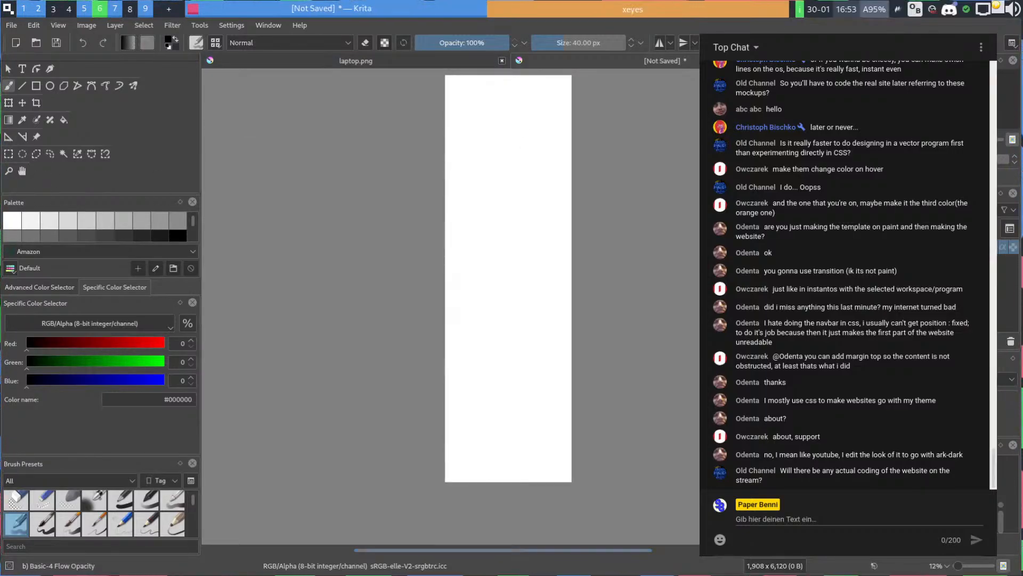
scroll(516, 197, down, 1)
scroll(488, 219, up, 2)
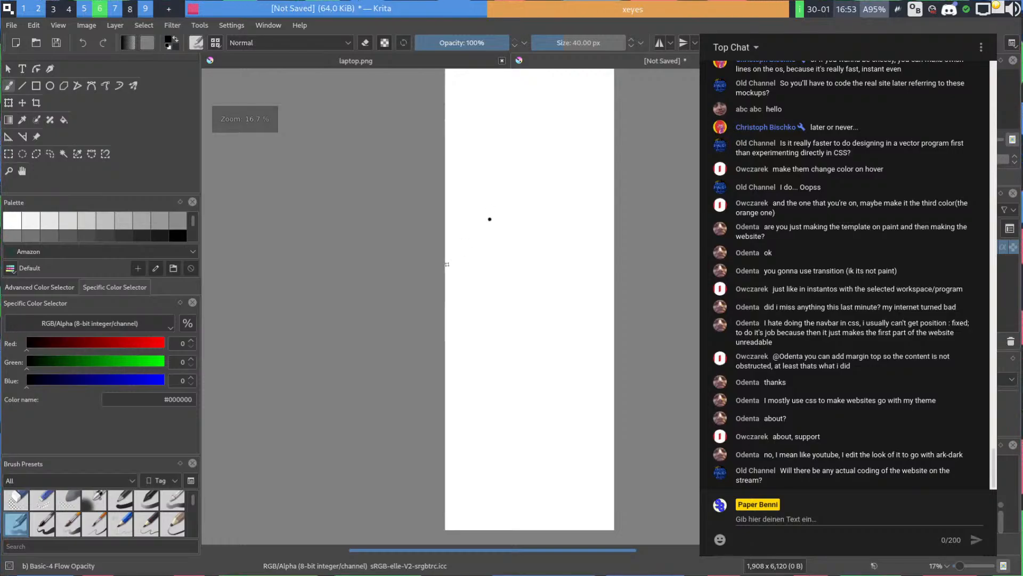
Create another 1908 × 6120 px document from the clipboard
key(alt+Tab)
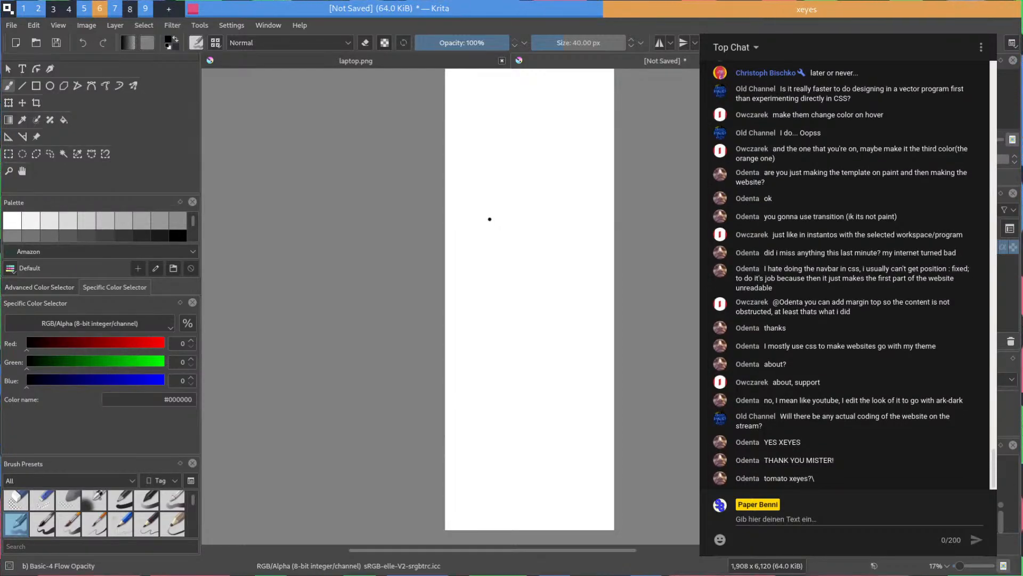
click(12, 26)
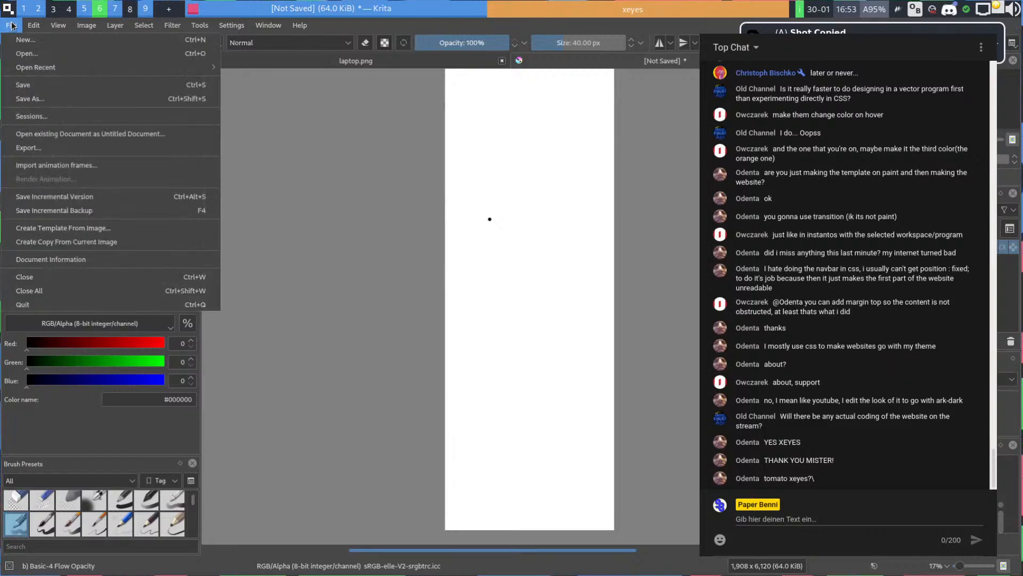
key(Escape)
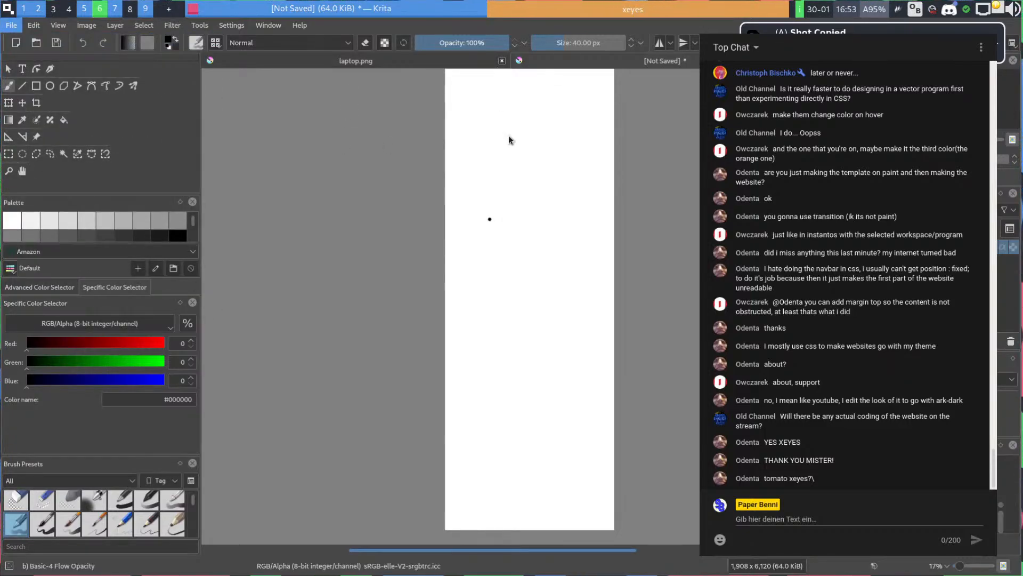
key(ctrl+n)
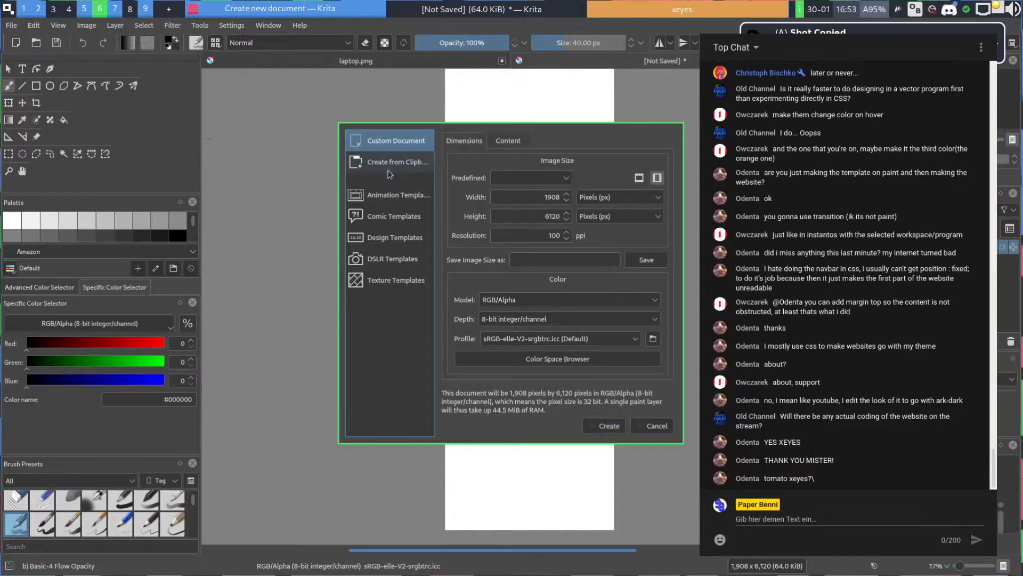
click(389, 170)
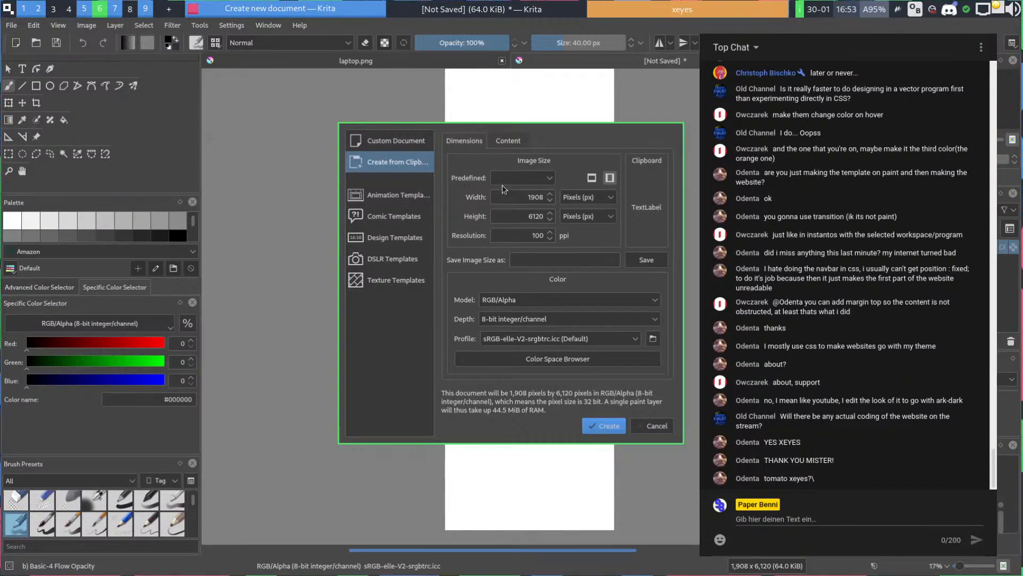
key(Return)
key(alt+Tab)
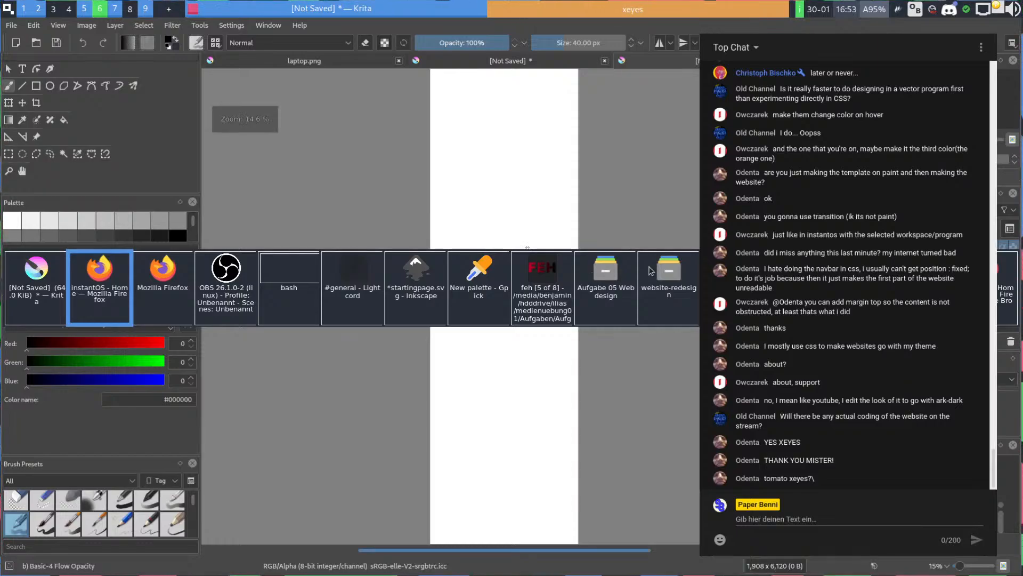
key(Escape)
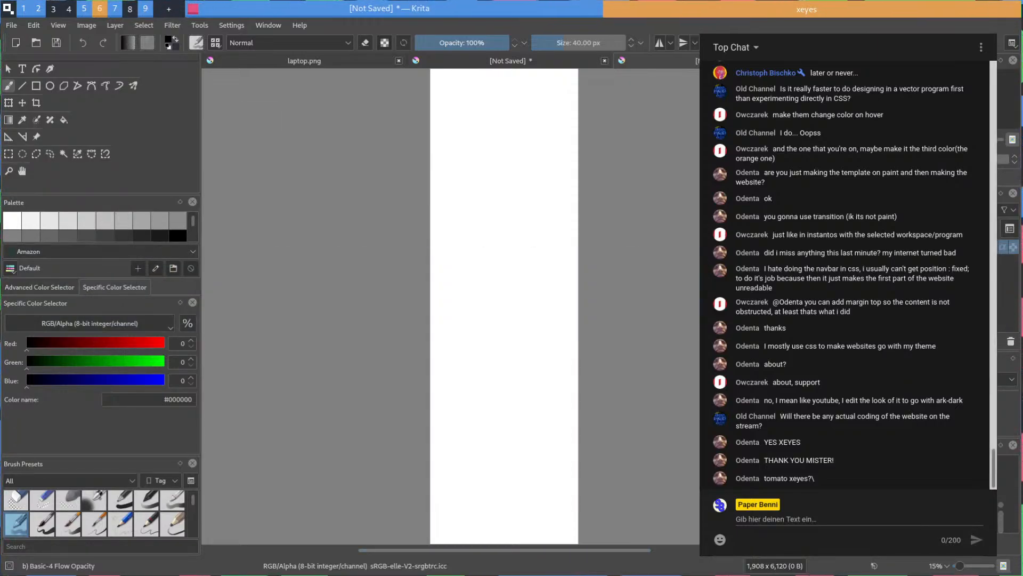
key(alt+Tab)
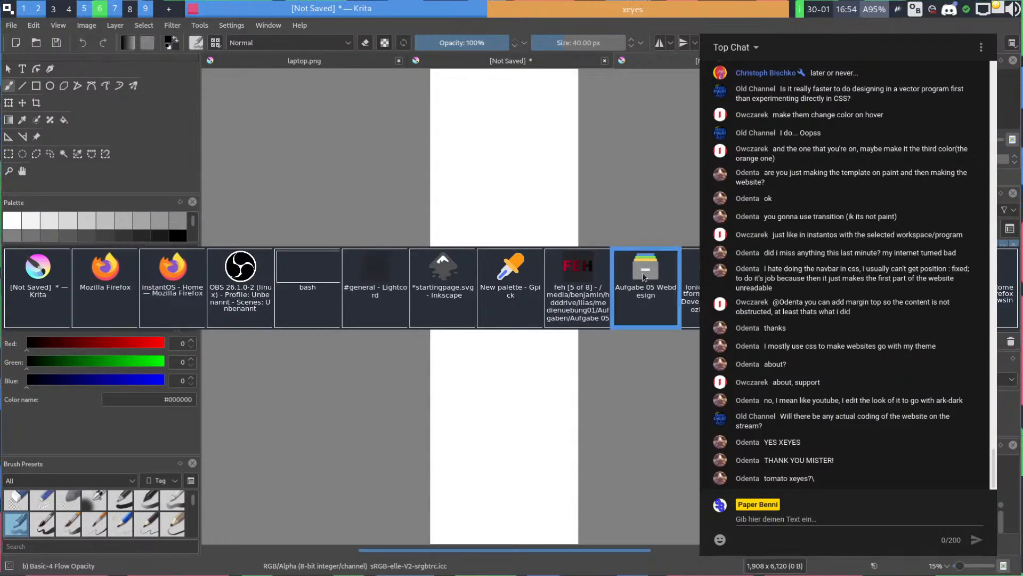
key(Escape)
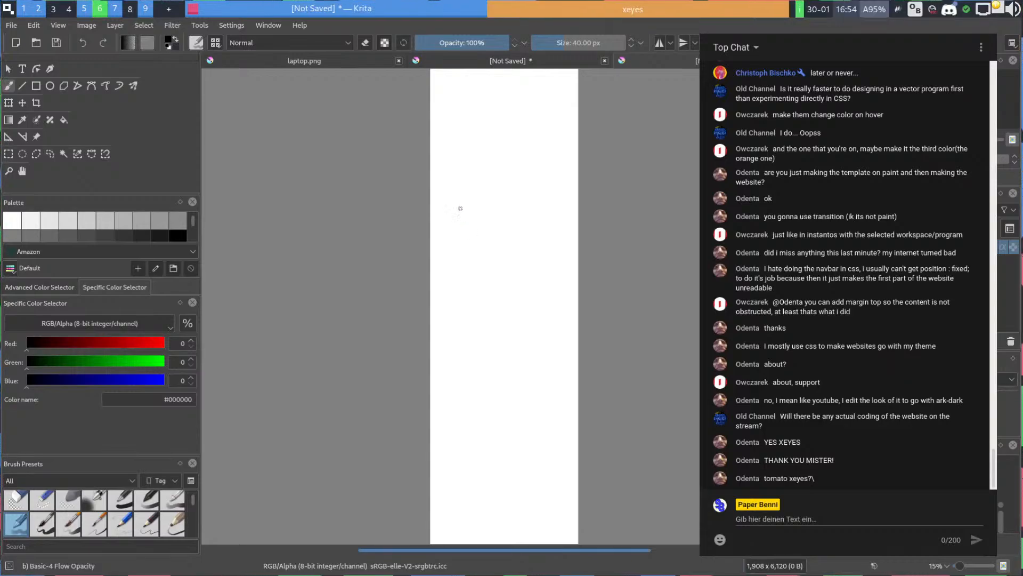
scroll(460, 209, down, 1)
scroll(471, 206, up, 1)
click(471, 205)
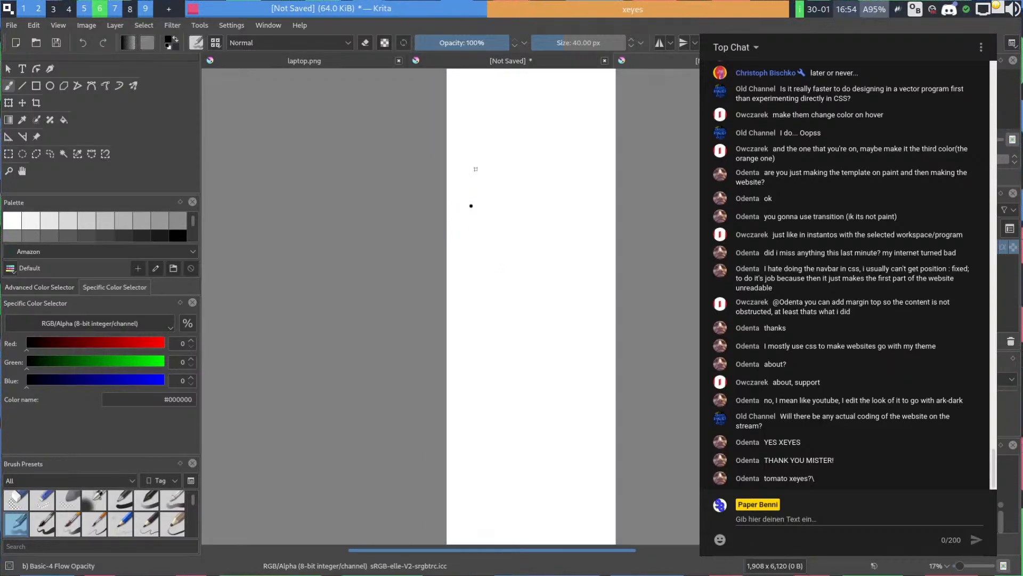
click(11, 25)
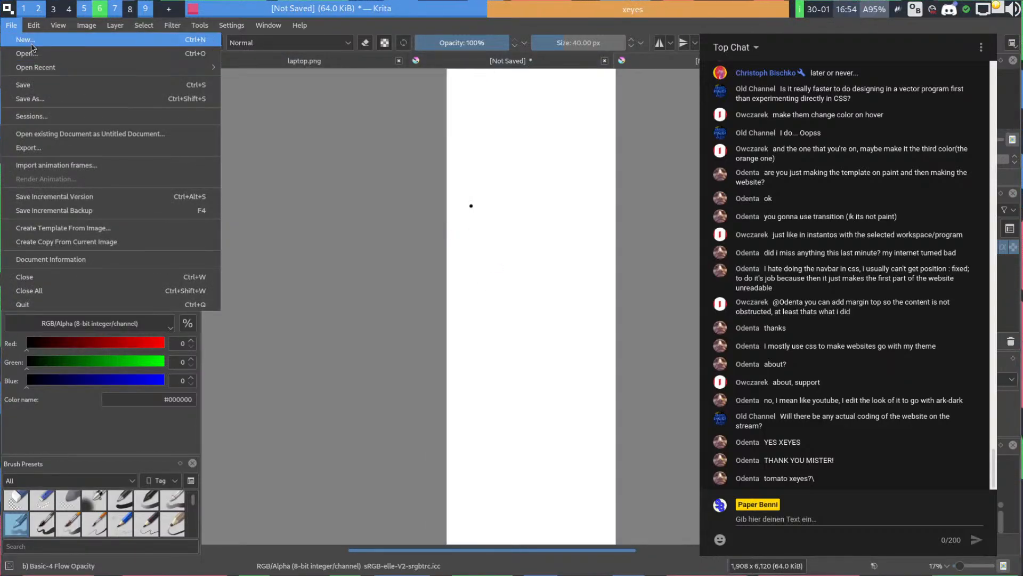
key(Escape)
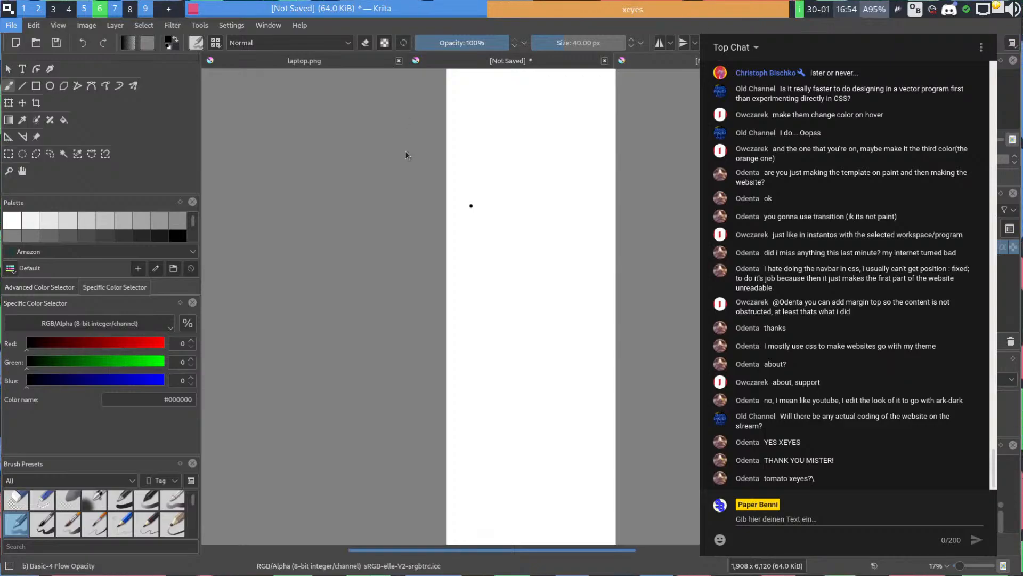
key(ctrl+Return)
text(new)
key(Return)
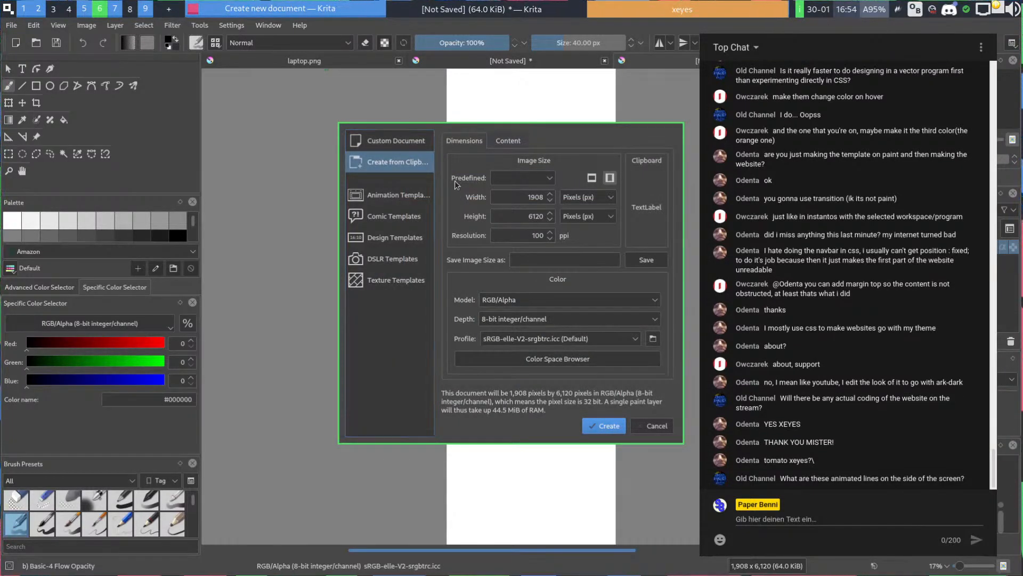
key(Escape)
Force-quit Krita by running pkill krita from the application launcher, and launch it again
key(super+d)
text(pk)
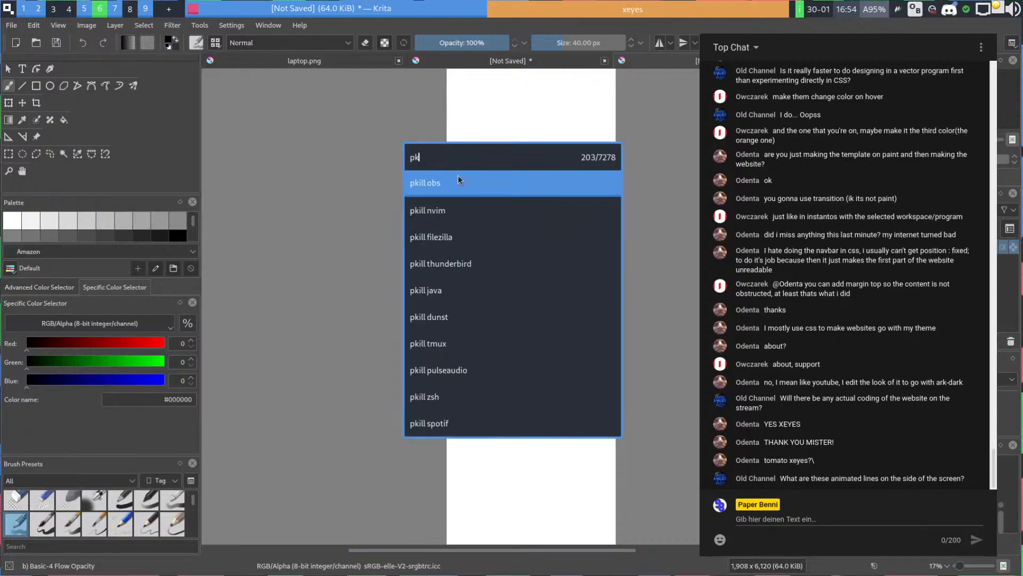
text(ill)
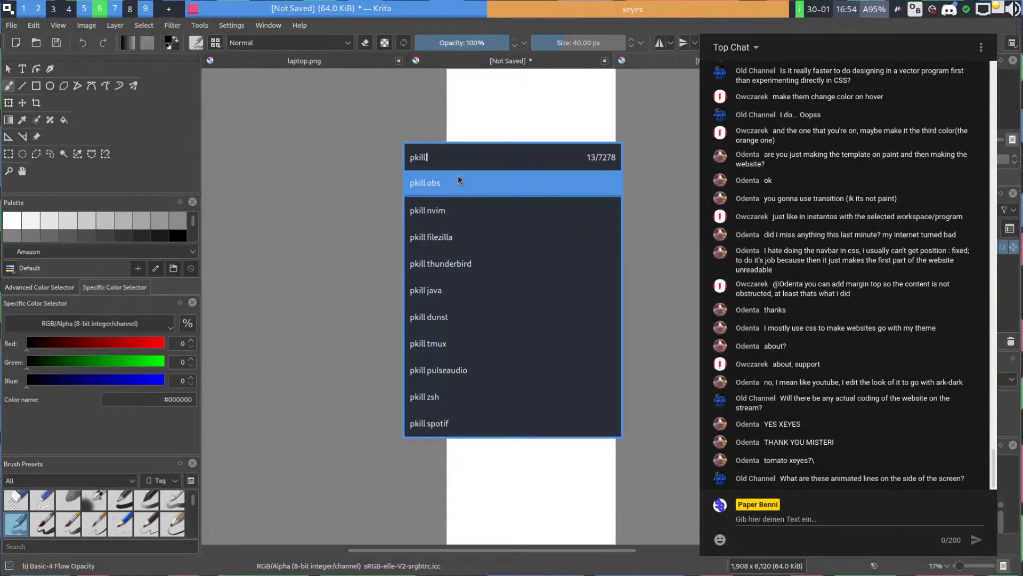
text( krita)
key(Return)
key(super+d)
text(k)
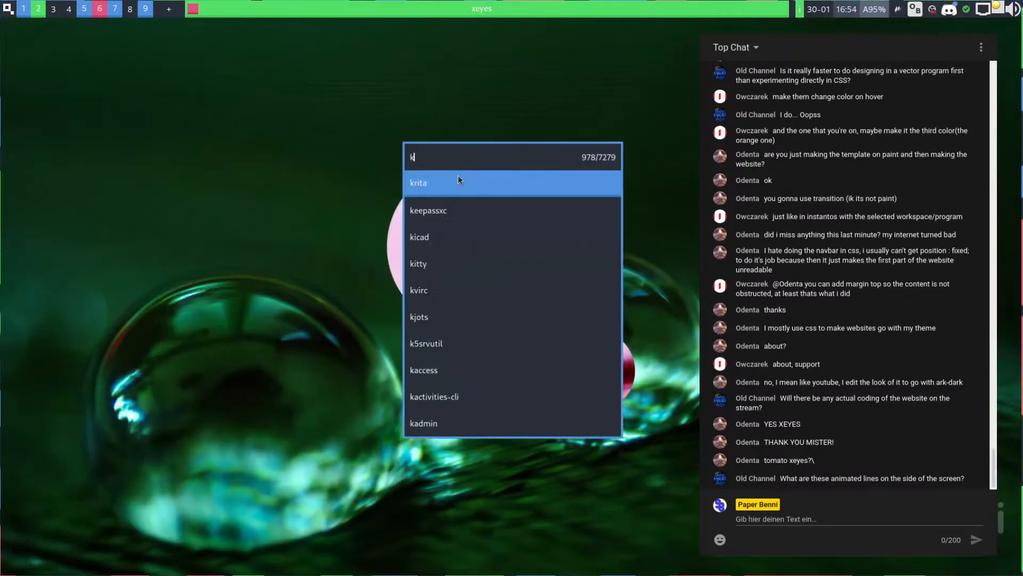
key(Return)
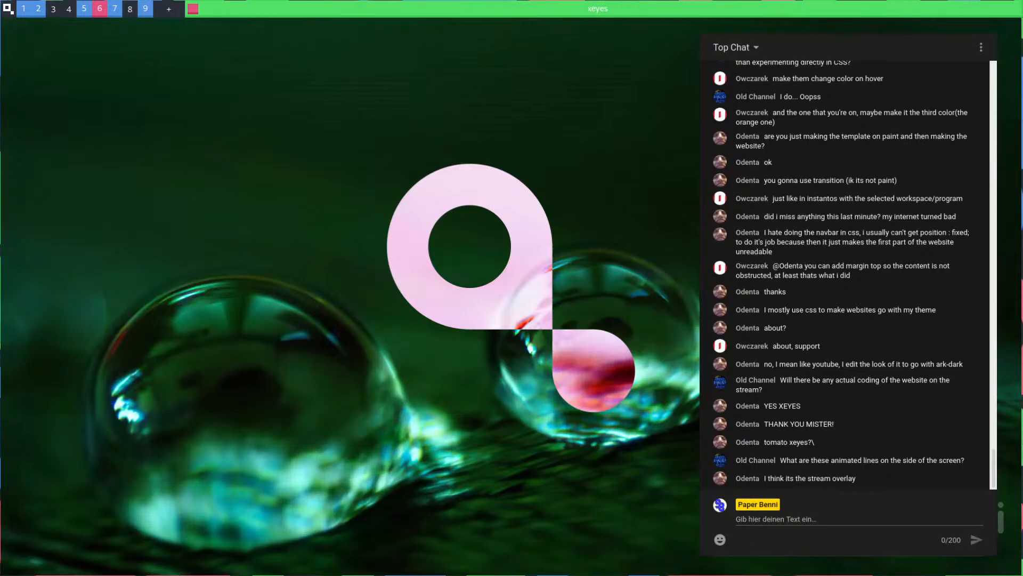
Open Screenshot_2021-01-30 instantOS - Home.png in Krita and examine the website's header and navigation area
key(alt+Tab)
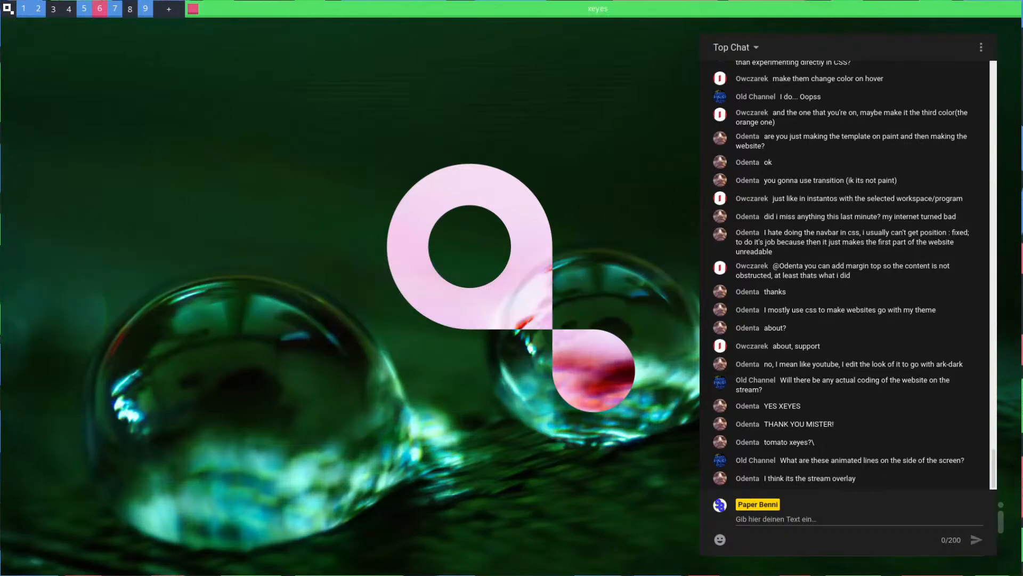
key(super+8)
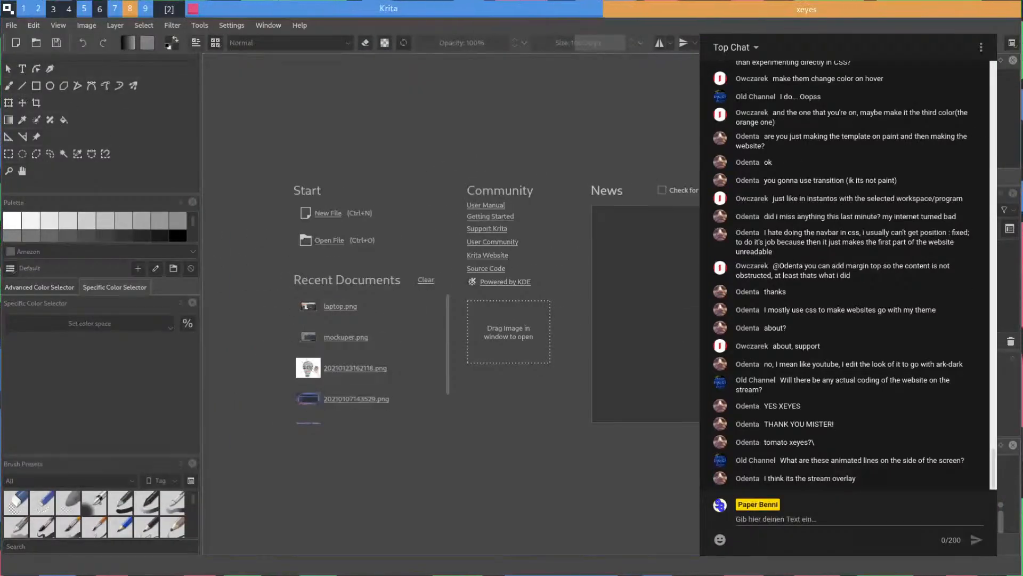
drag(1, 176, 407, 230)
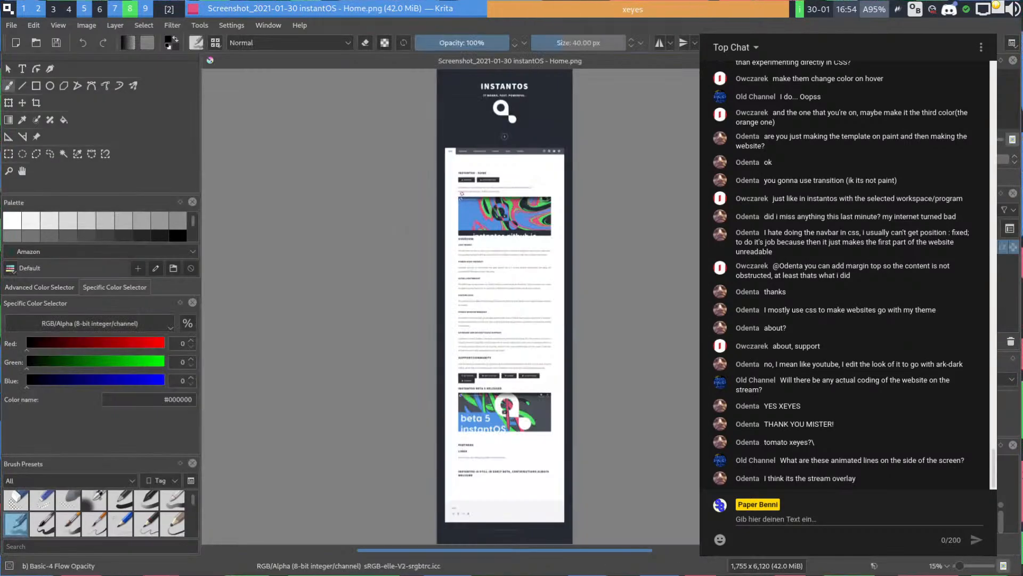
scroll(487, 191, up, 3)
scroll(501, 221, up, 4)
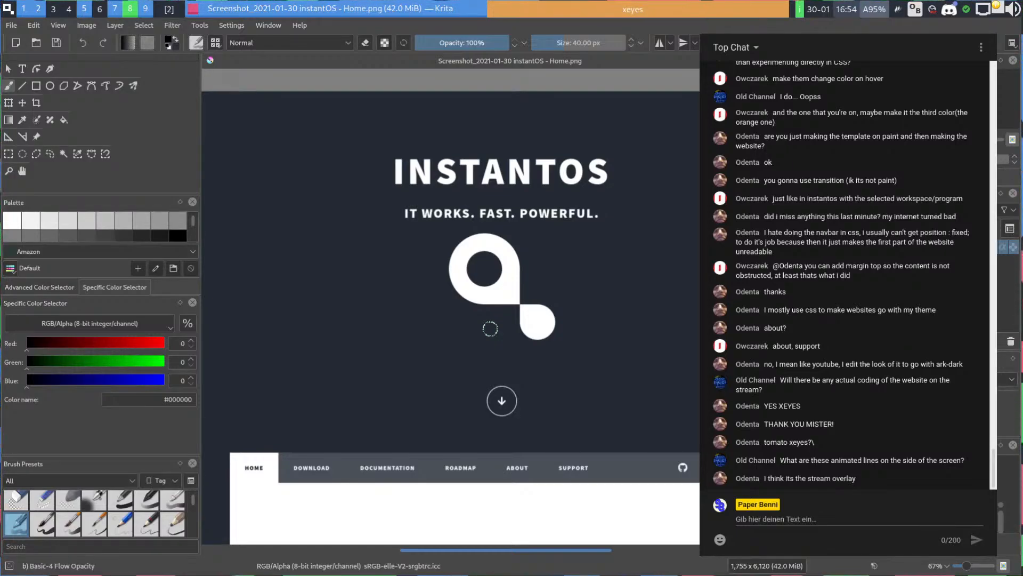
scroll(489, 329, down, 4)
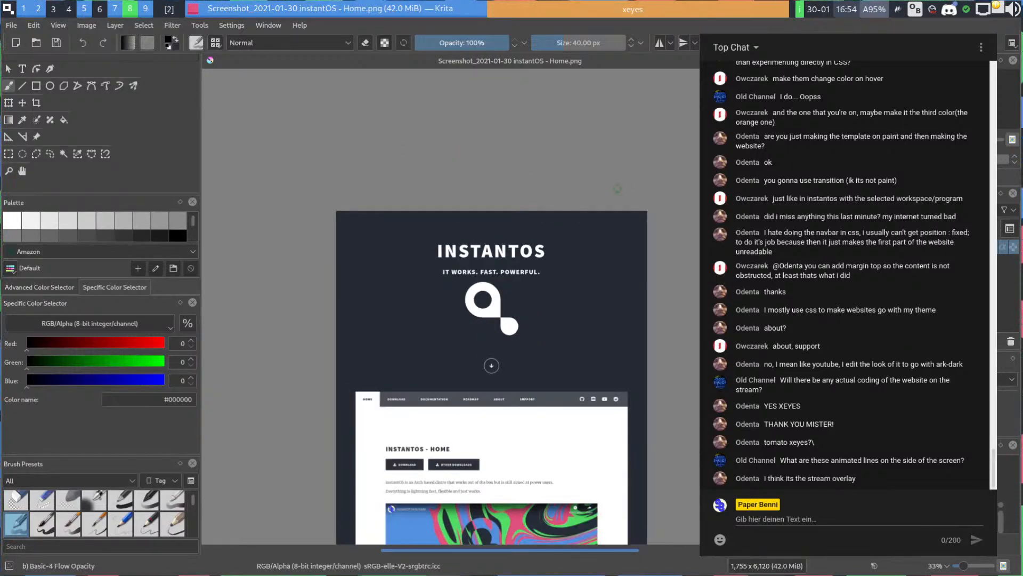
scroll(532, 207, down, 1)
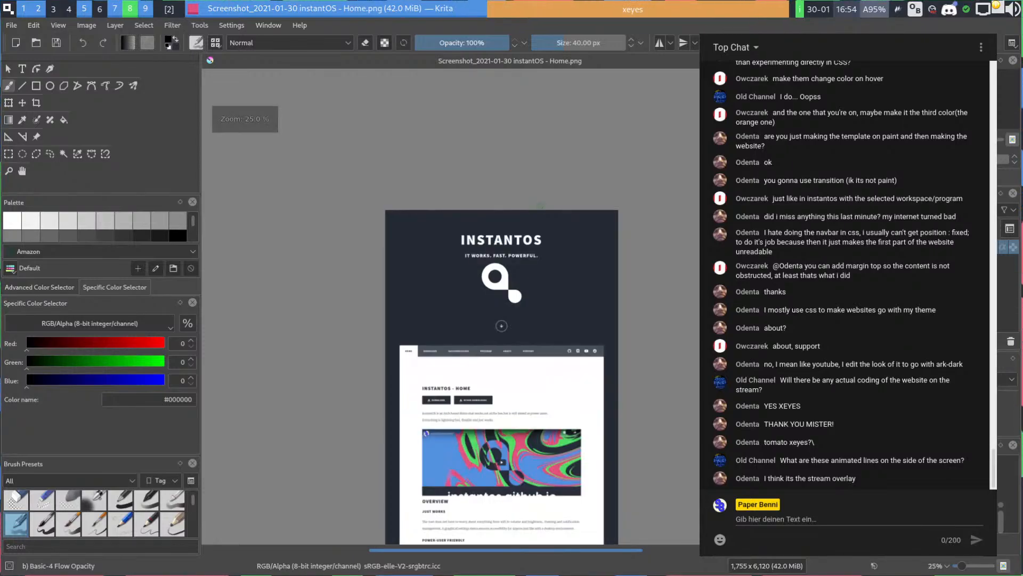
scroll(521, 206, up, 1)
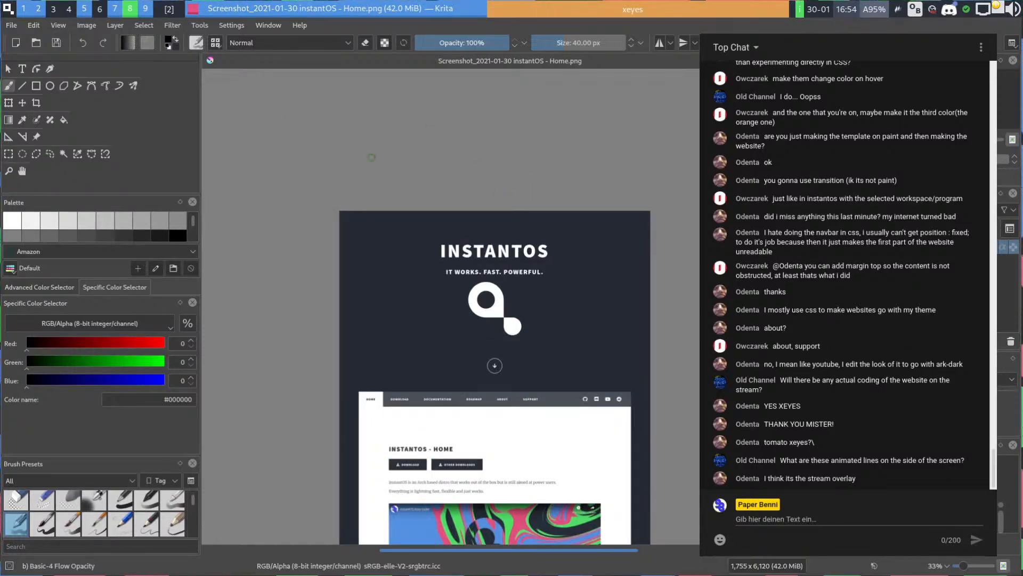
Switch to Inkscape and import Screenshot_2021-01-30 instantOS - Home.png into startingpage.svg as an embedded image with the DPI from file
key(alt+Tab)
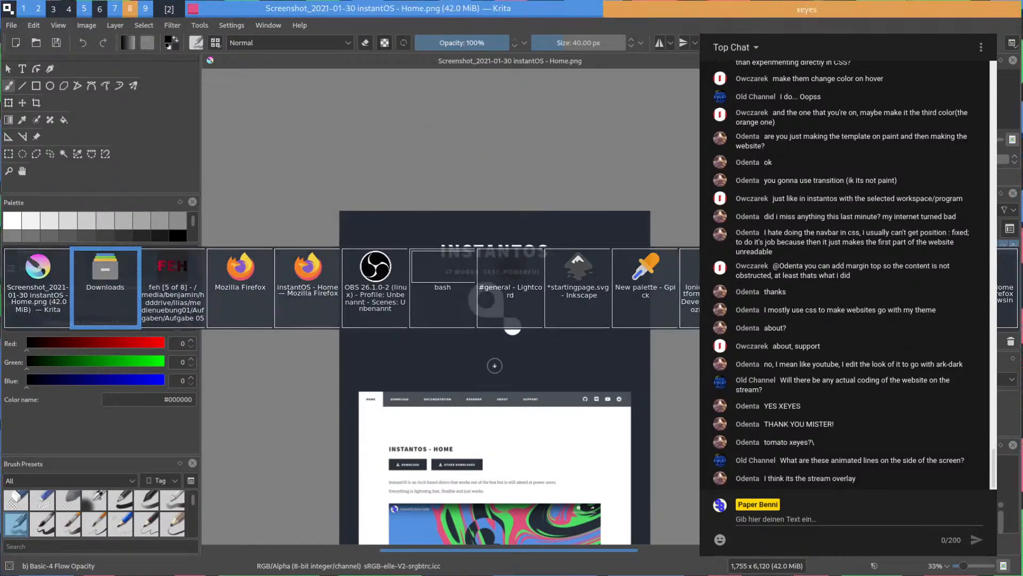
key(alt+Tab)
click(569, 281)
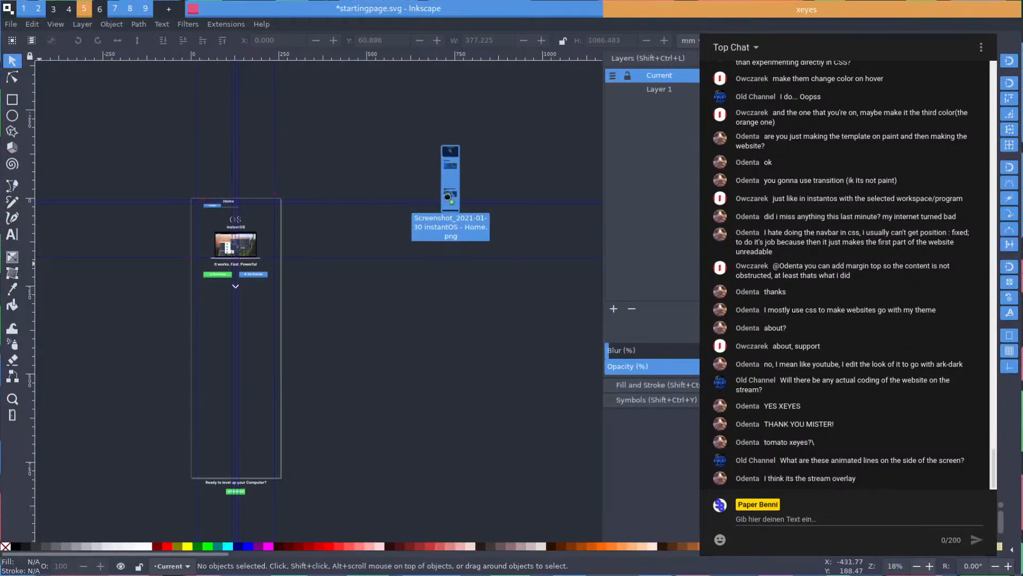
drag(434, 200, 434, 199)
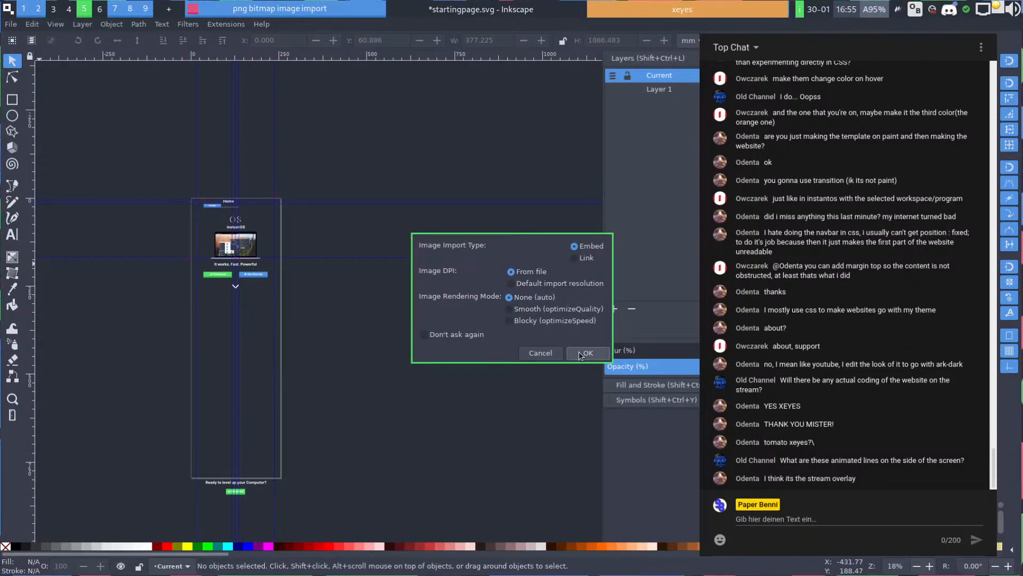
click(577, 353)
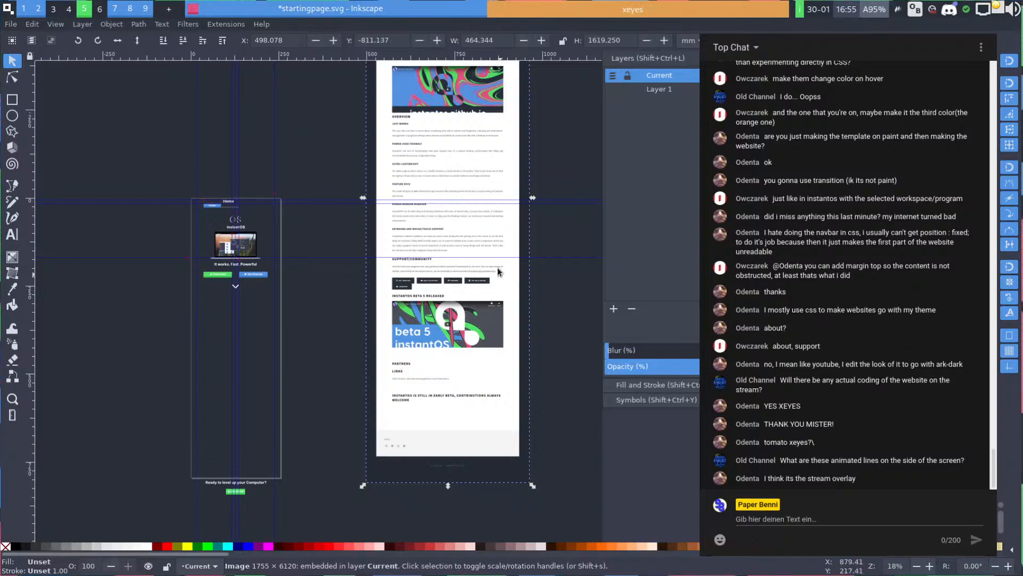
Move the imported website screenshot so its upper-left corner snaps to the page corner at X 0, Y 0
drag(468, 255, 334, 402)
drag(369, 158, 333, 293)
scroll(319, 248, up, 2)
drag(124, 174, 377, 261)
scroll(375, 261, up, 5)
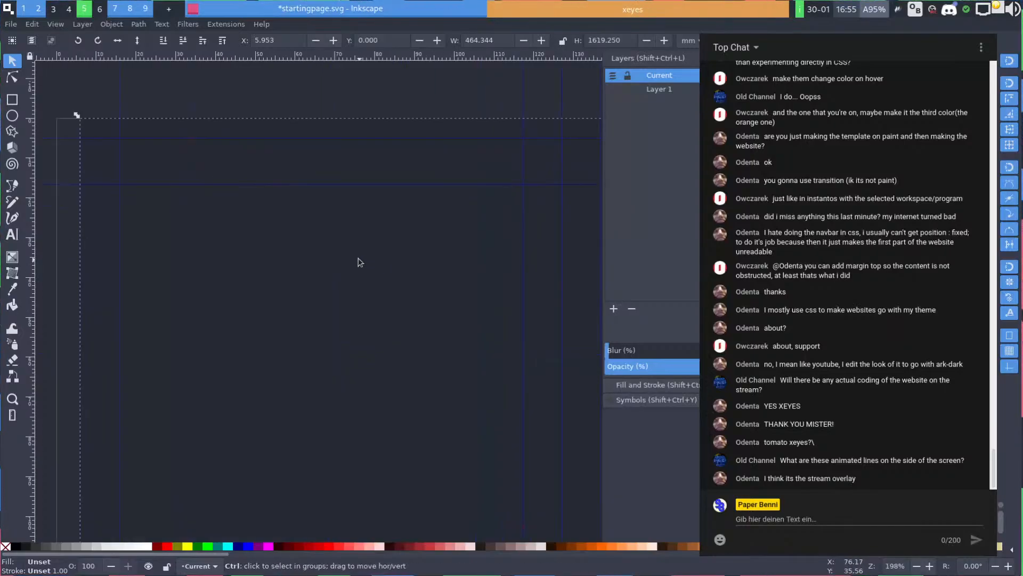
drag(232, 179, 410, 286)
drag(356, 346, 333, 347)
scroll(372, 301, down, 7)
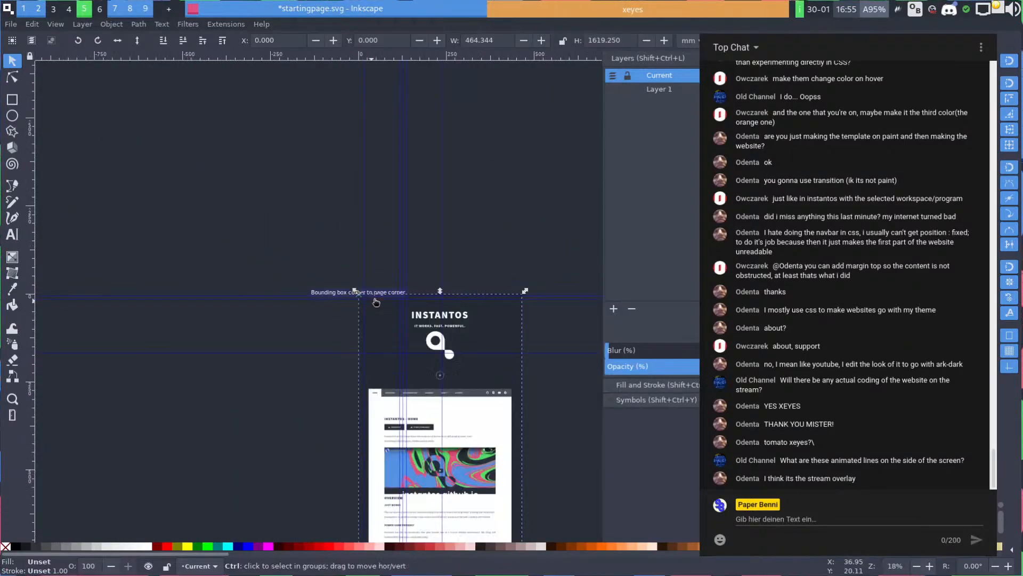
Scale the website screenshot down proportionally to about 273 × 954 mm and move it up over the mockup page
drag(376, 302, 197, 227)
drag(345, 218, 276, 347)
key(space)
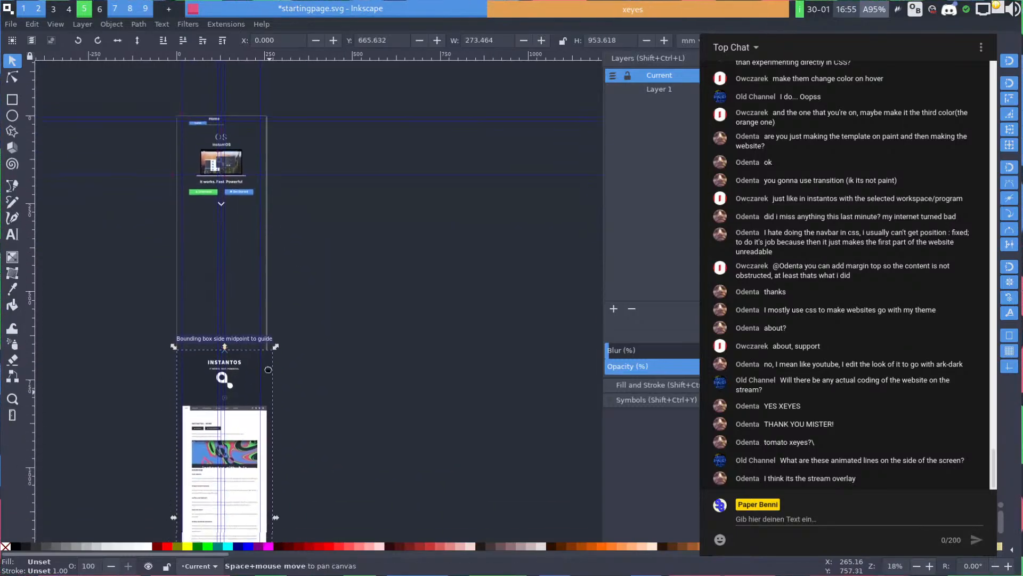
scroll(268, 370, down, 1)
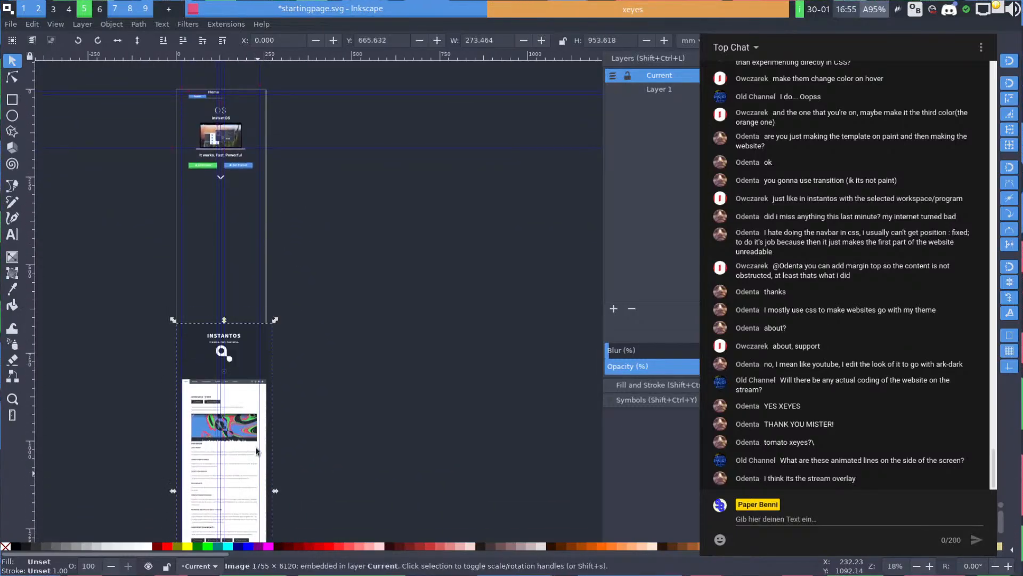
drag(265, 359, 288, 135)
key(space)
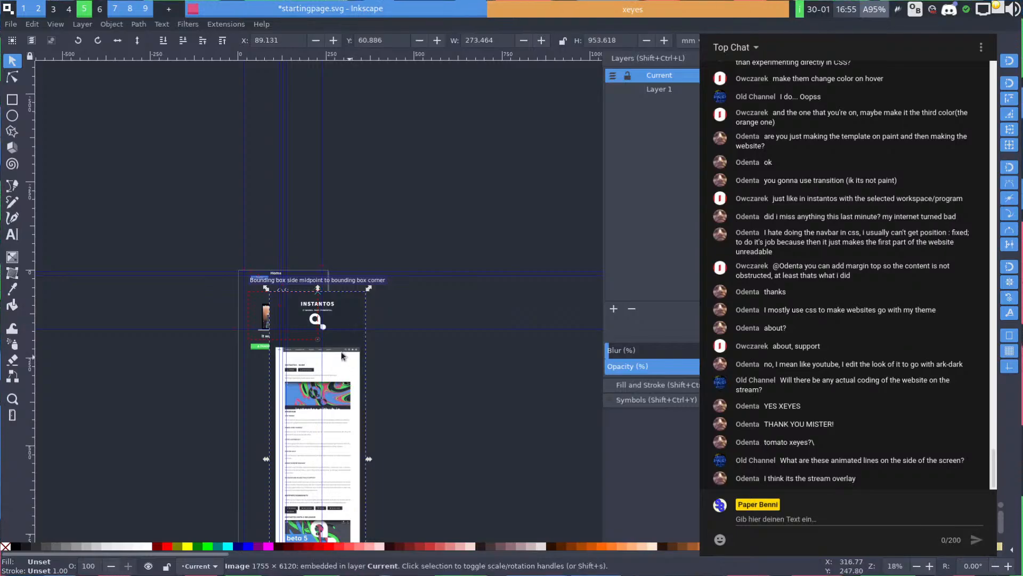
Snap the website screenshot to the page's left edge at X 0 and scale it proportionally to the 254 mm page width
drag(341, 354, 381, 212)
scroll(379, 298, up, 2)
drag(352, 290, 327, 292)
scroll(351, 291, up, 4)
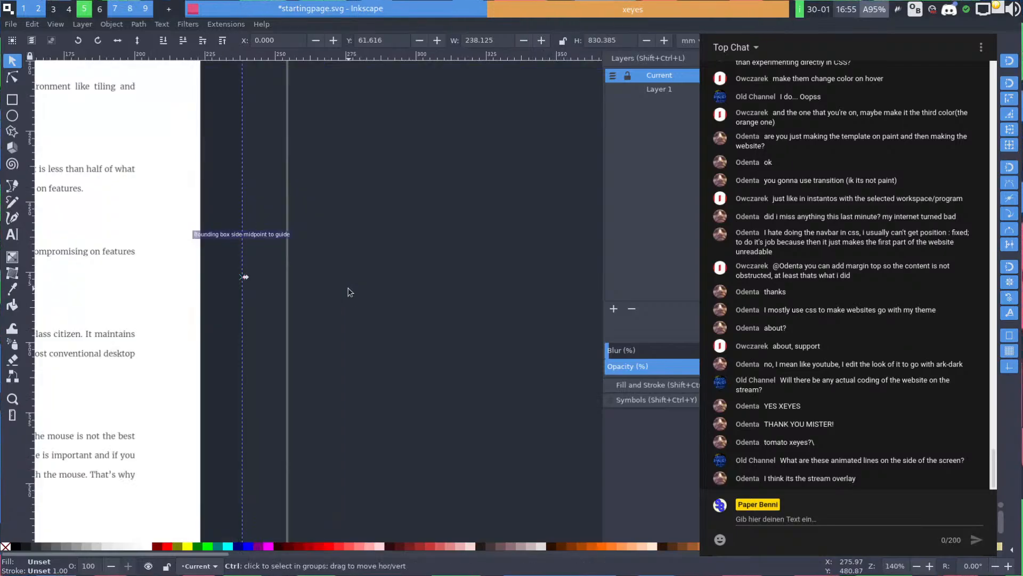
scroll(291, 277, left, 3)
drag(303, 282, 347, 282)
scroll(347, 215, down, 4)
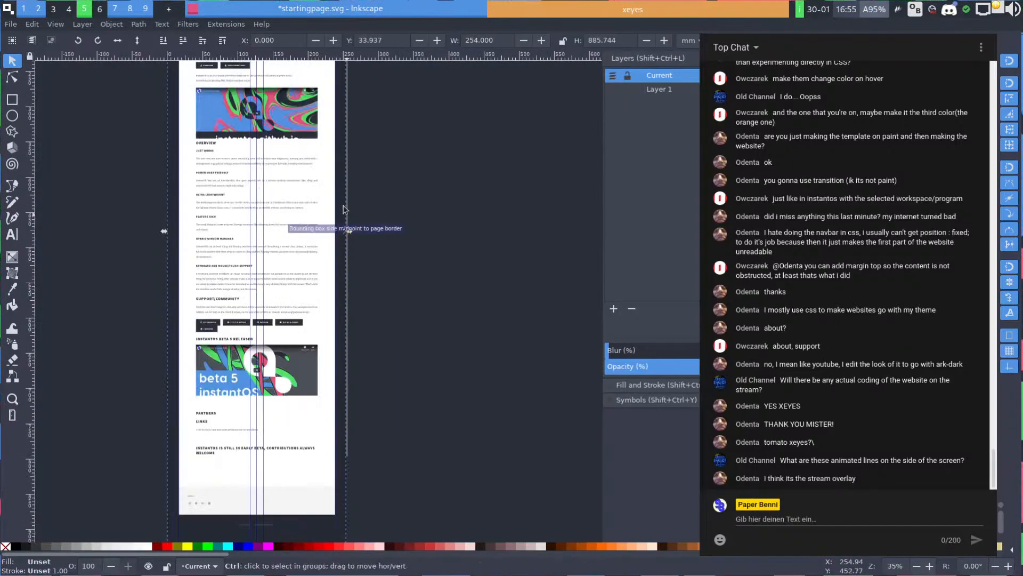
Snap the website screenshot to the page's upper edge at Y 0 and lower its layer's opacity so the mockup shows through
drag(321, 151, 391, 351)
scroll(361, 297, up, 9)
scroll(368, 314, up, 4)
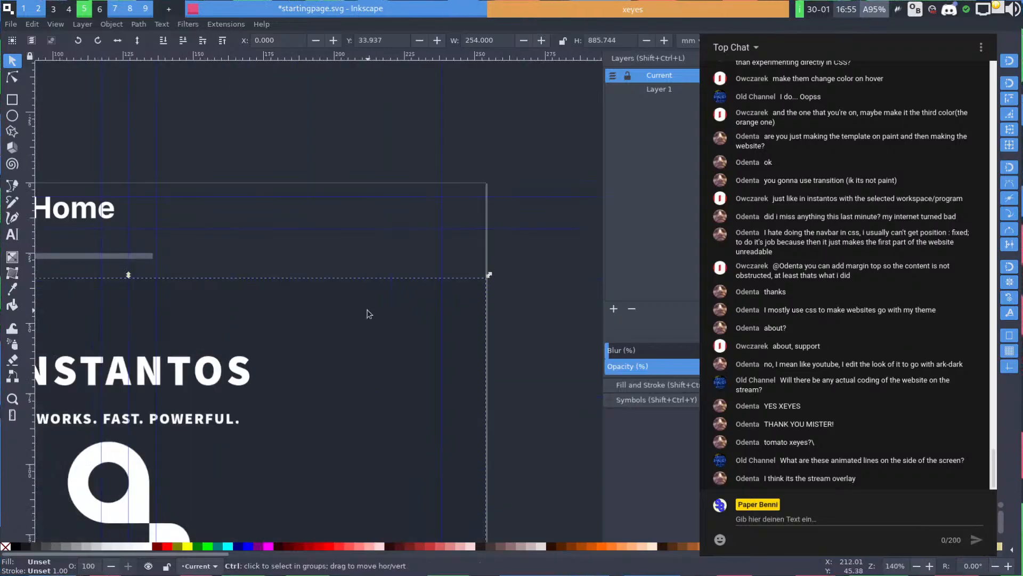
drag(358, 339, 441, 217)
scroll(432, 222, down, 4)
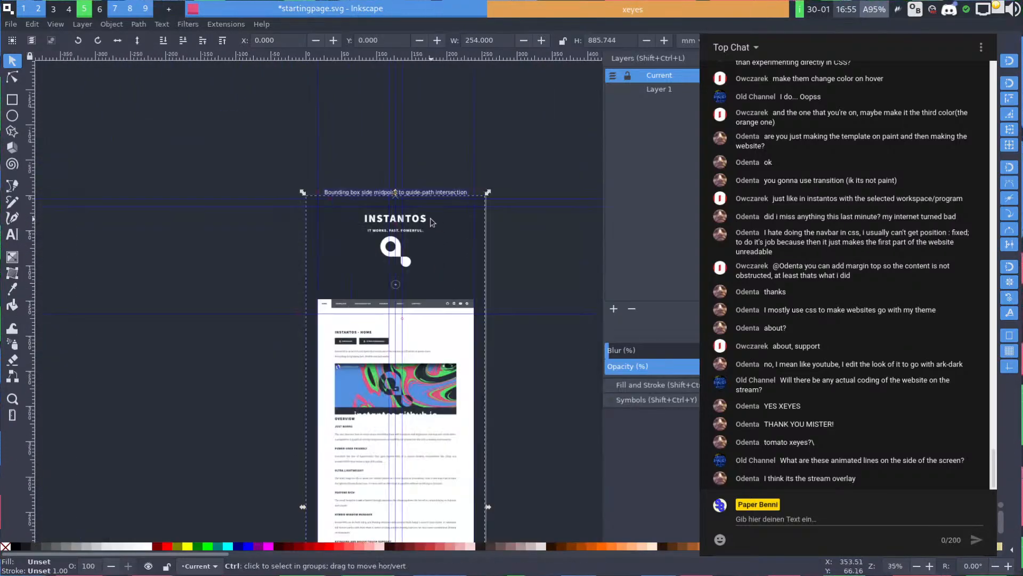
key(Escape)
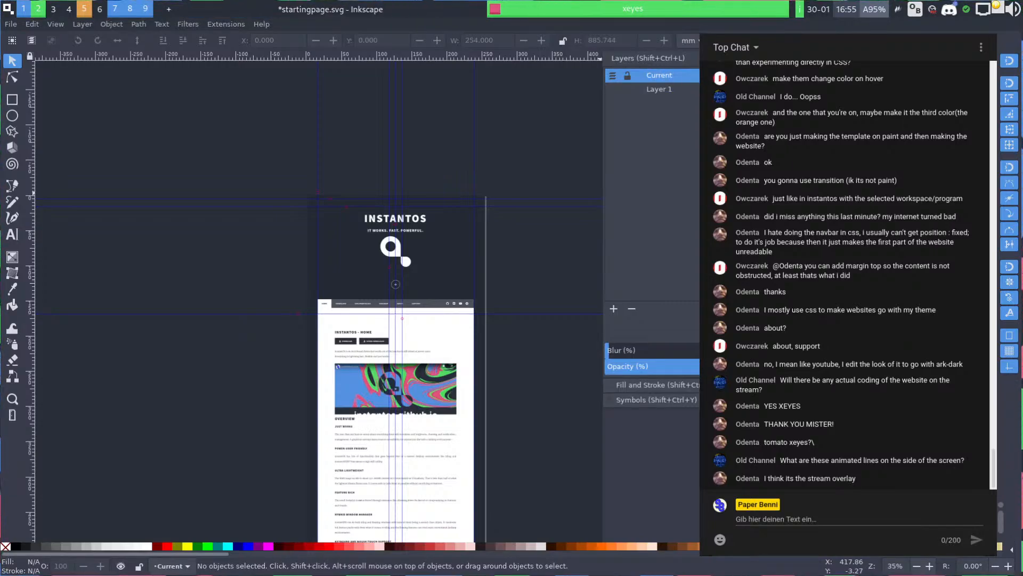
mouse_move(693, 365)
mouse_down()
mouse_move(611, 368)
mouse_move(666, 367)
mouse_up()
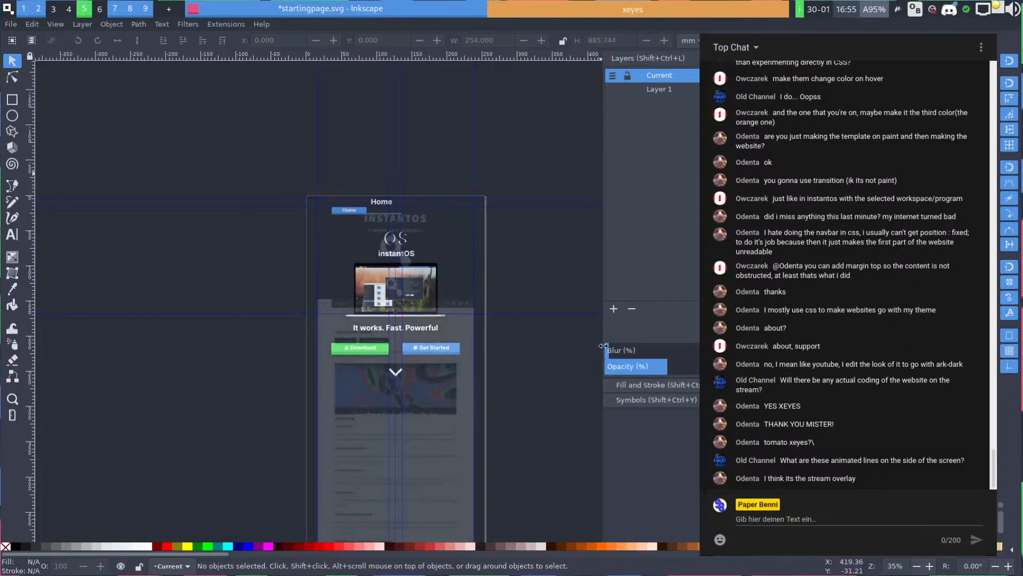
Compare the faded website screenshot with the mockup's navigation bar, logo, laptop image and buttons
scroll(528, 258, up, 2)
drag(362, 201, 439, 158)
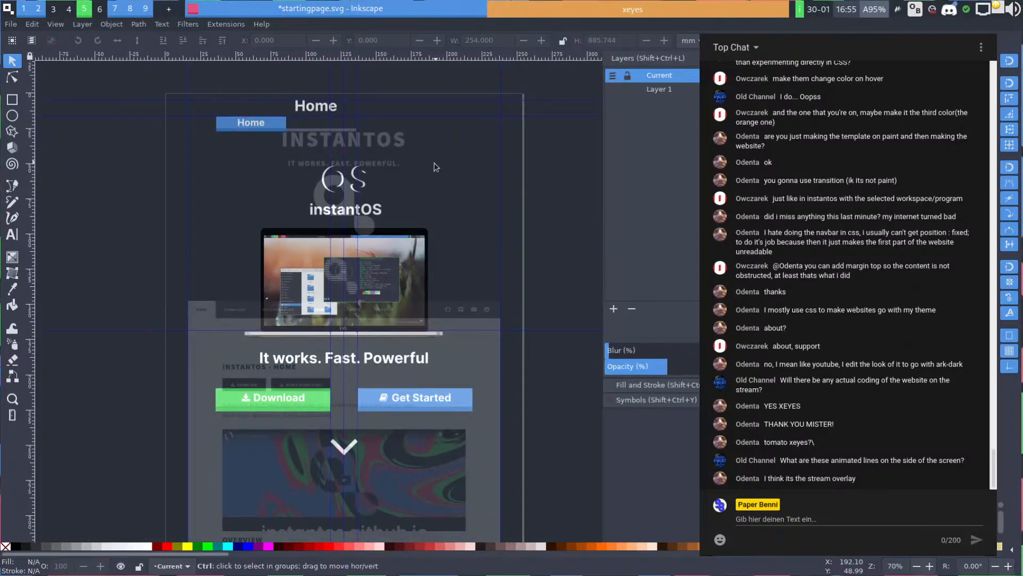
scroll(434, 163, up, 1)
drag(343, 239, 539, 262)
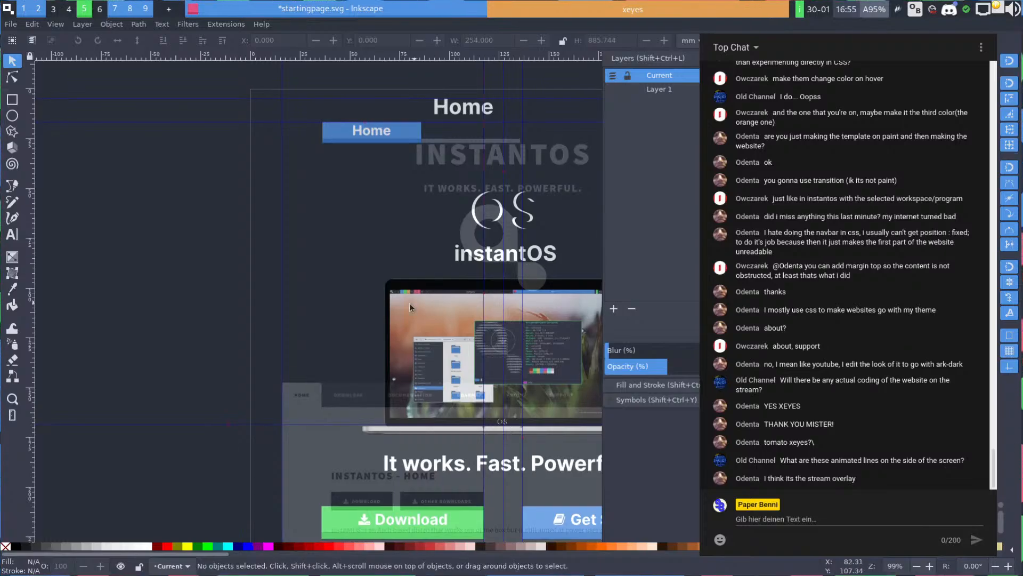
scroll(368, 361, up, 2)
drag(376, 426, 347, 188)
scroll(347, 208, up, 3)
drag(342, 144, 395, 327)
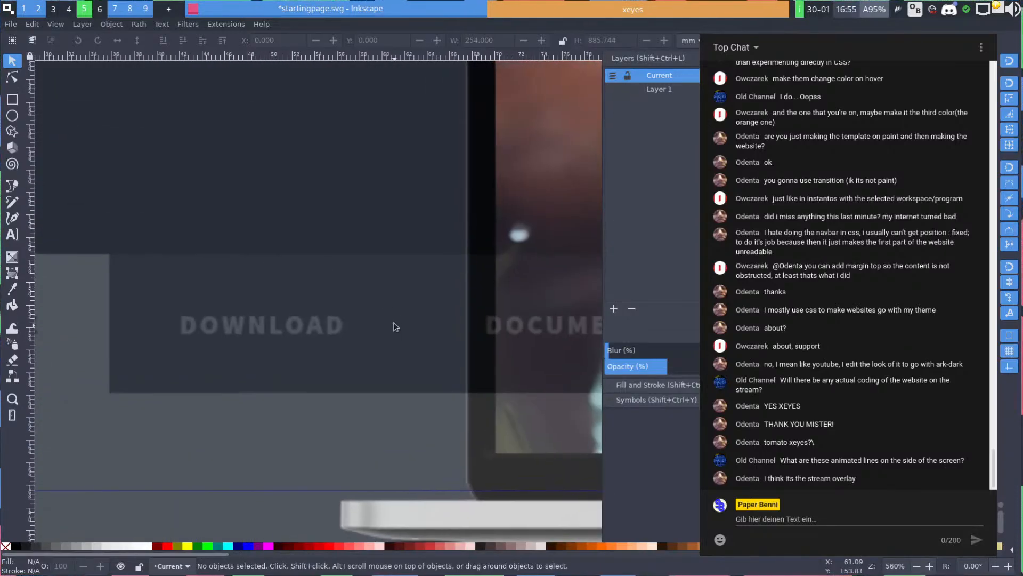
scroll(397, 296, down, 4)
scroll(402, 294, down, 2)
drag(464, 274, 328, 288)
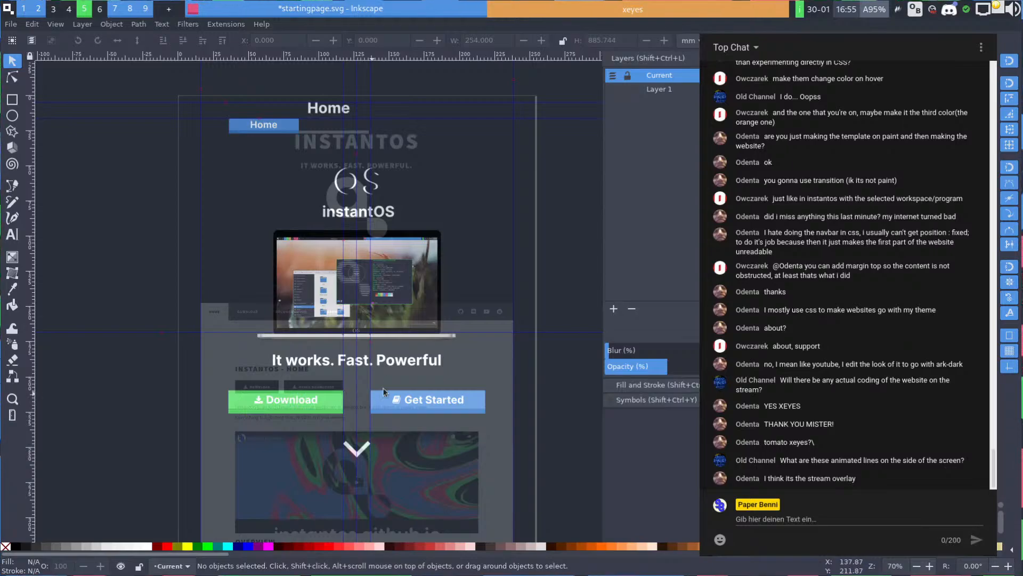
mouse_move(327, 319)
mouse_down()
mouse_move(290, 311)
mouse_move(324, 310)
mouse_up()
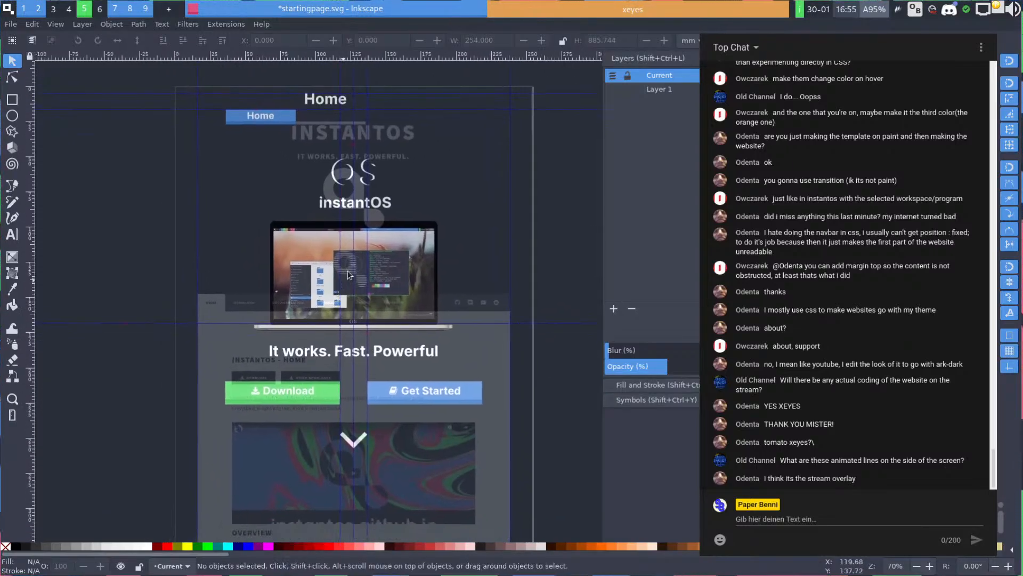
drag(364, 206, 366, 243)
scroll(359, 229, up, 1)
scroll(276, 129, up, 1)
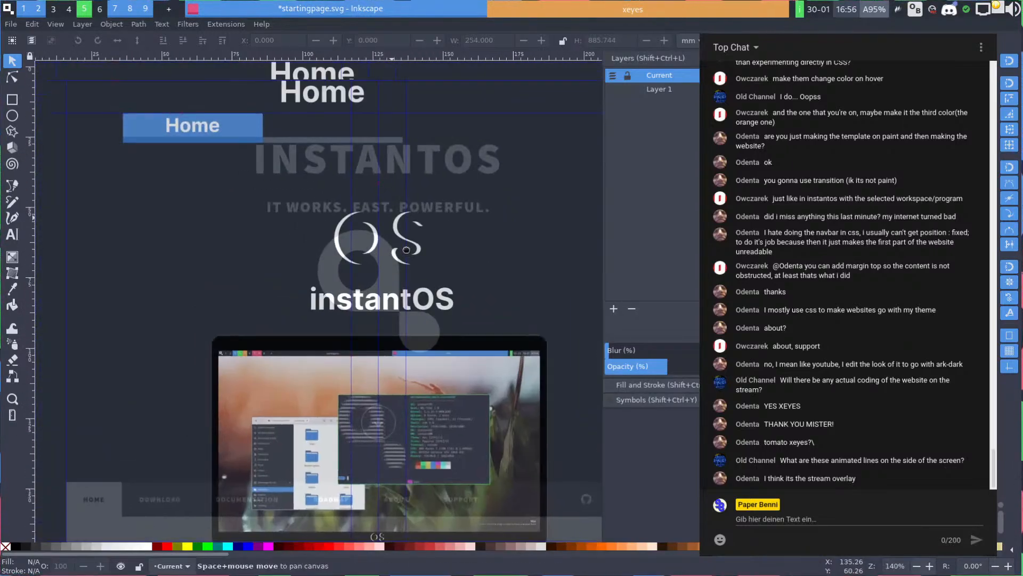
Lock the screenshot's layer and rename it "old website"
drag(276, 133, 298, 213)
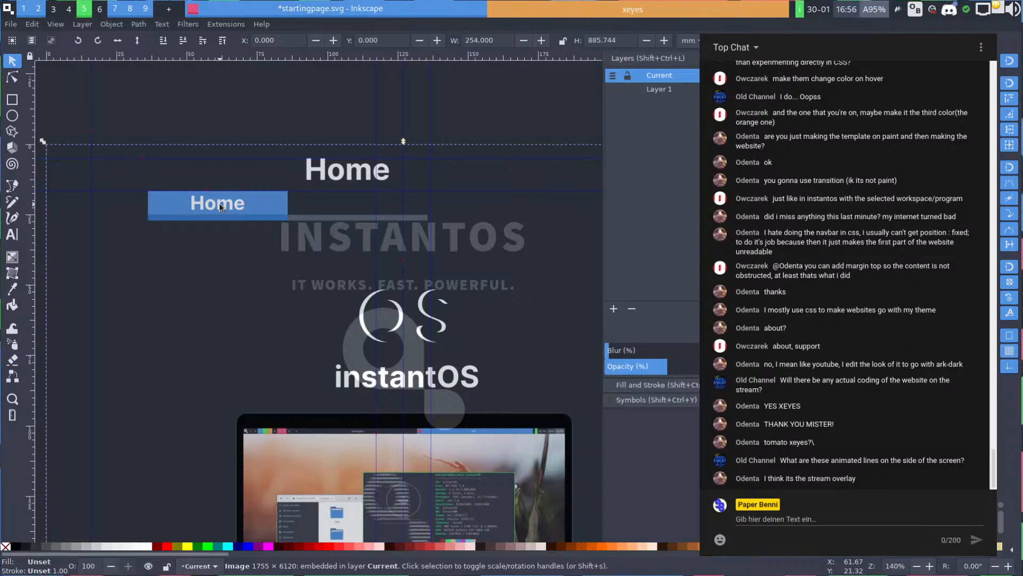
click(243, 113)
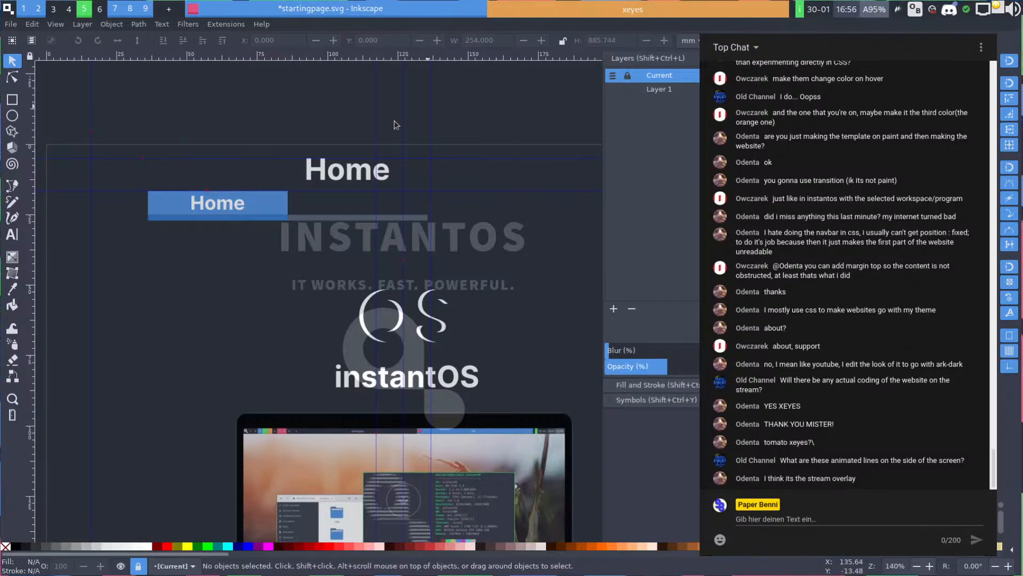
click(235, 194)
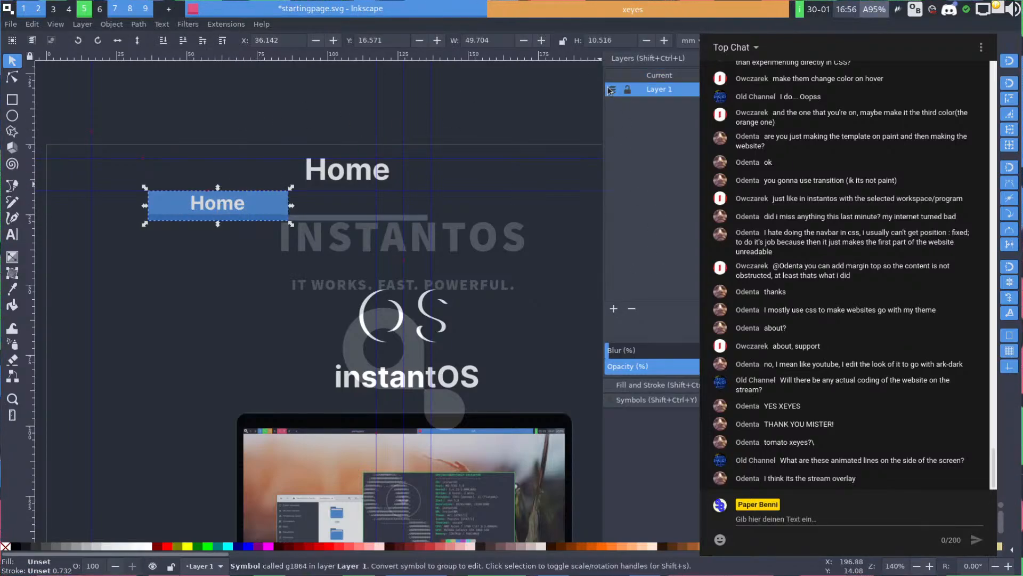
click(671, 76)
click(659, 79)
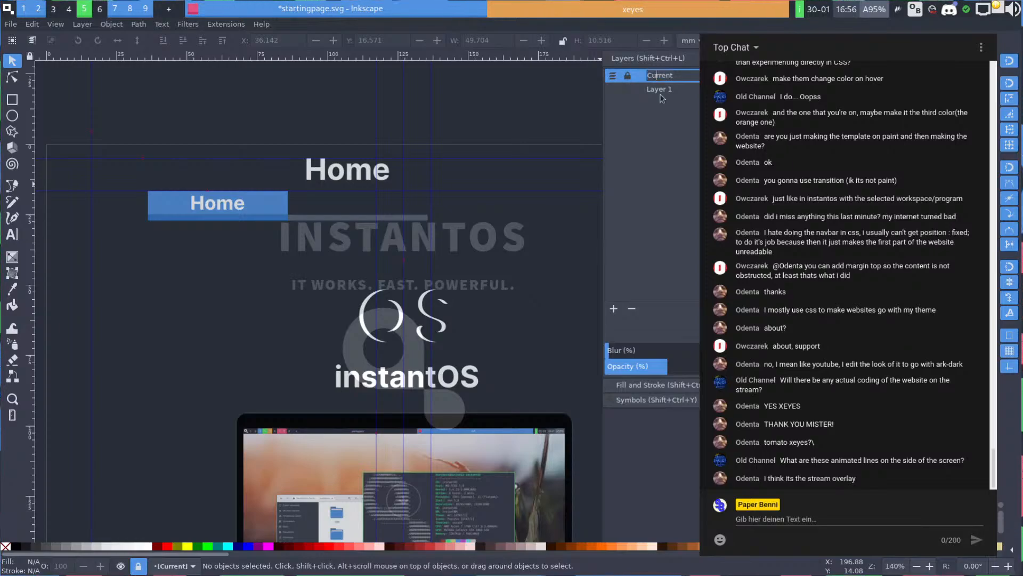
text(ol)
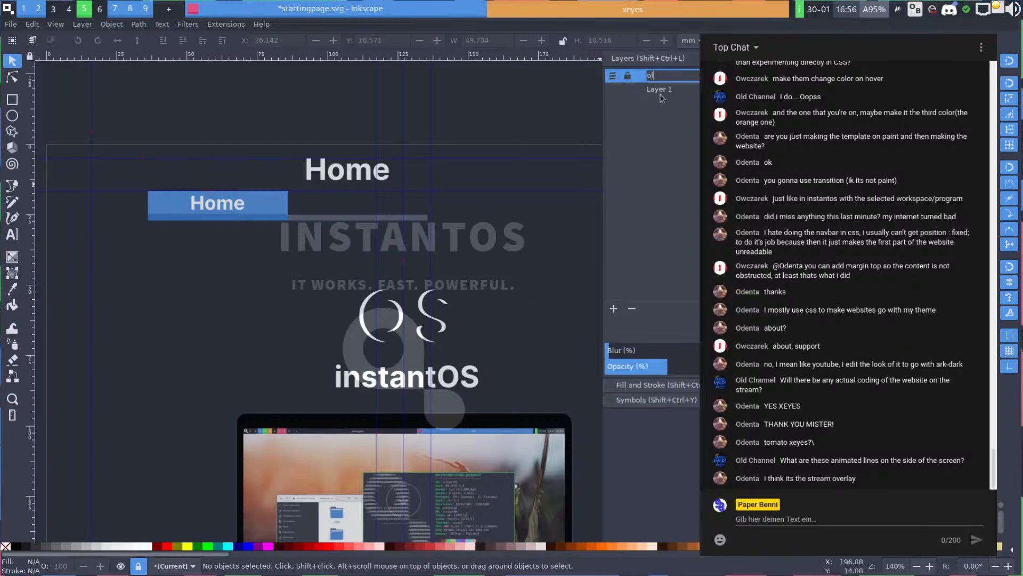
text(d website)
key(Return)
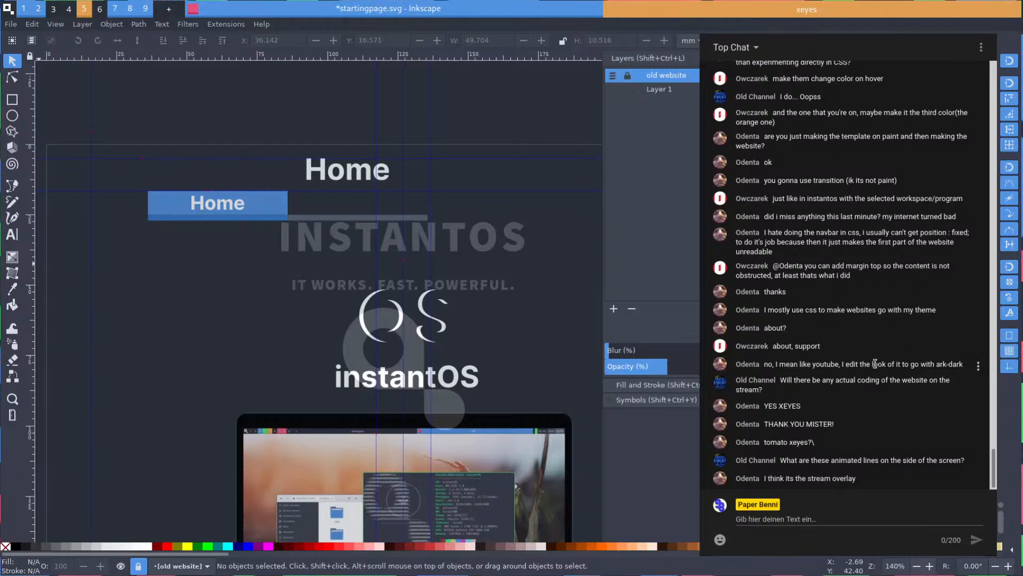
drag(875, 363, 936, 361)
click(931, 363)
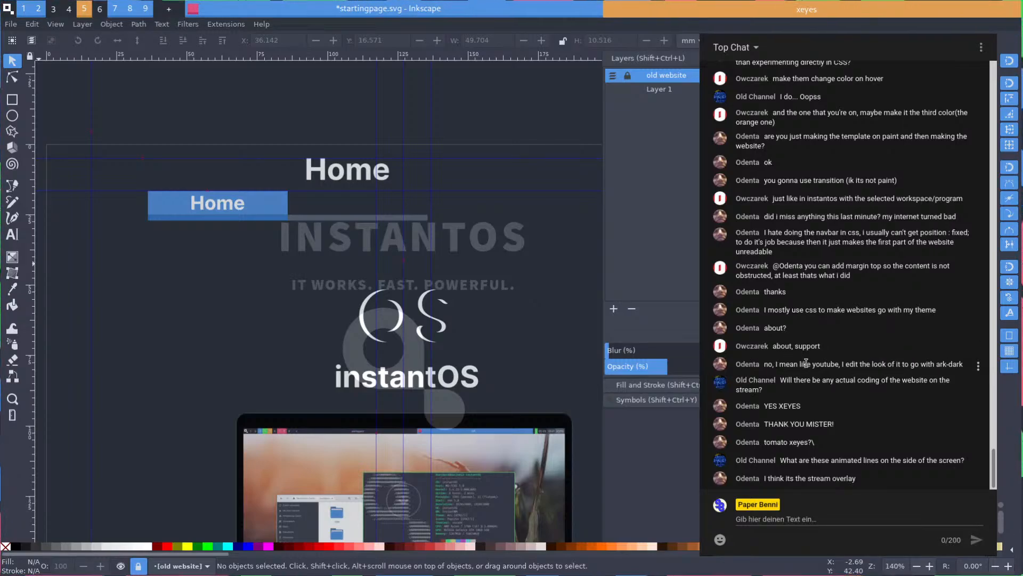
drag(800, 364, 895, 364)
click(889, 365)
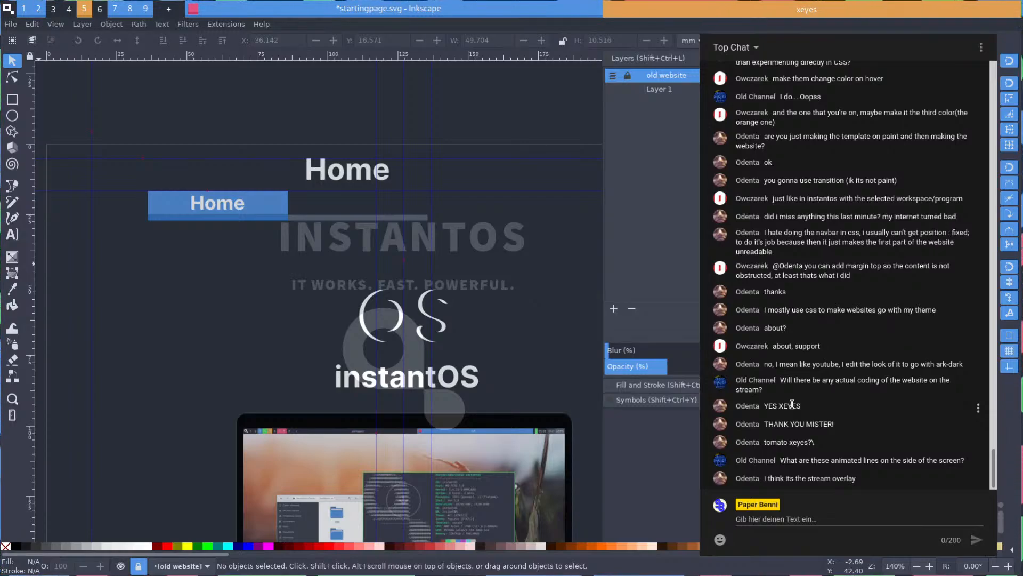
Delete the large 30 pt Home text above the navigation buttons
ctrl+scroll(169, 129, down, 1)
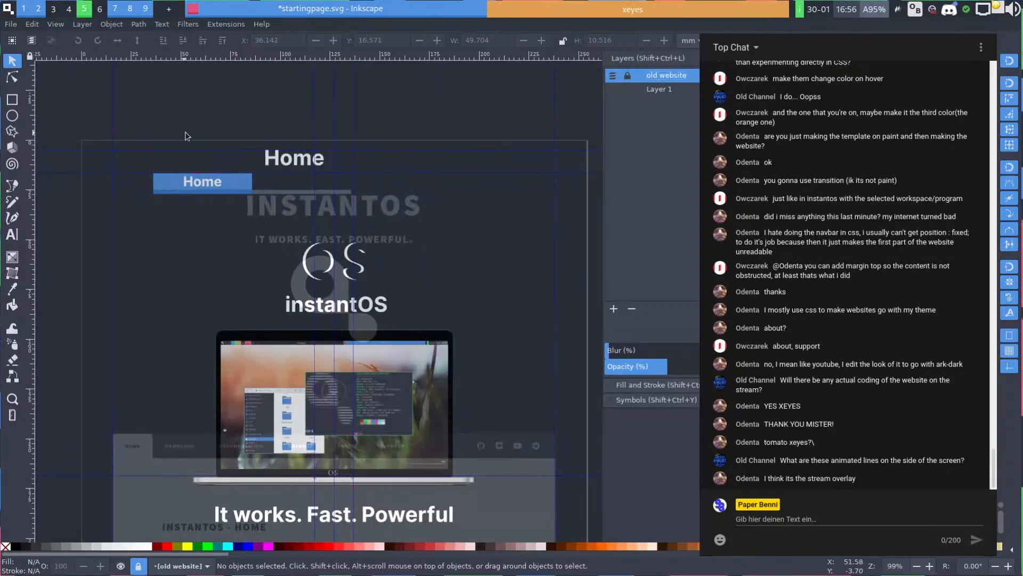
click(202, 191)
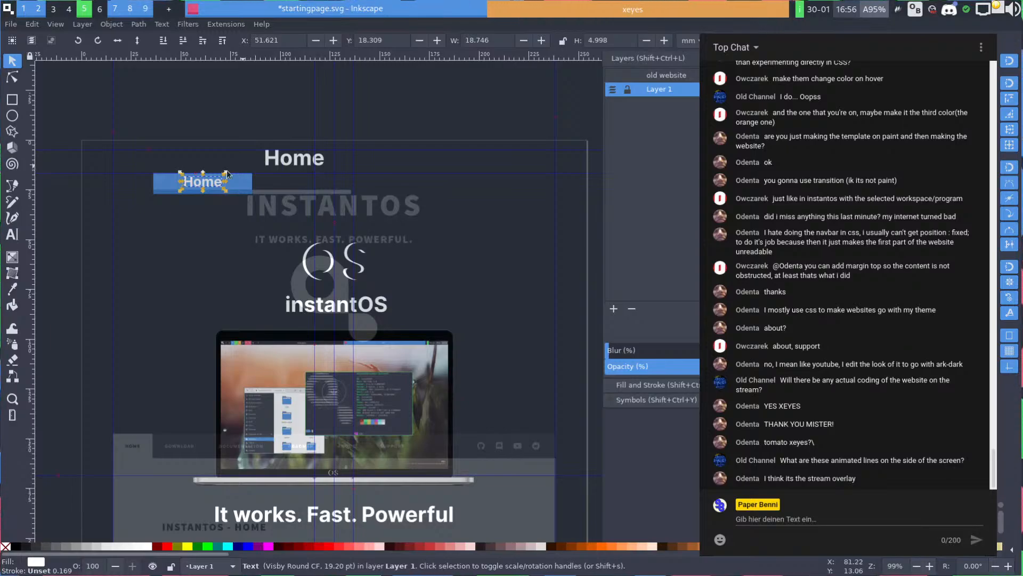
ctrl+scroll(227, 173, up, 2)
click(377, 151)
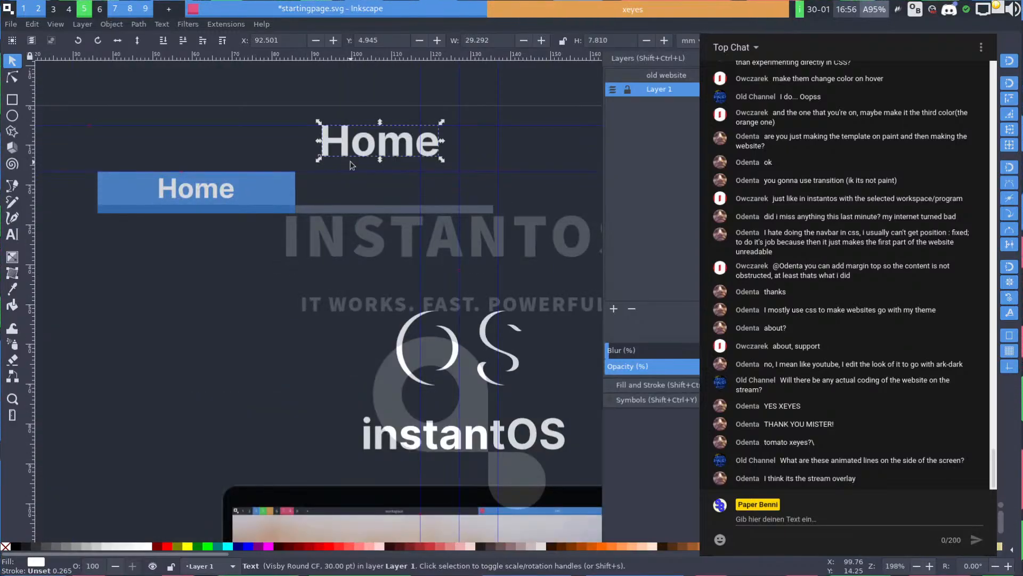
key(Delete)
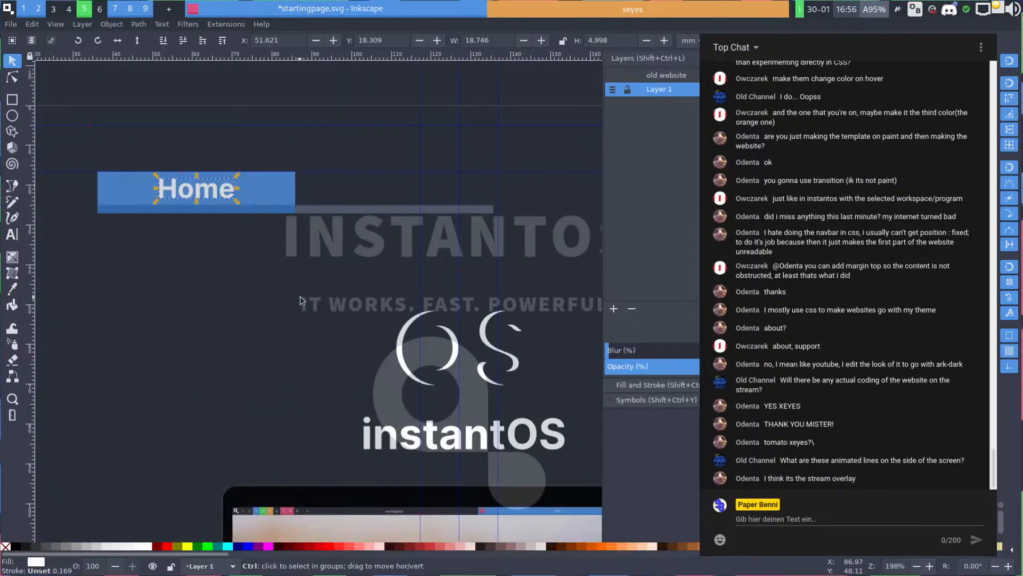
Set the blue button's Home label to a font size of 20 px and centre it on the button
scroll(300, 296, down, 2)
key(space)
scroll(332, 240, up, 2)
key(space)
drag(307, 188, 266, 374)
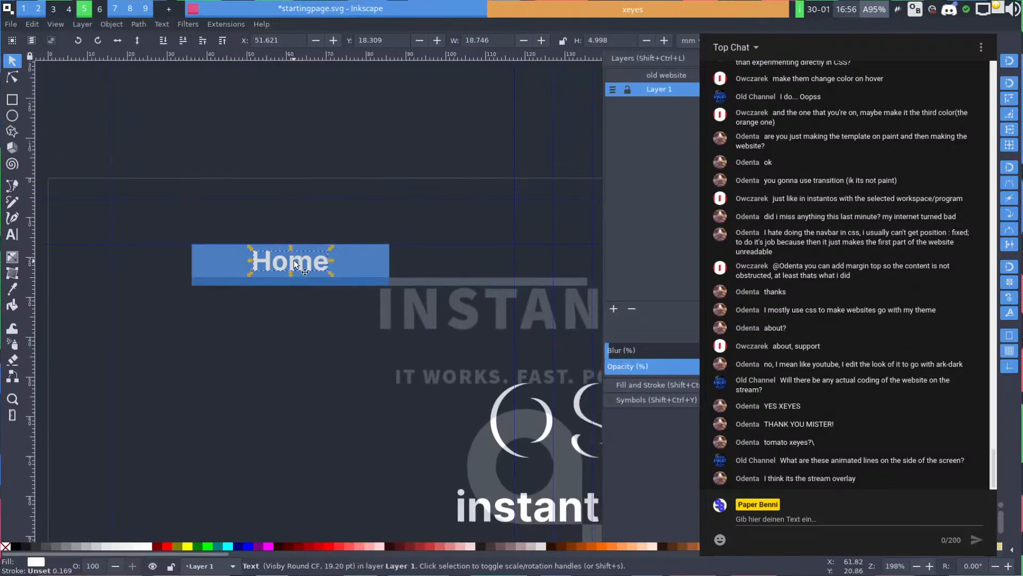
key(t)
double_click(294, 261)
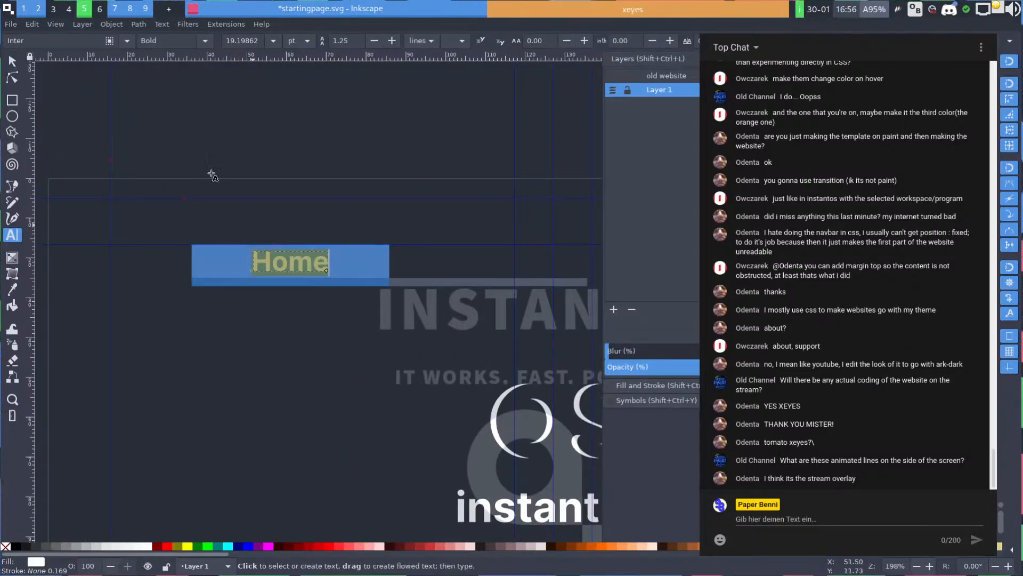
click(273, 41)
click(275, 38)
click(303, 41)
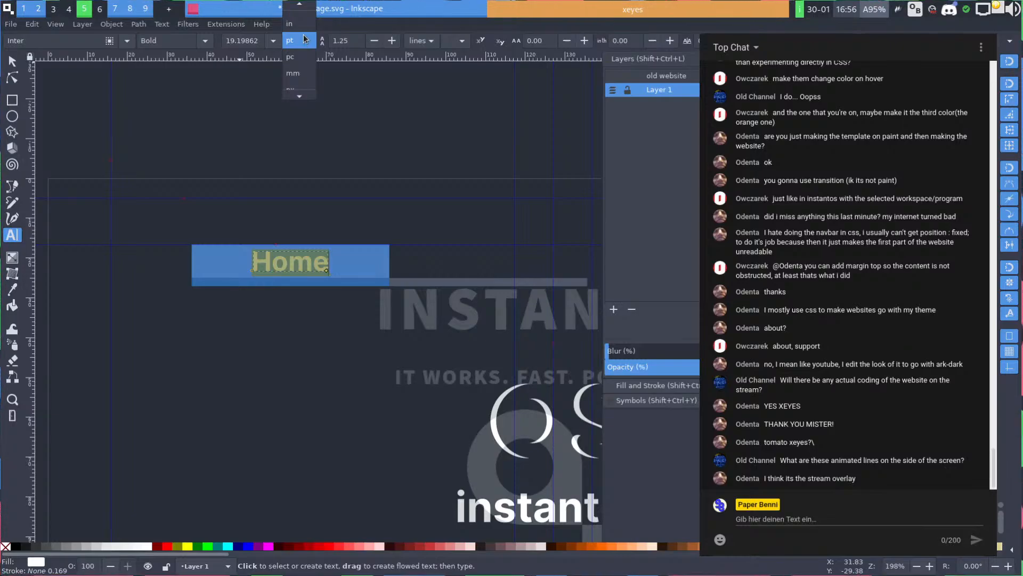
click(296, 91)
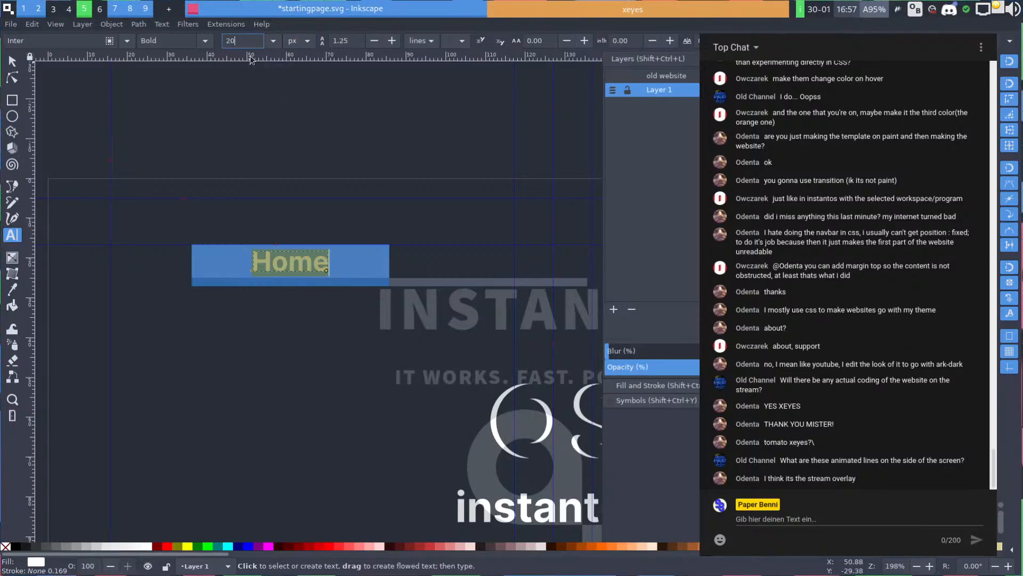
text(20)
key(Return)
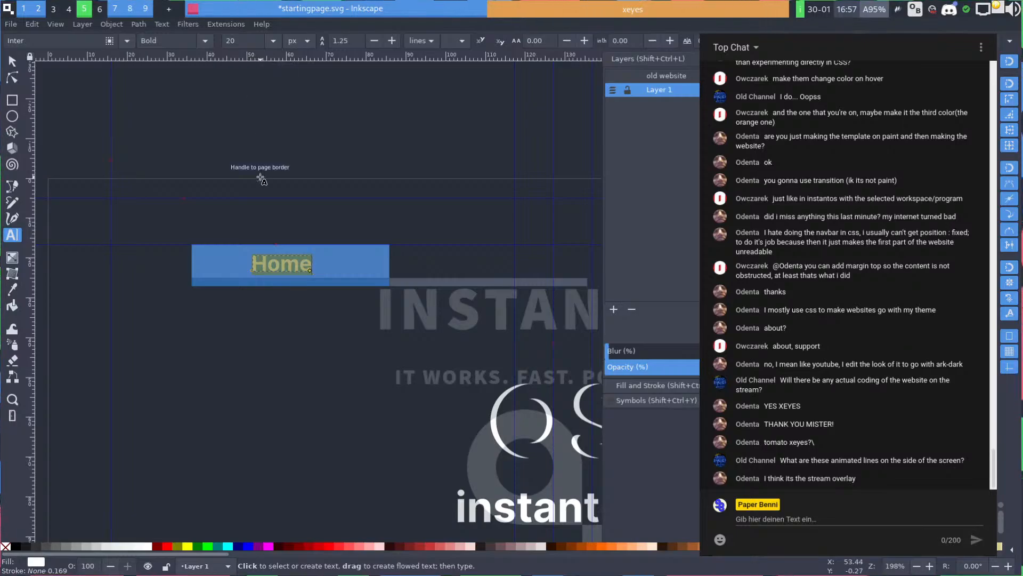
key(F1)
drag(286, 268, 295, 267)
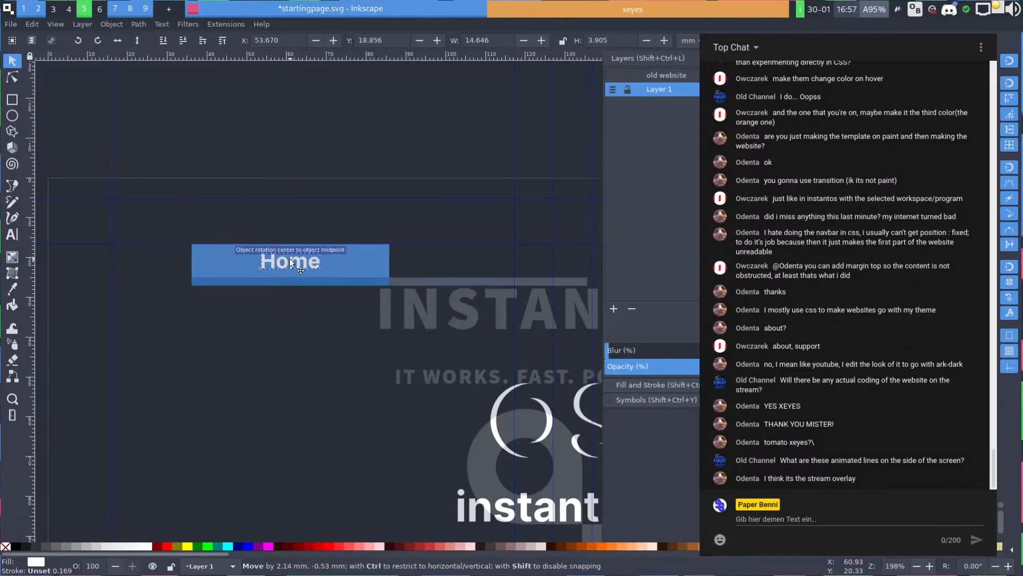
Duplicate the Home label and centre the copy on the grey button next to the blue one
click(429, 269)
scroll(428, 270, down, 4)
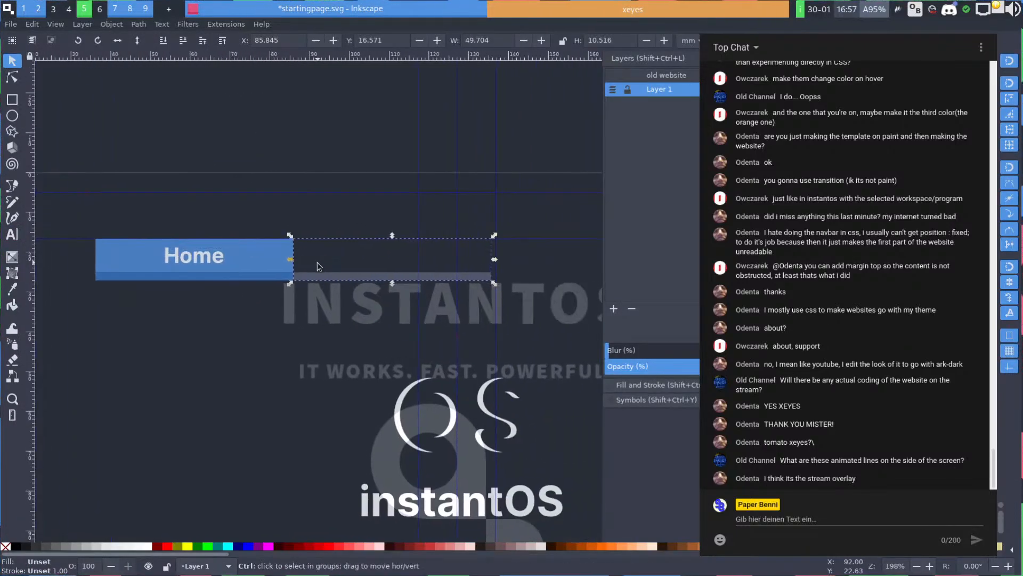
scroll(362, 321, up, 3)
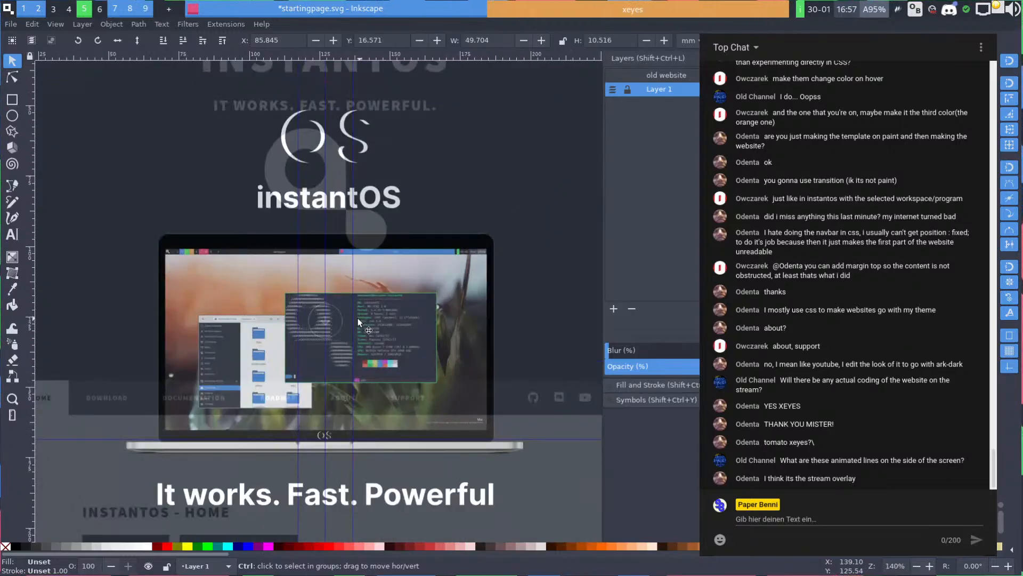
drag(325, 241, 405, 369)
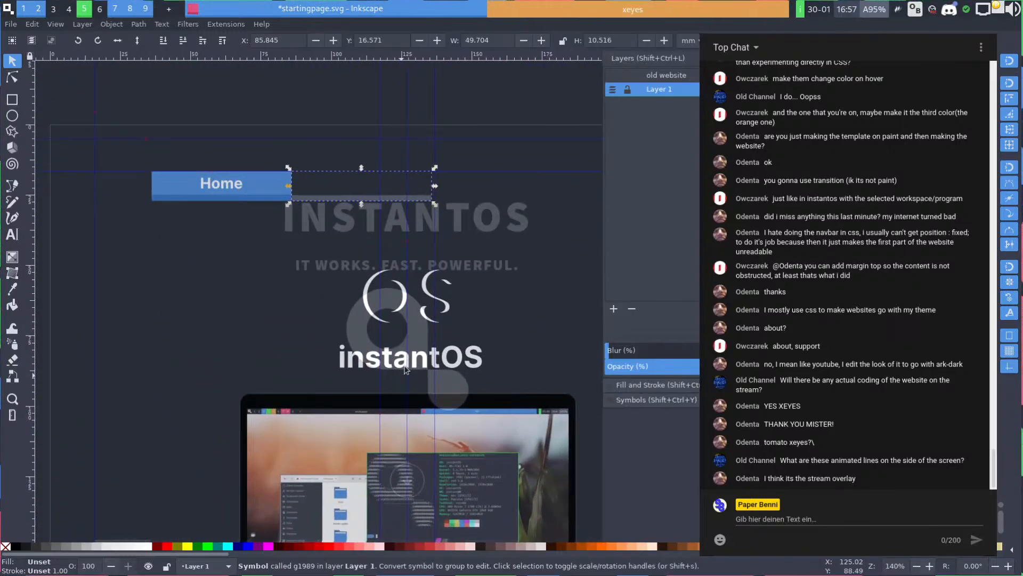
click(276, 189)
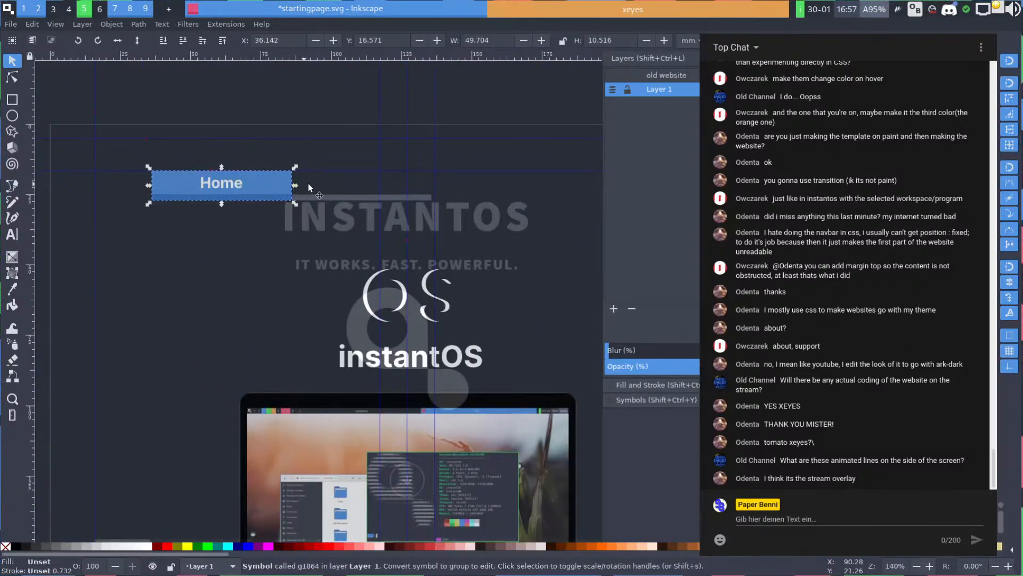
ctrl+click(232, 180)
drag(234, 182, 371, 184)
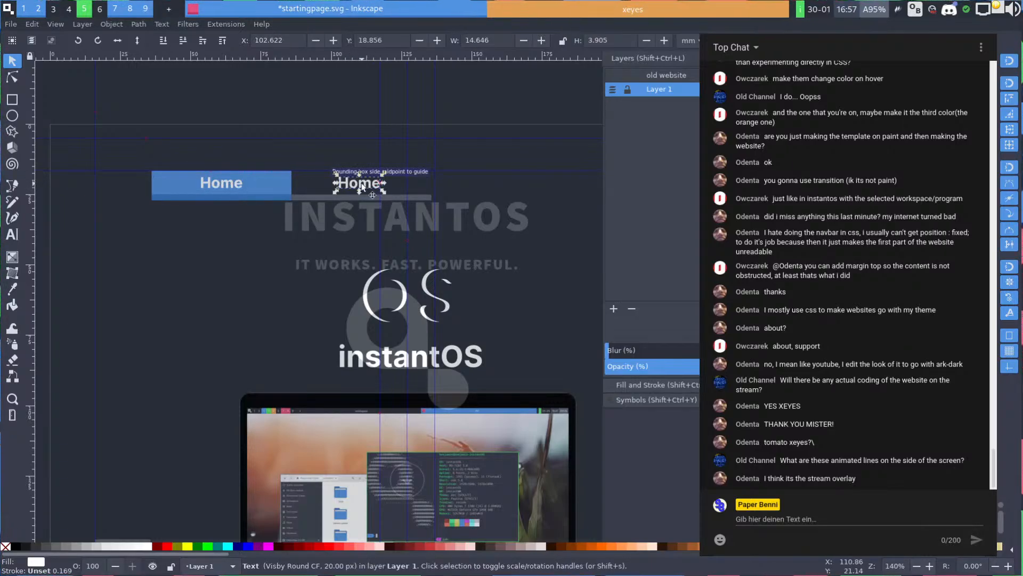
key(ctrl+a)
click(237, 145)
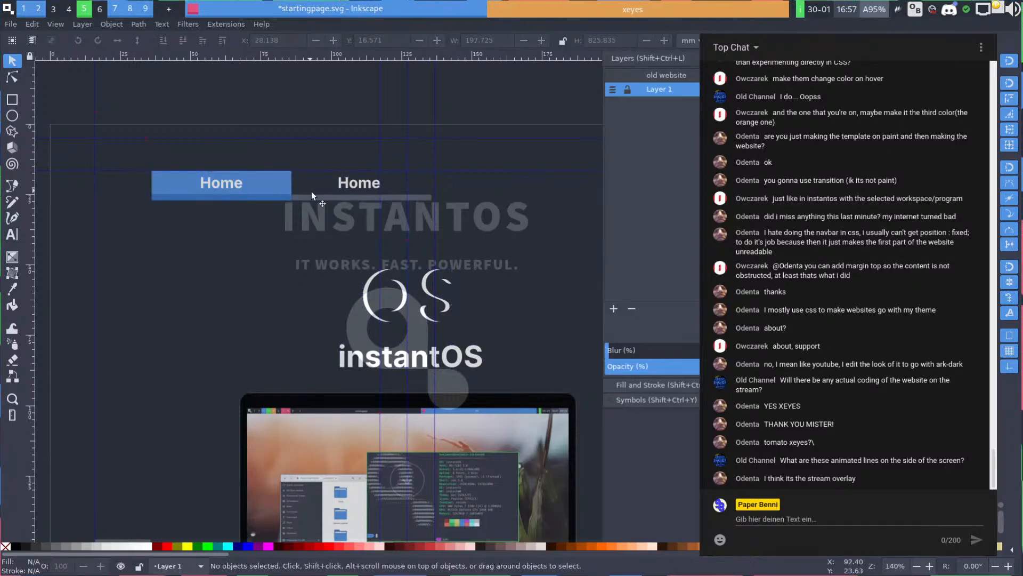
Delete the grey button behind the duplicated Home label and select the blue Home button
click(312, 194)
key(Delete)
click(275, 182)
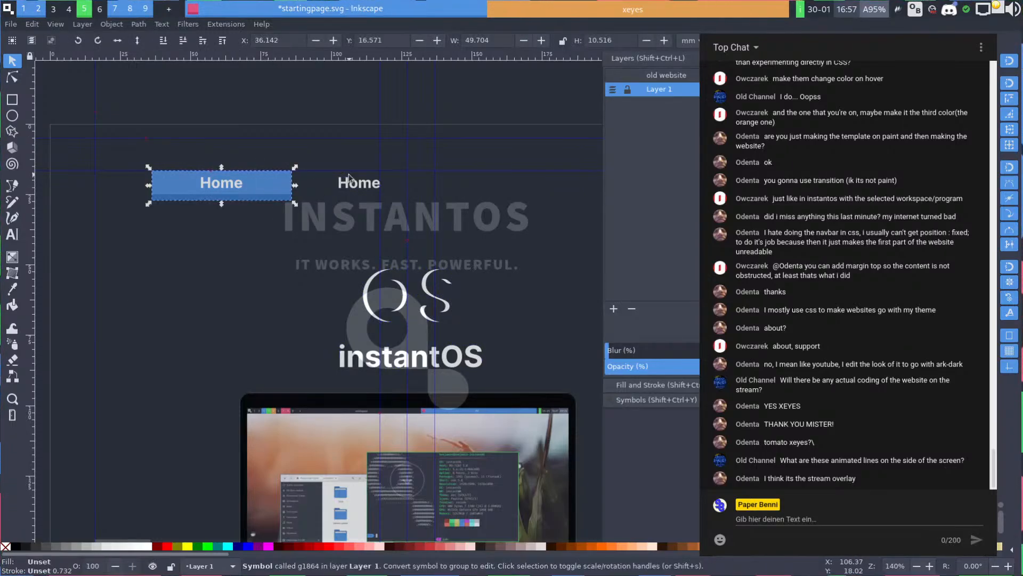
Delete the duplicated Home label next to the blue button
click(352, 181)
key(Delete)
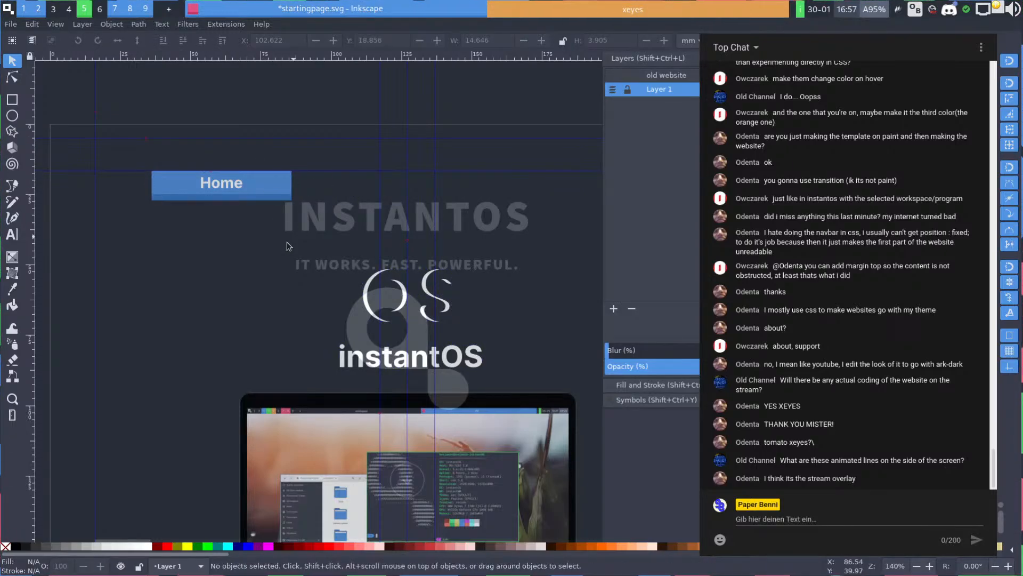
Narrow the blue Home button to a width of about 39.7 mm and re-centre its label on it
click(276, 184)
scroll(276, 183, up, 1)
scroll(261, 174, up, 1)
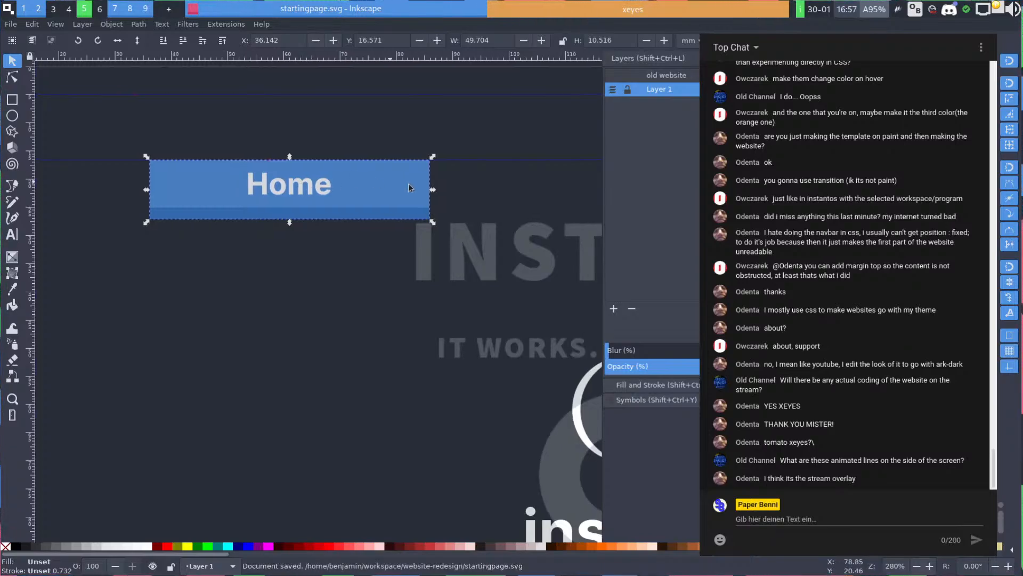
drag(428, 189, 380, 194)
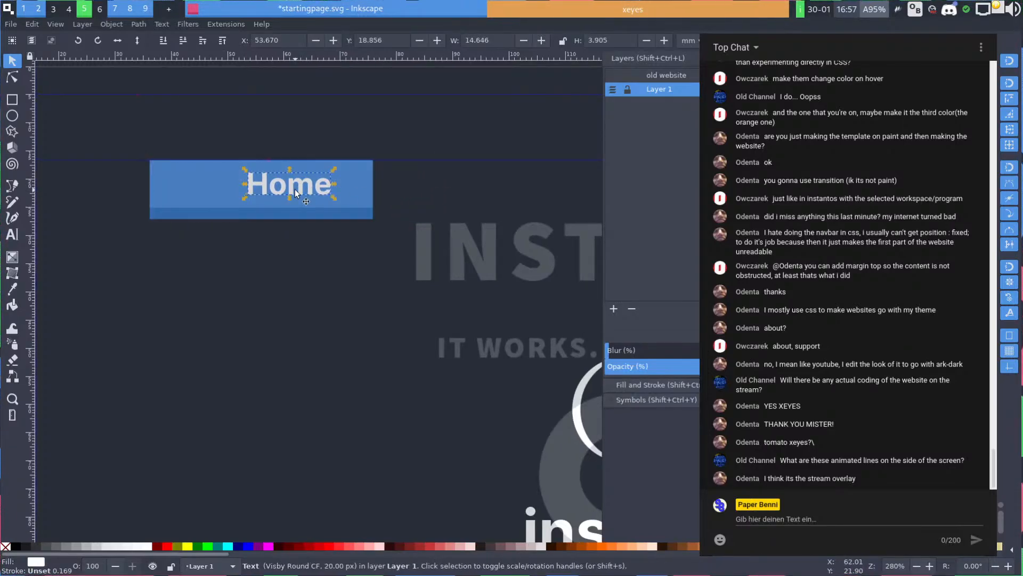
drag(309, 187, 281, 183)
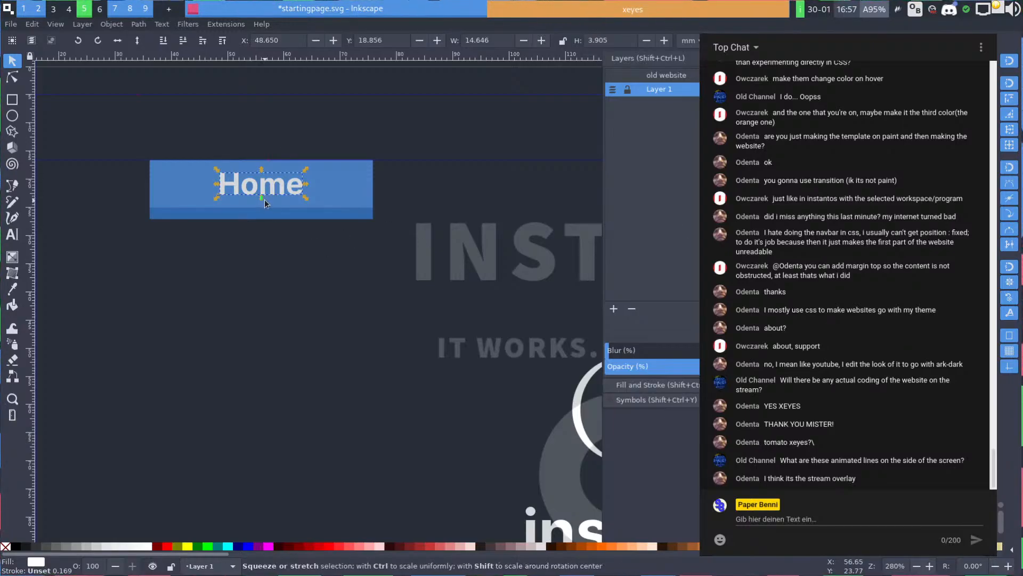
Set the Home label's font size to 18 px and centre it on the blue button again
scroll(265, 200, down, 1)
scroll(292, 228, down, 2)
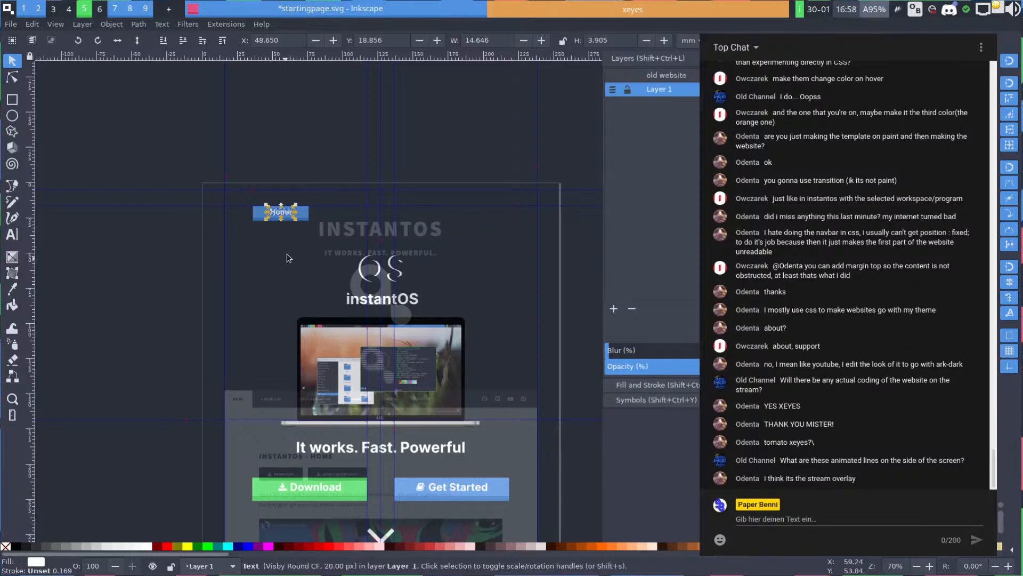
scroll(337, 181, up, 2)
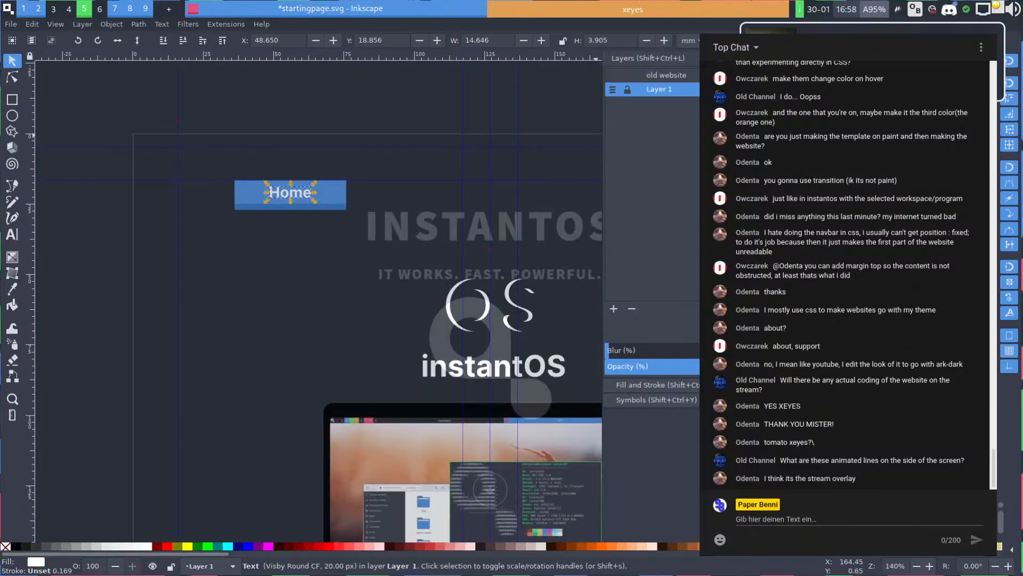
scroll(319, 203, up, 1)
key(t)
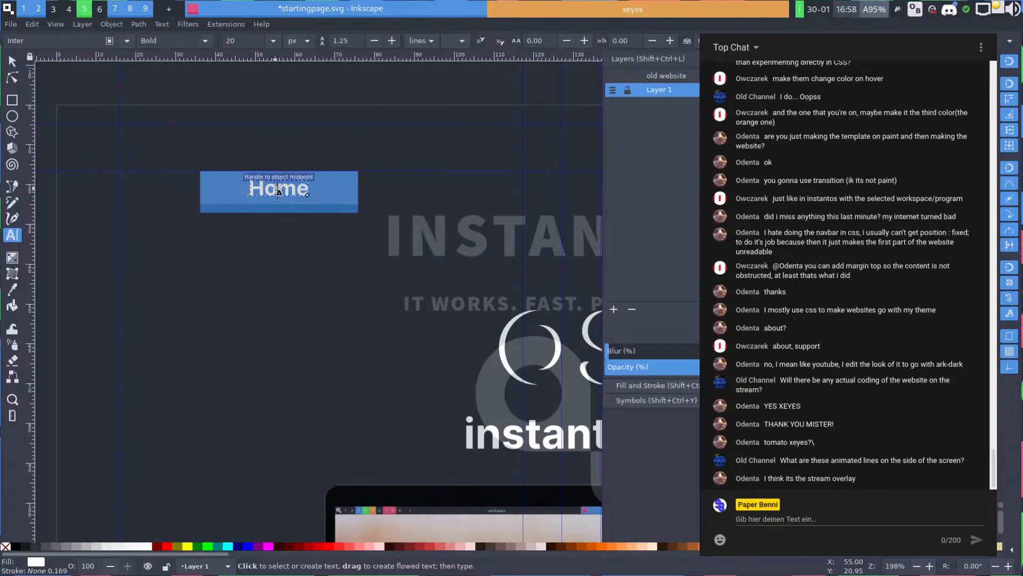
double_click(268, 191)
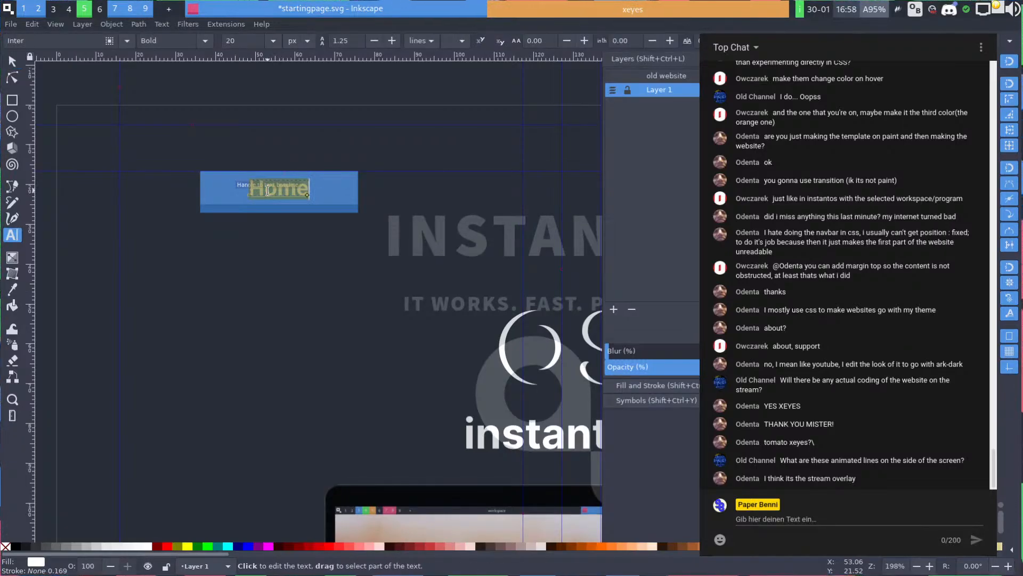
text(1)
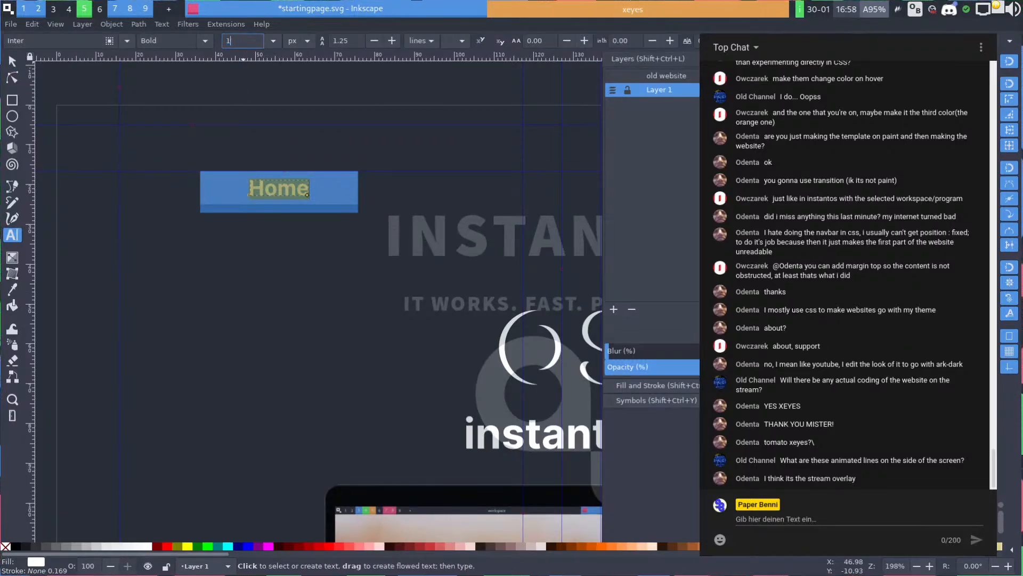
text(8)
key(Return)
key(Escape)
key(s)
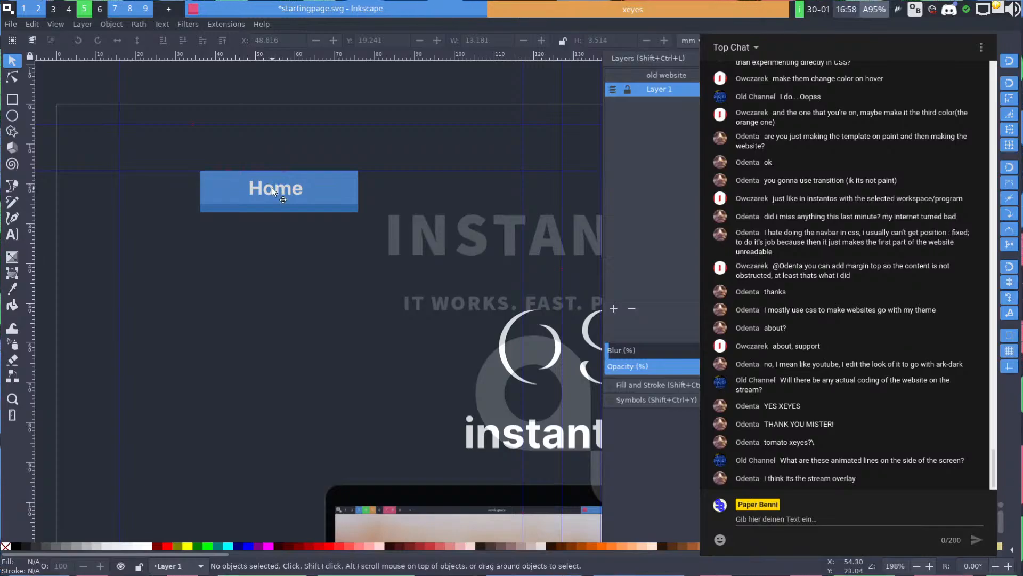
drag(275, 191, 286, 206)
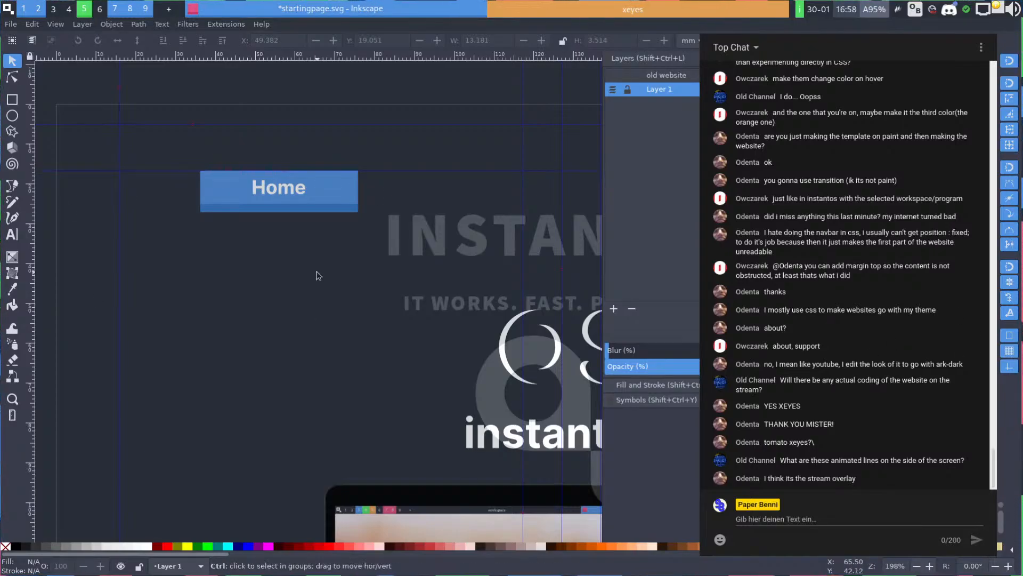
Duplicate the Home button with its label and place the copy flush against the original's right edge
scroll(316, 275, down, 3)
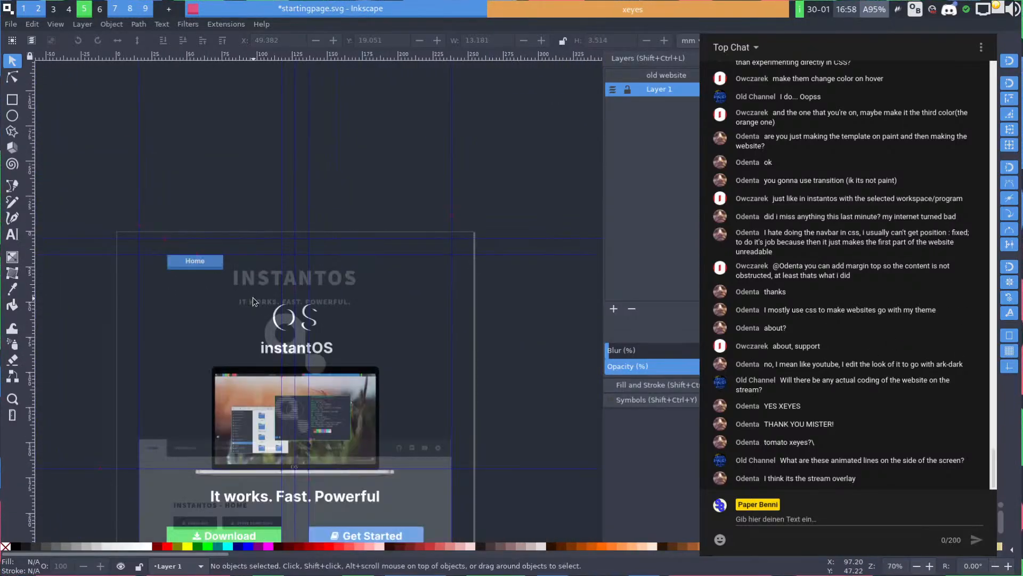
scroll(212, 287, up, 4)
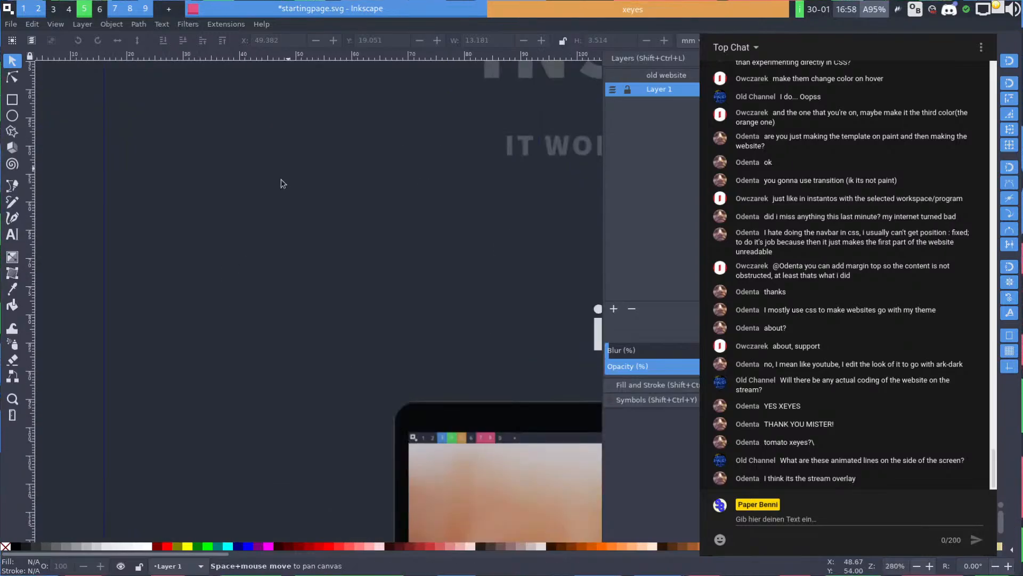
scroll(282, 184, up, 5)
scroll(225, 280, right, 3)
click(192, 262)
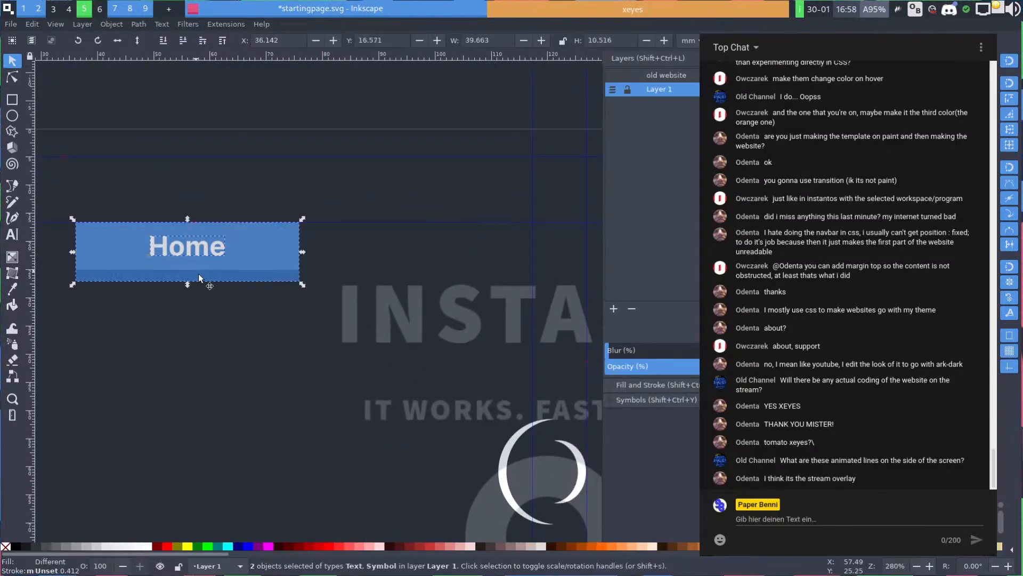
key(ctrl+d)
drag(251, 260, 305, 272)
click(195, 358)
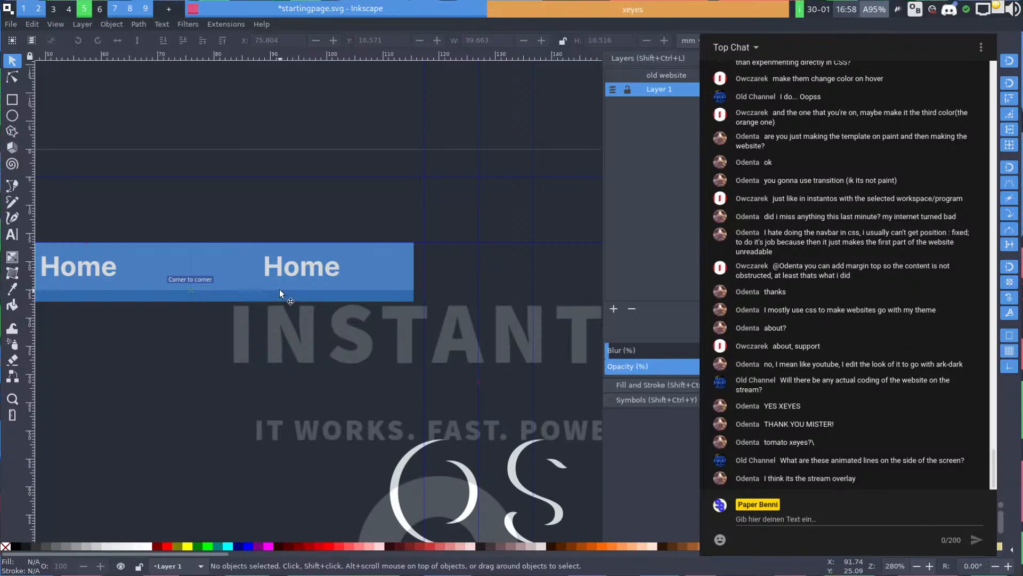
Change the copied button's label text to About
double_click(302, 267)
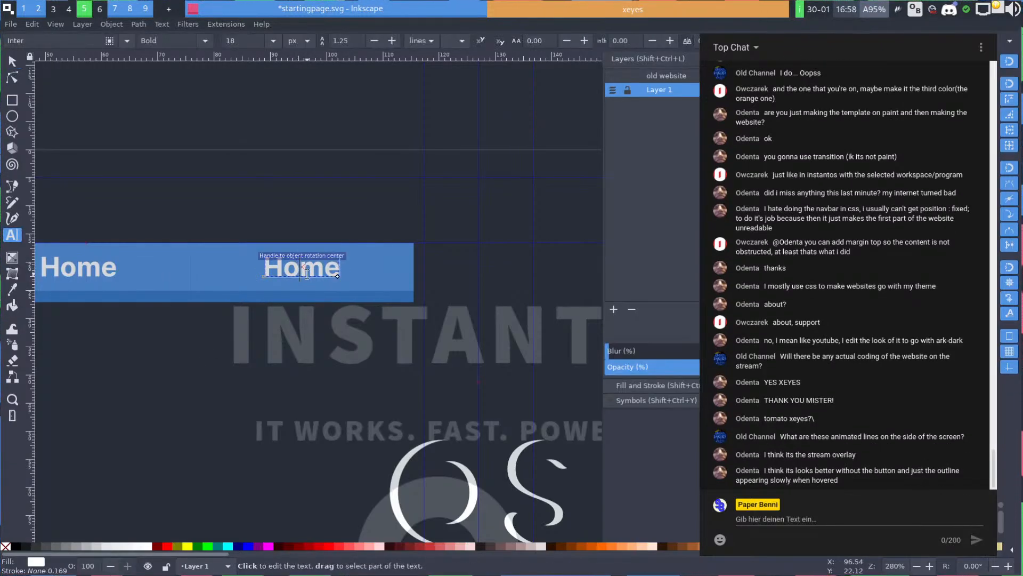
double_click(304, 271)
text(S)
key(BackSpace)
text(Abo)
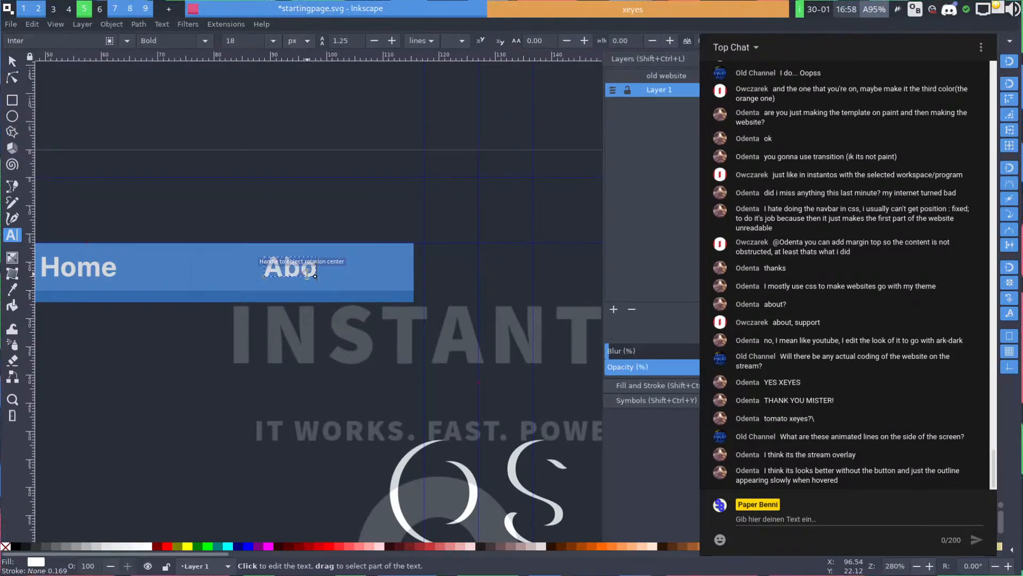
text(uts)
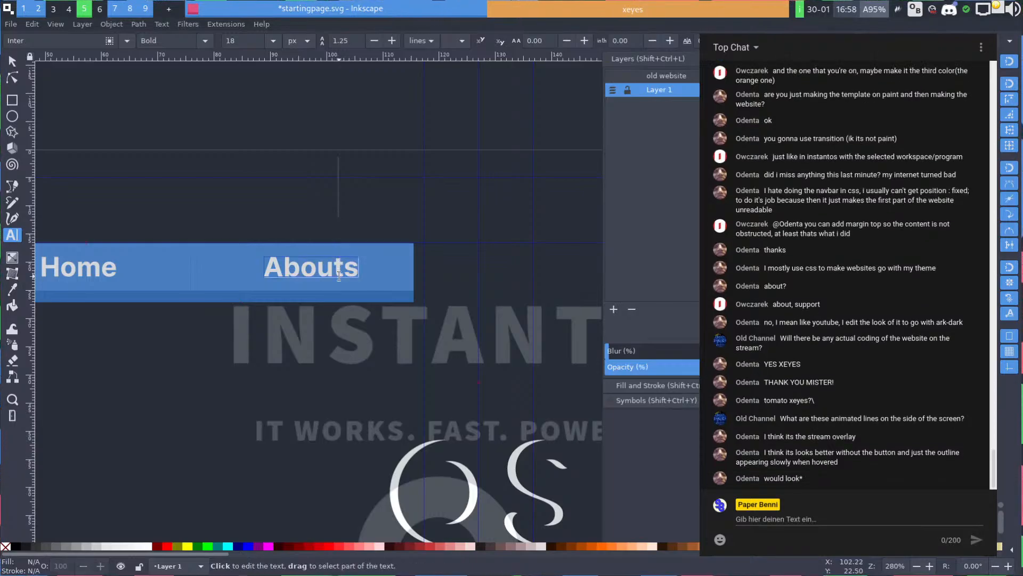
key(BackSpace)
key(Escape)
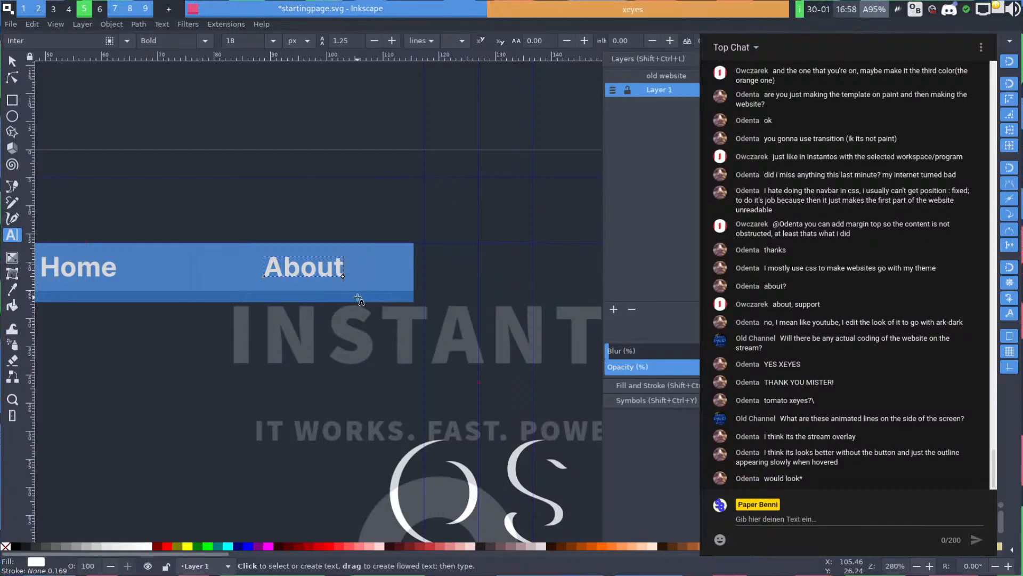
Duplicate the About button with its label and place the copy flush against the About button's right edge
key(s)
click(379, 273)
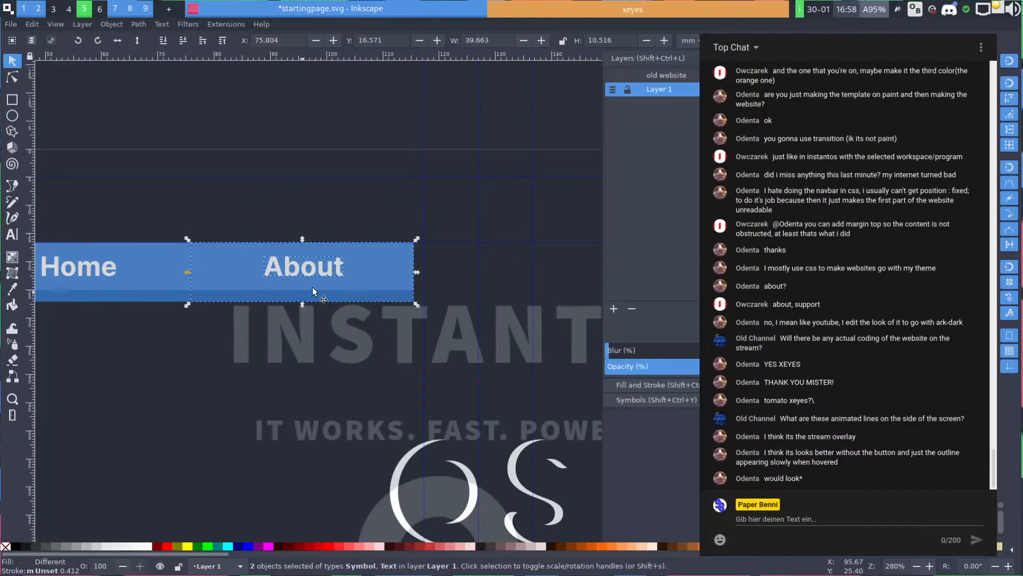
drag(332, 277, 432, 269)
key(ctrl+d)
scroll(267, 283, right, 4)
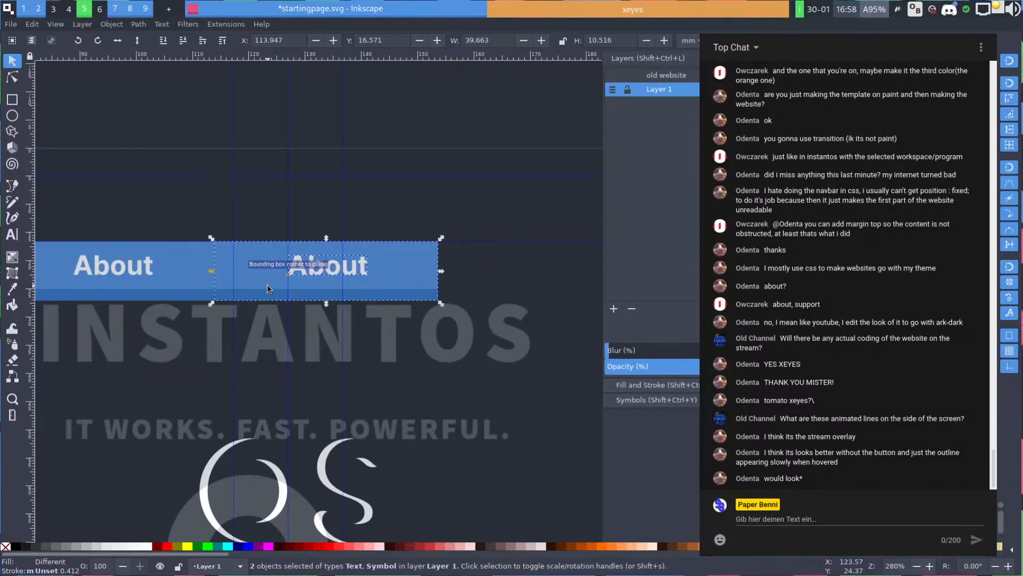
drag(282, 281, 291, 281)
drag(366, 261, 285, 259)
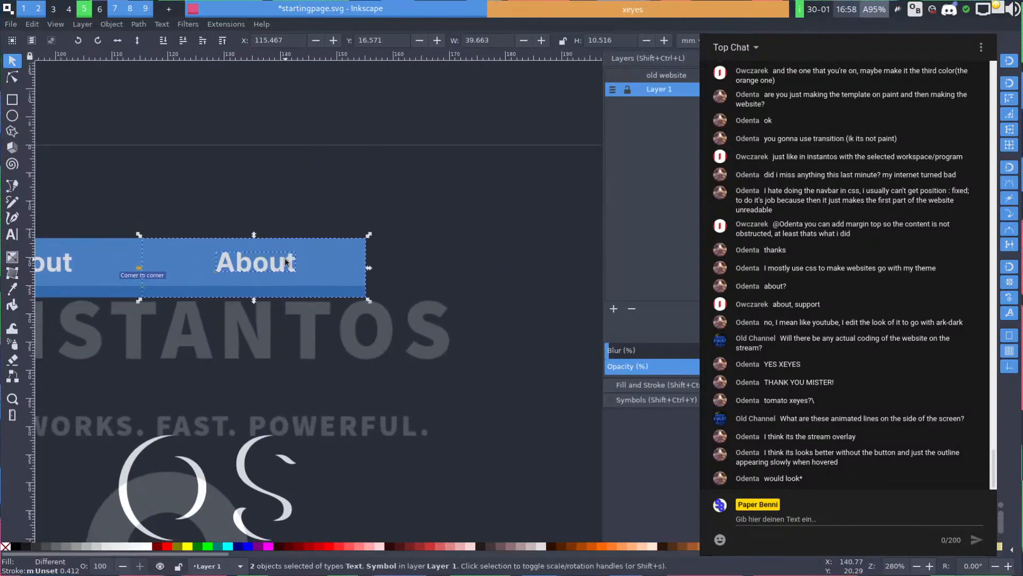
Change the third button's label text to Community and centre it on the button
click(282, 218)
key(t)
double_click(274, 265)
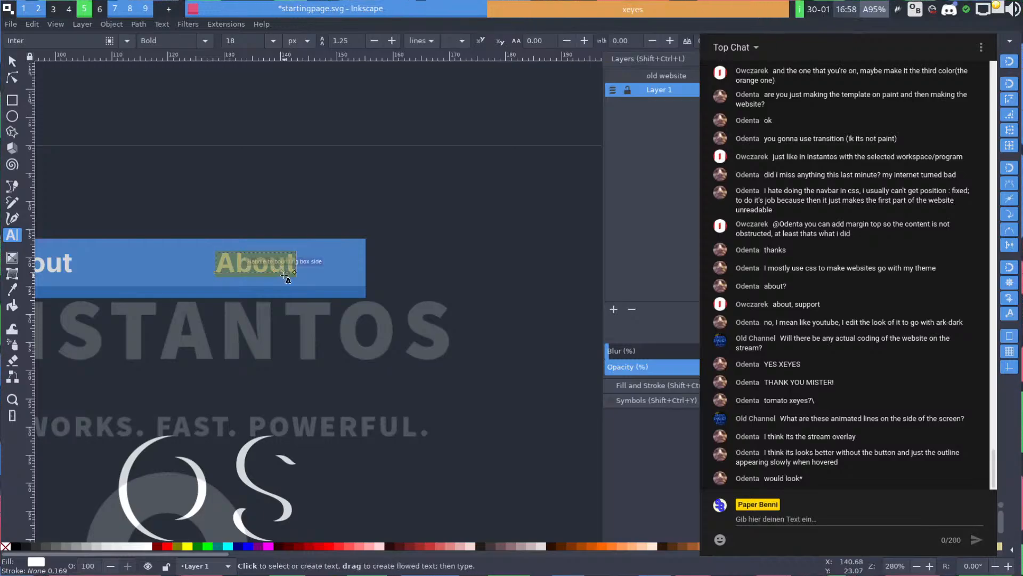
text(Community)
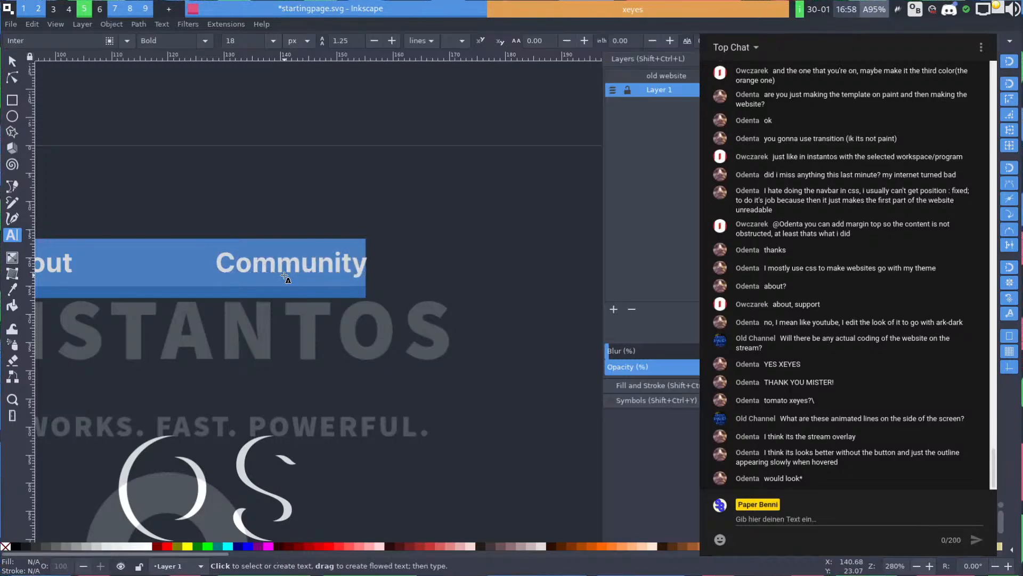
key(Escape)
key(s)
drag(326, 266, 253, 266)
shift+click(347, 276)
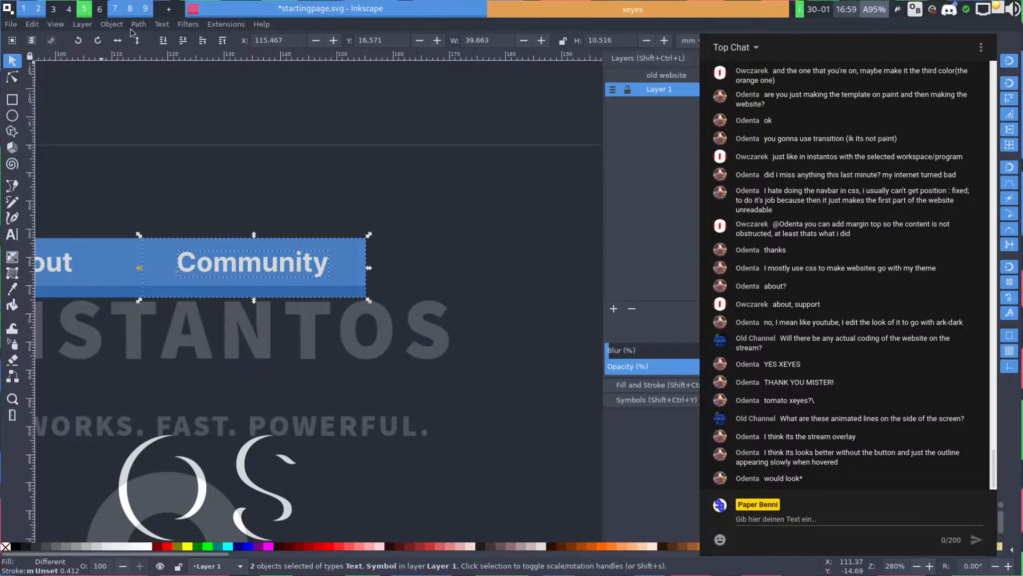
click(54, 24)
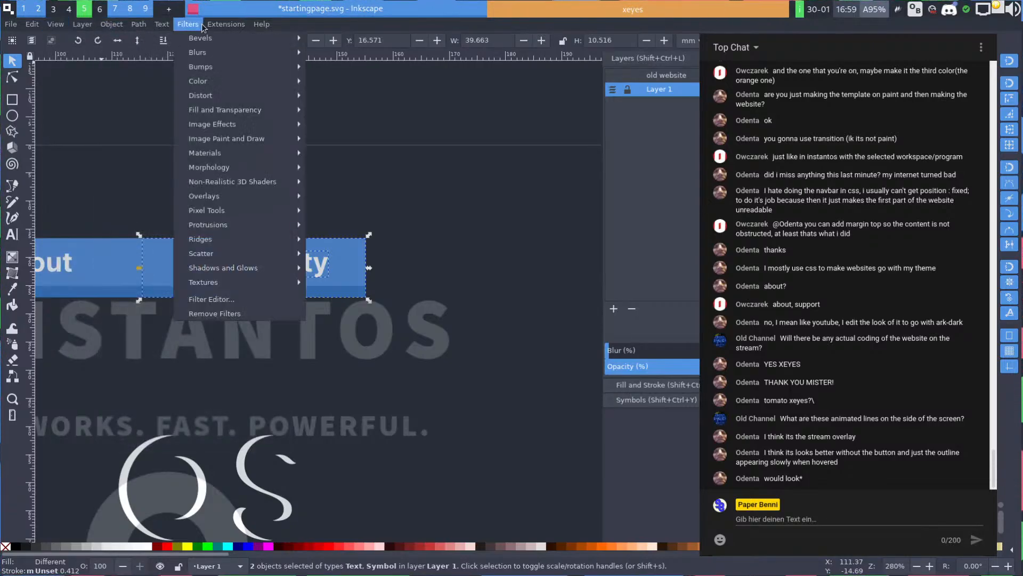
mouse_move(112, 25)
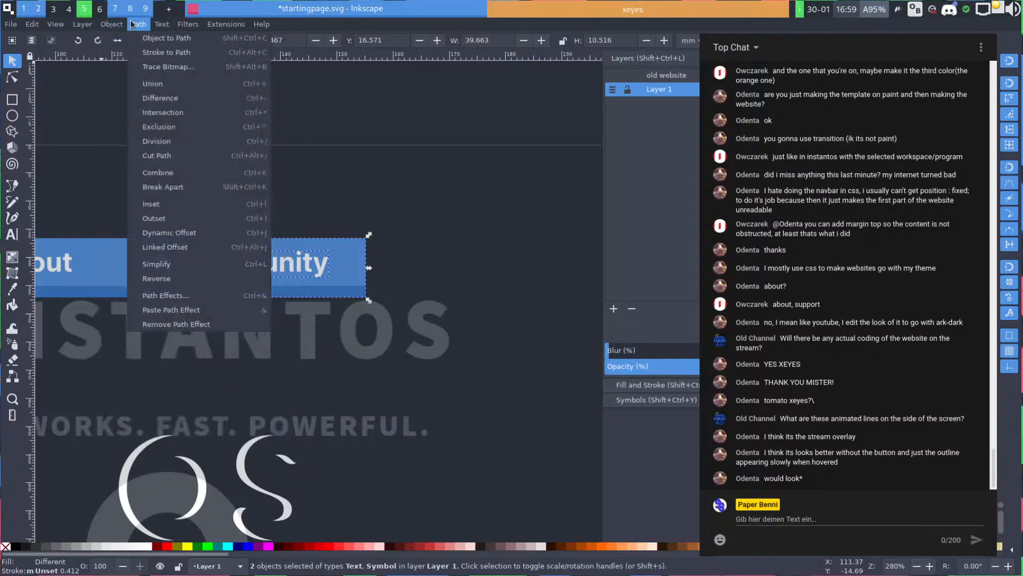
mouse_move(200, 26)
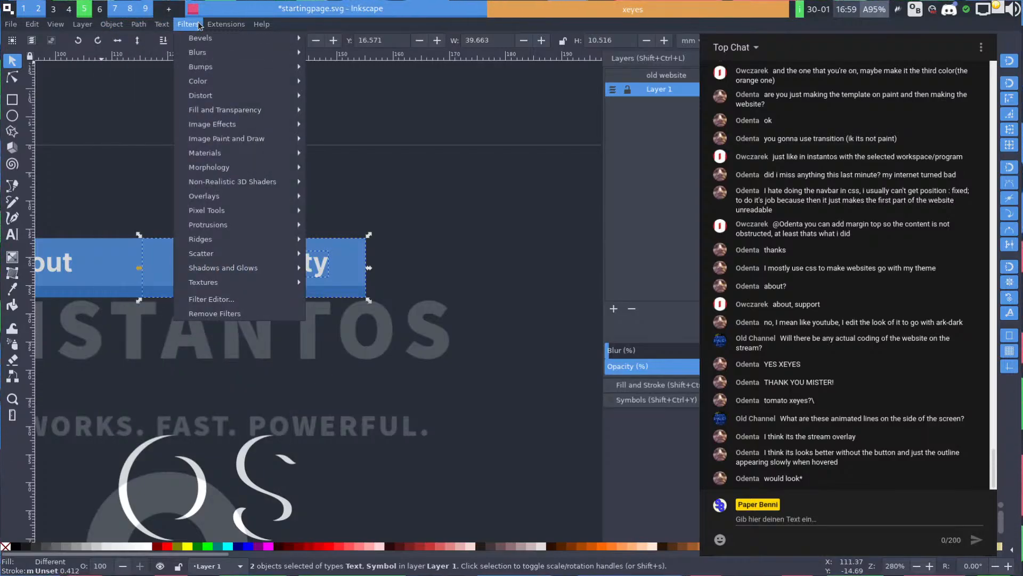
mouse_move(61, 30)
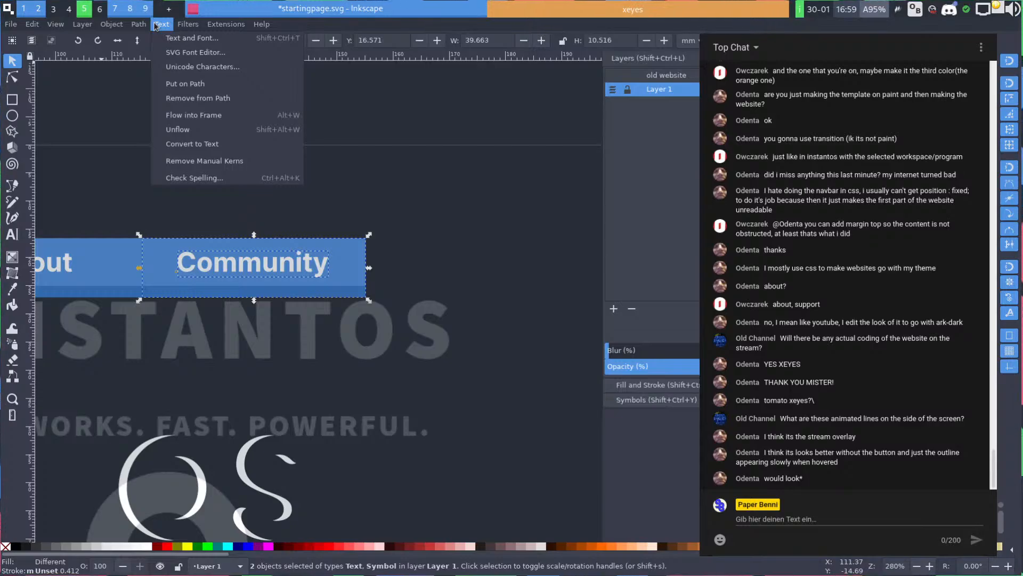
click(155, 26)
click(184, 213)
drag(249, 184, 496, 155)
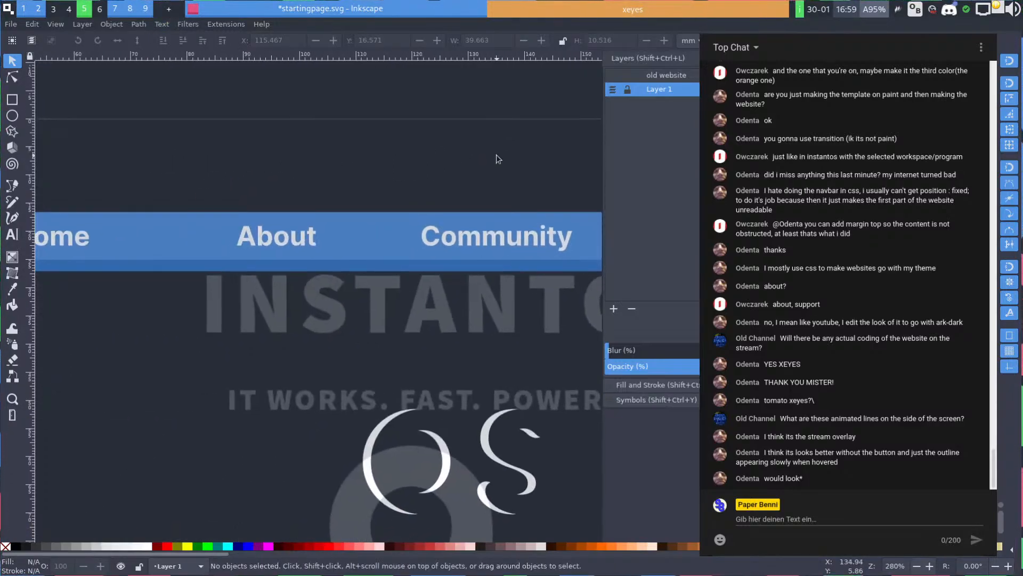
key(space)
drag(283, 206, 454, 196)
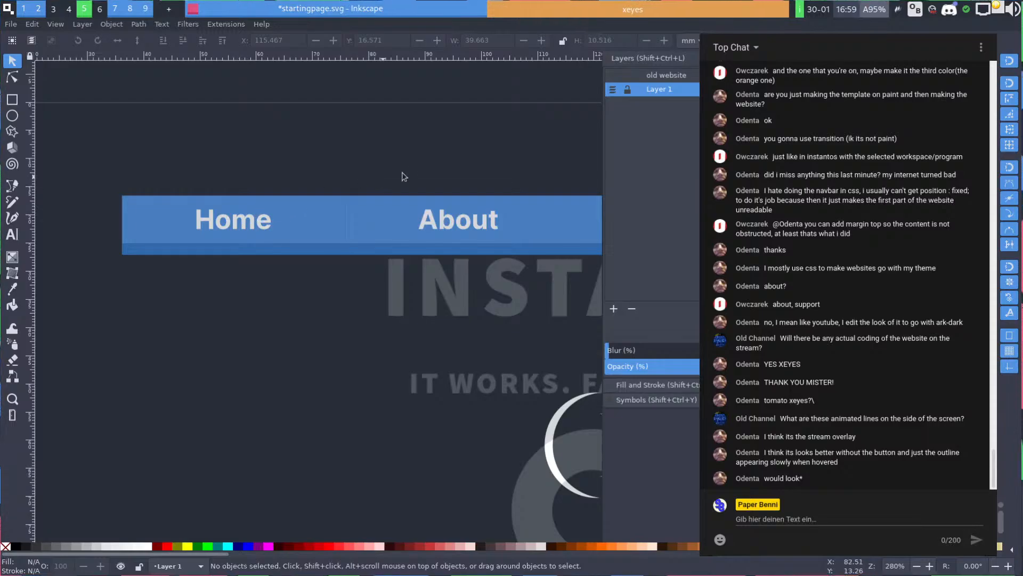
drag(404, 177, 66, 189)
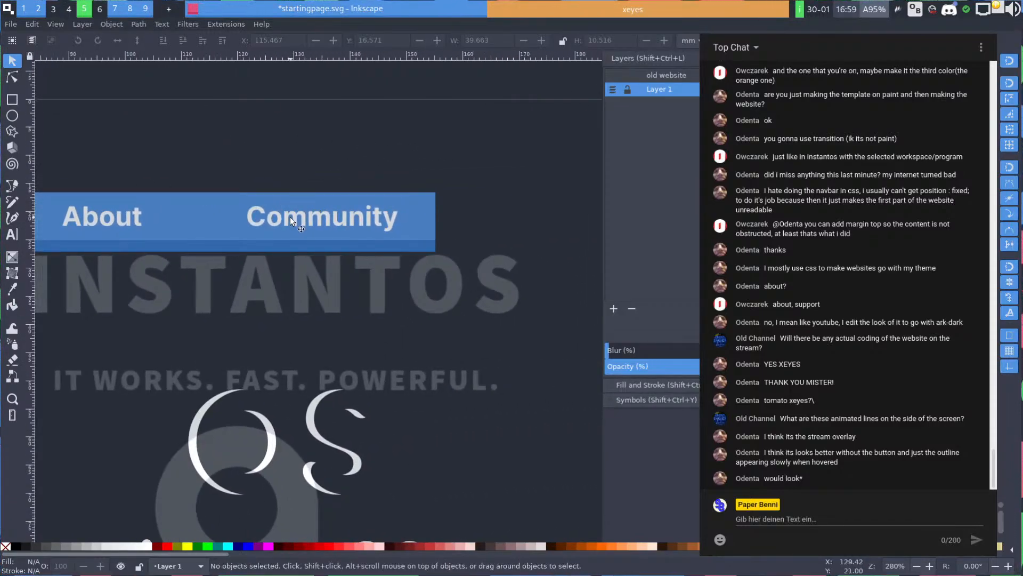
click(329, 218)
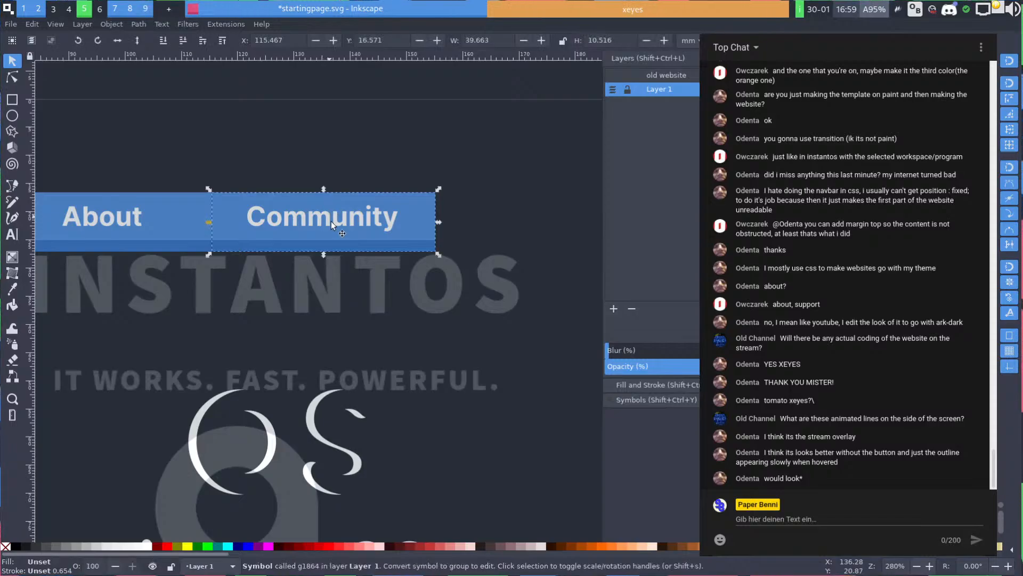
click(330, 182)
click(344, 217)
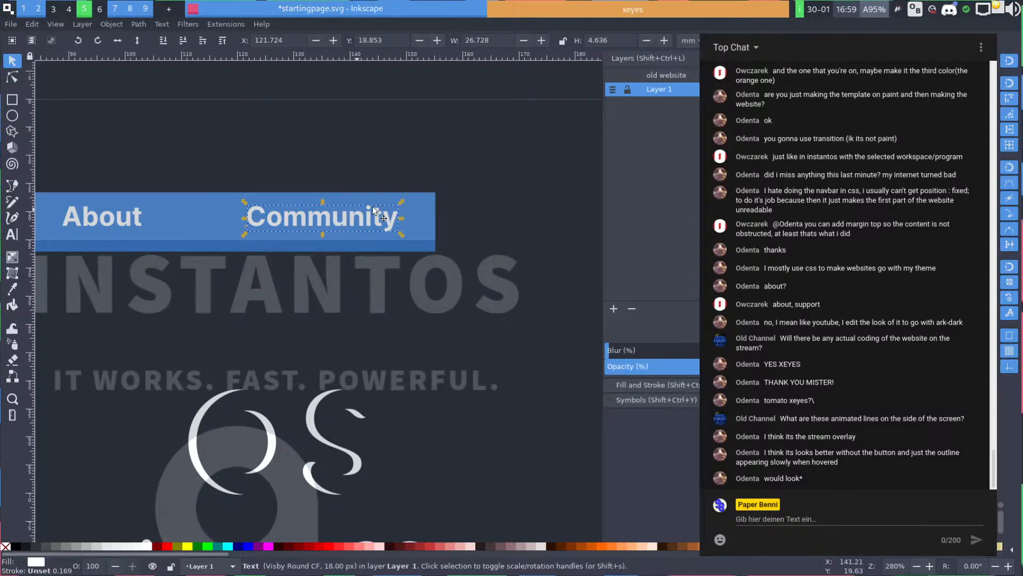
shift+click(420, 211)
click(313, 167)
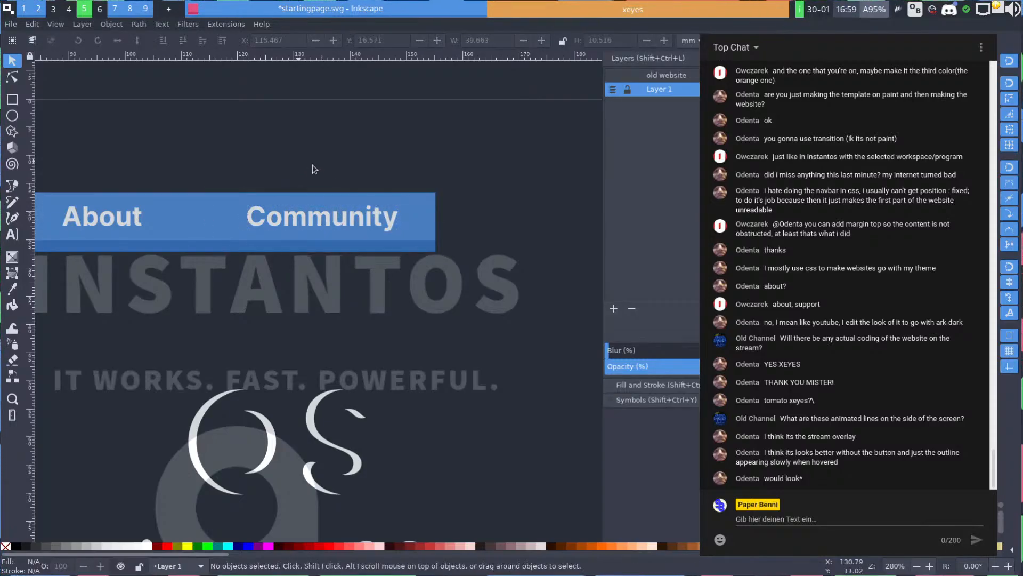
Change the third navigation button's label text from Community to Downloads
scroll(247, 195, down, 2)
drag(247, 196, 368, 204)
scroll(363, 206, up, 2)
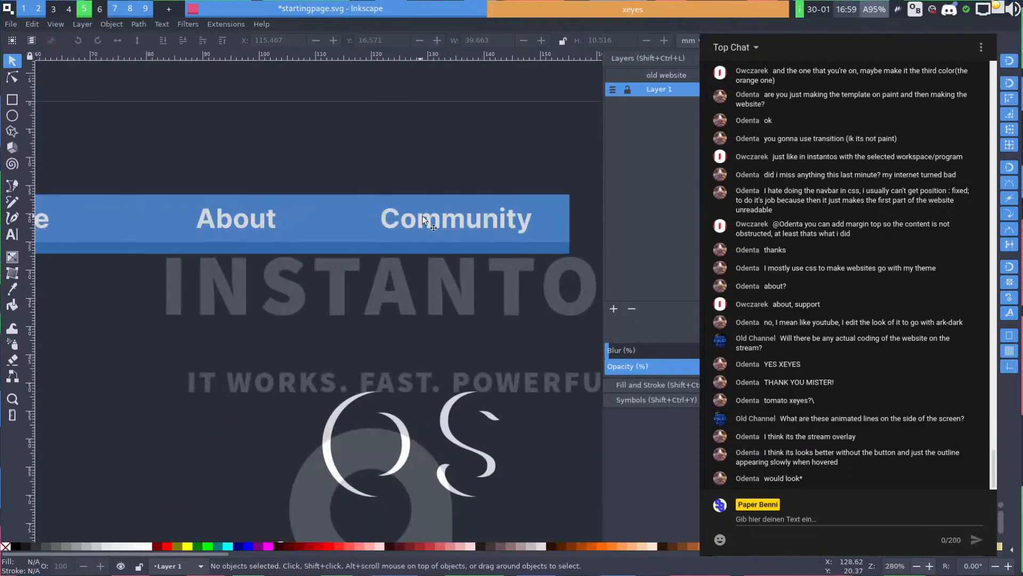
triple_click(422, 216)
text(Download)
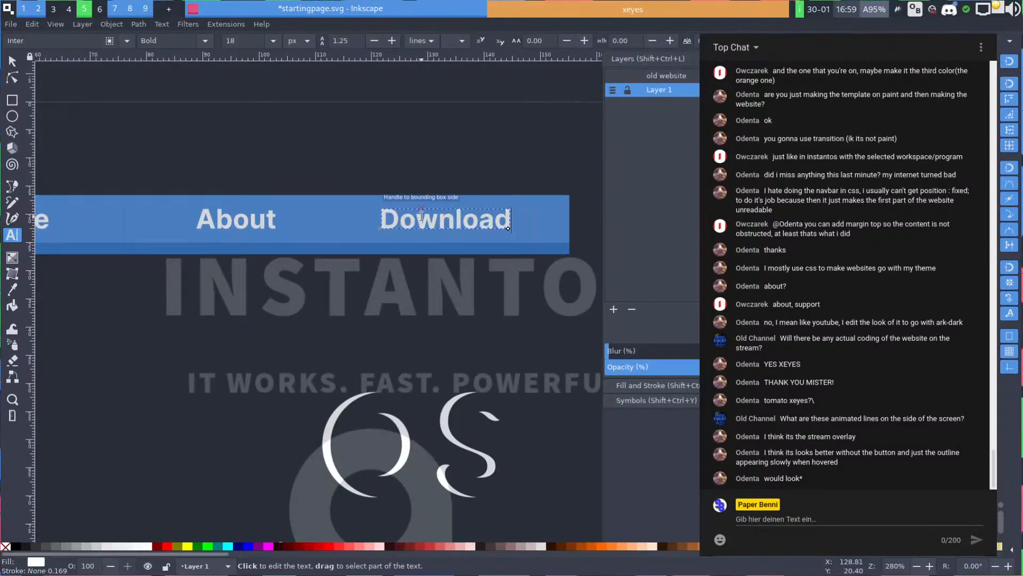
text(s)
key(Escape)
key(space)
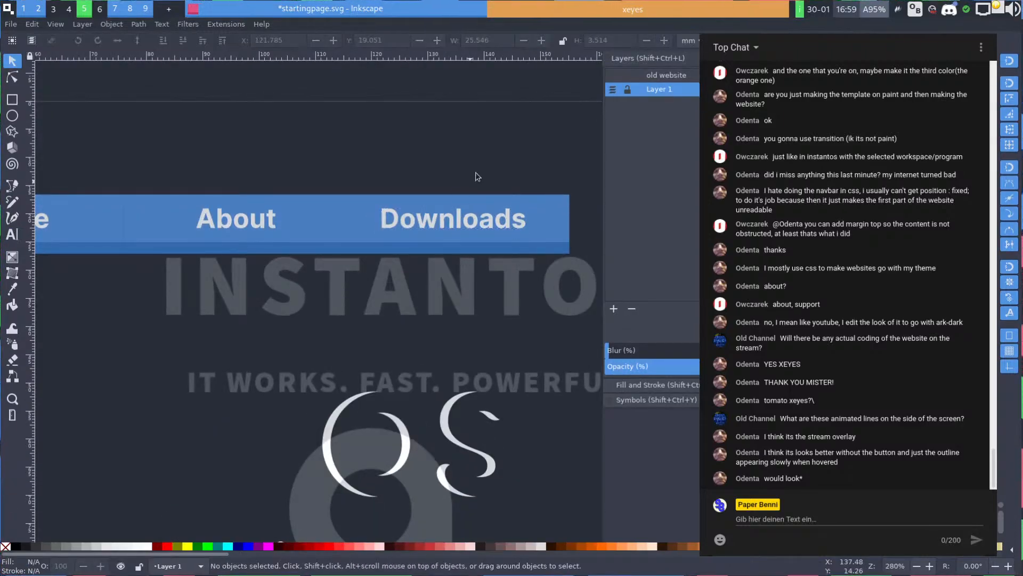
Duplicate the Downloads button with its label and place the copy flush against the Downloads button's right edge
click(367, 212)
shift+click(327, 221)
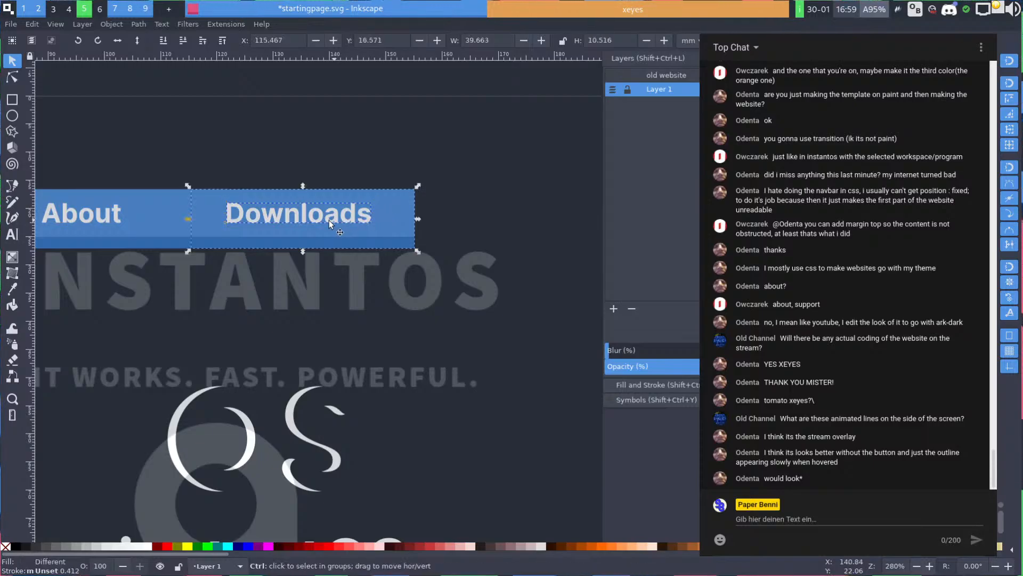
key(ctrl+d)
drag(325, 219, 344, 208)
Change the fourth button's label text to Community
double_click(343, 209)
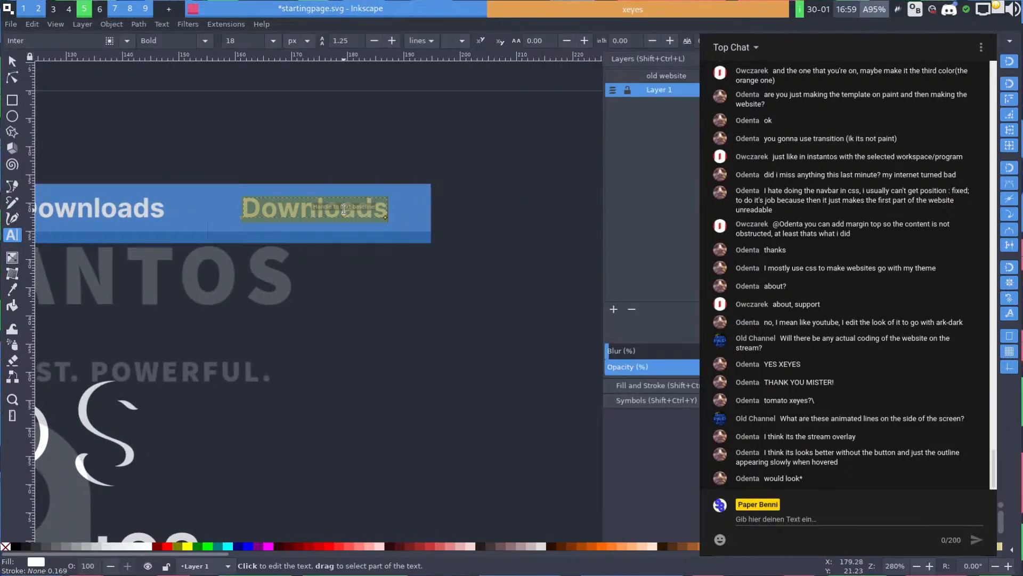
text(Community)
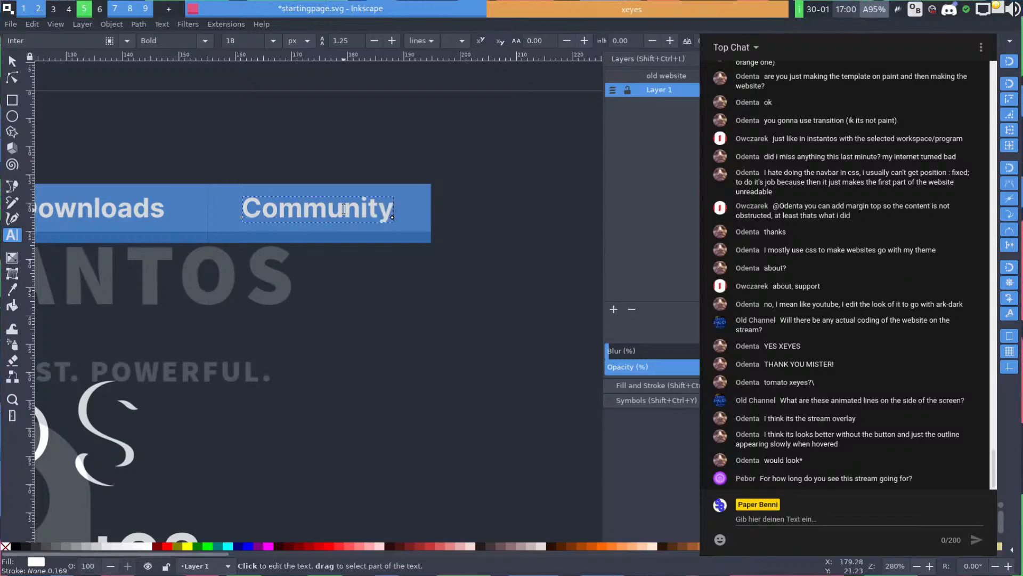
key(Escape)
key(s)
key(space)
scroll(391, 254, down, 2)
key(space)
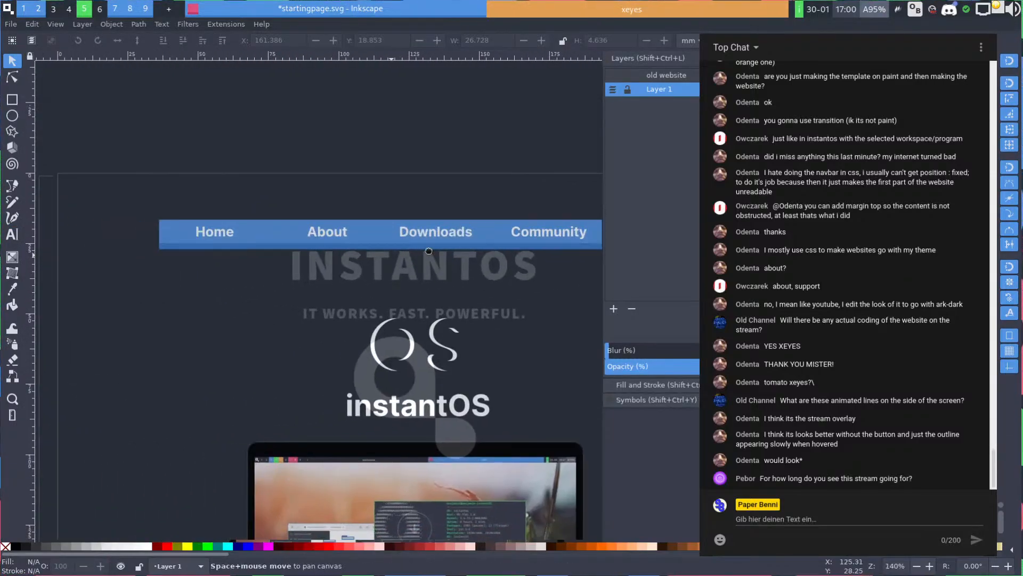
double_click(258, 230)
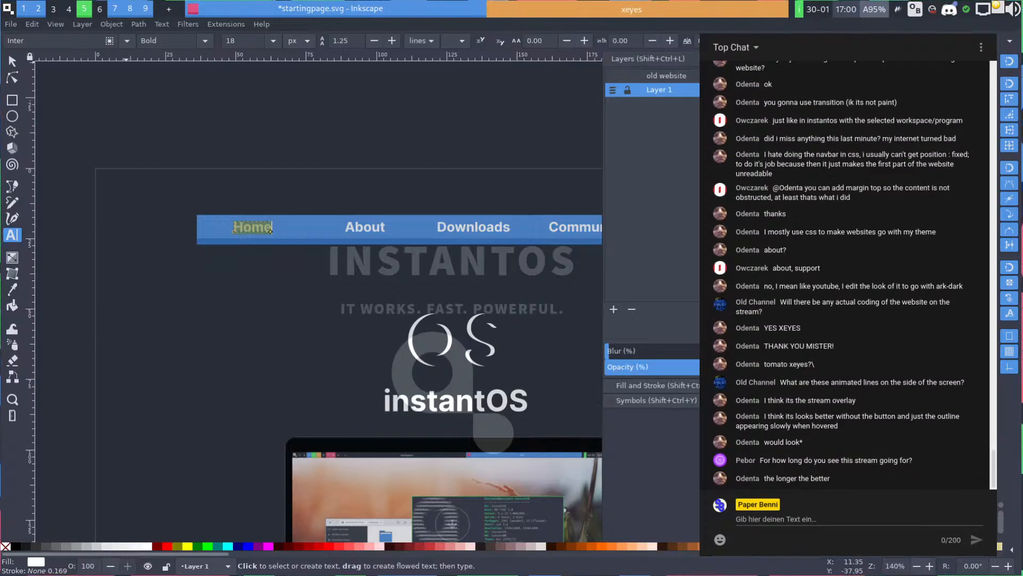
key(ctrl+])
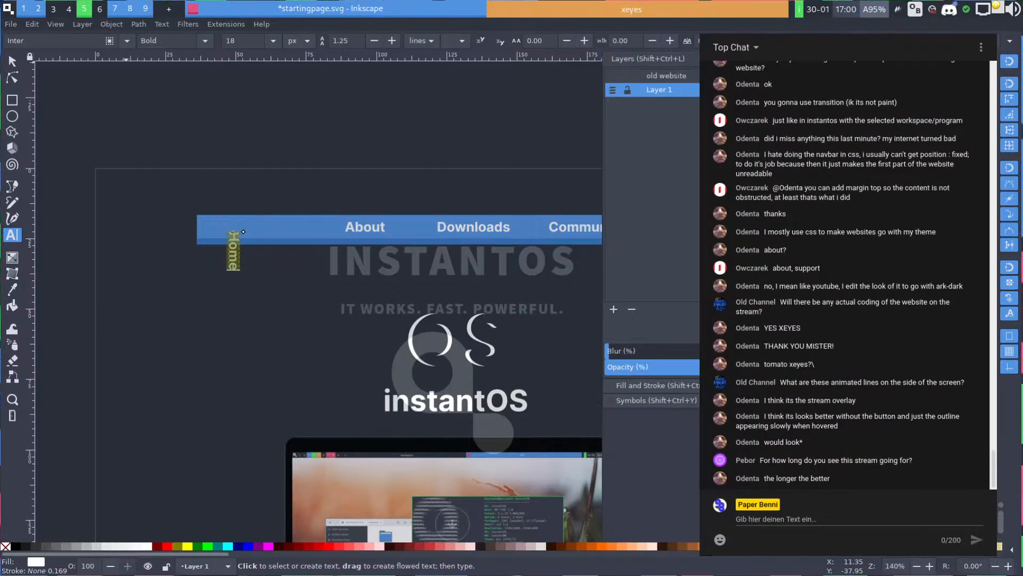
key(ctrl+z)
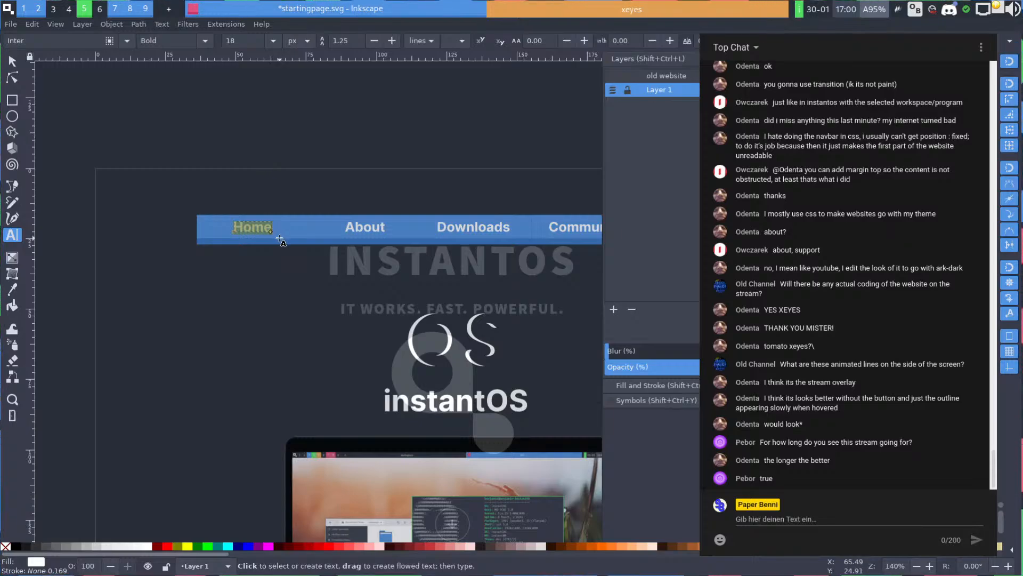
scroll(273, 232, up, 1)
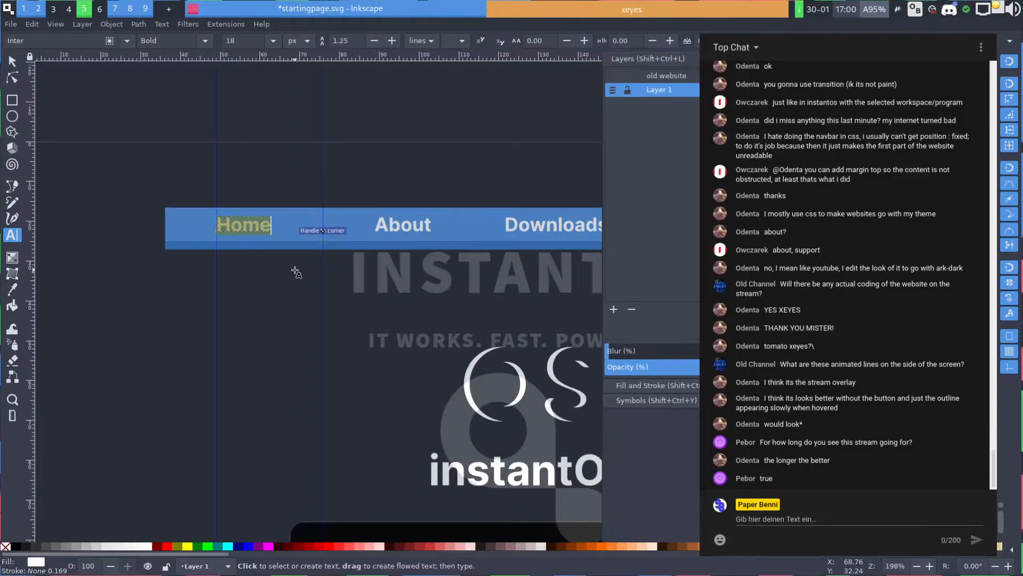
scroll(296, 271, down, 3)
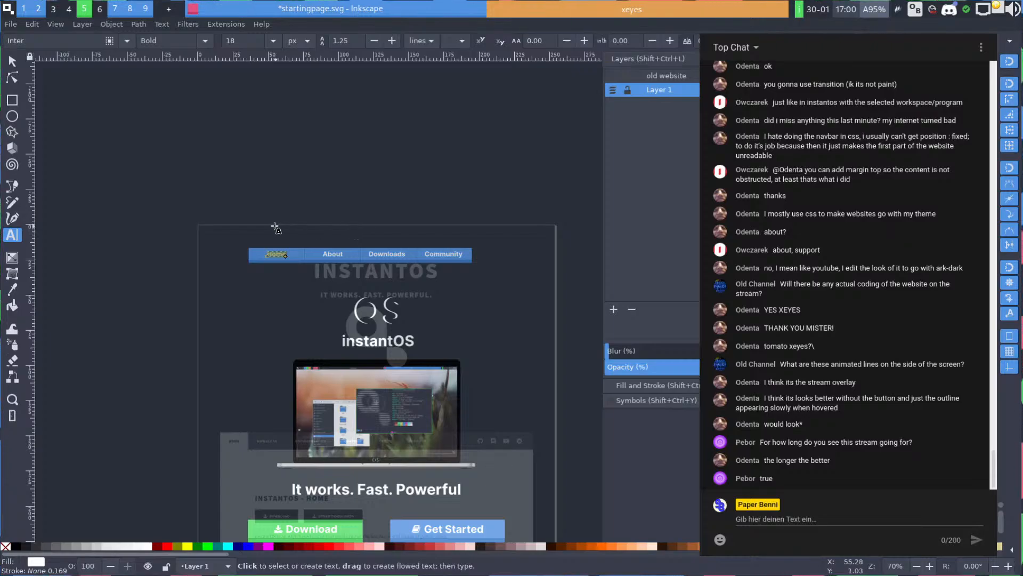
scroll(274, 229, up, 3)
key(F1)
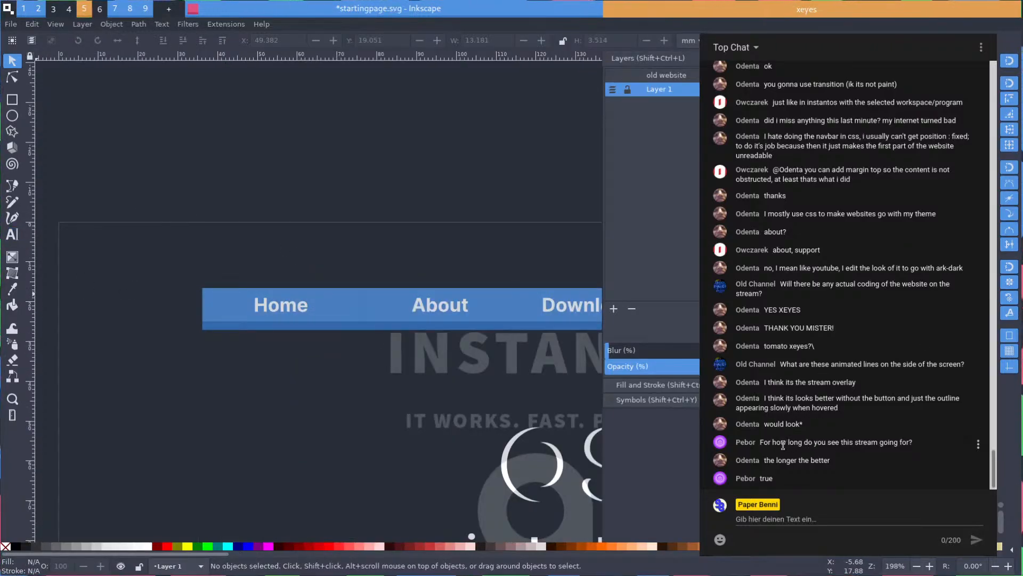
Examine the navigation bar's Home, About, Downloads and Community buttons within the page layout
drag(773, 442, 887, 445)
click(892, 446)
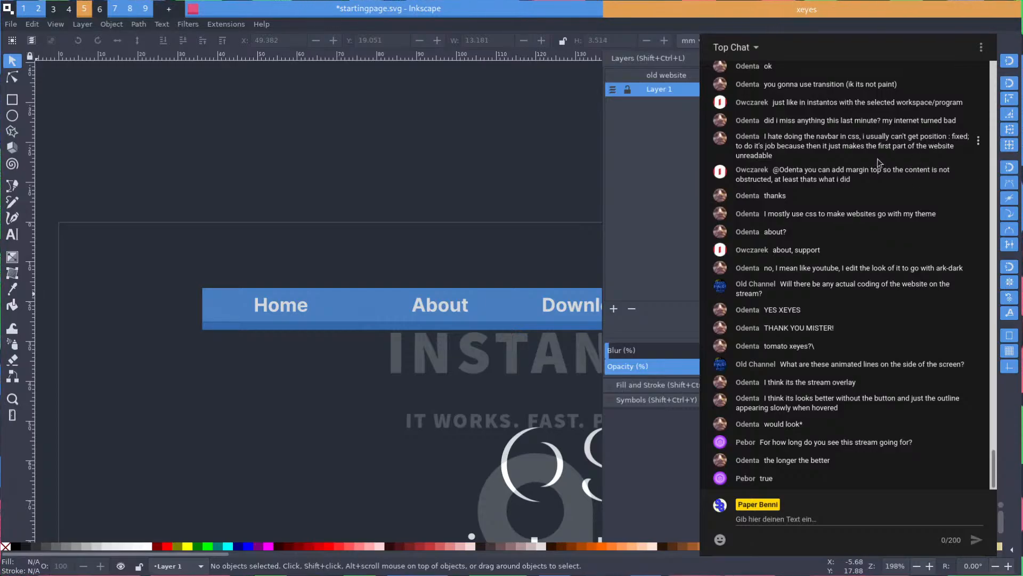
drag(331, 226, 301, 215)
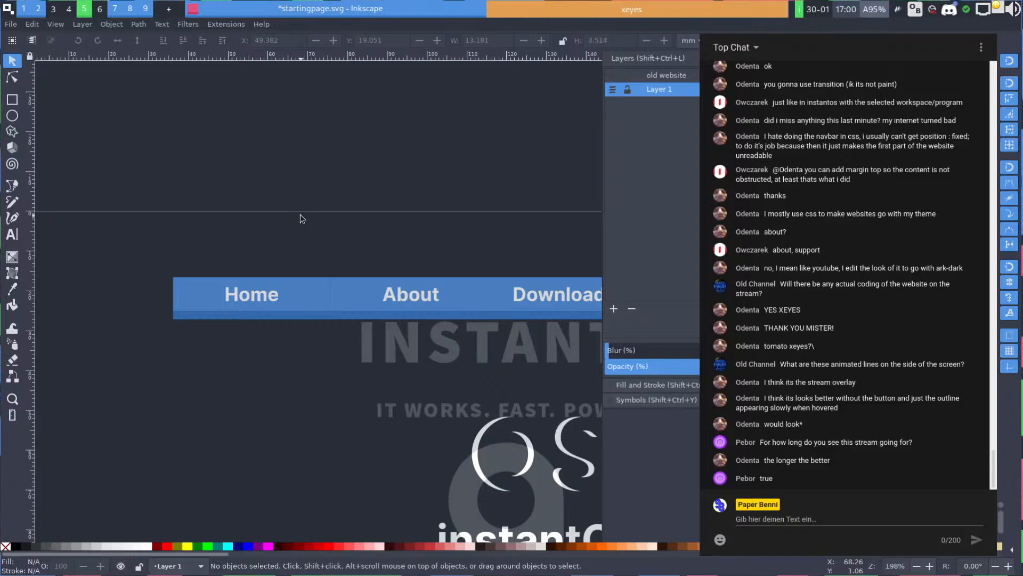
scroll(303, 220, down, 2)
drag(370, 269, 295, 197)
scroll(285, 176, up, 1)
scroll(294, 197, down, 1)
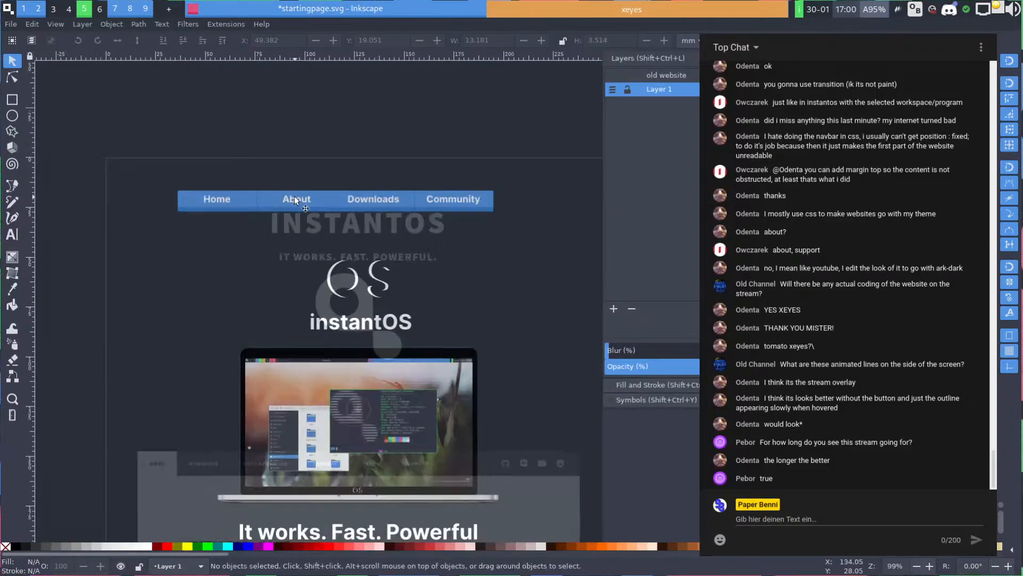
scroll(294, 196, up, 1)
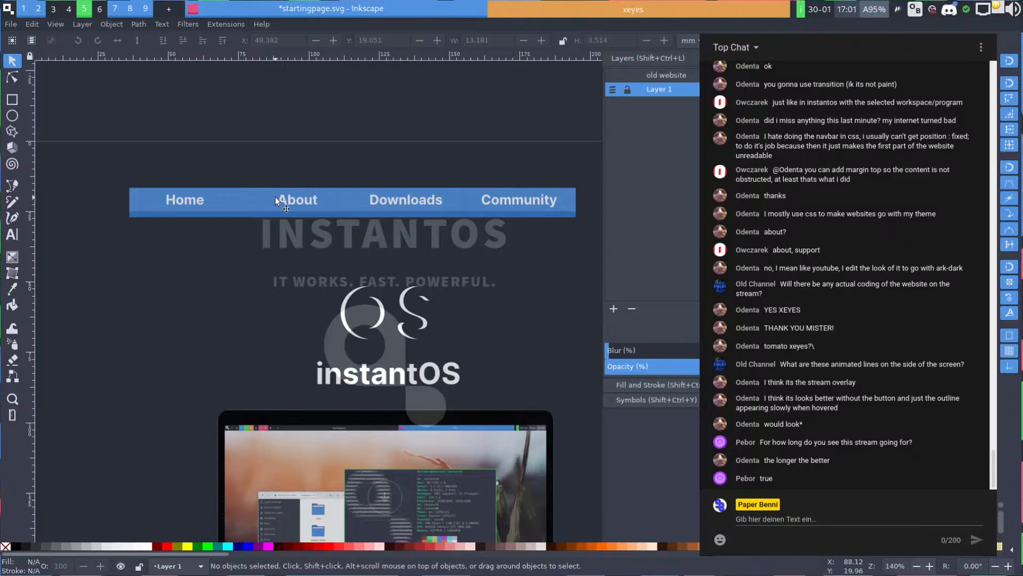
click(311, 199)
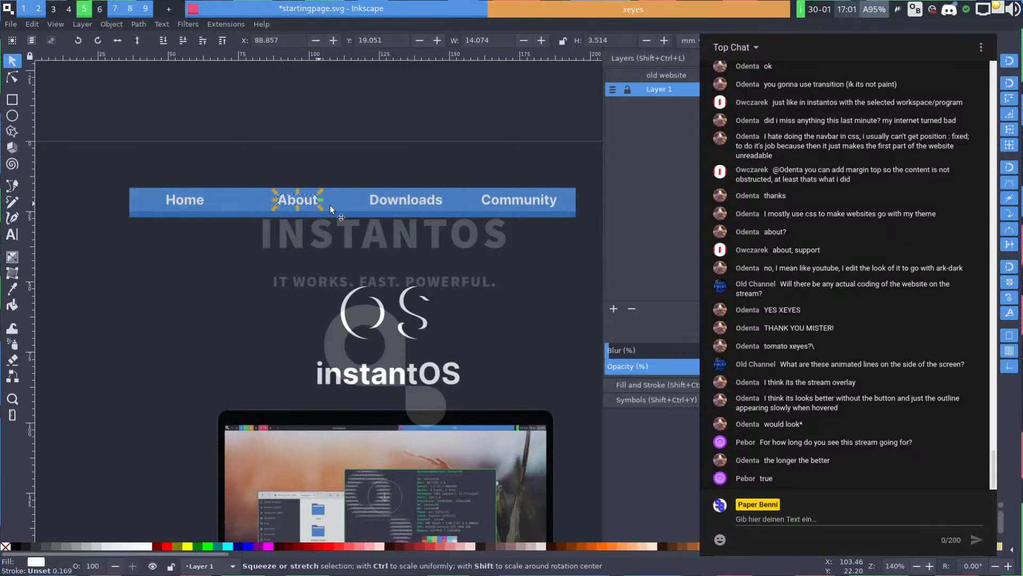
click(478, 196)
click(452, 202)
click(435, 171)
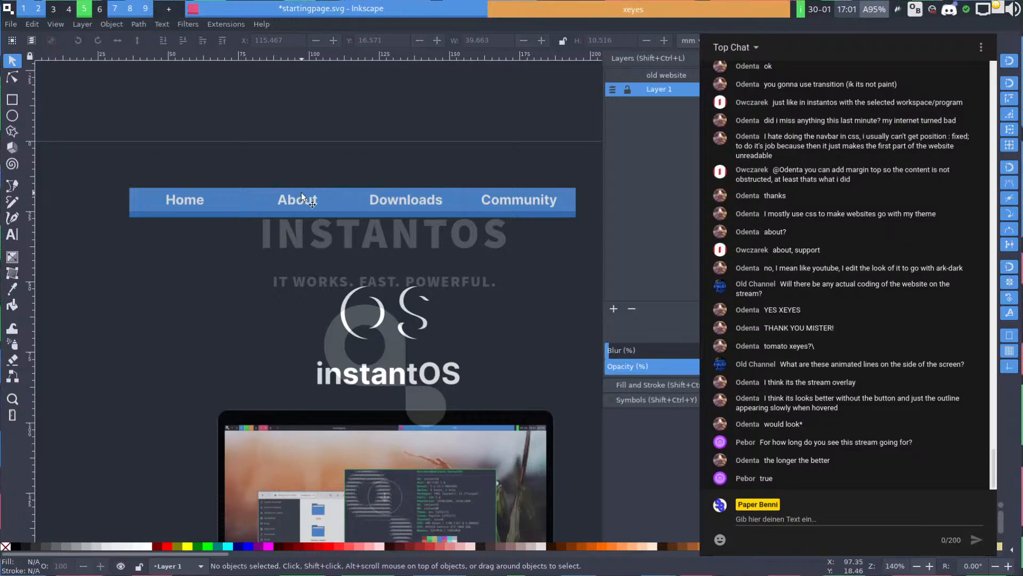
drag(414, 203, 336, 185)
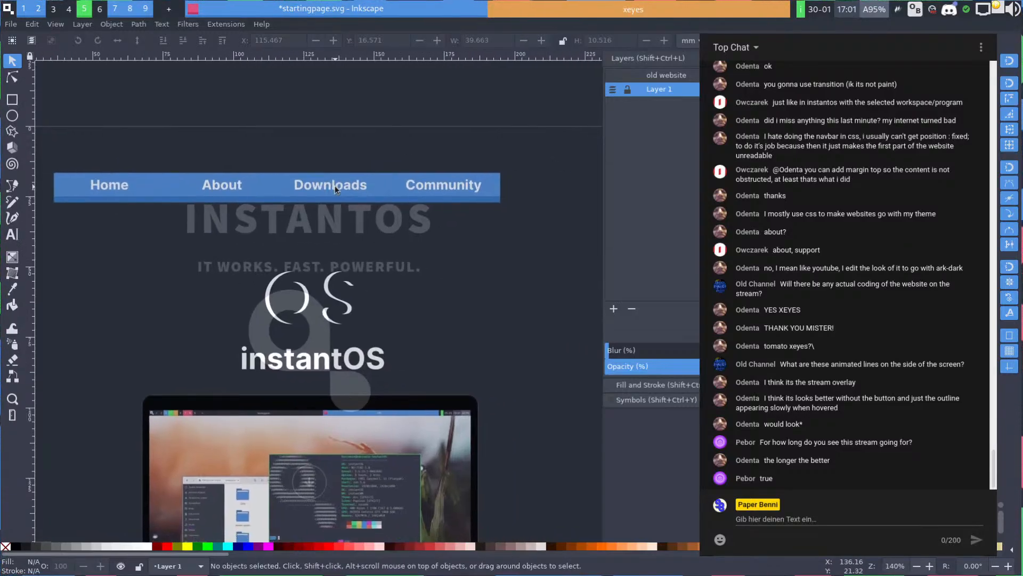
scroll(340, 182, down, 1)
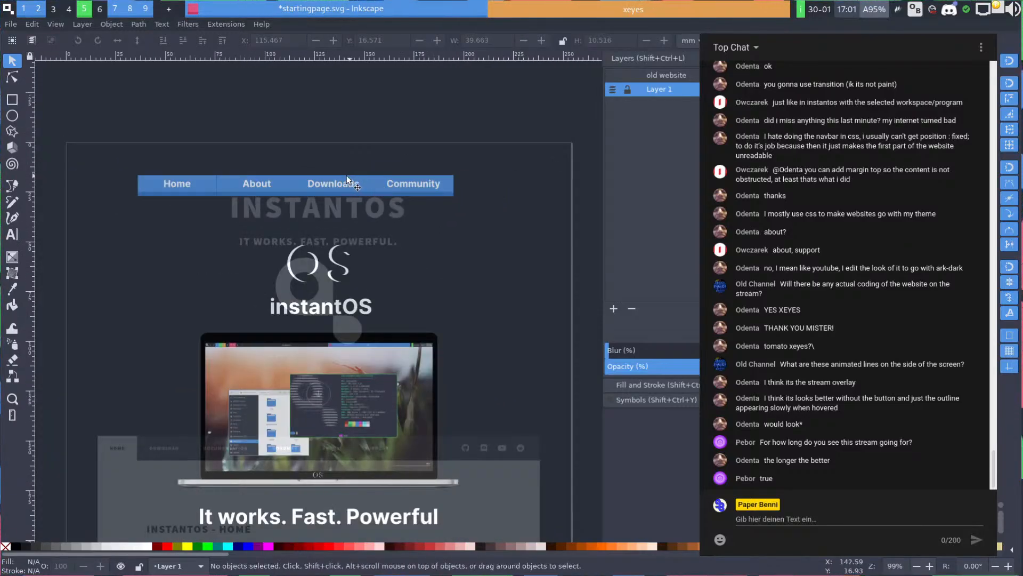
Switch to the instantOS website redesign notes in the terminal, review the planned pages, and return to the startingpage.svg mockup in Inkscape
key(alt+Tab)
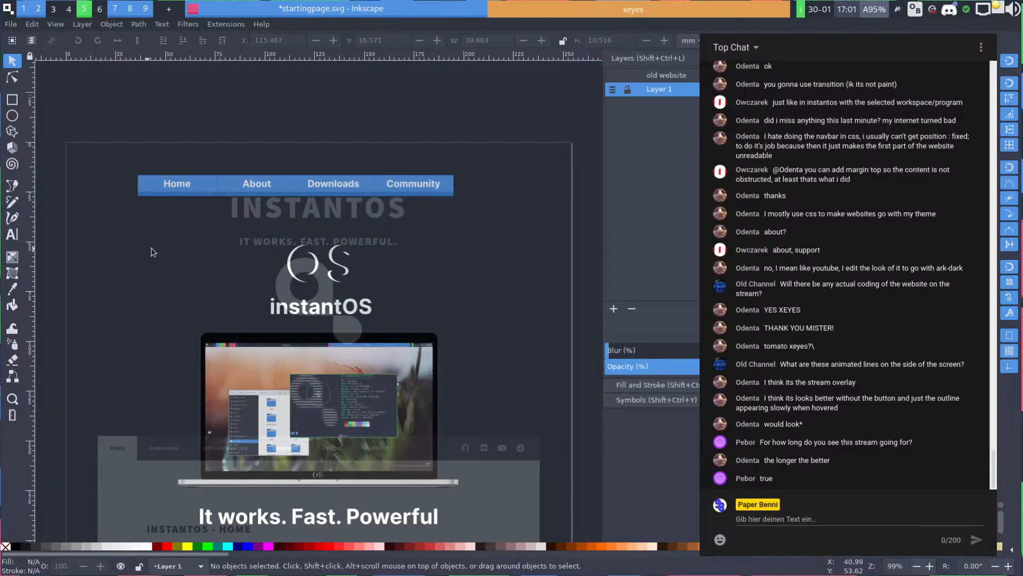
drag(151, 249, 208, 227)
key(alt+Tab)
key(super+e)
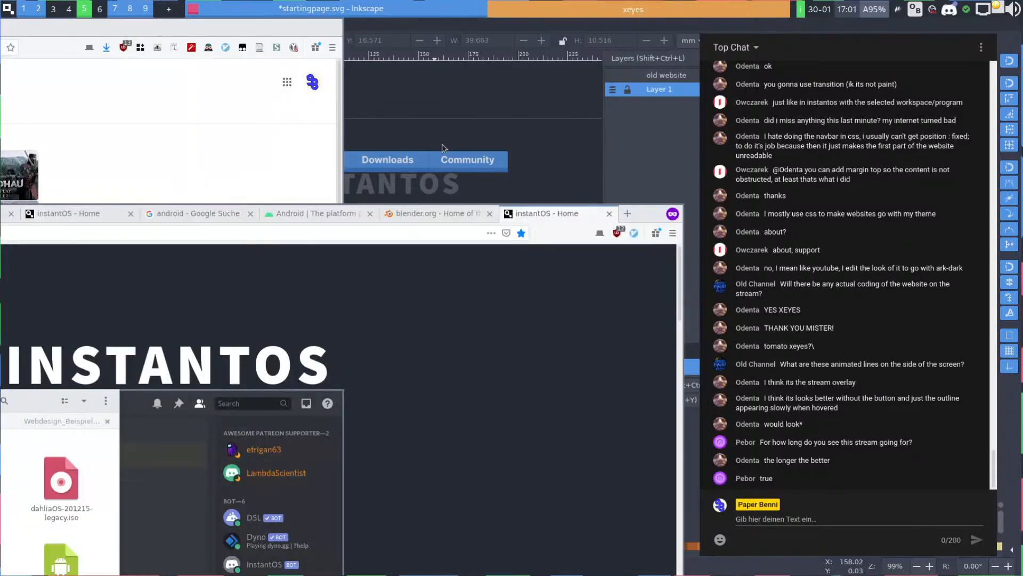
key(super+e)
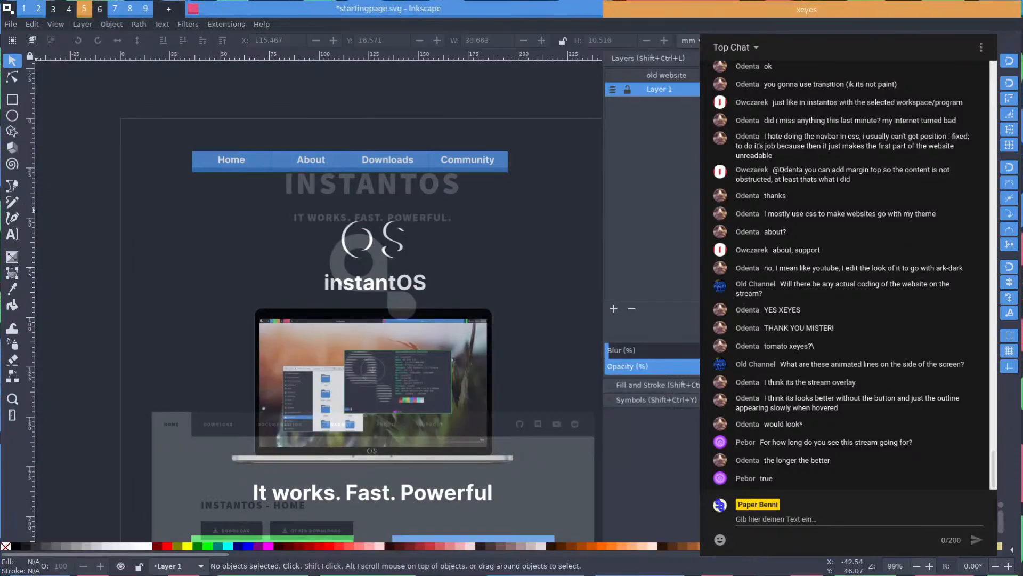
key(super+e)
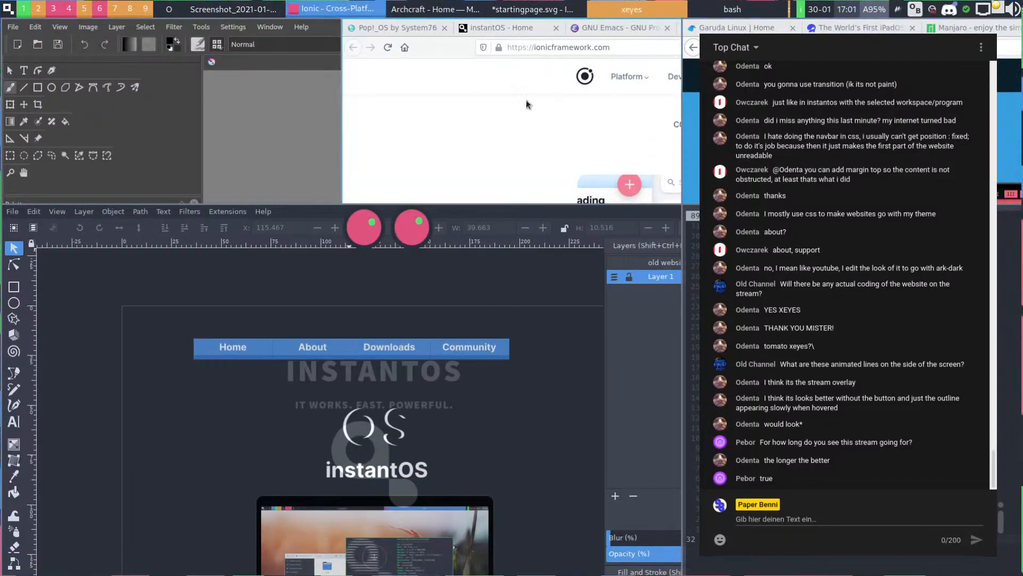
key(super+e)
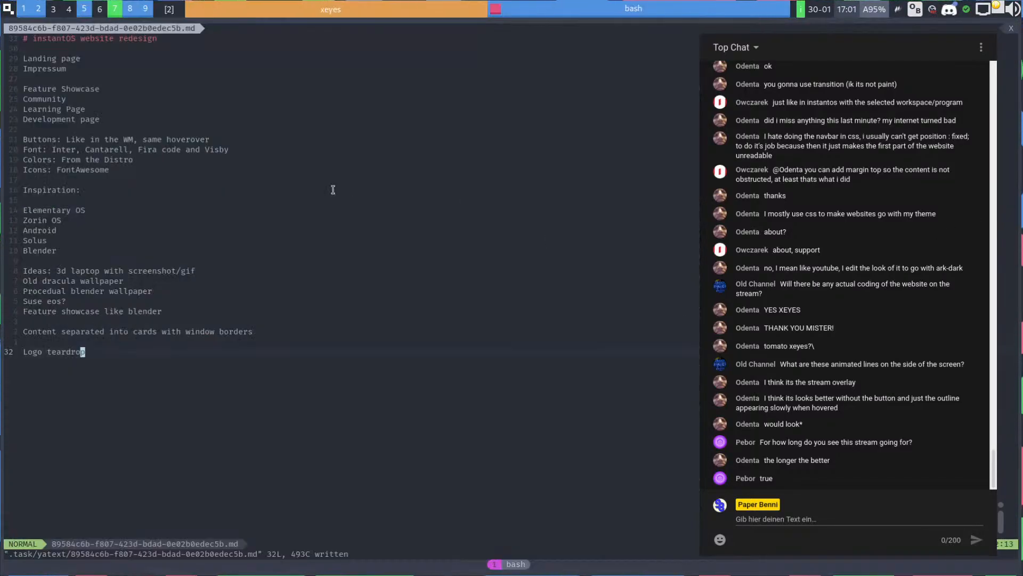
click(58, 99)
click(112, 120)
key(super+5)
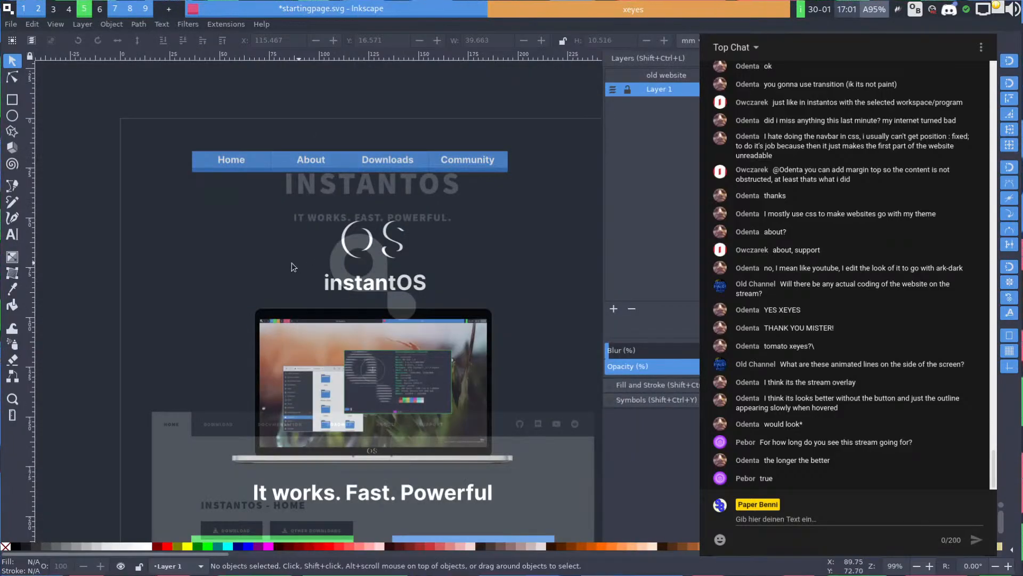
drag(290, 201, 193, 216)
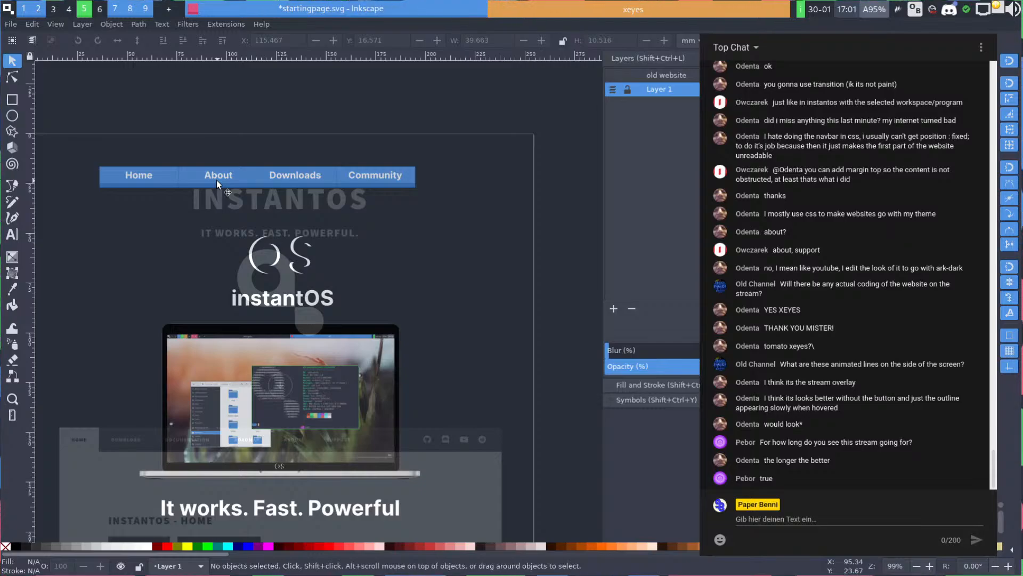
drag(360, 272, 427, 137)
drag(427, 326, 411, 346)
drag(421, 198, 330, 230)
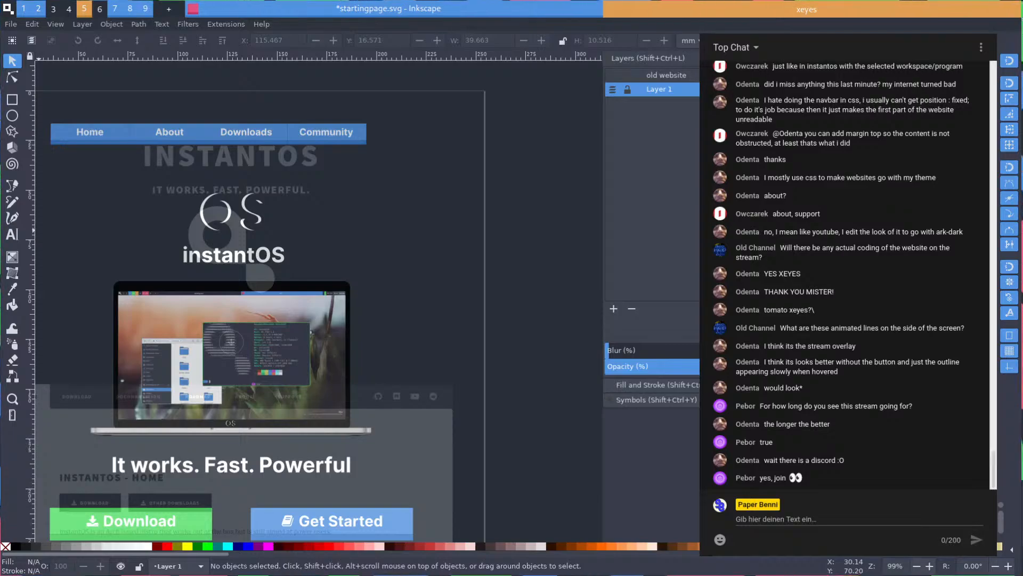
Switch to Firefox and log in to the elementary developer site with GitHub, authorizing elementary and filling in the saved account password
drag(1, 146, 645, 222)
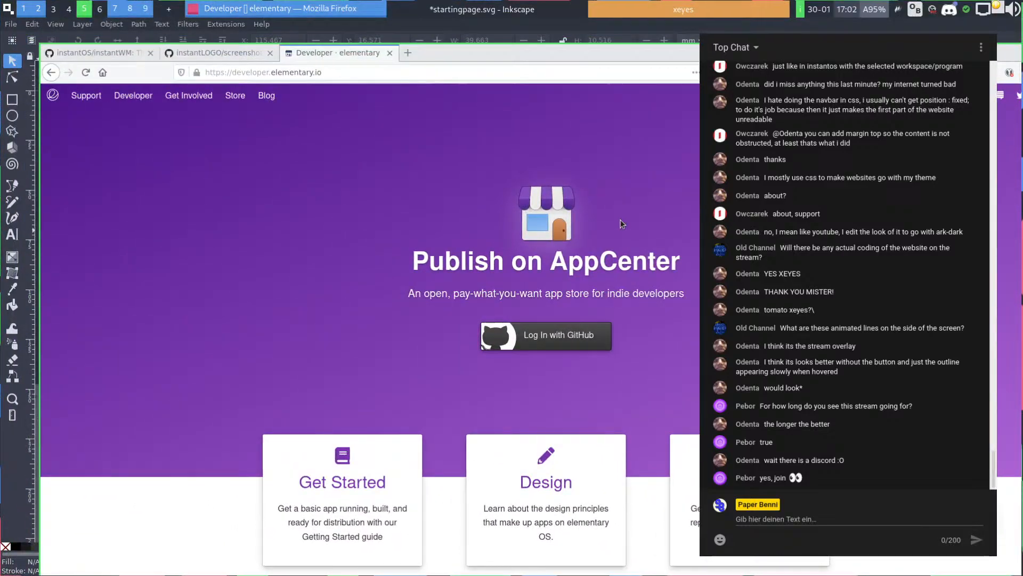
click(570, 332)
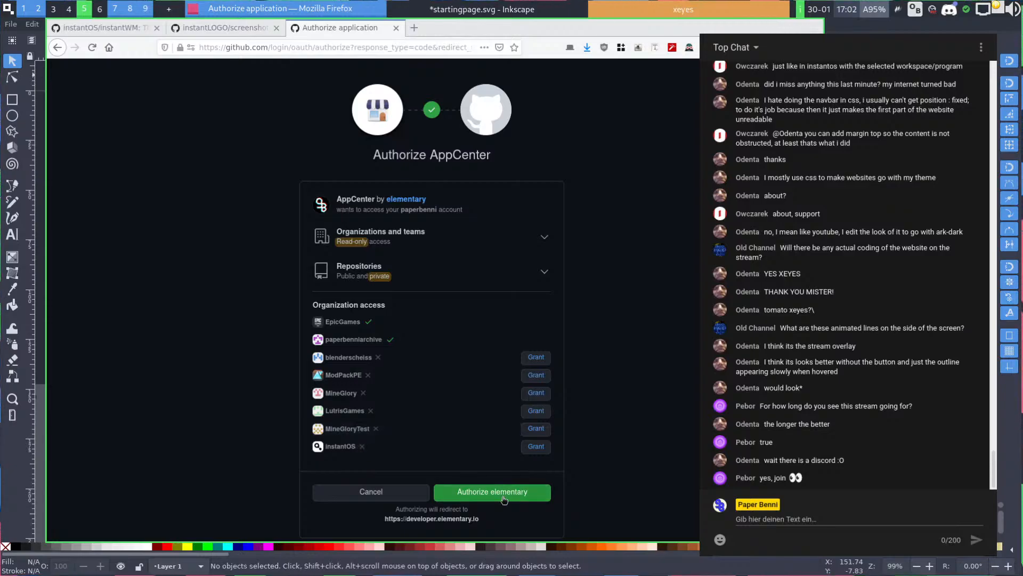
click(503, 499)
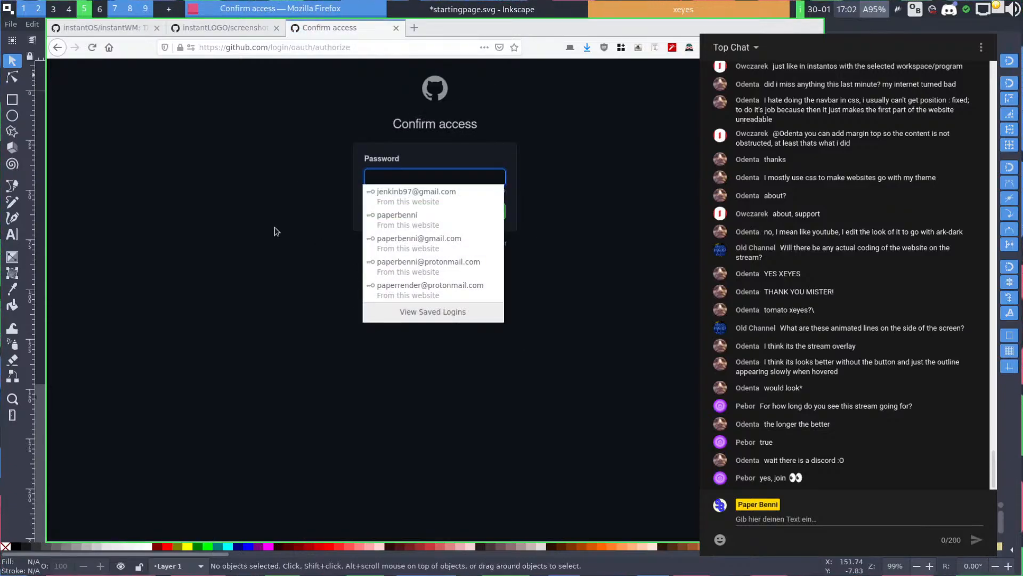
click(432, 243)
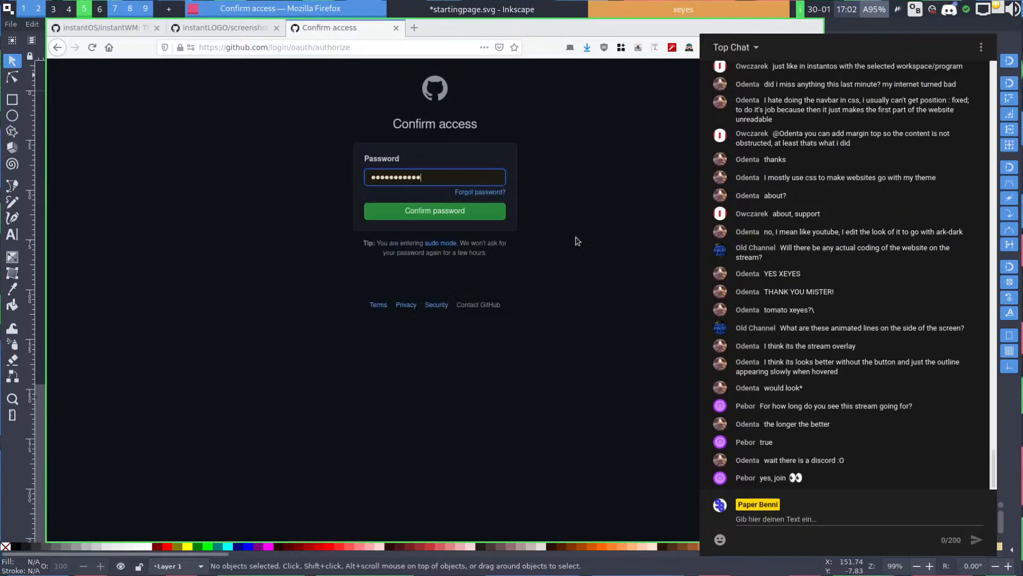
drag(576, 241, 0, 309)
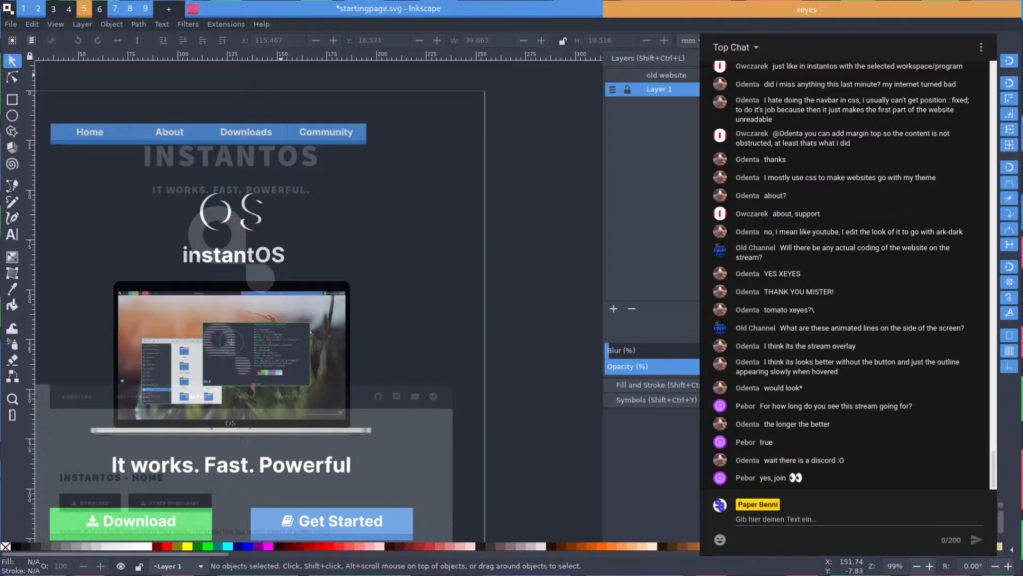
drag(0, 184, 407, 177)
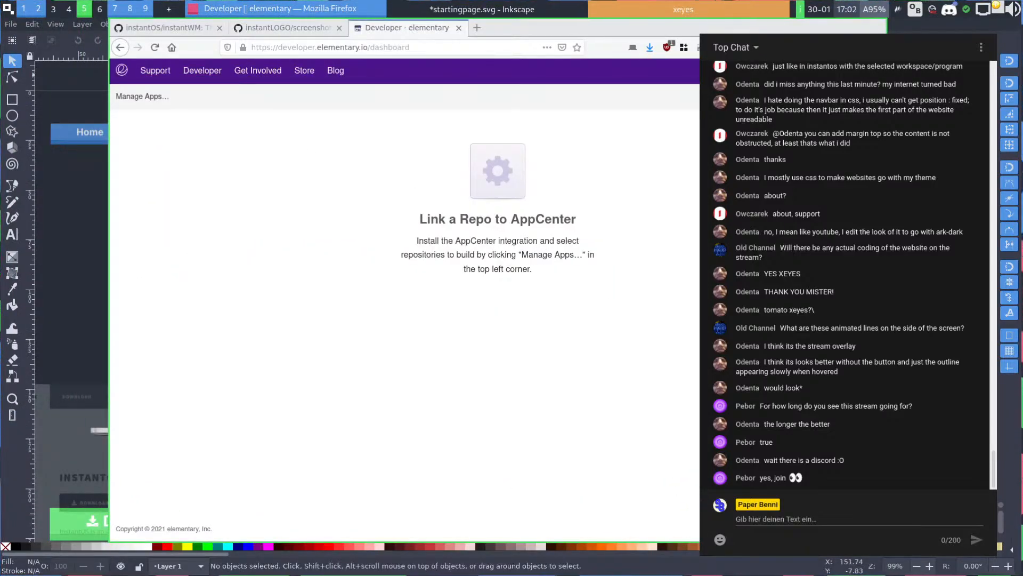
Open Manage Apps on the elementary dashboard, close the AppCenter and elementary tabs, and return to the startingpage.svg mockup in Inkscape
click(141, 96)
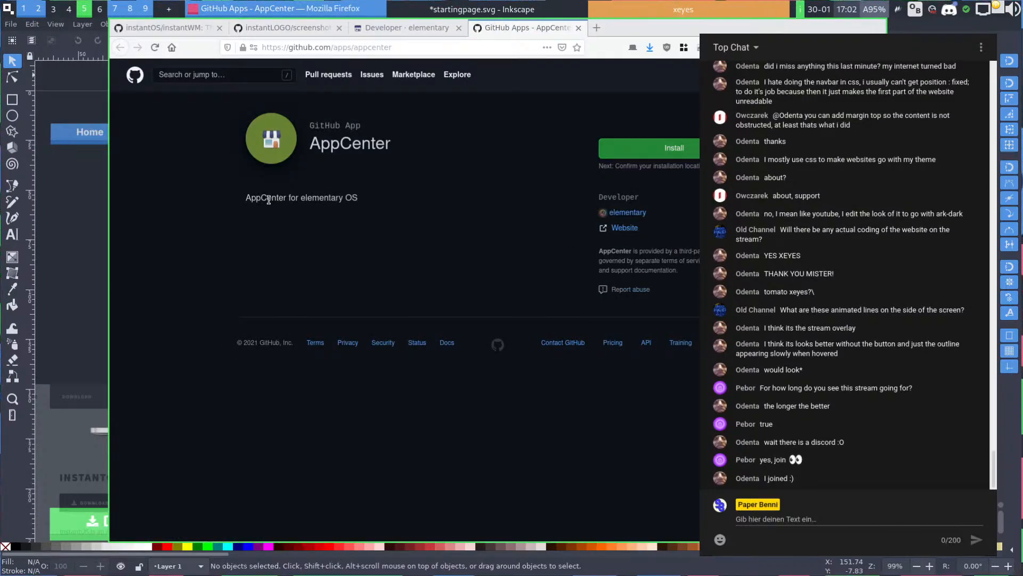
middle_click(485, 33)
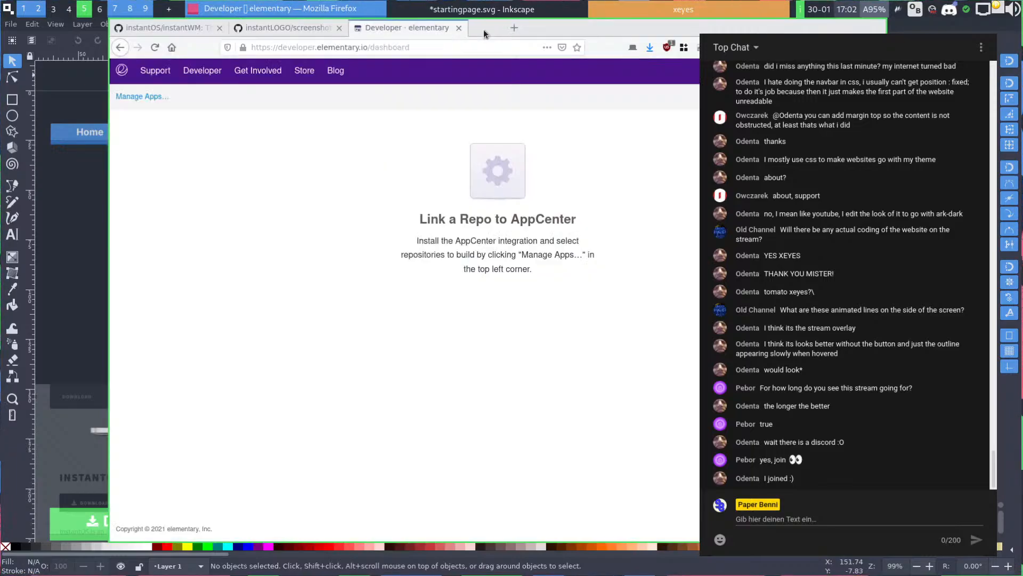
middle_click(392, 34)
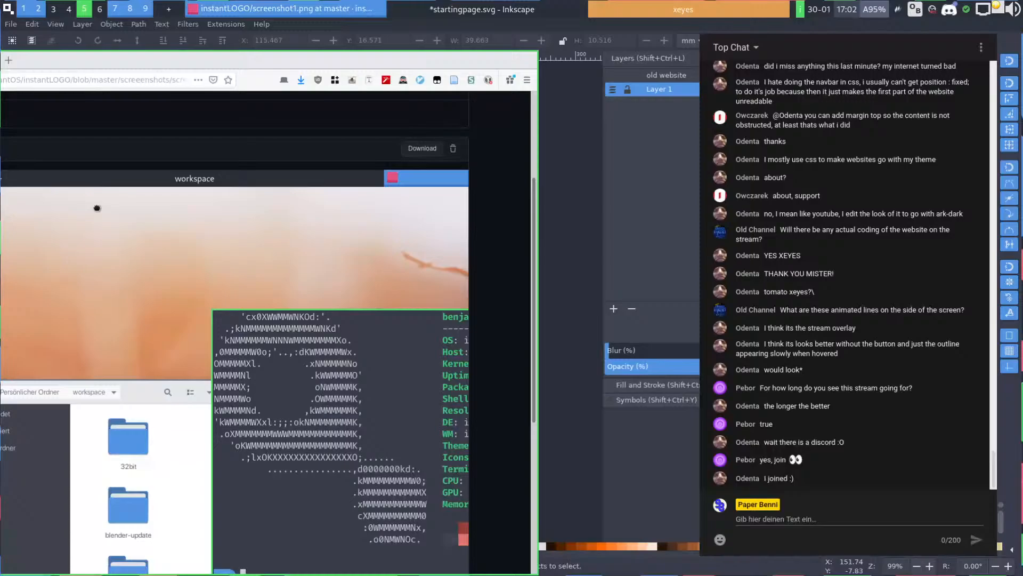
drag(97, 208, 1, 214)
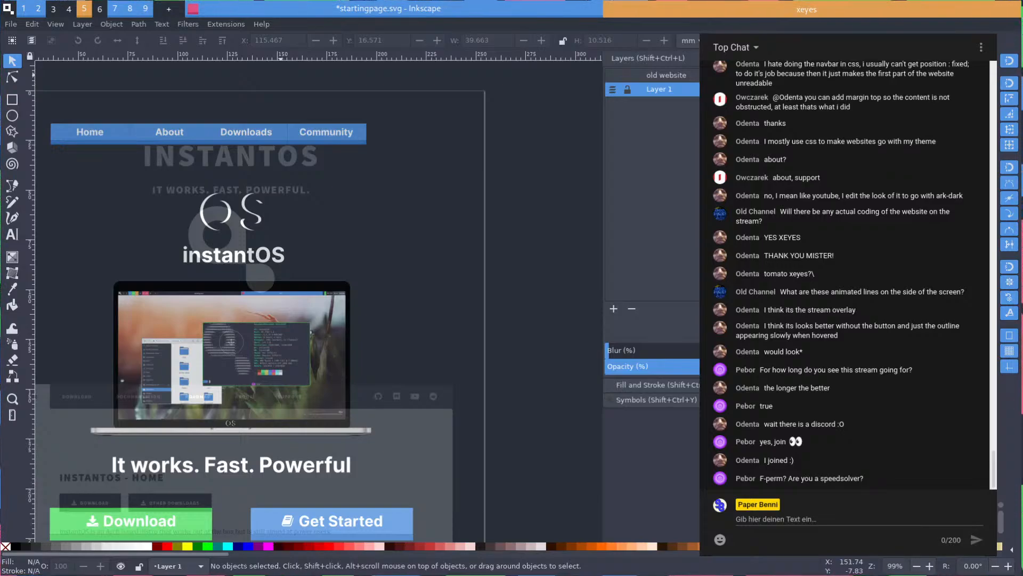
drag(0, 267, 540, 283)
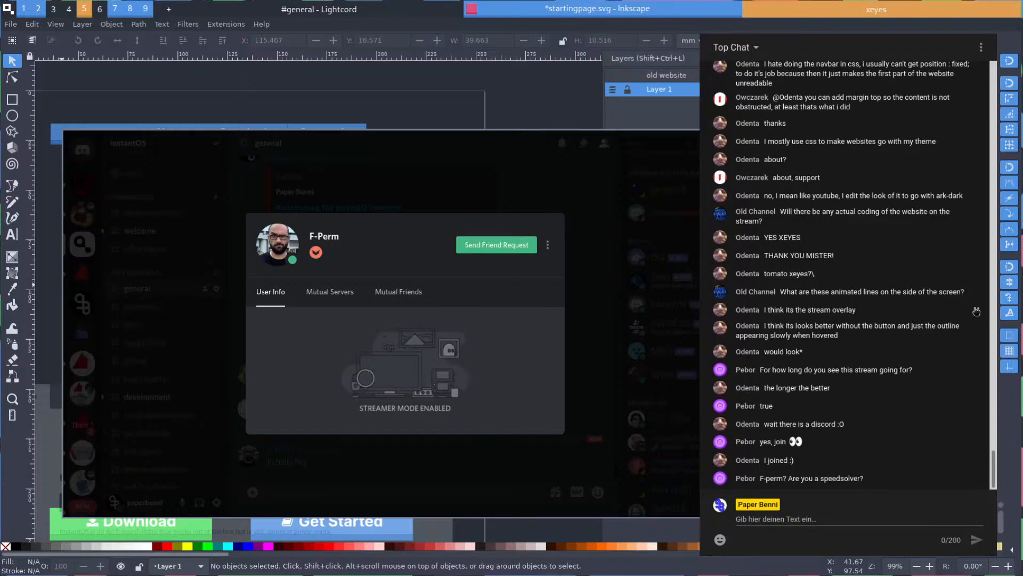
drag(359, 314, 0, 341)
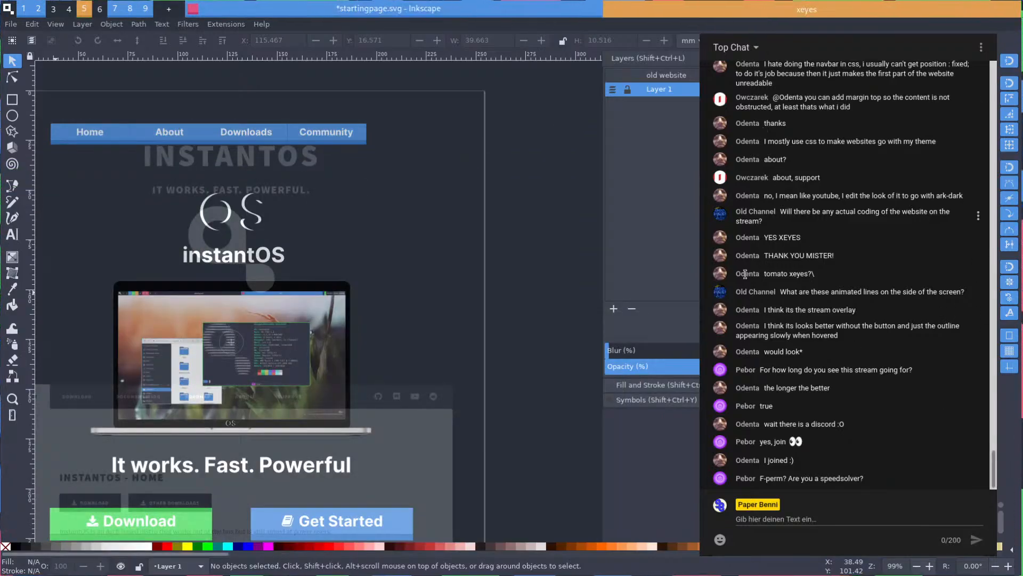
Examine the navigation bar, OS logo and laptop image within the overall page layout
drag(374, 232, 526, 212)
drag(462, 194, 381, 217)
click(381, 228)
key(shift+5)
key(Escape)
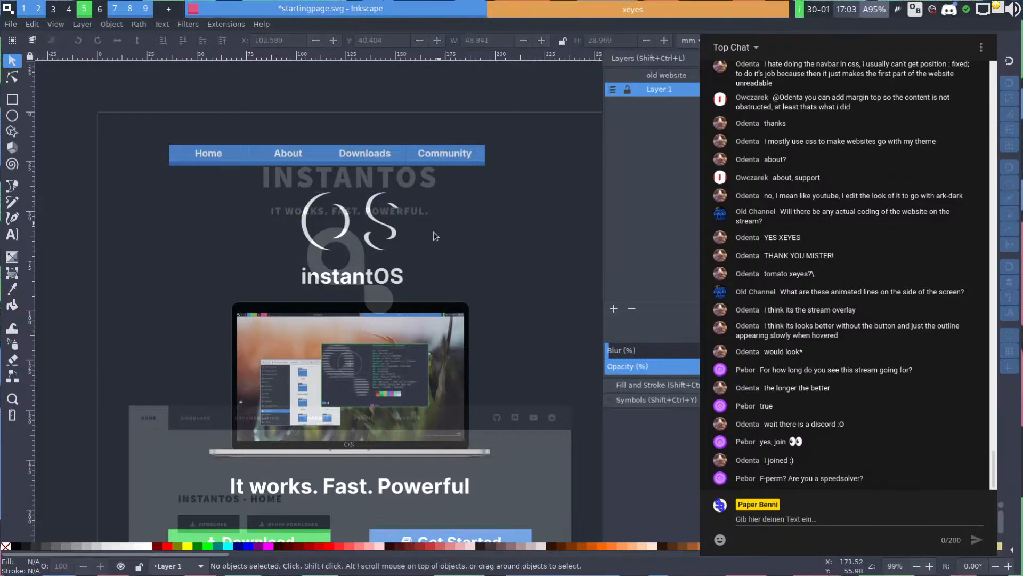
scroll(328, 269, down, 2)
drag(327, 266, 426, 237)
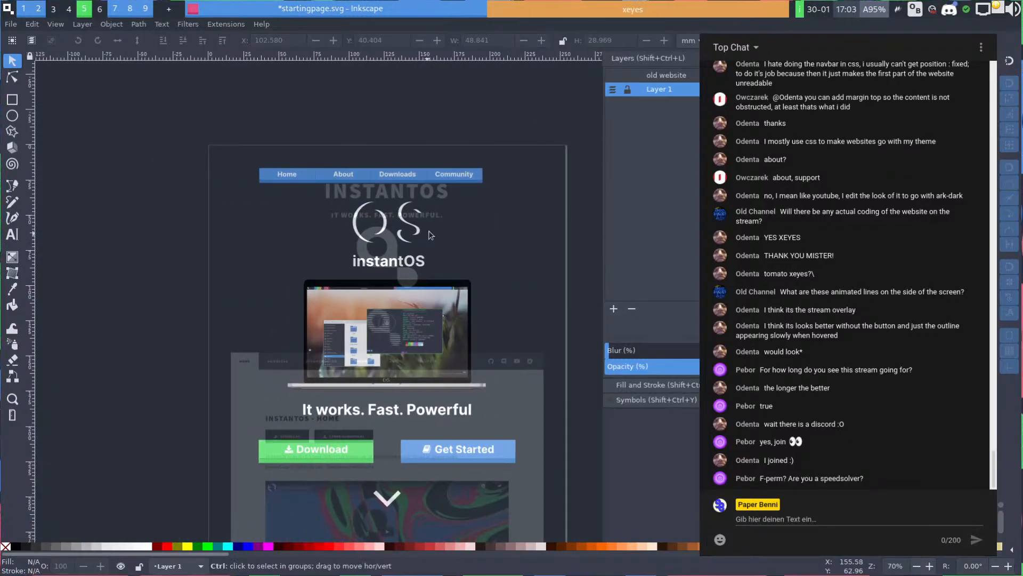
scroll(432, 216, up, 1)
drag(452, 179, 370, 217)
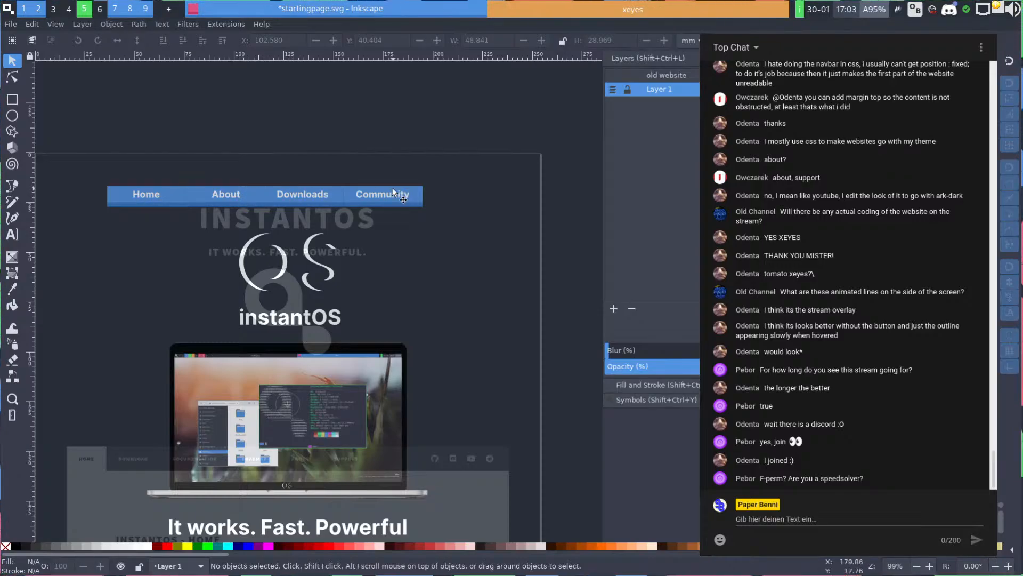
Duplicate the Community button together with its label and snap the copy flush against the original's right edge
ctrl+click(379, 194)
ctrl+scroll(404, 246, up, 2)
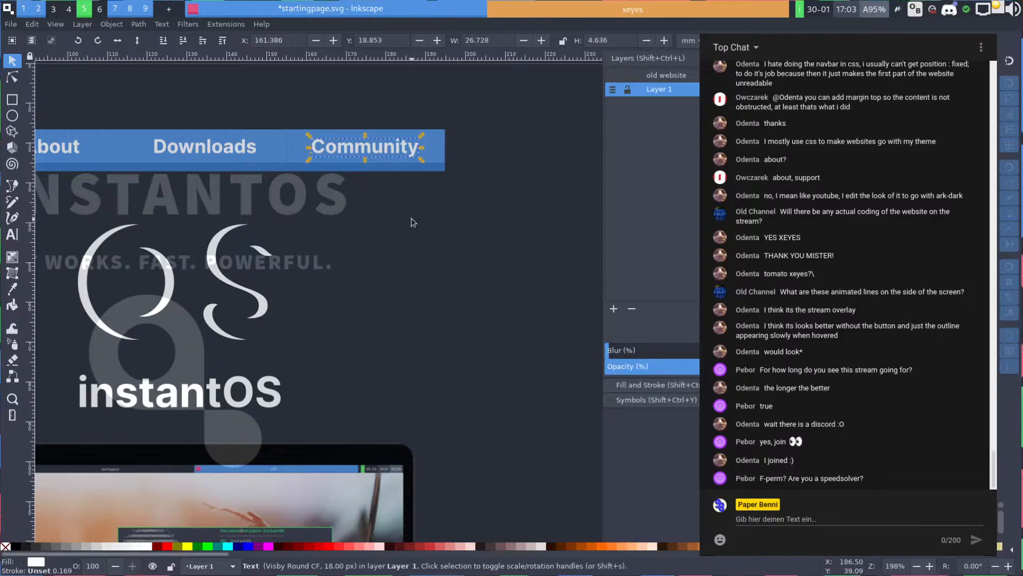
click(412, 219)
drag(411, 219, 378, 261)
ctrl+click(363, 217)
ctrl+shift+click(376, 232)
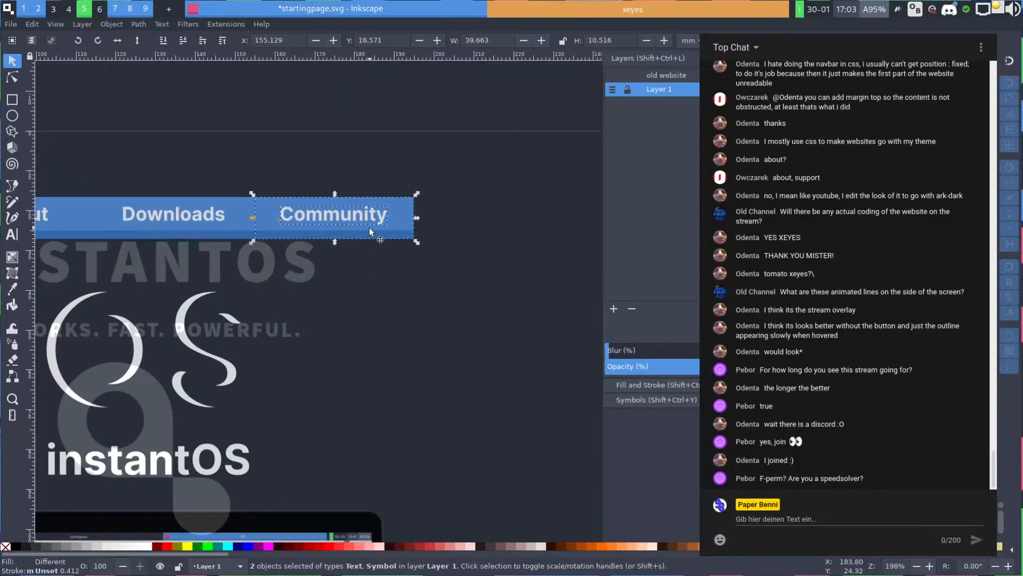
key(ctrl+d)
drag(350, 230, 462, 215)
ctrl+scroll(462, 215, up, 2)
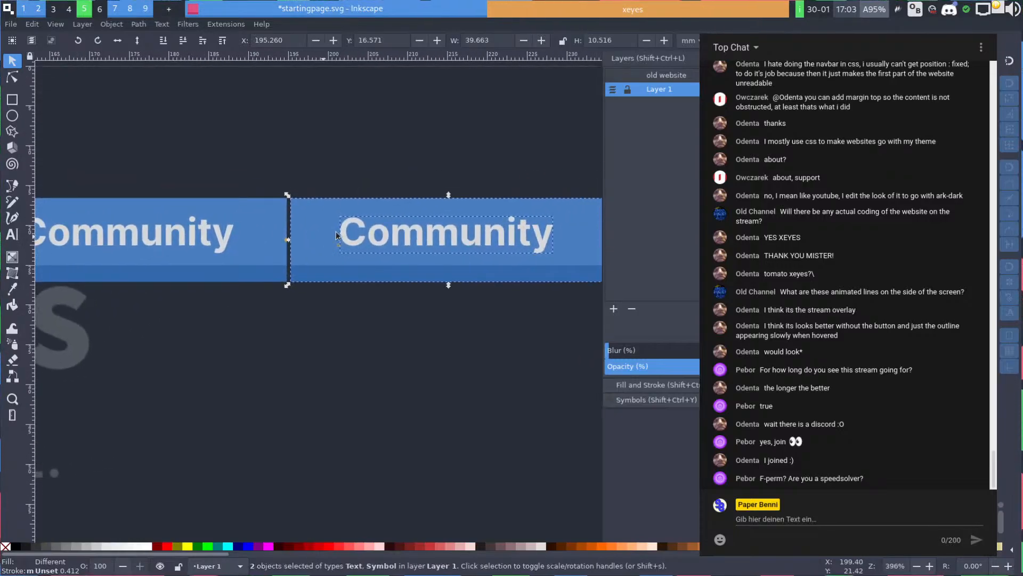
ctrl+click(416, 225)
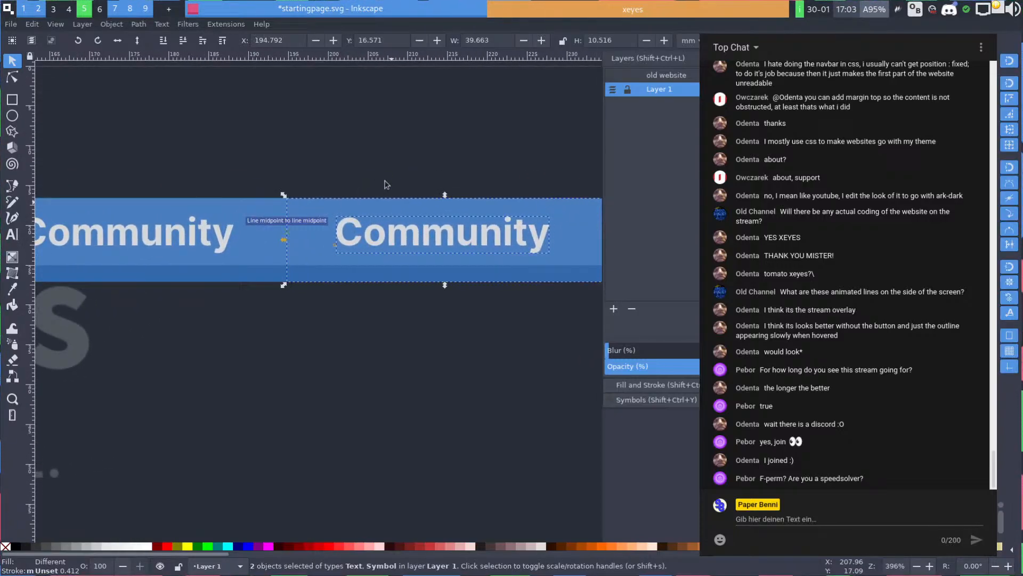
Change the fifth button's label text to Learn
double_click(419, 239)
text(KL)
key(BackSpace)
key(BackSpace)
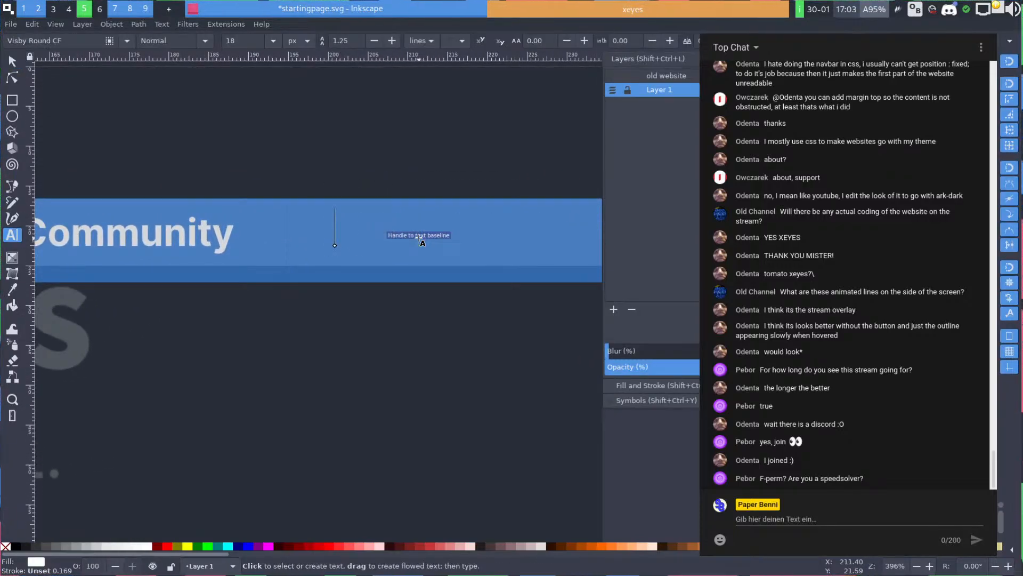
text(Learn)
key(Escape)
key(s)
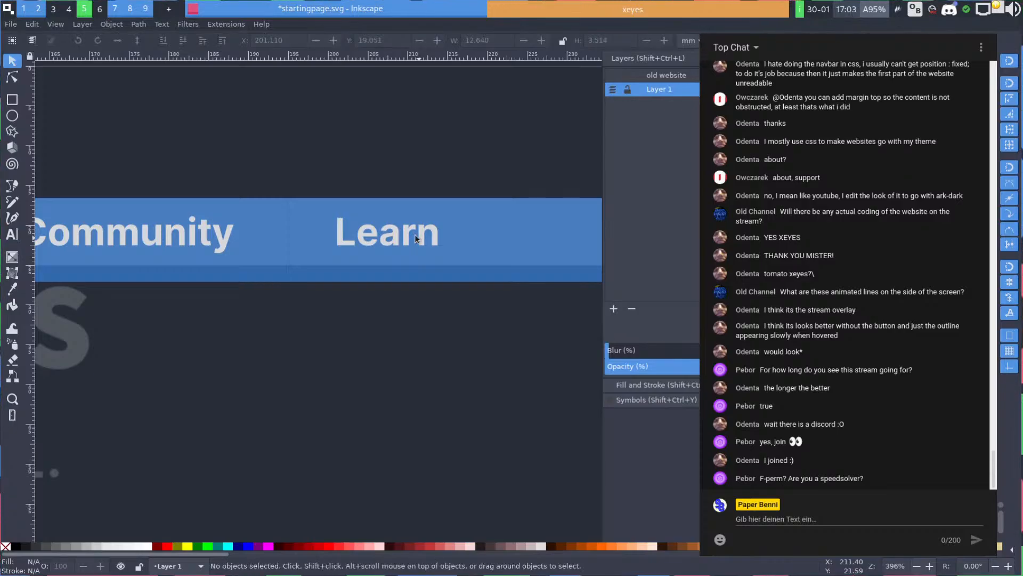
Move the Learn label to the right so it sits centred on its button
click(418, 237)
ctrl+scroll(296, 253, down, 1)
drag(230, 248, 269, 244)
click(267, 292)
Examine the five-button navigation bar both within the whole page and up close around the About button
ctrl+scroll(267, 292, down, 2)
scroll(403, 288, left, 5)
scroll(403, 289, right, 1)
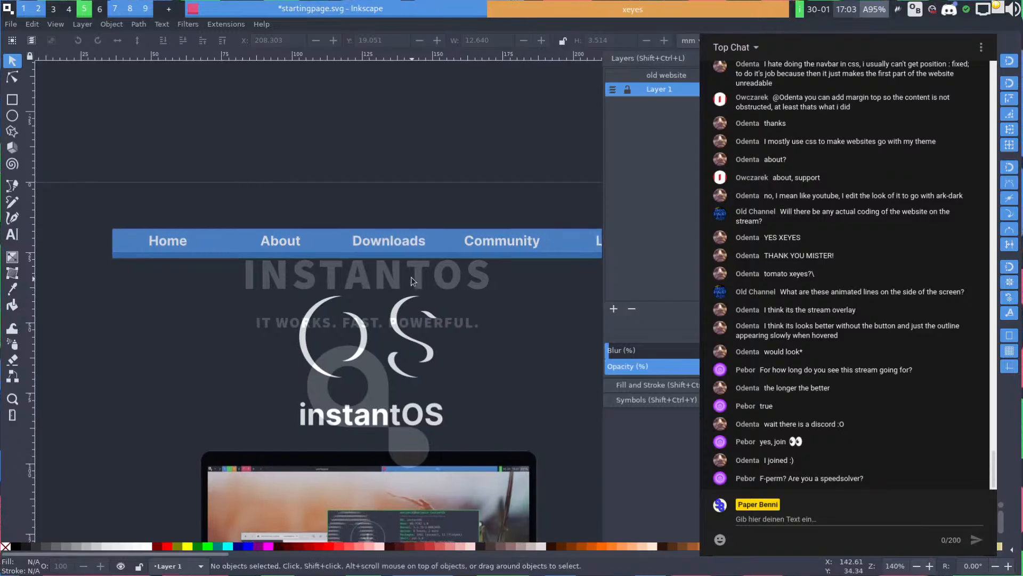
ctrl+scroll(352, 259, down, 2)
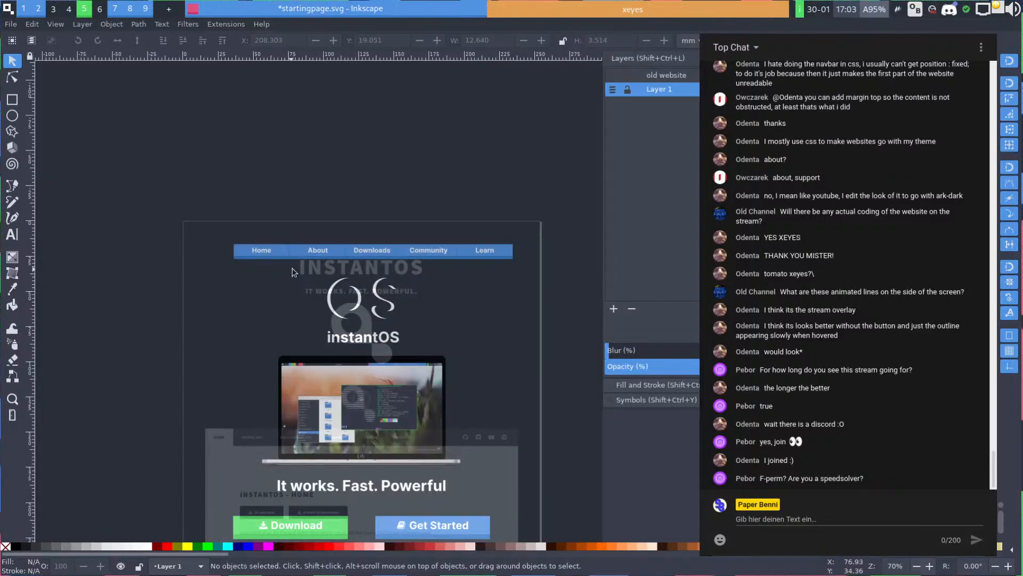
ctrl+scroll(312, 267, up, 4)
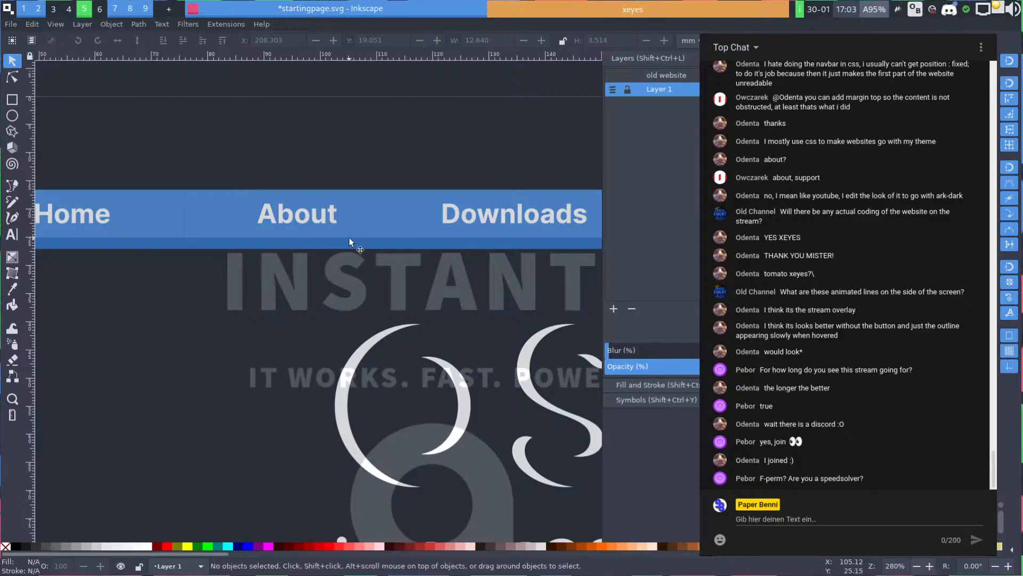
drag(349, 238, 199, 249)
ctrl+scroll(347, 247, down, 2)
drag(276, 248, 328, 258)
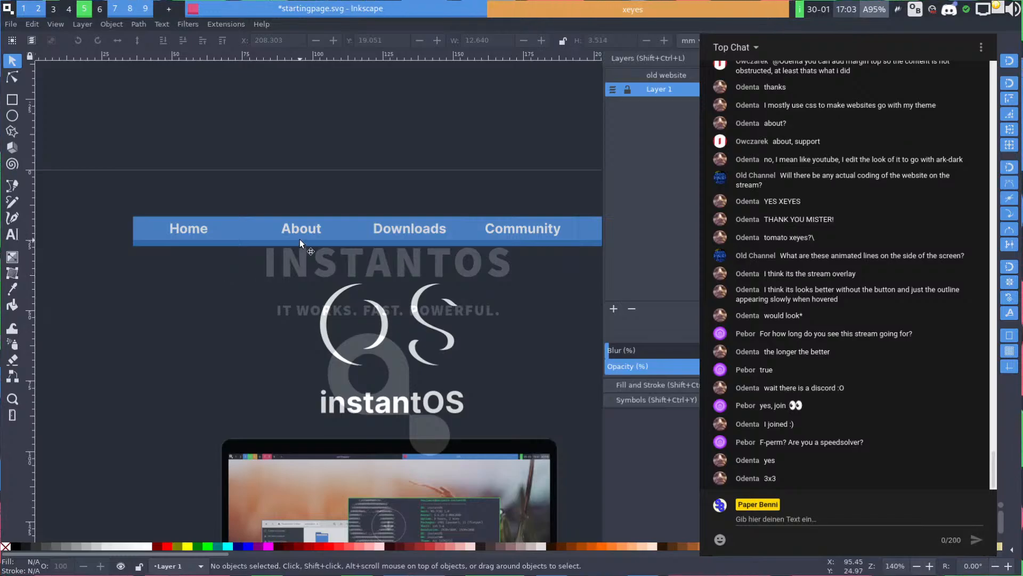
ctrl+scroll(299, 240, up, 2)
drag(293, 242, 249, 251)
click(287, 266)
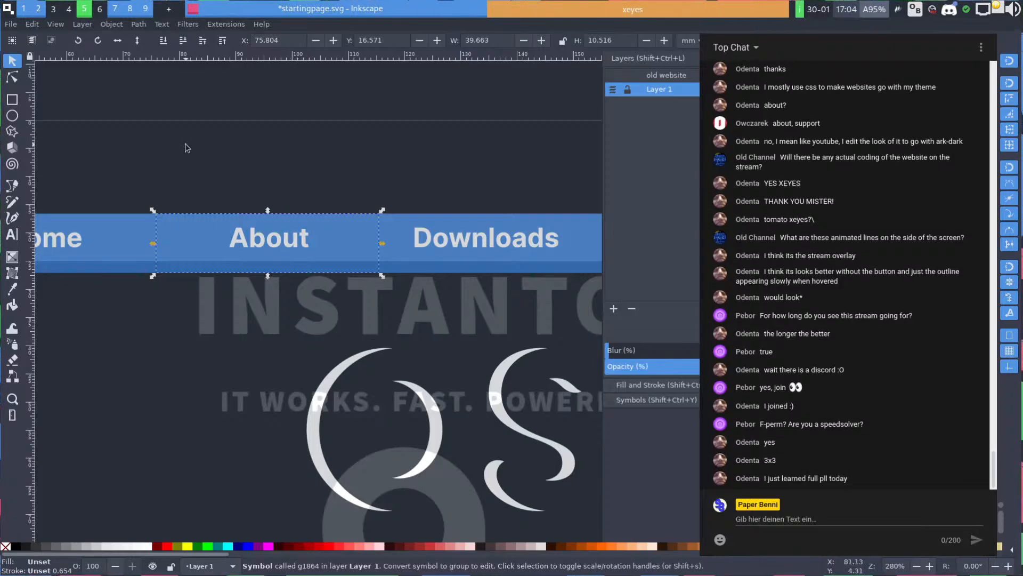
click(242, 152)
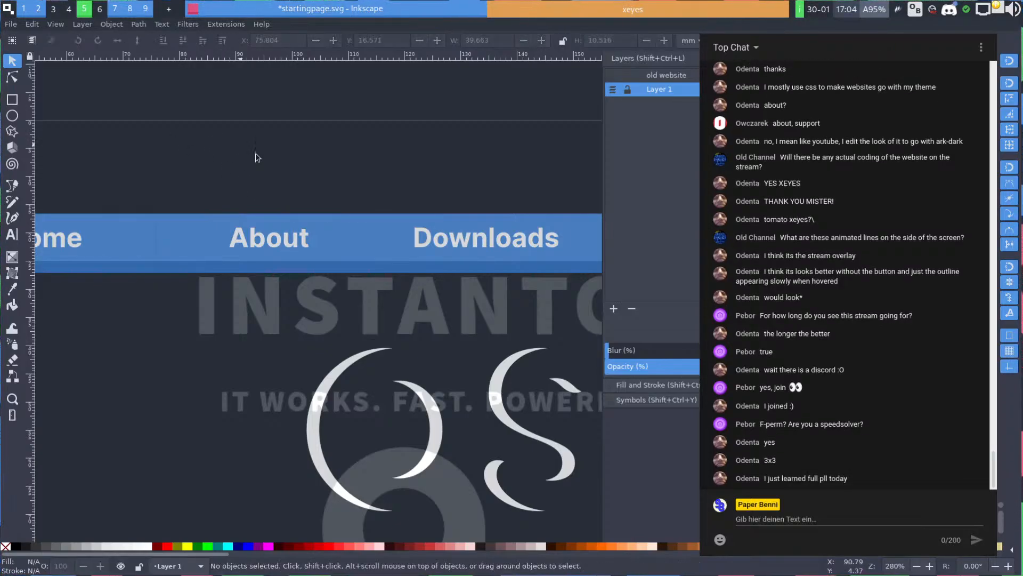
Try to ungroup the blue background symbol behind the About label in the navigation bar
click(332, 231)
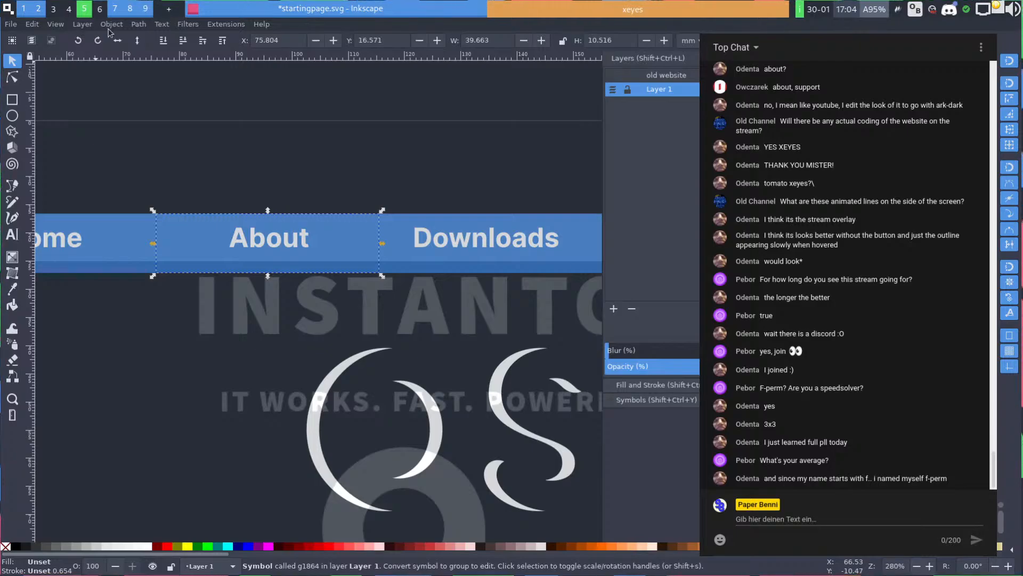
click(82, 24)
mouse_move(133, 26)
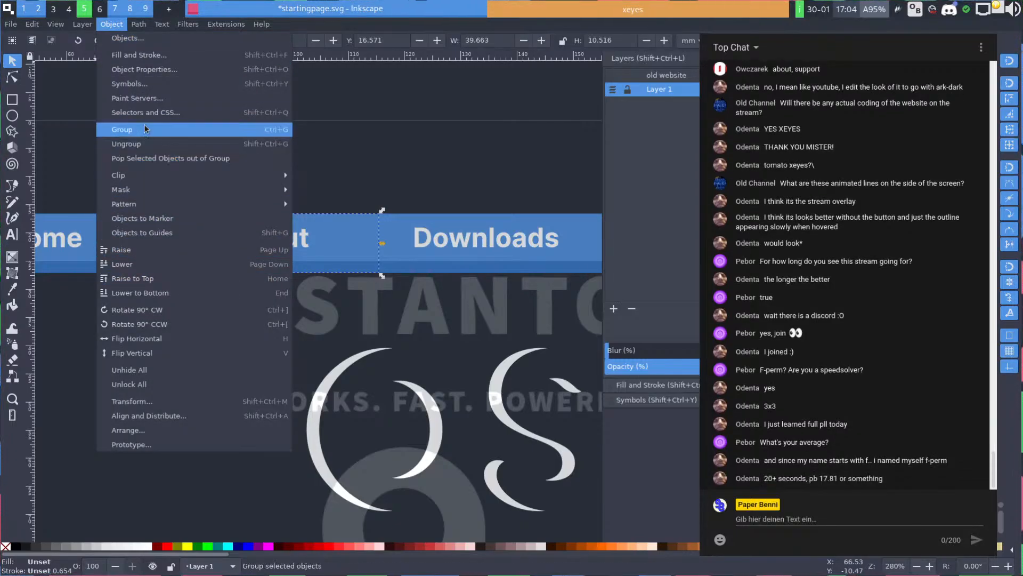
click(146, 143)
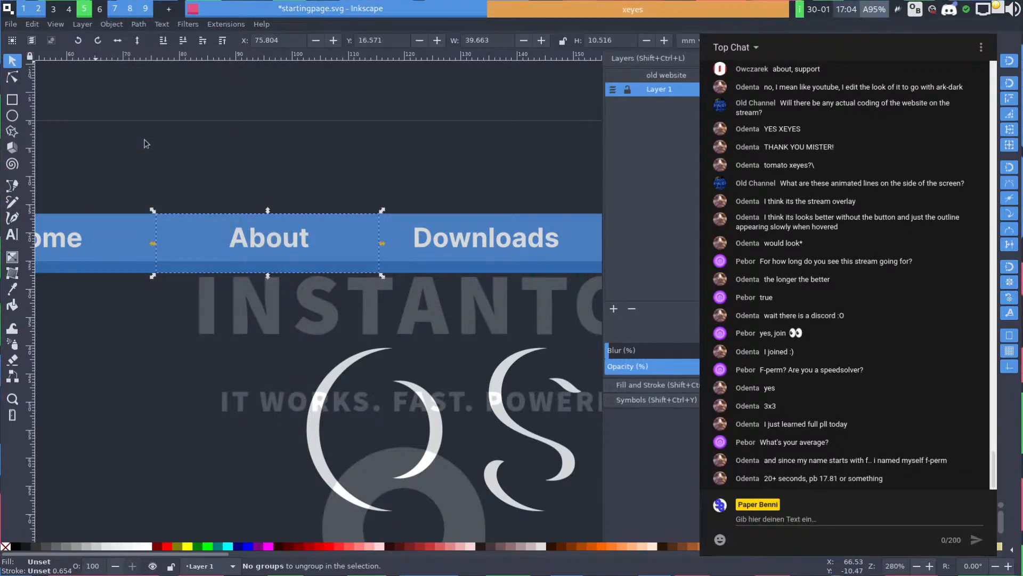
Select the blue symbol behind the About label and show the document's symbols
click(201, 239)
click(184, 251)
click(111, 24)
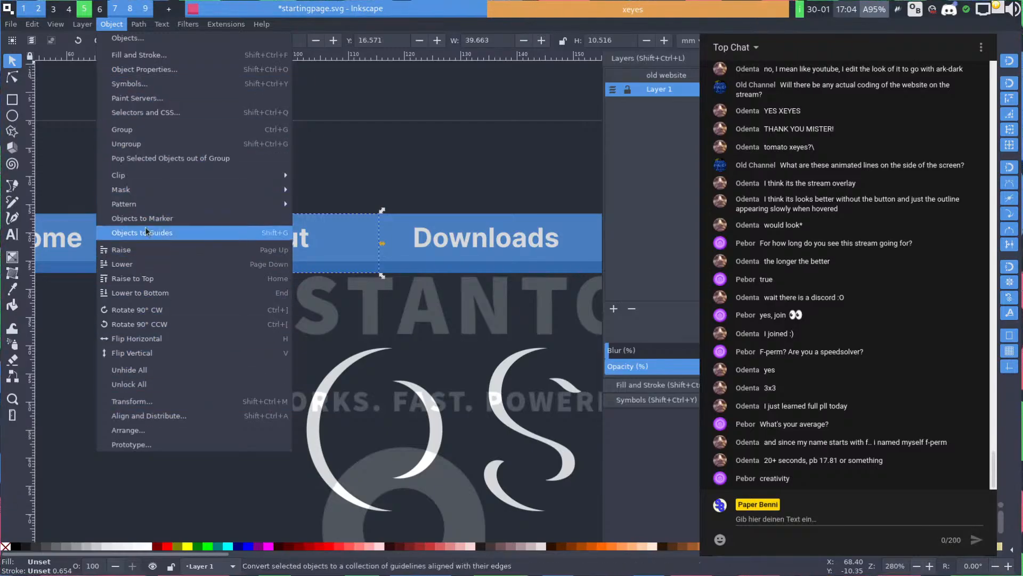
mouse_move(153, 195)
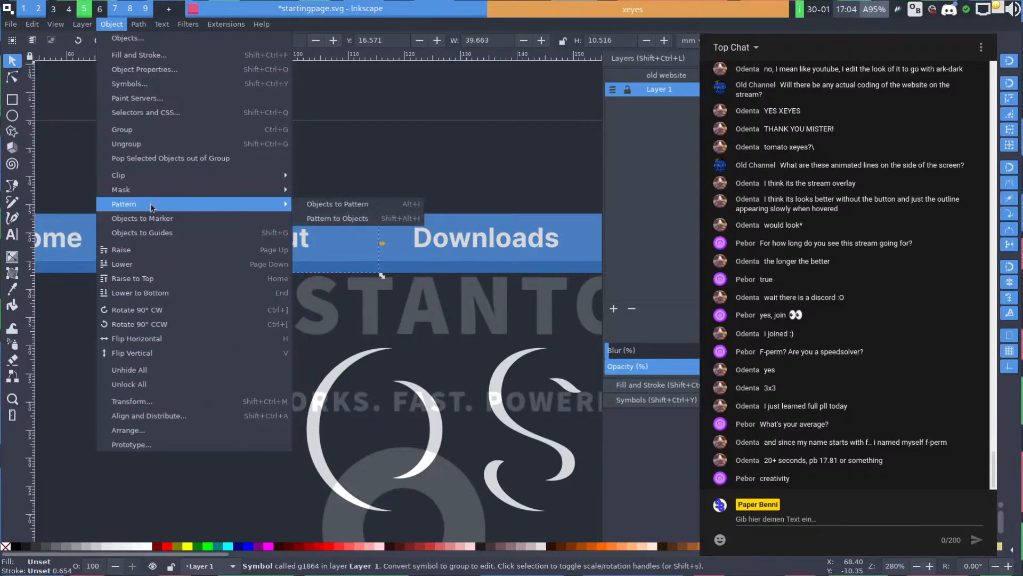
click(161, 83)
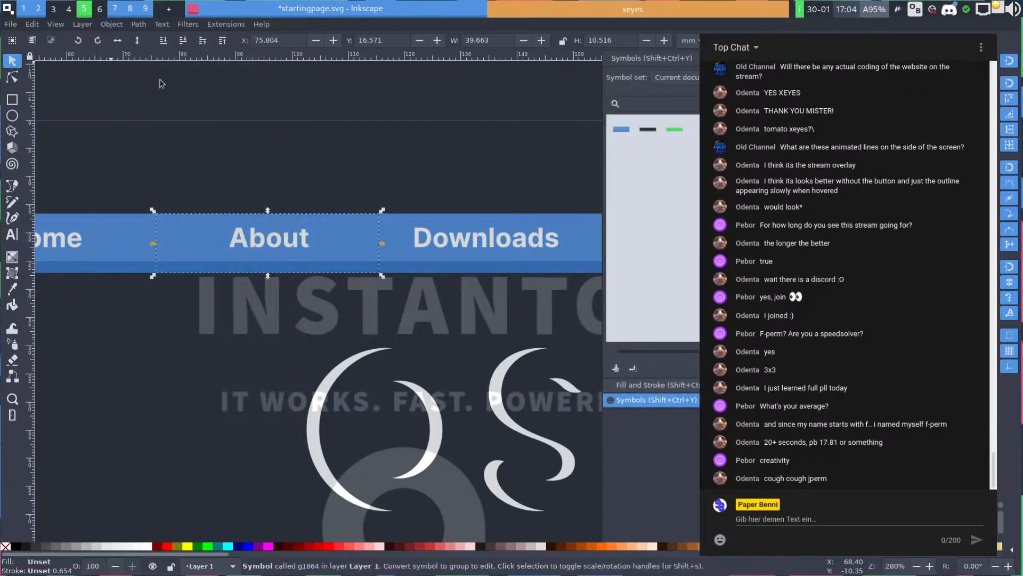
click(611, 130)
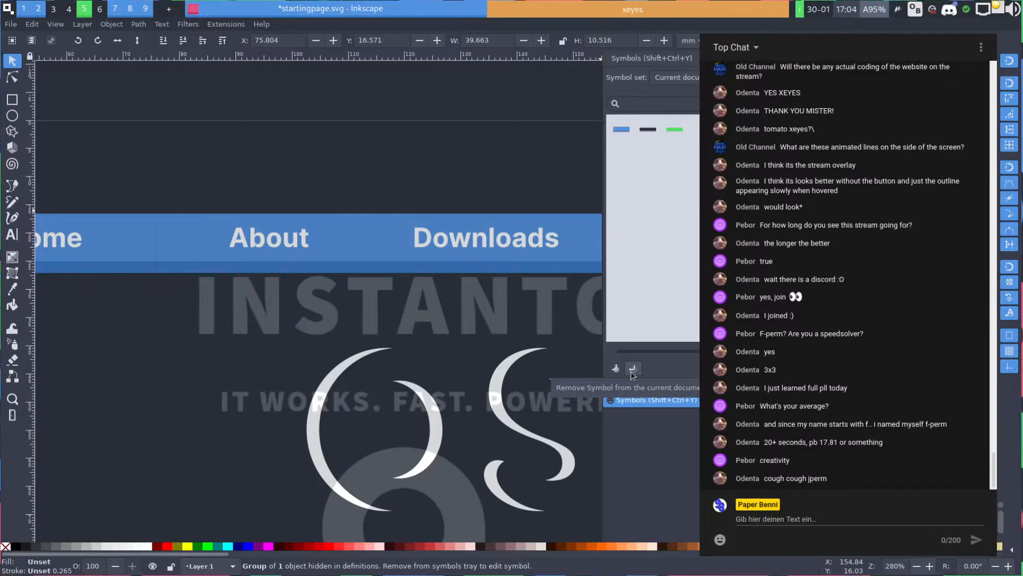
click(249, 262)
right_click(248, 261)
click(200, 321)
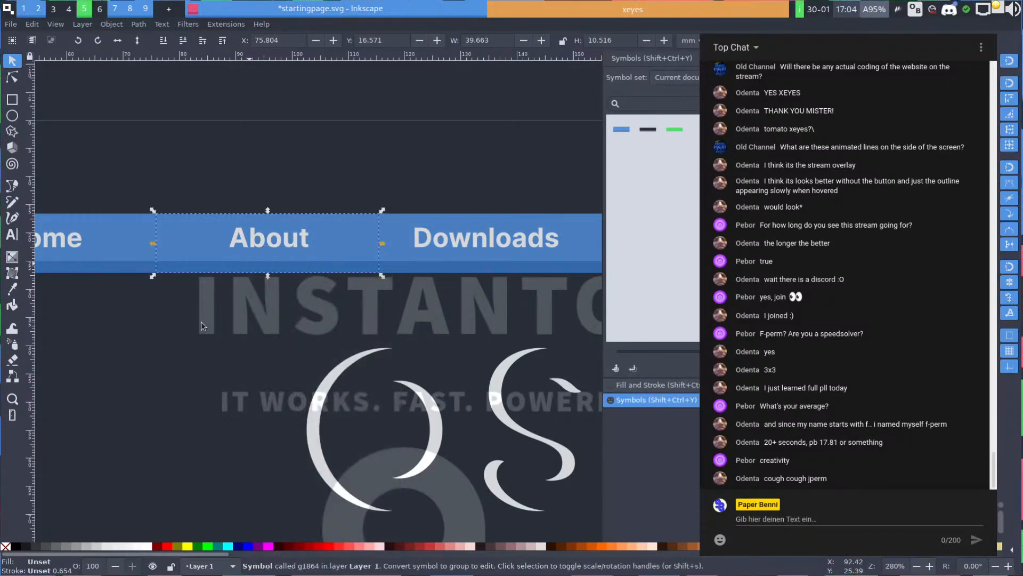
click(188, 310)
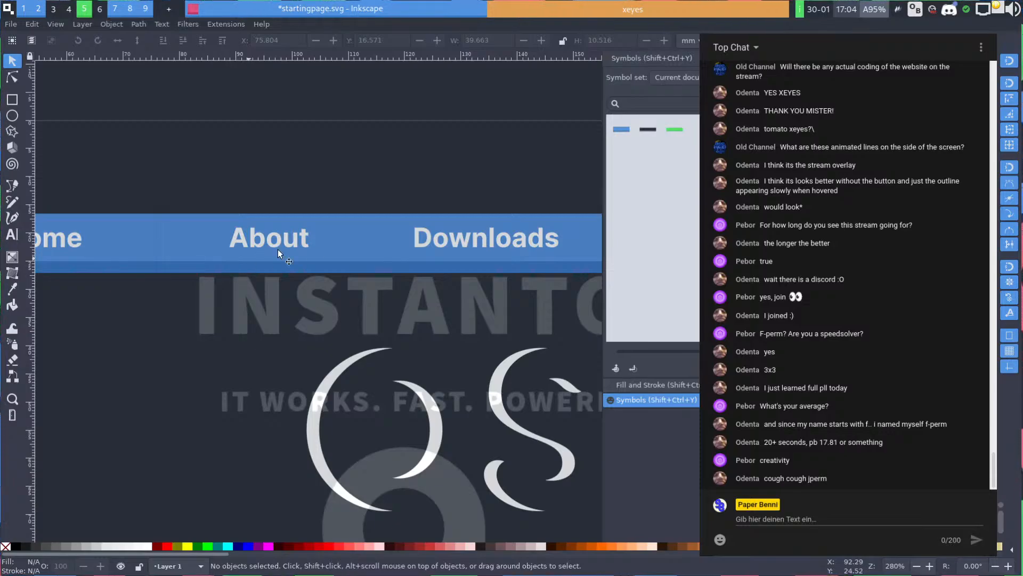
Place the dark button symbol over the Home item and try to convert it back into an editable group
drag(658, 127, 178, 376)
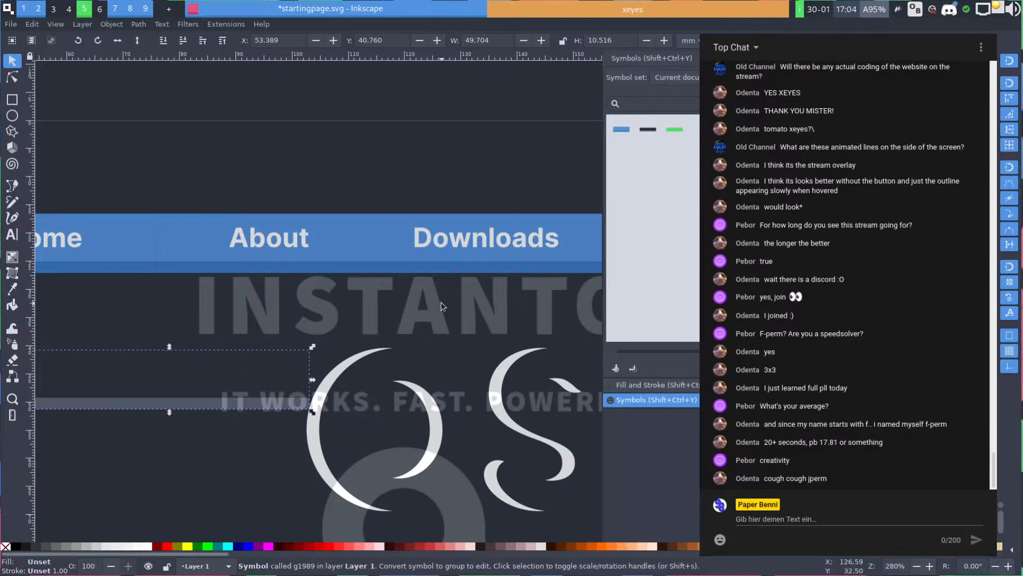
click(142, 298)
key(space)
drag(341, 310, 241, 177)
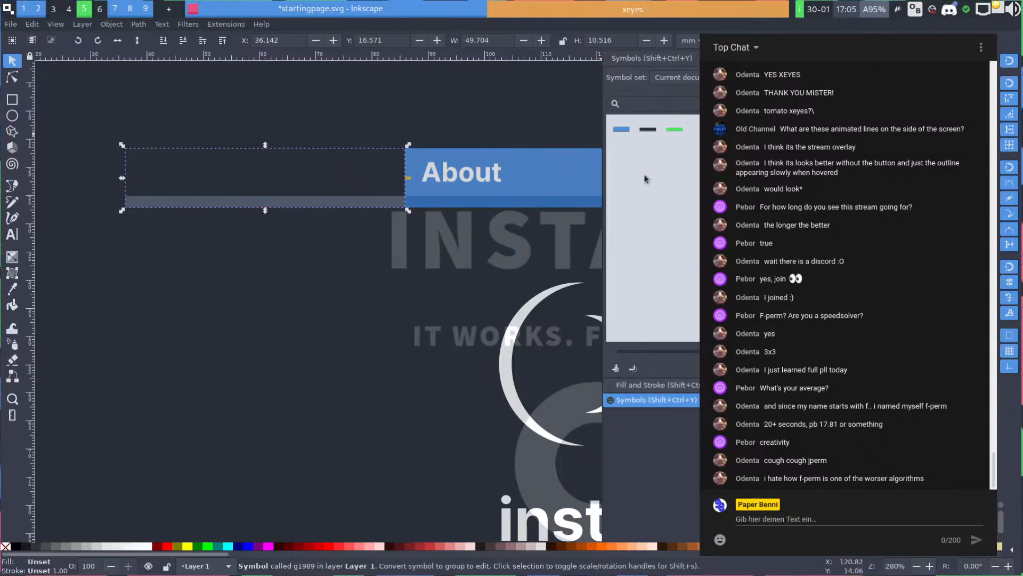
click(631, 369)
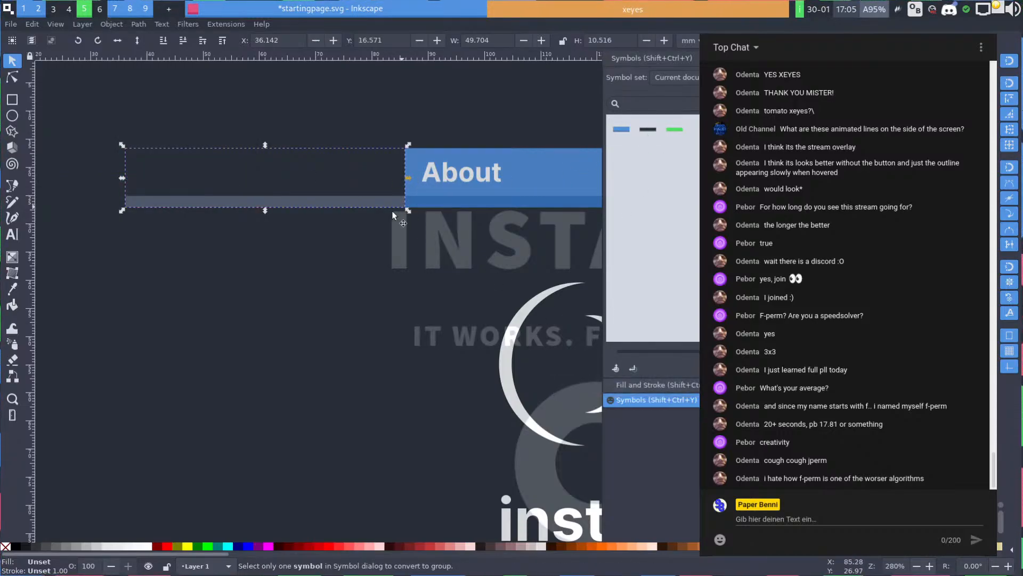
Move the dark button instance off the navigation bar and delete it
drag(397, 172, 303, 291)
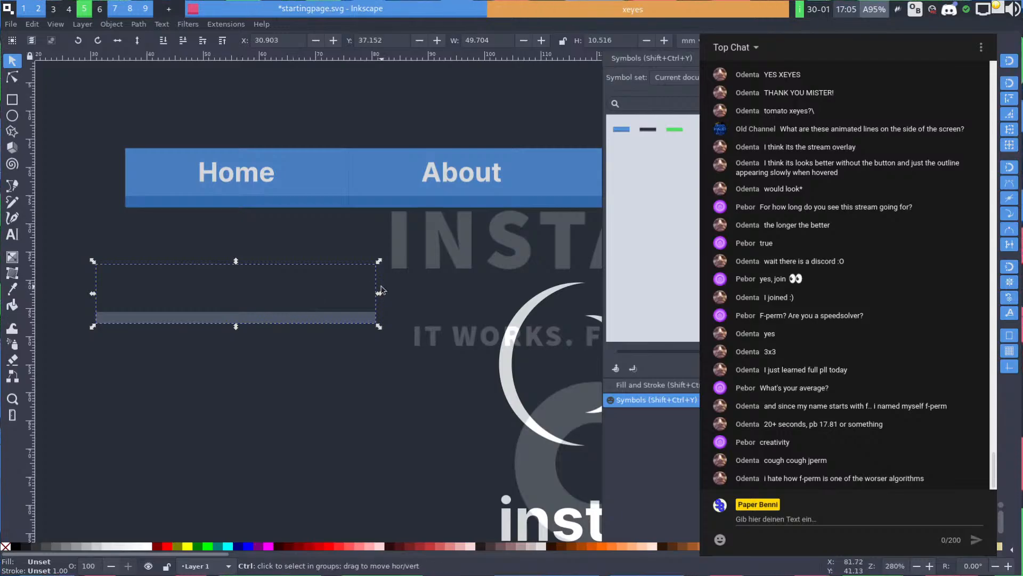
scroll(382, 290, down, 5)
key(space)
key(space)
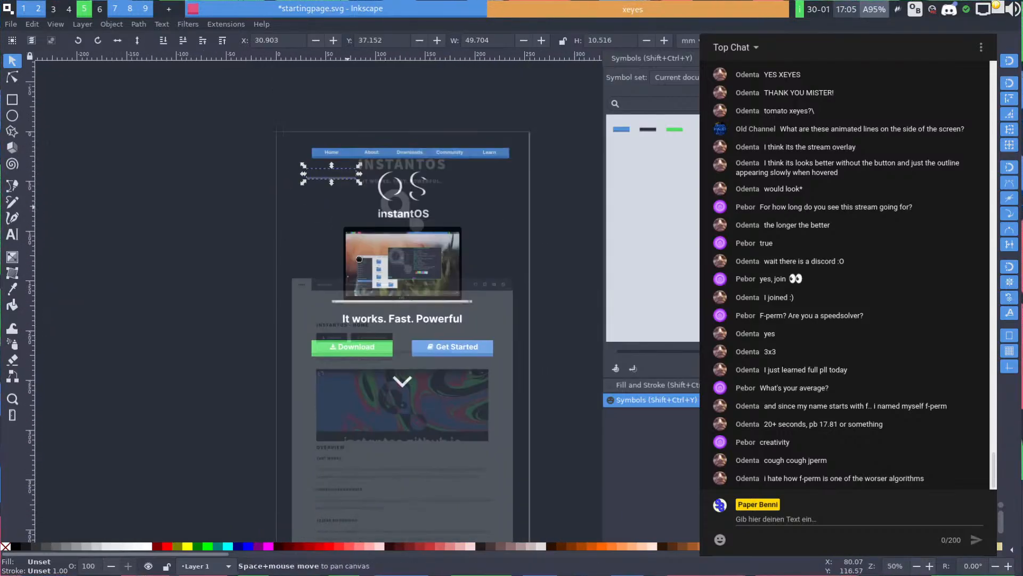
scroll(372, 283, up, 2)
key(Delete)
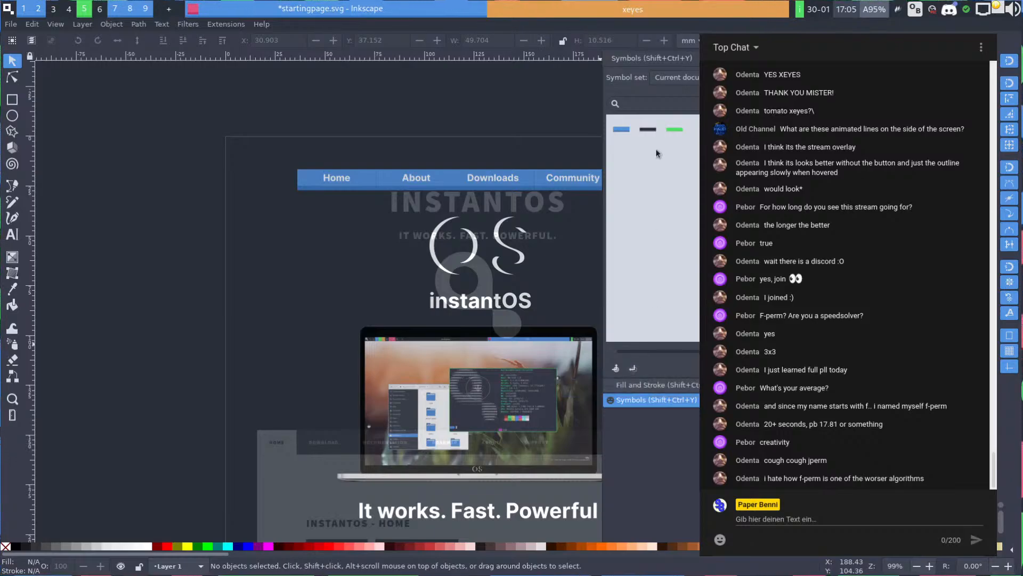
Place an instance of the dark button symbol left of the OS logo and convert the symbol definition into an editable group
click(648, 129)
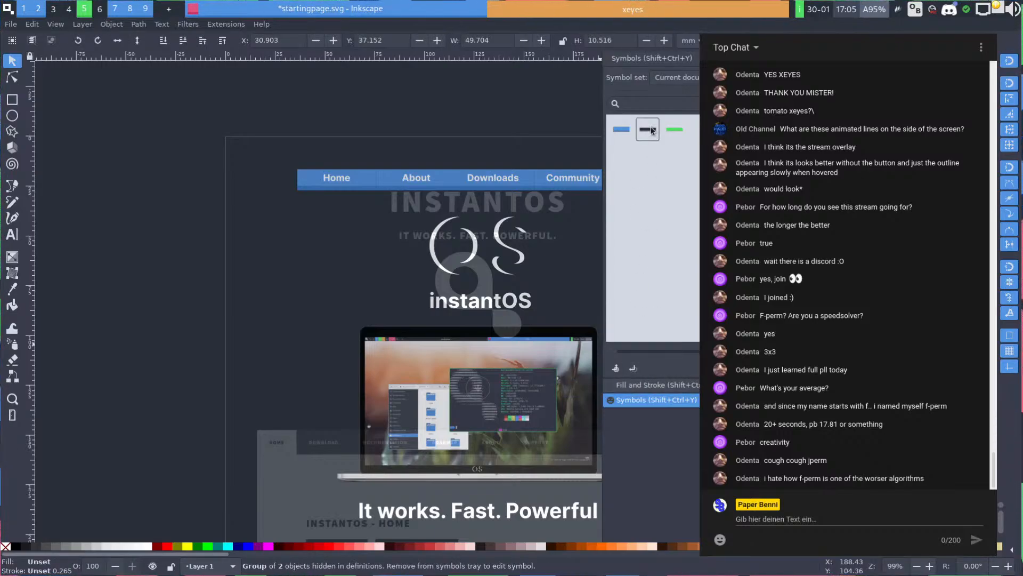
drag(649, 132, 290, 256)
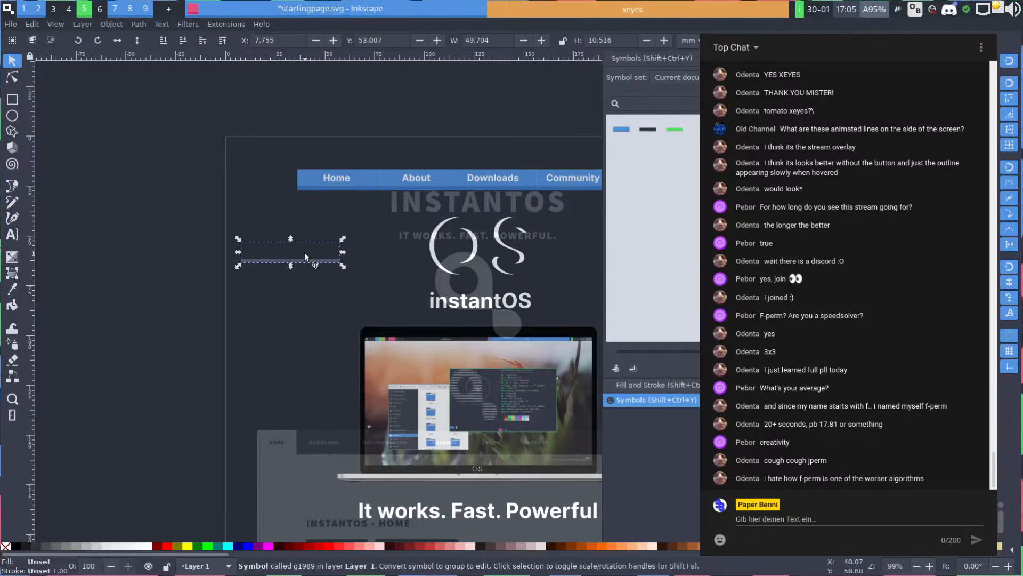
click(648, 129)
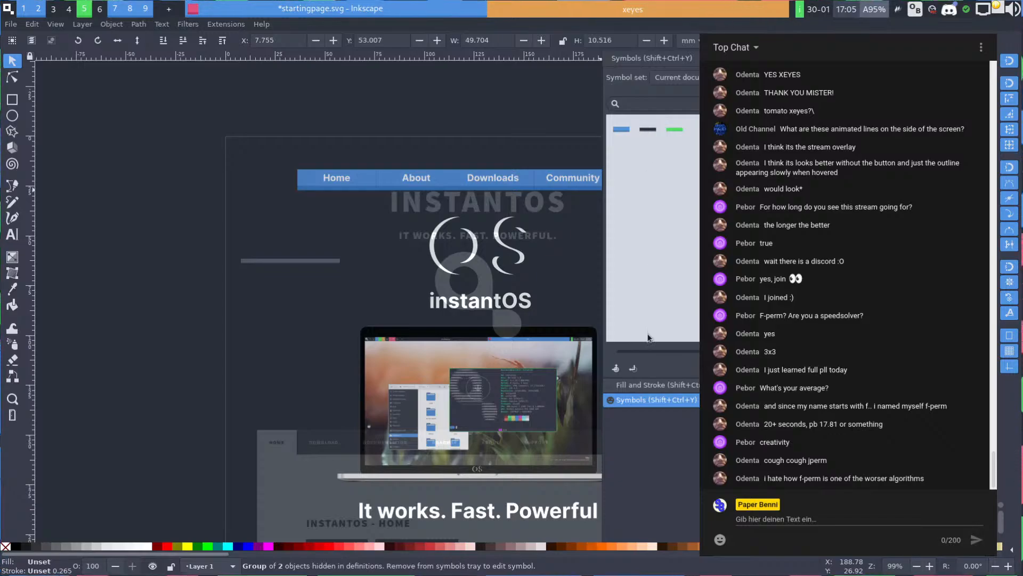
click(633, 367)
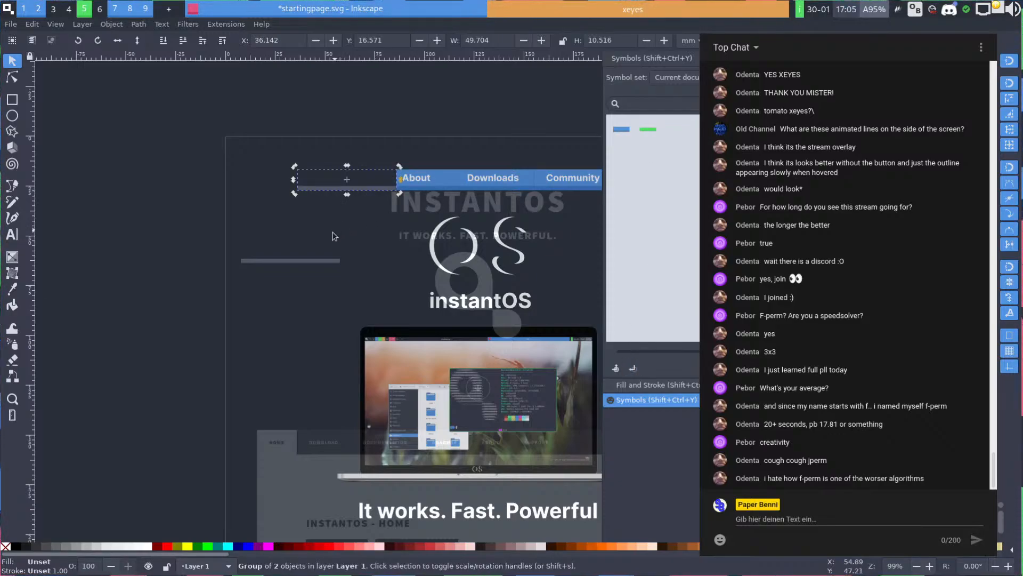
Narrow the dark button group to 39.663 mm so it ends where About begins, and save it as a symbol again
scroll(332, 232, up, 2)
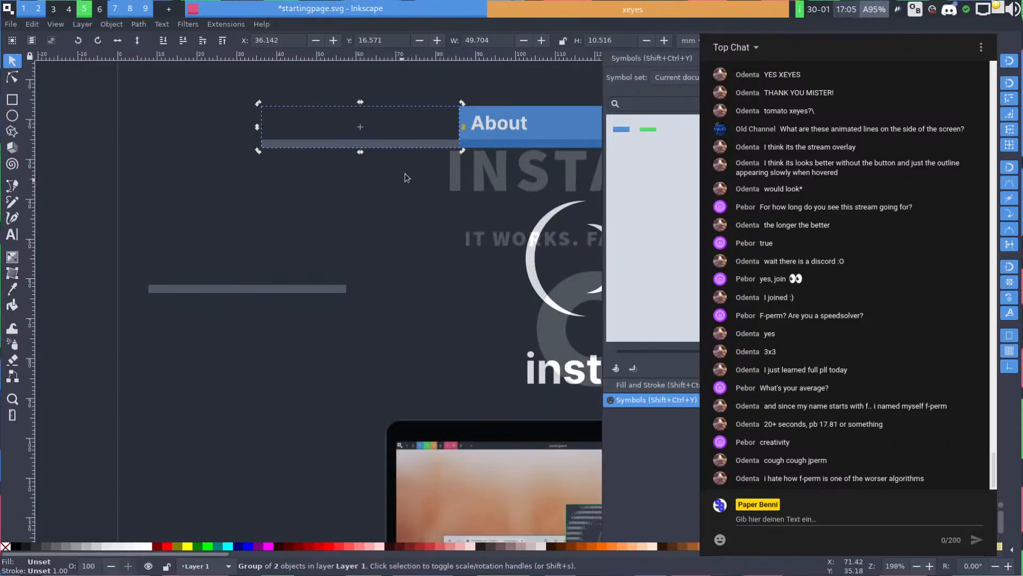
drag(464, 127, 420, 127)
drag(259, 148, 258, 151)
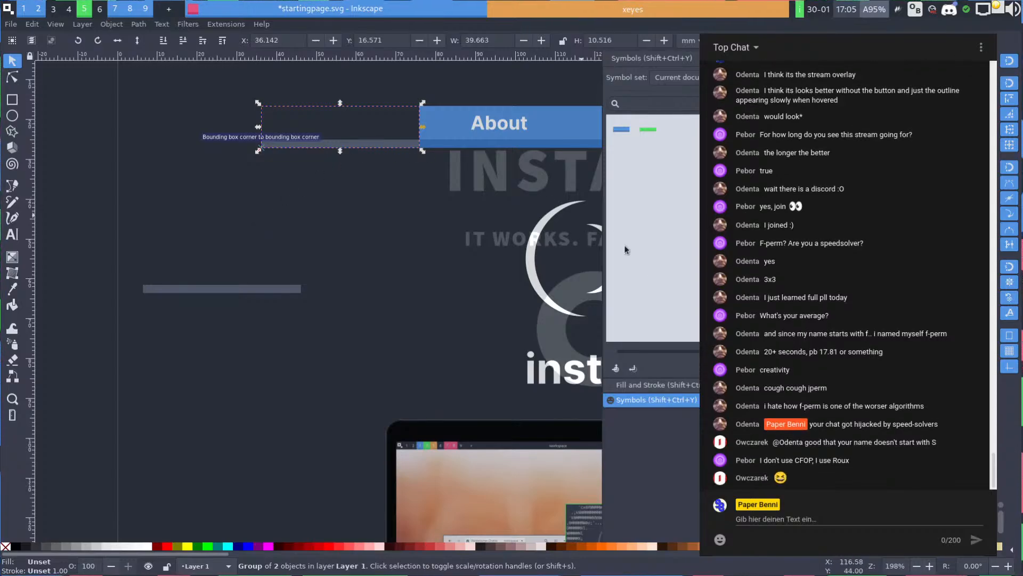
click(615, 368)
Snap the loose dark button instance onto the Home item at X 36.142, Y 16.571
click(229, 291)
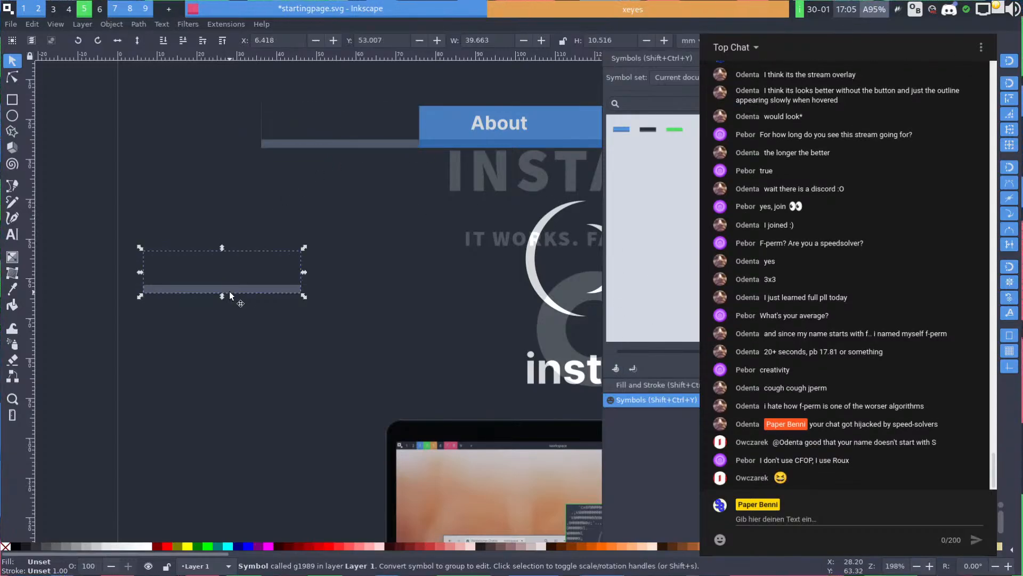
drag(257, 258, 349, 130)
scroll(349, 130, up, 5)
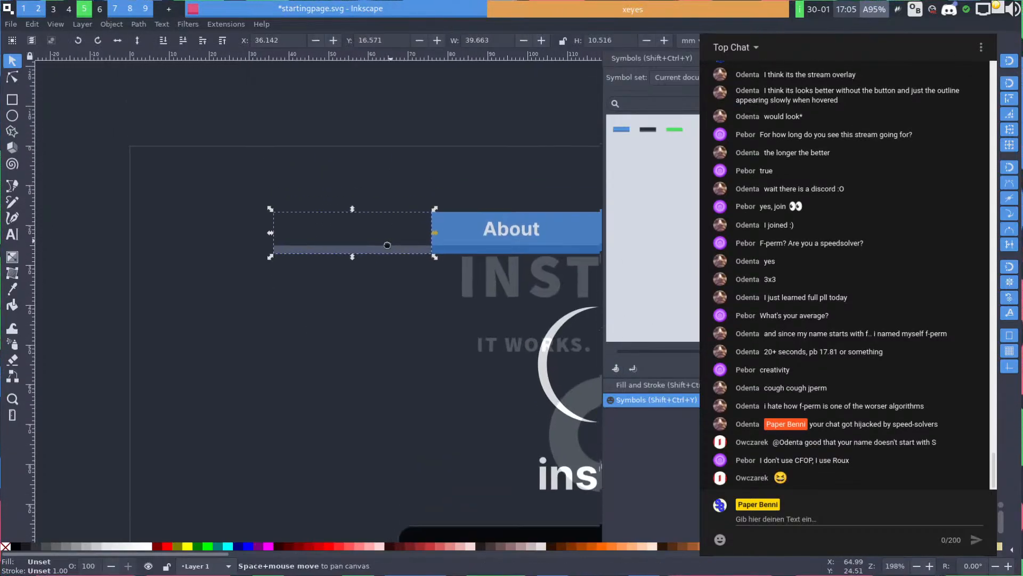
ctrl+scroll(373, 238, up, 4)
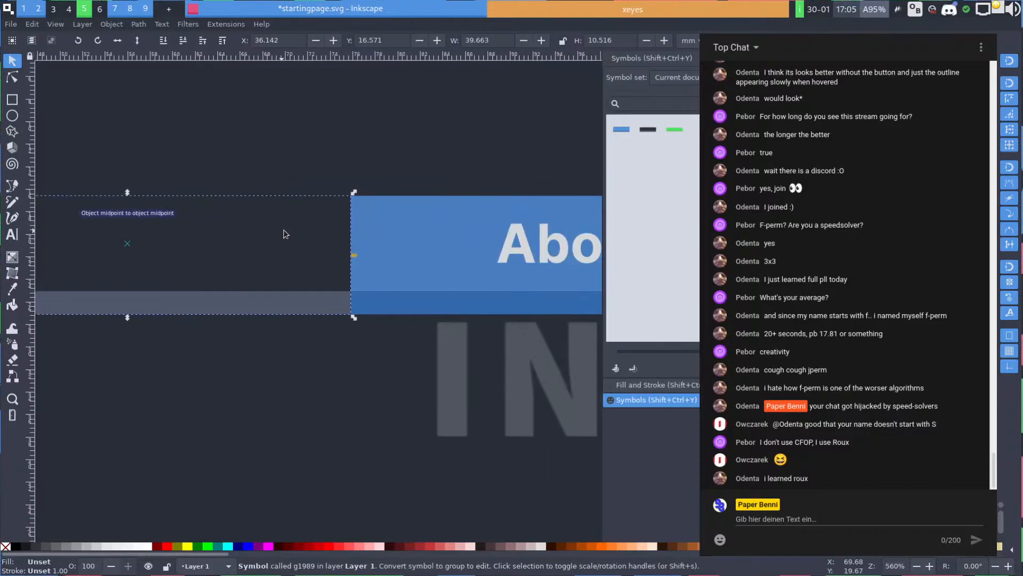
ctrl+scroll(243, 228, down, 5)
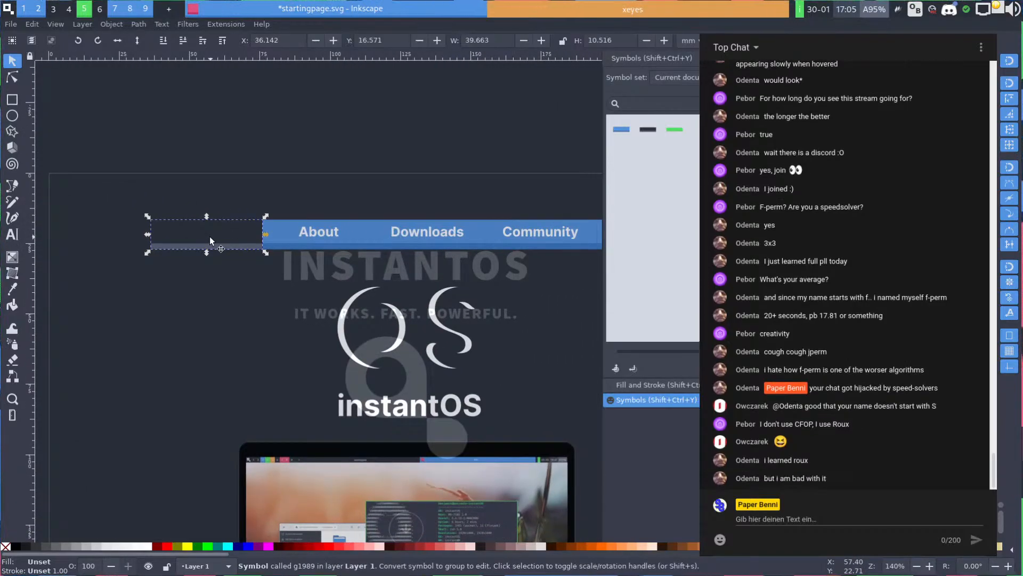
Line up dark button instances edge to edge across the About, Downloads, Community and Learn items
drag(215, 237, 437, 248)
click(323, 288)
drag(321, 283, 548, 262)
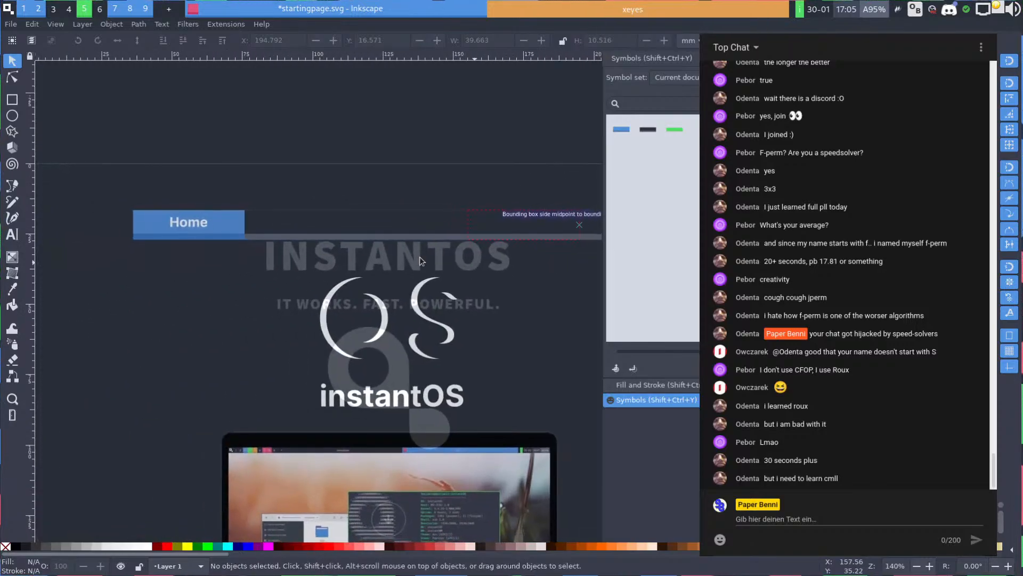
Lower the dark button behind the About label and delete the item's blue background
click(304, 231)
key(Page_Down)
key(Page_Up)
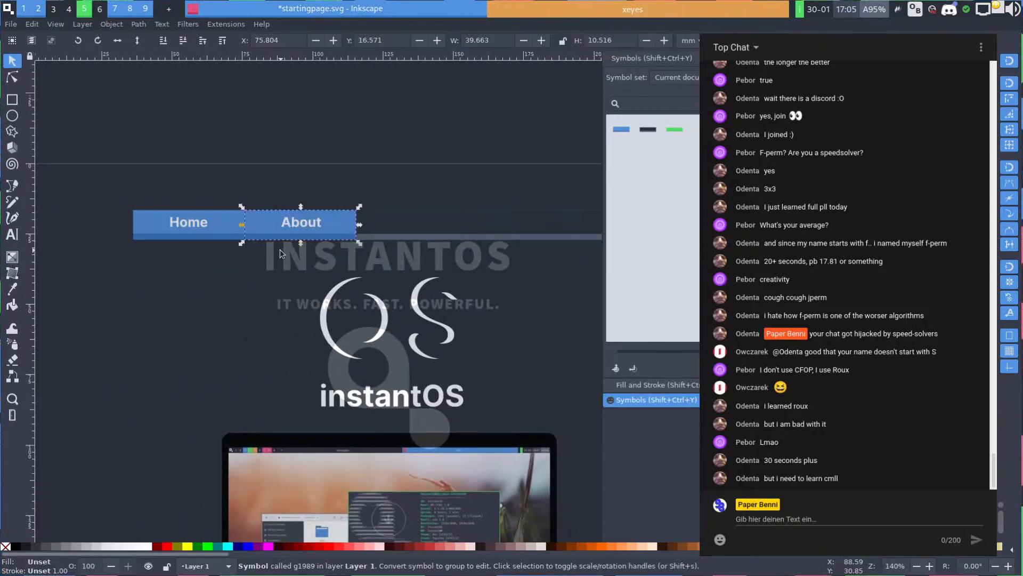
click(301, 241)
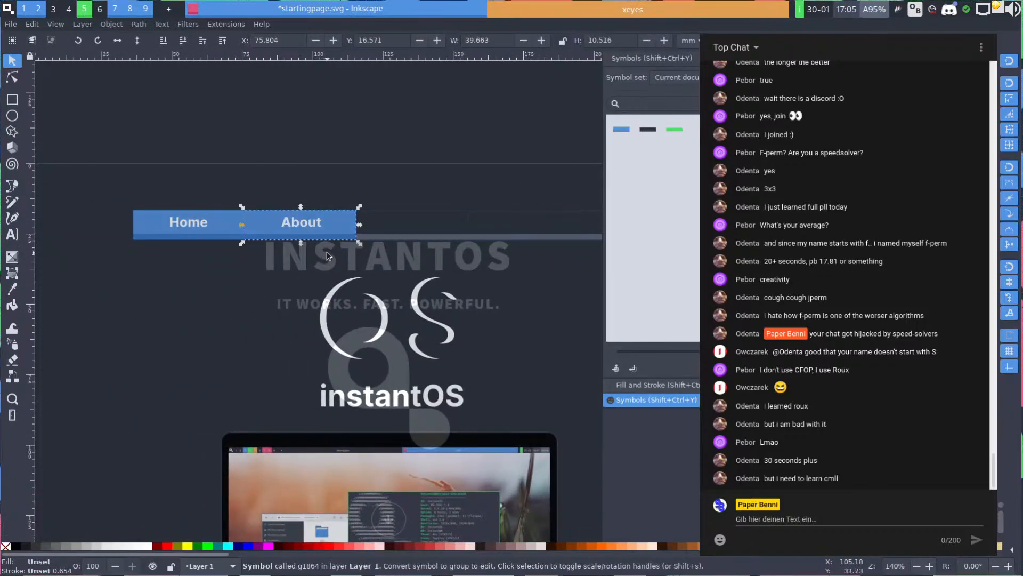
key(Delete)
Restack the Downloads item so the dark button replaces the blue background behind its label
click(391, 231)
key(Page_Up)
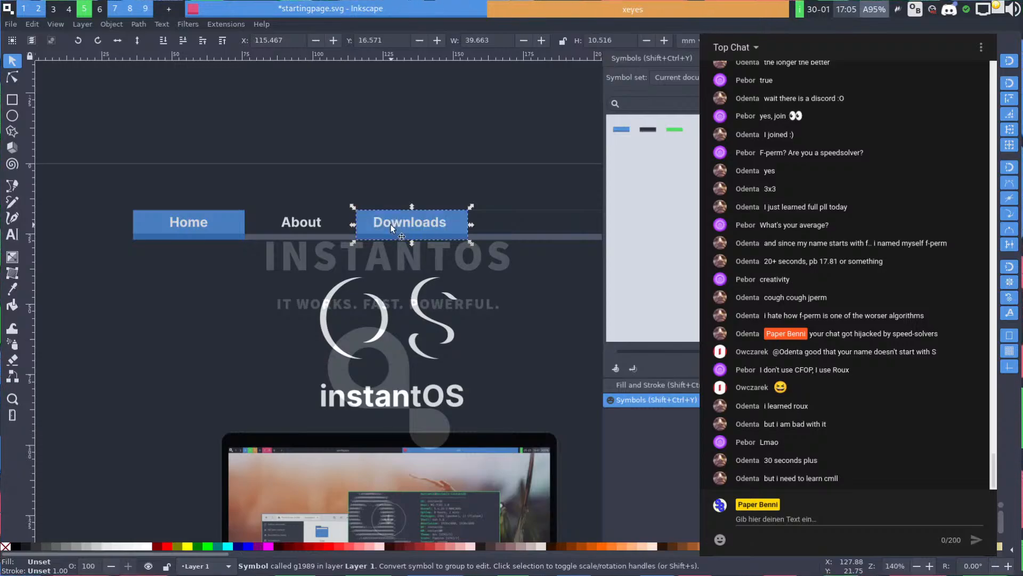
key(Escape)
click(499, 225)
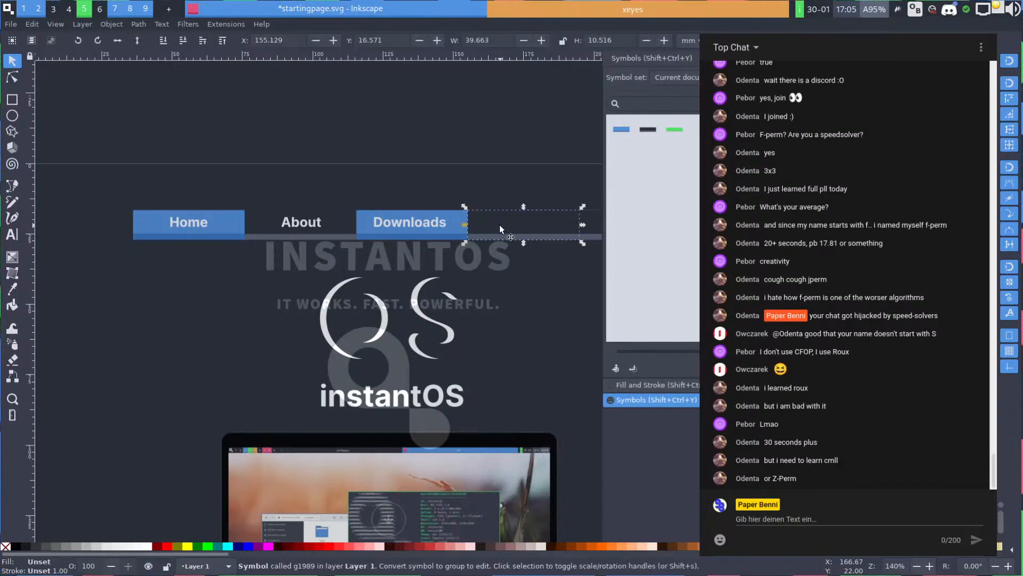
key(space)
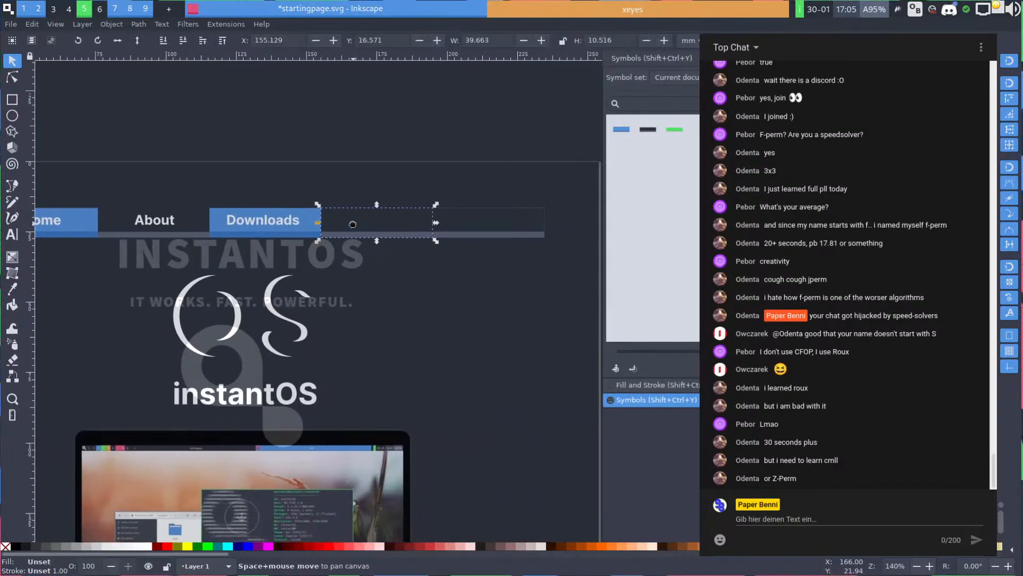
click(304, 230)
key(Page_Up)
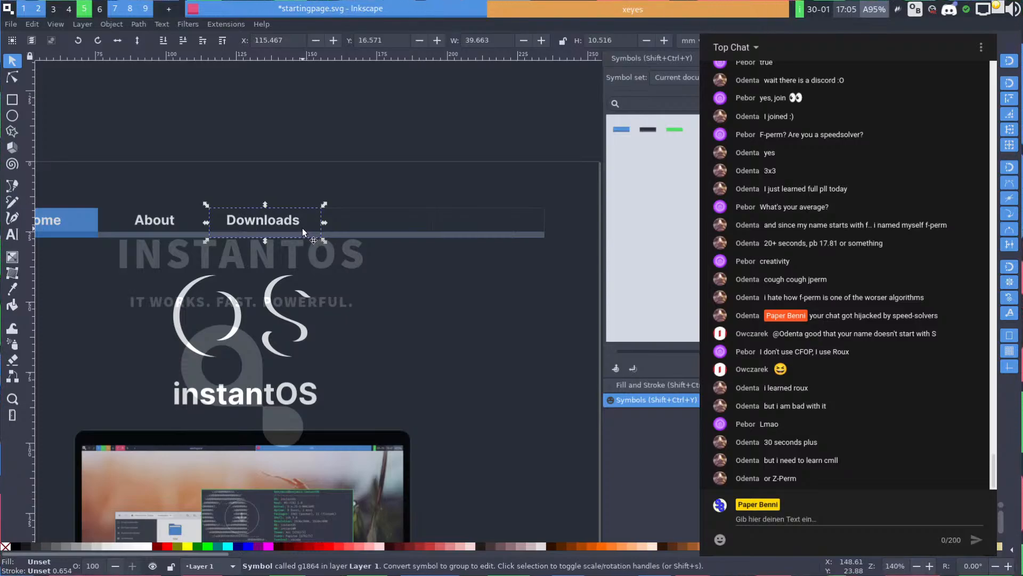
Lower the dark button behind the Community label and delete the item's blue background
click(351, 223)
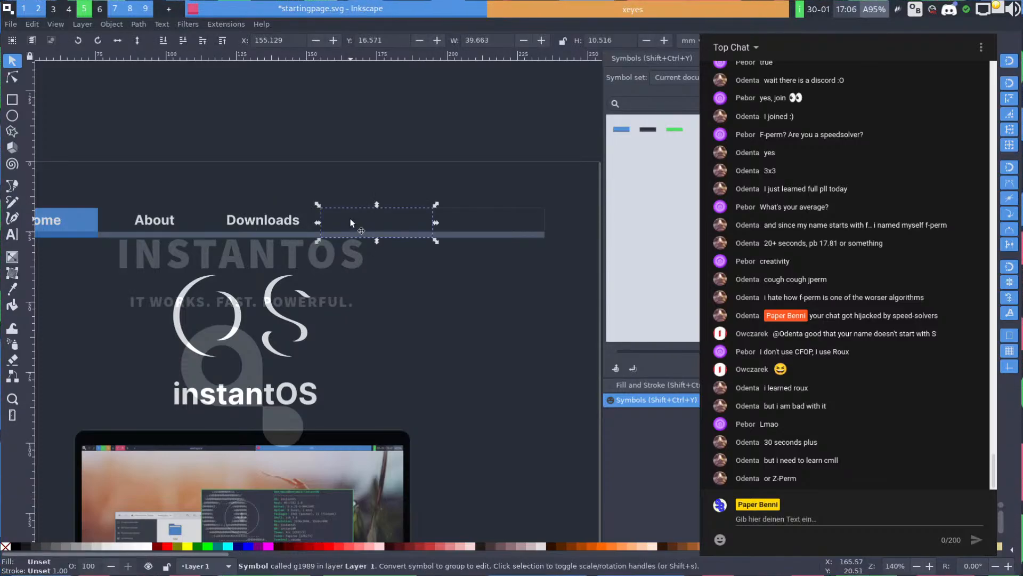
key(Page_Up)
key(Page_Up)
key(Escape)
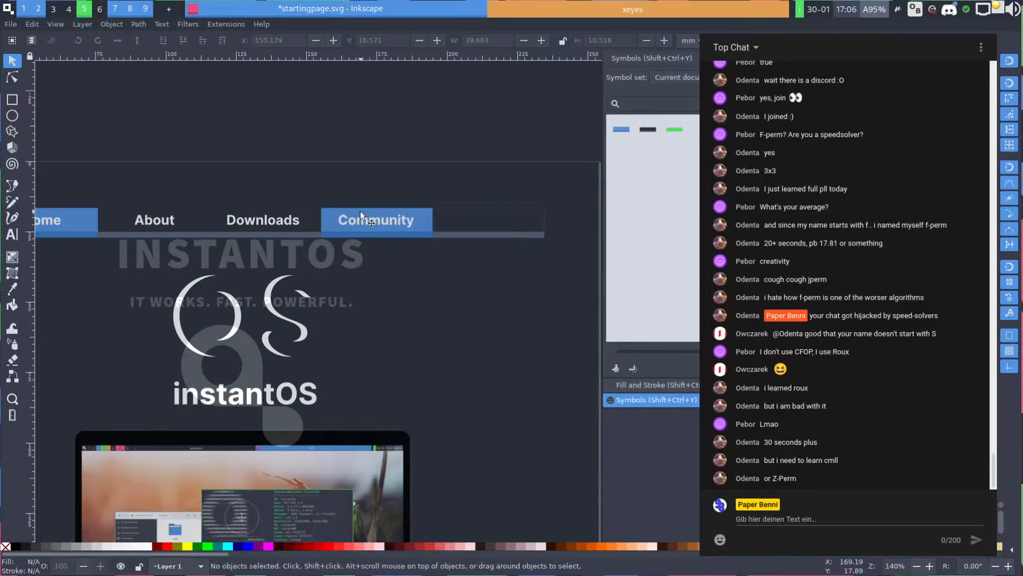
click(418, 229)
key(Delete)
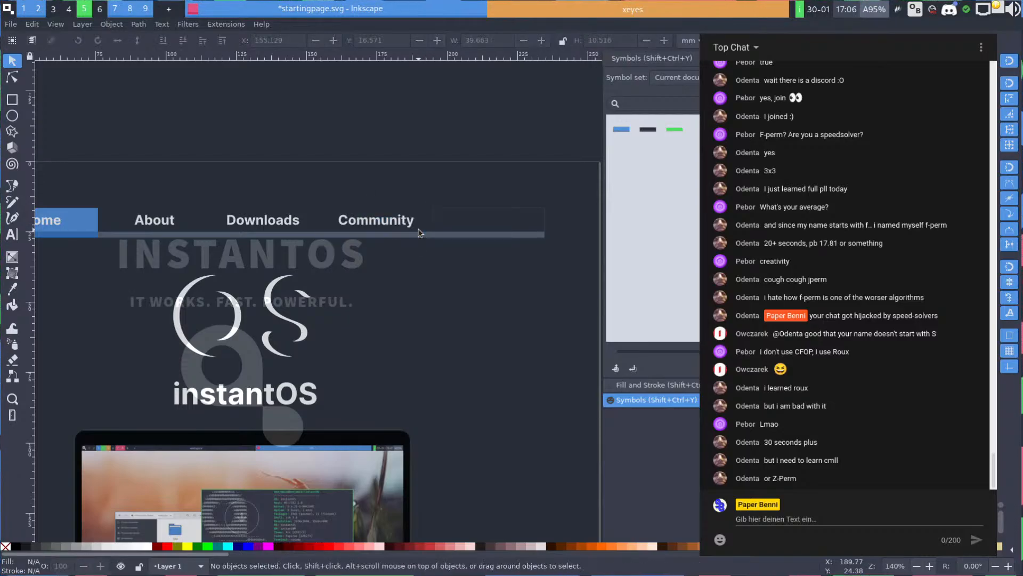
Lower the dark button behind the Learn label and delete the item's blue background
click(466, 226)
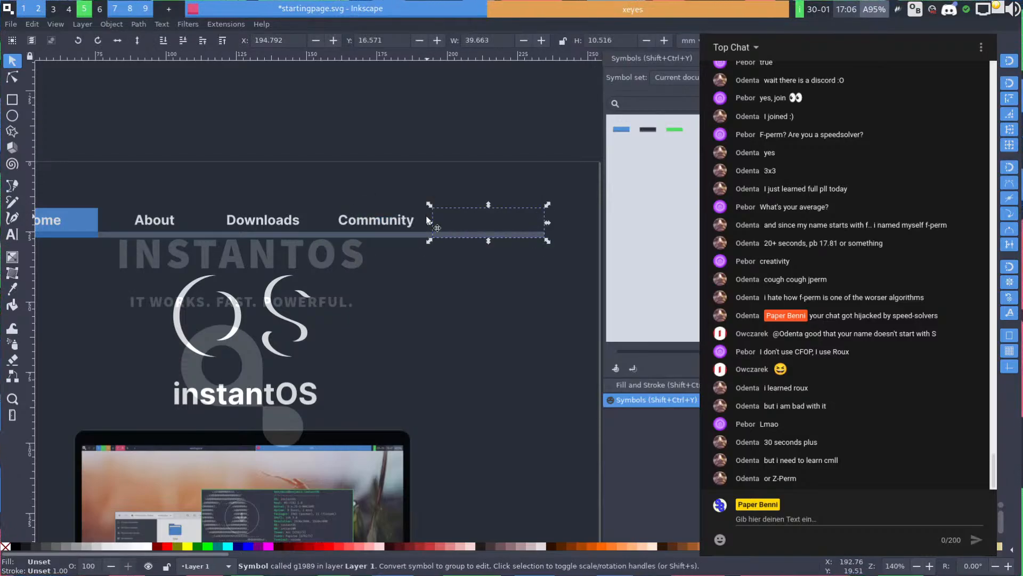
click(454, 220)
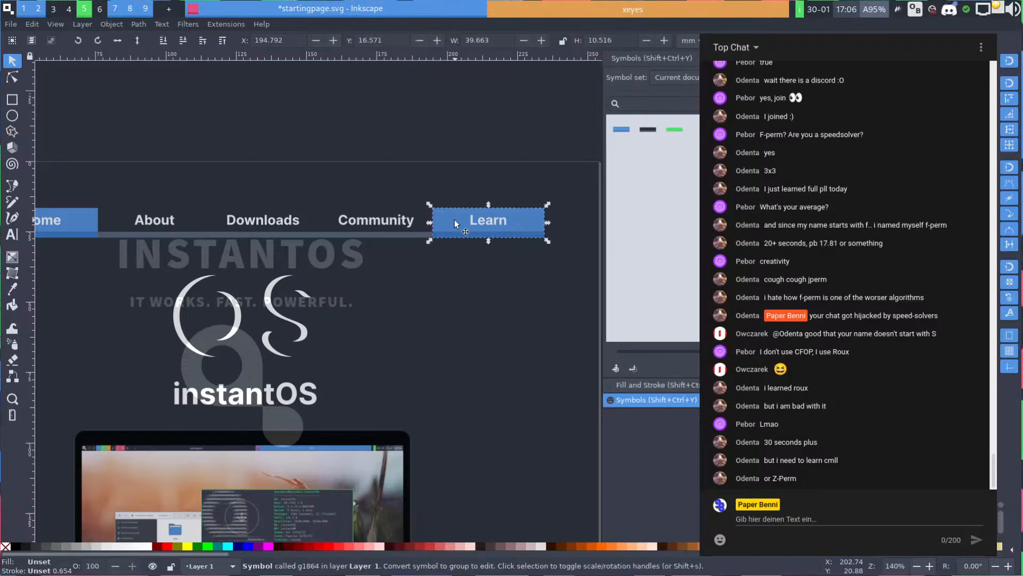
key(Delete)
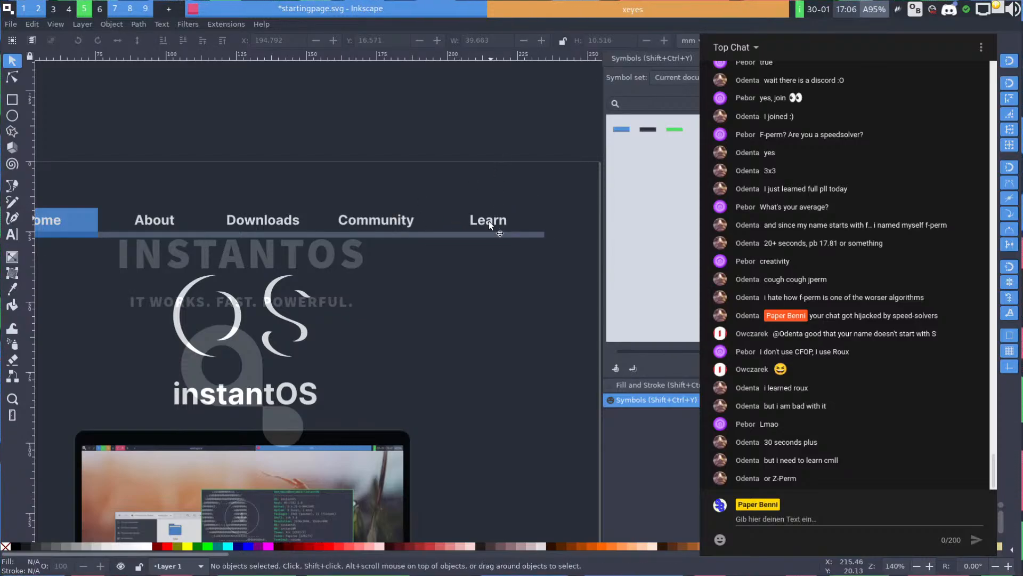
Remove the dark button from the document's symbols to turn it back into an editable group
click(522, 224)
drag(502, 215, 510, 203)
click(648, 129)
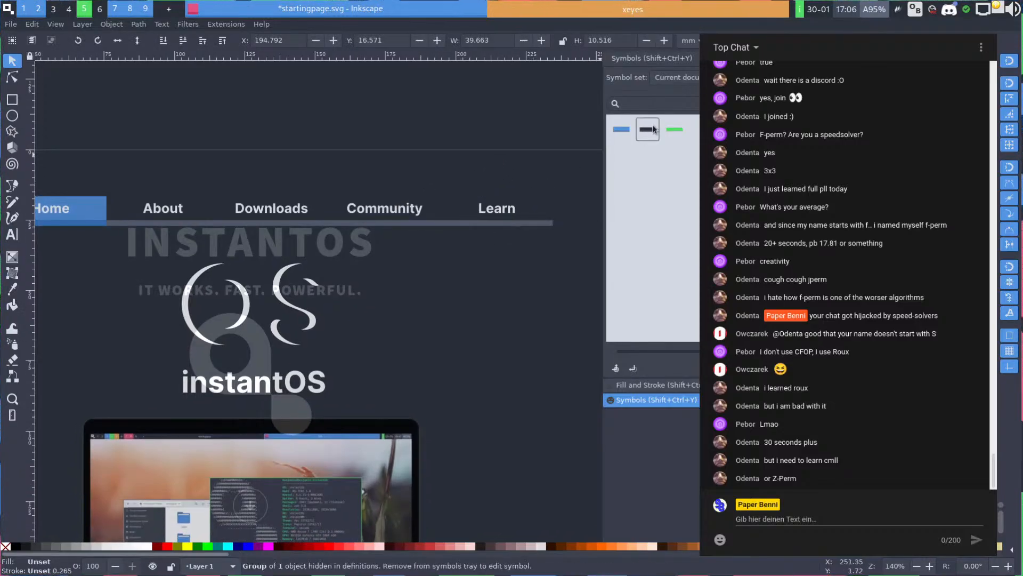
click(633, 368)
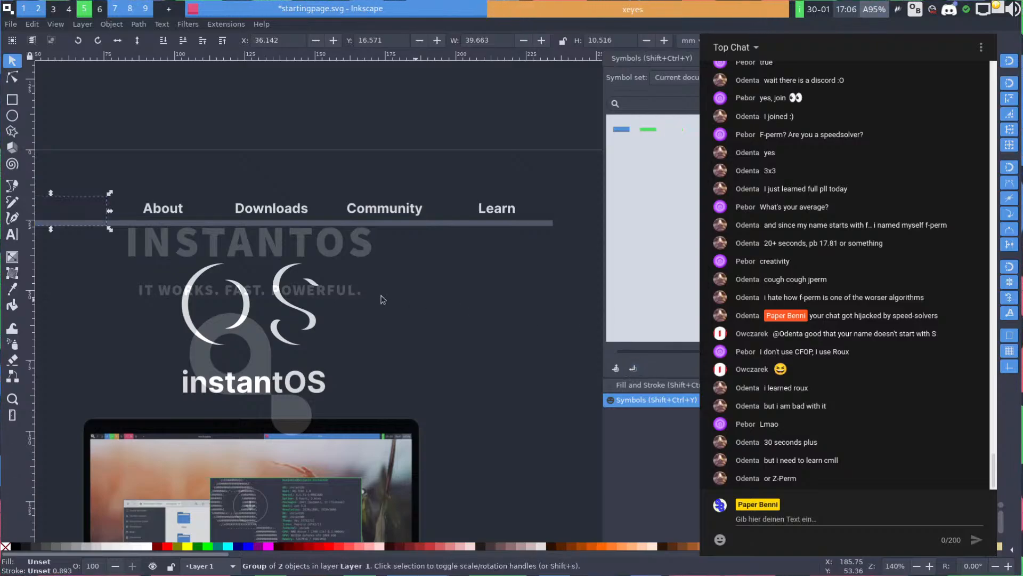
Narrow the dark button group over the Home item to about 37.2 mm around its center and convert it back into a symbol
click(99, 260)
drag(140, 267, 440, 292)
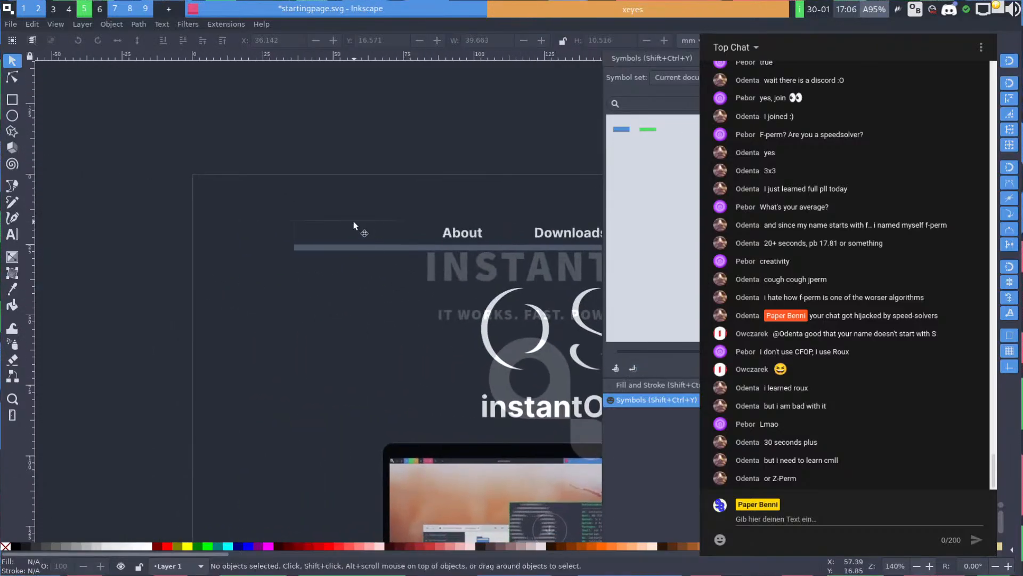
click(356, 243)
scroll(390, 246, up, 2)
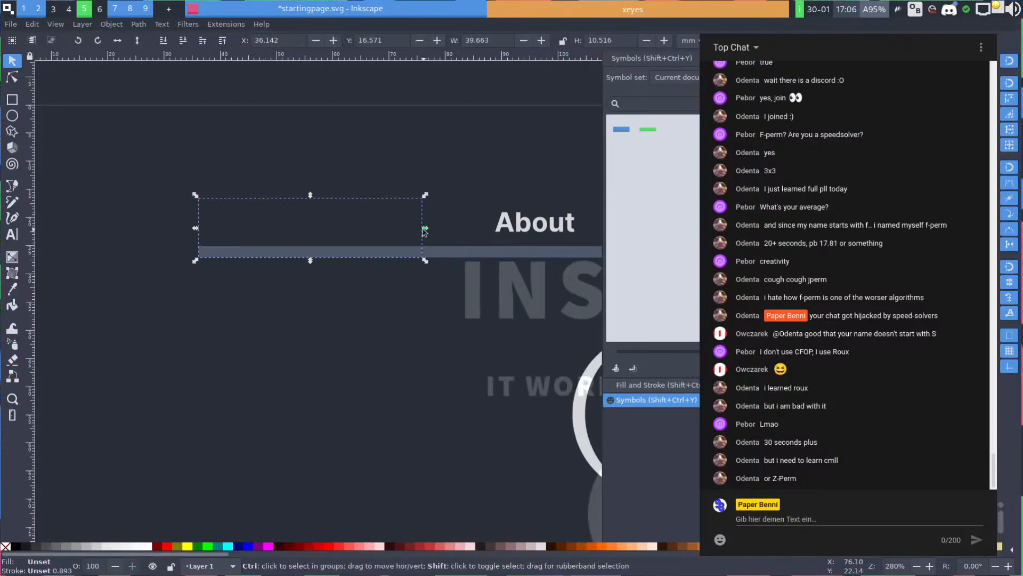
drag(424, 230, 424, 230)
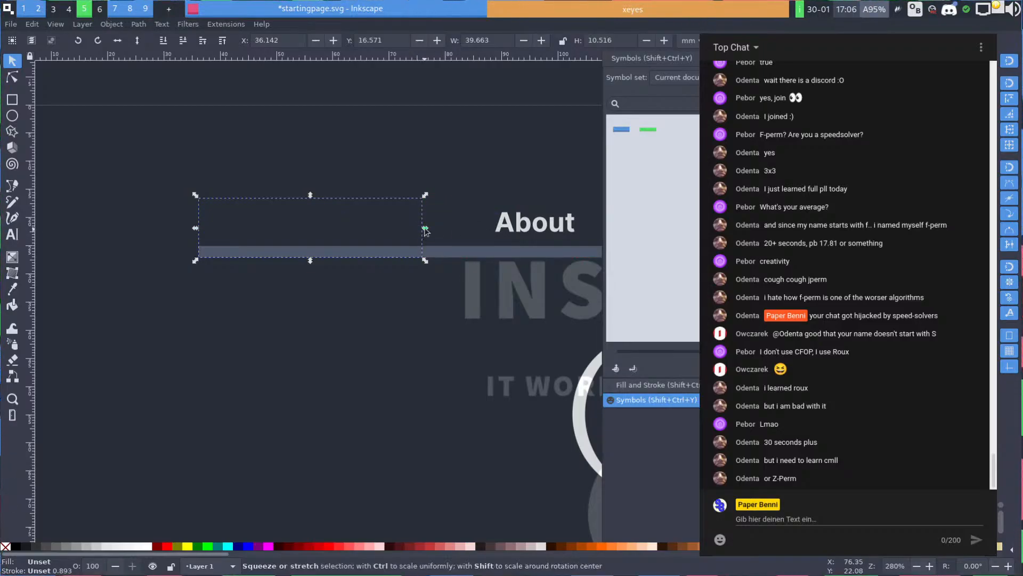
mouse_move(424, 230)
mouse_down()
mouse_move(403, 229)
mouse_move(417, 228)
mouse_up()
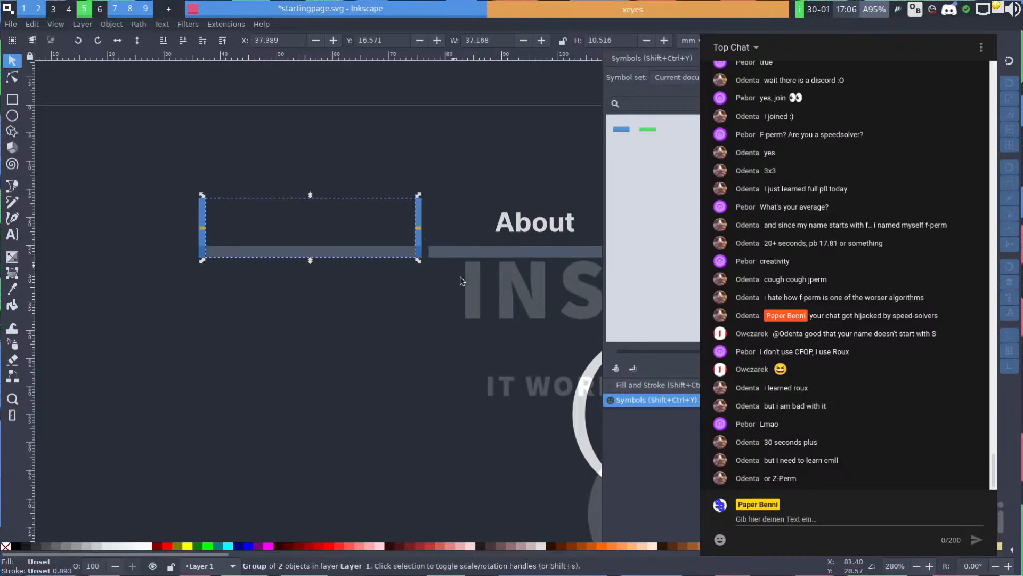
click(615, 368)
click(348, 323)
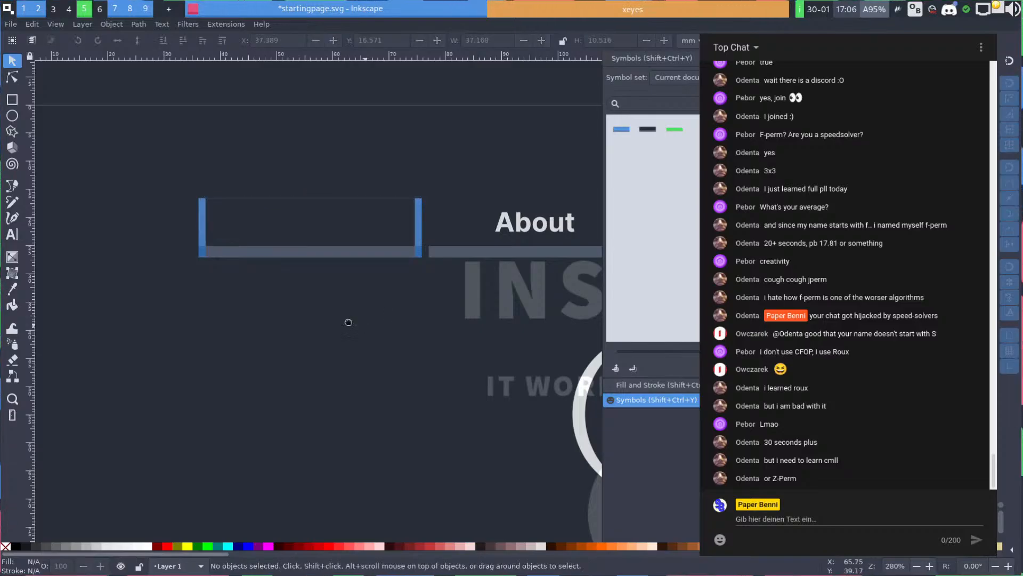
Delete the dark button instance covering the blue Home item
drag(348, 322, 112, 290)
ctrl+scroll(135, 294, down, 3)
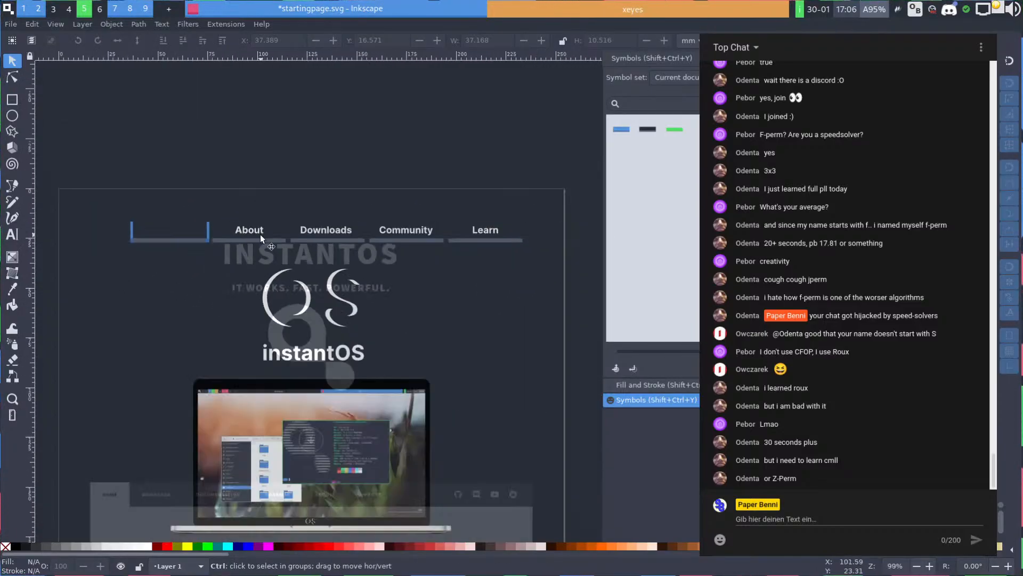
ctrl+scroll(213, 245, up, 3)
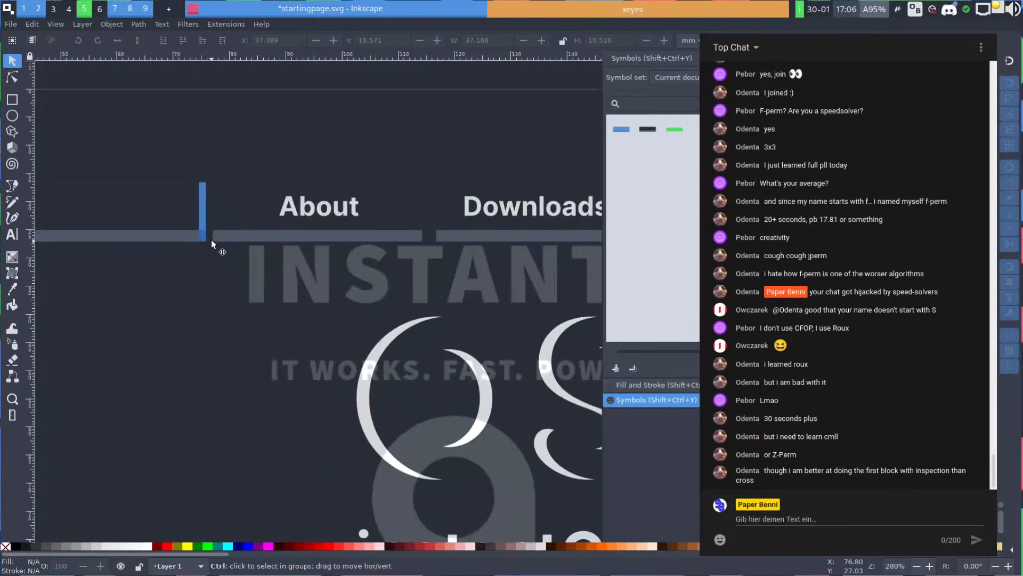
drag(166, 222, 347, 227)
click(304, 227)
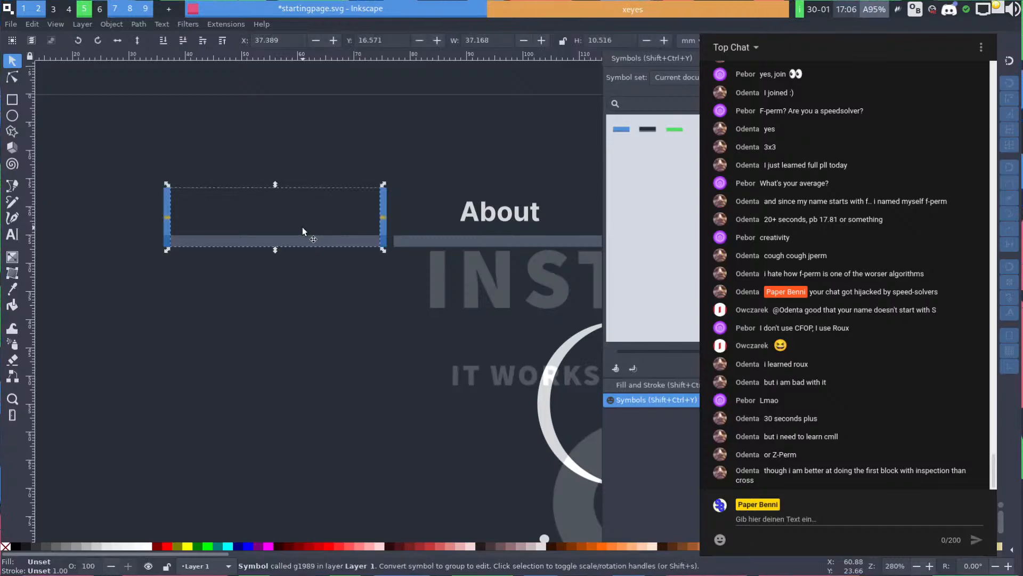
key(Delete)
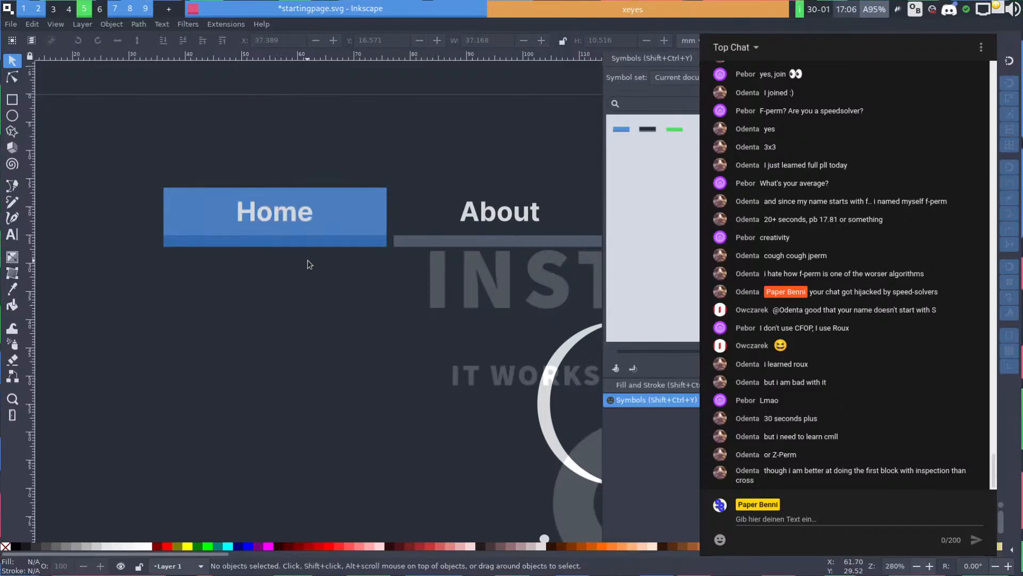
drag(350, 287, 165, 287)
drag(418, 261, 310, 255)
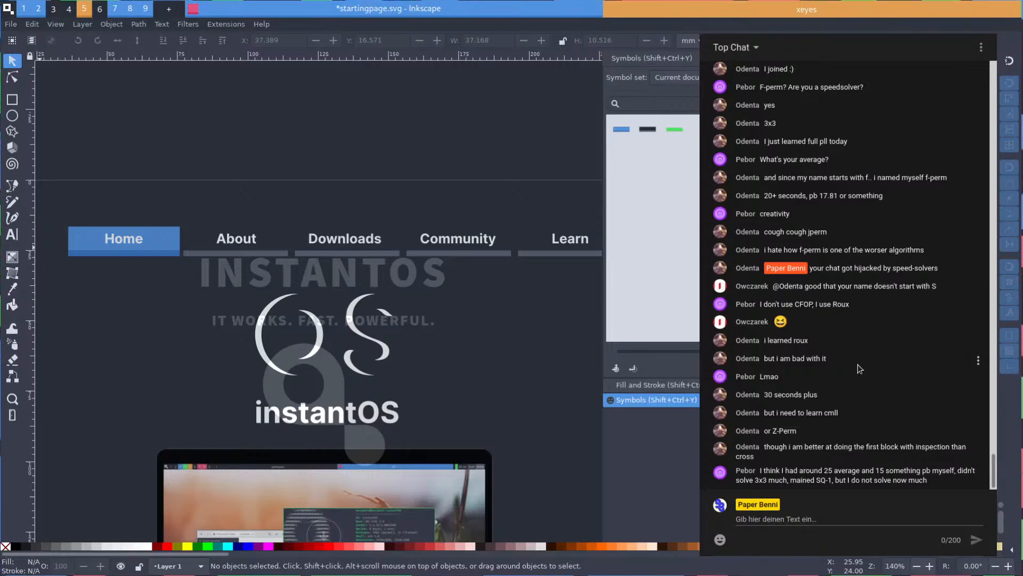
scroll(853, 250, up, 2)
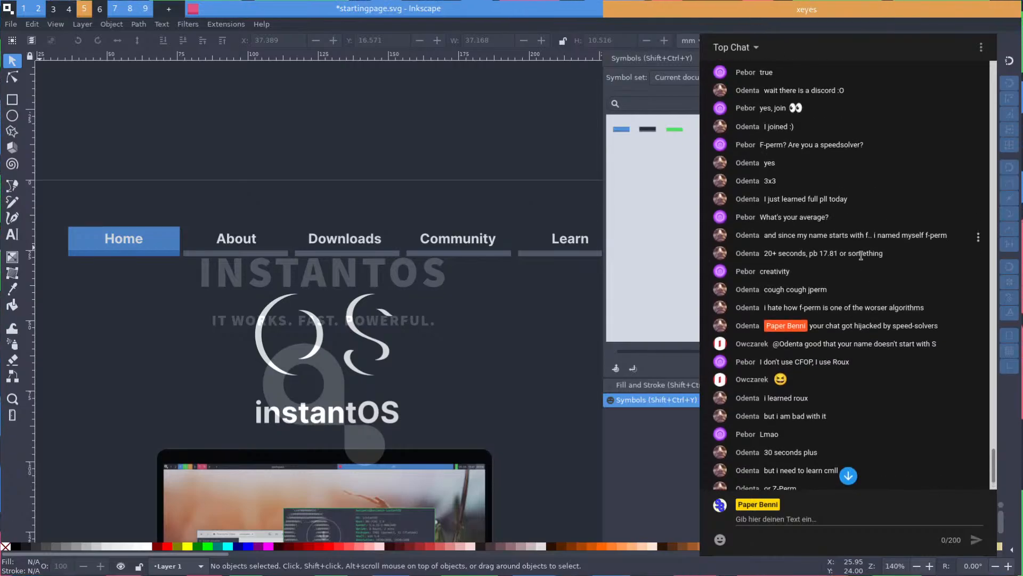
scroll(848, 282, down, 2)
scroll(848, 277, up, 4)
scroll(851, 256, down, 4)
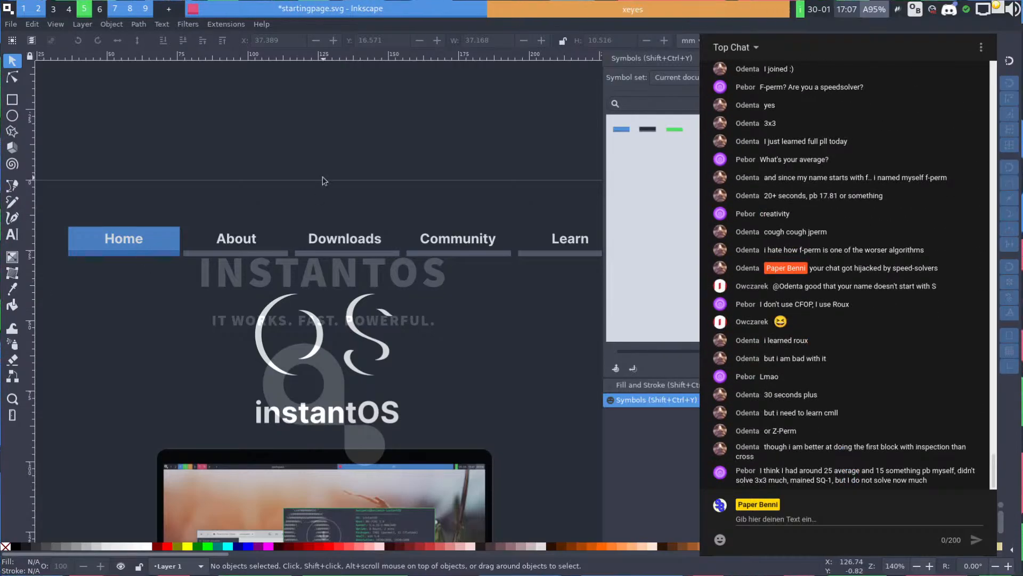
Hide the "old website" layer so only the new mockup is shown
scroll(265, 167, right, 2)
scroll(283, 174, down, 2)
scroll(307, 169, up, 2)
scroll(307, 168, up, 1)
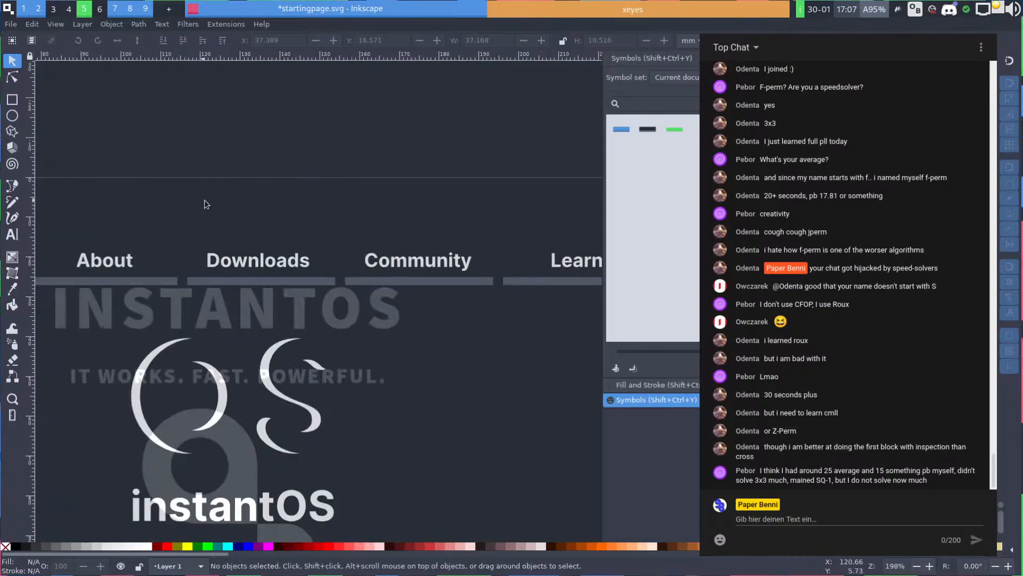
drag(207, 203, 483, 141)
scroll(395, 154, down, 2)
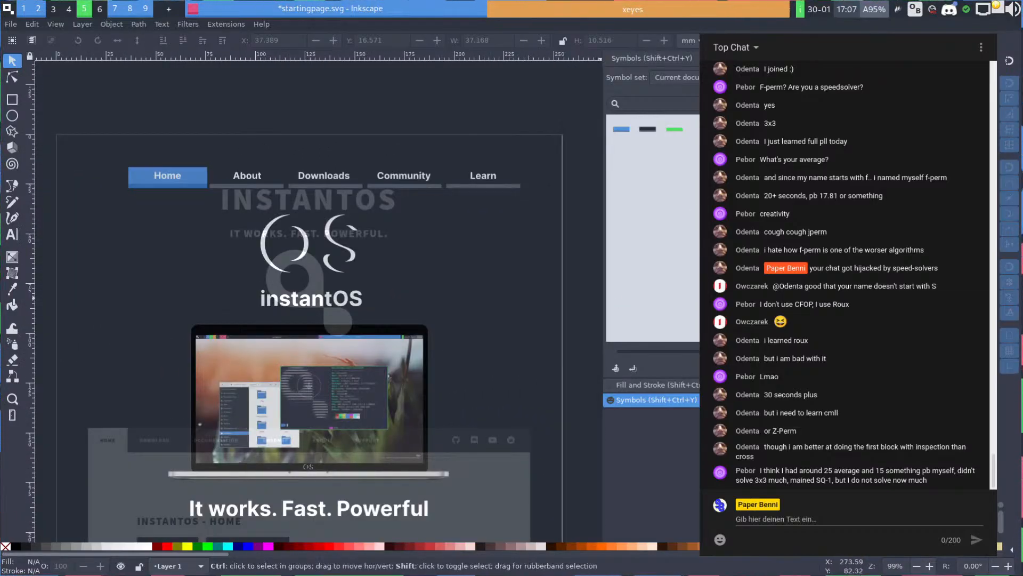
key(ctrl+shift+l)
click(612, 75)
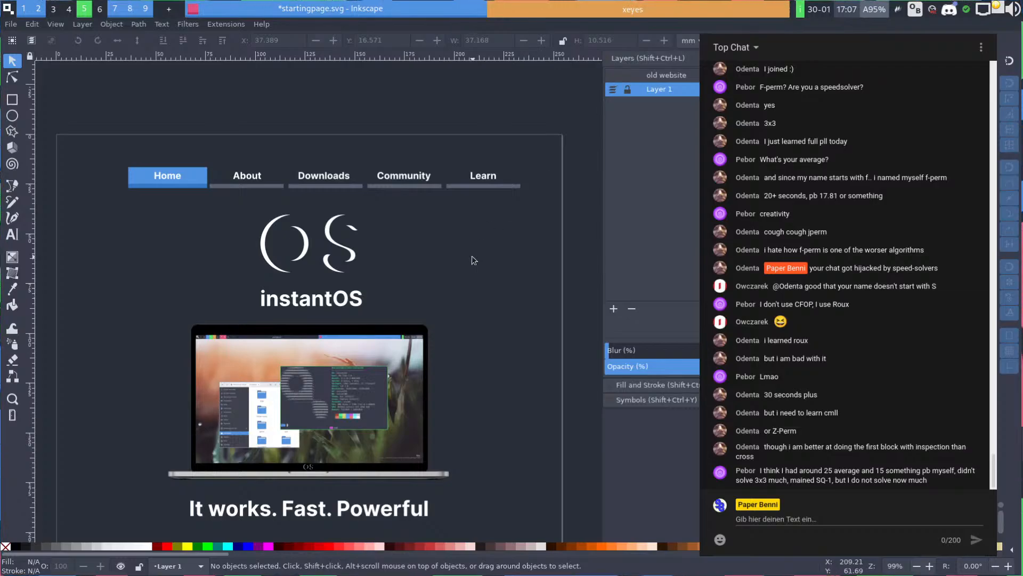
Add a period to the end of the tagline below the laptop so it reads "It works. Fast. Powerful."
scroll(469, 250, down, 3)
scroll(459, 193, down, 1)
scroll(448, 203, right, 4)
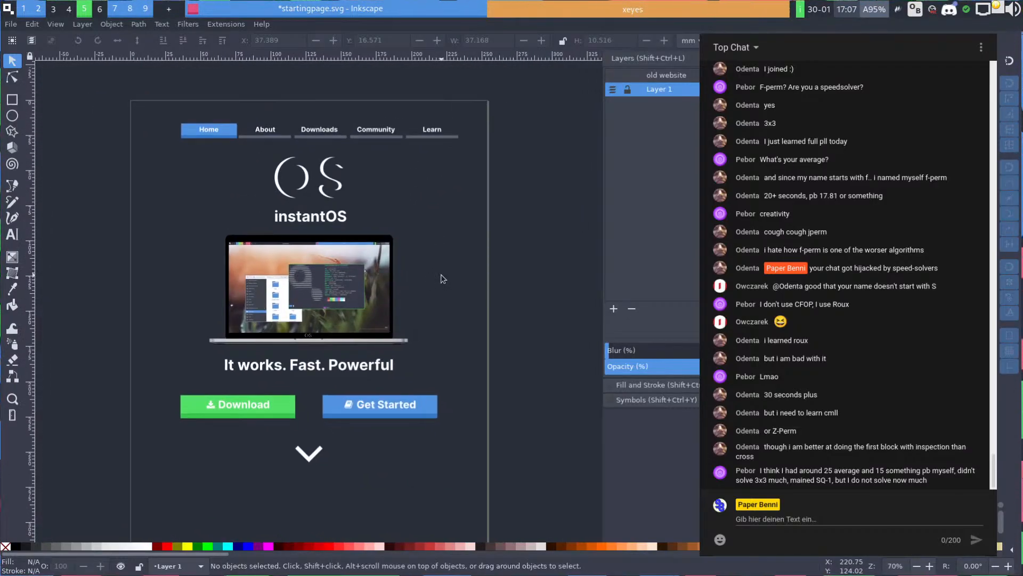
scroll(458, 282, down, 5)
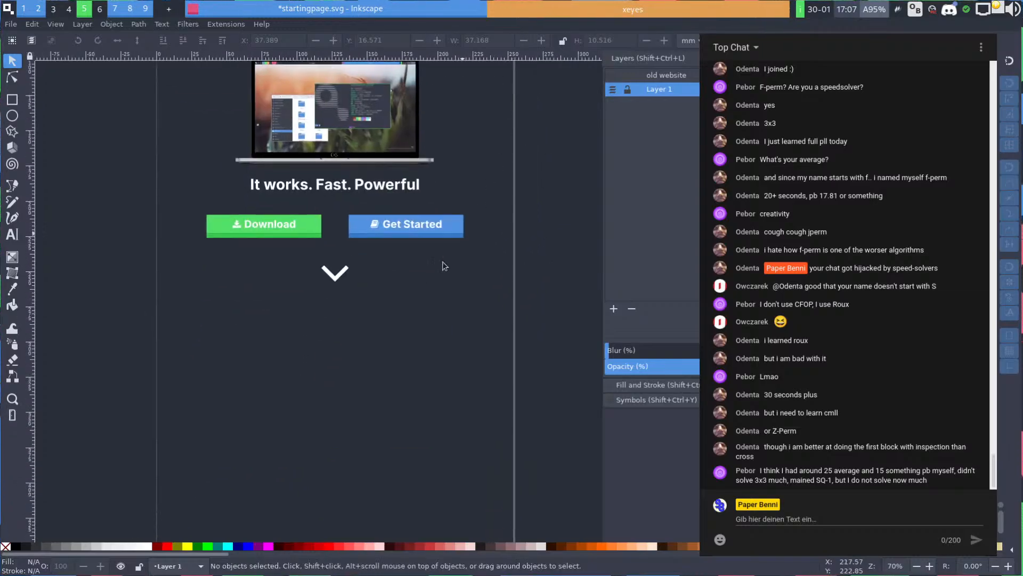
scroll(396, 223, left, 1)
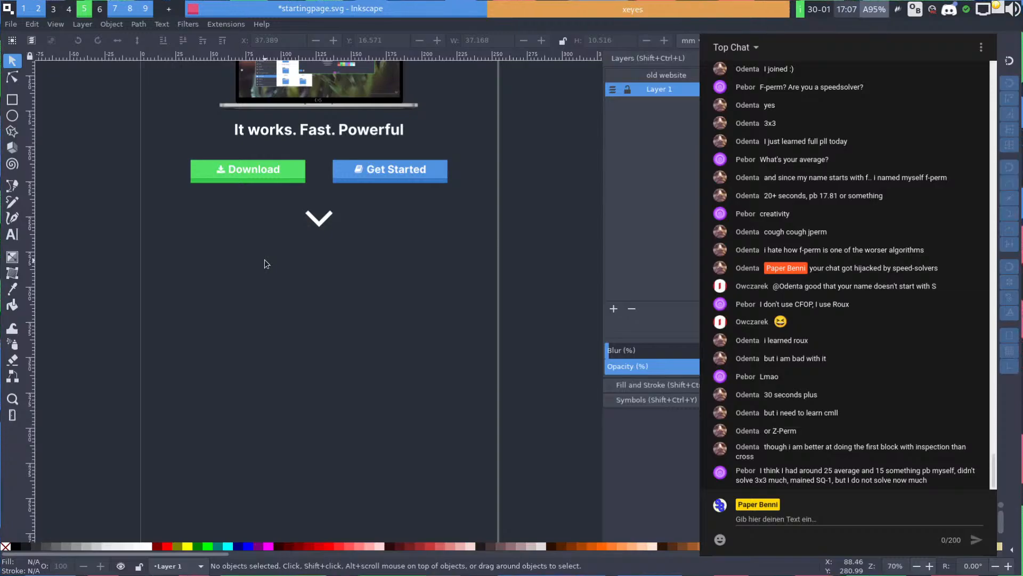
scroll(281, 259, up, 2)
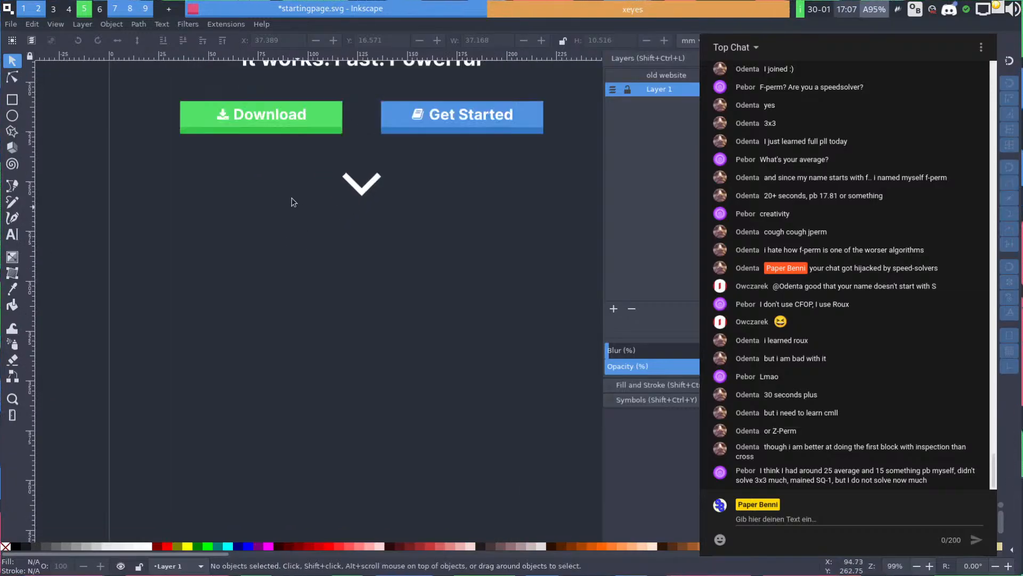
scroll(292, 201, up, 5)
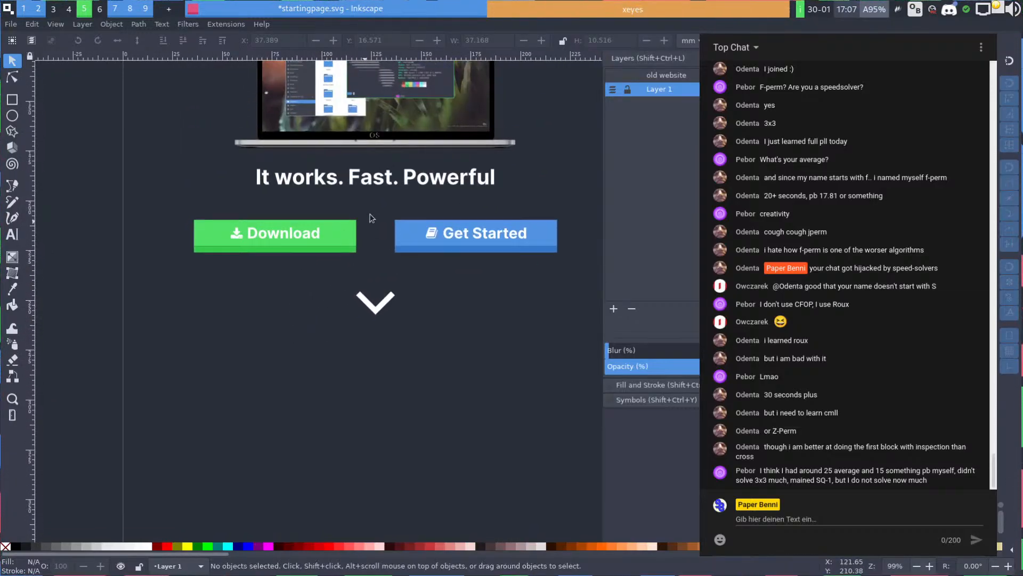
double_click(494, 179)
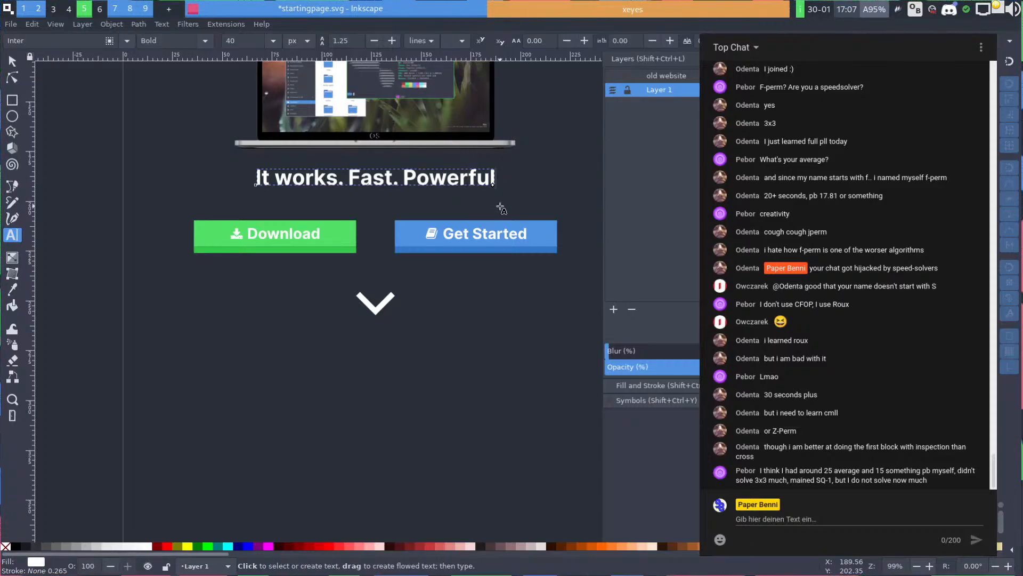
text(:)
key(BackSpace)
text(.)
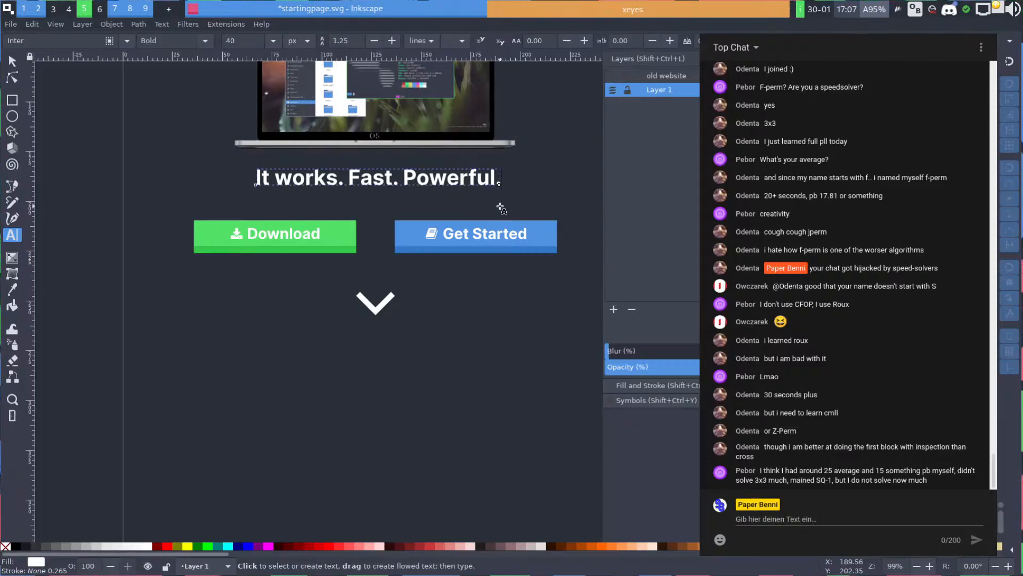
key(Escape)
key(s)
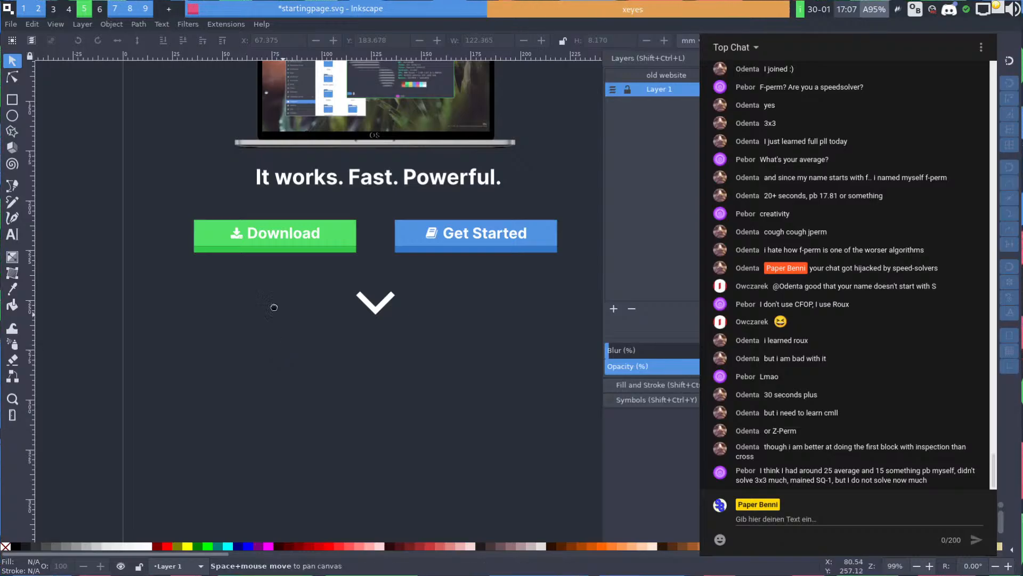
Look over the mockup from the navigation bar down to the empty area below the arrow
drag(274, 307, 224, 257)
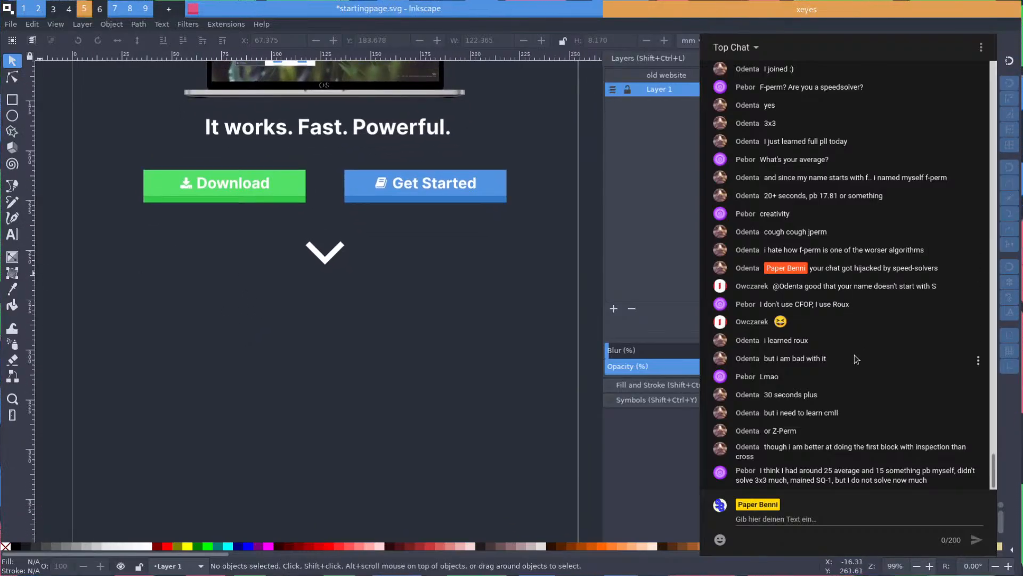
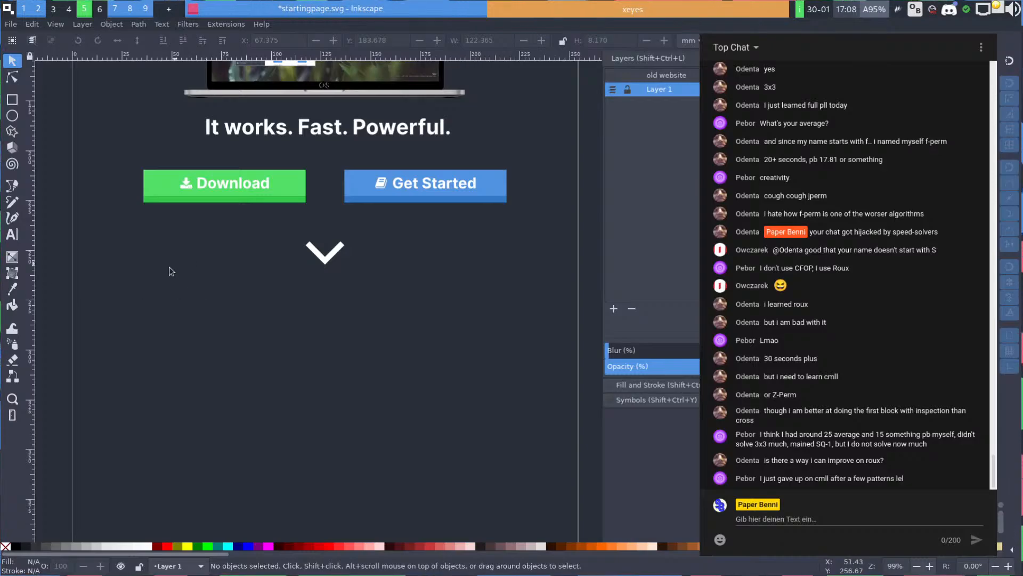
drag(259, 249, 275, 472)
drag(290, 207, 339, 39)
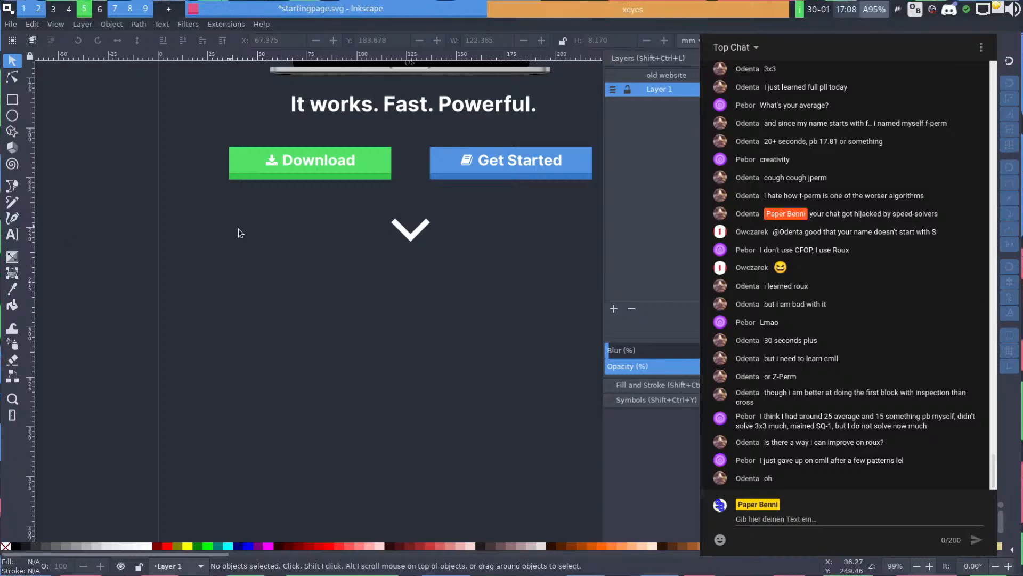
key(space)
key(space)
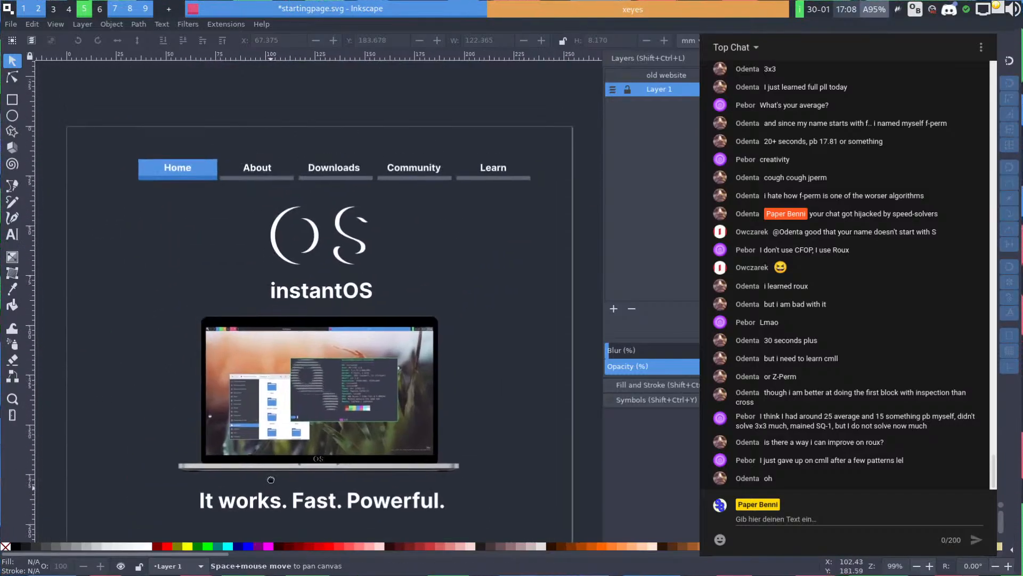
drag(271, 479, 276, 166)
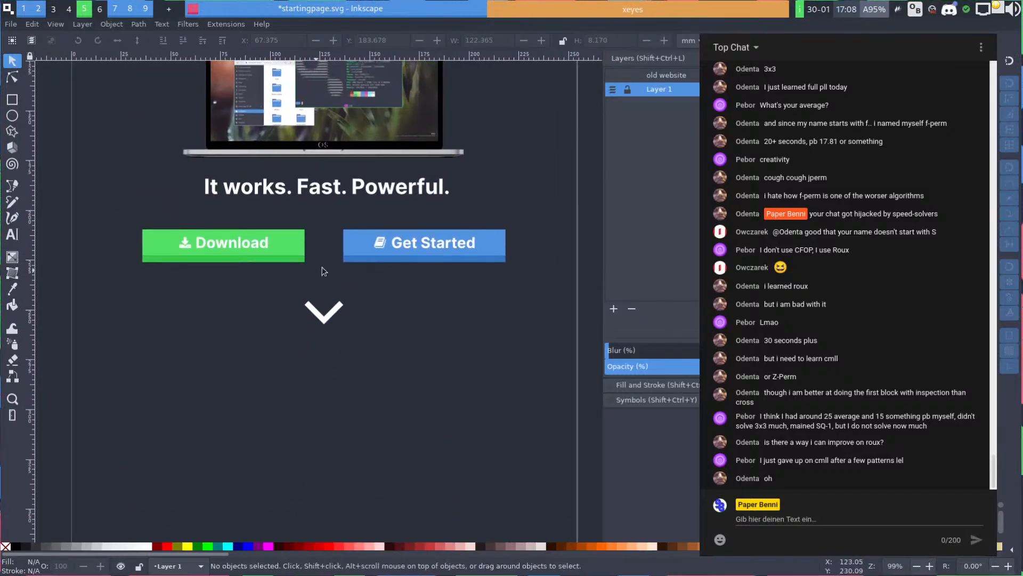
drag(322, 271, 356, 213)
drag(317, 306, 319, 260)
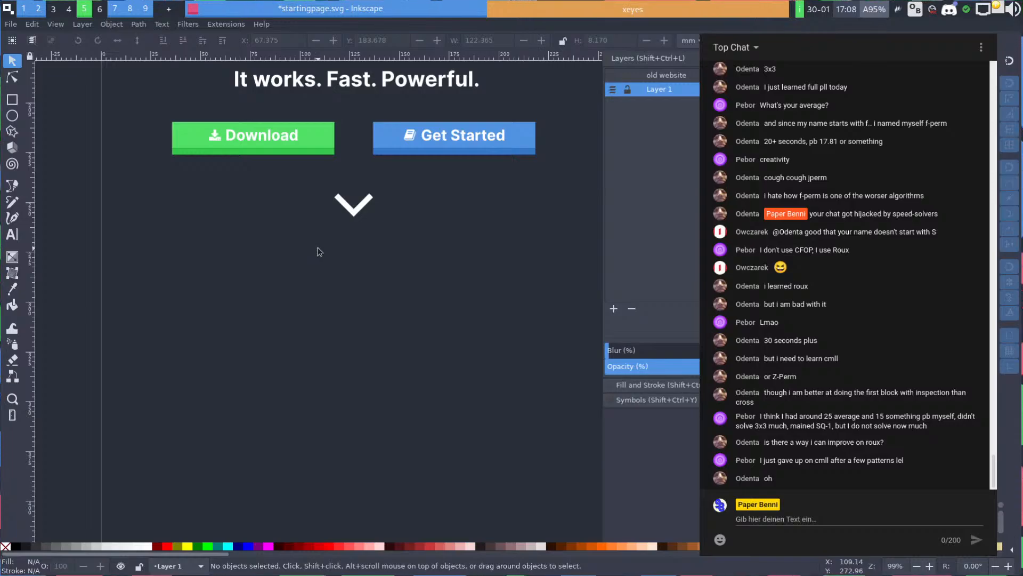
drag(372, 190, 349, 374)
mouse_move(336, 181)
mouse_down()
mouse_move(361, 272)
mouse_move(330, 169)
mouse_up()
drag(332, 380, 341, 248)
drag(302, 352, 300, 223)
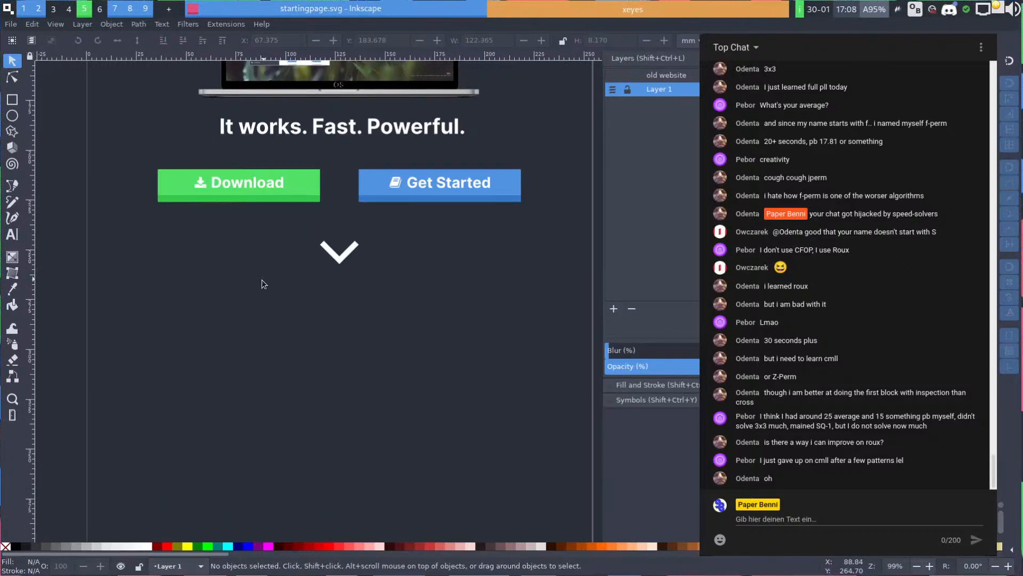
Examine the spacing around the arrow, the overall page layout and the style of the inactive navigation buttons
drag(248, 321, 241, 280)
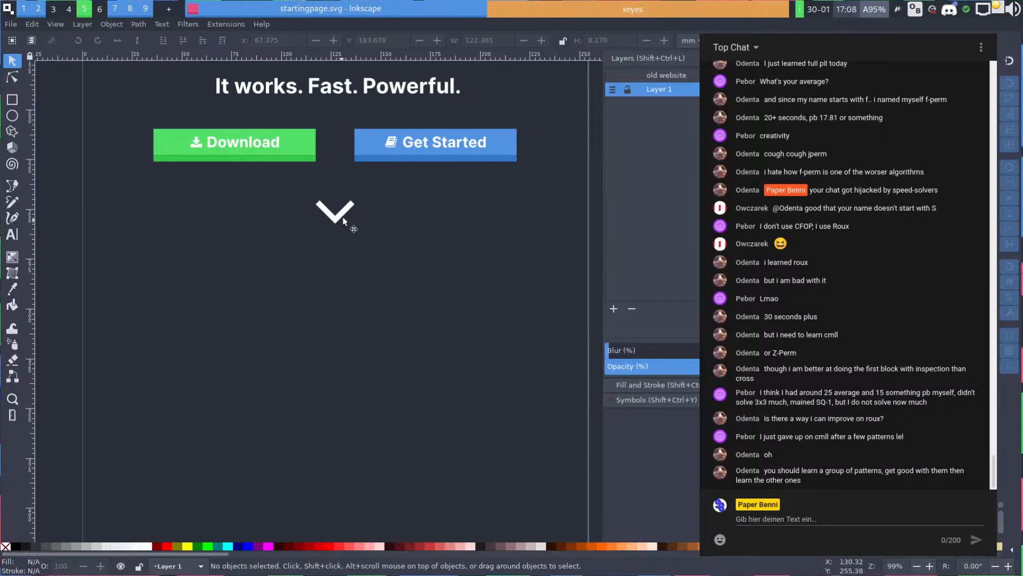
drag(346, 205, 355, 287)
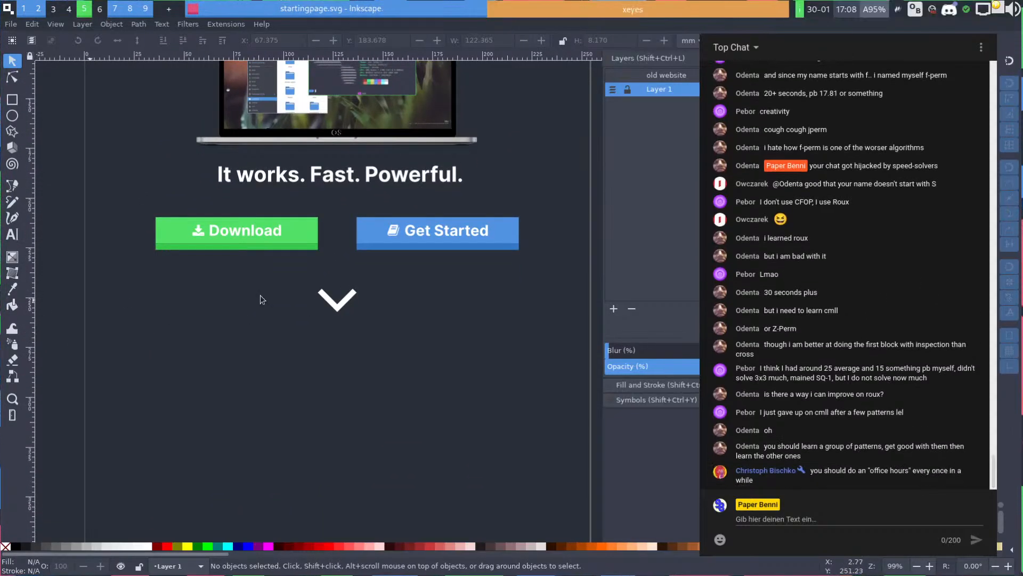
drag(202, 330, 184, 308)
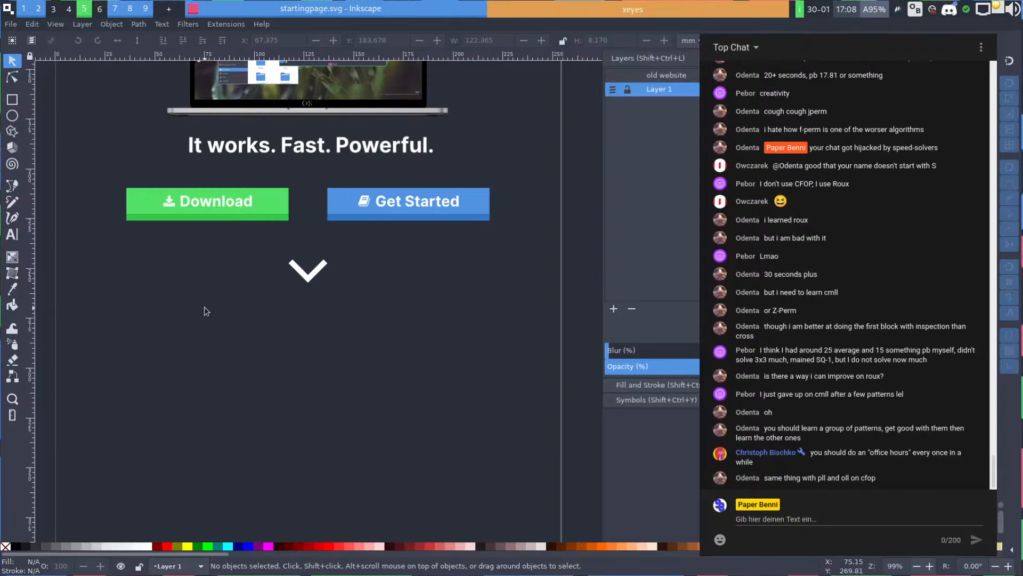
drag(220, 318, 271, 351)
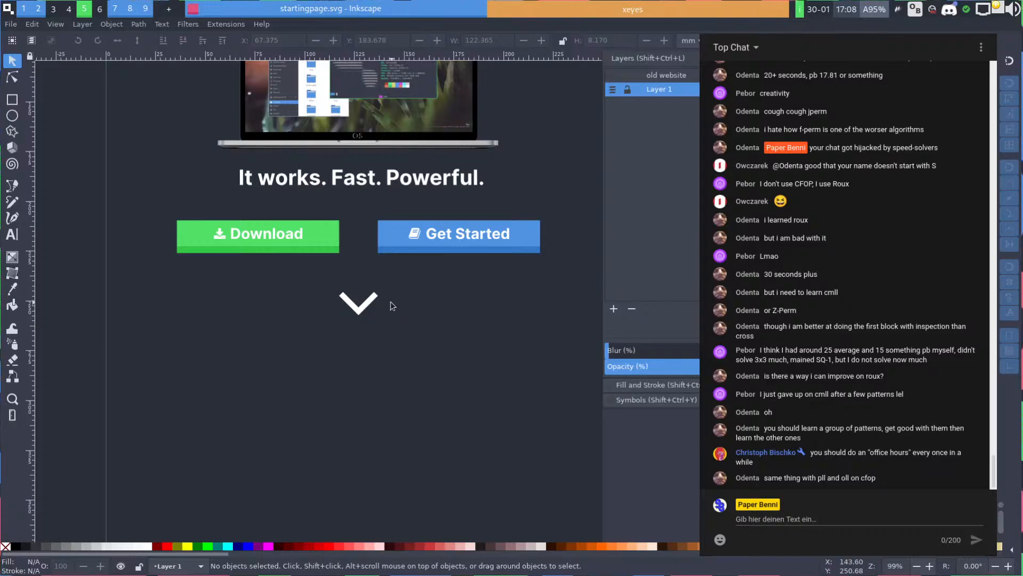
drag(392, 222, 316, 371)
scroll(354, 315, down, 2)
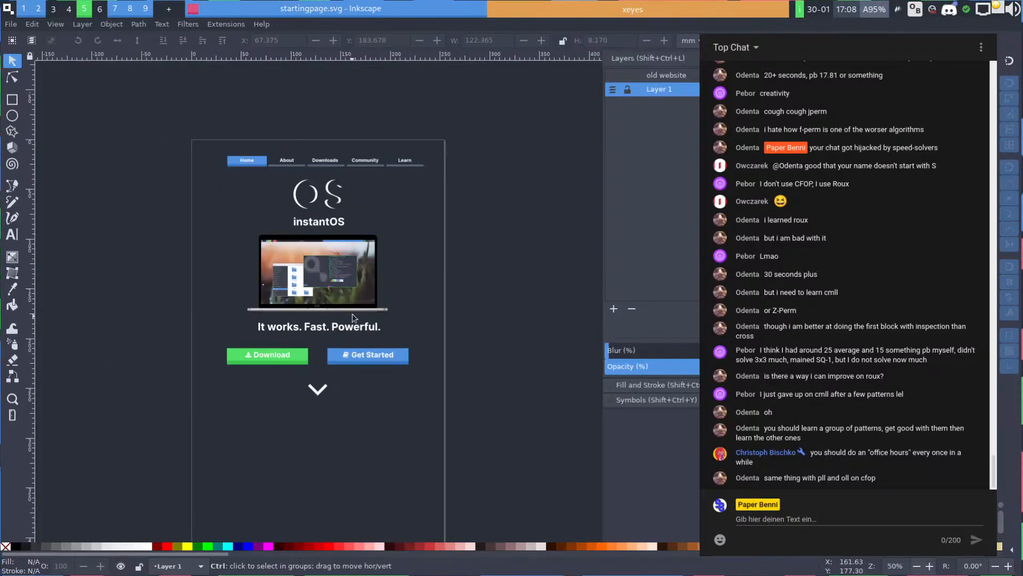
drag(347, 262, 345, 218)
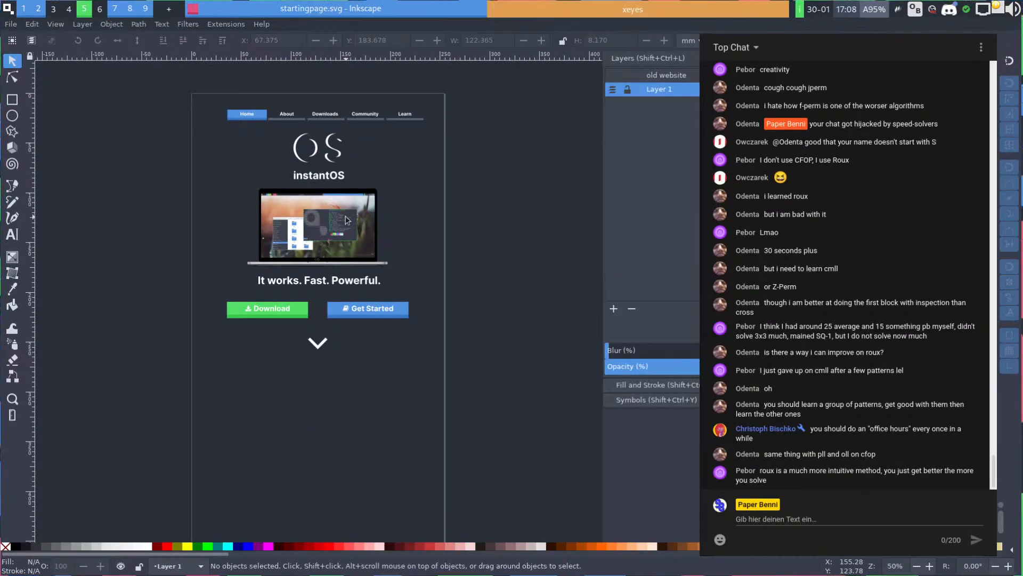
scroll(293, 321, down, 4)
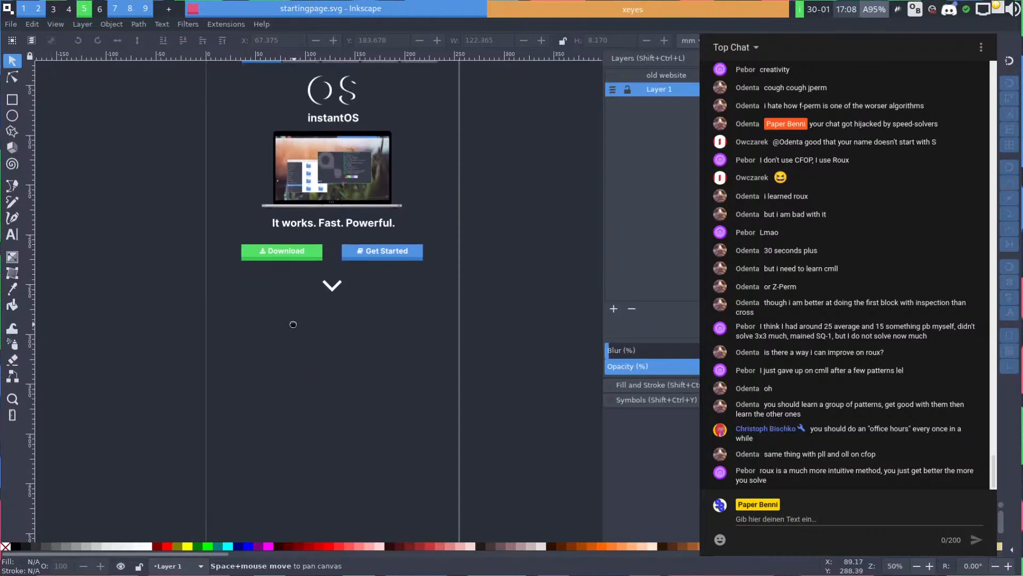
ctrl+scroll(293, 322, up, 1)
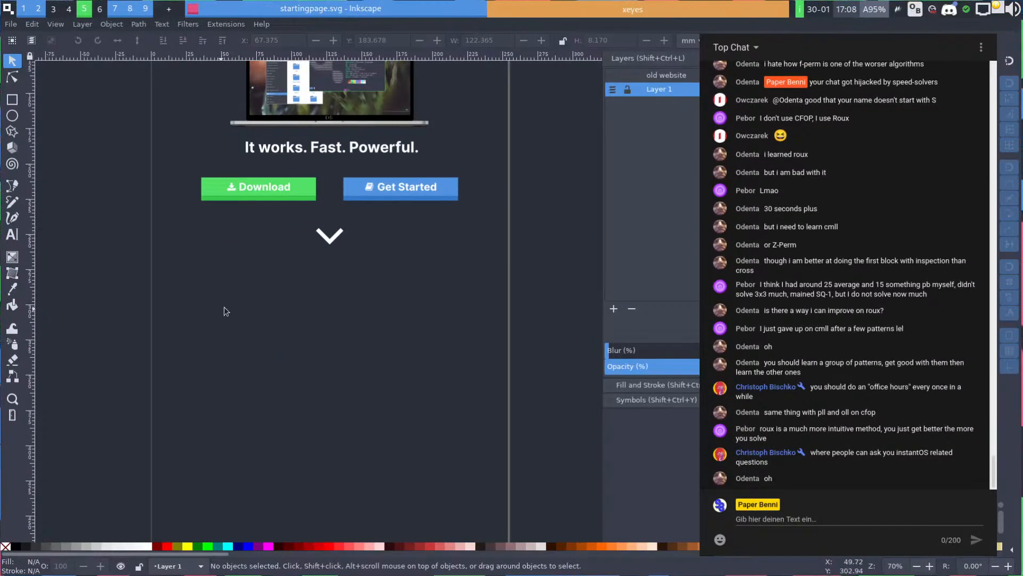
drag(220, 151, 223, 351)
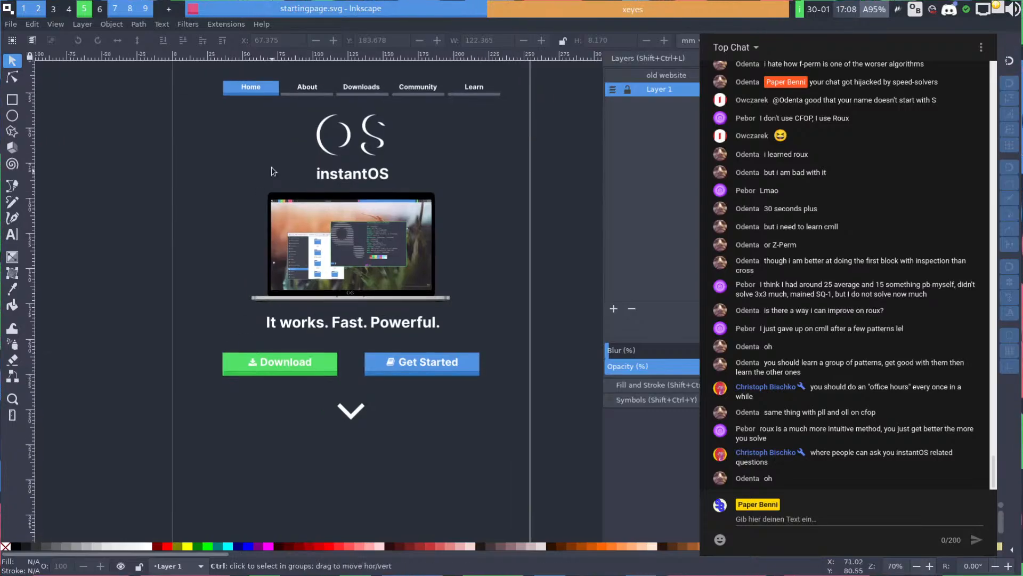
ctrl+scroll(256, 240, up, 3)
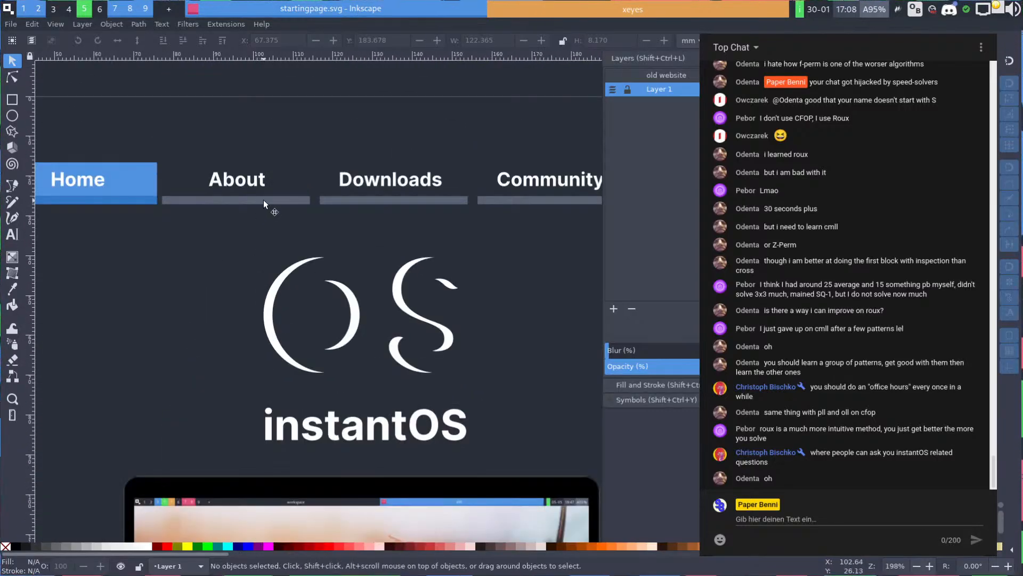
click(264, 199)
click(237, 235)
ctrl+scroll(259, 283, down, 2)
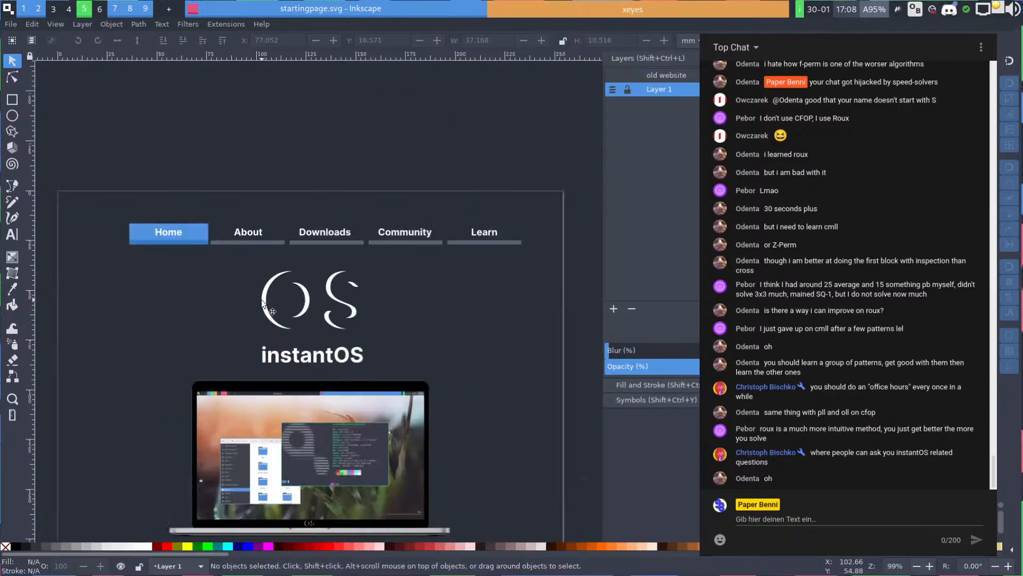
Draw a rectangle about 77 mm wide and 68 mm high over the logo, with no fill and a black outline
key(r)
drag(155, 256, 307, 391)
key(s)
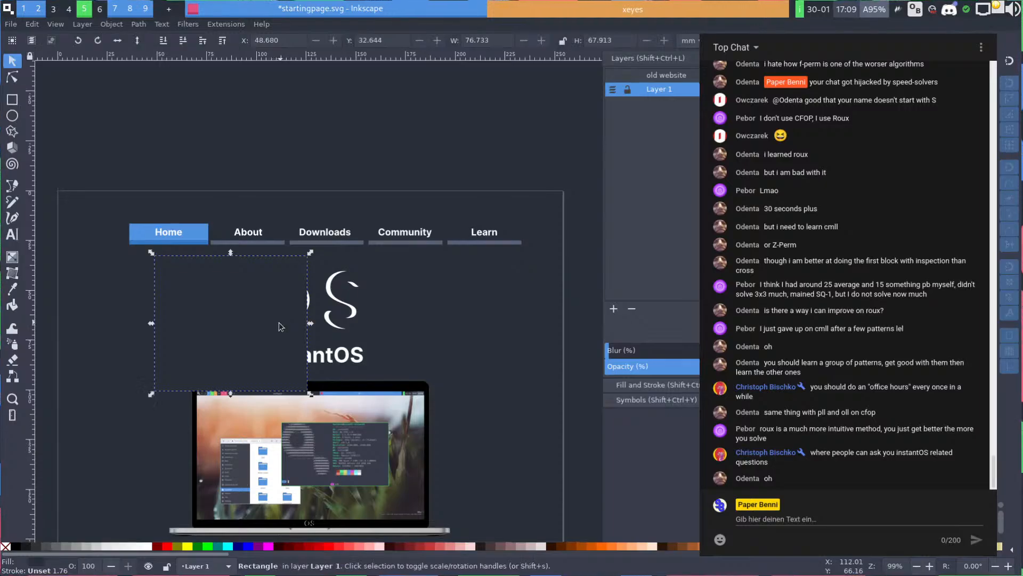
click(5, 546)
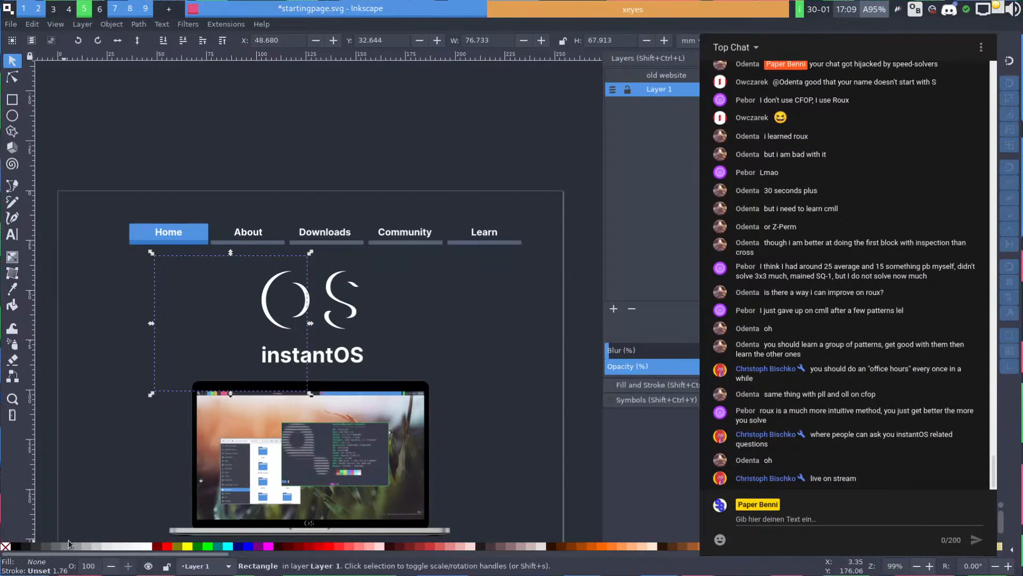
shift+click(18, 547)
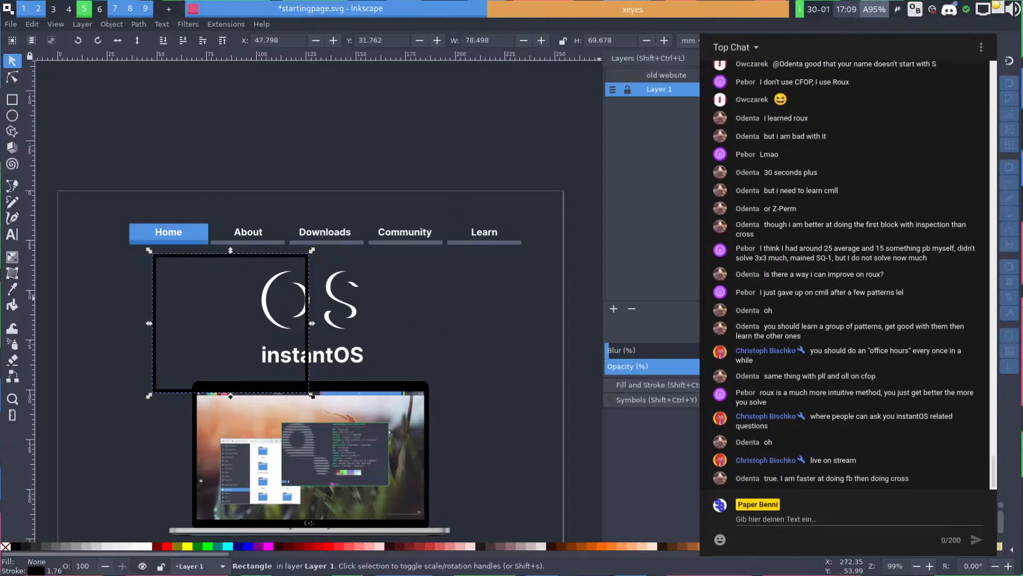
Recolor the rectangle's outline by sampling the grey-blue #596377 from the underline of the inactive navigation buttons
key(ctrl+shift+f)
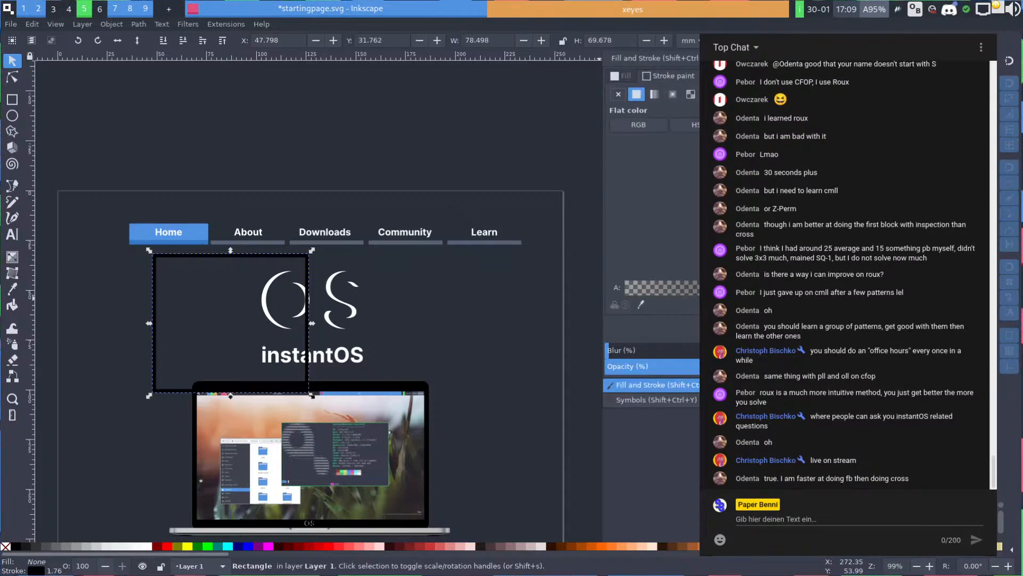
click(641, 304)
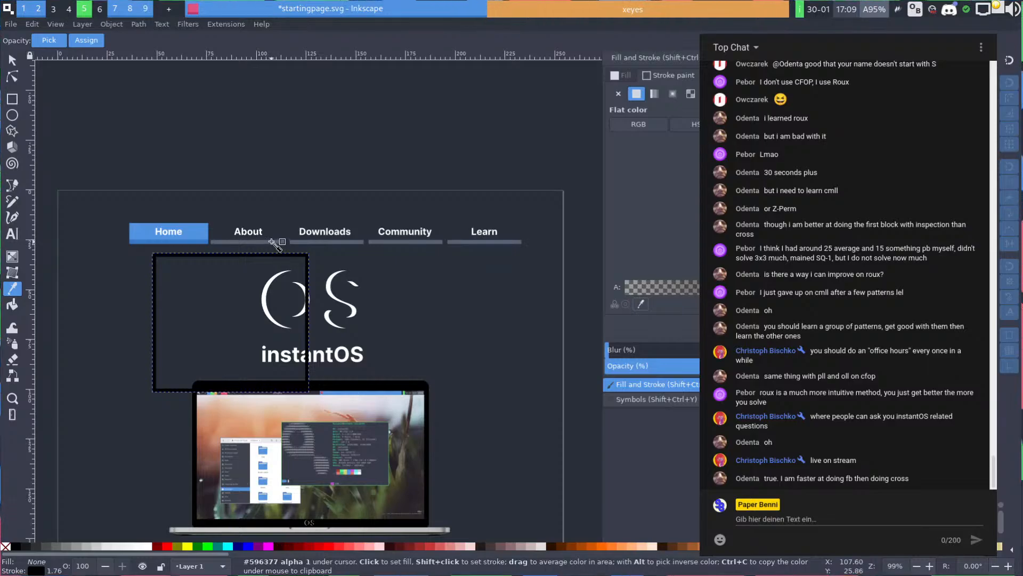
key(s)
click(296, 311)
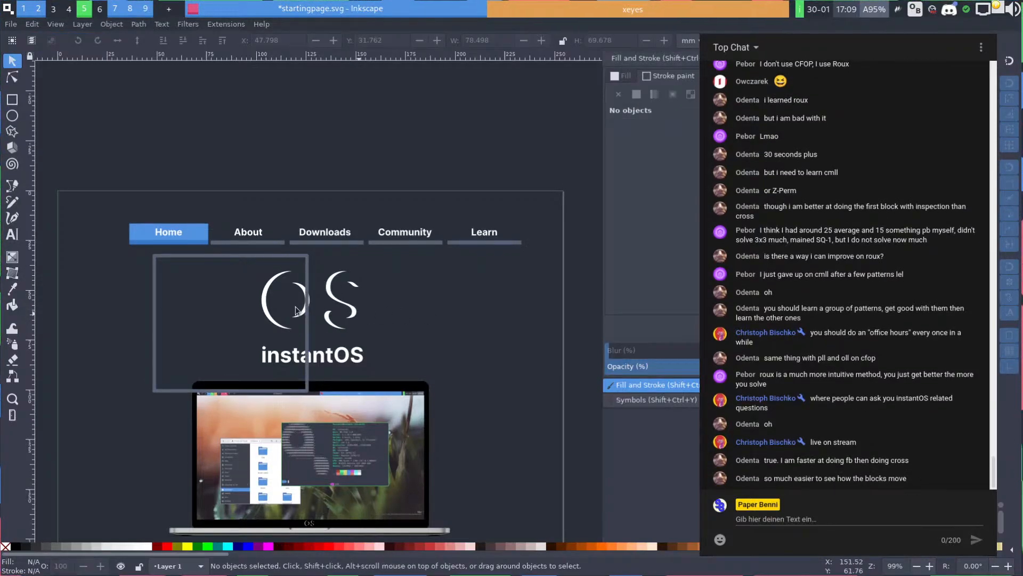
Compare the rectangle's outline thickness with the navigation underlines and check its stroke width settings
click(198, 256)
ctrl+scroll(270, 275, up, 3)
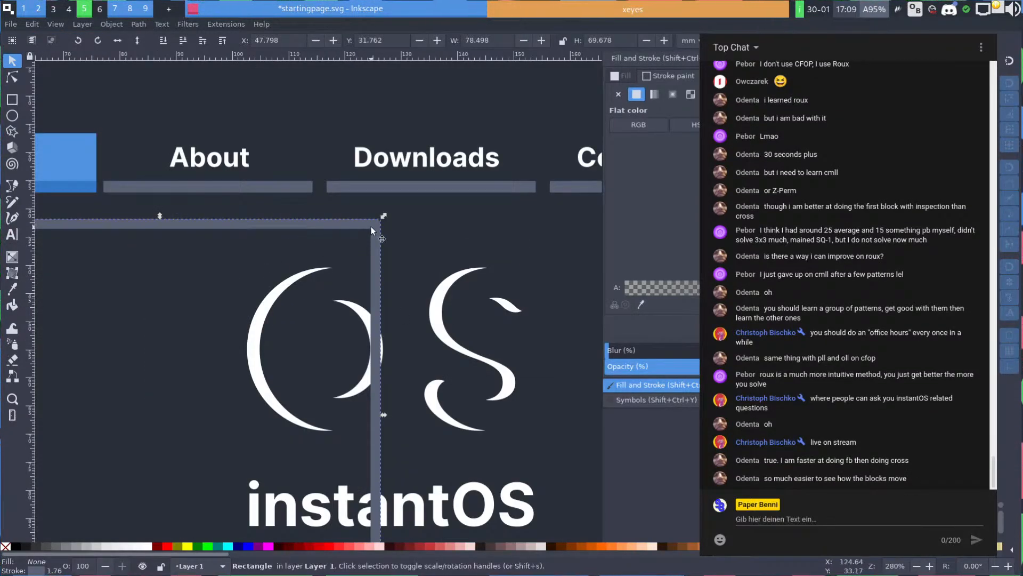
click(716, 75)
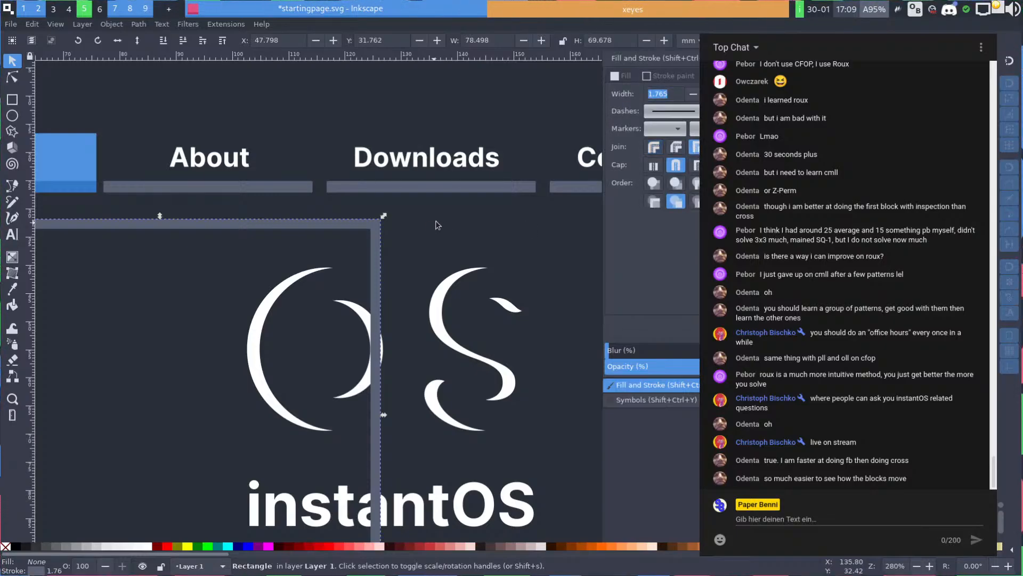
click(421, 248)
Move the outlined rectangle from the logo to the empty area below the arrow, at about X 97 mm, Y 267 mm
scroll(528, 167, down, 5)
scroll(473, 265, down, 1)
scroll(474, 265, right, 5)
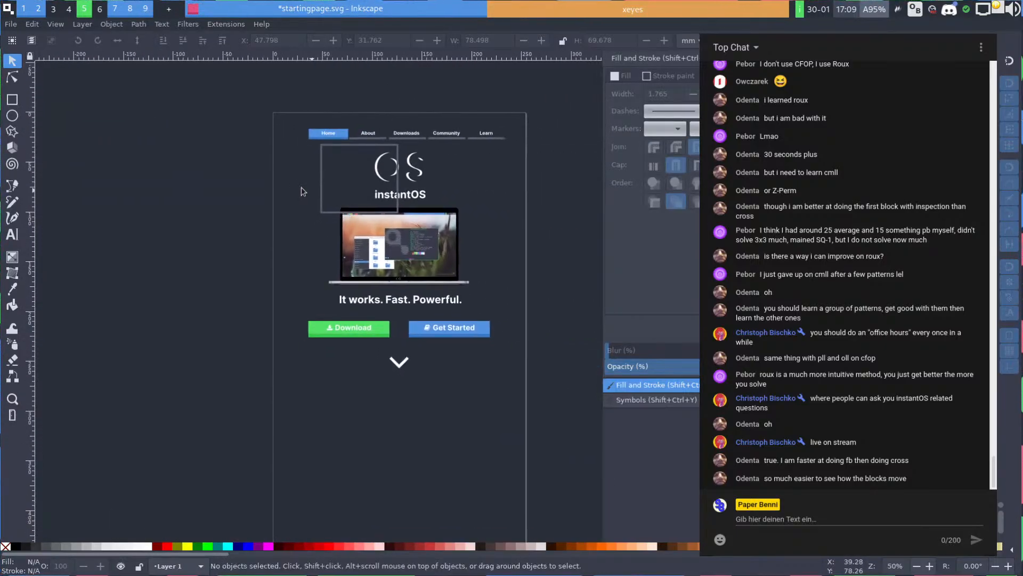
drag(318, 208, 311, 429)
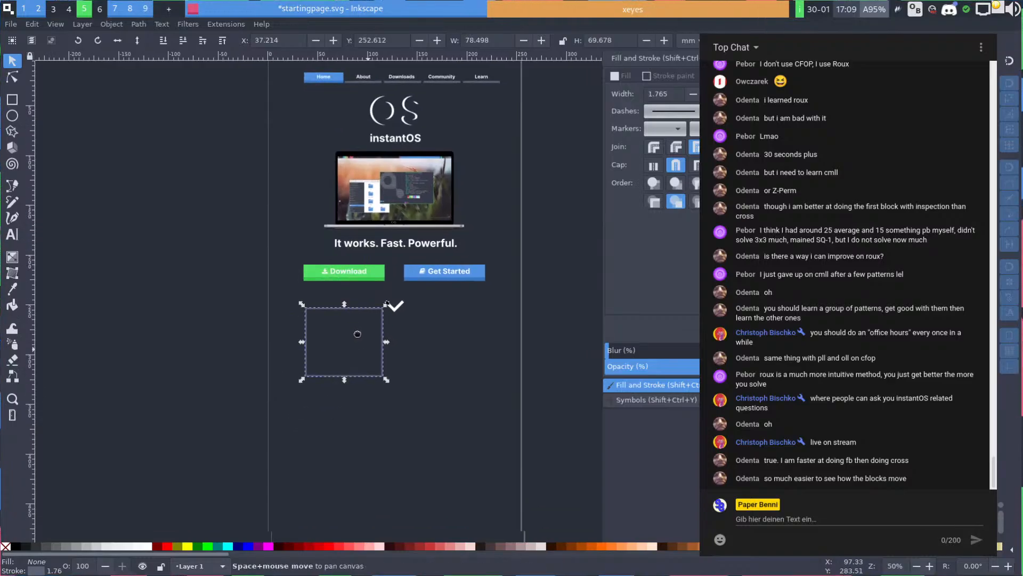
scroll(363, 338, up, 2)
drag(372, 316, 488, 352)
scroll(336, 341, right, 8)
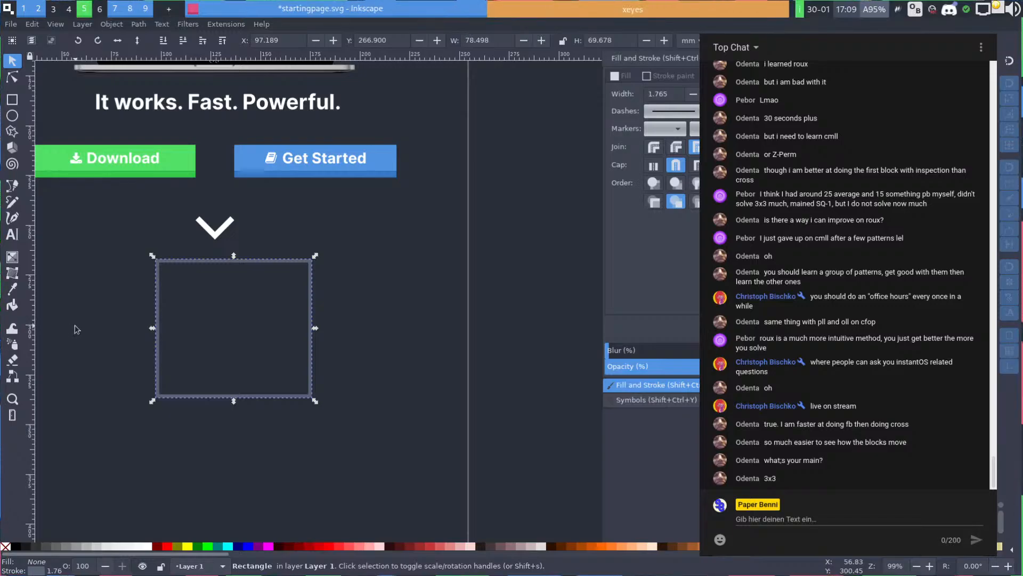
Shift the outlined rectangle below the Download button, to about X 39 mm, Y 277 mm
click(376, 261)
scroll(445, 293, up, 2)
scroll(445, 293, left, 6)
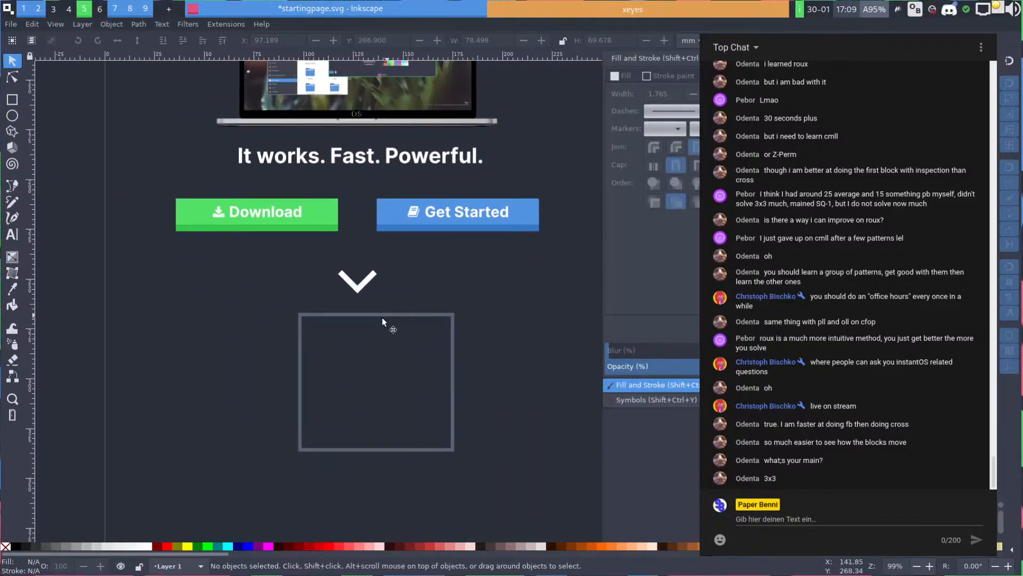
drag(386, 318, 270, 339)
scroll(299, 330, down, 2)
scroll(299, 330, left, 1)
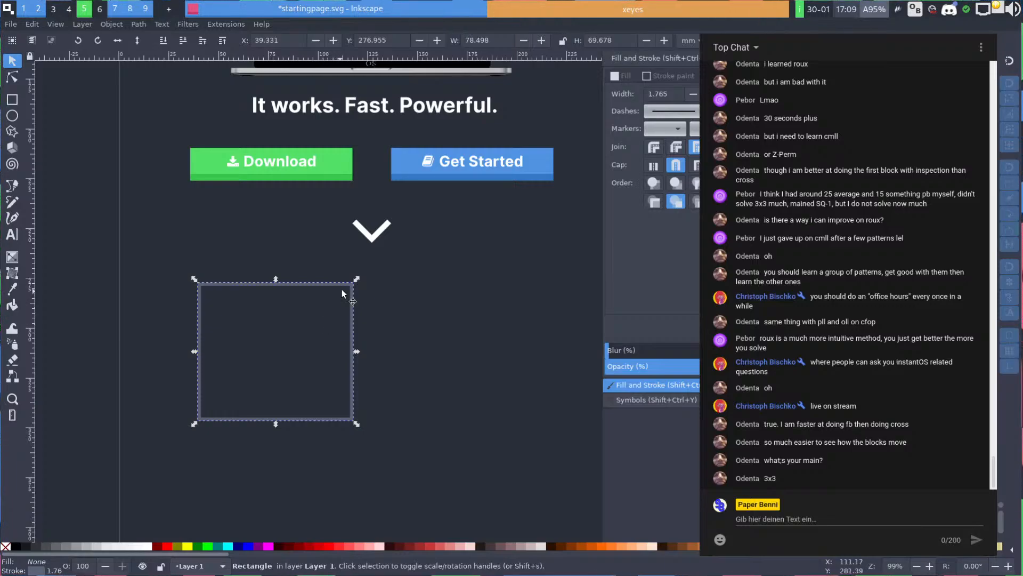
Resize the rectangle to about 173 mm wide and 54 mm high, and place it at about X 42 mm, Y 272 mm
drag(356, 351, 541, 353)
scroll(357, 231, down, 2)
scroll(358, 231, right, 2)
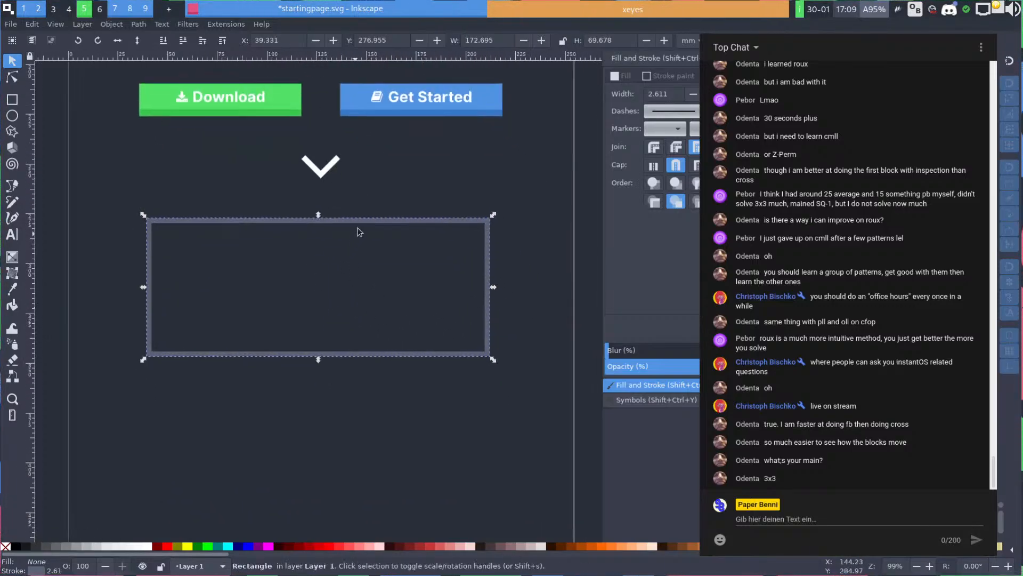
mouse_move(373, 228)
mouse_down()
mouse_move(392, 201)
mouse_move(377, 217)
mouse_up()
drag(324, 348, 329, 322)
click(379, 179)
scroll(399, 312, up, 5)
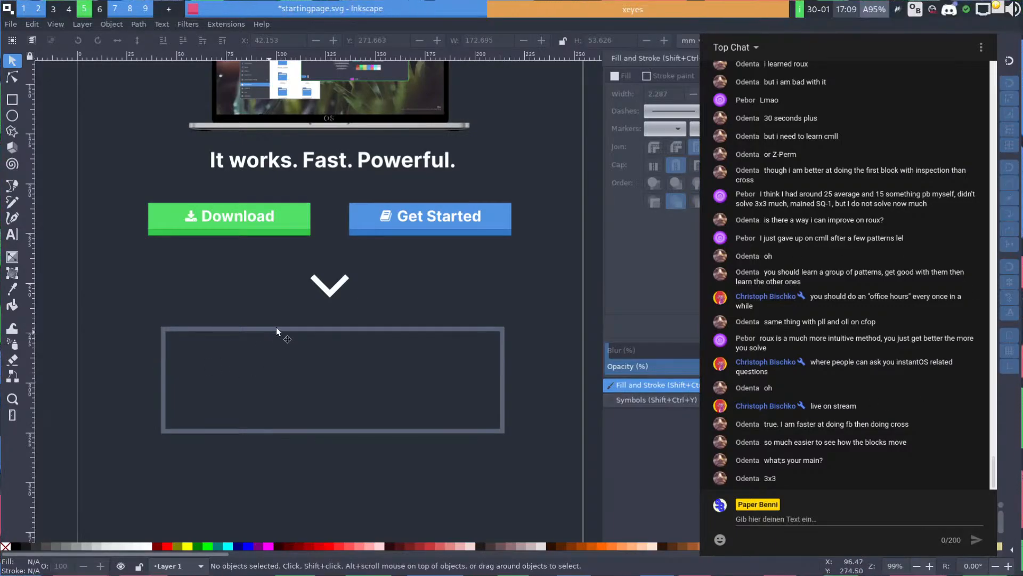
Narrow the rectangle to about 121 mm and move it to about X 29 mm, Y 273 mm
click(503, 378)
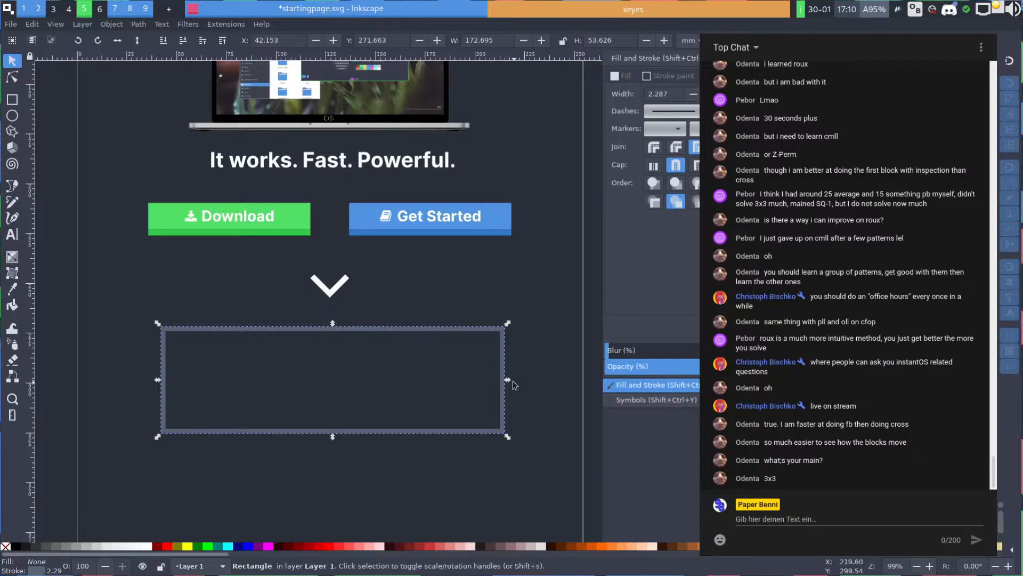
drag(508, 380, 405, 380)
mouse_move(248, 334)
mouse_down()
mouse_move(217, 334)
mouse_move(216, 510)
mouse_up()
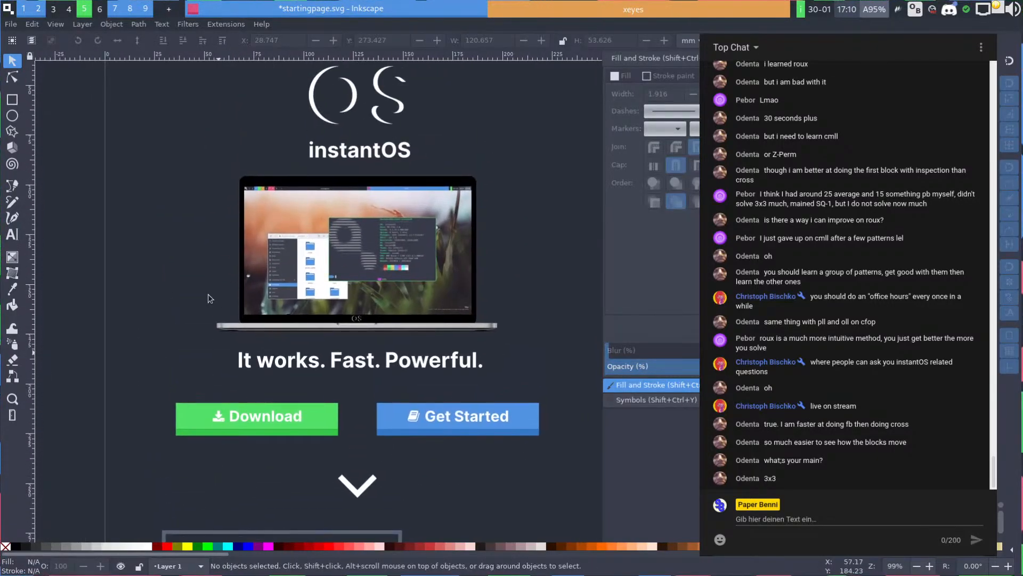
mouse_move(184, 209)
mouse_down()
mouse_move(177, 414)
mouse_move(175, 276)
mouse_up()
drag(205, 171, 197, 104)
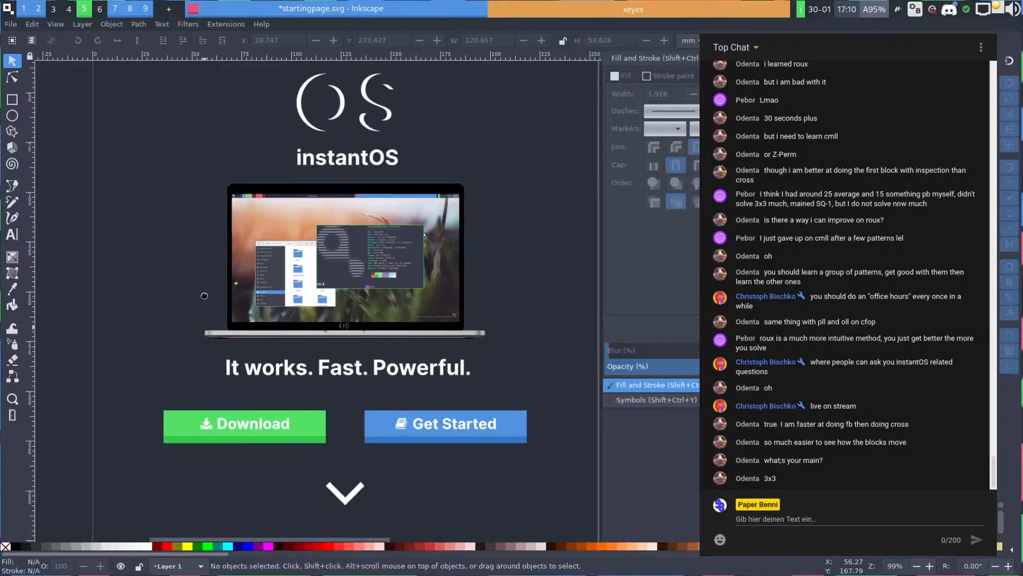
drag(202, 313, 199, 180)
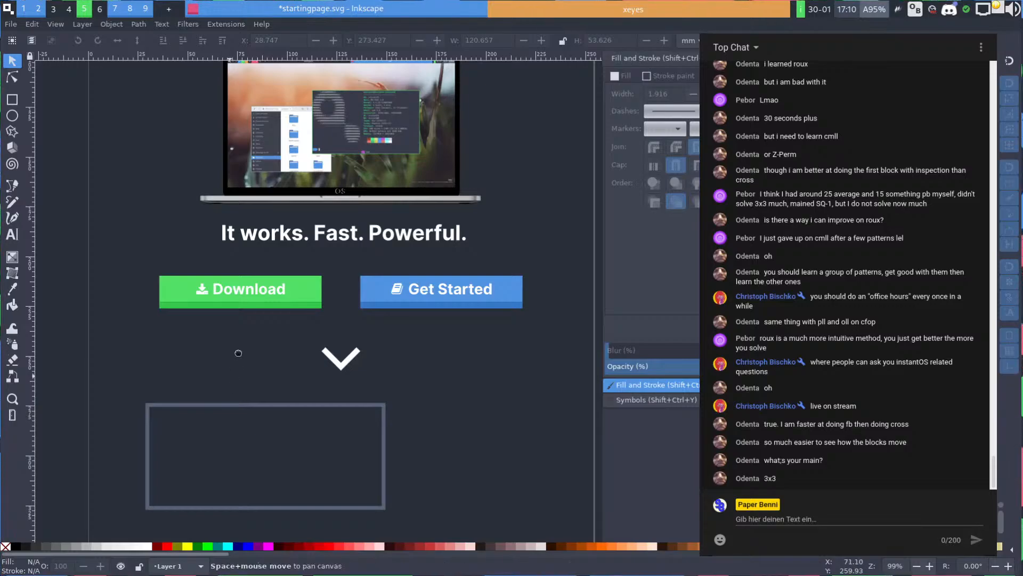
Create a flowed text frame in the upper-left part of the outlined rectangle and enter "About"
scroll(248, 327, up, 3)
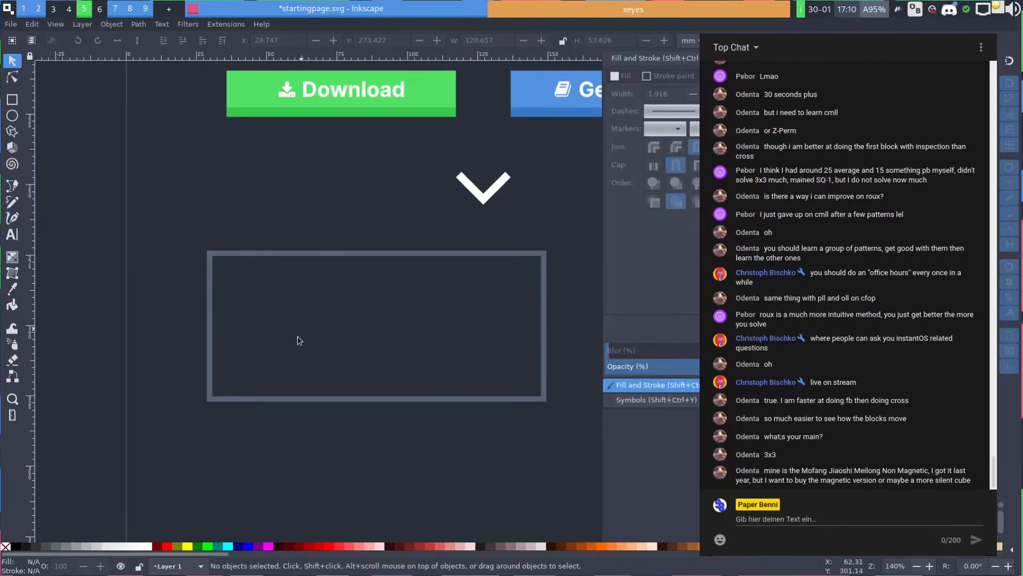
key(ctrl+z)
key(t)
drag(225, 264, 359, 338)
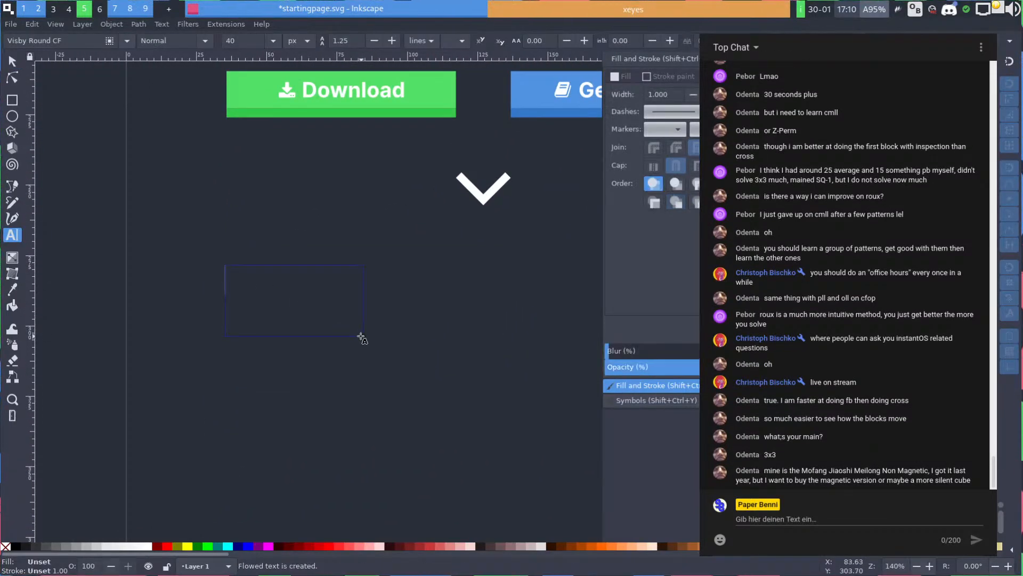
scroll(336, 354, down, 3)
scroll(327, 355, up, 3)
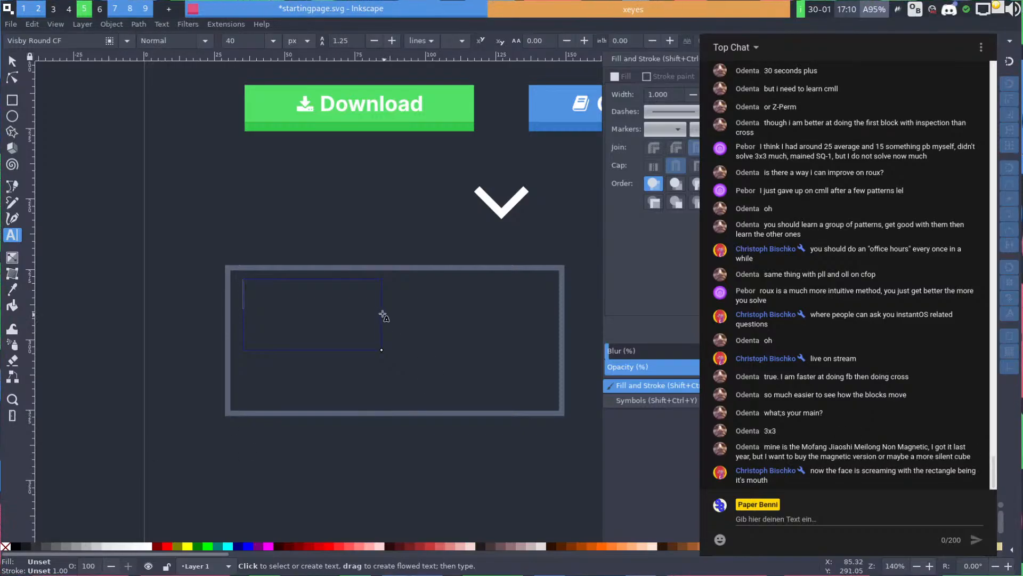
scroll(381, 317, down, 3)
scroll(341, 318, up, 3)
scroll(334, 318, up, 2)
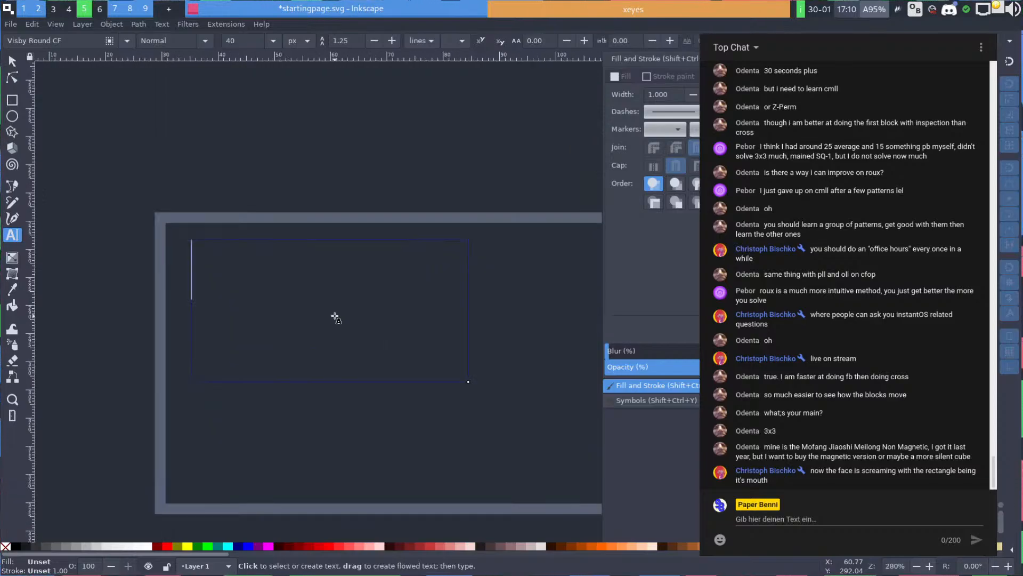
text(About)
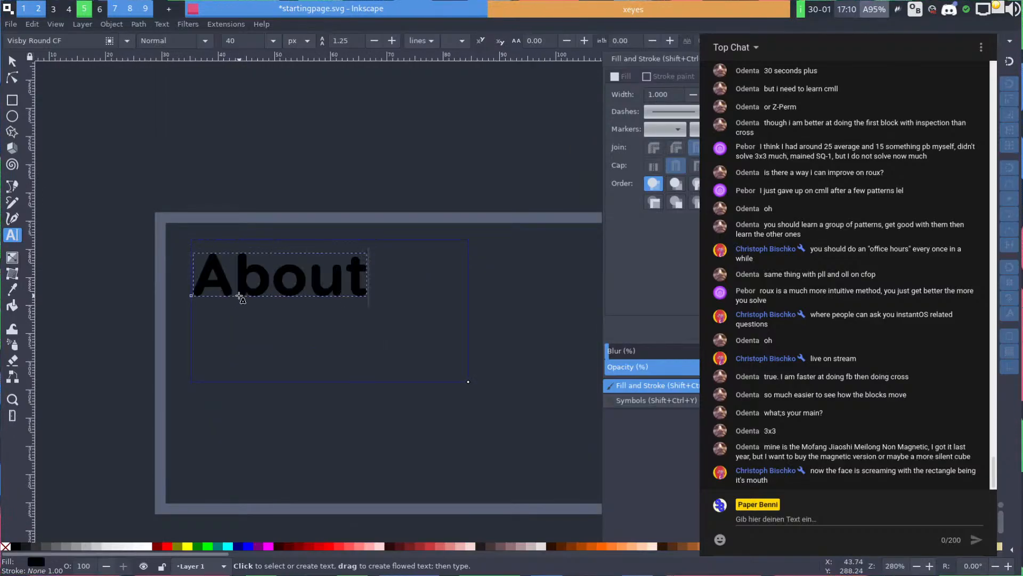
Set the font of the "About" text to Inter and give it a white fill
key(ctrl+a)
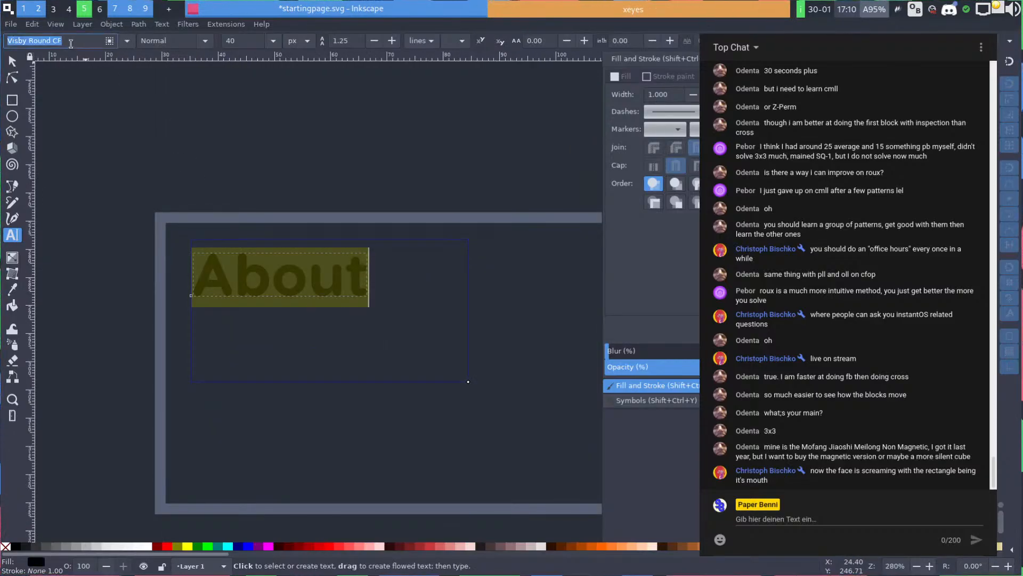
text(Inter)
key(Return)
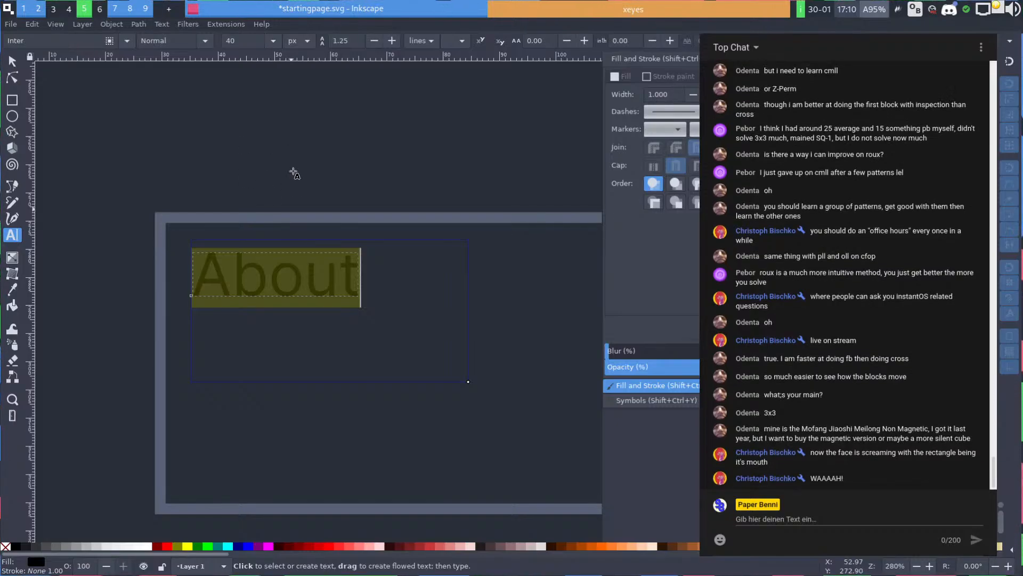
click(149, 546)
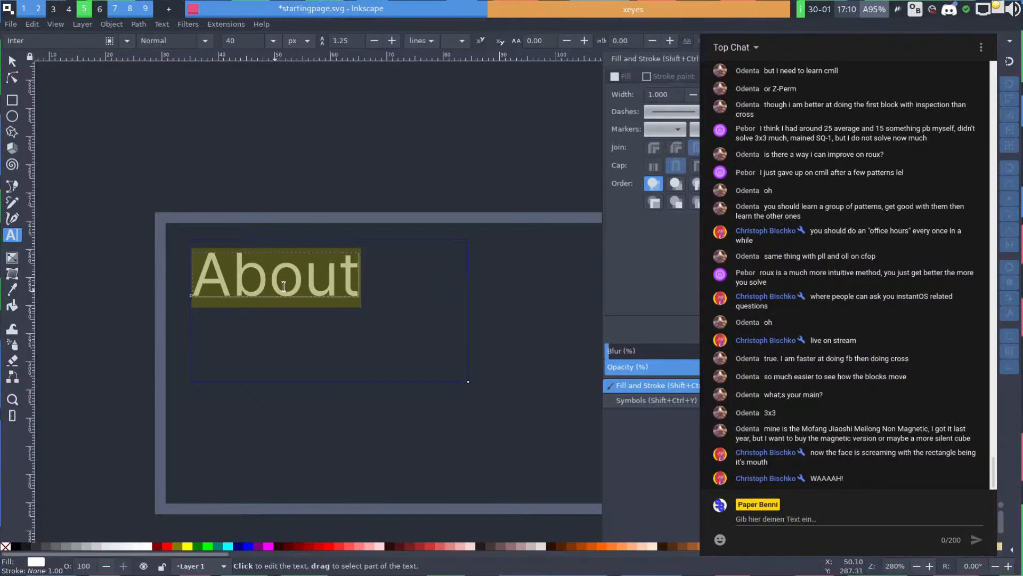
Recolour the "About" text with the blue sampled from the Get Started button
scroll(290, 288, down, 4)
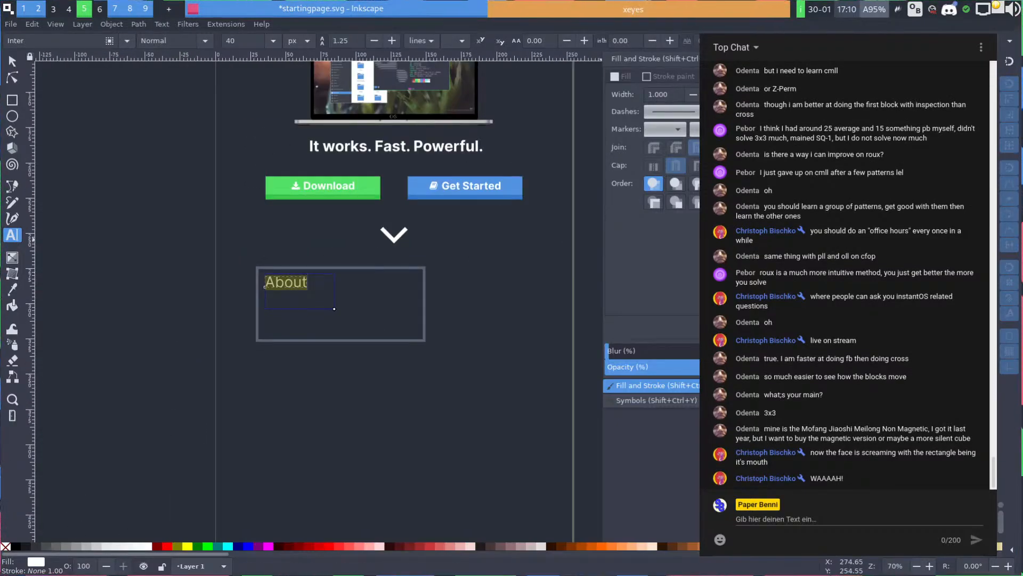
click(622, 76)
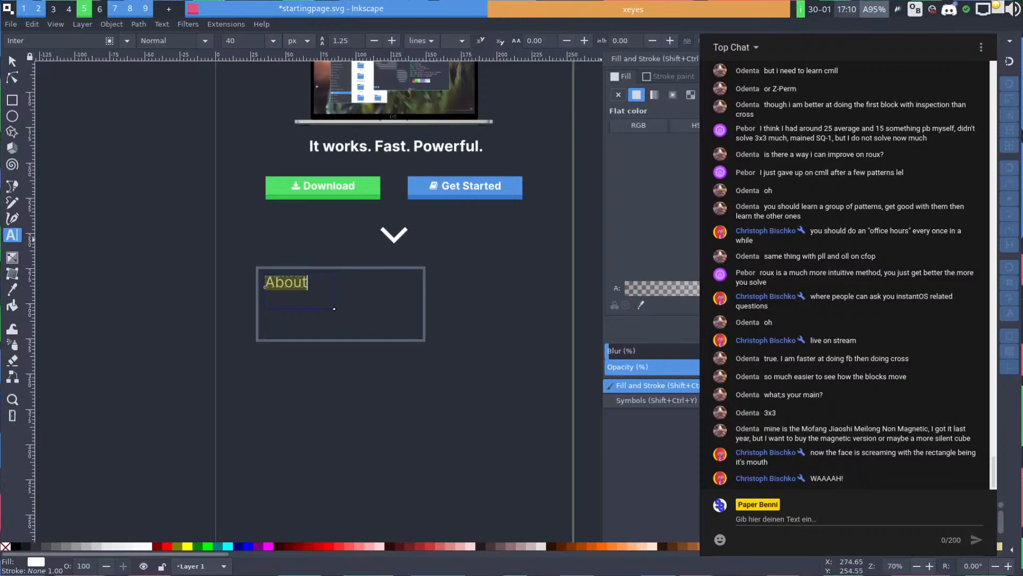
click(641, 305)
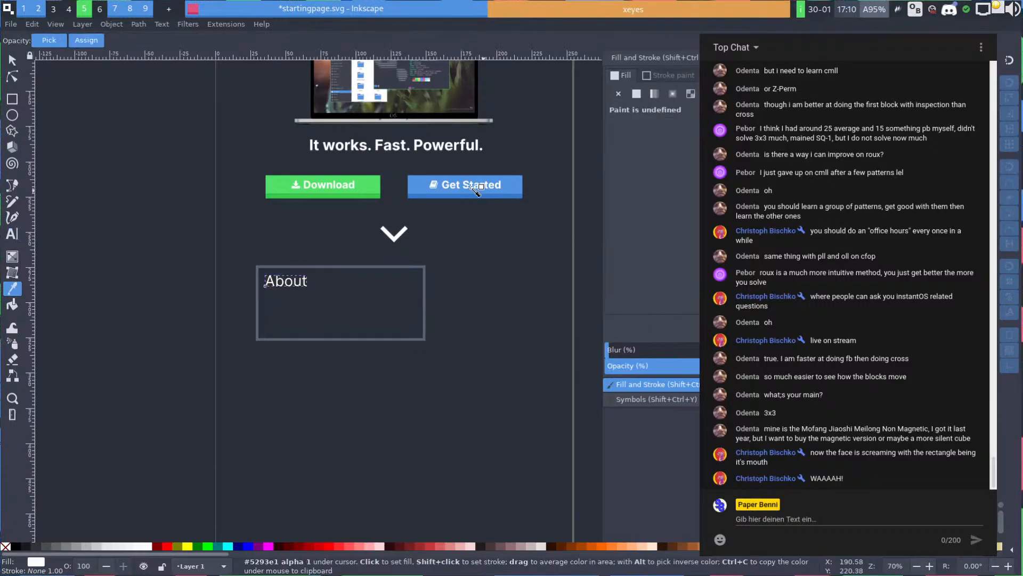
click(420, 189)
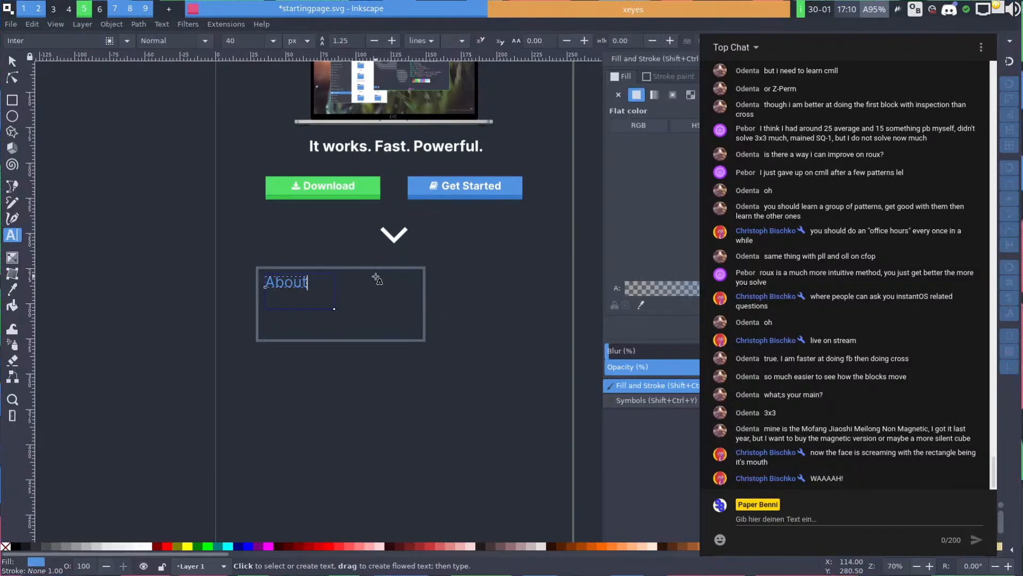
Move the "About" heading to about X 35.5 mm, Y 279 mm, and place a duplicate of it directly below
key(Escape)
key(s)
scroll(303, 298, up, 2)
drag(279, 259, 273, 255)
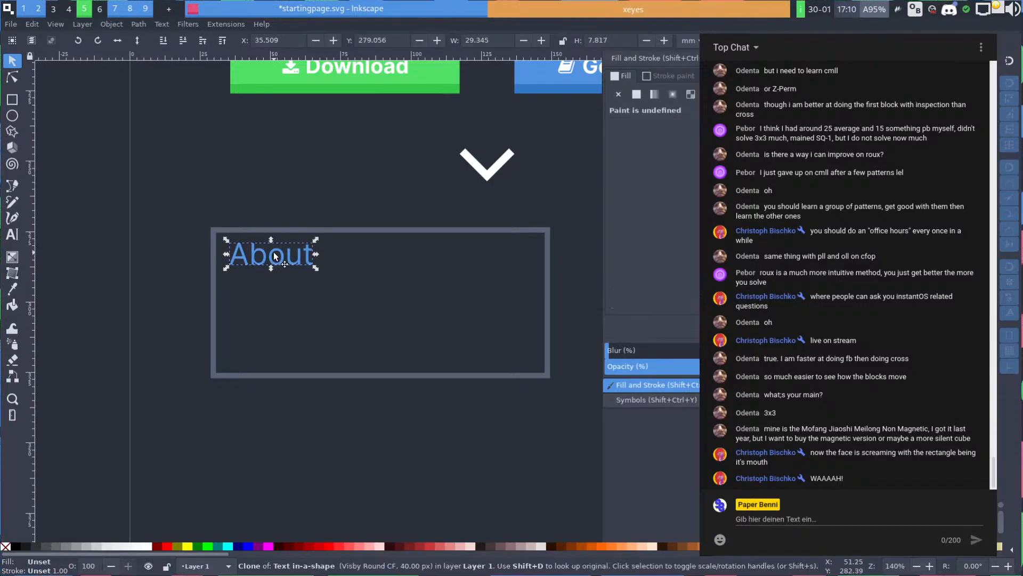
key(Escape)
click(280, 262)
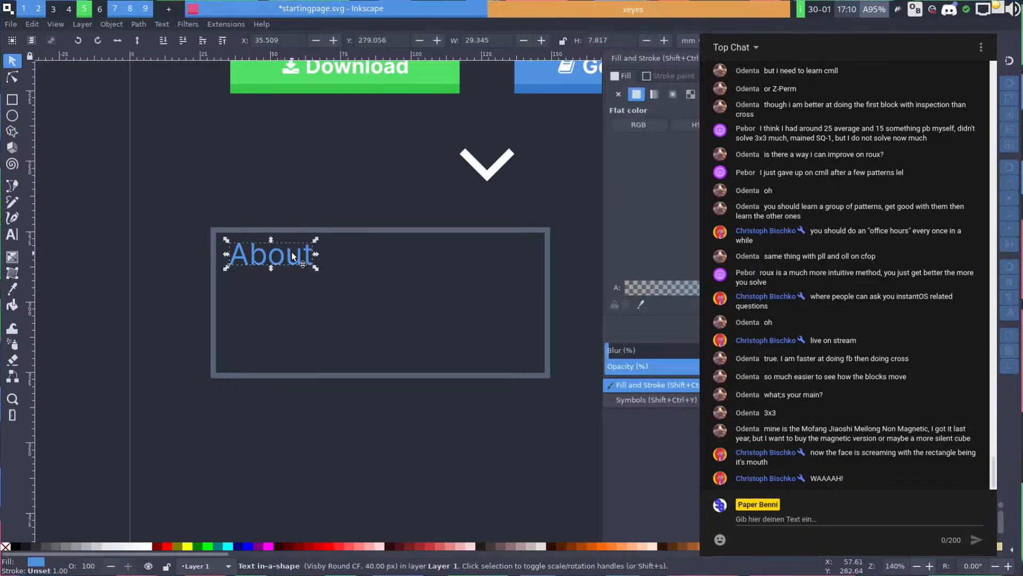
key(ctrl+d)
drag(279, 262, 292, 305)
Format the duplicated "About" text in Cantarell at 20 px
key(t)
key(ctrl+a)
click(85, 42)
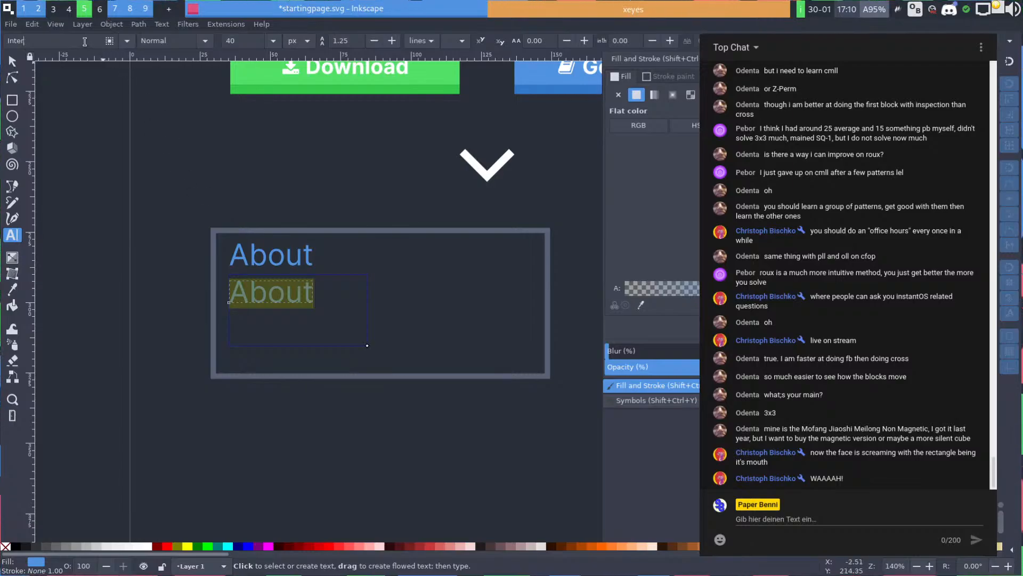
text(Cant)
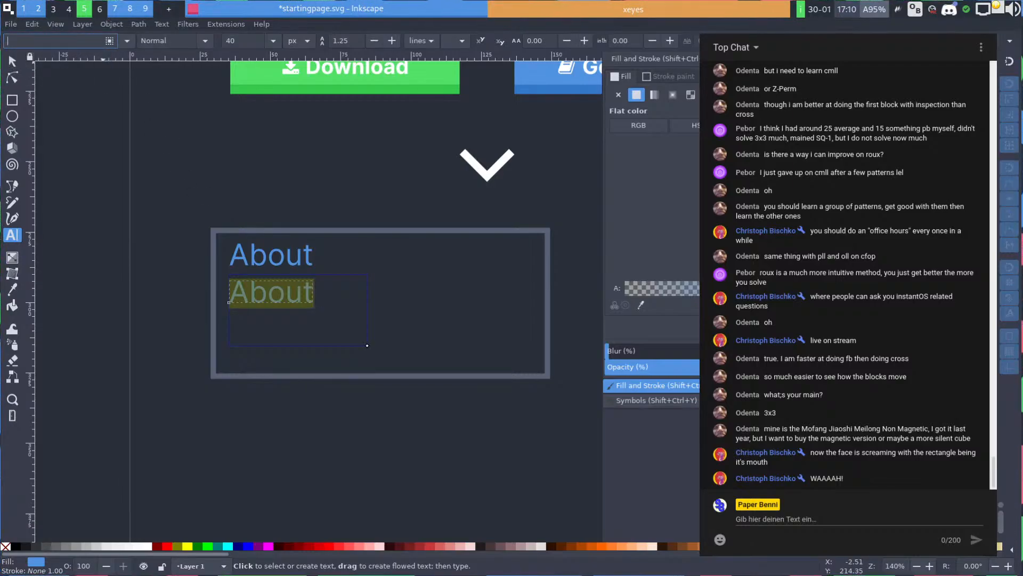
text(r)
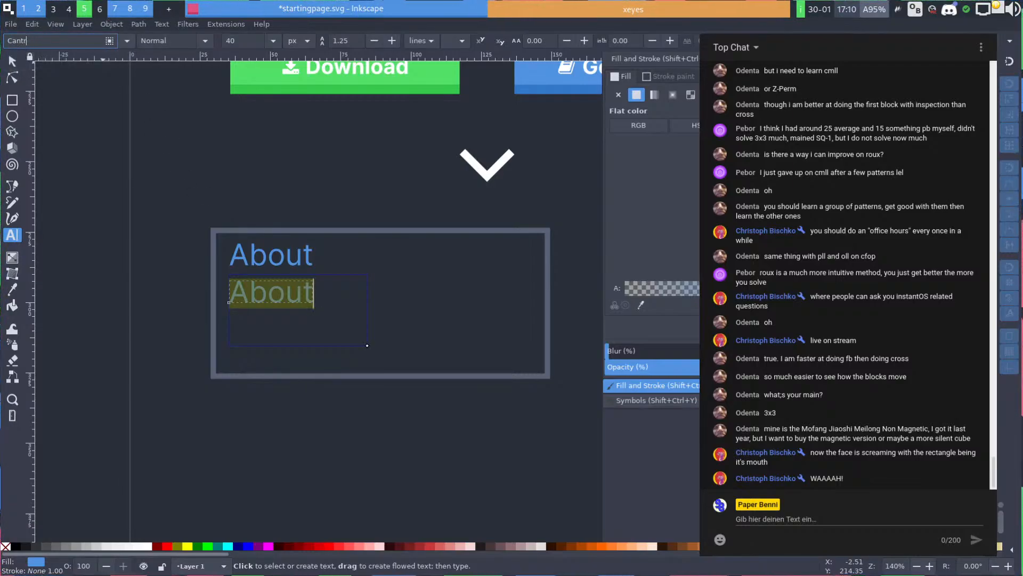
text(a)
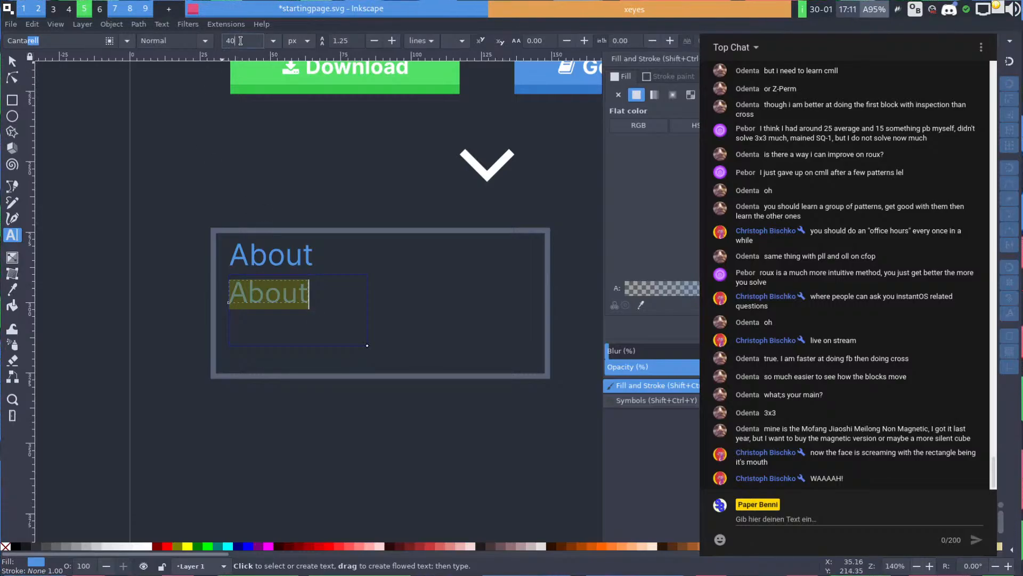
text(20)
key(Return)
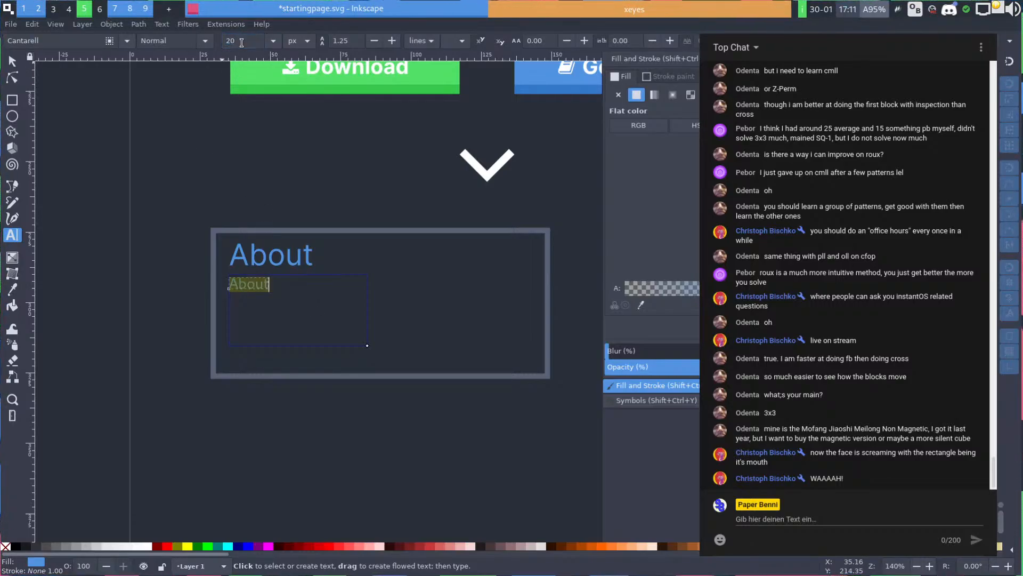
Replace the smaller text with "instantOS is an Arch" and widen its frame almost to the outlined box's right edge
key(Escape)
key(s)
double_click(253, 285)
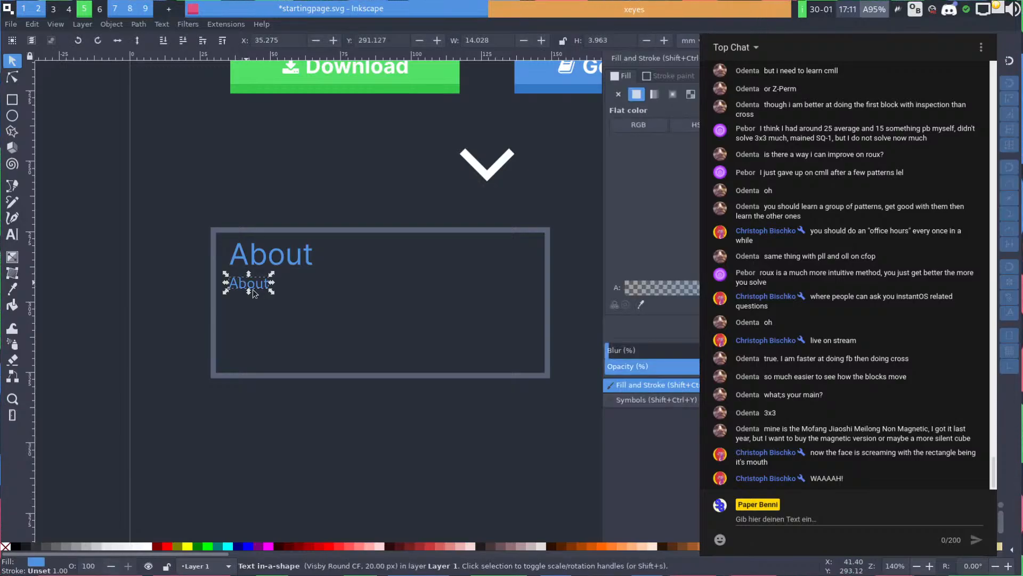
double_click(256, 286)
text(instantOS is an)
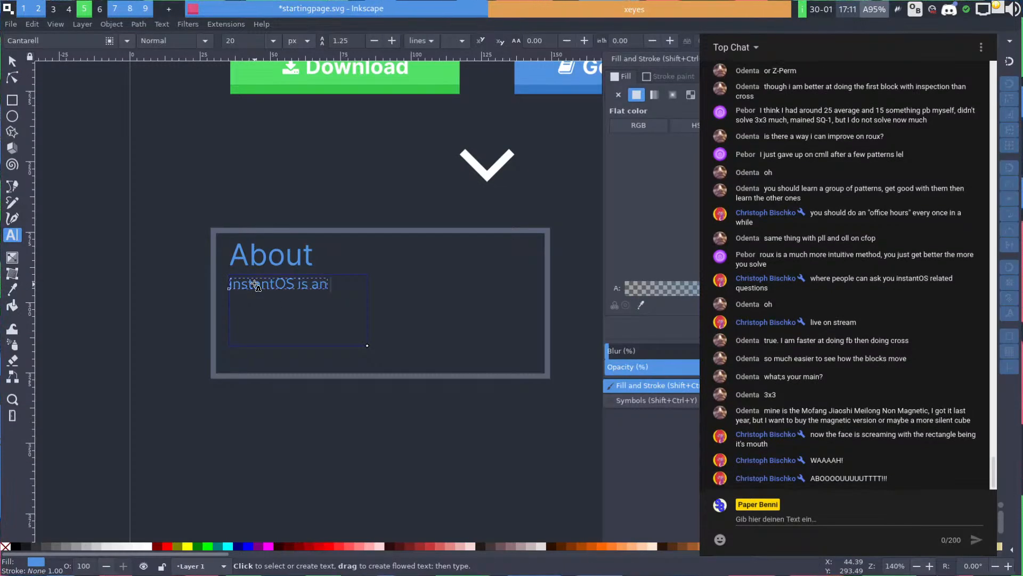
text( Arch)
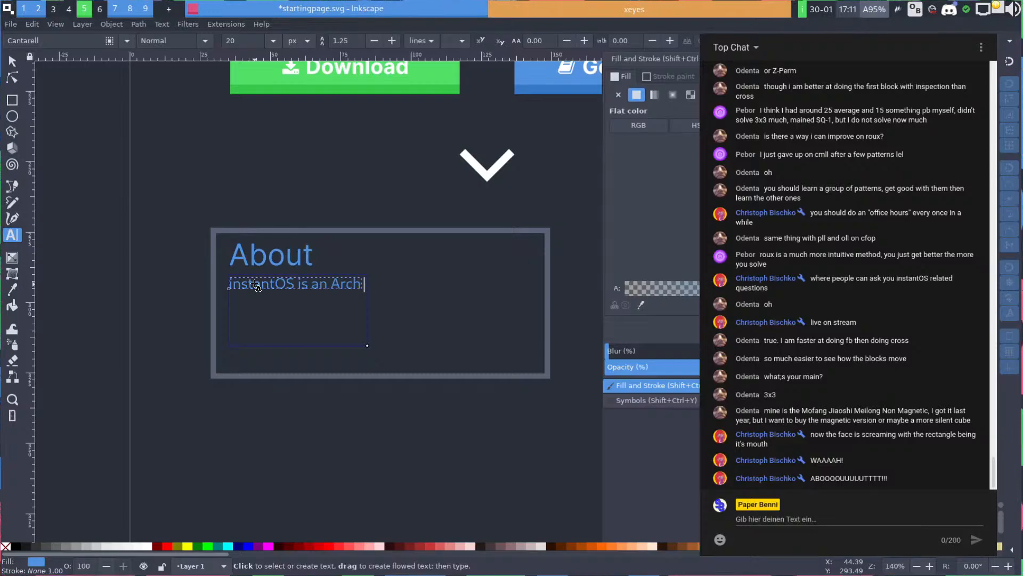
drag(367, 345, 538, 353)
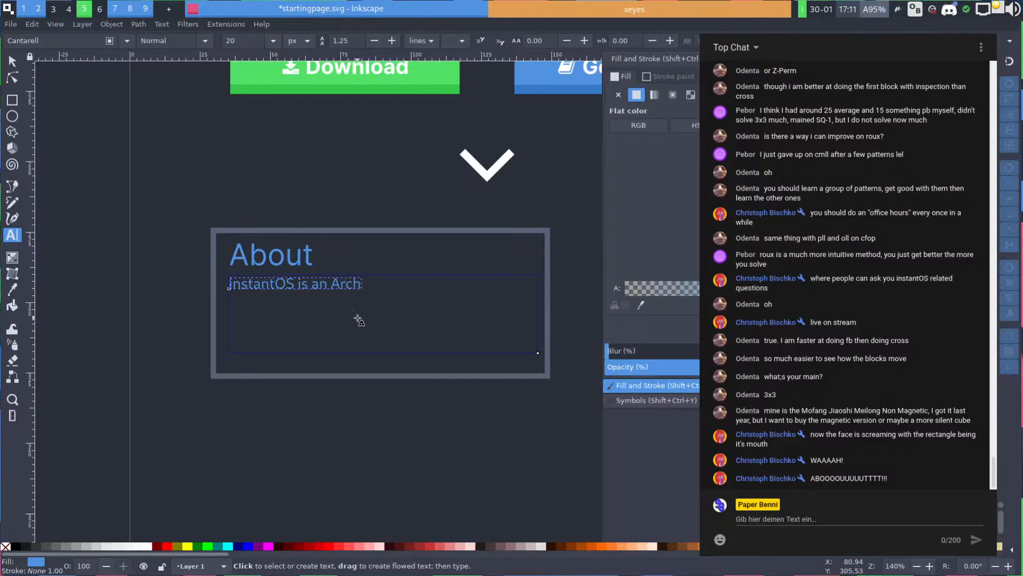
Reword the description under the heading to read "instantOS is a Linux Distribution"
key(shift+Left)
key(shift+Left)
key(shift+Left)
key(shift+Left)
key(shift+Left)
key(shift+Left)
key(BackSpace)
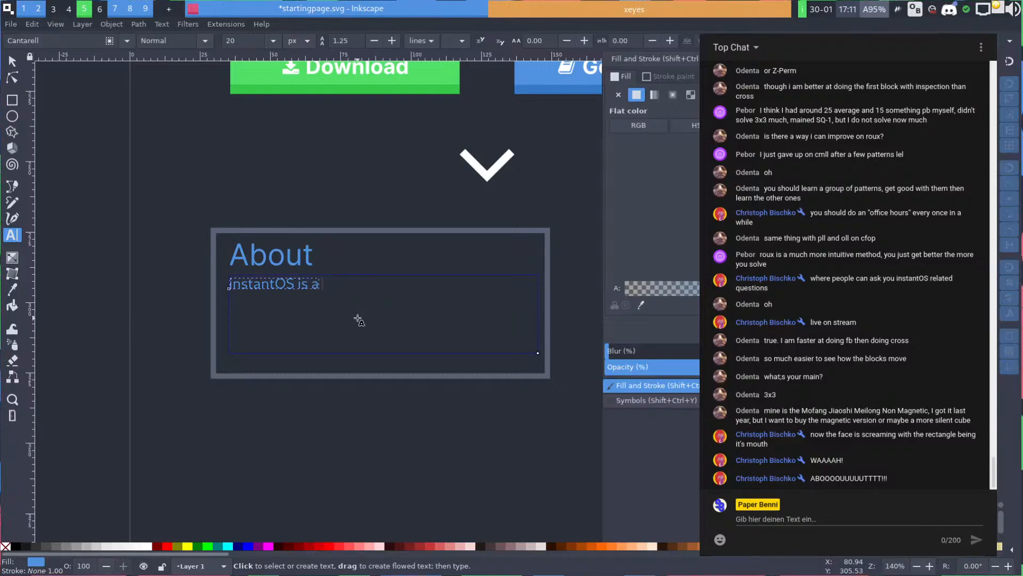
text(Linux d)
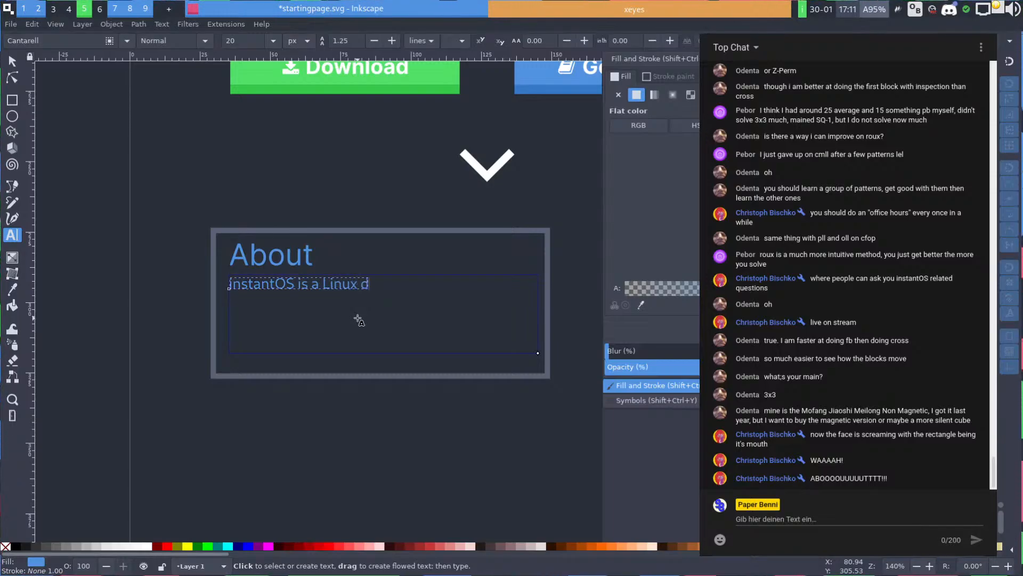
key(BackSpace)
text(Distributio)
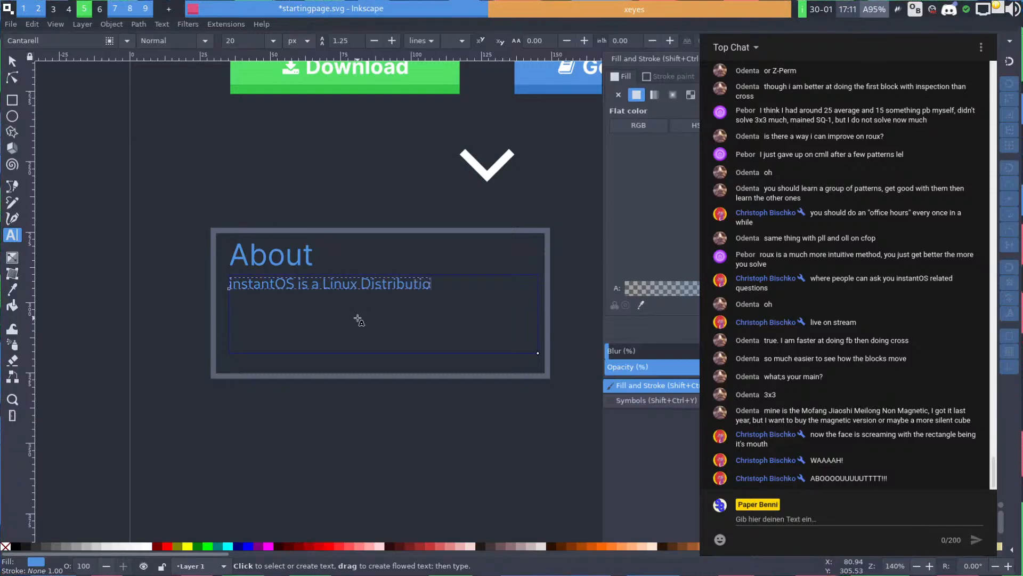
text(n)
Continue the description with "based on Arch that"
text( based on)
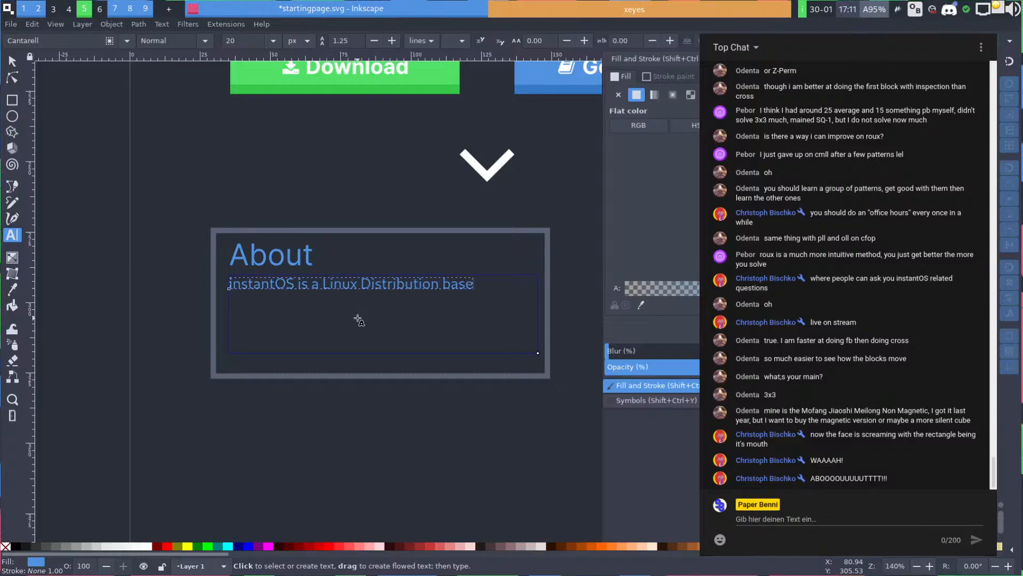
key(BackSpace)
key(BackSpace)
key(BackSpace)
text(on Arcxh)
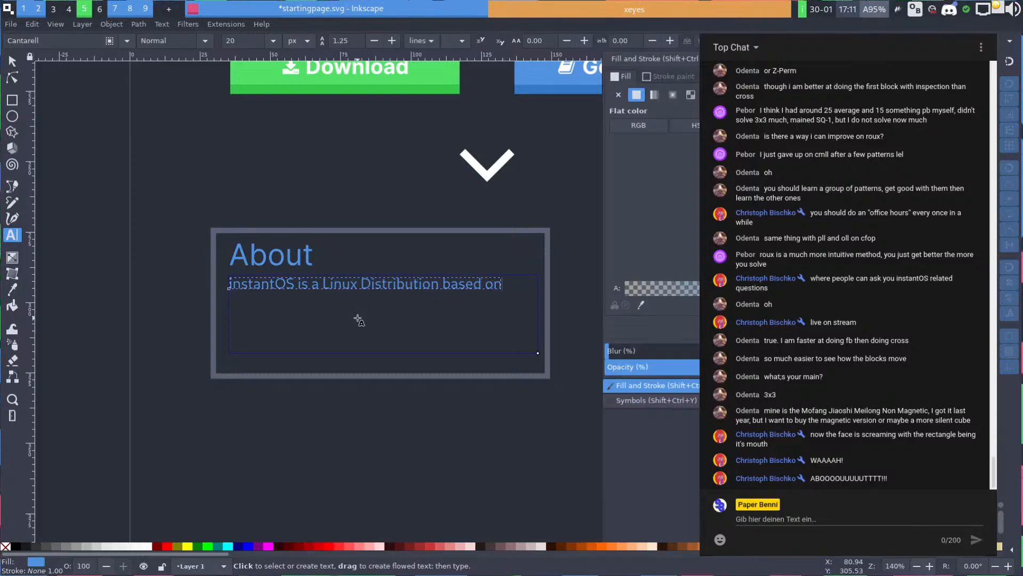
key(BackSpace)
key(BackSpace)
key(BackSpace)
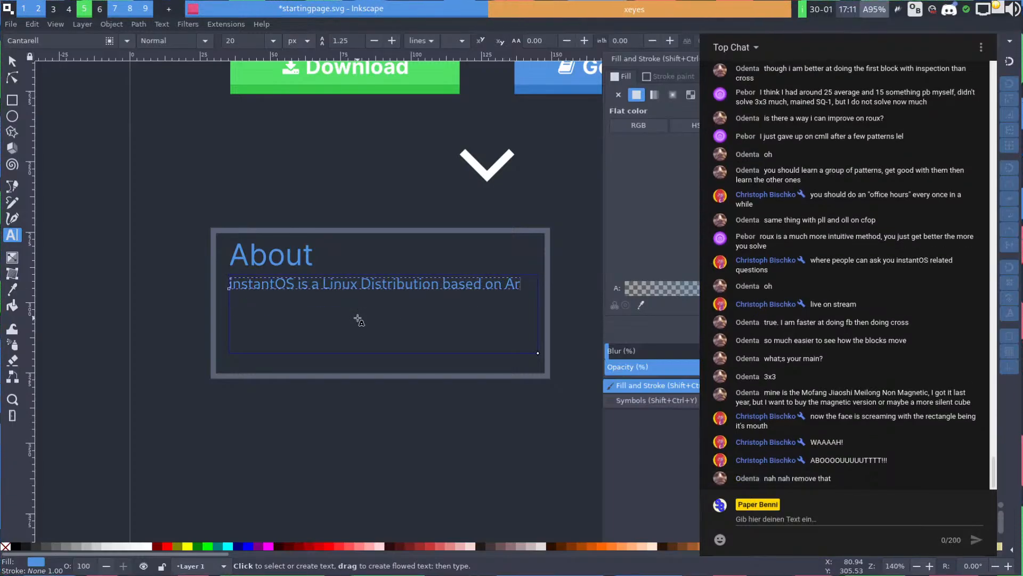
text(ch that )
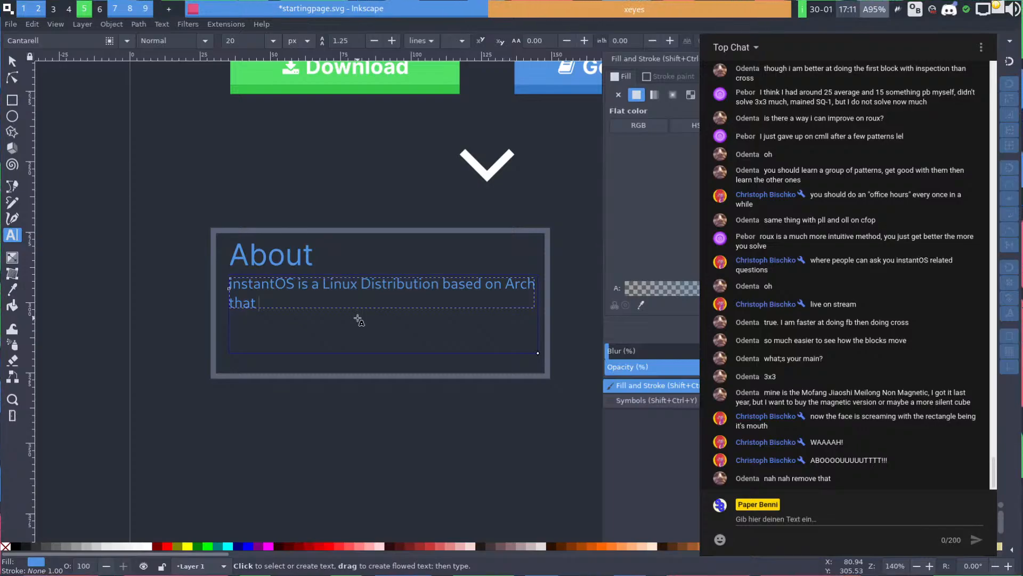
Extend the description with "aims to bring powerful"
text(aims to bring)
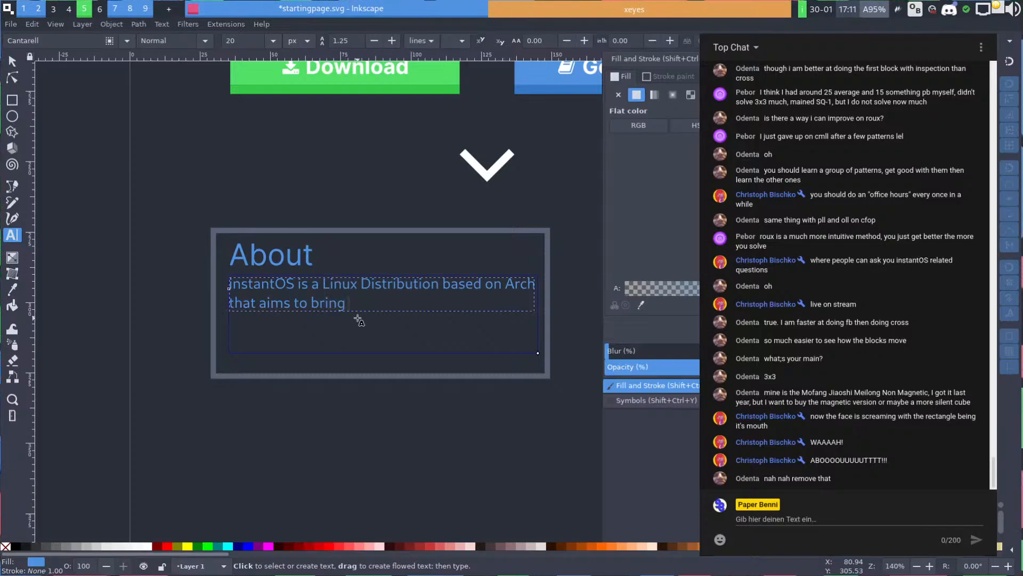
text( po)
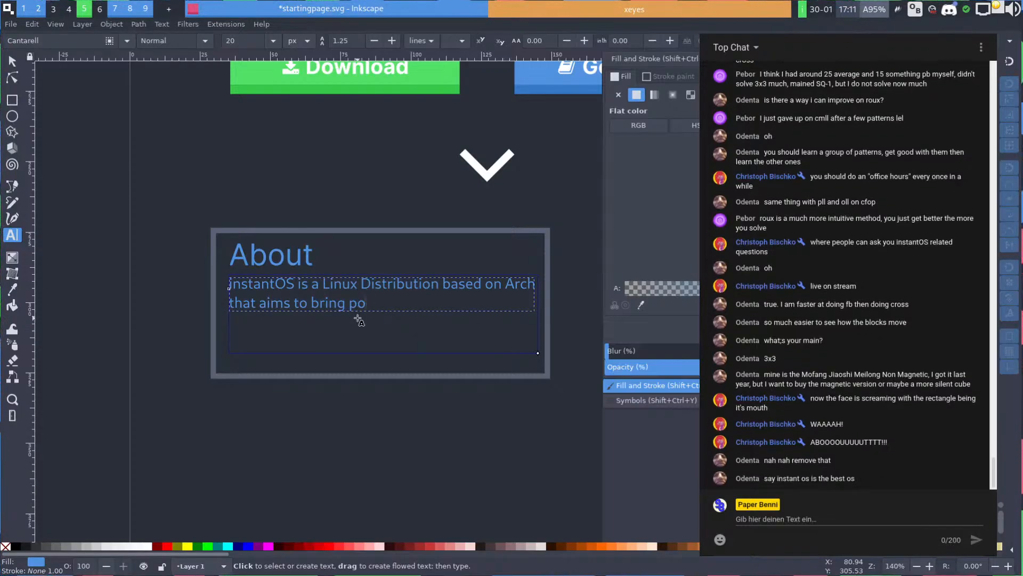
text(q)
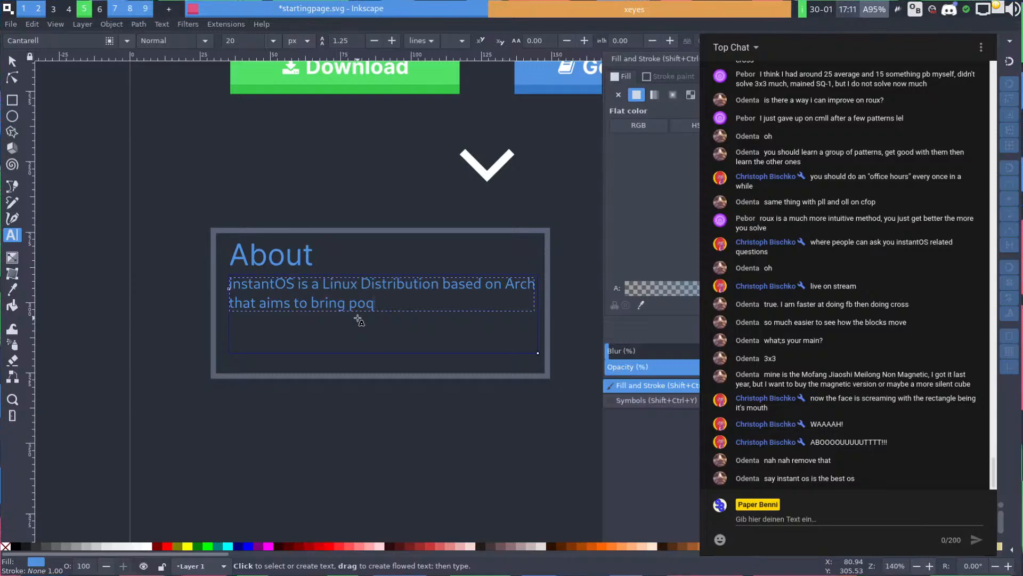
text(wewerful )
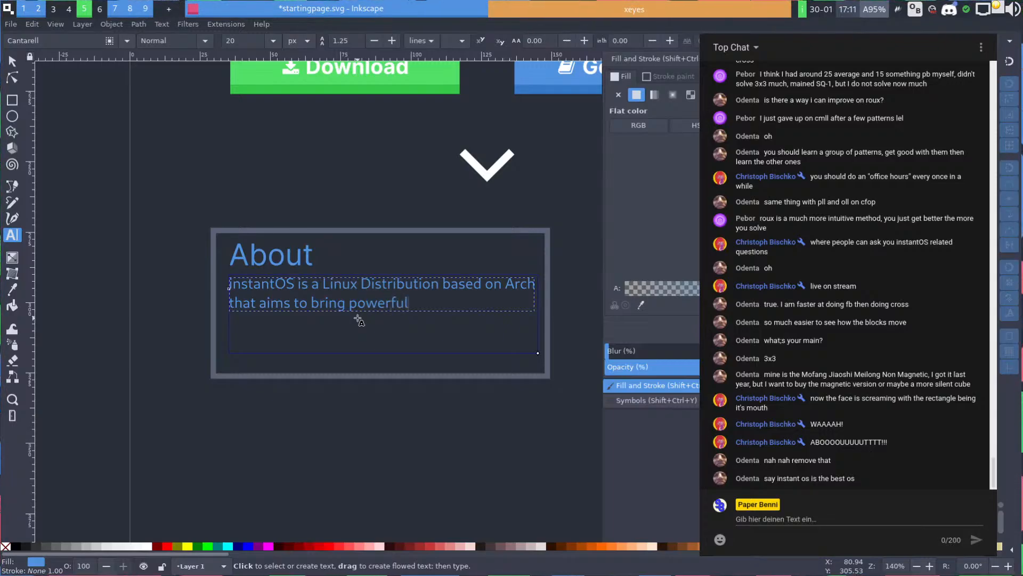
text(woprks)
key(ctrl+BackSpace)
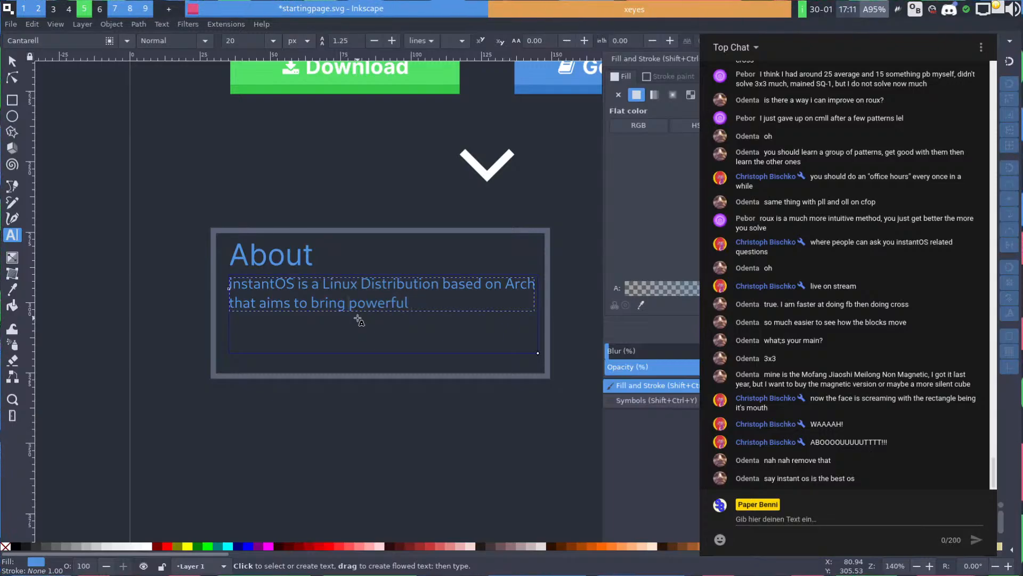
Insert "a lightweight and" before "powerful" in the description
text(a lighy)
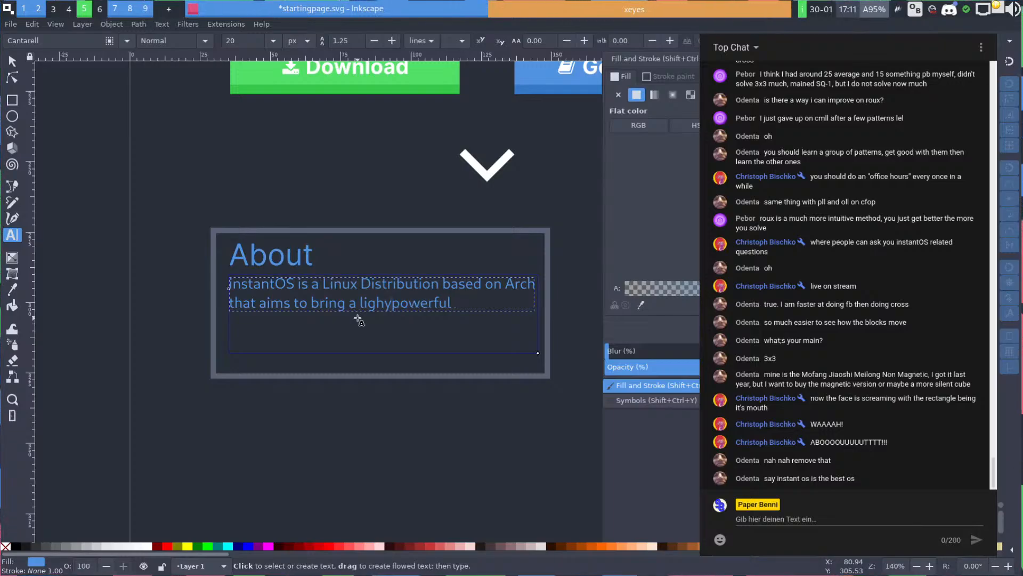
key(BackSpace)
text(tweight )
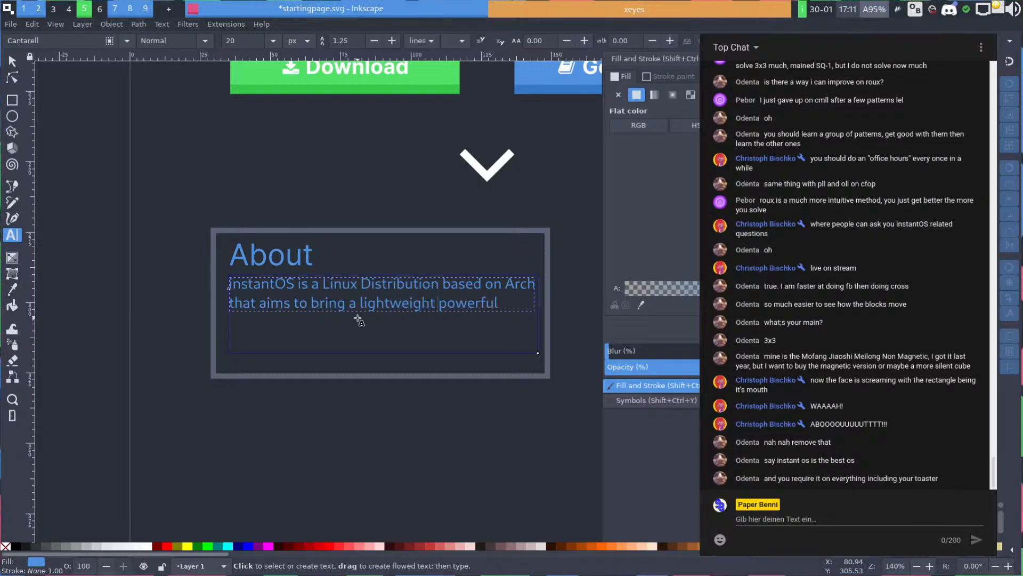
text(and)
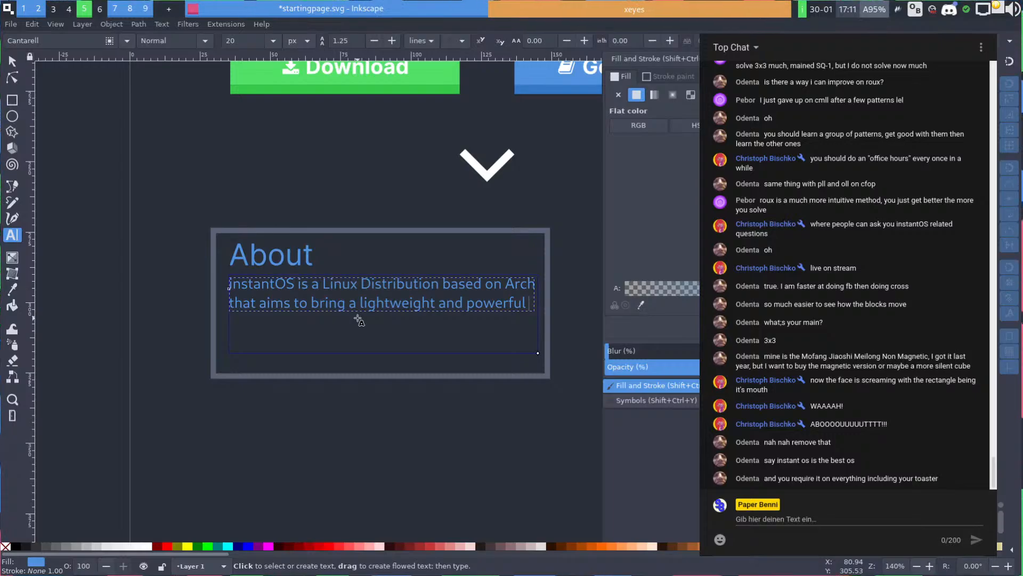
Reorder the adjectives in the description to read "powerful and lightweight"
key(ctrl+shift+Left)
key(BackSpace)
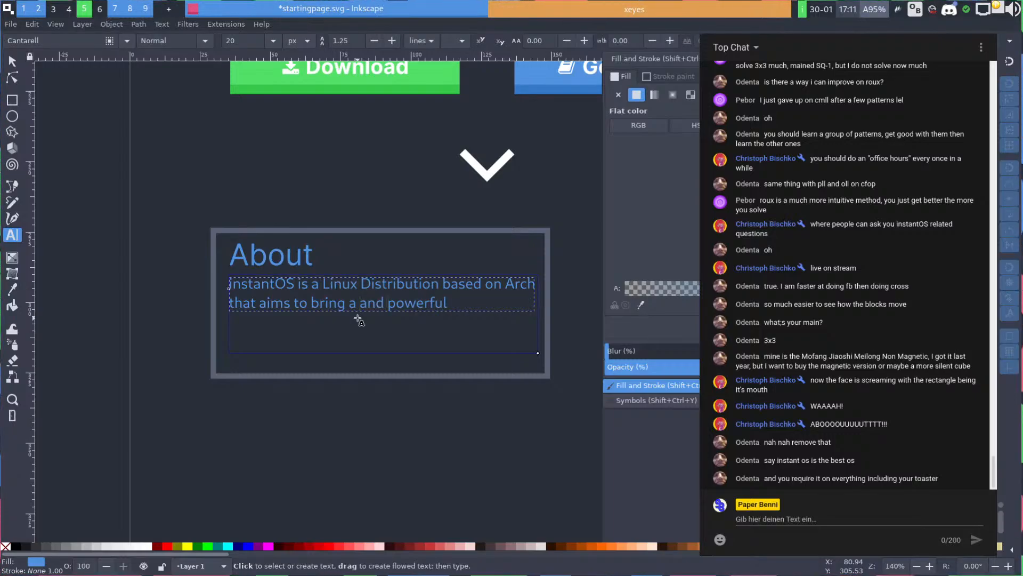
key(ctrl+shift+Right)
key(Delete)
text(and l)
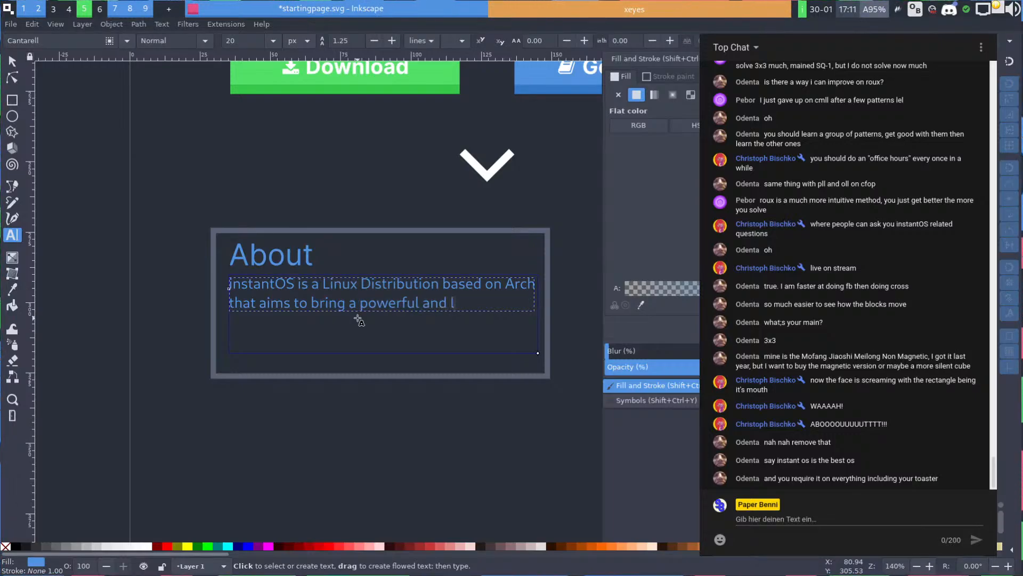
text(ightweight )
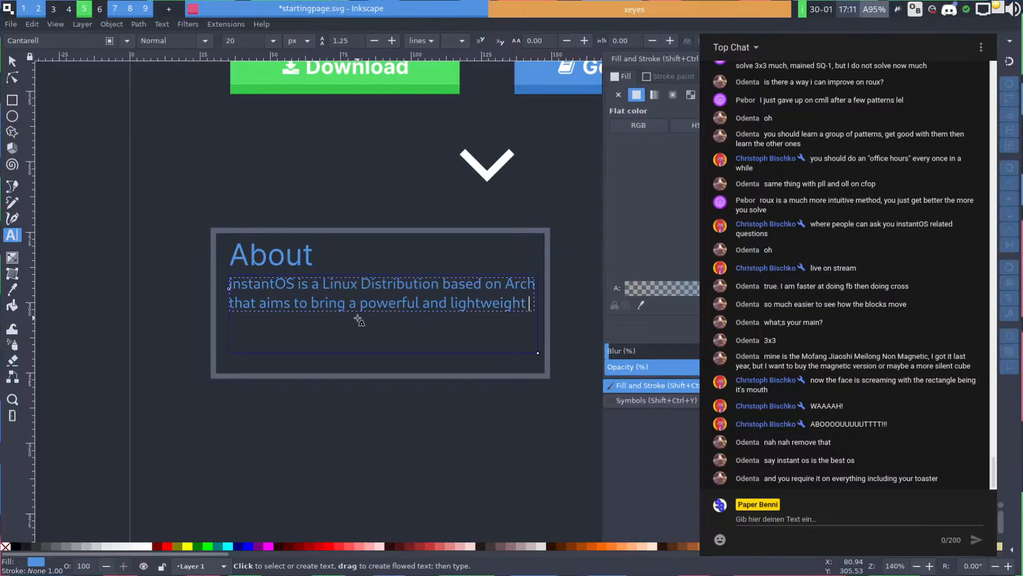
Complete the description with "working environment to everyone"
text(working env)
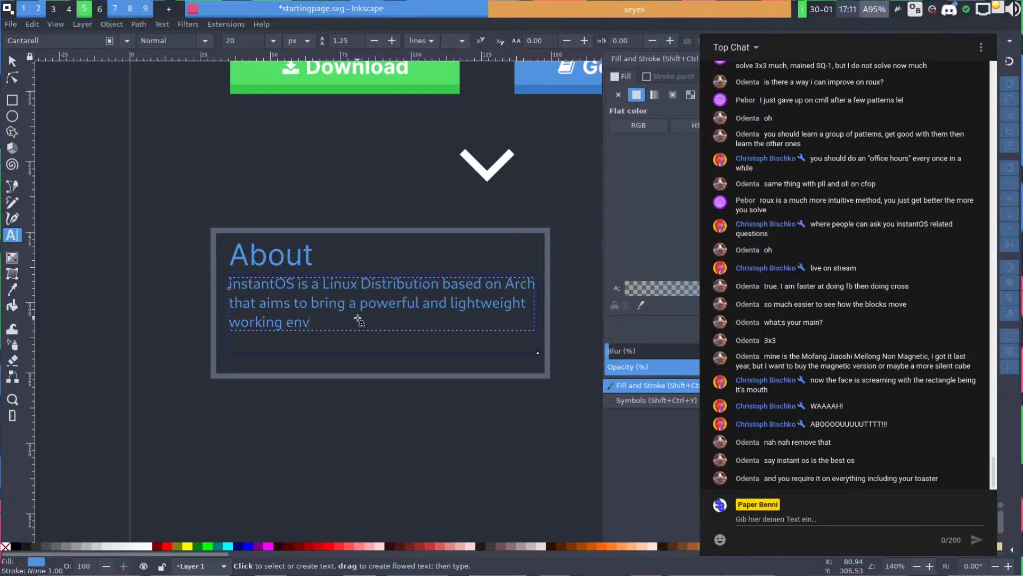
text(ironment to e)
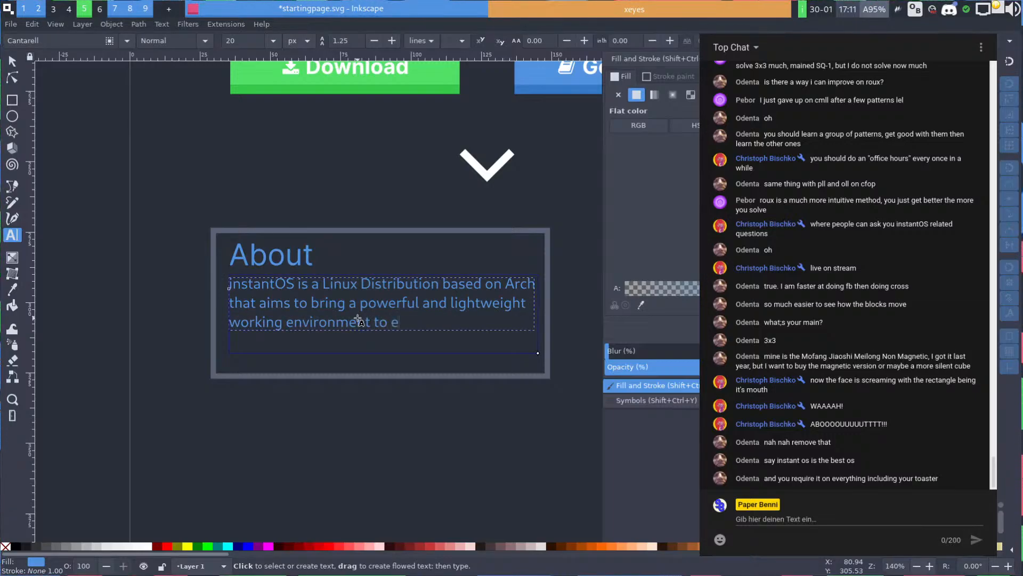
text(veryone)
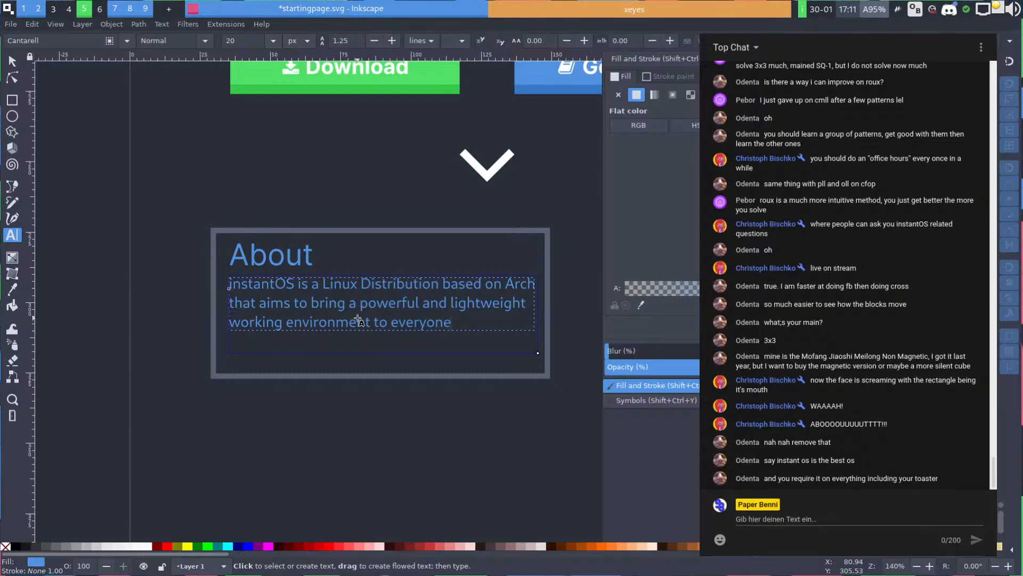
Recolour the entire description text under the About heading white
key(ctrl+a)
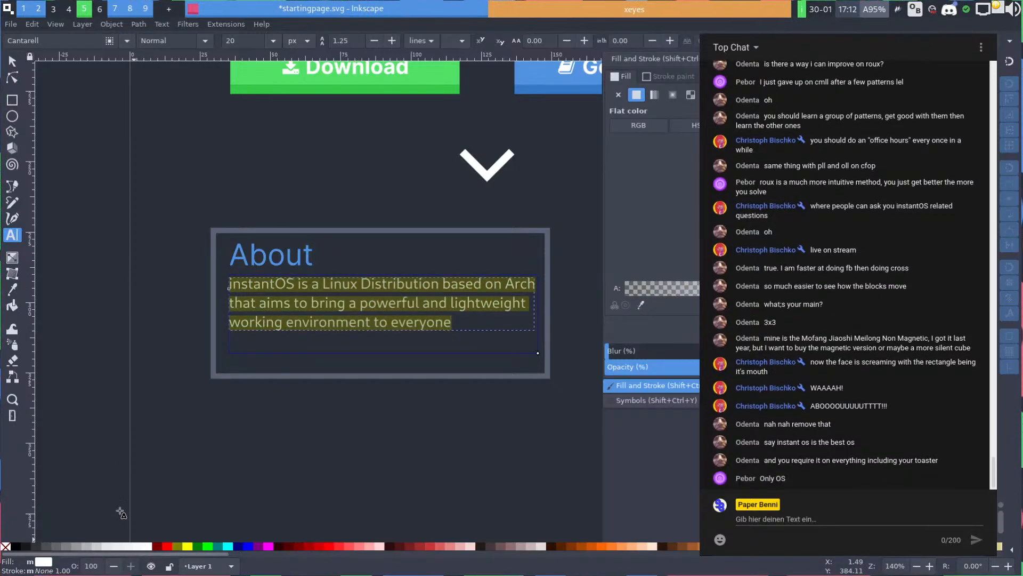
click(161, 381)
key(F1)
click(283, 329)
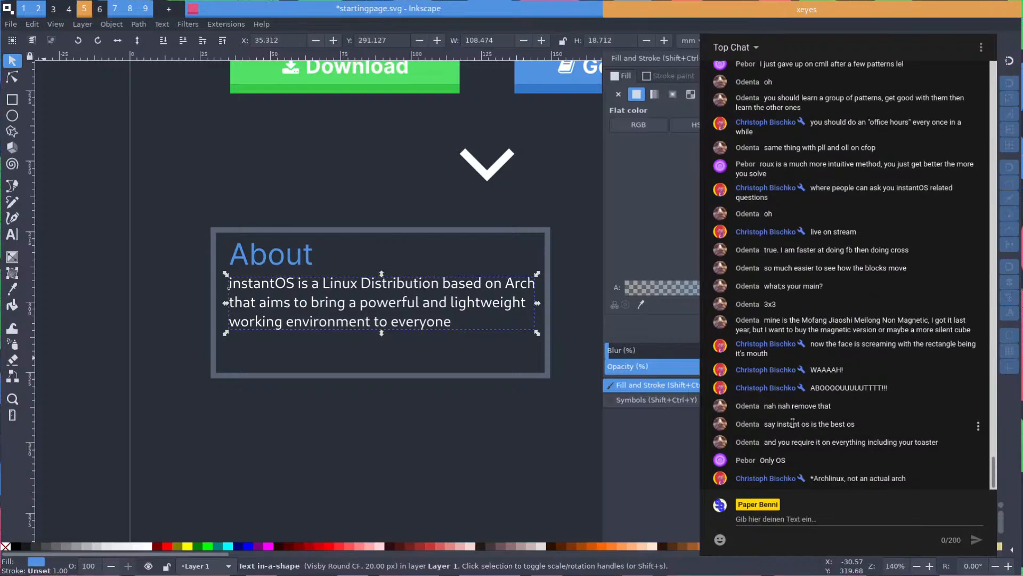
drag(793, 423, 866, 428)
click(866, 428)
drag(788, 441, 898, 441)
click(880, 439)
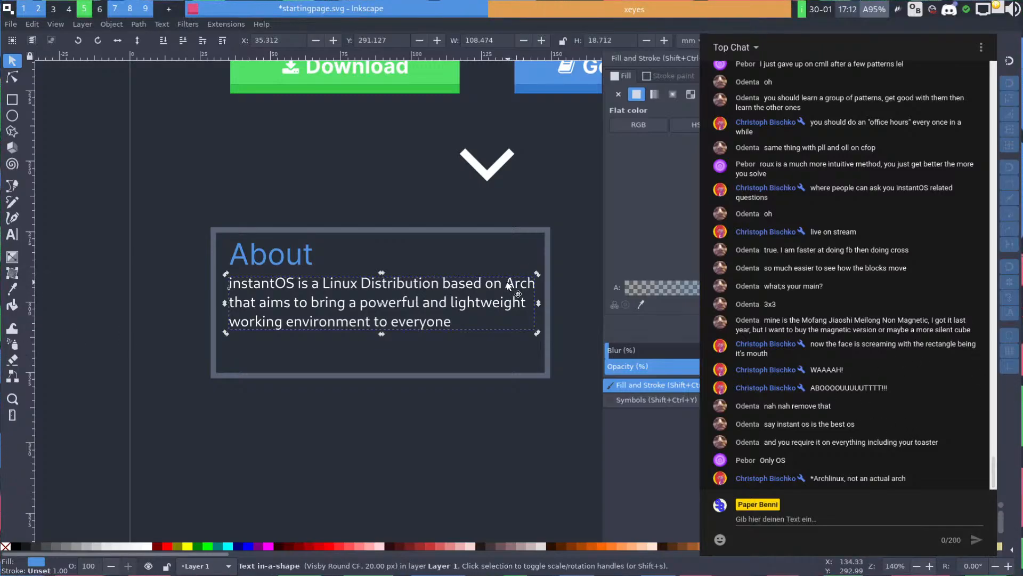
Insert "Linux" after "Arch" in the description
key(t)
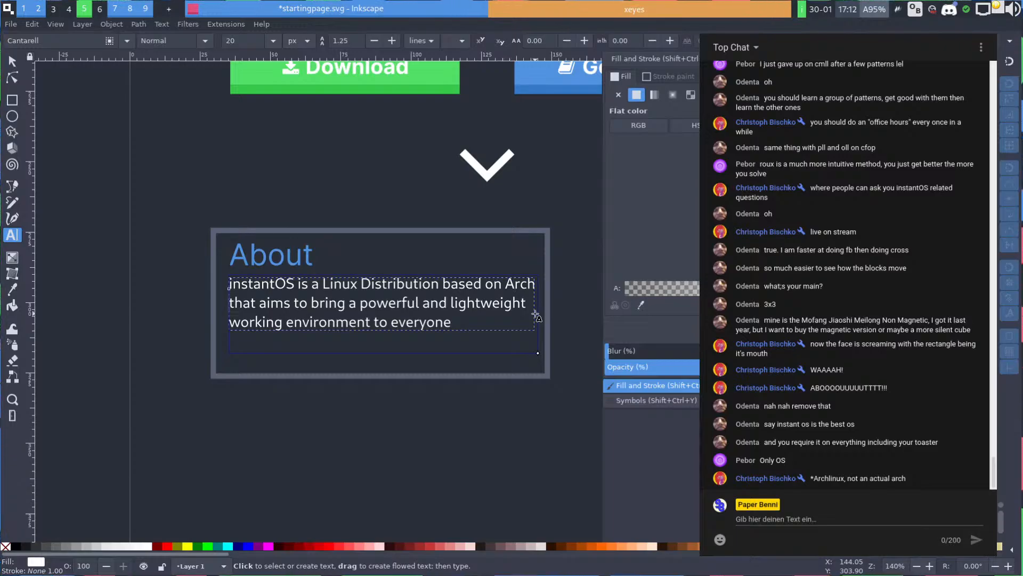
text(Linux)
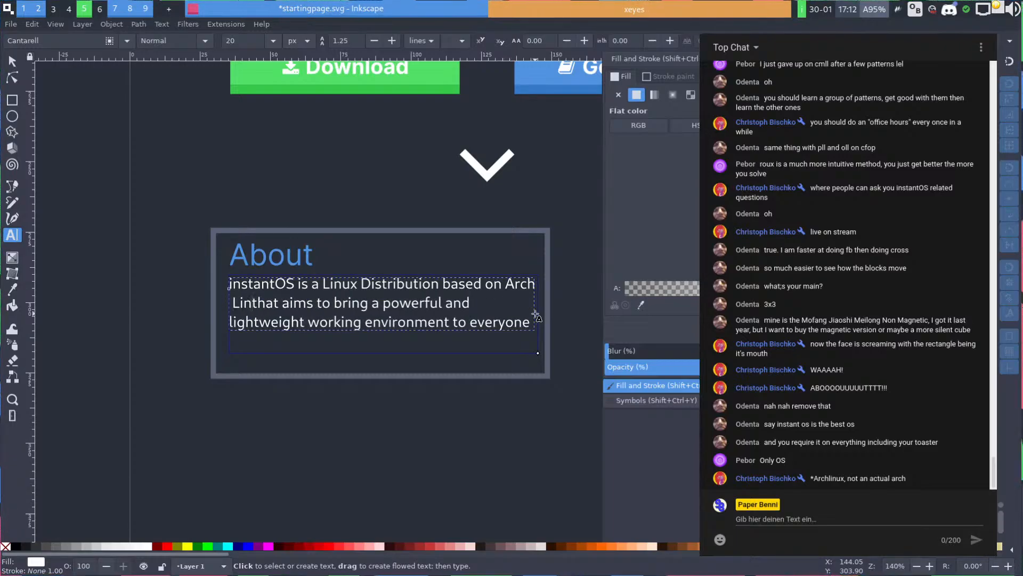
key(Escape)
key(s)
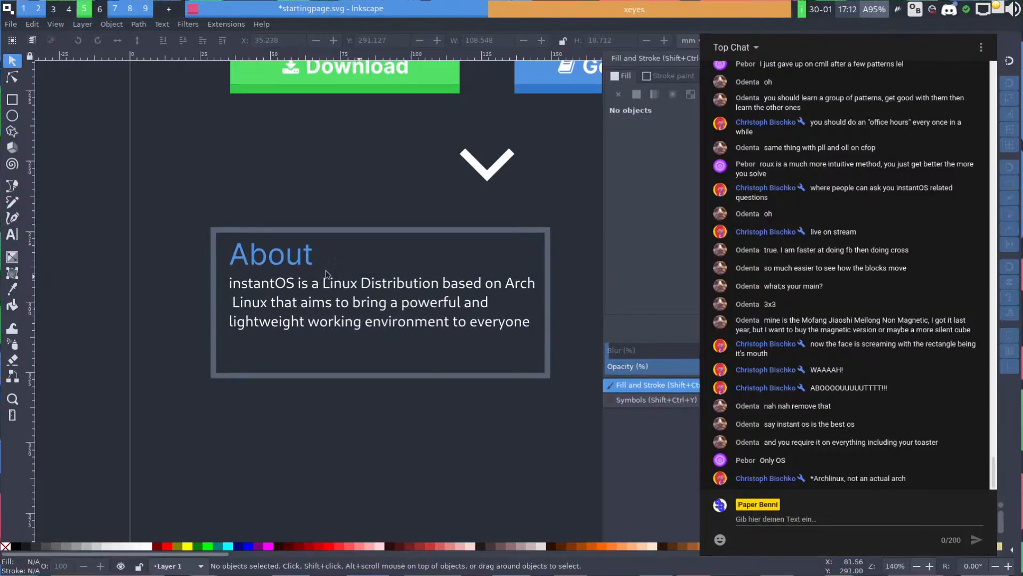
Remove "based on Arch Linux" from the description so it reads "Linux Distribution that aims to bring"
key(t)
click(268, 303)
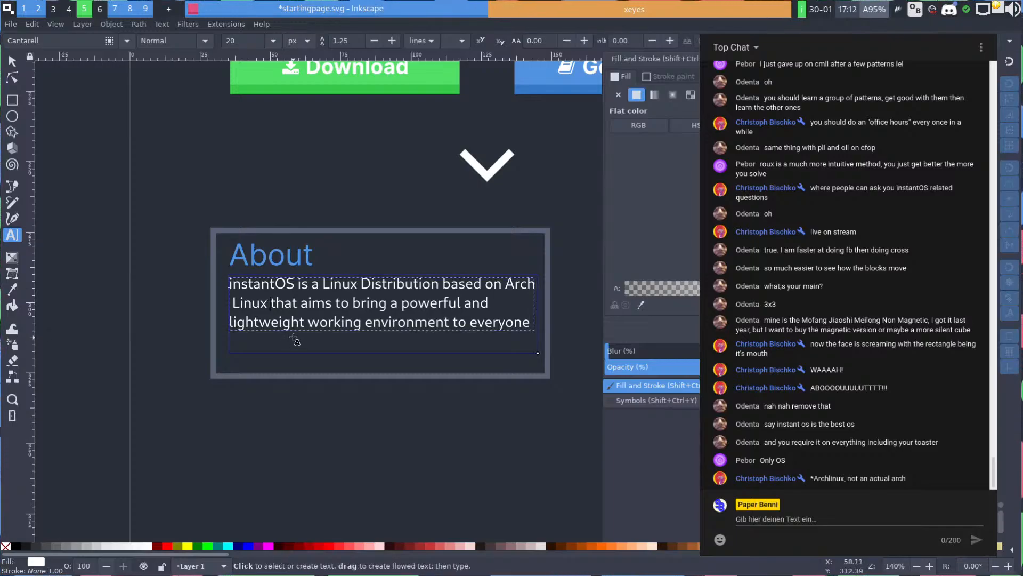
key(ctrl+shift+Left)
key(ctrl+shift+Left)
key(ctrl+shift+Left)
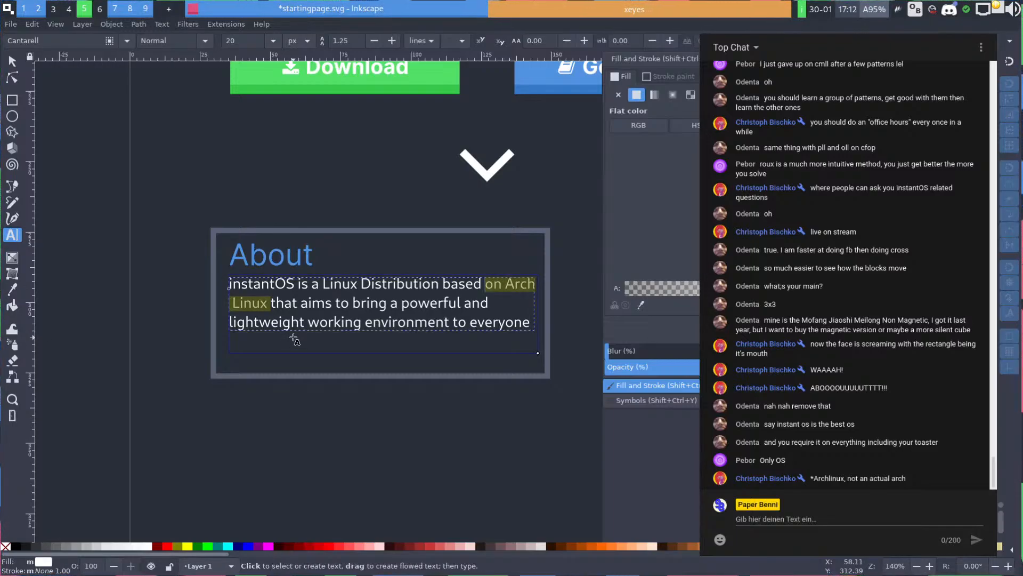
key(BackSpace)
key(BackSpace)
key(BackSpace)
key(BackSpace)
key(BackSpace)
key(BackSpace)
key(BackSpace)
key(BackSpace)
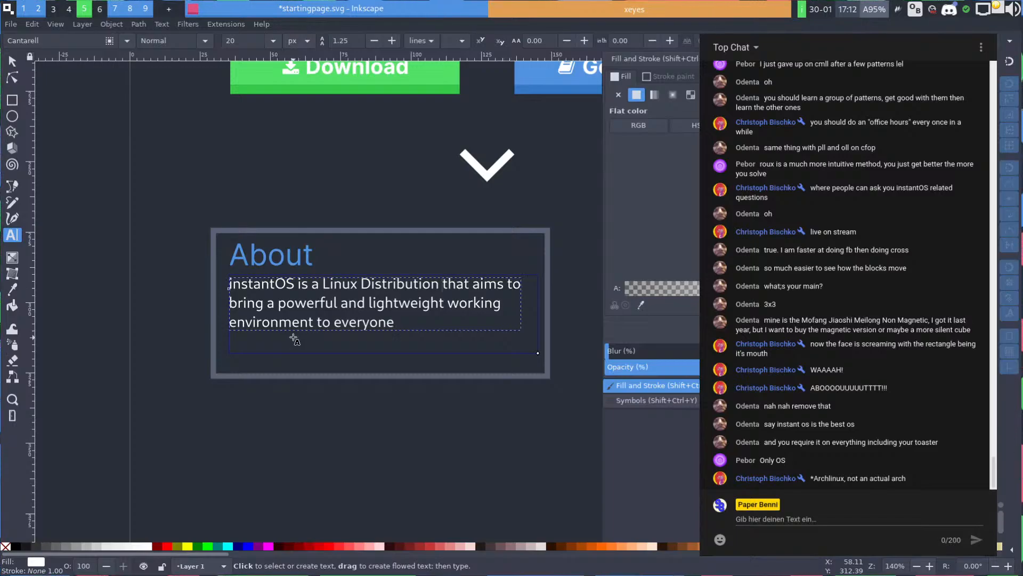
key(Escape)
key(s)
click(302, 305)
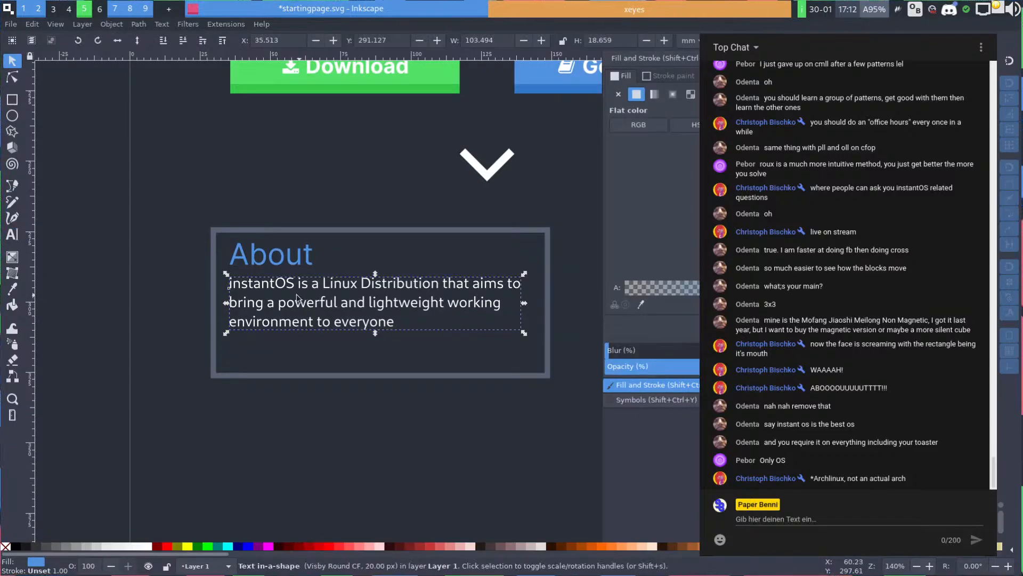
double_click(294, 306)
triple_click(294, 306)
key(ctrl+a)
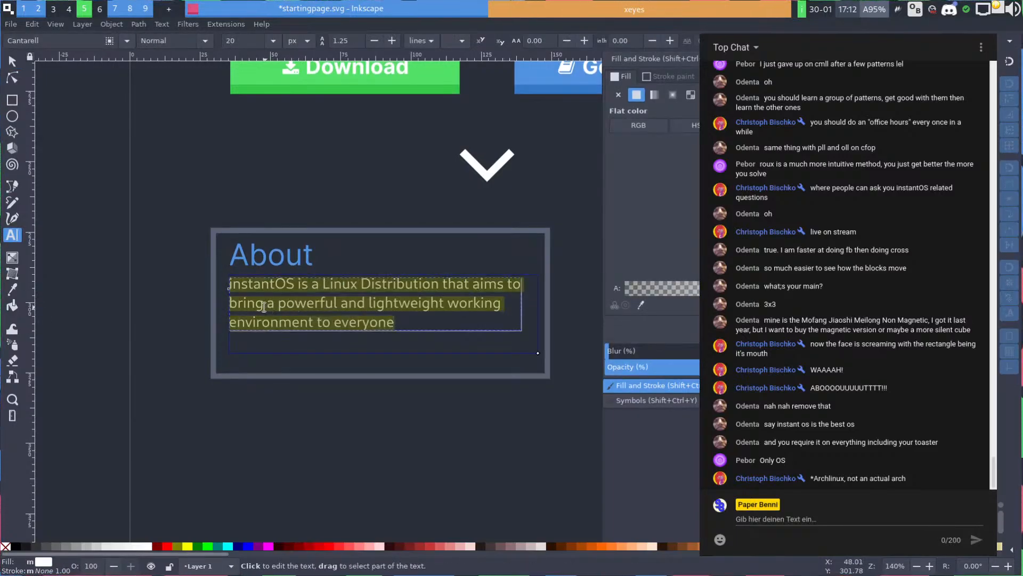
key(Escape)
key(s)
click(265, 302)
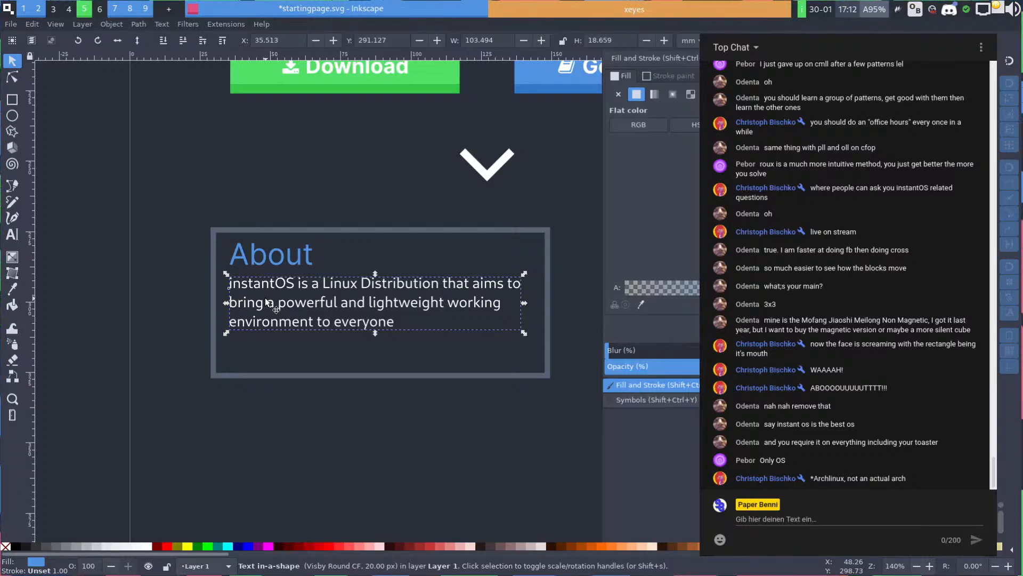
scroll(213, 305, down, 3)
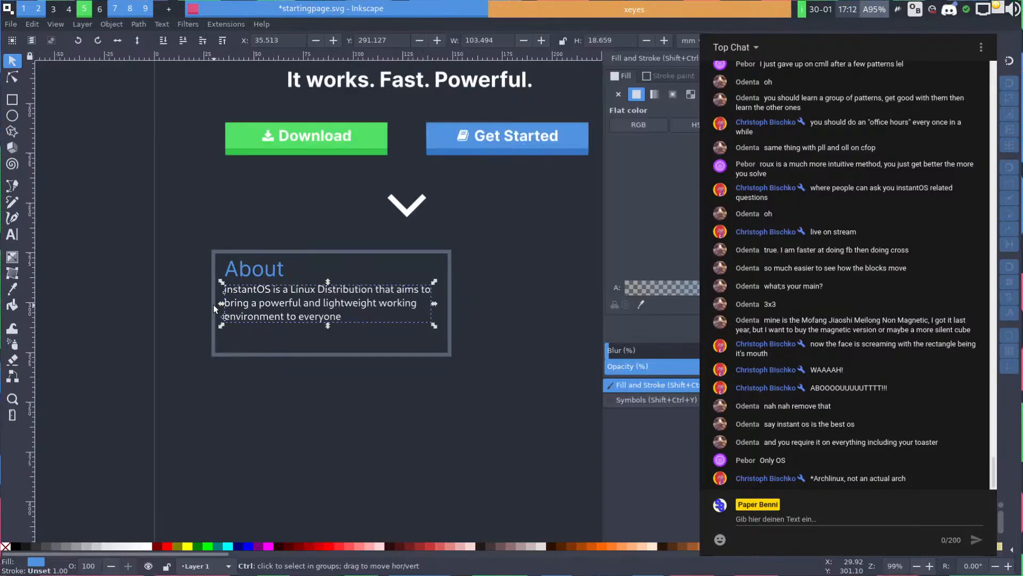
drag(323, 234, 258, 308)
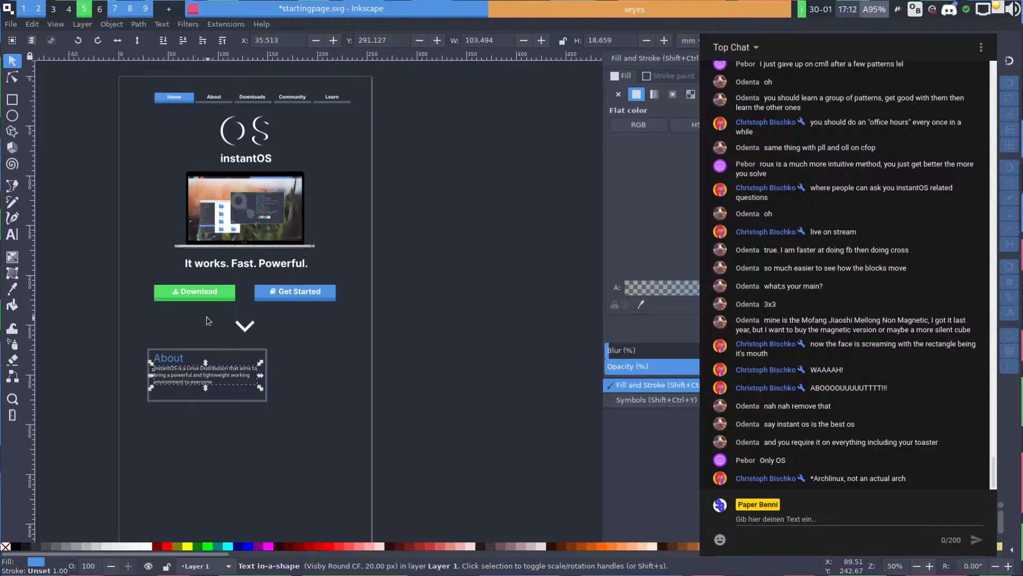
click(176, 341)
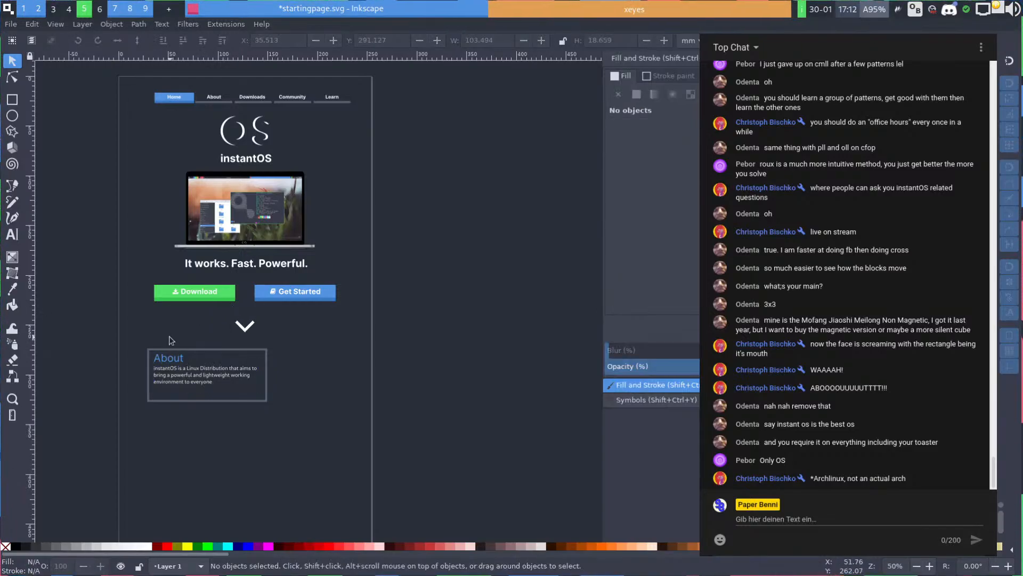
scroll(154, 345, up, 3)
scroll(277, 379, down, 2)
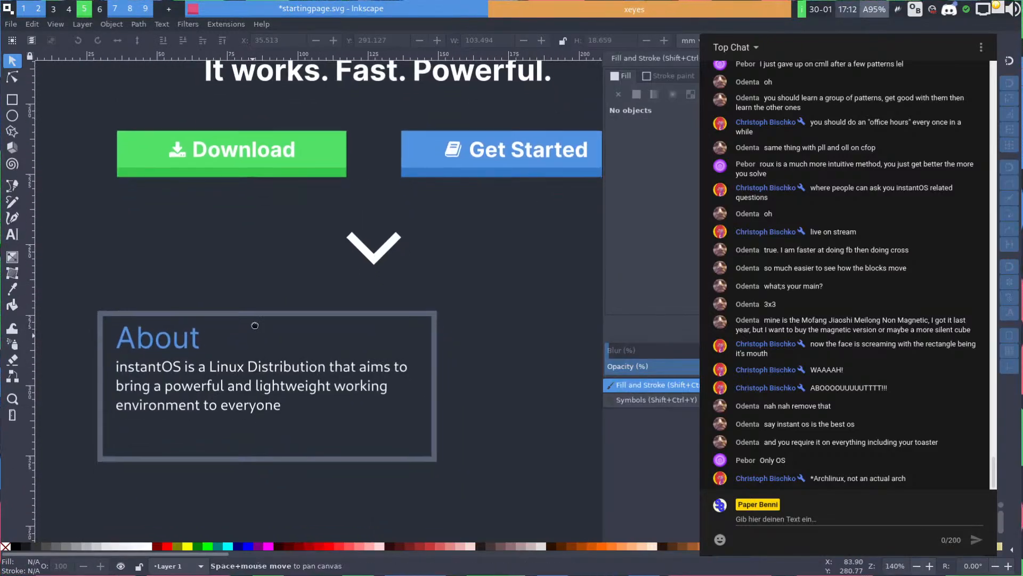
scroll(347, 303, down, 2)
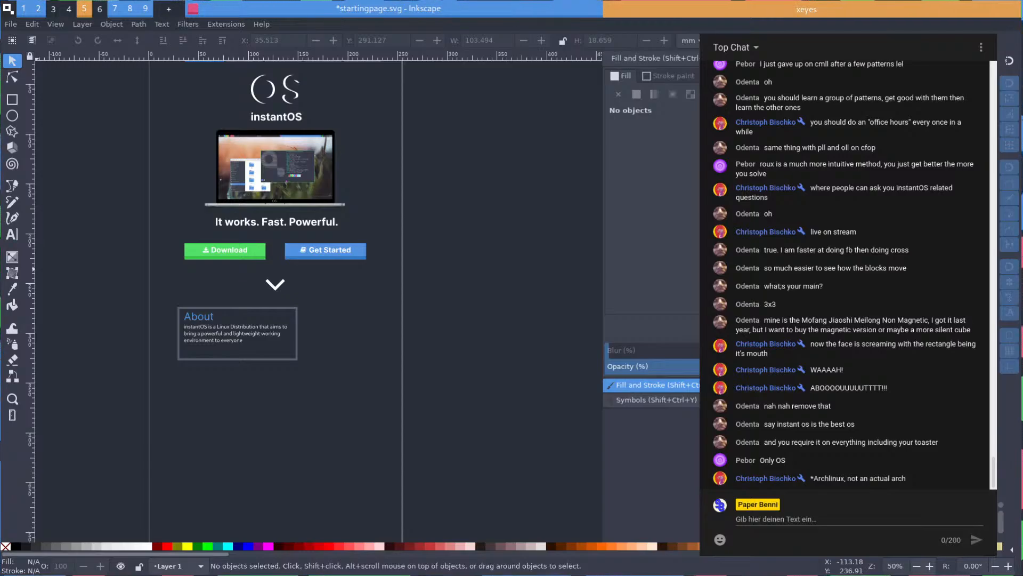
Import the Chromium icon SVG as editable objects below the About box
drag(1, 315, 192, 391)
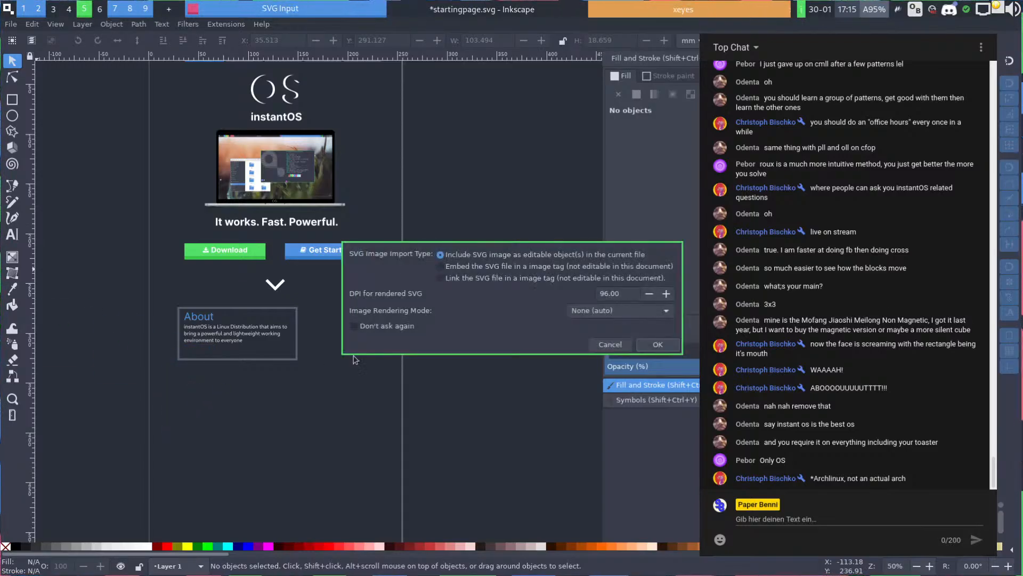
click(461, 267)
click(464, 278)
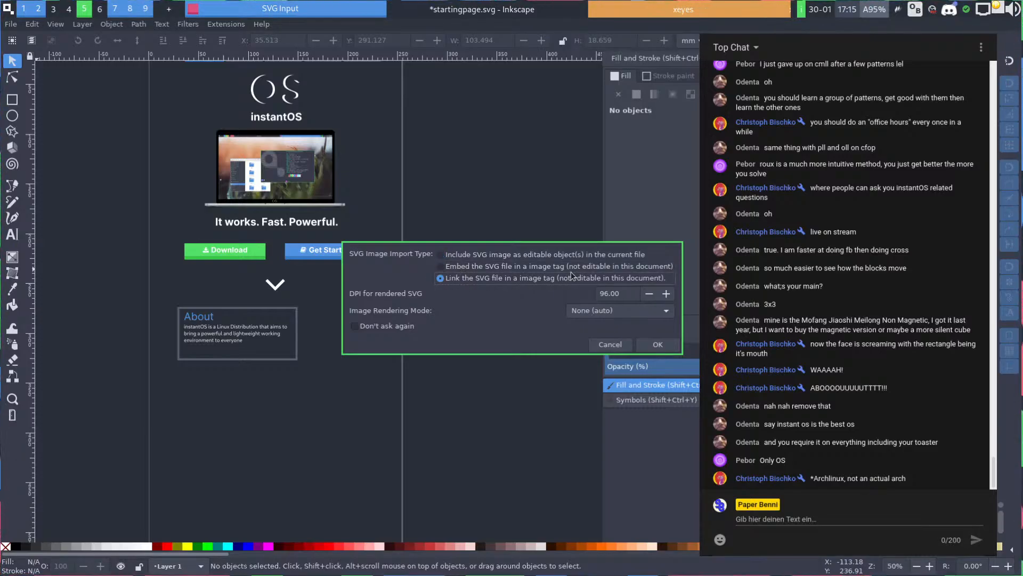
click(658, 344)
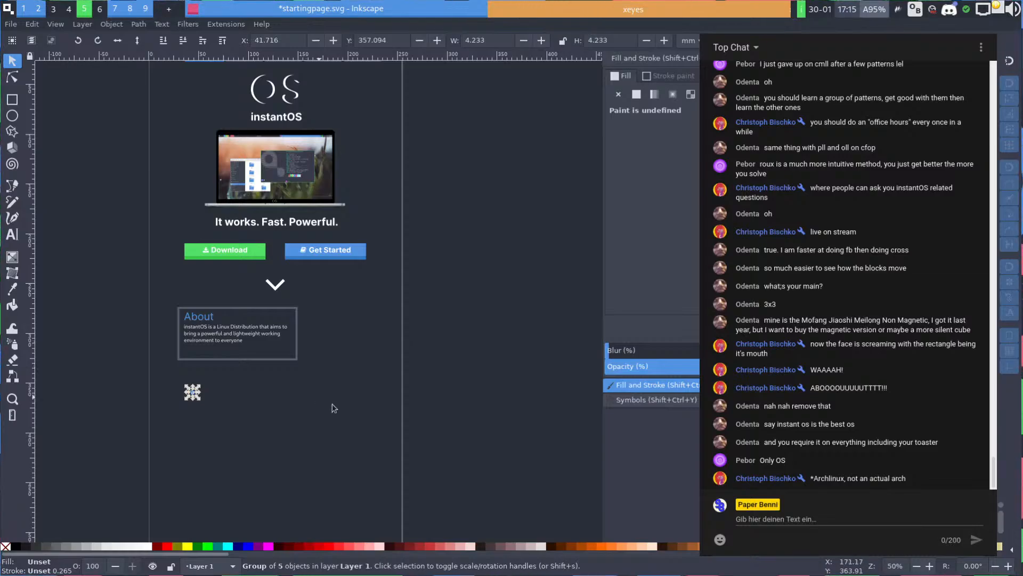
Enlarge the Chromium icon to about 20.7 mm and move it to the right, to about X 179 mm
ctrl+scroll(235, 434, up, 1)
drag(182, 379, 342, 393)
click(219, 407)
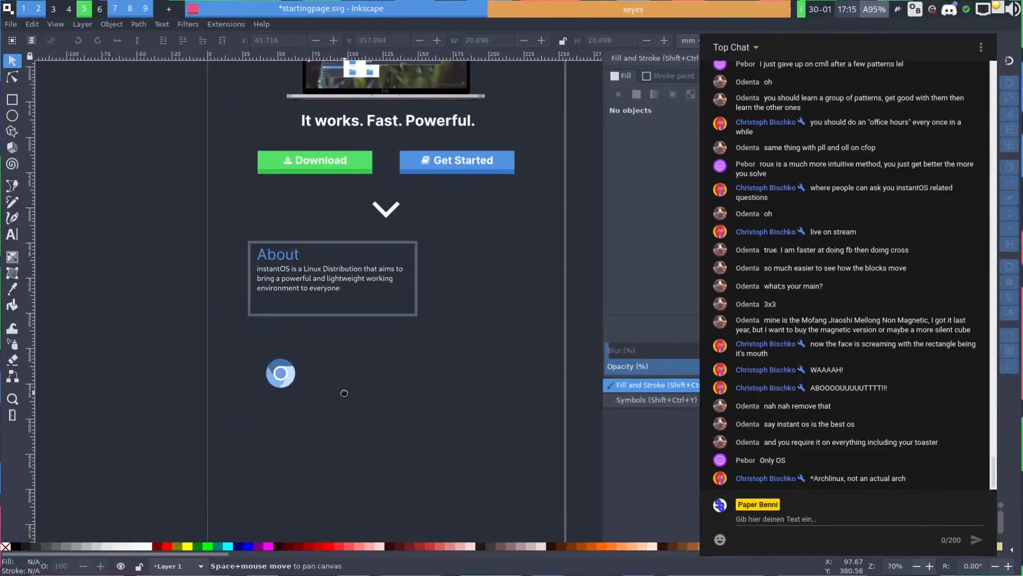
drag(277, 373, 475, 372)
click(366, 374)
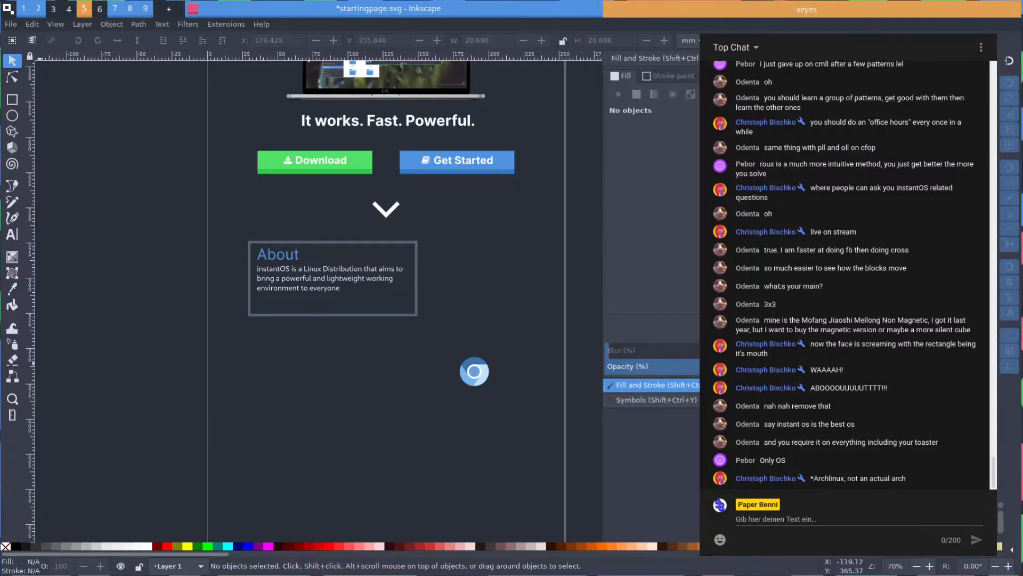
Import a speaker icon SVG as editable objects beside the Chromium icon and delete it again
drag(159, 358, 341, 328)
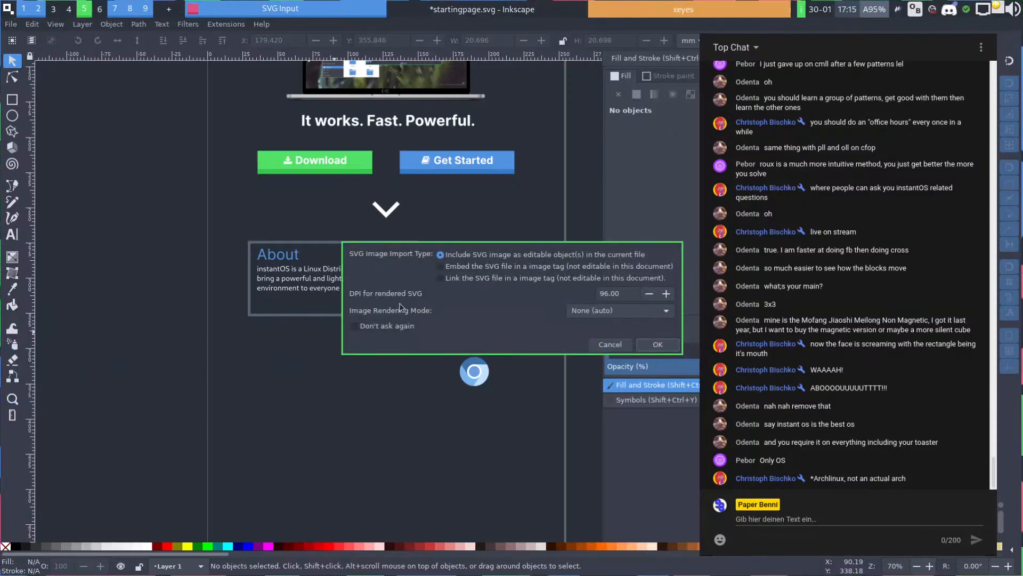
click(657, 344)
drag(327, 343, 406, 387)
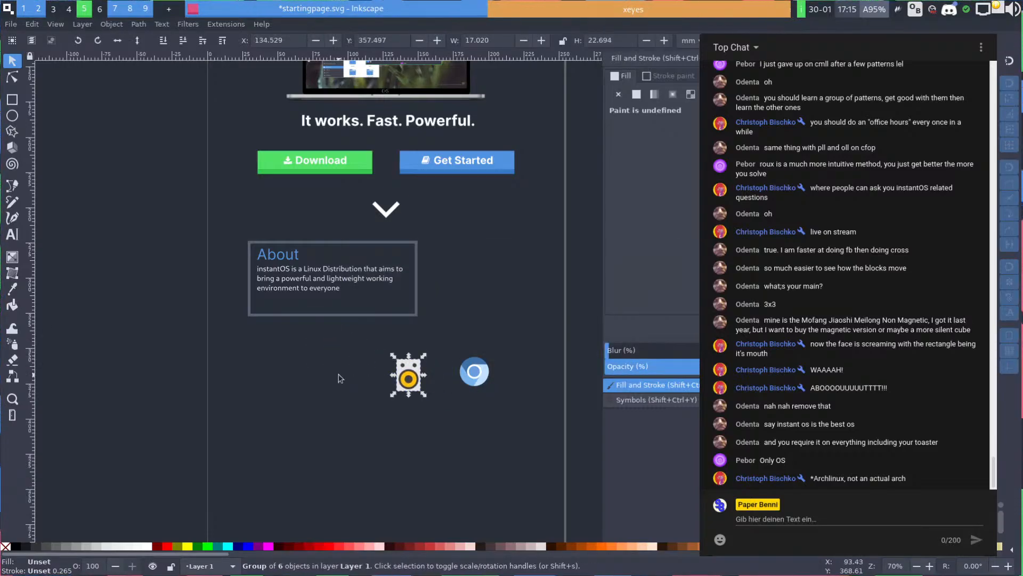
key(Delete)
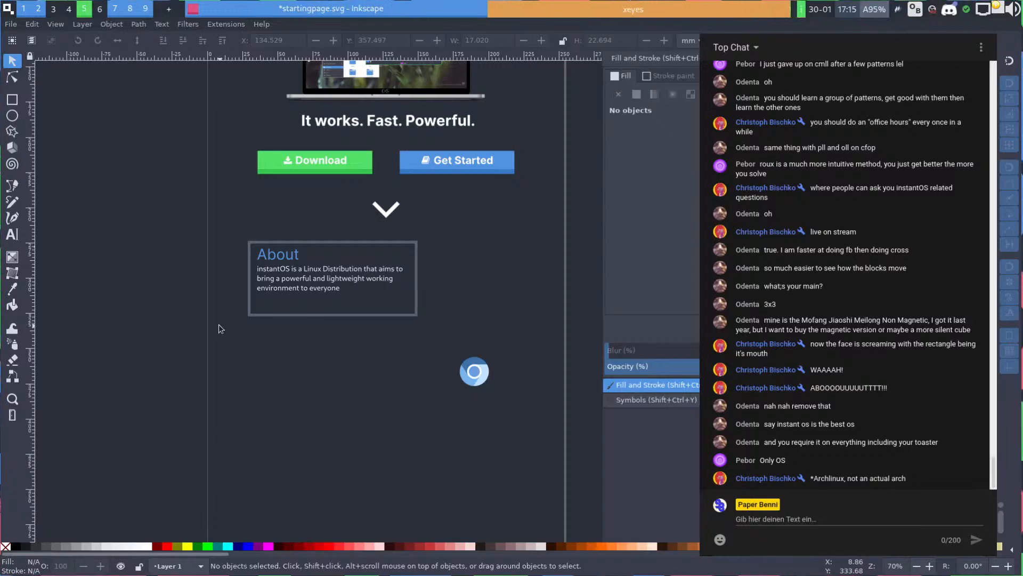
Search the application launcher for "music" and open one of the music applications it offers
key(super+space)
text(loll)
key(BackSpace)
key(BackSpace)
key(BackSpace)
key(BackSpace)
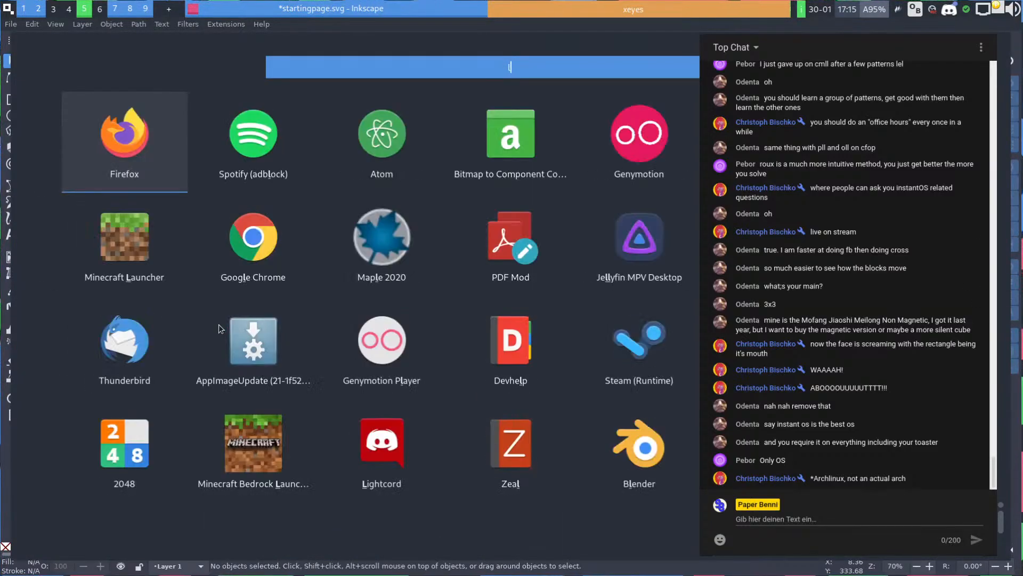
text(music)
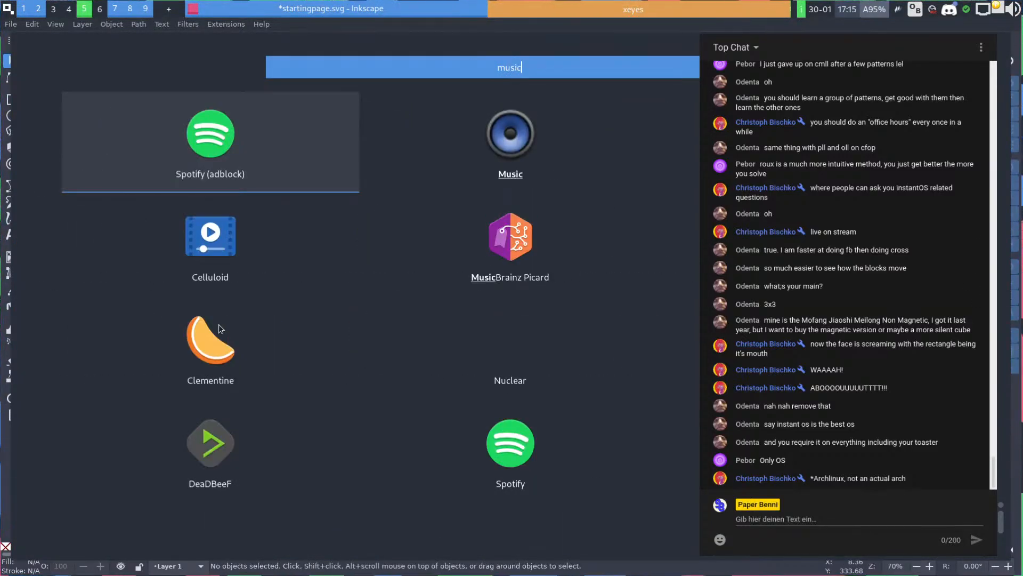
key(Down)
key(Down)
key(Down)
key(Down)
key(Down)
key(Down)
key(Down)
key(Up)
key(Up)
key(Up)
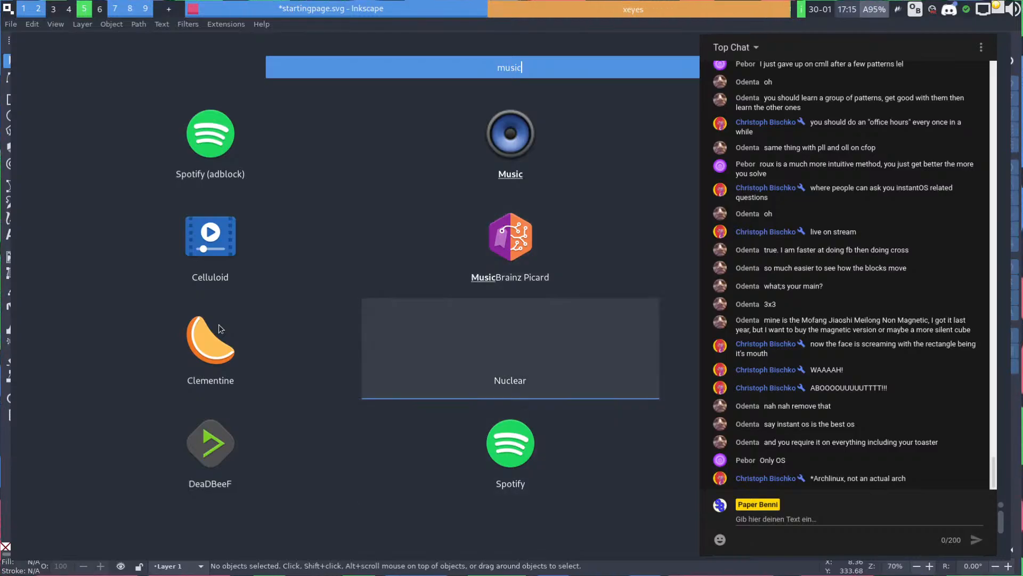
key(Up)
key(Up)
key(Up)
key(Return)
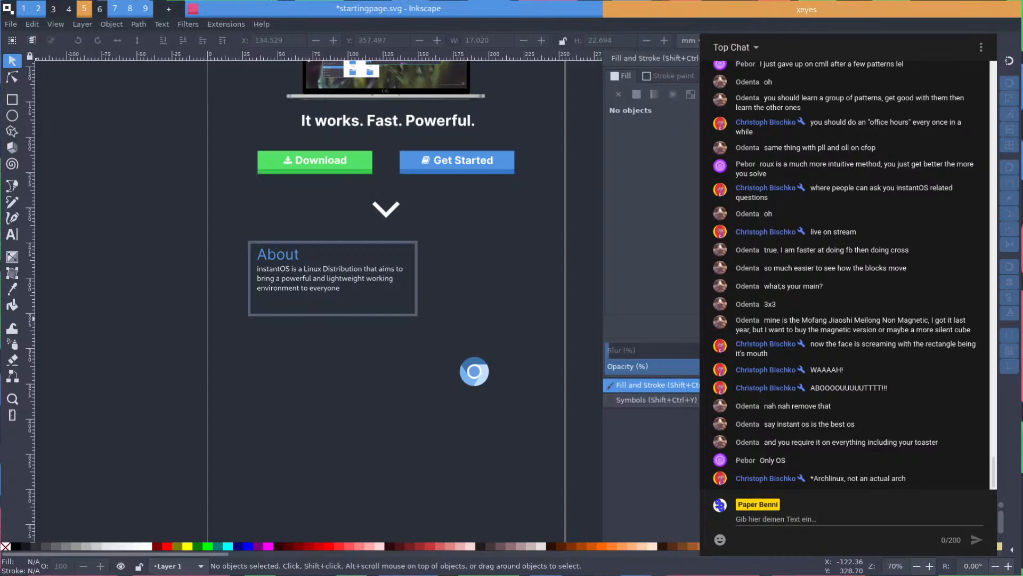
Import the Blender icon SVG as editable objects, enlarge it to about 17.3 mm and place it just left of the Chromium icon
drag(1, 299, 353, 325)
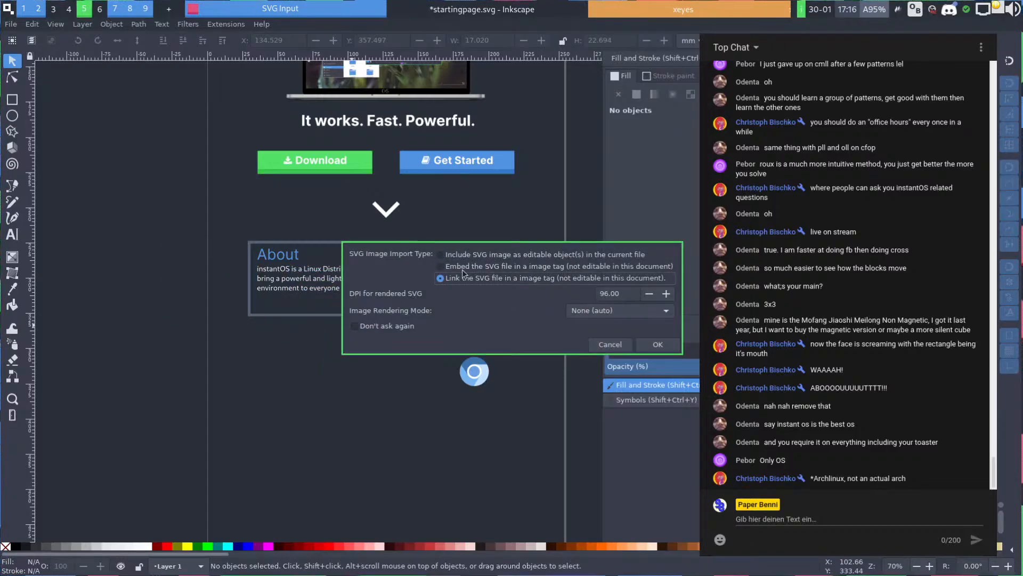
click(658, 344)
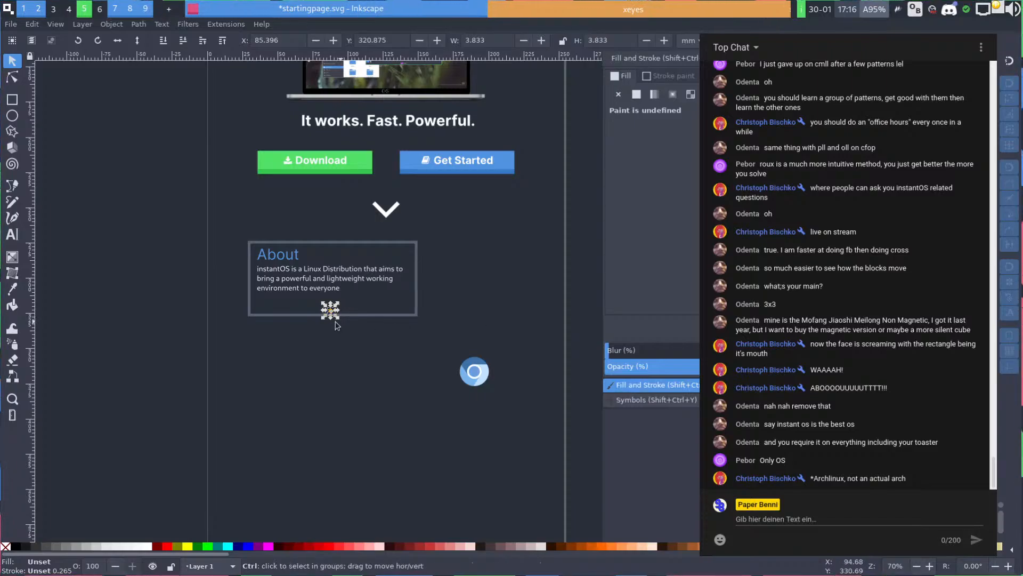
drag(336, 335, 429, 387)
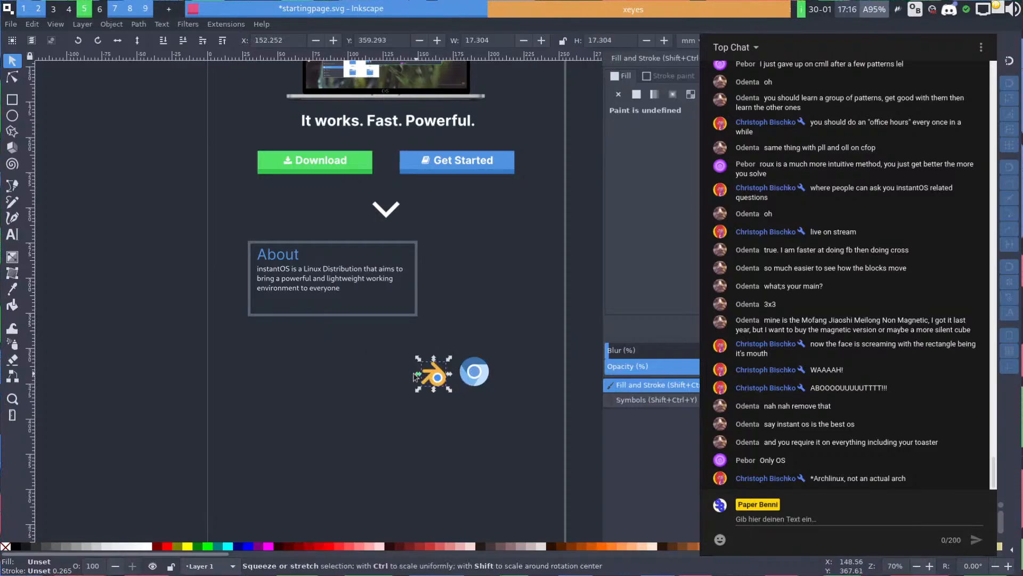
click(397, 379)
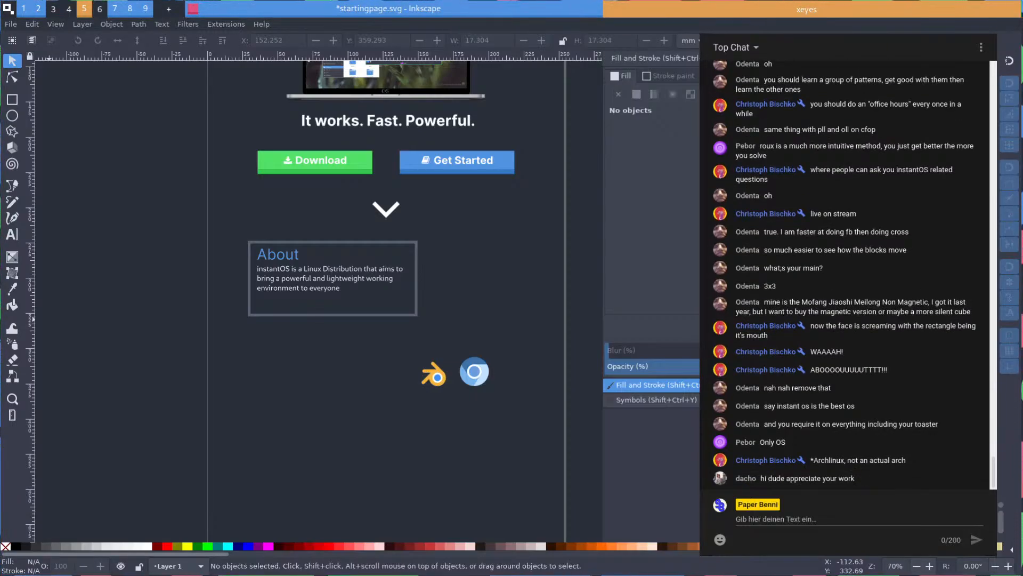
drag(736, 477, 839, 478)
click(846, 478)
click(837, 478)
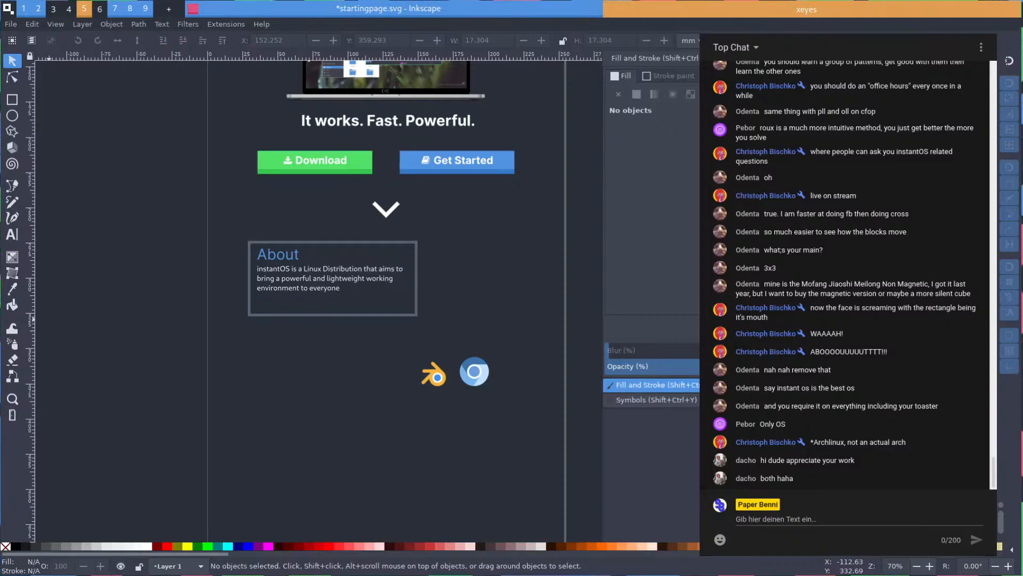
Import the DaVinci Resolve icon SVG as editable objects and enlarge it to about 29.2 mm, left of the Blender icon
drag(240, 369, 341, 366)
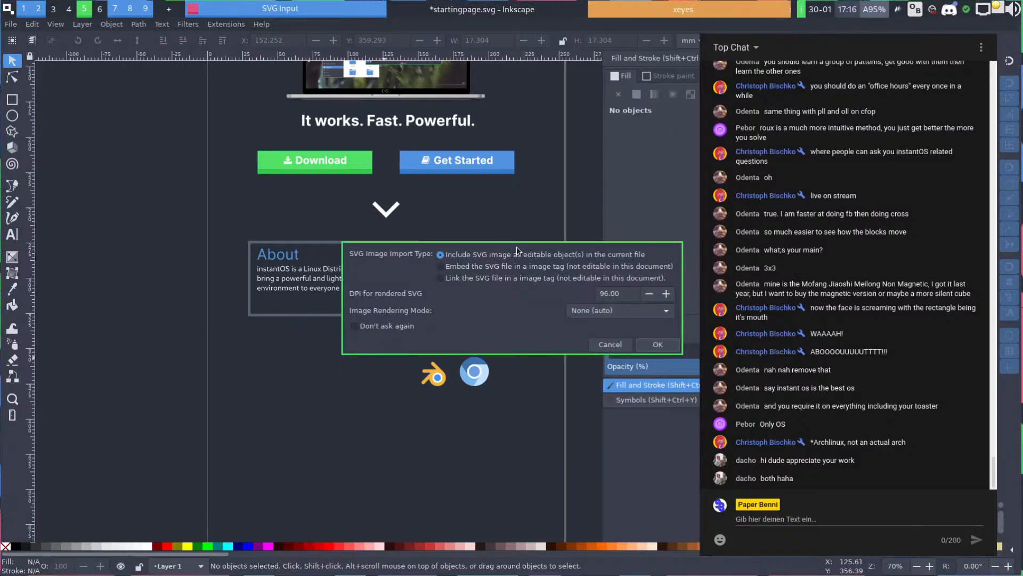
click(641, 347)
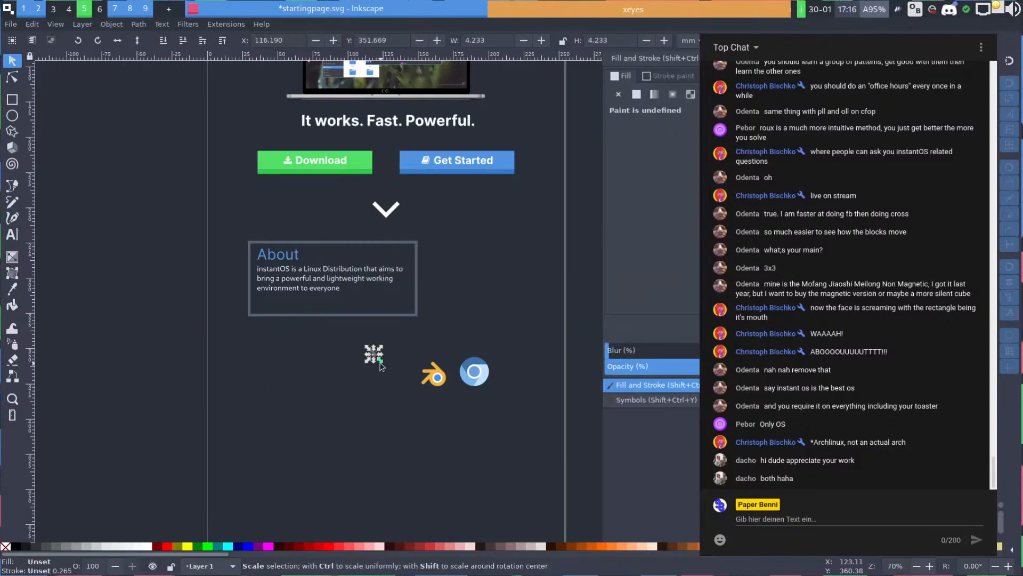
drag(387, 368, 400, 384)
click(397, 446)
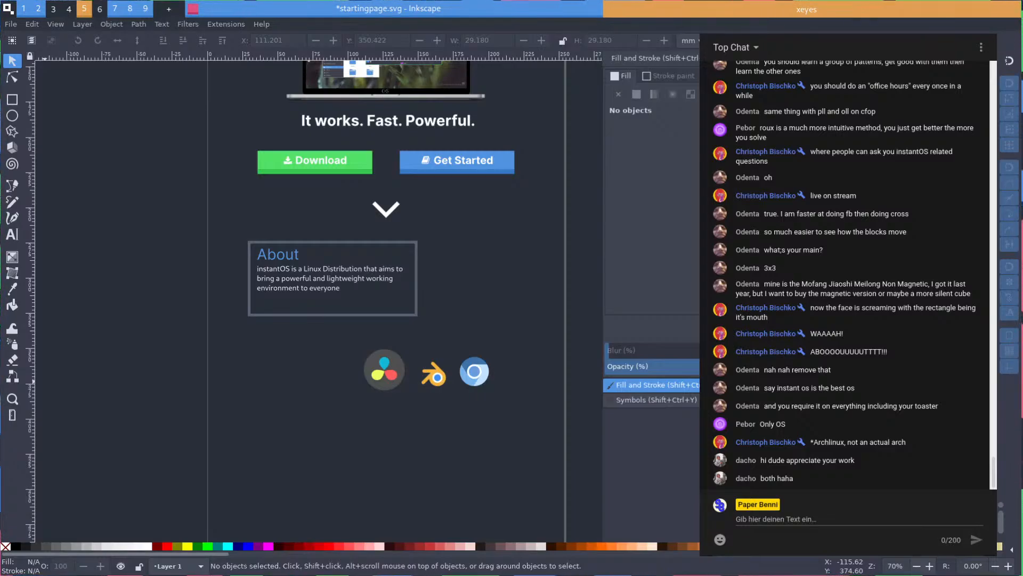
Import the simple Steam icon SVG, enlarge it to about 56.1 × 42.1 mm and move it below the About box
drag(937, 335, 280, 308)
click(658, 344)
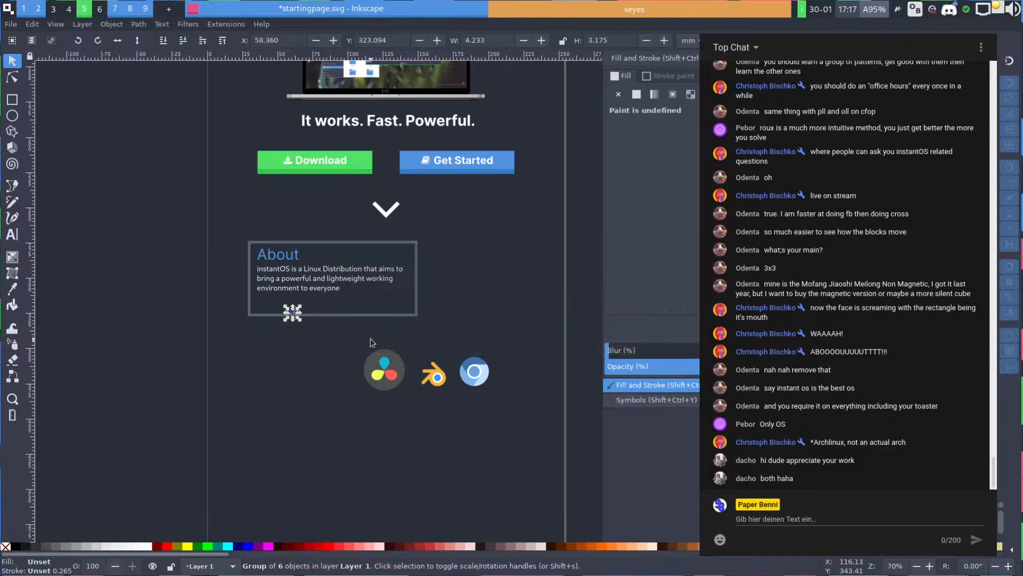
drag(299, 319, 335, 348)
drag(308, 305, 376, 371)
Search the application launcher for "stea" to view the Steam icon, and close the launcher again
key(super+space)
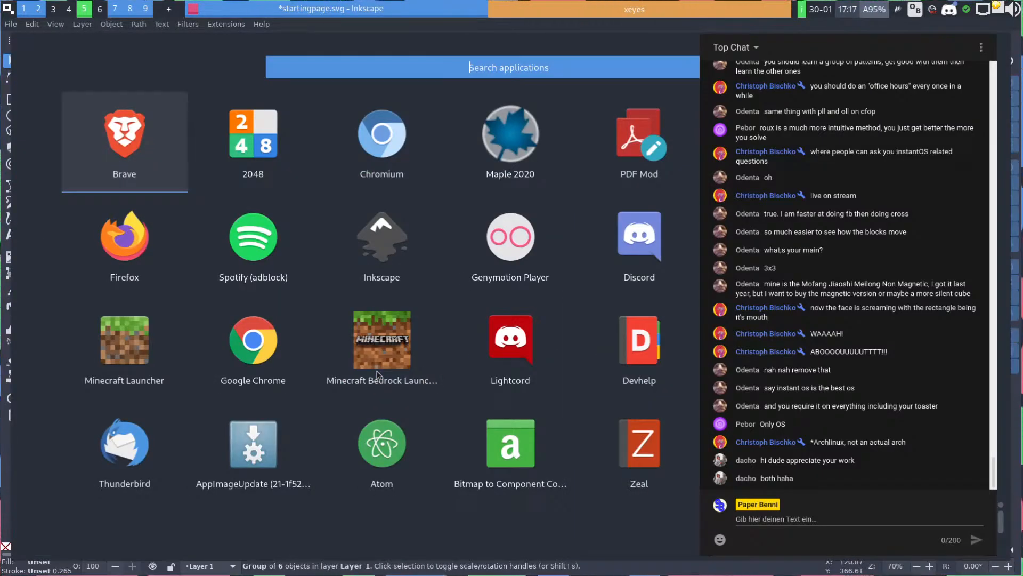
text(stea)
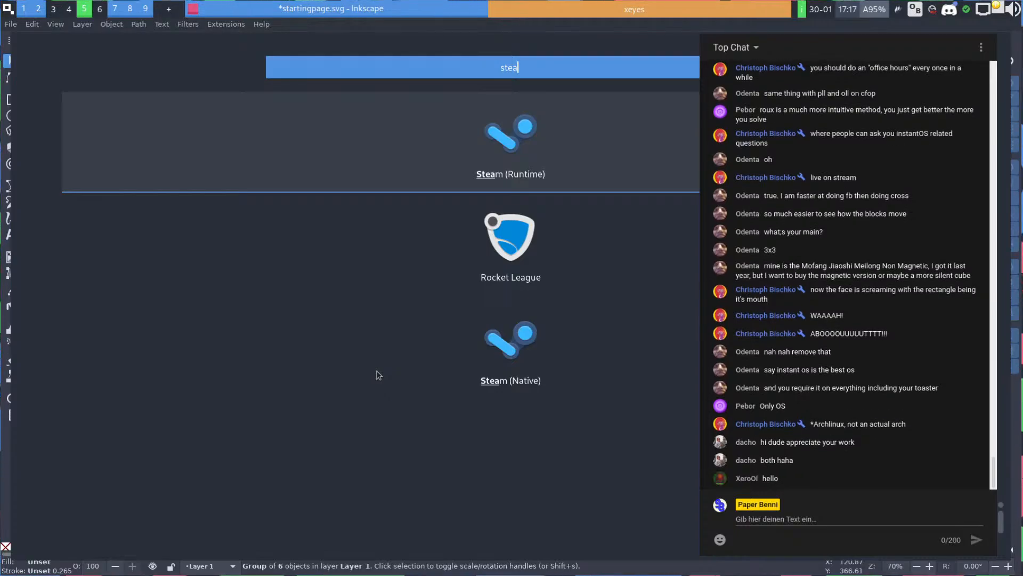
key(Escape)
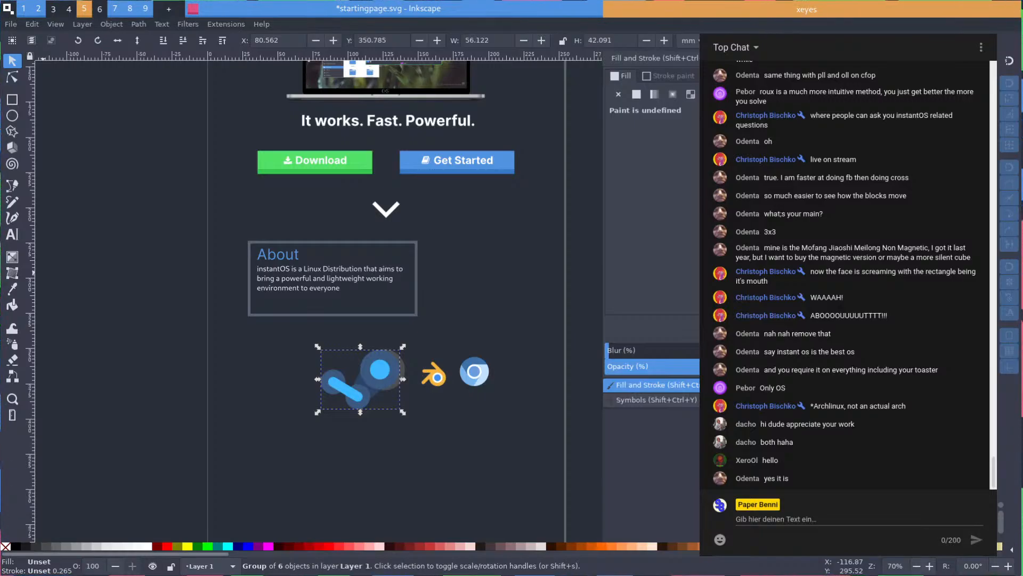
Import the detailed Steam icon variant, enlarge it to about 56.8 × 42.6 mm and move it left to about X 25 mm
drag(1, 367, 344, 403)
click(650, 344)
ctrl+scroll(345, 403, up, 4)
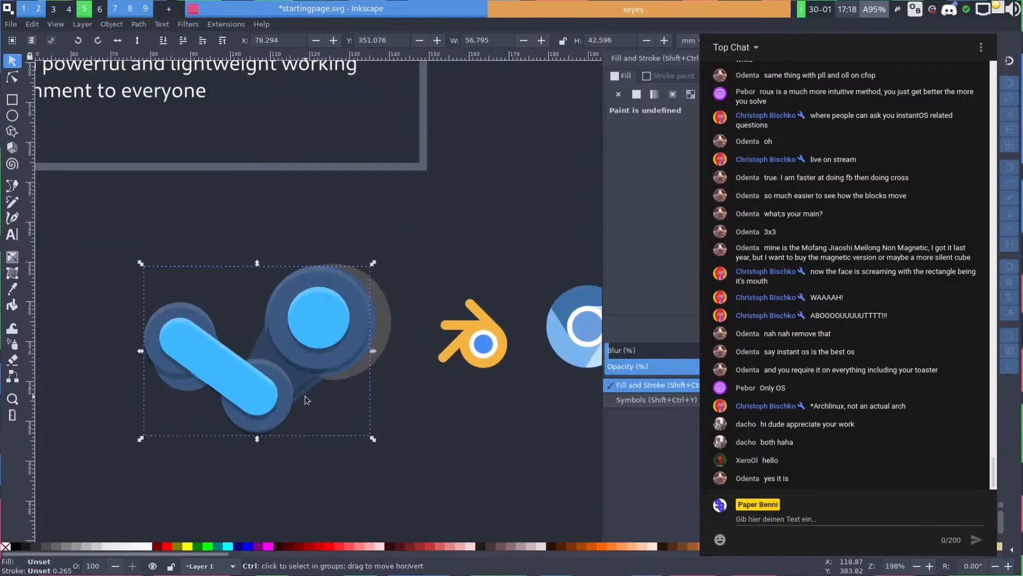
drag(283, 319, 210, 318)
key(space)
drag(417, 330, 202, 345)
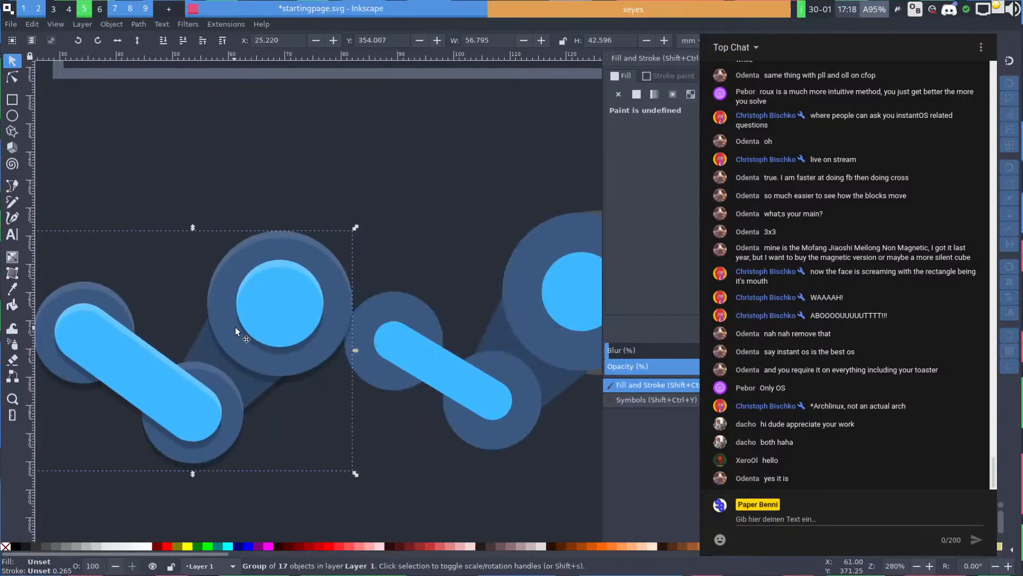
Move the simple Steam icon down off the DaVinci Resolve icon, to about X 86 mm, Y 403 mm
scroll(257, 332, down, 3)
drag(390, 347, 347, 335)
click(359, 417)
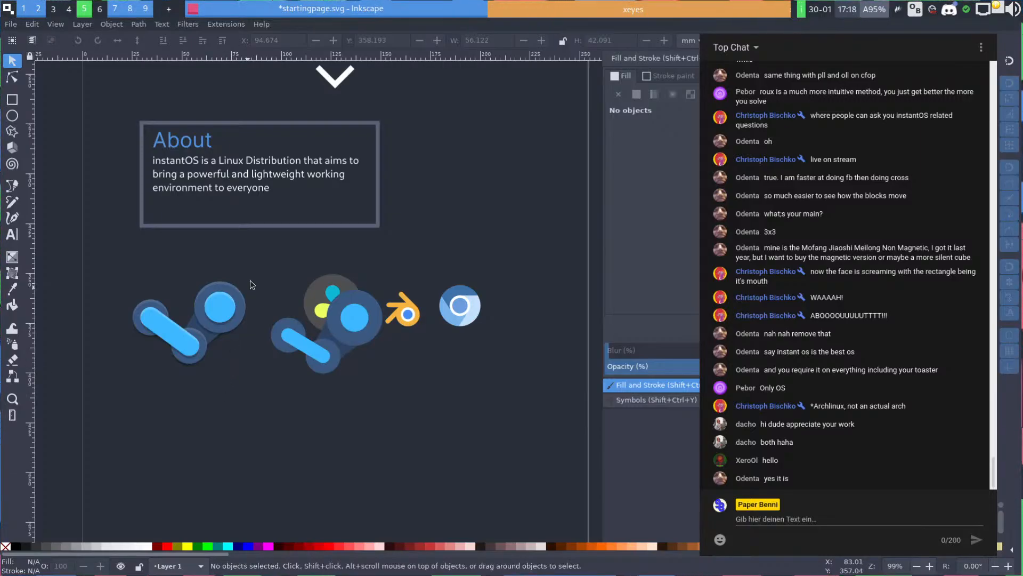
scroll(276, 248, down, 2)
scroll(276, 248, up, 2)
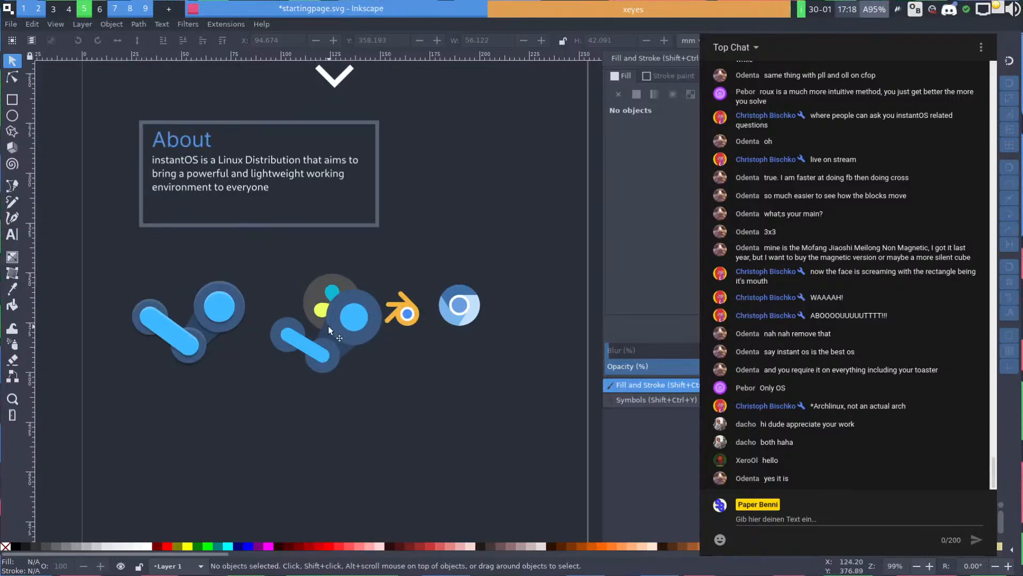
drag(328, 325, 310, 414)
click(457, 405)
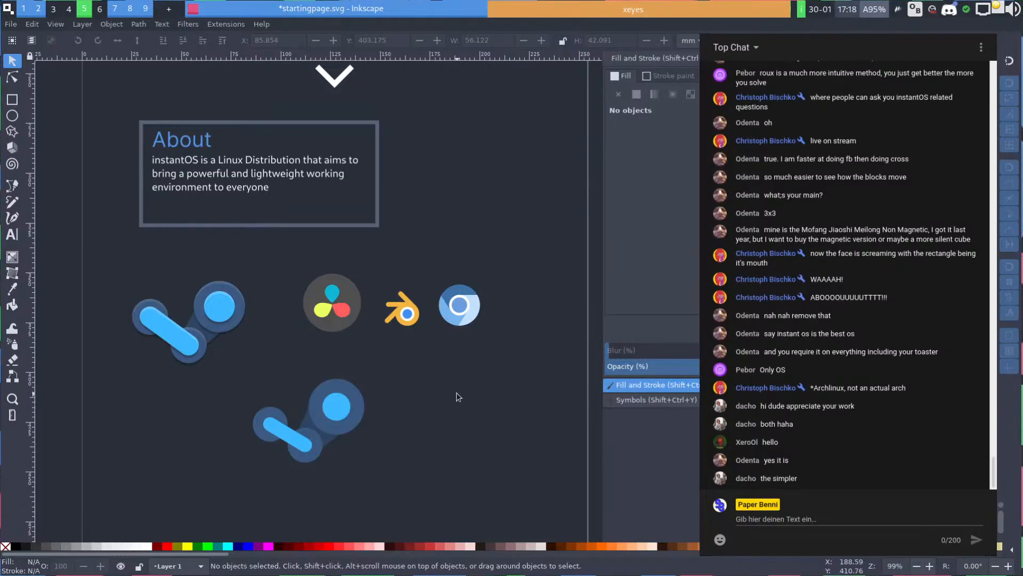
Compare the detailed Steam icon with the simple variant up close and delete the detailed one
click(207, 333)
click(229, 366)
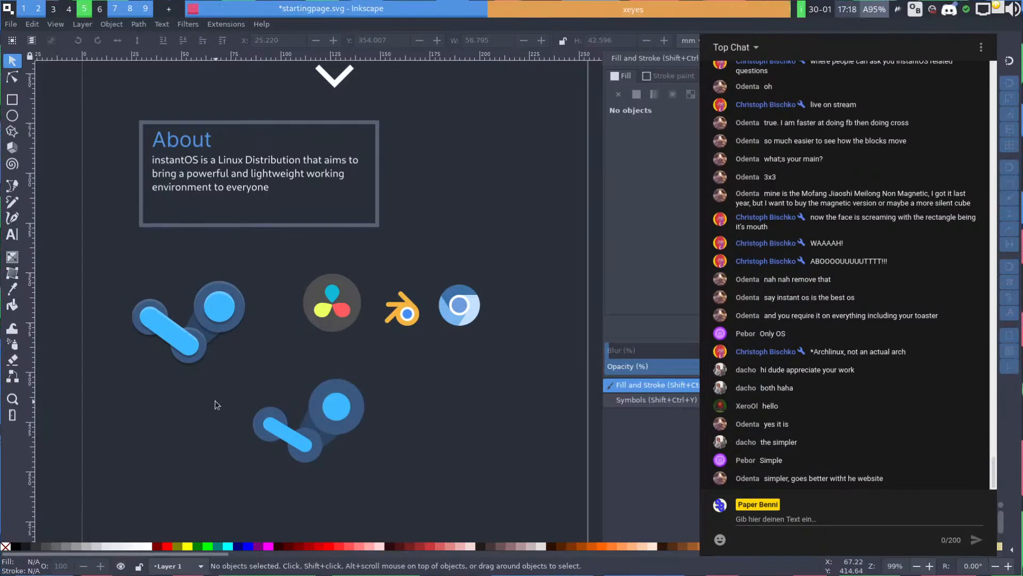
click(181, 341)
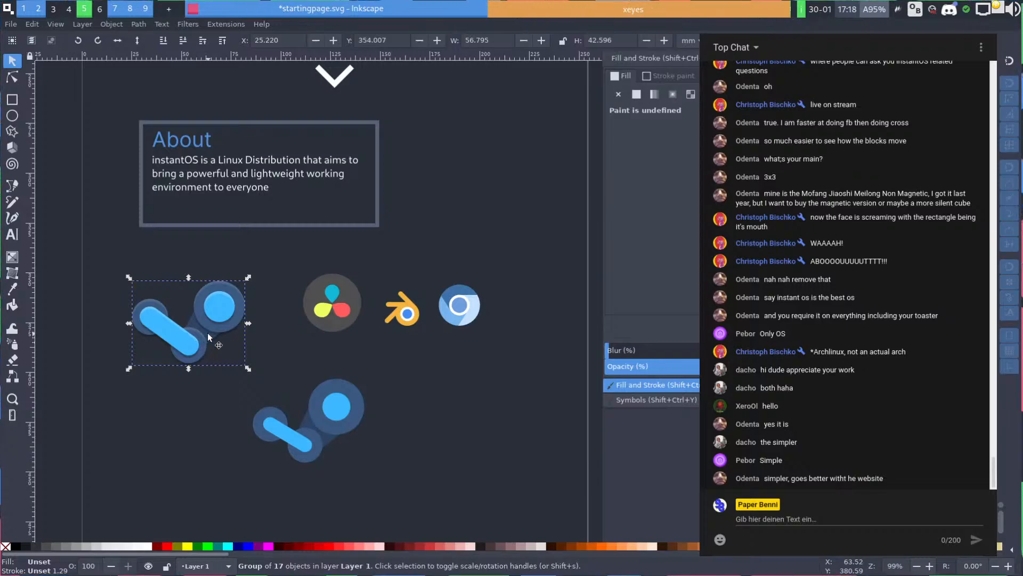
scroll(208, 336, up, 2)
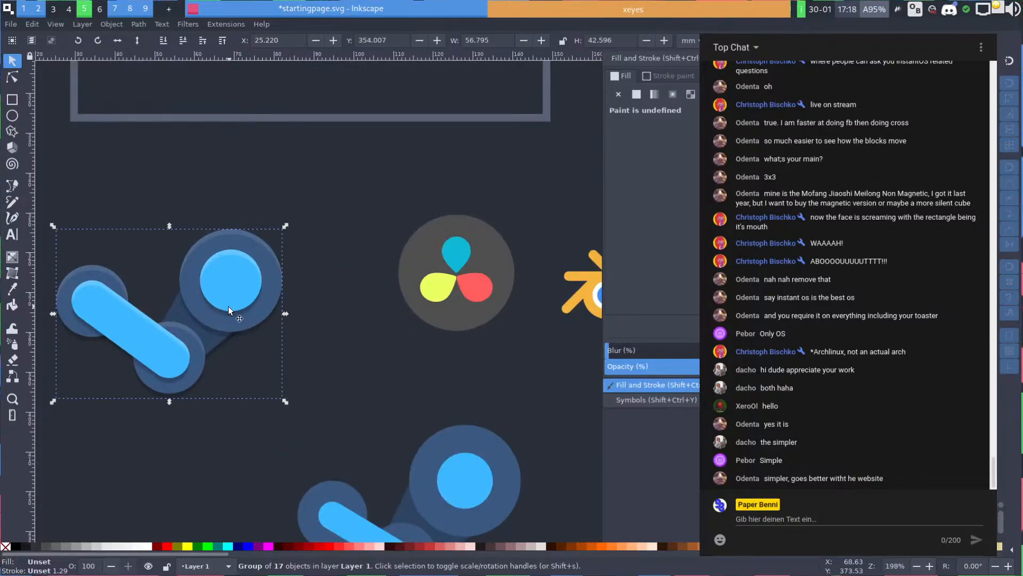
scroll(228, 308, down, 2)
key(Escape)
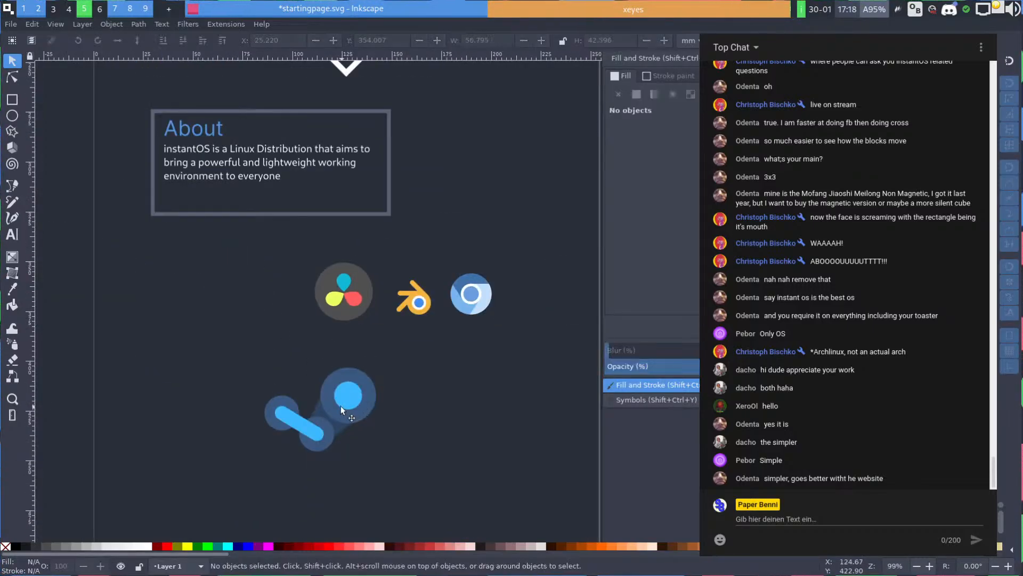
Shrink the remaining Steam icon to about 40.2 × 30.2 mm and place it directly below the DaVinci Resolve icon
drag(340, 405, 441, 366)
drag(479, 421, 462, 405)
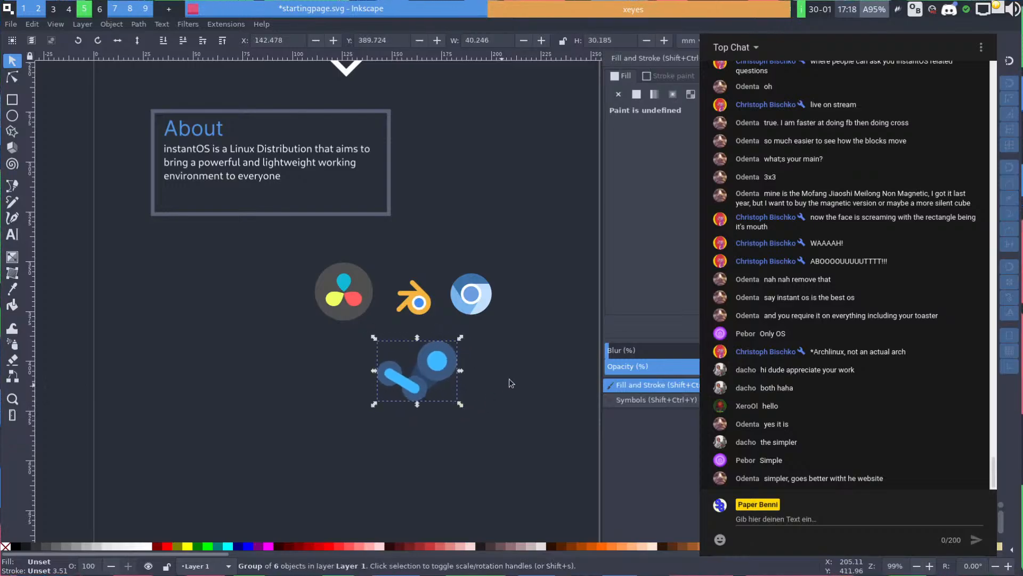
drag(424, 377, 358, 373)
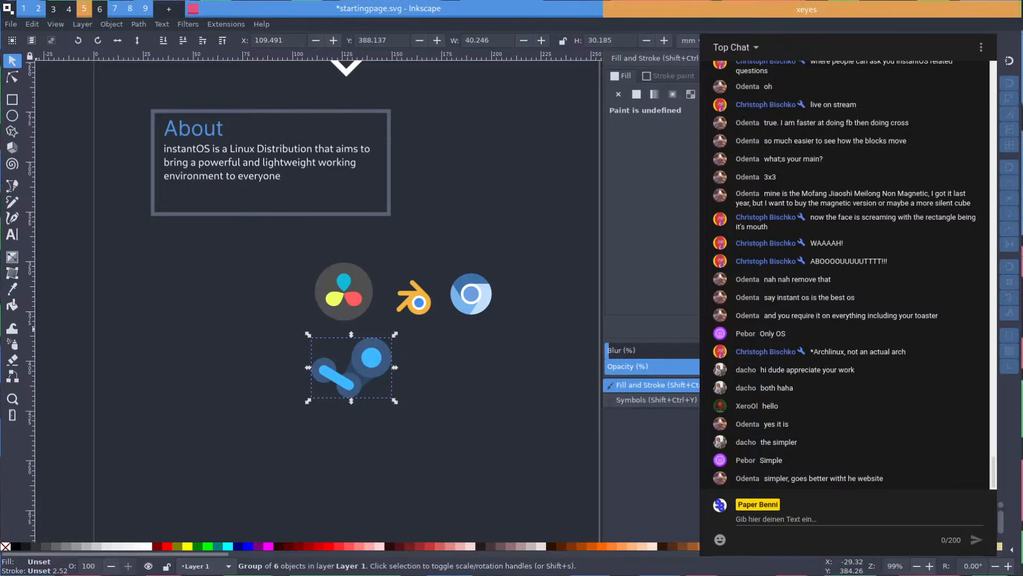
Browse the Papirus 48x48 apps folder for further application icons to use in the mockup
key(ctrl+i)
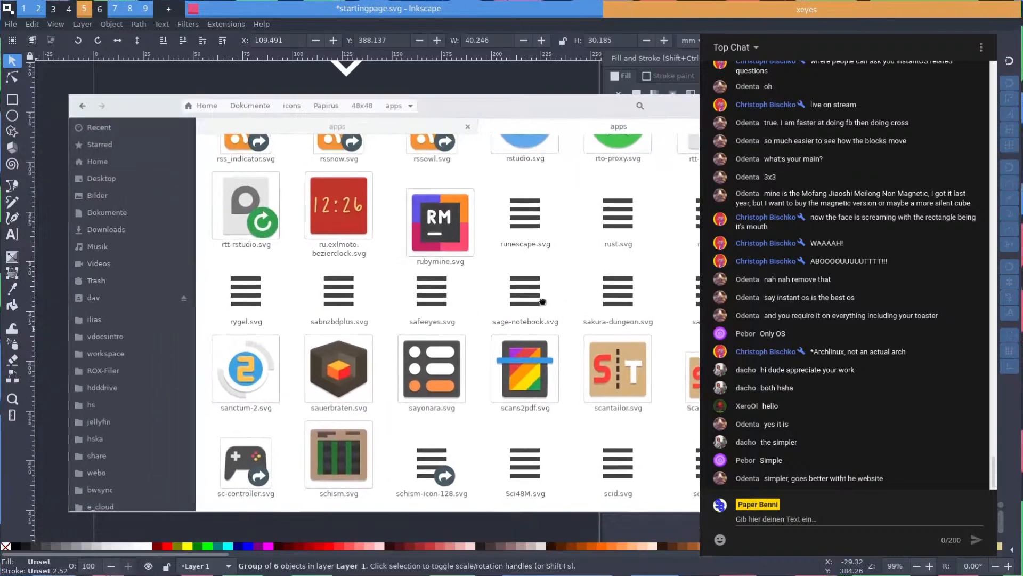
scroll(458, 266, up, 10)
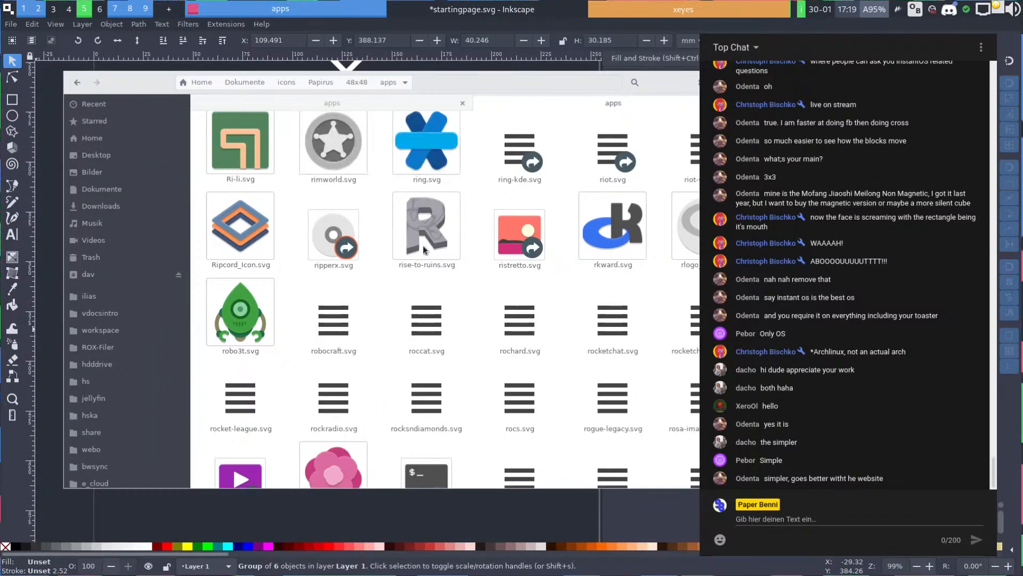
click(427, 229)
scroll(322, 286, up, 2)
click(263, 410)
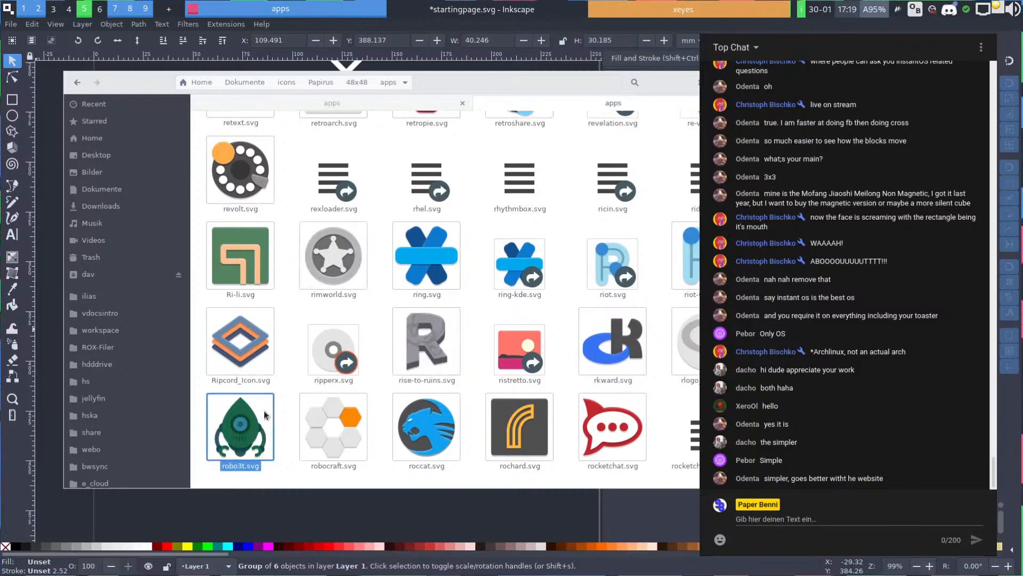
scroll(264, 410, down, 2)
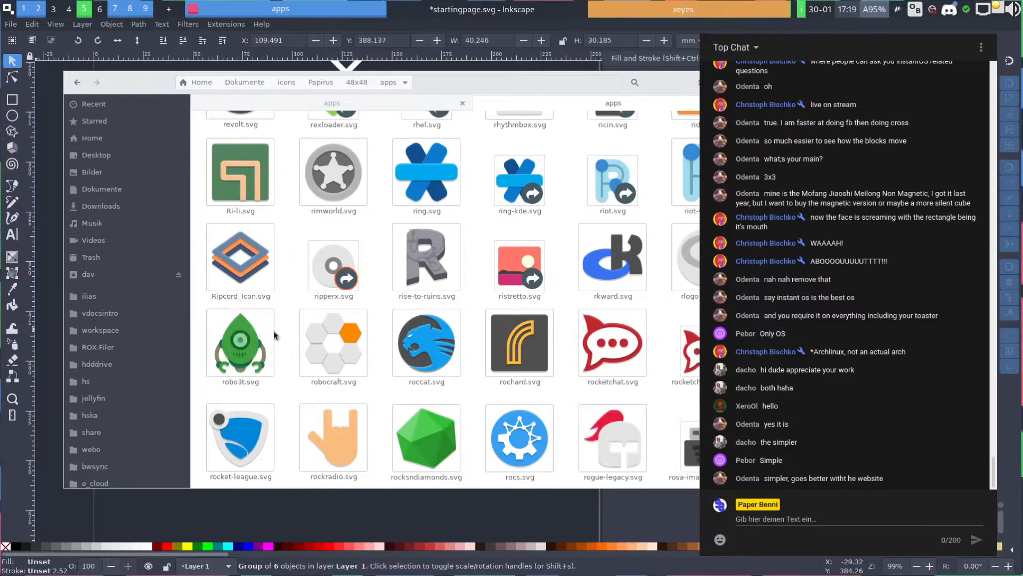
click(290, 334)
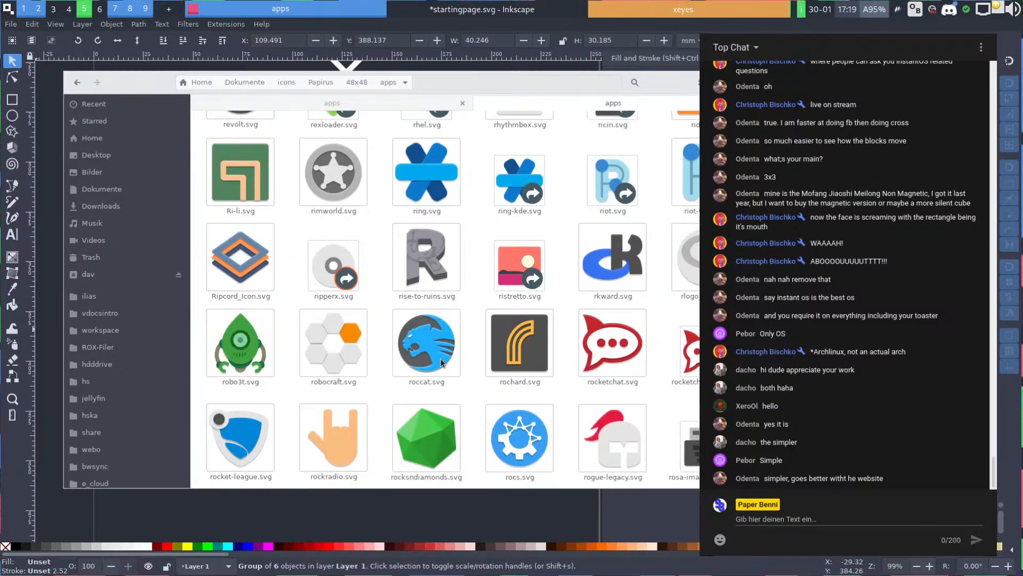
scroll(440, 358, up, 10)
scroll(384, 194, up, 3)
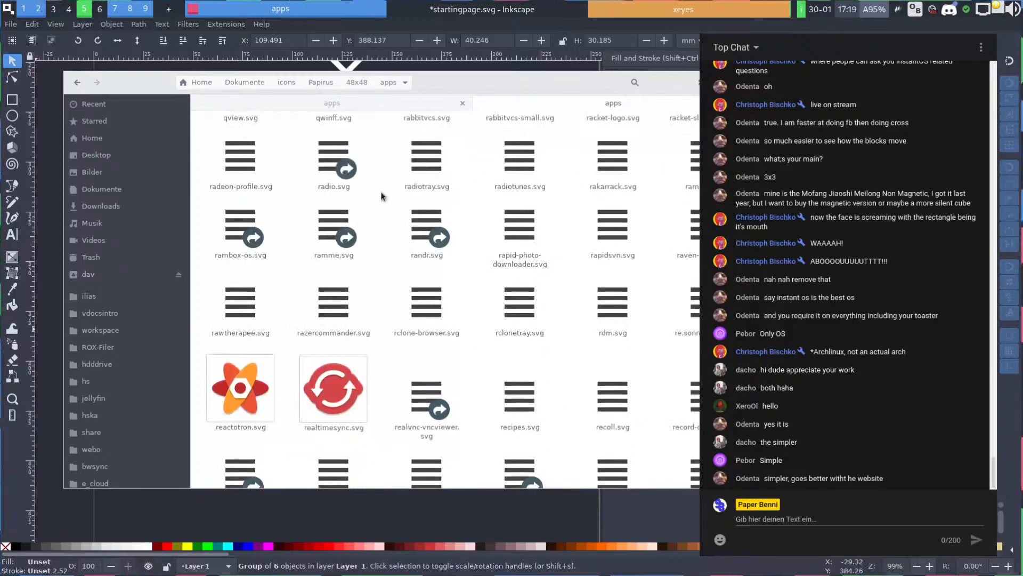
Search the icon folder for "slack", then leave the search and return to the folder's full contents
text(slack)
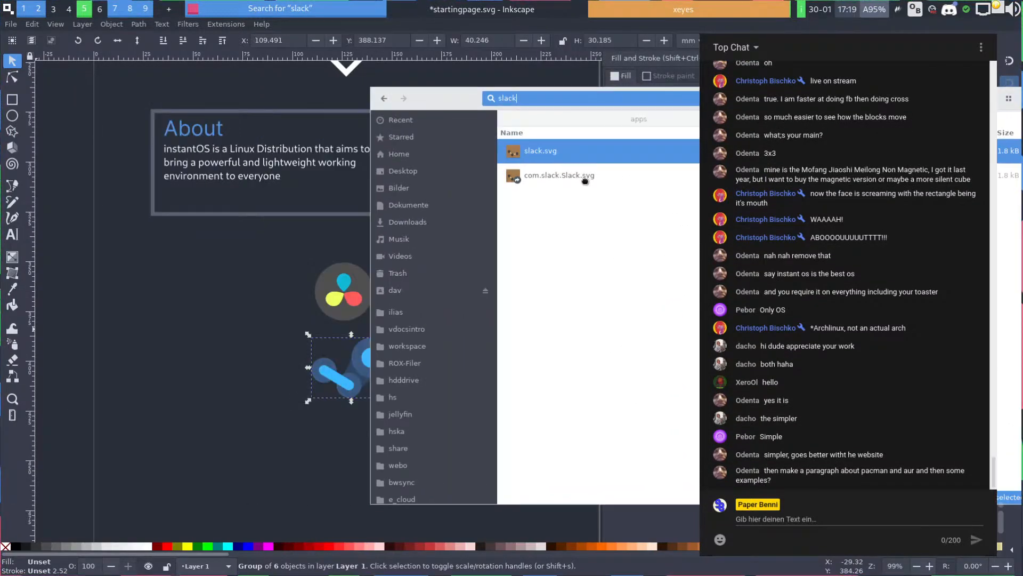
drag(585, 180, 201, 265)
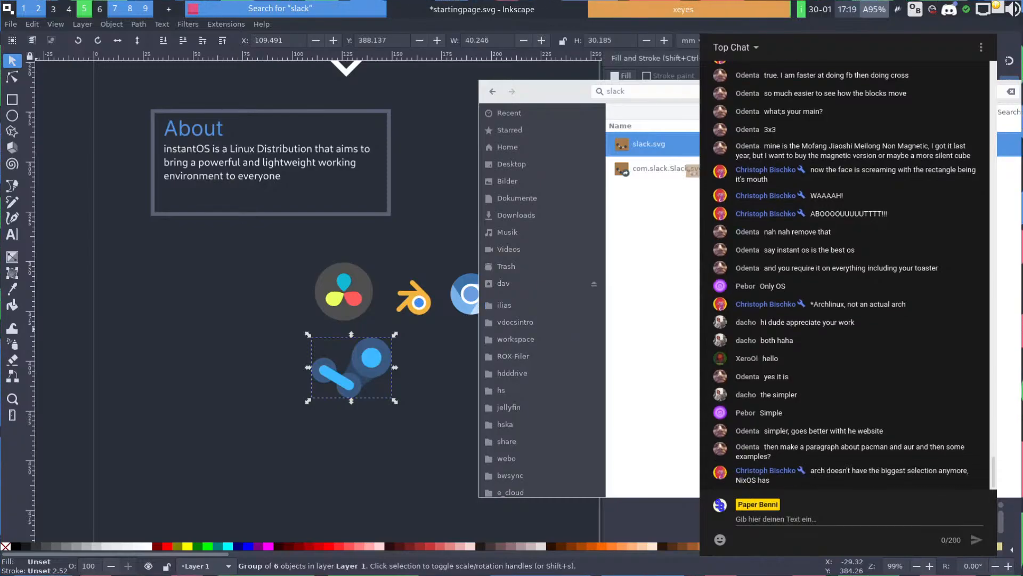
key(Escape)
drag(772, 131, 444, 156)
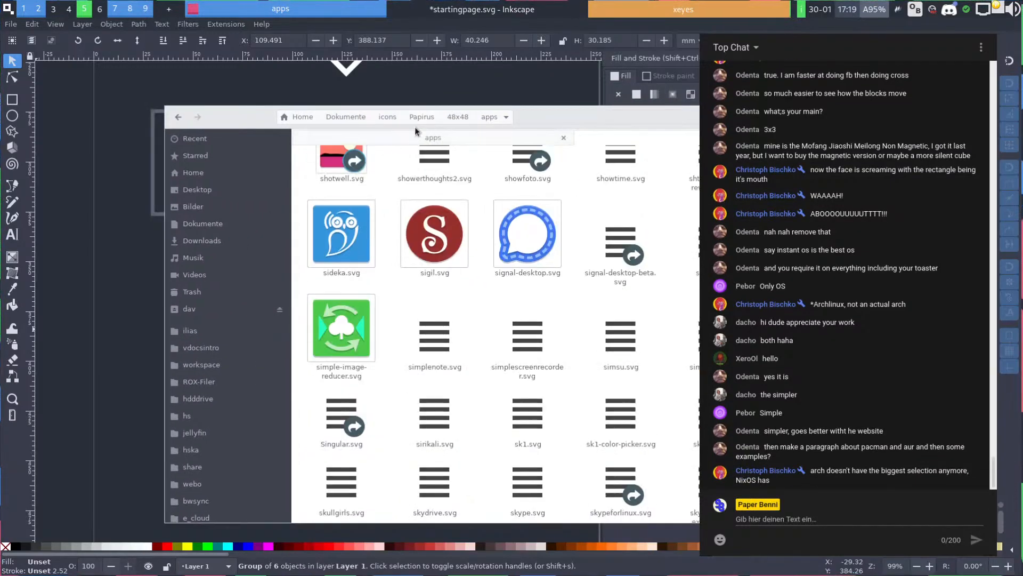
Go up to the Papirus folder and open the apps folder inside 16x16
click(415, 122)
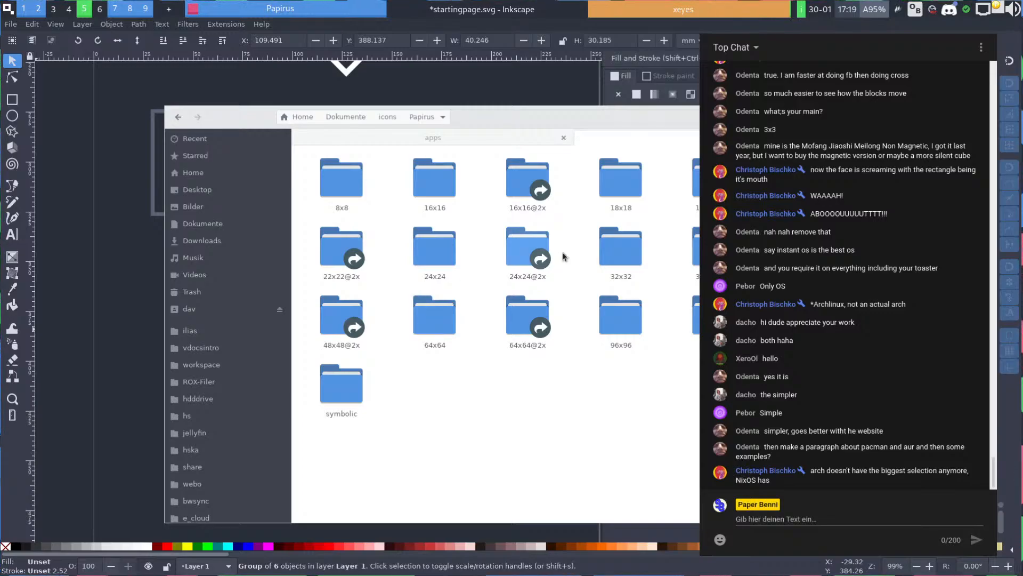
double_click(442, 179)
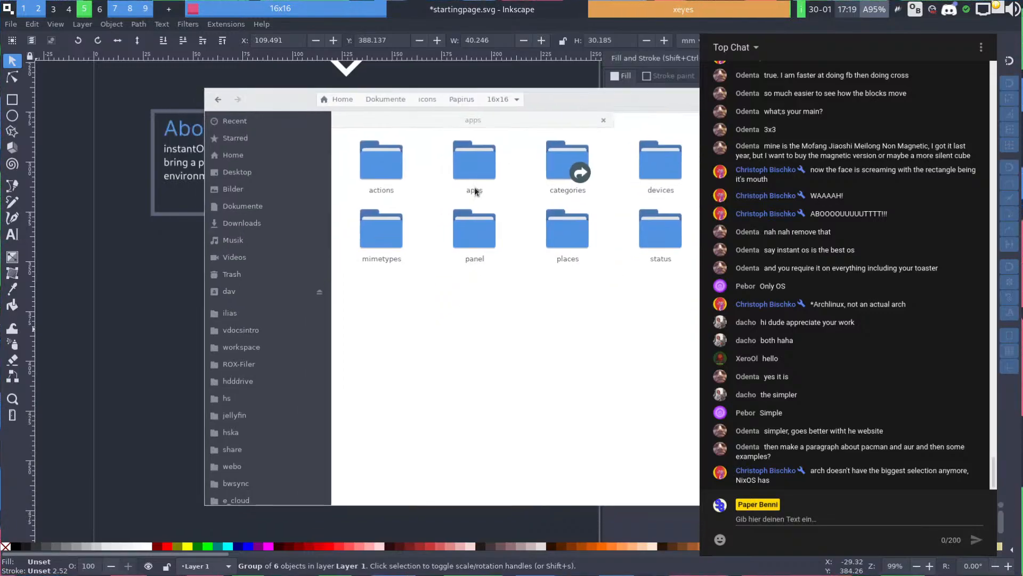
double_click(473, 186)
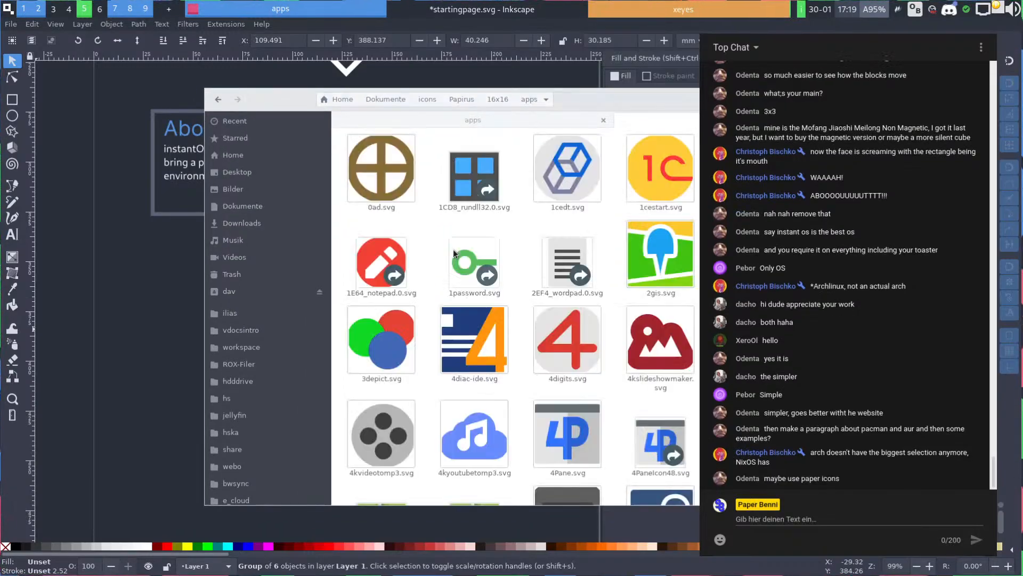
Search the 16x16 apps folder for "slack" and show the found slack.svg in its containing folder
text(slack)
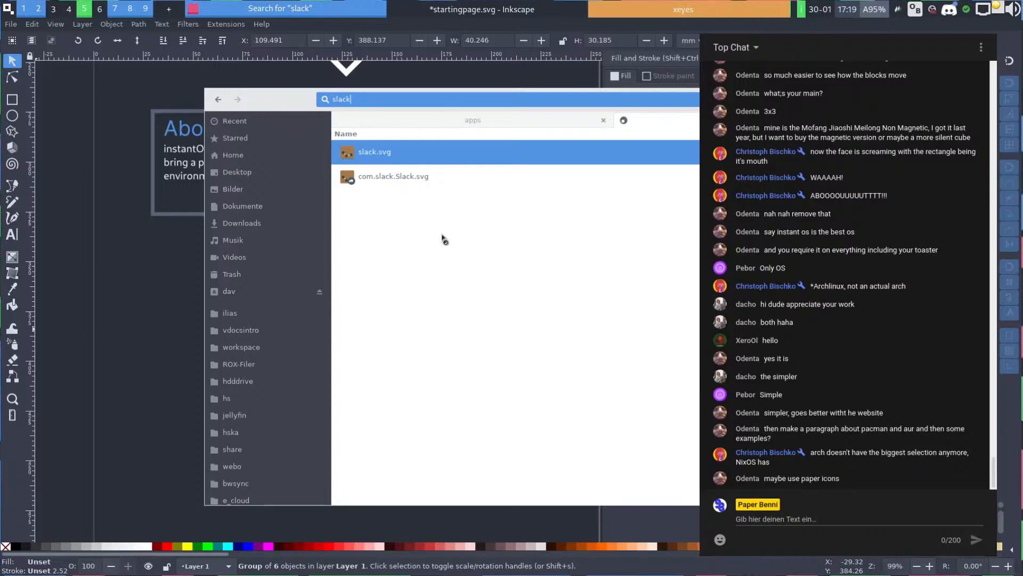
right_click(426, 153)
click(446, 179)
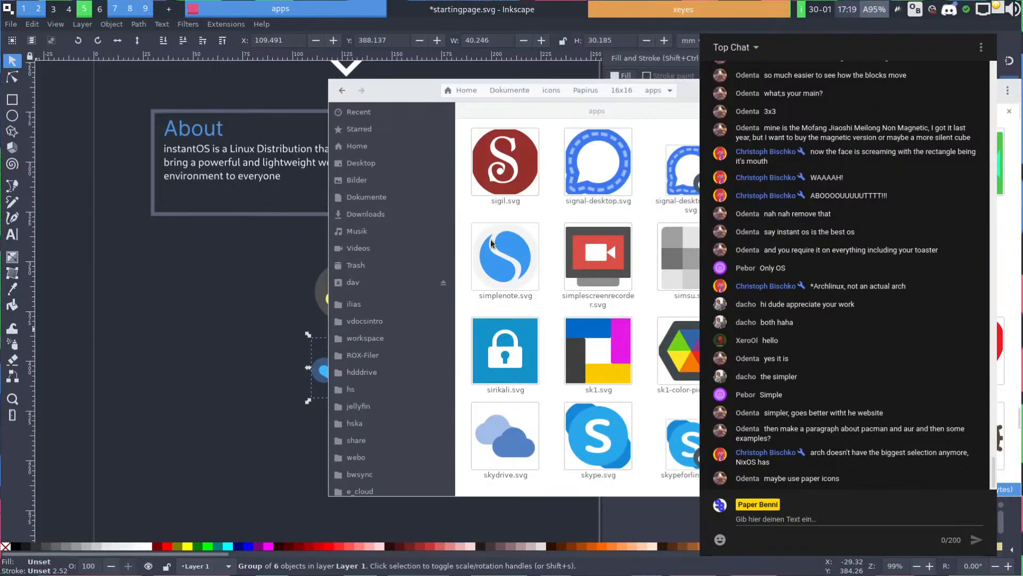
click(496, 244)
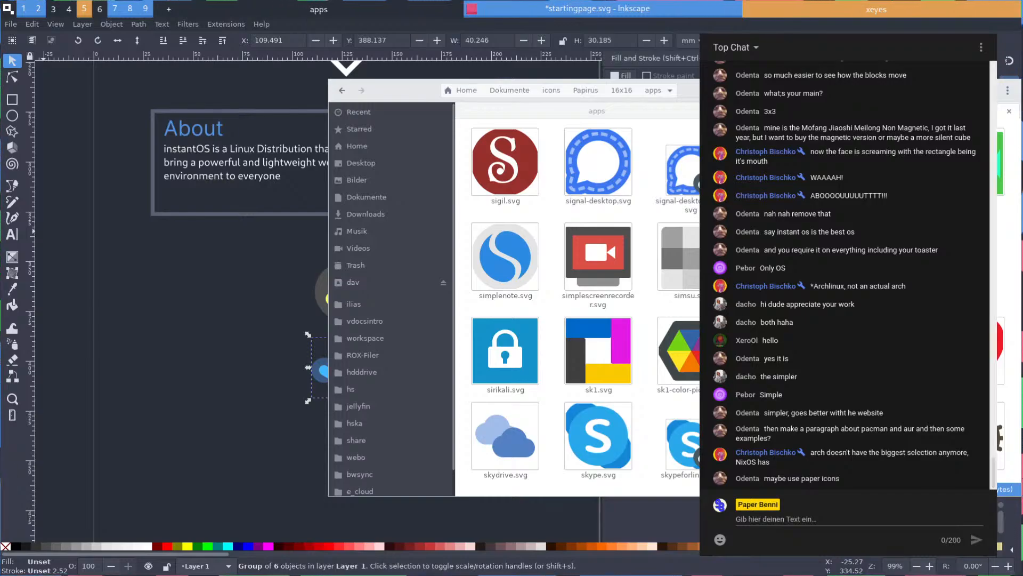
Browse the Papirus 16x16 apps folder backwards through the icons starting with "s" for further application icons
scroll(579, 299, up, 1)
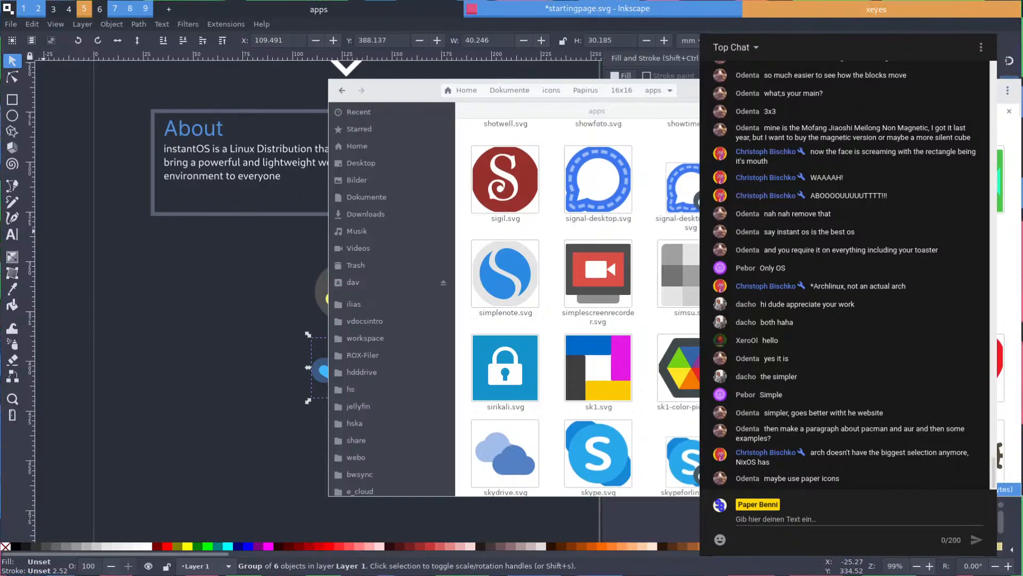
scroll(579, 299, up, 2)
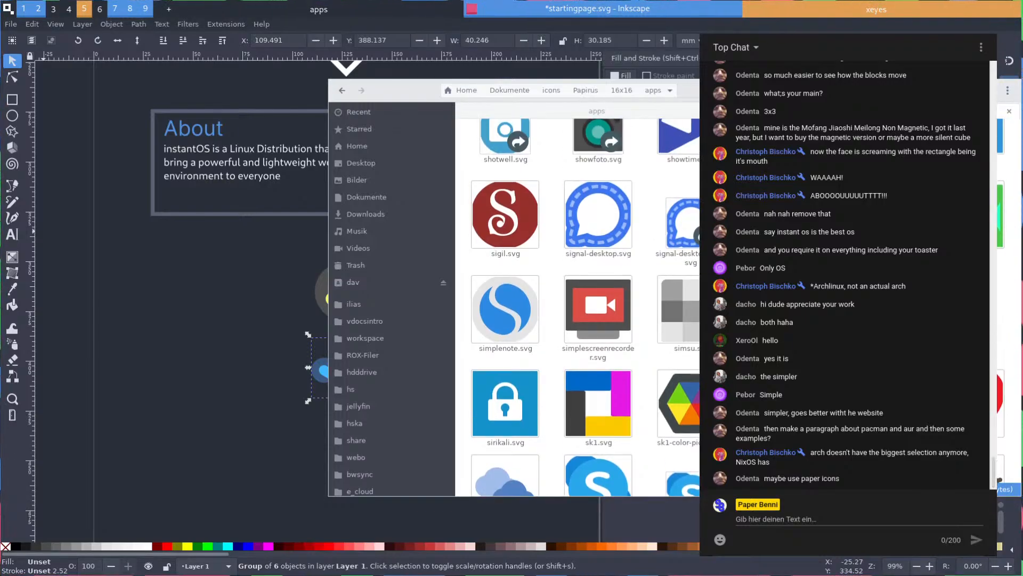
scroll(578, 298, up, 2)
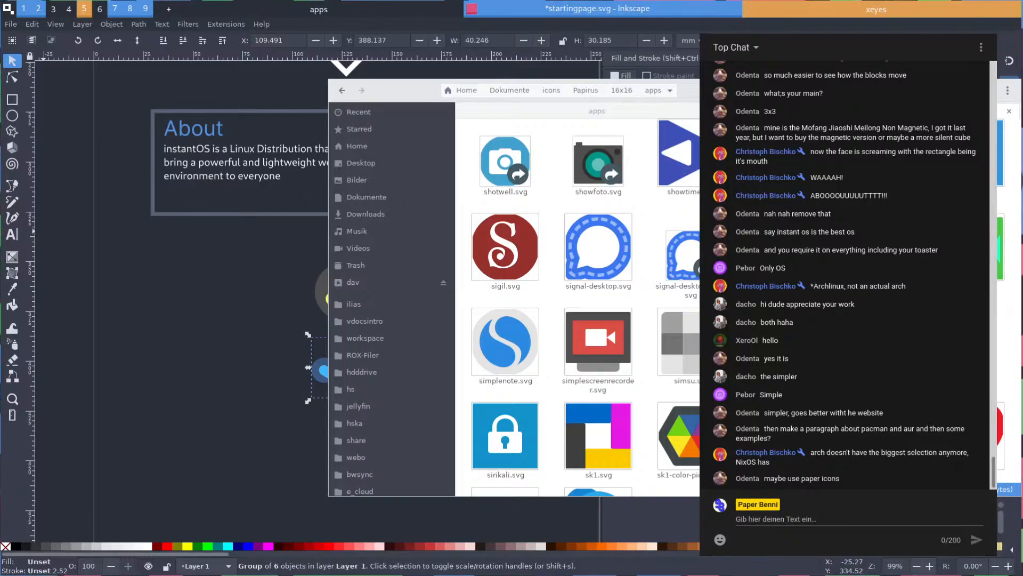
scroll(585, 307, up, 2)
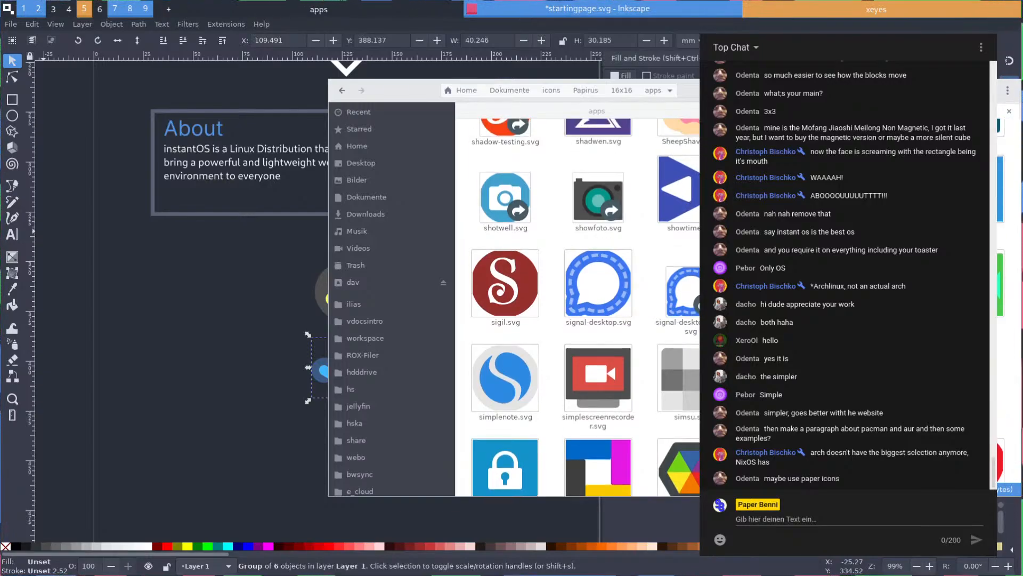
scroll(585, 307, up, 3)
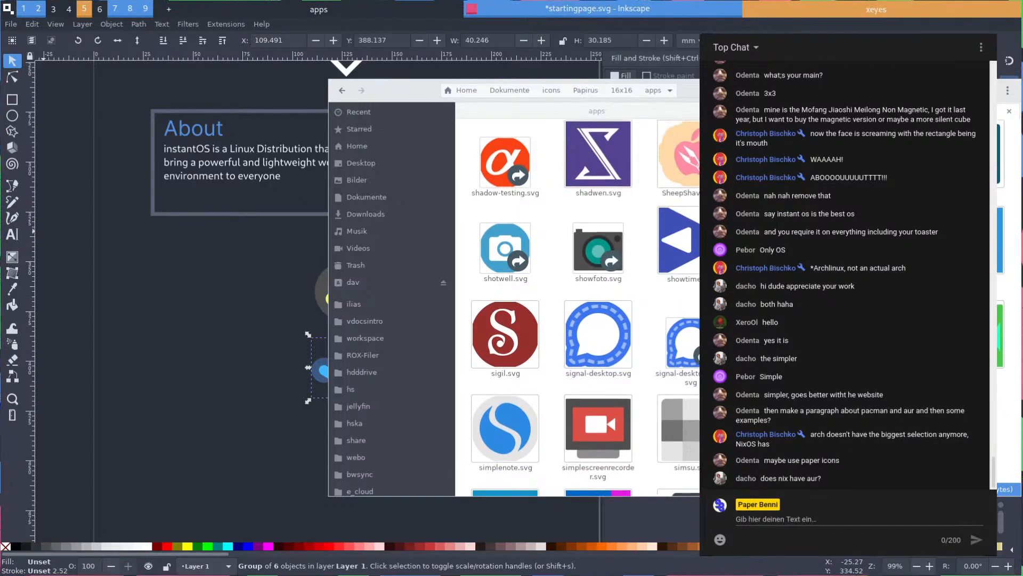
scroll(586, 307, up, 2)
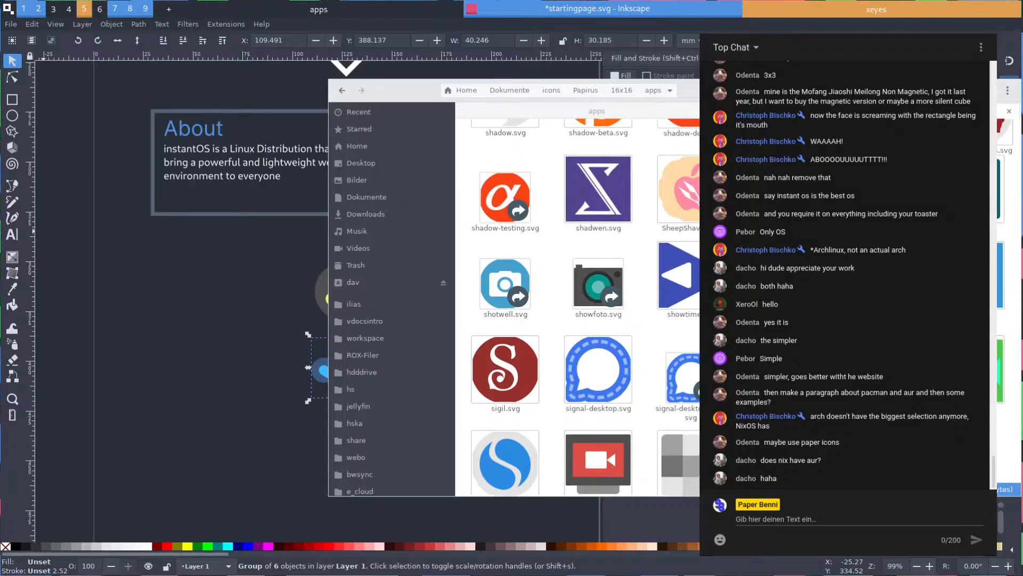
scroll(585, 308, up, 2)
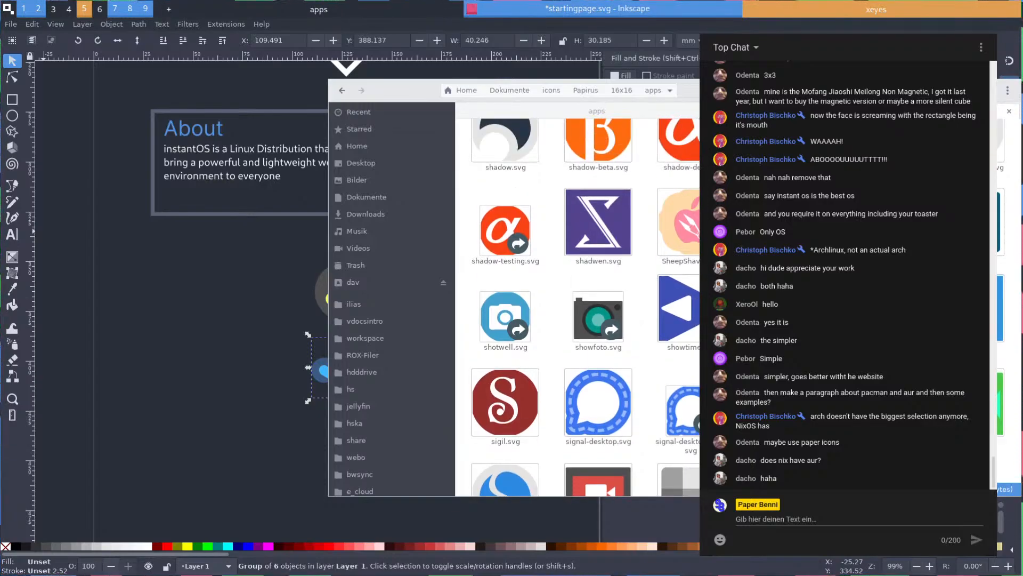
scroll(585, 308, up, 1)
scroll(586, 308, up, 3)
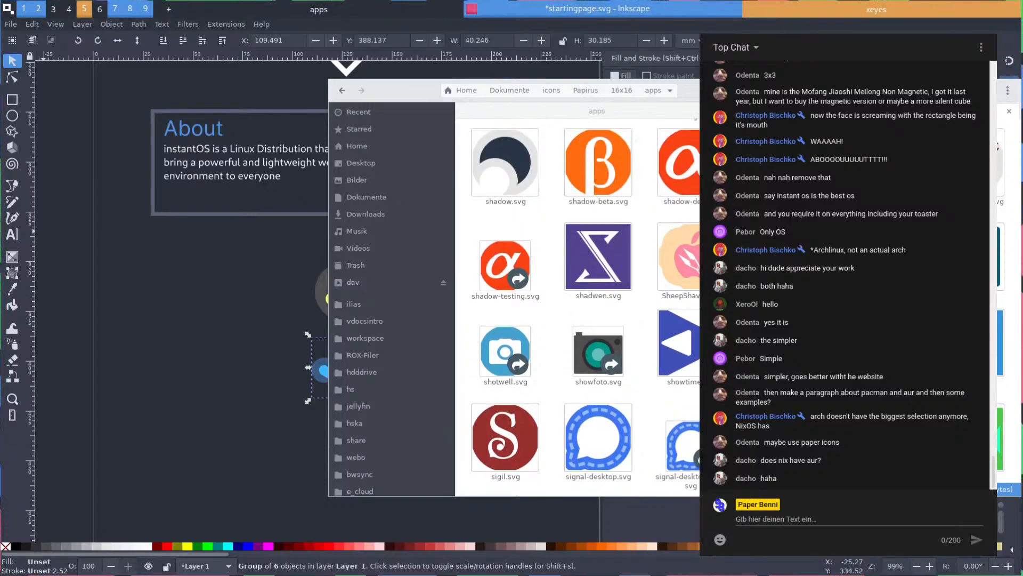
scroll(585, 308, up, 1)
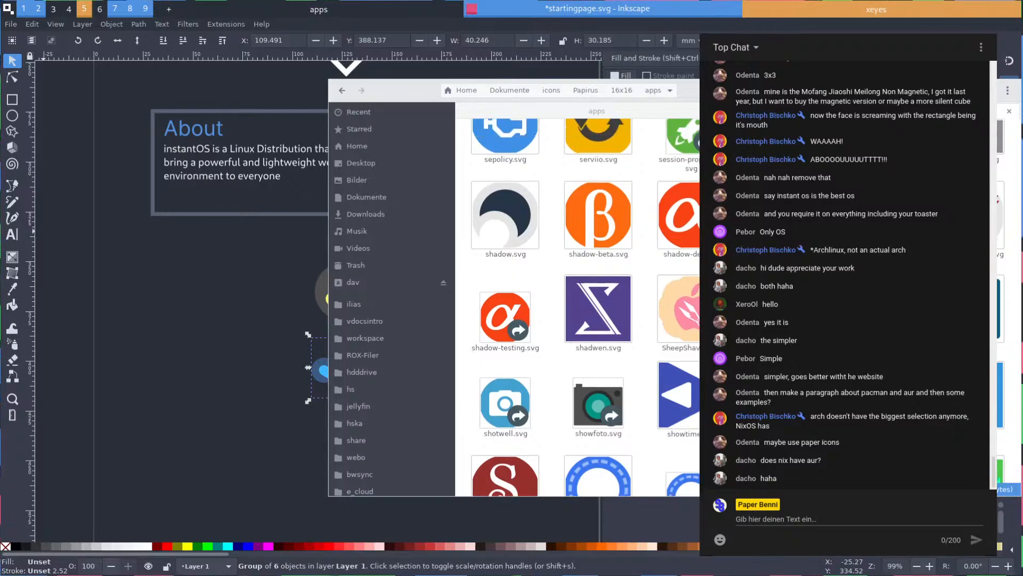
scroll(585, 308, up, 4)
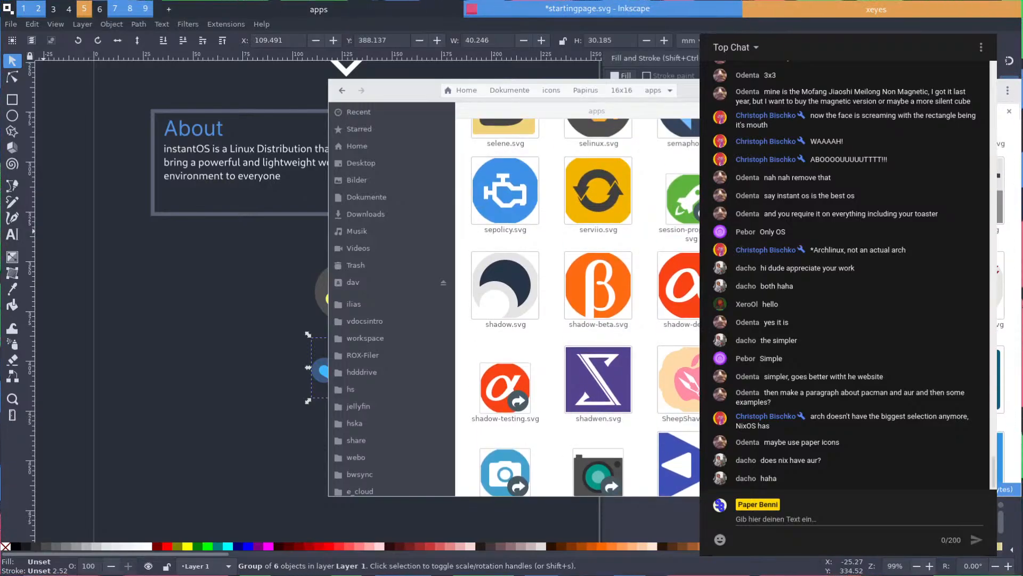
scroll(585, 307, up, 2)
scroll(578, 303, up, 2)
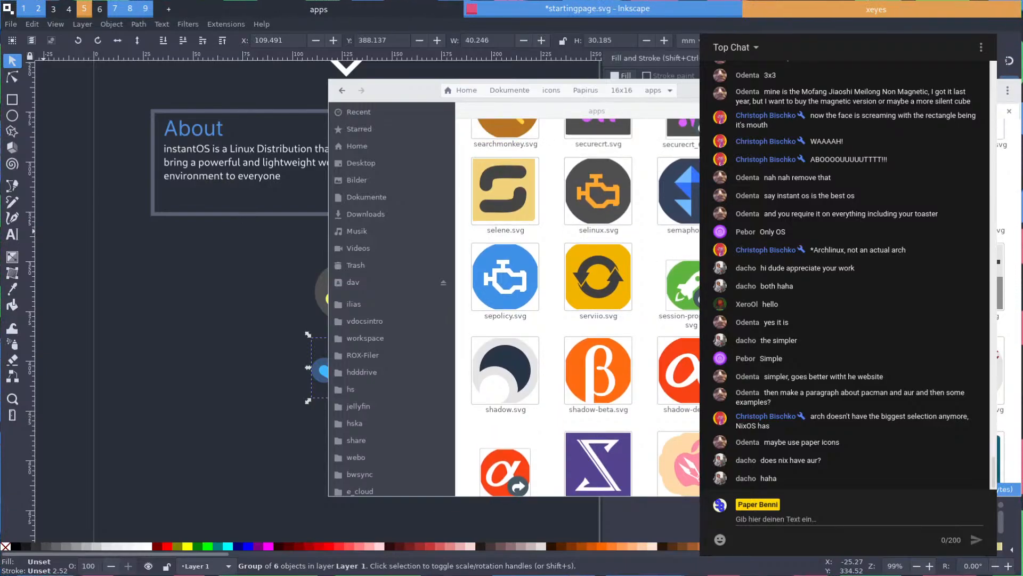
scroll(578, 303, up, 1)
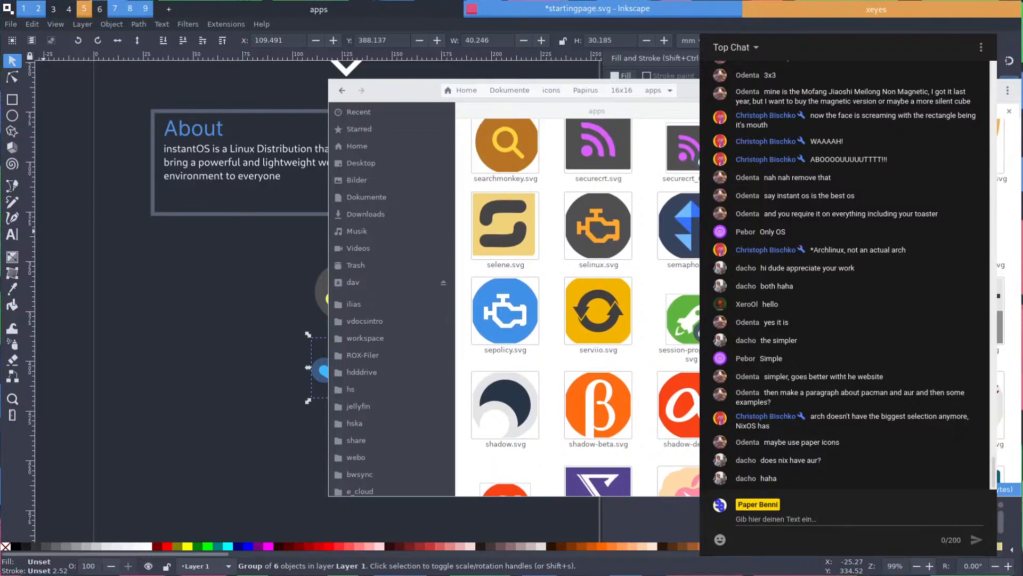
scroll(525, 122, up, 1)
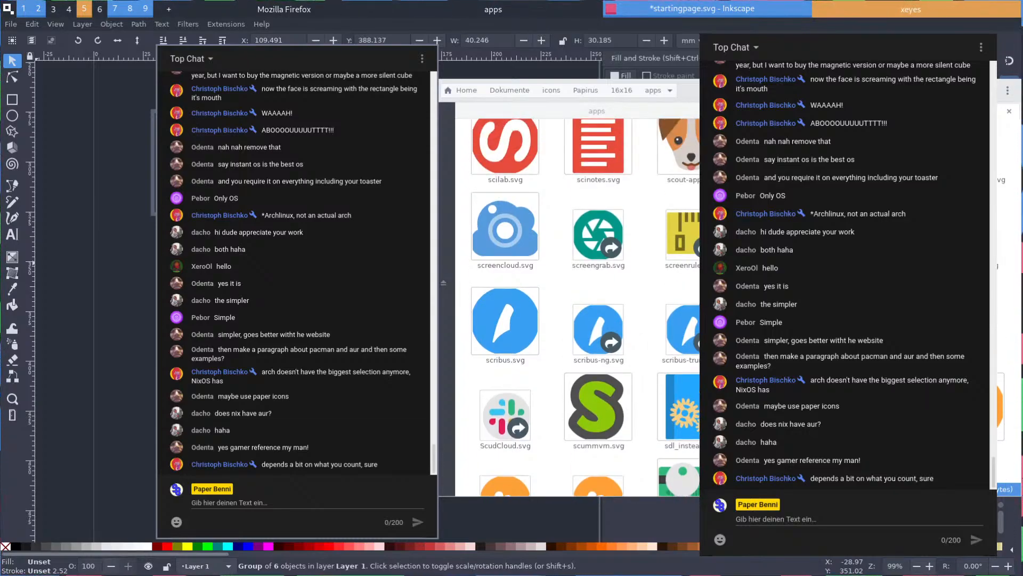
Dismiss the floating chat window and move the icon file manager off the current workspace
double_click(286, 463)
drag(286, 462, 351, 464)
click(347, 464)
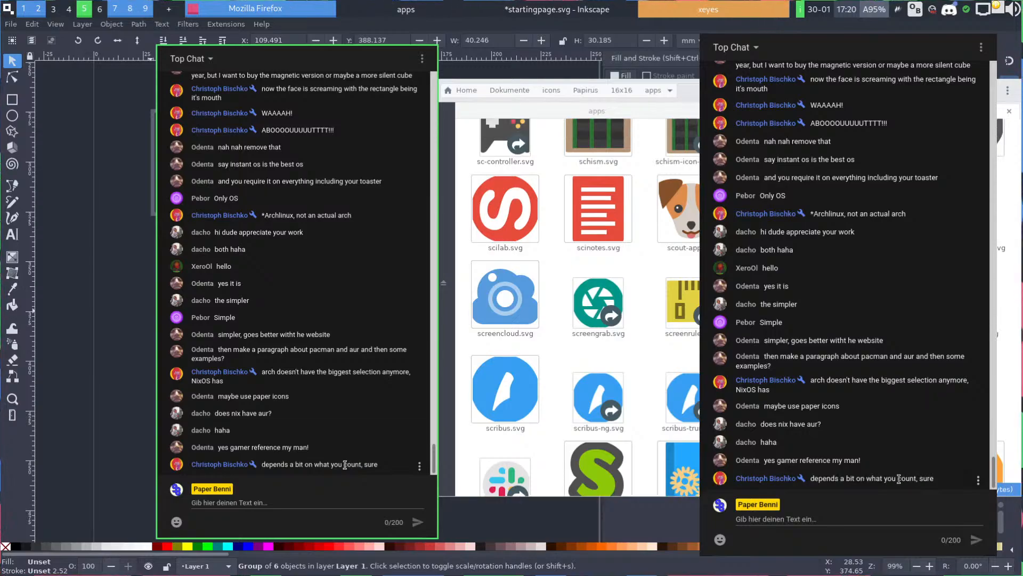
key(super+q)
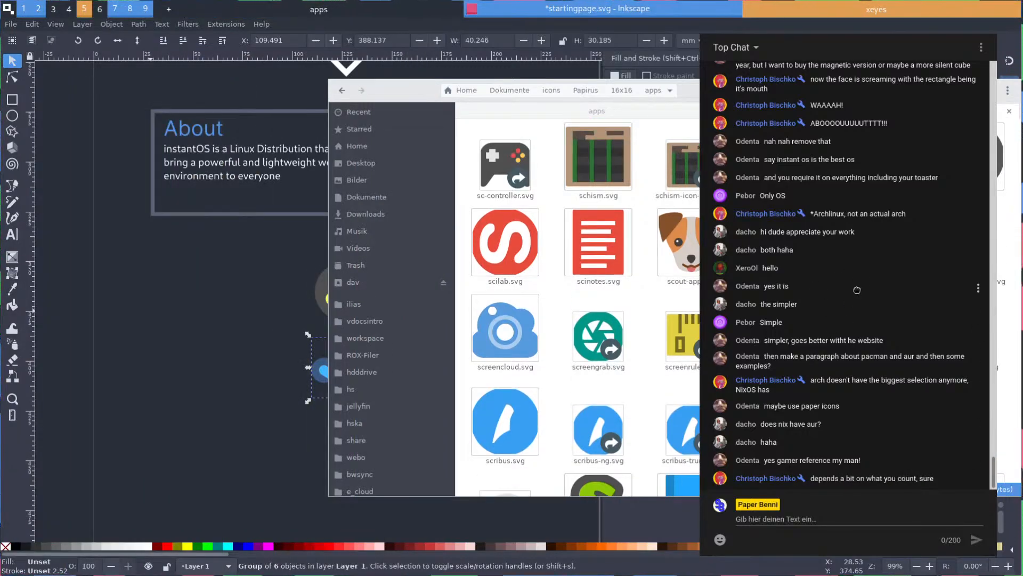
drag(597, 243, 0, 245)
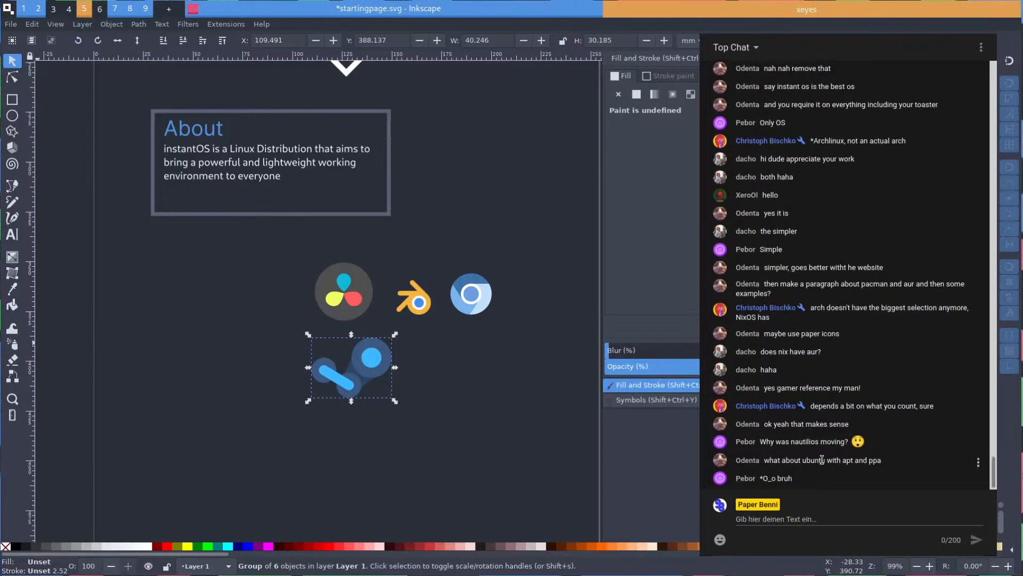
Read the chat message asking about Ubuntu with apt and PPA
mouse_move(803, 459)
mouse_down()
mouse_move(869, 460)
mouse_move(790, 460)
mouse_up()
click(870, 459)
click(843, 460)
click(790, 460)
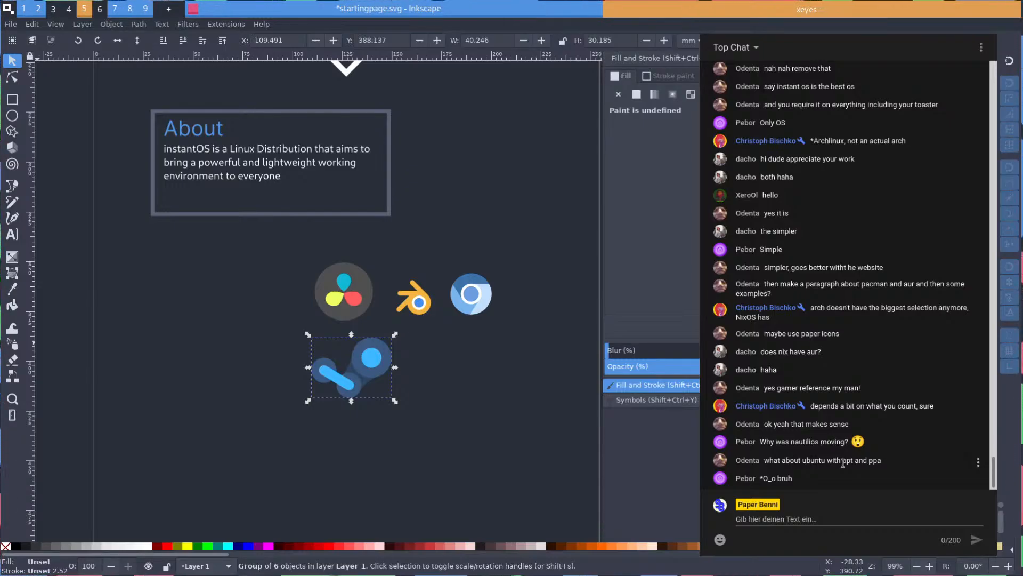
Stack the DaVinci Resolve, Steam, Blender and Chromium icons on top of each other in one pile below the About box
click(223, 305)
drag(341, 299, 309, 306)
click(351, 379)
drag(350, 373, 340, 319)
drag(375, 354, 346, 327)
drag(406, 308, 342, 331)
drag(474, 297, 338, 330)
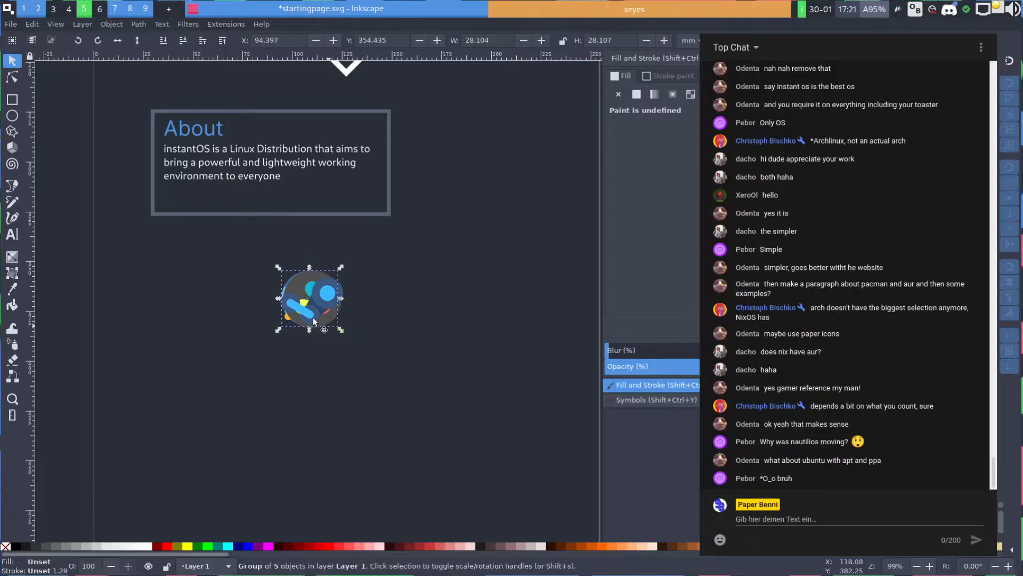
click(340, 377)
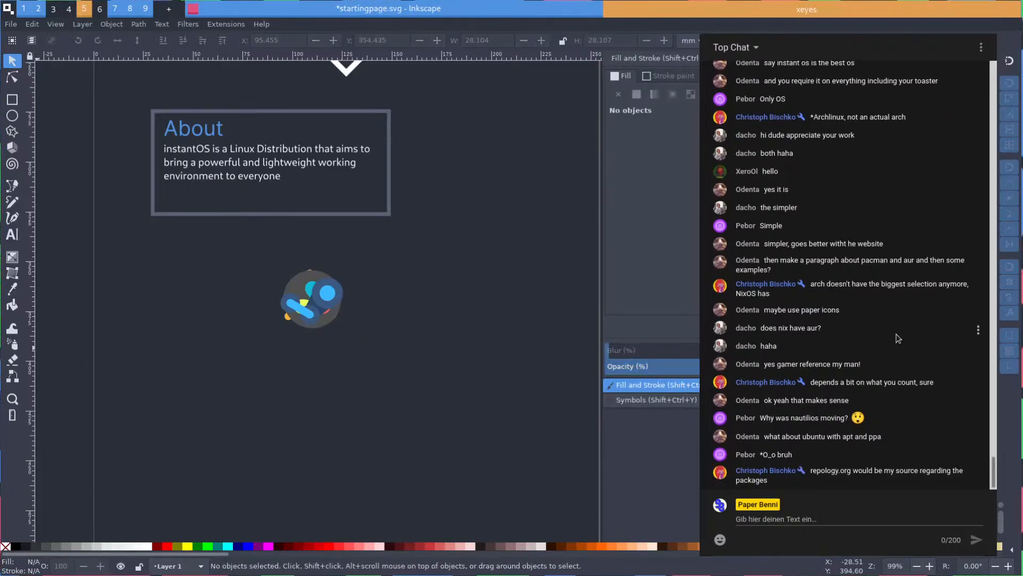
Open the repology.org site mentioned in the chat in Firefox and compare the top repositories by total number of packaged projects
double_click(834, 470)
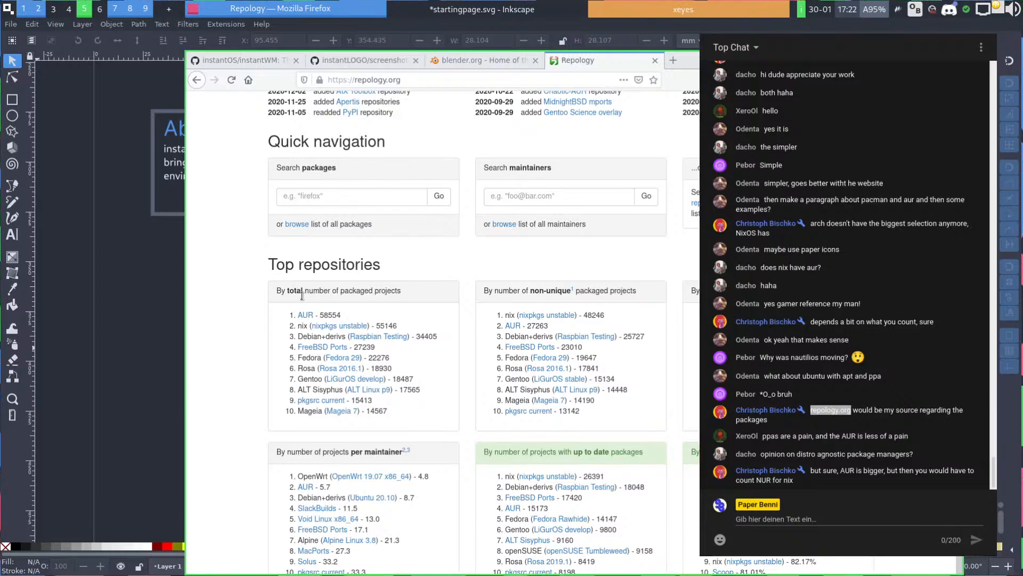
drag(320, 316, 330, 316)
drag(376, 326, 398, 325)
click(399, 324)
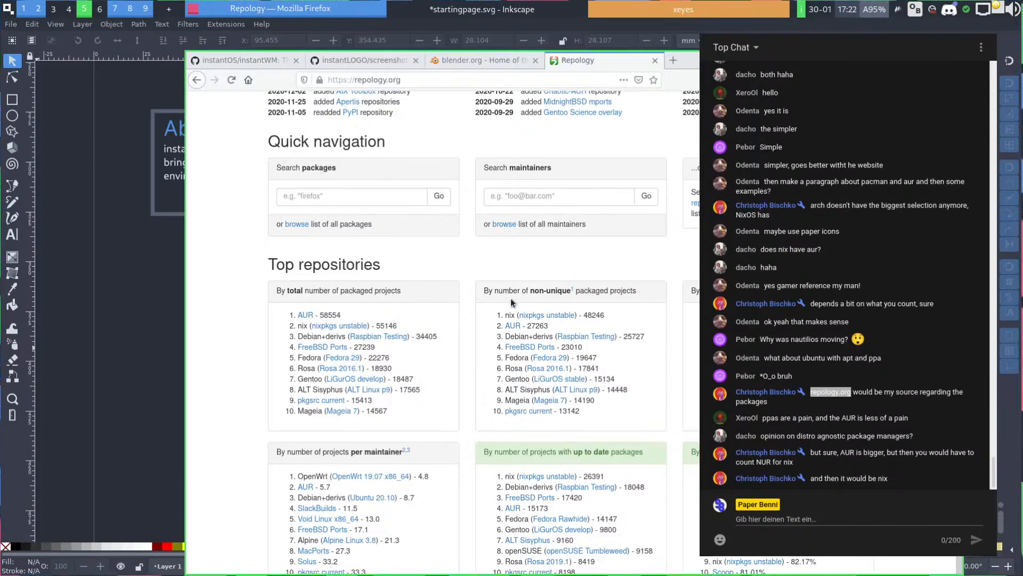
Follow the footnote of the "non-unique" packaged projects ranking and read its definition
drag(531, 291, 574, 291)
click(585, 285)
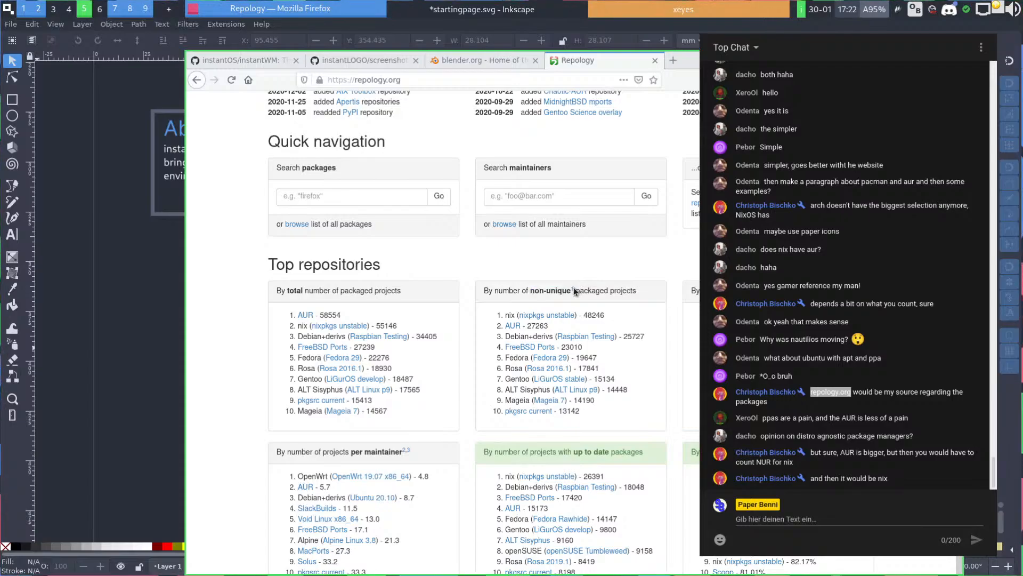
middle_click(573, 290)
click(571, 289)
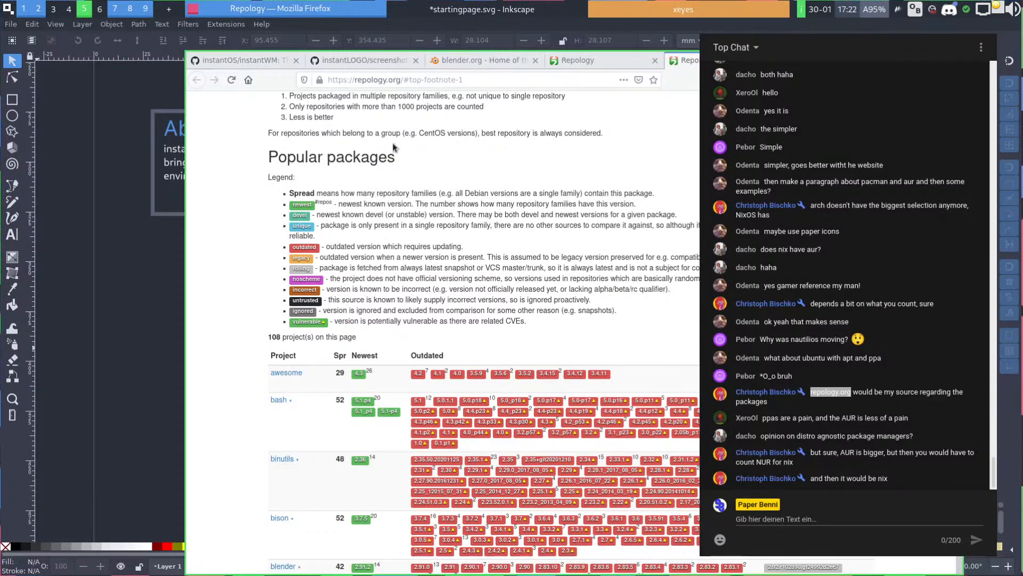
key(alt+Left)
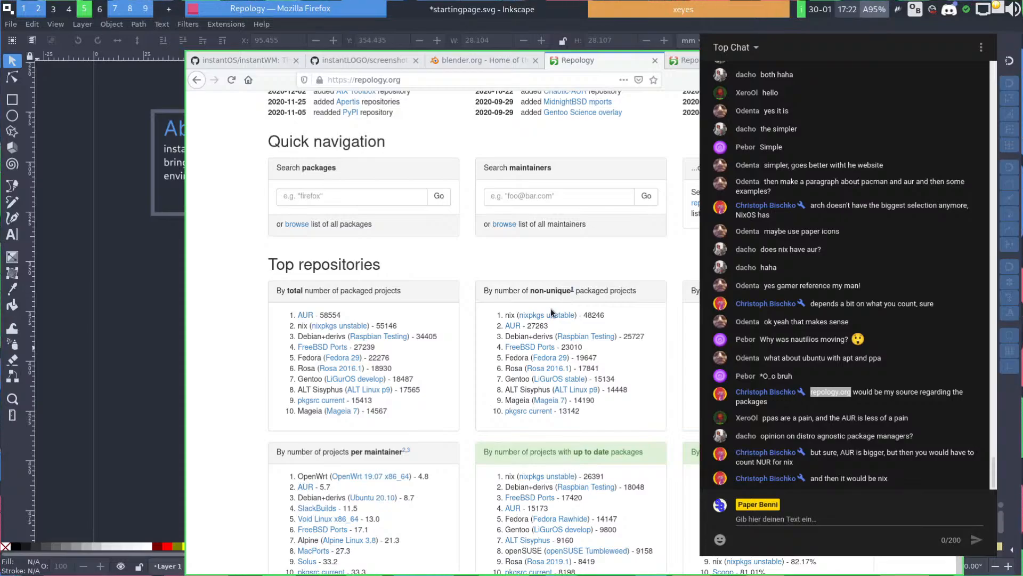
click(571, 288)
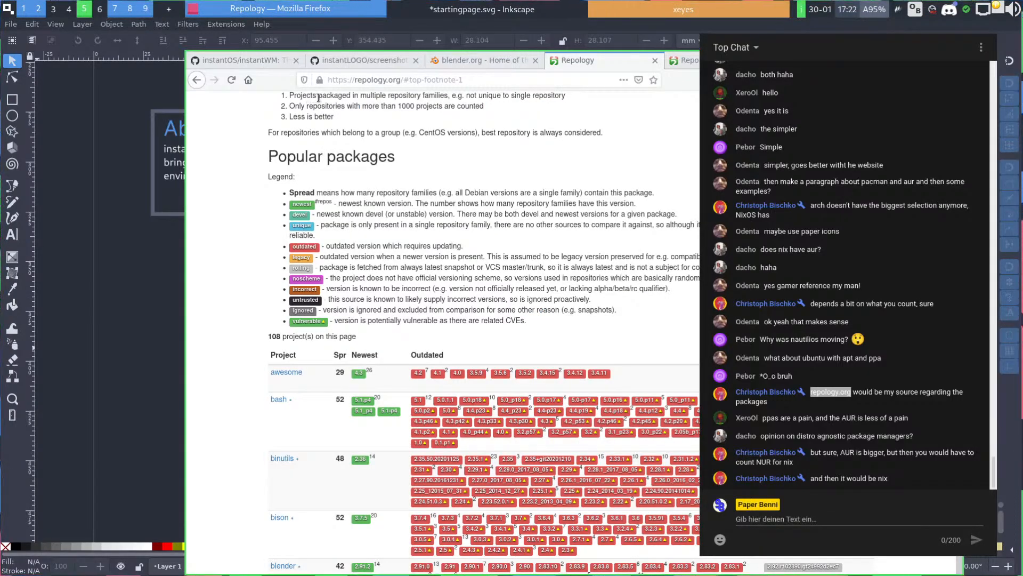
drag(319, 97, 543, 98)
click(538, 135)
Review the Top repositories rankings on Repology again, then move the browser off the current workspace
scroll(535, 174, up, 10)
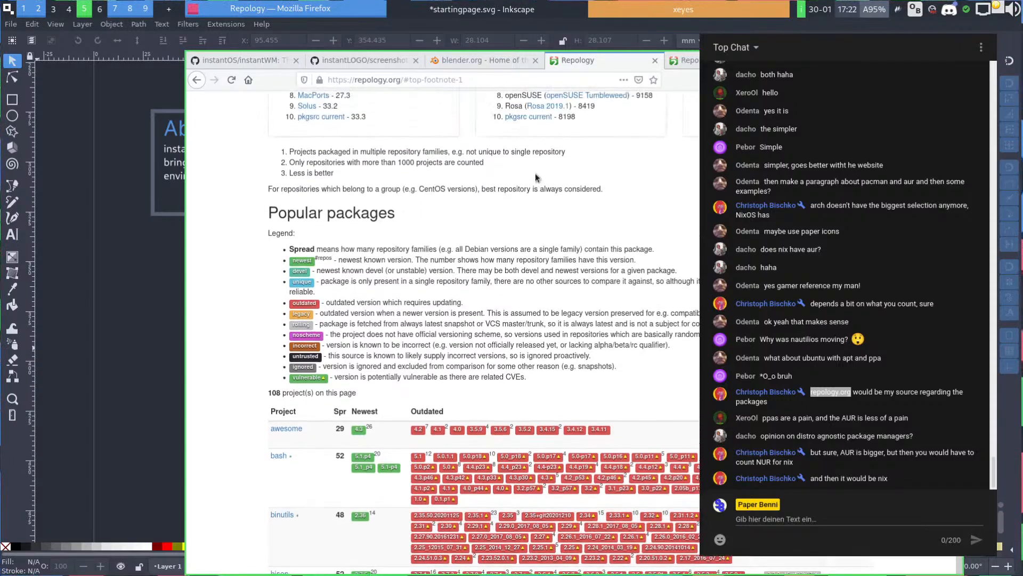
scroll(560, 204, down, 1)
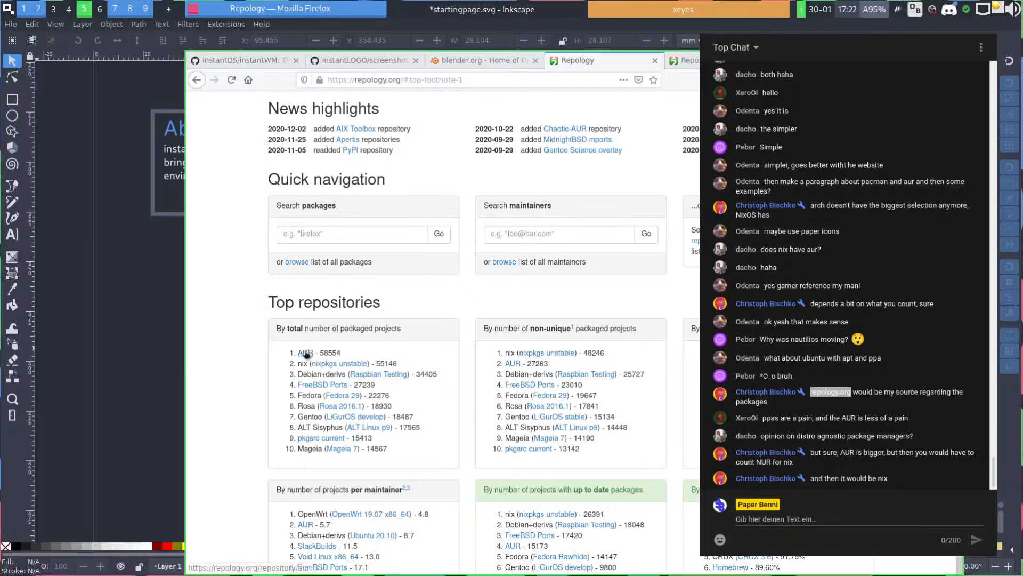
scroll(304, 355, down, 1)
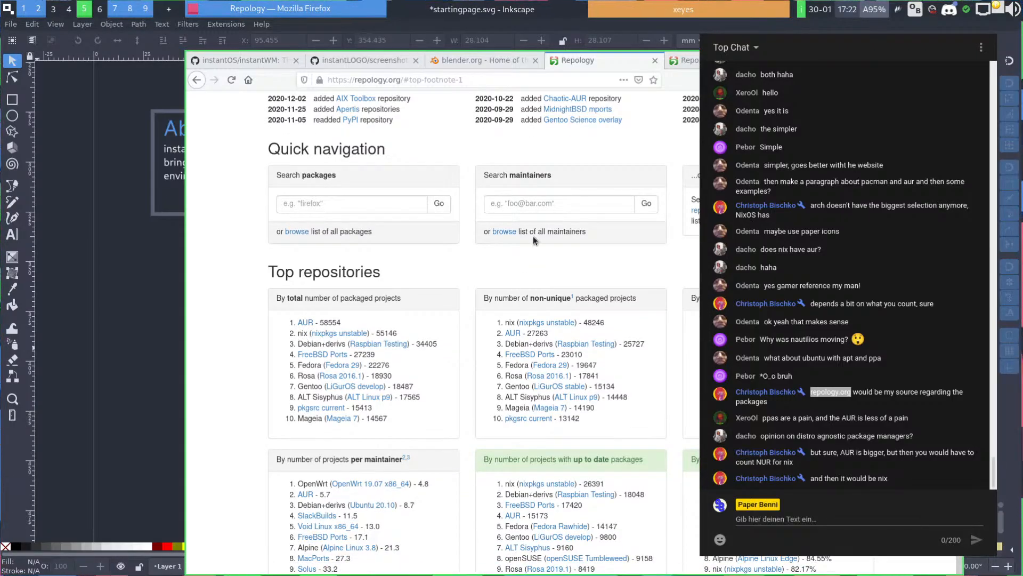
drag(561, 217, 0, 217)
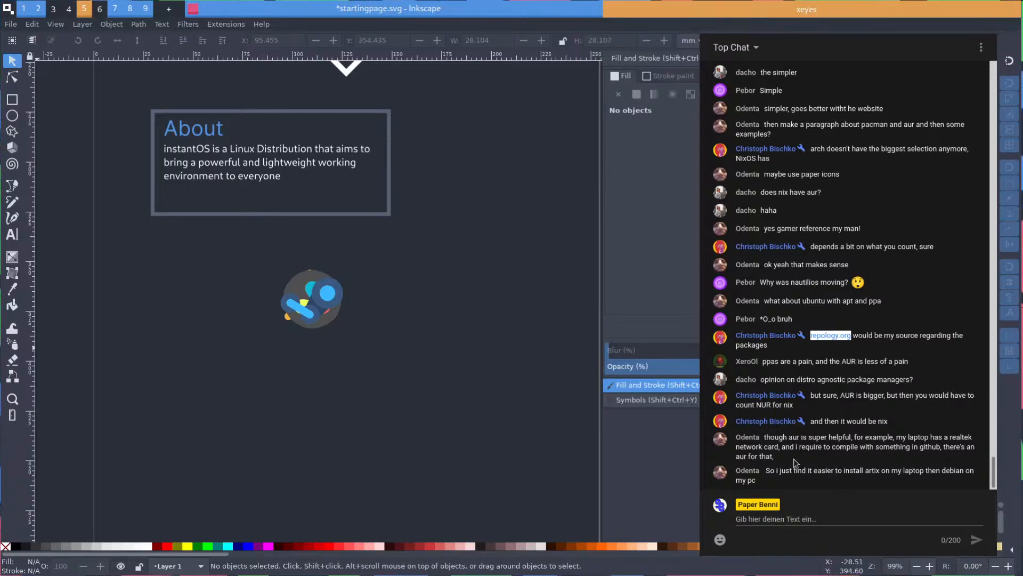
Read the chat message about using the AUR for a laptop's Realtek network card
click(776, 437)
drag(776, 437, 871, 446)
drag(889, 445, 772, 453)
click(770, 455)
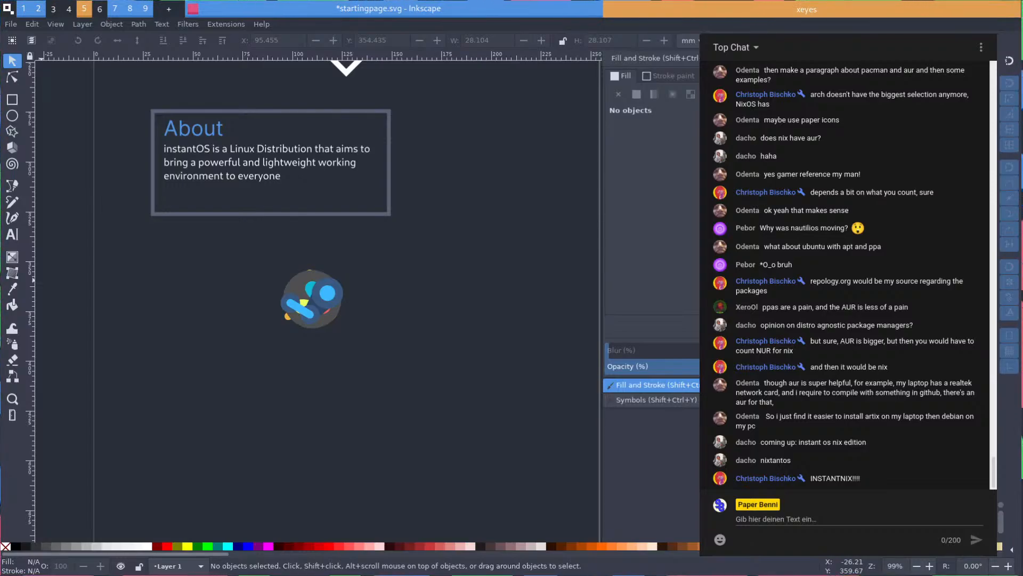
Import another icon SVG as editable objects, about 4.0 × 3.7 mm, just left of the stacked icons
drag(185, 312, 261, 322)
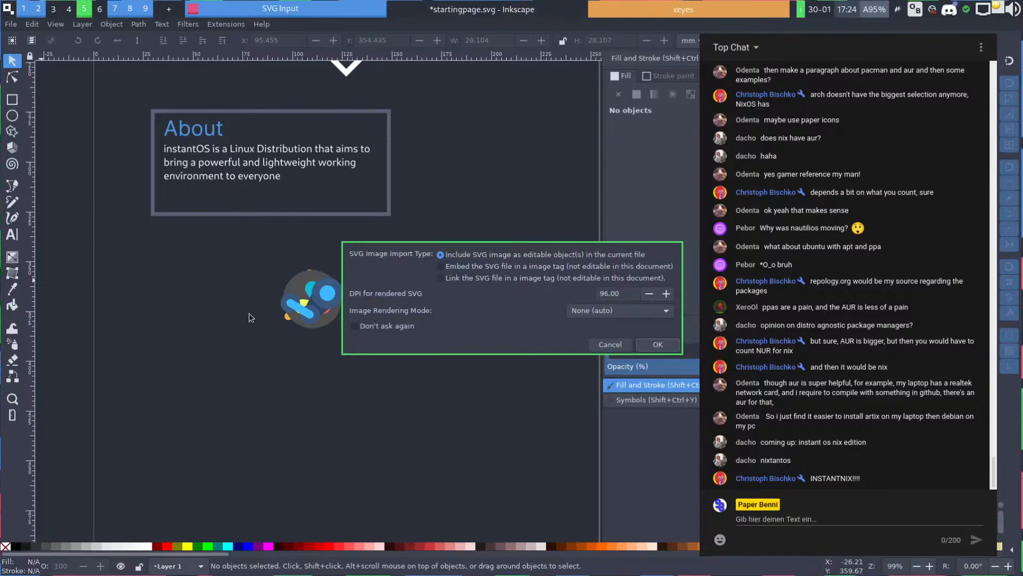
click(658, 345)
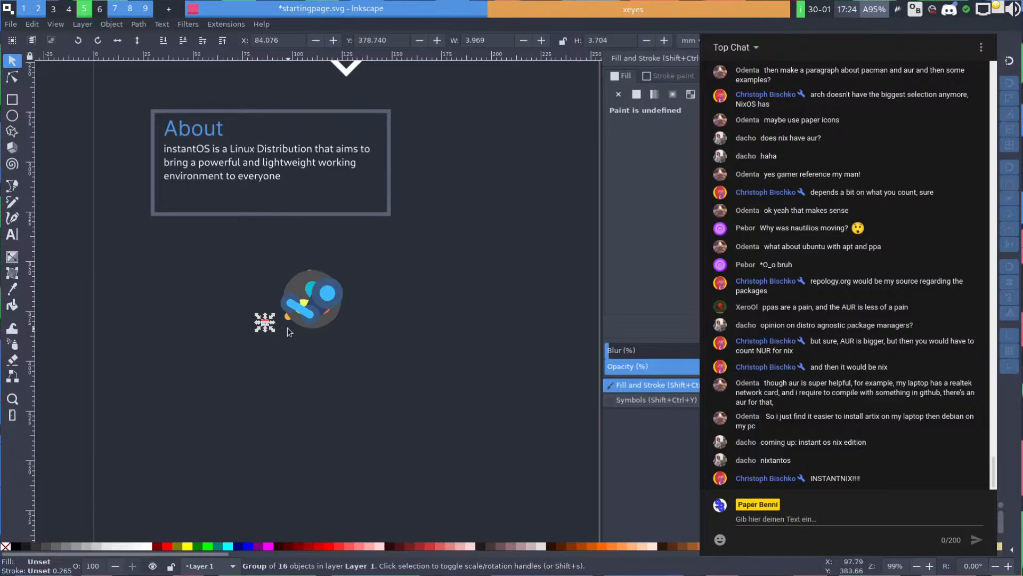
Enlarge the imported calendar icon to about 26.3 × 24.5 mm and place it over the stacked icons
drag(273, 335, 291, 347)
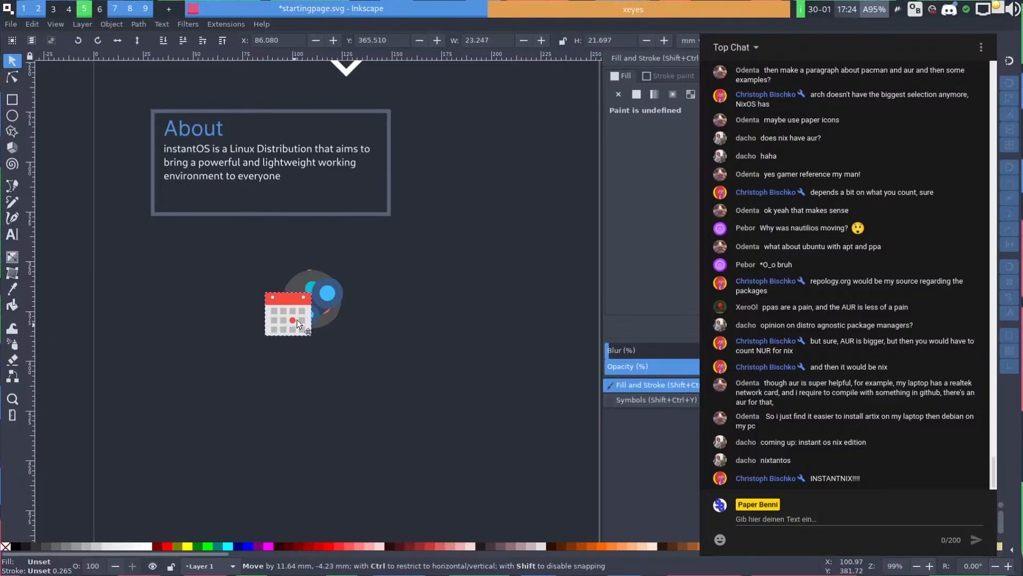
drag(319, 311, 340, 330)
click(319, 343)
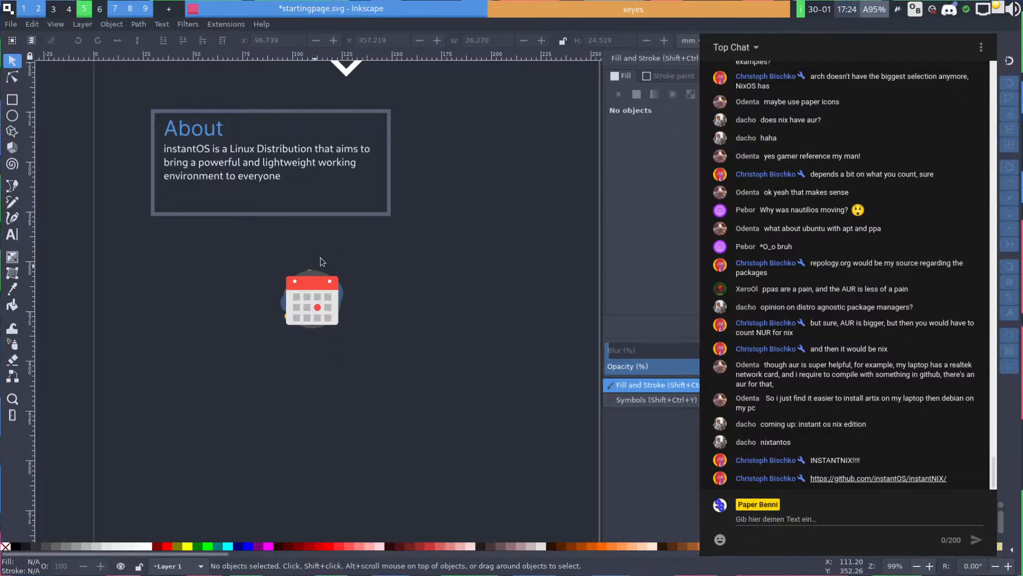
scroll(364, 212, down, 3)
key(shift)
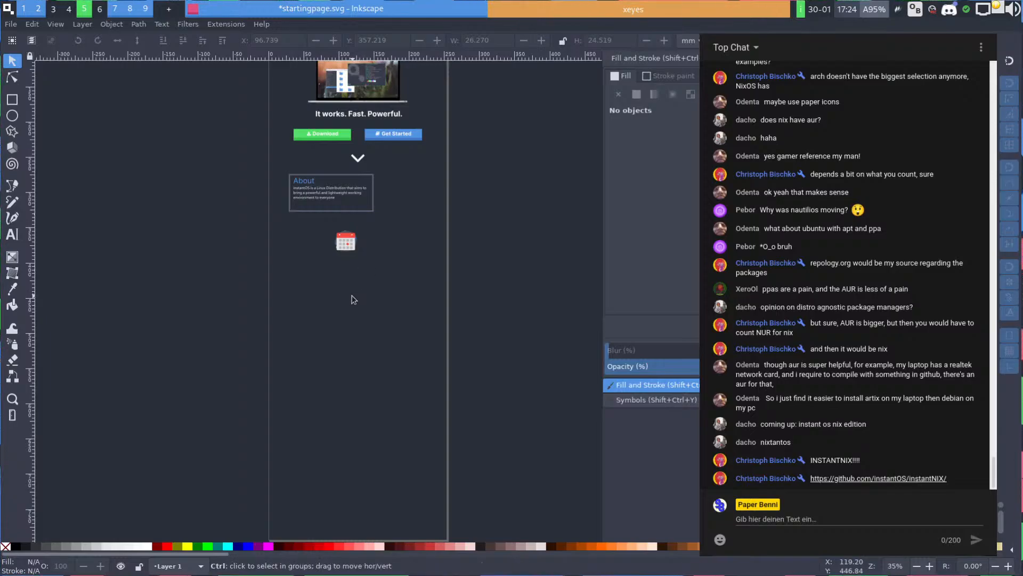
scroll(350, 301, up, 2)
scroll(307, 278, up, 3)
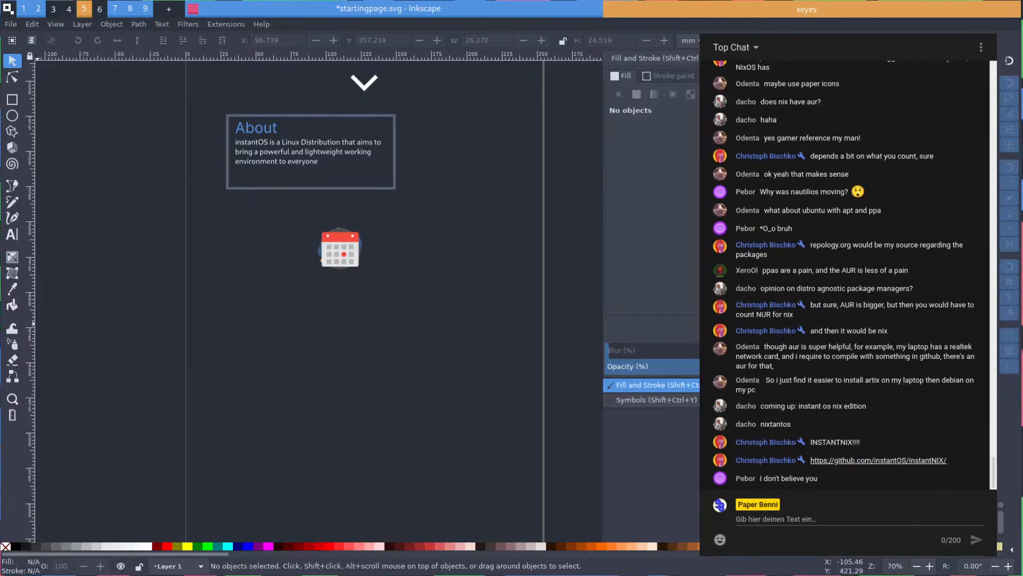
Switch to the browser, look over the instantNIX repository on GitHub and open its README's logo image nix.png
drag(0, 267, 629, 197)
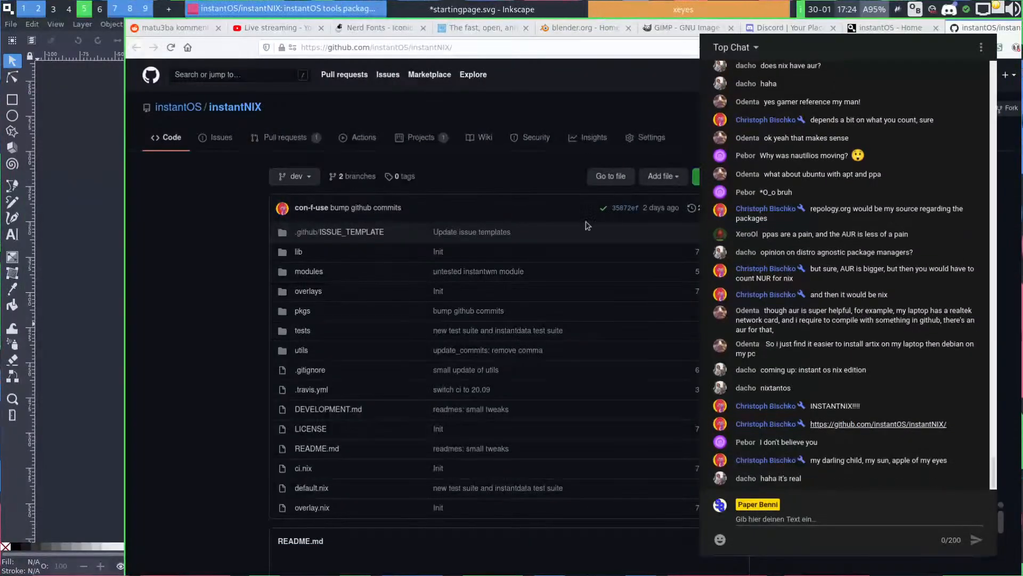
drag(676, 229, 588, 227)
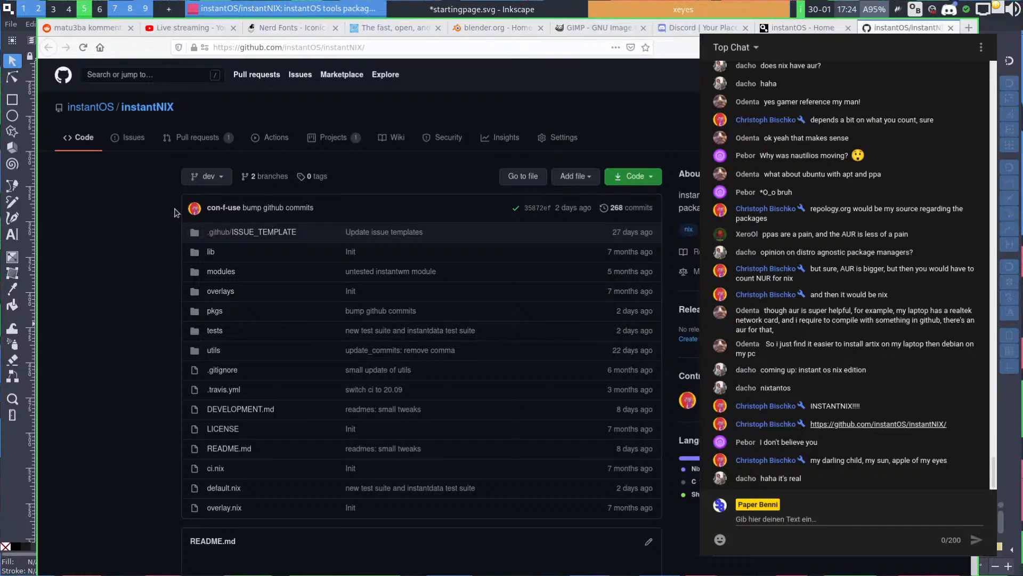
drag(195, 214, 344, 215)
click(344, 215)
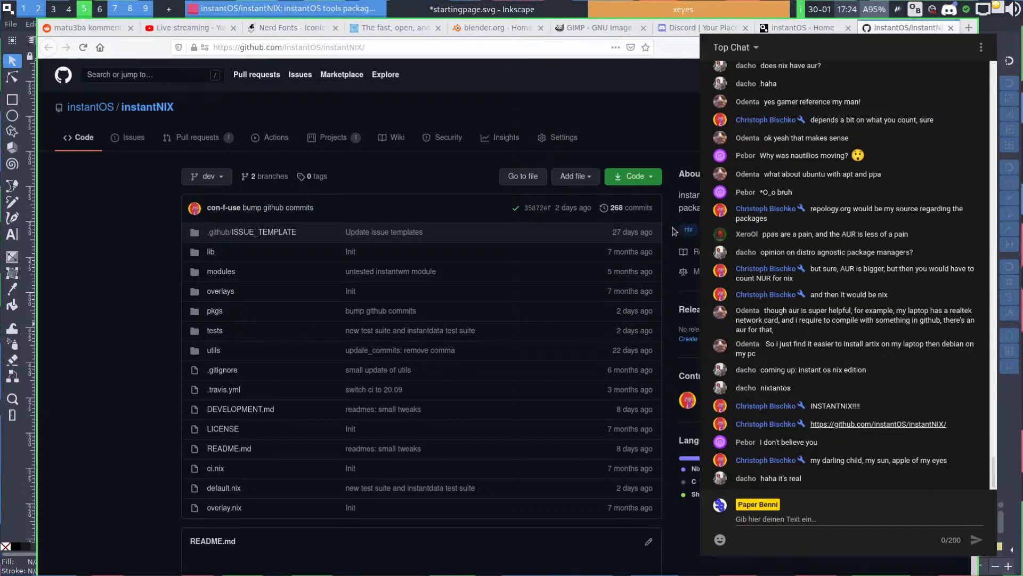
scroll(673, 231, down, 5)
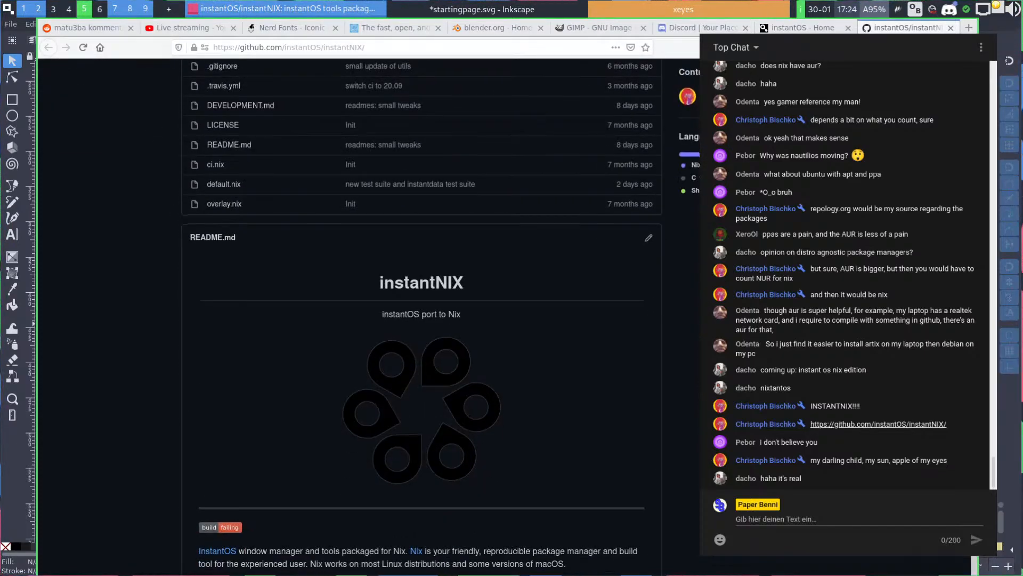
scroll(673, 231, down, 7)
scroll(443, 237, up, 2)
click(443, 234)
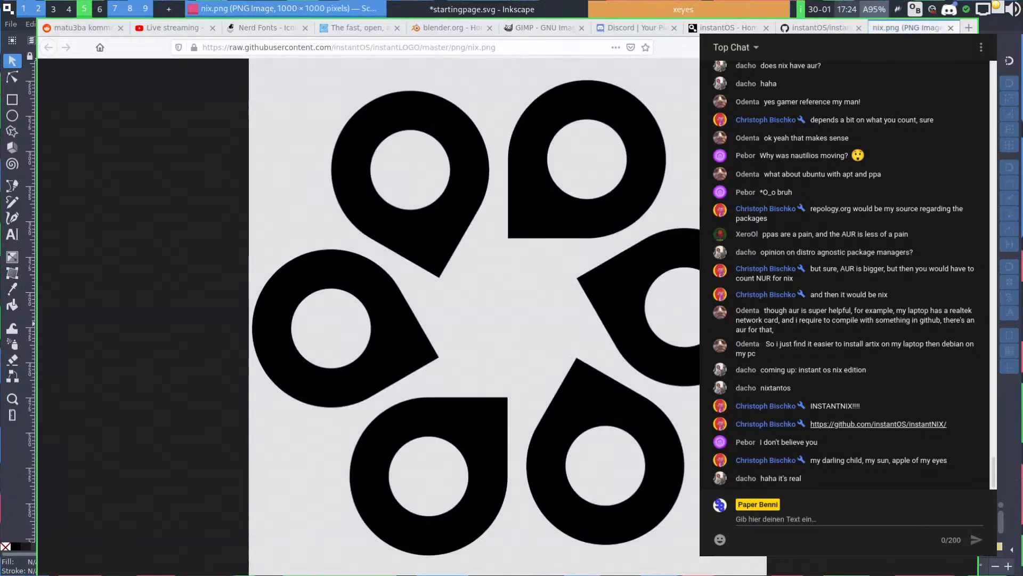
Return to the instantNIX repository page, read the rest of its README, and move the browser off the workspace
click(820, 12)
click(821, 19)
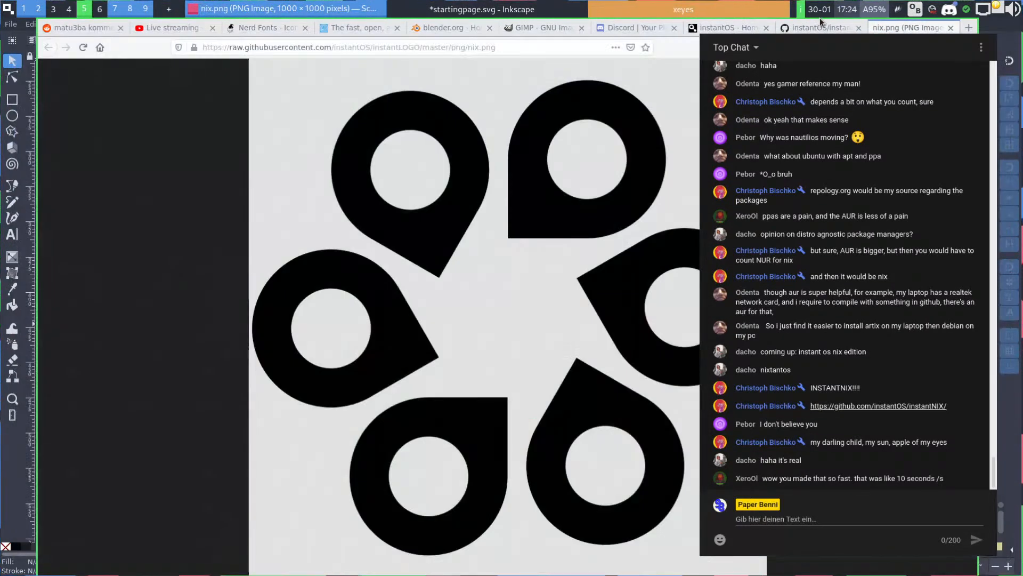
click(821, 28)
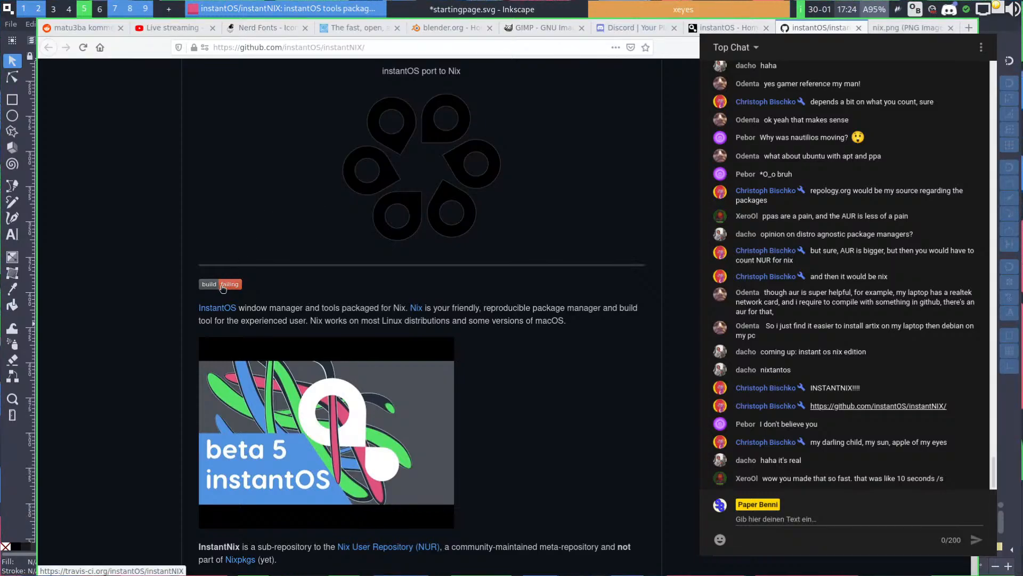
scroll(195, 243, down, 4)
middle_click(147, 207)
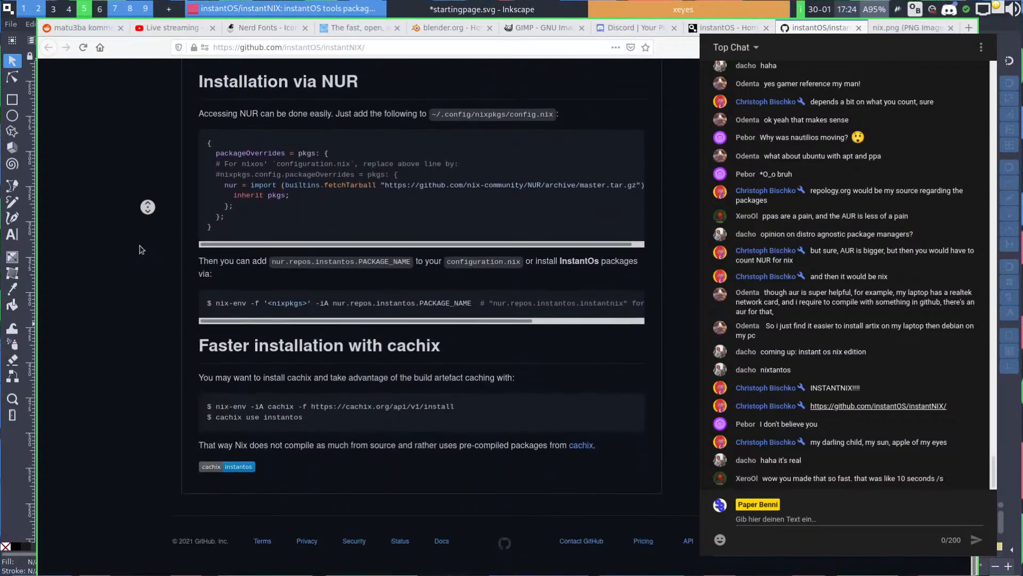
middle_click(141, 246)
middle_click(150, 393)
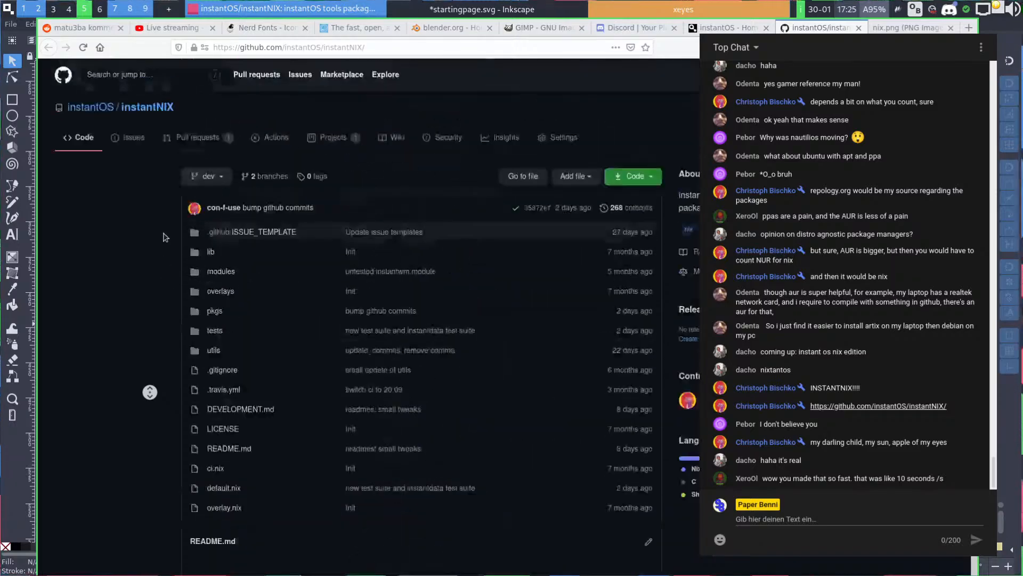
middle_click(168, 233)
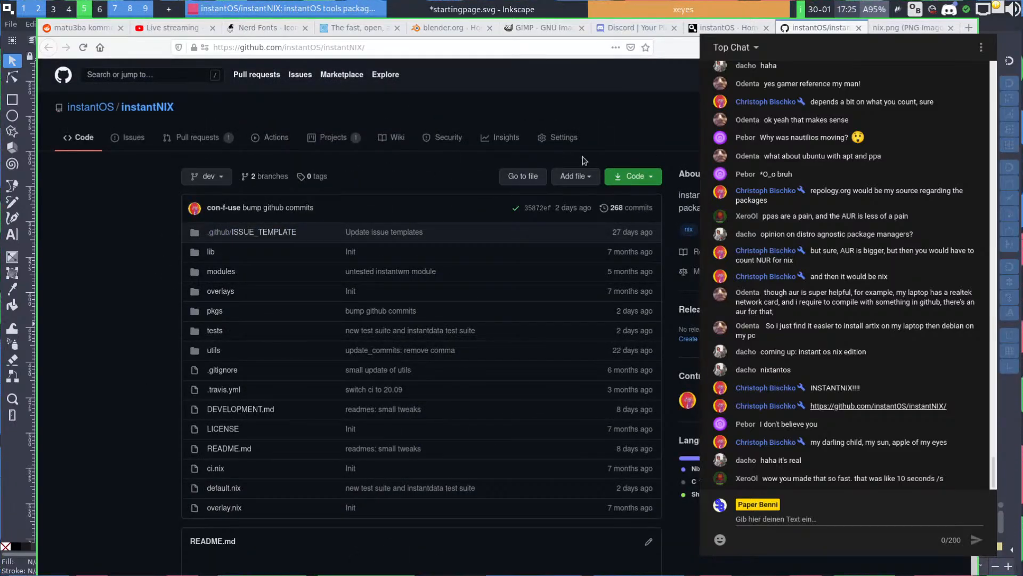
drag(583, 158, 0, 203)
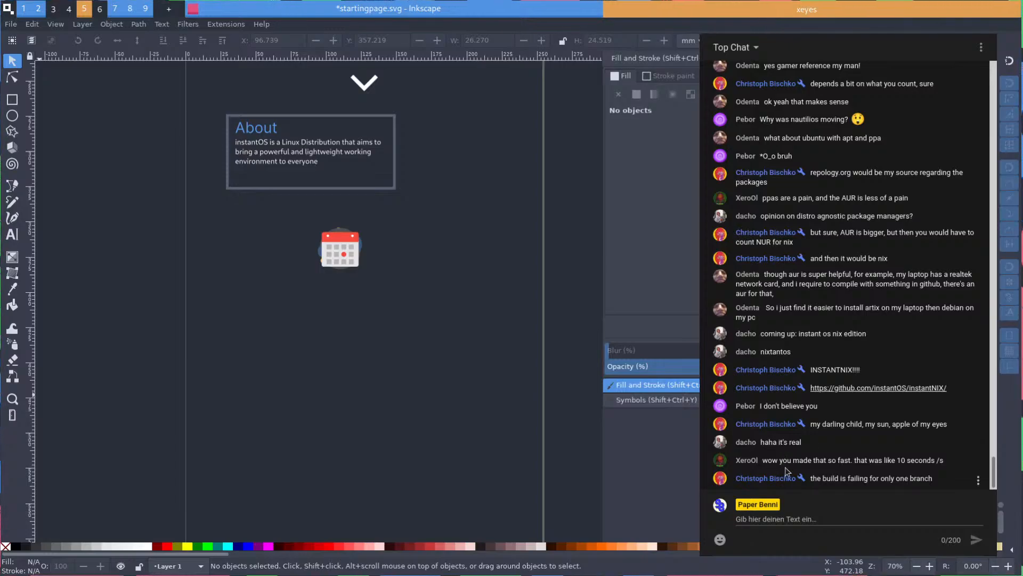
Read the chat message joking about how fast instantNIX was made
drag(793, 460, 853, 461)
click(811, 460)
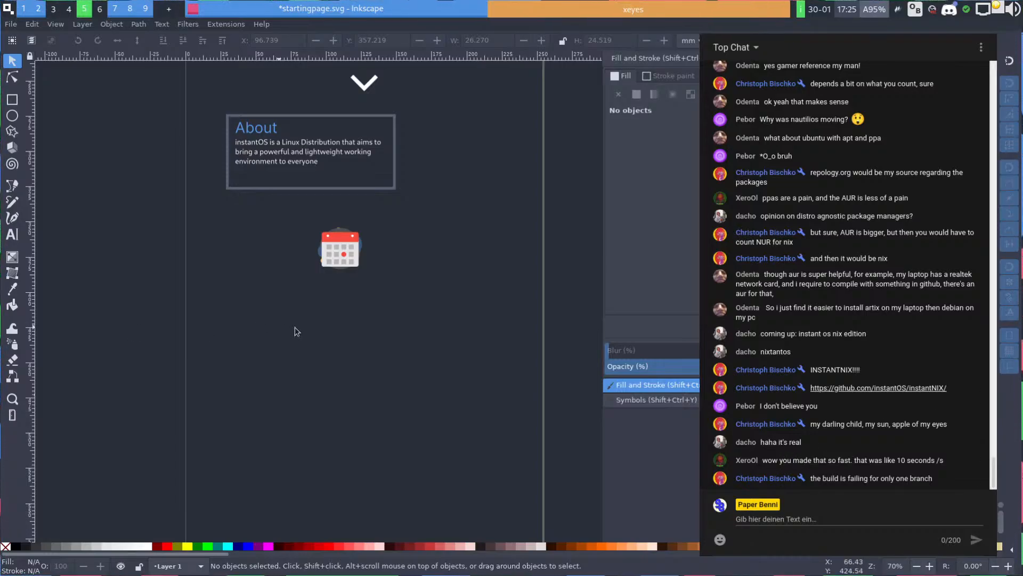
scroll(317, 341, up, 3)
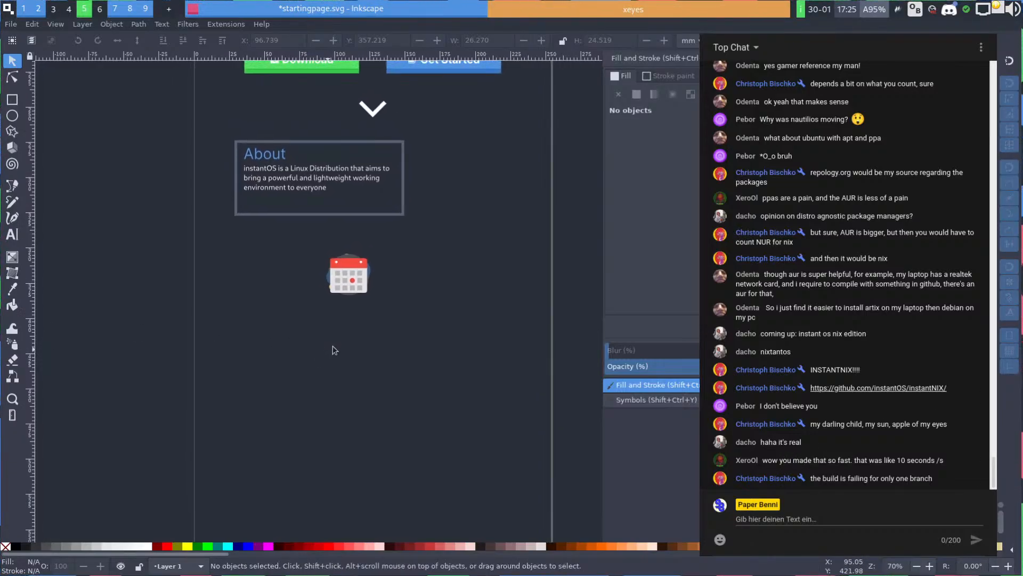
key(space)
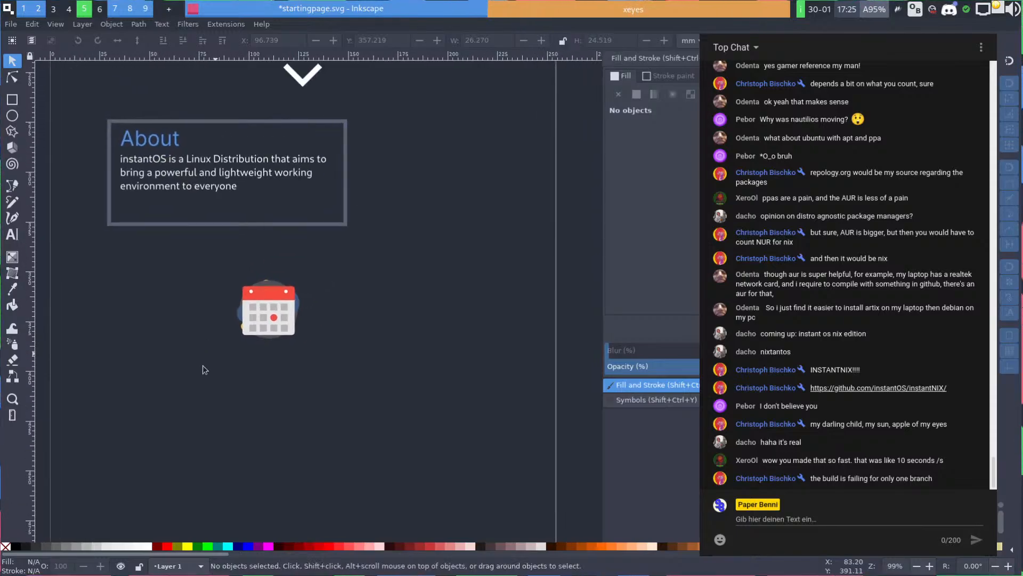
drag(838, 461, 934, 461)
click(910, 462)
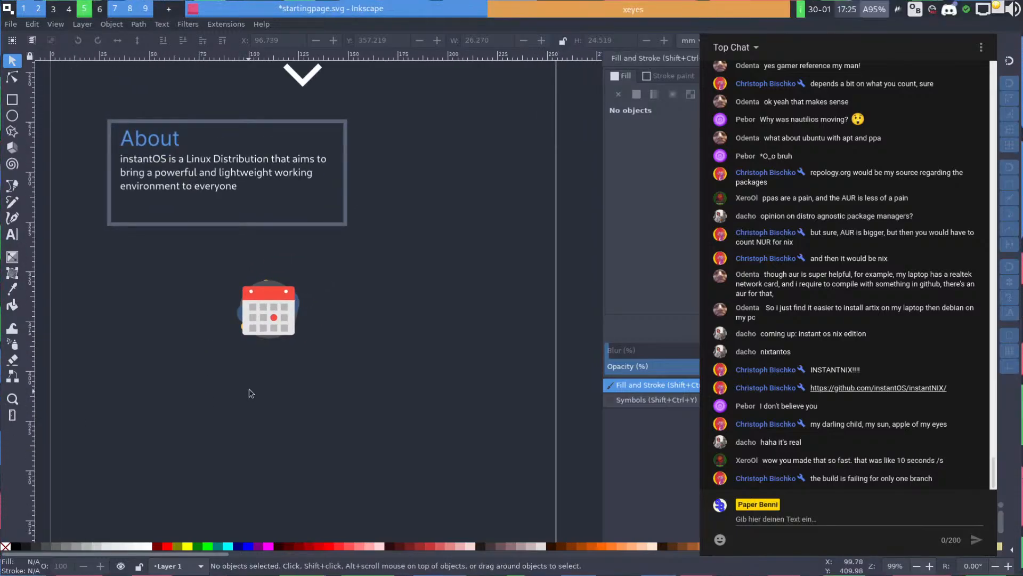
key(space)
scroll(327, 368, down, 1)
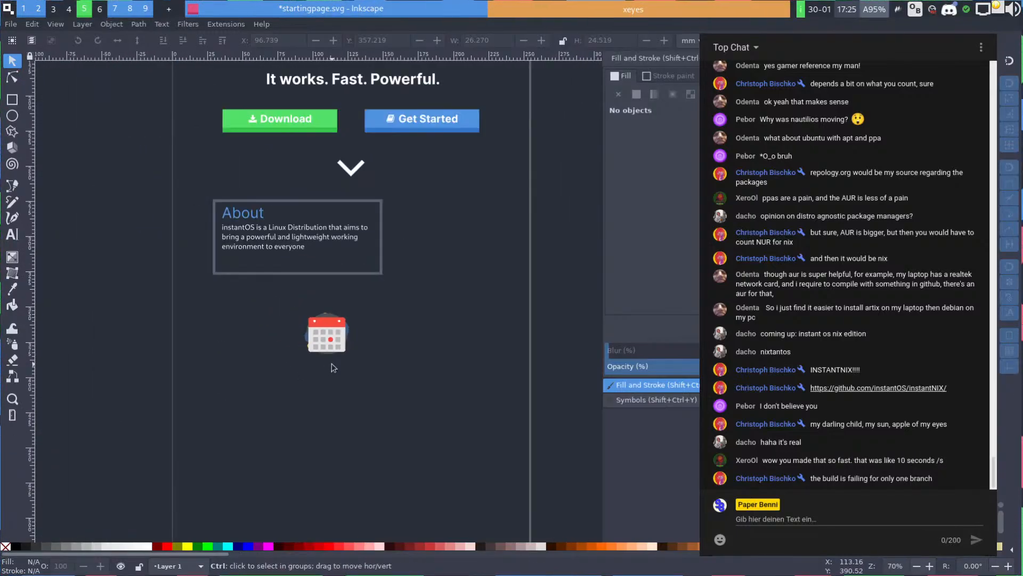
key(space)
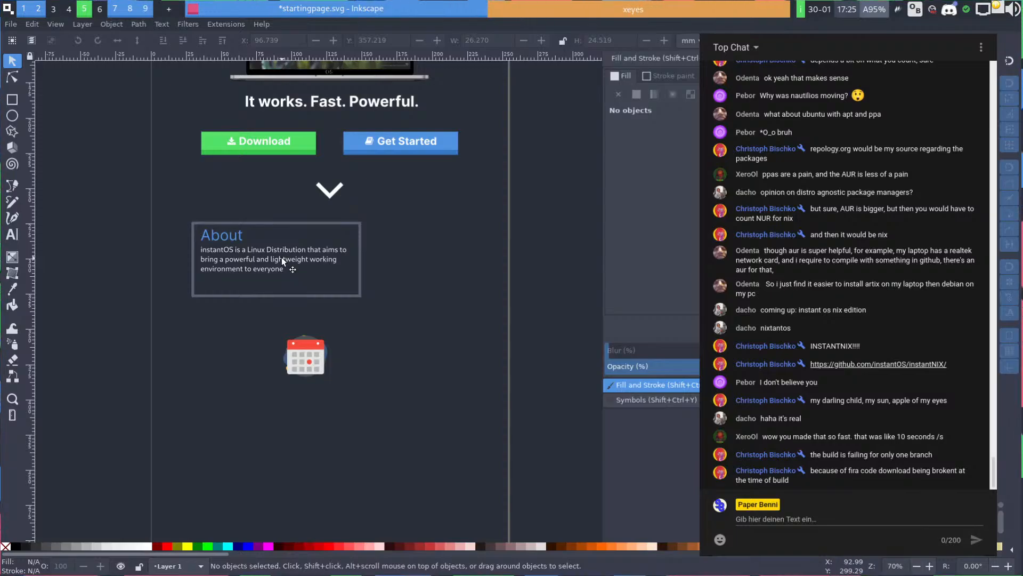
click(281, 257)
scroll(285, 258, up, 1)
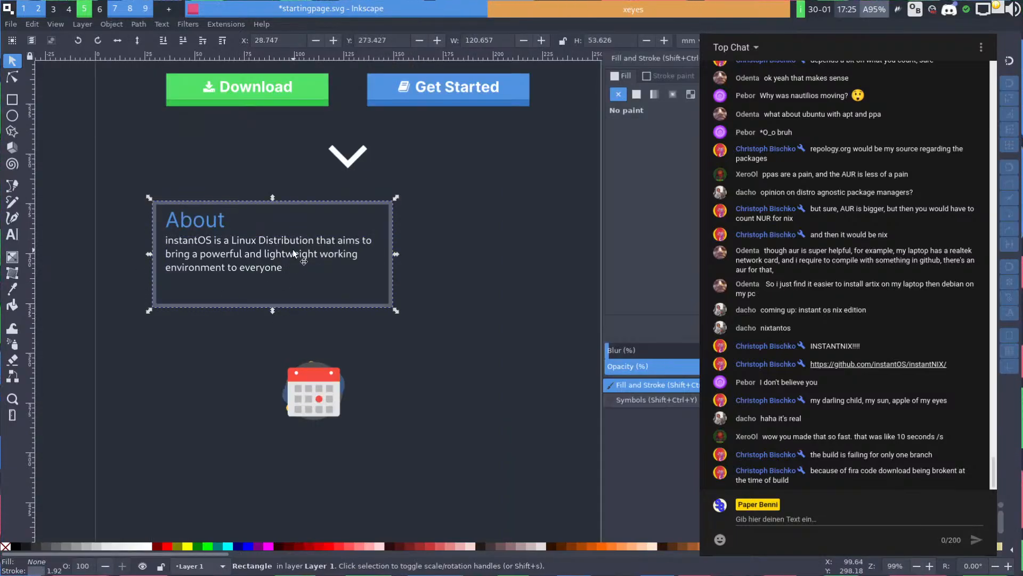
click(189, 345)
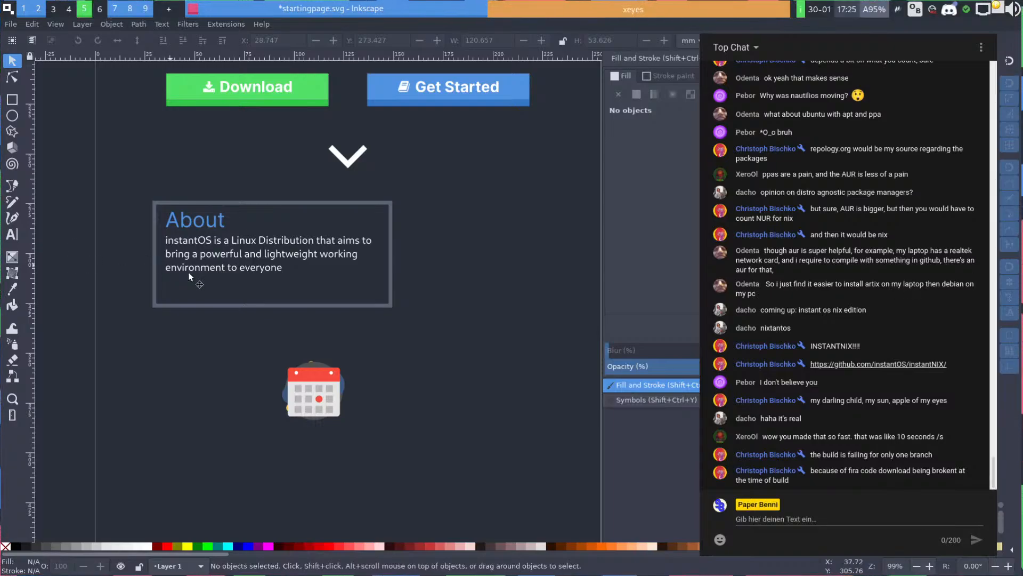
Move the whole stack of icons to the lower left of the page, at about X 13.6, Y 517.9 mm
key(space)
scroll(232, 266, down, 1)
key(space)
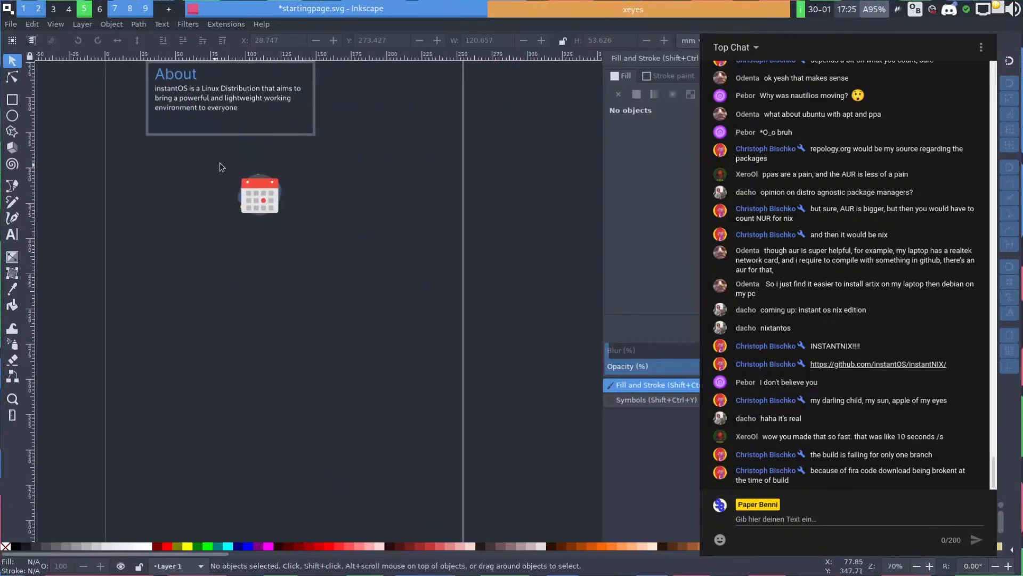
drag(221, 163, 293, 248)
key(space)
drag(356, 120, 228, 333)
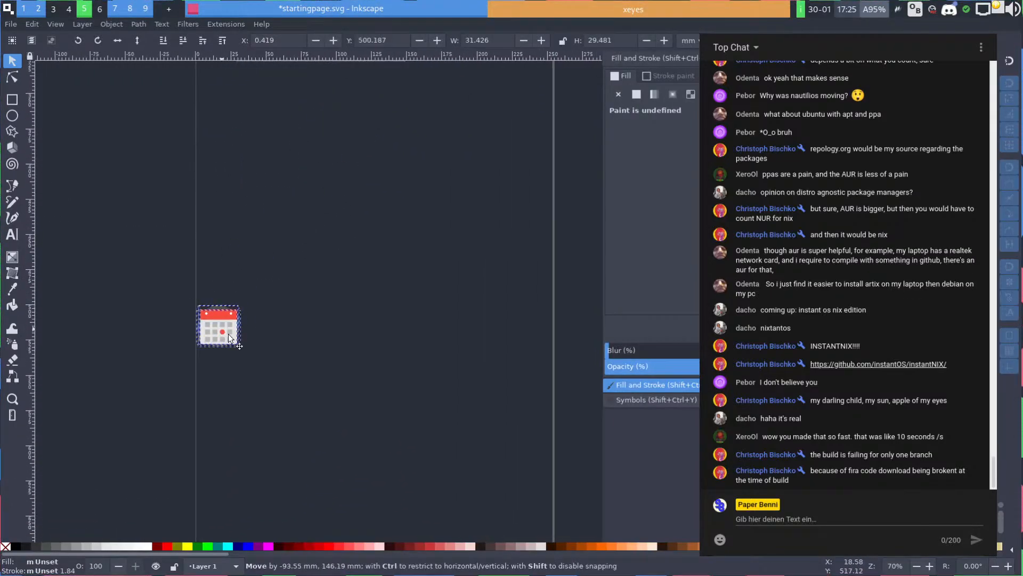
click(347, 287)
Bring up the file manager with the Papirus 16x16 apps folder over the drawing
scroll(301, 291, down, 1)
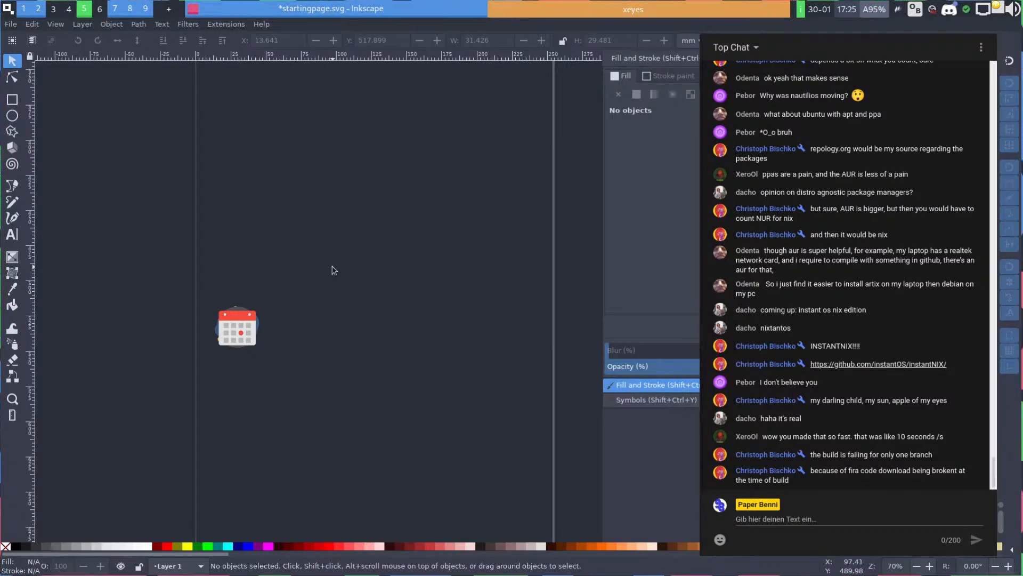
key(super+v)
key(Escape)
scroll(361, 215, down, 2)
key(space)
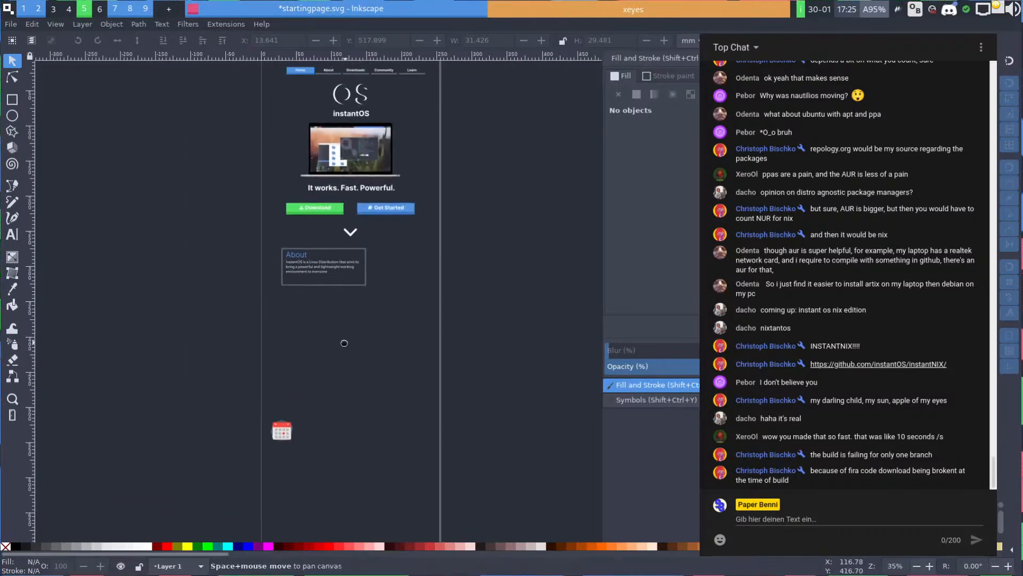
scroll(347, 343, up, 2)
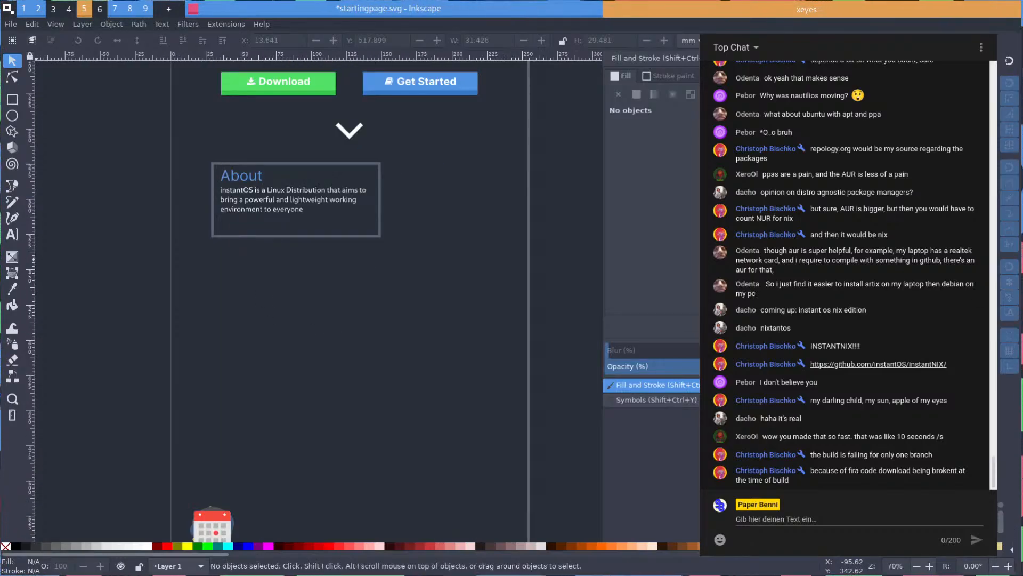
drag(0, 275, 366, 218)
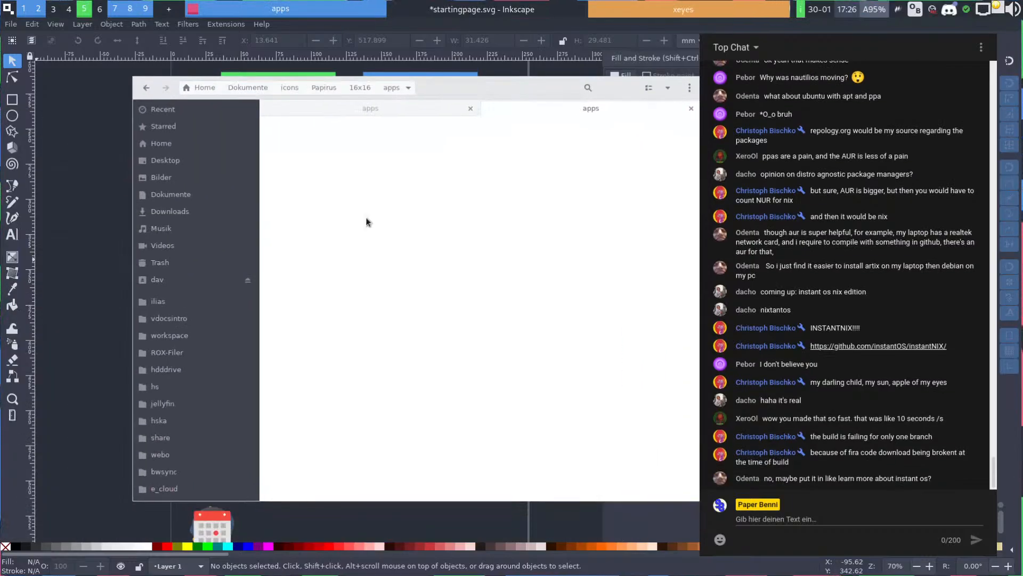
text(pakcage)
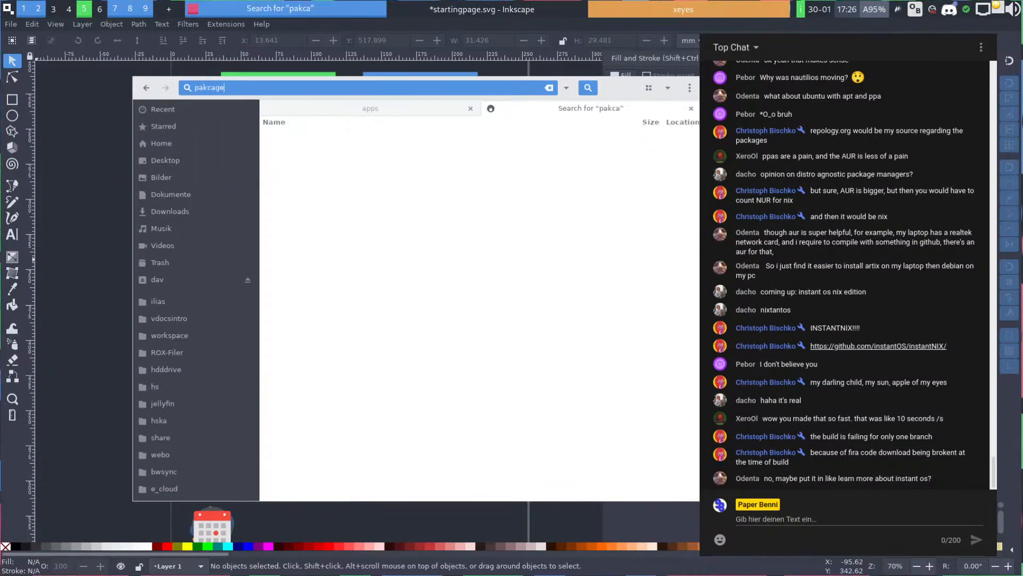
key(BackSpace)
key(BackSpace)
key(BackSpace)
key(Escape)
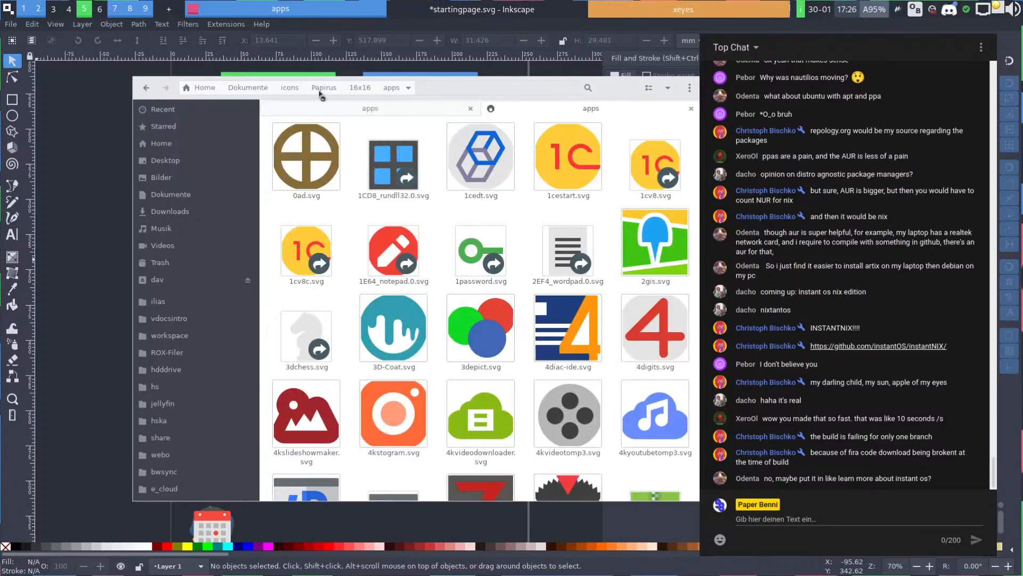
Search the whole Papirus icon folder for "package"
click(297, 89)
double_click(394, 170)
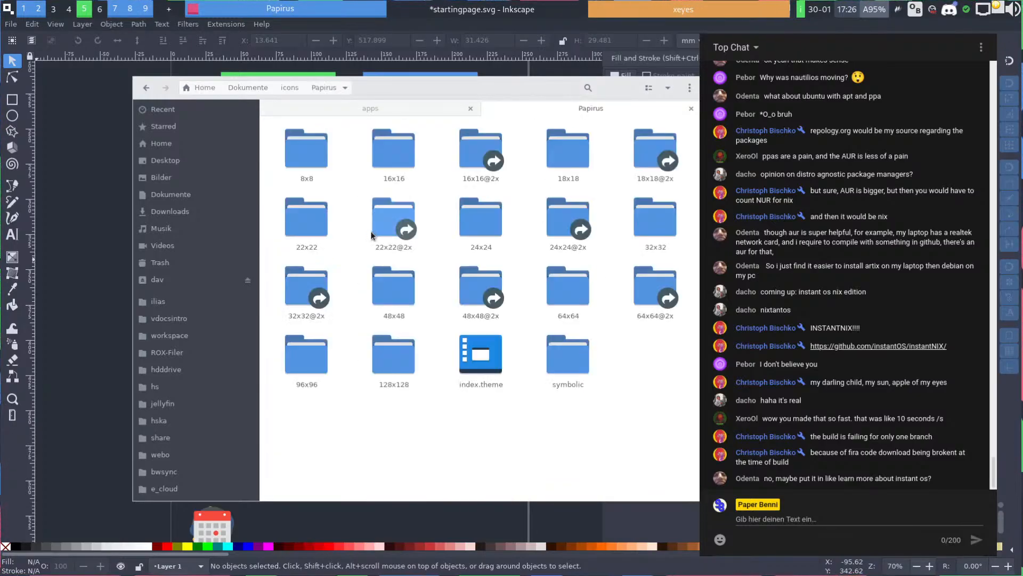
text(pacakge)
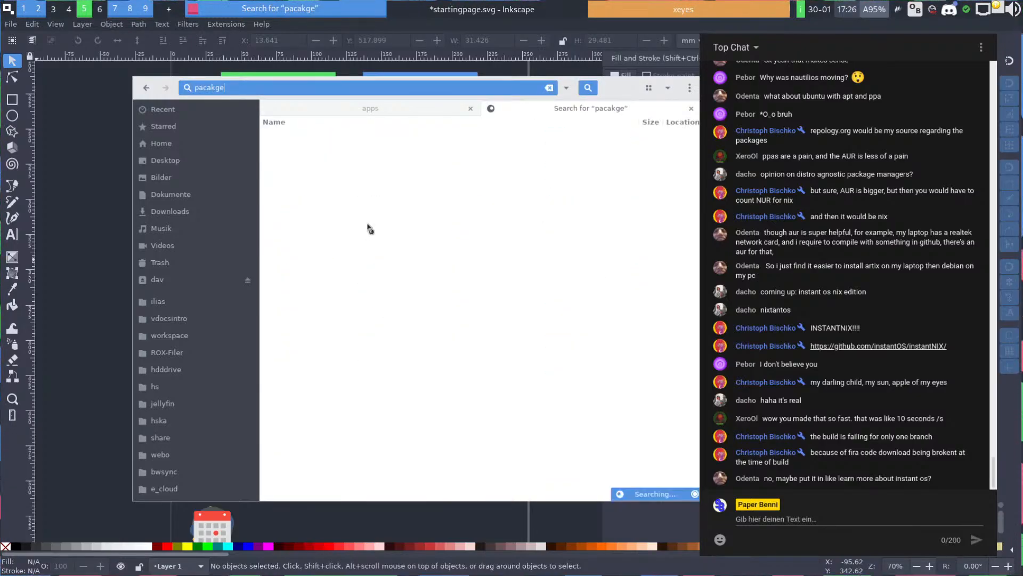
key(BackSpace)
key(BackSpace)
key(BackSpace)
key(BackSpace)
key(BackSpace)
key(BackSpace)
key(BackSpace)
text(package)
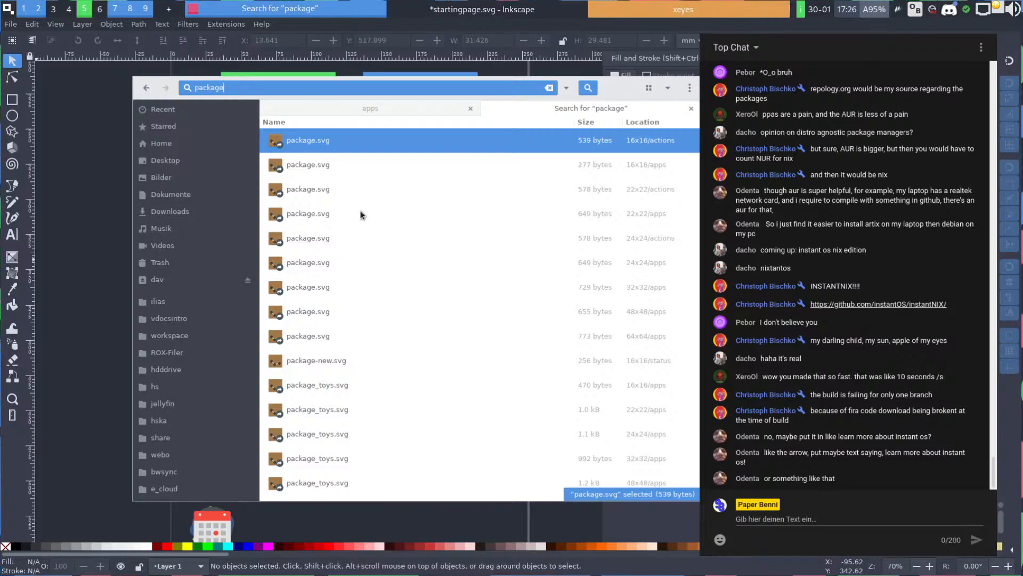
Import package.svg from the Papirus 16x16 actions folder as editable objects below the About box, and close the file manager
right_click(327, 138)
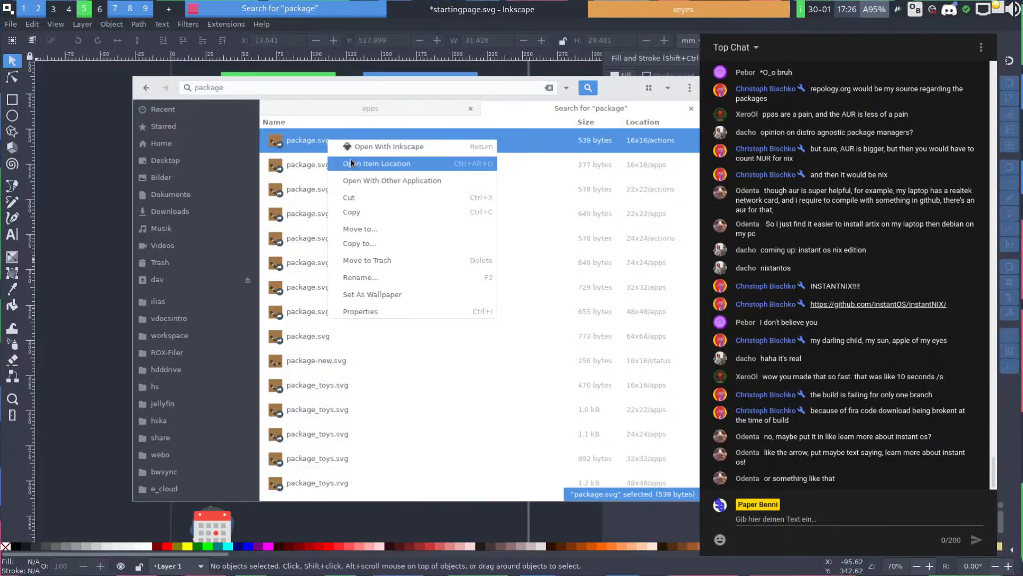
click(362, 158)
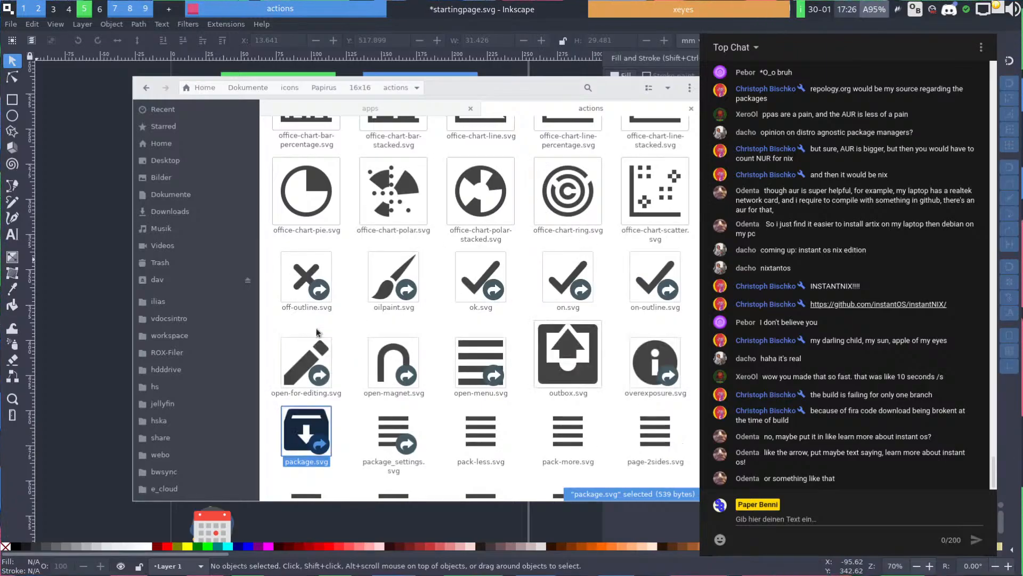
drag(345, 310, 282, 312)
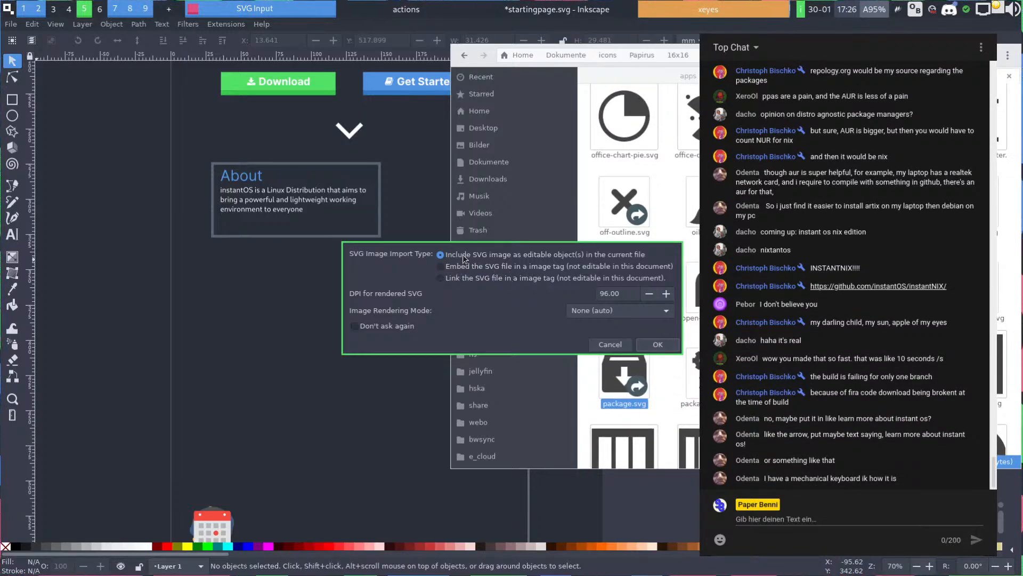
click(647, 341)
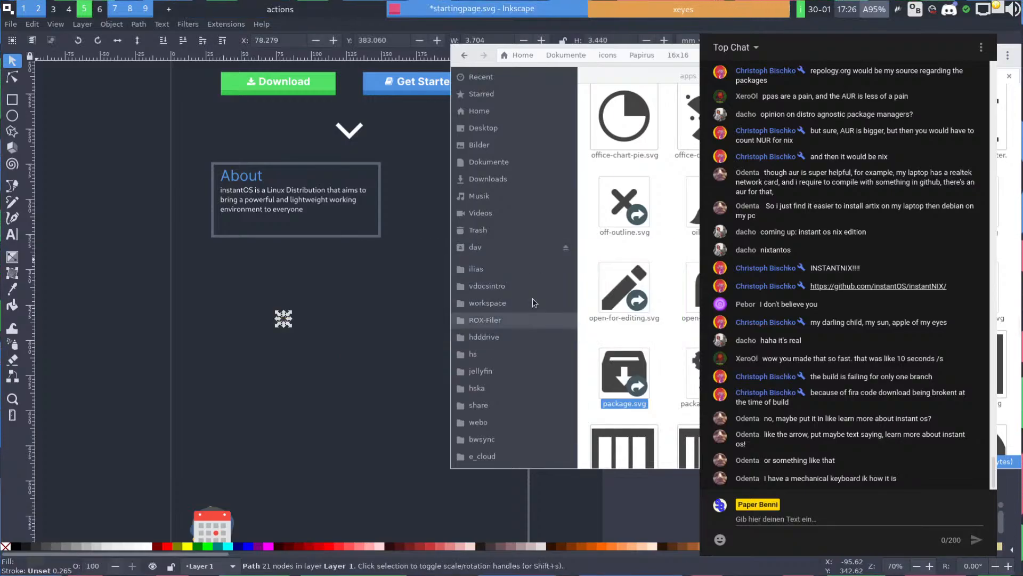
key(super+q)
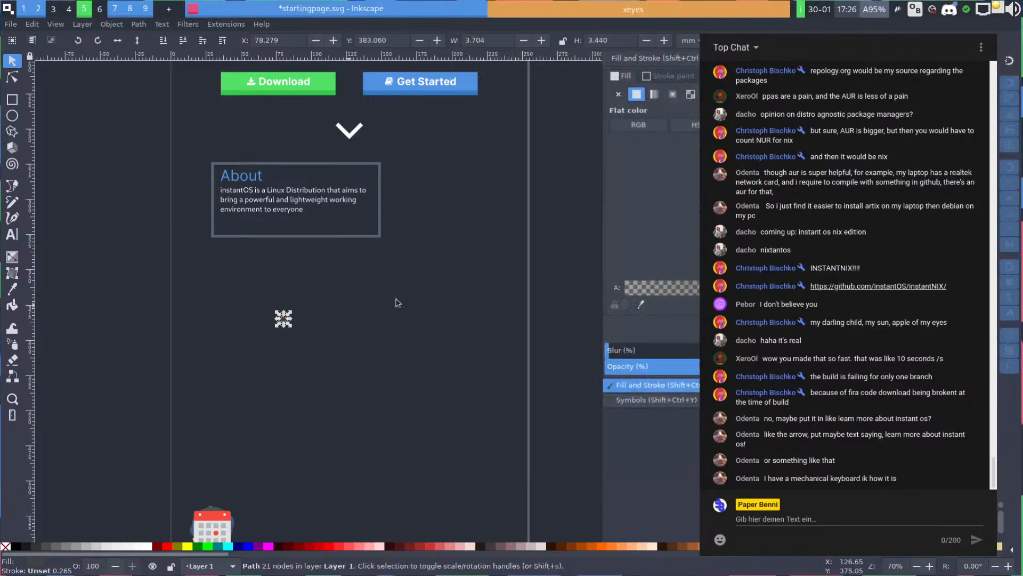
Fill the imported package icon white and enlarge it to about 23.4 × 21.7 mm near the stack of icons
ctrl+scroll(301, 333, up, 7)
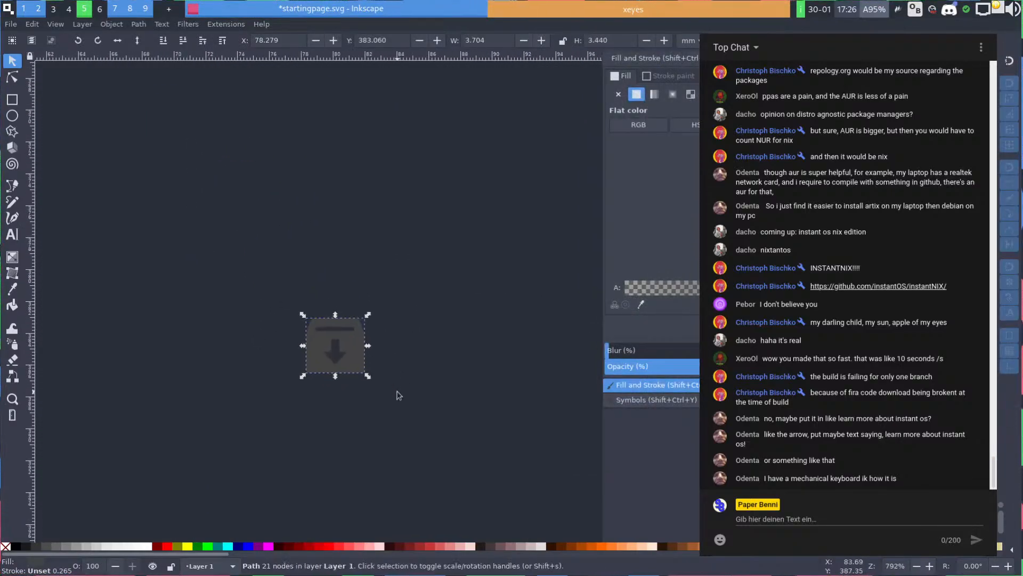
click(147, 546)
ctrl+scroll(268, 429, down, 7)
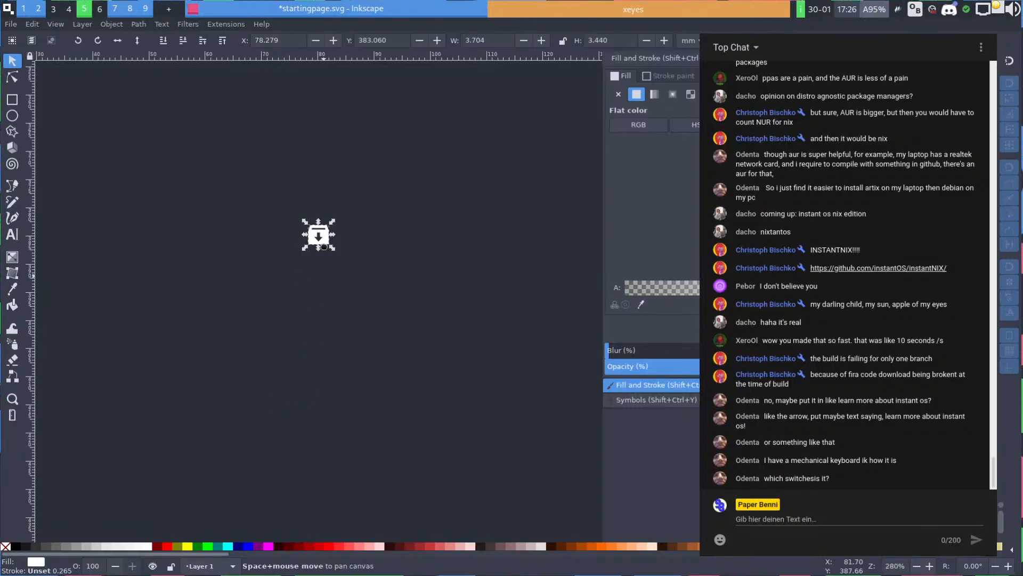
drag(317, 250, 304, 391)
ctrl+scroll(345, 429, up, 2)
ctrl+scroll(333, 378, down, 3)
key(Escape)
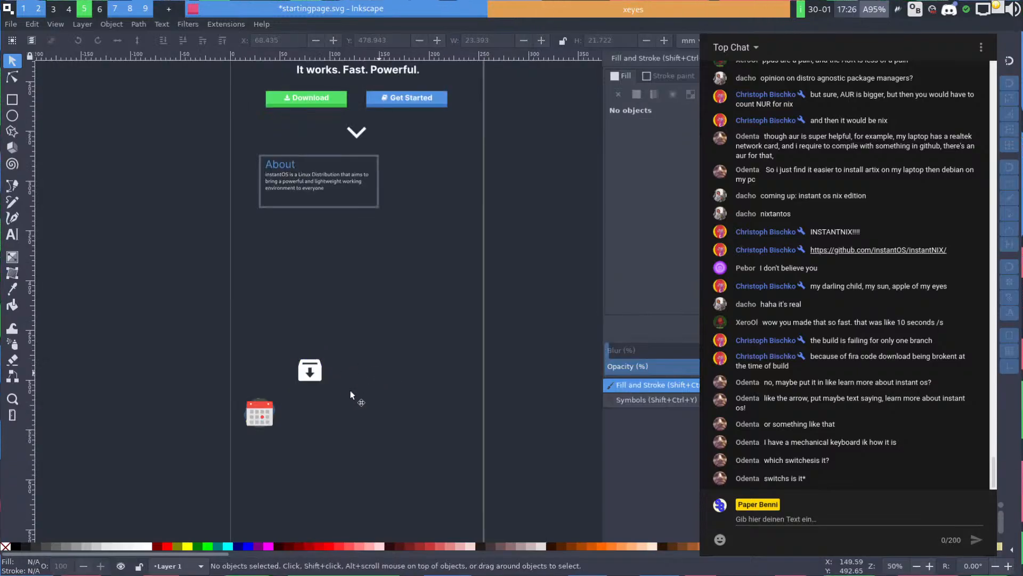
Enlarge the white package icon to about 28 × 26 mm and position it at about X 90.6, Y 477.5 mm
ctrl+scroll(332, 368, up, 2)
scroll(266, 368, up, 4)
scroll(267, 367, right, 3)
click(303, 378)
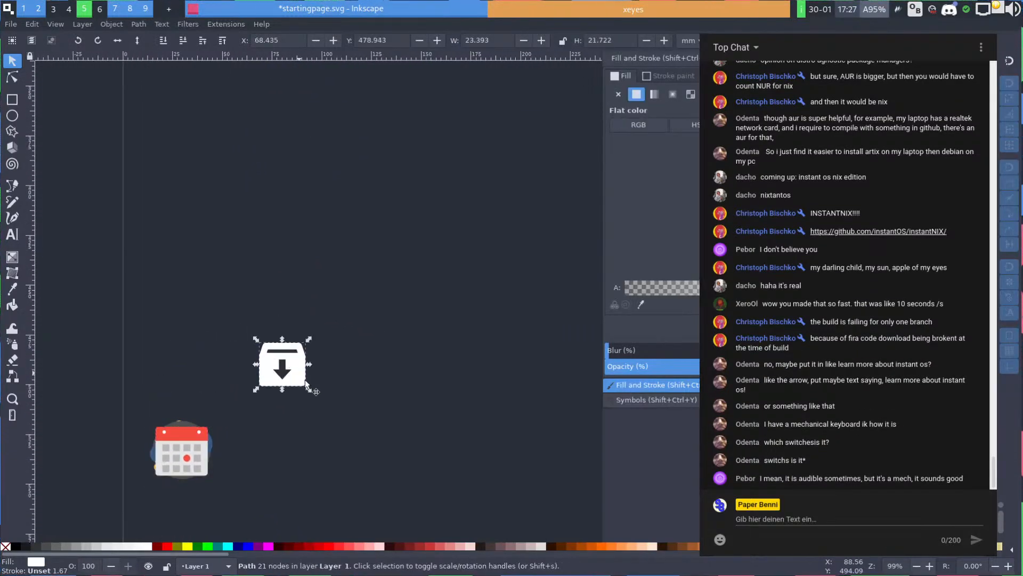
drag(308, 392, 412, 339)
key(Escape)
click(382, 393)
drag(382, 394, 272, 405)
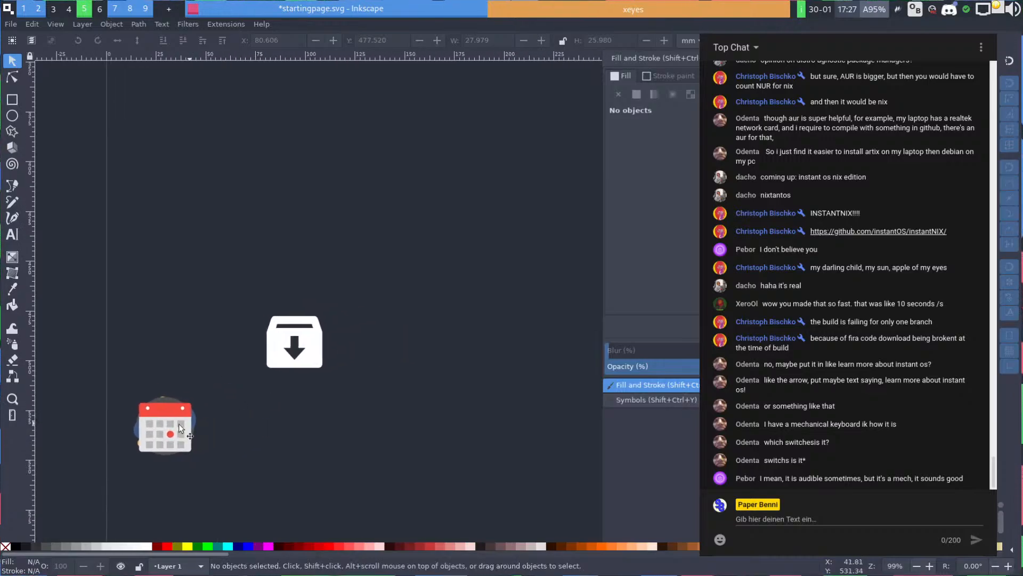
Move the calendar icon off the stack to the upper right of the package icon and rotate it slightly clockwise
drag(174, 421, 388, 280)
click(368, 283)
drag(383, 295, 403, 267)
click(376, 351)
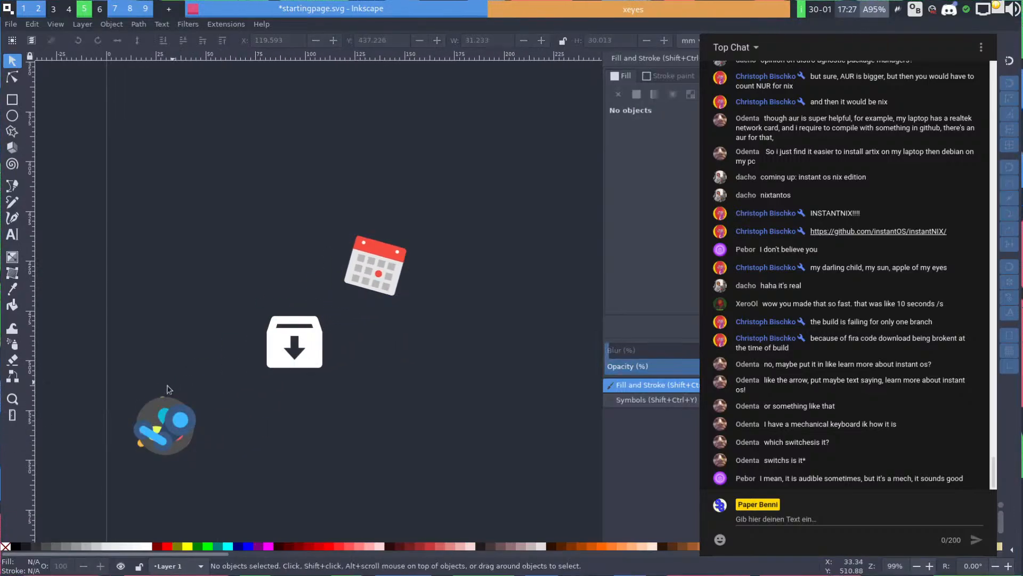
Move the Steam icon from the stack to the lower right of the package icon and rotate it clockwise
drag(177, 429, 420, 329)
click(389, 350)
drag(399, 355, 435, 378)
click(402, 383)
click(389, 367)
Shrink the calendar icon to about 16.9 mm wide and bring the calendar and Steam icons closer to the package icon
click(386, 272)
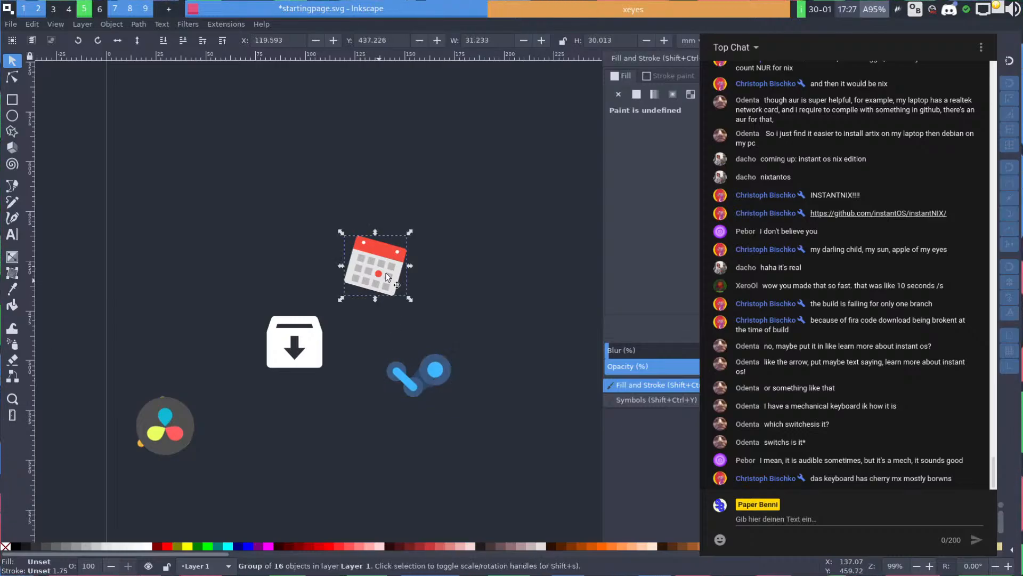
drag(413, 231, 343, 293)
click(376, 266)
click(377, 345)
drag(404, 384, 357, 395)
click(420, 342)
Move the DaVinci Resolve icon below the package icon, and place the Blender icon rotated and slightly reduced at its upper left
click(170, 423)
drag(170, 423, 259, 445)
drag(179, 404, 289, 260)
mouse_move(254, 289)
mouse_down()
mouse_move(255, 275)
mouse_move(244, 280)
mouse_up()
click(297, 286)
click(243, 273)
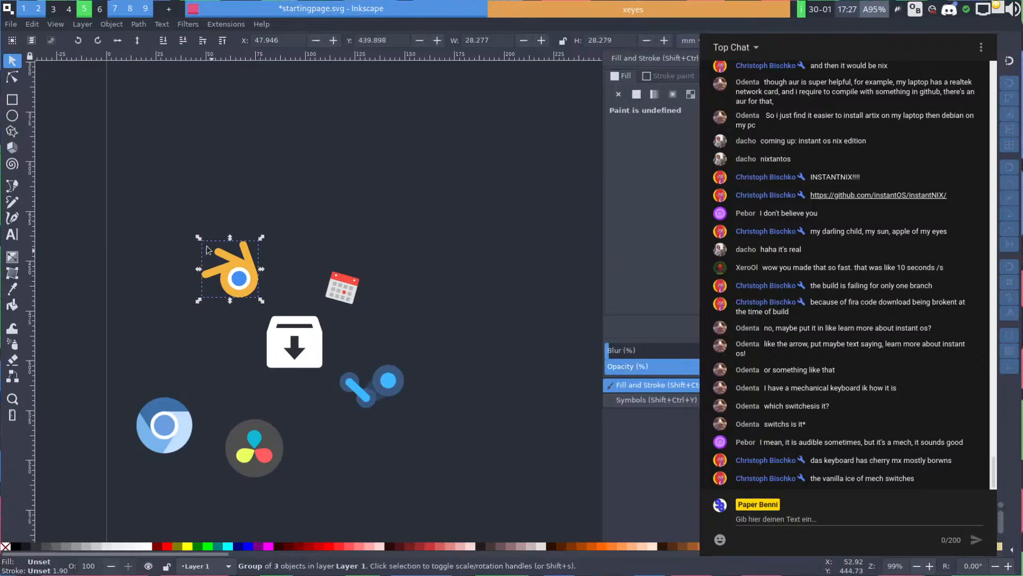
drag(199, 237, 203, 242)
click(341, 288)
click(238, 309)
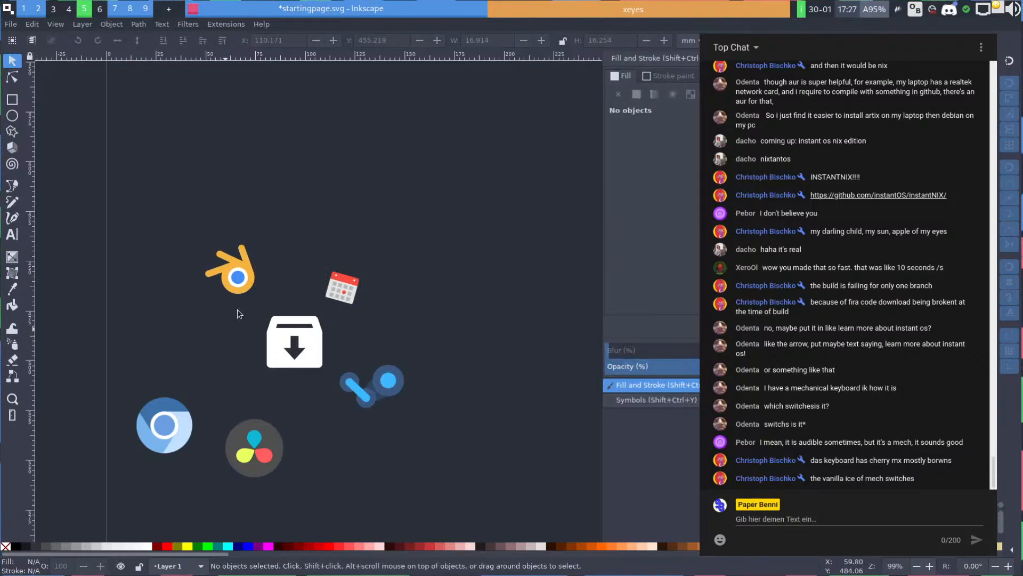
Draw a thin upright rectangle about 2.6 × 18.3 mm above the package icon, with cyan fill and no stroke
drag(248, 303, 257, 328)
scroll(258, 328, up, 1)
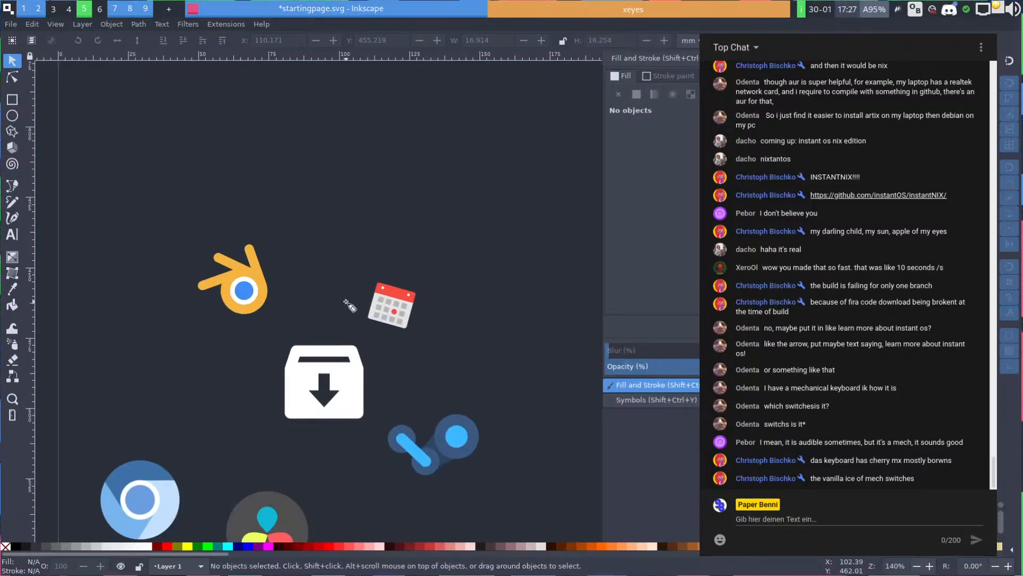
key(p)
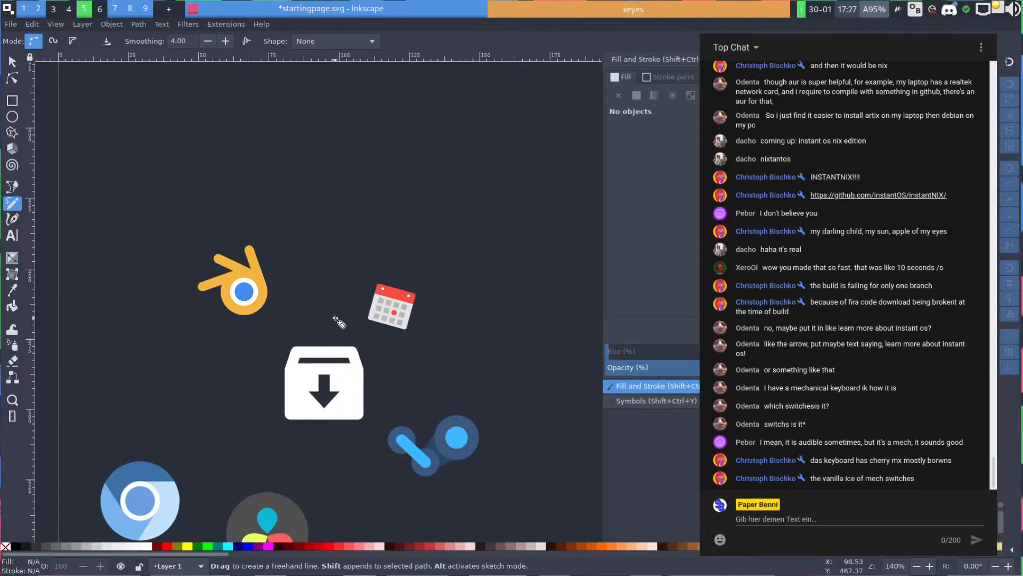
key(r)
drag(314, 272, 323, 324)
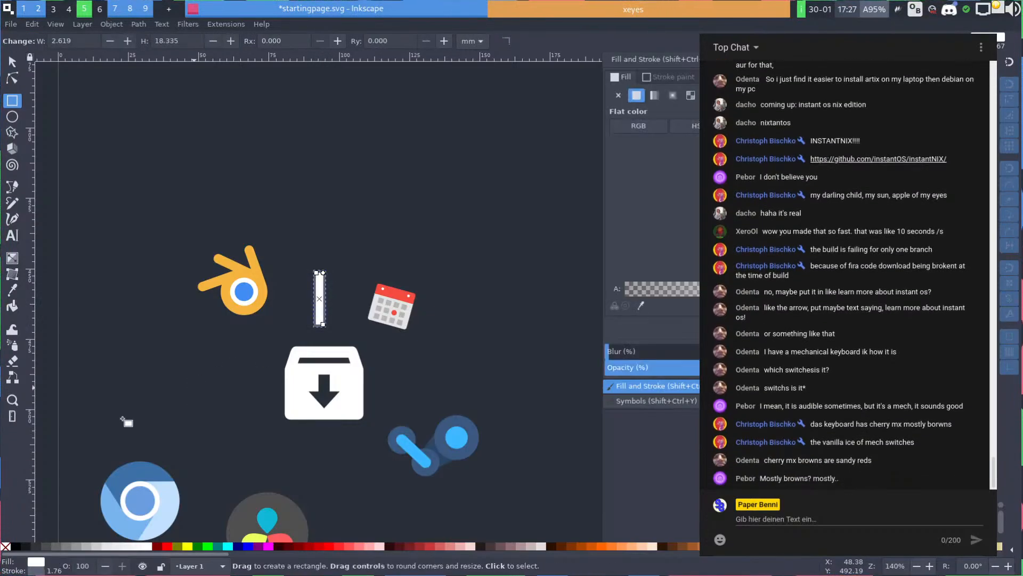
click(6, 546)
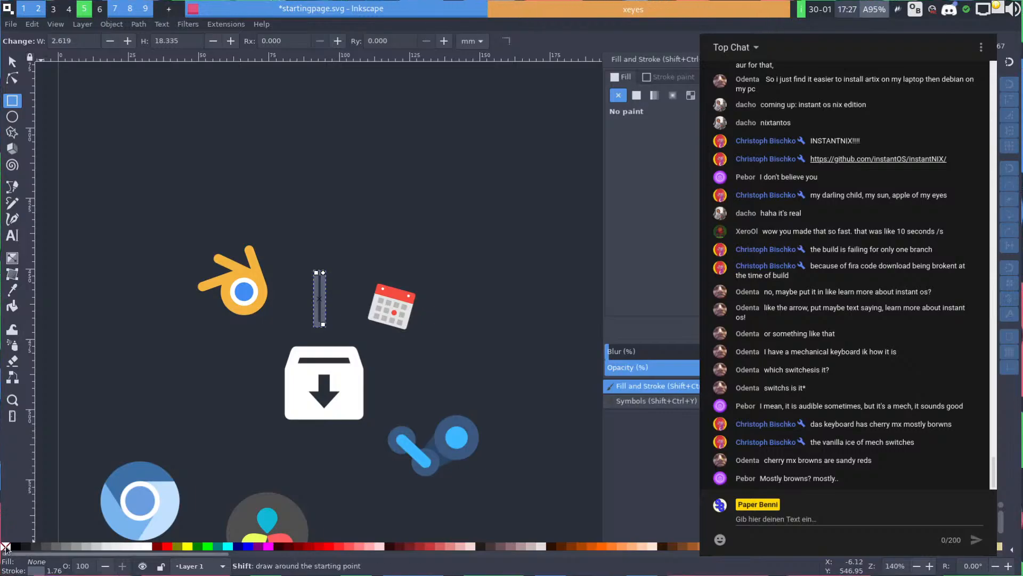
shift+click(6, 546)
click(228, 546)
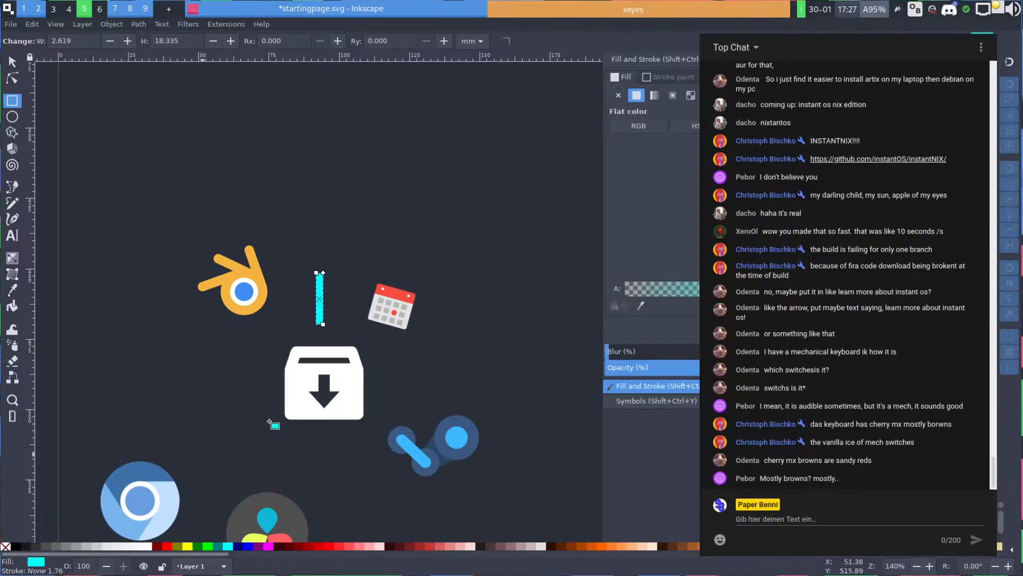
key(super+shift+v)
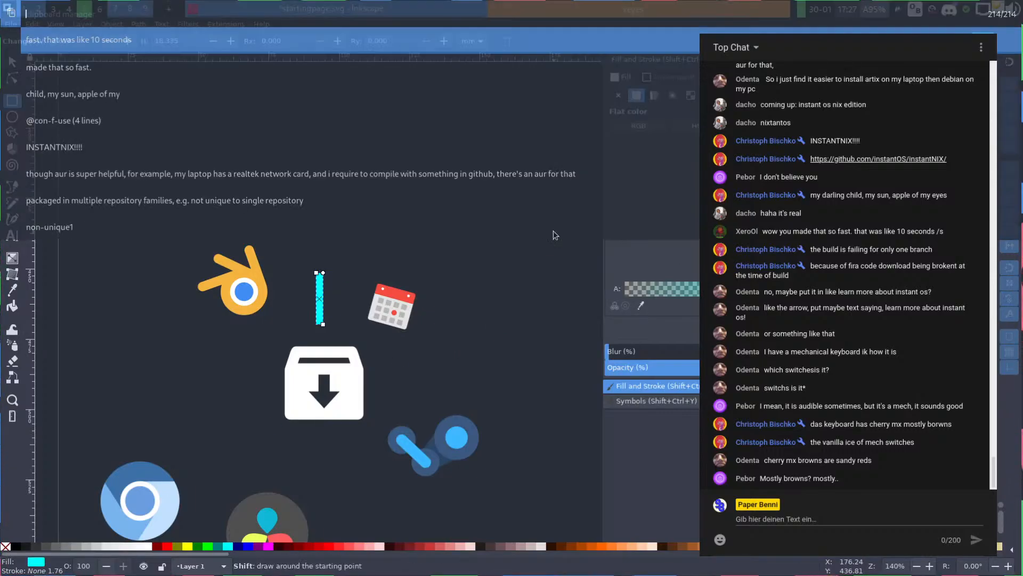
key(Escape)
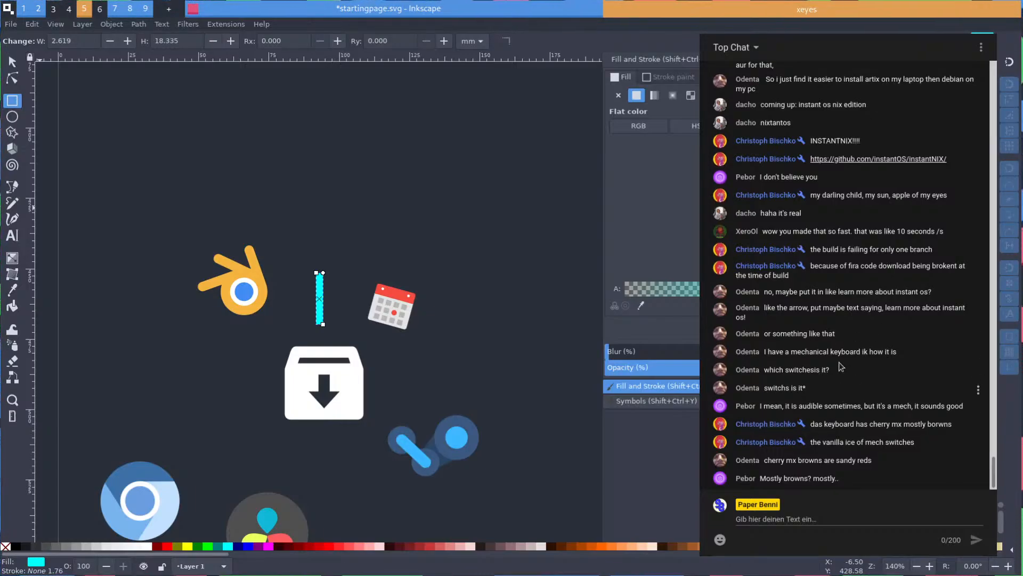
Read the chat messages about the instantNIX build and the Fira Code download
scroll(839, 249, up, 4)
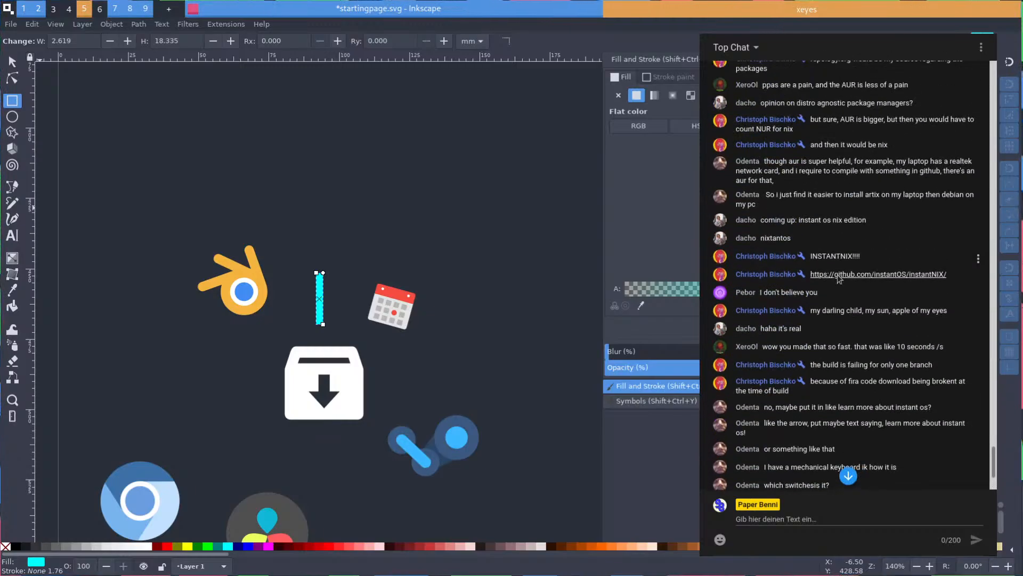
scroll(843, 281, down, 4)
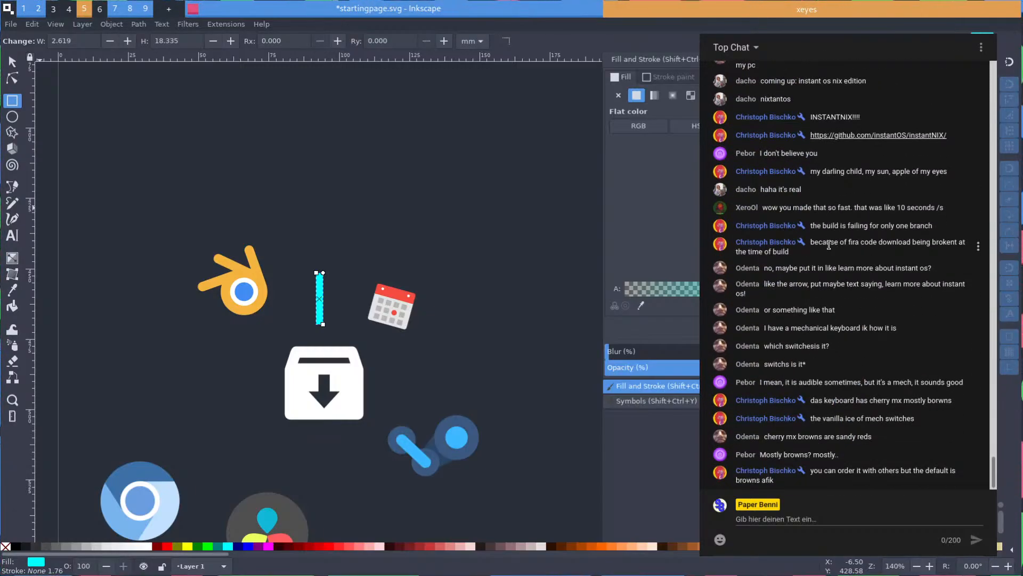
drag(830, 242, 943, 245)
click(943, 244)
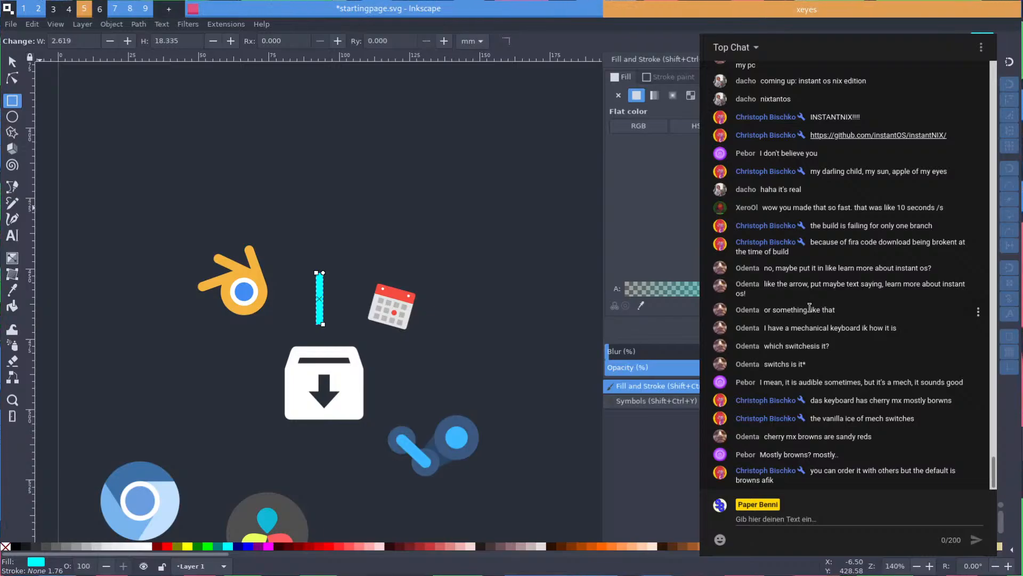
Read the chat messages discussing mechanical keyboards and Cherry MX switches
drag(775, 327, 872, 331)
click(872, 330)
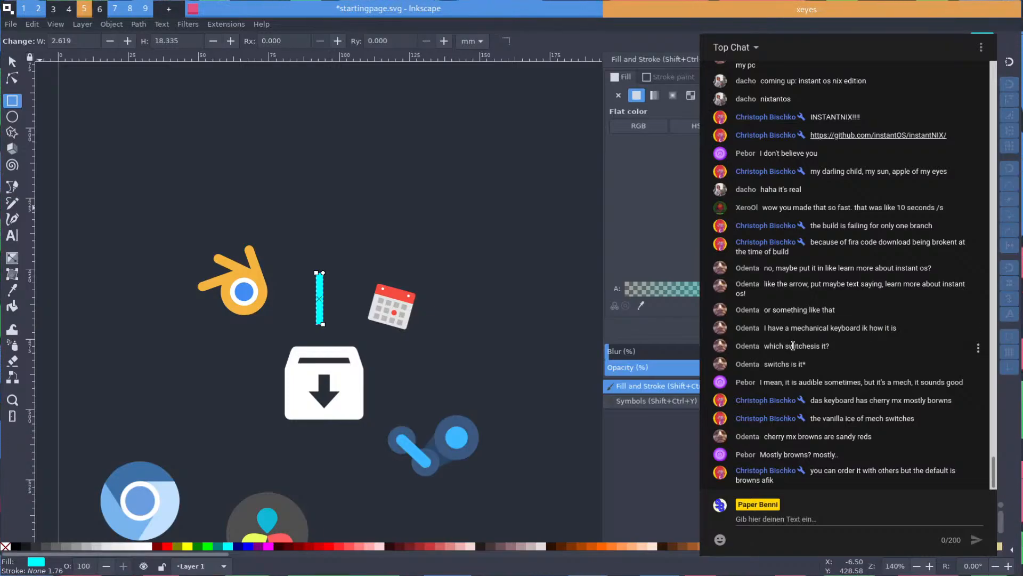
drag(786, 346, 829, 345)
click(829, 346)
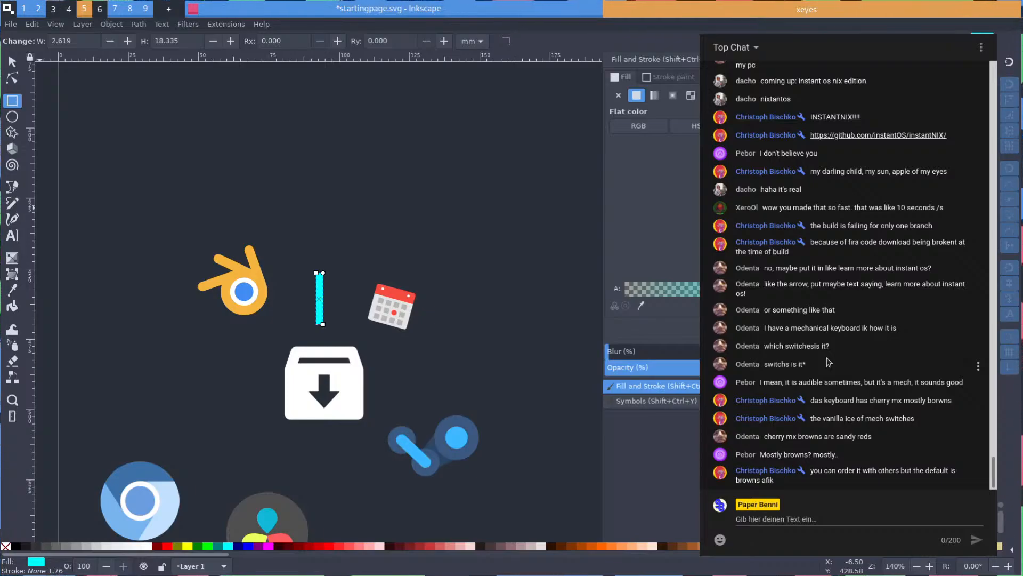
drag(850, 401, 927, 400)
click(851, 401)
double_click(838, 401)
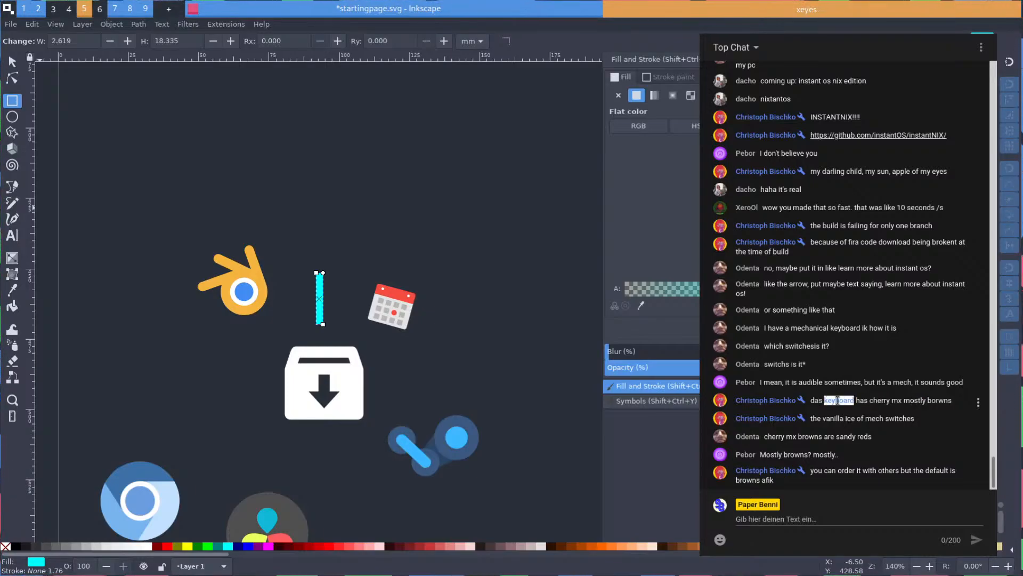
drag(838, 401, 926, 401)
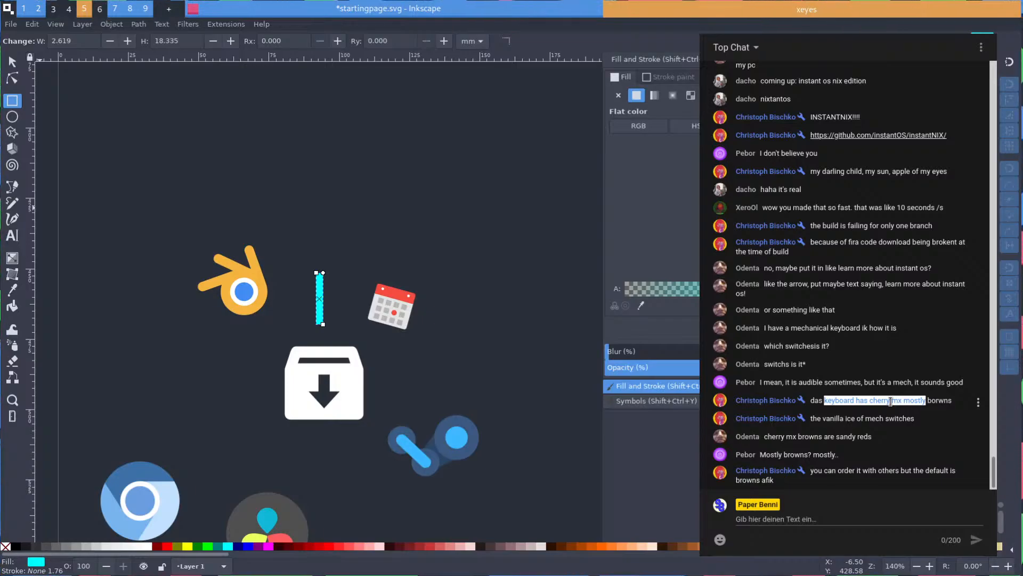
click(889, 401)
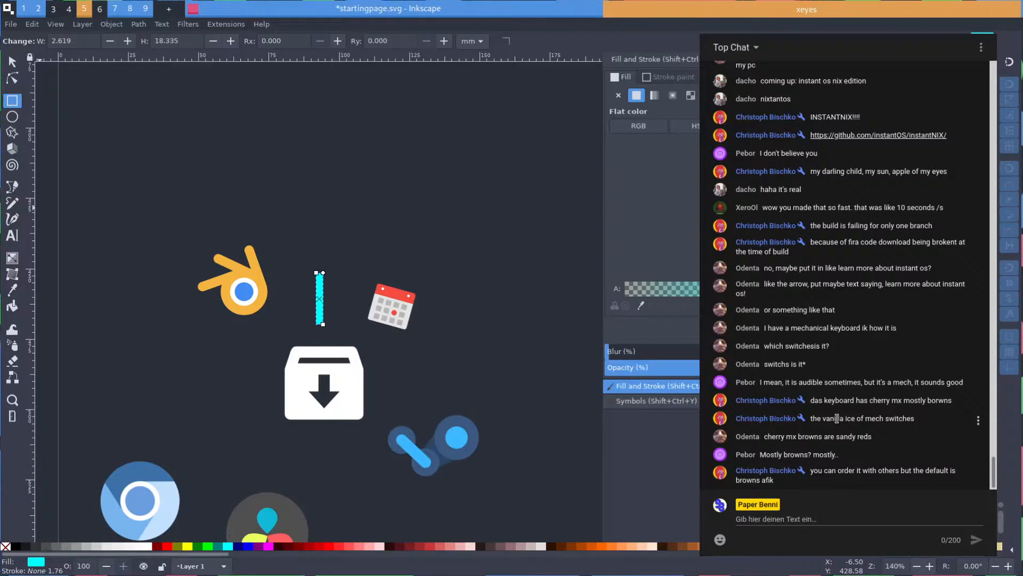
mouse_move(837, 418)
mouse_down()
mouse_move(867, 415)
mouse_move(849, 418)
mouse_up()
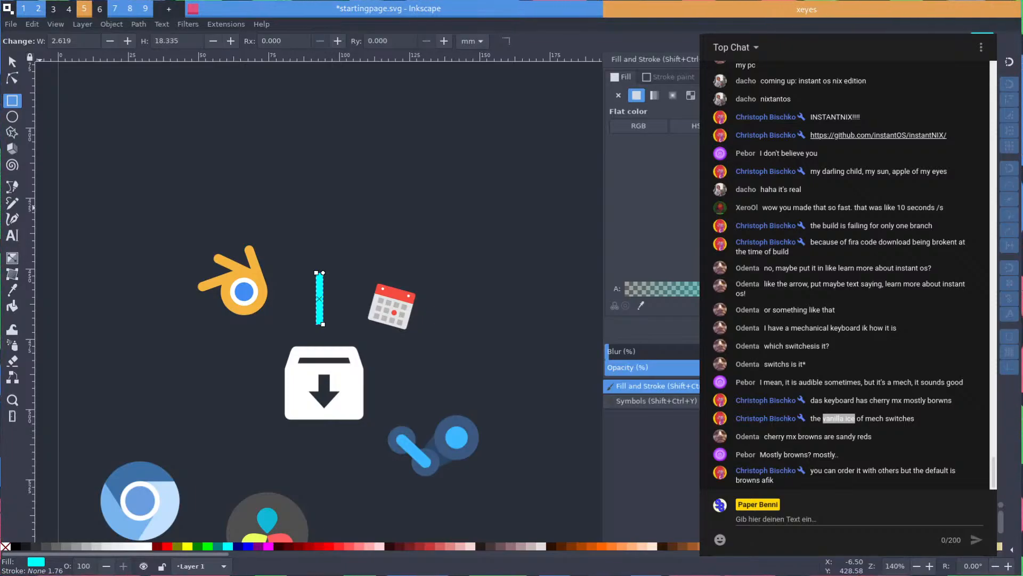
drag(0, 243, 0, 213)
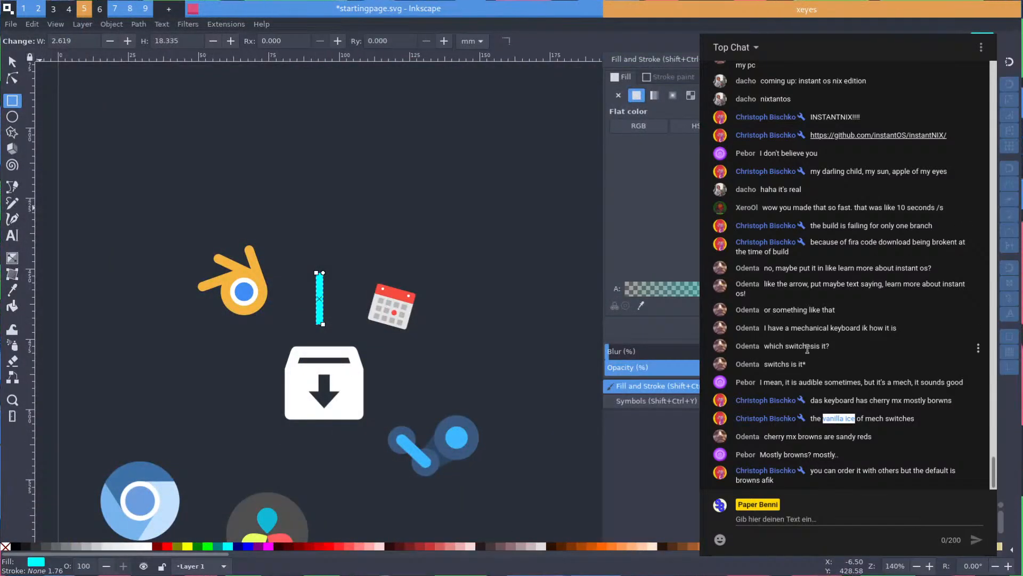
click(859, 470)
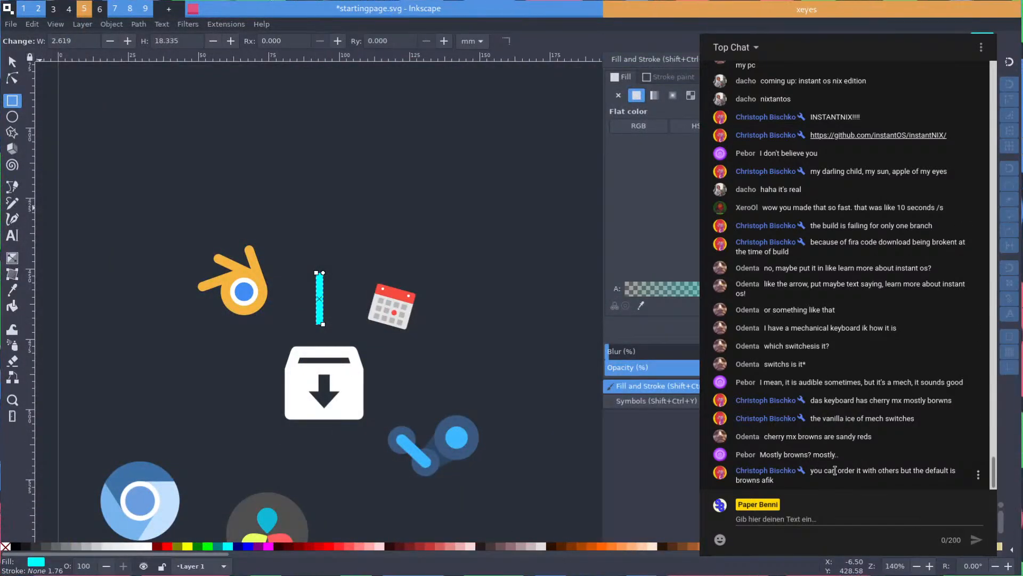
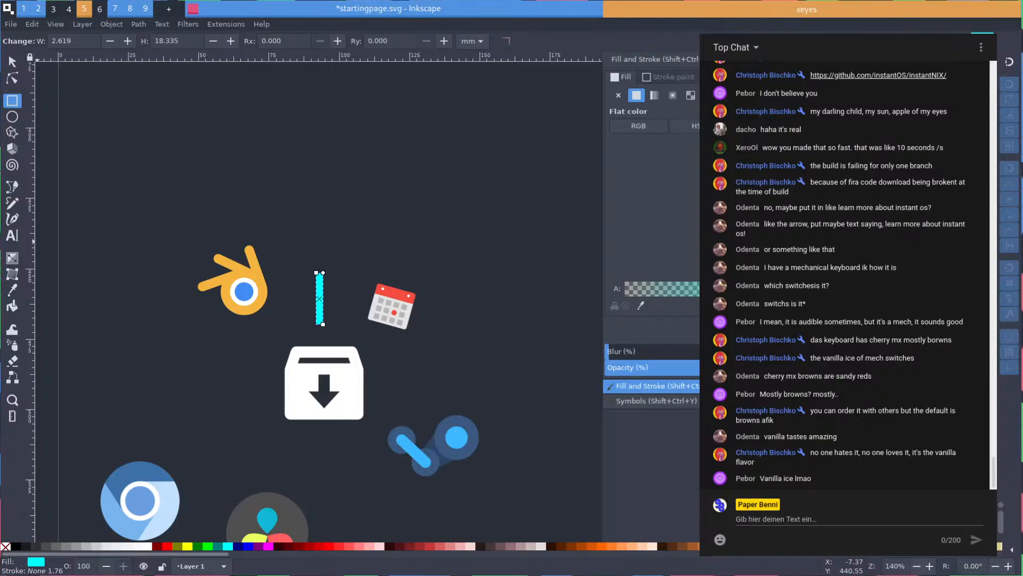
Change the fill of the thin upright rectangle above the package icon to blue
key(ctrl+v)
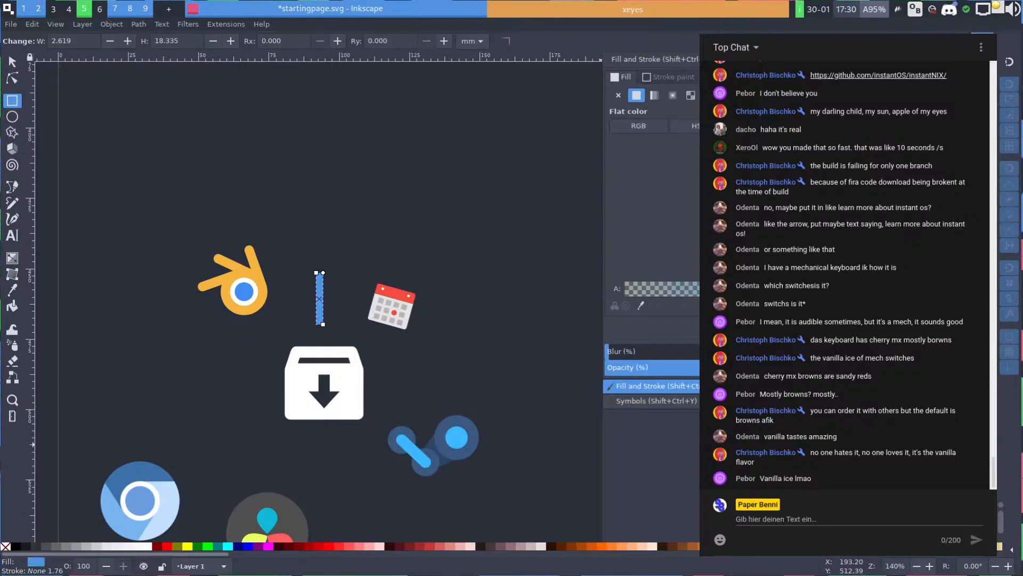
click(371, 258)
key(s)
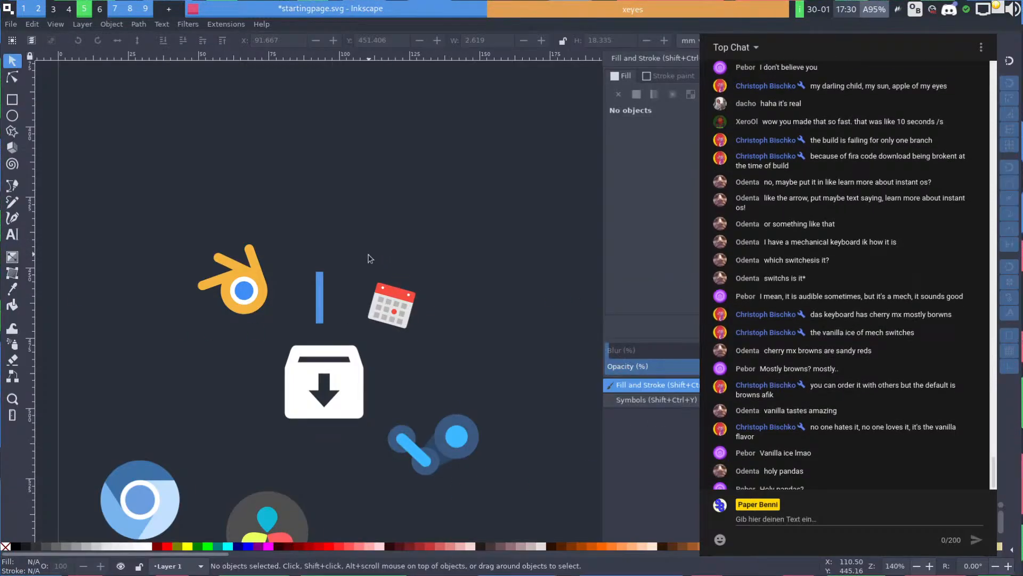
click(320, 291)
ctrl+scroll(326, 294, up, 2)
ctrl+scroll(295, 318, down, 4)
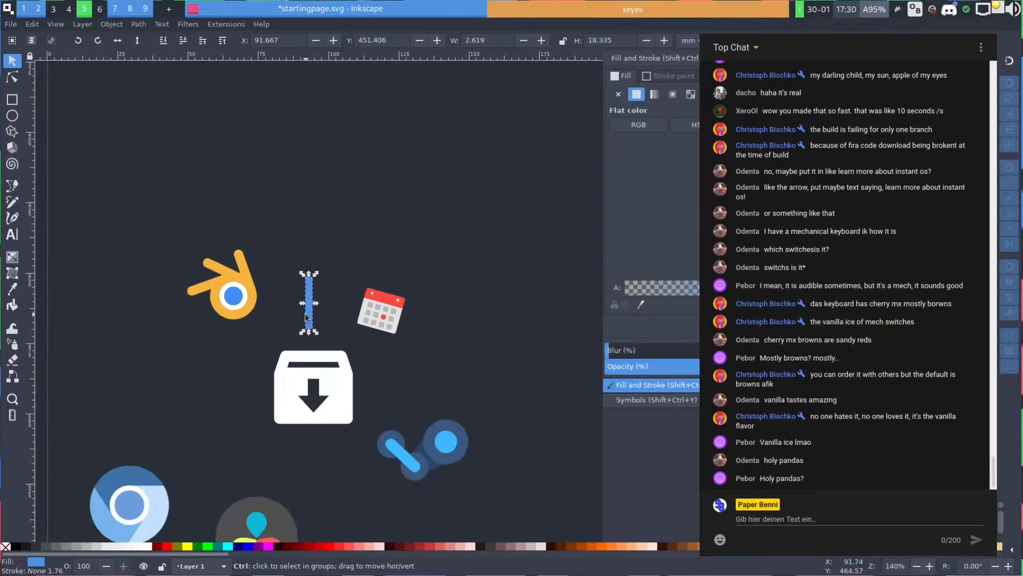
Shrink the Steam icon to about 17.5 × 11.7 mm and move it close beside the package icon
click(263, 434)
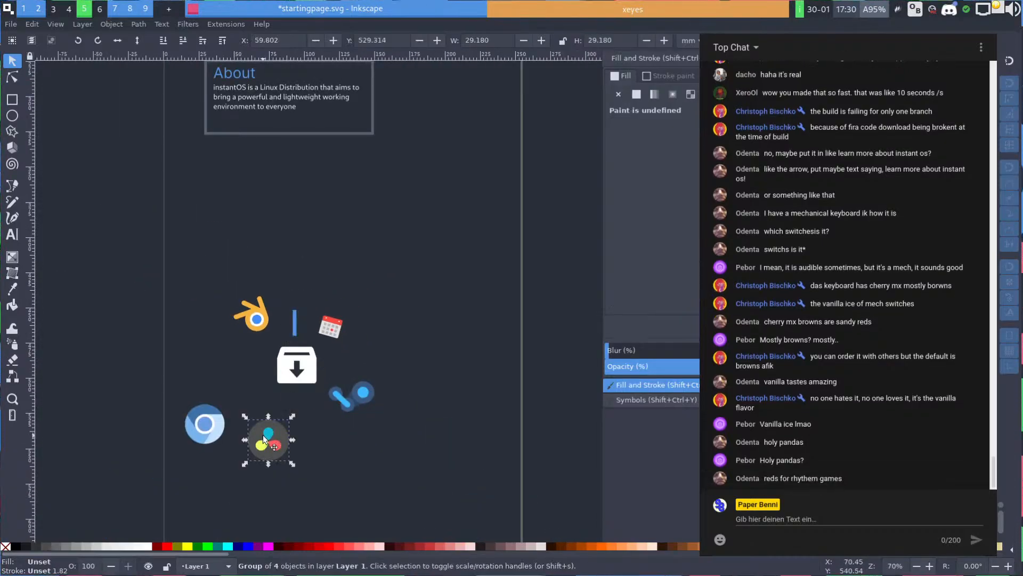
ctrl+scroll(264, 406, up, 2)
click(331, 327)
click(468, 399)
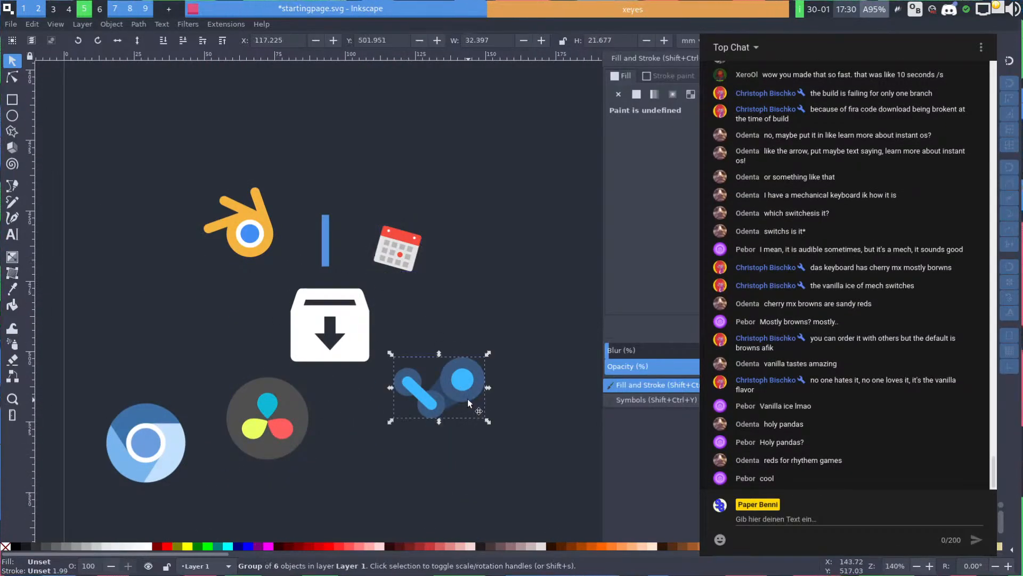
drag(487, 422, 470, 408)
drag(443, 385, 426, 351)
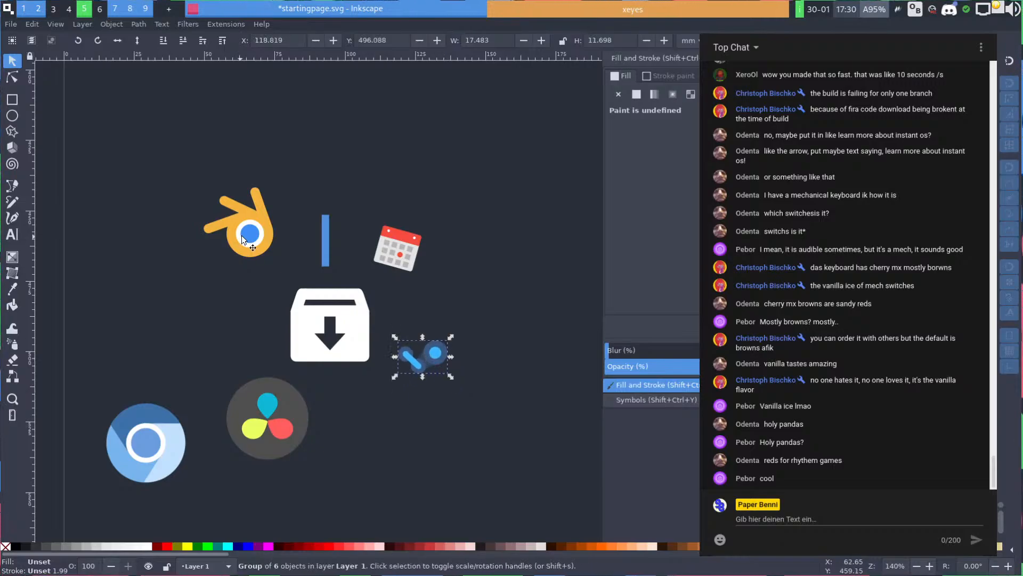
Reduce the Blender icon to about 18.5 mm wide, shrink the DaVinci Resolve icon, and place both closer to the package icon
click(247, 234)
drag(247, 234, 278, 256)
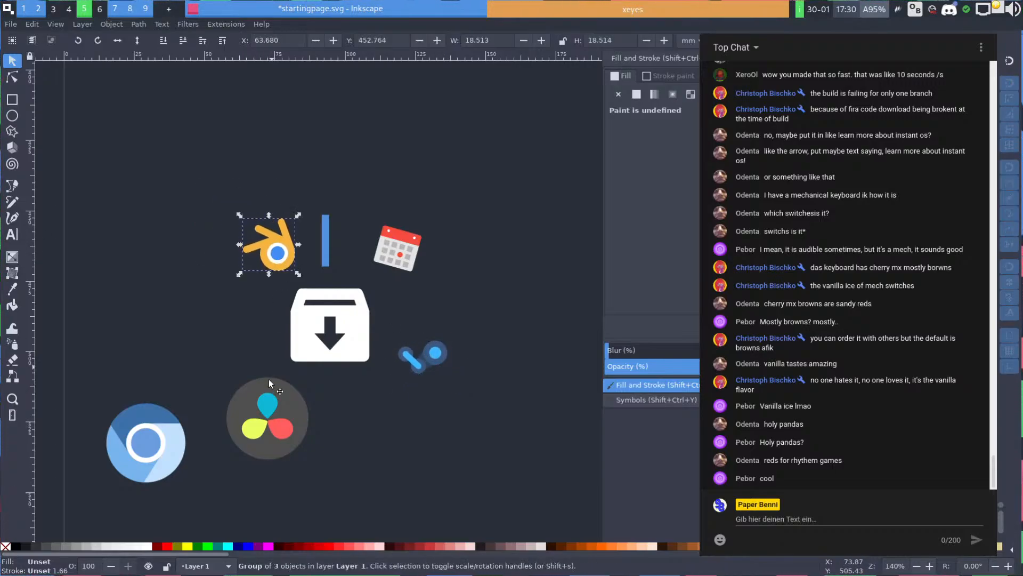
drag(250, 393, 221, 333)
drag(209, 368, 259, 387)
Delete the thin upright rectangle above the package icon
click(327, 254)
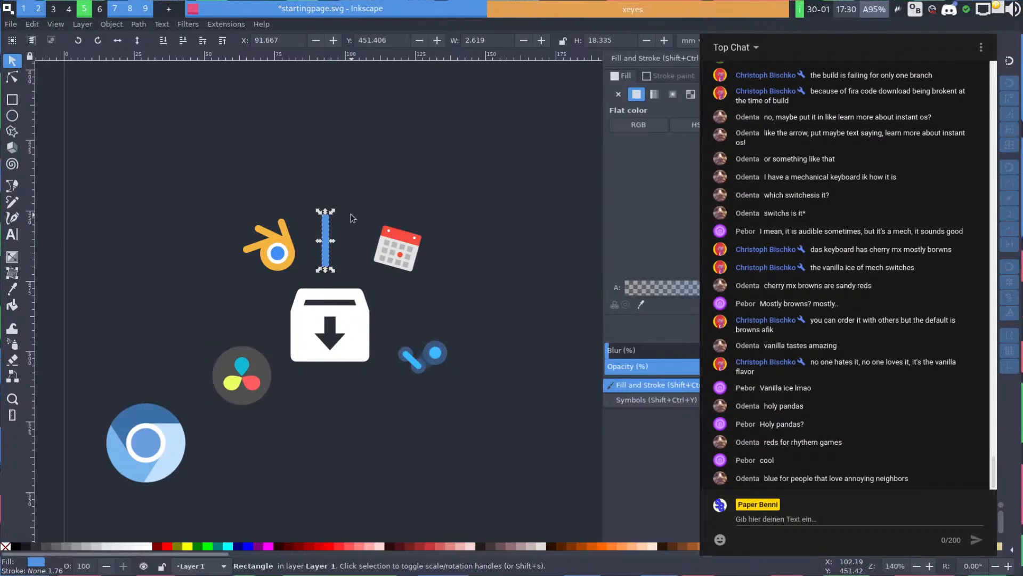
key(Delete)
key(p)
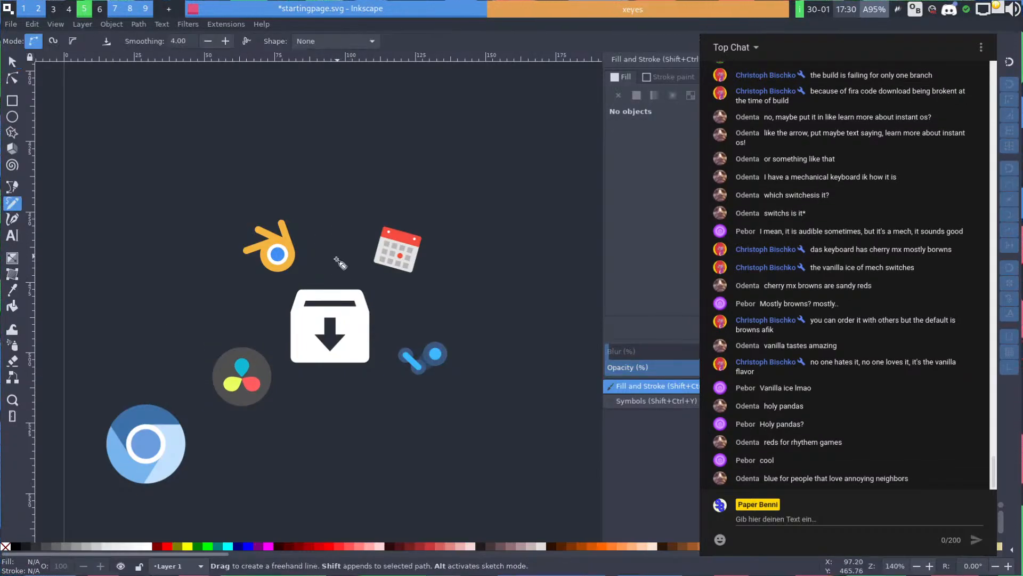
key(n)
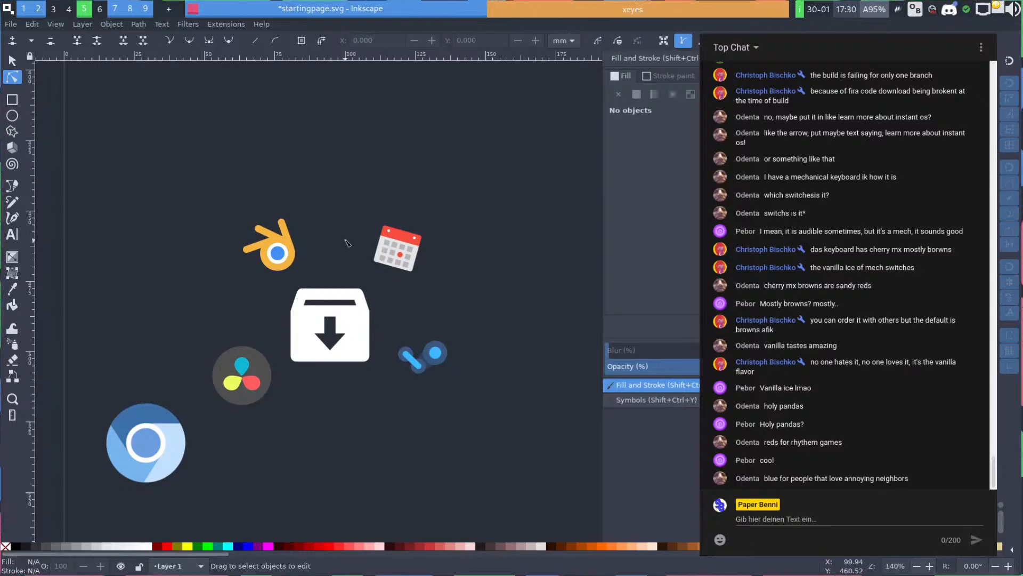
key(b)
click(325, 278)
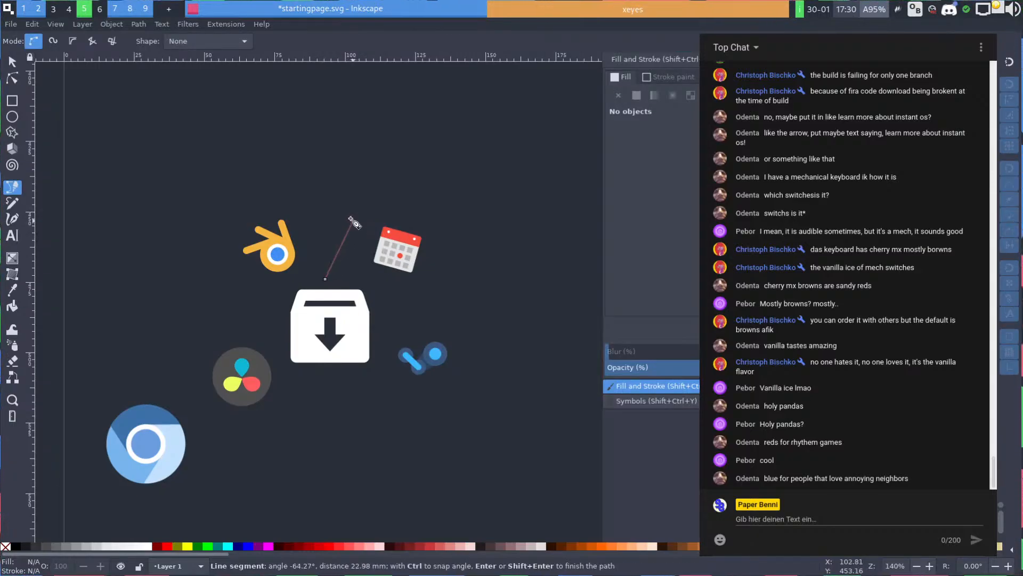
click(344, 211)
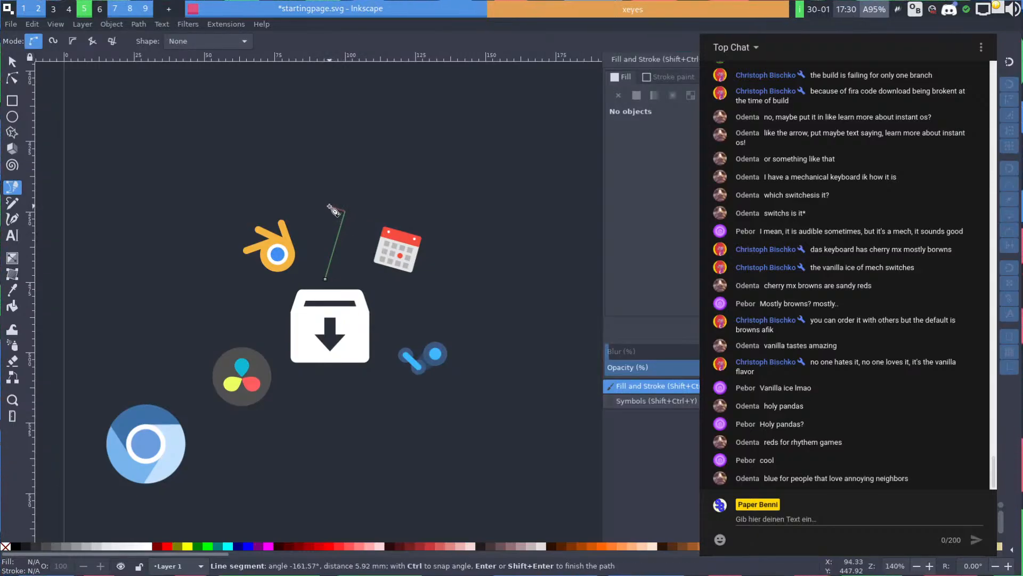
key(Escape)
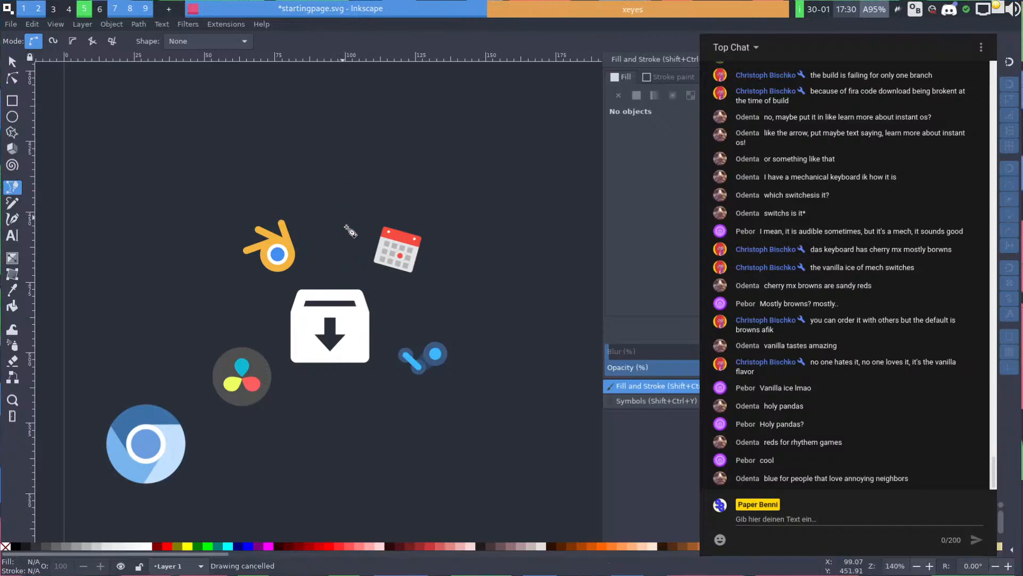
scroll(241, 287, up, 2)
click(232, 257)
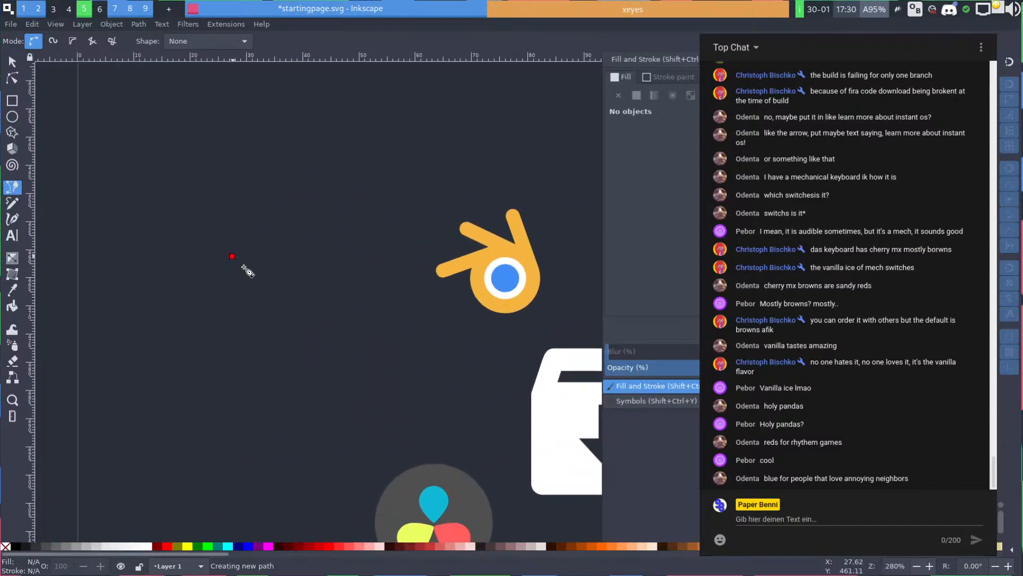
click(233, 321)
click(294, 321)
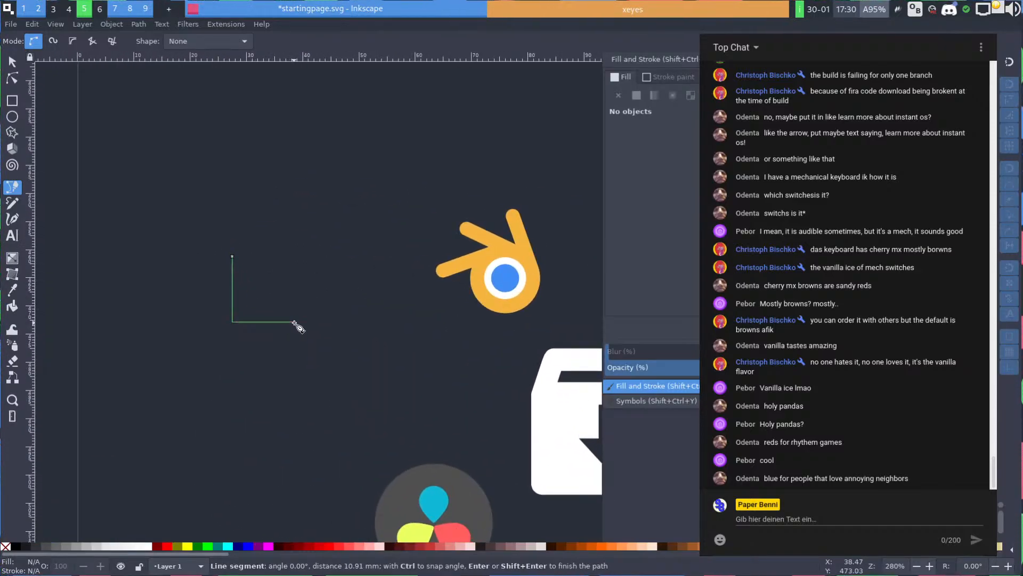
click(294, 391)
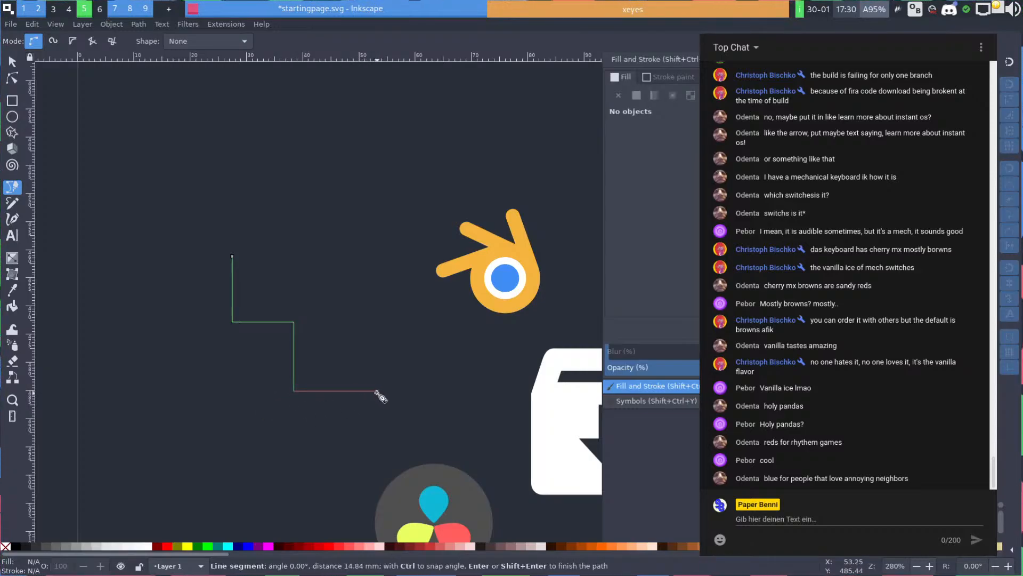
key(Escape)
key(s)
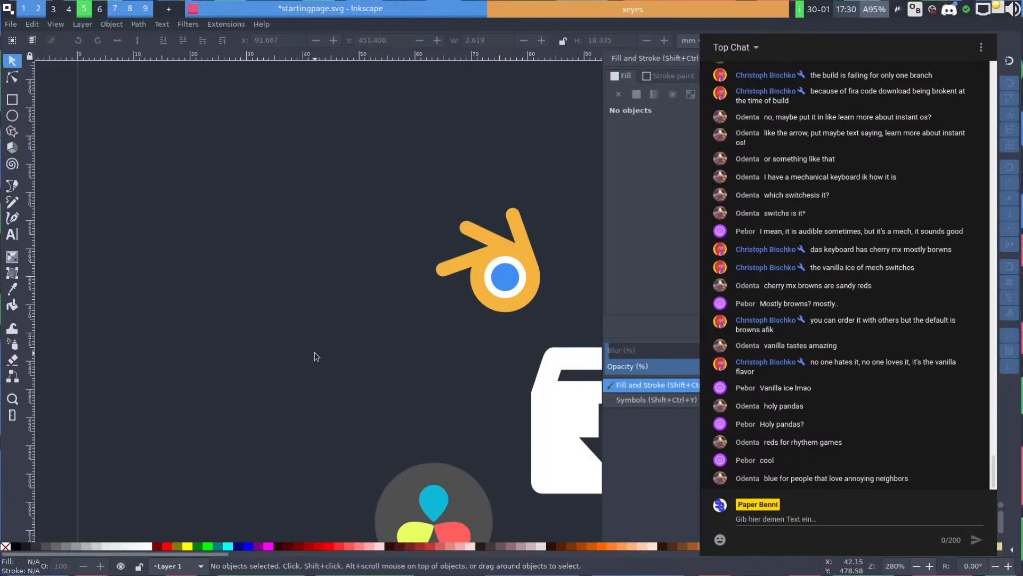
drag(314, 356, 362, 454)
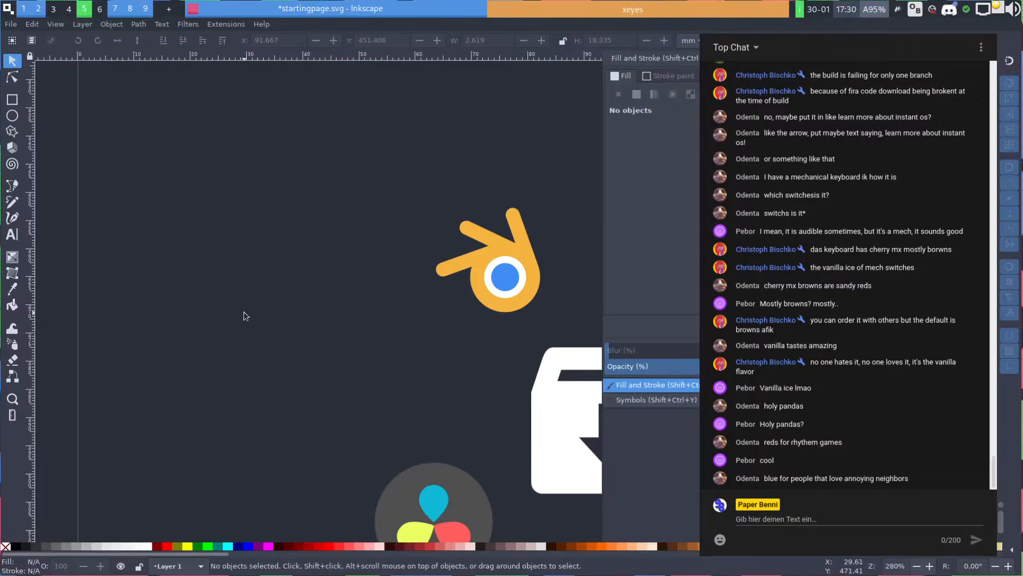
key(b)
click(182, 263)
click(182, 328)
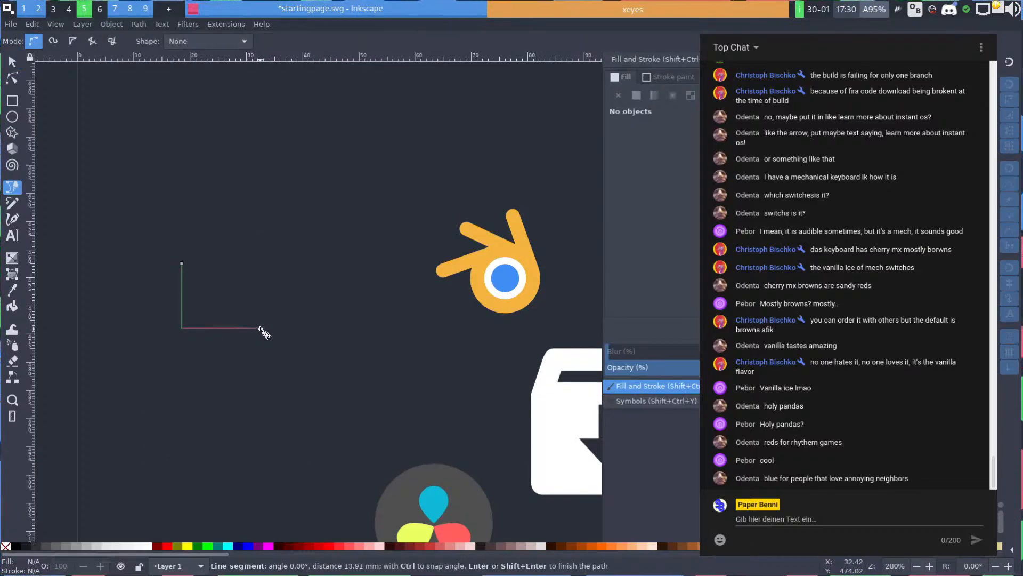
click(260, 329)
click(260, 389)
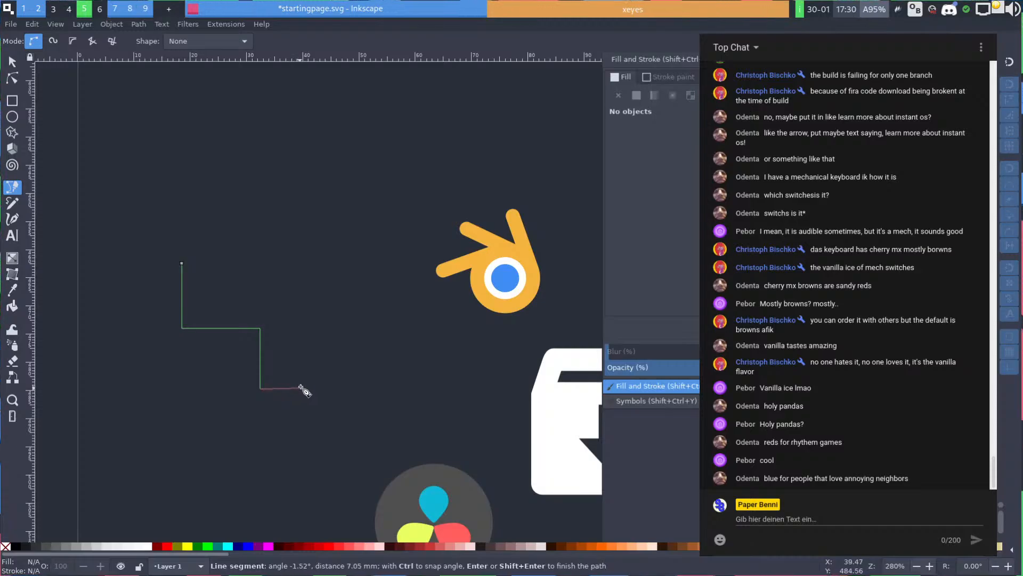
key(Return)
key(ctrl+z)
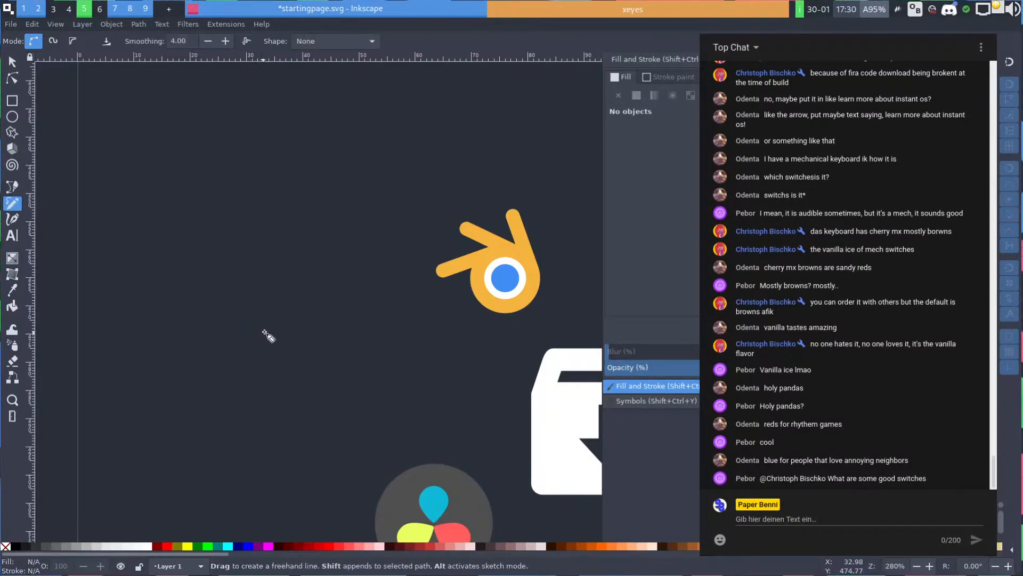
Draw an open stair-step path of four straight, right-angled segments, about 22.6 × 18.8 mm, beside the Blender icon with the Bezier tool
key(n)
key(b)
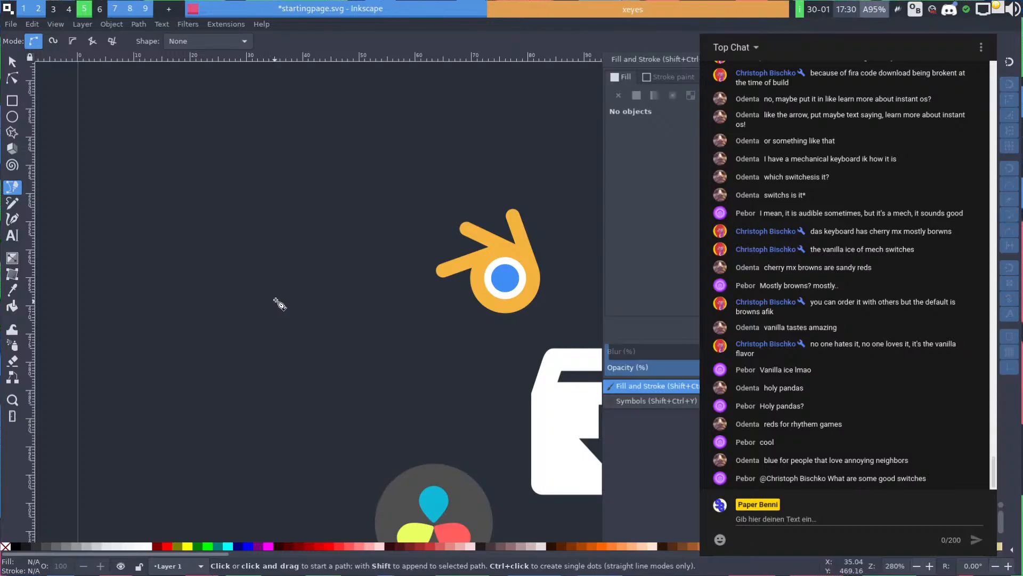
click(275, 300)
click(276, 356)
click(337, 356)
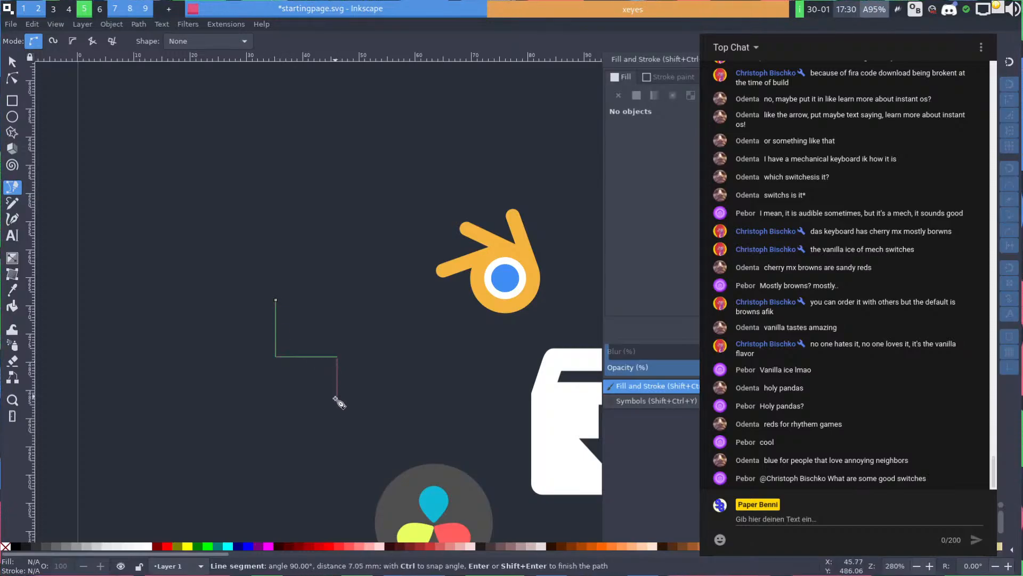
click(337, 404)
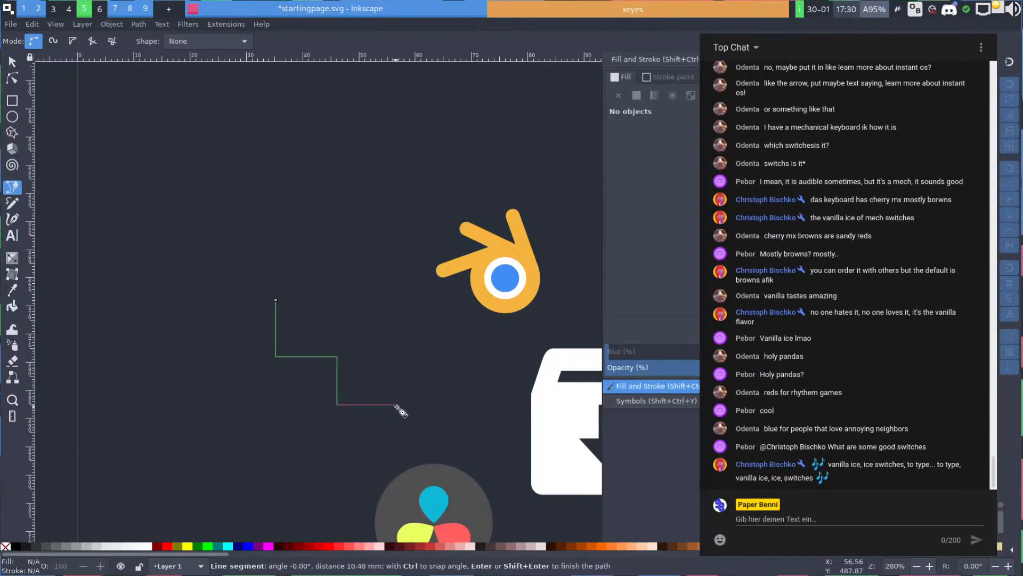
click(402, 405)
key(Return)
key(s)
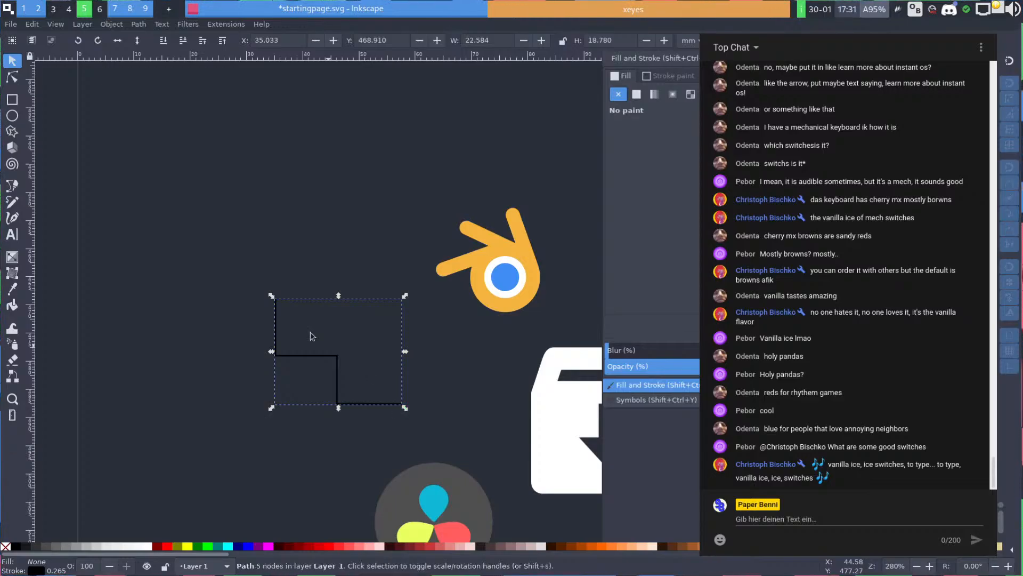
Set the stair-step path's stroke width to about 2.46 mm and its stroke colour to the copied blue
drag(461, 385, 324, 357)
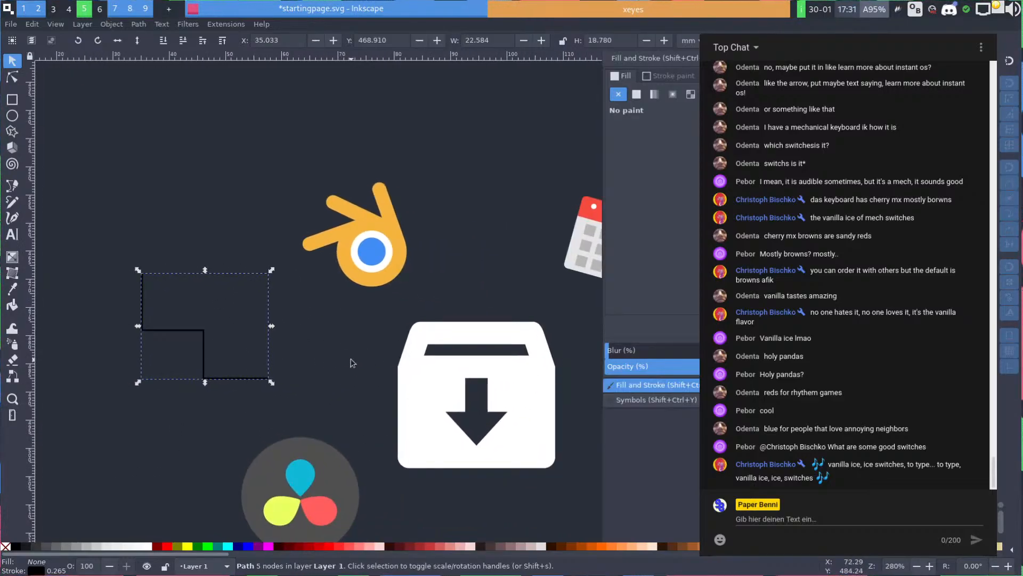
click(665, 77)
click(730, 75)
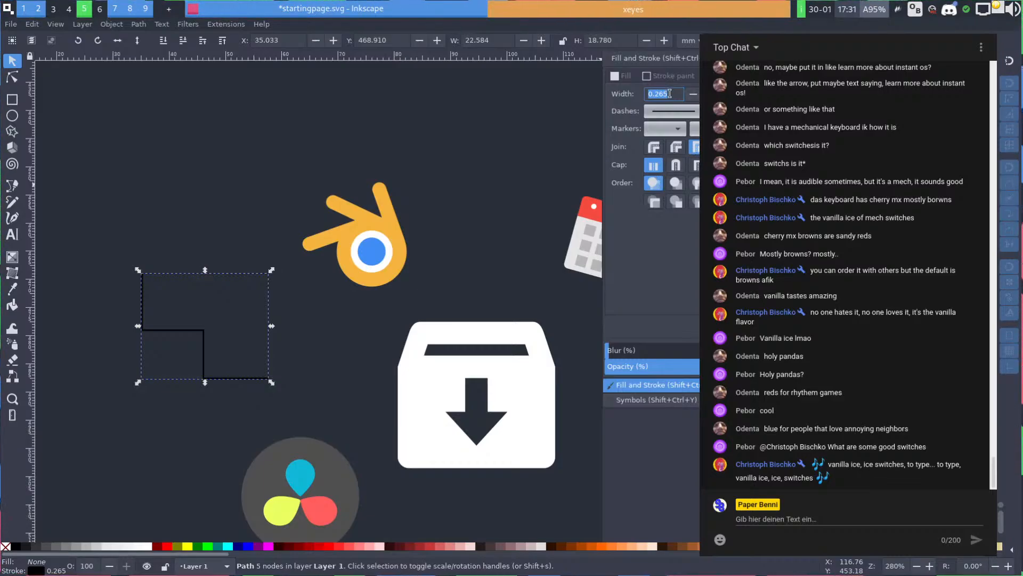
scroll(670, 94, up, 18)
scroll(669, 93, up, 6)
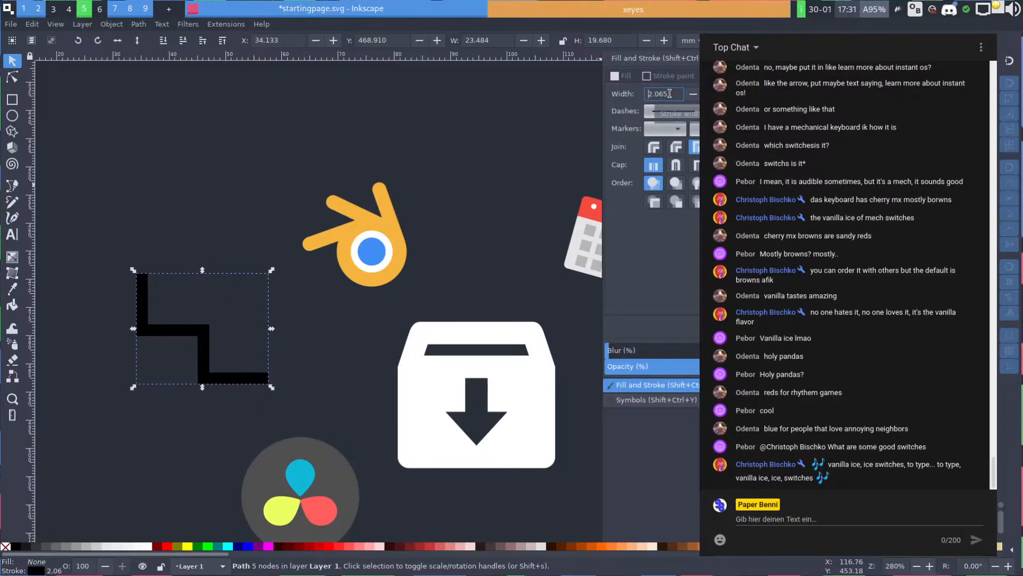
scroll(669, 93, down, 2)
click(673, 76)
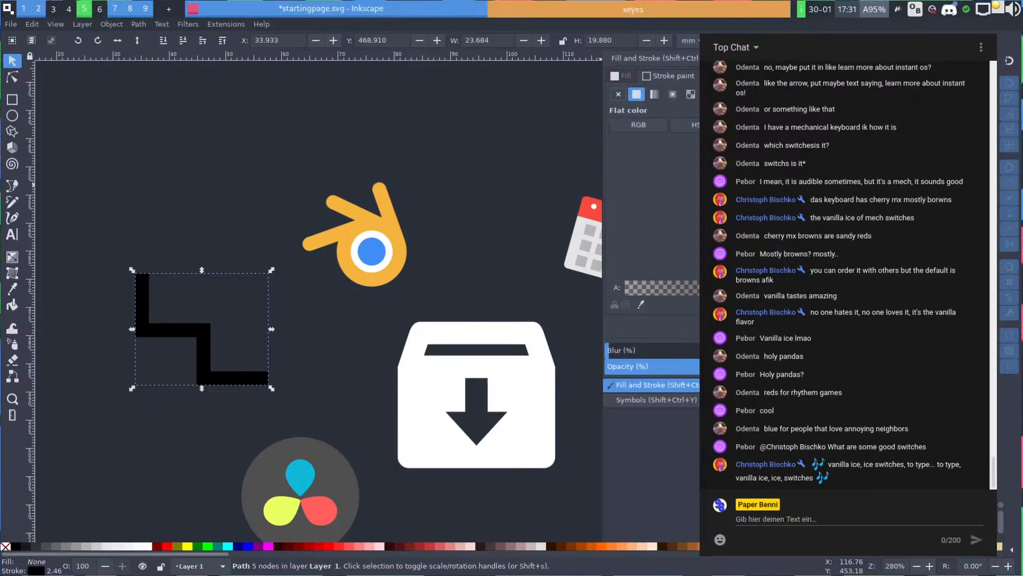
key(ctrl+v)
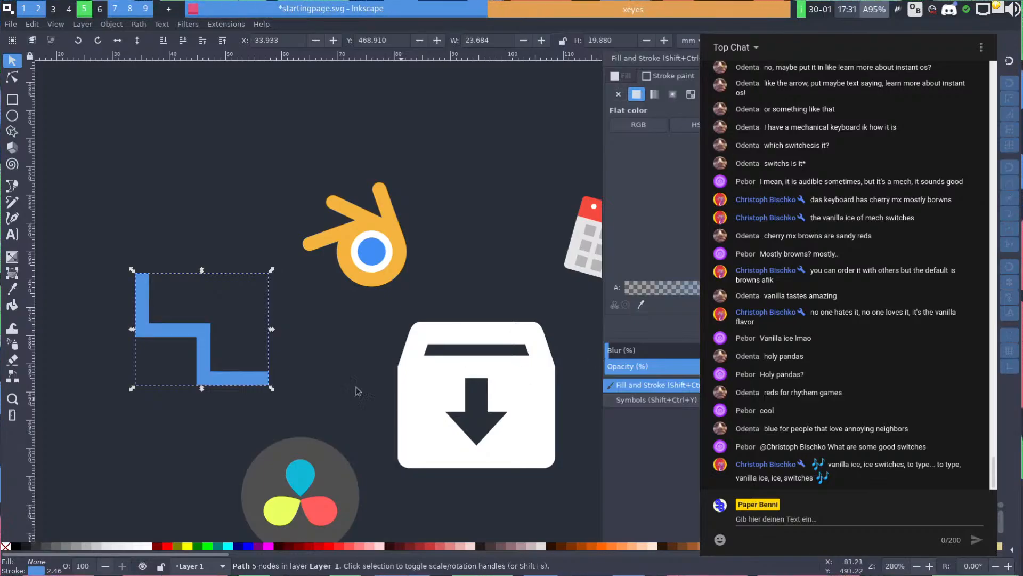
Move the blue stair-step path above the package icon and rotate it into an upright zigzag
drag(142, 275, 464, 140)
click(404, 156)
drag(460, 208, 463, 209)
click(532, 171)
scroll(507, 206, down, 3)
Shrink the blue zigzag above the package icon to about 9.7 × 26.2 mm, keeping its lower end near the icon
key(space)
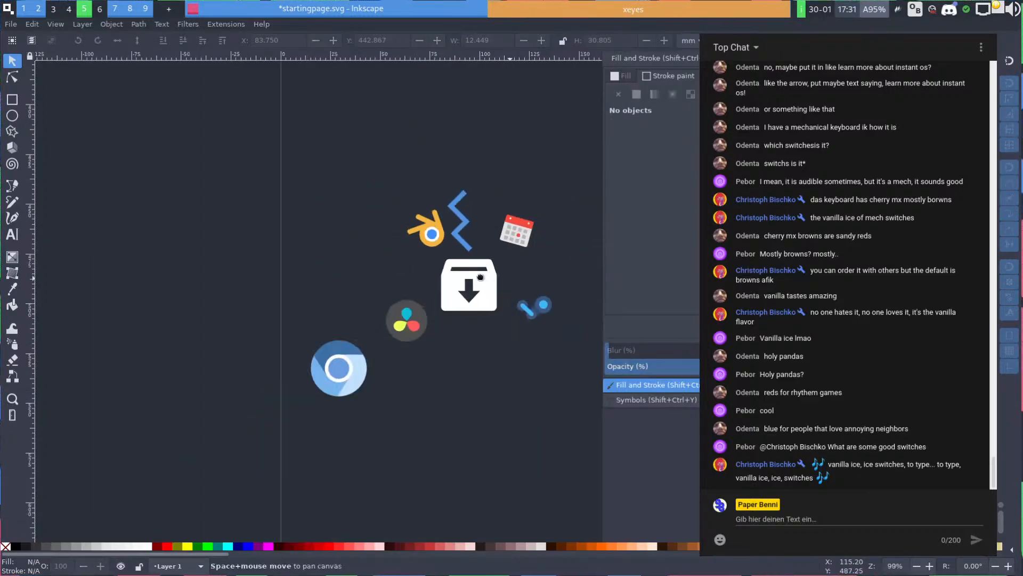
drag(479, 277, 359, 277)
scroll(351, 236, up, 2)
key(b)
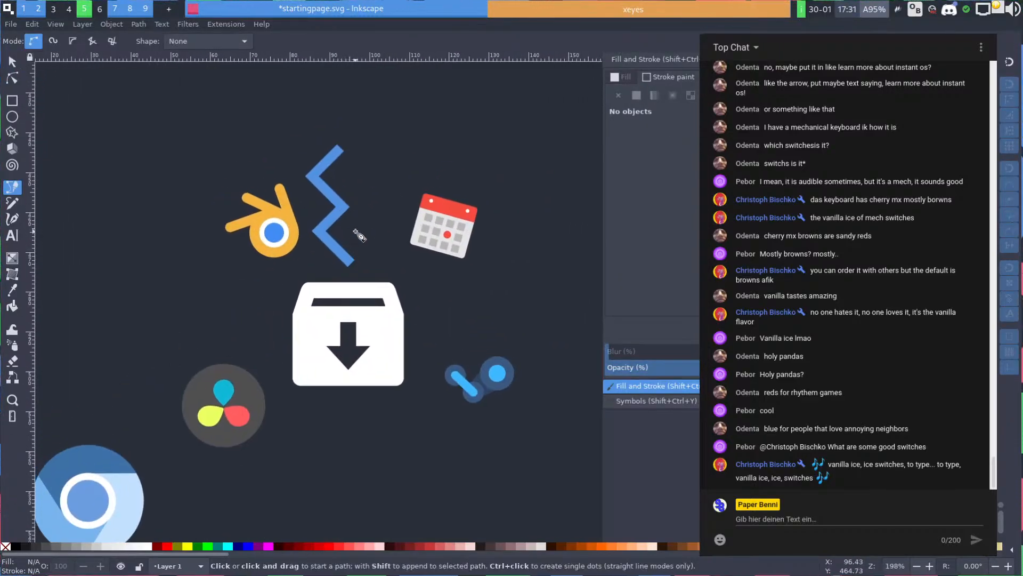
key(s)
click(325, 223)
drag(357, 141, 376, 166)
click(342, 169)
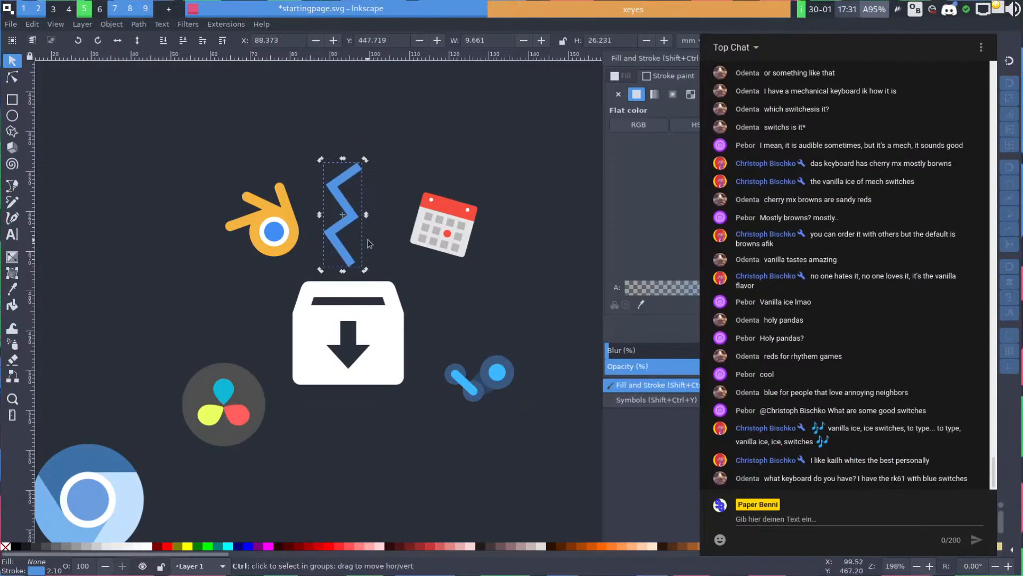
Duplicate the blue zigzag and place the copy beside the calendar icon, rotated nearly horizontal and shrunk to about 17.5 × 10.5 mm
key(ctrl+d)
drag(350, 215, 464, 272)
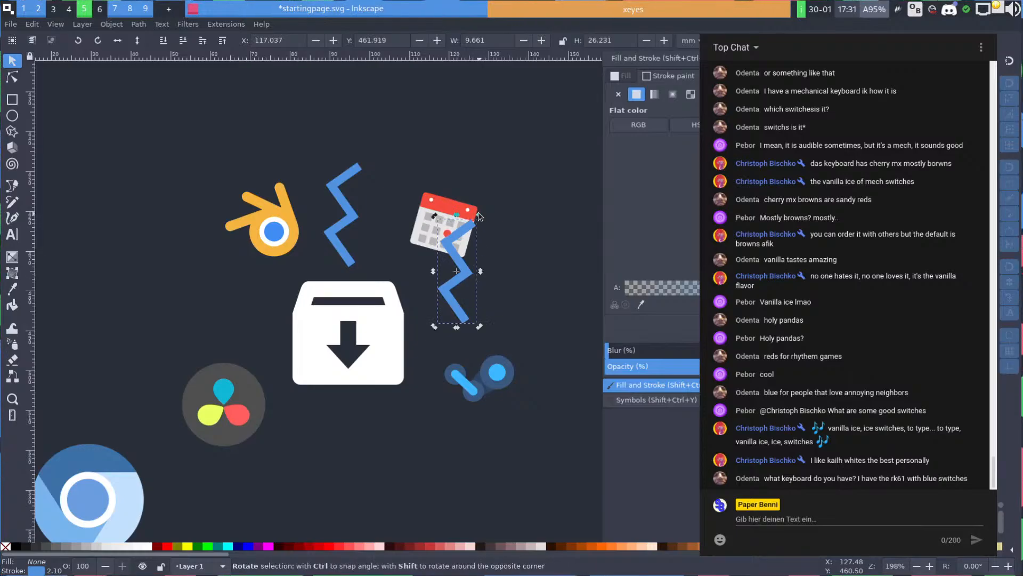
drag(479, 215, 519, 255)
click(498, 322)
Move the upright zigzag slightly higher above the package icon and shrink it to about 8.8 × 23.9 mm
key(space)
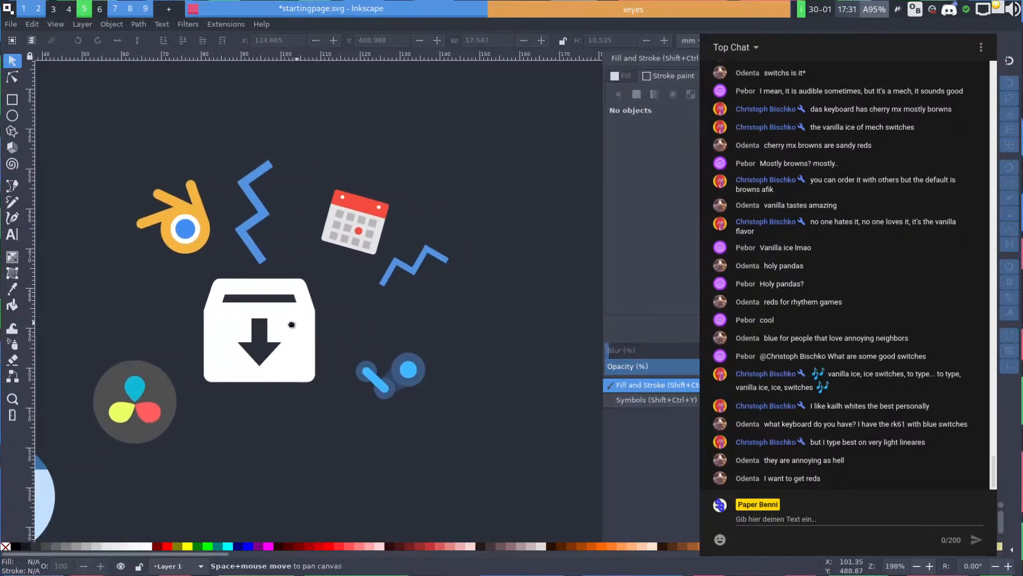
scroll(309, 316, down, 1)
key(space)
scroll(452, 295, down, 1)
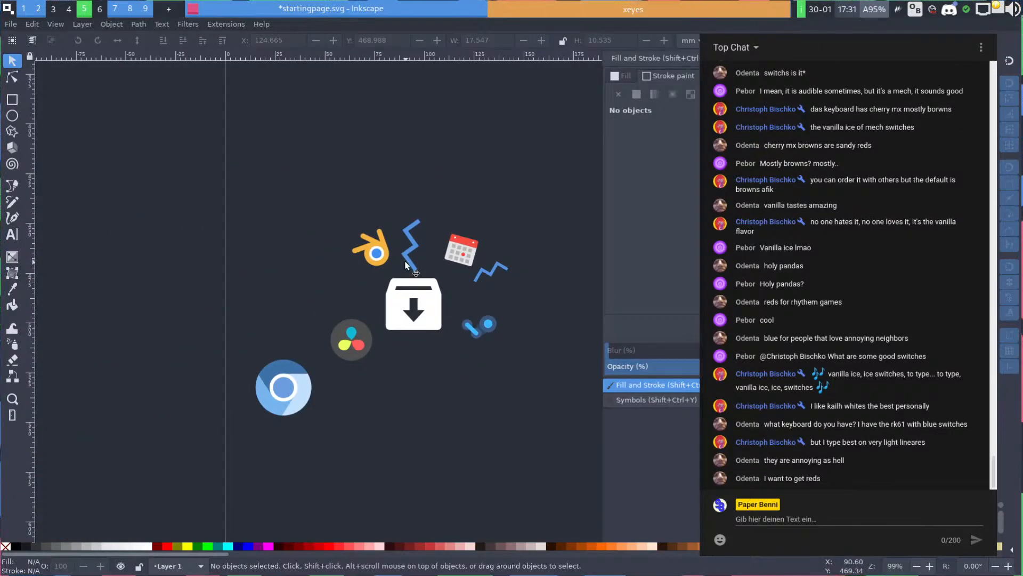
drag(405, 260, 407, 248)
drag(422, 207, 420, 209)
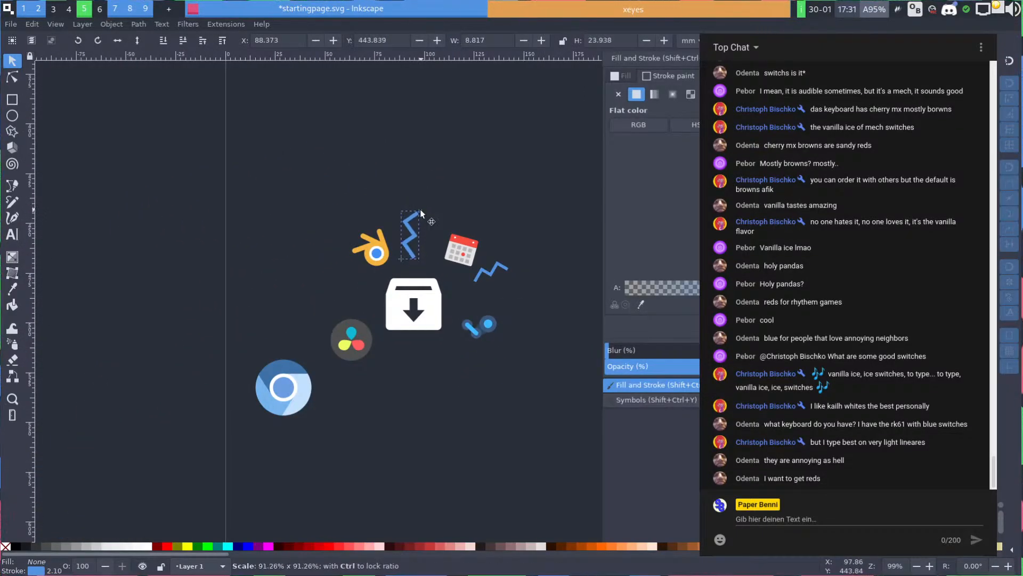
key(Escape)
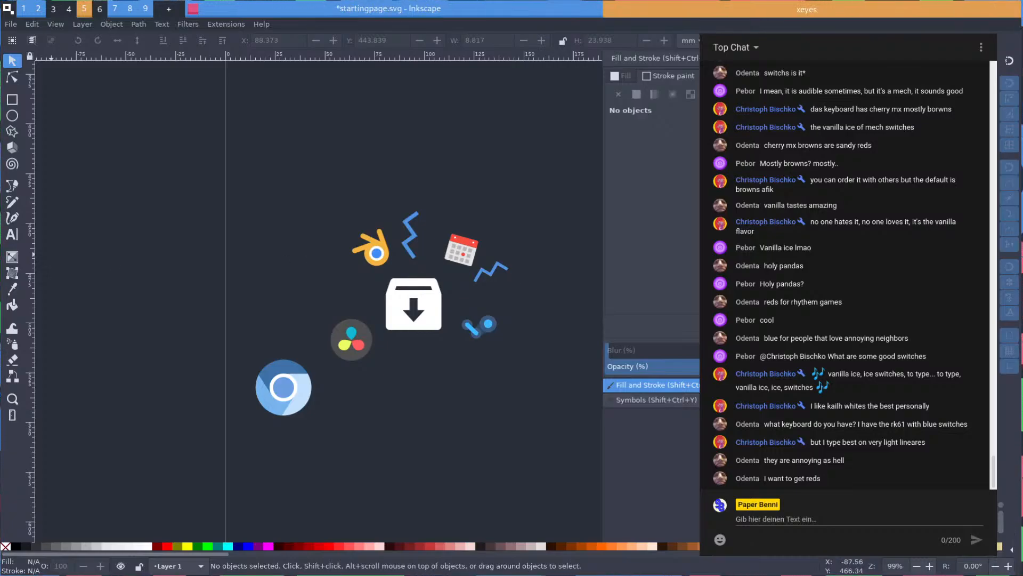
Read the recent live-chat messages about keyboard switches
drag(418, 170, 472, 195)
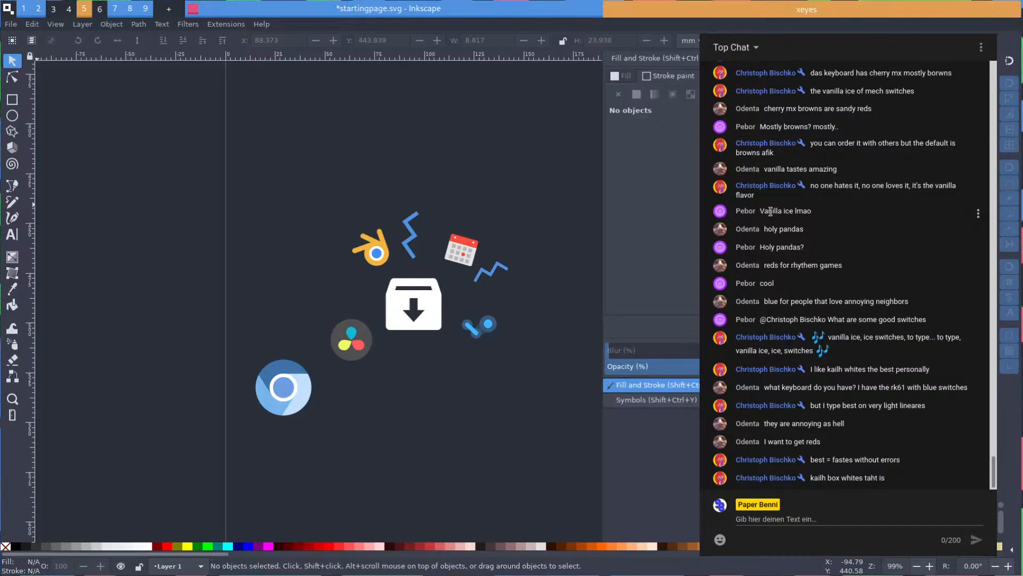
triple_click(772, 246)
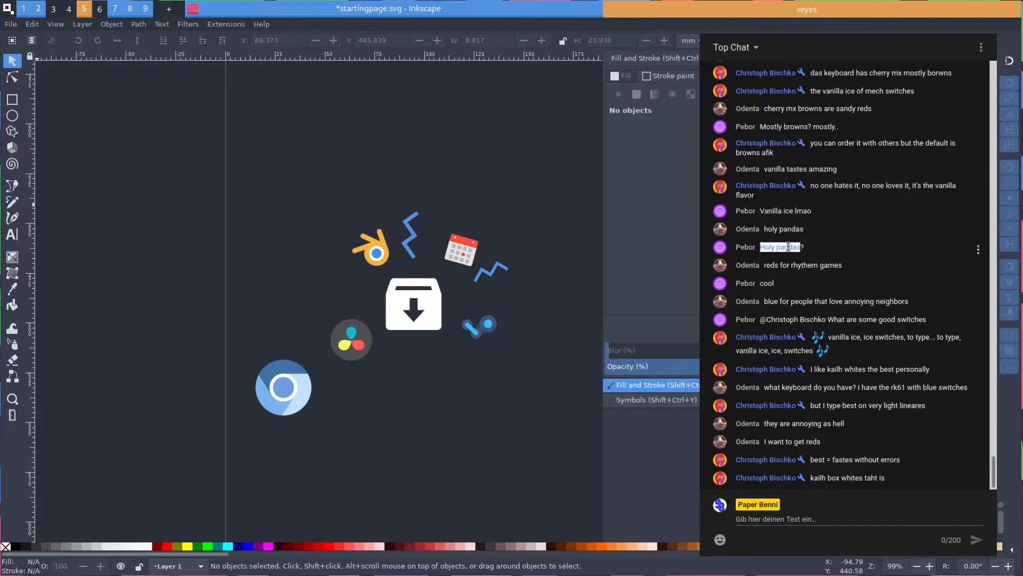
click(782, 265)
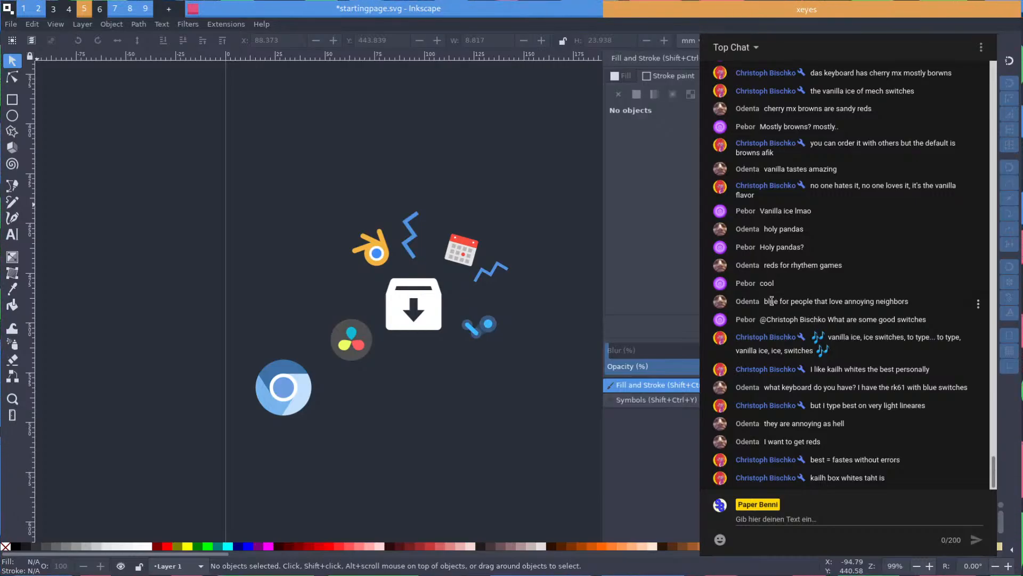
drag(772, 302, 884, 300)
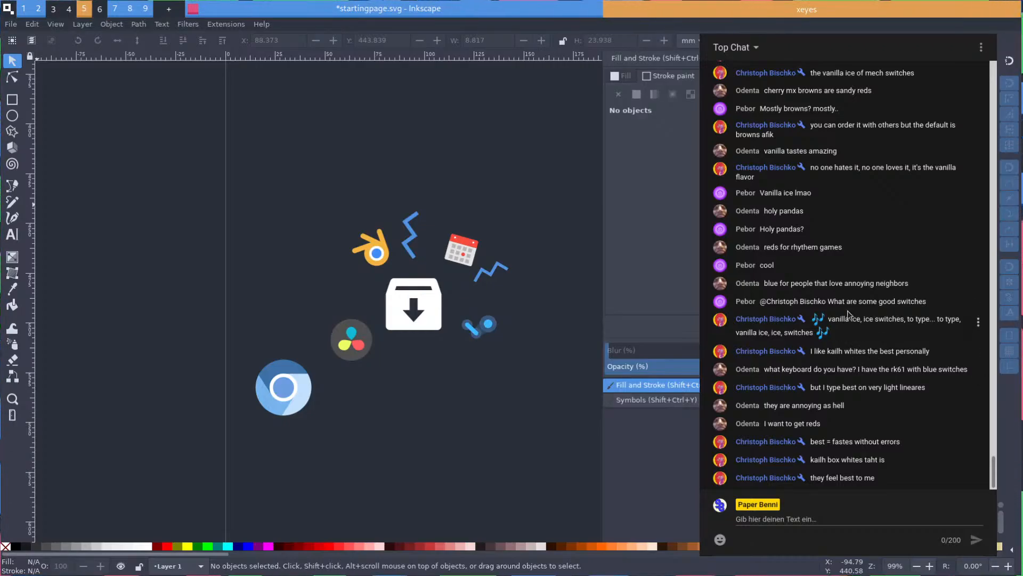
drag(849, 309, 325, 307)
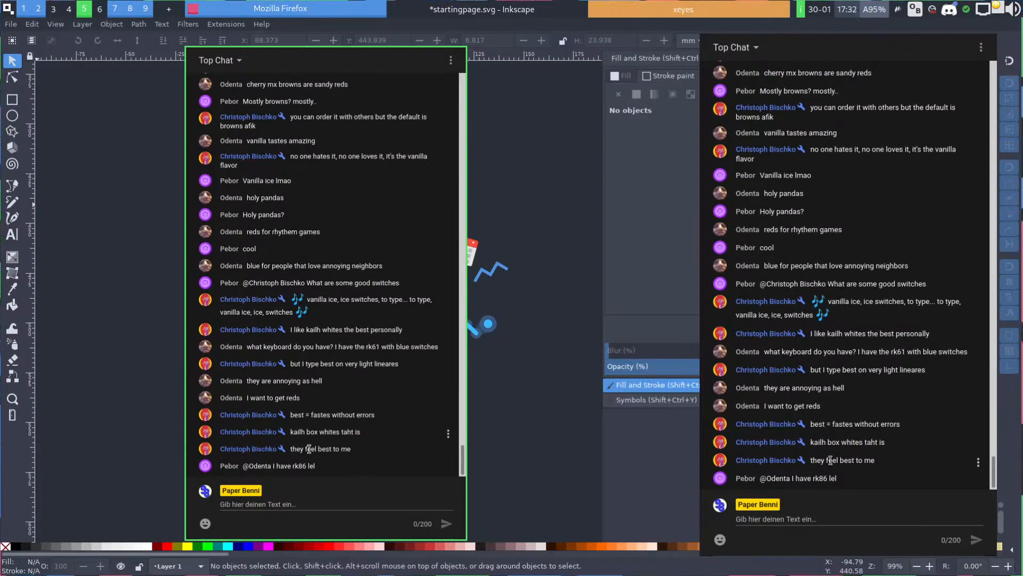
double_click(294, 467)
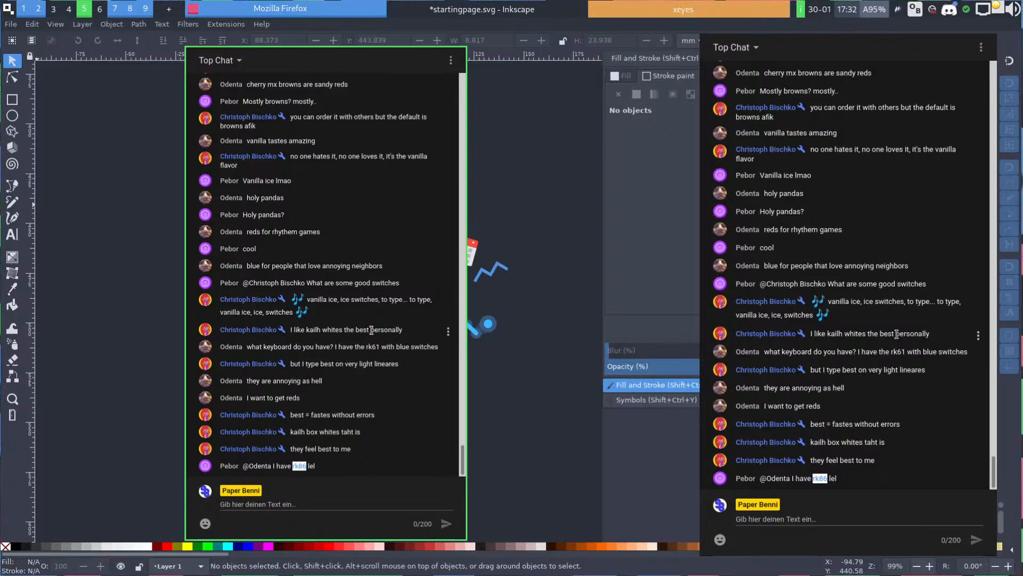
drag(369, 330, 0, 341)
drag(893, 335, 884, 335)
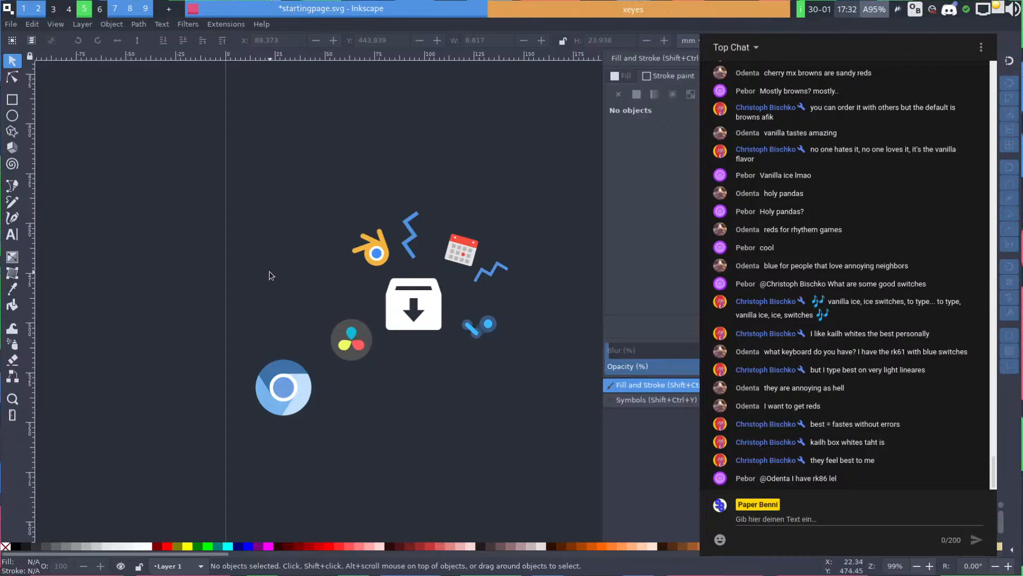
Give the upright zigzag between the Blender and calendar icons round stroke caps
scroll(243, 308, up, 2)
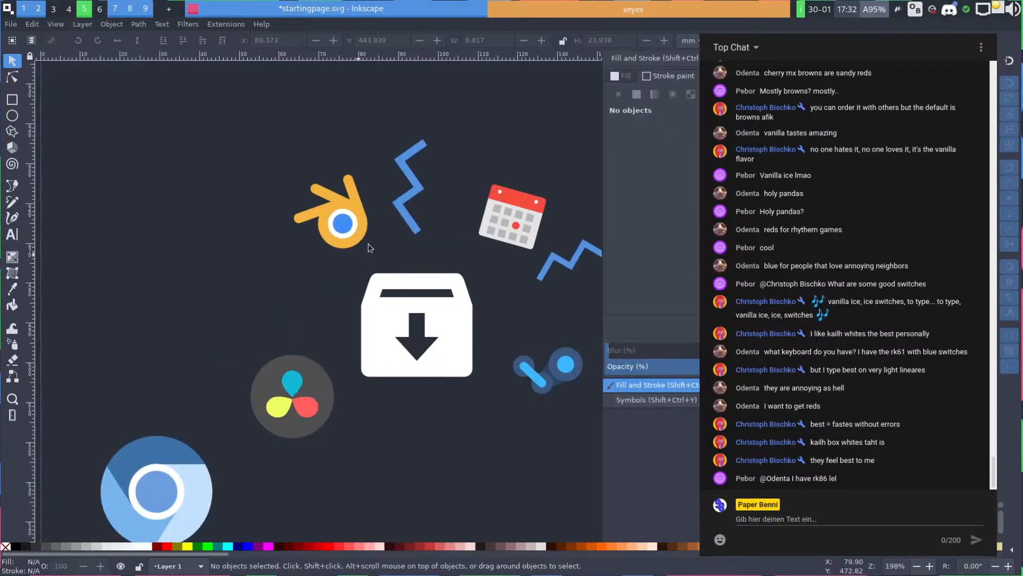
click(400, 204)
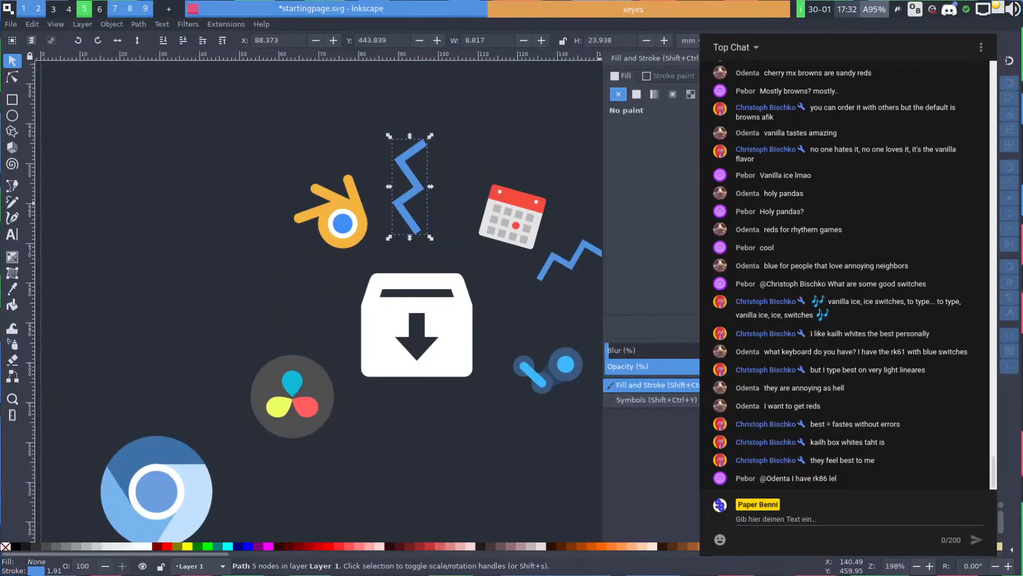
key(ctrl+Page_Down)
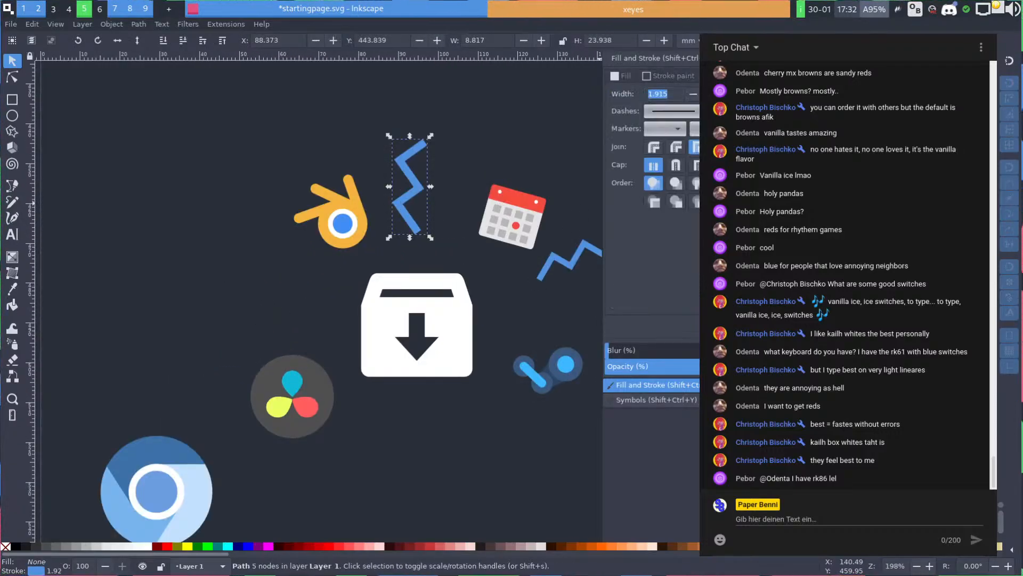
click(677, 163)
click(479, 154)
scroll(297, 226, right, 6)
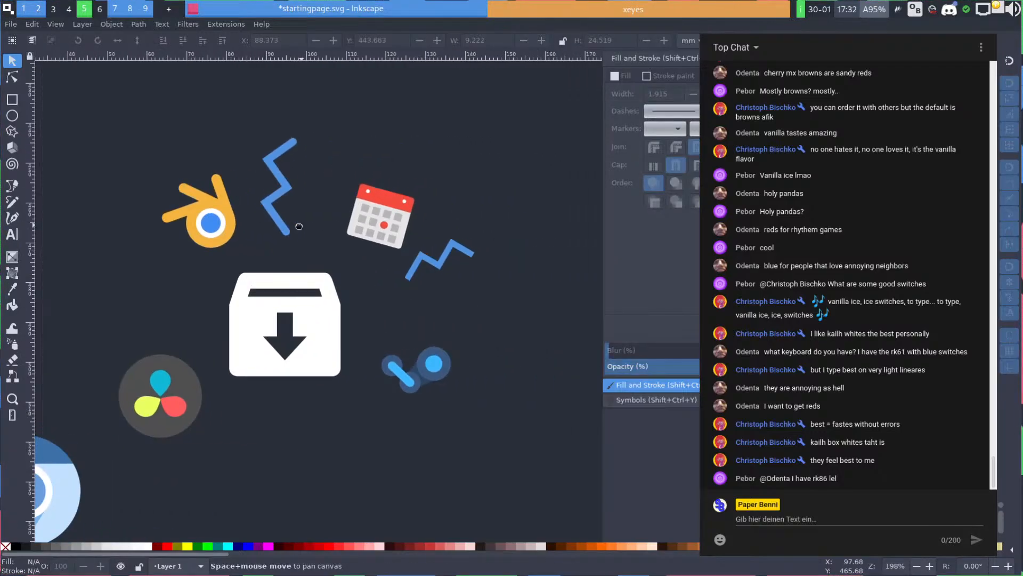
Give the smaller zigzag beside the calendar icon round stroke caps and move it closer to the package icon
click(430, 261)
click(475, 229)
drag(443, 220, 562, 175)
drag(283, 351, 158, 381)
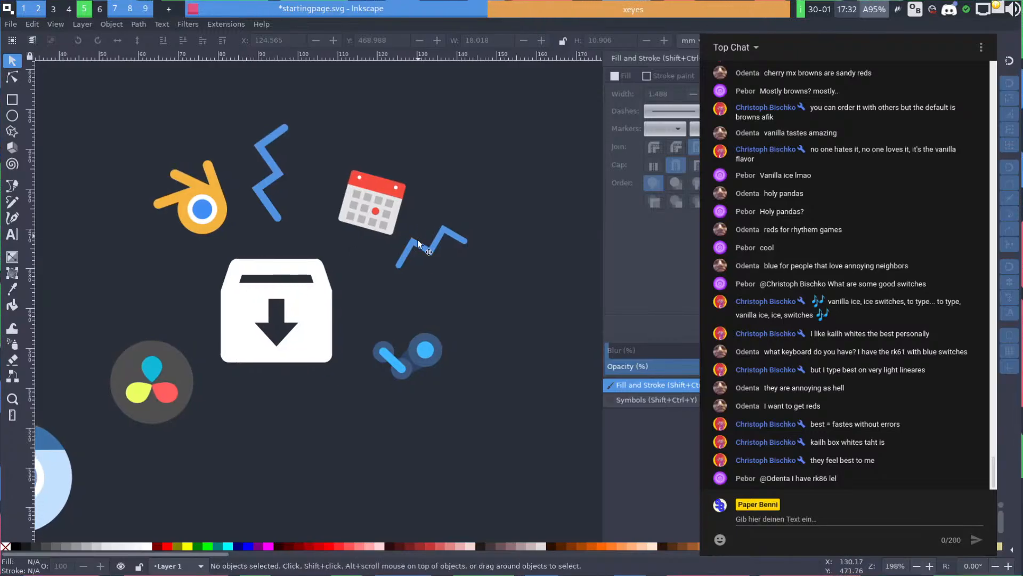
click(411, 260)
click(485, 217)
Move the blue Chromium icon up so it sits beside the Blender icon, above and outside the three-petal icon
scroll(465, 267, down, 3)
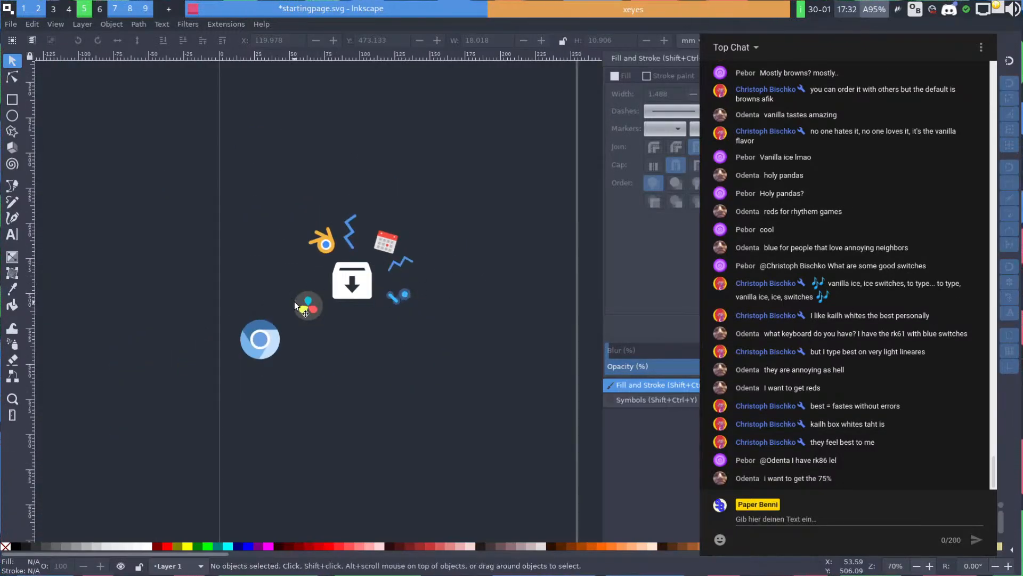
drag(259, 334, 276, 269)
click(359, 350)
drag(350, 323, 381, 313)
ctrl+scroll(368, 218, up, 1)
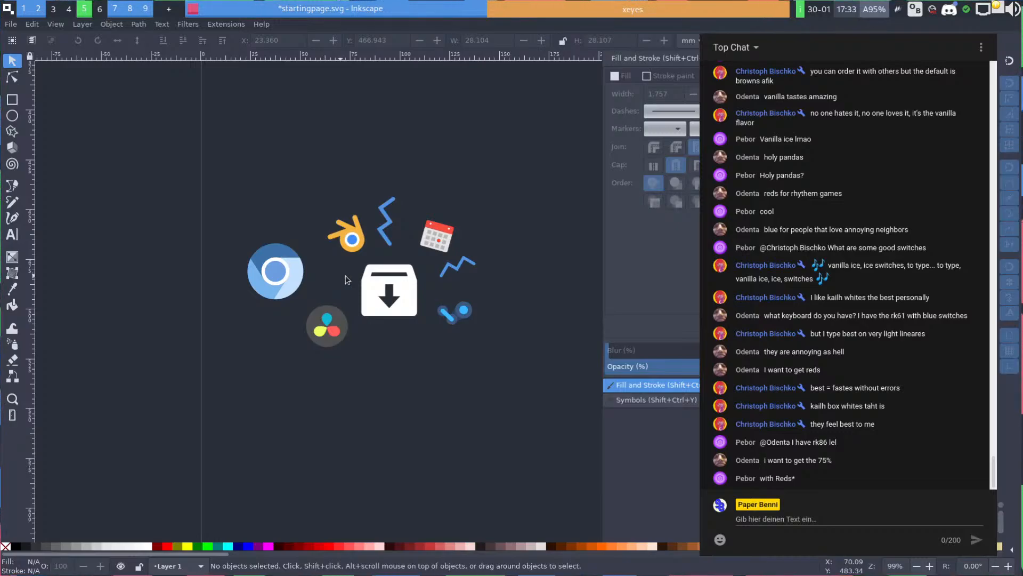
Delete the smaller zigzag below the calendar icon
click(446, 270)
key(Delete)
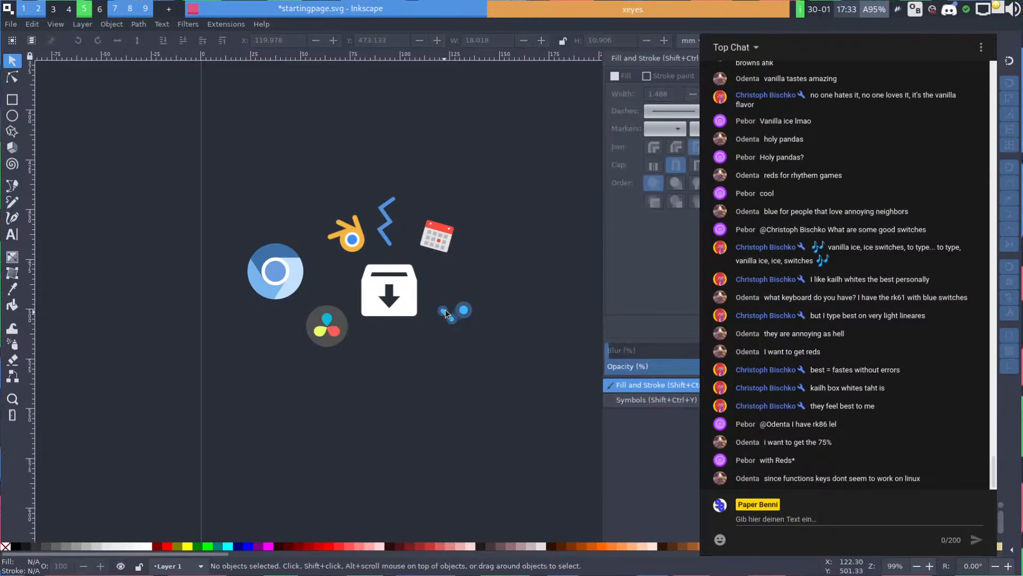
Draw a blue circle about 16.8 mm across just below the calendar icon and open its fill settings
ctrl+scroll(450, 307, up, 2)
key(space)
ctrl+scroll(359, 295, up, 1)
key(space)
key(space)
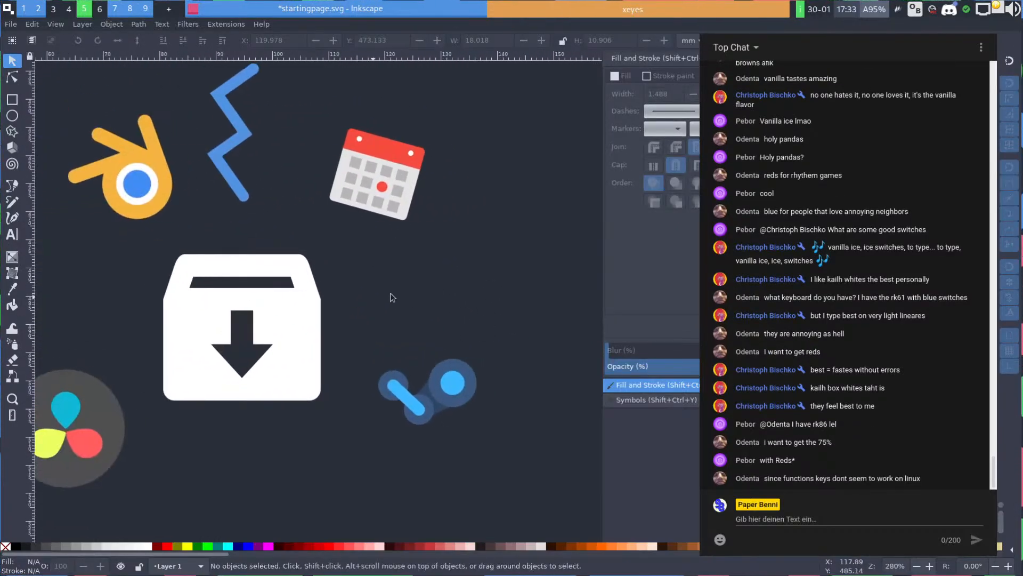
key(e)
drag(415, 257, 464, 305)
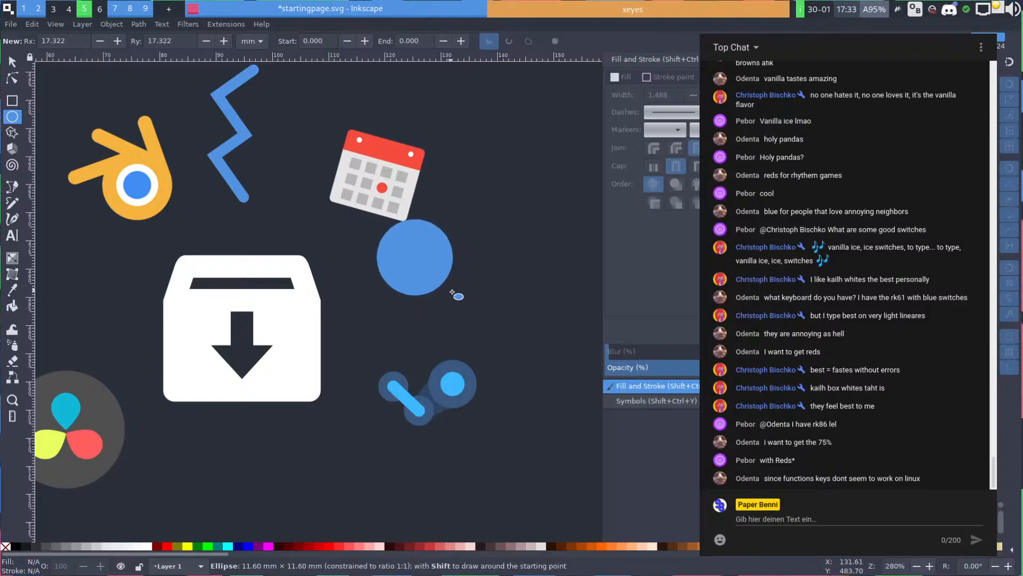
key(s)
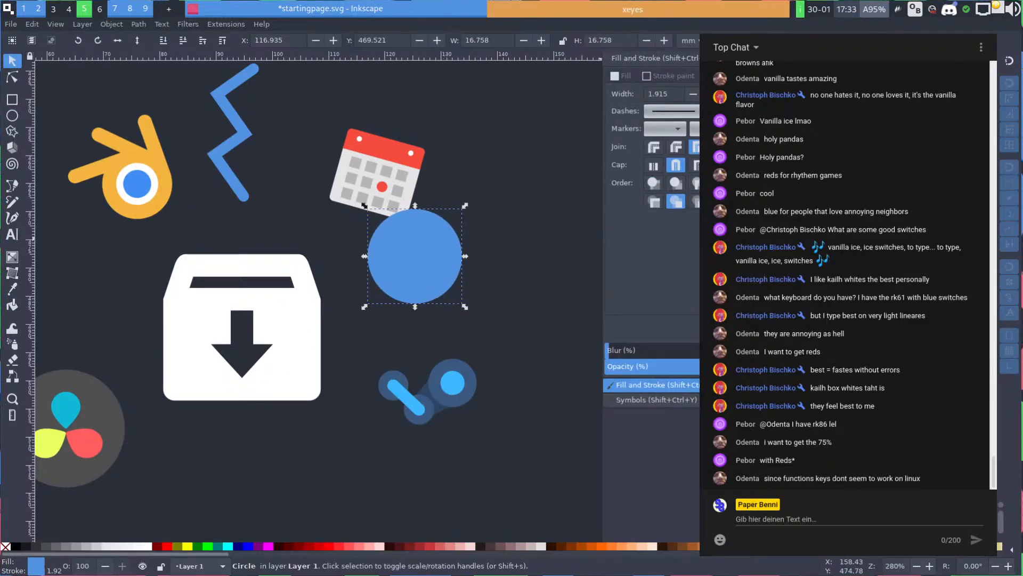
key(ctrl+shift+f)
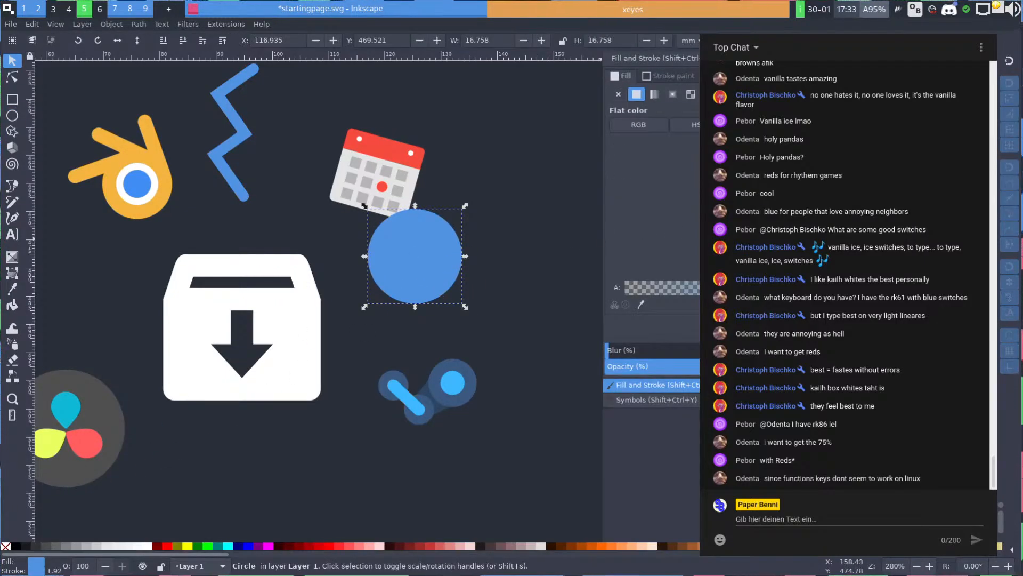
Remove the blue circle's fill, shrink the remaining ring to about 10 mm and place it beside the white archive box
click(618, 94)
click(437, 270)
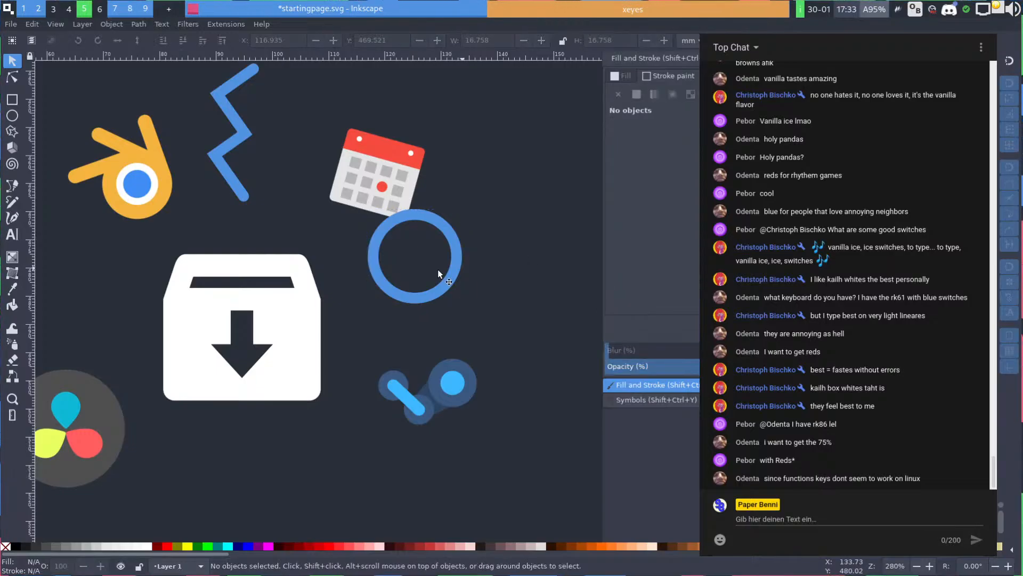
drag(446, 282, 432, 318)
scroll(434, 316, down, 1)
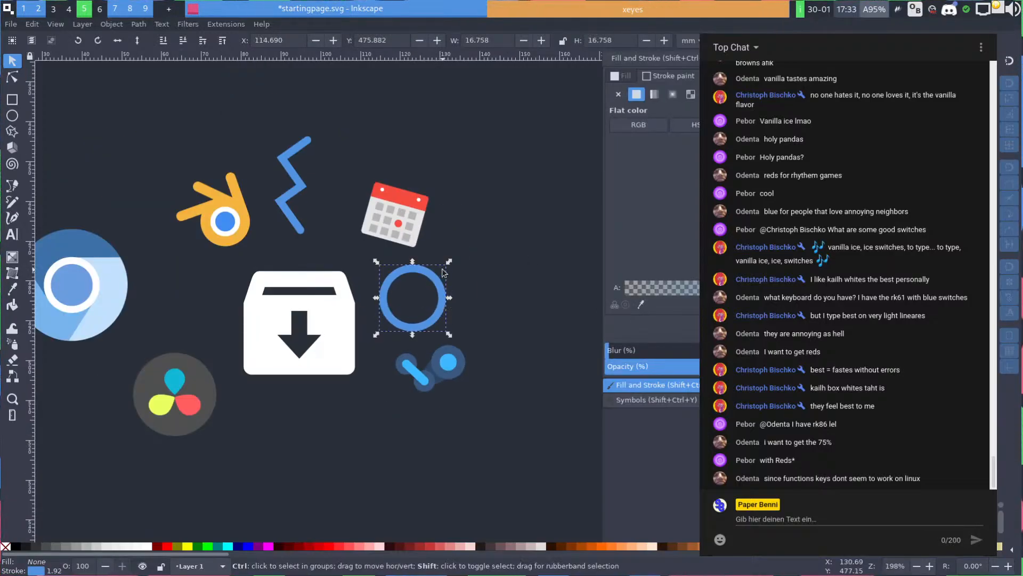
drag(449, 261, 438, 271)
click(428, 286)
click(428, 286)
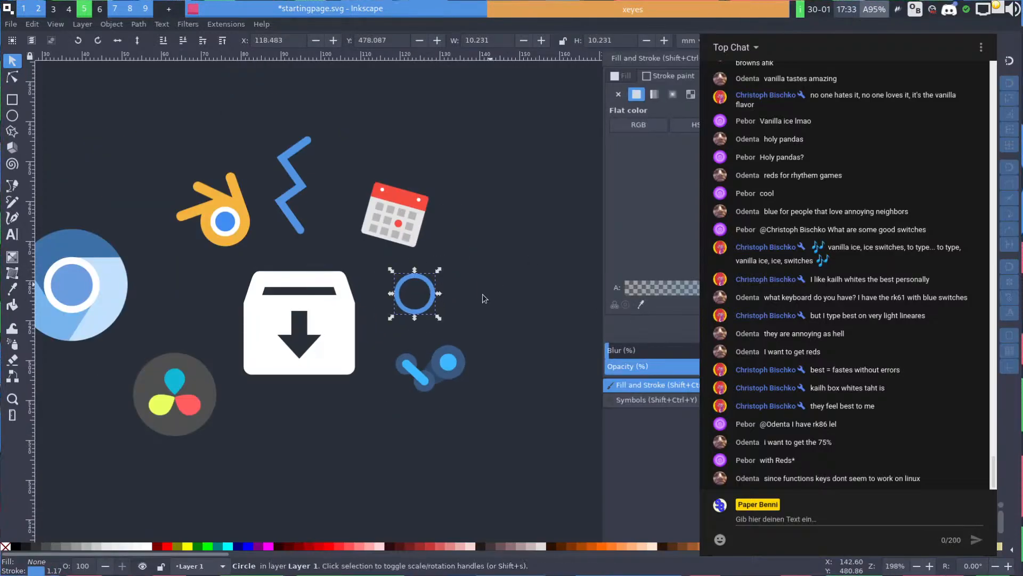
click(483, 297)
Draw an unfilled blue-outlined square about 11 mm wide below the white box and give its stroke round joins
scroll(427, 319, left, 5)
scroll(427, 320, down, 3)
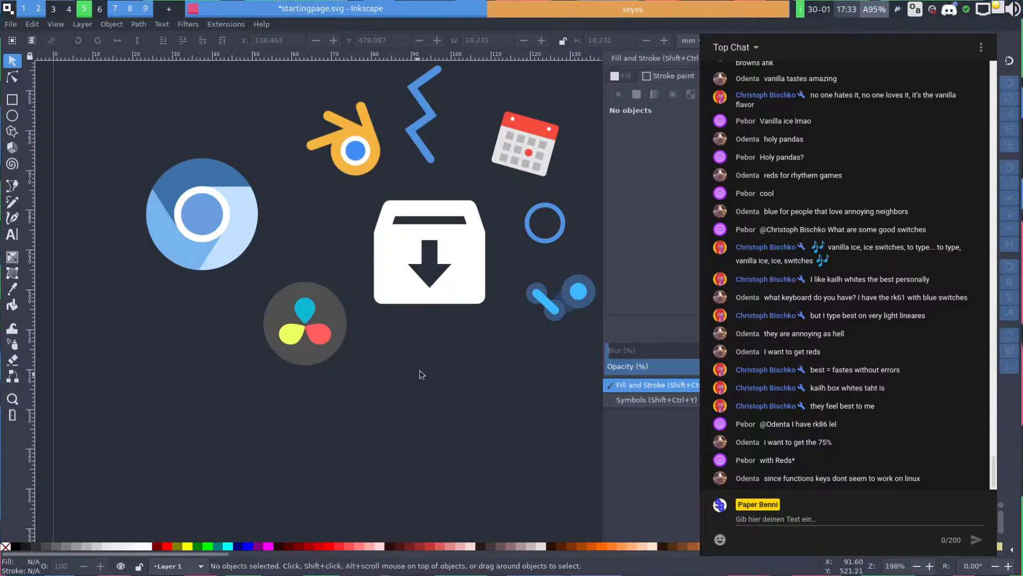
key(r)
drag(412, 336, 457, 380)
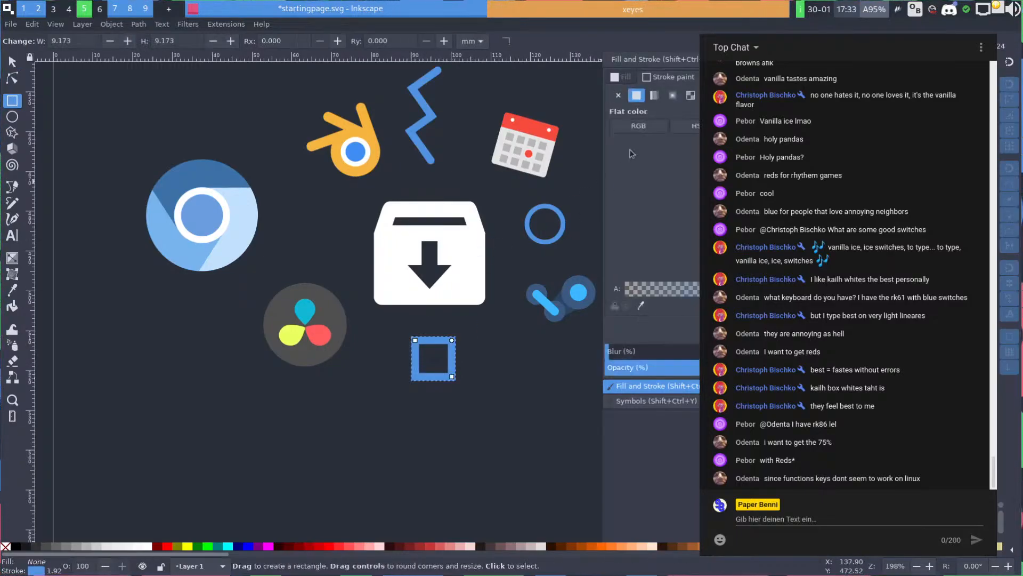
key(s)
click(727, 77)
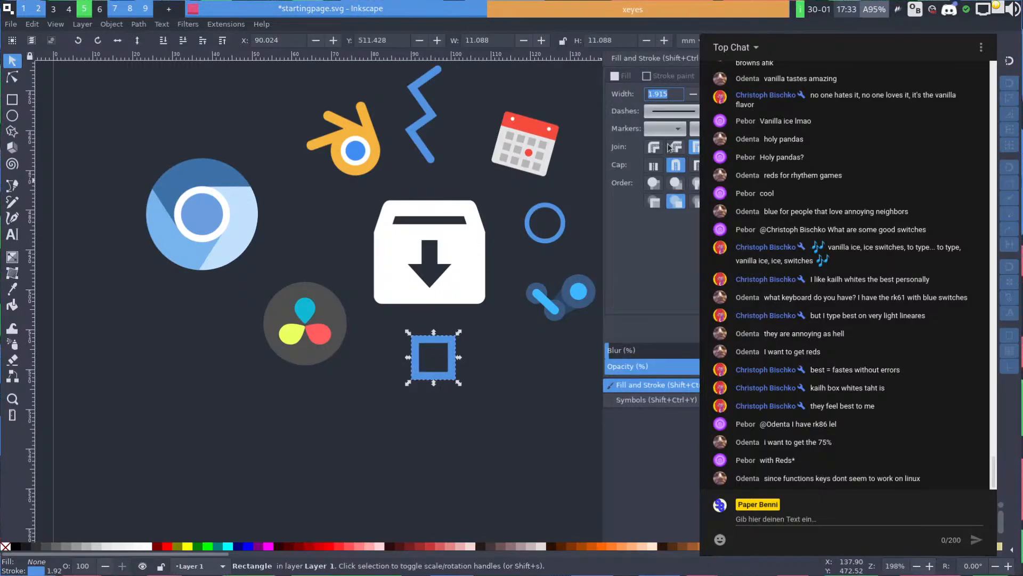
click(672, 151)
click(650, 147)
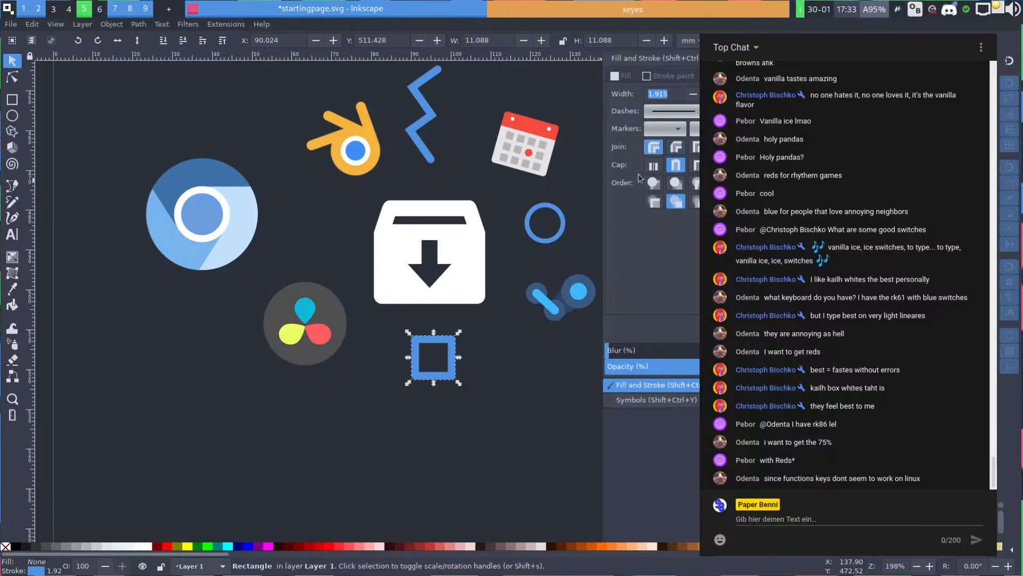
Rotate the blue square 45 degrees into a diamond, then delete it
scroll(472, 346, up, 3)
scroll(450, 347, down, 3)
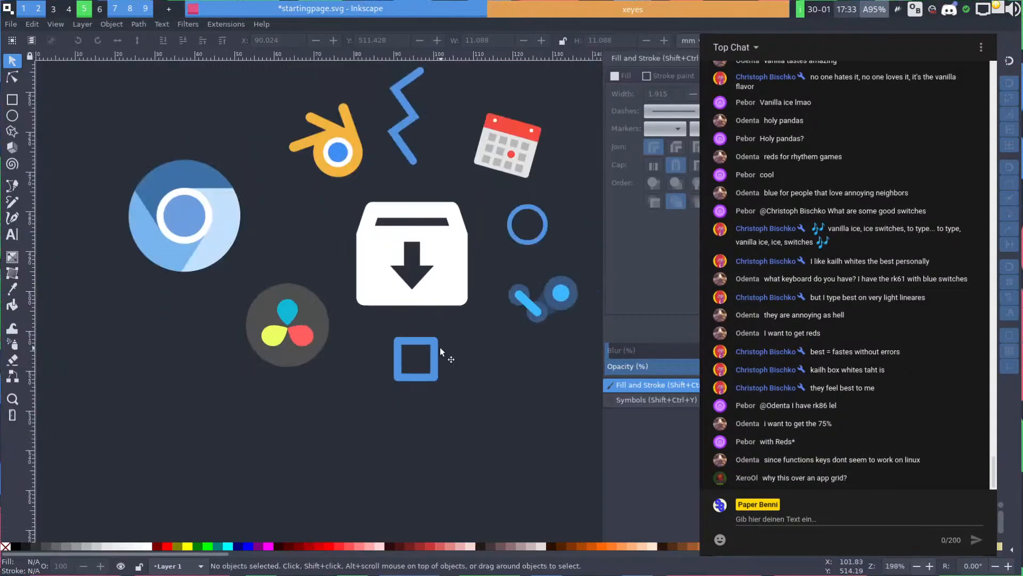
click(436, 338)
drag(441, 333, 461, 361)
click(453, 344)
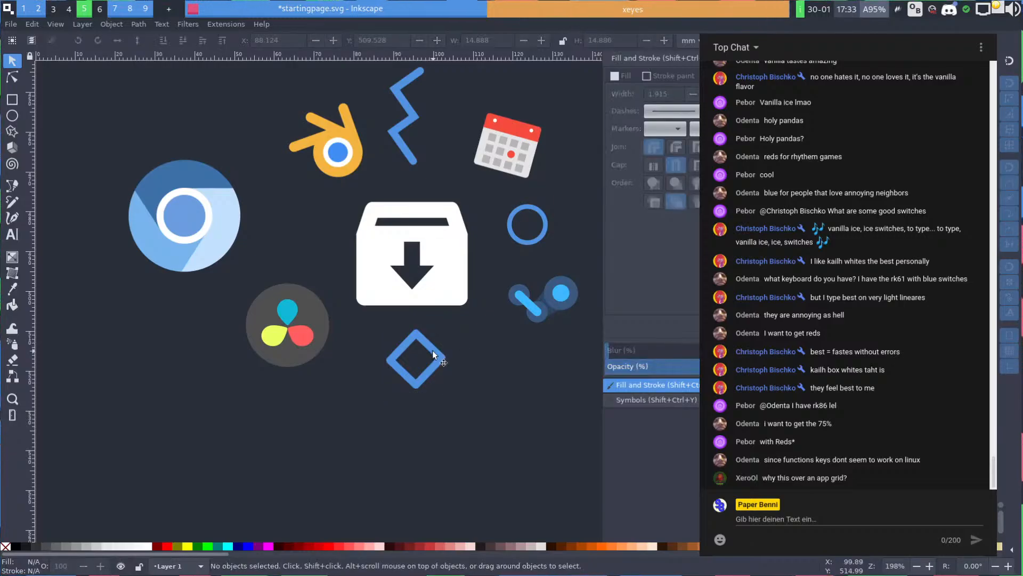
scroll(452, 375, up, 3)
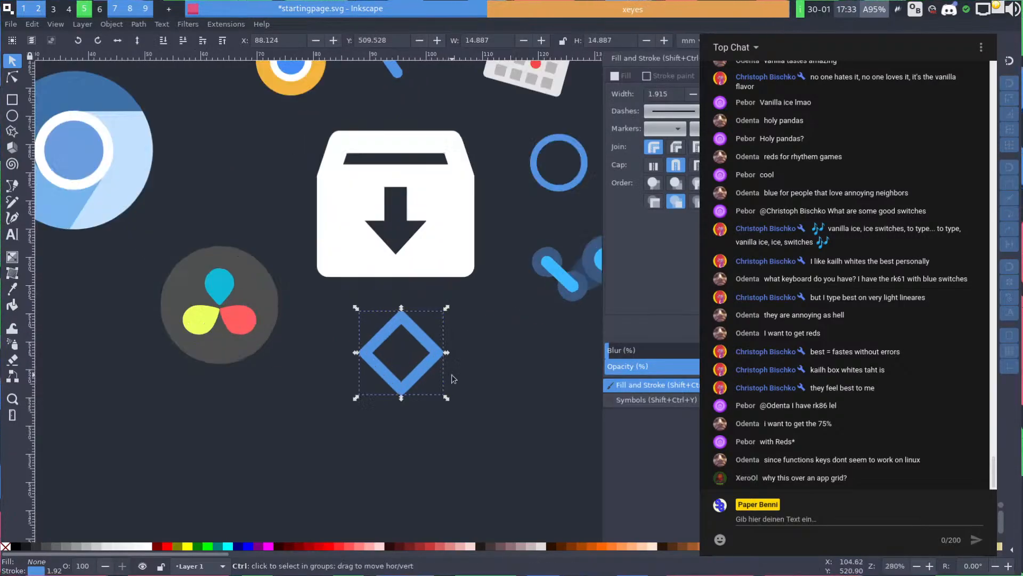
key(Delete)
Duplicate the small blue ring, enlarge the copy to about 12.5 mm and place it behind the Blender logo
scroll(429, 266, down, 4)
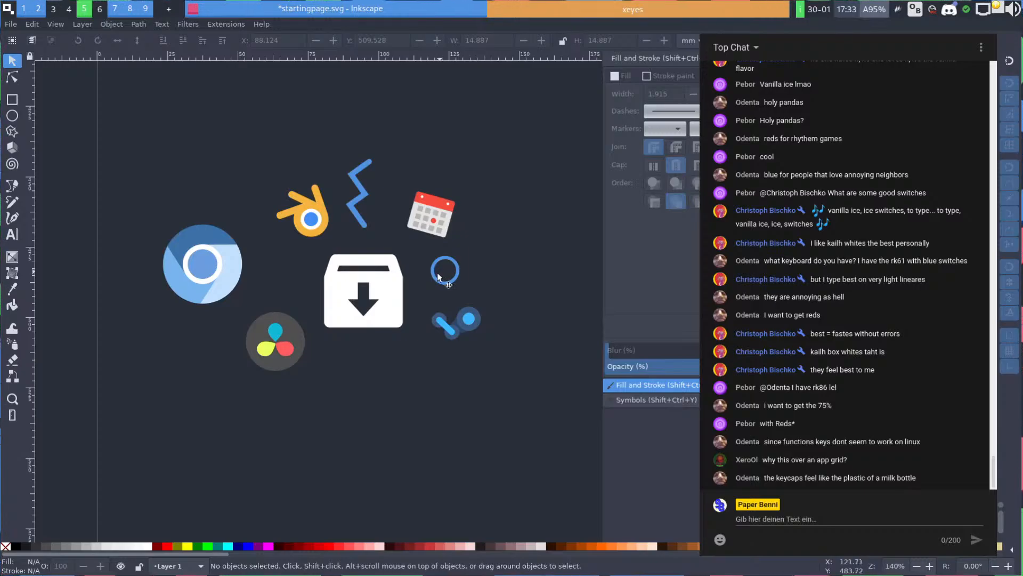
click(432, 275)
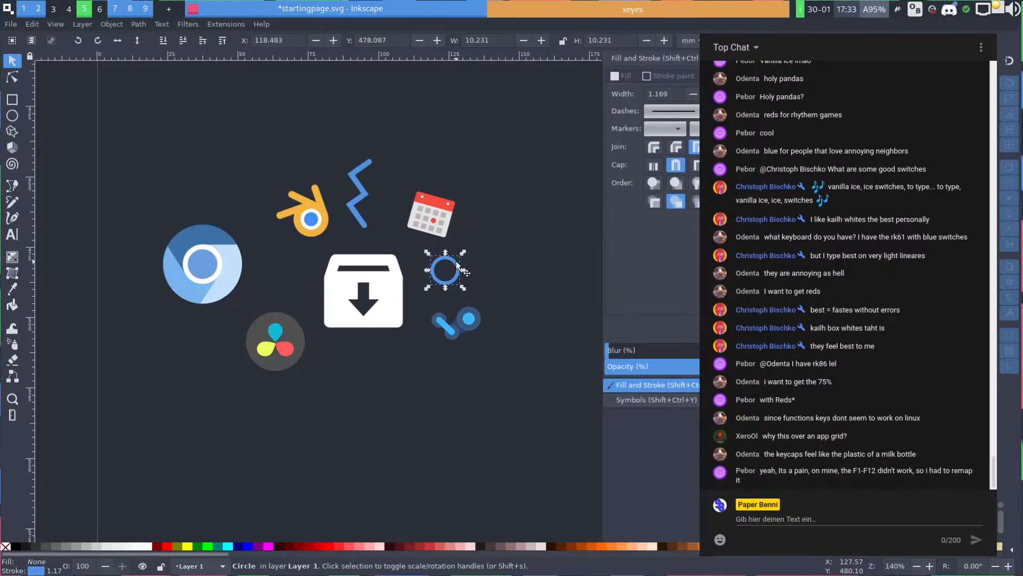
mouse_move(455, 261)
mouse_down()
mouse_move(462, 250)
mouse_move(245, 141)
mouse_move(255, 139)
mouse_move(262, 166)
mouse_move(302, 205)
mouse_up()
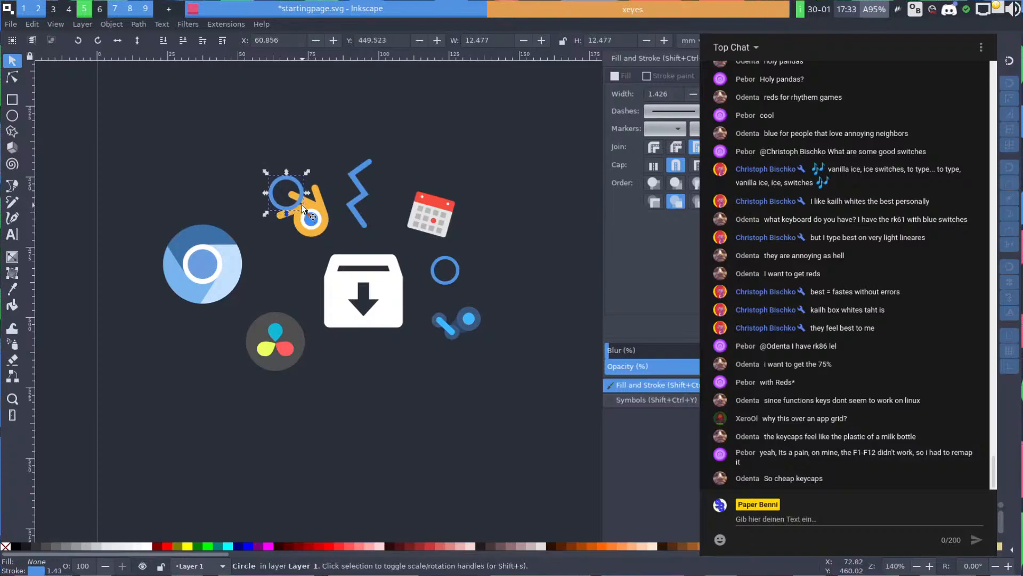
click(213, 127)
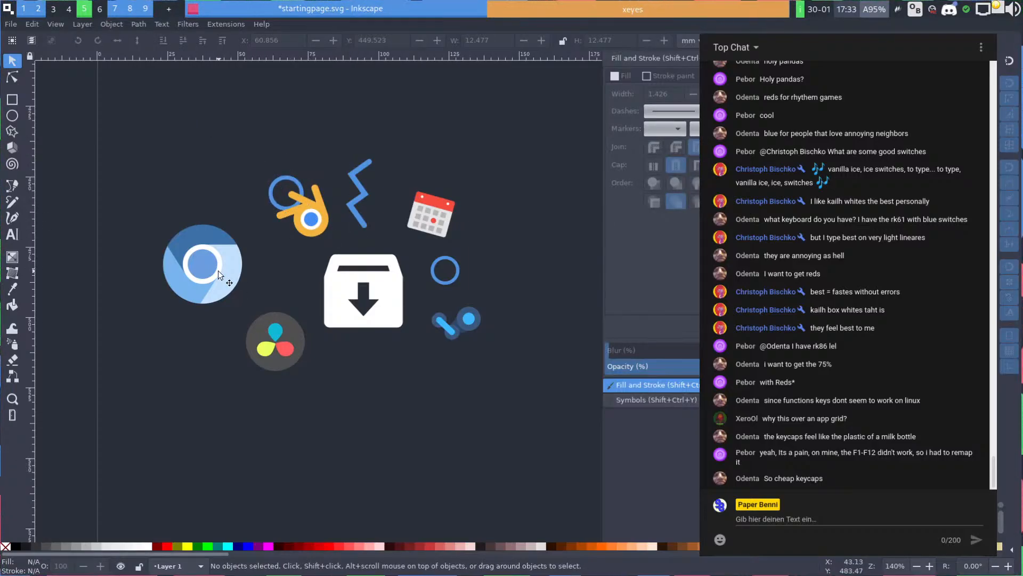
Shrink the Chromium logo slightly and move it and the DaVinci Resolve logo closer to the white box
drag(218, 274, 252, 266)
drag(276, 218, 244, 248)
mouse_move(275, 343)
mouse_down()
mouse_move(291, 336)
mouse_move(281, 332)
mouse_up()
click(591, 291)
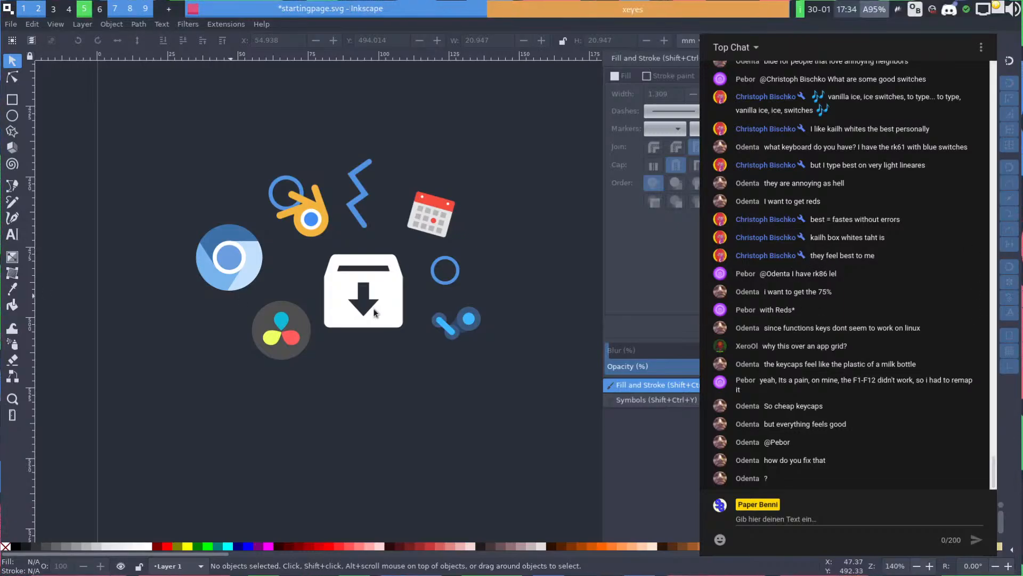
Duplicate the blue zigzag, rotate the copy to about 22 × 14 mm and place it just below the white box and Steam logo
scroll(336, 389, down, 4)
drag(423, 341, 401, 272)
scroll(345, 387, up, 2)
scroll(376, 331, up, 1)
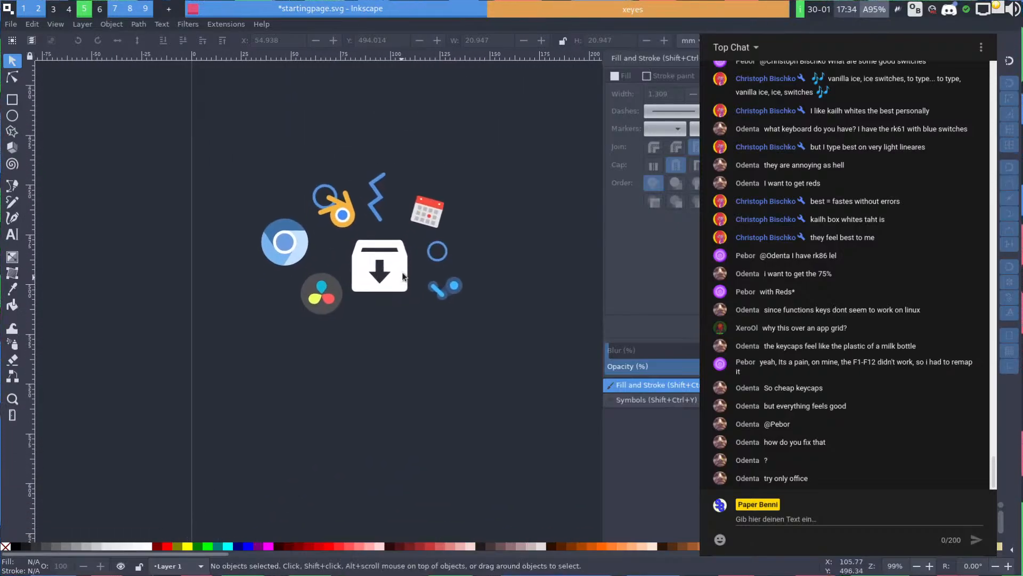
click(378, 220)
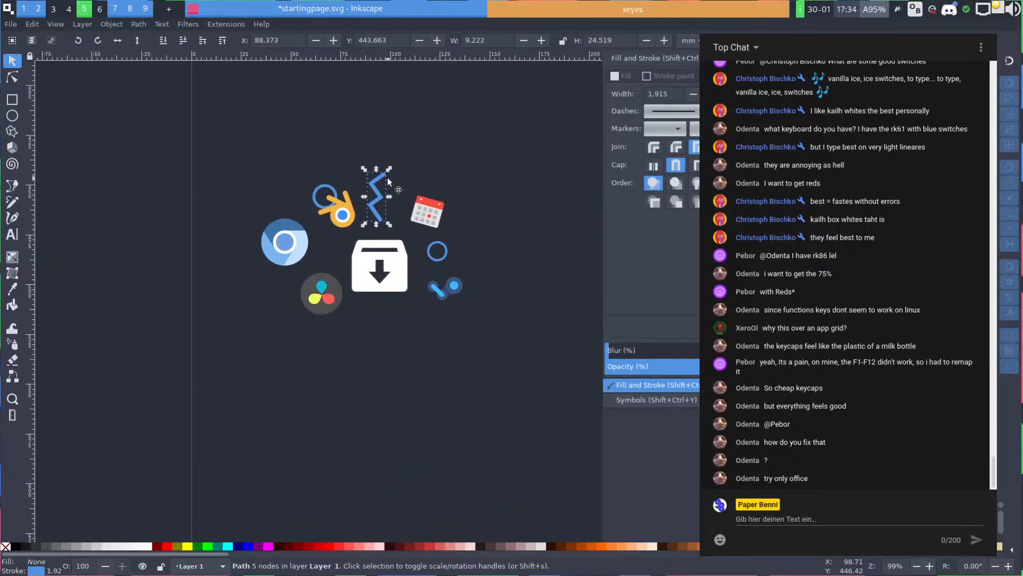
drag(390, 169, 428, 311)
click(446, 364)
Switch to the file manager and search the Papirus icon folder for "libreoffice-w"
scroll(429, 359, up, 2)
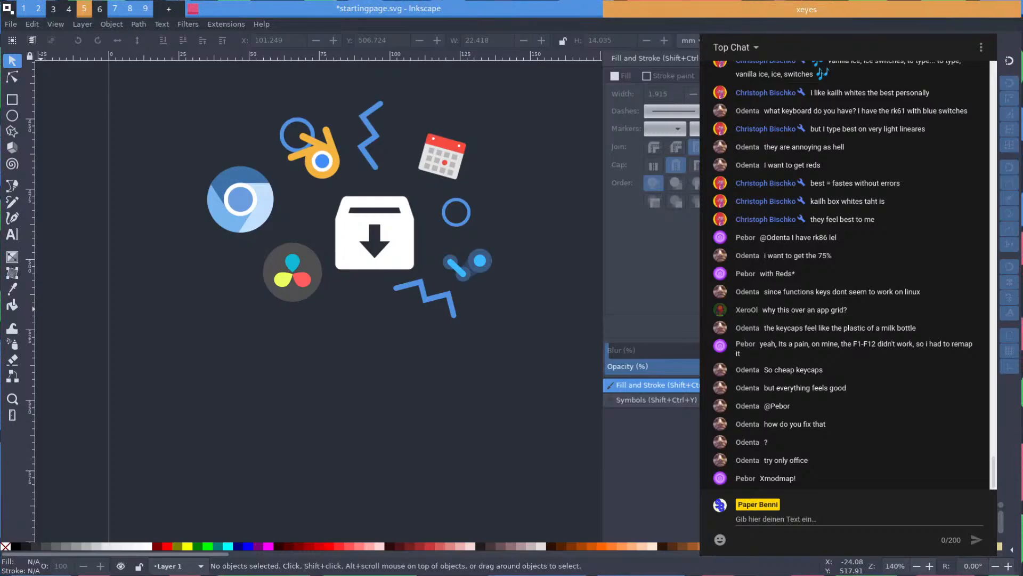
drag(0, 256, 361, 182)
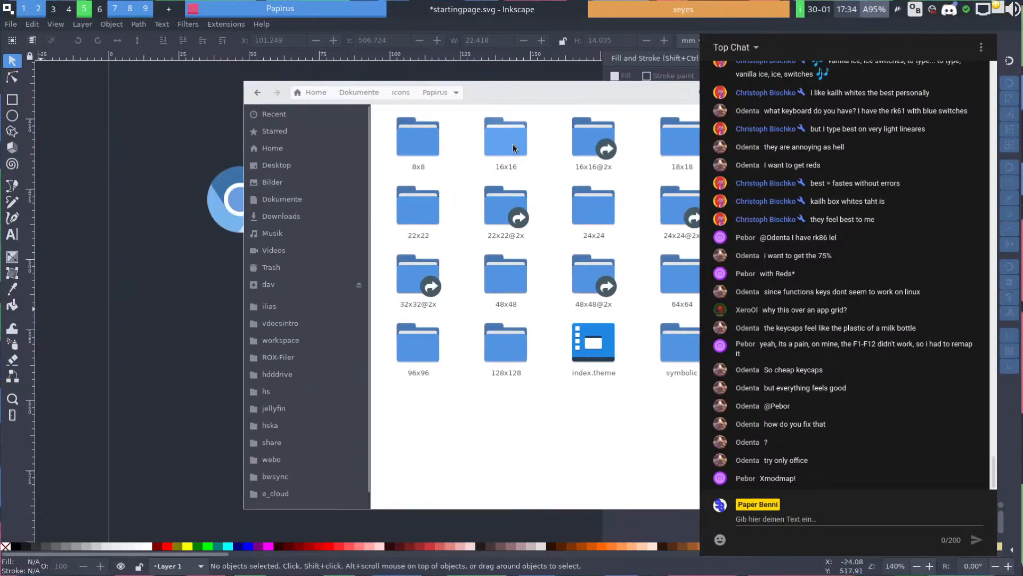
text(libr)
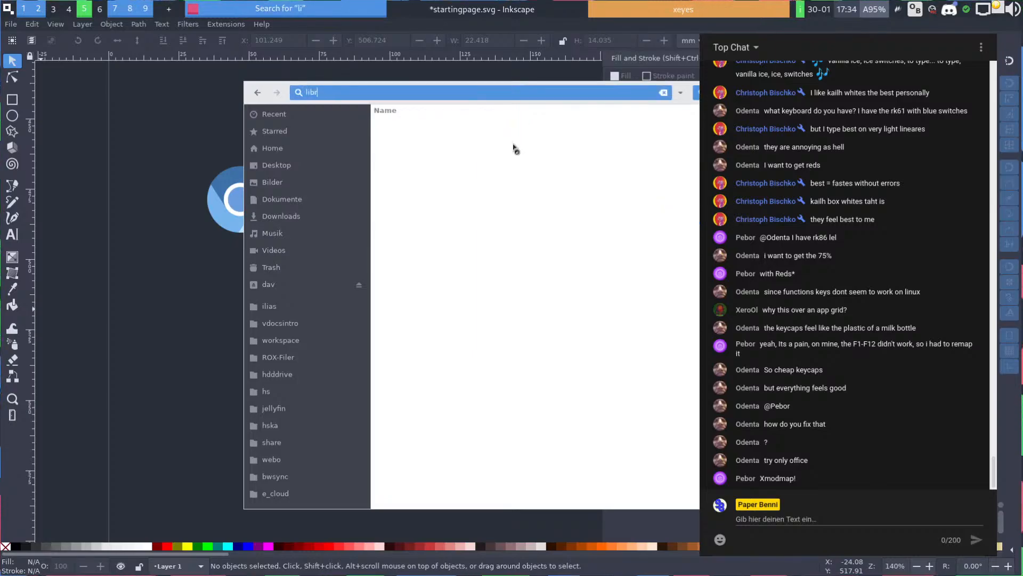
text(eoff)
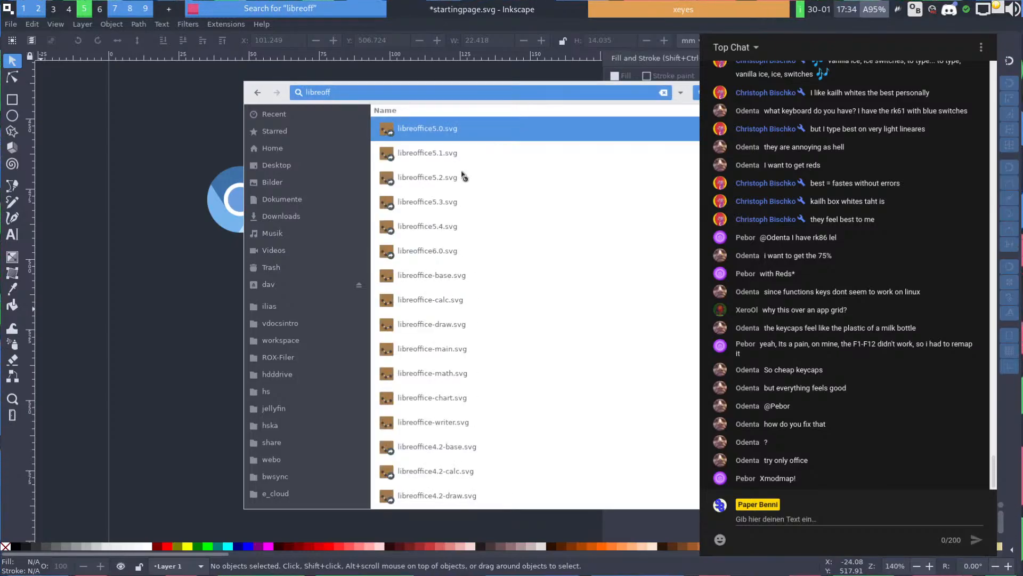
scroll(473, 211, down, 3)
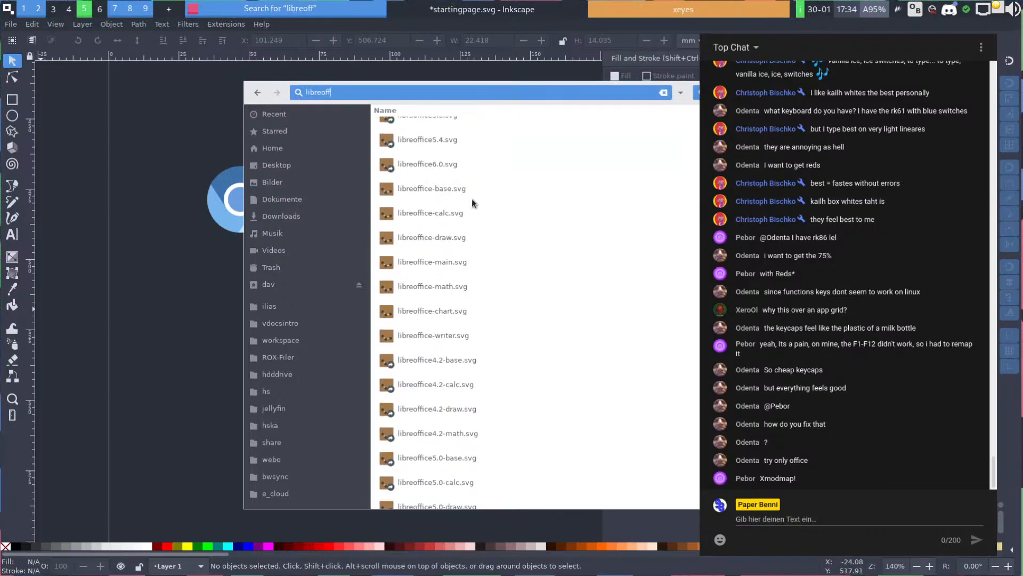
text(ice)
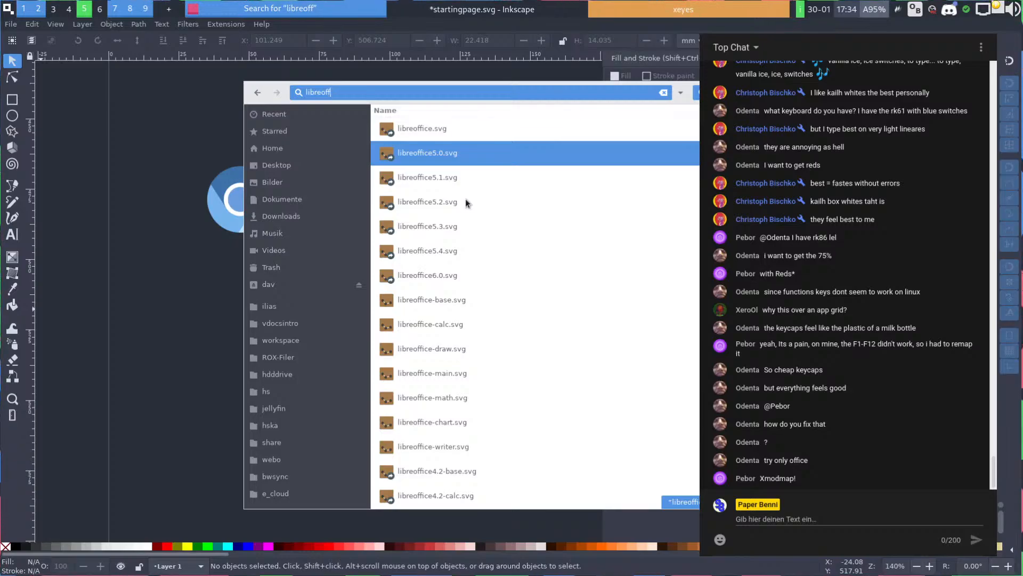
text(-w)
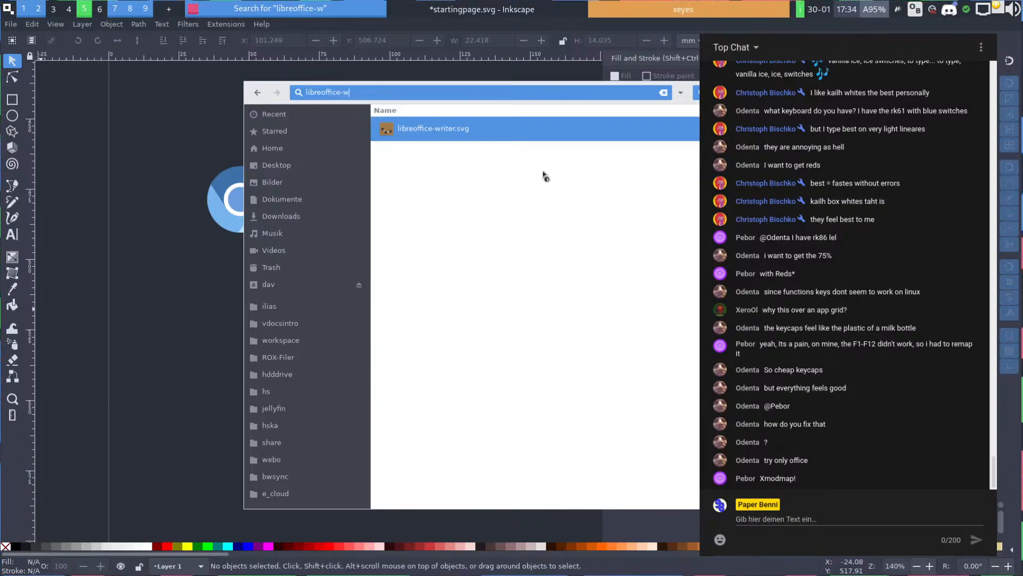
Import libreoffice-writer.svg into the Inkscape drawing as editable objects and enlarge the icon to about 10 × 13 mm
double_click(530, 134)
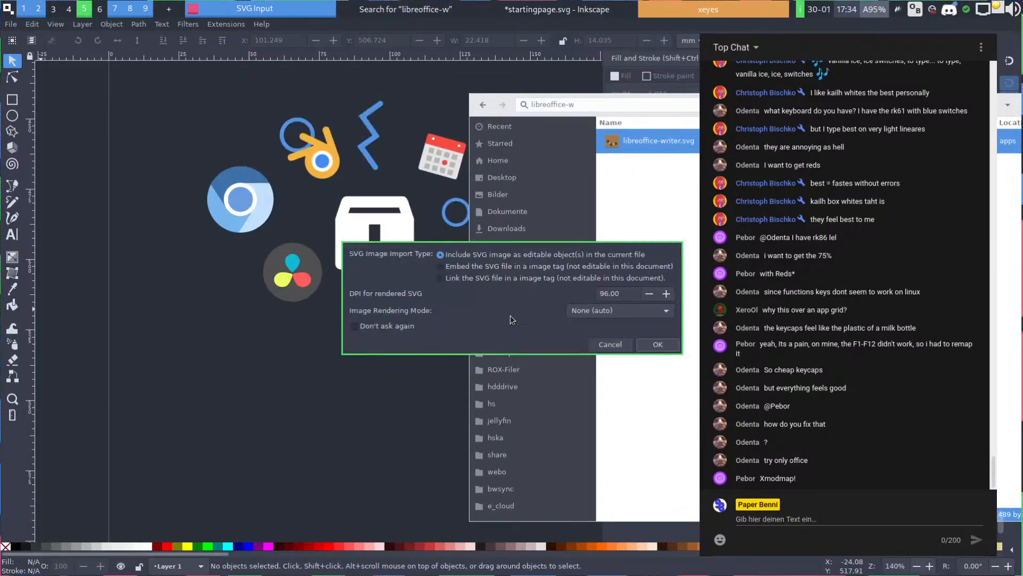
click(658, 345)
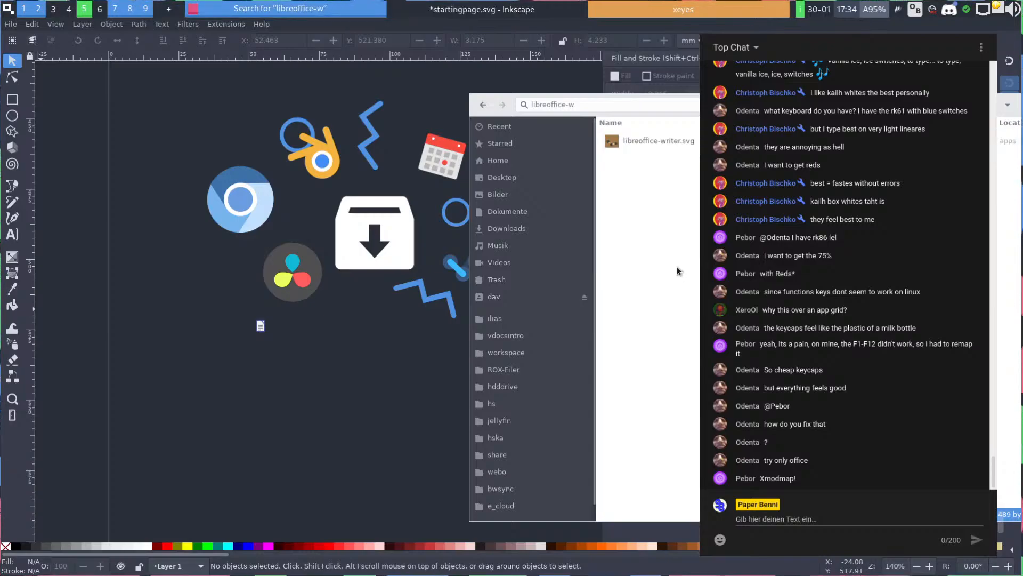
click(262, 327)
drag(268, 334, 278, 347)
drag(662, 333, 0, 339)
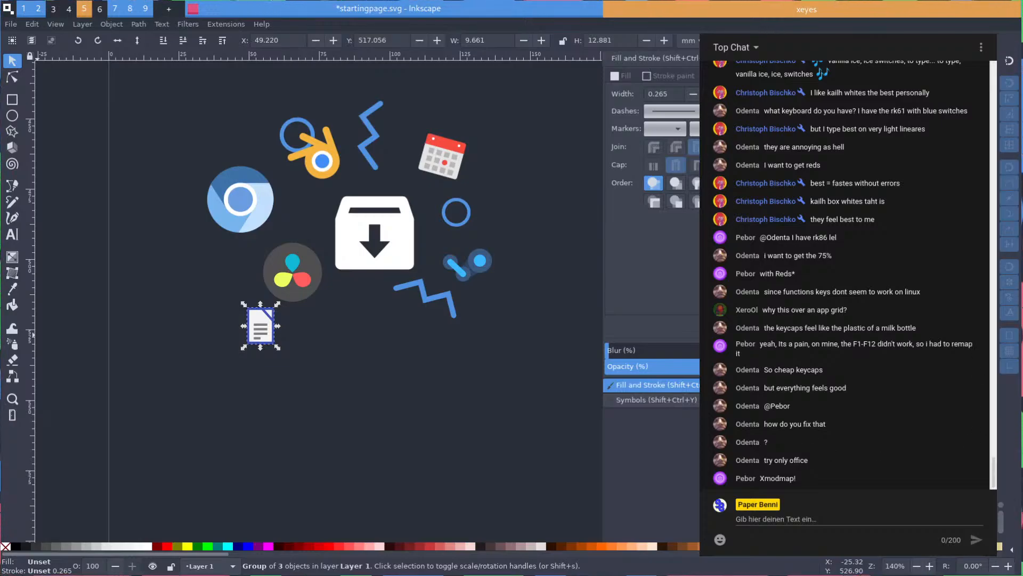
Enlarge the Writer document icon further, tilt it clockwise to about 20 × 25 mm overall and place it below the white box
click(260, 330)
drag(277, 309, 277, 308)
drag(278, 348, 293, 363)
click(266, 340)
drag(259, 334, 346, 341)
click(428, 379)
drag(249, 309, 148, 354)
scroll(178, 347, down, 1)
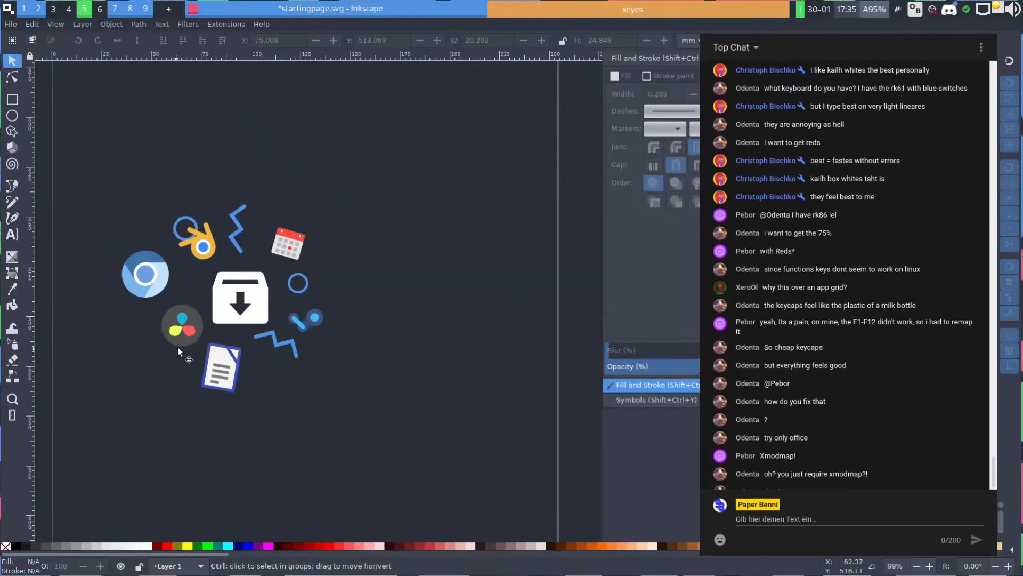
drag(221, 363, 258, 365)
click(256, 351)
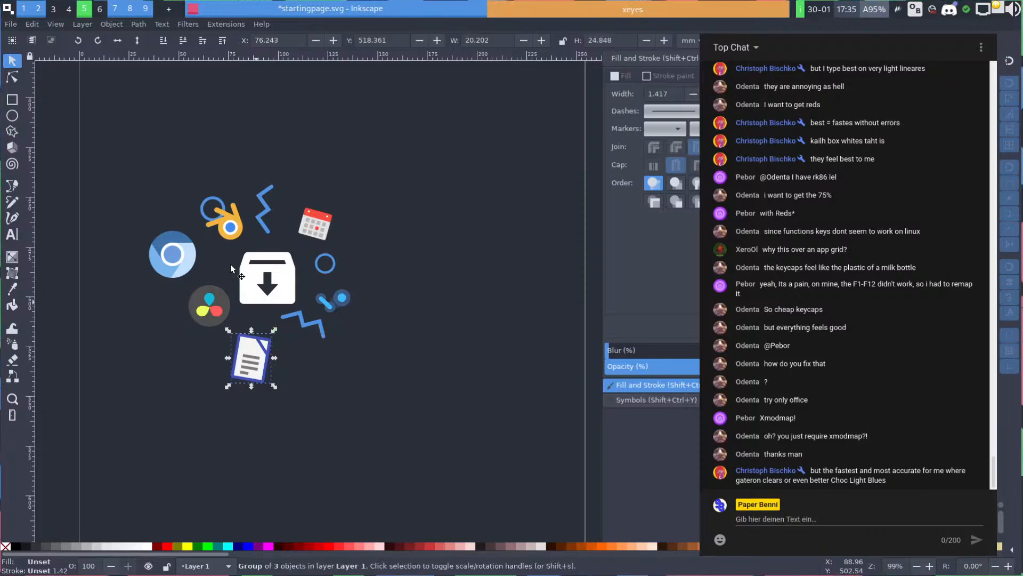
Duplicate the small blue ring, enlarge the copy to about 32 mm and place it behind the DaVinci Resolve logo
click(319, 271)
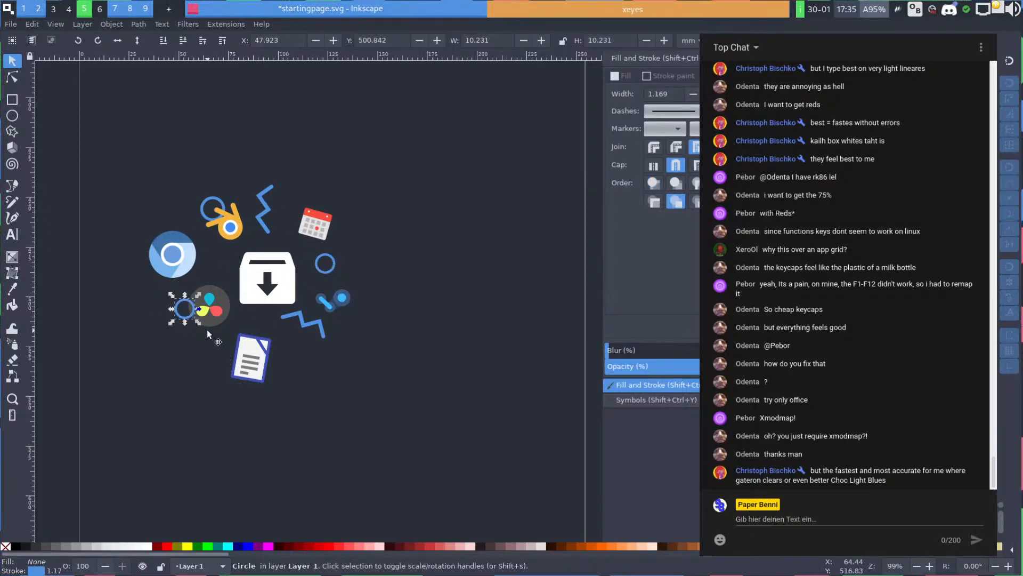
drag(198, 322, 219, 342)
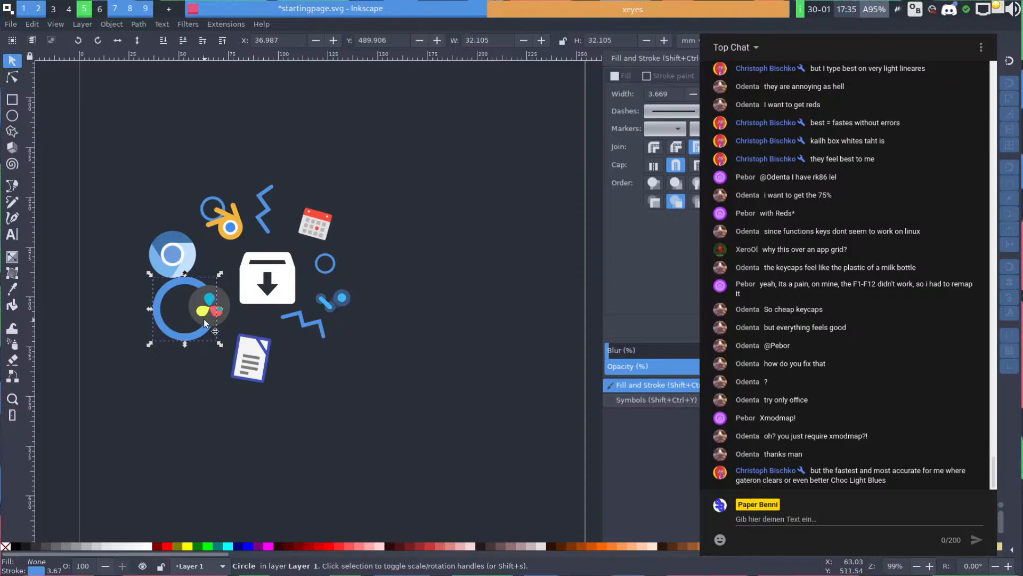
click(381, 272)
Duplicate the upper blue zigzag, rotate the copy to about 21 × 16 mm and place it between the Chromium logo and white box
scroll(351, 269, right, 2)
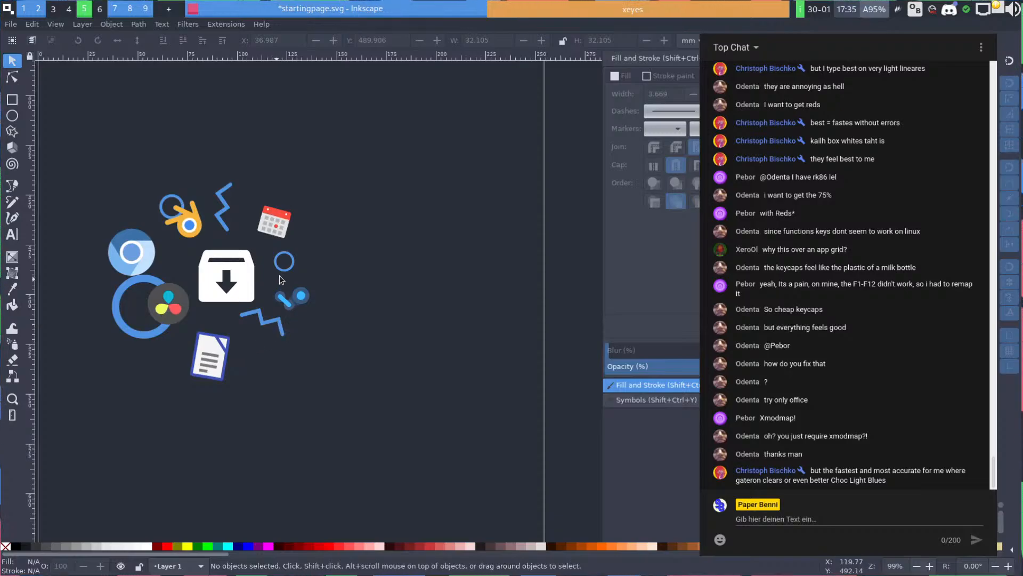
ctrl+scroll(279, 275, down, 3)
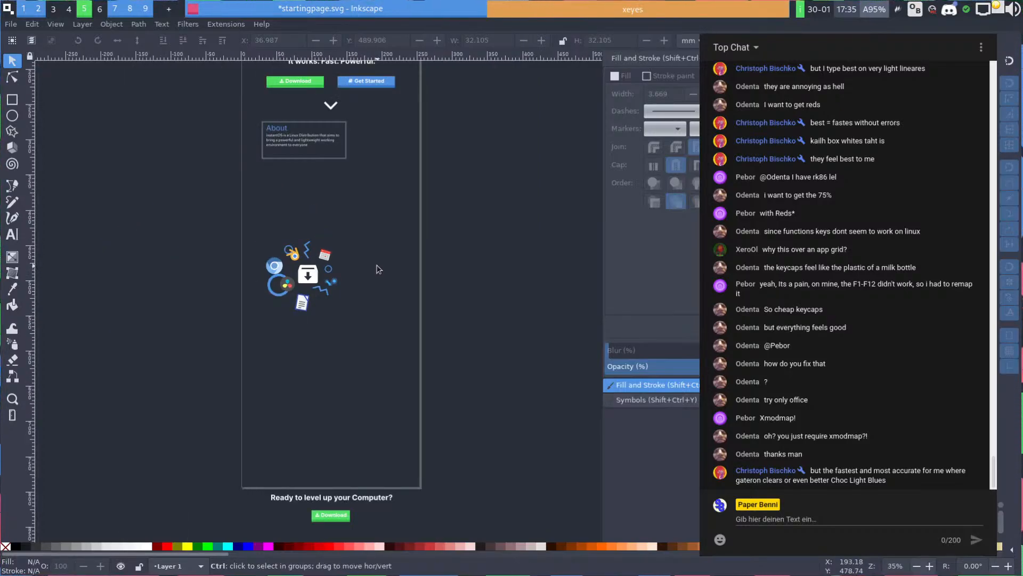
ctrl+scroll(377, 269, up, 2)
ctrl+scroll(252, 303, up, 1)
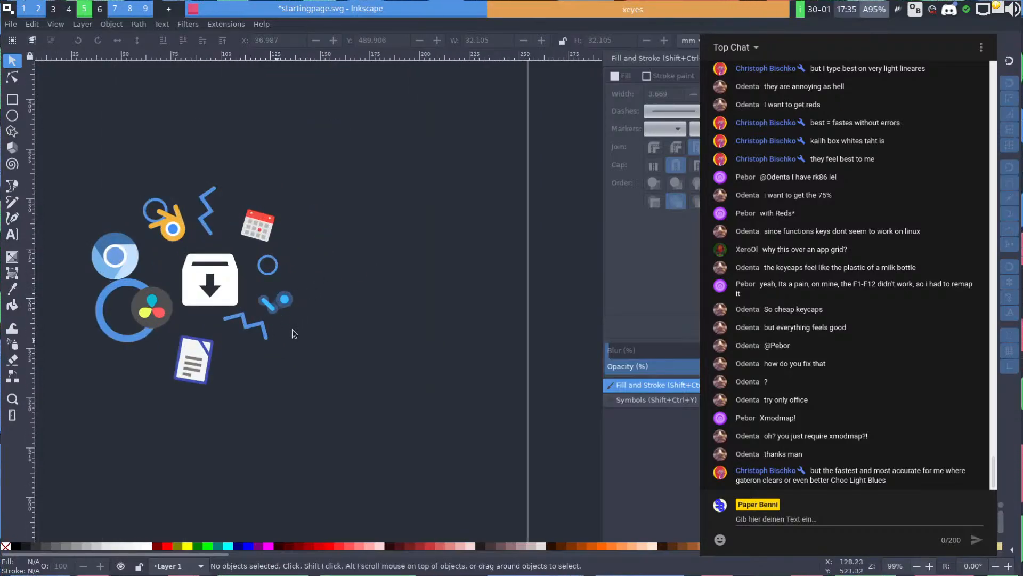
click(207, 231)
click(210, 207)
key(ctrl+d)
drag(219, 183, 186, 184)
drag(213, 220, 153, 273)
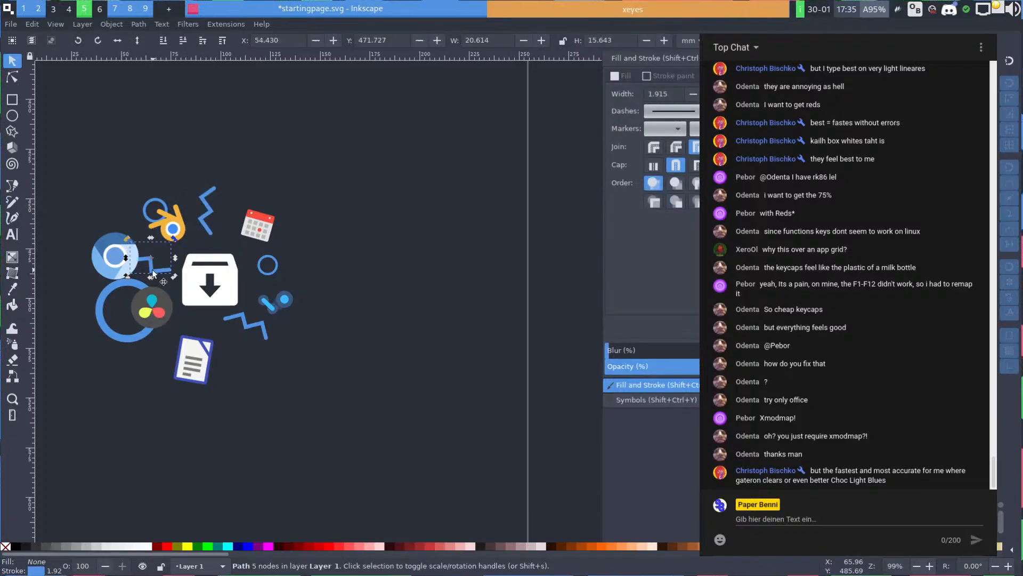
Set the stroke width to 2 mm for the upper zigzag and the small blue ring beside the white box
click(329, 178)
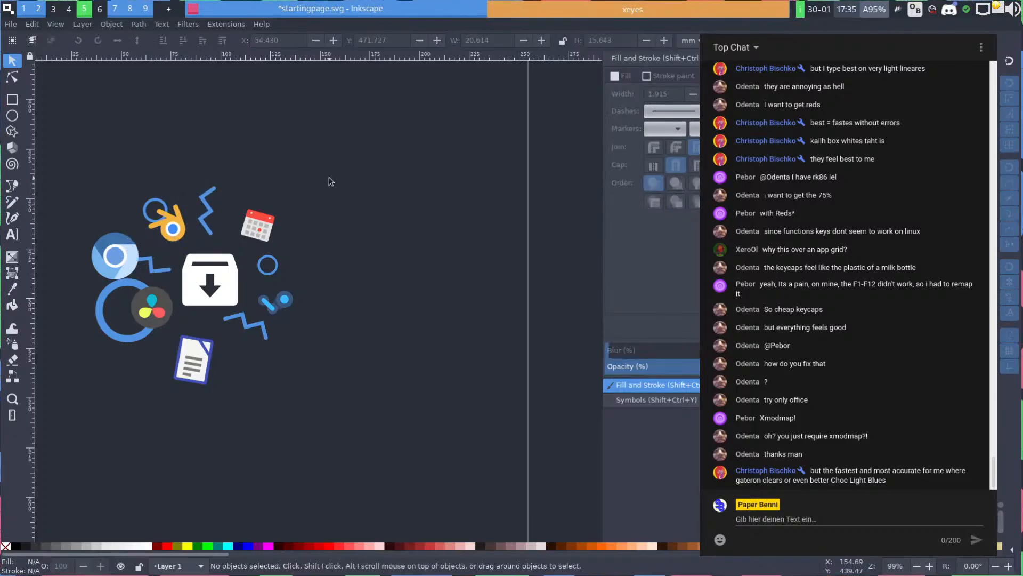
click(128, 340)
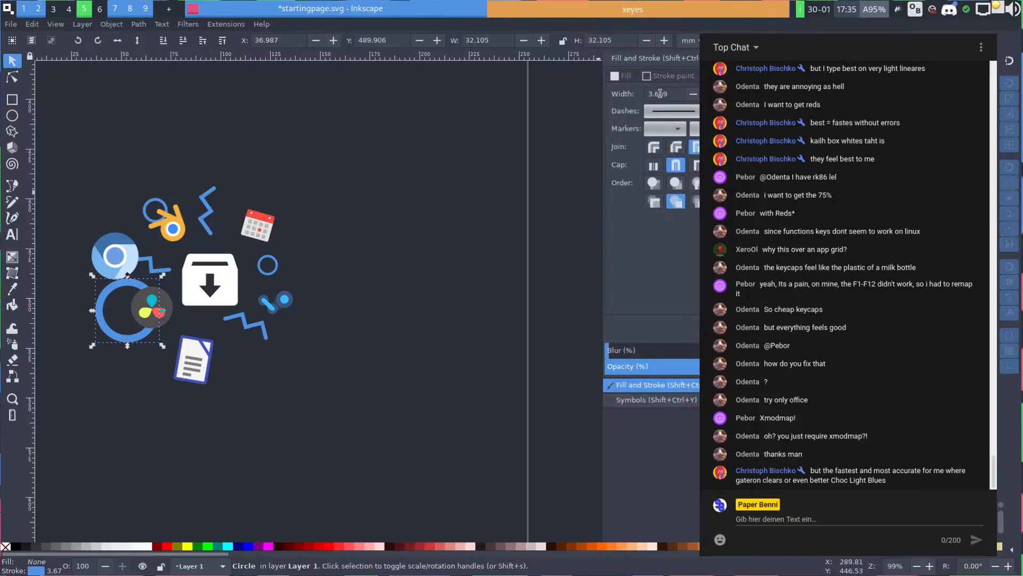
click(204, 202)
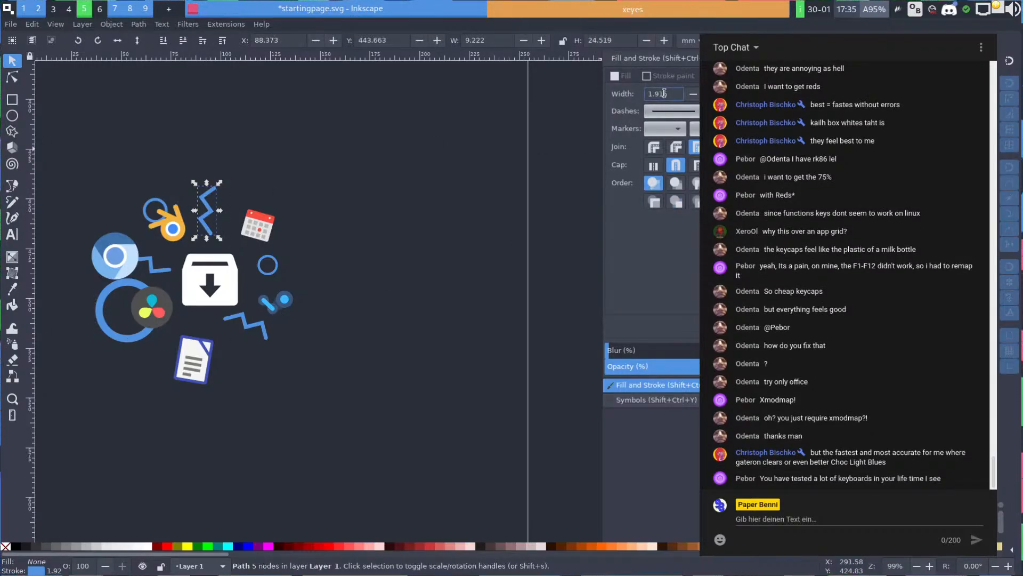
text(2)
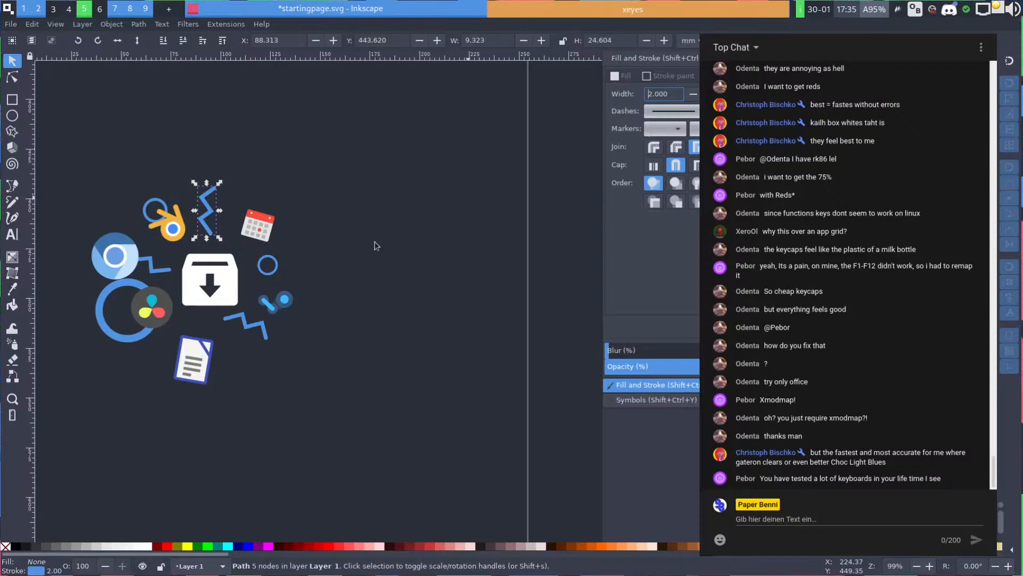
click(267, 264)
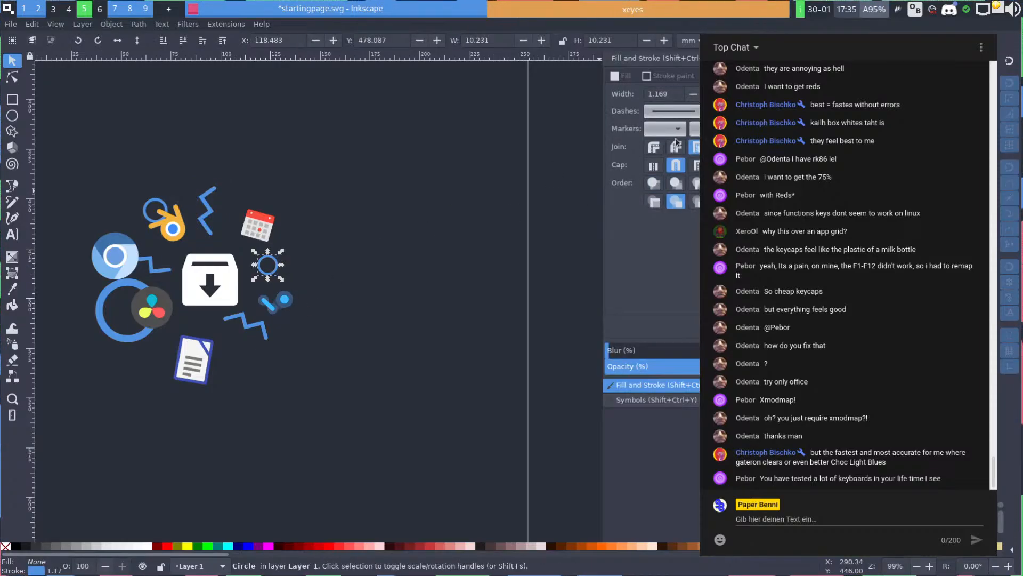
triple_click(674, 93)
text(2)
Set the stroke width of the blue ring behind the orange Blender logo to 2 mm
click(266, 333)
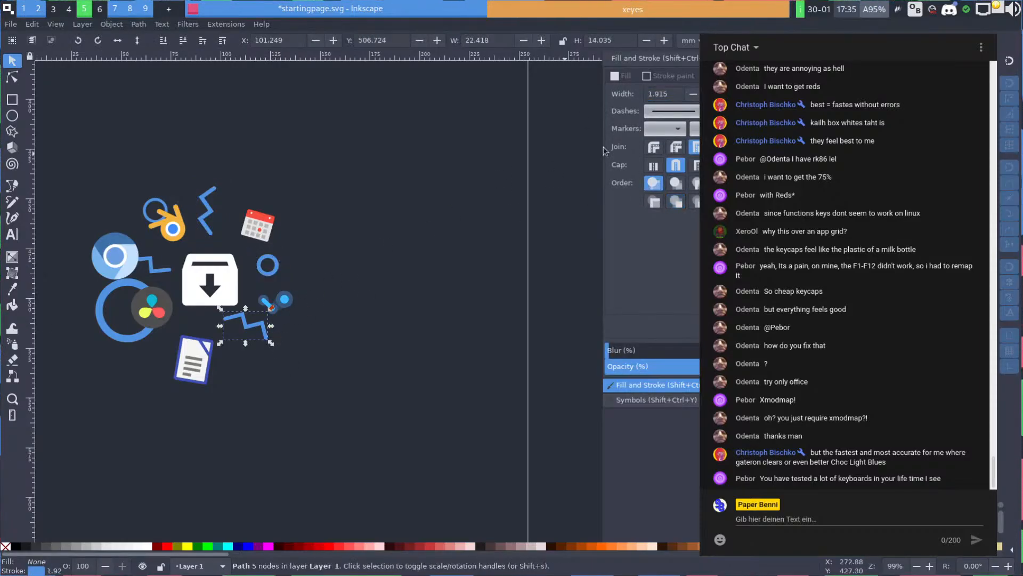
click(163, 215)
triple_click(663, 94)
text(2)
key(Return)
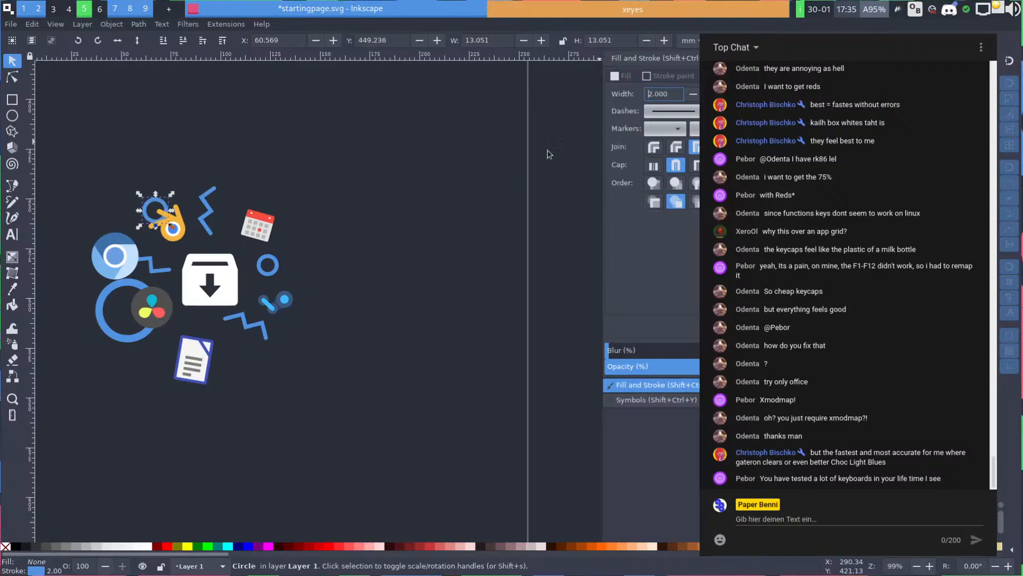
Select the zigzag beside the Chromium logo and the large ring together, and set their stroke width to 2 mm instead of a percentage
click(158, 271)
shift+click(123, 281)
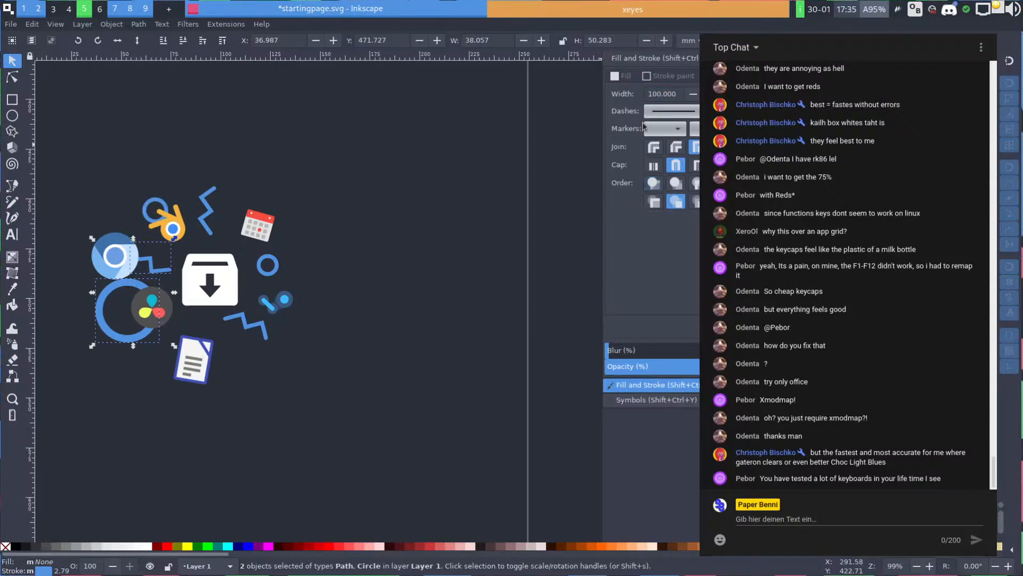
triple_click(663, 94)
text(0)
key(Return)
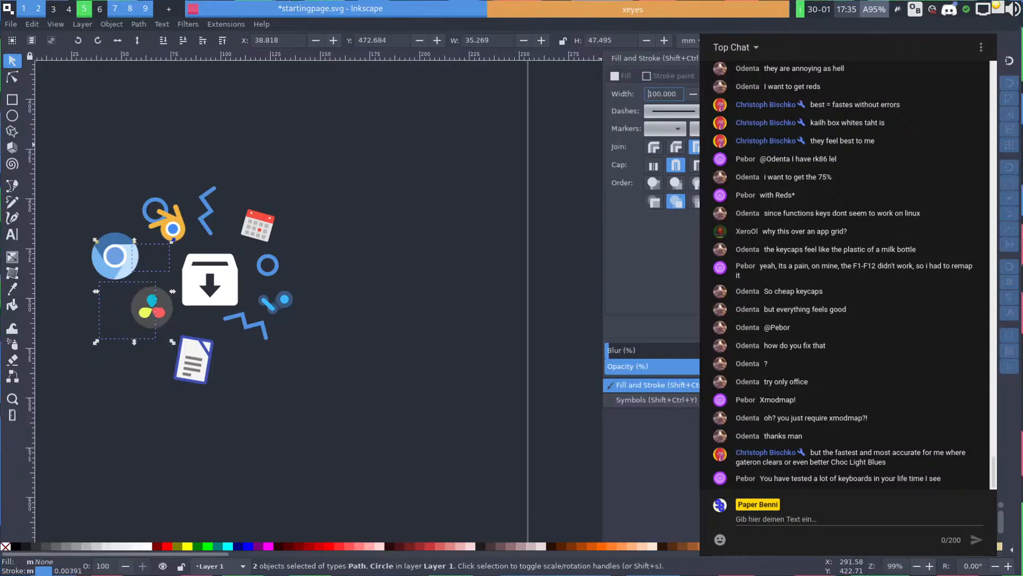
click(738, 94)
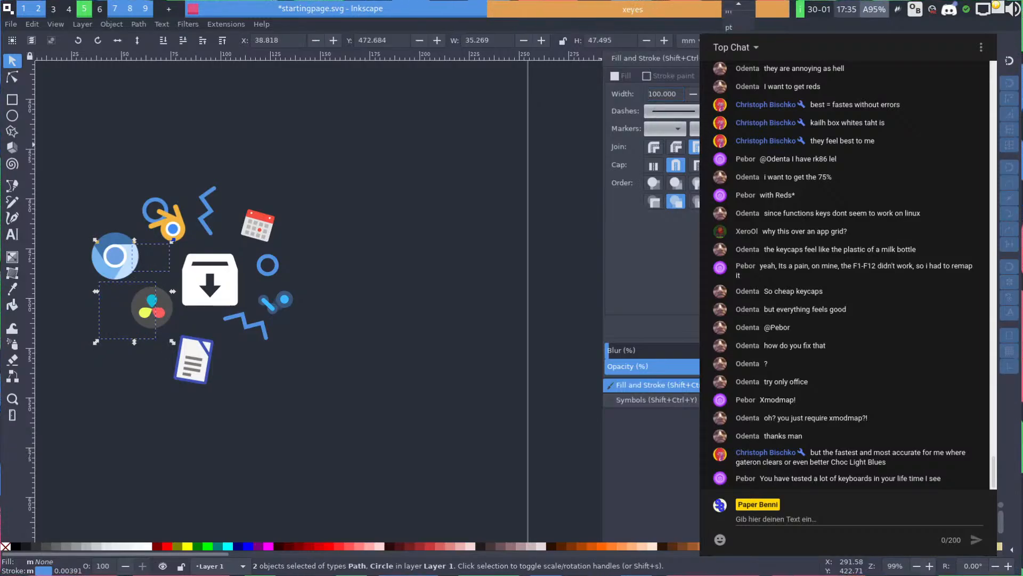
click(738, 61)
triple_click(668, 95)
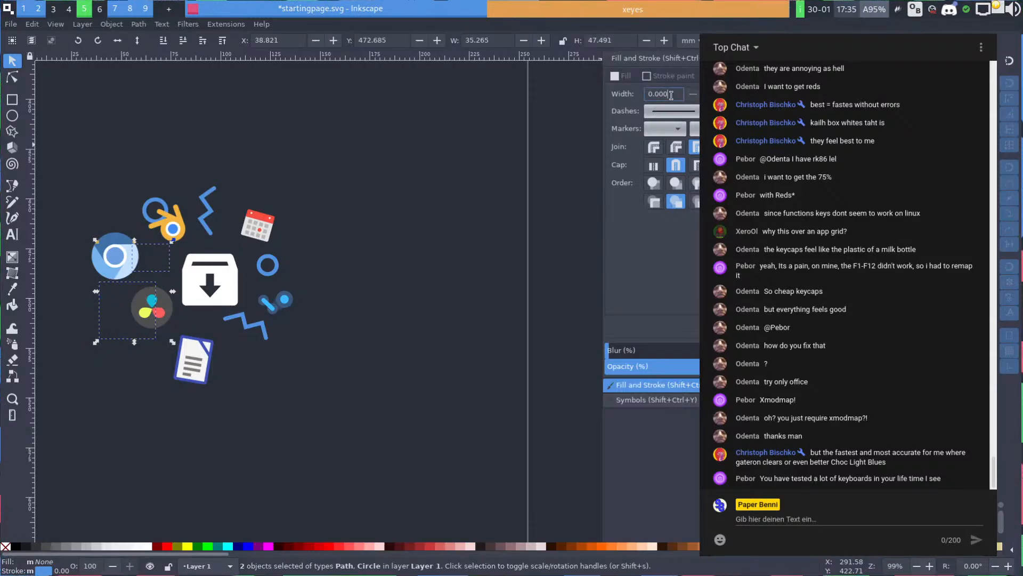
text(2)
key(Return)
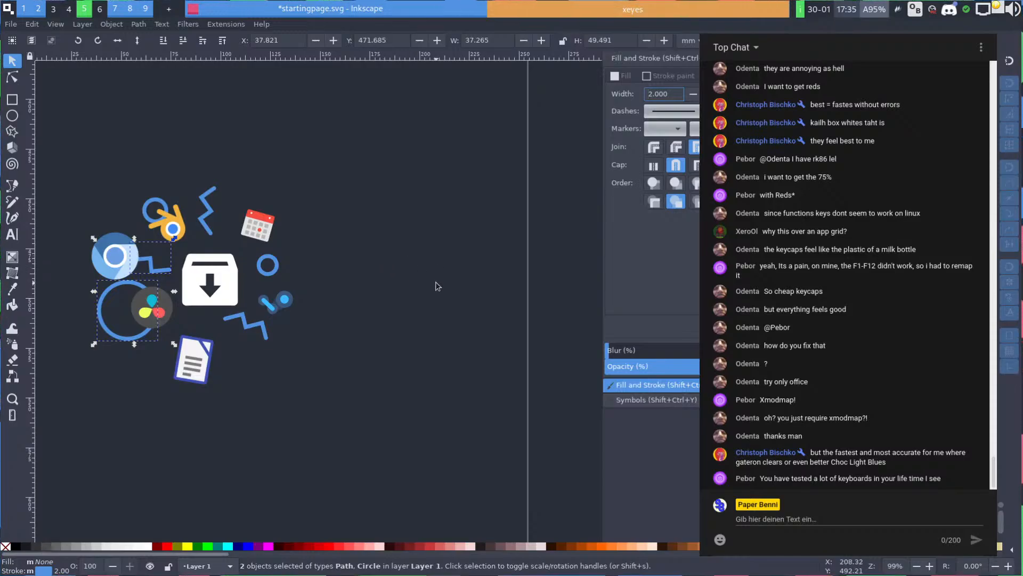
click(436, 283)
key(space)
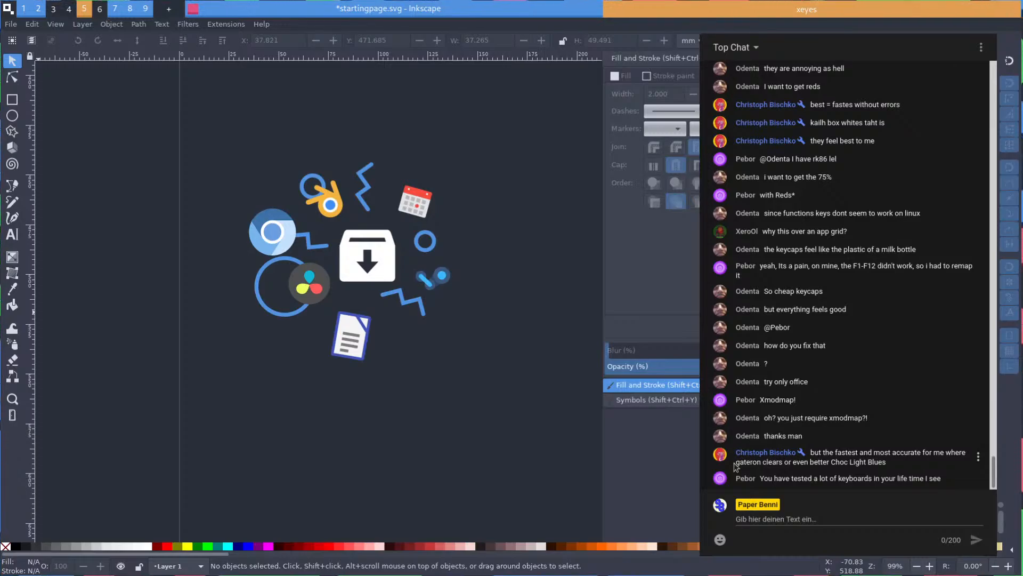
double_click(735, 463)
drag(735, 464, 868, 463)
click(868, 463)
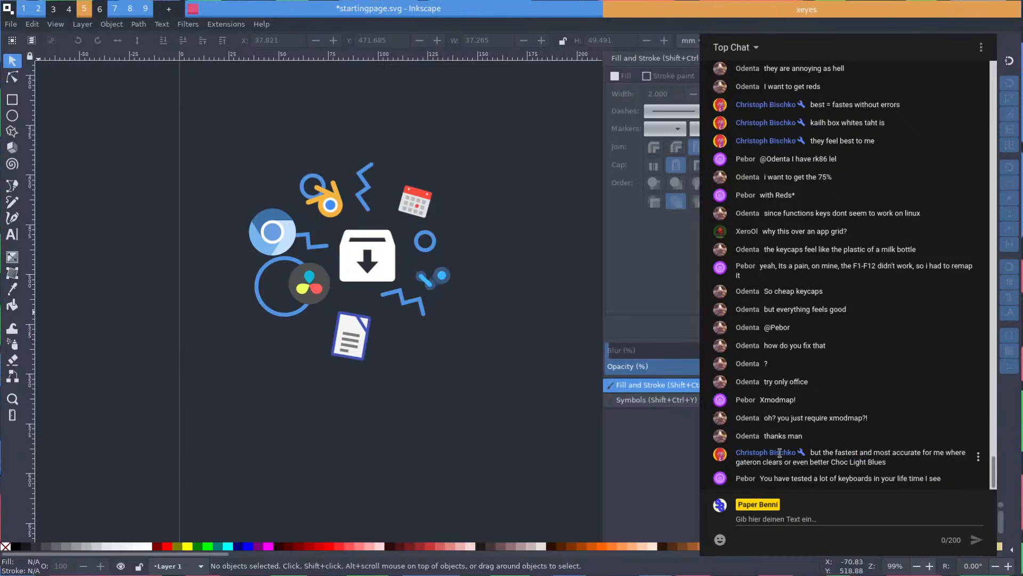
double_click(776, 383)
drag(776, 382, 737, 382)
click(794, 383)
click(802, 381)
drag(808, 382, 774, 381)
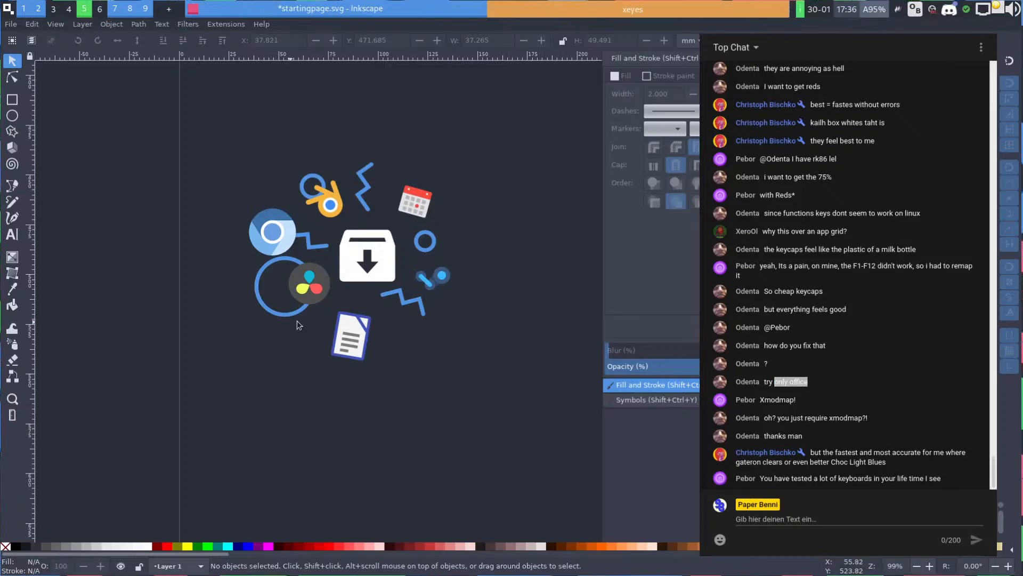
Select the whole icon illustration and shrink it proportionally around its centre to about 62 × 61 mm
scroll(435, 286, down, 1)
key(space)
scroll(321, 345, down, 1)
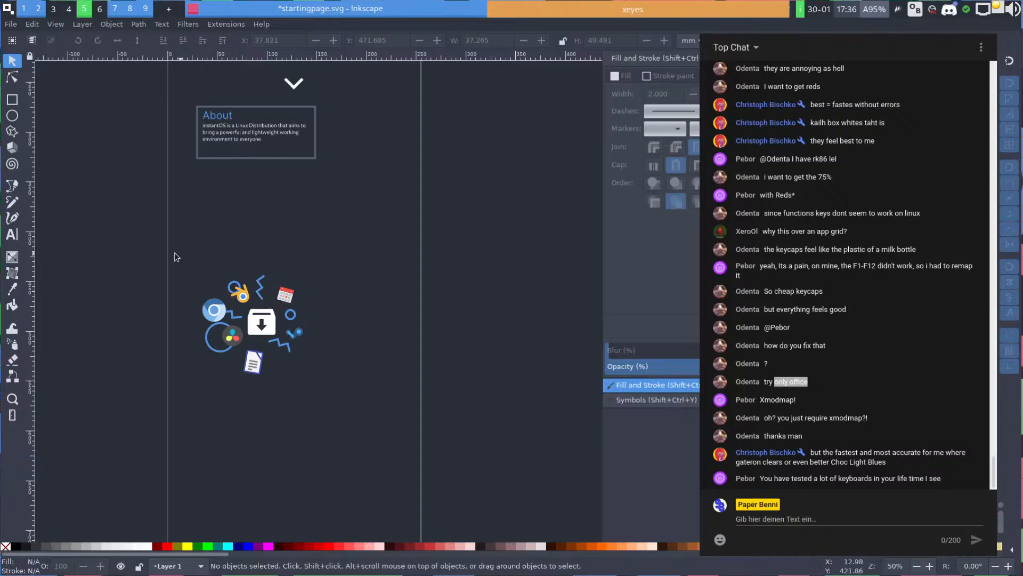
drag(175, 252, 339, 403)
key(space)
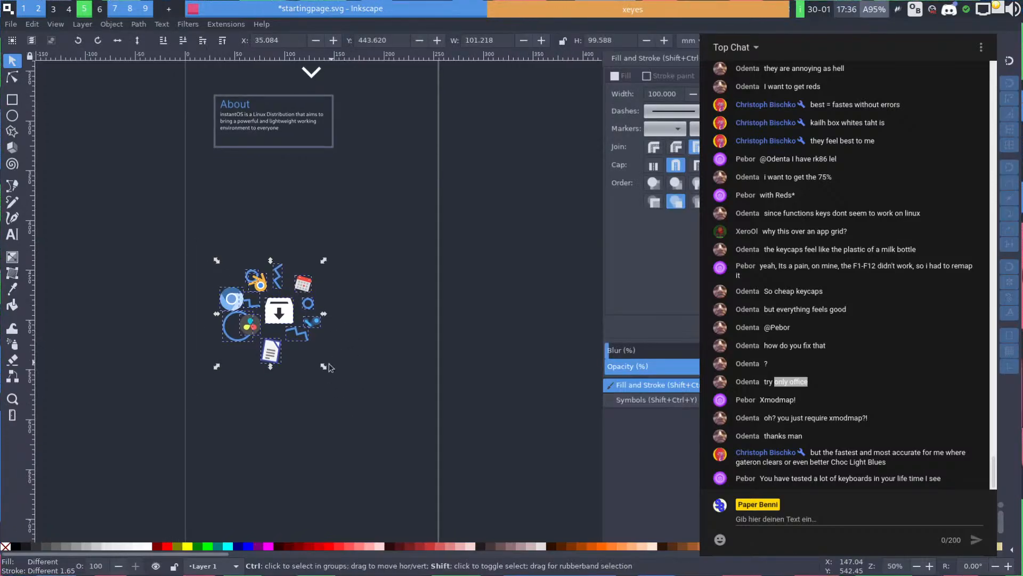
drag(324, 367, 305, 347)
click(351, 328)
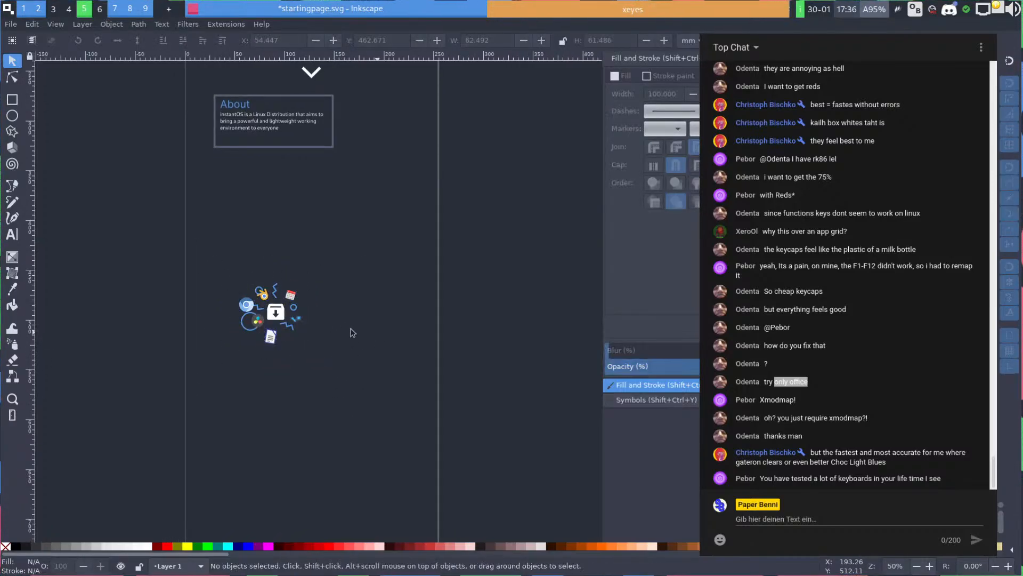
Group all parts of the icon illustration and move the group below the About box, aligned with the box's left edge
drag(217, 262, 379, 385)
key(ctrl+g)
key(space)
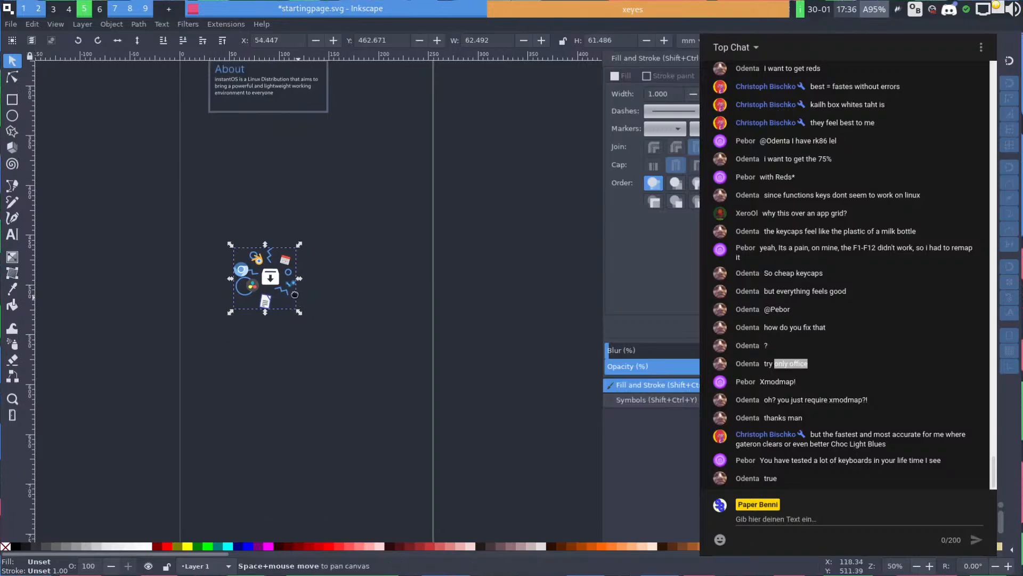
mouse_move(258, 395)
mouse_down()
mouse_move(237, 289)
mouse_move(270, 316)
mouse_move(263, 400)
mouse_up()
scroll(250, 296, up, 2)
key(space)
key(space)
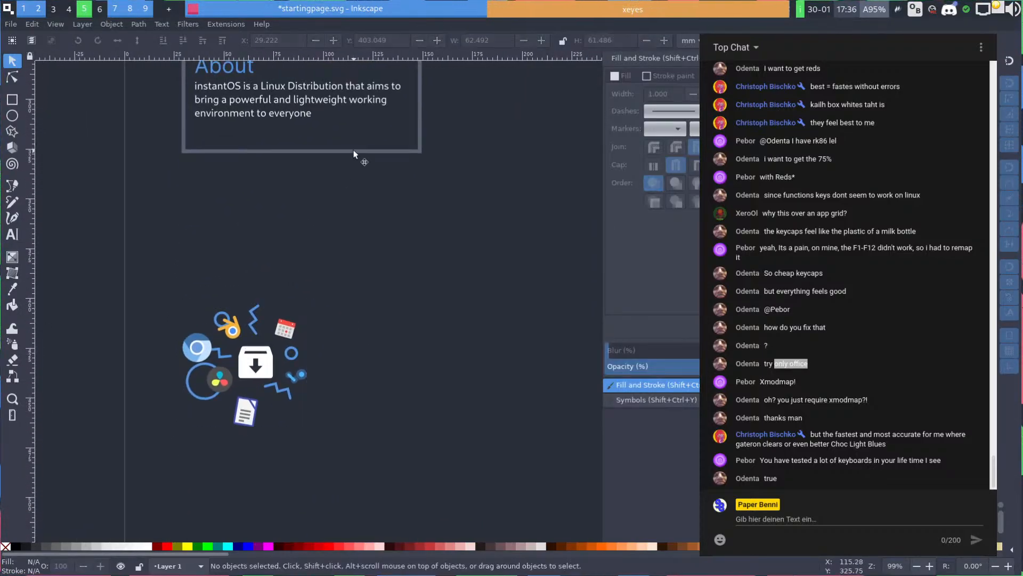
Duplicate the About box's frame and place the copy beside the icon illustration, at about X 106 mm, Y 408 mm
drag(354, 151, 502, 422)
key(space)
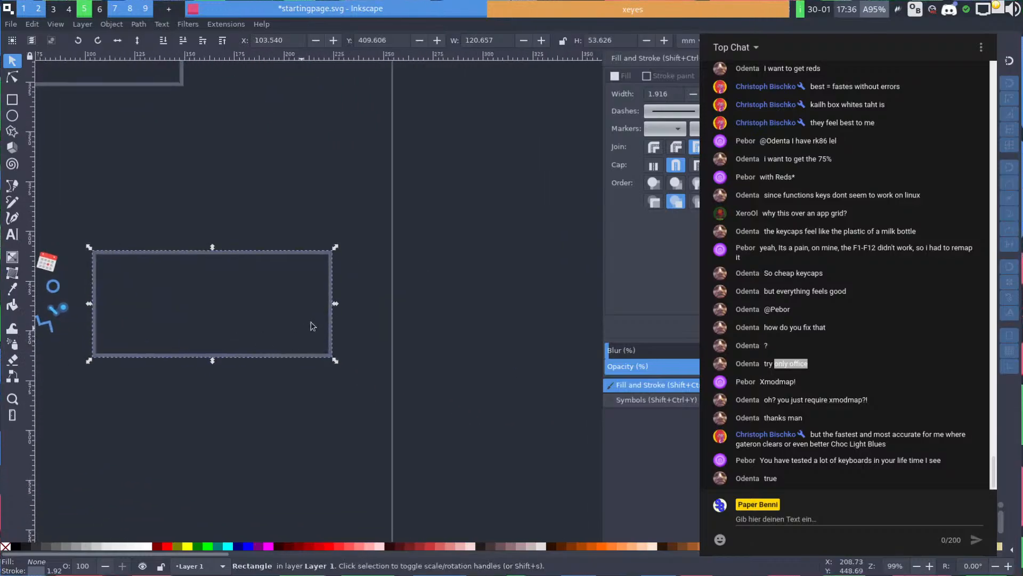
drag(331, 268, 335, 264)
key(space)
click(273, 179)
key(space)
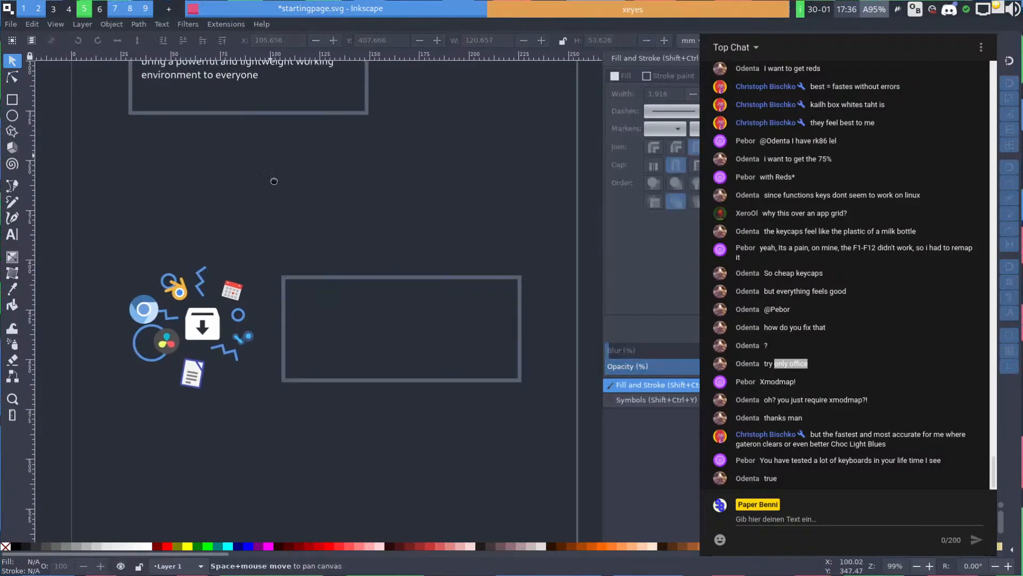
Duplicate the blue About heading and place the copy in the upper-left corner of the new frame
click(189, 126)
key(ctrl+d)
drag(181, 127, 341, 393)
click(366, 341)
key(space)
scroll(361, 274, up, 2)
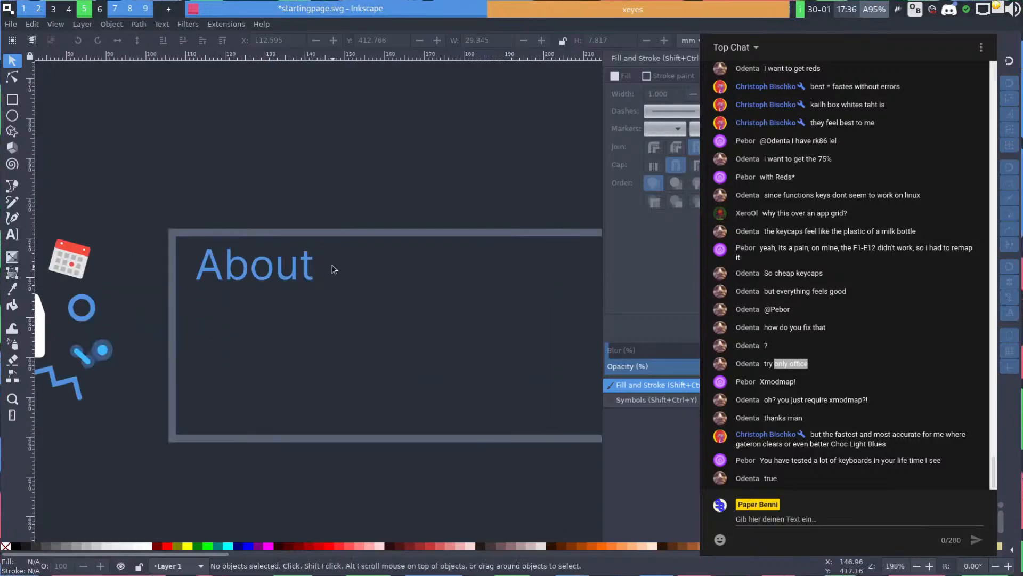
Replace the text of the copied heading in the new frame with "Over "
key(space)
scroll(469, 258, down, 1)
key(space)
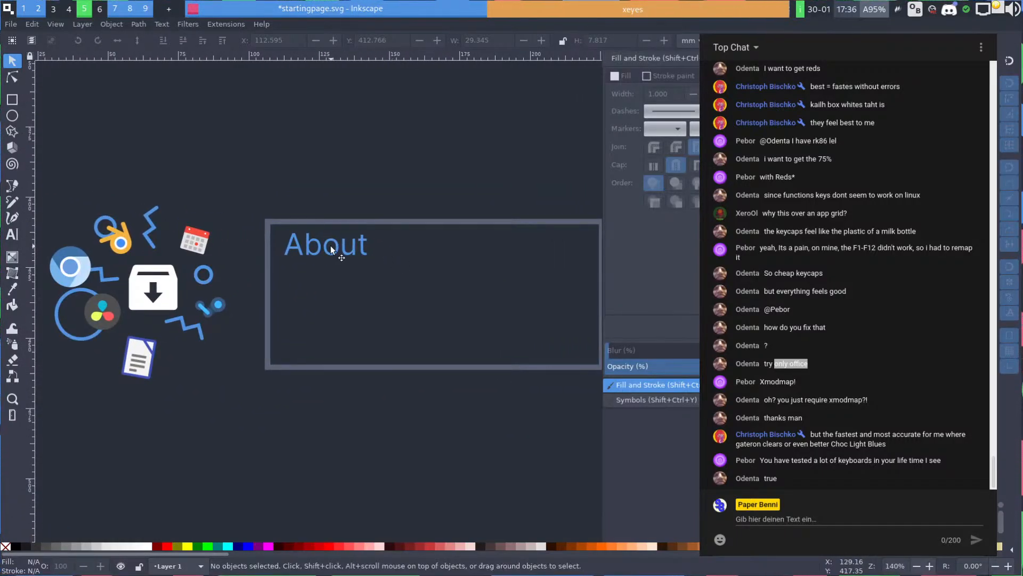
triple_click(332, 248)
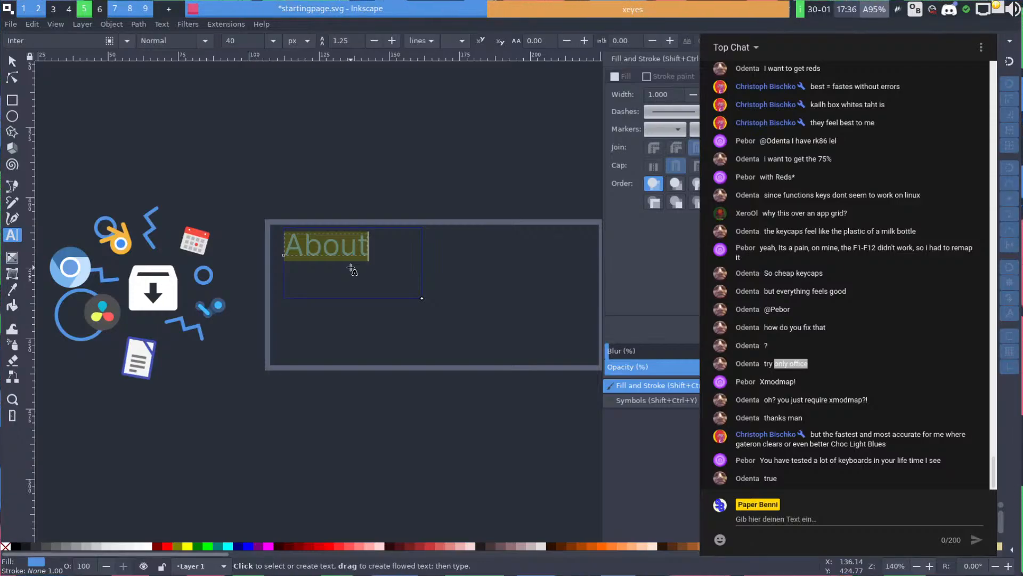
text(Over)
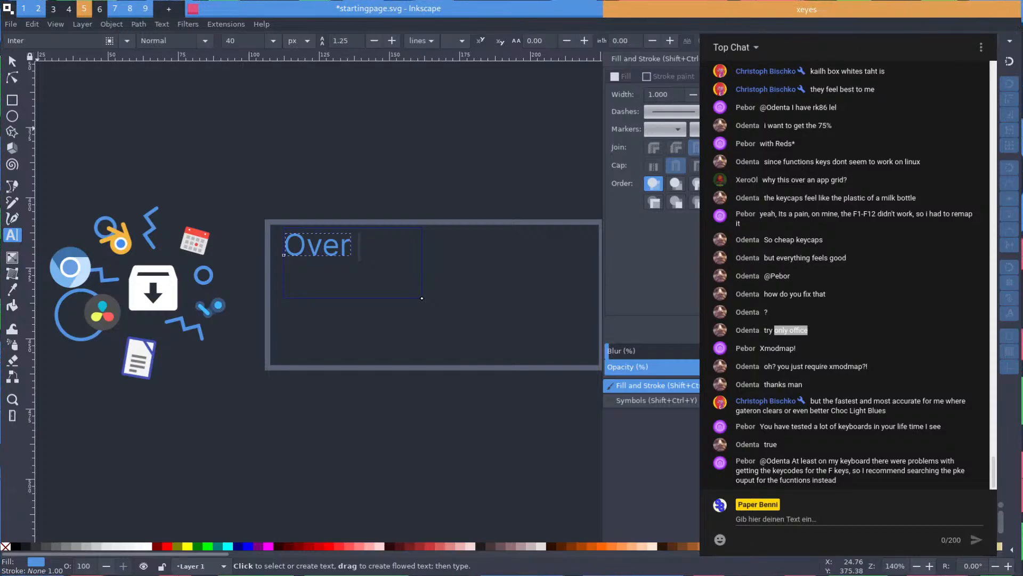
Switch to Brave to look up package information on the AUR home page, and return to the Inkscape drawing
key(super+4)
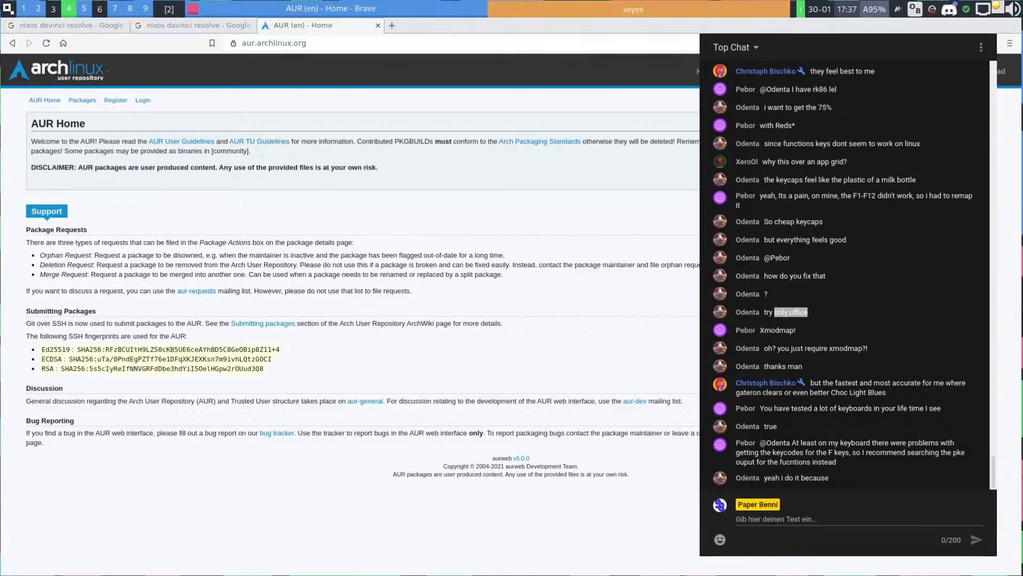
drag(735, 300, 2, 320)
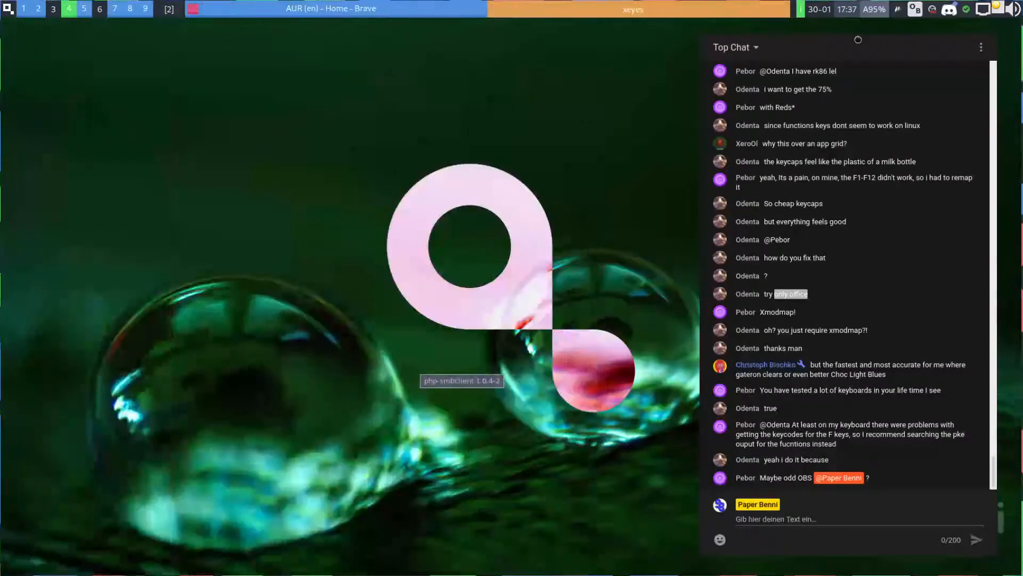
key(super+5)
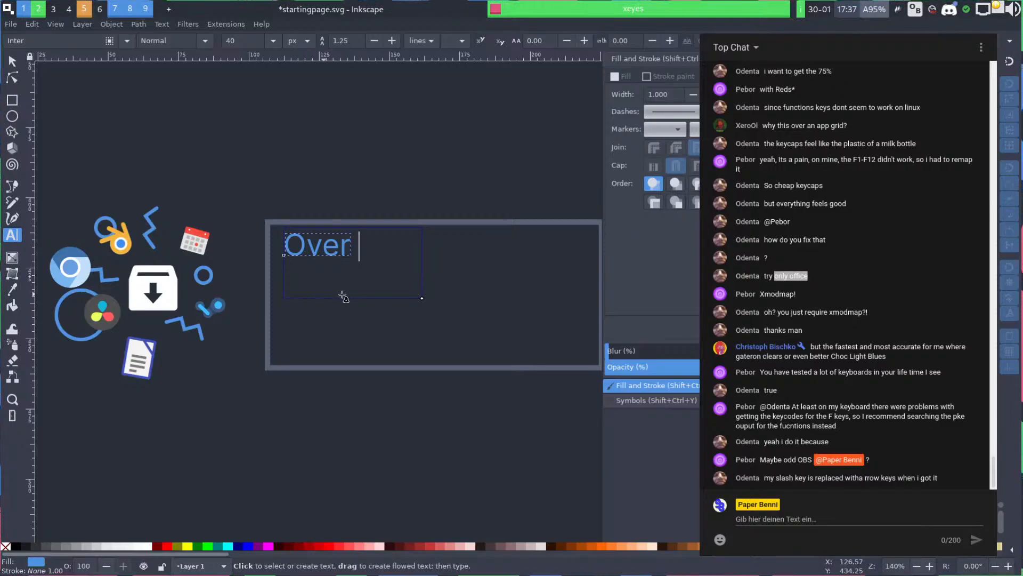
Launch the MATE Calculator, enter 67540 and place its window above the new frame
key(super+d)
text(matge)
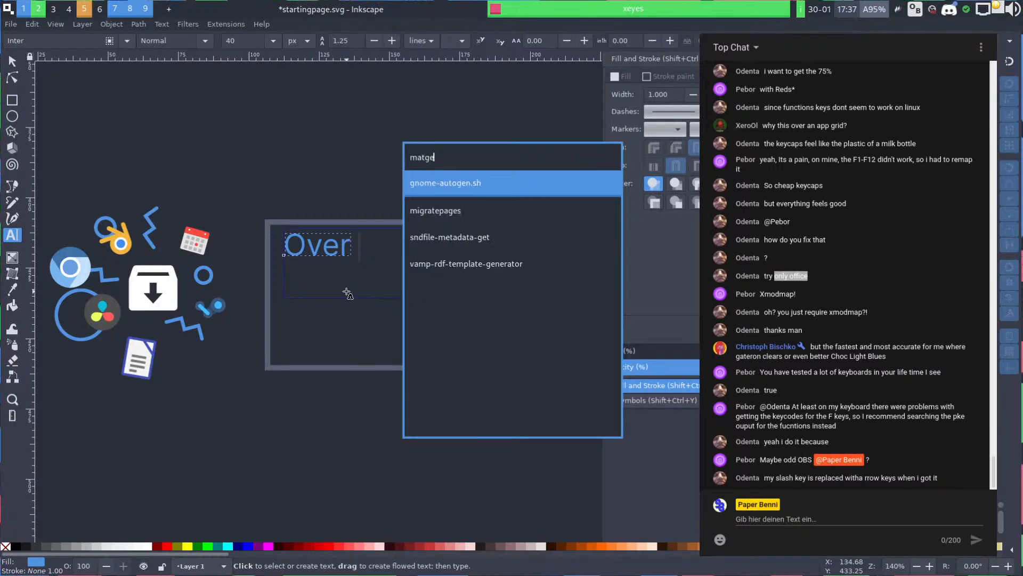
key(BackSpace)
key(BackSpace)
text(e-cal)
key(Return)
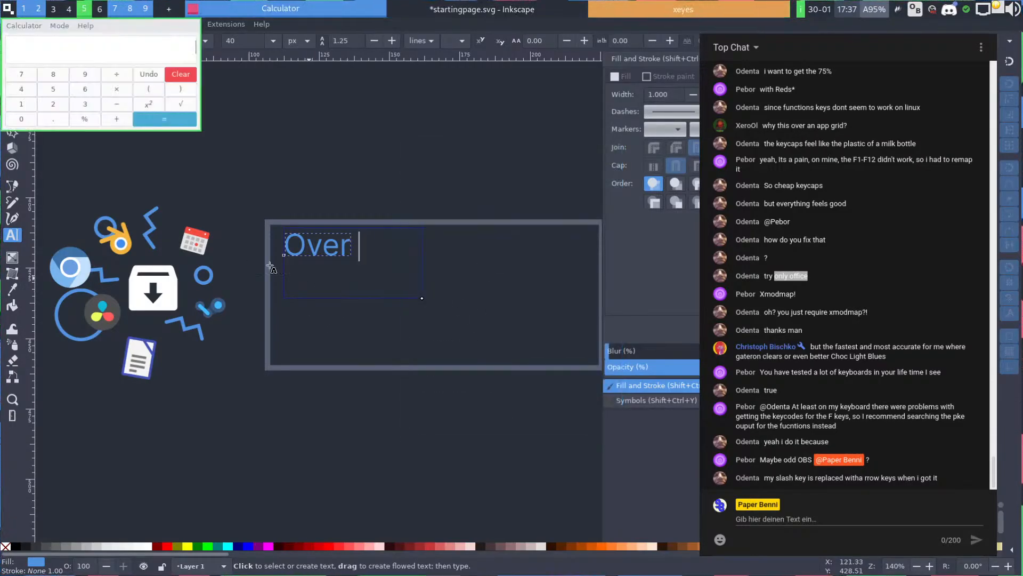
text(67540)
drag(135, 85, 351, 123)
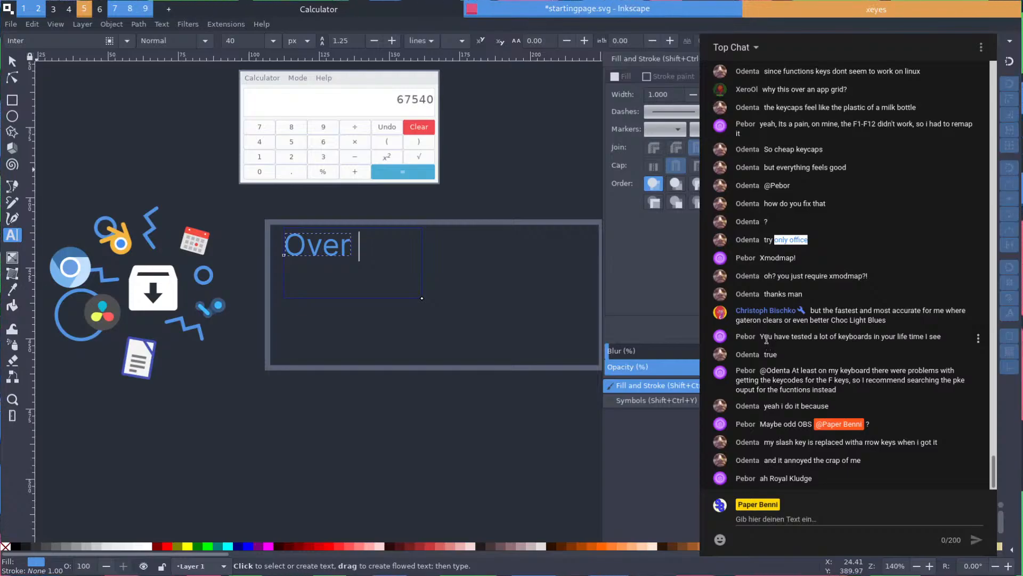
drag(760, 336, 929, 338)
click(892, 361)
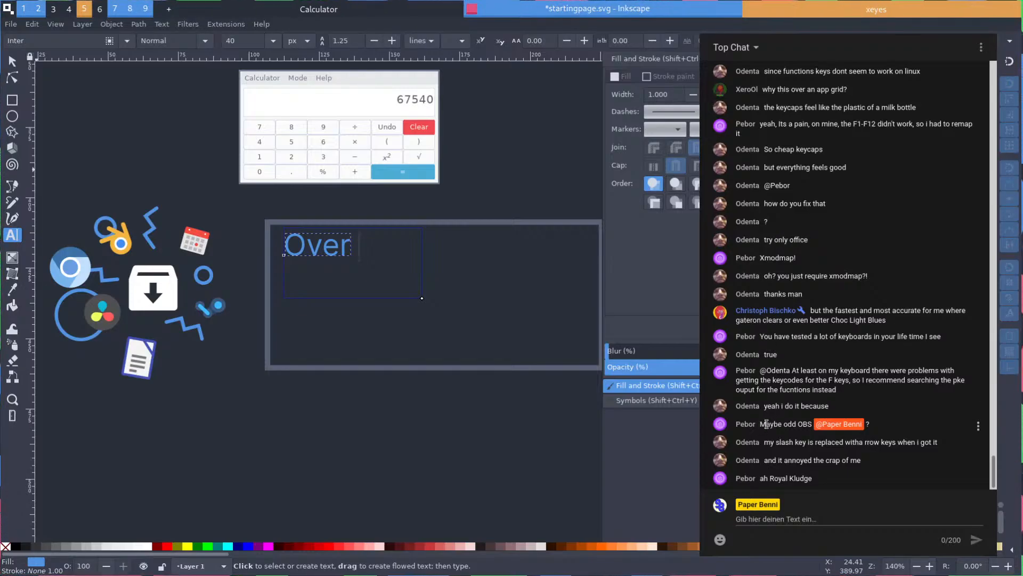
drag(760, 424, 862, 424)
click(852, 424)
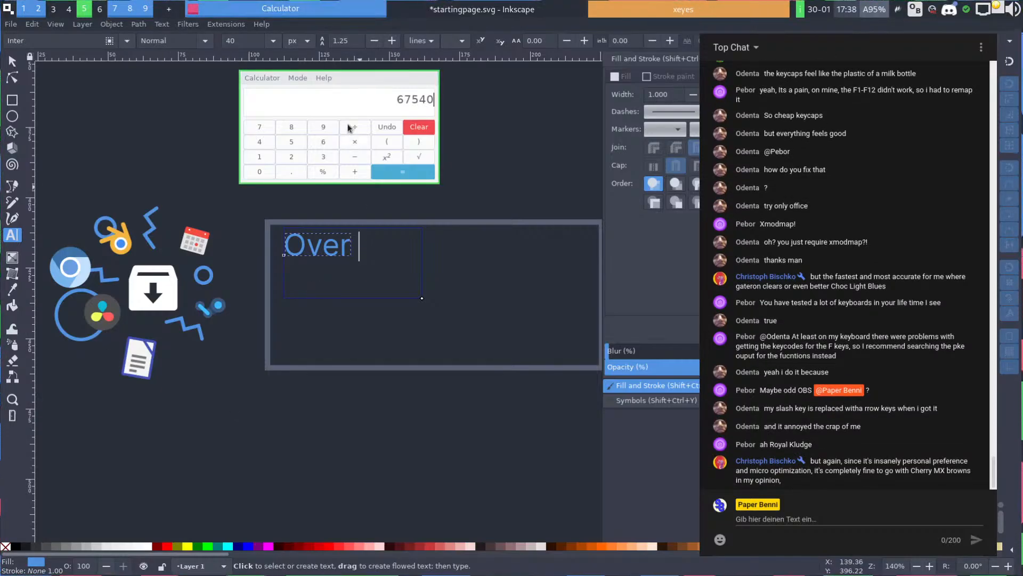
drag(350, 128, 415, 169)
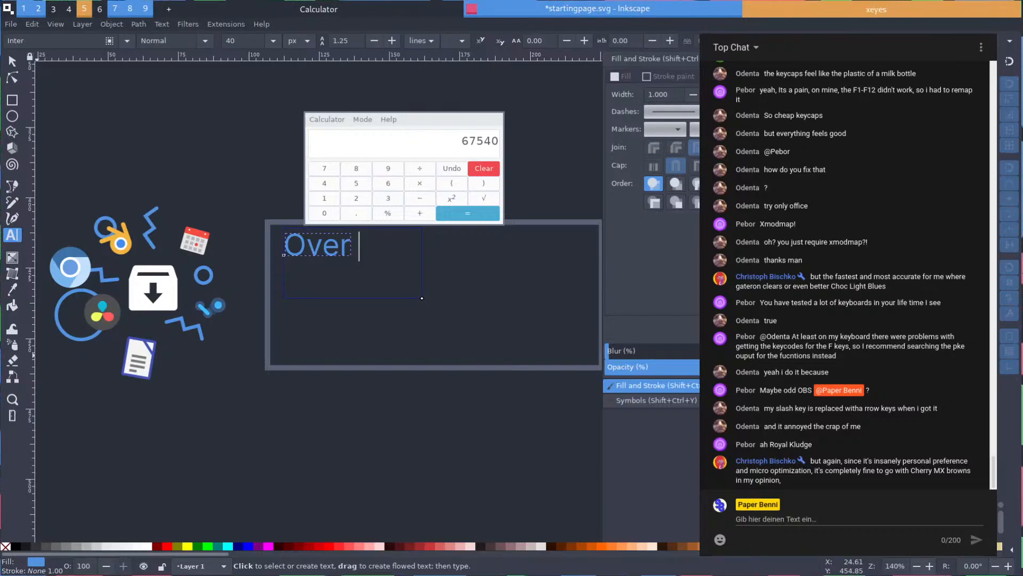
Check the total number of entries in the package search list and return to the calculator over the drawing
click(69, 9)
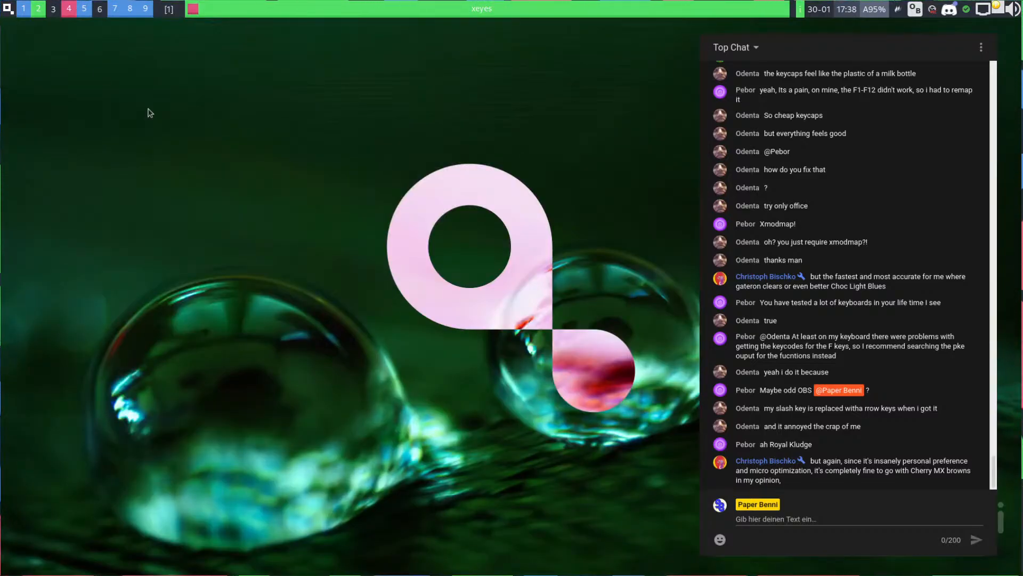
key(Return)
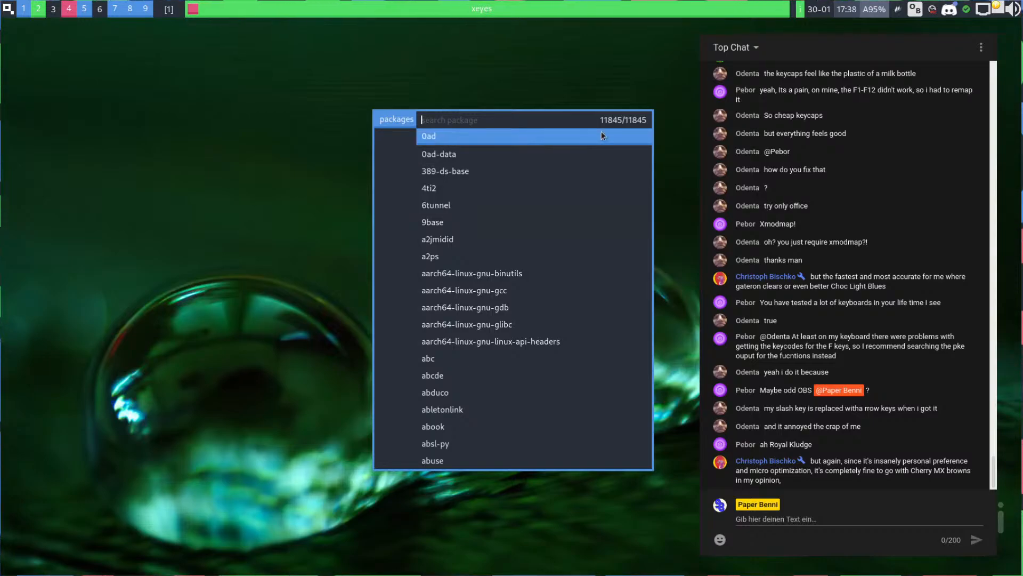
key(Escape)
key(alt+Tab)
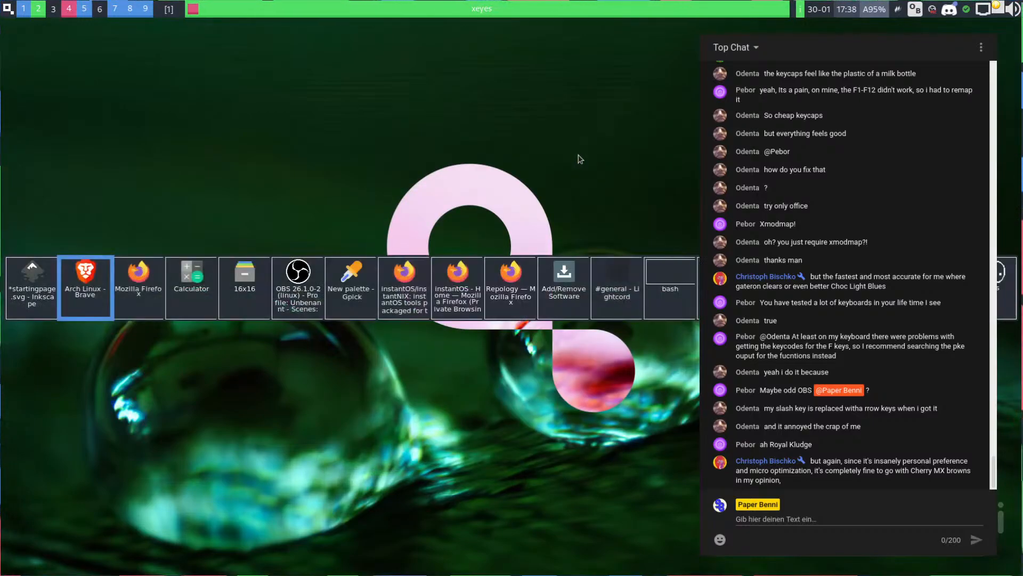
click(201, 304)
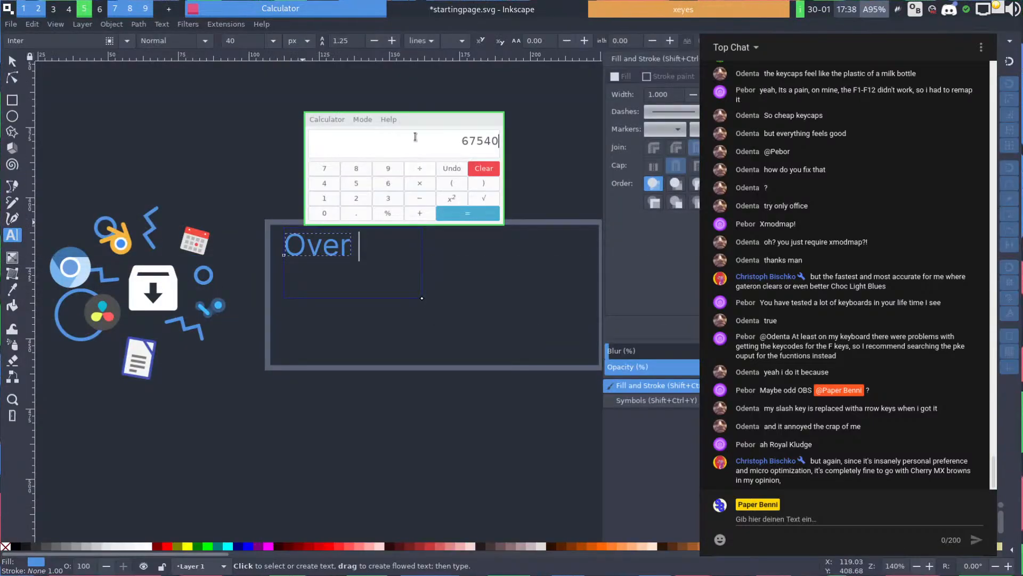
Add 11854 to the 67540 already entered in the calculator and compute the sum
text(11)
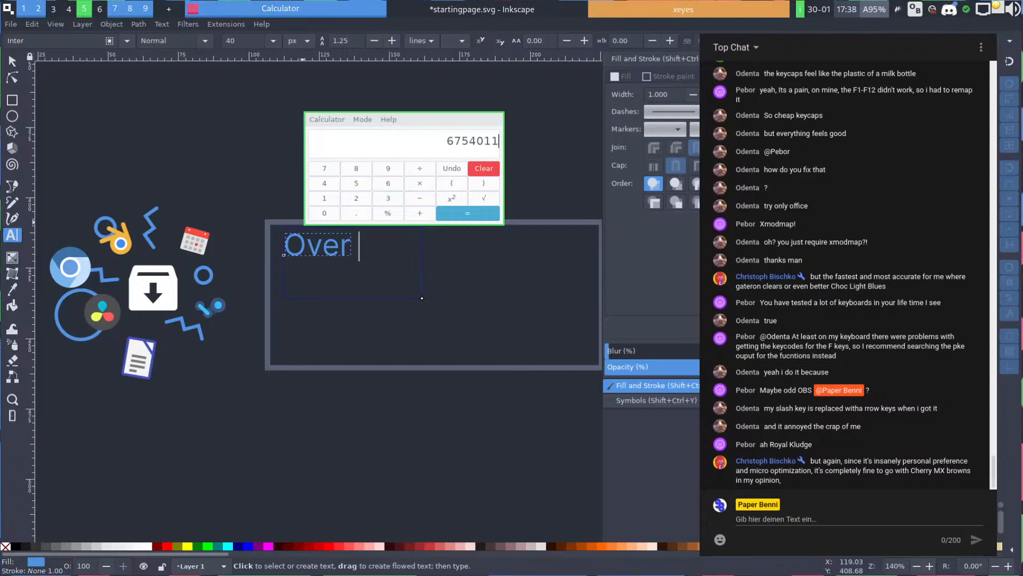
key(Left)
key(Left)
text(+)
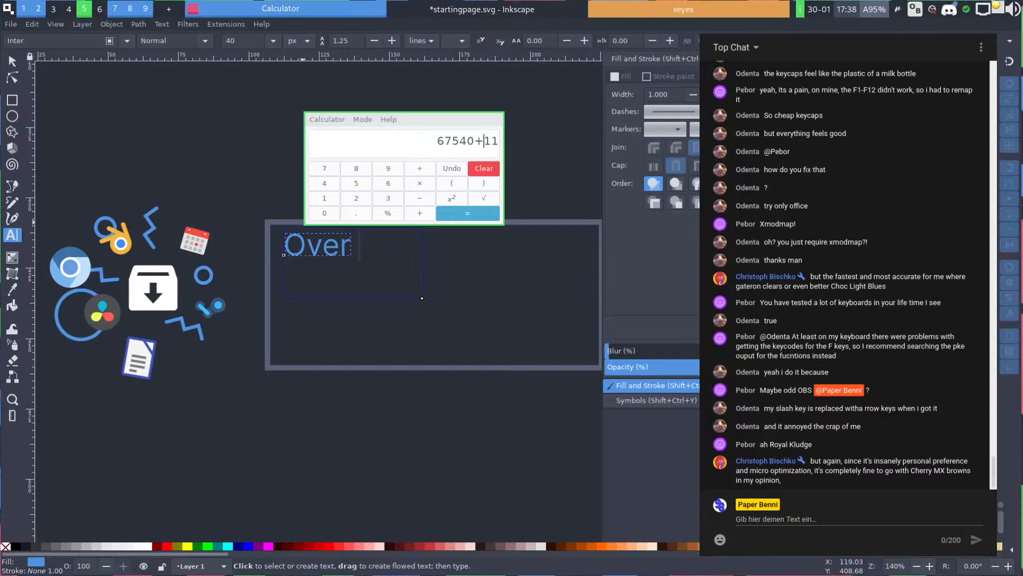
key(End)
text(8)
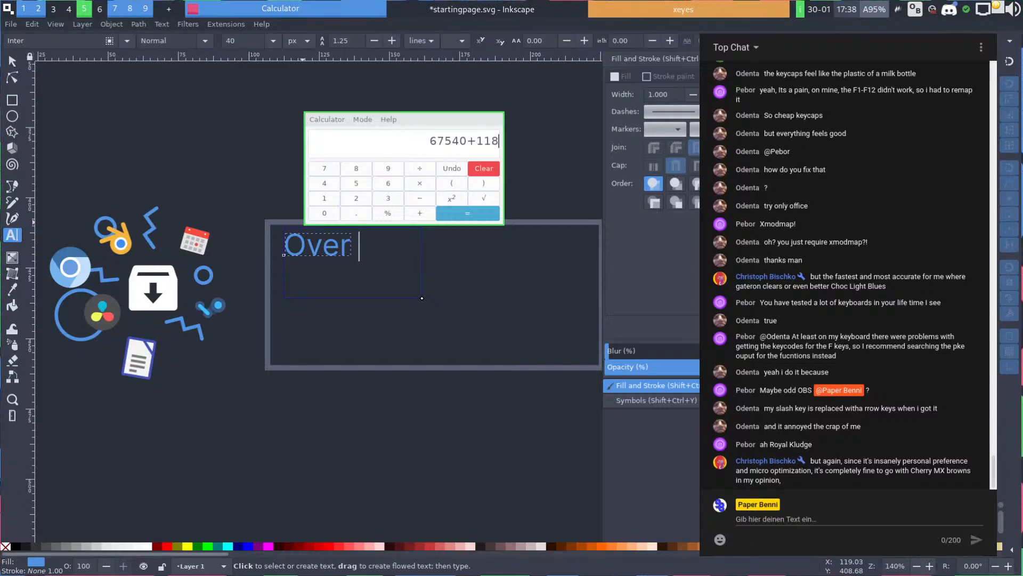
text(54)
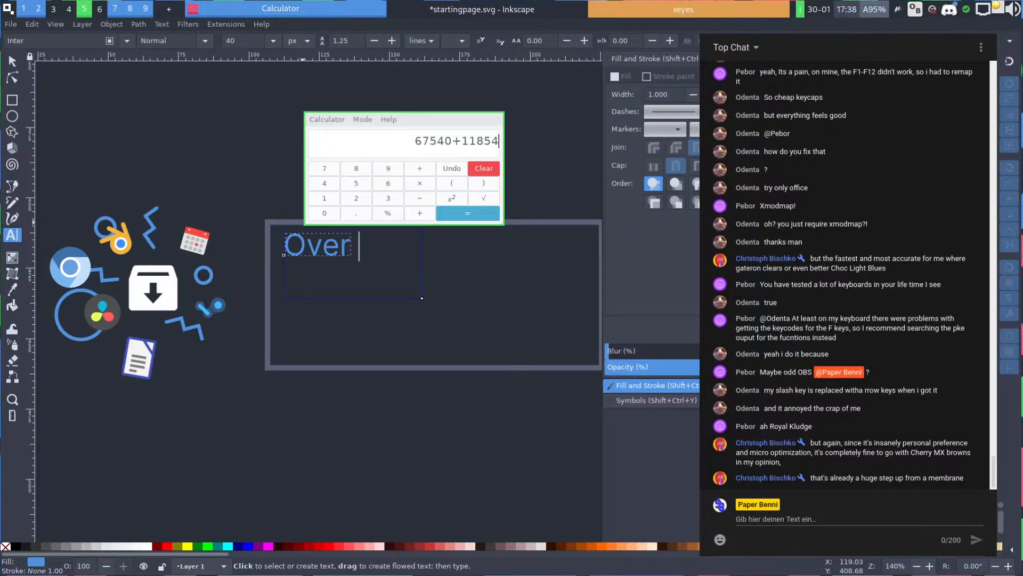
key(Return)
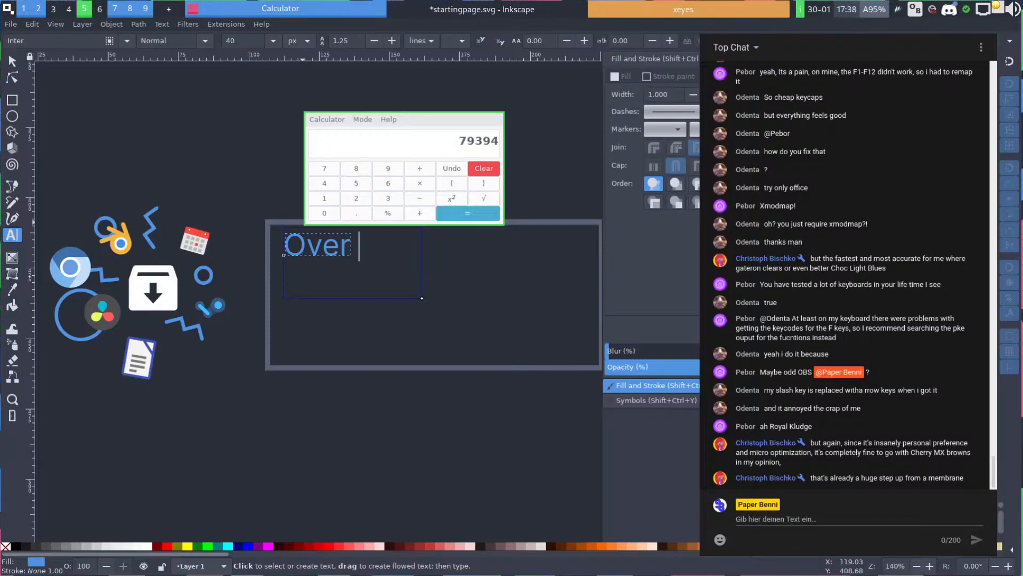
click(449, 148)
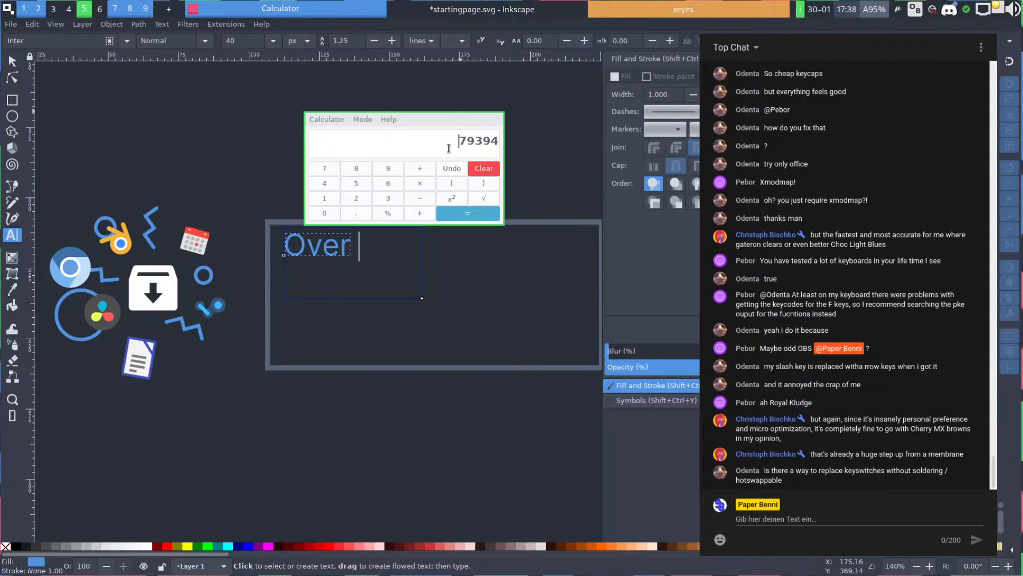
key(shift+Right)
key(shift+Right)
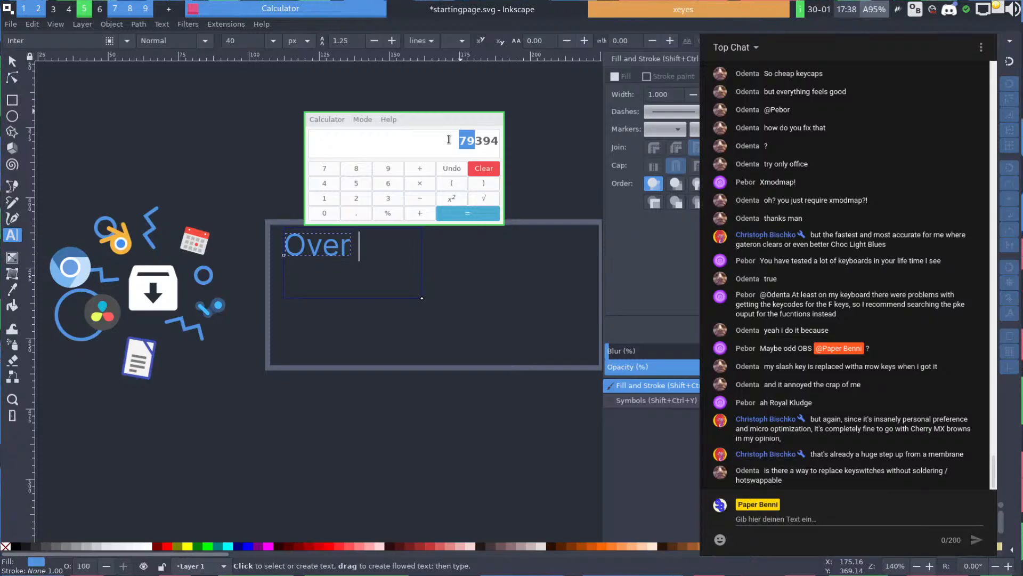
key(Left)
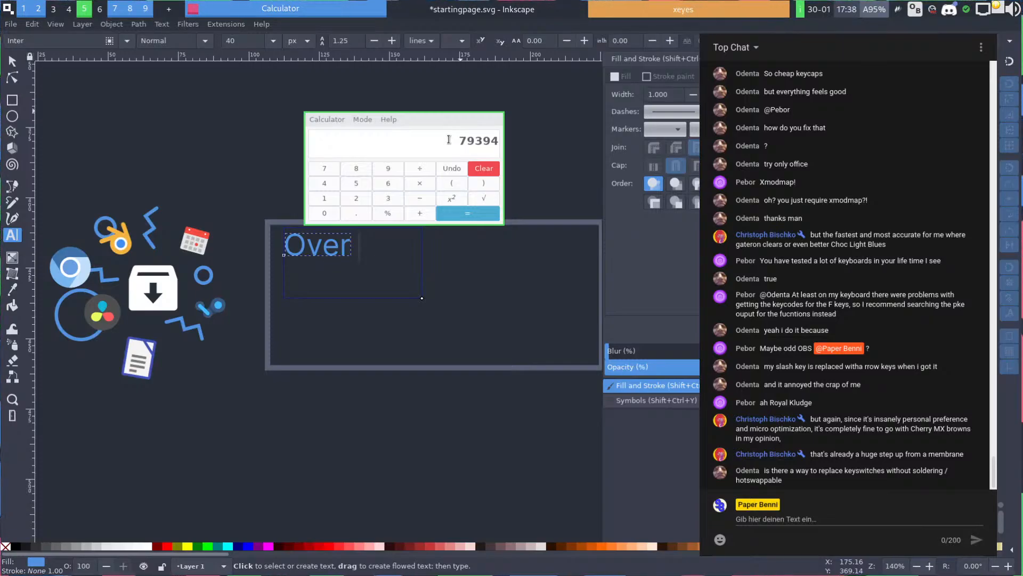
mouse_move(449, 140)
mouse_down()
mouse_move(502, 142)
mouse_move(455, 142)
mouse_up()
click(476, 143)
click(476, 142)
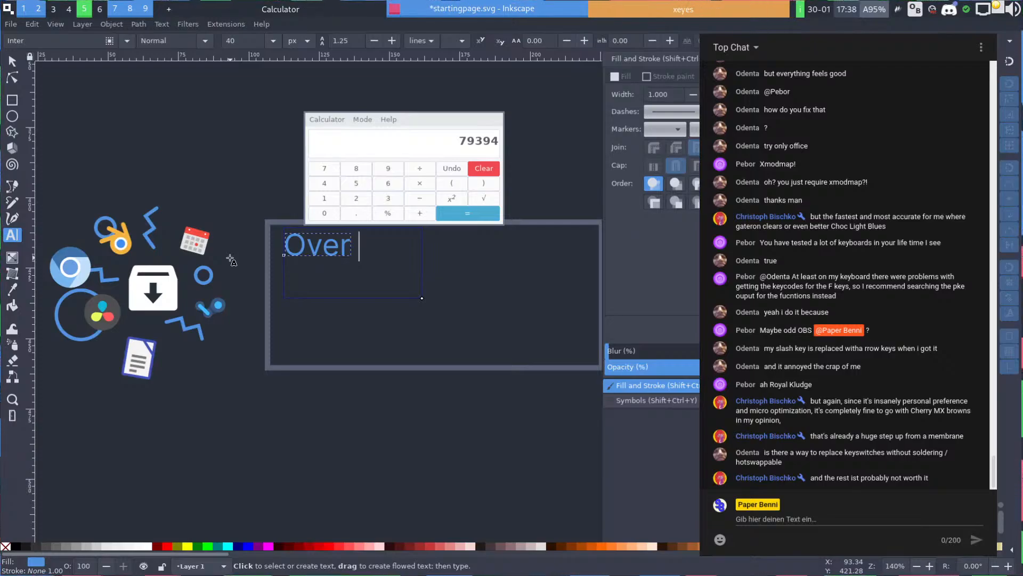
Search the package list for "32", browse the matching lib32 entries and close the list
key(ctrl+super+i)
key(Return)
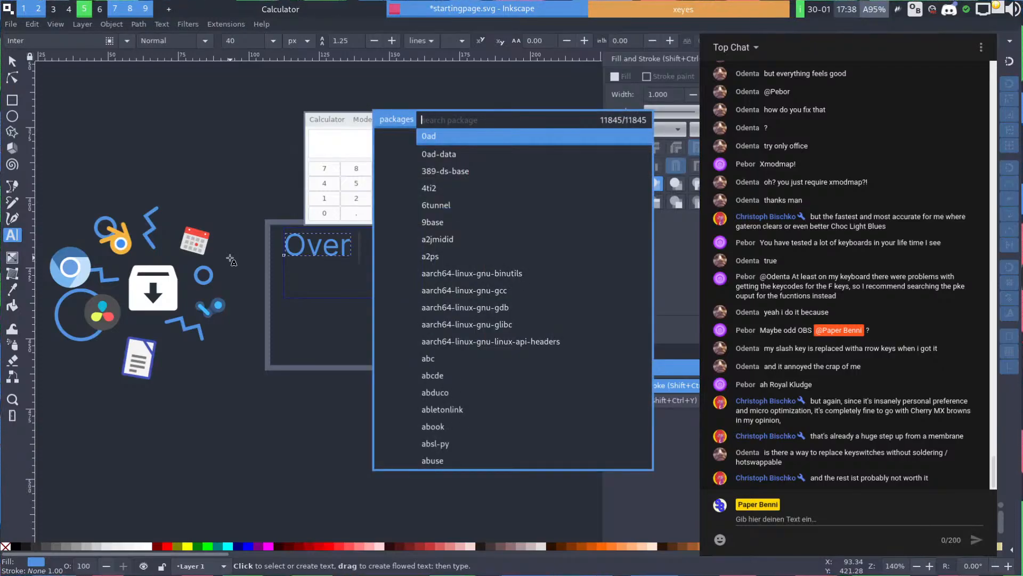
text(32)
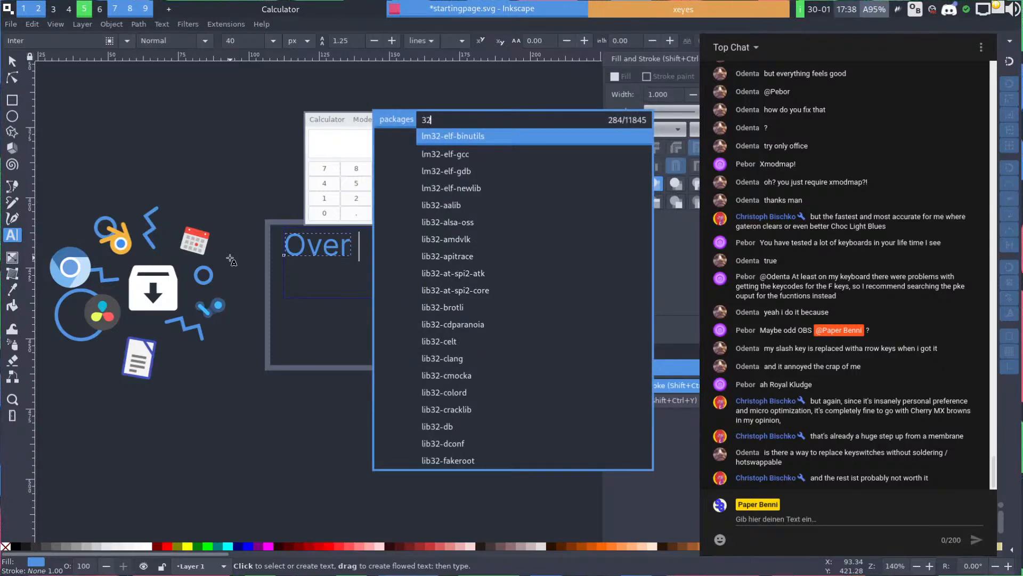
key(Down)
key(Down)
key(Down)
key(Down)
key(Down)
key(Down)
key(Down)
key(Down)
key(Down)
key(Down)
key(Down)
key(Escape)
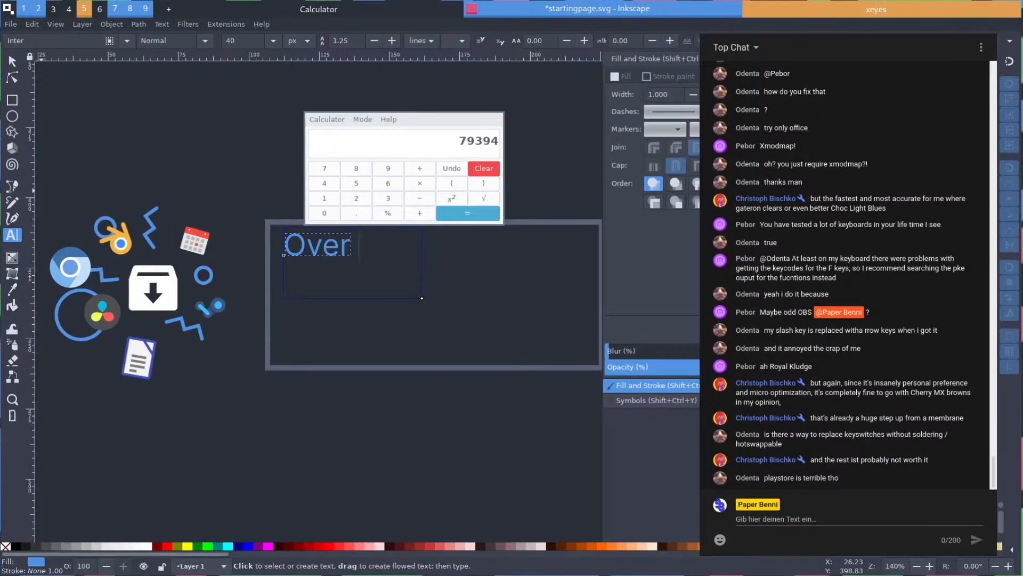
Review the computed sum, close the calculator and return to the "Over " heading in the drawing
drag(820, 103, 817, 102)
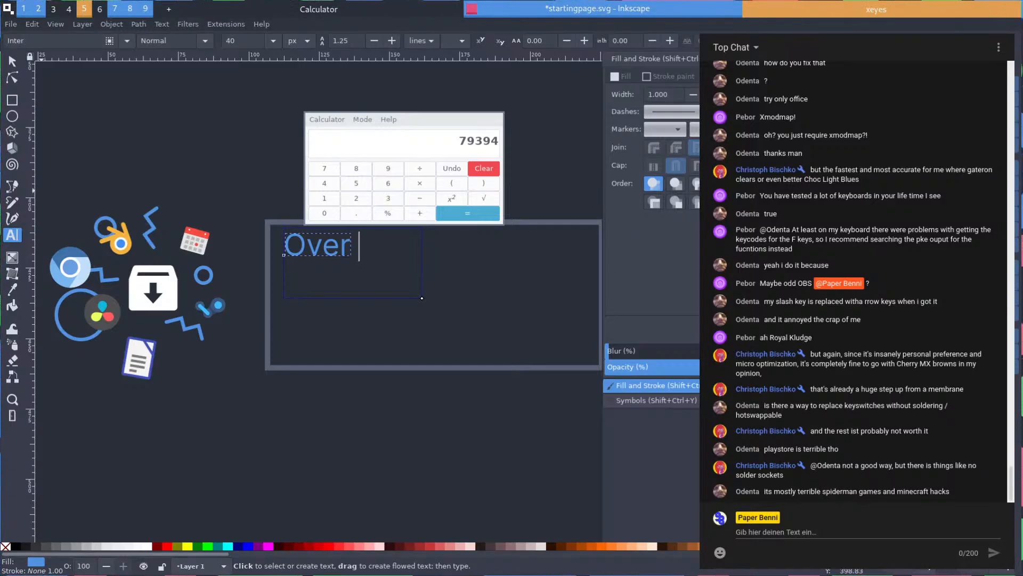
drag(445, 140, 499, 140)
click(492, 140)
click(456, 144)
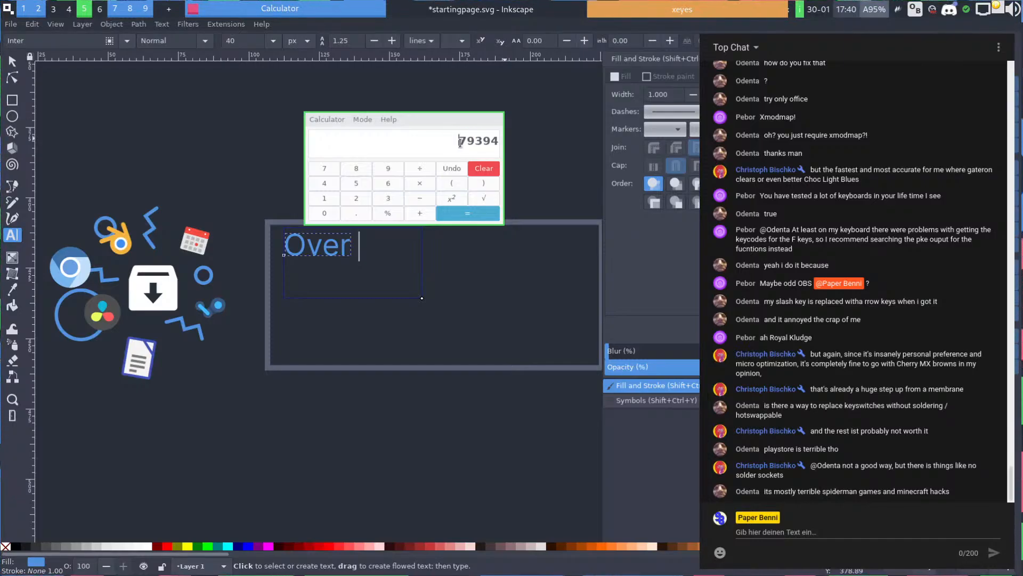
drag(376, 153, 74, 239)
key(super+q)
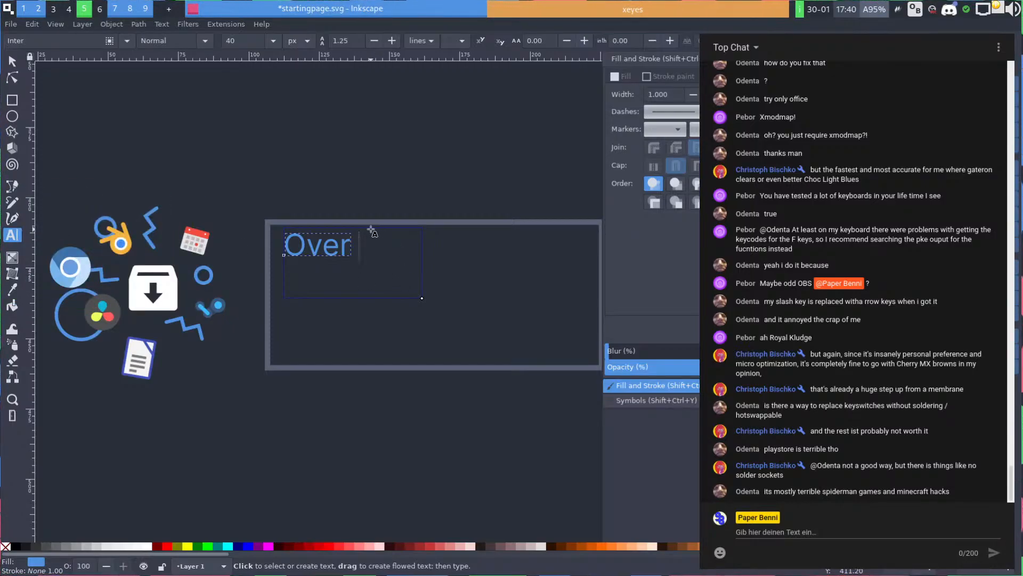
Append "70" to the "Over " heading and widen its text area to nearly the full width of the surrounding frame
text(70)
key(Return)
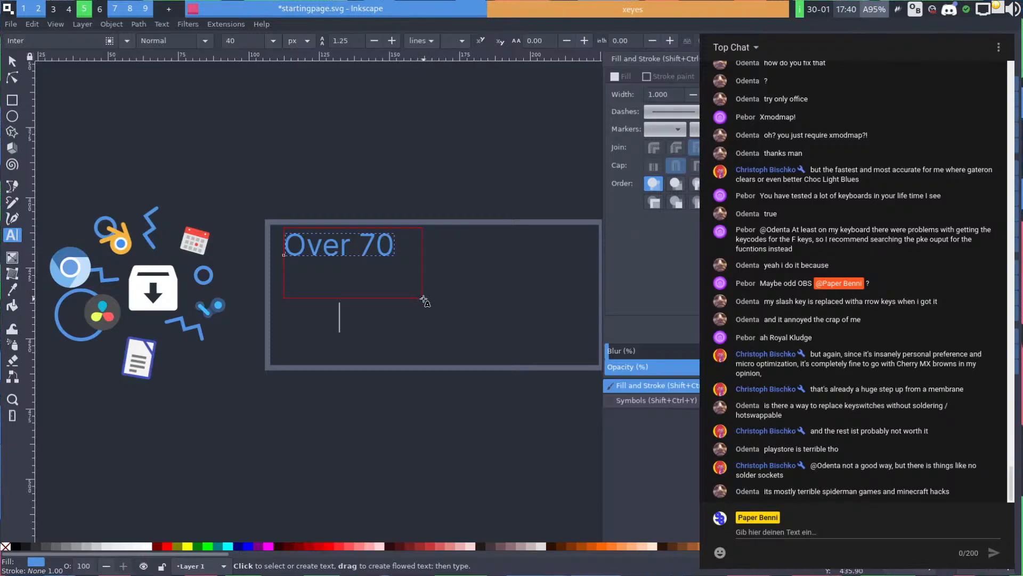
drag(422, 298, 585, 285)
Add "000" after the 70 in the heading, remove the partly written word behind it and insert a line break
text(progra)
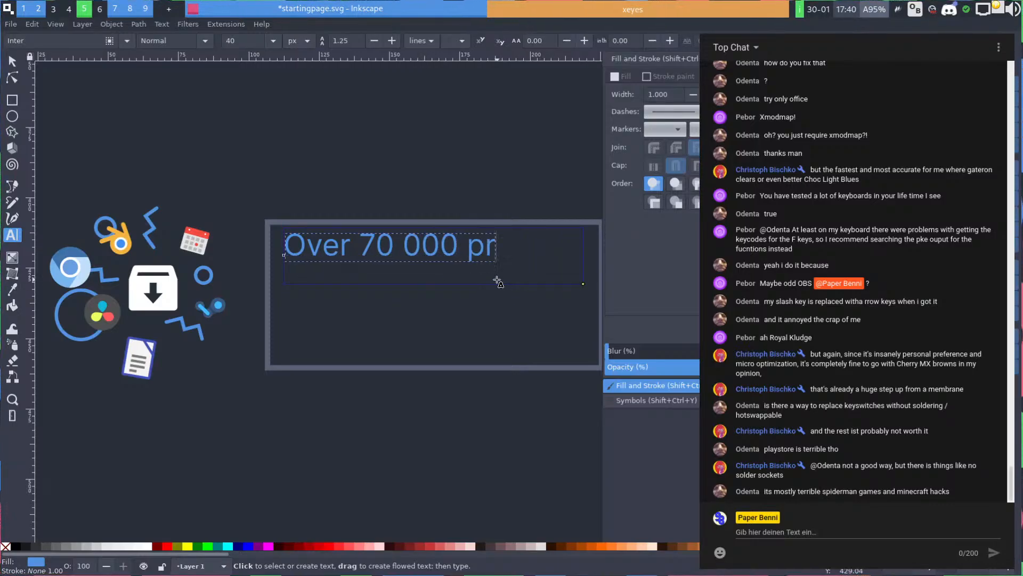
key(BackSpace)
key(BackSpace)
key(BackSpace)
key(BackSpace)
key(BackSpace)
key(BackSpace)
key(BackSpace)
key(Return)
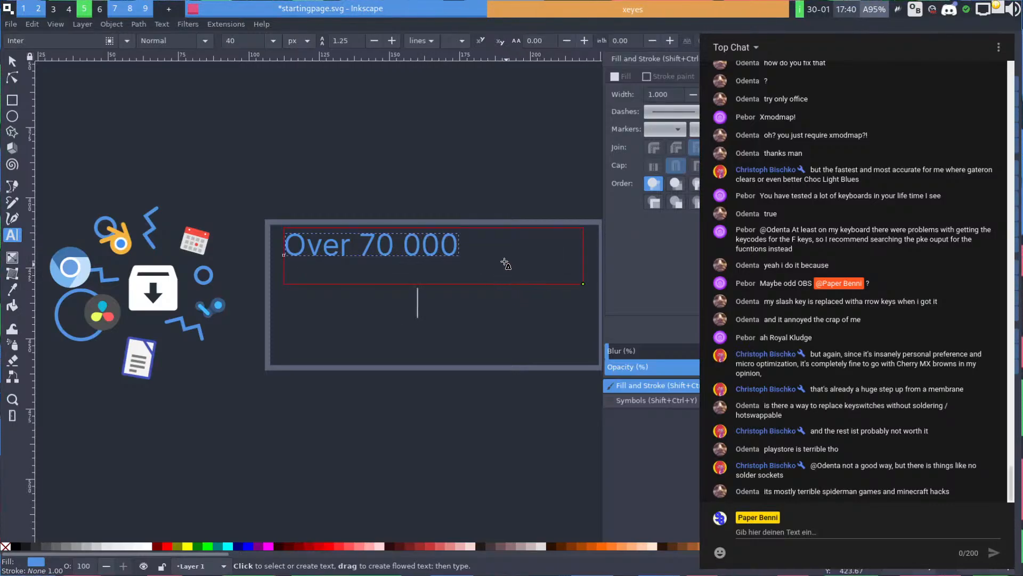
Remove the line break, complete the heading as "Over 70 000 programs" and widen its text area to fit on one line
scroll(505, 204, right, 7)
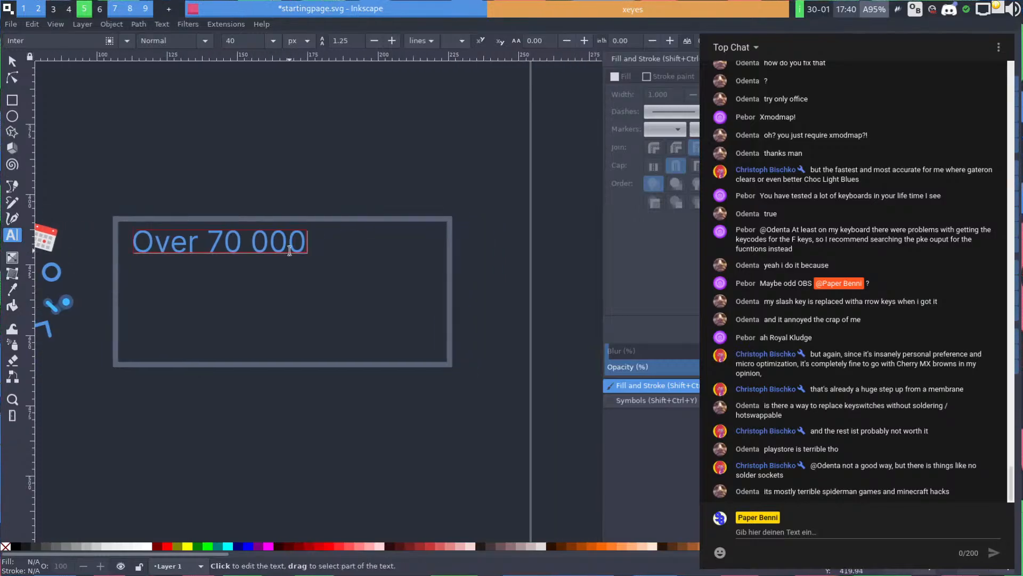
click(312, 249)
key(Delete)
text(programs)
drag(431, 281, 489, 277)
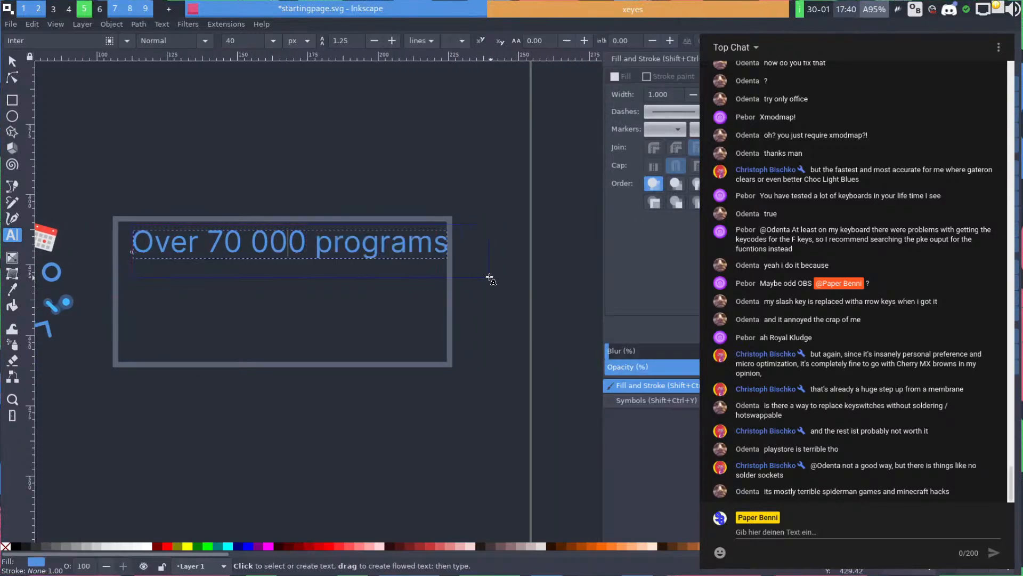
Shift the heading slightly toward the frame's upper-left corner and set its font size to 30 px
key(F1)
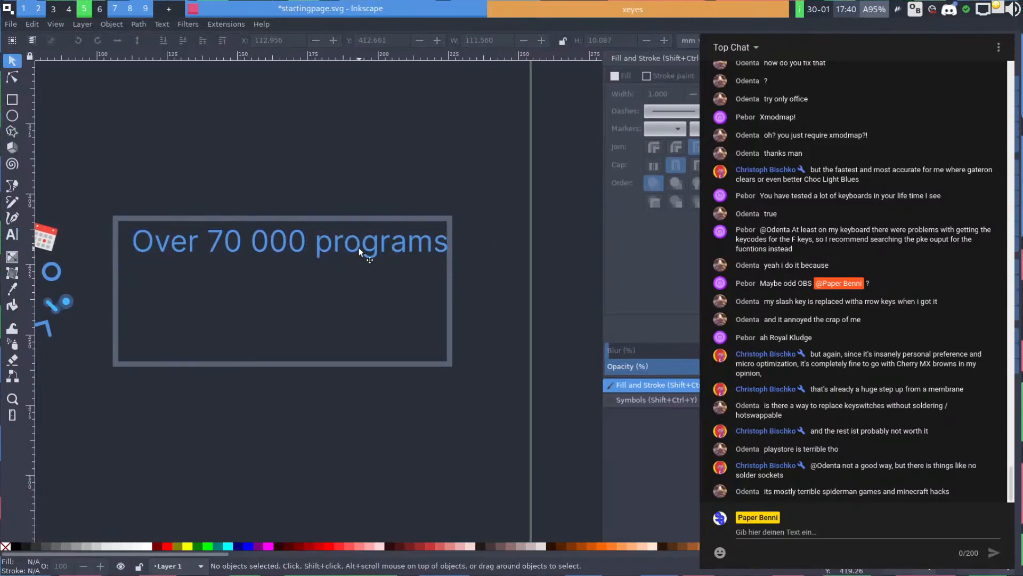
double_click(368, 241)
key(ctrl+a)
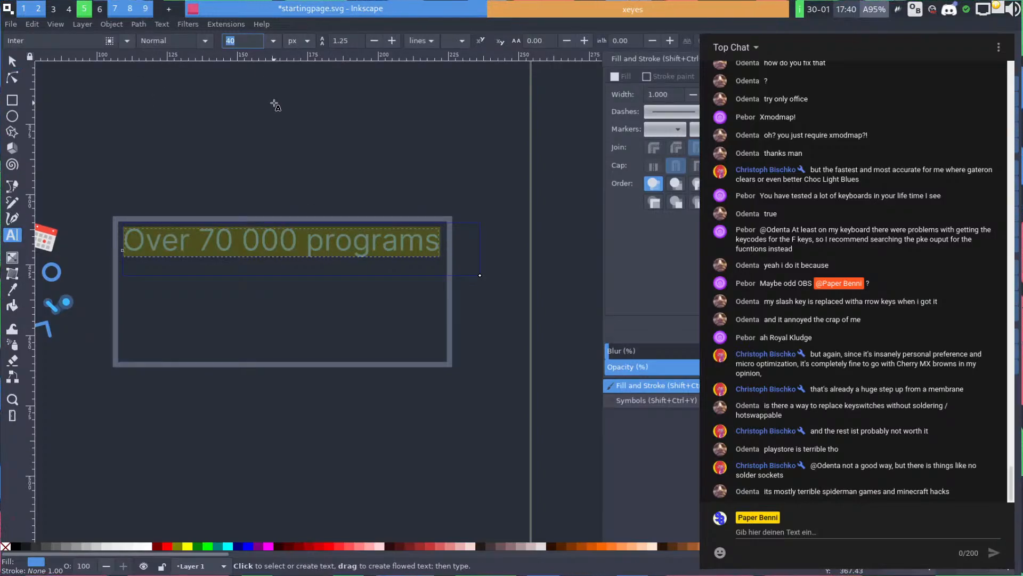
text(30)
key(Return)
key(F1)
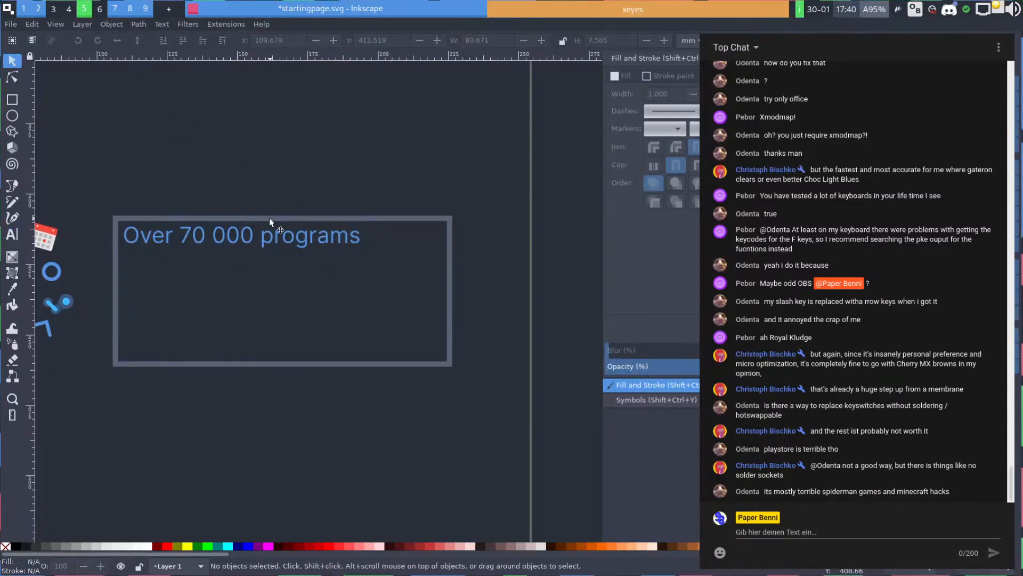
scroll(238, 234, left, 5)
scroll(290, 239, down, 1)
scroll(356, 250, up, 1)
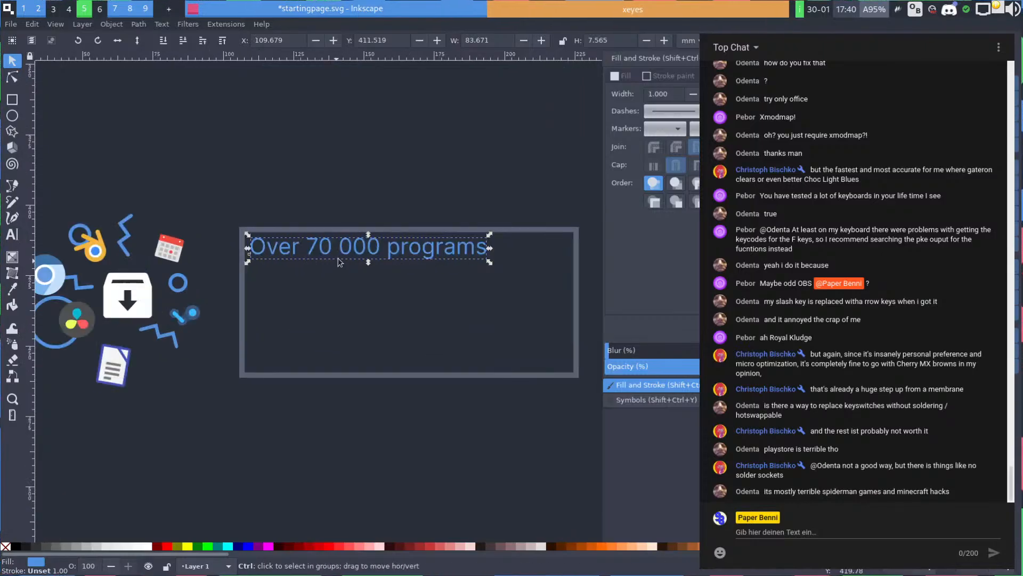
scroll(318, 265, right, 1)
key(t)
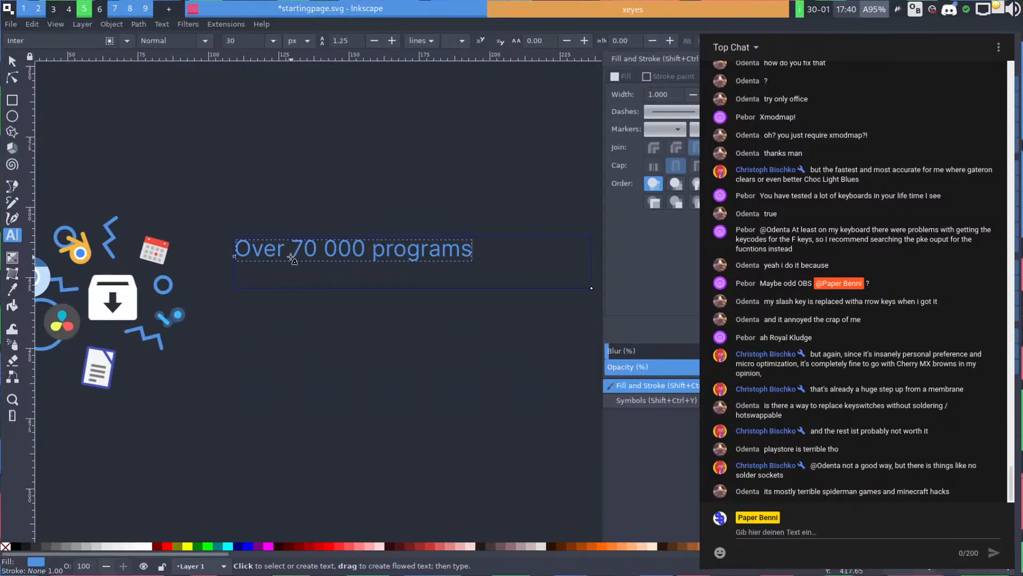
drag(241, 267, 473, 286)
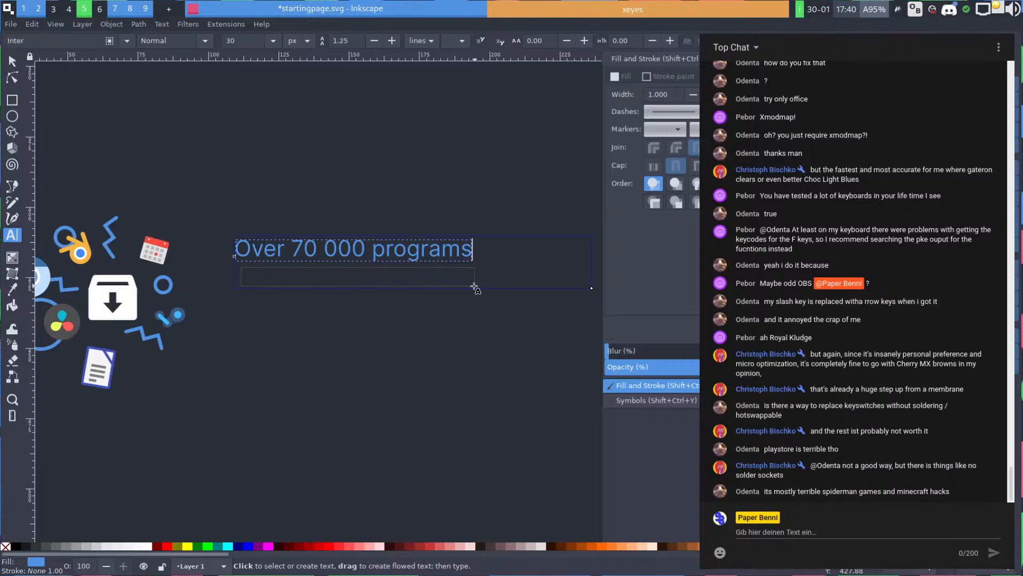
key(s)
Move the rectangle around the heading rightward to X about 117.3 mm, with its right edge on the outer vertical guide
click(226, 270)
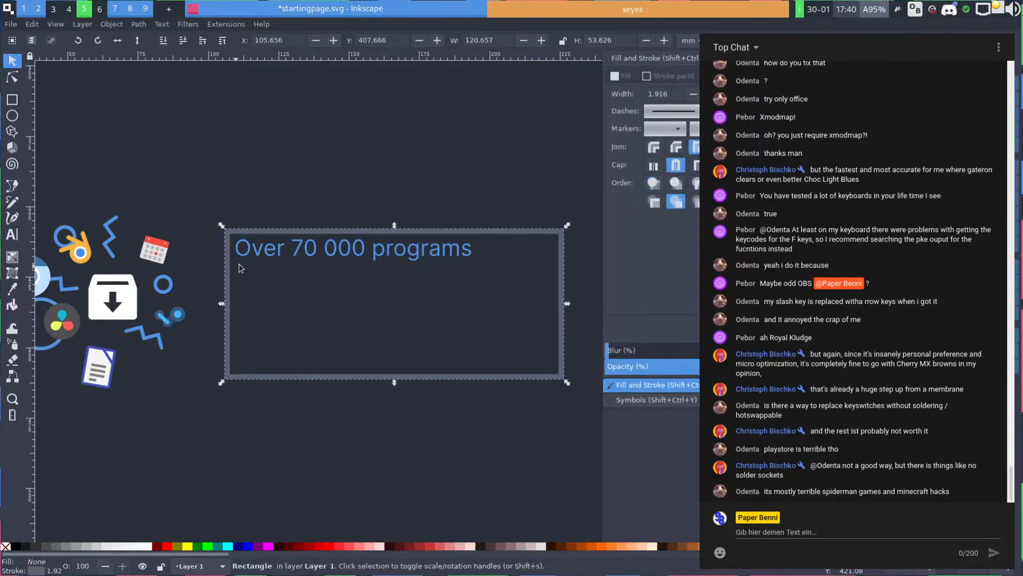
scroll(293, 289, down, 4)
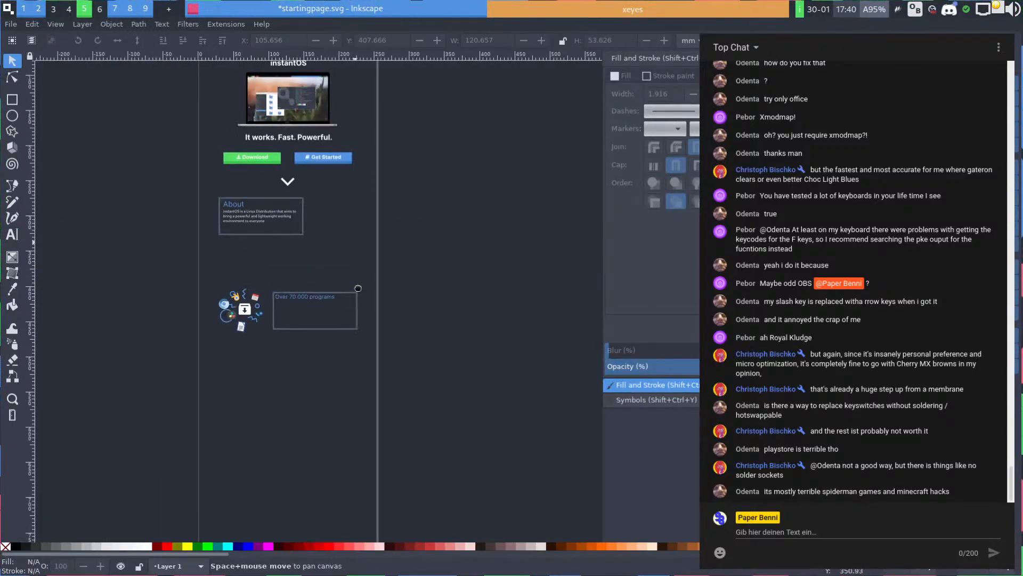
click(361, 299)
scroll(287, 320, up, 1)
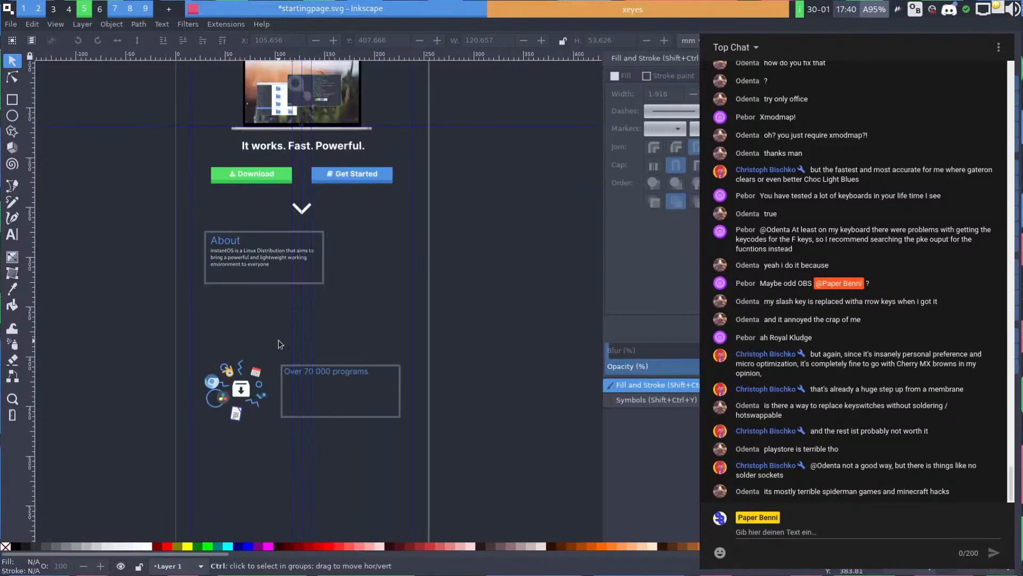
scroll(268, 339, up, 2)
scroll(267, 339, down, 2)
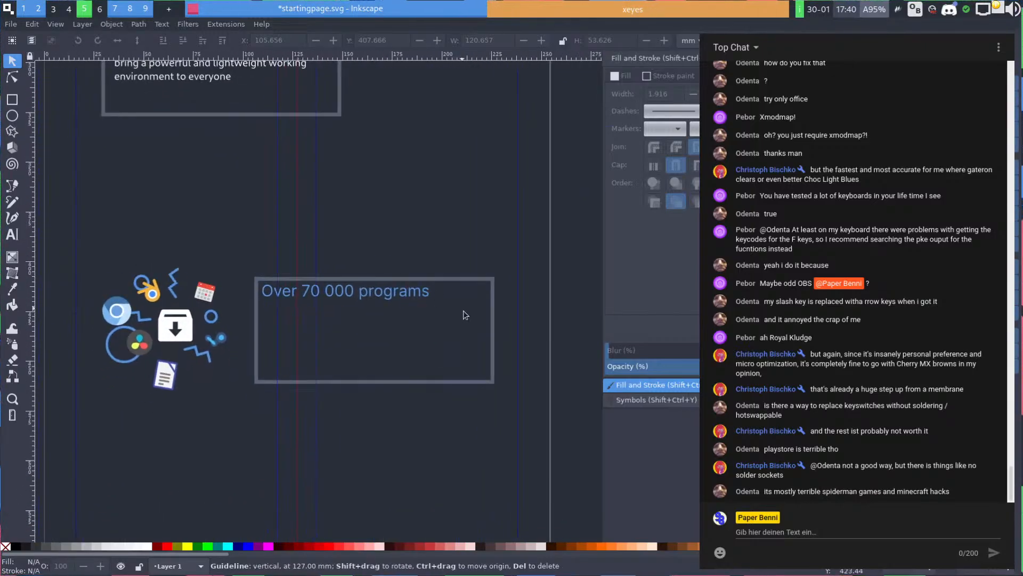
drag(491, 315, 517, 315)
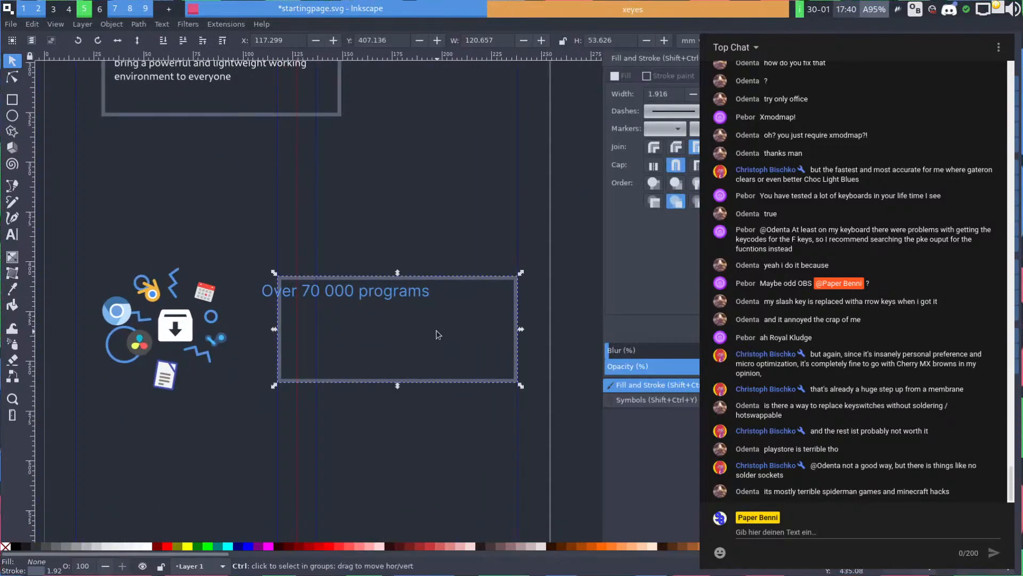
Narrow the frame from its left edge to the inner vertical guide, about 101.2 mm wide, and move the heading inside it
scroll(437, 333, up, 1)
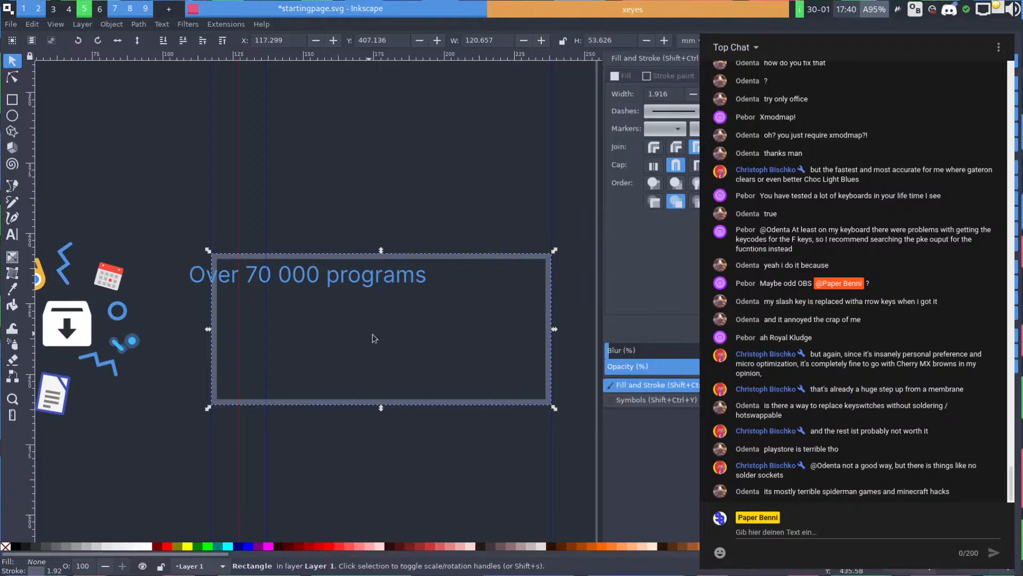
drag(208, 330, 263, 328)
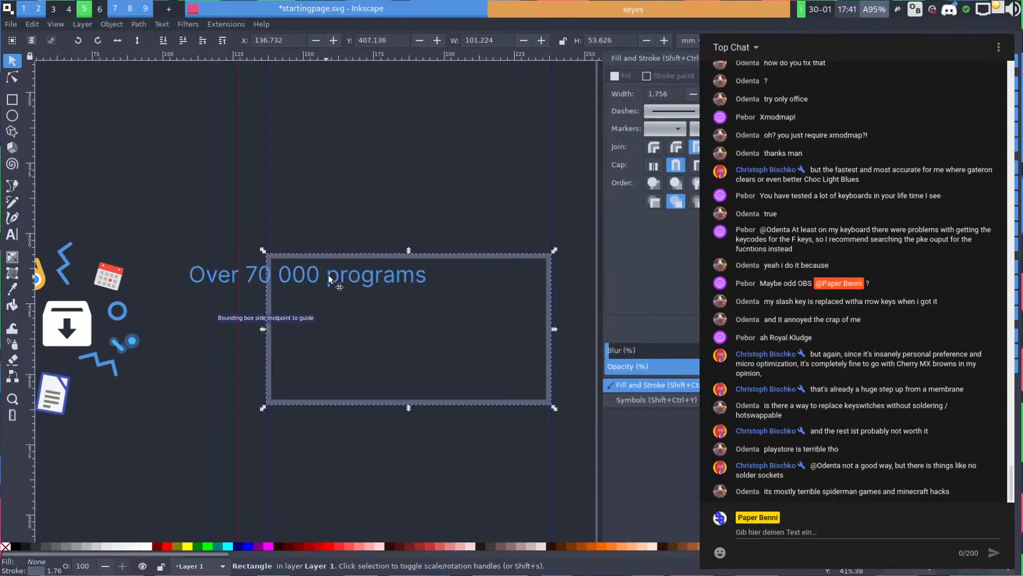
drag(335, 277, 427, 277)
key(Escape)
ctrl+scroll(429, 322, down, 3)
scroll(425, 337, down, 3)
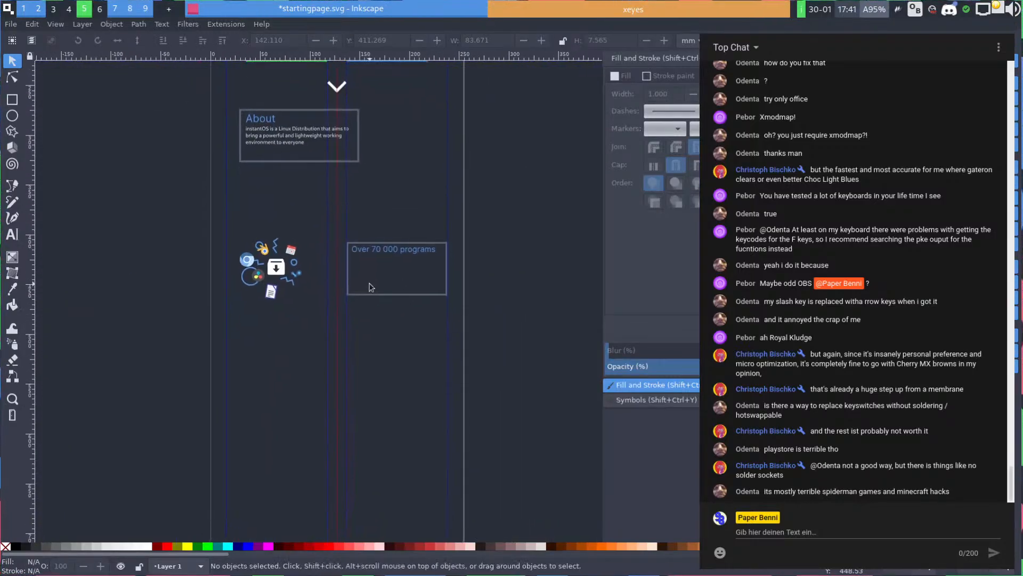
Enlarge the app icon group to about 78.2 × 77 mm and place it beside the framed heading at Y about 382.6 mm
ctrl+scroll(368, 287, up, 1)
drag(181, 208, 290, 331)
scroll(316, 288, down, 3)
drag(335, 223, 336, 269)
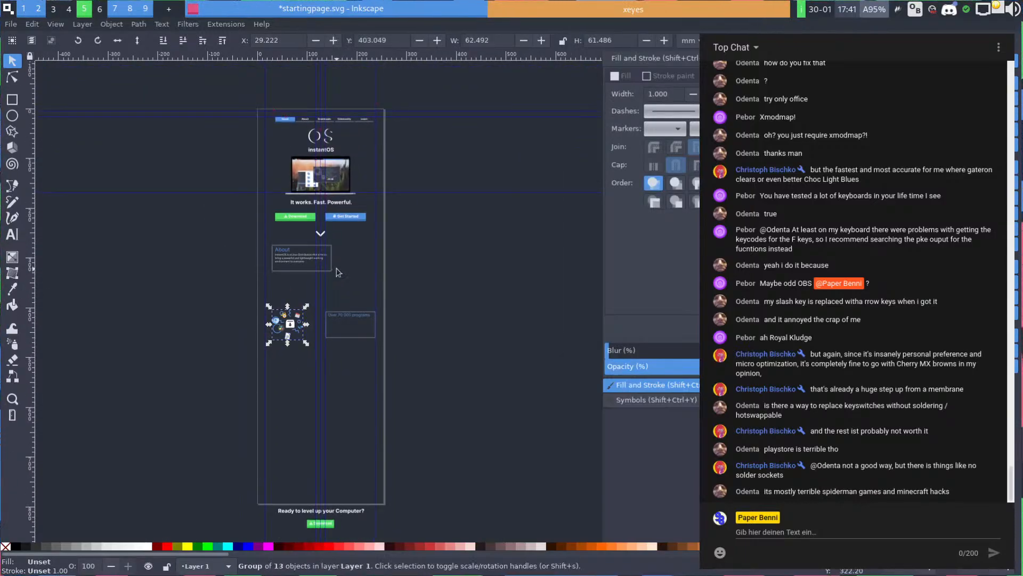
ctrl+scroll(323, 285, up, 3)
drag(241, 393, 251, 320)
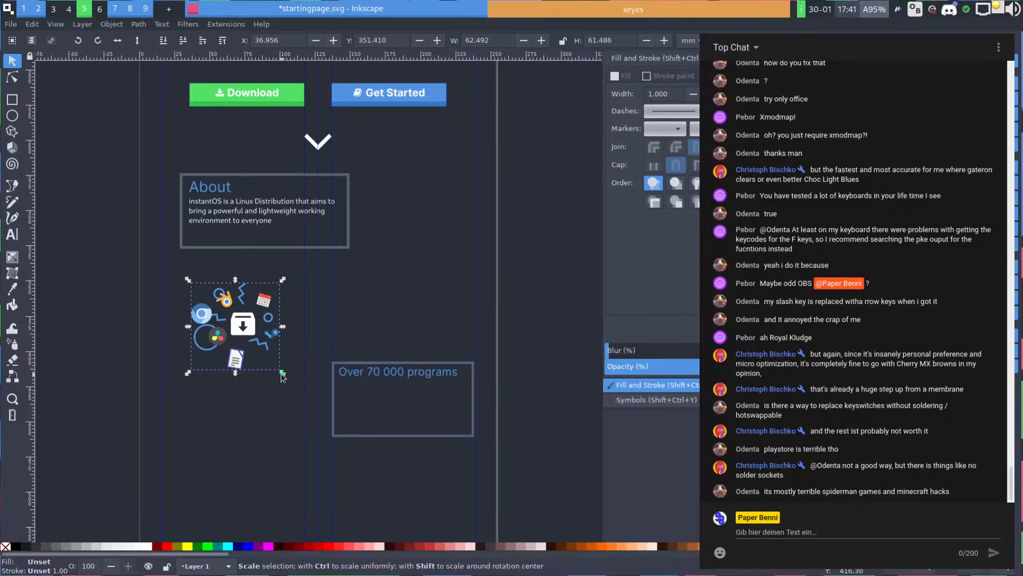
drag(283, 373, 294, 384)
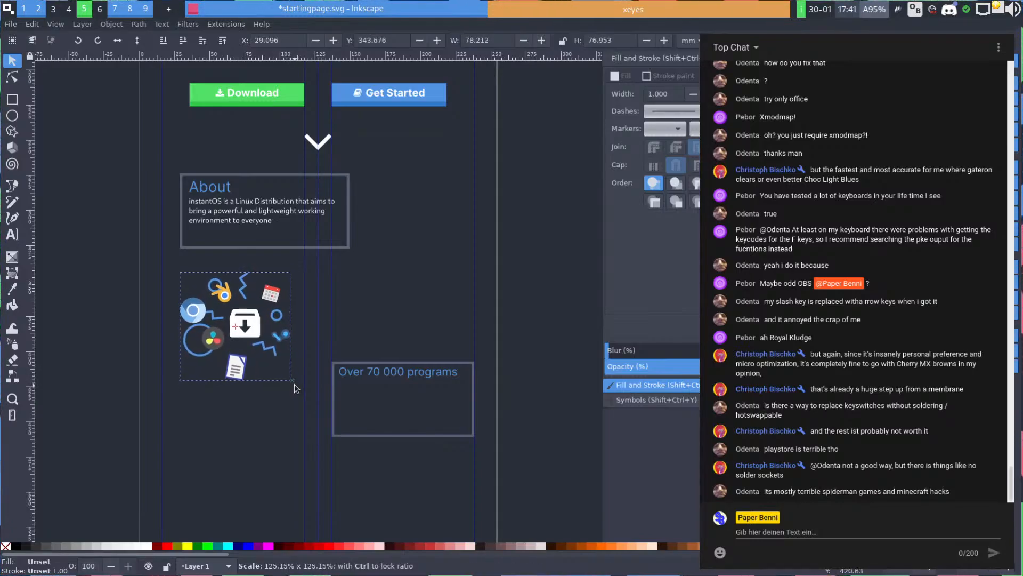
drag(255, 318, 259, 379)
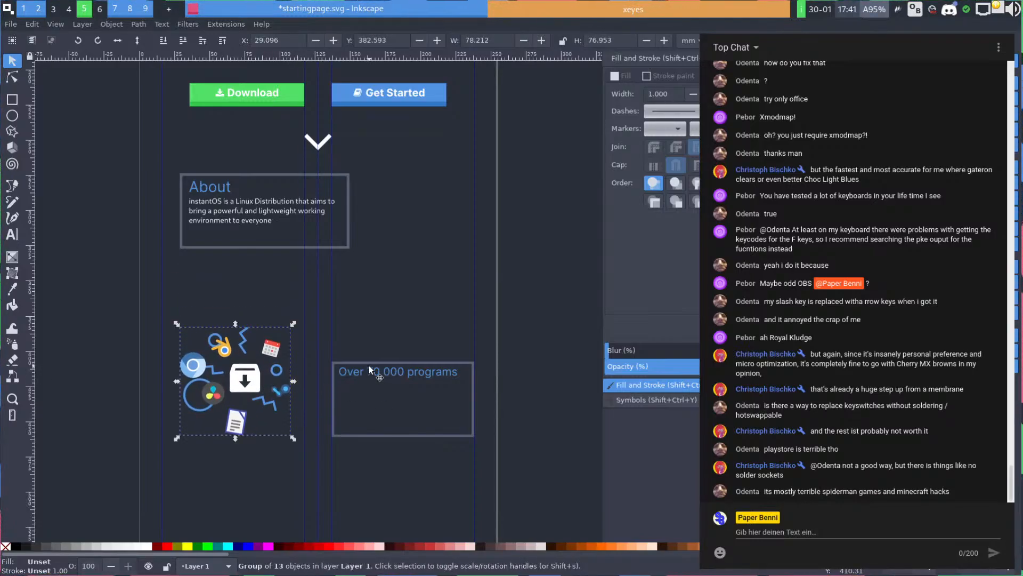
Move the "Over 70 000 programs" heading and its frame up together to Y about 380.1 mm, then deselect them
scroll(377, 381, up, 2)
click(380, 356)
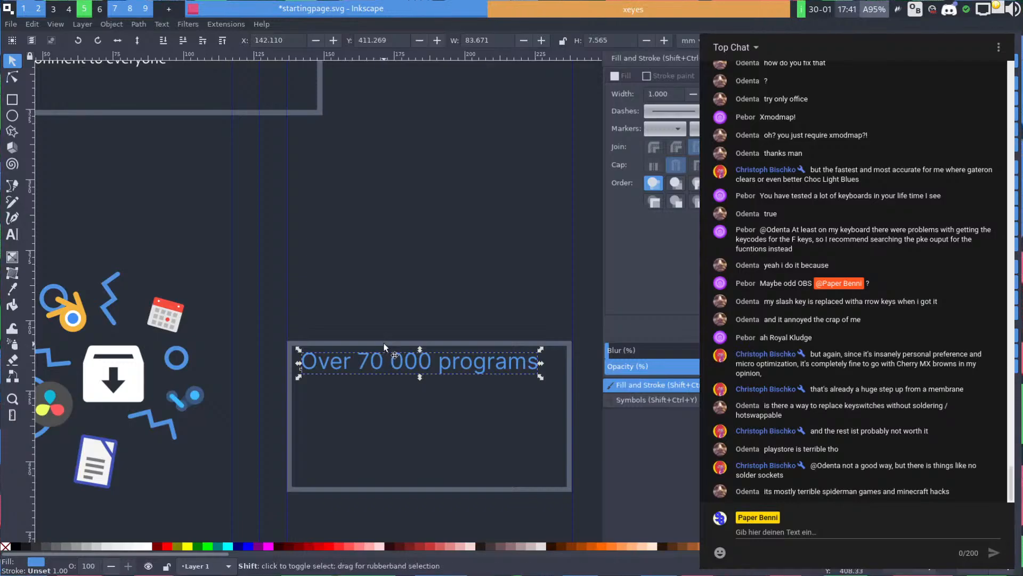
shift+click(384, 343)
drag(383, 343, 386, 265)
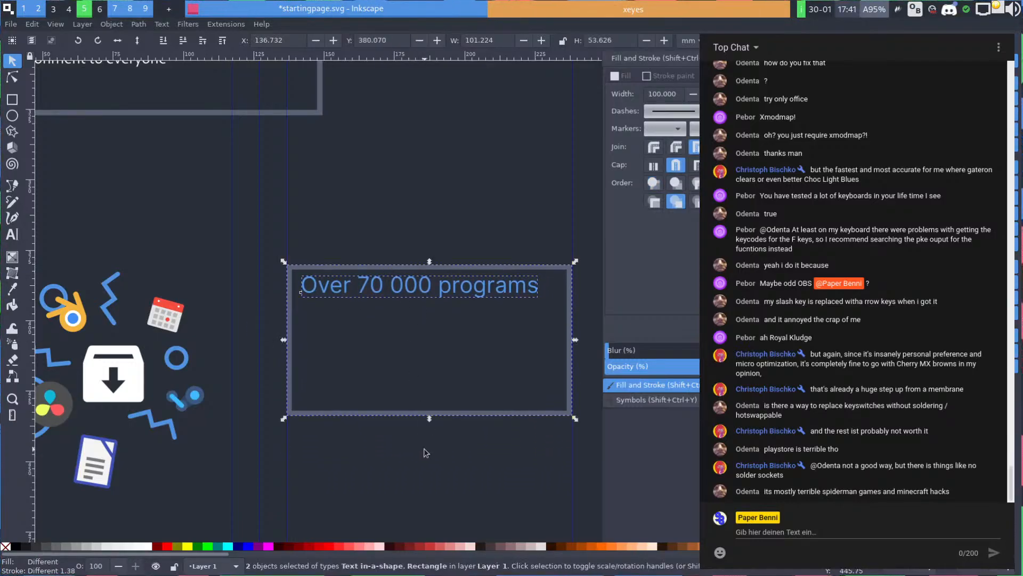
click(437, 408)
click(434, 414)
click(429, 463)
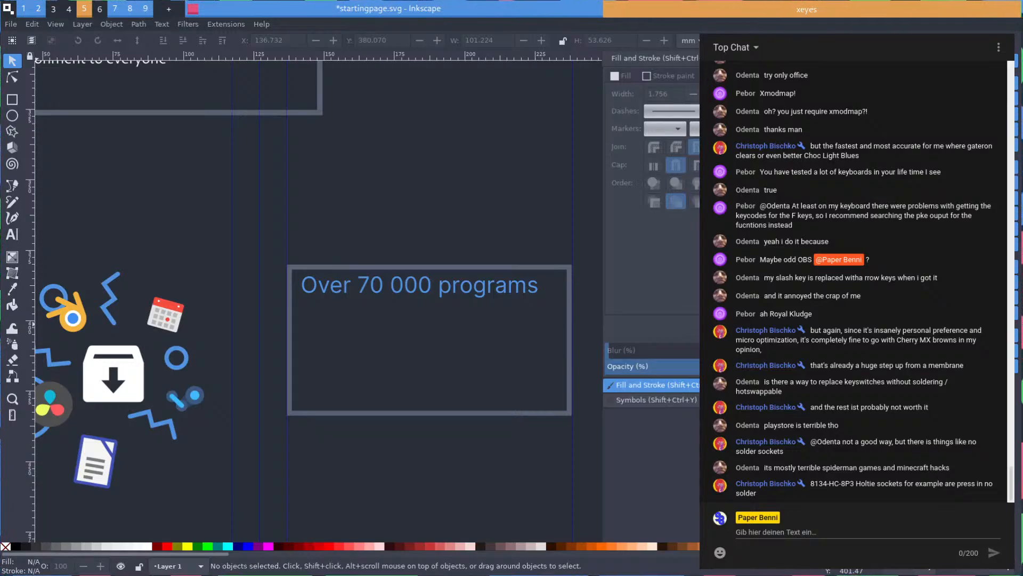
Stretch the frame around the heading downward to a height of about 99.8 mm
click(443, 414)
key(space)
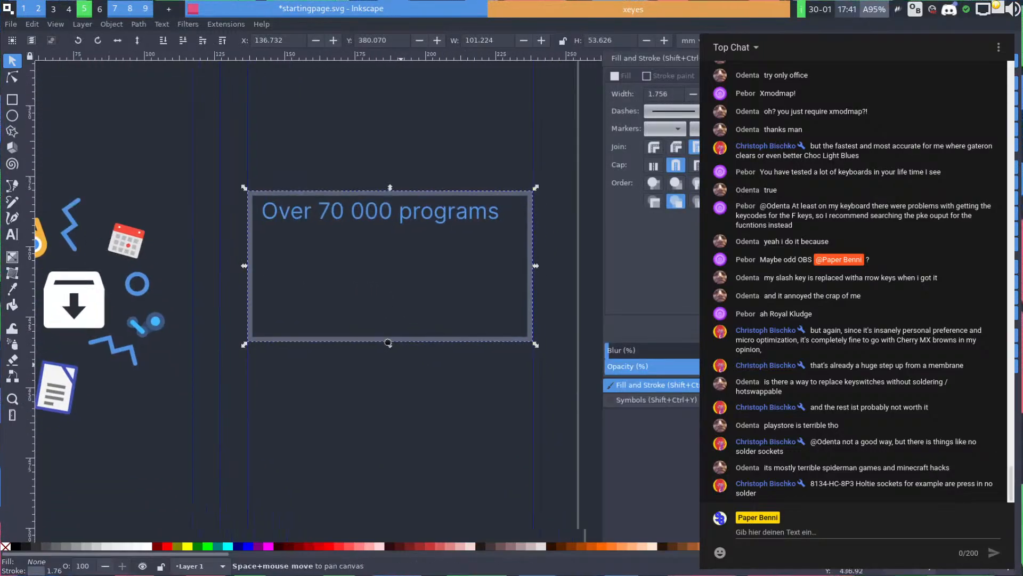
drag(367, 306, 370, 434)
key(space)
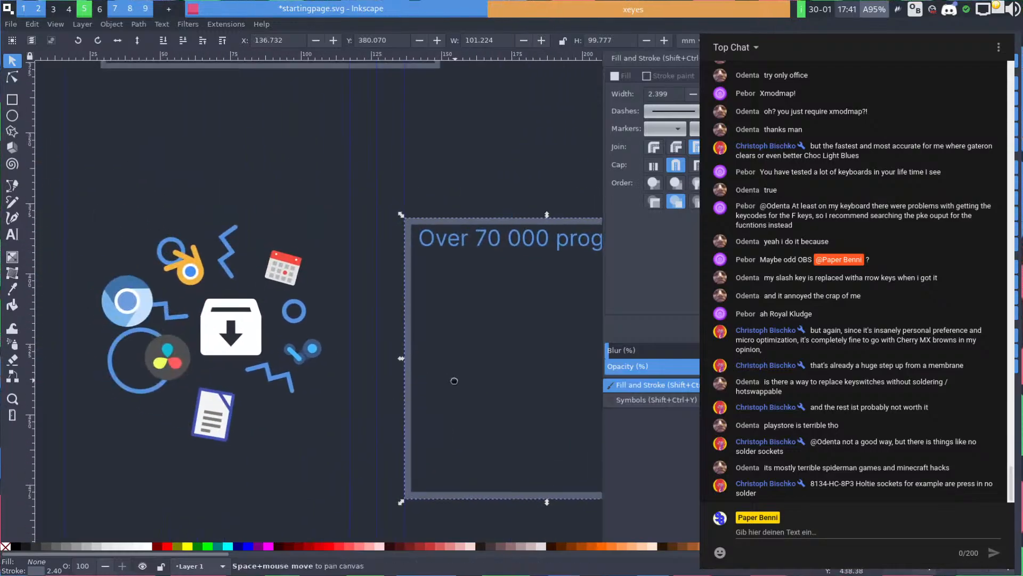
scroll(461, 379, down, 1)
key(space)
key(Escape)
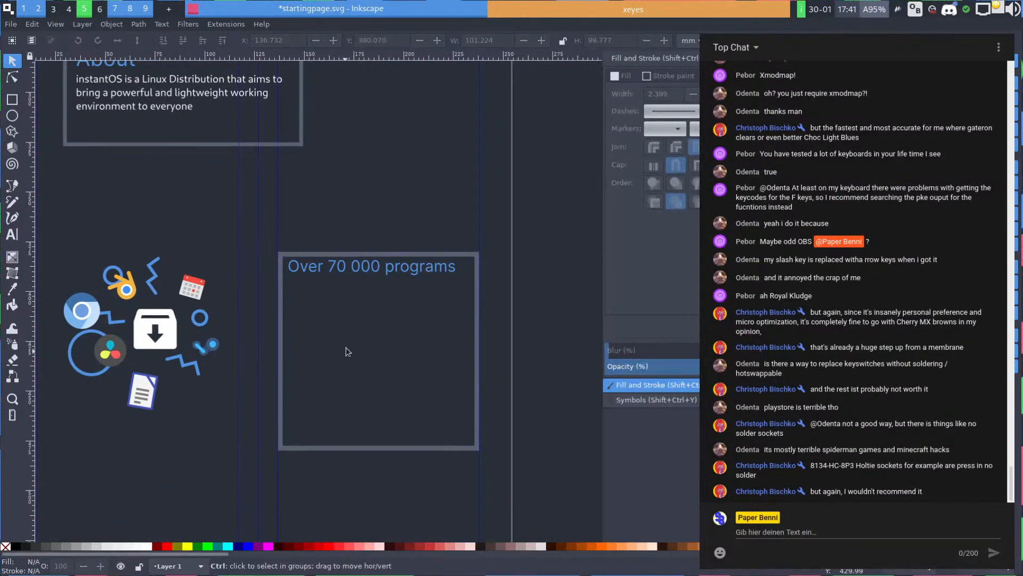
Duplicate the "Over 70 000 programs" heading and place the copy directly below the original inside the frame
scroll(344, 347, up, 2)
key(space)
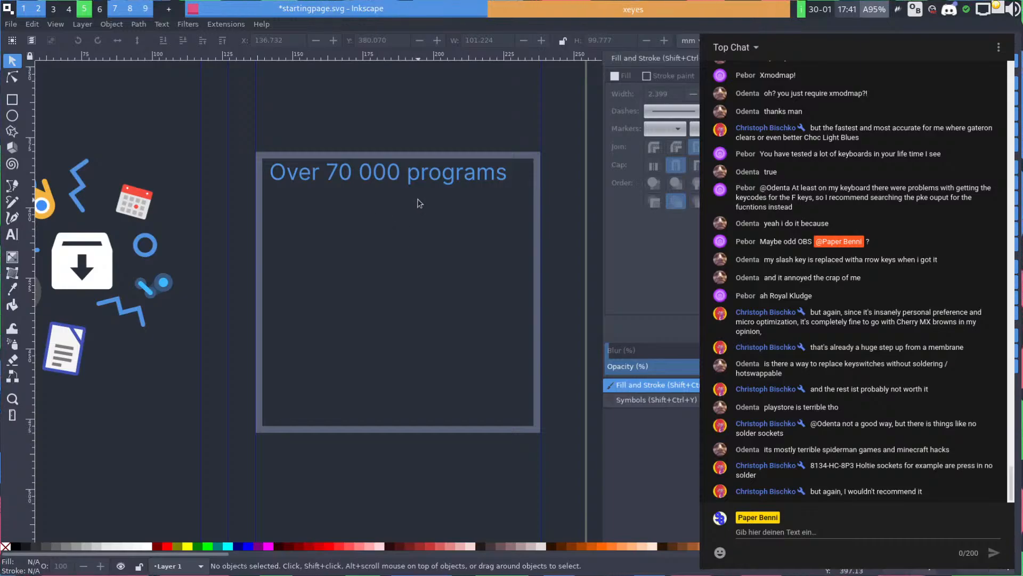
key(space)
click(406, 230)
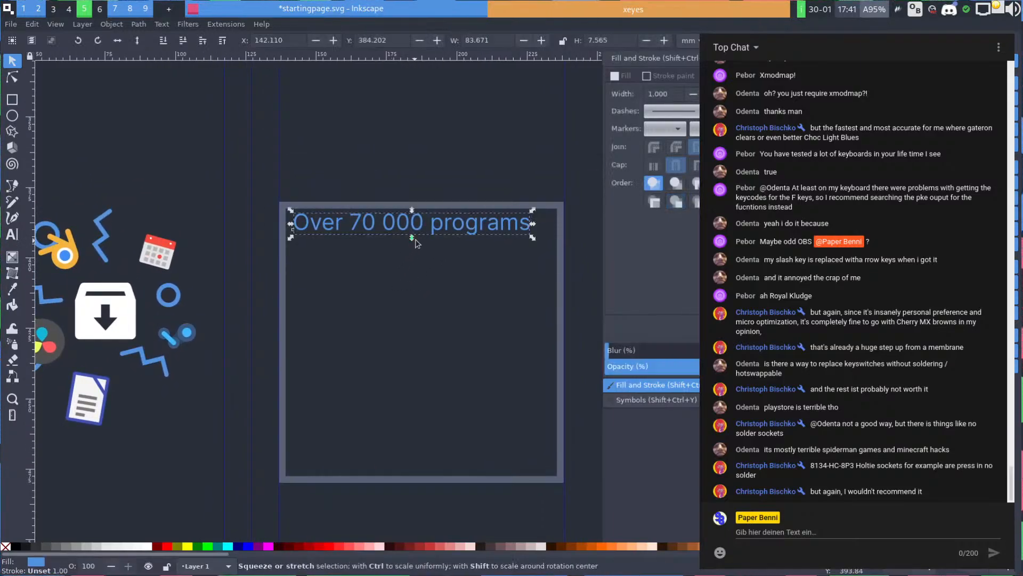
drag(413, 230, 413, 265)
key(ctrl+a)
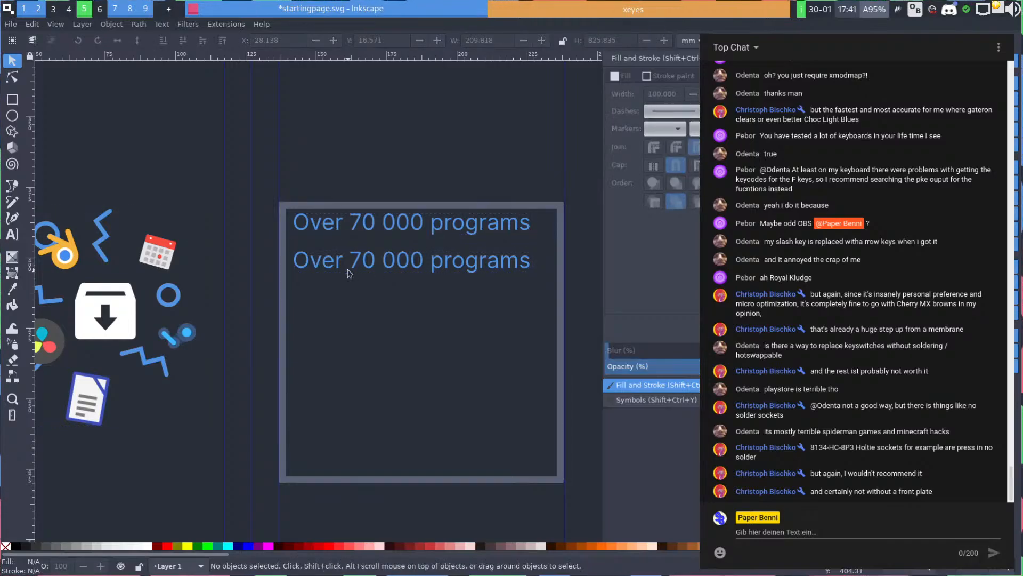
Set the duplicated heading's text to the Cantarell font at 13 px
double_click(358, 262)
key(ctrl+a)
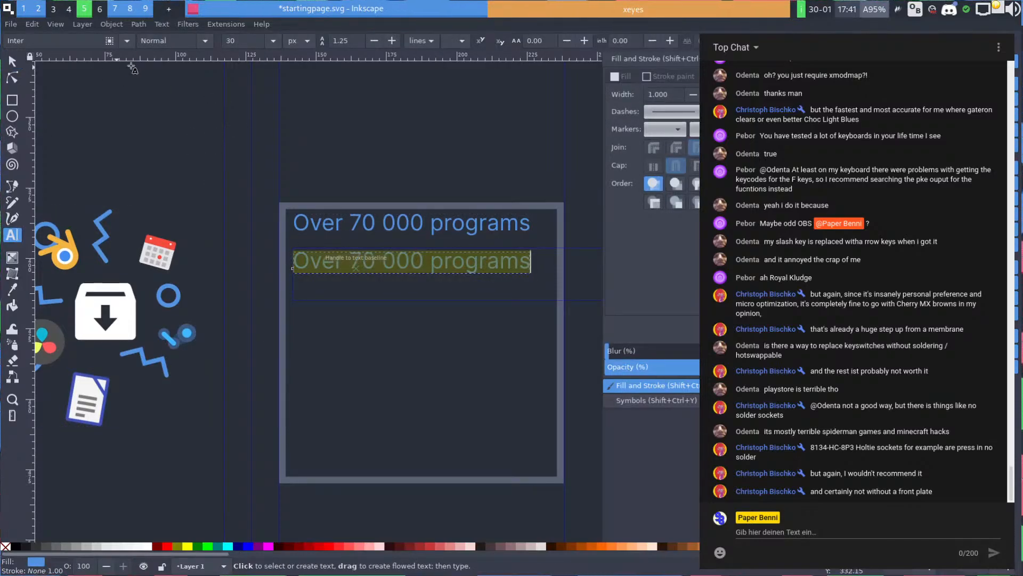
double_click(88, 41)
text(Cantarell)
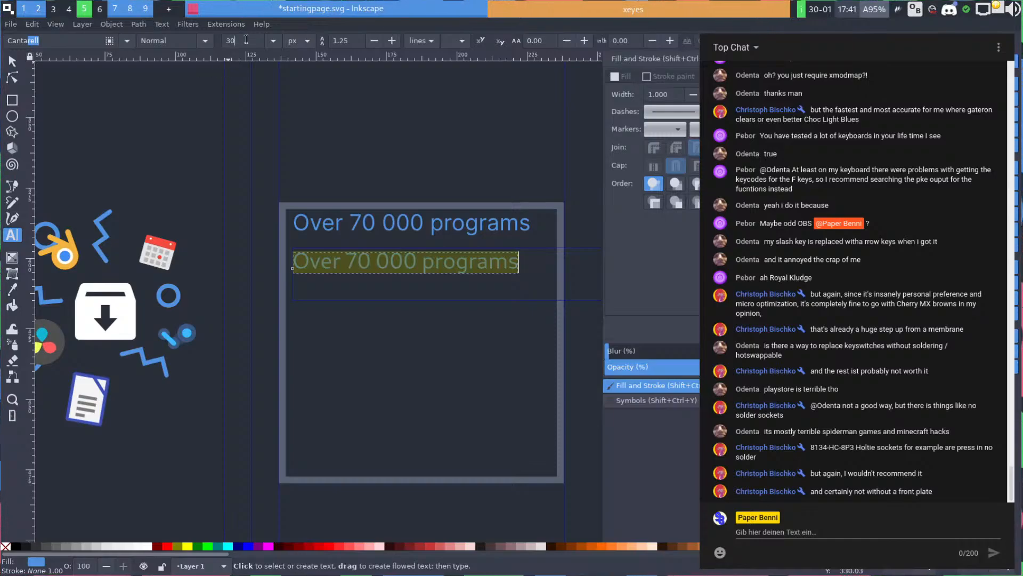
double_click(230, 41)
text(13)
key(Return)
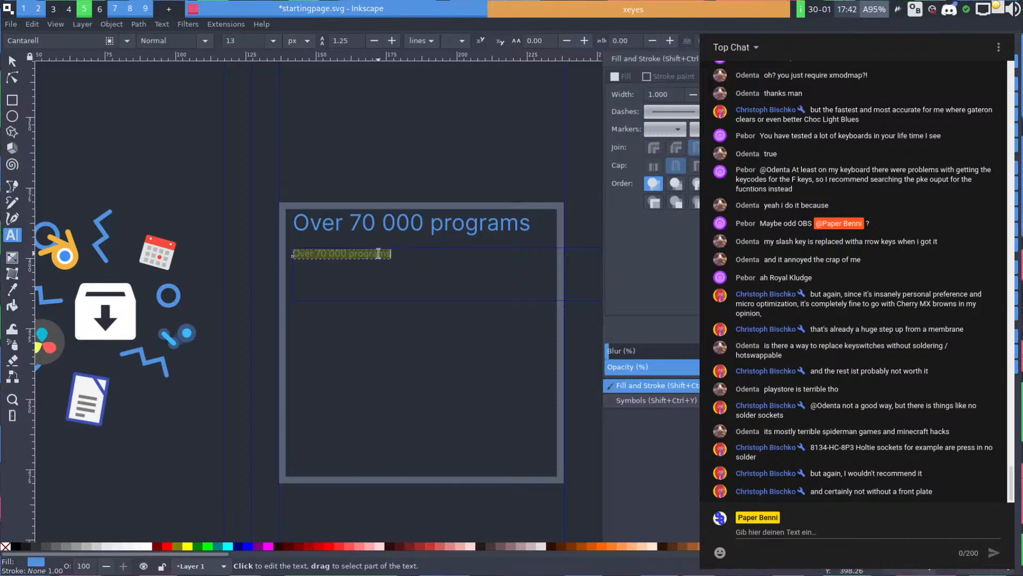
Replace the duplicate's wording with "With t" and color the text white
text(W)
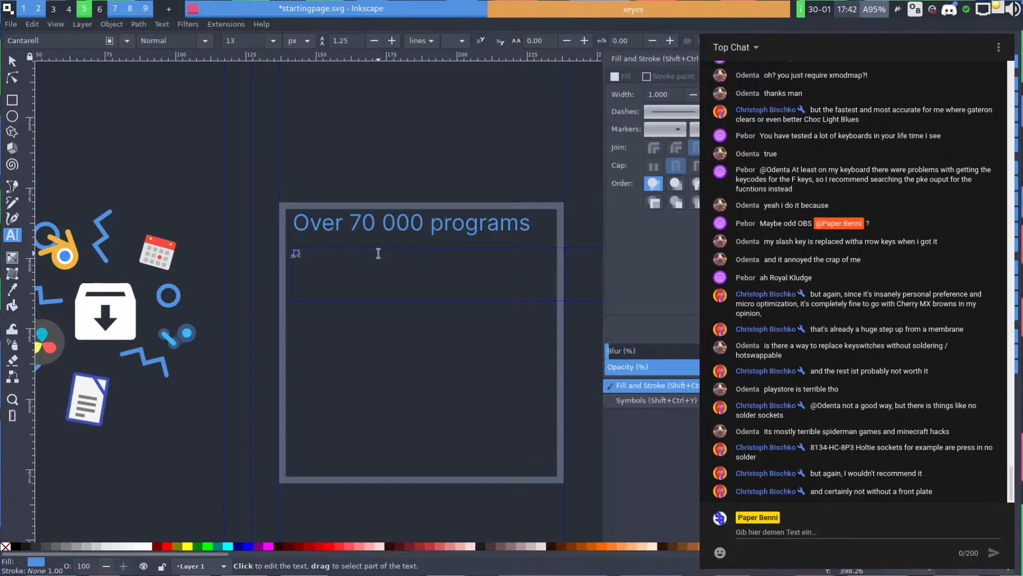
text(ith)
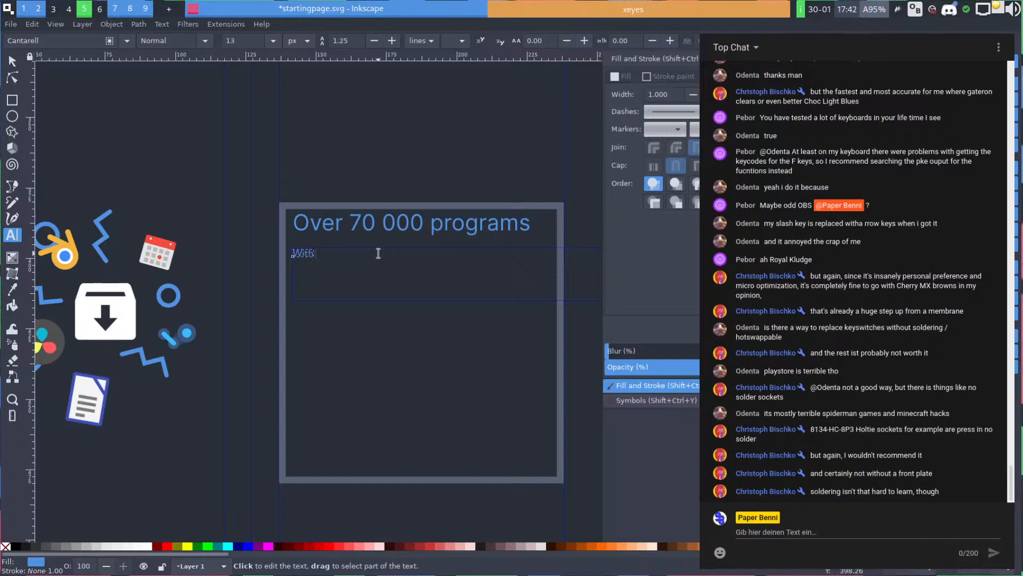
click(145, 546)
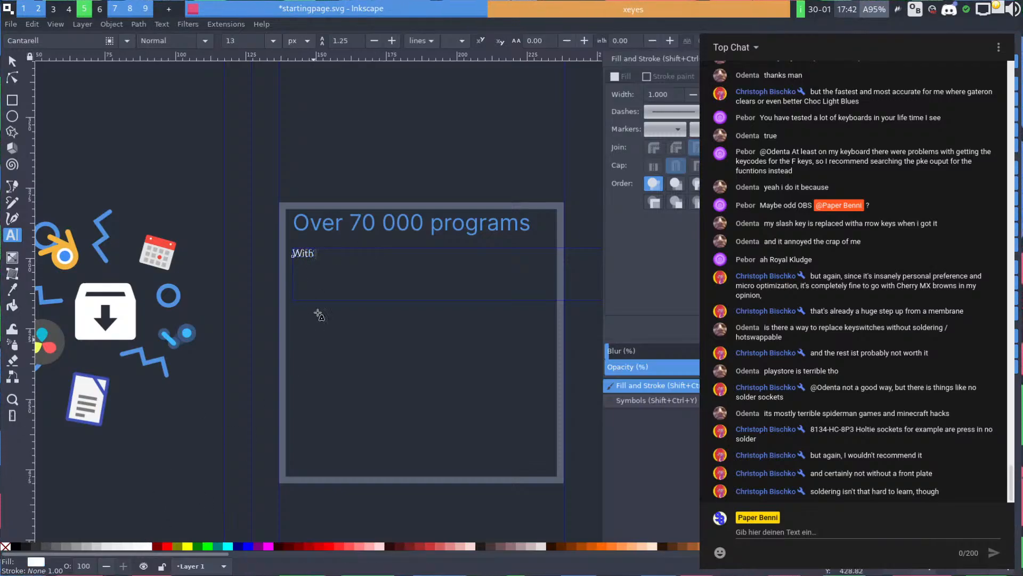
text(tg)
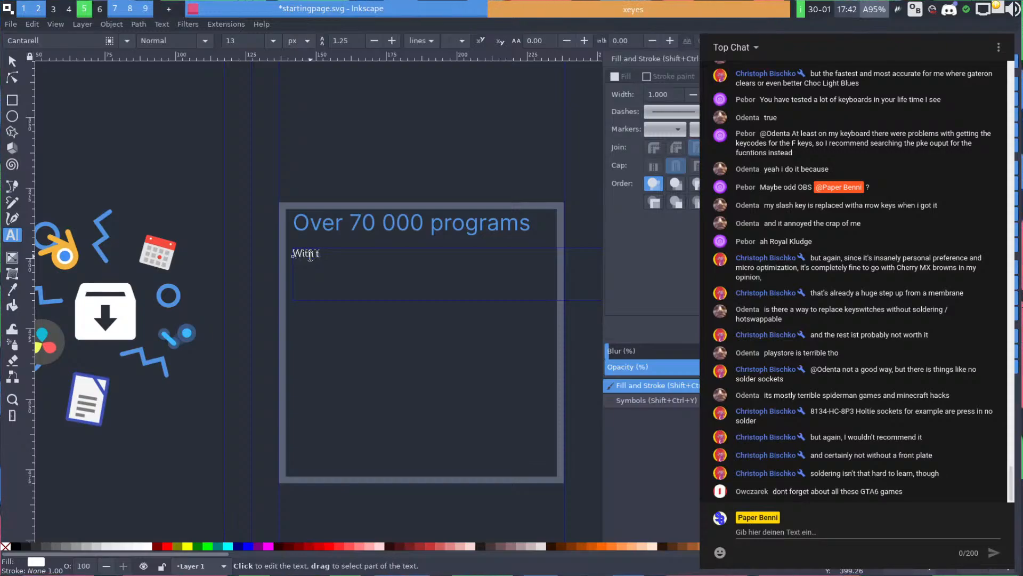
Rewrite the body text below the heading as "Being based on Arc"
key(ctrl+a)
text(Being ba)
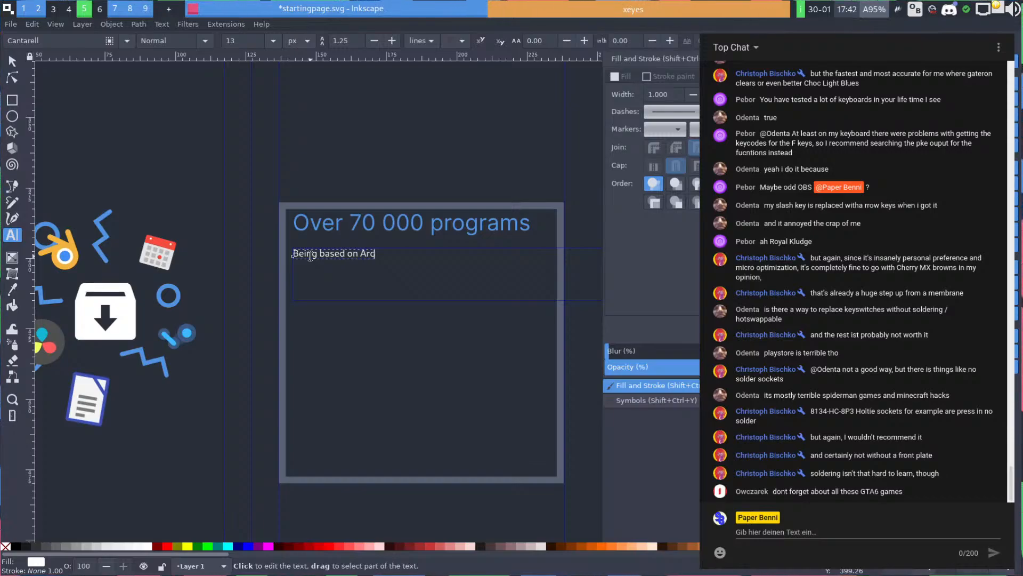
text(sed on Arc)
Replace the body text with "InstantOS is based on Arch"
key(ctrl+shift+Left)
key(ctrl+shift+Left)
key(ctrl+shift+Left)
key(ctrl+shift+Left)
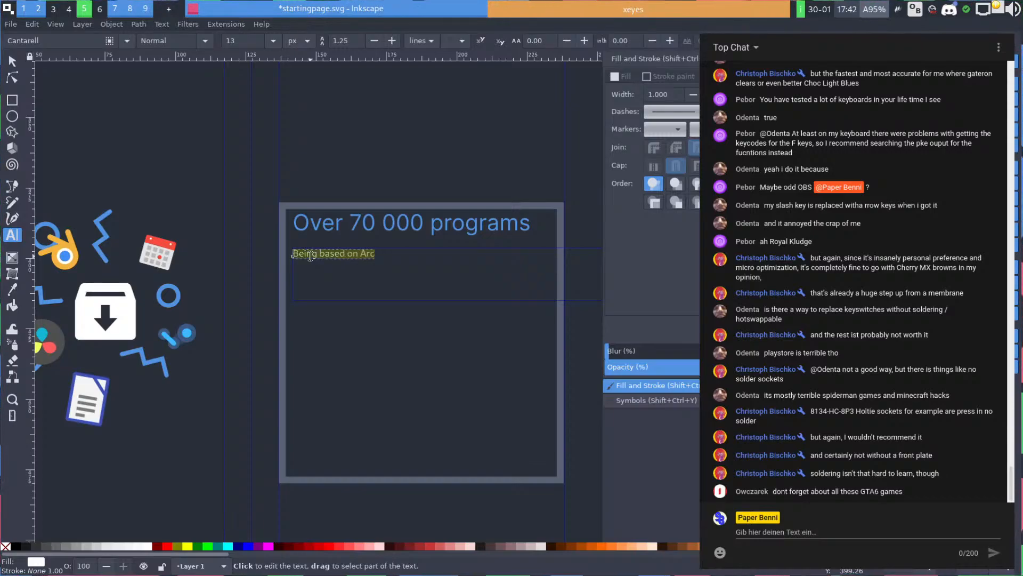
text(Insta)
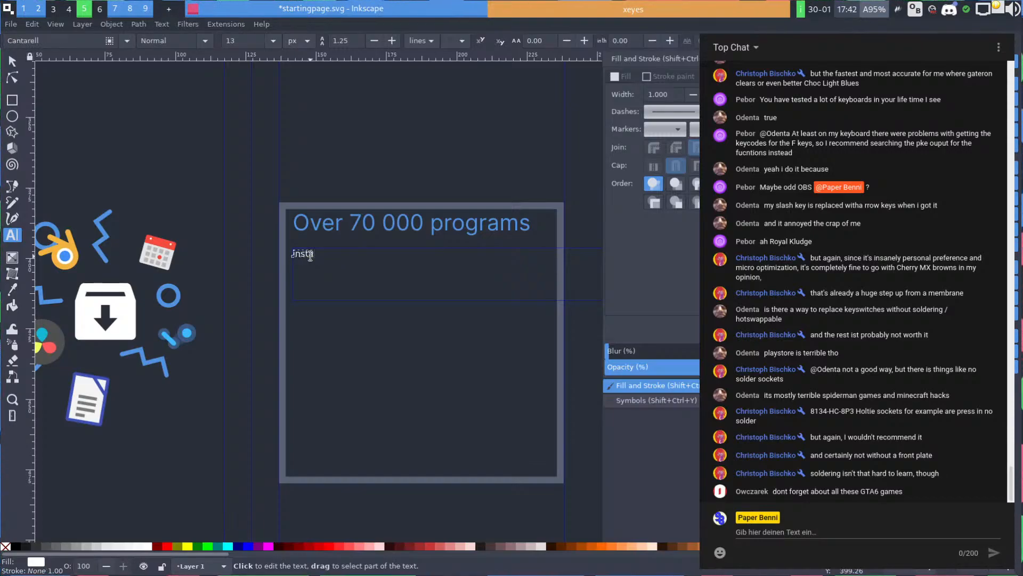
text(ntOS)
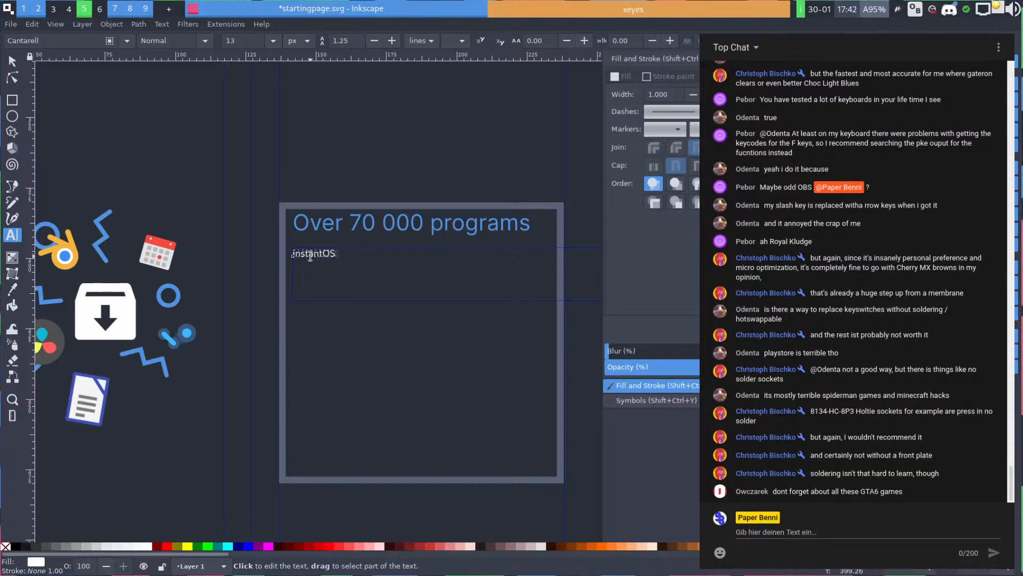
text( ois based oin)
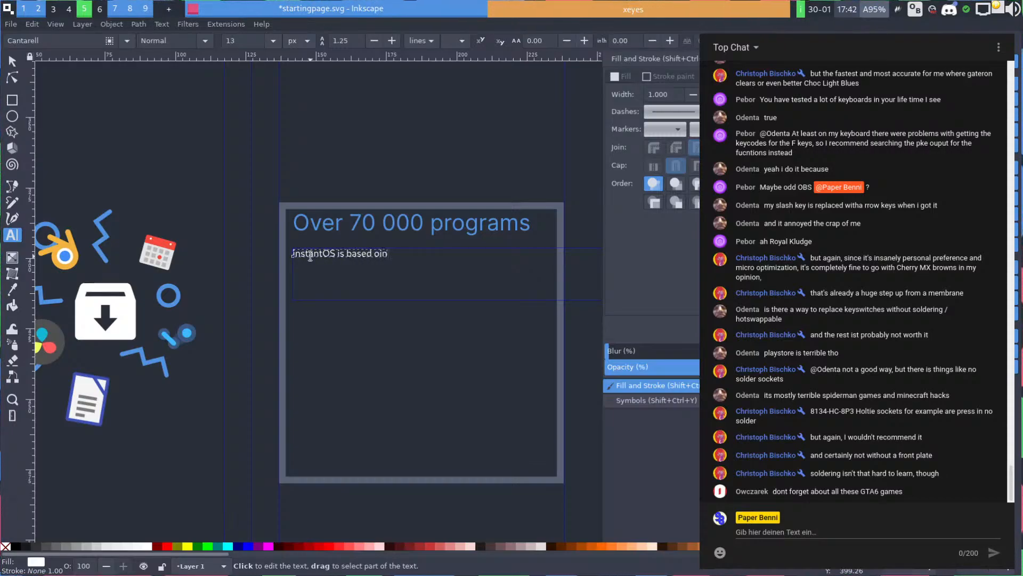
key(BackSpace)
key(BackSpace)
text(n Arch)
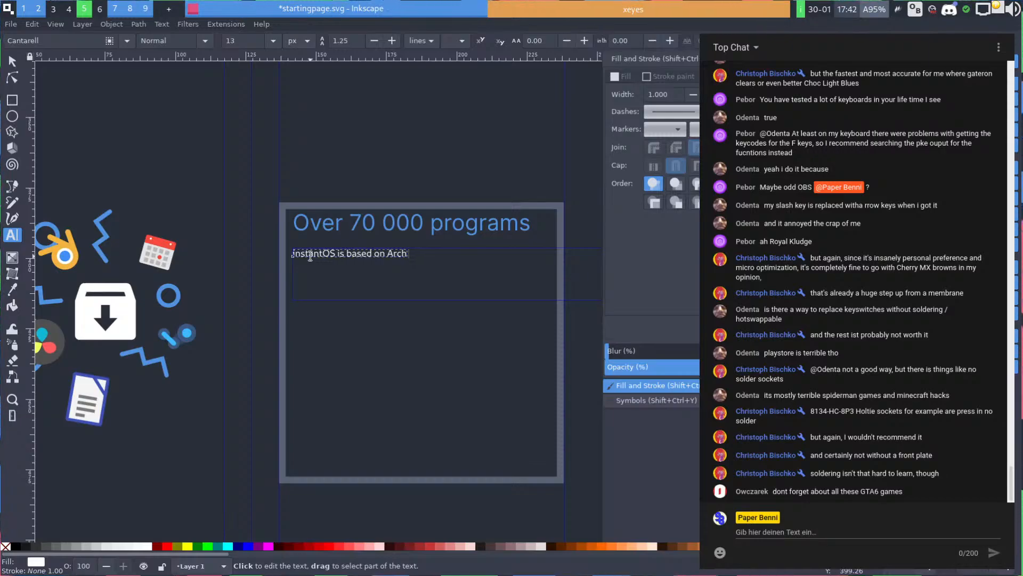
Replace the whole body text below the heading with "Being based on Arch Linux"
key(ctrl+a)
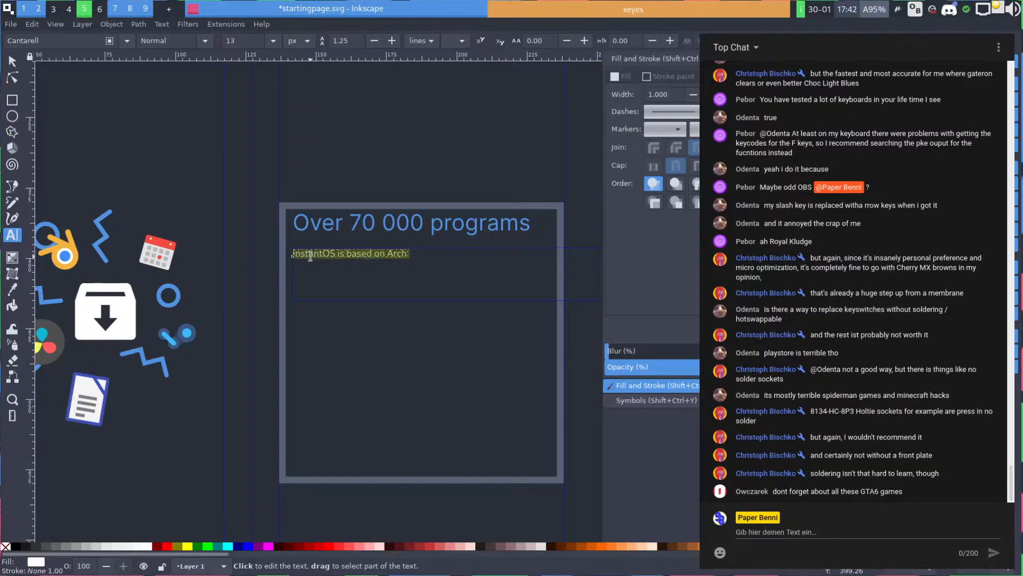
text(Being based in)
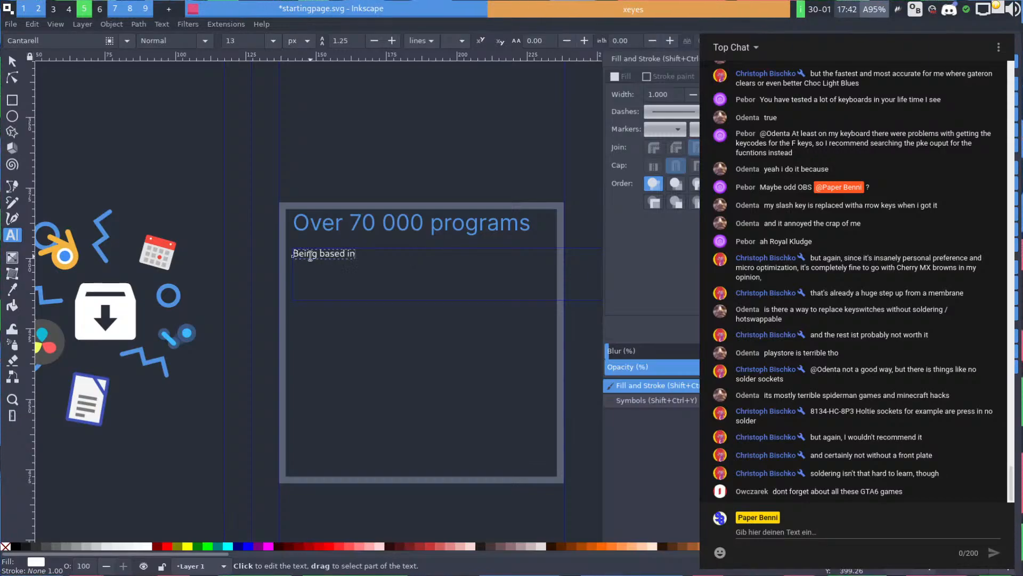
key(BackSpace)
key(BackSpace)
key(BackSpace)
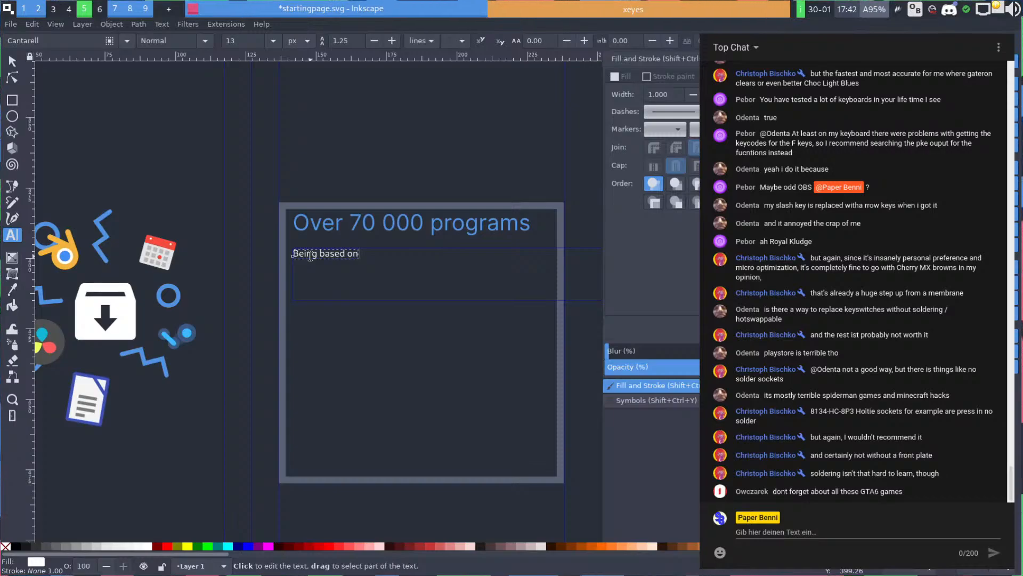
text(on arch)
key(BackSpace)
key(BackSpace)
key(BackSpace)
key(BackSpace)
text(Arch)
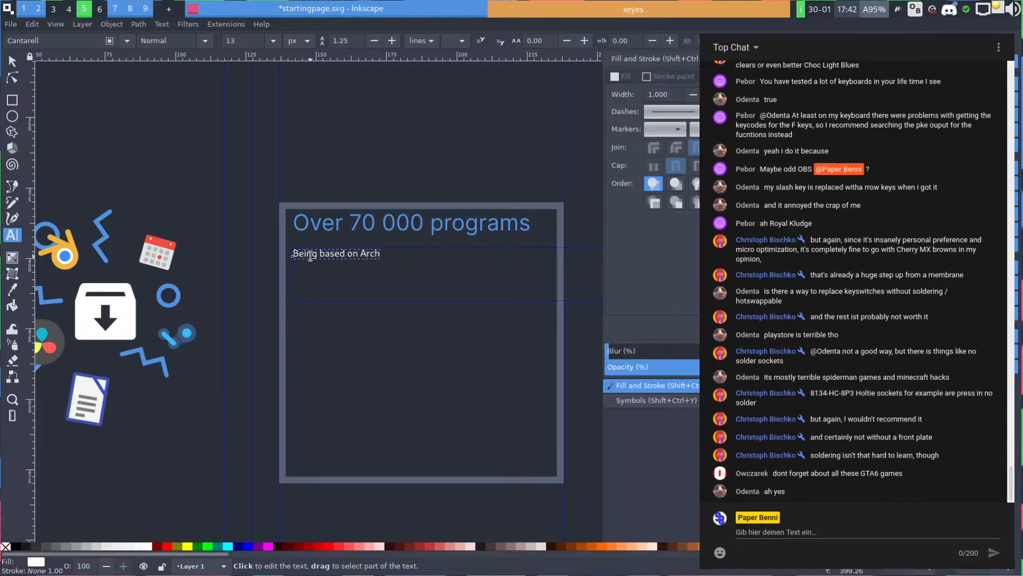
text( Linux)
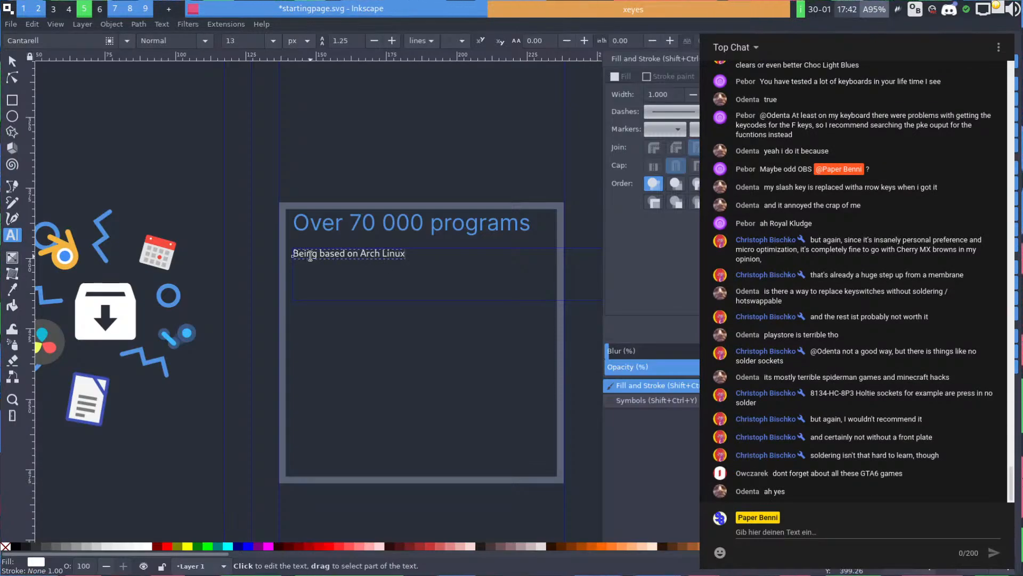
Continue the body text with "instantOS has access to the biggest software selection available on any Desktop Distribution"
text( instantOS)
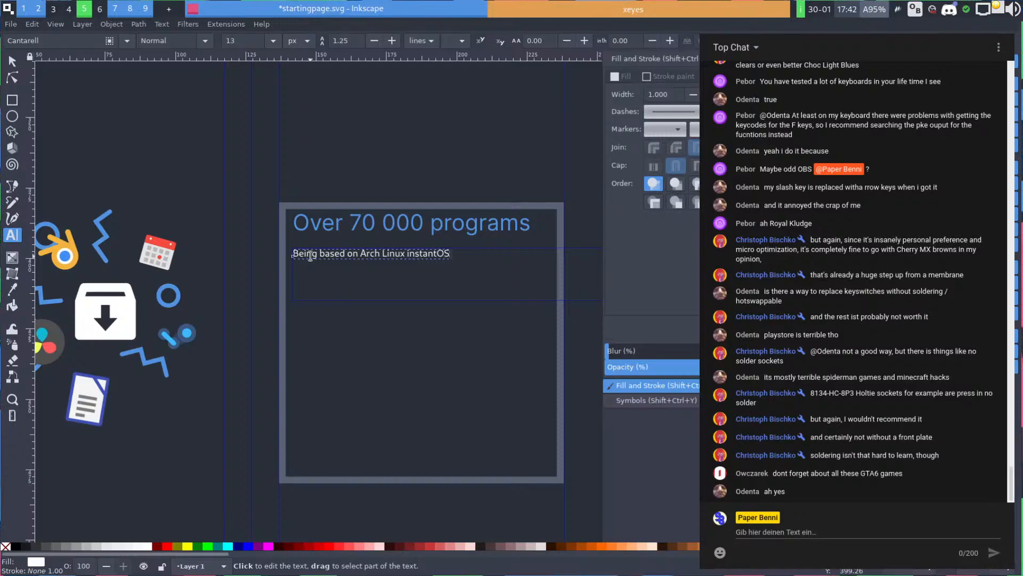
text( has access to)
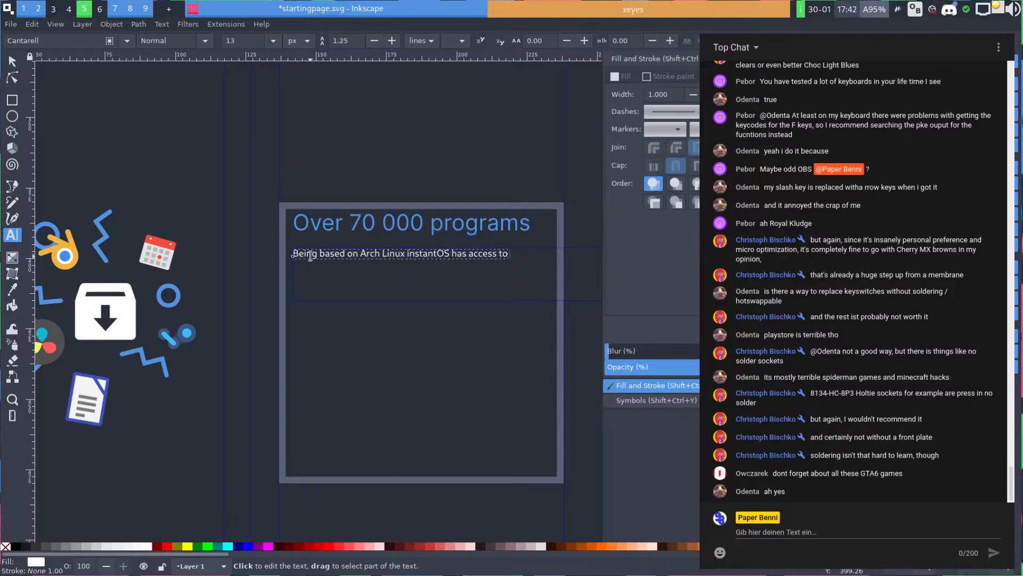
text( the bigg)
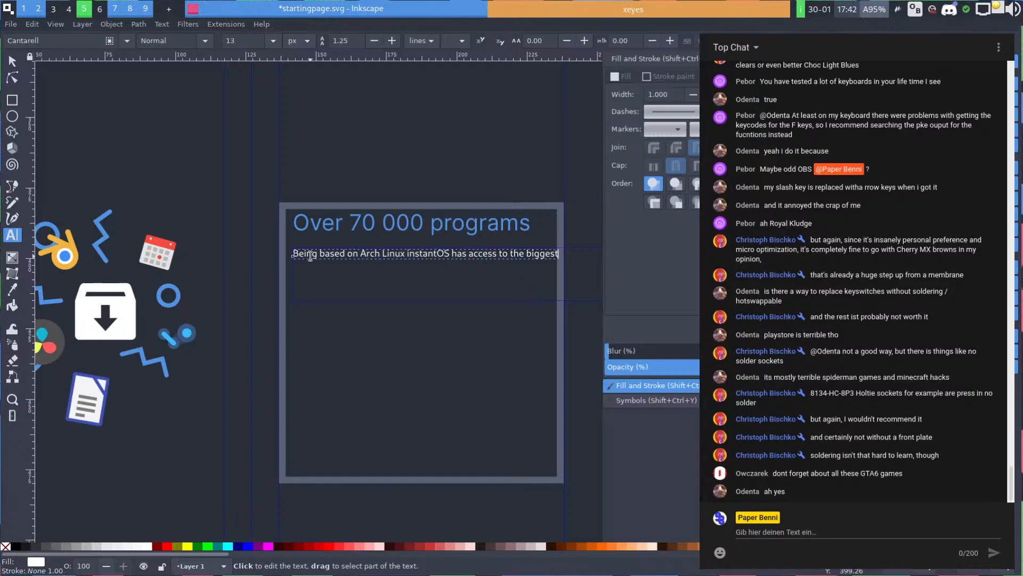
text(est )
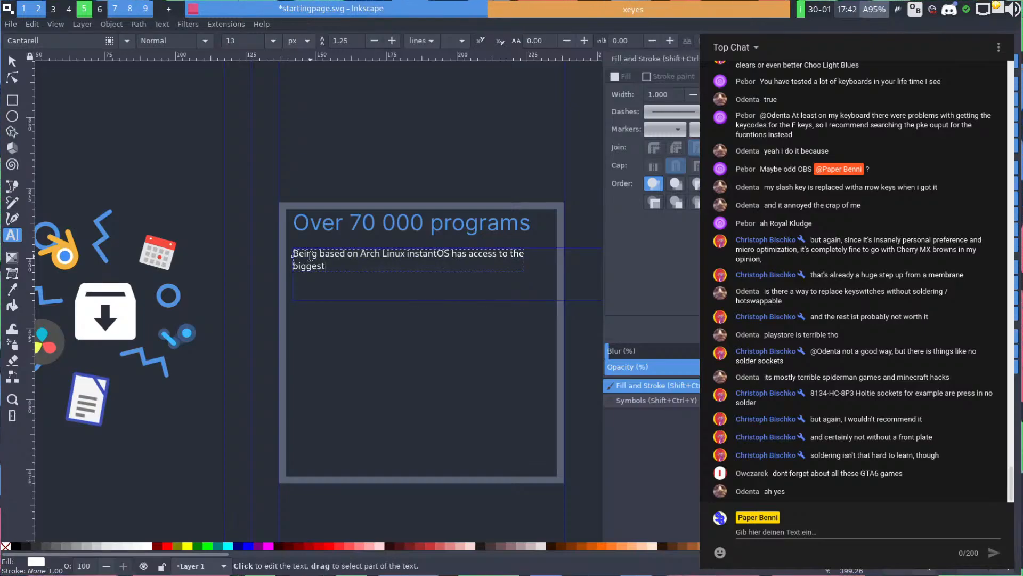
text(software selectio)
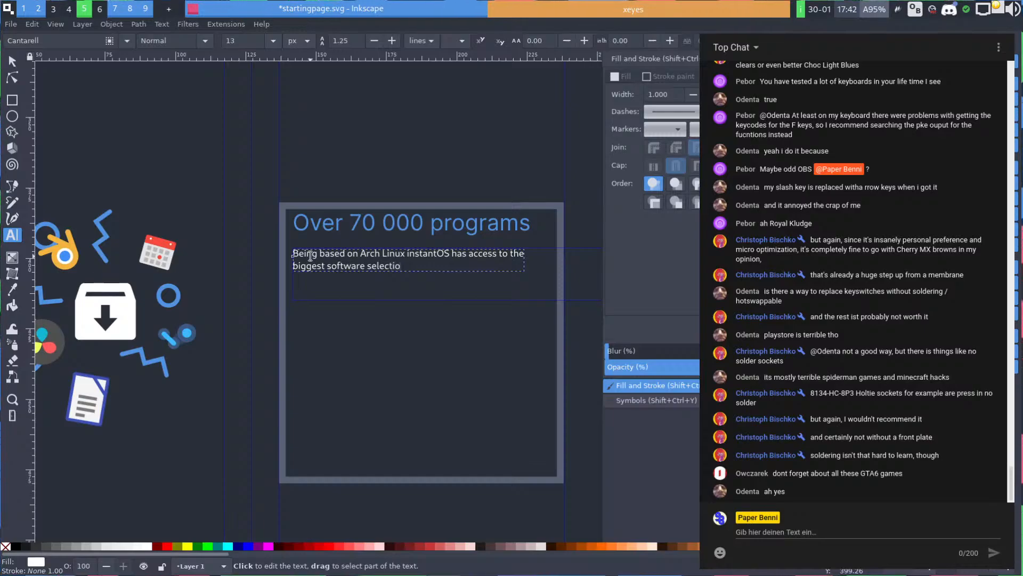
text(n avai)
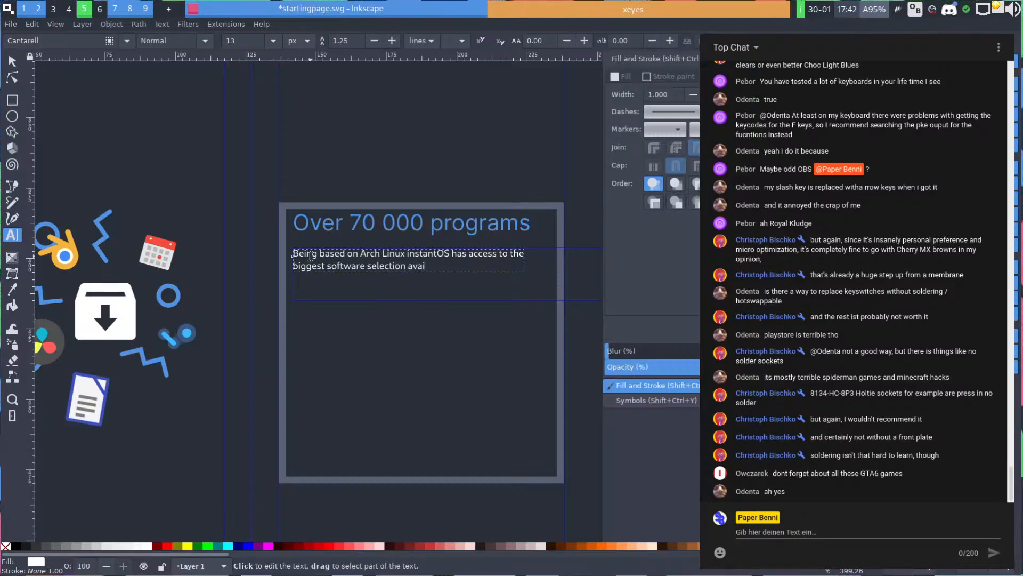
text(lable on )
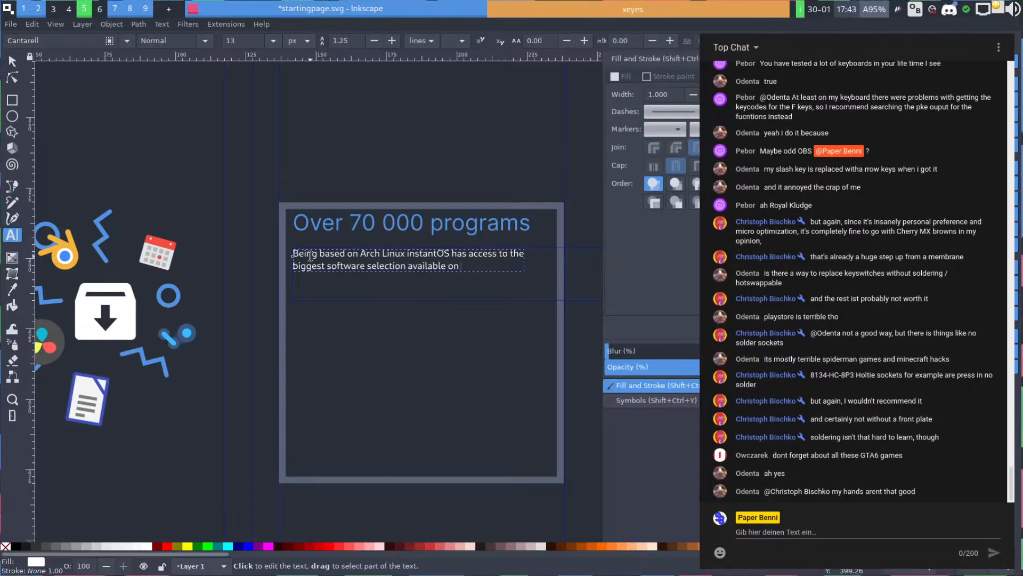
text(any Desktop)
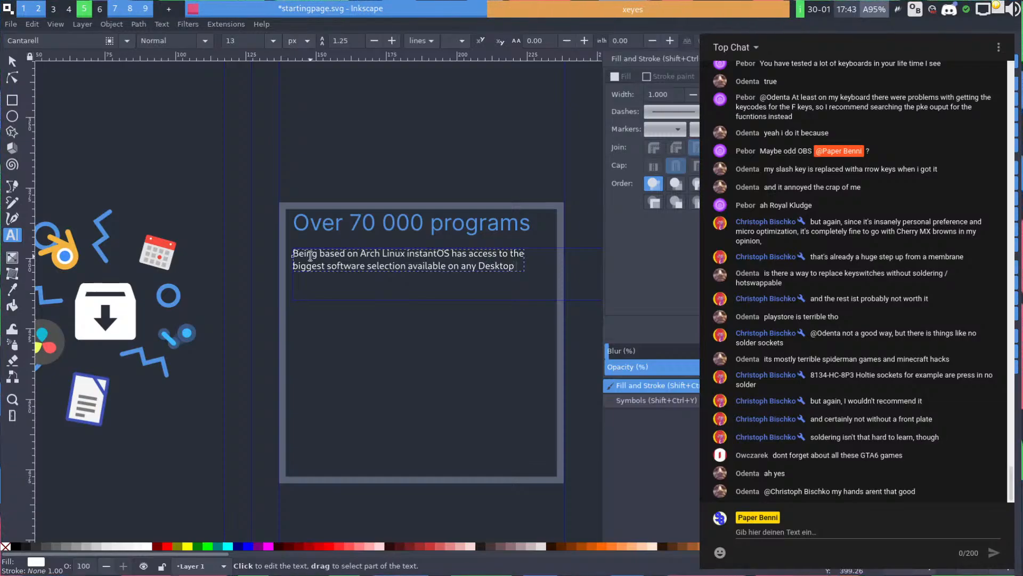
text( Distribution)
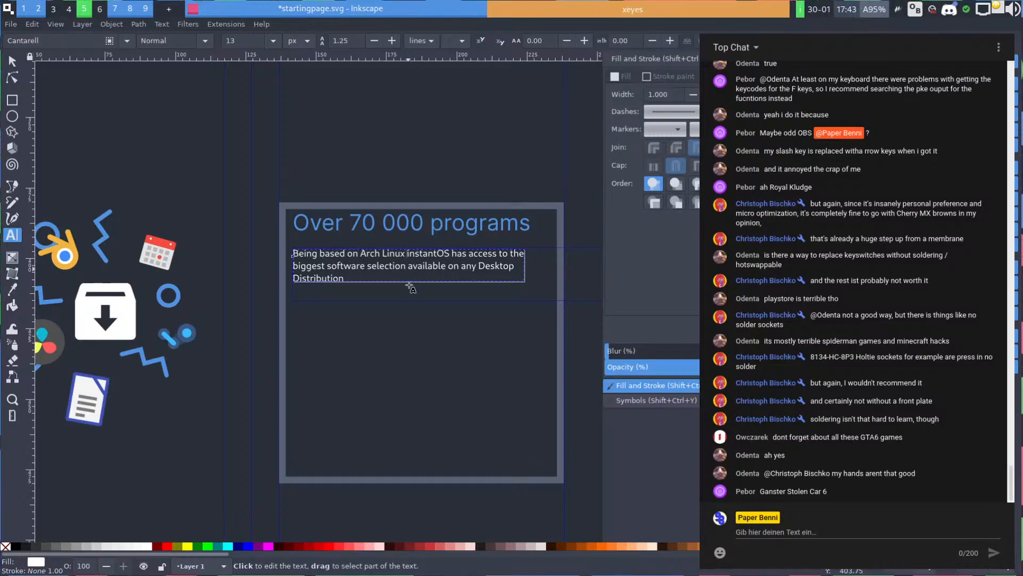
Insert "with full compatibility with the Arch repositories and the AUR" between "Arch Linux" and "instantOS" in the body text
text(with full)
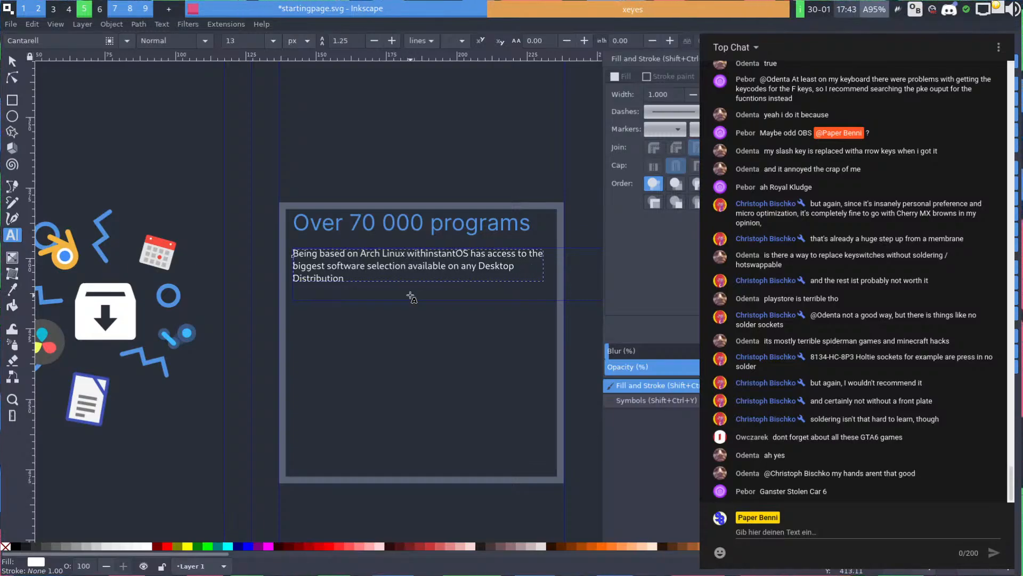
key(Return)
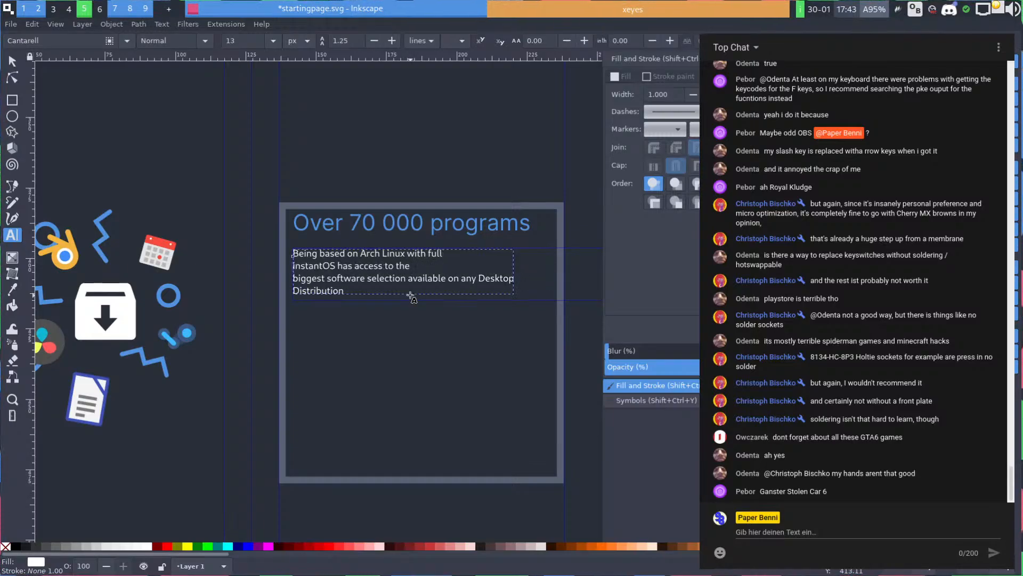
click(459, 255)
click(443, 266)
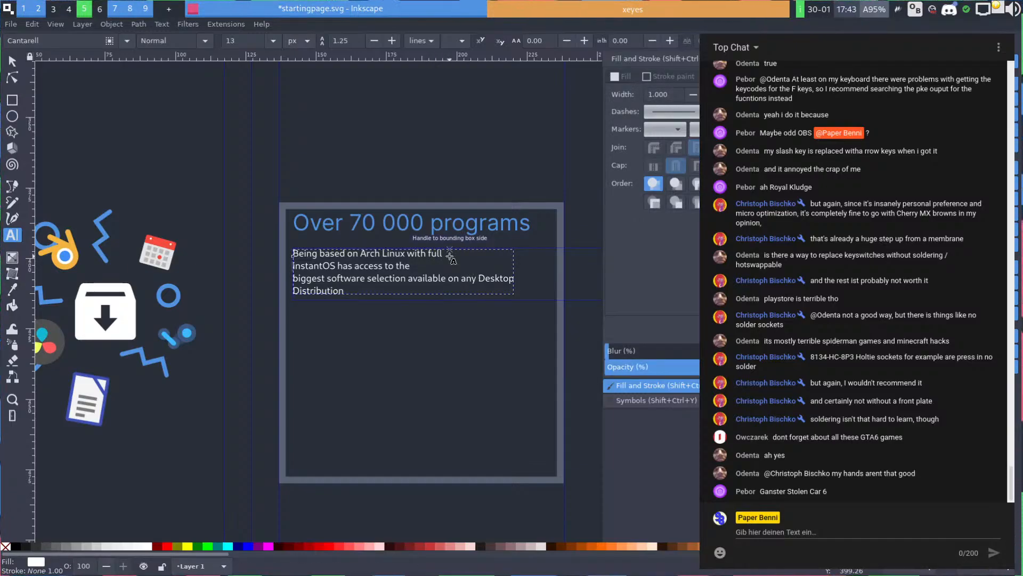
text(compatibility with)
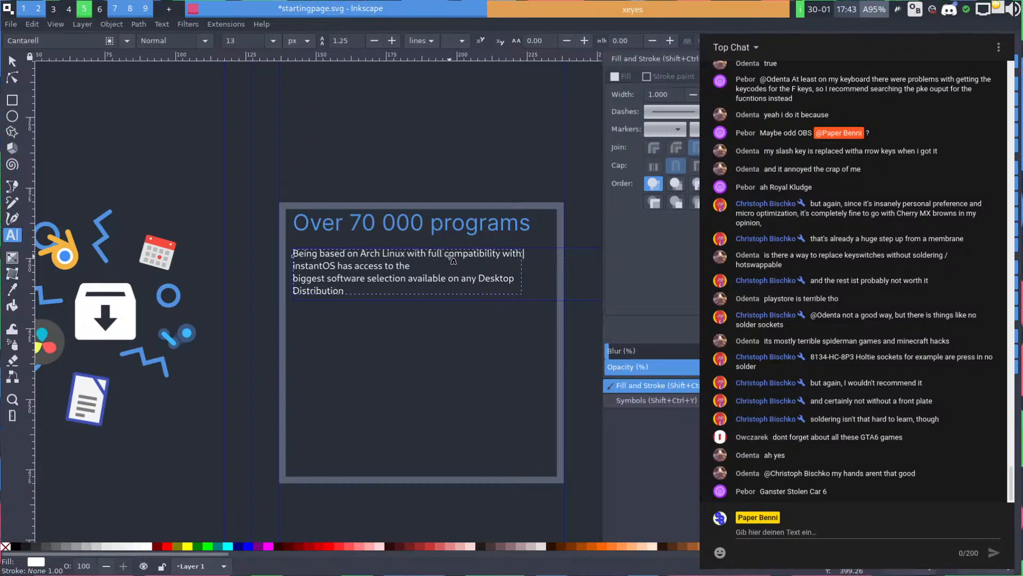
text(e)
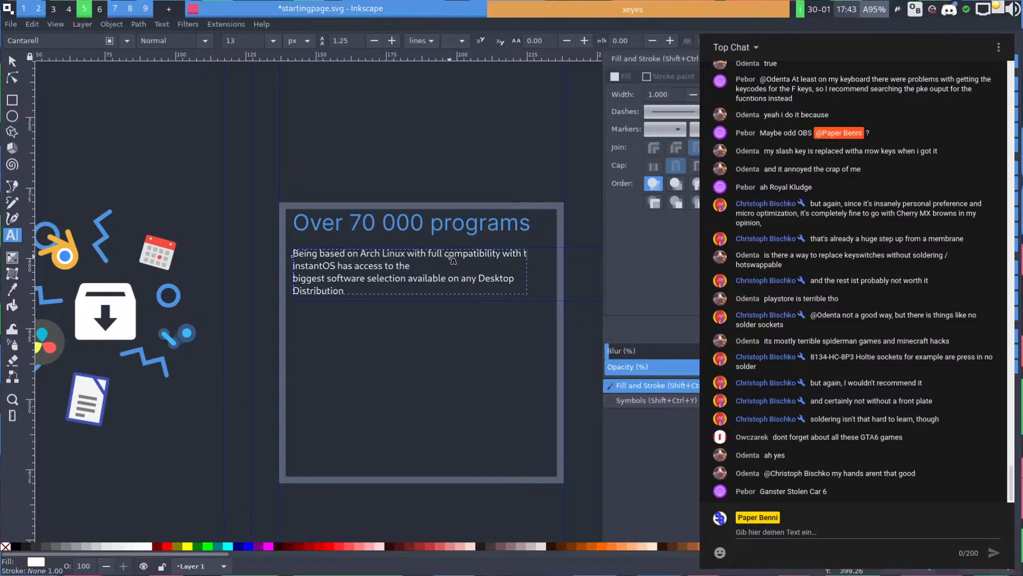
key(Return)
text(Arch)
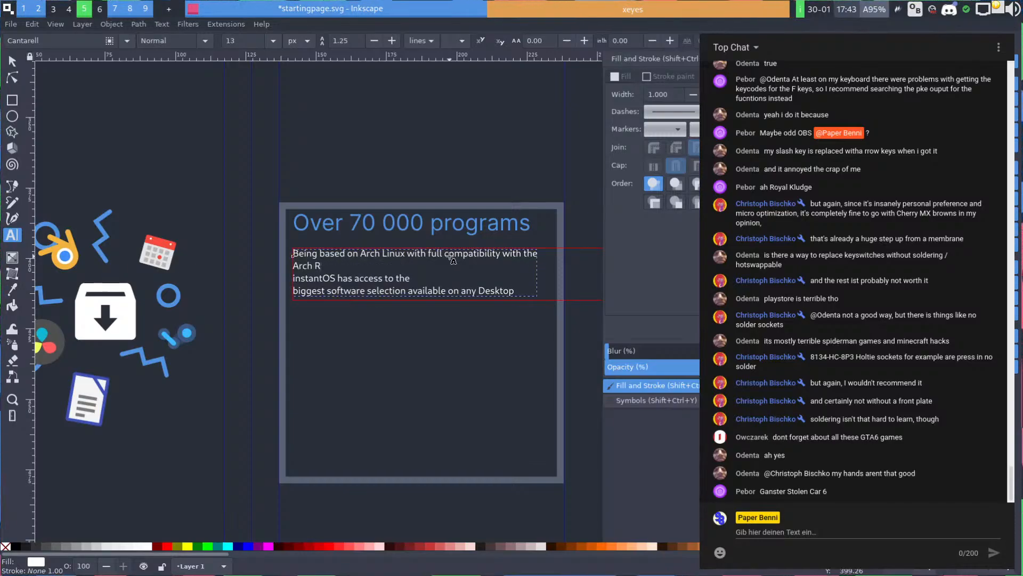
text( repos)
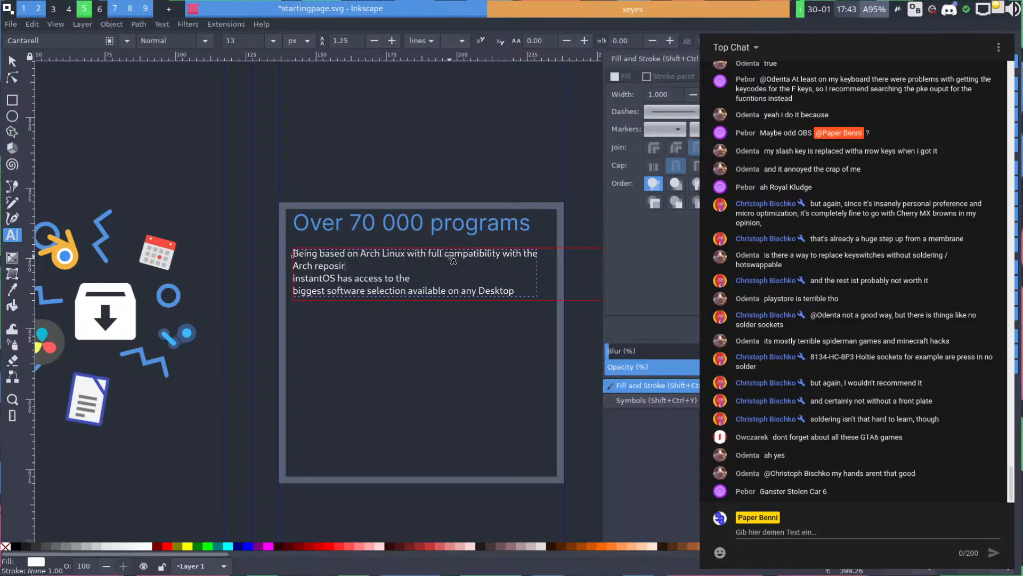
text(ito)
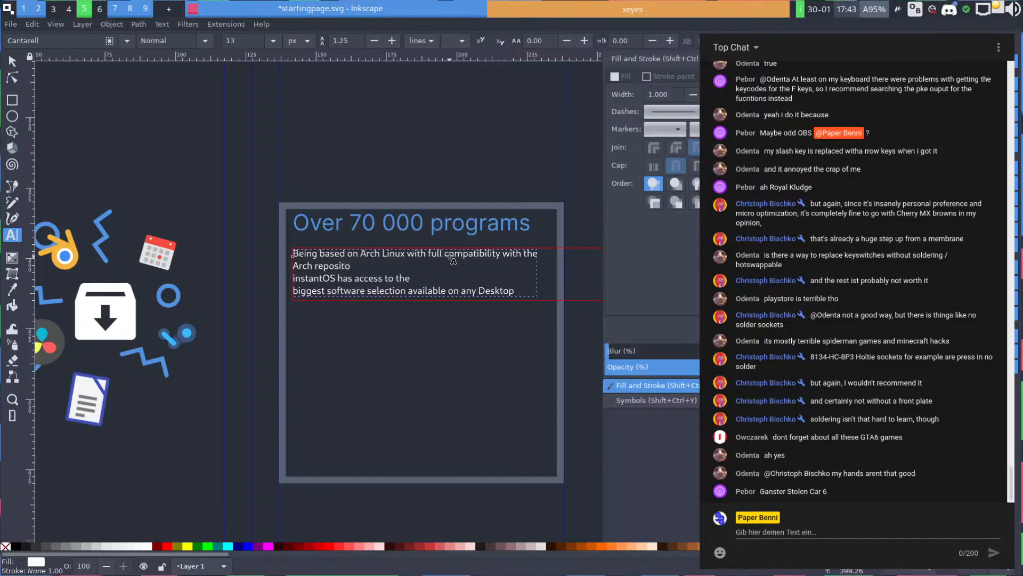
text(ries and the AUR)
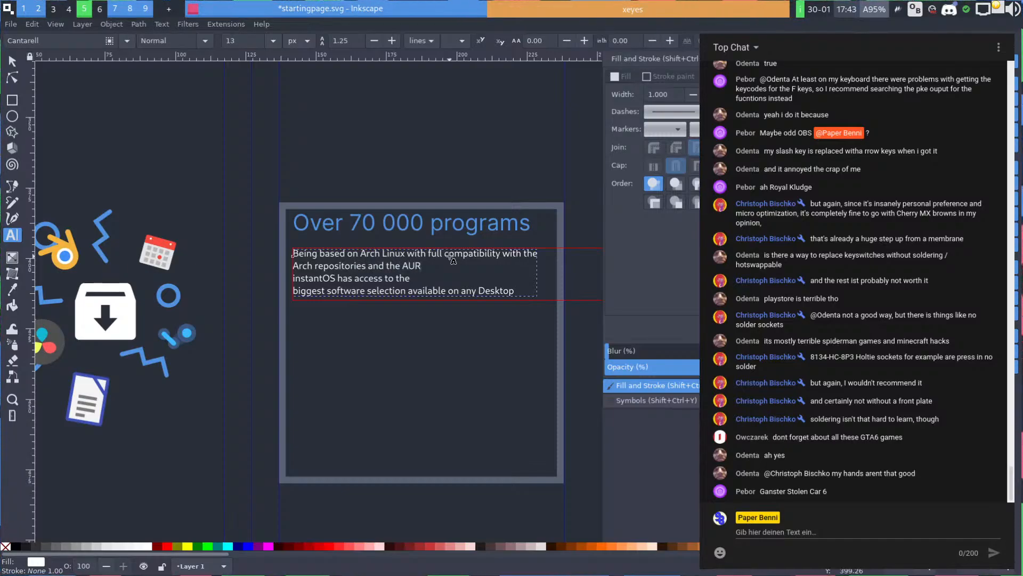
key(Delete)
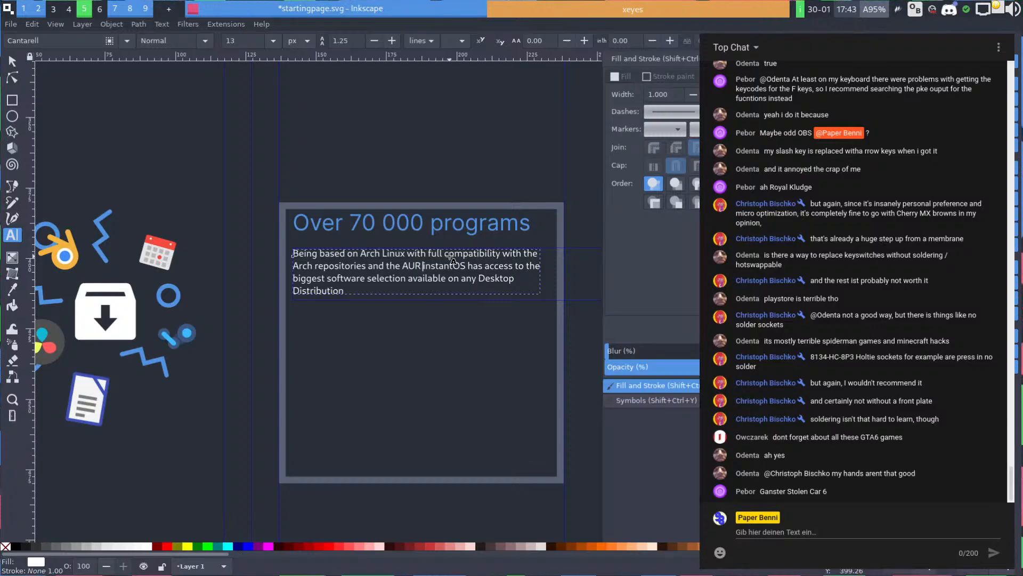
Narrow the body text's flow frame so it fits within the bordered box, and finish editing the text
scroll(452, 260, down, 1)
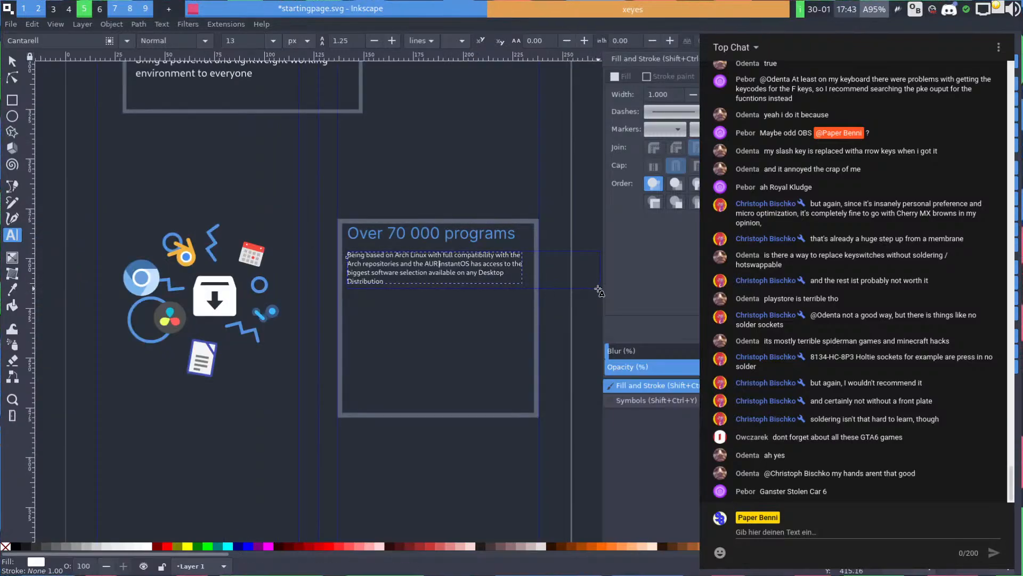
drag(599, 291, 533, 295)
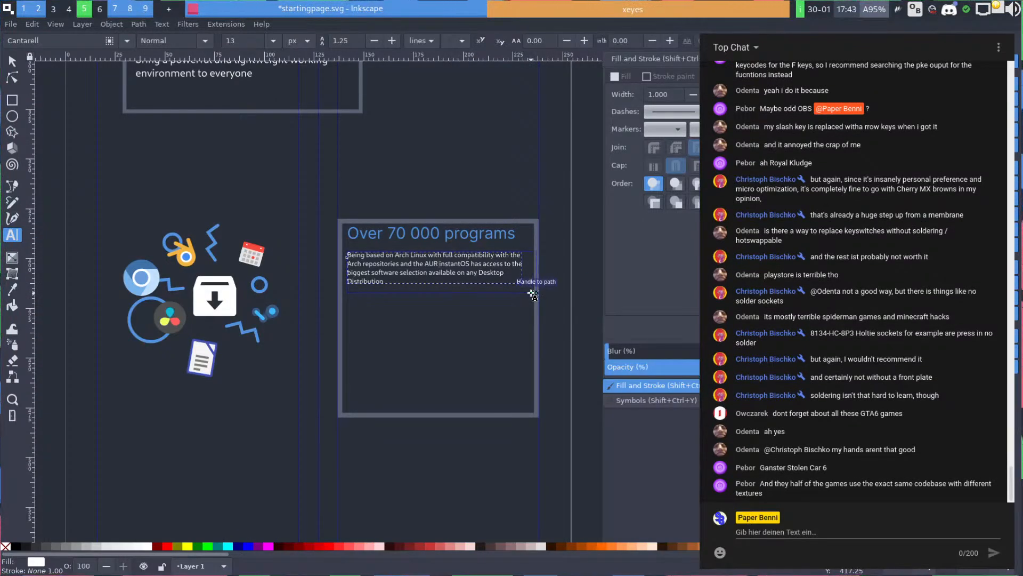
scroll(507, 320, up, 1)
scroll(570, 351, up, 1)
scroll(564, 277, down, 1)
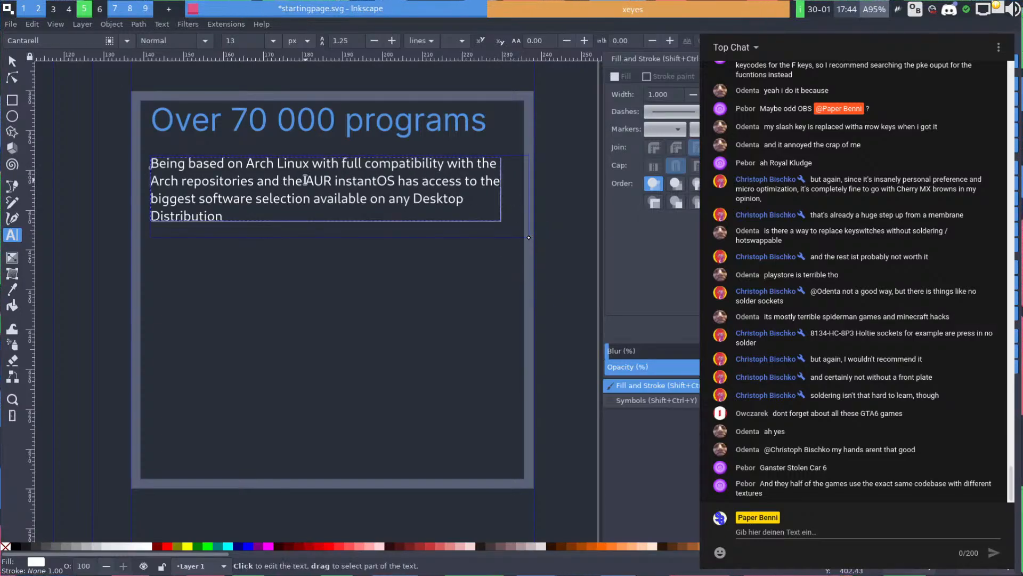
click(218, 181)
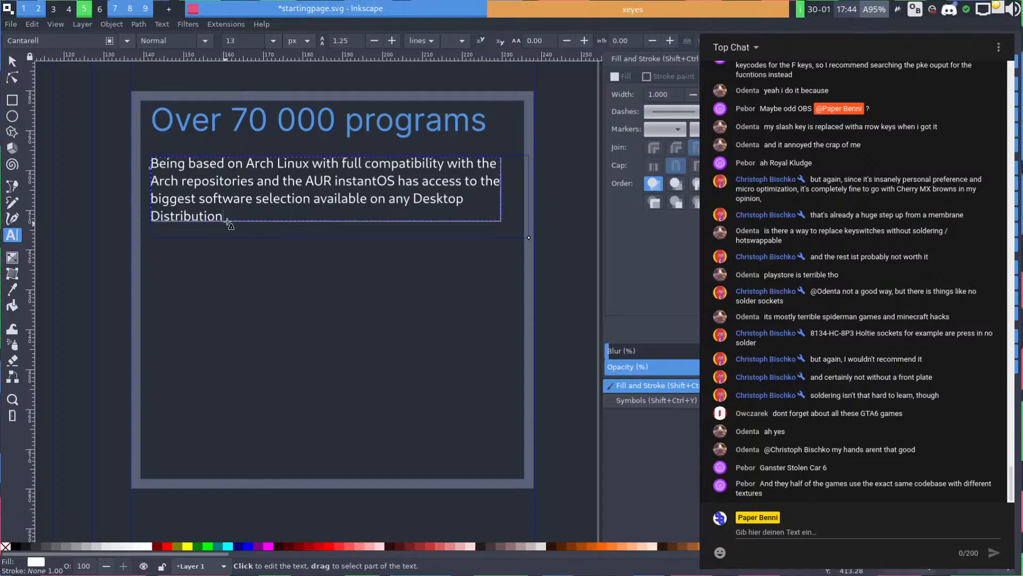
key(Escape)
key(s)
scroll(224, 206, down, 3)
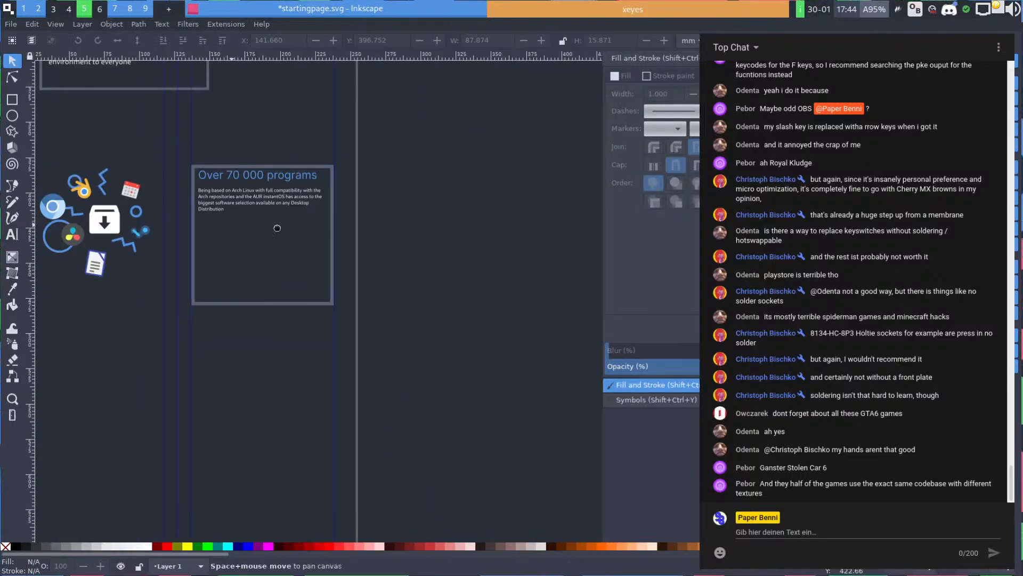
scroll(371, 250, down, 1)
scroll(373, 251, up, 3)
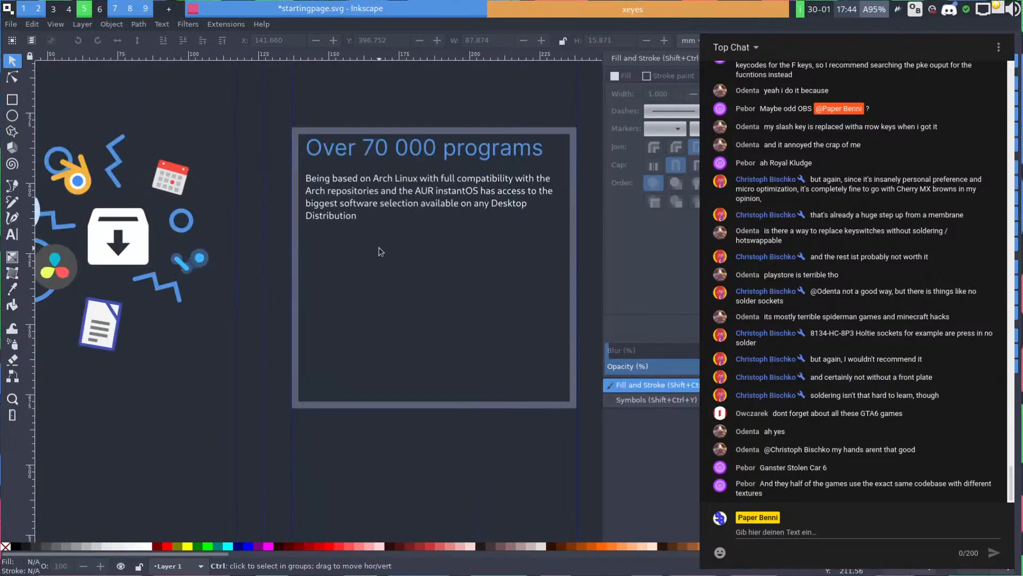
Continue the body text after "Distribution" with ". Installing any program you like is just 3 keypres"
click(351, 219)
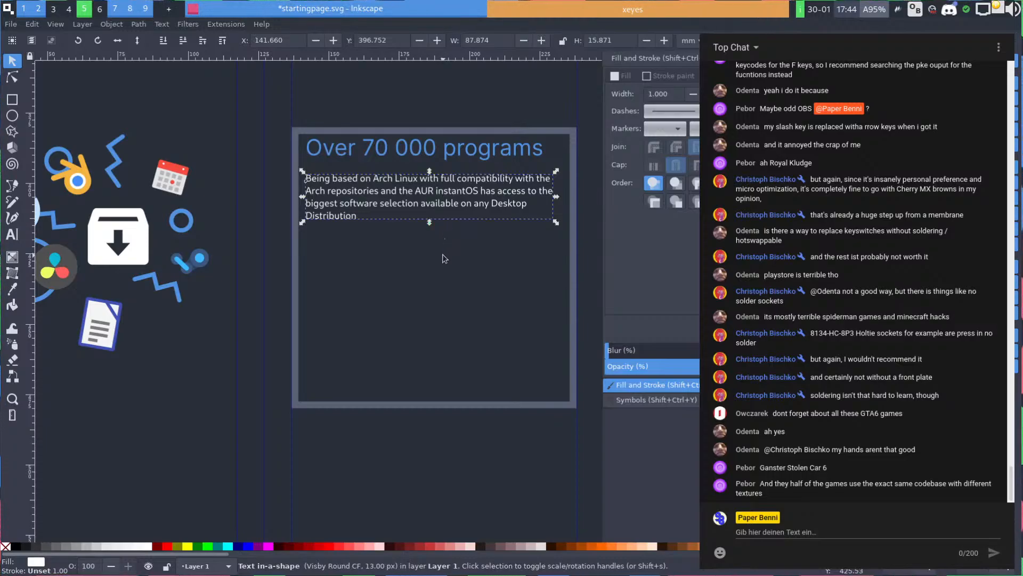
double_click(356, 216)
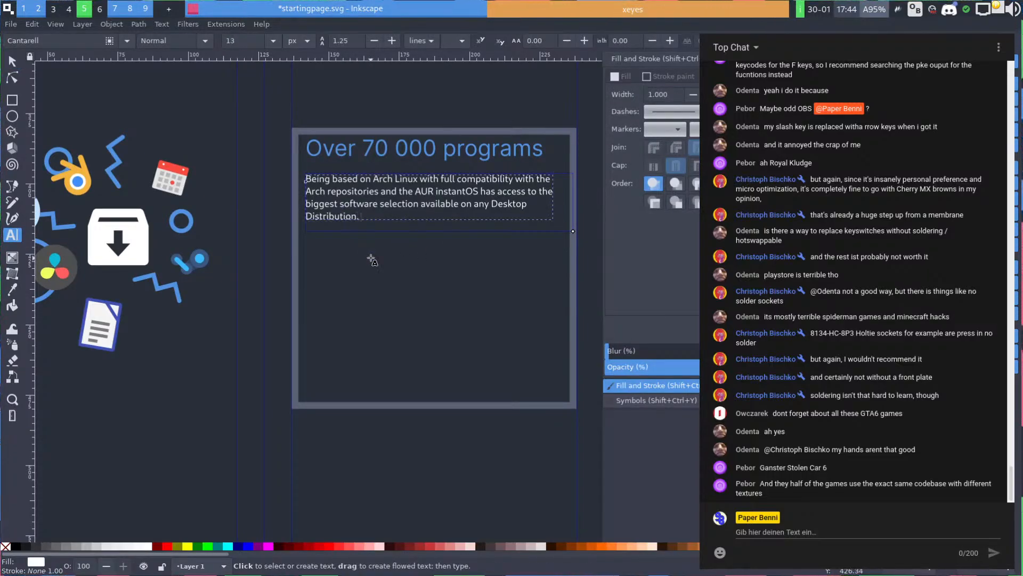
text(. All sof)
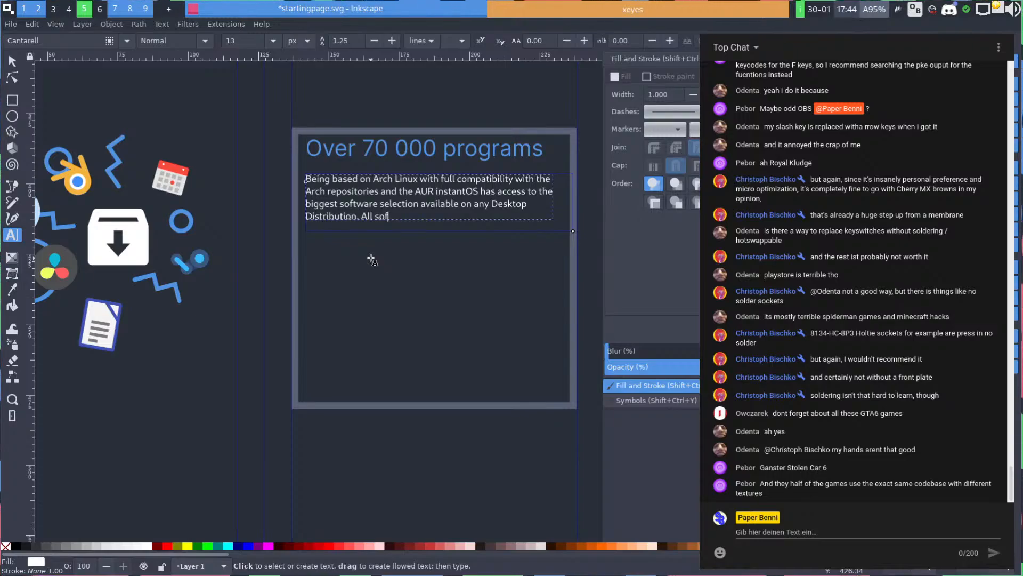
text(tware)
key(ctrl+shift+Left)
key(ctrl+shift+Left)
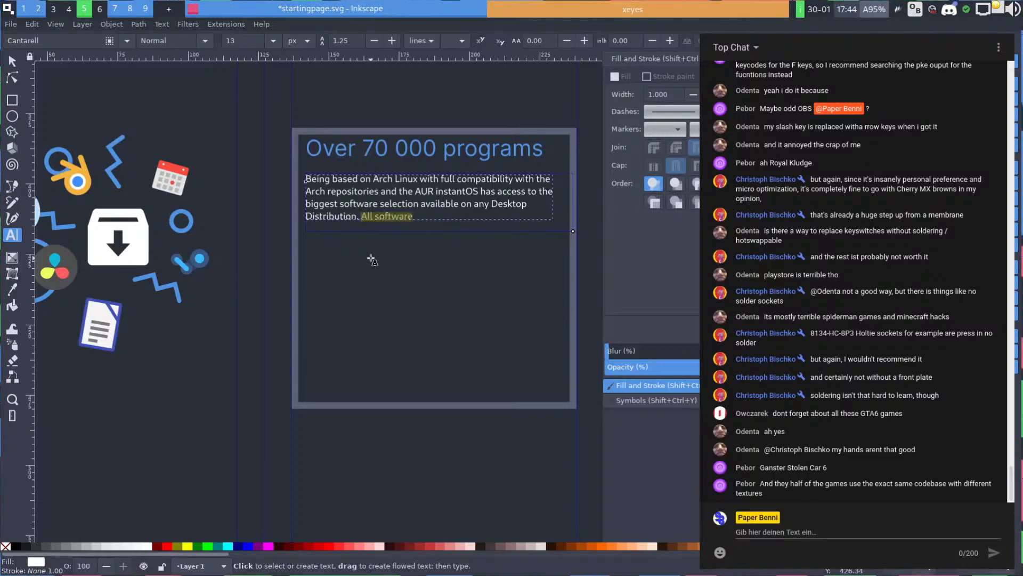
text(Installing an)
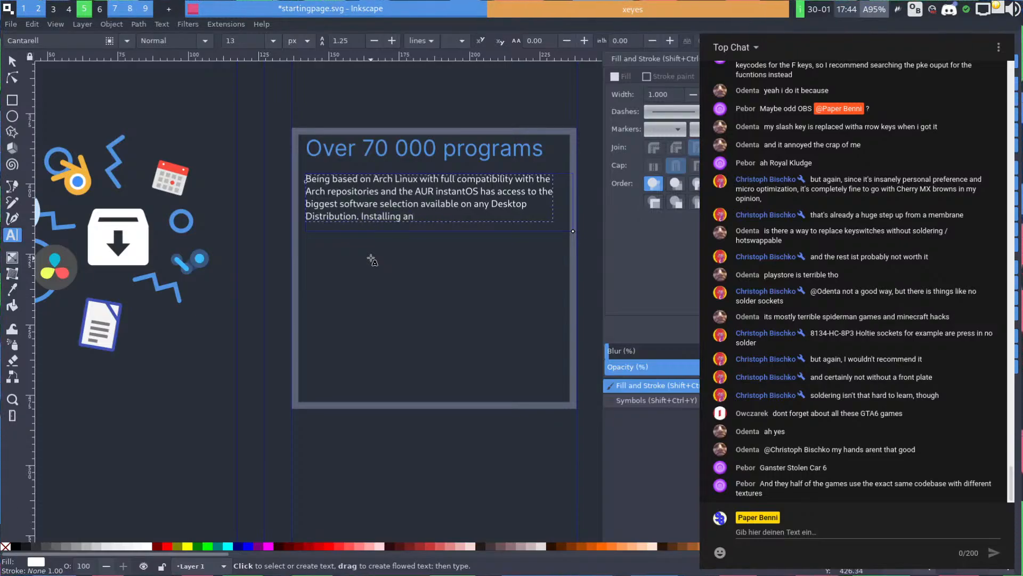
text(y program you)
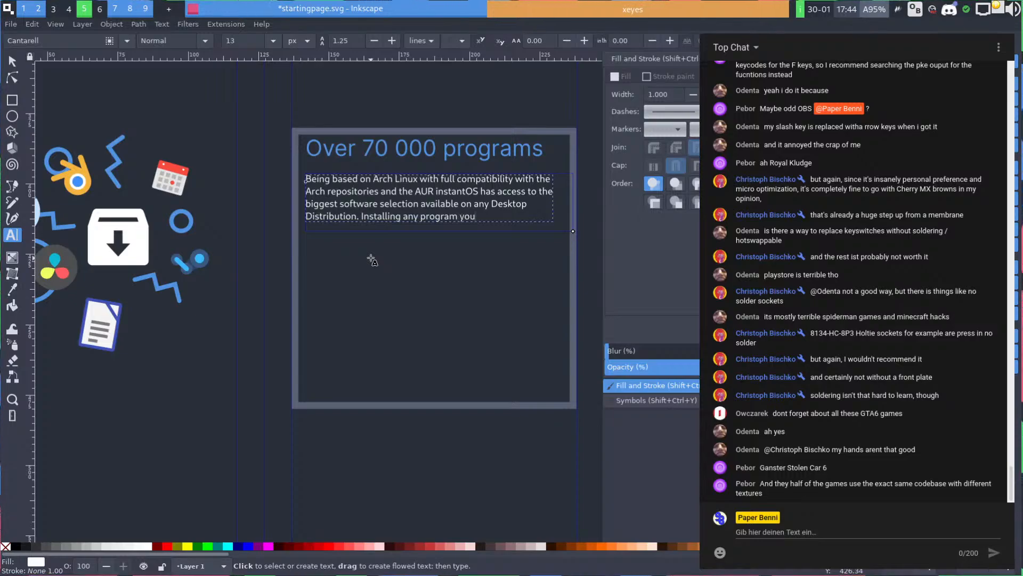
text( like)
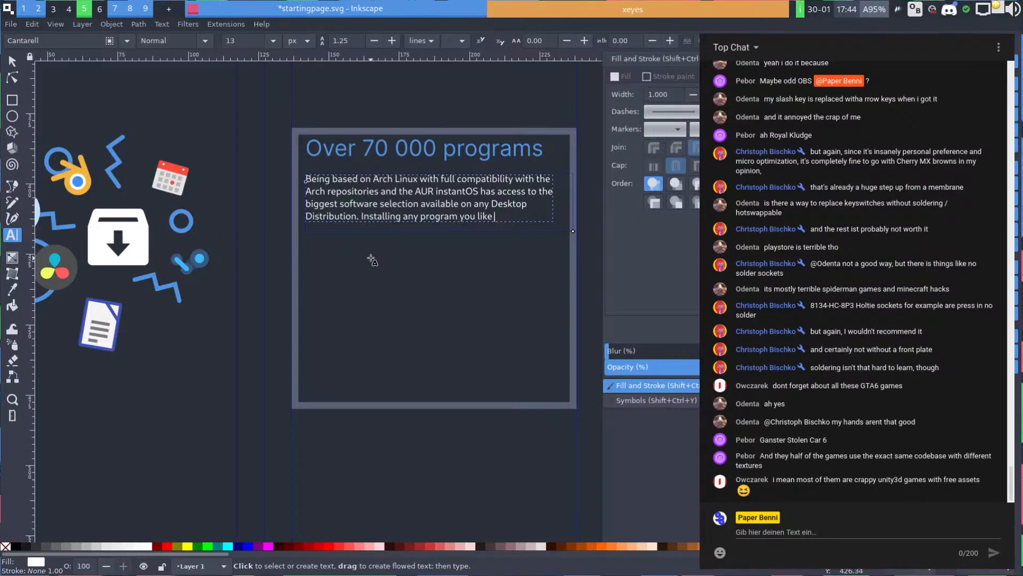
text( is just)
text(3)
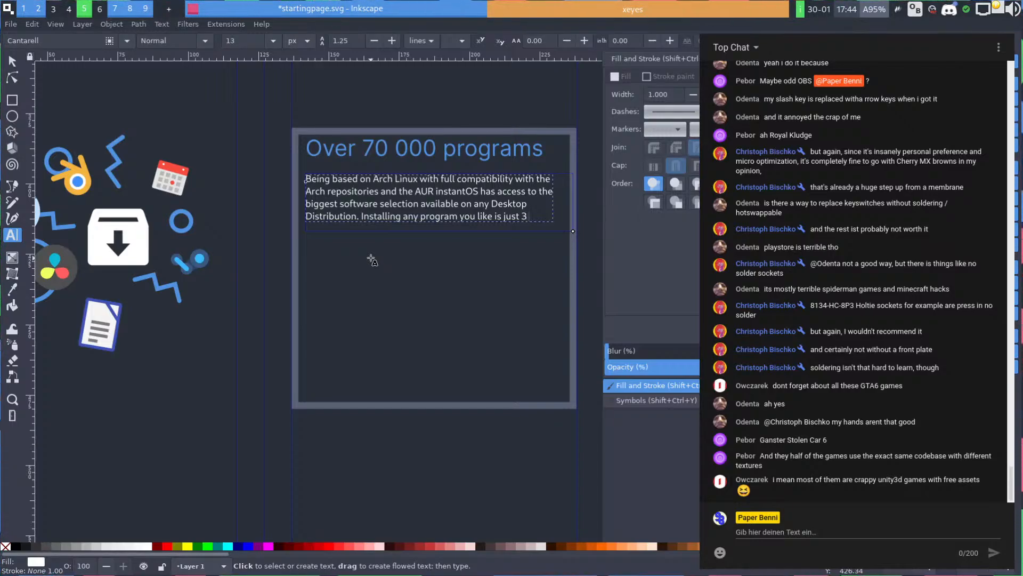
text( keypres)
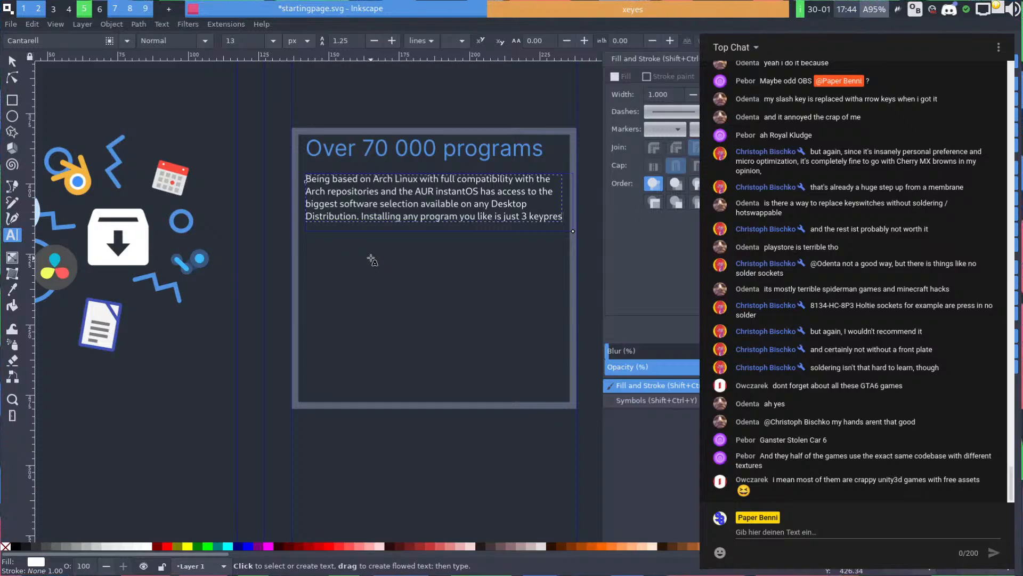
Extend the body text's flow frame further down the bordered box and complete the ending as "3 keypresses away."
key(Return)
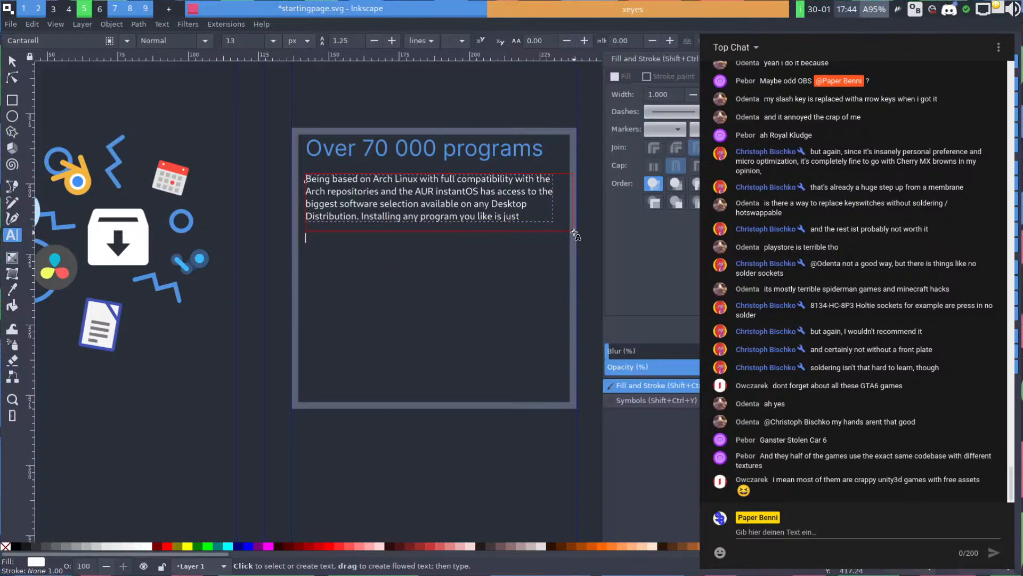
drag(573, 231, 577, 338)
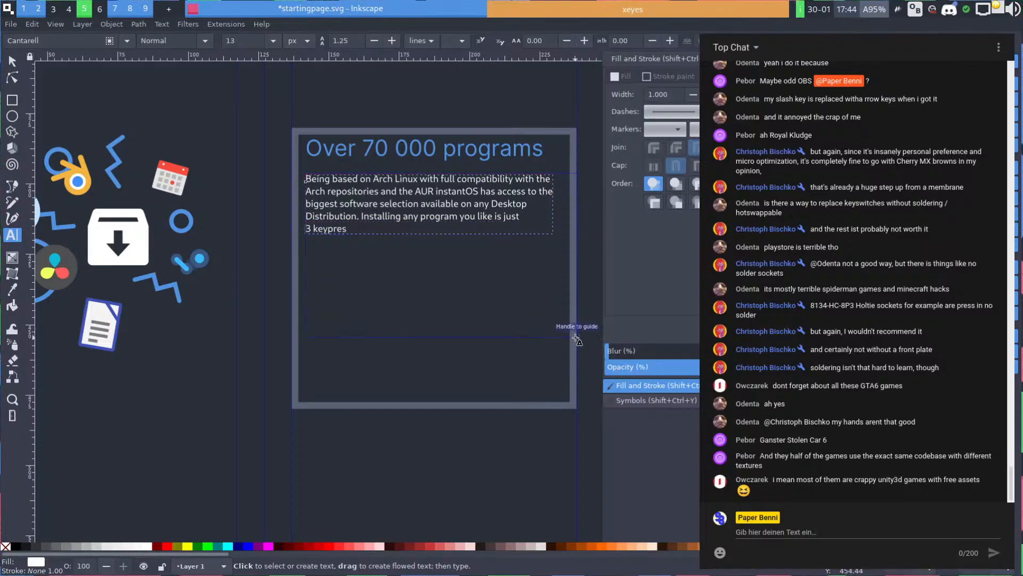
click(338, 229)
text(es away.)
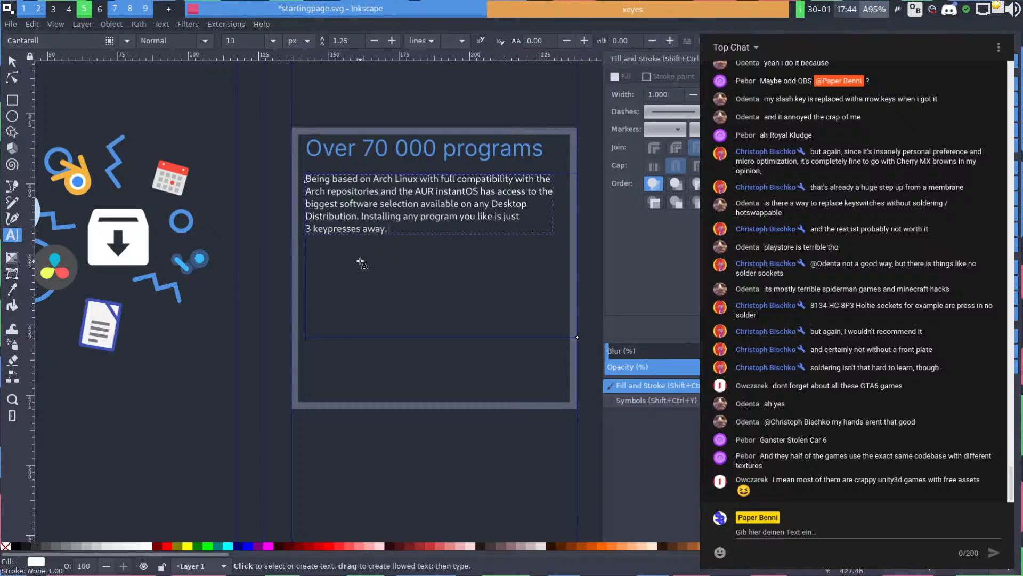
key(Escape)
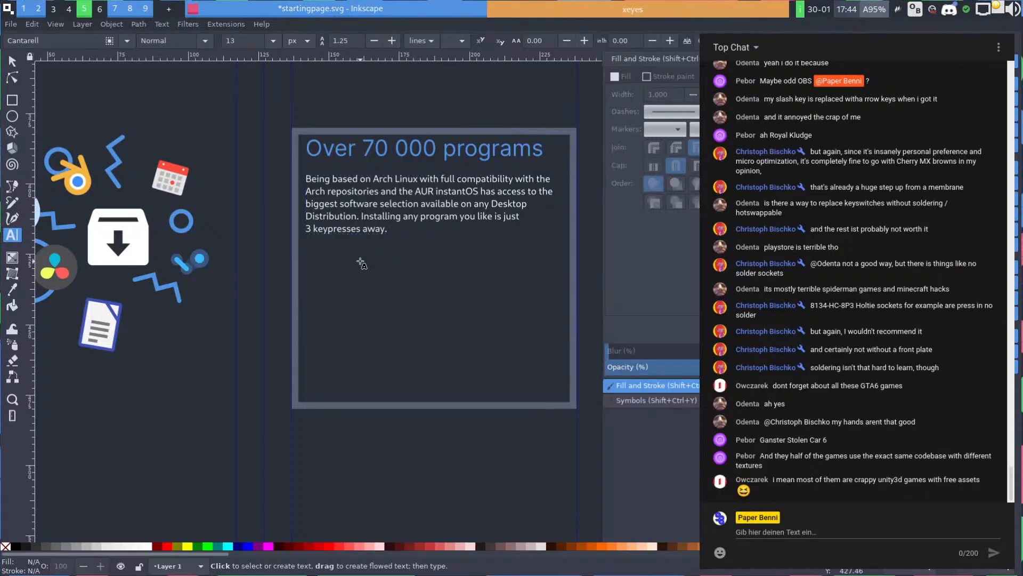
key(s)
Place the blue button symbol from the current document's symbols inside the bordered box, below the body text
scroll(361, 229, down, 2)
scroll(225, 231, up, 3)
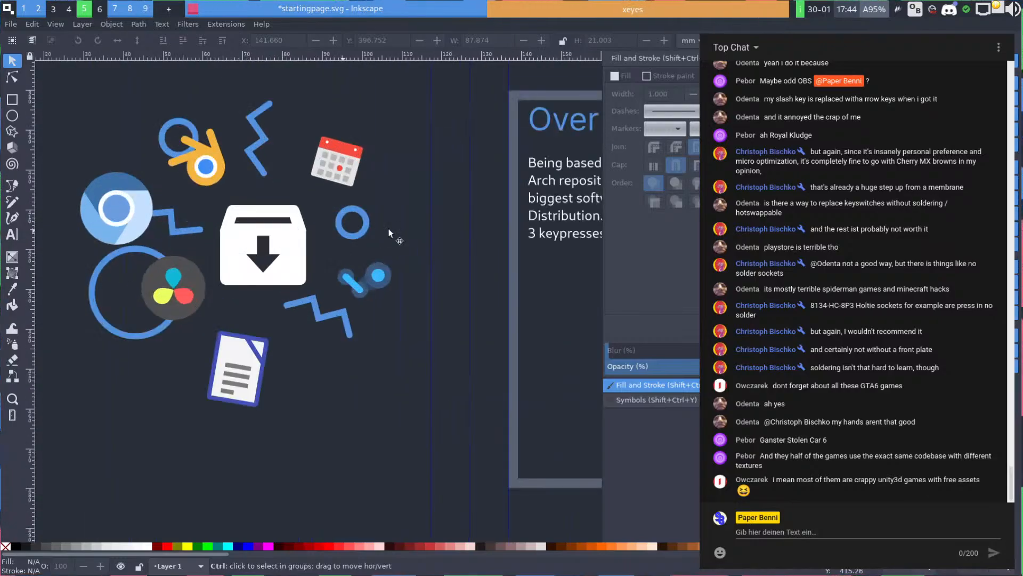
scroll(202, 213, down, 4)
drag(241, 181, 300, 254)
drag(286, 317, 261, 159)
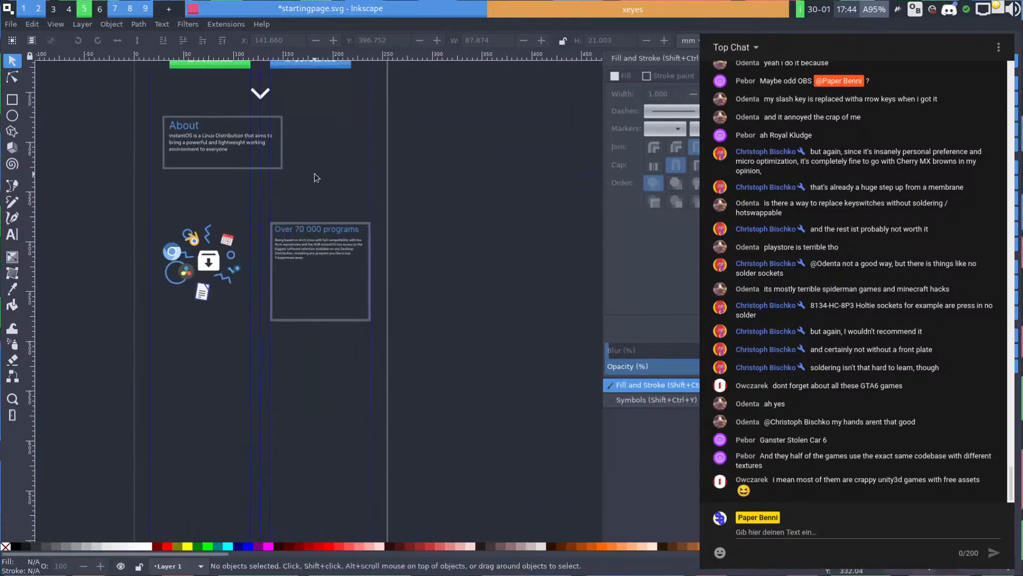
key(shift+ctrl+y)
drag(621, 129, 317, 276)
scroll(334, 318, up, 2)
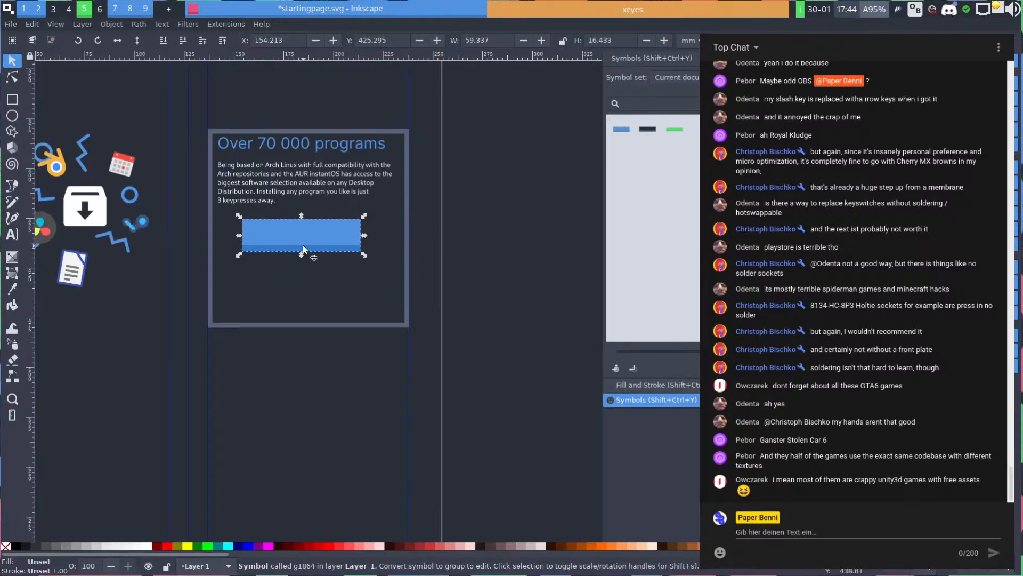
scroll(334, 286, up, 2)
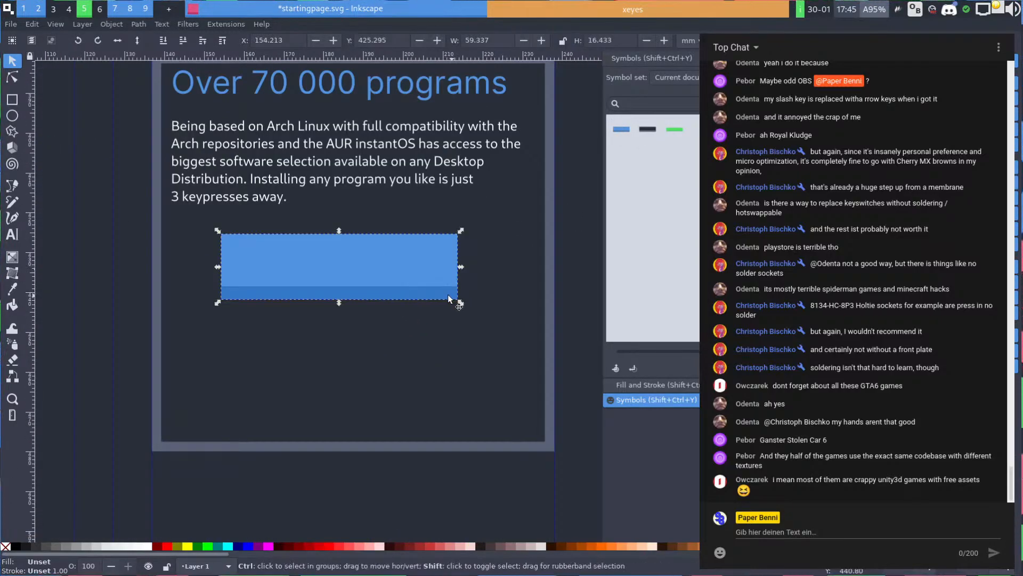
Align the blue button with the body text's left edge and scale it down proportionally to about 35 by 9.7 mm
drag(409, 273, 324, 259)
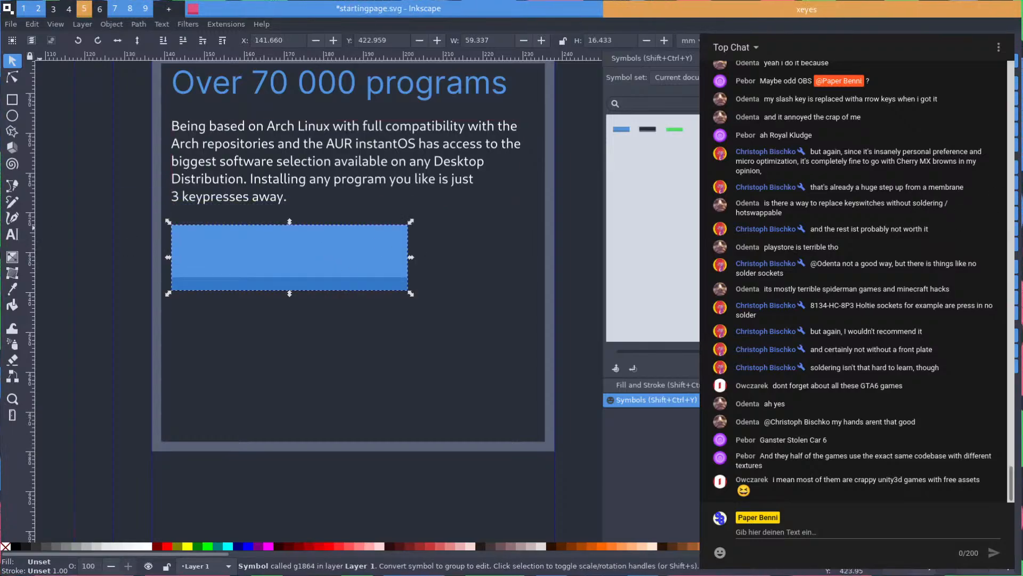
scroll(299, 257, down, 1)
drag(378, 283, 347, 275)
scroll(276, 270, up, 2)
drag(415, 293, 361, 258)
Duplicate the body text, move the copy down over the blue button, and replace its text with "Learn more"
click(352, 211)
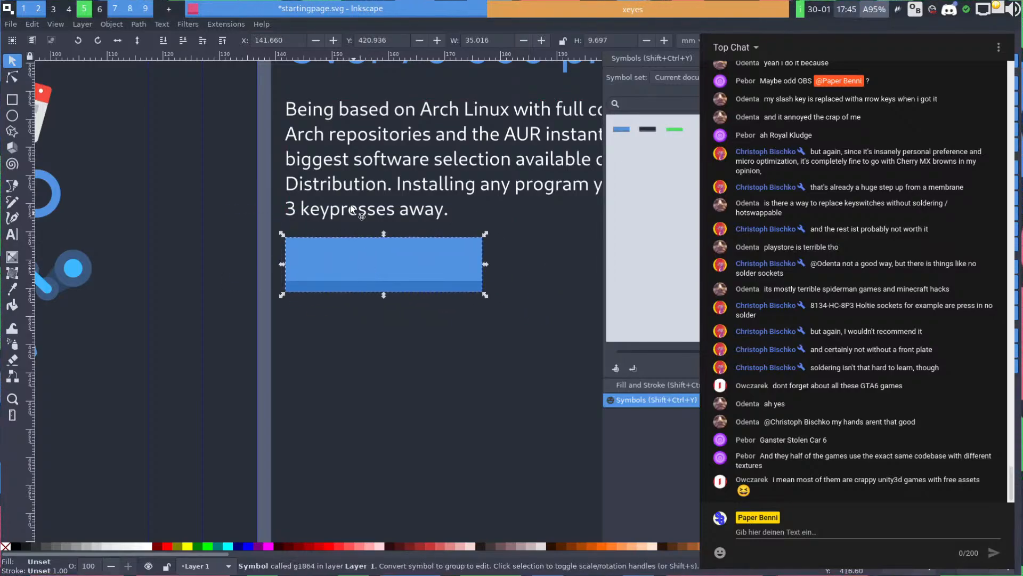
key(ctrl+d)
drag(358, 208, 361, 365)
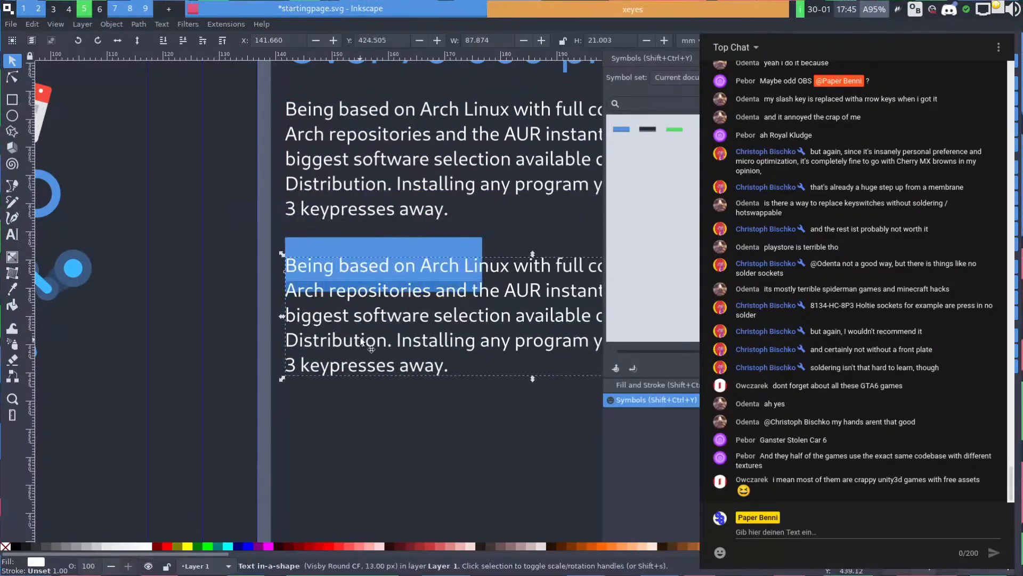
key(t)
click(362, 336)
key(ctrl+a)
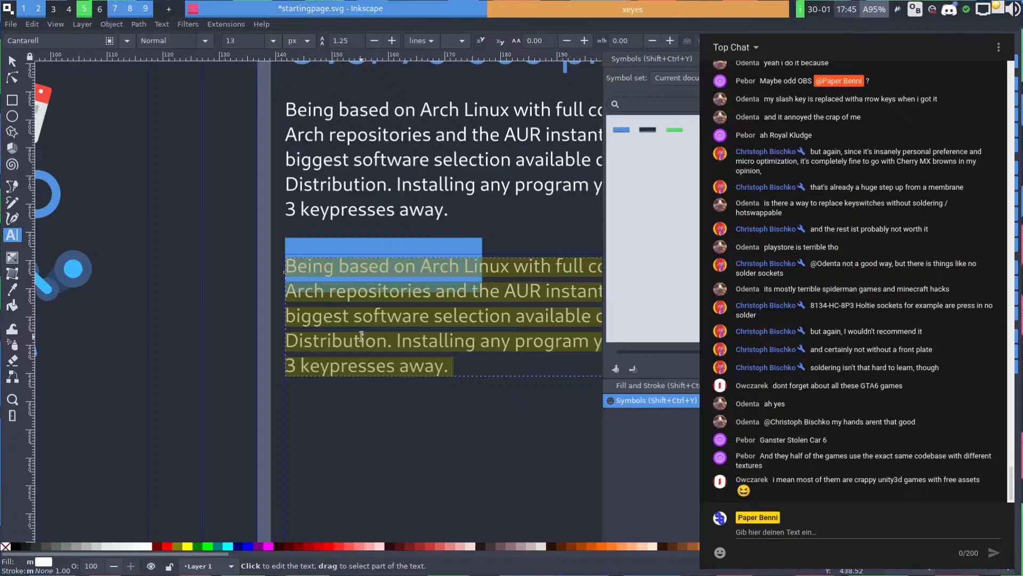
text(Lern)
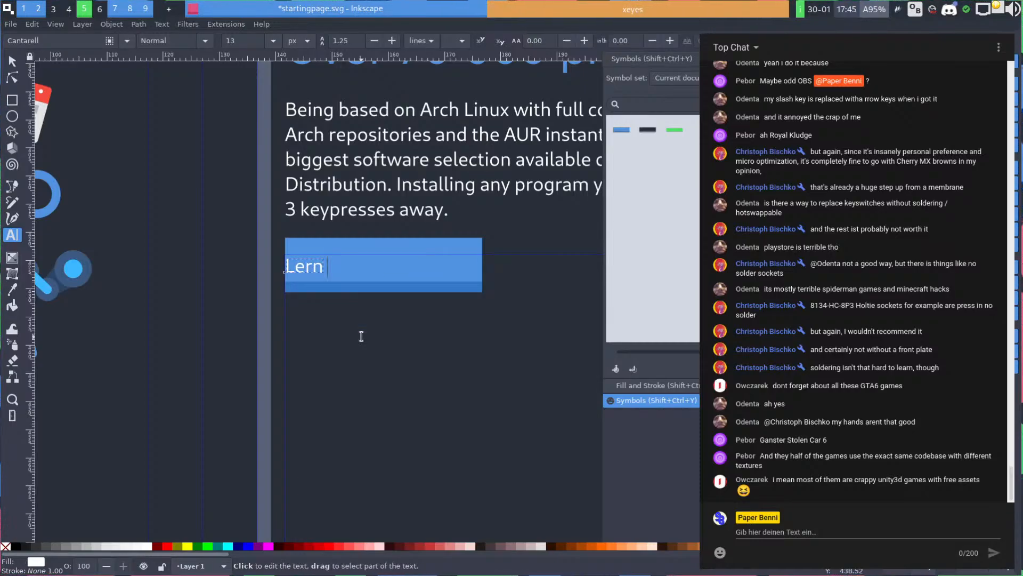
key(BackSpace)
key(BackSpace)
key(BackSpace)
key(BackSpace)
text(Learn more)
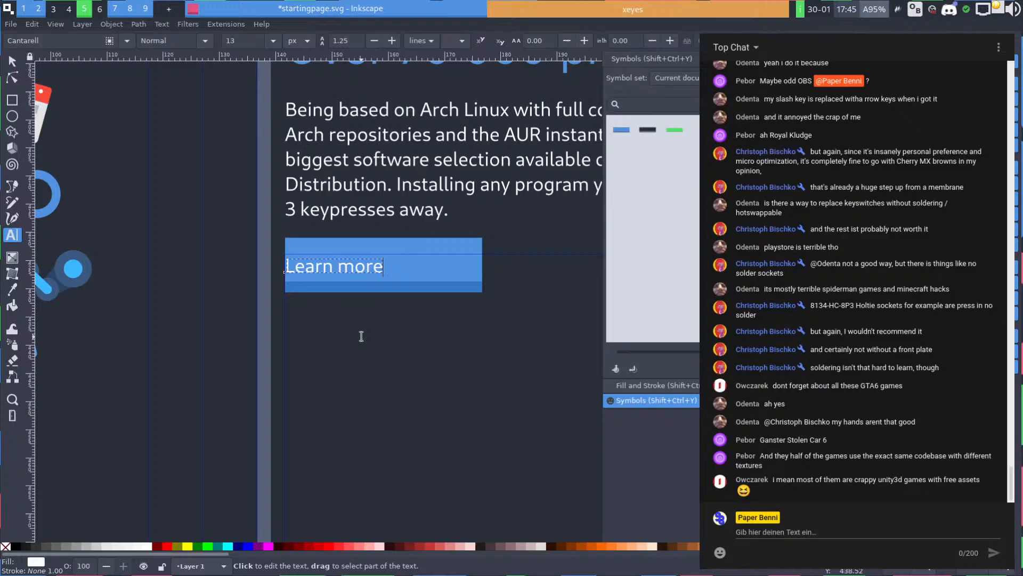
key(Escape)
key(s)
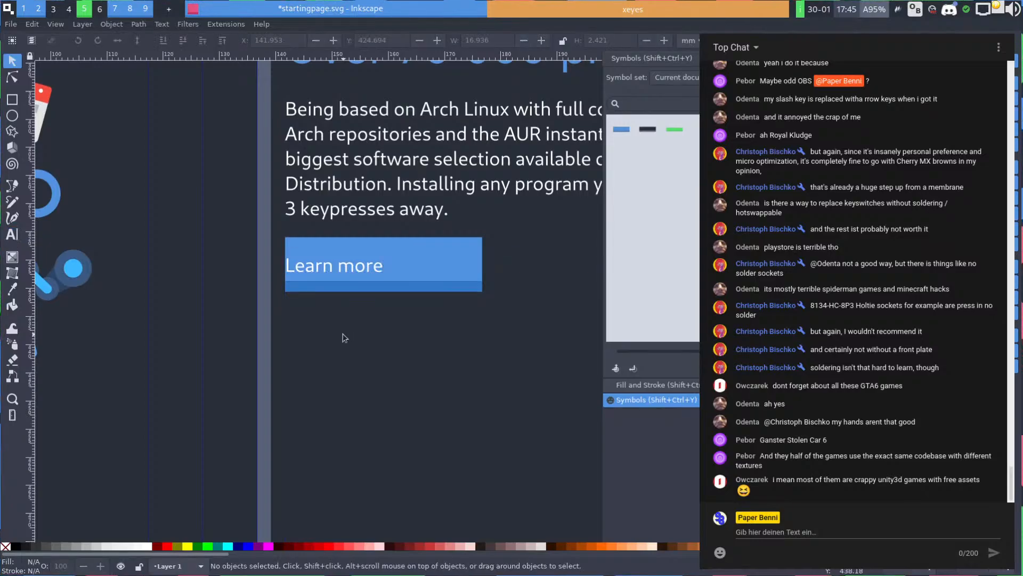
Move the "Learn more" label inward and slightly up within the blue button
scroll(370, 267, down, 2)
drag(460, 238, 348, 240)
drag(247, 275, 260, 264)
click(261, 159)
drag(261, 160, 276, 159)
key(Escape)
scroll(321, 146, up, 2)
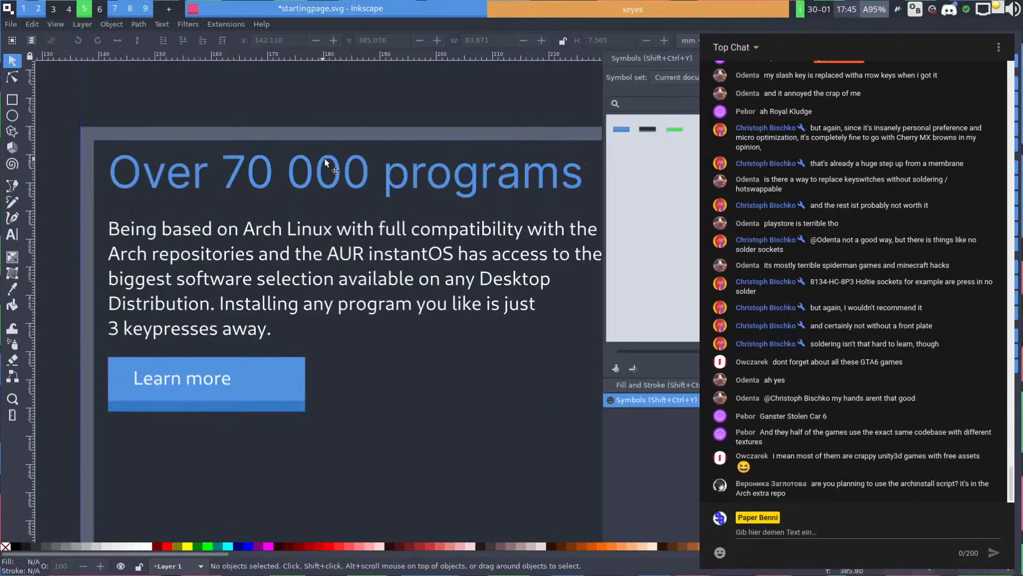
Set "70 000" in the "Over 70 000 programs" heading to Bold and finish editing the text
double_click(238, 172)
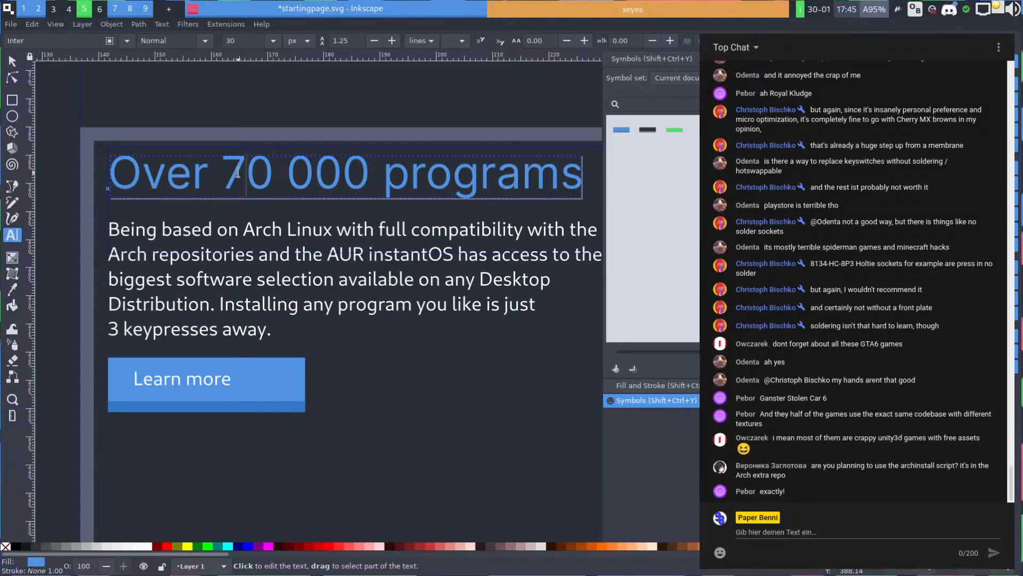
key(shift+Left)
key(shift+Right)
key(shift+Right)
key(shift+Right)
key(shift+Right)
key(shift+Right)
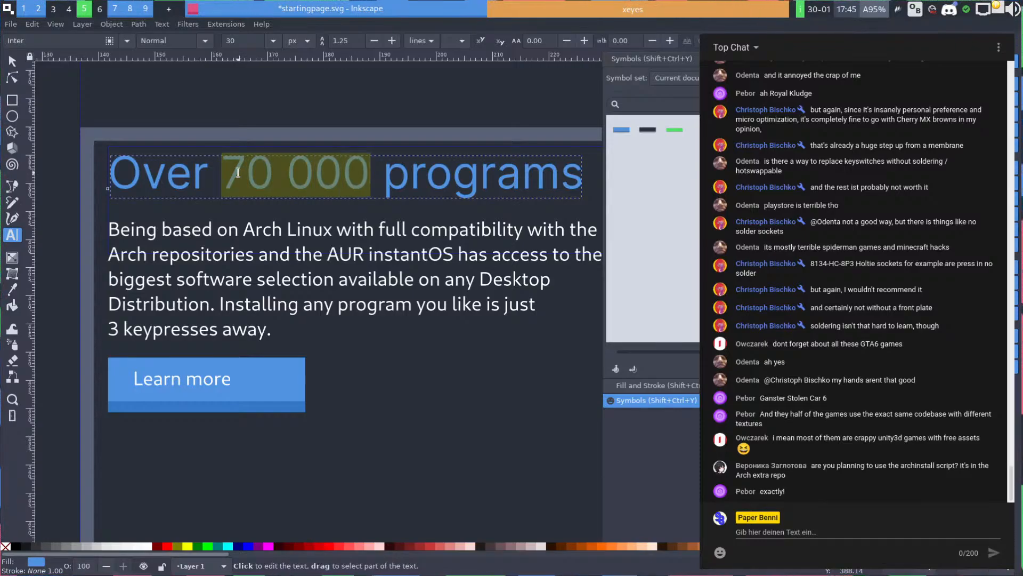
click(207, 41)
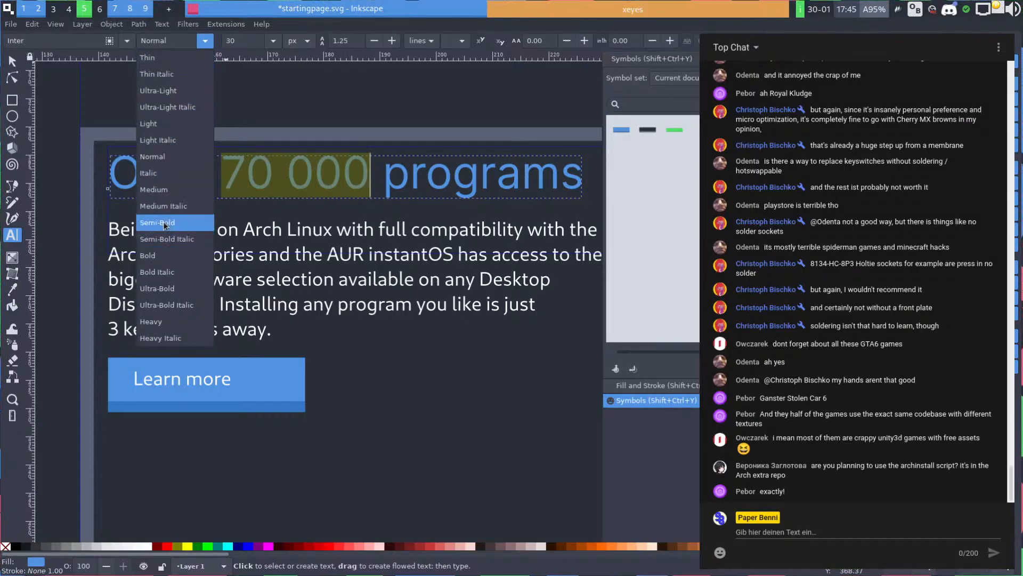
click(157, 256)
click(302, 186)
key(Escape)
key(s)
scroll(327, 153, down, 3)
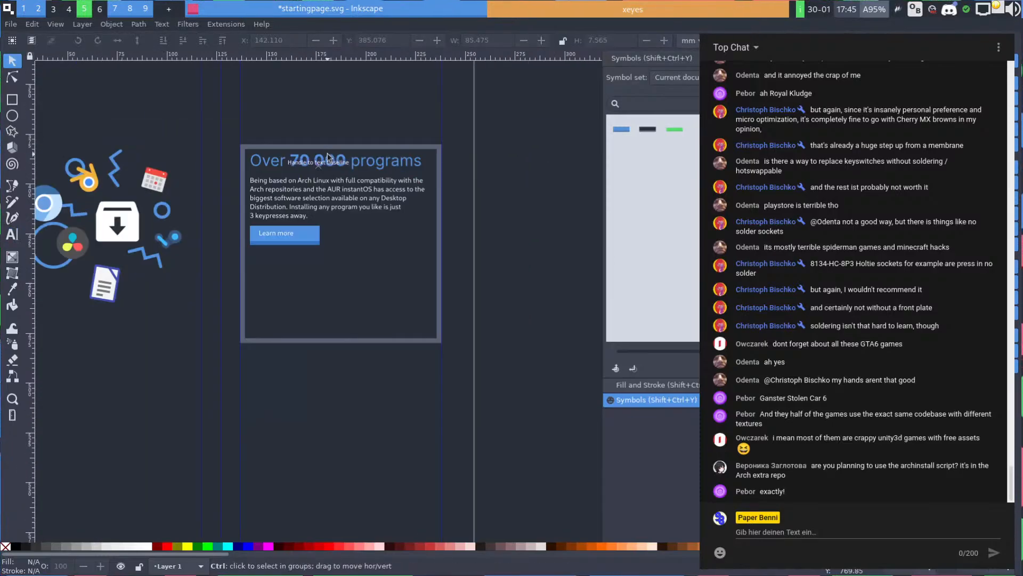
drag(370, 207, 365, 231)
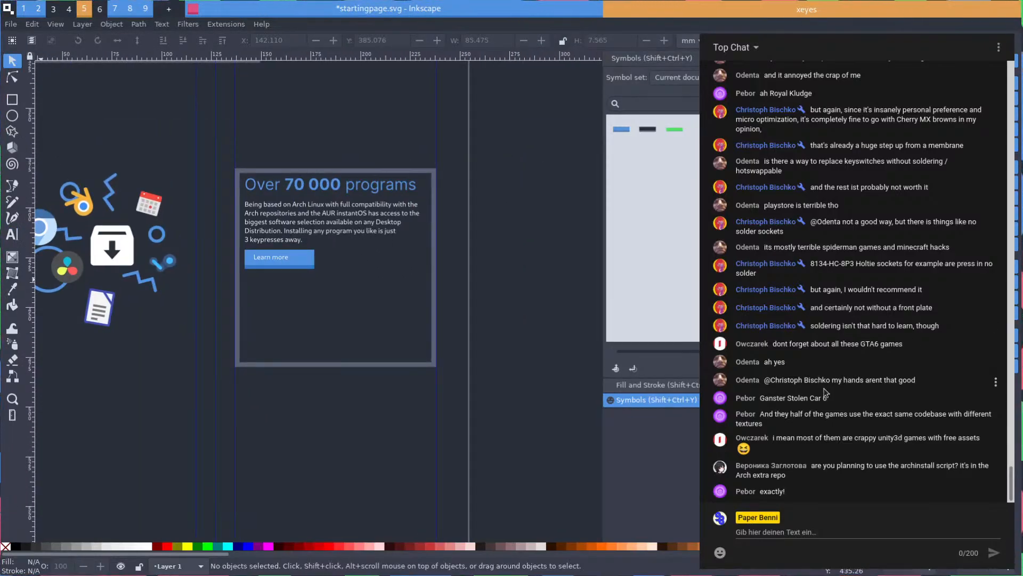
drag(824, 440, 876, 438)
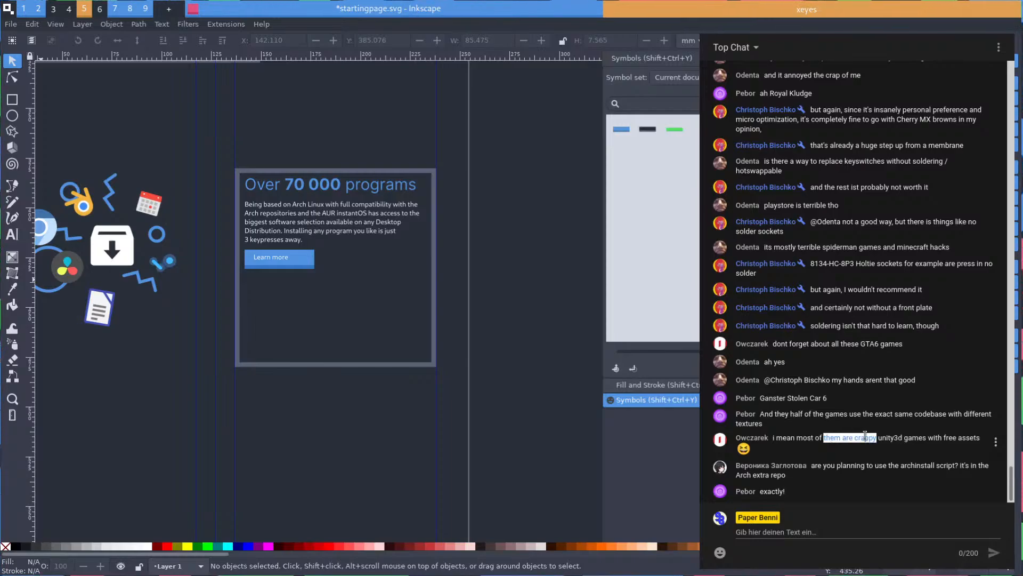
click(867, 438)
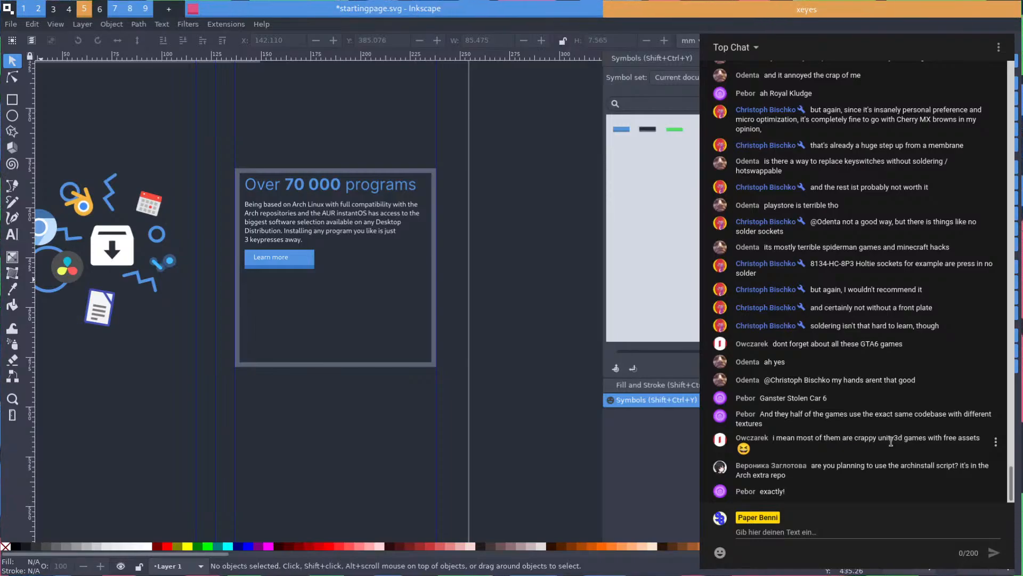
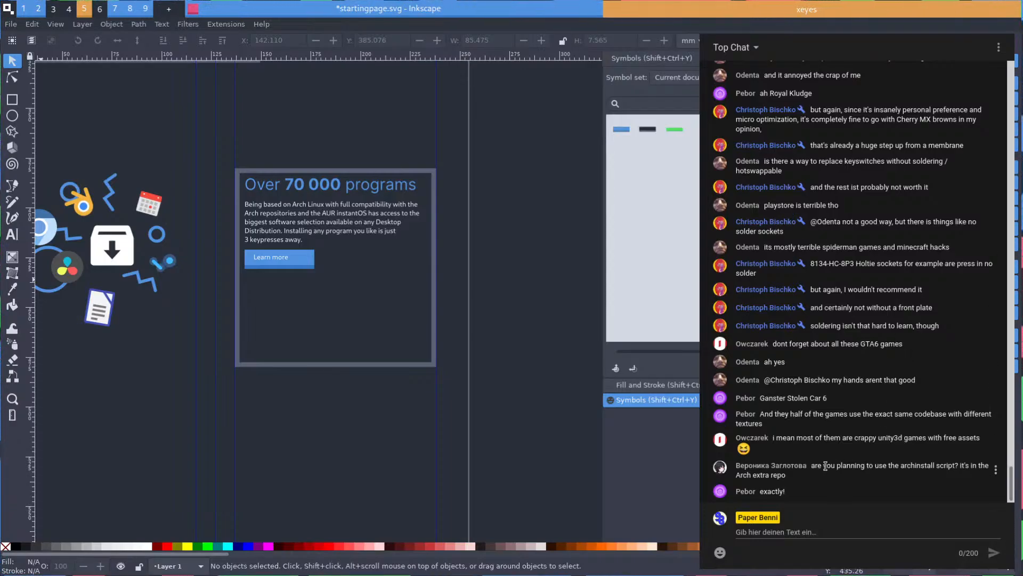
drag(827, 467, 875, 466)
click(880, 466)
click(945, 463)
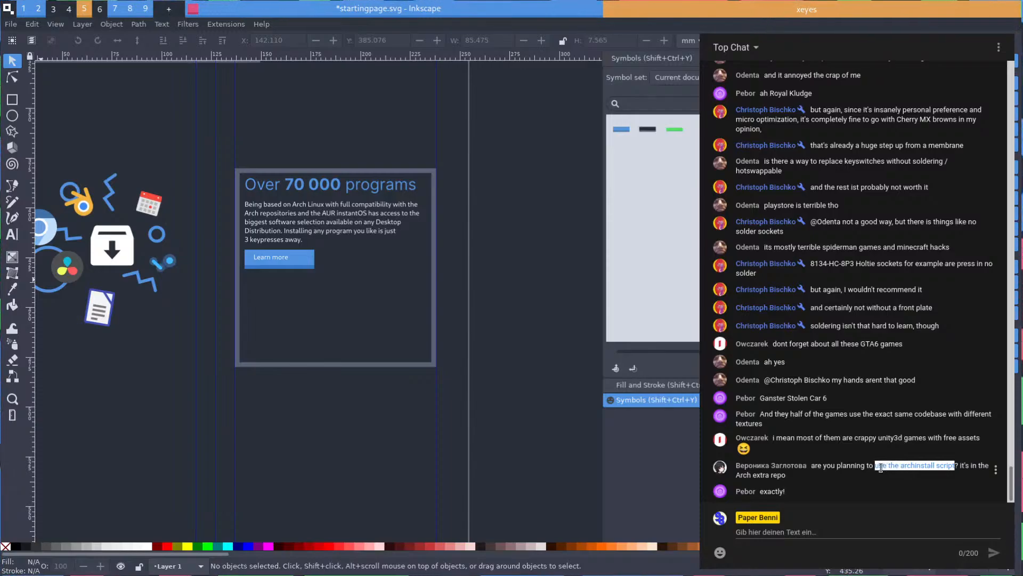
click(913, 448)
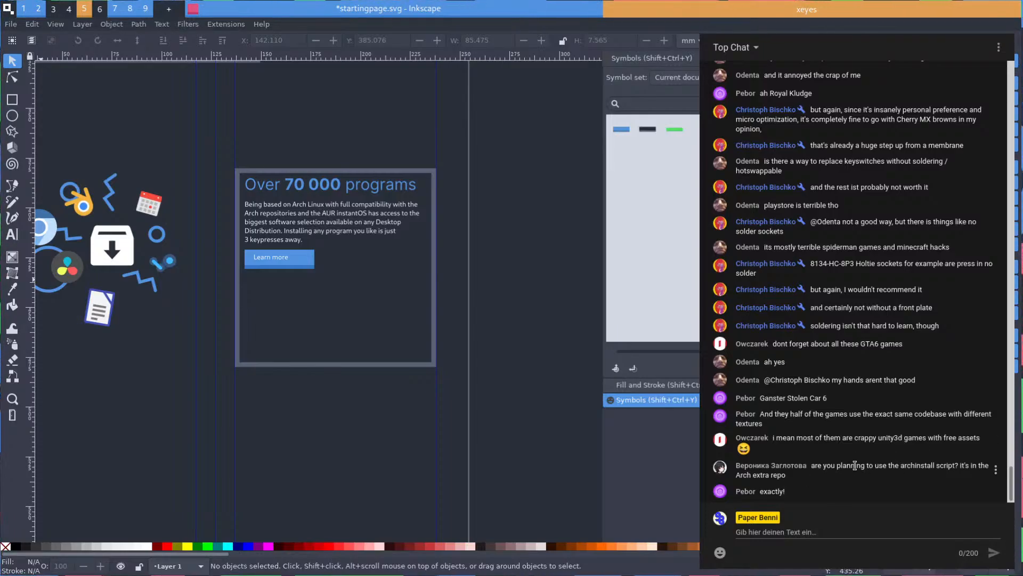
mouse_move(839, 467)
mouse_down()
mouse_move(955, 467)
mouse_move(838, 468)
mouse_up()
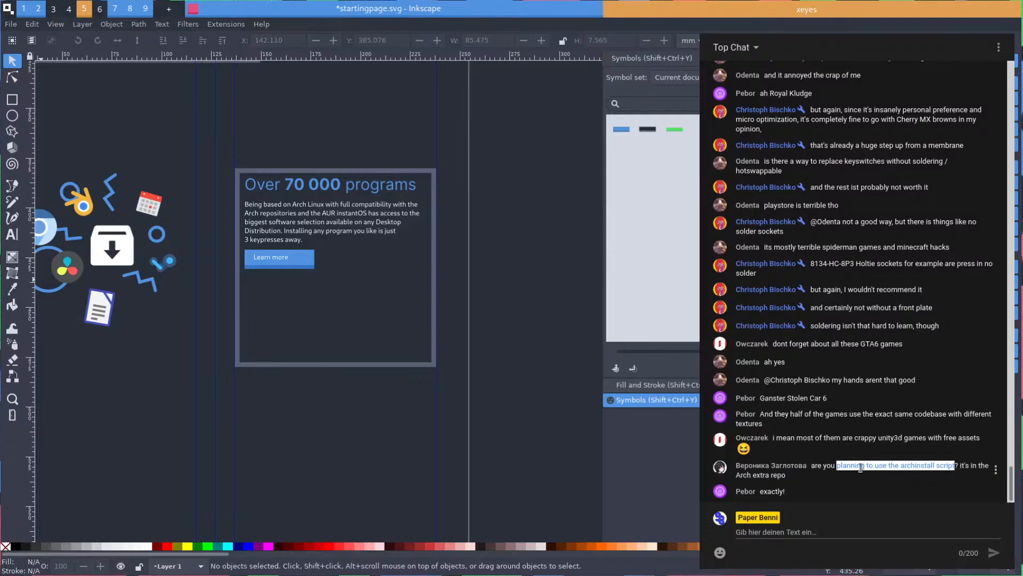
click(853, 466)
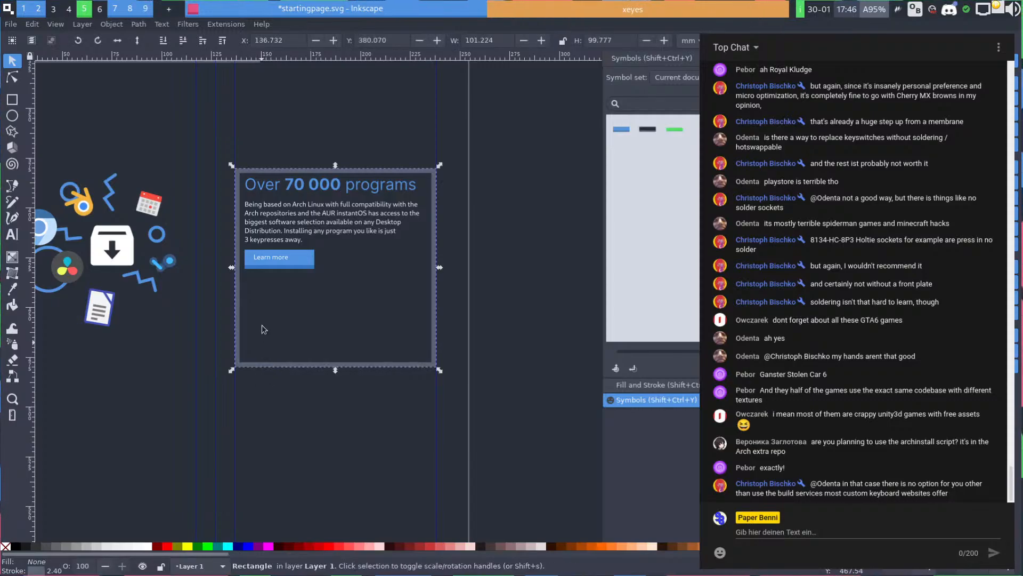
scroll(275, 283, up, 1)
key(super+space)
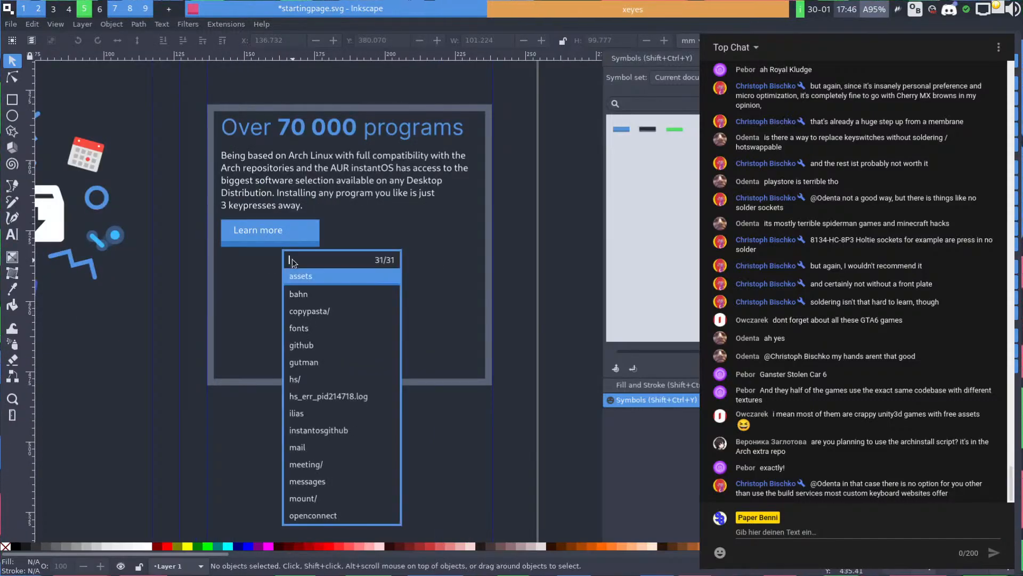
text(fo)
key(Return)
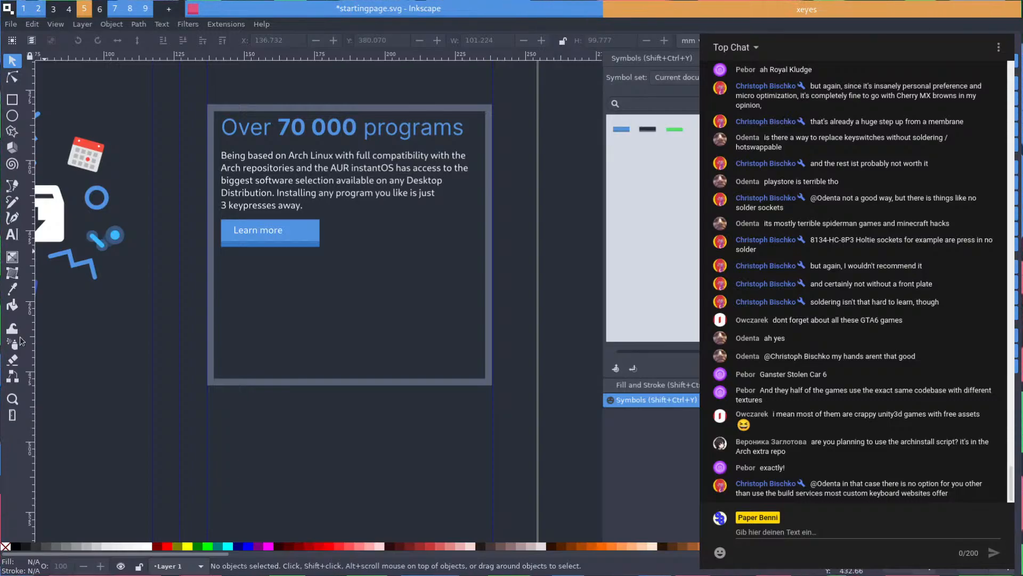
key(5)
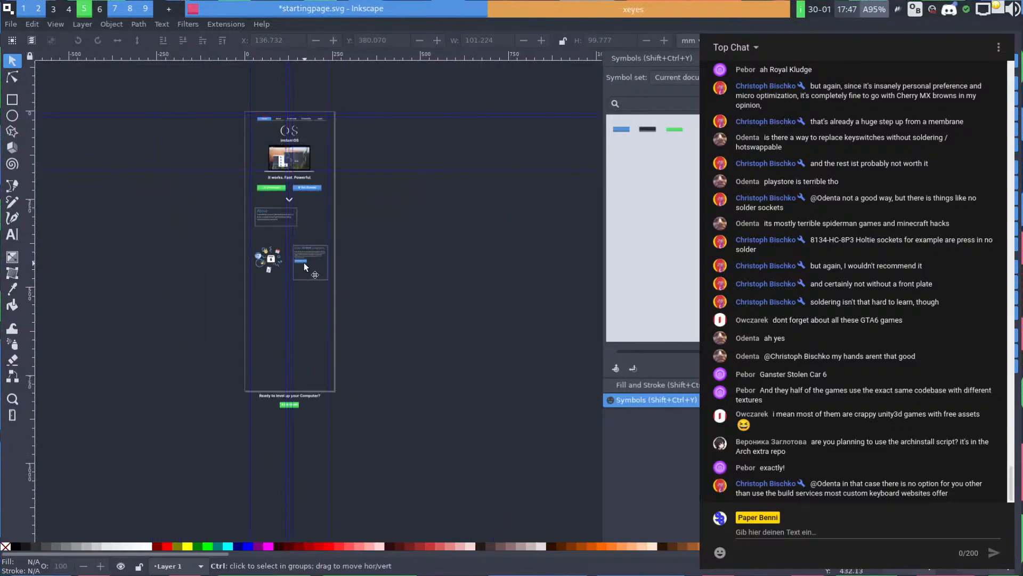
Duplicate the white chevron below the download buttons, place the copy above the "Over 70 000 programs" frame and rotate it 90° counter-clockwise
scroll(304, 263, up, 5)
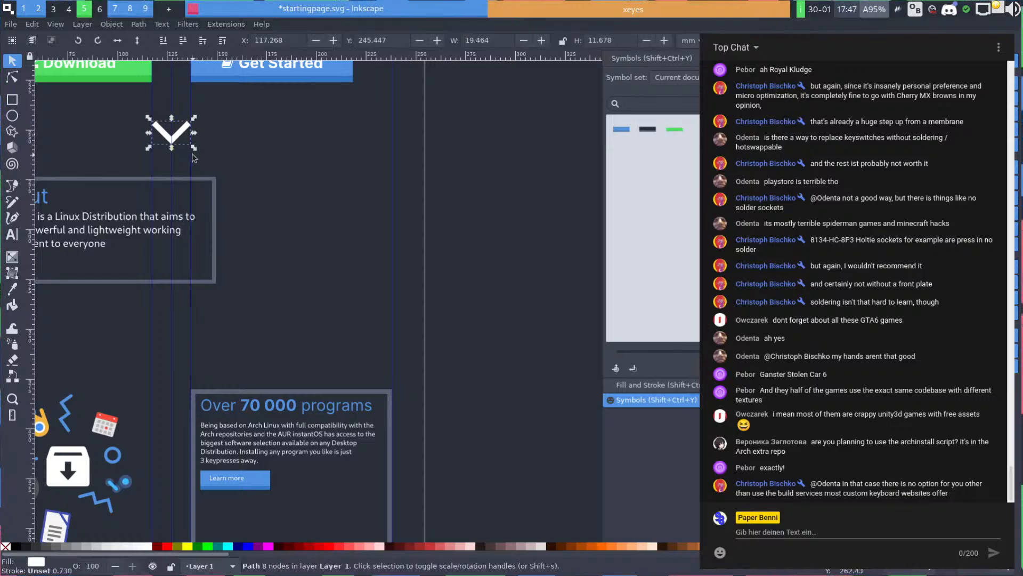
click(176, 139)
key(ctrl+d)
drag(176, 140, 320, 366)
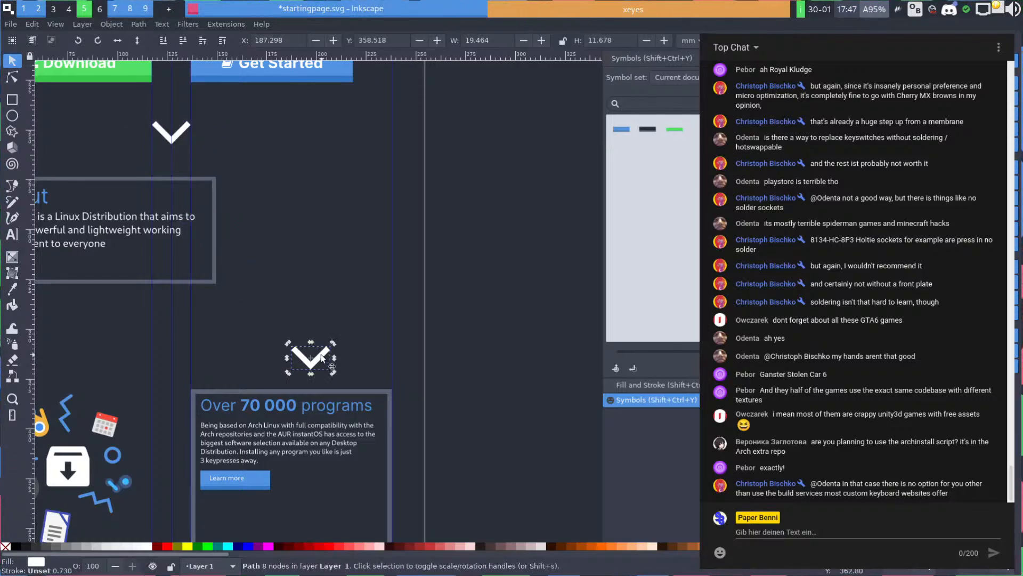
key(ctrl+bracketleft)
scroll(327, 430, up, 2)
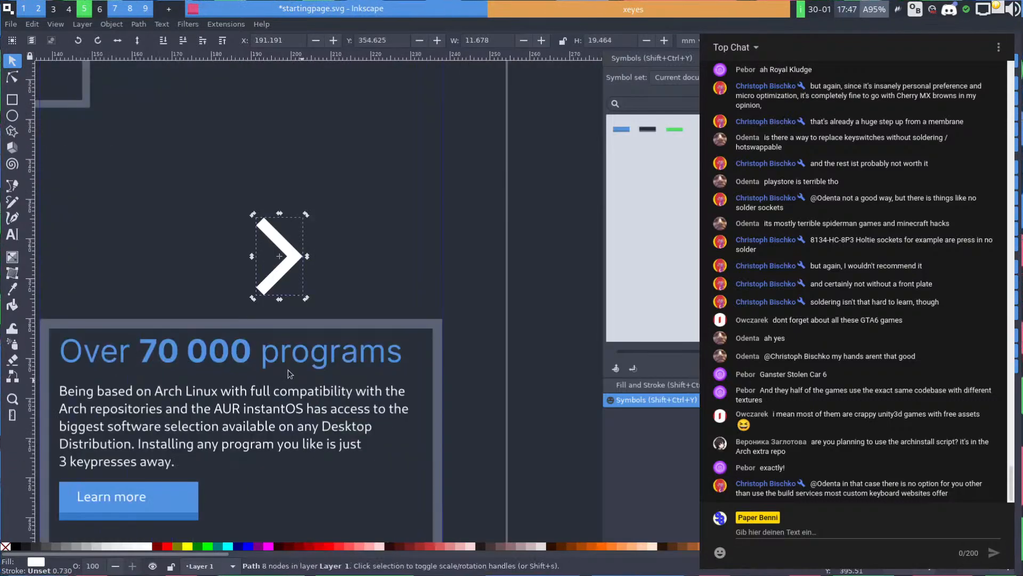
Scale the rotated chevron down to about 3 by 5.1 mm and place it inside the blue button, right of "Learn more"
scroll(327, 429, down, 2)
scroll(328, 430, left, 2)
drag(386, 182, 260, 378)
scroll(286, 419, up, 2)
click(326, 401)
scroll(335, 396, down, 7)
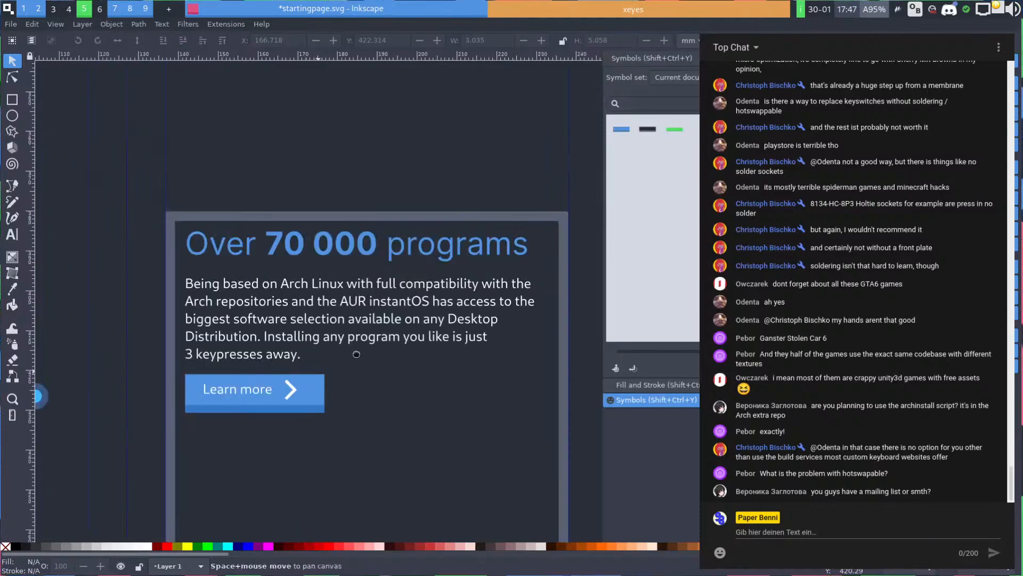
scroll(469, 301, up, 8)
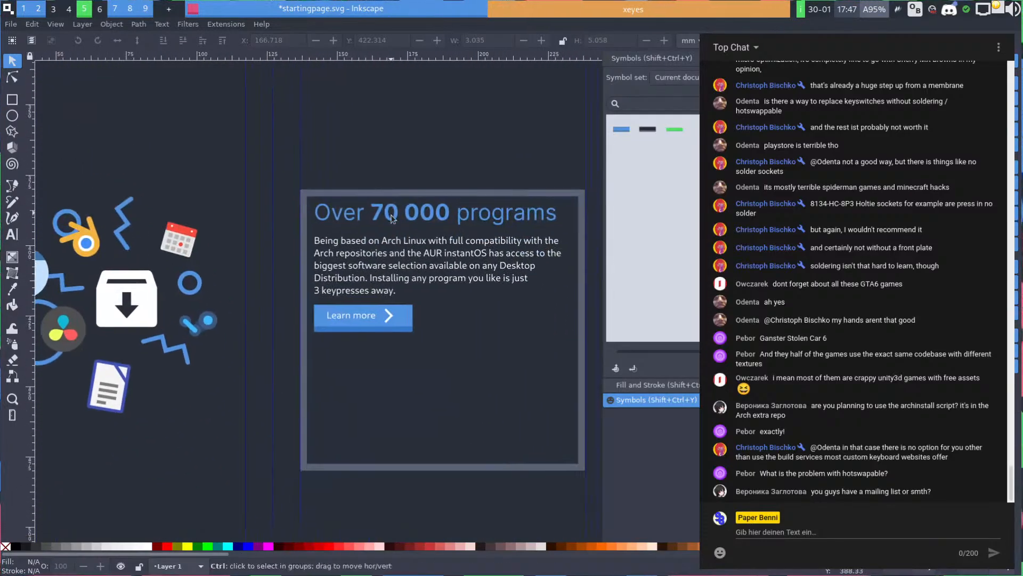
Shift the "Learn more" label slightly toward the arrow within the blue button and save the document
scroll(421, 148, down, 1)
drag(359, 315, 373, 312)
scroll(367, 309, down, 5)
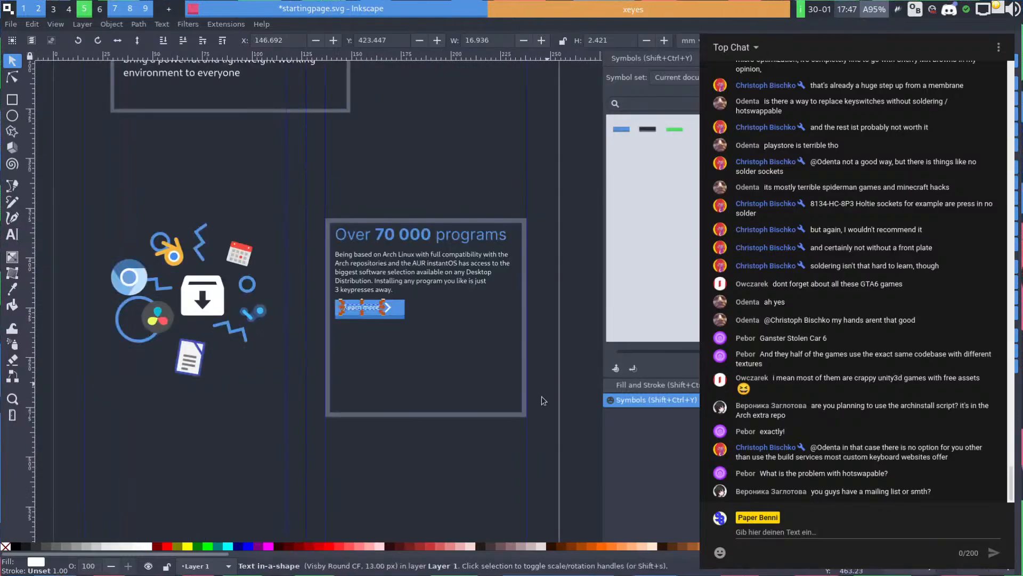
click(551, 394)
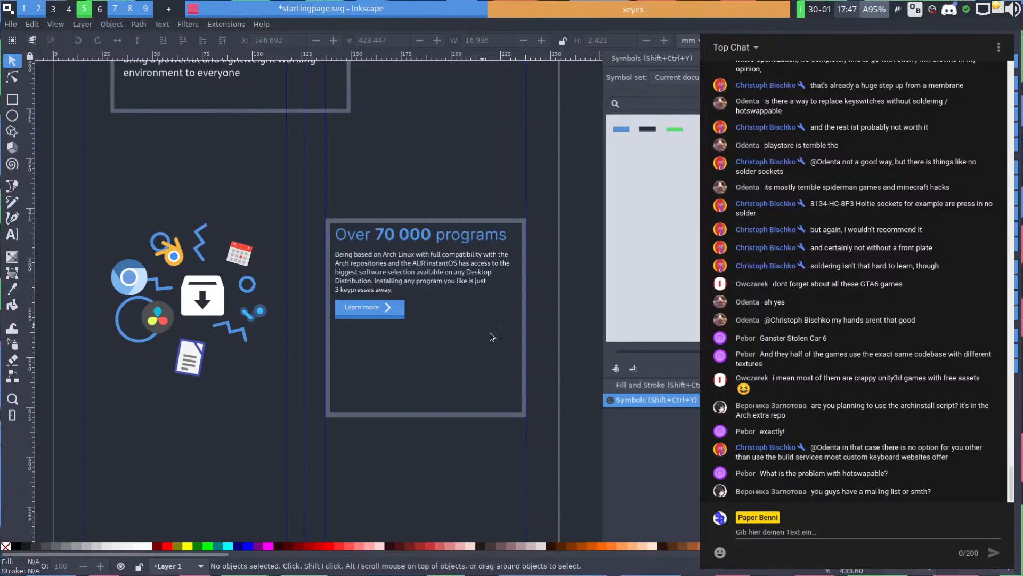
key(ctrl+s)
scroll(341, 293, down, 2)
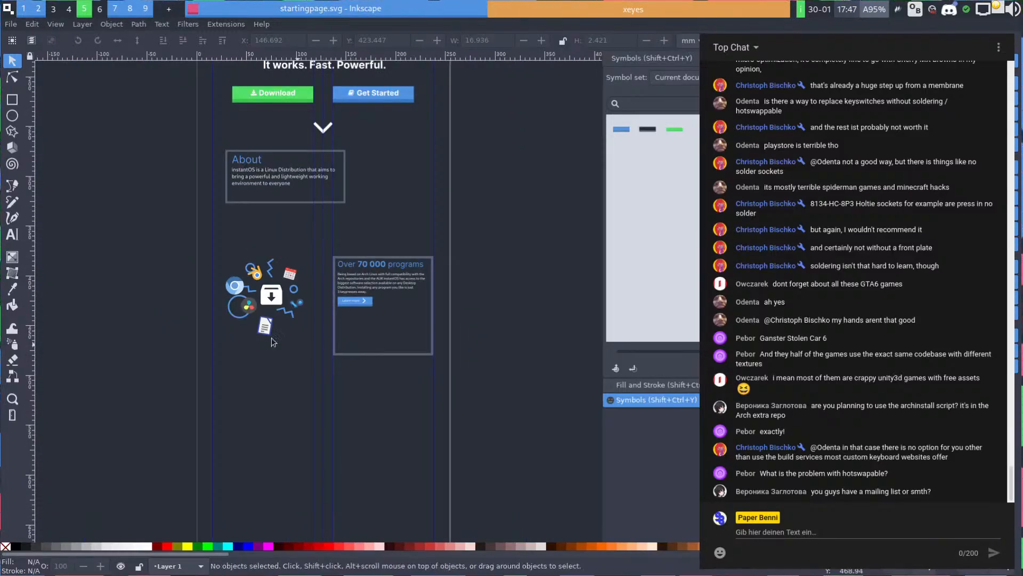
Place a horizontal guide at the top of the app icons and align the top edge of the "Over 70 000 programs" frame with it
scroll(298, 317, up, 3)
scroll(307, 304, up, 2)
scroll(307, 305, down, 2)
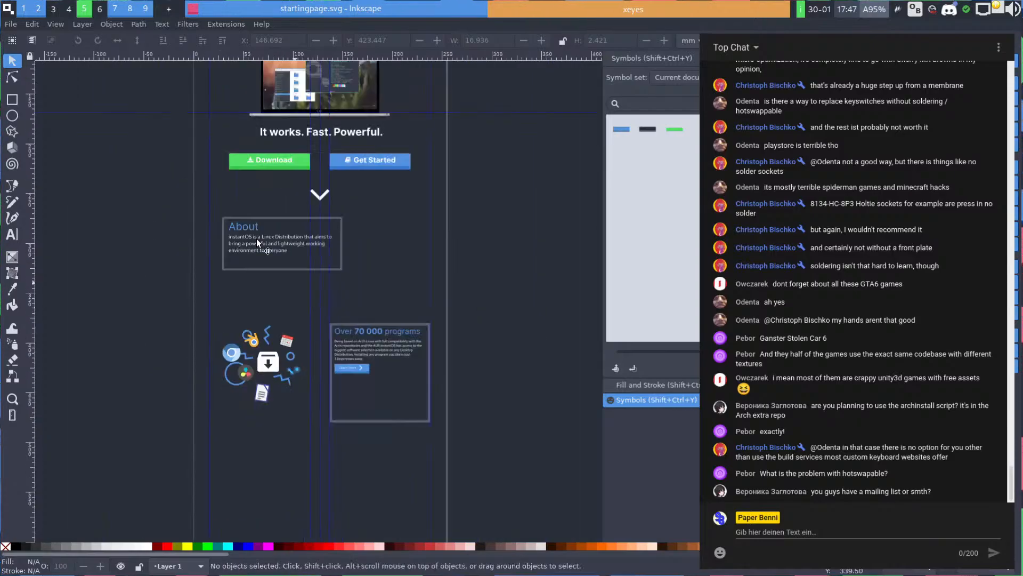
drag(257, 322, 260, 317)
scroll(397, 400, up, 2)
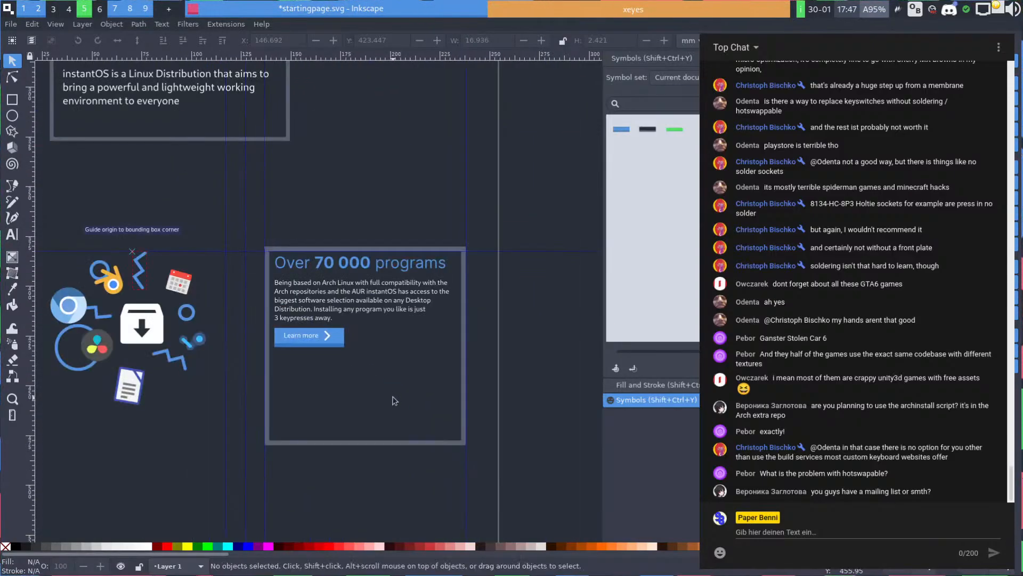
click(463, 323)
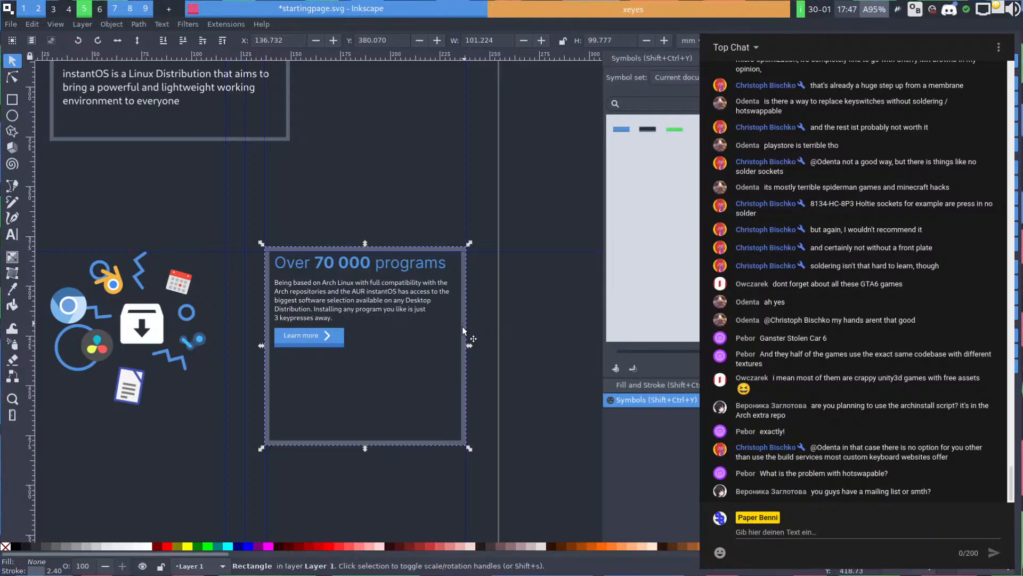
drag(464, 322, 462, 329)
Move the heading, body text, blue button, "Learn more" label and arrow together straight down about 2.43 mm inside the frame
click(334, 261)
shift+click(354, 289)
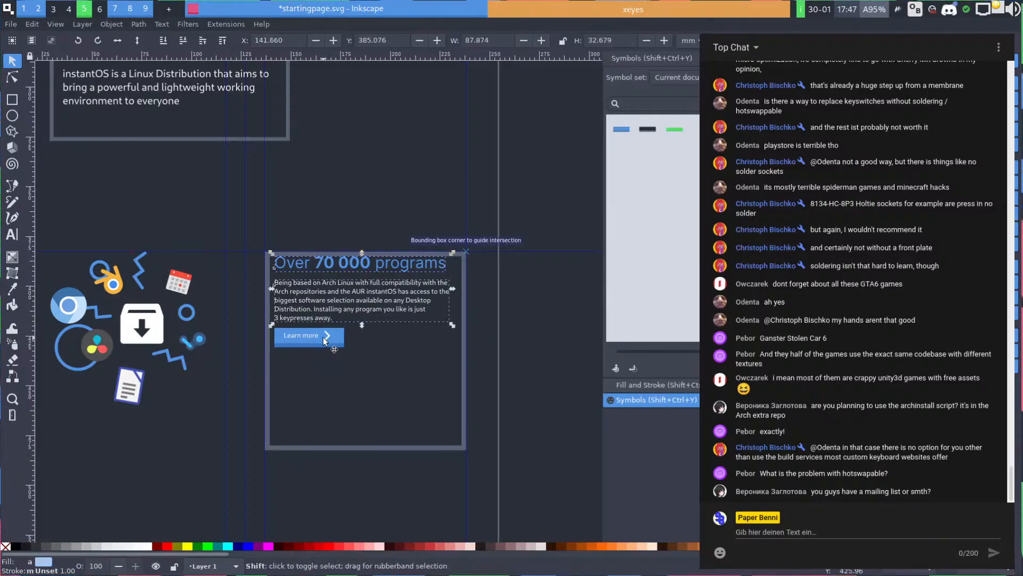
shift+click(322, 337)
drag(333, 312, 334, 318)
key(ctrl+z)
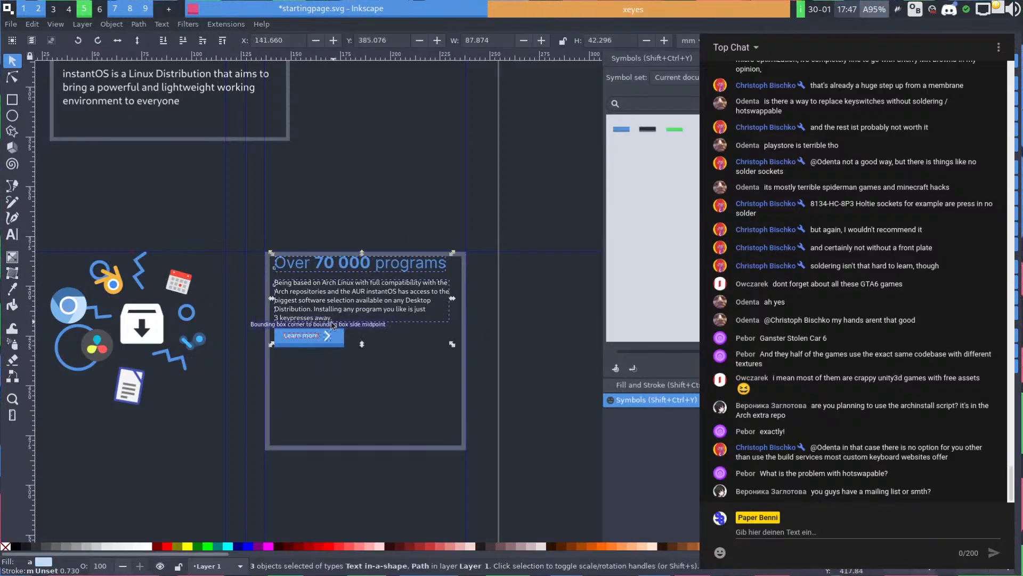
shift+click(309, 345)
scroll(313, 345, up, 4)
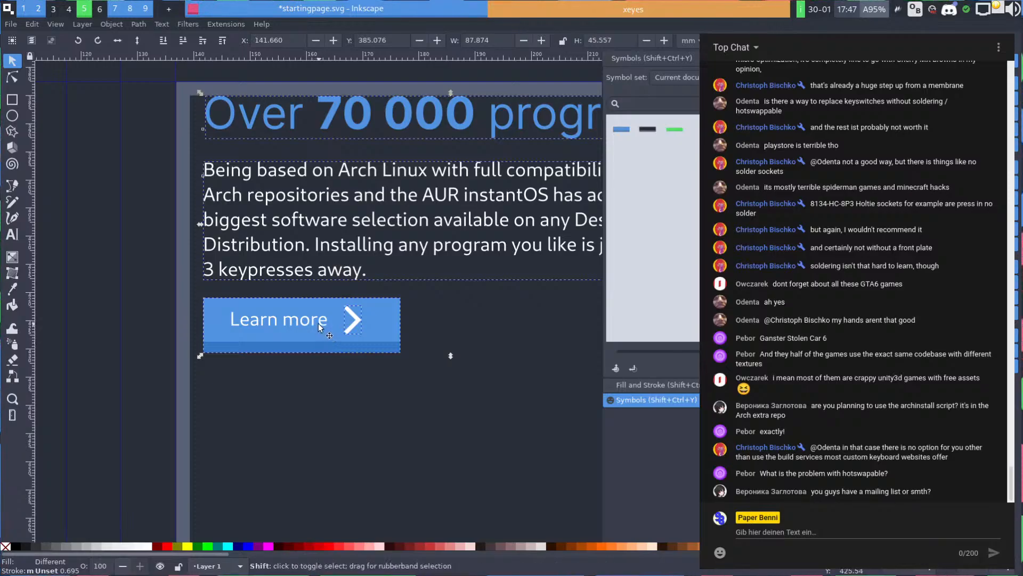
drag(339, 320, 337, 334)
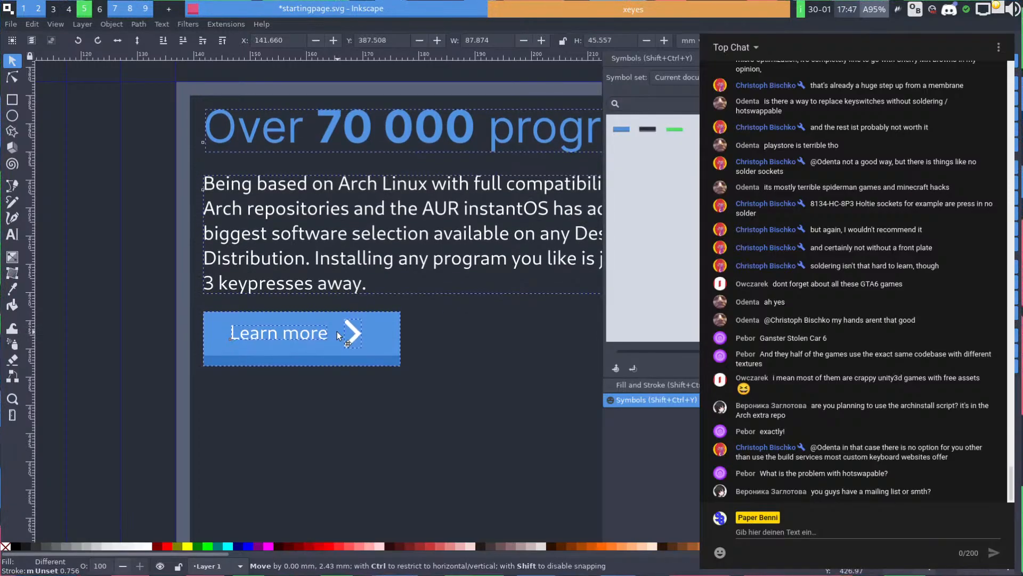
scroll(336, 334, down, 4)
click(490, 308)
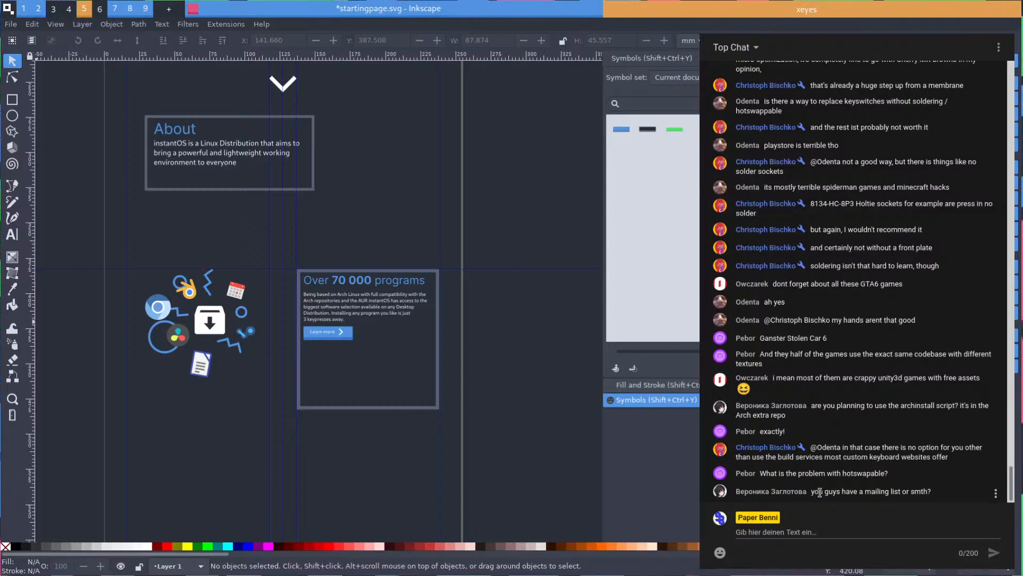
Switch to the Brave browser and open the instantos.io website
drag(812, 491, 836, 491)
click(837, 490)
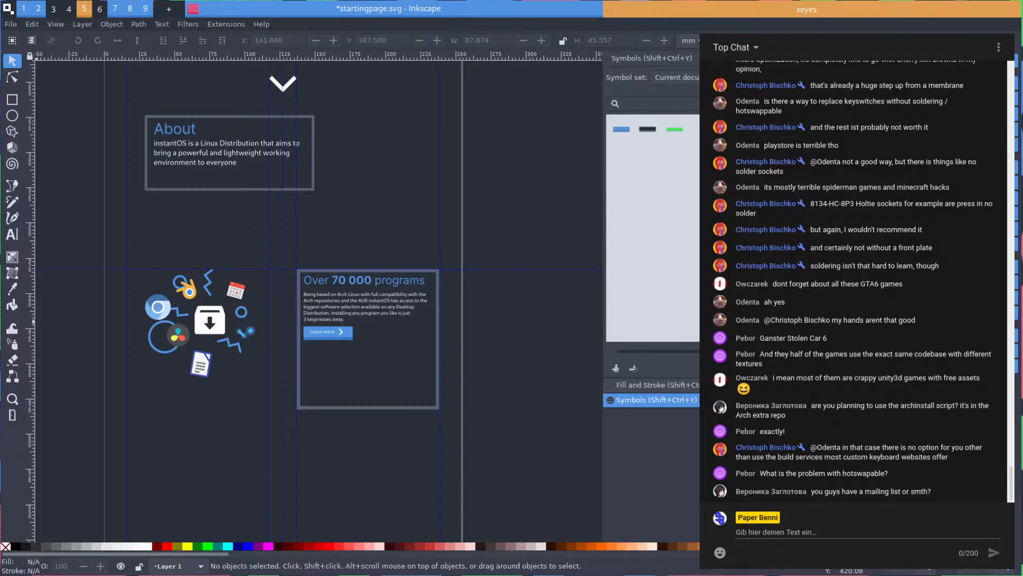
drag(0, 210, 605, 206)
key(ctrl+l)
text(instantos.io)
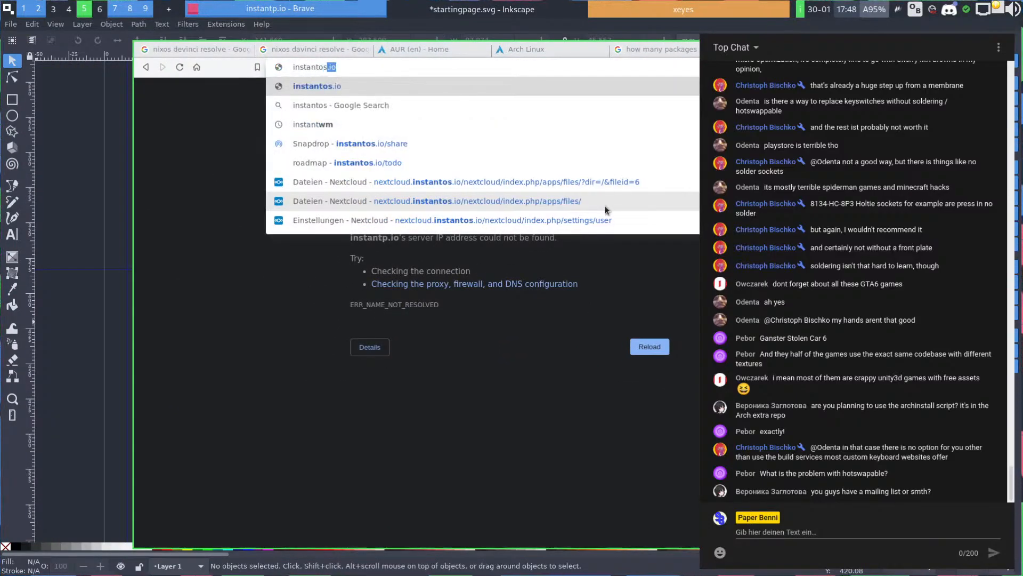
key(Return)
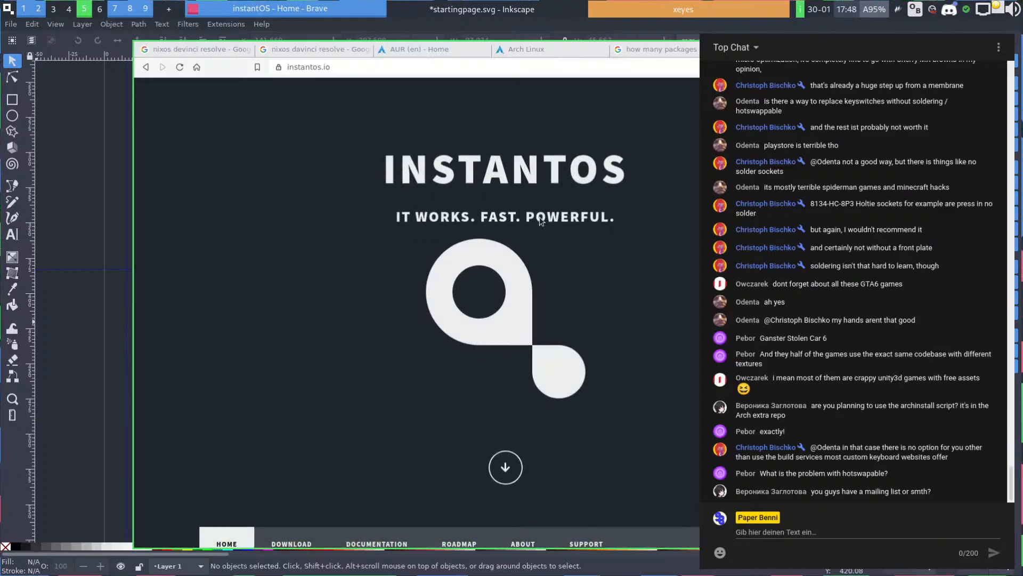
Examine the contact channels on the website's Support page and return to the Inkscape mockup
scroll(469, 224, down, 4)
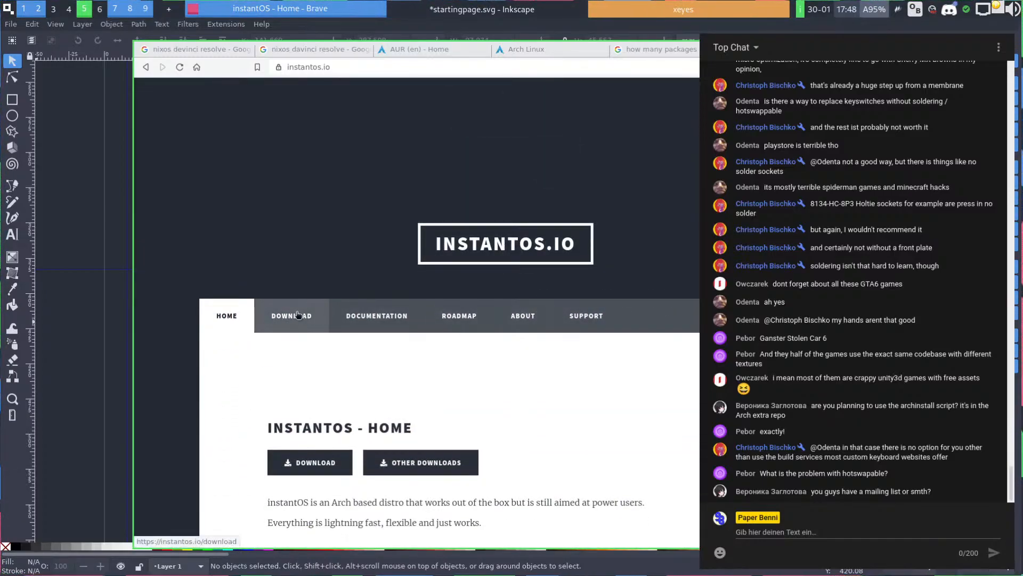
click(610, 319)
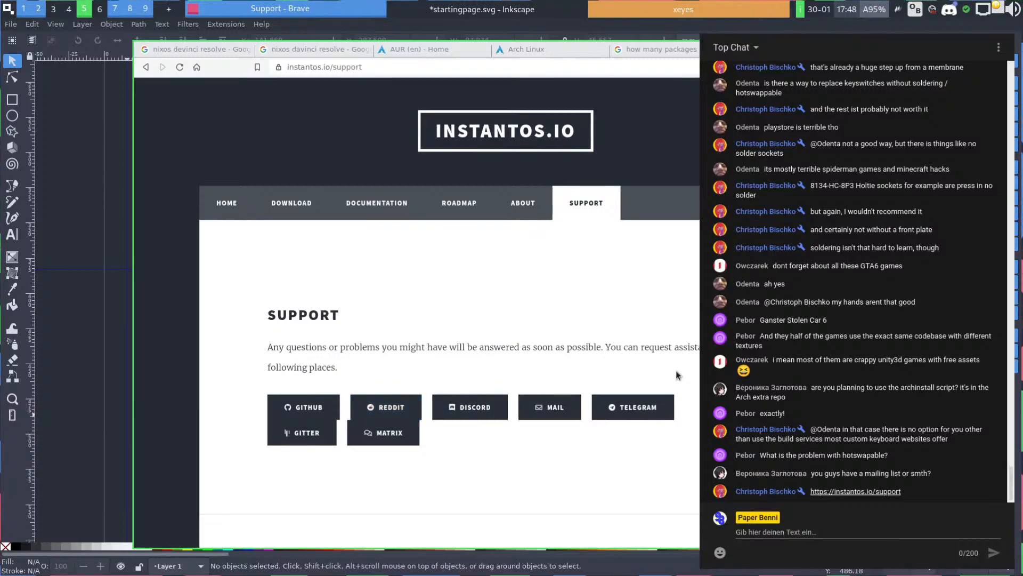
scroll(517, 368, down, 4)
scroll(460, 390, up, 4)
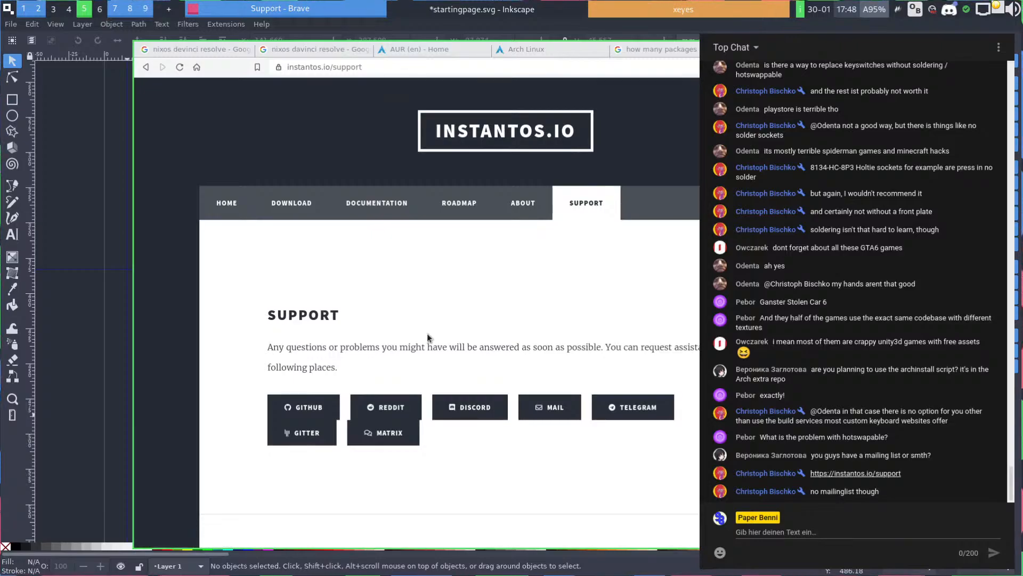
scroll(427, 334, down, 4)
scroll(430, 343, up, 5)
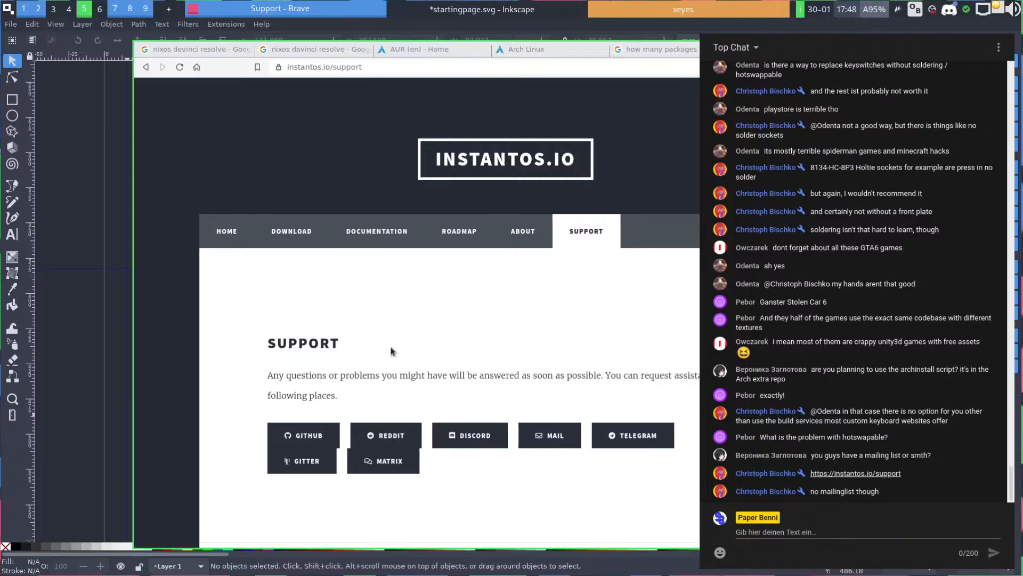
key(super+minus)
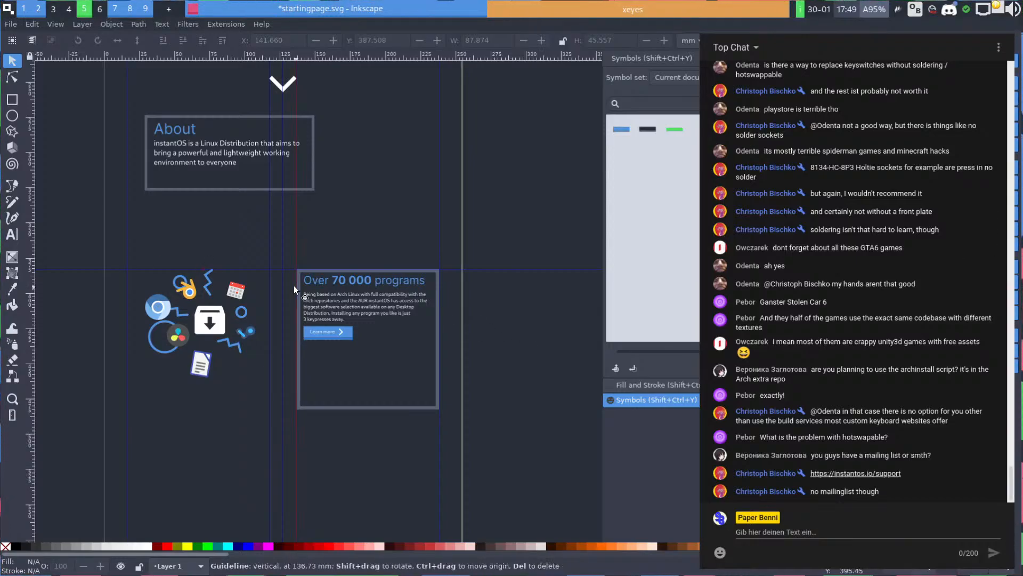
Snap the app icon group's upper-left corner to the left margin and horizontal guide intersection, and enlarge it proportionally to about 101.4 by 99.8 mm
scroll(207, 344, up, 1)
drag(100, 208, 296, 431)
drag(232, 327, 205, 316)
scroll(229, 348, down, 1)
scroll(230, 331, up, 1)
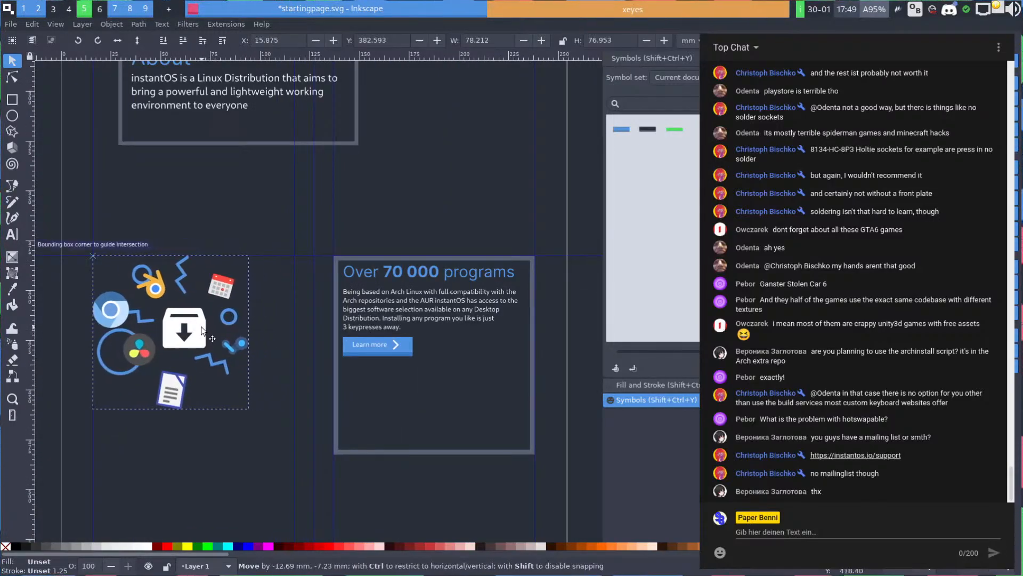
drag(253, 415, 296, 456)
click(419, 213)
ctrl+scroll(419, 213, down, 2)
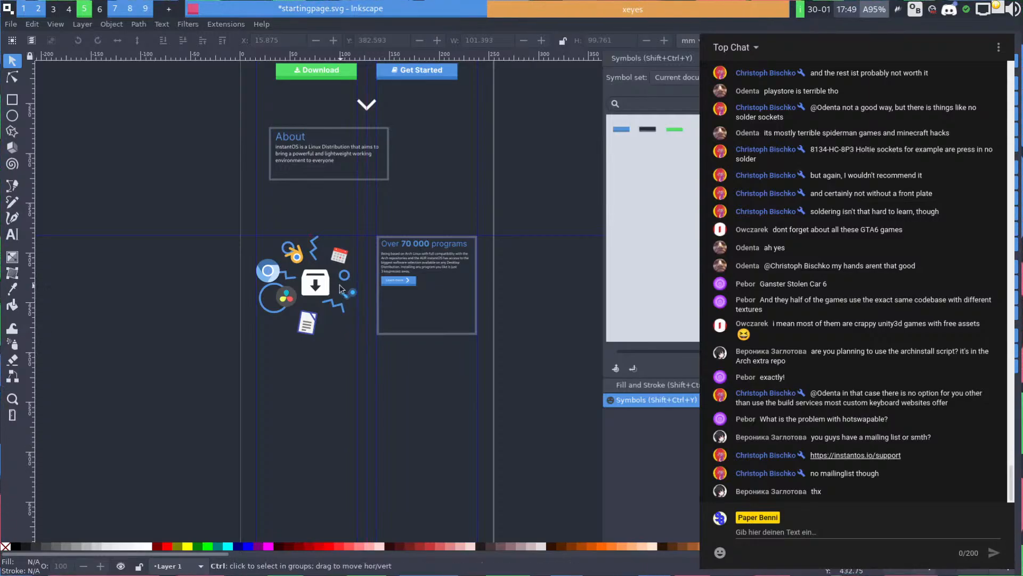
ctrl+scroll(340, 283, up, 1)
ctrl+scroll(415, 325, up, 1)
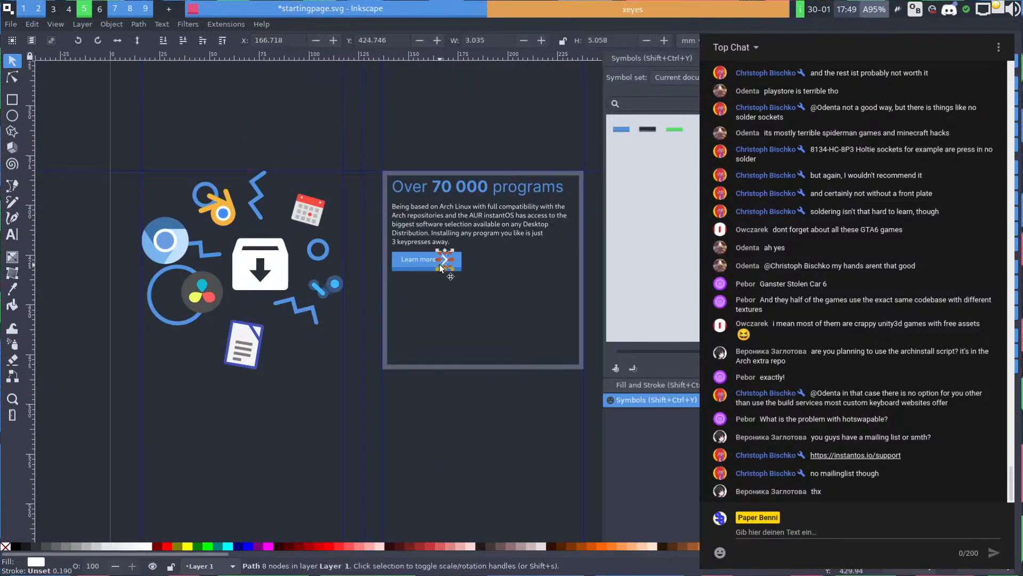
click(465, 336)
scroll(475, 283, right, 3)
ctrl+scroll(366, 308, down, 1)
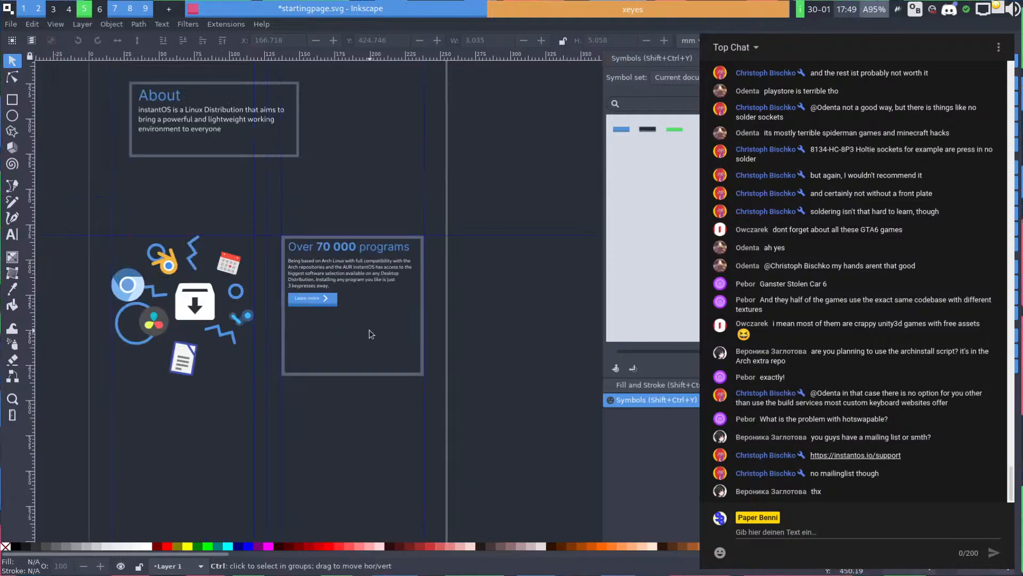
Show the document's layer list and make the "old website" layer visible for reference
scroll(432, 334, up, 3)
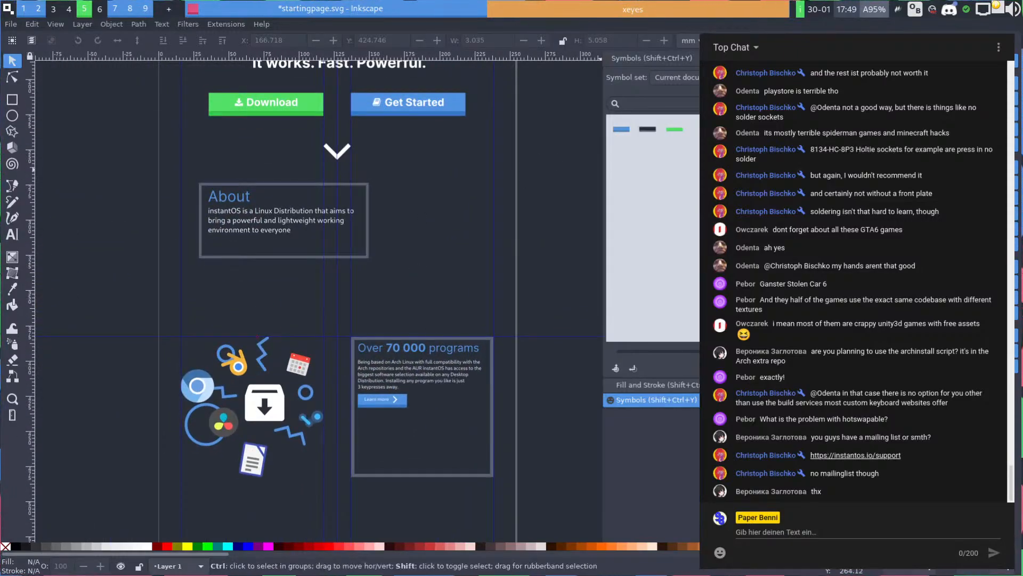
key(ctrl+shift+l)
click(613, 75)
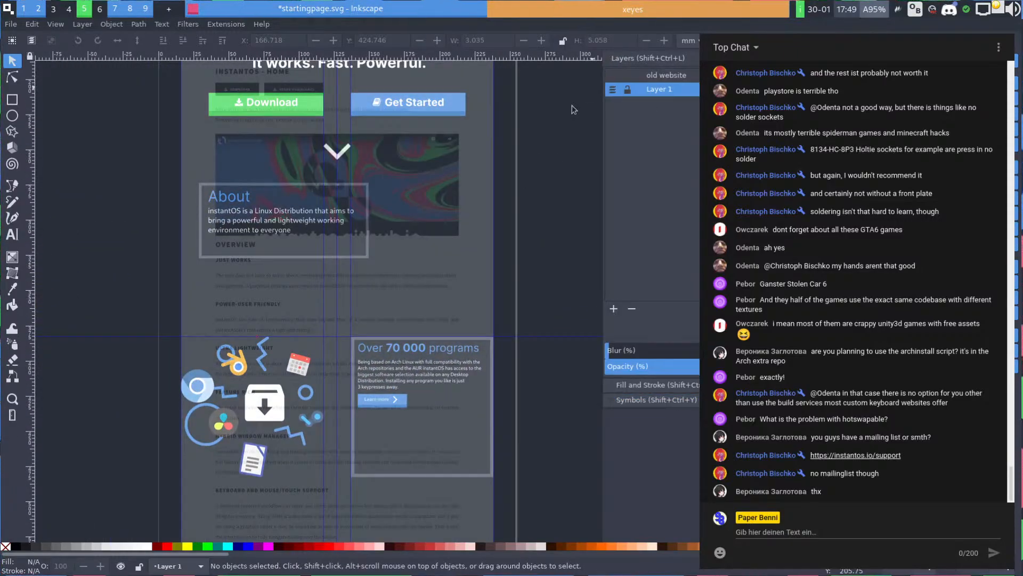
Make the "old website" layer current and examine the mockup's sections against the old website's content
scroll(428, 252, up, 2)
key(ctrl+Page_Up)
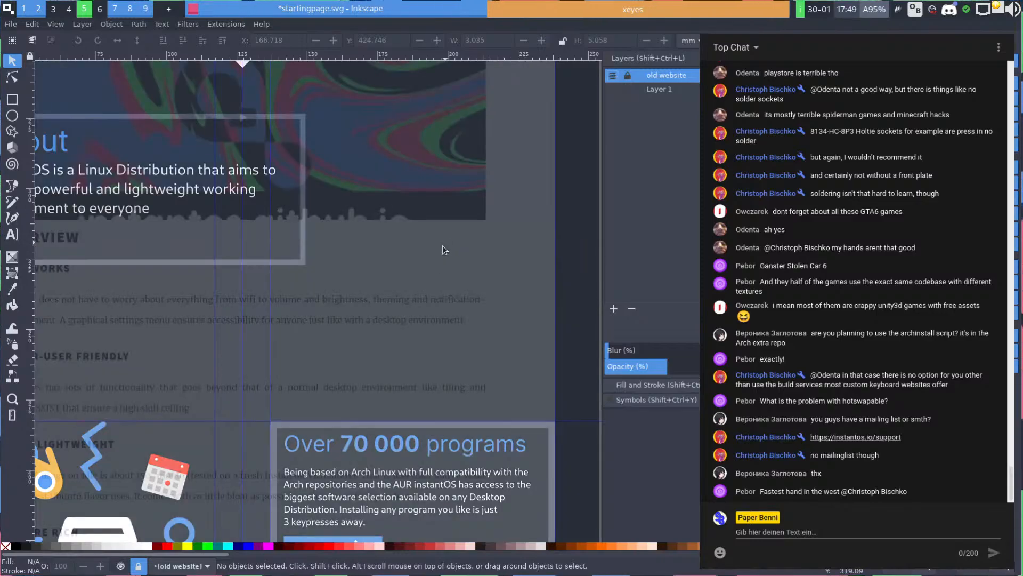
scroll(577, 295, down, 2)
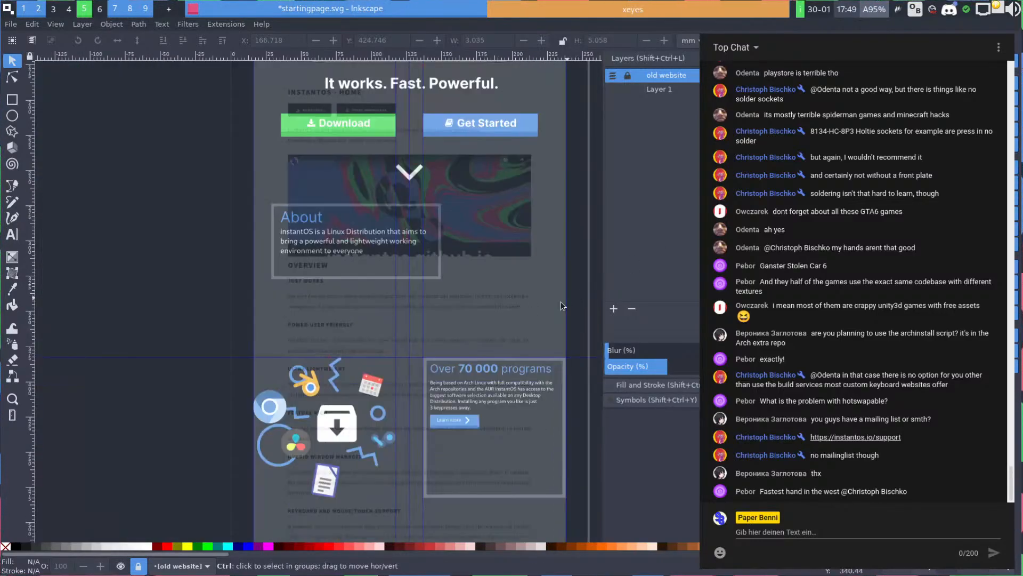
key(space)
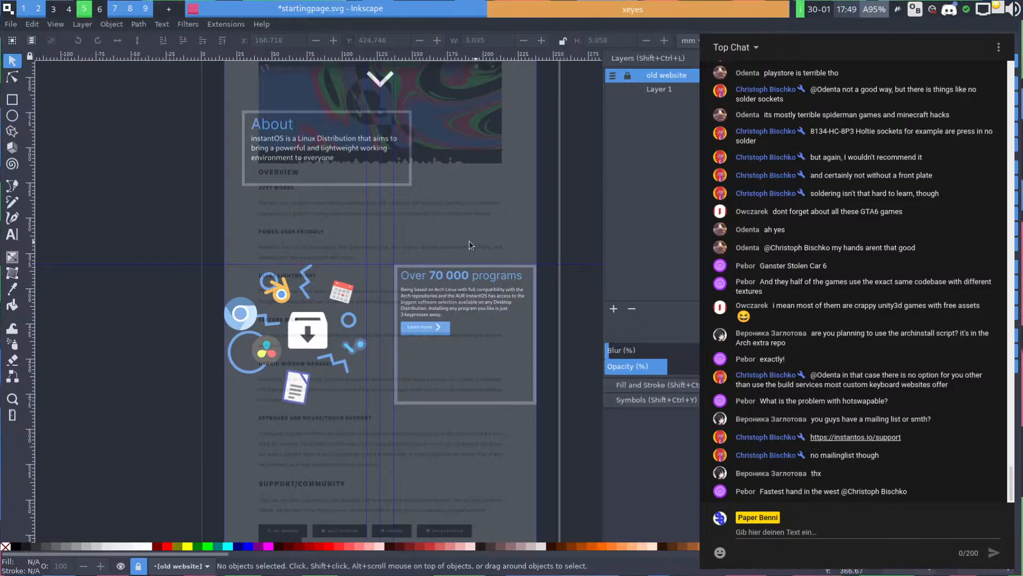
scroll(463, 248, down, 3)
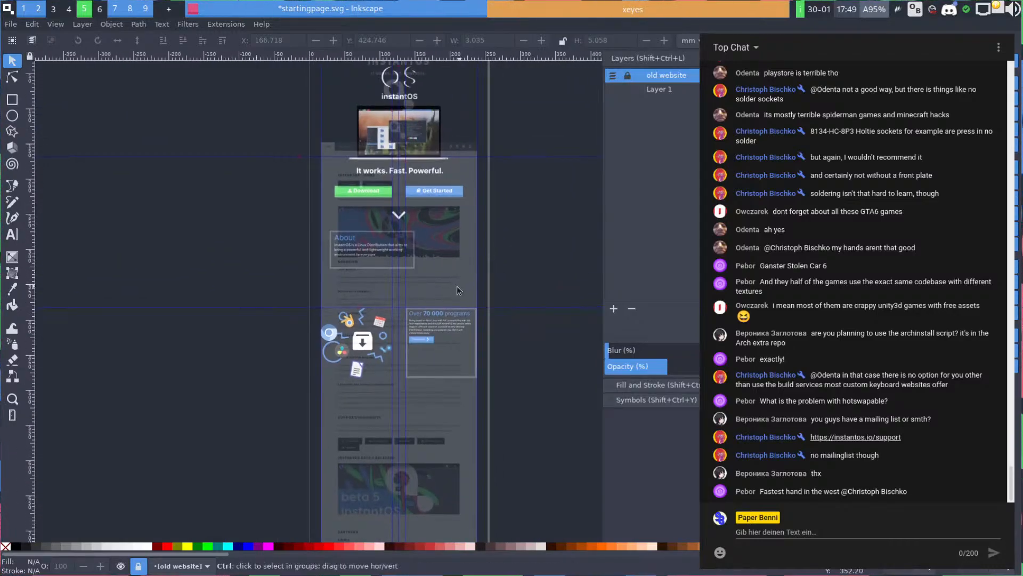
scroll(457, 286, up, 3)
scroll(443, 314, down, 3)
scroll(469, 214, up, 3)
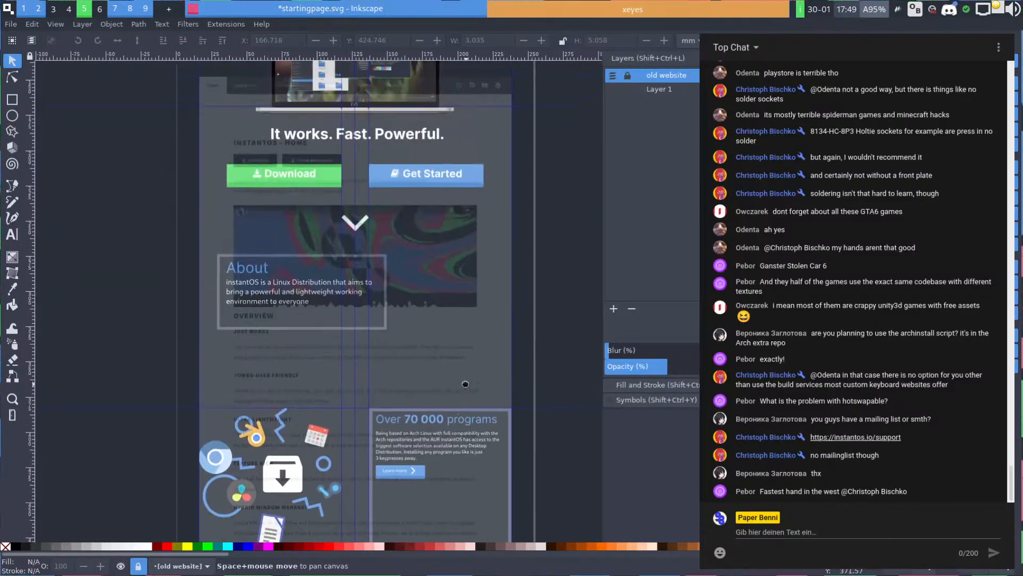
scroll(456, 376, down, 2)
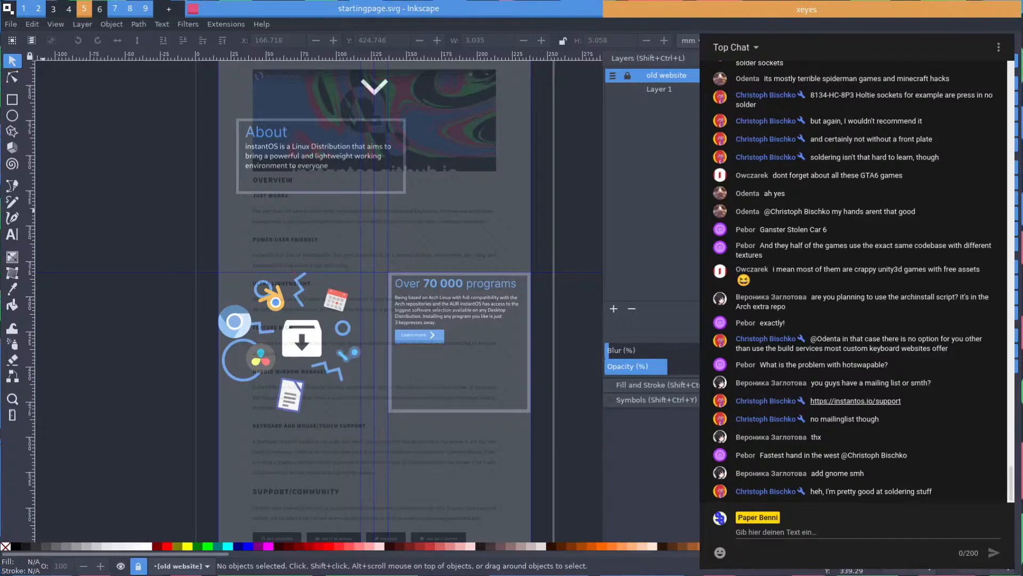
Switch to the instantOS website redesign notes open in the terminal text editor
key(alt+Tab)
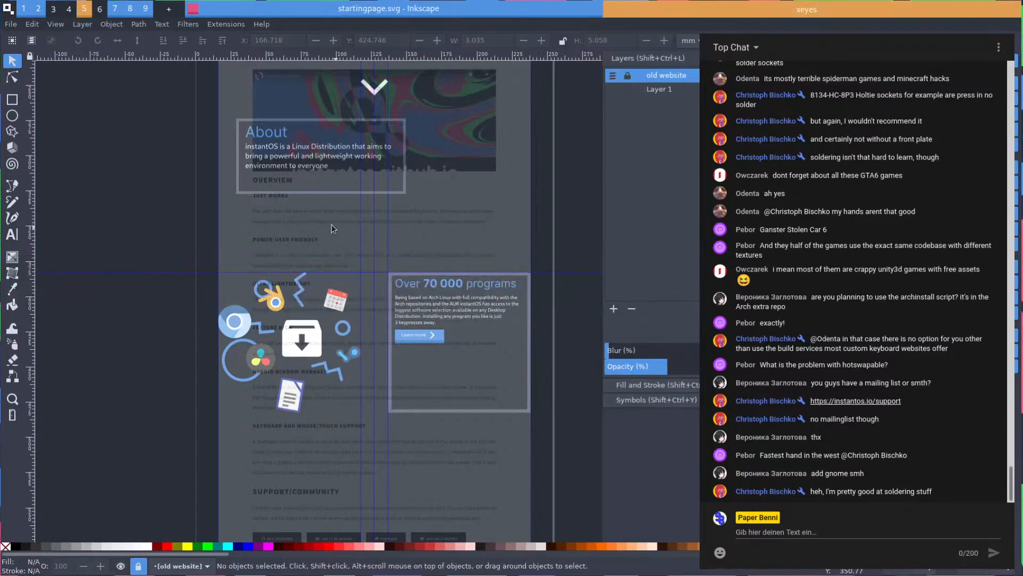
key(super+e)
key(super+e)
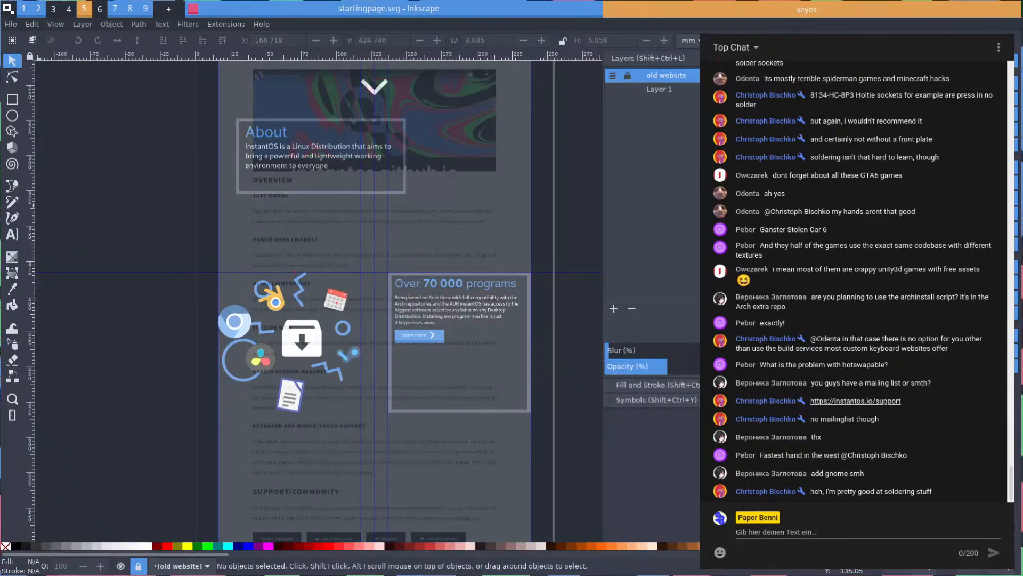
key(super+e)
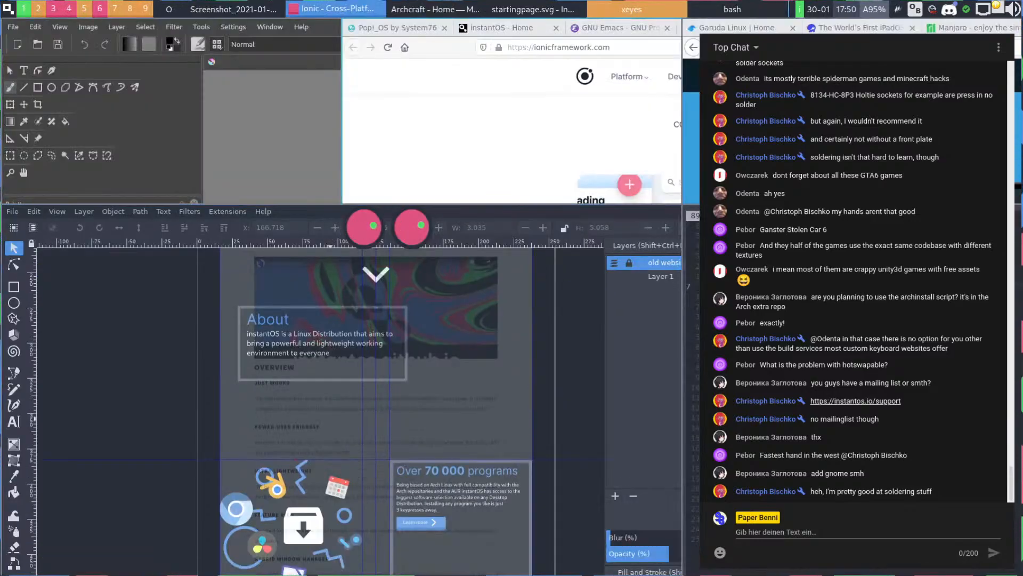
key(super+7)
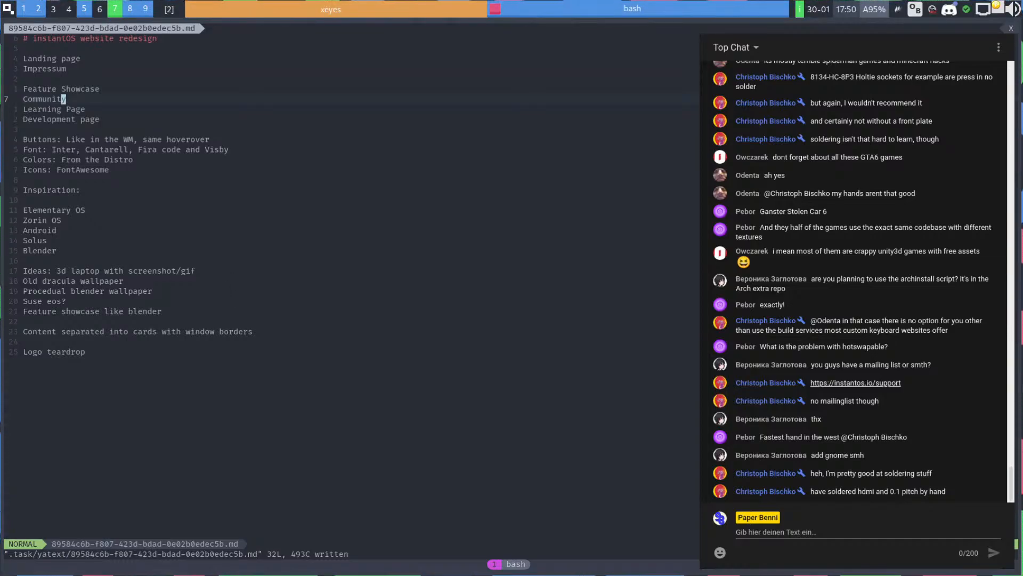
Append a top-level "# Disclaimer" heading at the end of the redesign notes
text(GoDisclaimer)
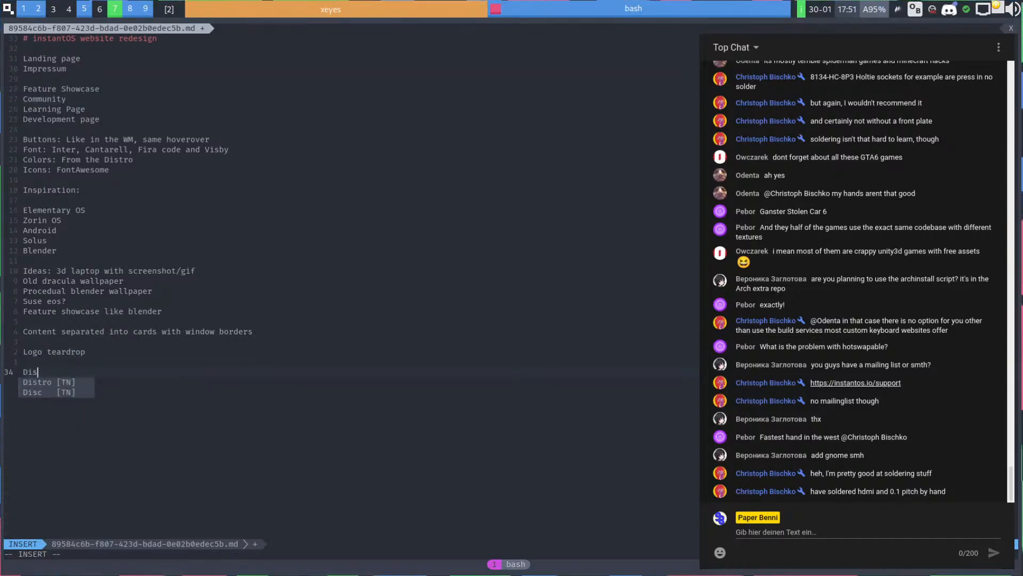
key(Escape)
key(shift+i)
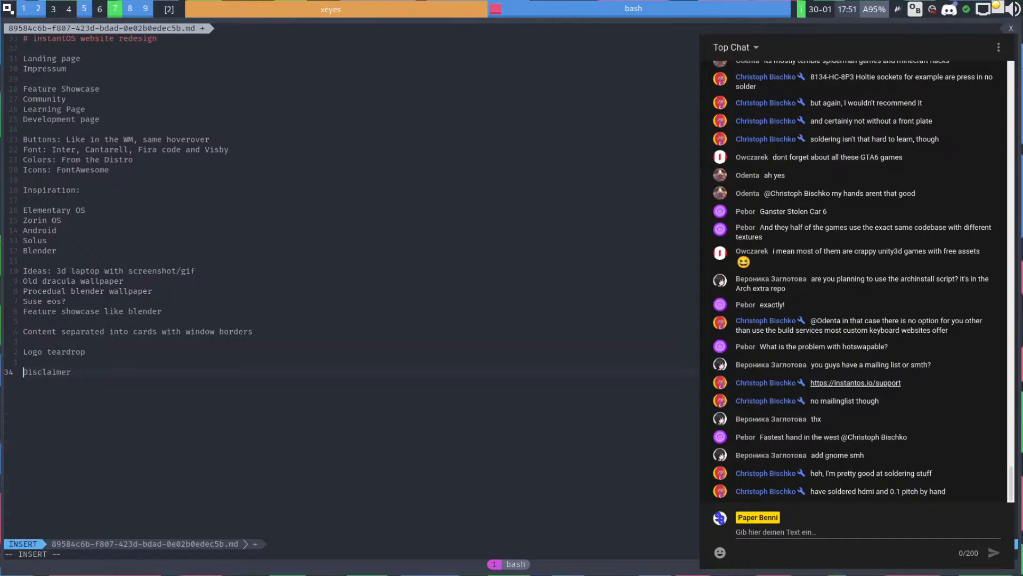
text(#)
key(Escape)
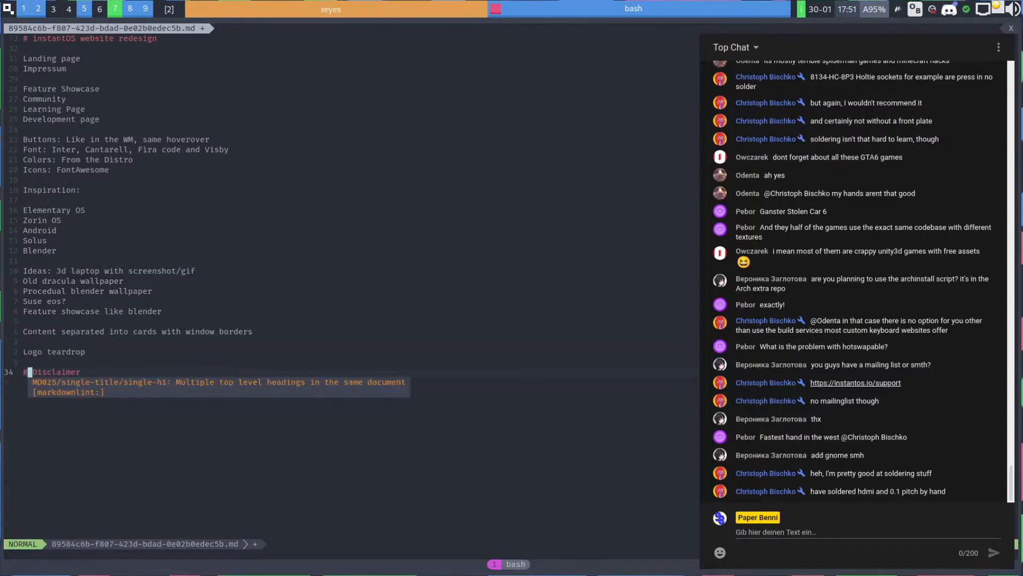
Insert the line "writing the disclaimer down here" above the Disclaimer heading and save the notes
key(shift+o)
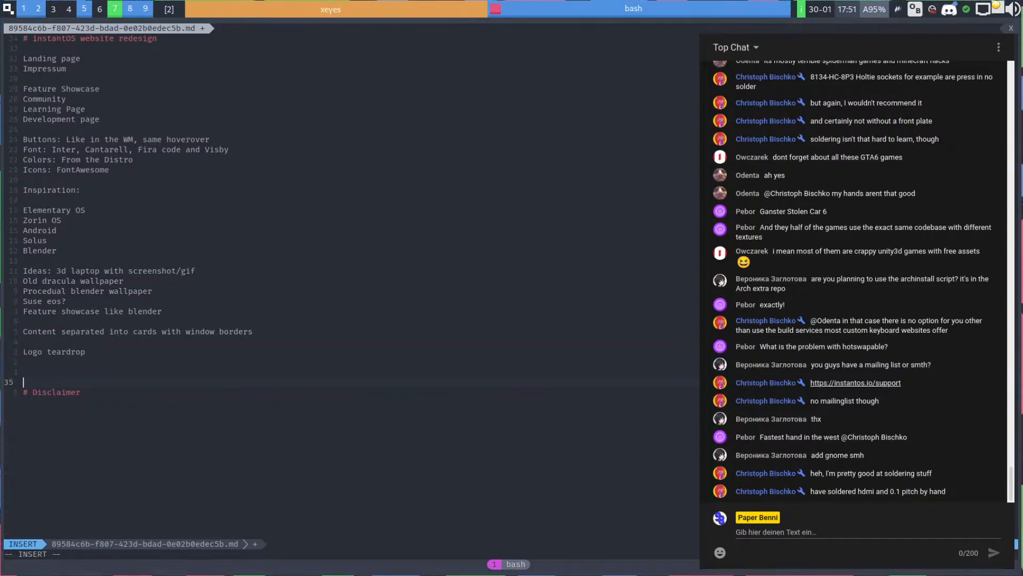
text(writing the )
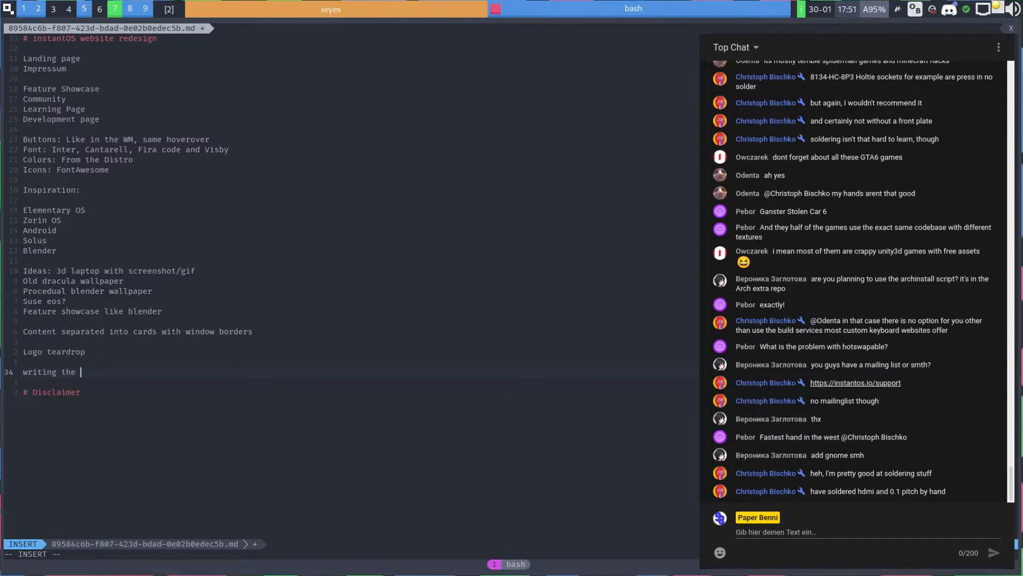
text(discla)
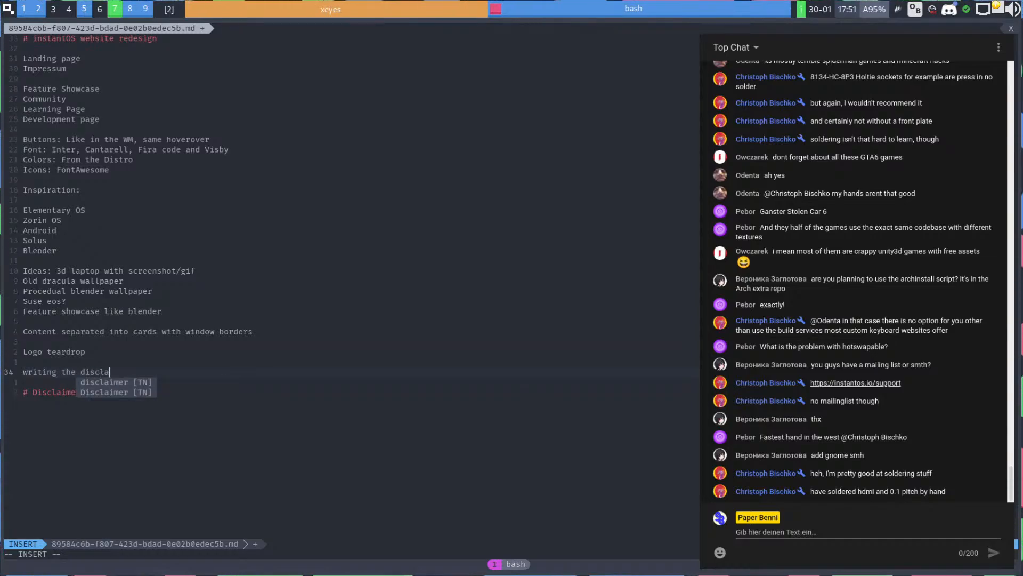
text(imer down here)
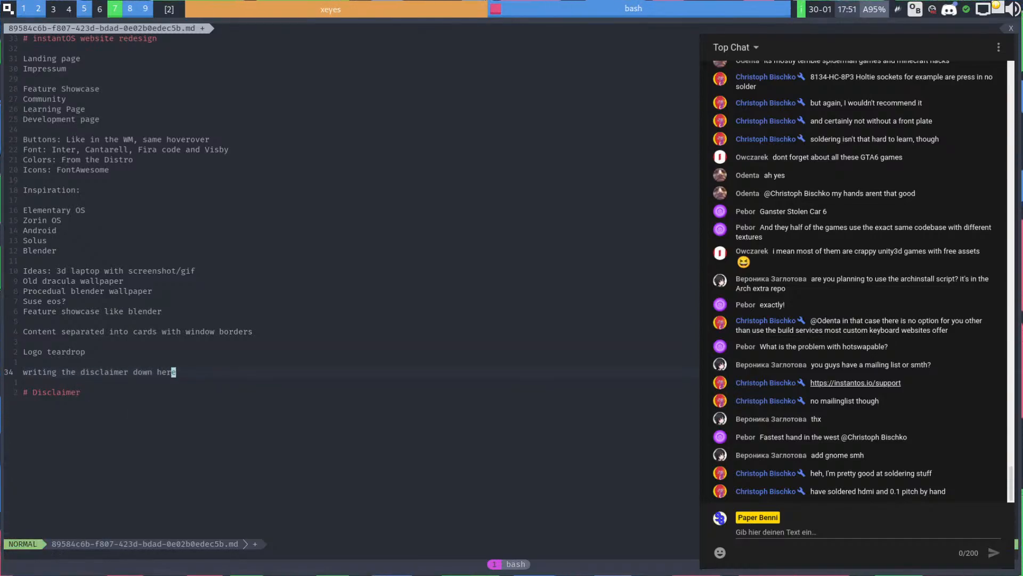
key(Escape)
text(:w)
key(Return)
Bring up the live chat's browser window and move it clear of the notes text
key(alt+Tab)
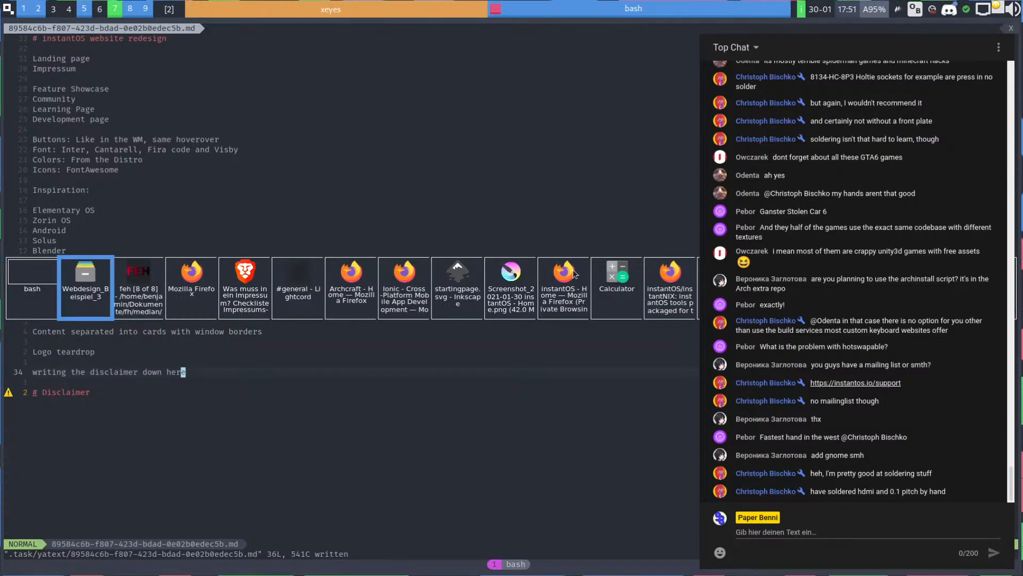
click(556, 273)
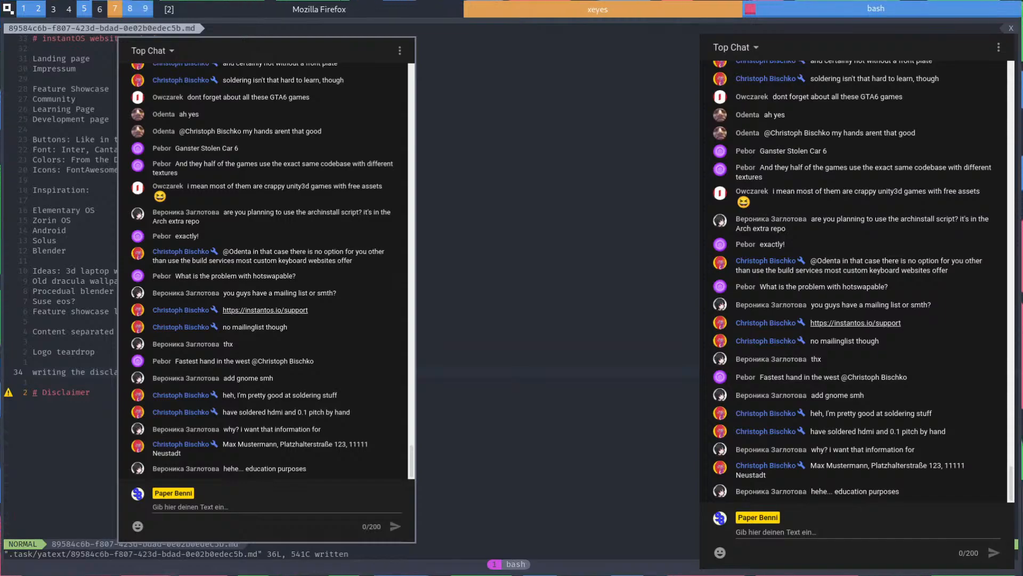
drag(279, 293, 660, 276)
Add a "Pictures:" line below the Disclaimer heading, separated by a blank line
key(j)
key(j)
key(o)
key(Return)
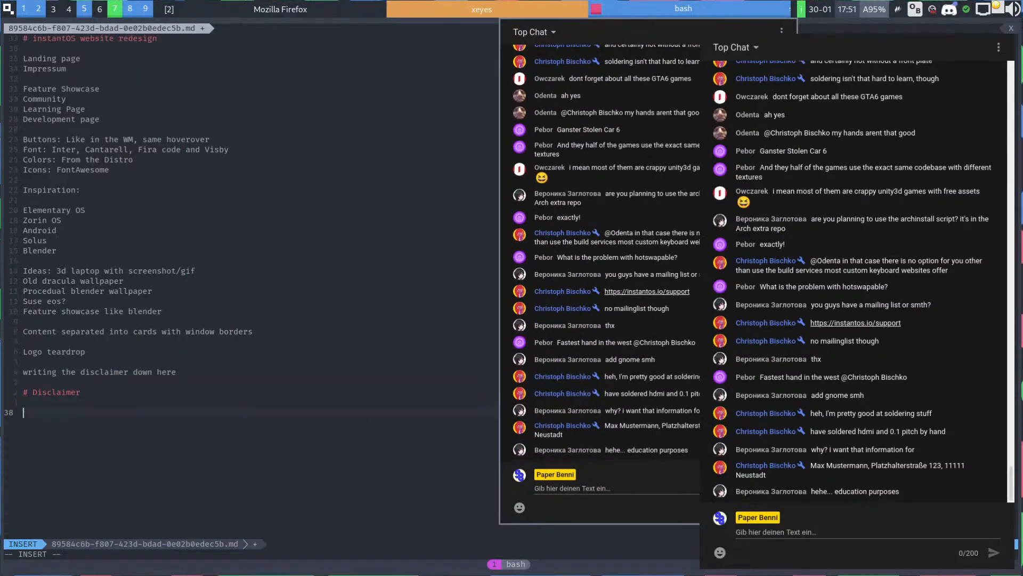
text(Pictures:)
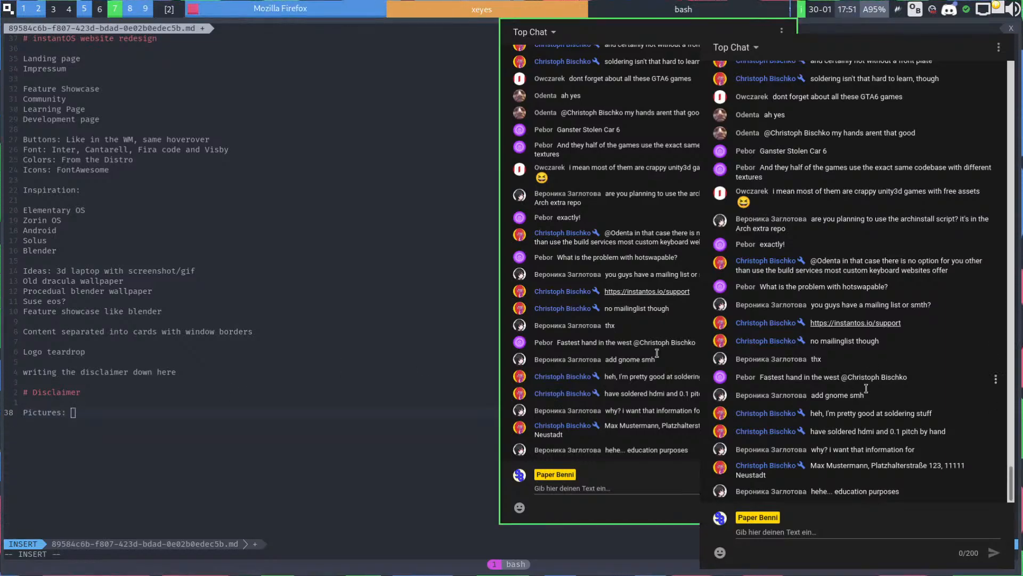
Highlight the placeholder name and postal address in the chat message to read them
drag(768, 475, 823, 463)
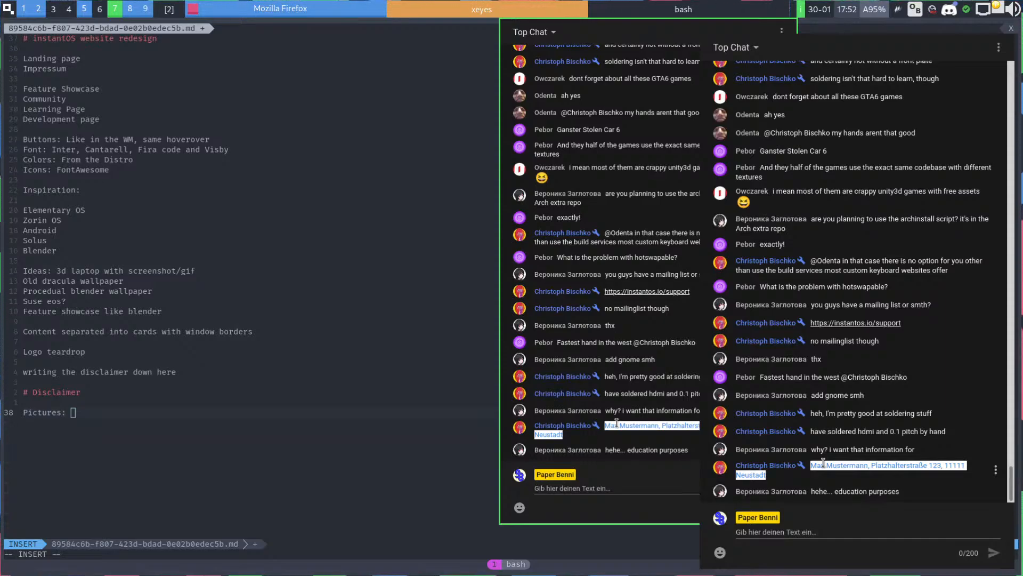
click(616, 422)
double_click(615, 423)
drag(616, 423, 565, 436)
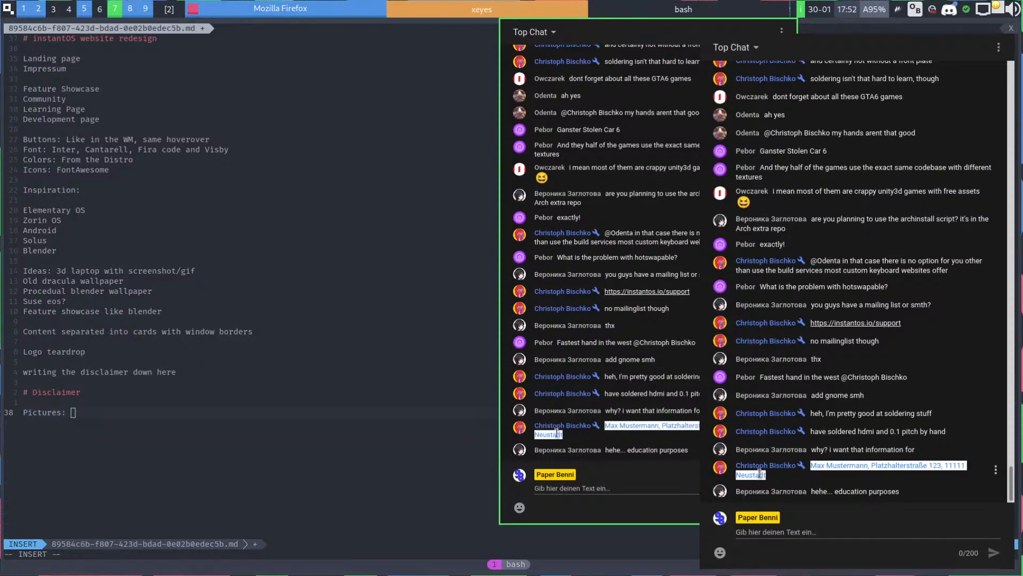
drag(760, 473, 872, 464)
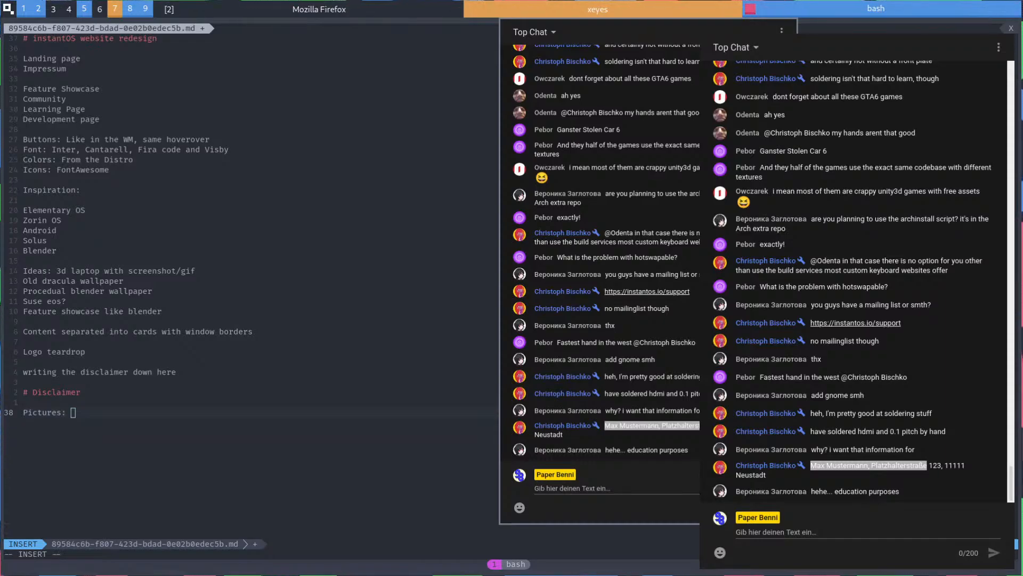
Insert a "# Footer" heading between the "writing the disclaimer down here" line and the Disclaimer heading, and save the notes
key(Escape)
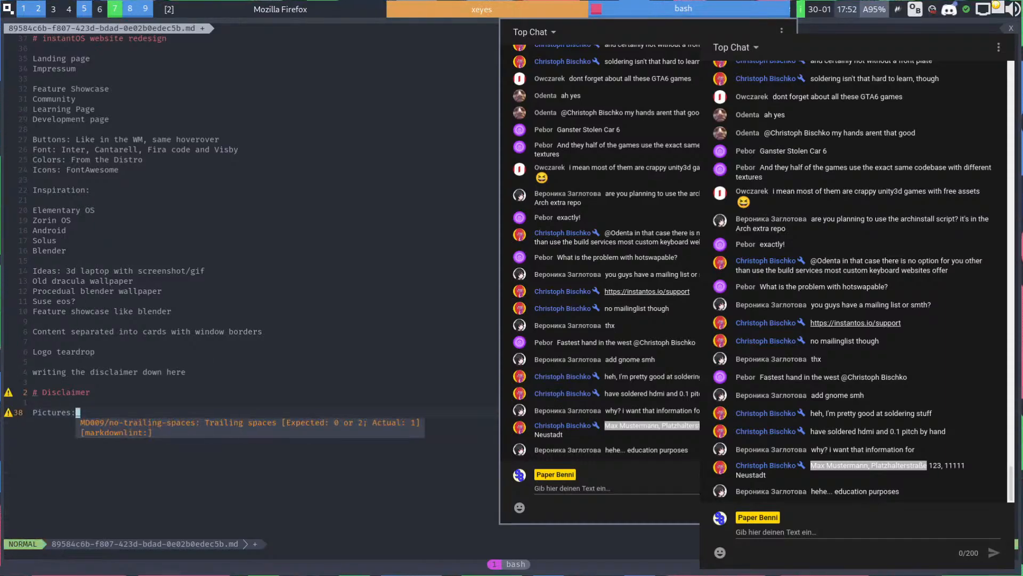
key(k)
key(k)
key(k)
key(k)
key(o)
key(Return)
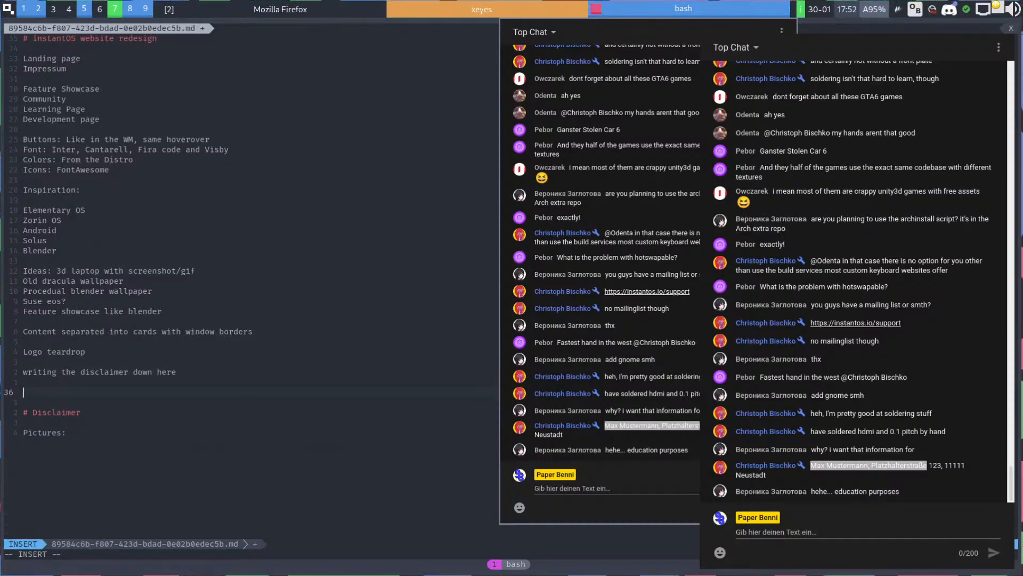
text(# Footer)
key(Escape)
text(:w)
key(Return)
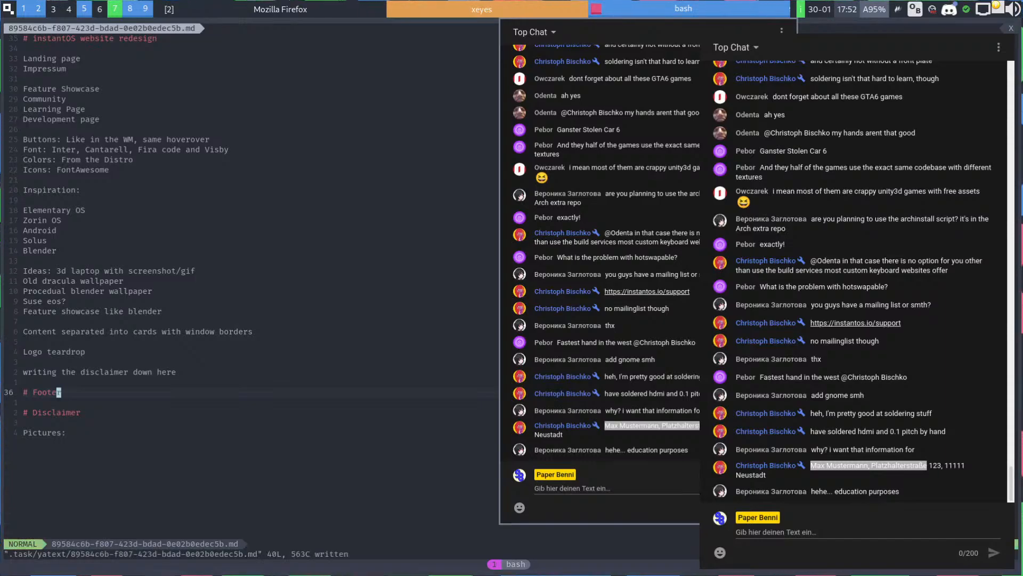
Rename the Footer heading to "TODO" and start a bullet list below it with the item "Footer"
key(0)
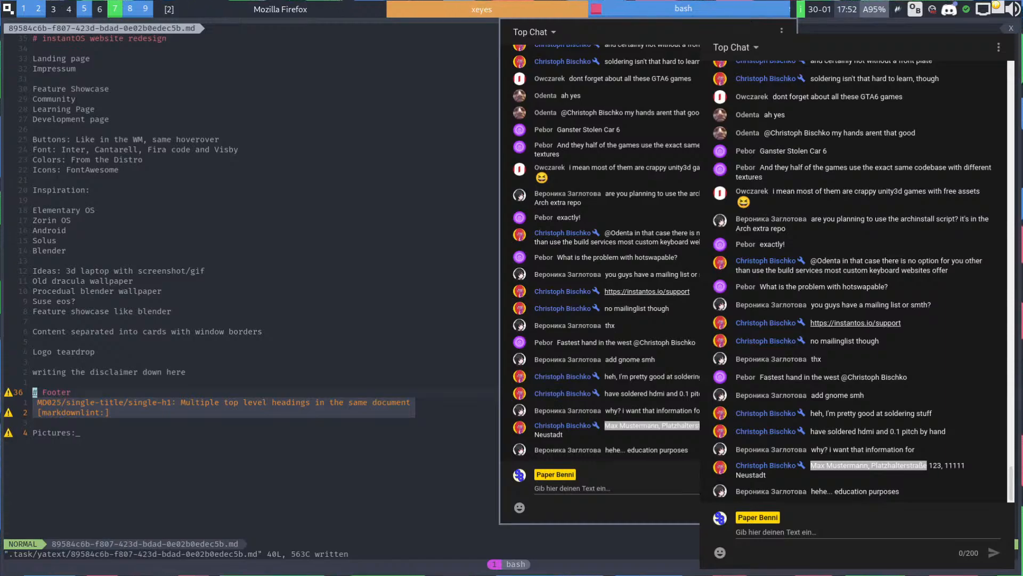
text(cwTODO)
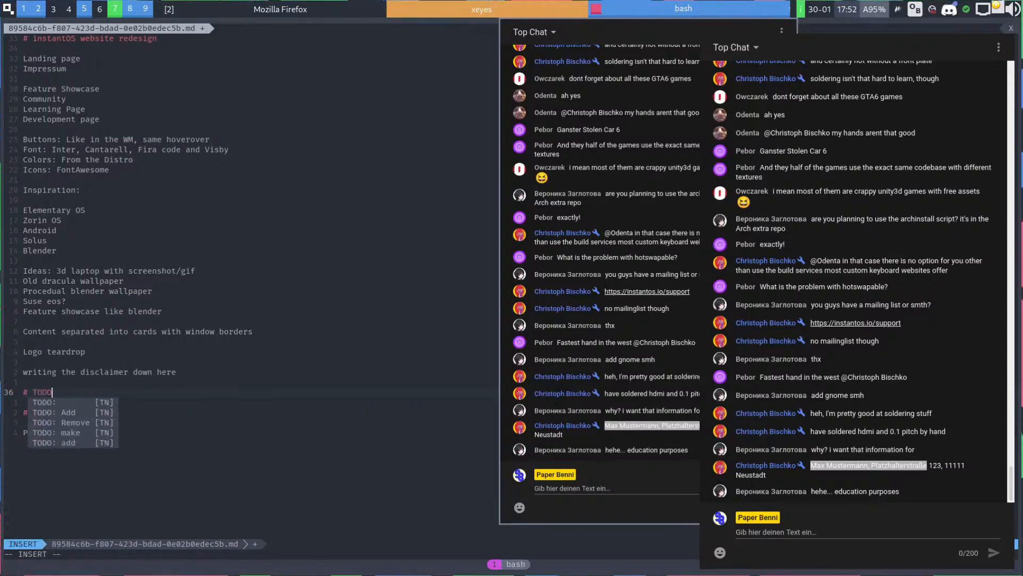
key(Return)
text(- Footer)
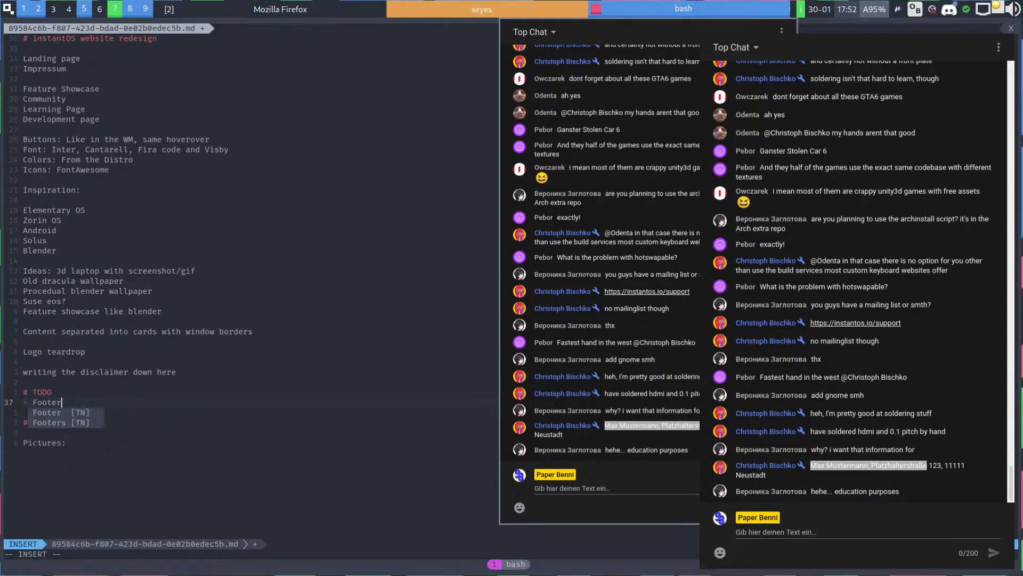
key(Return)
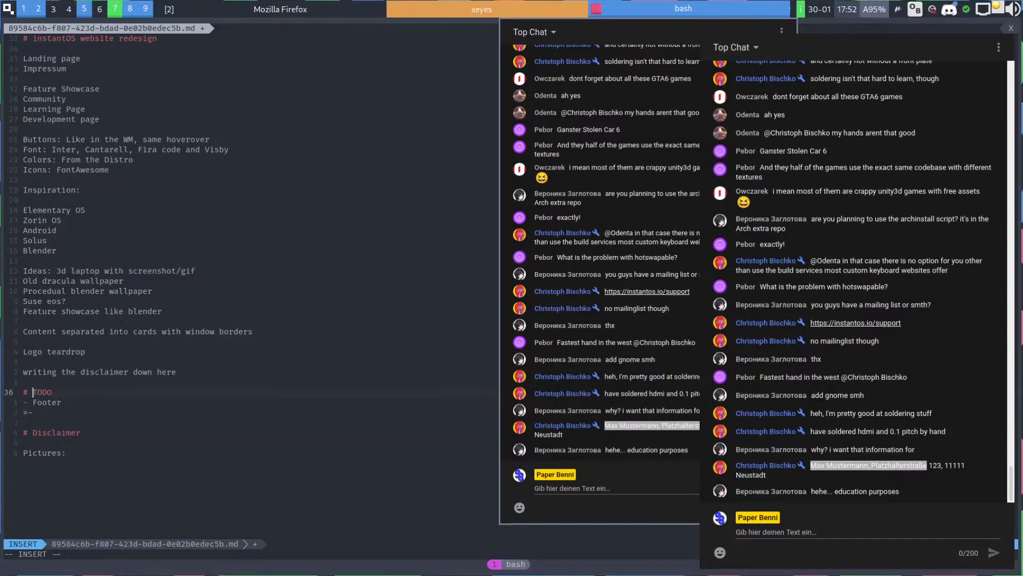
Separate the TODO heading from its list with a blank line and demote it to a second-level heading
key(Return)
key(A)
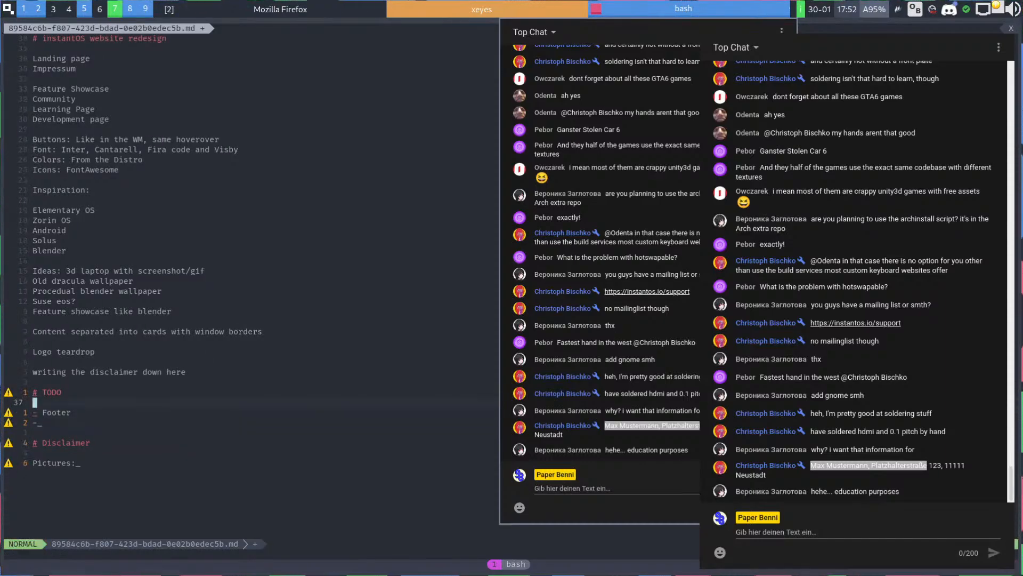
text(ka)
text(#)
key(Escape)
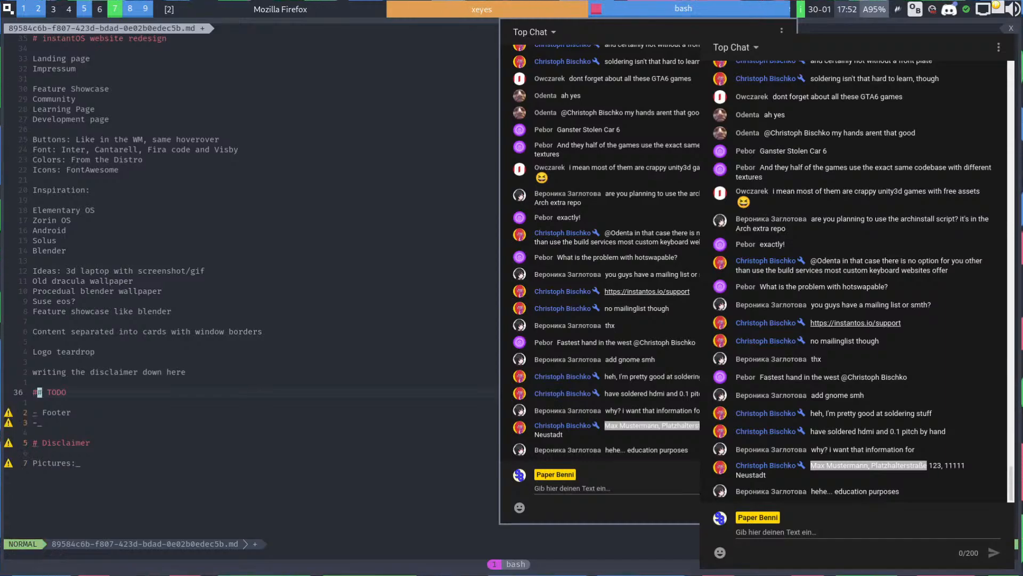
Review the redesign notes from the empty TODO bullet back to the page list at the beginning
key(j)
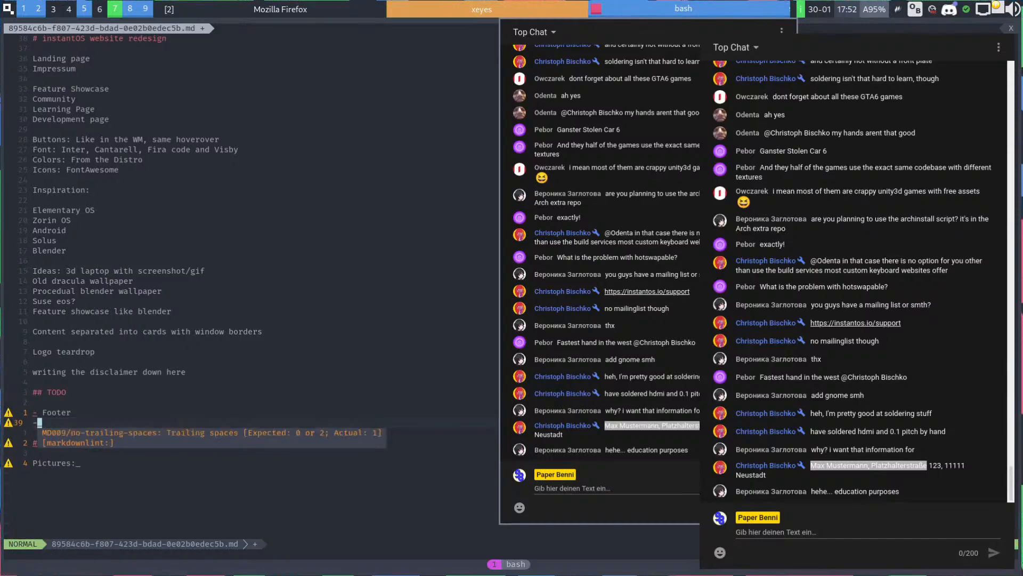
key(A)
key(g)
key(g)
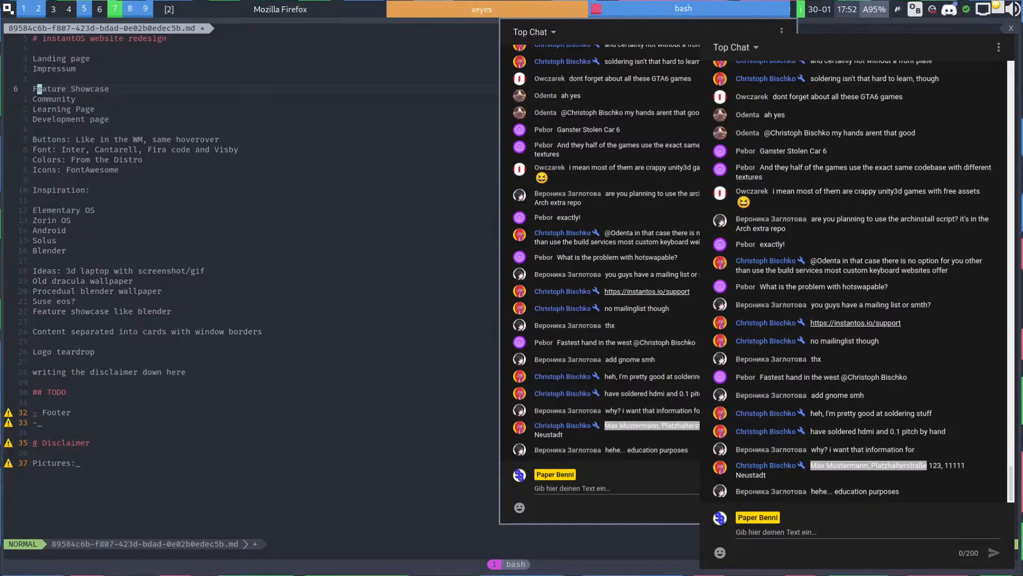
Add the line "Documentation landing page" directly below "Feature Showcase" in the page list
key(o)
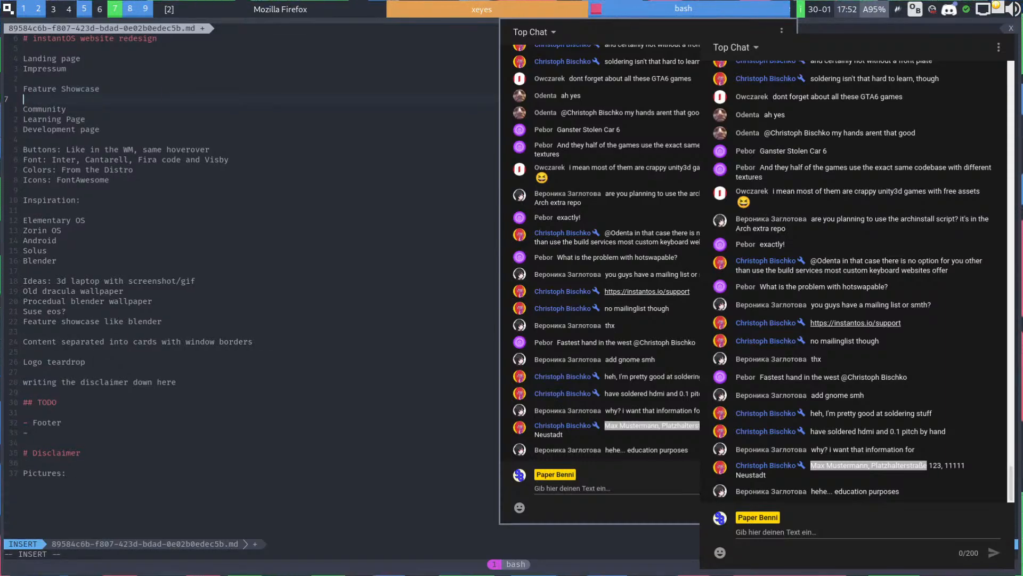
text(Docu)
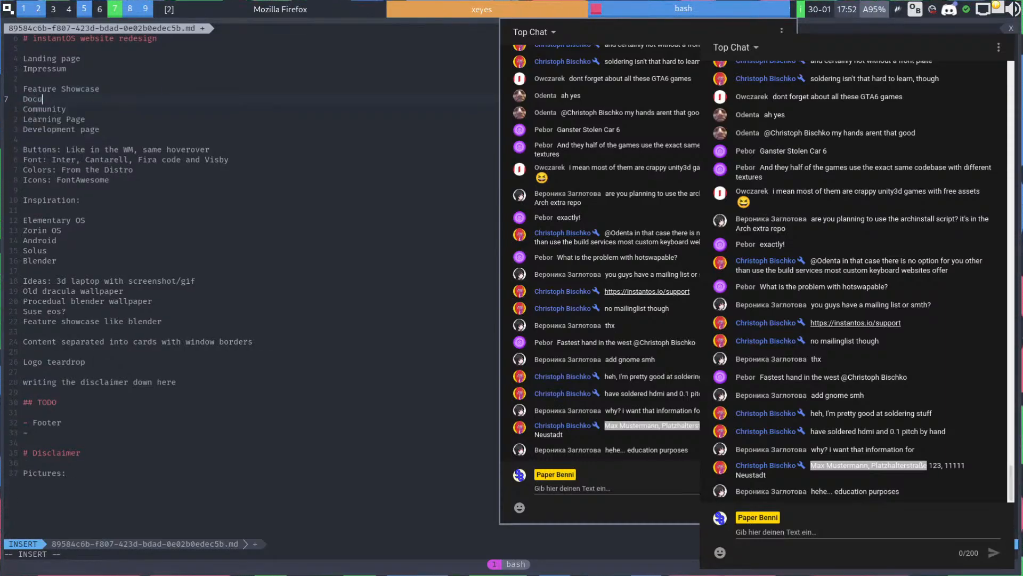
text(mentation landing page)
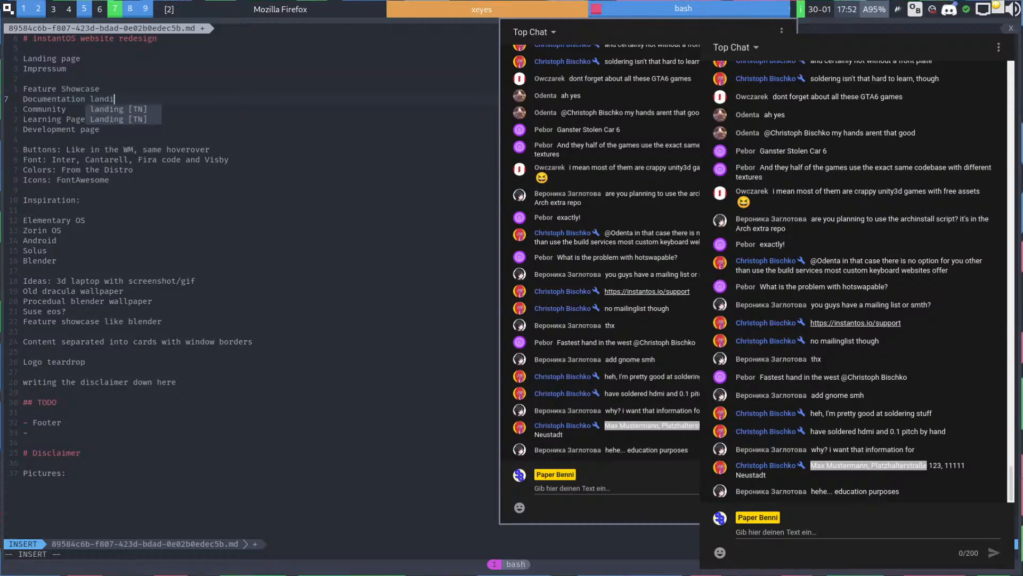
key(Escape)
Move the "Documentation landing page" line up to directly below "Impressum", and open a blank line above "Landing page"
key(k)
key(k)
key(k)
key(k)
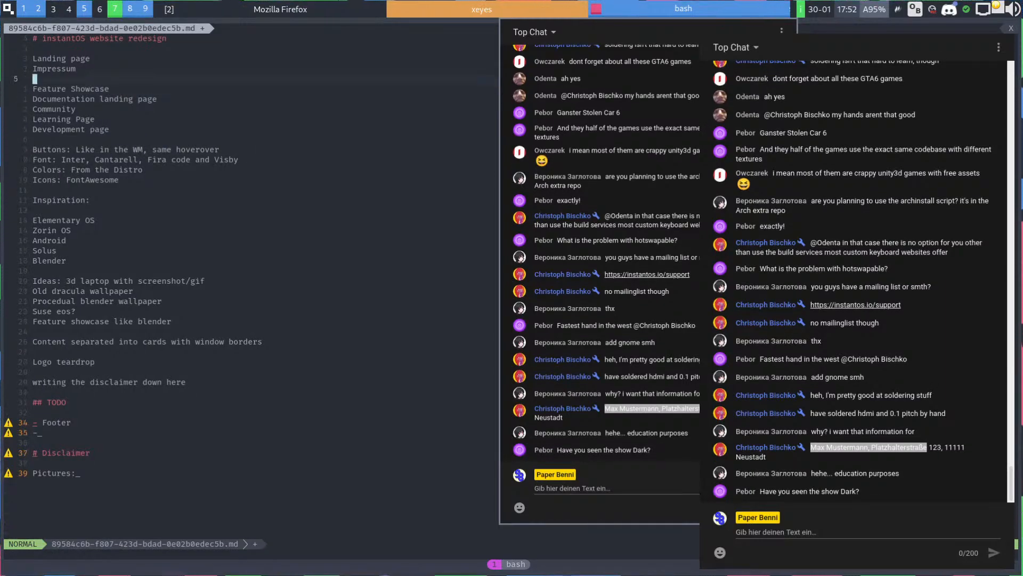
key(j)
key(j)
key(j)
key(j)
key(d)
key(d)
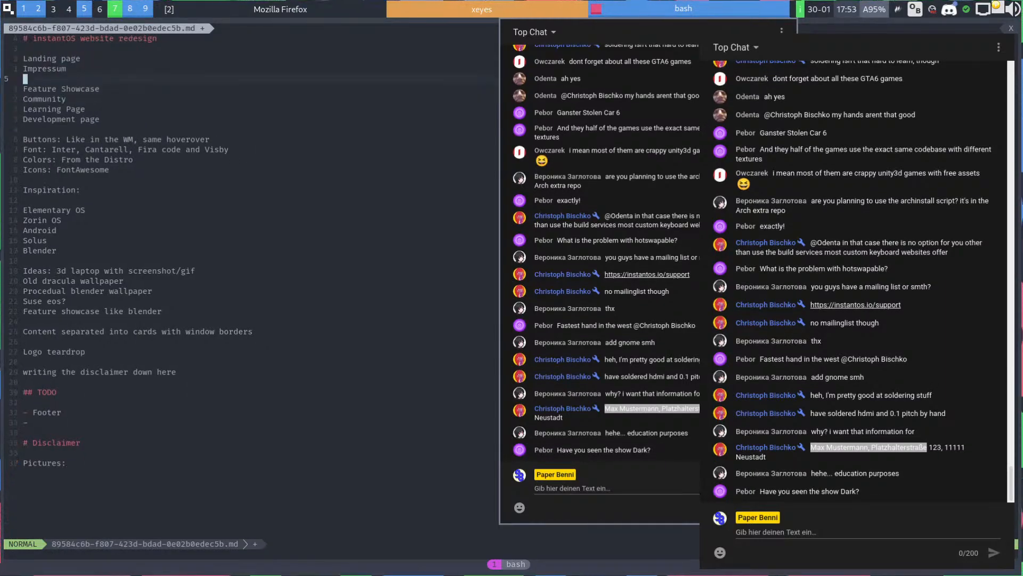
key(k)
key(k)
key(k)
text(pko)
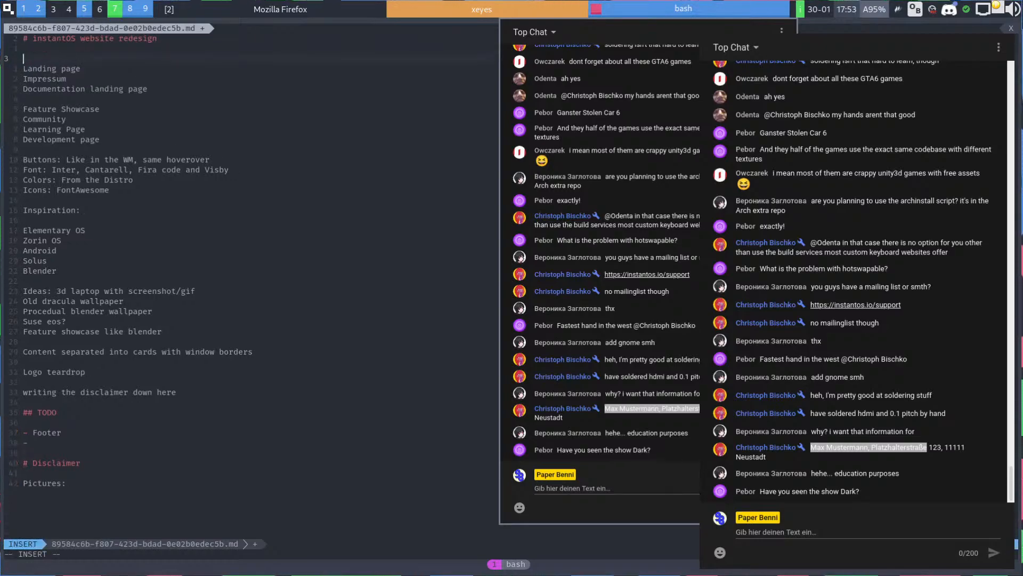
Add the second-level heading "## Page ideas" above the page list with a blank line below it, and save the notes
text(Page ideas)
key(Escape)
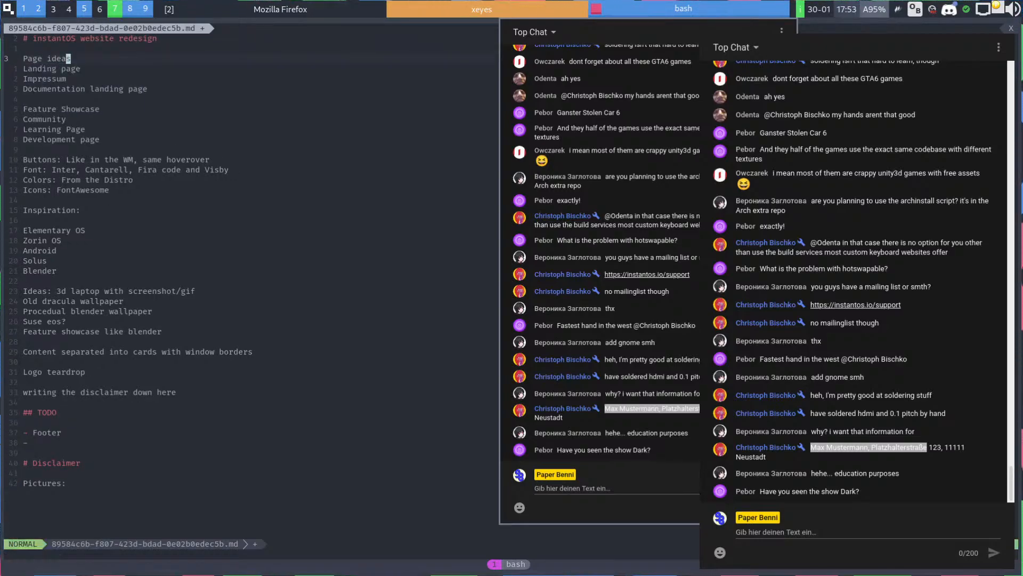
key(b)
text(I)
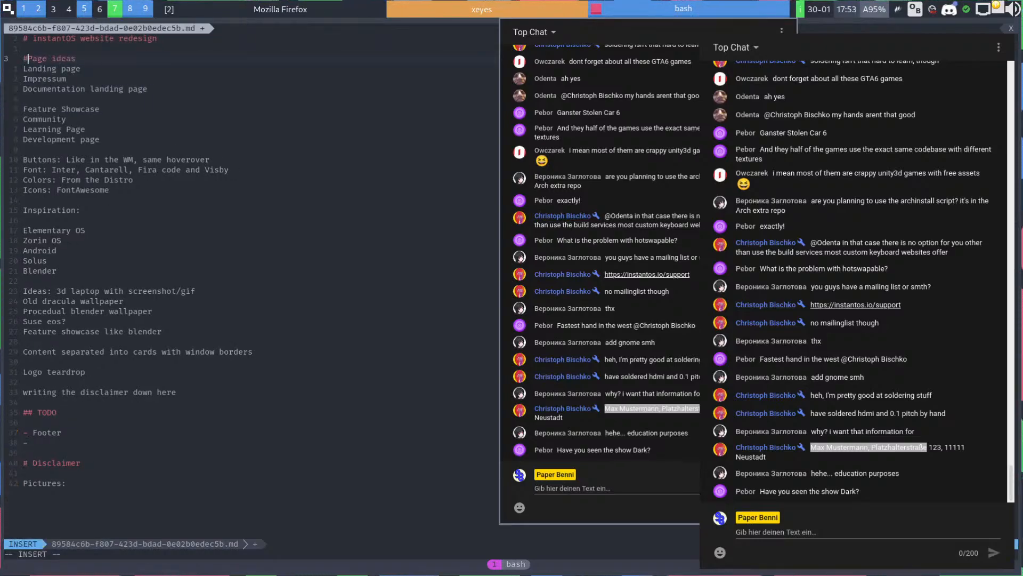
text(##)
key(Escape)
key(j)
key(O)
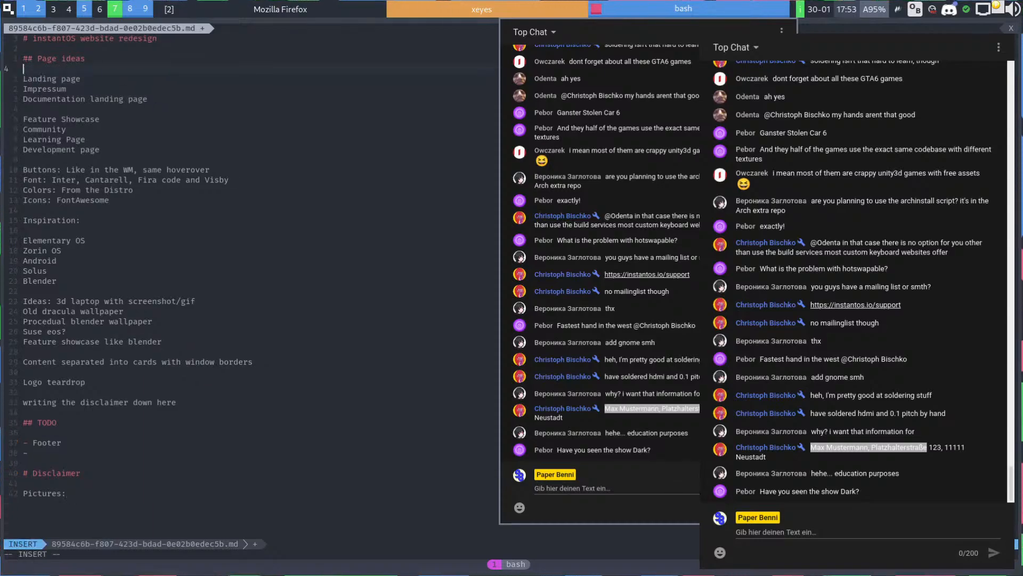
key(j)
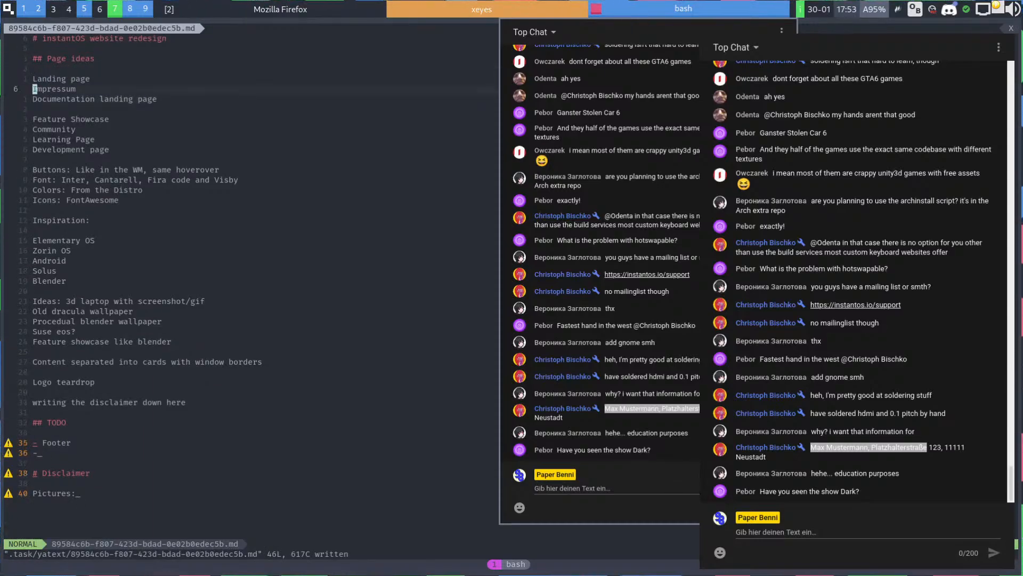
Move the Impressum entry below "Documentation landing page", reword it as "Impressum/Disclaimer", and save the notes
key(d)
key(d)
key(o)
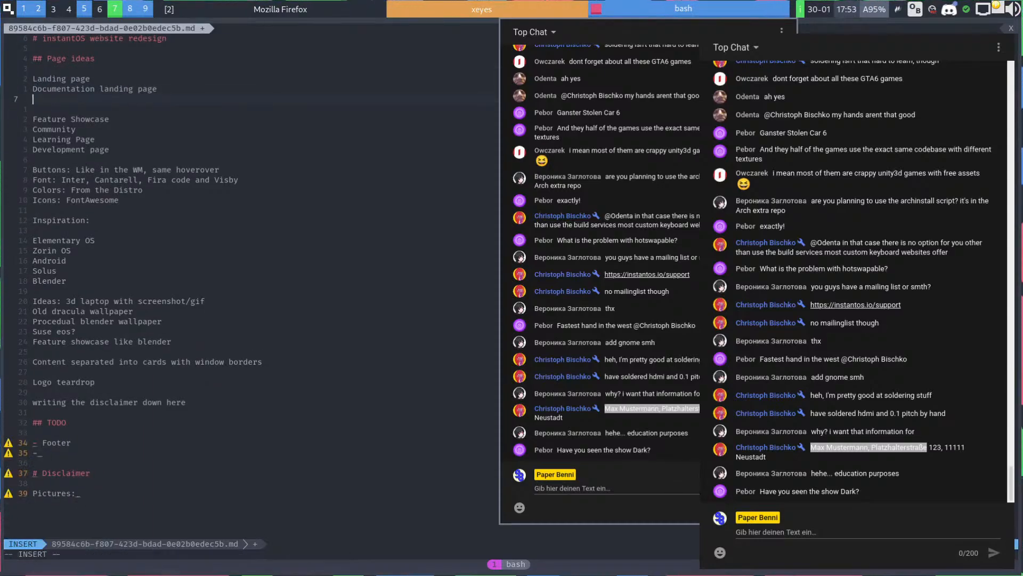
key(Escape)
text(um/Disclaimer)
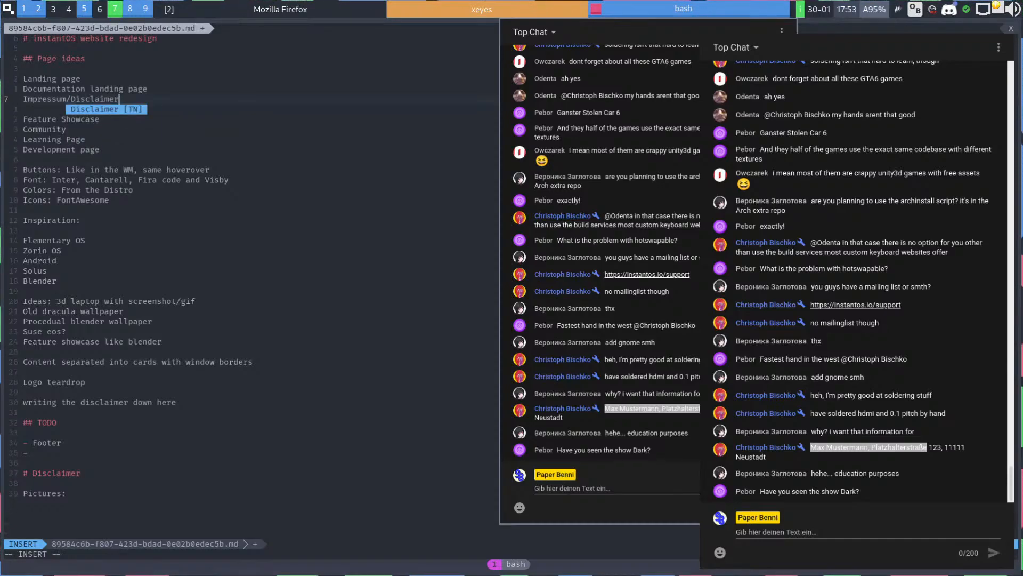
key(Escape)
text(:w)
key(Return)
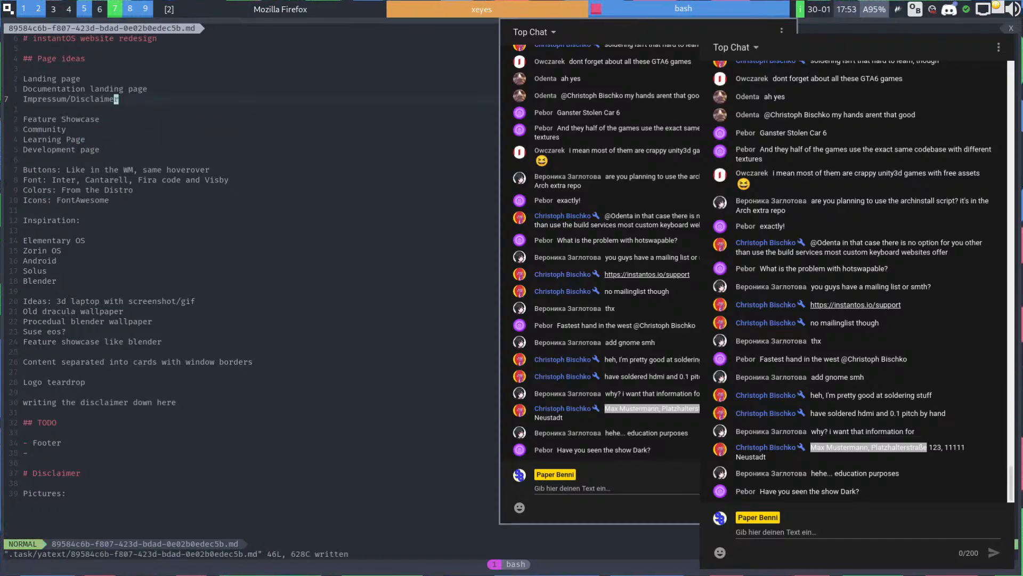
Delete the empty bullet below "Footer" in the TODO list
key(super+period)
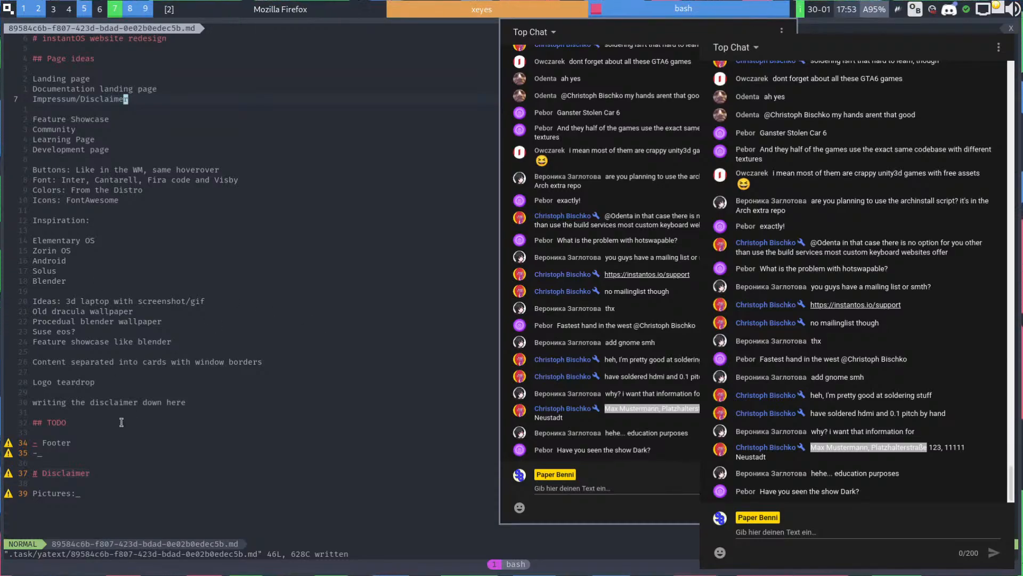
click(66, 450)
key(shift+a)
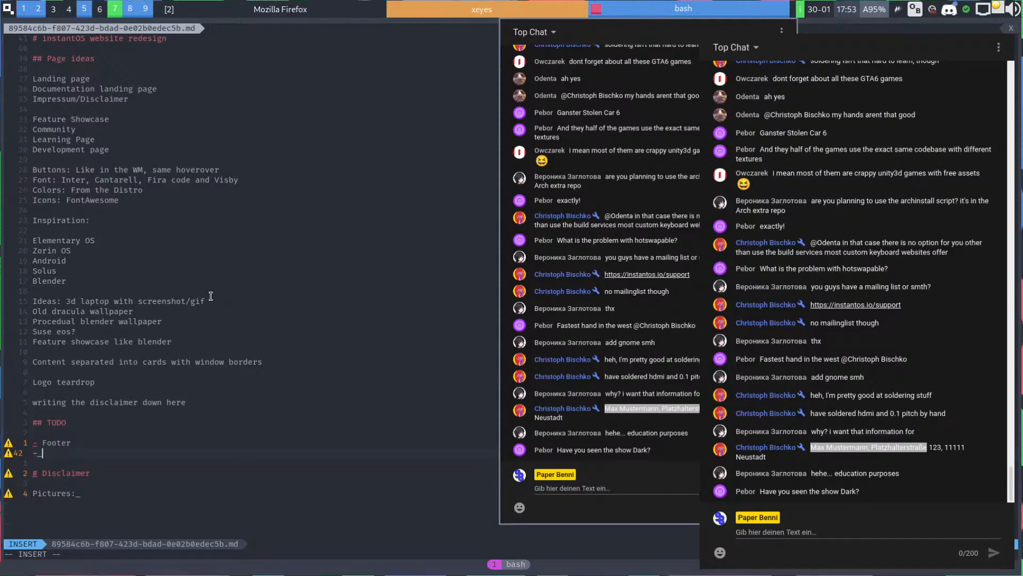
key(Escape)
key(d)
key(d)
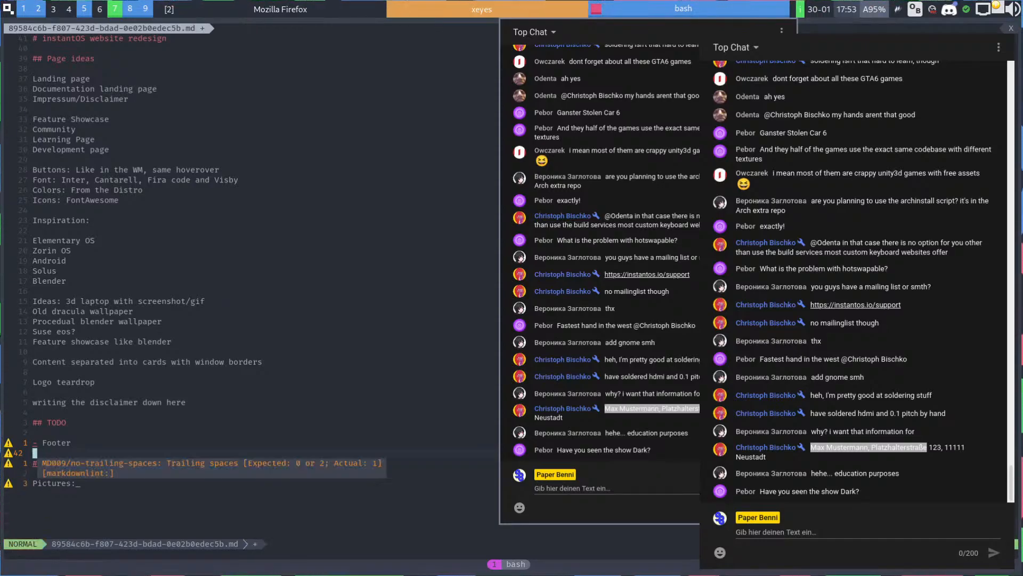
key(j)
key(j)
key(j)
key(shift+a)
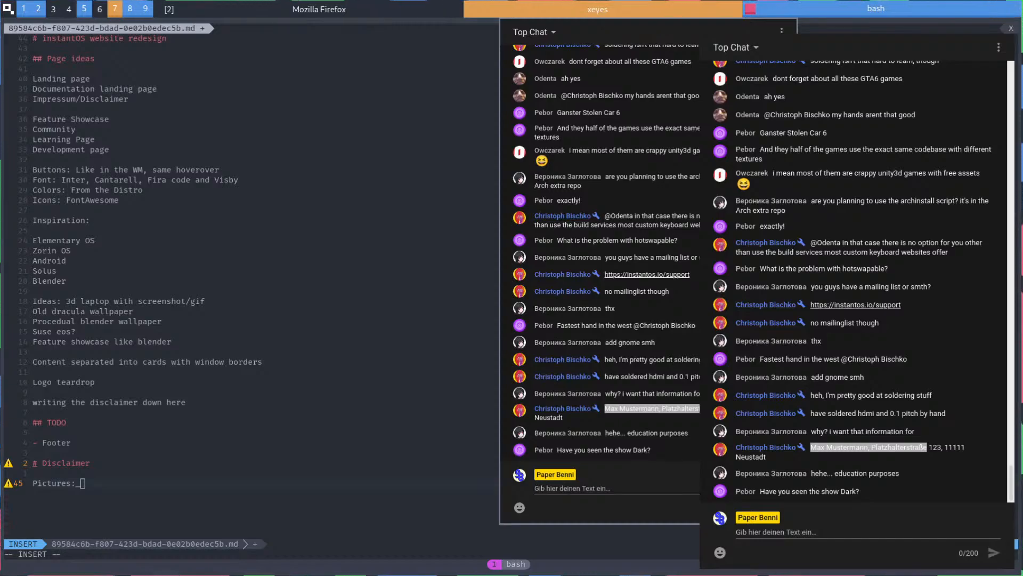
key(Escape)
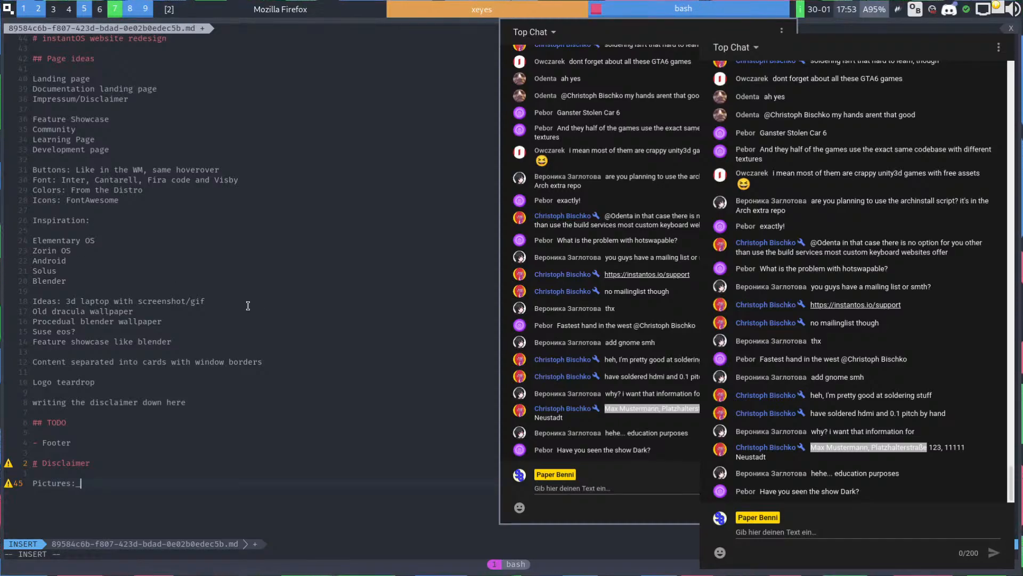
key(k)
key(k)
key(k)
key(k)
key(i)
key(Return)
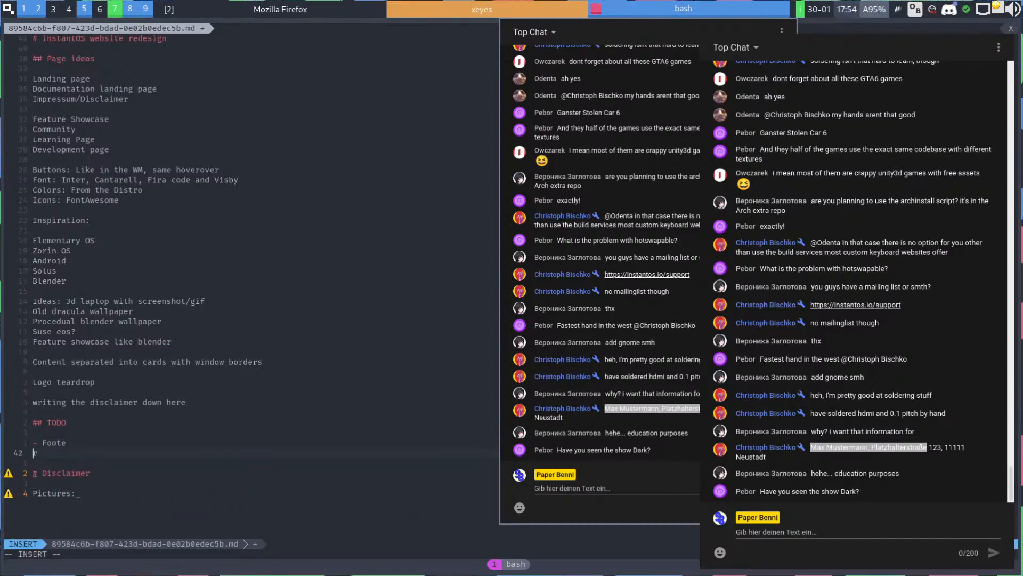
key(Escape)
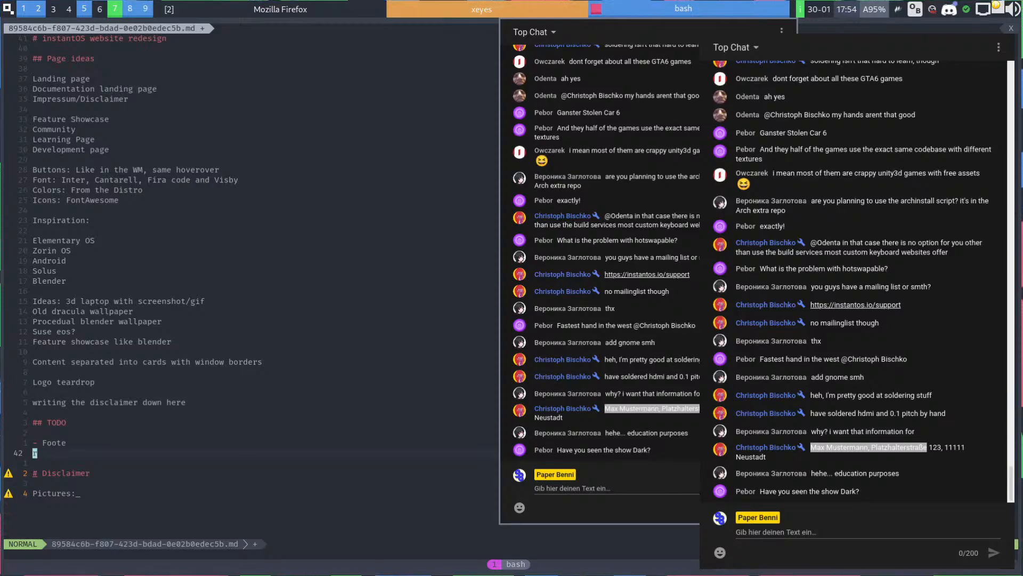
key(u)
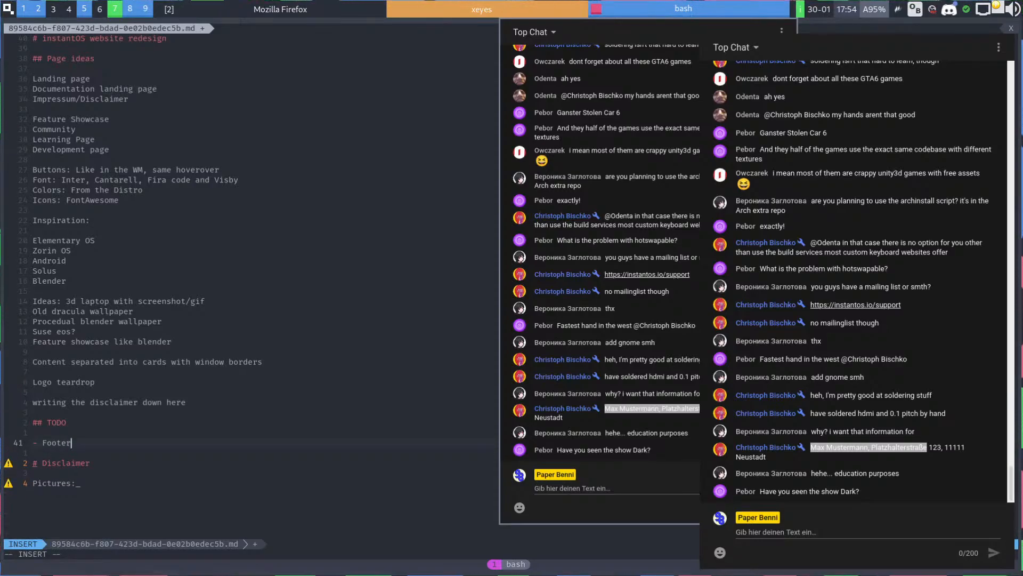
Add an indented sub-bullet "Links" under the Footer item in the TODO list
key(o)
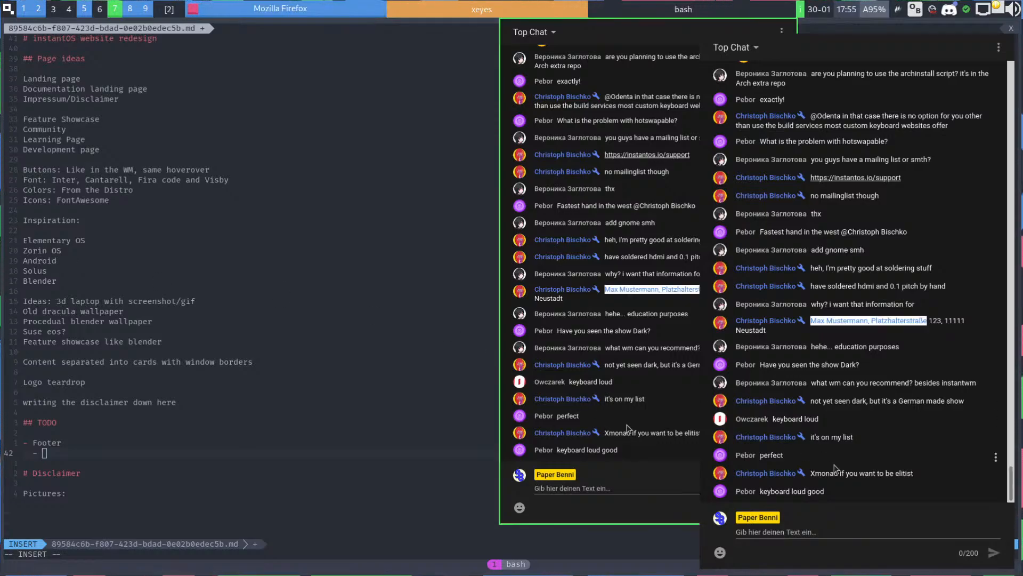
click(682, 436)
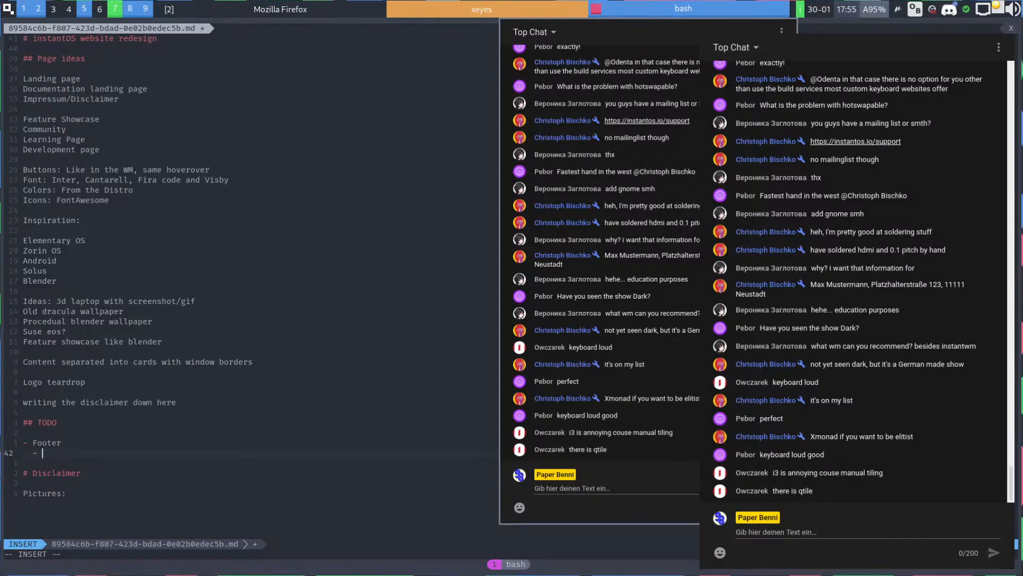
text(Links)
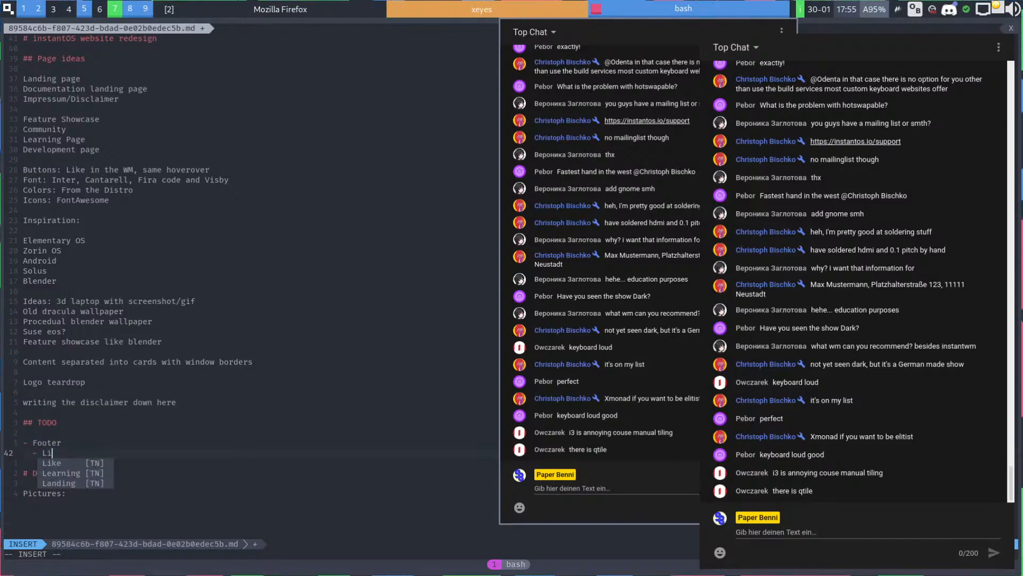
key(Escape)
Start a bullet list under "Landing page", separated by a blank line, with the item "Software selection"
key(k)
key(k)
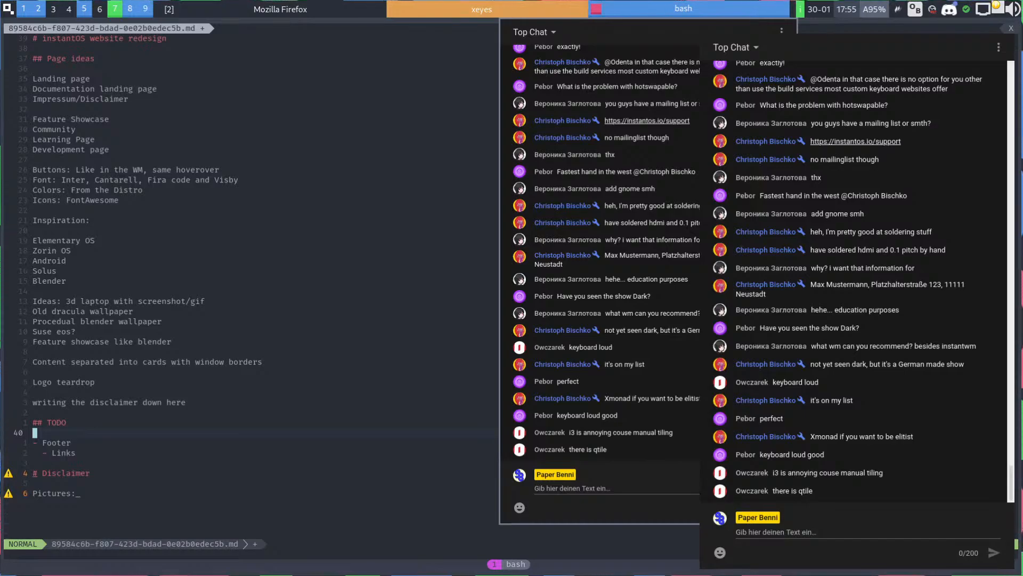
key(k)
key(k)
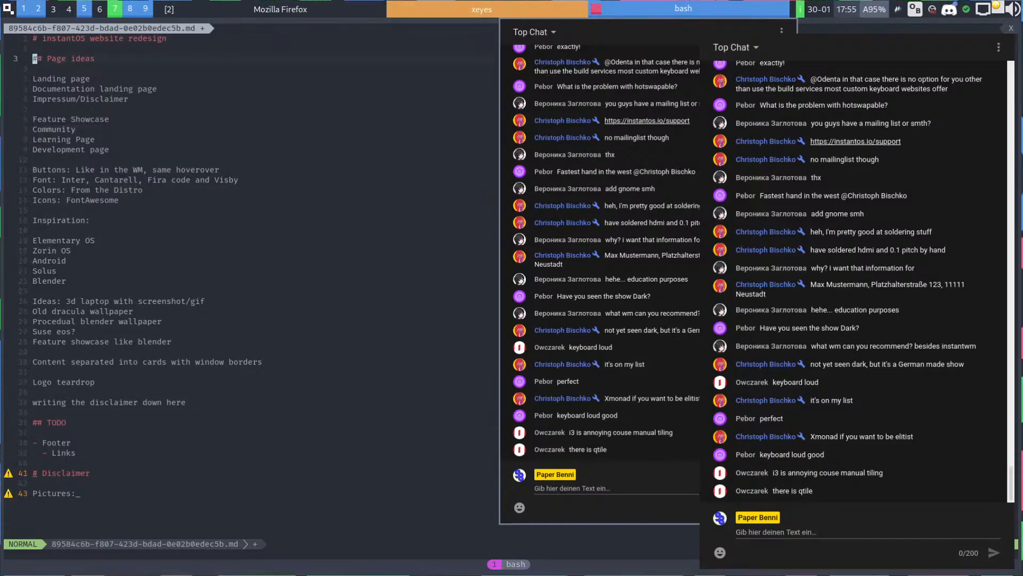
key(o)
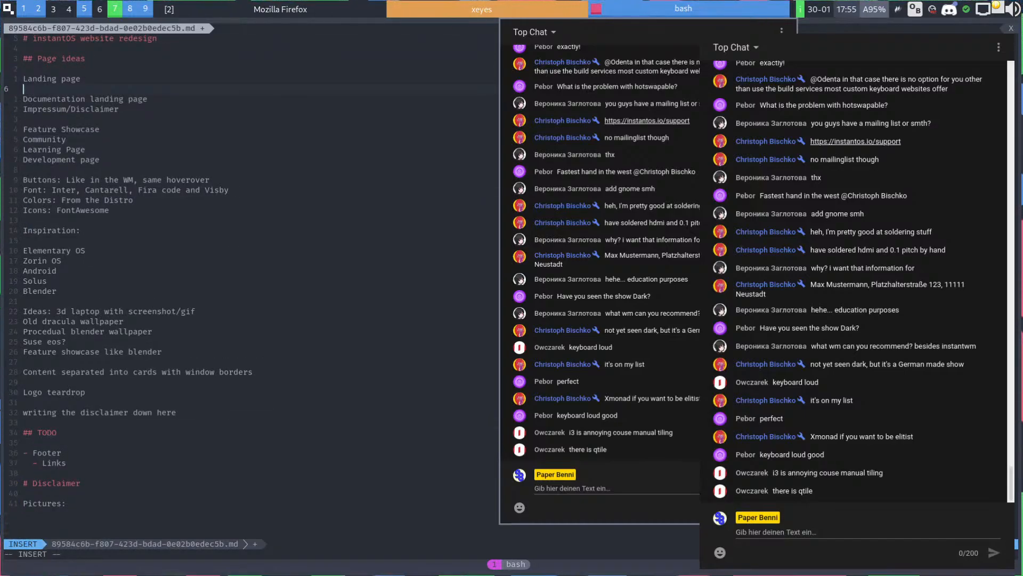
key(Return)
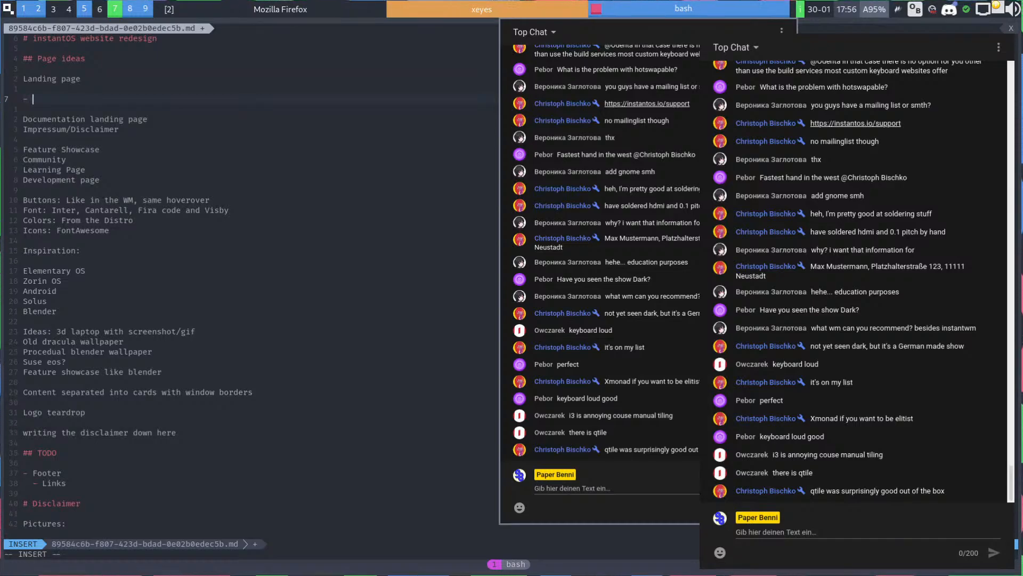
text(- )
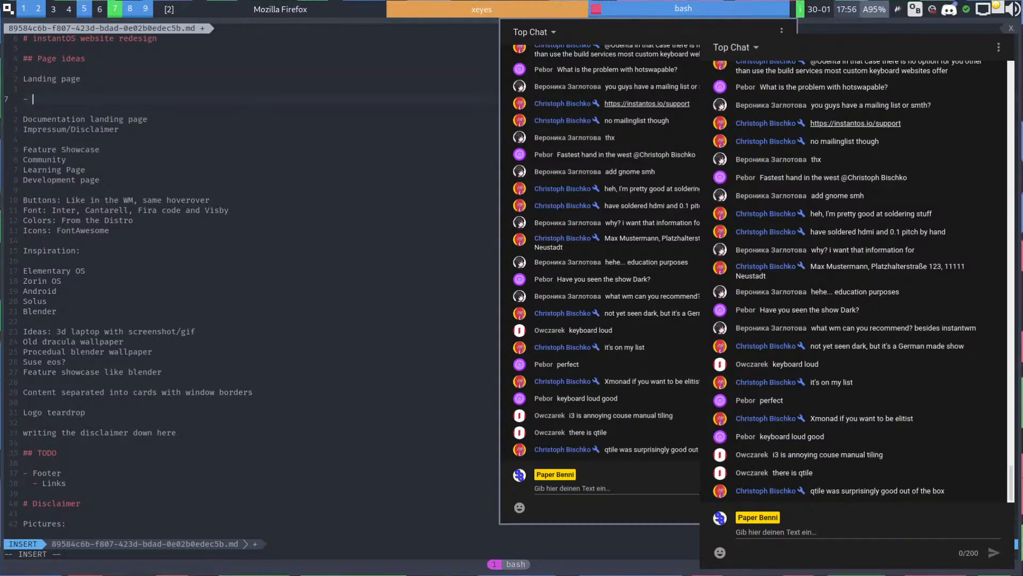
text(Software slee)
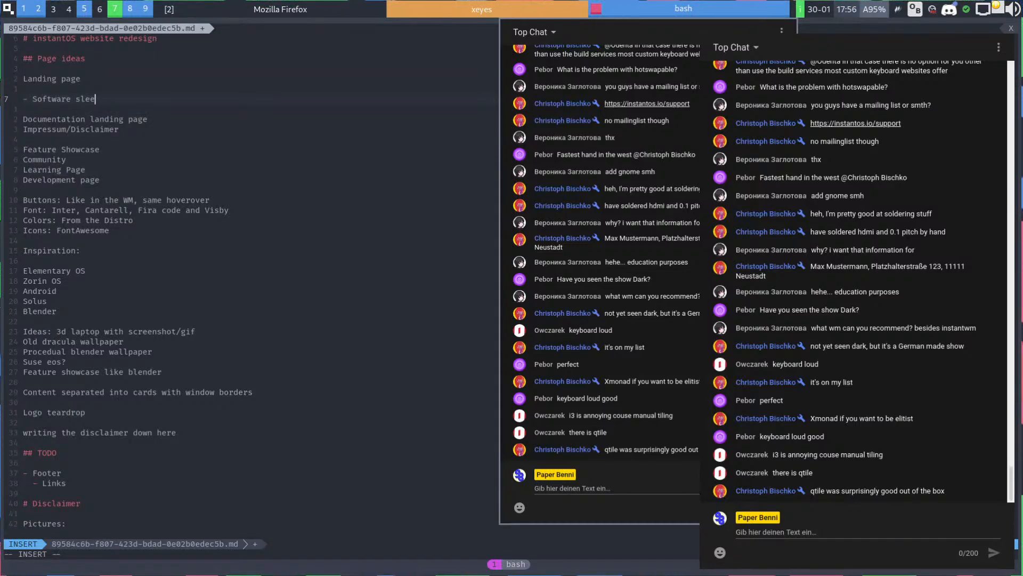
key(BackSpace)
key(BackSpace)
key(BackSpace)
text(election)
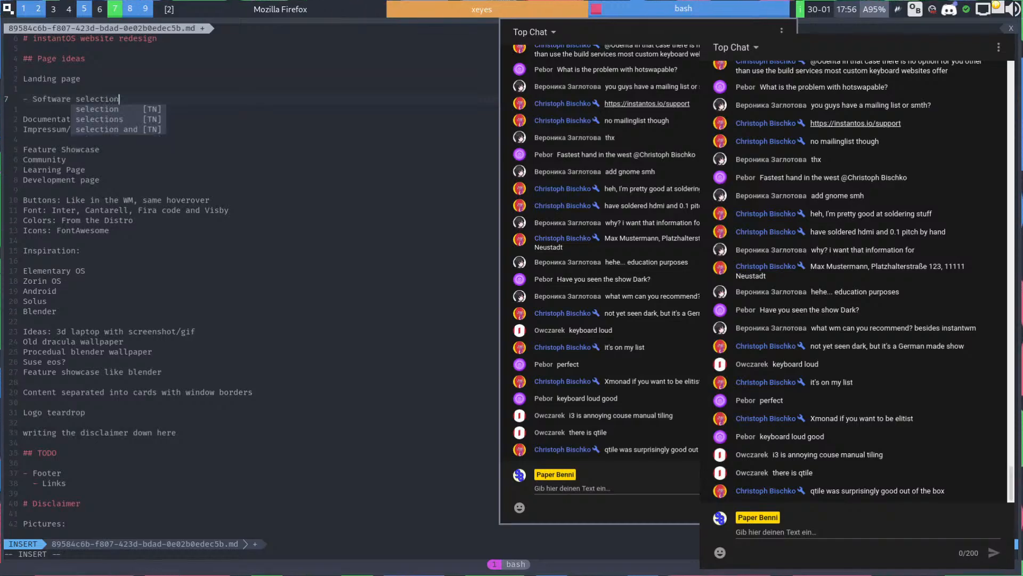
Add the bullet "Basic description of instantOS functionality" below "Software selection" and save the notes
key(Return)
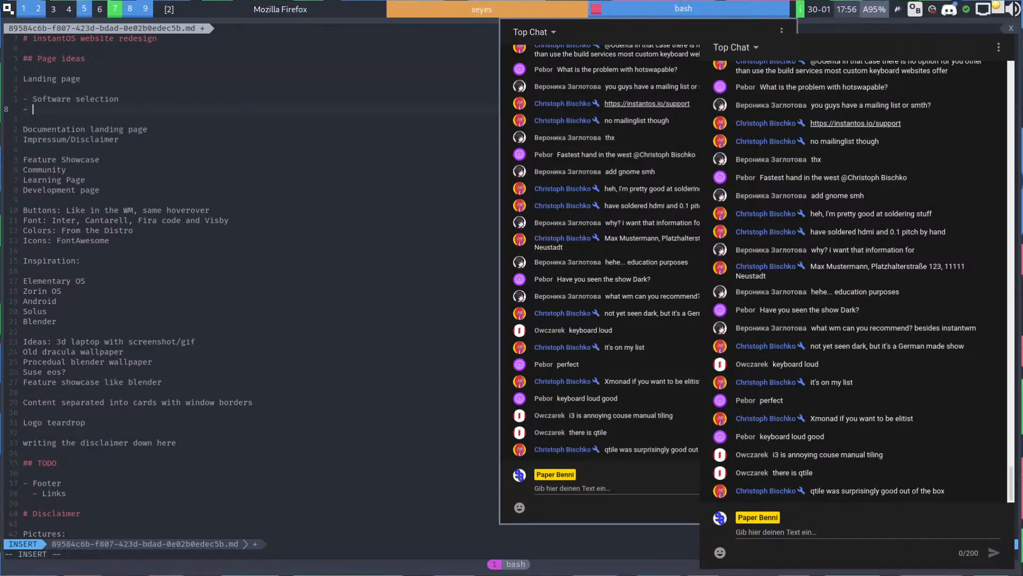
text(- D)
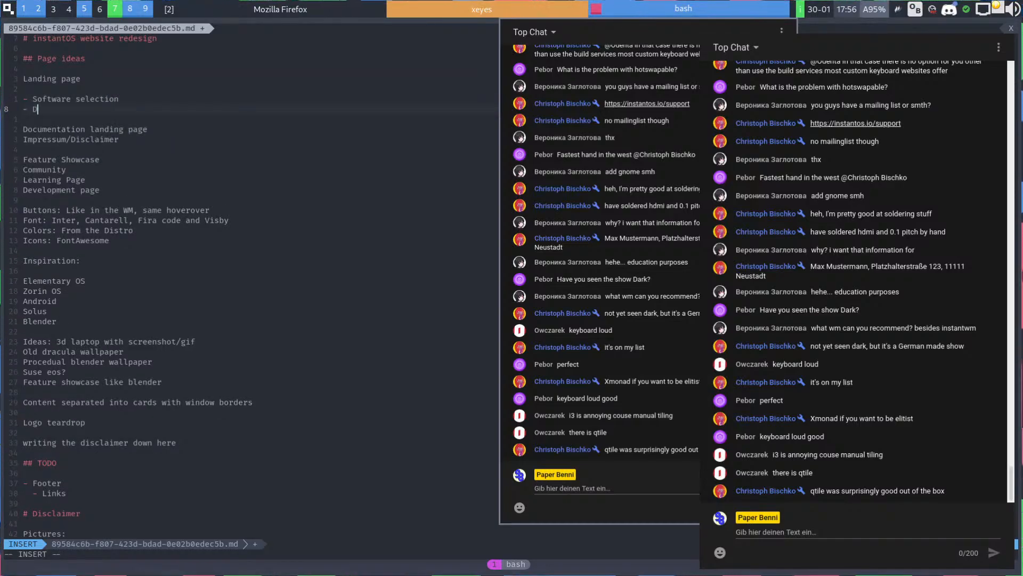
key(BackSpace)
text(Bas)
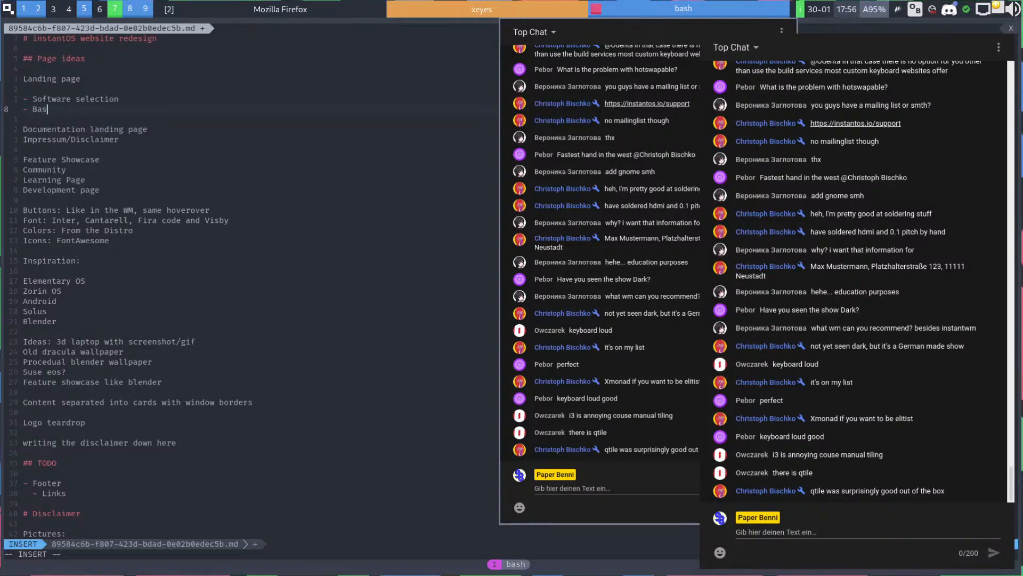
text(ic desc)
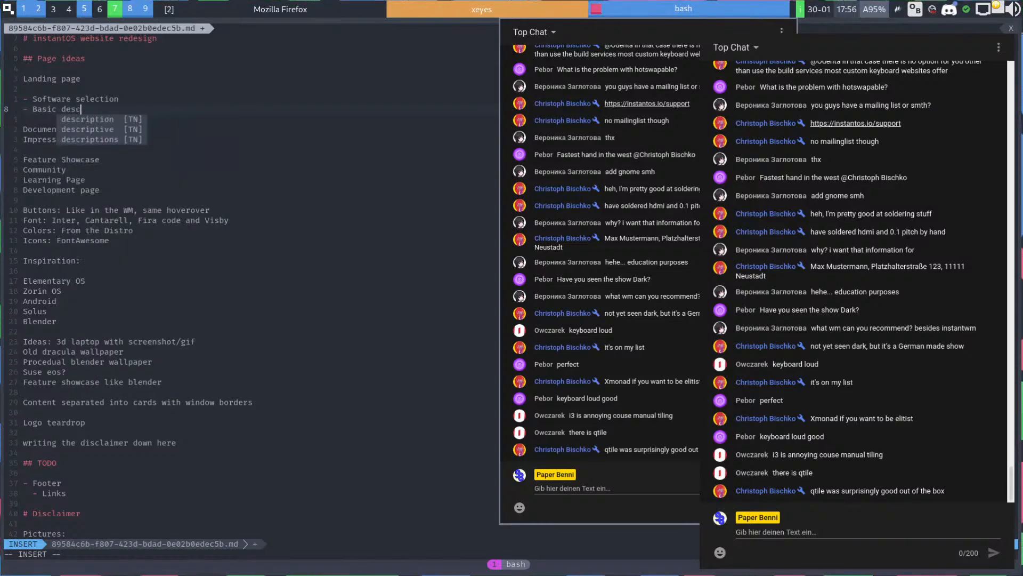
text(ription of )
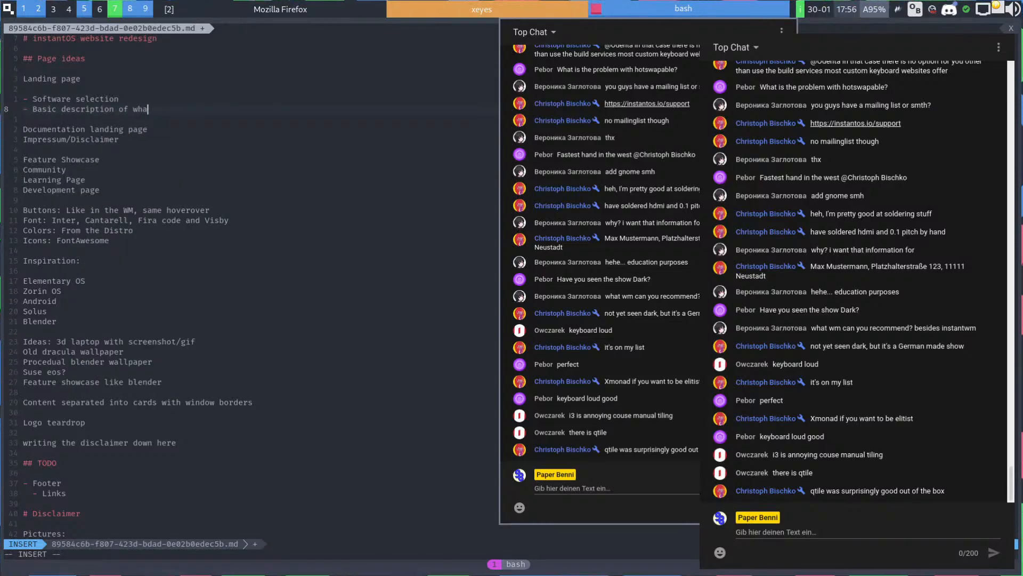
text(instant)
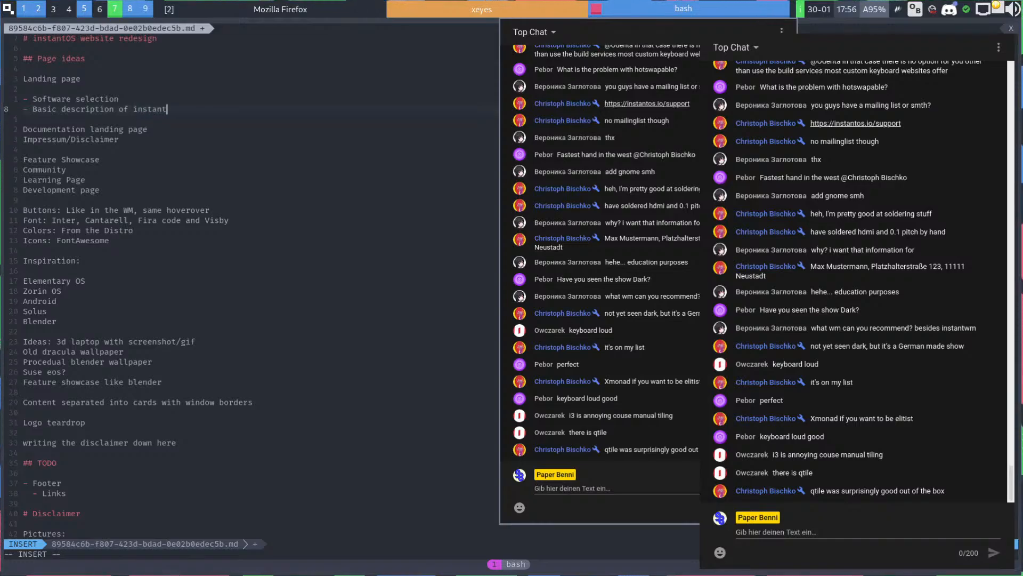
text(OS functionalit)
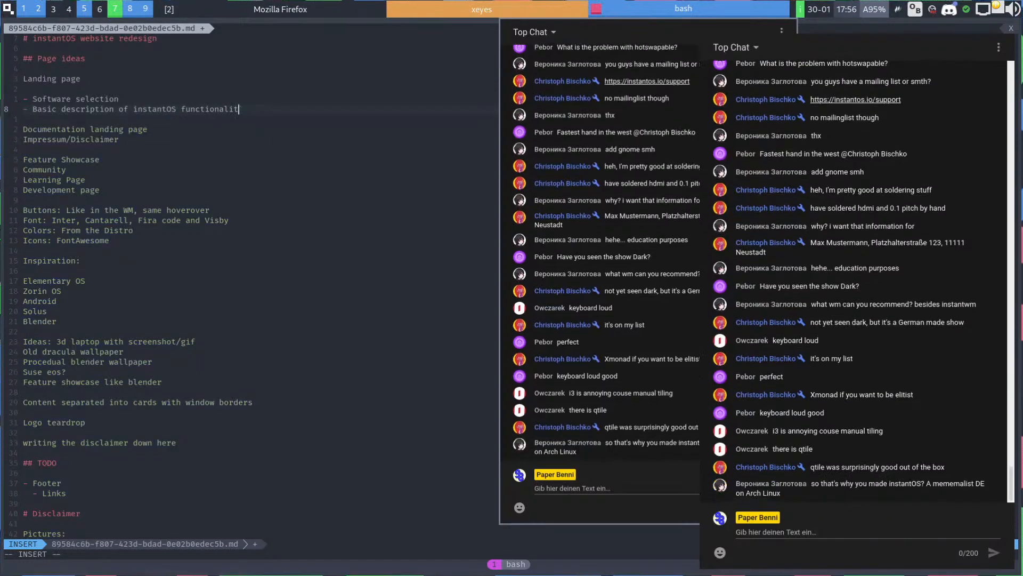
text(y)
key(Escape)
text(:w)
key(Return)
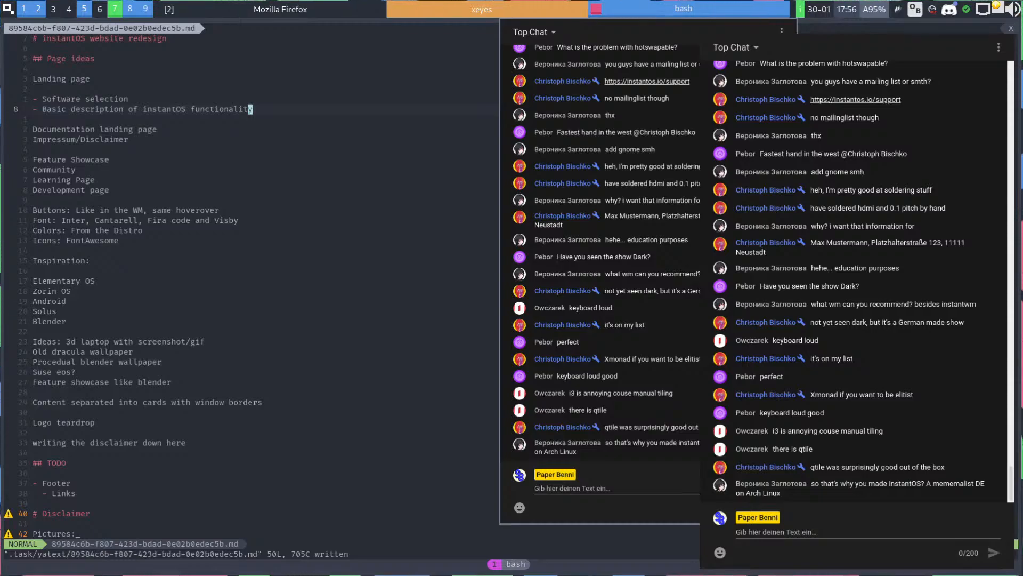
Add a "Features page" entry between the landing page bullets and "Documentation landing page", set off by blank lines, and save the notes
key(o)
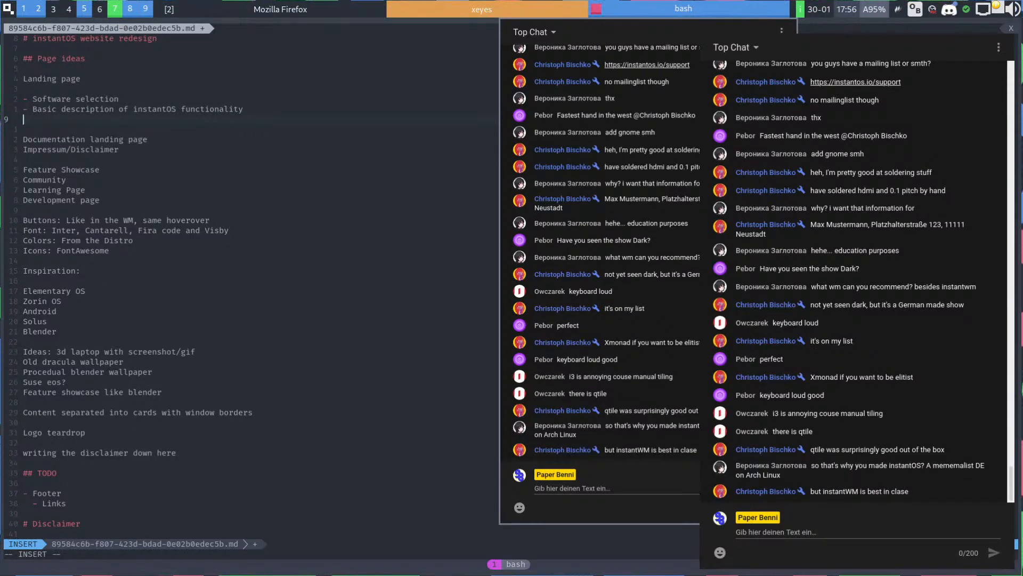
key(d)
key(d)
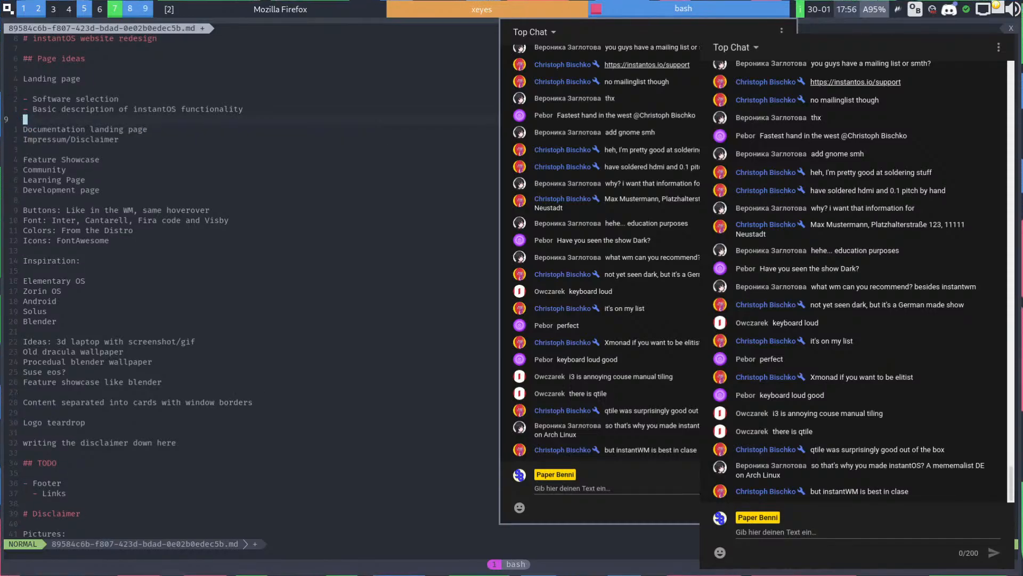
key(o)
key(Return)
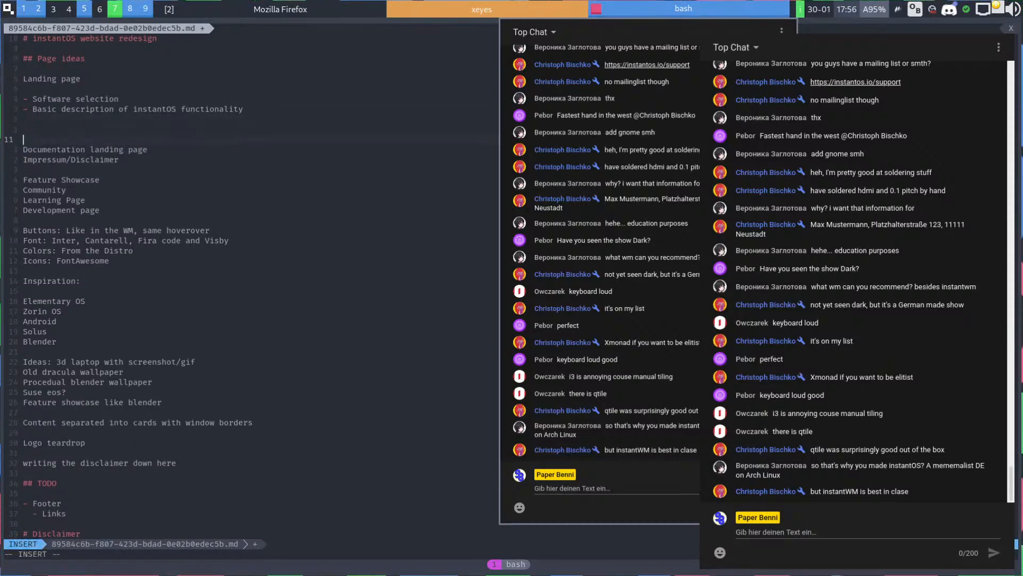
text(Feature)
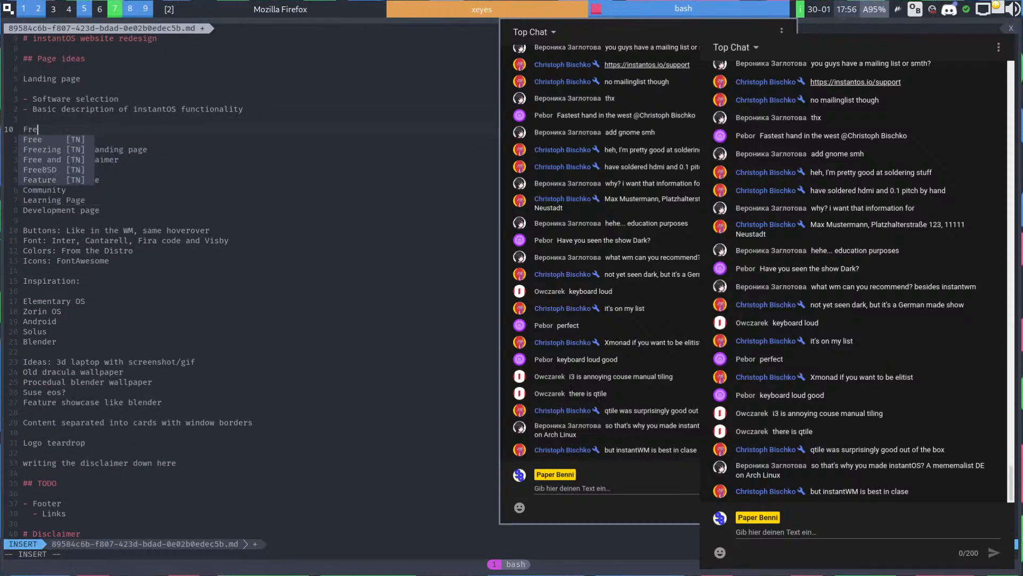
text(s page)
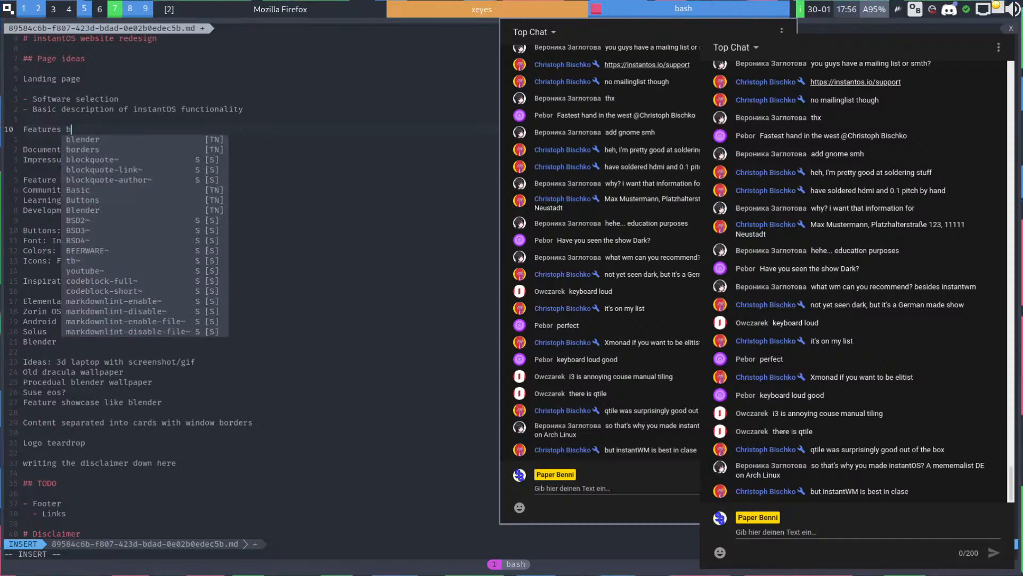
key(Escape)
key(b)
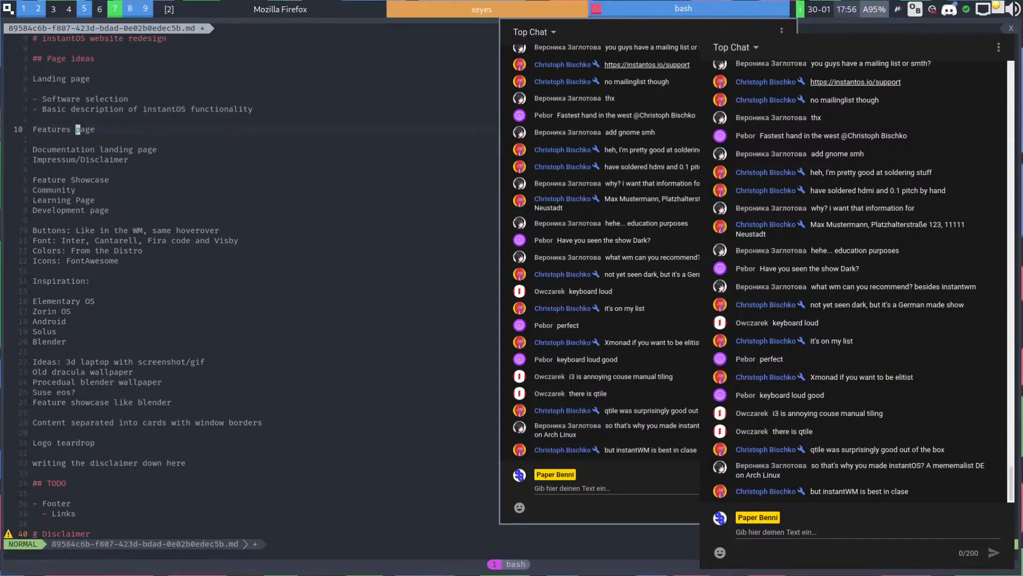
text(b)
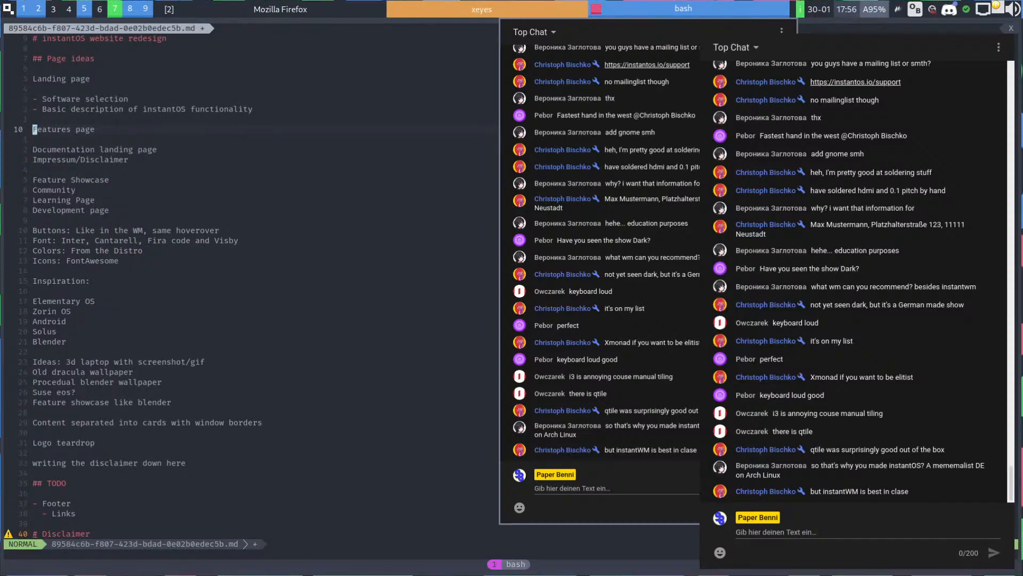
text(:w)
key(Return)
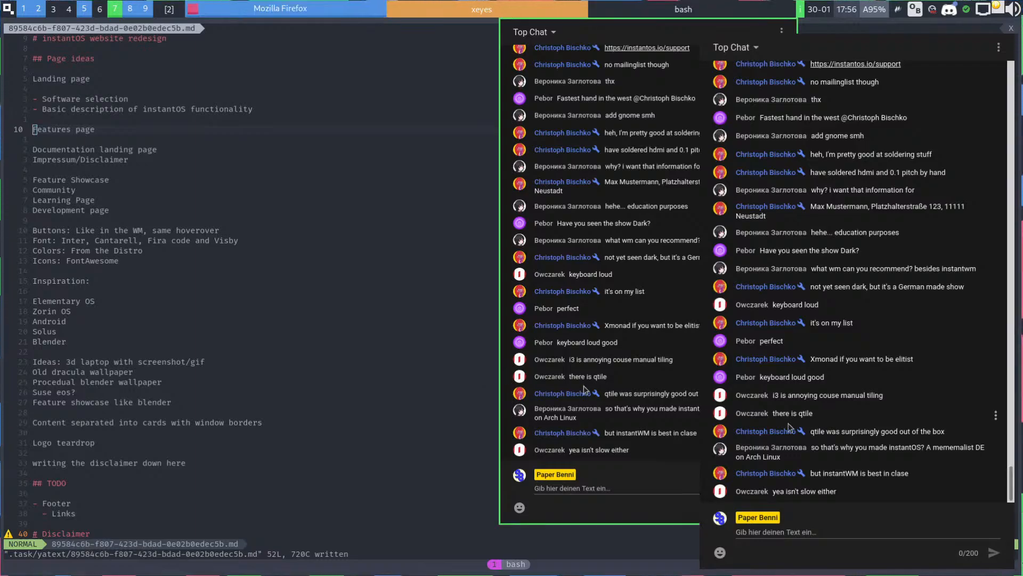
drag(812, 451, 780, 456)
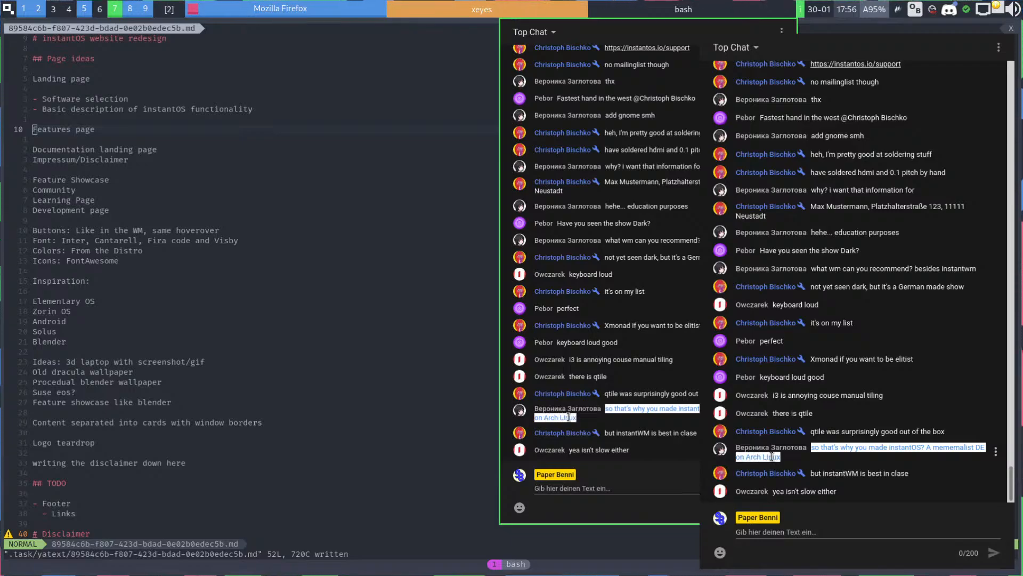
click(772, 456)
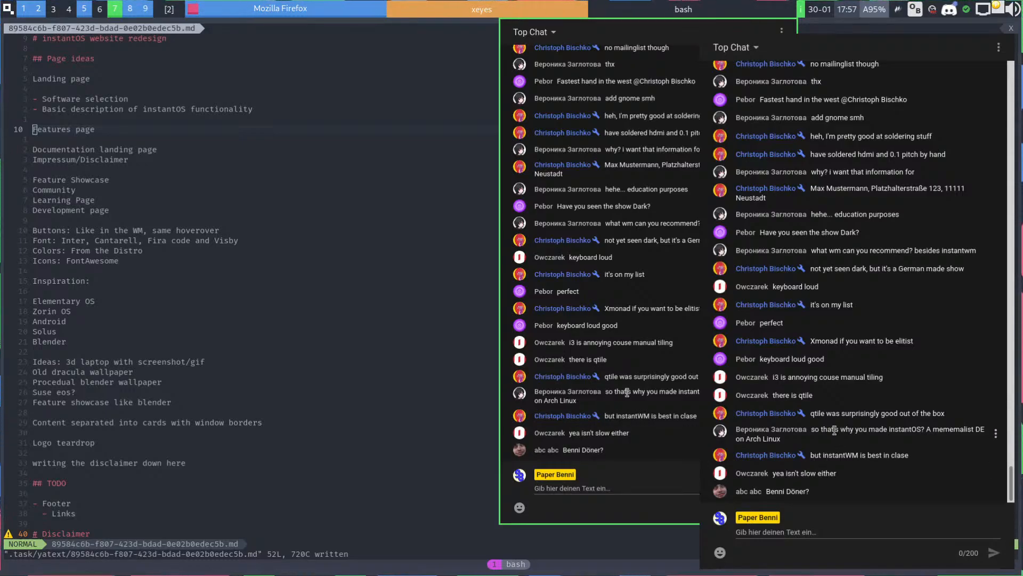
drag(841, 414, 944, 415)
click(881, 414)
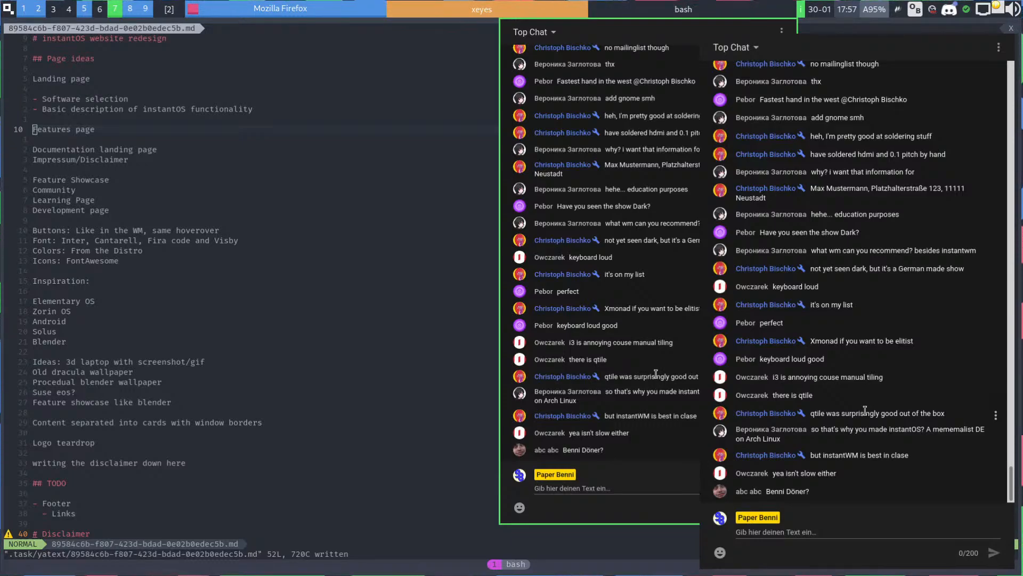
Demote the "Disclaimer" heading near the end of the notes to a second-level heading and save
scroll(62, 480, down, 2)
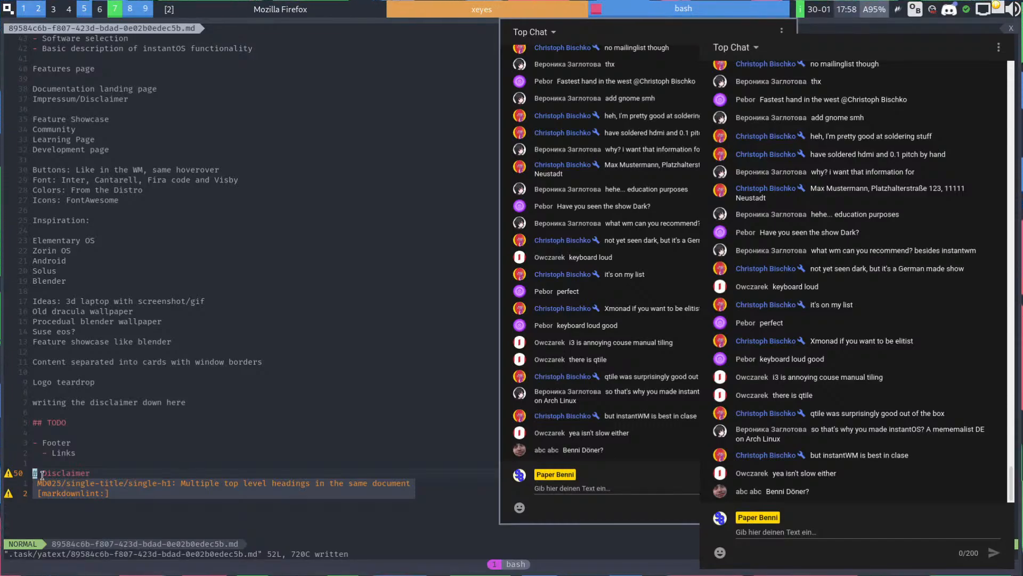
text(i#)
key(Escape)
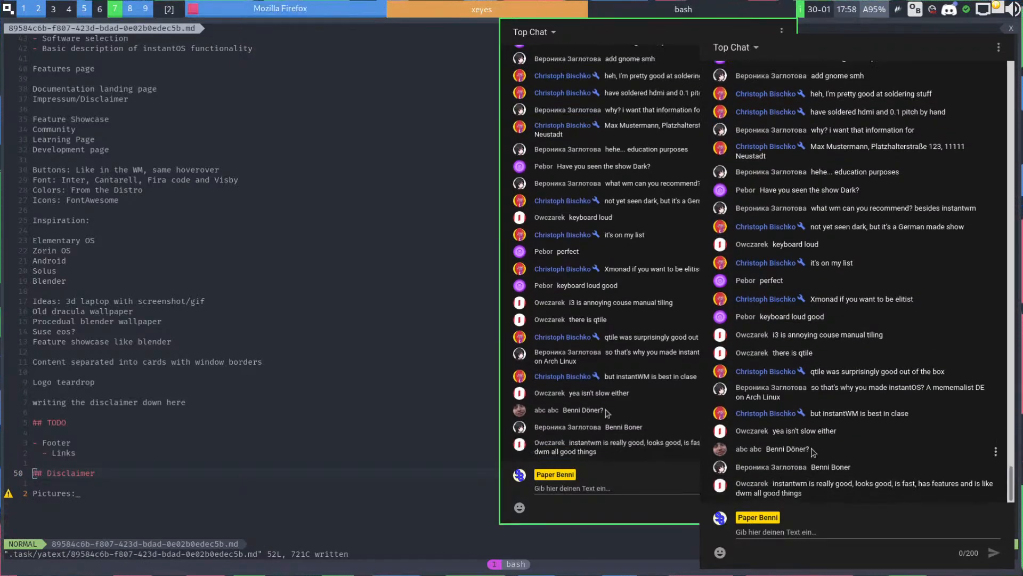
double_click(595, 409)
drag(563, 410, 610, 414)
click(602, 409)
click(610, 414)
double_click(597, 410)
click(600, 410)
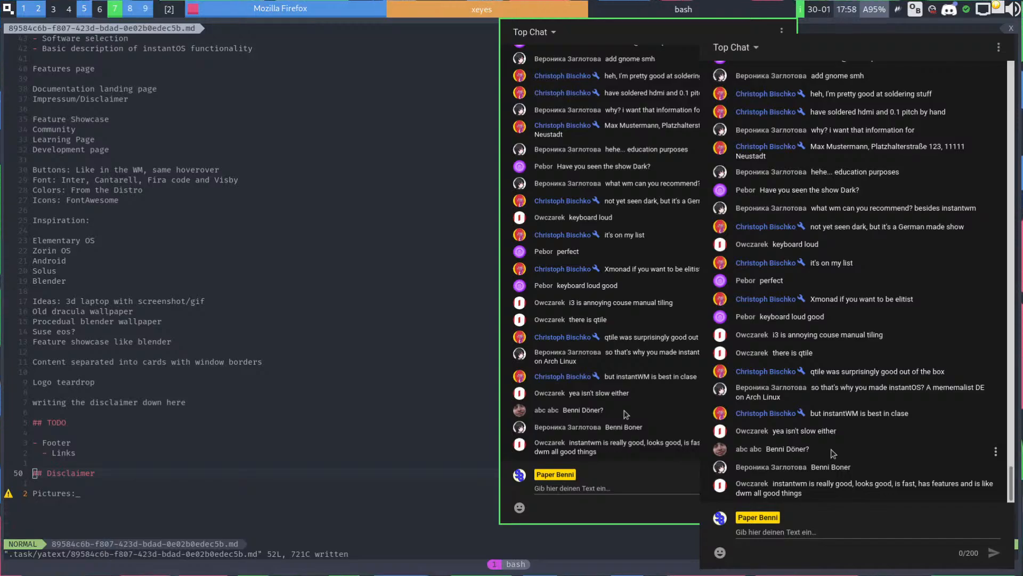
key(j)
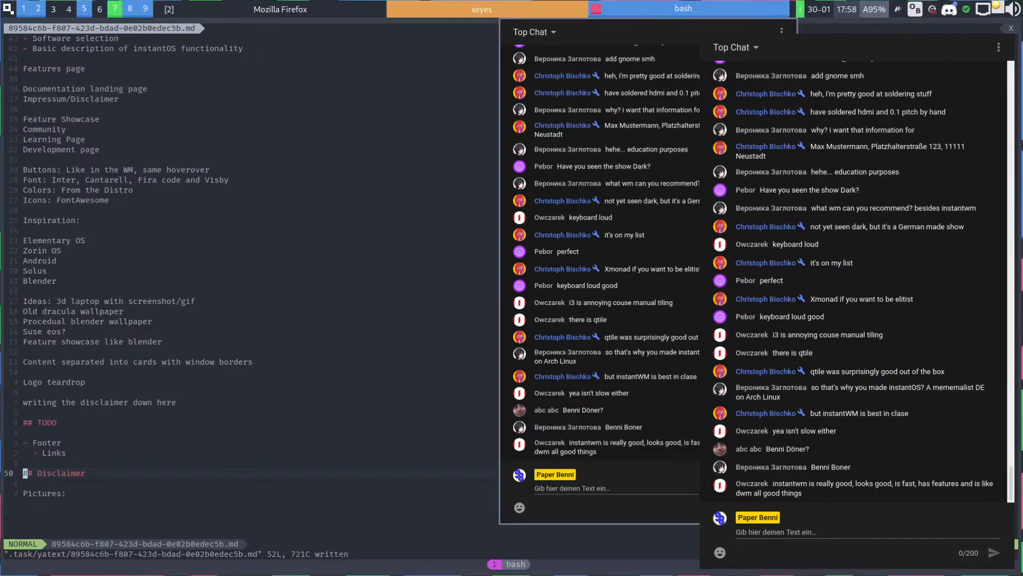
key(Escape)
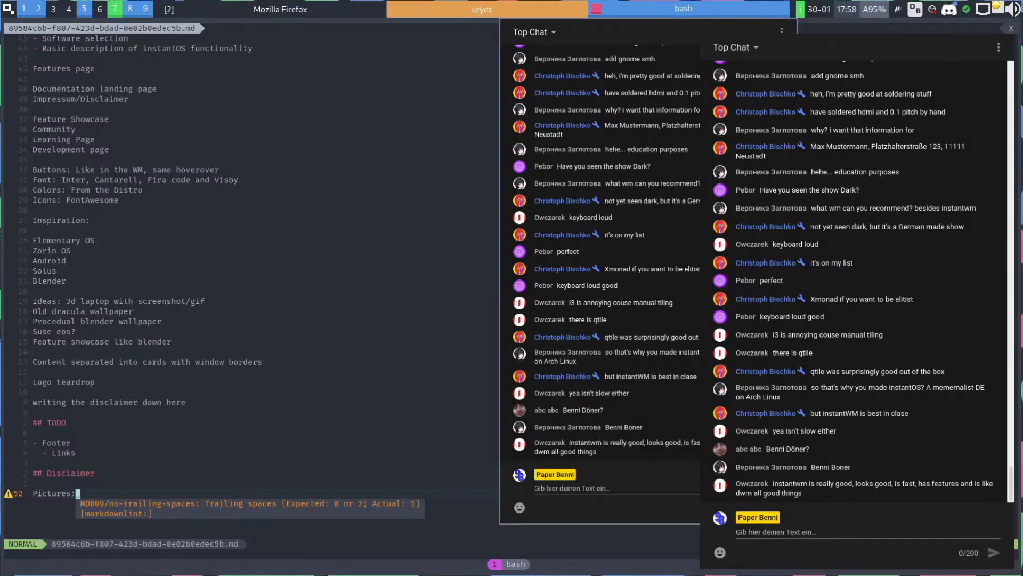
Switch from the notes to the startingpage.svg mockup in Inkscape
key(alt+Tab)
key(alt+Tab)
key(alt+Tab)
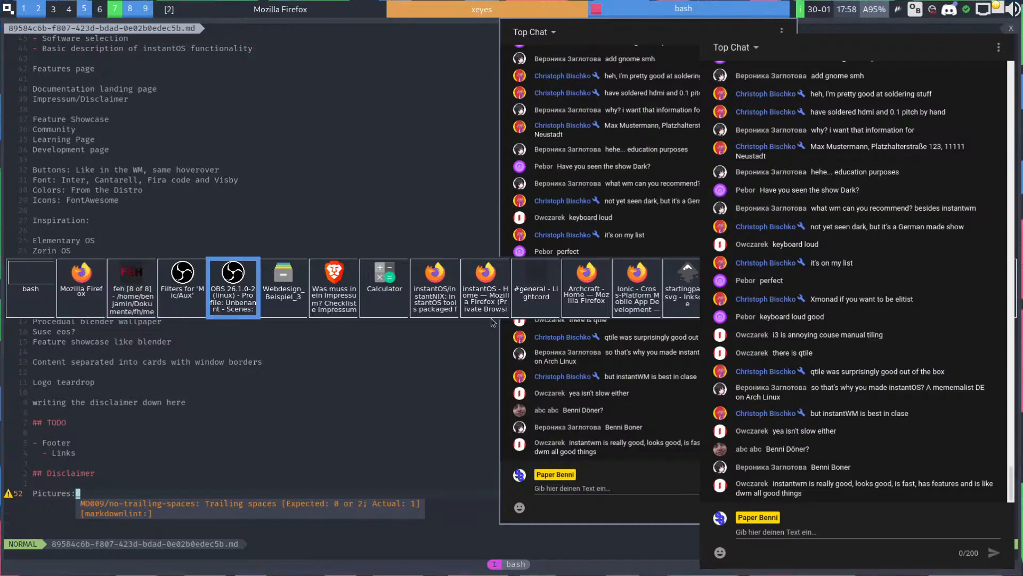
key(alt+Tab)
key(alt+Tab)
key(alt+Tab)
key(alt+Tab)
key(alt+Tab)
key(alt+Tab)
key(alt+Tab)
key(alt+Tab)
key(alt+Tab)
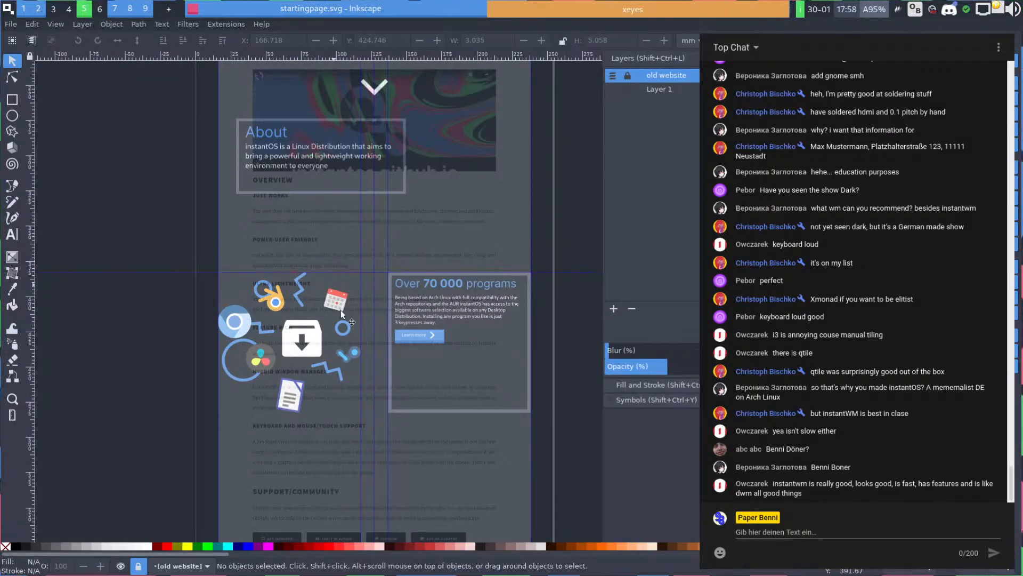
Examine the landing page mockup from its header through the app icon cluster to the "Over 70 000 programs" card
scroll(155, 238, up, 6)
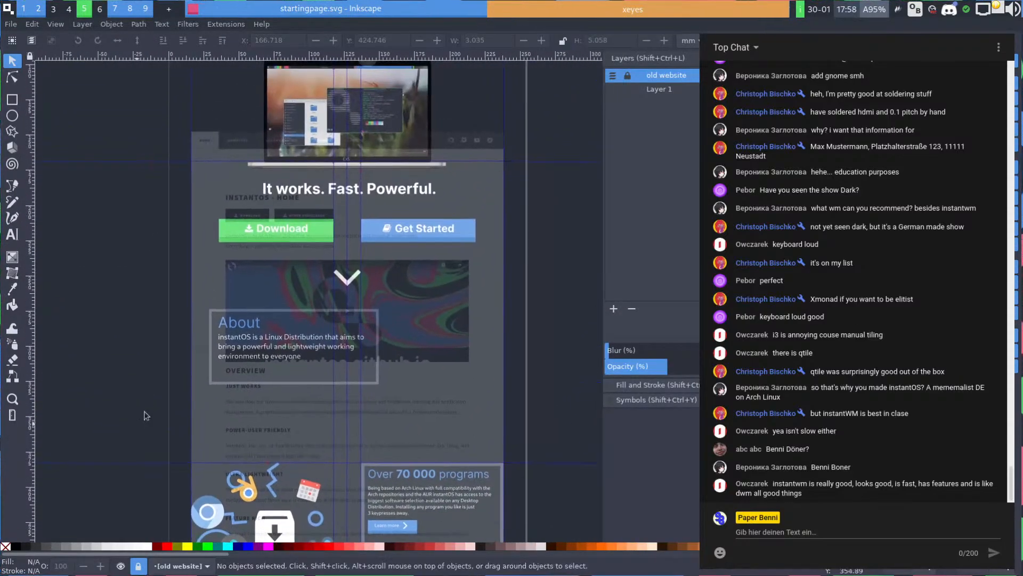
scroll(147, 341, up, 3)
scroll(160, 293, down, 2)
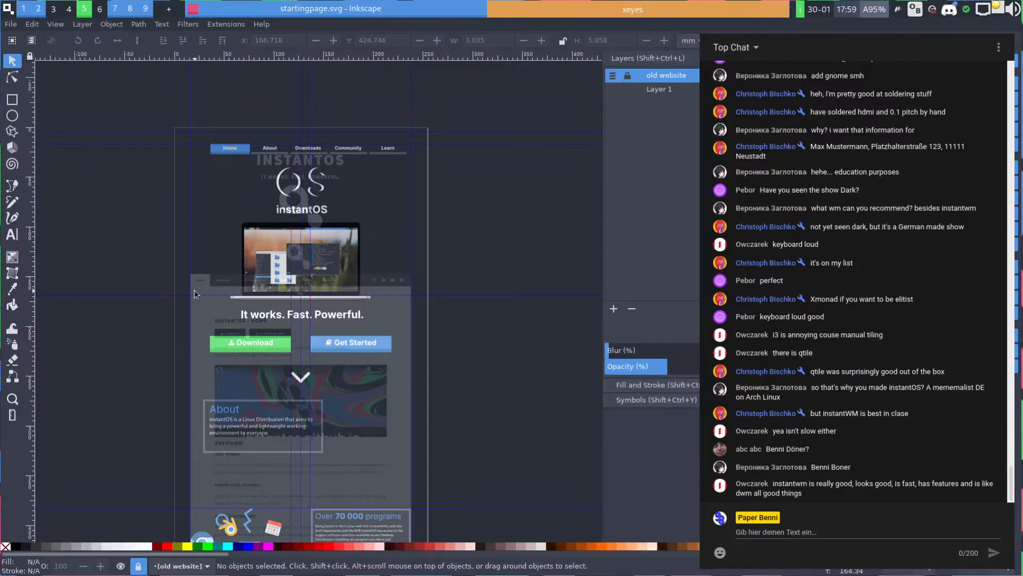
scroll(194, 289, down, 6)
drag(306, 299, 291, 319)
scroll(276, 416, up, 1)
drag(276, 416, 298, 324)
scroll(320, 316, down, 1)
scroll(299, 321, up, 7)
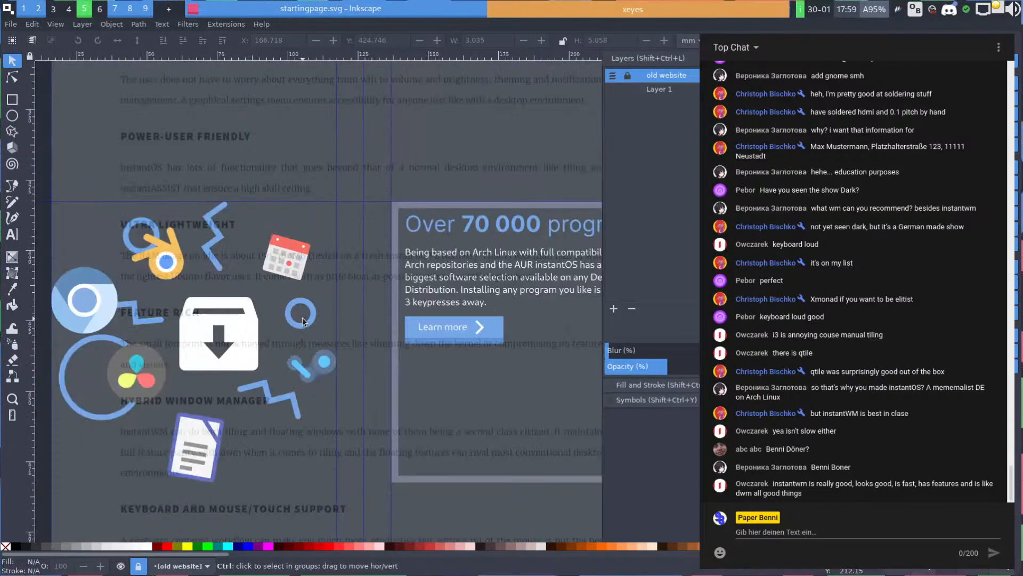
scroll(303, 308, down, 2)
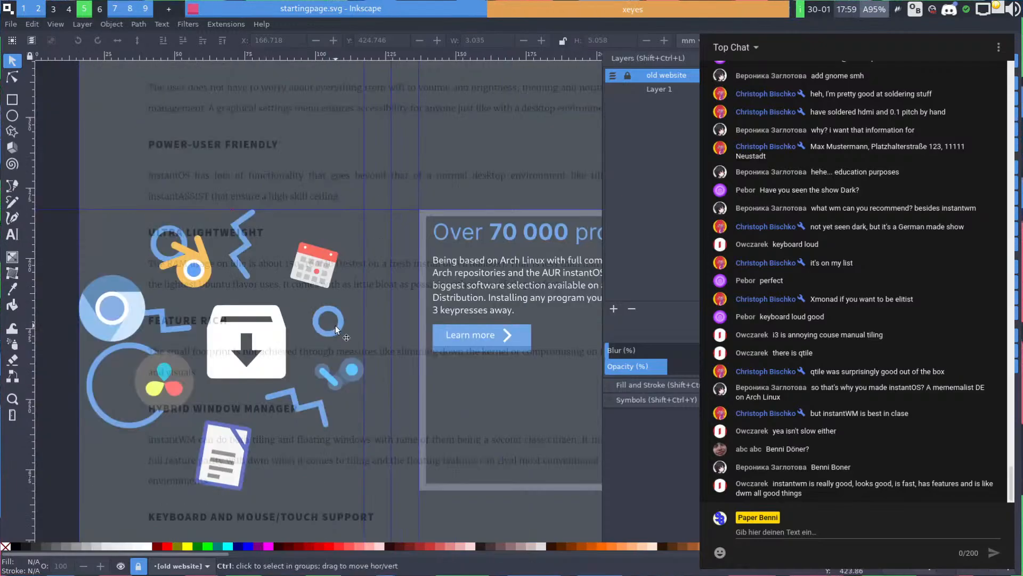
scroll(334, 326, down, 2)
scroll(291, 321, right, 10)
scroll(319, 346, up, 2)
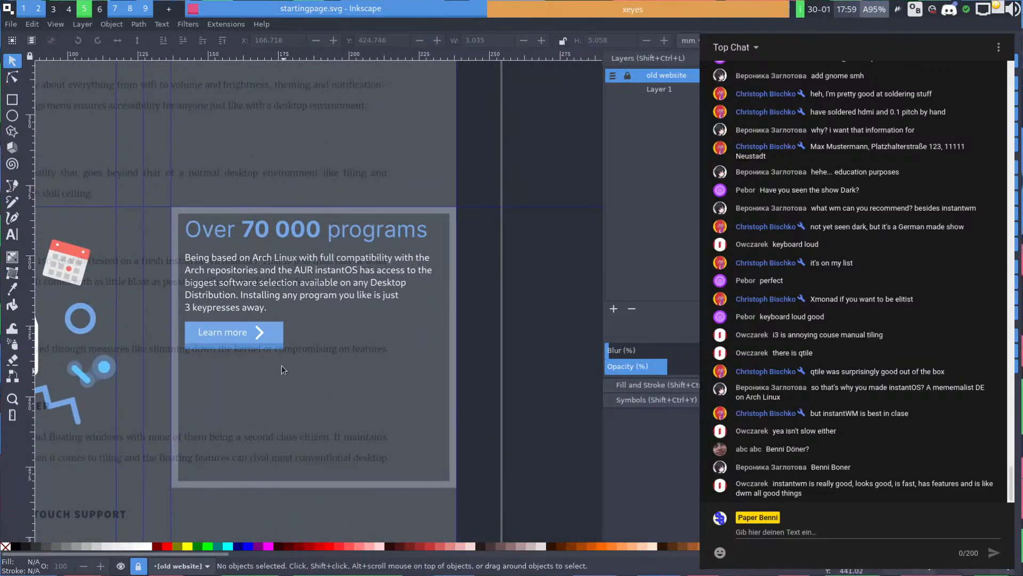
click(281, 229)
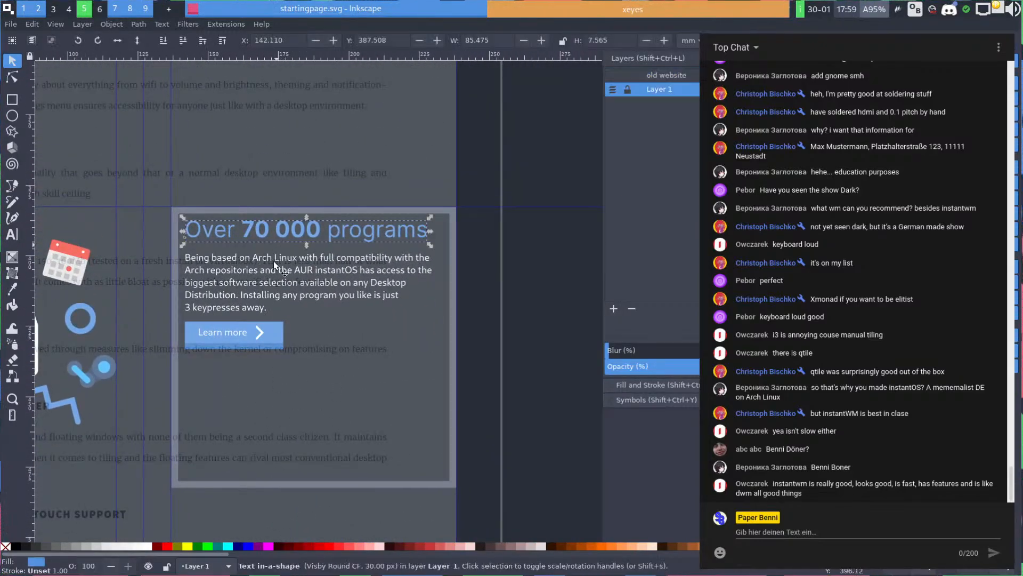
click(522, 291)
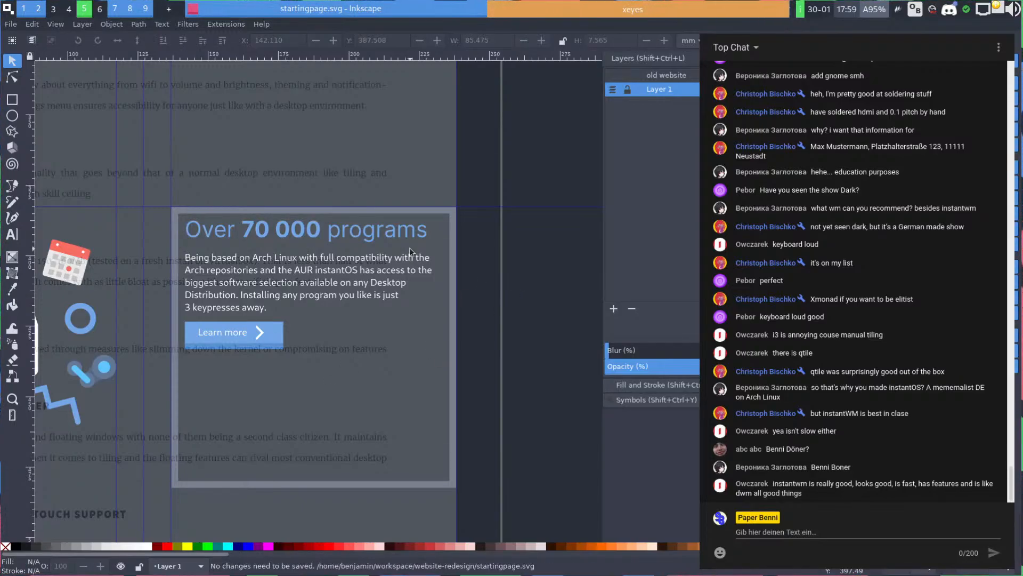
Open a terminal and change to the workspace/website-redesign directory
key(super+Return)
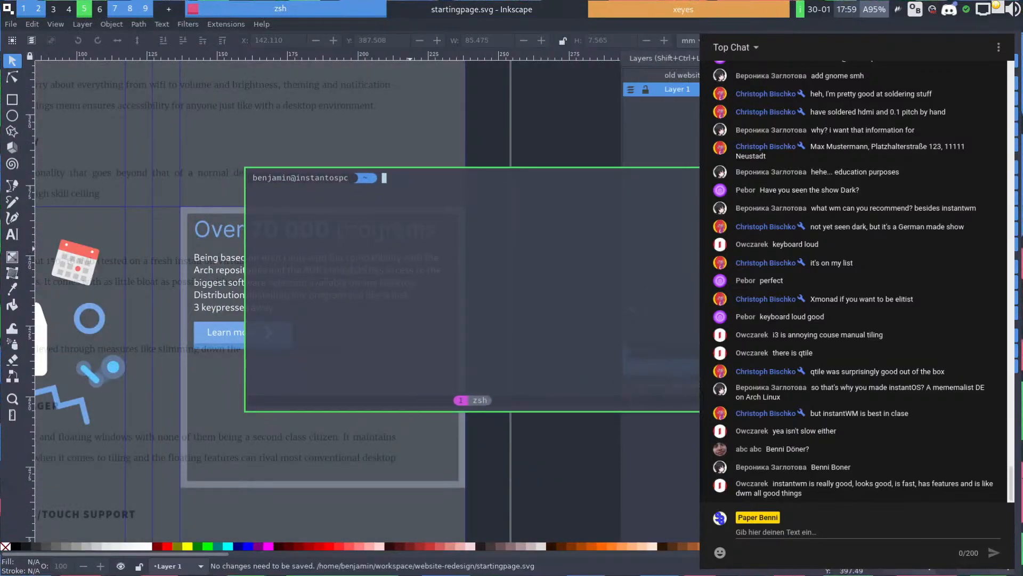
text(cd w)
key(Tab)
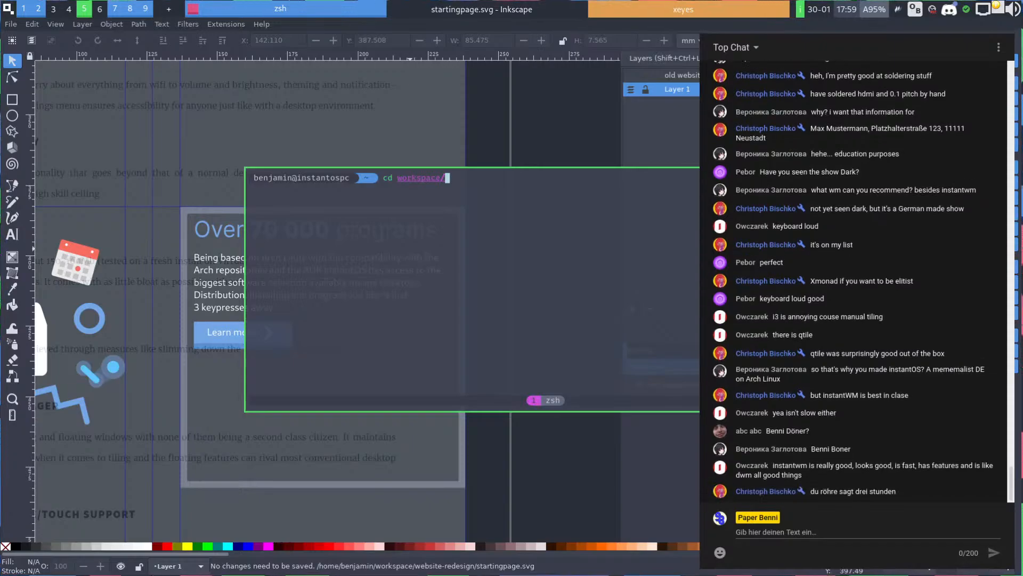
text(w)
key(Tab)
key(Return)
text(git pul)
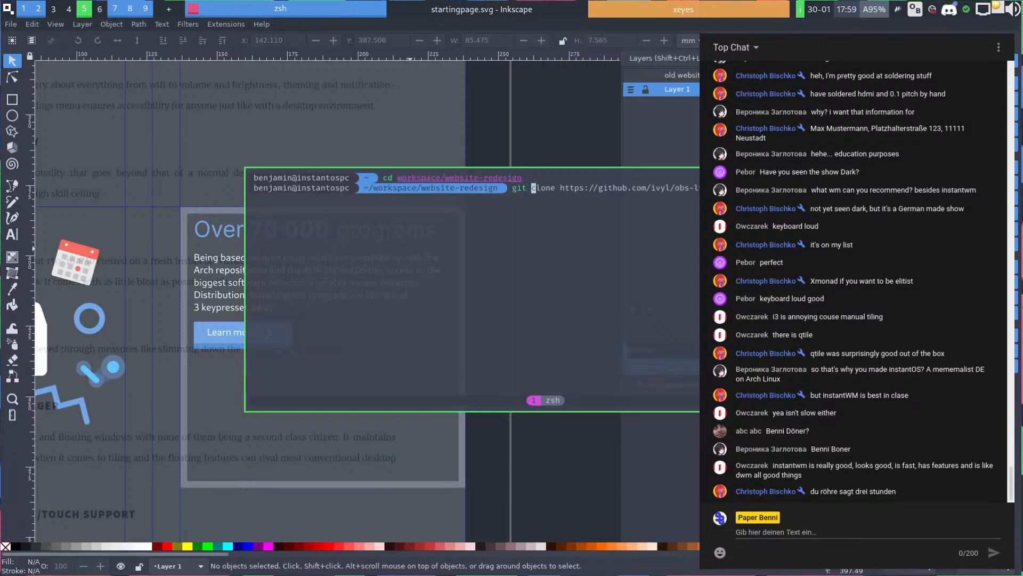
key(Up)
key(ctrl+u)
Go up to the workspace directory and check the total disk usage of the website-redesign folder with du -sh
text(cd ..)
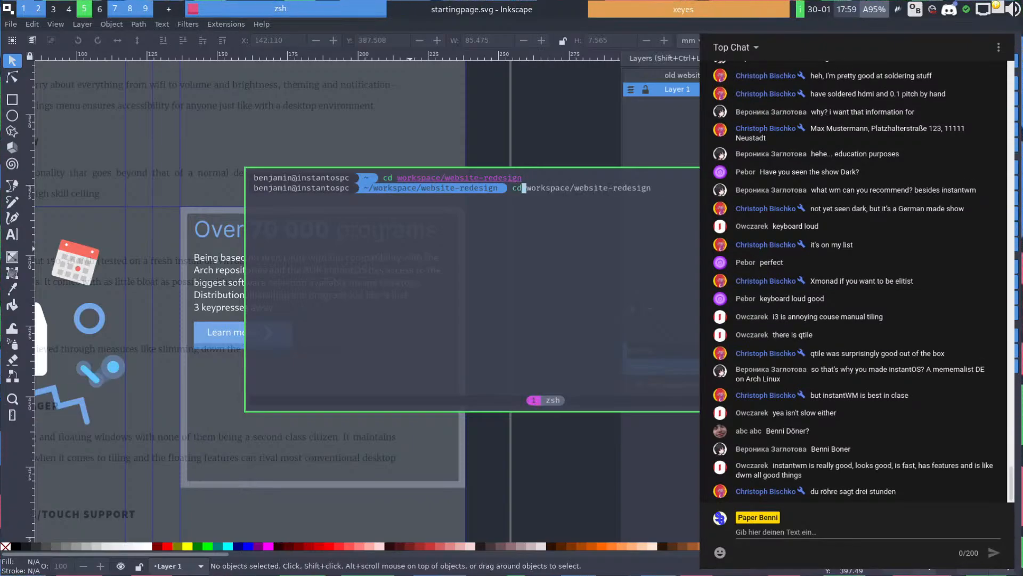
key(Return)
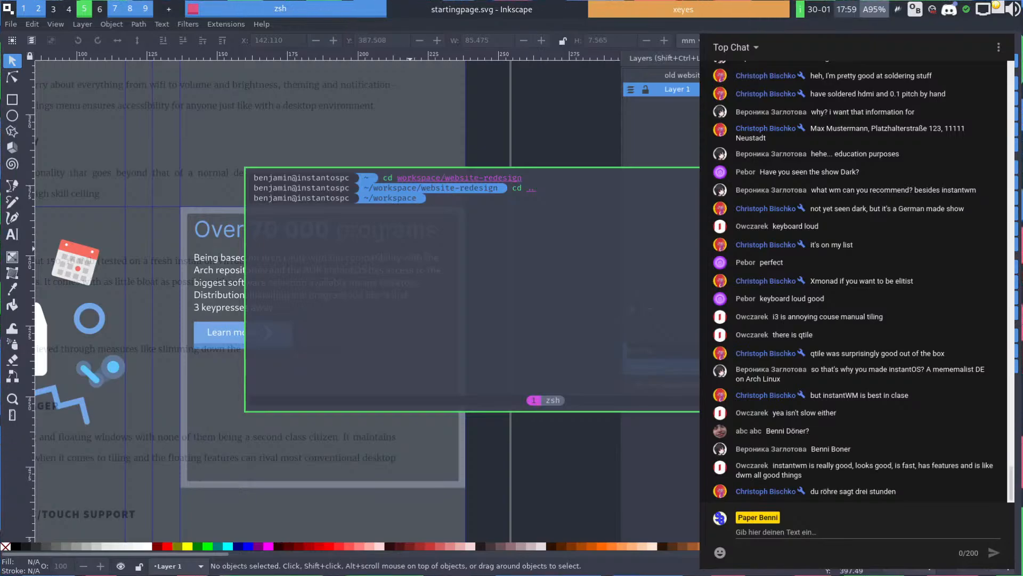
text(du -sh we)
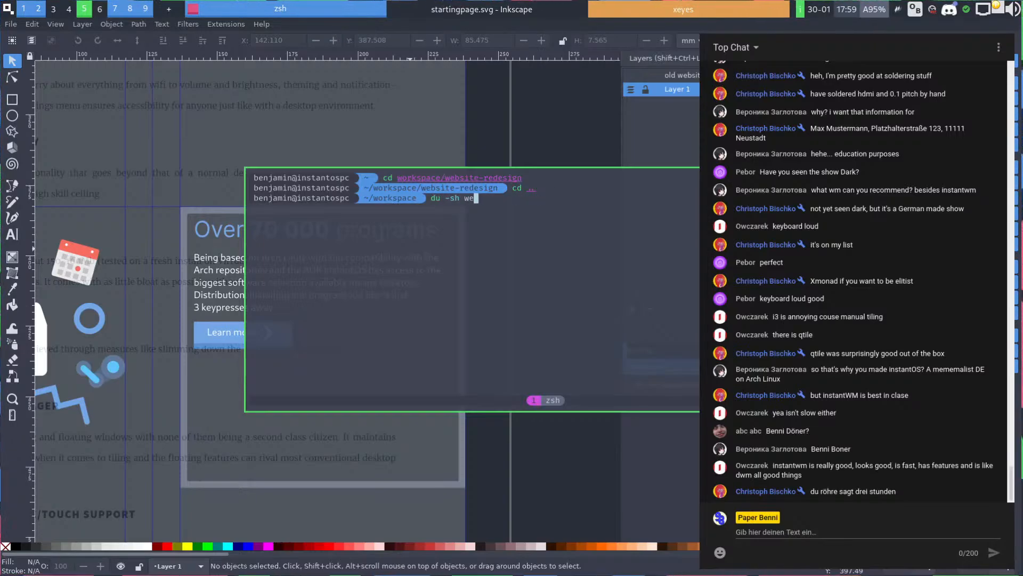
text(bsite)
key(Tab)
key(Return)
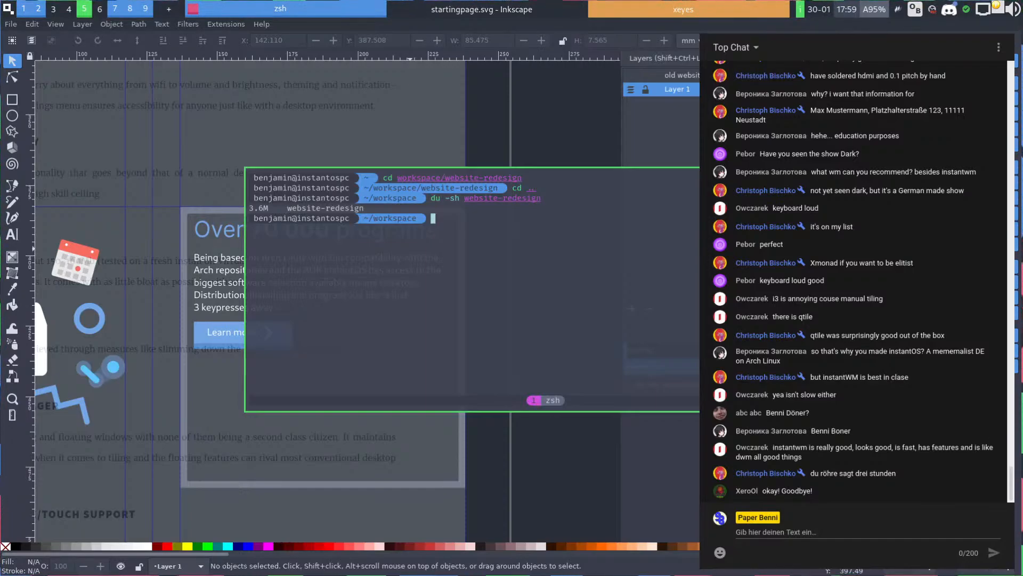
Go into the website-redesign directory and initialize a Git repository there
text(cd ew)
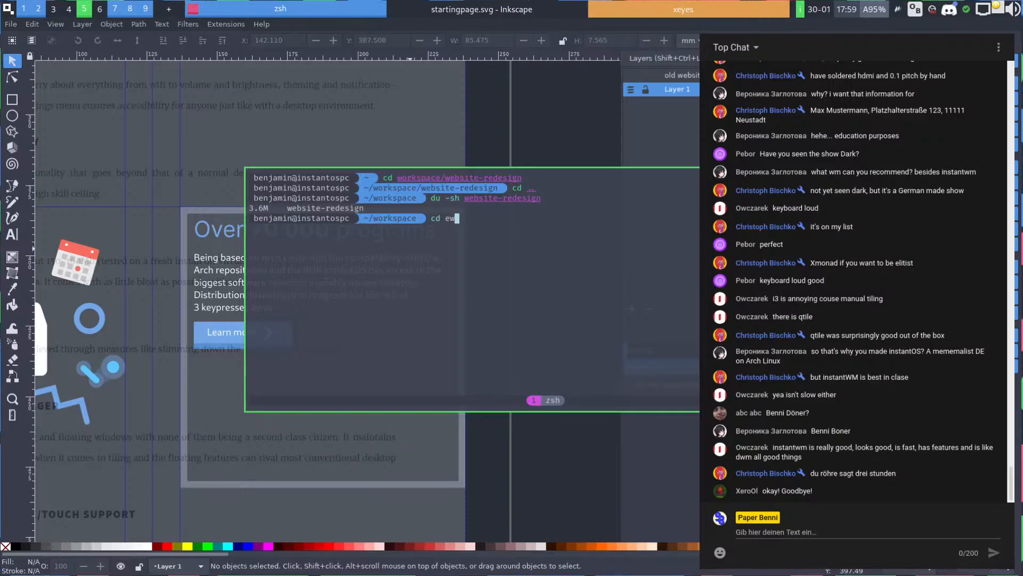
key(Tab)
key(Return)
text(git init)
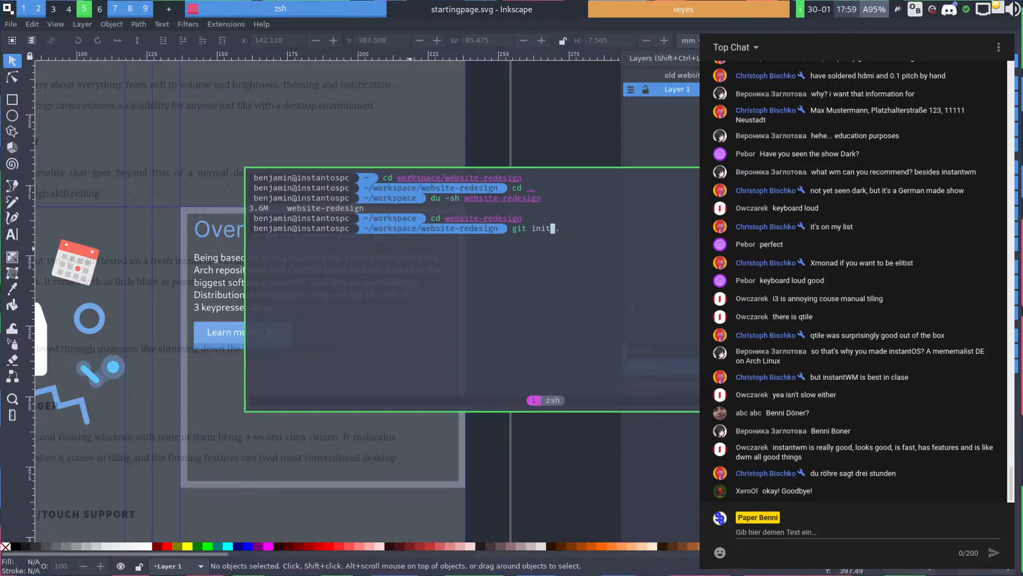
key(Right)
key(Return)
Stage all files in the website-redesign repository and commit them with the message 'init'
text(git add .)
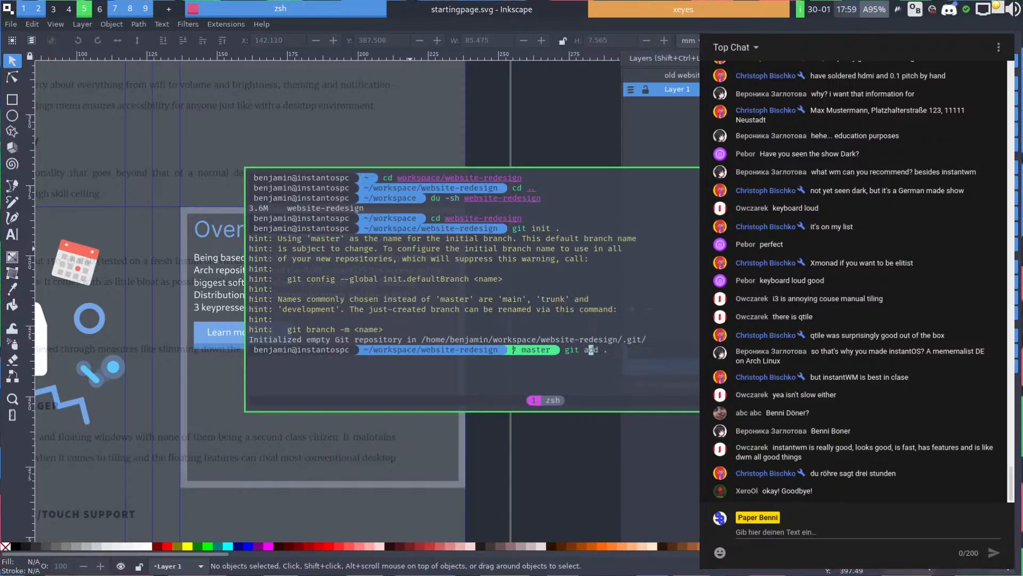
key(Return)
text(git commit -m ")
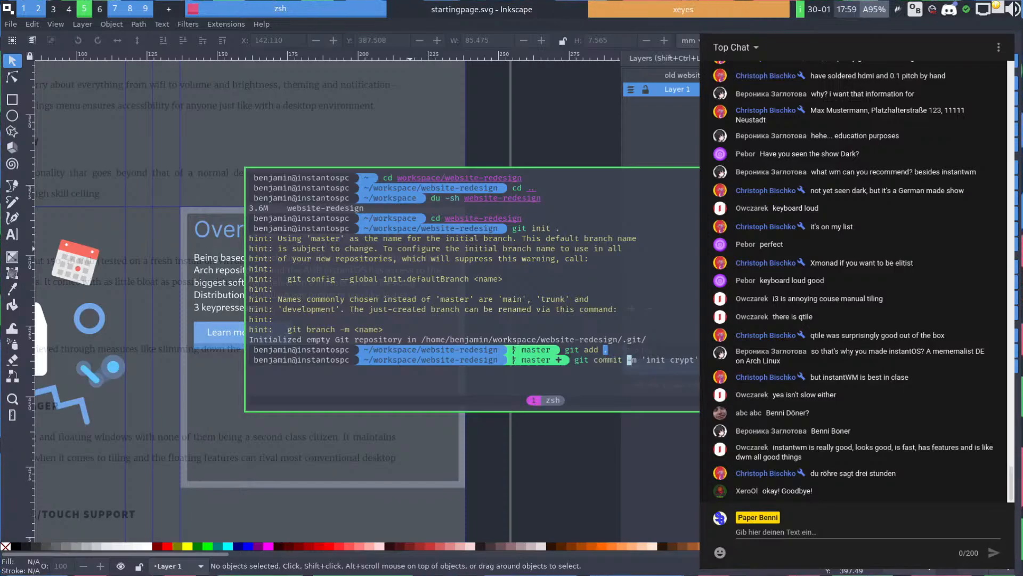
key(BackSpace)
text('inif)
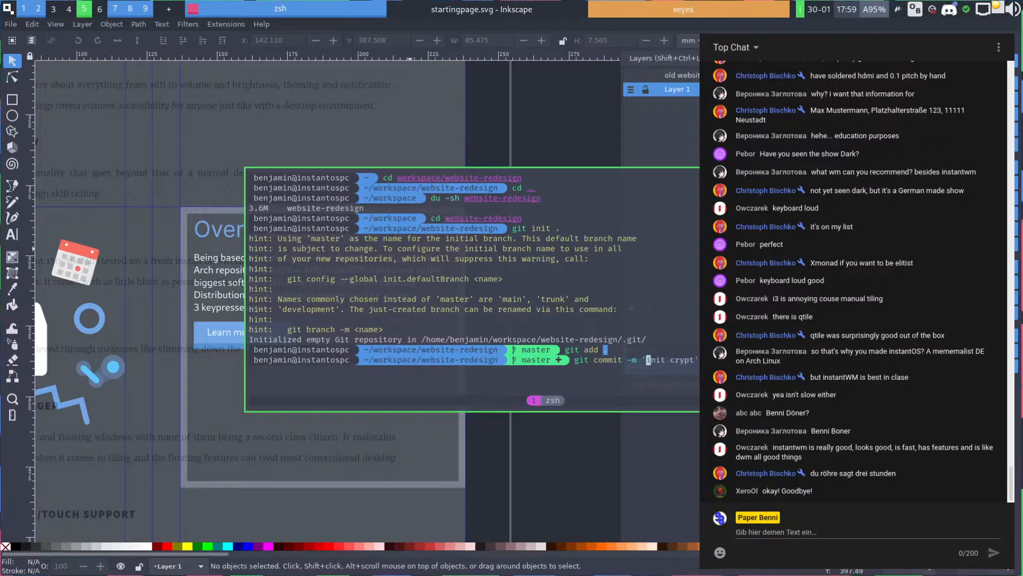
key(BackSpace)
text(t')
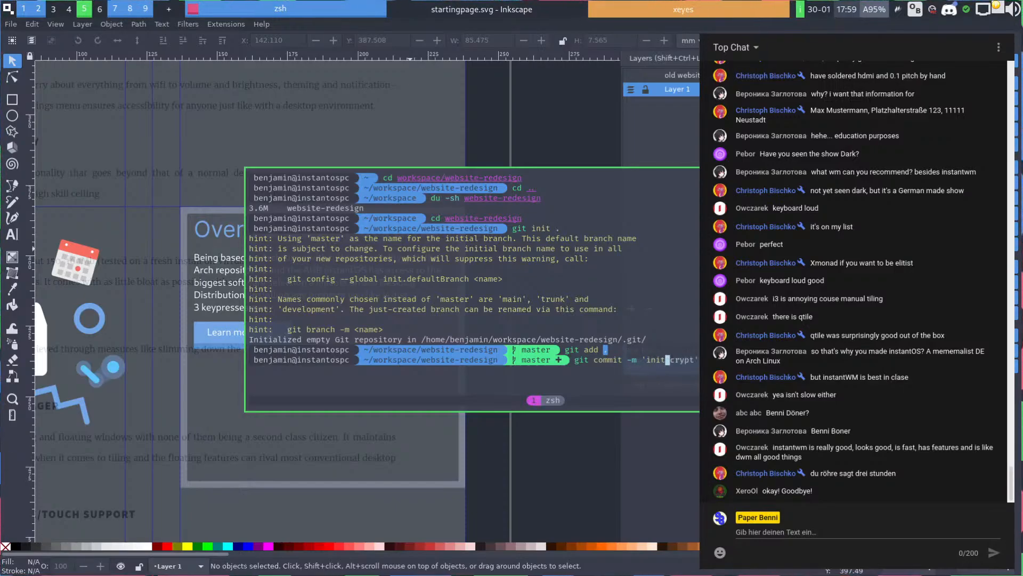
key(Return)
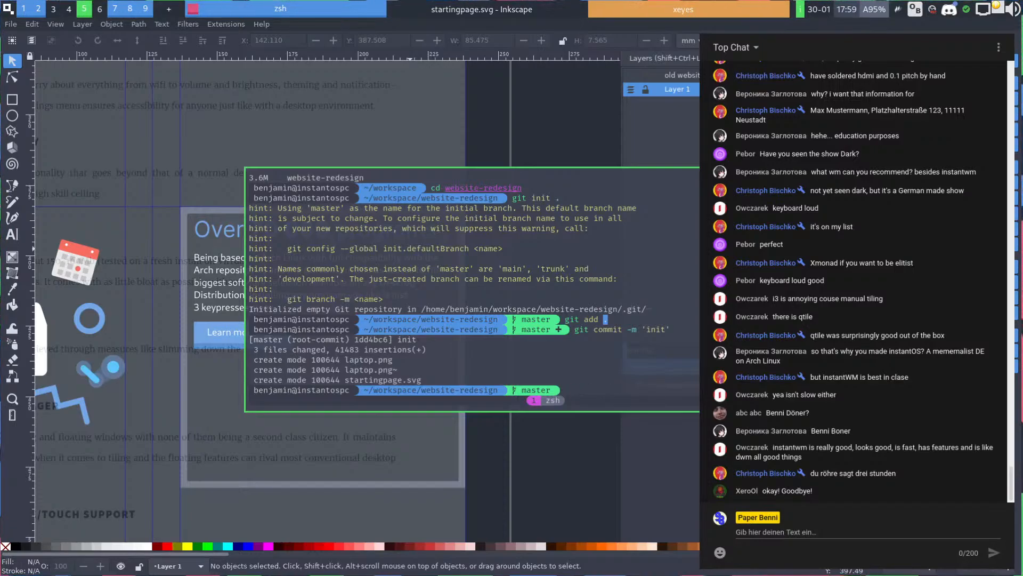
Switch to the redesign notes workspace and move the floating live chat window off the notes
key(alt+Tab)
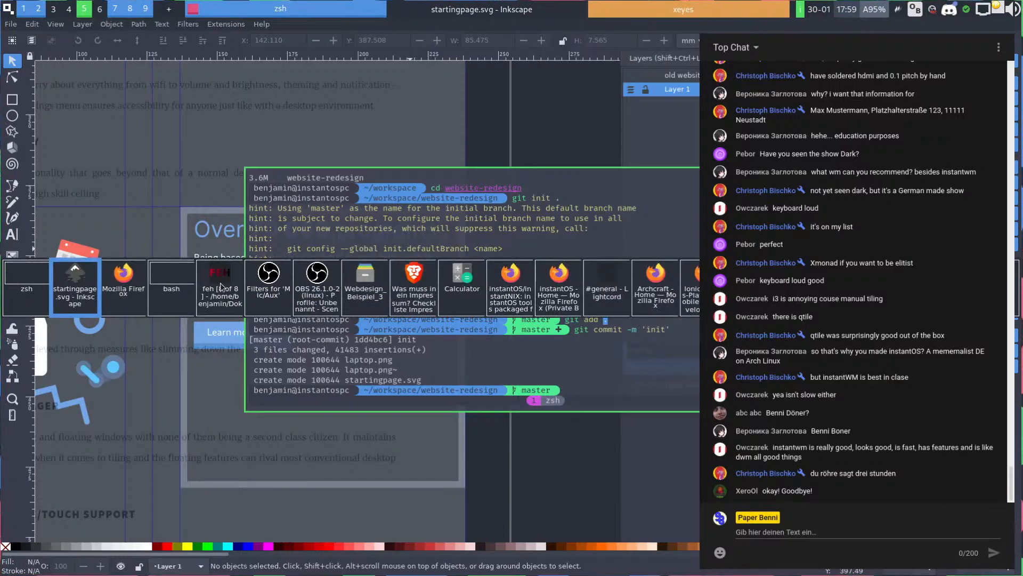
key(Tab)
key(Tab)
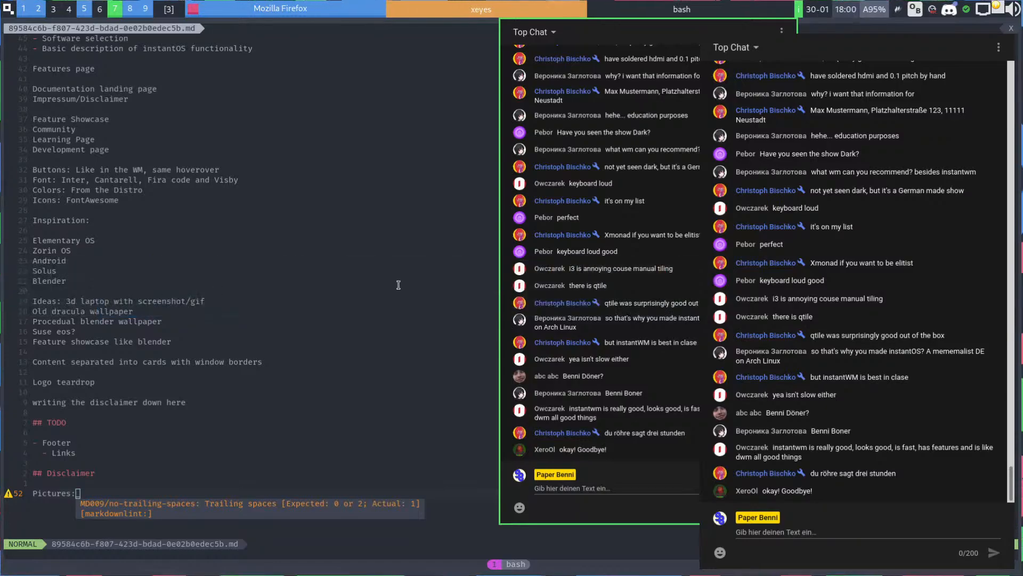
drag(619, 288, 1, 289)
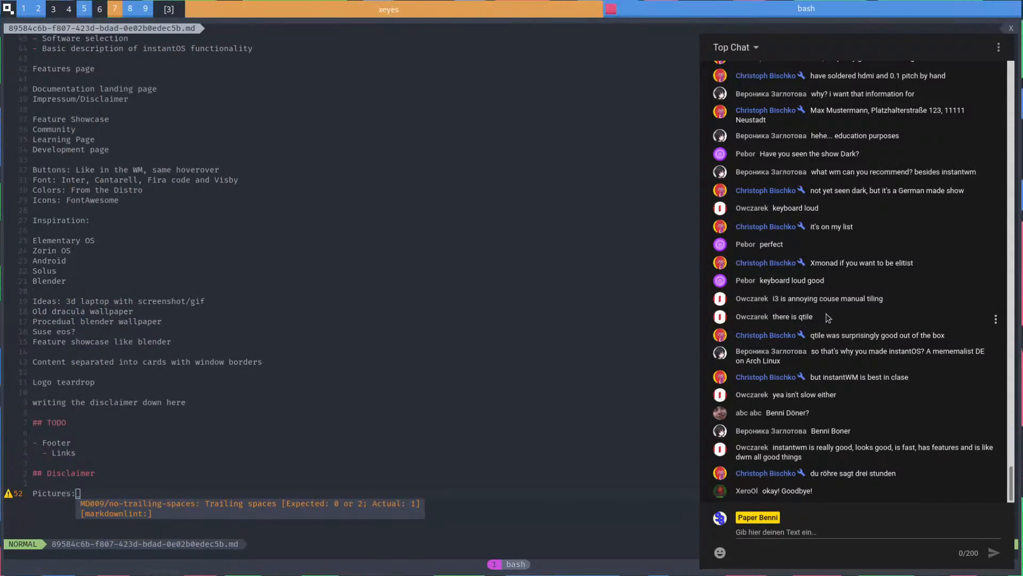
Read the viewers' live chat messages, including the remark about manual tiling in i3
drag(768, 413, 803, 412)
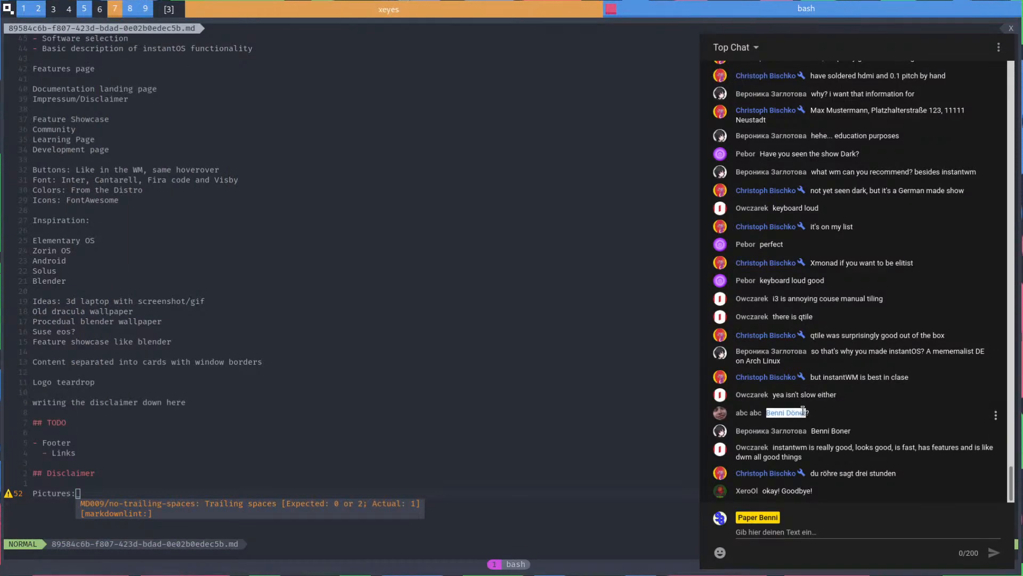
double_click(795, 412)
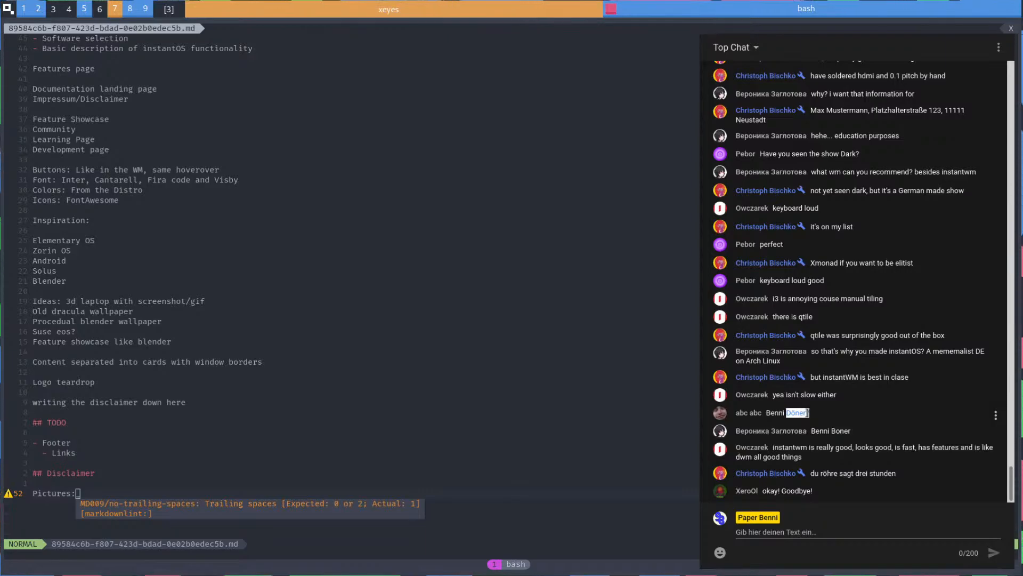
click(807, 413)
double_click(796, 413)
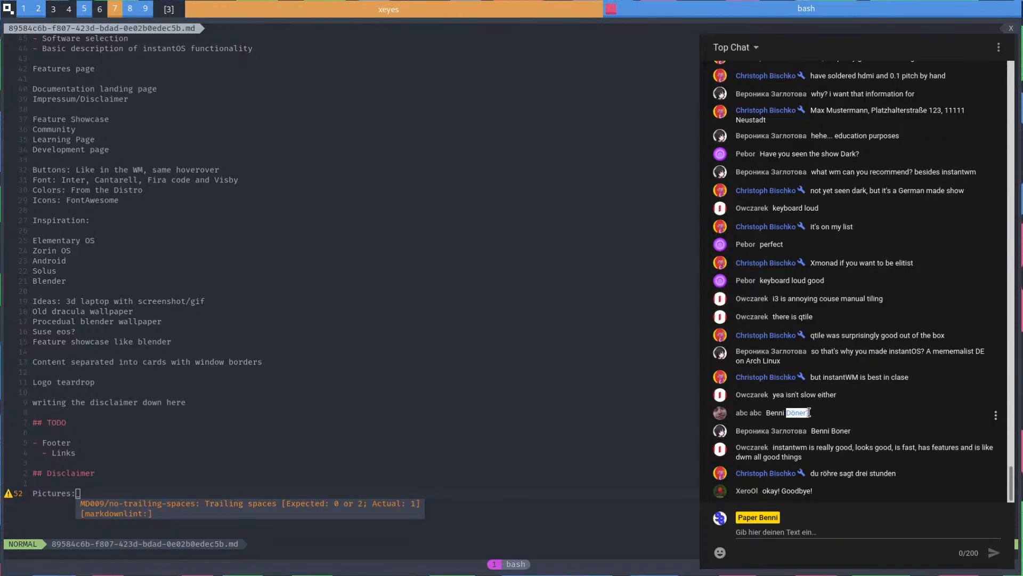
click(808, 412)
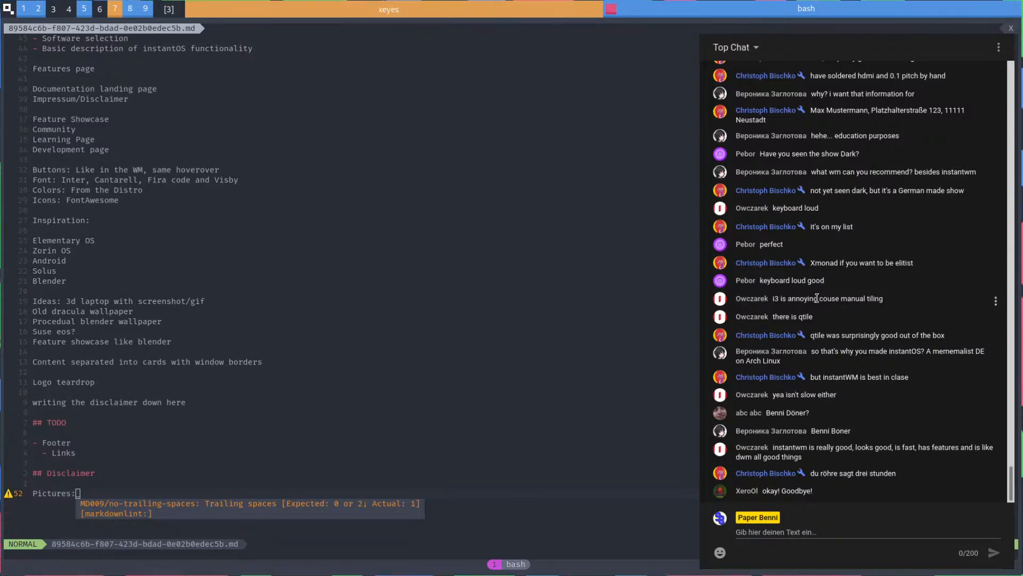
drag(816, 298, 883, 299)
click(865, 299)
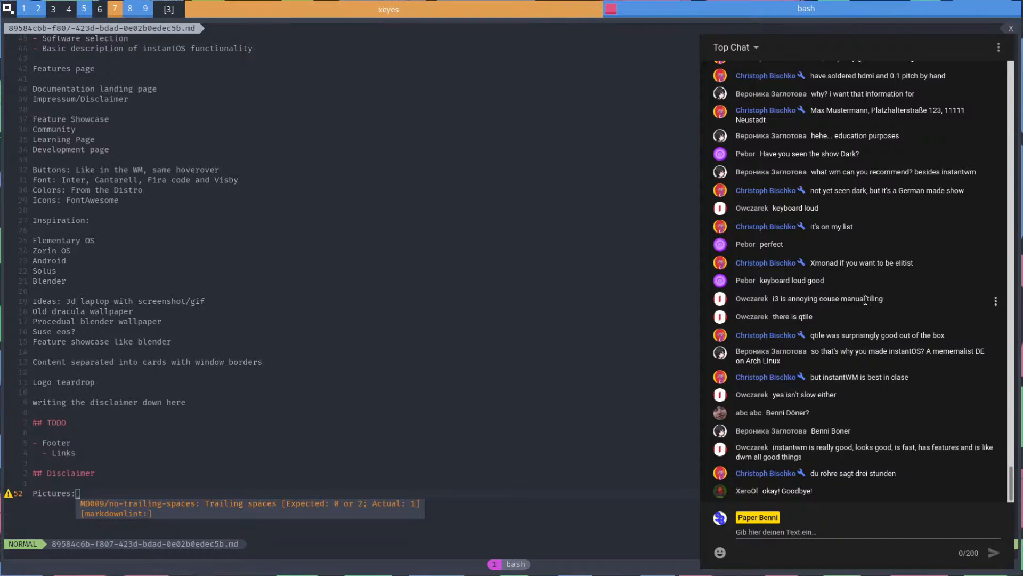
drag(819, 298, 883, 299)
click(883, 303)
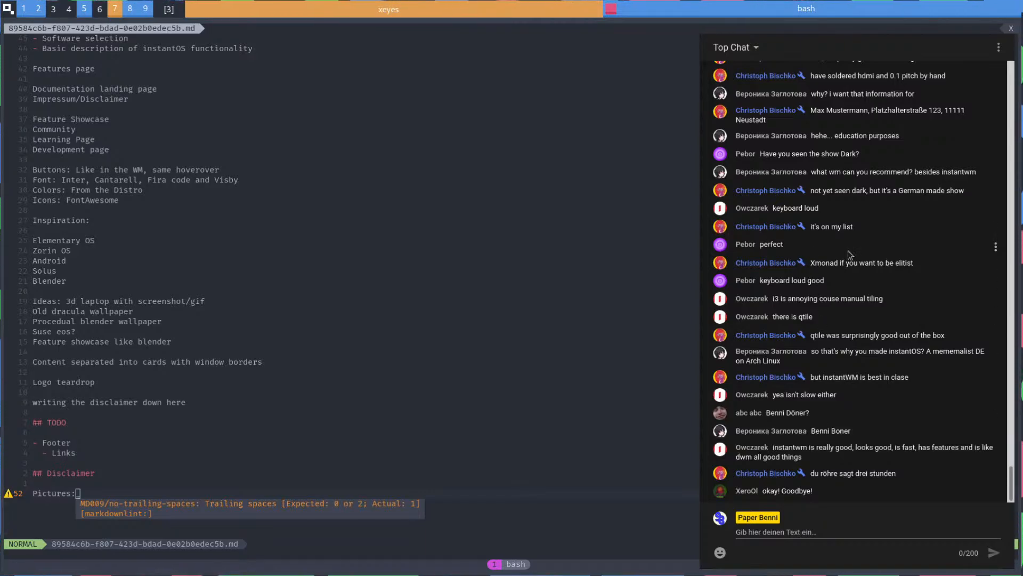
Switch back to the terminal over the Inkscape mockup and move its window up and to the left
key(alt+Tab)
key(alt+Tab)
key(alt+Tab)
key(alt+Tab)
key(alt+Tab)
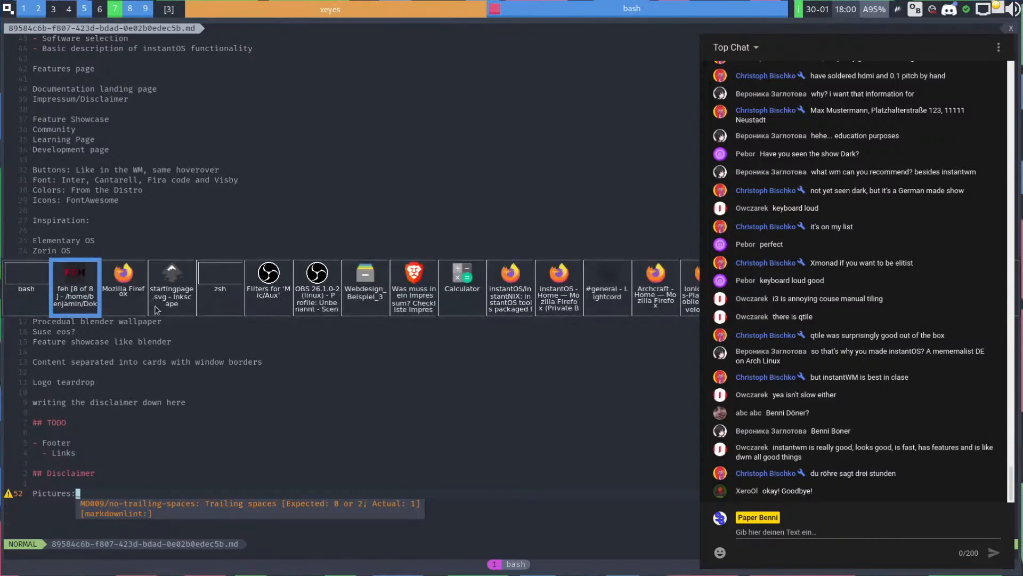
key(alt+shift+Tab)
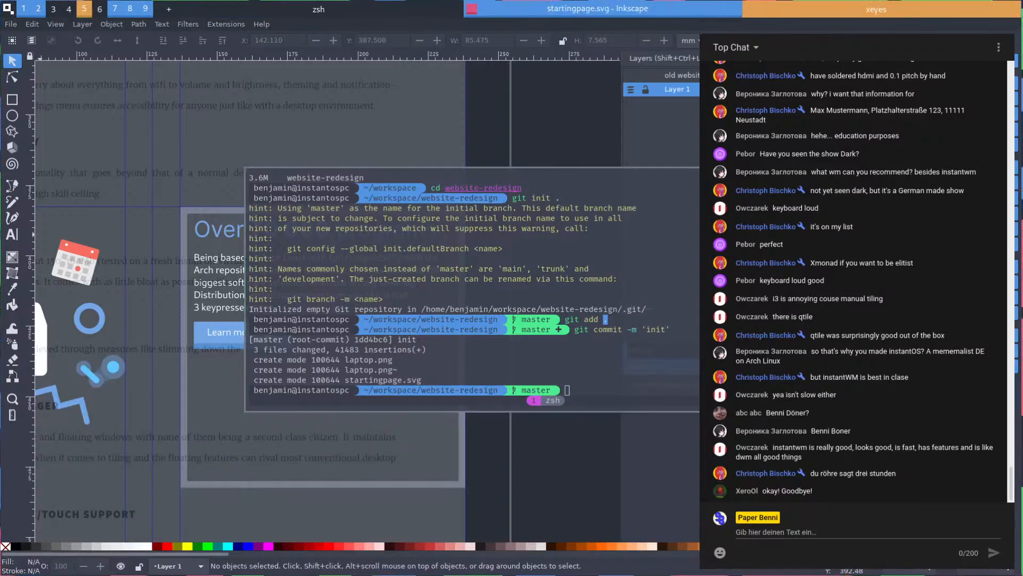
mouse_move(849, 39)
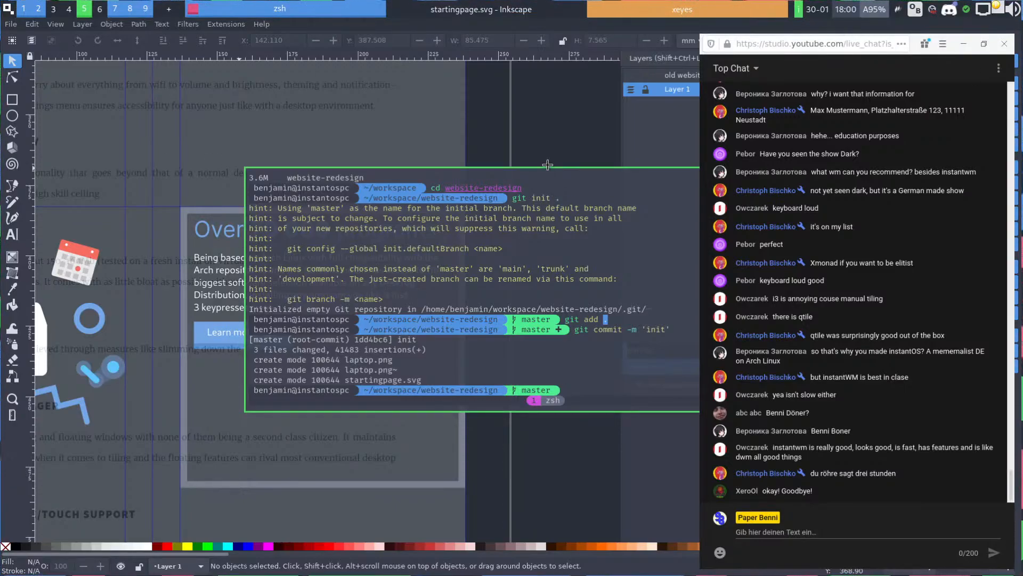
drag(516, 250, 471, 176)
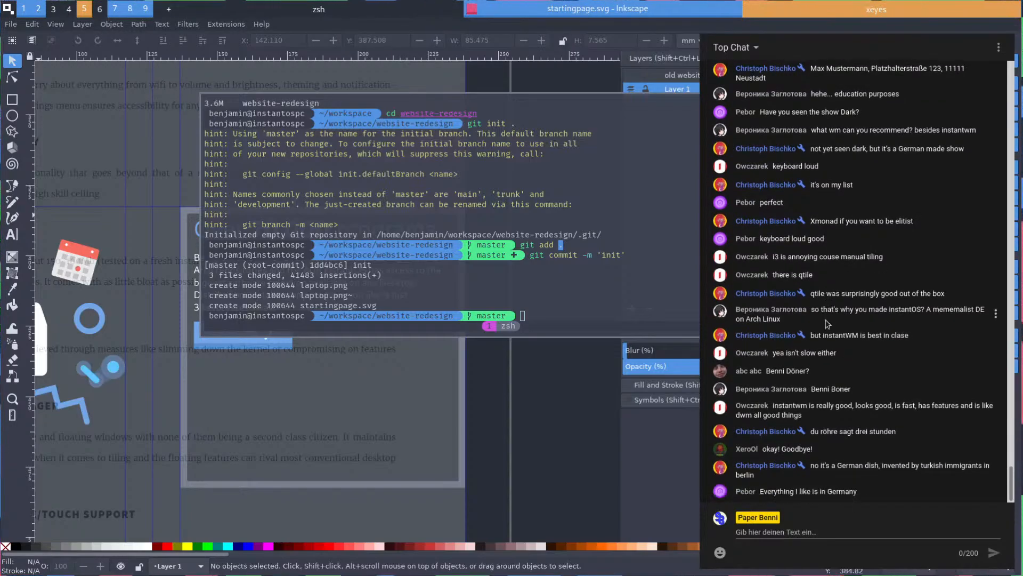
Read the live chat message about the origin of the German dish
drag(839, 465, 952, 462)
click(938, 463)
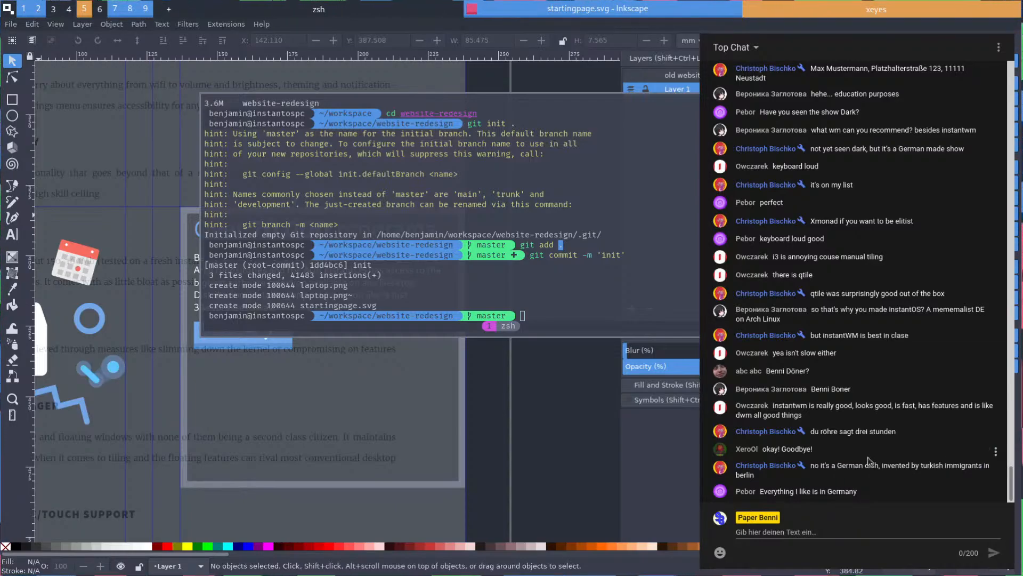
drag(890, 466, 951, 446)
double_click(925, 464)
click(951, 445)
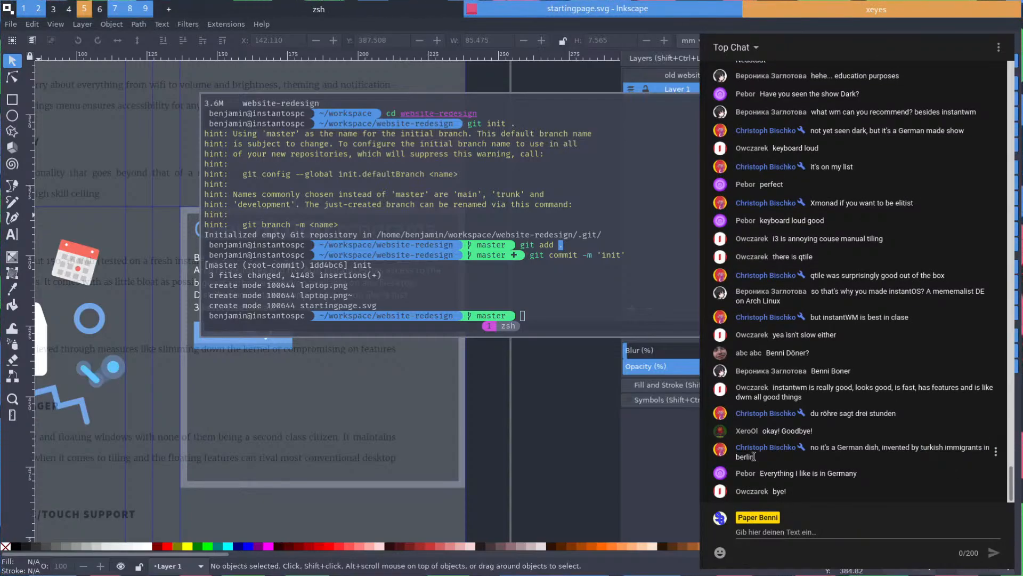
double_click(769, 459)
drag(769, 459, 913, 448)
click(877, 449)
double_click(874, 449)
click(913, 447)
Read the newest live chat messages, from the comment about liking things in Germany to the latest reply
double_click(777, 473)
drag(778, 473, 855, 474)
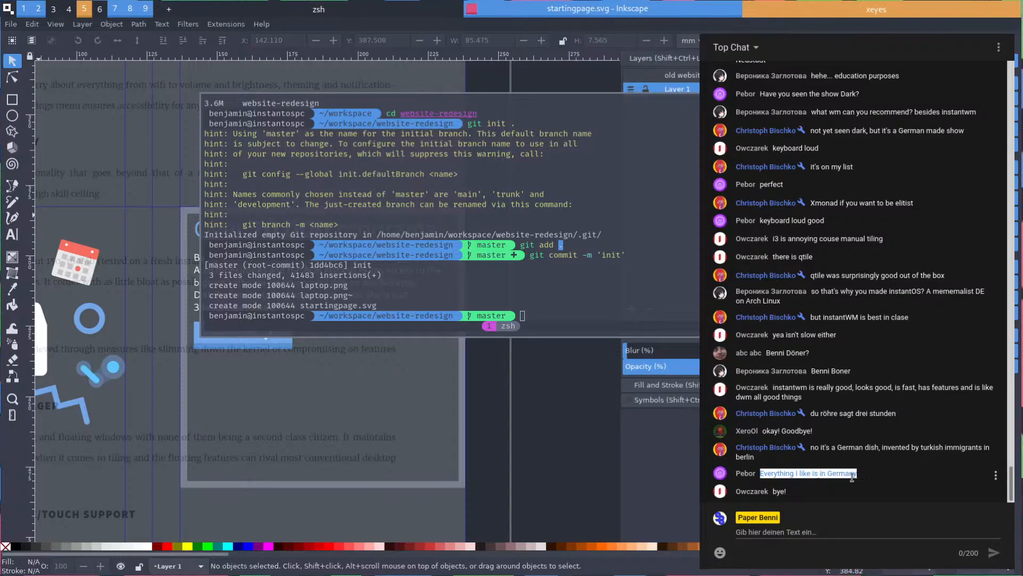
click(854, 474)
drag(760, 473, 833, 500)
click(839, 469)
click(791, 455)
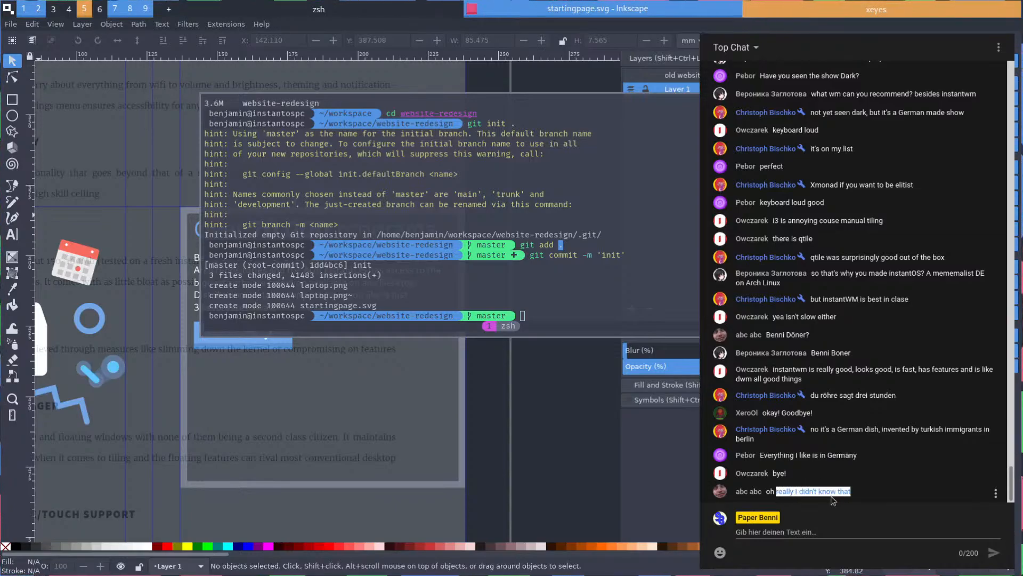
click(822, 494)
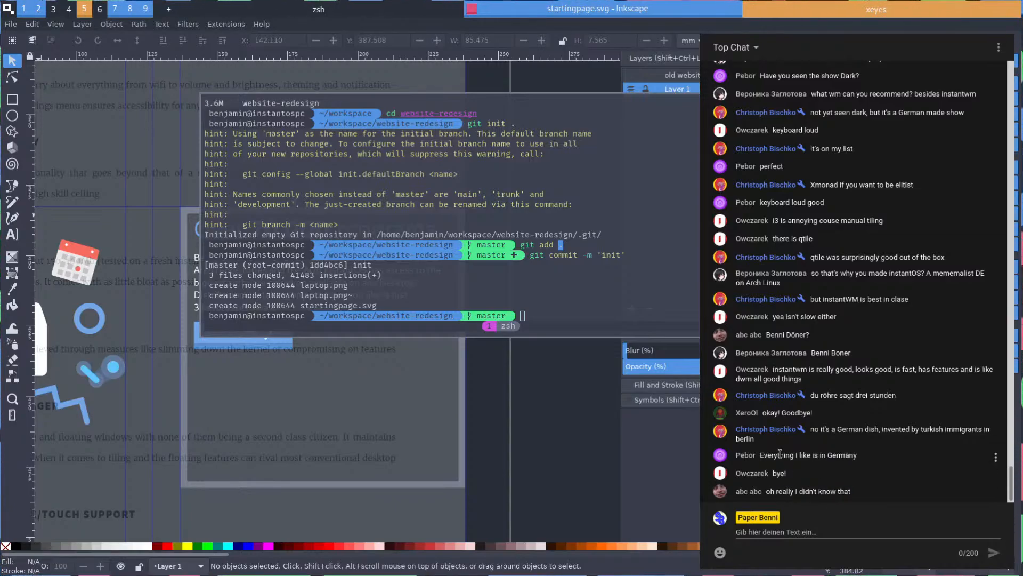
drag(739, 491, 879, 491)
click(867, 492)
double_click(859, 490)
click(878, 492)
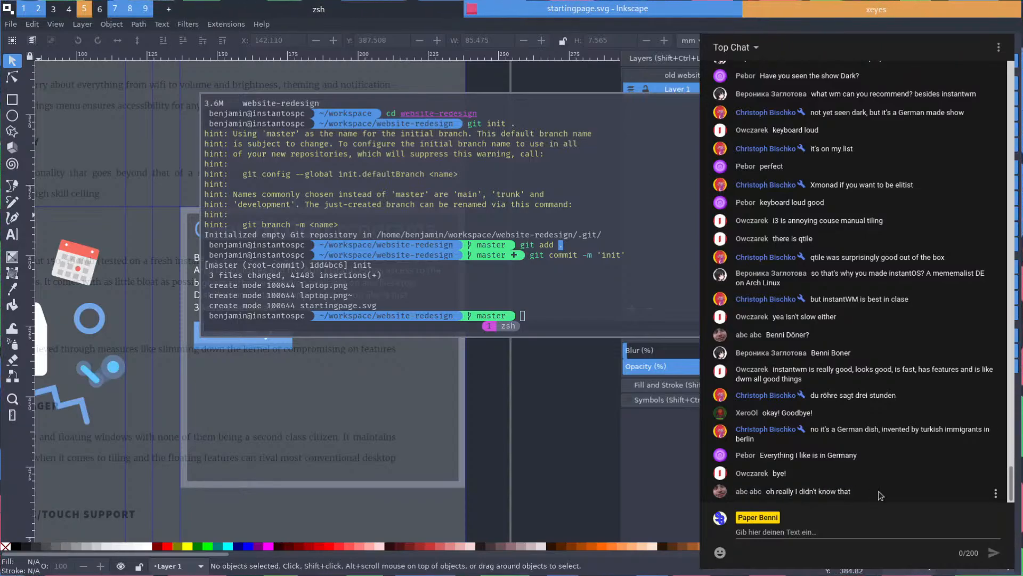